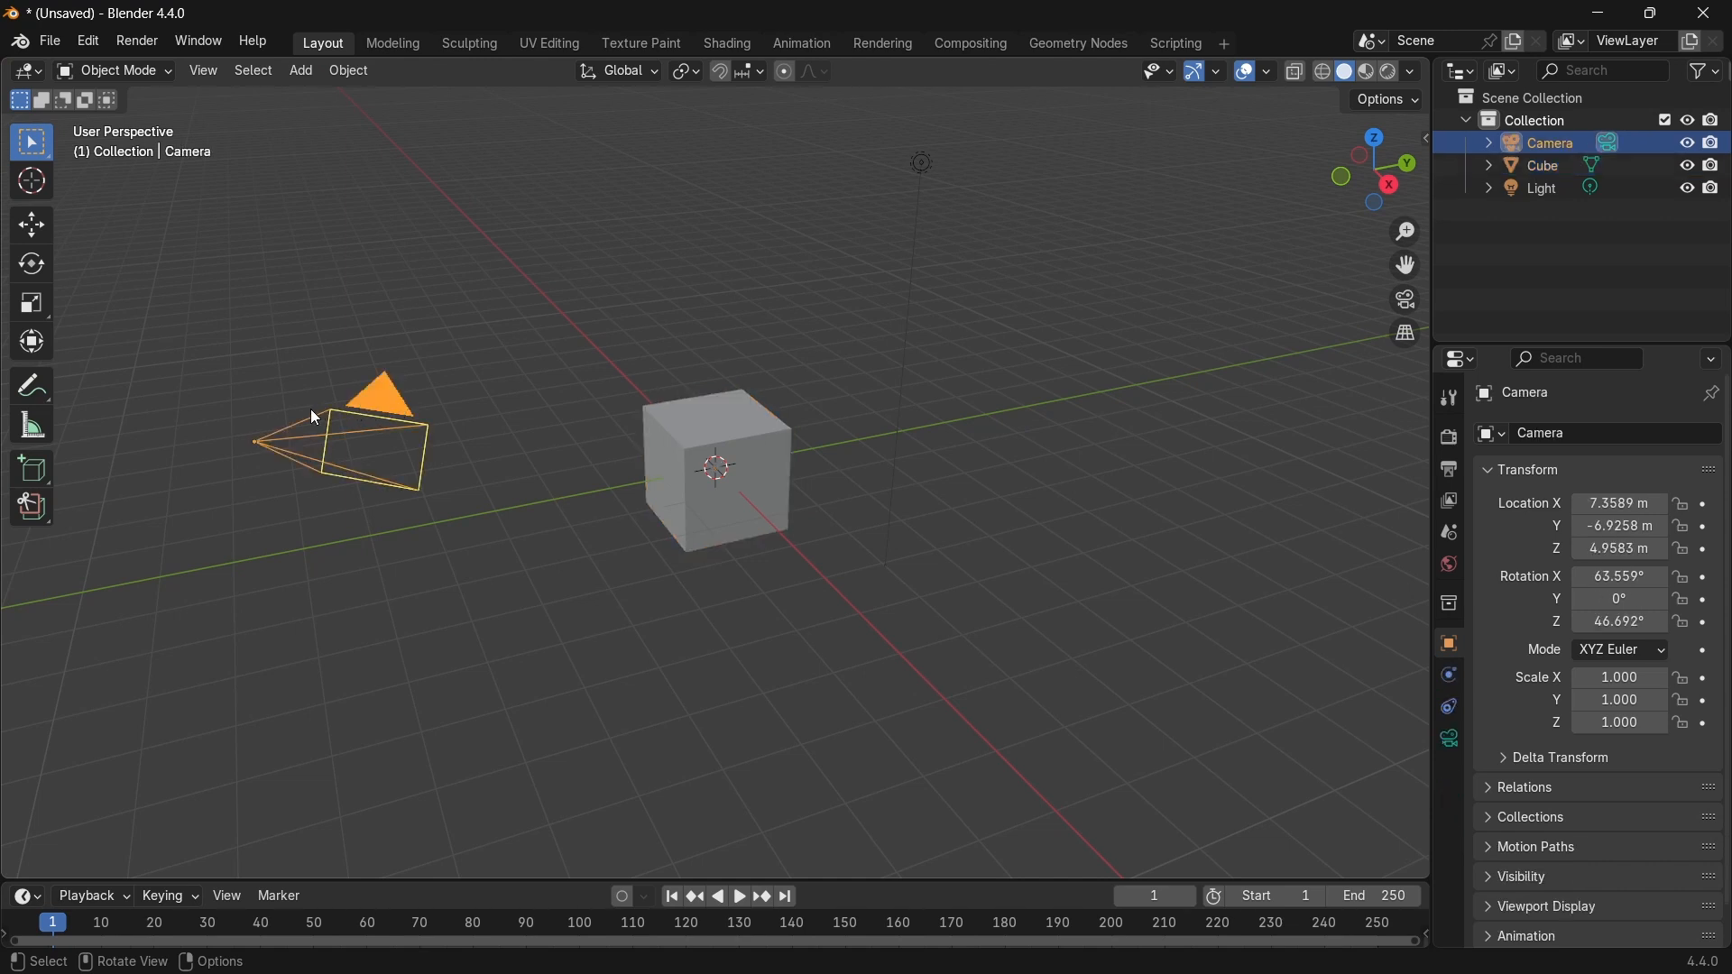
# Step: Select the cube, the light and the cube again in the 3D viewport
pyautogui.click(681, 416)
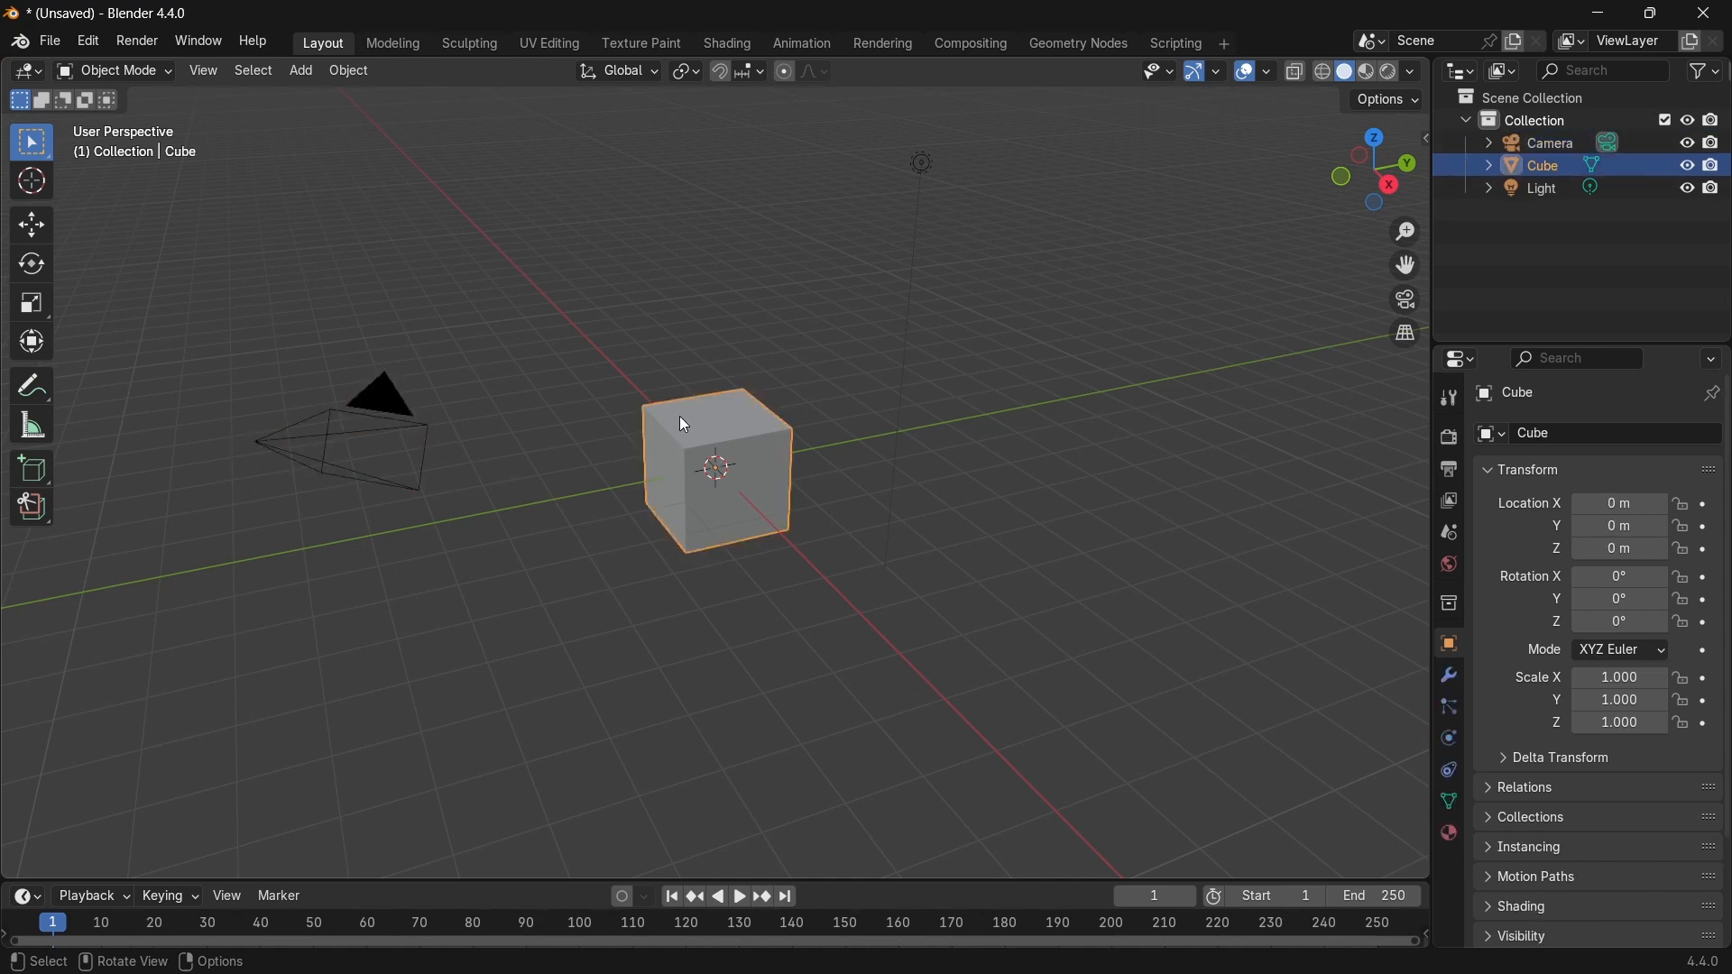
pyautogui.click(924, 166)
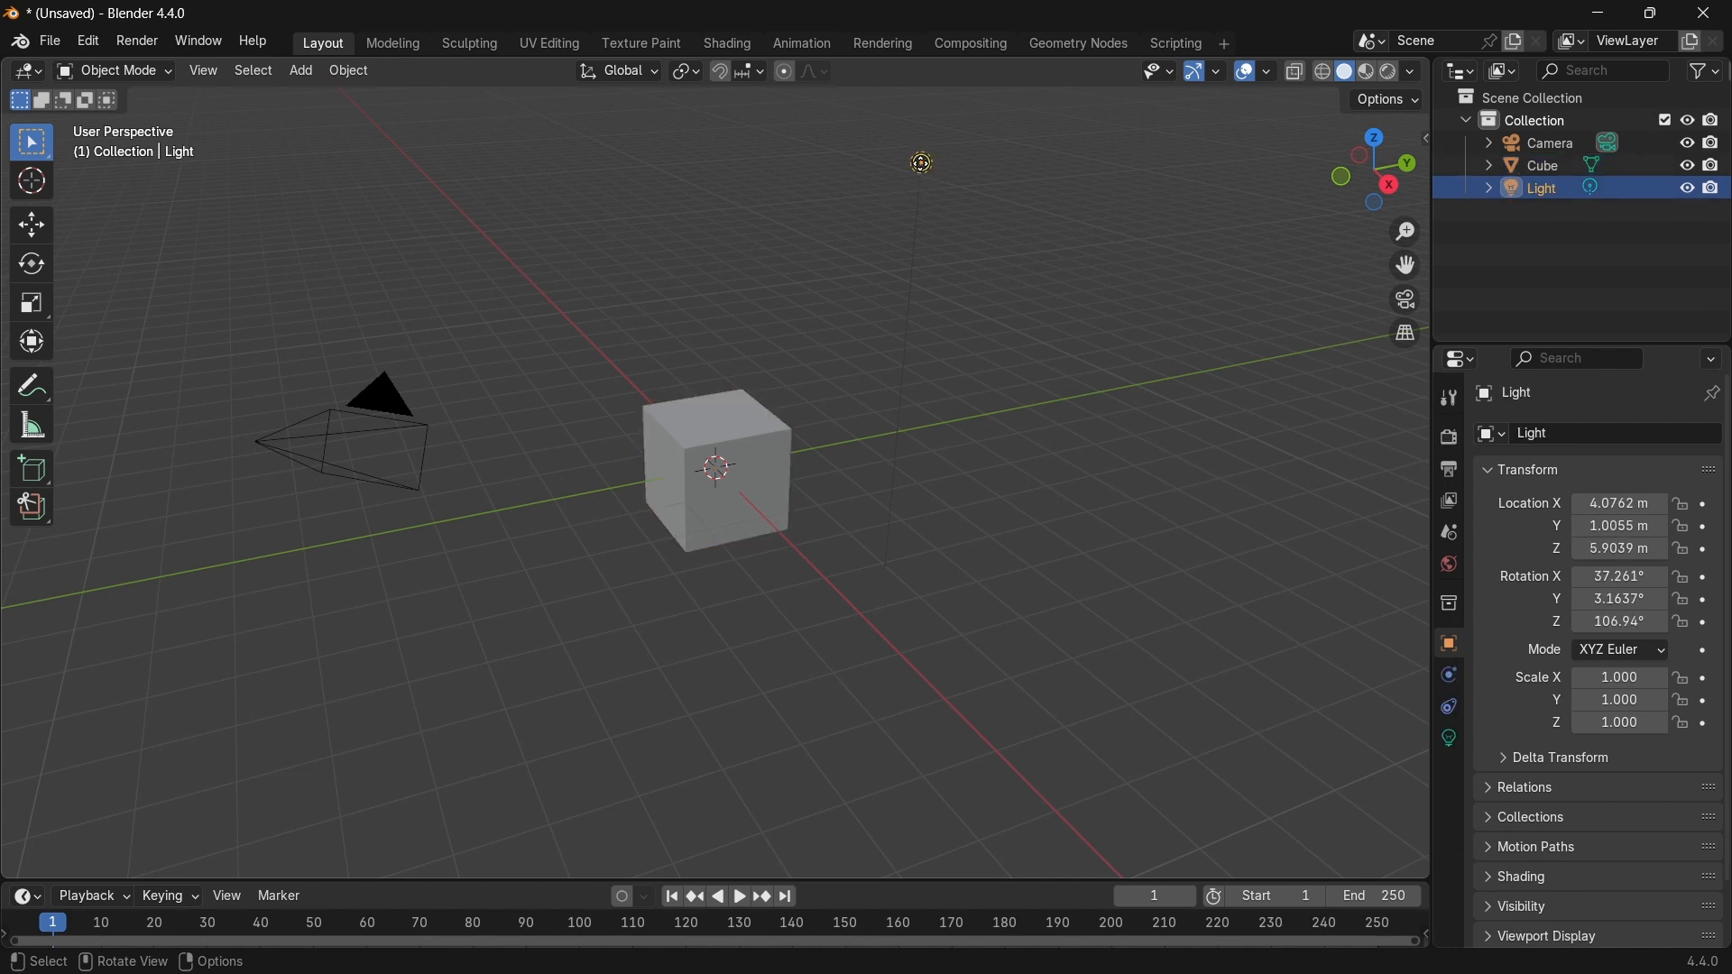
pyautogui.click(719, 439)
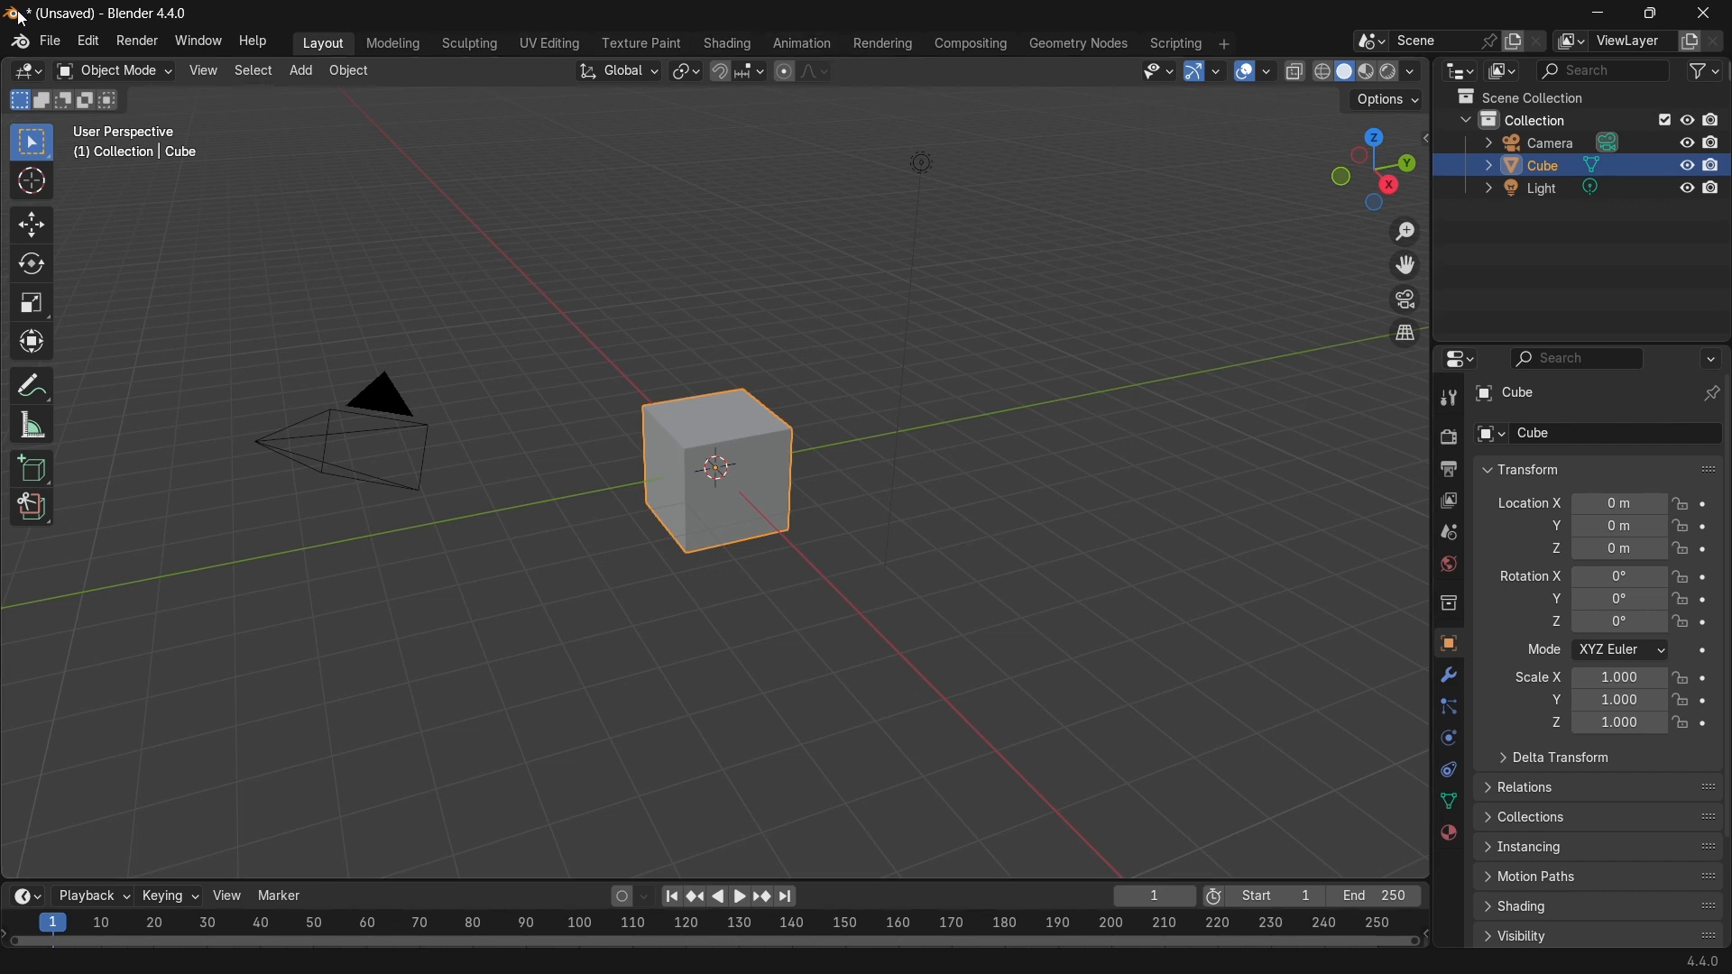
# Step: Review the available file, editing, rendering, window and help commands
pyautogui.click(56, 42)
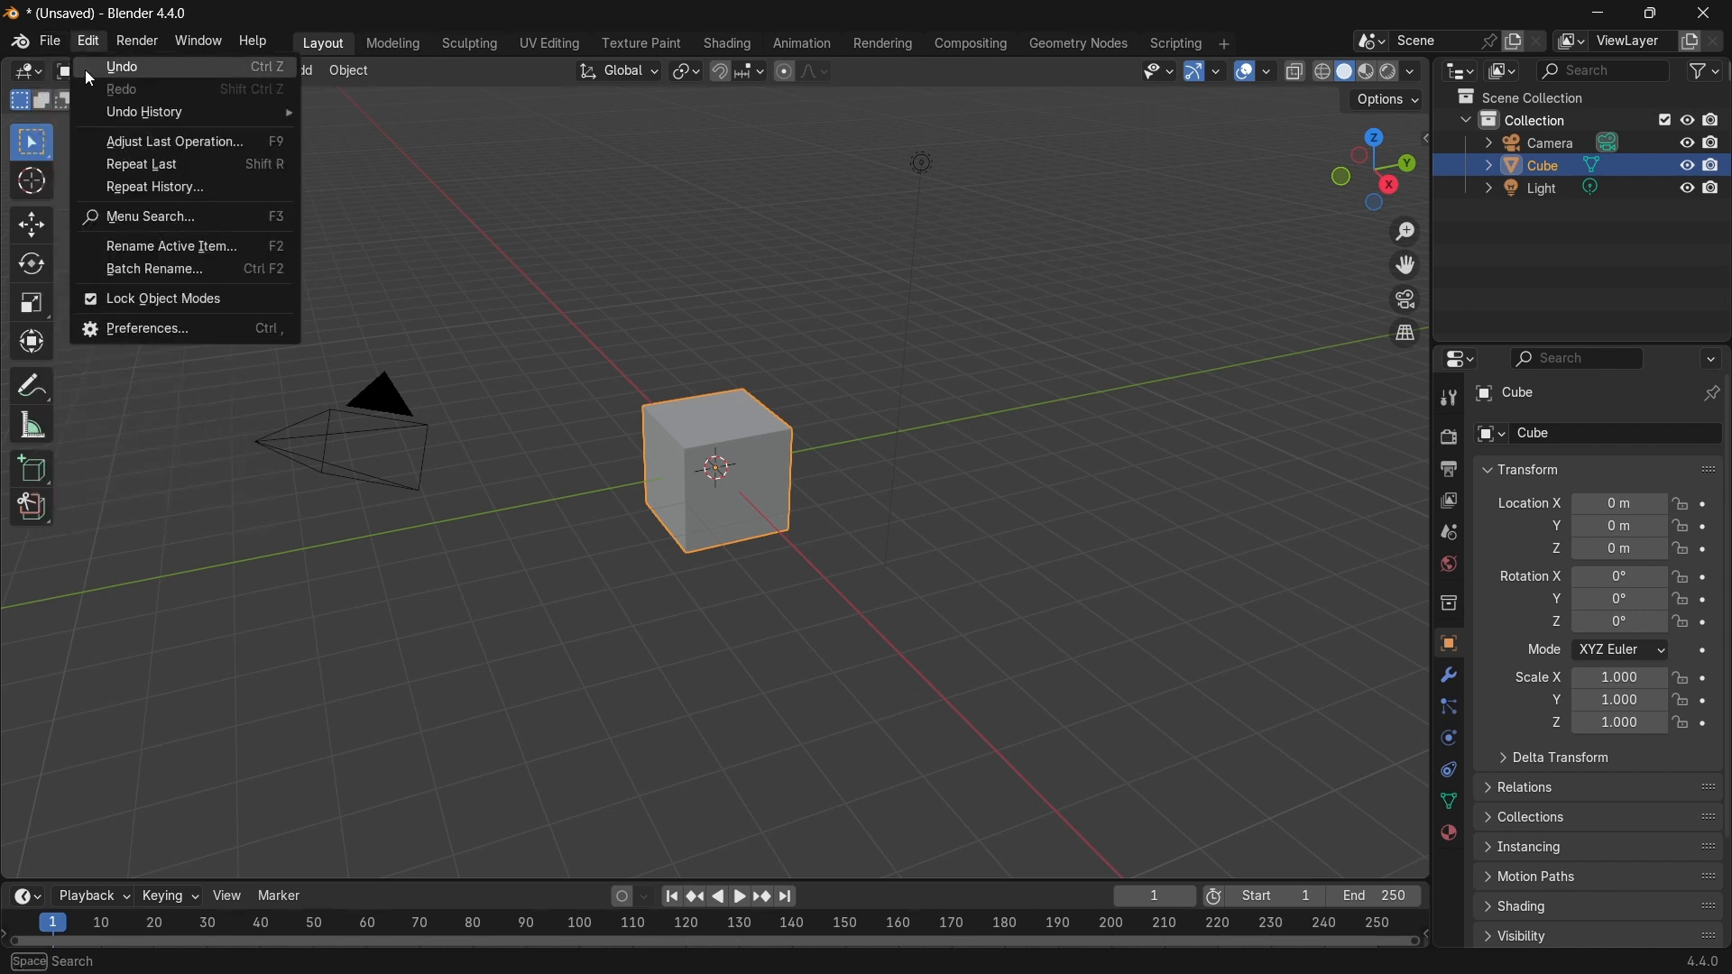
pyautogui.click(46, 47)
pyautogui.moveTo(56, 67)
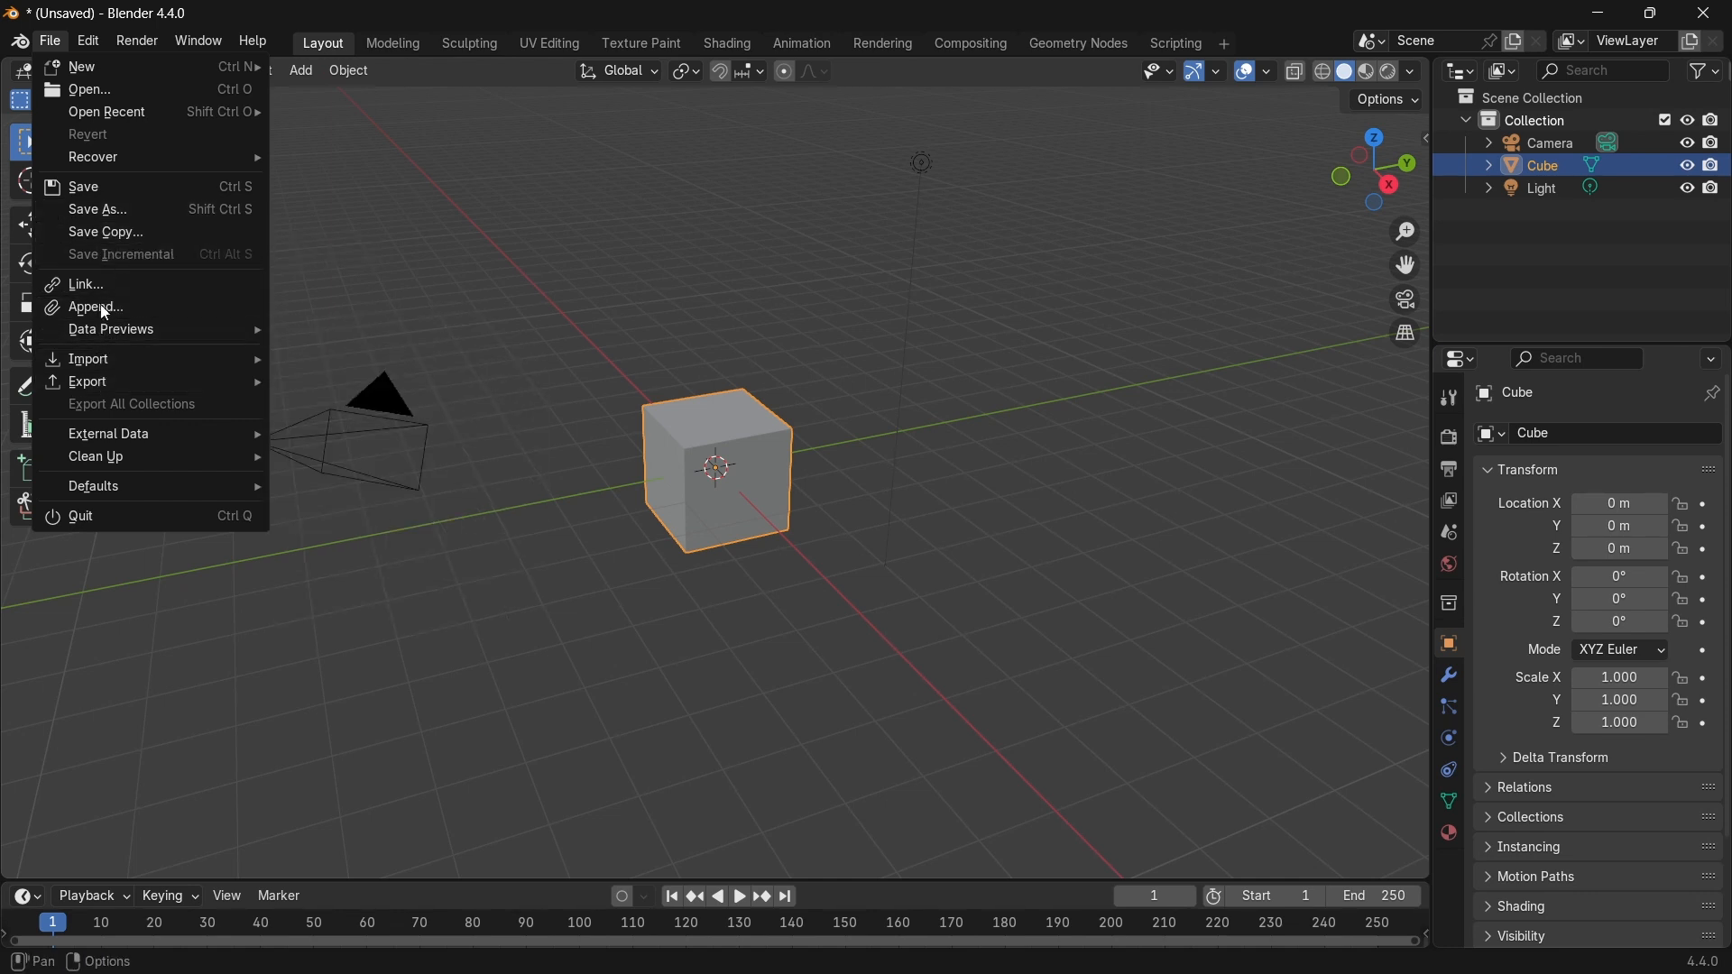
pyautogui.moveTo(126, 368)
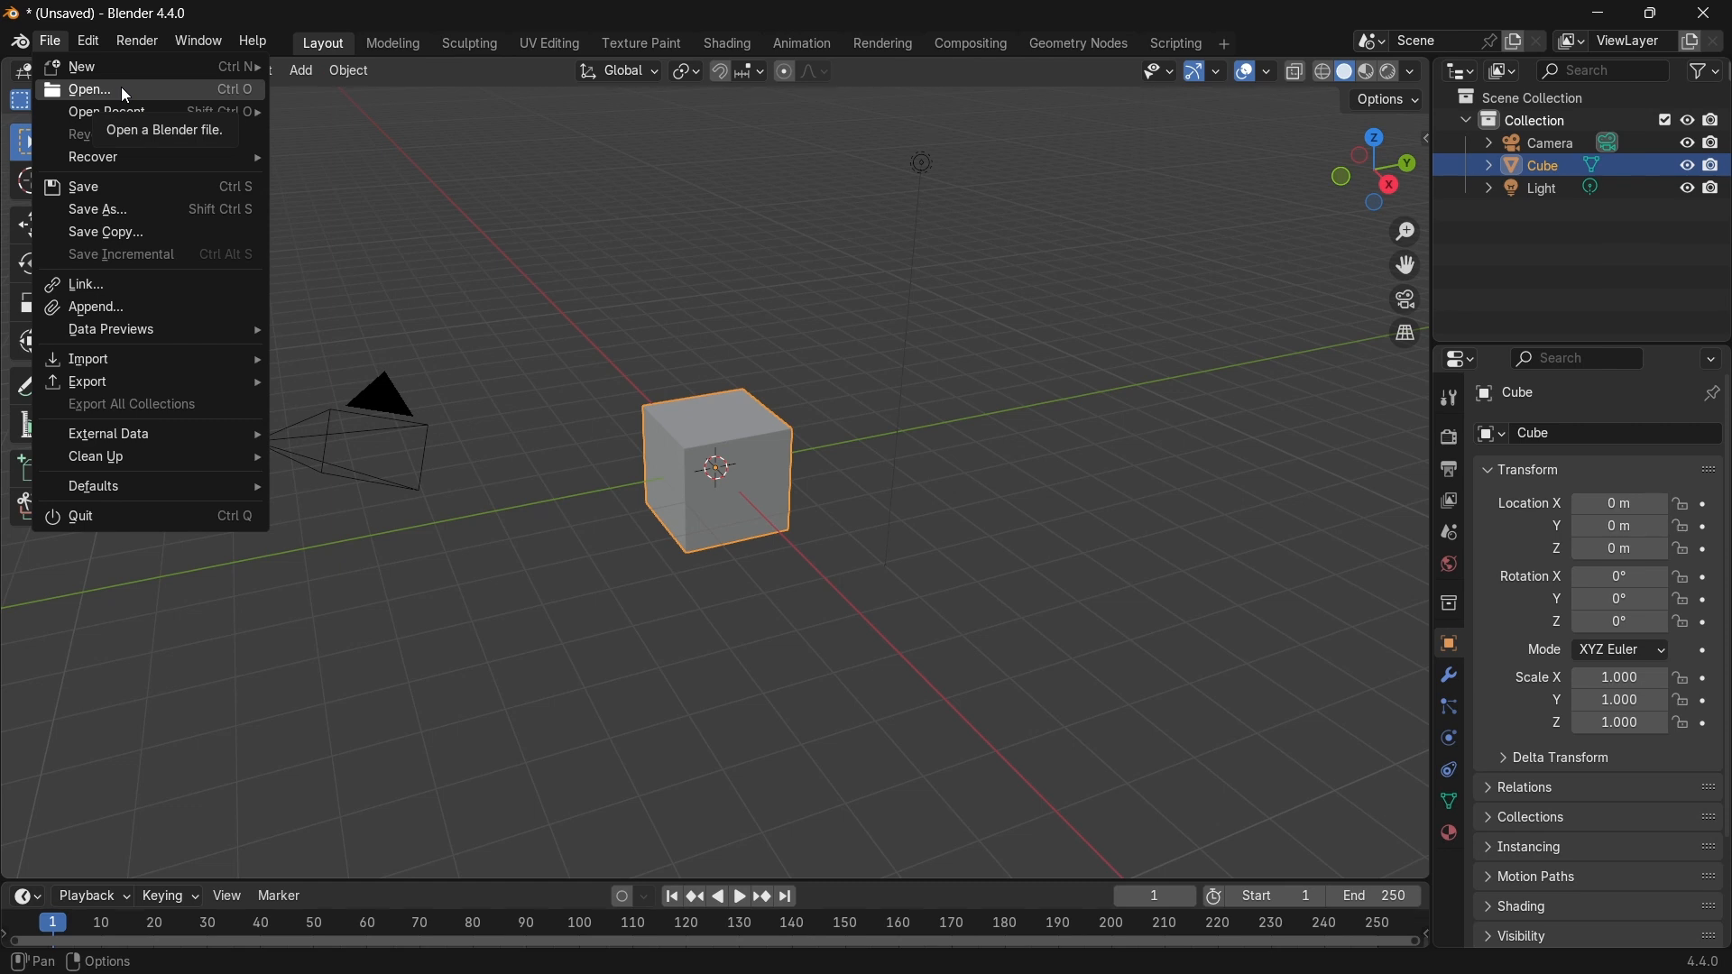
pyautogui.moveTo(94, 45)
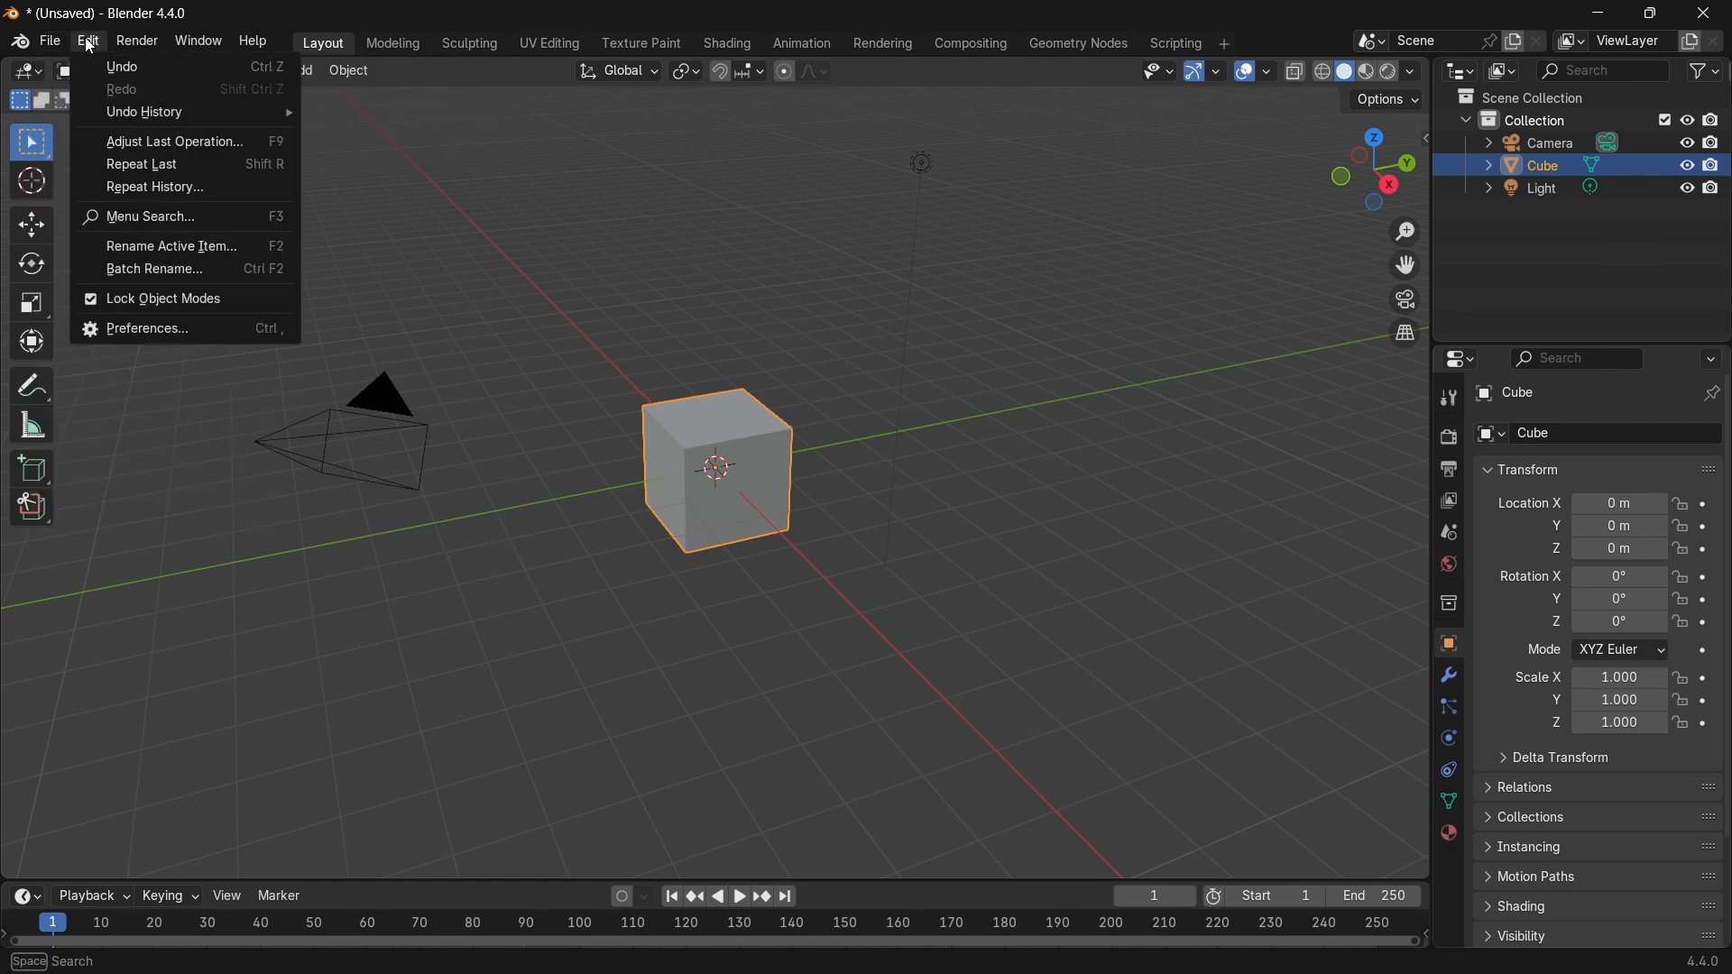
pyautogui.click(90, 40)
pyautogui.click(139, 45)
pyautogui.click(93, 40)
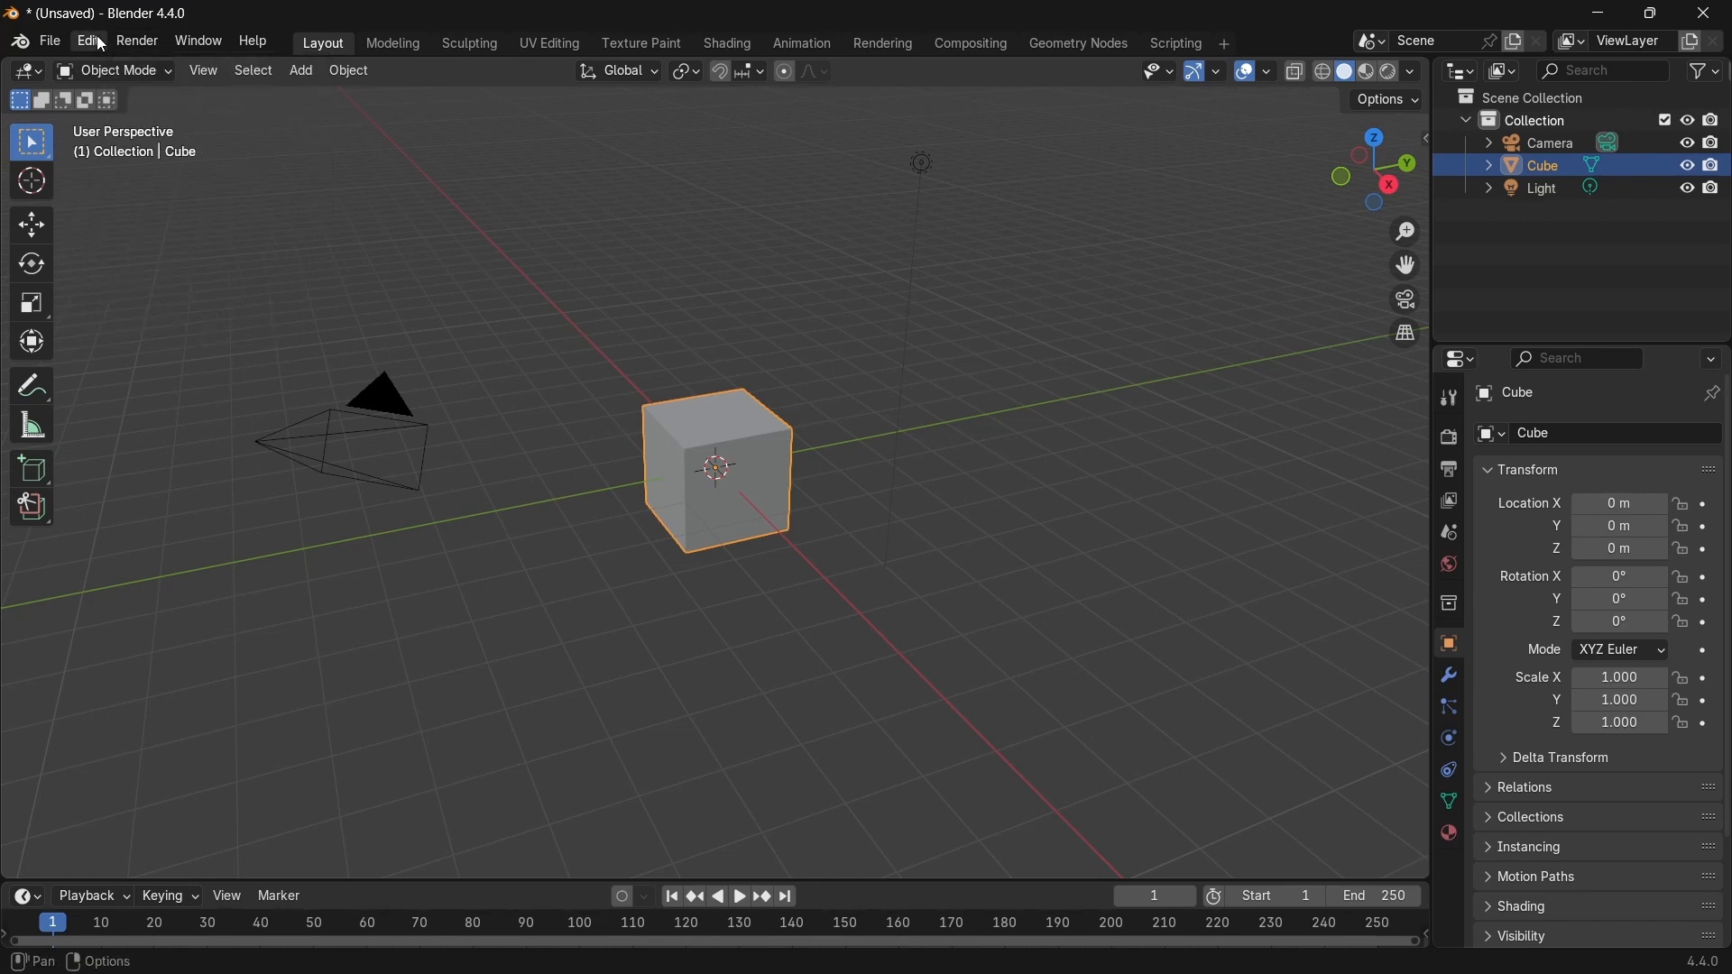
pyautogui.click(93, 40)
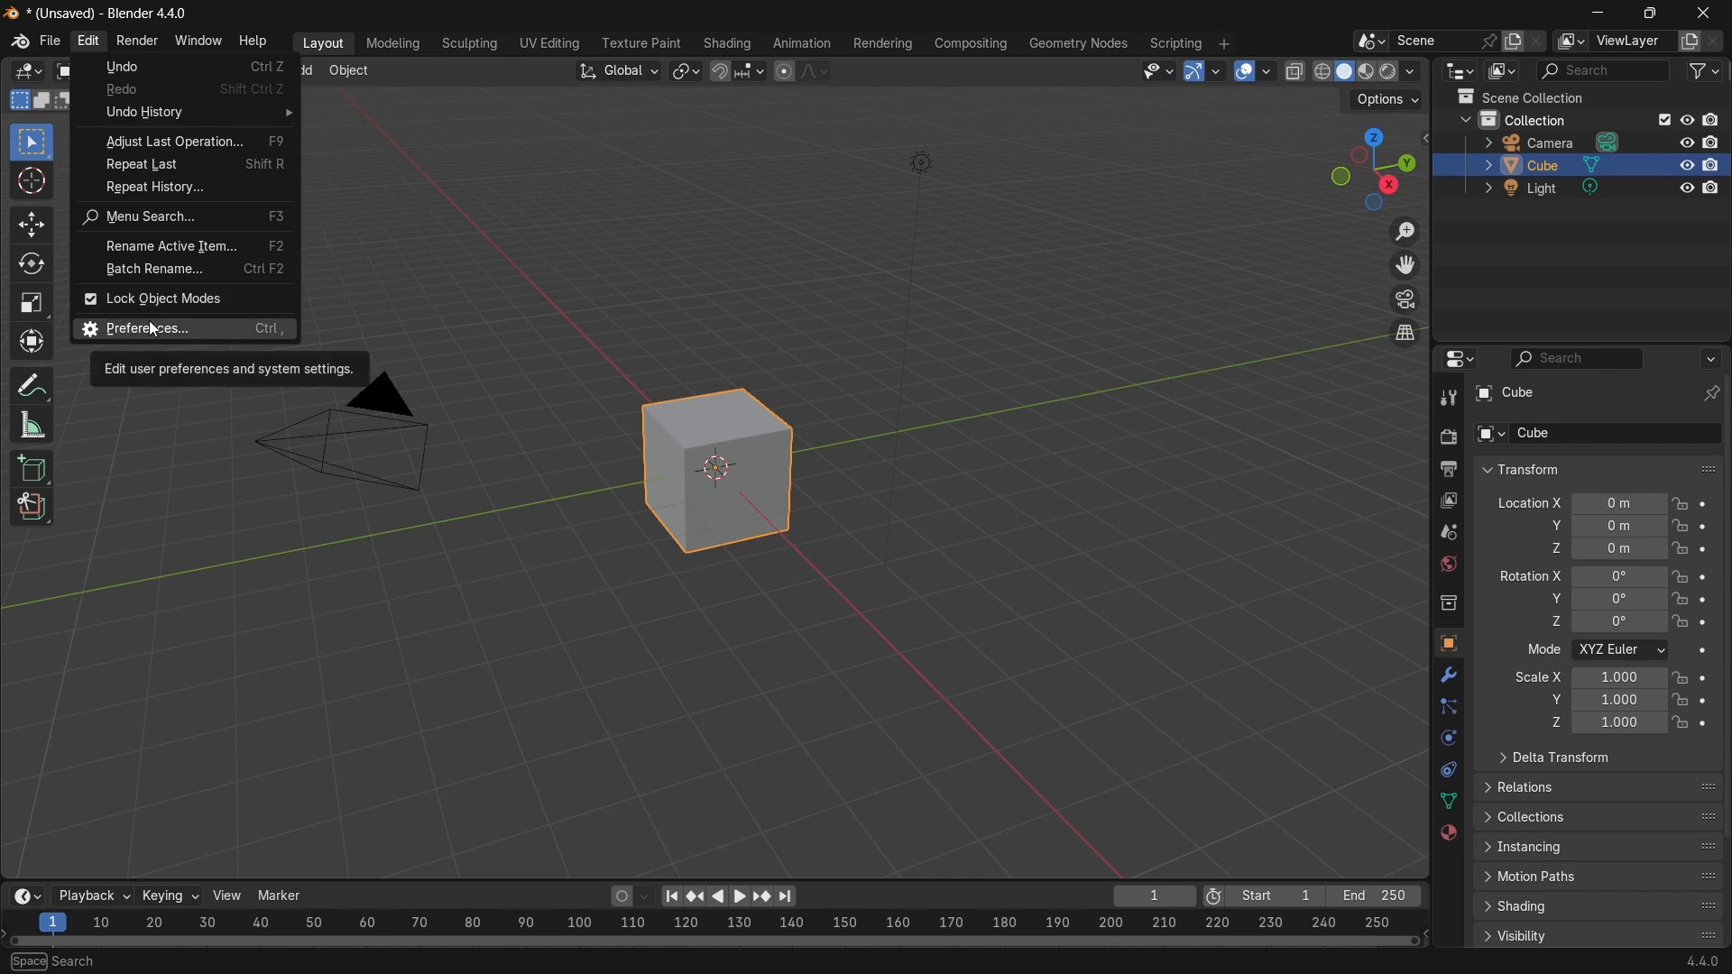
pyautogui.click(139, 41)
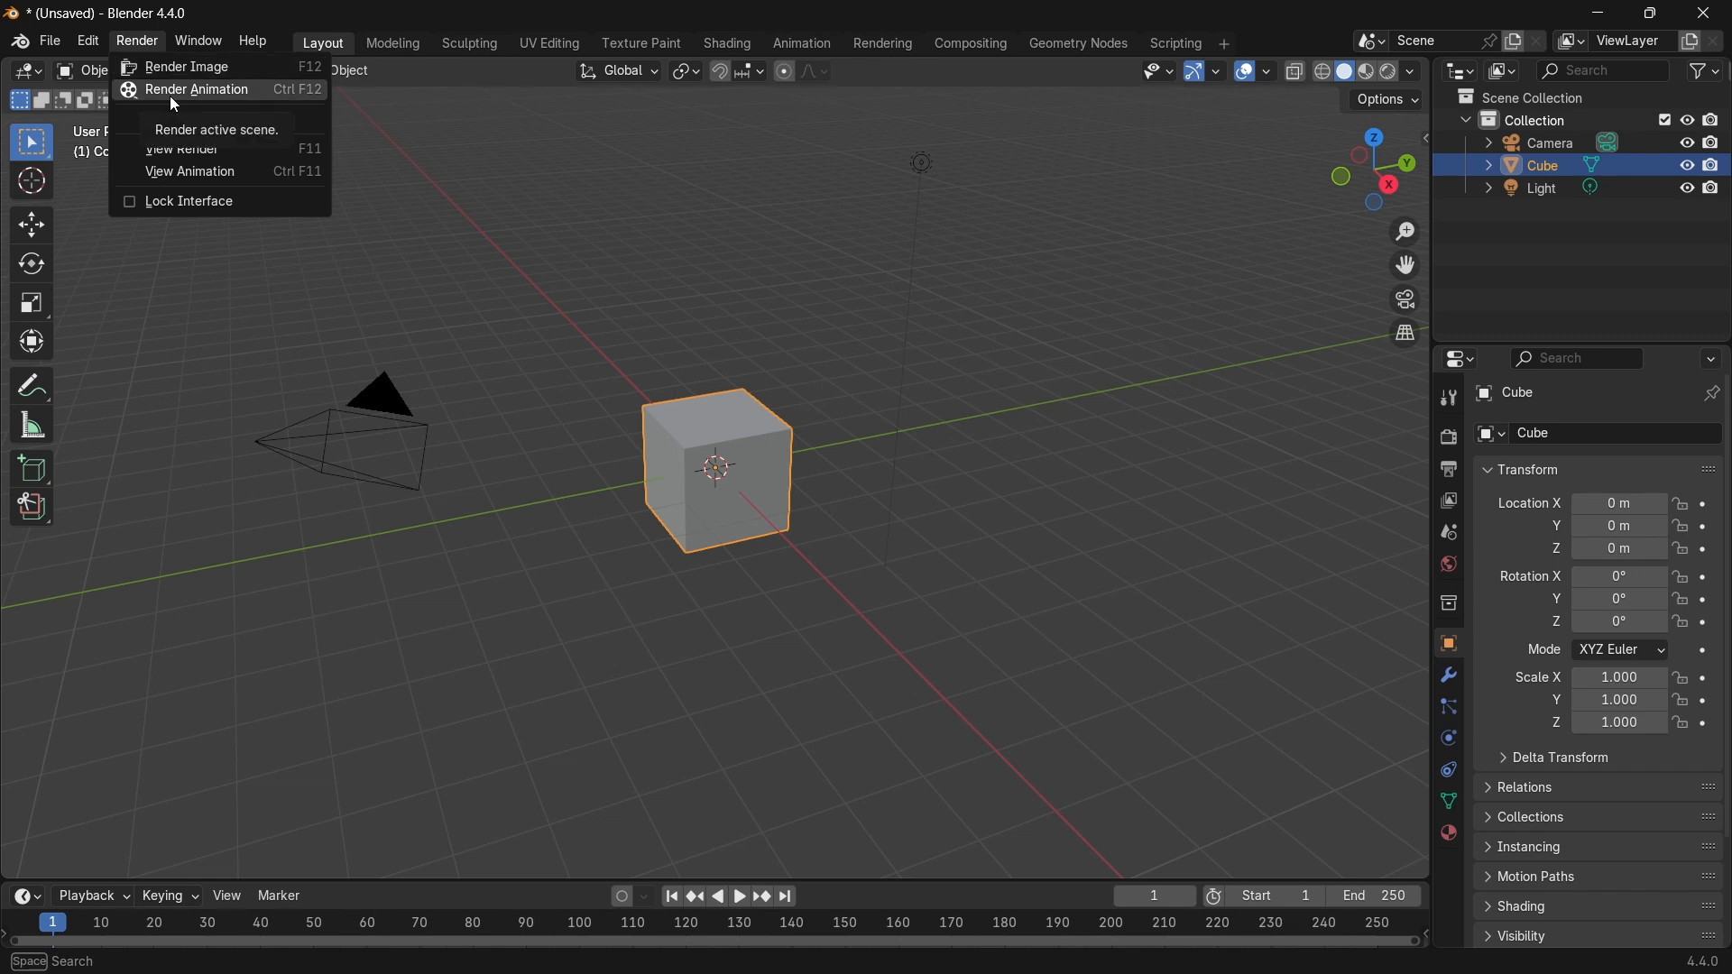
pyautogui.click(203, 43)
pyautogui.moveTo(253, 42)
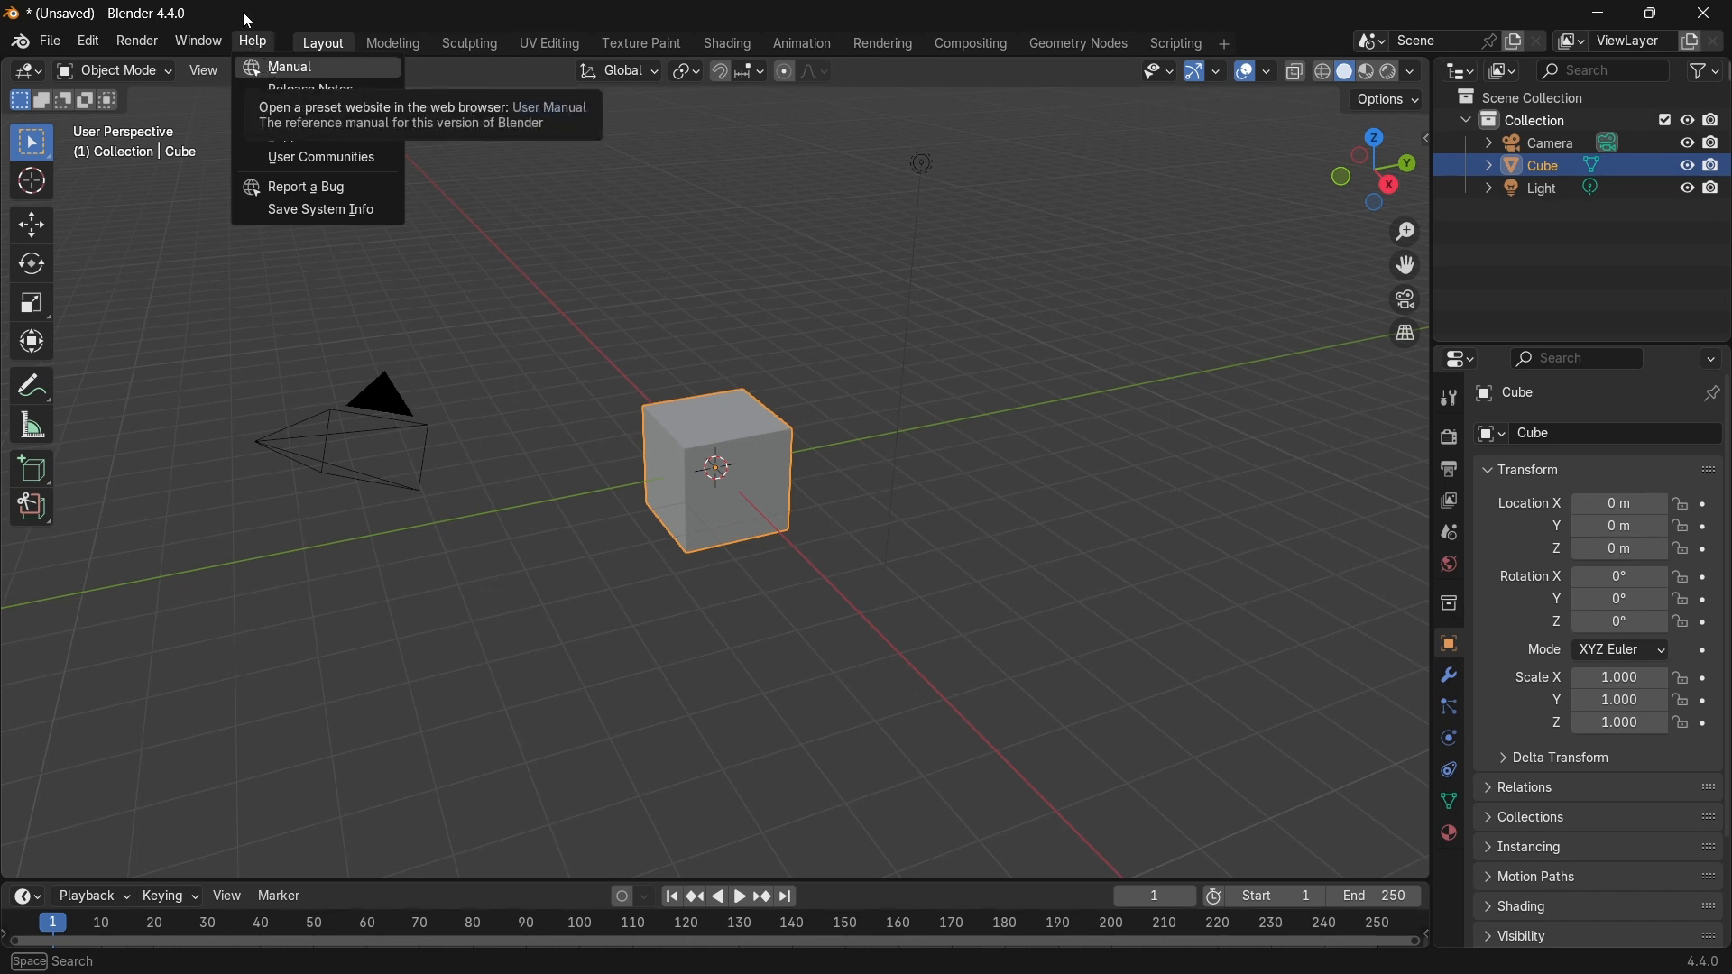
pyautogui.click(309, 185)
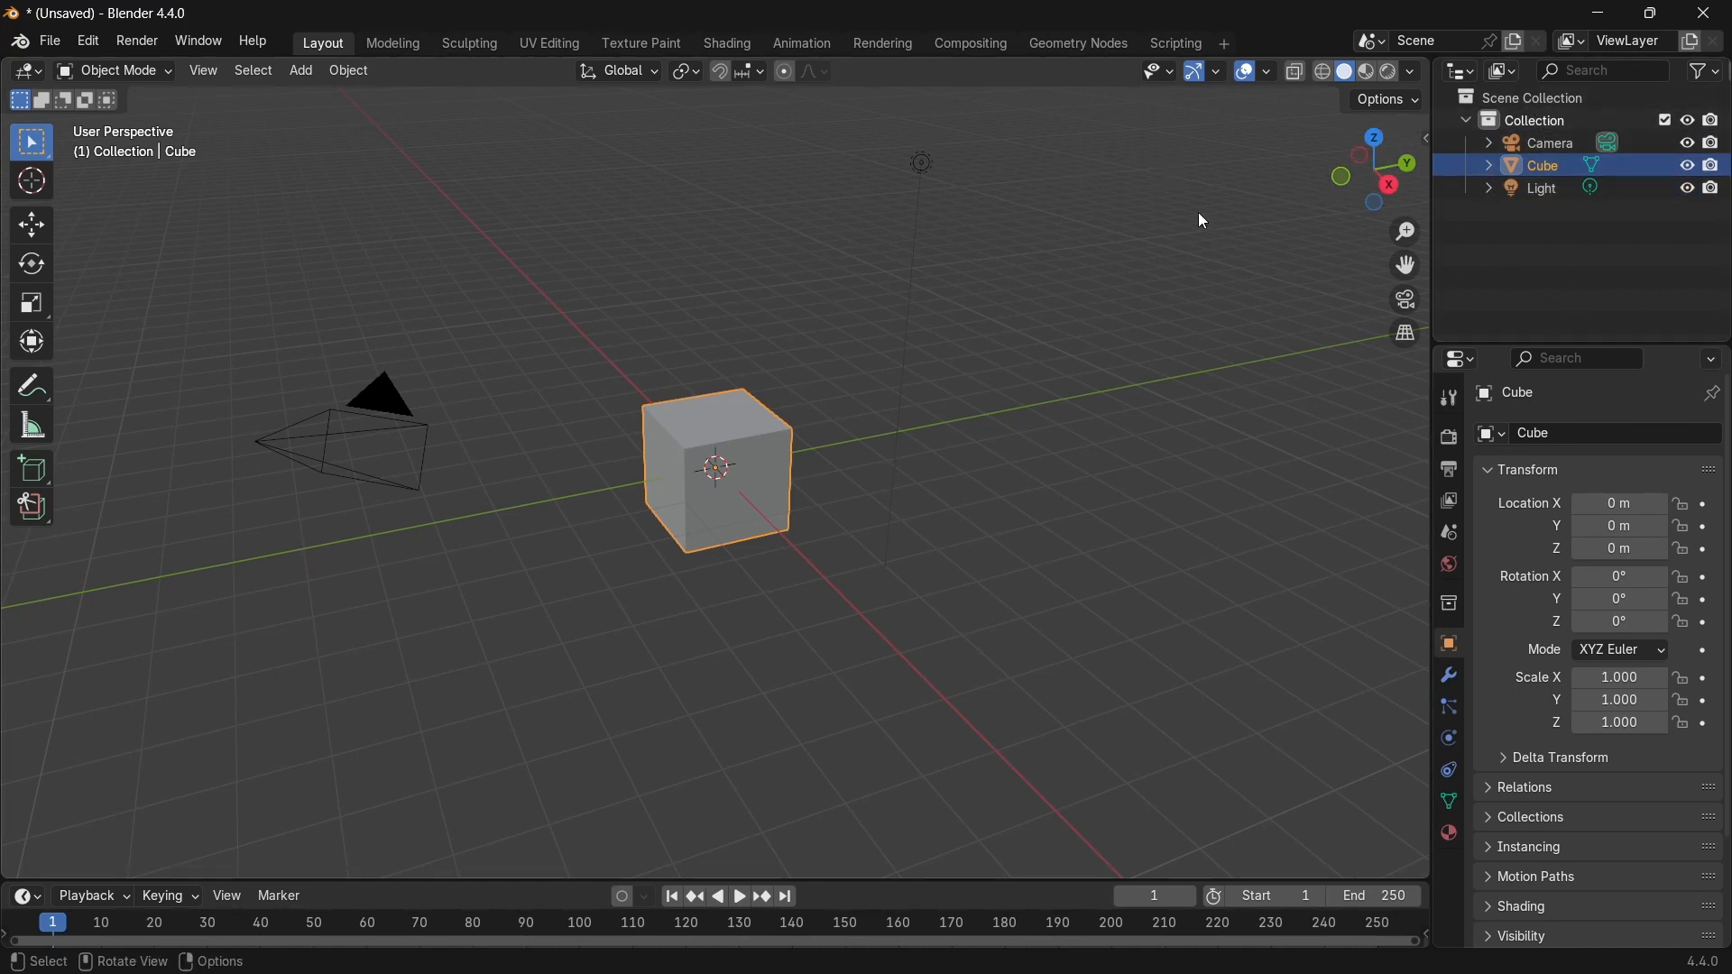
# Step: Collapse and re-expand the Collection in the Outliner, and select its camera, cube and light in turn
pyautogui.click(1467, 122)
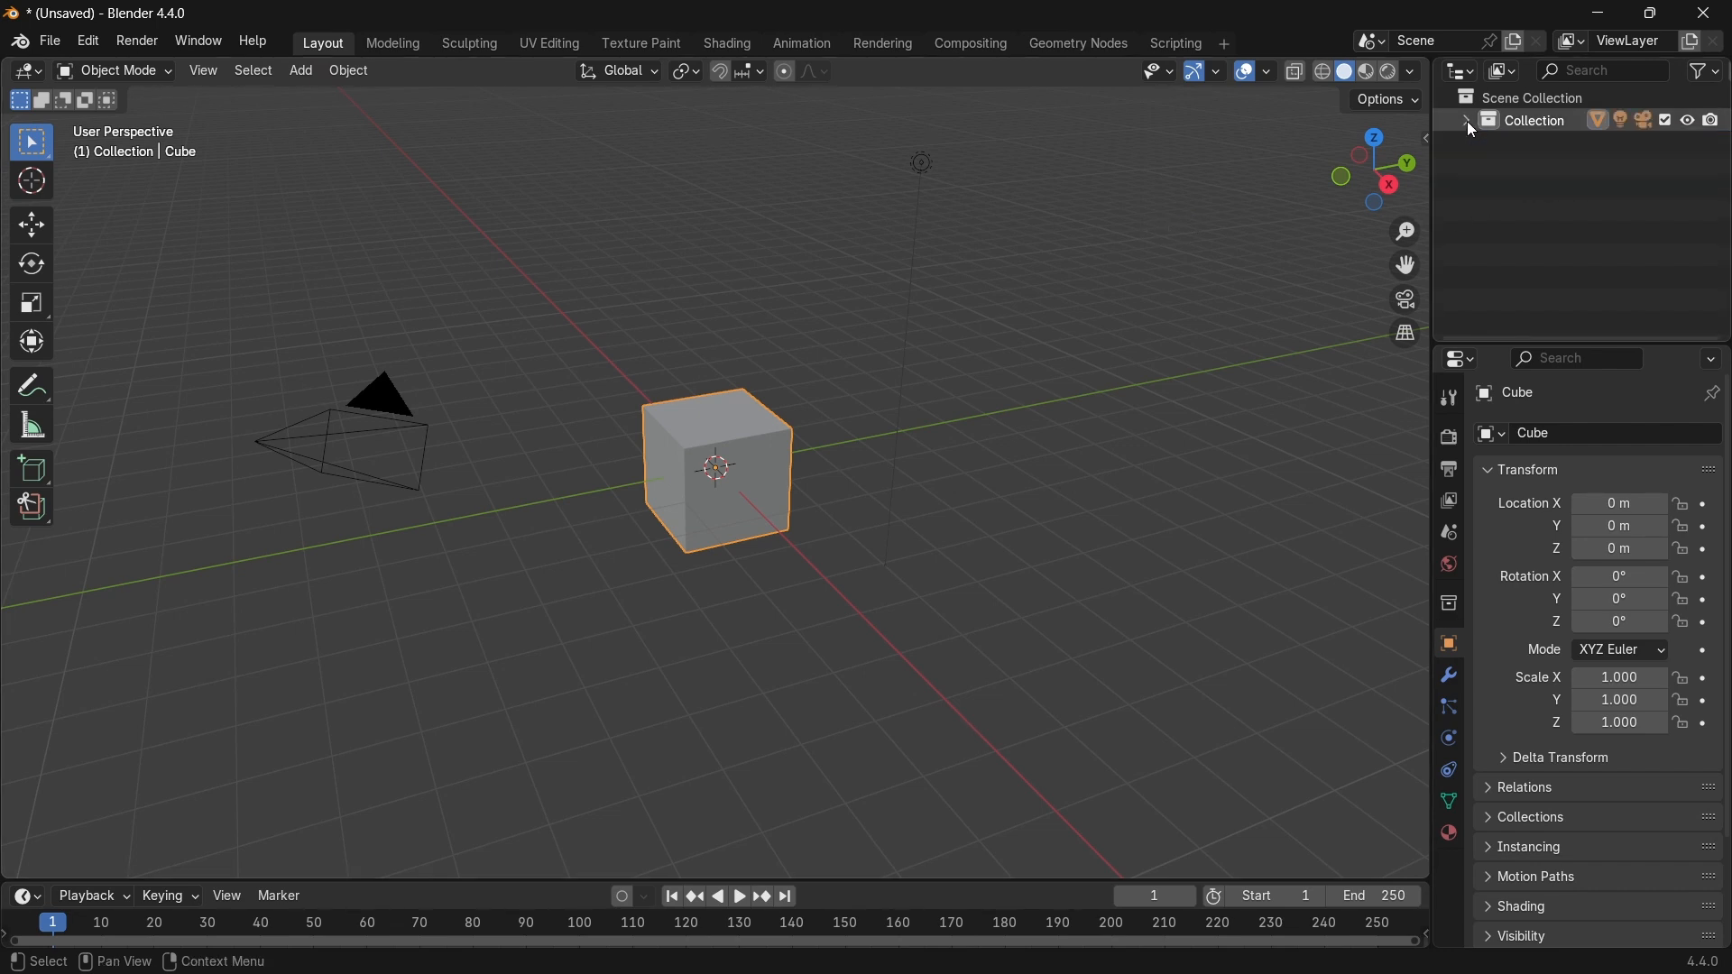
pyautogui.click(1469, 123)
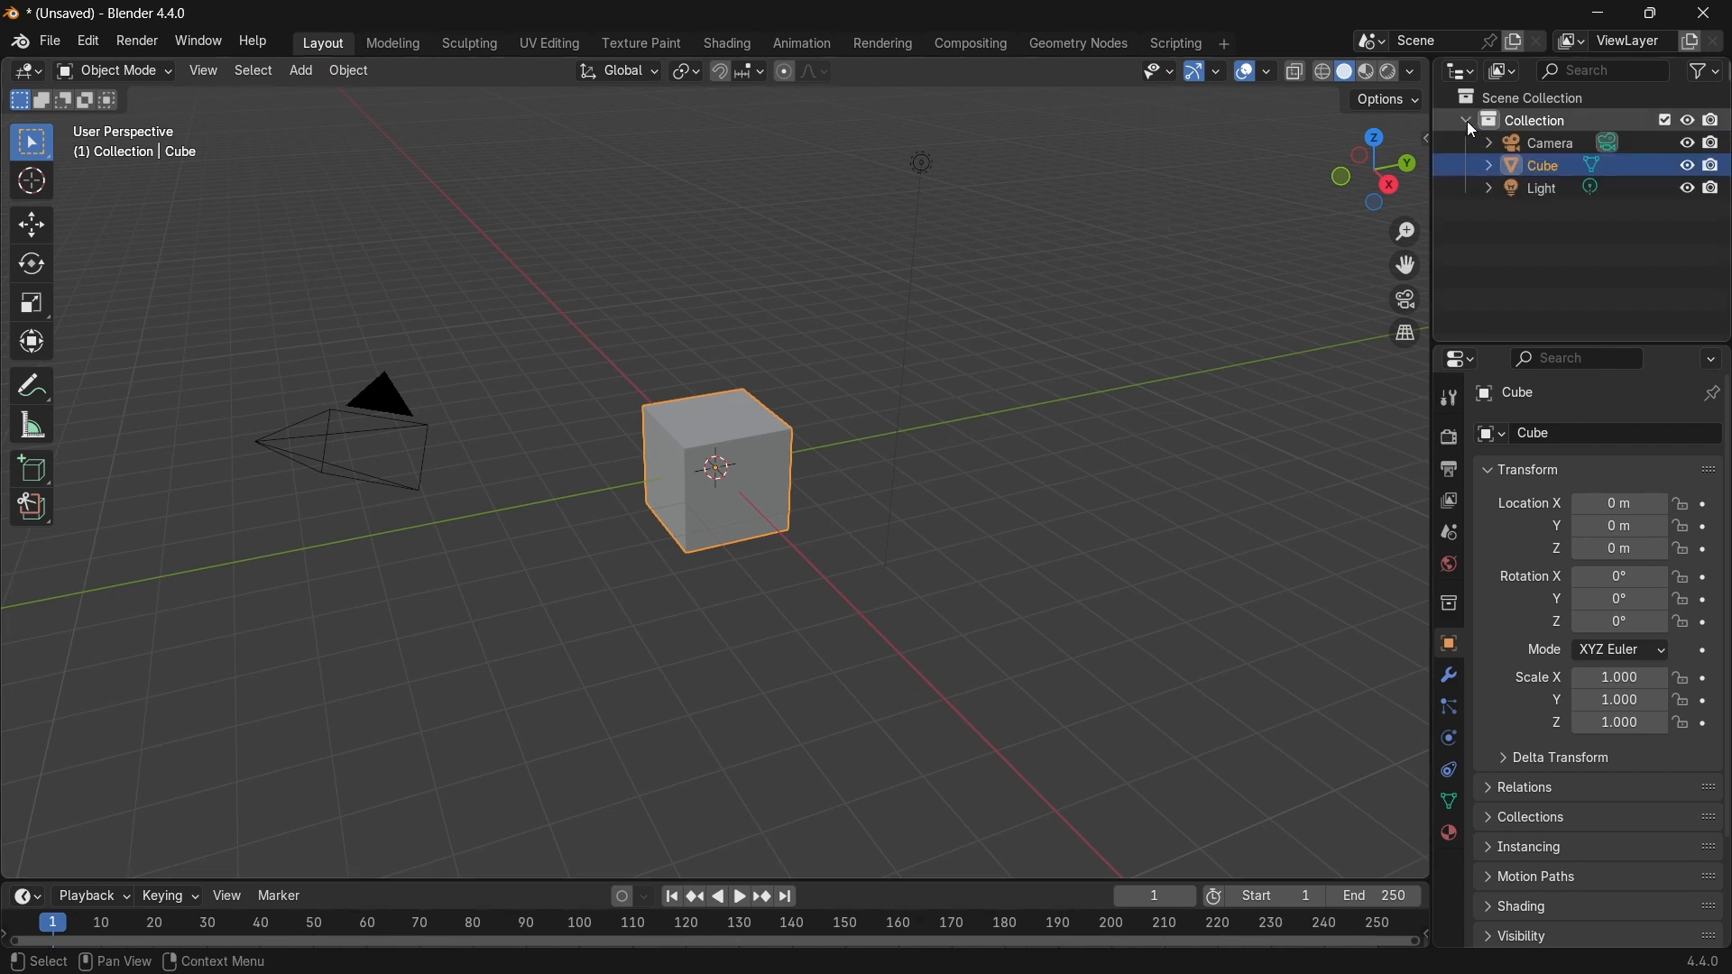
pyautogui.click(1550, 144)
pyautogui.click(1541, 164)
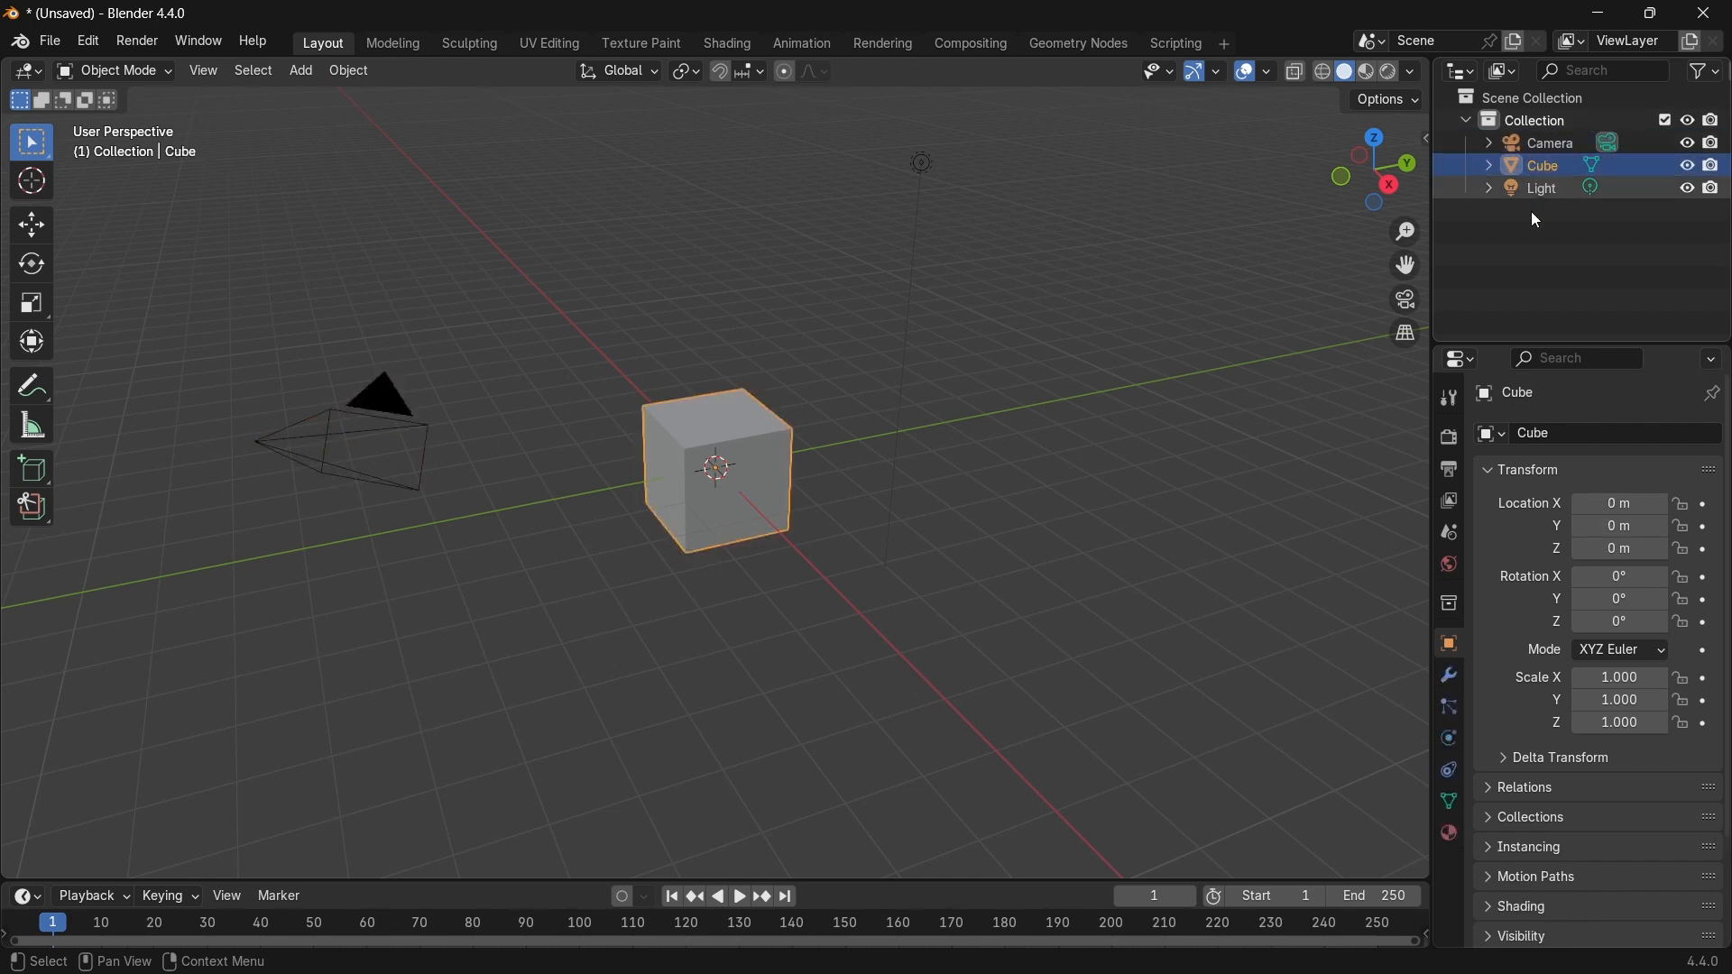
pyautogui.click(1540, 198)
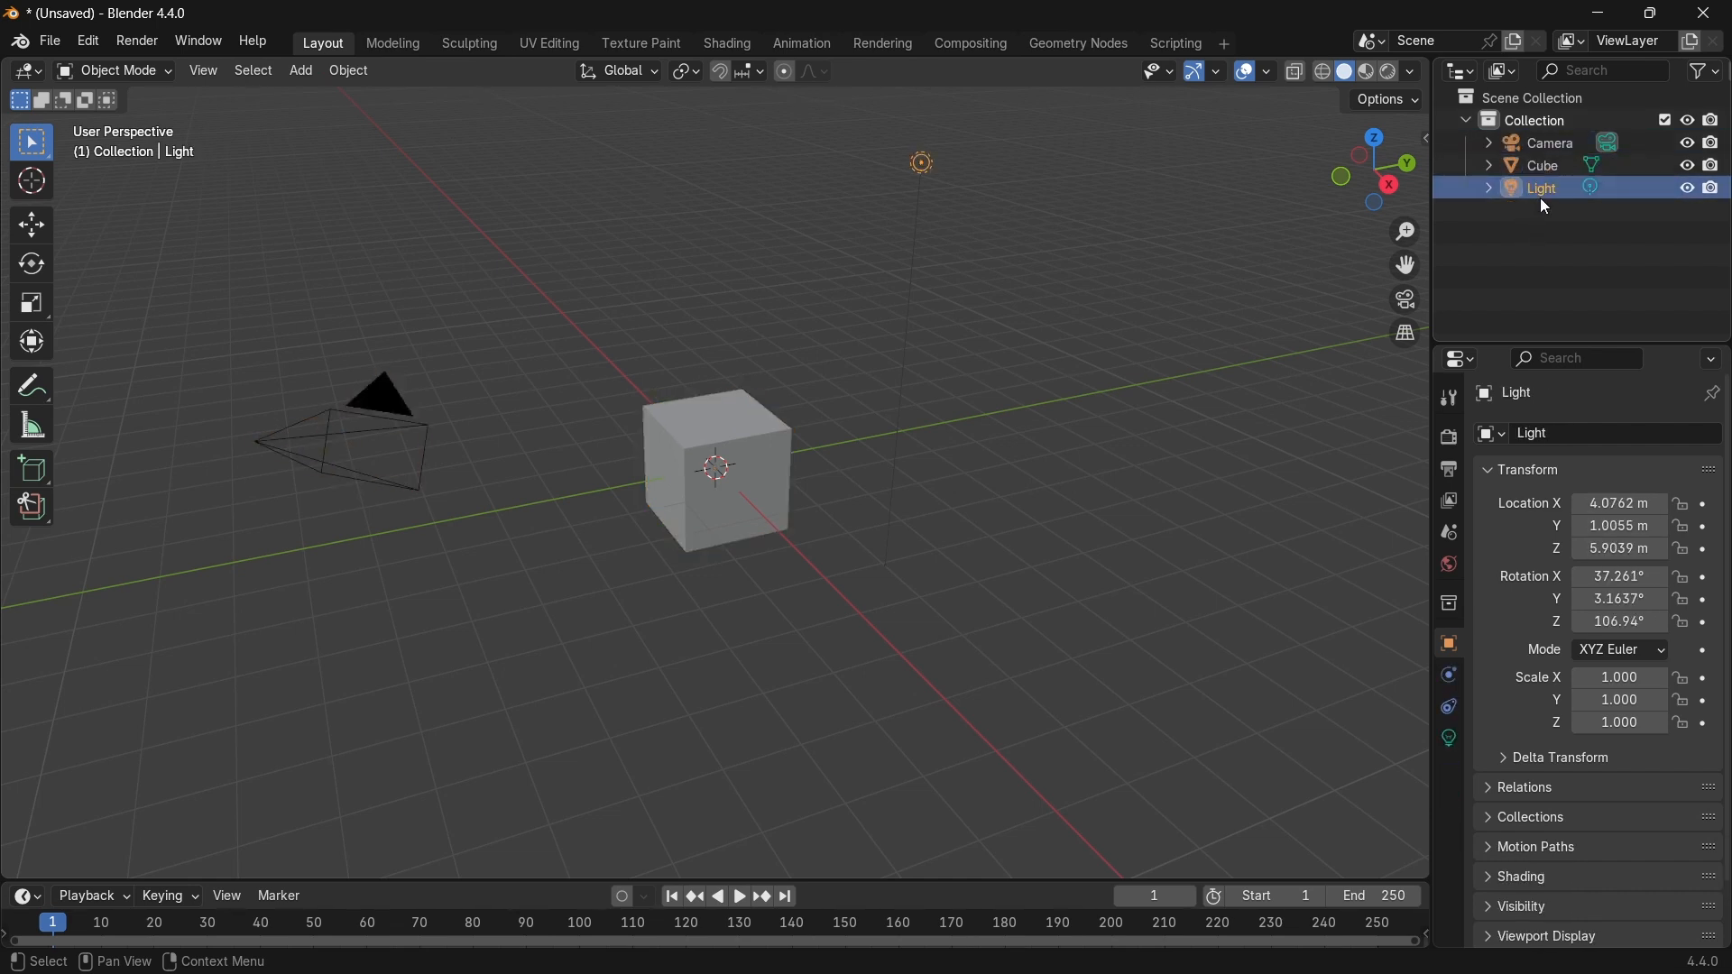
pyautogui.click(1465, 121)
pyautogui.rightClick(1483, 160)
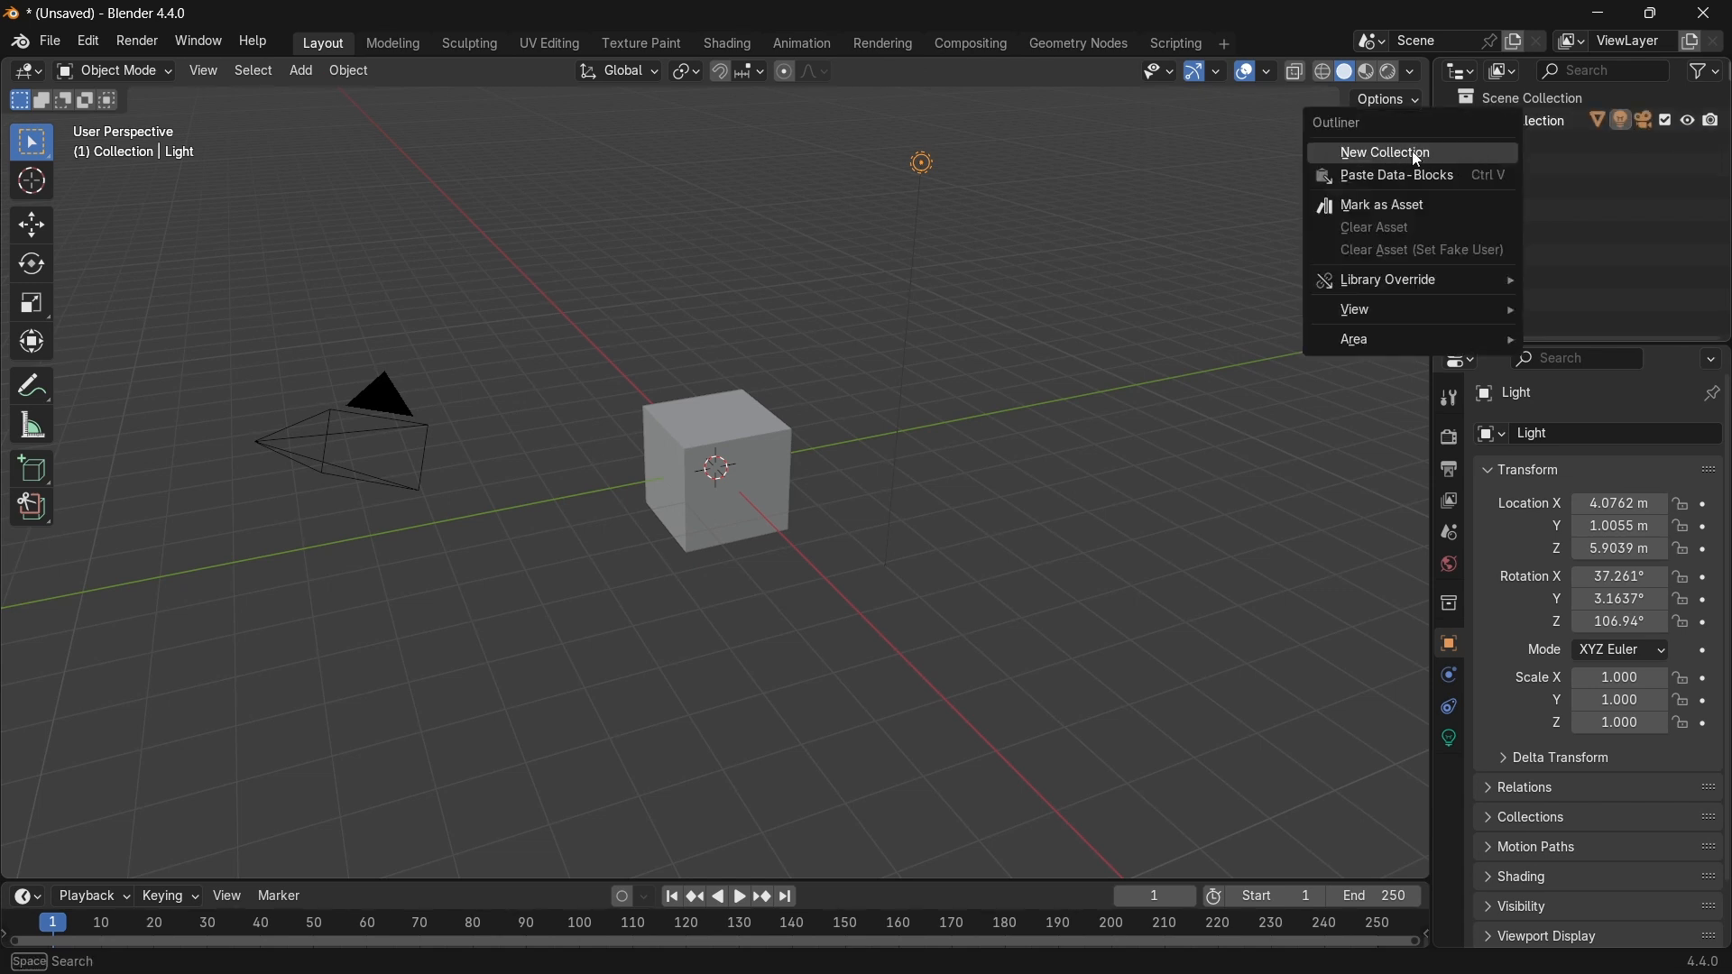
pyautogui.doubleClick(1537, 122)
pyautogui.click(1474, 195)
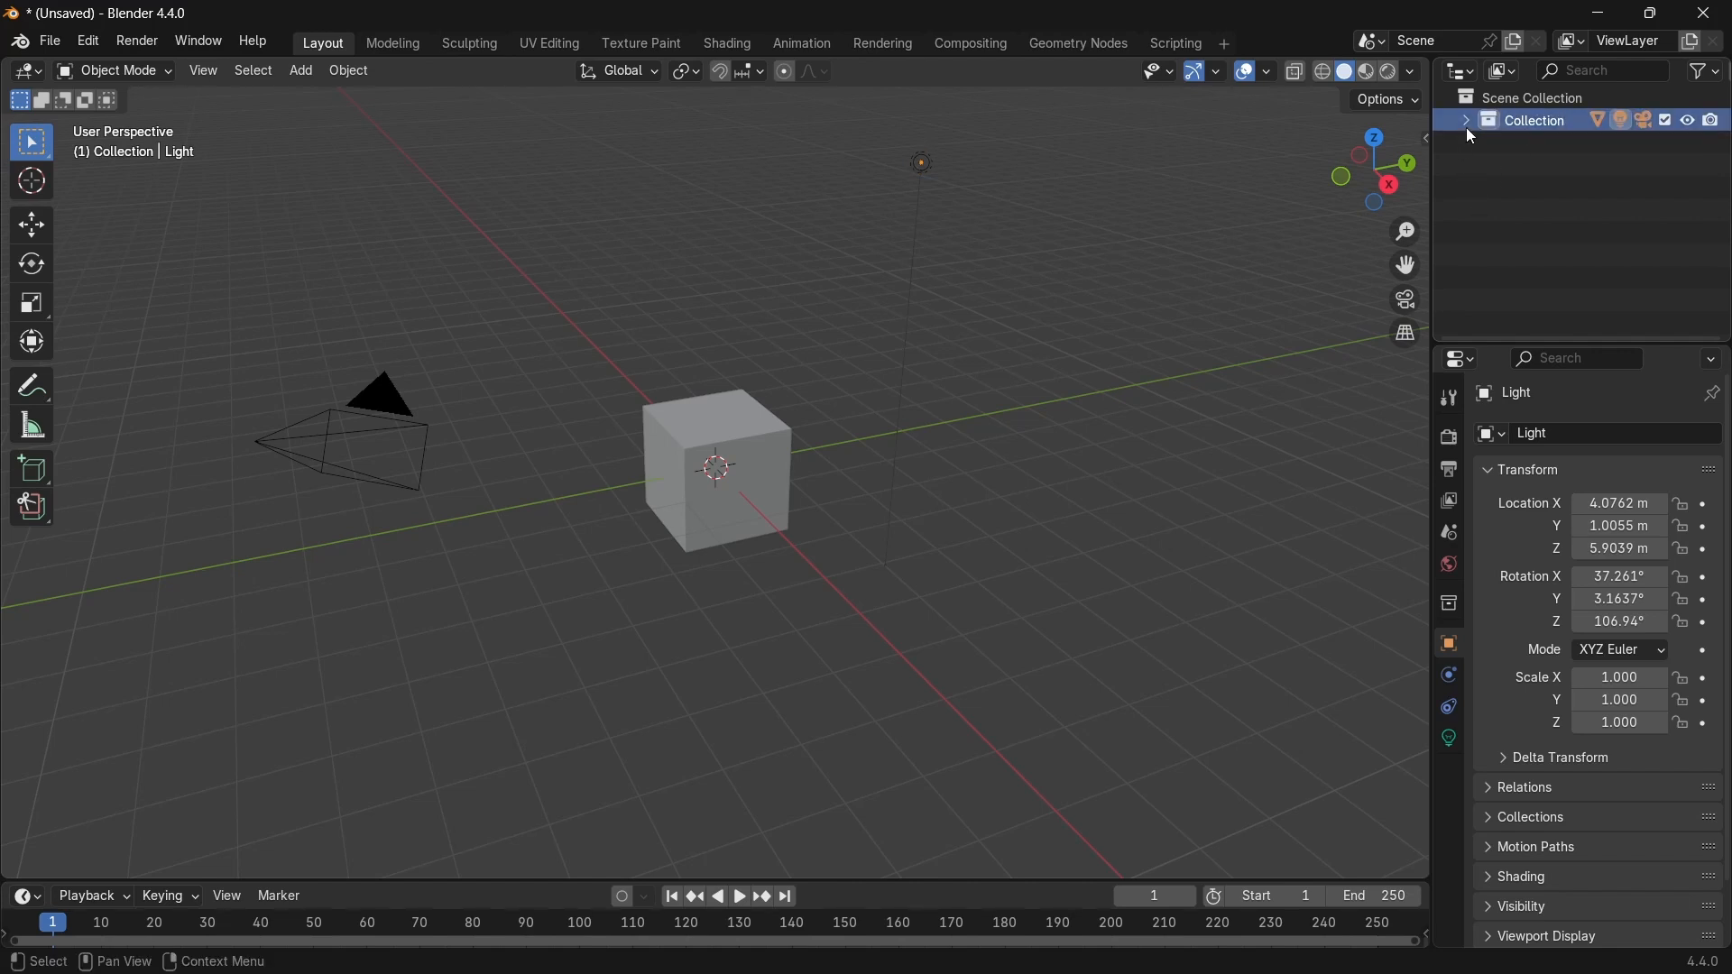
pyautogui.click(1468, 121)
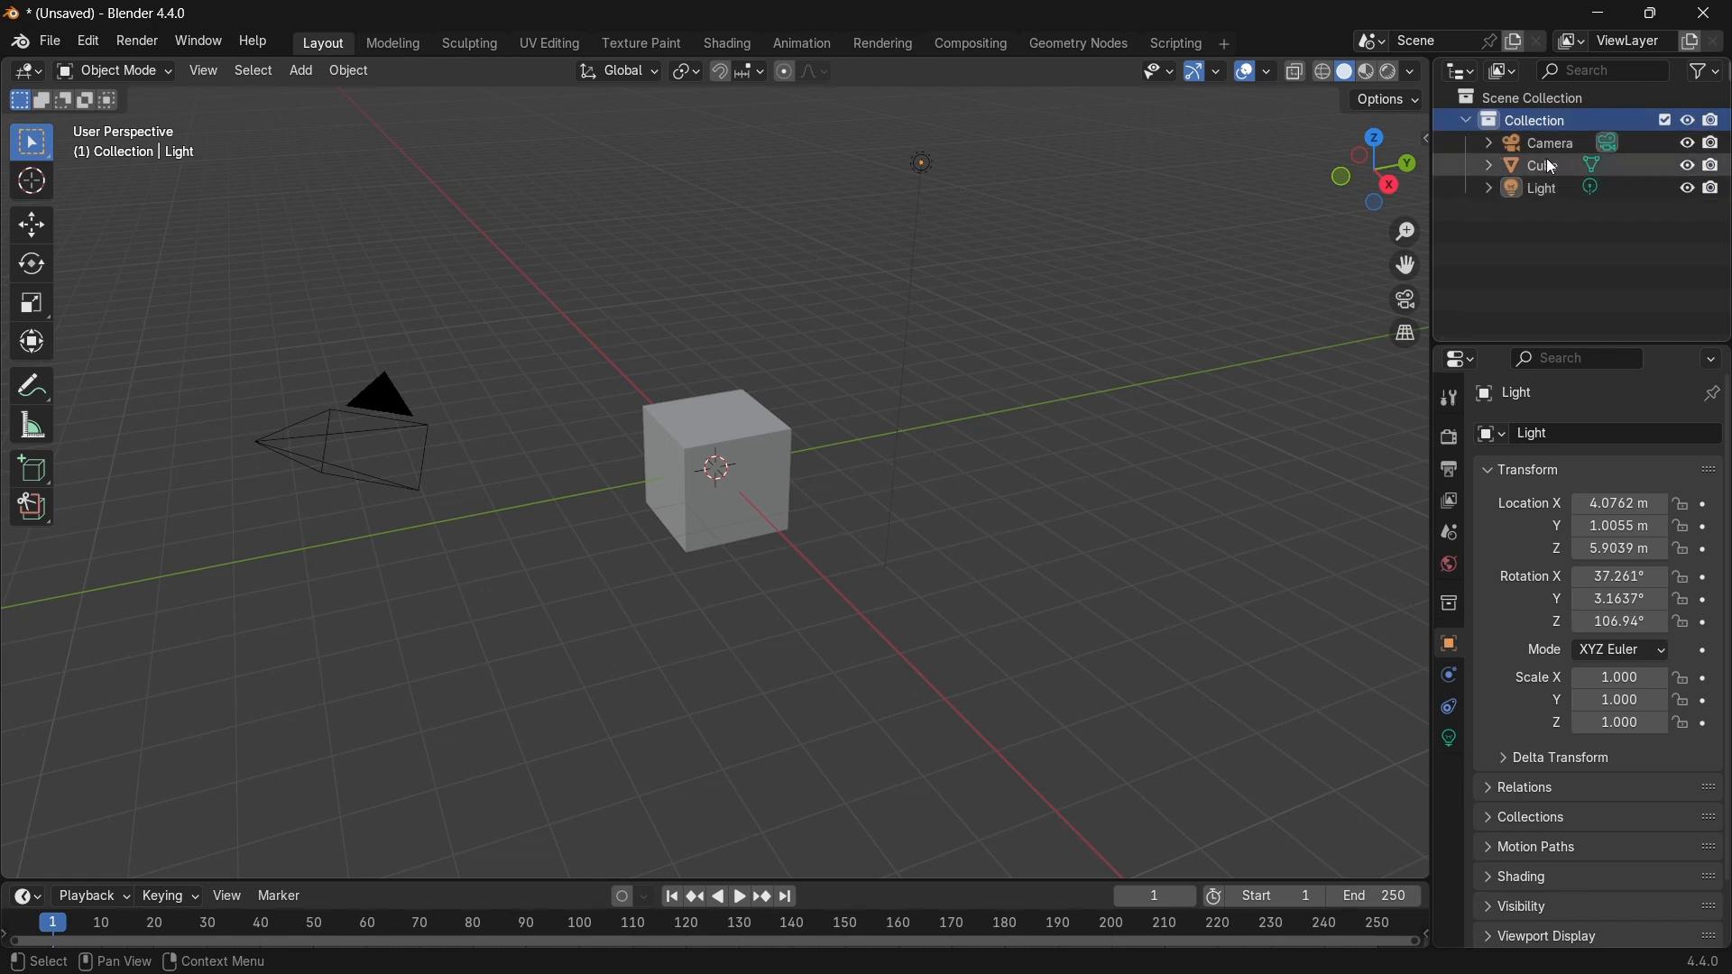
# Step: Rename the cube object in the Outliner to "Cube*"
pyautogui.doubleClick(1537, 166)
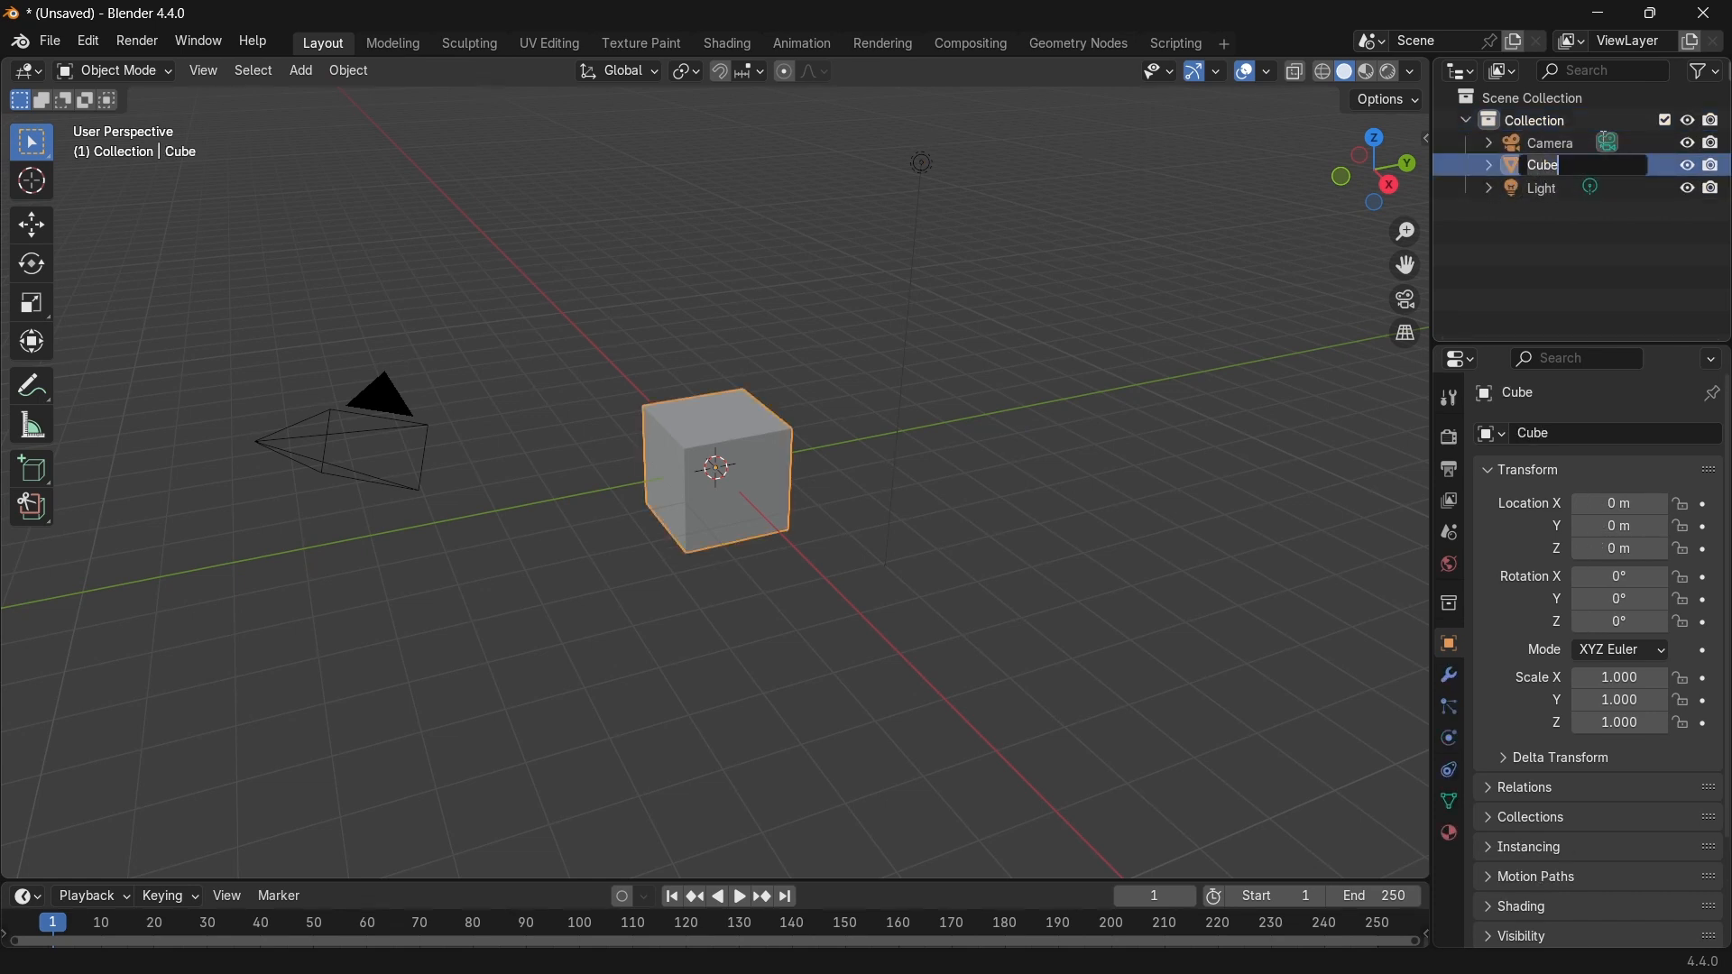
pyautogui.press('BackSpace')
pyautogui.press('BackSpace')
pyautogui.press('BackSpace')
pyautogui.press('BackSpace')
pyautogui.write('Cube*')
pyautogui.press('Return')
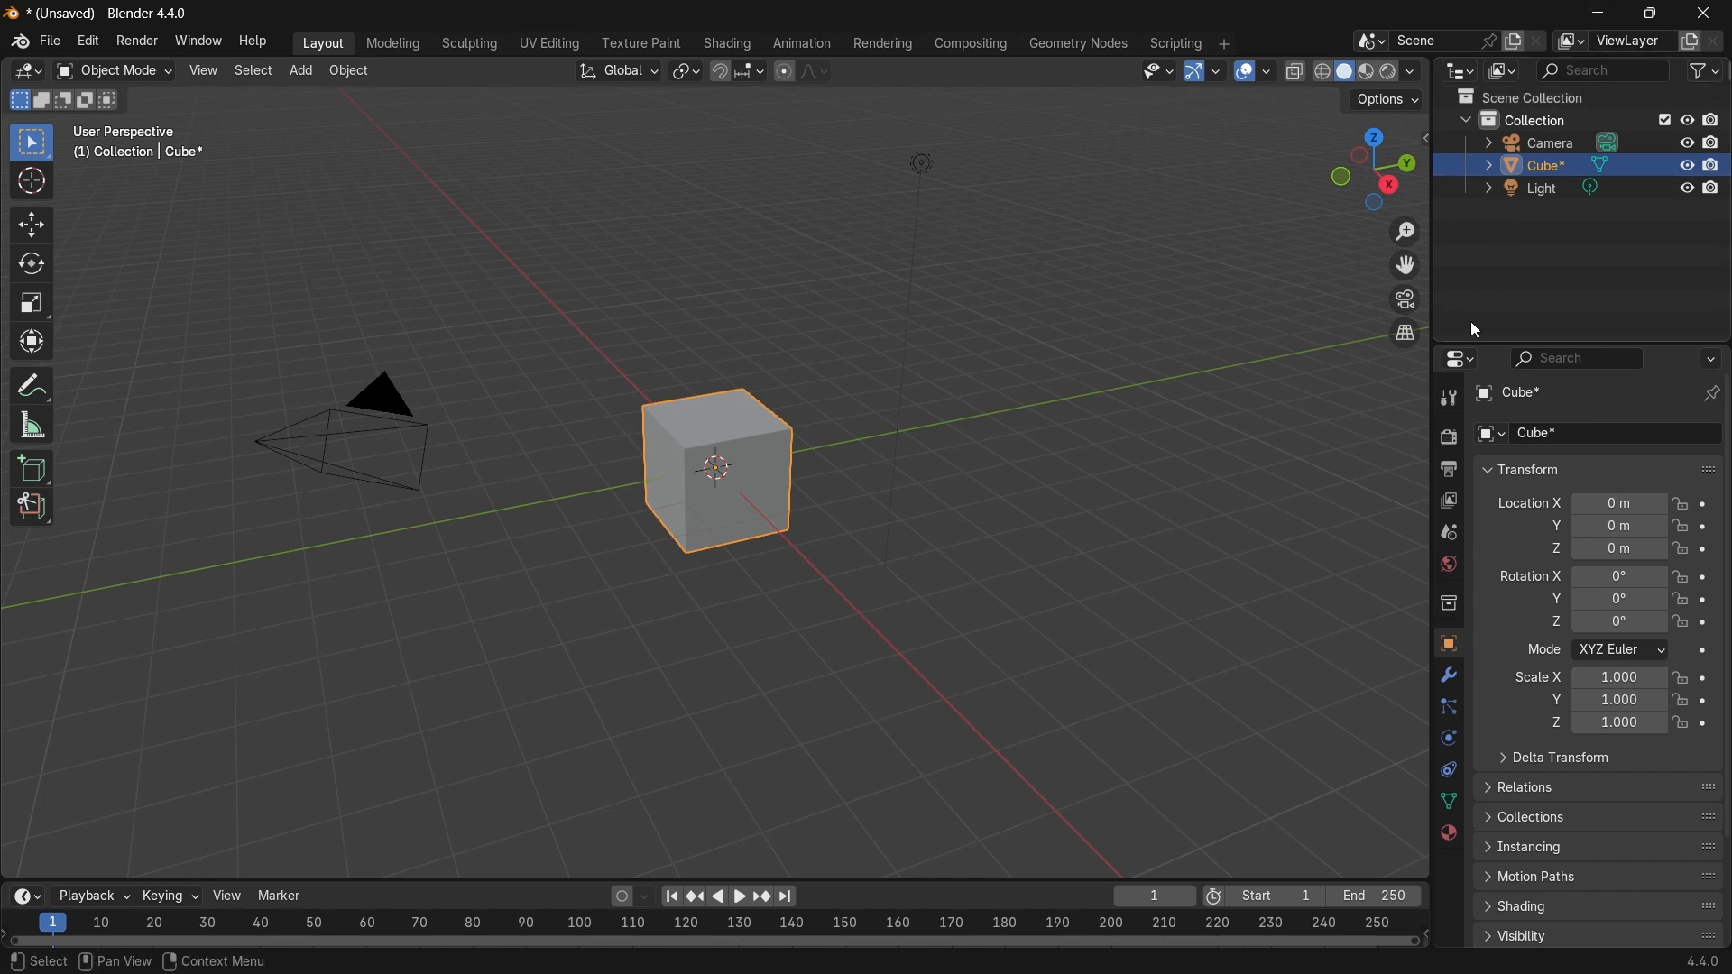
# Step: Enlarge the timeline area, play and pause the animation, and return the playhead to frame 0
pyautogui.moveTo(1509, 343)
pyautogui.mouseDown()
pyautogui.moveTo(1508, 321)
pyautogui.moveTo(1509, 346)
pyautogui.mouseUp()
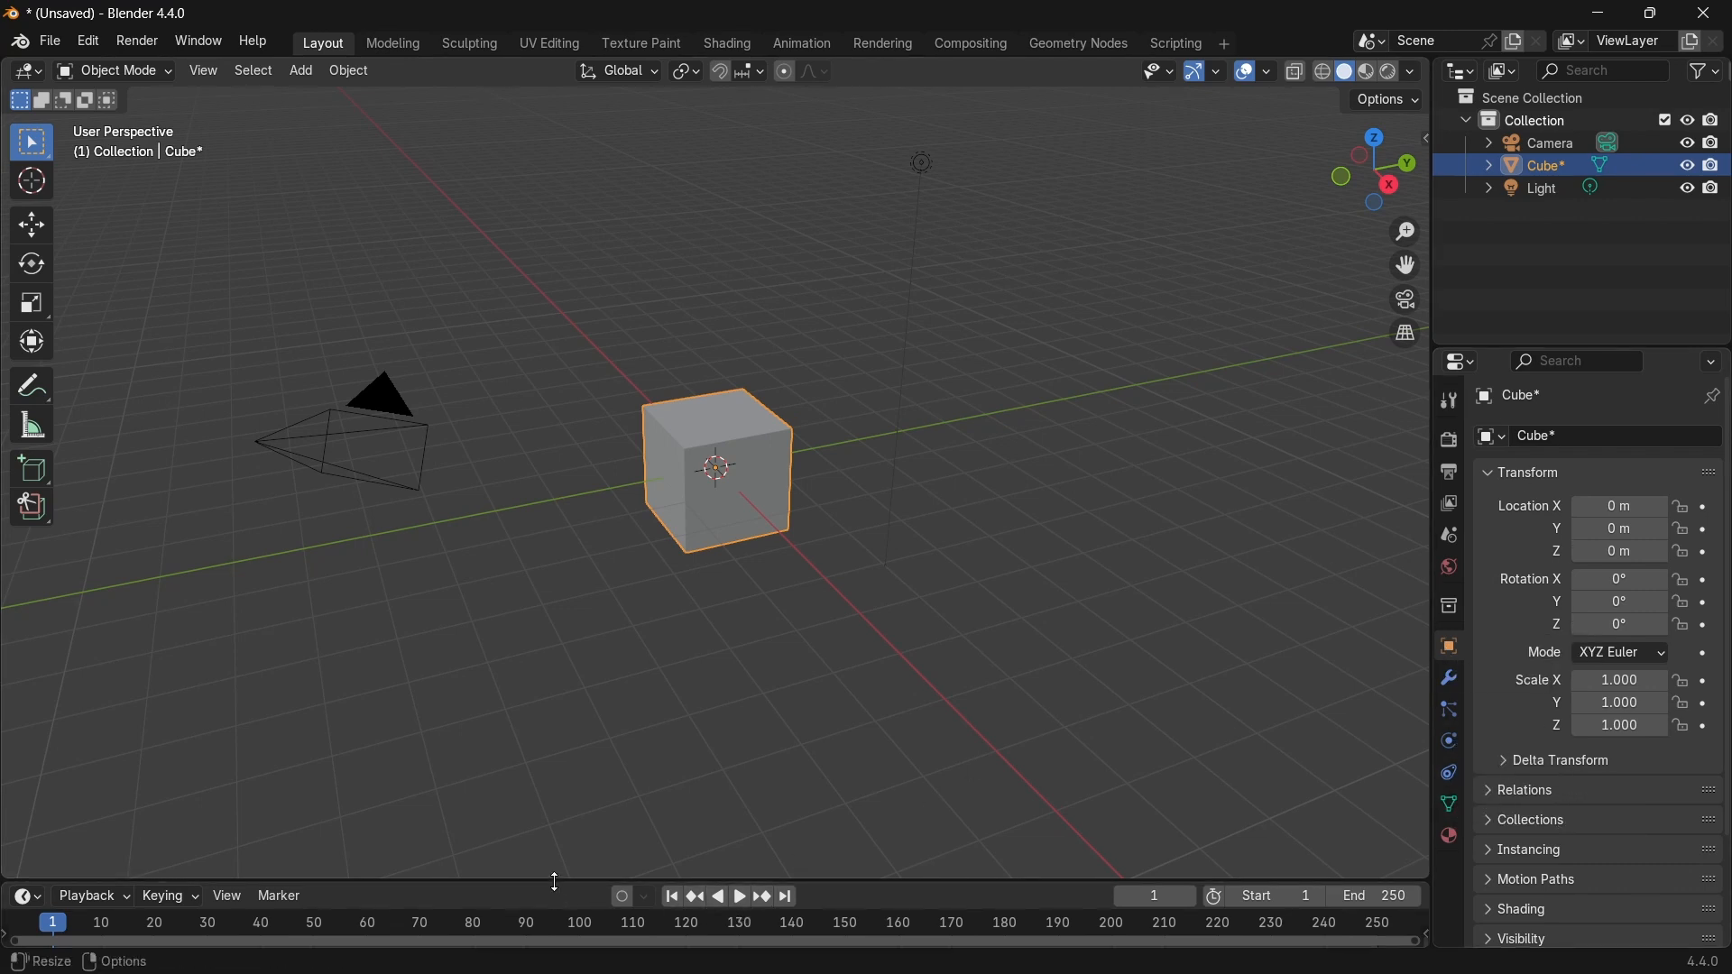
pyautogui.moveTo(556, 880); pyautogui.dragTo(605, 659)
pyautogui.press('space')
pyautogui.moveTo(192, 713); pyautogui.dragTo(47, 721)
pyautogui.press('space')
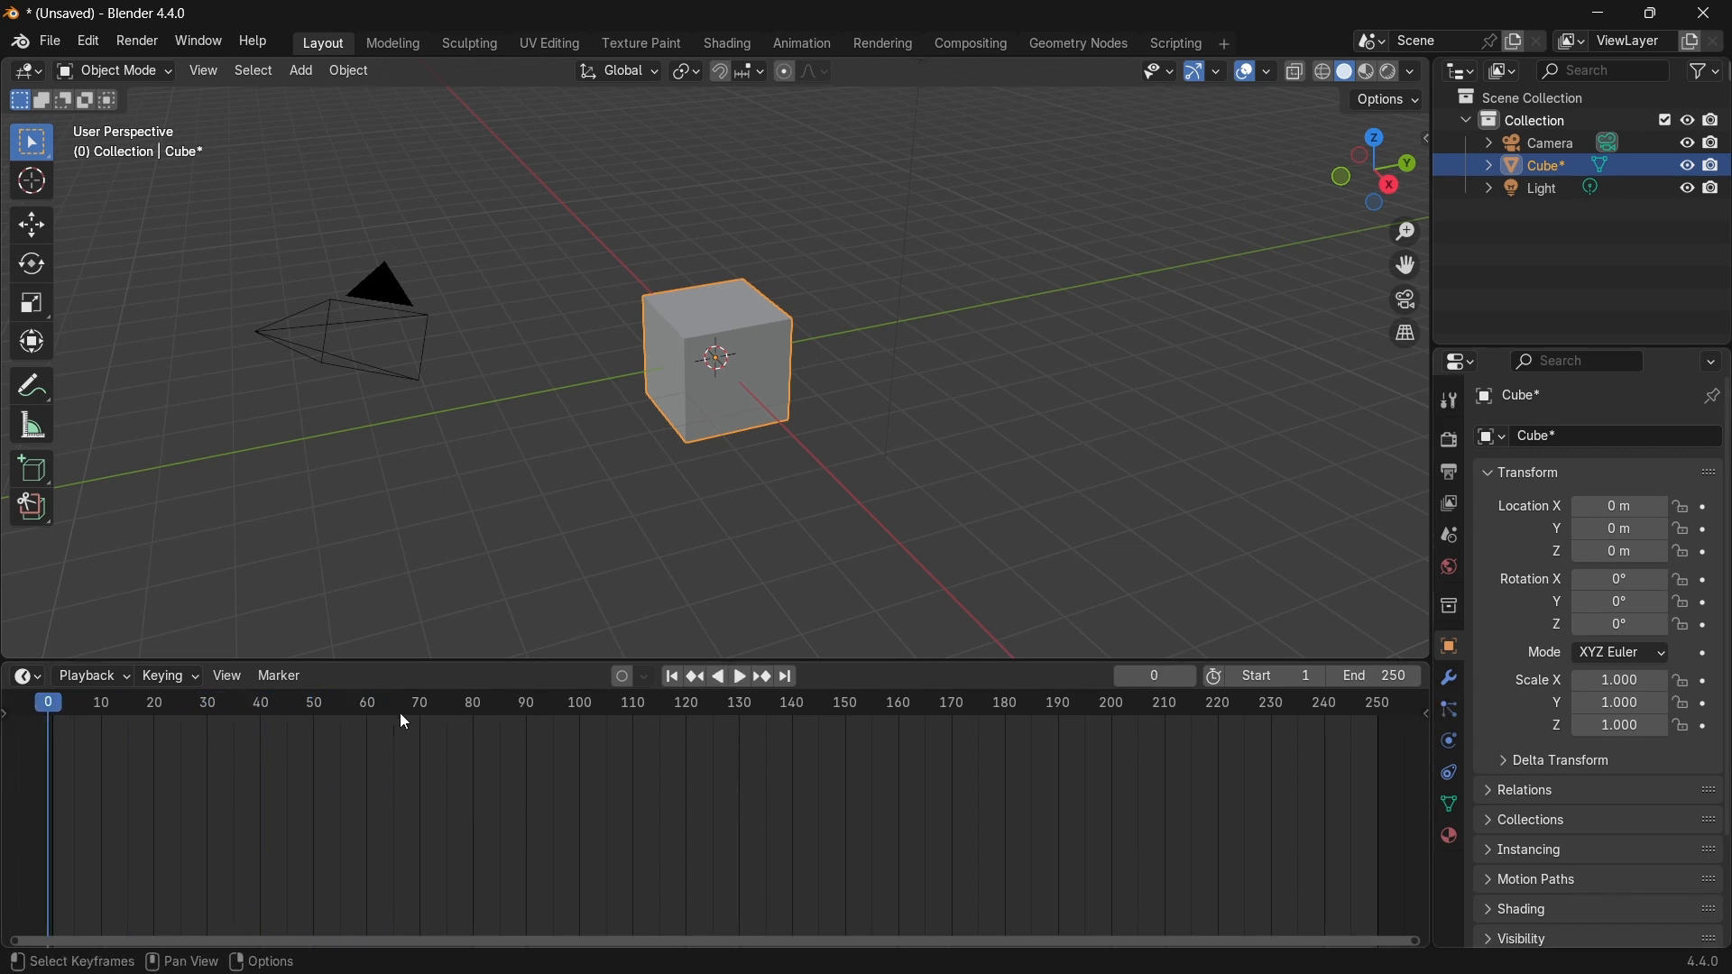
pyautogui.press('space')
pyautogui.press('space')
pyautogui.moveTo(219, 716); pyautogui.dragTo(15, 814)
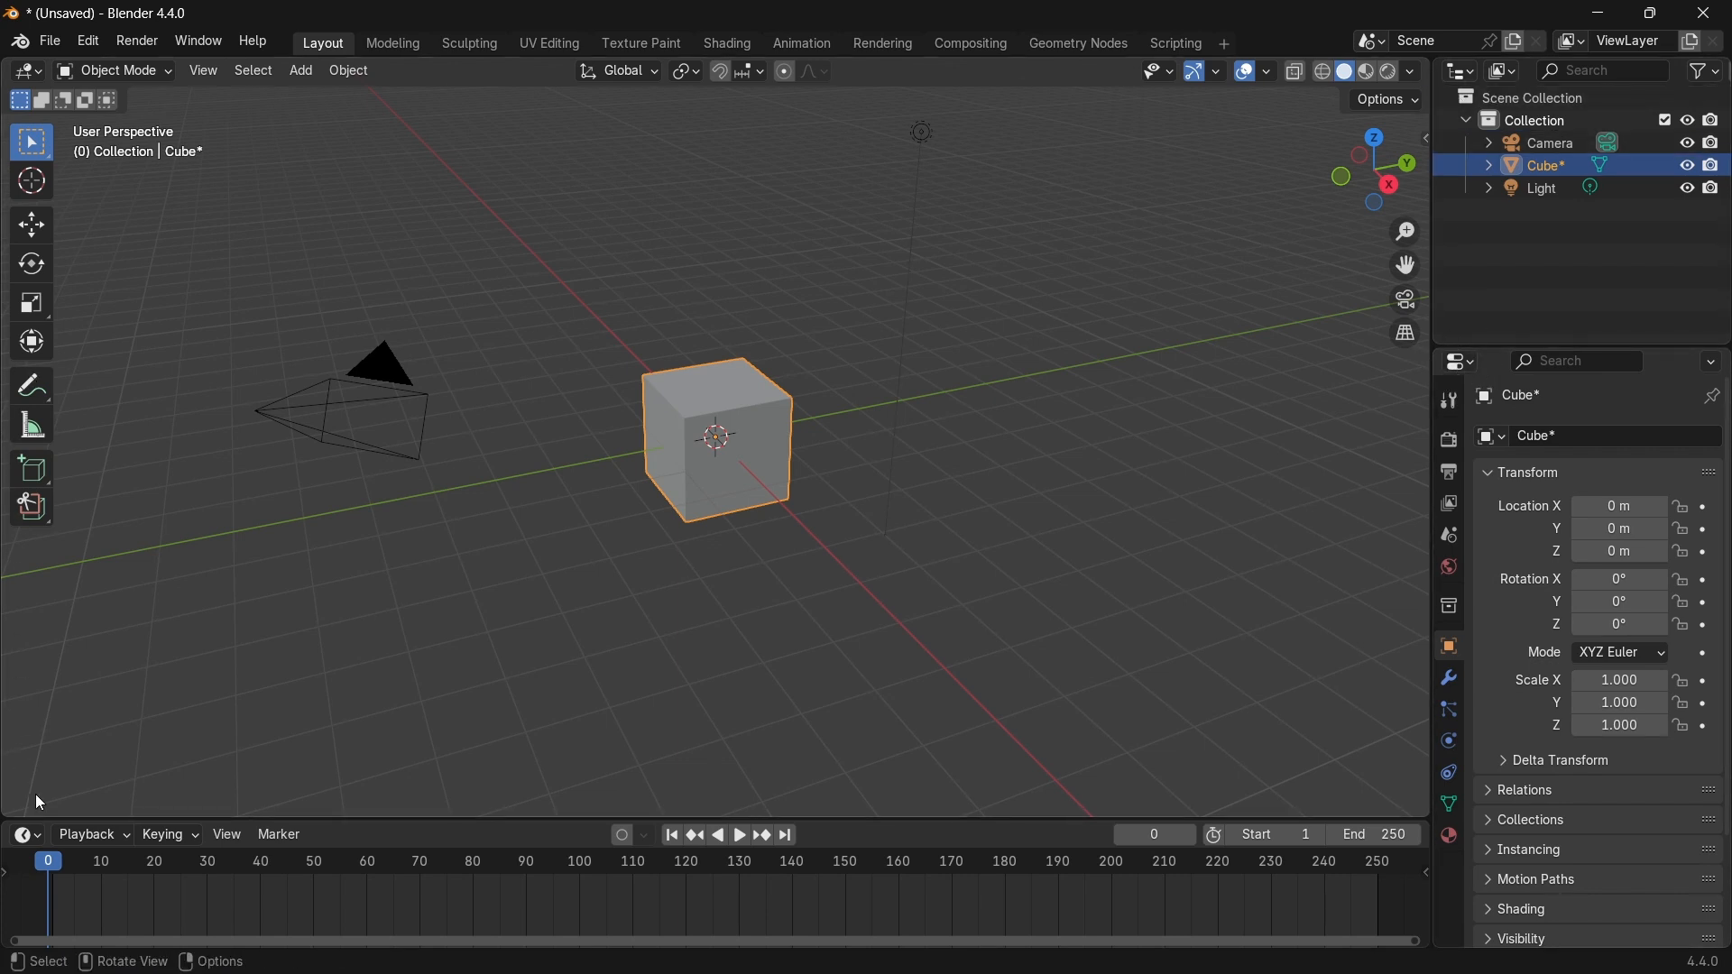
# Step: Make the timeline area taller and change its editor type to Dope Sheet
pyautogui.moveTo(315, 819); pyautogui.dragTo(325, 634)
pyautogui.click(35, 647)
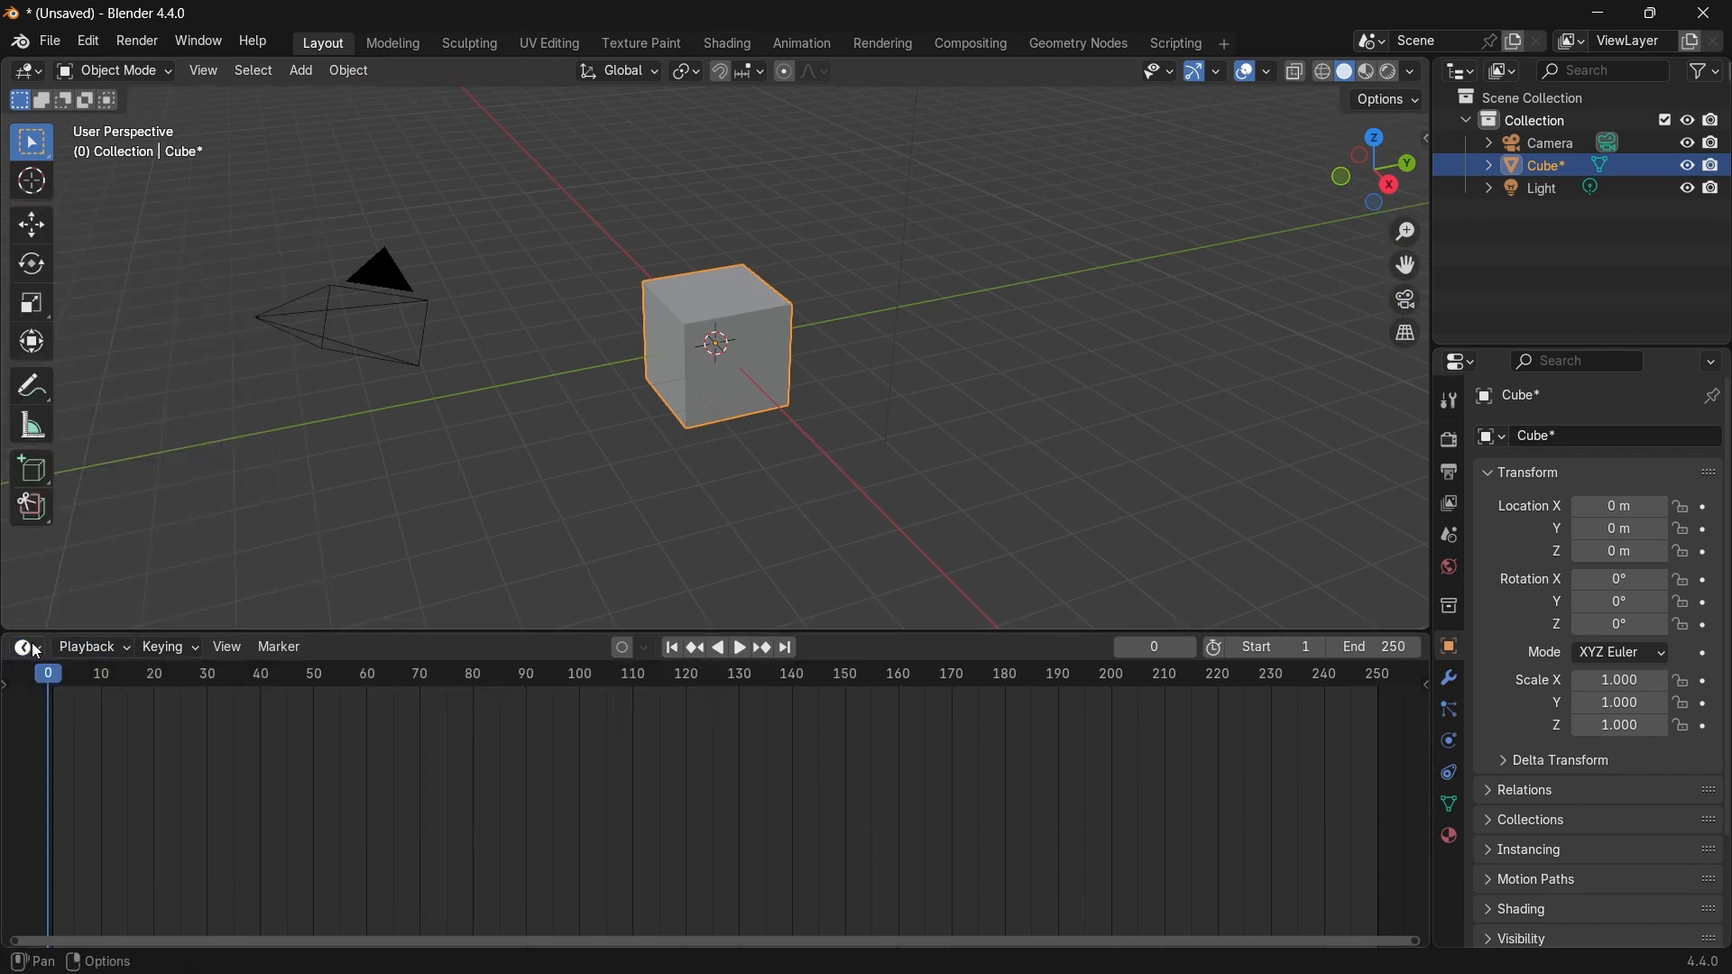
pyautogui.click(27, 648)
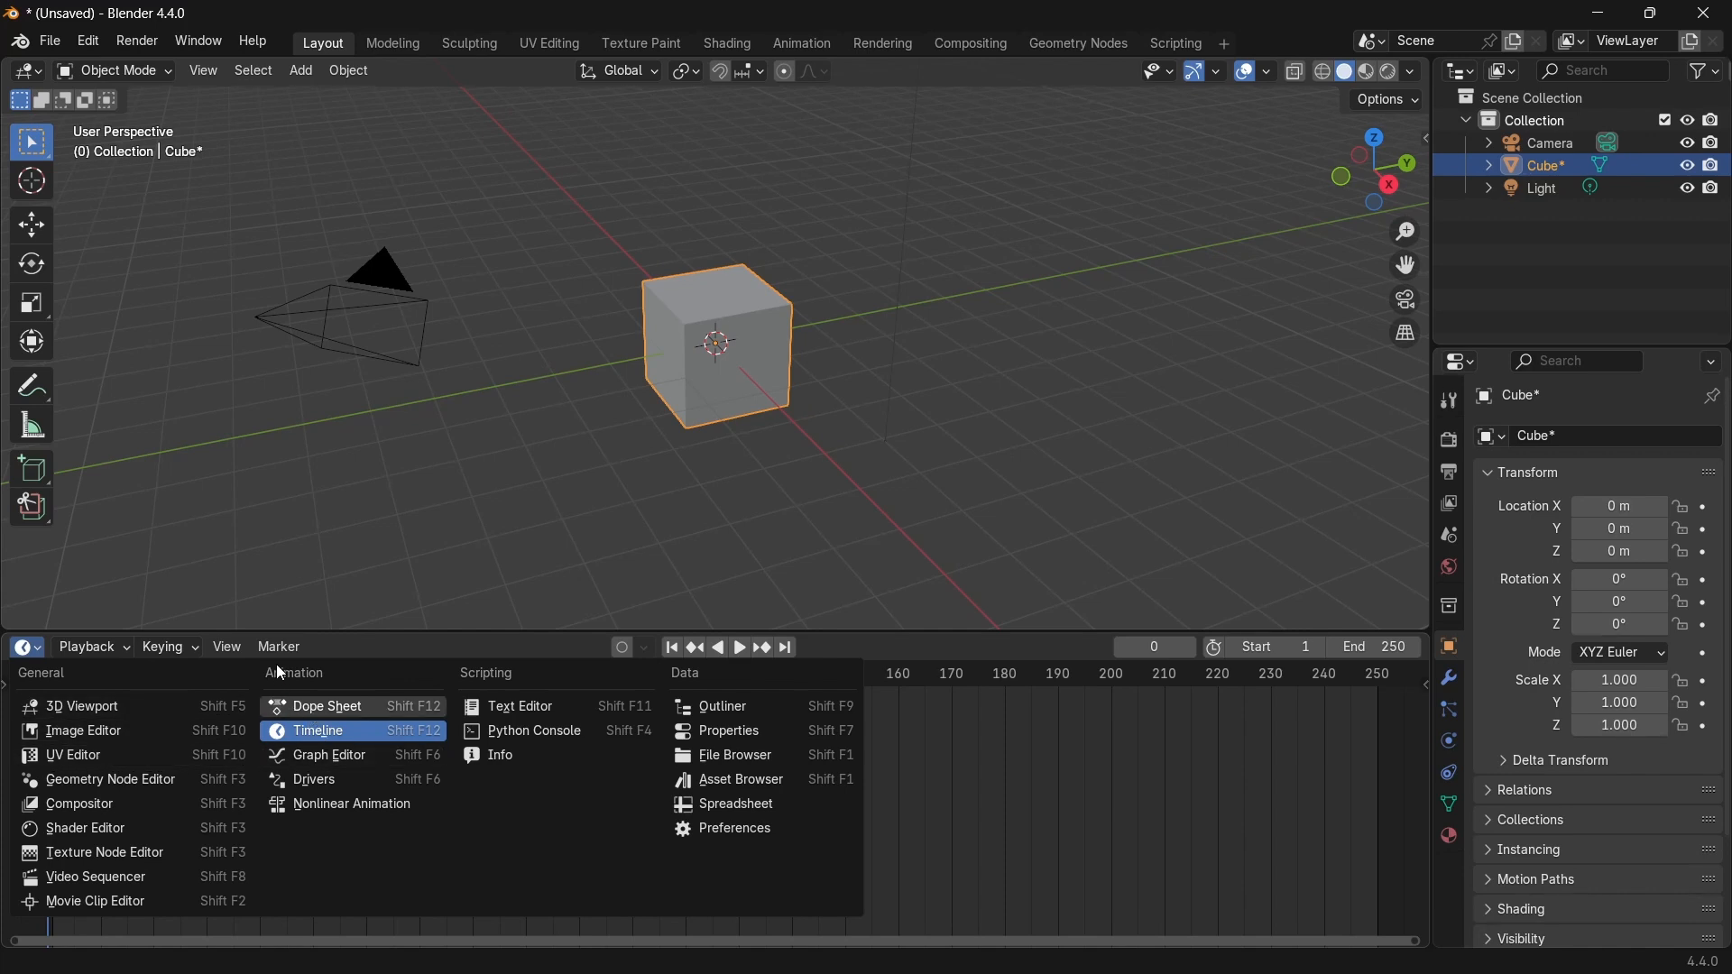
pyautogui.click(301, 705)
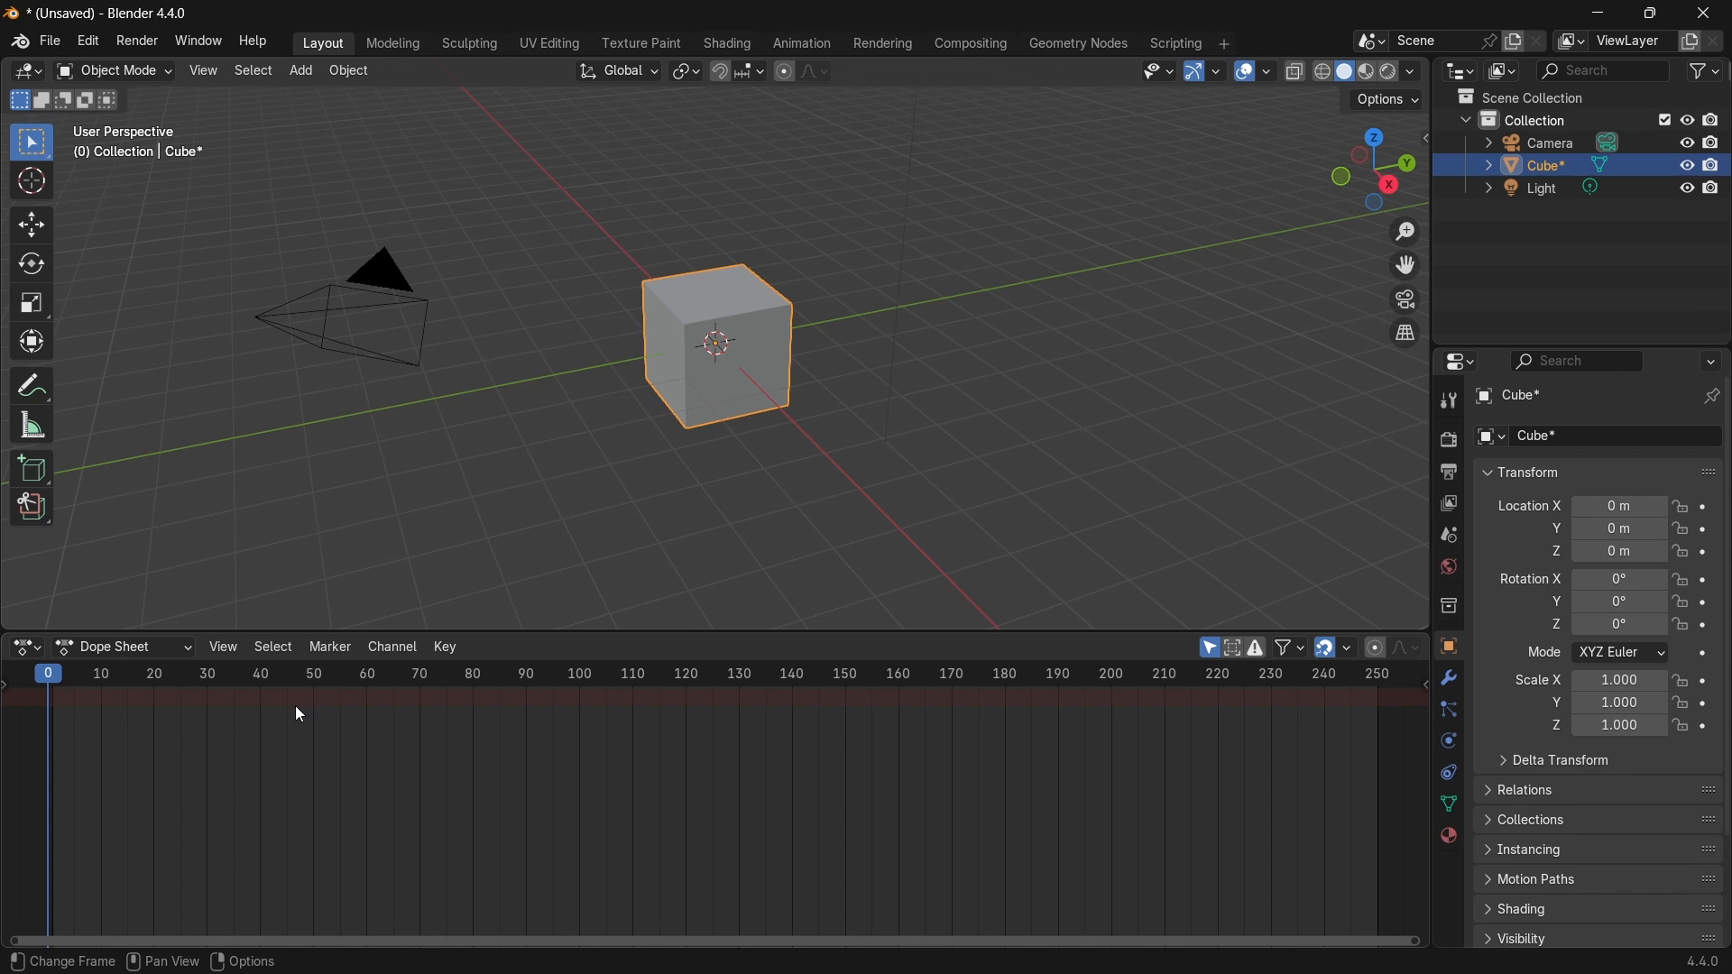
# Step: Switch the Dope Sheet area to the Drivers editor and from there to the Graph Editor
pyautogui.click(34, 655)
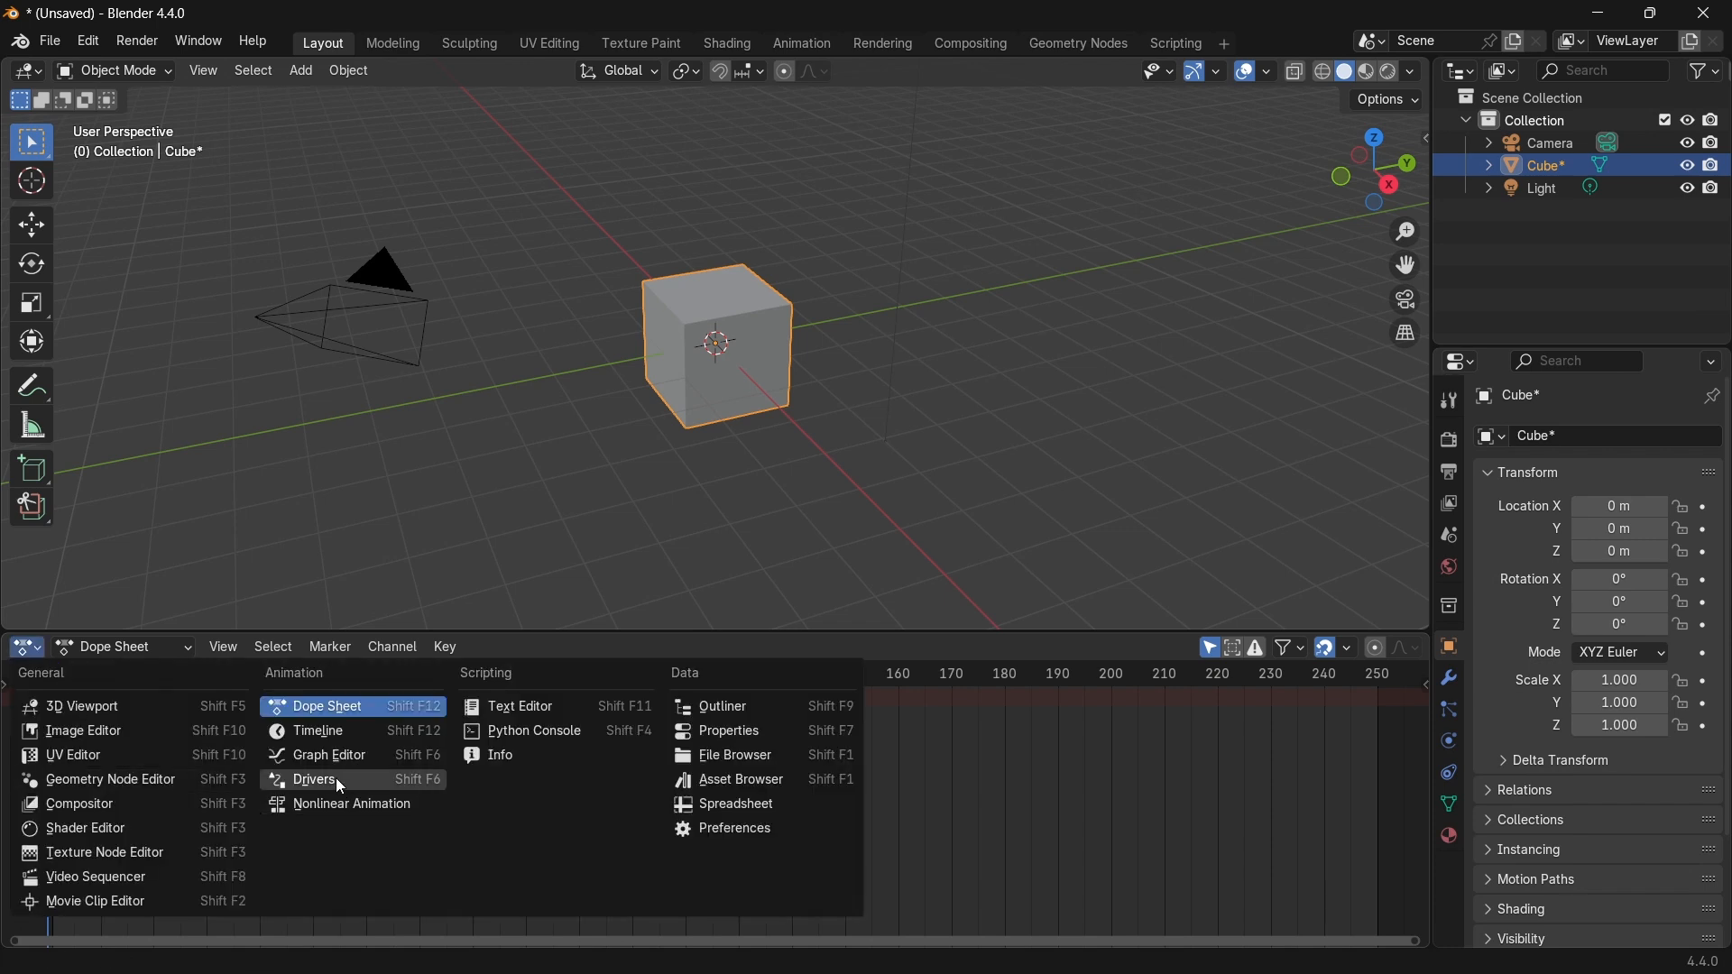
pyautogui.click(336, 778)
pyautogui.click(30, 651)
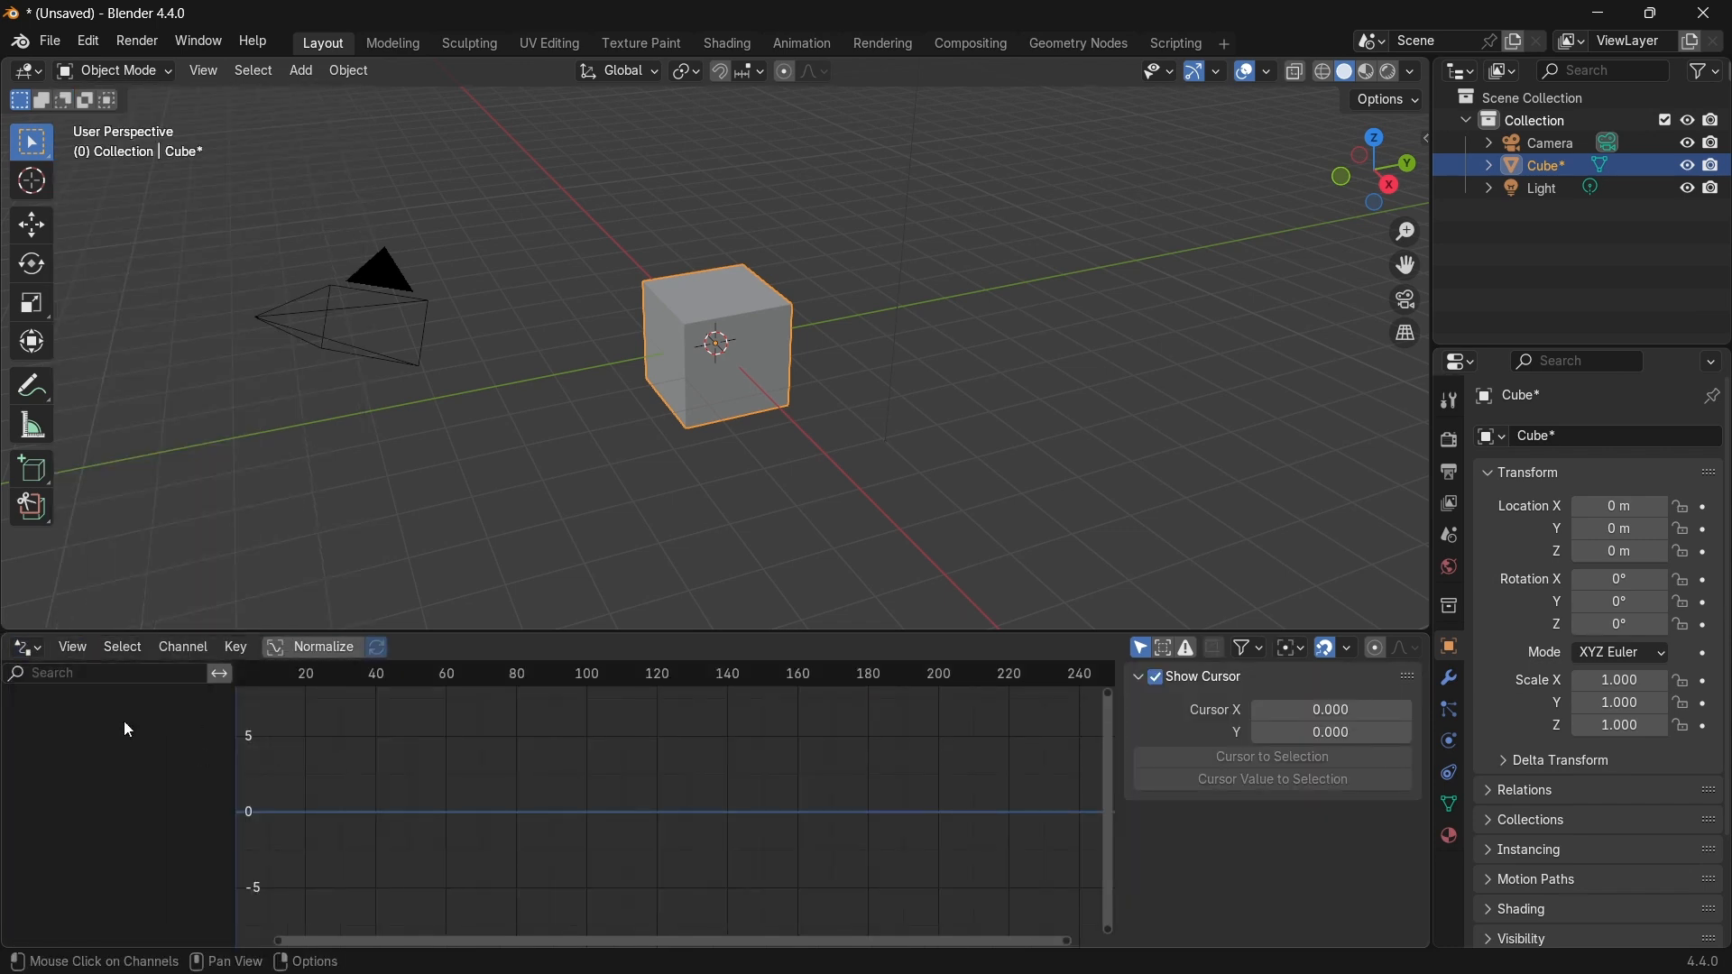
pyautogui.click(42, 655)
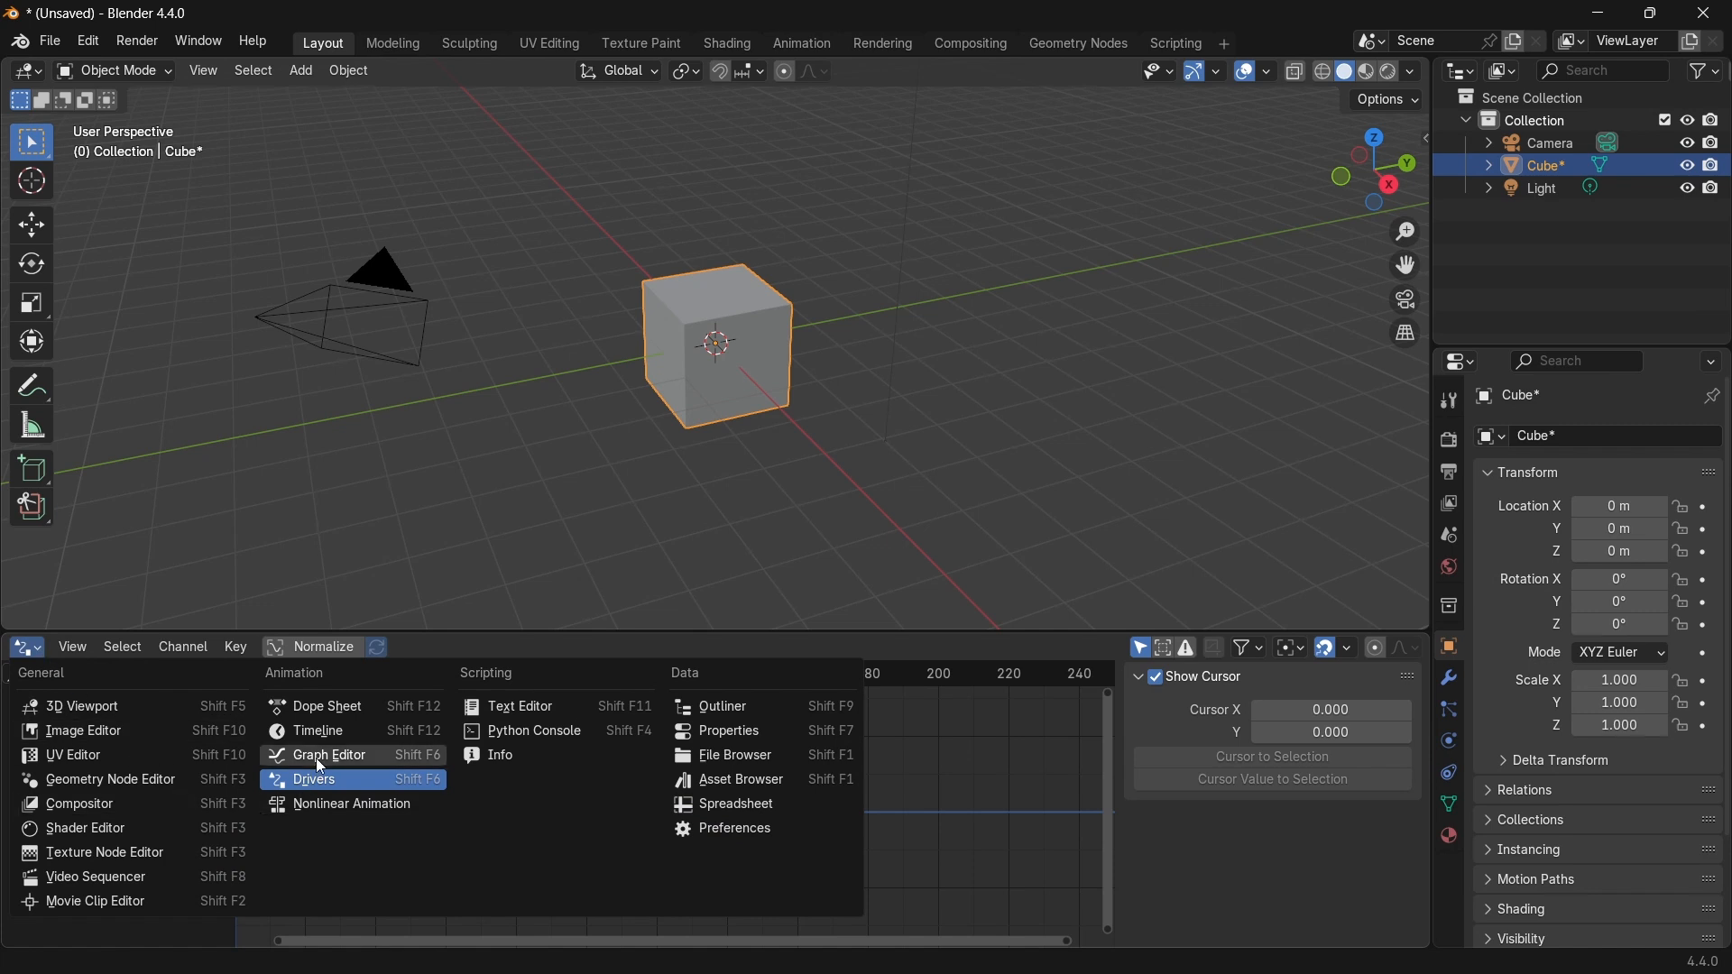
pyautogui.click(315, 756)
# Step: Turn the Graph Editor area into a second 3D Viewport and orbit its view around the cube
pyautogui.click(30, 651)
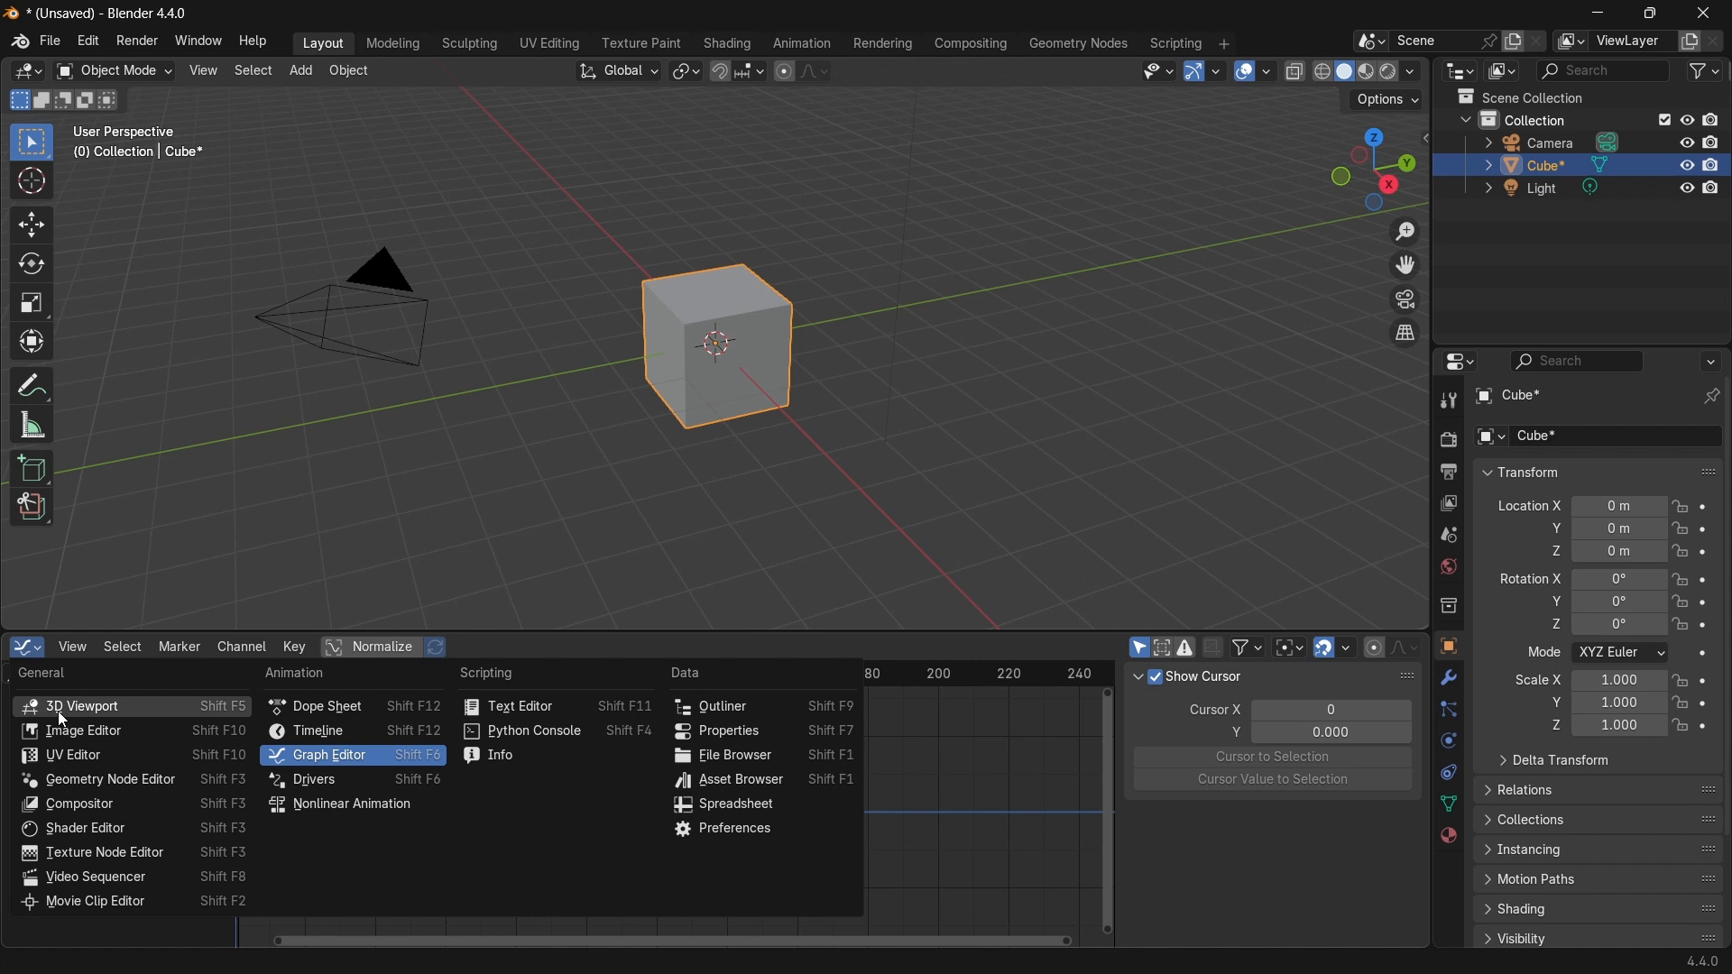
pyautogui.click(69, 713)
pyautogui.moveTo(87, 717); pyautogui.dragTo(77, 652, button='middle')
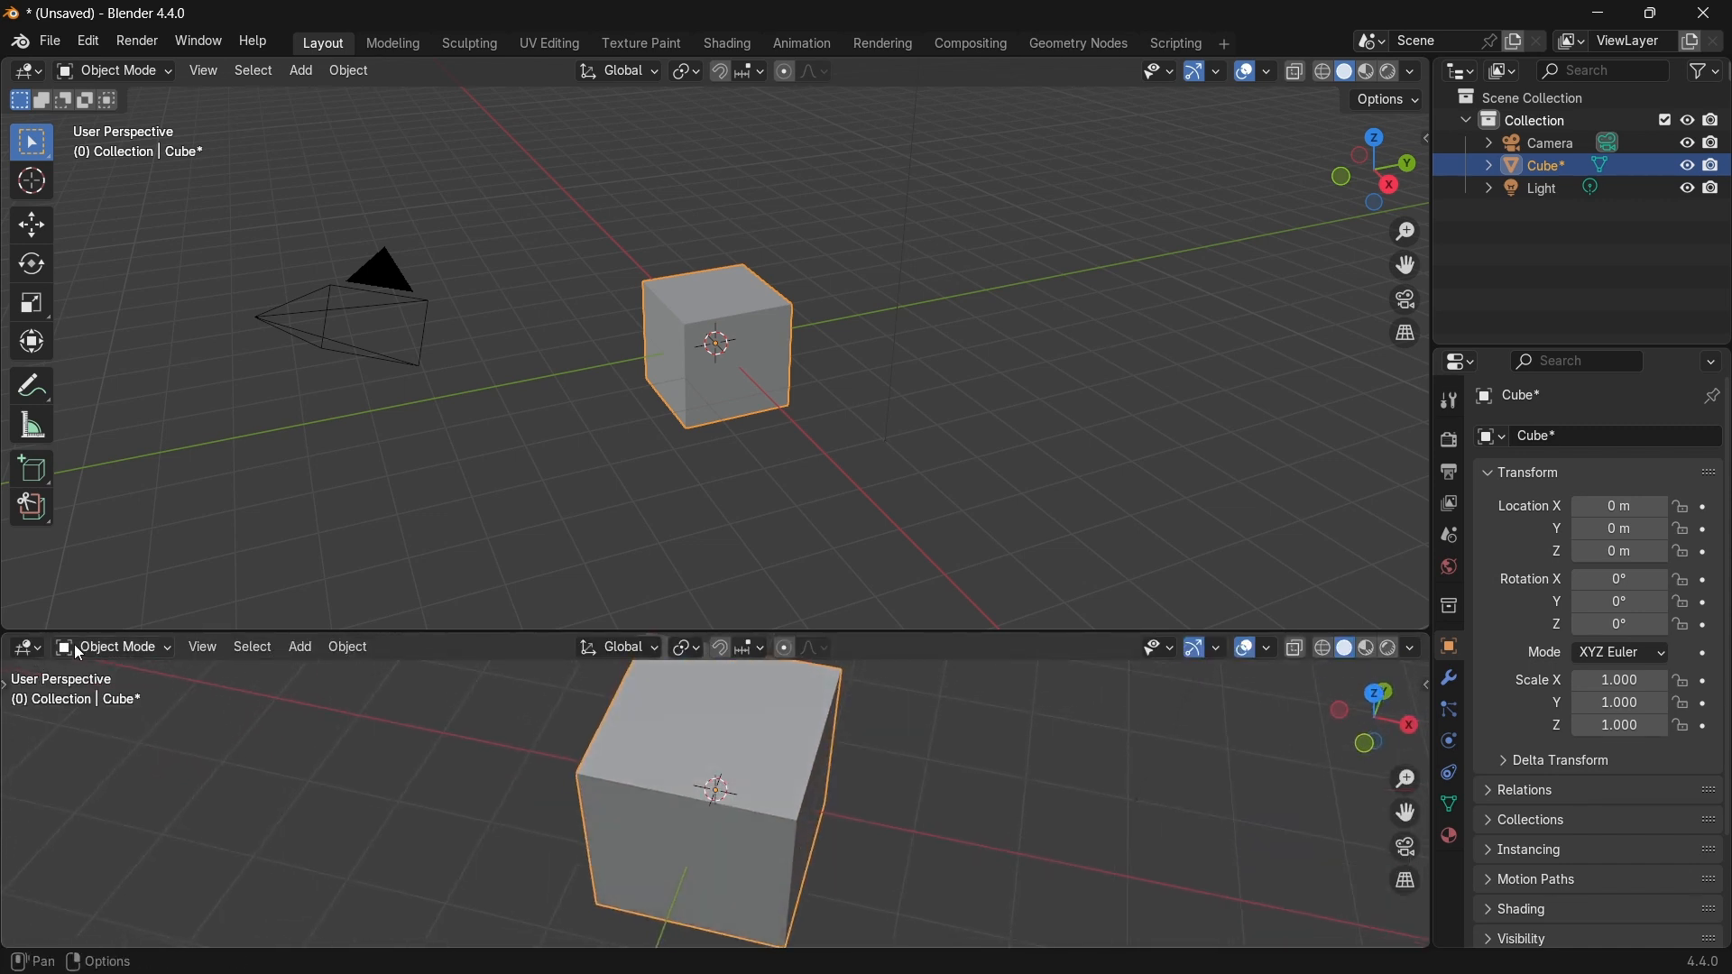
# Step: Switch the lower 3D Viewport area to the Outliner and from there to the Properties editor
pyautogui.click(28, 648)
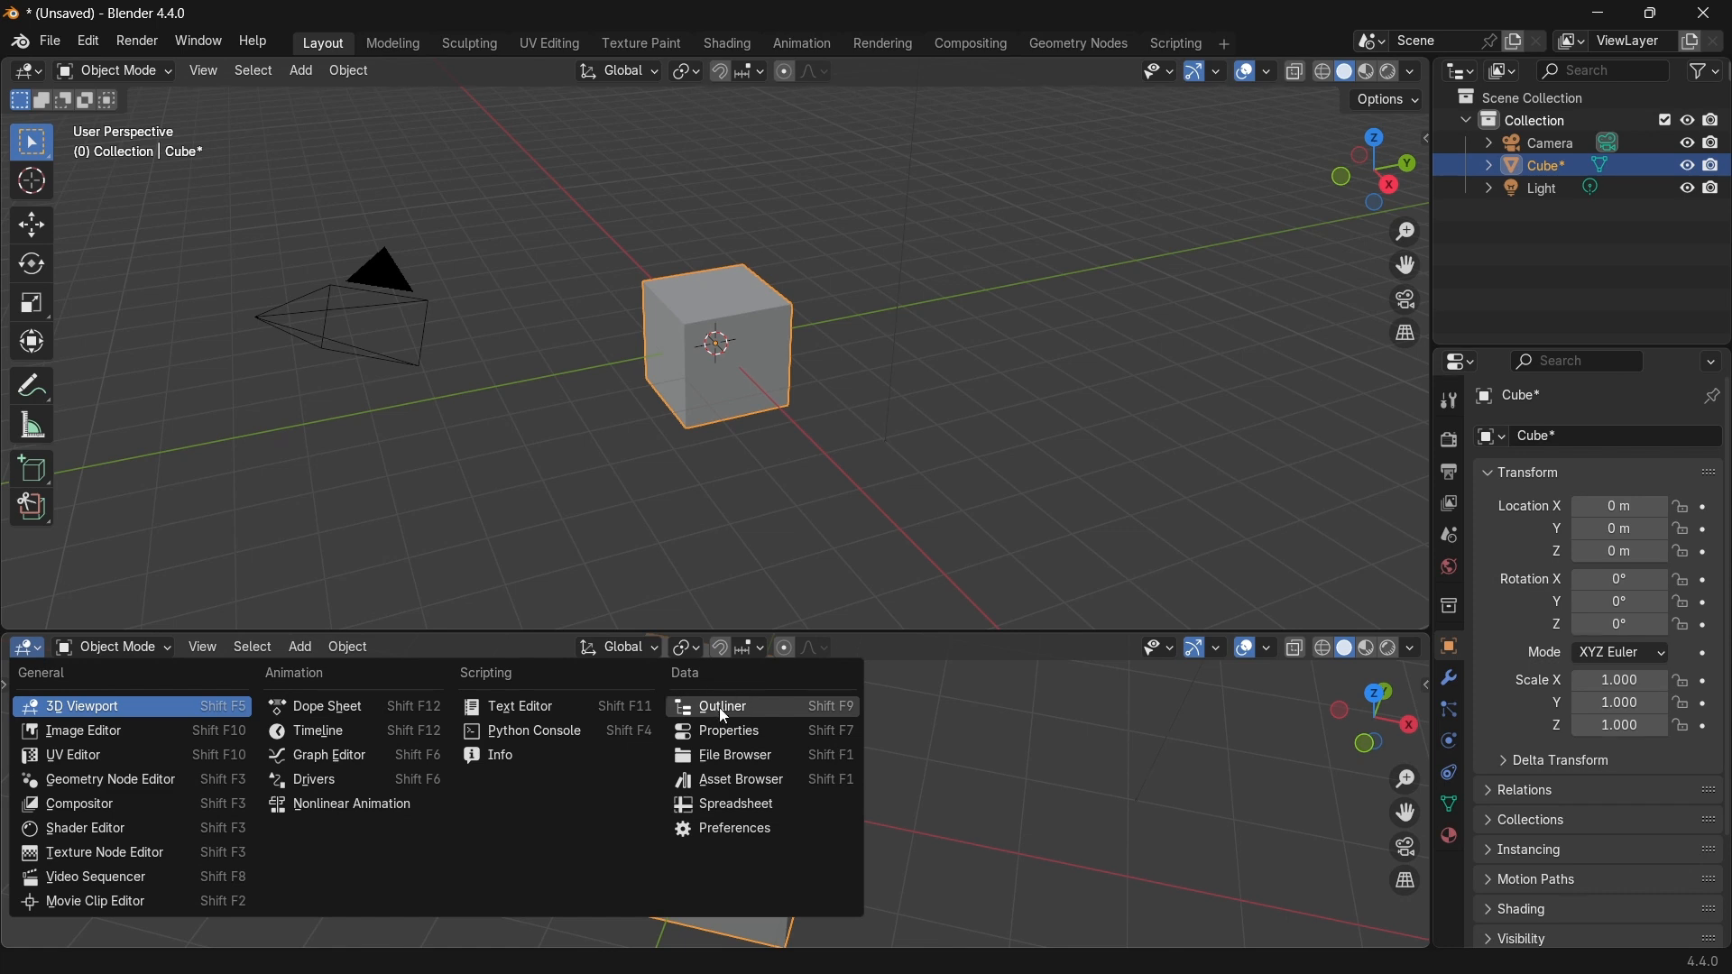
pyautogui.click(724, 708)
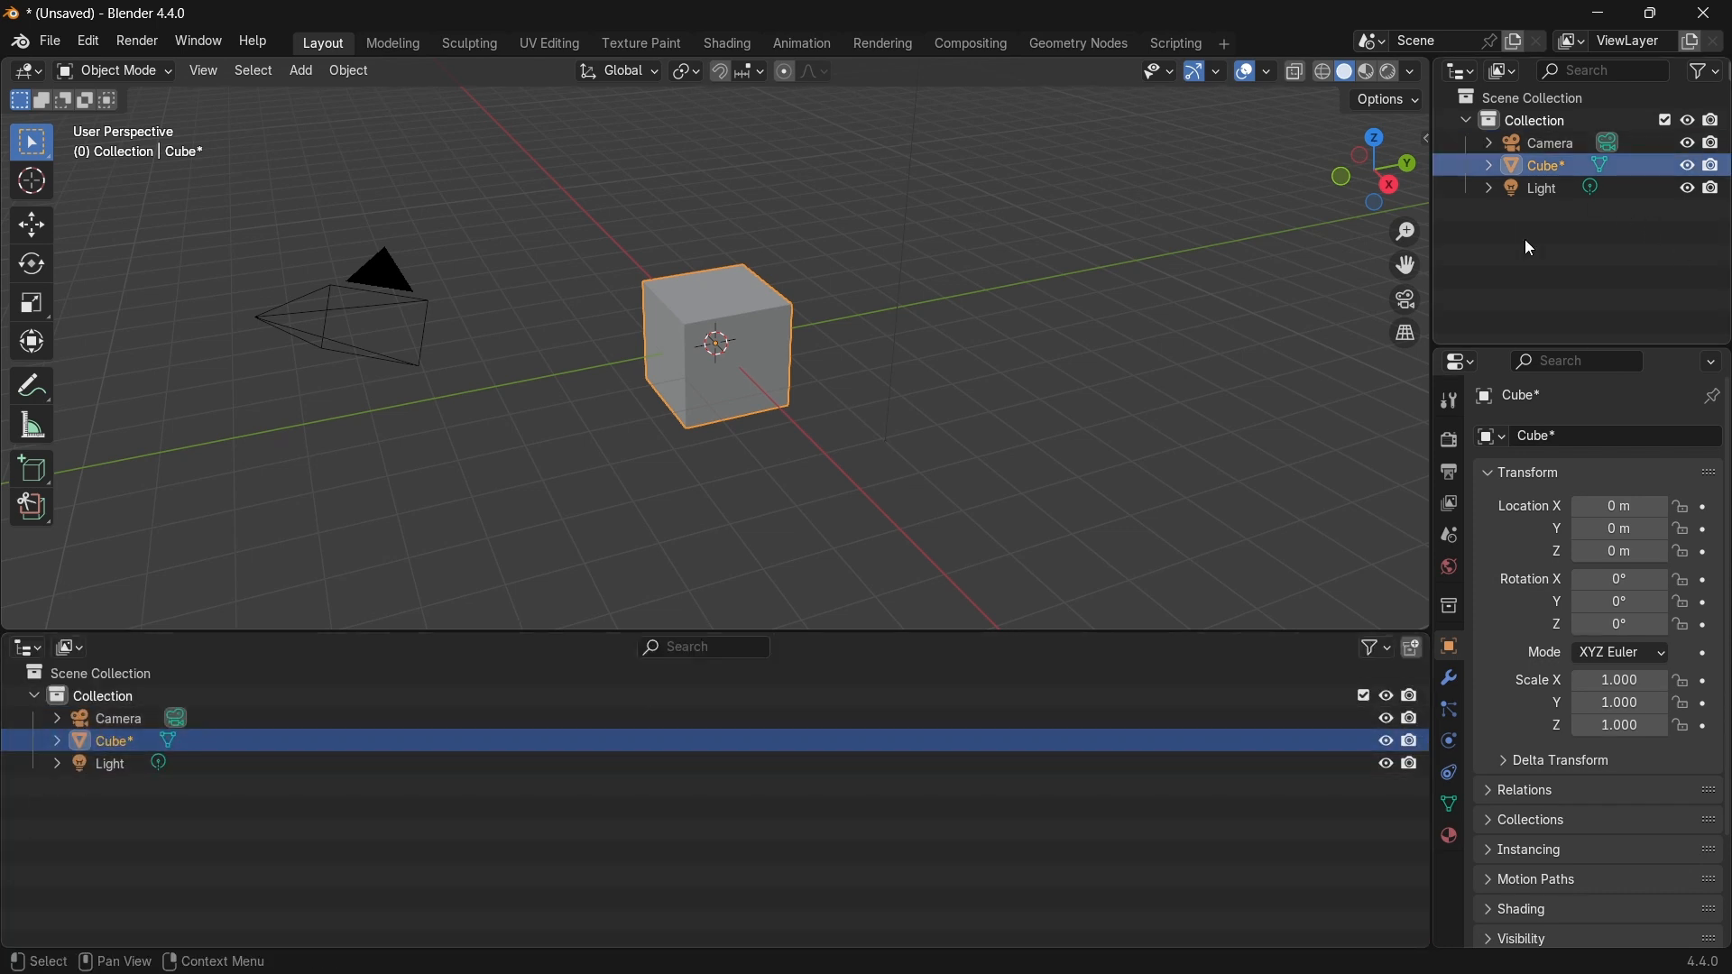
pyautogui.click(28, 647)
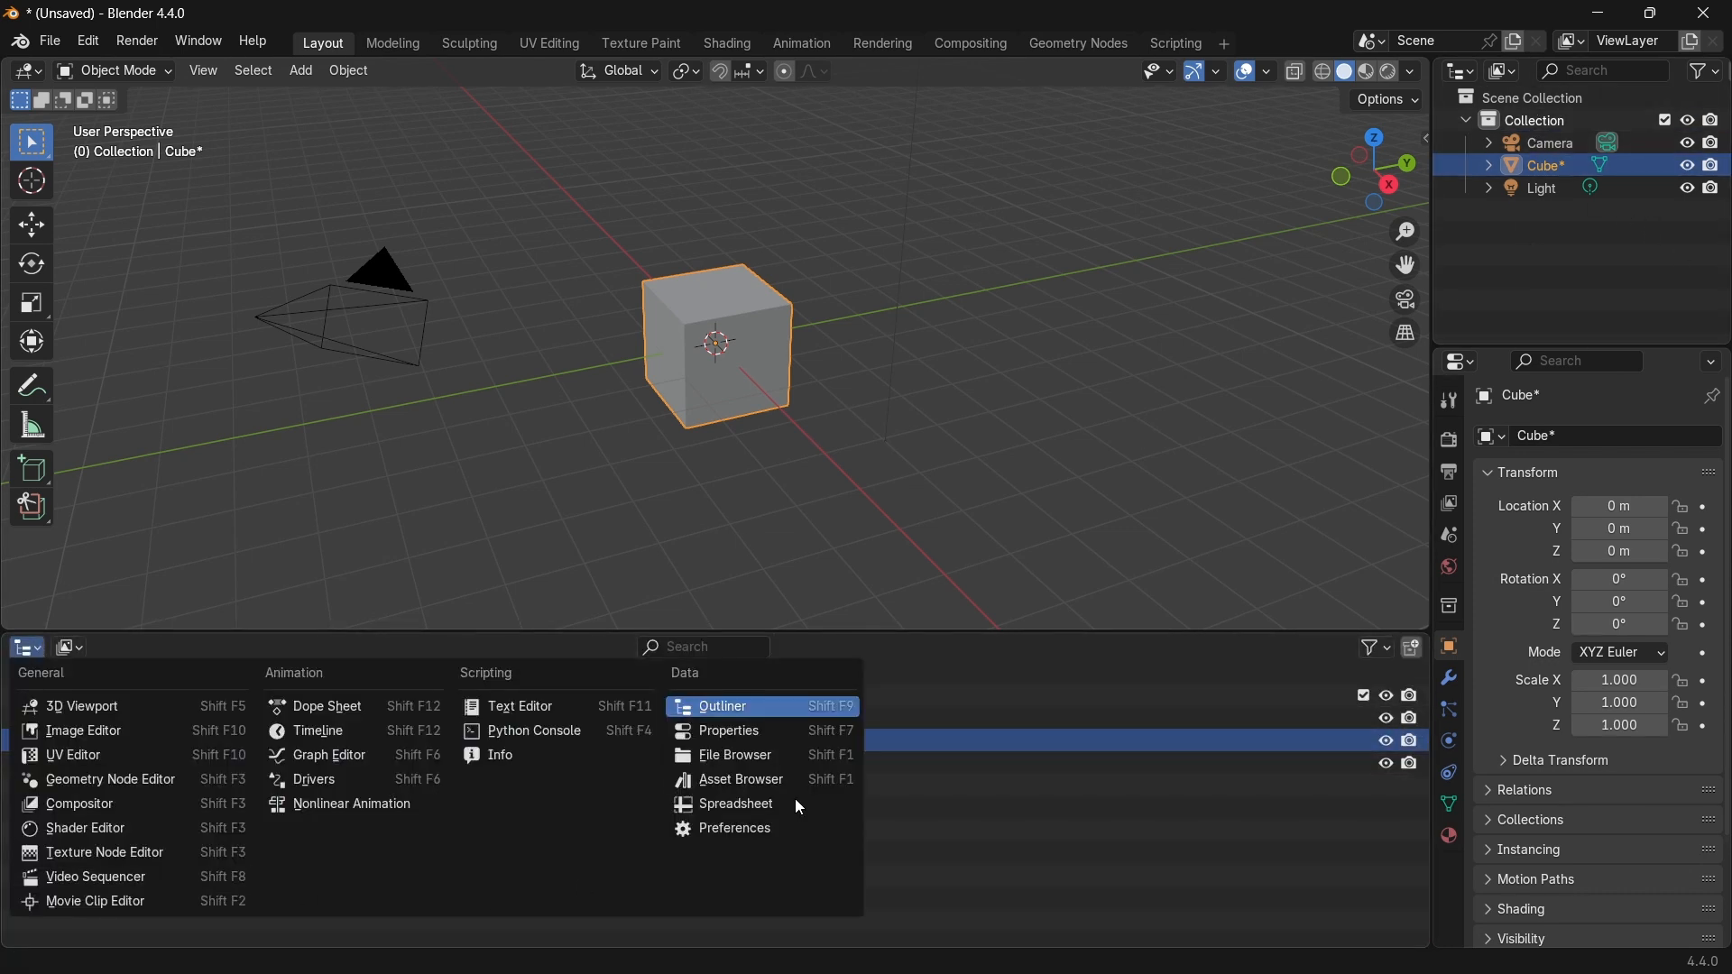
pyautogui.click(734, 735)
pyautogui.scroll(-2, 12, 841)
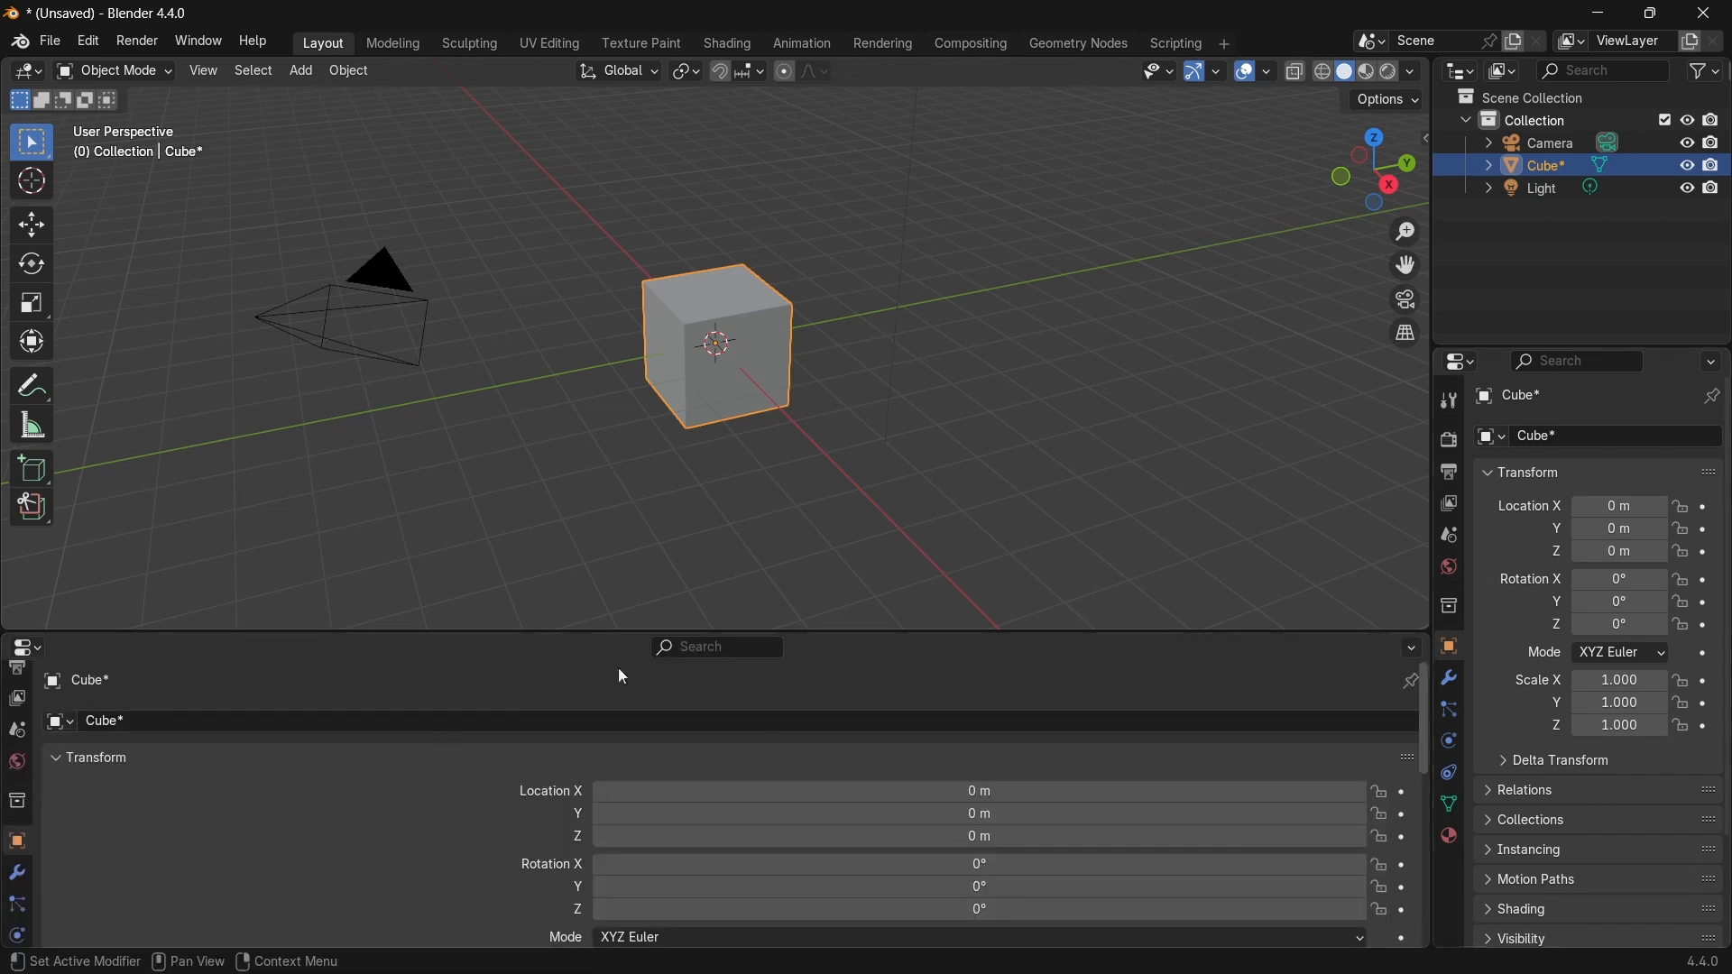
# Step: Change the lower Properties area to the Timeline editor and shrink it to a low strip below the 3D Viewport
pyautogui.click(29, 649)
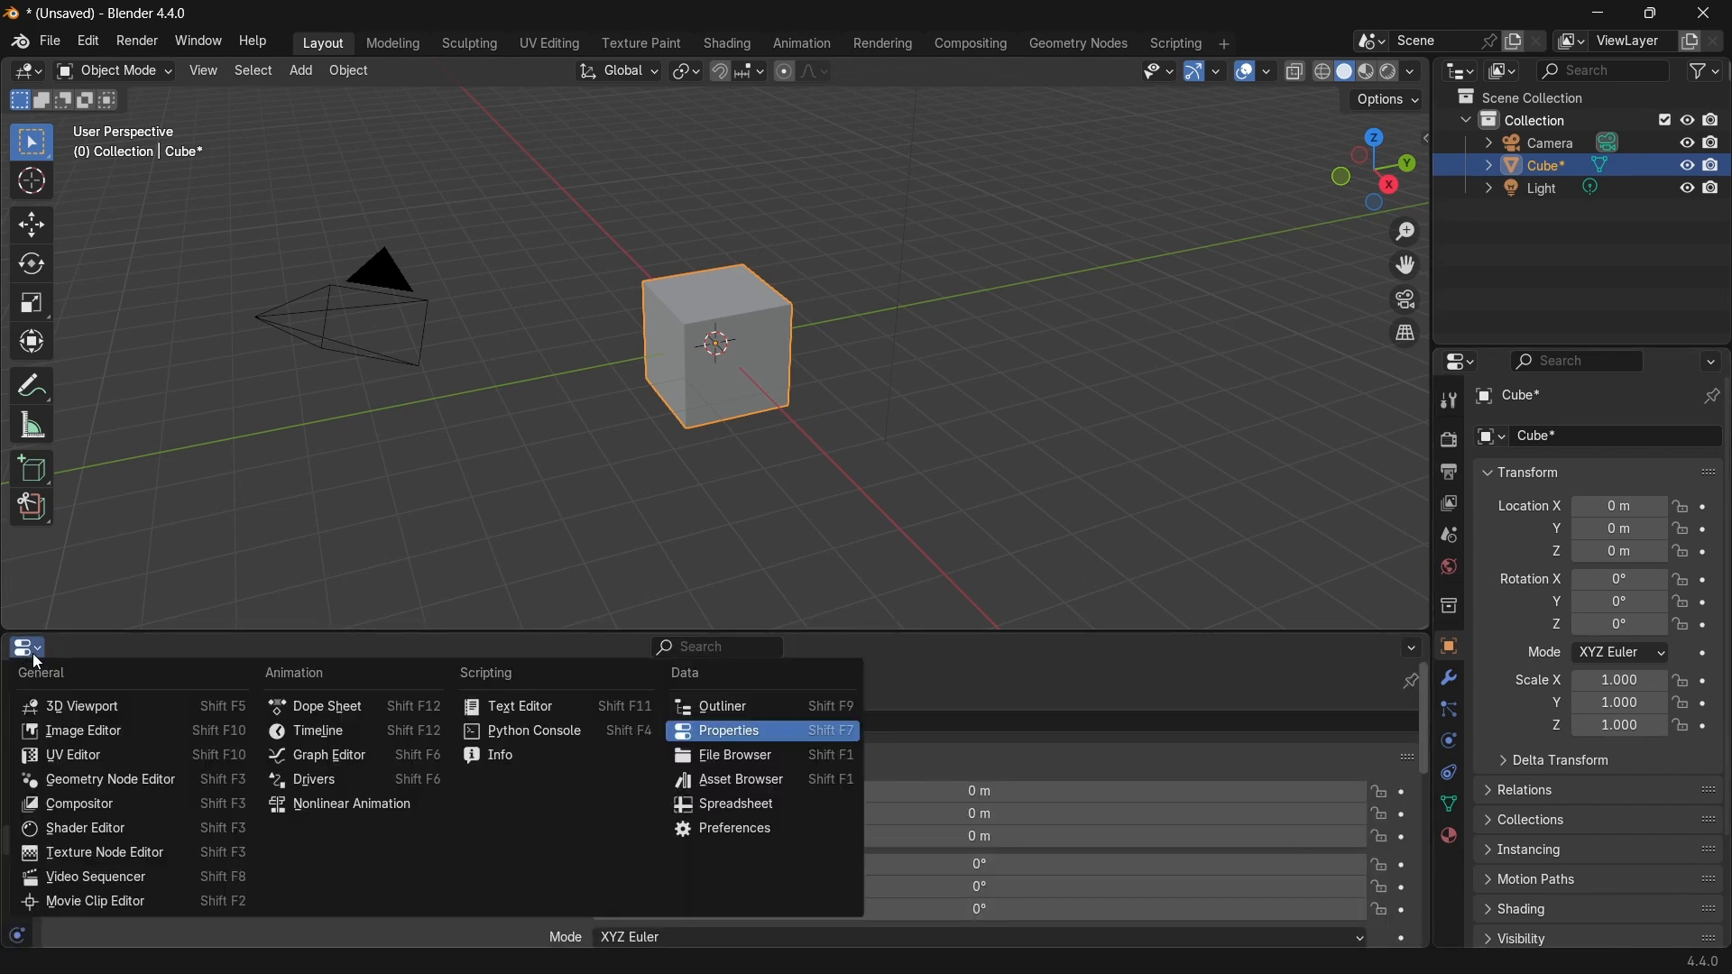
pyautogui.click(305, 735)
pyautogui.moveTo(338, 637); pyautogui.dragTo(337, 848)
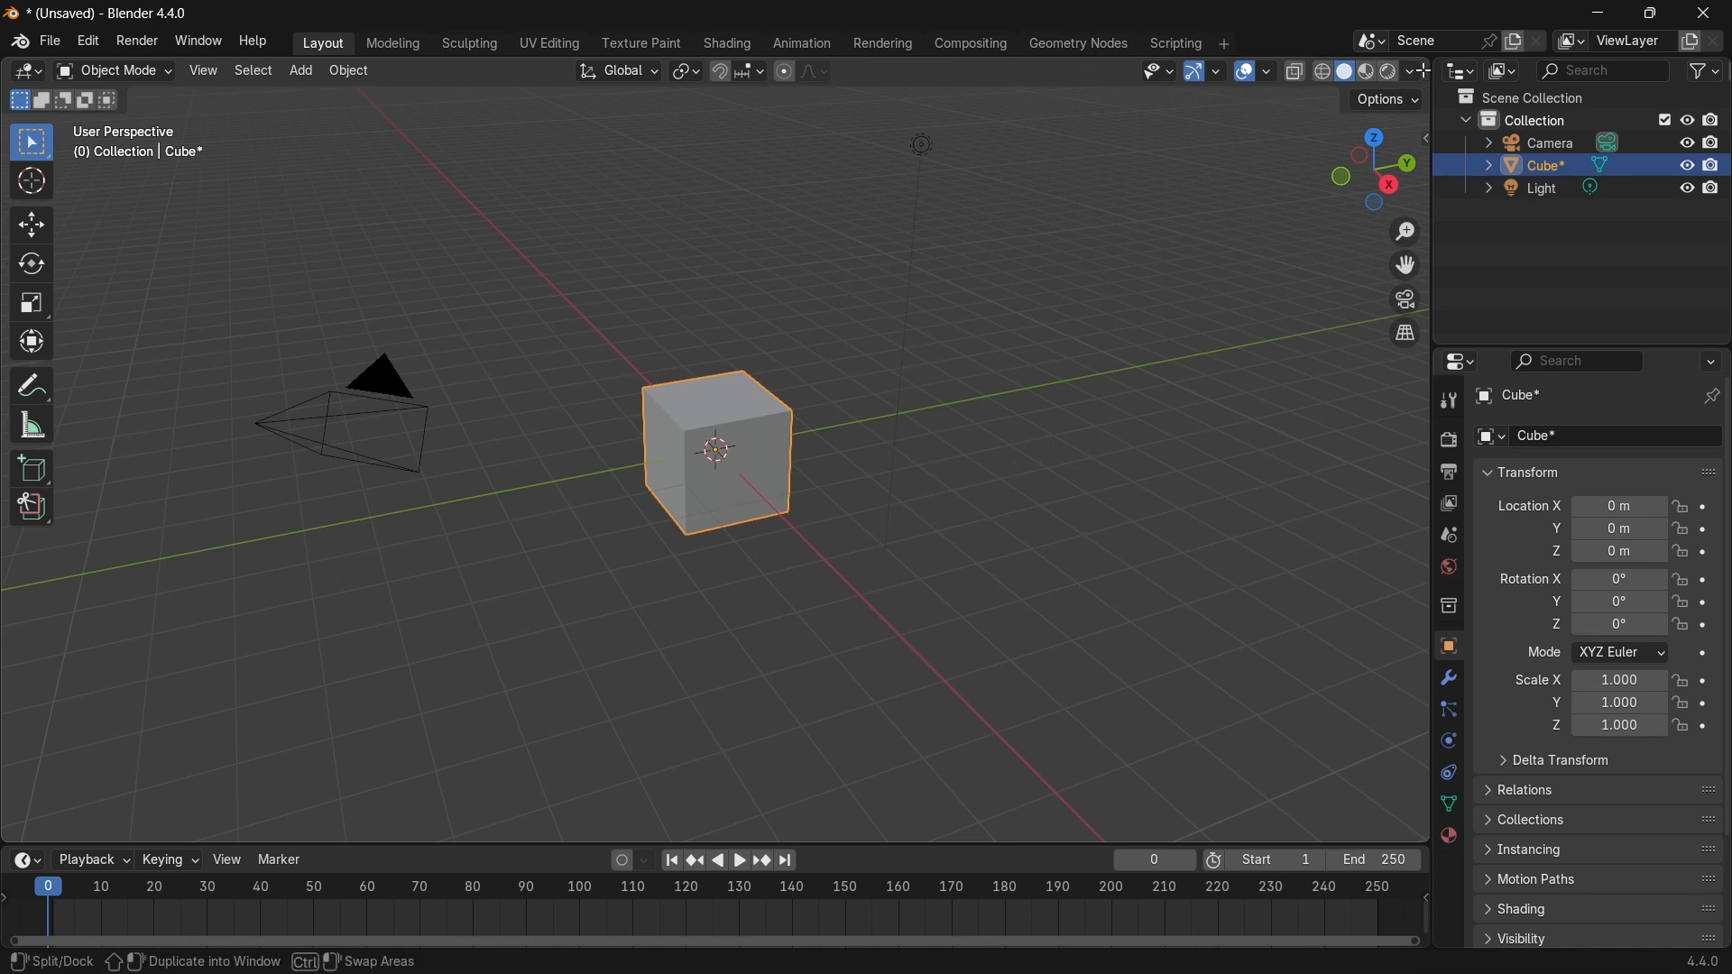
# Step: Split the 3D Viewport into two equal side-by-side areas and switch the new one to the Image Editor, followed by the Shader Editor
pyautogui.moveTo(1432, 56); pyautogui.dragTo(705, 102)
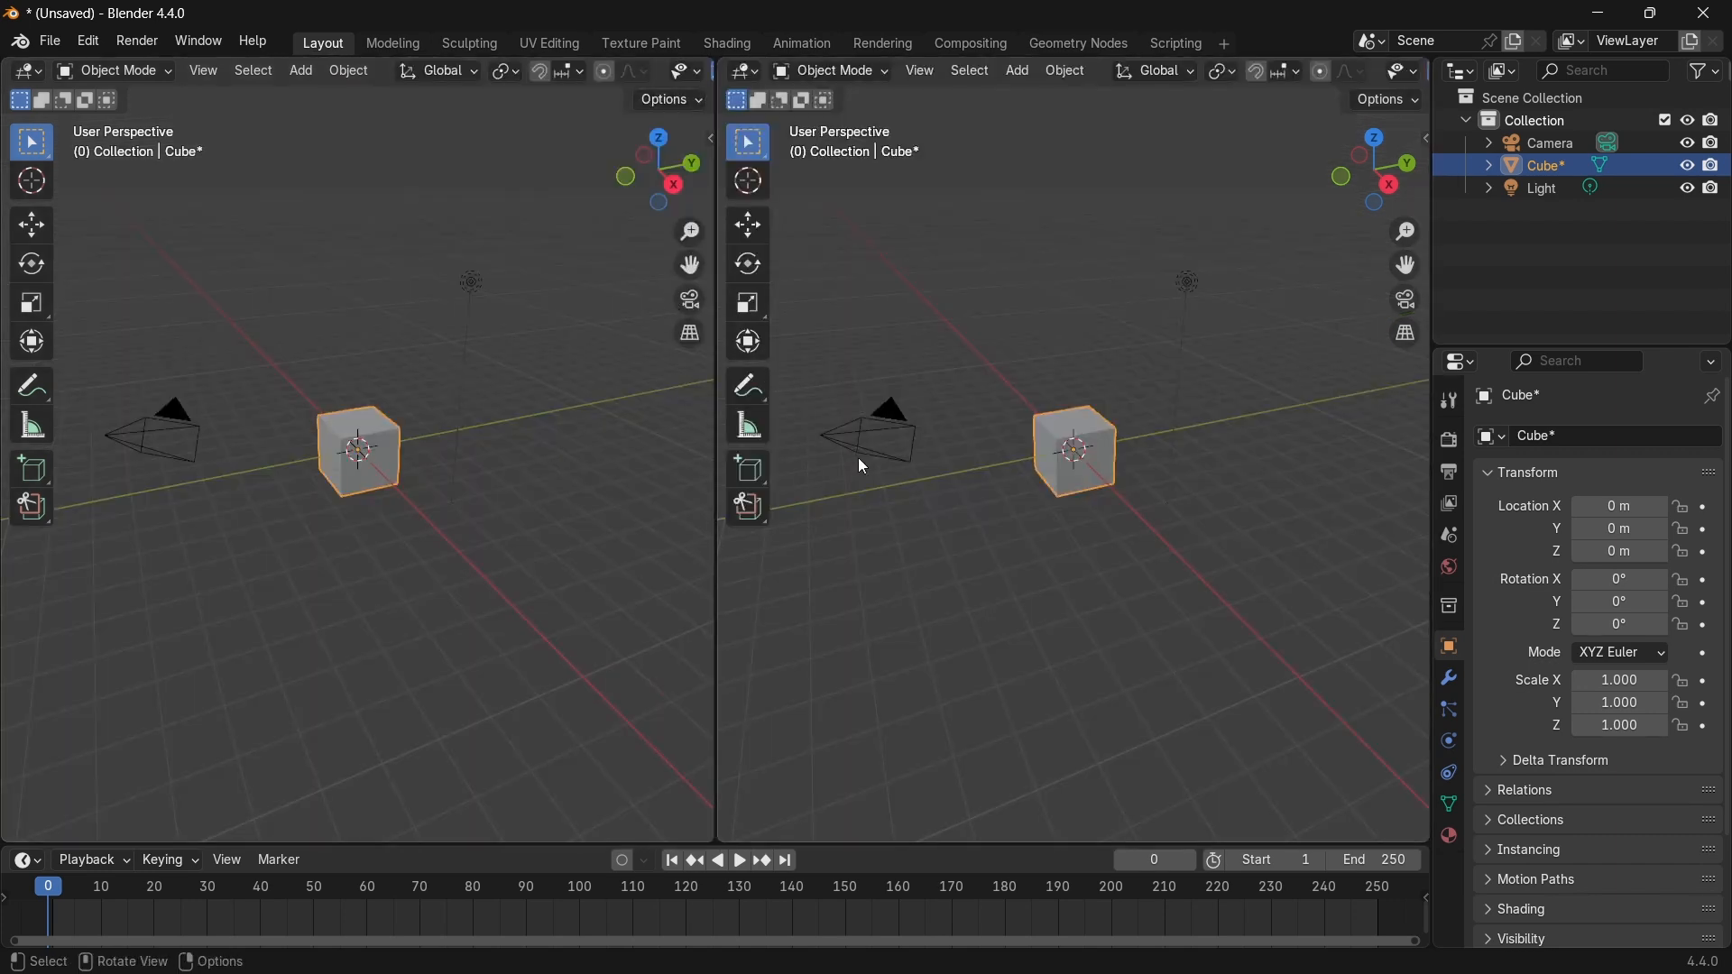
pyautogui.click(749, 72)
pyautogui.click(777, 156)
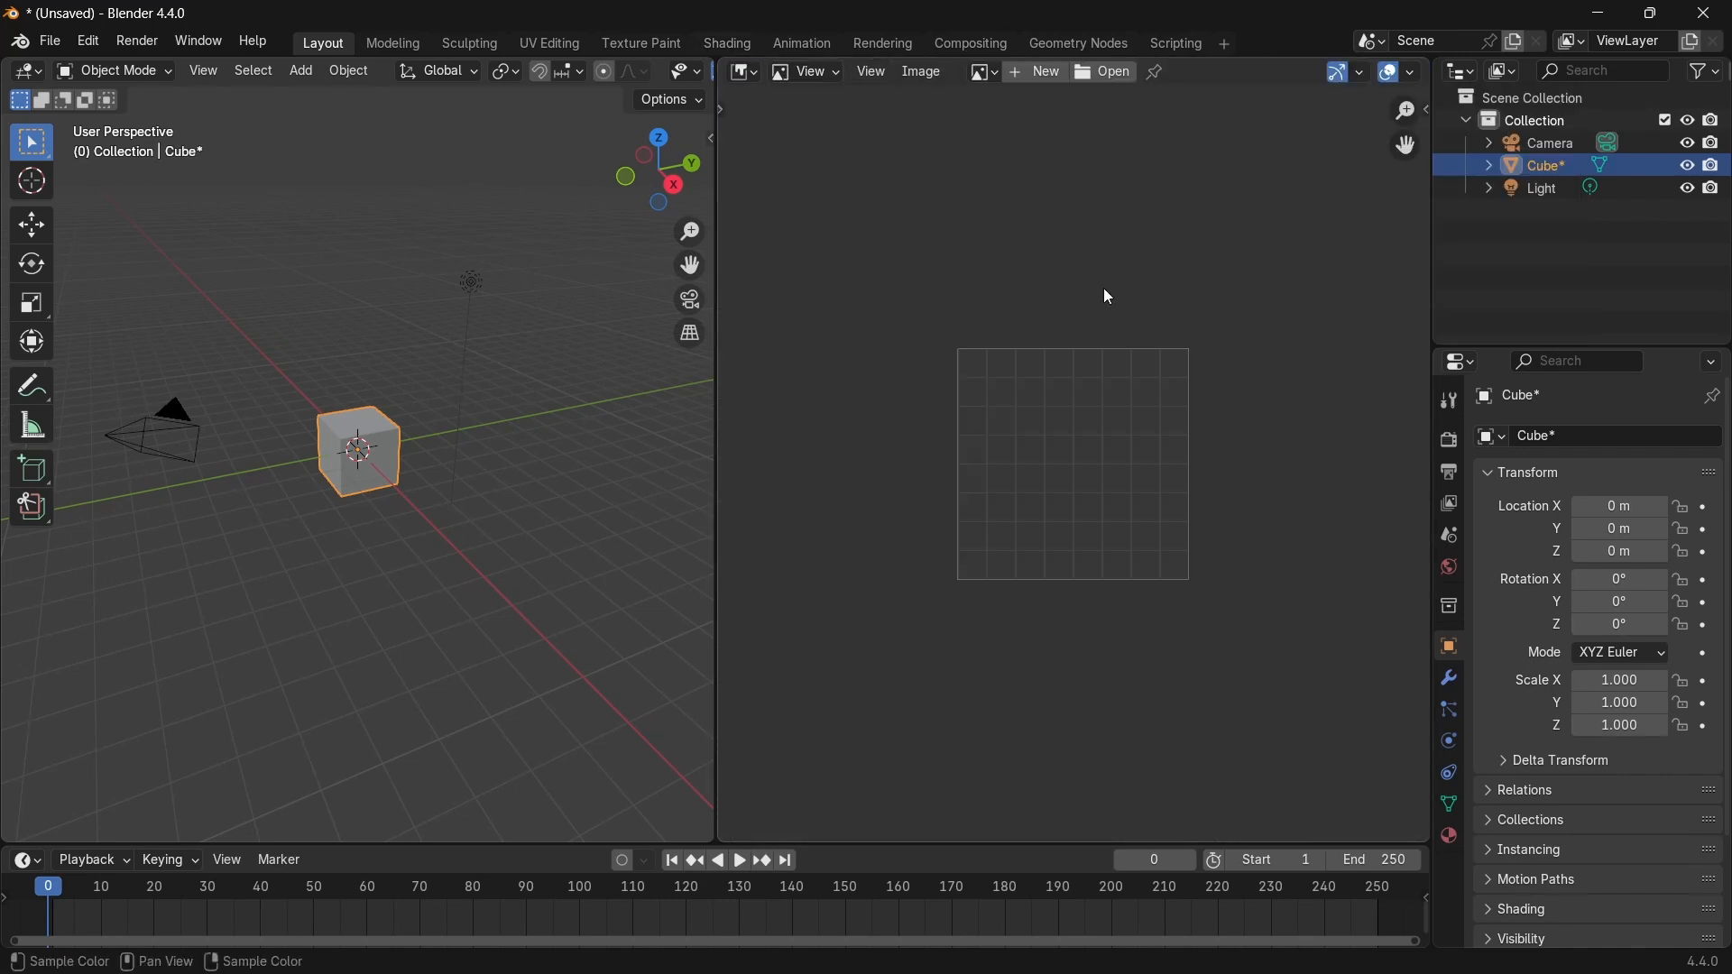
pyautogui.click(747, 72)
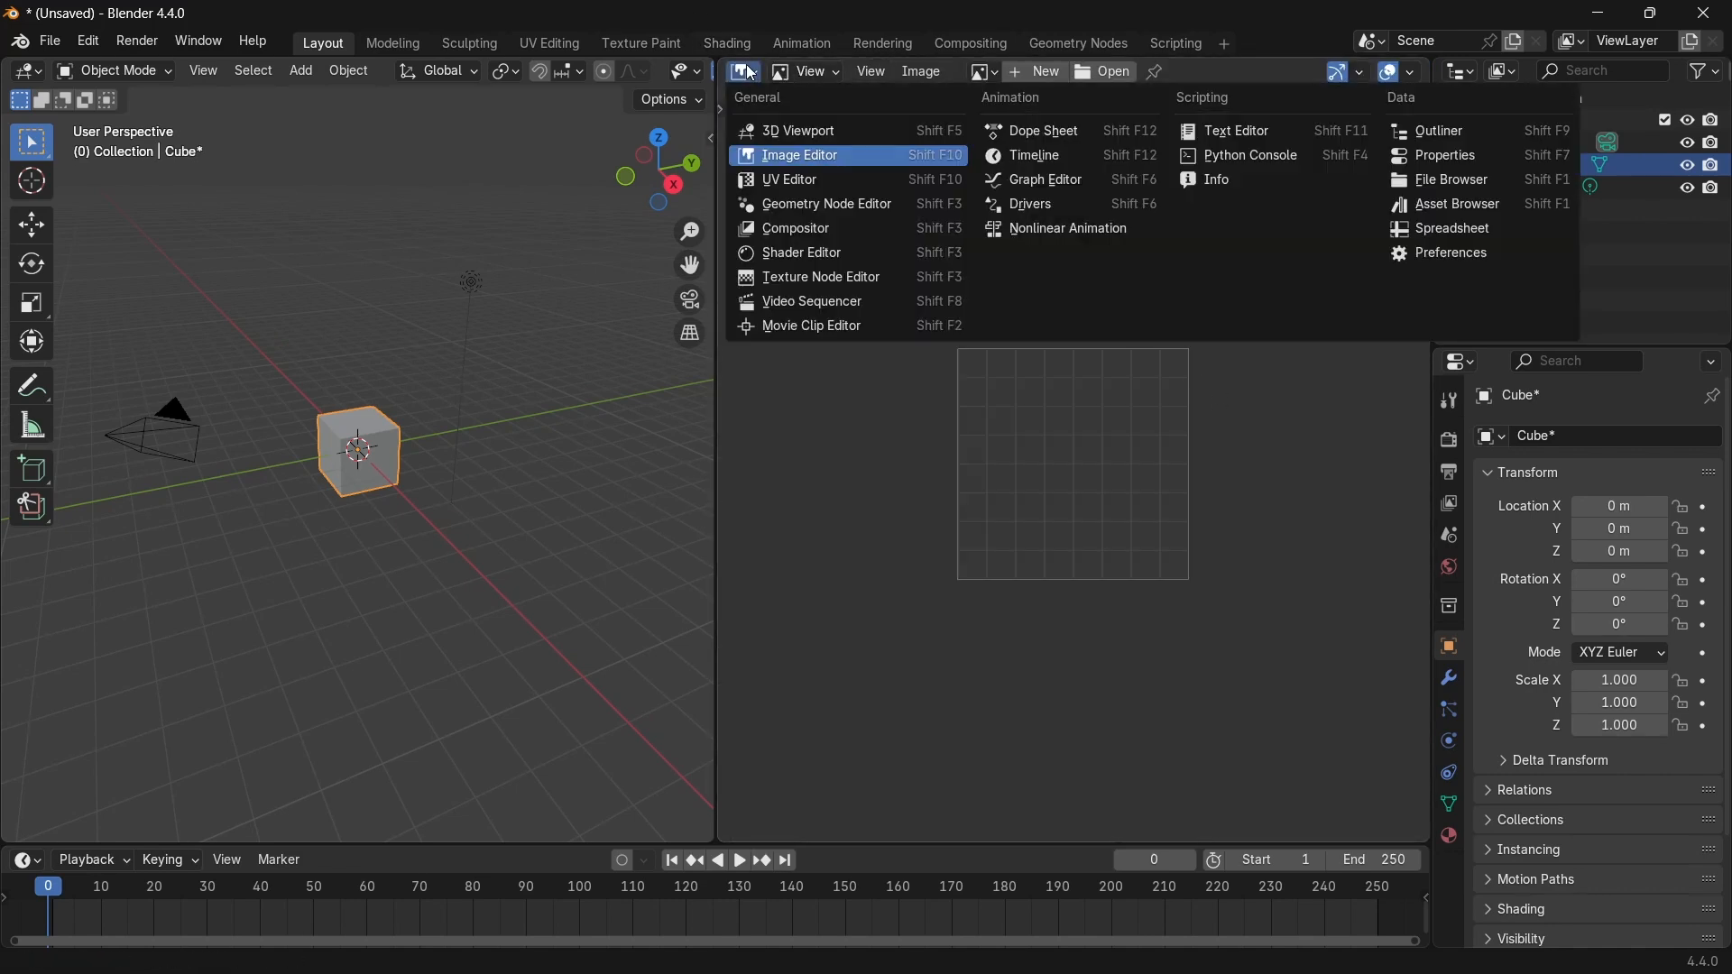
pyautogui.click(794, 254)
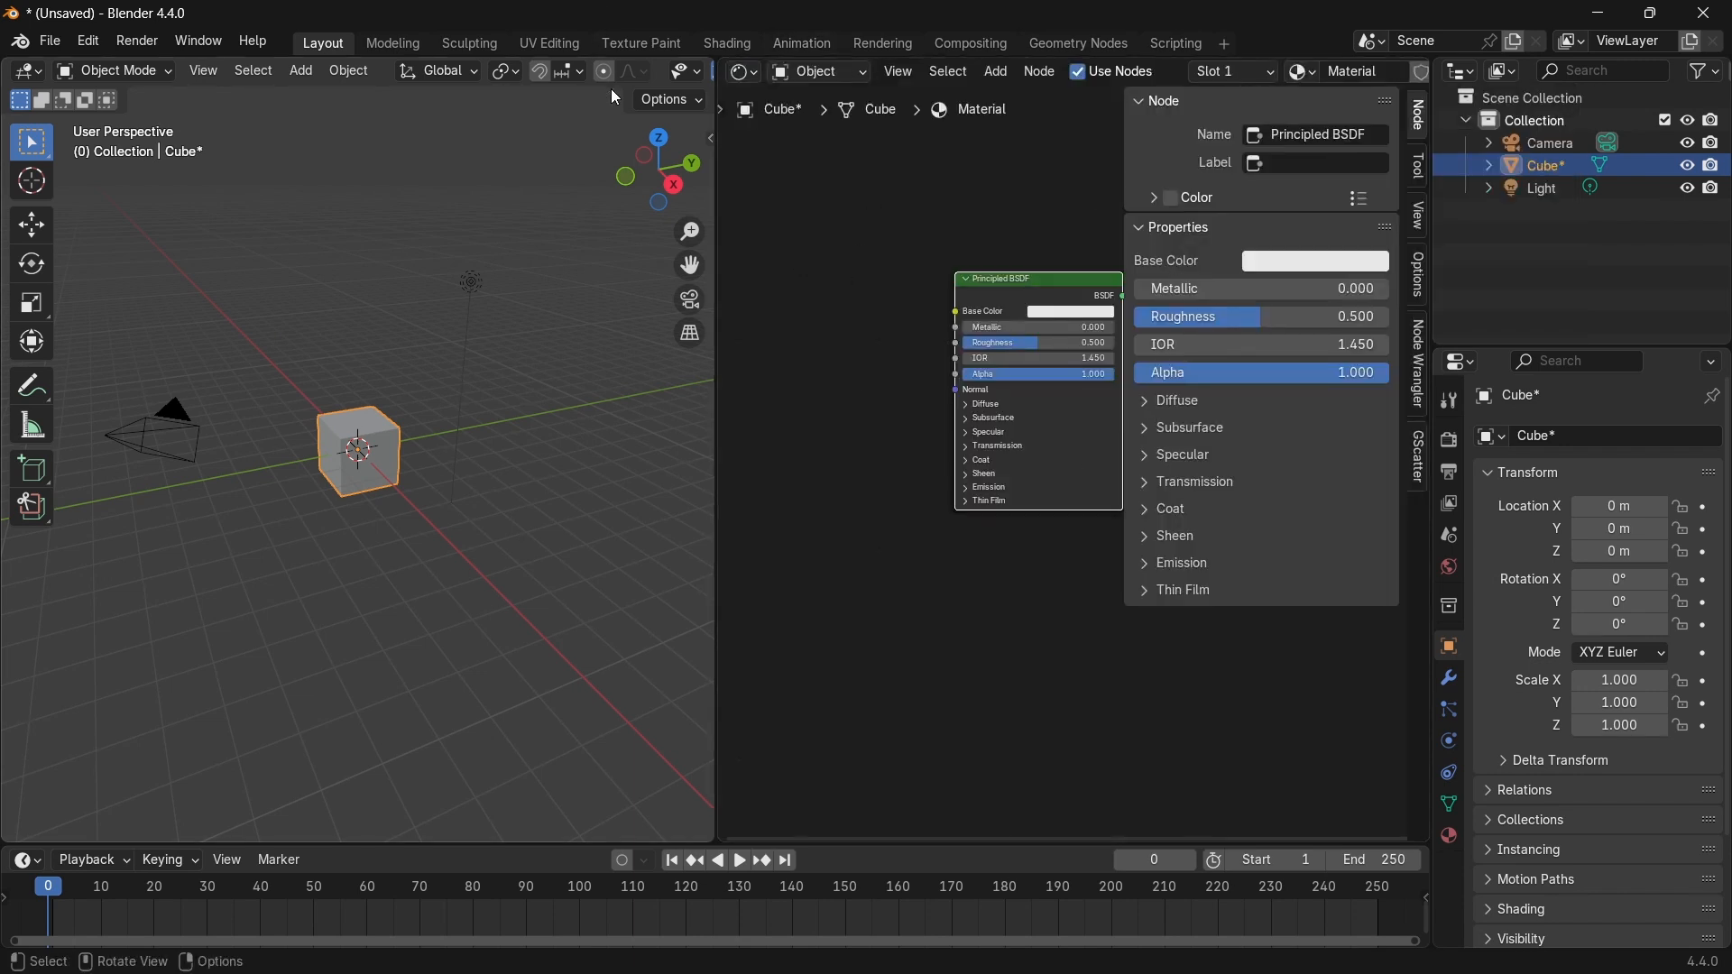
# Step: Turn the Shader Editor area into a Timeline and give its frame range the full width by hiding the sidebar
pyautogui.click(744, 72)
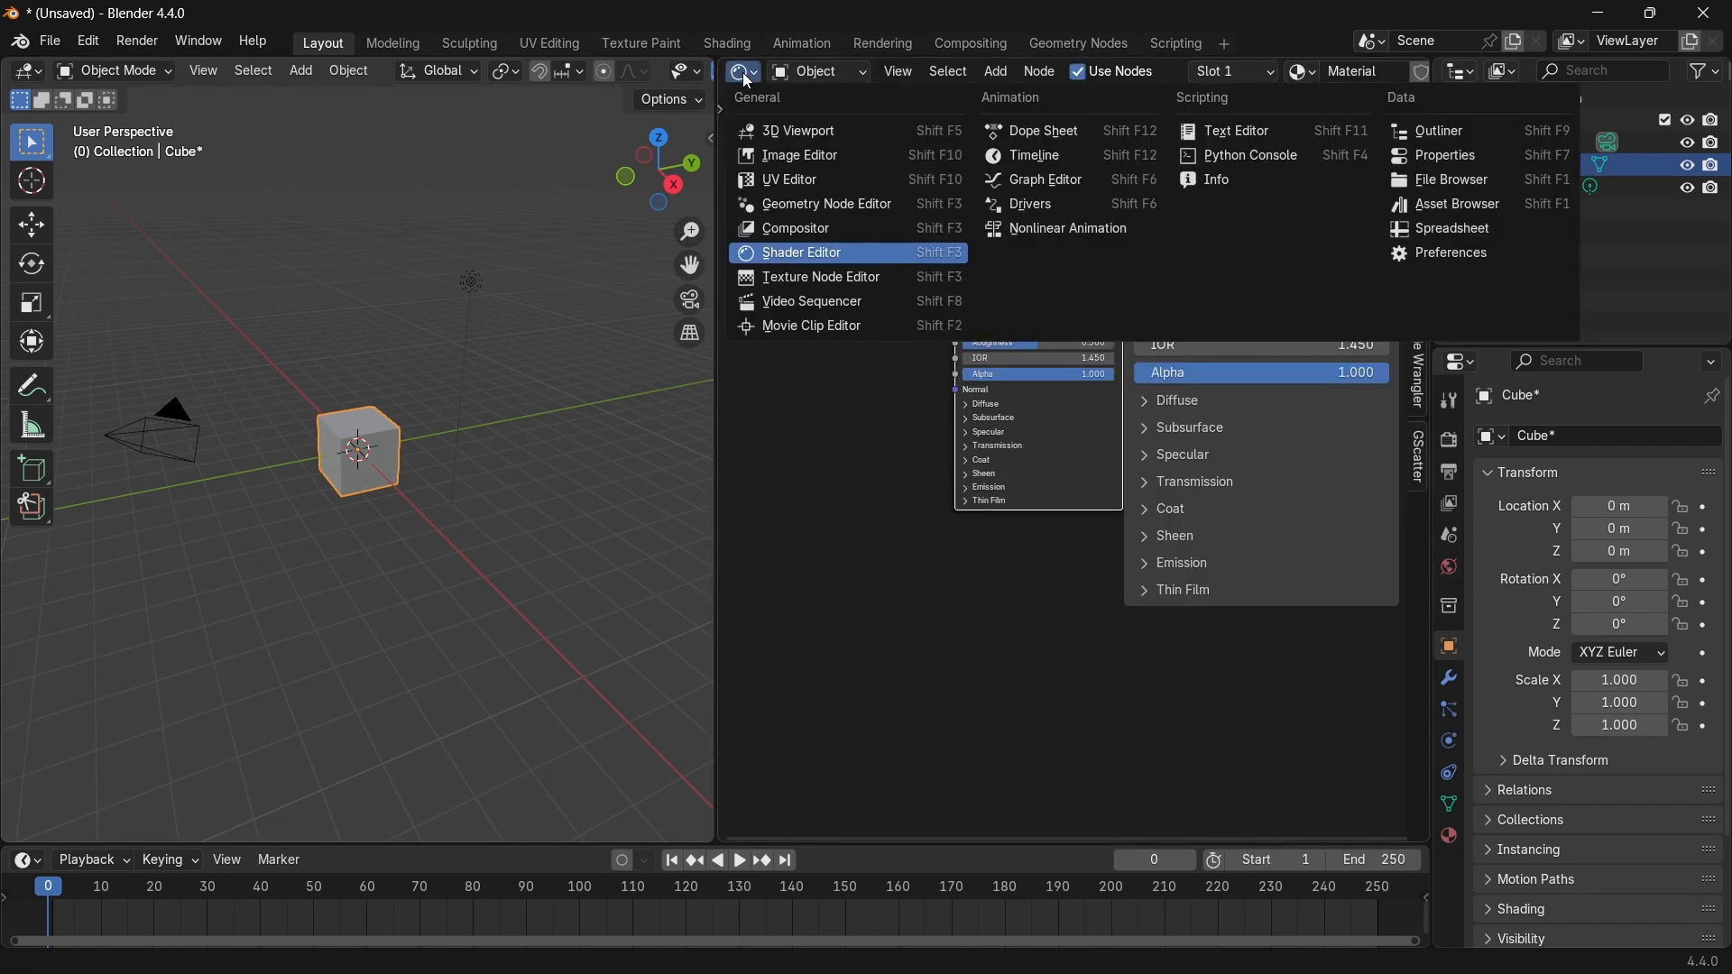
pyautogui.click(1014, 155)
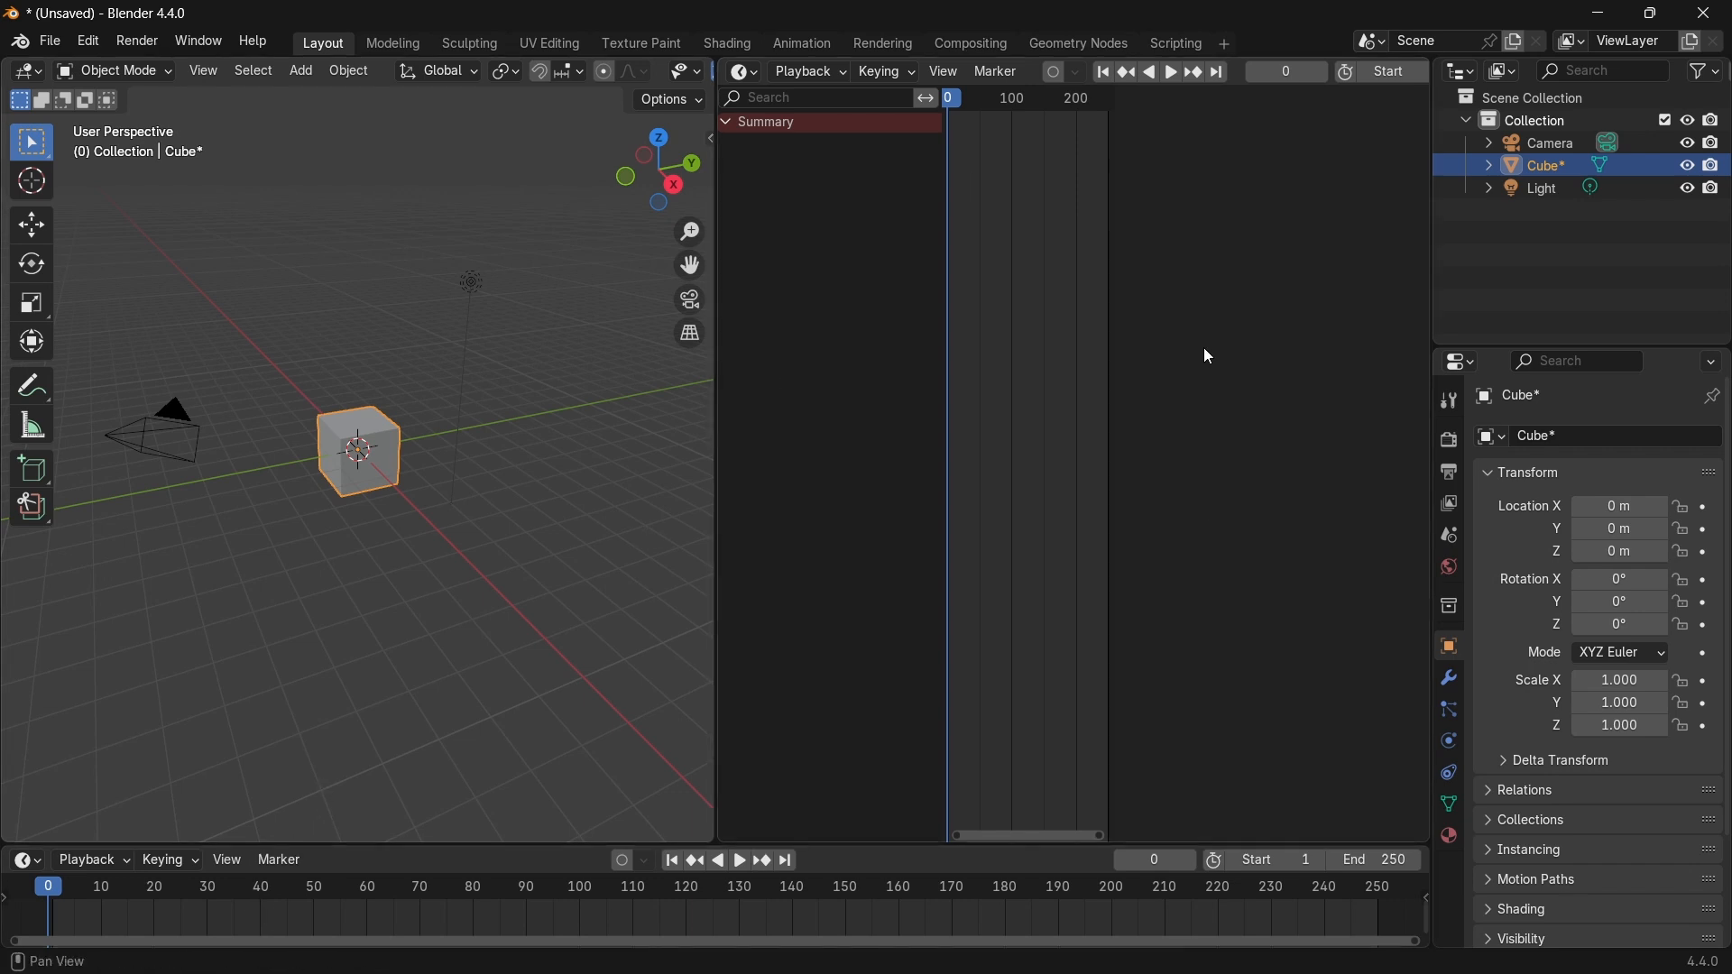
pyautogui.moveTo(1019, 289); pyautogui.dragTo(1089, 280, button='middle')
pyautogui.scroll(4, 1107, 272)
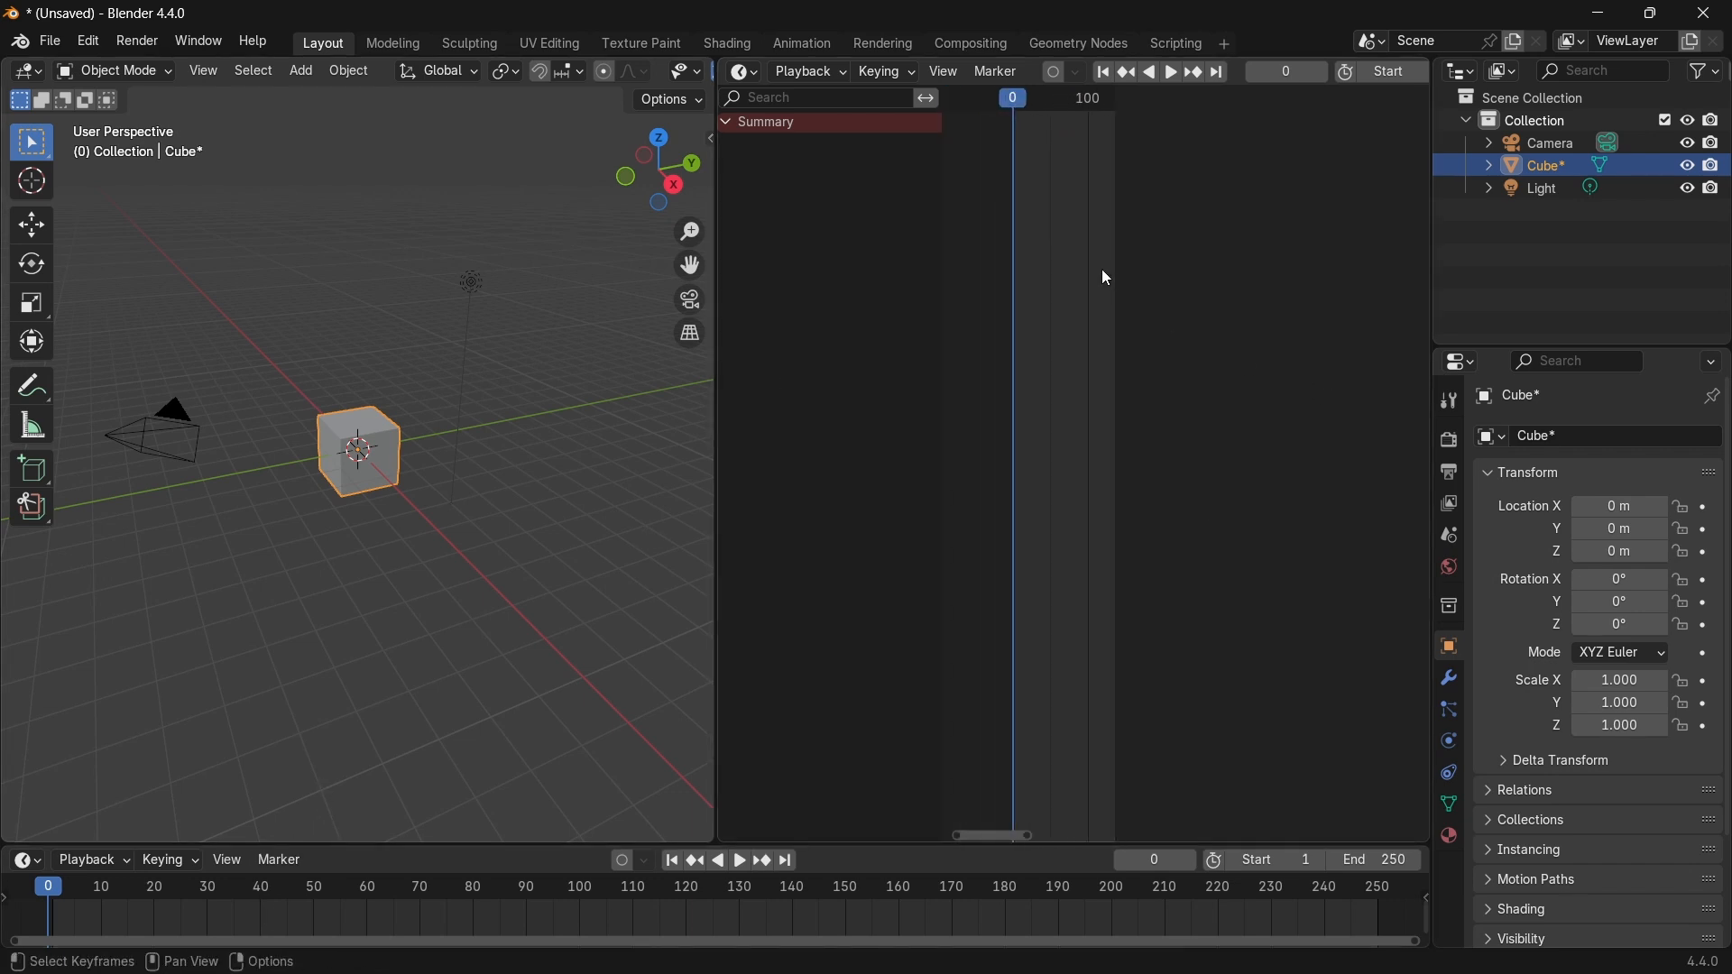
pyautogui.scroll(3, 1072, 301)
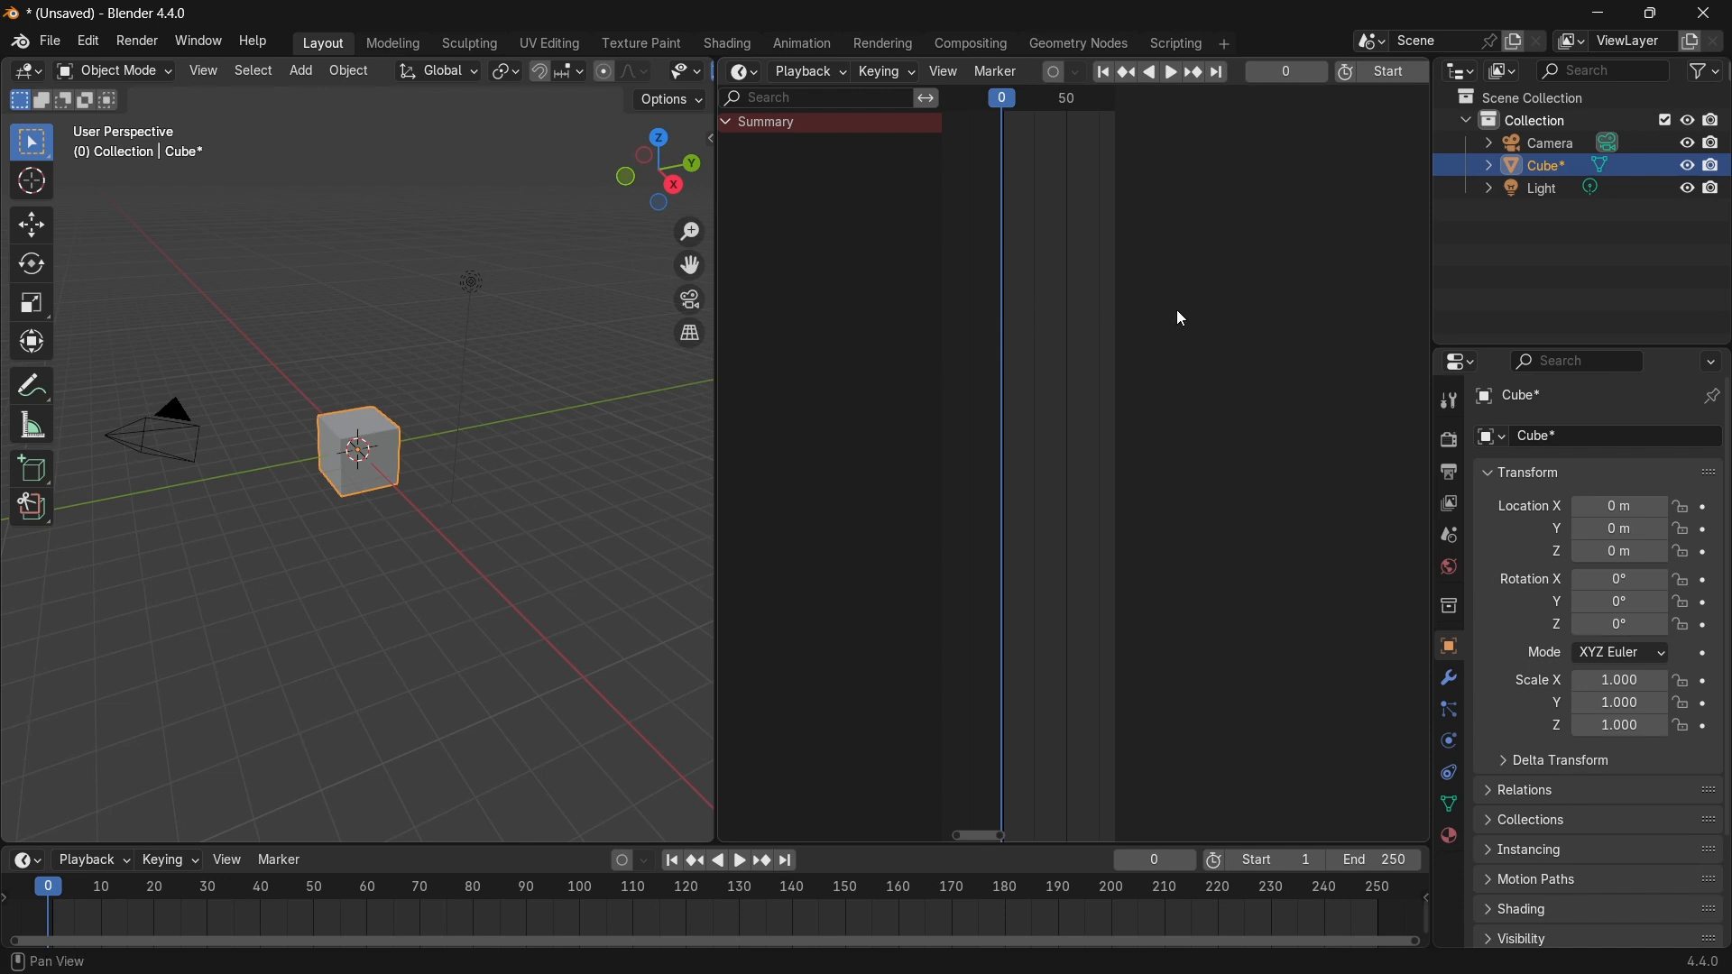
pyautogui.press('n')
pyautogui.moveTo(1119, 393); pyautogui.dragTo(1385, 375, button='middle')
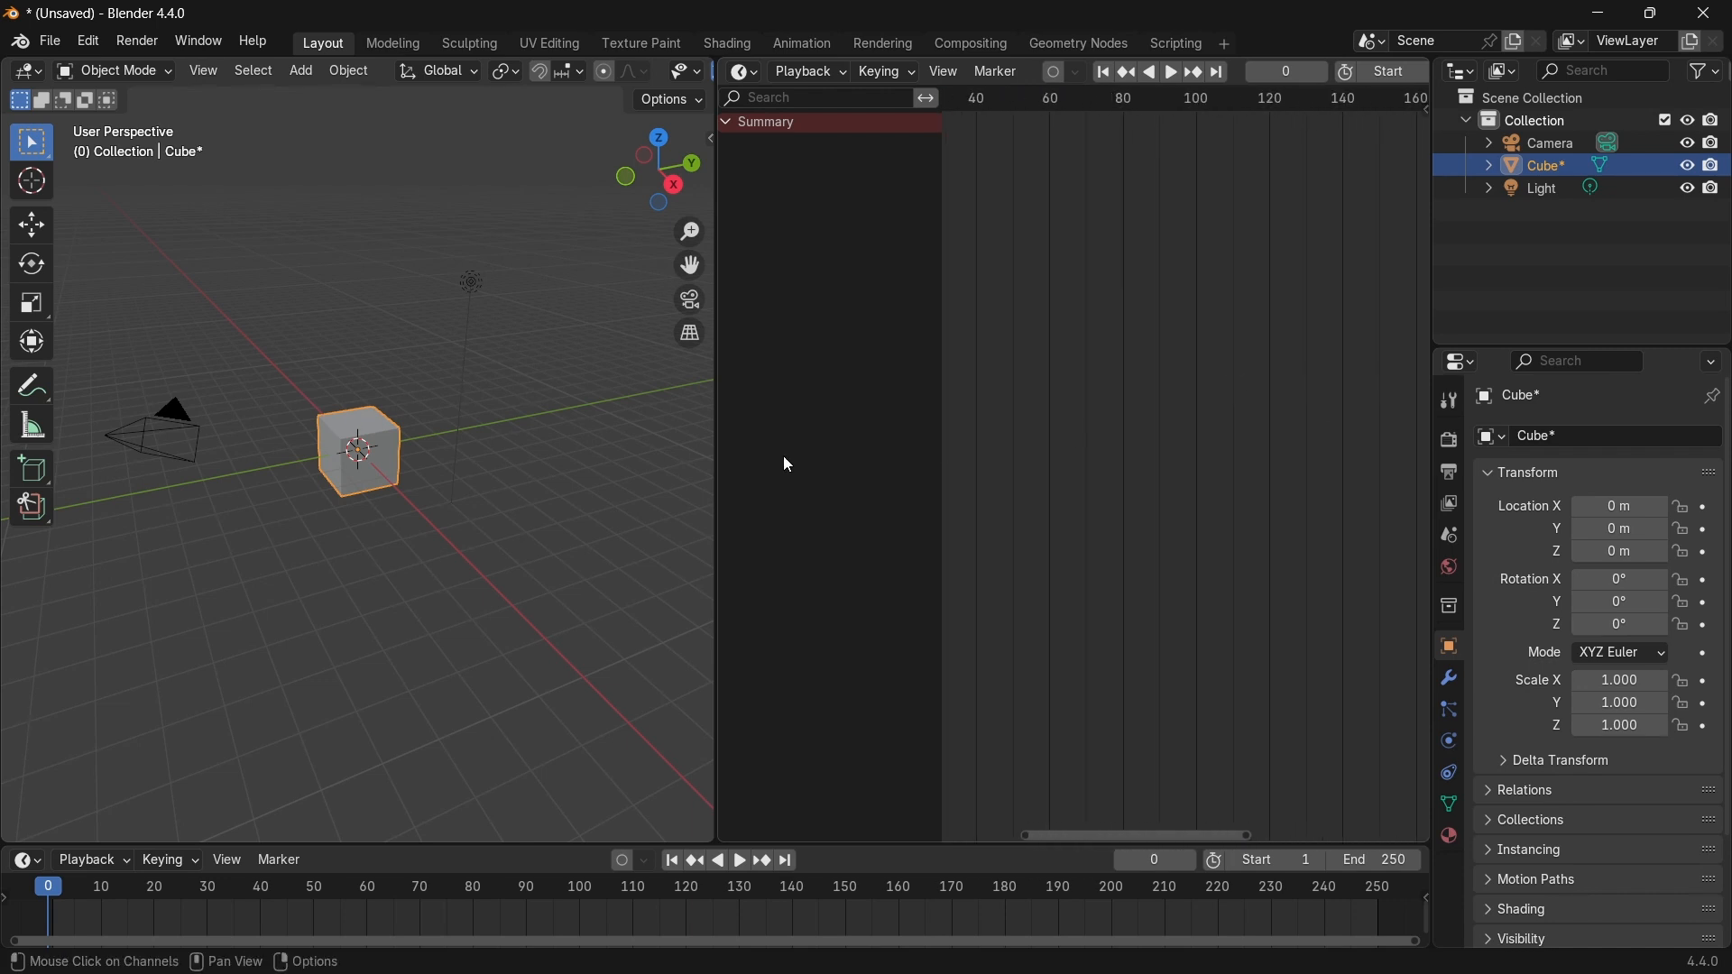
# Step: Join the two side-by-side areas back into a single 3D Viewport
pyautogui.rightClick(715, 462)
pyautogui.click(617, 521)
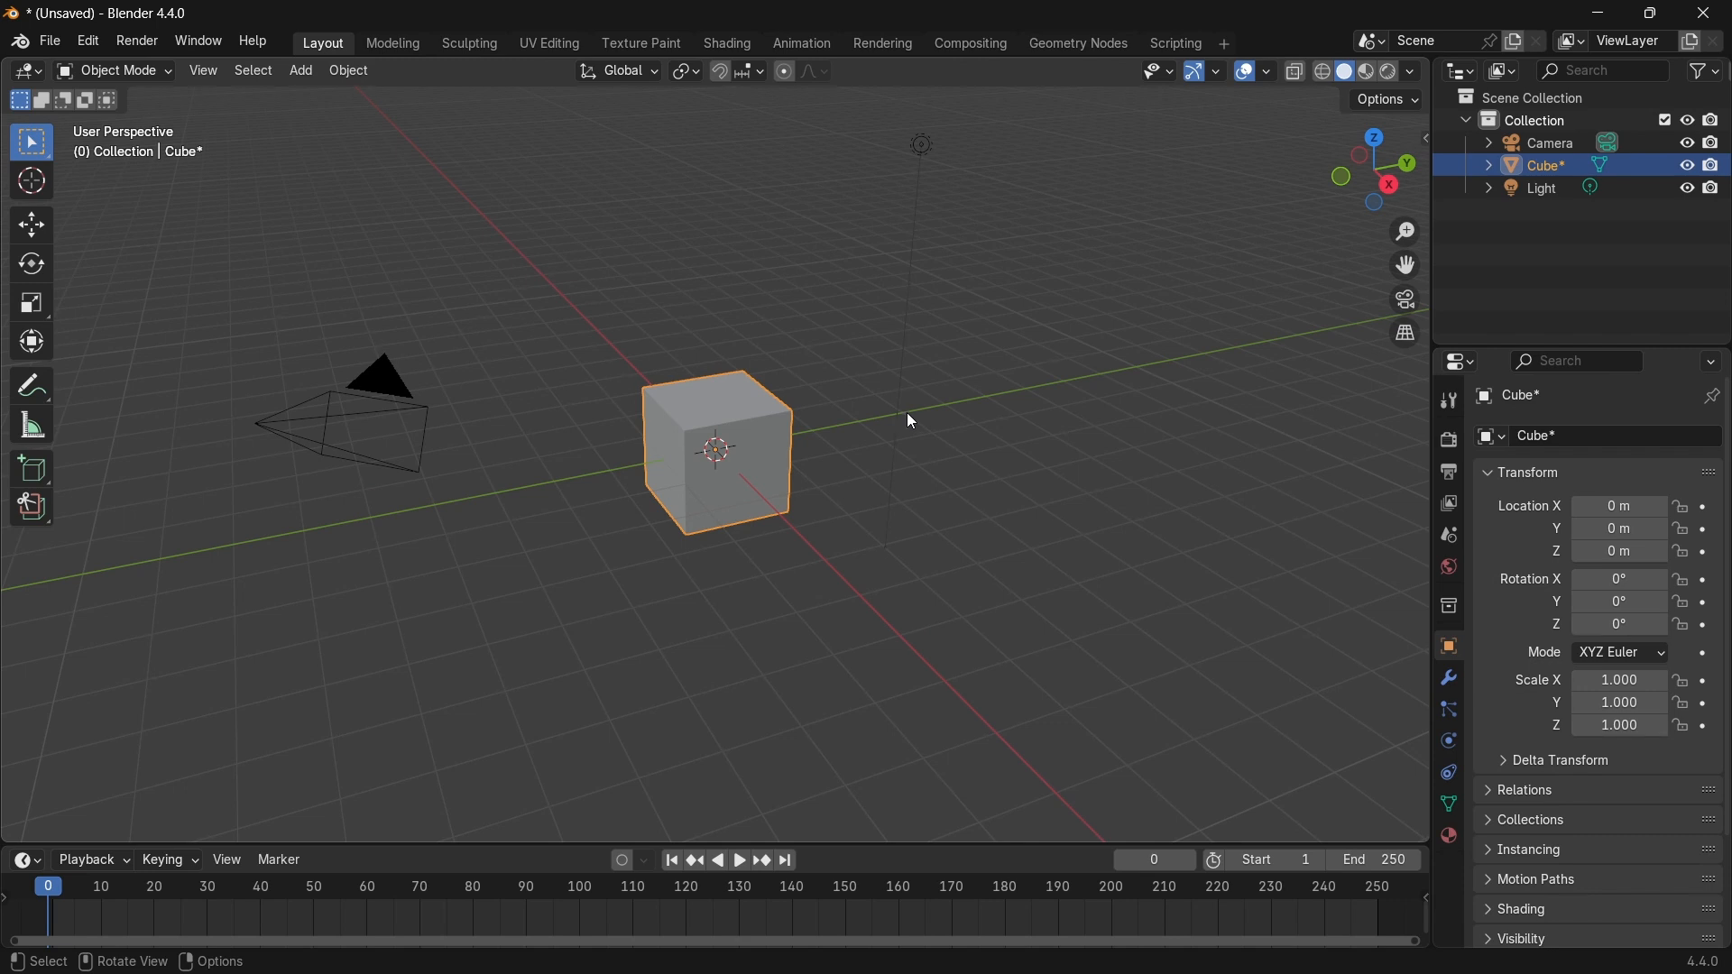
# Step: Enable Screencast Keys from the 3D Viewport's sidebar, hide the sidebar again, and deselect the cube
pyautogui.press('n')
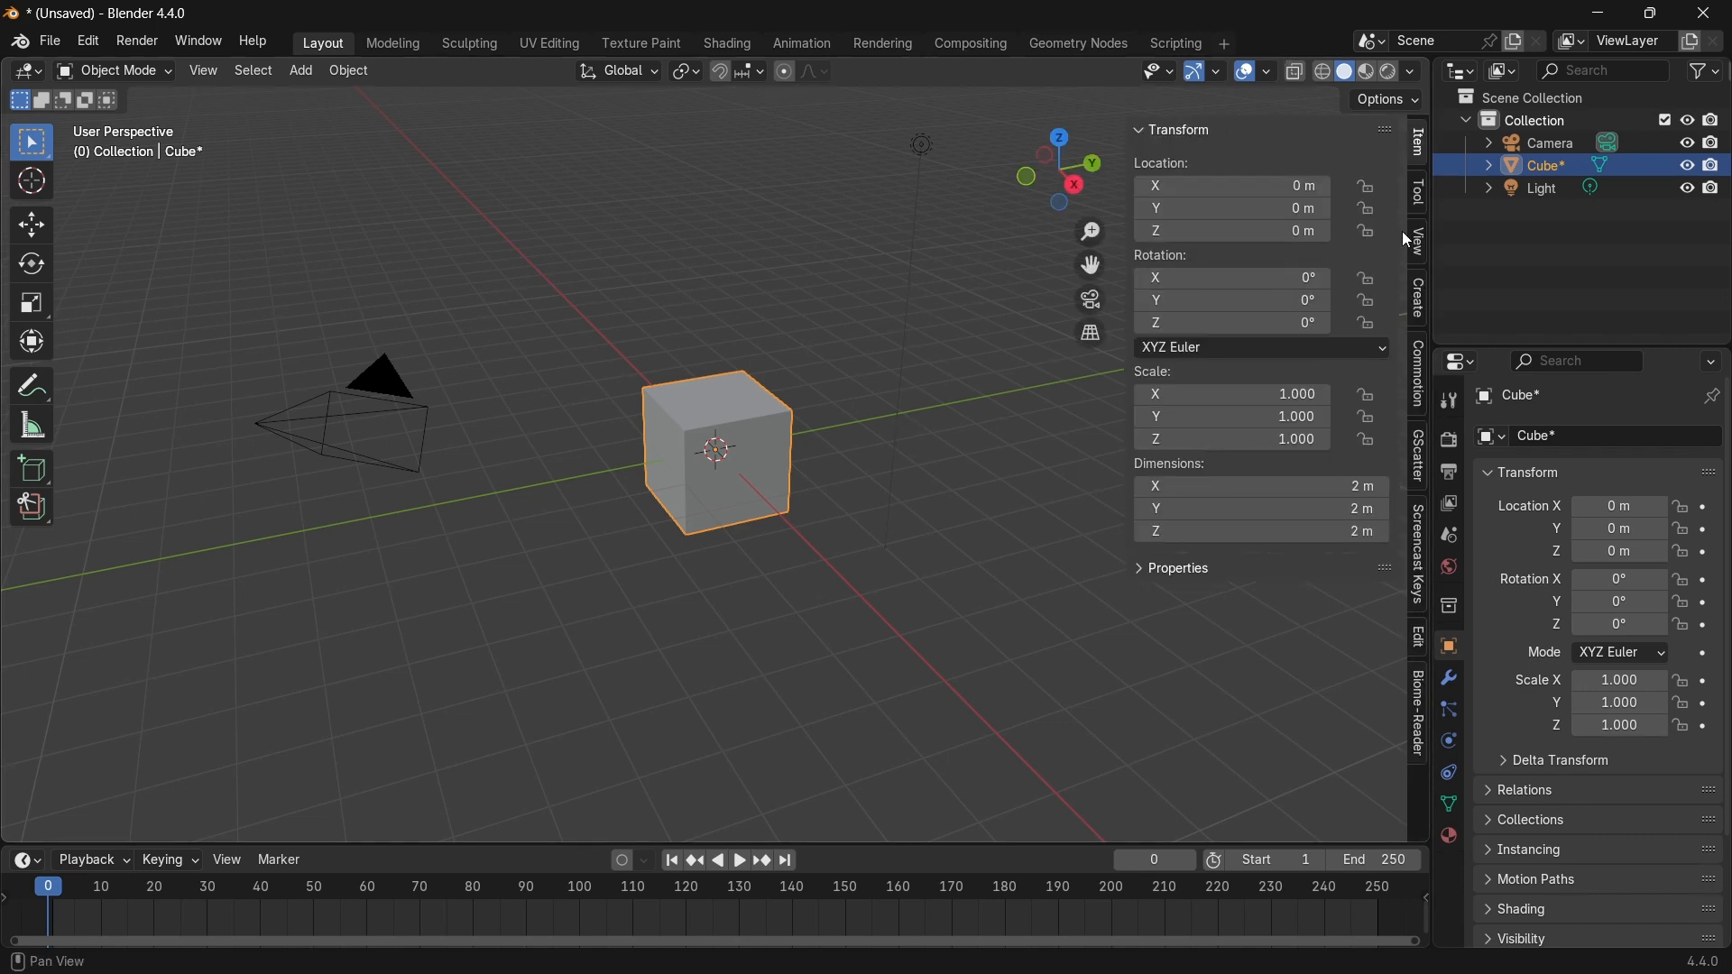
pyautogui.click(1422, 559)
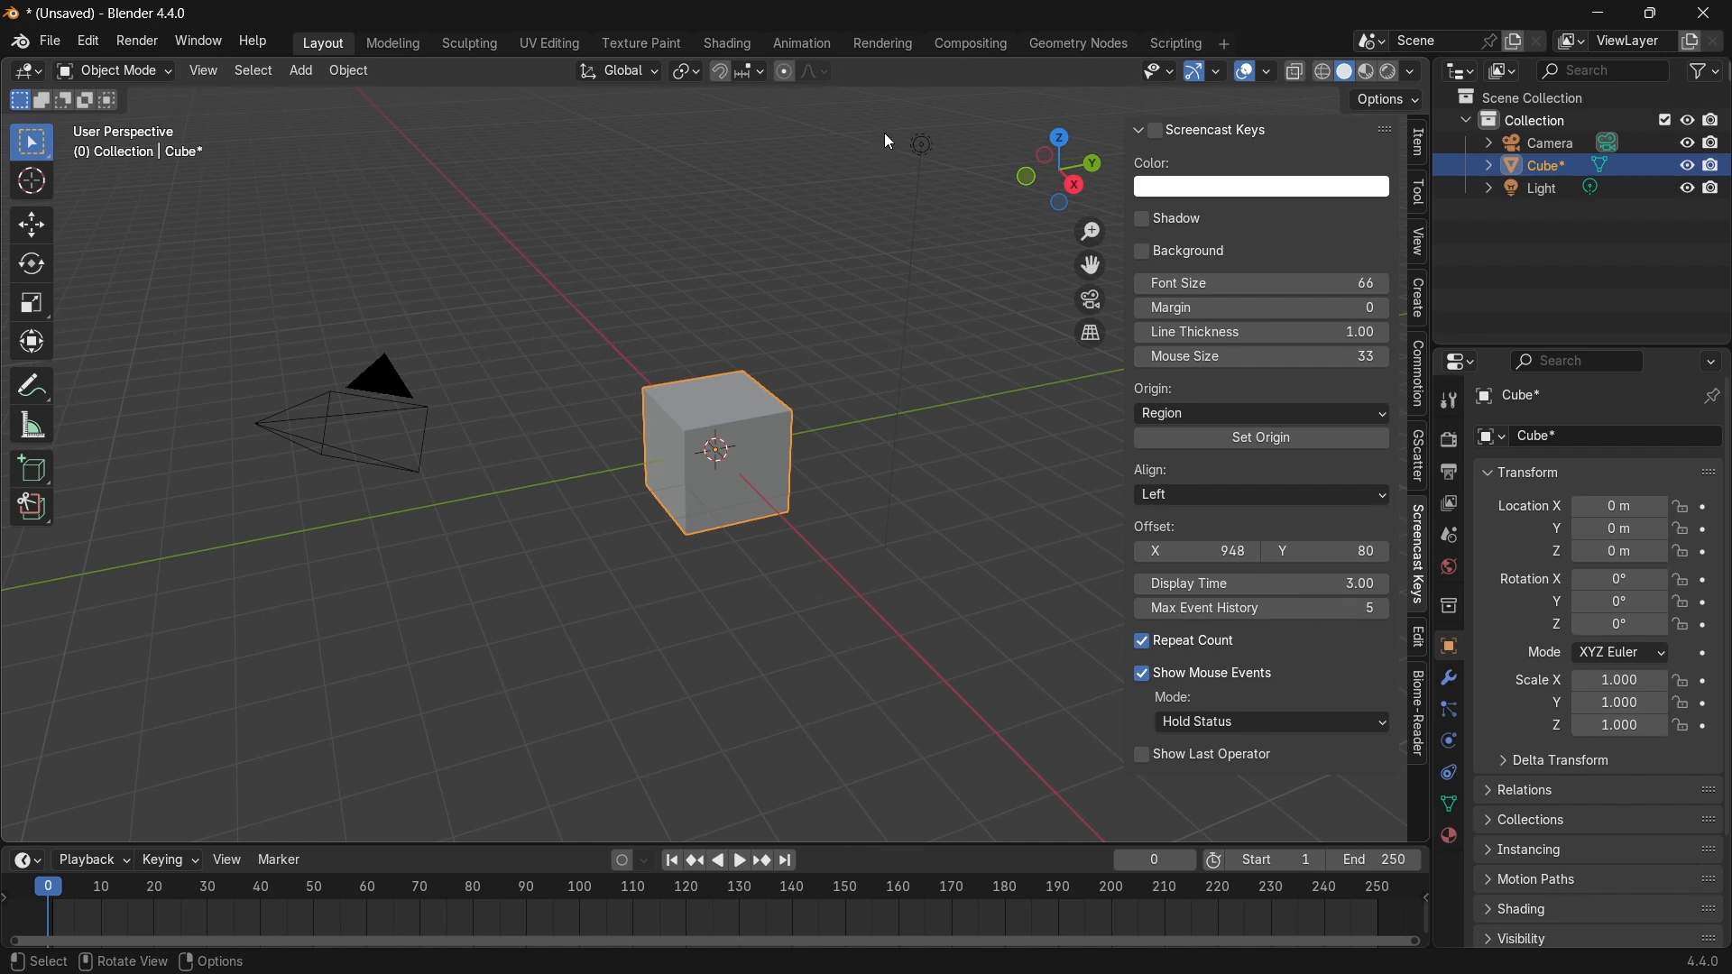
pyautogui.click(1157, 132)
pyautogui.press('n')
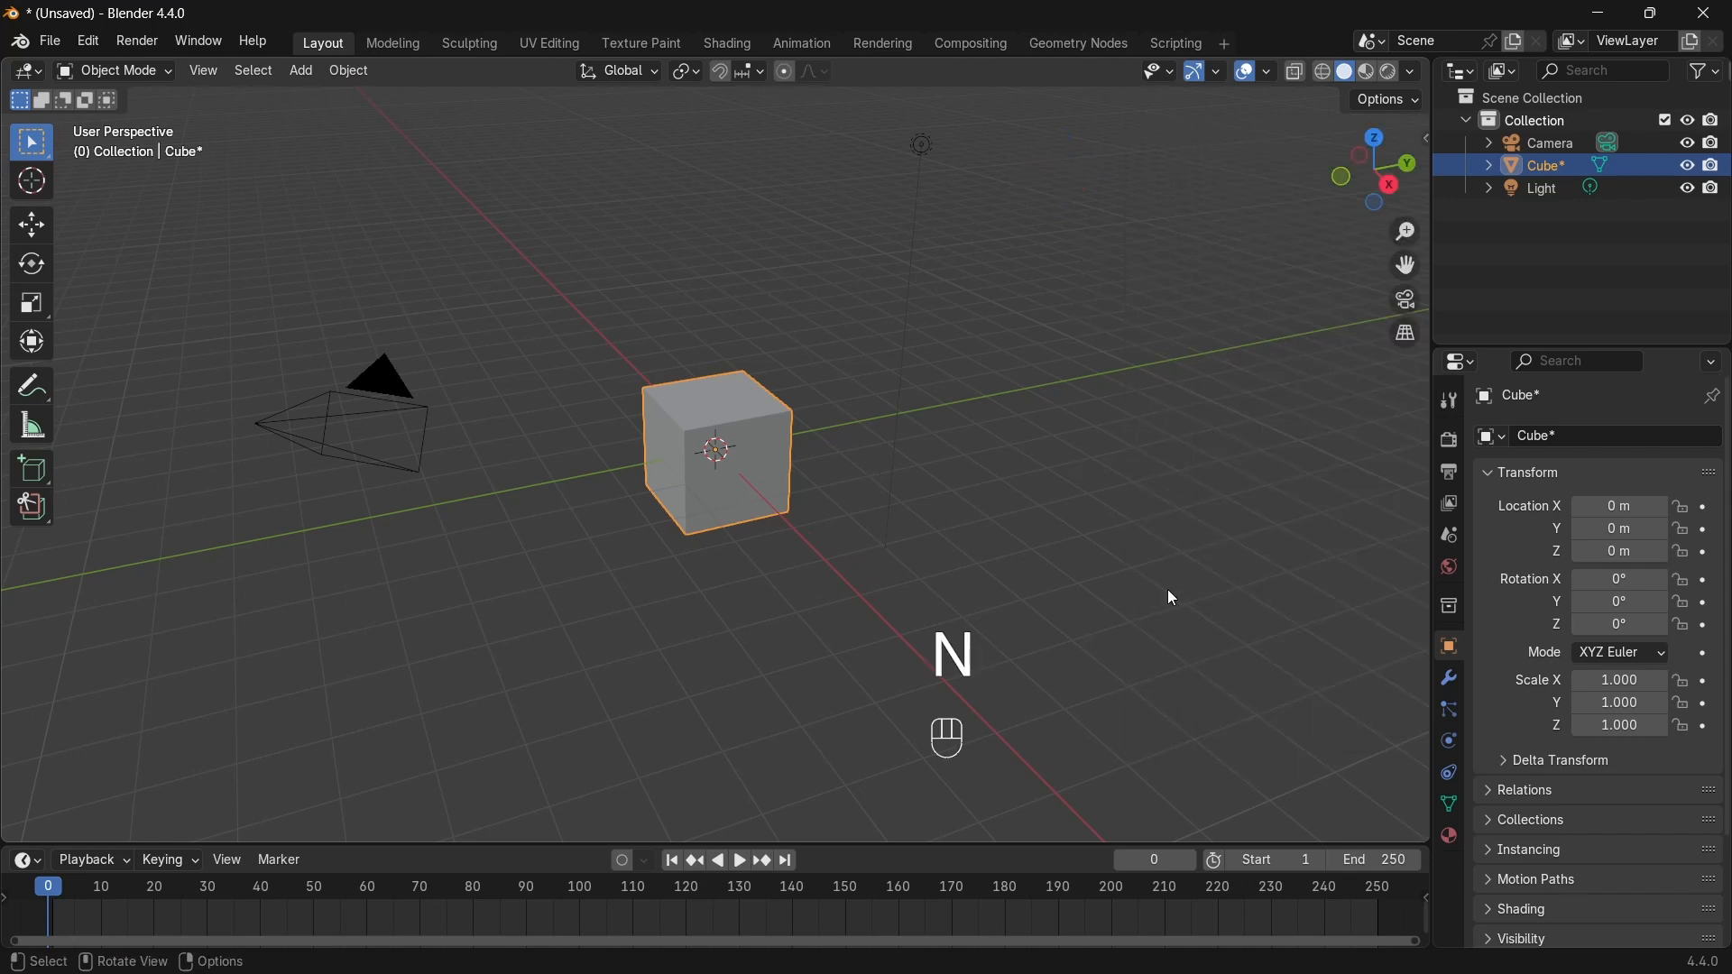
pyautogui.click(1159, 559)
pyautogui.rightClick(1158, 556)
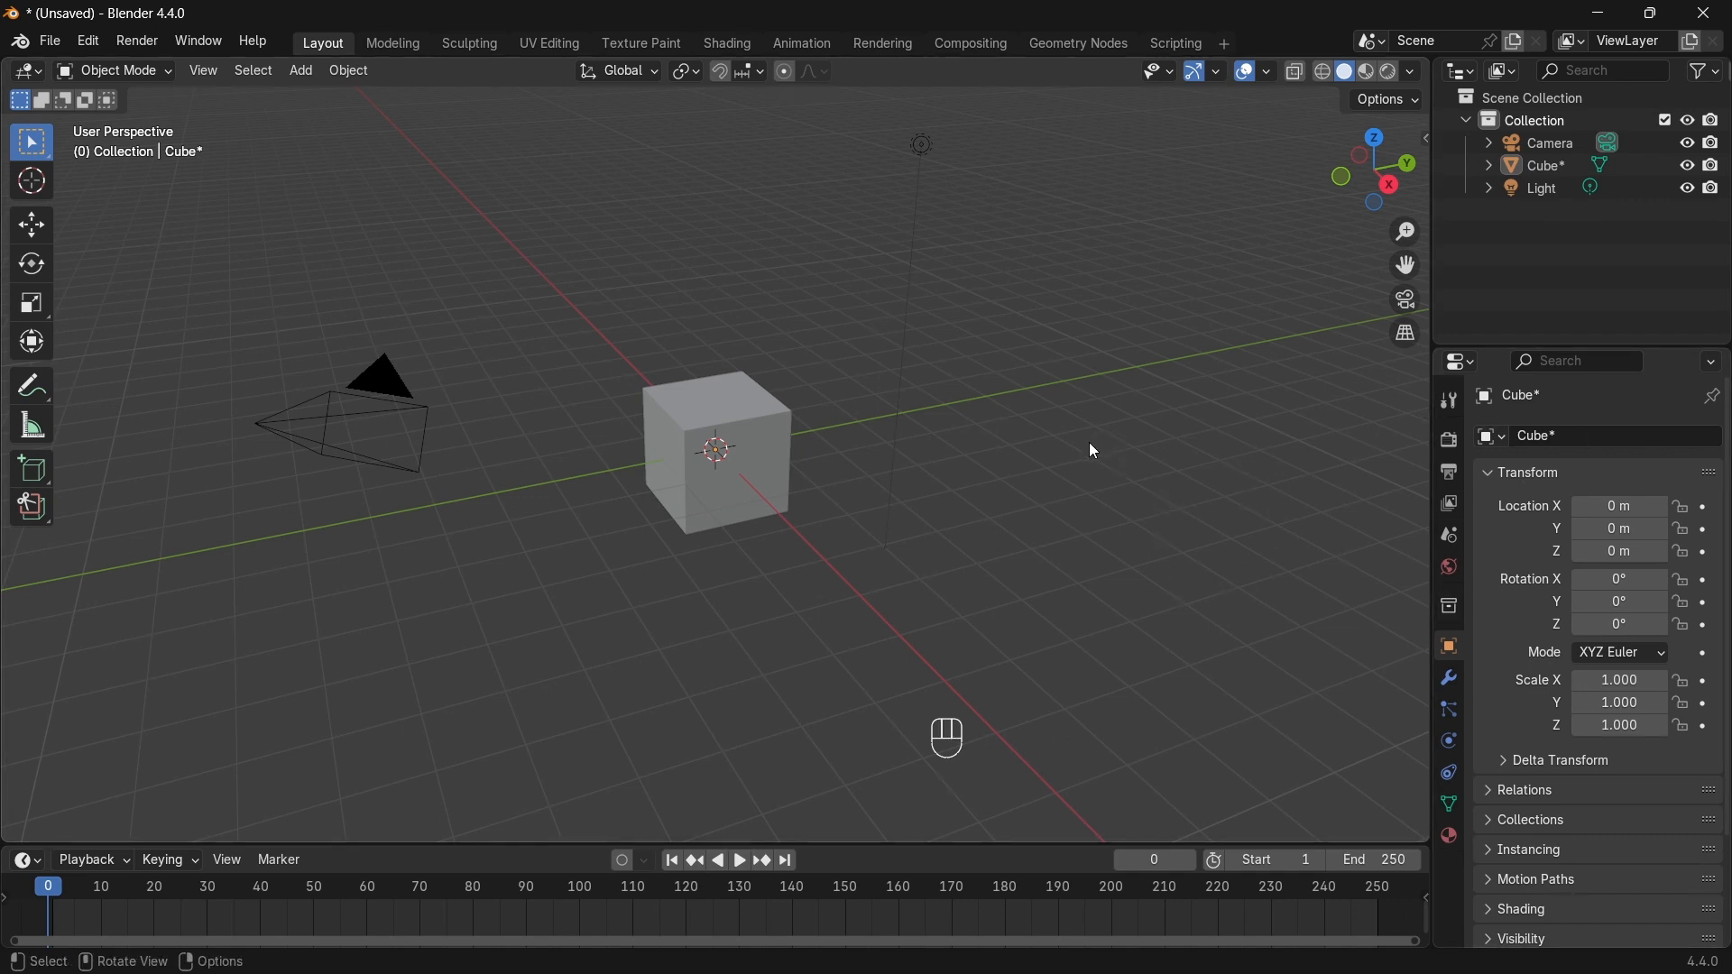
# Step: View the cube from the front, right and top, rotate the view freely, and return to the front view
pyautogui.press('KP_1')
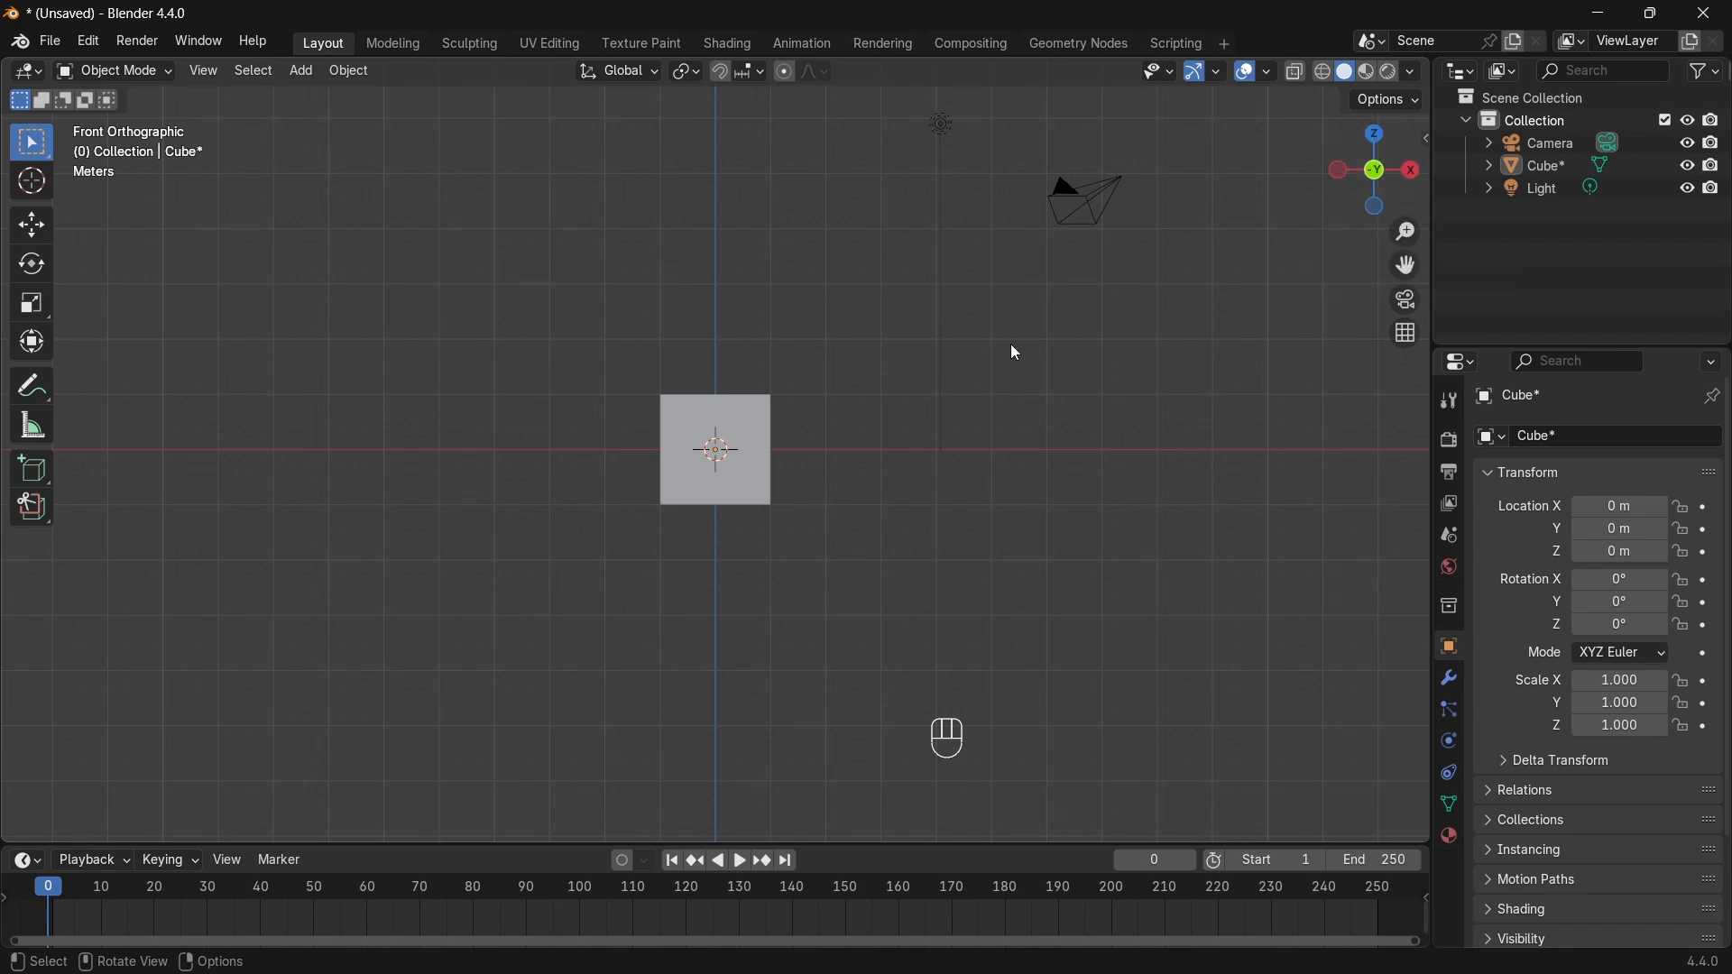
pyautogui.press('KP_3')
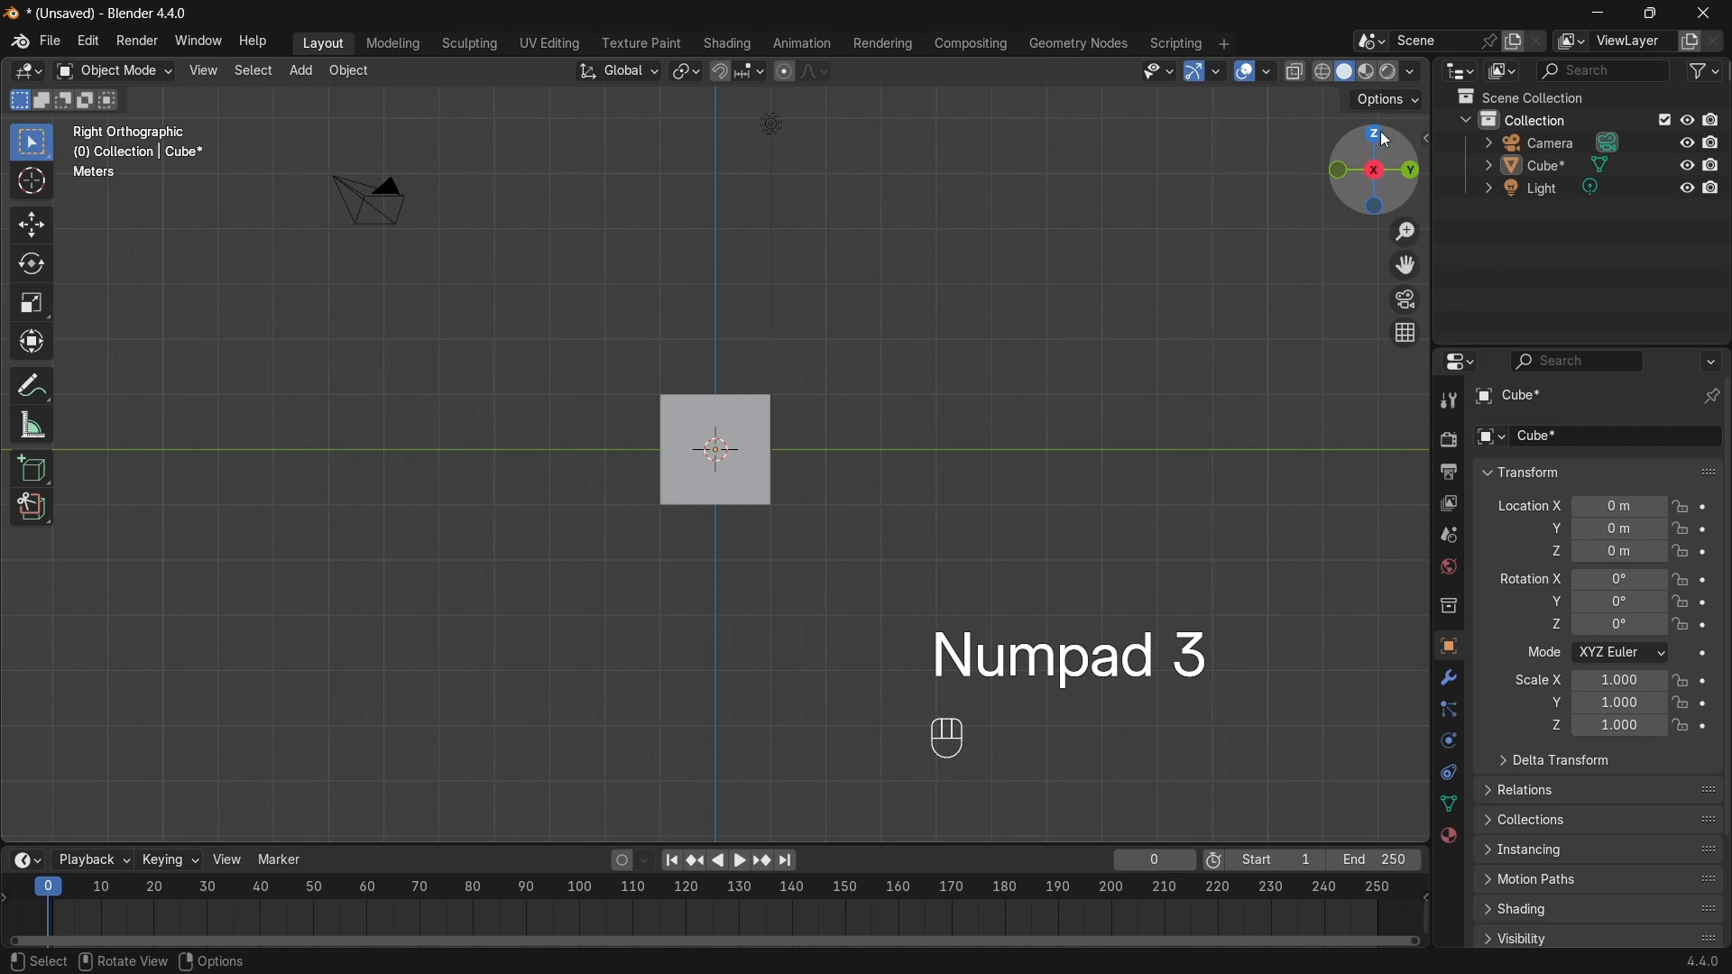
pyautogui.press('KP_7')
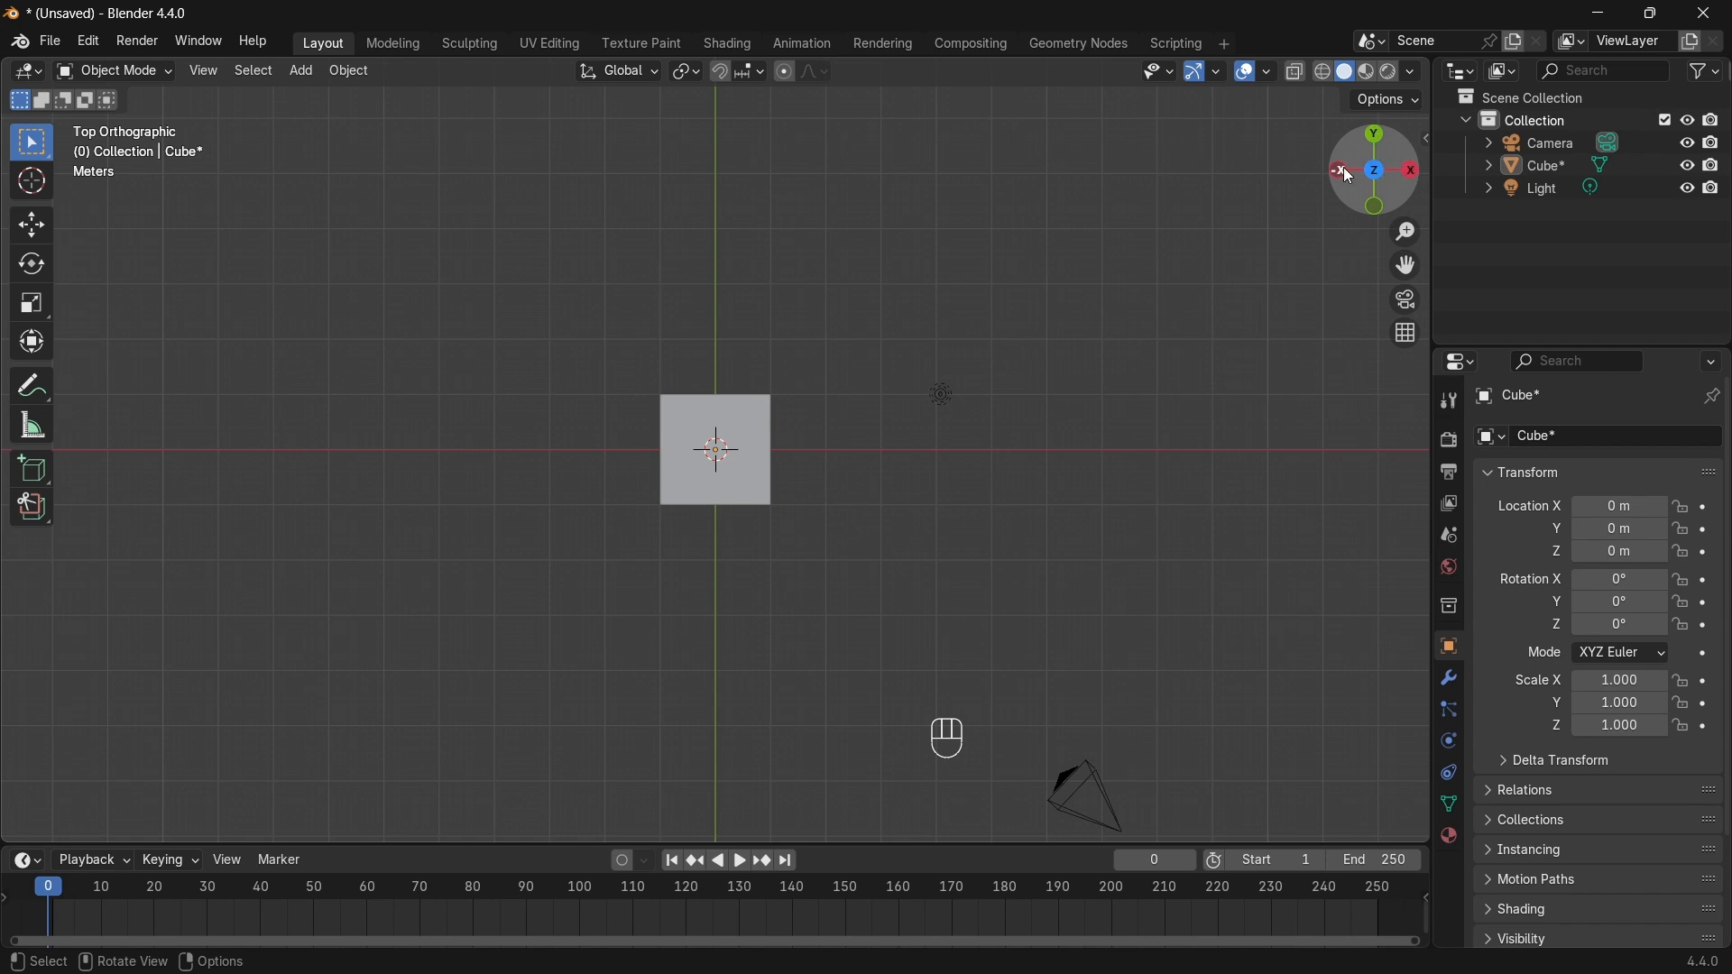
pyautogui.moveTo(1381, 210); pyautogui.dragTo(1327, 204)
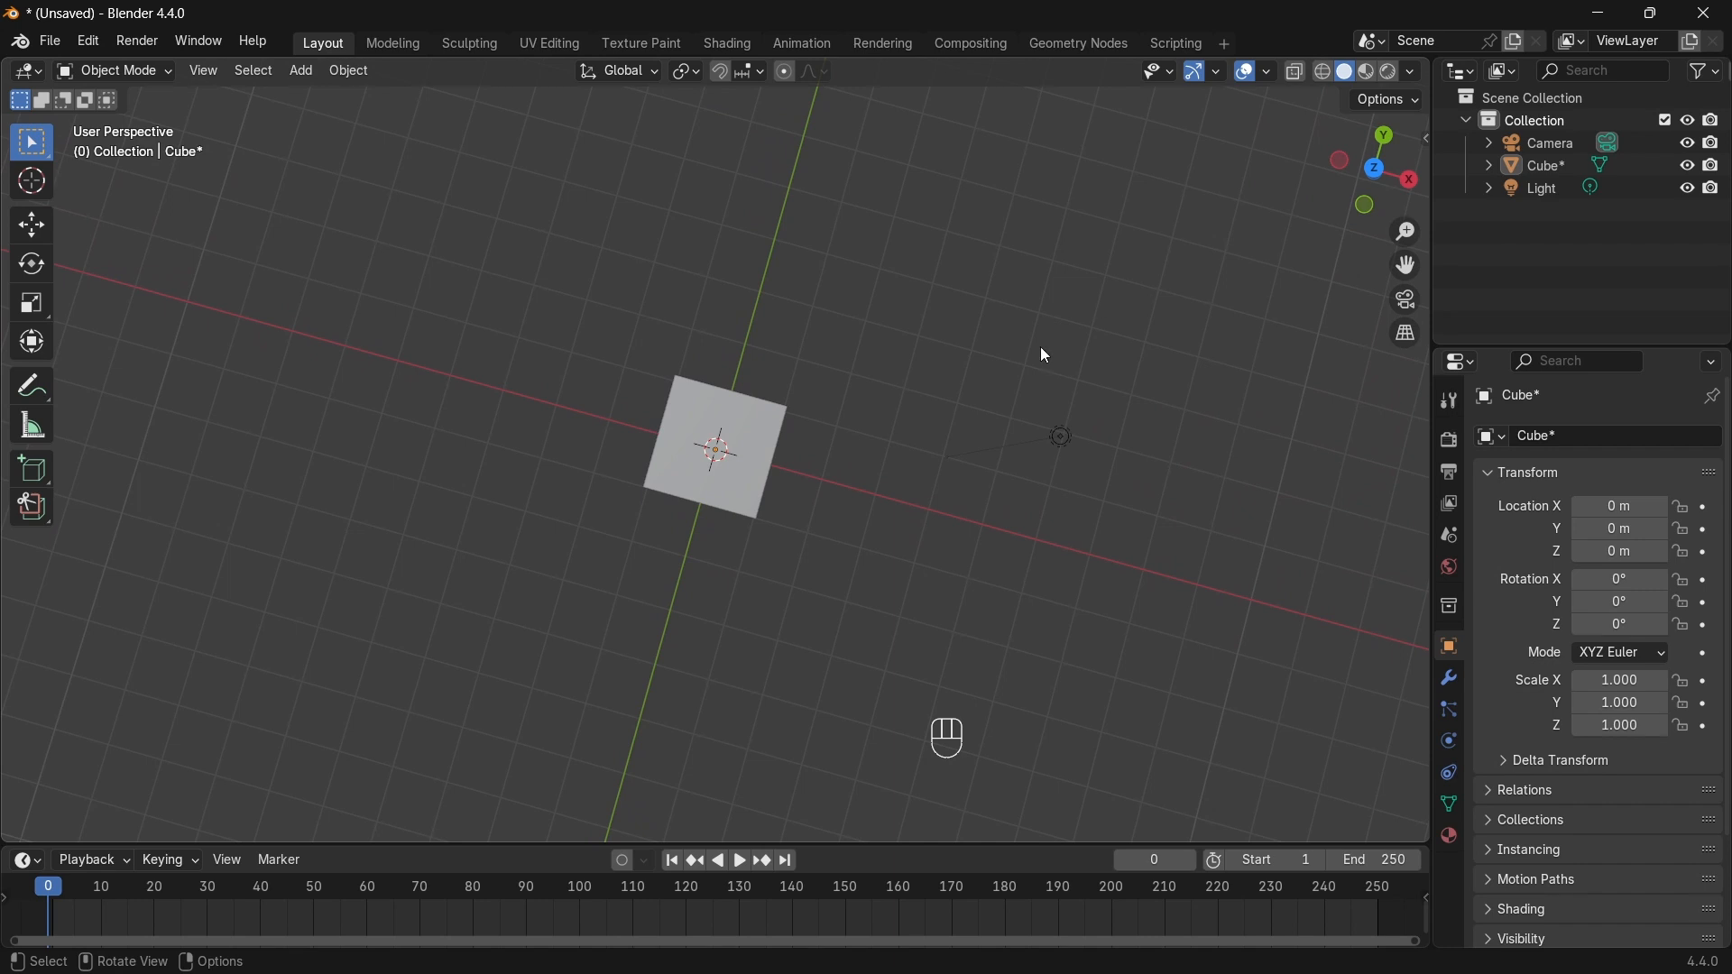
pyautogui.press('KP_1')
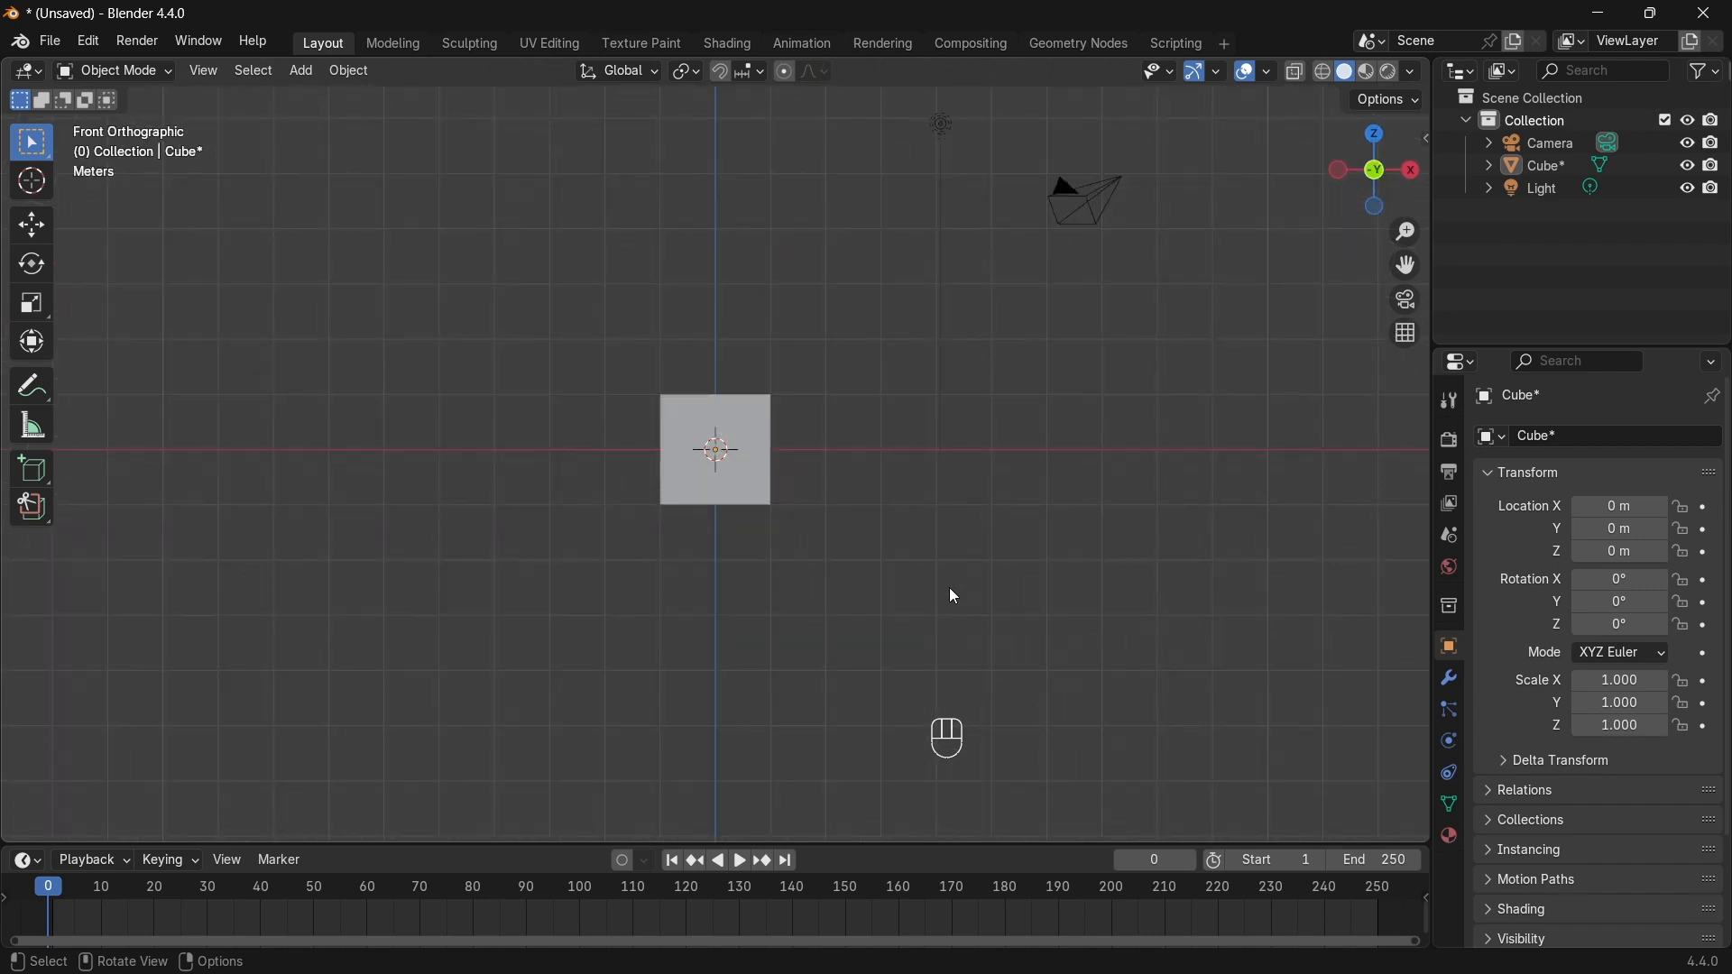
# Step: Zoom in and out on the cube in the front view and orbit around it in perspective
pyautogui.scroll(1, 987, 485)
pyautogui.scroll(-1, 989, 489)
pyautogui.scroll(4, 984, 496)
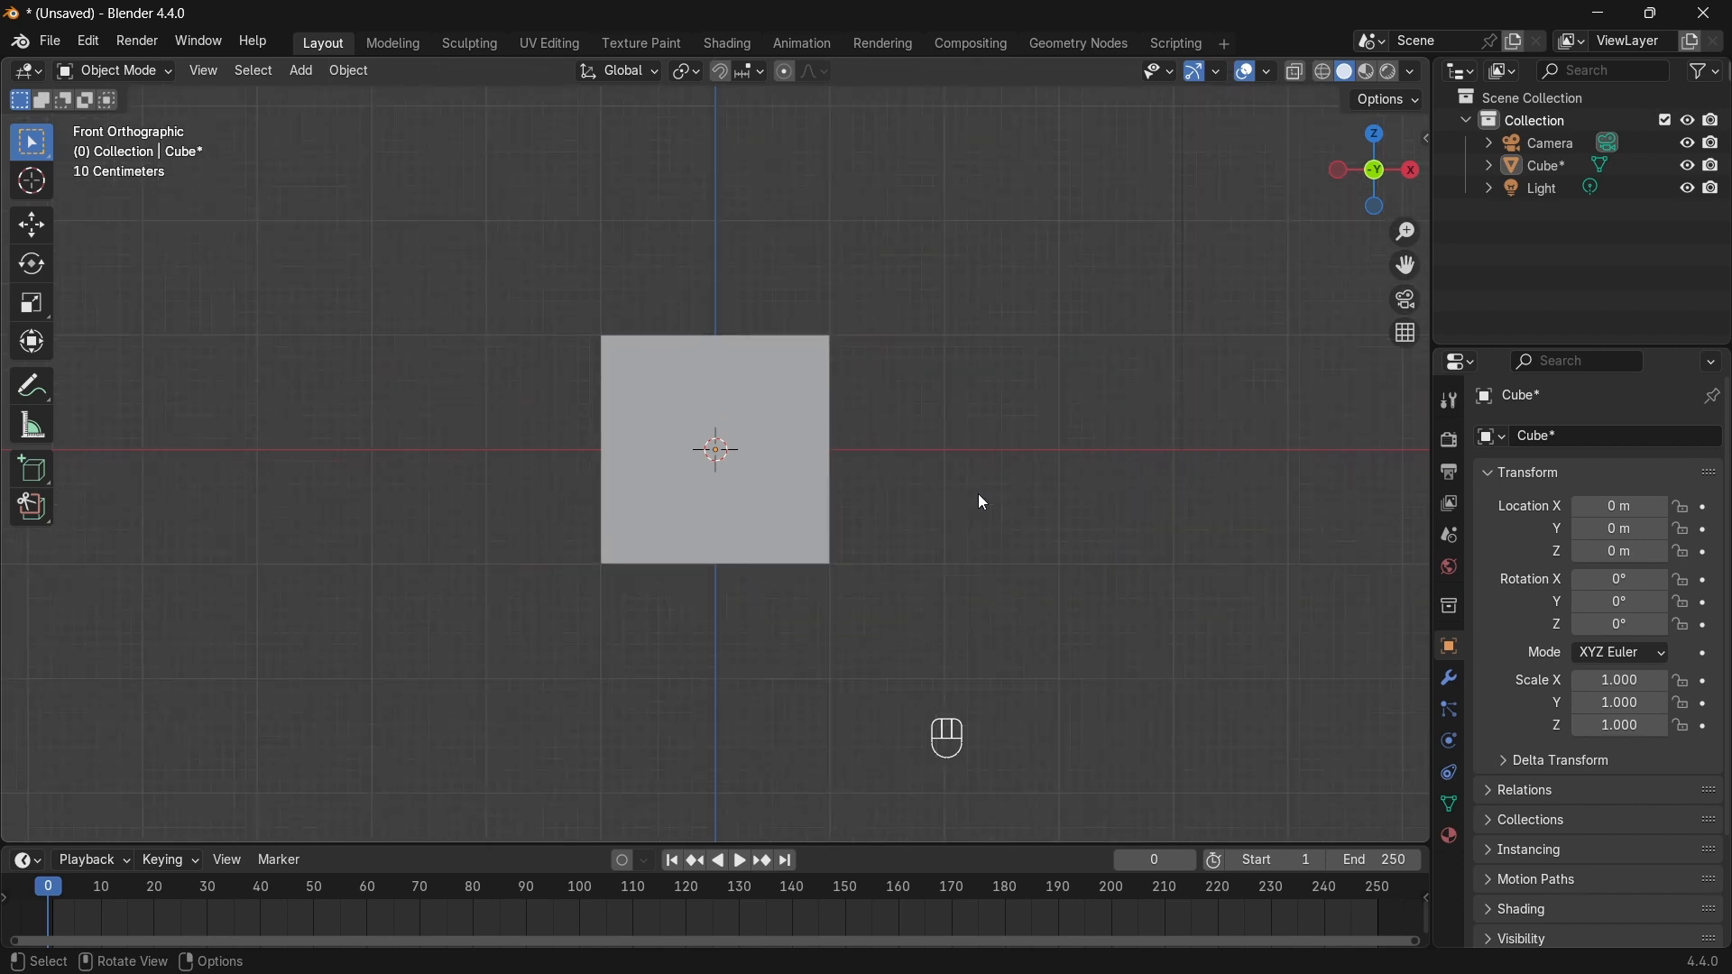
pyautogui.scroll(-2, 980, 496)
pyautogui.moveTo(983, 422); pyautogui.dragTo(1093, 480, button='middle')
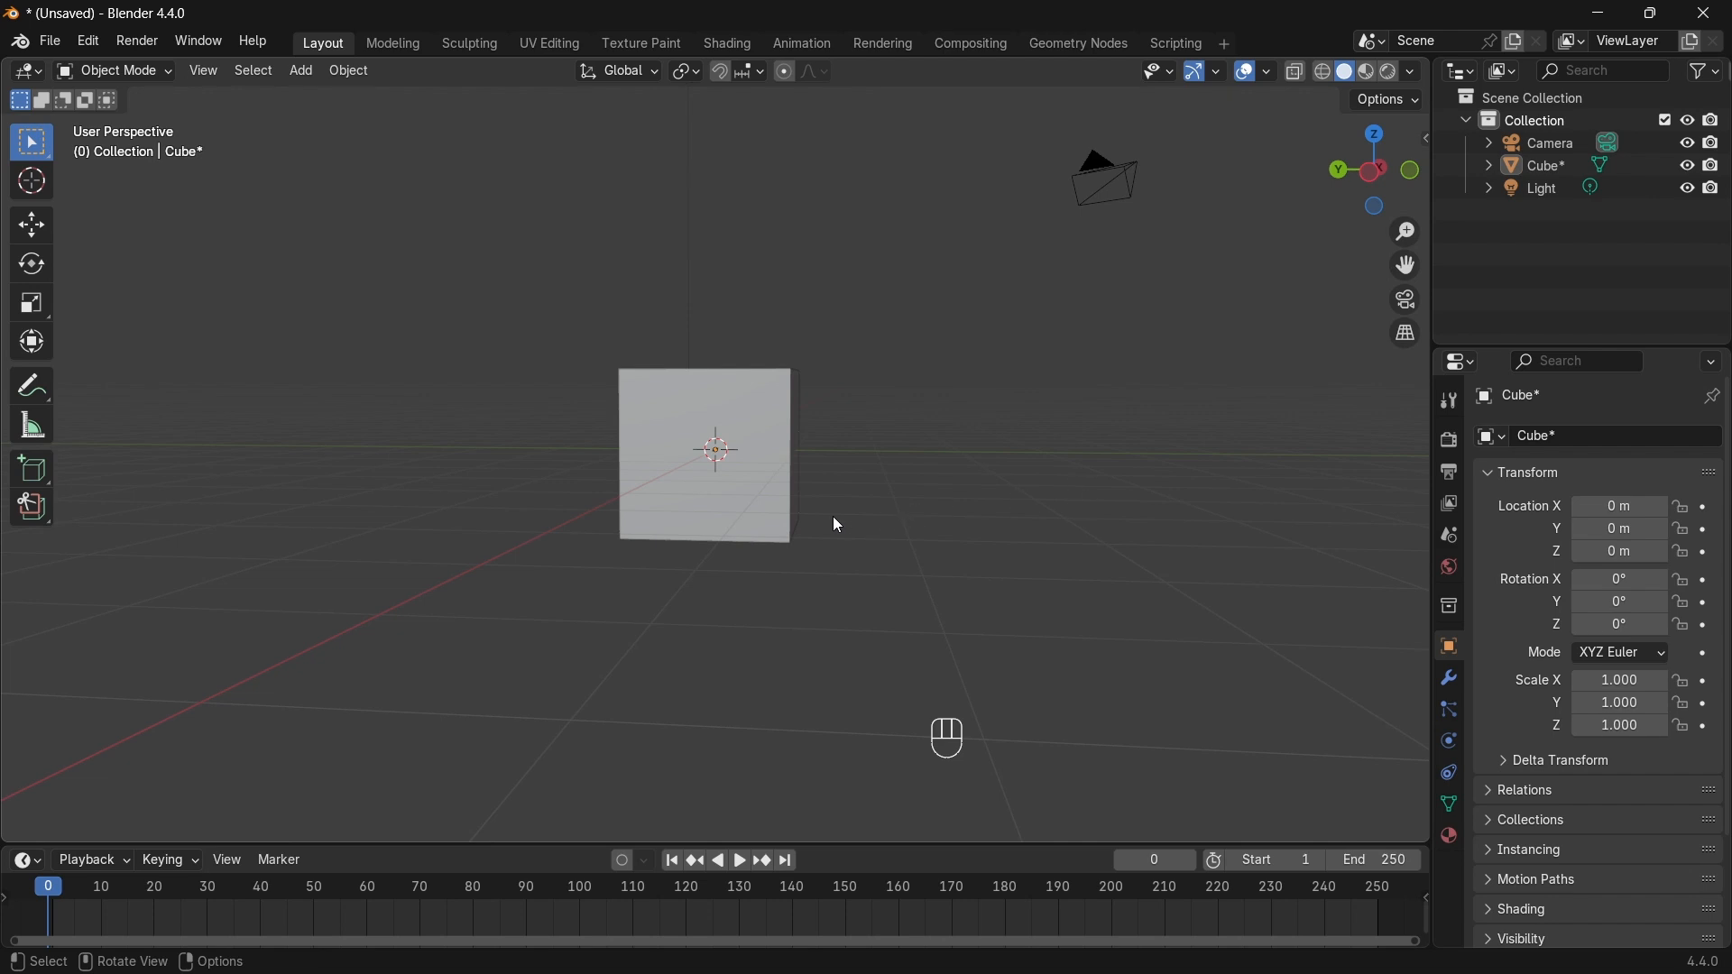
# Step: Practise panning, orbiting and smoothly zooming the 3D view around the cube, ending with the whole scene in sight
pyautogui.press('shift')
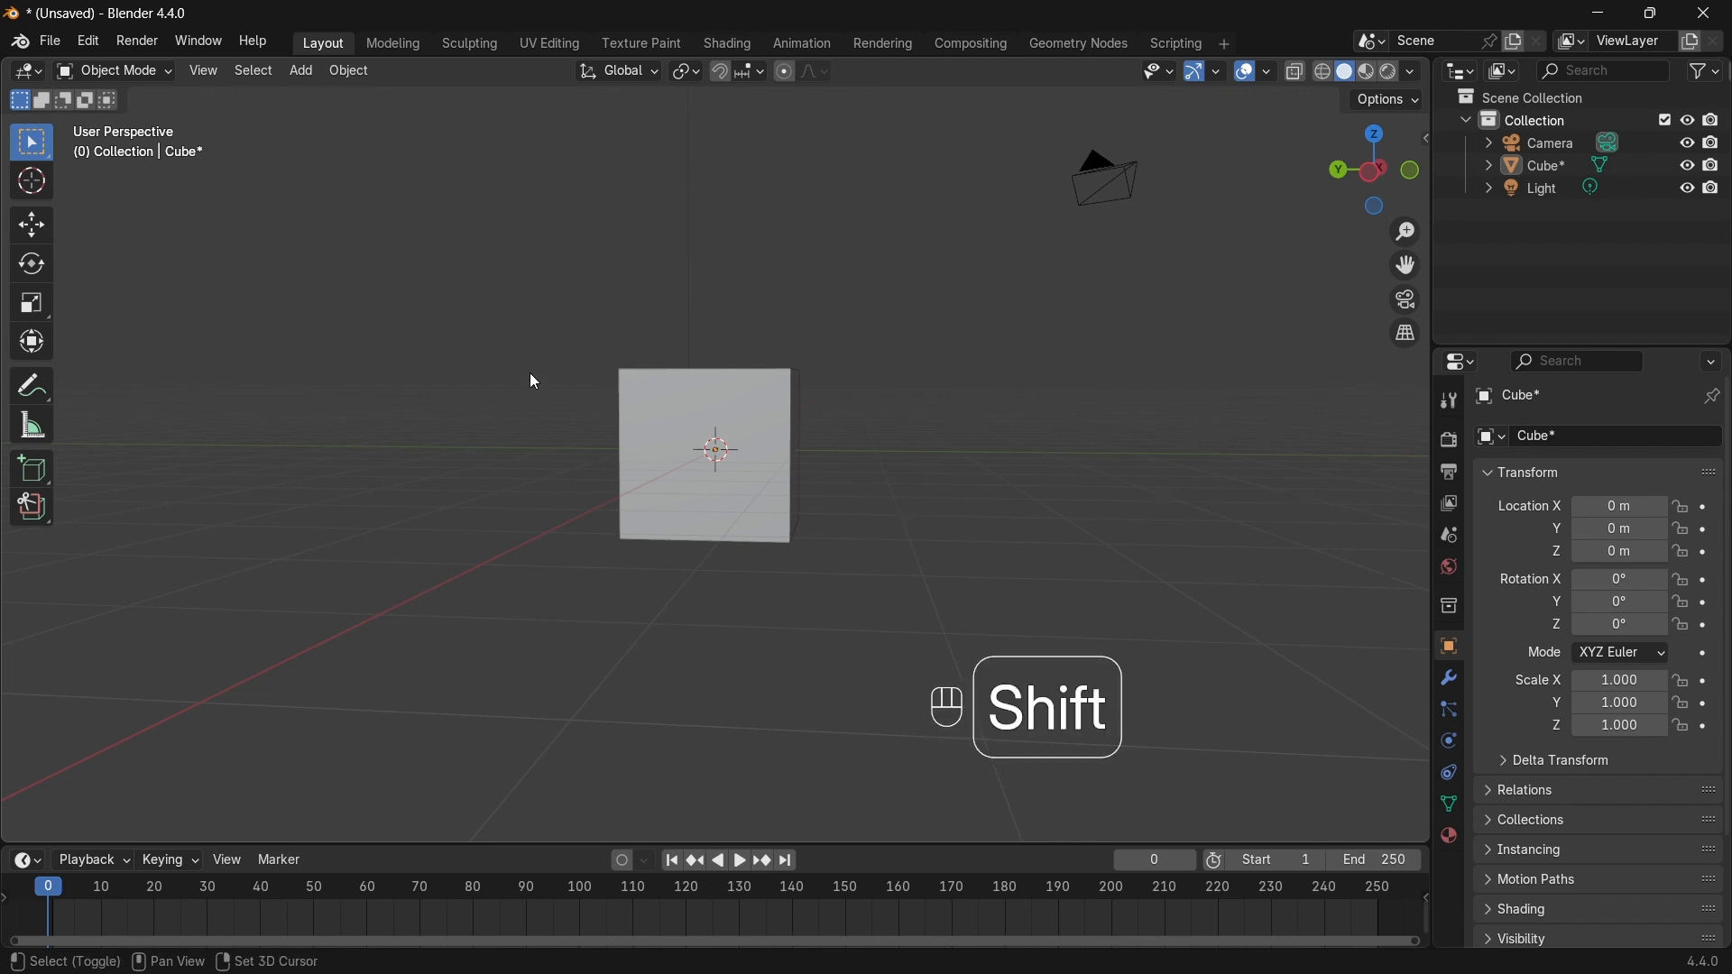
pyautogui.keyDown('shift'); pyautogui.moveTo(536, 377); pyautogui.dragTo(816, 570, button='middle'); pyautogui.keyUp('shift')
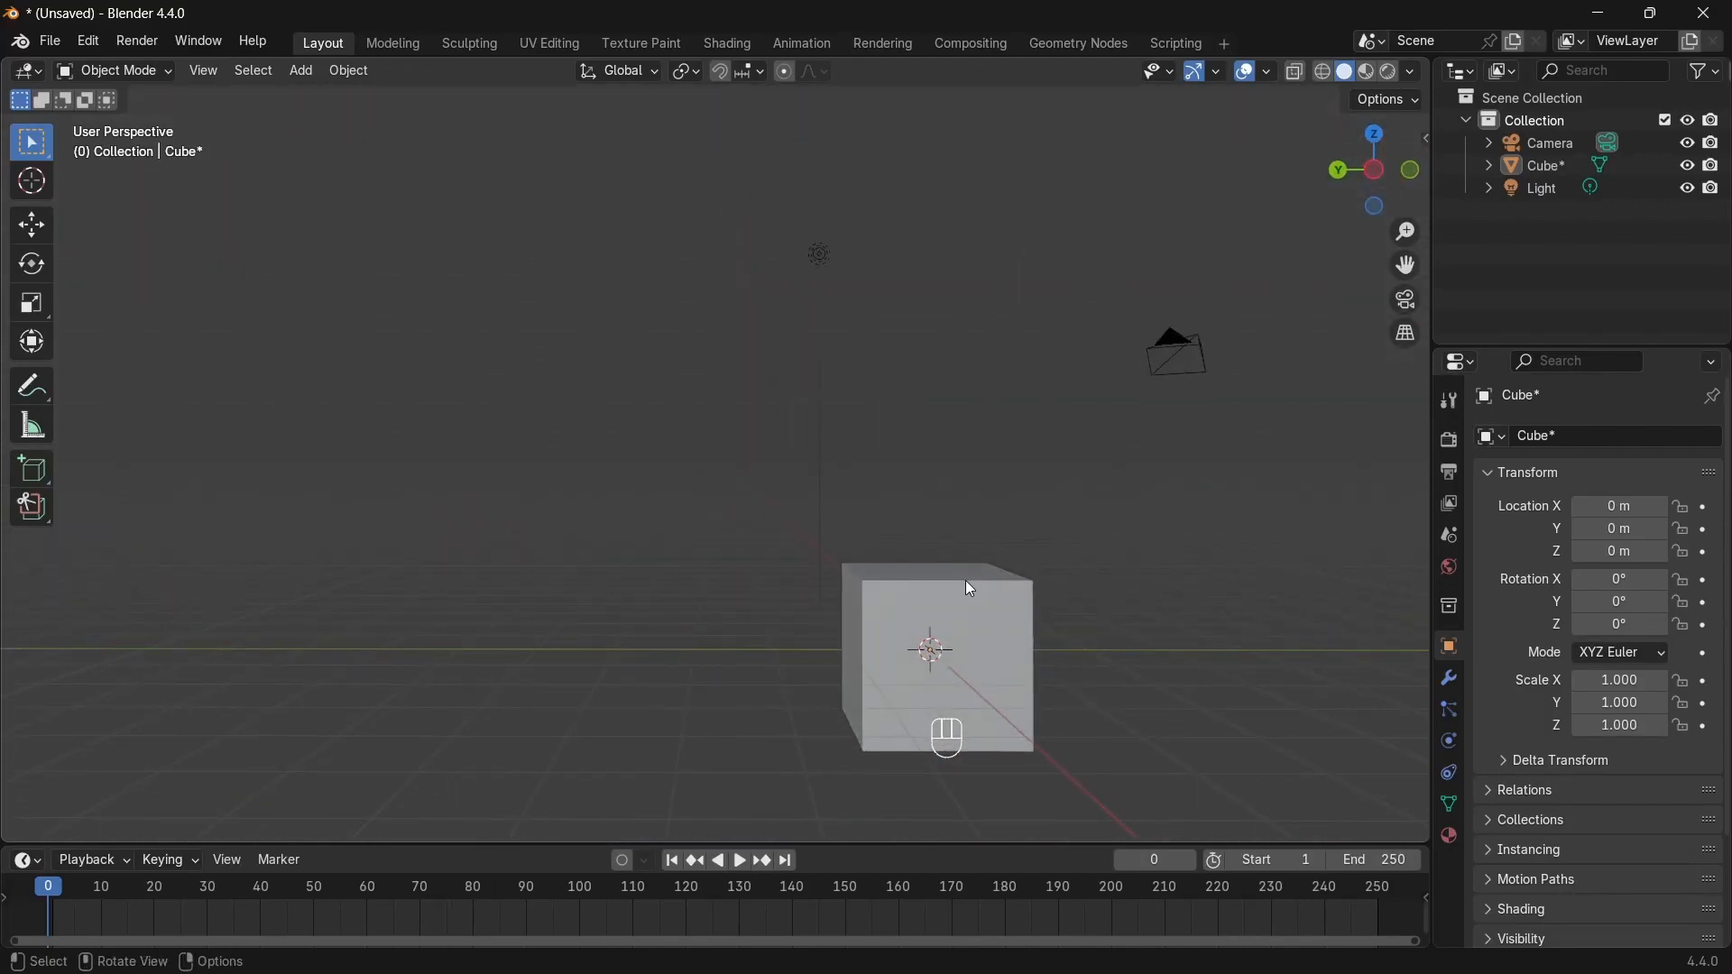
pyautogui.keyDown('shift'); pyautogui.moveTo(1000, 584); pyautogui.dragTo(810, 560, button='middle'); pyautogui.keyUp('shift')
pyautogui.moveTo(810, 559); pyautogui.dragTo(854, 567, button='middle')
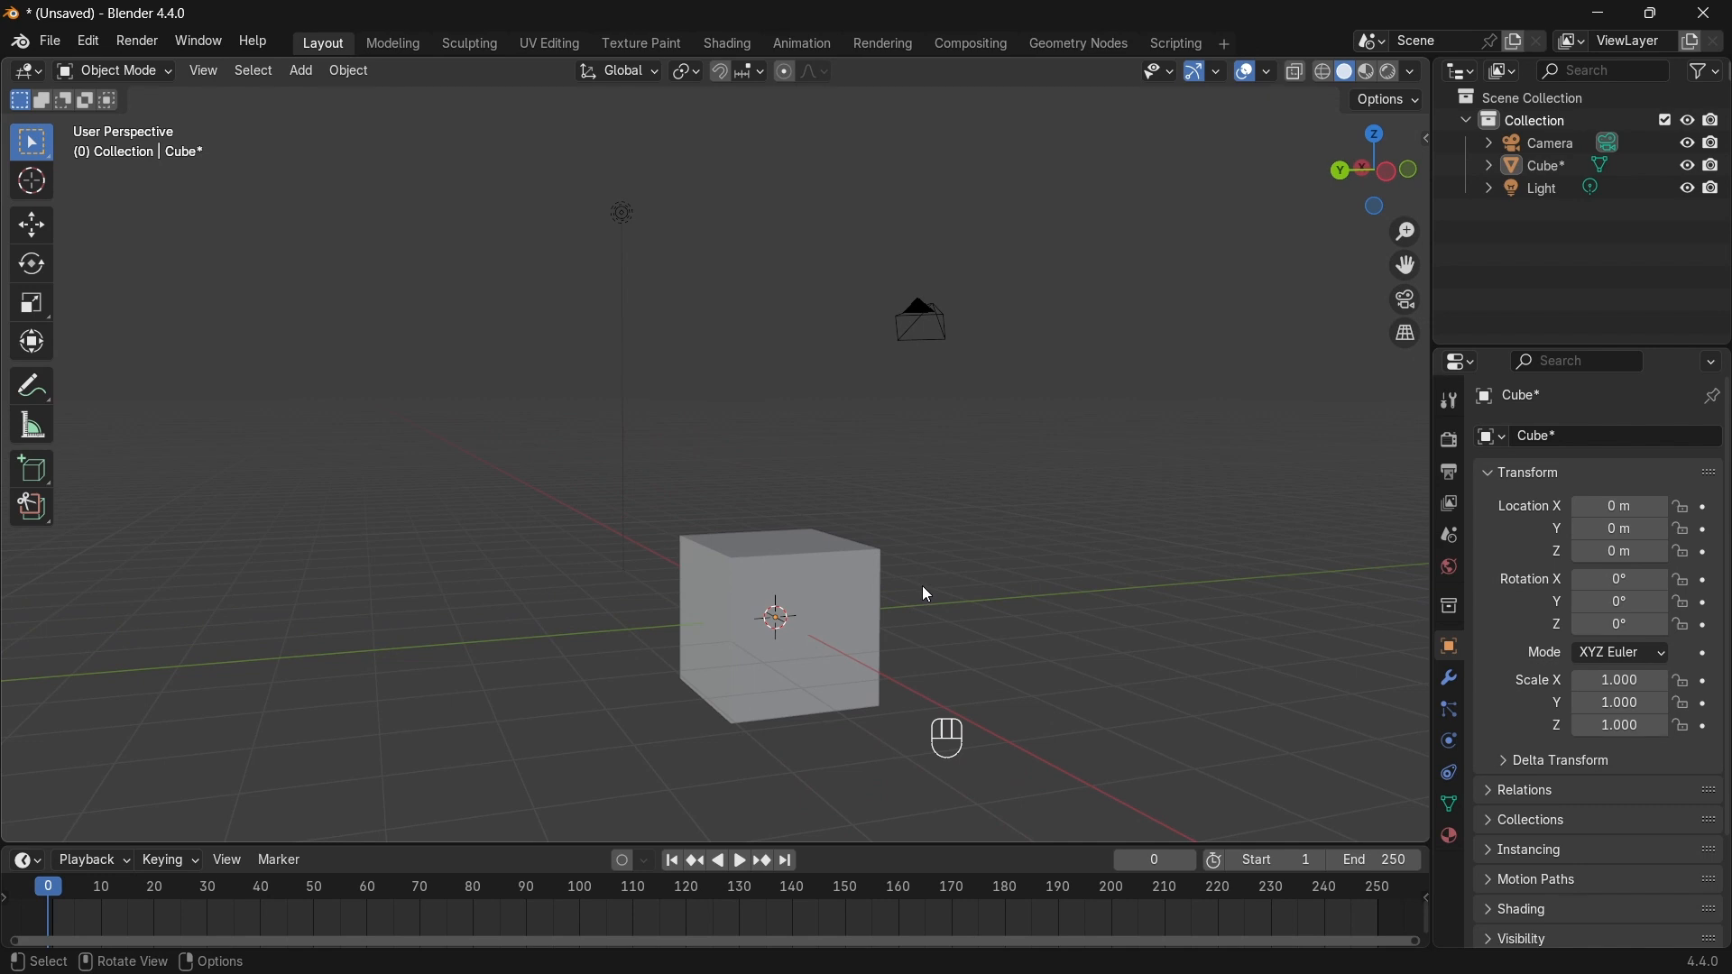
pyautogui.press('ctrl')
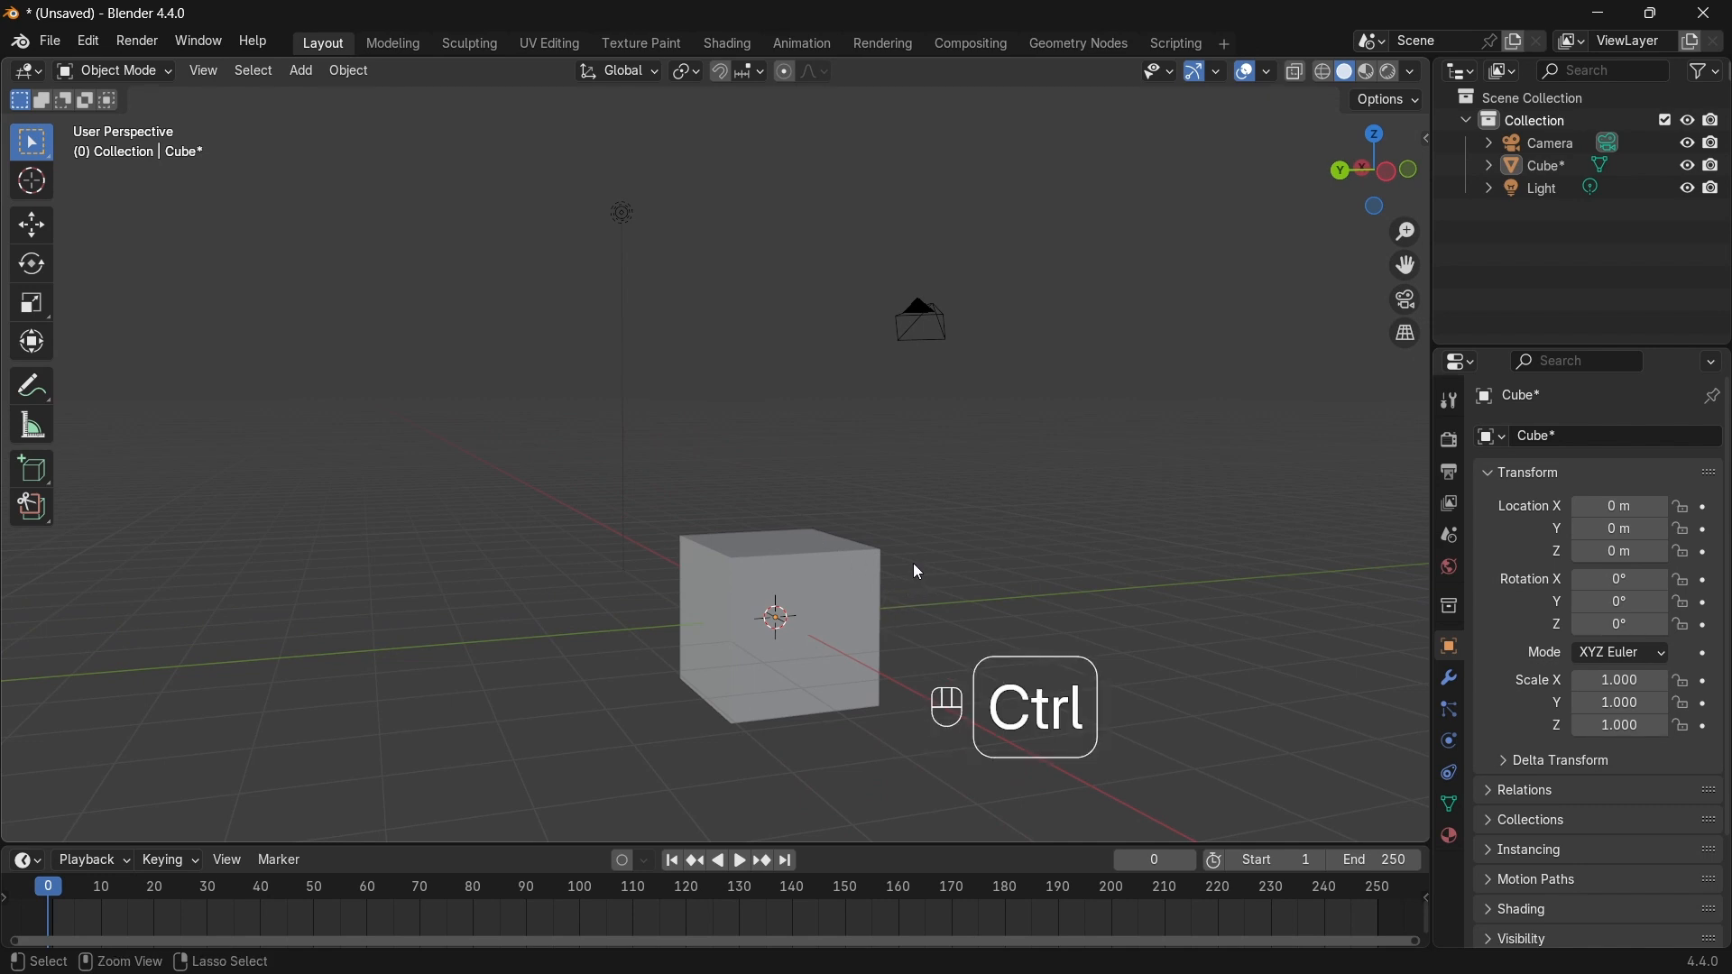
pyautogui.keyDown('ctrl'); pyautogui.moveTo(913, 562); pyautogui.dragTo(810, 525, button='middle'); pyautogui.keyUp('ctrl')
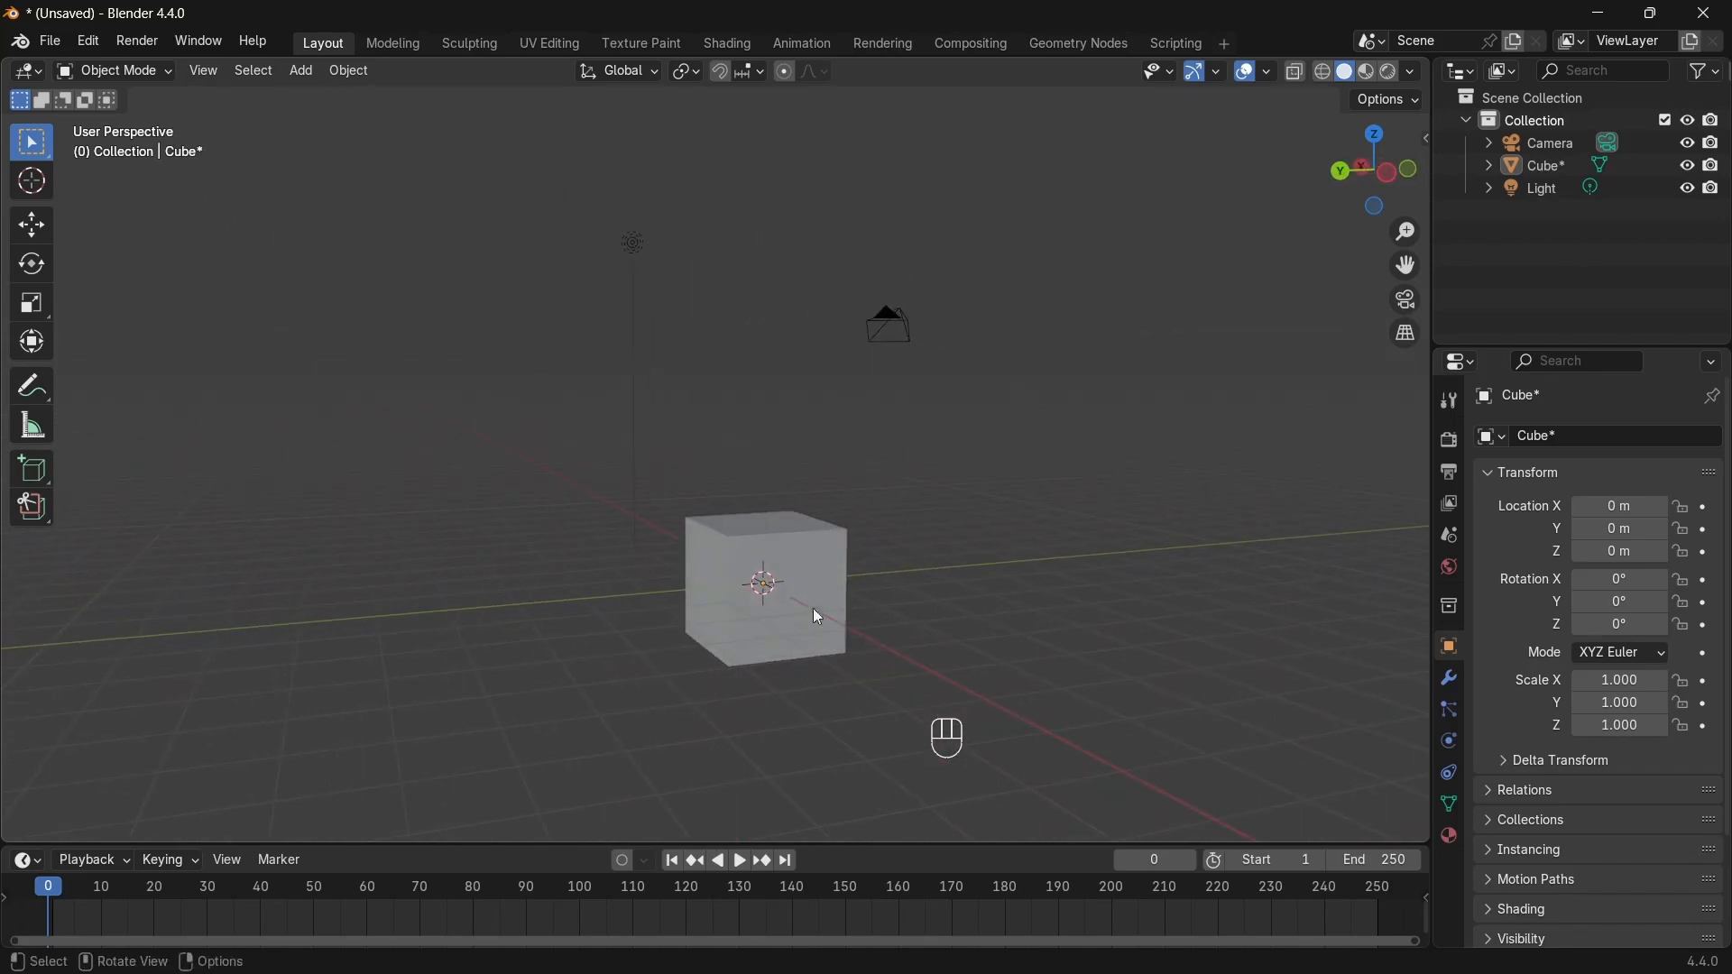
pyautogui.keyDown('shift'); pyautogui.moveTo(868, 635); pyautogui.dragTo(798, 596, button='middle'); pyautogui.keyUp('shift')
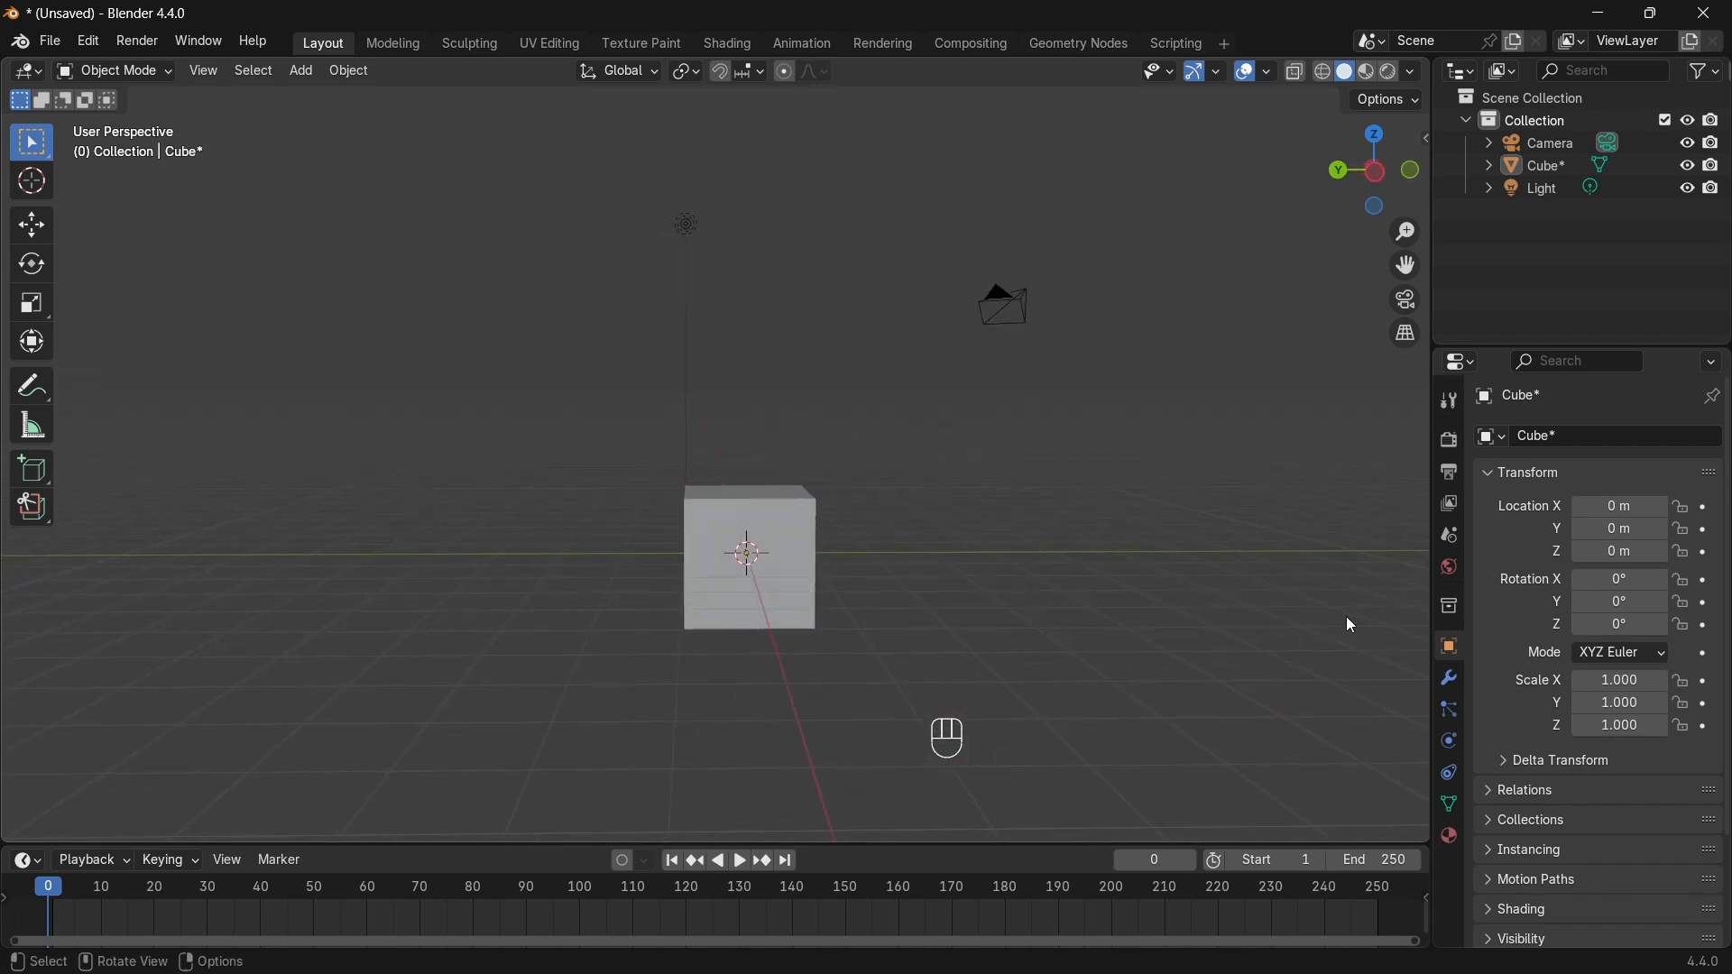
# Step: Widen the Outliner and Properties column slightly and select the cube in the 3D Viewport
pyautogui.moveTo(1432, 559); pyautogui.dragTo(1400, 562)
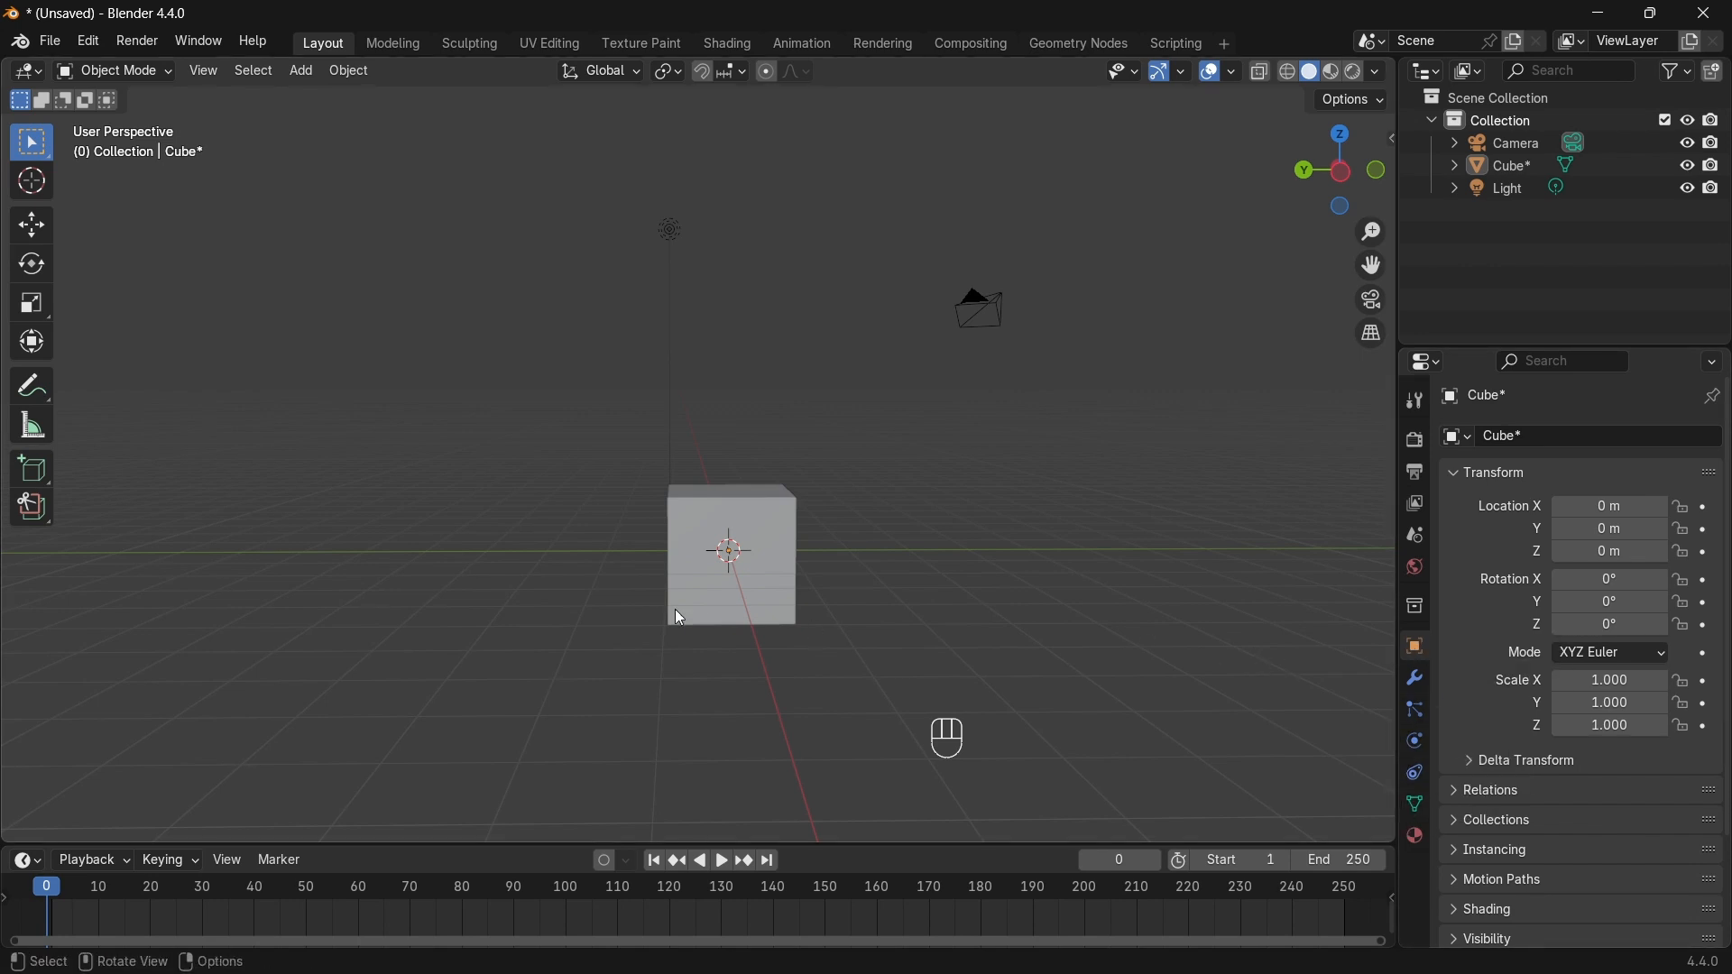
pyautogui.click(779, 520)
pyautogui.moveTo(778, 517); pyautogui.dragTo(800, 467, button='middle')
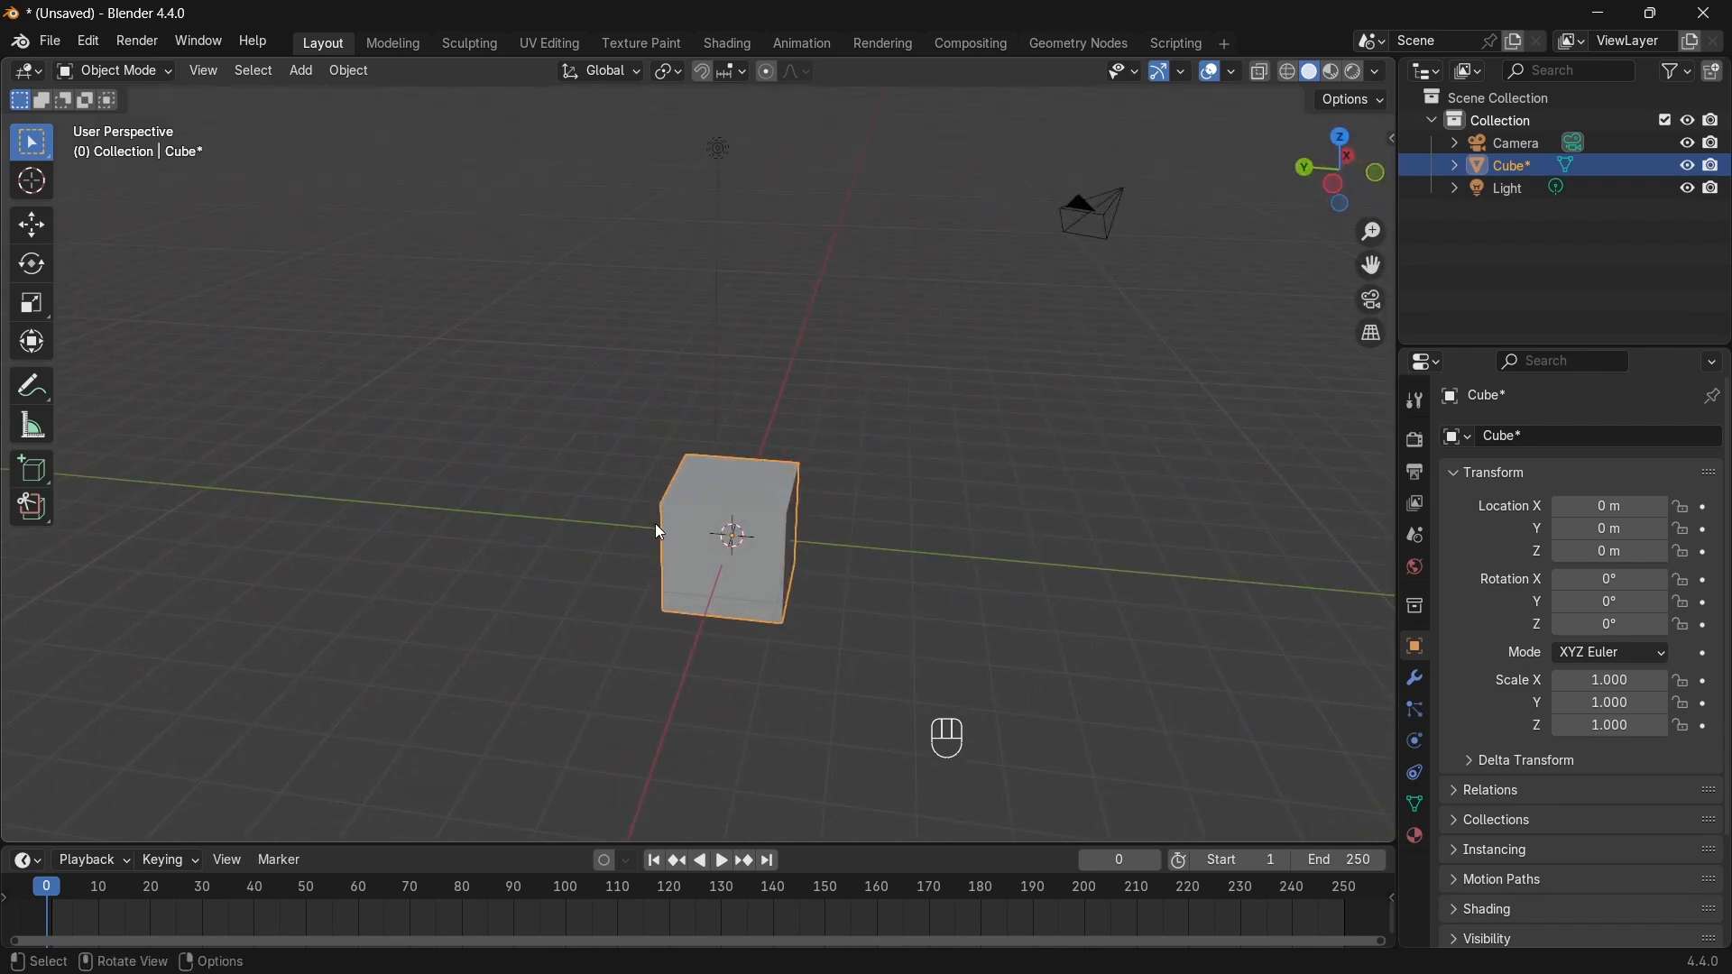
# Step: Select the light, the camera and the cube one after another in the 3D Viewport
pyautogui.click(735, 164)
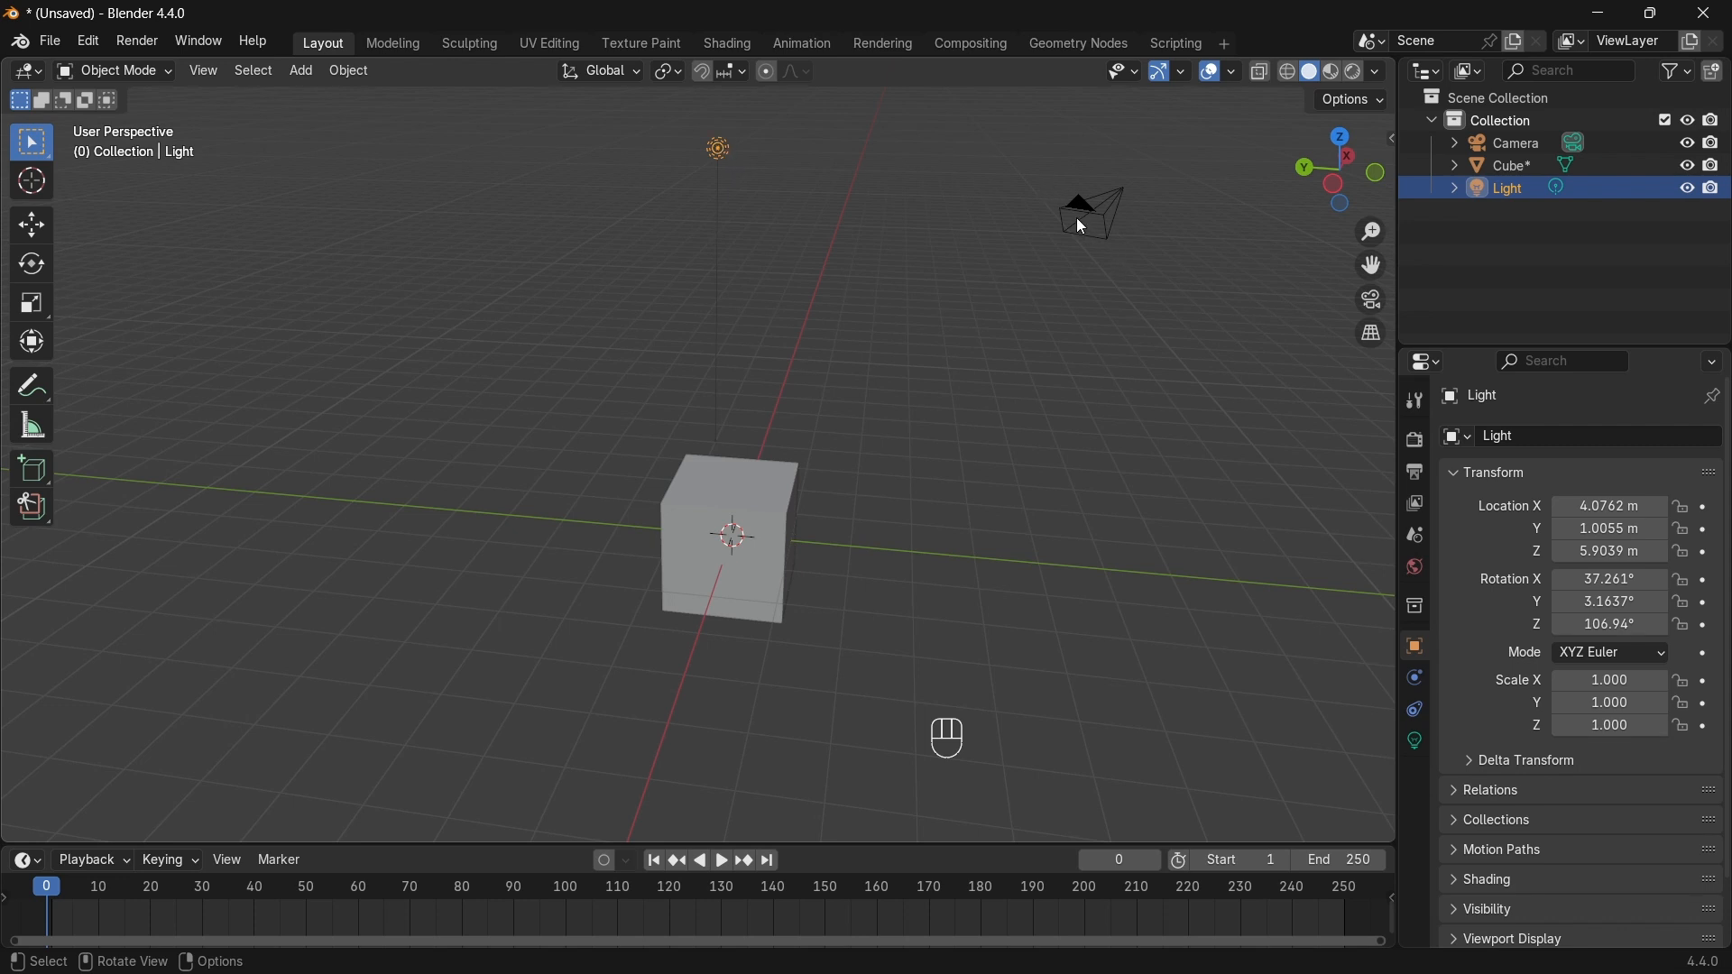
pyautogui.click(1108, 216)
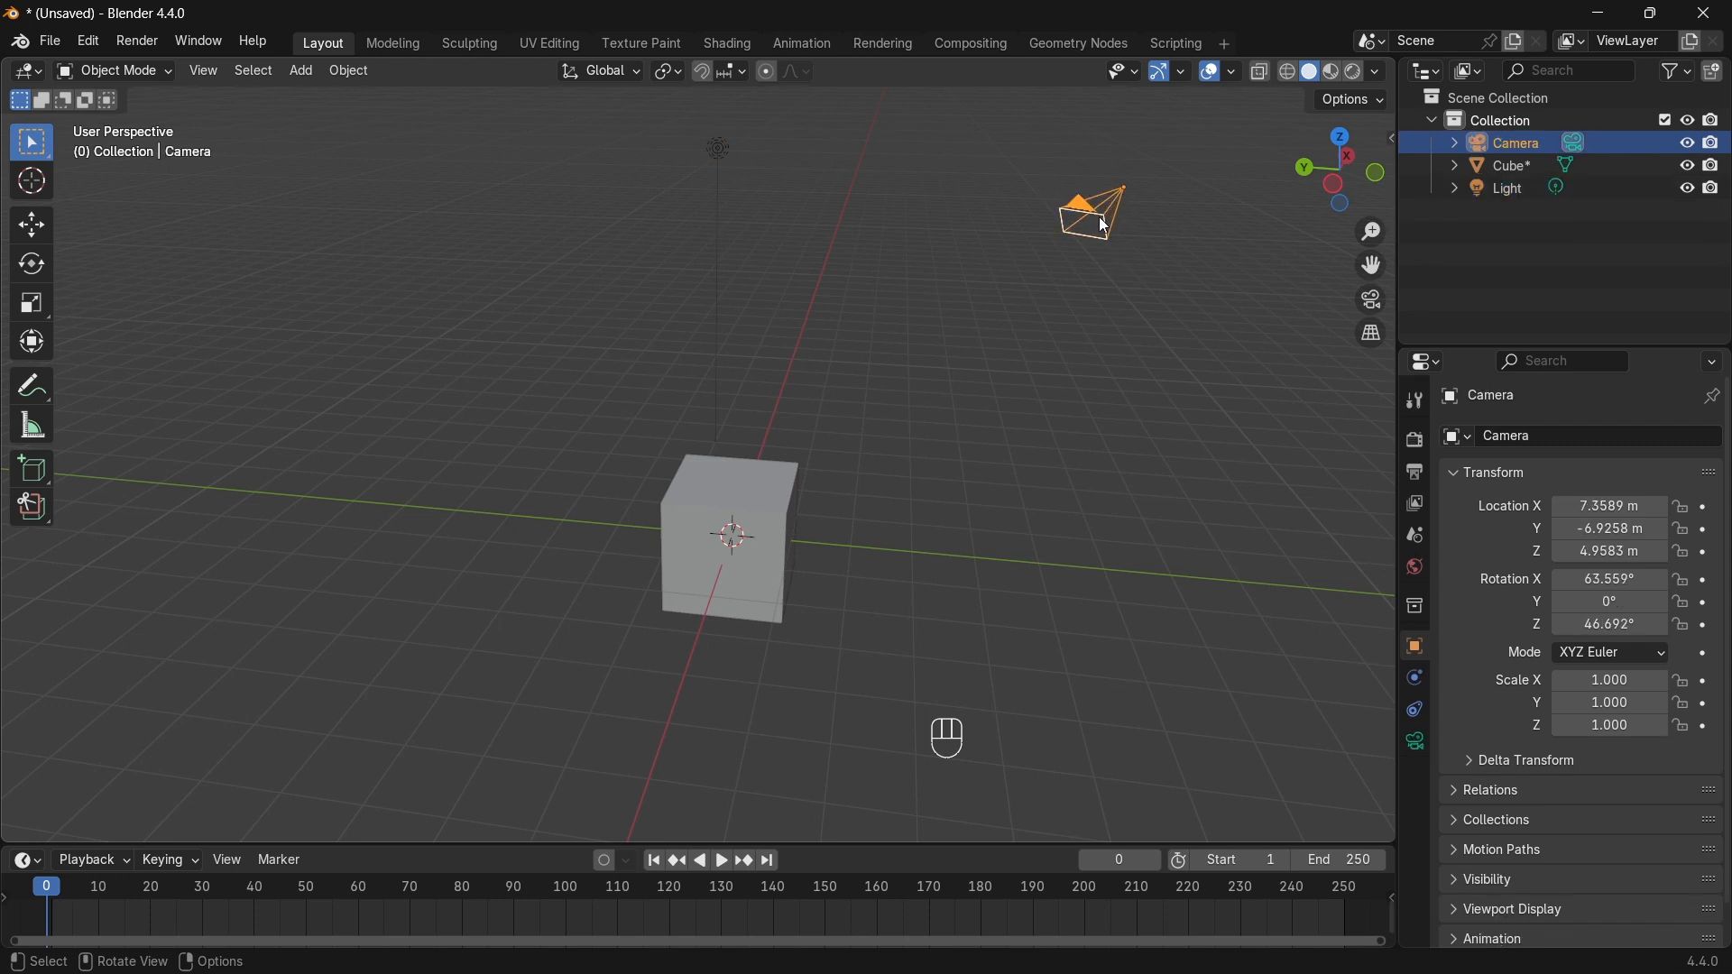
pyautogui.moveTo(729, 538); pyautogui.dragTo(831, 470, button='middle')
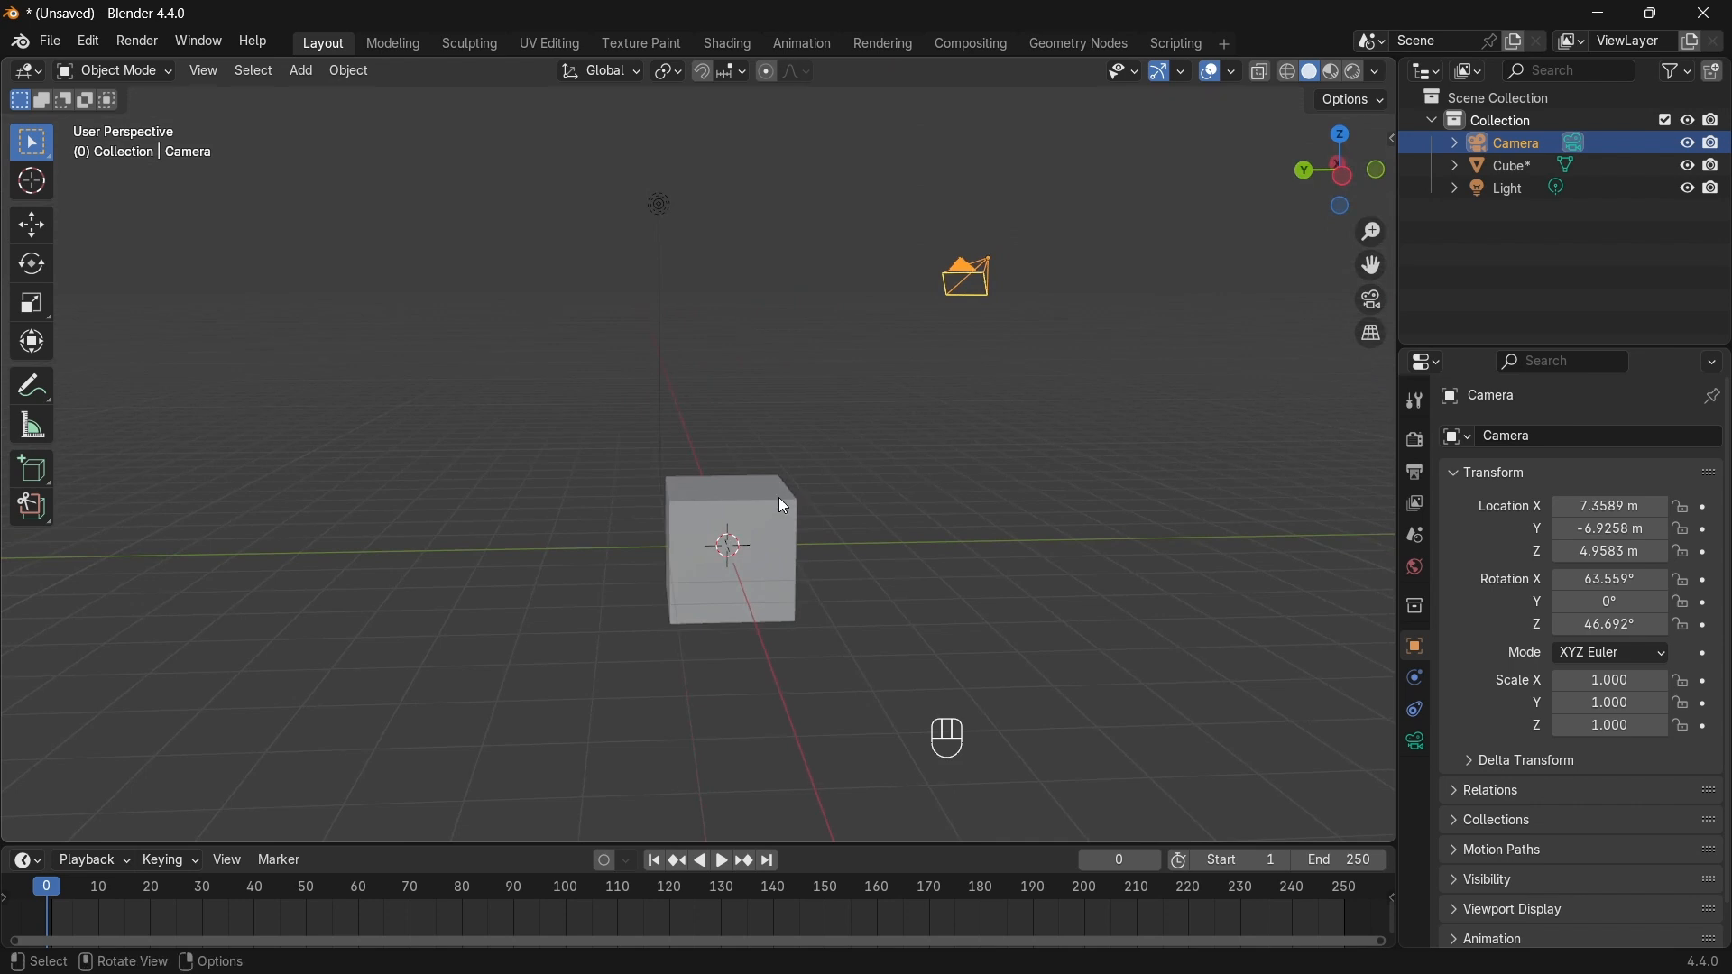
pyautogui.click(748, 523)
pyautogui.scroll(1, 776, 544)
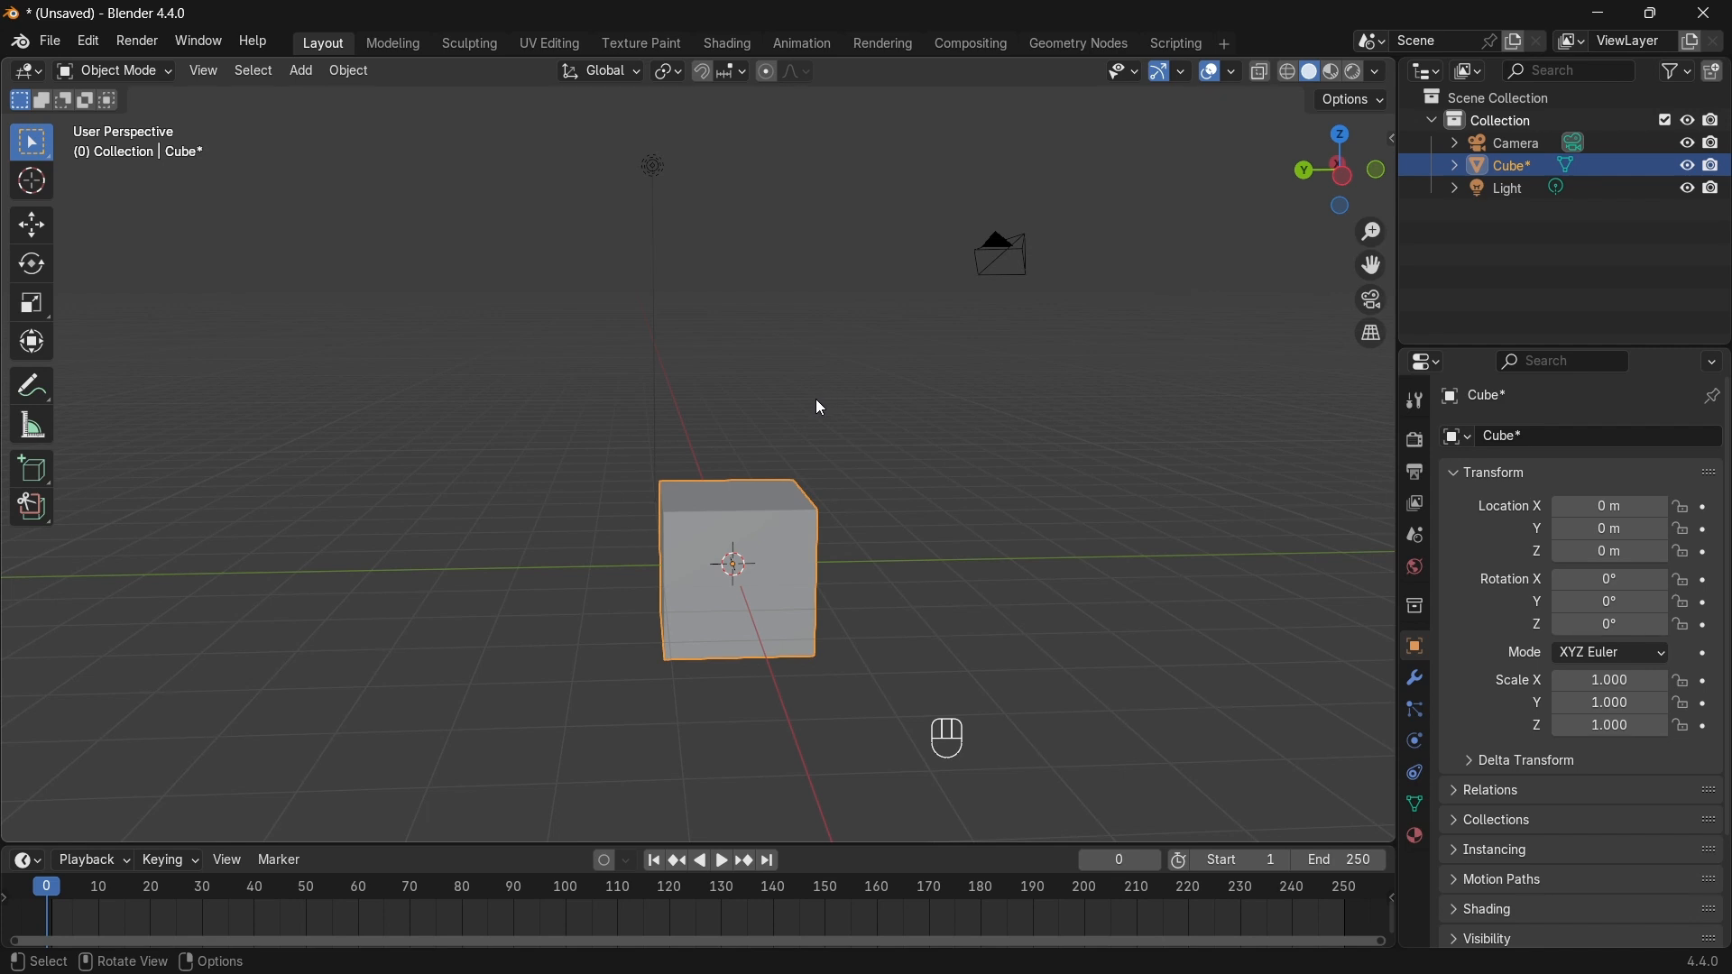
# Step: Add the light and the camera to the selection alongside the cube
pyautogui.press('shift')
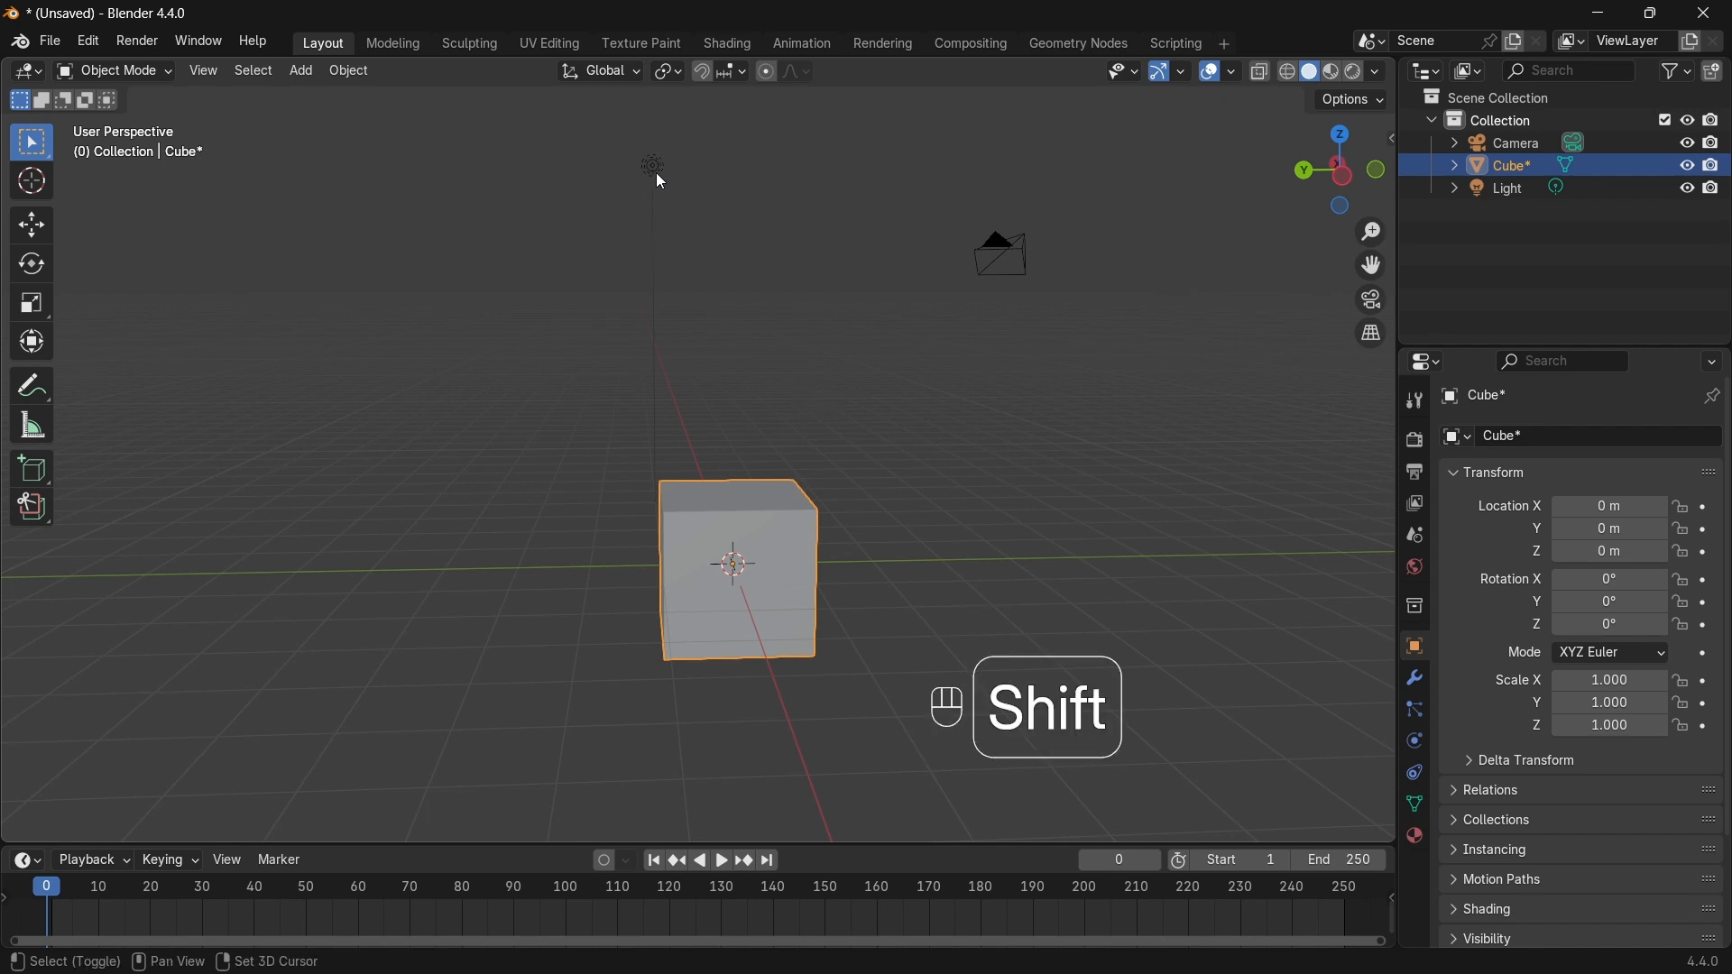
pyautogui.keyDown('shift'); pyautogui.click(655, 175); pyautogui.keyUp('shift')
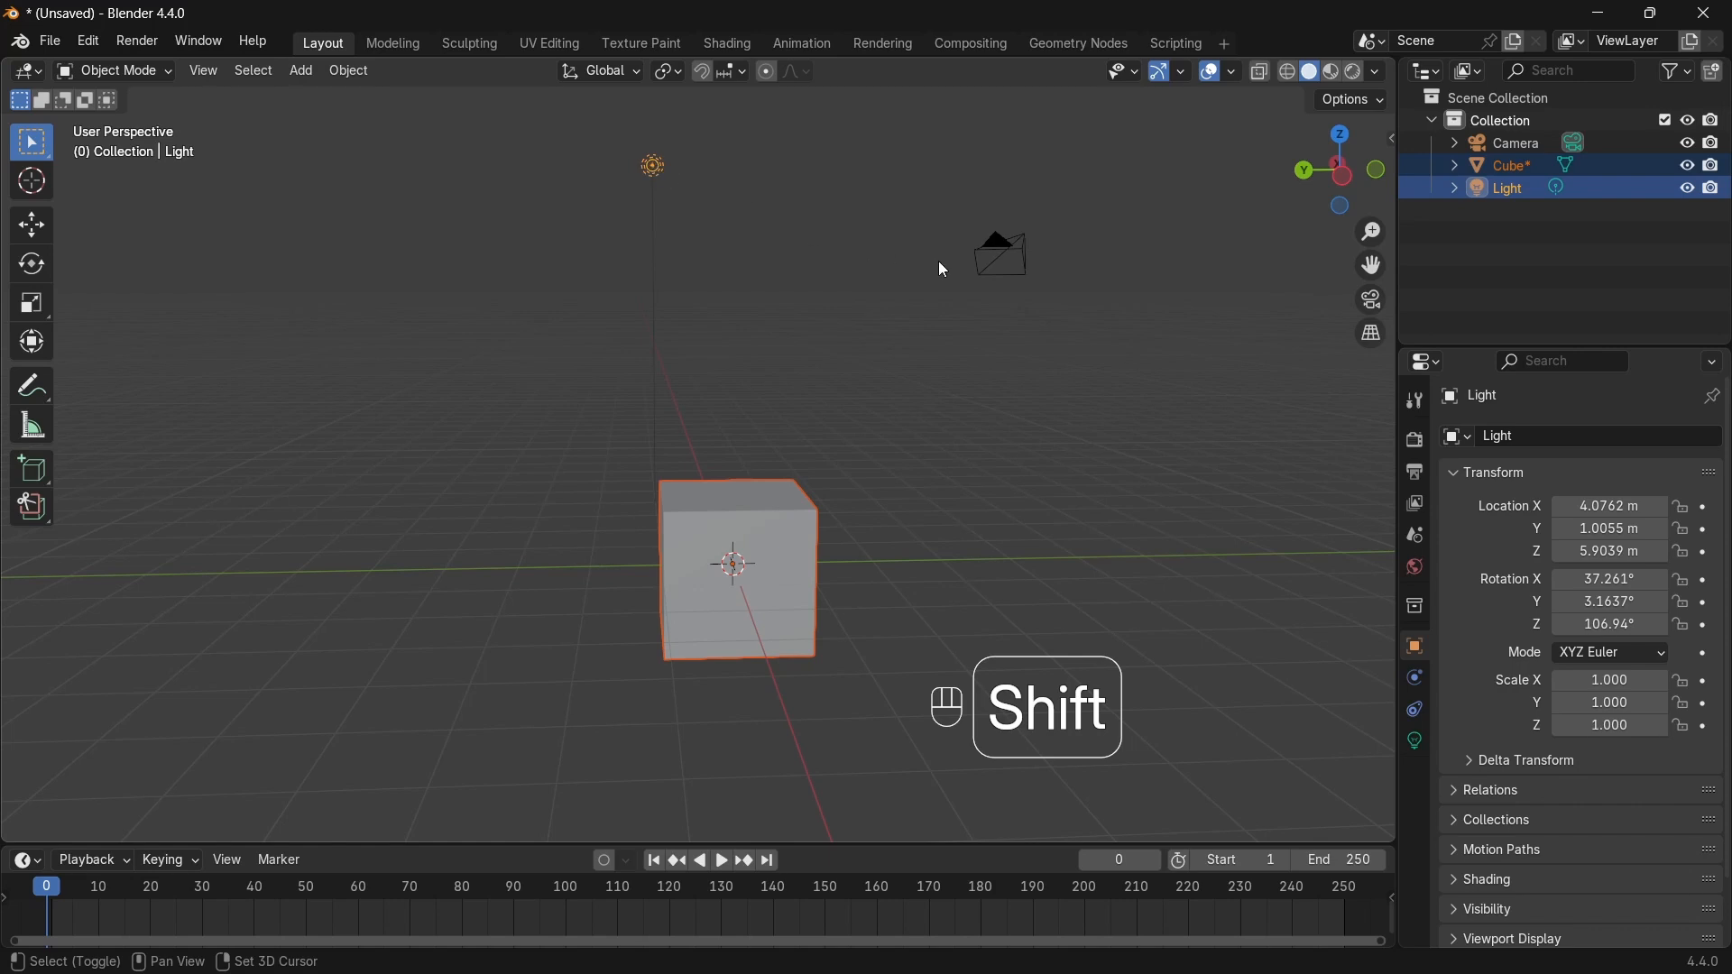
pyautogui.keyDown('shift'); pyautogui.click(993, 253); pyautogui.keyUp('shift')
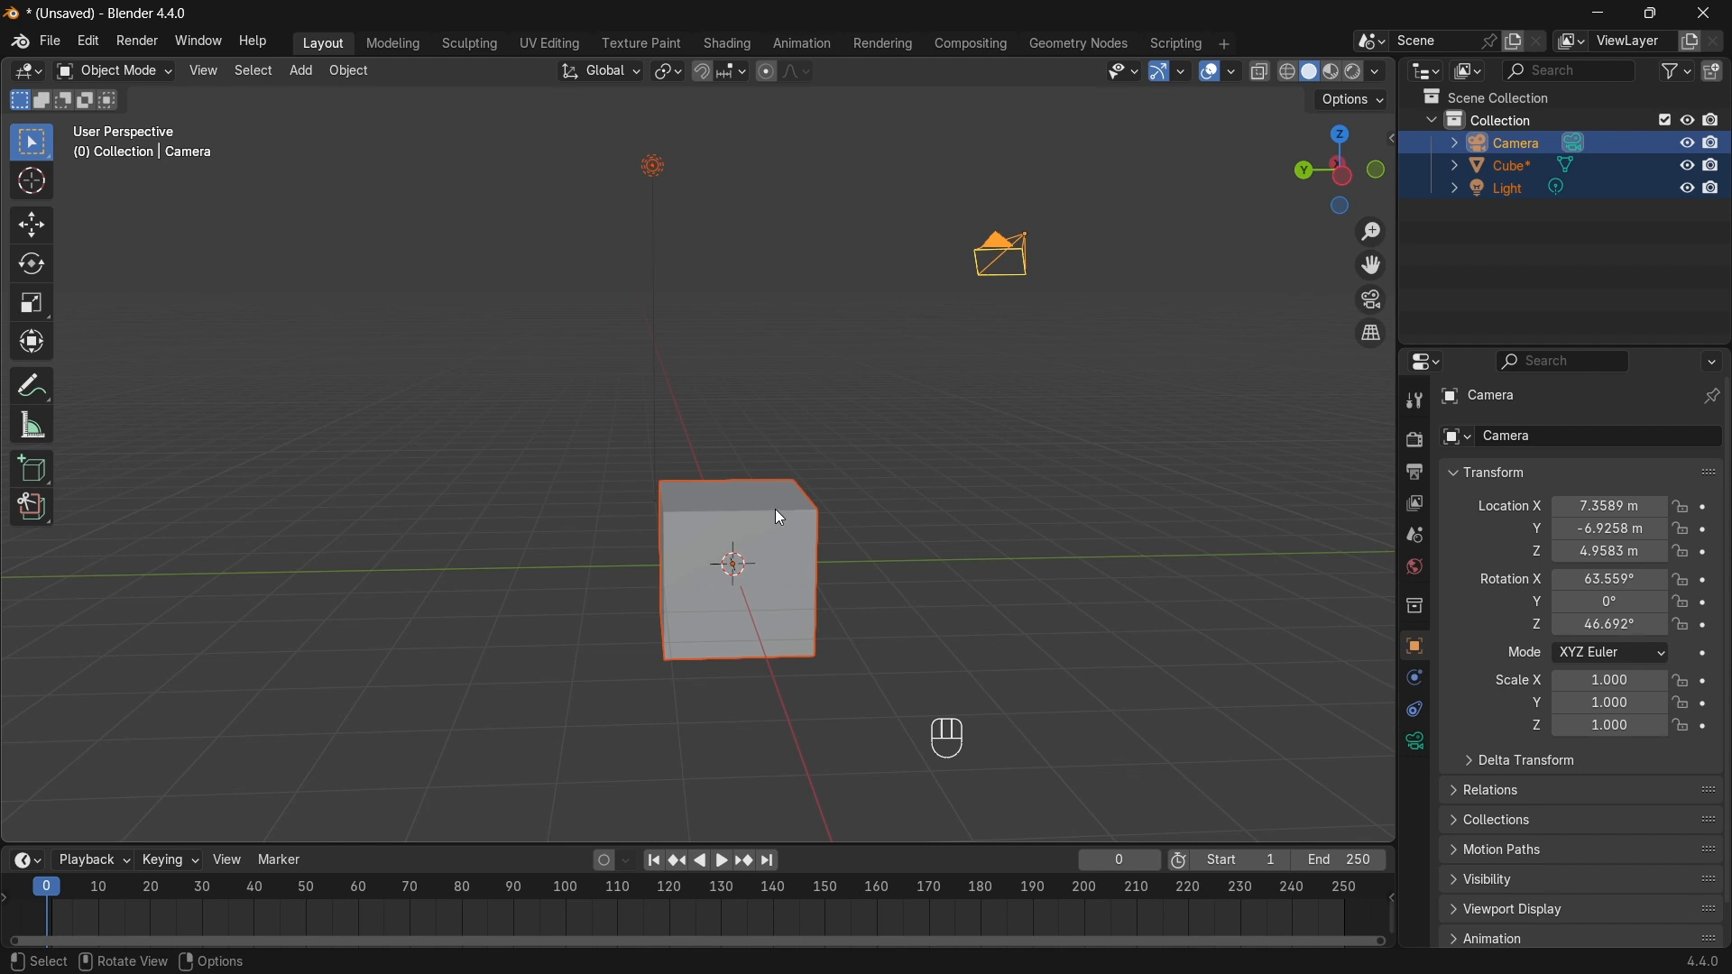
# Step: Clear the selection, and try selecting and deselecting all objects in the scene at once
pyautogui.click(196, 329)
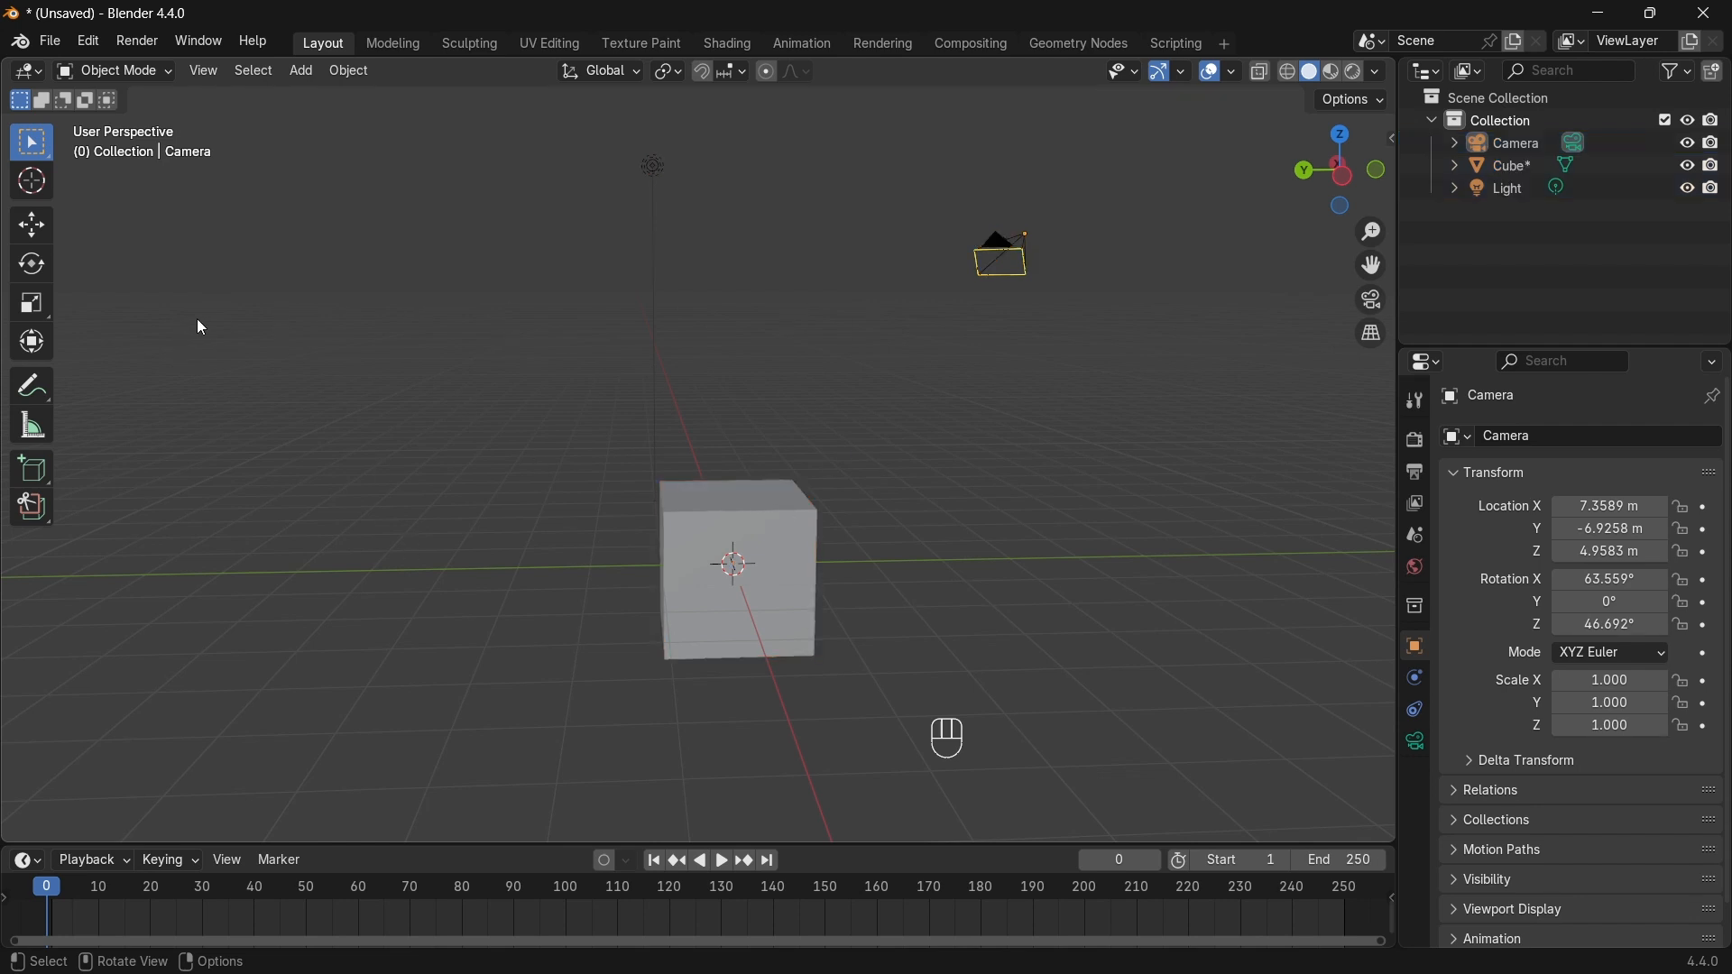
pyautogui.press('a')
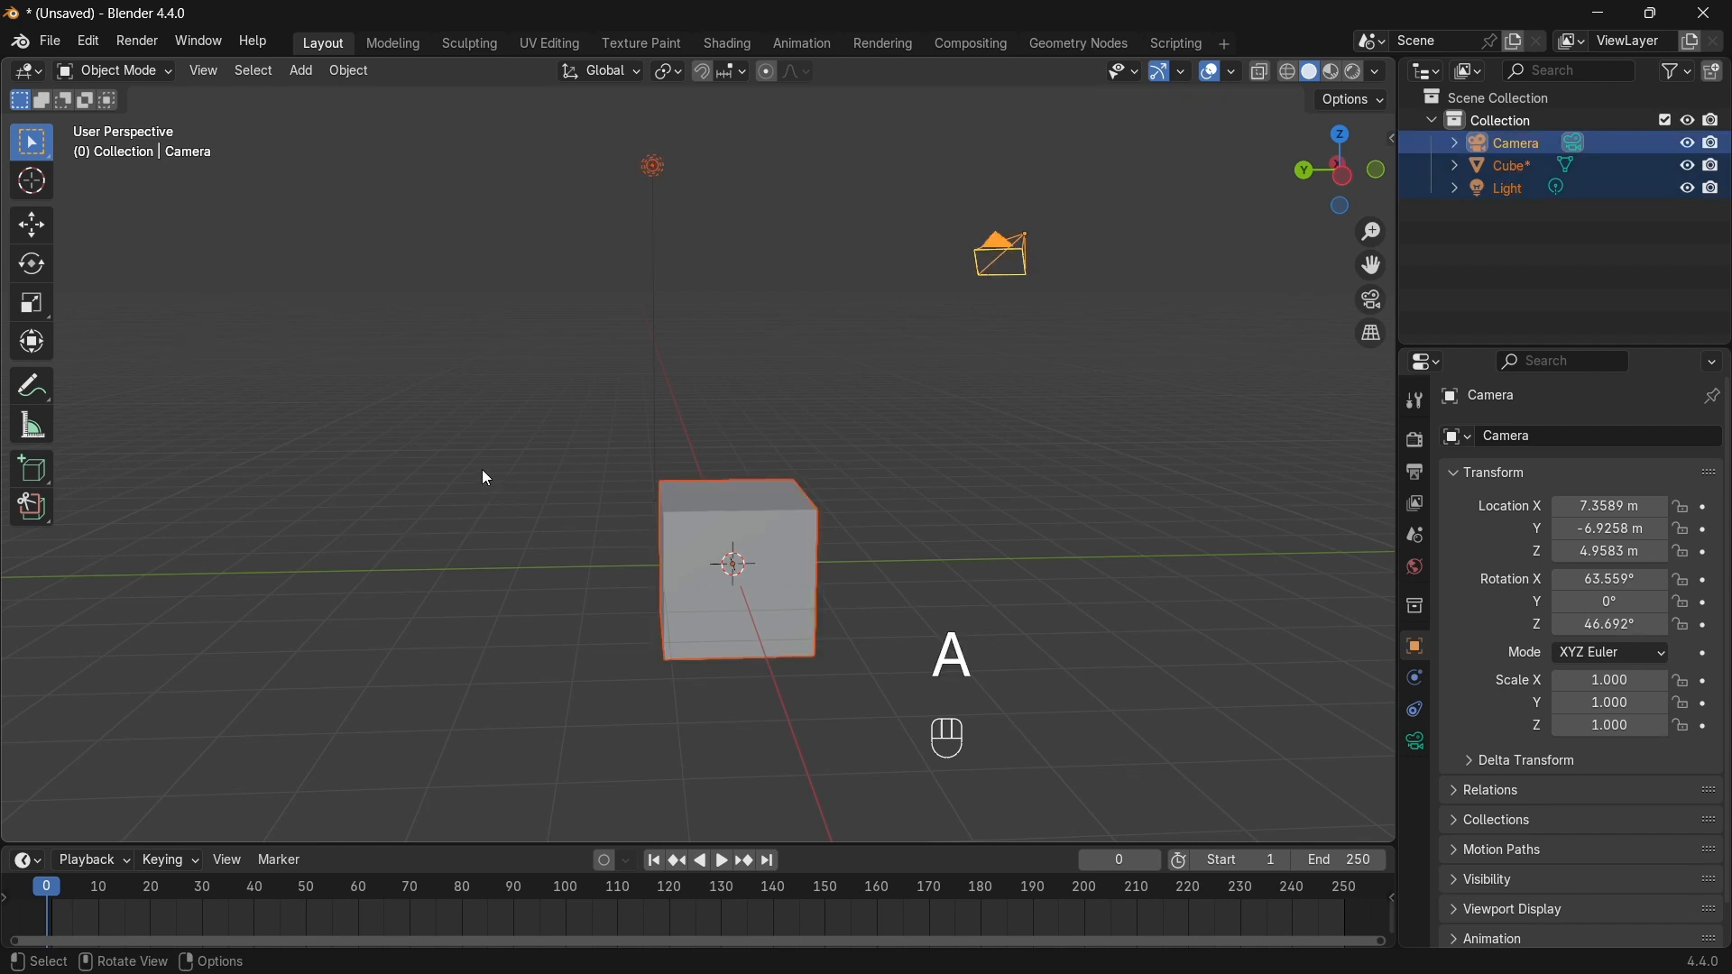
pyautogui.hotkey('alt', 'a')
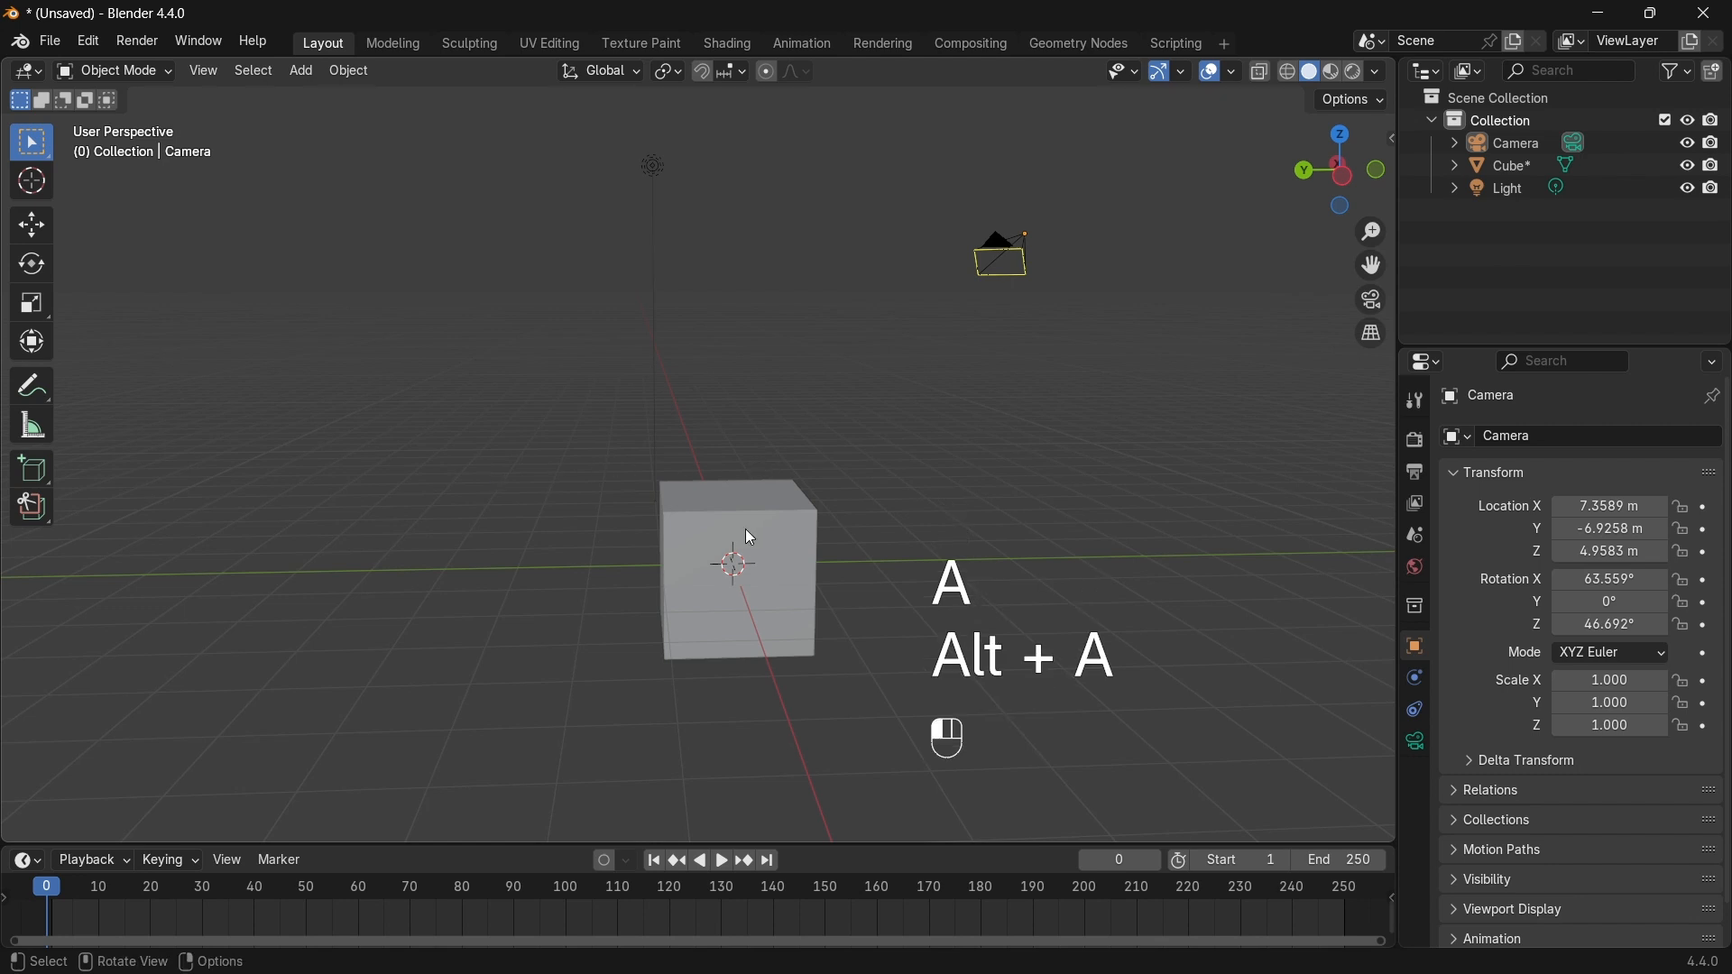
# Step: Select only the cube and look at it from close up and from a slightly different angle
pyautogui.click(766, 501)
pyautogui.scroll(1, 799, 563)
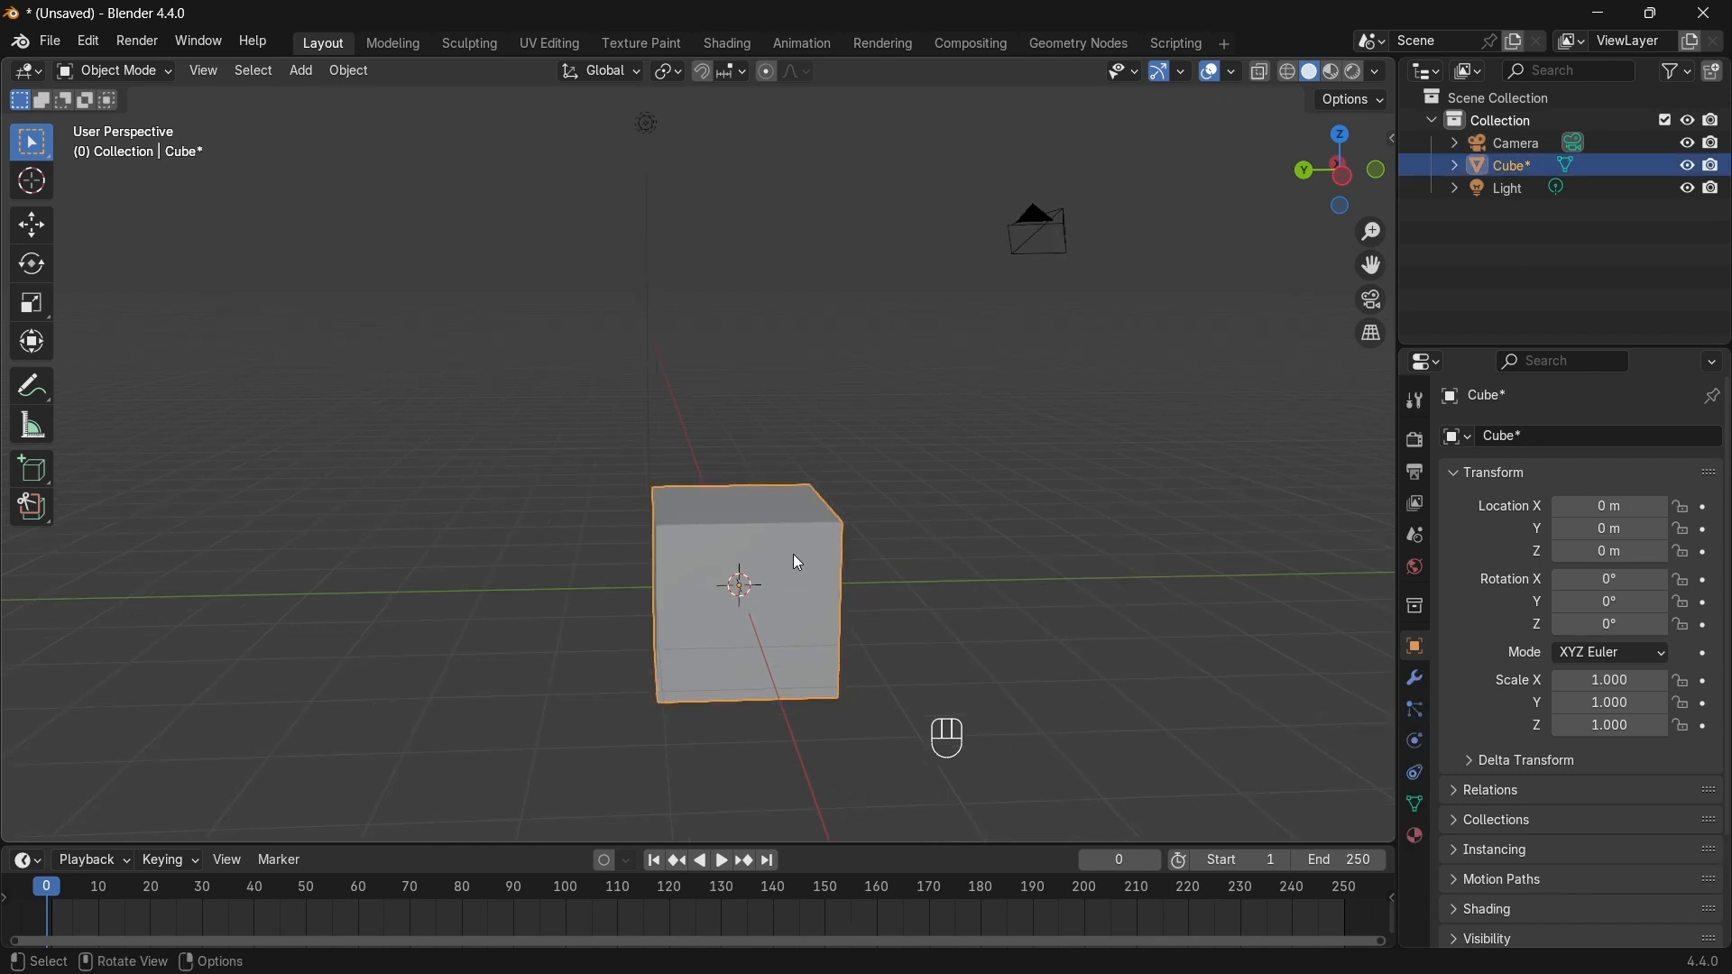
pyautogui.scroll(3, 799, 563)
pyautogui.keyDown('shift'); pyautogui.moveTo(804, 599); pyautogui.dragTo(723, 453, button='middle'); pyautogui.keyUp('shift')
pyautogui.scroll(2, 700, 623)
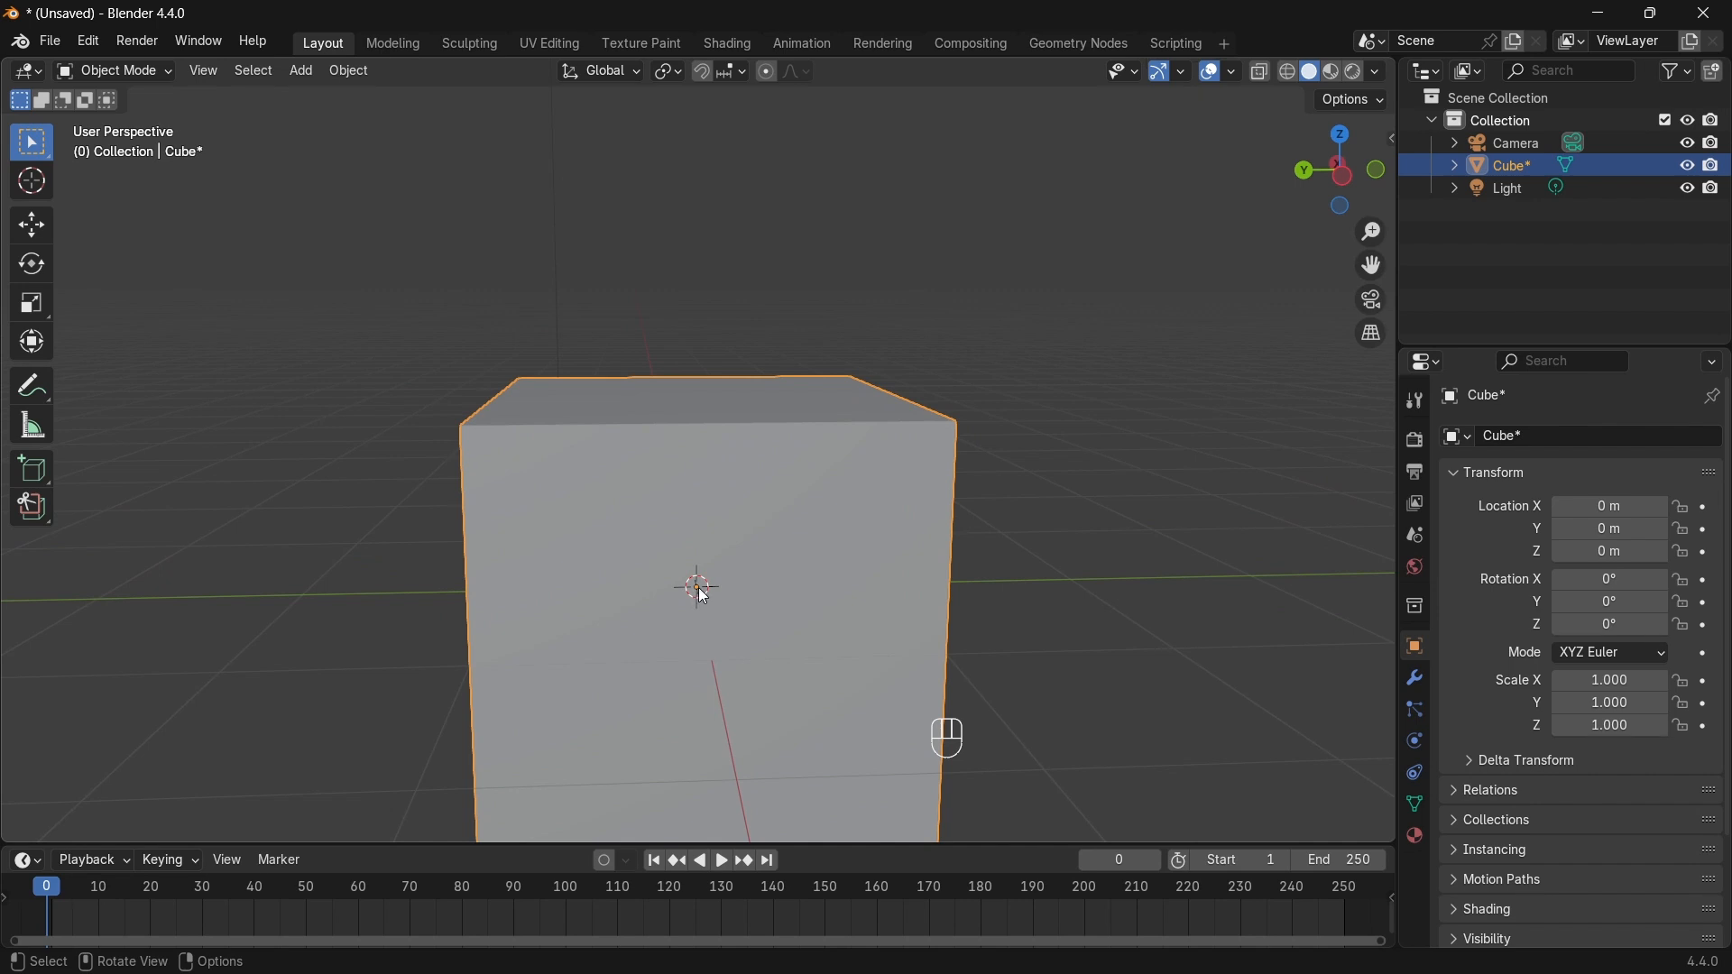
pyautogui.scroll(-4, 704, 595)
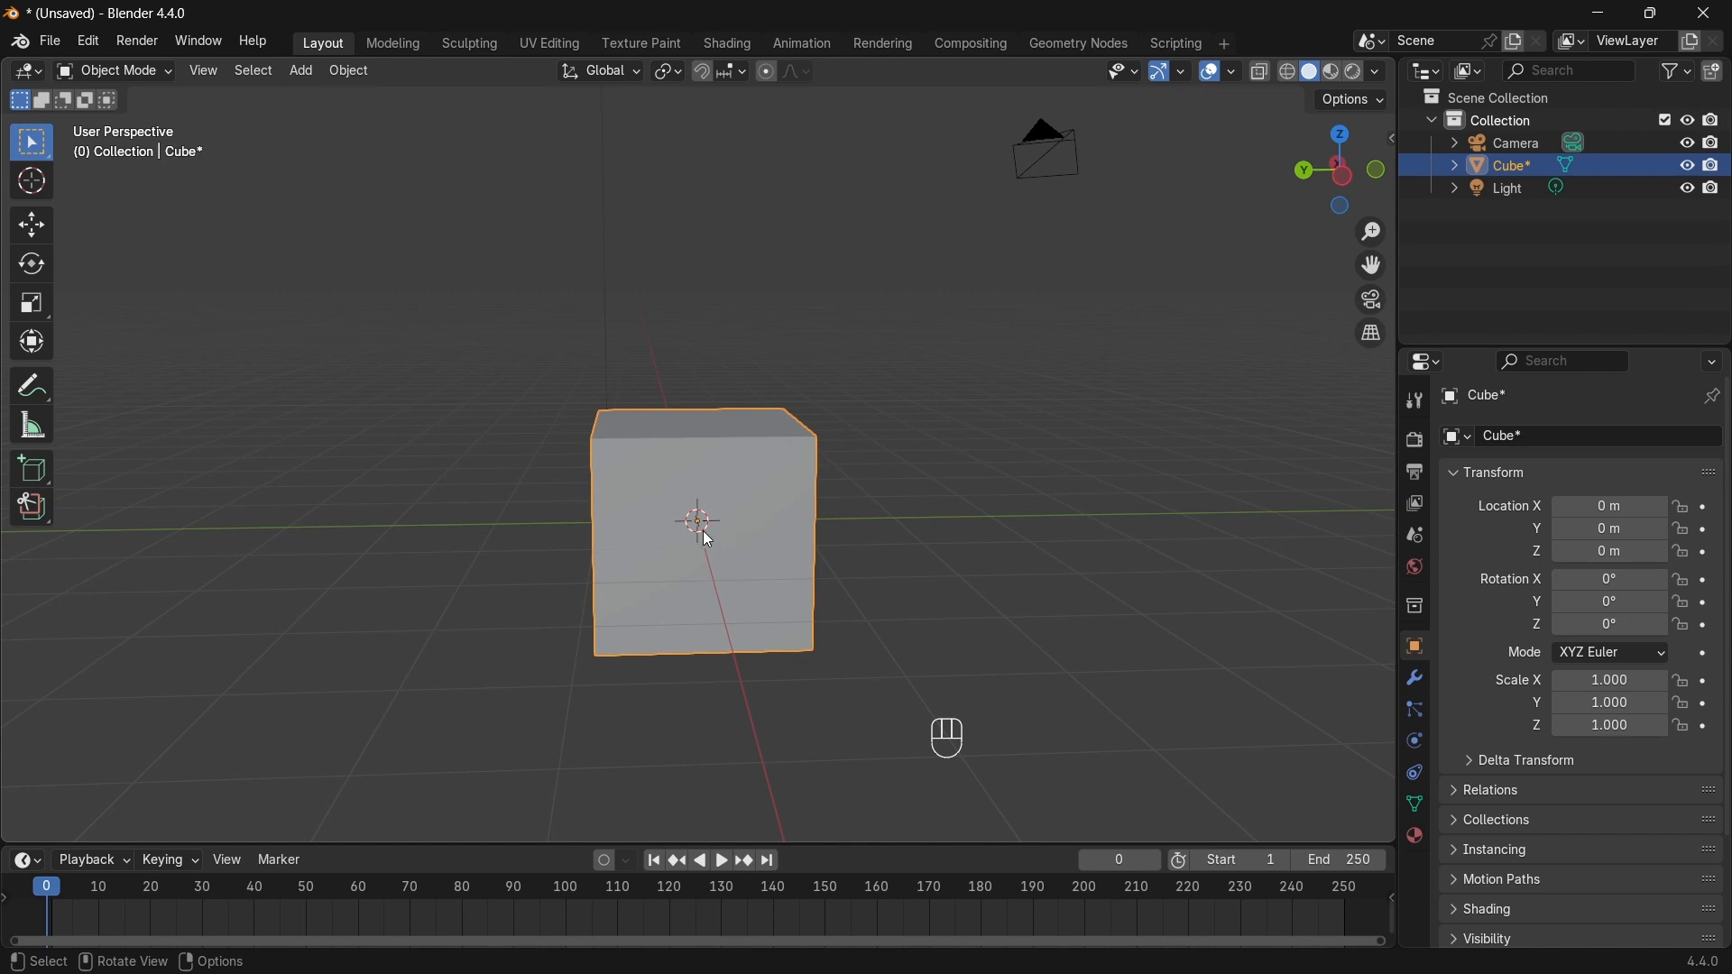
pyautogui.moveTo(704, 532); pyautogui.dragTo(785, 501, button='middle')
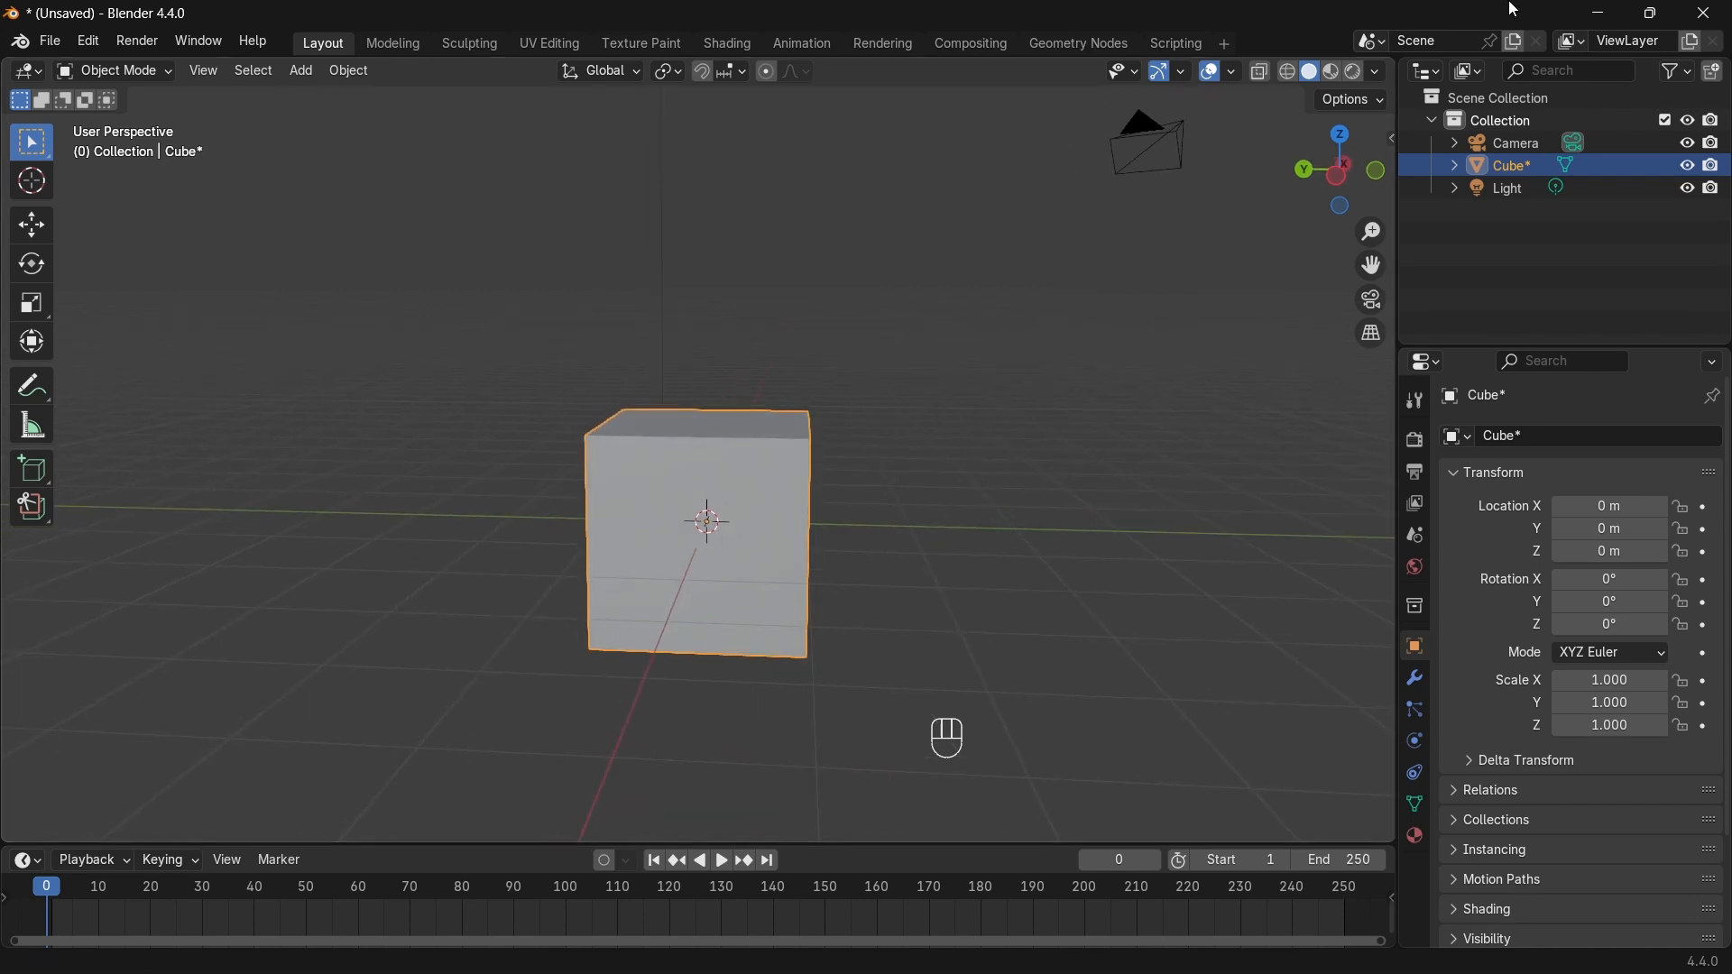
# Step: Show the Z axis line in the viewport overlays and orbit around the cube to compare the three axes
pyautogui.moveTo(832, 221); pyautogui.dragTo(893, 240, button='middle')
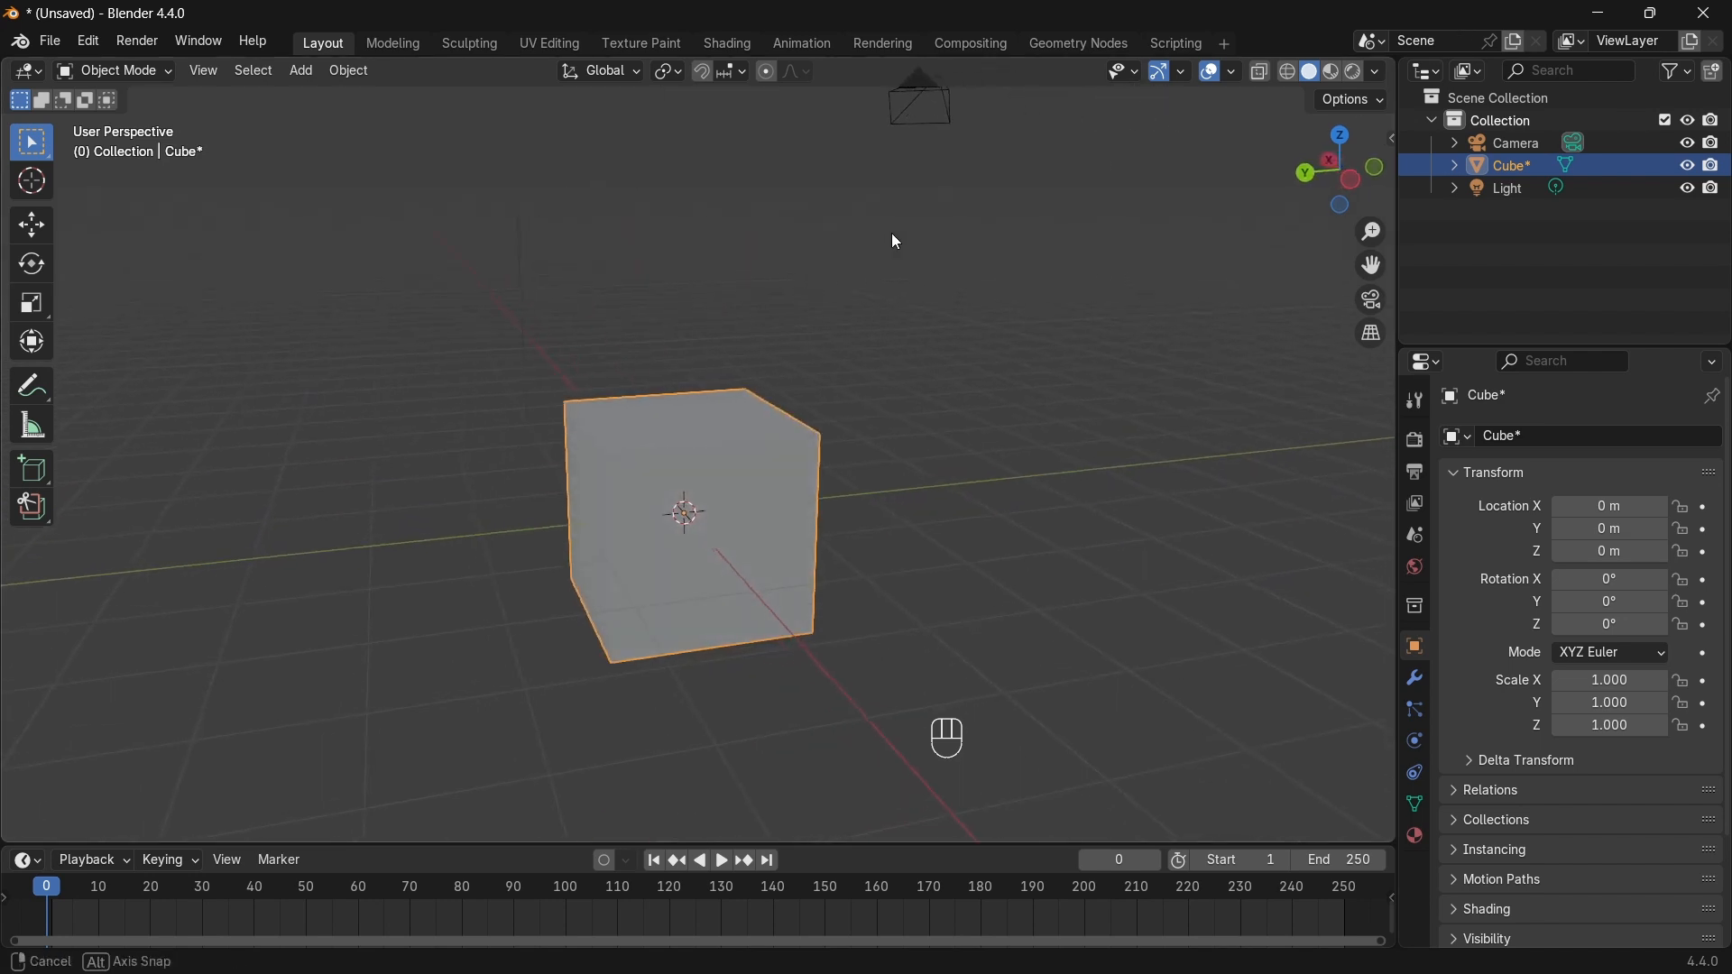
pyautogui.click(1231, 78)
pyautogui.click(1361, 178)
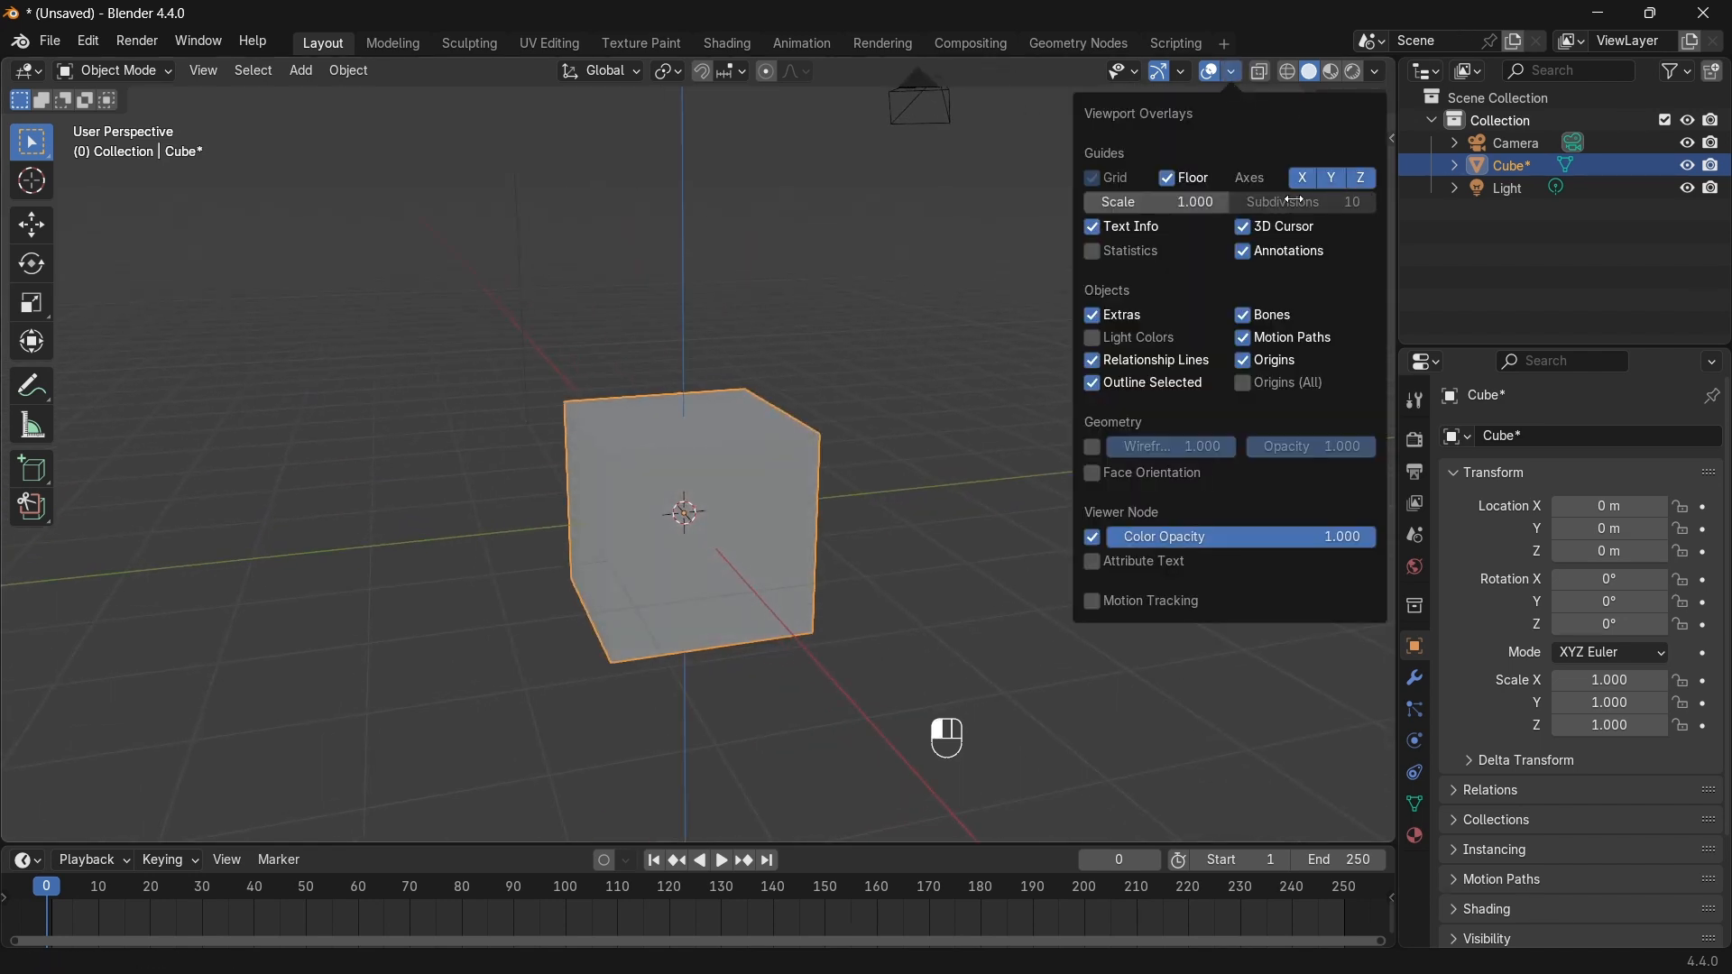
pyautogui.moveTo(695, 419); pyautogui.dragTo(712, 542, button='middle')
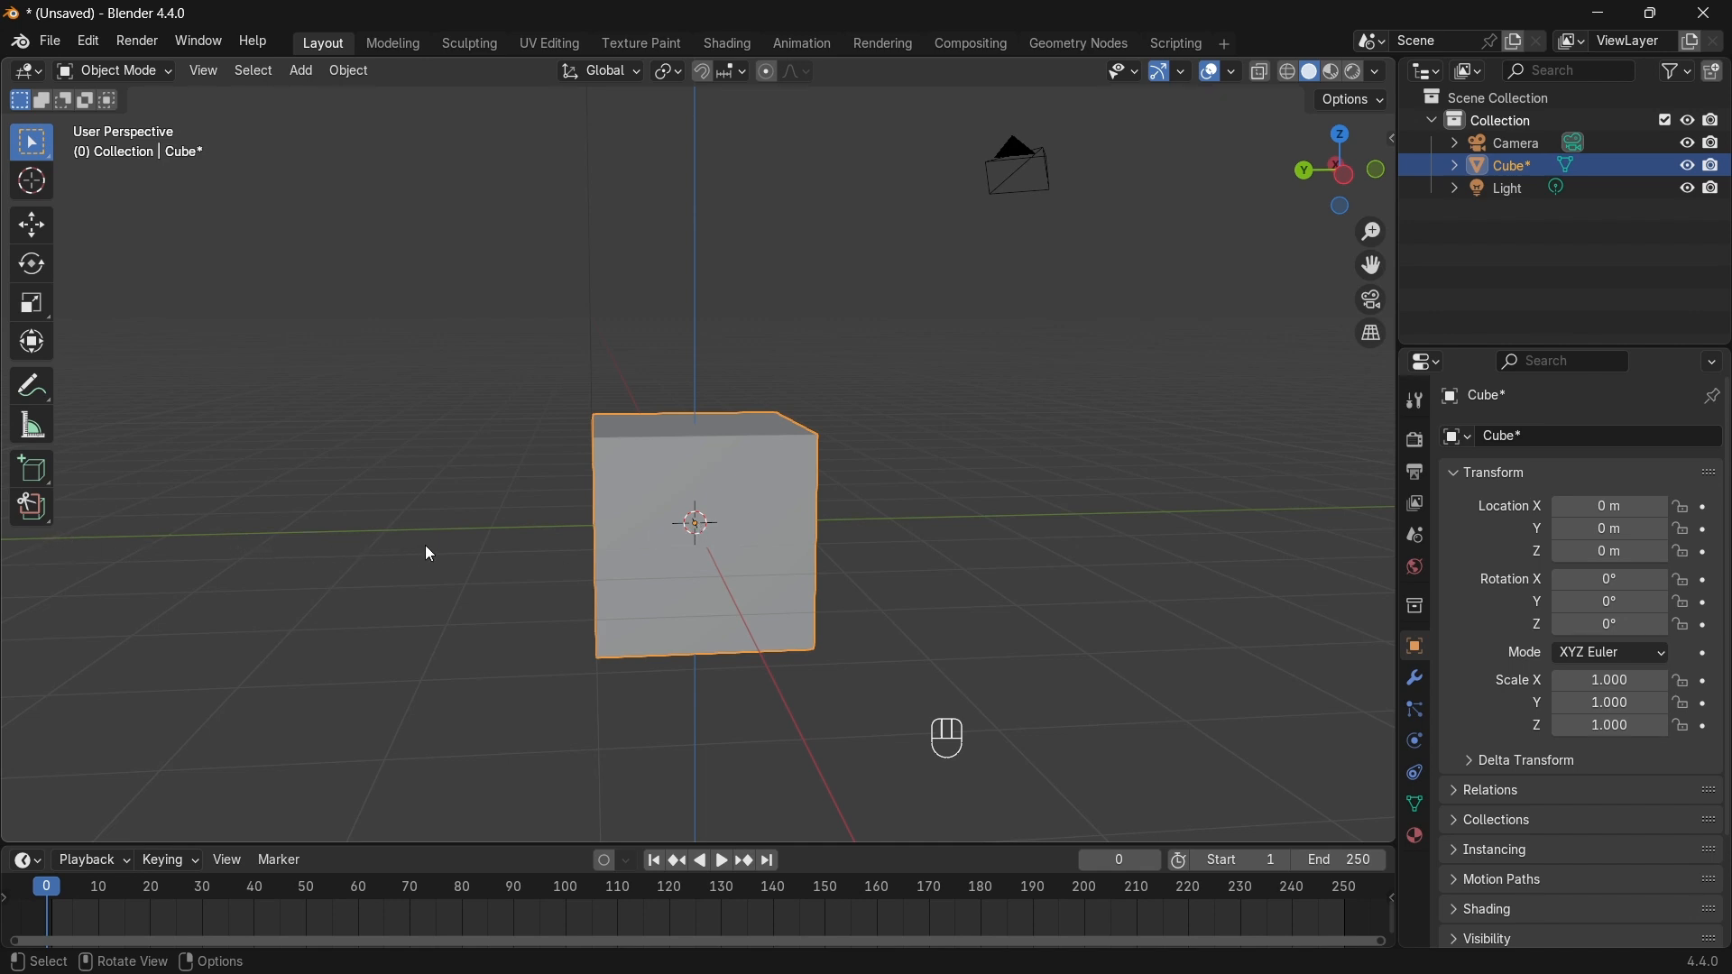
pyautogui.moveTo(580, 508); pyautogui.dragTo(1029, 587, button='middle')
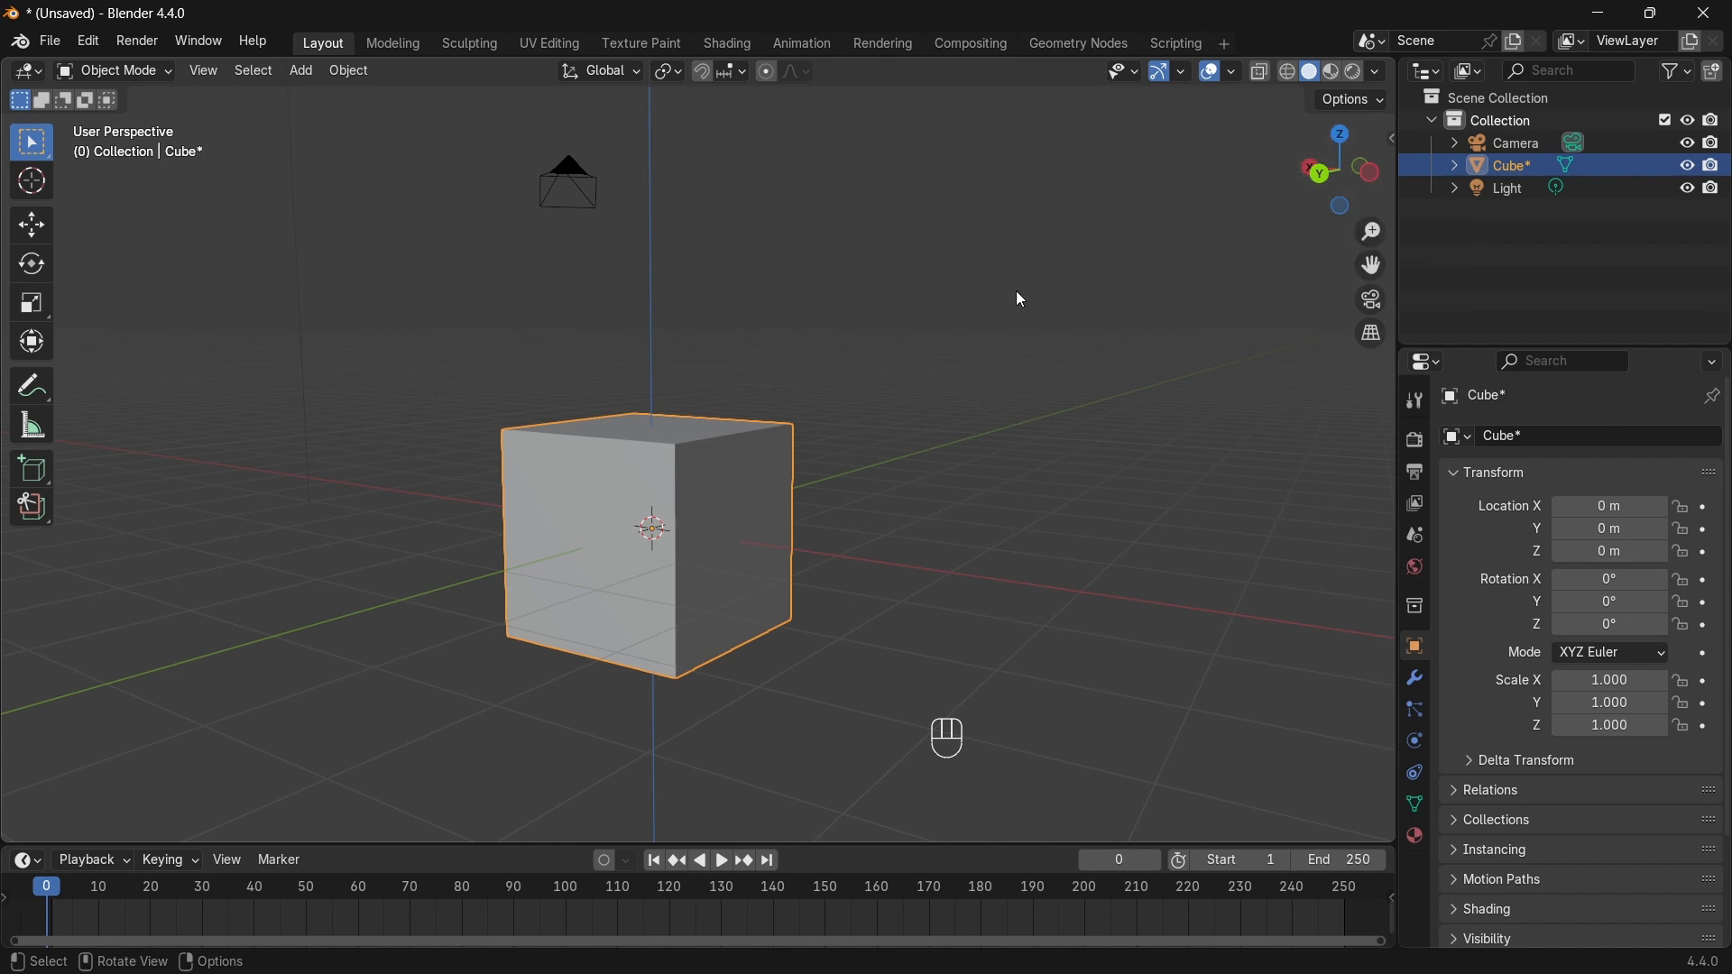
pyautogui.moveTo(1036, 418); pyautogui.dragTo(1287, 441, button='middle')
# Step: Try moving the cube along X and rotating it about Y through its transform values, cancelling each change
pyautogui.moveTo(1589, 502); pyautogui.dragTo(1630, 502)
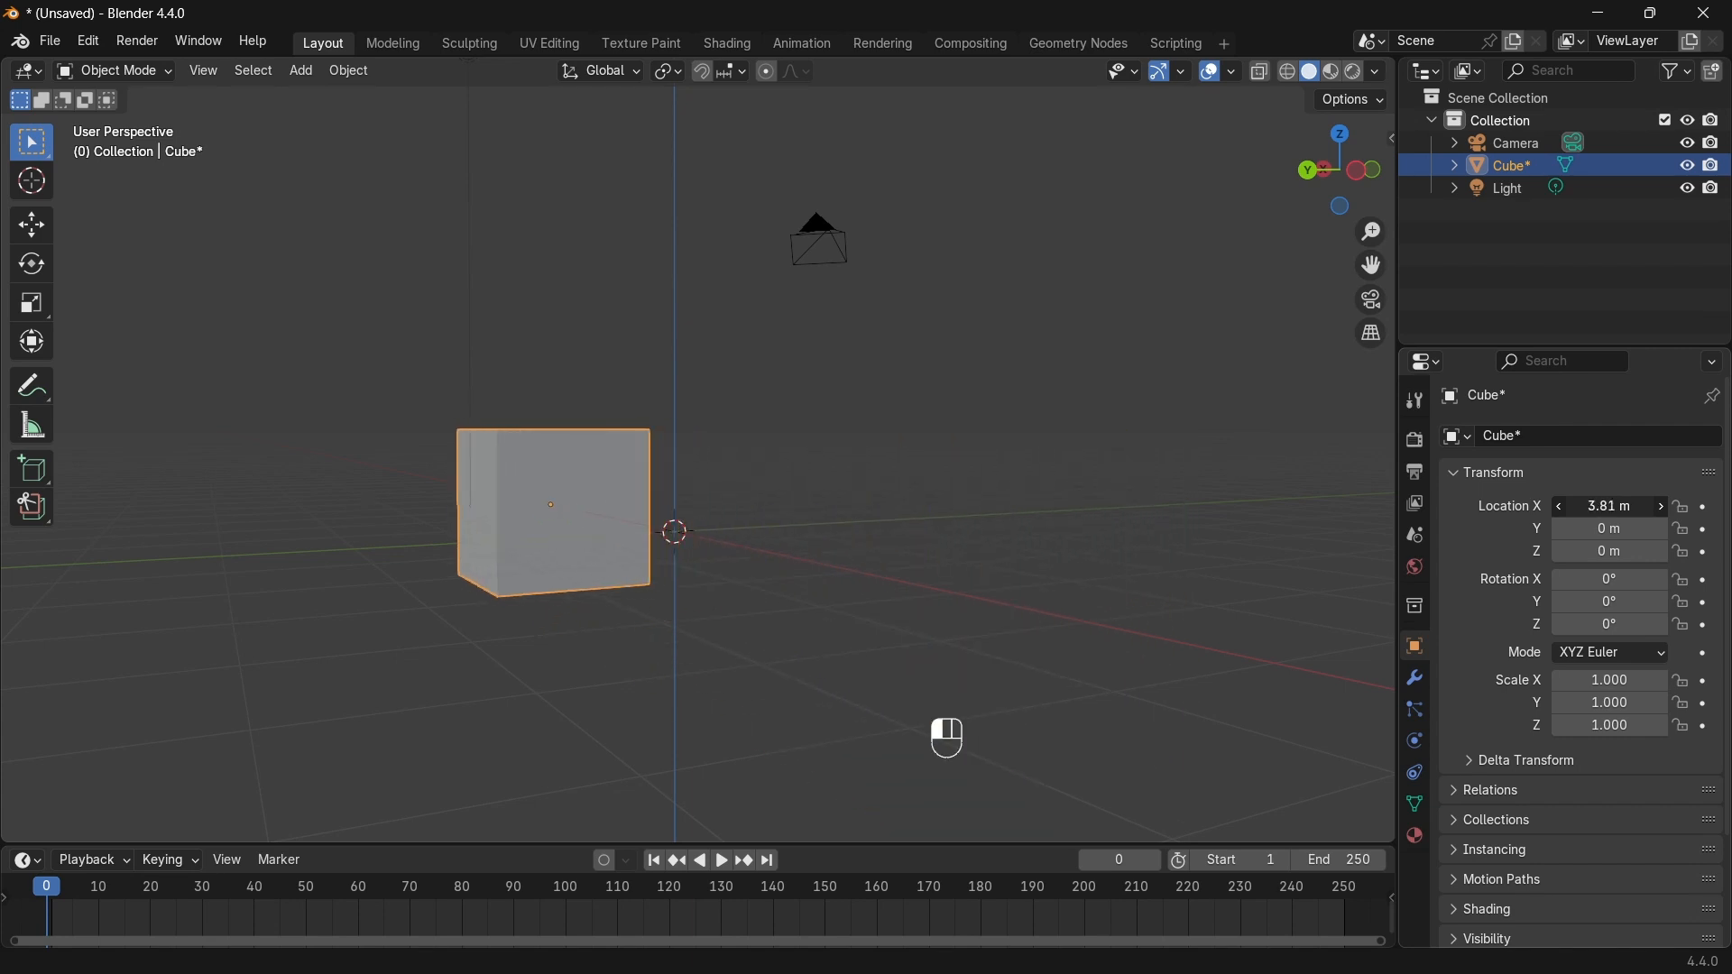
pyautogui.rightClick(1589, 502)
pyautogui.moveTo(1004, 511); pyautogui.dragTo(852, 560, button='middle')
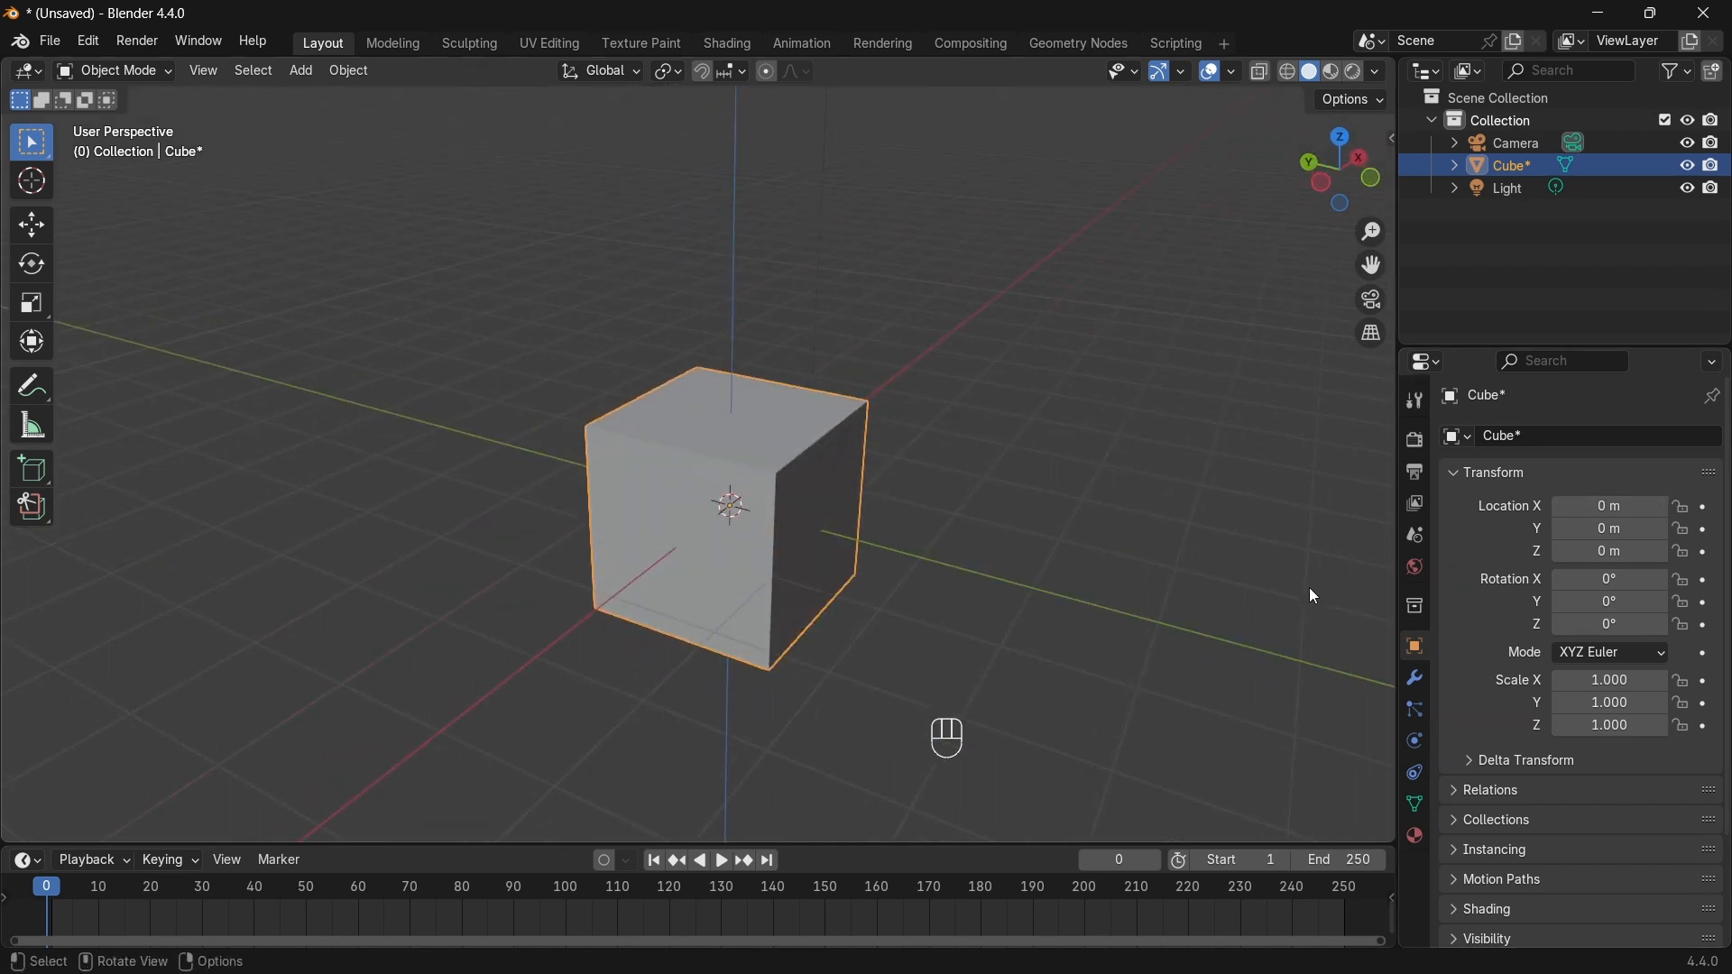
pyautogui.moveTo(1615, 602); pyautogui.dragTo(1664, 602)
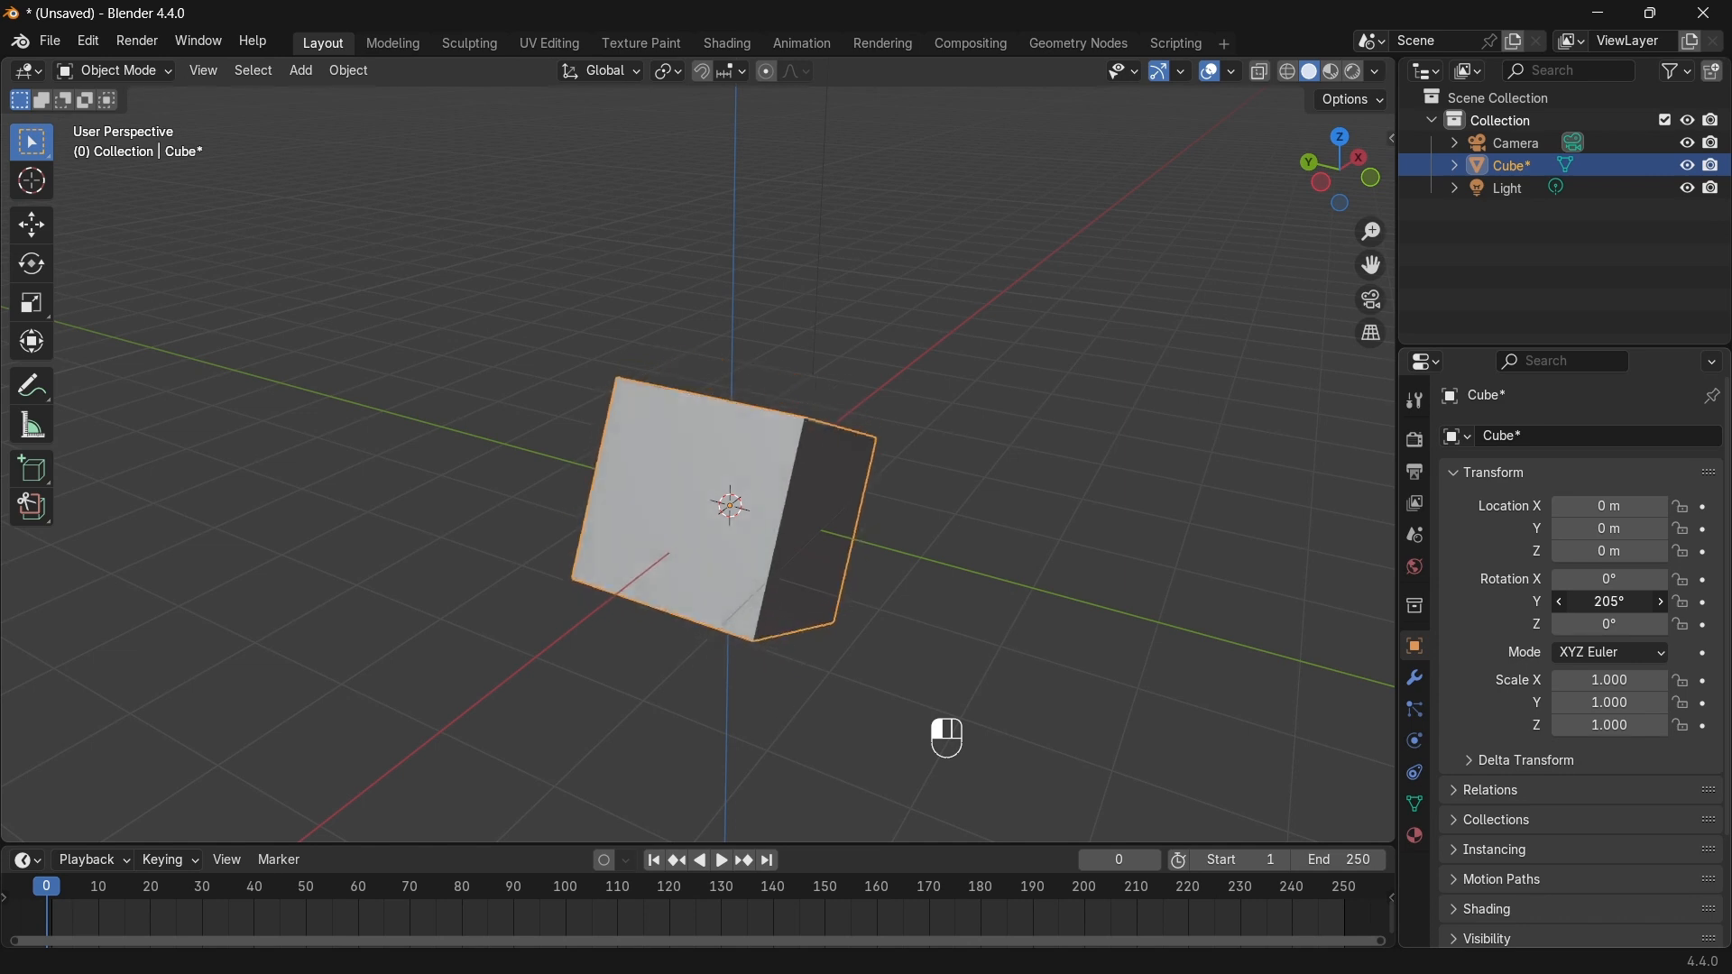
pyautogui.rightClick(1609, 602)
# Step: Try adjusting the cube's Y and Z location and its rotation on all three axes, cancelling each change
pyautogui.moveTo(1609, 529); pyautogui.dragTo(1714, 580)
pyautogui.rightClick(1574, 529)
pyautogui.rightClick(1610, 548)
pyautogui.rightClick(1606, 580)
pyautogui.moveTo(1587, 601); pyautogui.dragTo(1725, 601)
pyautogui.rightClick(1592, 602)
pyautogui.moveTo(1598, 625); pyautogui.dragTo(1443, 624)
pyautogui.rightClick(1598, 625)
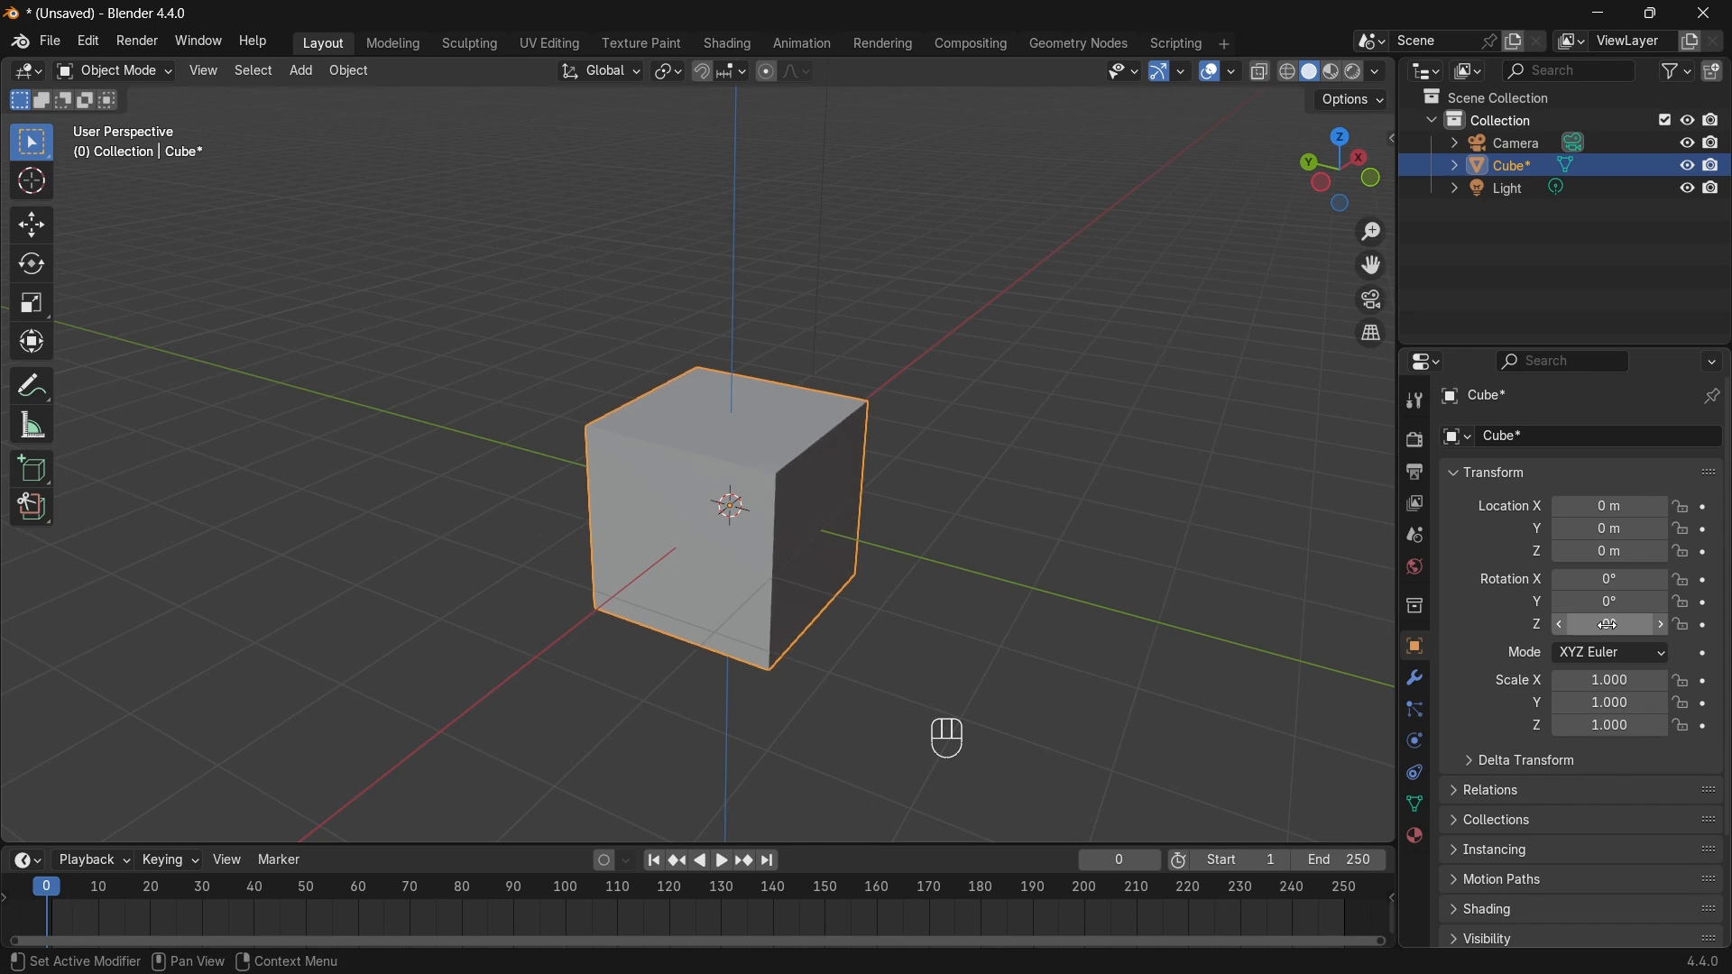
# Step: Try scaling the cube on the X, Y and Z axes through its scale values, cancelling each change
pyautogui.moveTo(1597, 682); pyautogui.dragTo(1696, 681)
pyautogui.rightClick(1596, 681)
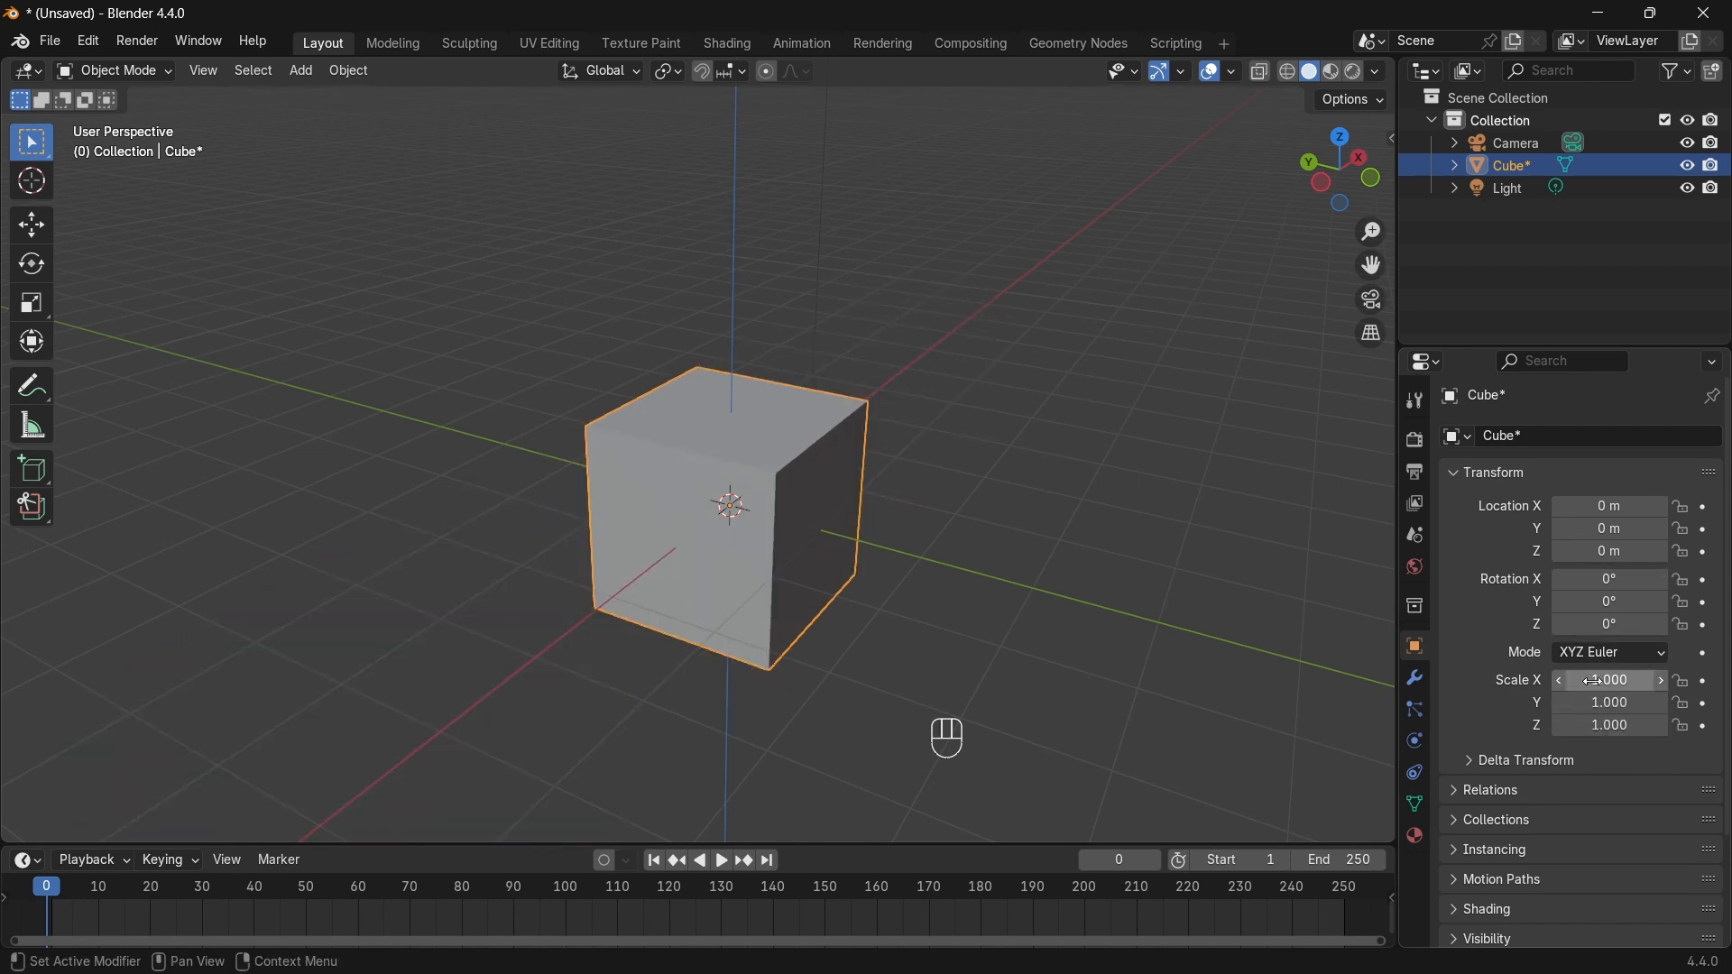
pyautogui.moveTo(1597, 702); pyautogui.dragTo(1669, 725)
pyautogui.rightClick(1597, 703)
pyautogui.rightClick(1669, 725)
# Step: Show the 3D Viewport's sidebar and look at its Create options and the cube's Item transform values
pyautogui.moveTo(890, 463); pyautogui.dragTo(861, 440, button='middle')
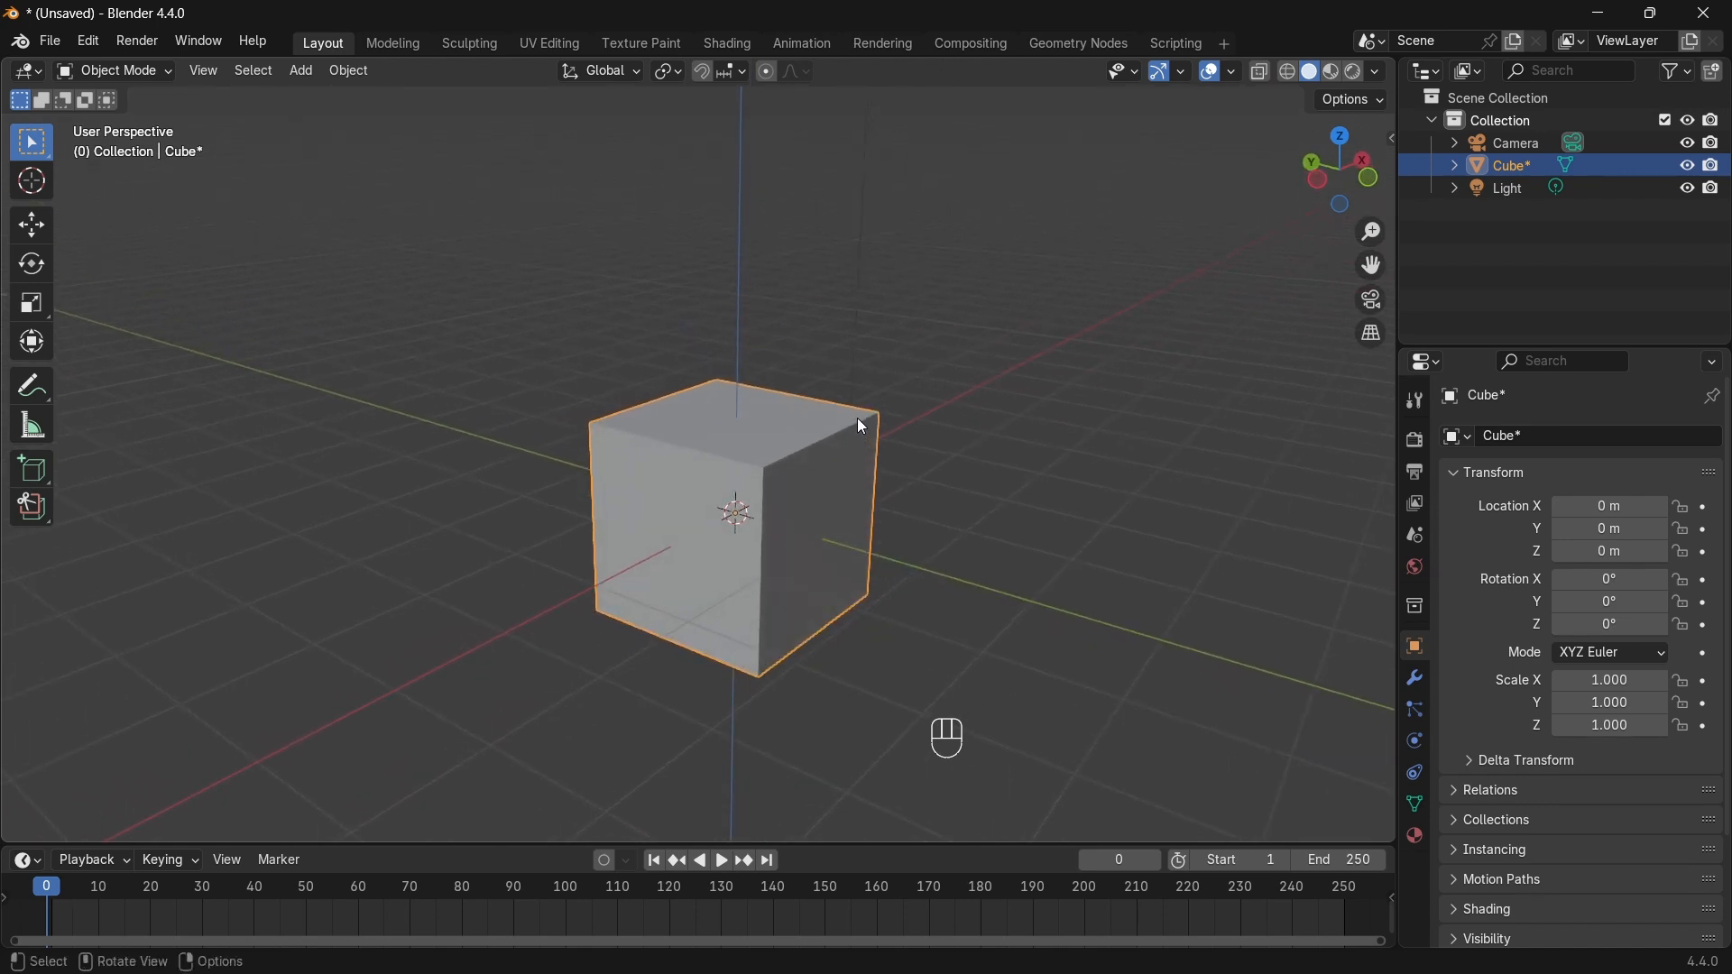
pyautogui.press('n')
pyautogui.press('n')
pyautogui.press('n')
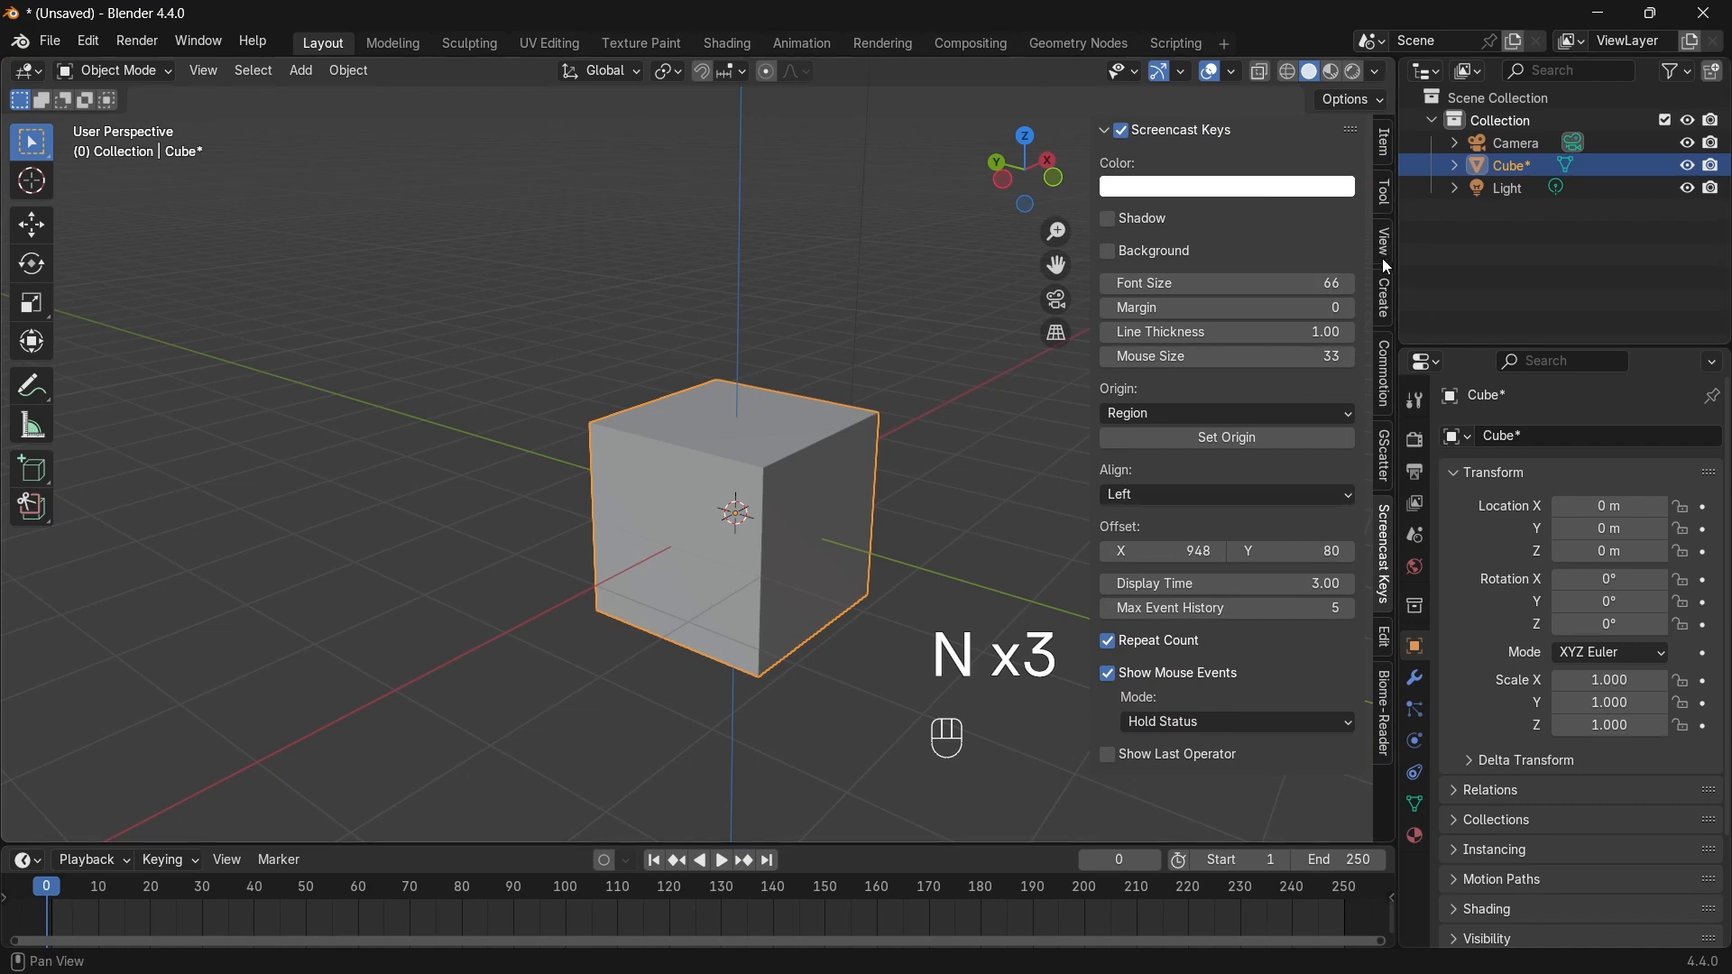
pyautogui.click(1385, 293)
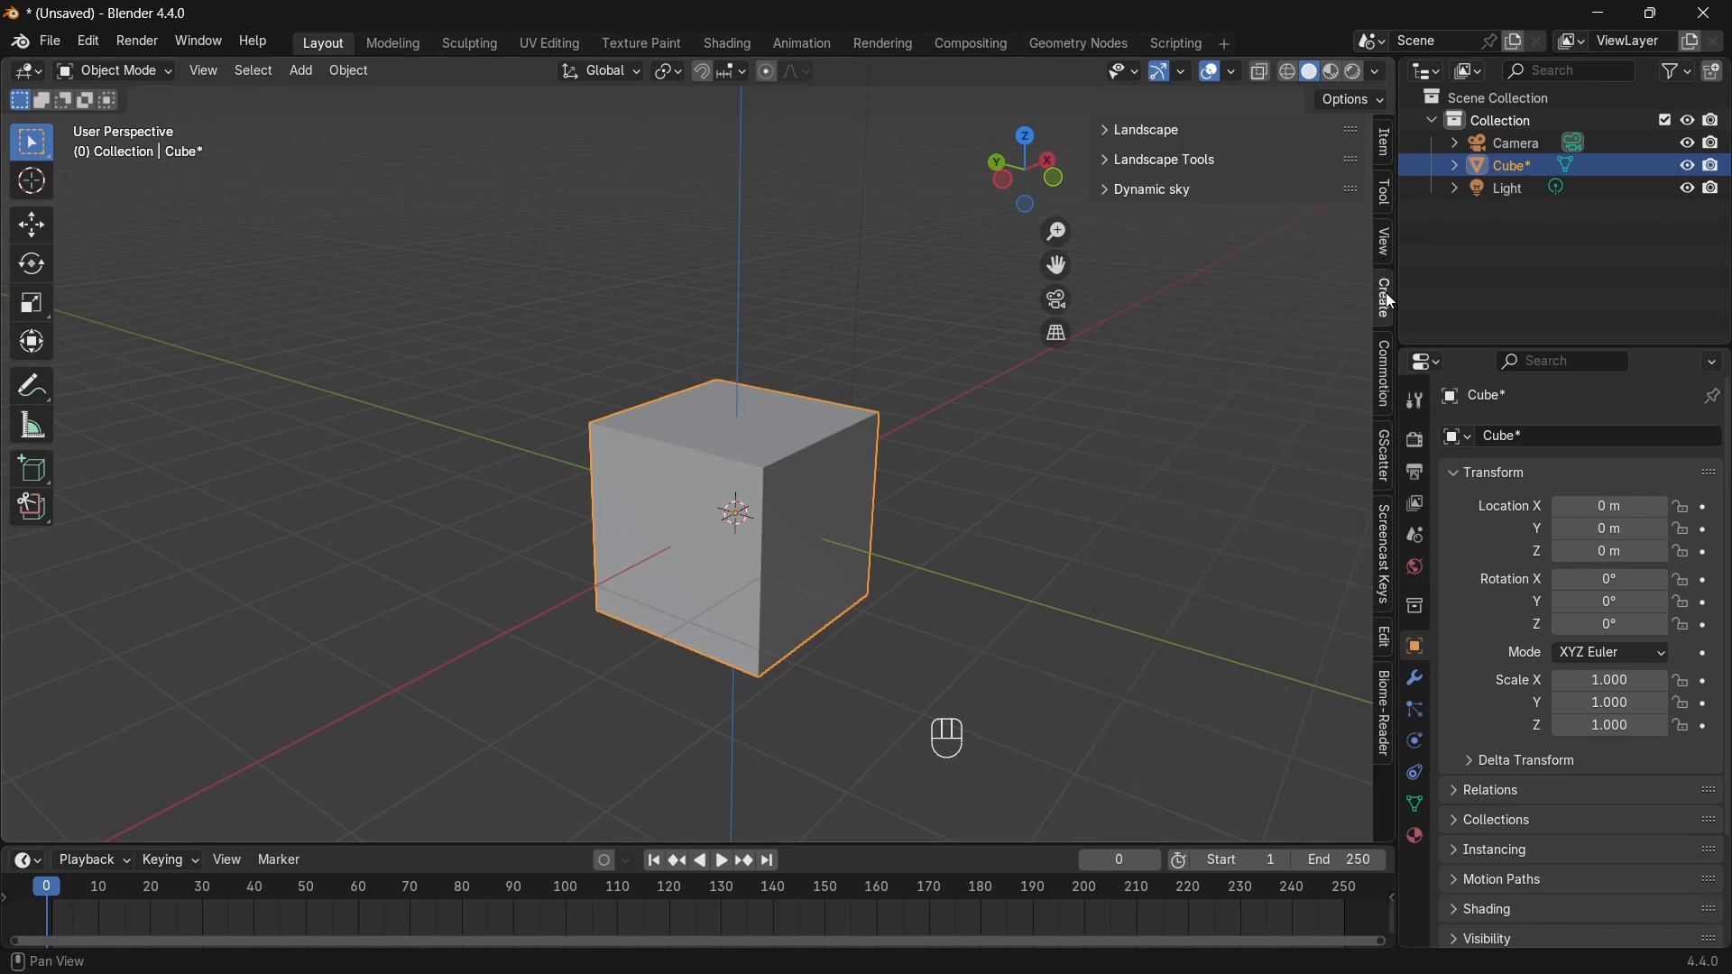
pyautogui.click(1387, 139)
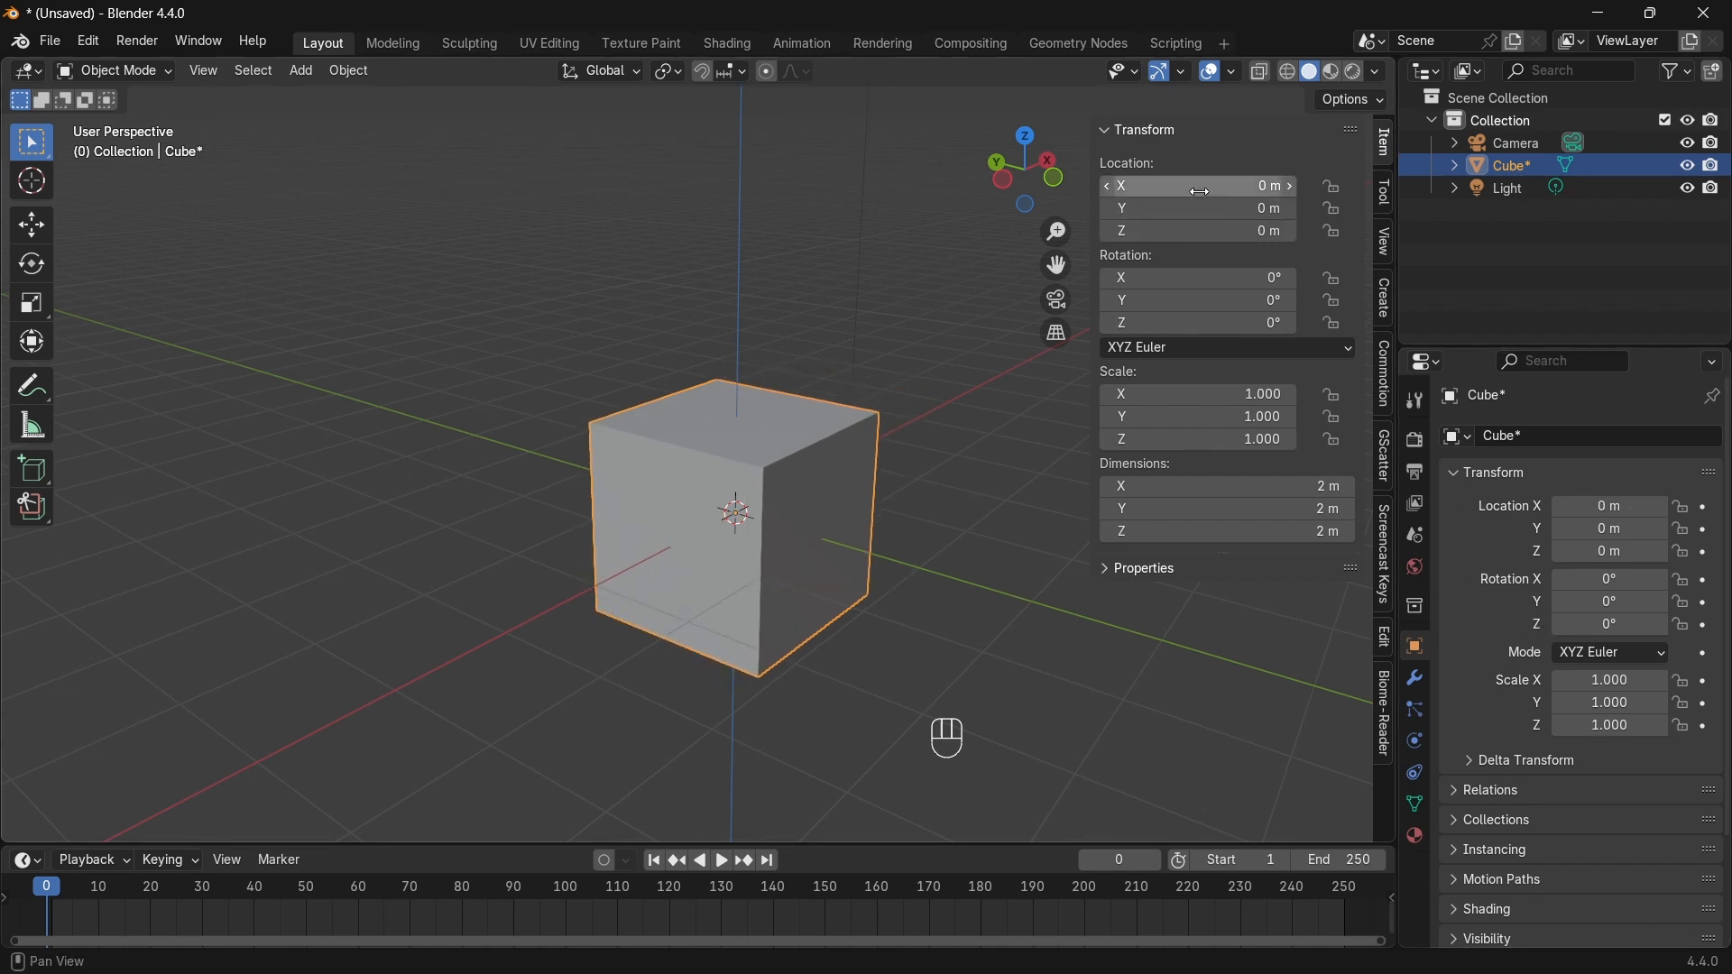
# Step: Try changing the cube's X scale in the sidebar, cancel it, and hide the sidebar
pyautogui.moveTo(1191, 395); pyautogui.dragTo(1301, 395)
pyautogui.rightClick(1301, 396)
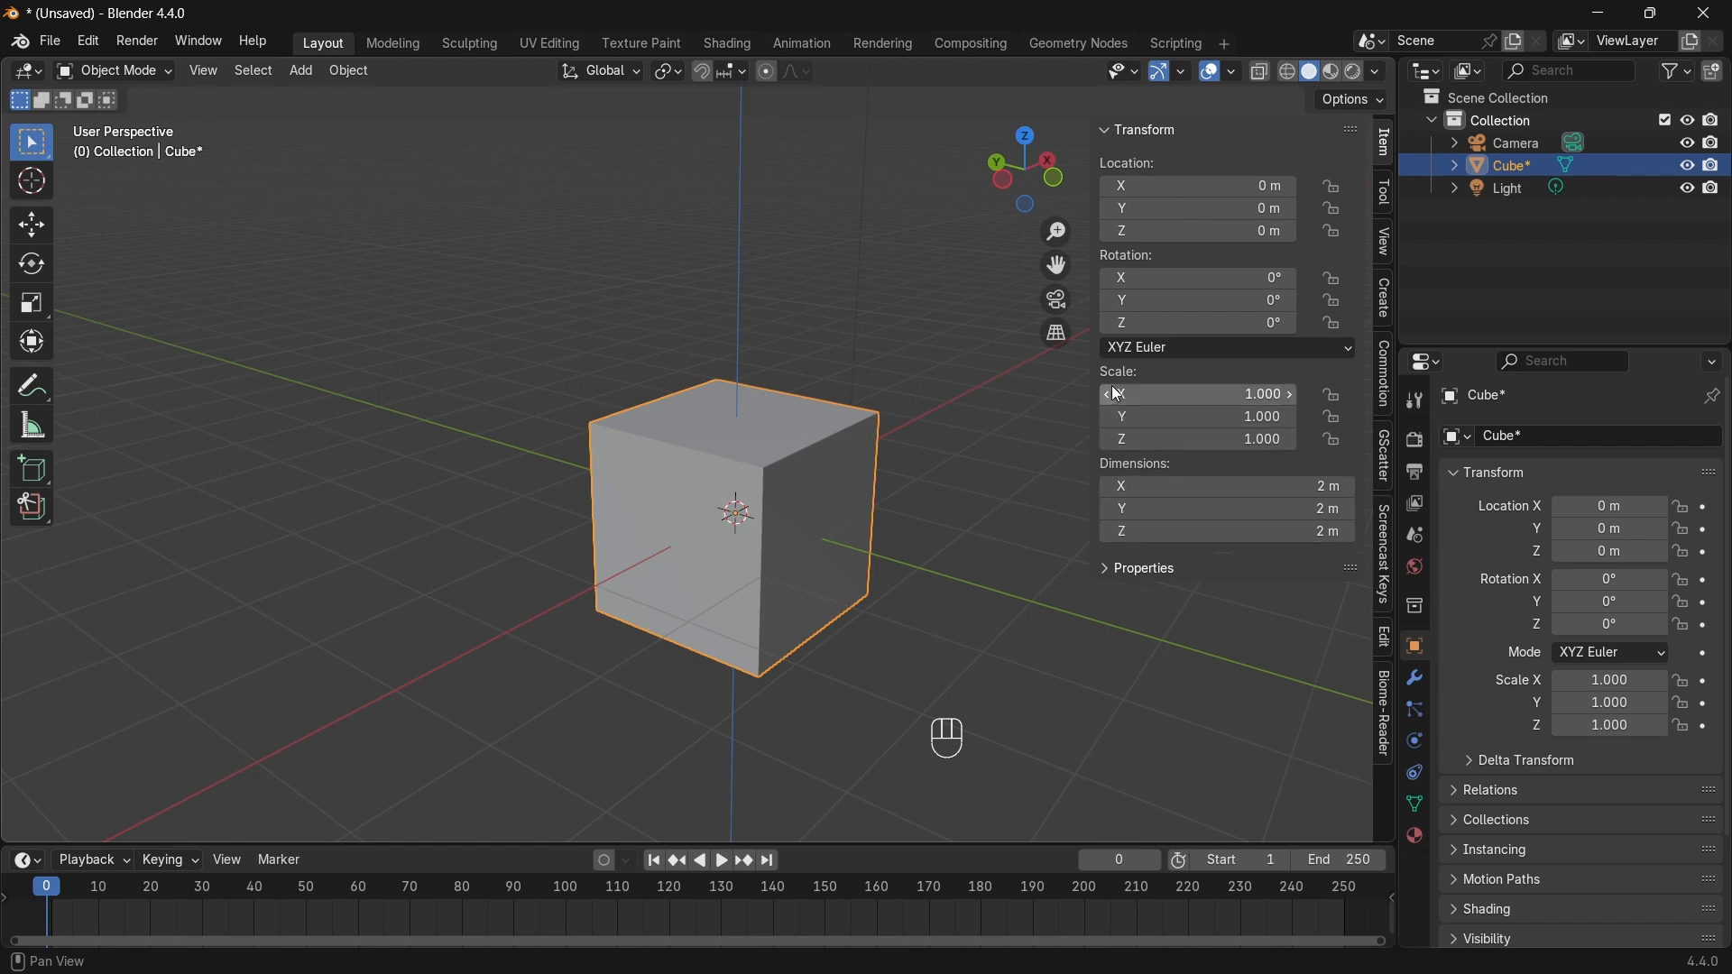
pyautogui.press('n')
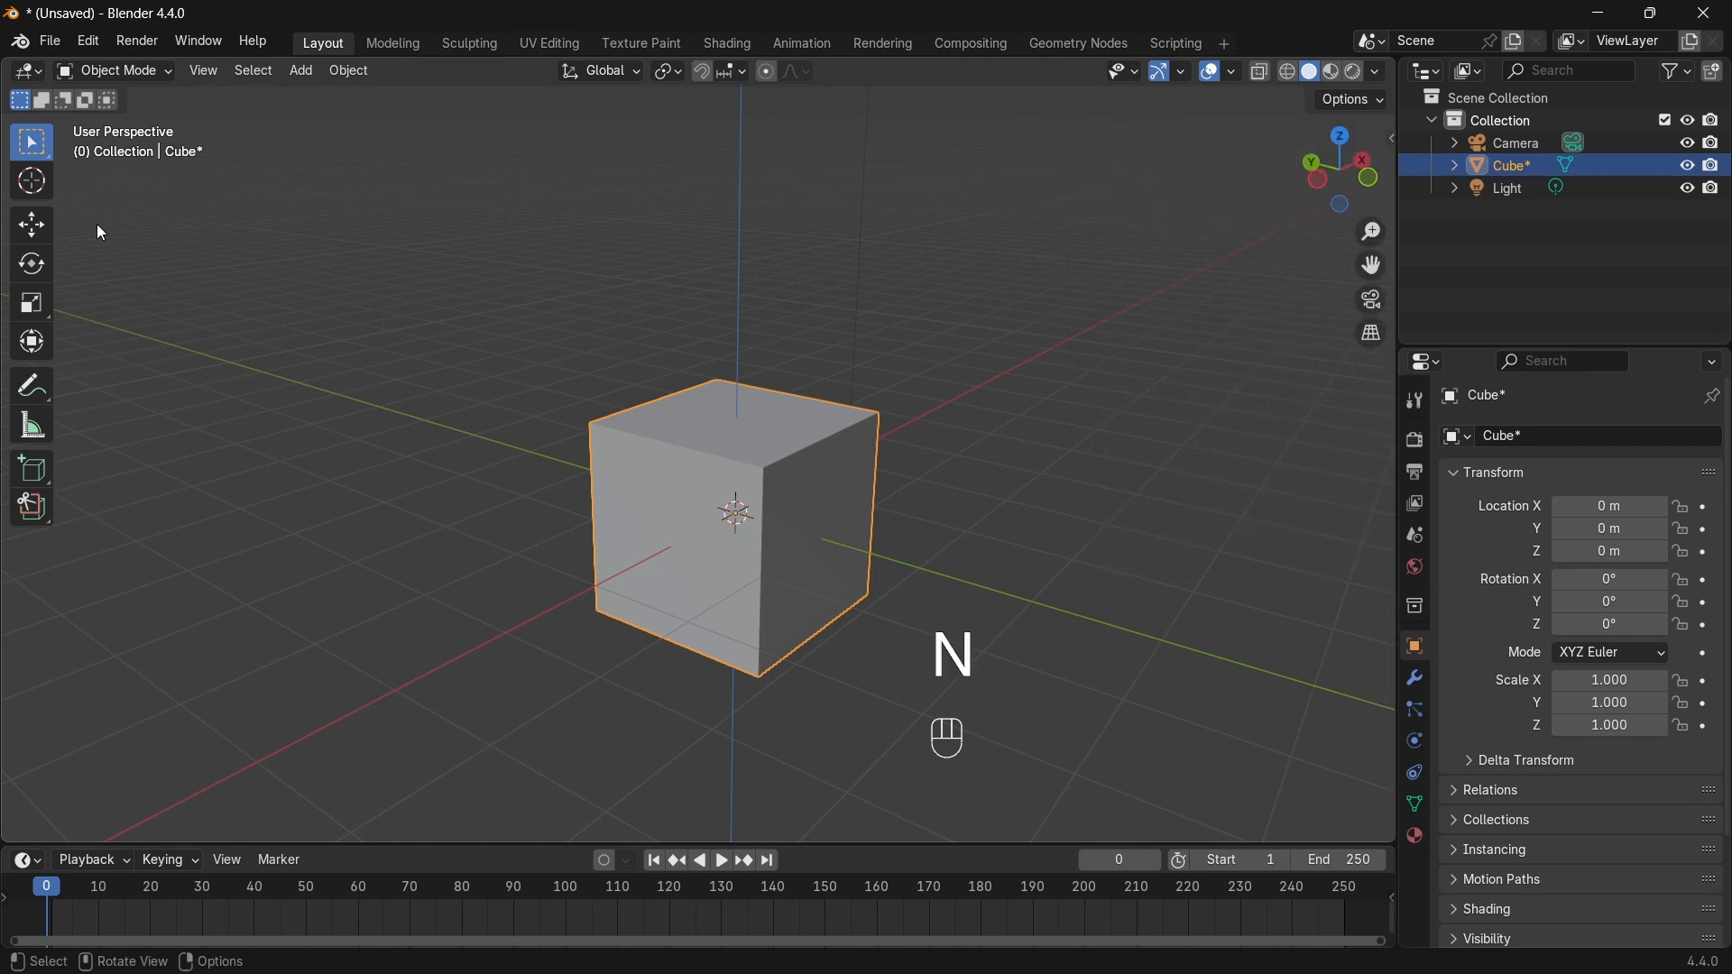
pyautogui.press('n')
pyautogui.press('n')
# Step: Hide and show the 3D Viewport's toolbar twice, leaving it displayed
pyautogui.press('t')
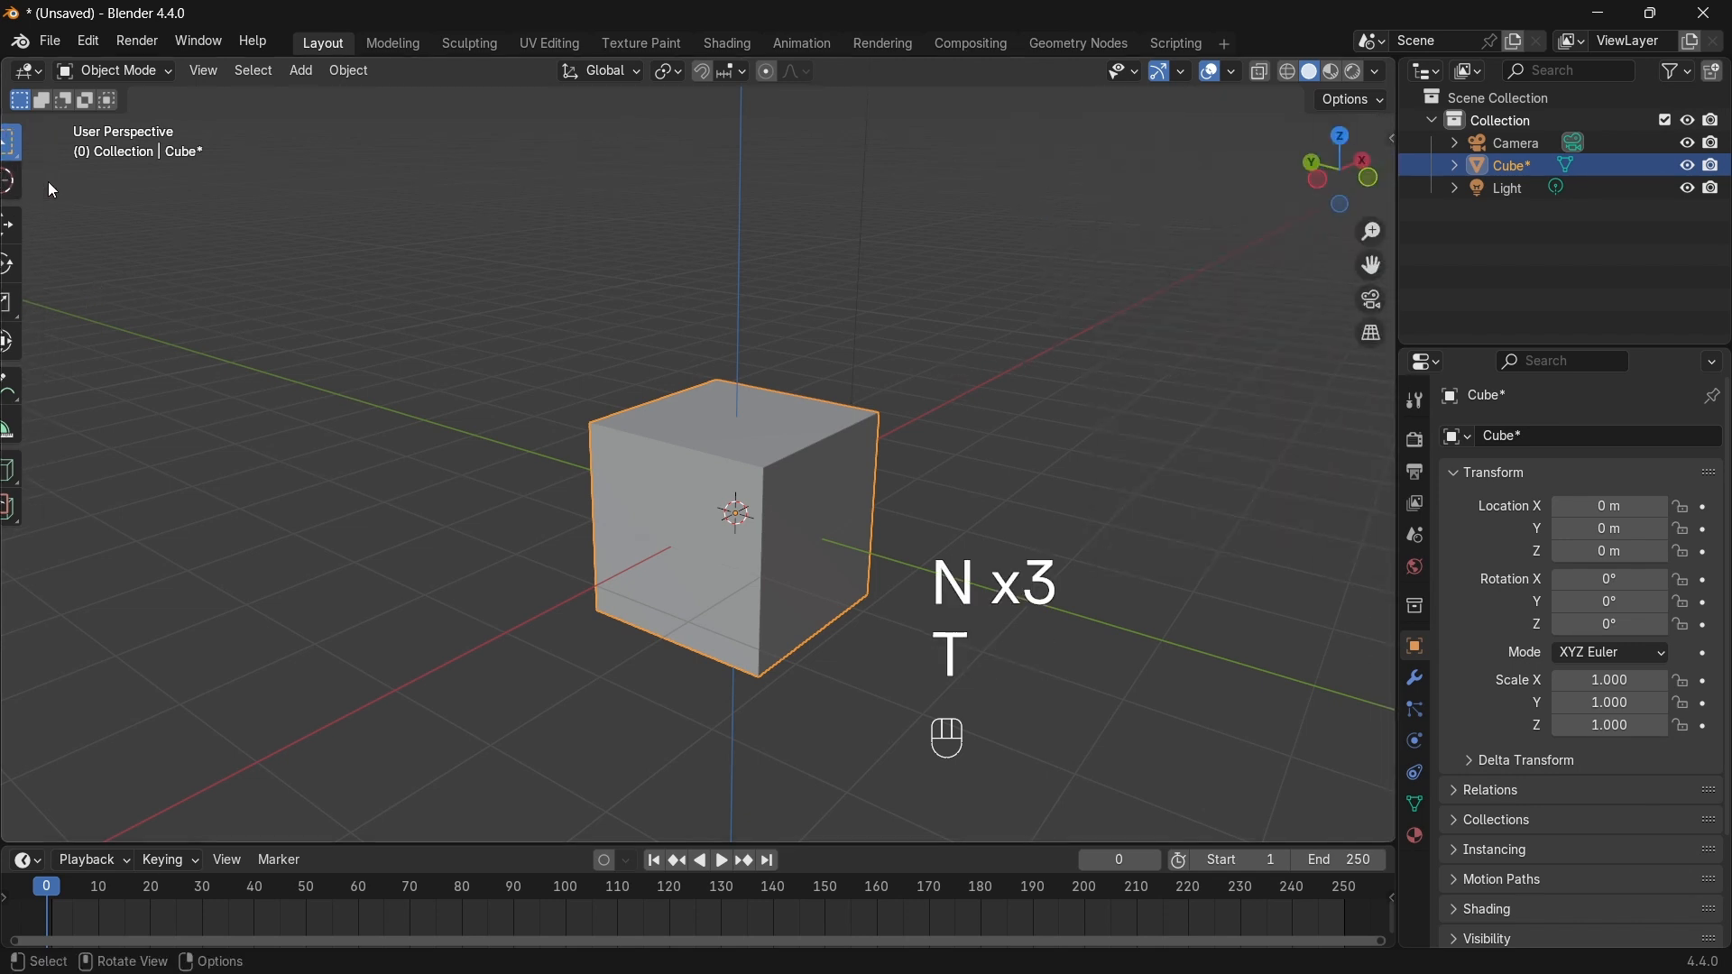
pyautogui.press('t')
pyautogui.press('t')
pyautogui.press('t')
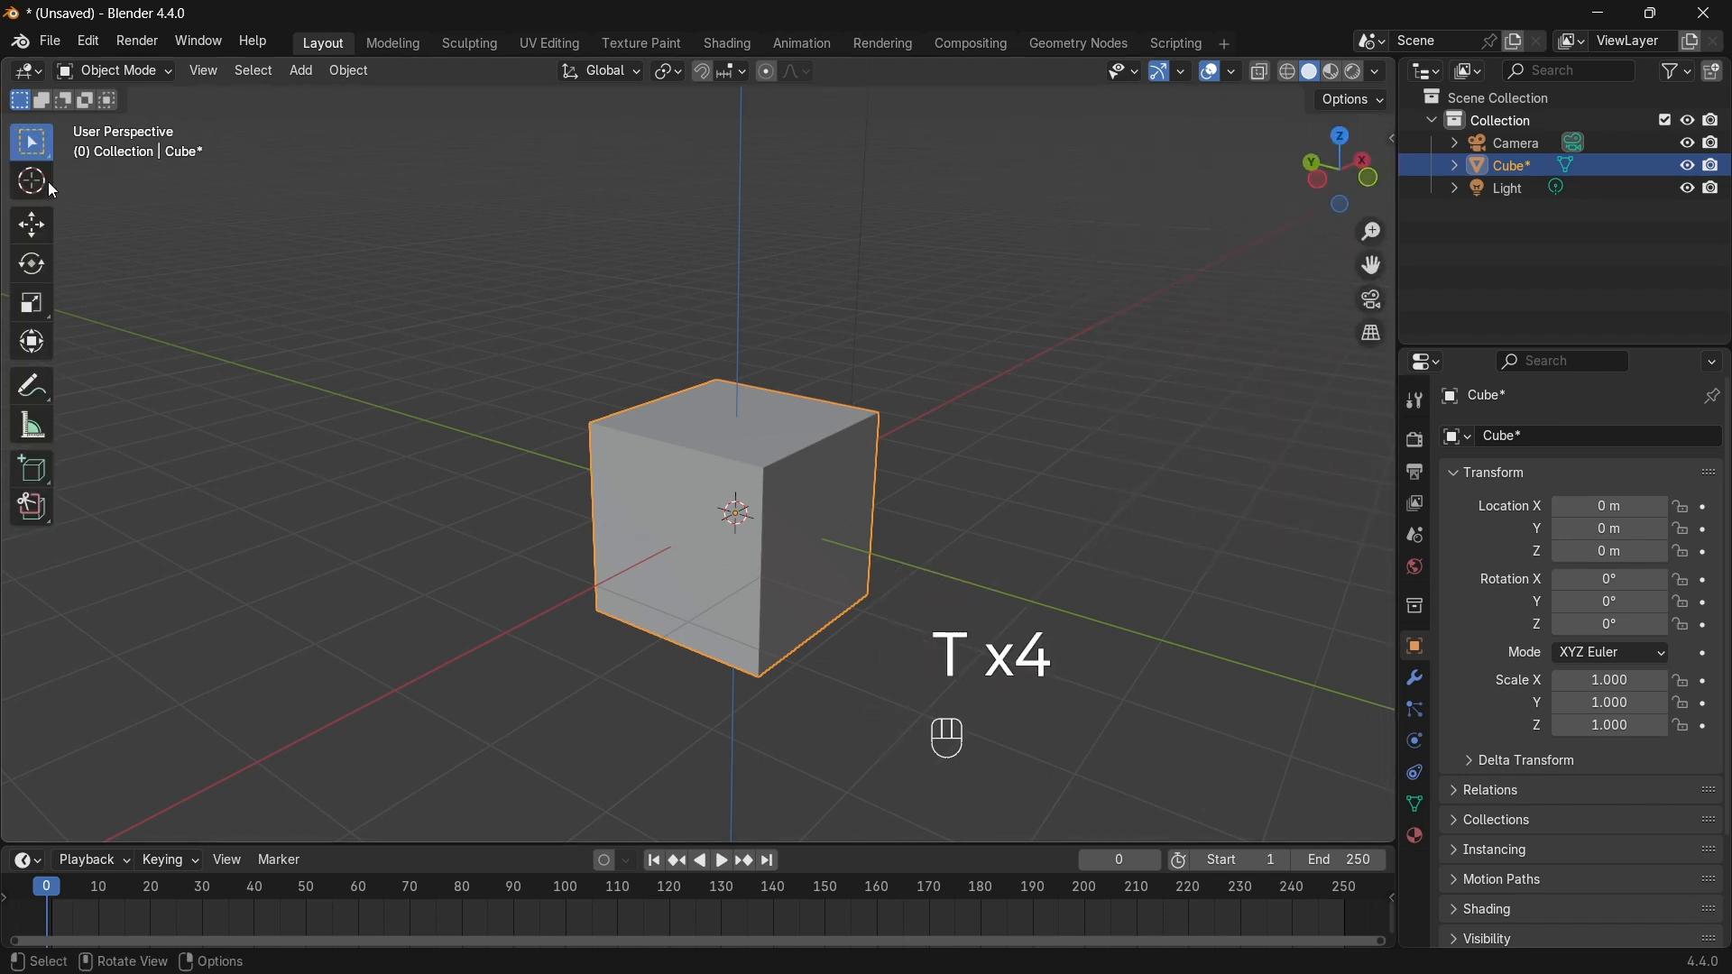
# Step: Practise box-selecting the cube with the light and the whole scene, and clear the selection
pyautogui.moveTo(235, 352); pyautogui.dragTo(843, 403, button='middle')
pyautogui.moveTo(390, 206); pyautogui.dragTo(1313, 737)
pyautogui.scroll(-1, 755, 495)
pyautogui.moveTo(453, 399); pyautogui.dragTo(447, 390)
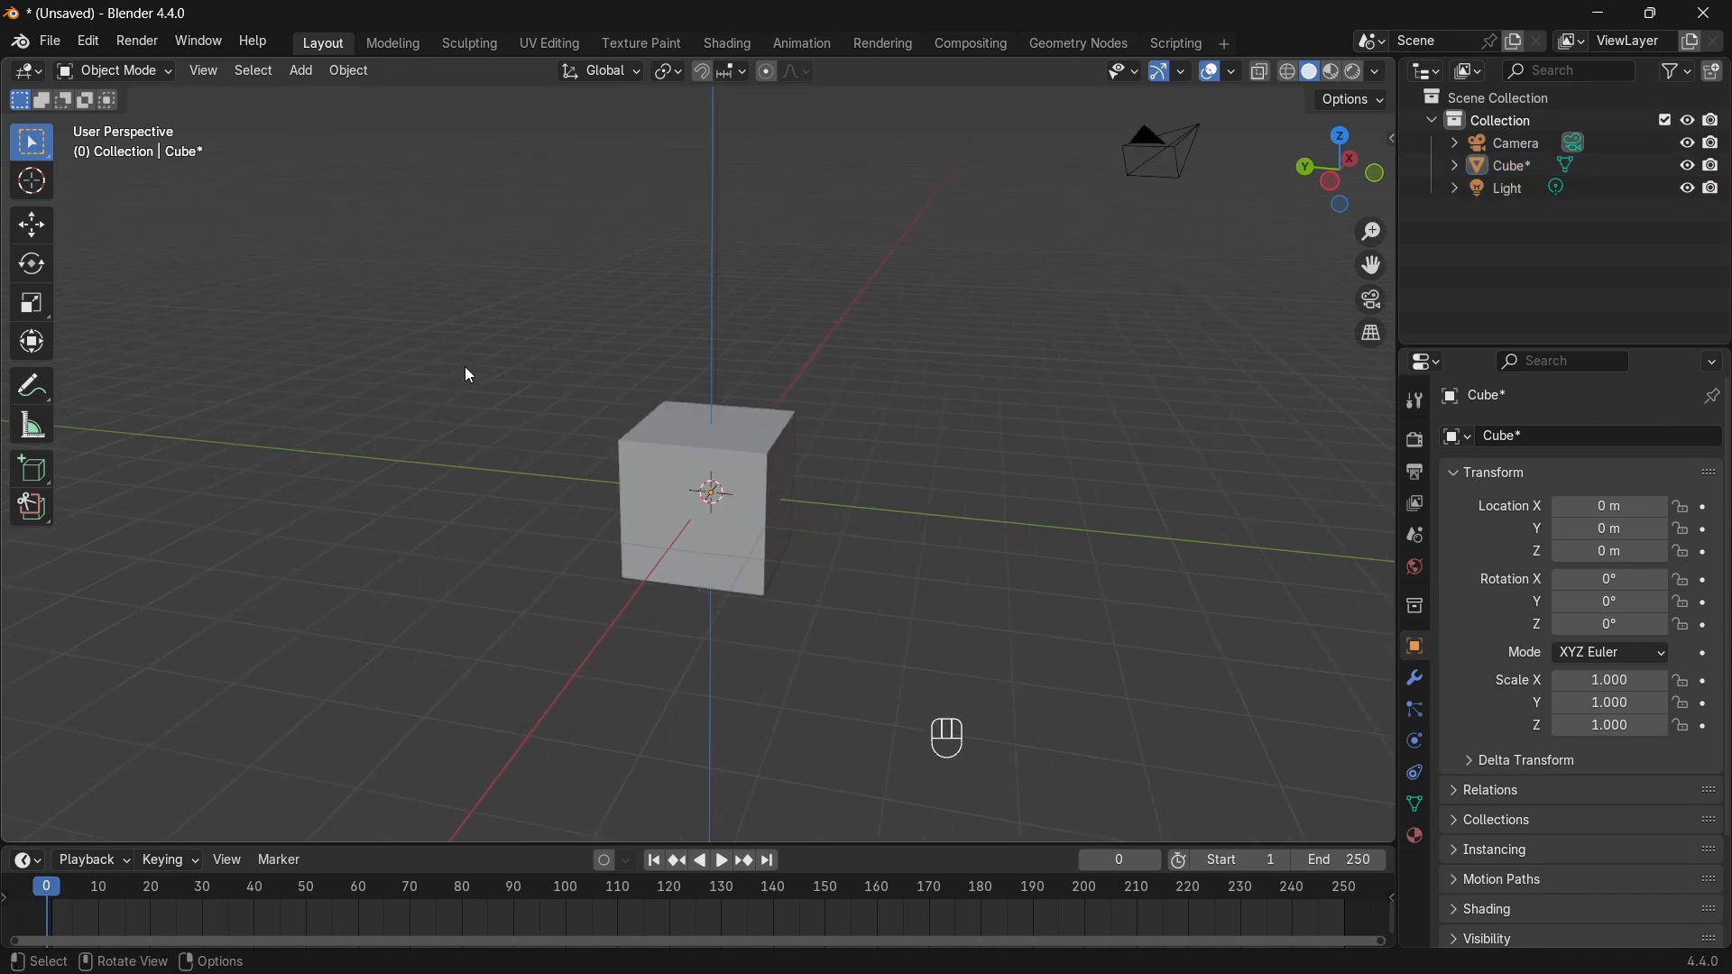
pyautogui.moveTo(431, 284); pyautogui.dragTo(1031, 812)
pyautogui.scroll(-3, 756, 536)
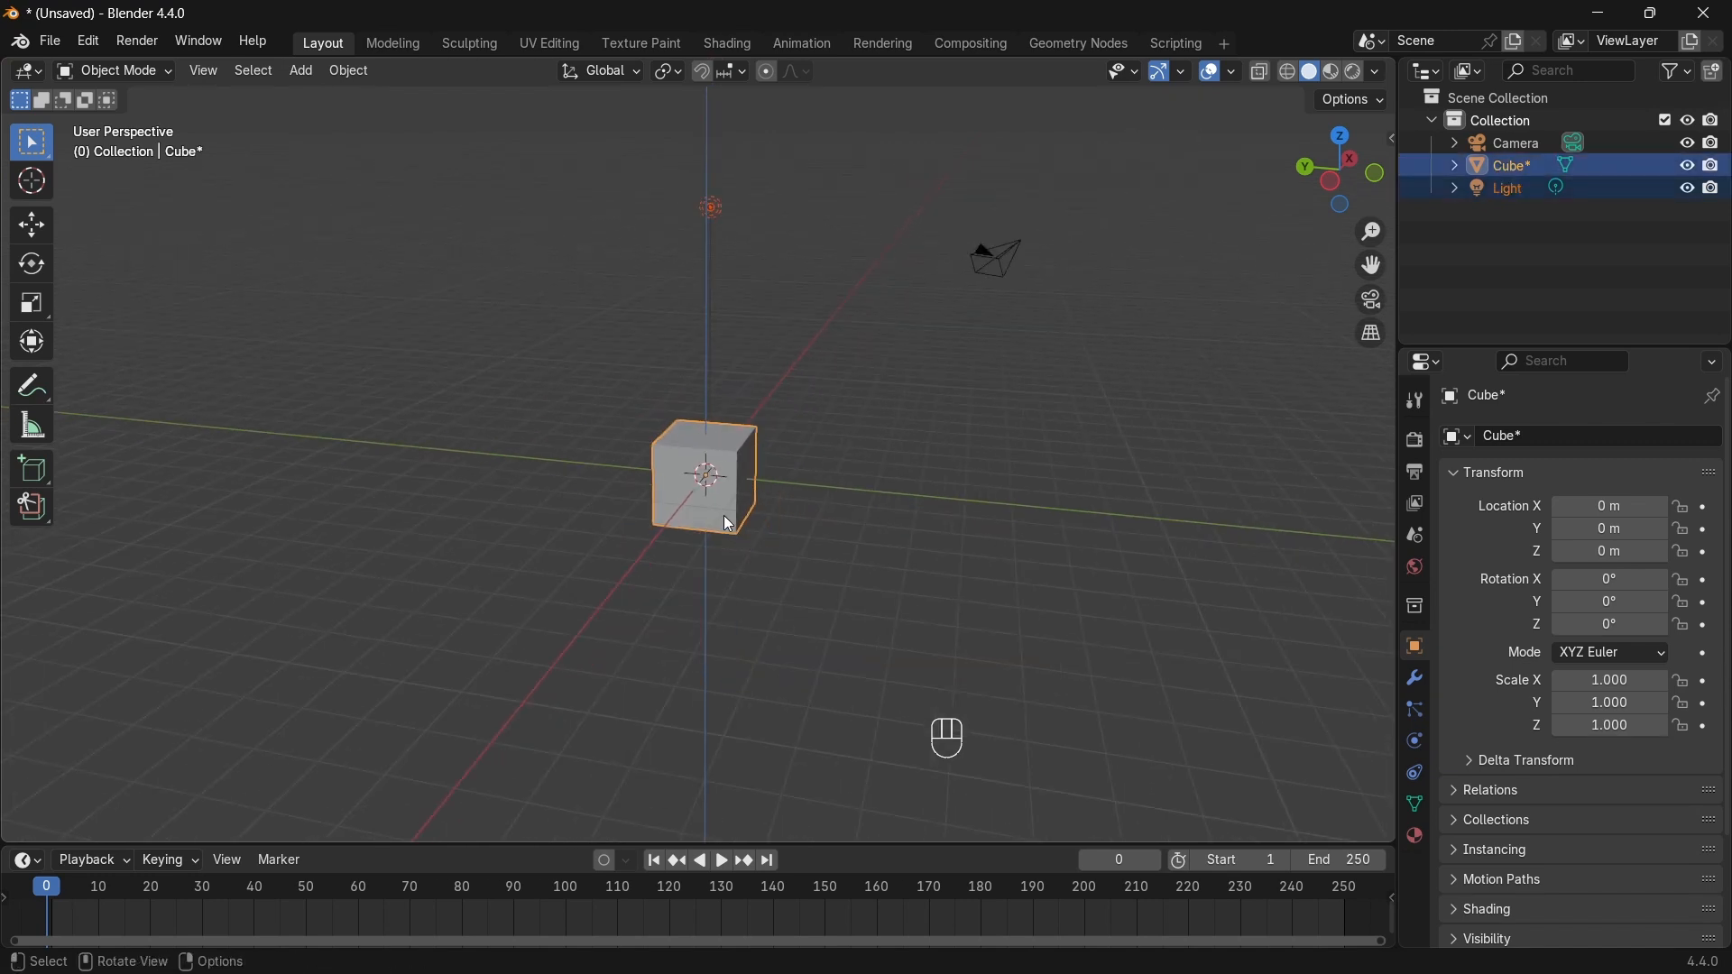
pyautogui.moveTo(448, 116); pyautogui.dragTo(1232, 736)
pyautogui.click(320, 252)
pyautogui.scroll(3, 624, 431)
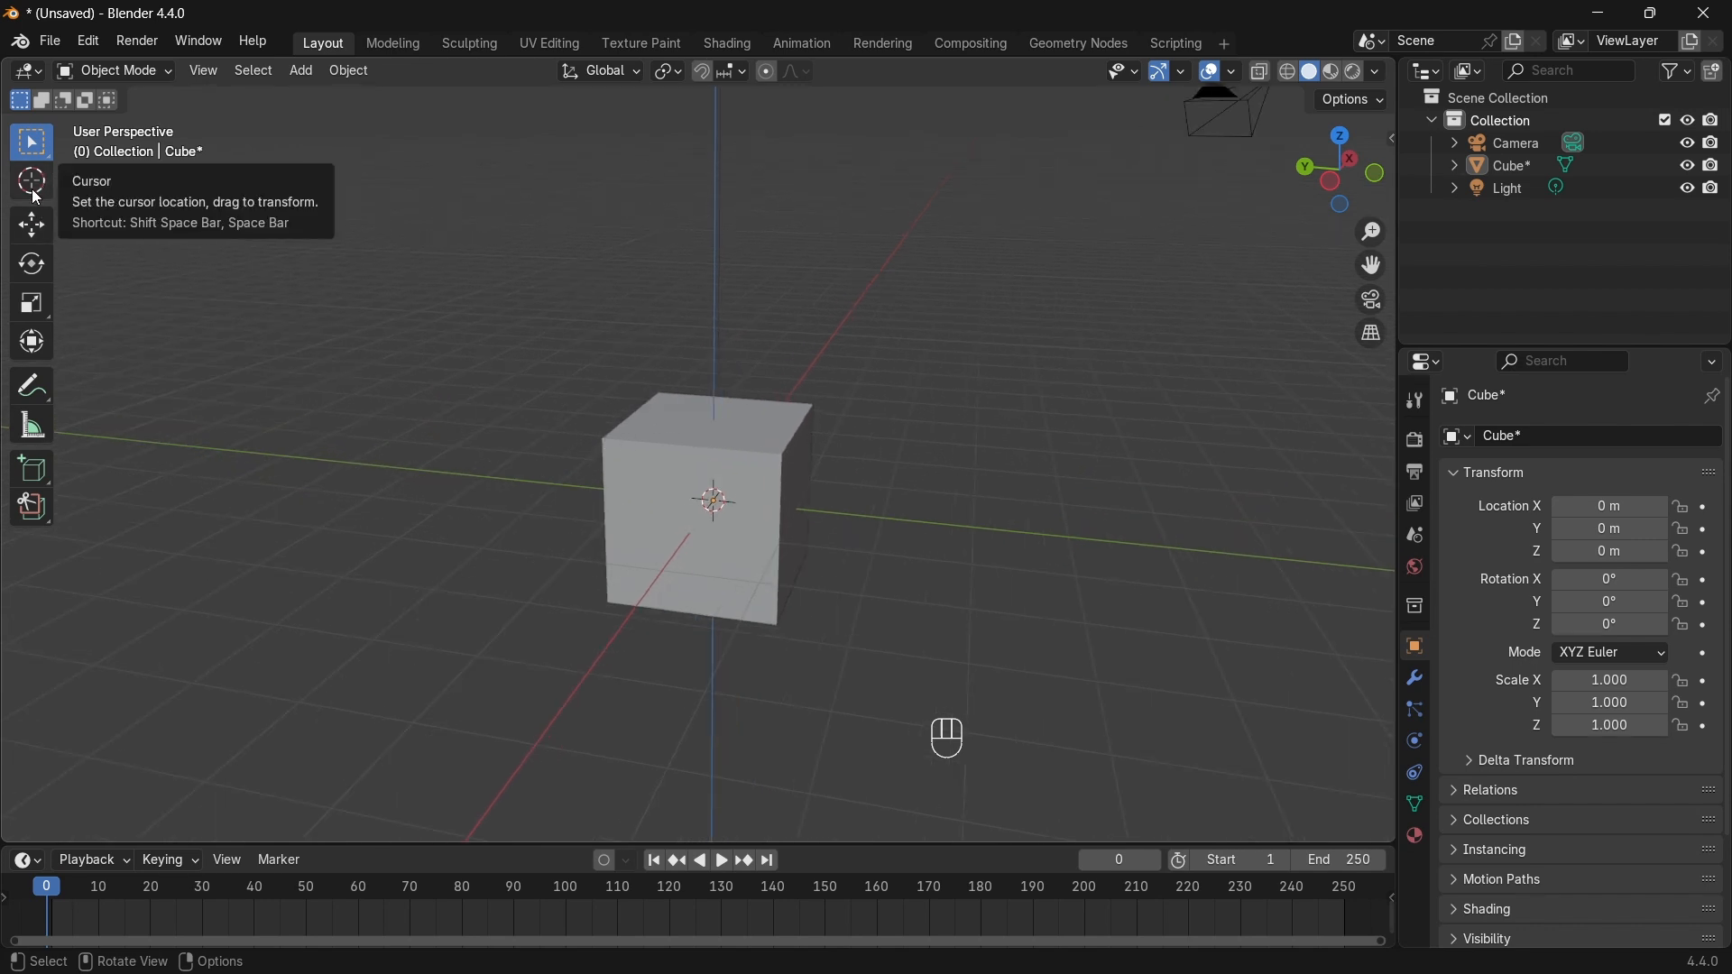
# Step: Activate the Move tool, select the cube, and try moving it up along the Z axis, cancelling the move
pyautogui.click(36, 240)
pyautogui.moveTo(578, 411); pyautogui.dragTo(701, 458, button='middle')
pyautogui.click(663, 458)
pyautogui.moveTo(652, 448); pyautogui.dragTo(674, 343)
pyautogui.rightClick(675, 340)
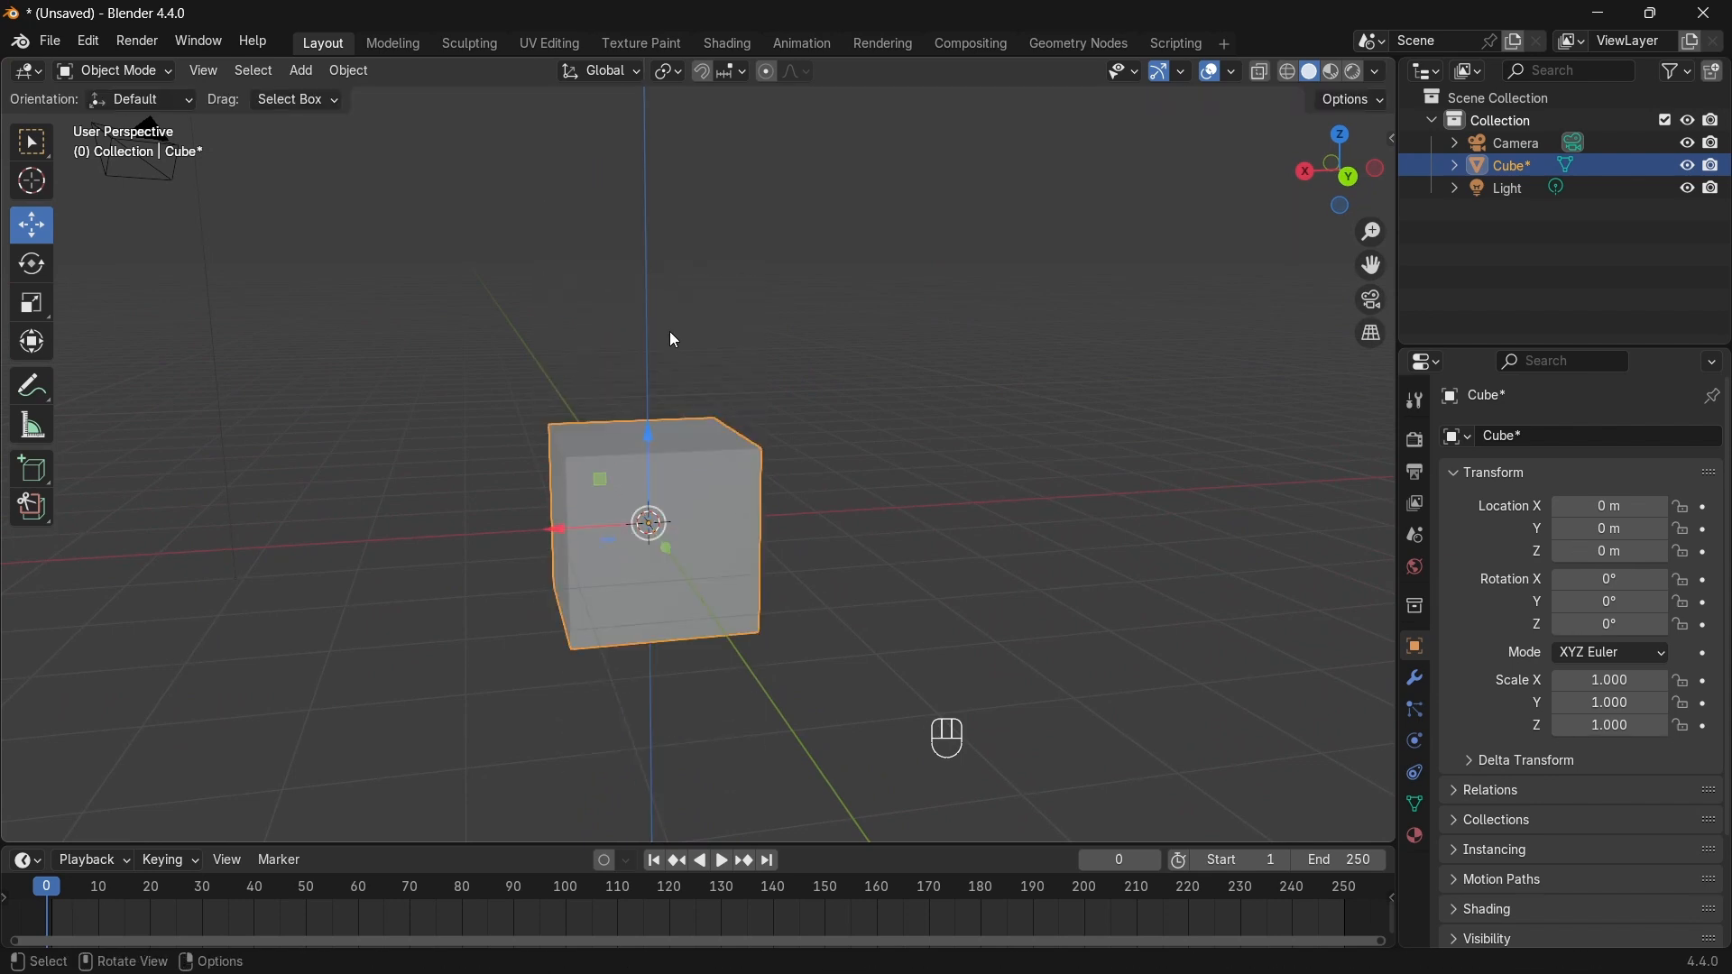
# Step: Try moving the cube along its X axis and its Y axis with the Move tool, cancelling both moves
pyautogui.moveTo(587, 533); pyautogui.dragTo(193, 521)
pyautogui.rightClick(193, 521)
pyautogui.moveTo(616, 581); pyautogui.dragTo(805, 540, button='middle')
pyautogui.moveTo(788, 538); pyautogui.dragTo(1029, 592)
pyautogui.rightClick(1015, 596)
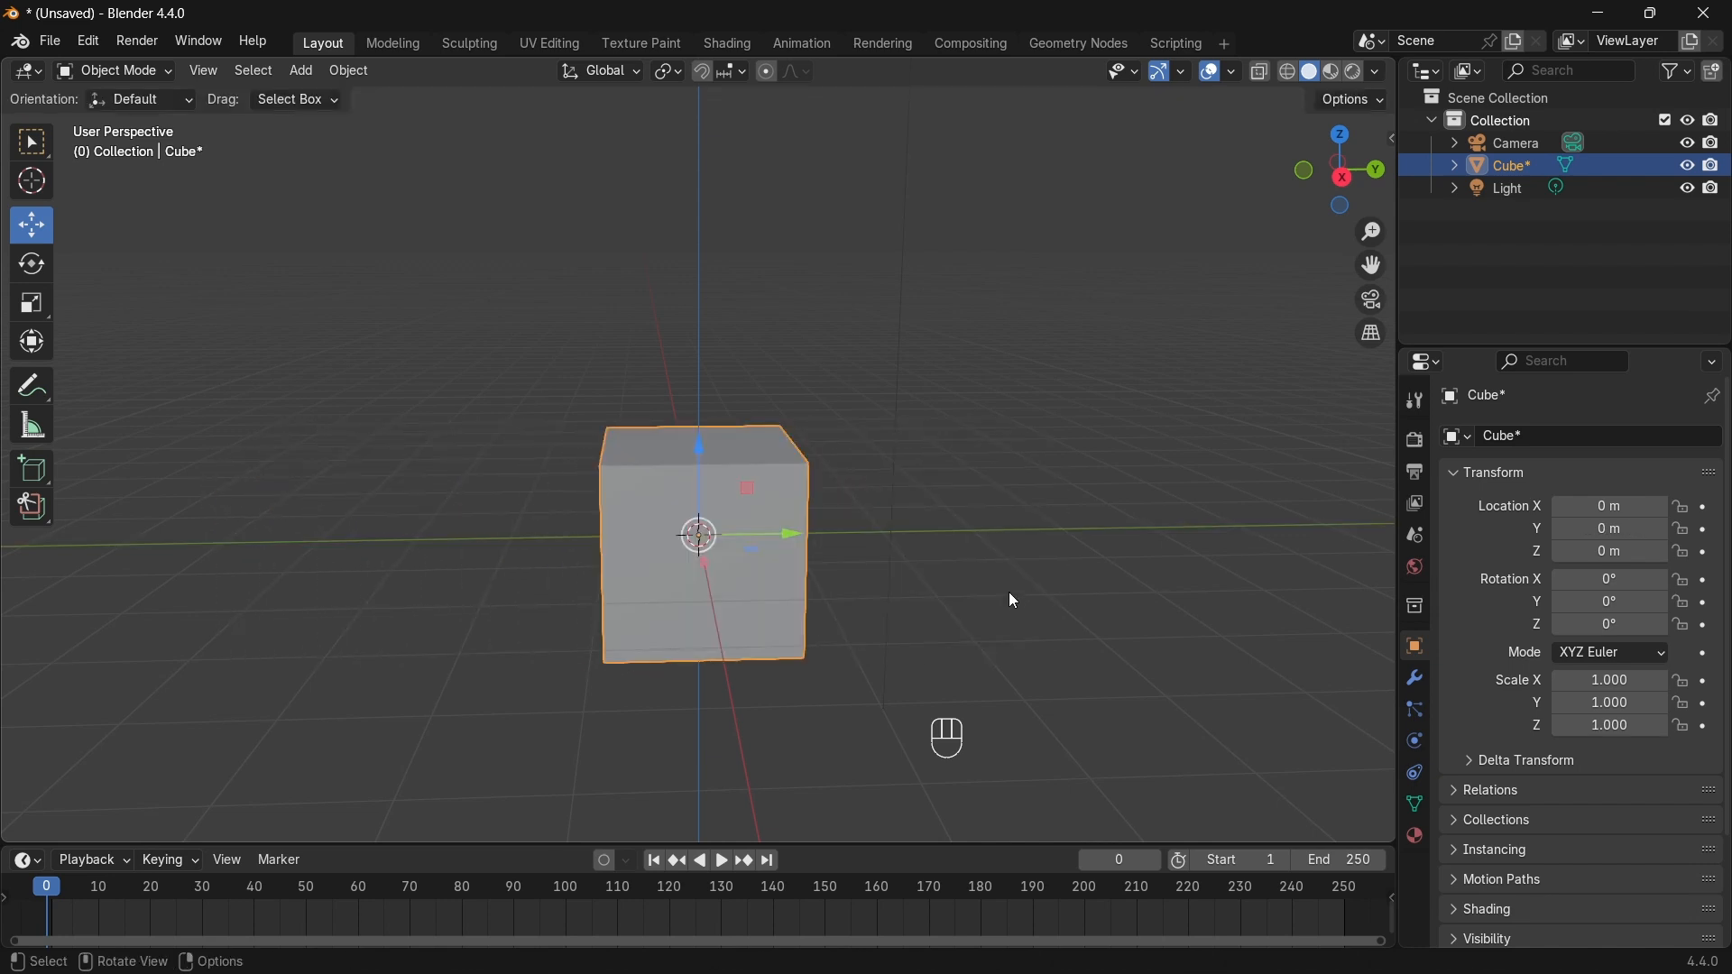
# Step: Activate the Rotate tool and try rotating the cube about the Y, X and Z axes, cancelling each rotation
pyautogui.click(40, 267)
pyautogui.moveTo(671, 451); pyautogui.dragTo(651, 486, button='middle')
pyautogui.moveTo(635, 462); pyautogui.dragTo(672, 587)
pyautogui.rightClick(672, 516)
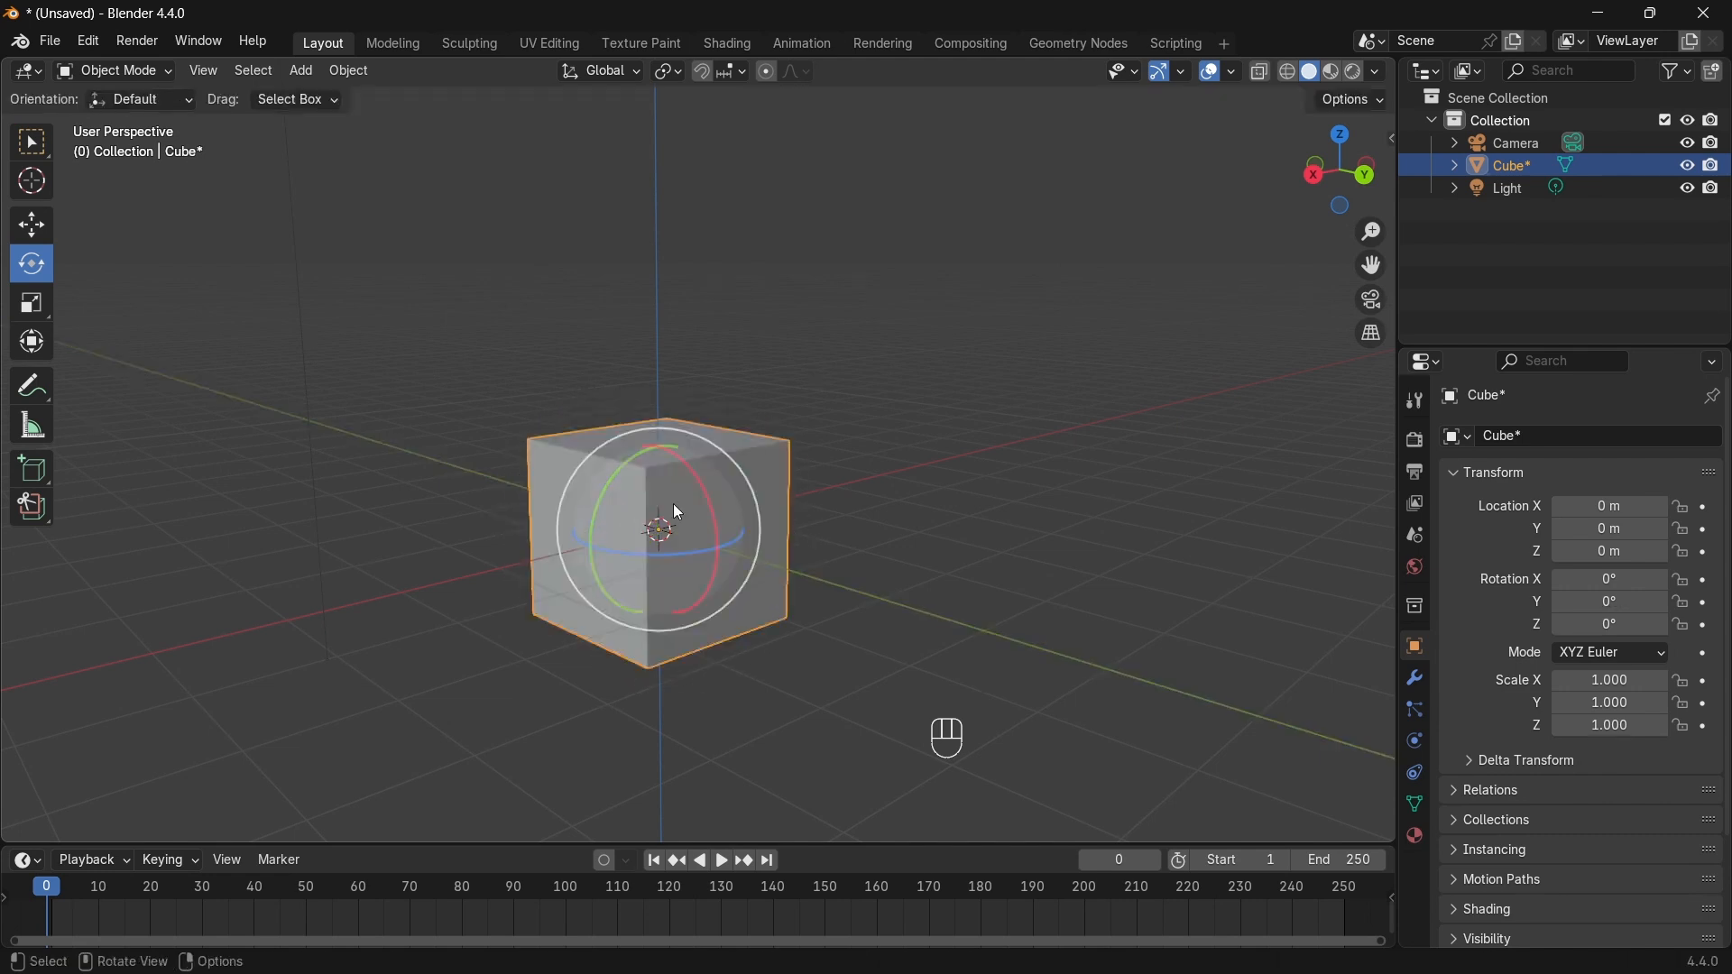
pyautogui.moveTo(702, 493); pyautogui.dragTo(707, 630)
pyautogui.rightClick(708, 630)
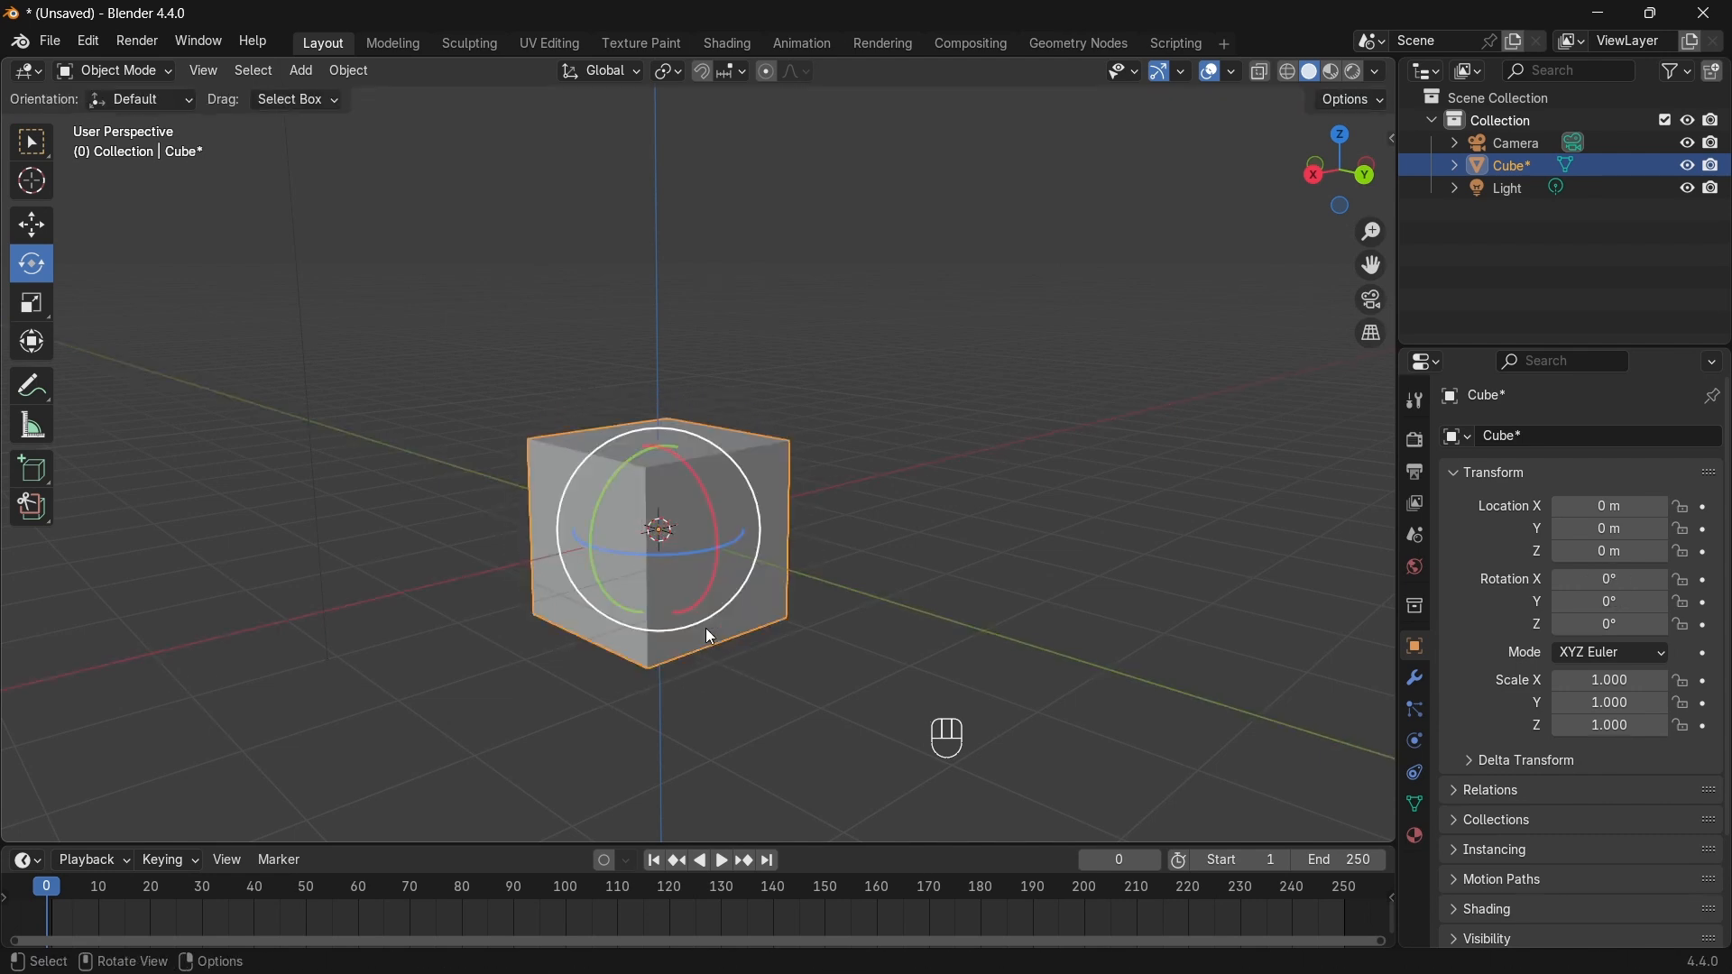
pyautogui.moveTo(638, 567); pyautogui.dragTo(853, 547)
pyautogui.rightClick(690, 570)
pyautogui.rightClick(854, 547)
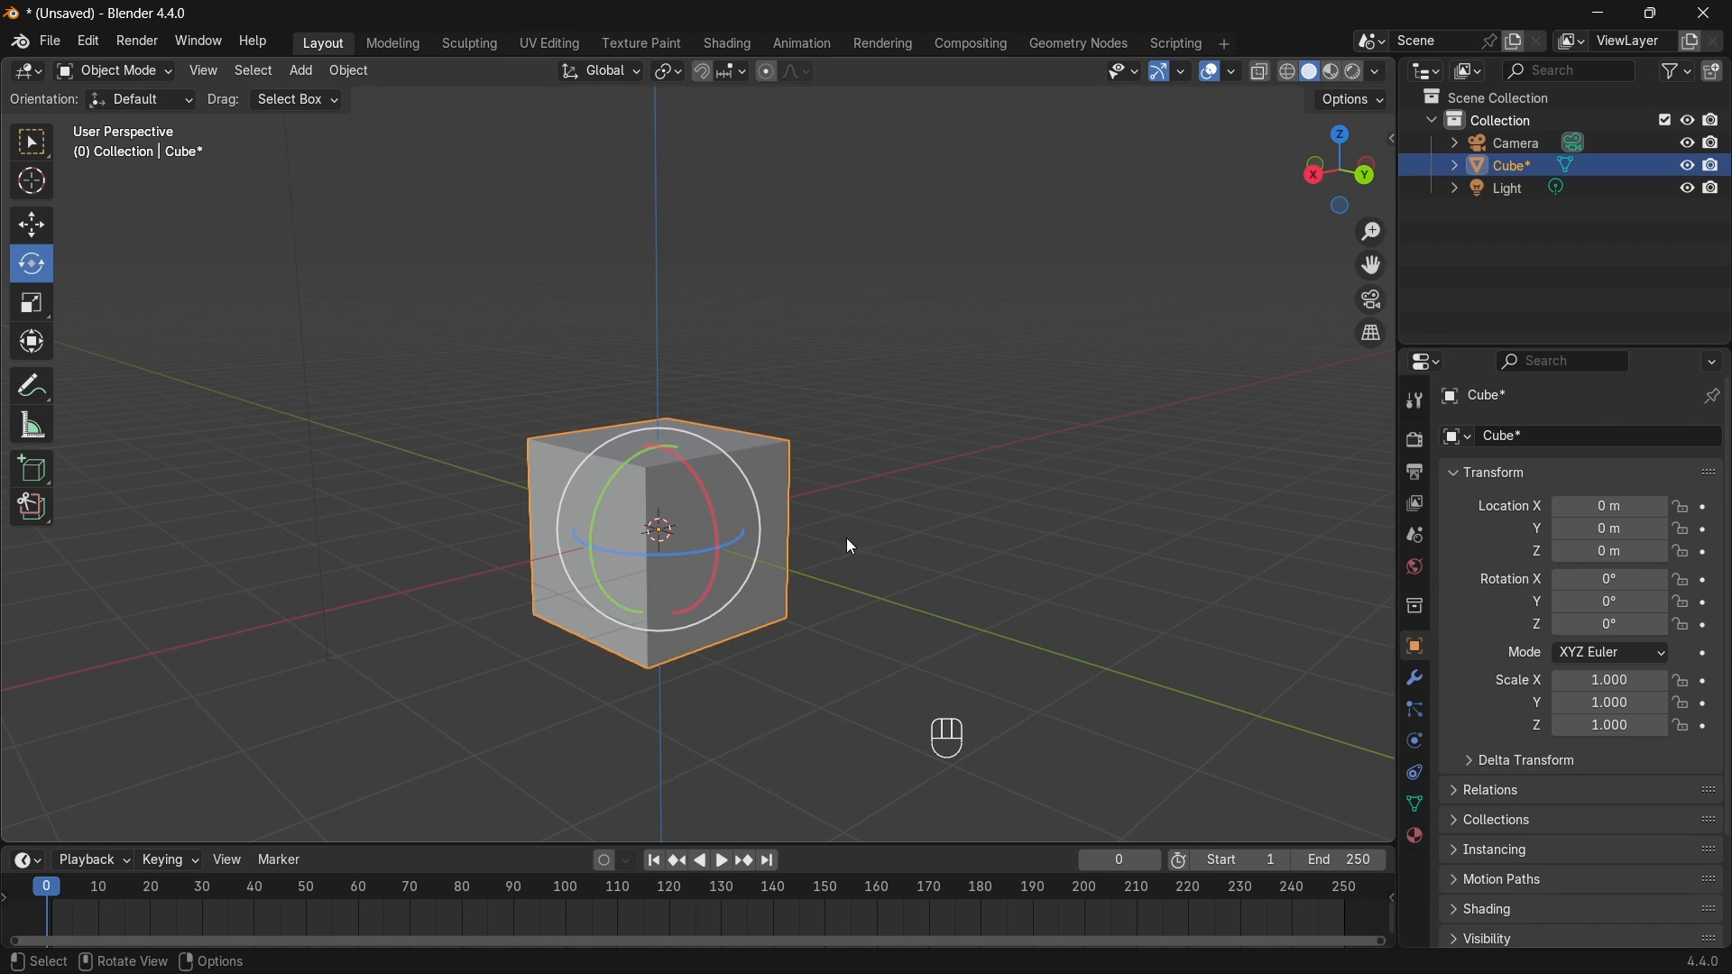
# Step: Try rotating the cube freely with the trackball rotation, cancelling the first attempt and undoing the second
pyautogui.moveTo(685, 520); pyautogui.dragTo(767, 642)
pyautogui.rightClick(767, 642)
pyautogui.moveTo(661, 559); pyautogui.dragTo(609, 487, button='middle')
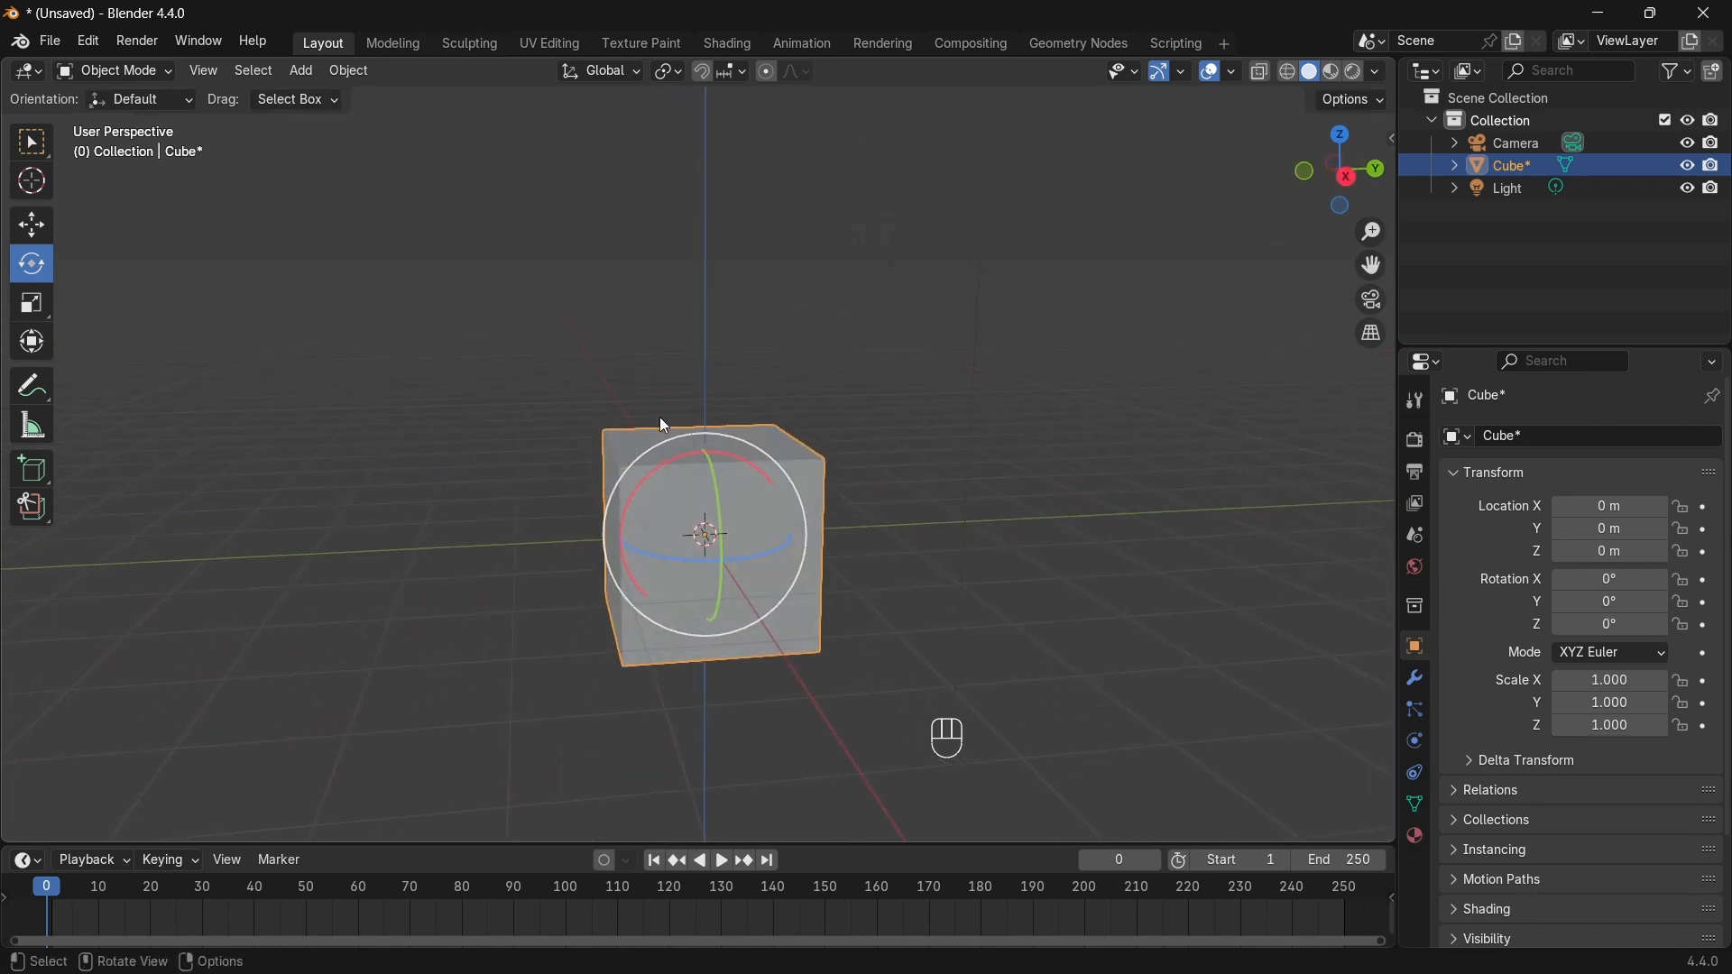
pyautogui.moveTo(662, 515); pyautogui.dragTo(765, 593)
pyautogui.moveTo(765, 593); pyautogui.dragTo(506, 488, button='middle')
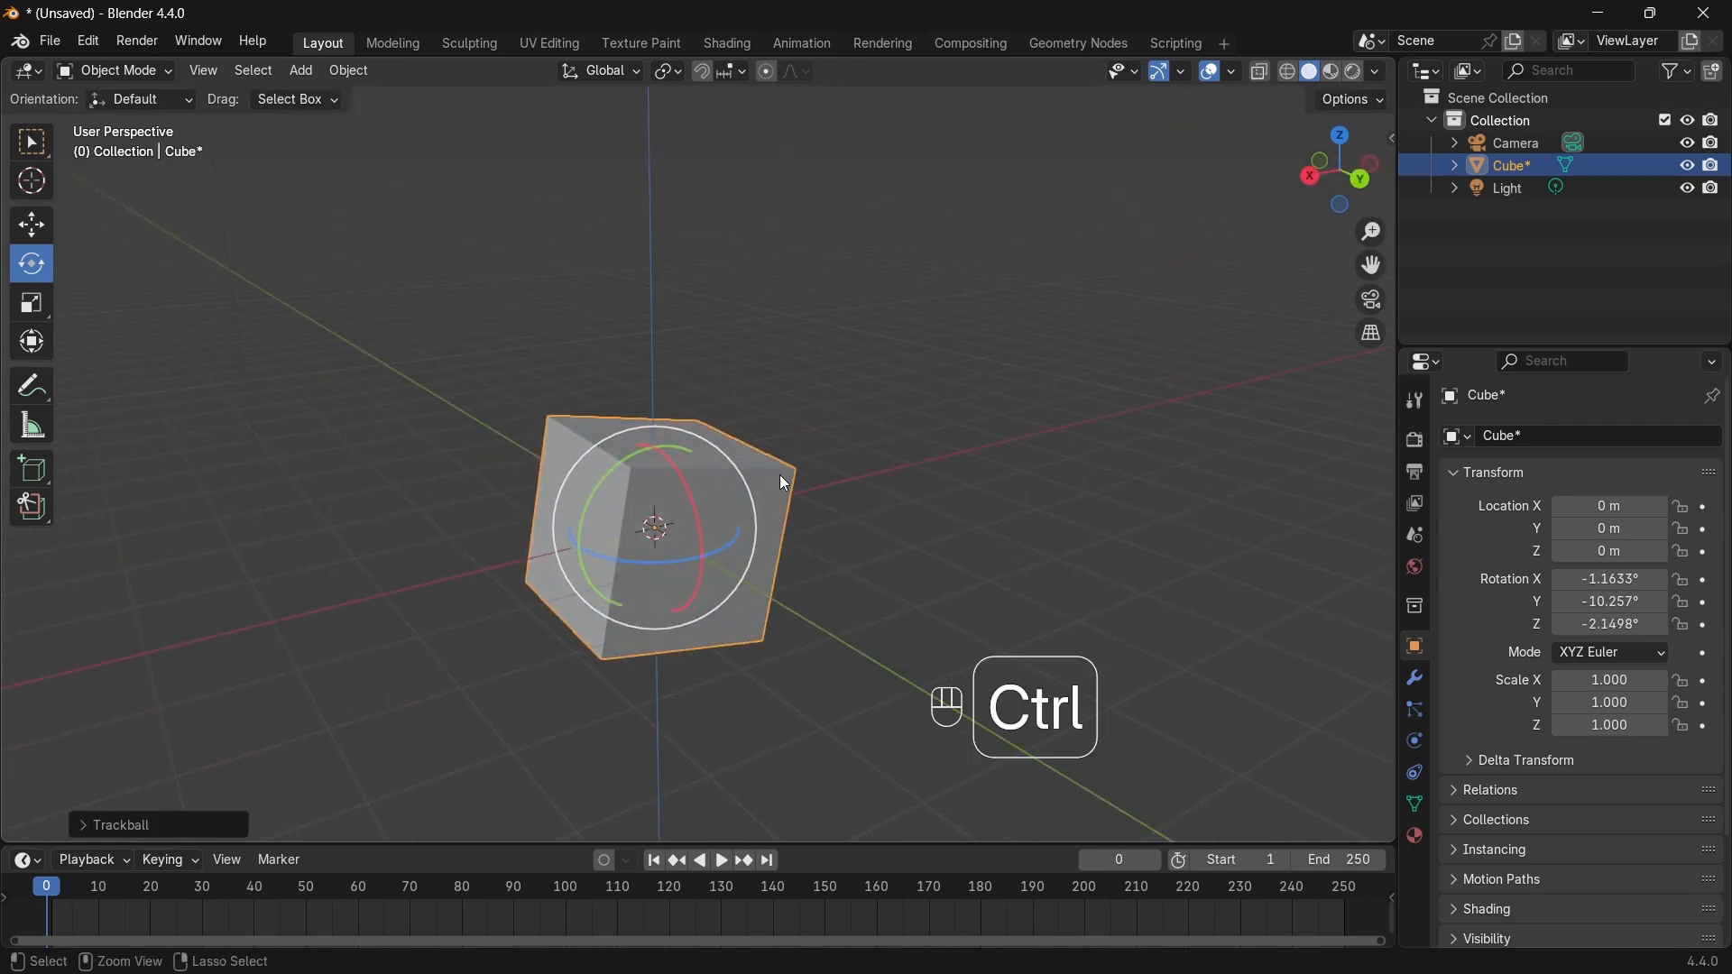
pyautogui.hotkey('ctrl', 'z')
# Step: Activate the Scale tool and try scaling the cube with its individual gizmo handles, cancelling every change
pyautogui.click(32, 304)
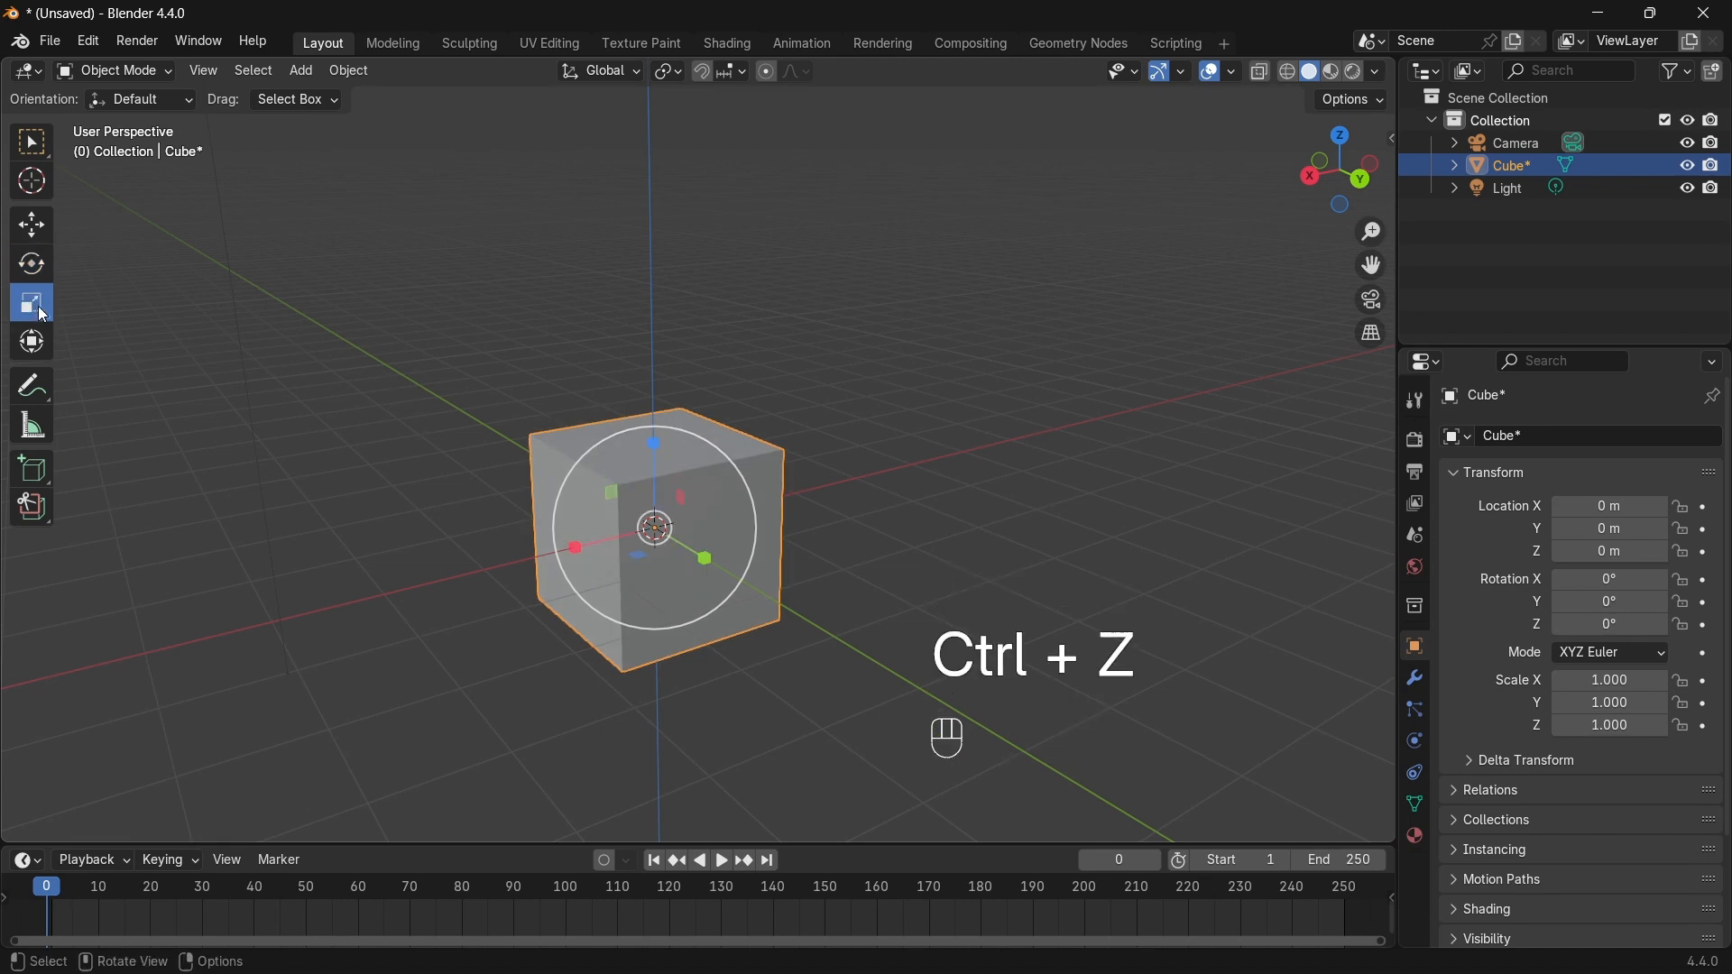
pyautogui.moveTo(370, 411); pyautogui.dragTo(539, 427, button='middle')
pyautogui.moveTo(799, 503); pyautogui.dragTo(627, 494, button='middle')
pyautogui.moveTo(646, 463); pyautogui.dragTo(614, 415)
pyautogui.rightClick(614, 415)
pyautogui.moveTo(574, 557); pyautogui.dragTo(360, 591)
pyautogui.rightClick(360, 591)
pyautogui.moveTo(712, 579); pyautogui.dragTo(839, 739)
pyautogui.rightClick(839, 739)
pyautogui.moveTo(469, 469); pyautogui.dragTo(526, 477, button='middle')
pyautogui.moveTo(672, 528); pyautogui.dragTo(708, 521, button='middle')
pyautogui.moveTo(713, 528); pyautogui.dragTo(698, 563)
pyautogui.rightClick(699, 563)
pyautogui.moveTo(532, 516); pyautogui.dragTo(357, 492, button='middle')
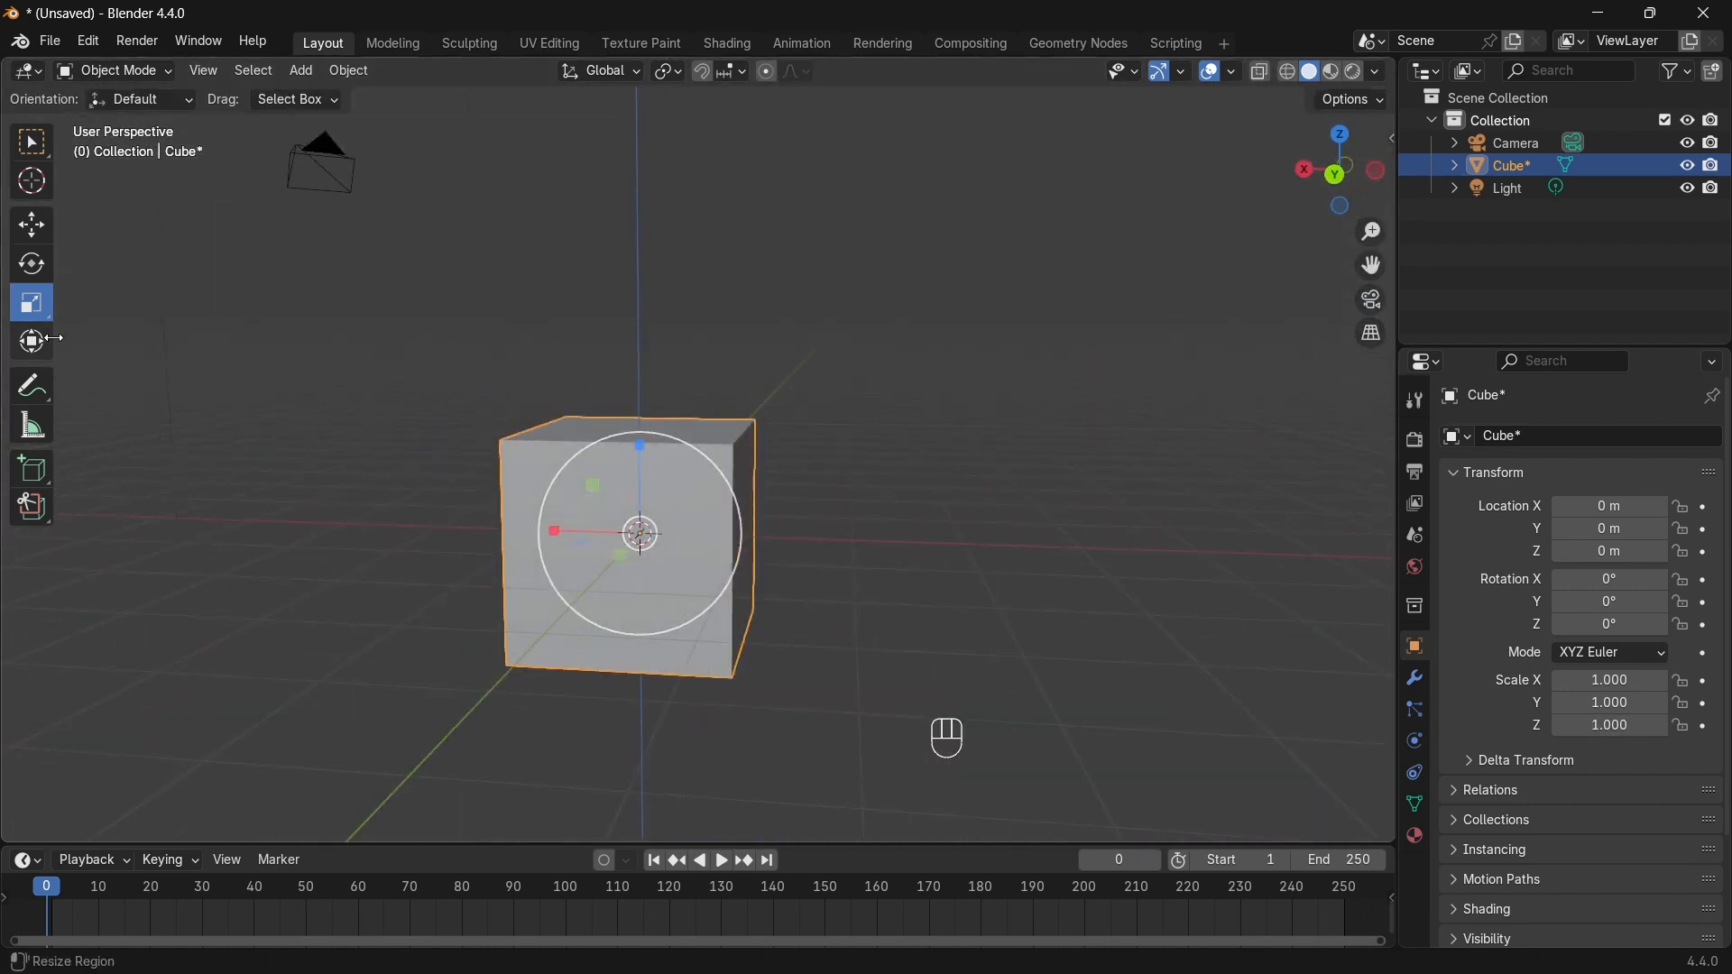
# Step: Activate the Transform tool, try a looping freehand annotation across the cube with the Annotate tool, and undo the stroke
pyautogui.click(34, 341)
pyautogui.moveTo(617, 475); pyautogui.dragTo(334, 450, button='middle')
pyautogui.click(33, 387)
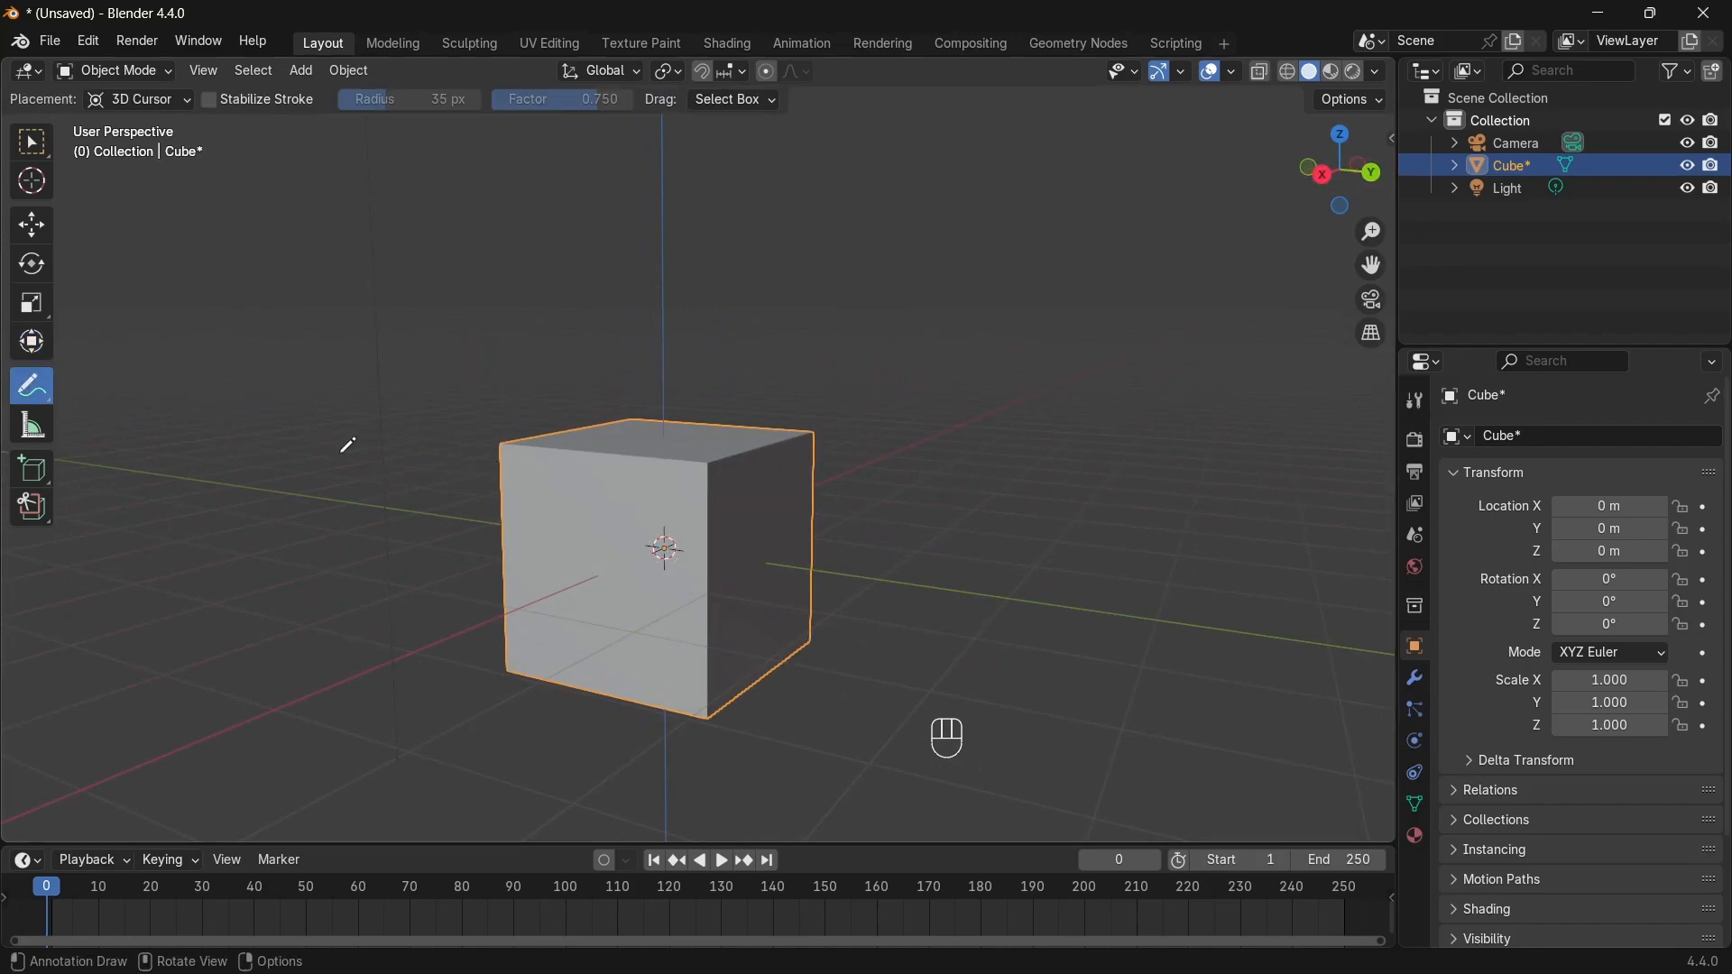
pyautogui.moveTo(361, 396)
pyautogui.mouseDown()
pyautogui.moveTo(577, 406)
pyautogui.moveTo(472, 457)
pyautogui.moveTo(936, 587)
pyautogui.moveTo(1062, 590)
pyautogui.moveTo(979, 636)
pyautogui.moveTo(903, 539)
pyautogui.mouseUp()
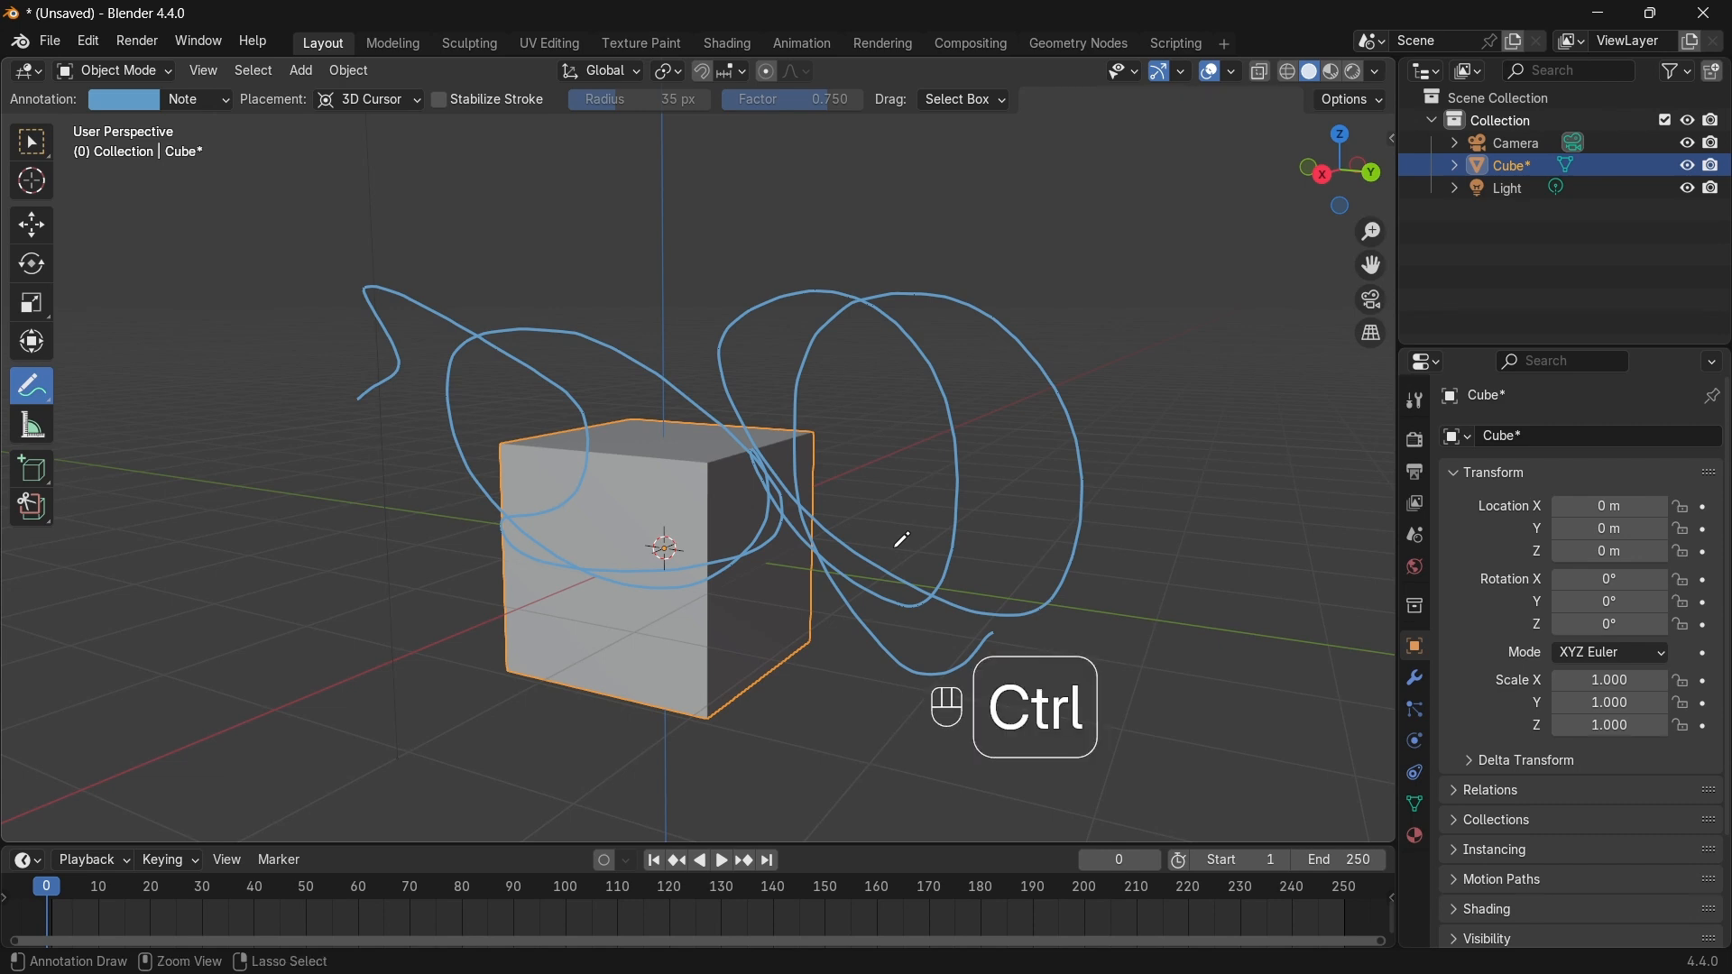
pyautogui.hotkey('ctrl', 'z')
# Step: Measure the cube's top back edge in perspective view with the Measure tool and undo the ruler
pyautogui.click(33, 425)
pyautogui.moveTo(222, 459); pyautogui.dragTo(444, 553, button='middle')
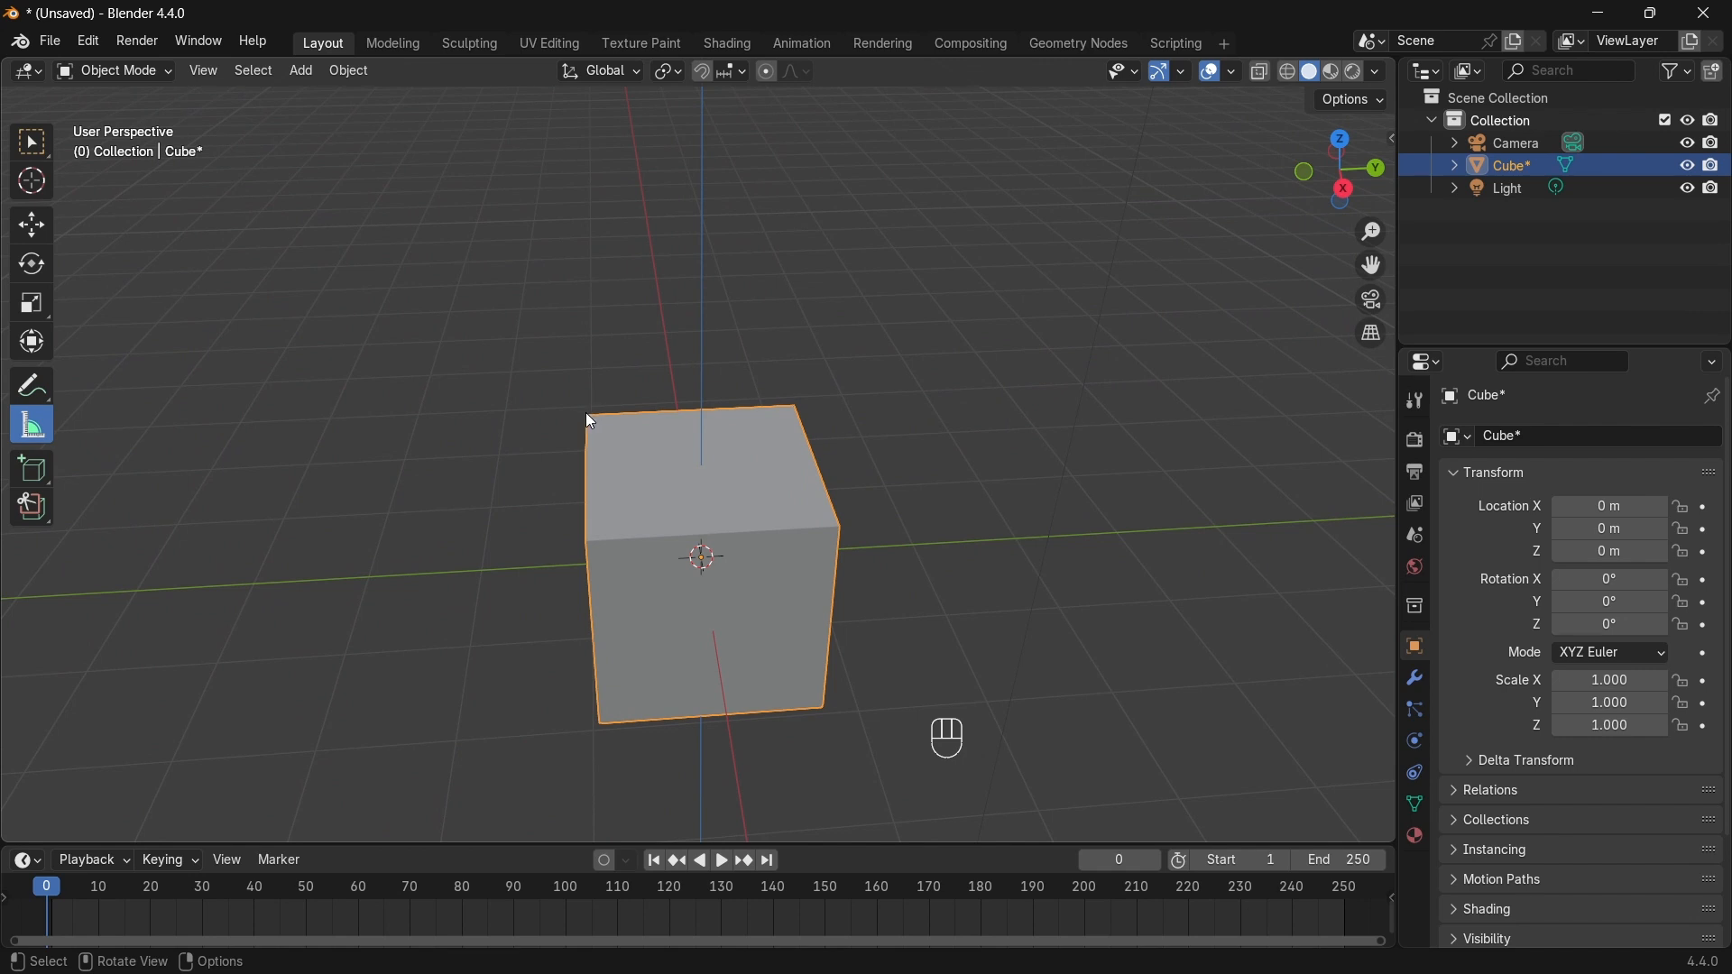
pyautogui.moveTo(587, 413); pyautogui.dragTo(794, 404)
pyautogui.moveTo(837, 423); pyautogui.dragTo(440, 408, button='middle')
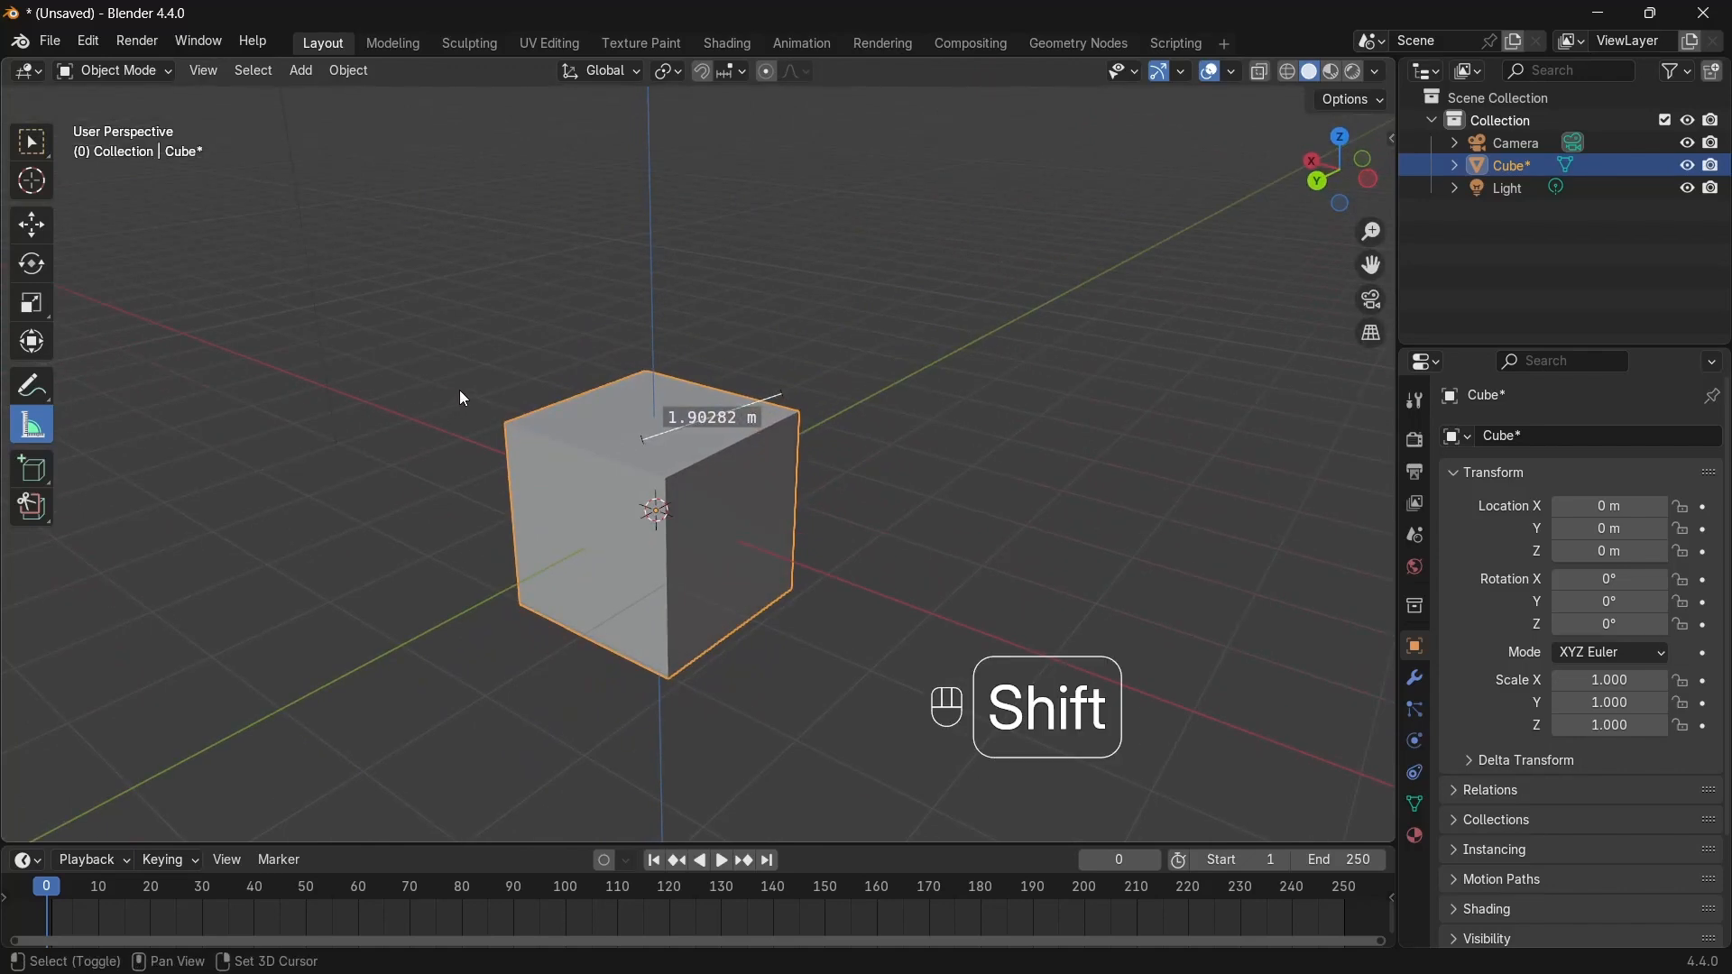
pyautogui.hotkey('ctrl', 'z')
# Step: Measure the cube's top edge in the front orthographic view and undo the ruler
pyautogui.press('KP_1')
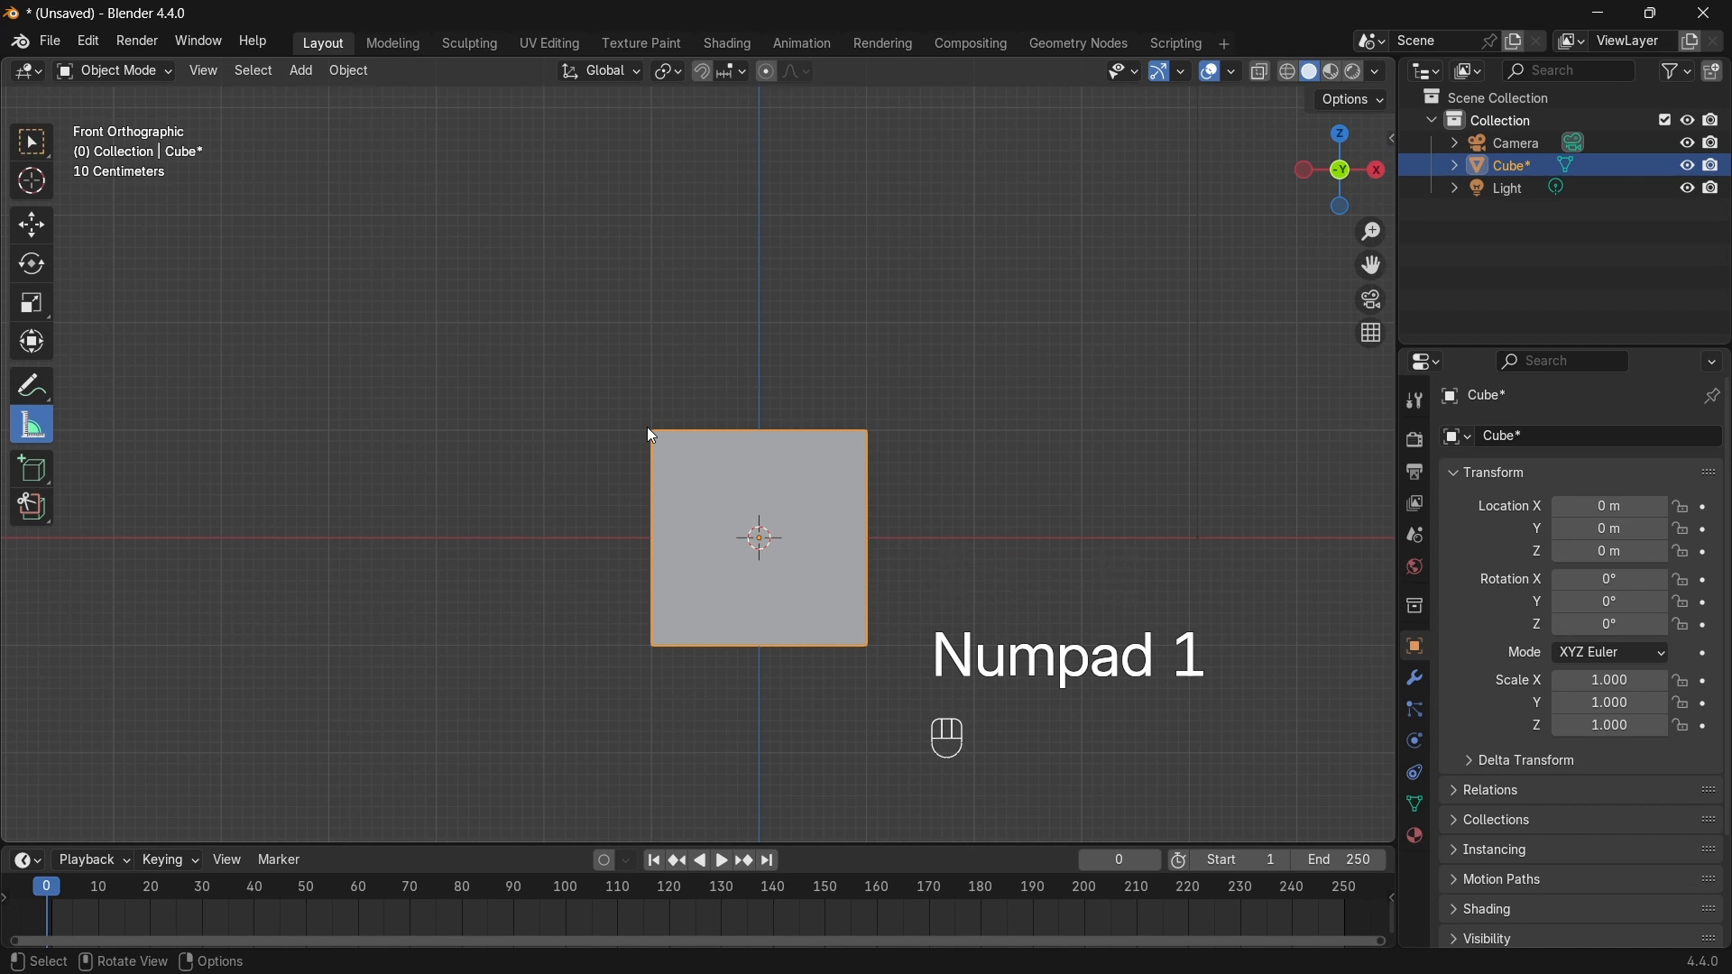
pyautogui.moveTo(648, 429); pyautogui.dragTo(867, 430)
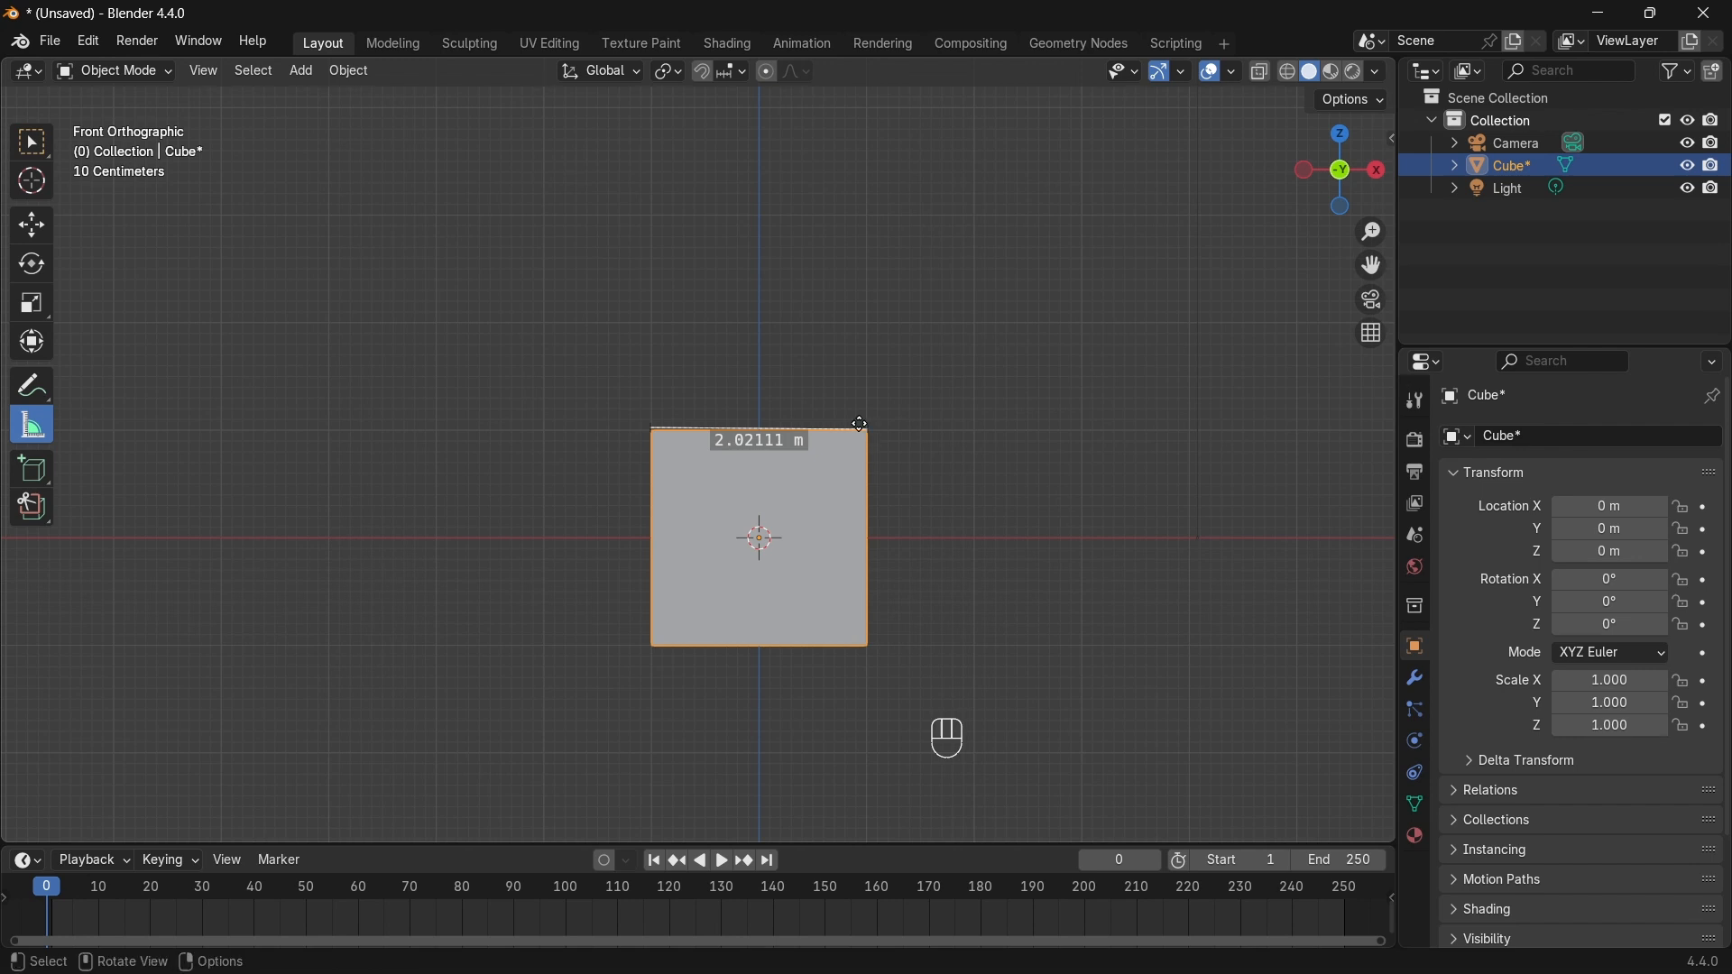
pyautogui.hotkey('ctrl', 'z')
# Step: Check the cube's dimensions in the sidebar from a perspective view and hide the sidebar again
pyautogui.moveTo(854, 429); pyautogui.dragTo(883, 455, button='middle')
pyautogui.press('n')
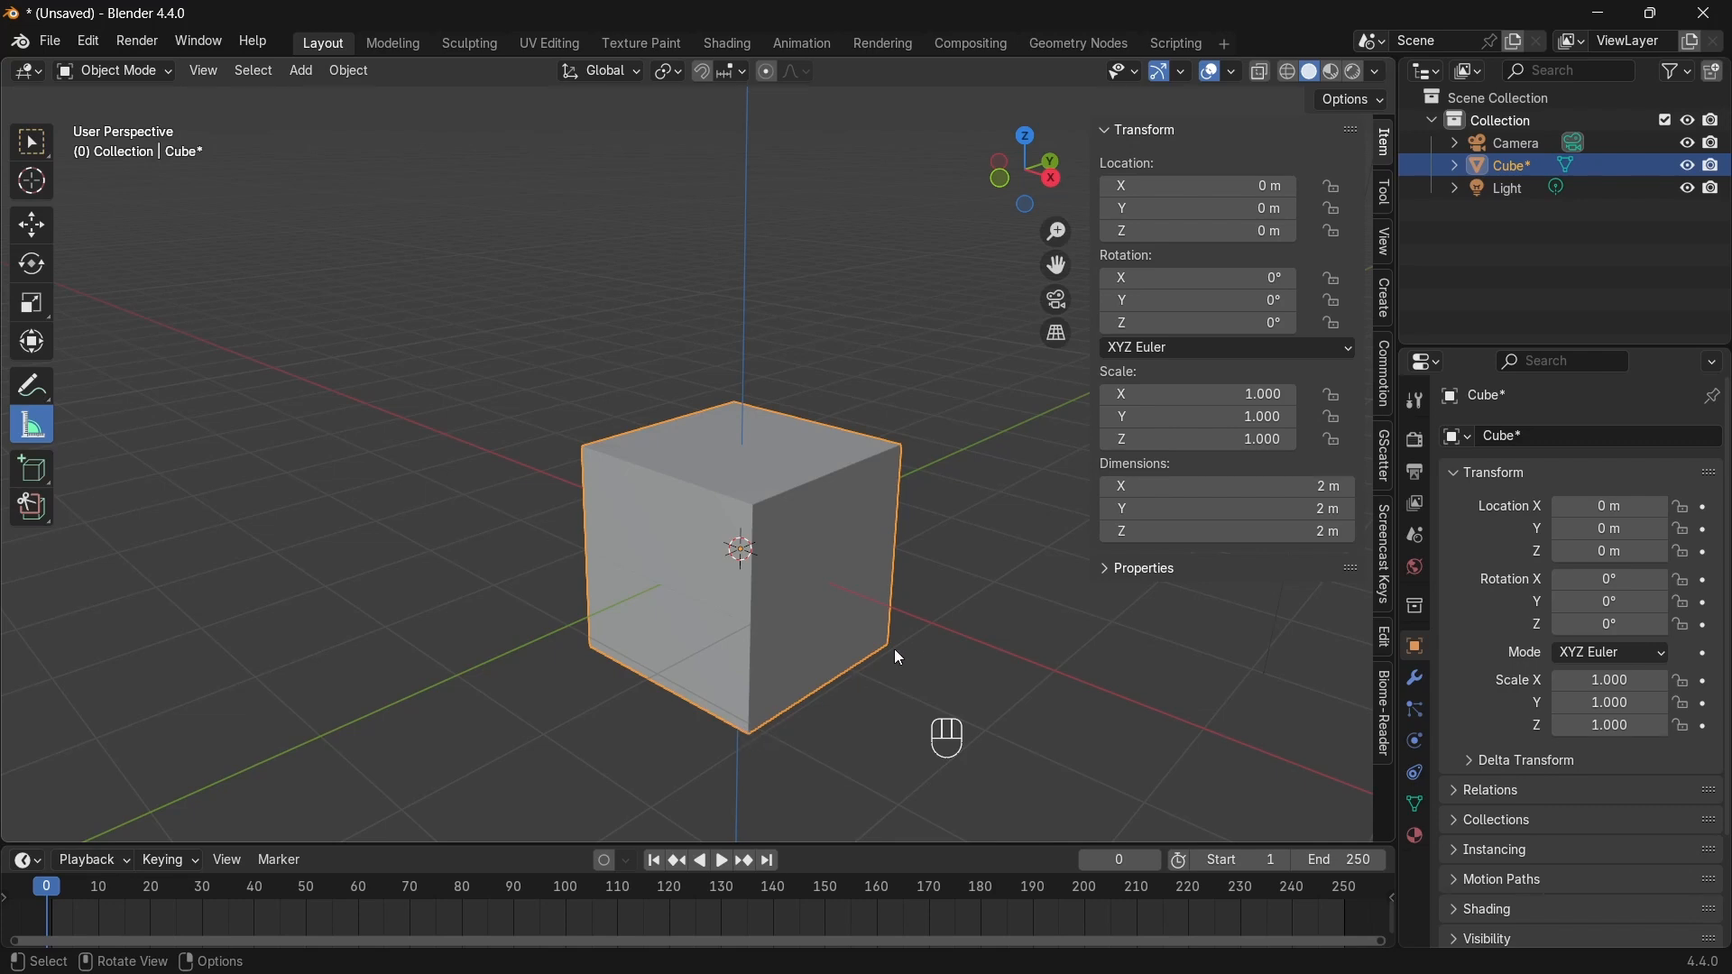
pyautogui.press('n')
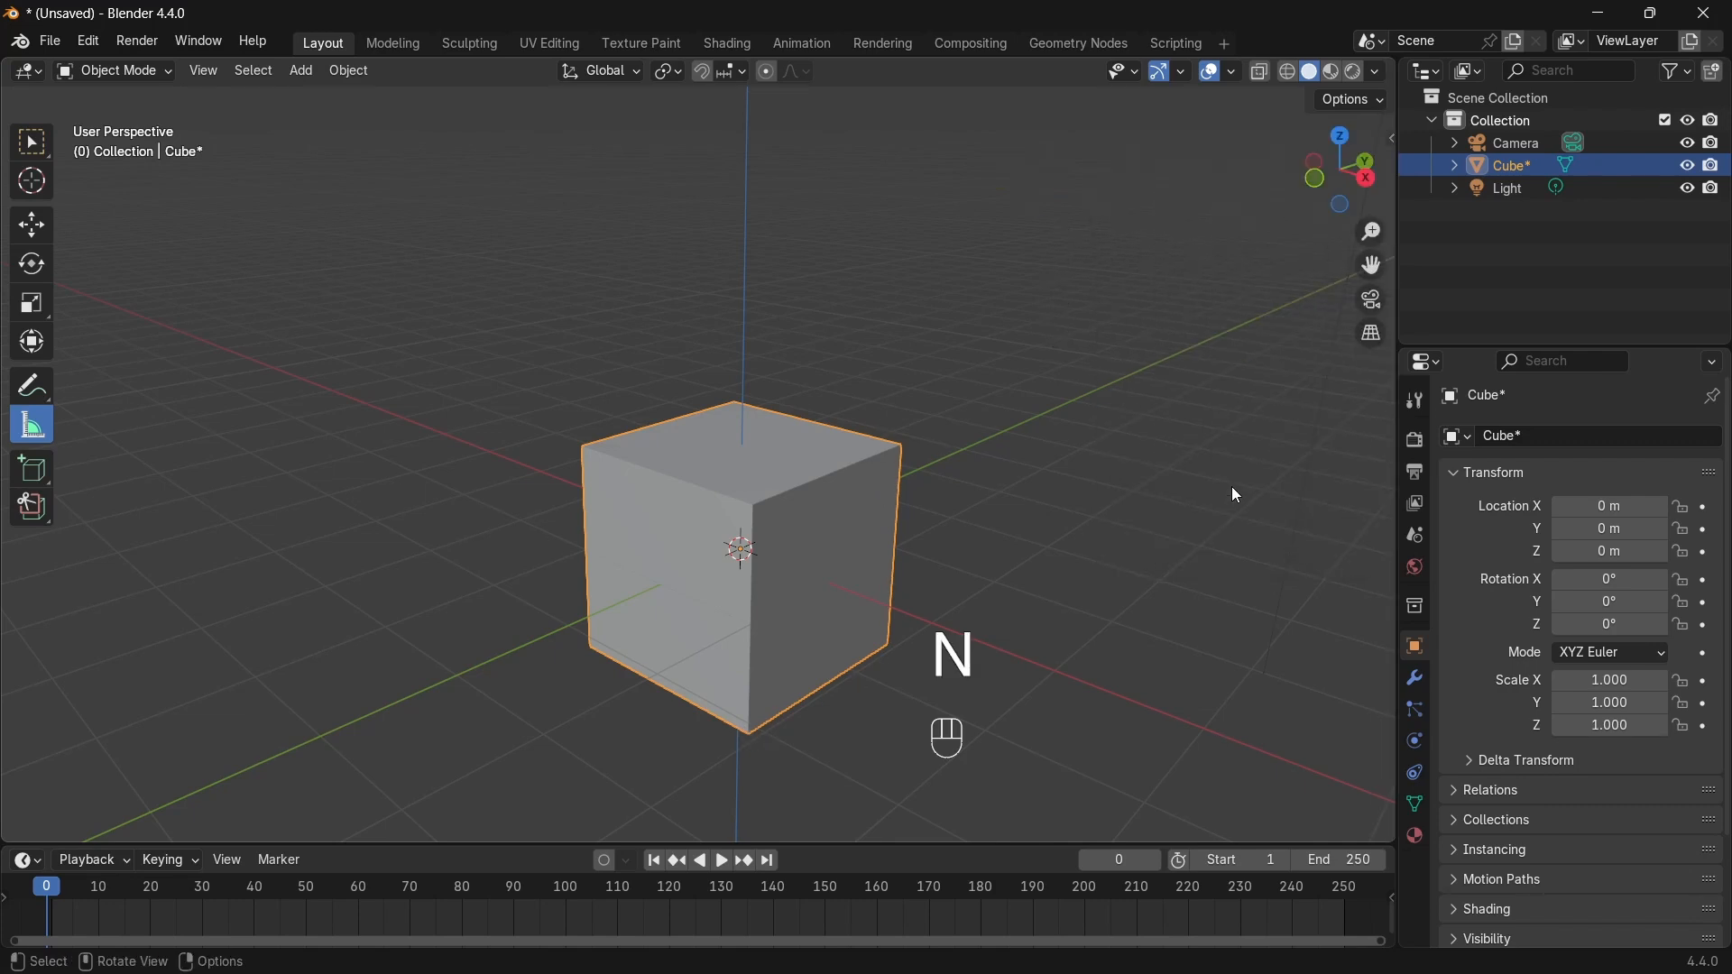
# Step: Practise deleting the cube and restoring it with undo three times
pyautogui.scroll(-5, 643, 523)
pyautogui.moveTo(643, 523); pyautogui.dragTo(738, 513, button='middle')
pyautogui.press('x')
pyautogui.click(738, 513)
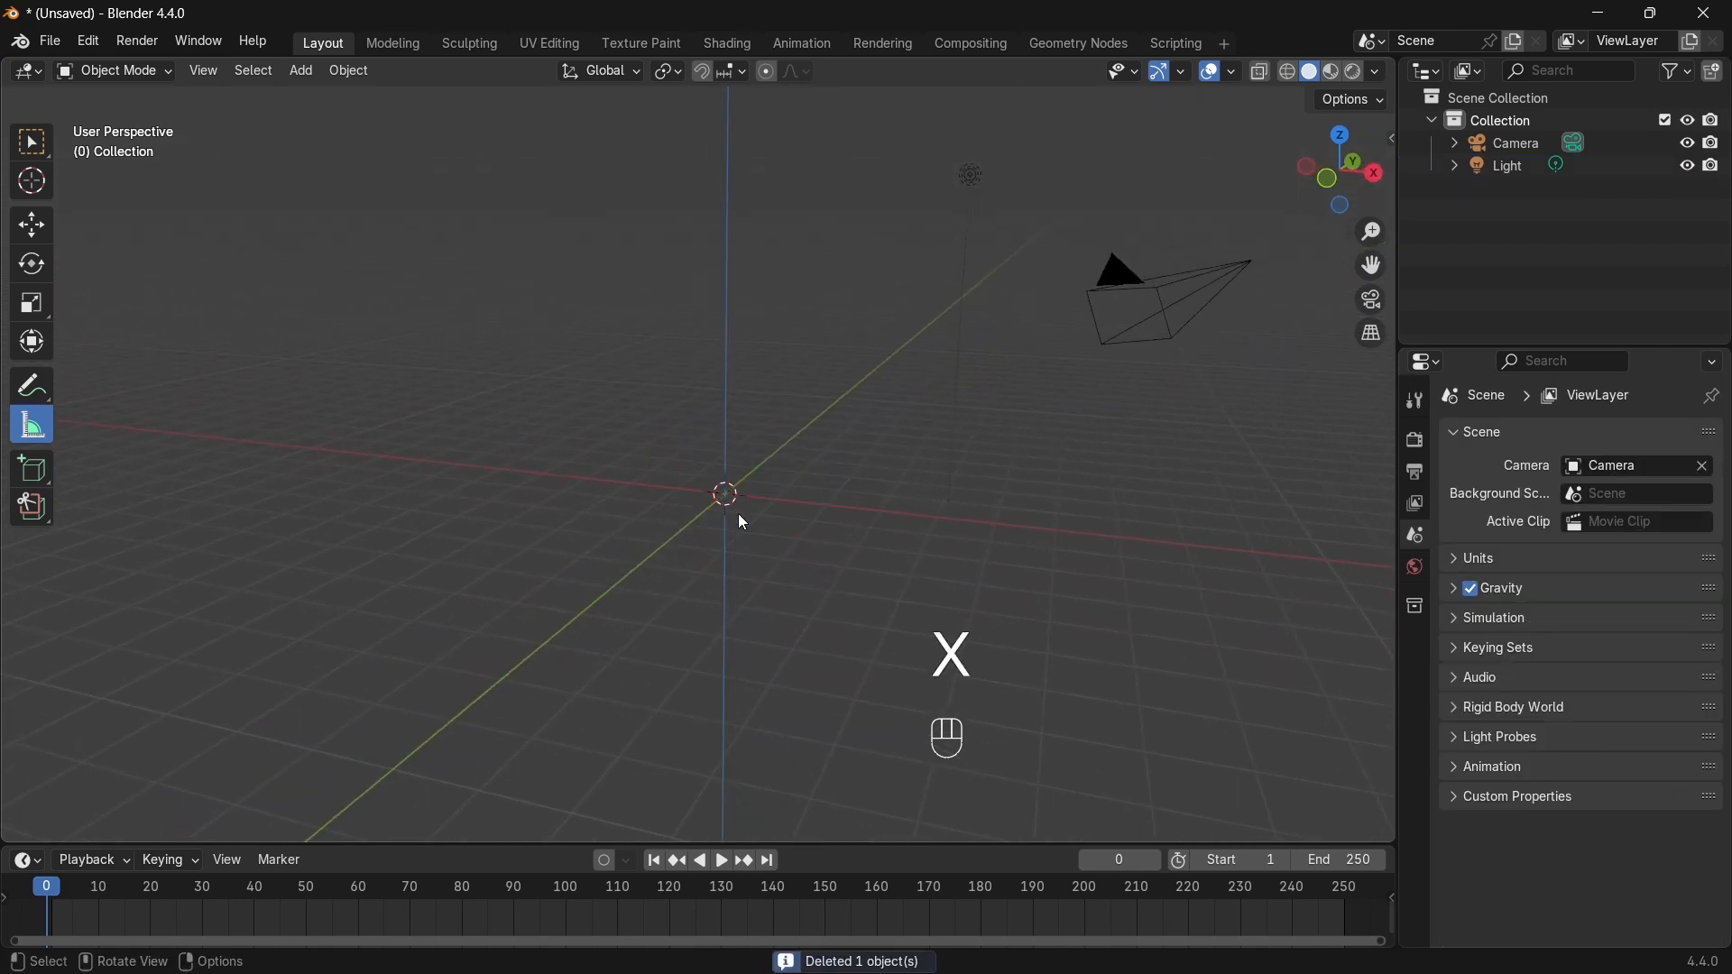
pyautogui.hotkey('ctrl', 'z')
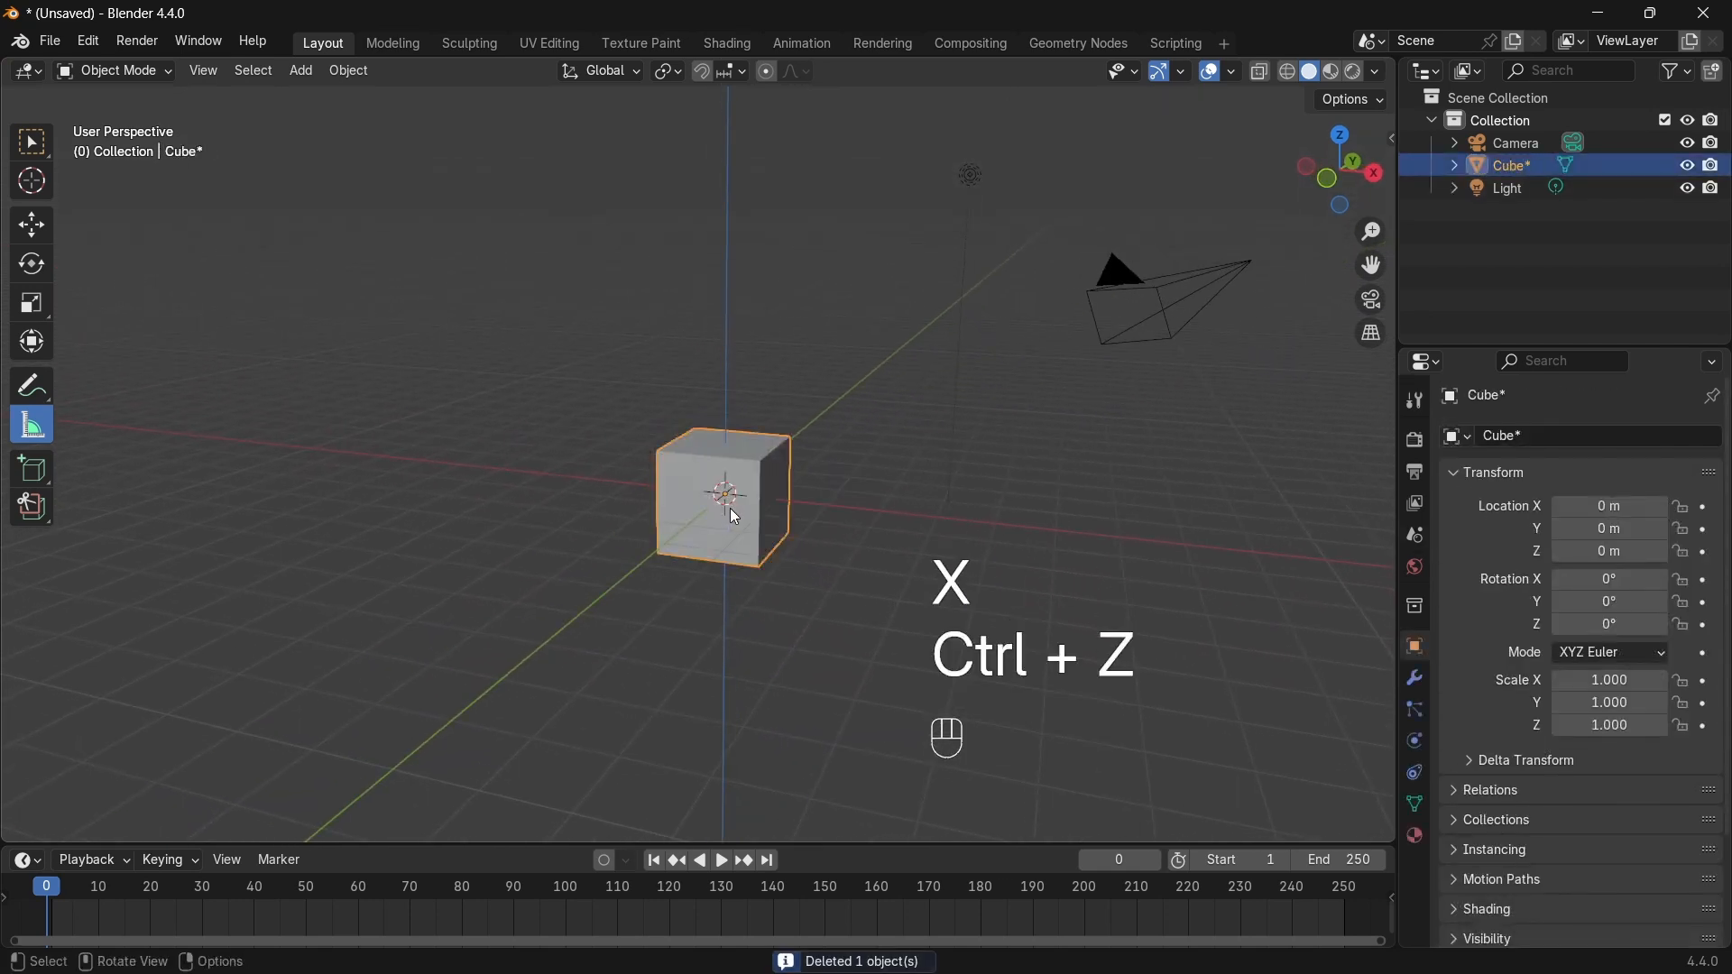
pyautogui.press('x')
pyautogui.click(731, 511)
pyautogui.hotkey('ctrl', 'z')
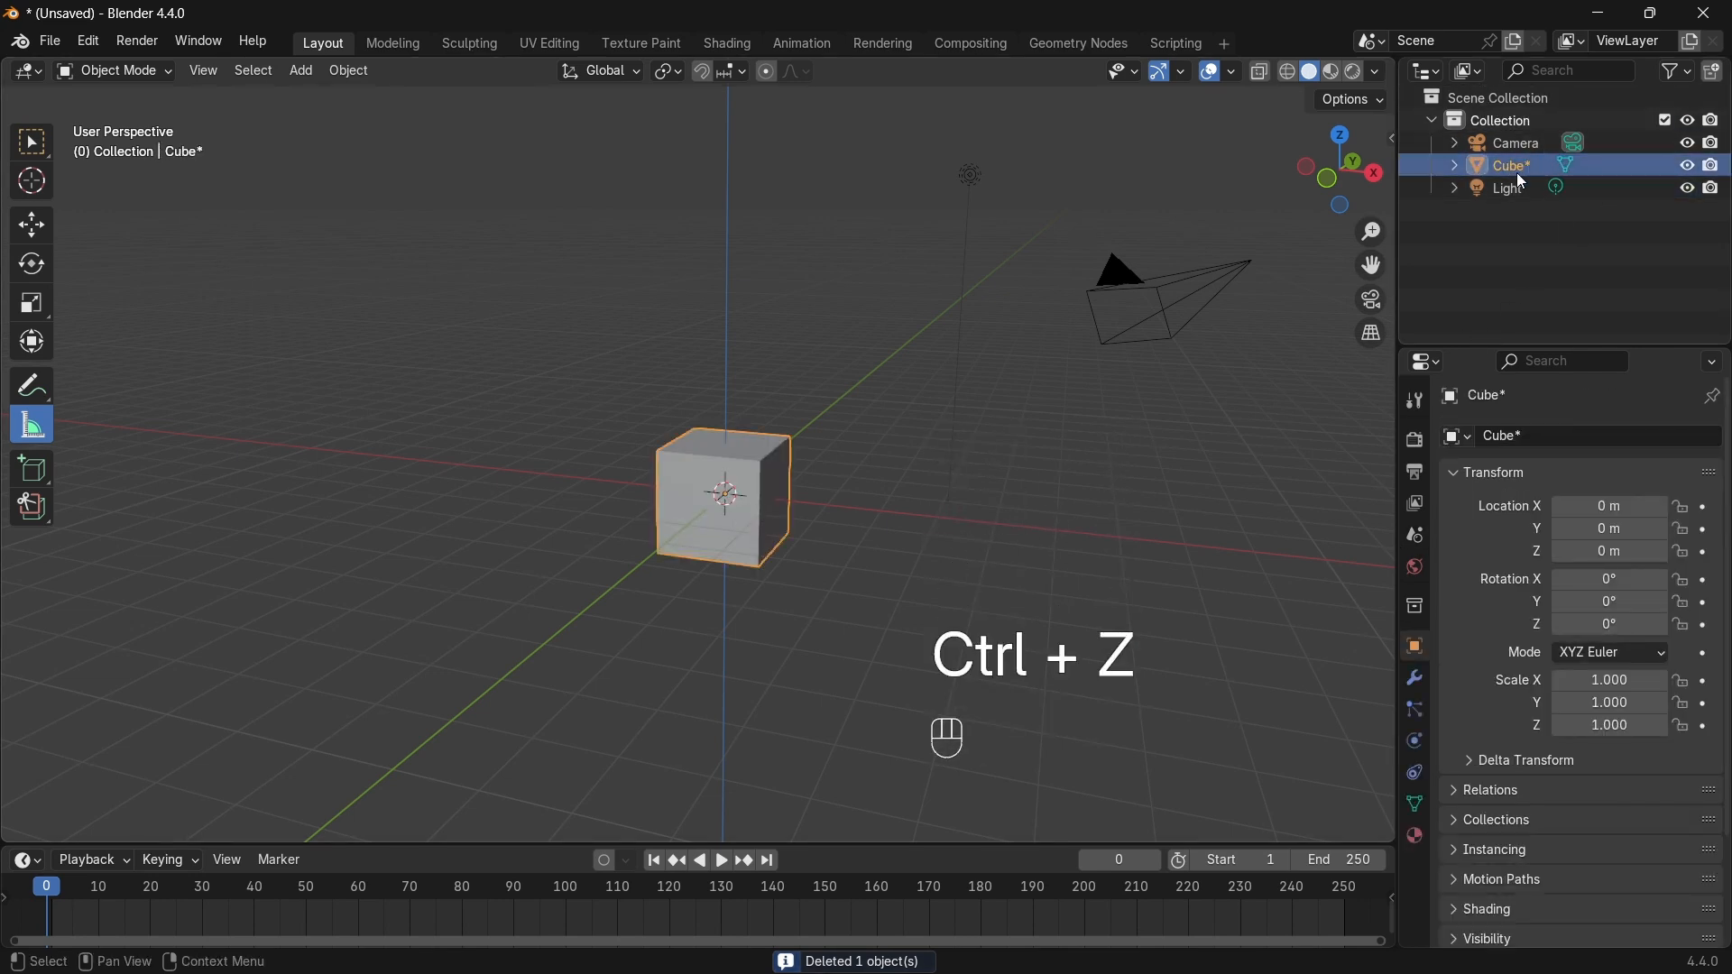
pyautogui.press('x')
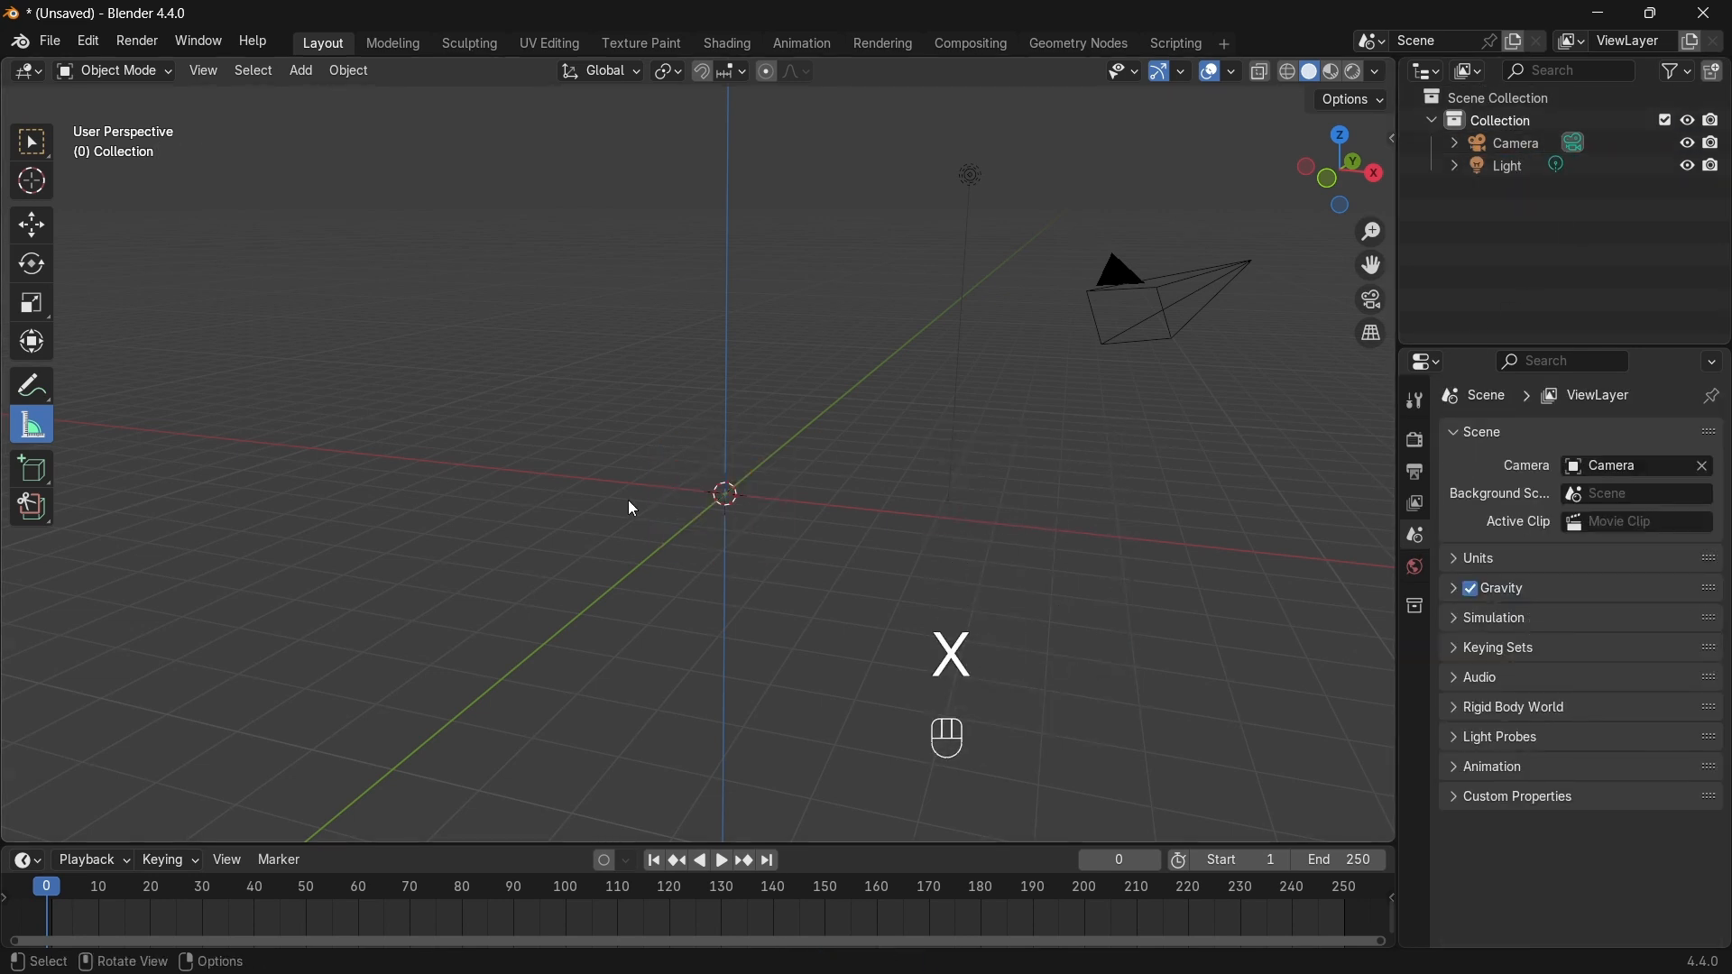
pyautogui.hotkey('ctrl', 'z')
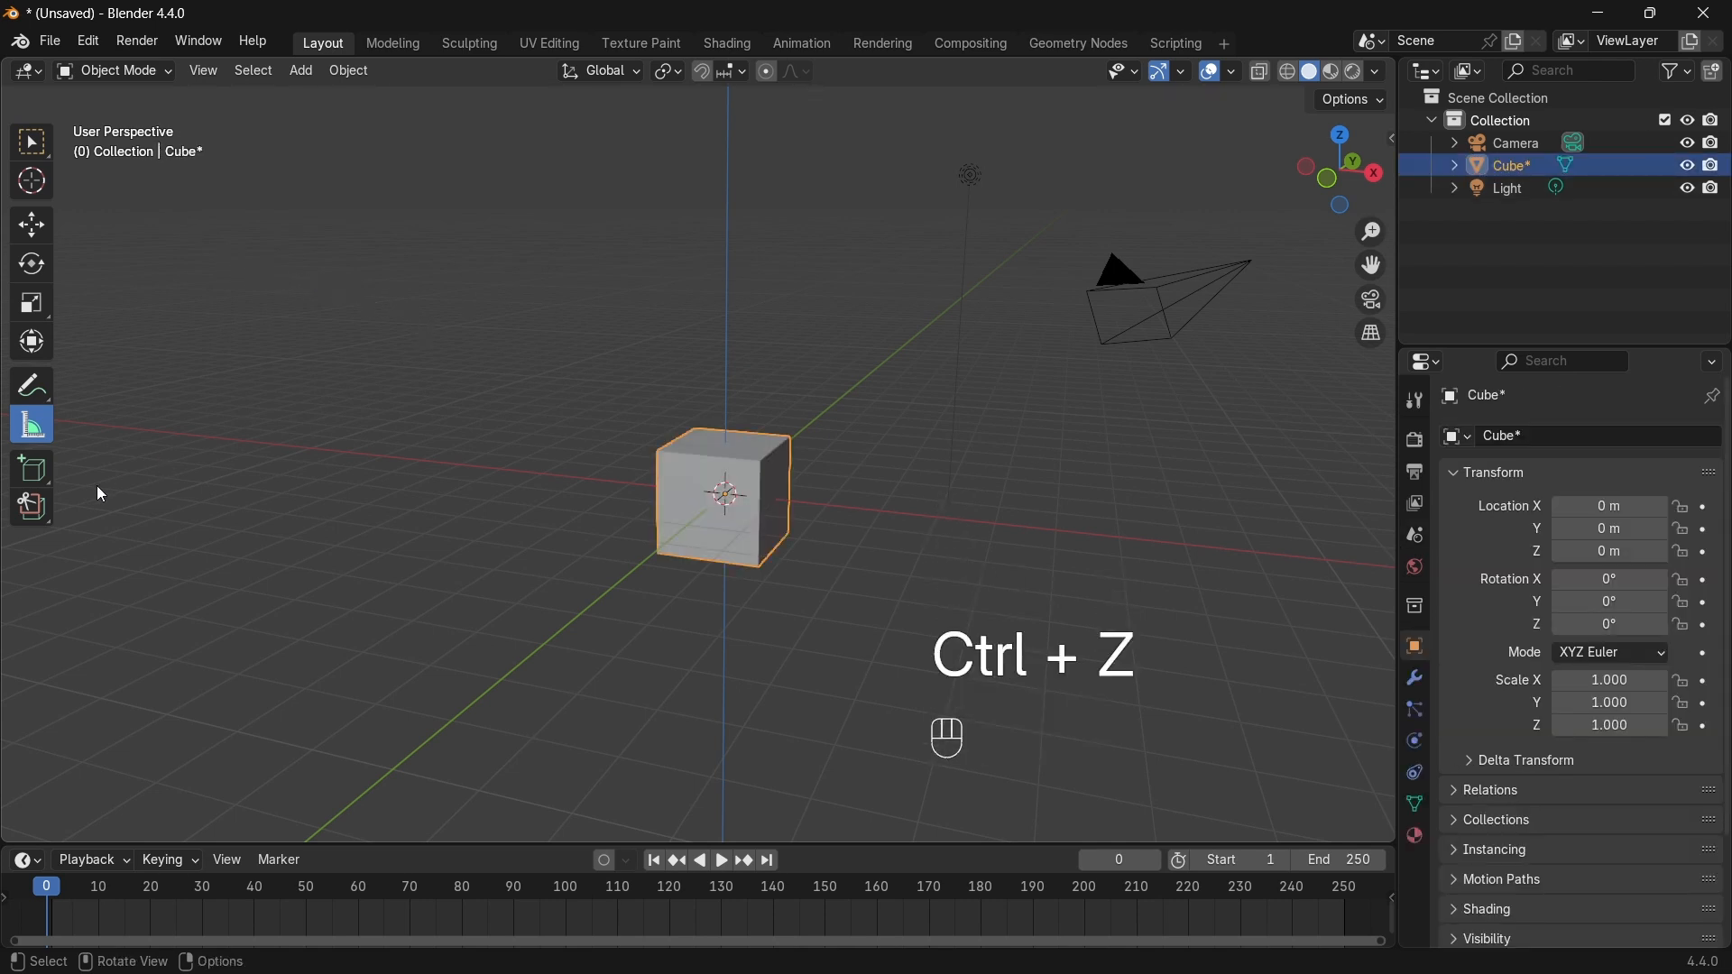
# Step: Delete the default cube and draw a large box over the world origin with the Add Cube tool
pyautogui.press('x')
pyautogui.click(999, 499)
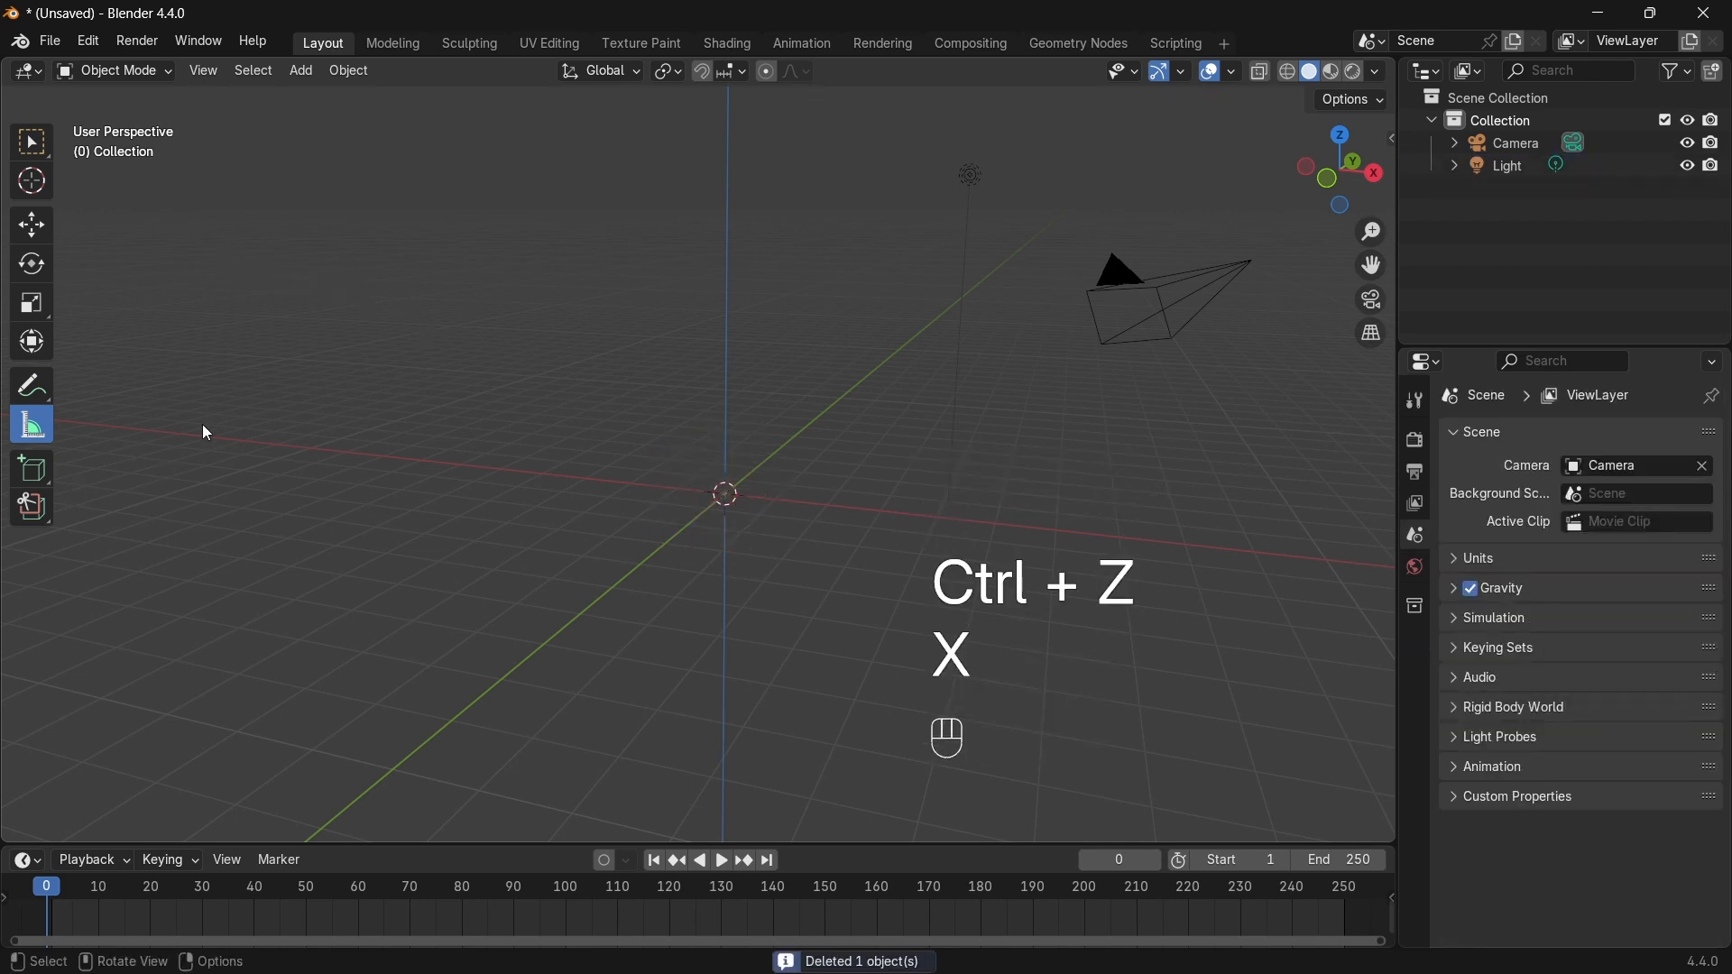
pyautogui.click(41, 473)
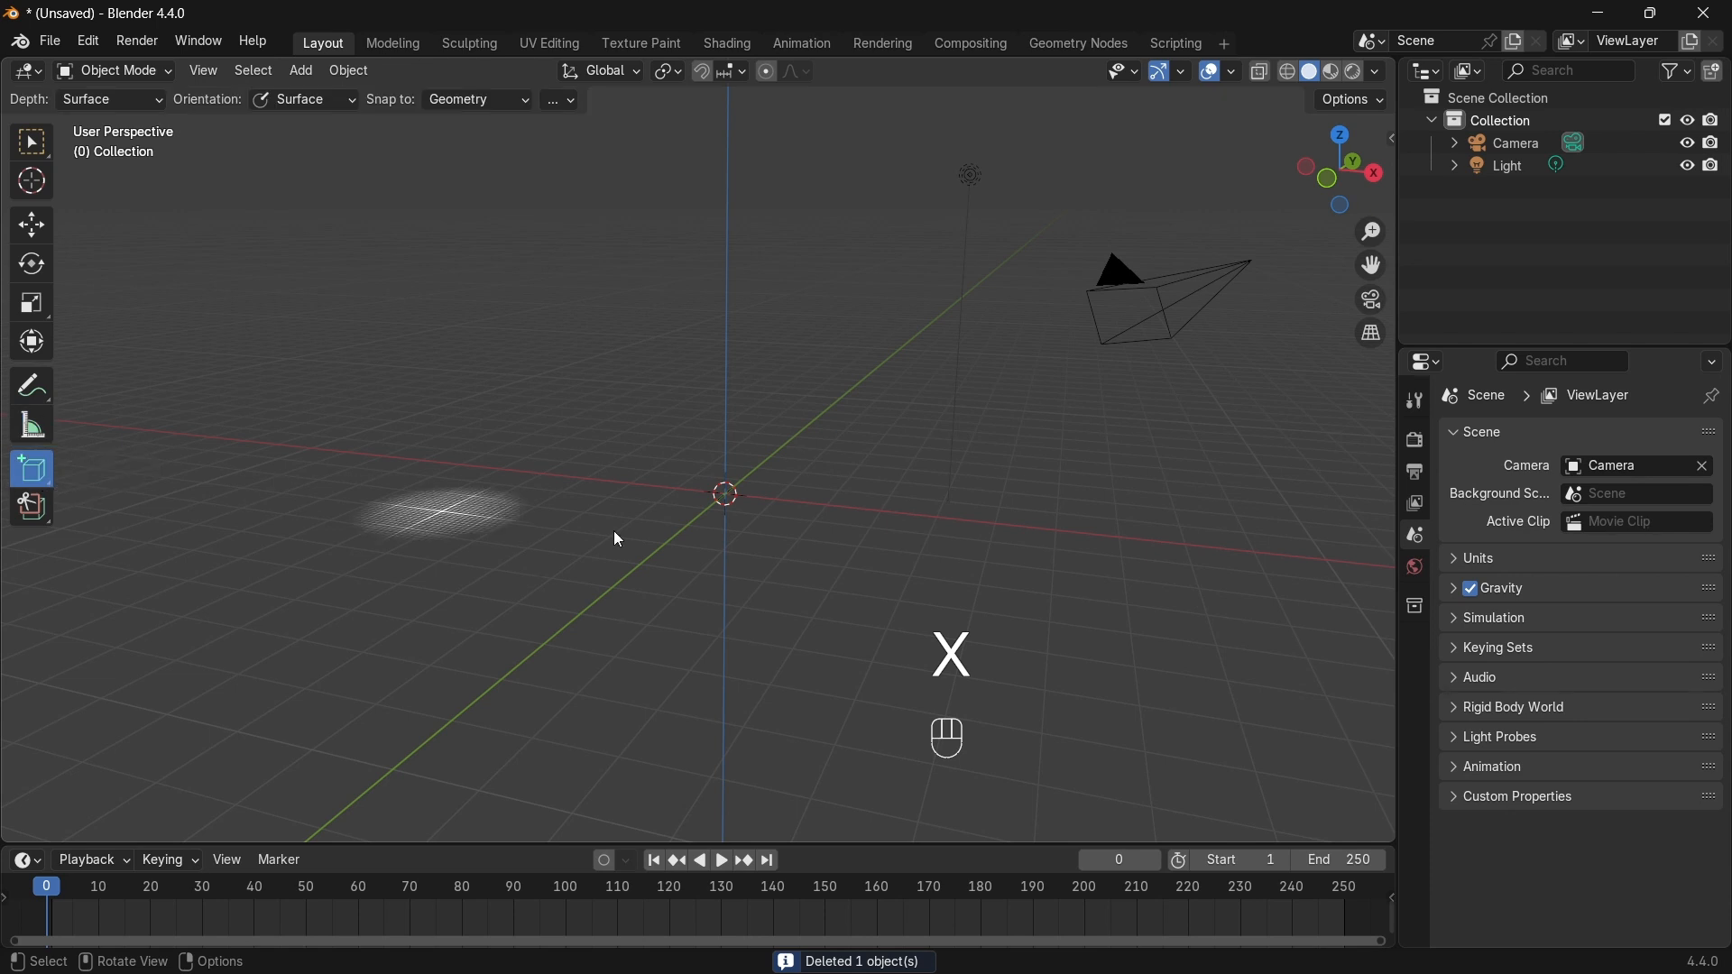
pyautogui.moveTo(560, 433); pyautogui.dragTo(956, 678)
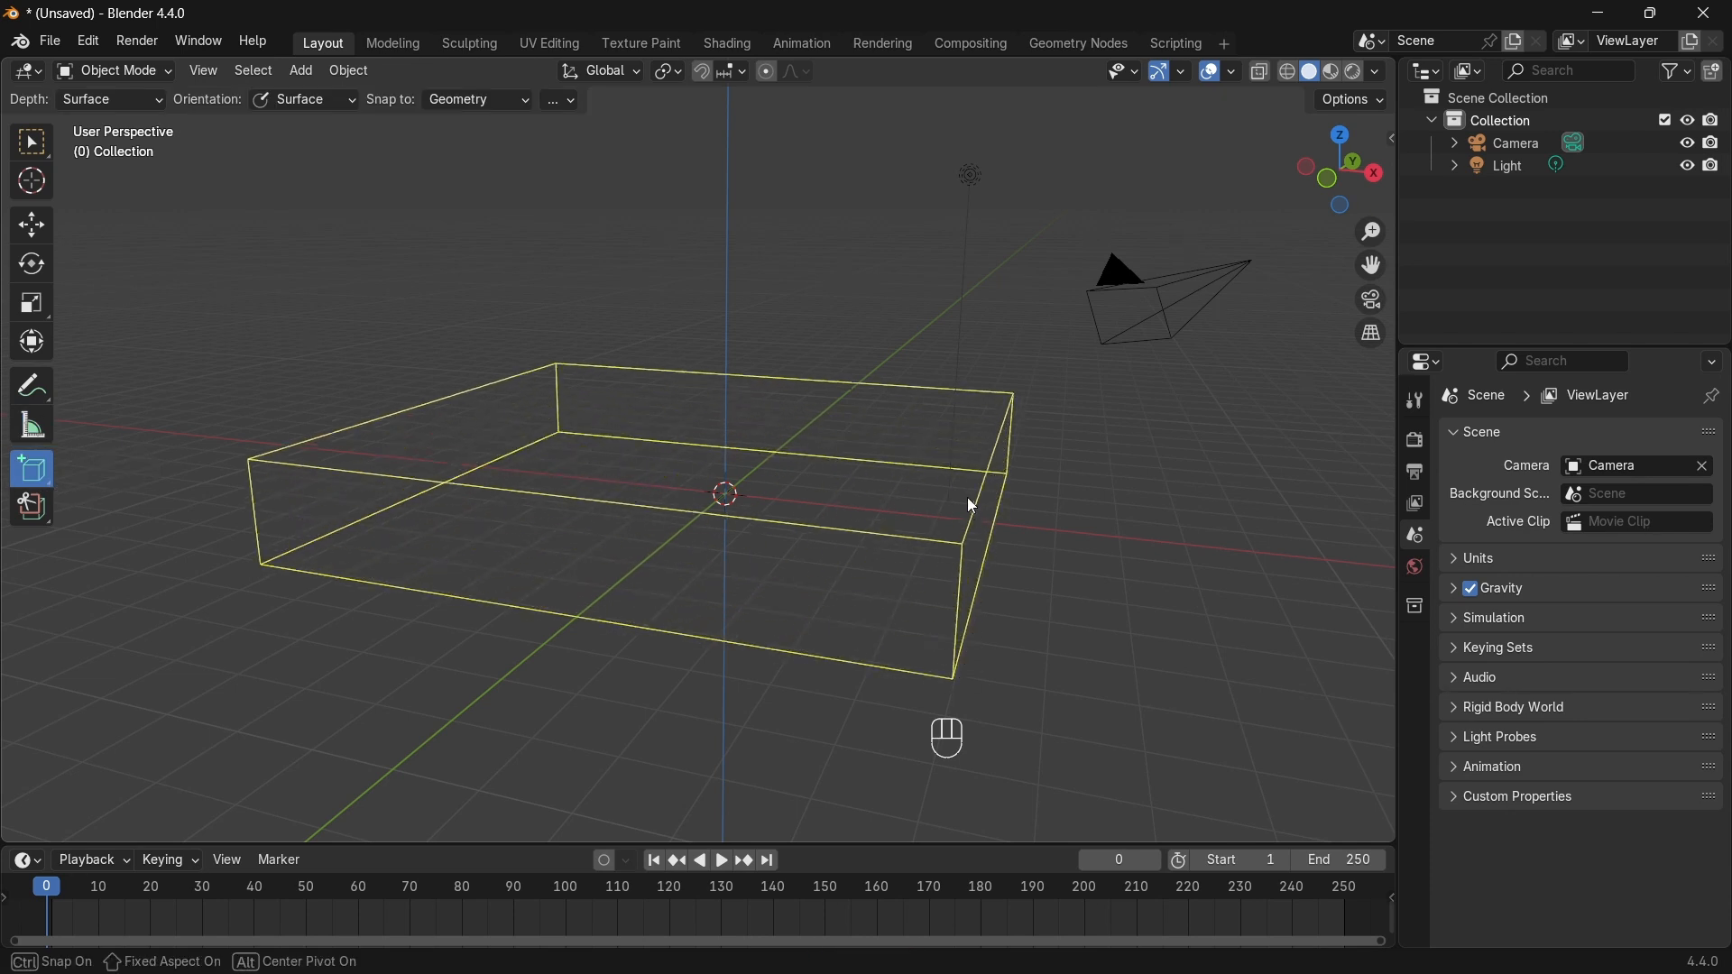
pyautogui.click(1001, 236)
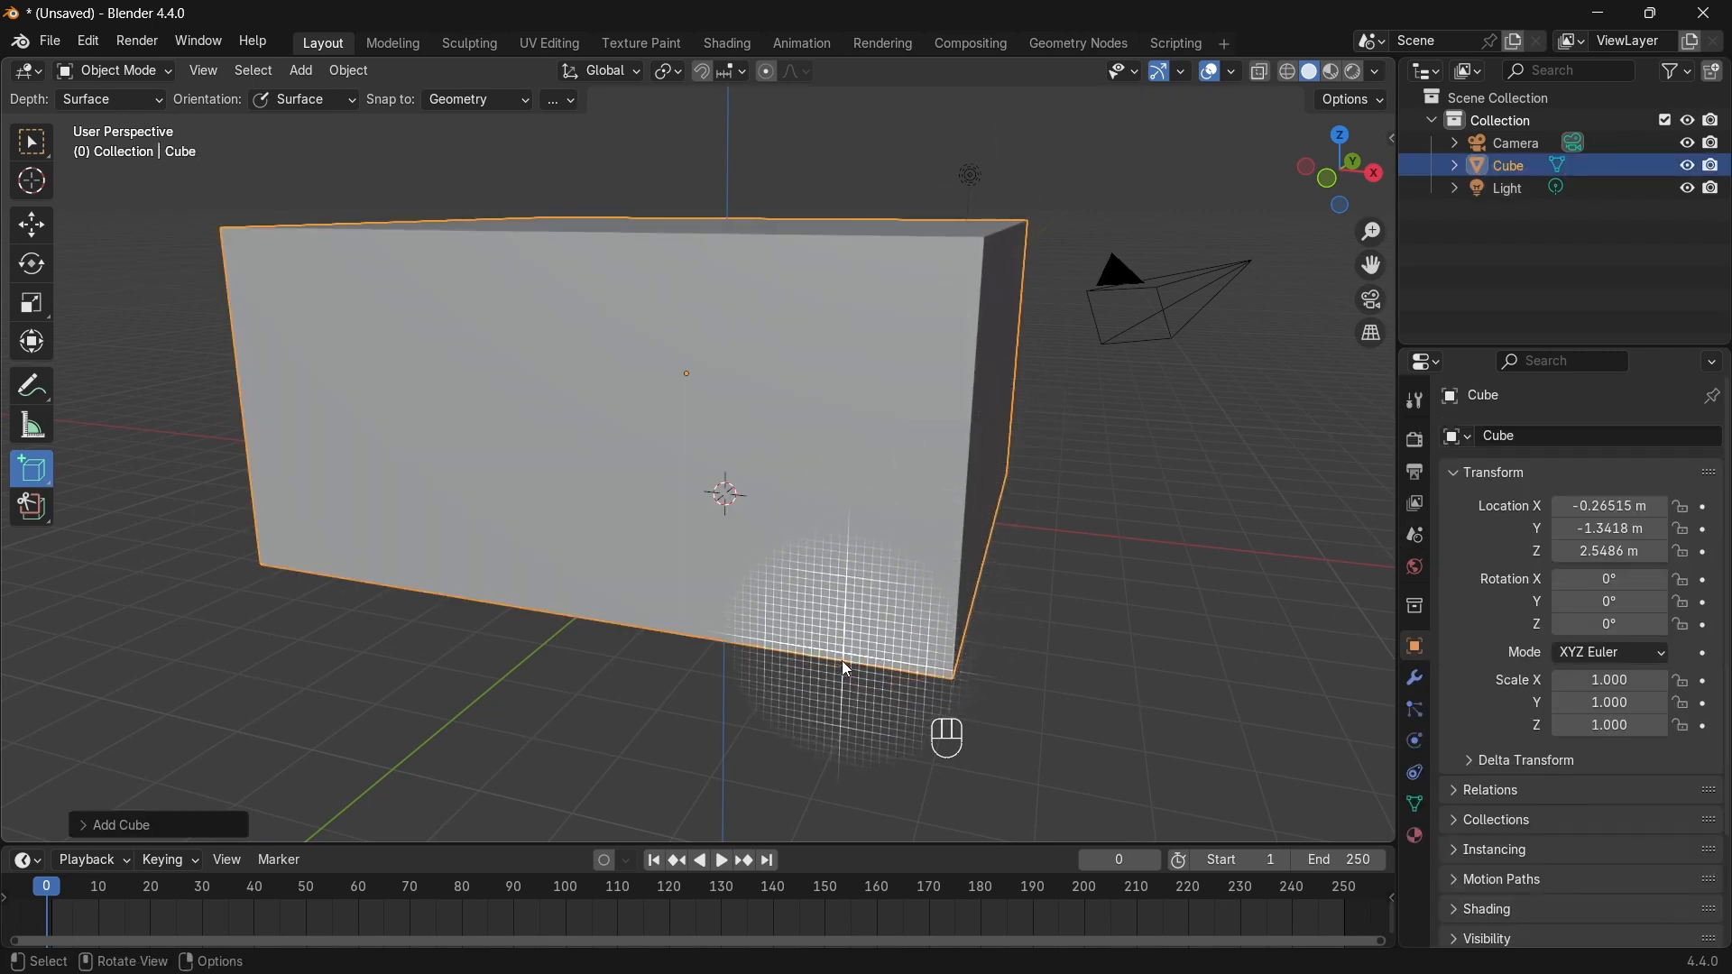
# Step: View the drawn box from several sides, delete it, and switch back to the Select Box tool
pyautogui.scroll(-2, 843, 655)
pyautogui.keyDown('shift'); pyautogui.moveTo(545, 498); pyautogui.dragTo(623, 569, button='middle'); pyautogui.keyUp('shift')
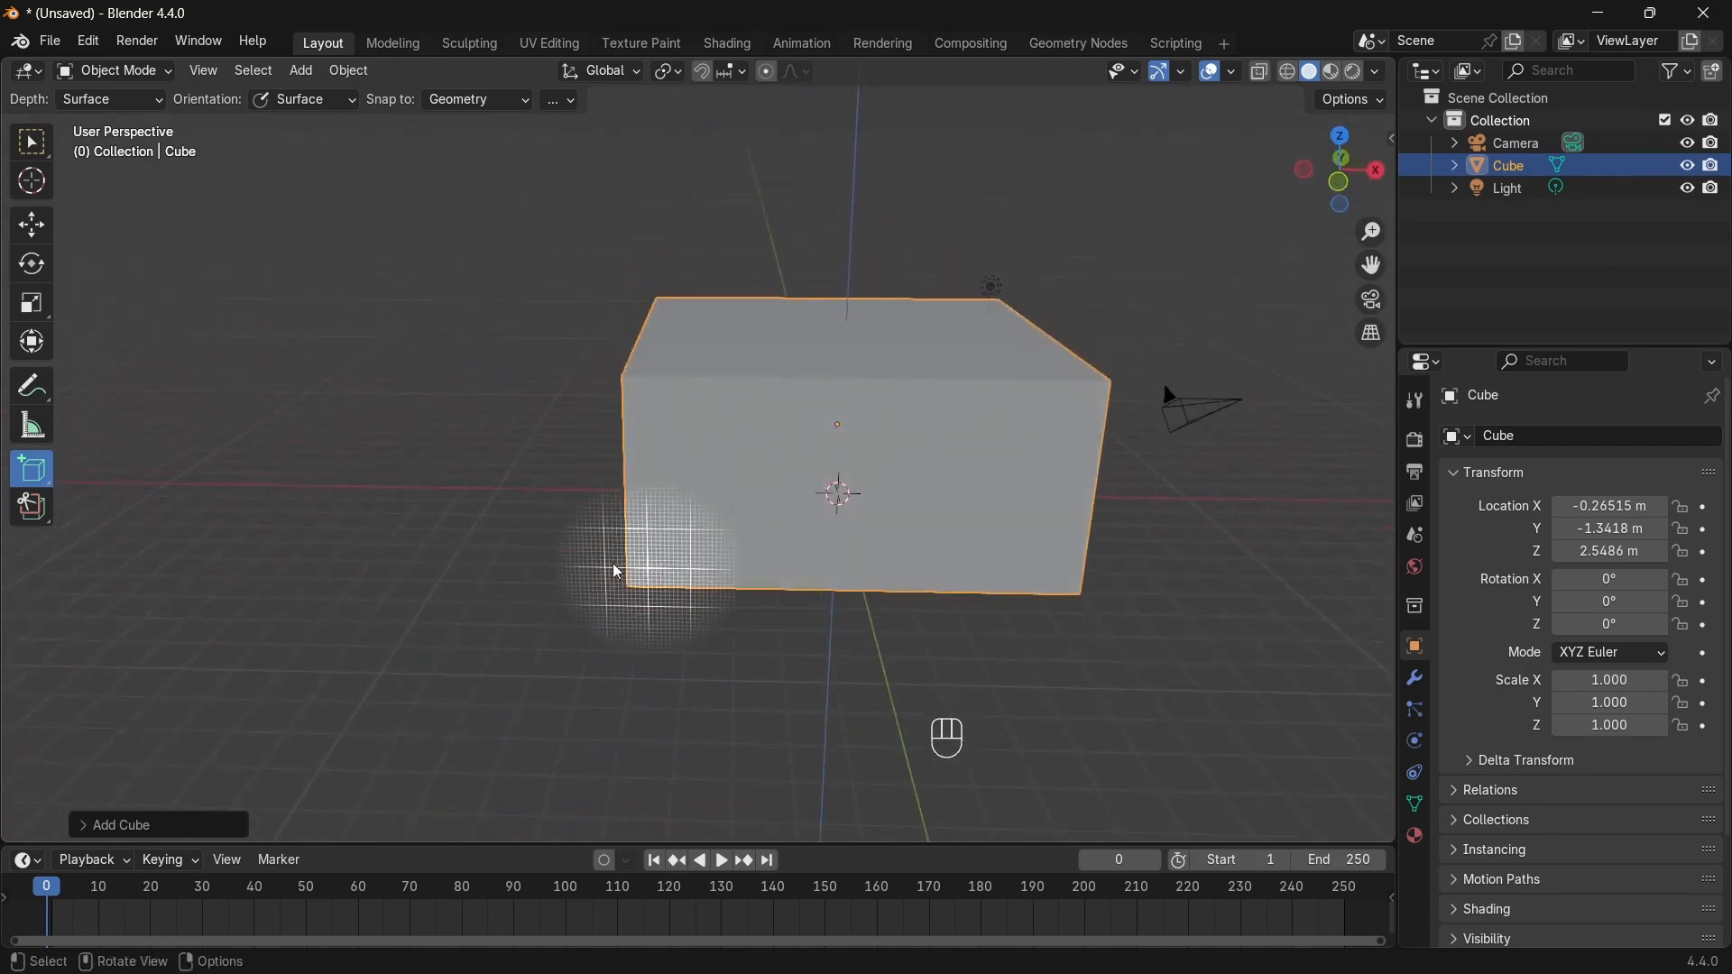
pyautogui.moveTo(790, 489); pyautogui.dragTo(817, 458, button='middle')
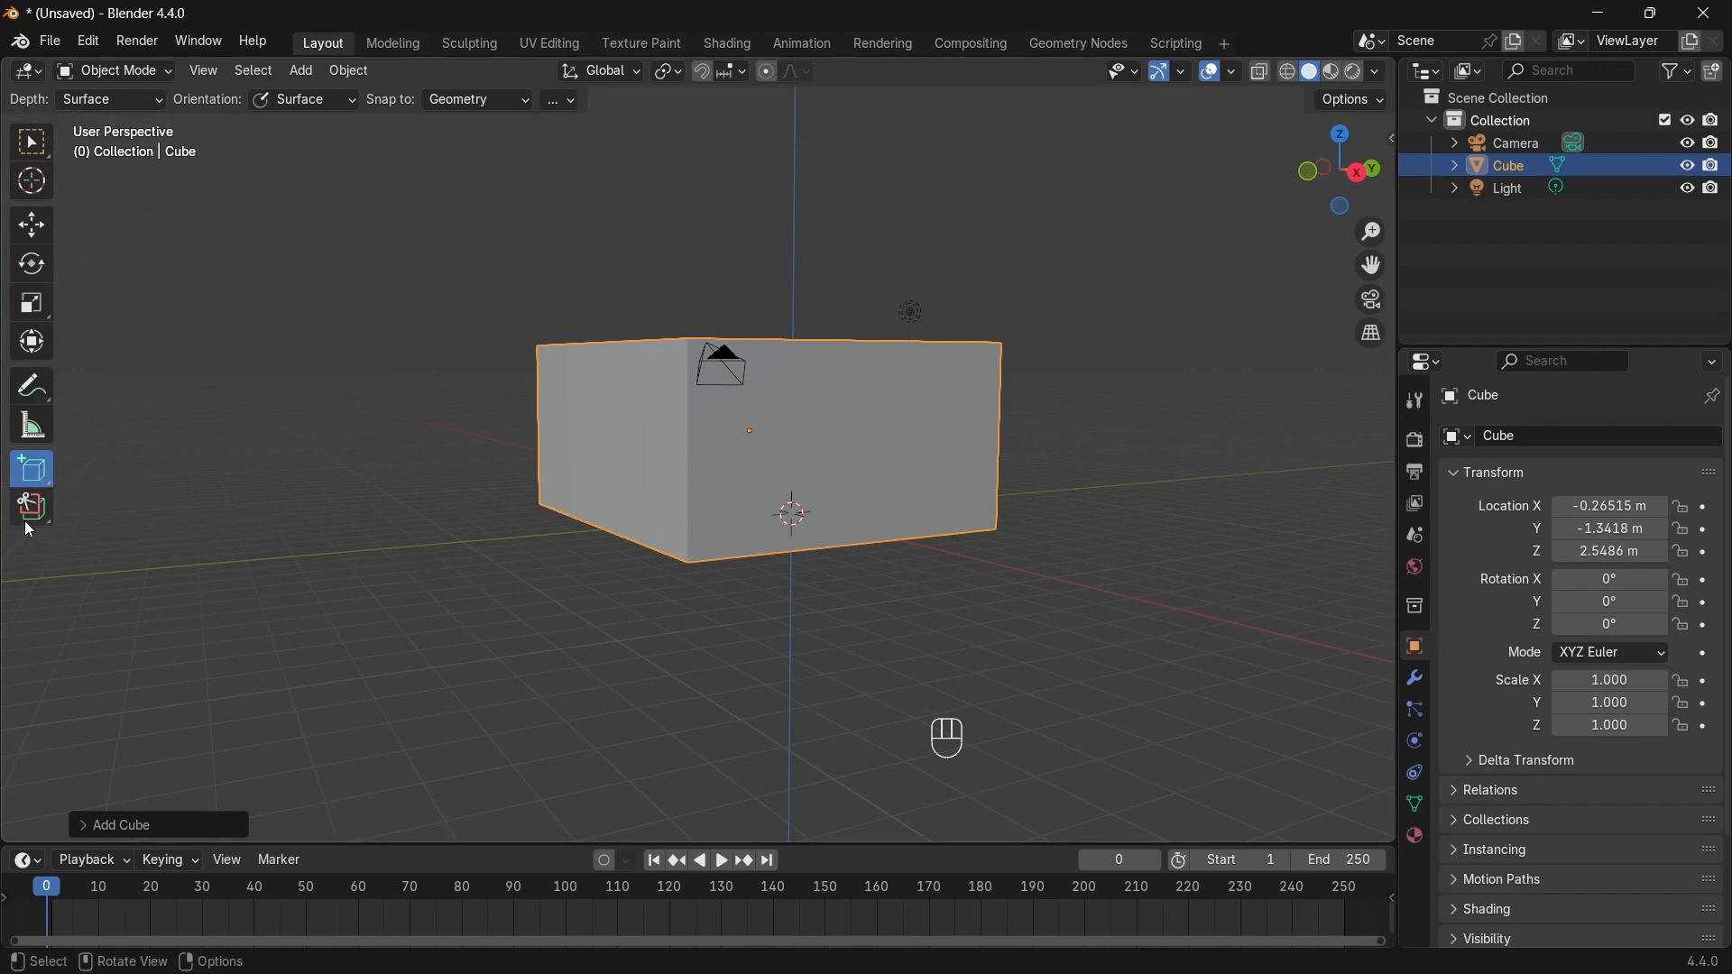
pyautogui.moveTo(359, 413); pyautogui.dragTo(572, 382, button='middle')
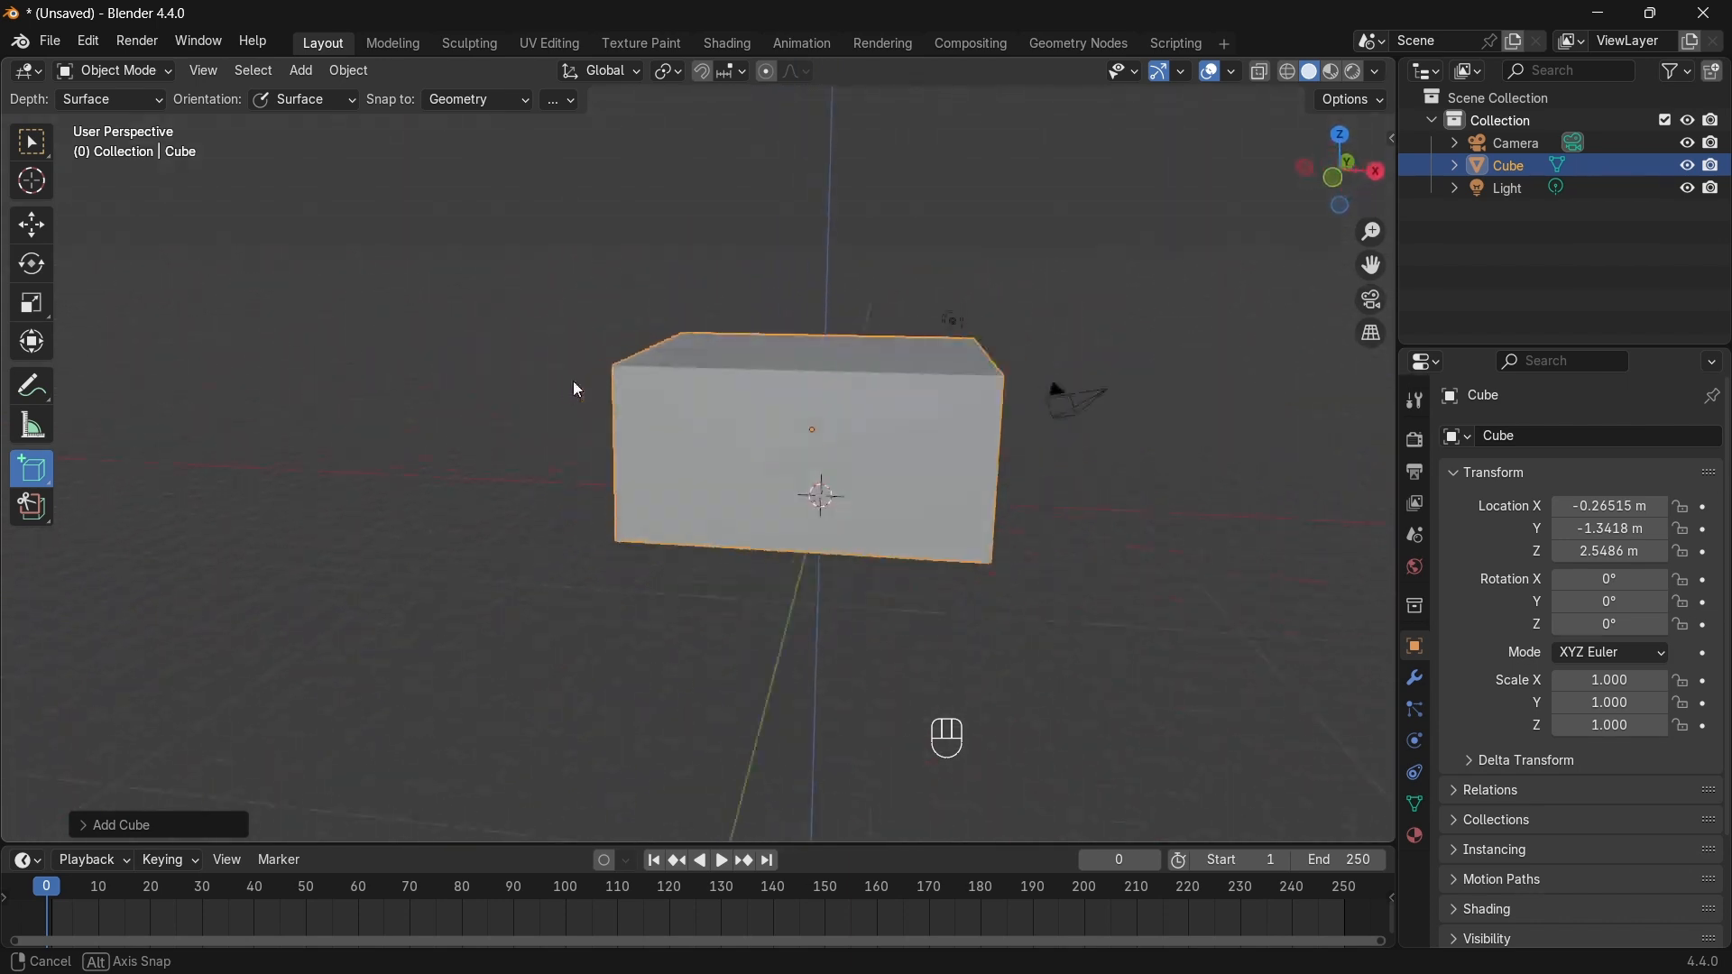
pyautogui.press('x')
pyautogui.click(745, 471)
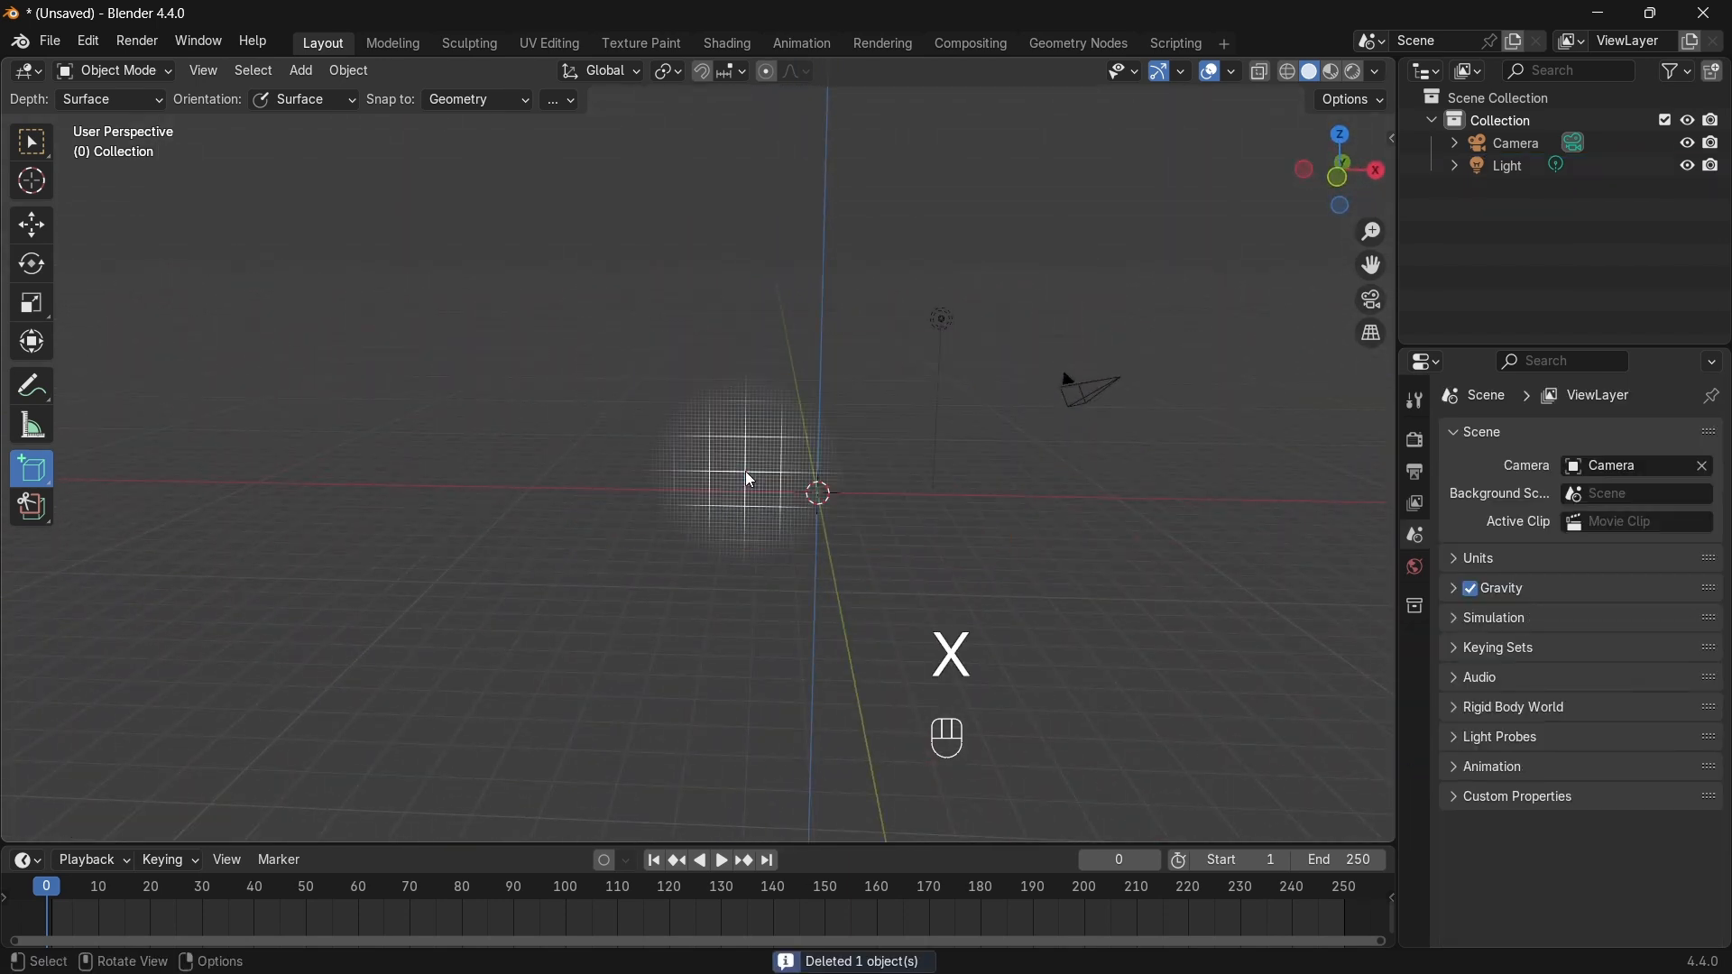
pyautogui.click(32, 141)
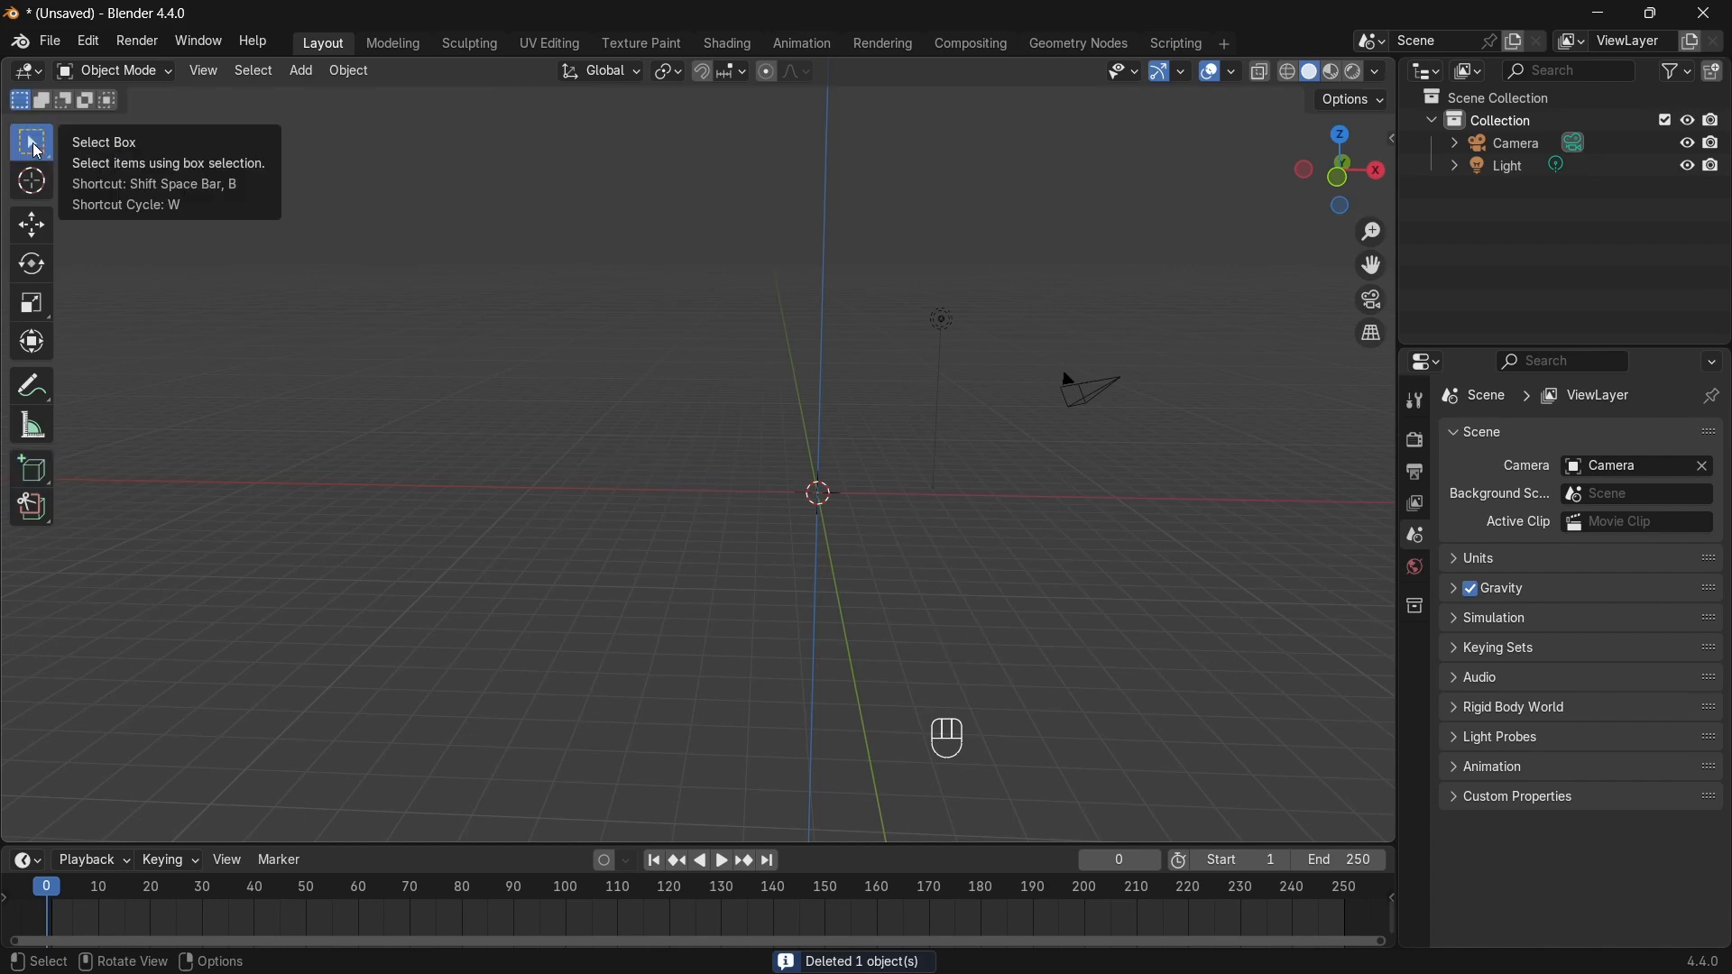
# Step: Add a new cube mesh at the world origin
pyautogui.scroll(7, 1015, 506)
pyautogui.keyDown('shift'); pyautogui.moveTo(1033, 503); pyautogui.dragTo(663, 494, button='middle'); pyautogui.keyUp('shift')
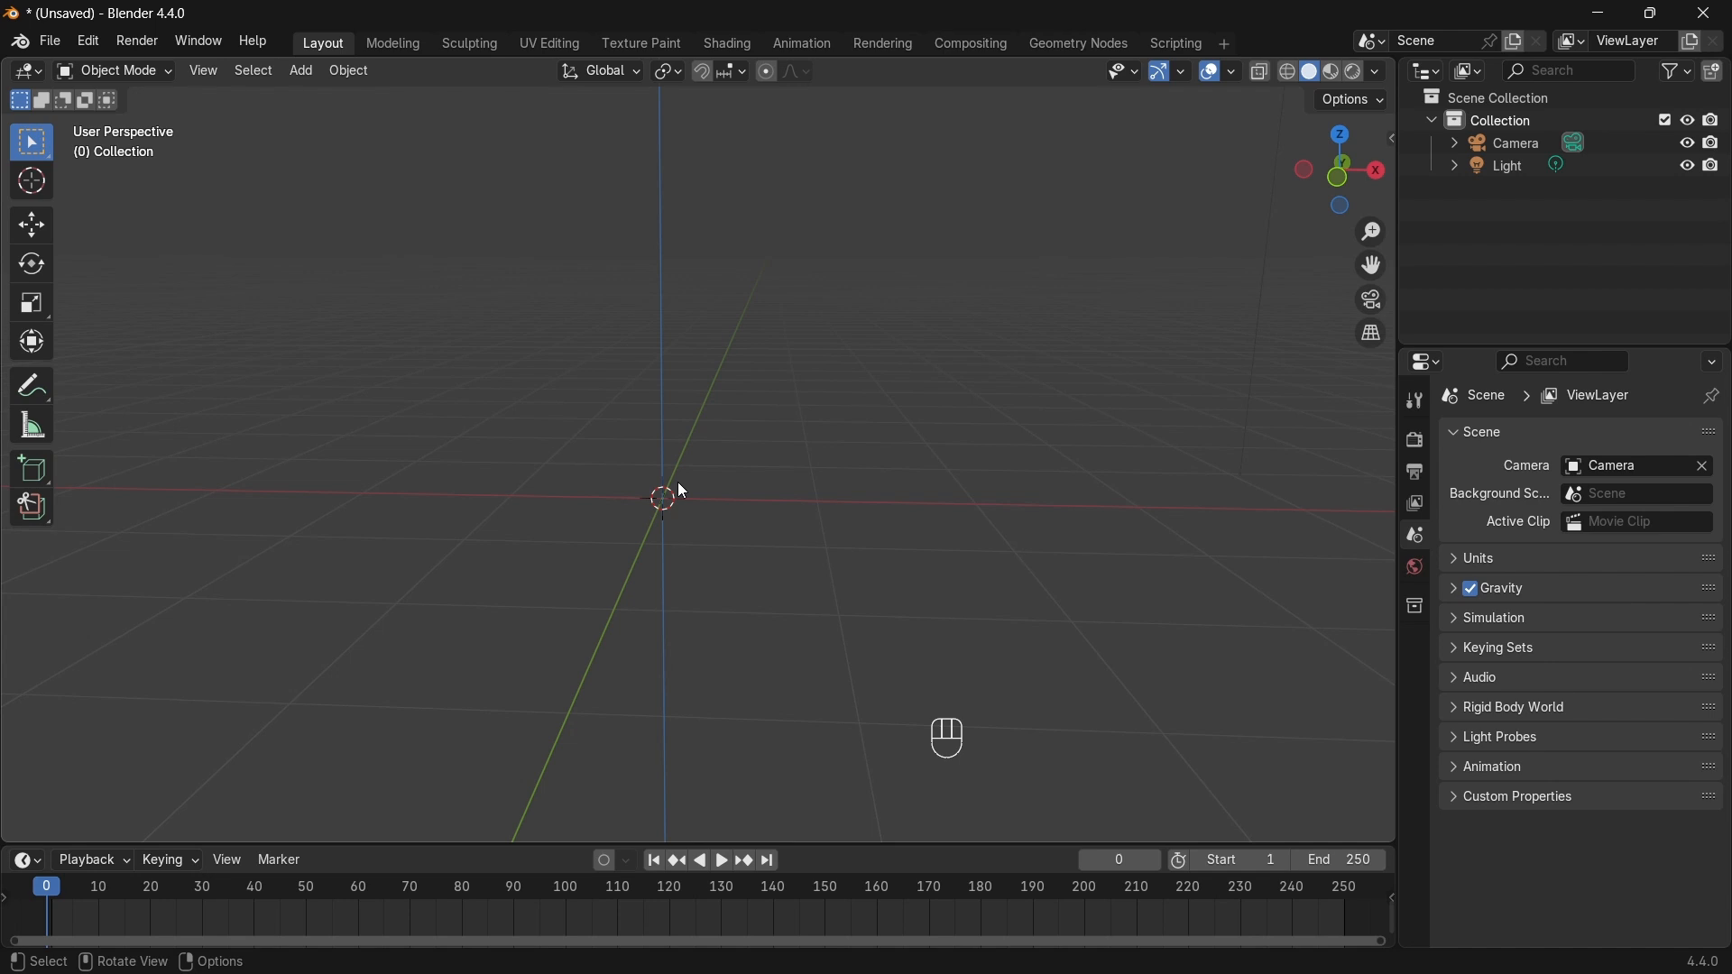
pyautogui.hotkey('shift', 'a')
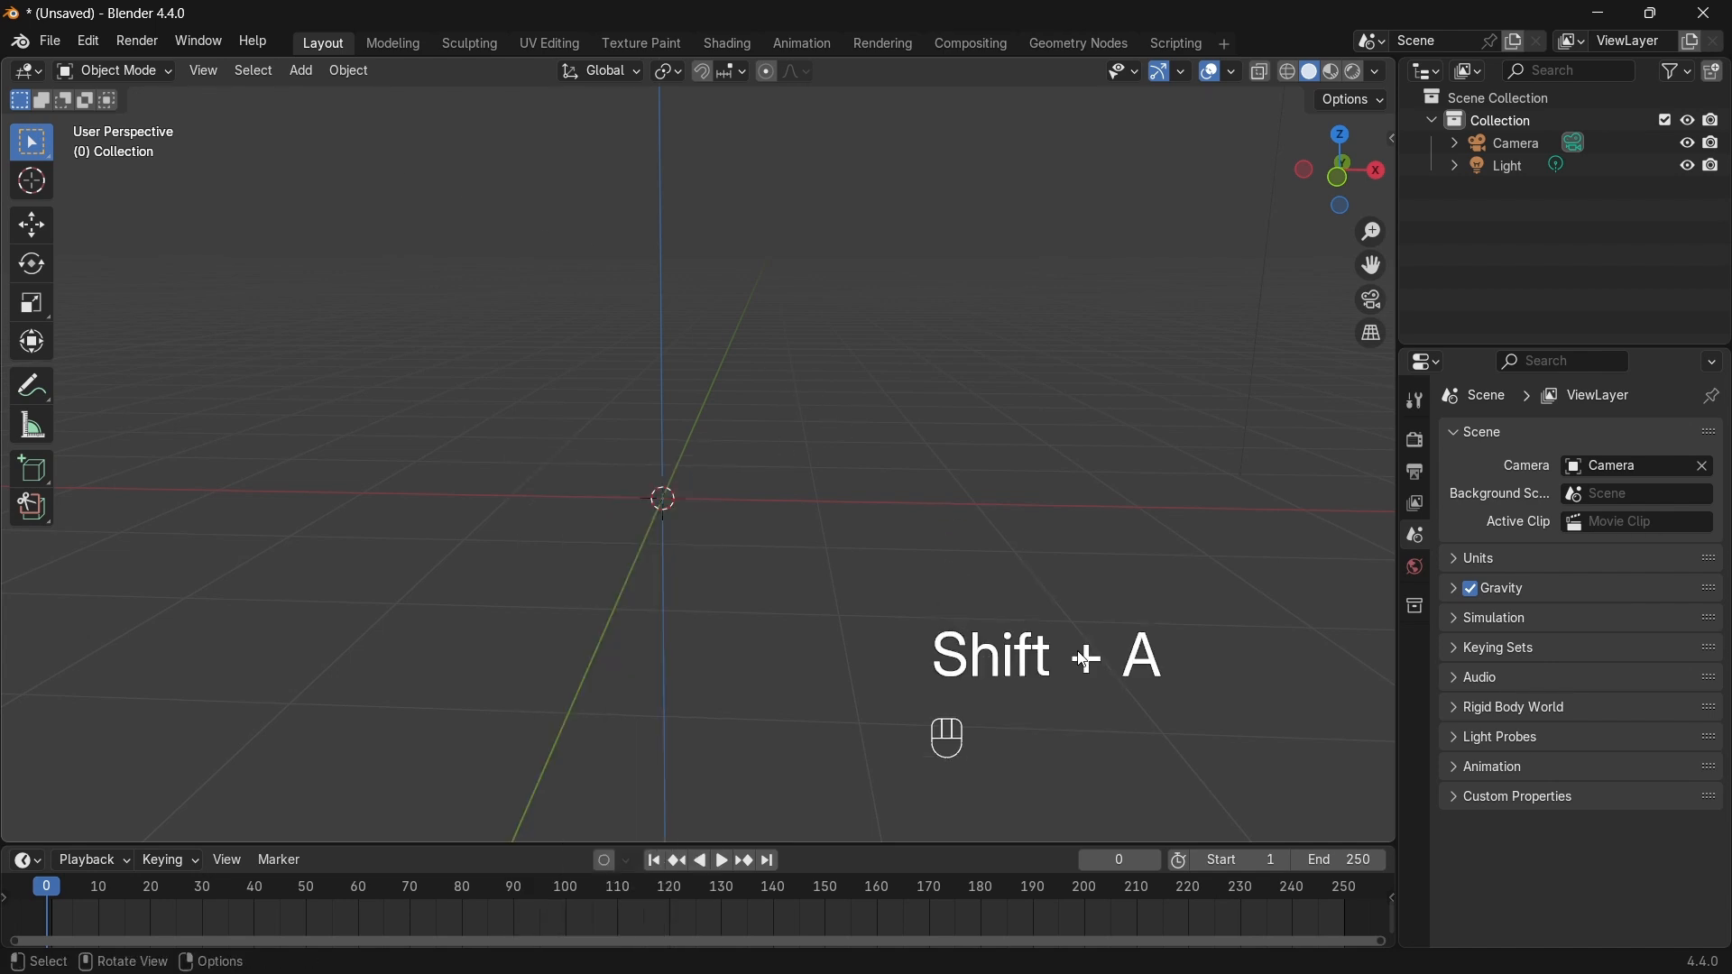
pyautogui.click(311, 75)
pyautogui.click(313, 73)
pyautogui.click(315, 72)
pyautogui.moveTo(333, 103)
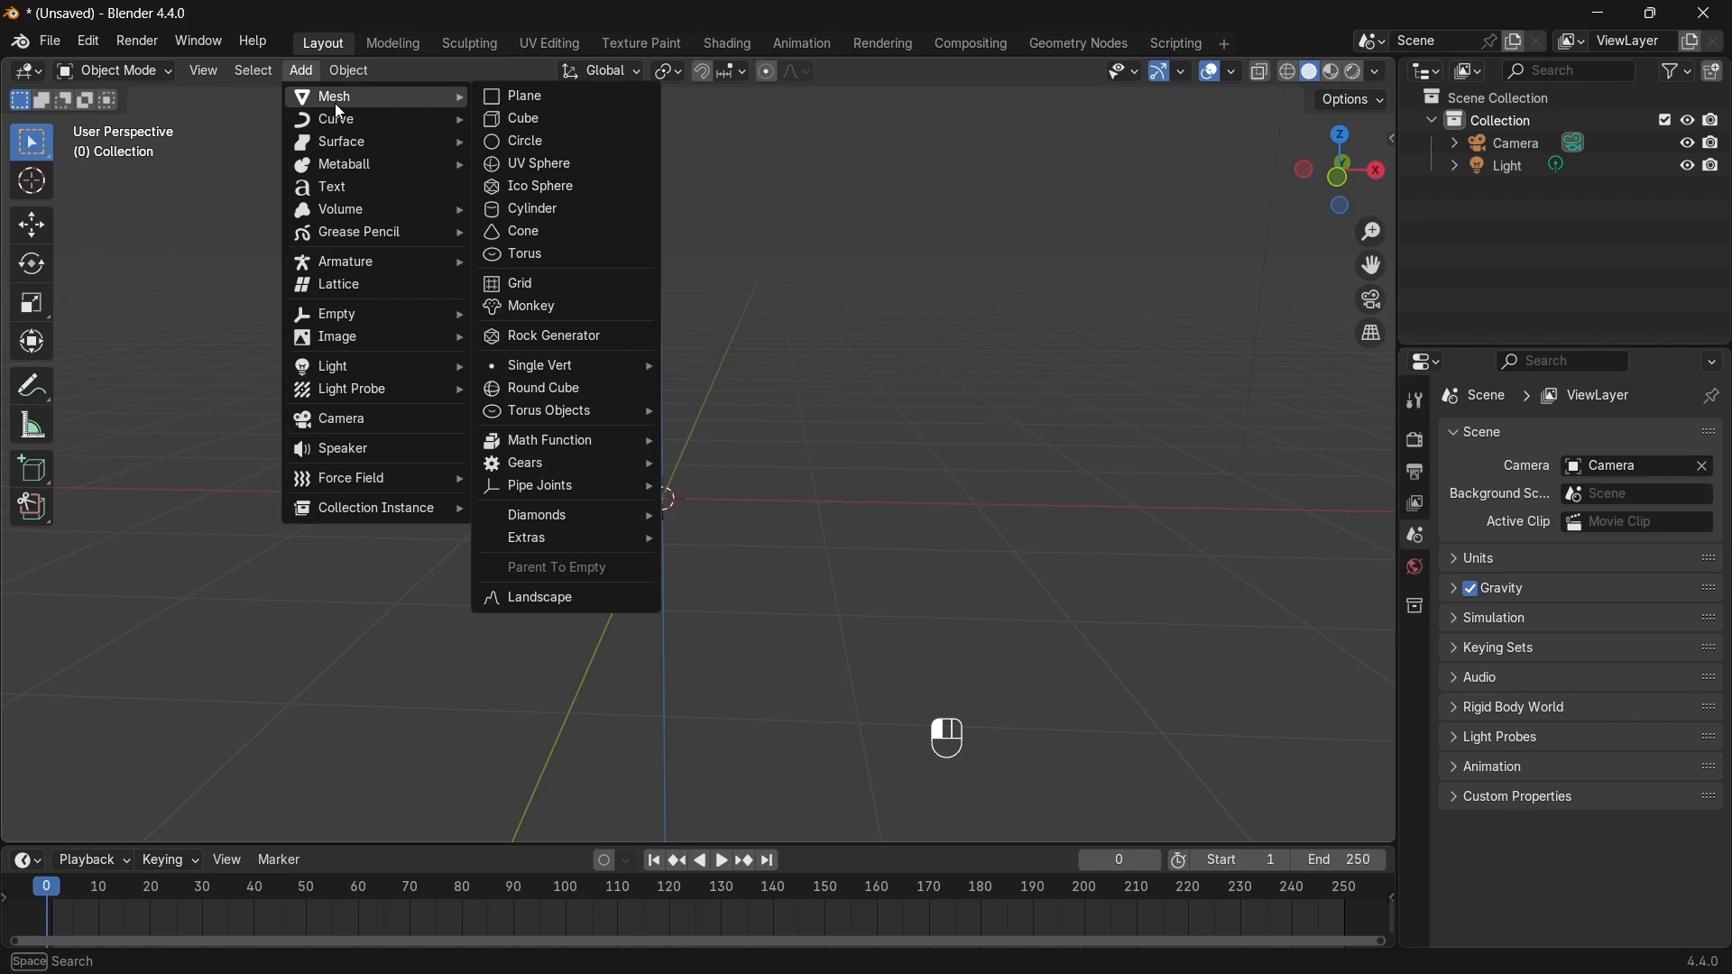
pyautogui.click(517, 128)
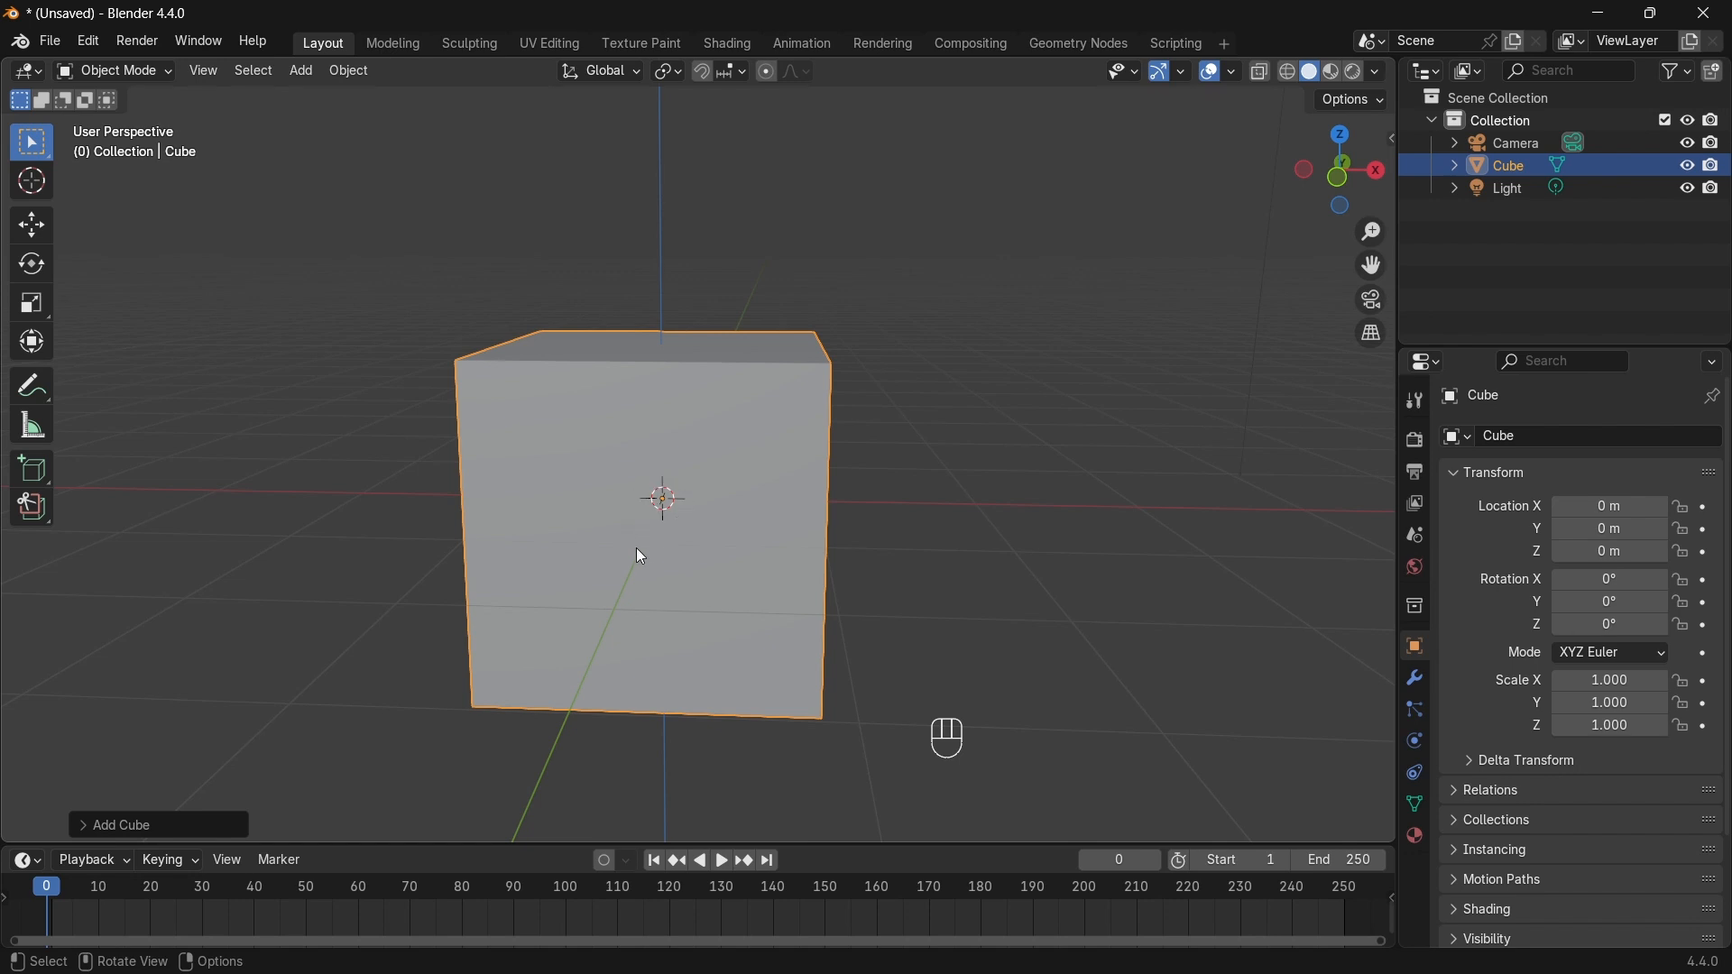
pyautogui.scroll(-5, 639, 551)
pyautogui.moveTo(649, 565); pyautogui.dragTo(607, 559, button='middle')
pyautogui.press('shift')
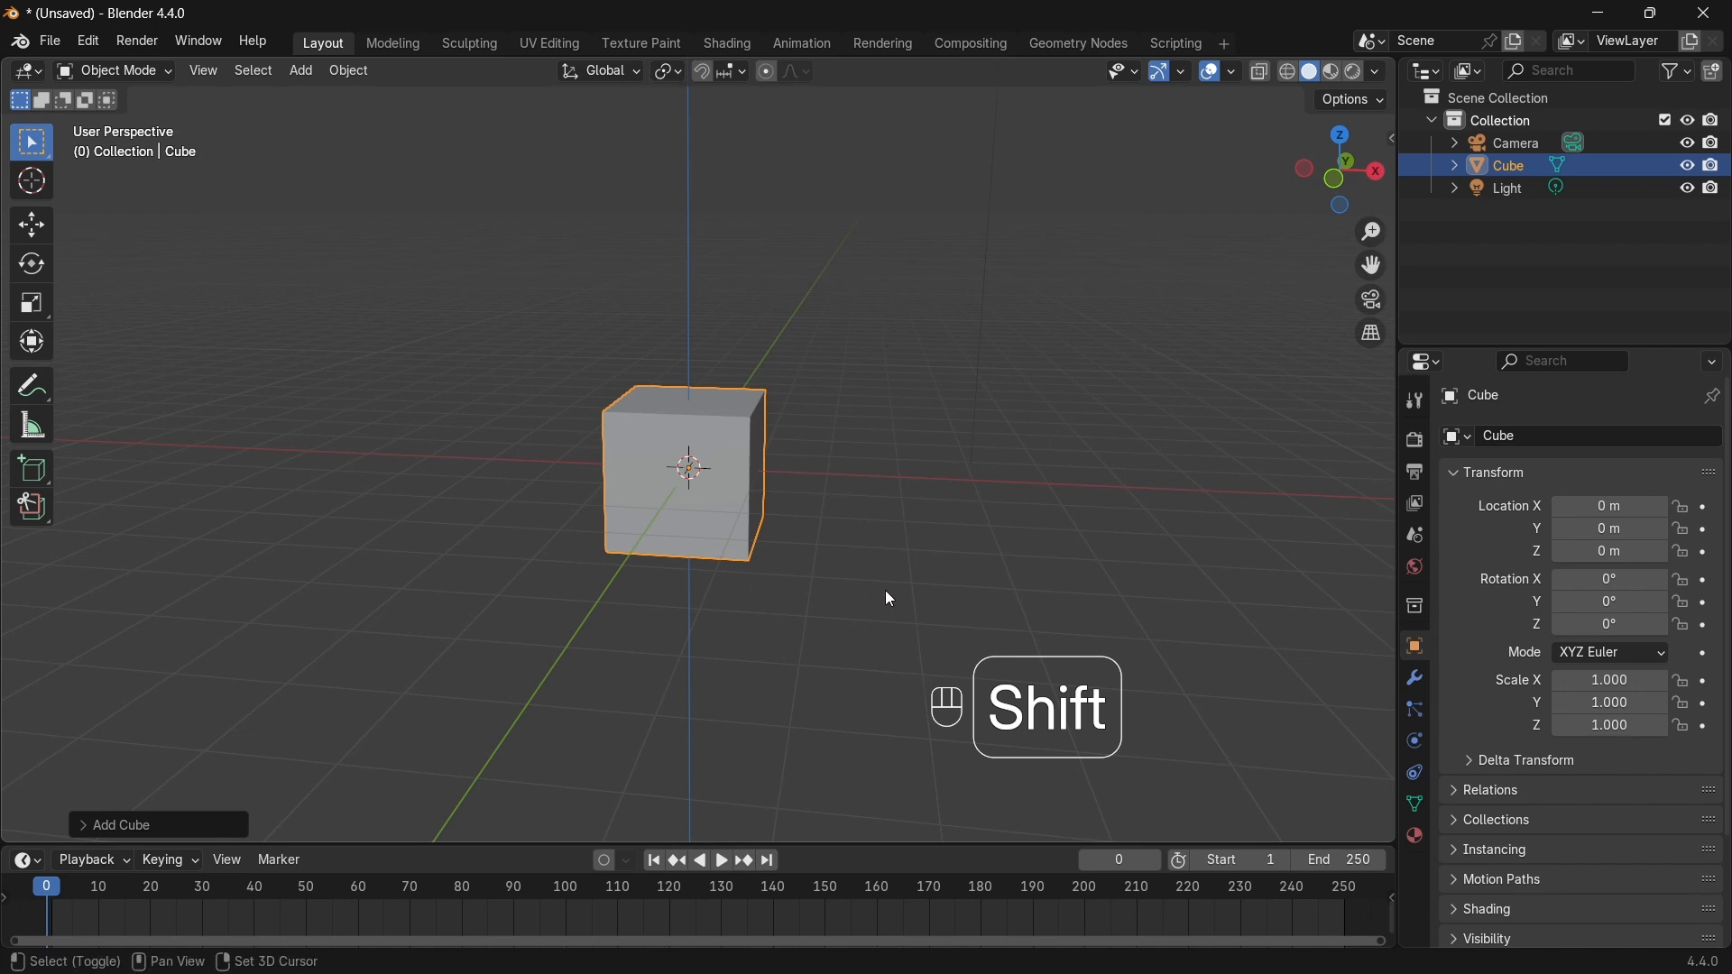
# Step: Place the 3D cursor behind the cube and above its +X side, at about (6.5, 1.7, 2.2) m, and add a UV sphere there
pyautogui.keyDown('shift'); pyautogui.rightClick(1153, 310); pyautogui.keyUp('shift')
pyautogui.click(301, 70)
pyautogui.moveTo(407, 96)
pyautogui.click(553, 167)
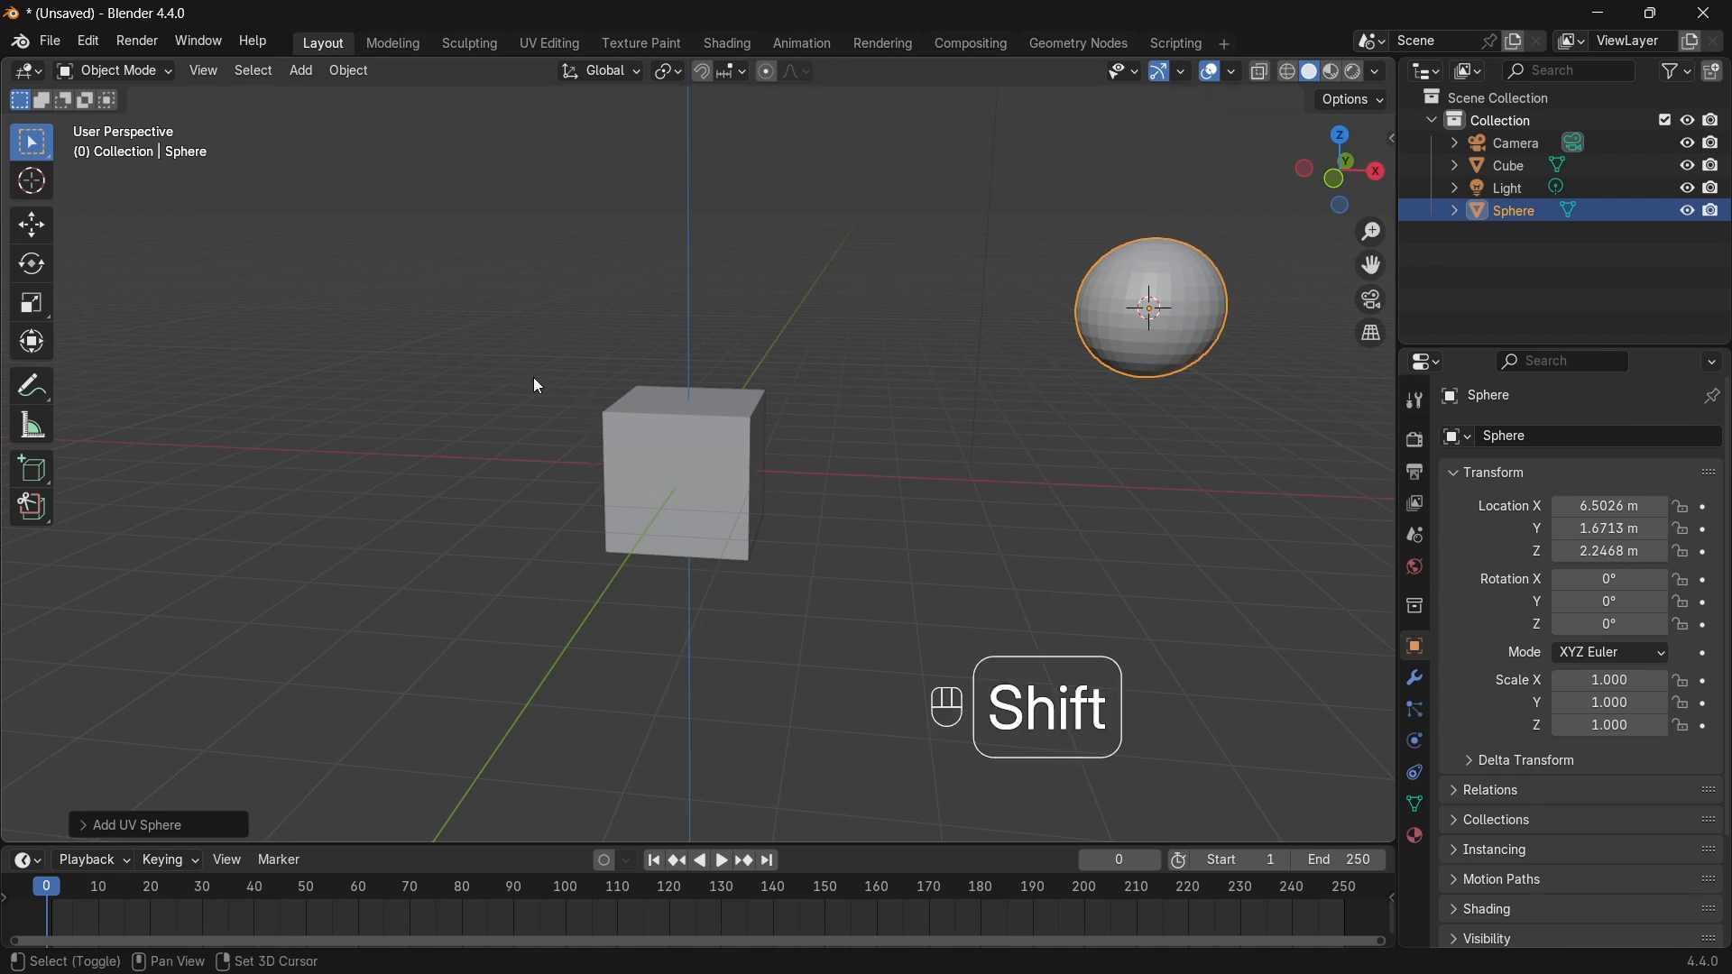
# Step: Place the 3D cursor above the cube's -X side, at about (-4.8, -0.35, 1.8) m, and add a cylinder mesh there
pyautogui.keyDown('shift'); pyautogui.moveTo(538, 383); pyautogui.dragTo(669, 406, button='middle'); pyautogui.keyUp('shift')
pyautogui.keyDown('shift'); pyautogui.rightClick(489, 361); pyautogui.keyUp('shift')
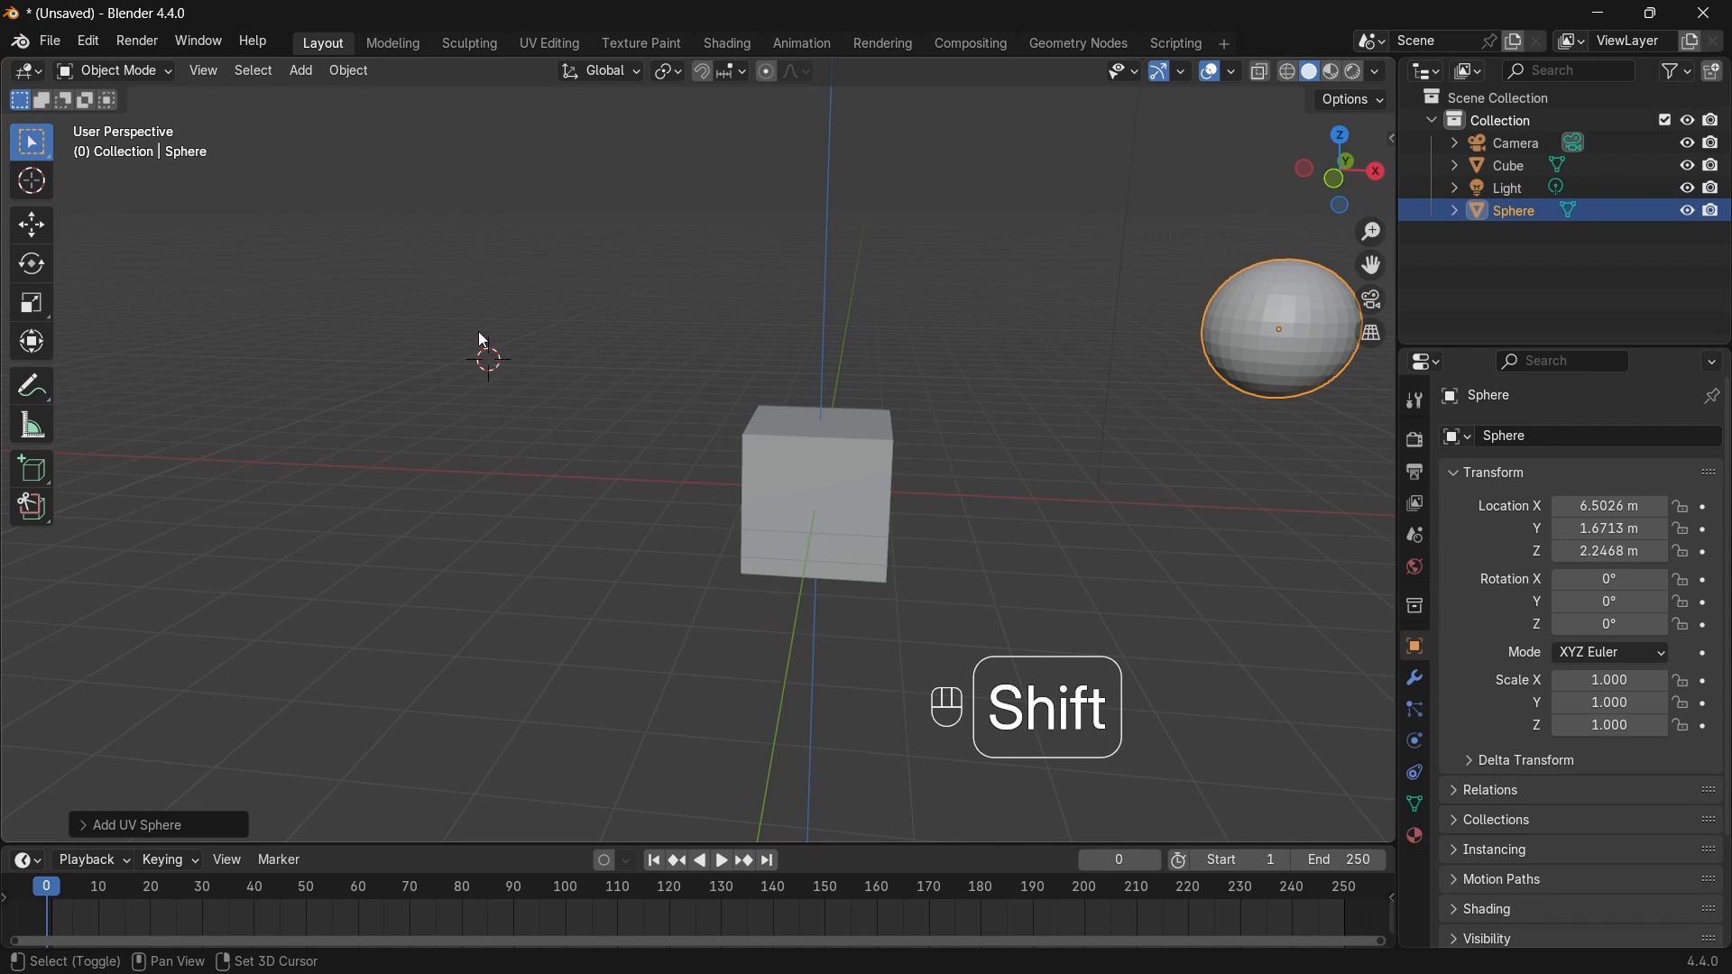
pyautogui.click(305, 69)
pyautogui.click(305, 69)
pyautogui.click(305, 70)
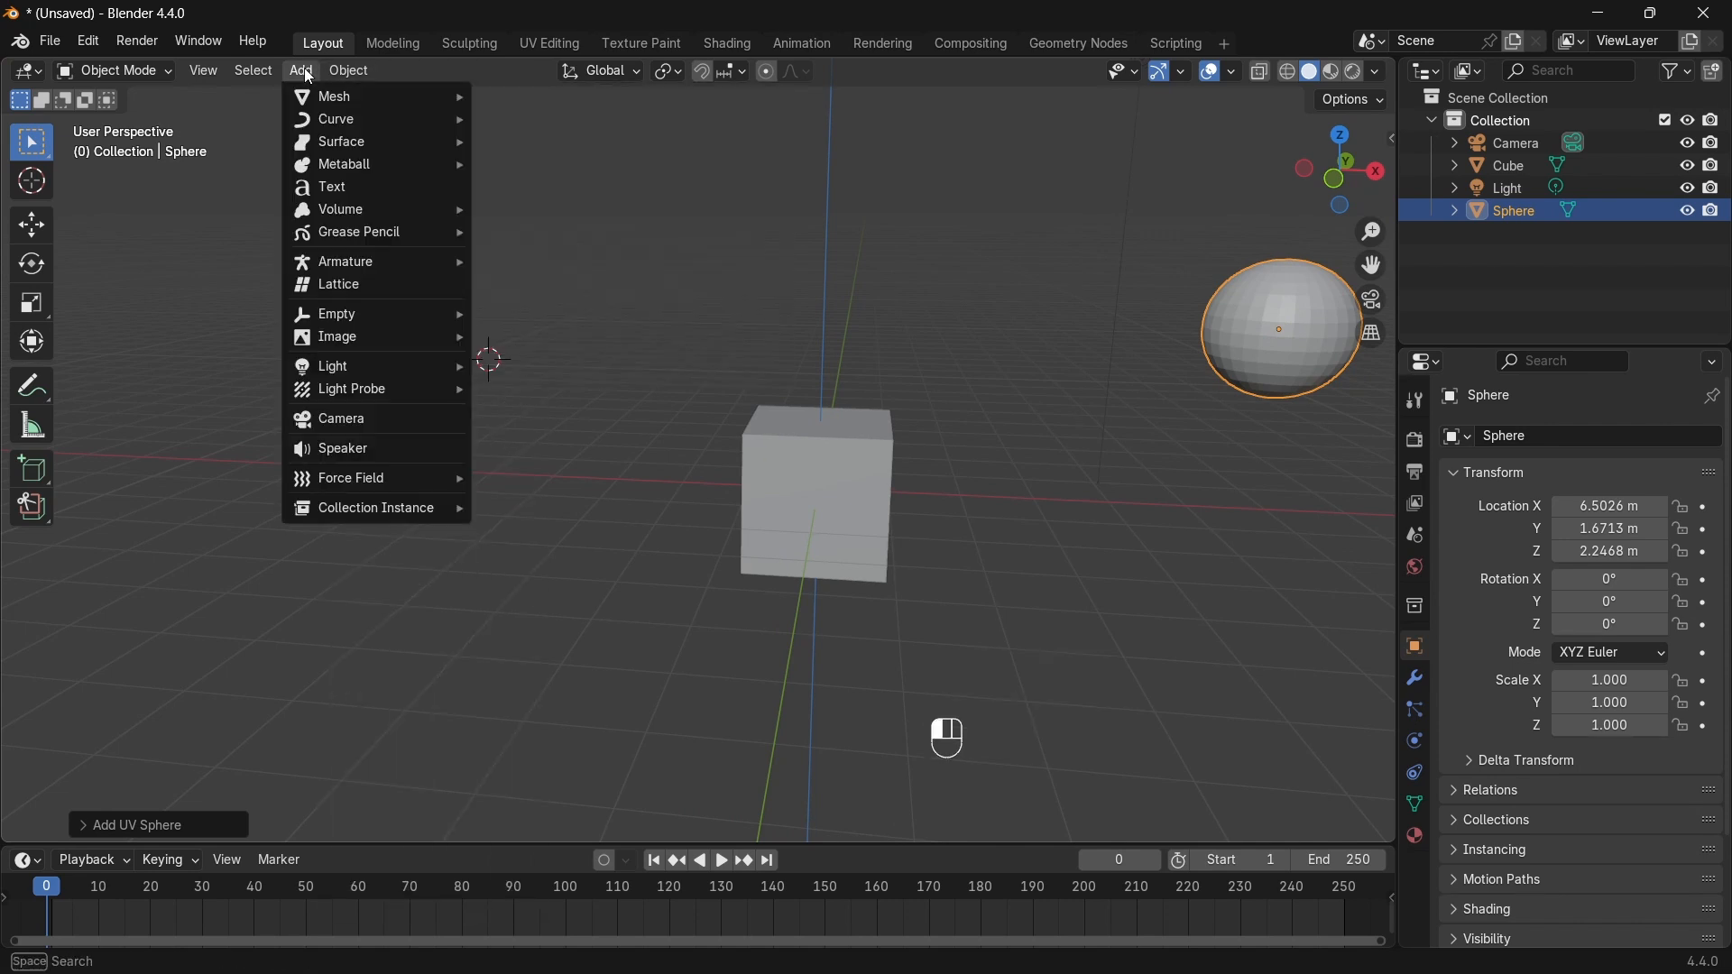
pyautogui.moveTo(323, 96)
pyautogui.click(531, 211)
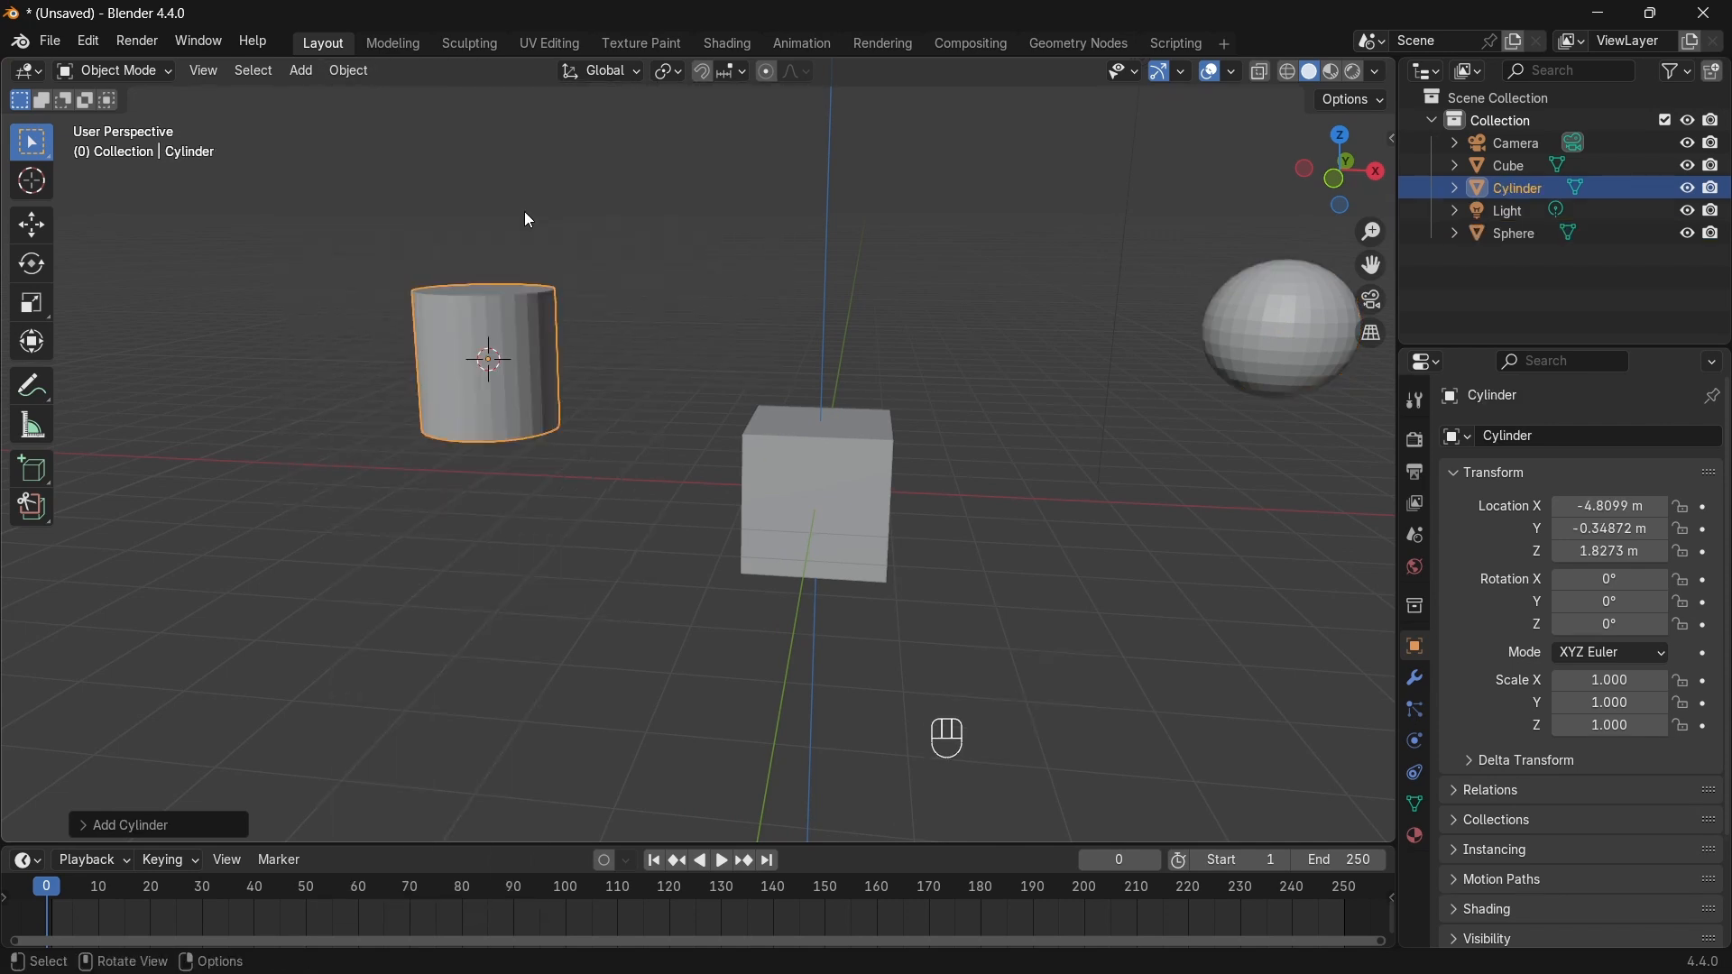
# Step: Practise placing the 3D cursor at four different empty spots around the cube while the Select Box tool is active
pyautogui.keyDown('shift'); pyautogui.rightClick(940, 250); pyautogui.keyUp('shift')
pyautogui.keyDown('shift'); pyautogui.rightClick(528, 582); pyautogui.keyUp('shift')
pyautogui.keyDown('shift'); pyautogui.rightClick(767, 316); pyautogui.keyUp('shift')
pyautogui.keyDown('shift'); pyautogui.rightClick(990, 295); pyautogui.keyUp('shift')
# Step: Activate the Cursor tool and place the 3D cursor at several spots around the scene and on the cube's surface
pyautogui.click(43, 184)
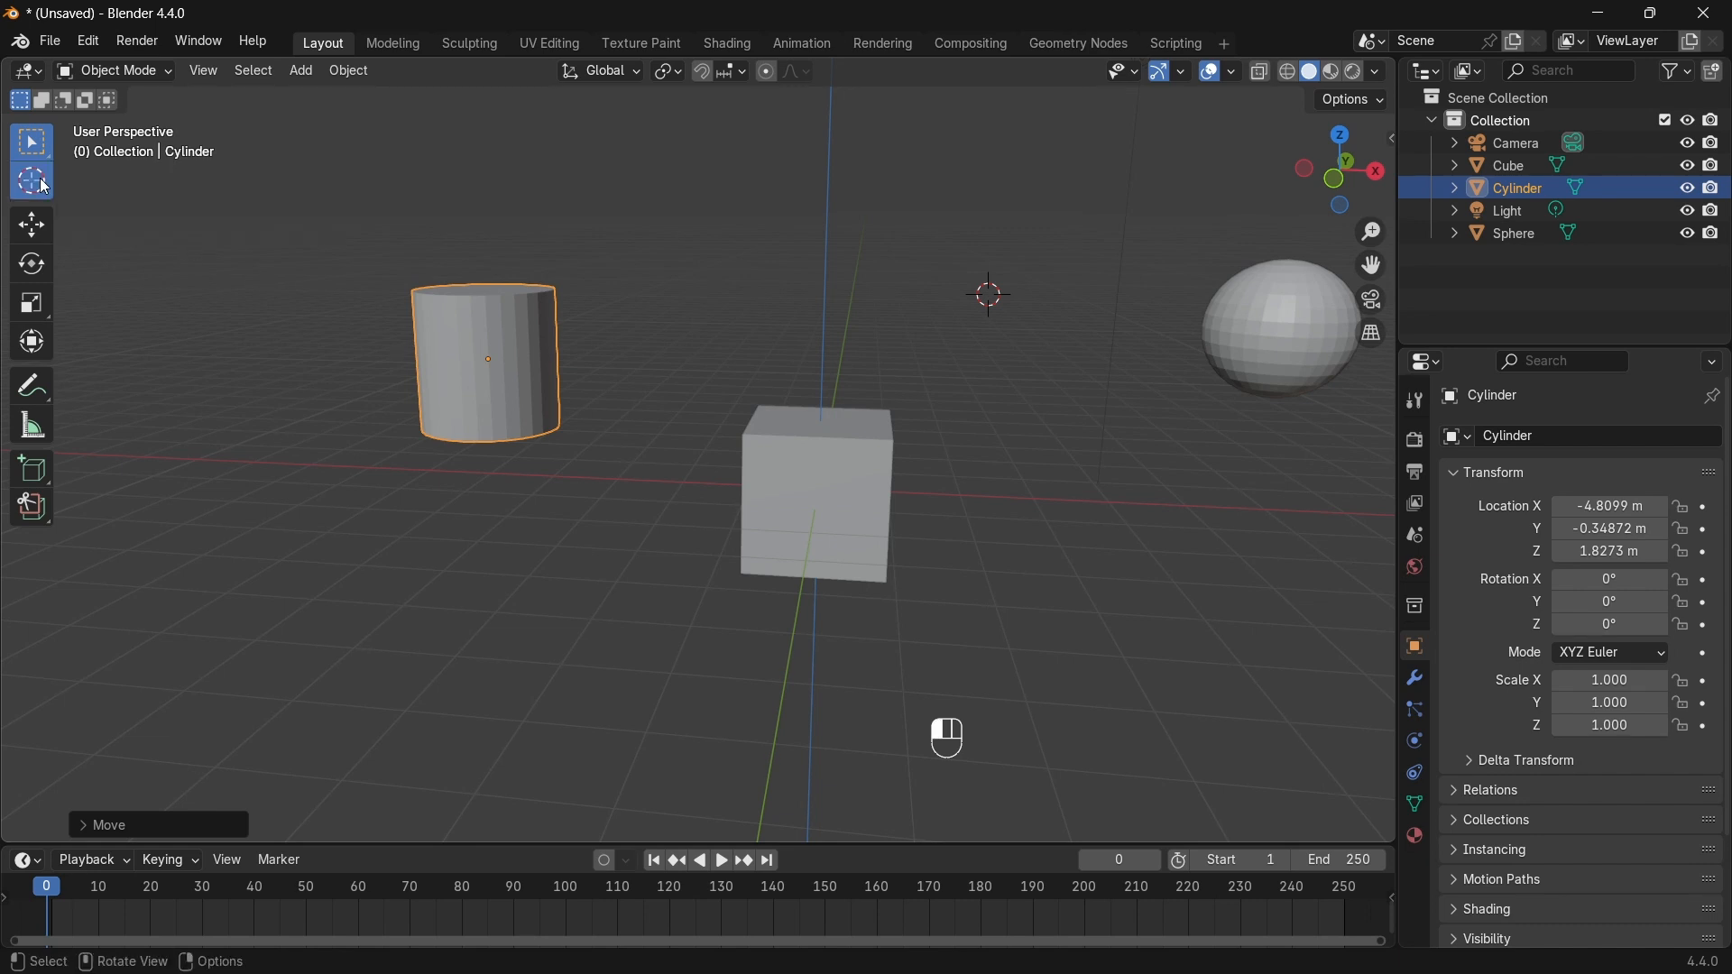
pyautogui.click(647, 400)
pyautogui.click(600, 582)
pyautogui.click(562, 461)
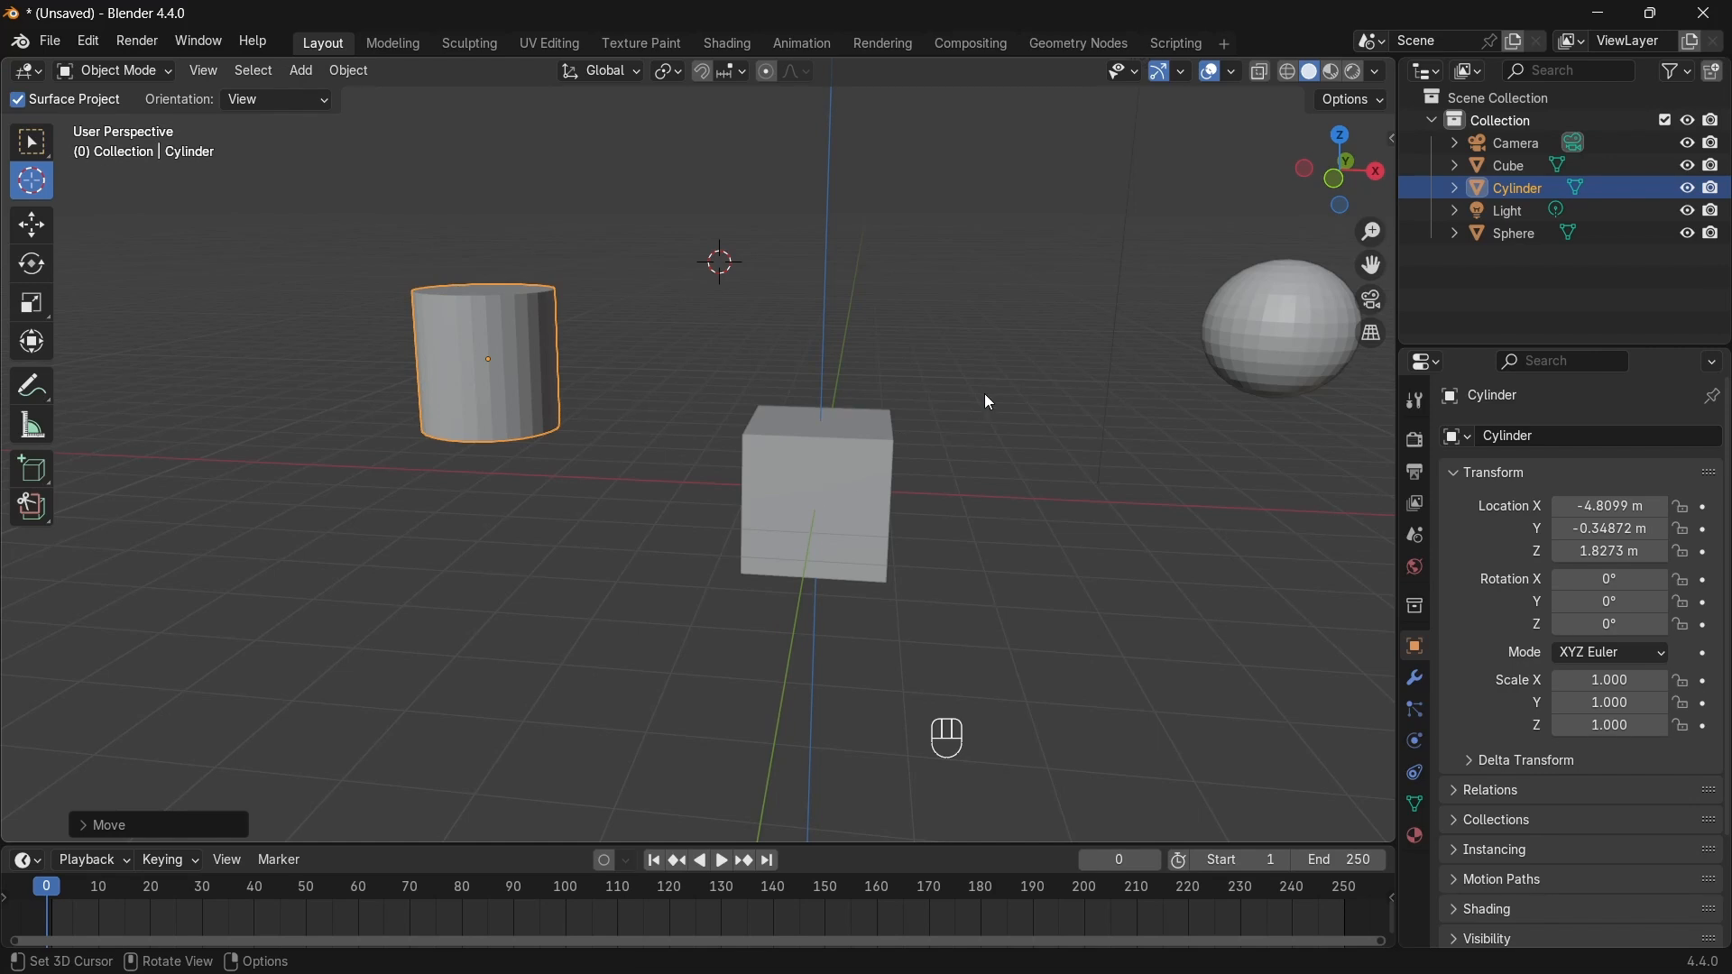
pyautogui.moveTo(993, 398); pyautogui.dragTo(971, 546, button='middle')
pyautogui.click(846, 529)
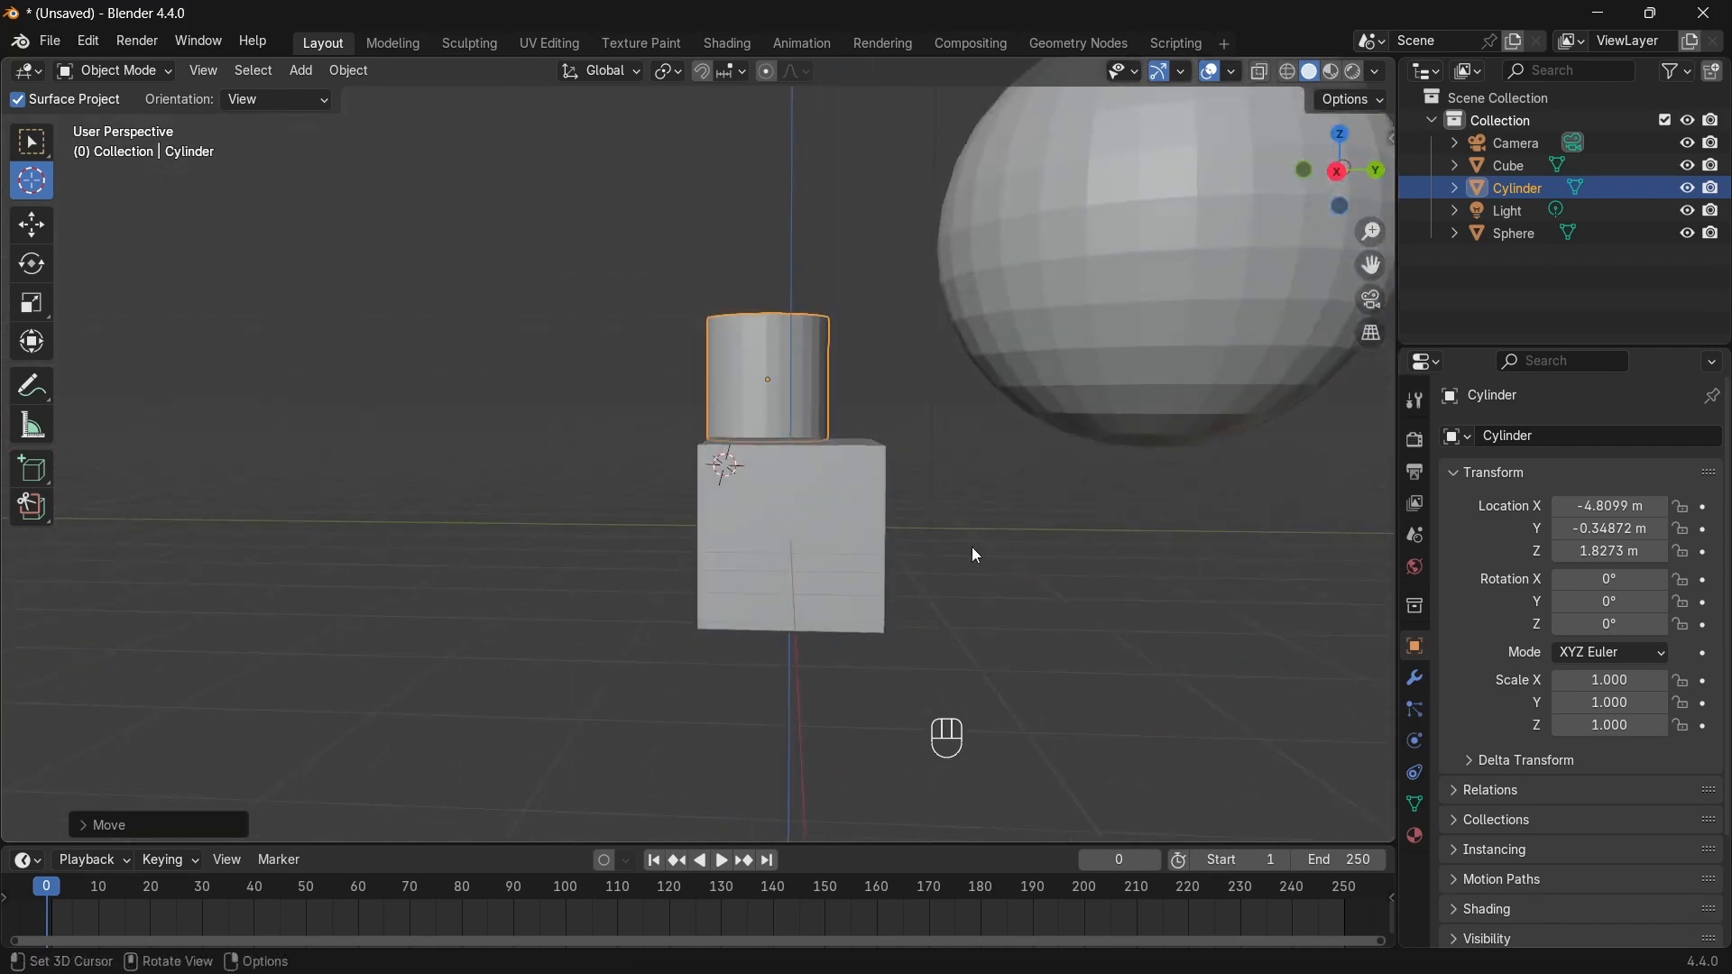
pyautogui.click(791, 528)
pyautogui.moveTo(895, 465); pyautogui.dragTo(1014, 533, button='middle')
pyautogui.click(595, 559)
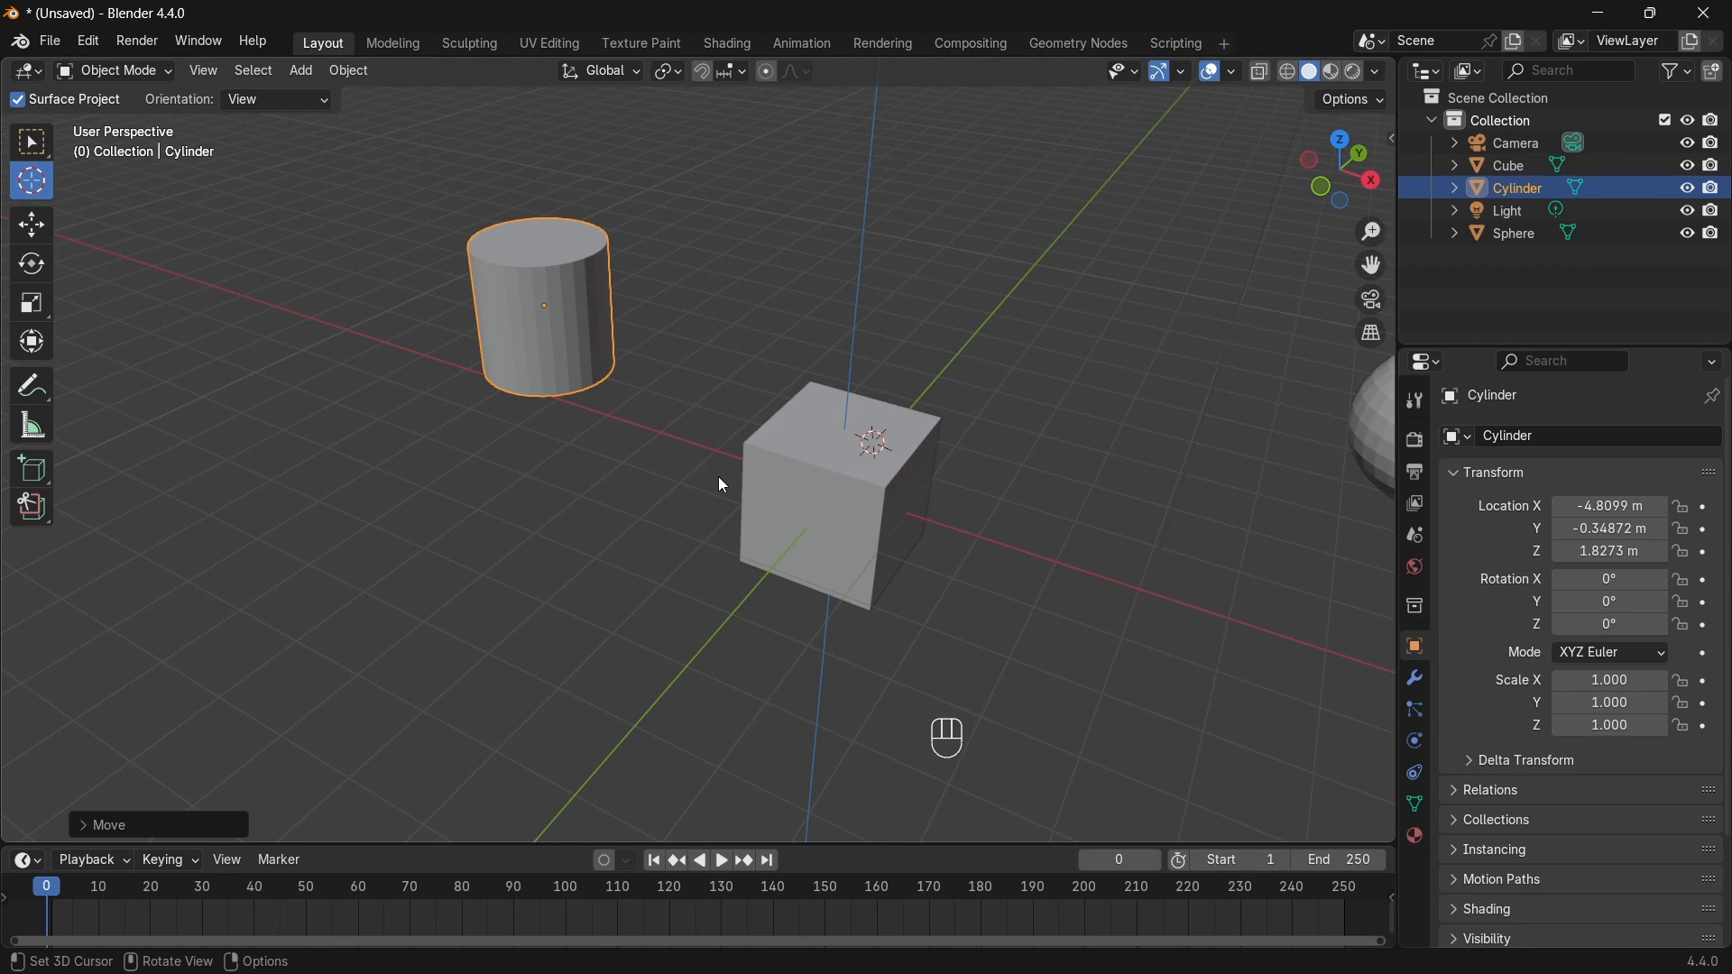
# Step: Snap the 3D cursor to the world origin
pyautogui.hotkey('shift', 's')
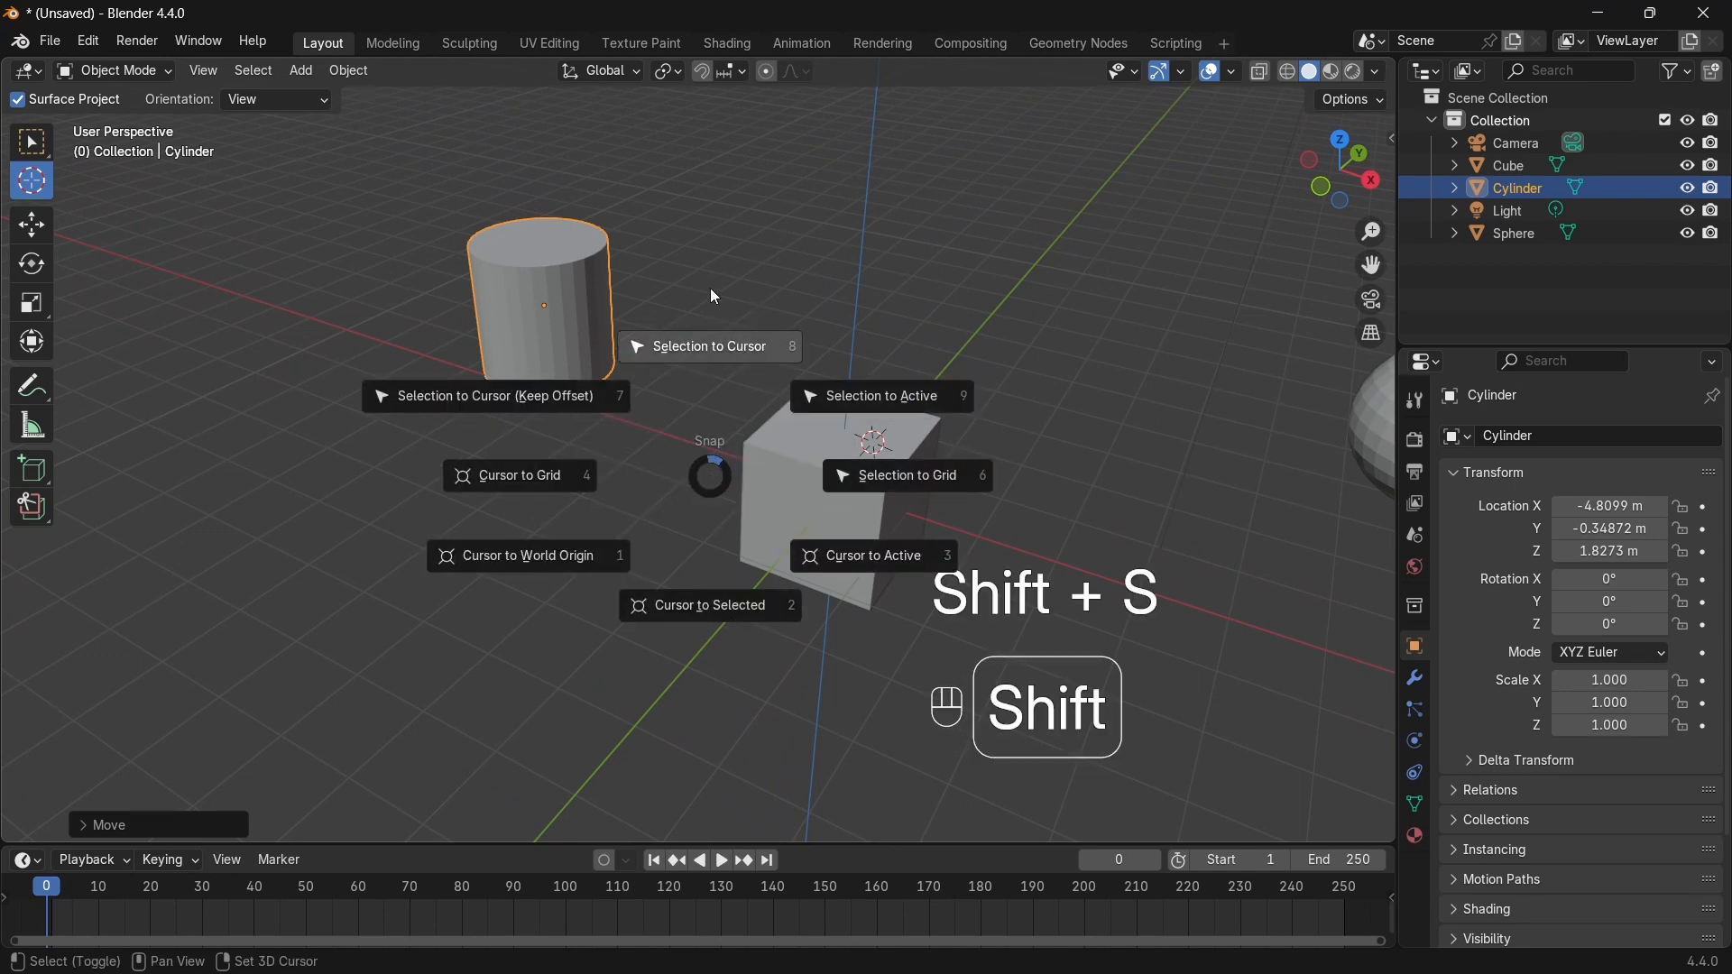
pyautogui.click(563, 554)
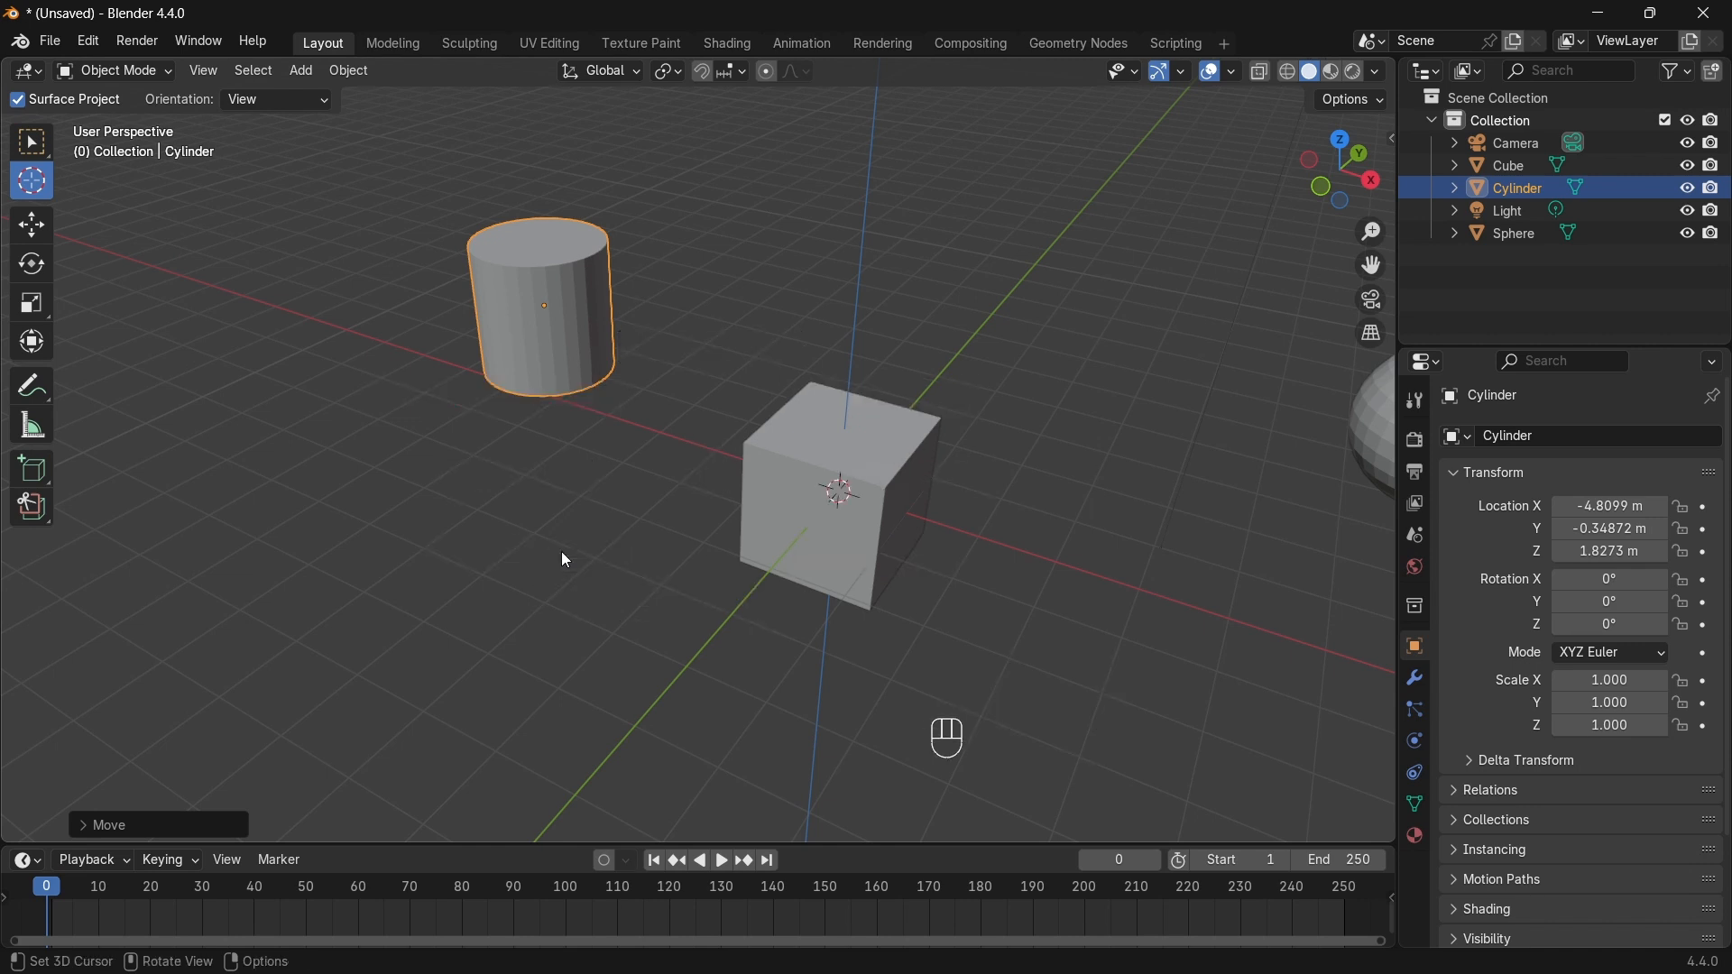
pyautogui.hotkey('shift', 'z')
pyautogui.hotkey('shift', 'z')
pyautogui.hotkey('shift', 'z')
pyautogui.hotkey('shift', 'z')
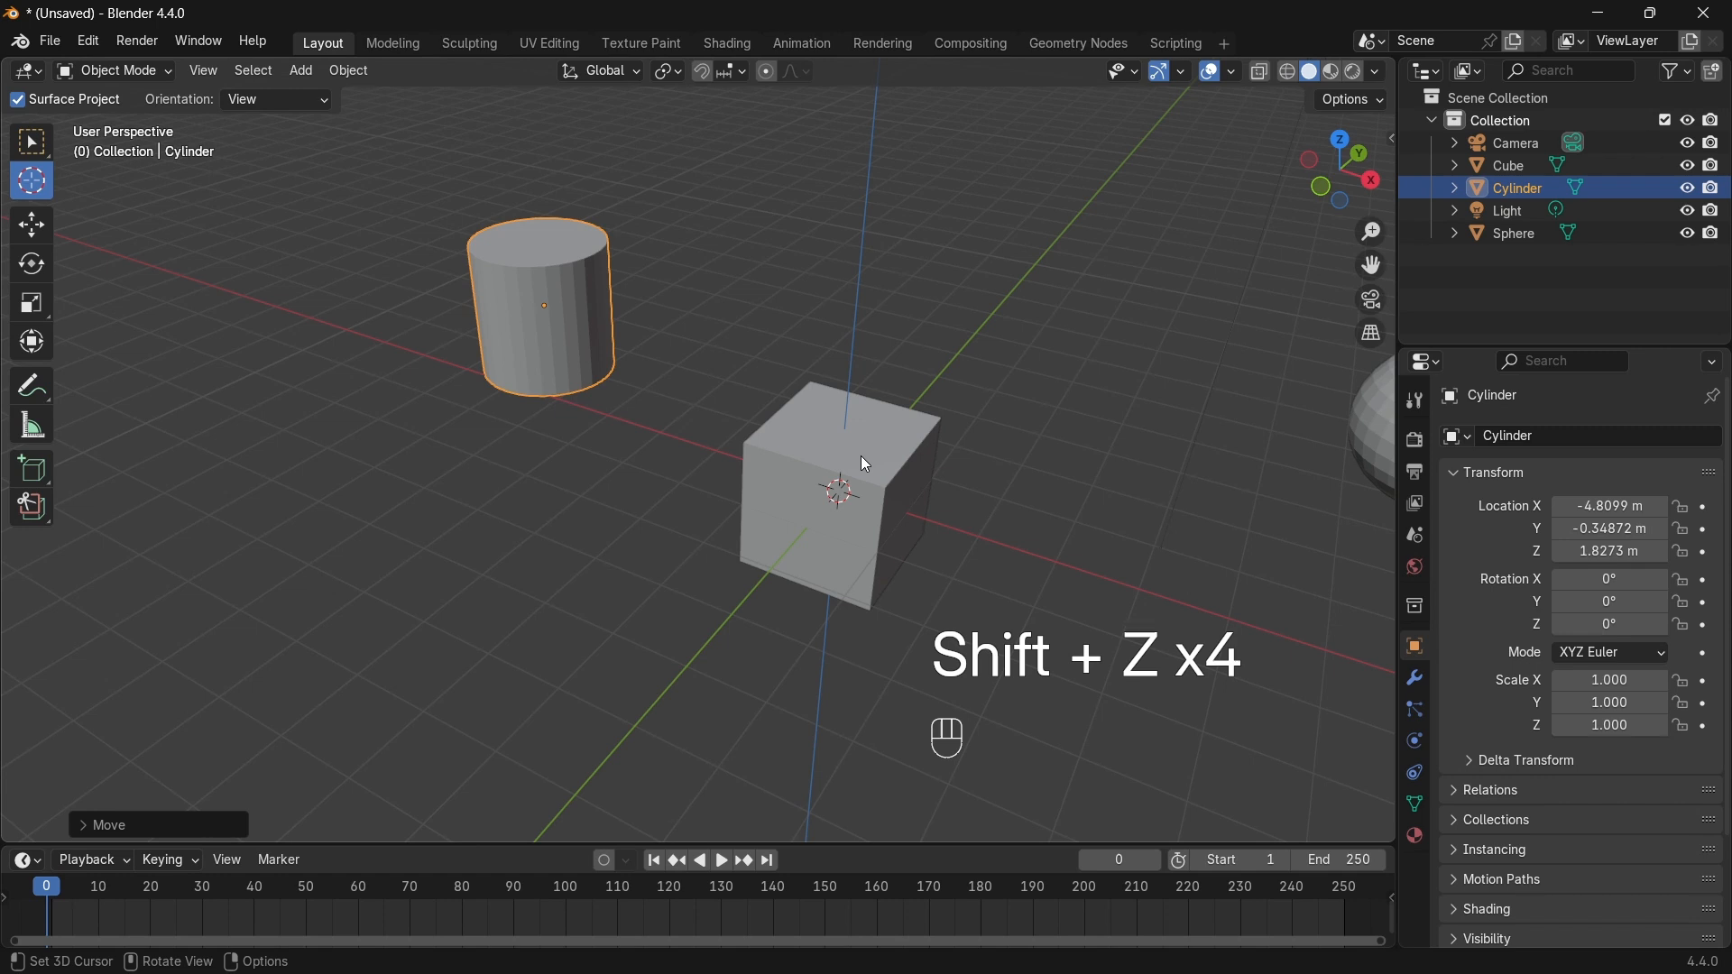
pyautogui.hotkey('shift', 's')
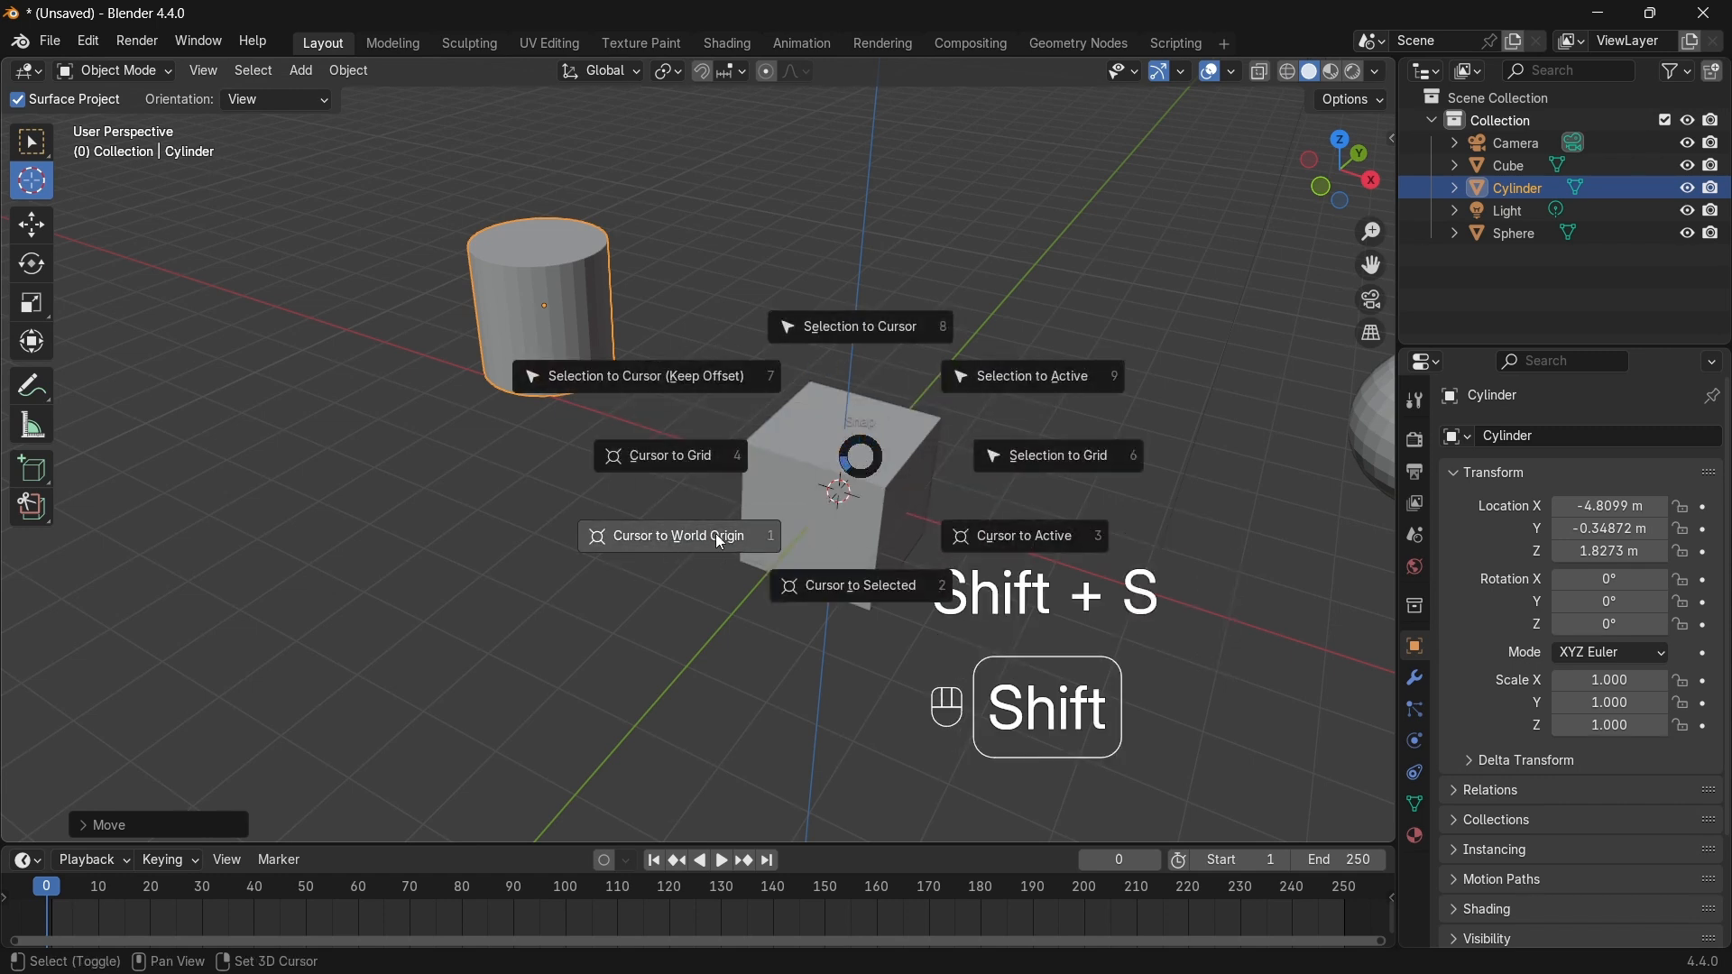
pyautogui.rightClick(833, 501)
# Step: Show the 3D cursor's location values, reset X, Y and Z to 0 m, and hide the values again
pyautogui.moveTo(870, 433); pyautogui.dragTo(870, 413, button='middle')
pyautogui.press('n')
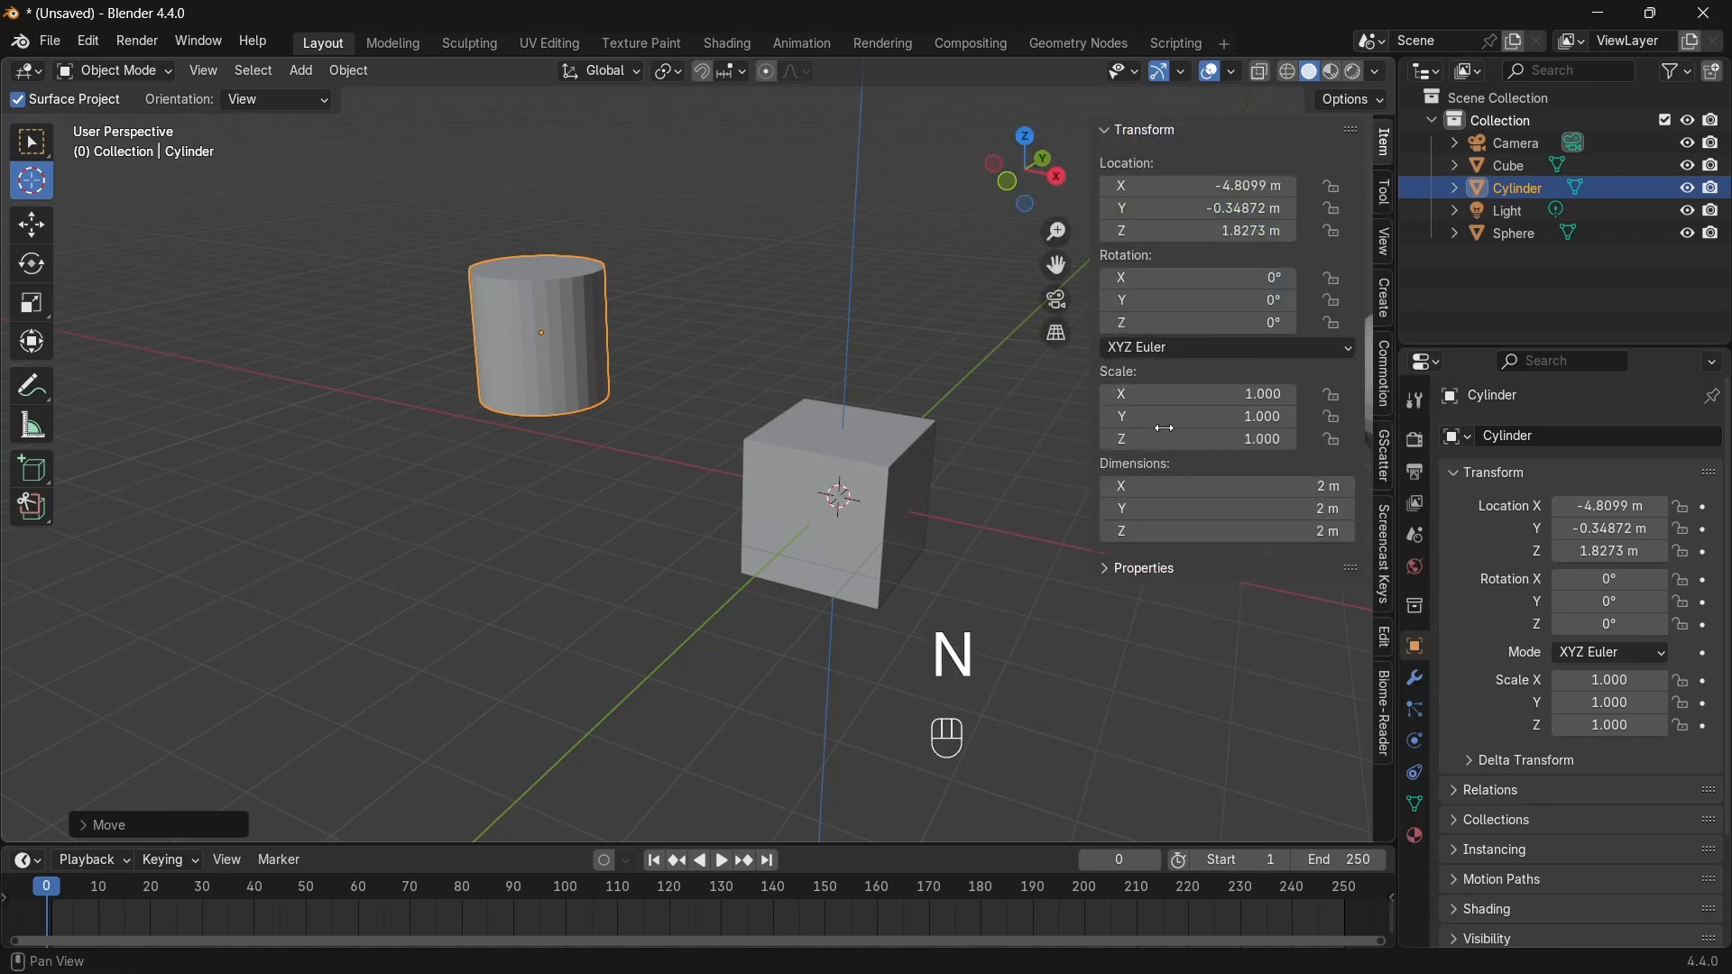
pyautogui.click(1386, 194)
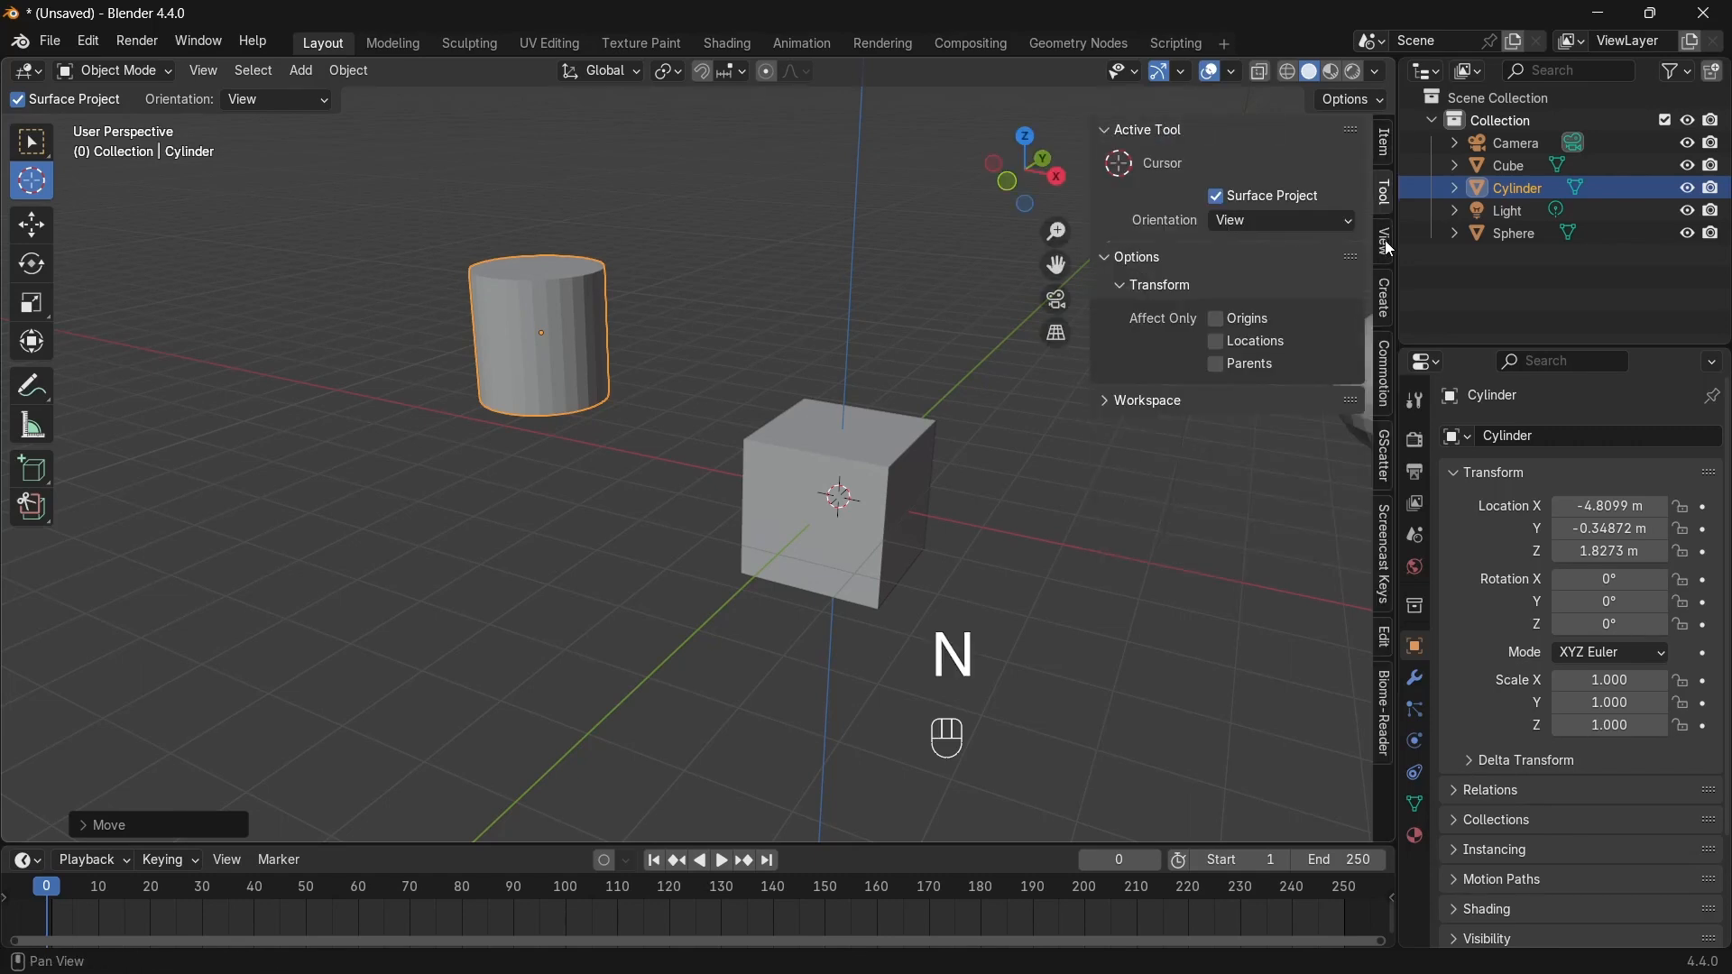
pyautogui.click(1387, 242)
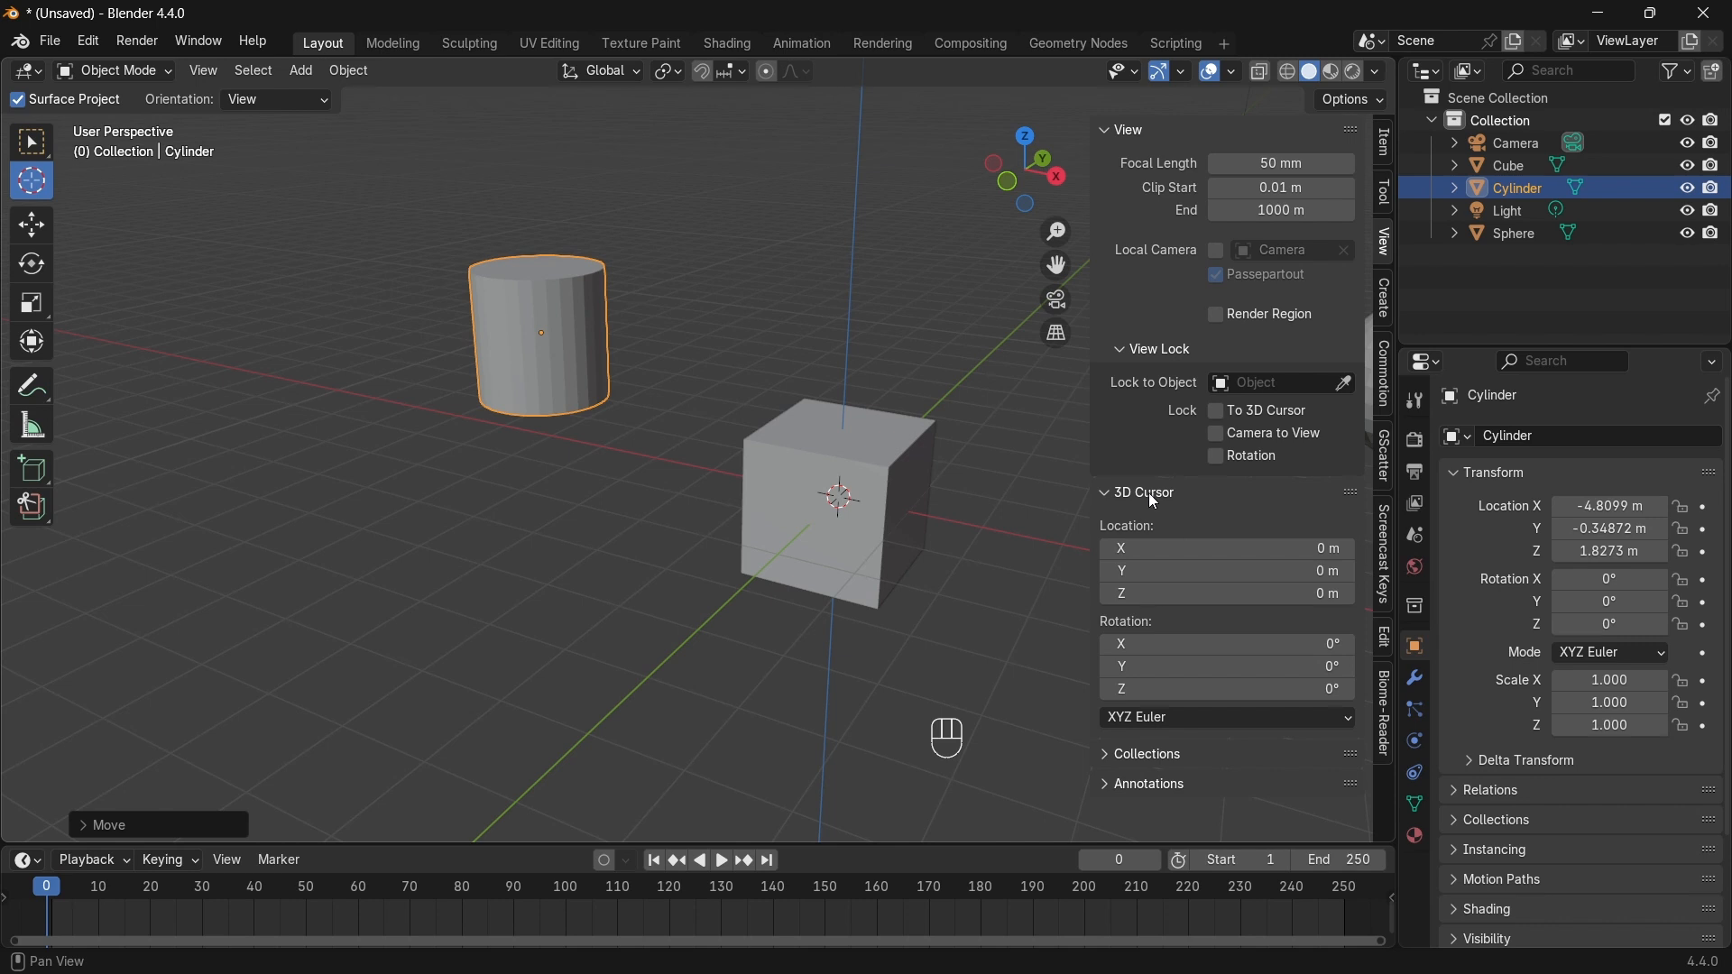
pyautogui.moveTo(1149, 549); pyautogui.dragTo(1182, 592)
pyautogui.rightClick(1168, 570)
pyautogui.press('BackSpace')
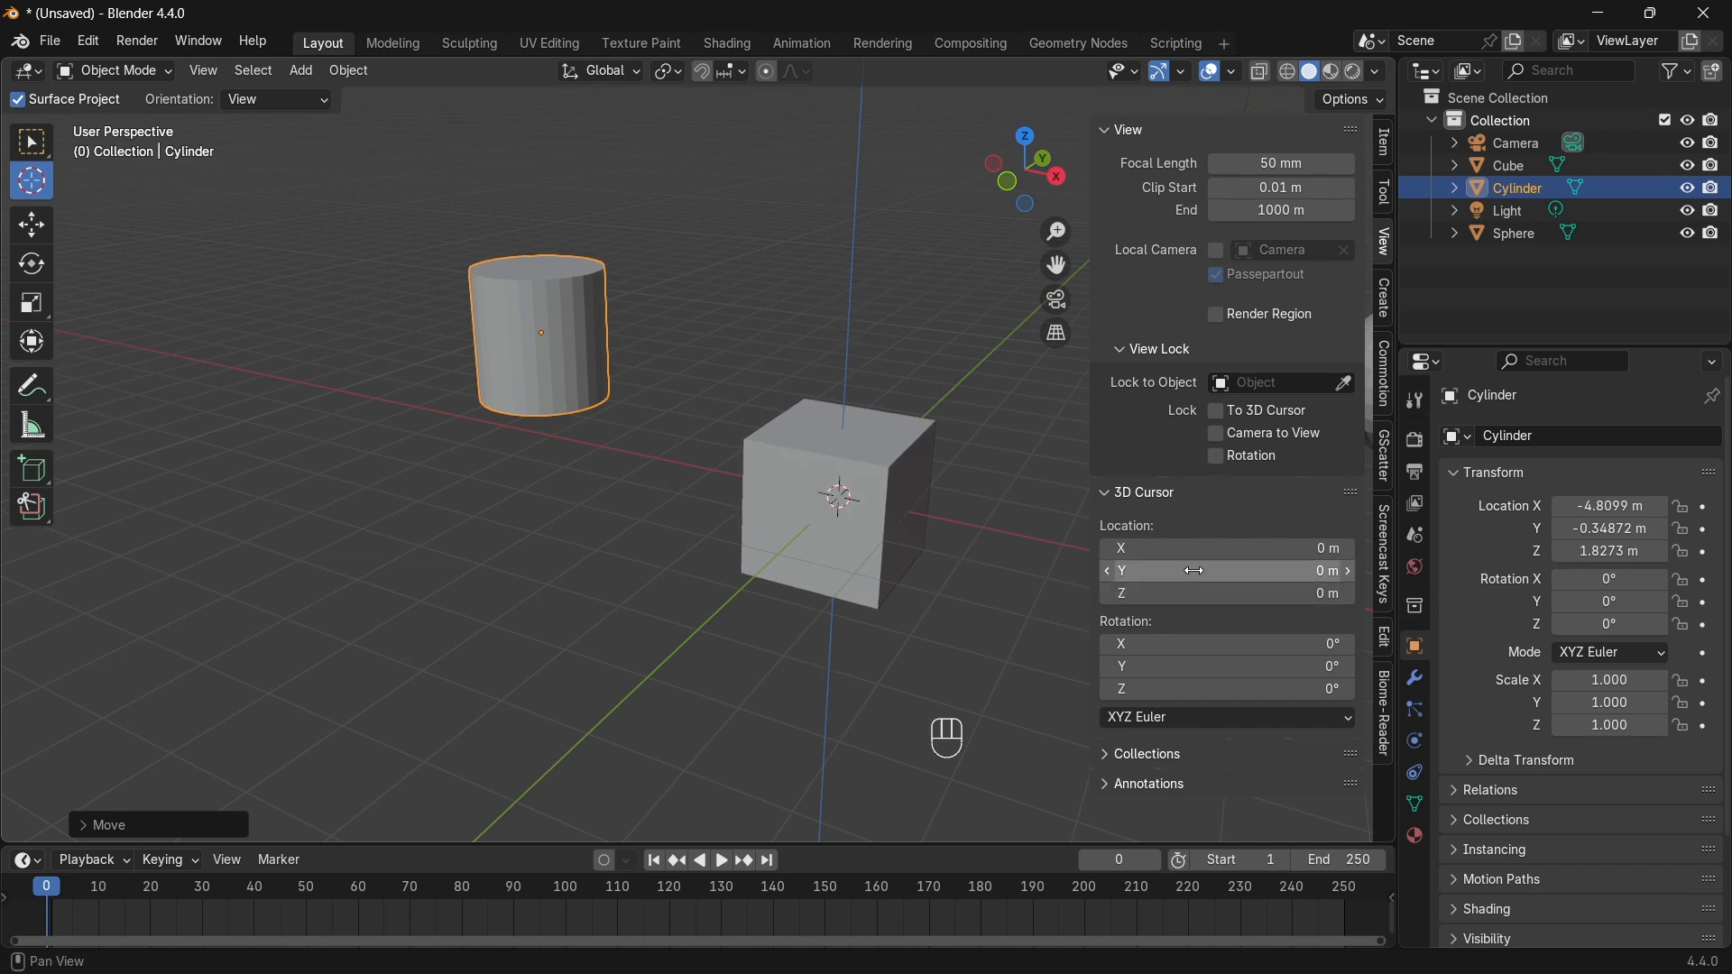
pyautogui.press('n')
# Step: Widen the Outliner and Properties editors at the expense of the 3D Viewport, keeping the cube, cylinder and sphere in view
pyautogui.moveTo(939, 592); pyautogui.dragTo(867, 599, button='middle')
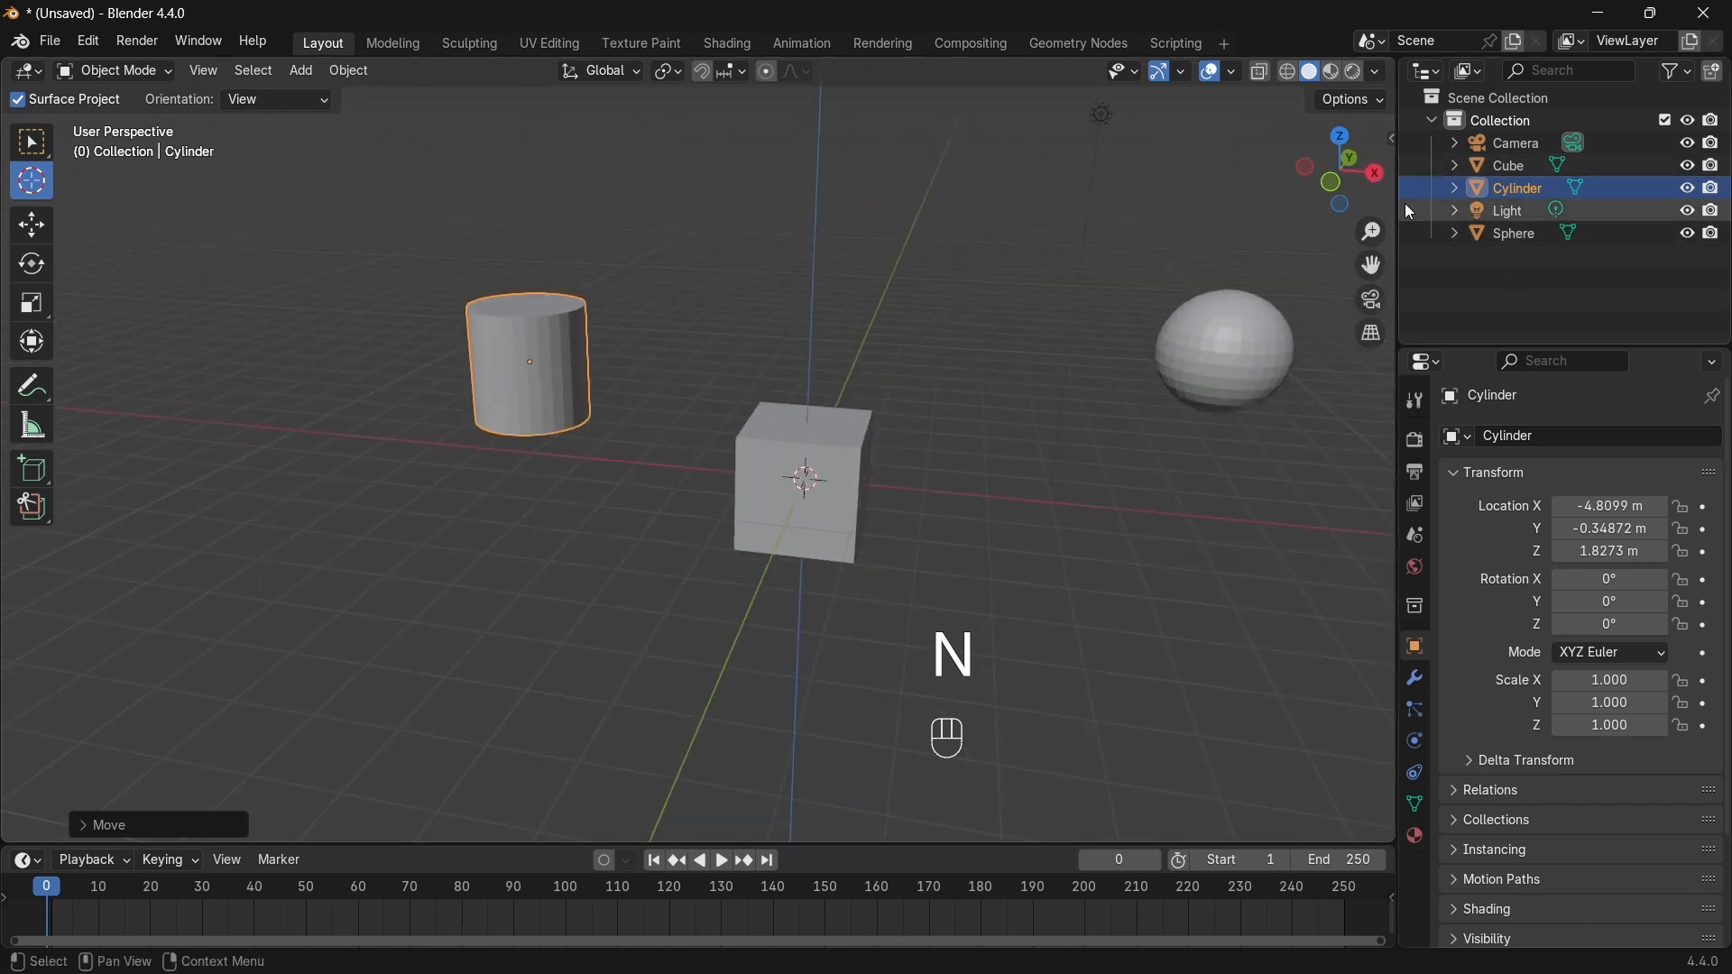
pyautogui.moveTo(1400, 204); pyautogui.dragTo(1313, 271)
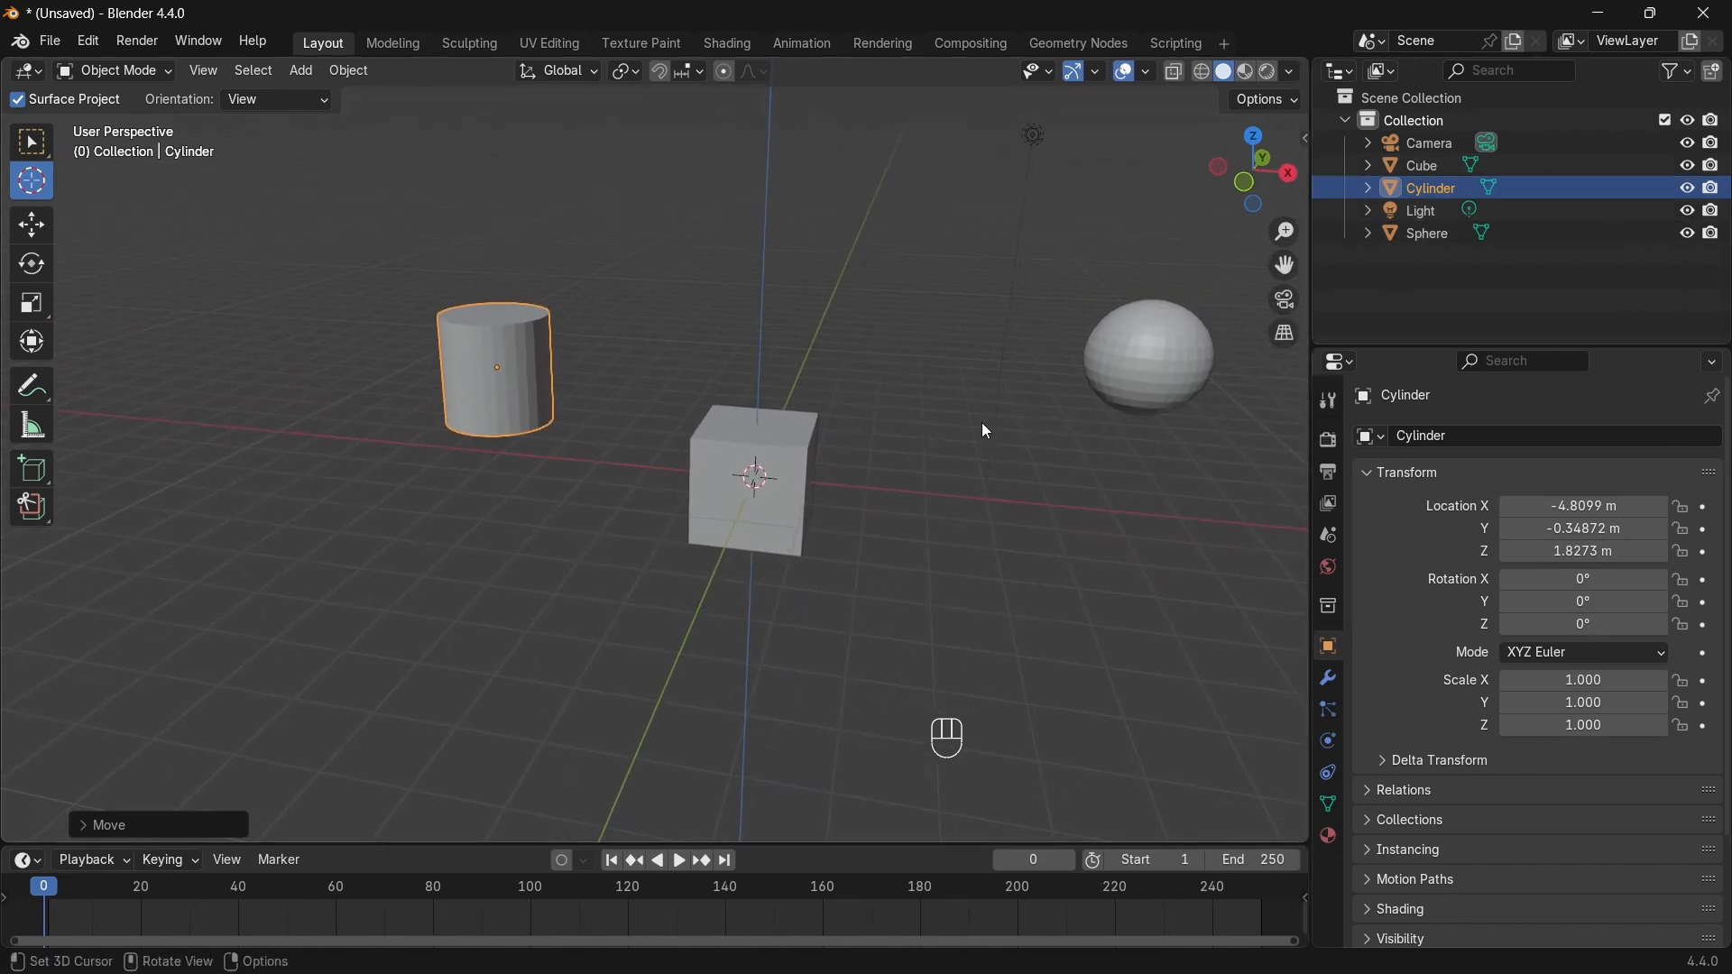
pyautogui.press('shift')
pyautogui.keyDown('shift'); pyautogui.moveTo(1110, 403); pyautogui.dragTo(885, 394, button='middle'); pyautogui.keyUp('shift')
pyautogui.moveTo(812, 448); pyautogui.dragTo(853, 449, button='middle')
pyautogui.keyDown('shift'); pyautogui.moveTo(766, 404); pyautogui.dragTo(836, 422, button='middle'); pyautogui.keyUp('shift')
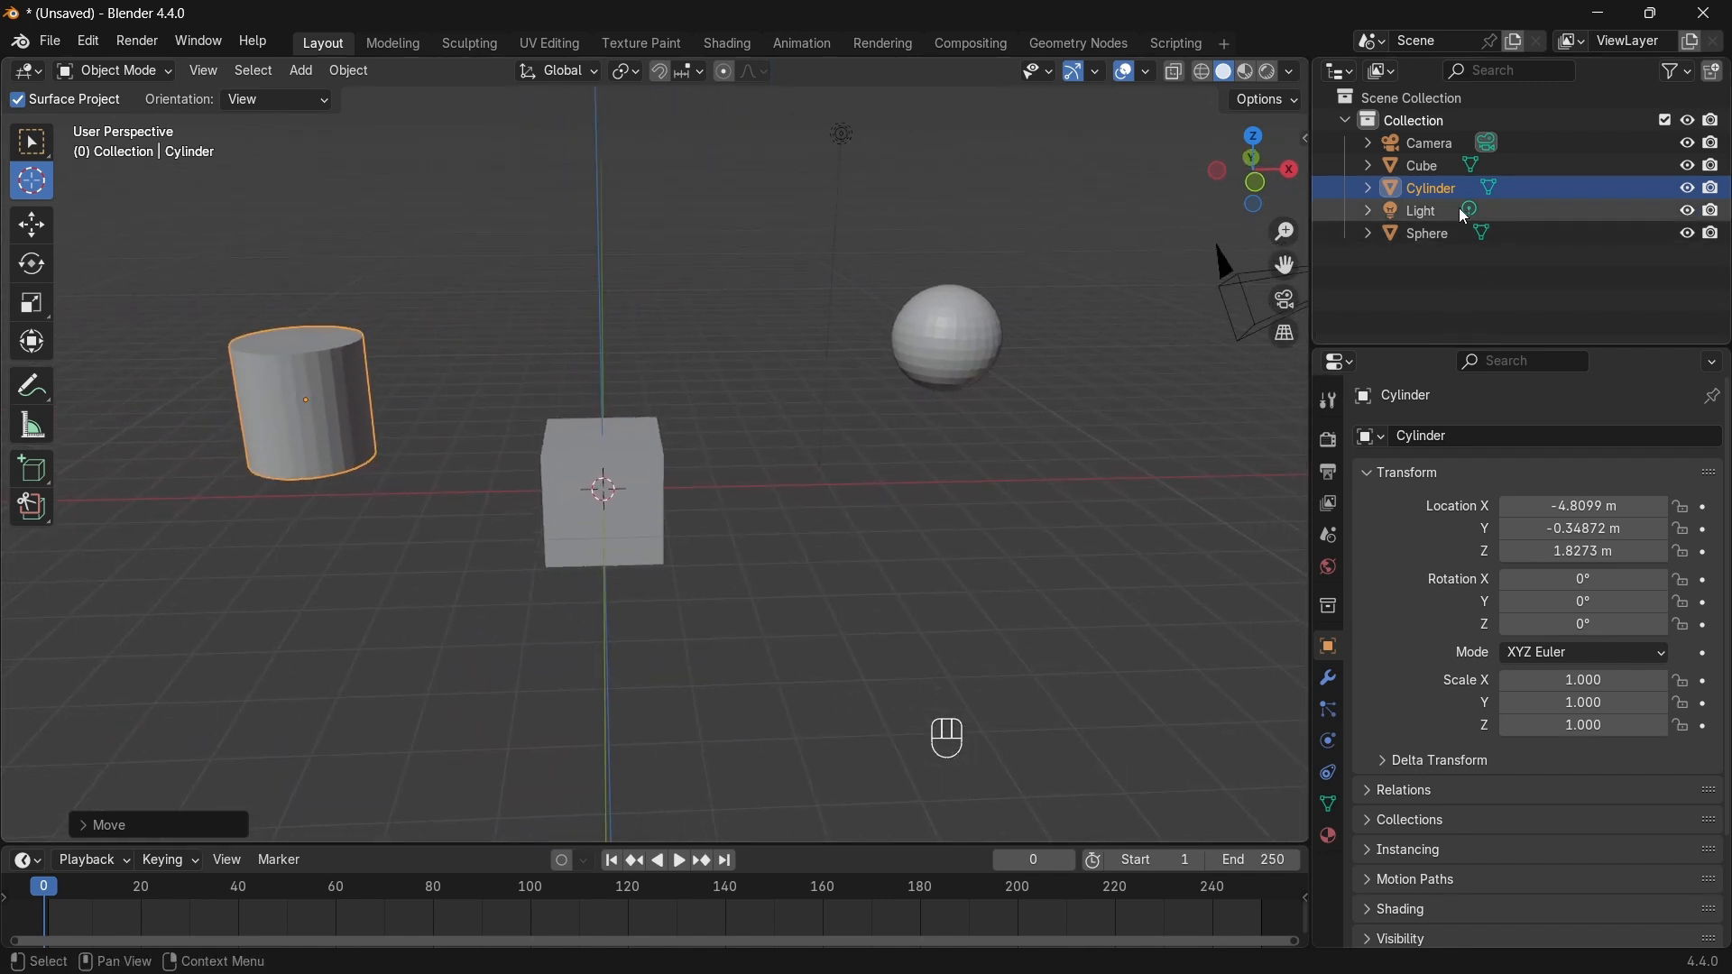
# Step: Move the cylinder and the sphere out of Collection directly into the Scene Collection, and collapse Collection
pyautogui.click(1344, 123)
pyautogui.click(1344, 122)
pyautogui.click(1345, 123)
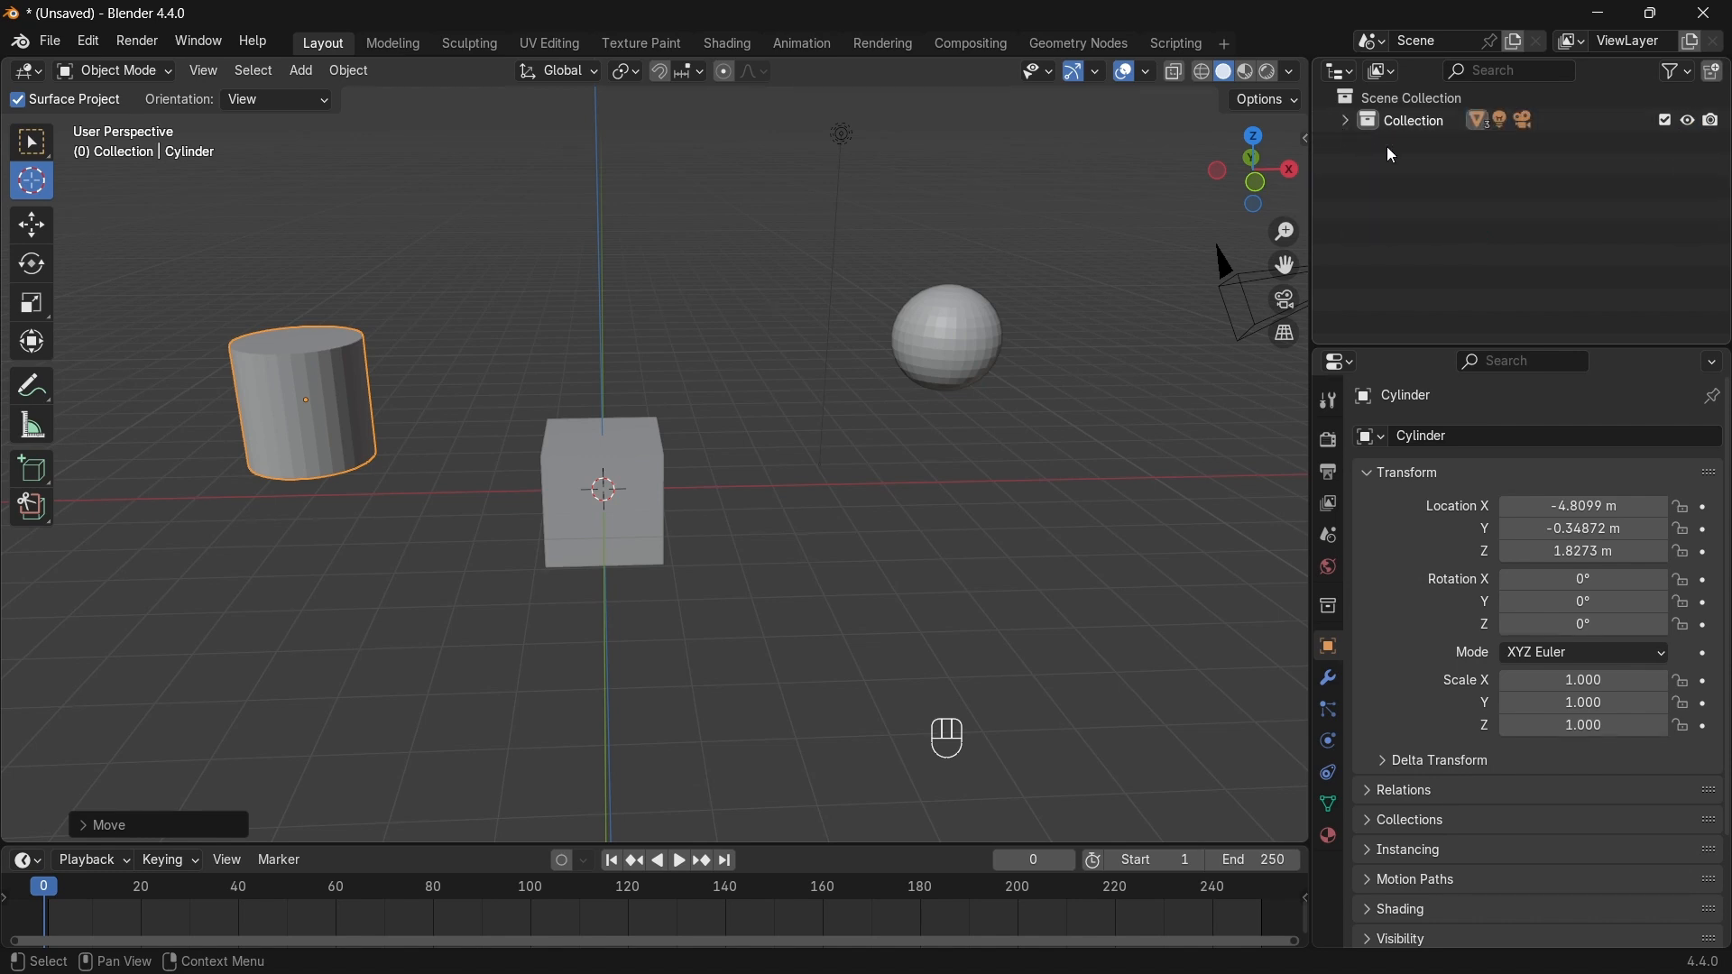
pyautogui.click(1350, 124)
pyautogui.moveTo(1421, 187); pyautogui.dragTo(1388, 307)
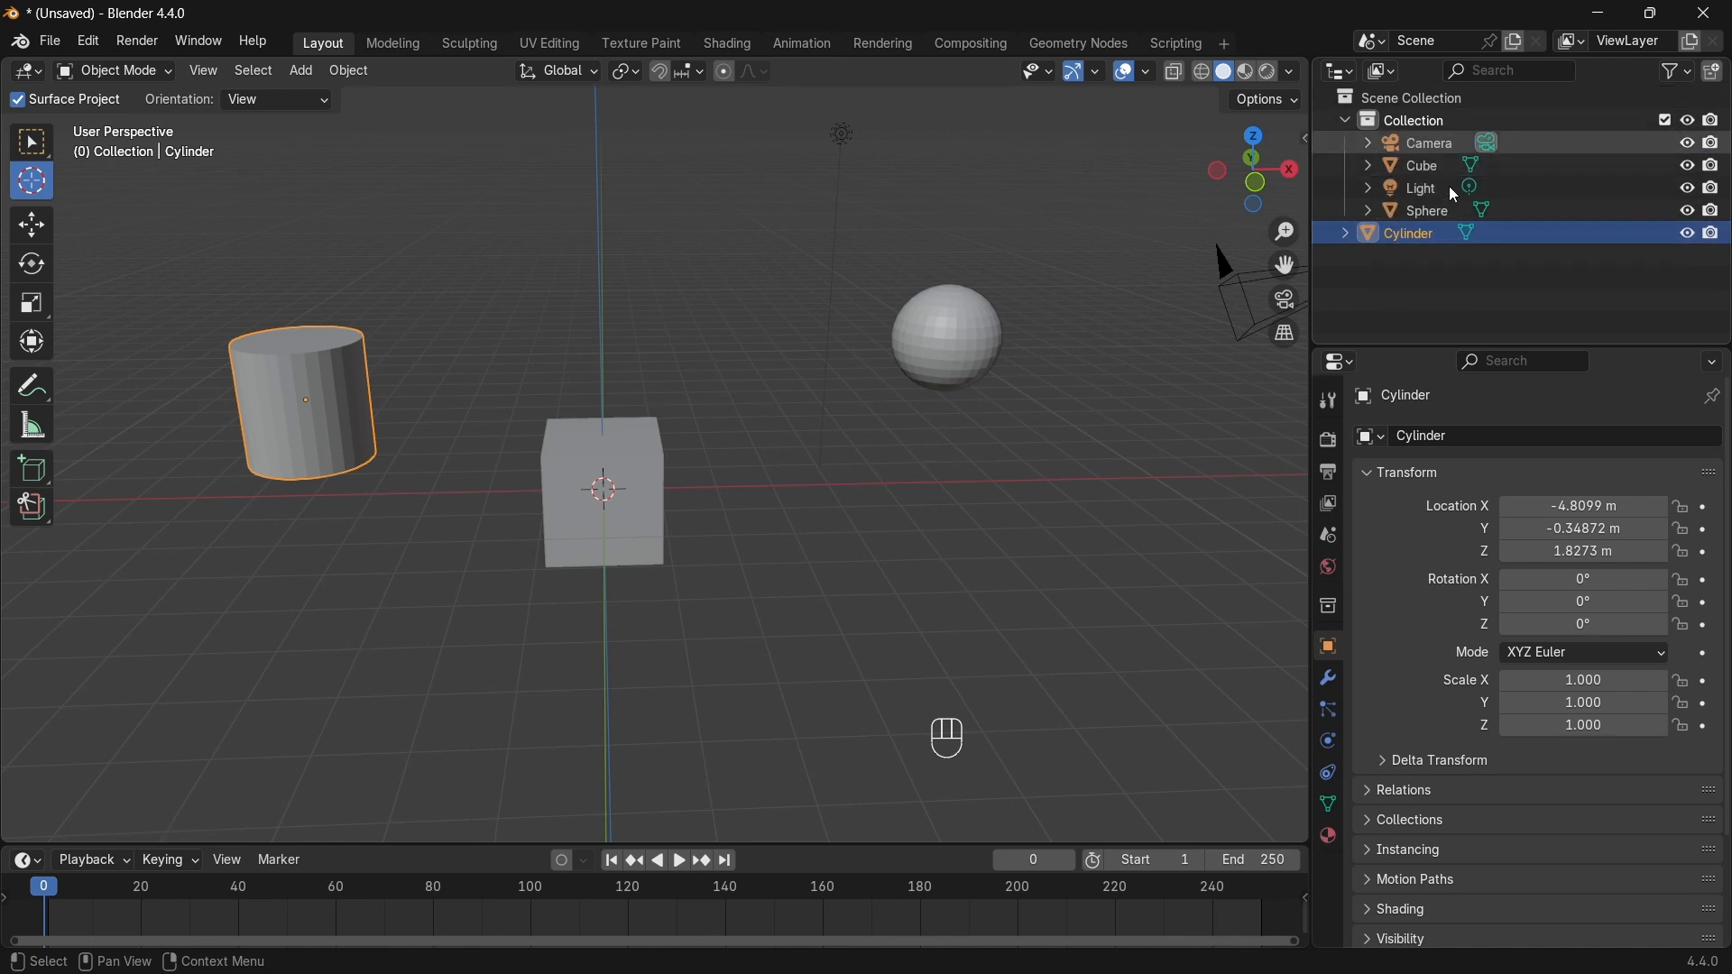
pyautogui.moveTo(1437, 215); pyautogui.dragTo(1372, 230)
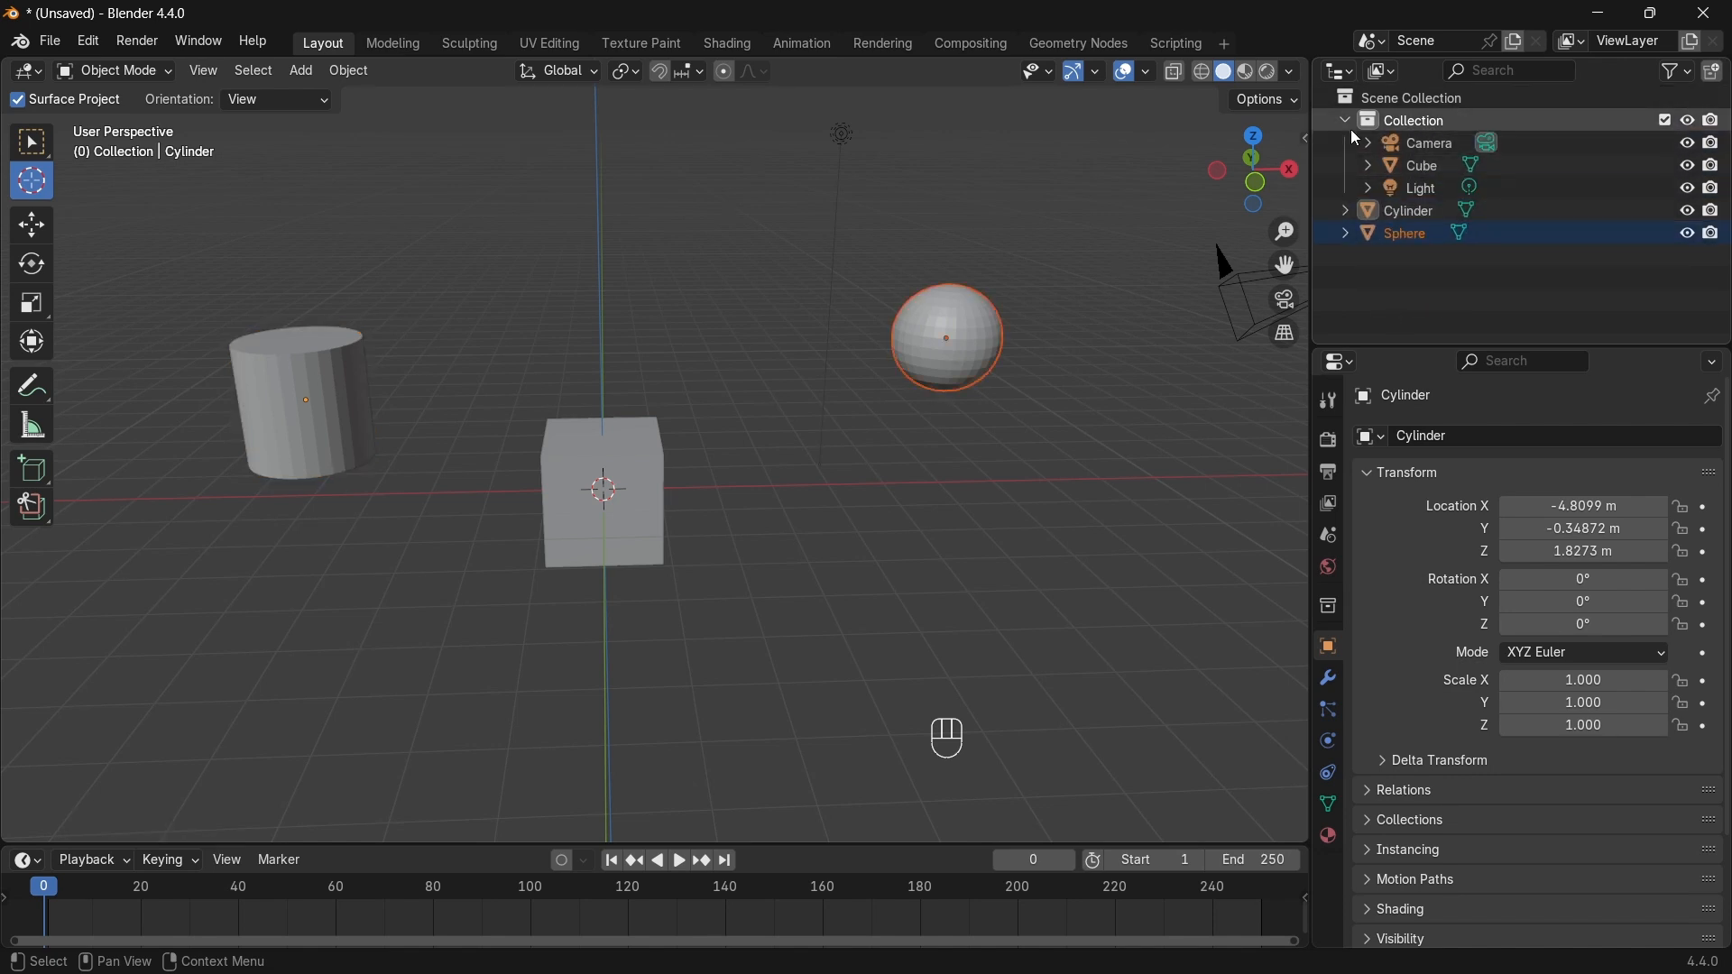
pyautogui.click(1347, 123)
# Step: Create a second collection in the Scene Collection and move the cylinder and the sphere into it
pyautogui.rightClick(1388, 212)
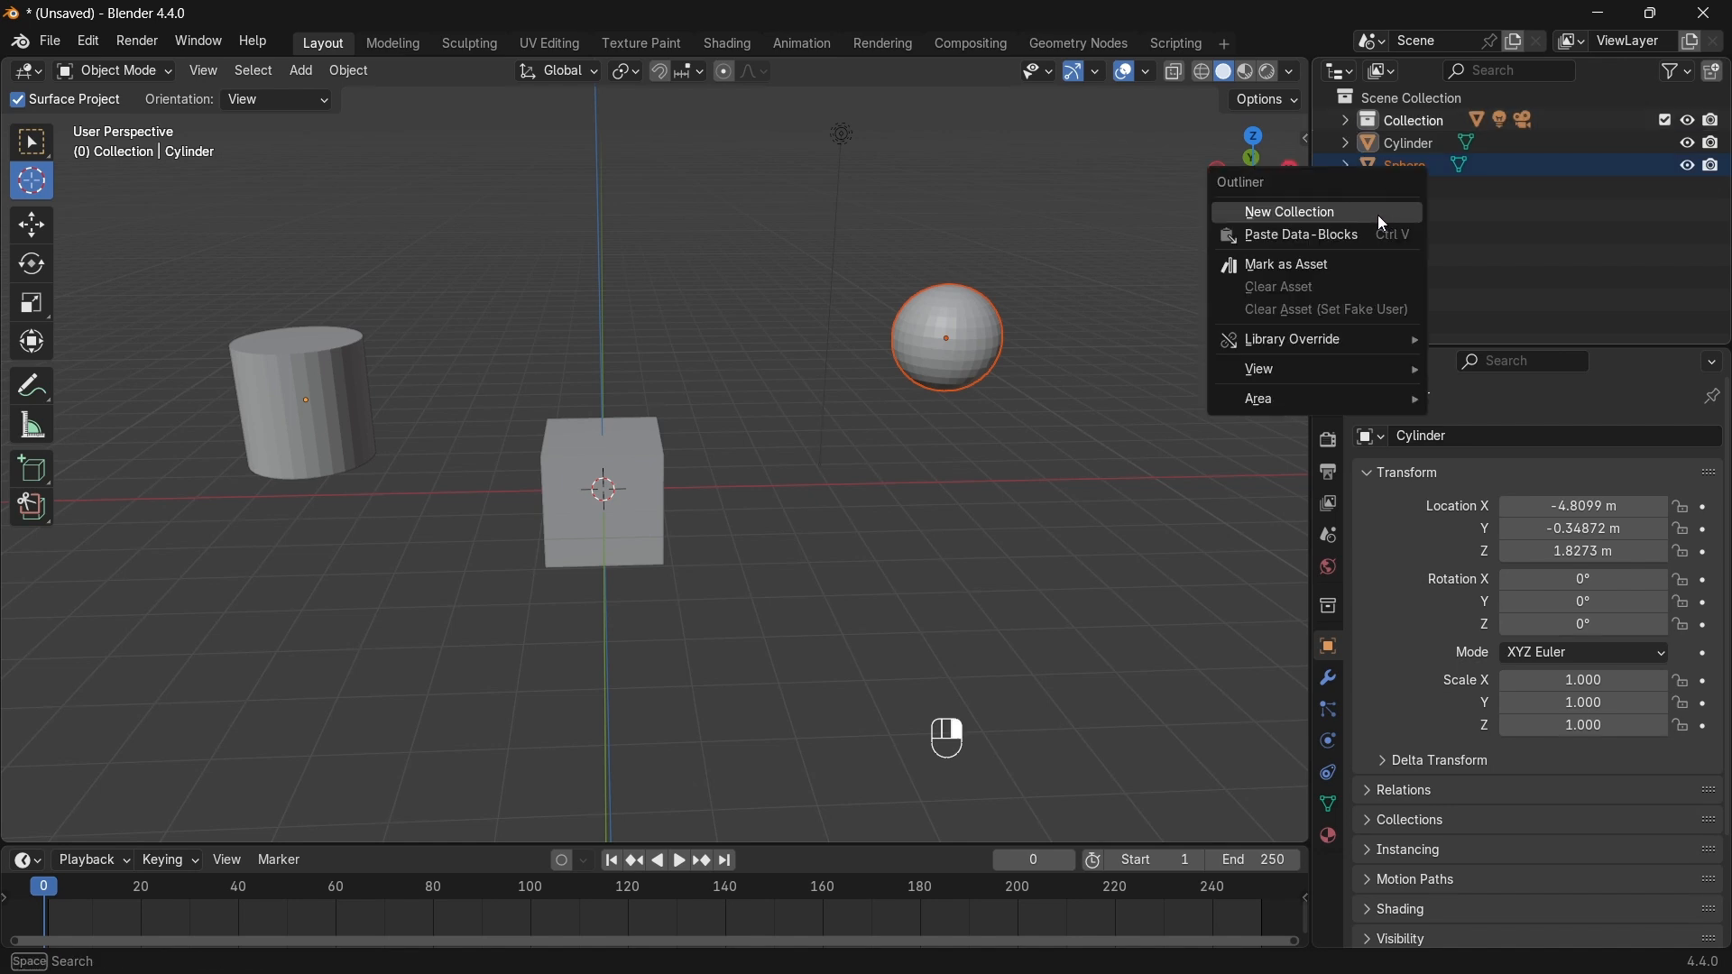
pyautogui.click(1312, 211)
pyautogui.moveTo(1394, 167)
pyautogui.mouseDown()
pyautogui.moveTo(1416, 166)
pyautogui.moveTo(1402, 148)
pyautogui.moveTo(1415, 162)
pyautogui.mouseUp()
pyautogui.click(1346, 143)
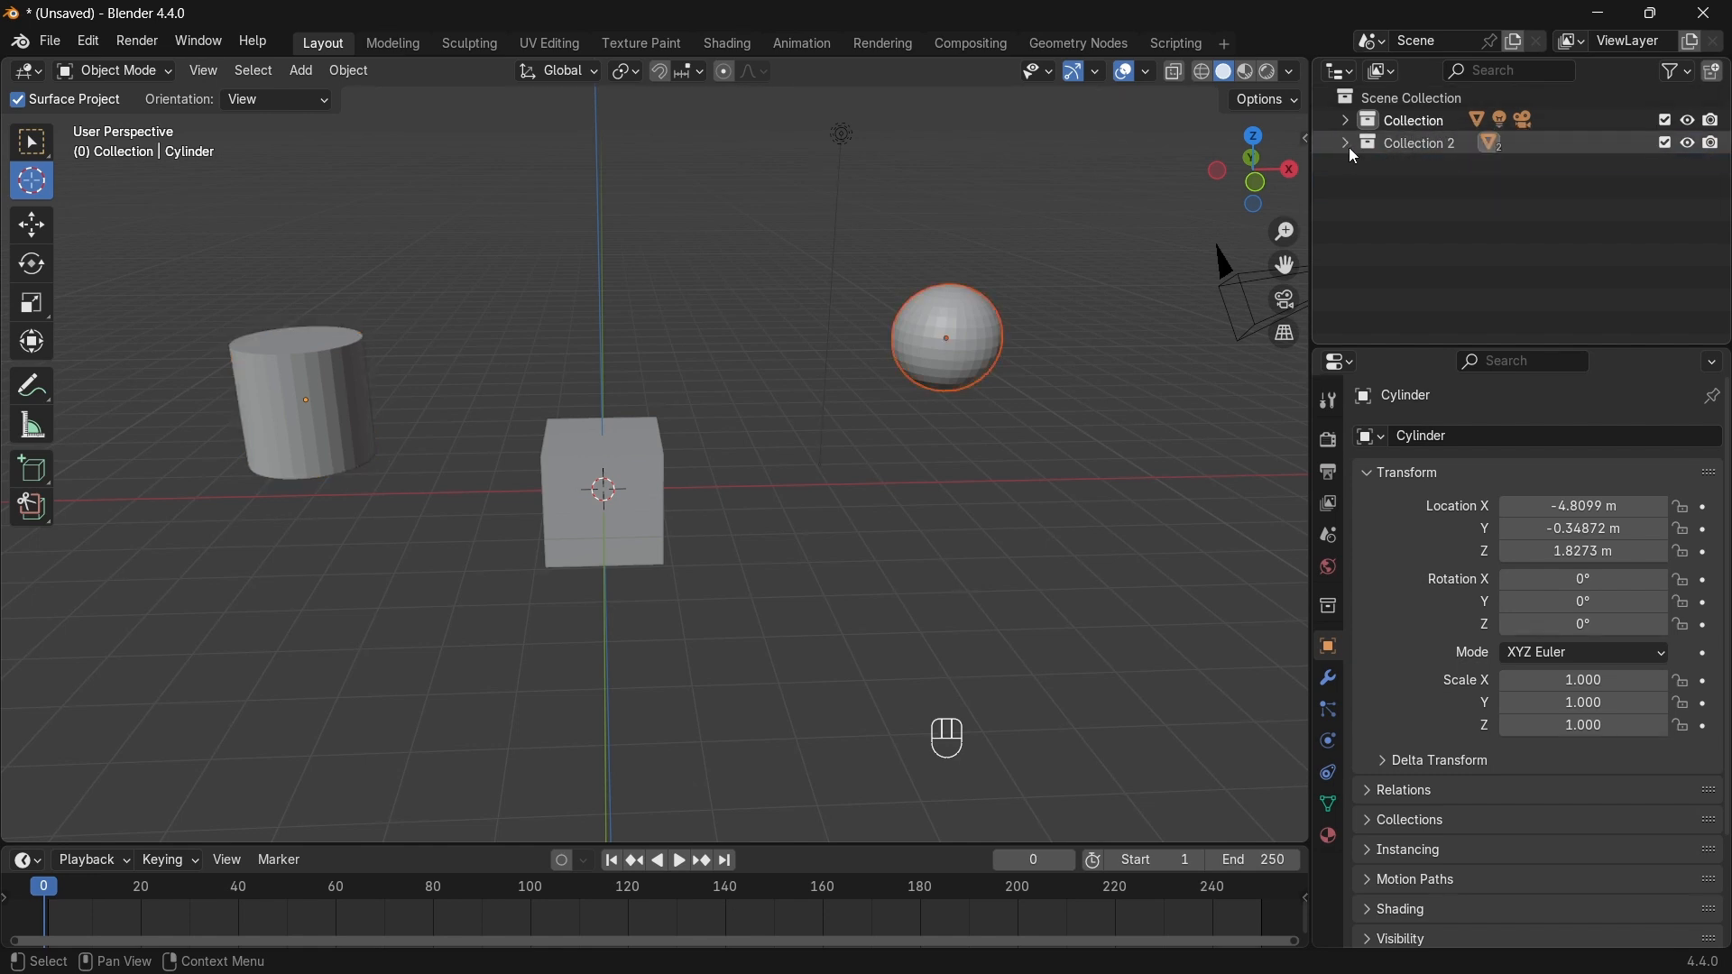
# Step: Open Collection 2's name for editing, leave it without renaming, and make Collection and Collection 2 active in turn
pyautogui.doubleClick(1423, 150)
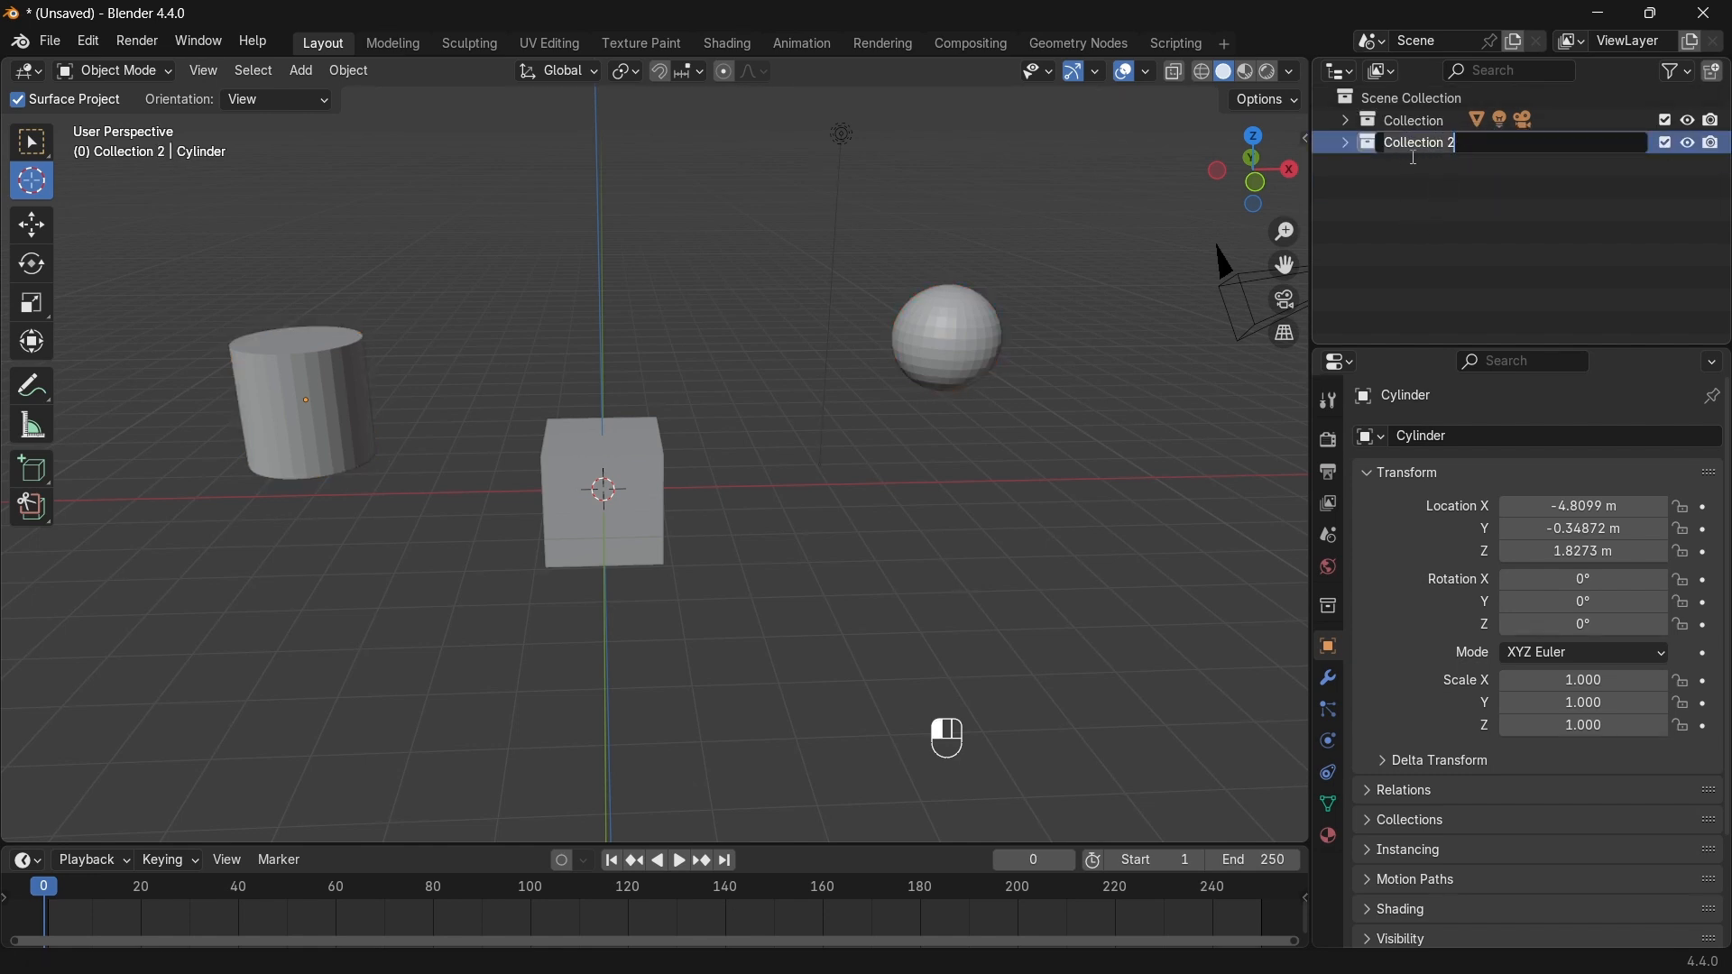
pyautogui.click(1409, 112)
pyautogui.click(1410, 119)
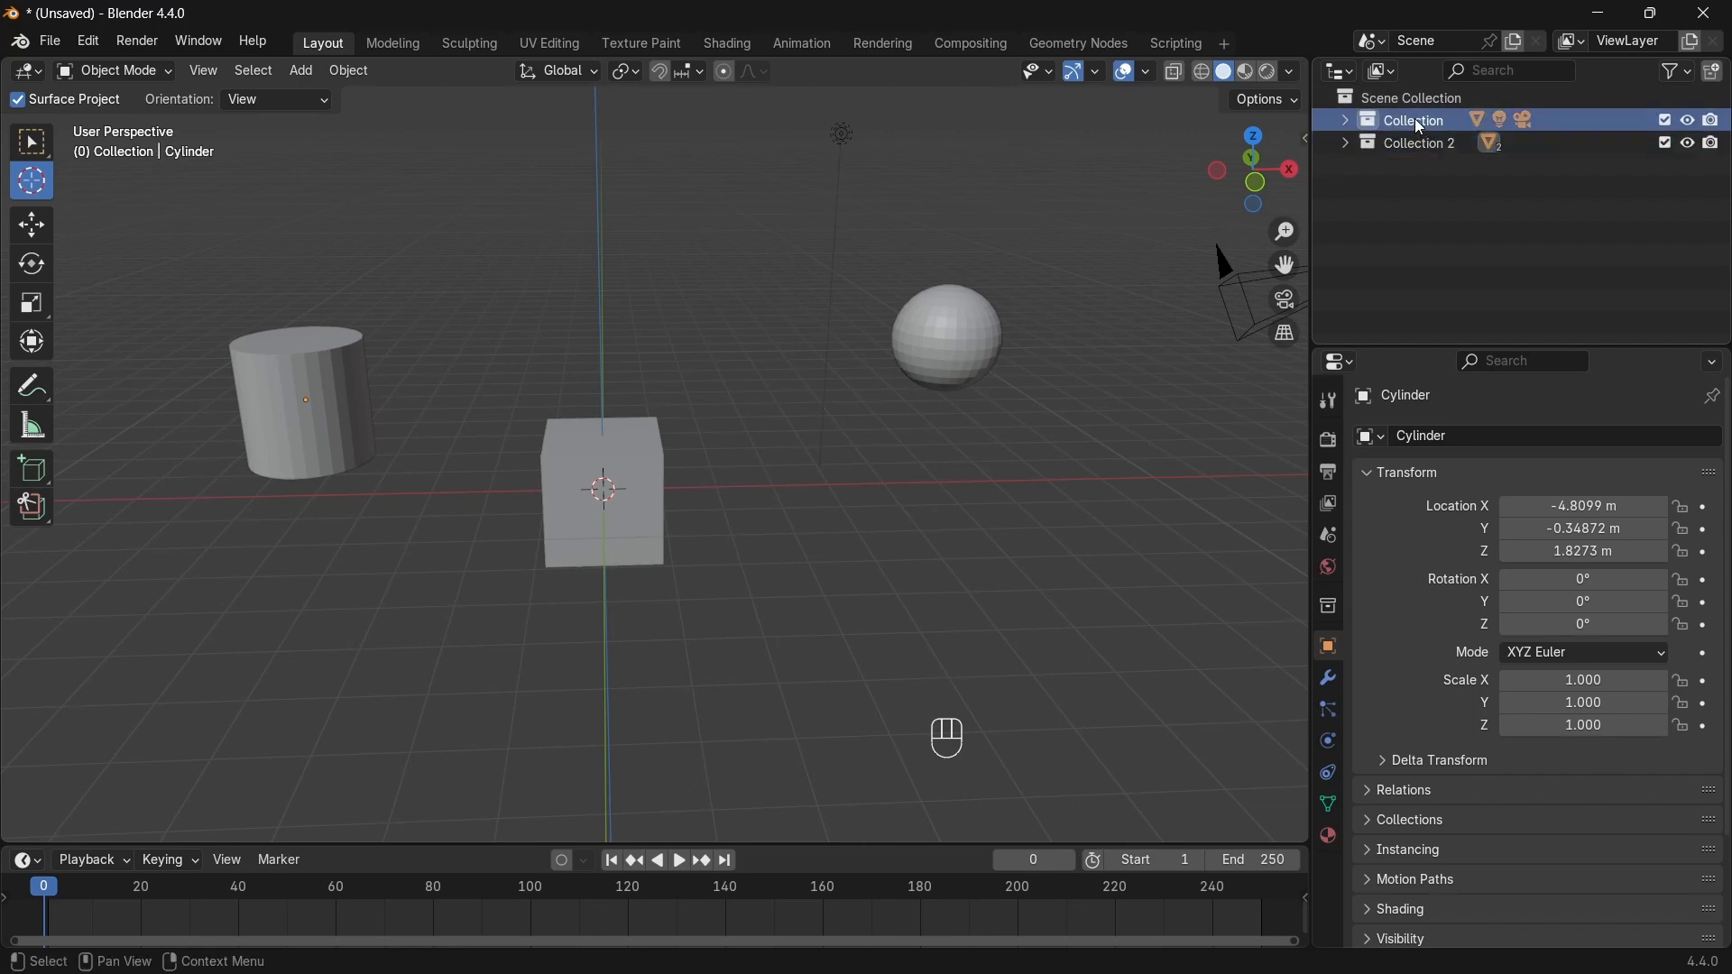
pyautogui.click(1402, 144)
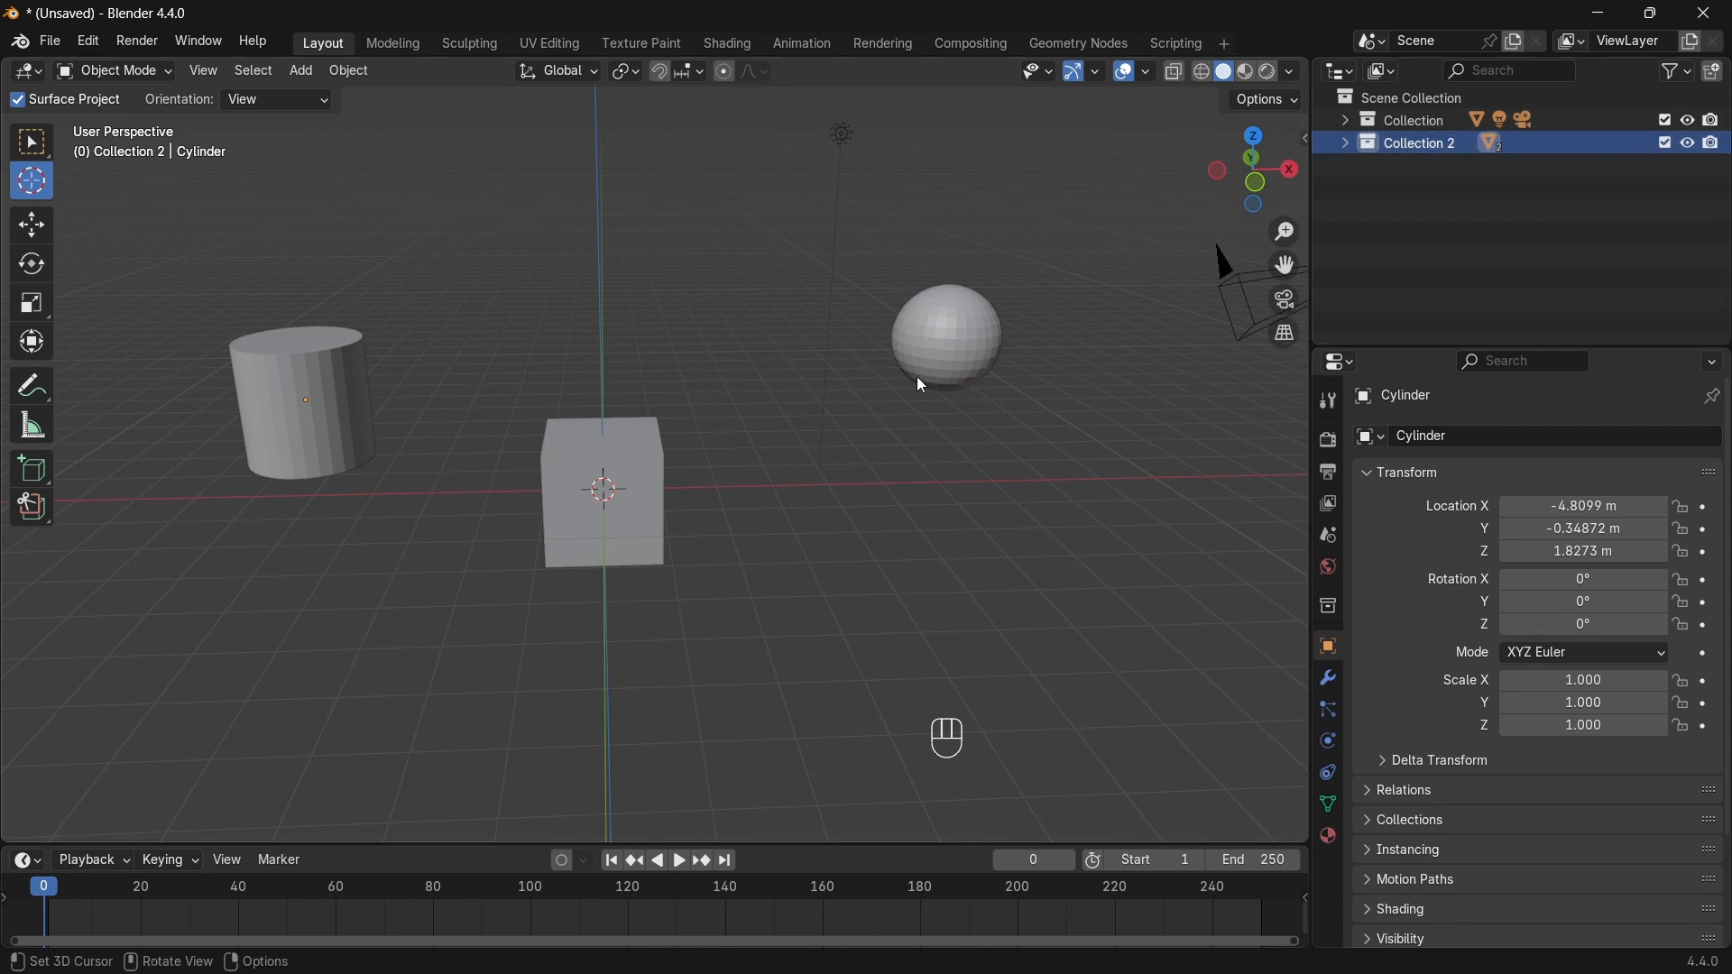
# Step: Select and delete all objects in Collection 2, and delete the empty collection itself
pyautogui.rightClick(1512, 142)
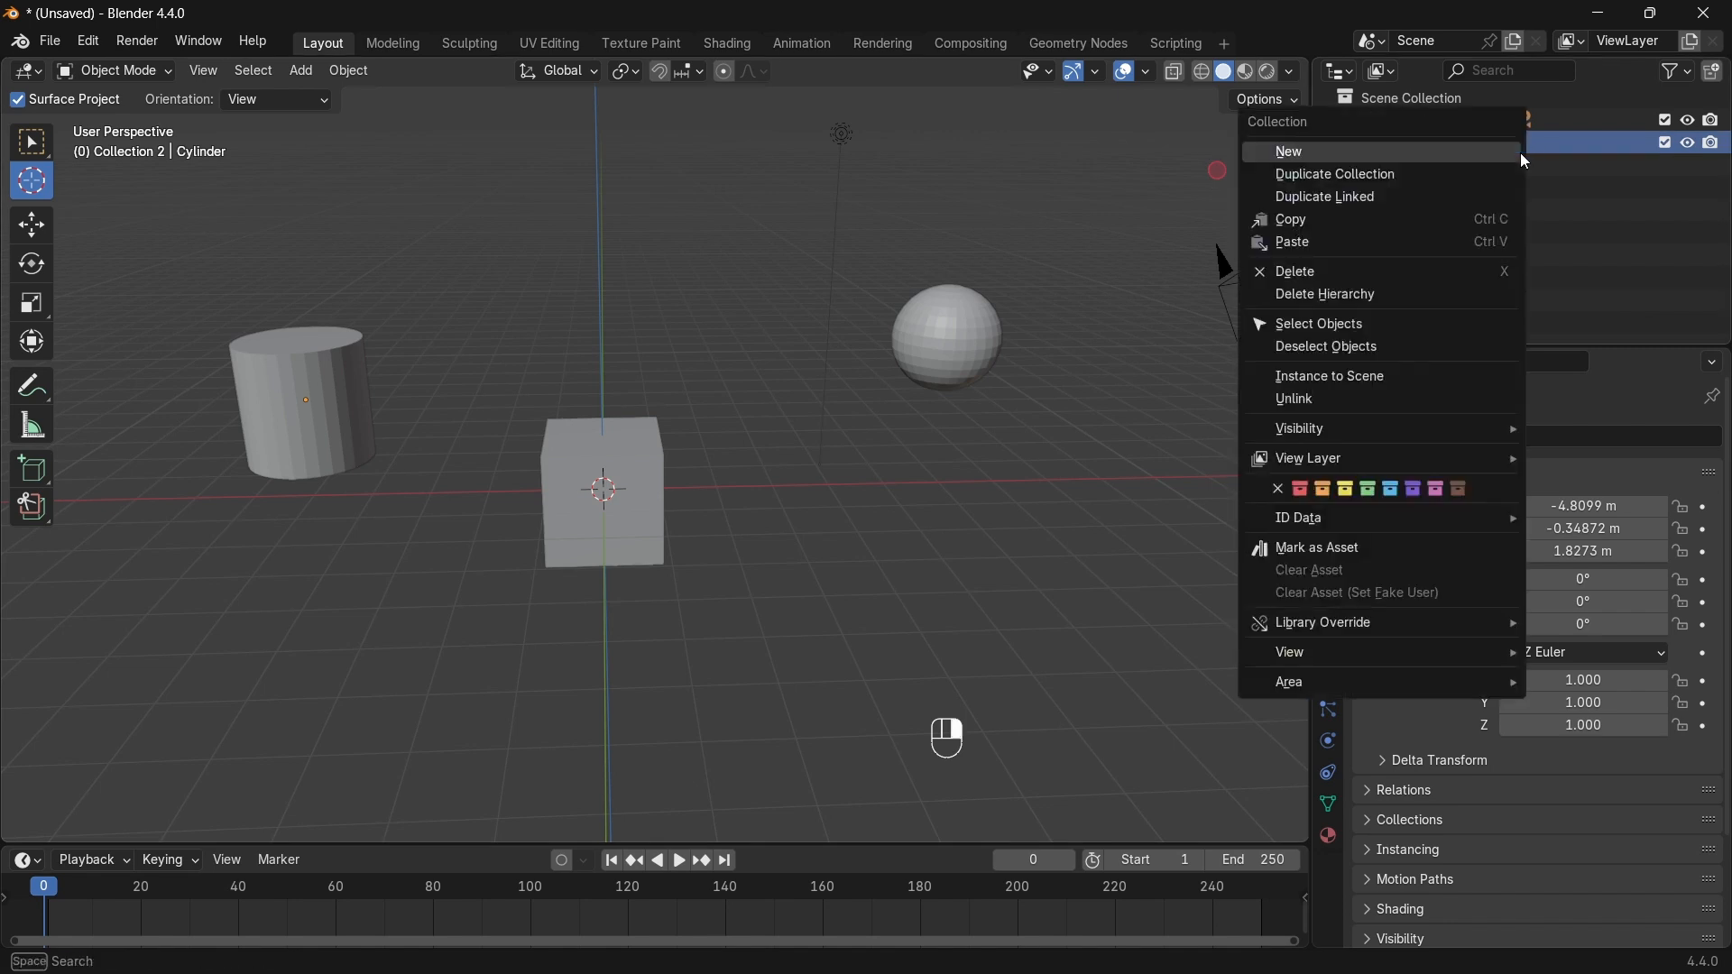
pyautogui.click(1353, 329)
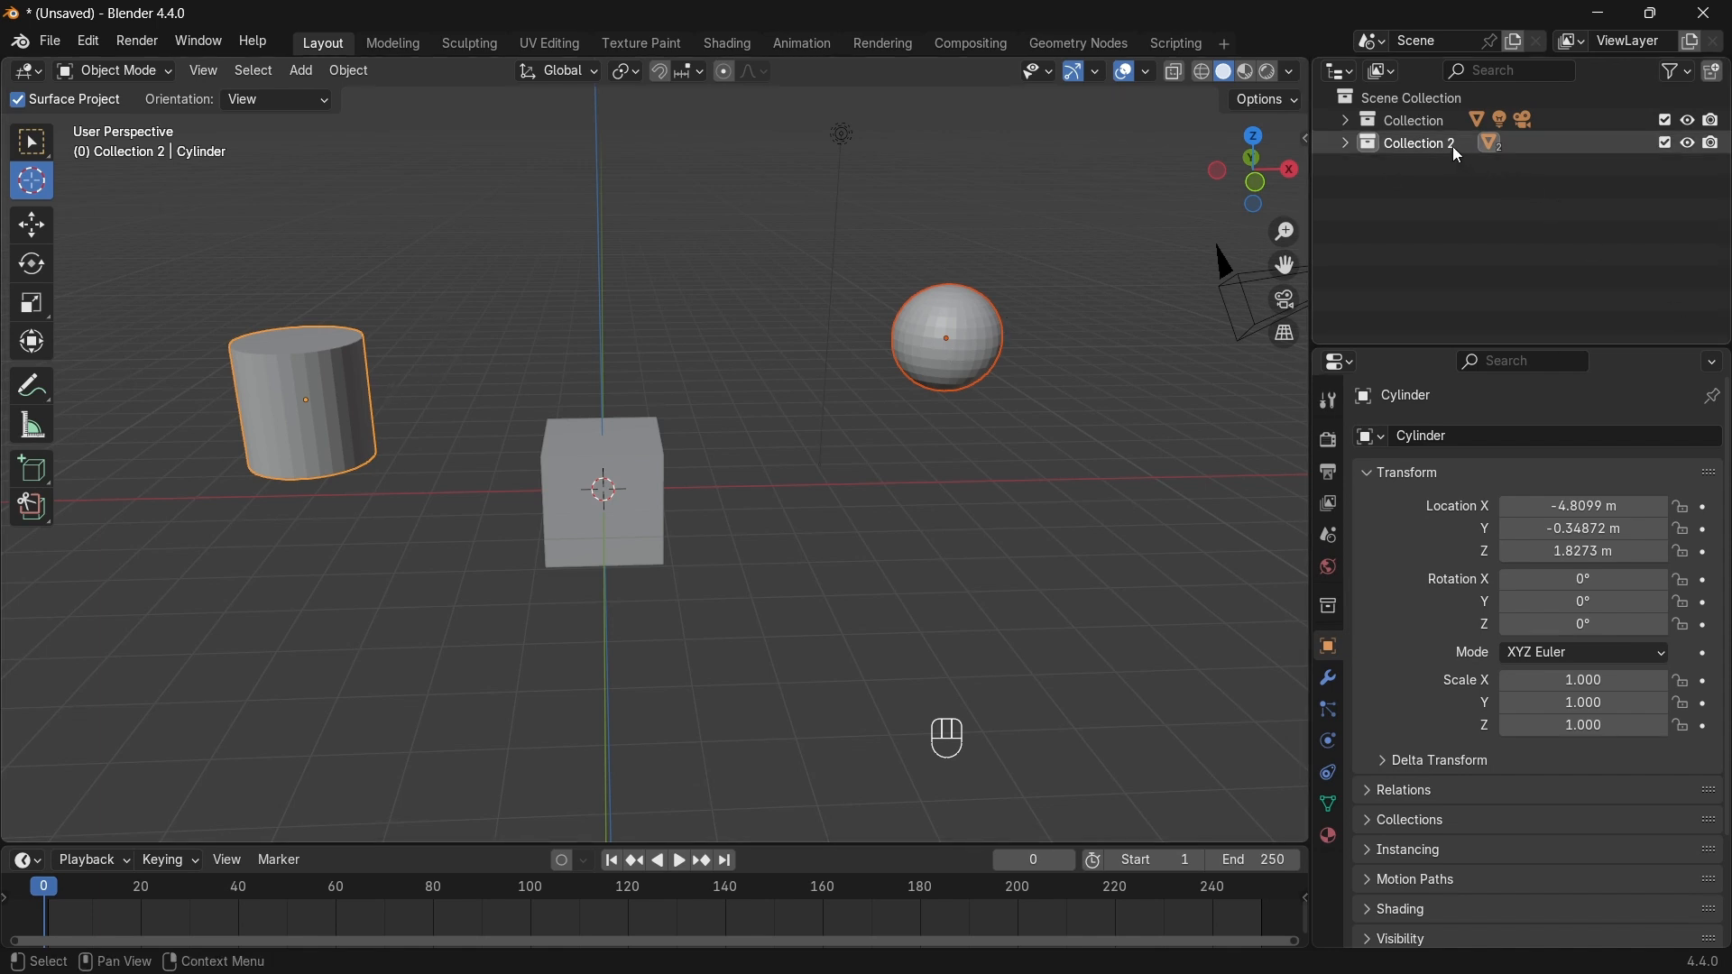
pyautogui.press('x')
pyautogui.click(972, 489)
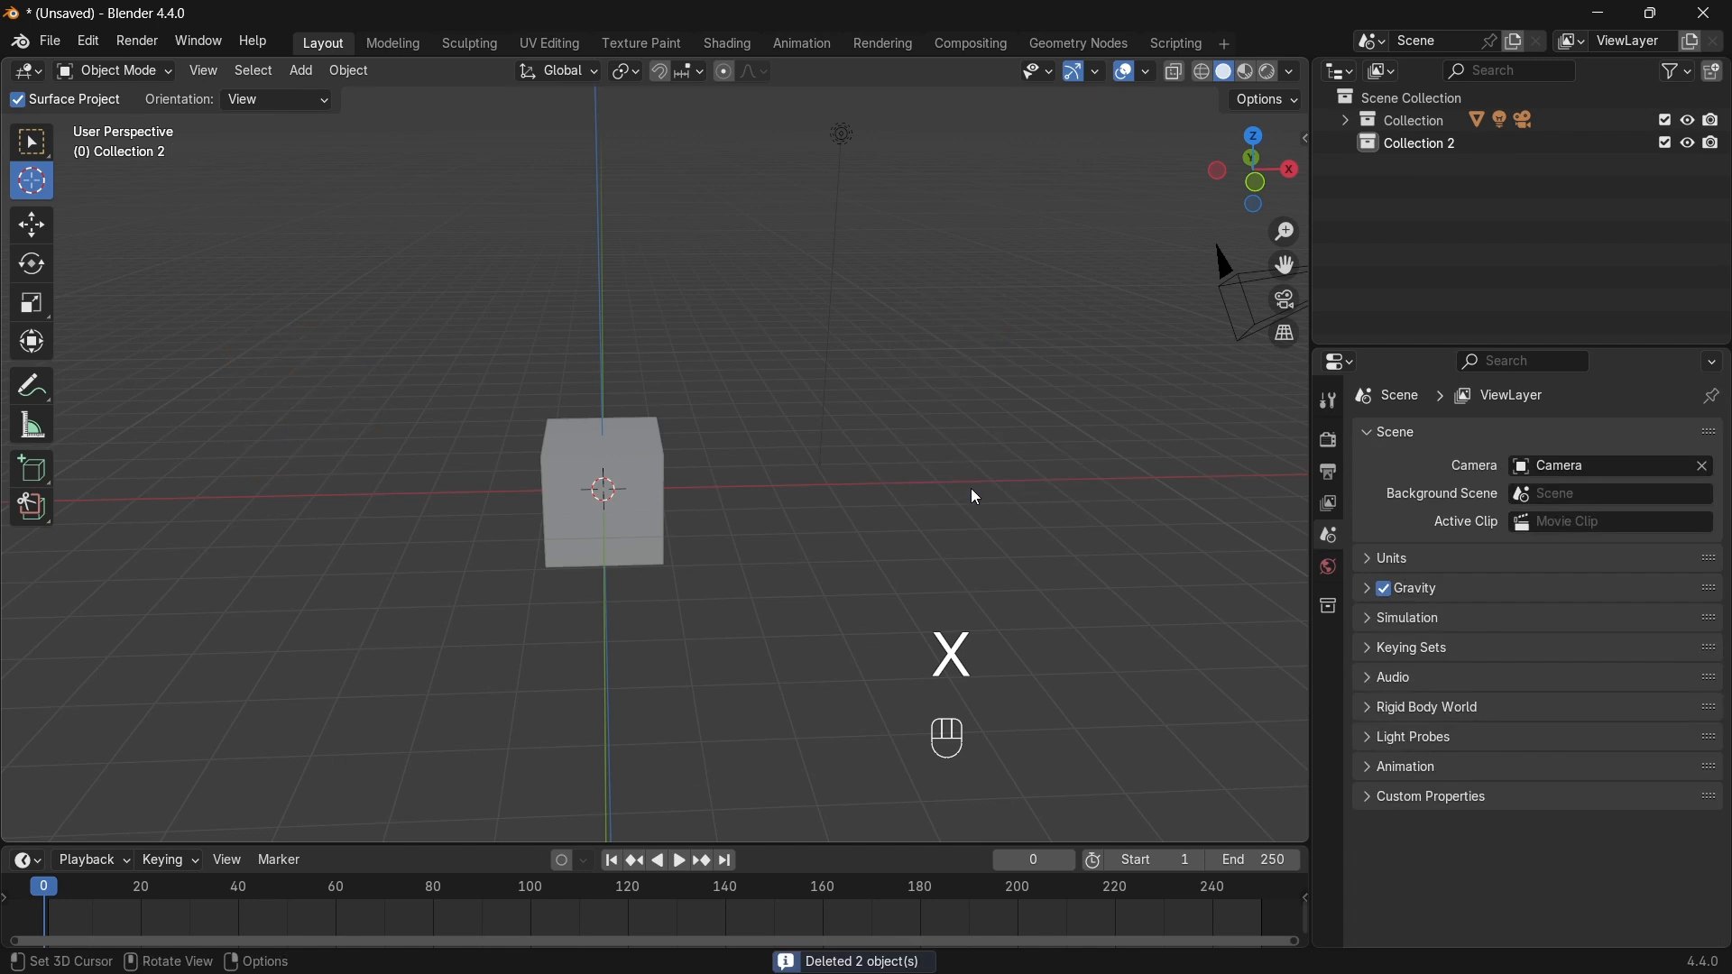
pyautogui.press('x')
pyautogui.rightClick(1405, 143)
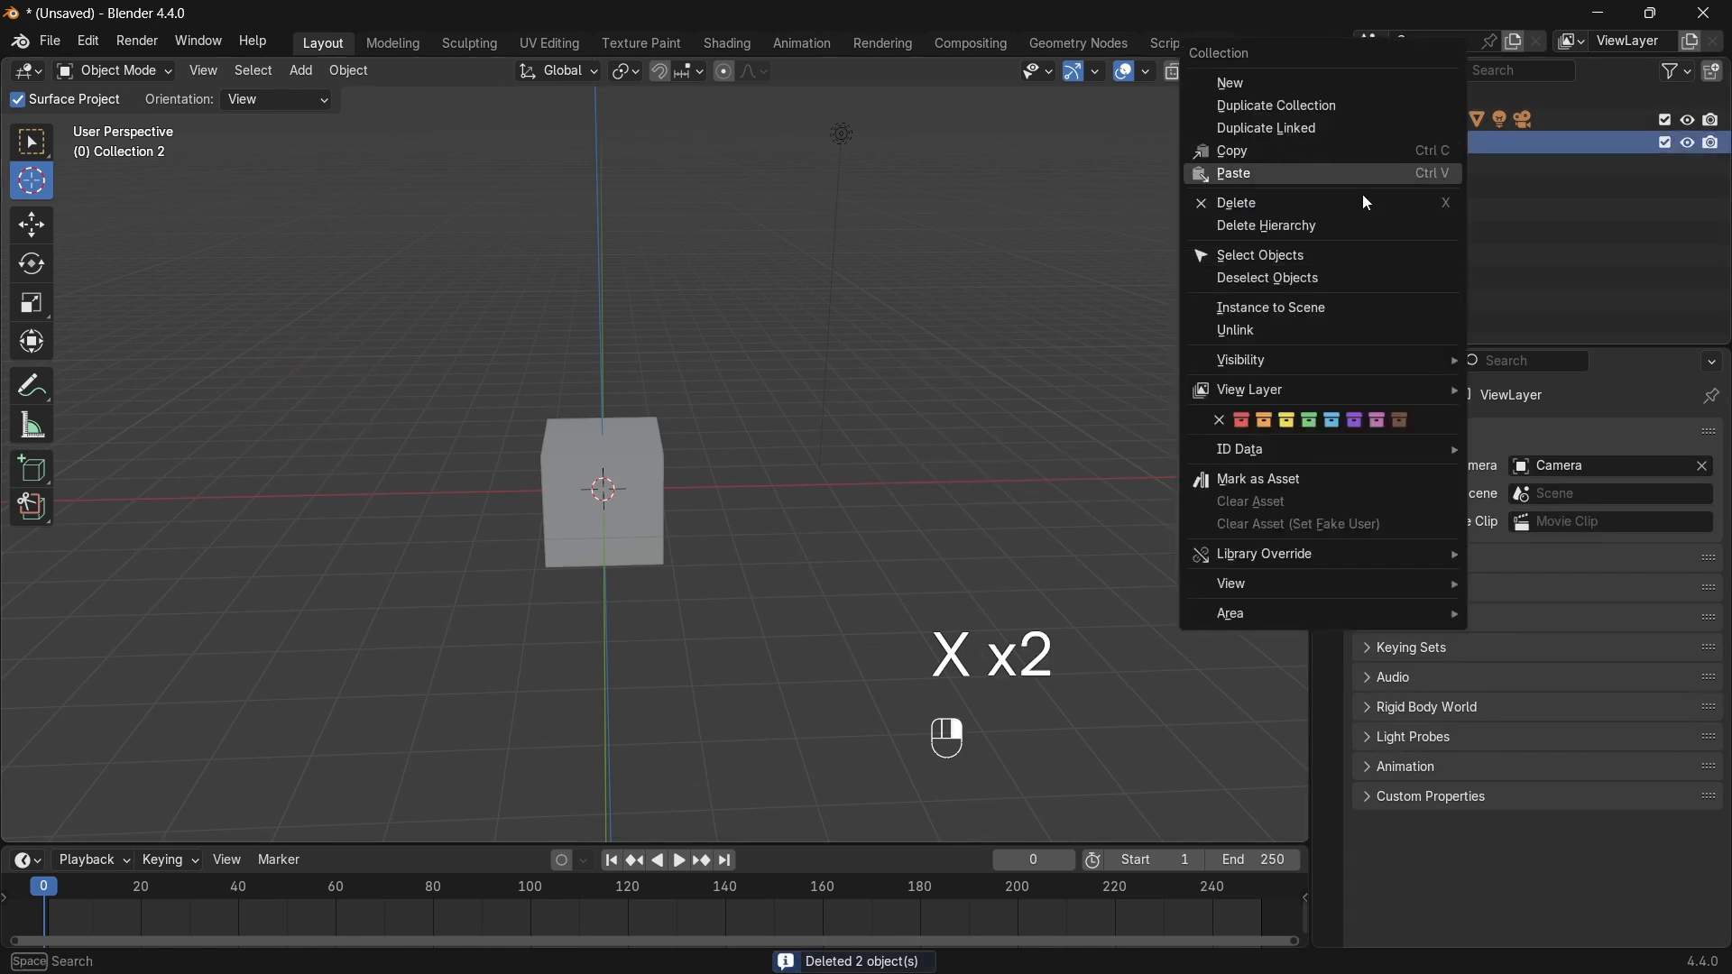
pyautogui.click(1236, 208)
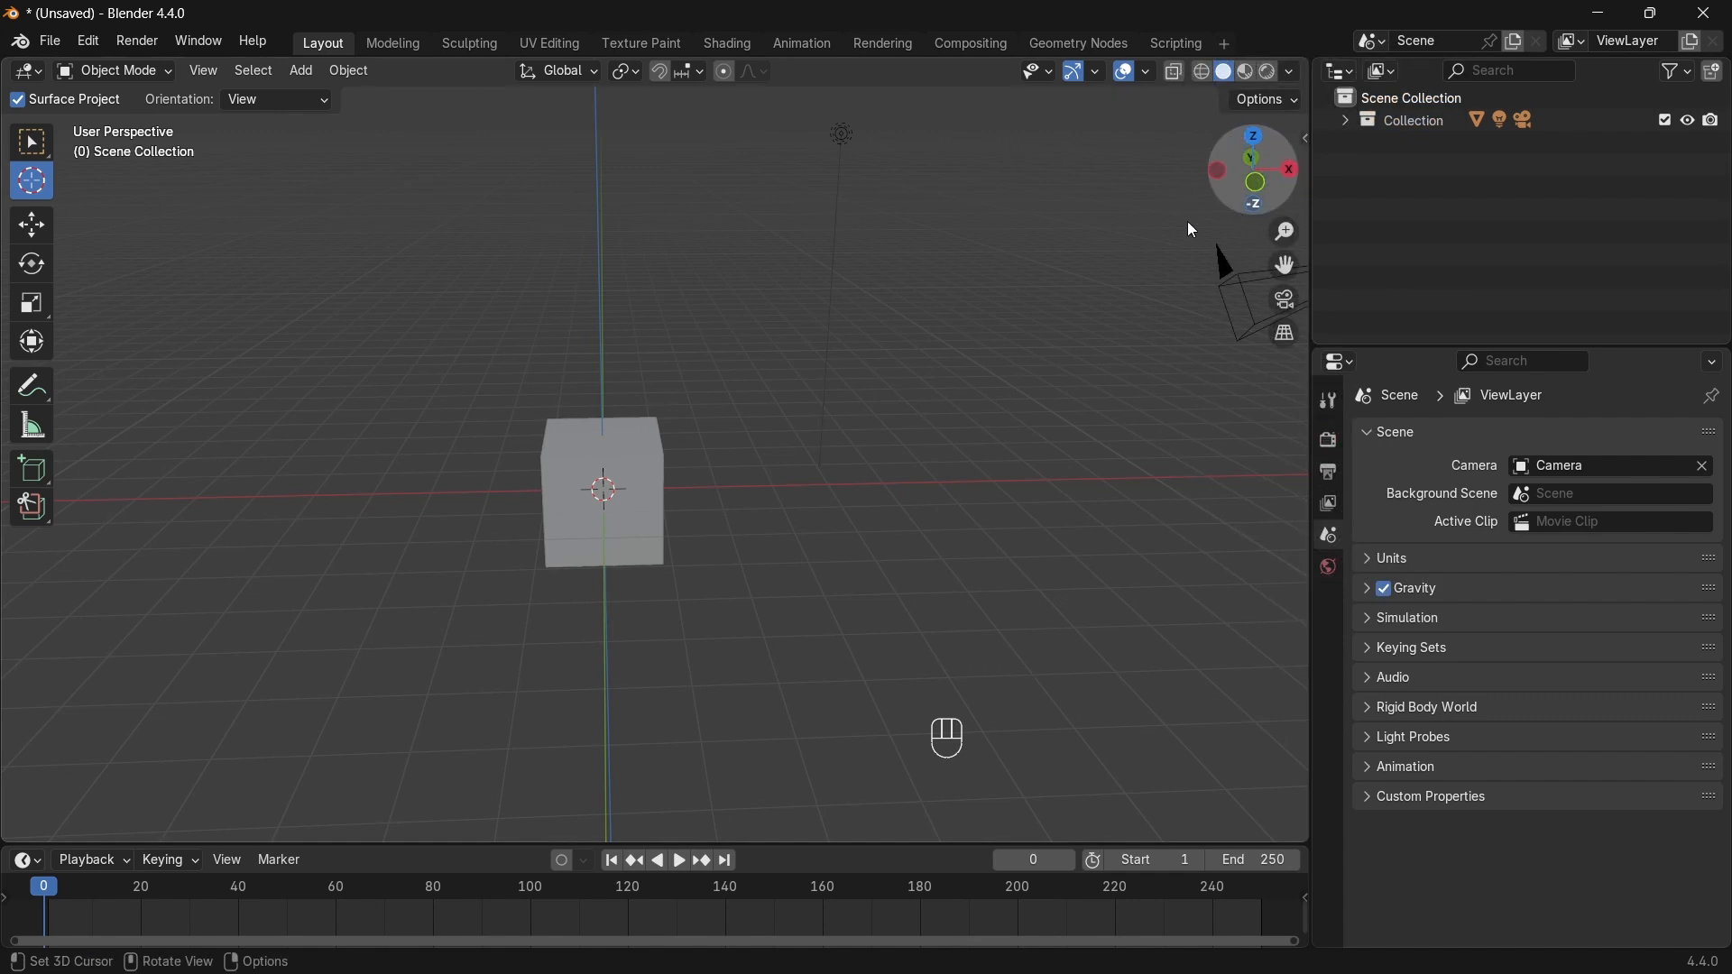
# Step: Examine the viewport overlay options and display the scene's Render properties
pyautogui.keyDown('shift'); pyautogui.moveTo(589, 424); pyautogui.dragTo(722, 406, button='middle'); pyautogui.keyUp('shift')
pyautogui.click(1148, 72)
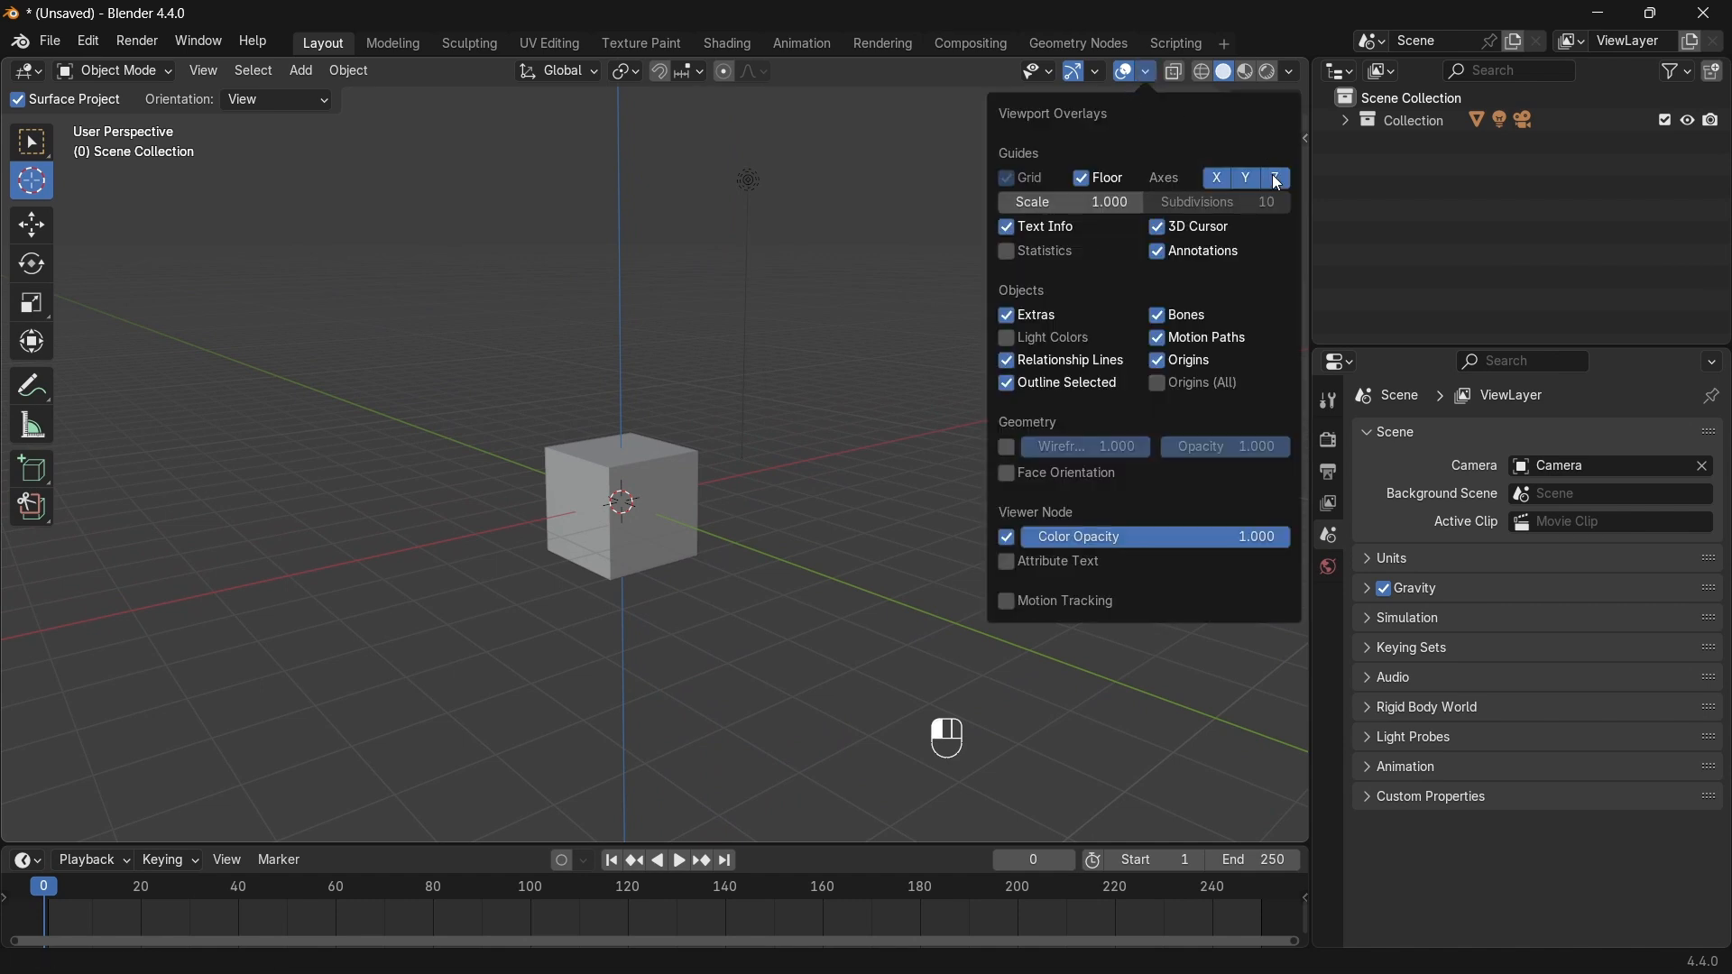
pyautogui.click(1331, 439)
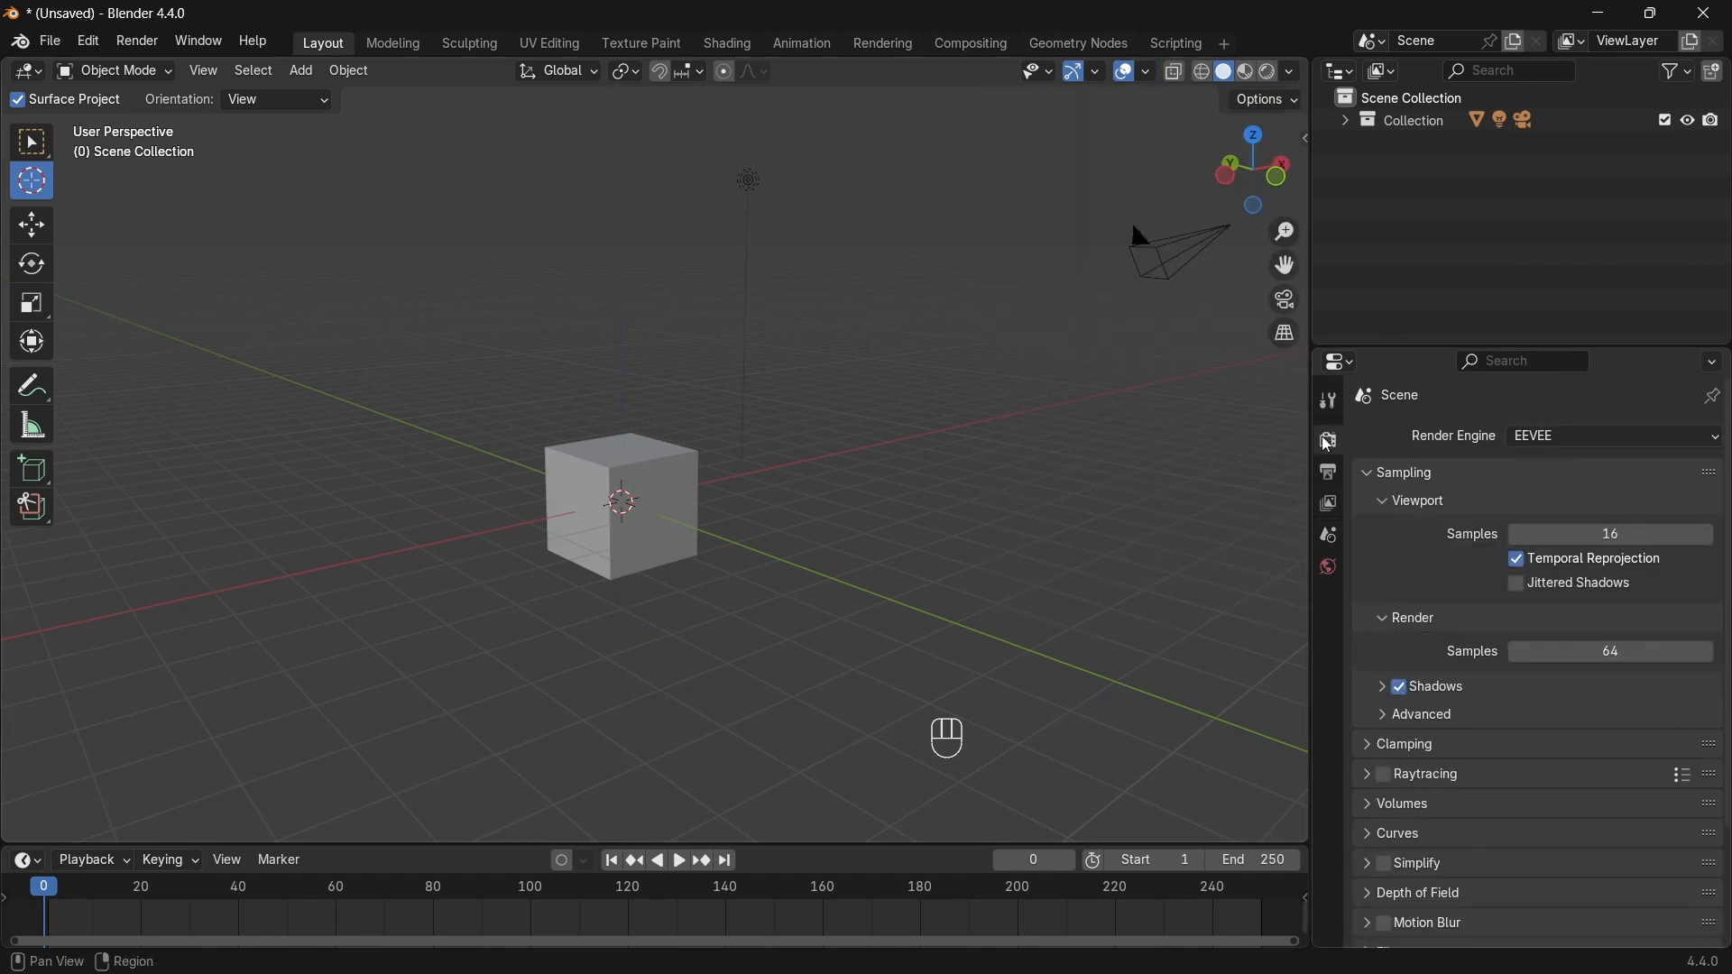
# Step: Reposition the 3D cursor repeatedly on and around the cube with the Cursor tool, ending at an empty spot beside it
pyautogui.click(643, 456)
pyautogui.click(650, 505)
pyautogui.click(535, 496)
pyautogui.click(646, 379)
pyautogui.moveTo(350, 395); pyautogui.dragTo(350, 413)
pyautogui.moveTo(532, 618); pyautogui.dragTo(541, 619)
pyautogui.moveTo(814, 438); pyautogui.dragTo(809, 421)
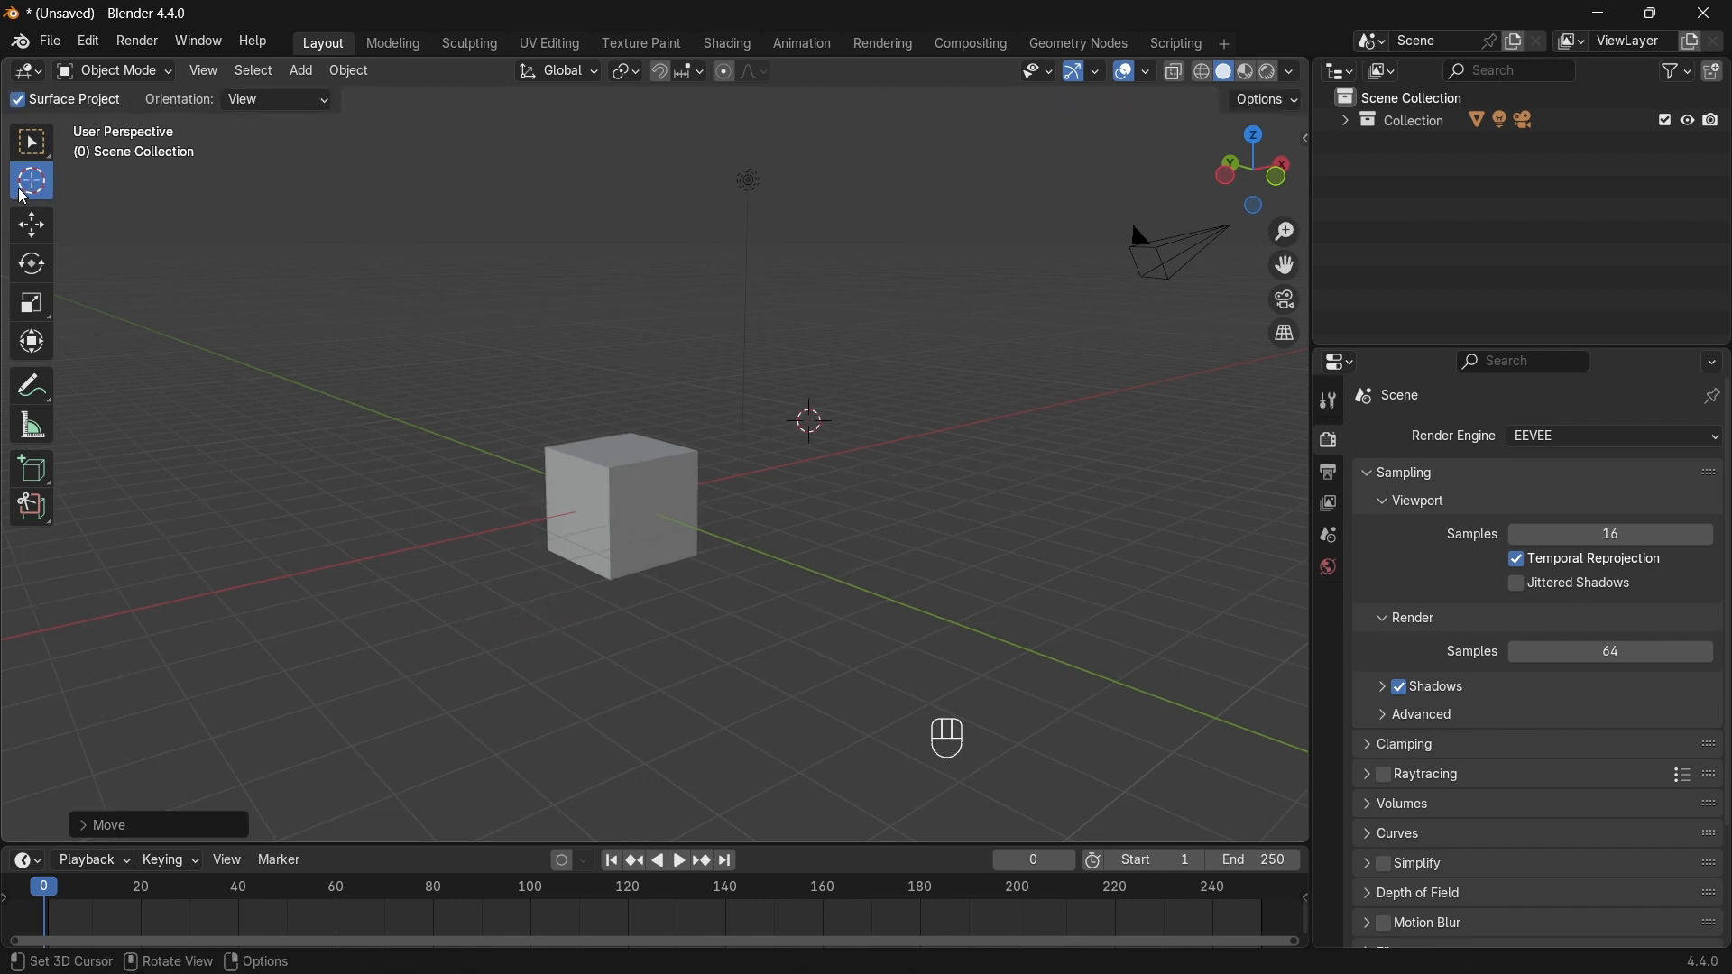
# Step: Switch to the Select Box tool and snap the 3D cursor back to the world origin
pyautogui.click(31, 144)
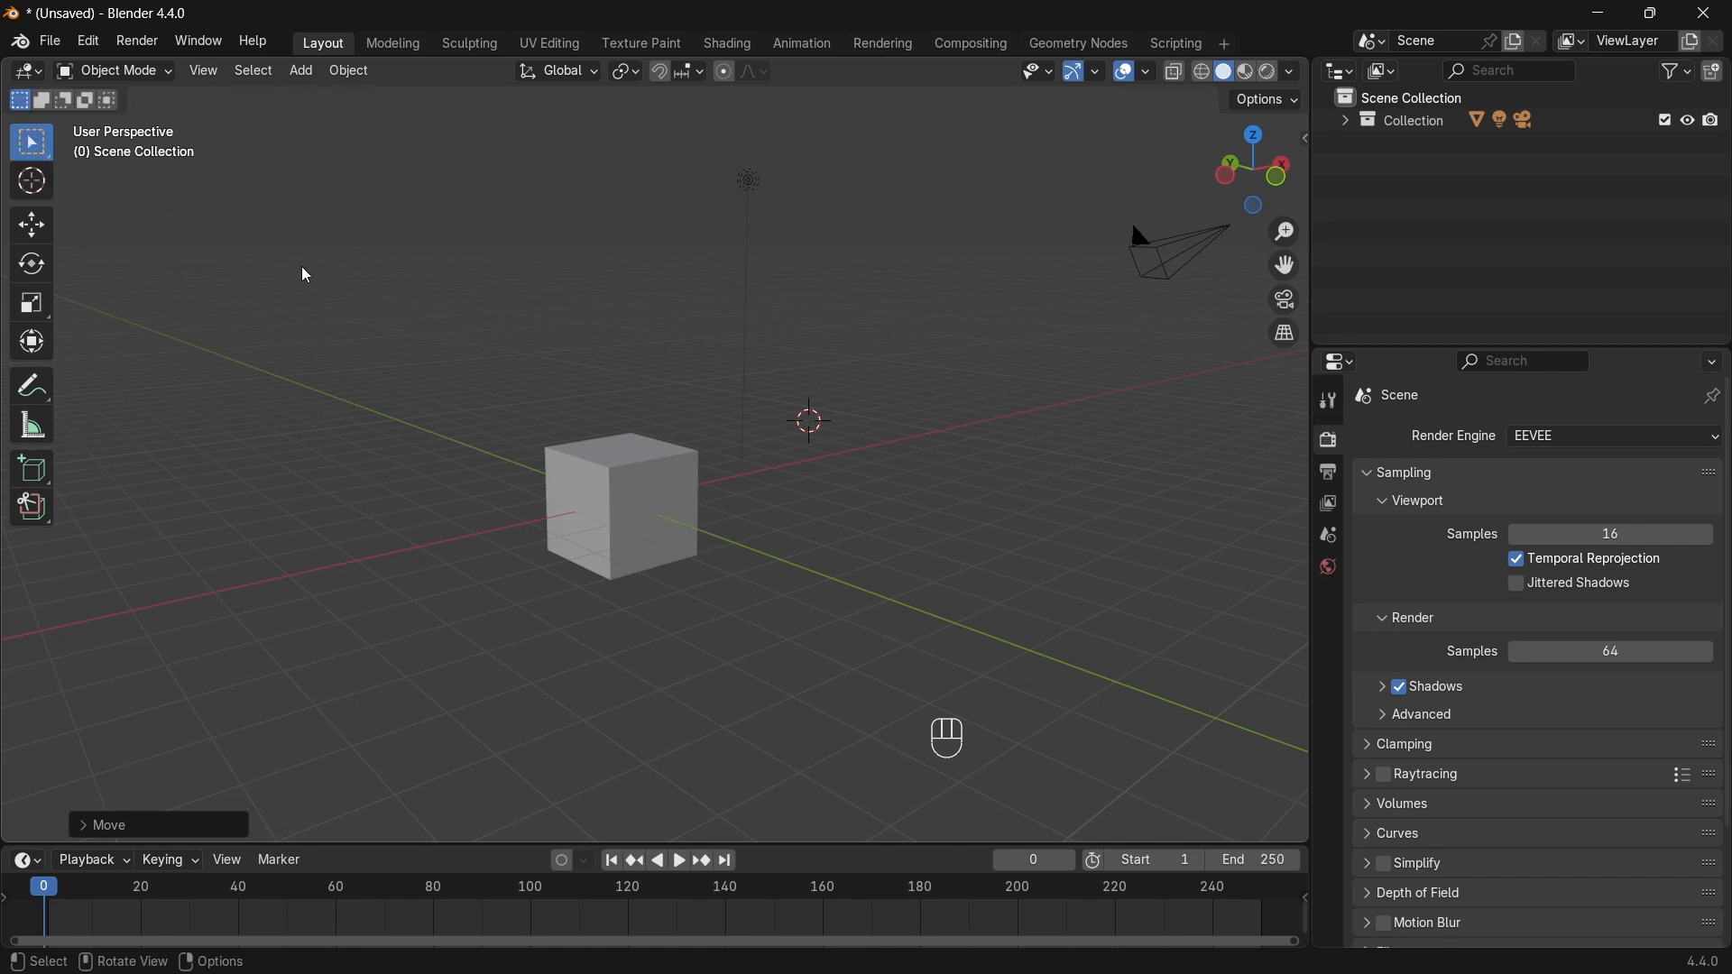
pyautogui.hotkey('shift', 's')
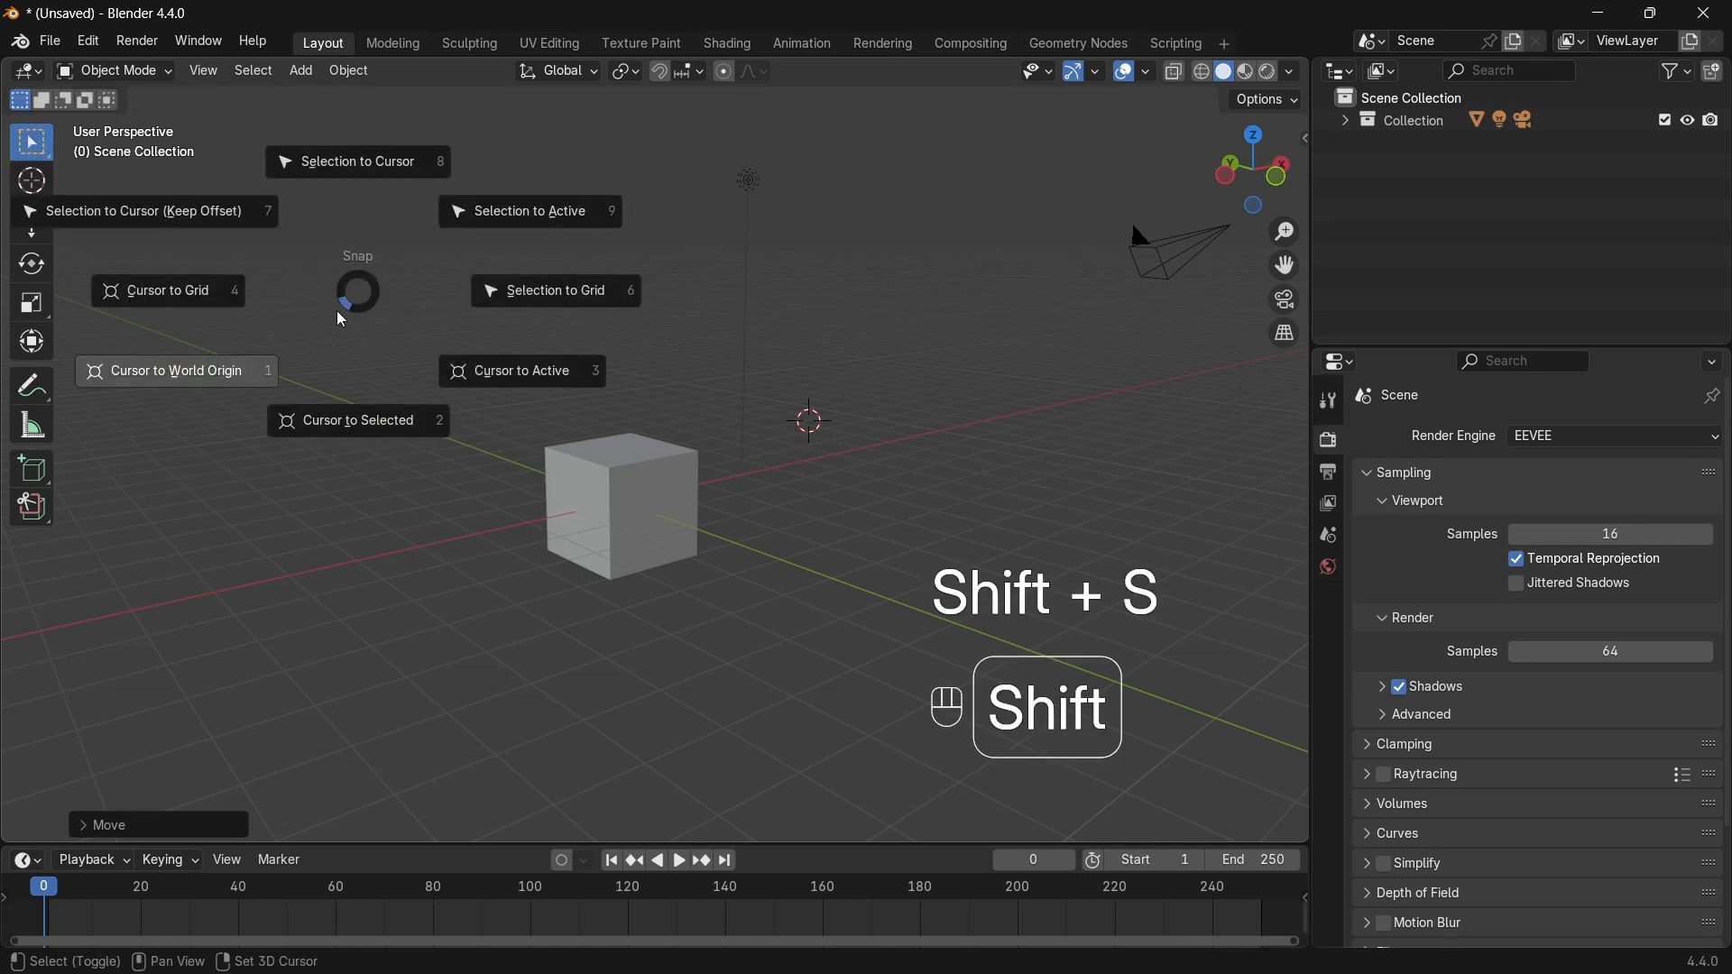
pyautogui.click(176, 388)
pyautogui.keyDown('shift'); pyautogui.moveTo(344, 513); pyautogui.dragTo(824, 564, button='middle'); pyautogui.keyUp('shift')
# Step: Select the cube and display its Object properties with the transform values
pyautogui.click(707, 478)
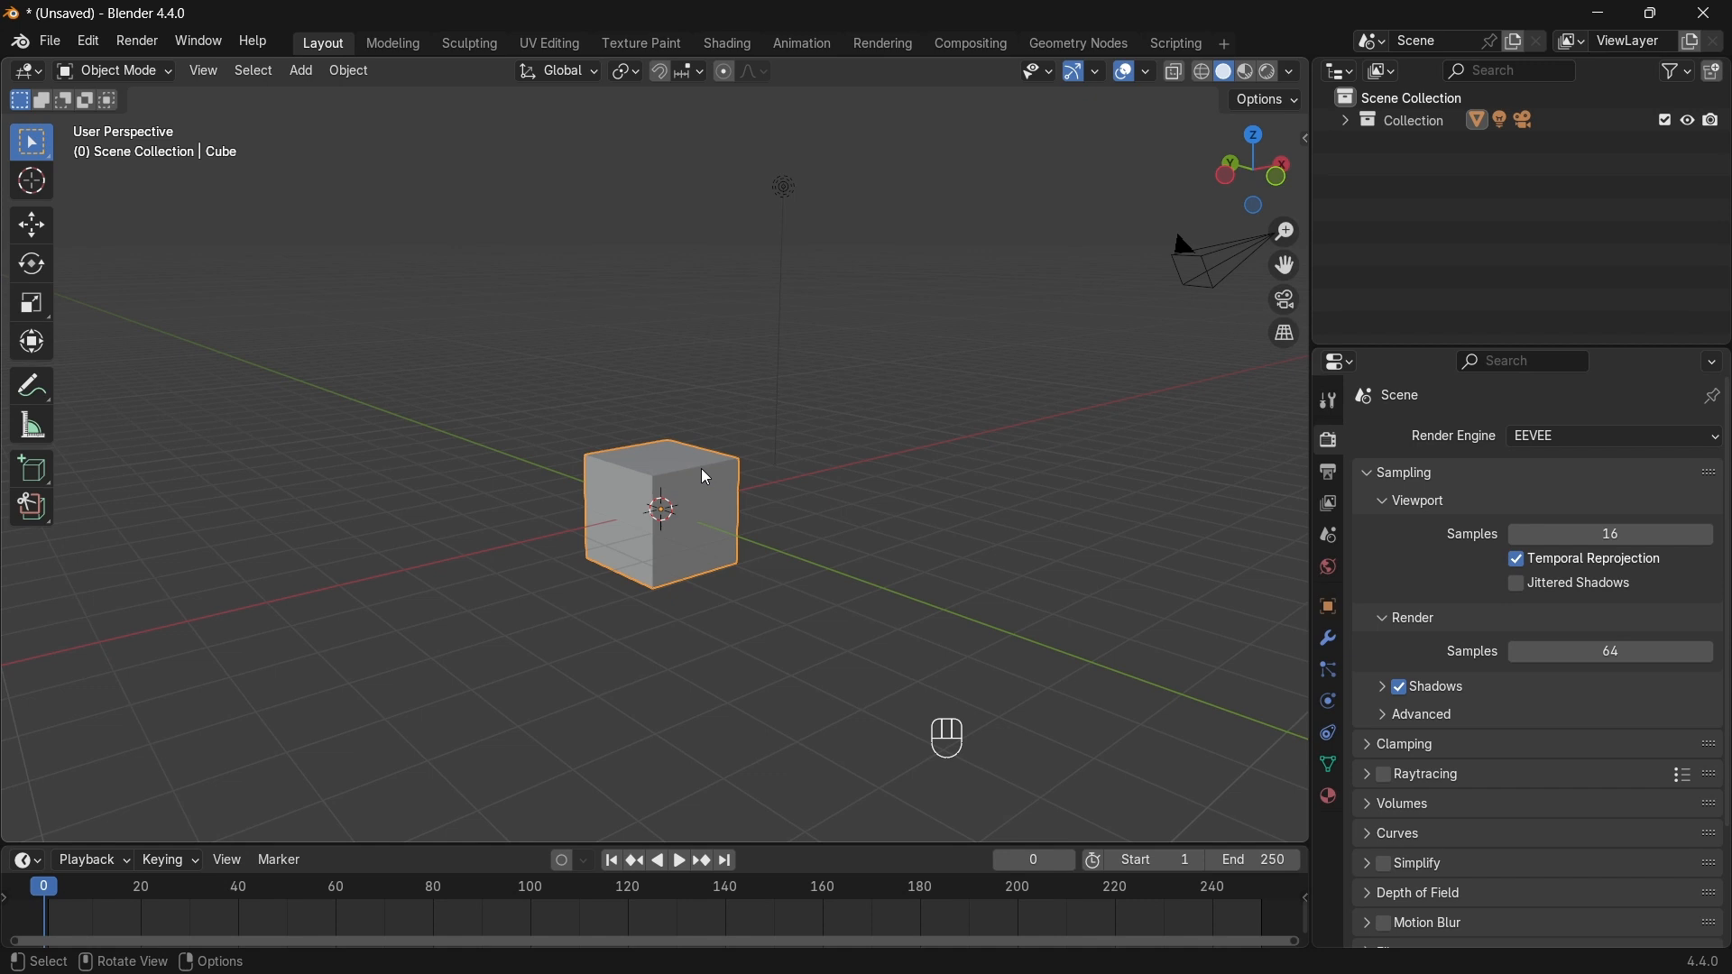
pyautogui.click(1329, 607)
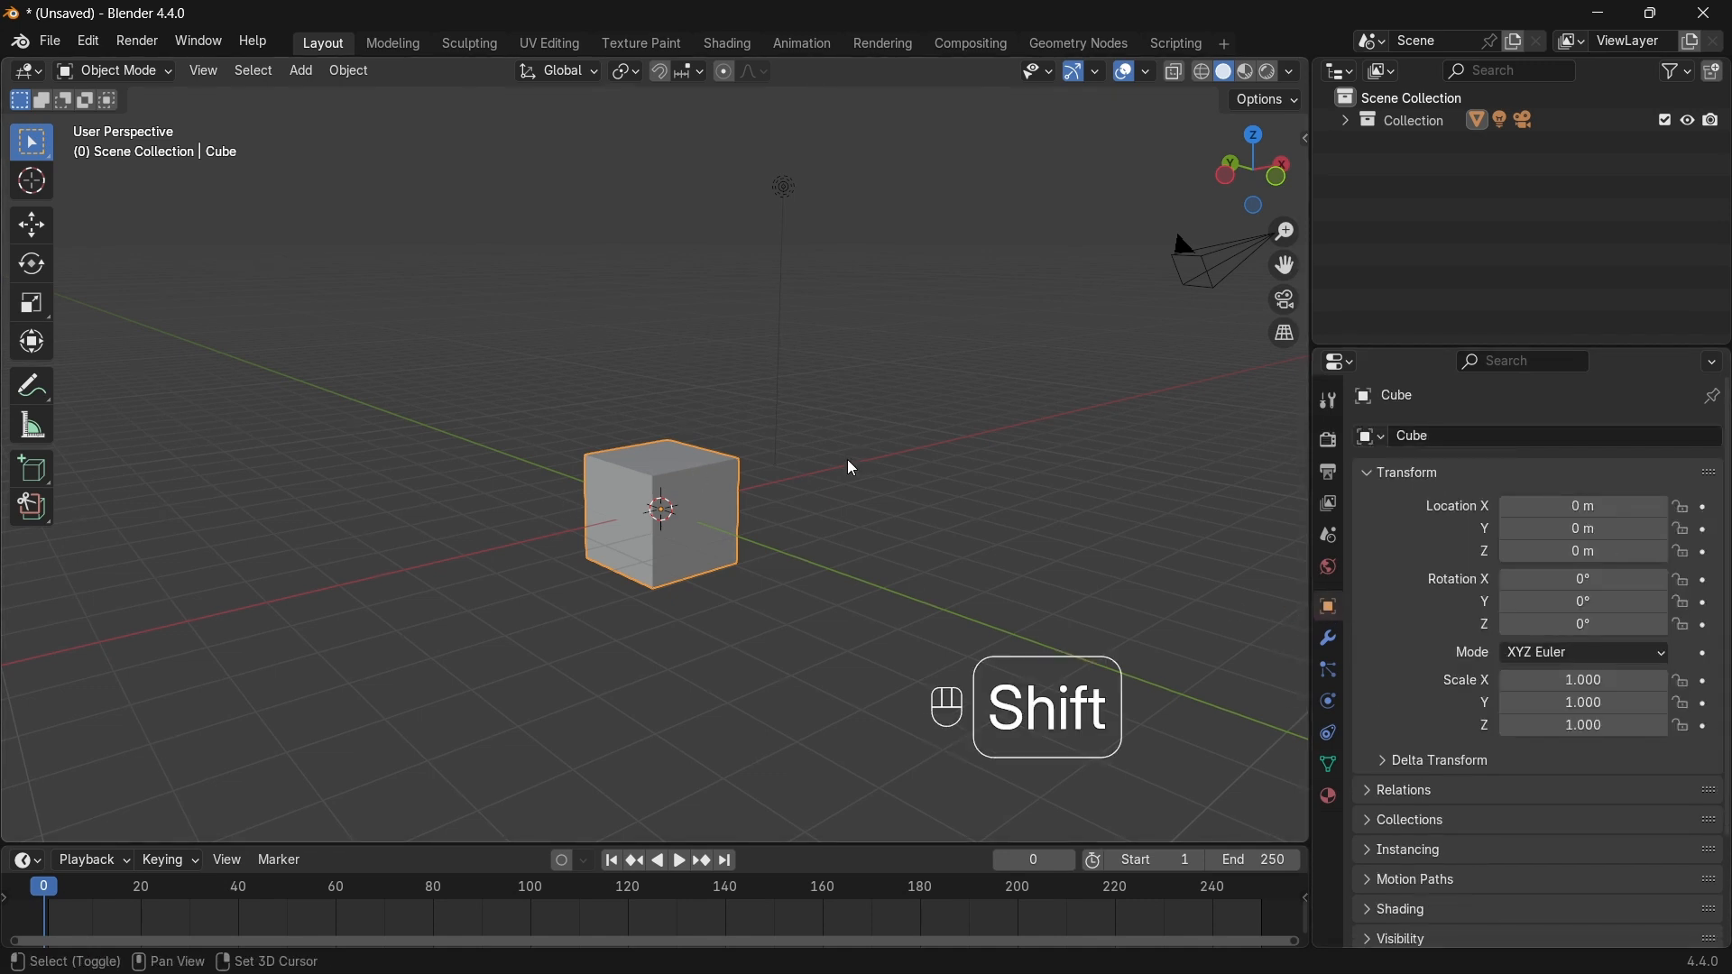
pyautogui.keyDown('shift'); pyautogui.moveTo(854, 468); pyautogui.dragTo(944, 455, button='middle'); pyautogui.keyUp('shift')
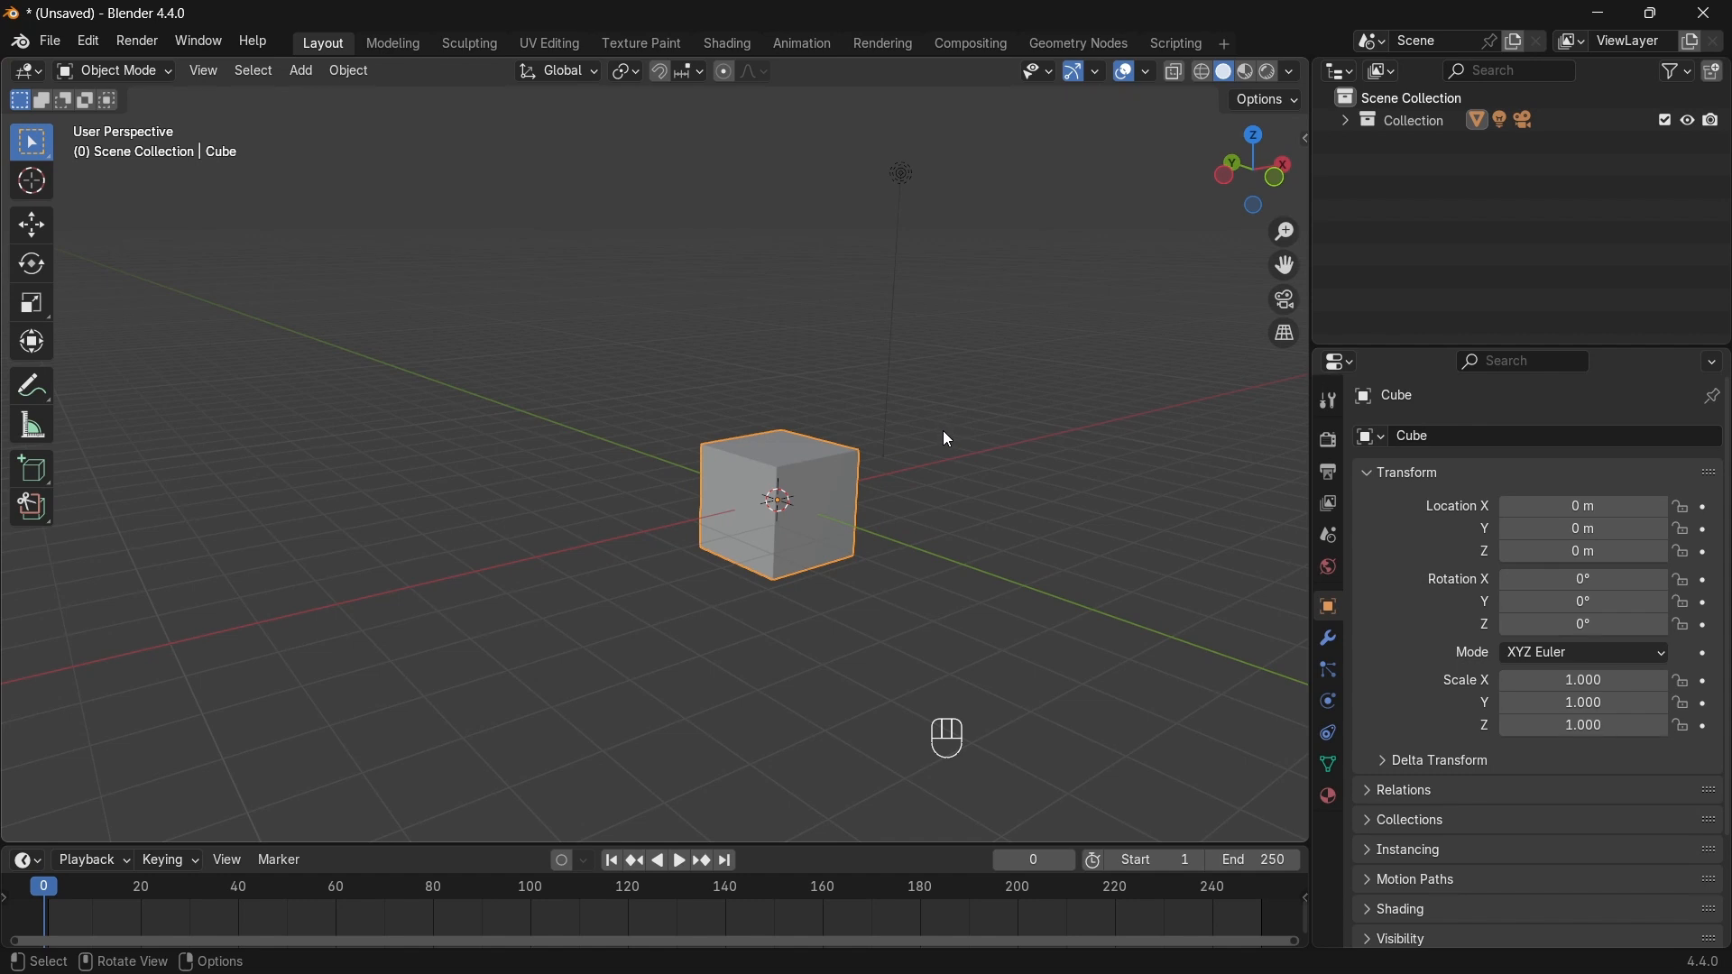
pyautogui.keyDown('shift'); pyautogui.moveTo(895, 518); pyautogui.dragTo(779, 474, button='middle'); pyautogui.keyUp('shift')
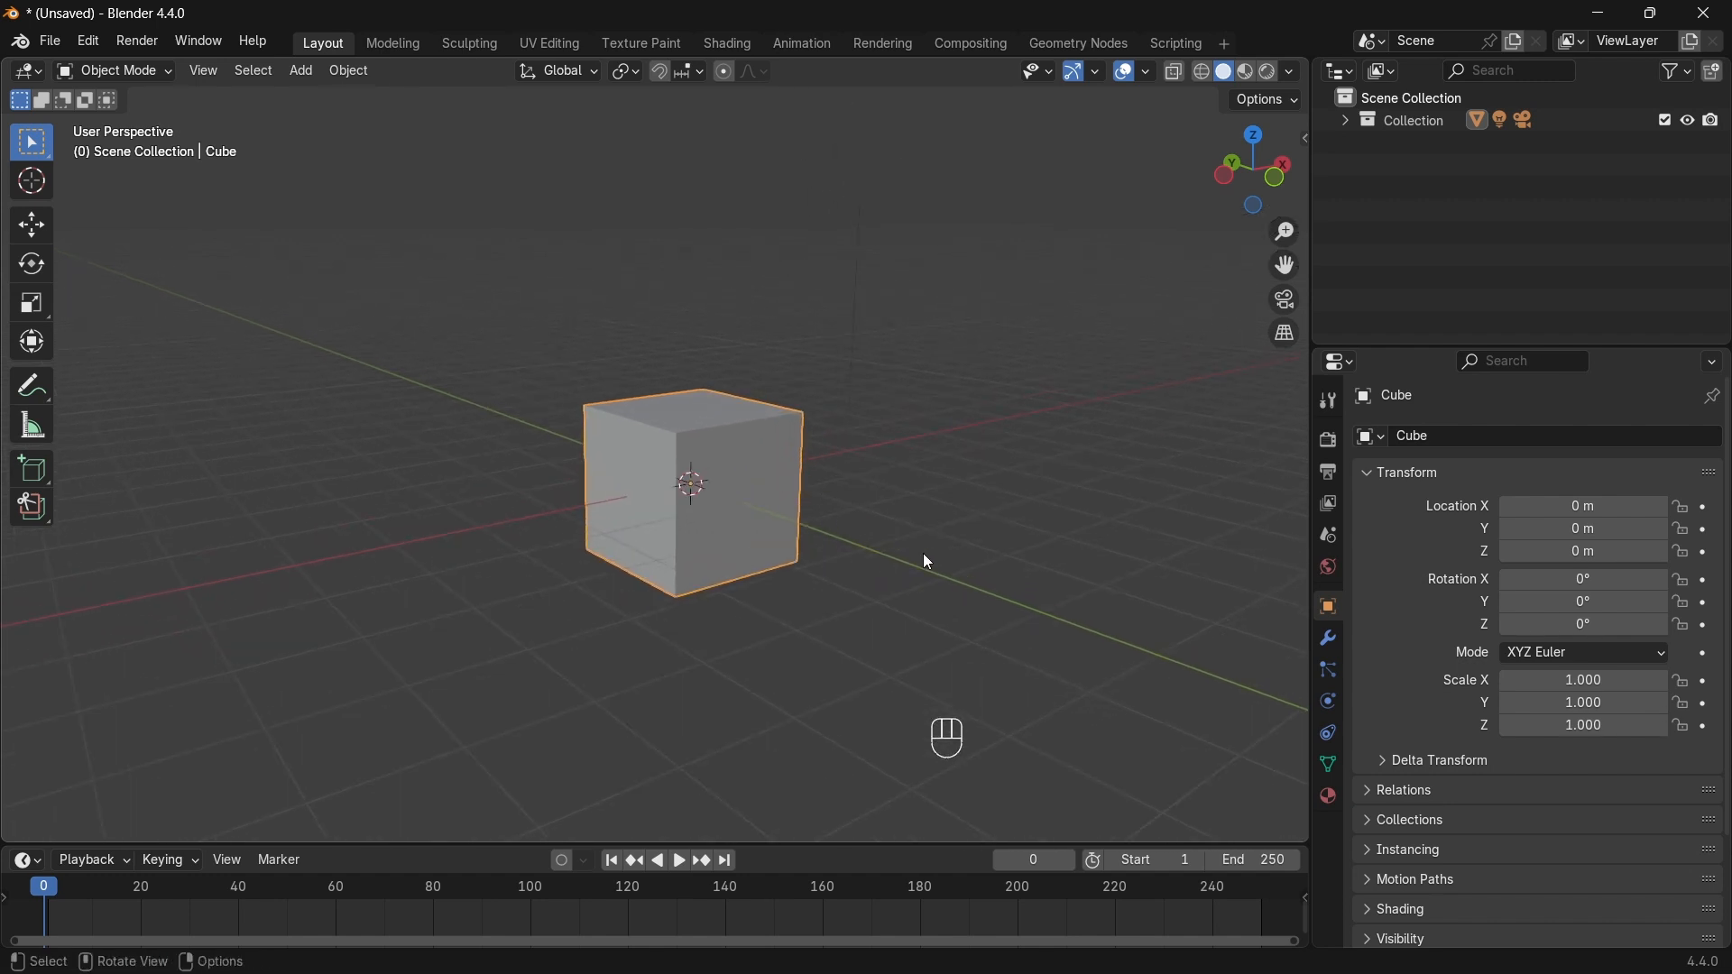
pyautogui.scroll(2, 848, 530)
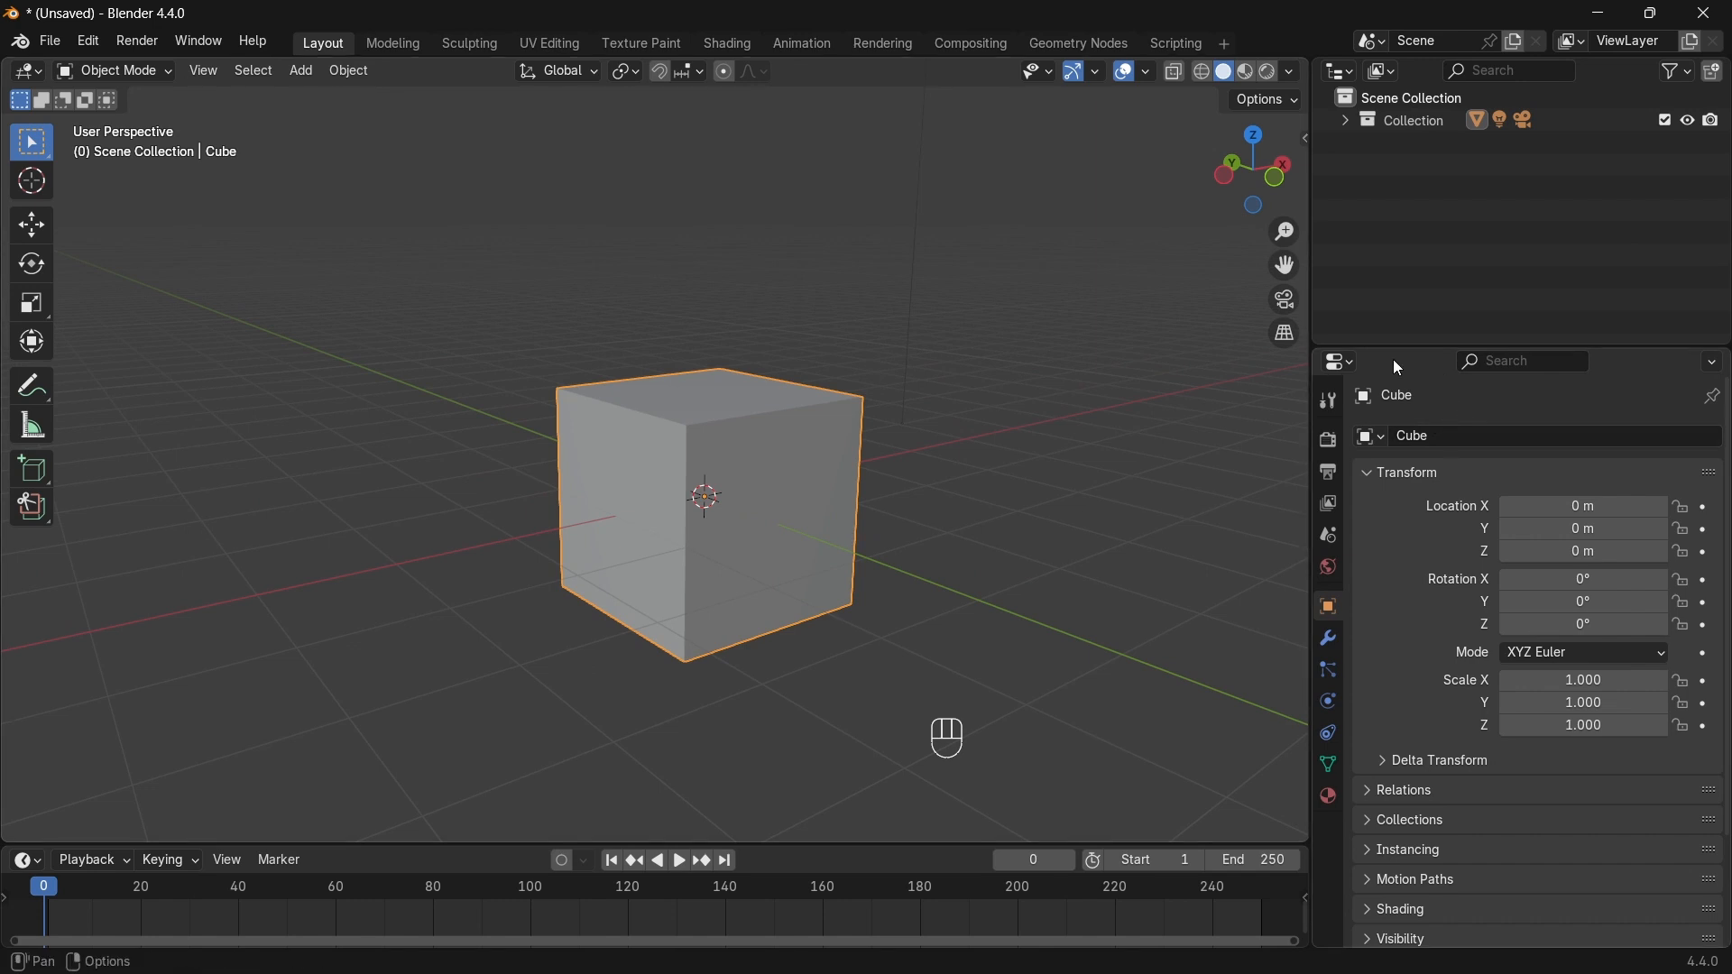
# Step: Expand Collection in the Outliner to list its objects and enlarge the Properties editor
pyautogui.click(1349, 120)
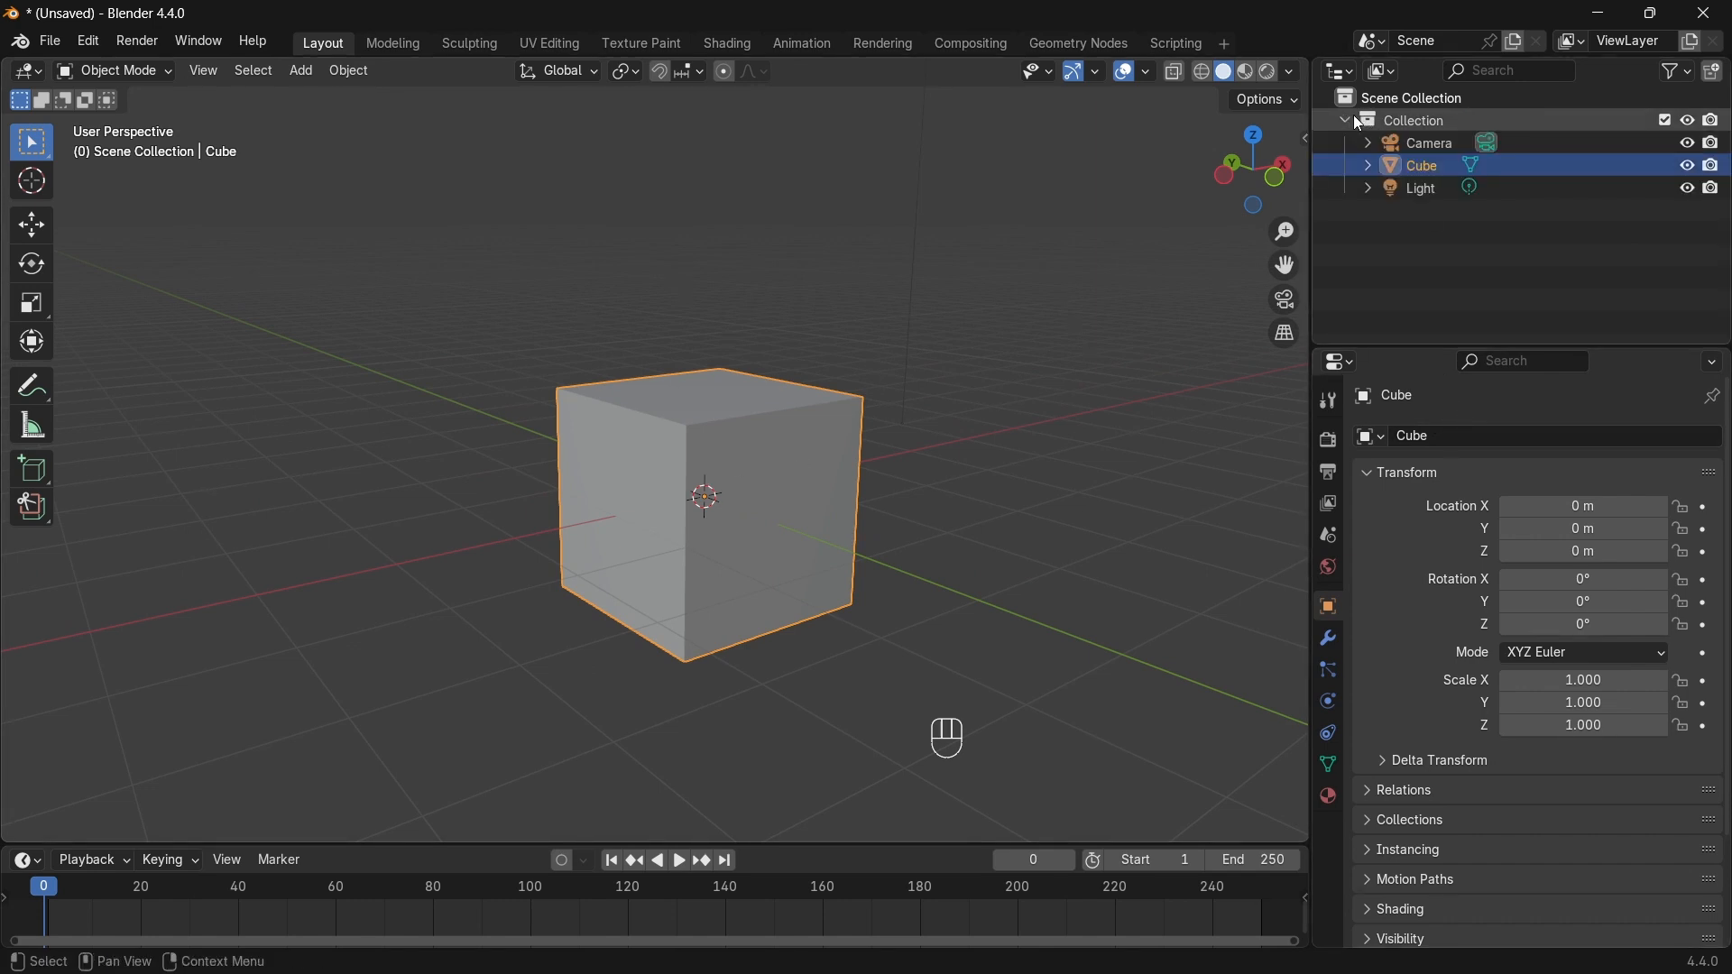
pyautogui.moveTo(1379, 348); pyautogui.dragTo(1367, 268)
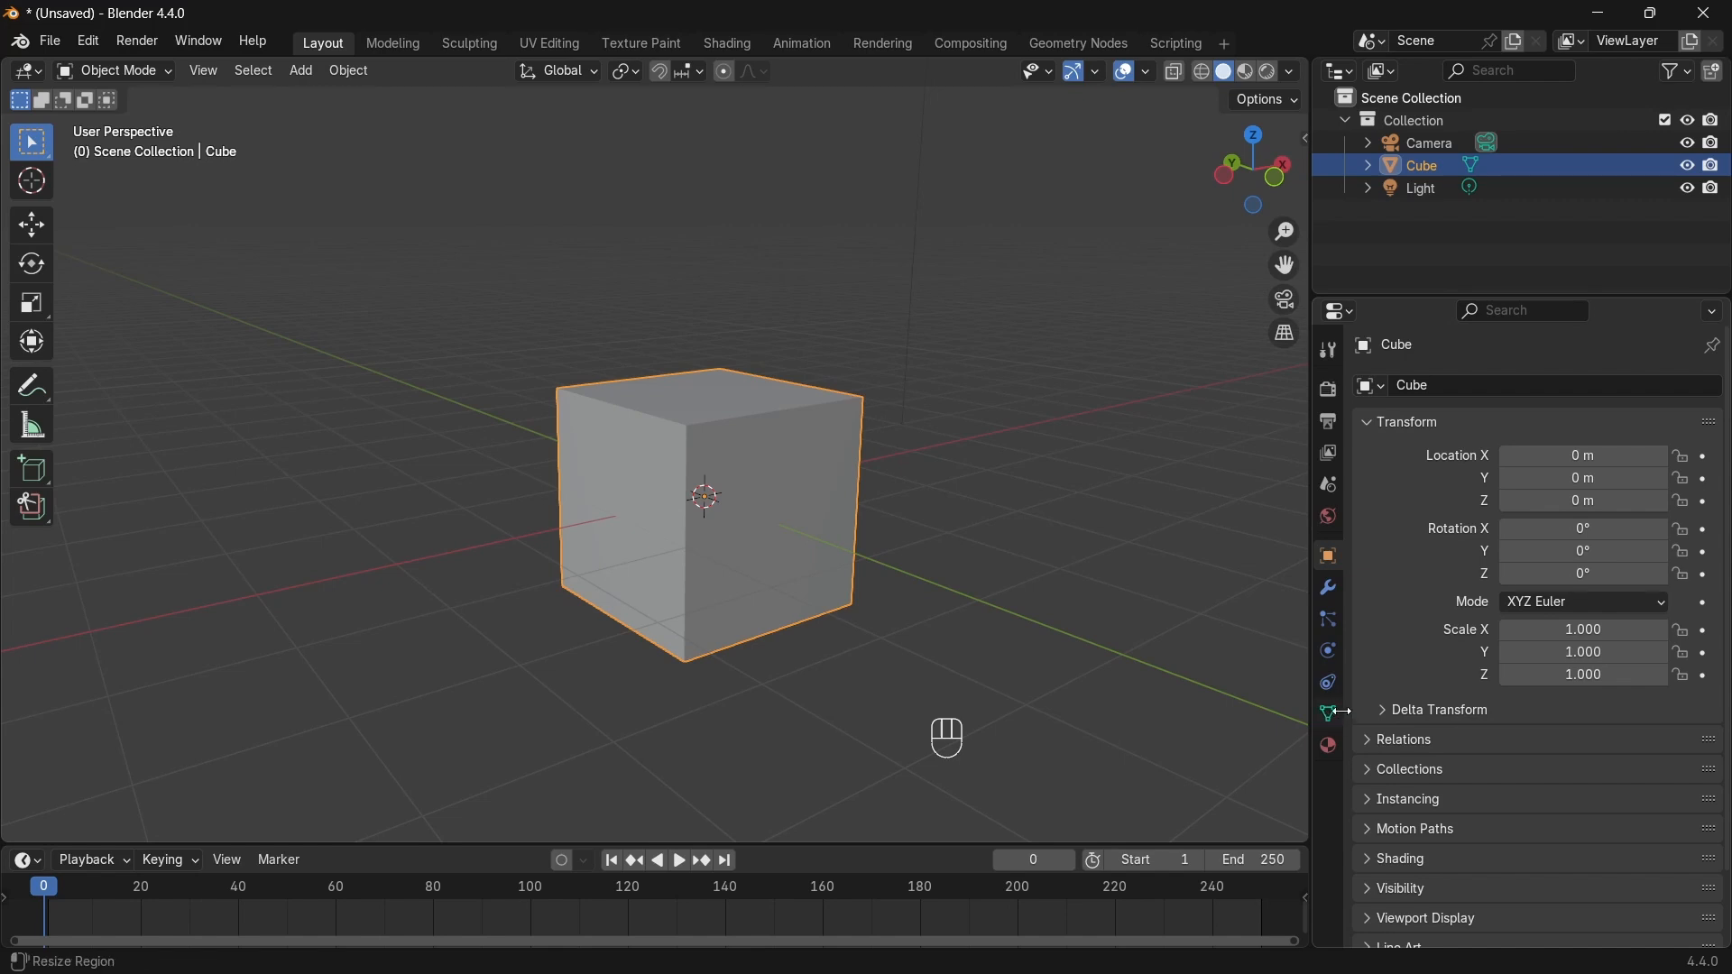
pyautogui.moveTo(761, 484); pyautogui.dragTo(918, 455, button='middle')
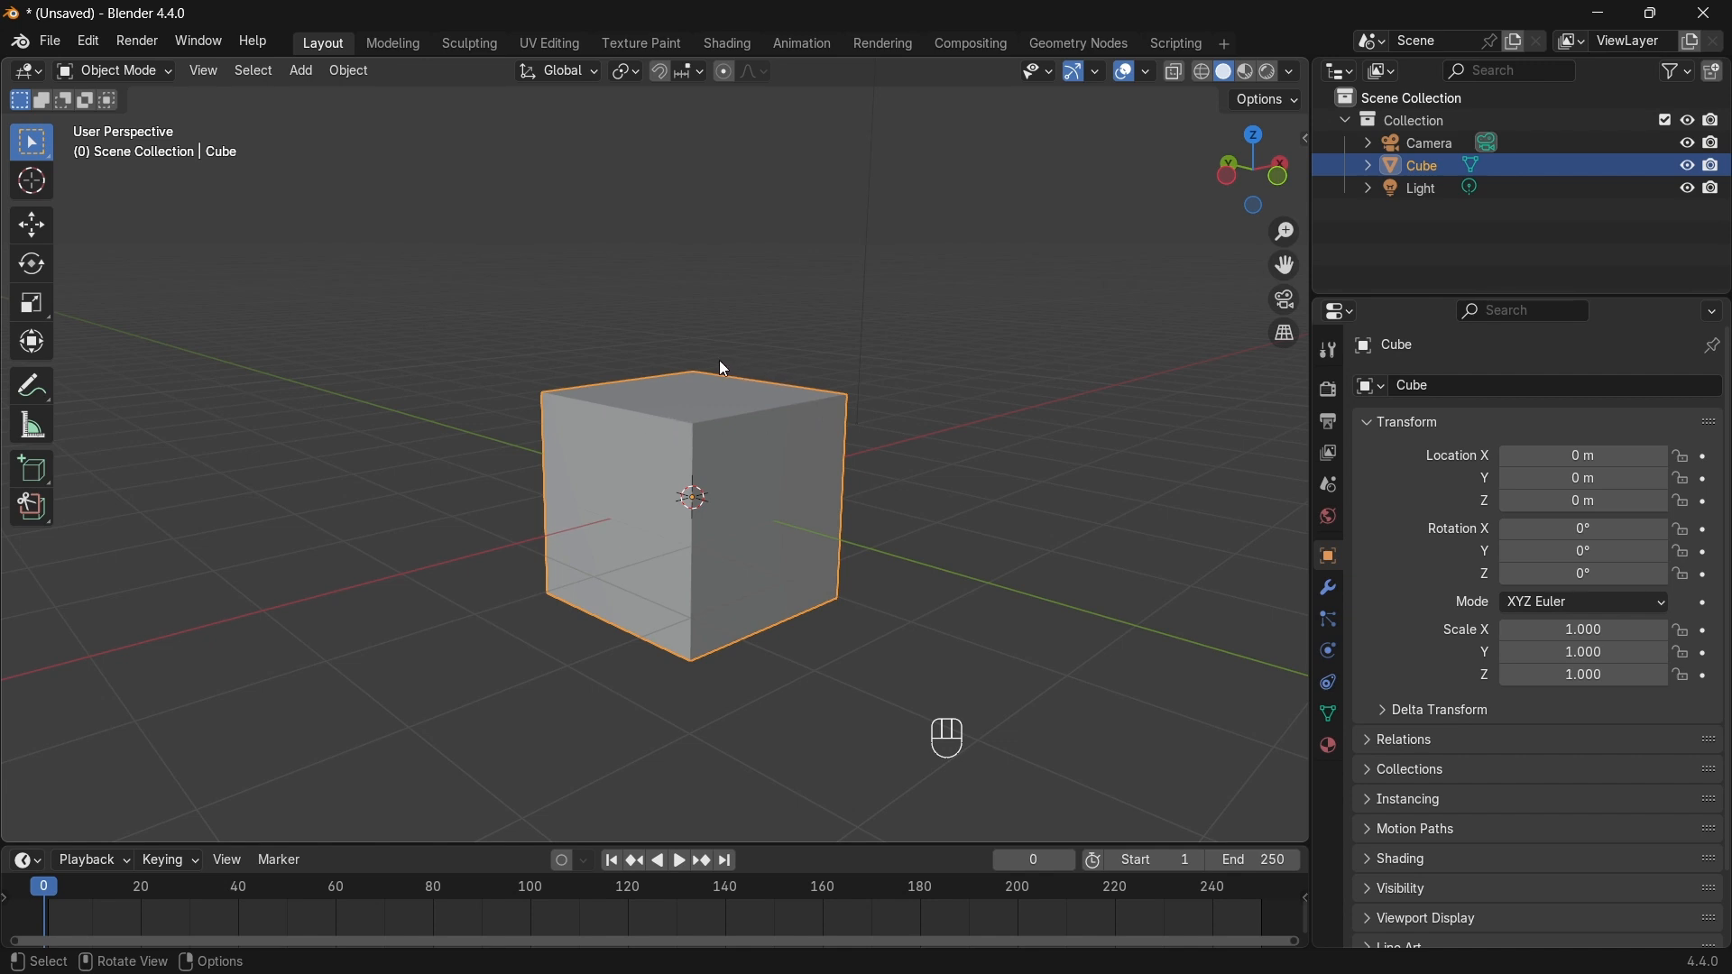
pyautogui.moveTo(599, 391); pyautogui.dragTo(815, 267, button='middle')
pyautogui.moveTo(679, 421); pyautogui.dragTo(735, 494, button='middle')
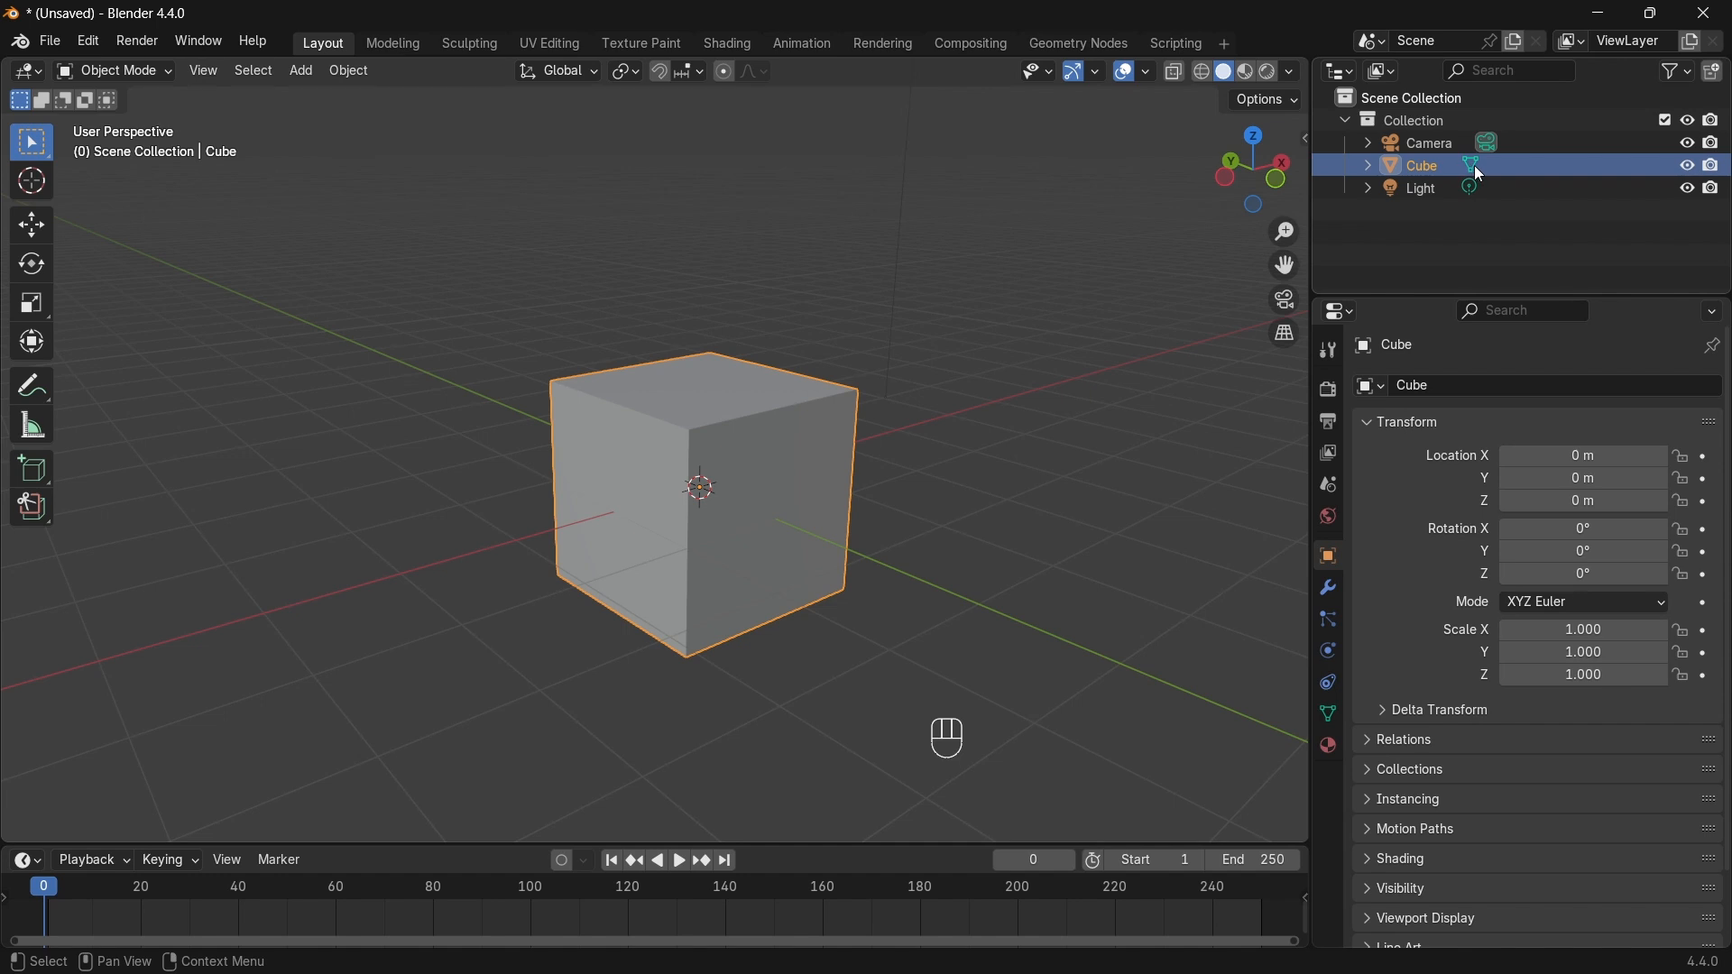
pyautogui.moveTo(1169, 453); pyautogui.dragTo(1091, 494, button='middle')
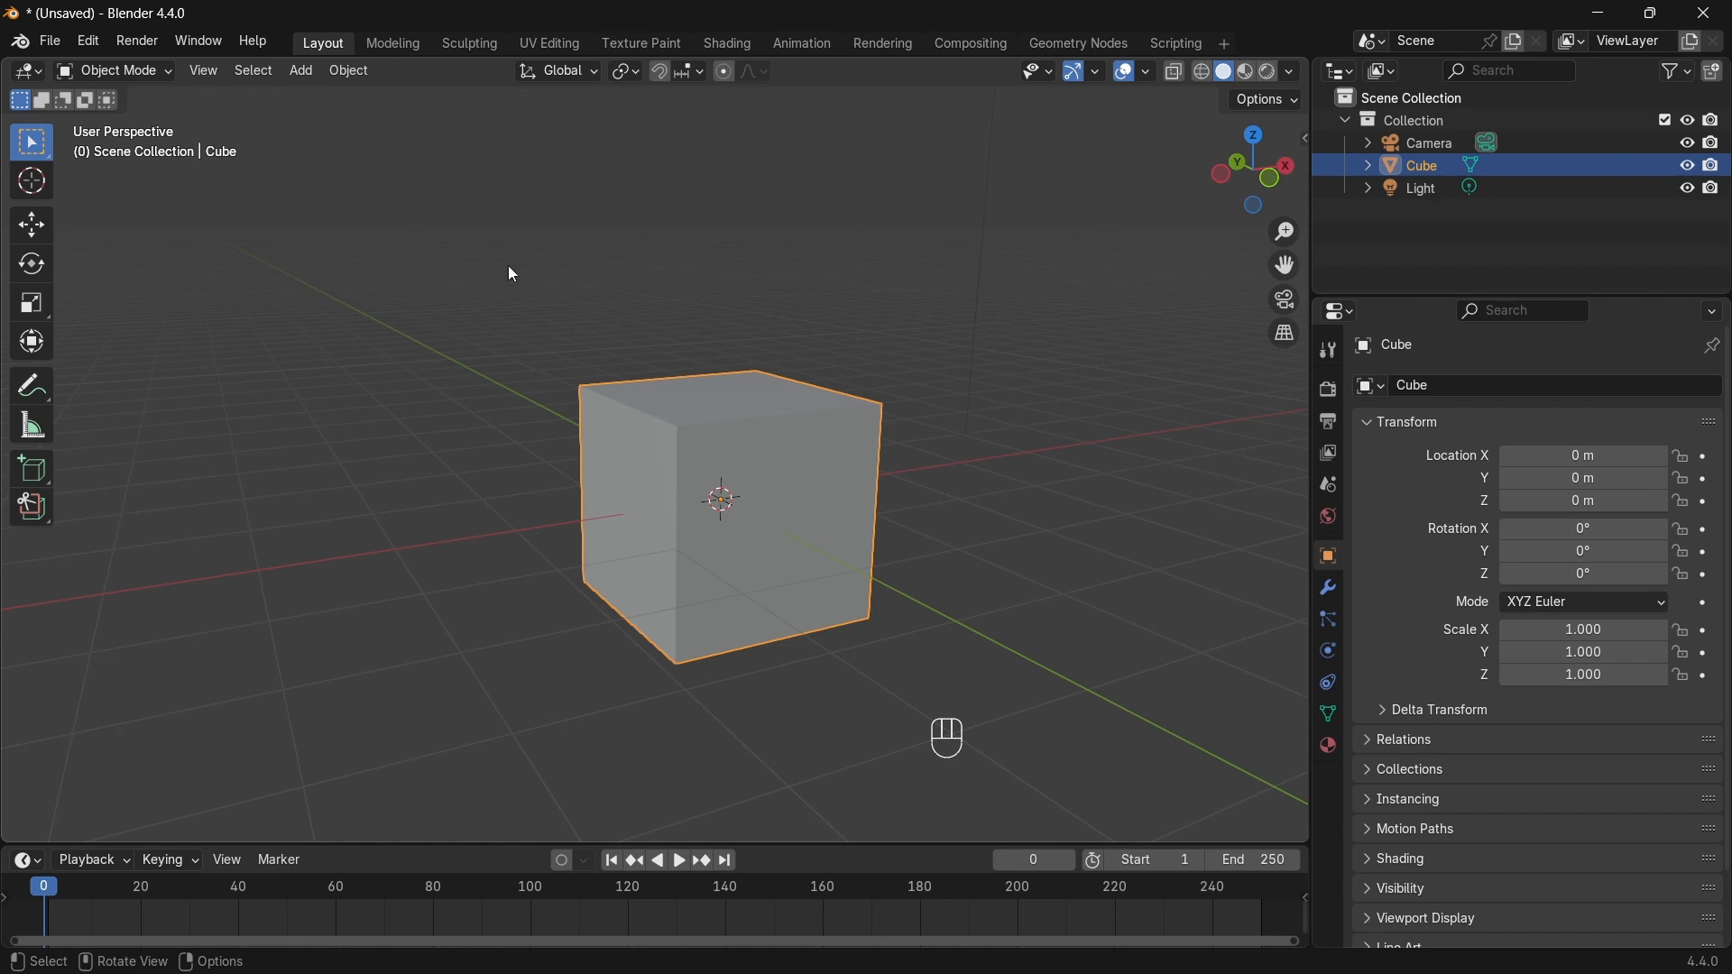
pyautogui.scroll(-4, 1030, 301)
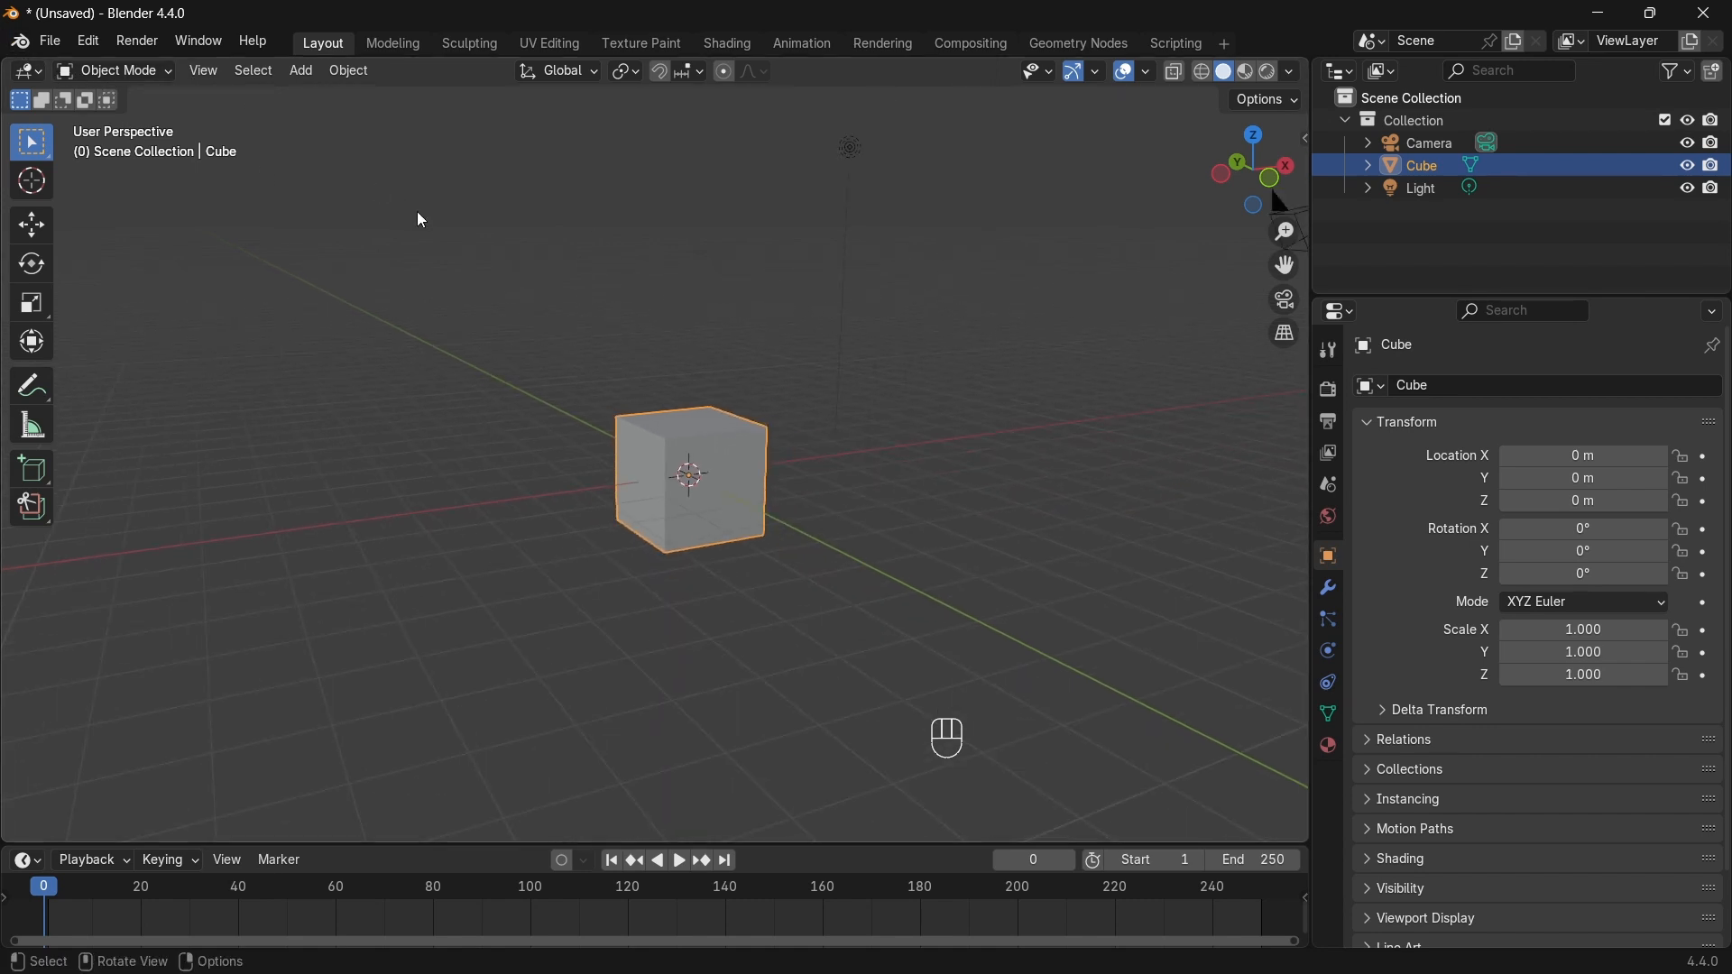
pyautogui.moveTo(637, 355); pyautogui.dragTo(706, 376, button='middle')
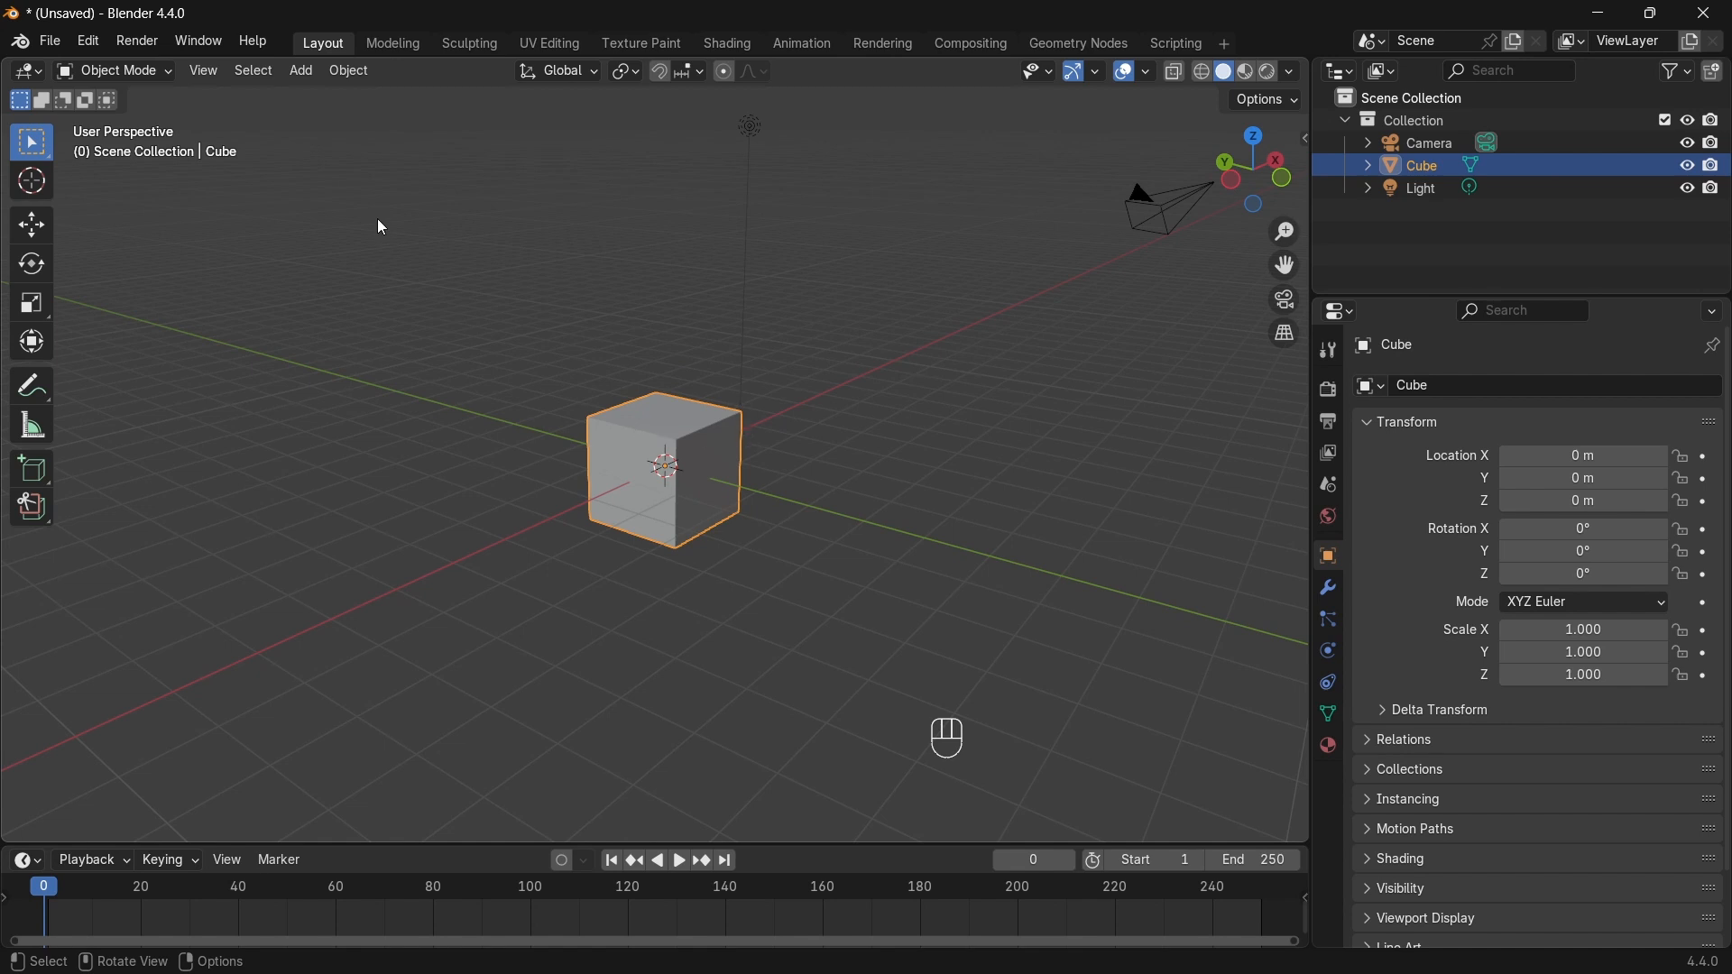
# Step: Enter Edit Mode on the cube and select individual vertices on its top face one after another
pyautogui.click(139, 70)
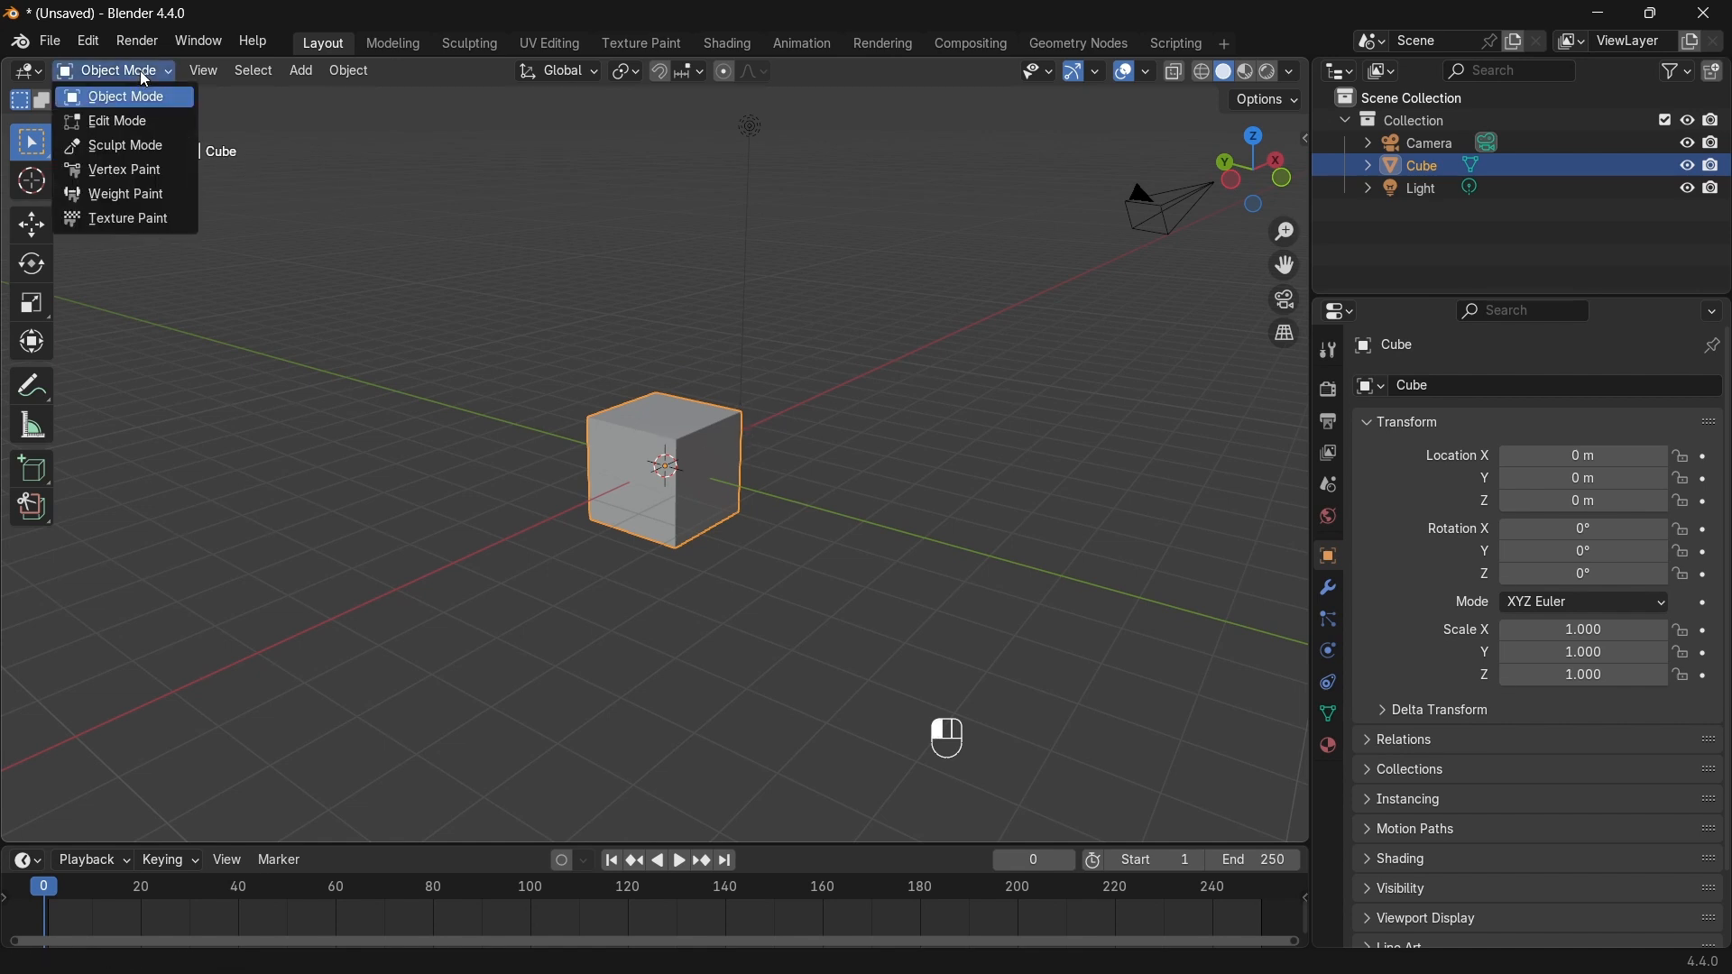
pyautogui.click(100, 123)
pyautogui.scroll(4, 397, 308)
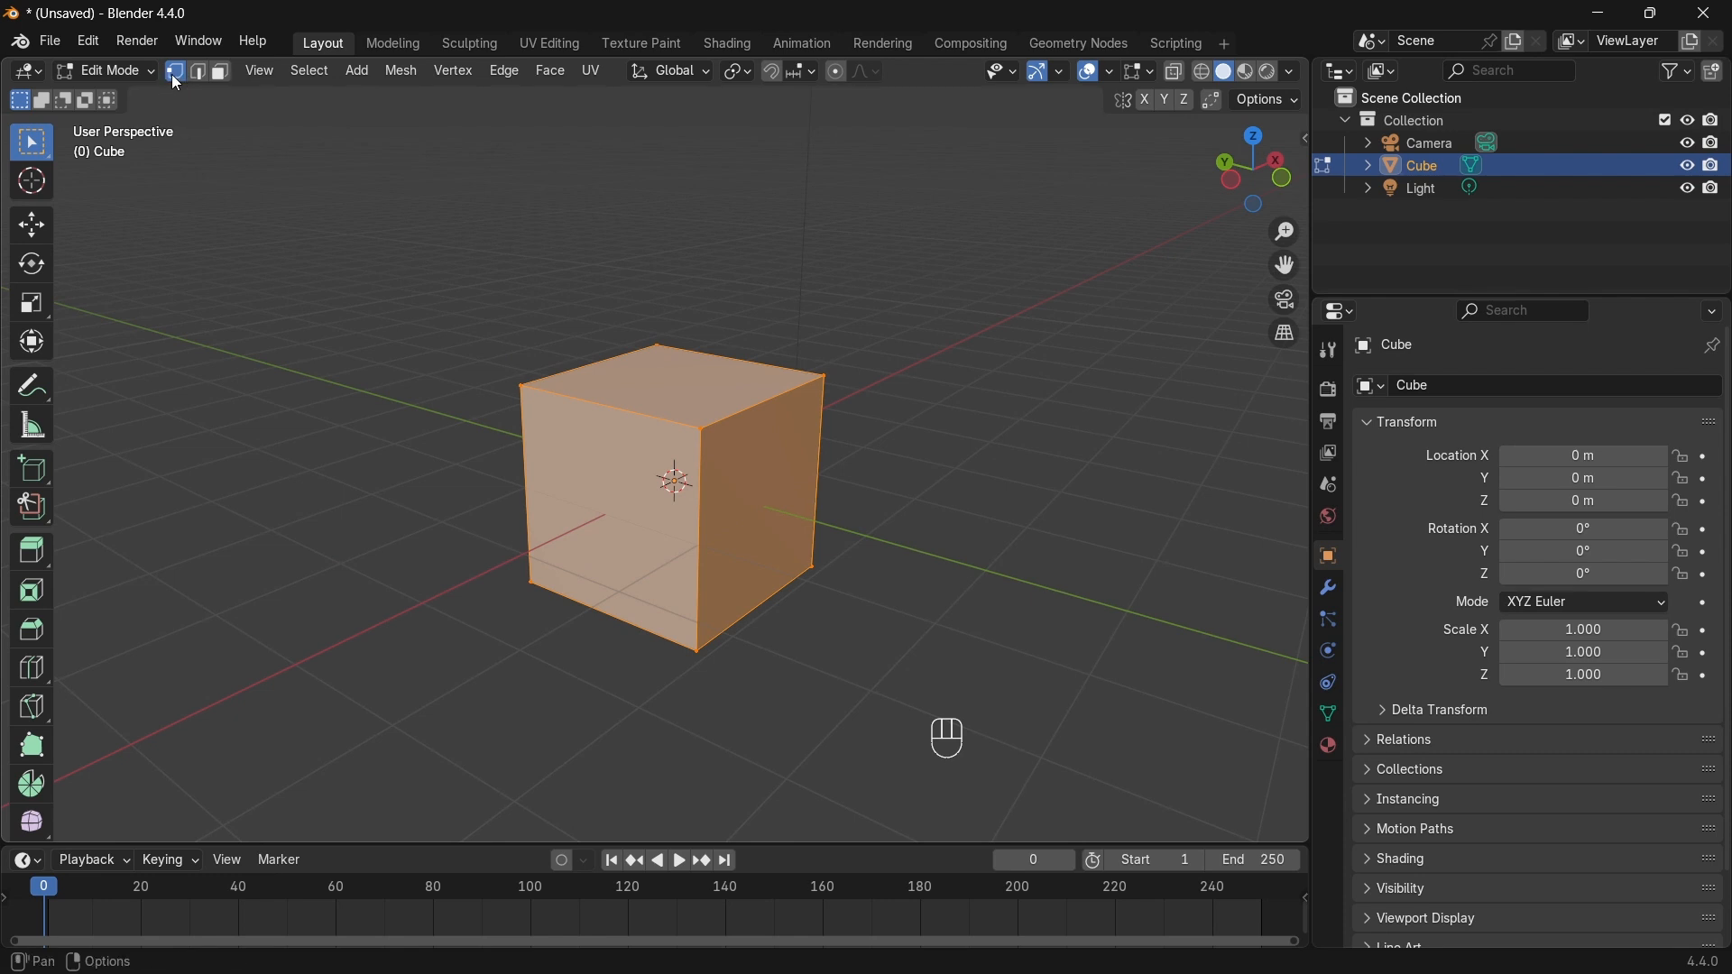
pyautogui.click(625, 270)
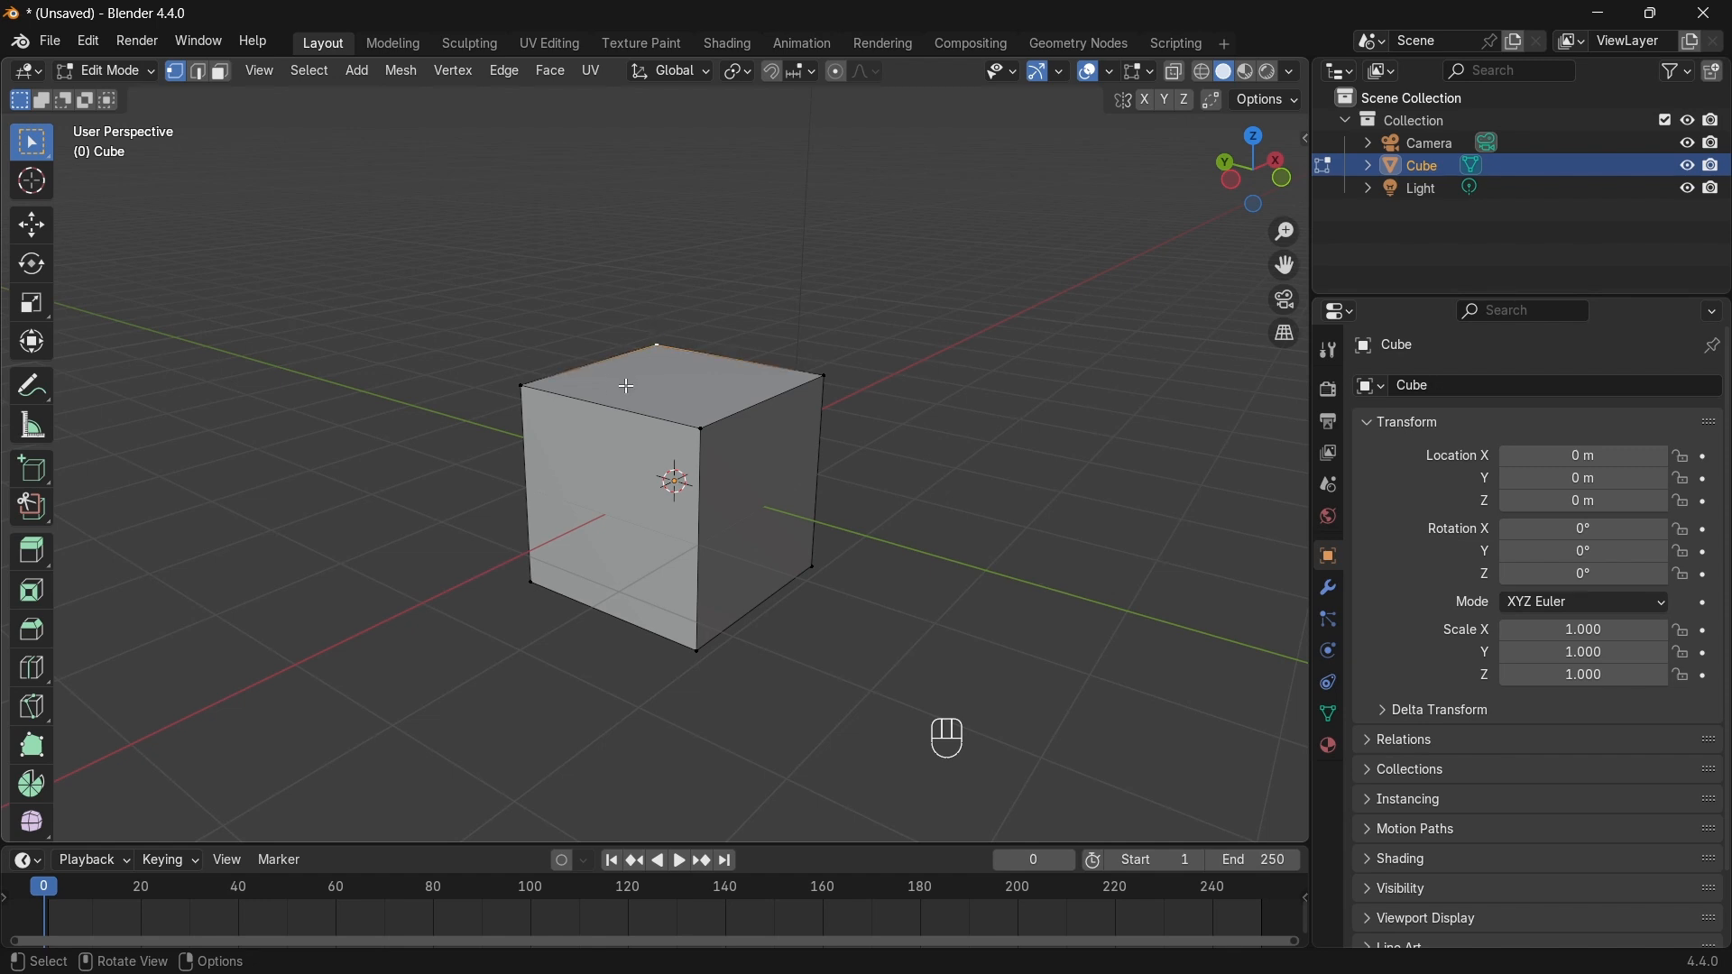
pyautogui.click(549, 390)
pyautogui.click(811, 379)
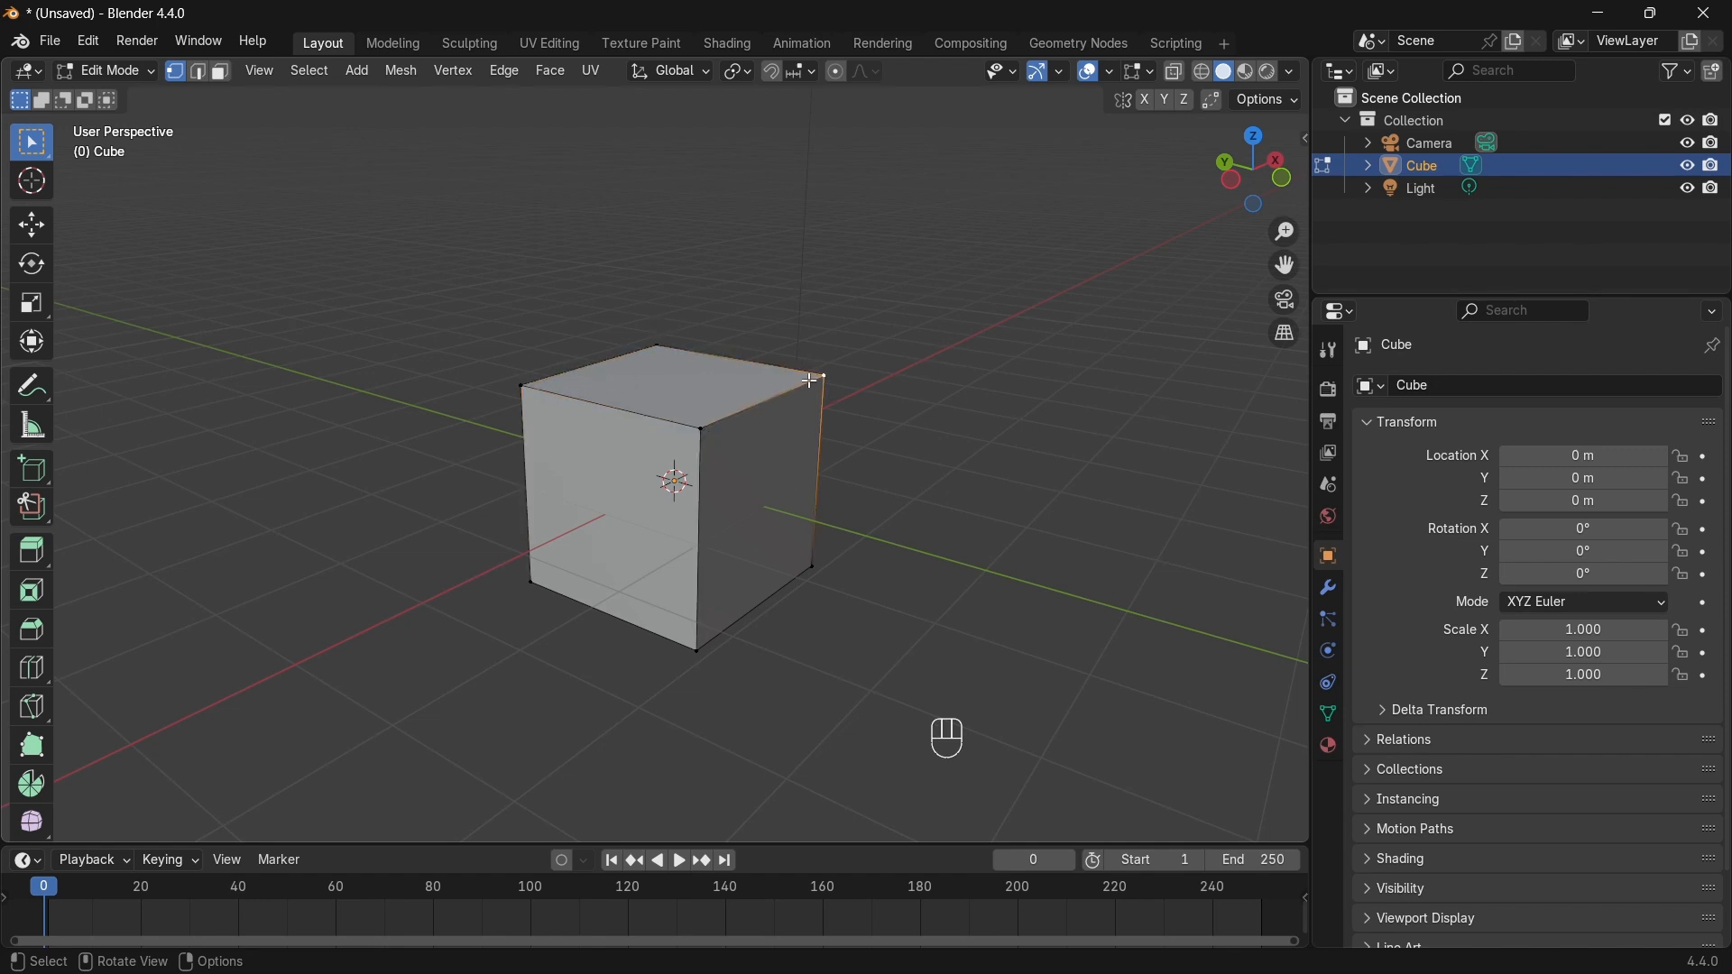
# Step: Switch to edge selection and select the four edges around the cube's top face one at a time
pyautogui.click(199, 71)
pyautogui.click(632, 407)
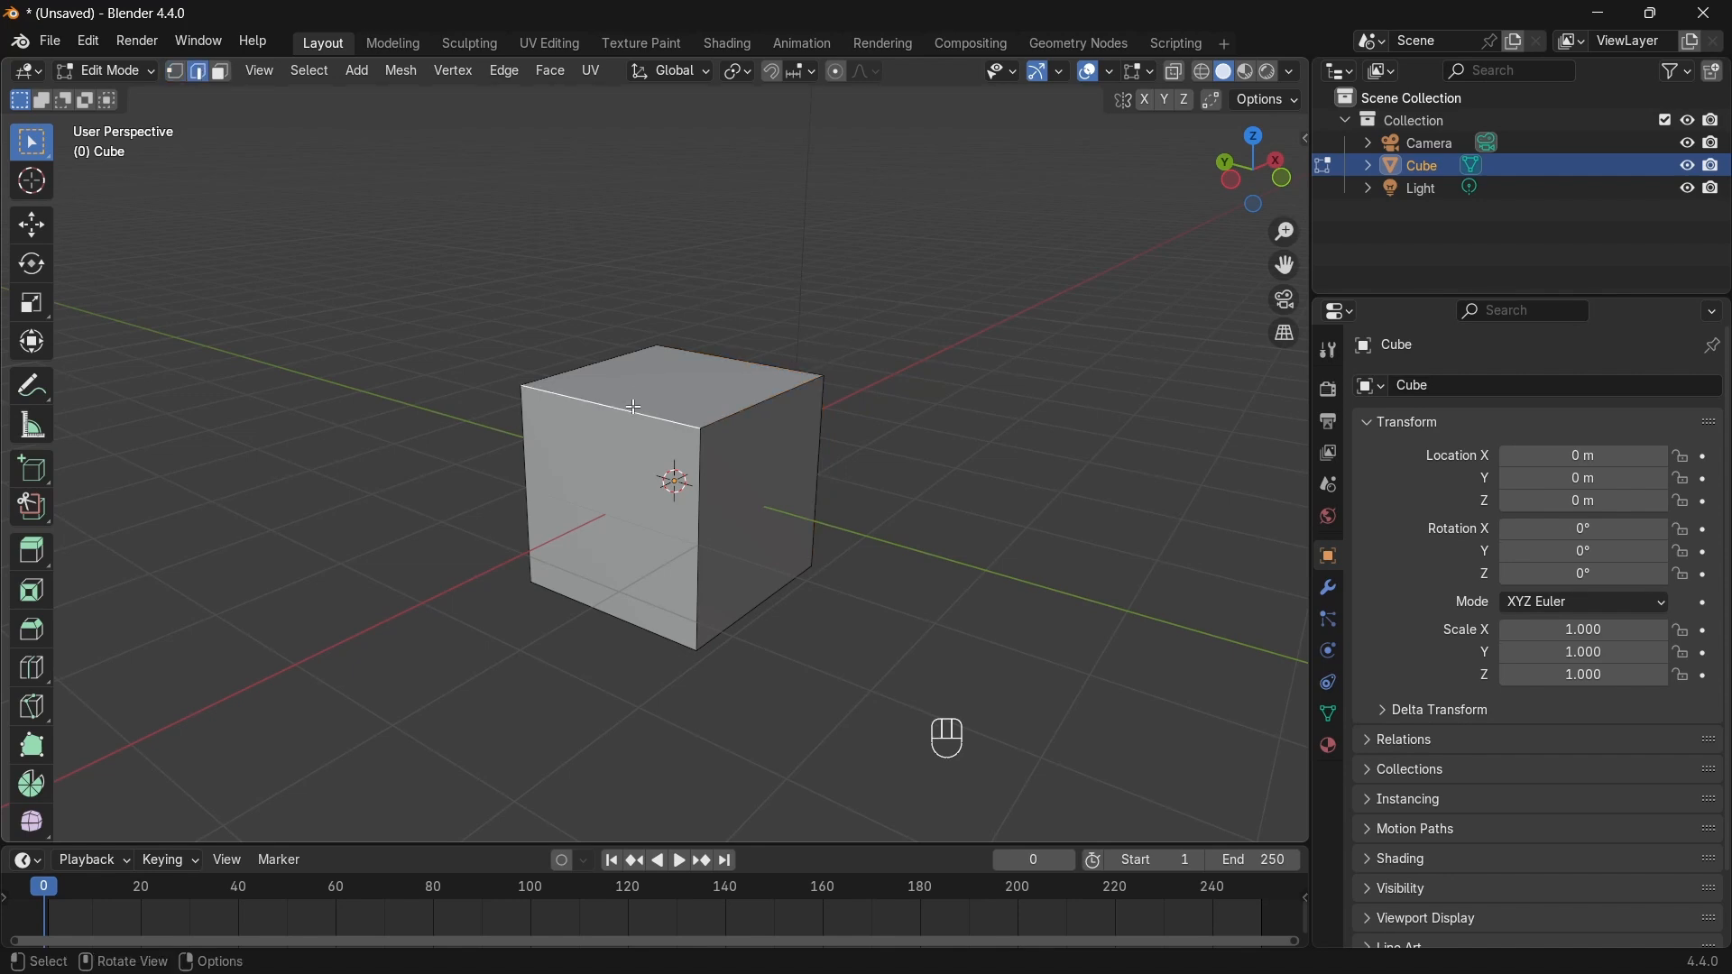
pyautogui.click(742, 410)
pyautogui.click(712, 344)
pyautogui.click(600, 366)
# Step: Switch to face selection and select the cube's top face and its two visible side faces in turn
pyautogui.click(223, 72)
pyautogui.click(652, 384)
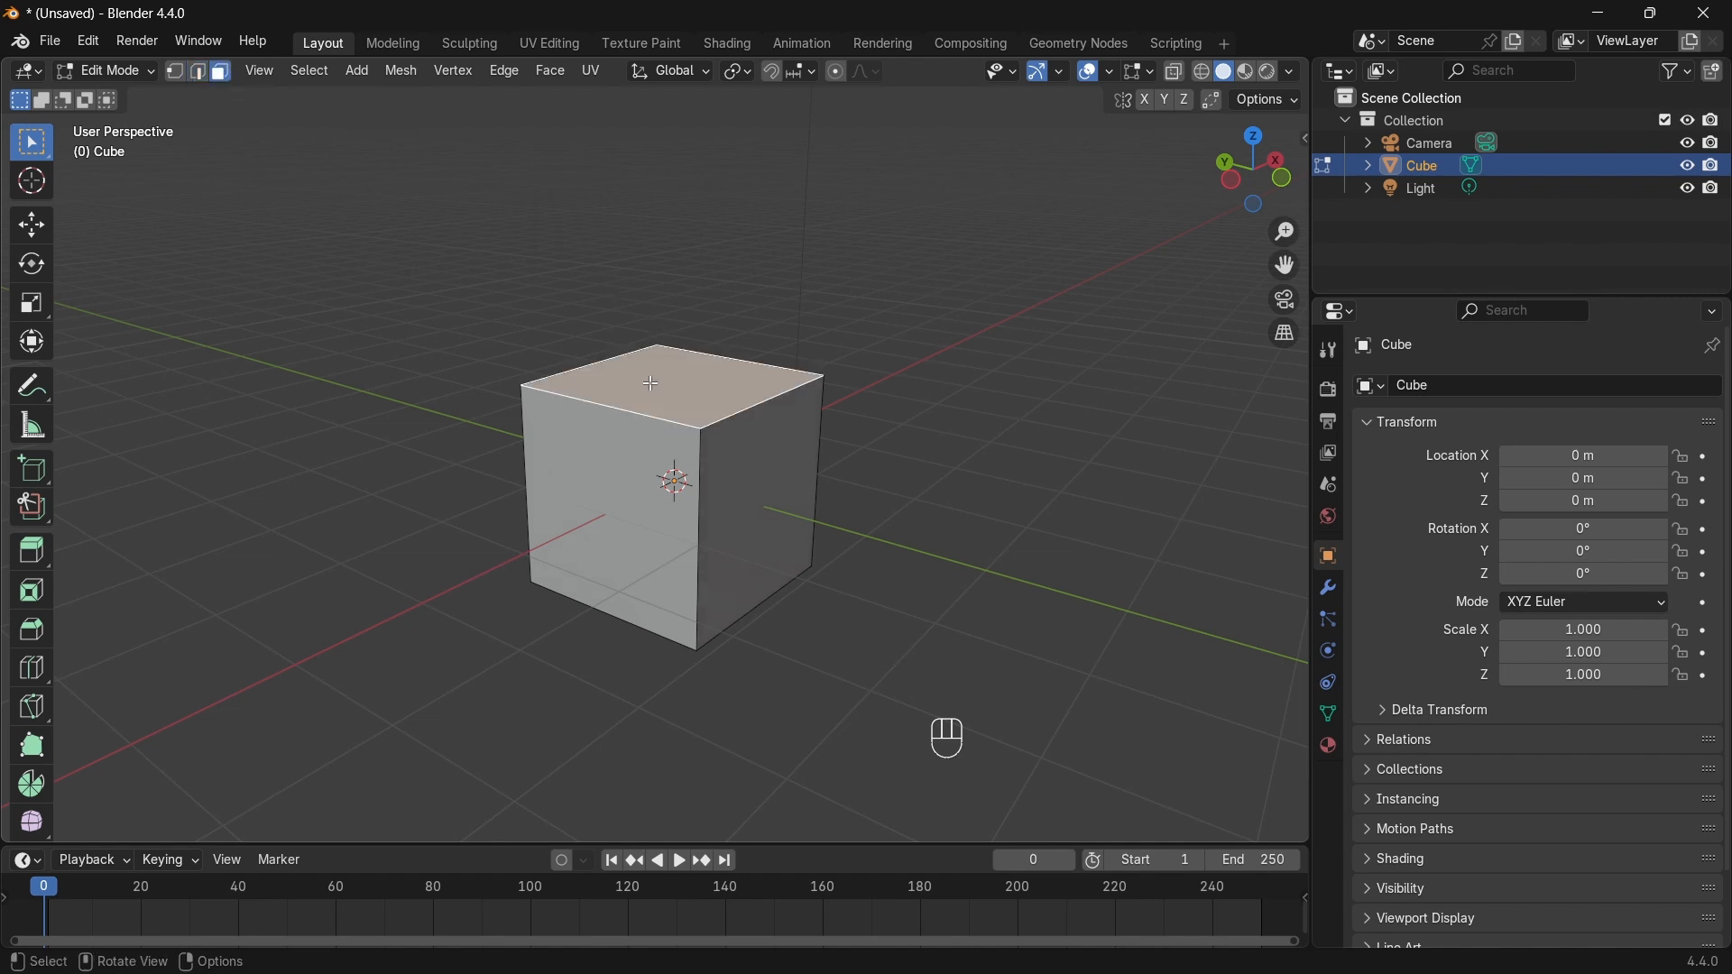
pyautogui.click(608, 464)
pyautogui.click(737, 490)
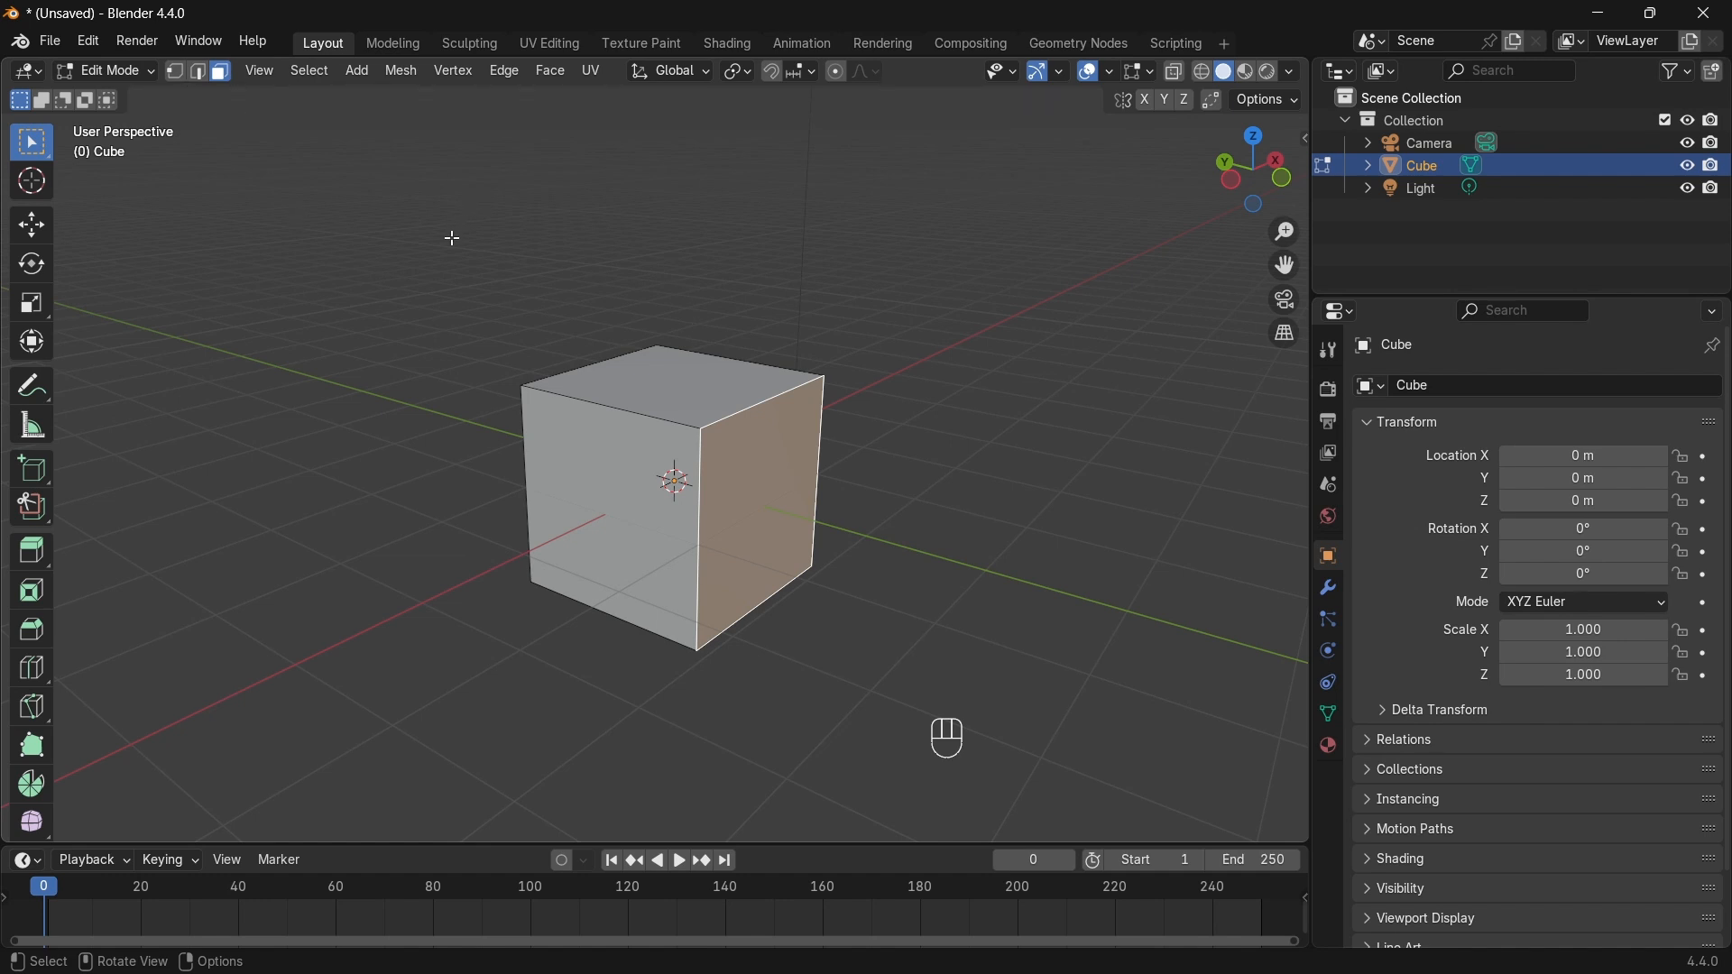
# Step: Select all of the cube's faces and deselect them again, twice in a row
pyautogui.press('a')
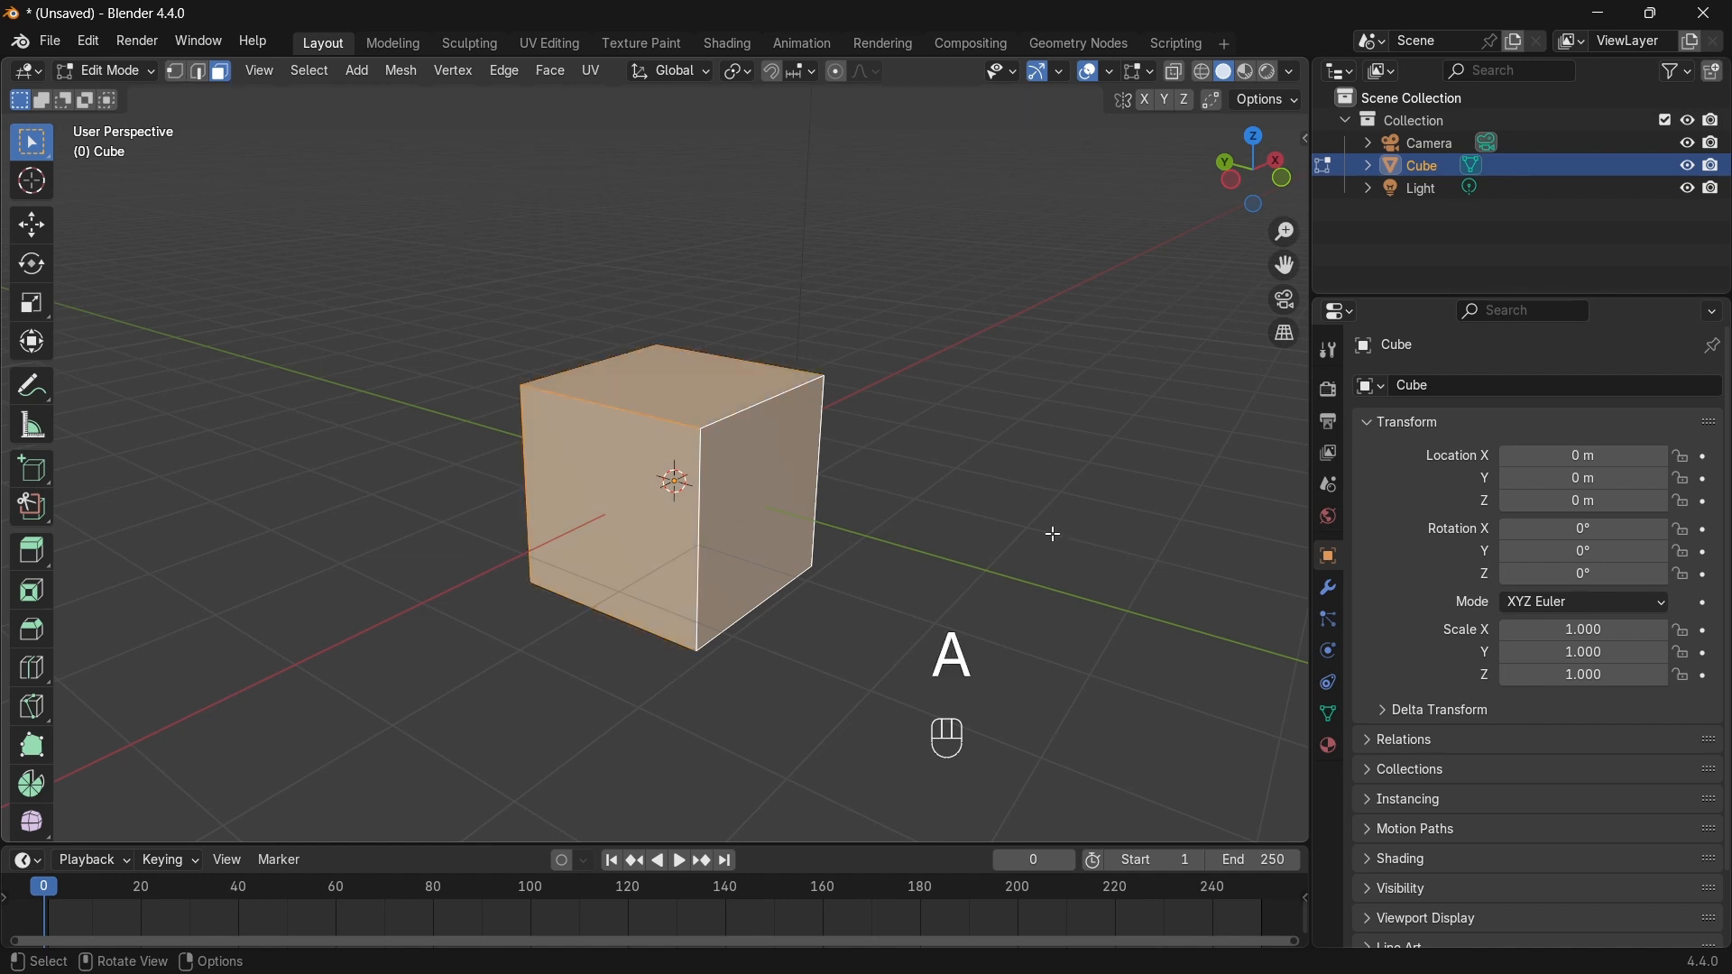
pyautogui.hotkey('alt', 'a')
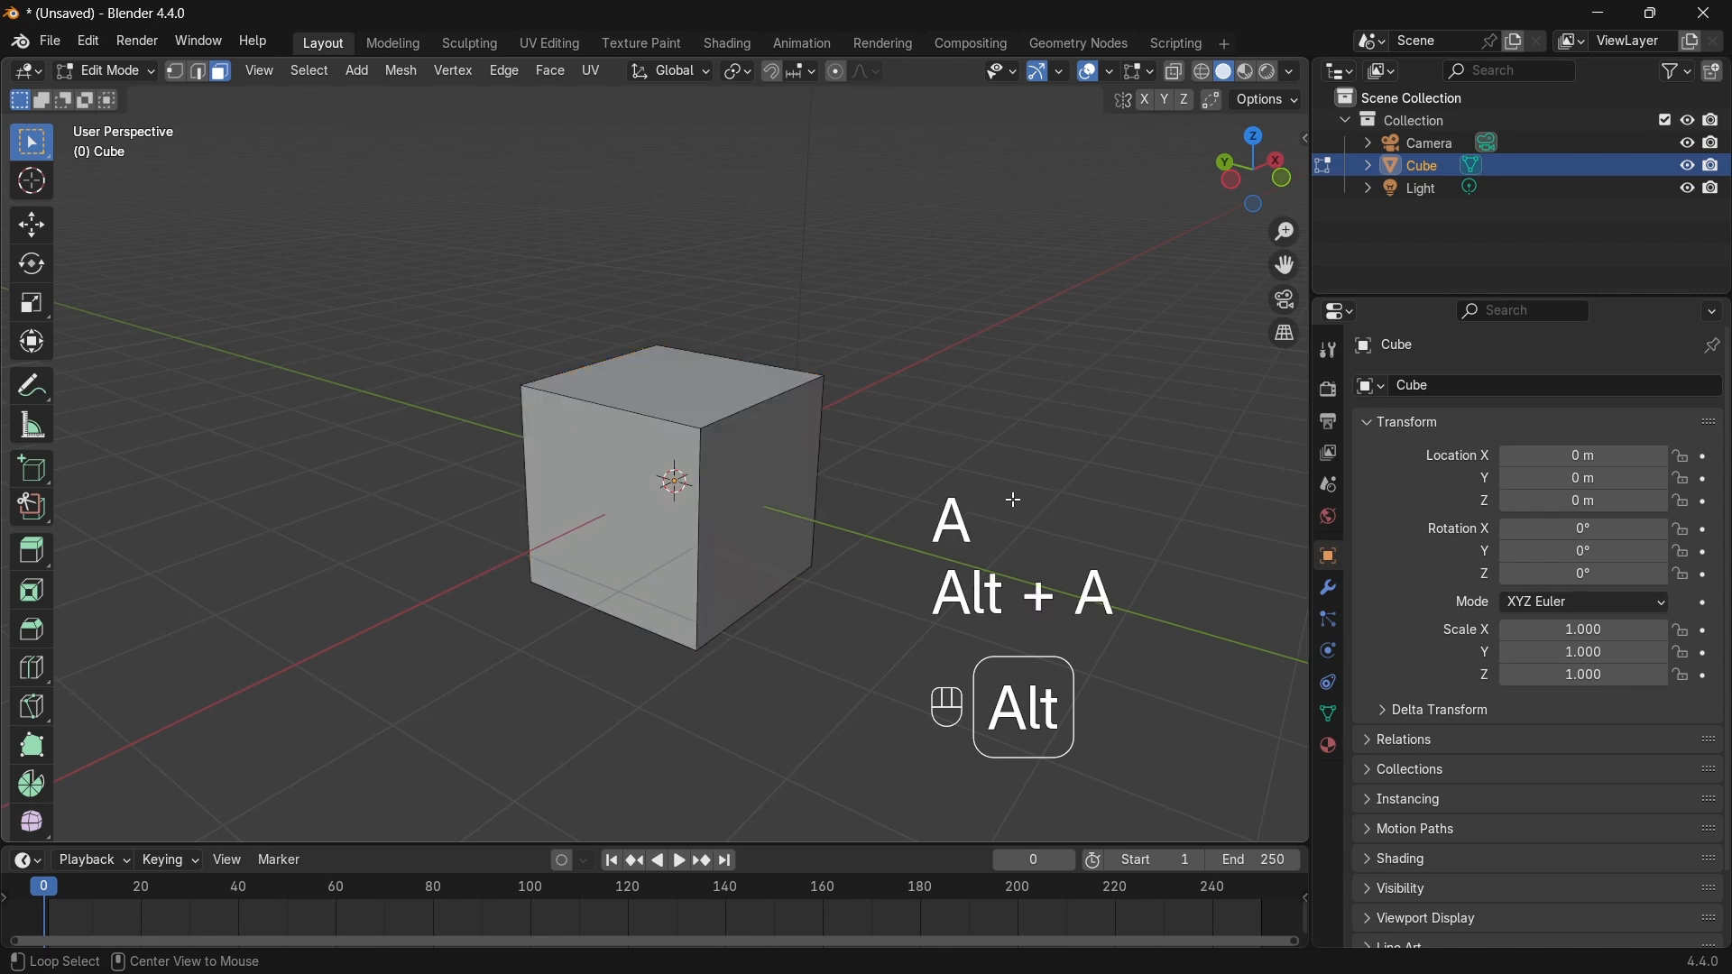
pyautogui.press('a')
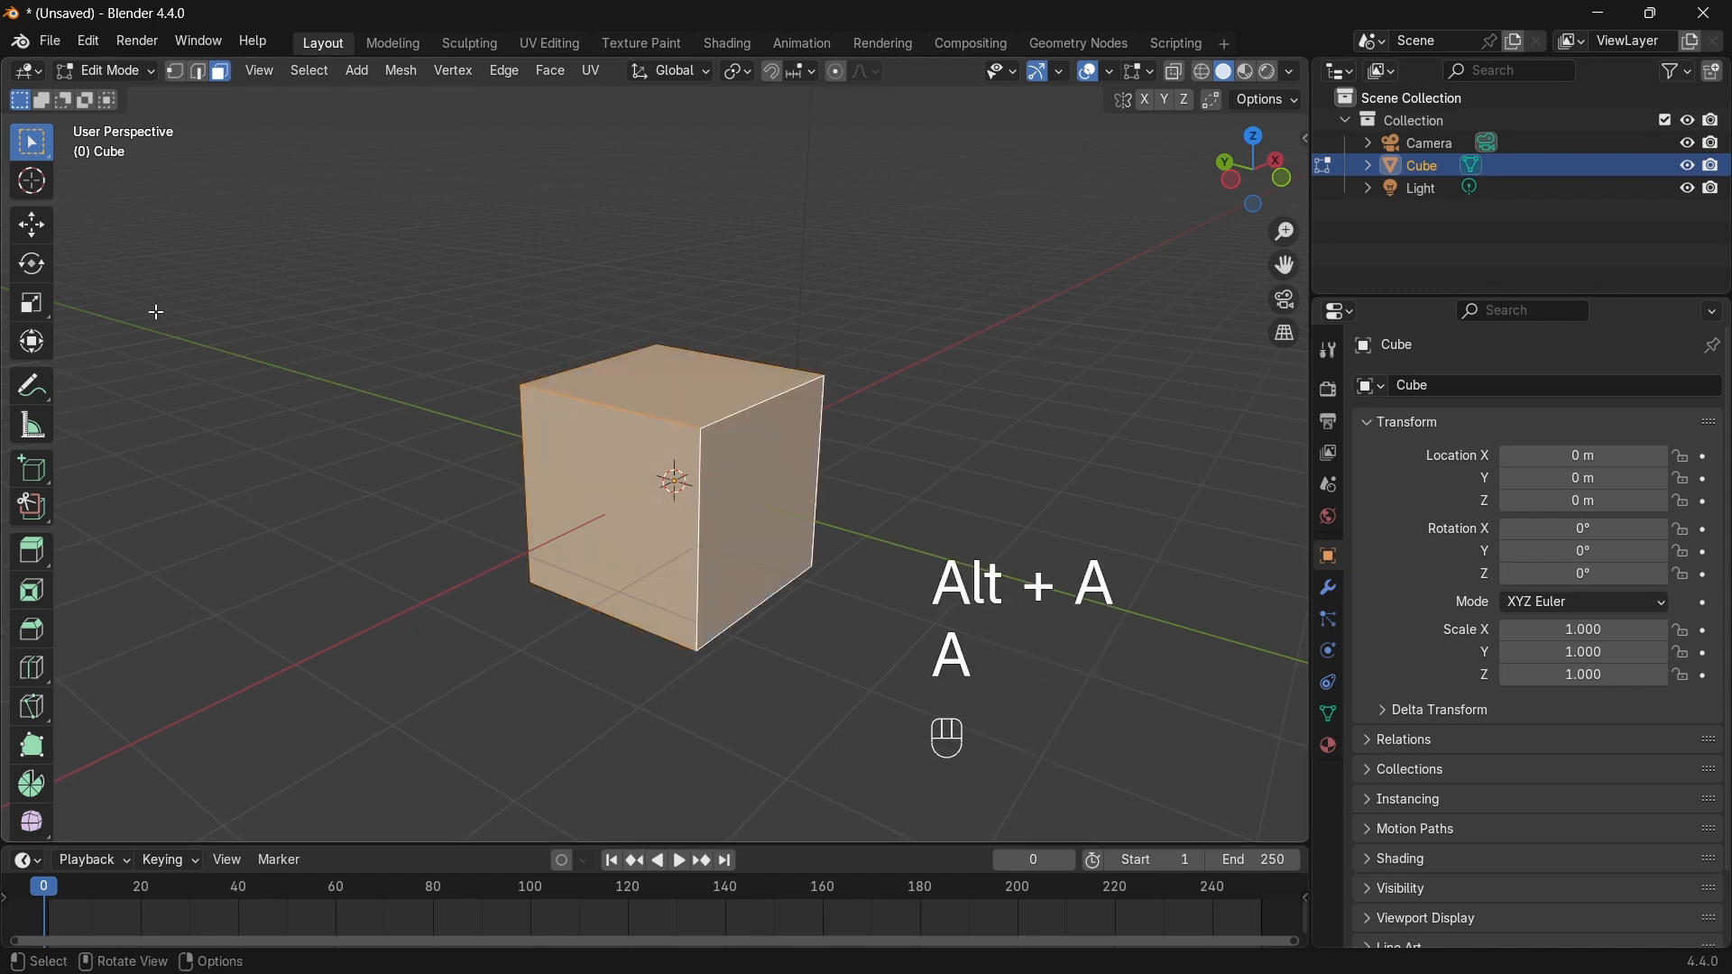
pyautogui.click(305, 257)
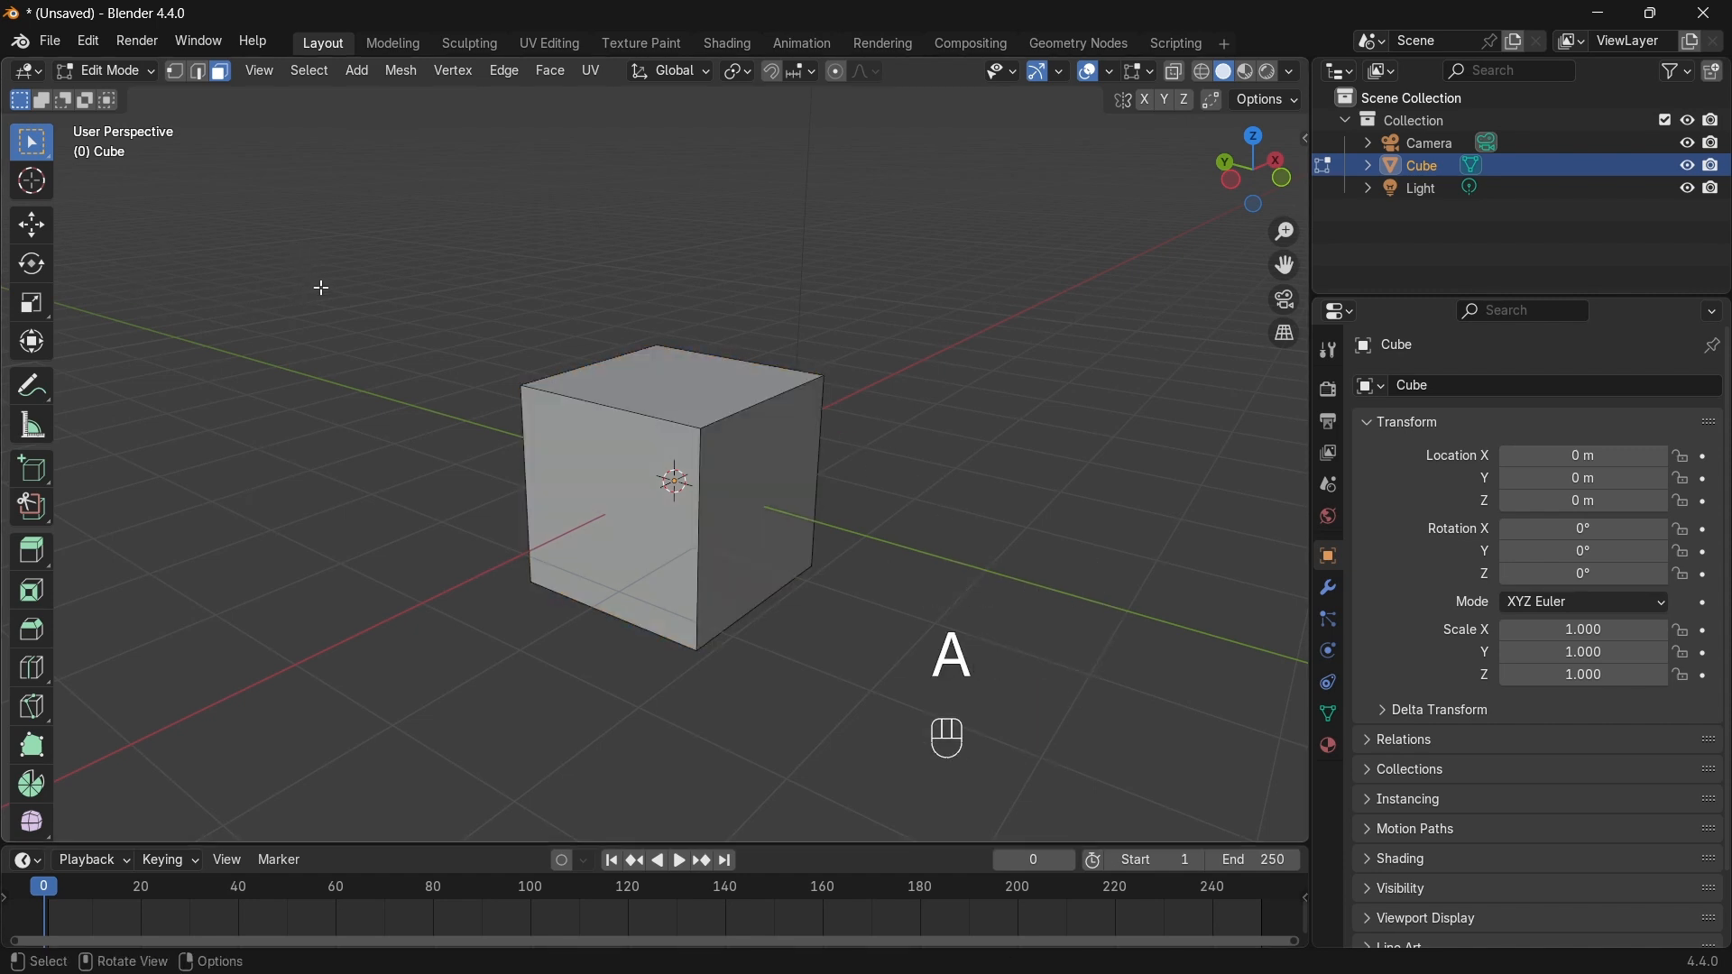
# Step: Cycle repeatedly through vertex, edge and face selection modes, ending in face selection
pyautogui.click(169, 72)
pyautogui.press('2')
pyautogui.press('3')
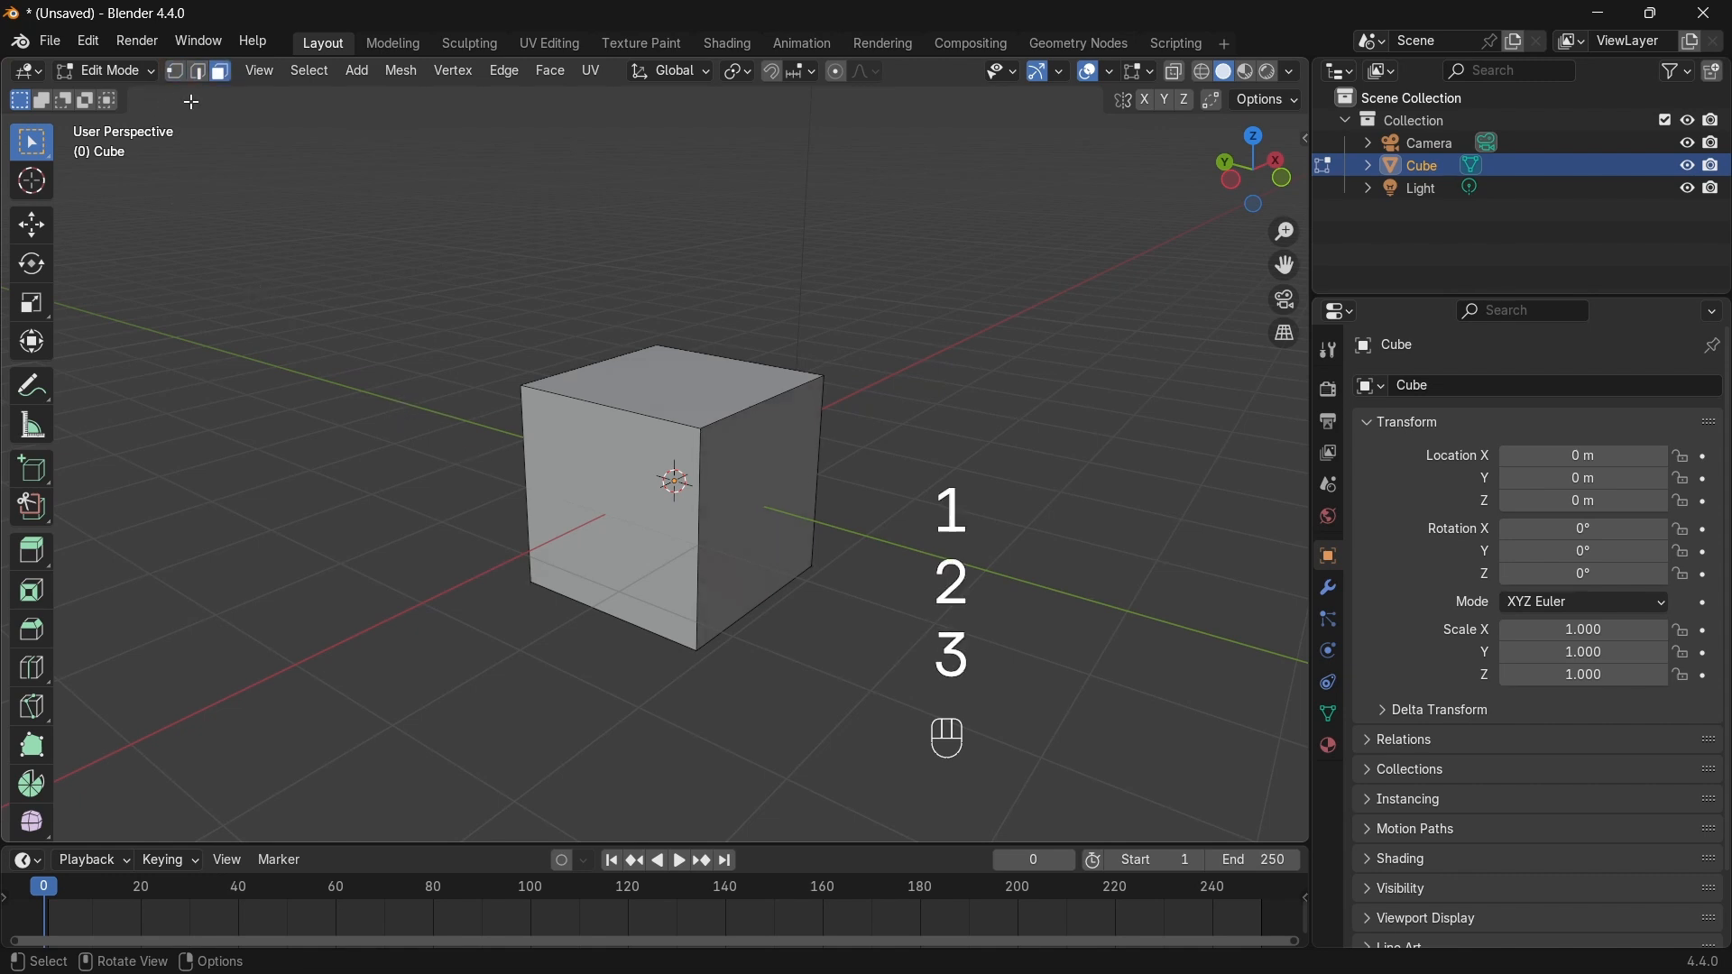
pyautogui.press('2')
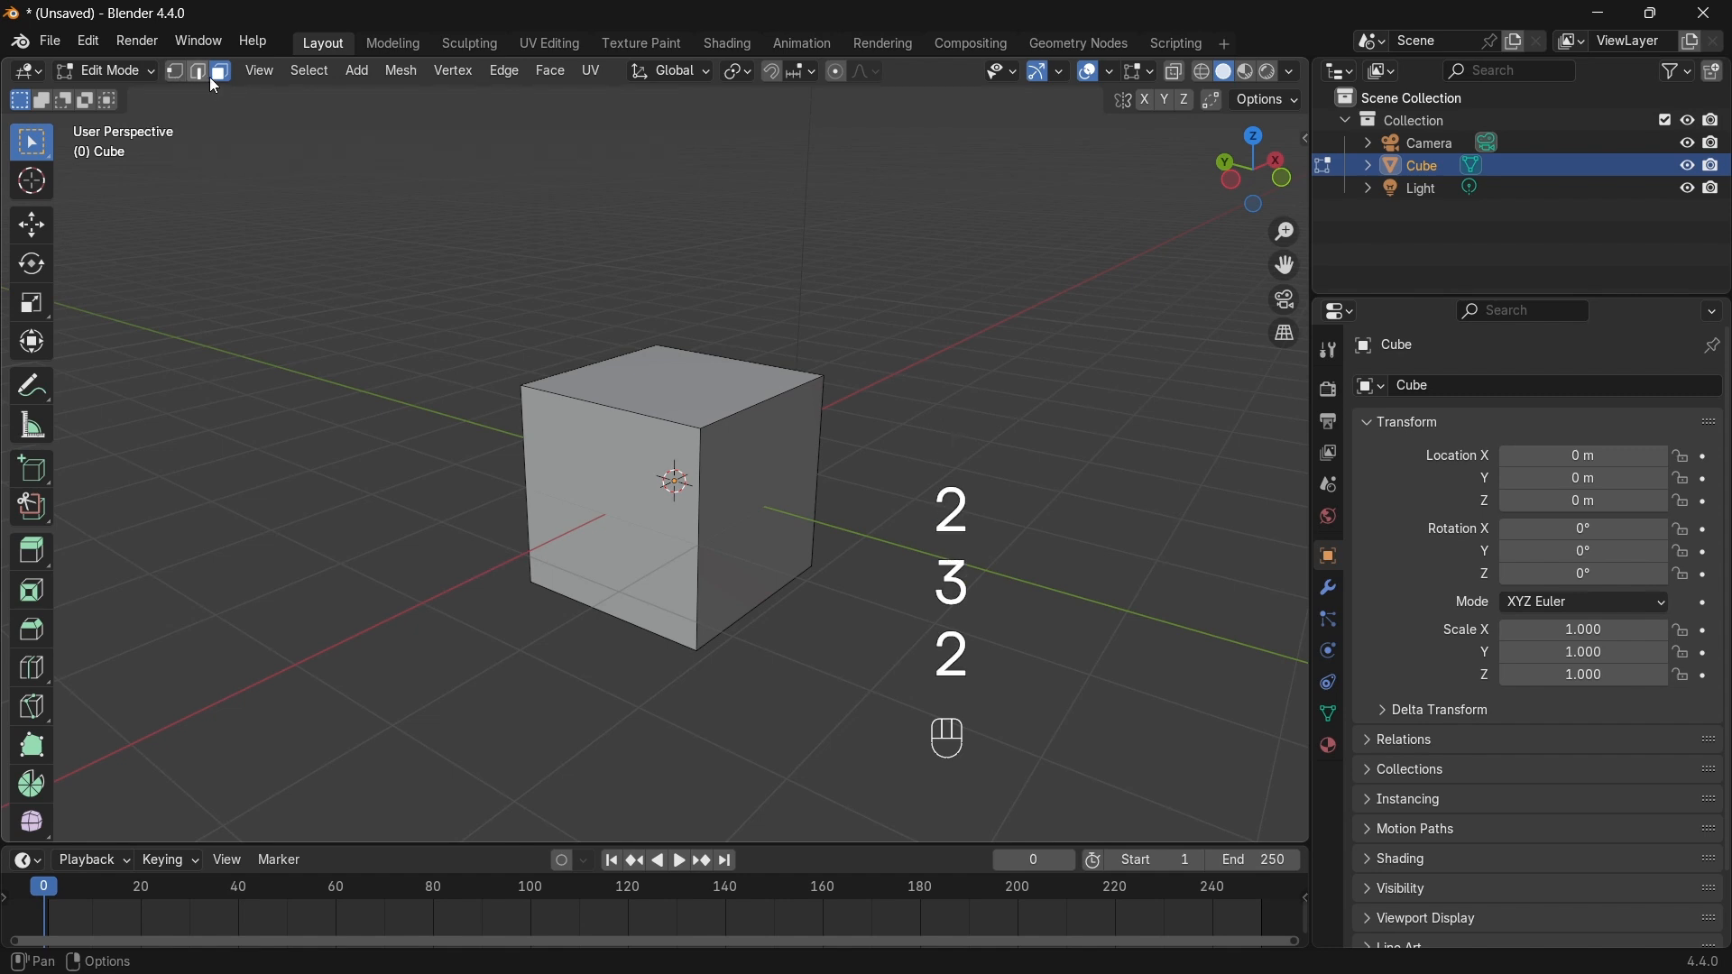
pyautogui.press('1')
pyautogui.press('2')
pyautogui.press('3')
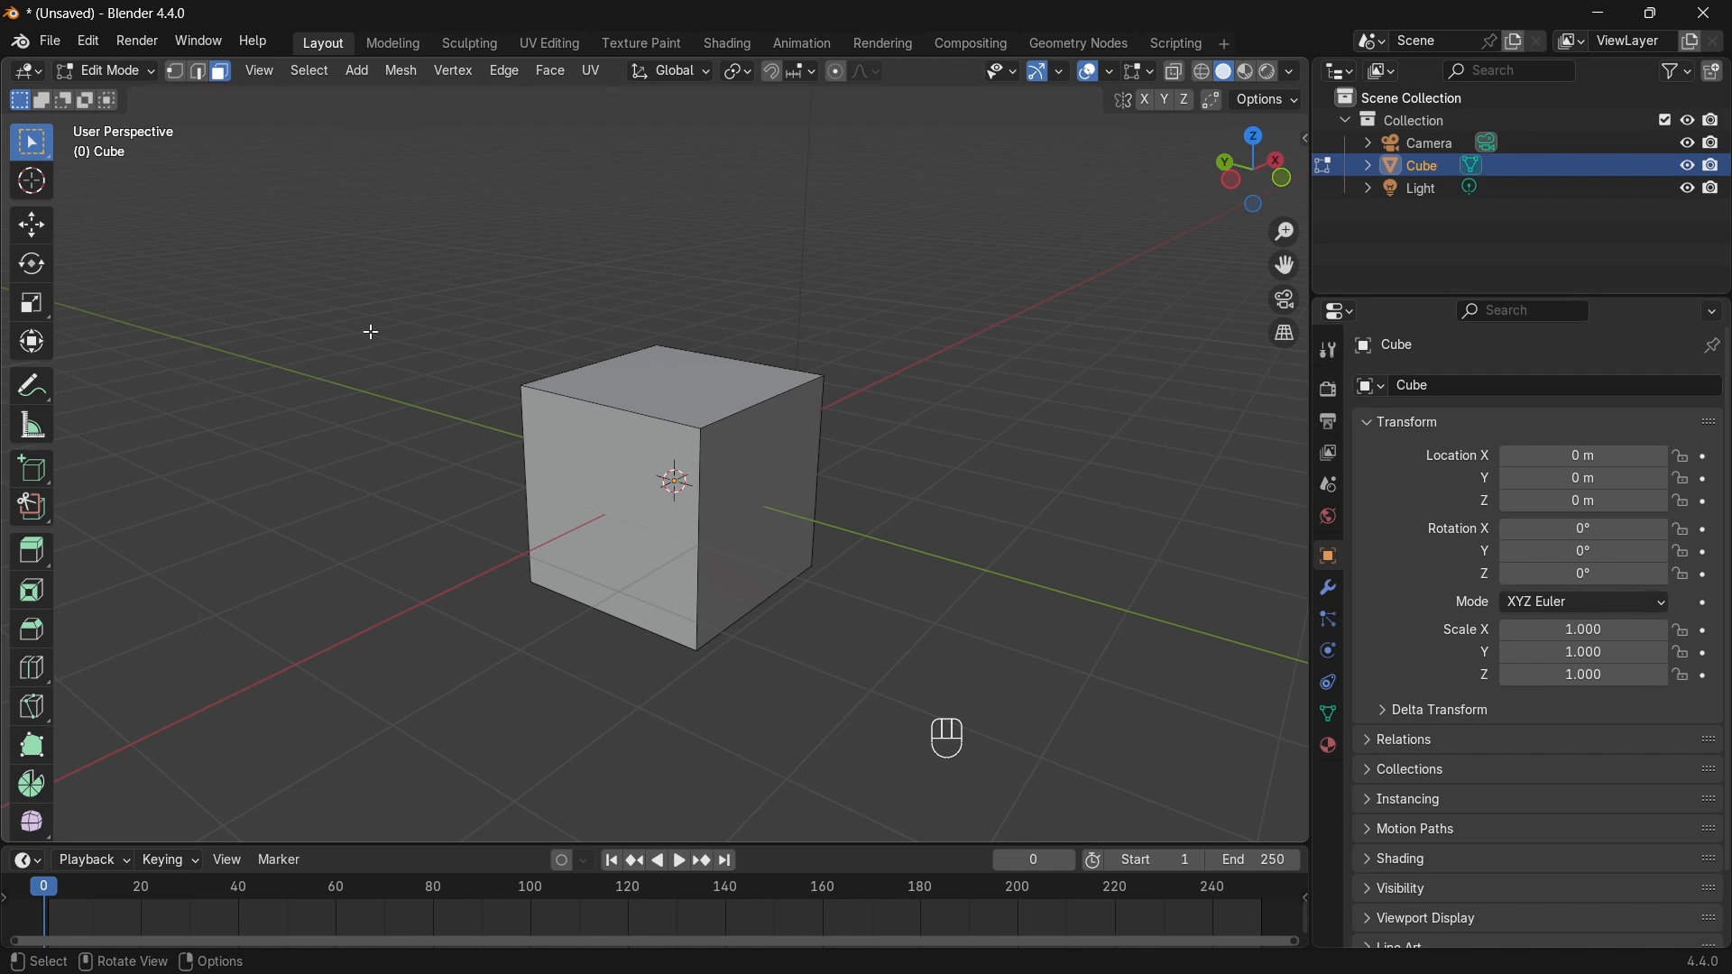
# Step: Switch the cube's mesh to edge selection and return to Object Mode
pyautogui.moveTo(464, 391); pyautogui.dragTo(450, 395, button='middle')
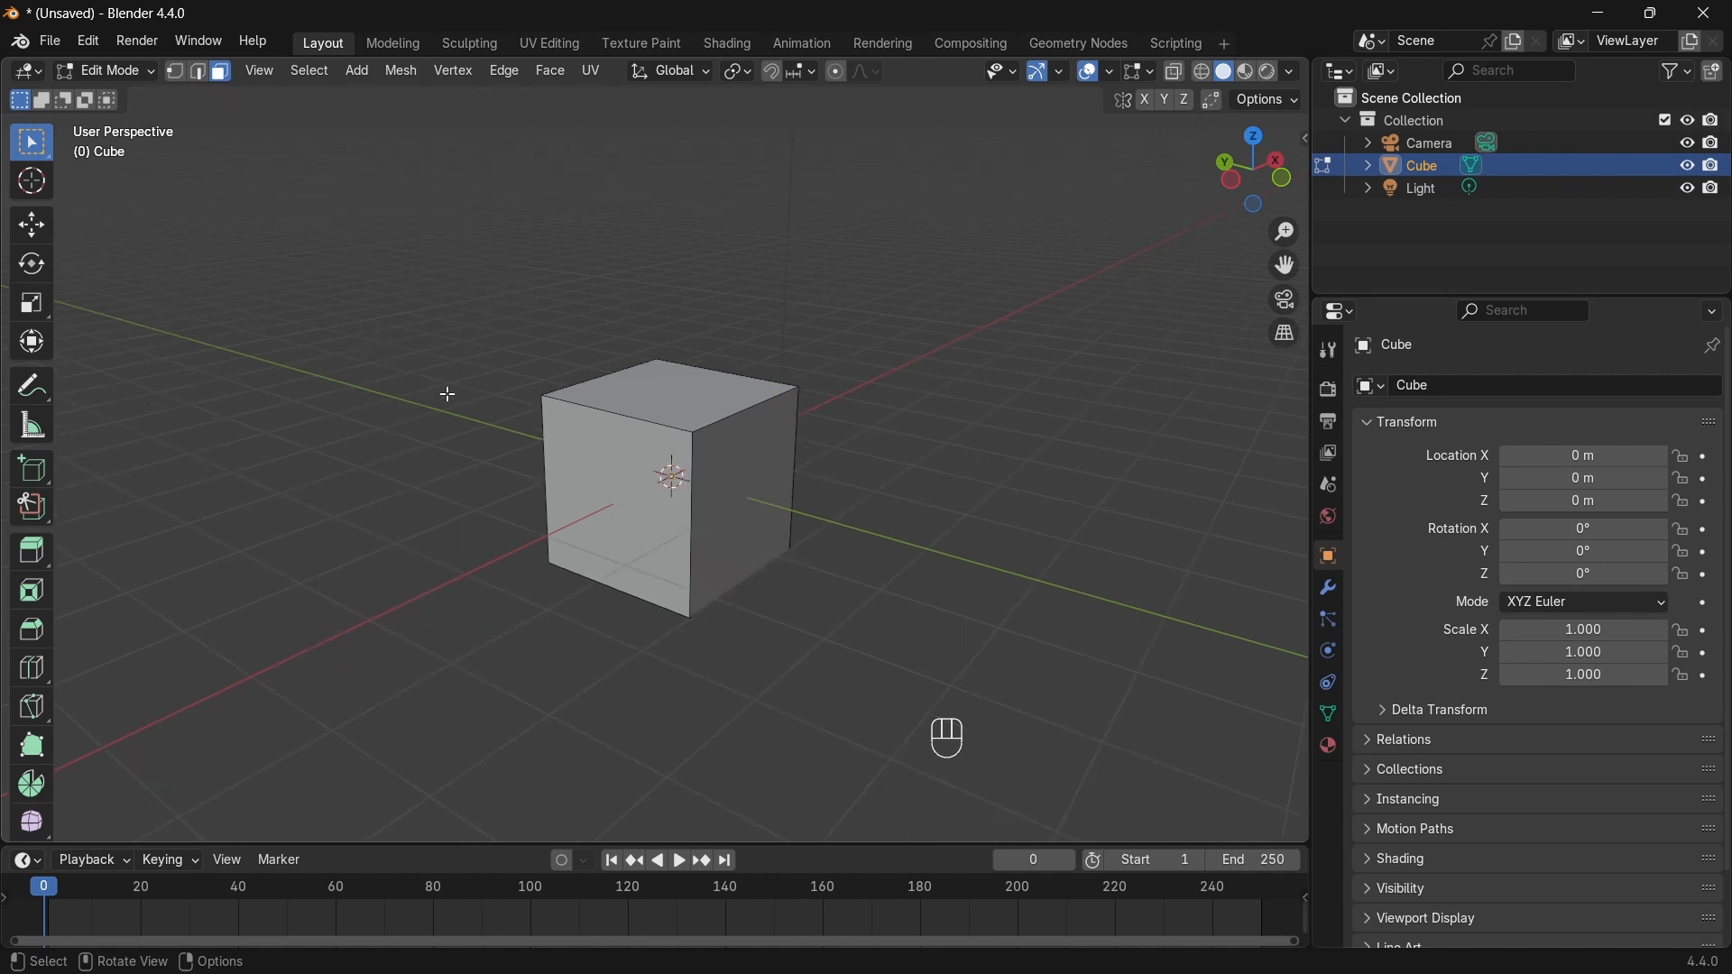
pyautogui.click(200, 74)
pyautogui.moveTo(617, 419); pyautogui.dragTo(949, 519, button='middle')
pyautogui.click(103, 71)
pyautogui.click(105, 94)
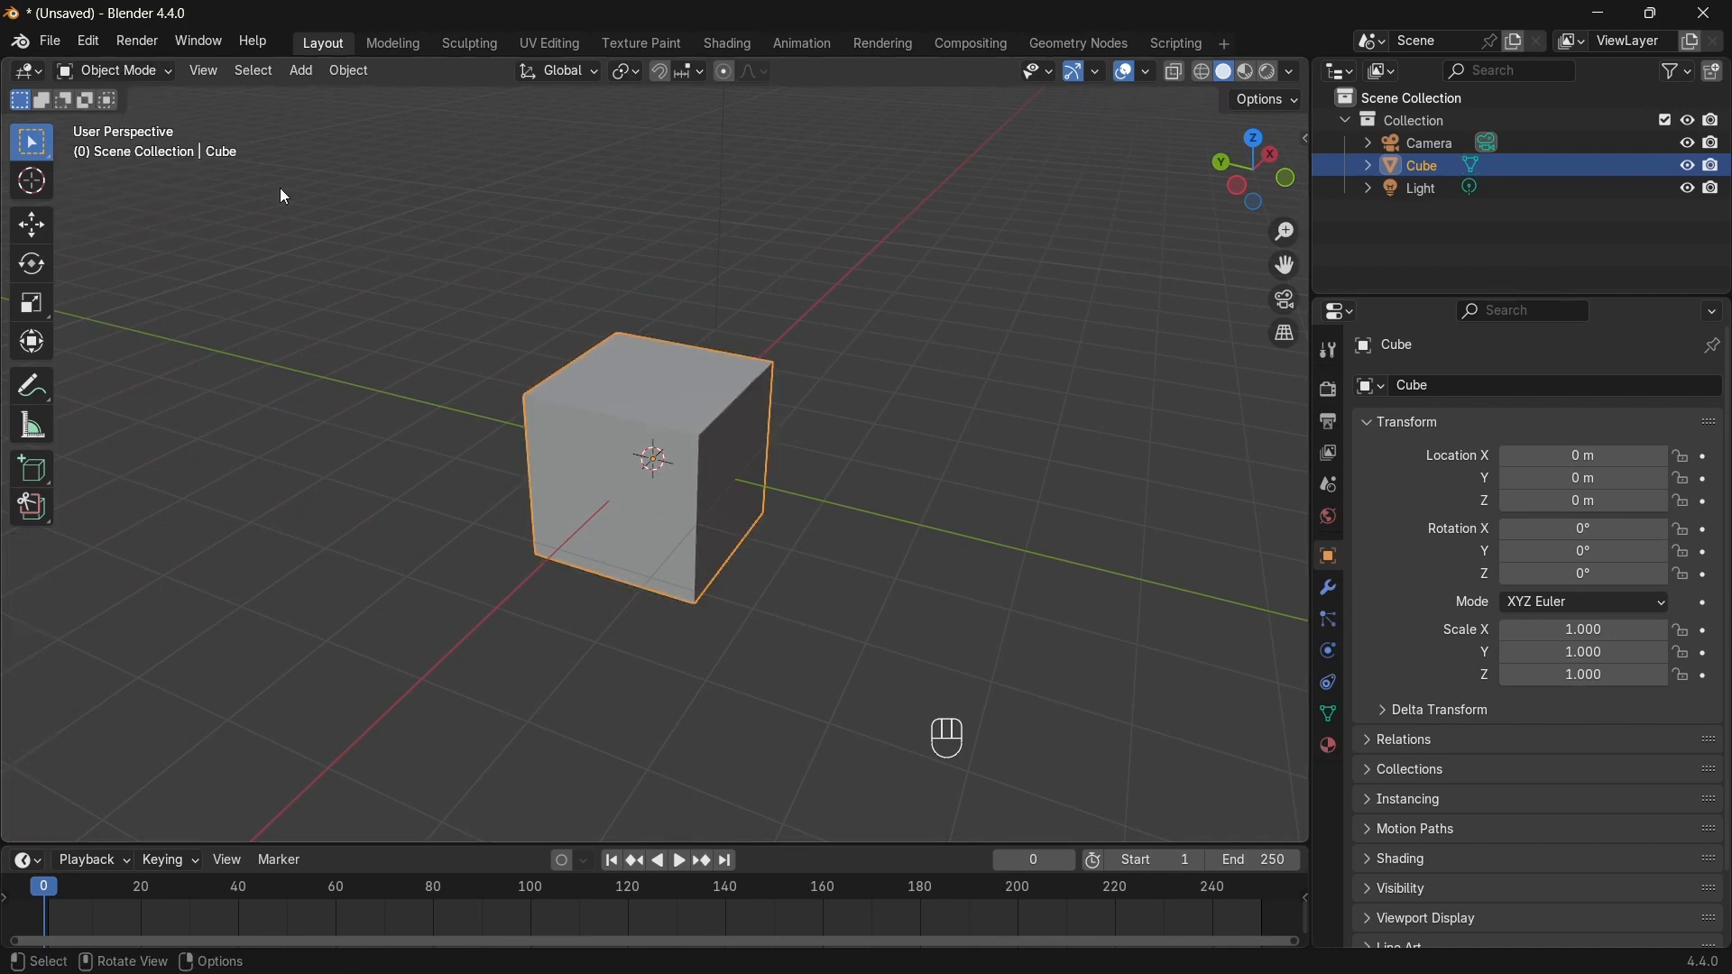
# Step: Enter Edit Mode on the cube again, view its mesh from another angle, and return to Object Mode
pyautogui.click(123, 72)
pyautogui.click(79, 123)
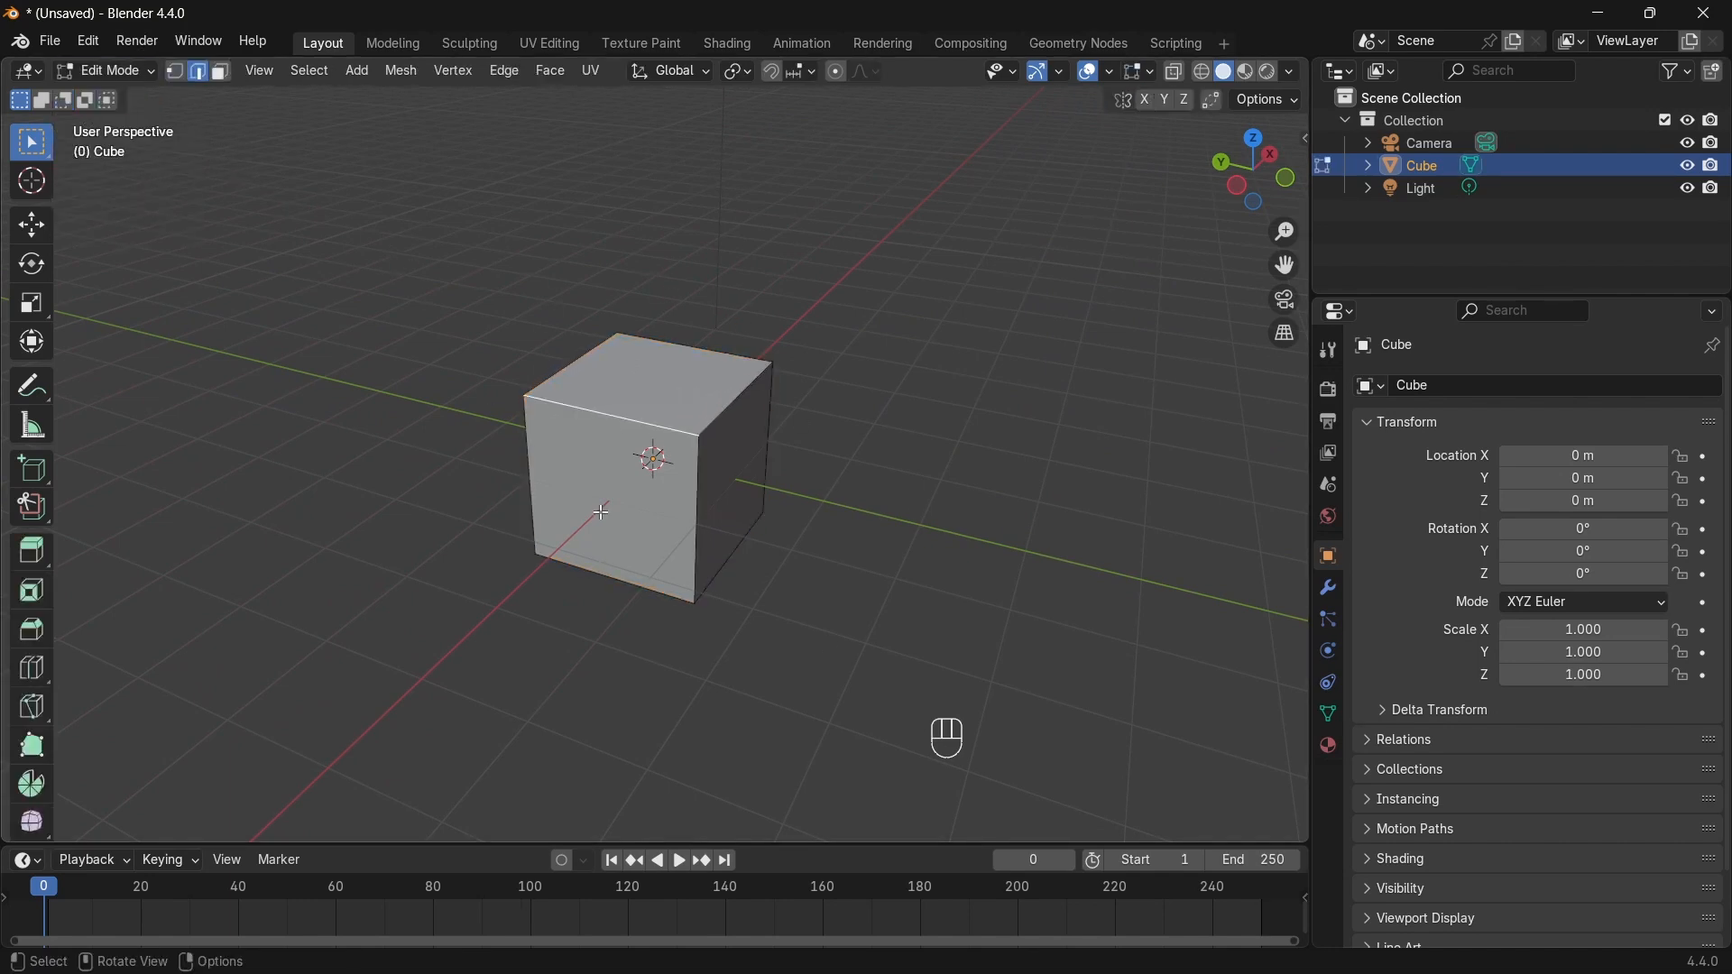
pyautogui.moveTo(614, 490); pyautogui.dragTo(752, 546, button='middle')
pyautogui.moveTo(977, 568); pyautogui.dragTo(912, 538, button='middle')
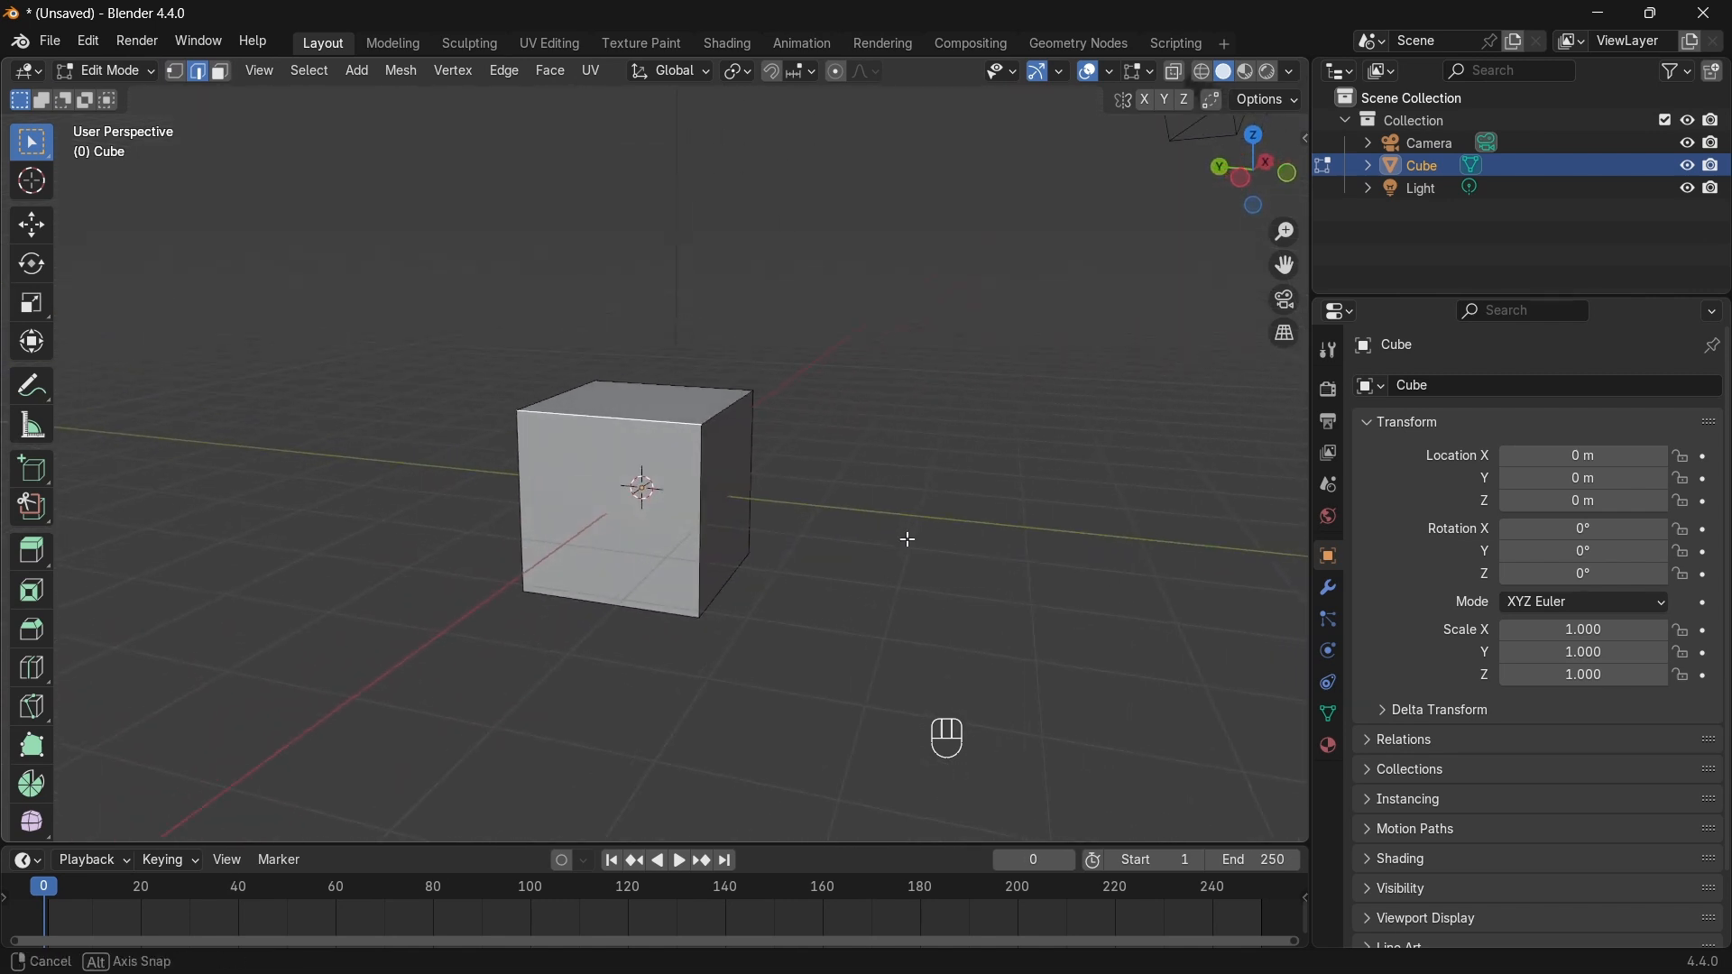
pyautogui.click(106, 72)
pyautogui.click(122, 98)
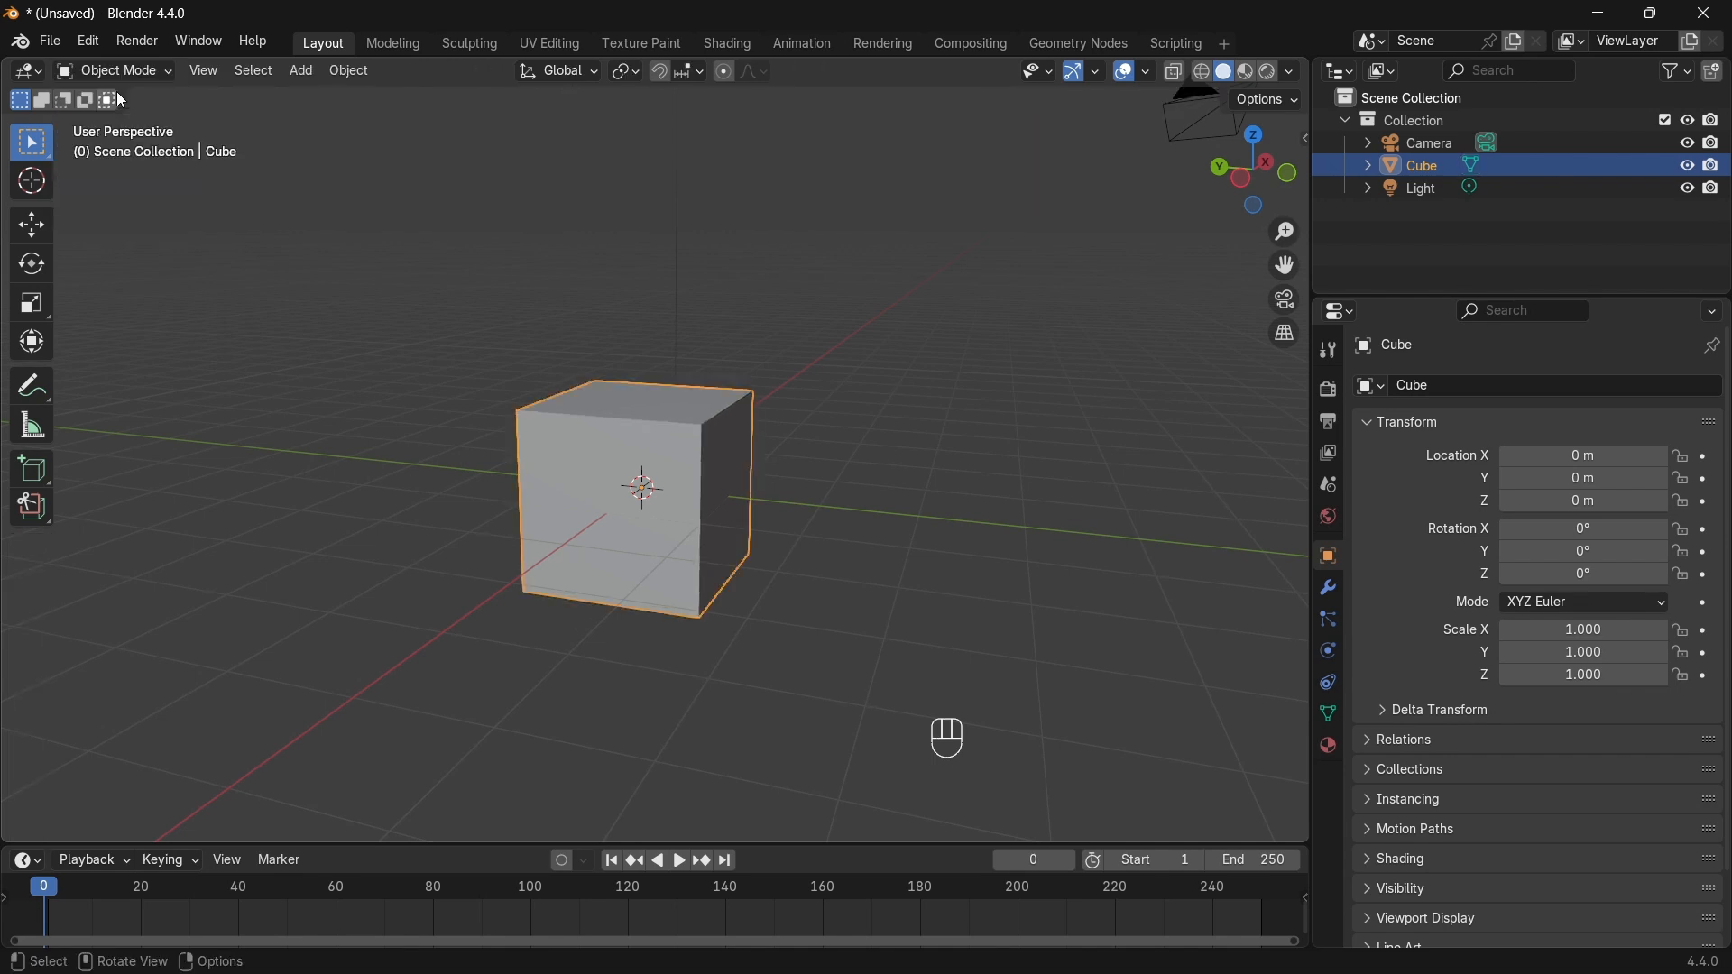
# Step: Try to move the cube vertically with the Move tool and turn it with the Rotate tool, cancelling both transforms
pyautogui.moveTo(590, 364); pyautogui.dragTo(552, 368, button='middle')
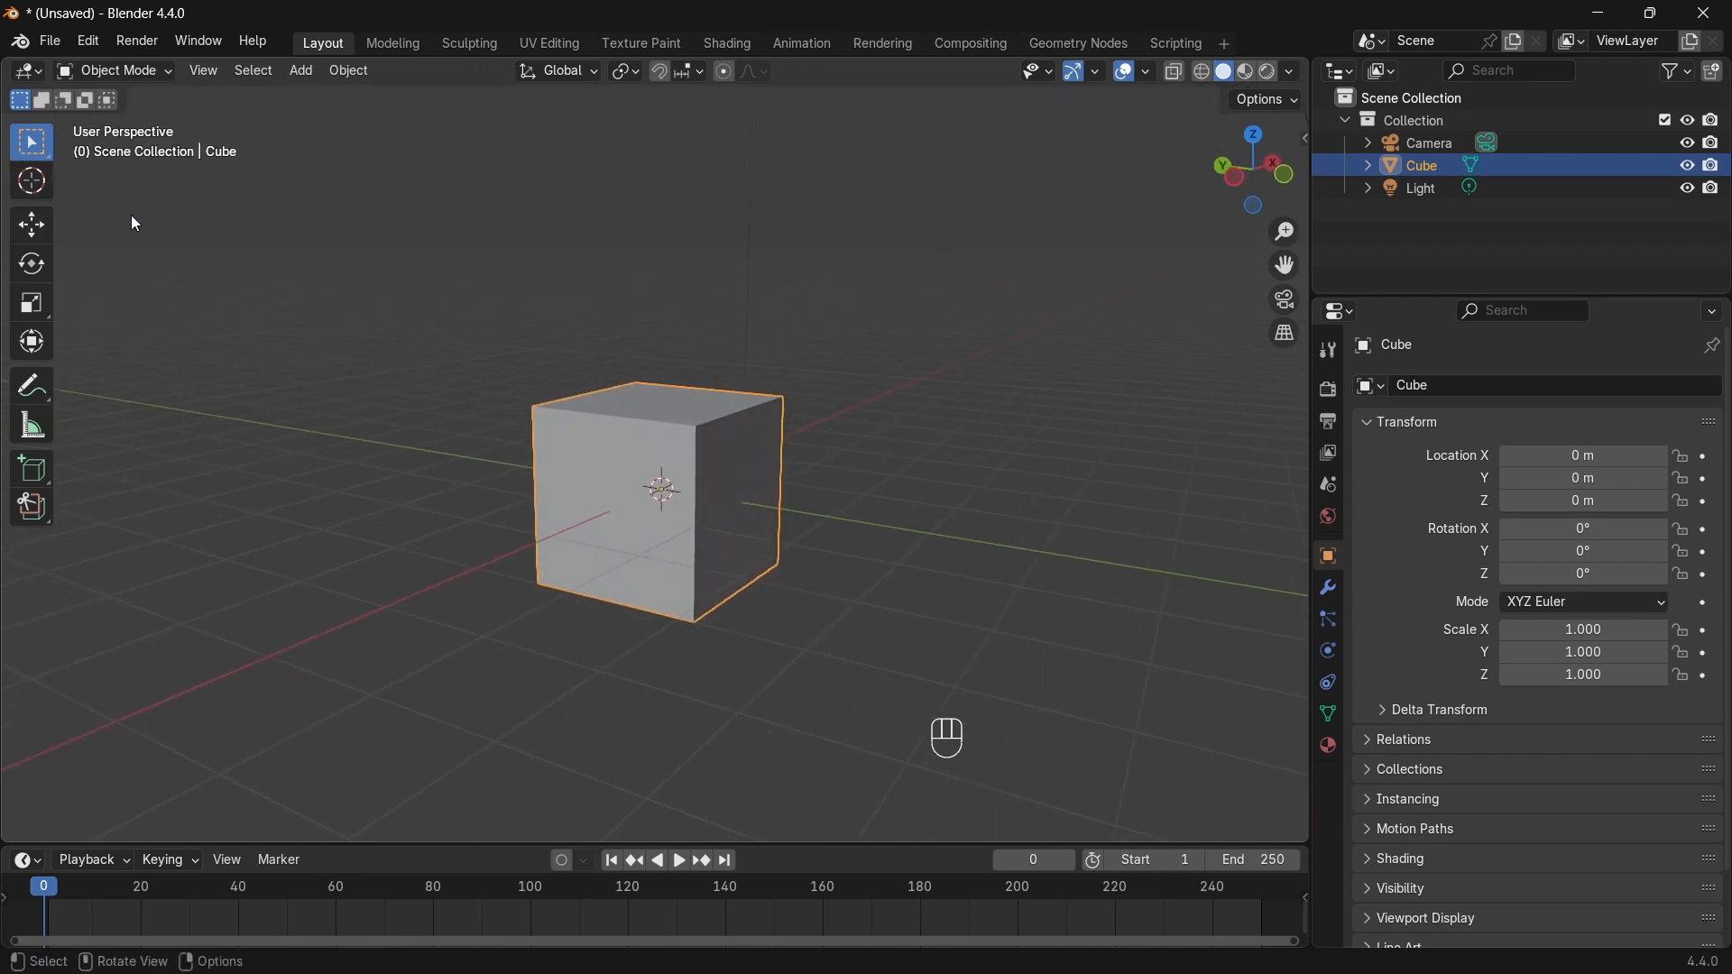
pyautogui.click(32, 224)
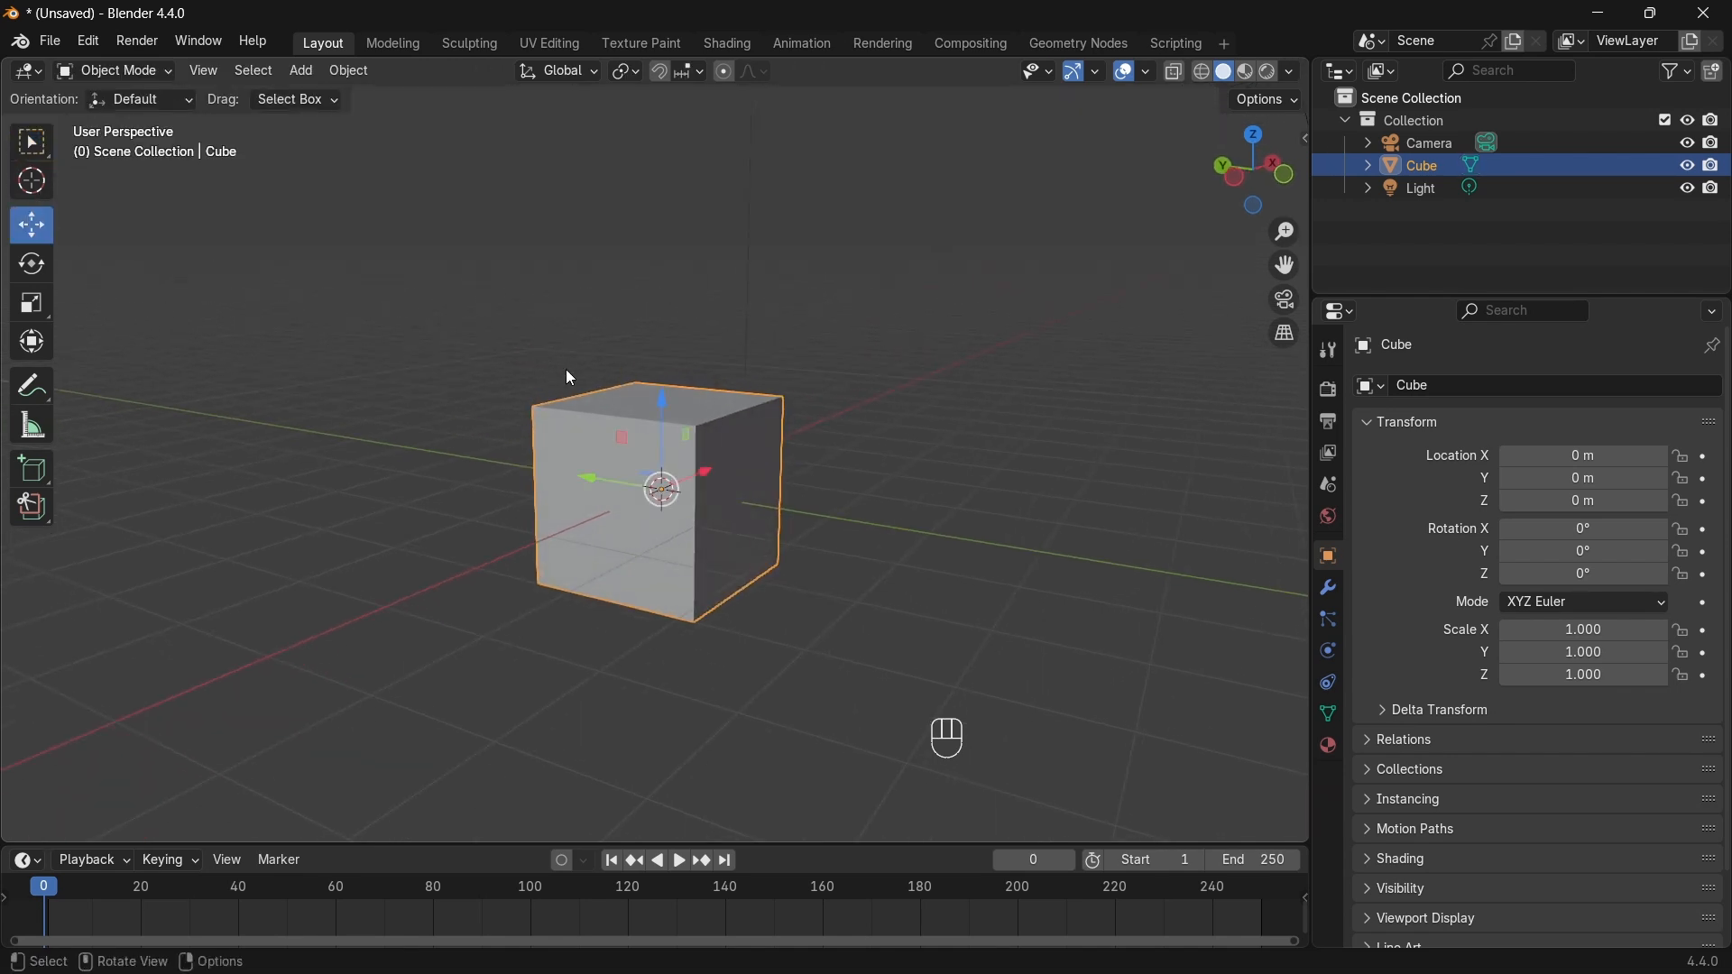
pyautogui.moveTo(663, 406); pyautogui.dragTo(662, 325)
pyautogui.press('Escape')
pyautogui.click(32, 263)
pyautogui.moveTo(626, 434); pyautogui.dragTo(128, 347)
pyautogui.press('Escape')
# Step: Try to scale the cube with the Scale tool, cancel it, and return to the Select Box tool
pyautogui.click(31, 304)
pyautogui.moveTo(705, 470); pyautogui.dragTo(410, 388)
pyautogui.press('Escape')
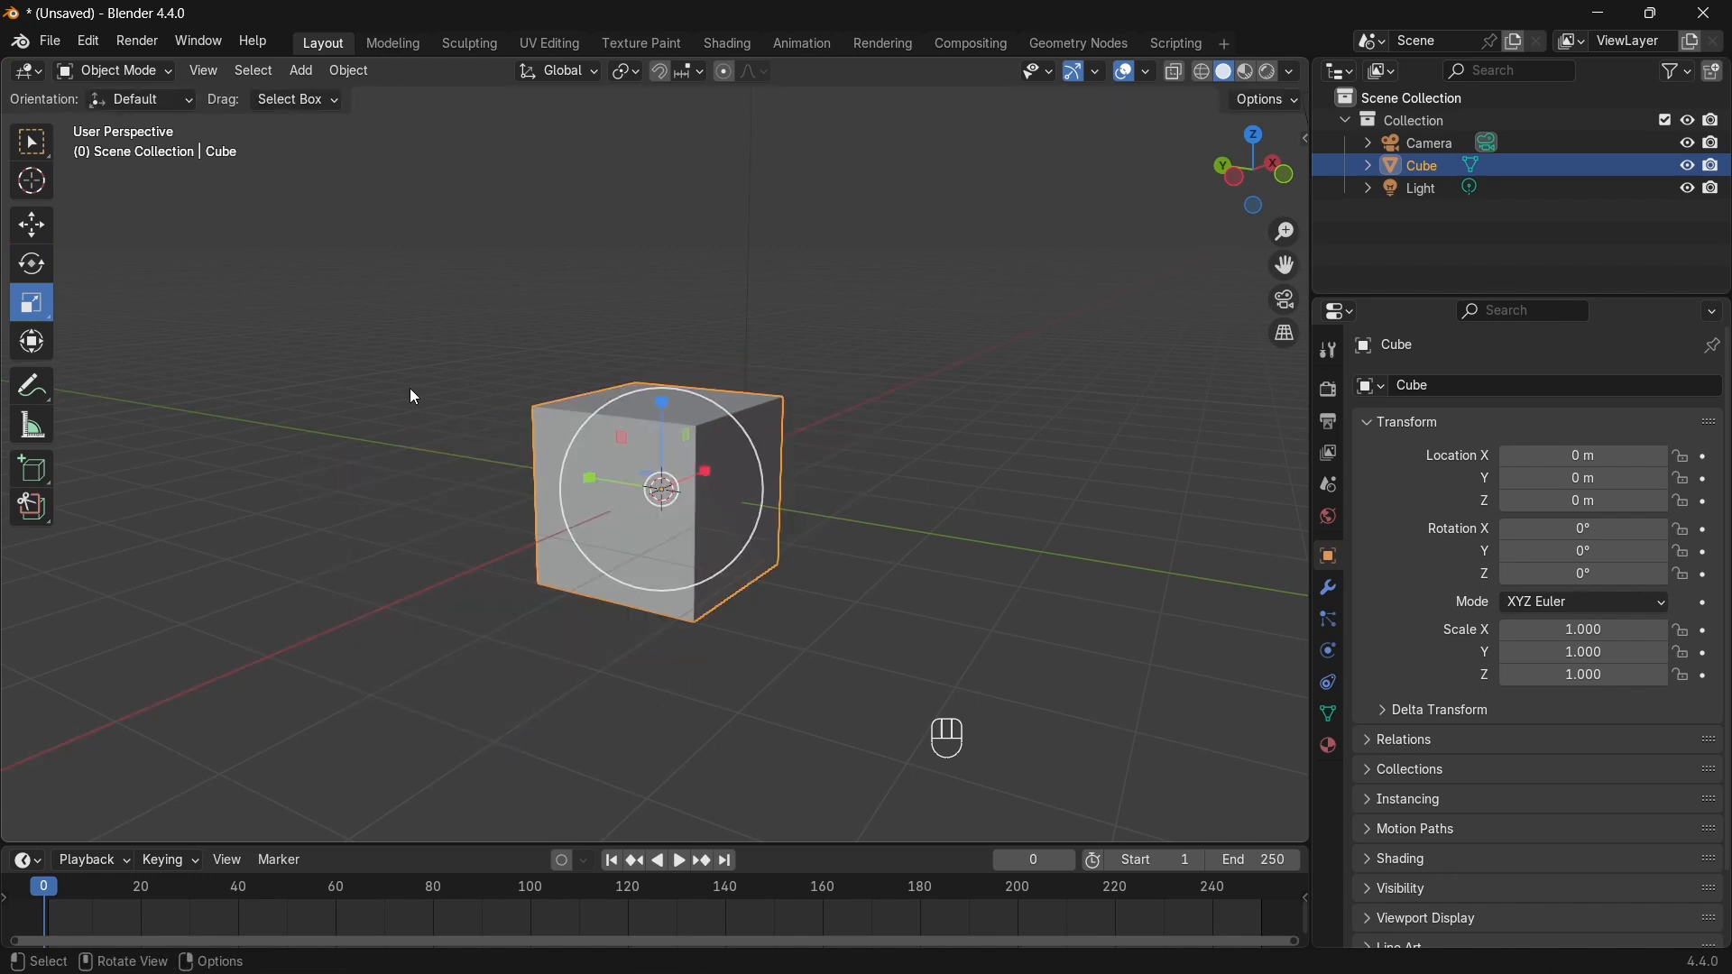
pyautogui.click(29, 144)
# Step: Try to grab the cube freely and then along the global X axis, cancelling both moves
pyautogui.moveTo(665, 484); pyautogui.dragTo(842, 478, button='middle')
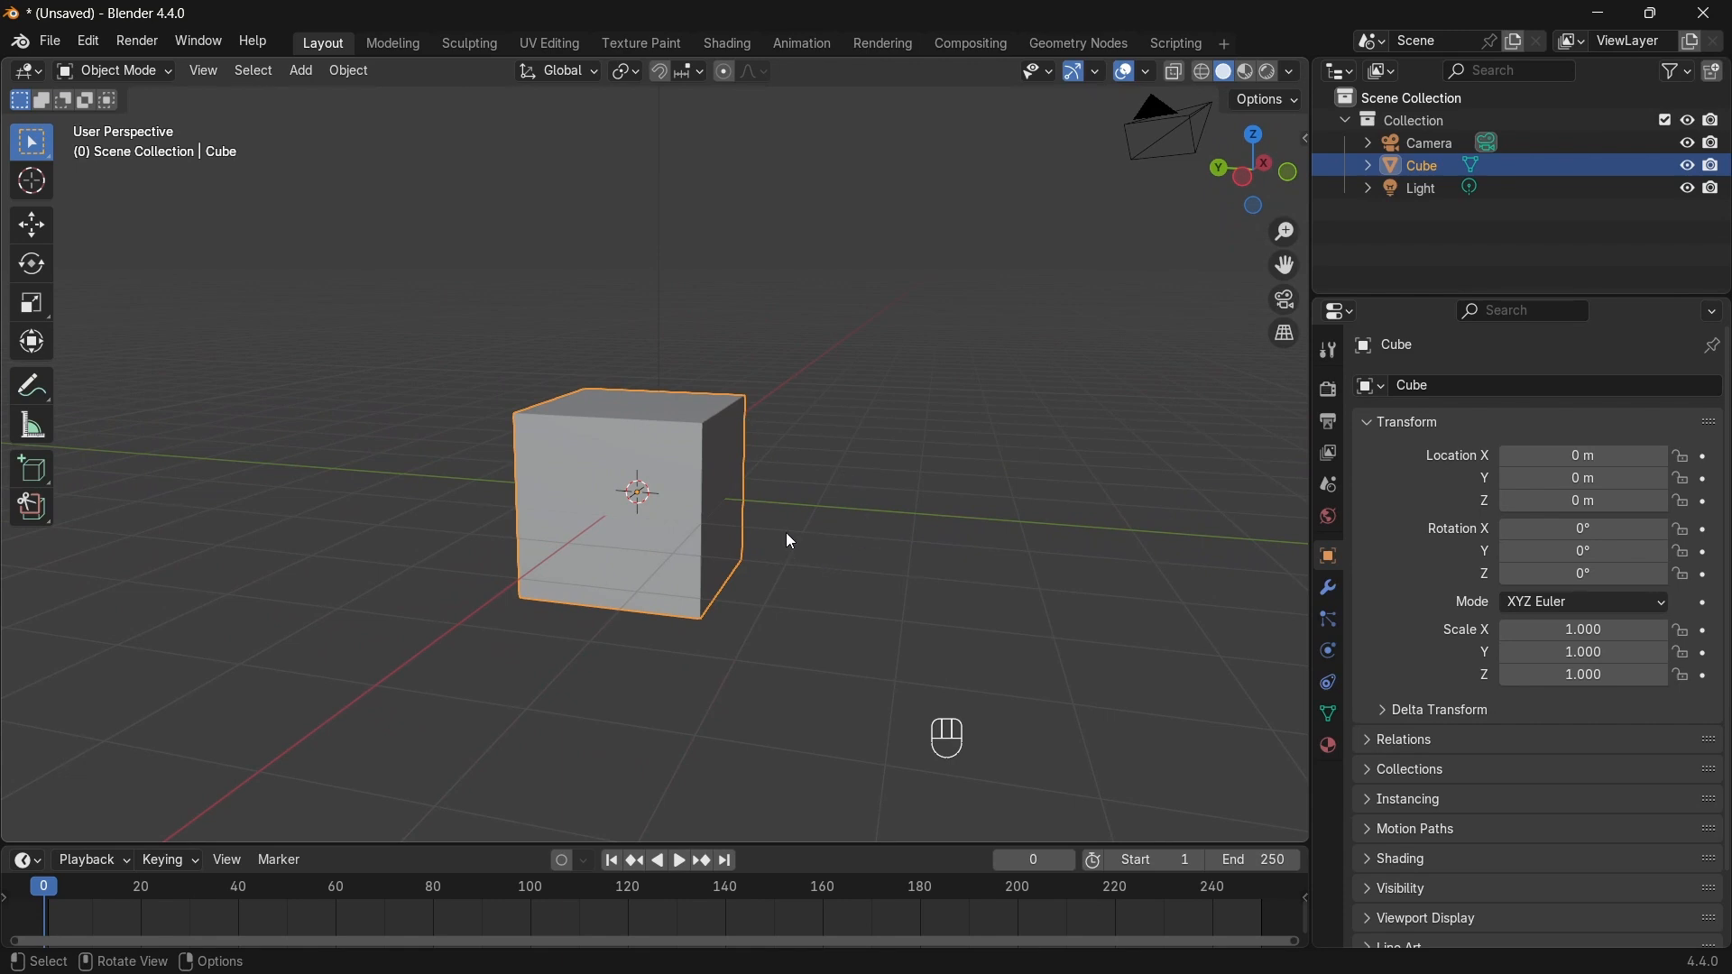
pyautogui.press('g')
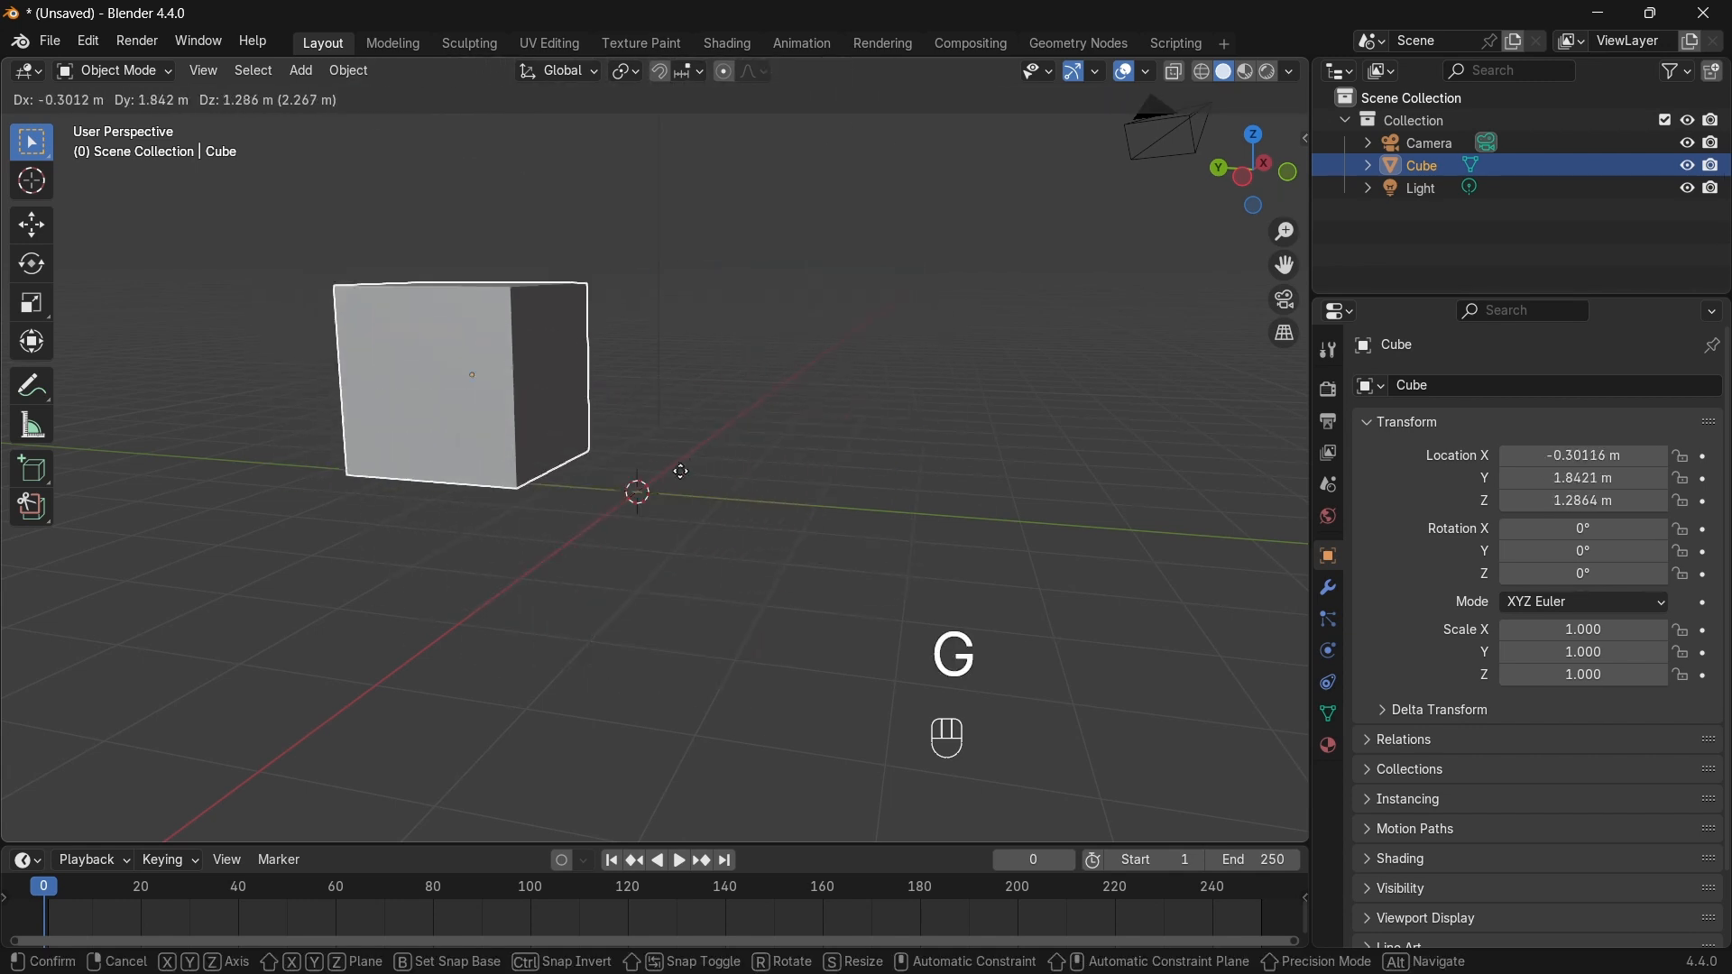
pyautogui.rightClick(754, 599)
pyautogui.press('g')
pyautogui.press('x')
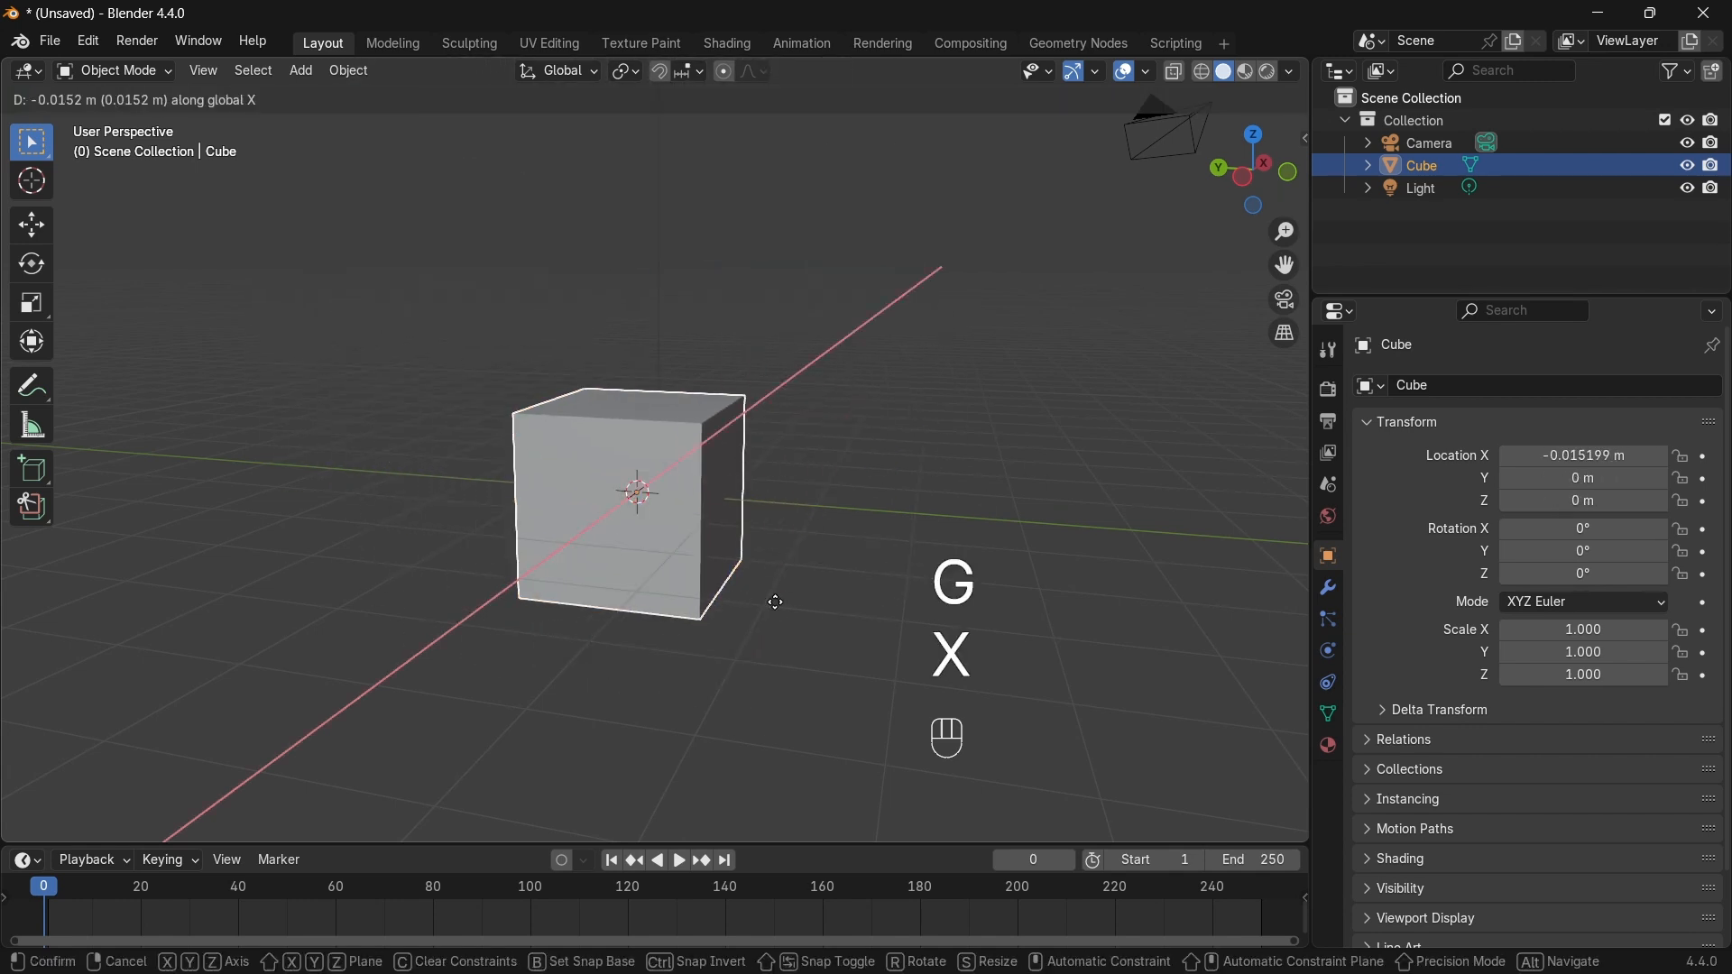
pyautogui.rightClick(880, 537)
# Step: Try to scale the cube along the global Y axis and cancel the change
pyautogui.moveTo(868, 501)
pyautogui.mouseDown(button='middle')
pyautogui.moveTo(831, 507)
pyautogui.moveTo(867, 511)
pyautogui.mouseUp(button='middle')
pyautogui.press('s')
pyautogui.press('y')
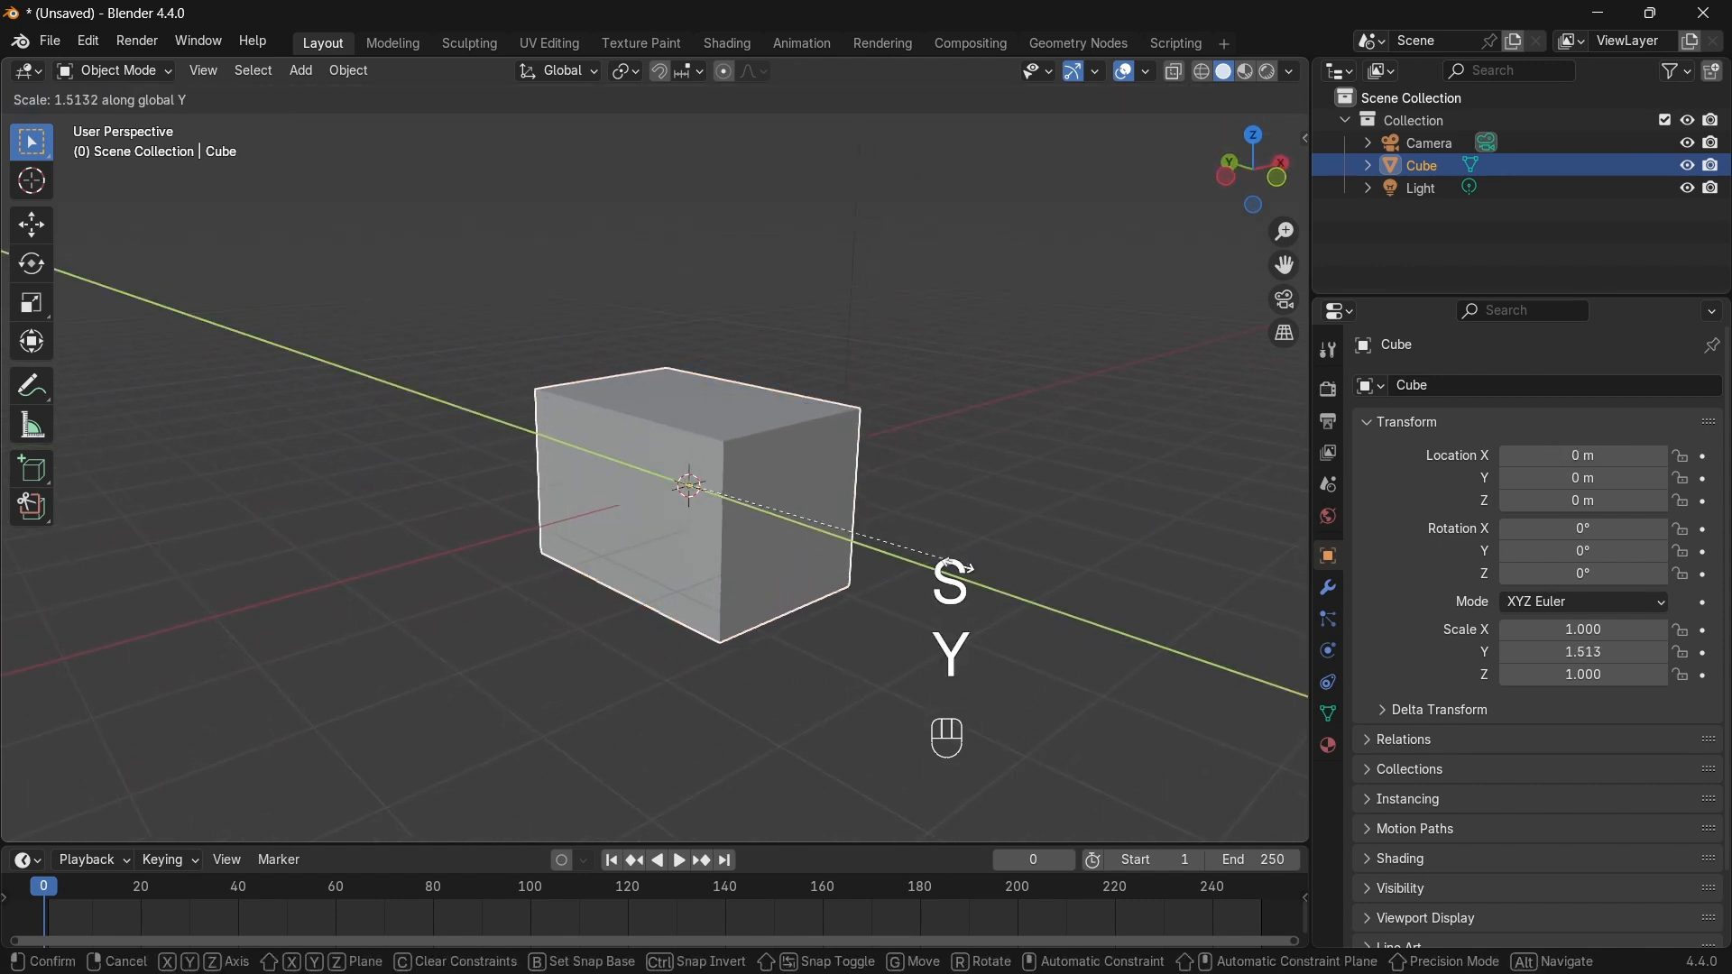
pyautogui.rightClick(920, 553)
# Step: Try to move the cube along the Y axis and then along the Z axis, cancelling both moves
pyautogui.press('g')
pyautogui.press('y')
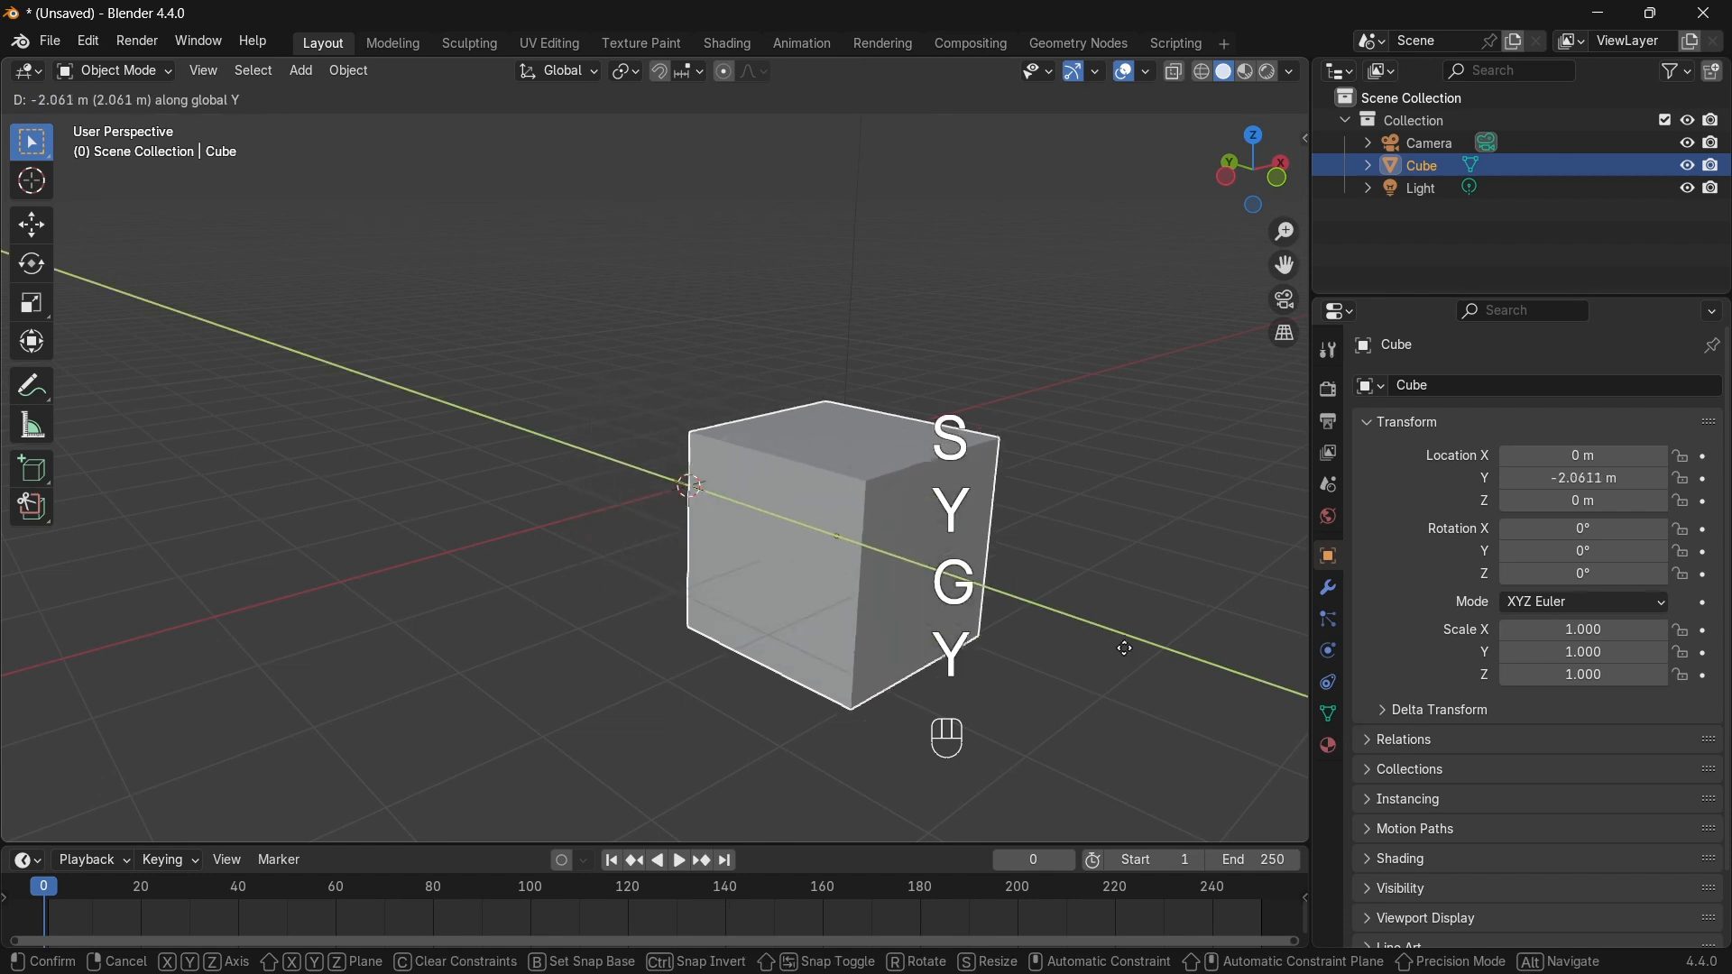
pyautogui.rightClick(1023, 555)
pyautogui.moveTo(1023, 555); pyautogui.dragTo(849, 541, button='middle')
pyautogui.press('g')
pyautogui.press('z')
pyautogui.rightClick(868, 616)
# Step: Try to rotate the cube freely from two different viewing angles, cancelling each rotation
pyautogui.moveTo(871, 623); pyautogui.dragTo(837, 499, button='middle')
pyautogui.press('r')
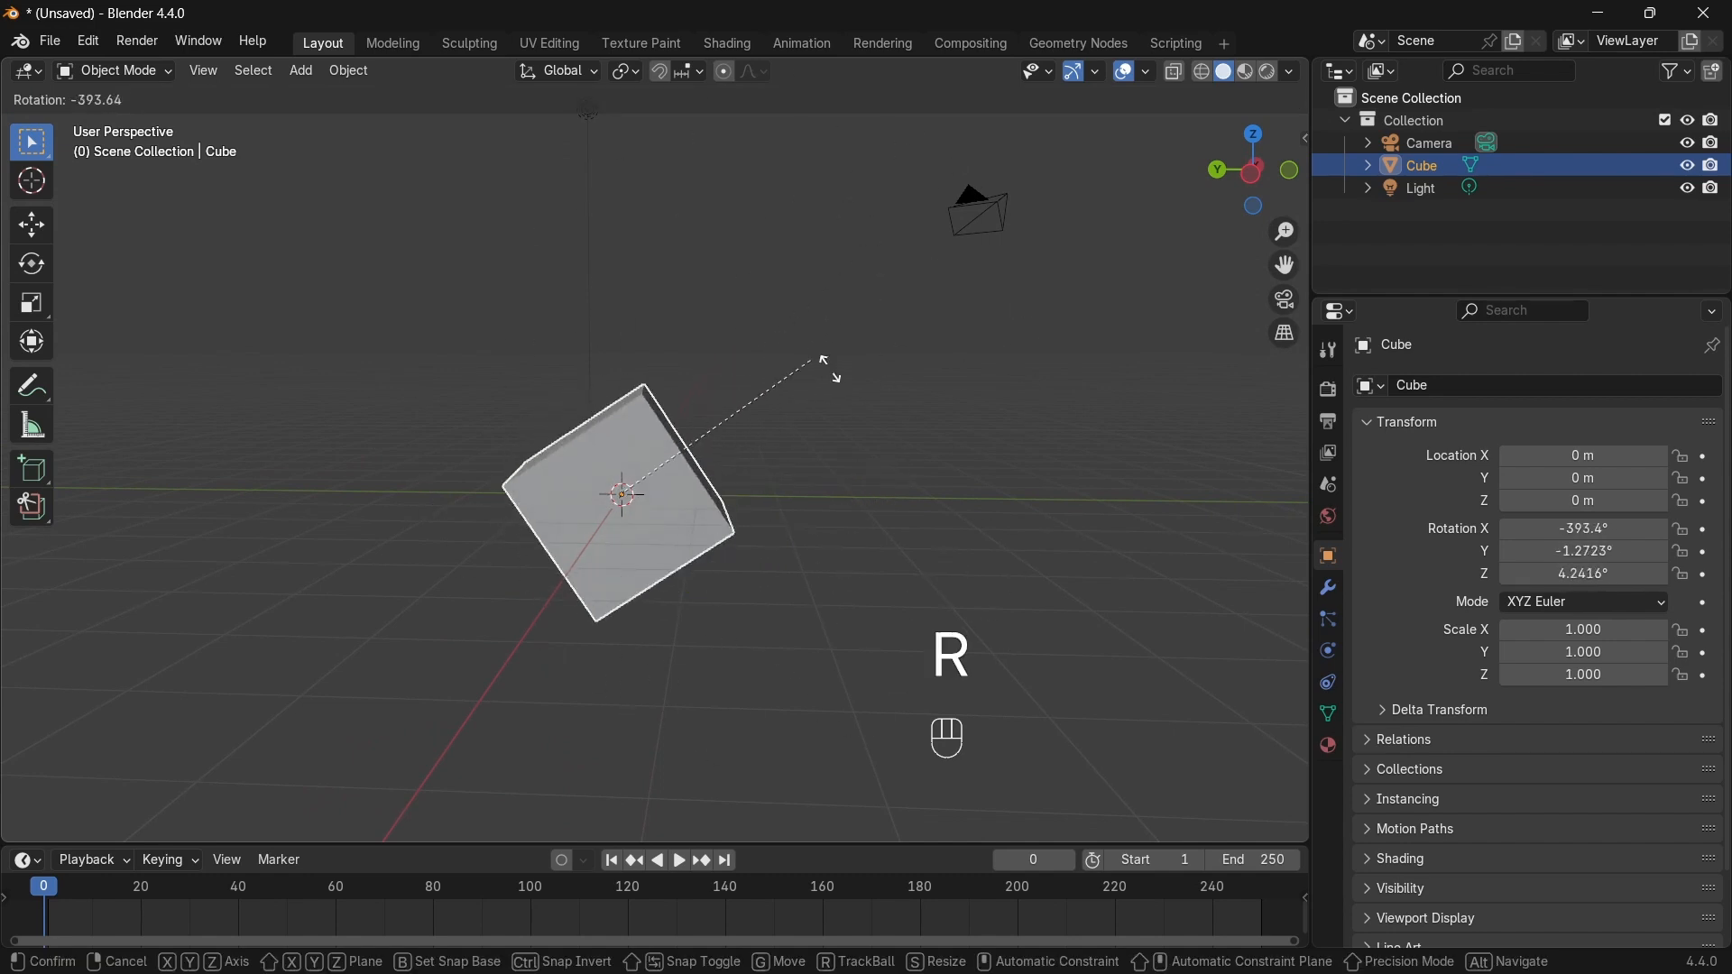
pyautogui.rightClick(816, 415)
pyautogui.moveTo(828, 466); pyautogui.dragTo(794, 523, button='middle')
pyautogui.press('r')
pyautogui.rightClick(728, 478)
# Step: Try to rotate the cube about the X, Z and Y axes one after another, cancelling each rotation
pyautogui.press('r')
pyautogui.press('x')
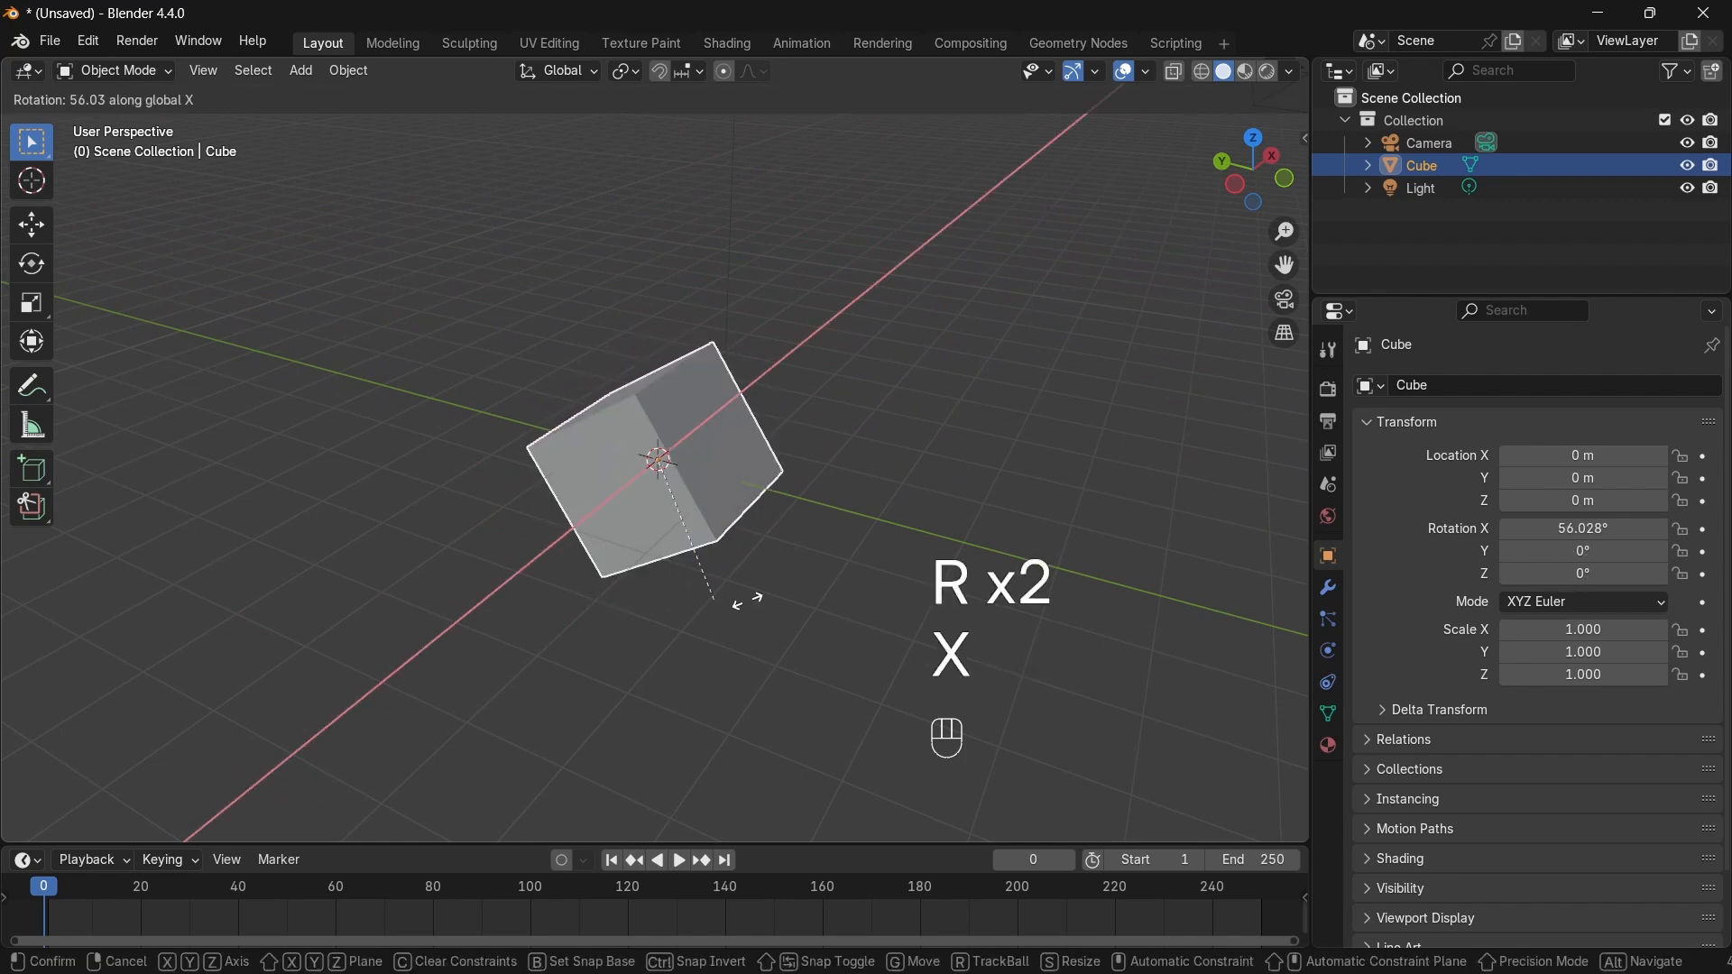
pyautogui.rightClick(840, 533)
pyautogui.press('r')
pyautogui.press('z')
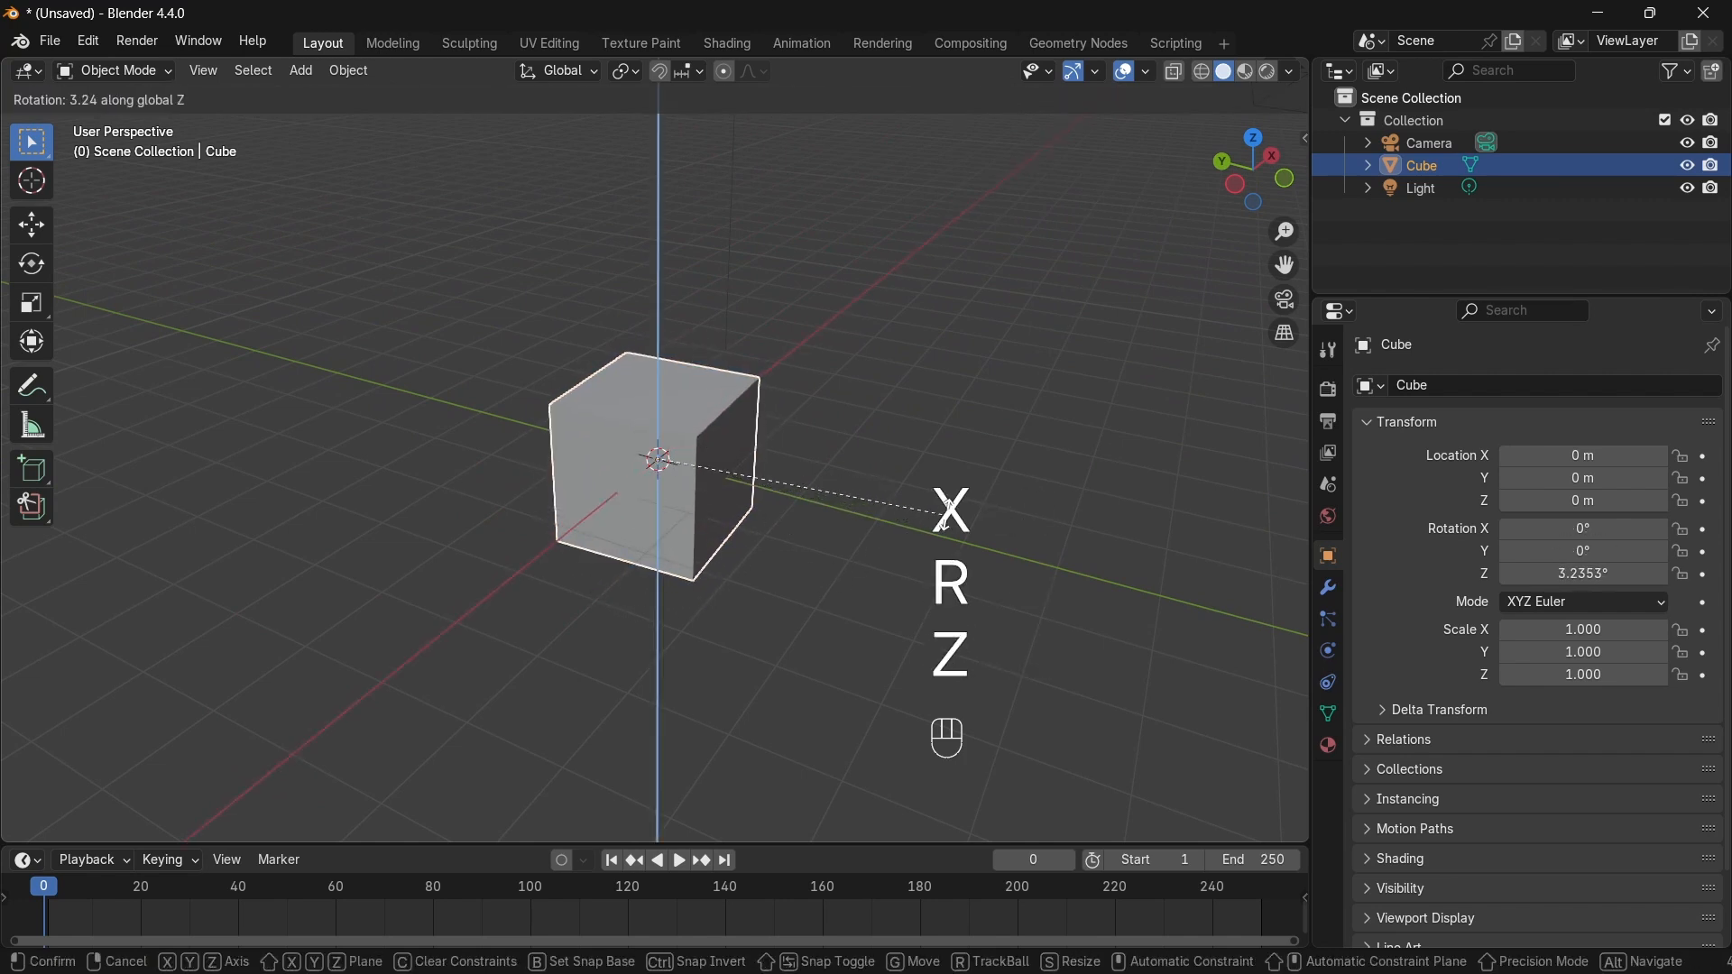
pyautogui.rightClick(523, 346)
pyautogui.press('r')
pyautogui.press('y')
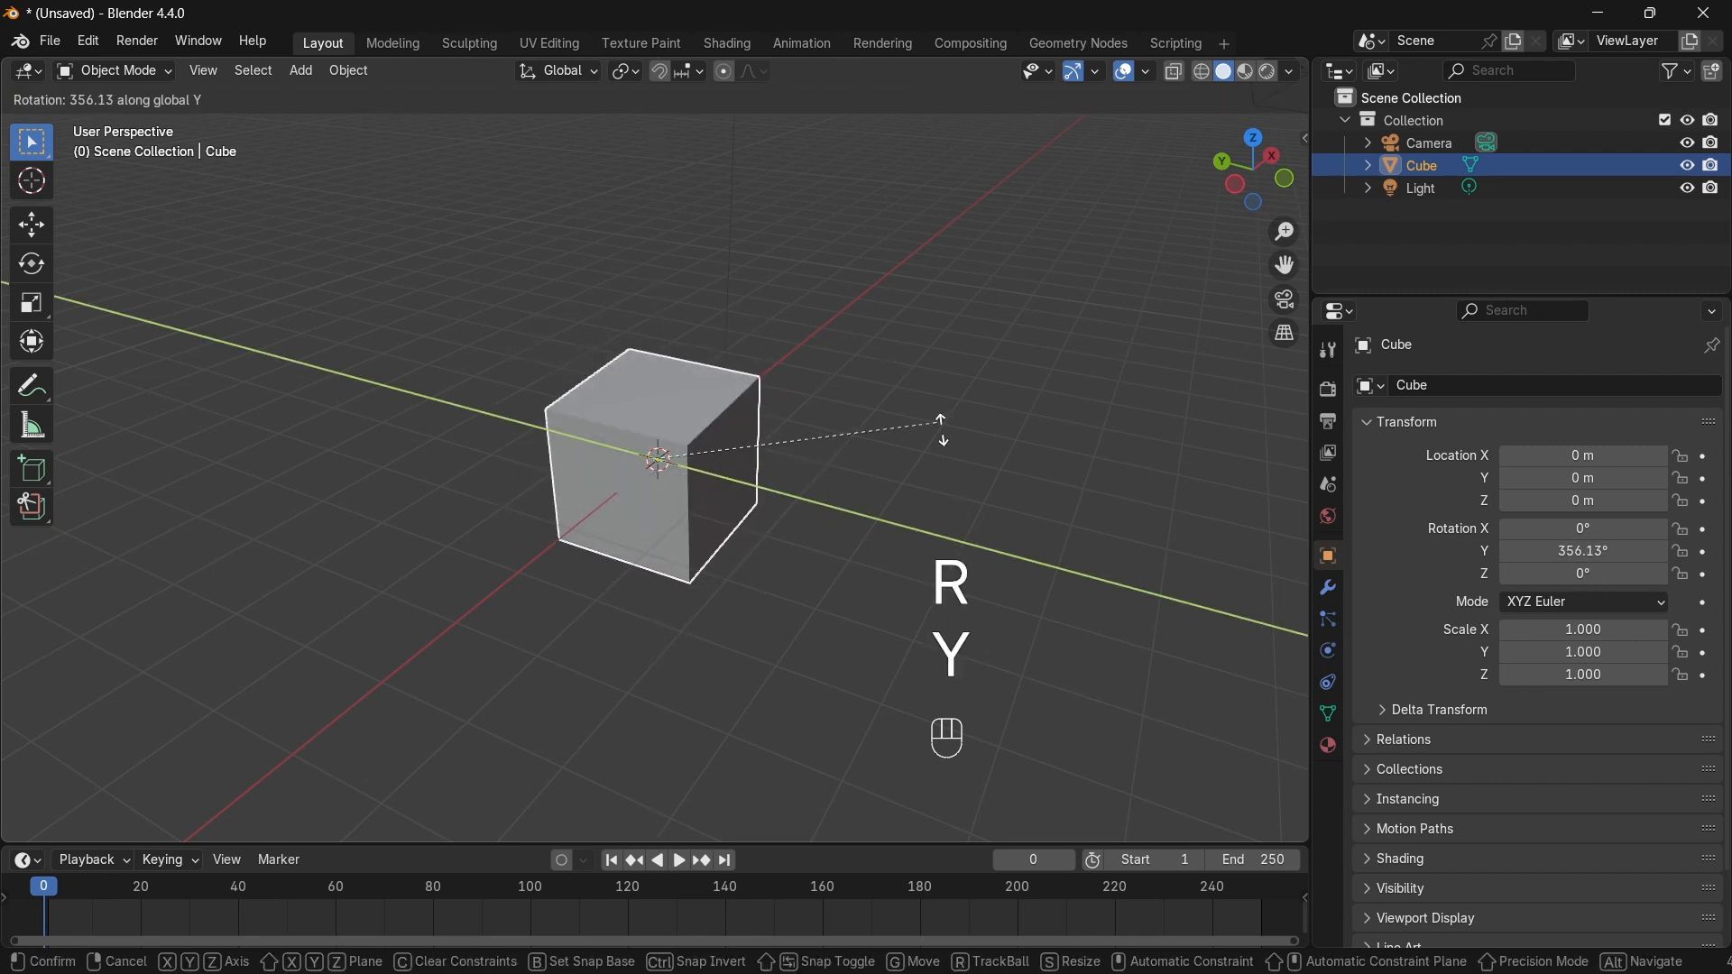
pyautogui.rightClick(762, 684)
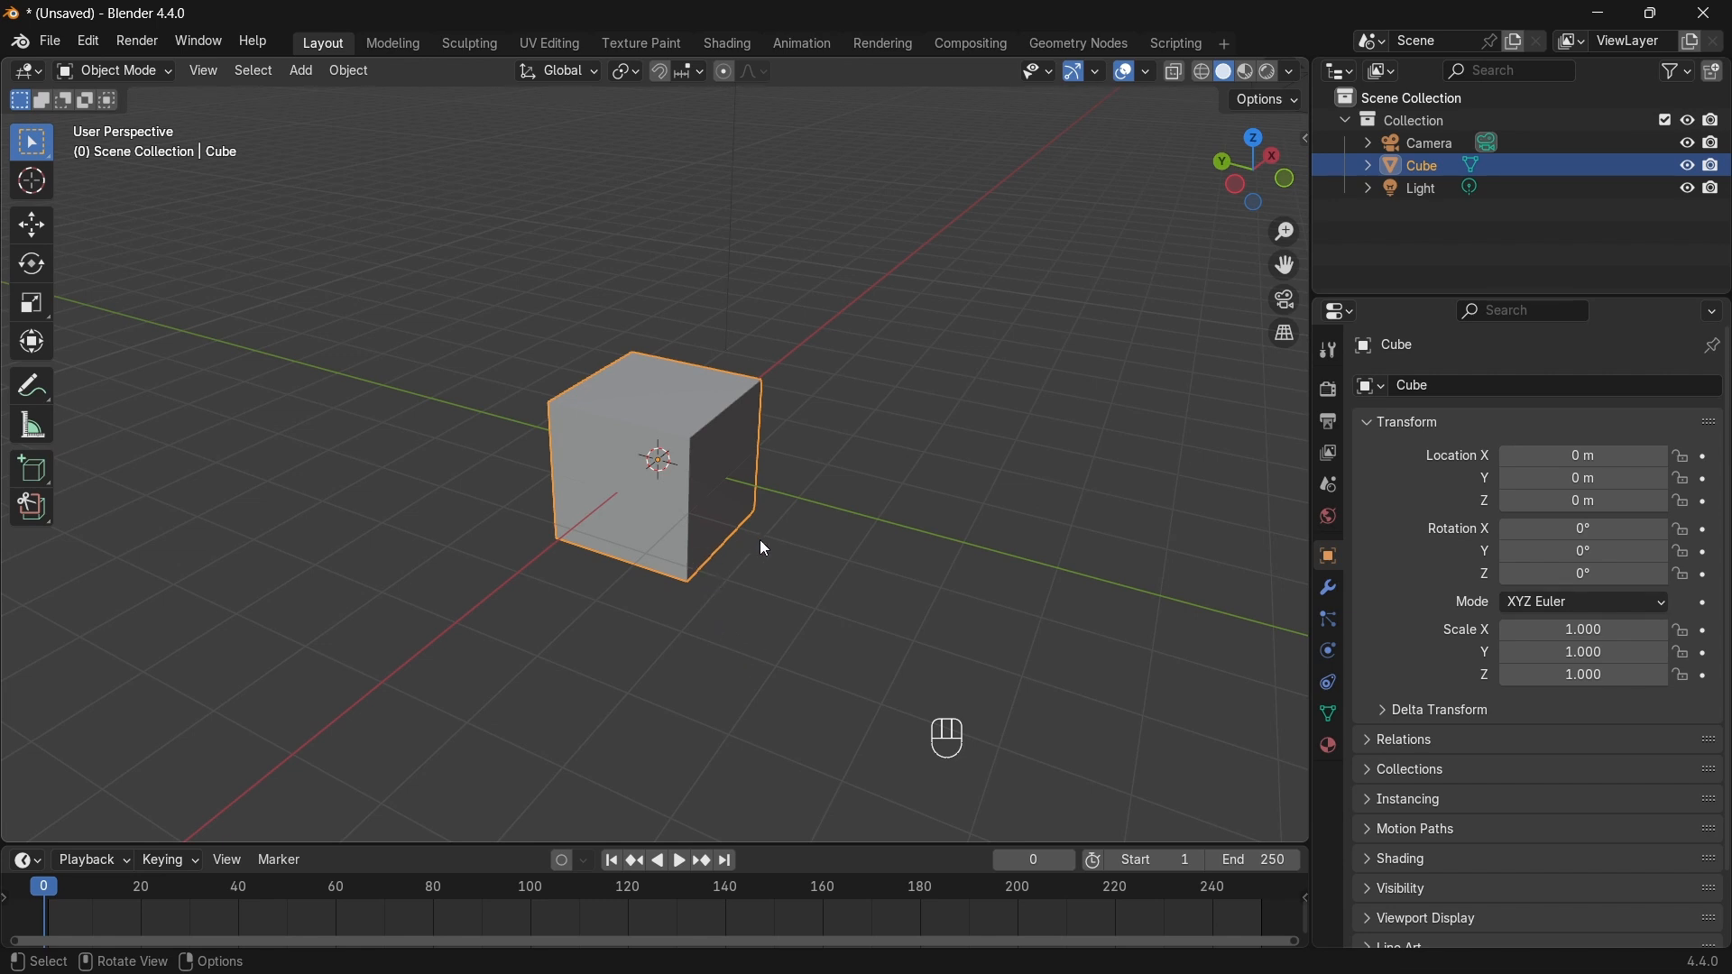
# Step: Try to scale the cube along X, then stretch it along Y to a scale of about 2.45 and undo the stretch
pyautogui.moveTo(728, 530); pyautogui.dragTo(778, 535, button='middle')
pyautogui.press('s')
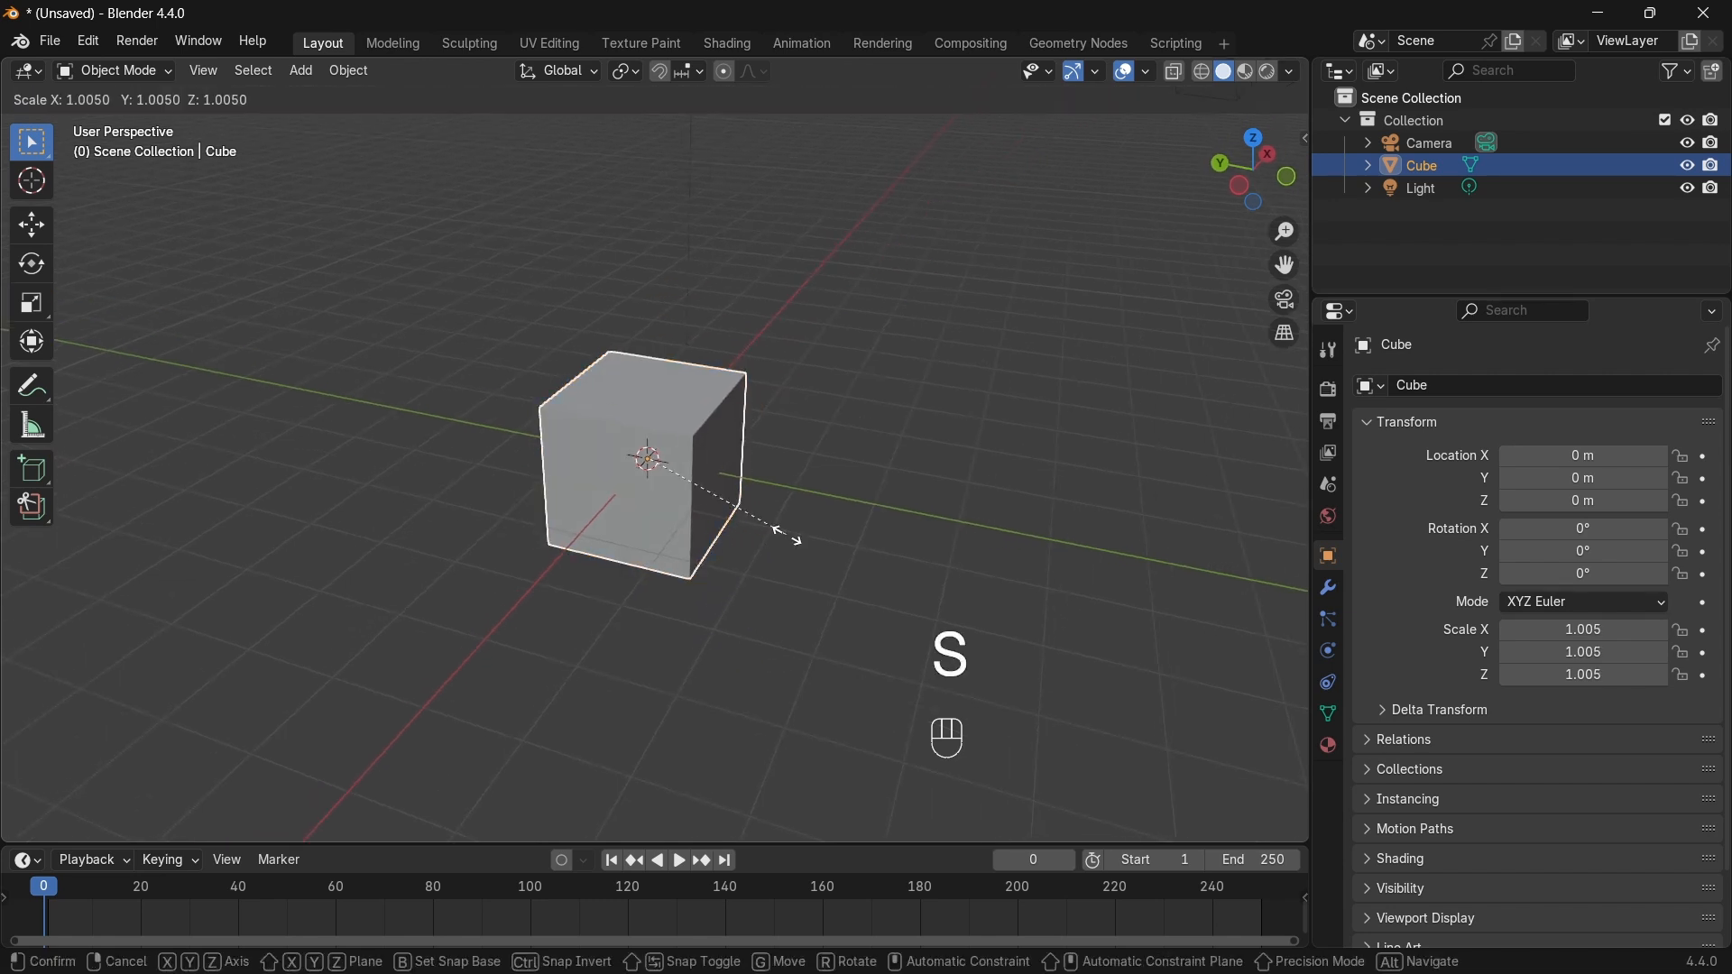
pyautogui.press('x')
pyautogui.rightClick(992, 518)
pyautogui.press('s')
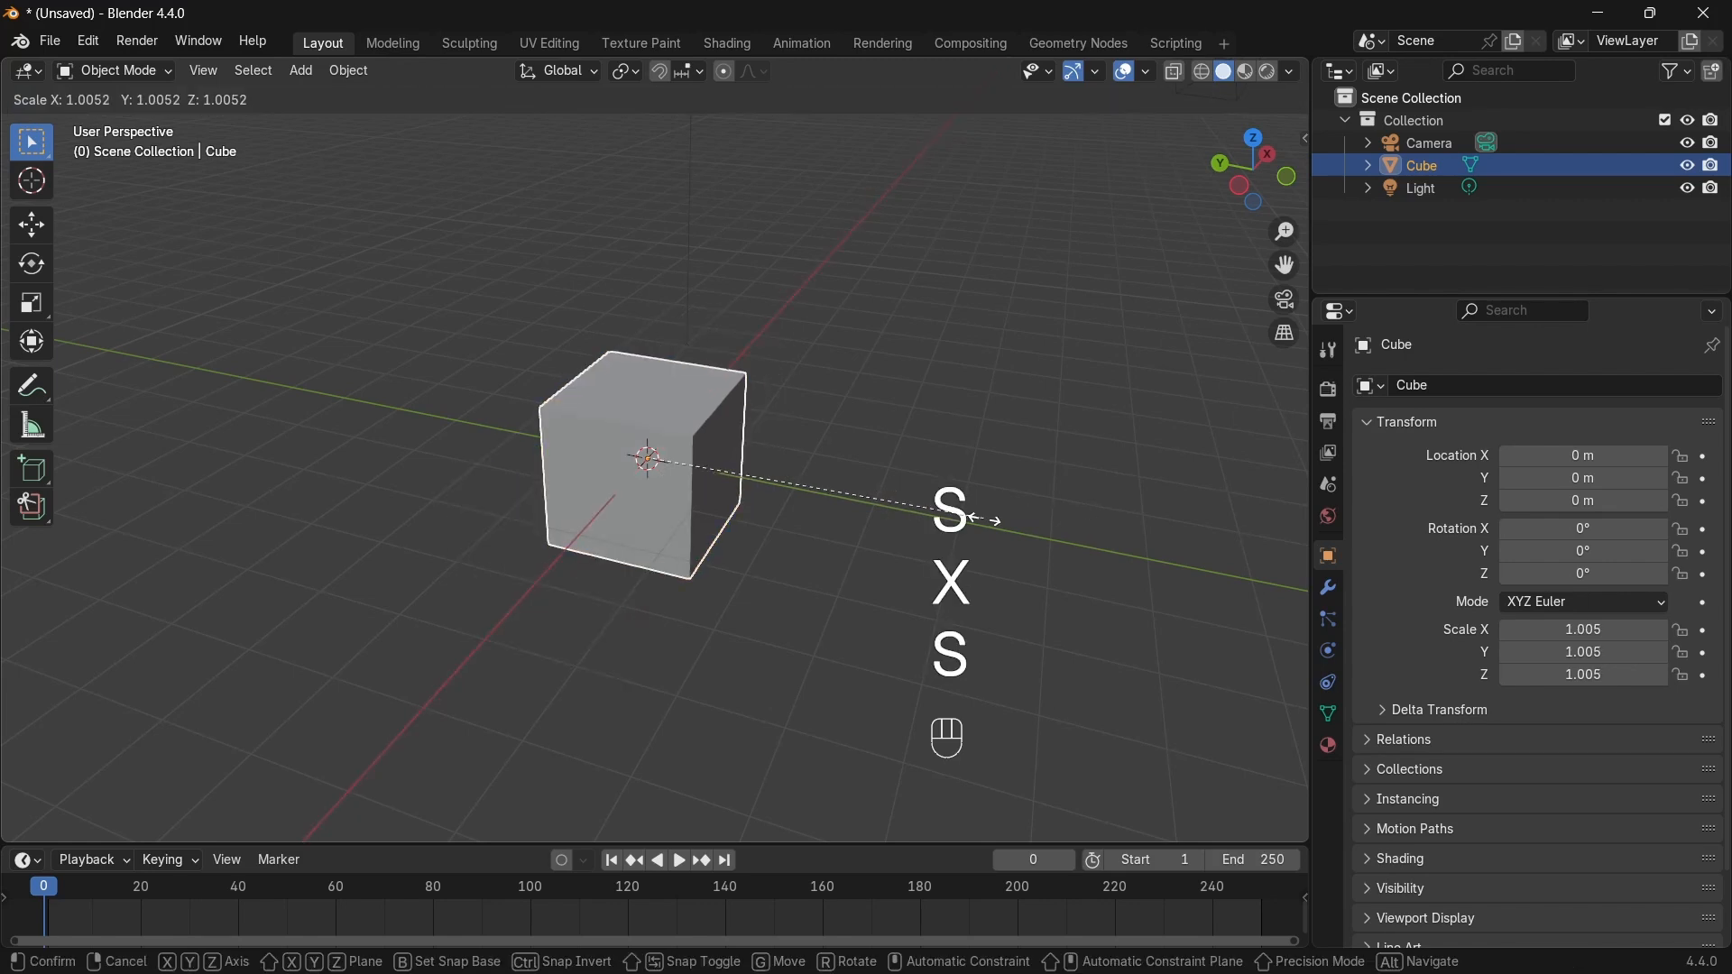
pyautogui.press('y')
pyautogui.click(282, 632)
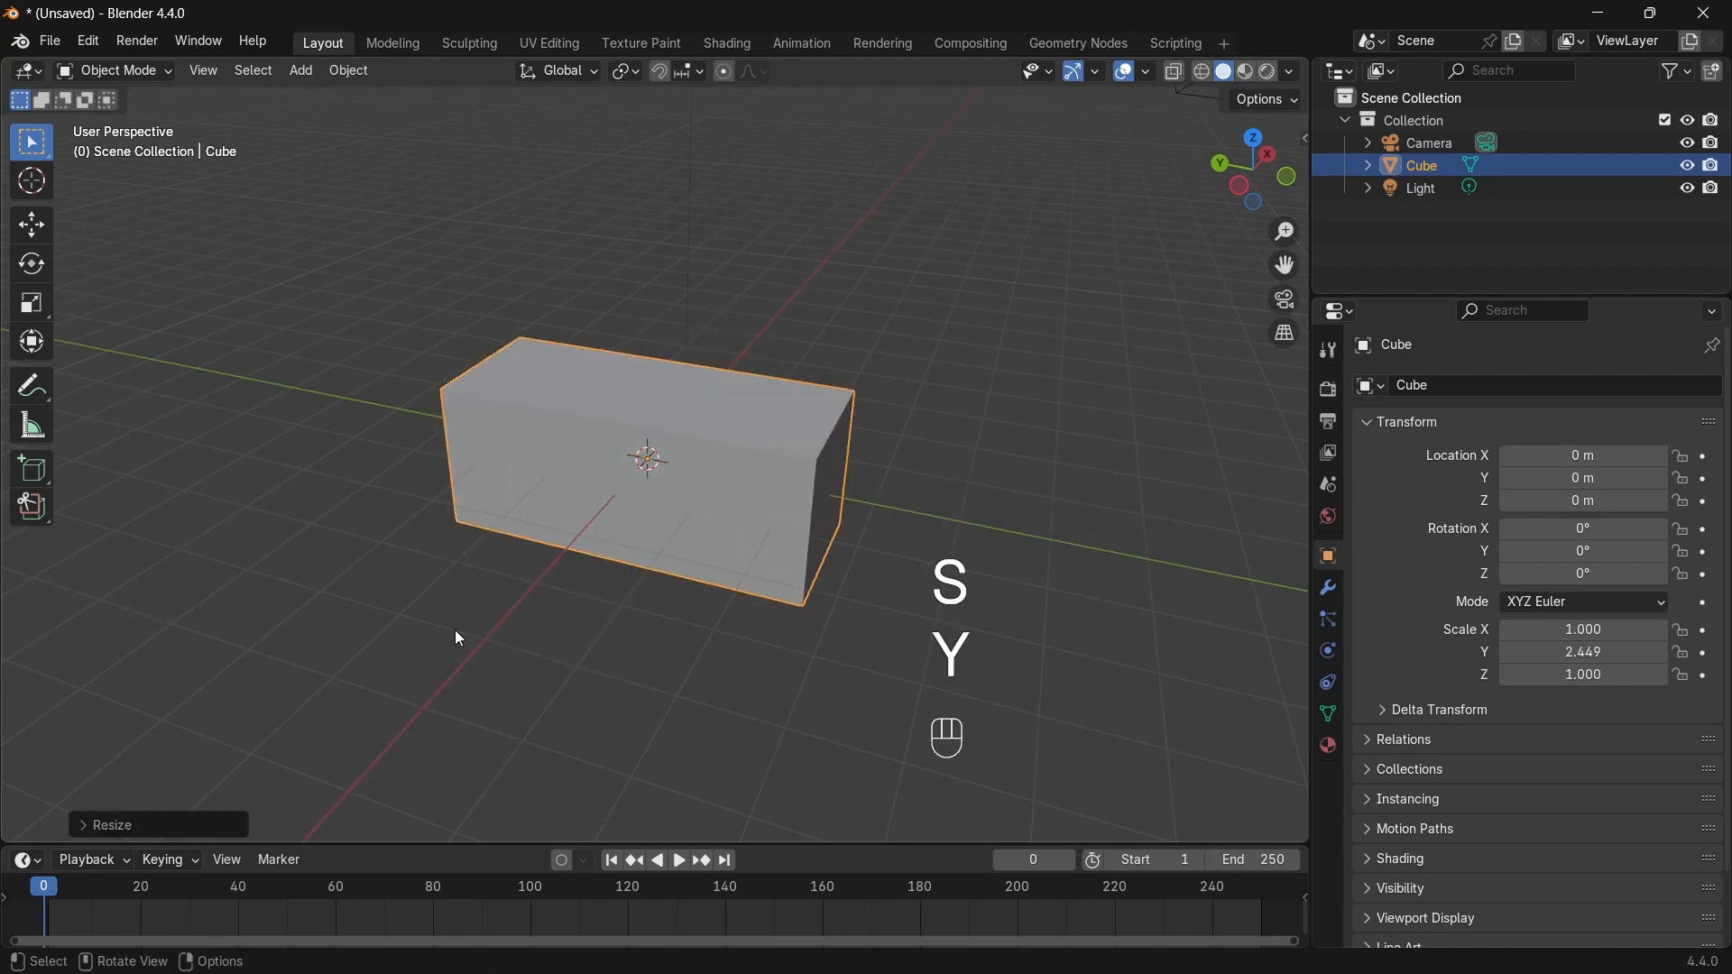
pyautogui.hotkey('ctrl', 'z')
# Step: Try to scale the cube along the global Z axis and cancel the change
pyautogui.press('s')
pyautogui.press('z')
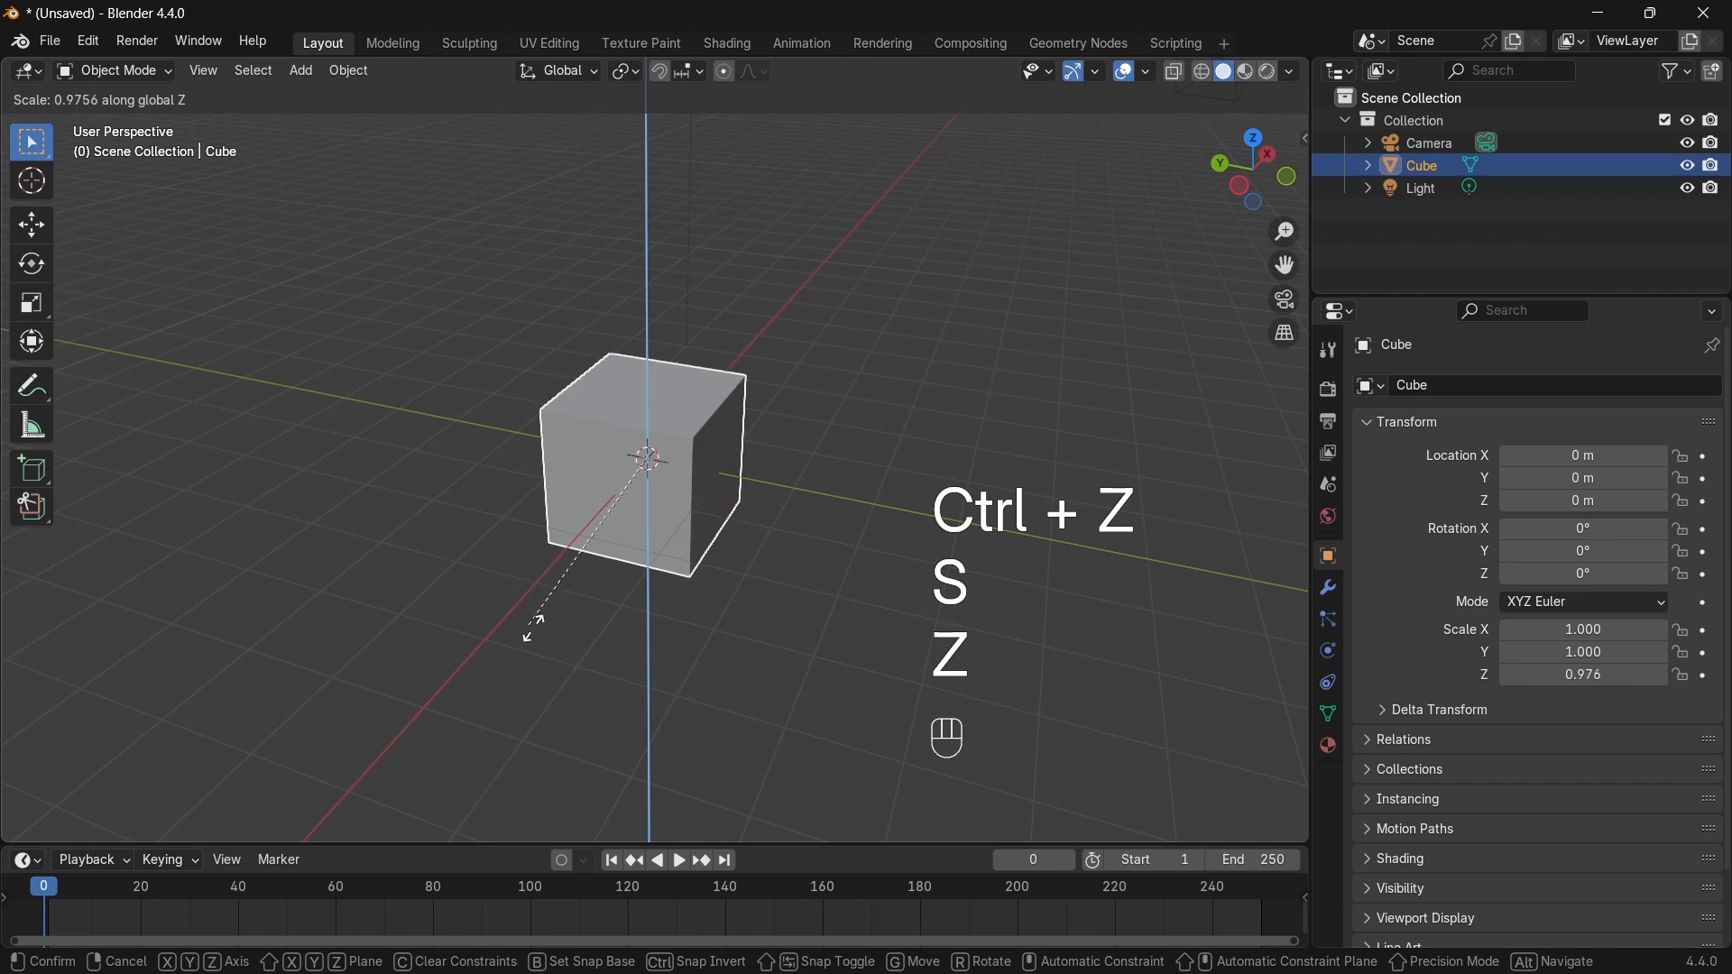
pyautogui.rightClick(825, 598)
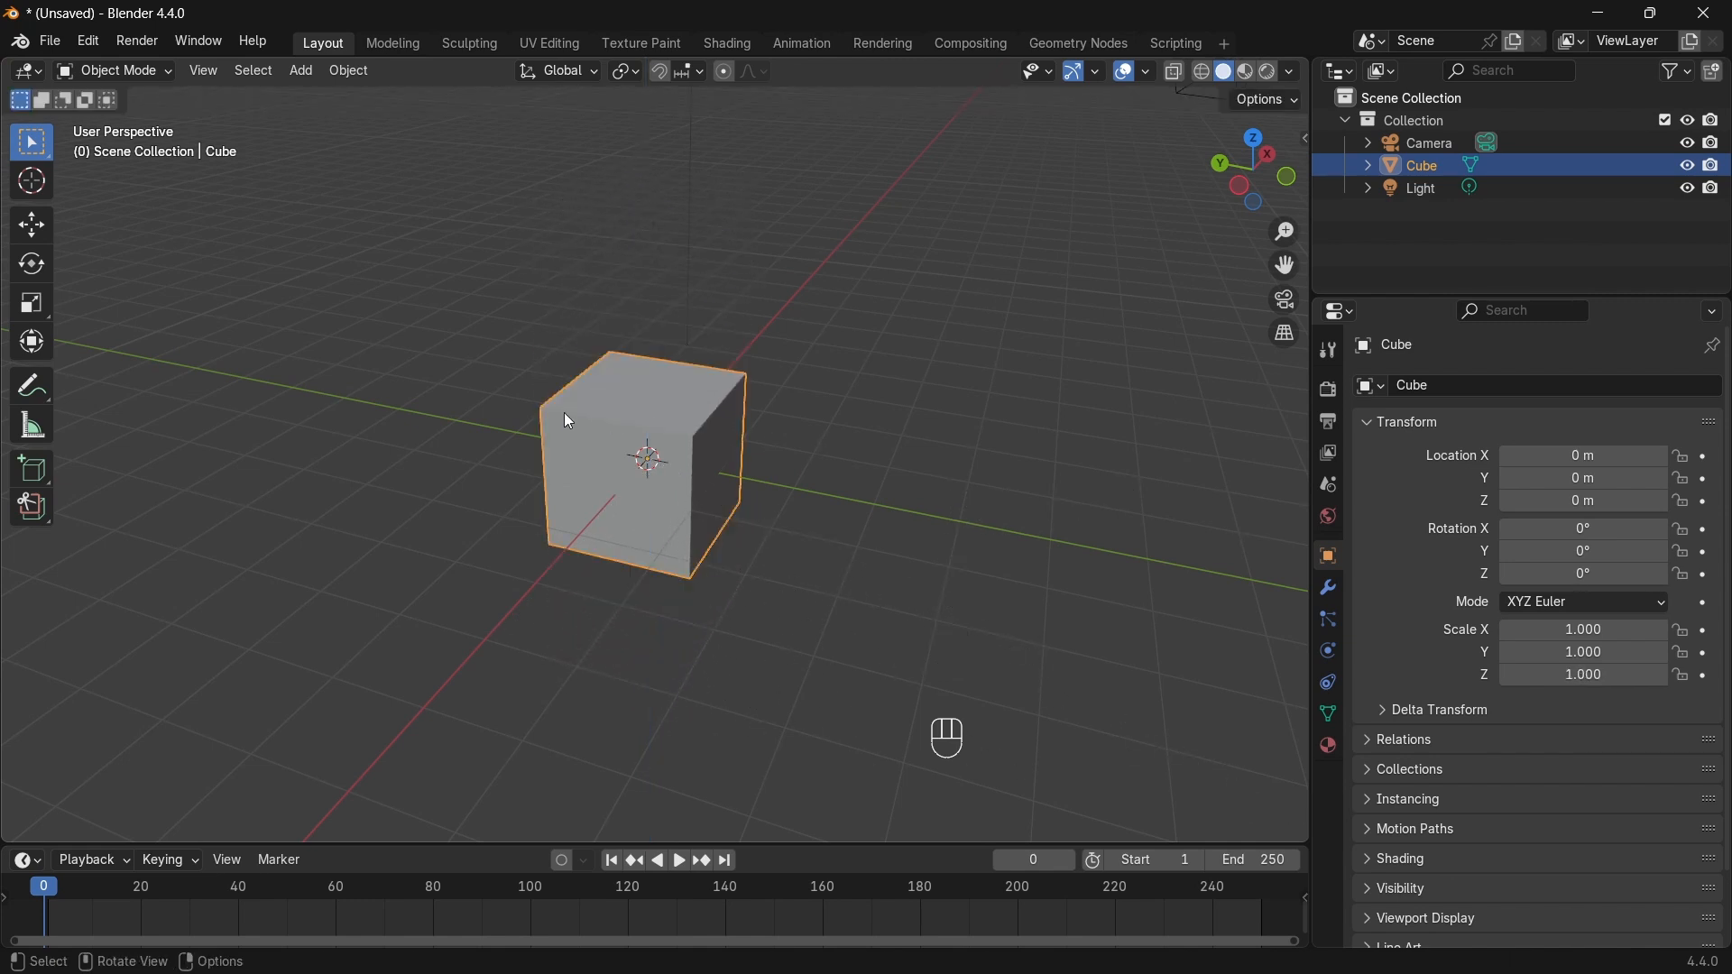
# Step: Hide the viewport's tool shelf and show it again, twice in a row
pyautogui.press('t')
pyautogui.press('t')
pyautogui.press('t')
pyautogui.press('t')
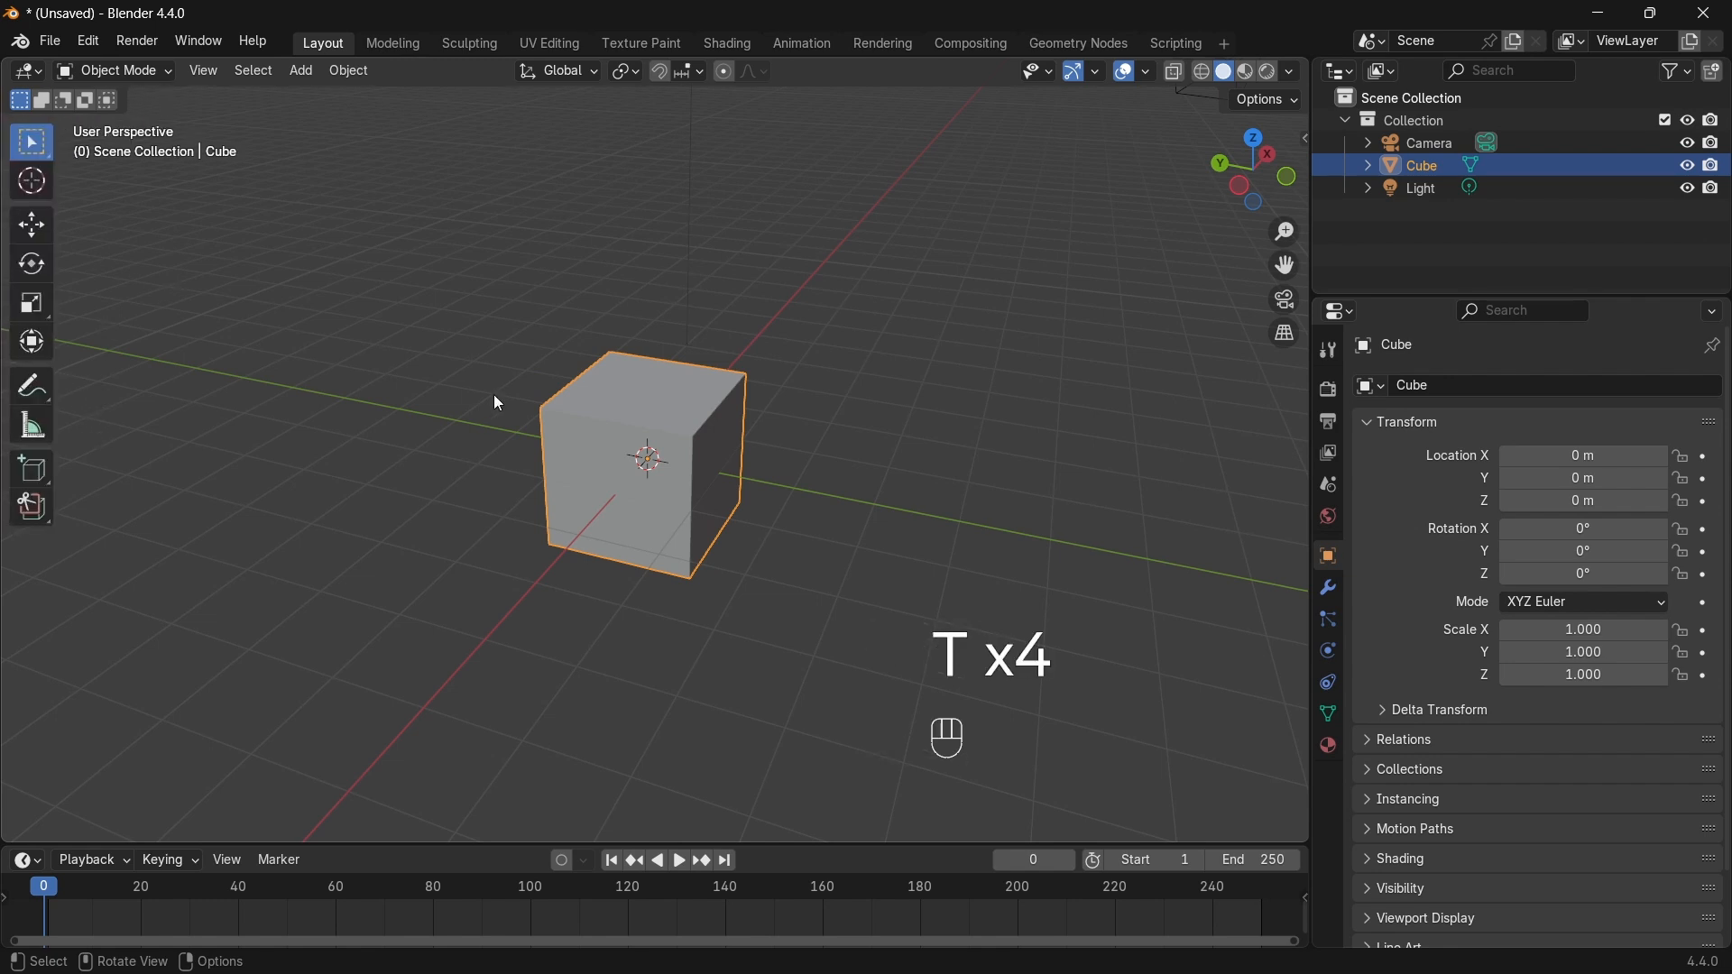
# Step: Toggle the cube between Edit Mode and Object Mode twice, ending in Object Mode
pyautogui.click(154, 73)
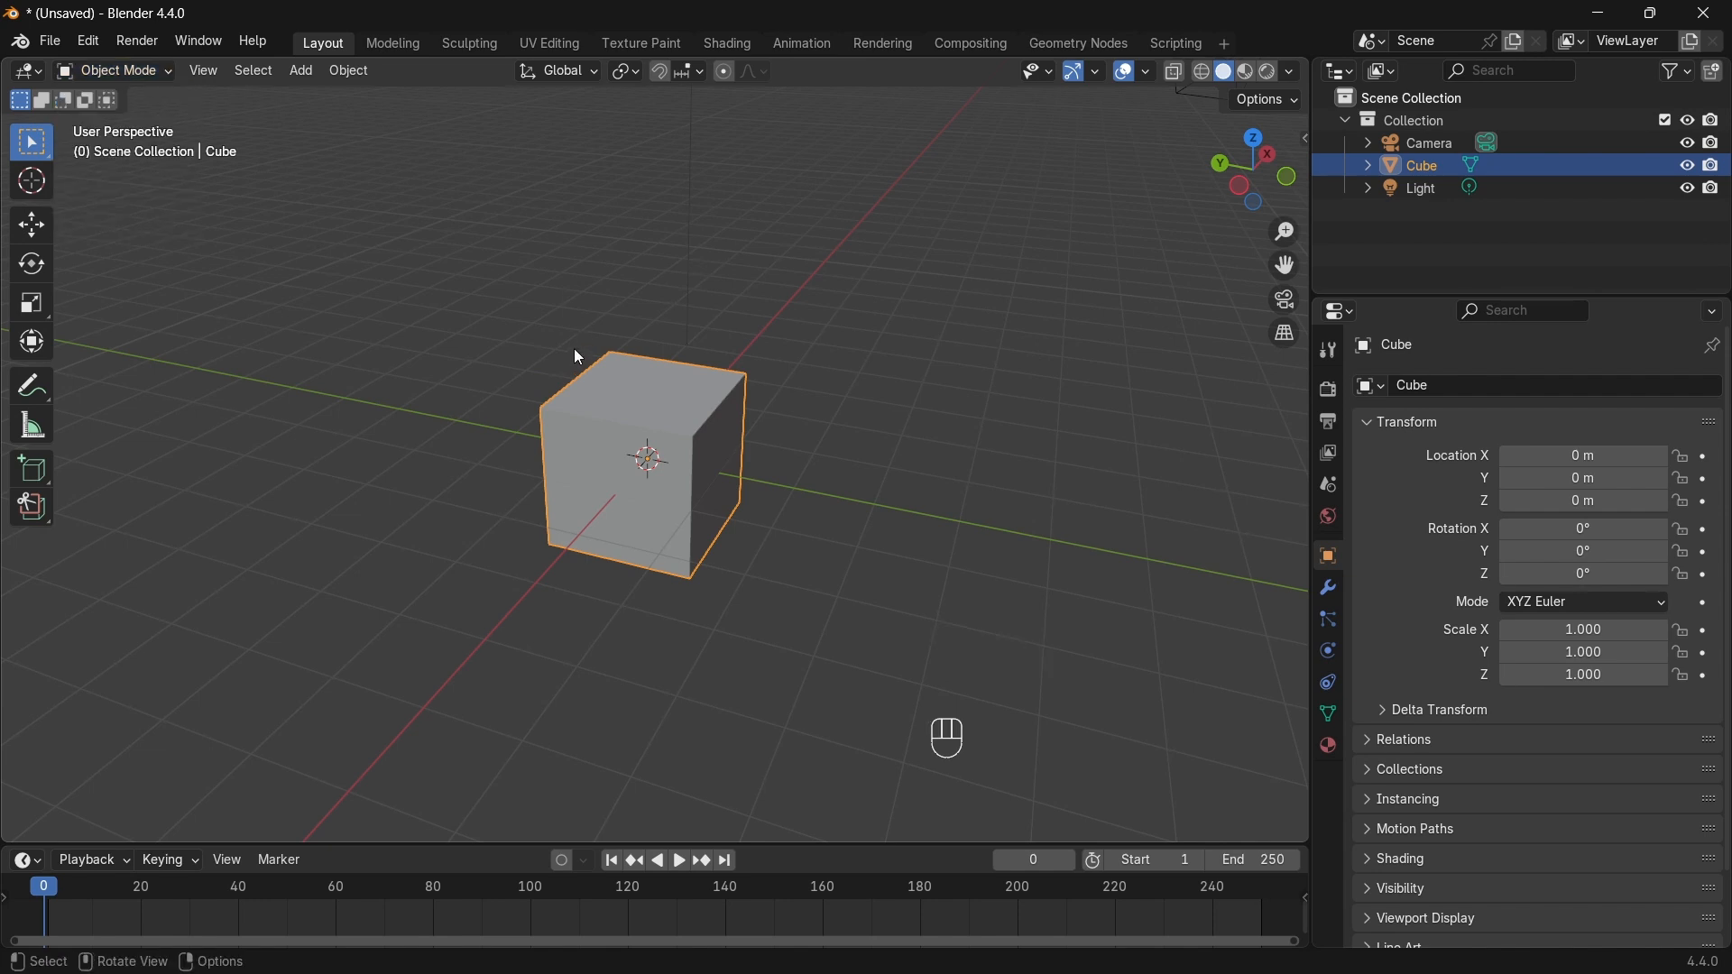
pyautogui.press('Tab')
pyautogui.press('Tab')
pyautogui.press('Tab')
pyautogui.press('Tab')
# Step: Enter Edit Mode on the cube and move its selected upper edge freely inward and down to deform the mesh
pyautogui.click(121, 78)
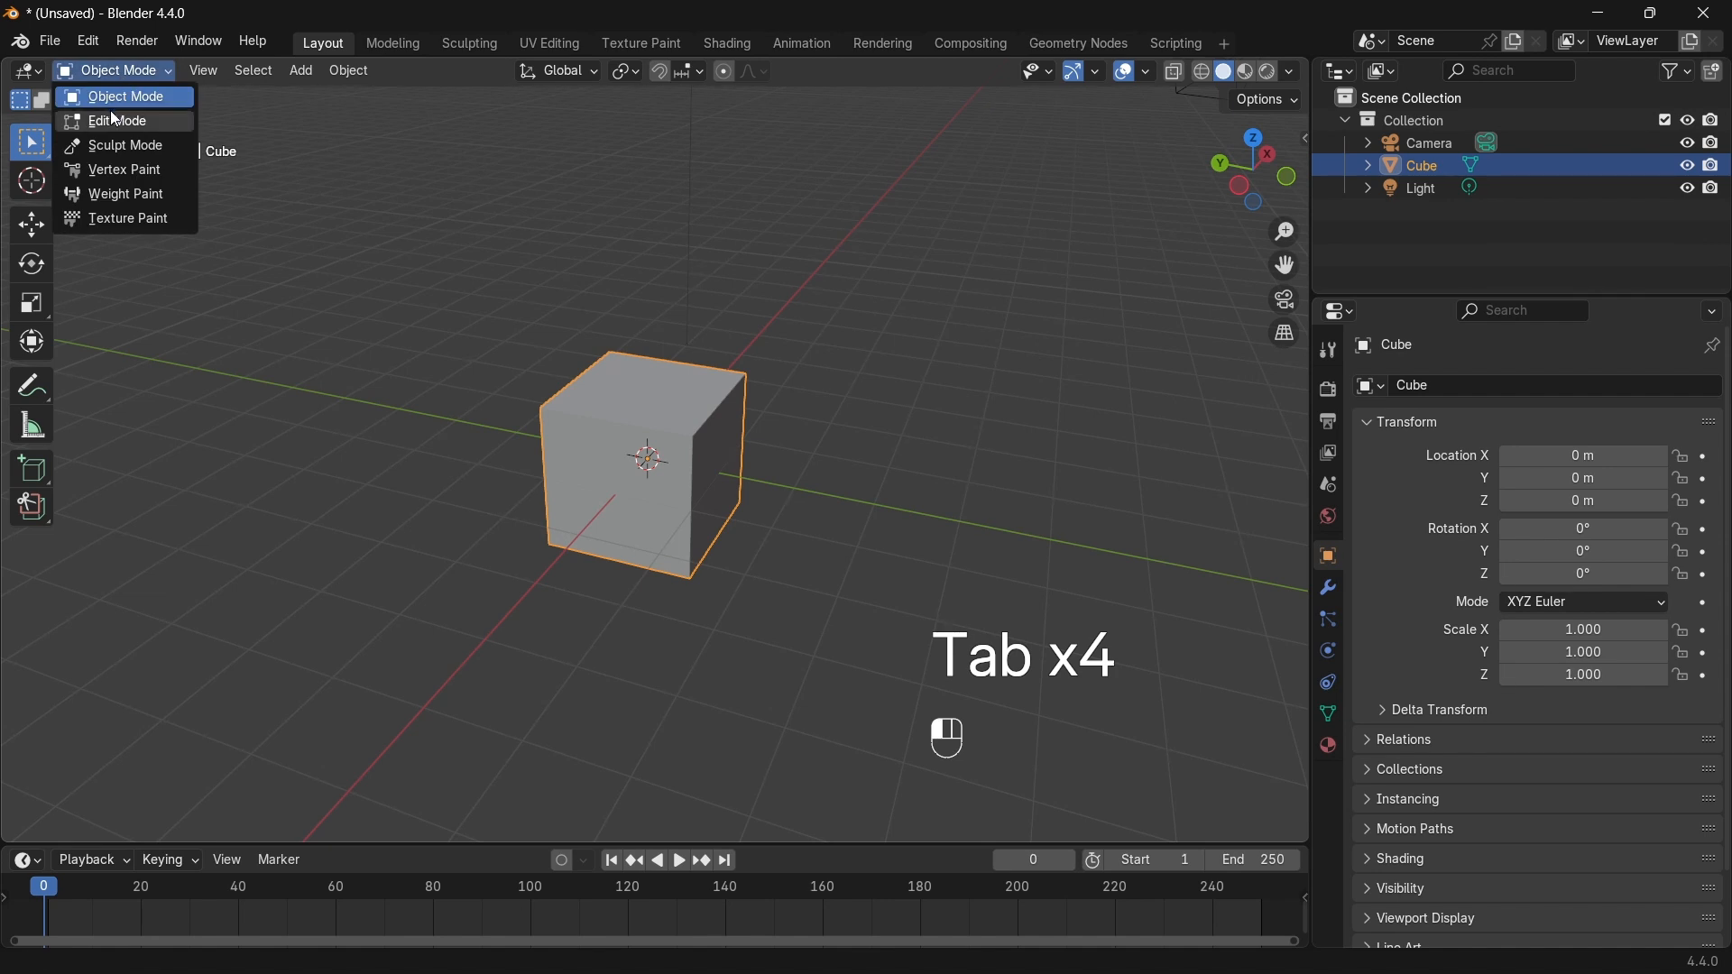
pyautogui.click(117, 120)
pyautogui.moveTo(770, 517); pyautogui.dragTo(673, 503, button='middle')
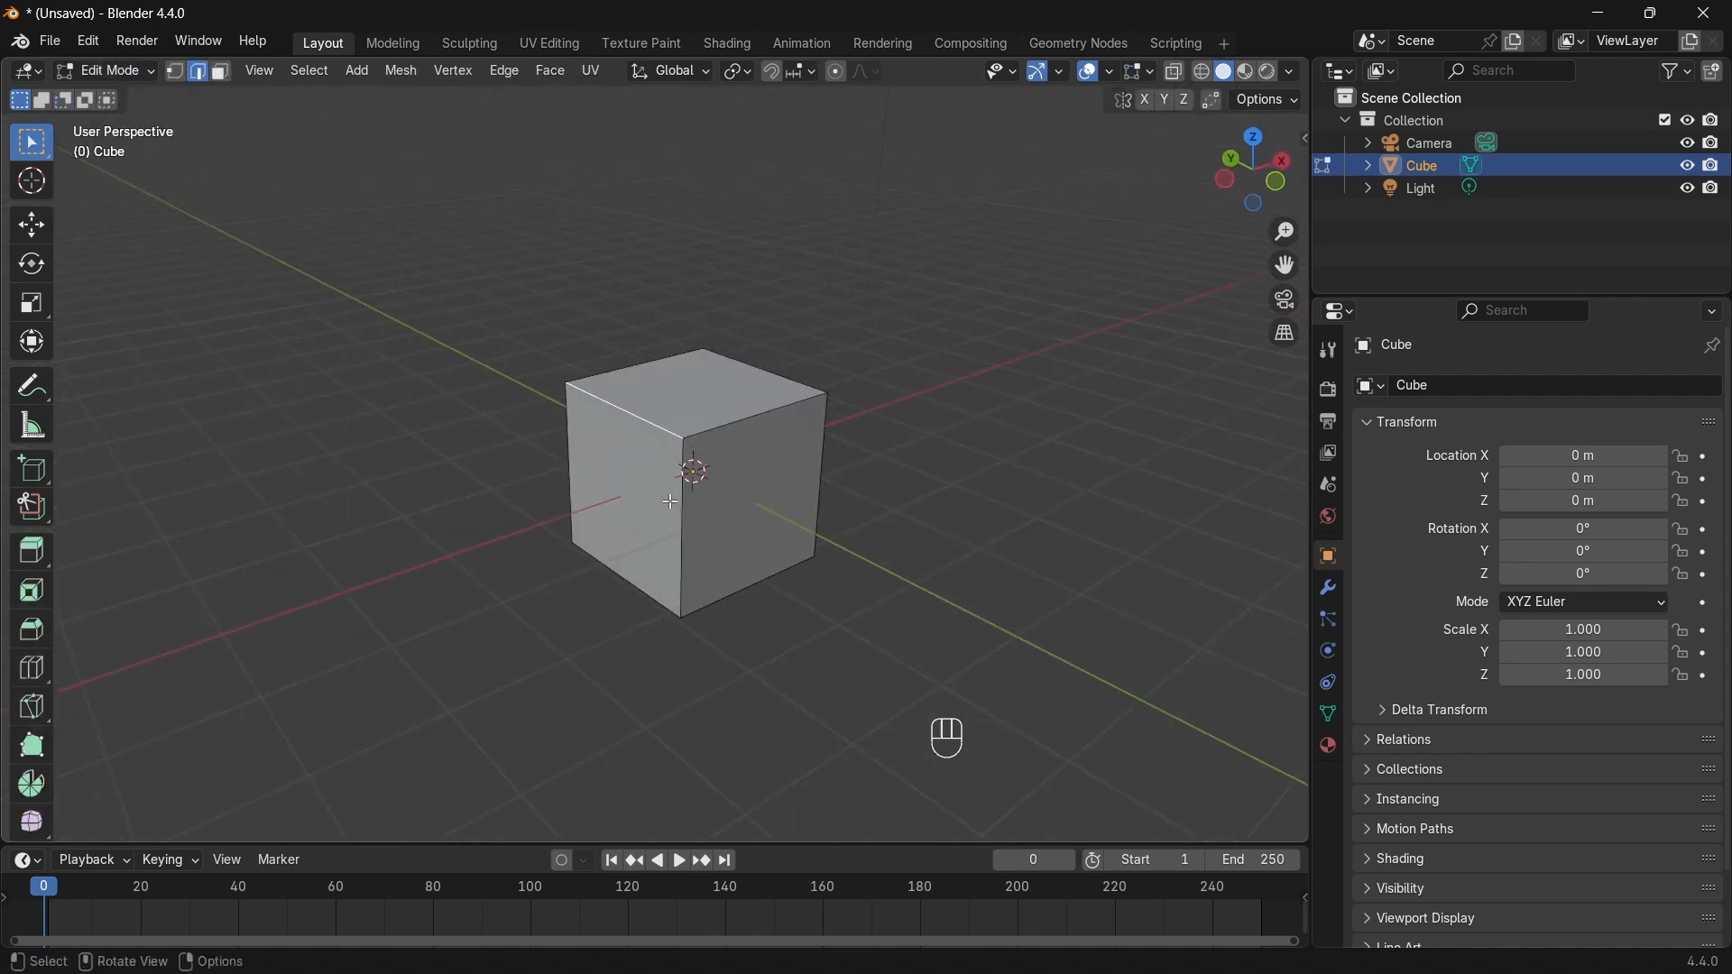
pyautogui.moveTo(557, 471); pyautogui.dragTo(688, 429, button='middle')
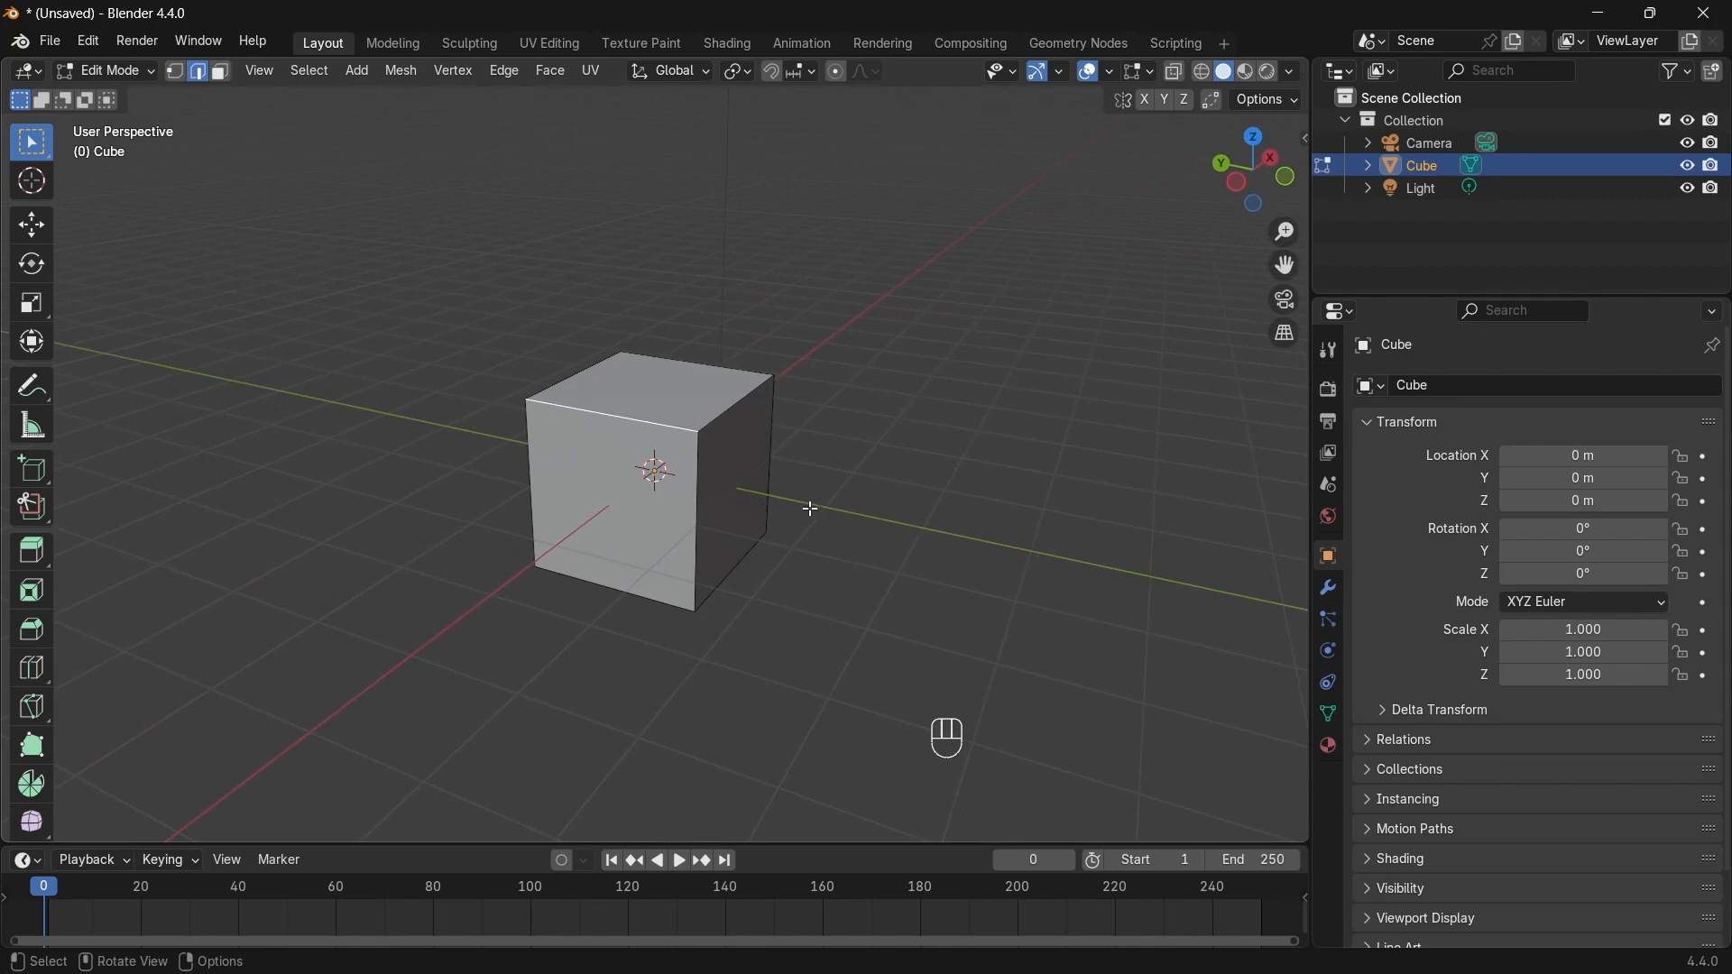
pyautogui.moveTo(1123, 588); pyautogui.dragTo(692, 480, button='middle')
pyautogui.press('g')
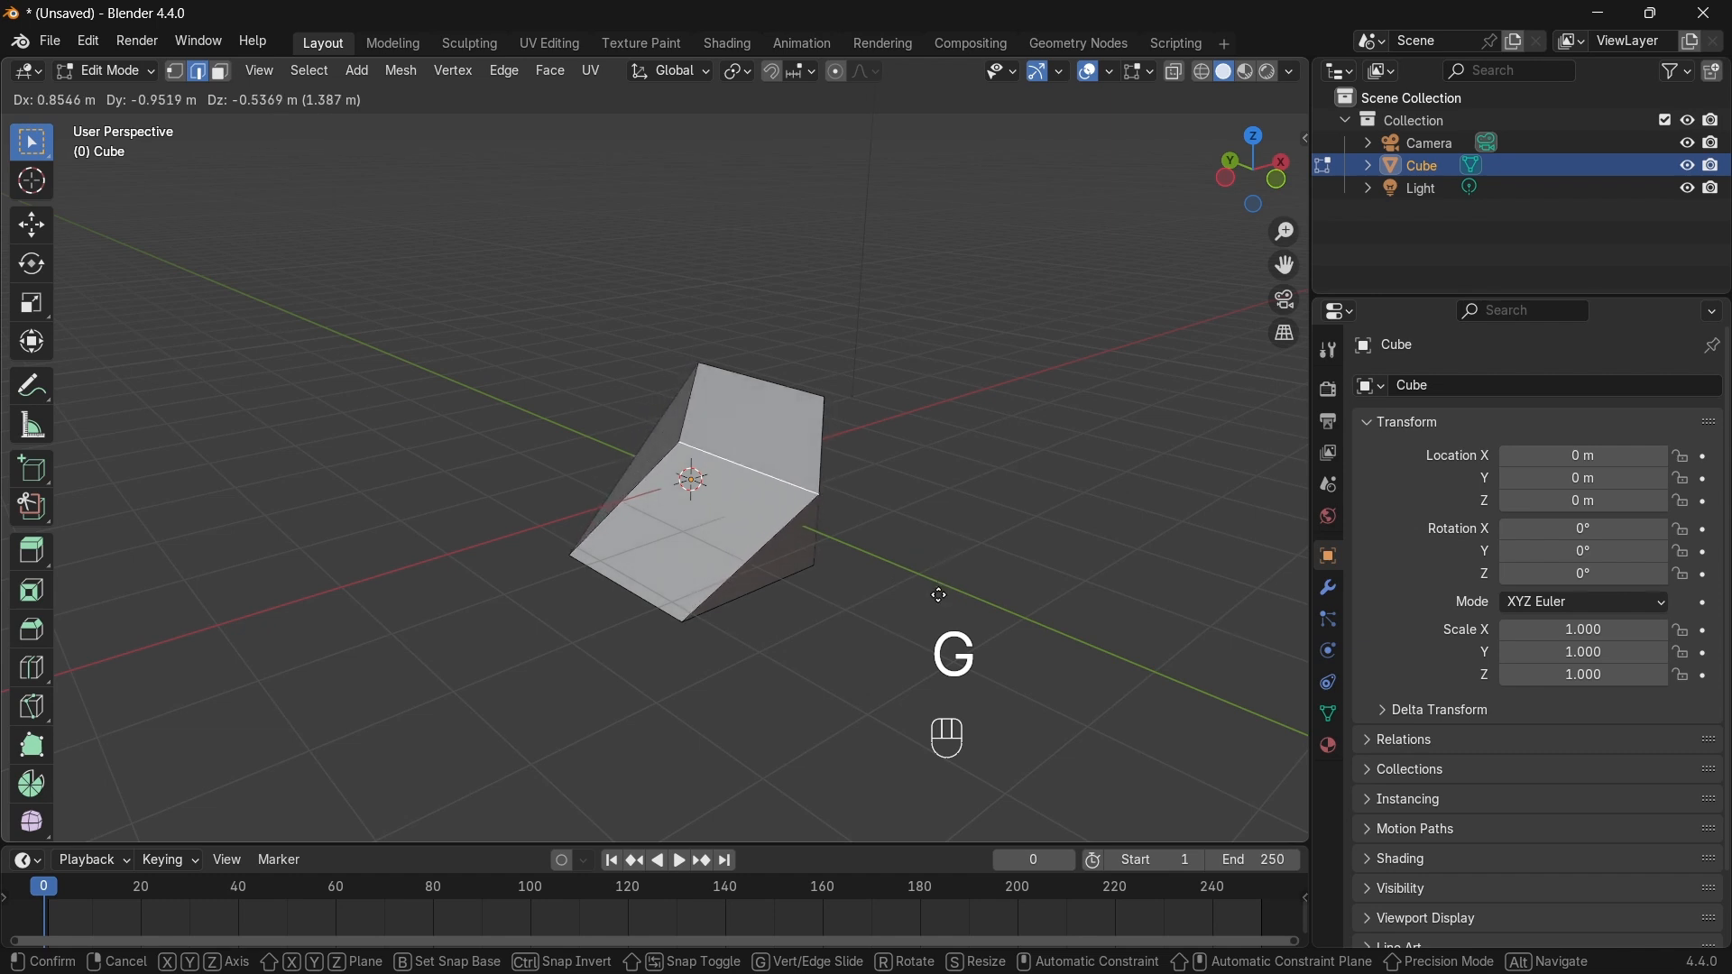
pyautogui.click(893, 611)
pyautogui.moveTo(893, 611)
pyautogui.mouseDown(button='middle')
pyautogui.moveTo(757, 587)
pyautogui.moveTo(561, 398)
pyautogui.mouseUp(button='middle')
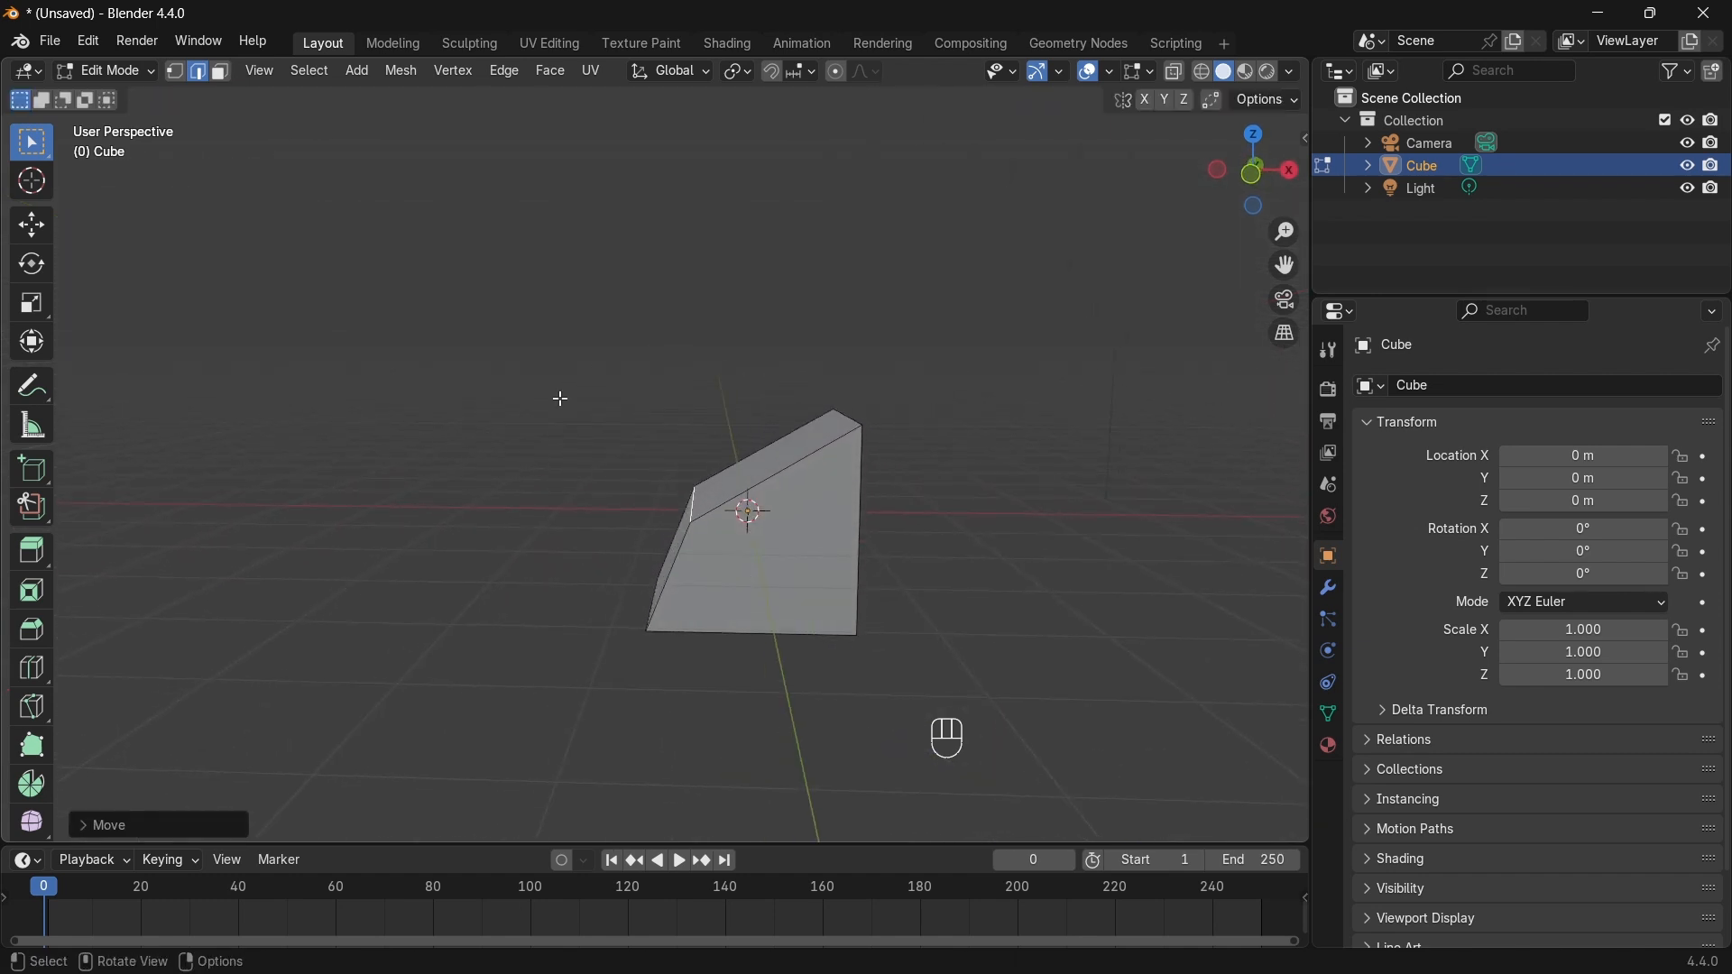
# Step: Return to Object Mode and examine the deformed cube from below and from above
pyautogui.click(87, 73)
pyautogui.click(115, 98)
pyautogui.moveTo(355, 371); pyautogui.dragTo(559, 270, button='middle')
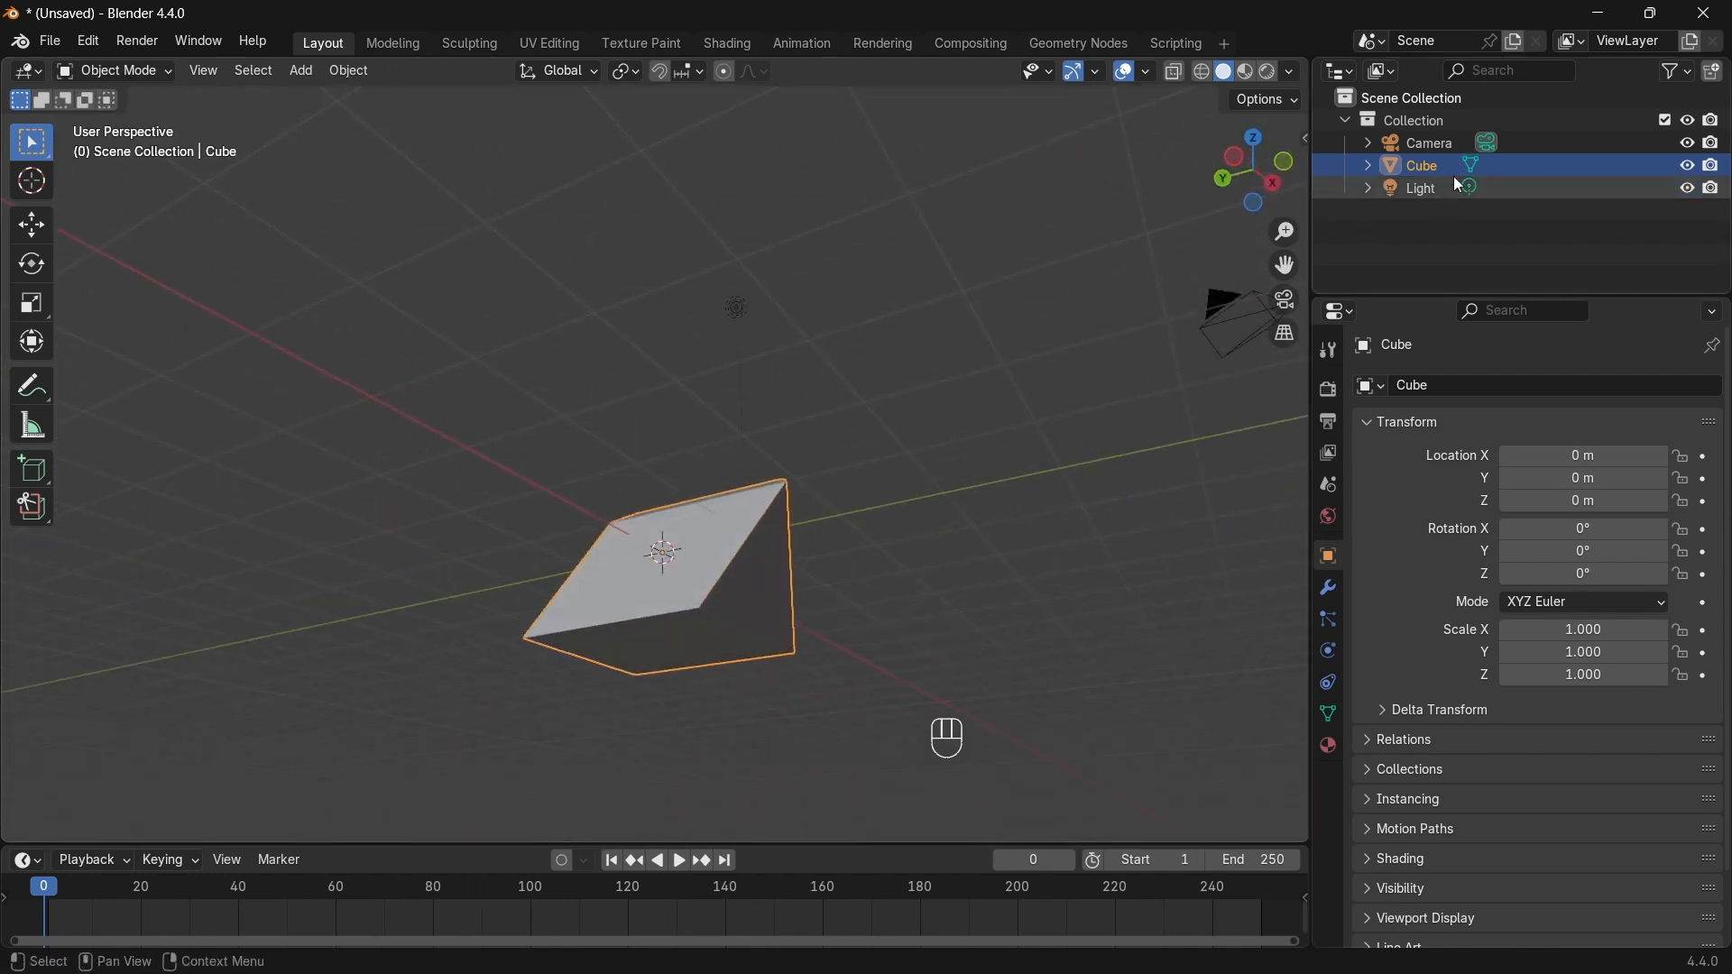
pyautogui.moveTo(866, 347); pyautogui.dragTo(605, 397, button='middle')
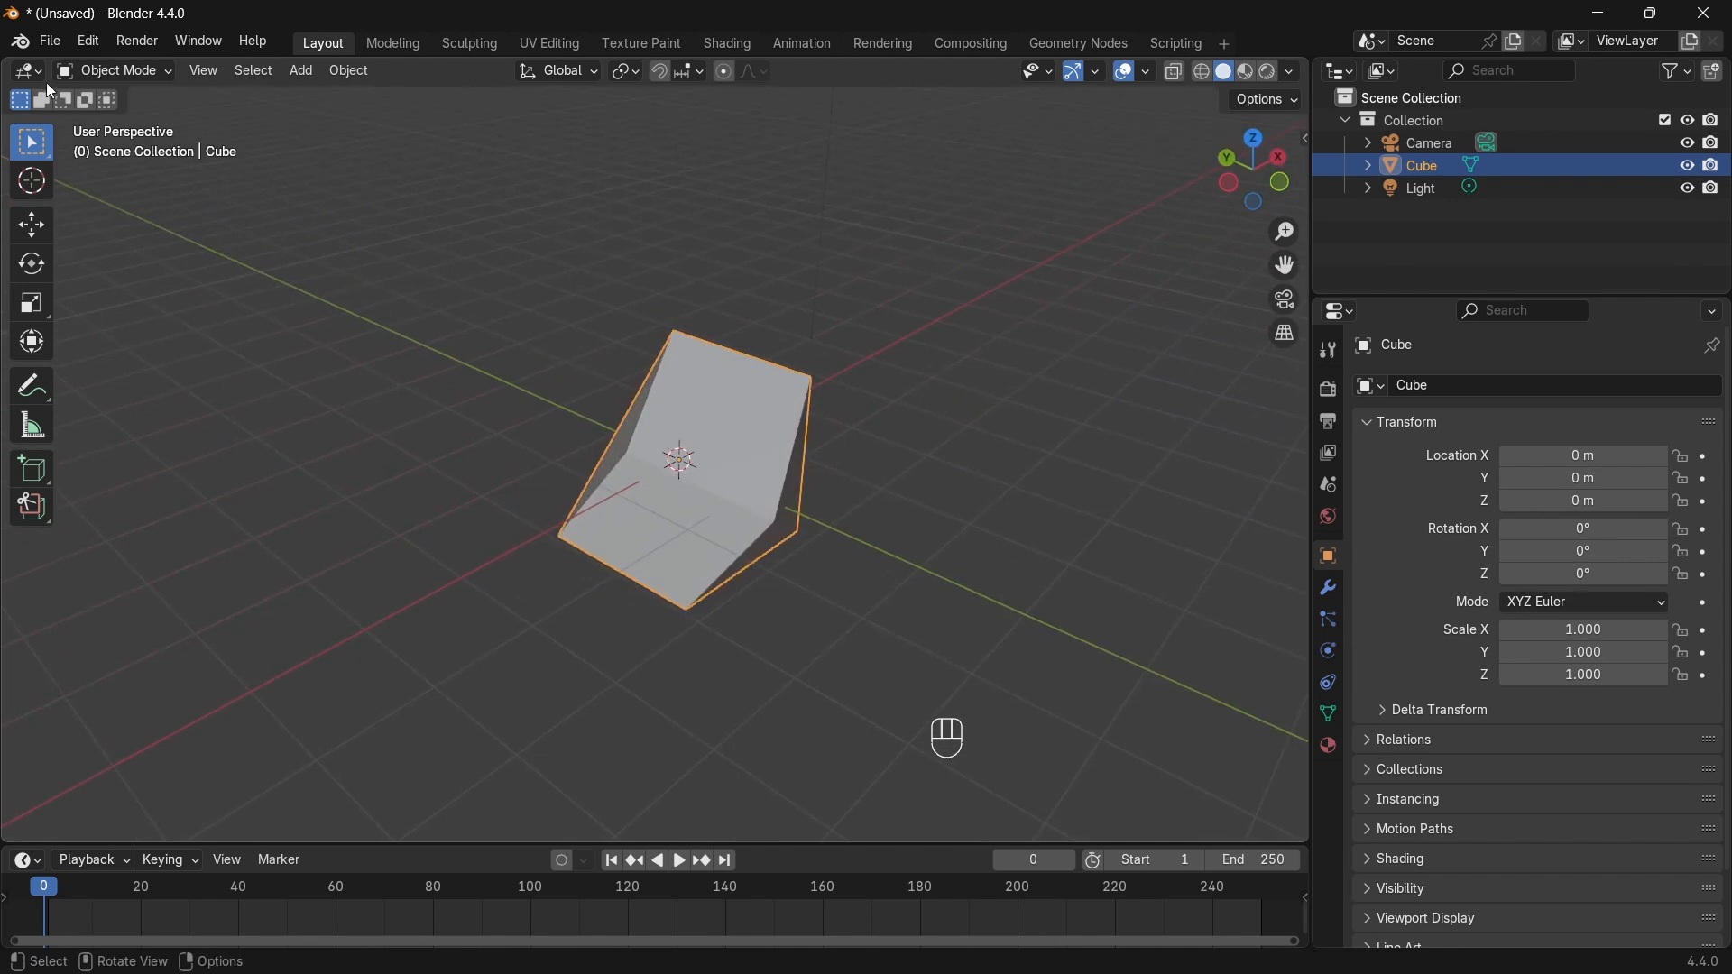
# Step: Re-enter Edit Mode and move the selected edge freely back outward and up
pyautogui.click(108, 71)
pyautogui.click(119, 123)
pyautogui.moveTo(830, 548); pyautogui.dragTo(1061, 554, button='middle')
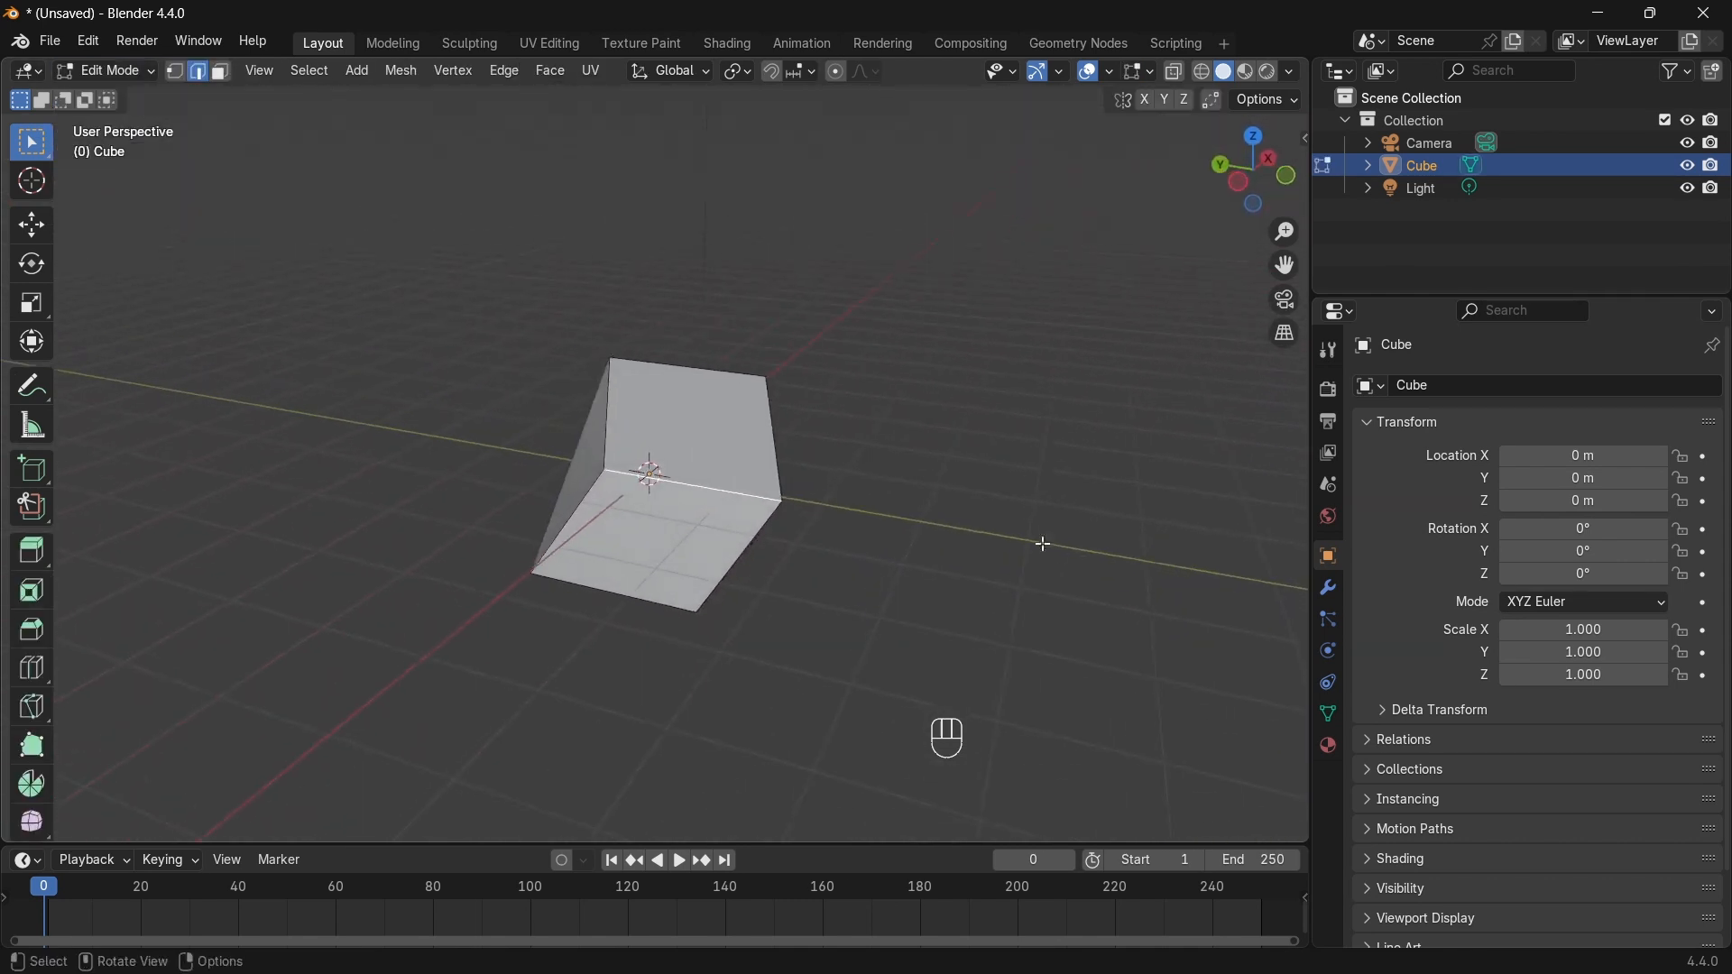
pyautogui.press('g')
pyautogui.click(863, 502)
# Step: Rotate the cube's selected edge freely, without an axis constraint
pyautogui.moveTo(863, 503); pyautogui.dragTo(751, 520, button='middle')
pyautogui.press('r')
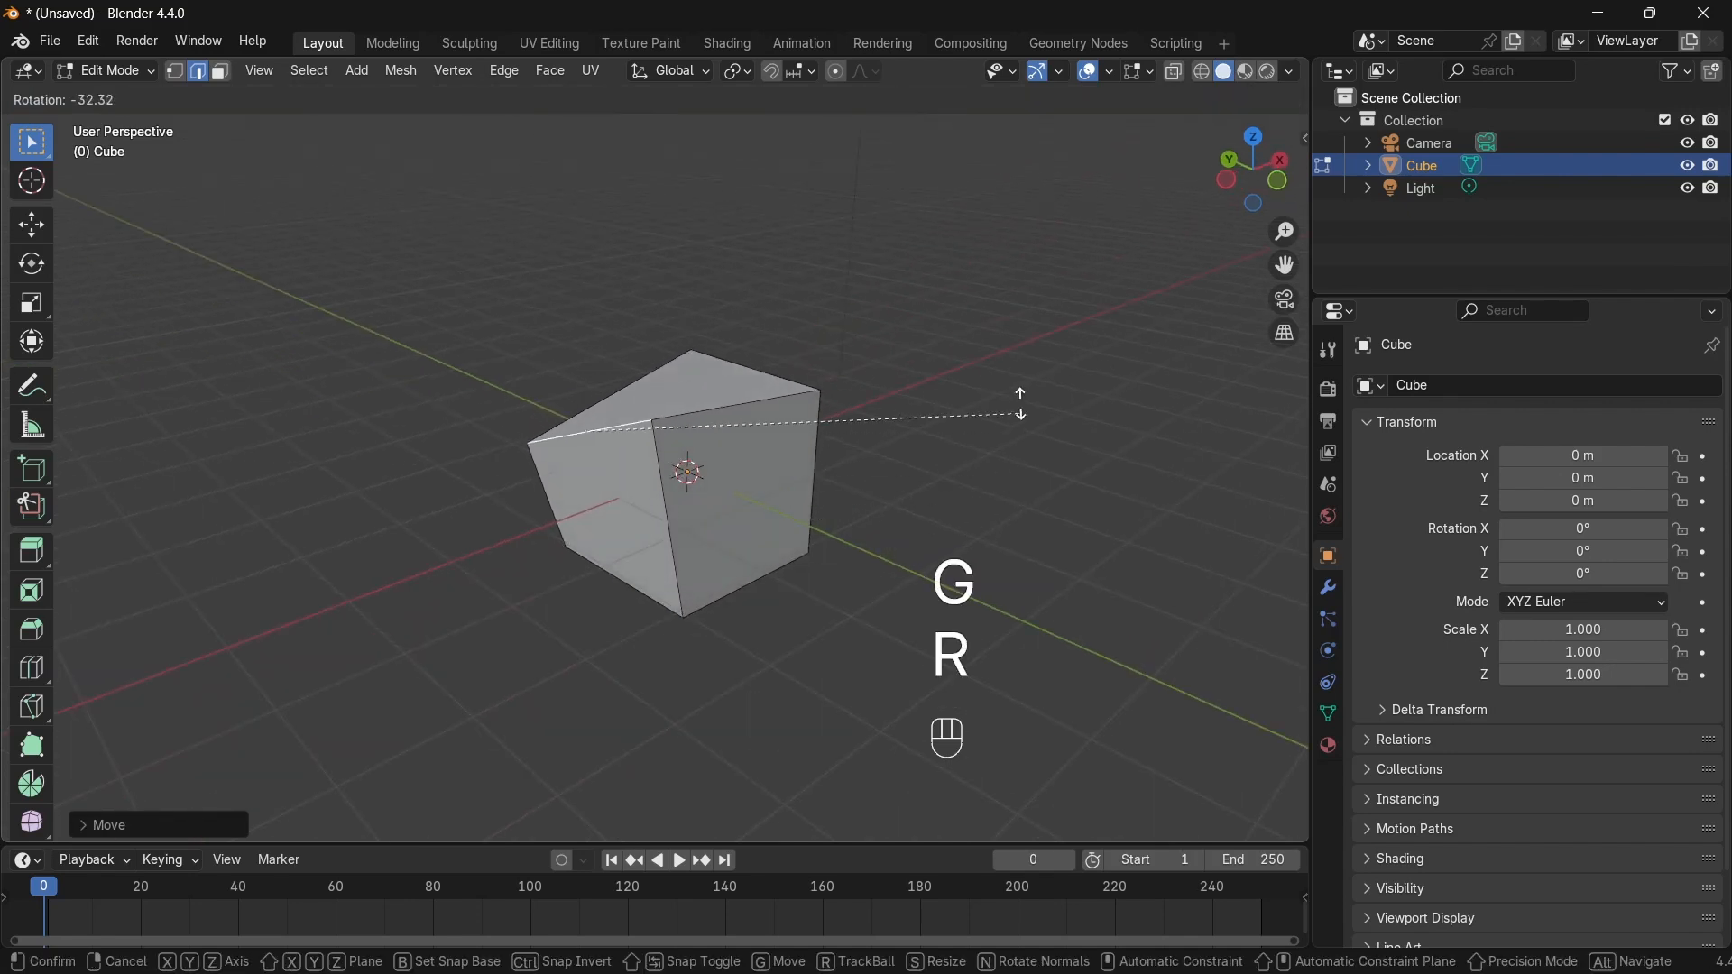
pyautogui.click(896, 105)
# Step: Rotate the selected edge about the global X axis and then about the global Z axis
pyautogui.moveTo(649, 317); pyautogui.dragTo(916, 449, button='middle')
pyautogui.press('r')
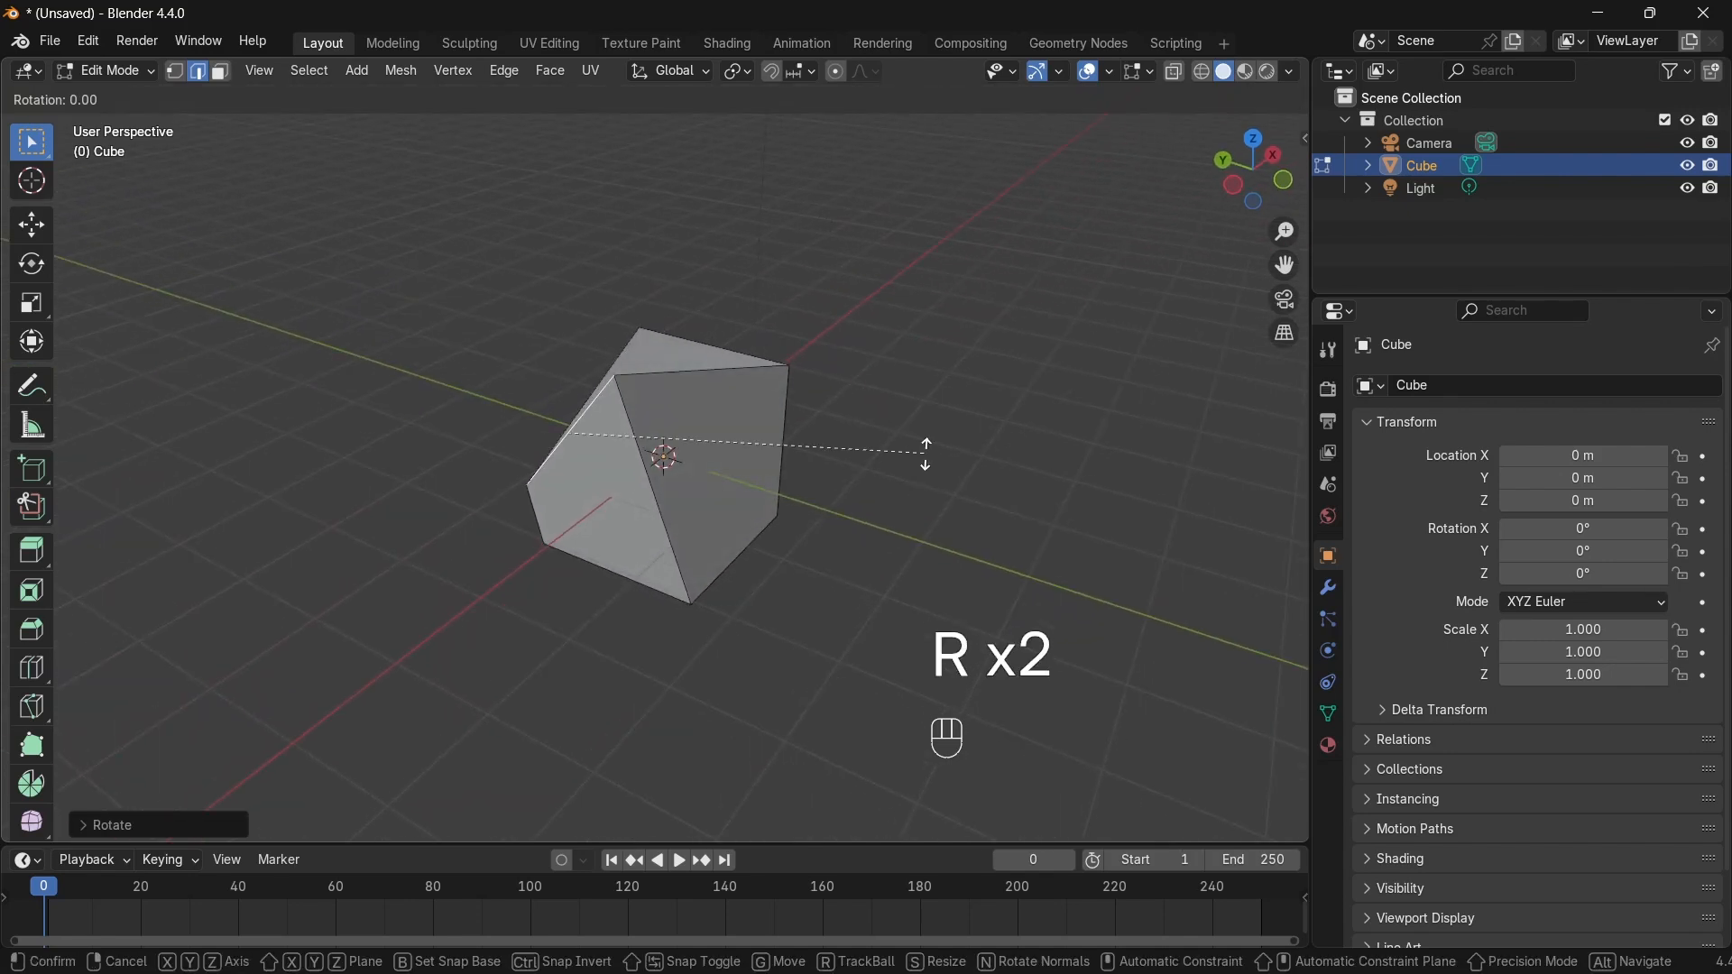
pyautogui.press('x')
pyautogui.click(708, 585)
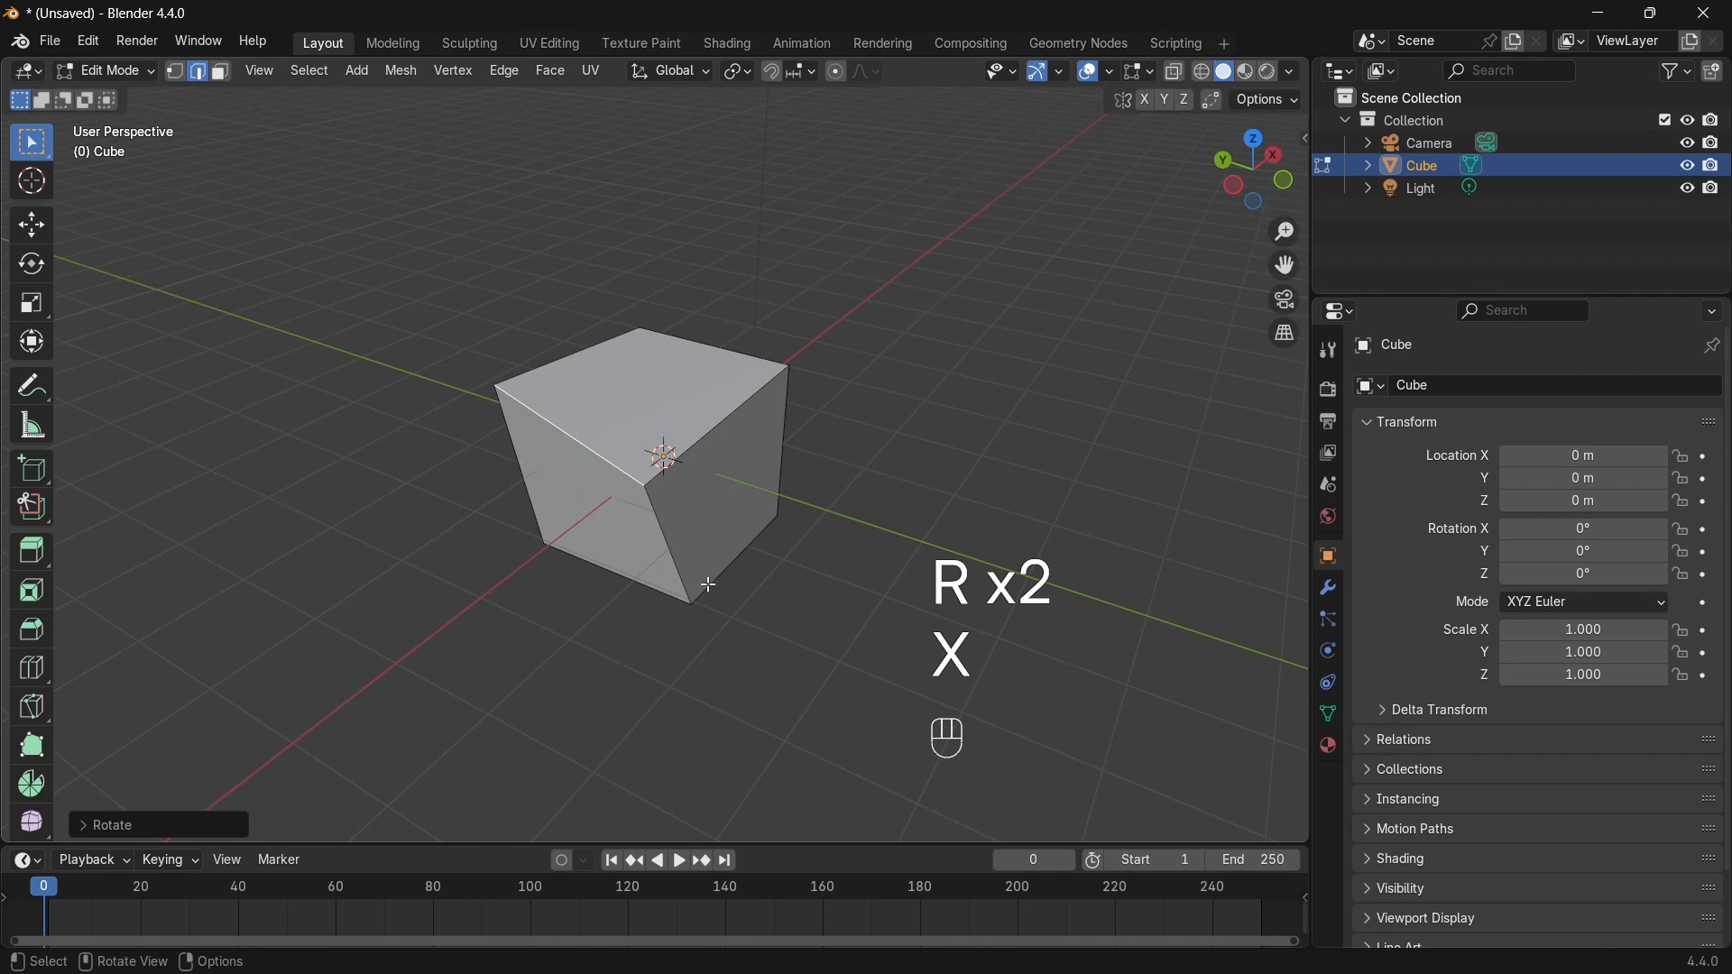
pyautogui.press('r')
pyautogui.press('z')
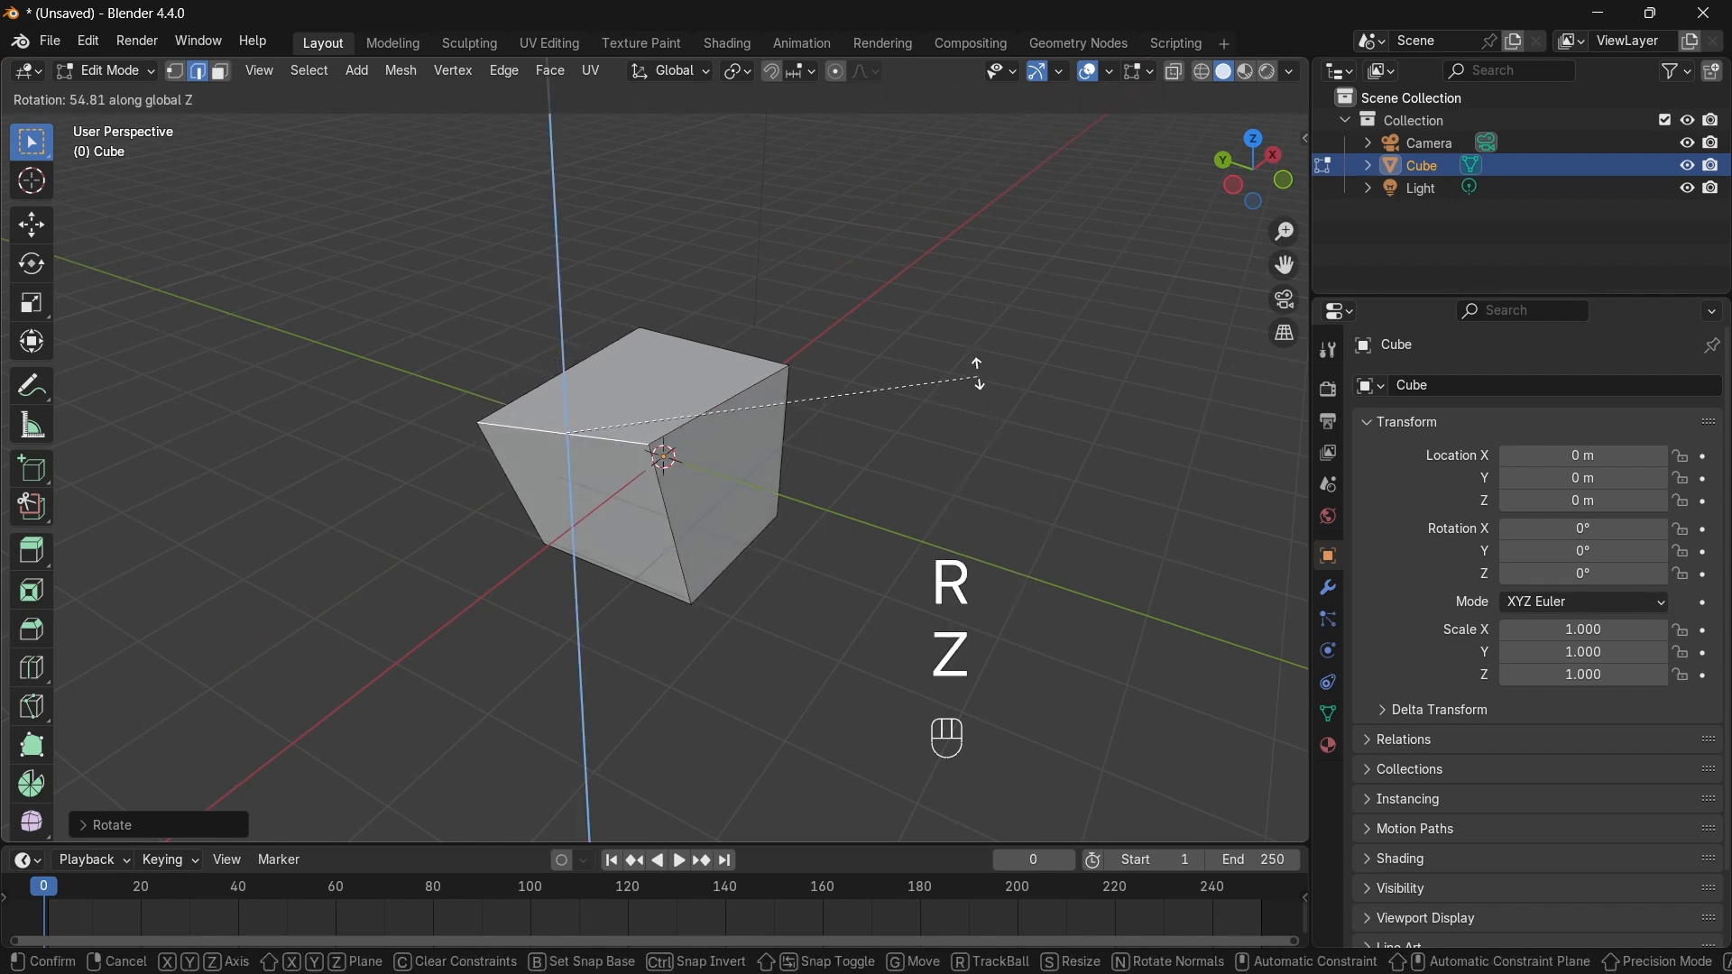
pyautogui.click(713, 289)
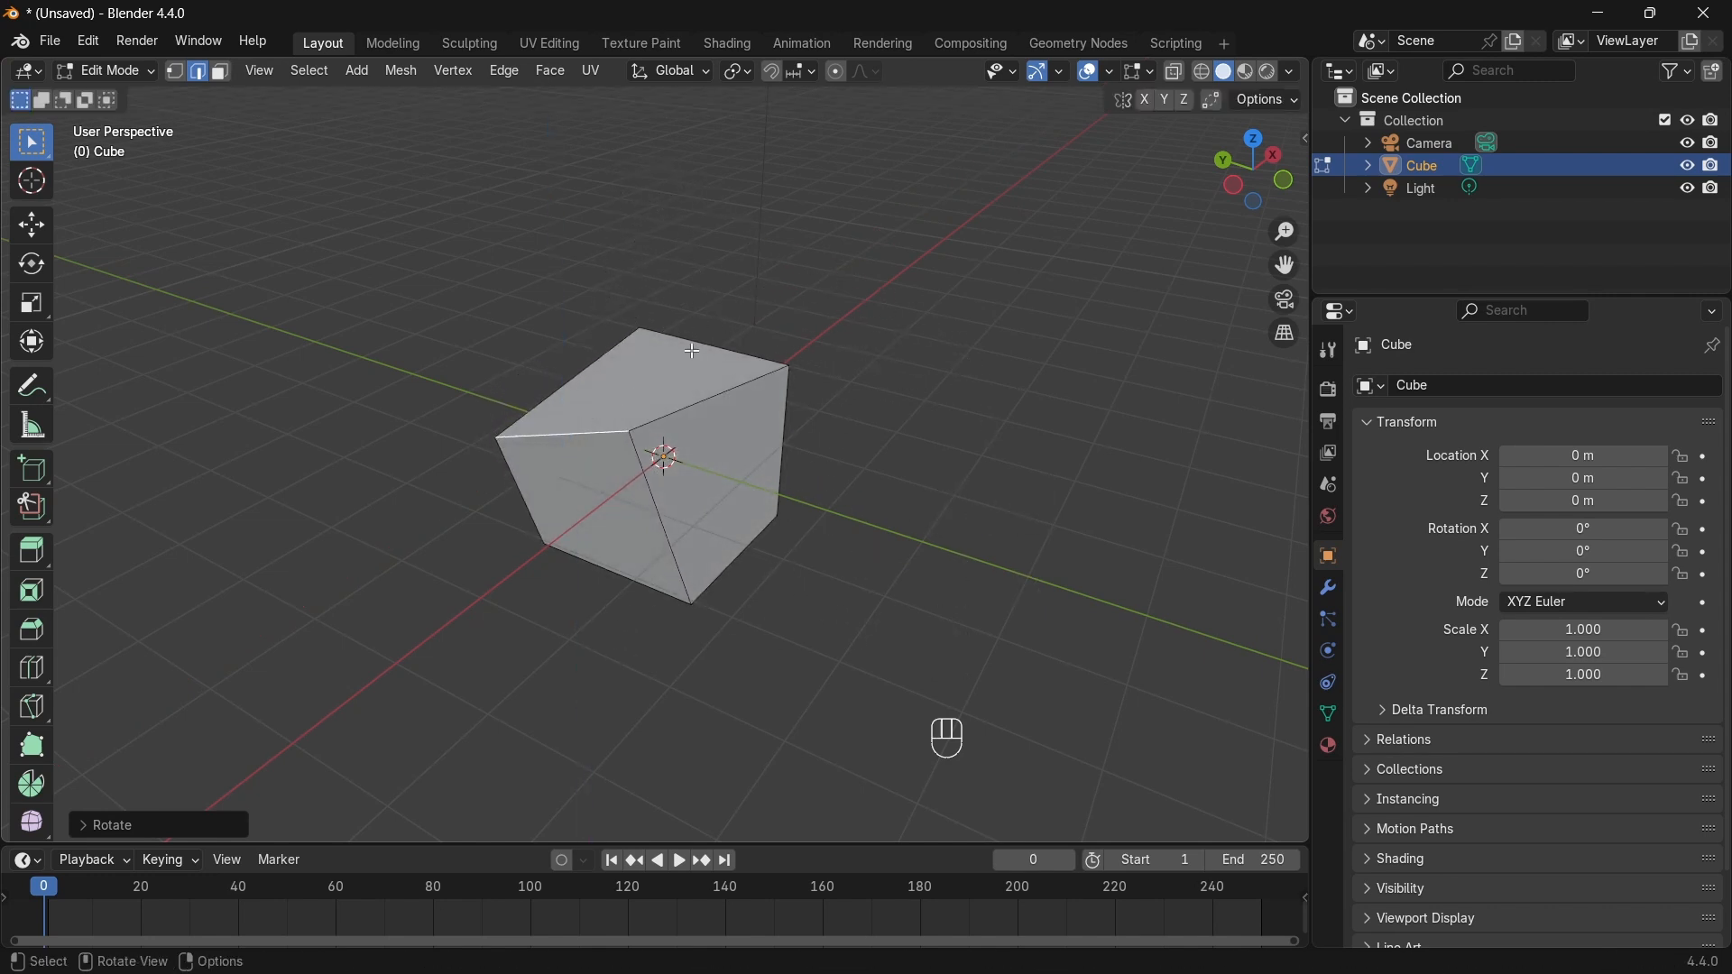
# Step: Scale the selected edge uniformly and then along the global Z axis
pyautogui.moveTo(830, 458); pyautogui.dragTo(1013, 541, button='middle')
pyautogui.press('s')
pyautogui.click(710, 471)
pyautogui.press('s')
pyautogui.press('z')
pyautogui.click(835, 305)
# Step: Switch the deformed cube back to Object Mode and view it from another side
pyautogui.moveTo(502, 362); pyautogui.dragTo(510, 318, button='middle')
pyautogui.click(120, 67)
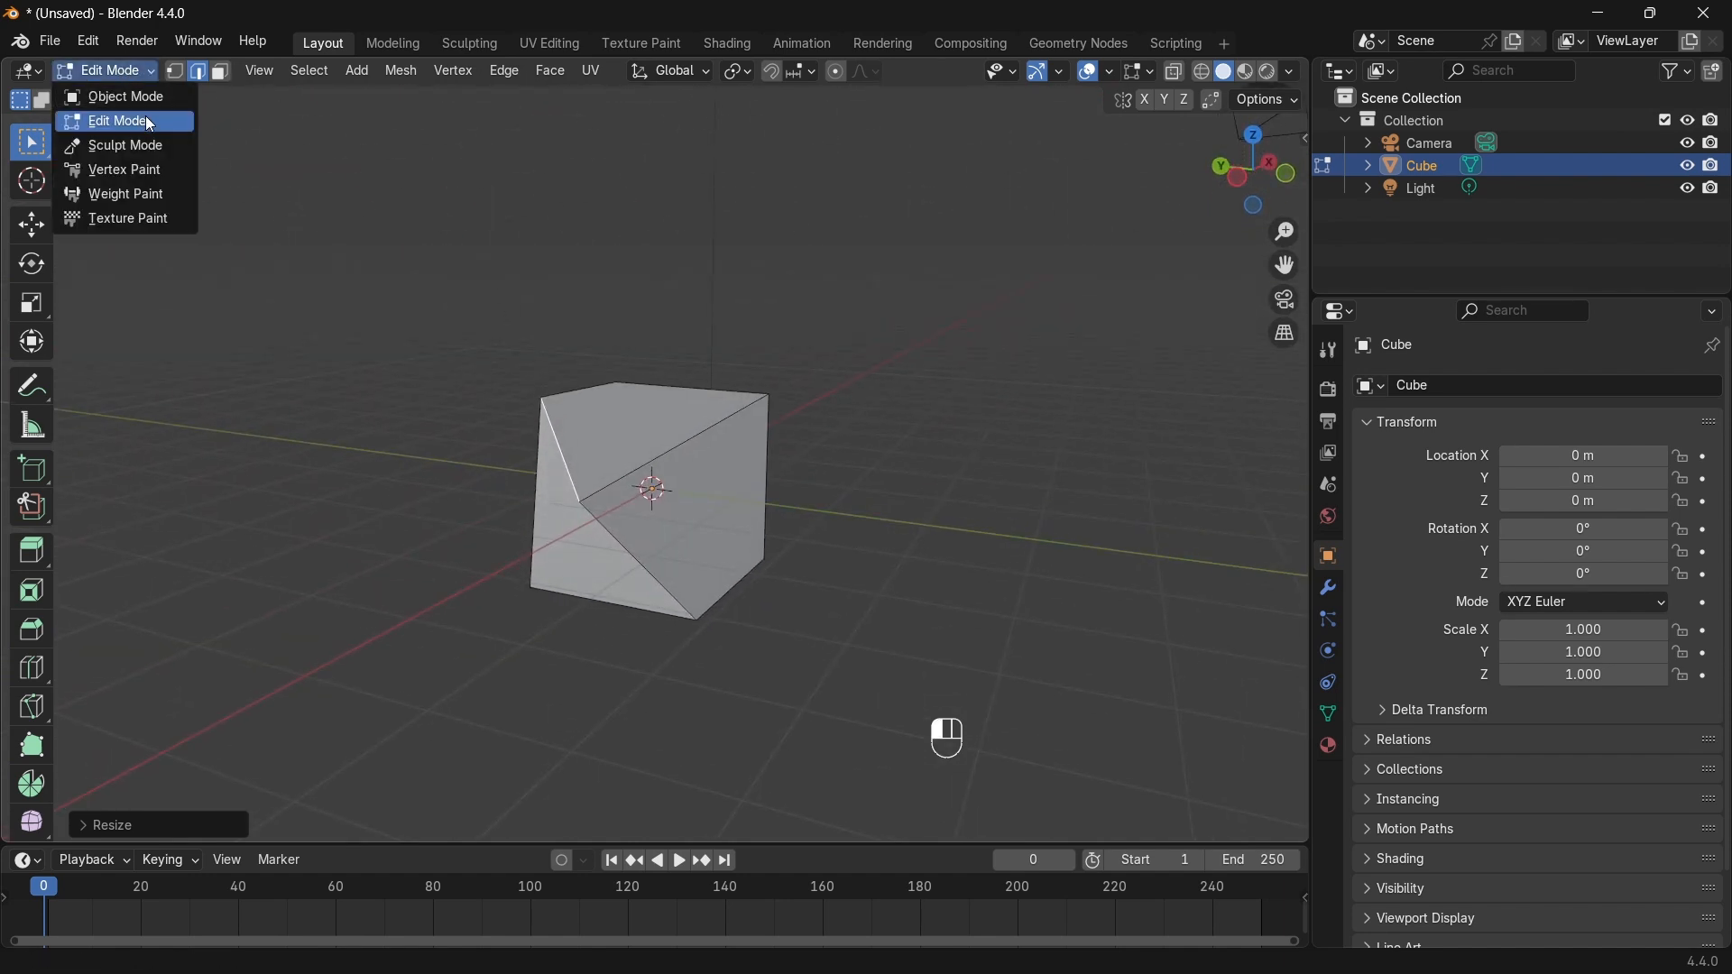
pyautogui.click(148, 94)
pyautogui.moveTo(388, 136); pyautogui.dragTo(259, 127, button='middle')
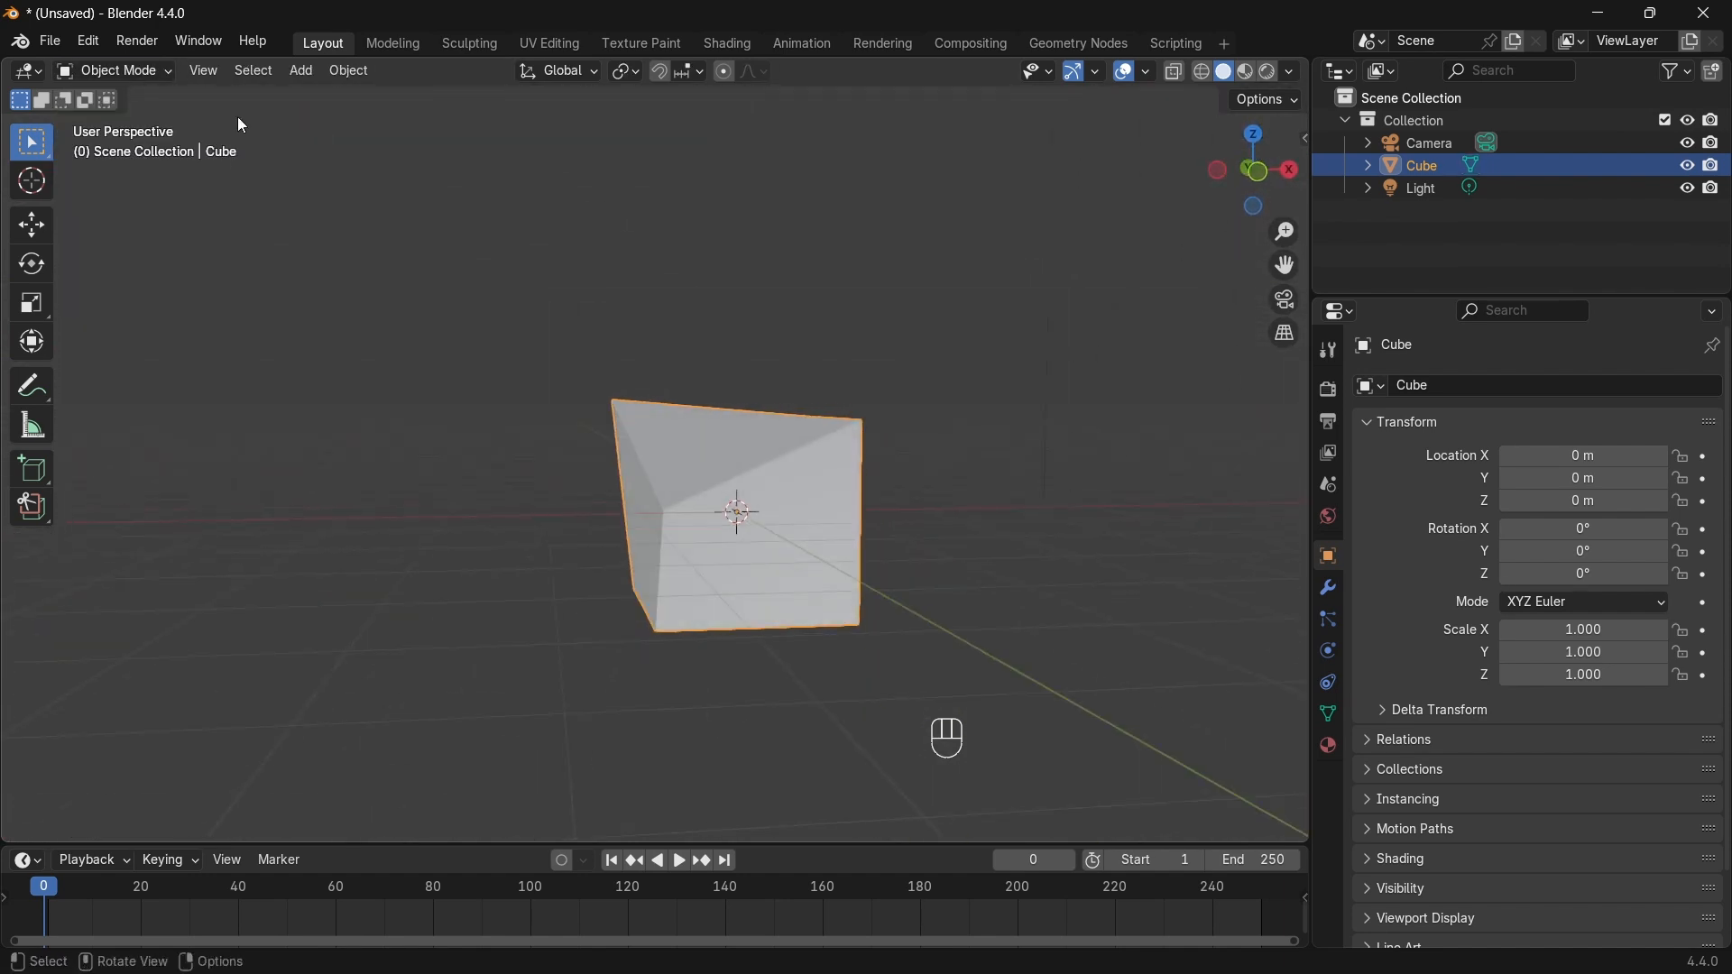
# Step: Delete the deformed cube in Object Mode
pyautogui.click(127, 69)
pyautogui.click(138, 98)
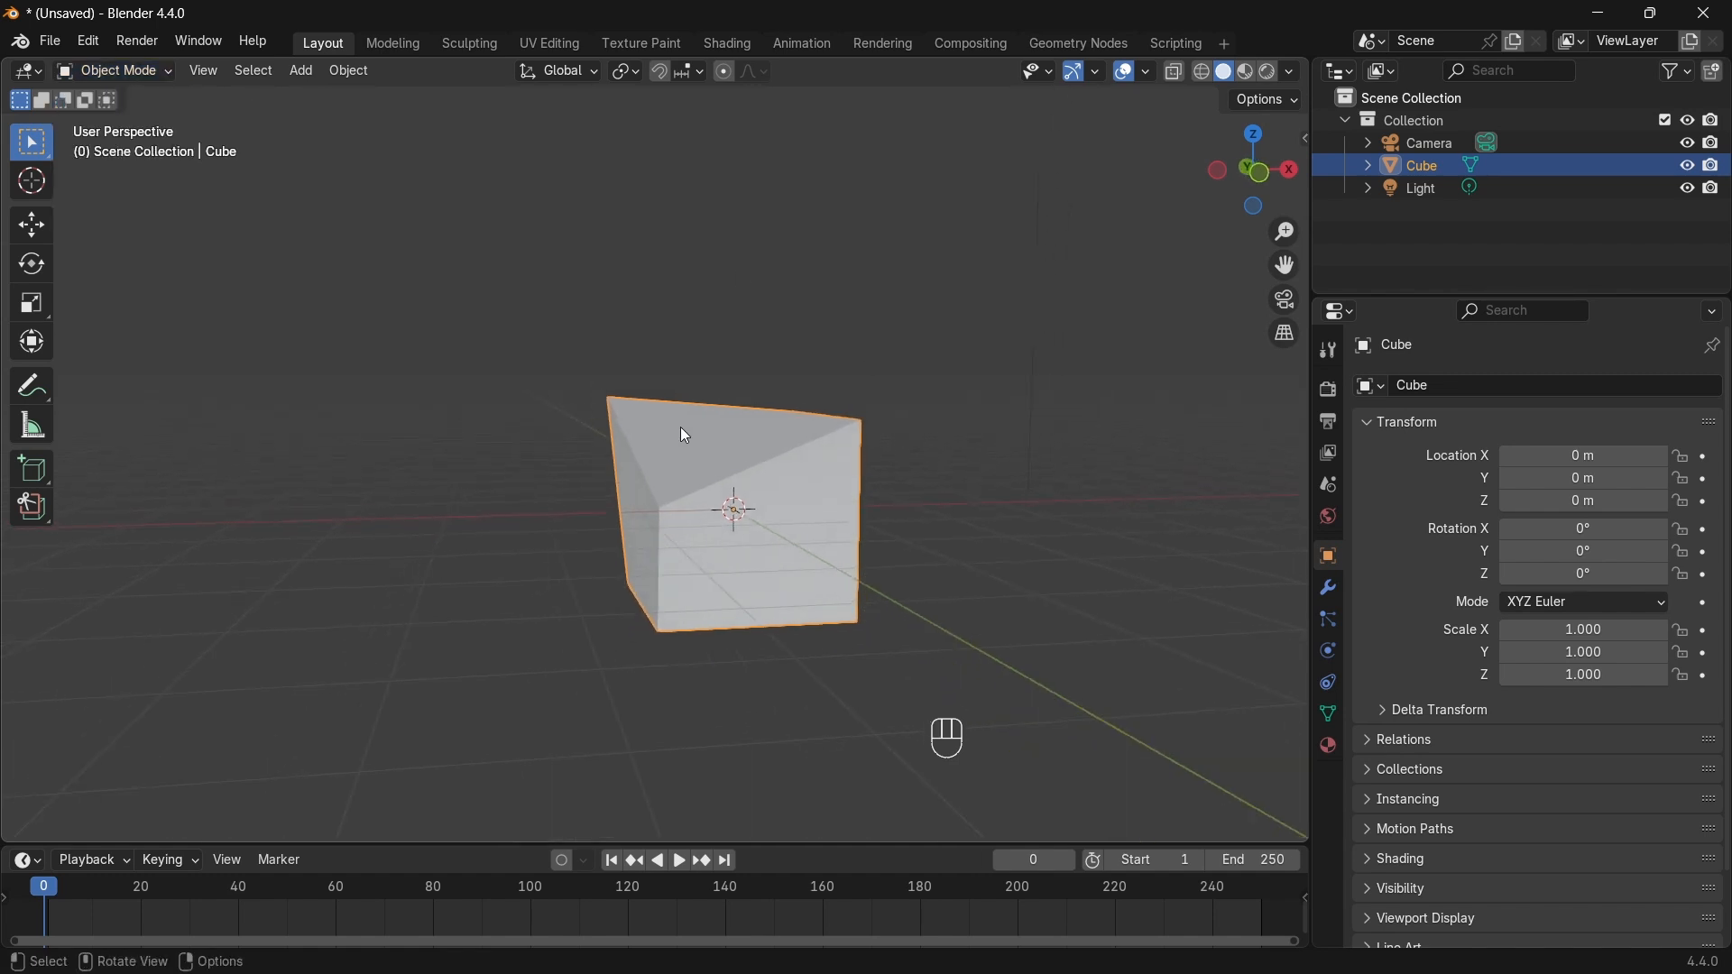
pyautogui.press('x')
pyautogui.click(685, 420)
pyautogui.moveTo(469, 397); pyautogui.dragTo(599, 376, button='middle')
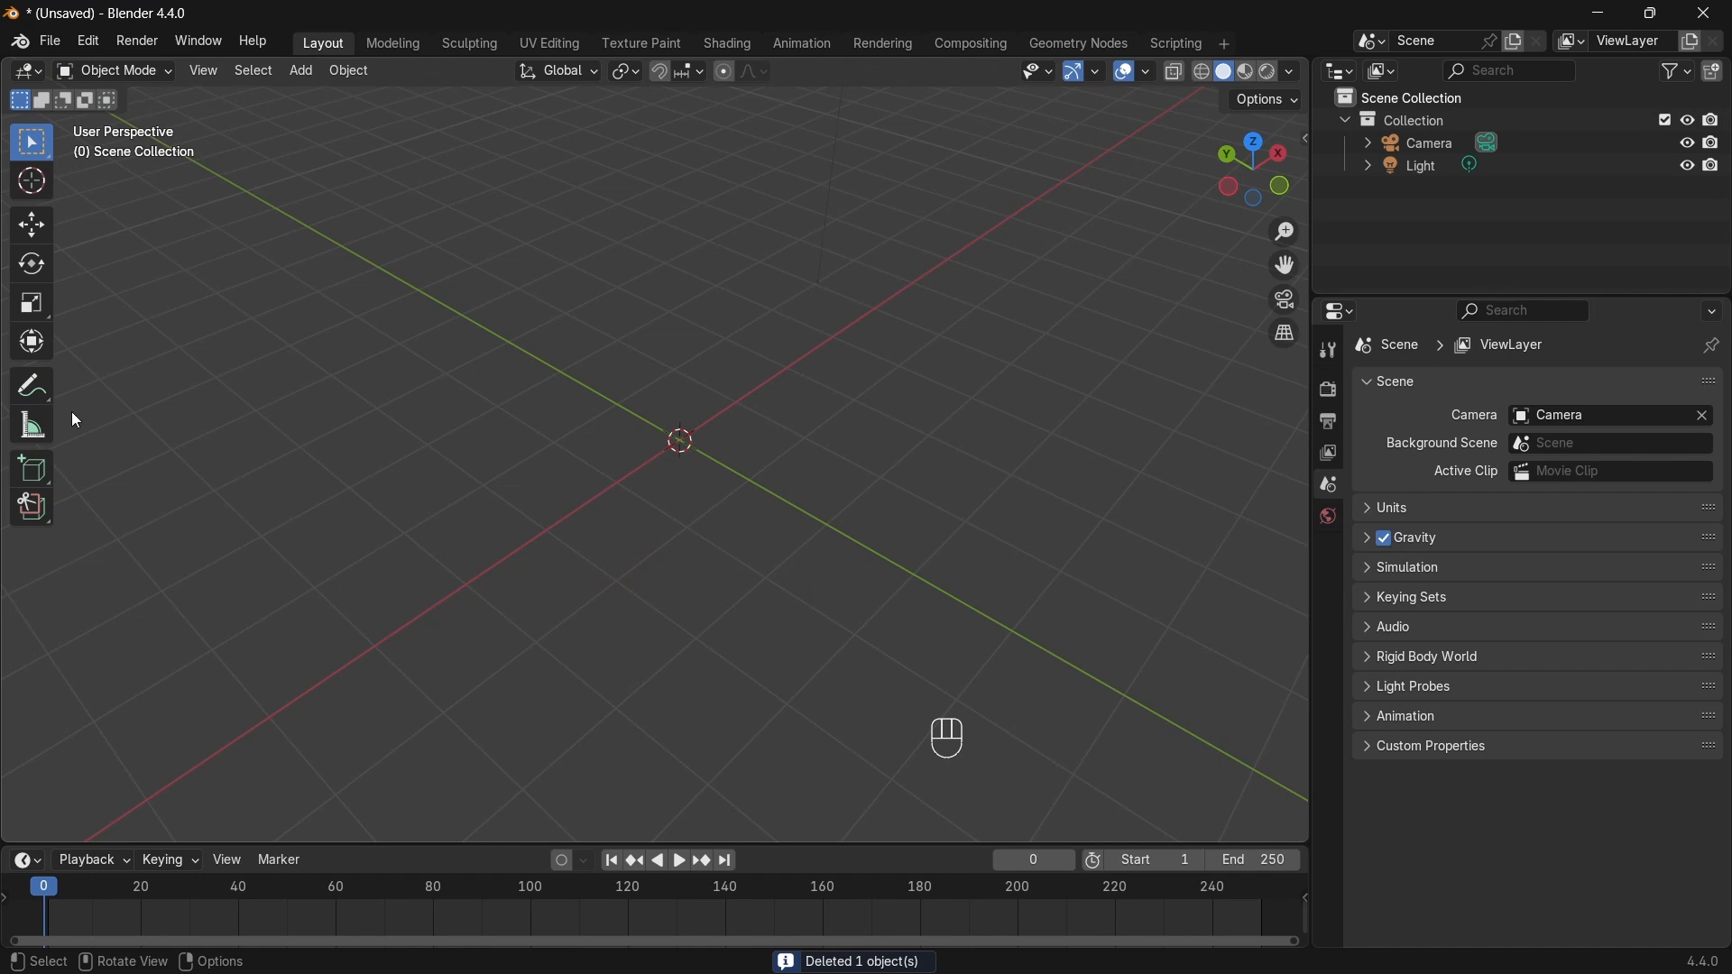
# Step: Draw a long rectangular box on the grid around the world origin with the Add Cube tool, and return to box selection
pyautogui.click(30, 485)
pyautogui.moveTo(463, 350); pyautogui.dragTo(949, 435)
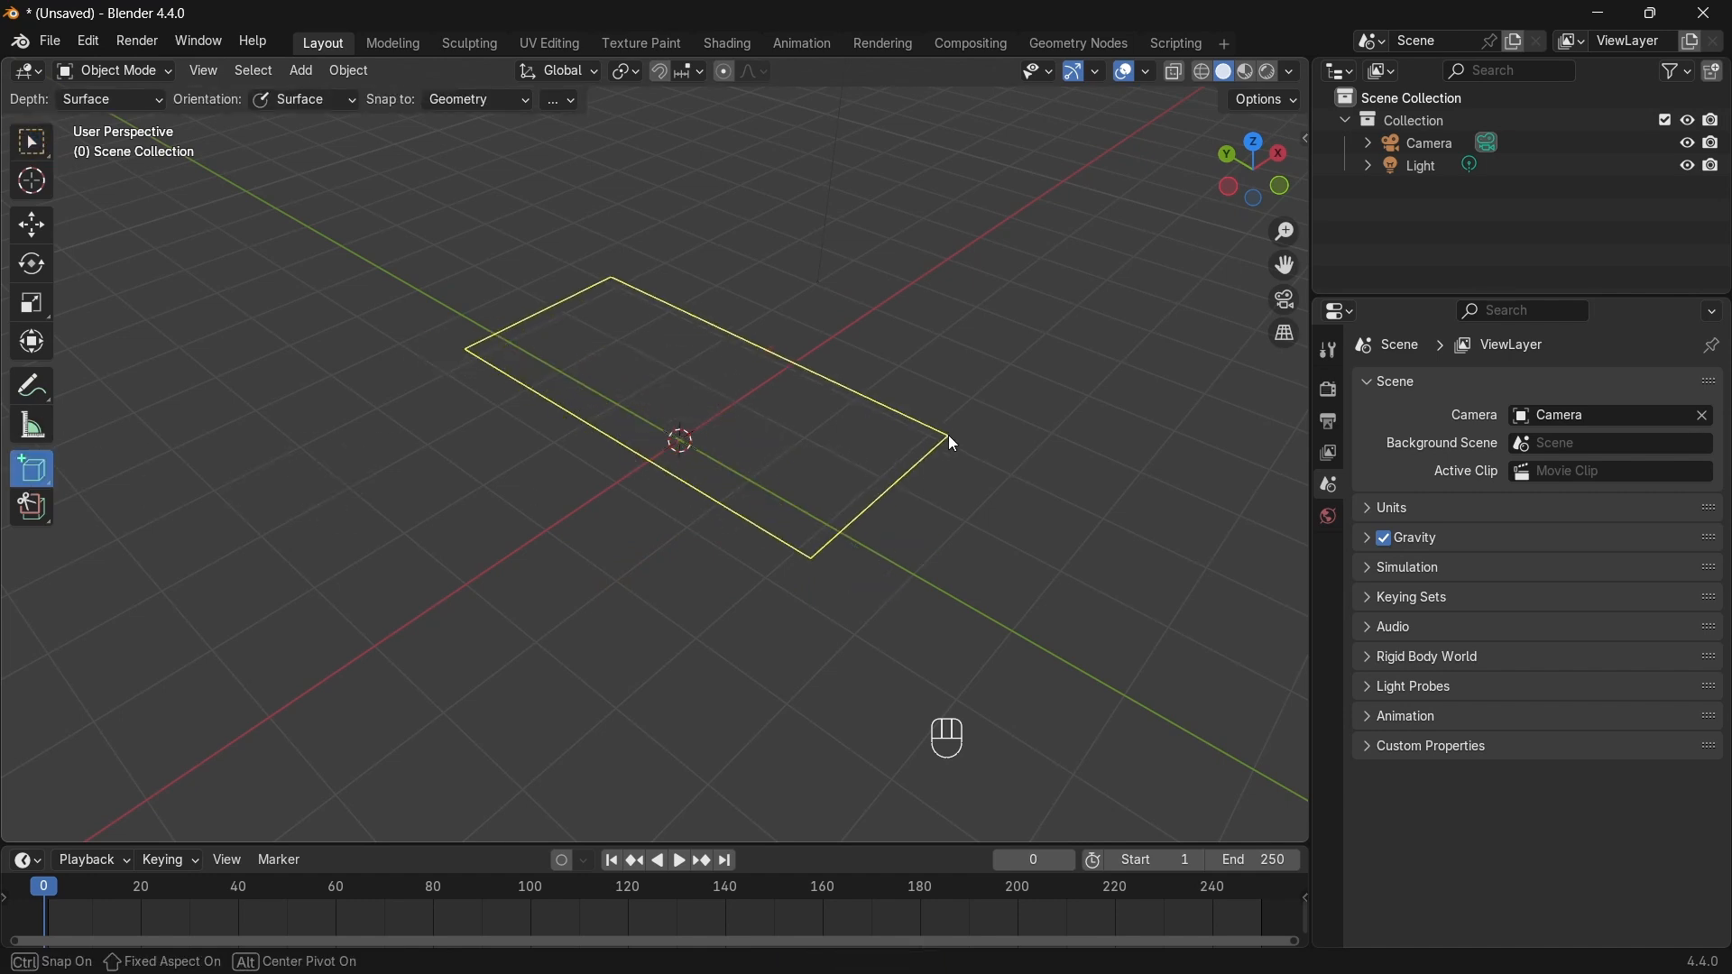
pyautogui.click(894, 206)
pyautogui.moveTo(623, 323); pyautogui.dragTo(695, 299, button='middle')
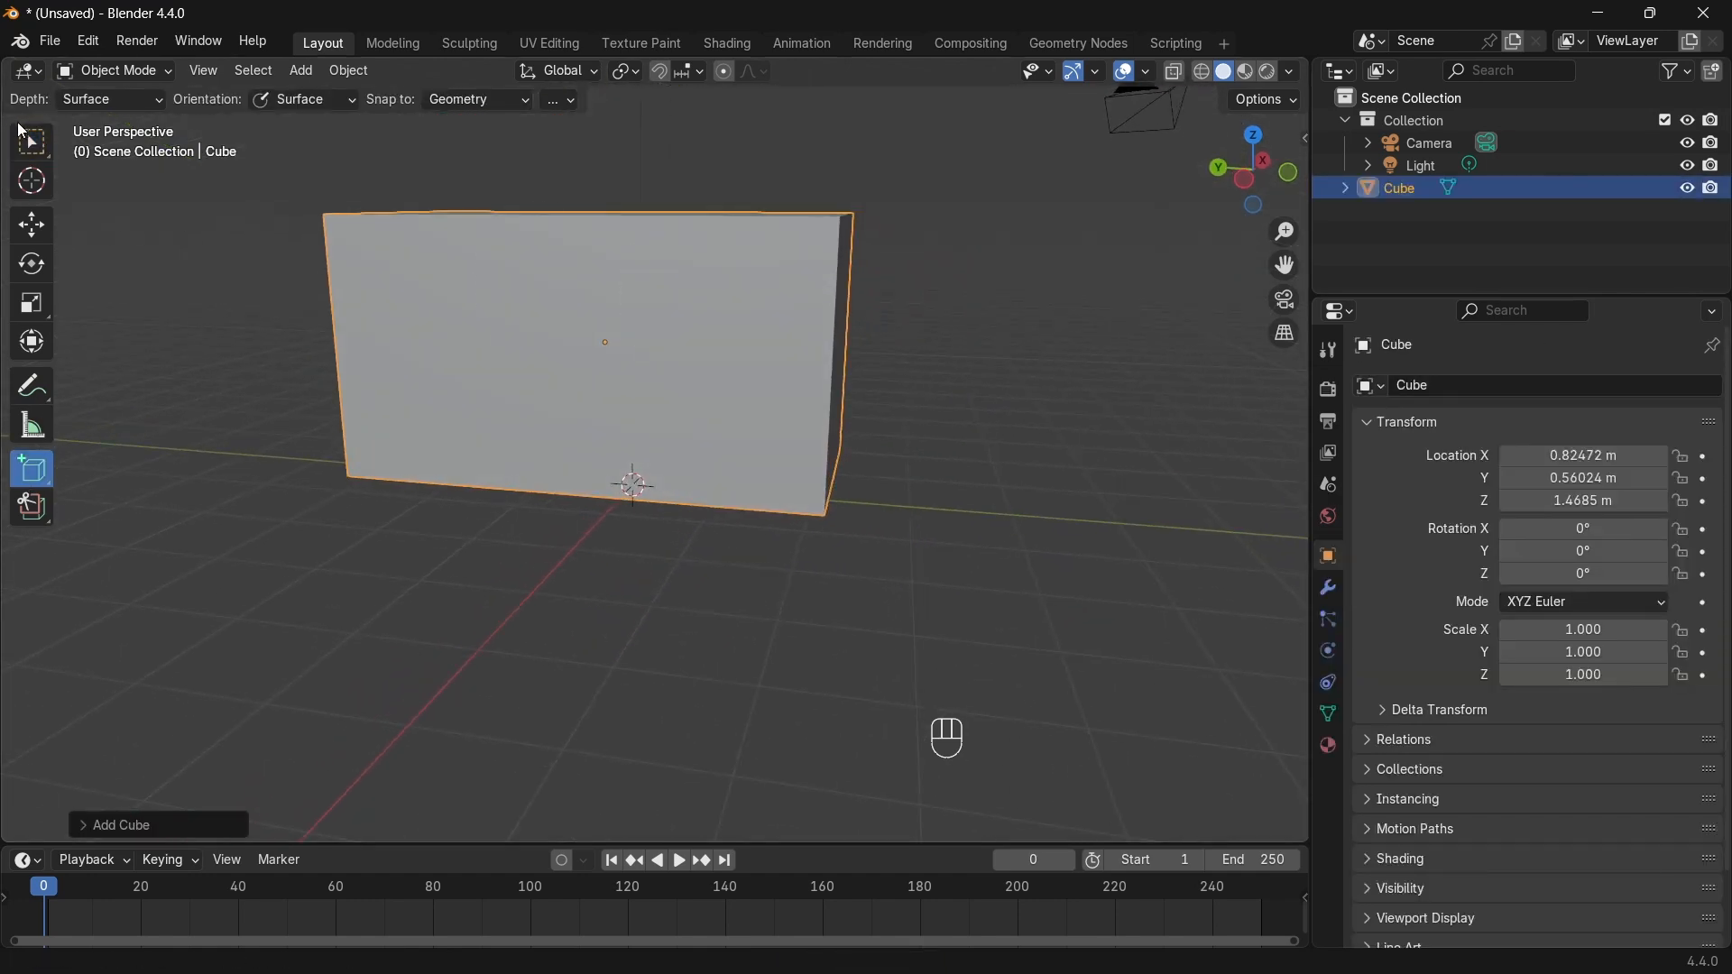
pyautogui.click(40, 154)
pyautogui.moveTo(556, 233); pyautogui.dragTo(623, 469, button='middle')
# Step: Put the new box into Edit Mode and deselect all of its geometry
pyautogui.click(84, 72)
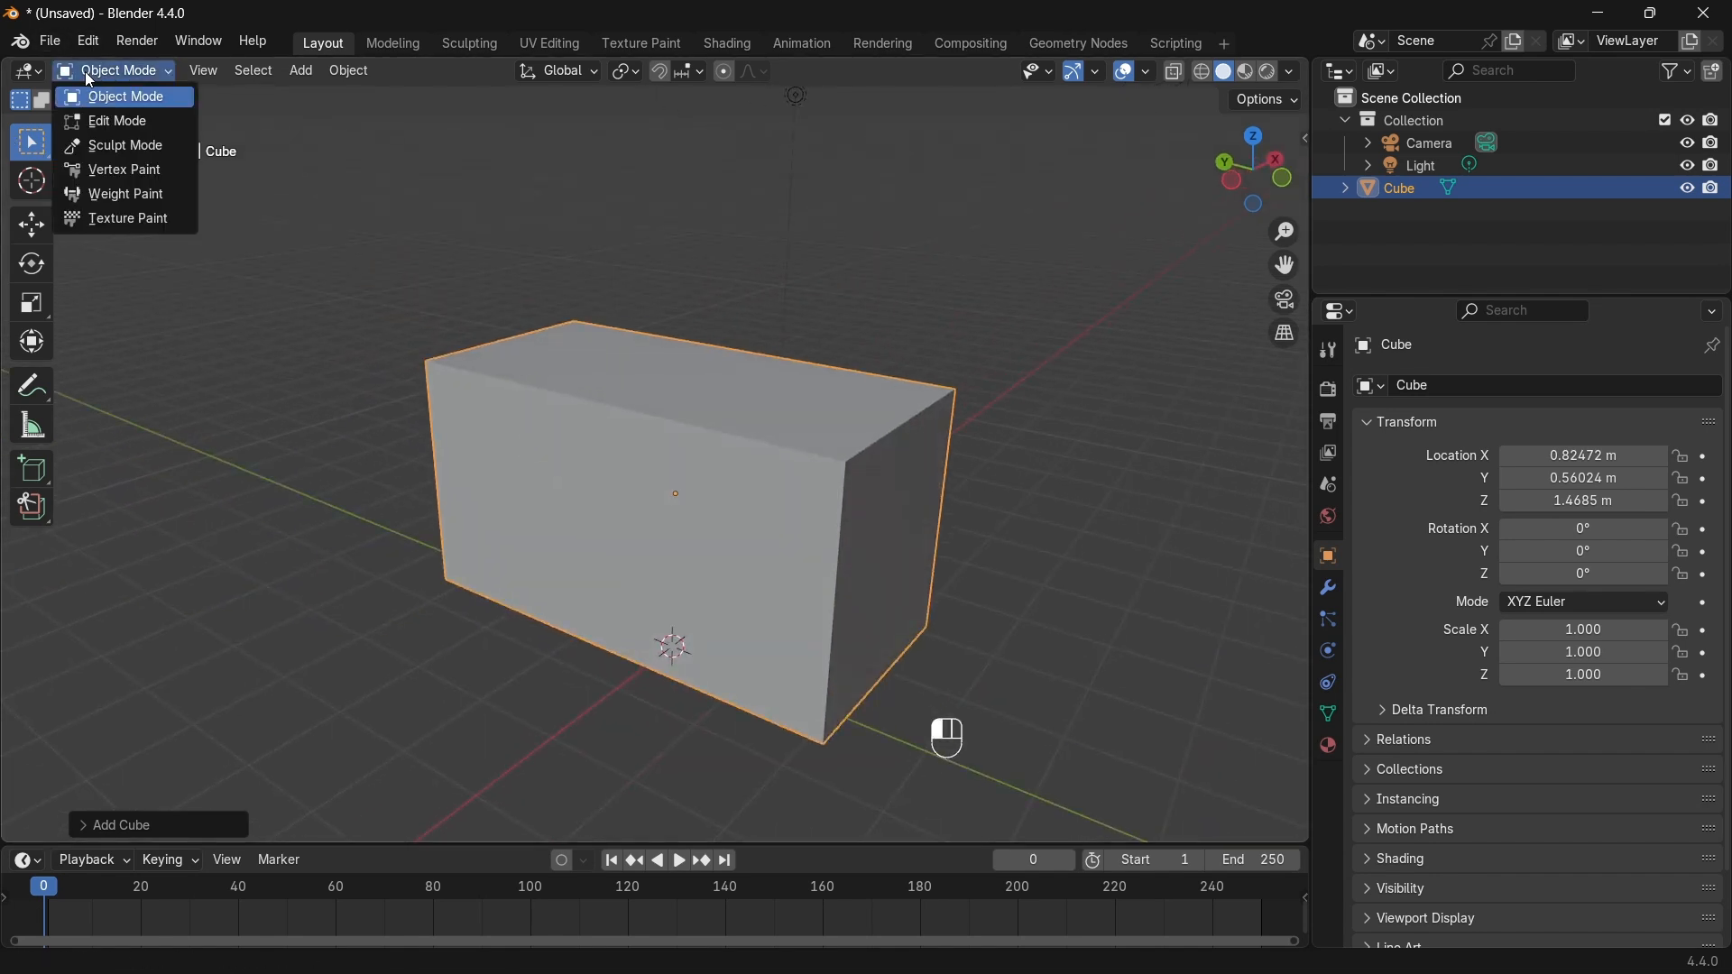
pyautogui.click(90, 121)
pyautogui.moveTo(722, 407); pyautogui.dragTo(838, 356, button='middle')
pyautogui.scroll(3, 563, 350)
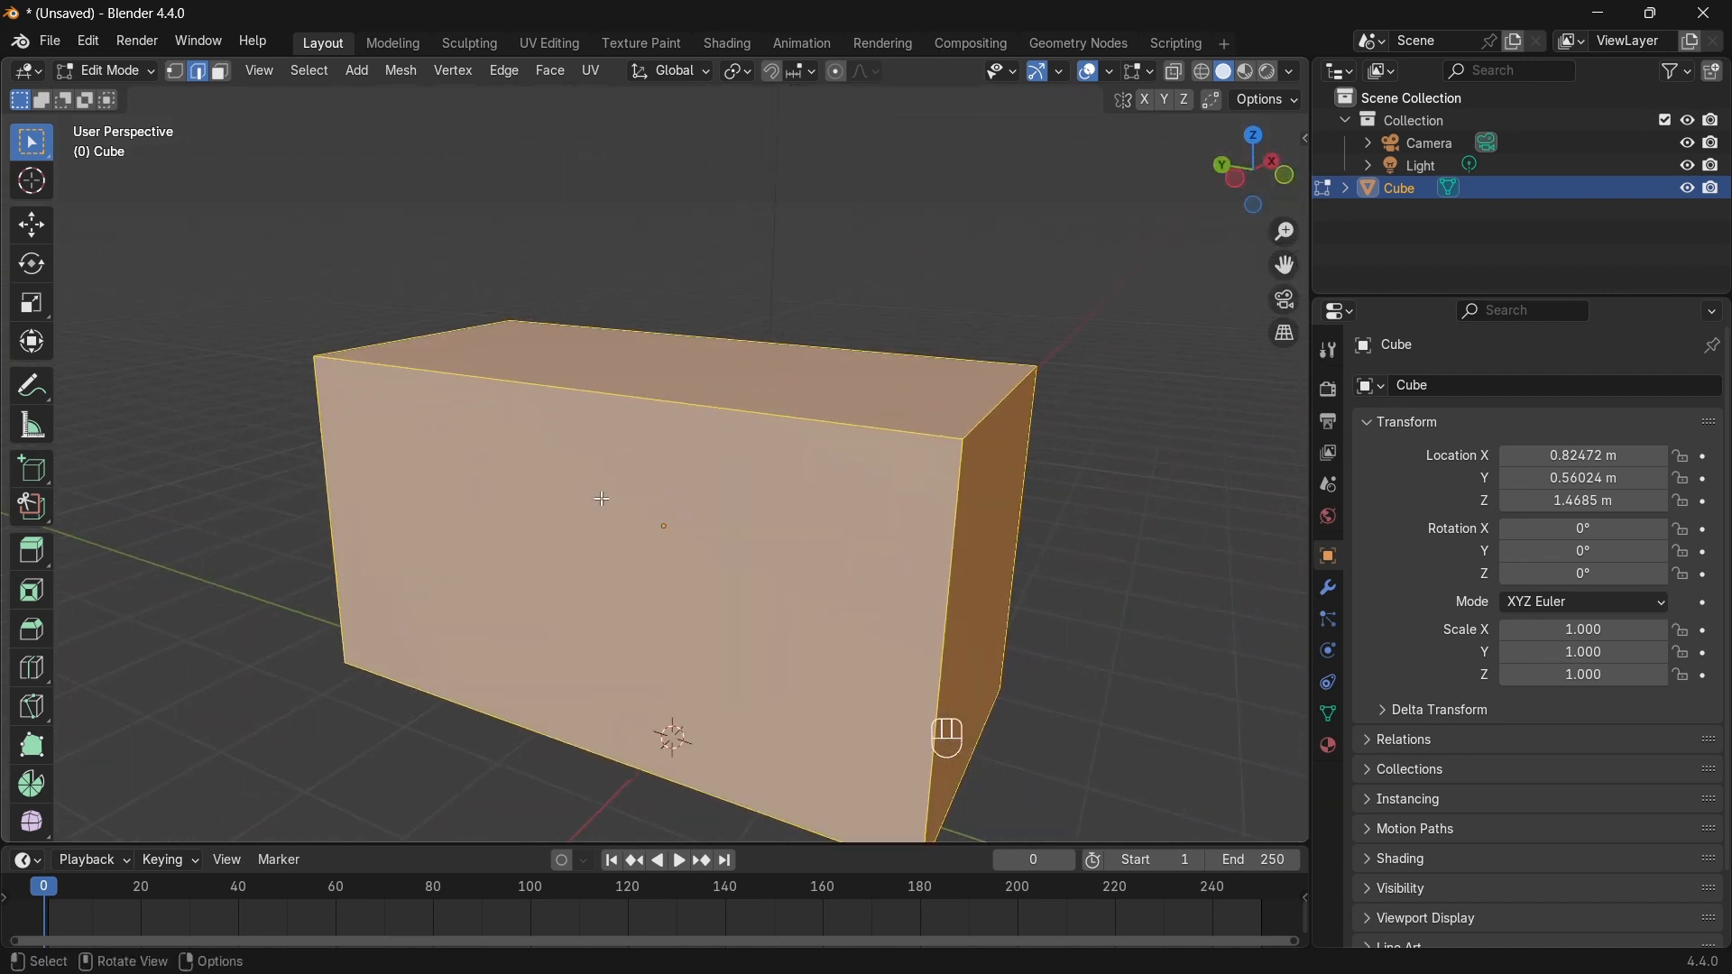
pyautogui.hotkey('alt', 'a')
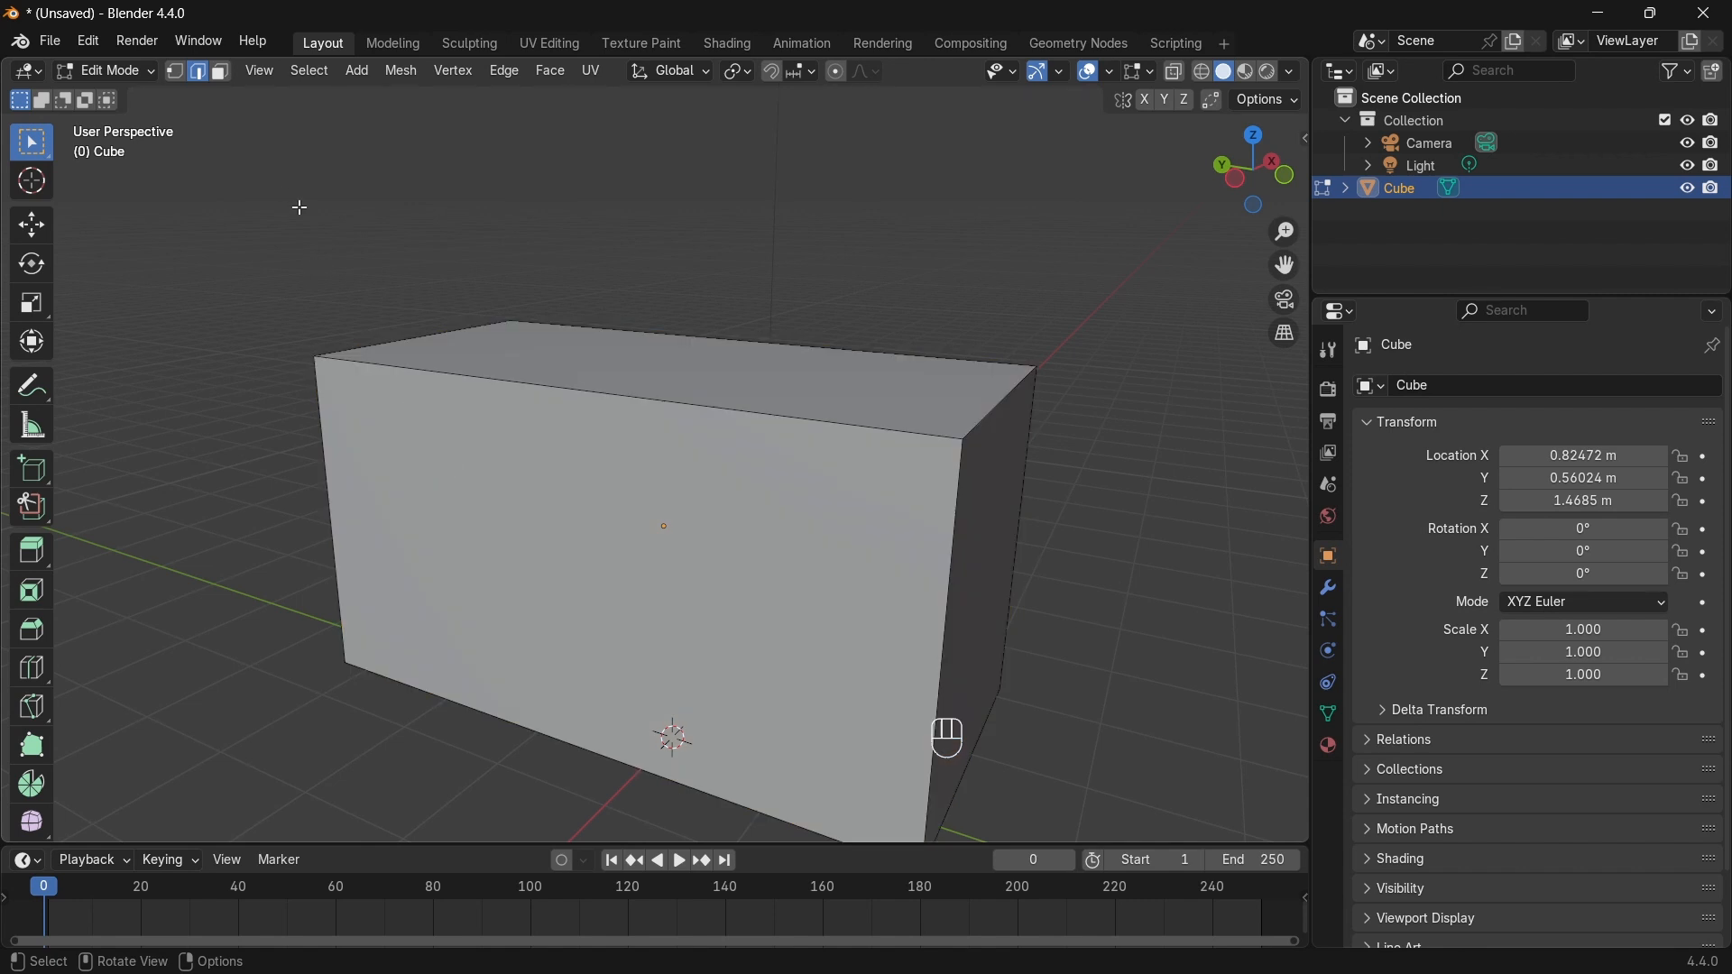
# Step: Switch to face selection and select the box's top, end and long side faces one at a time
pyautogui.click(653, 665)
pyautogui.click(645, 374)
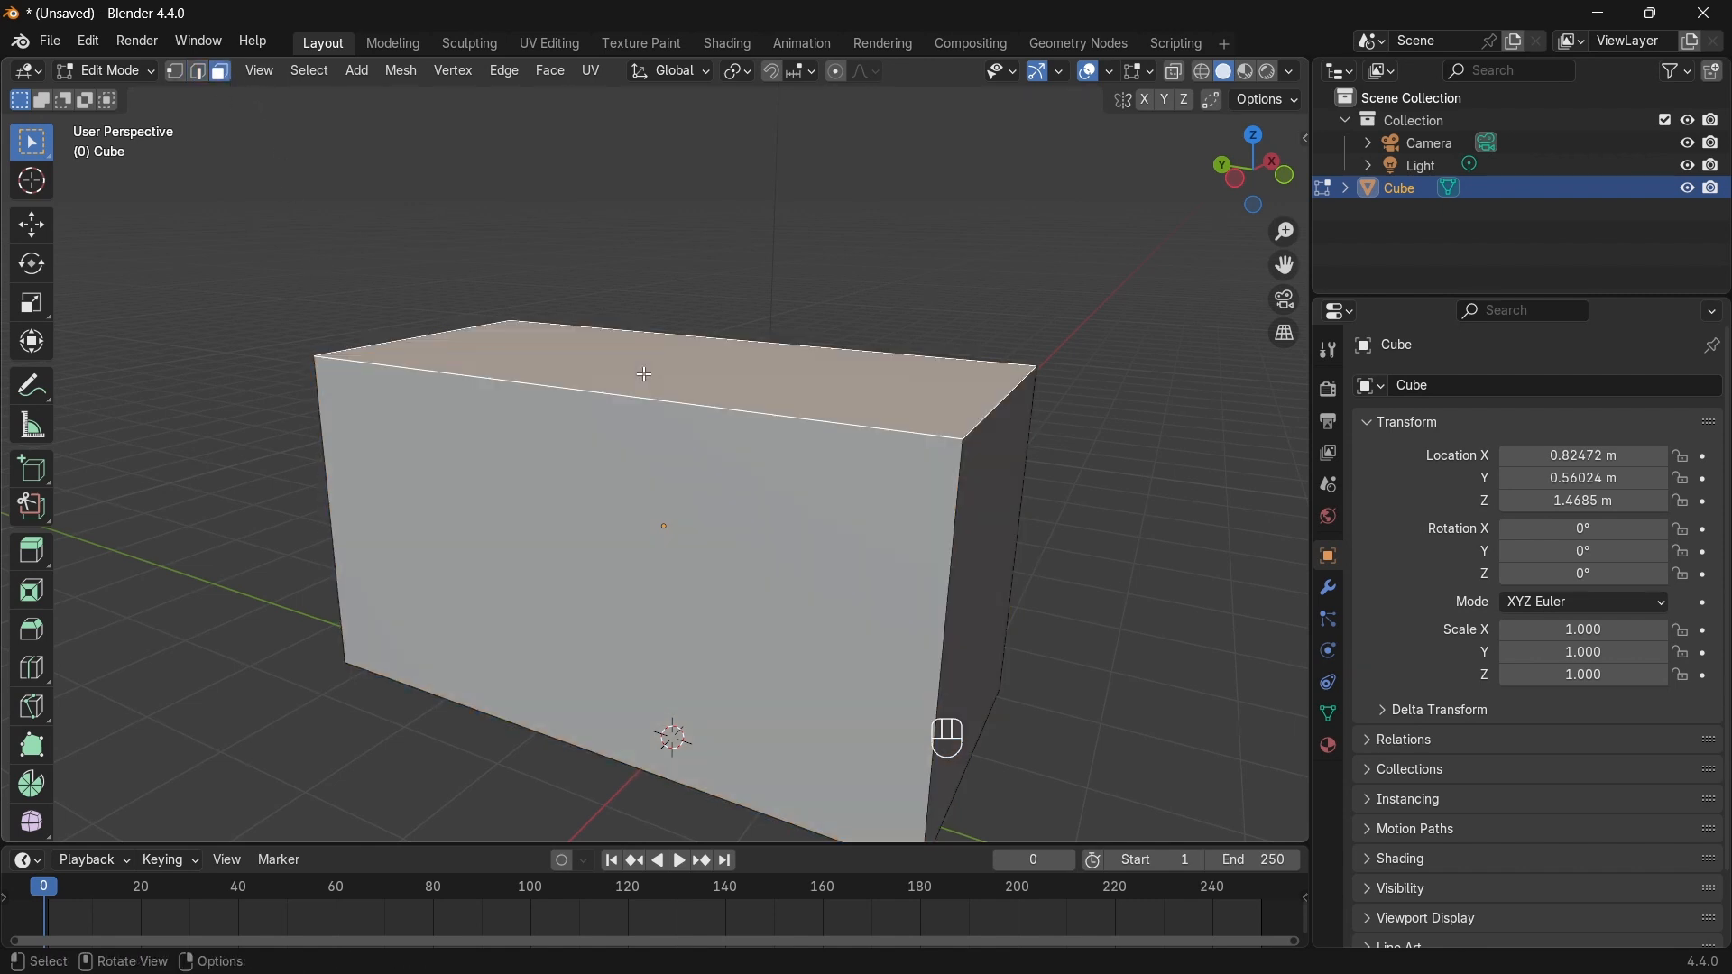
pyautogui.click(992, 612)
pyautogui.click(750, 560)
pyautogui.moveTo(460, 476); pyautogui.dragTo(641, 478, button='middle')
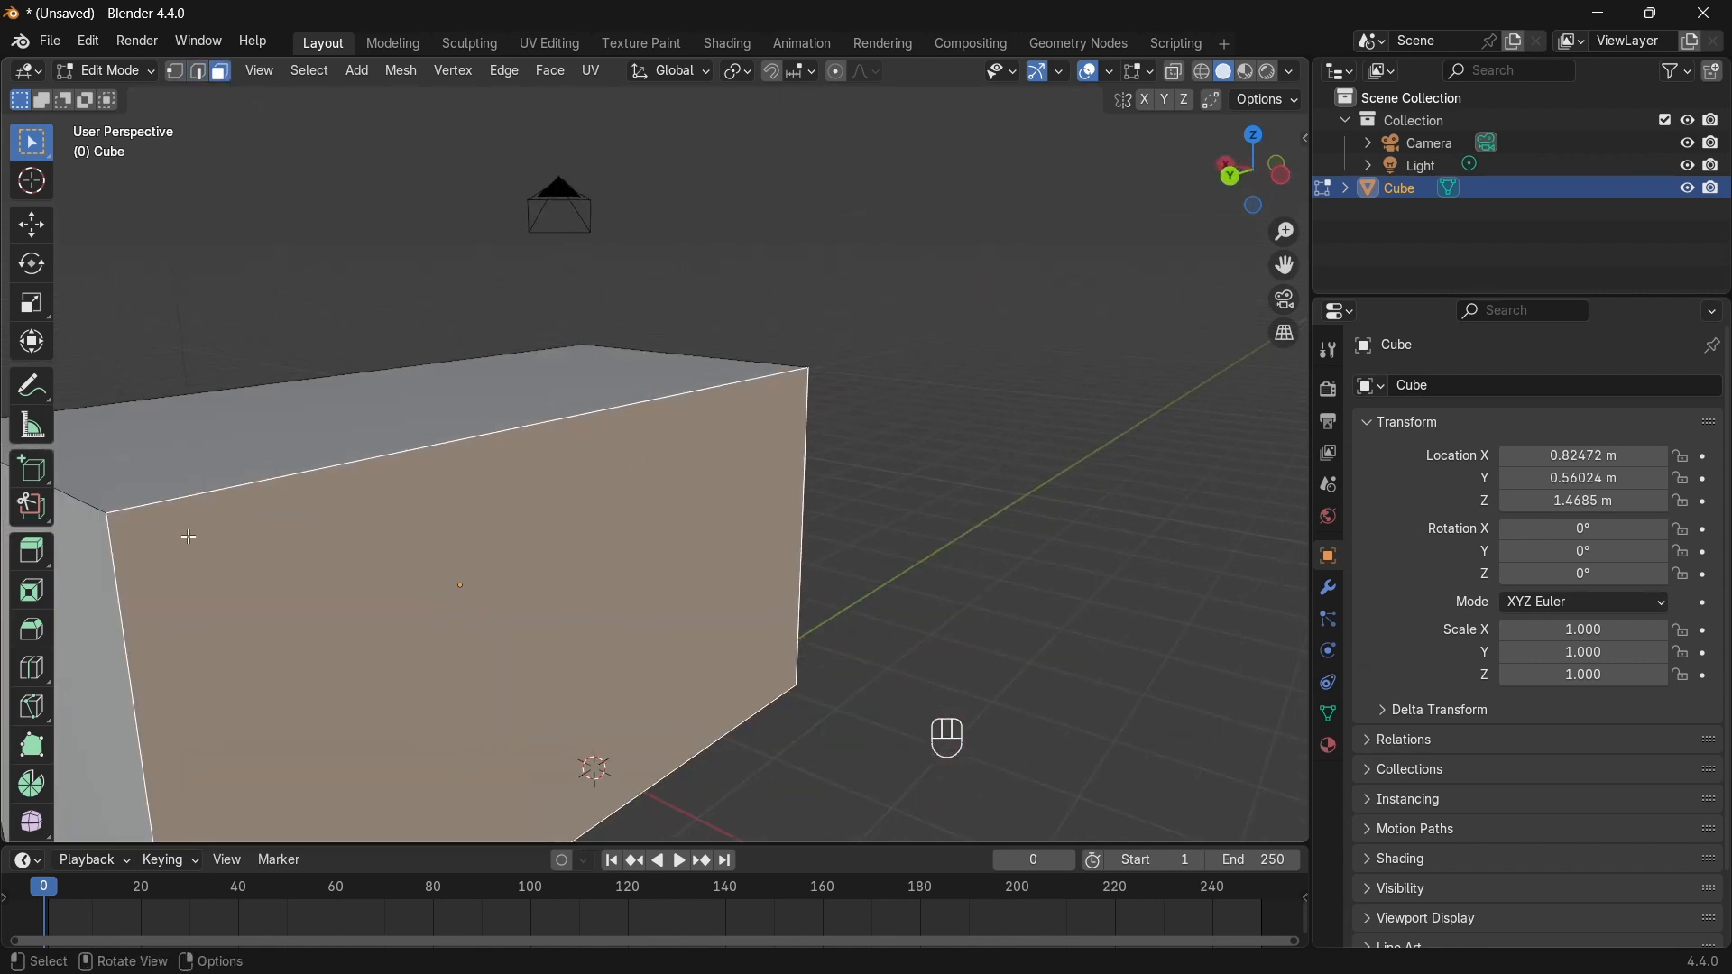
pyautogui.scroll(1, 235, 202)
# Step: Return the box to Object Mode and delete it
pyautogui.click(112, 76)
pyautogui.click(126, 90)
pyautogui.moveTo(471, 251); pyautogui.dragTo(501, 404, button='middle')
pyautogui.press('x')
pyautogui.click(487, 387)
# Step: Add a UV sphere at the 3D cursor
pyautogui.hotkey('shift', 'a')
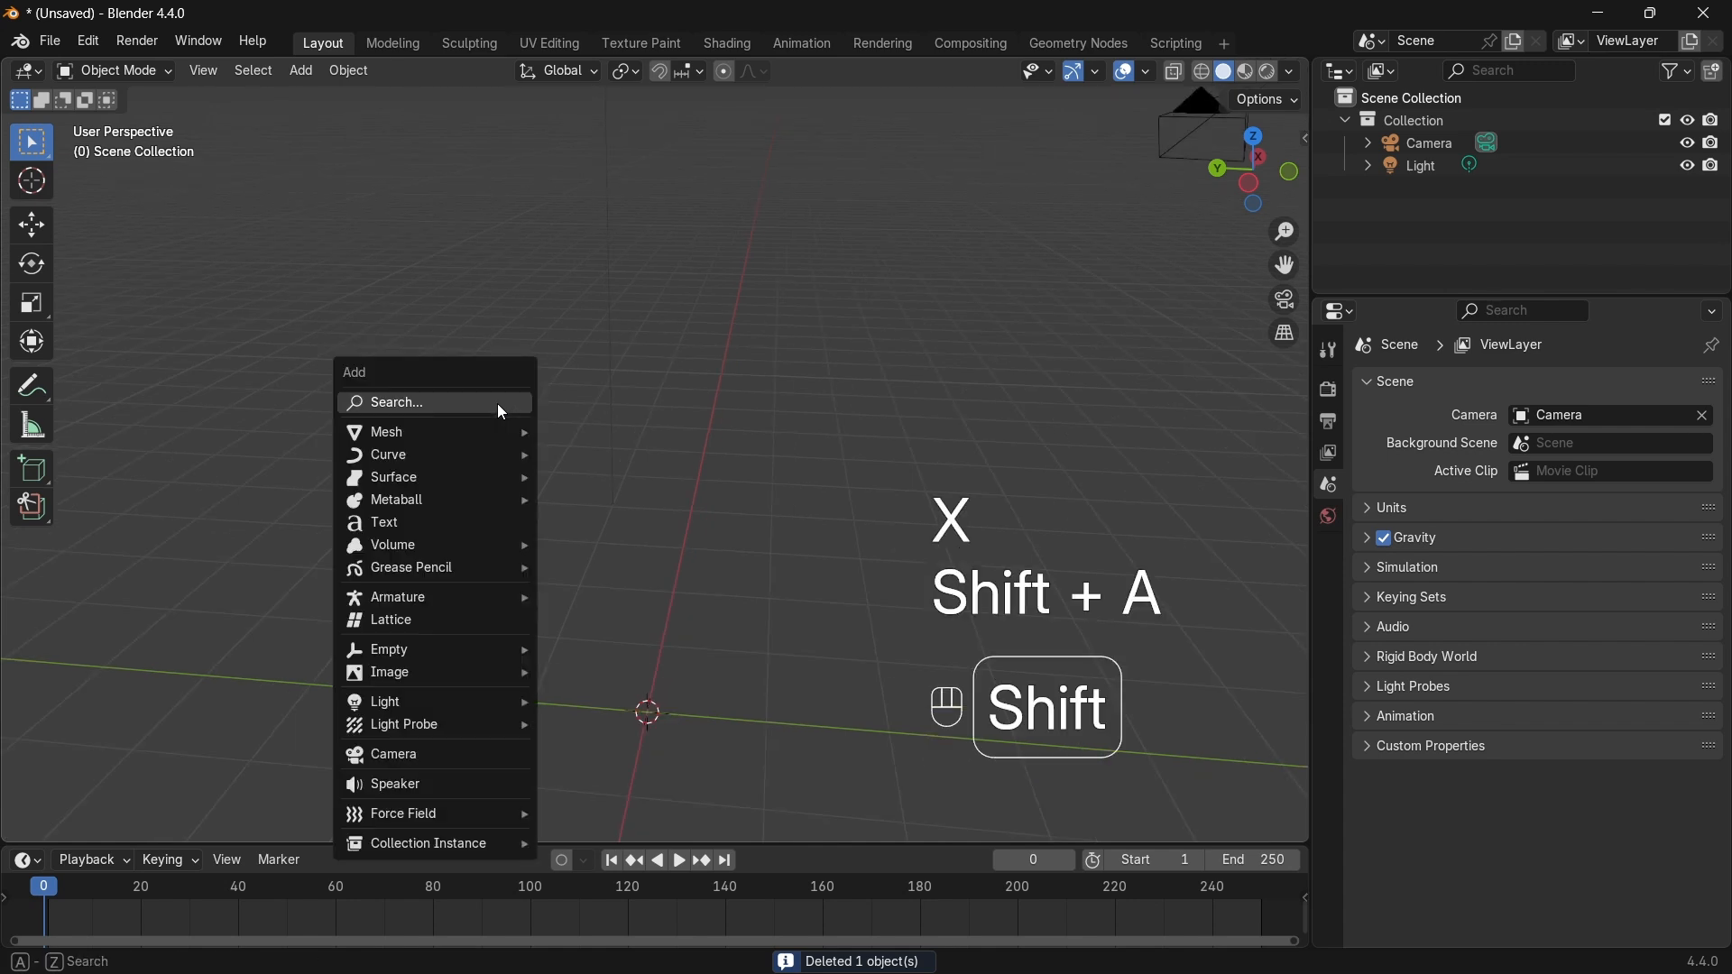
pyautogui.moveTo(453, 431)
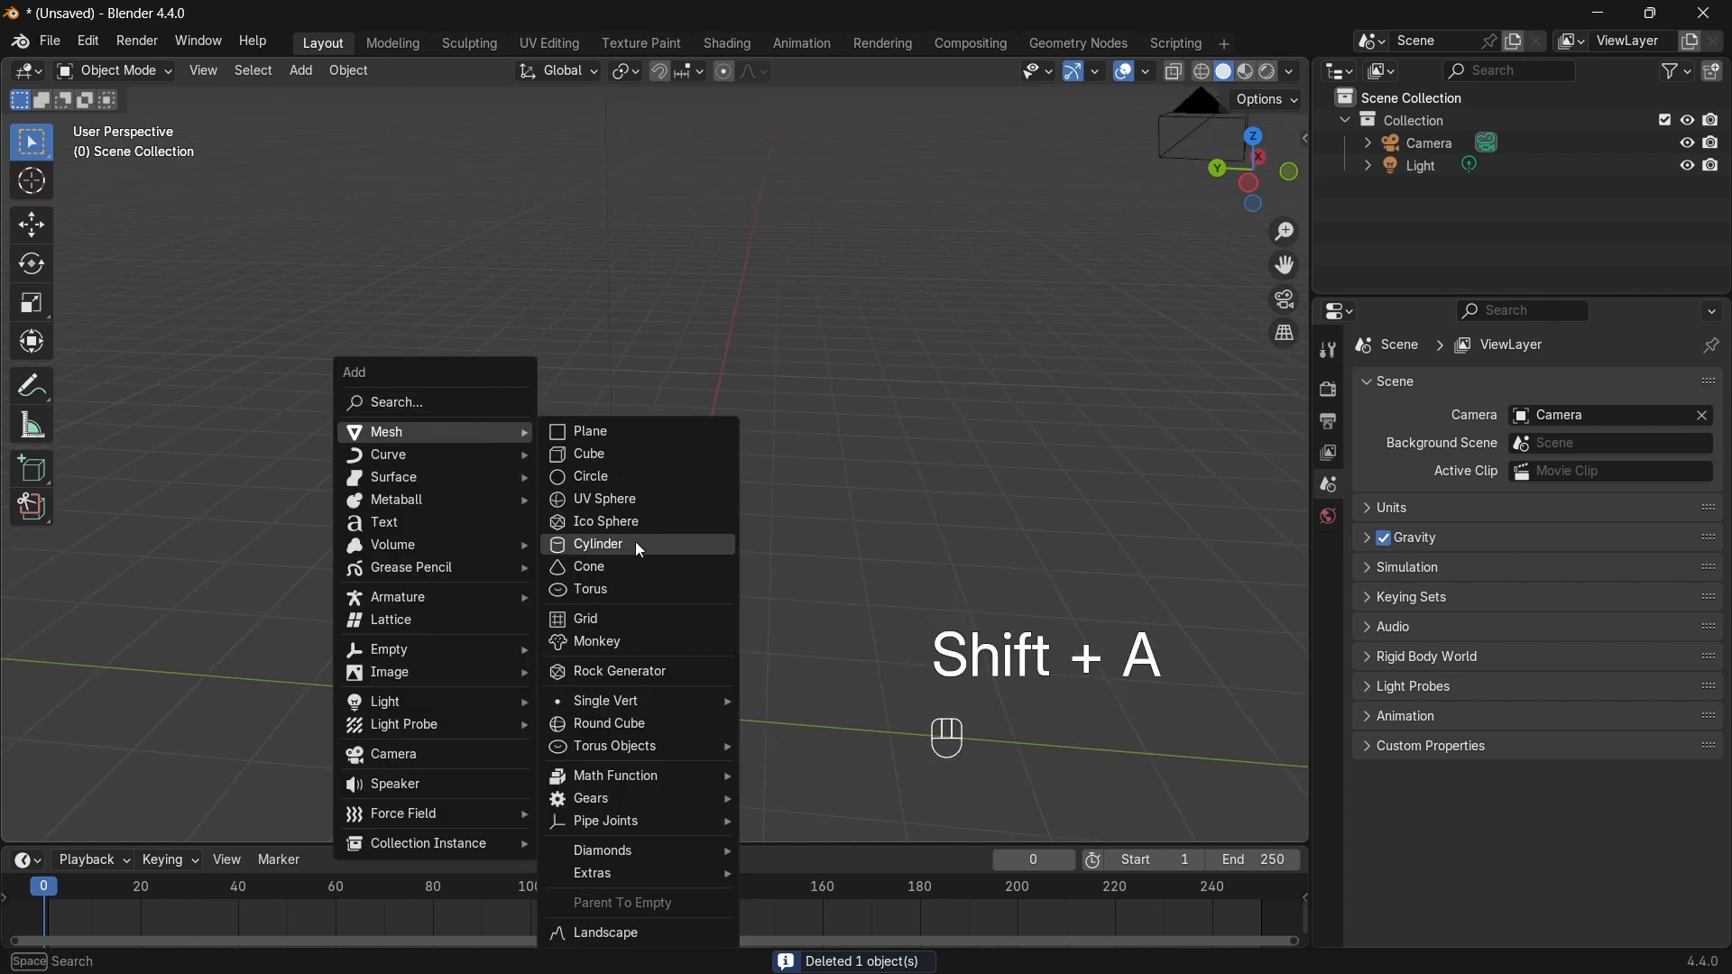
pyautogui.click(604, 504)
pyautogui.keyDown('shift'); pyautogui.moveTo(666, 594); pyautogui.dragTo(588, 388, button='middle'); pyautogui.keyUp('shift')
pyautogui.scroll(2, 643, 478)
pyautogui.moveTo(644, 484); pyautogui.dragTo(437, 492, button='middle')
# Step: Reselect the sphere, frame the view on it and look at it from several sides
pyautogui.click(410, 464)
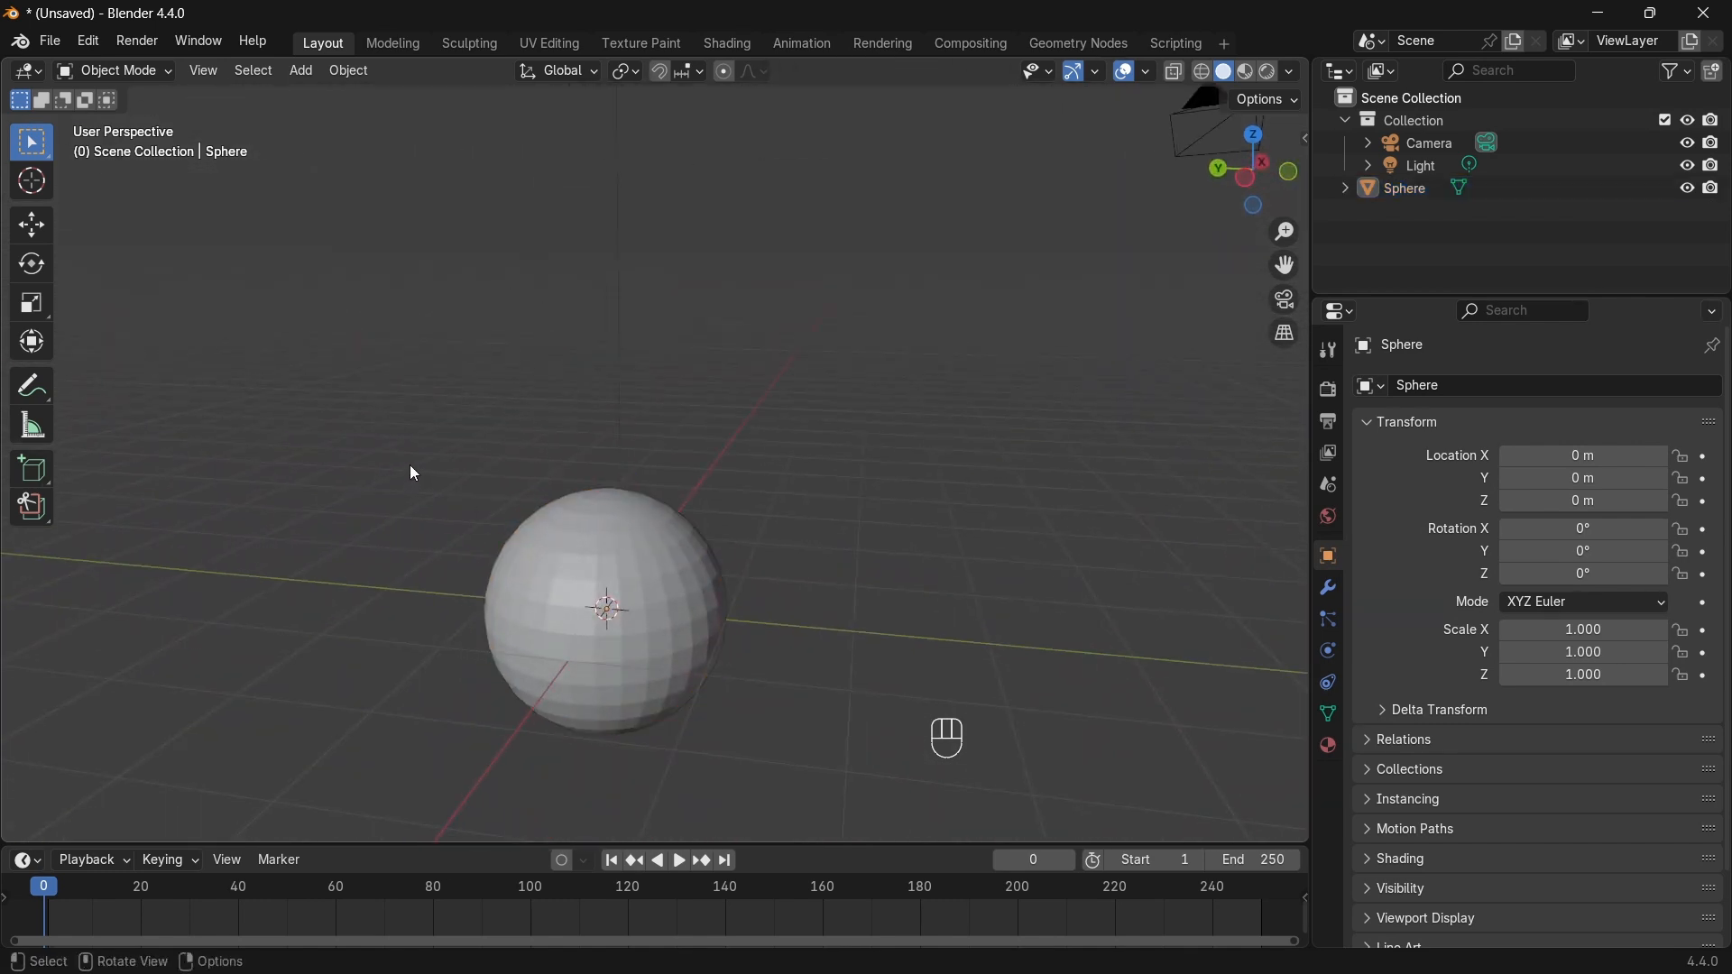
pyautogui.click(615, 621)
pyautogui.press('KP_Decimal')
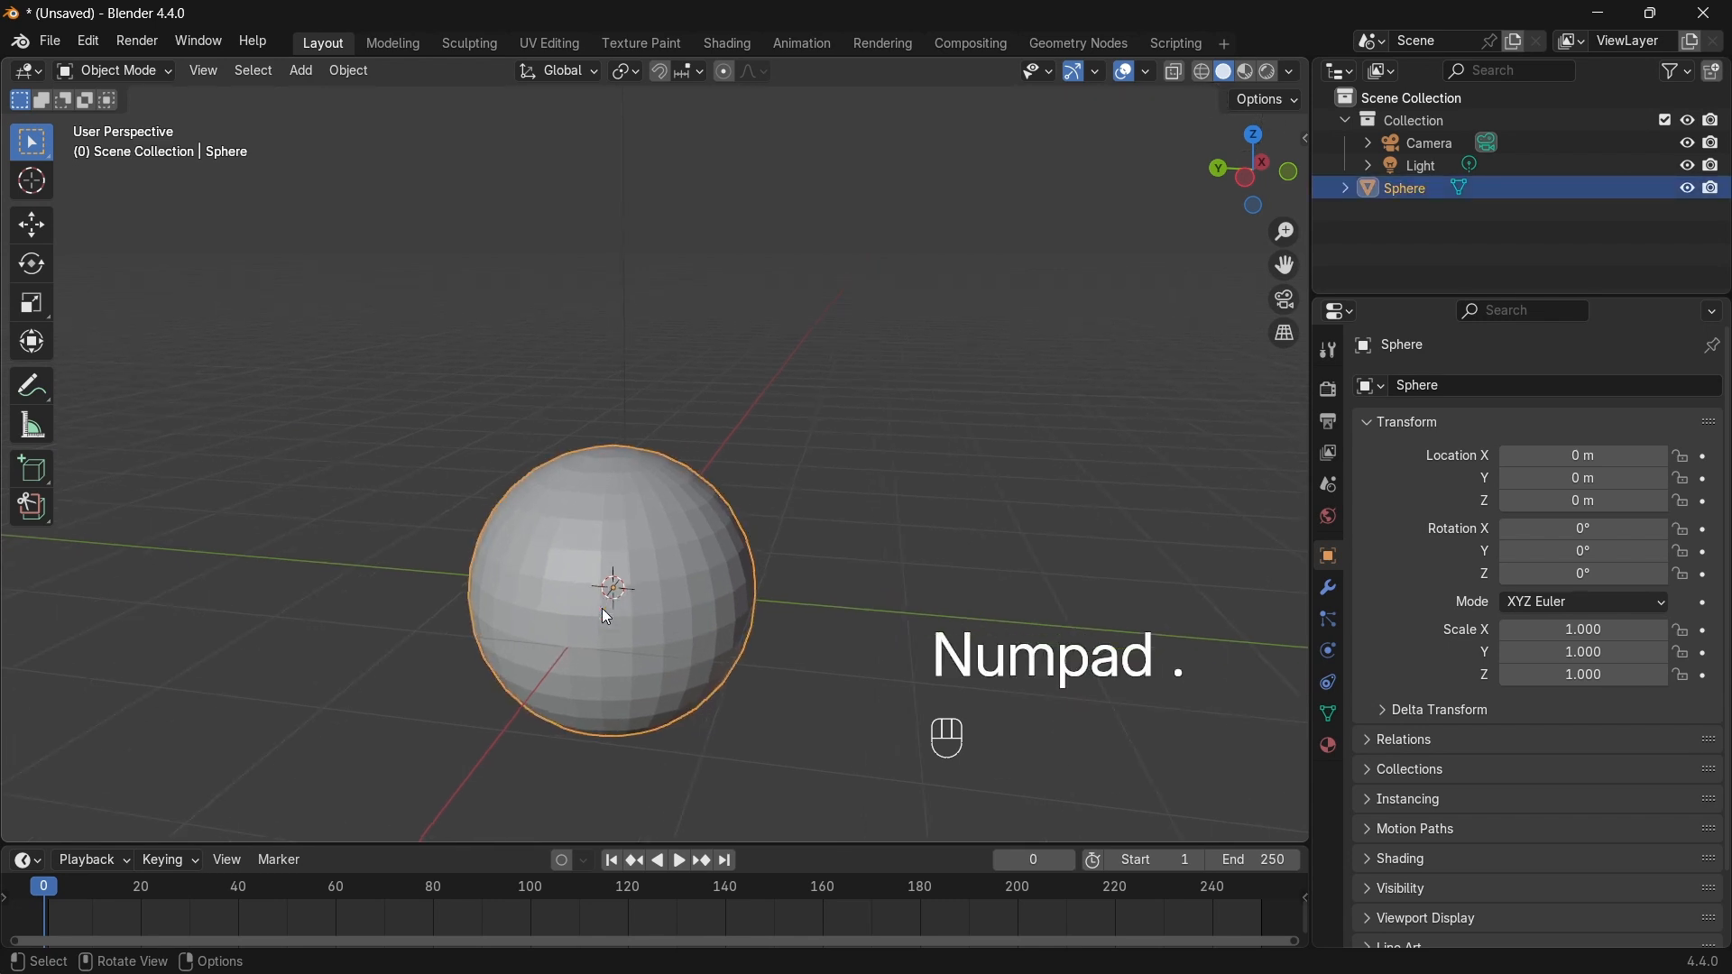
pyautogui.moveTo(963, 512); pyautogui.dragTo(340, 479, button='middle')
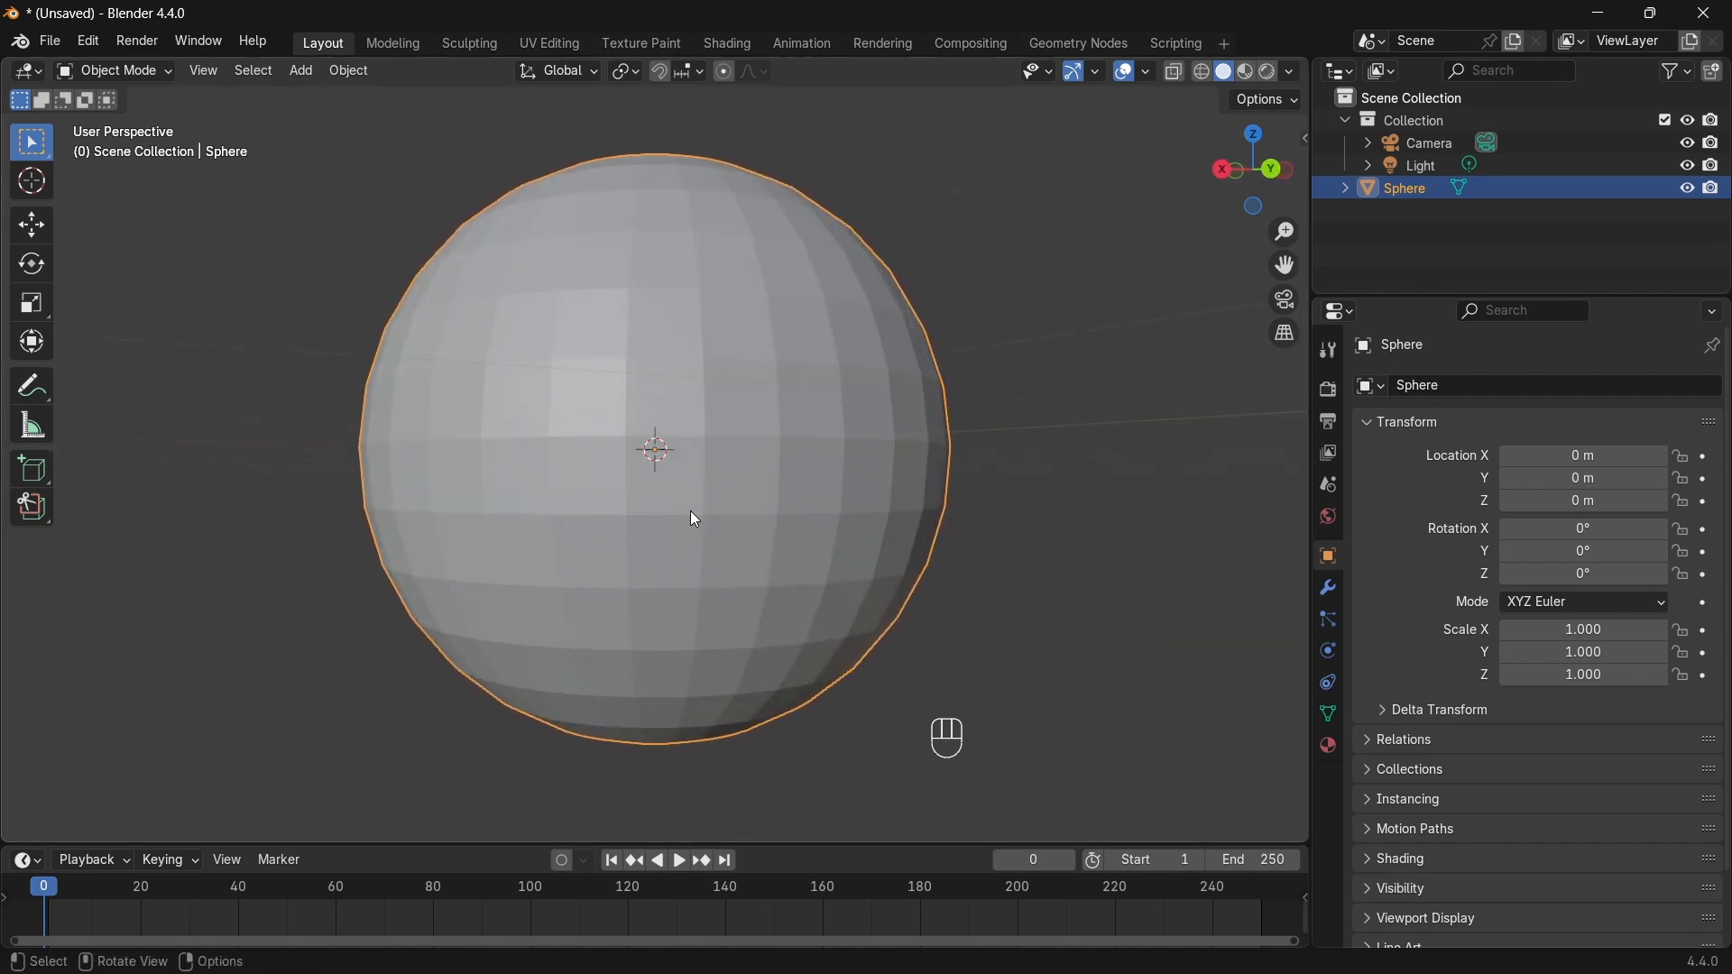
pyautogui.scroll(-2, 689, 510)
pyautogui.scroll(-1, 593, 500)
pyautogui.moveTo(599, 361); pyautogui.dragTo(738, 436, button='middle')
pyautogui.scroll(1, 738, 437)
# Step: Put the UV sphere into Edit Mode for a close view of its faces
pyautogui.click(121, 75)
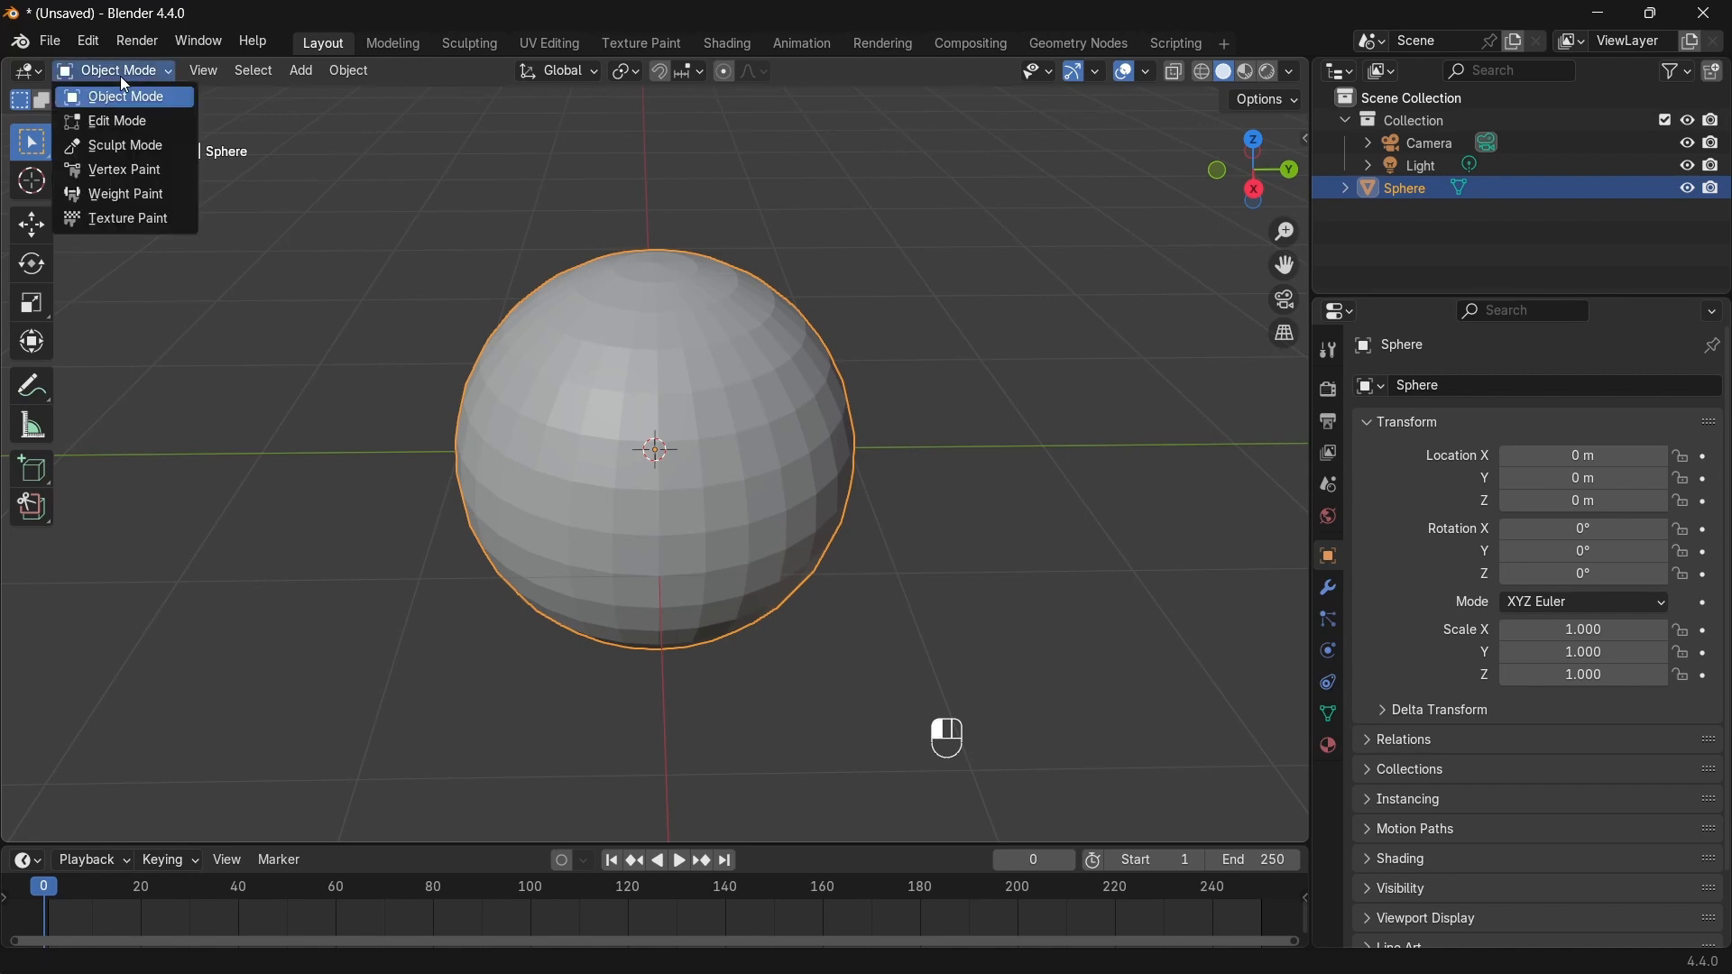
pyautogui.click(101, 120)
pyautogui.moveTo(126, 154); pyautogui.dragTo(224, 234, button='middle')
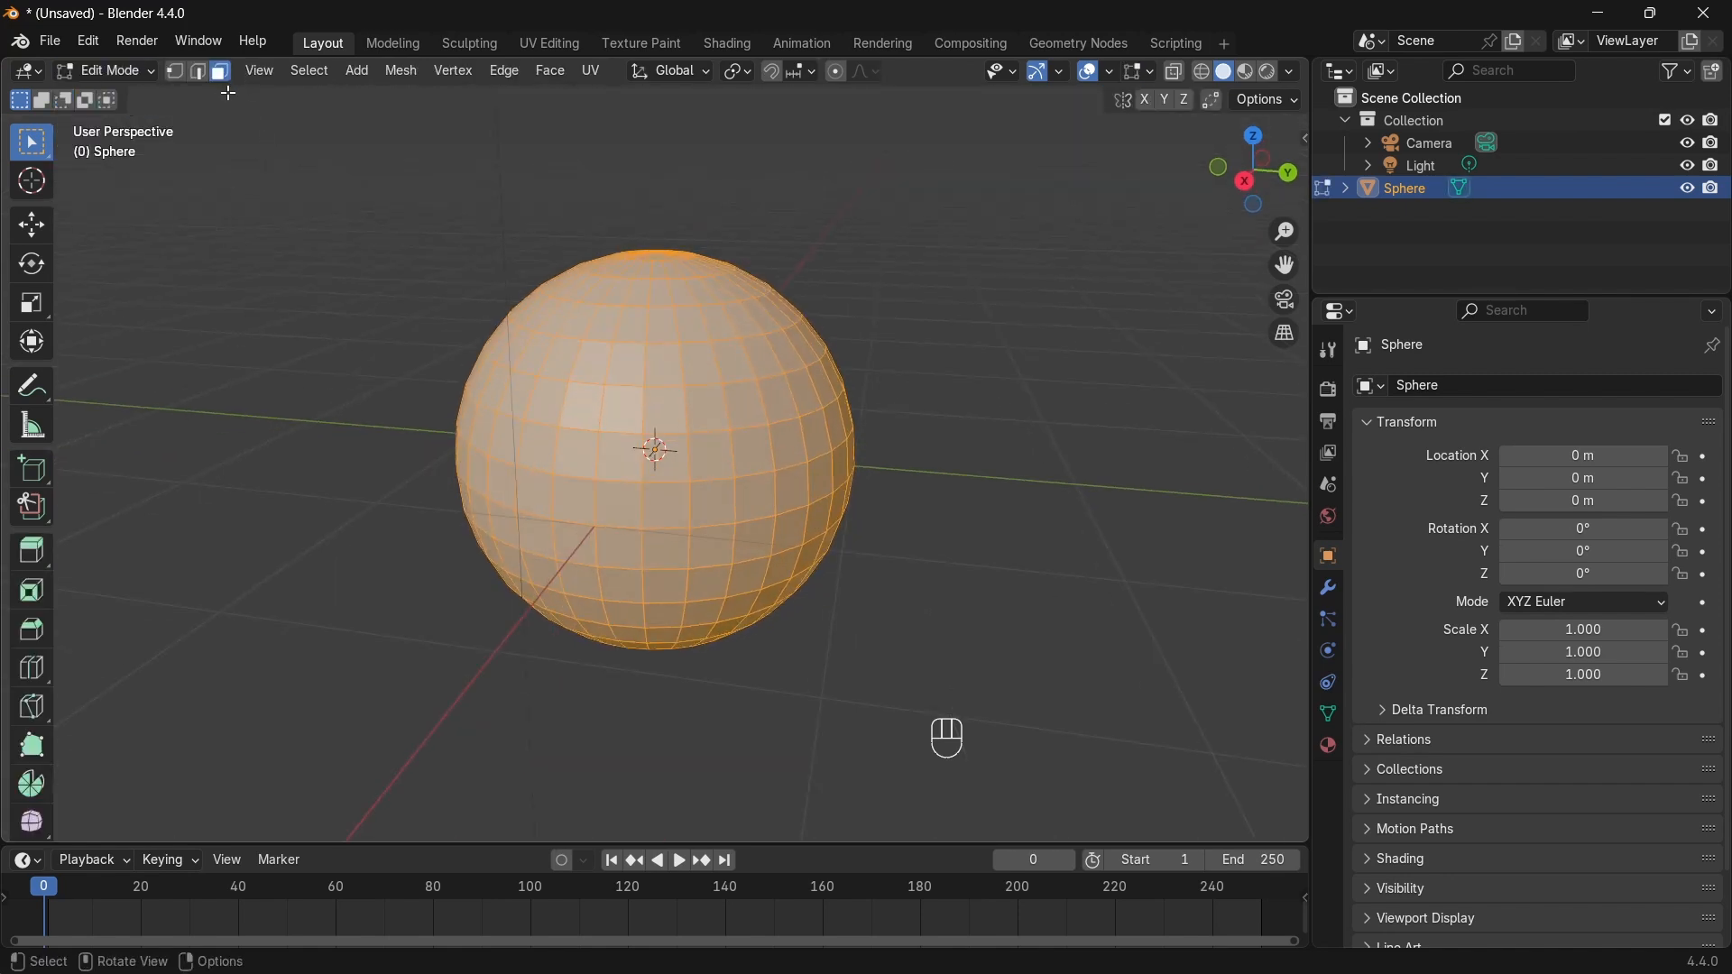
pyautogui.scroll(2, 624, 413)
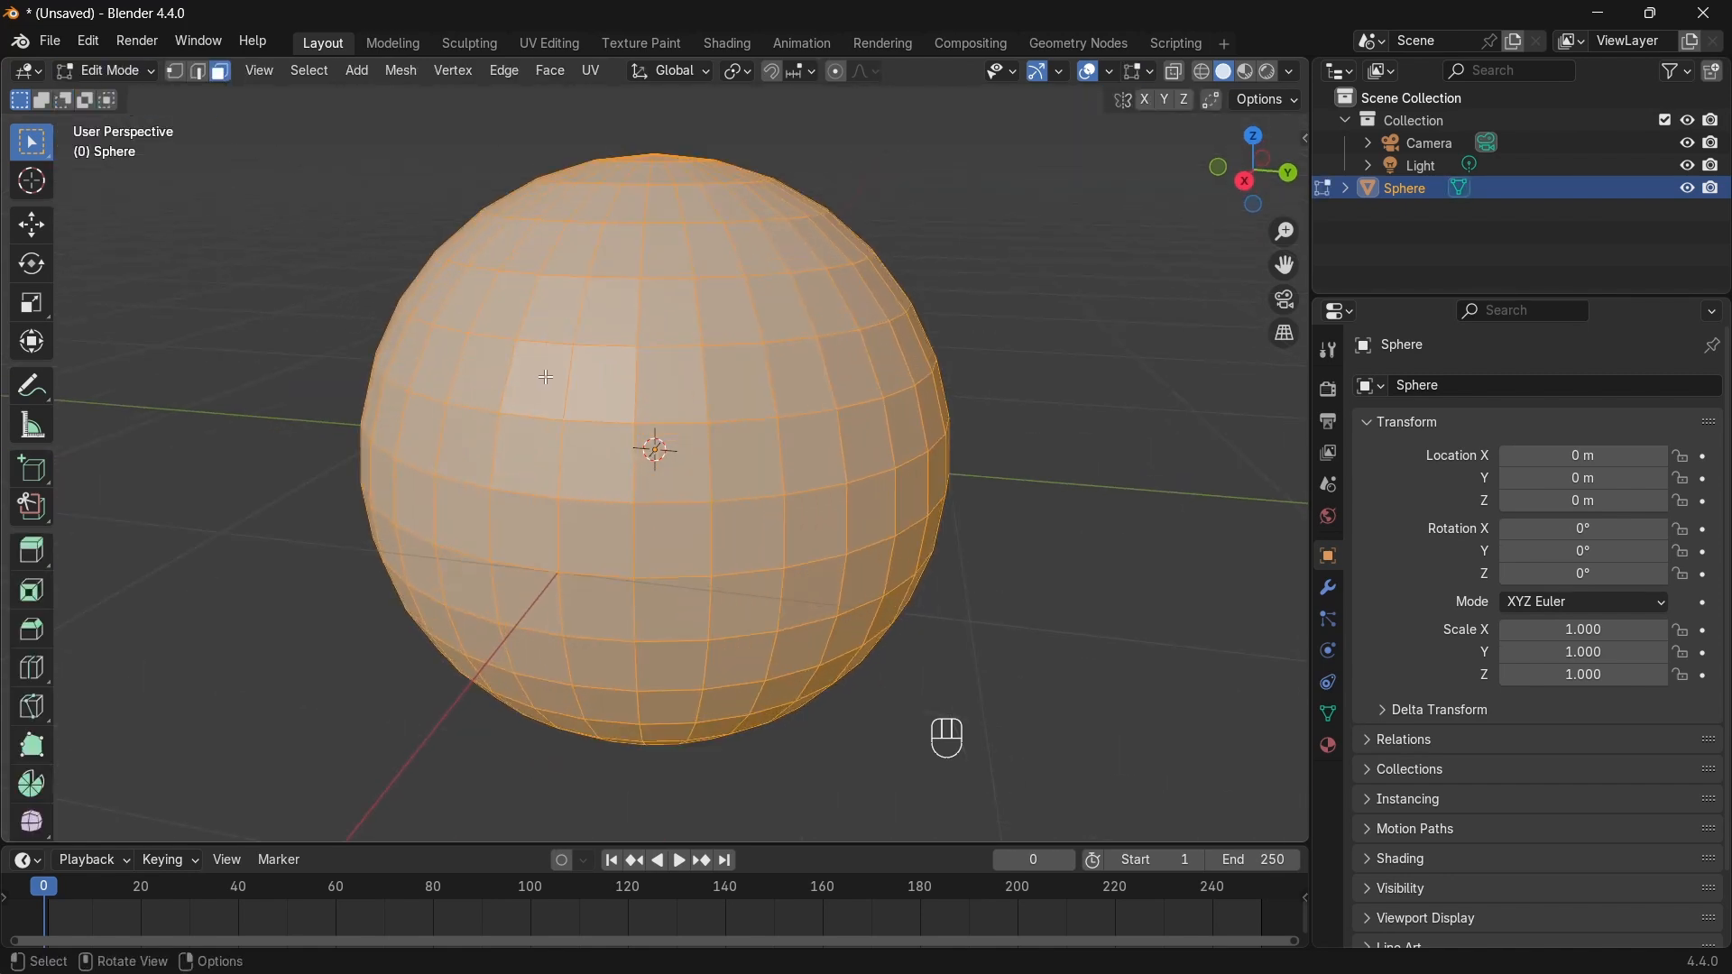
# Step: Select different single faces across the sphere's front, each replacing the previous selection
pyautogui.click(545, 379)
pyautogui.click(648, 296)
pyautogui.click(675, 464)
pyautogui.click(747, 536)
pyautogui.click(734, 384)
pyautogui.click(603, 312)
pyautogui.click(553, 308)
pyautogui.click(762, 309)
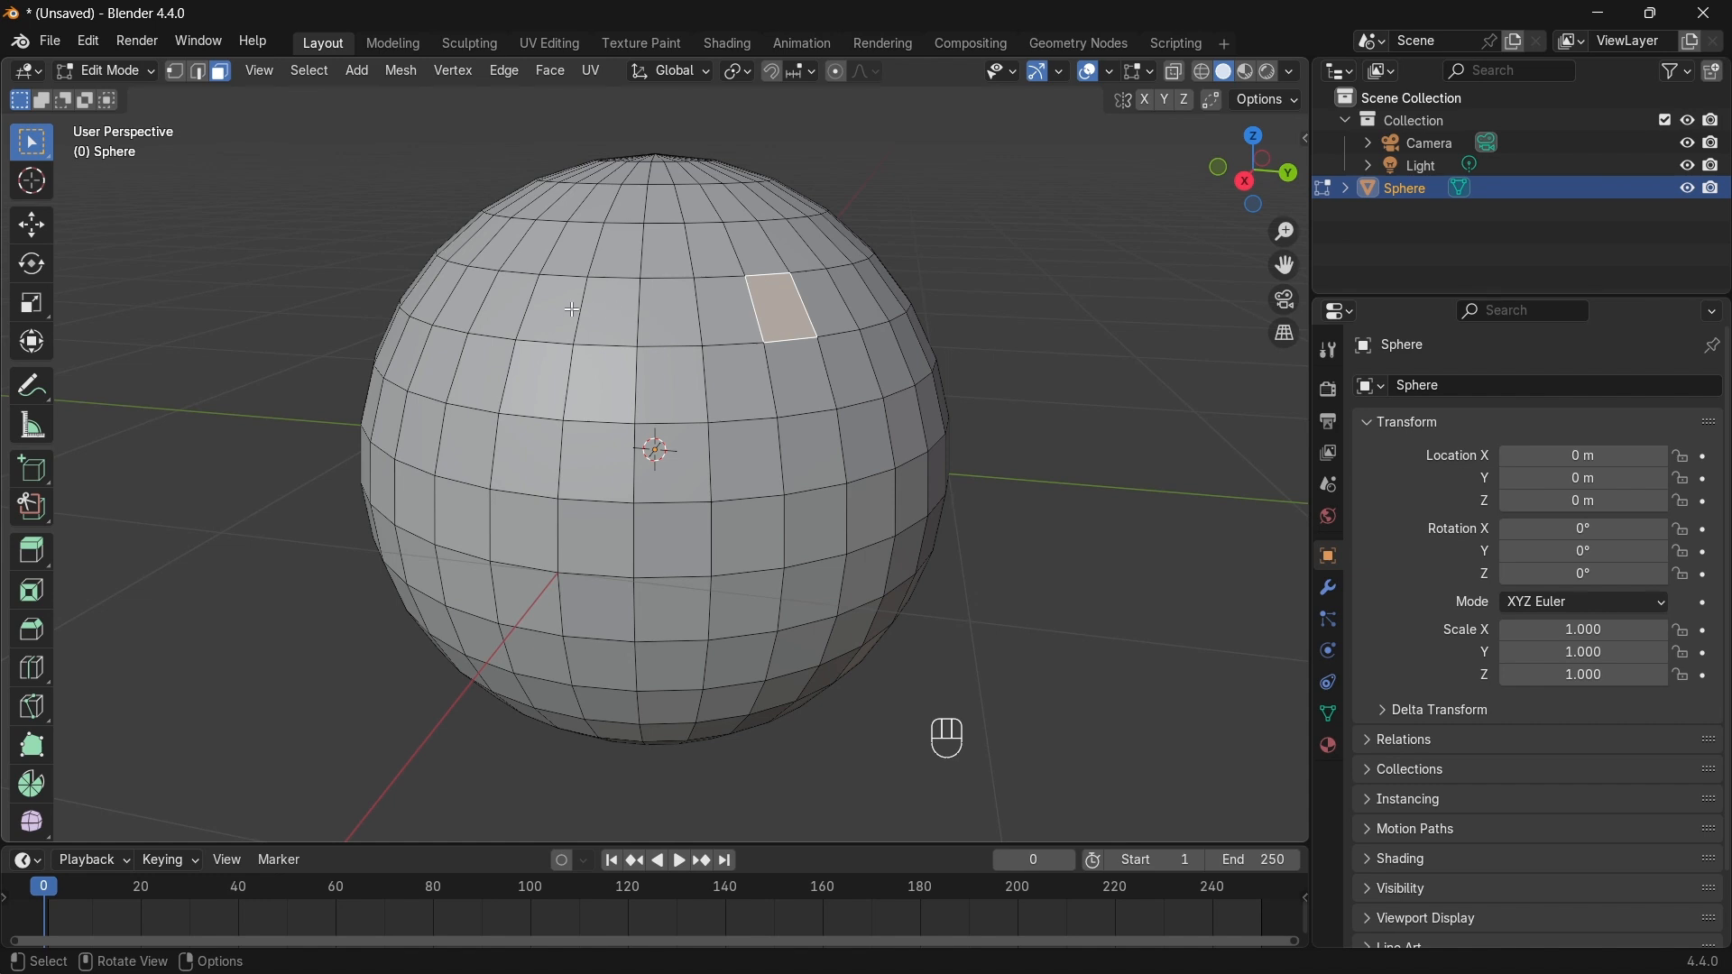
pyautogui.click(578, 309)
# Step: Build a combined selection of seven faces scattered over the sphere's front
pyautogui.click(763, 306)
pyautogui.keyDown('shift'); pyautogui.click(548, 325); pyautogui.keyUp('shift')
pyautogui.keyDown('shift'); pyautogui.click(799, 379); pyautogui.keyUp('shift')
pyautogui.keyDown('shift'); pyautogui.click(747, 537); pyautogui.keyUp('shift')
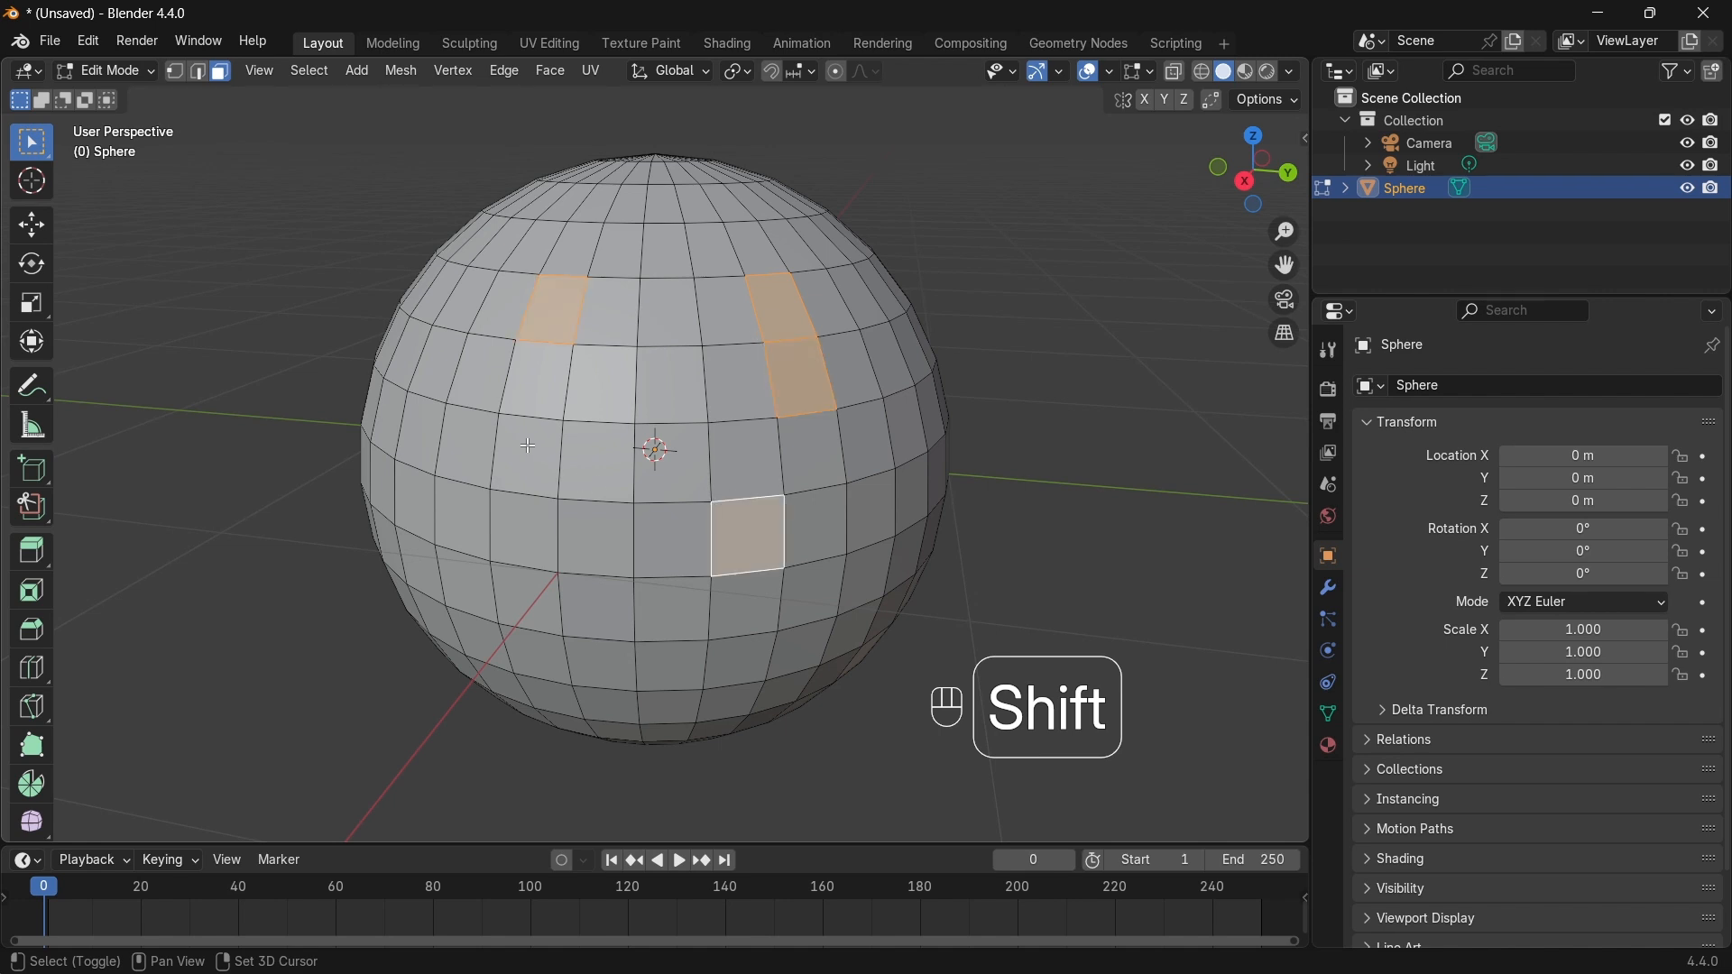
pyautogui.keyDown('shift'); pyautogui.click(529, 451); pyautogui.keyUp('shift')
pyautogui.keyDown('shift'); pyautogui.click(525, 532); pyautogui.keyUp('shift')
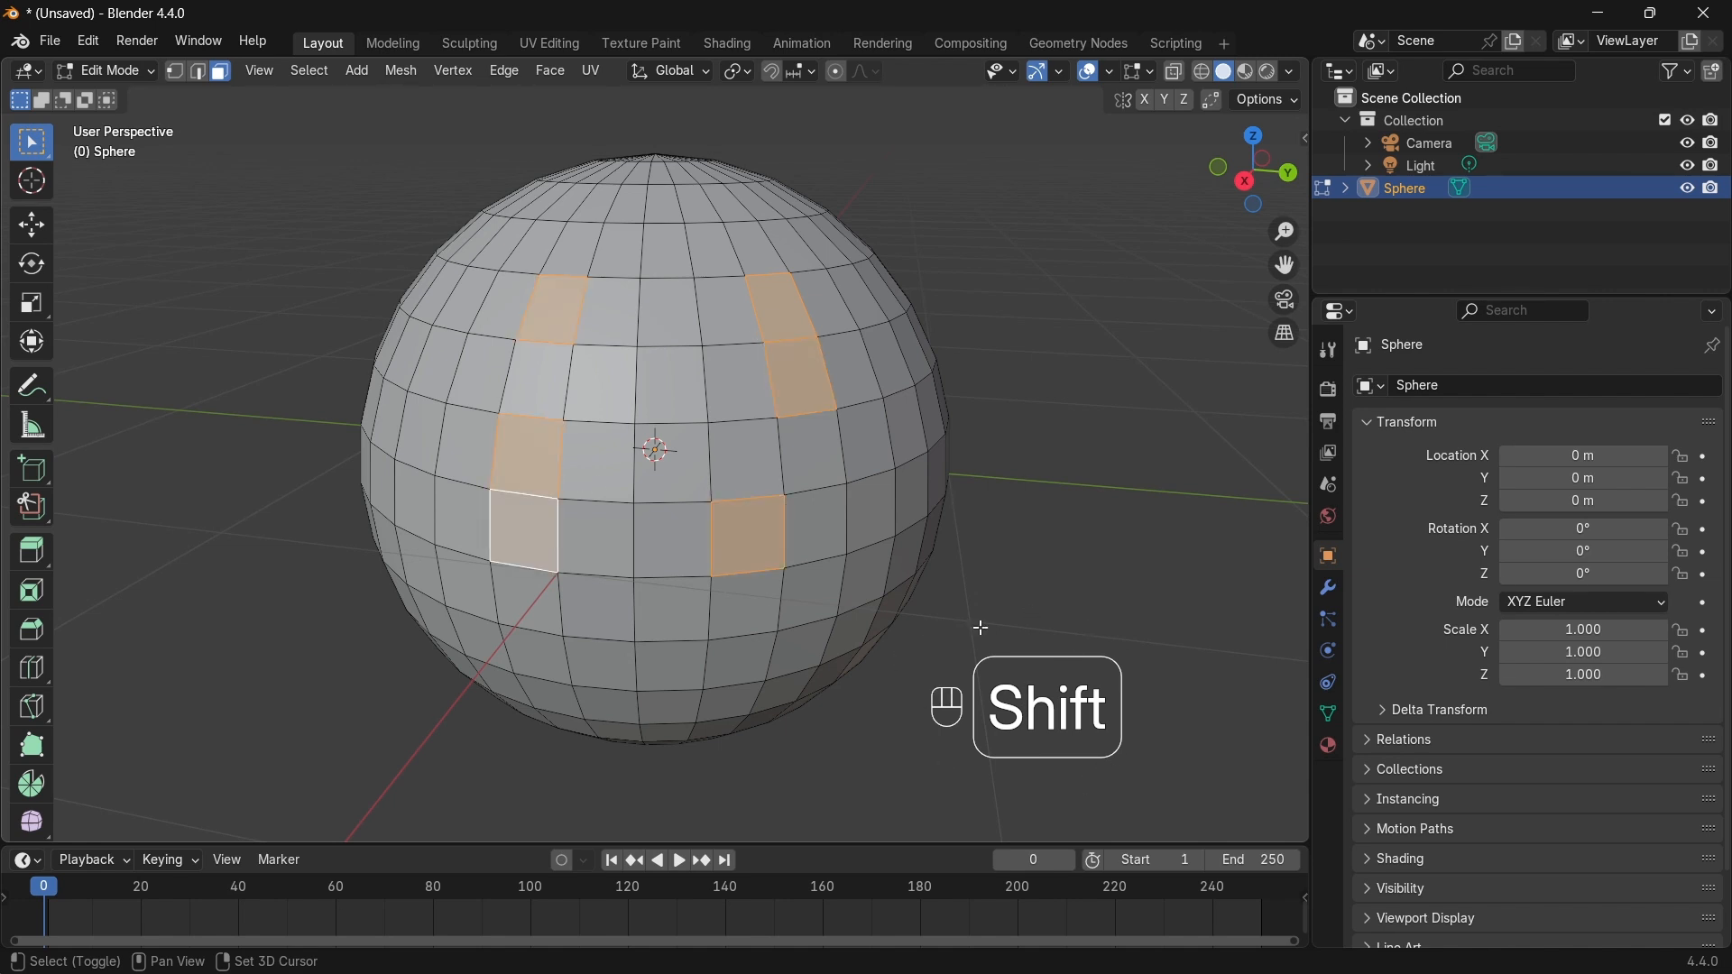
pyautogui.keyDown('shift'); pyautogui.click(603, 565); pyautogui.keyUp('shift')
# Step: Replace the multi-face selection with single faces, selected one after another around the sphere
pyautogui.click(666, 298)
pyautogui.click(650, 384)
pyautogui.click(794, 456)
pyautogui.click(794, 248)
pyautogui.click(626, 203)
pyautogui.click(536, 380)
pyautogui.click(523, 530)
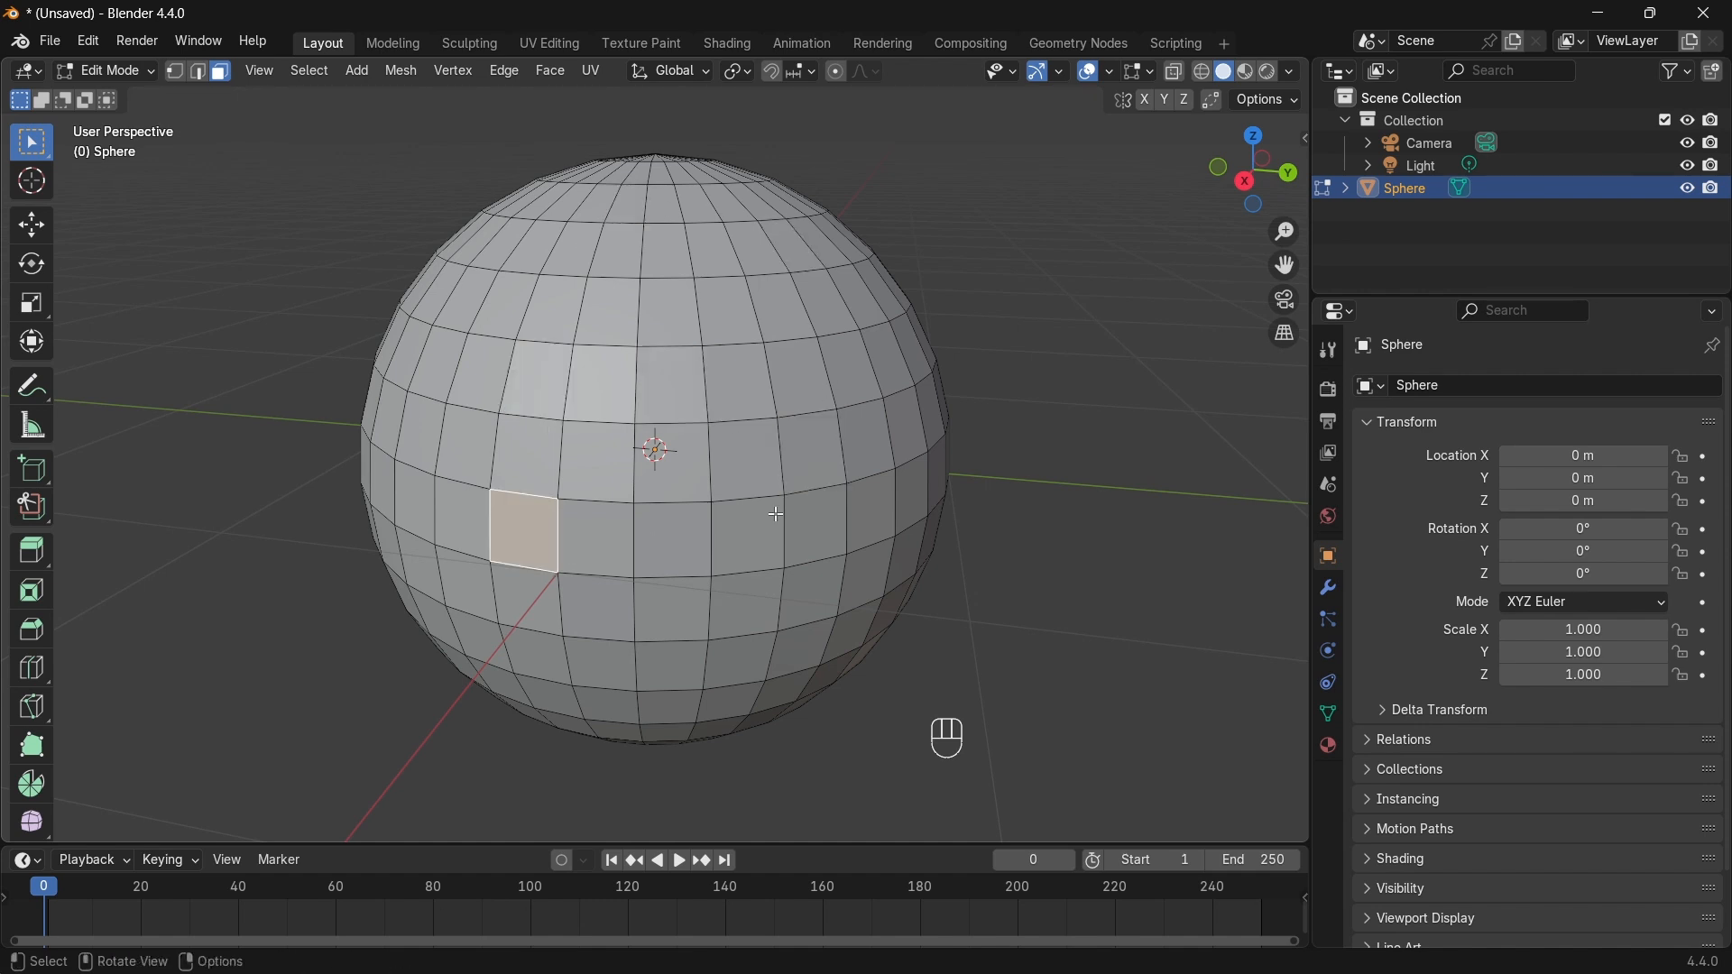
# Step: Select six scattered faces of the sphere together and clear the selection
pyautogui.click(812, 451)
pyautogui.keyDown('shift'); pyautogui.click(715, 251); pyautogui.keyUp('shift')
pyautogui.keyDown('shift'); pyautogui.click(546, 490); pyautogui.keyUp('shift')
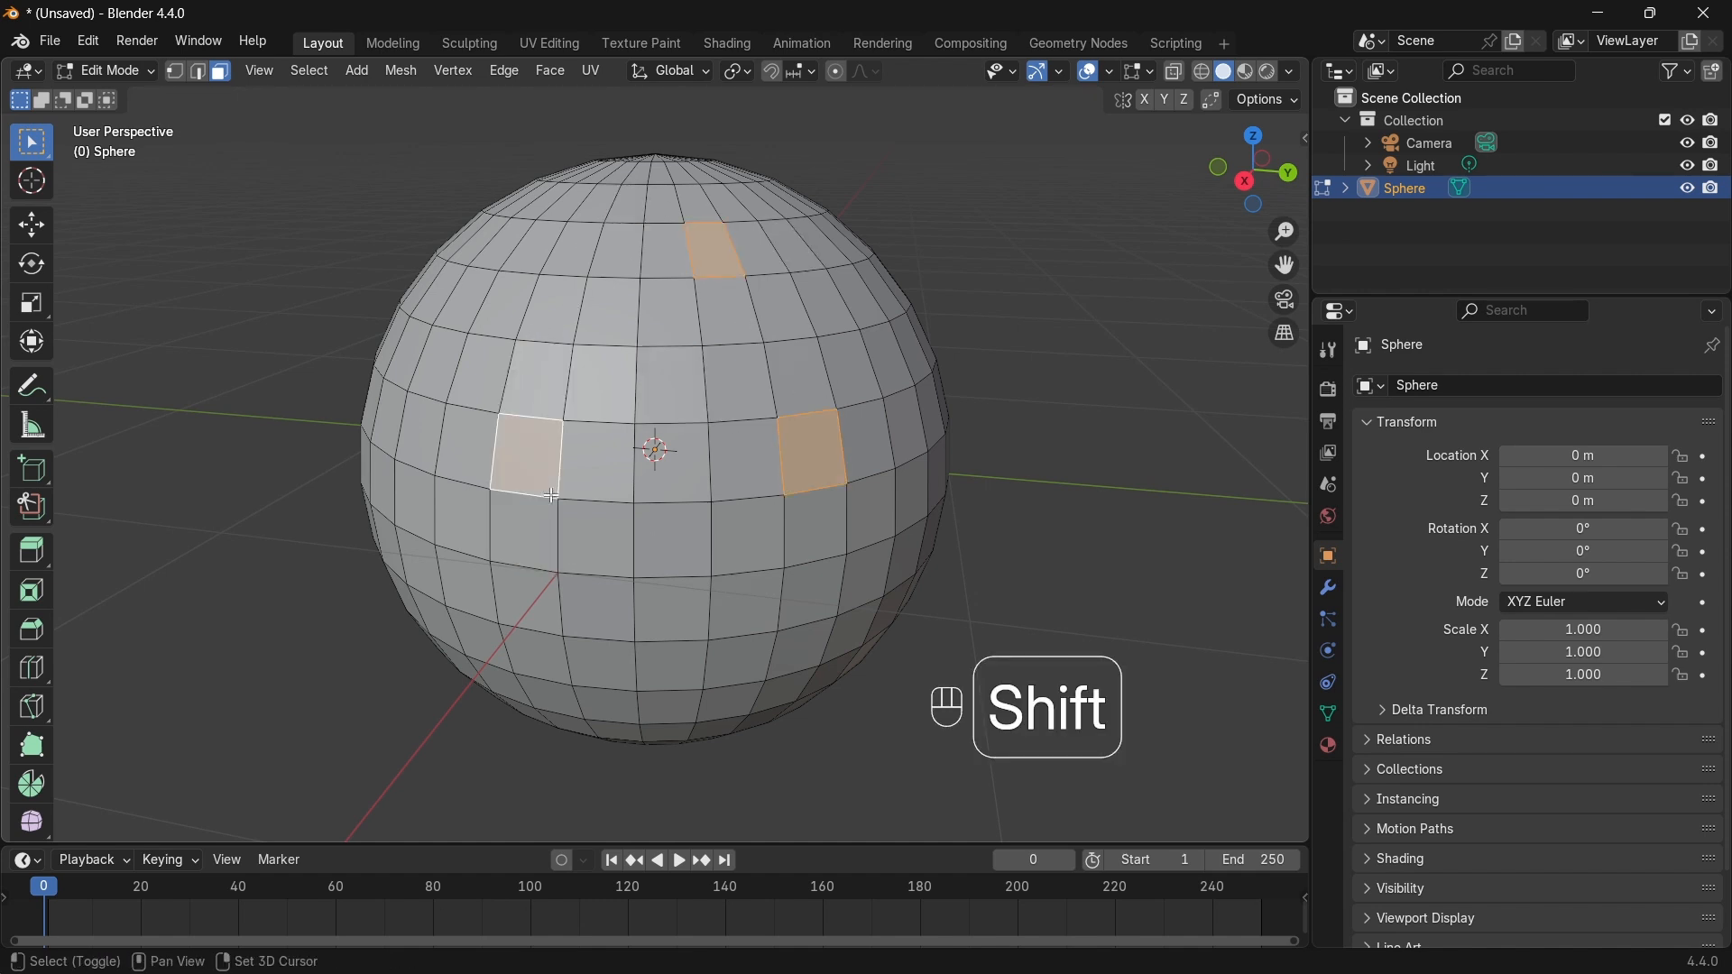
pyautogui.keyDown('shift'); pyautogui.click(666, 379); pyautogui.keyUp('shift')
pyautogui.keyDown('shift'); pyautogui.click(553, 309); pyautogui.keyUp('shift')
pyautogui.keyDown('shift'); pyautogui.click(544, 384); pyautogui.keyUp('shift')
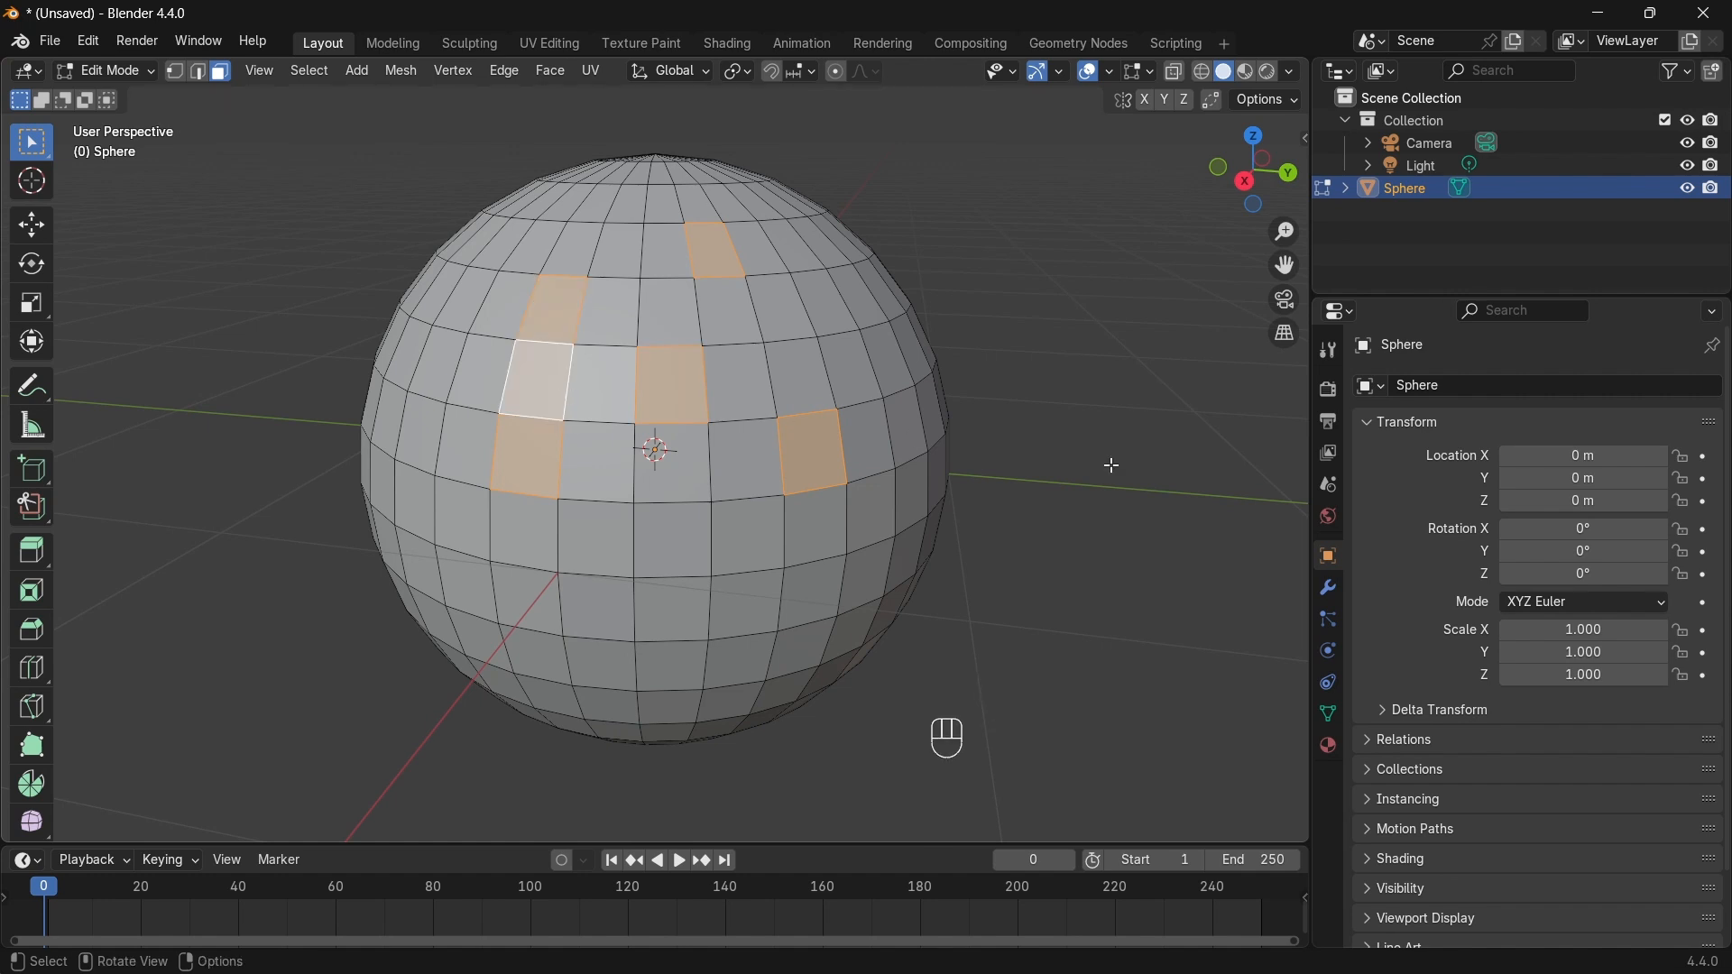
pyautogui.click(1105, 464)
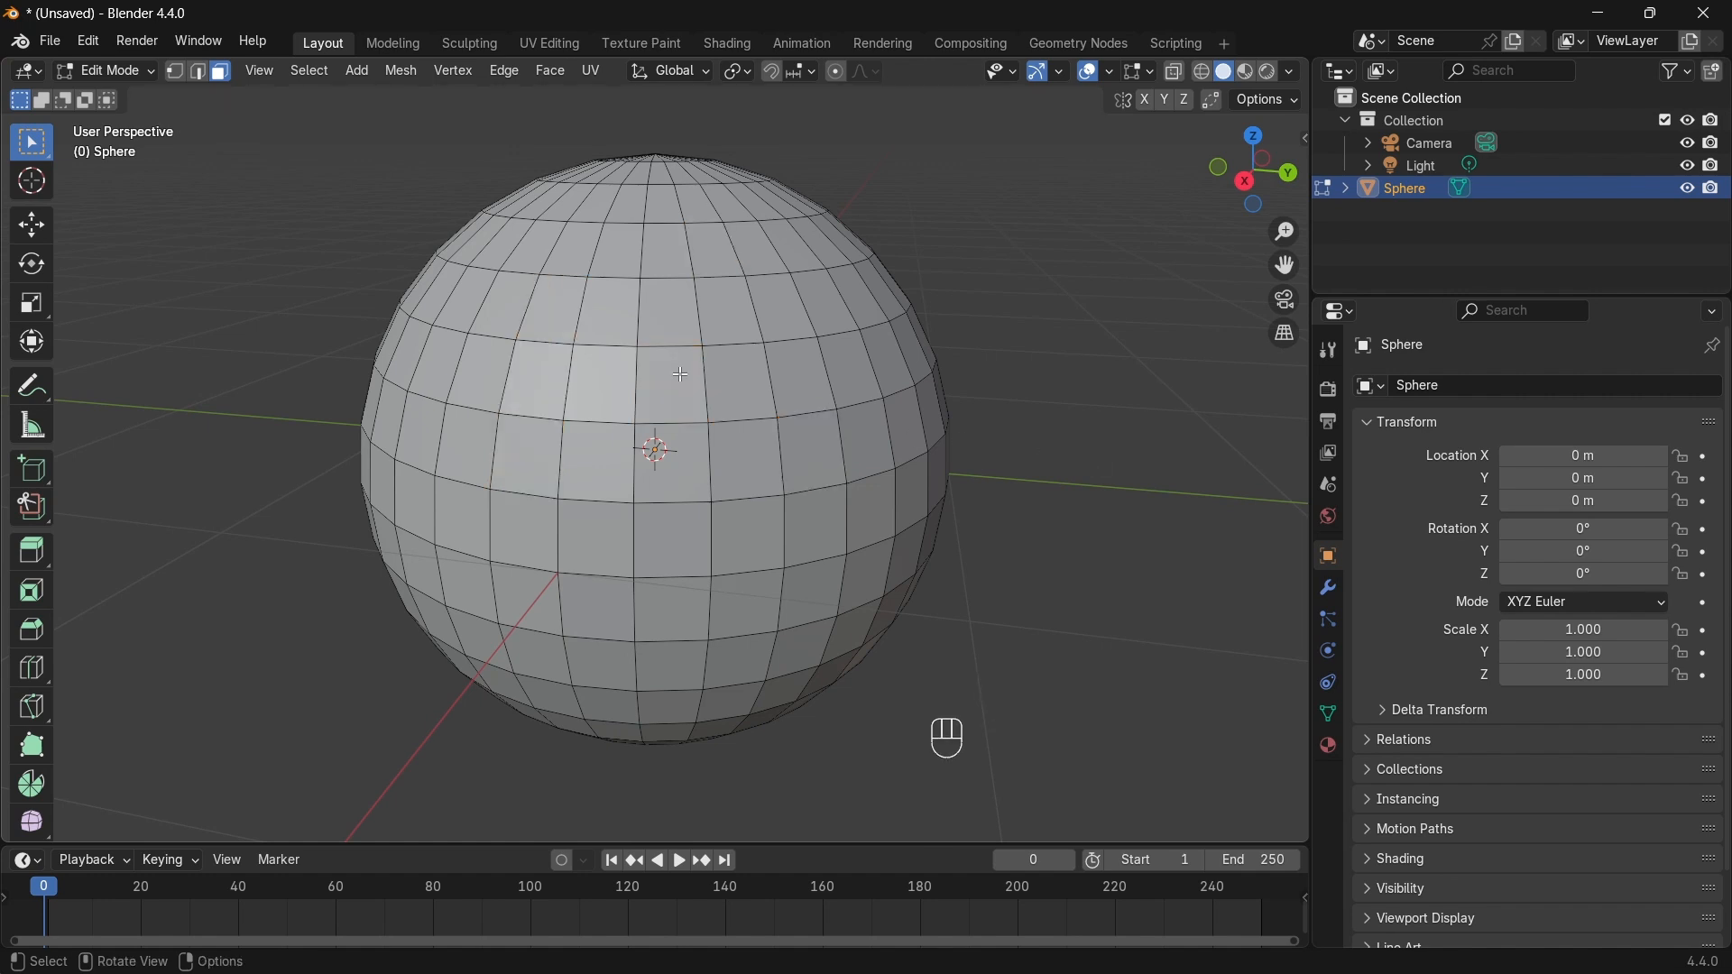
# Step: Select adjacent faces one by one along a horizontal row on the sphere's upper half, and clear the selection
pyautogui.click(694, 316)
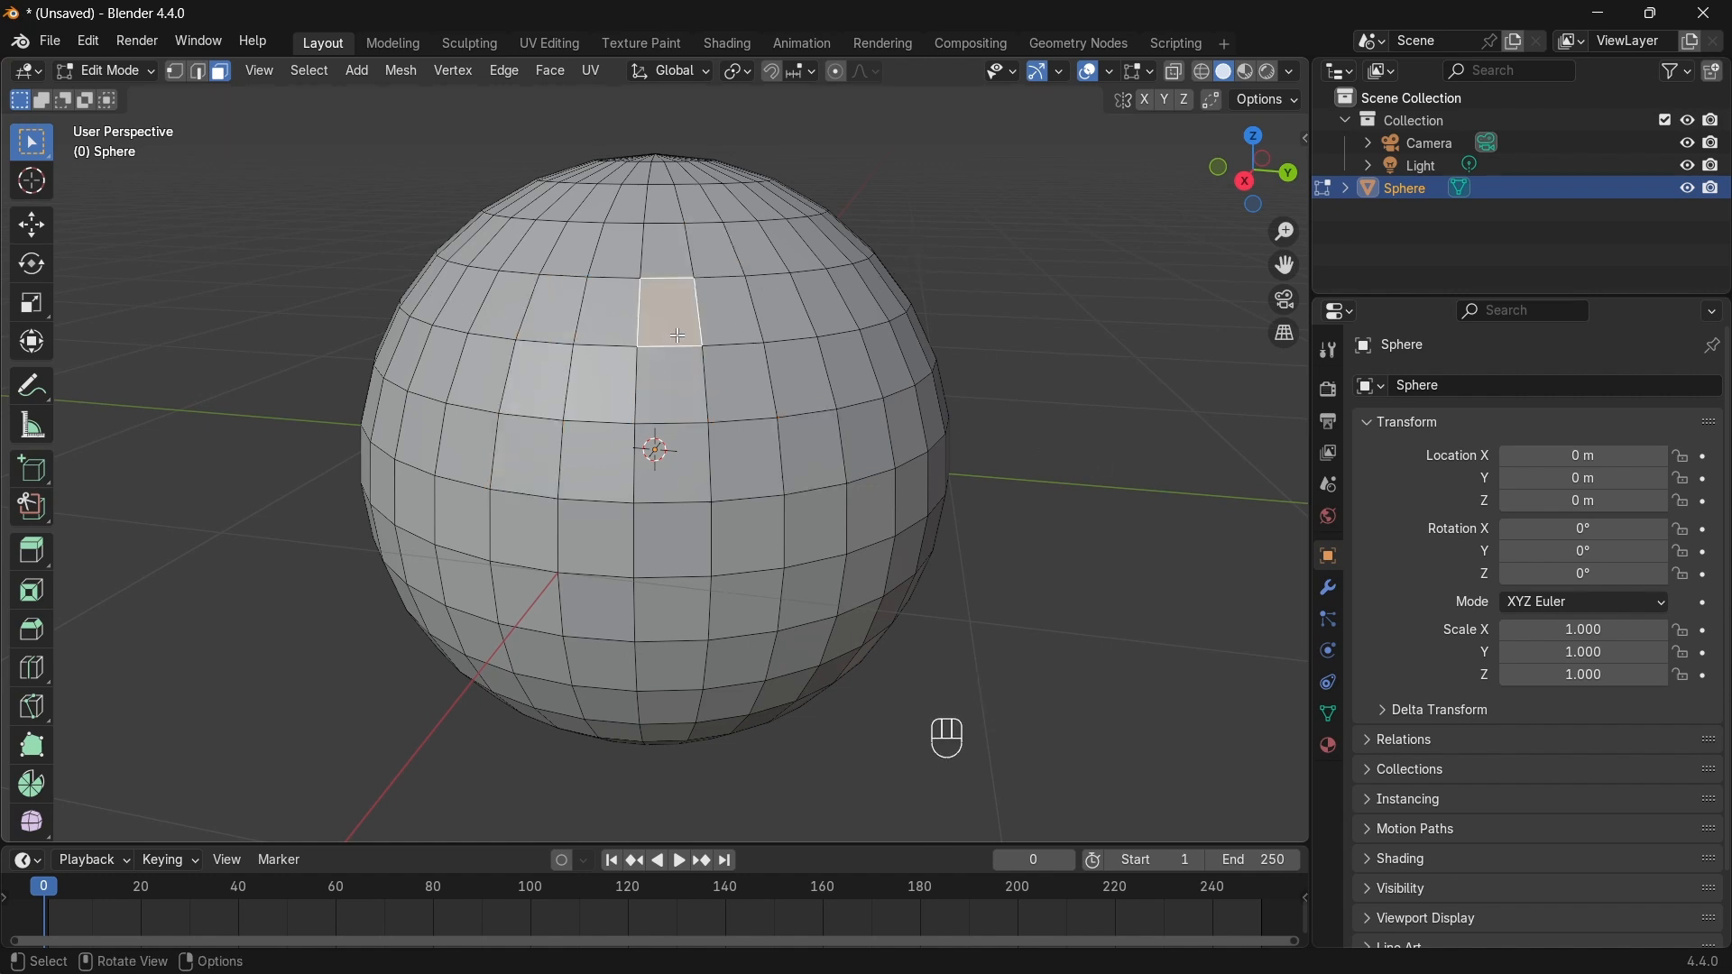
pyautogui.keyDown('shift'); pyautogui.click(733, 313); pyautogui.keyUp('shift')
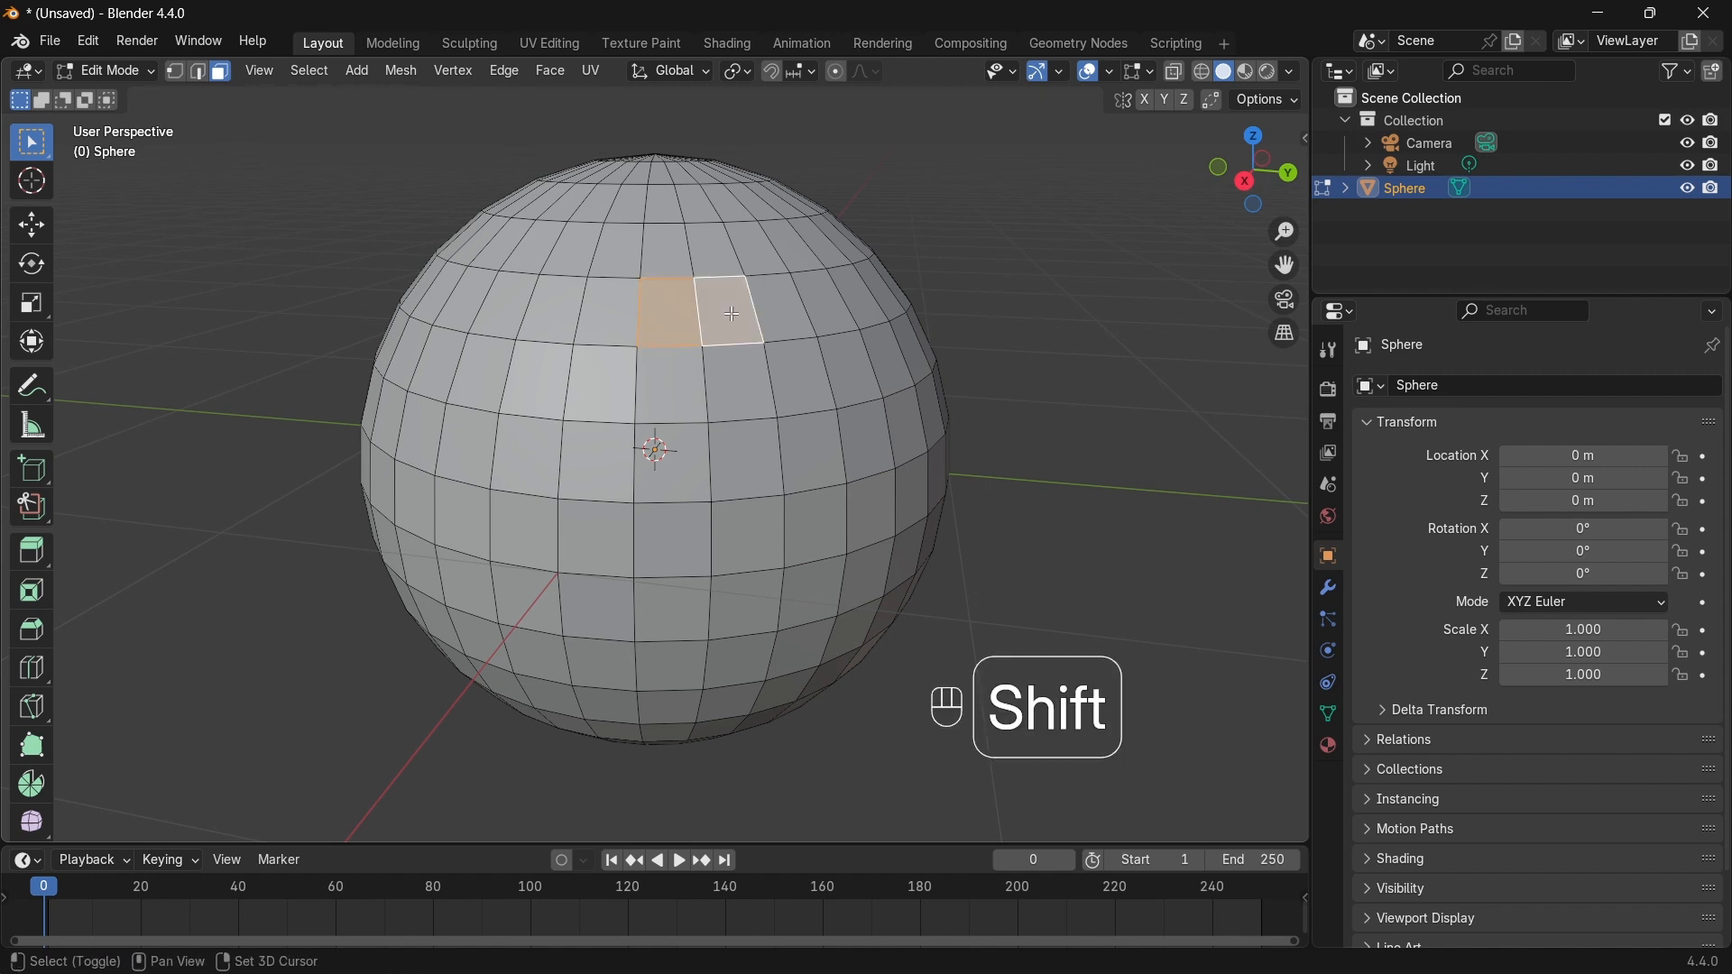
pyautogui.keyDown('shift'); pyautogui.click(791, 306); pyautogui.keyUp('shift')
pyautogui.keyDown('shift'); pyautogui.click(839, 299); pyautogui.keyUp('shift')
pyautogui.keyDown('shift'); pyautogui.click(887, 286); pyautogui.keyUp('shift')
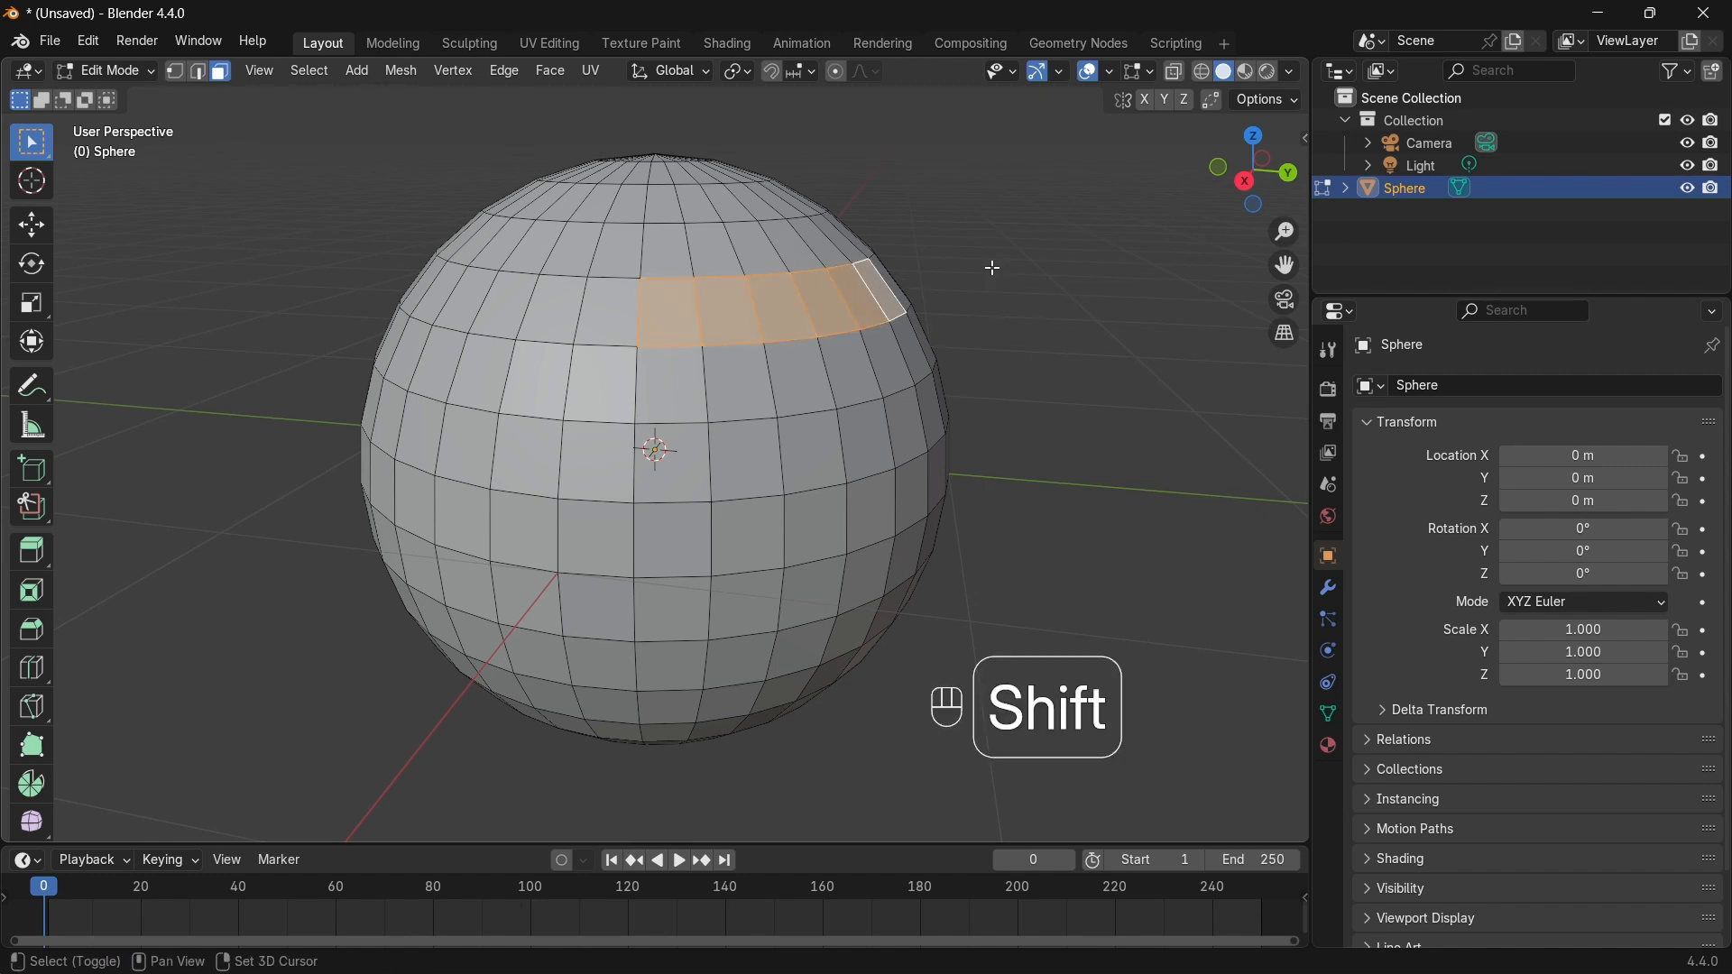
pyautogui.moveTo(1071, 298); pyautogui.dragTo(1058, 305, button='middle')
pyautogui.click(1057, 303)
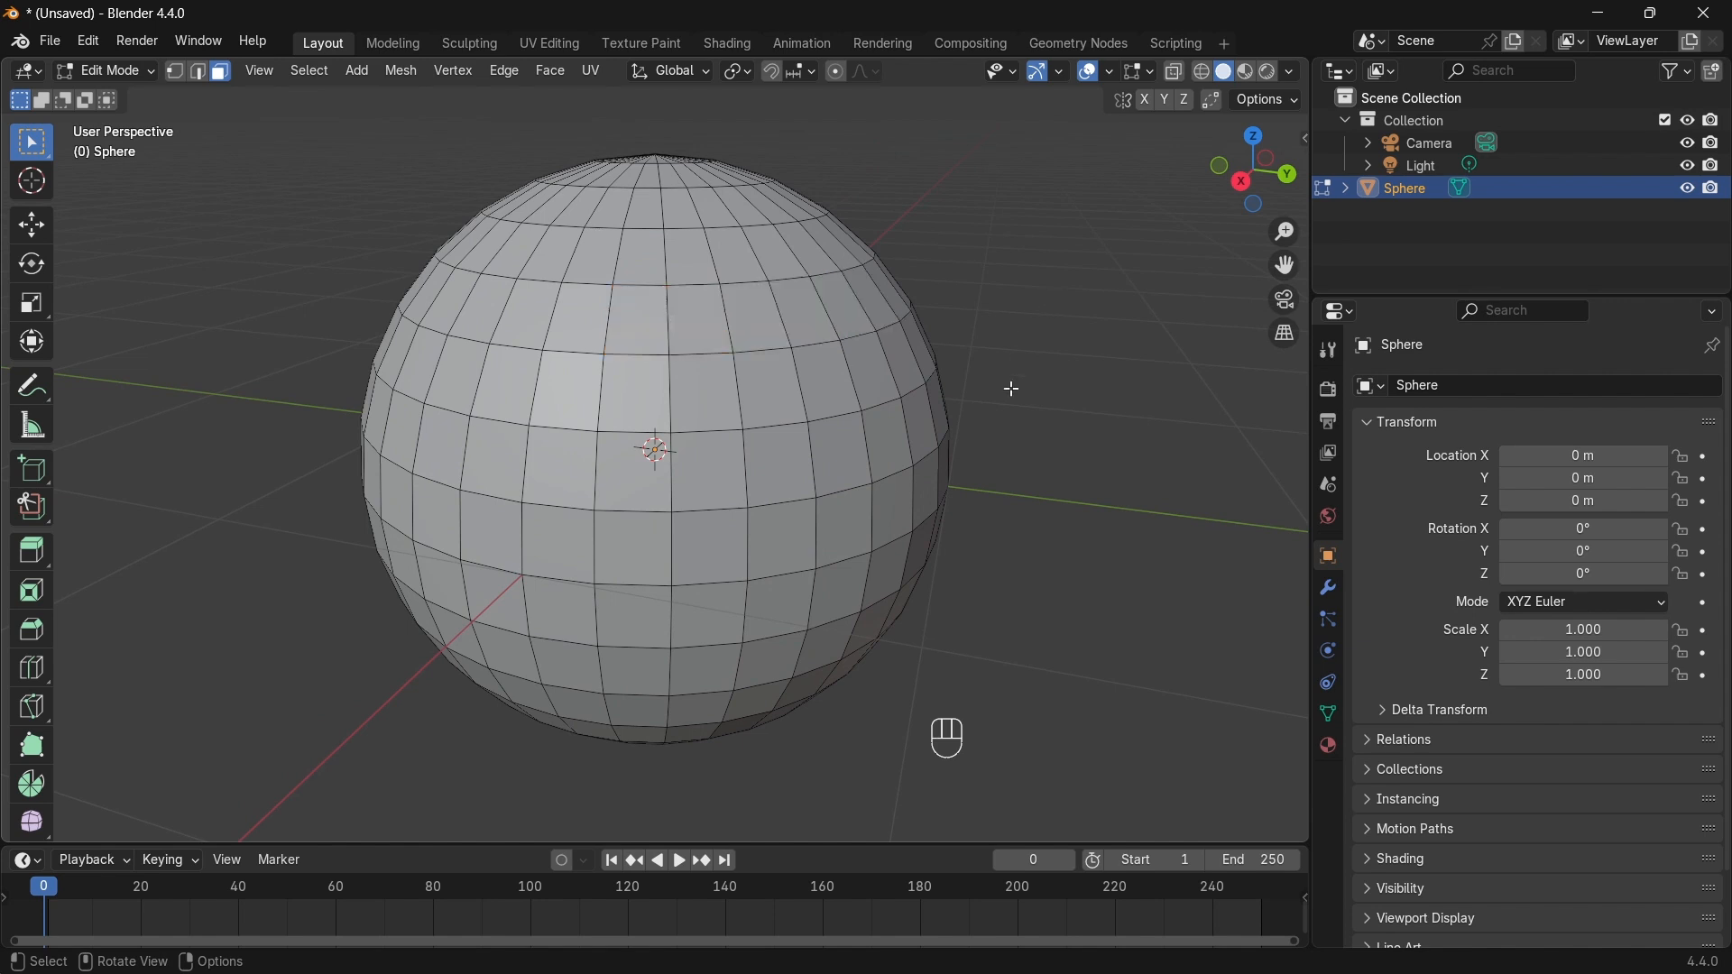
# Step: Select the whole horizontal face loop on the sphere's upper half, inspect it all around and clear the selection
pyautogui.scroll(-5, 924, 541)
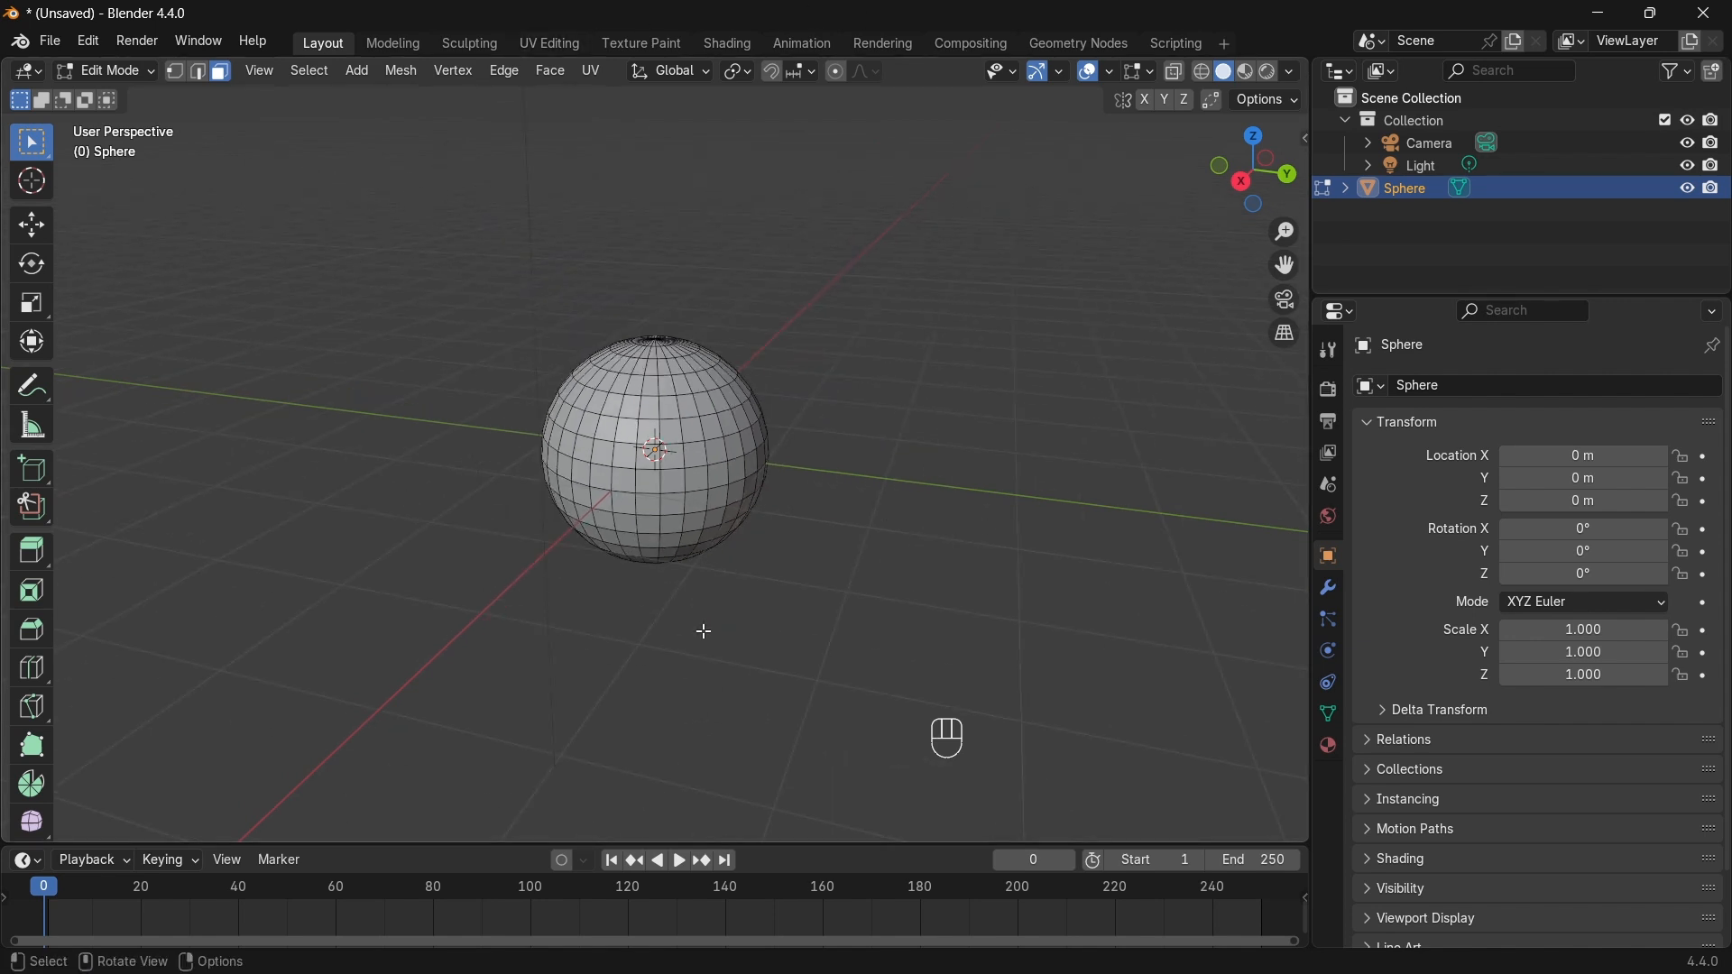
pyautogui.scroll(5, 929, 592)
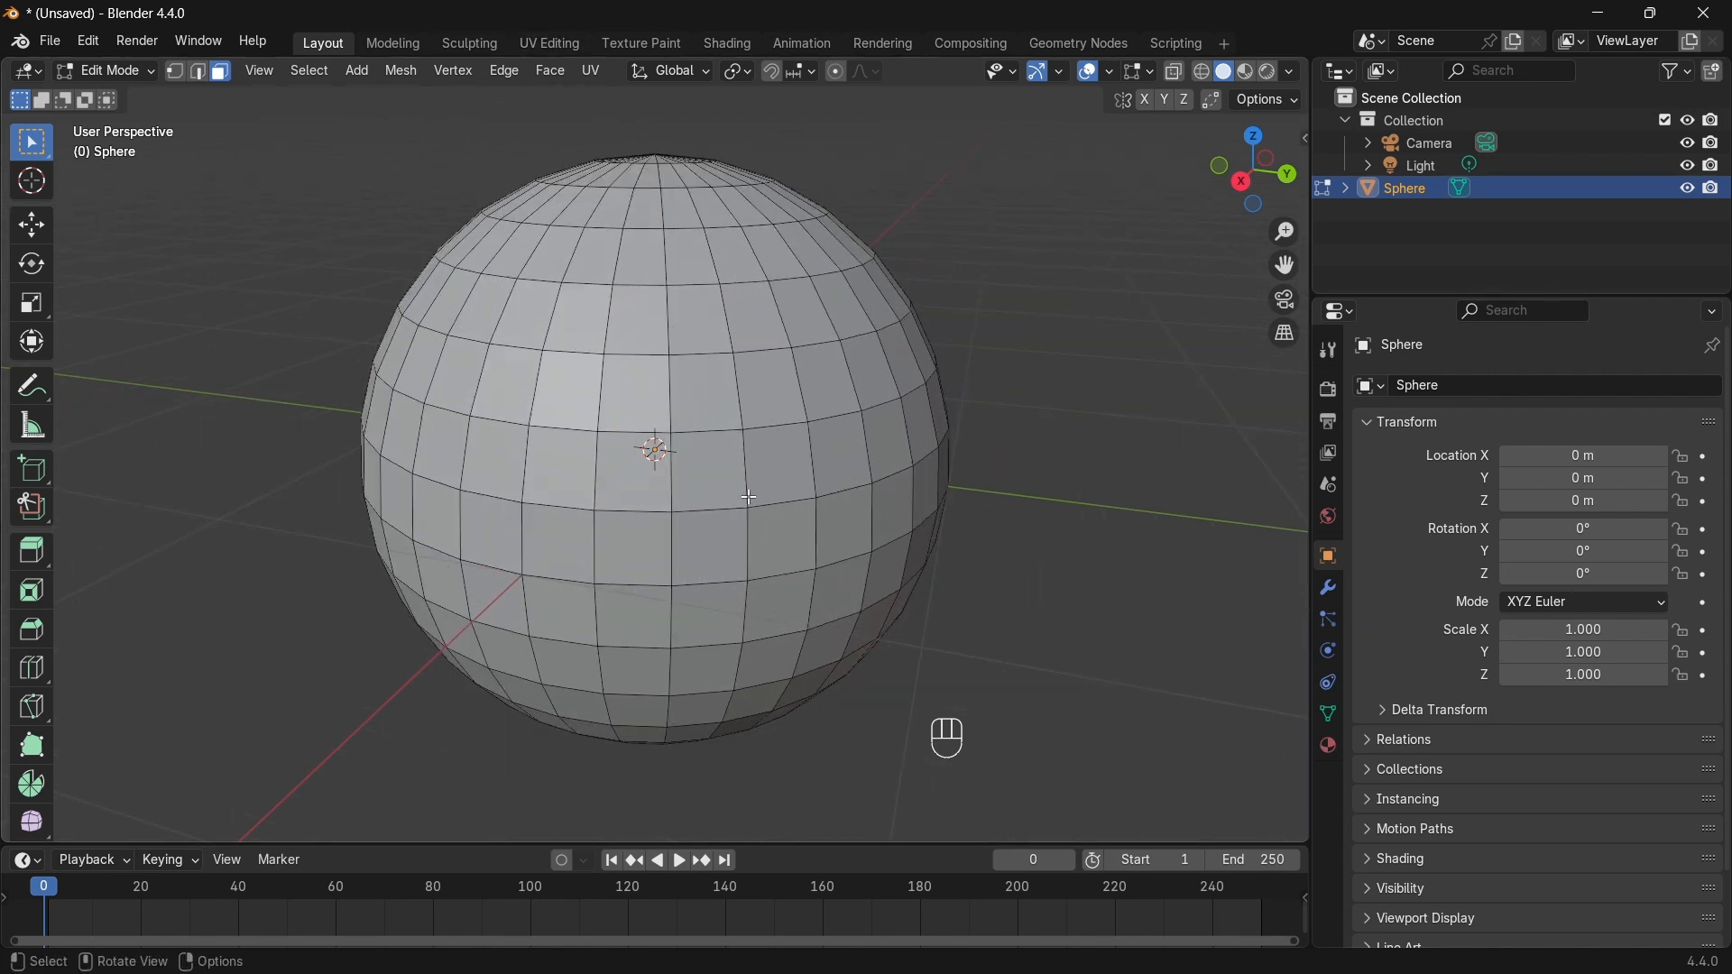
pyautogui.keyDown('alt'); pyautogui.click(665, 317); pyautogui.keyUp('alt')
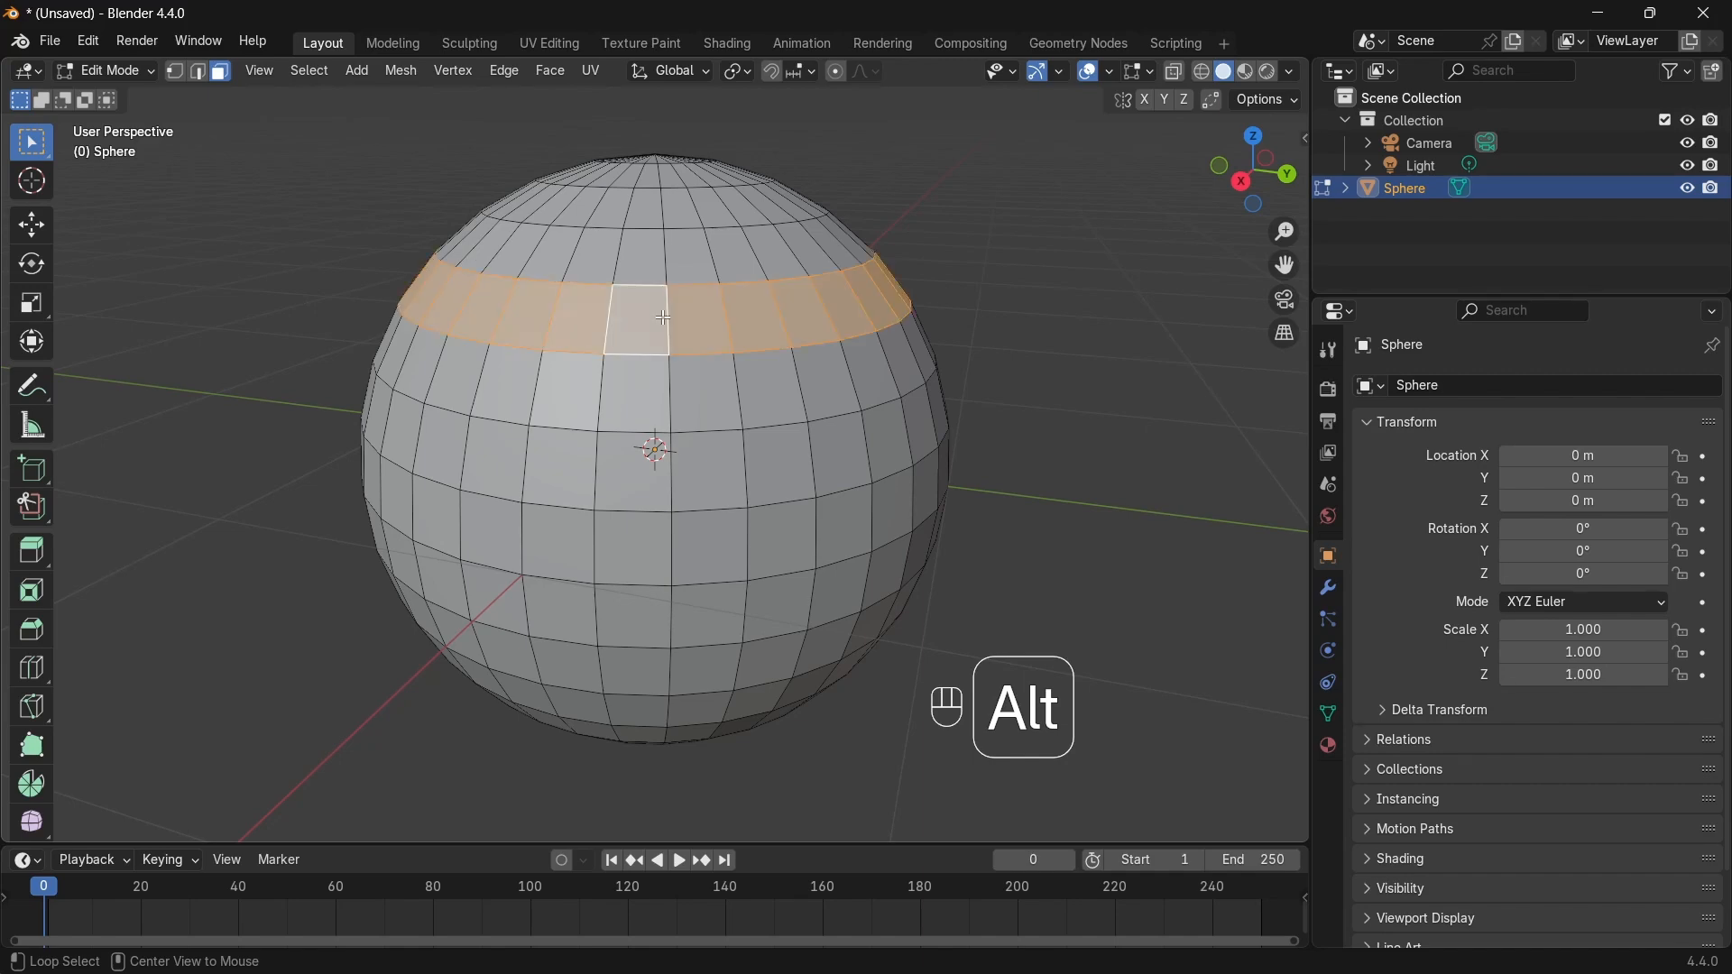
pyautogui.moveTo(666, 318); pyautogui.dragTo(642, 355, button='middle')
pyautogui.moveTo(379, 322); pyautogui.dragTo(1141, 468, button='middle')
pyautogui.click(1140, 468)
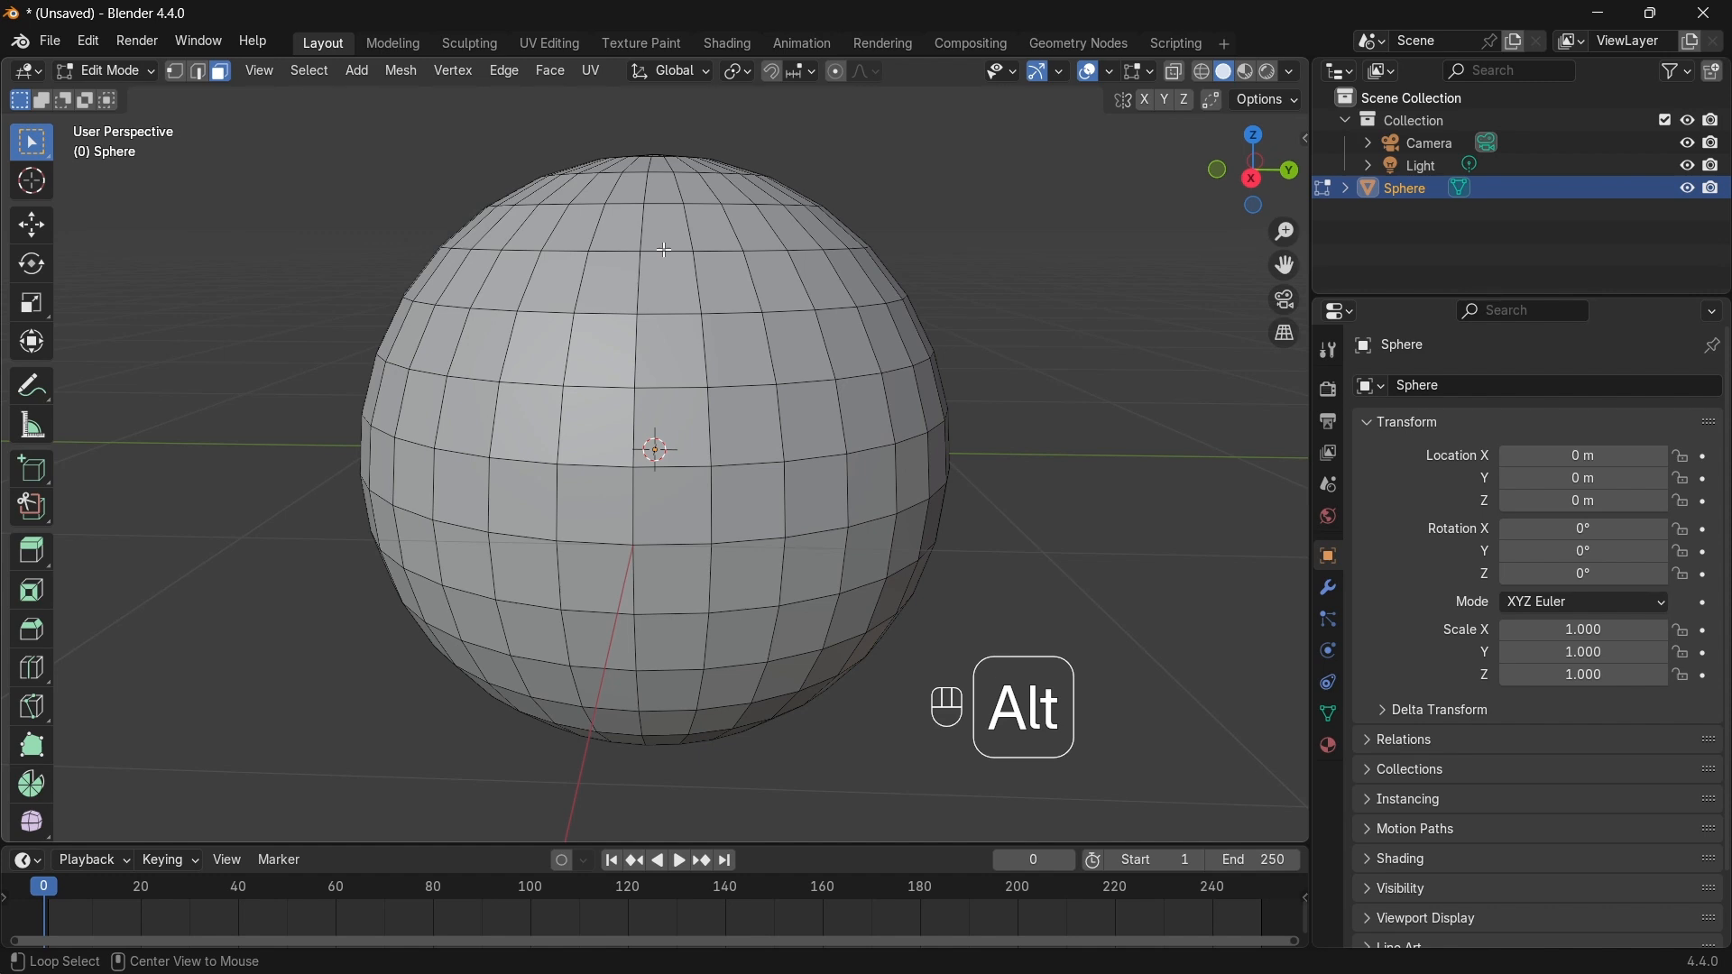
# Step: Alternate between selecting the vertical and the horizontal face loop that run through the same upper front face
pyautogui.keyDown('alt'); pyautogui.click(666, 250); pyautogui.keyUp('alt')
pyautogui.keyDown('alt'); pyautogui.click(696, 279); pyautogui.keyUp('alt')
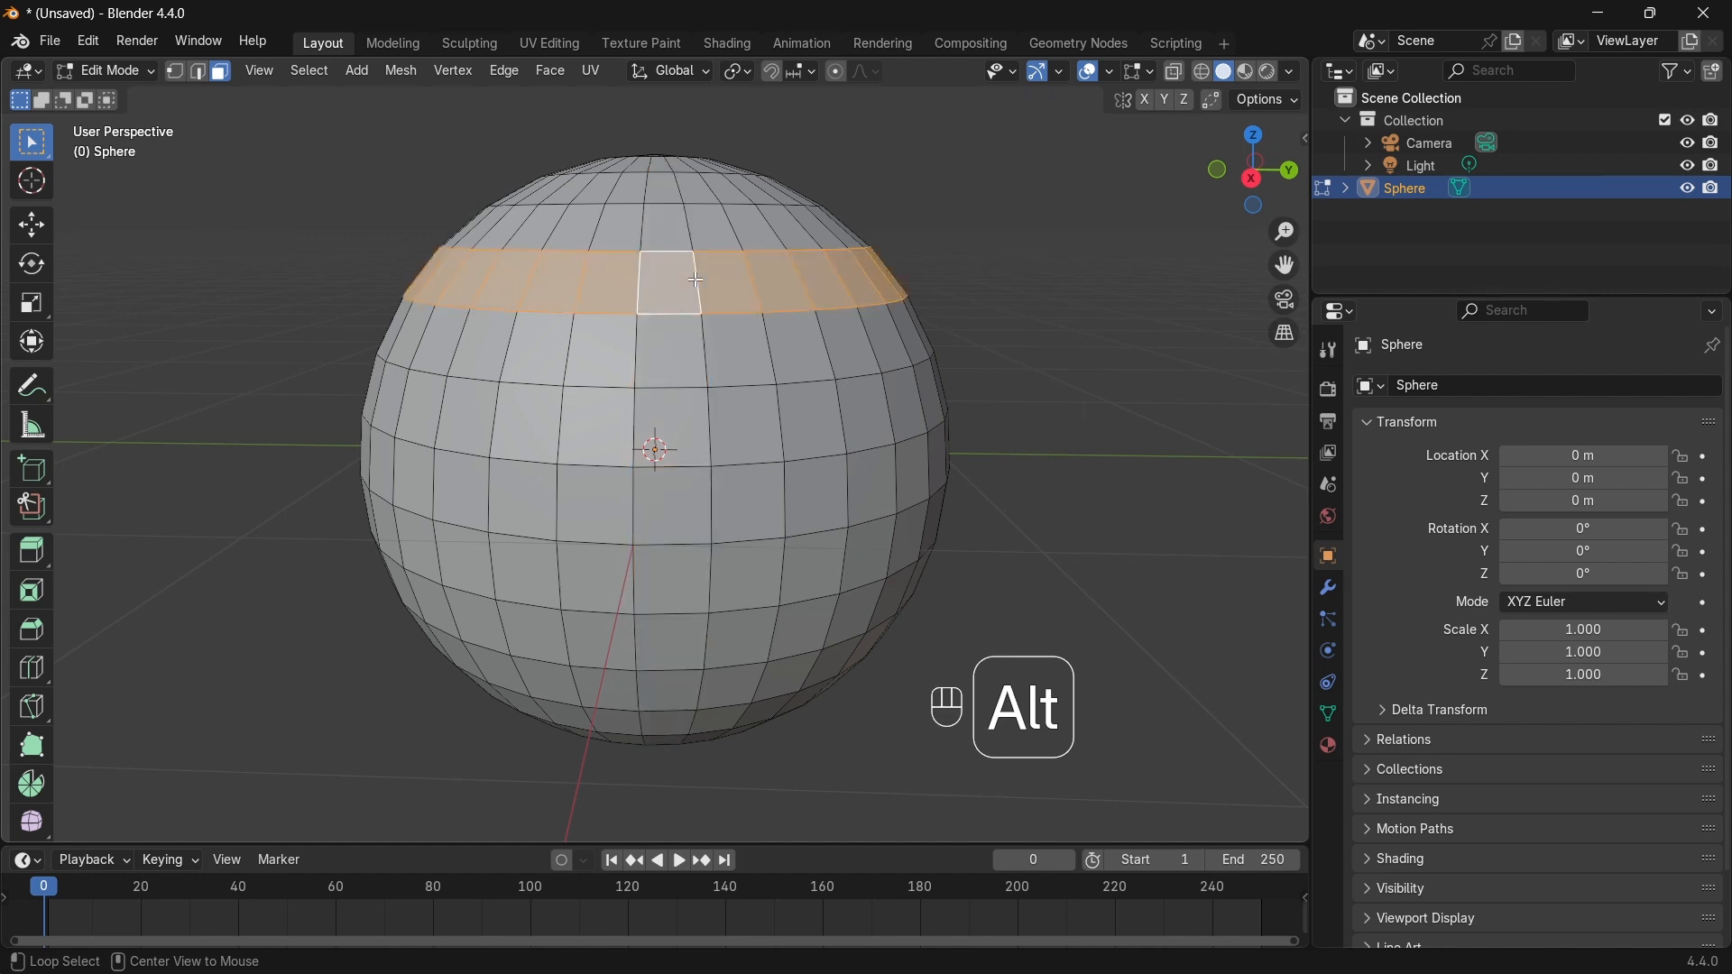
pyautogui.keyDown('alt'); pyautogui.click(671, 251); pyautogui.keyUp('alt')
pyautogui.keyDown('alt'); pyautogui.click(701, 280); pyautogui.keyUp('alt')
# Step: Select the vertical face loop through the upper front face, add several horizontal face loops to it and clear the selection
pyautogui.keyDown('alt'); pyautogui.click(671, 258); pyautogui.keyUp('alt')
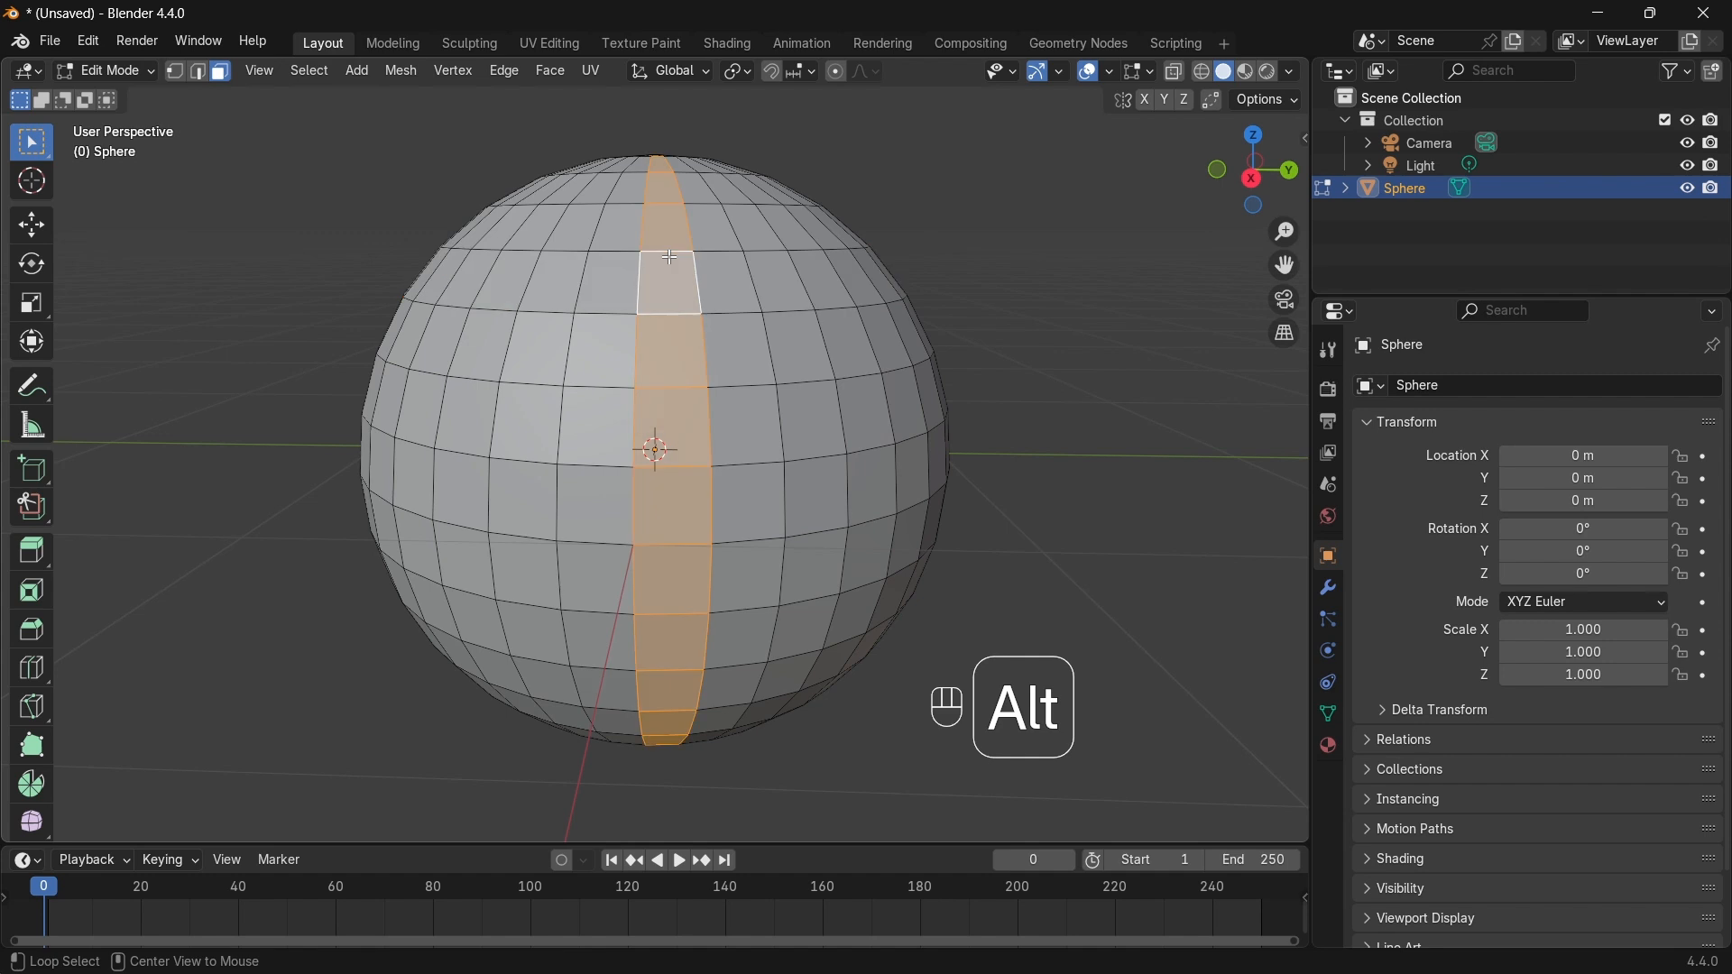
pyautogui.keyDown('alt'); pyautogui.keyDown('shift'); pyautogui.click(701, 290); pyautogui.keyUp('shift'); pyautogui.keyUp('alt')
pyautogui.keyDown('alt'); pyautogui.keyDown('shift'); pyautogui.click(702, 354); pyautogui.keyUp('shift'); pyautogui.keyUp('alt')
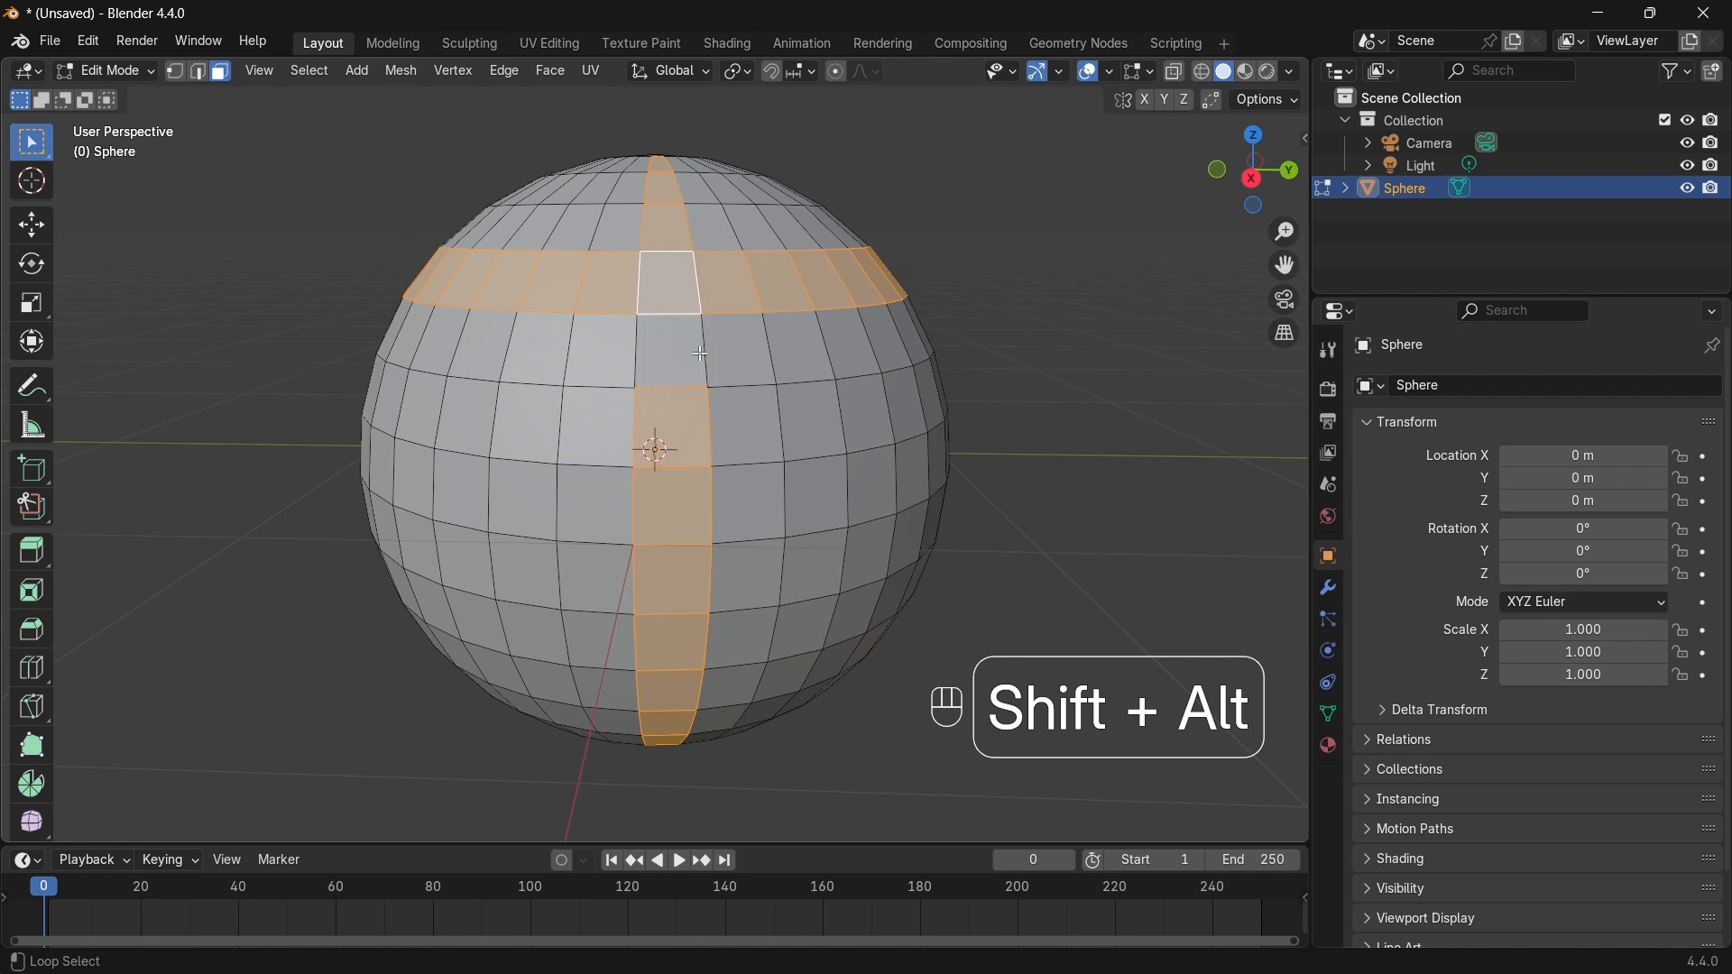
pyautogui.keyDown('alt'); pyautogui.keyDown('shift'); pyautogui.click(702, 357); pyautogui.keyUp('shift'); pyautogui.keyUp('alt')
pyautogui.keyDown('alt'); pyautogui.keyDown('shift'); pyautogui.click(704, 426); pyautogui.keyUp('shift'); pyautogui.keyUp('alt')
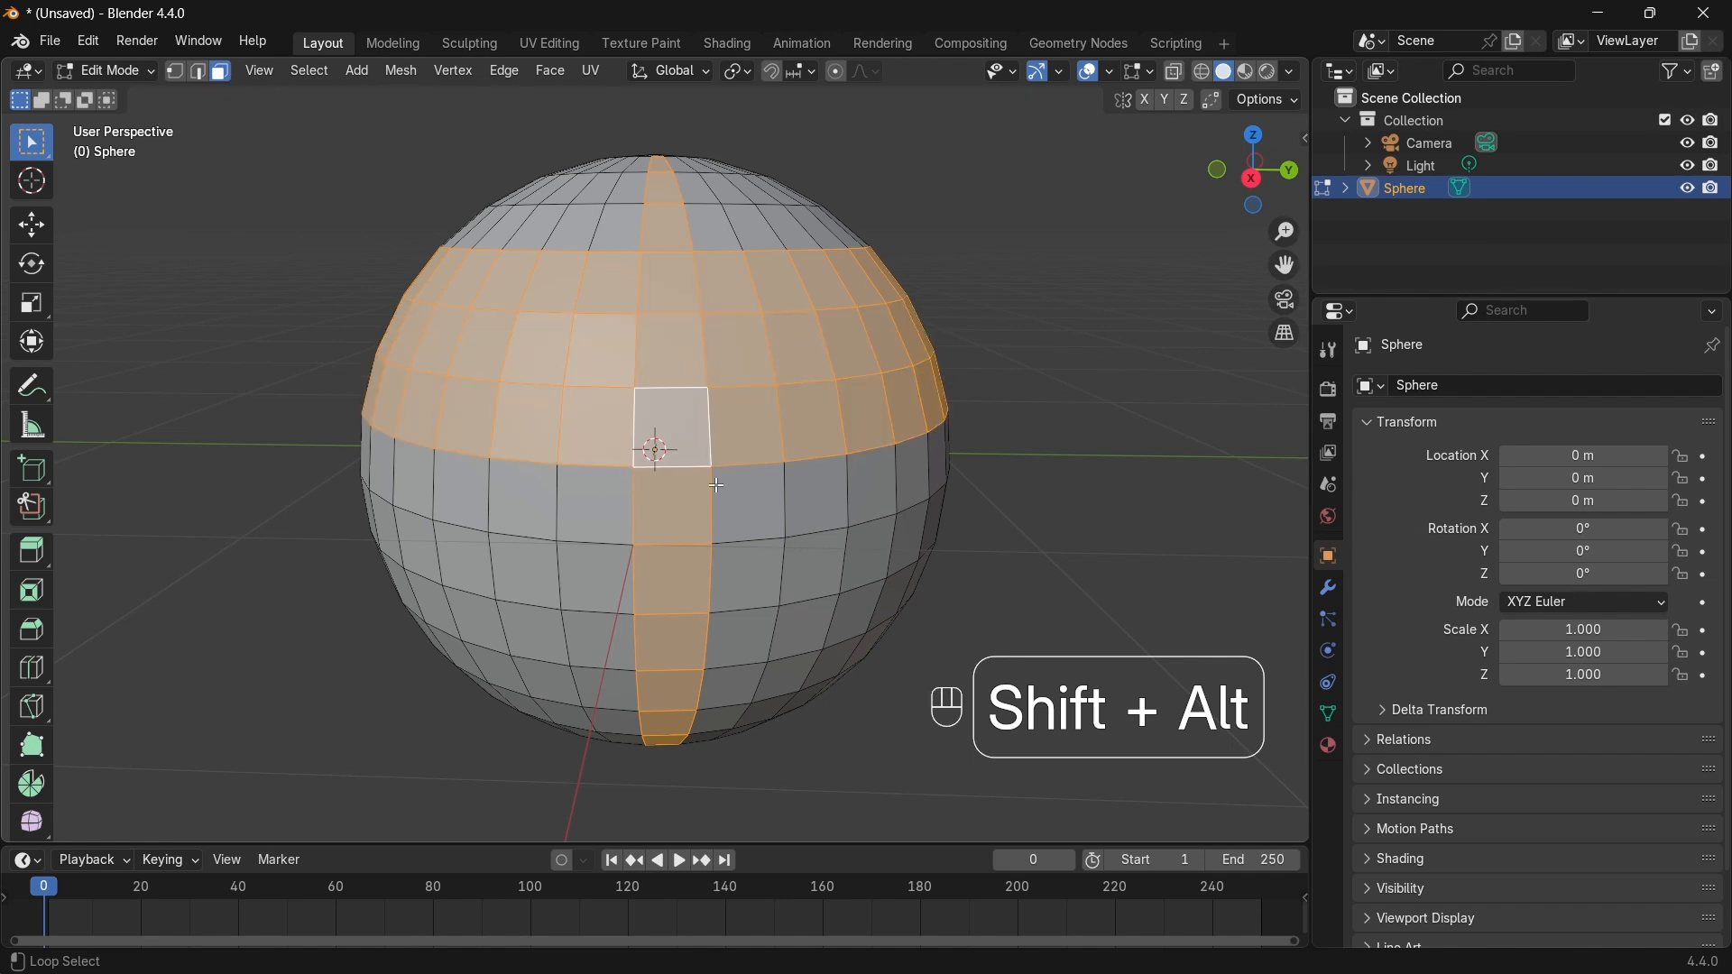
pyautogui.keyDown('alt'); pyautogui.keyDown('shift'); pyautogui.click(722, 505); pyautogui.keyUp('shift'); pyautogui.keyUp('alt')
pyautogui.keyDown('alt'); pyautogui.keyDown('shift'); pyautogui.click(720, 505); pyautogui.keyUp('shift'); pyautogui.keyUp('alt')
pyautogui.moveTo(977, 387); pyautogui.dragTo(1035, 386, button='middle')
pyautogui.click(1071, 371)
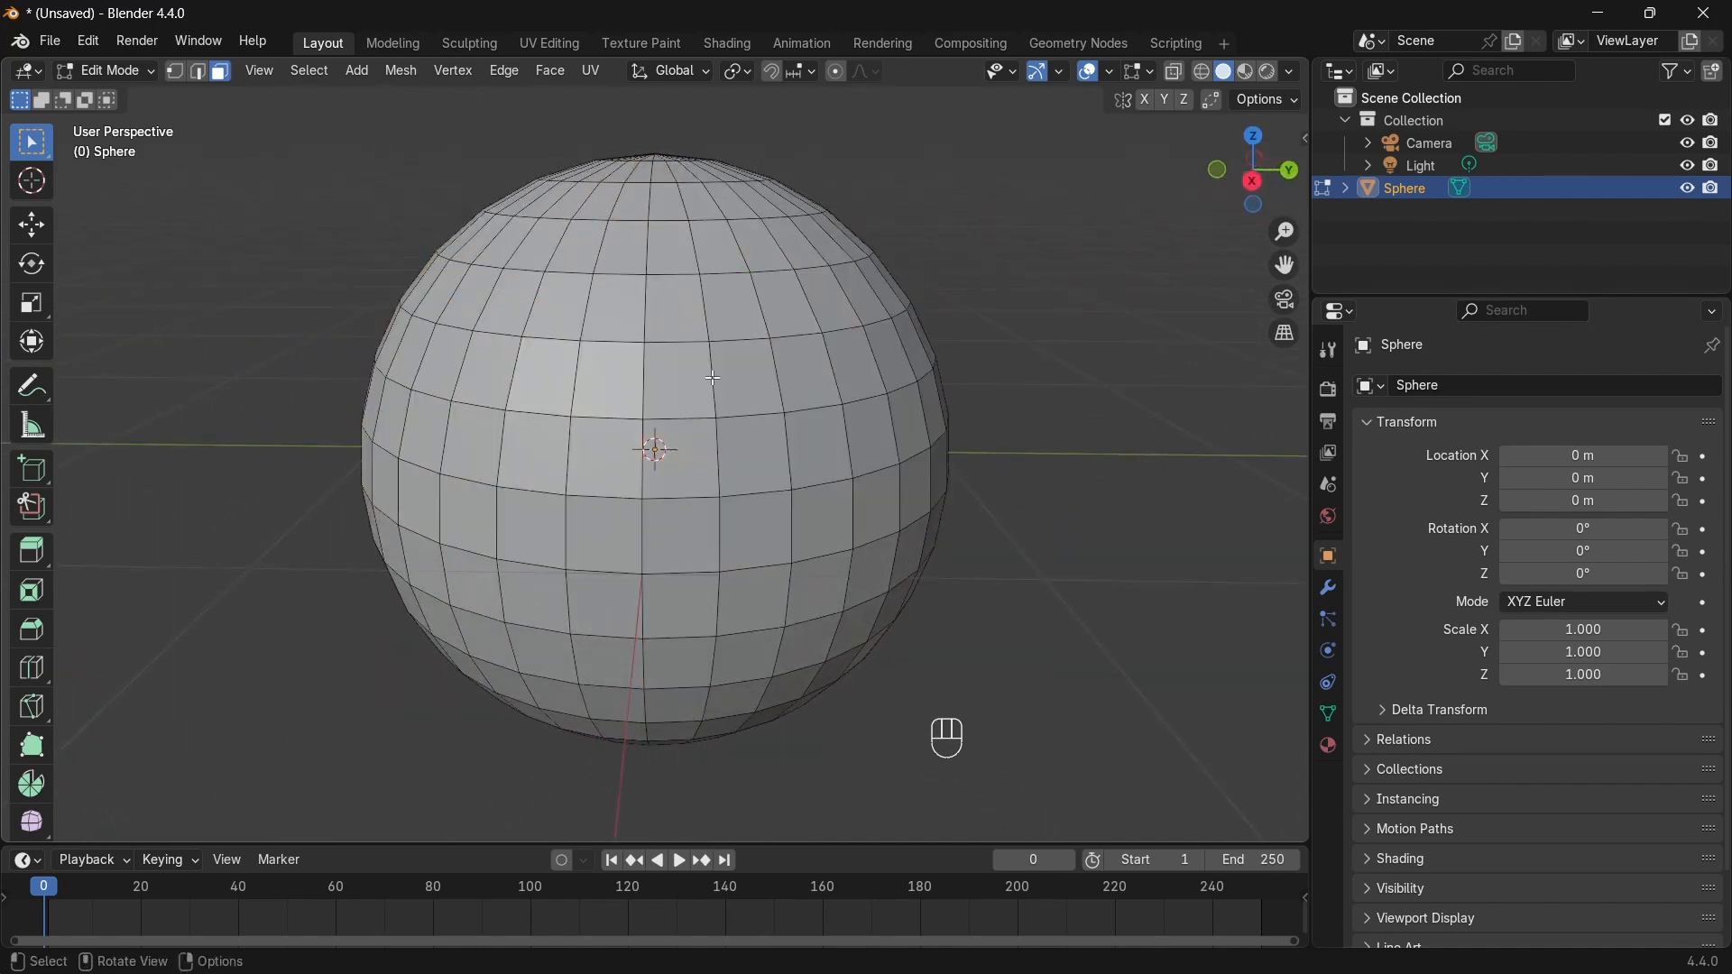
# Step: Select one face at the sphere's front centre and grow the selection outward by several rings of faces
pyautogui.click(669, 450)
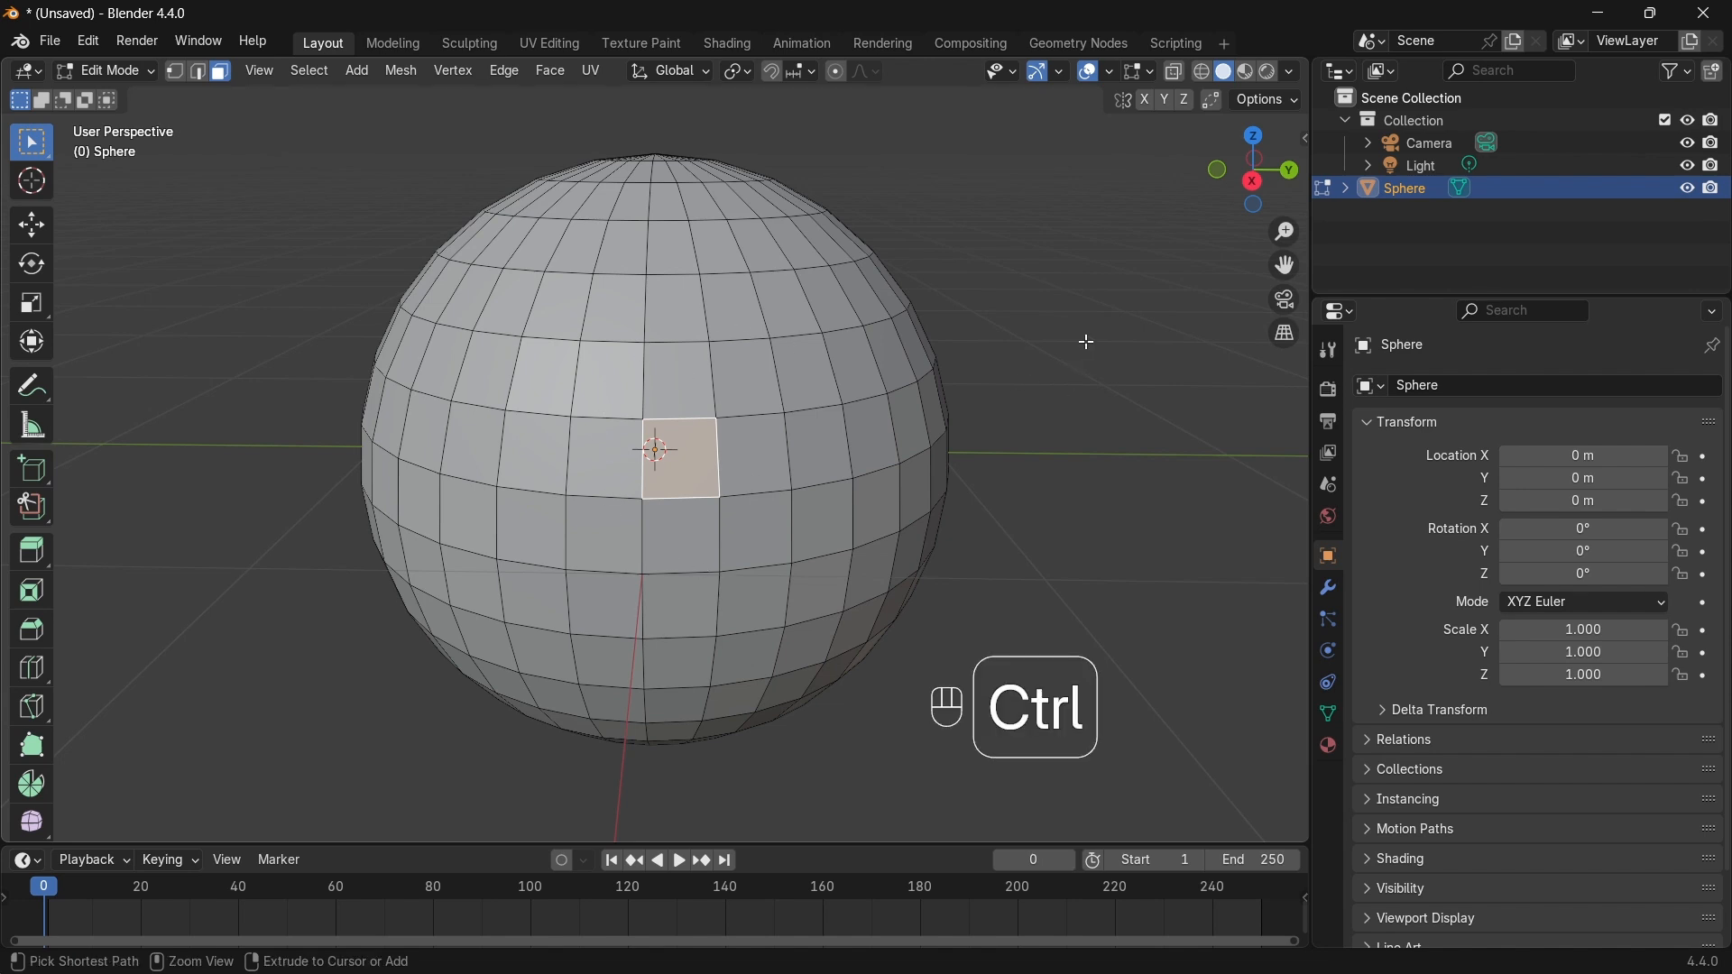
pyautogui.press('ctrl+KP_Add')
pyautogui.press('ctrl+KP_Add')
pyautogui.press('ctrl+KP_Add')
pyautogui.press('ctrl+KP_Add')
pyautogui.press('ctrl+KP_Add')
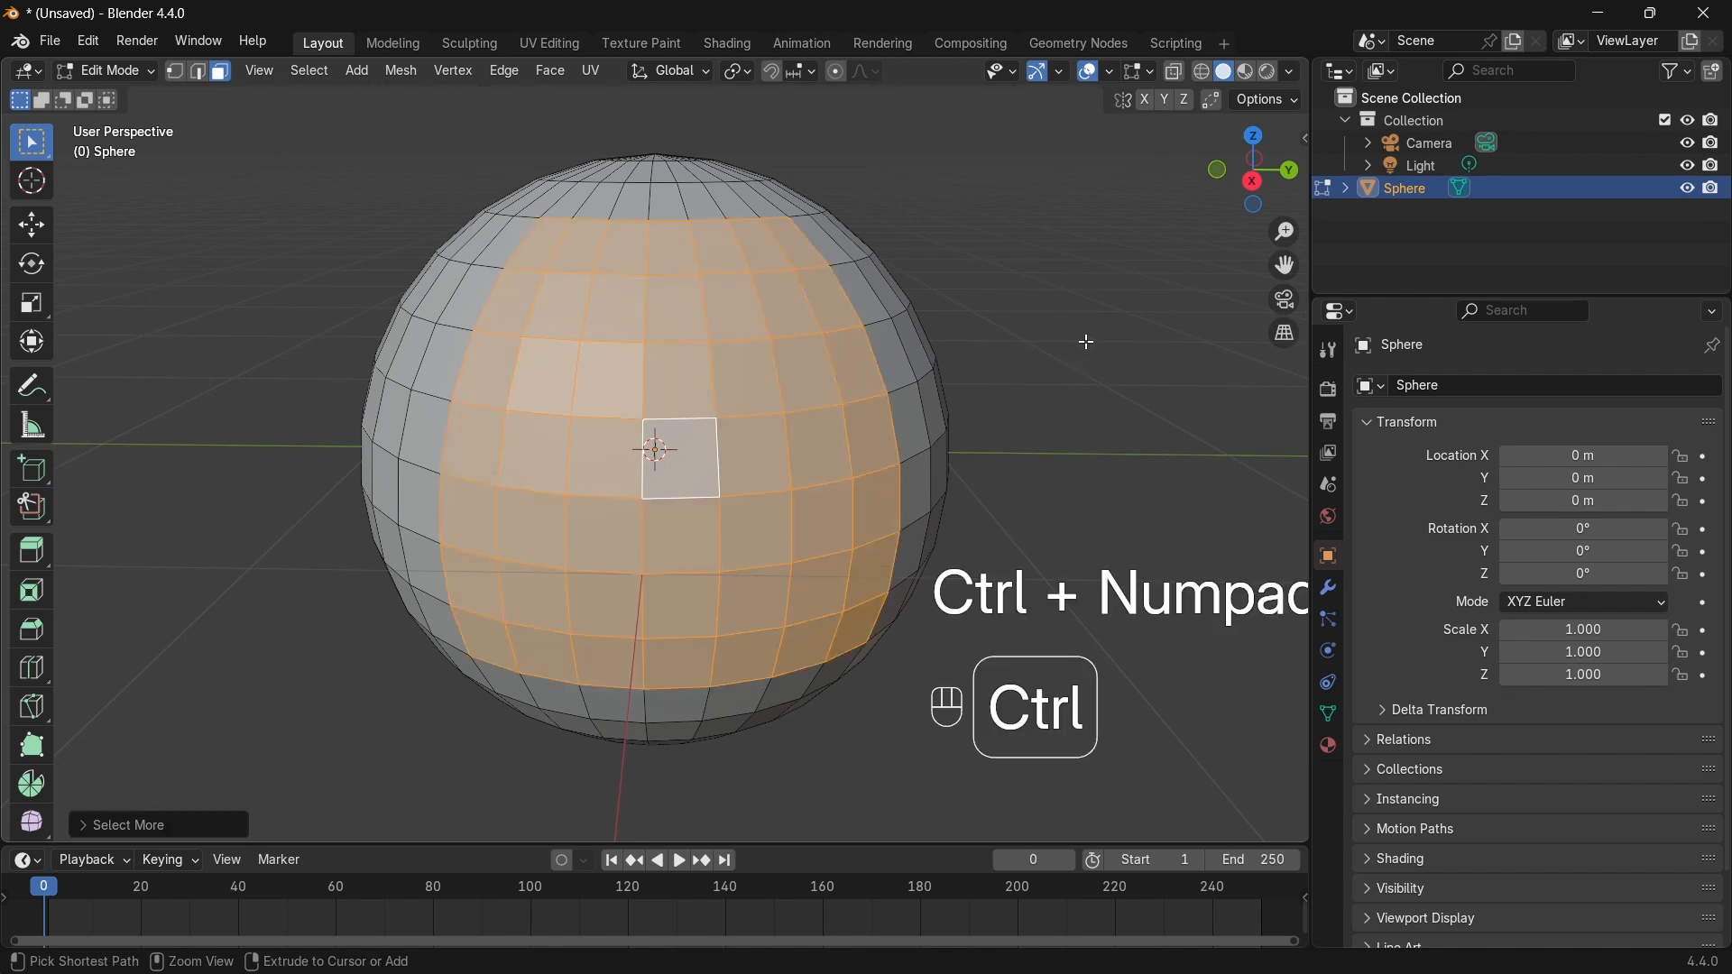
# Step: Shrink the grown selection back to the central front face and clear the selection
pyautogui.press('ctrl+KP_Subtract')
pyautogui.press('ctrl+KP_Subtract')
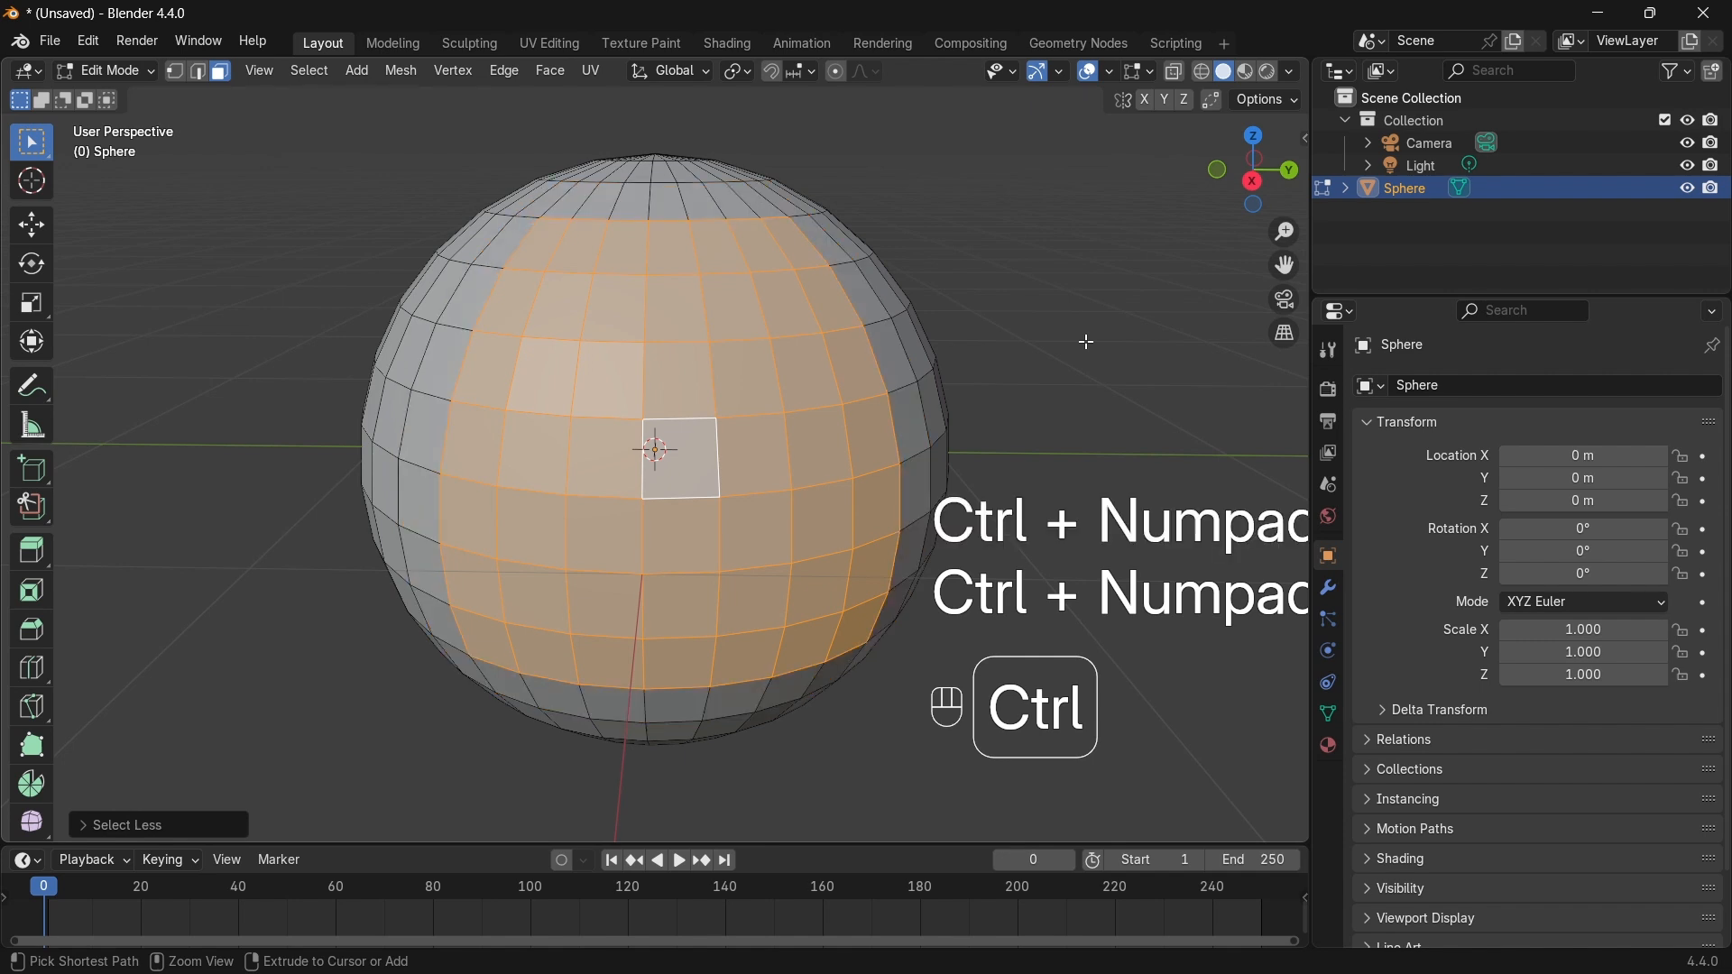
pyautogui.press('ctrl+KP_Subtract')
pyautogui.press('ctrl+KP_Subtract')
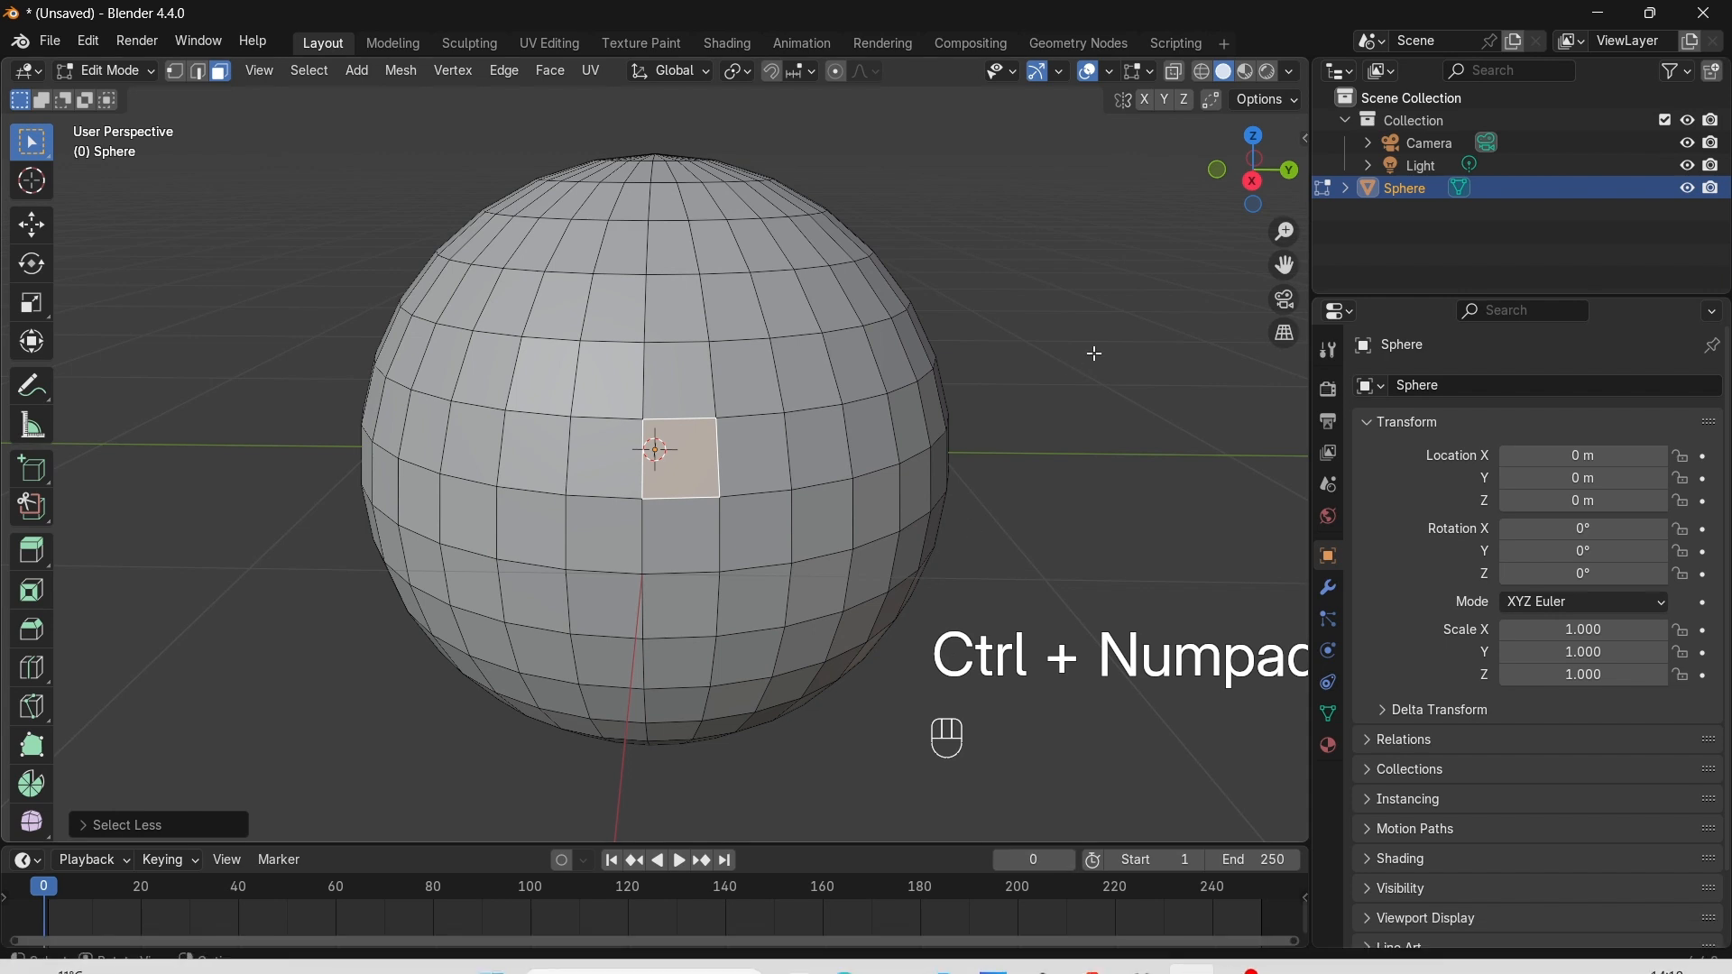
pyautogui.click(1080, 335)
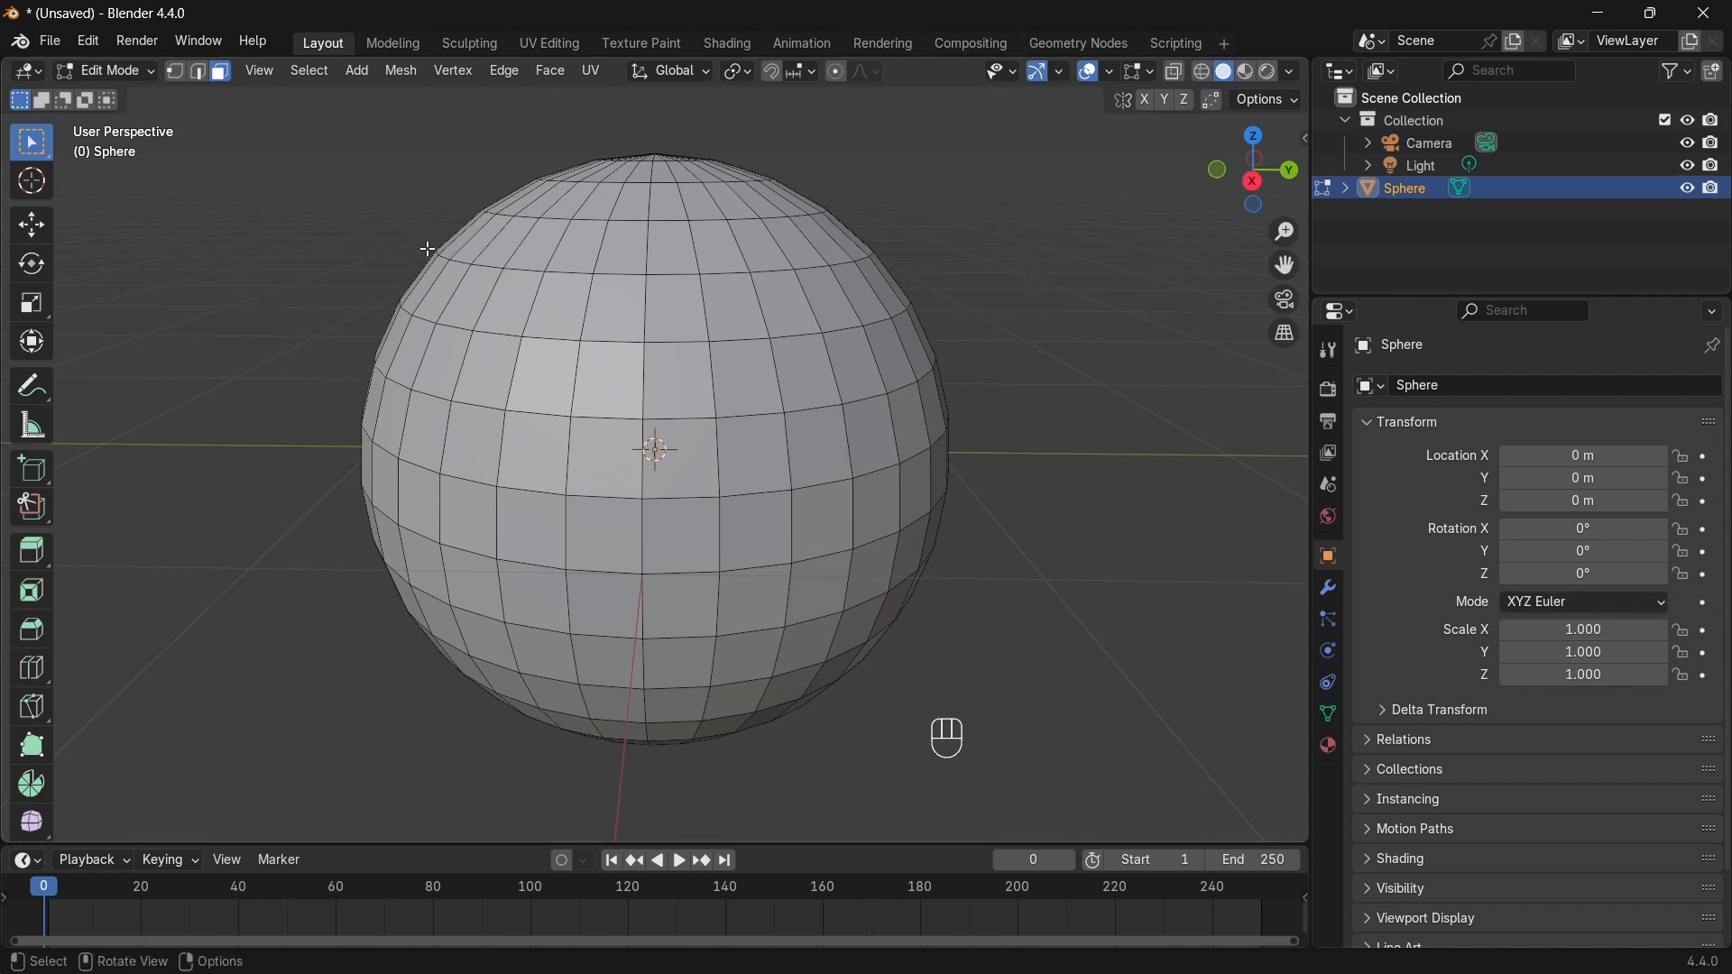
# Step: Switch to vertex selection and select single vertices one after another on the sphere's upper front
pyautogui.click(172, 72)
pyautogui.click(810, 337)
pyautogui.click(717, 344)
pyautogui.click(721, 415)
pyautogui.click(647, 416)
pyautogui.click(763, 342)
pyautogui.click(711, 343)
pyautogui.click(754, 277)
pyautogui.click(760, 343)
pyautogui.moveTo(762, 342); pyautogui.dragTo(883, 368, button='middle')
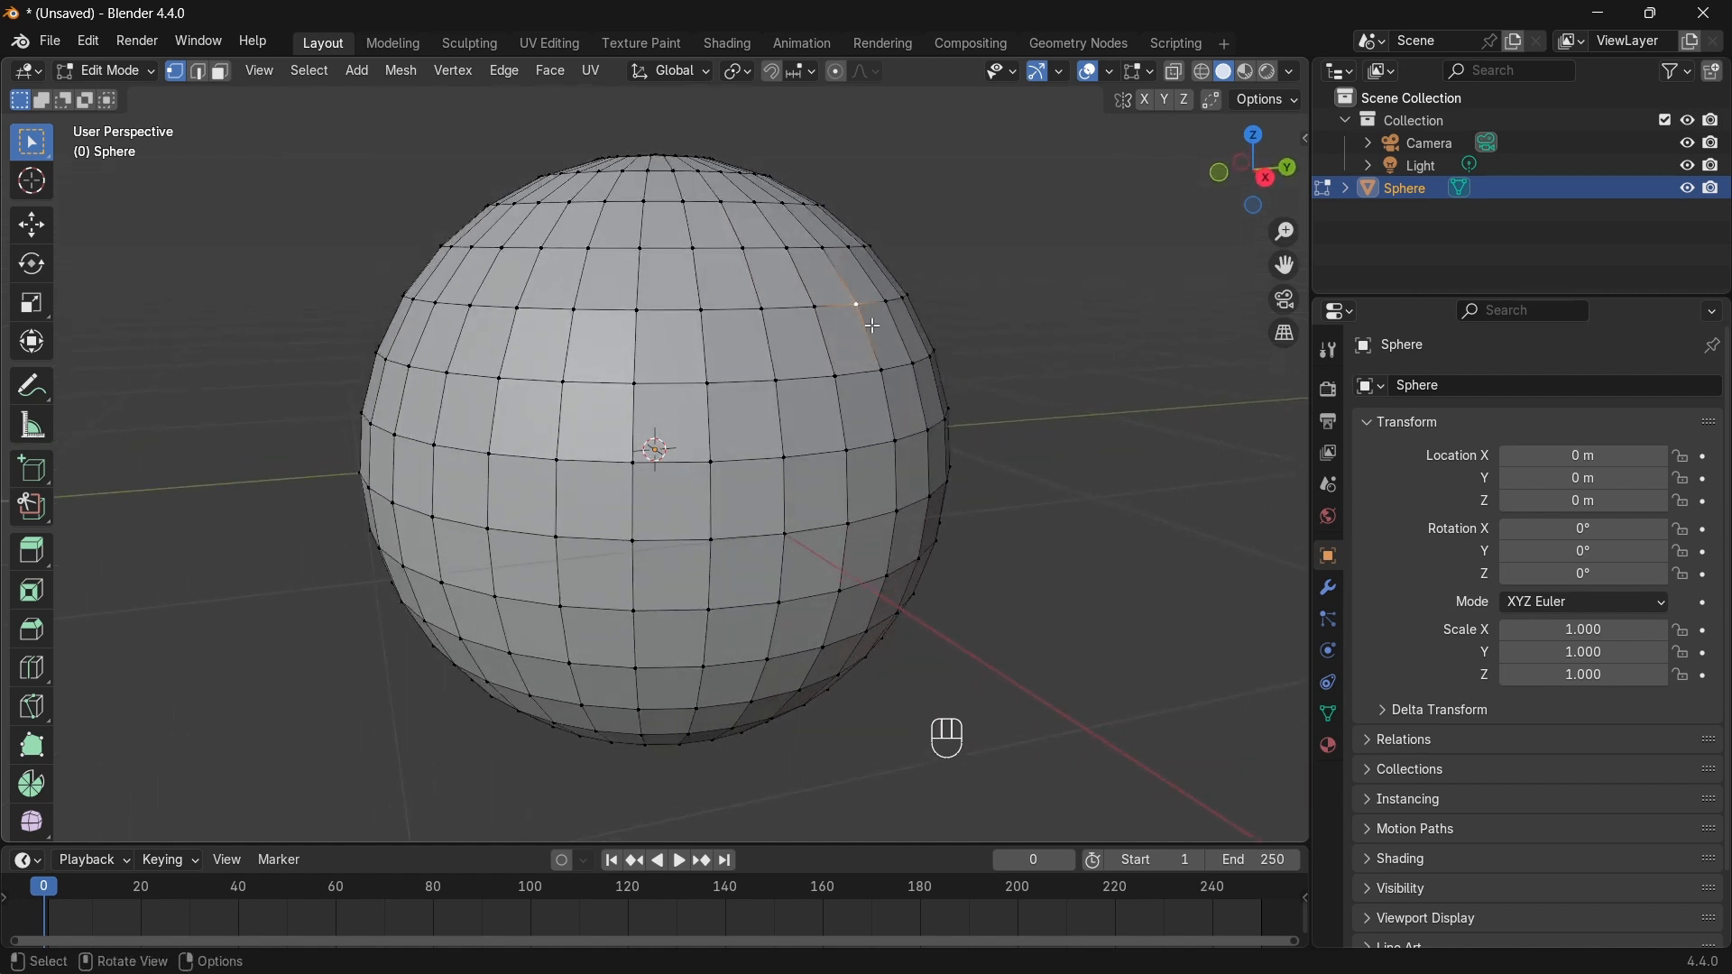
# Step: Move only the selected vertex outward from the sphere, undo the move, and try and cancel another move
pyautogui.press('g')
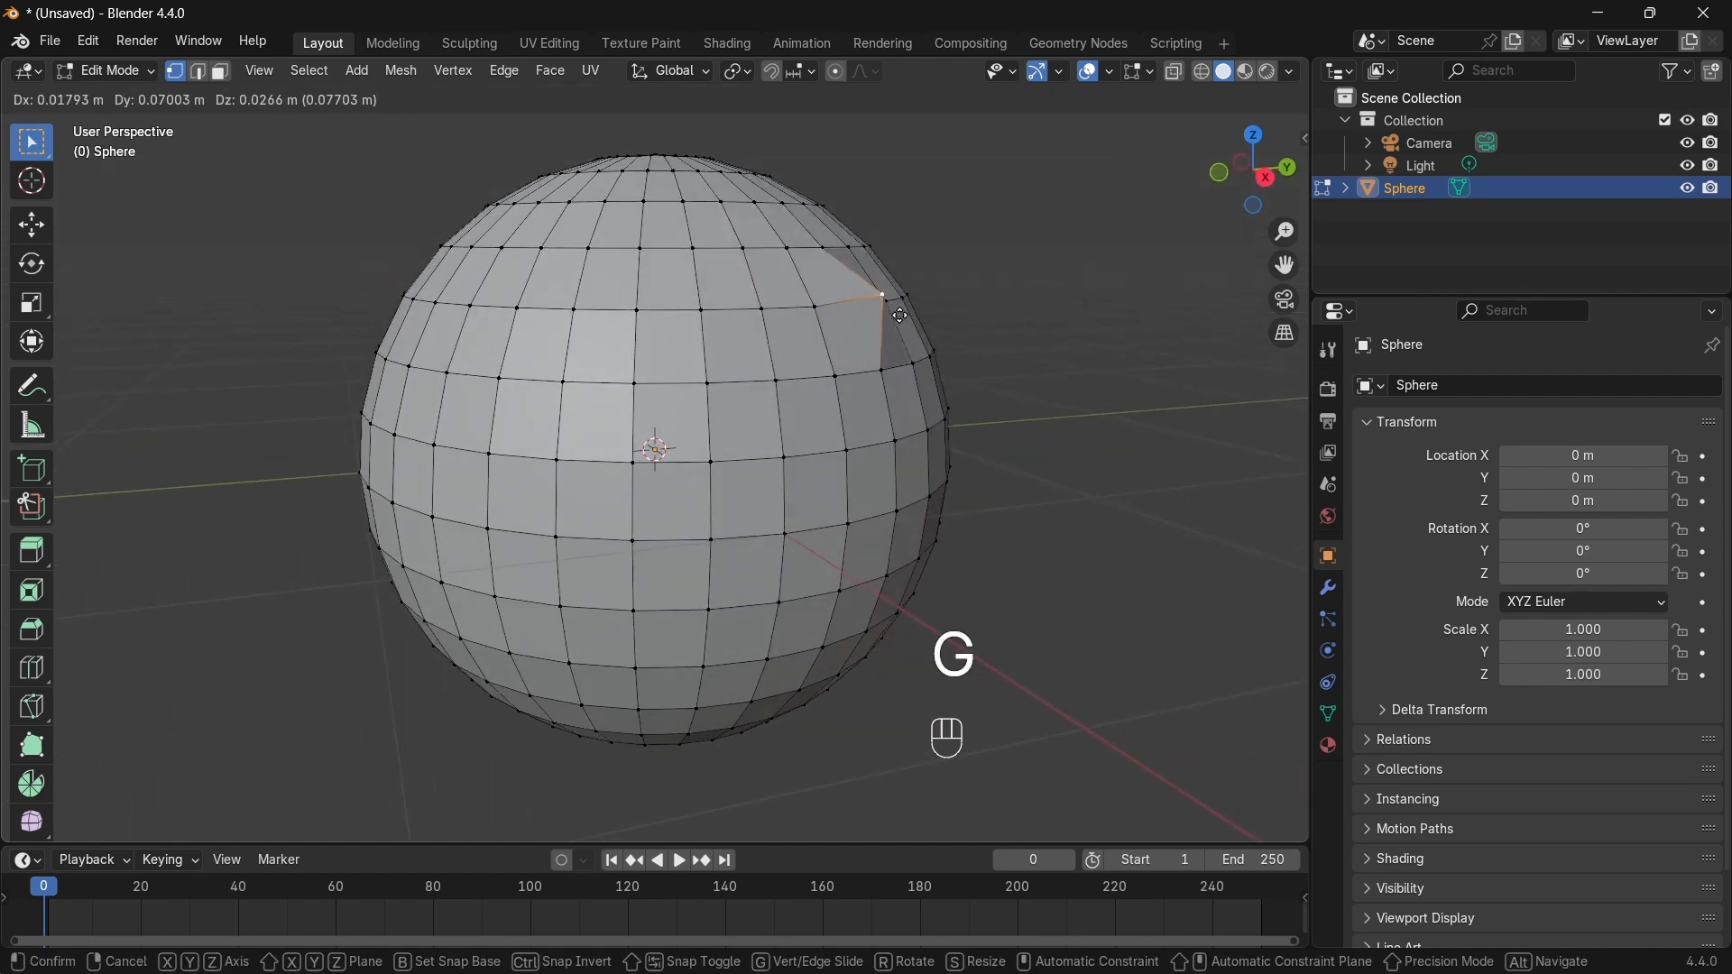
pyautogui.click(927, 309)
pyautogui.moveTo(926, 310); pyautogui.dragTo(851, 358, button='middle')
pyautogui.hotkey('ctrl', 'z')
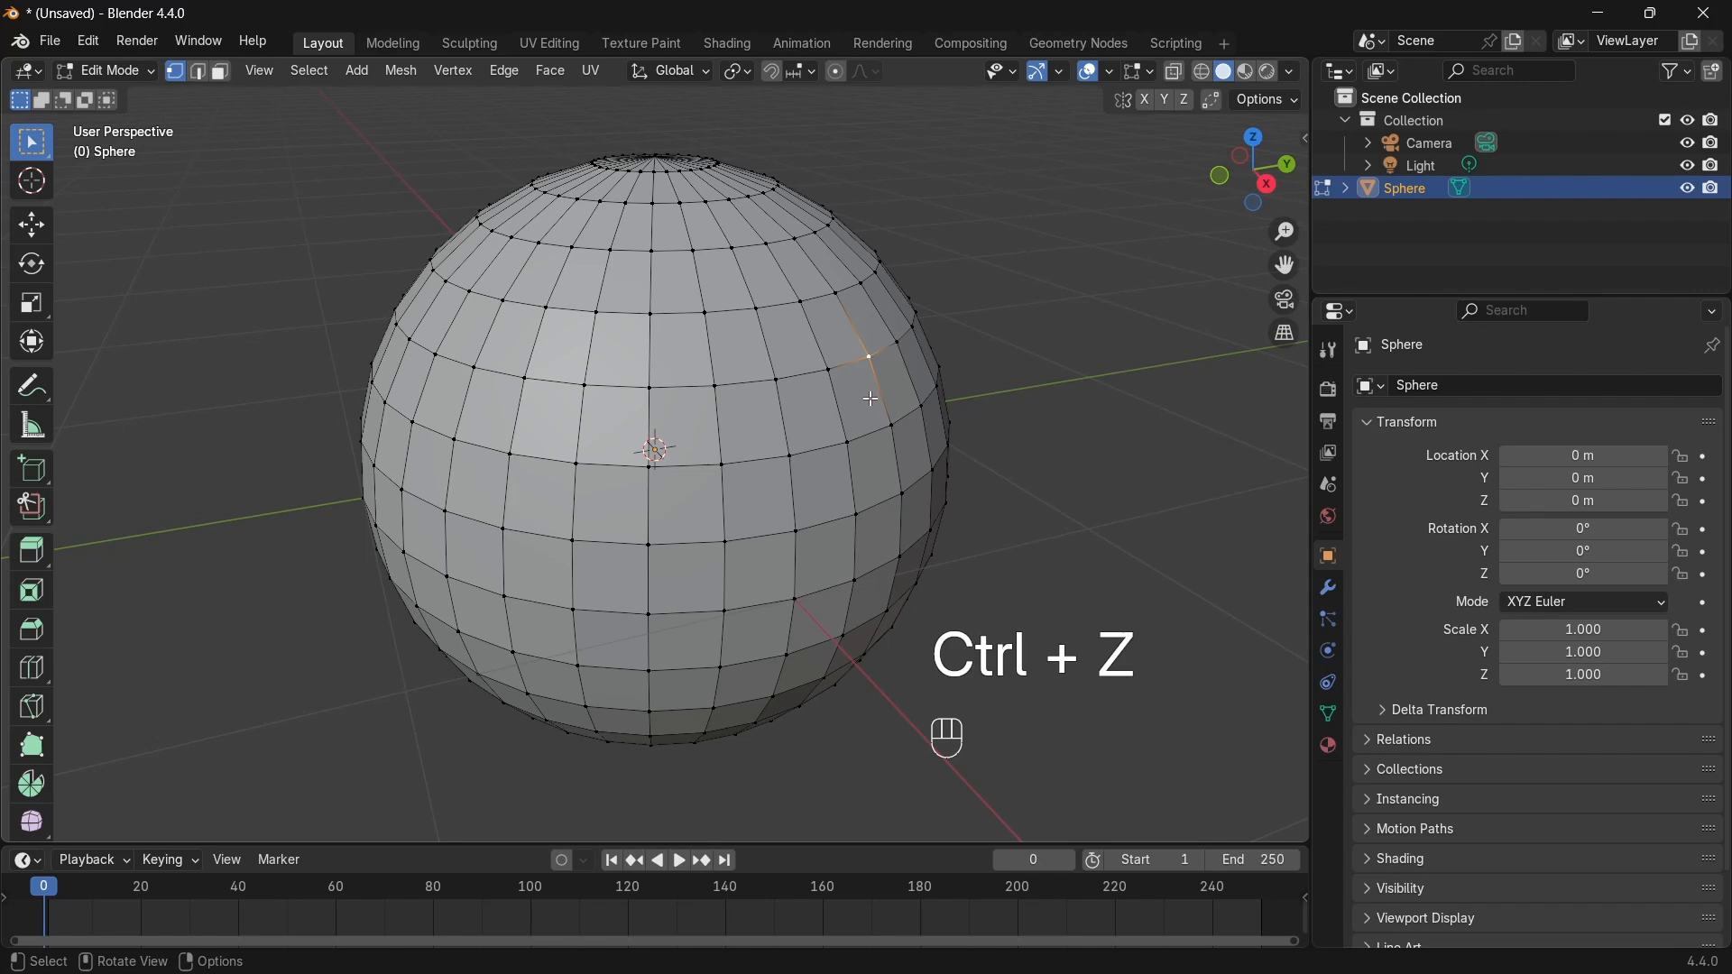
pyautogui.press('g')
pyautogui.rightClick(843, 393)
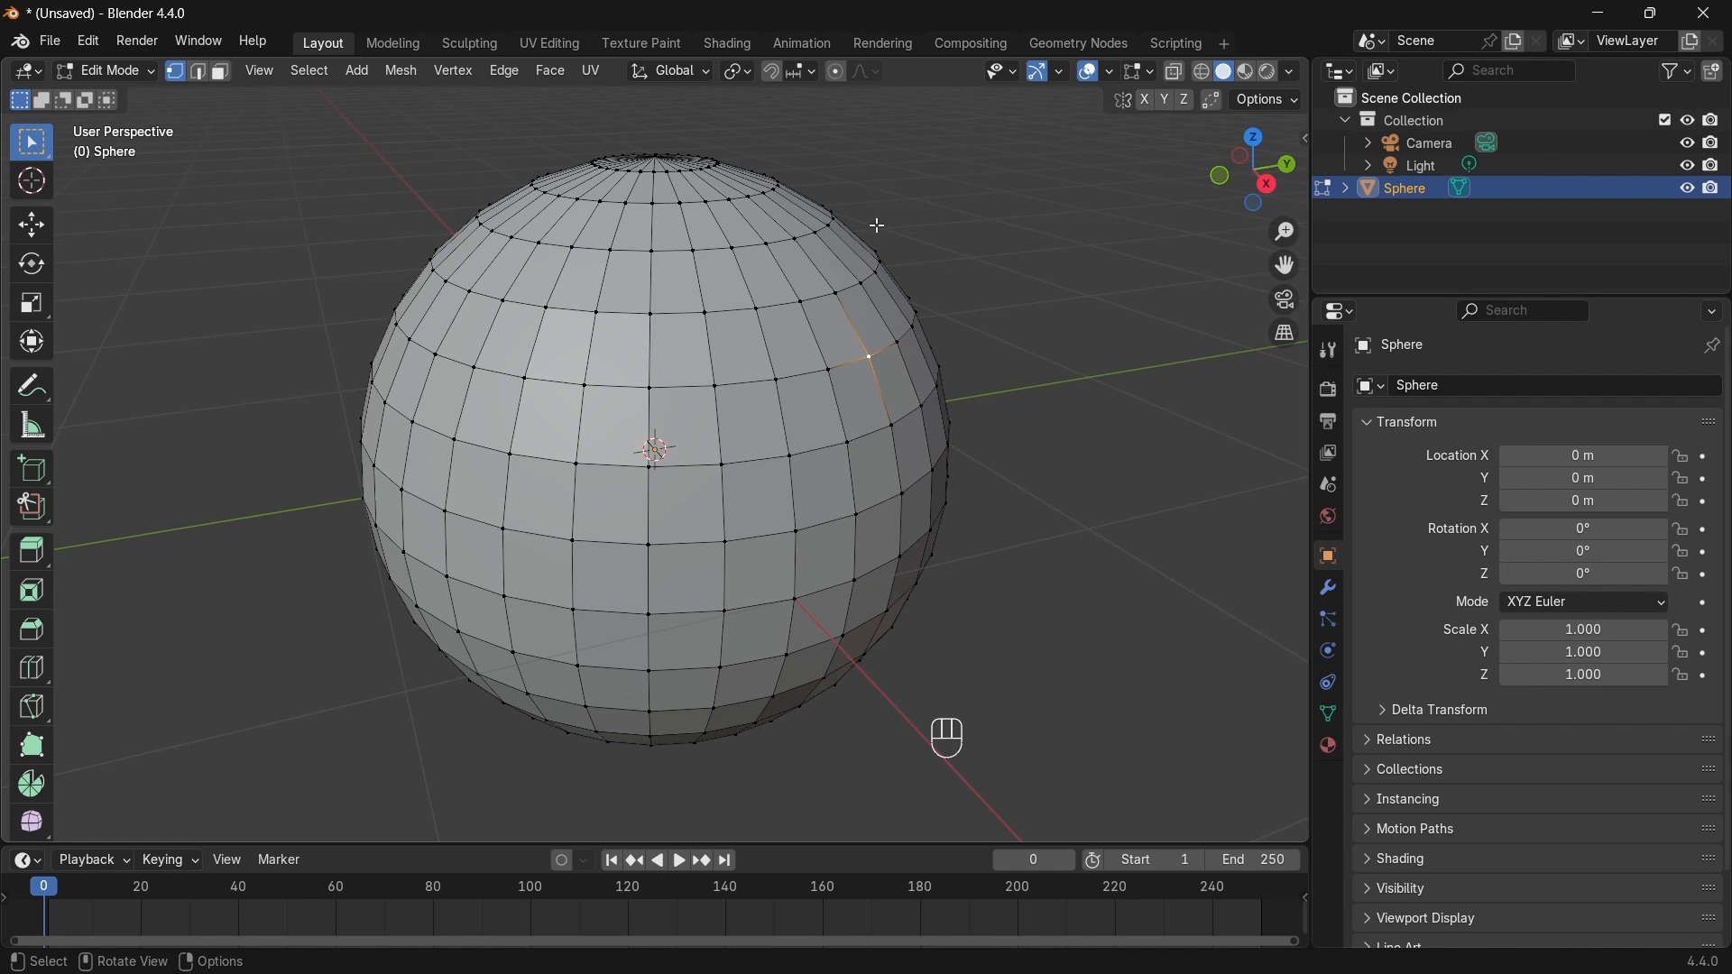
# Step: Turn on proportional editing and pull the selected vertex outward by about 0.5 m, varying the influence radius and ending at 1 m
pyautogui.click(835, 72)
pyautogui.press('o')
pyautogui.press('o')
pyautogui.press('o')
pyautogui.press('g')
pyautogui.scroll(6, 902, 374)
pyautogui.scroll(4, 907, 379)
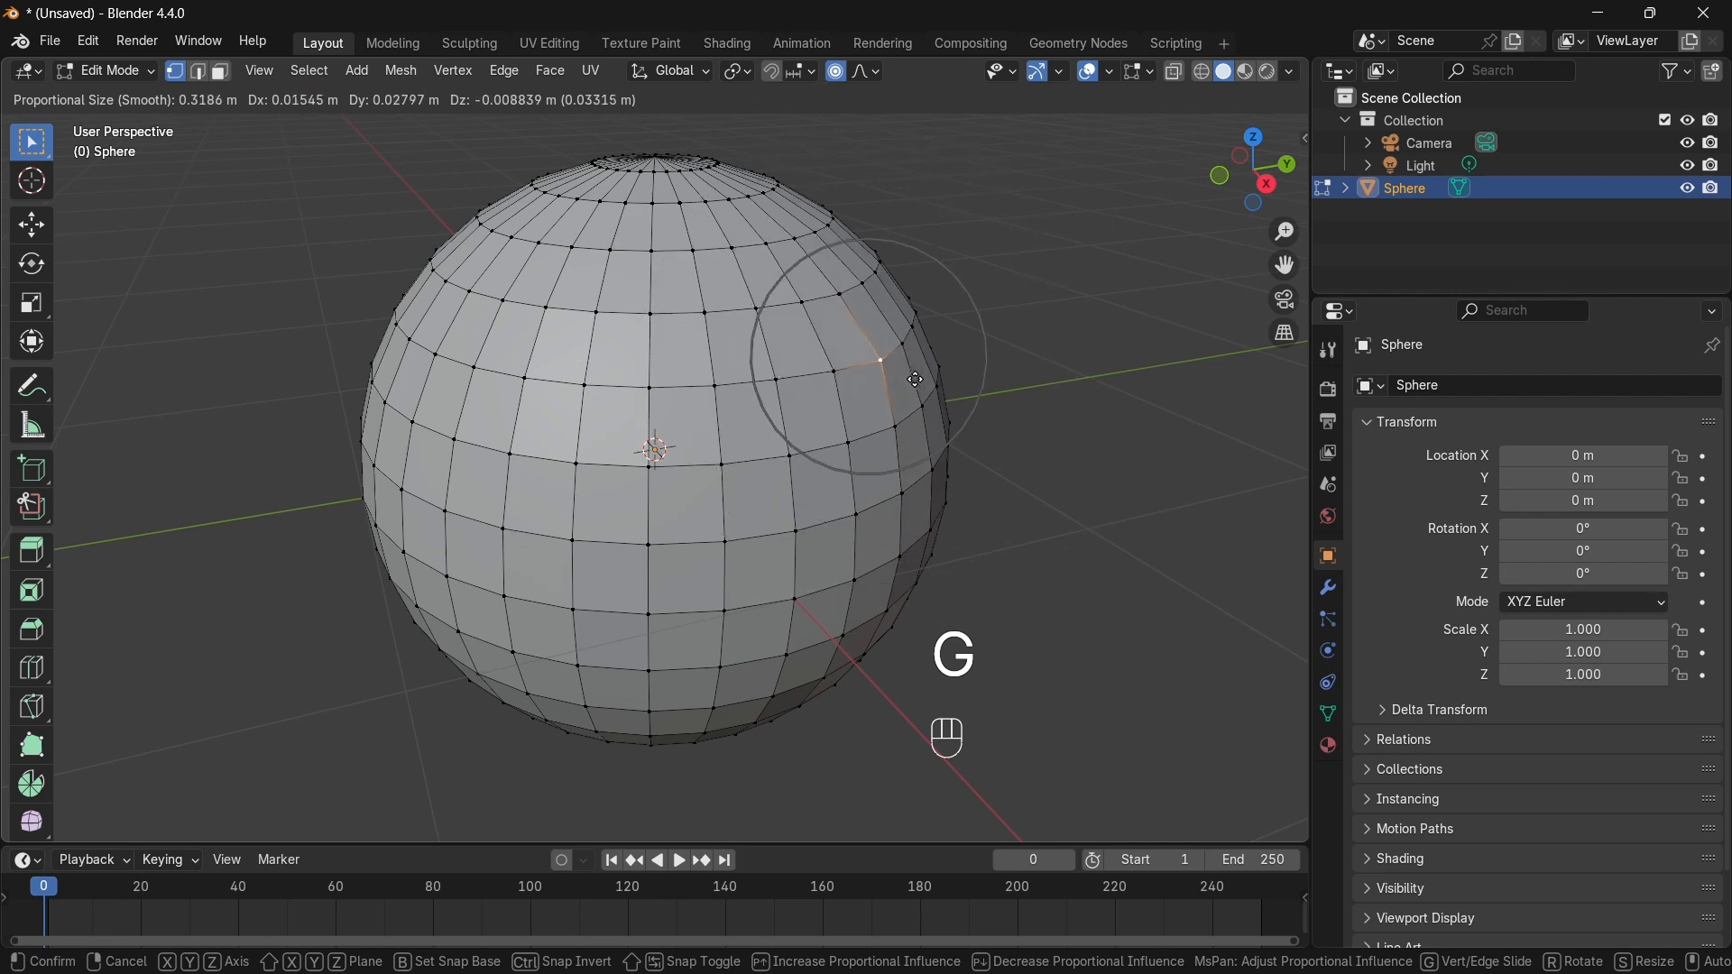
pyautogui.scroll(-8, 993, 378)
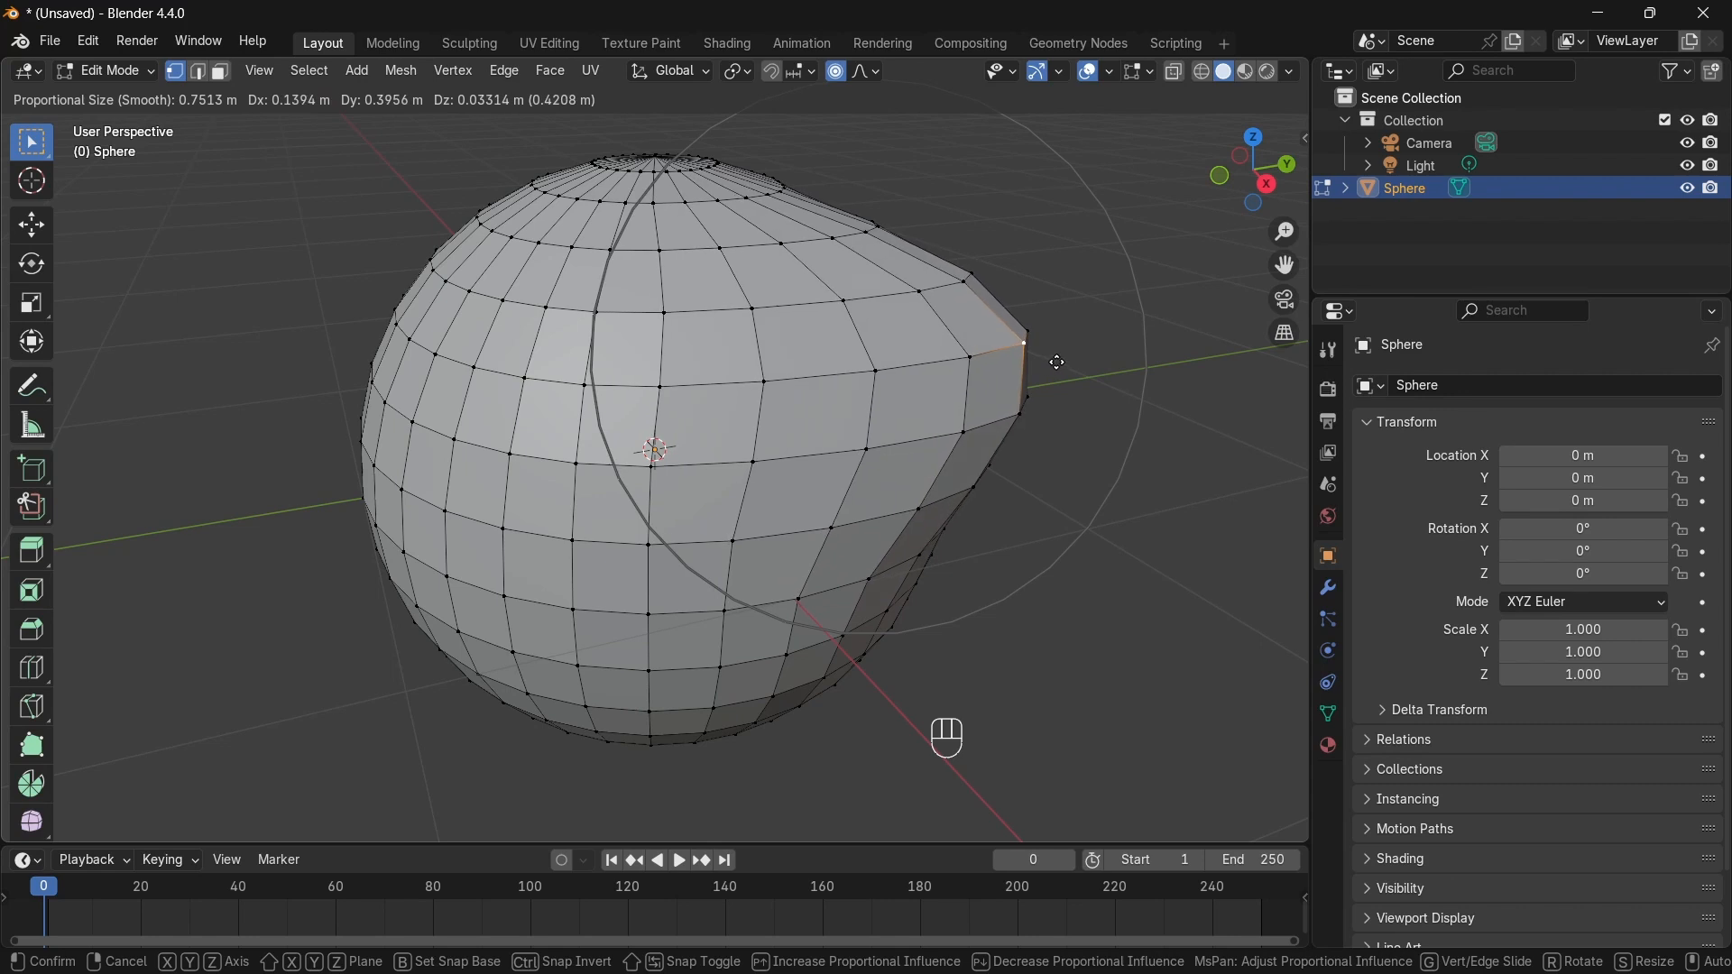
pyautogui.scroll(8, 1099, 348)
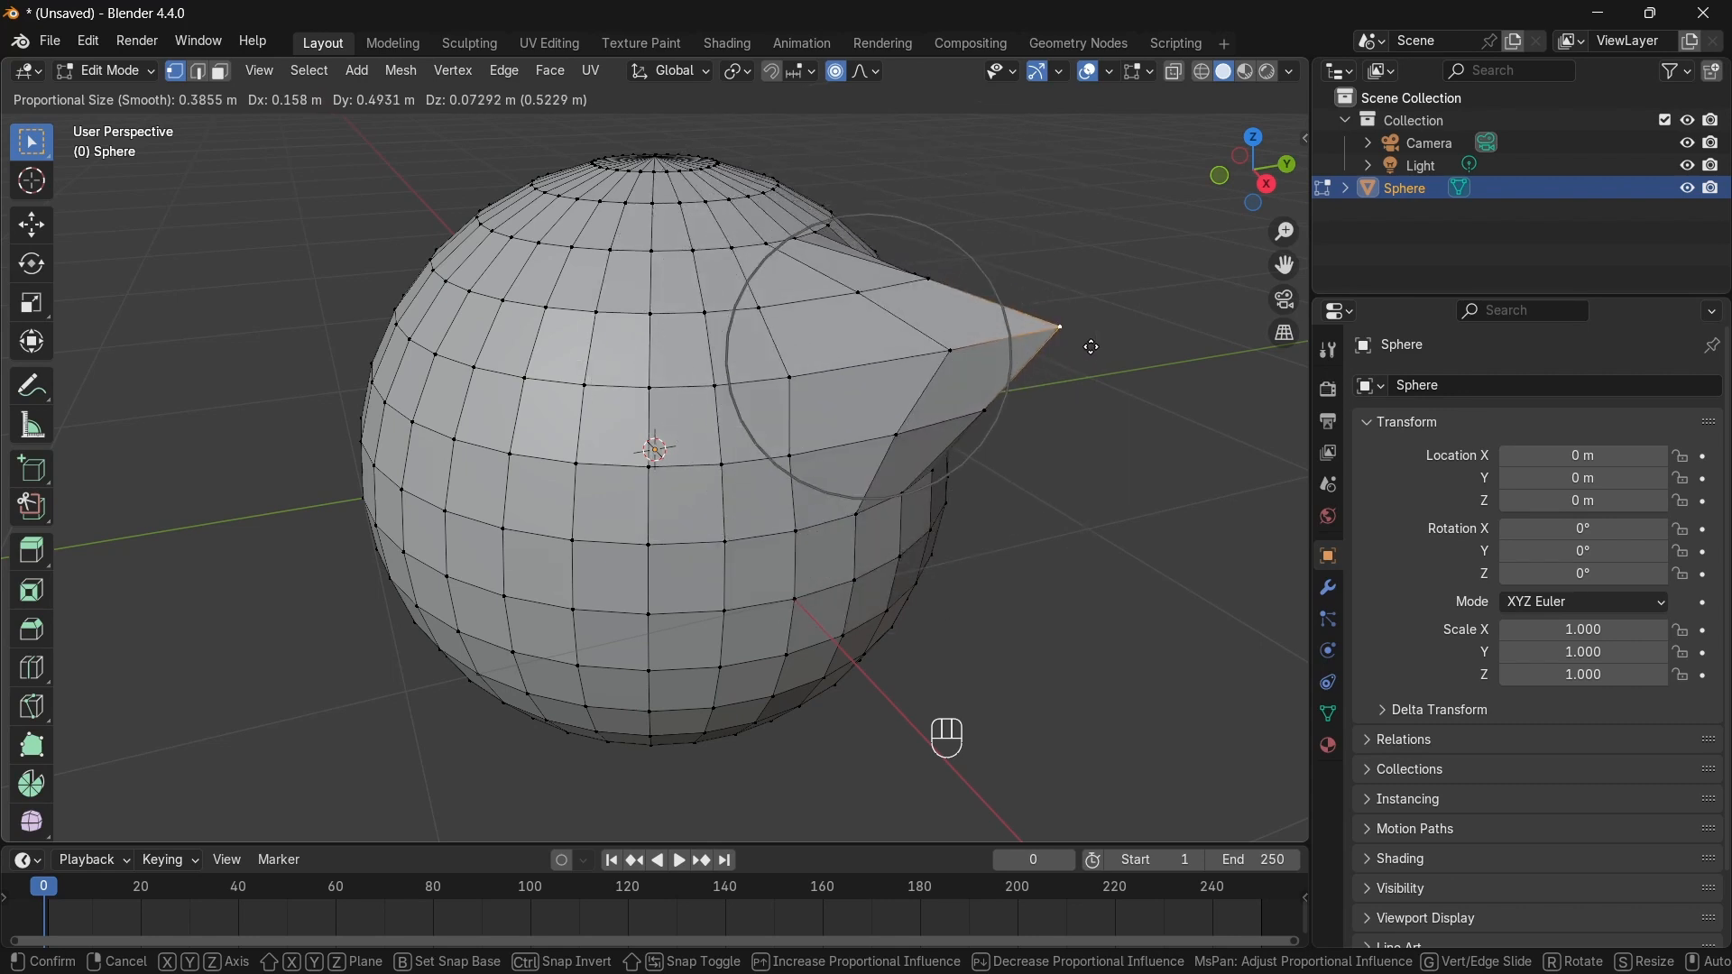
pyautogui.scroll(-6, 1082, 349)
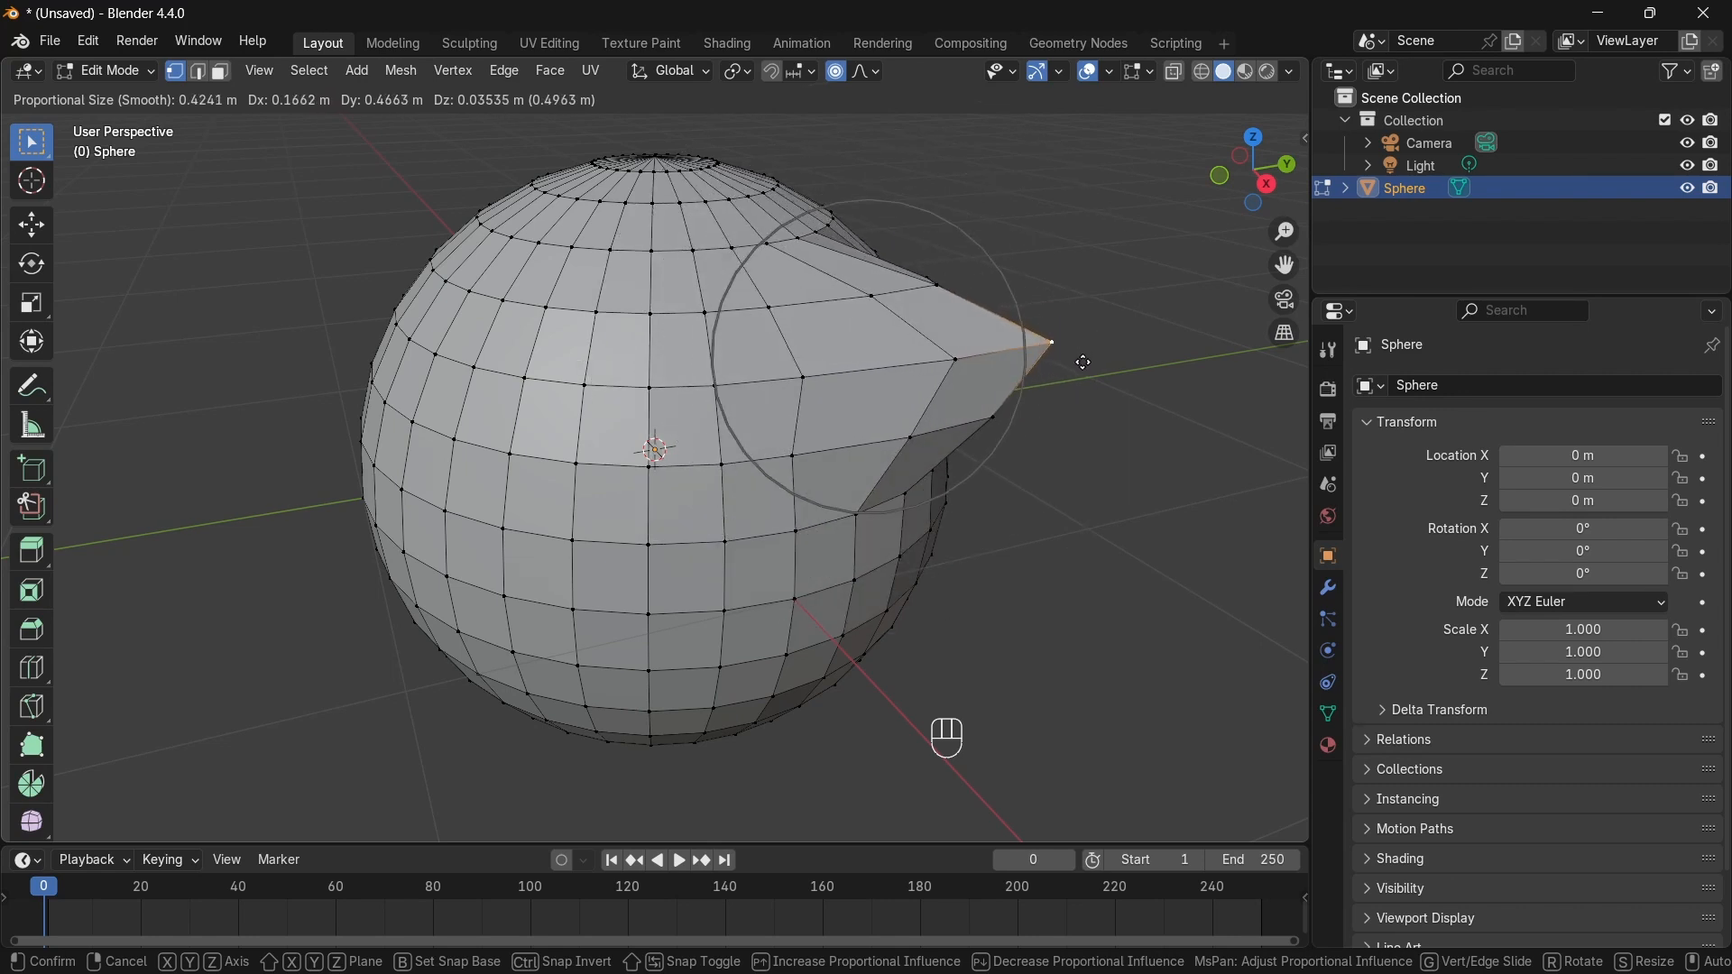
pyautogui.scroll(-3, 1063, 356)
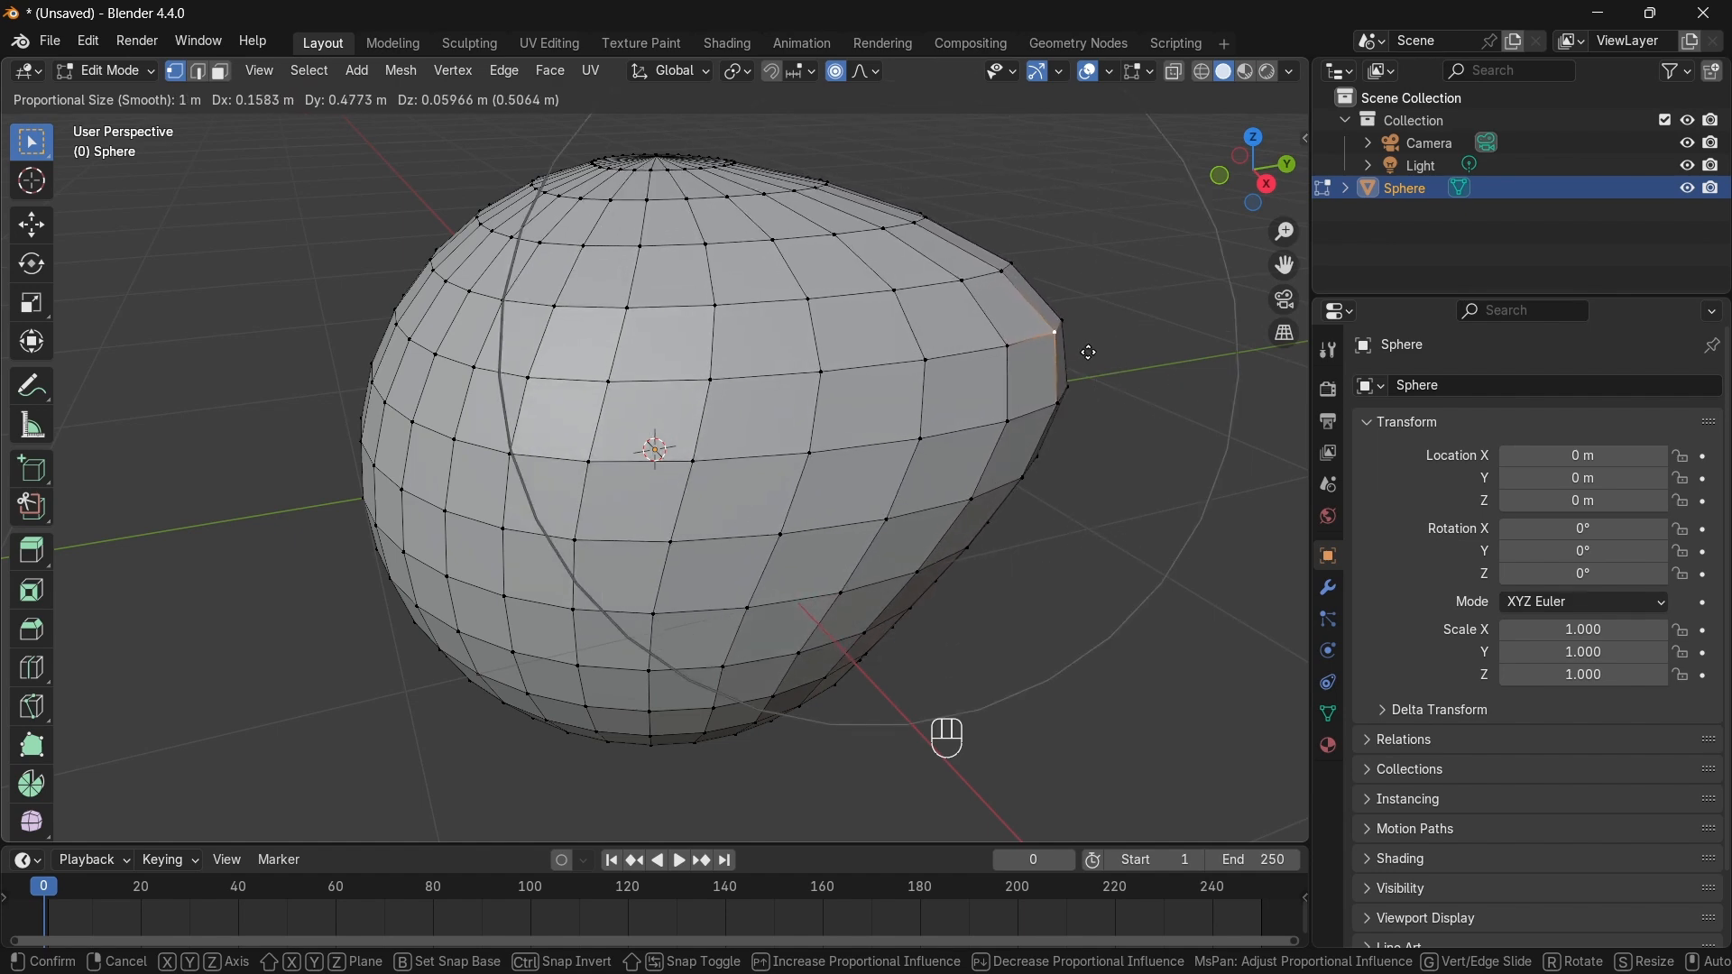
pyautogui.click(1082, 357)
# Step: Inspect the deformed sphere in Object Mode and undo the proportional move
pyautogui.moveTo(1083, 358); pyautogui.dragTo(920, 437, button='middle')
pyautogui.press('Tab')
pyautogui.hotkey('ctrl', 'z')
pyautogui.hotkey('ctrl', 'z')
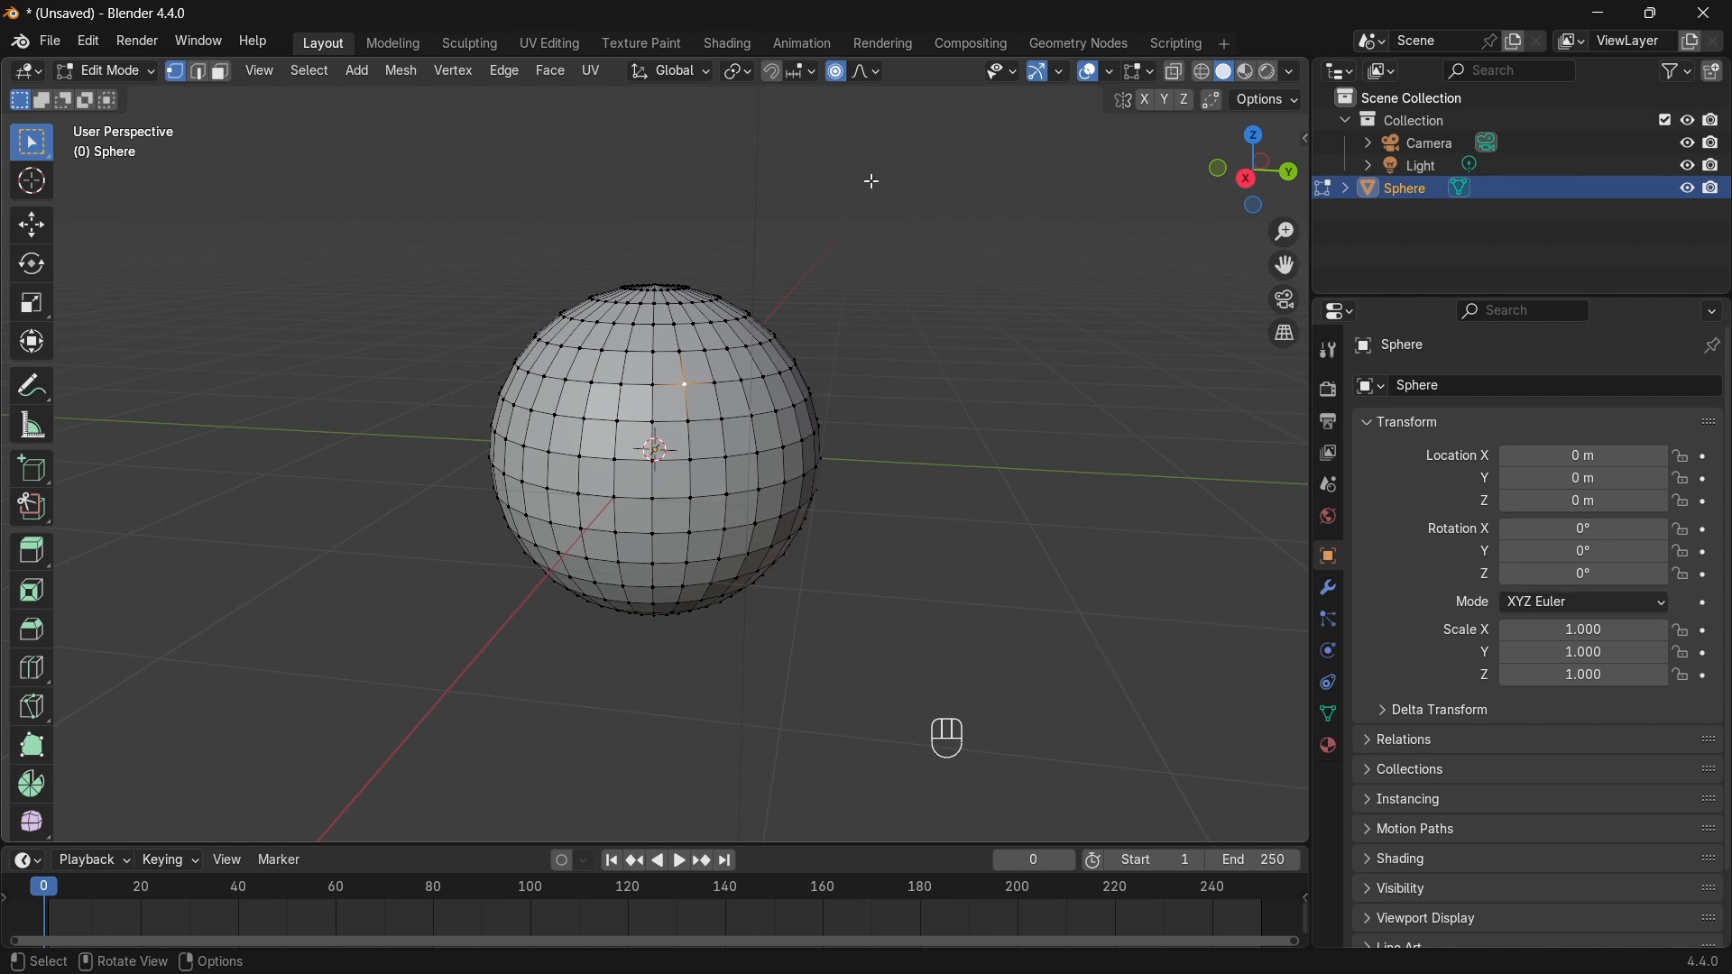
# Step: Review the falloff options of proportional editing without changing them and turn proportional editing off
pyautogui.click(876, 72)
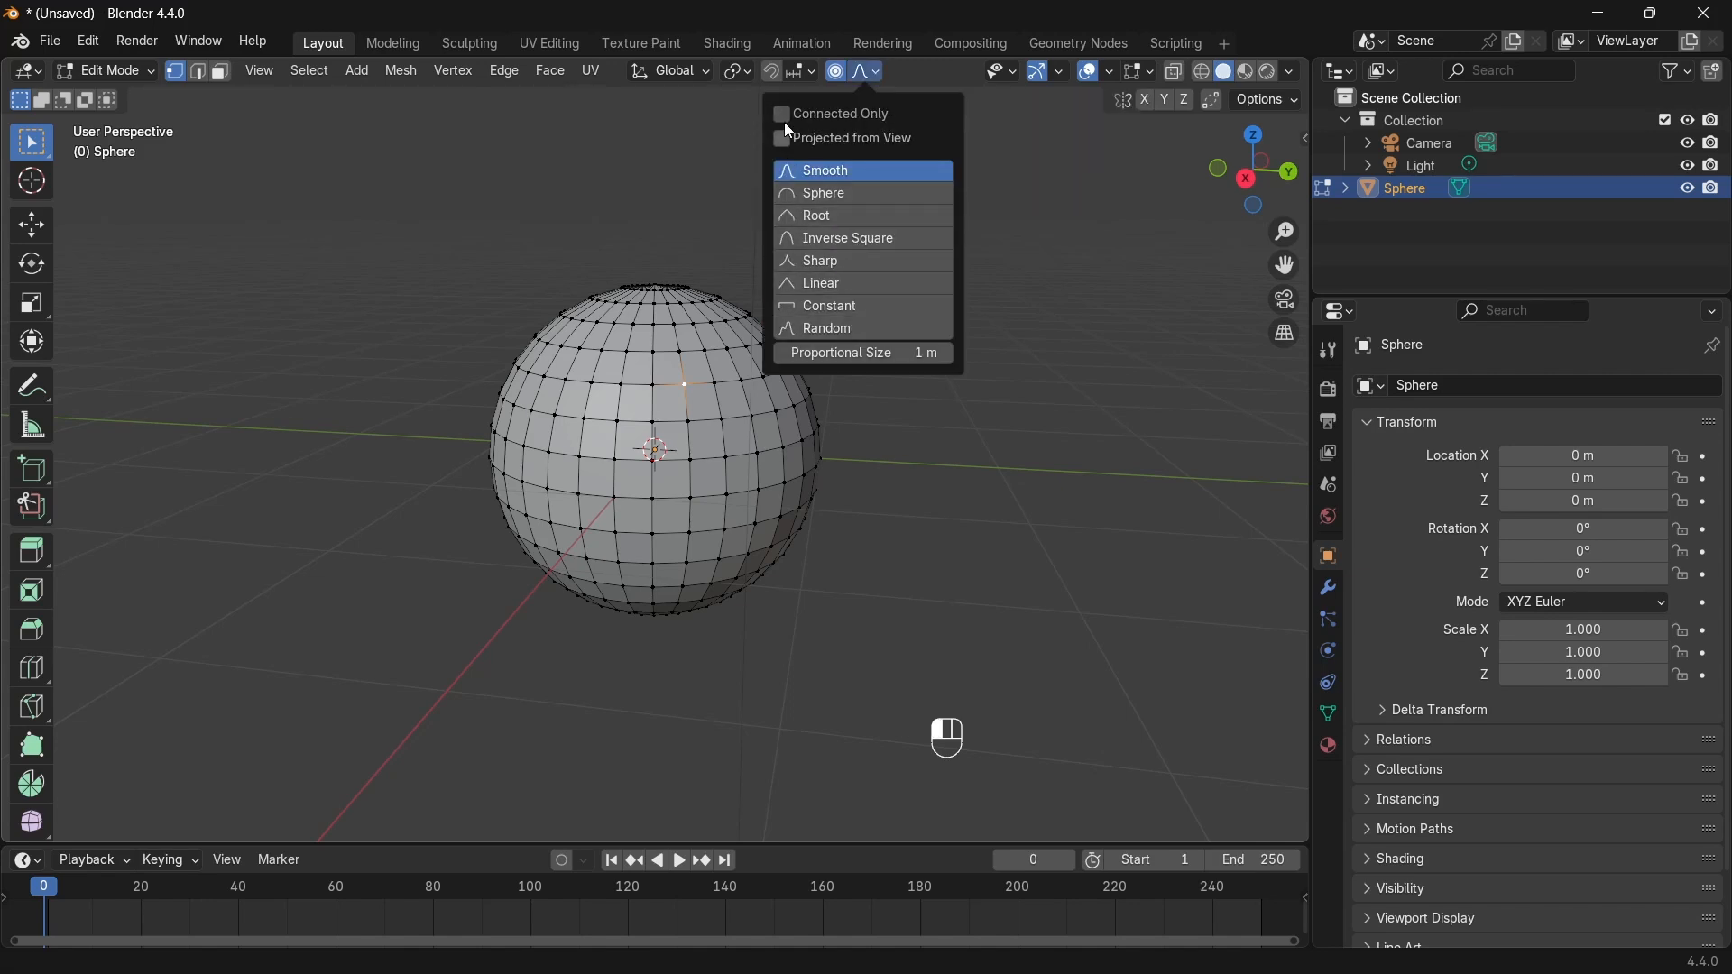
pyautogui.click(876, 63)
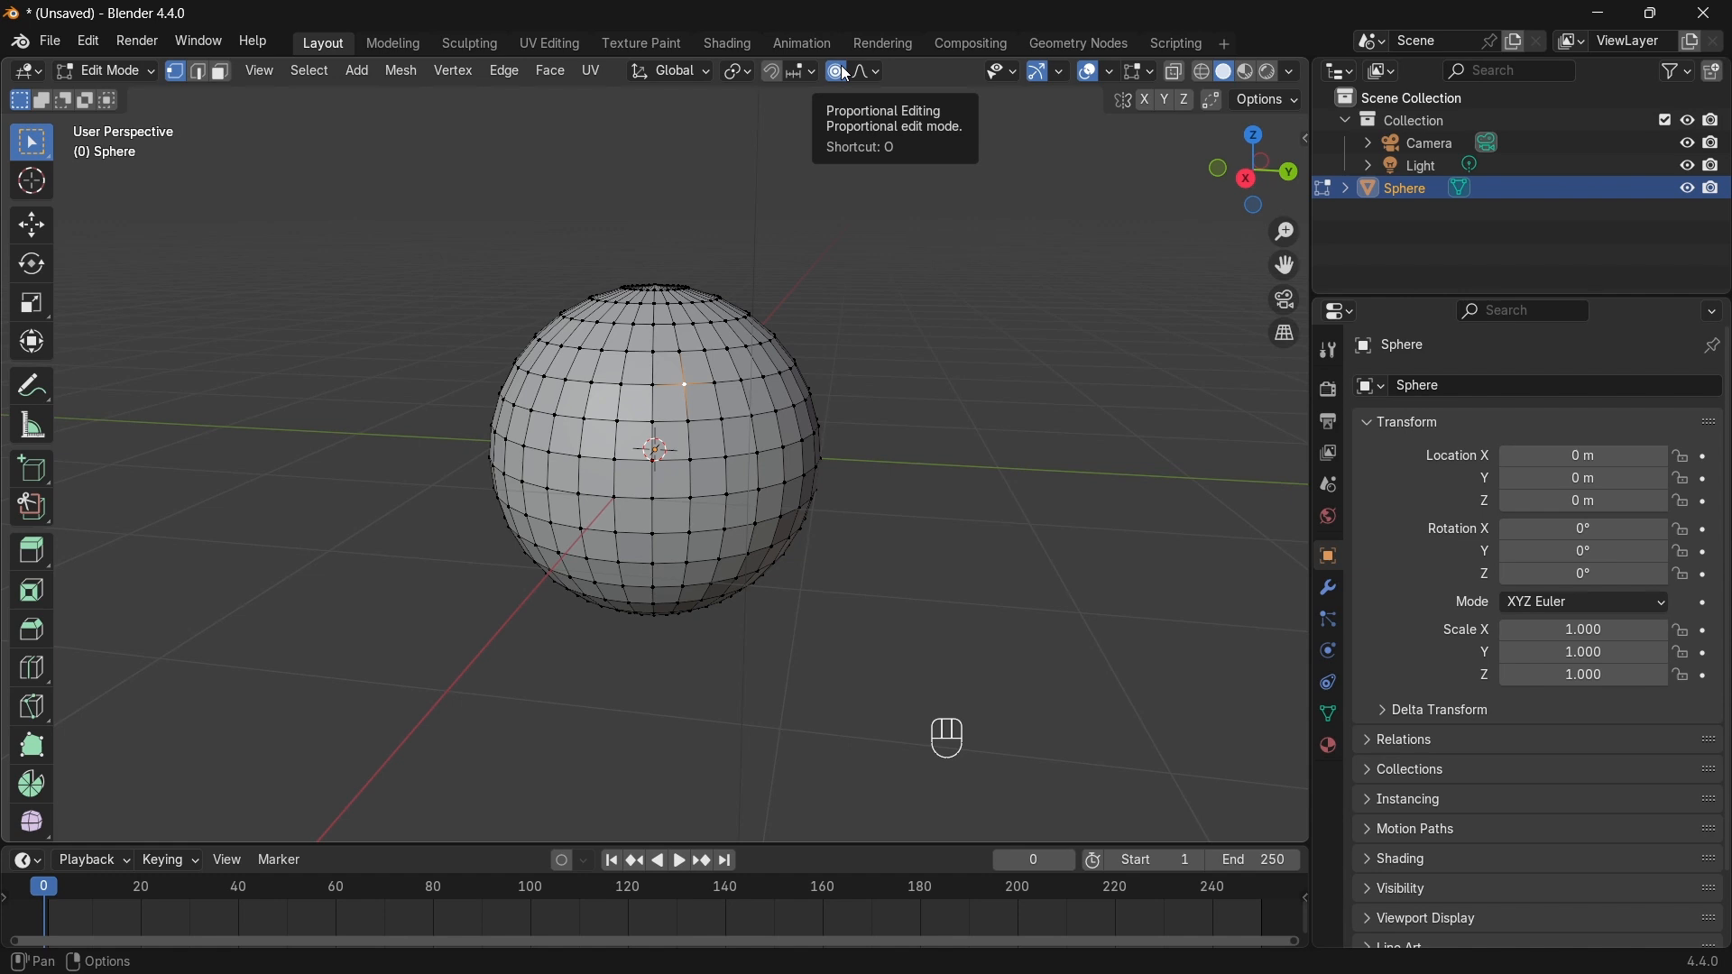
pyautogui.click(844, 71)
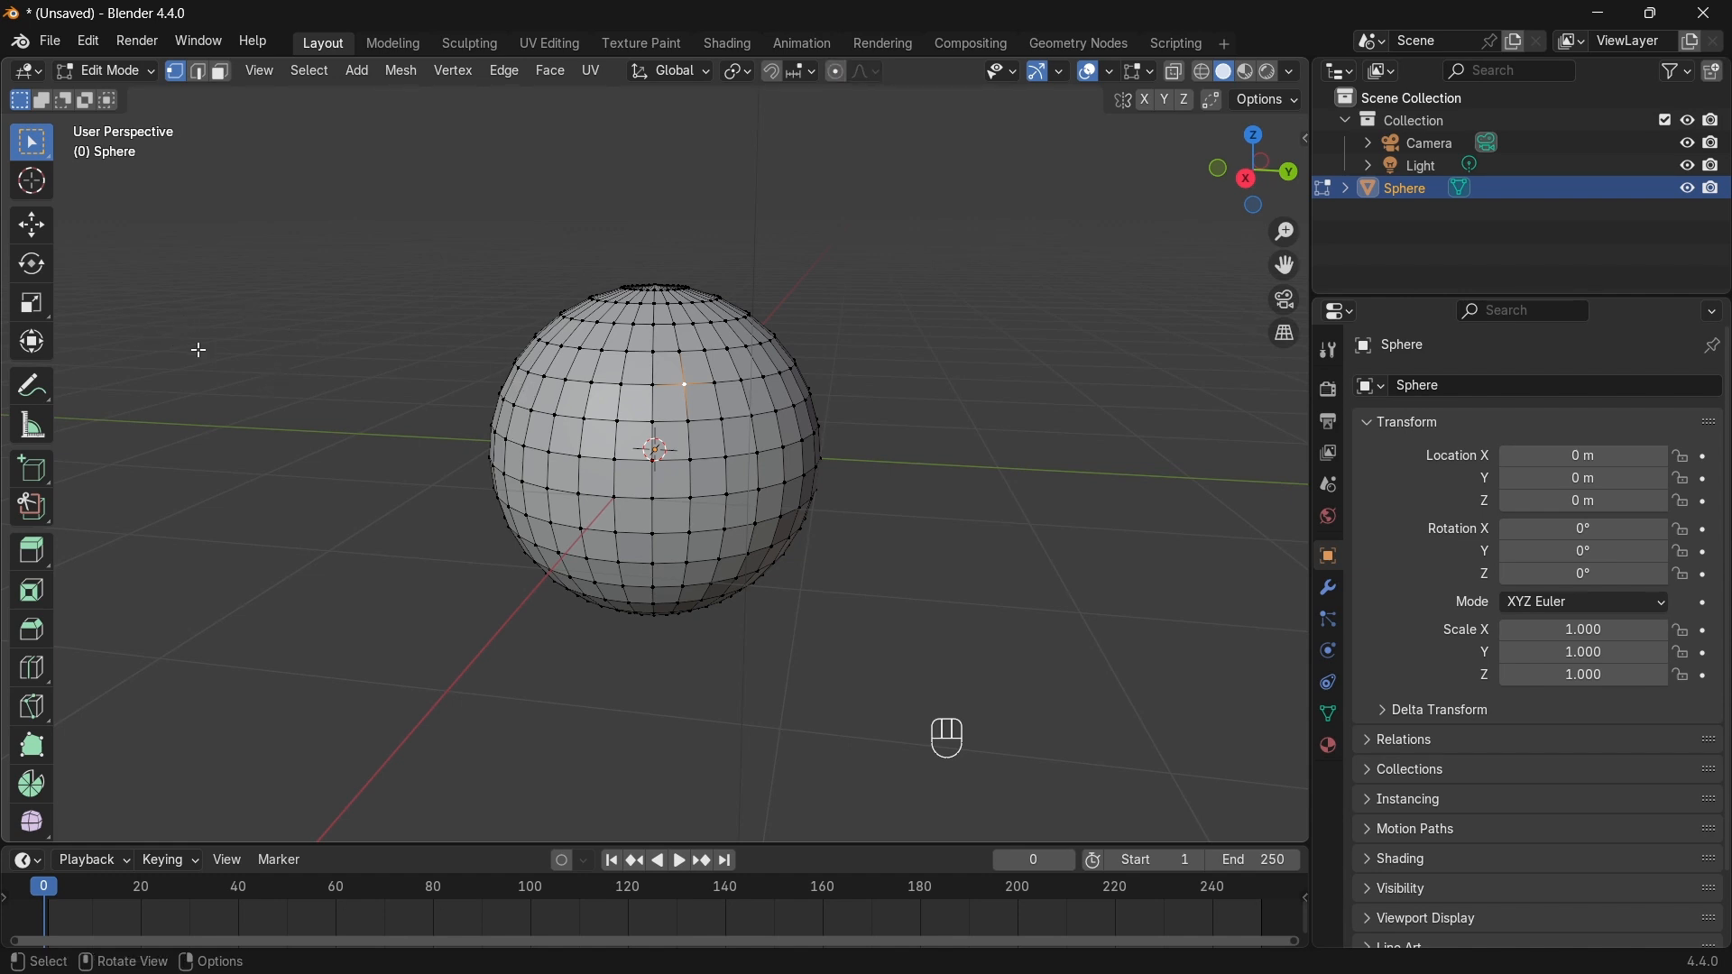
# Step: Switch the sphere to Object Mode and hide and show the viewport's toolbar twice
pyautogui.click(115, 69)
pyautogui.click(122, 90)
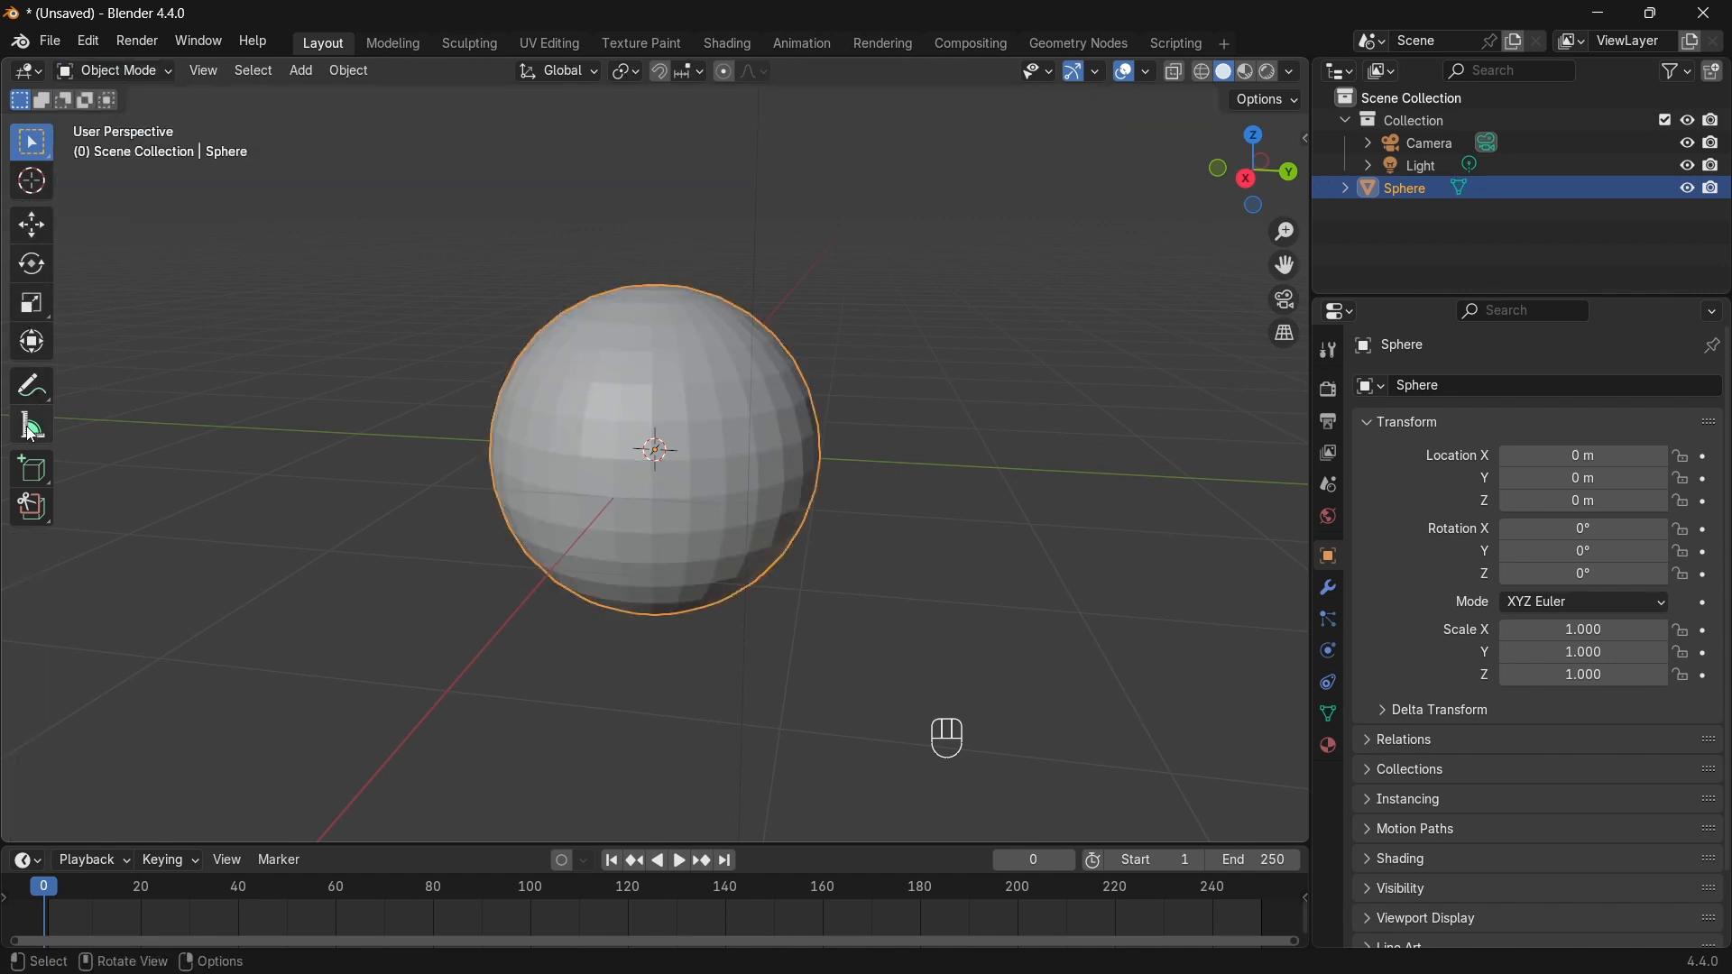
pyautogui.press('t')
pyautogui.press('t')
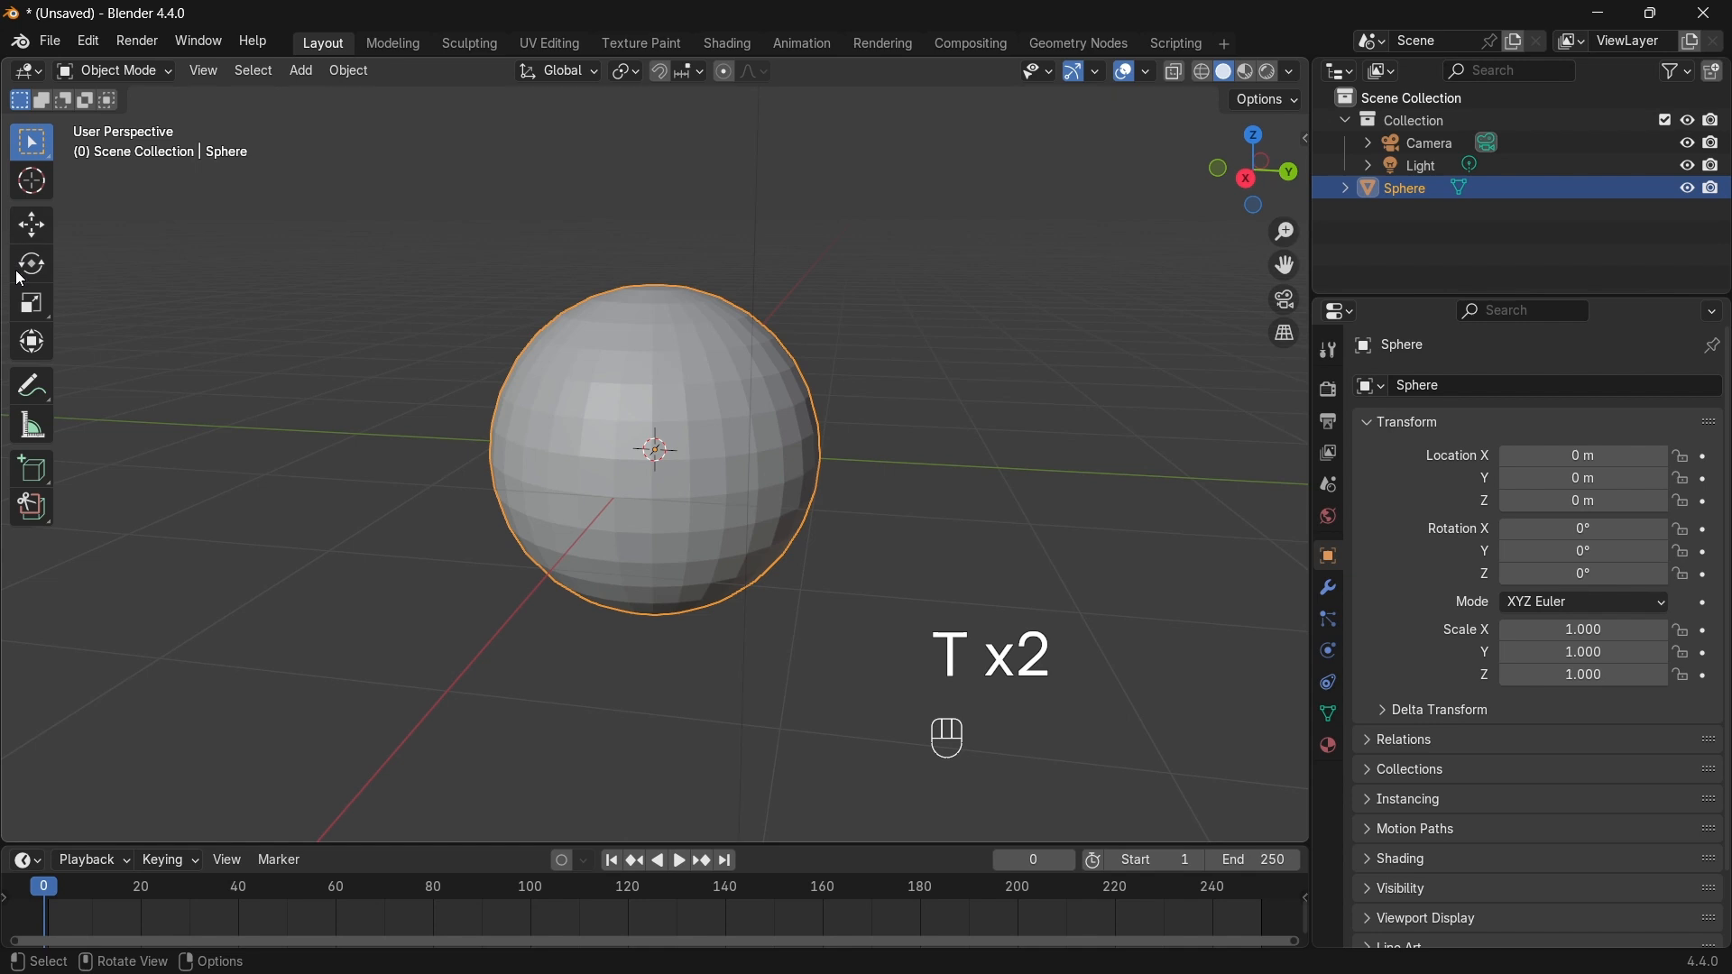
pyautogui.press('t')
pyautogui.press('t')
# Step: Return to Edit Mode and look through the full set of mesh editing tools
pyautogui.press('Tab')
pyautogui.scroll(-3, 47, 411)
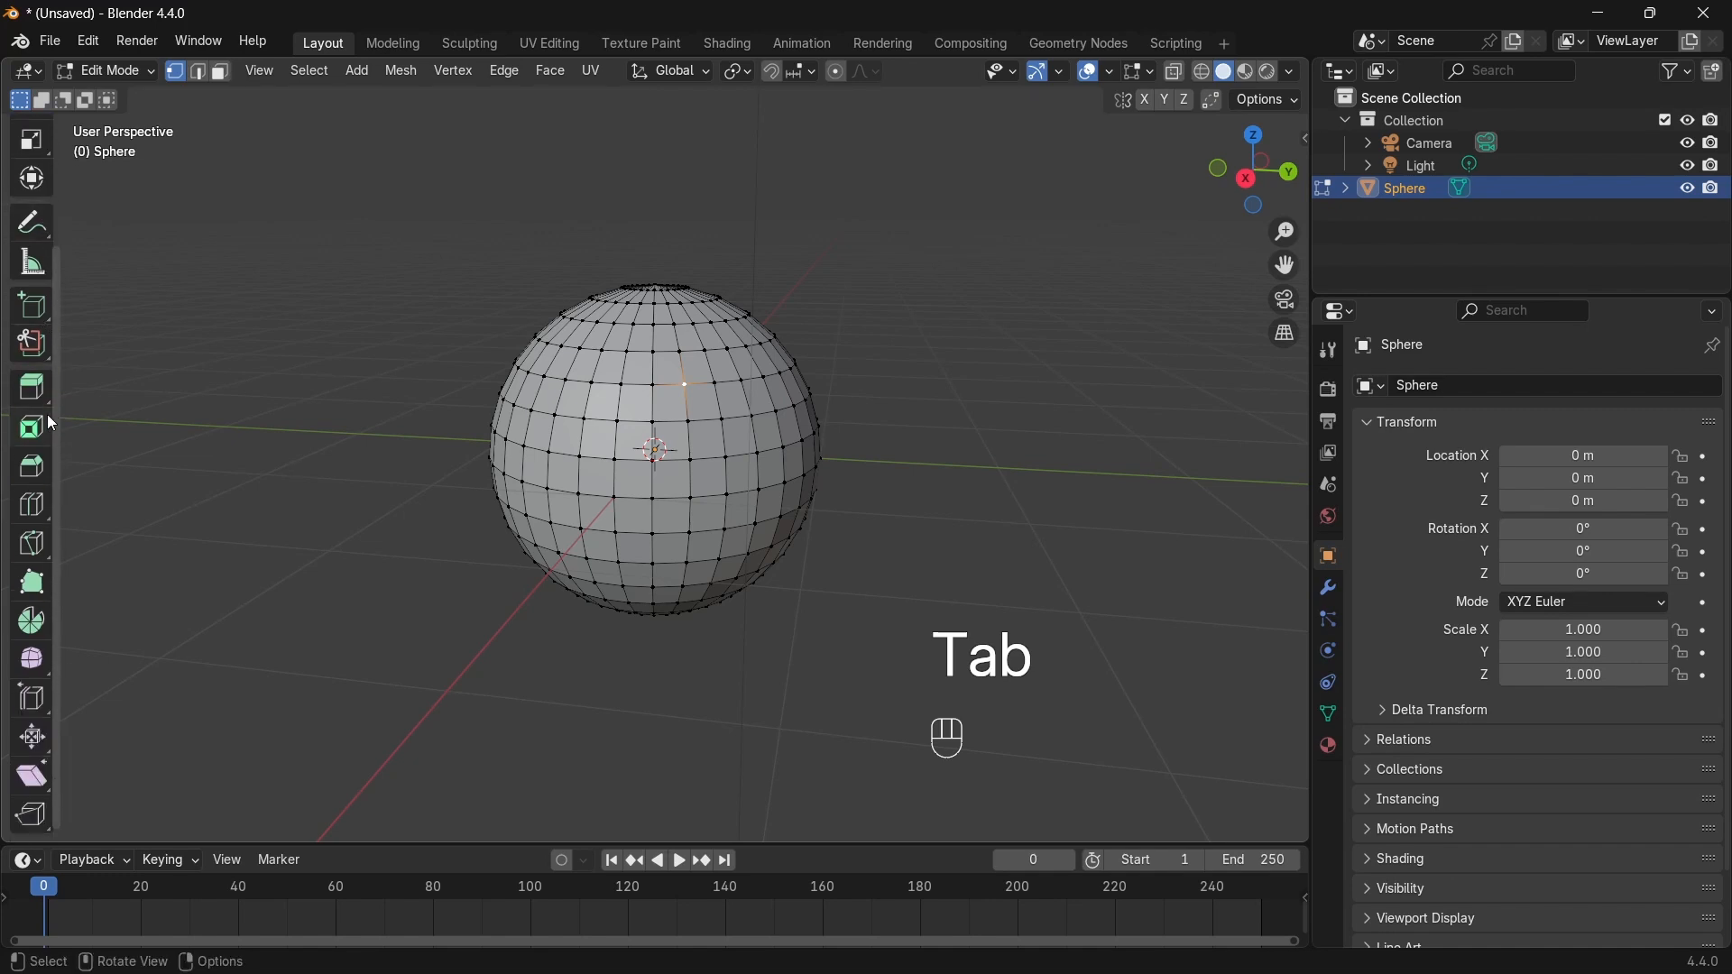
pyautogui.scroll(4, 46, 421)
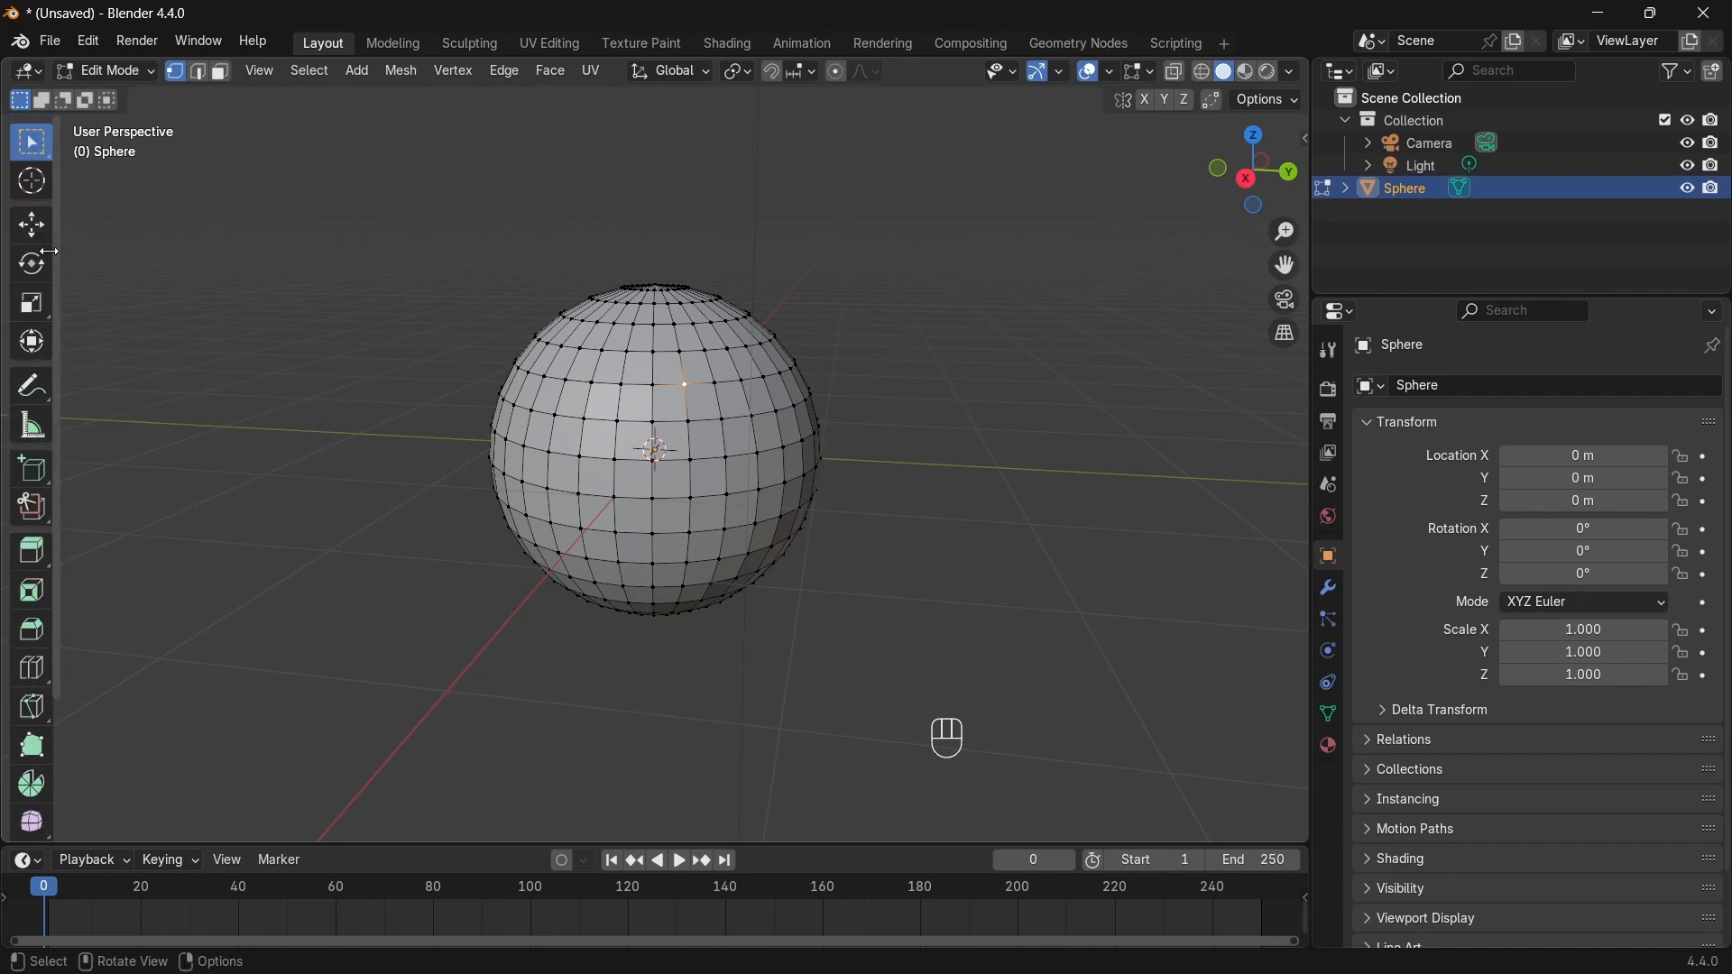
# Step: Switch to Object Mode and delete the sphere
pyautogui.click(137, 75)
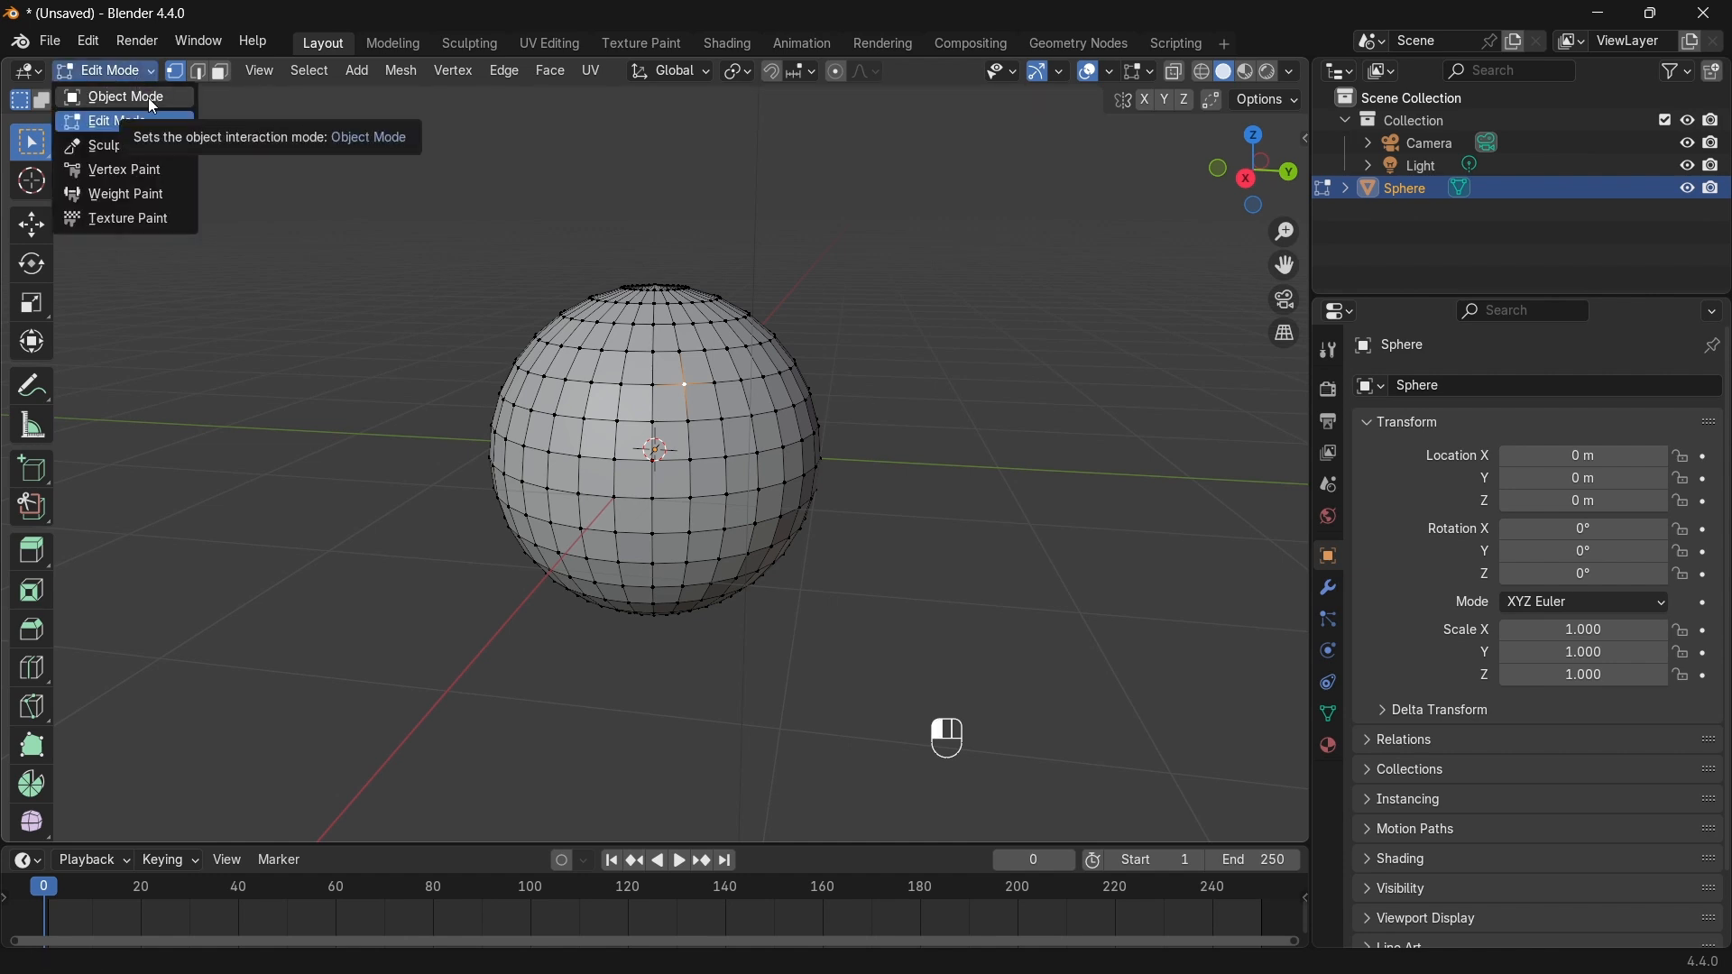
pyautogui.click(126, 97)
pyautogui.press('x')
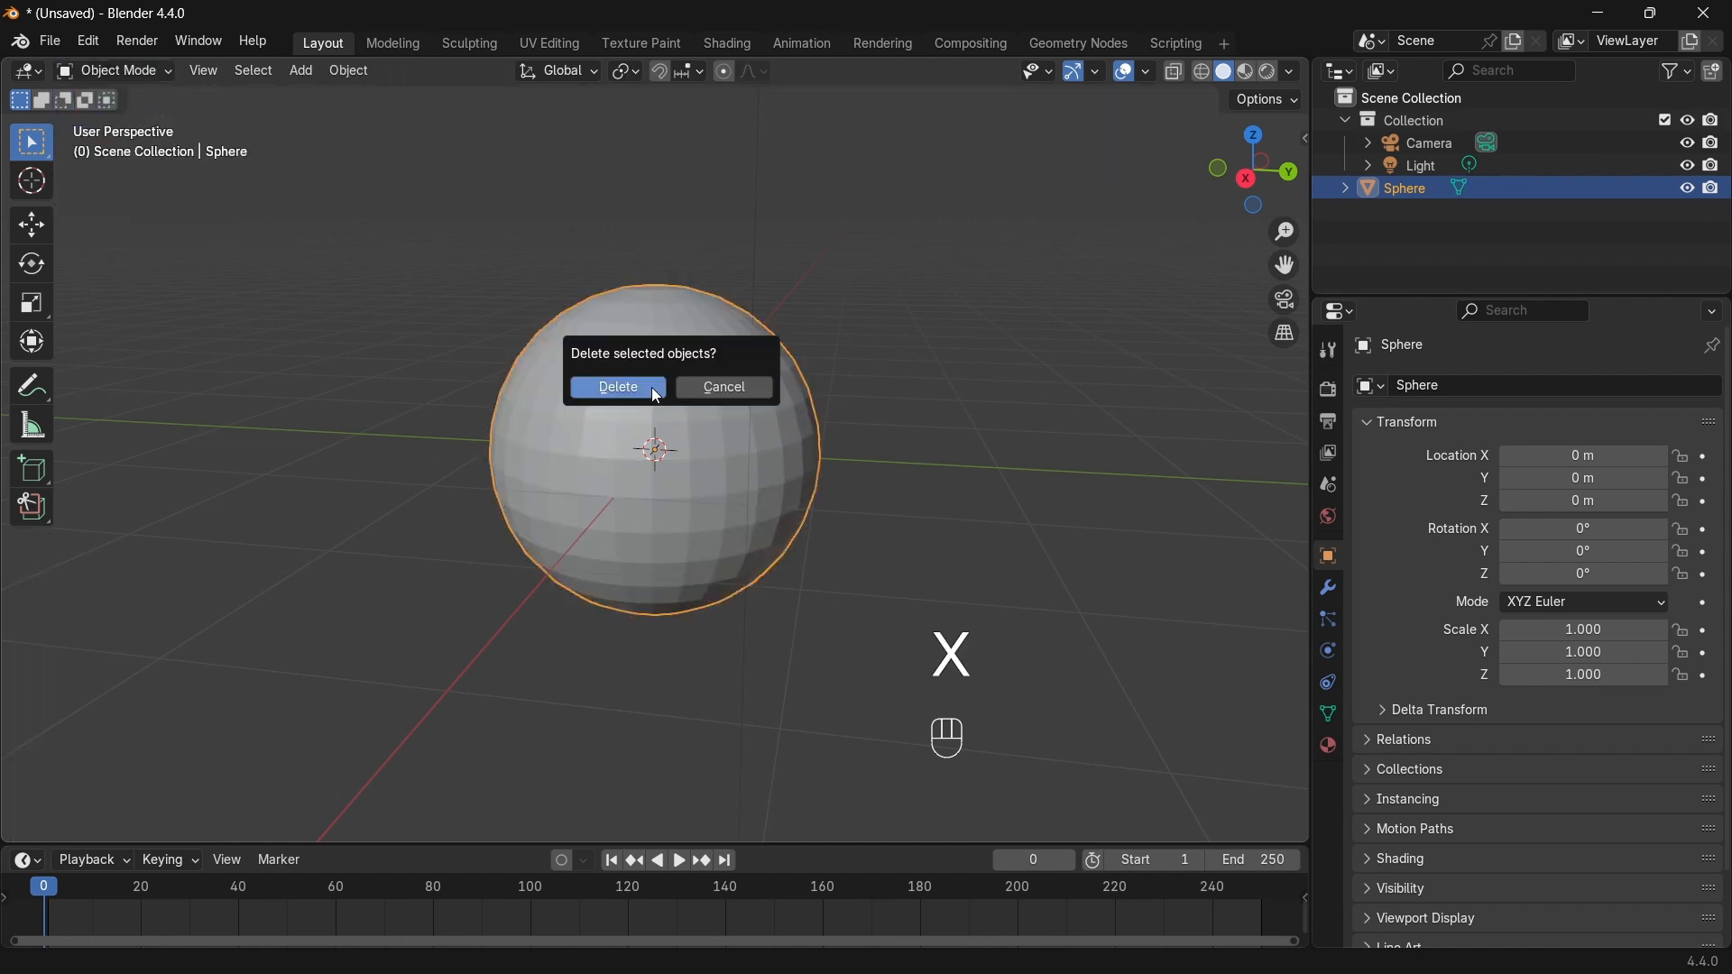
pyautogui.click(656, 395)
# Step: Add a cube mesh to the scene and view it in front orthographic view
pyautogui.hotkey('shift', 'a')
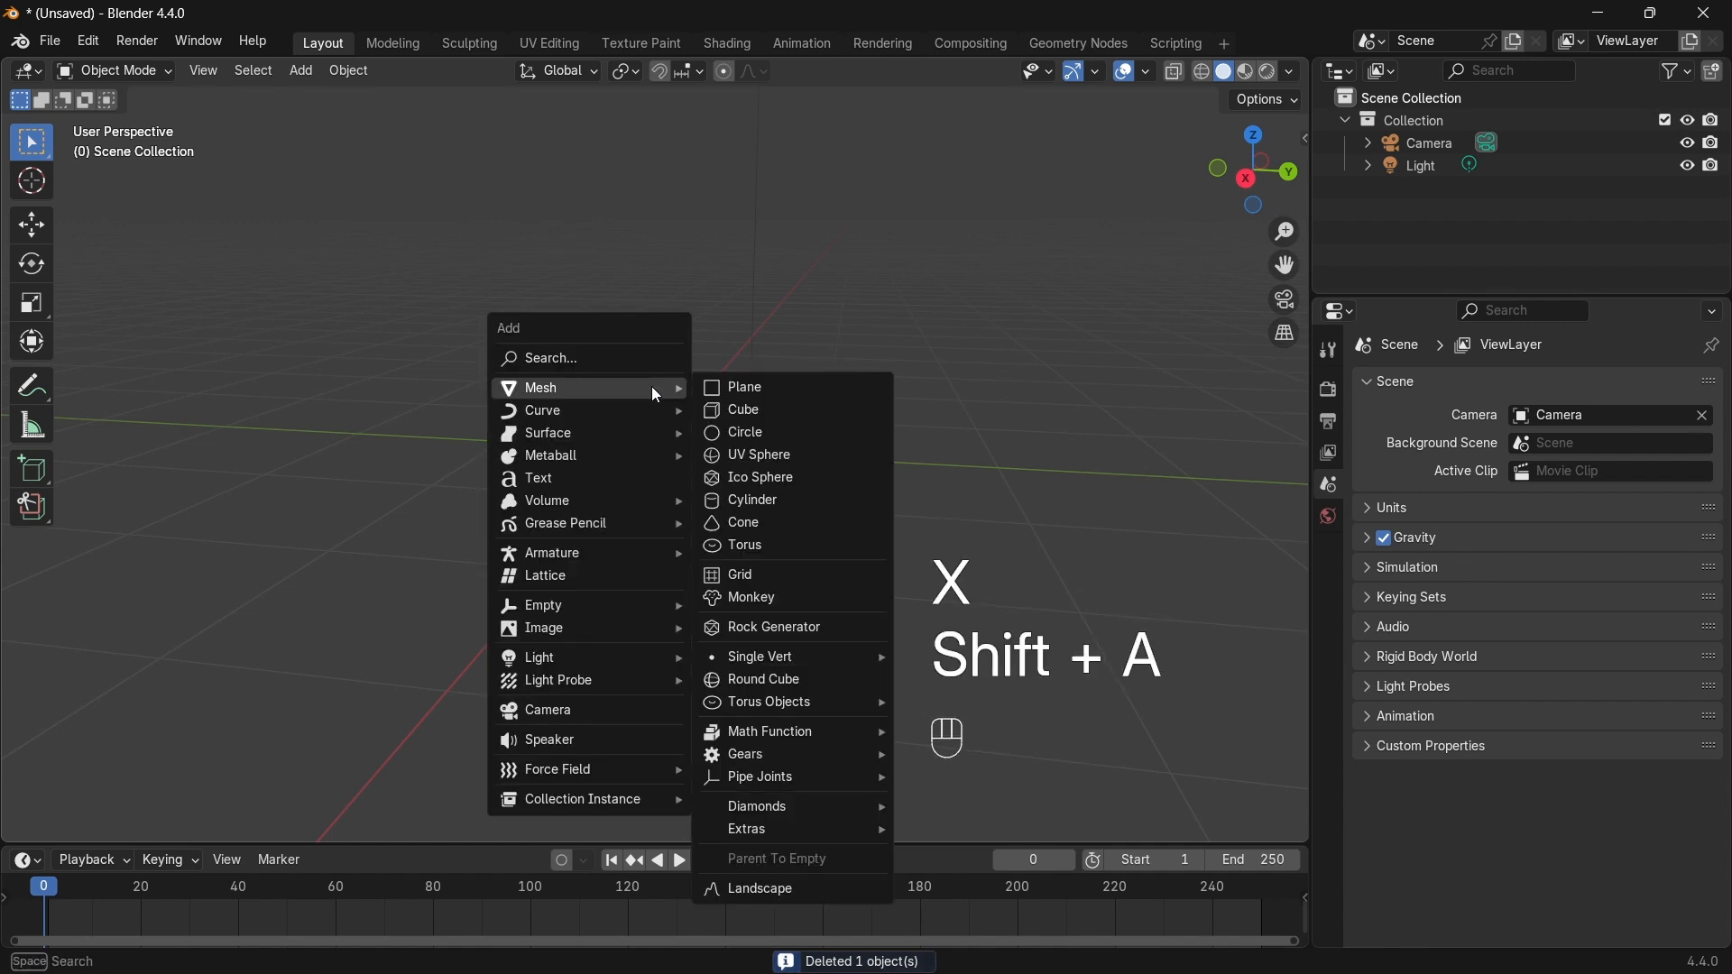
pyautogui.click(726, 411)
pyautogui.scroll(-4, 359, 375)
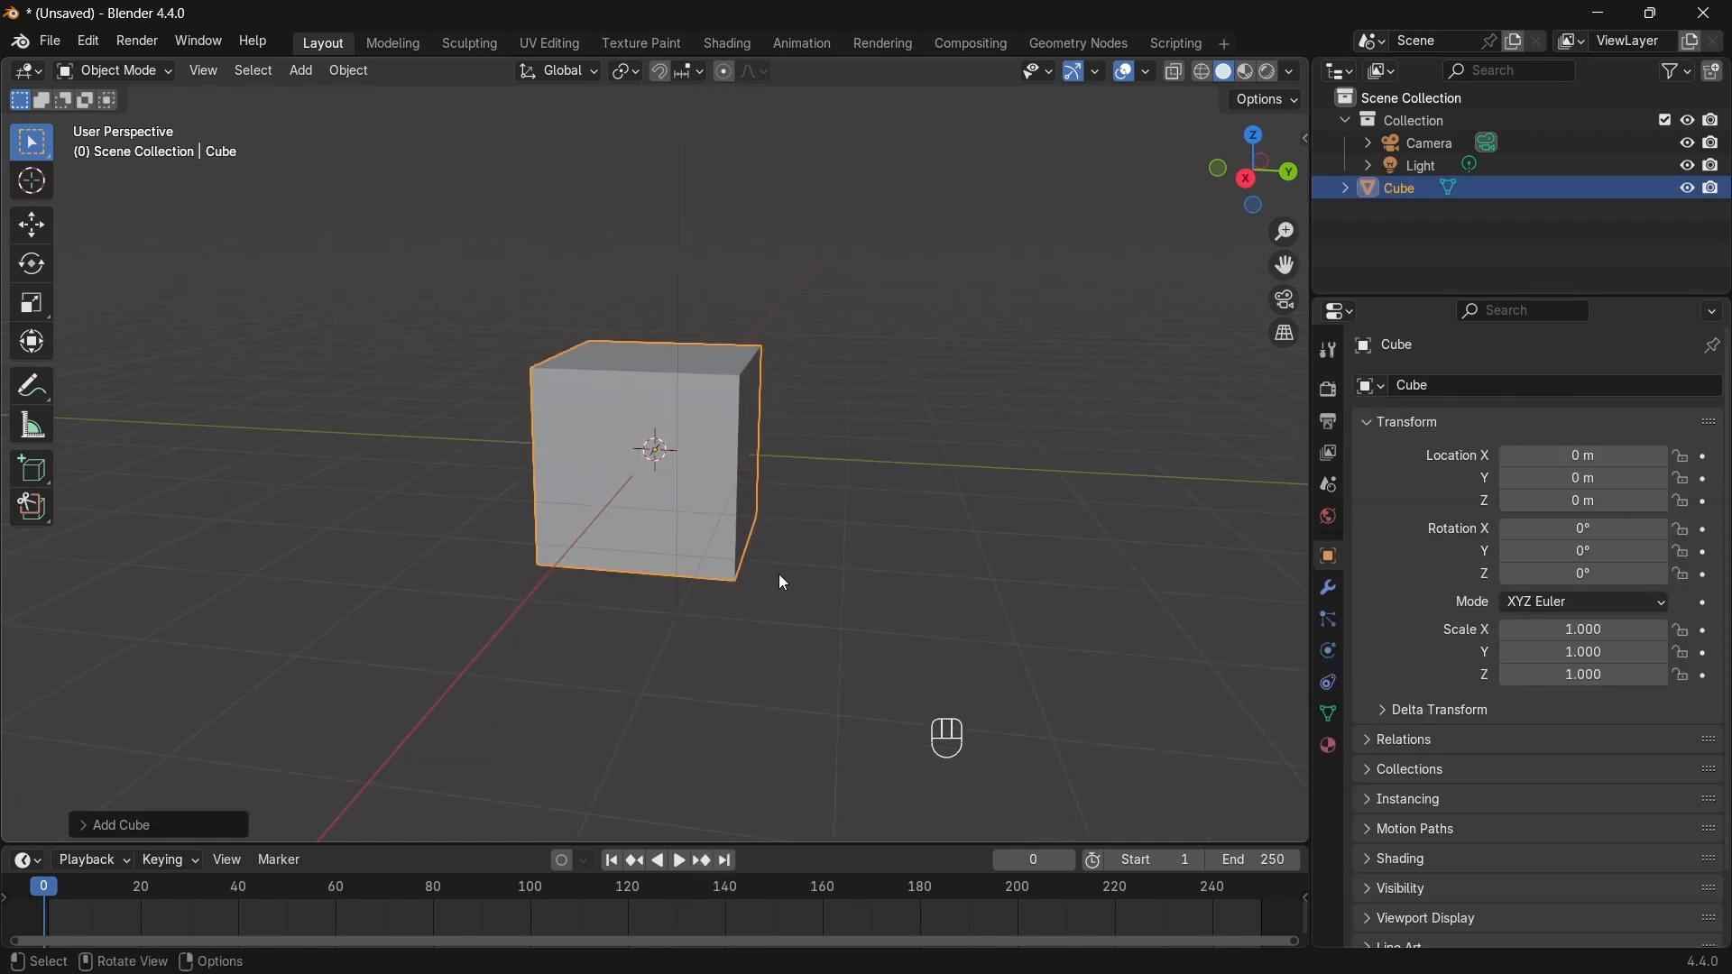
pyautogui.press('KP_1')
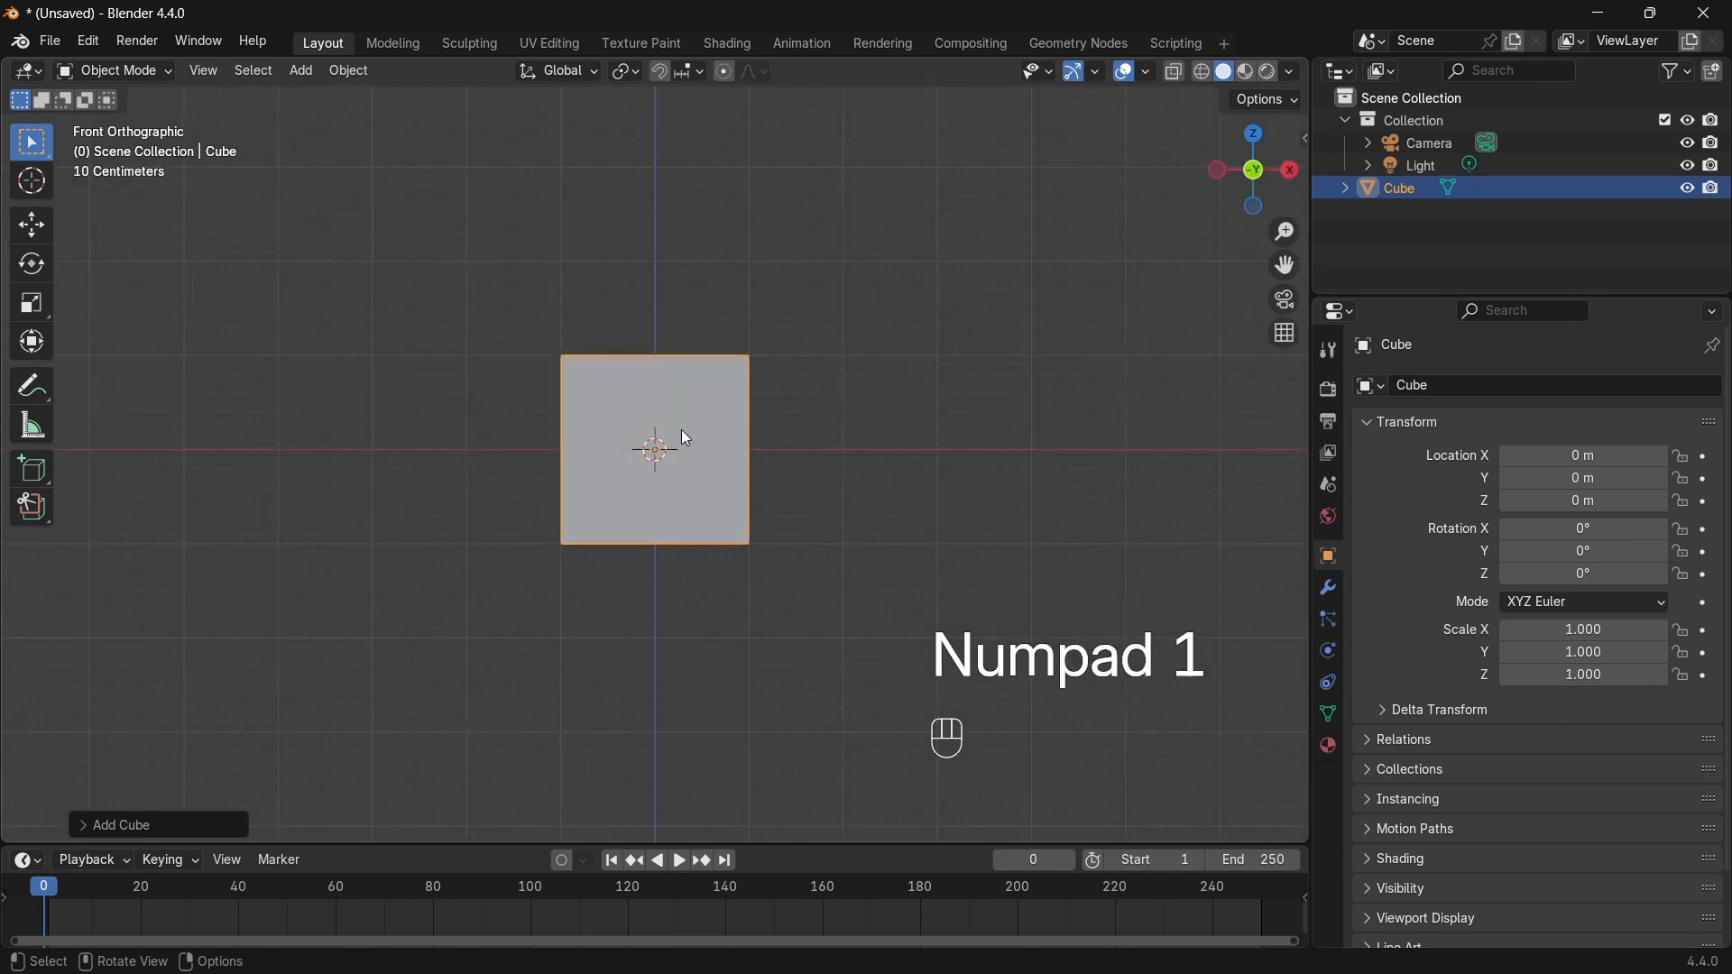
pyautogui.press('g')
pyautogui.press('z')
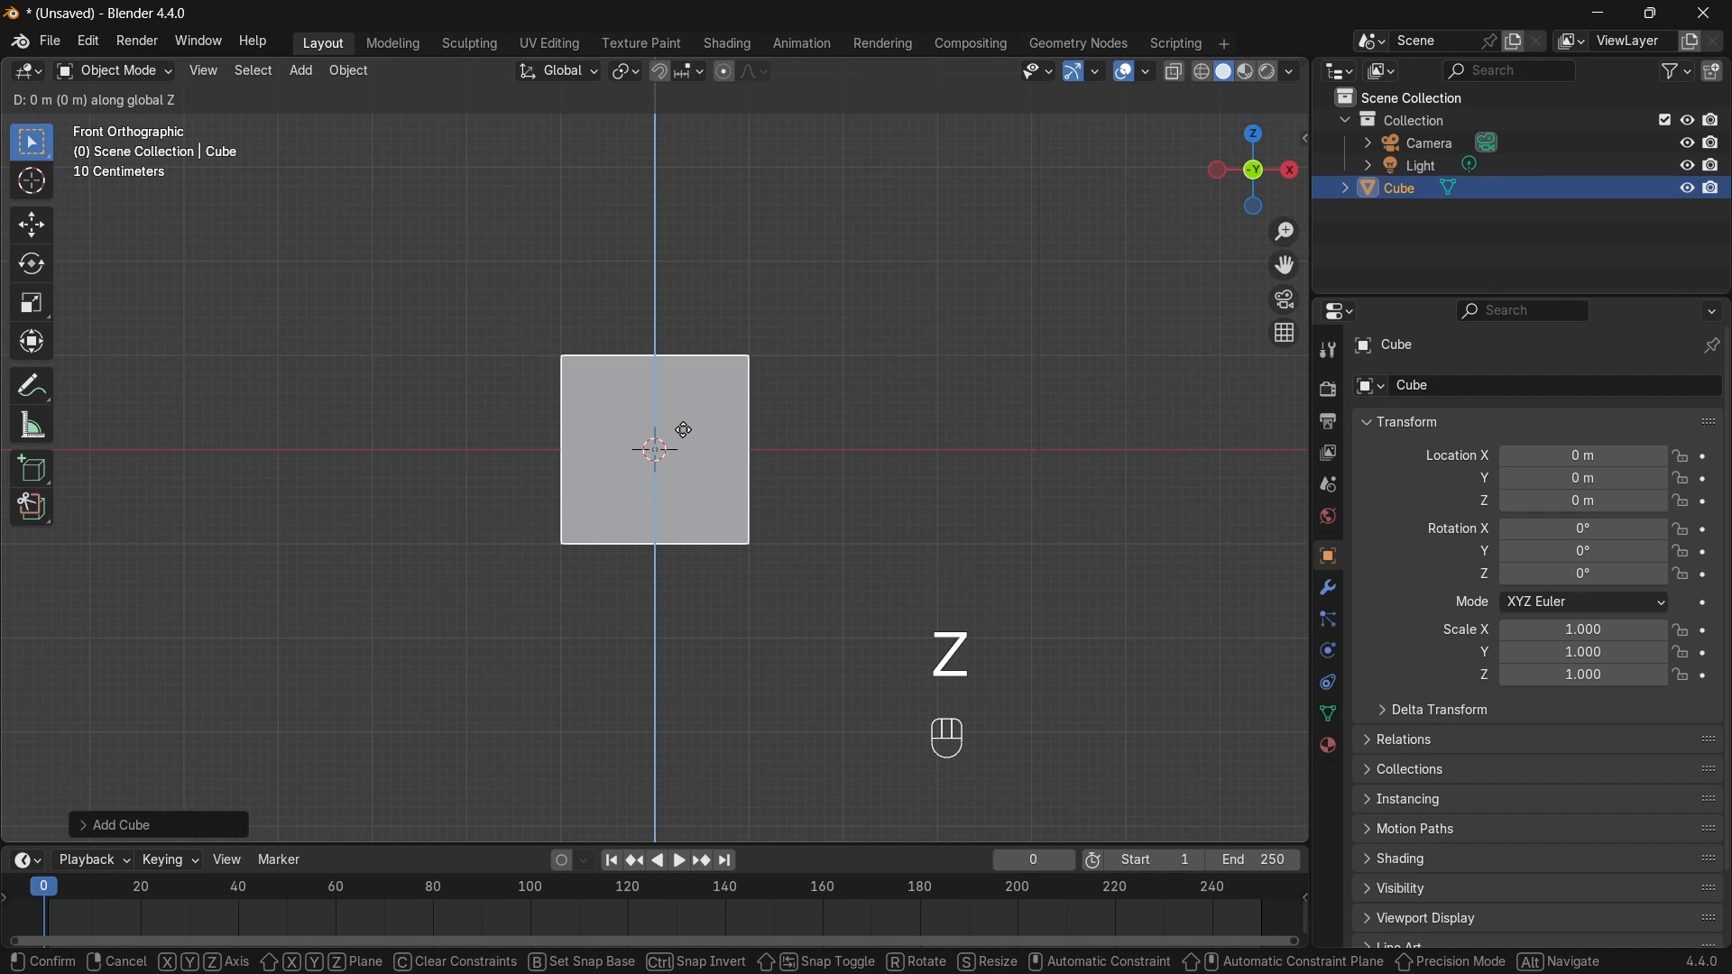
pyautogui.click(684, 430)
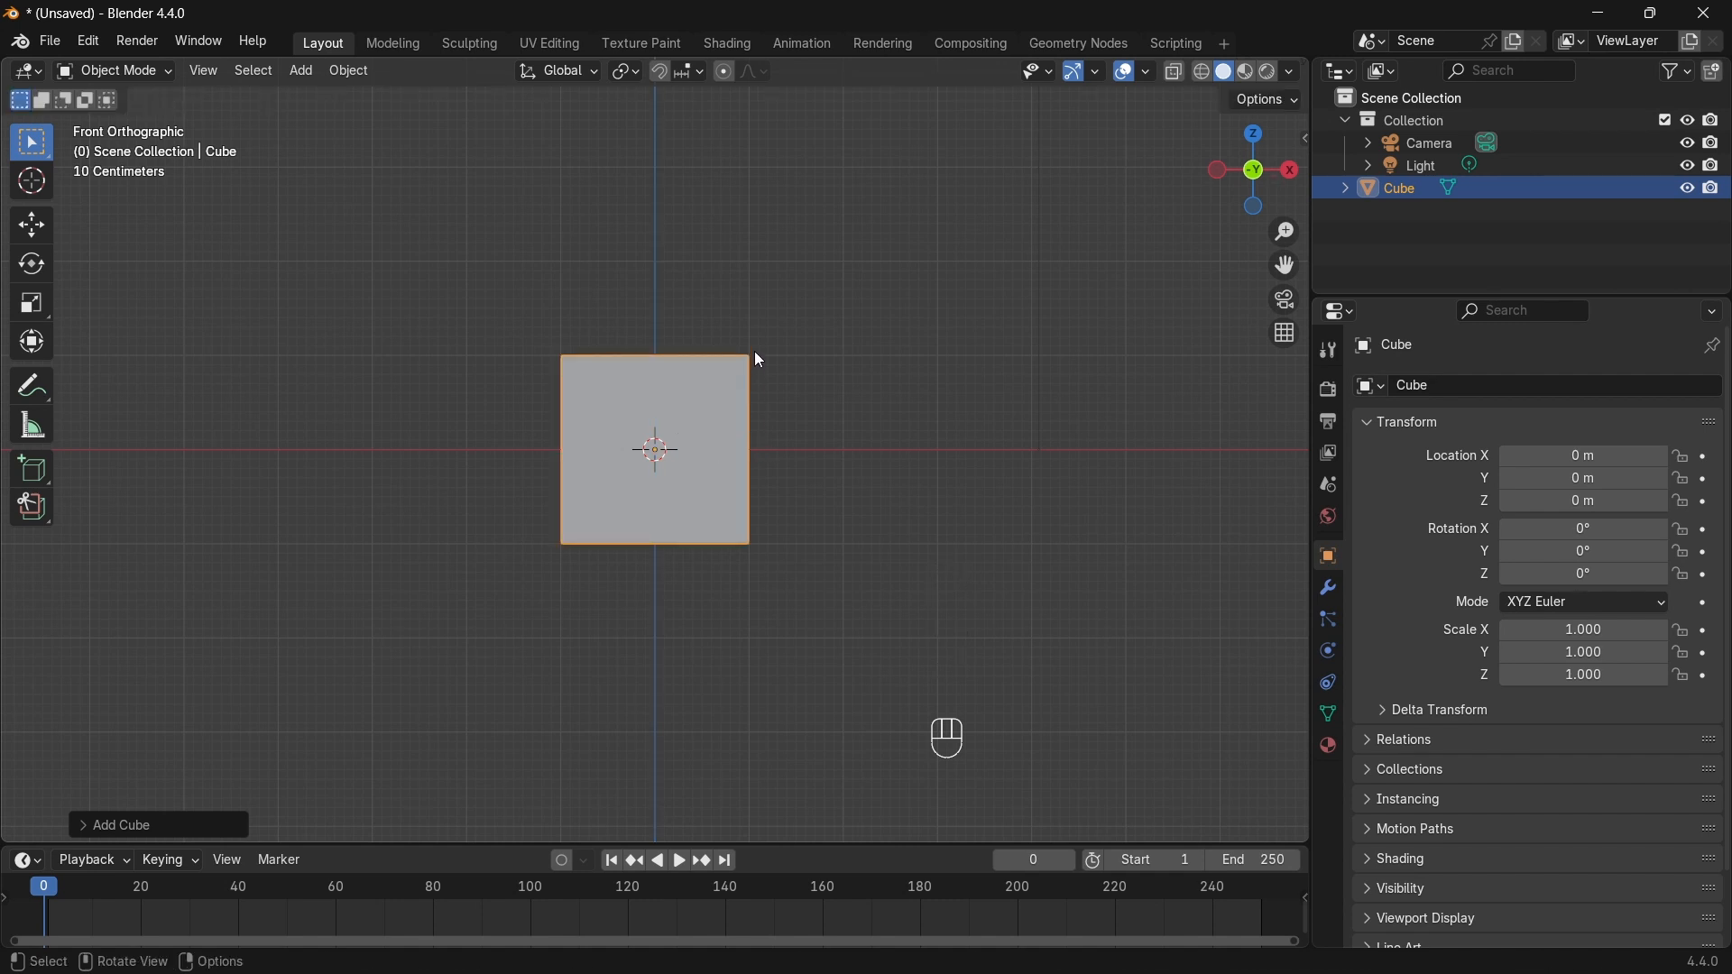
# Step: Move the cube up 1 m along the Z axis so its base rests on the ground line
pyautogui.press('g')
pyautogui.press('z')
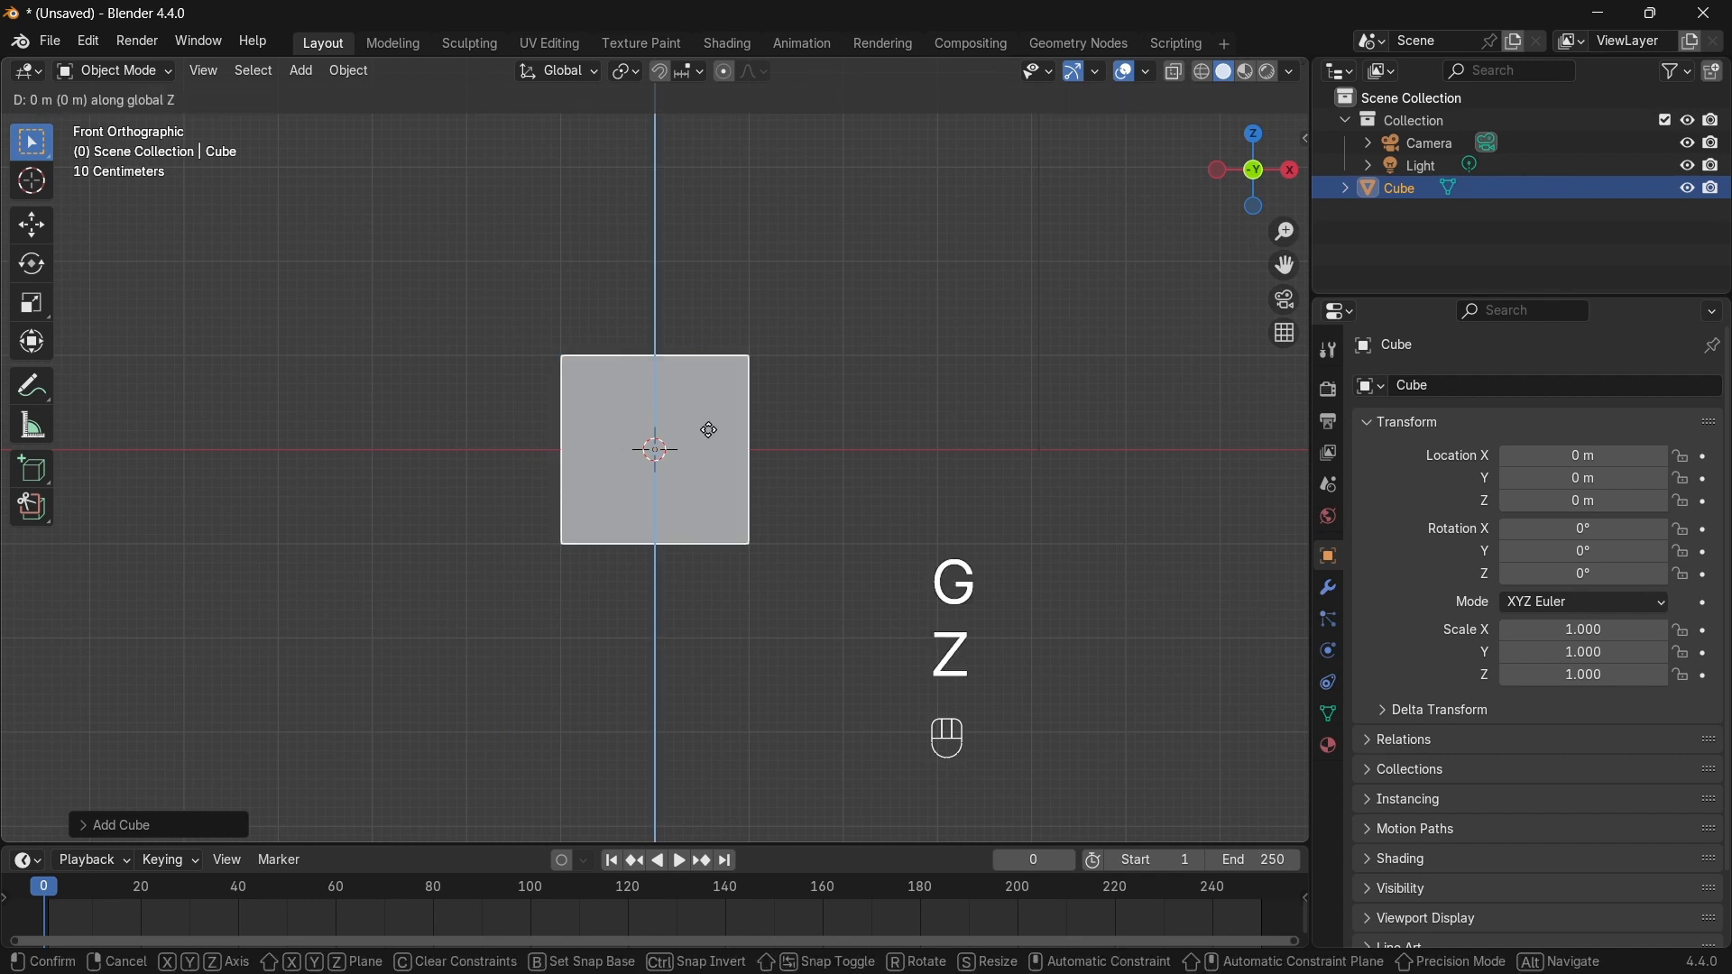
pyautogui.press('KP_1')
pyautogui.press('Return')
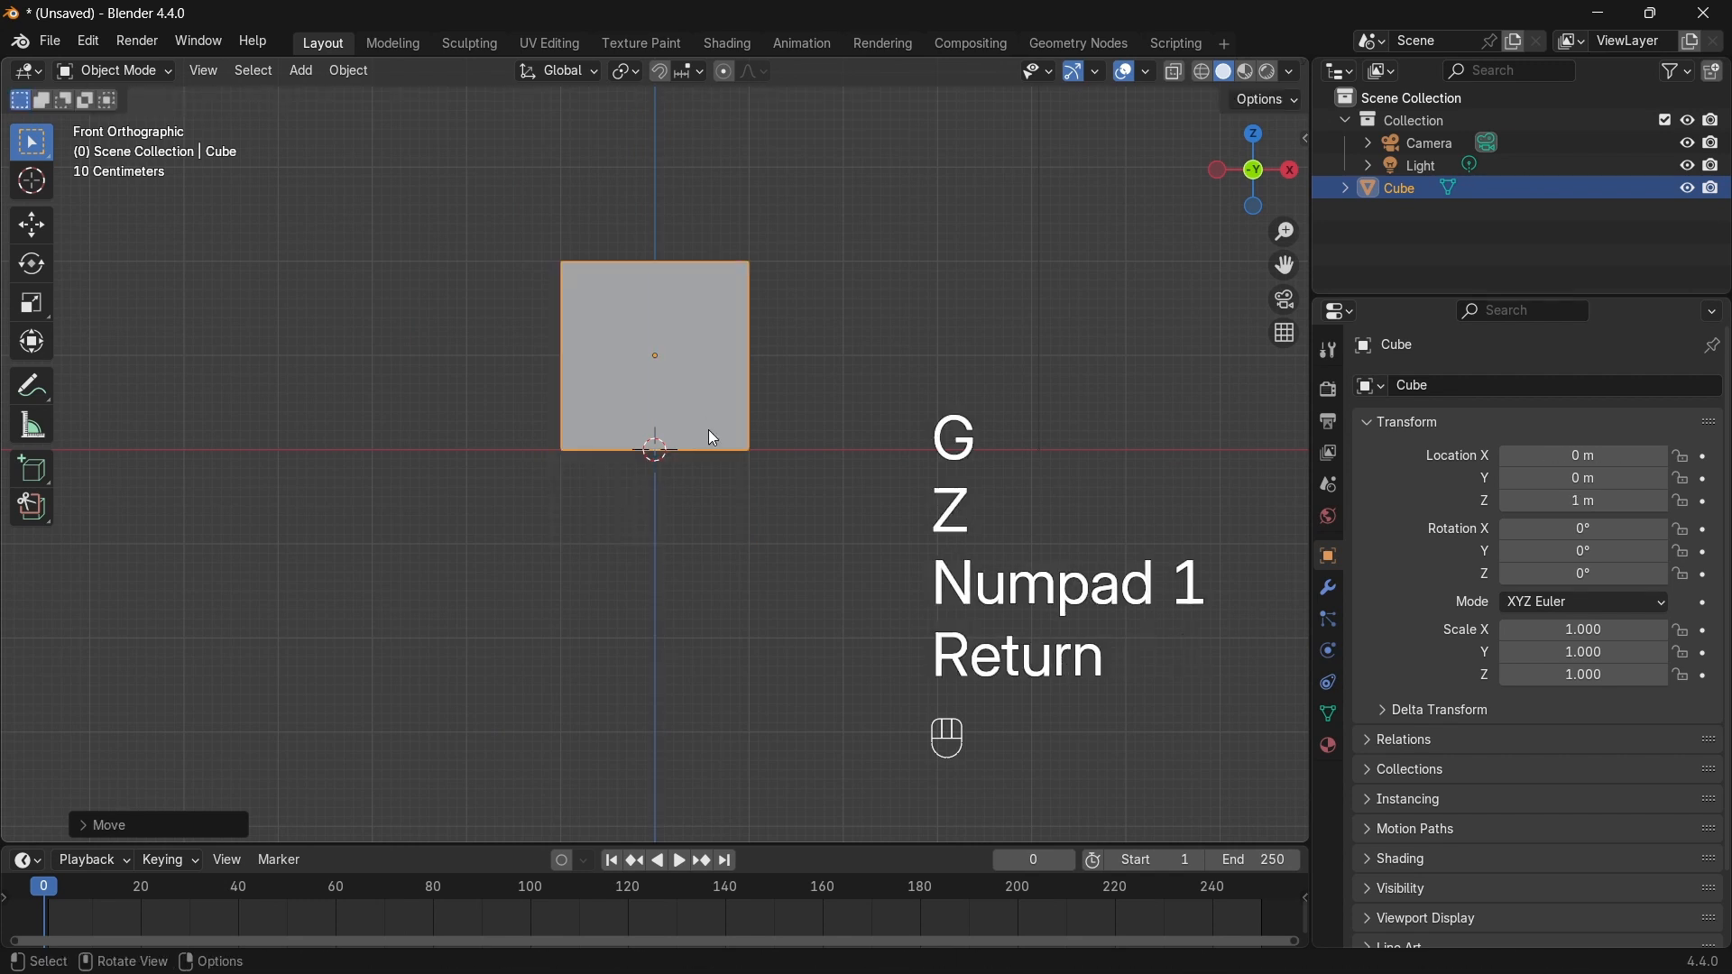
# Step: Enter Edit Mode on the cube, switch to face selection and select only its side face facing +X
pyautogui.moveTo(707, 430); pyautogui.dragTo(354, 484, button='middle')
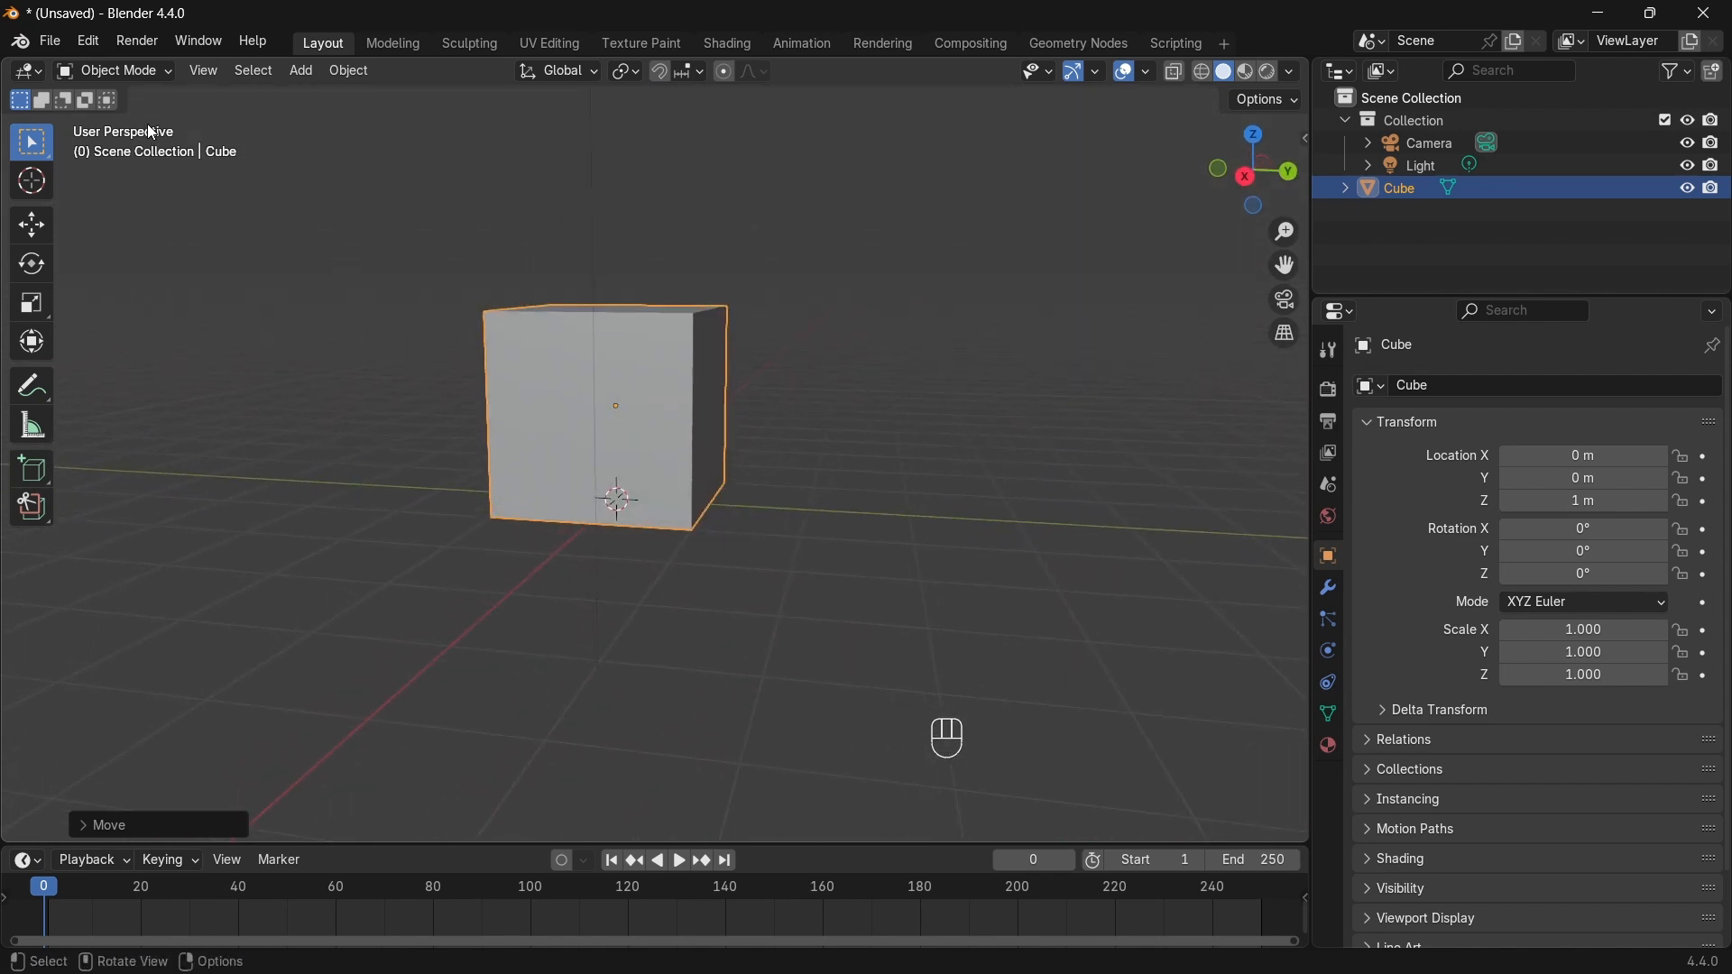
pyautogui.press('Tab')
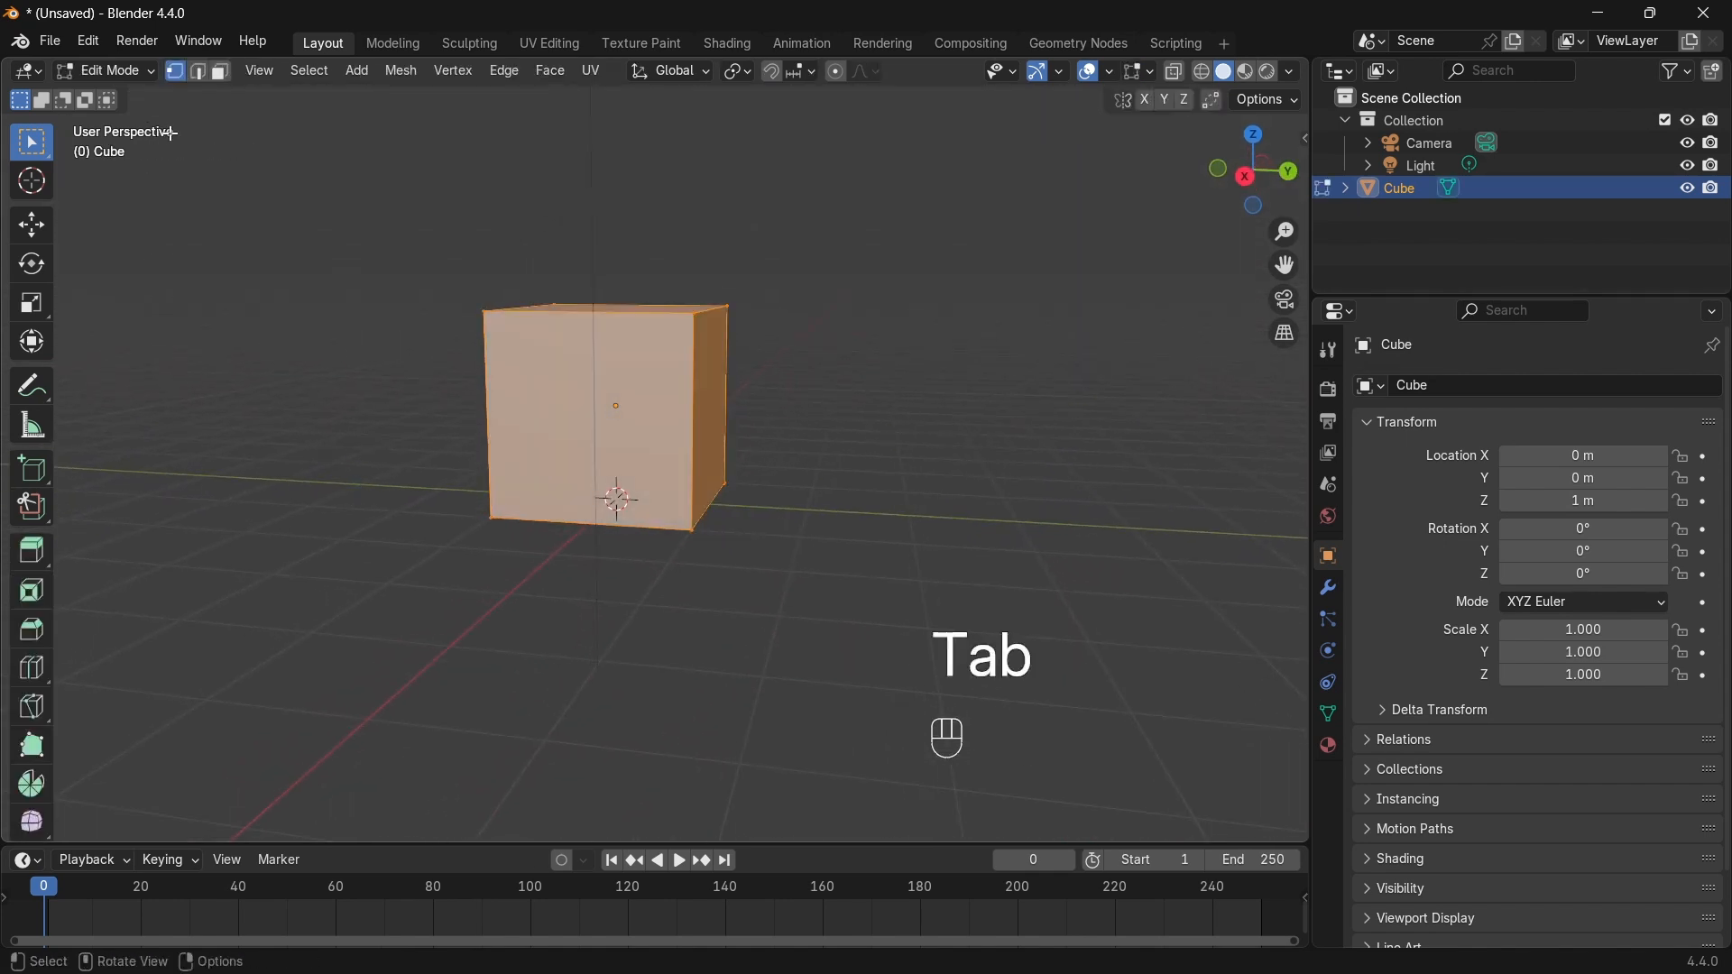
pyautogui.keyDown('shift'); pyautogui.moveTo(302, 371); pyautogui.dragTo(163, 406, button='middle'); pyautogui.keyUp('shift')
pyautogui.click(222, 73)
pyautogui.moveTo(527, 338); pyautogui.dragTo(275, 520, button='middle')
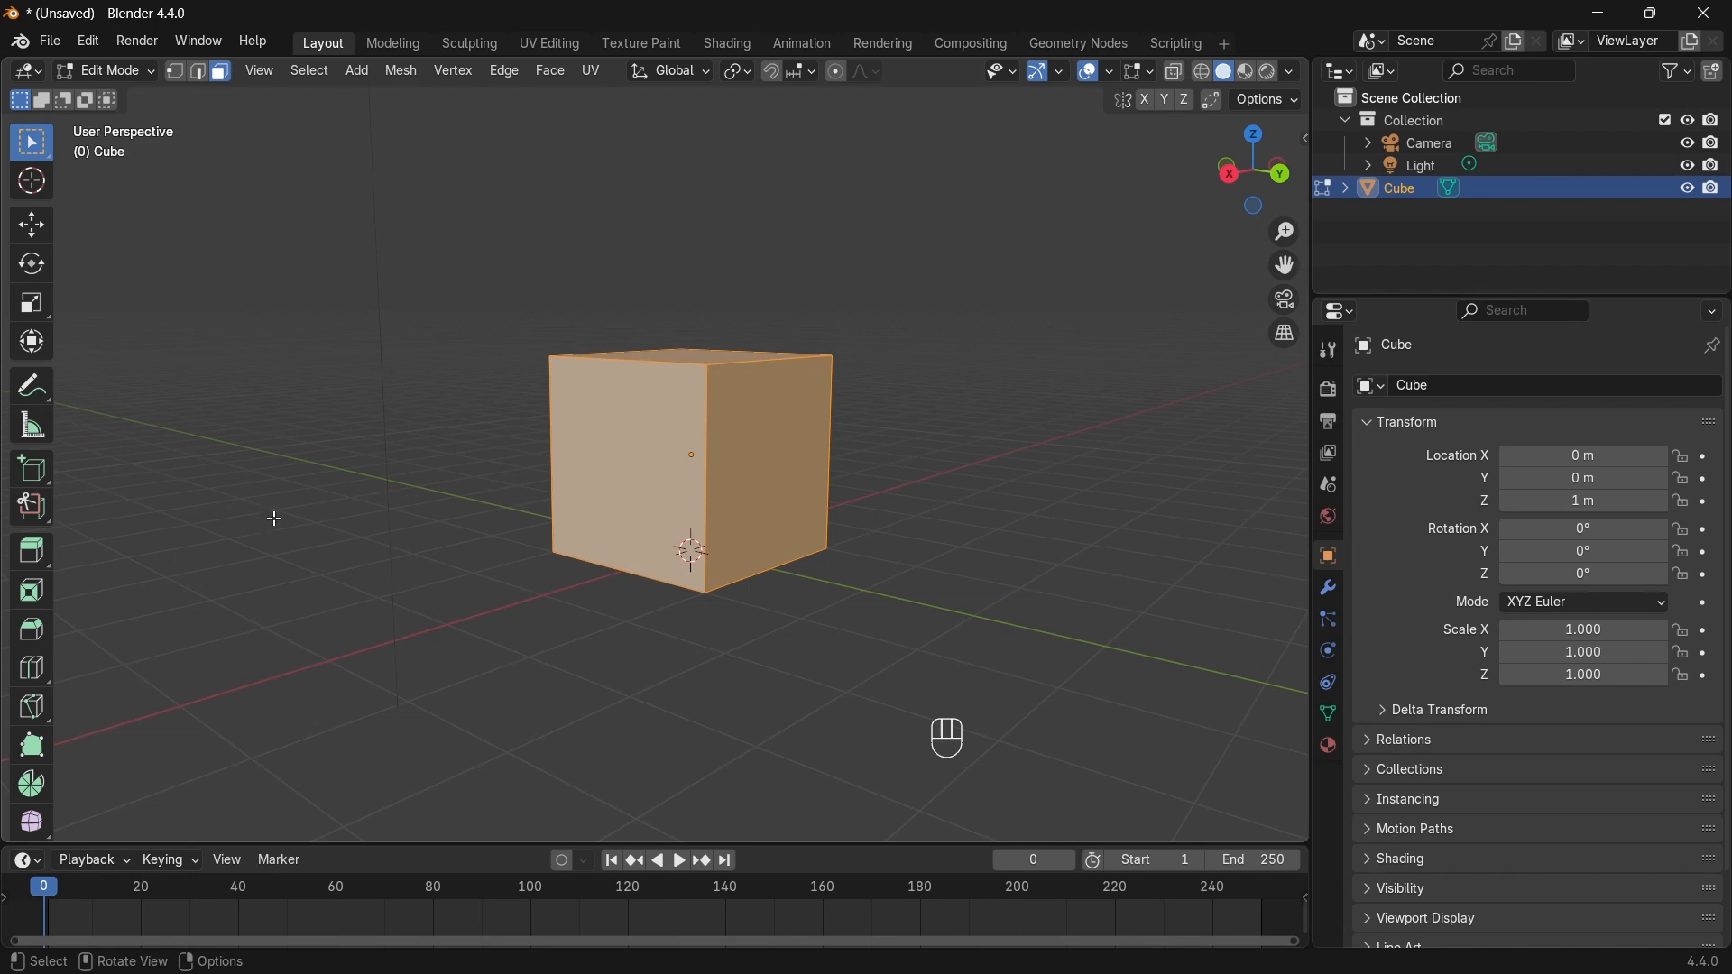
pyautogui.click(275, 519)
pyautogui.click(662, 479)
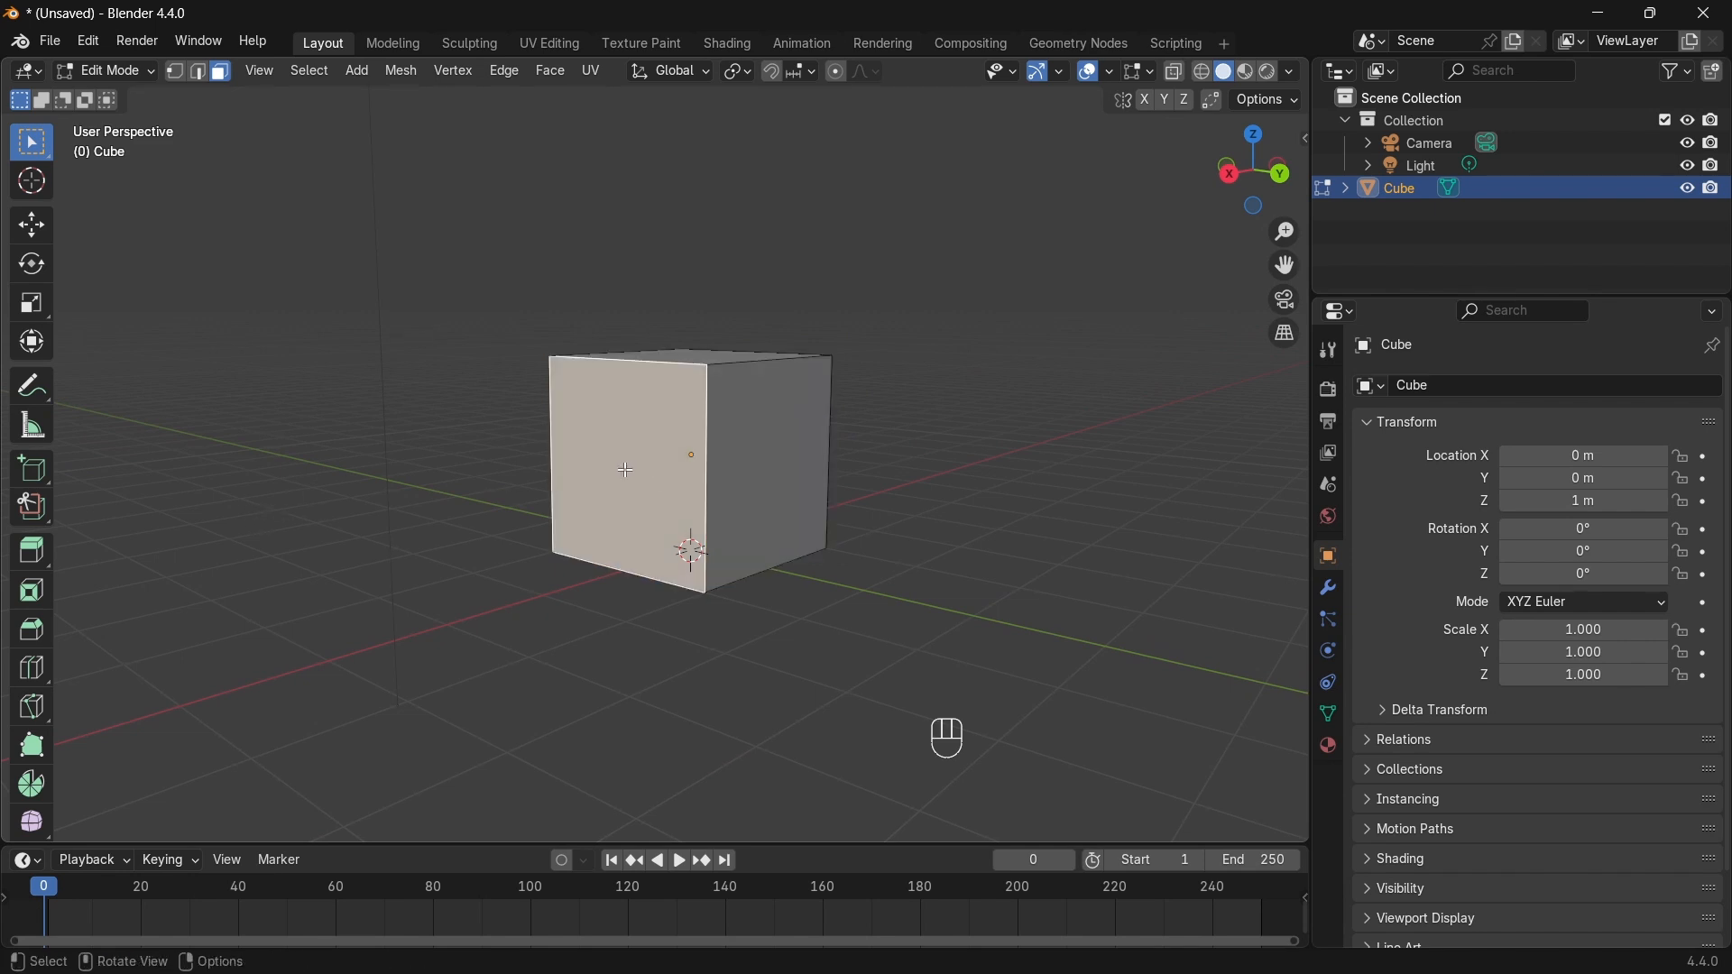
# Step: Extrude the selected side face outward along its normal in several consecutive sections with Extrude Region
pyautogui.moveTo(622, 469); pyautogui.dragTo(522, 460, button='middle')
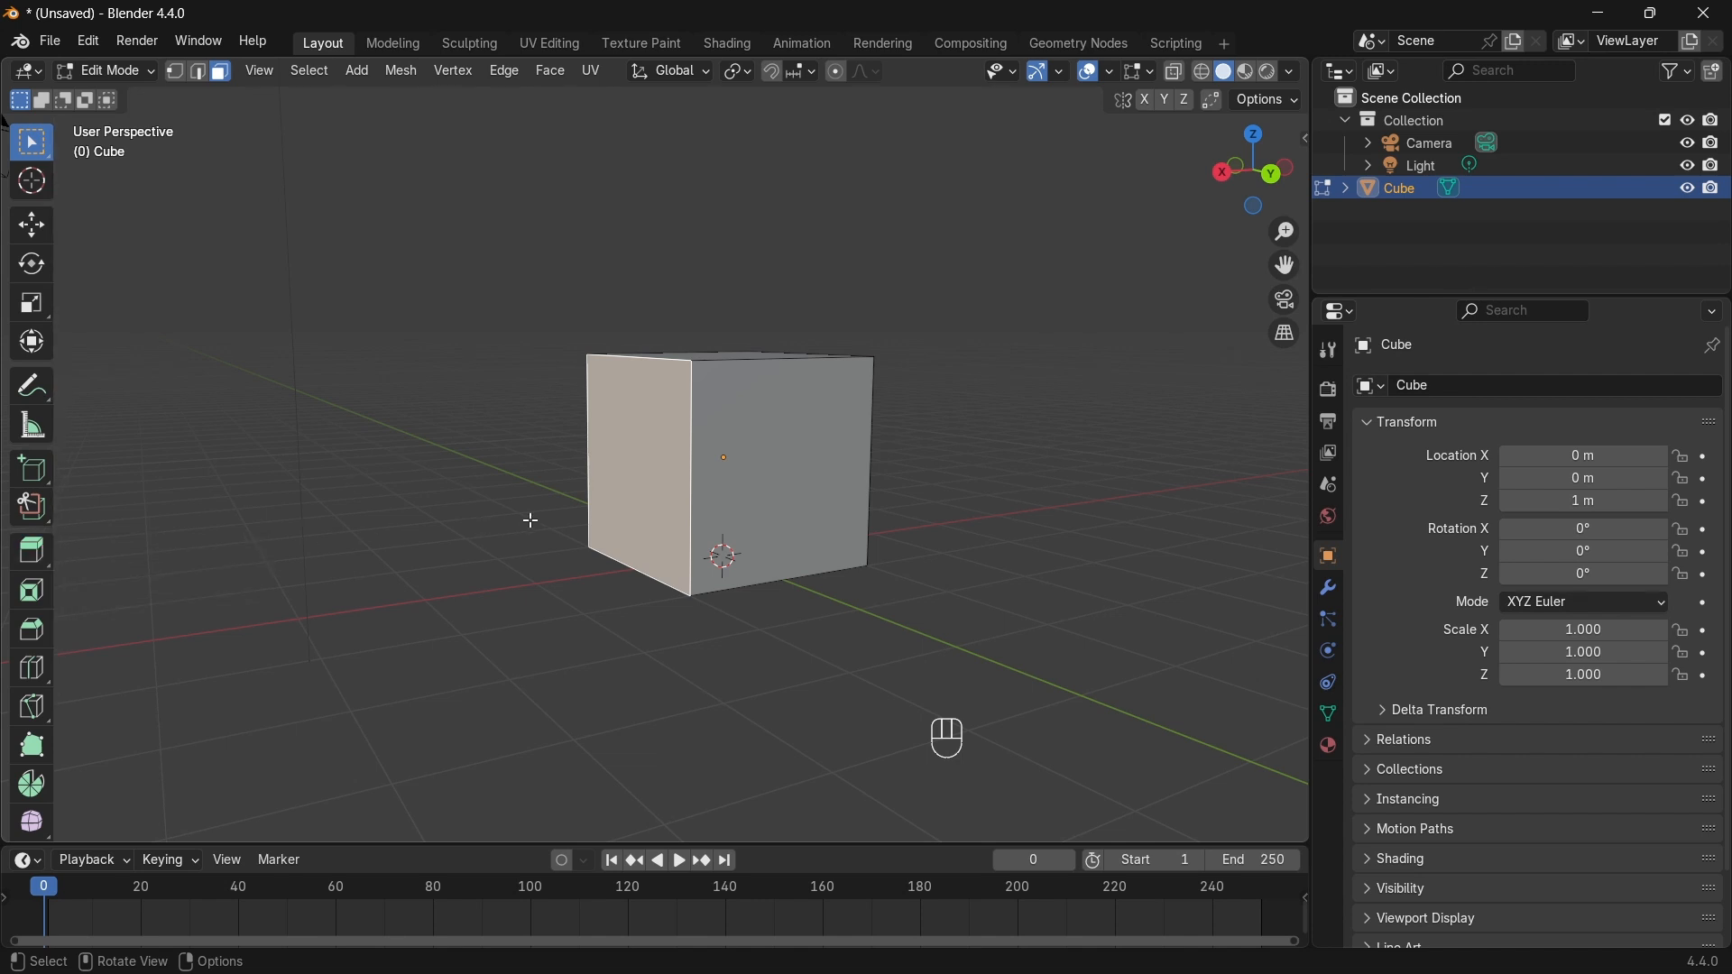
pyautogui.click(32, 553)
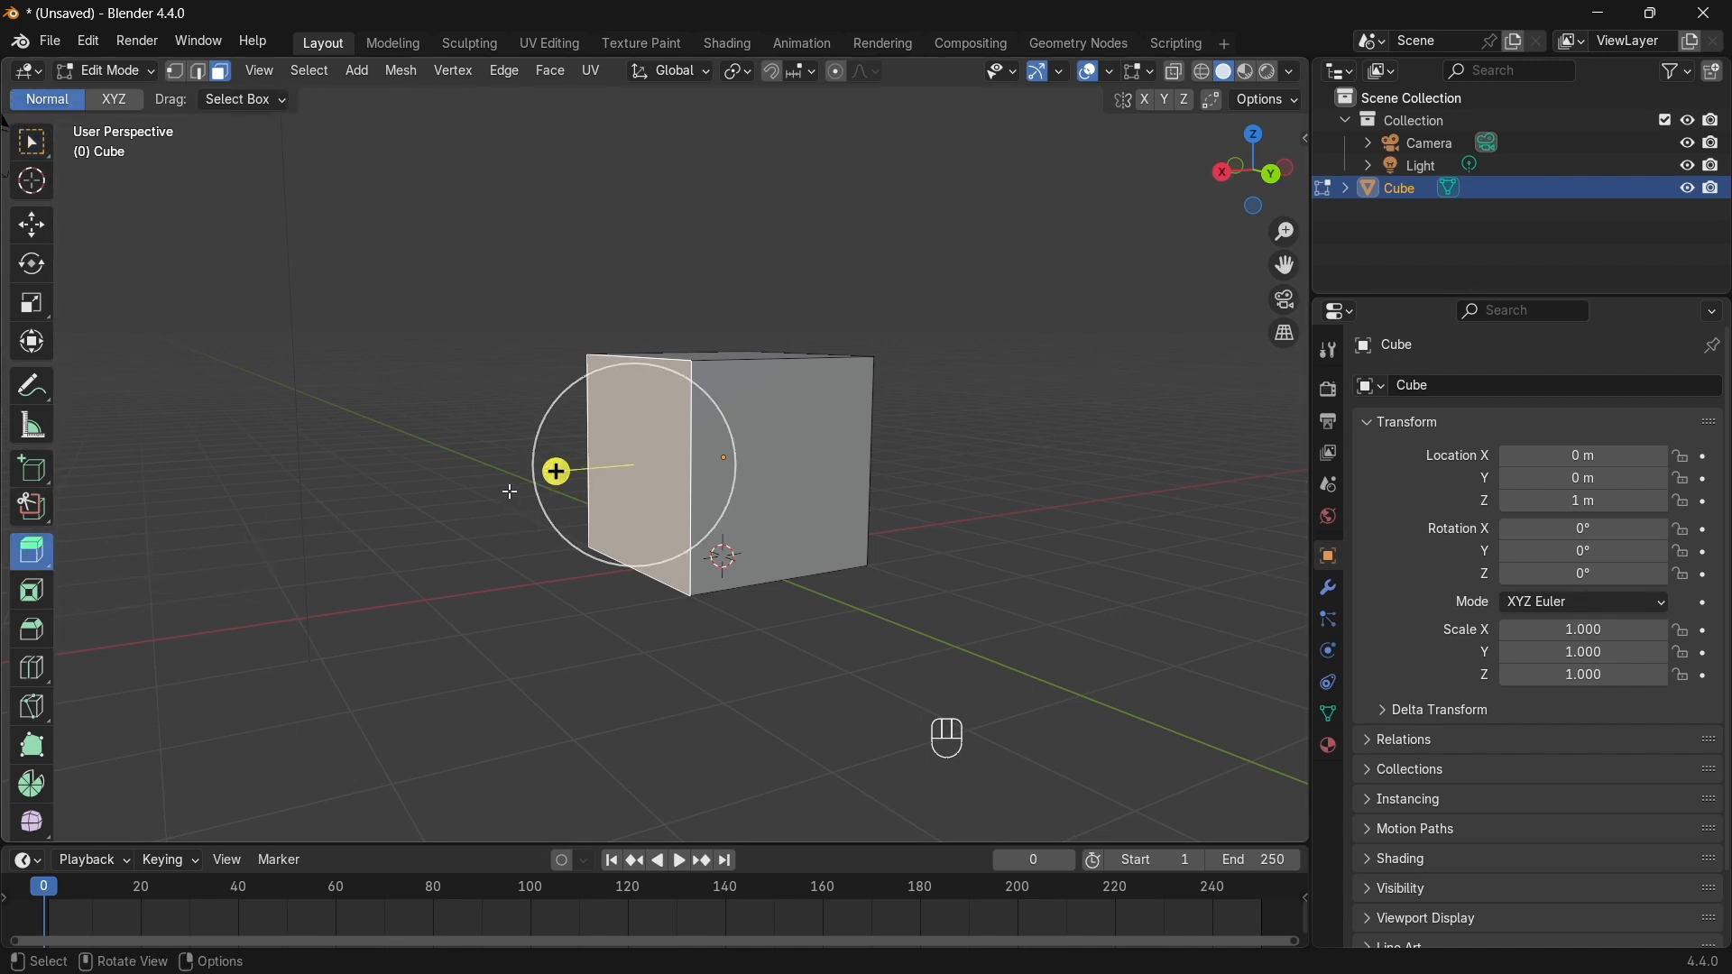
pyautogui.moveTo(554, 471); pyautogui.dragTo(361, 487)
pyautogui.keyDown('shift'); pyautogui.moveTo(627, 513); pyautogui.dragTo(682, 512, button='middle'); pyautogui.keyUp('shift')
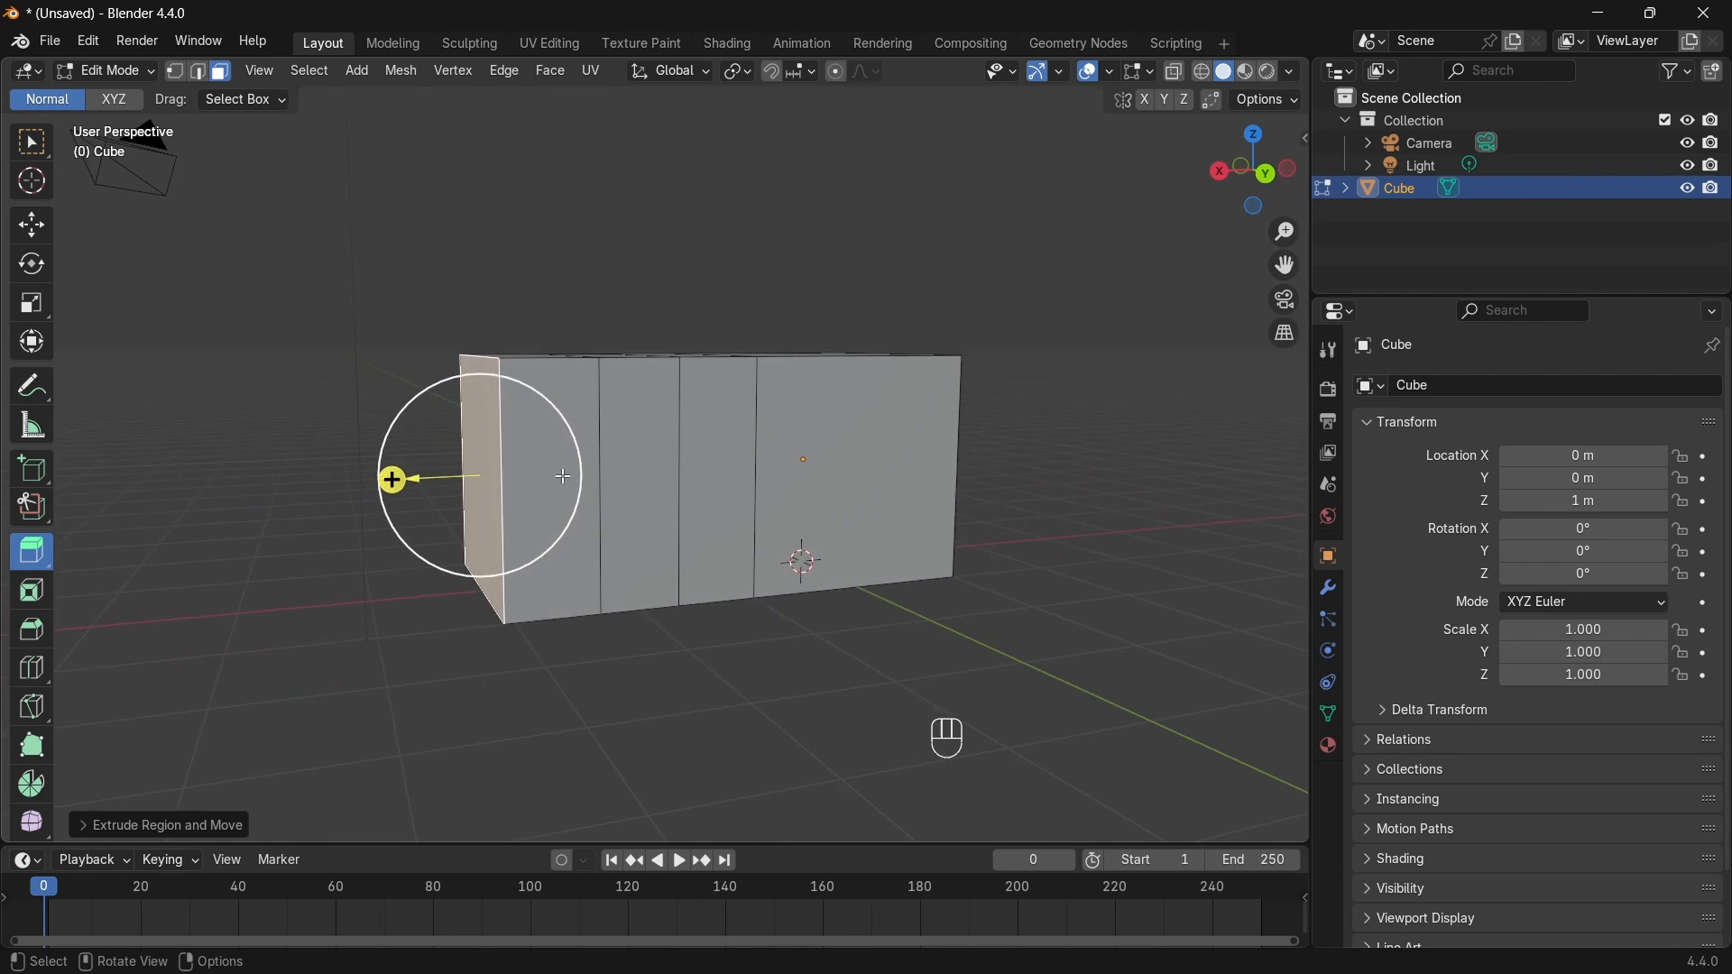
# Step: Tilt the extruded end face about the Y axis and extrude another section from it
pyautogui.press('r')
pyautogui.press('y')
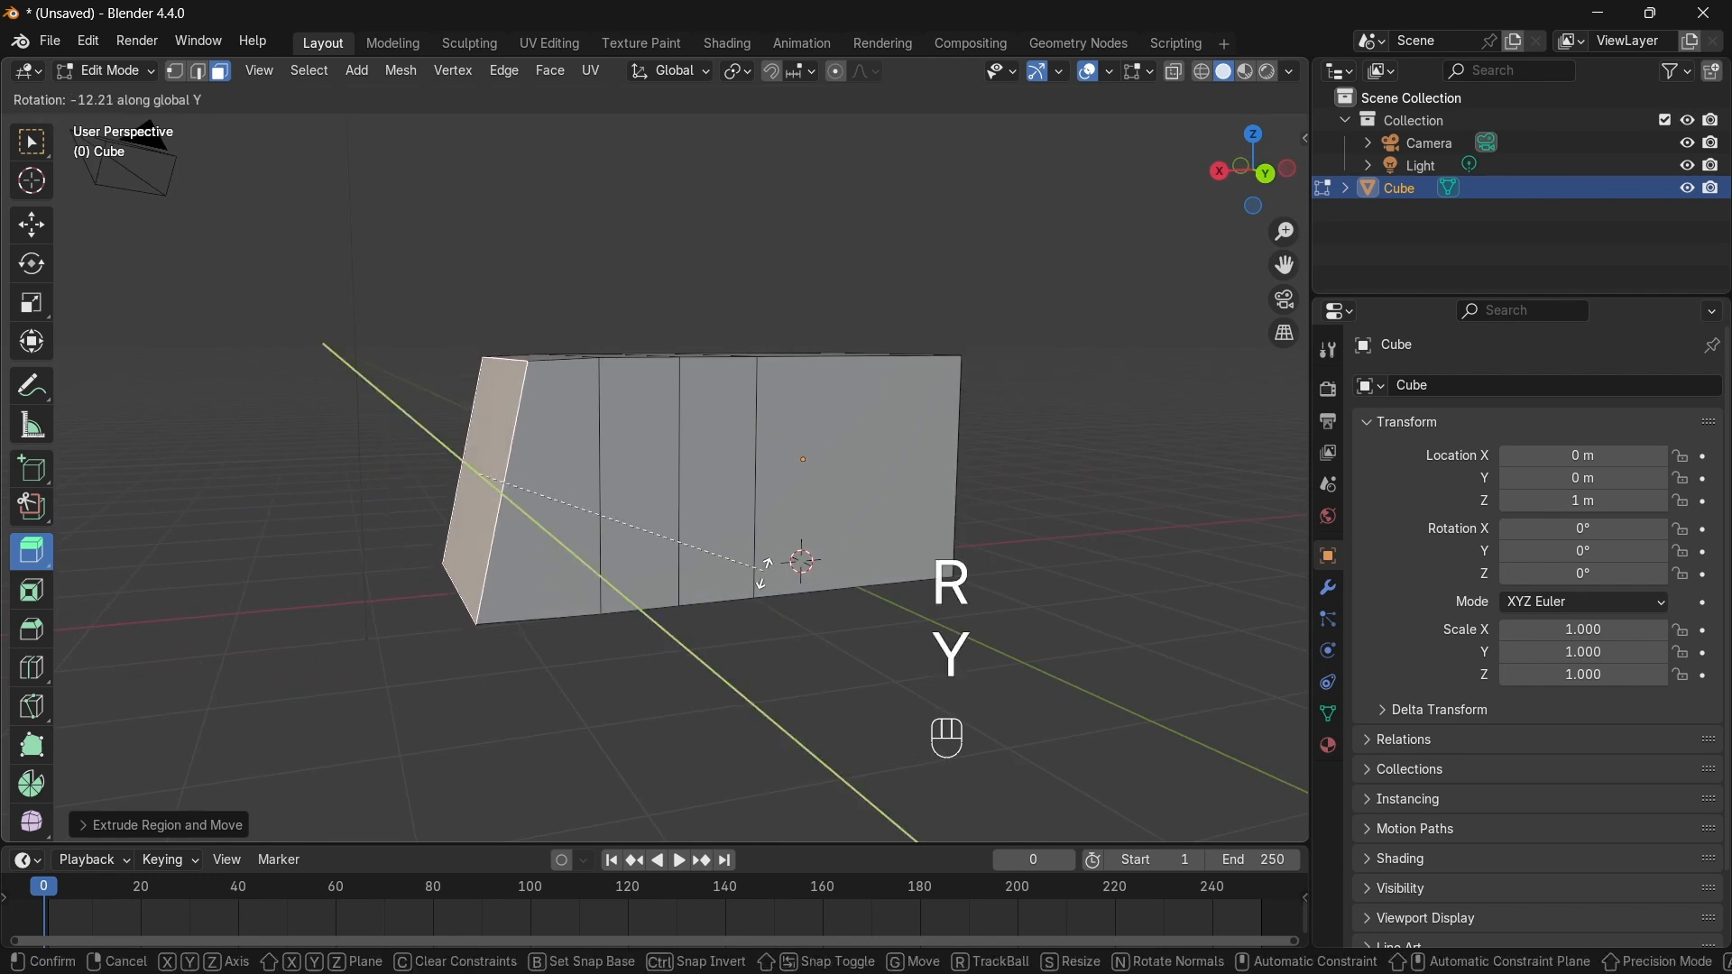
pyautogui.click(726, 618)
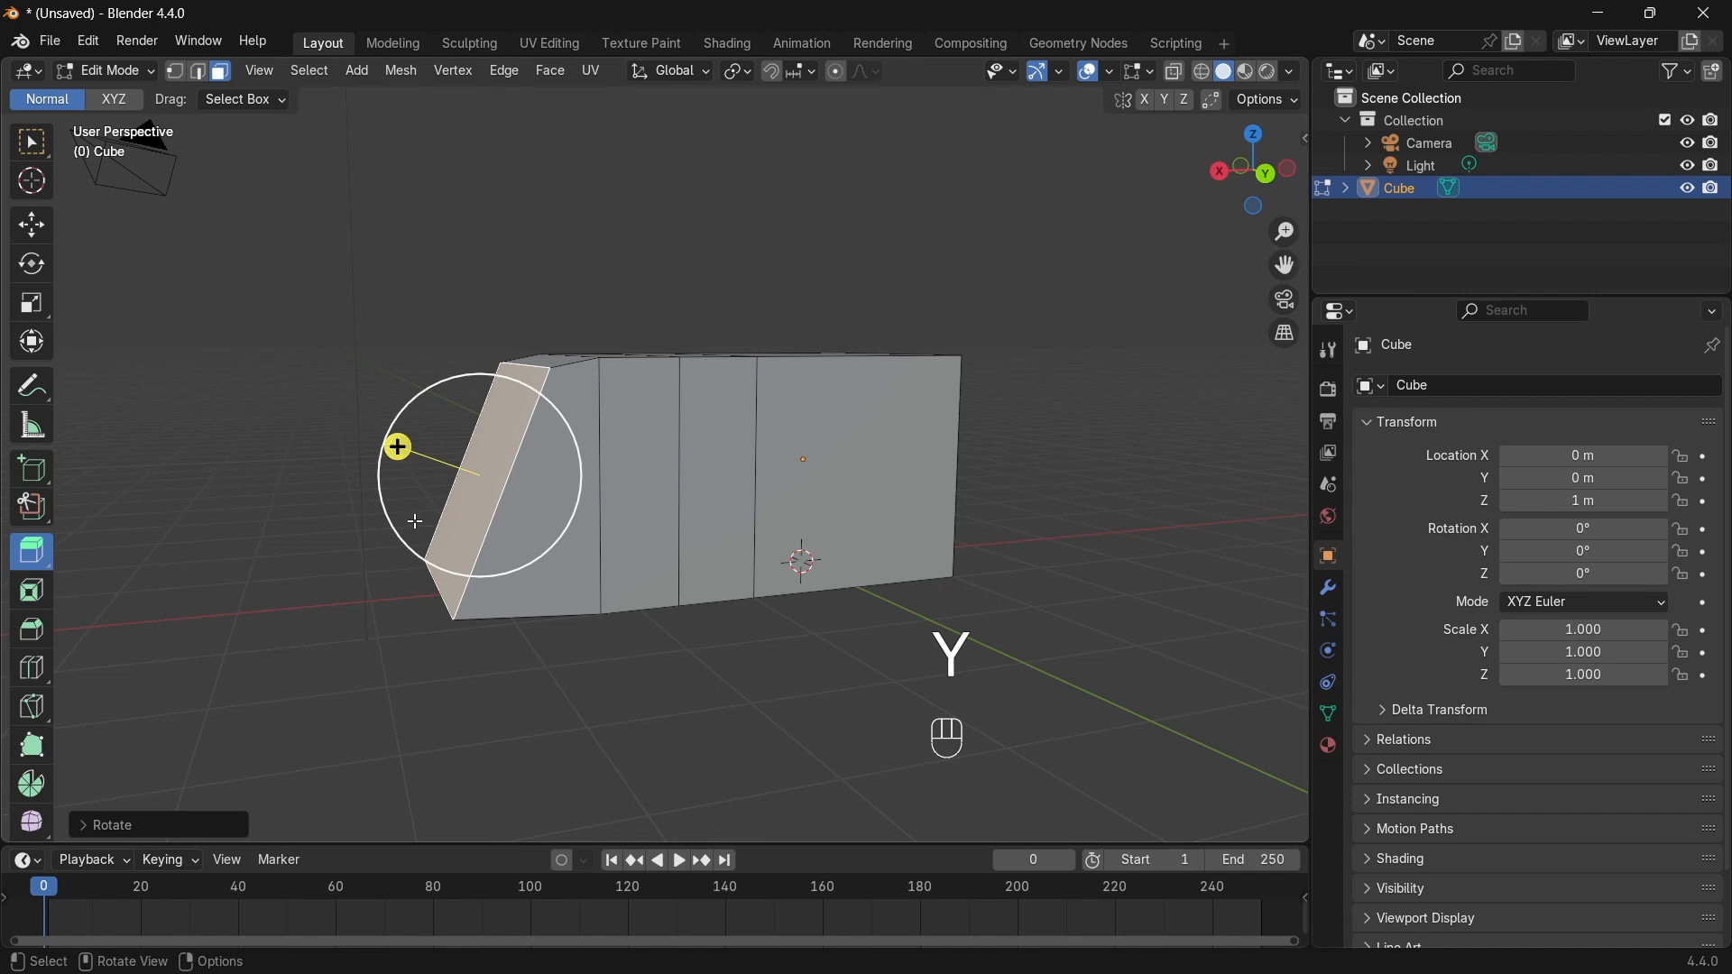
pyautogui.moveTo(397, 448); pyautogui.dragTo(366, 442)
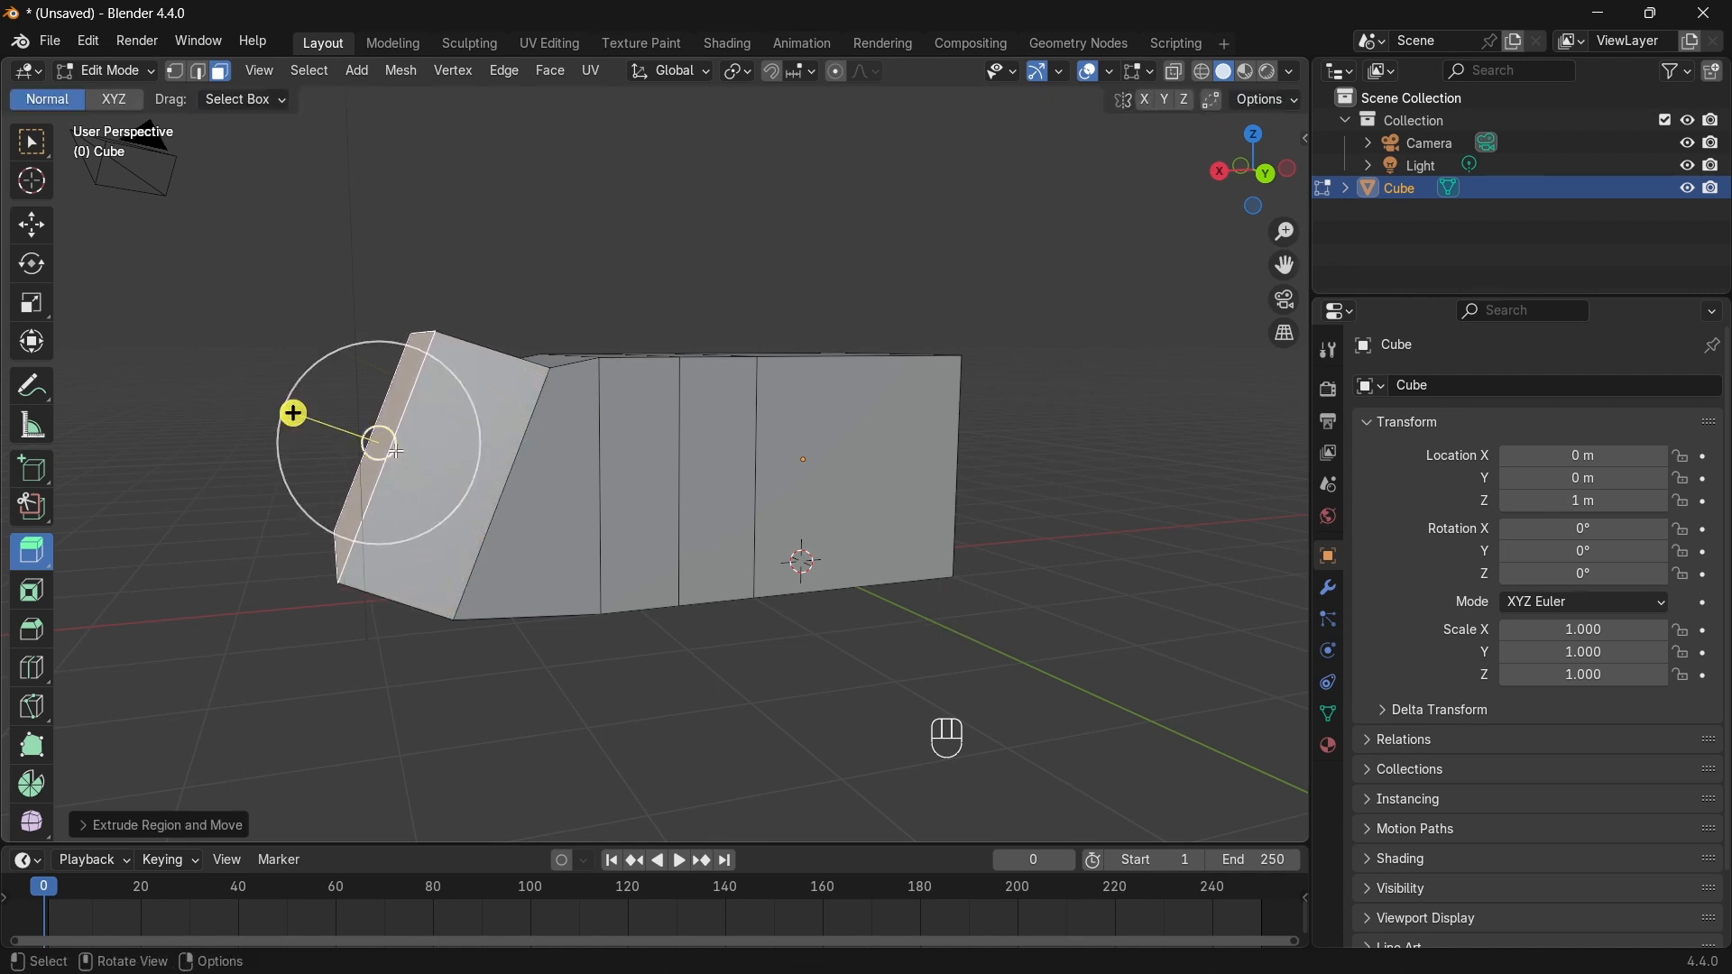
# Step: Rotate the new end face further upward and extrude another section along its normal
pyautogui.press('r')
pyautogui.click(707, 661)
pyautogui.press('e')
pyautogui.click(497, 618)
pyautogui.scroll(-2, 585, 581)
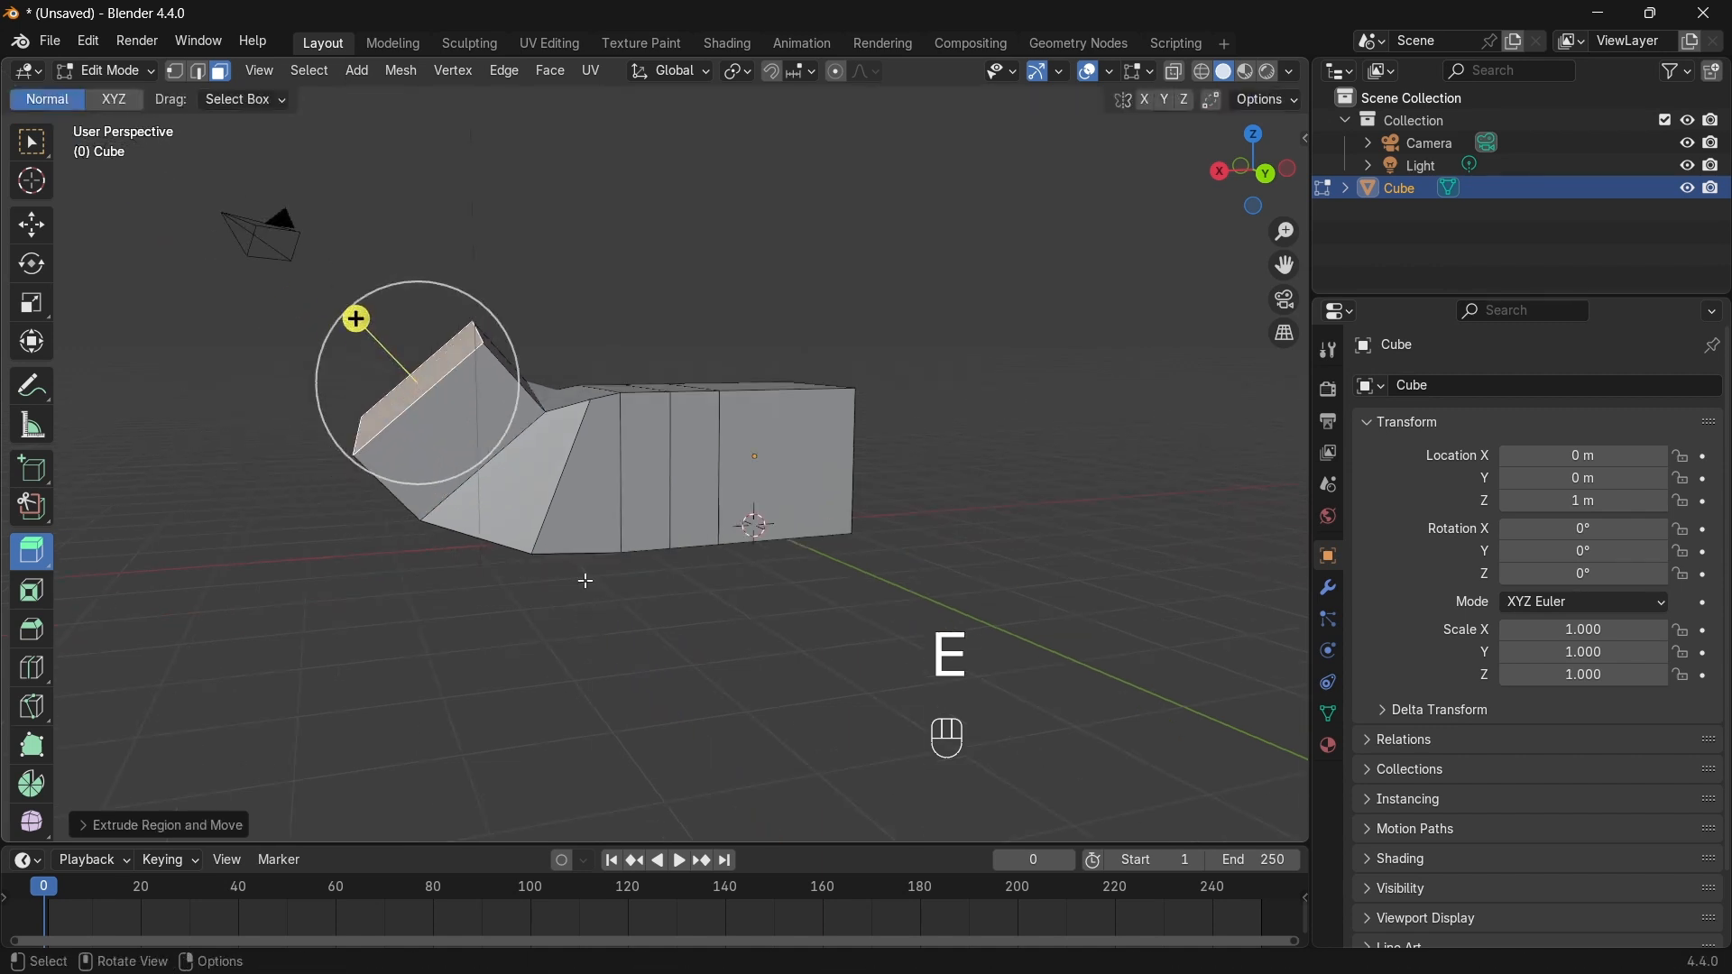
# Step: Rotate the end face about the Y axis to bend the shape upward and extrude the next section
pyautogui.press('r')
pyautogui.press('y')
pyautogui.click(458, 582)
pyautogui.press('e')
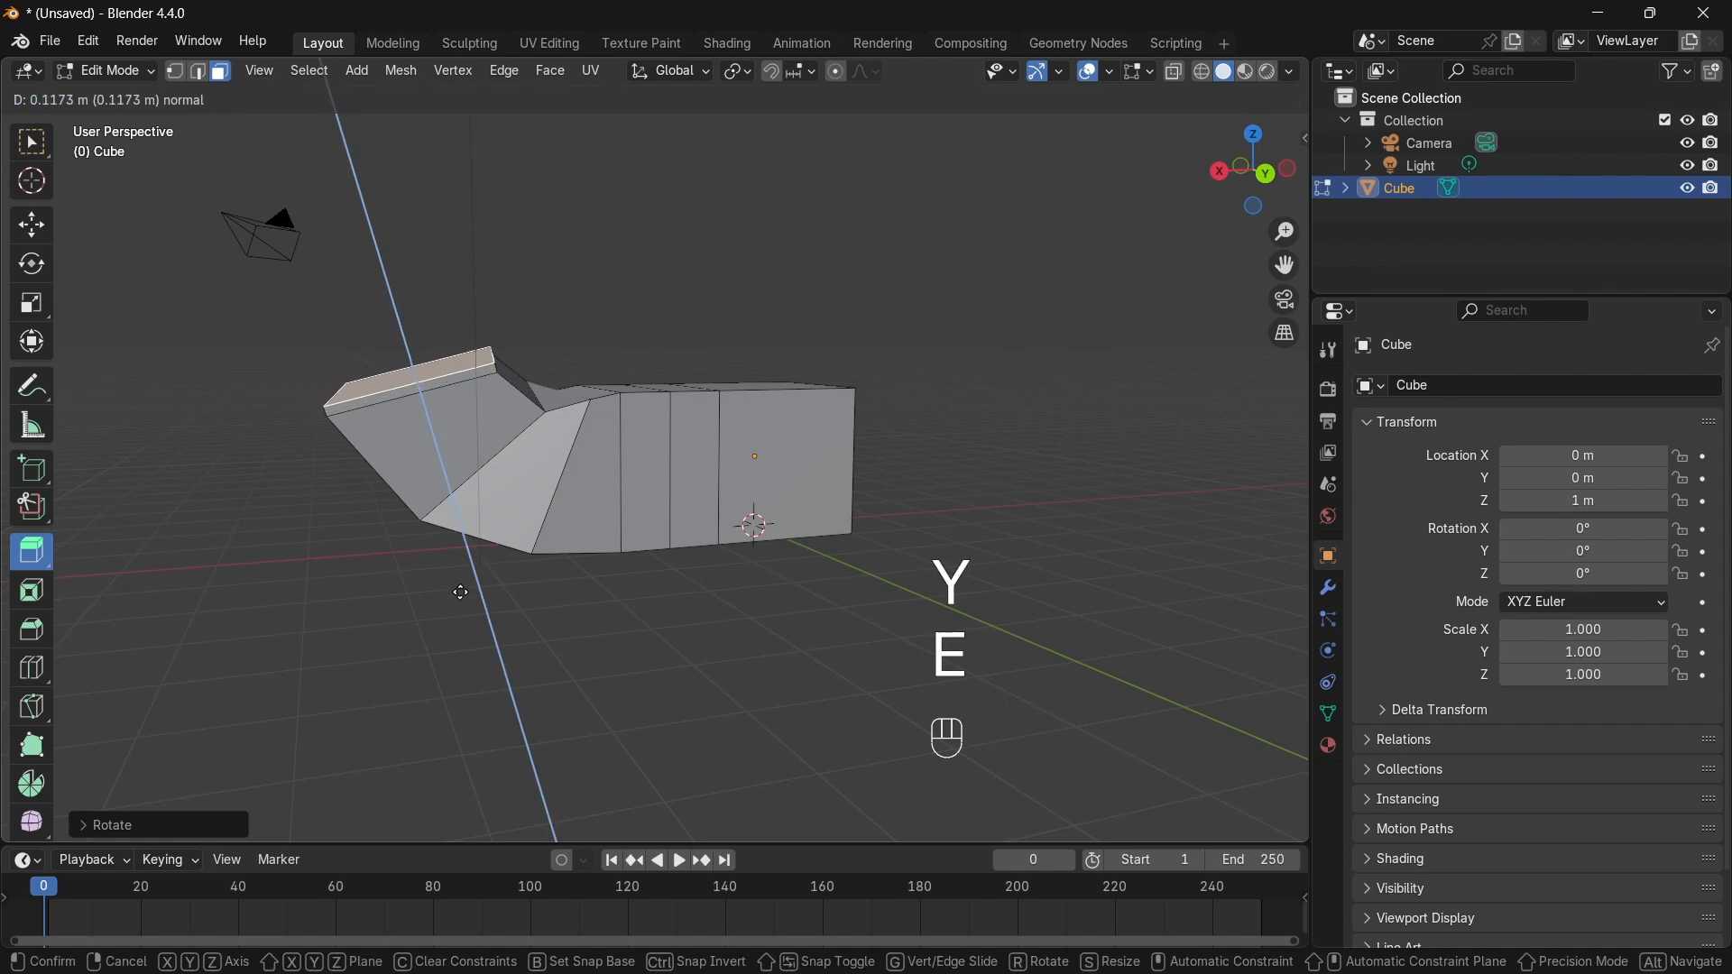
pyautogui.click(364, 206)
# Step: Level the top face by rotating it about Y, extrude a final upward section and check the shape in Object Mode
pyautogui.press('r')
pyautogui.press('y')
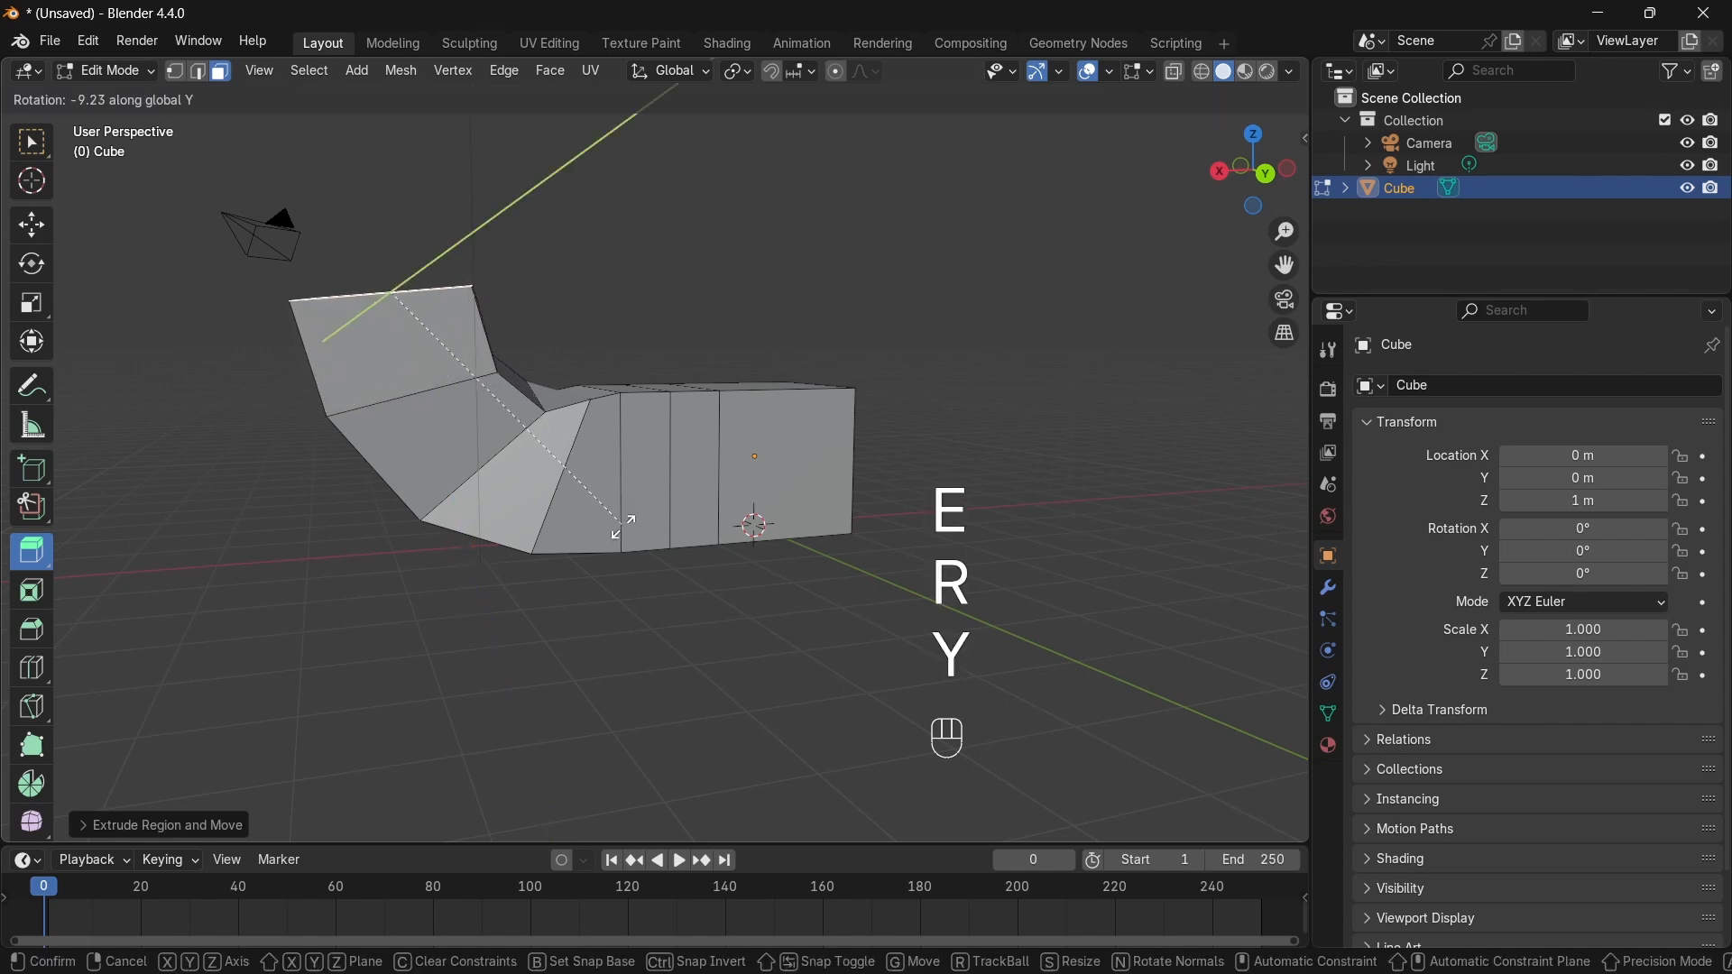
pyautogui.click(484, 569)
pyautogui.press('e')
pyautogui.click(565, 516)
pyautogui.moveTo(566, 516); pyautogui.dragTo(773, 596, button='middle')
pyautogui.press('Tab')
pyautogui.press('Tab')
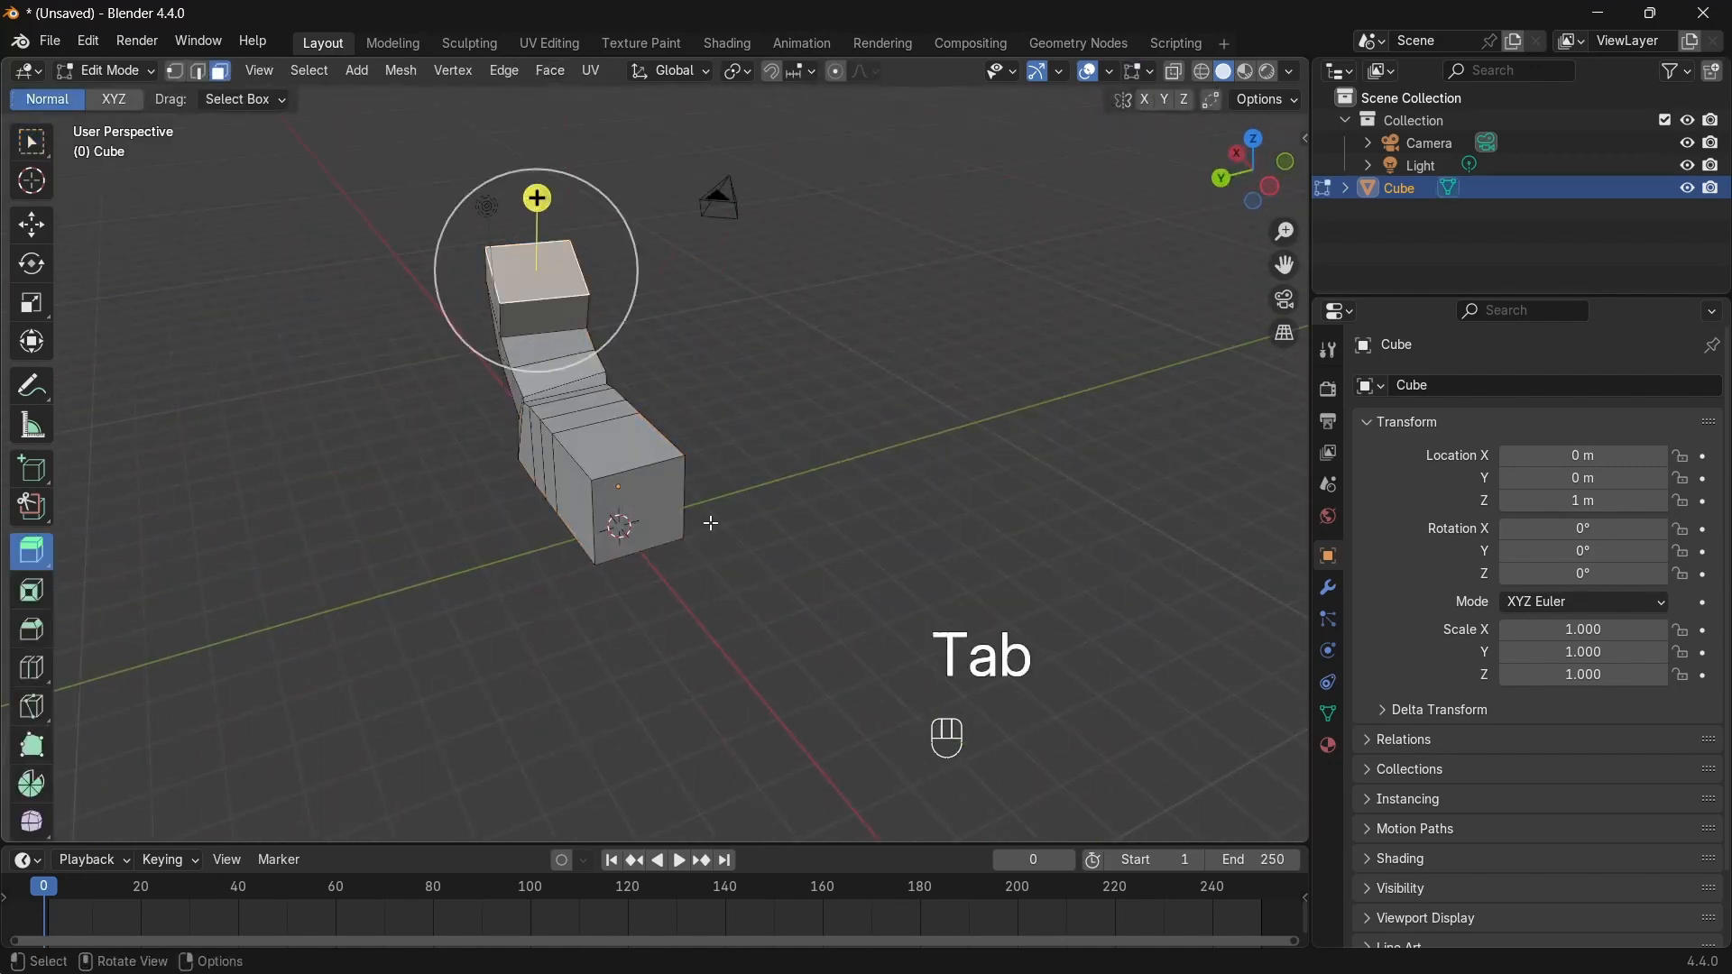
# Step: Undo the cube's extrusions, rotations and creation, going back to the earlier sphere
pyautogui.hotkey('ctrl', 'z')
pyautogui.hotkey('ctrl', 'z')
pyautogui.hotkey('ctrl', 'z')
pyautogui.hotkey('ctrl', 'z')
pyautogui.hotkey('ctrl', 'z')
pyautogui.hotkey('ctrl', 'z')
pyautogui.hotkey('ctrl', 'z')
pyautogui.hotkey('ctrl', 'z')
pyautogui.hotkey('ctrl', 'z')
pyautogui.hotkey('ctrl', 'z')
pyautogui.hotkey('ctrl', 'z')
pyautogui.hotkey('ctrl', 'z')
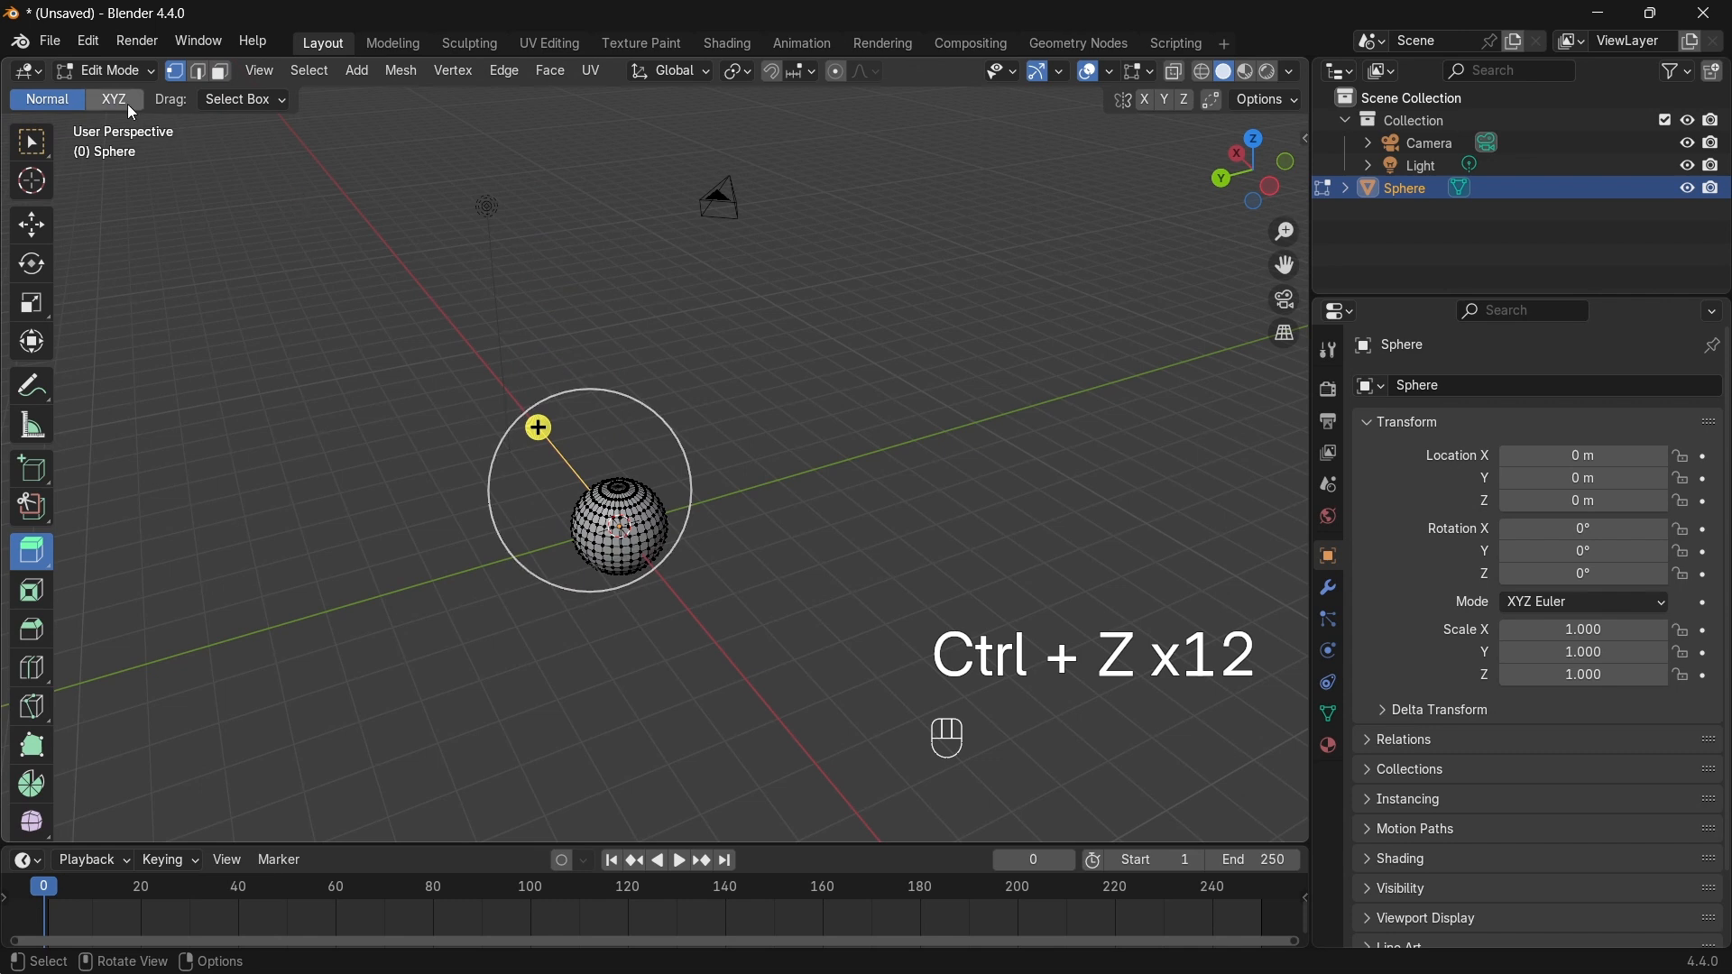
# Step: Switch to Object Mode and delete the sphere
pyautogui.click(104, 70)
pyautogui.click(128, 93)
pyautogui.press('x')
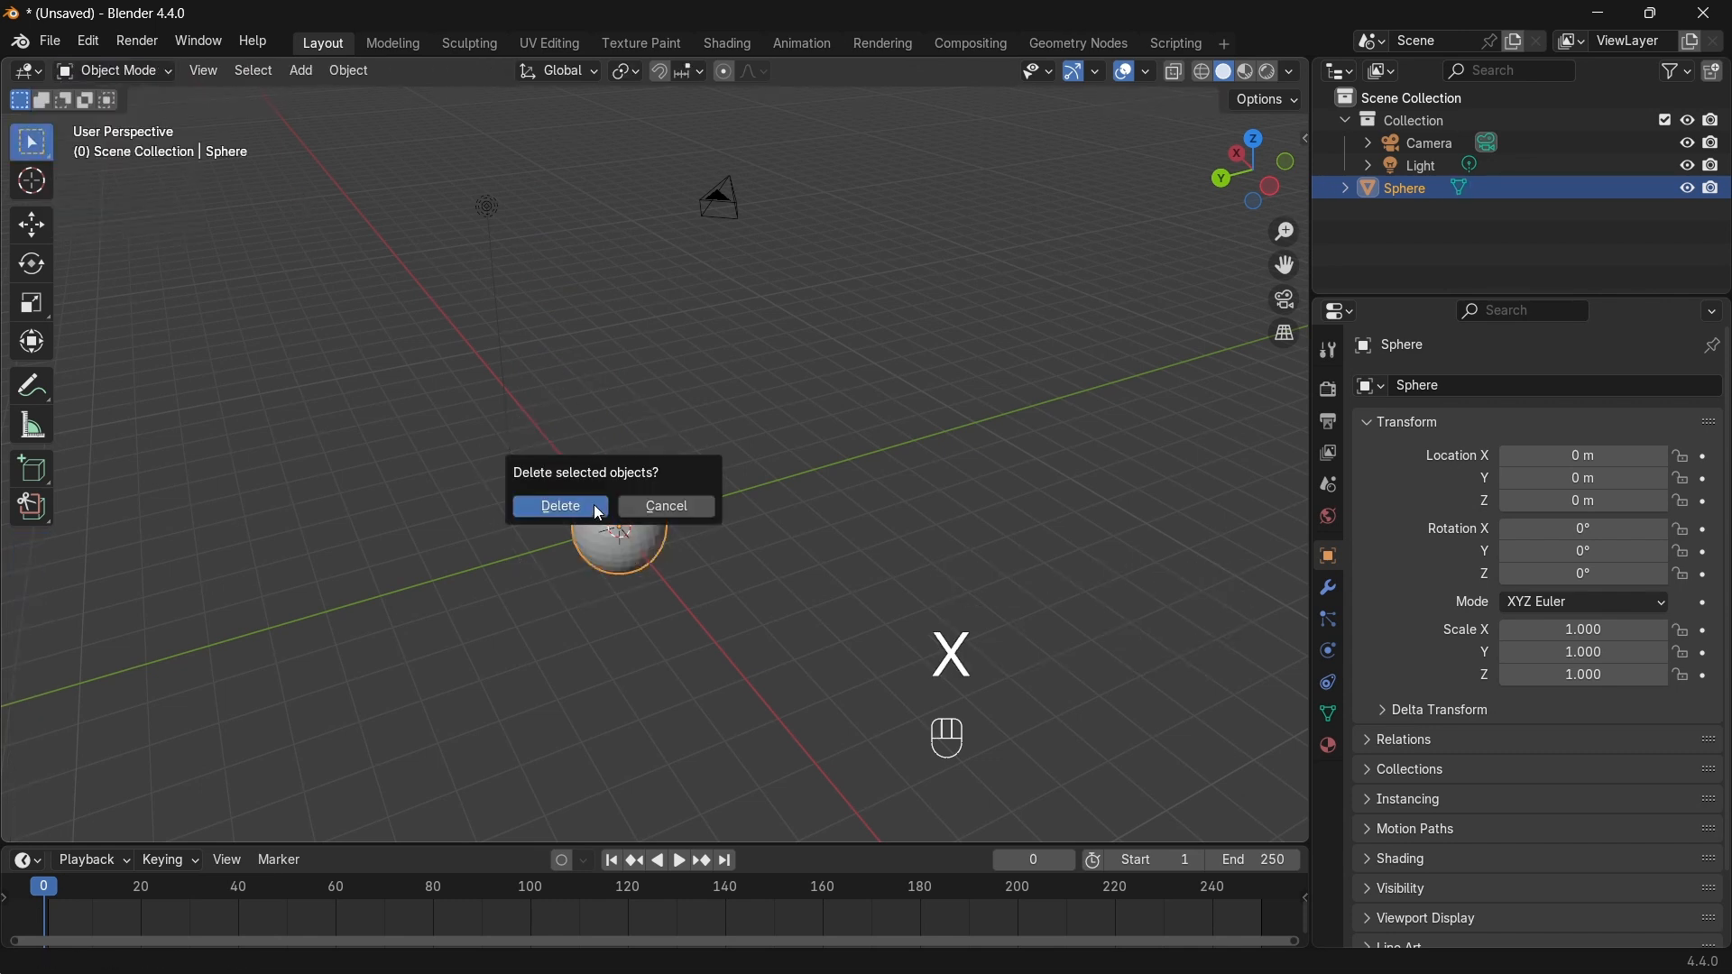
pyautogui.click(594, 505)
# Step: Add a new cube mesh to the scene and move it up 1 m along the Z axis
pyautogui.hotkey('shift', 'a')
pyautogui.moveTo(599, 500)
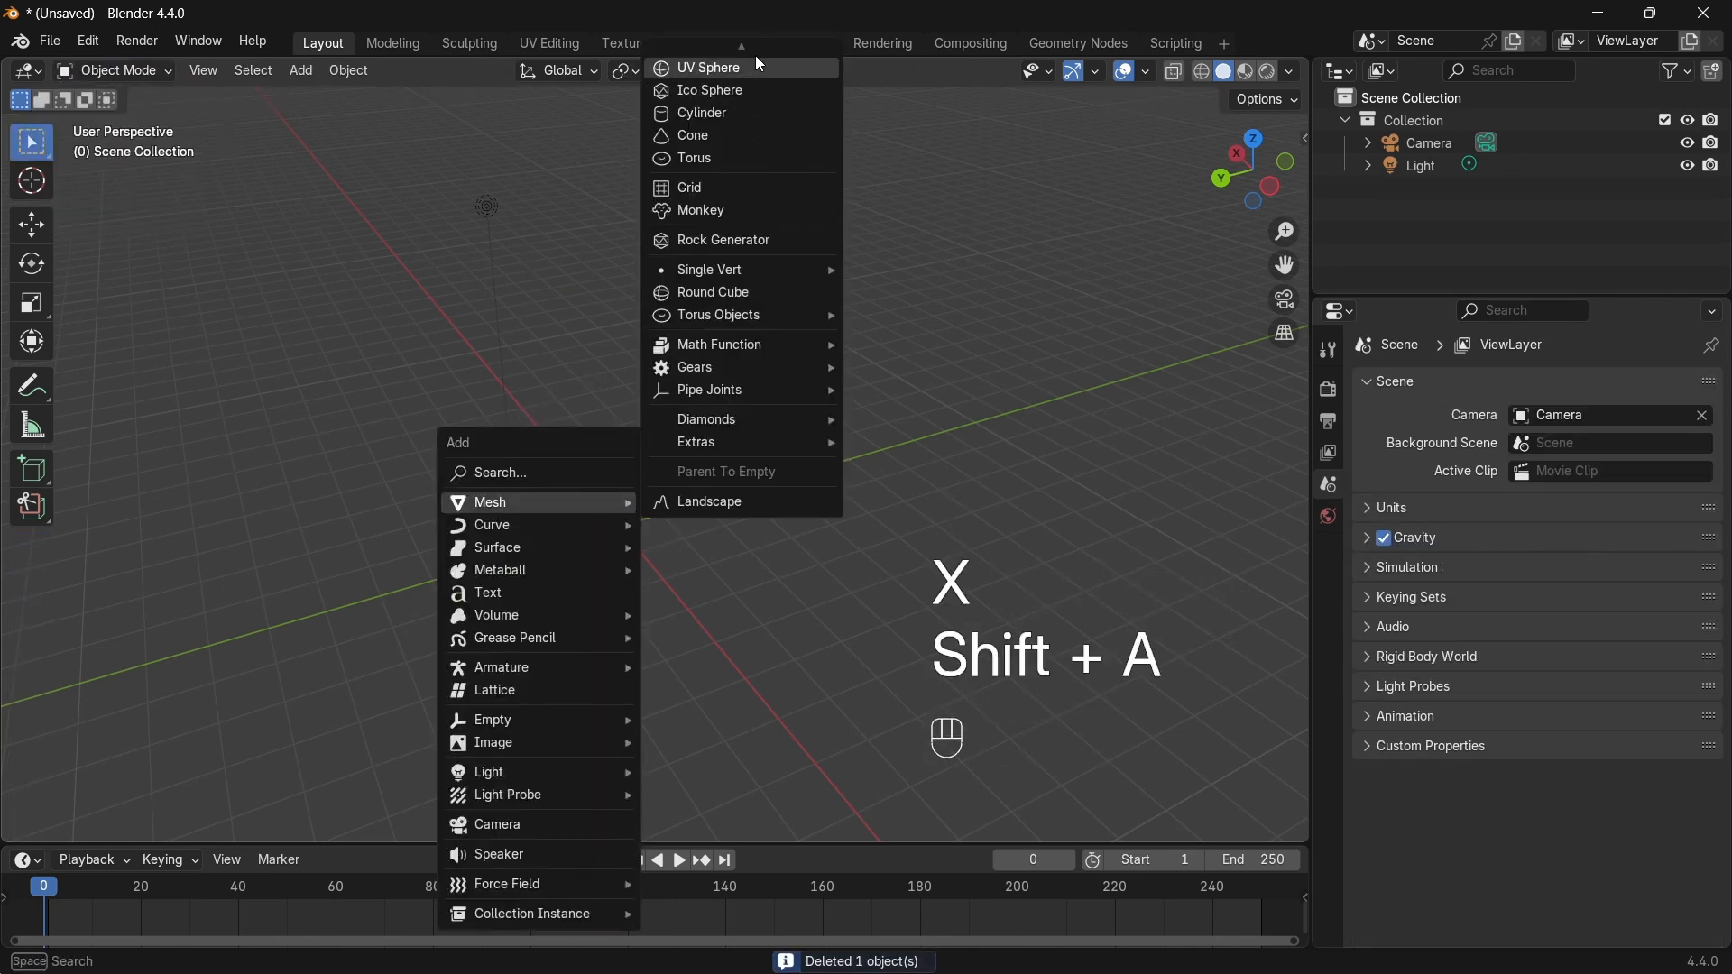
pyautogui.moveTo(752, 35)
pyautogui.click(728, 79)
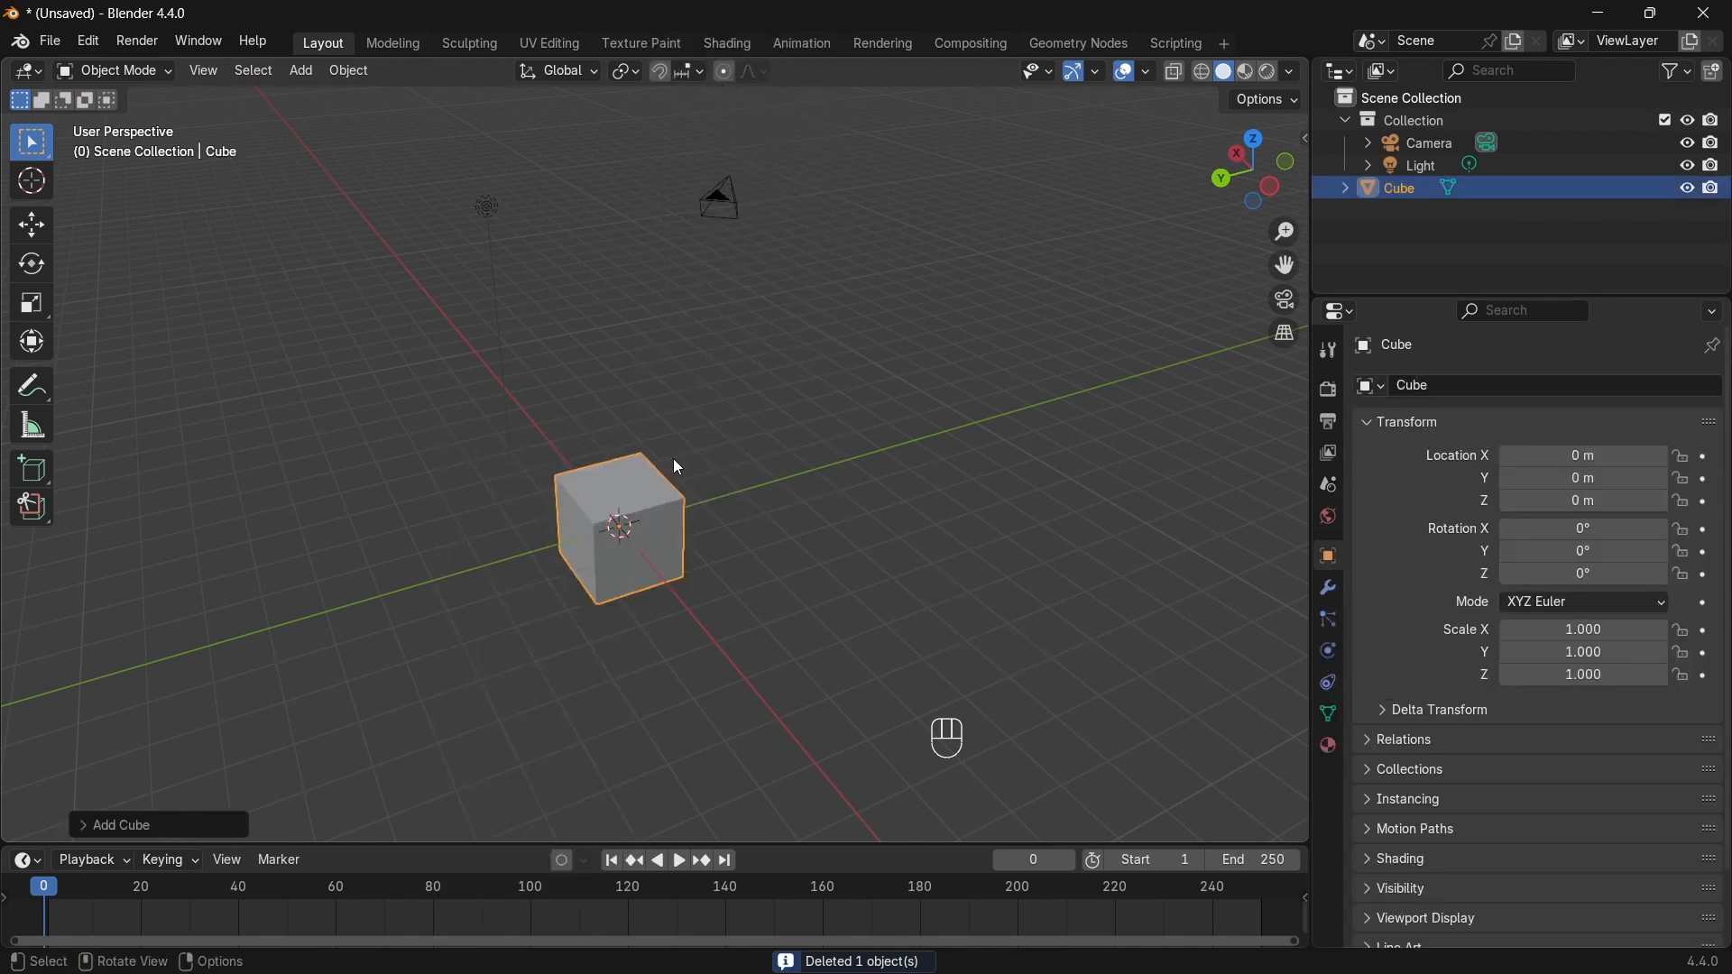
pyautogui.press('g')
pyautogui.press('z')
pyautogui.press('KP_1')
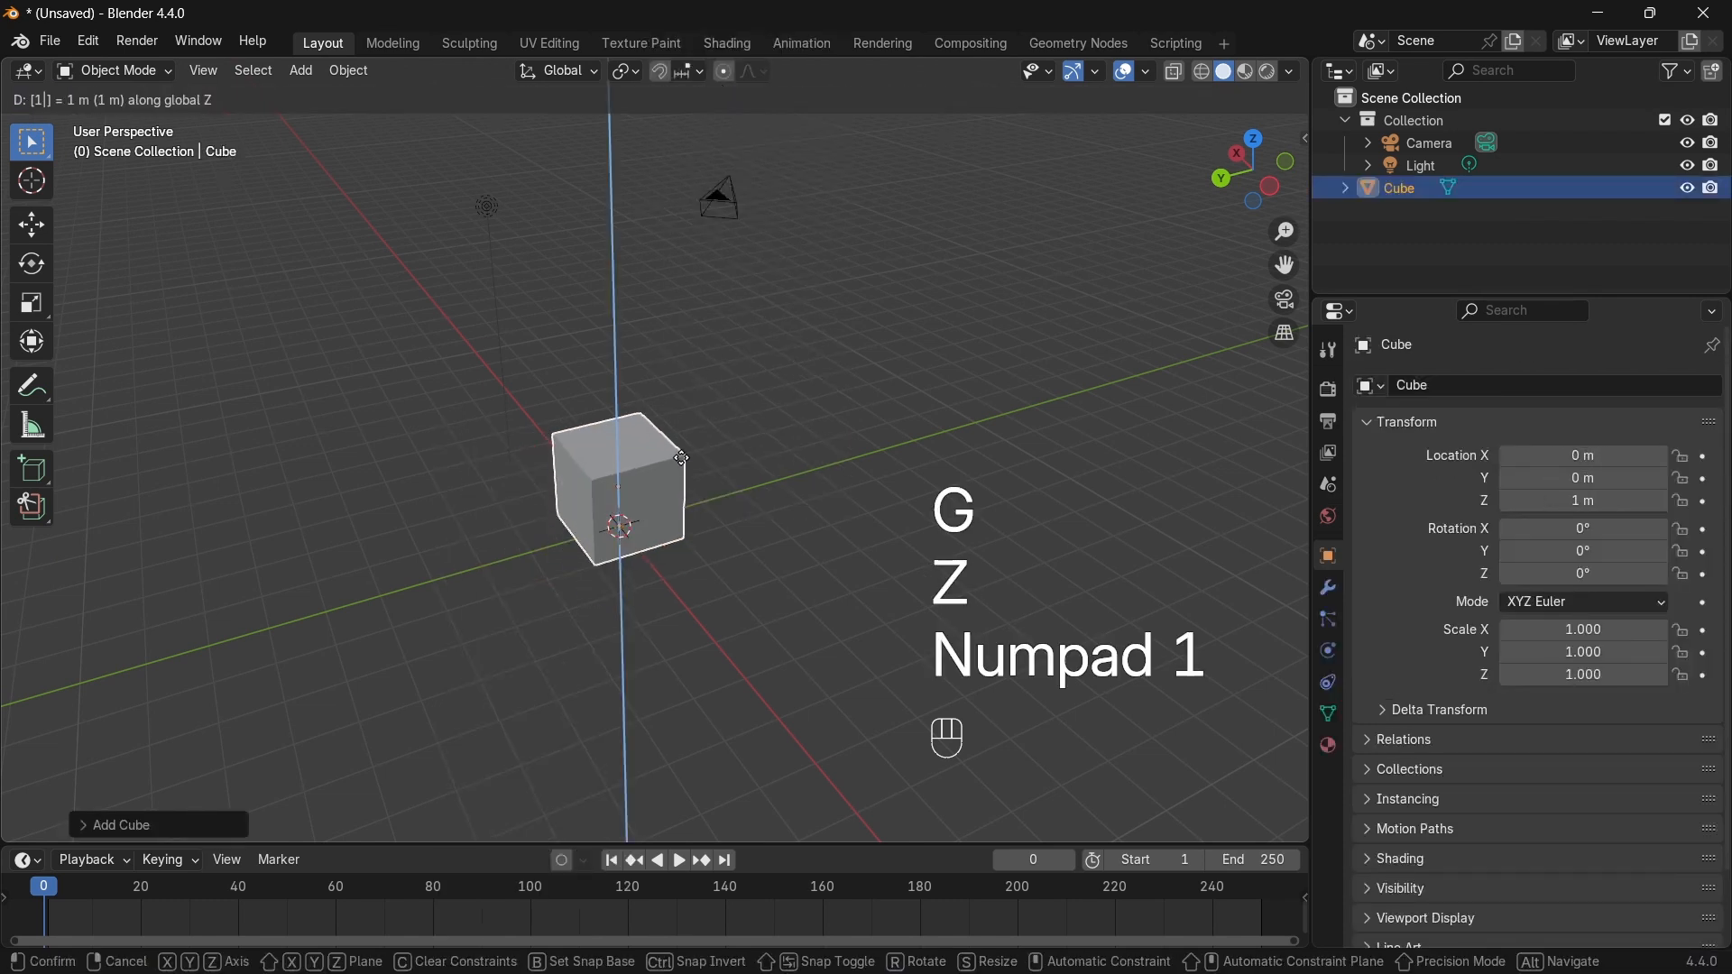
pyautogui.press('Return')
# Step: Enter Edit Mode on the new cube, switch to face selection and select its side face facing +Y
pyautogui.moveTo(675, 463); pyautogui.dragTo(814, 531, button='middle')
pyautogui.press('Tab')
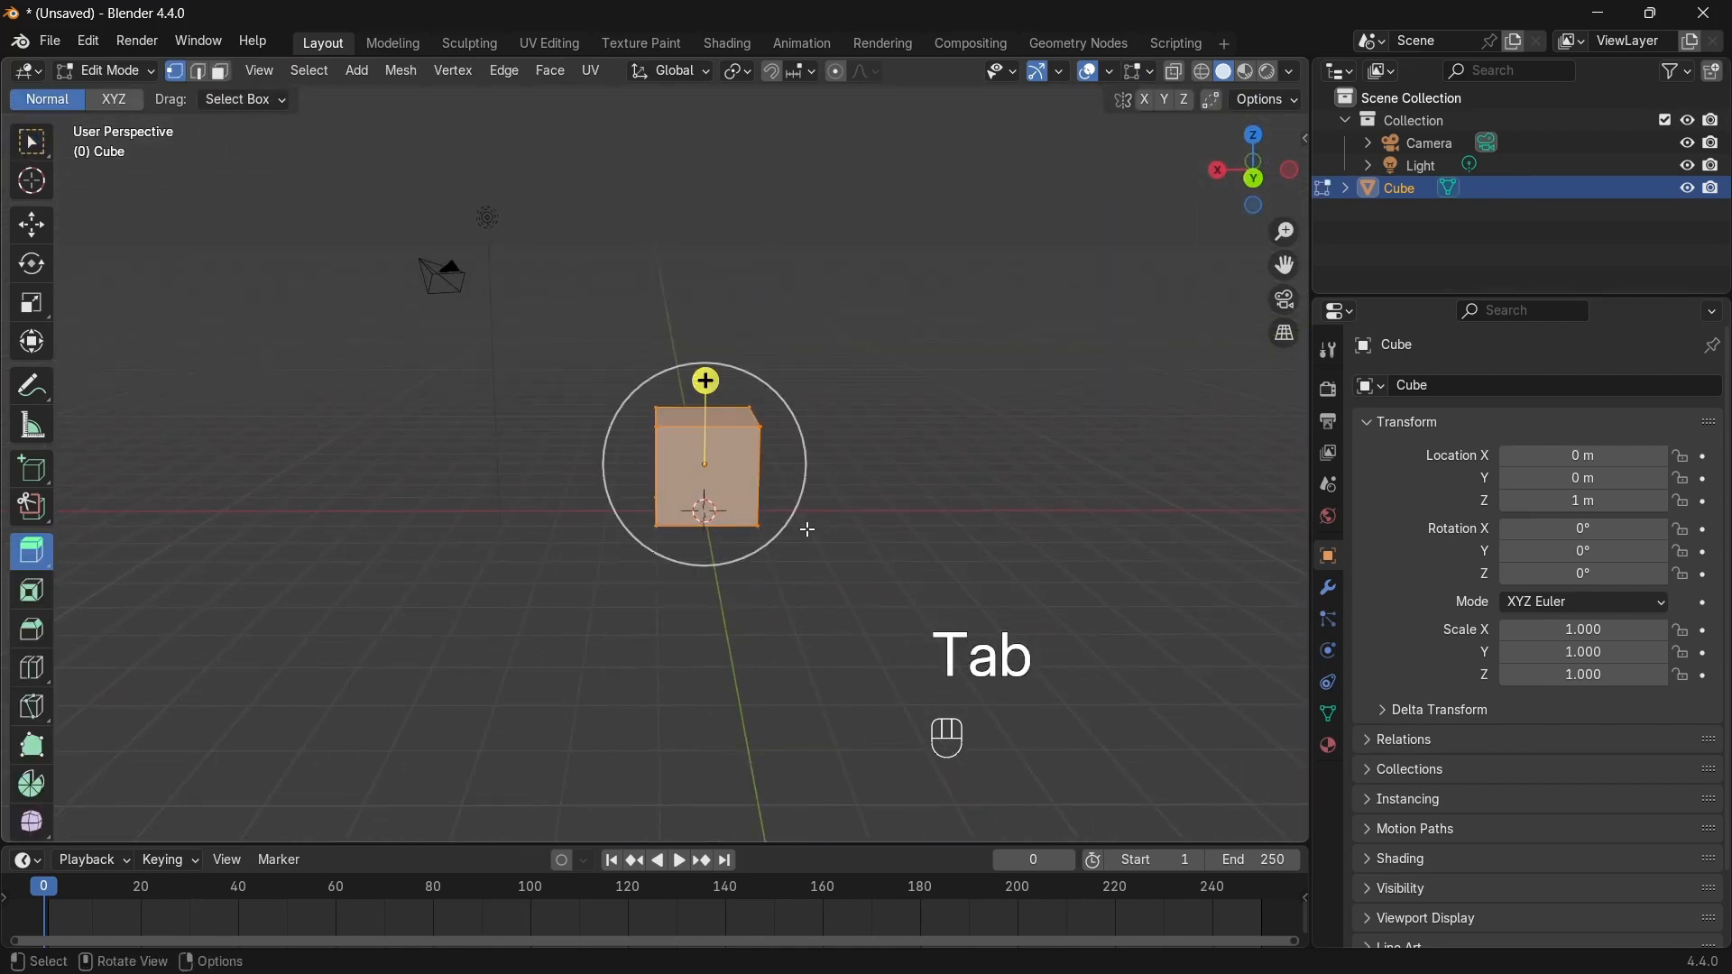
pyautogui.press('3')
pyautogui.moveTo(257, 99); pyautogui.dragTo(235, 115, button='middle')
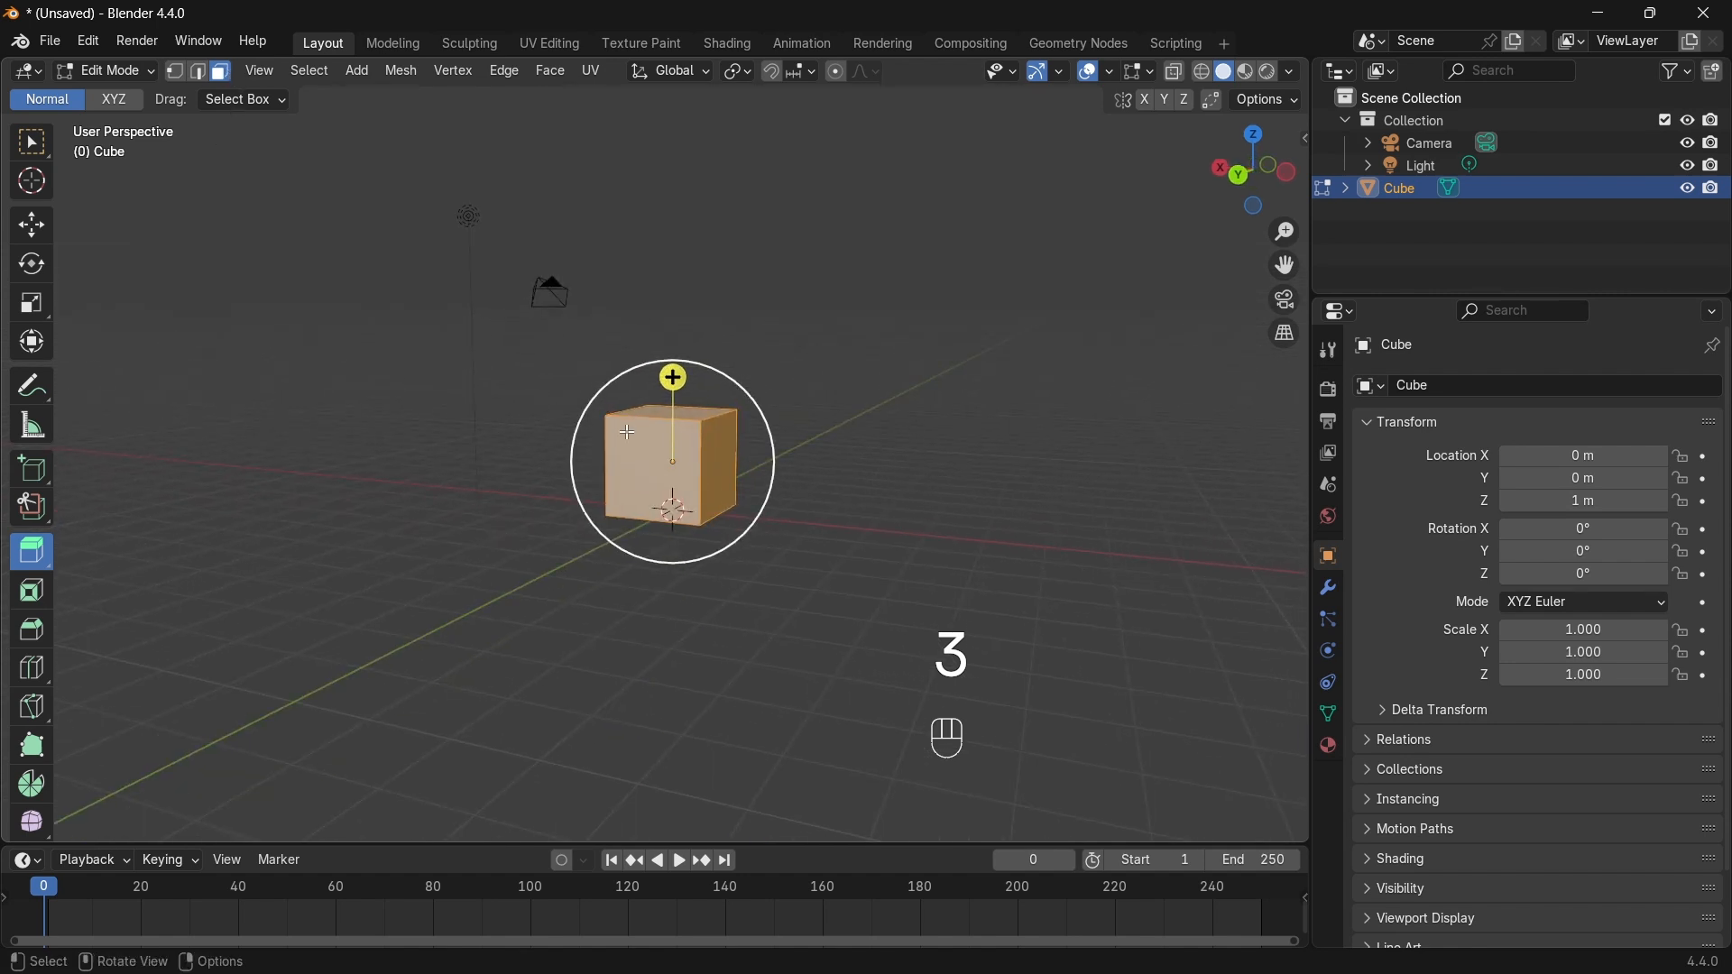
pyautogui.scroll(5, 686, 515)
pyautogui.click(677, 528)
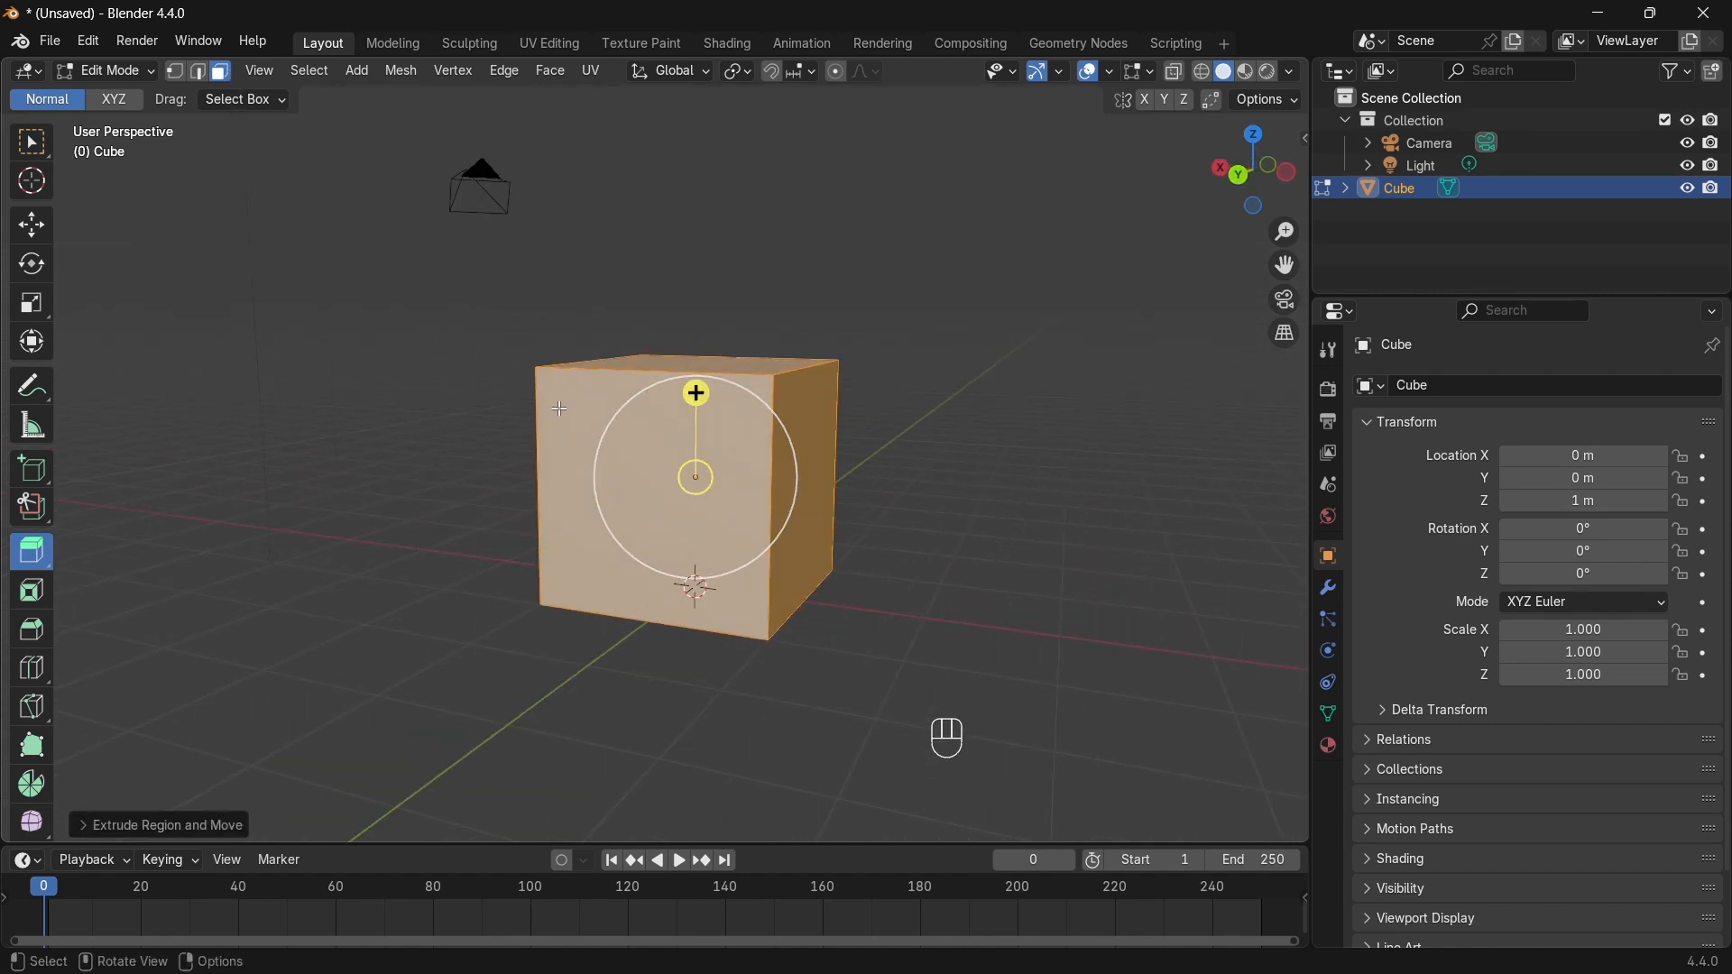
pyautogui.click(560, 409)
# Step: Add the adjacent −X side face to the selection and extrude both faces together diagonally outward
pyautogui.moveTo(560, 408); pyautogui.dragTo(675, 566, button='middle')
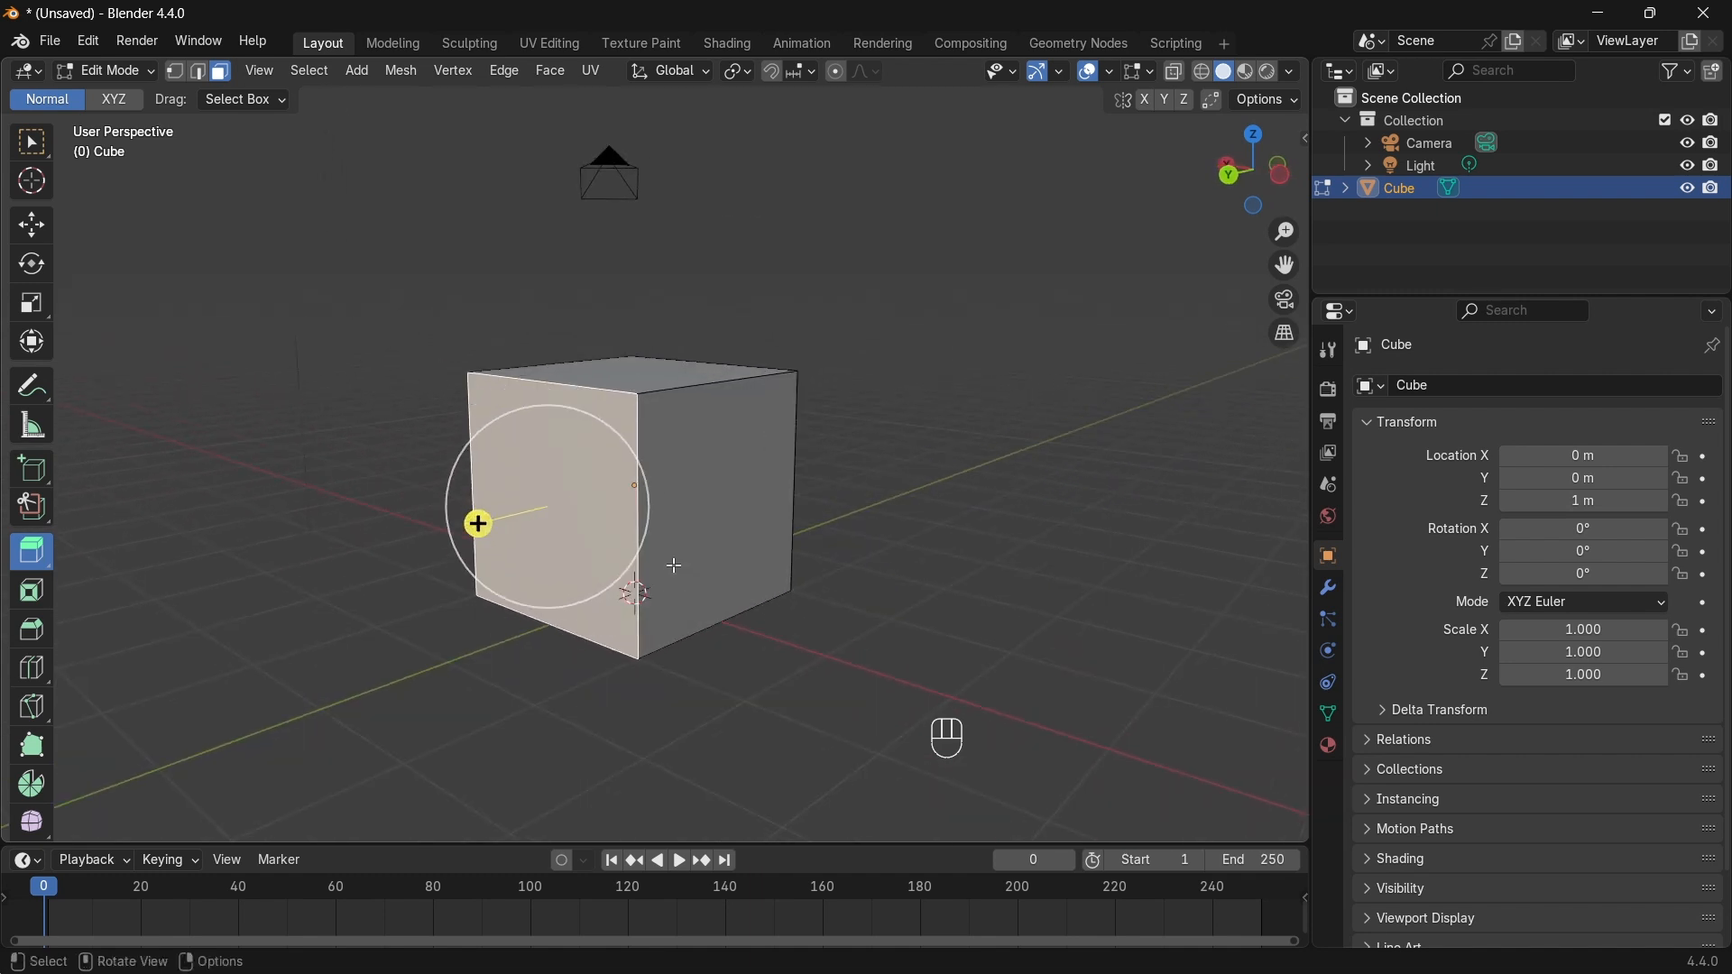
pyautogui.scroll(-5, 672, 565)
pyautogui.scroll(4, 701, 495)
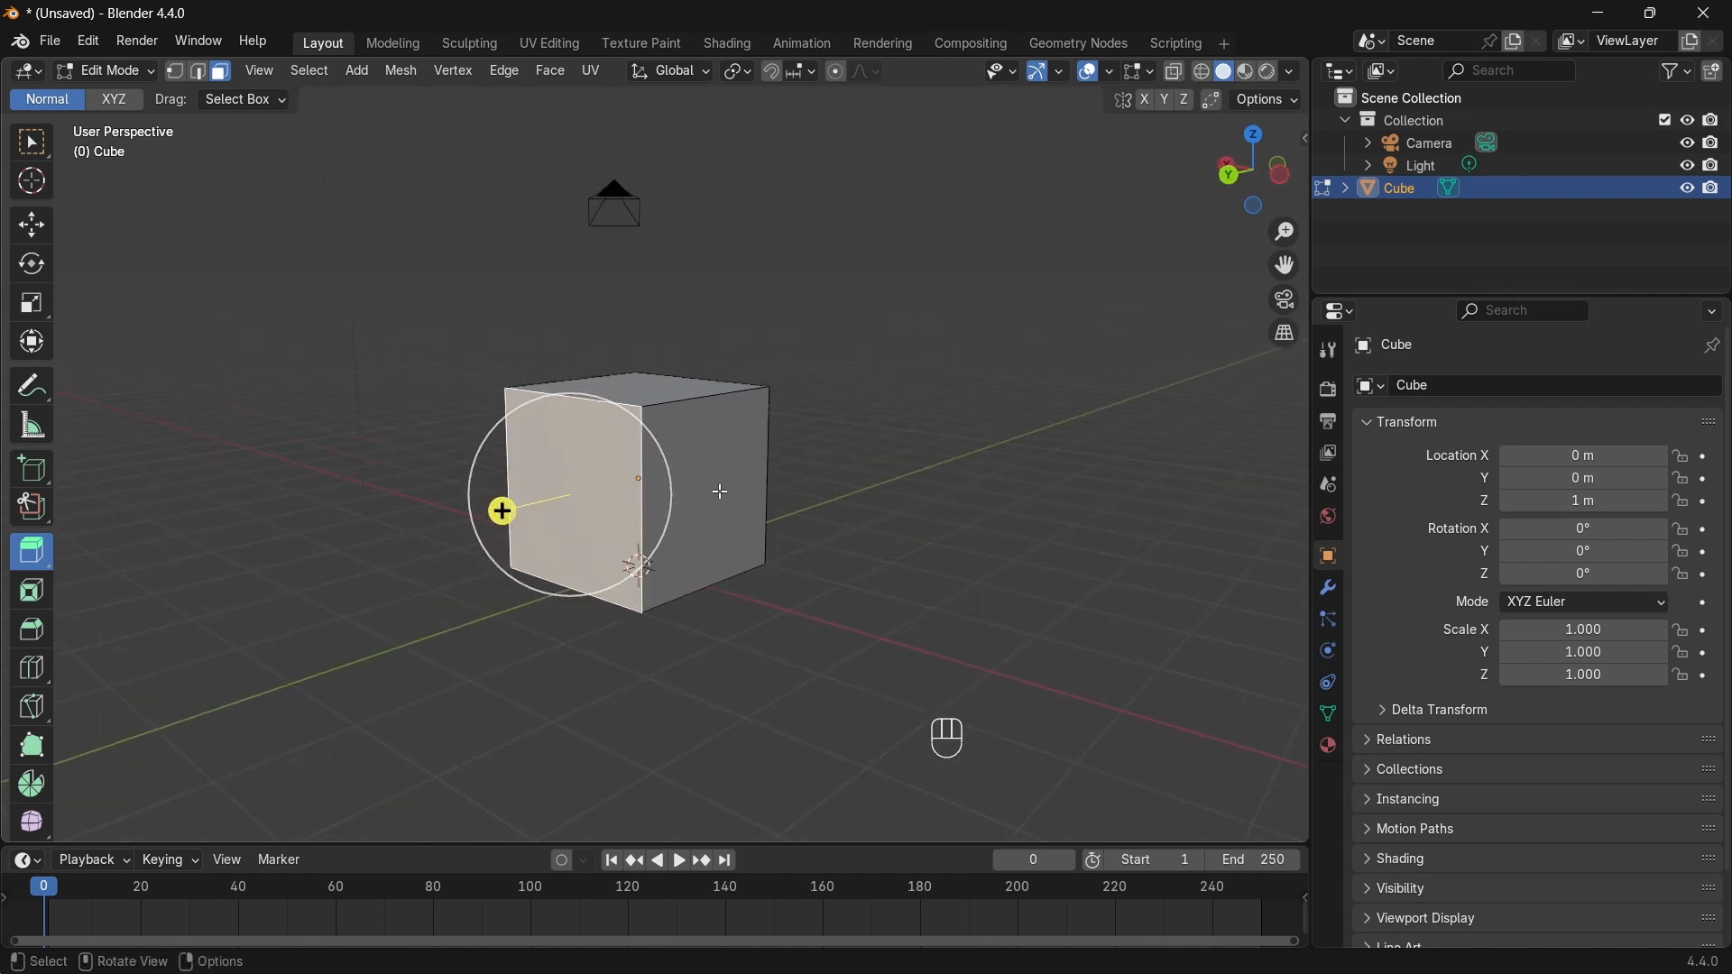
pyautogui.scroll(1, 720, 491)
pyautogui.keyDown('shift'); pyautogui.click(716, 496); pyautogui.keyUp('shift')
pyautogui.moveTo(715, 495); pyautogui.dragTo(587, 545, button='middle')
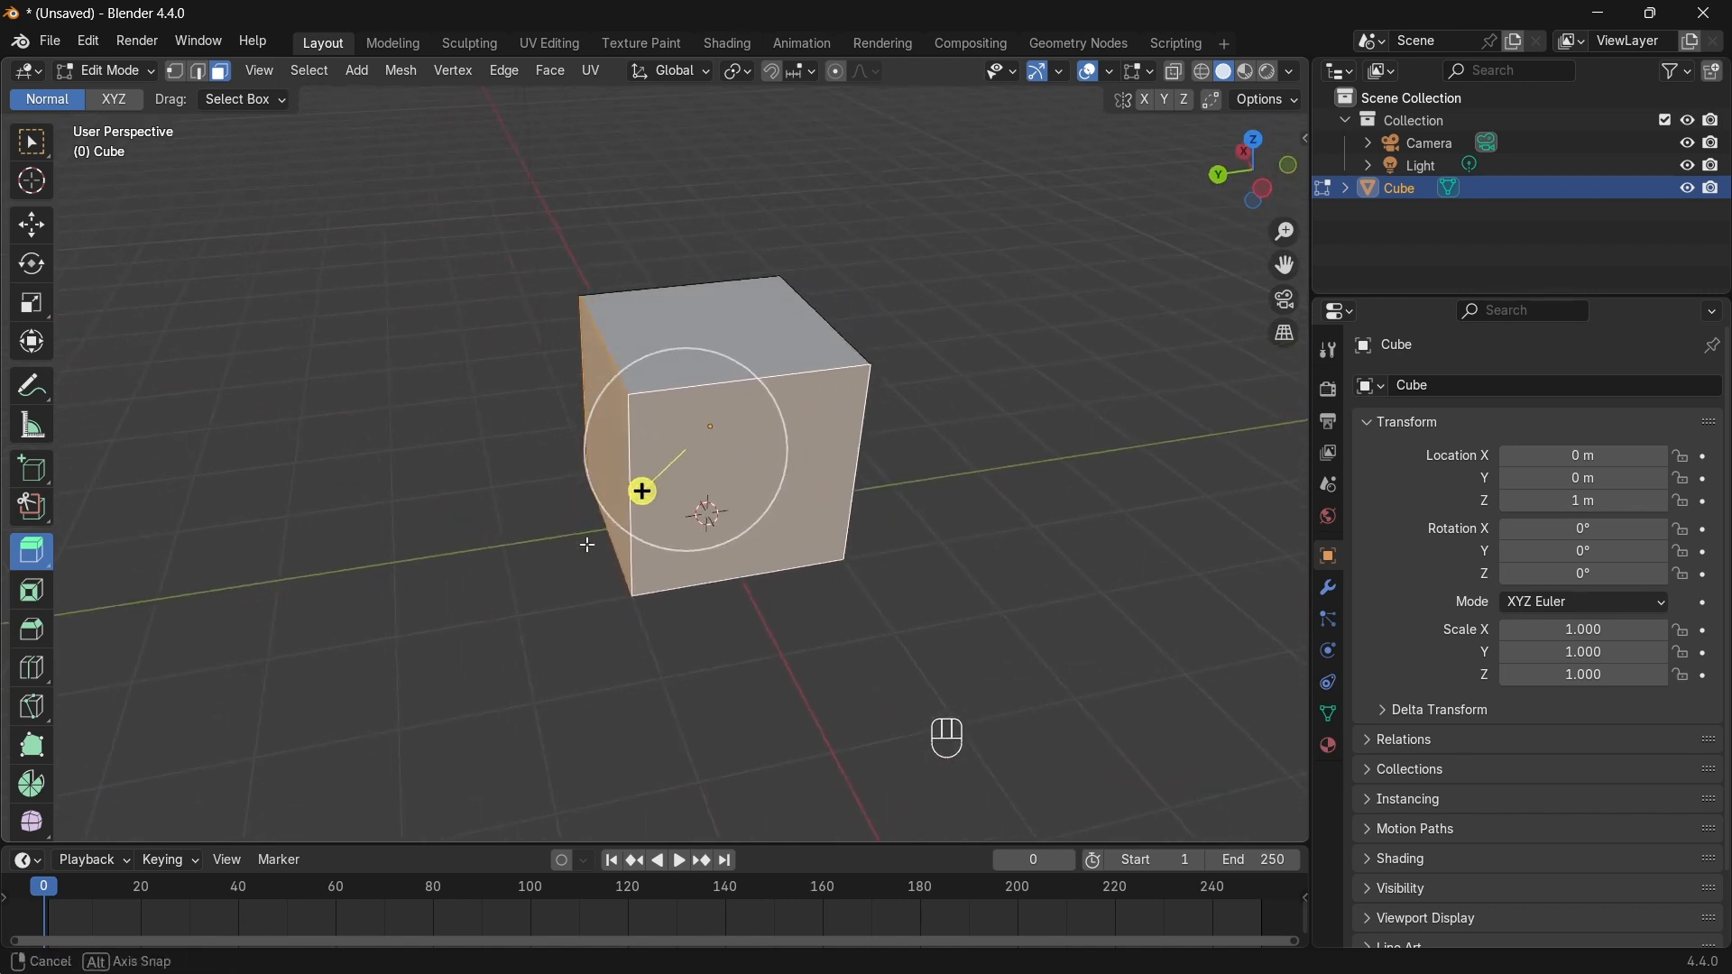
pyautogui.scroll(-2, 581, 545)
pyautogui.moveTo(592, 499); pyautogui.dragTo(518, 555)
pyautogui.moveTo(523, 556); pyautogui.dragTo(691, 575, button='middle')
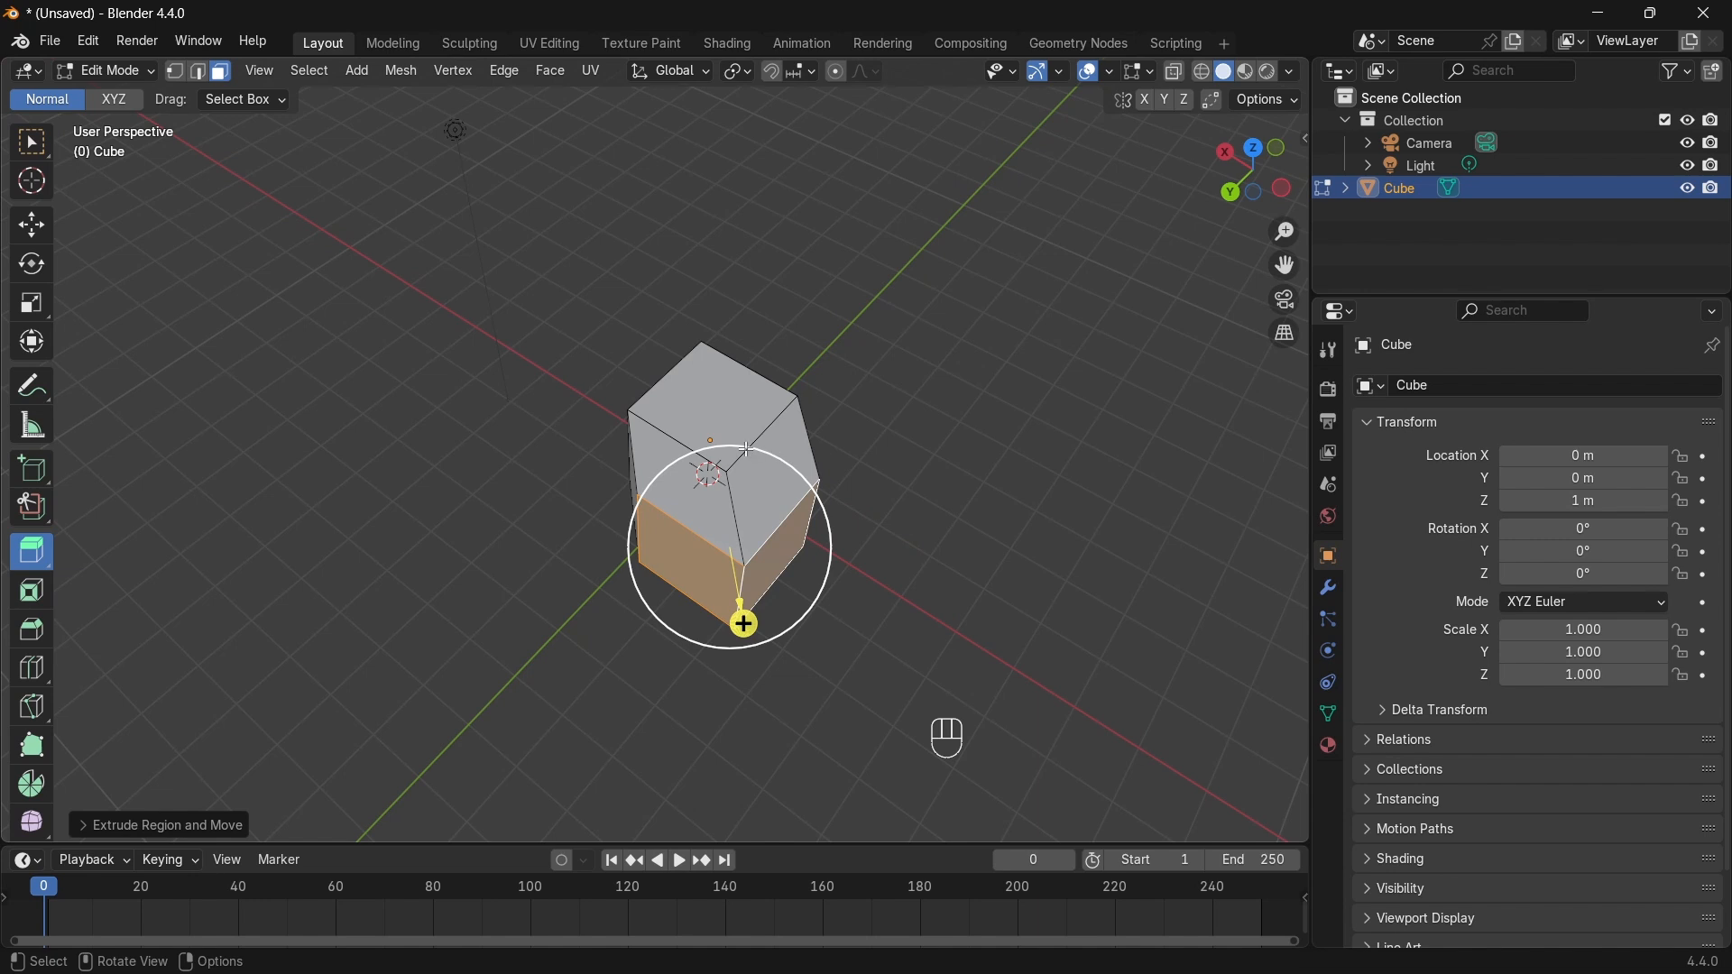
# Step: Undo the joint extrusion, try extruding only the −X side face outward and undo that as well
pyautogui.hotkey('ctrl', 'z')
pyautogui.moveTo(817, 500); pyautogui.dragTo(1067, 622)
pyautogui.rightClick(1067, 623)
pyautogui.hotkey('ctrl', 'z')
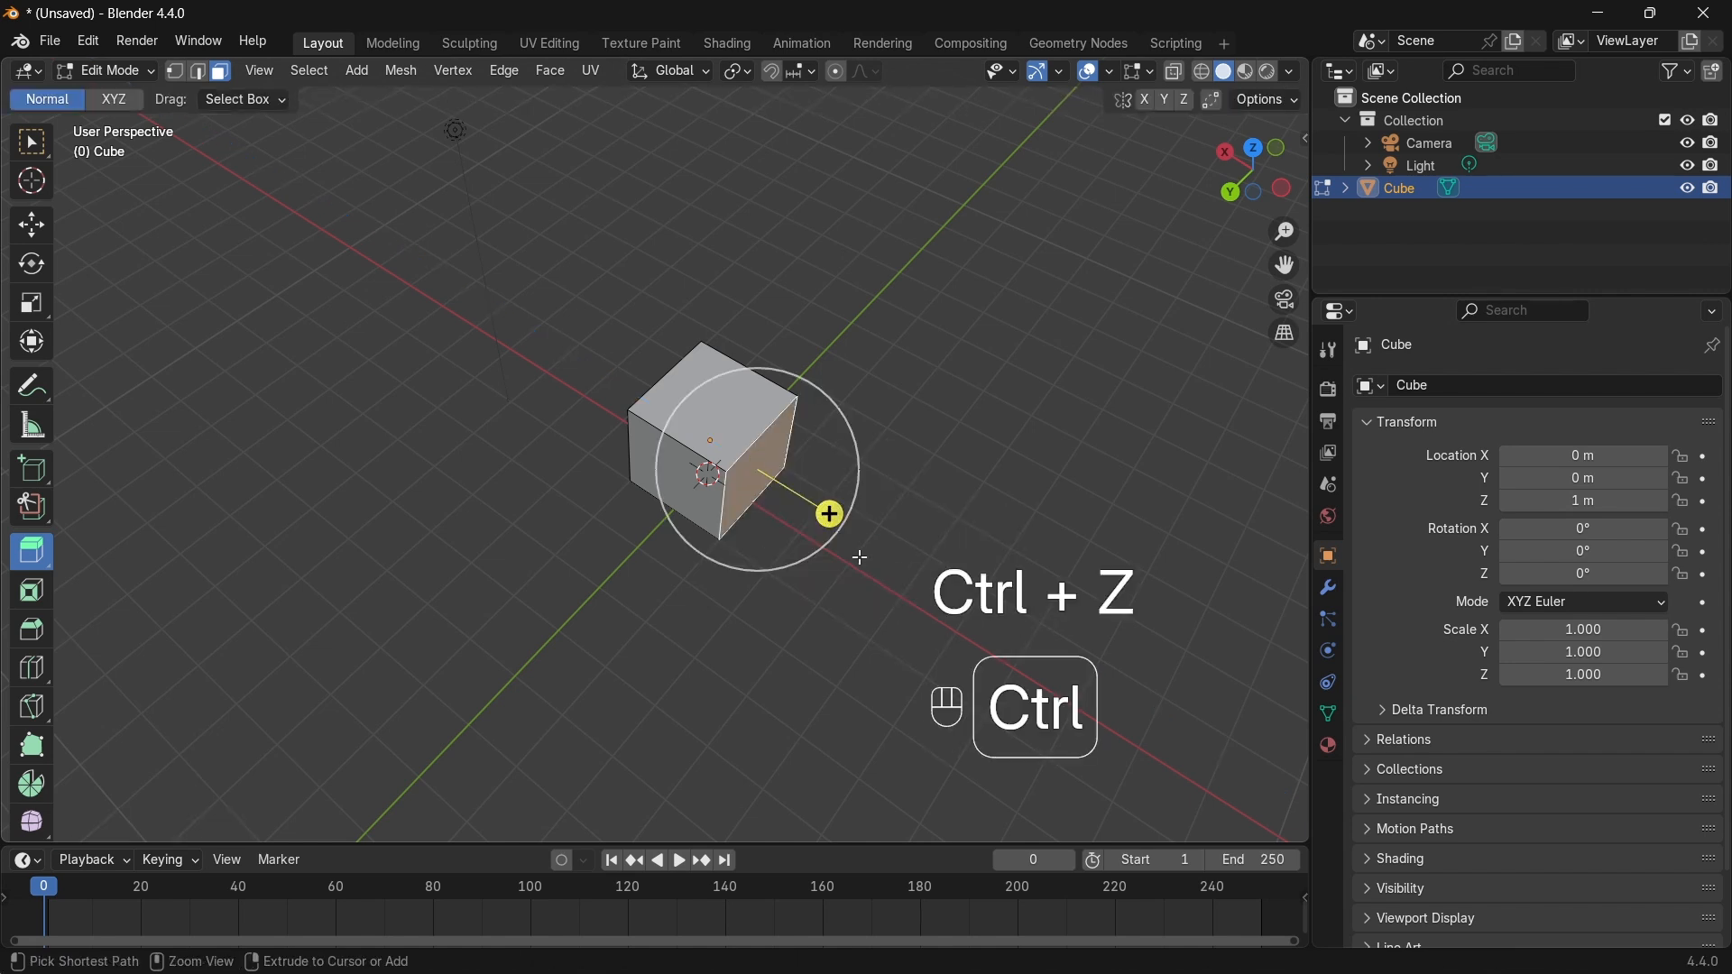
# Step: Try extruding only the +Y side face outward along its normal and undo it
pyautogui.click(641, 453)
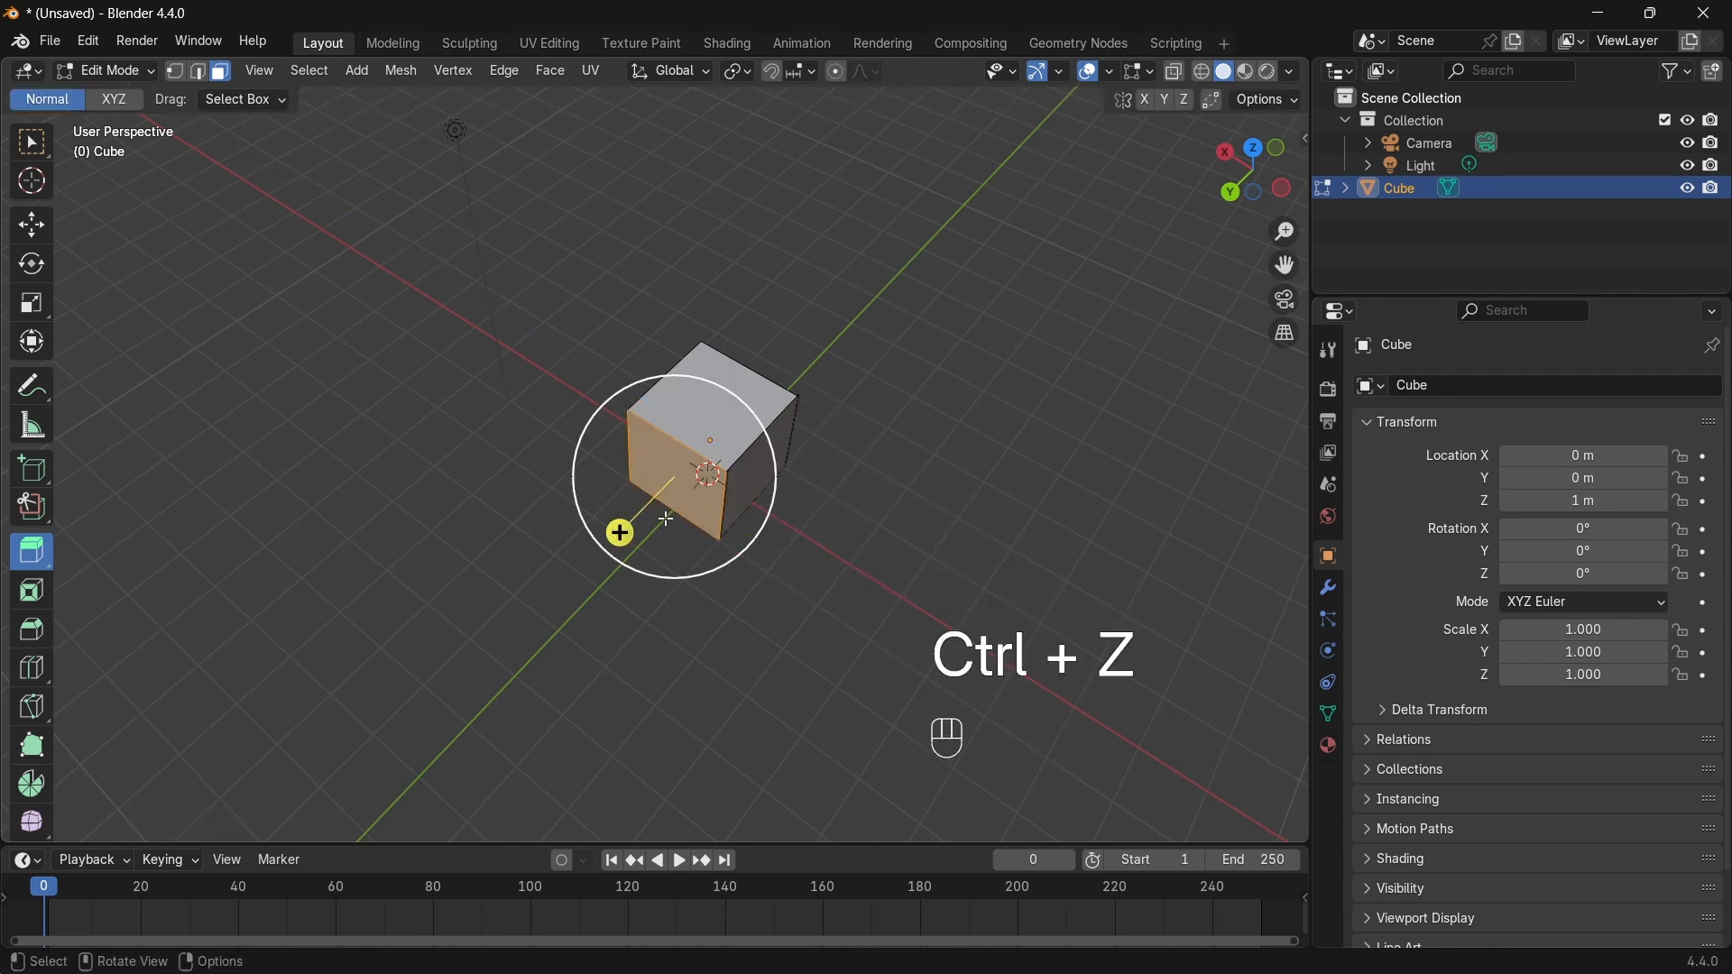
pyautogui.moveTo(621, 532); pyautogui.dragTo(473, 604)
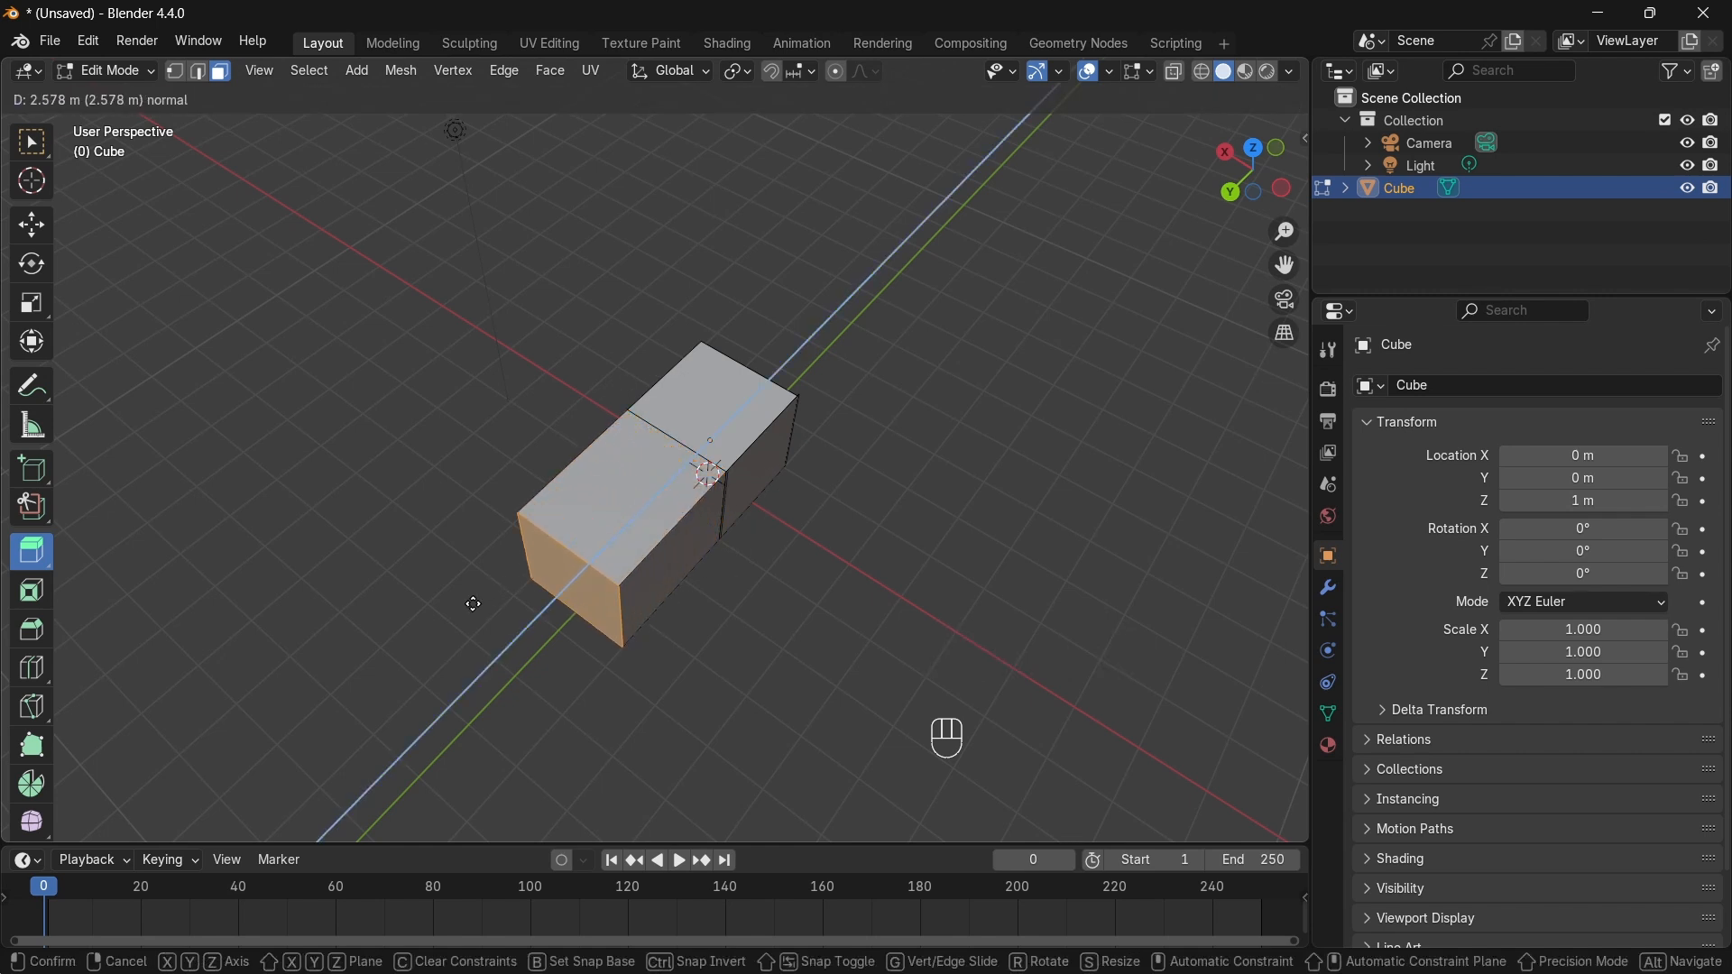
pyautogui.rightClick(474, 604)
pyautogui.hotkey('ctrl', 'z')
pyautogui.hotkey('ctrl', 'z')
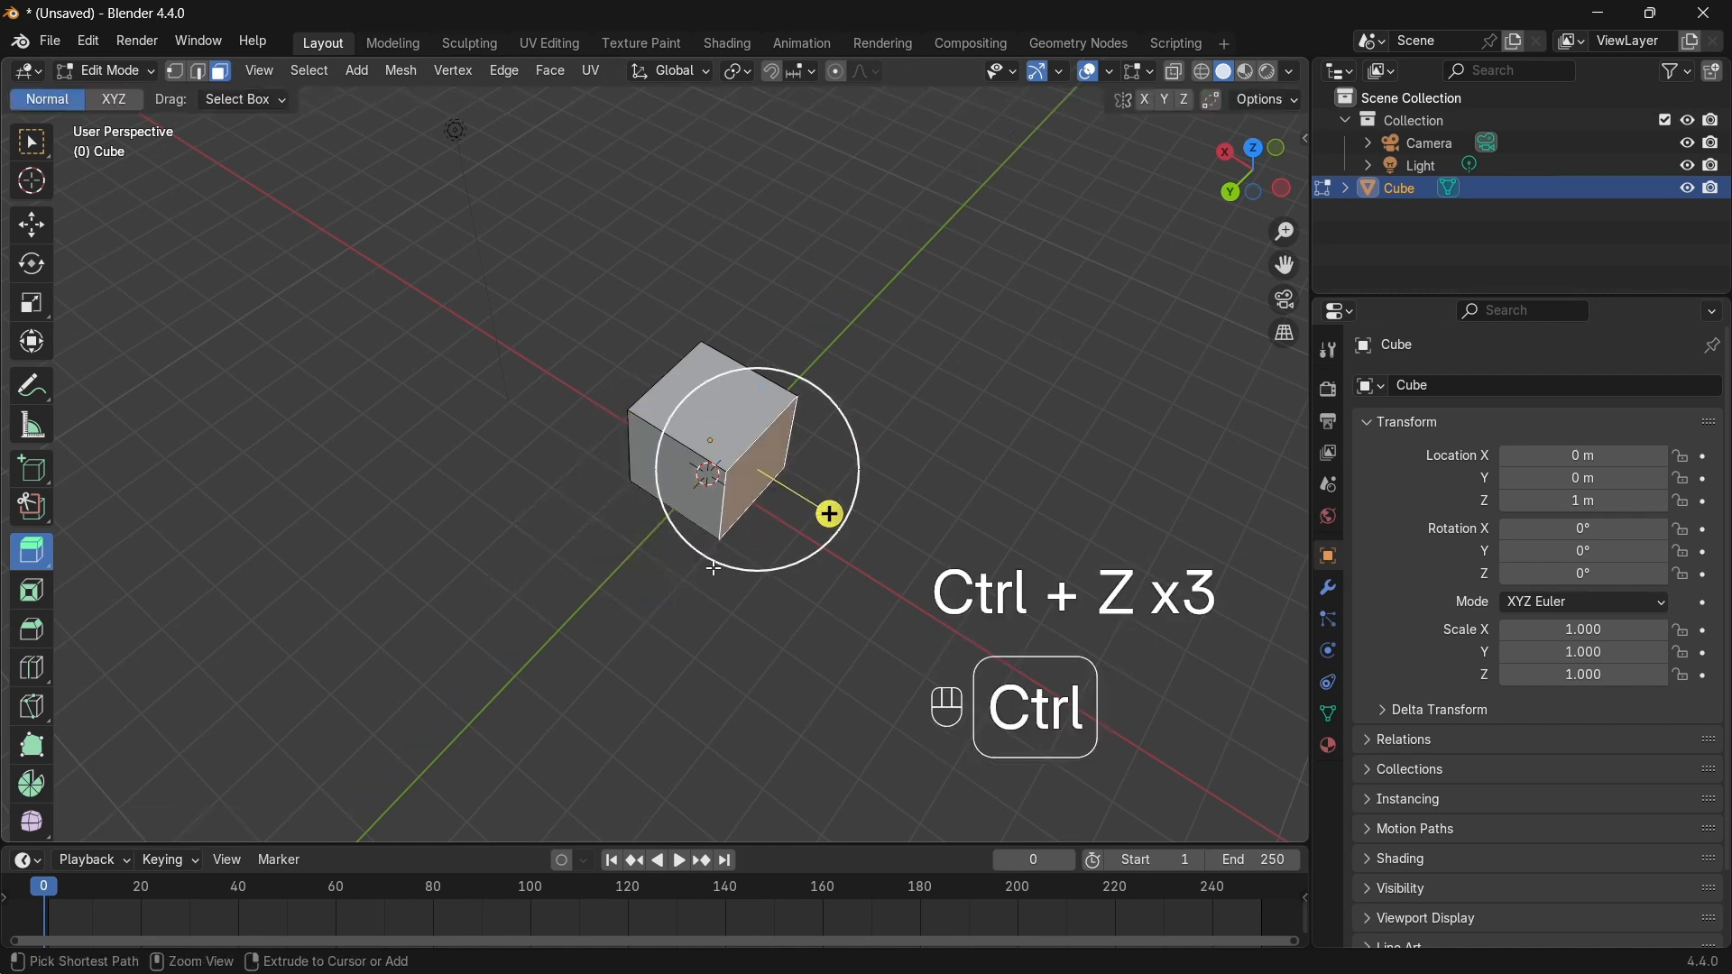
pyautogui.hotkey('ctrl', 'z')
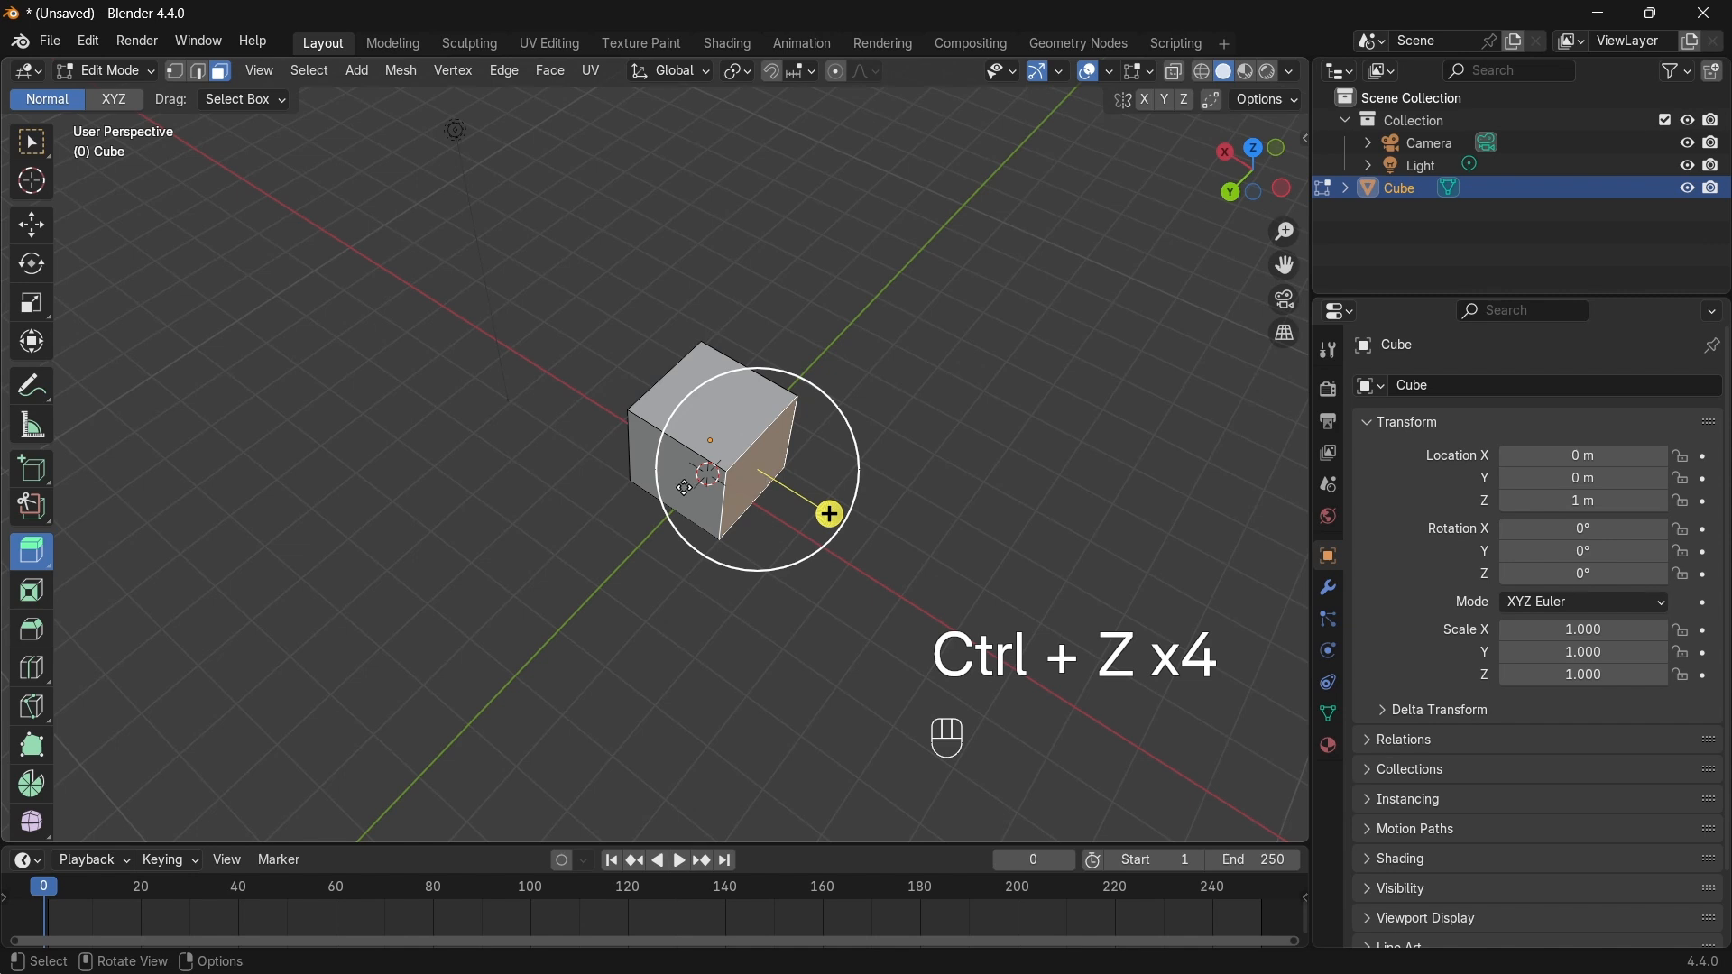
# Step: Extrude the two adjacent side faces together once more and undo the extrusion
pyautogui.keyDown('shift'); pyautogui.click(664, 481); pyautogui.keyUp('shift')
pyautogui.moveTo(721, 531); pyautogui.dragTo(678, 687)
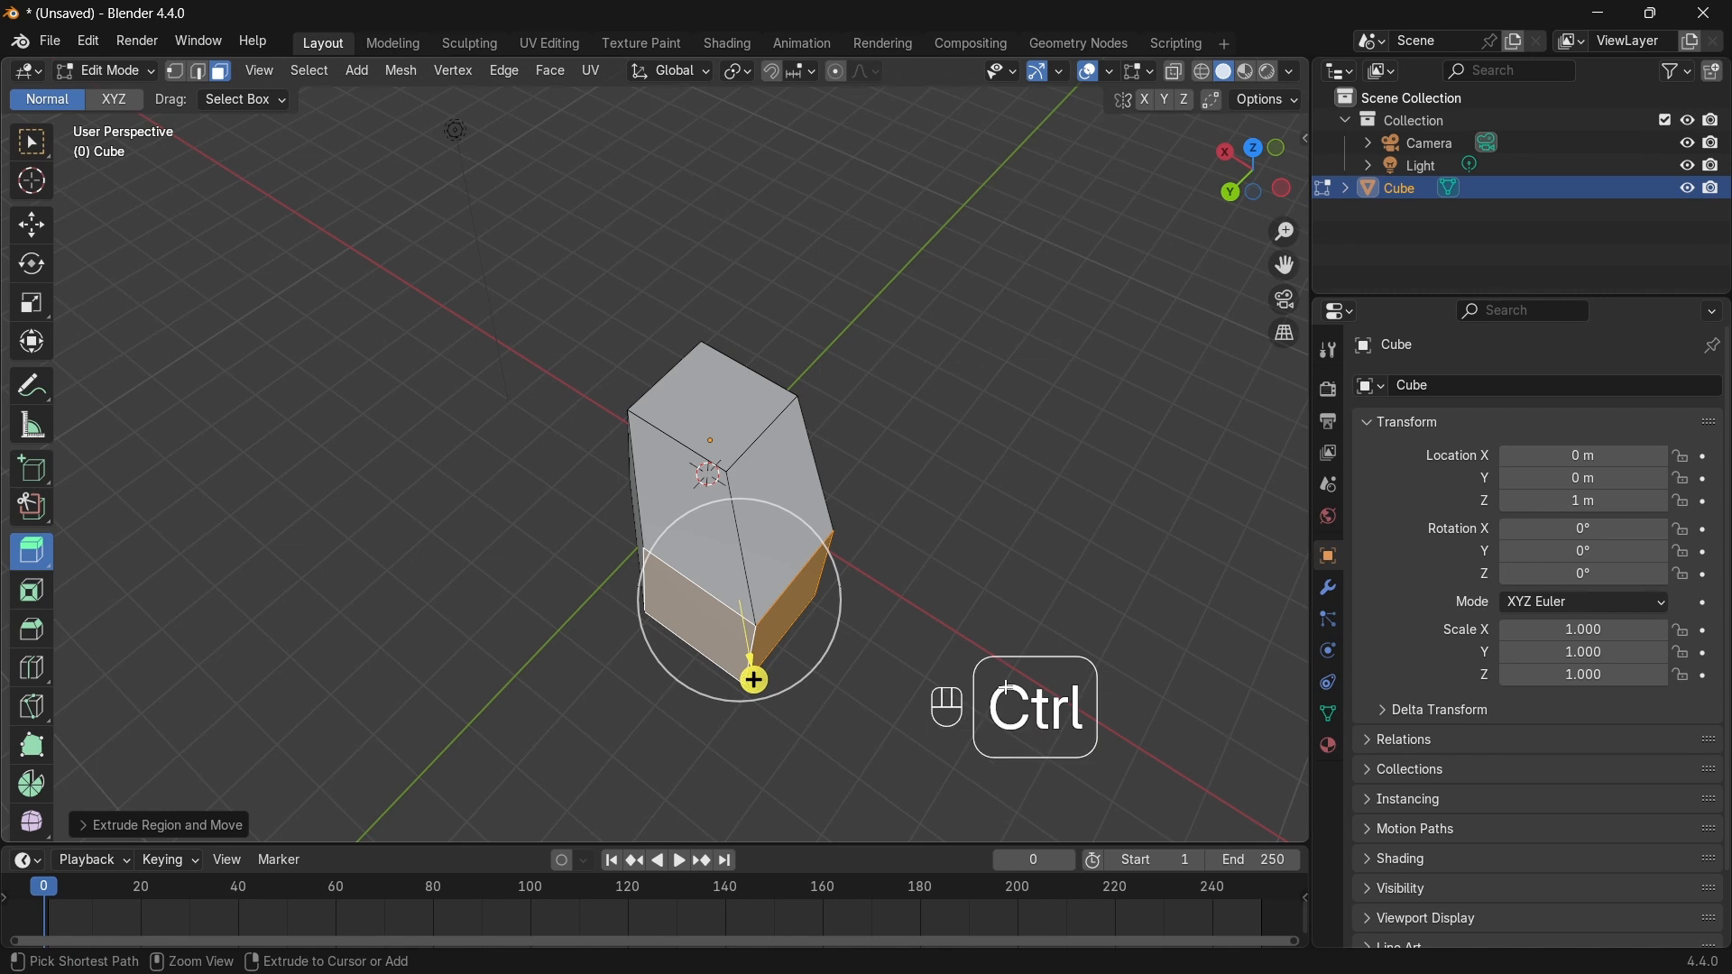
pyautogui.hotkey('ctrl', 'z')
pyautogui.hotkey('ctrl', 'z')
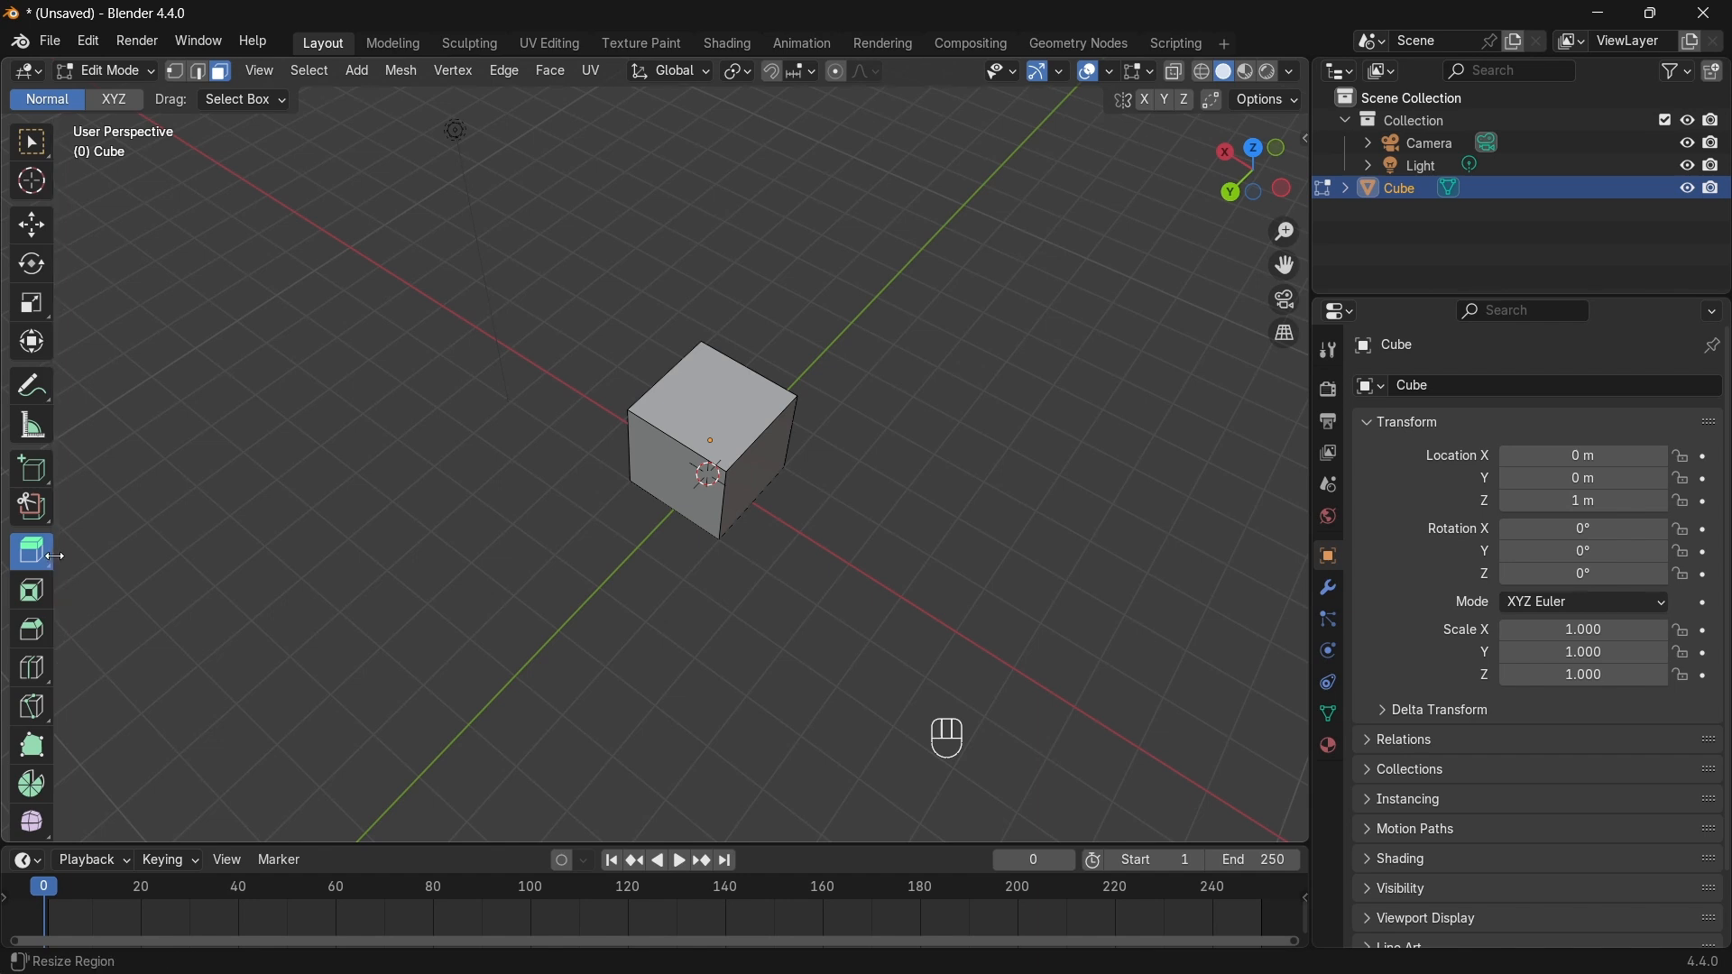
# Step: Show the names of the editing tools and activate the Extrude Individual tool
pyautogui.moveTo(55, 567); pyautogui.dragTo(191, 565)
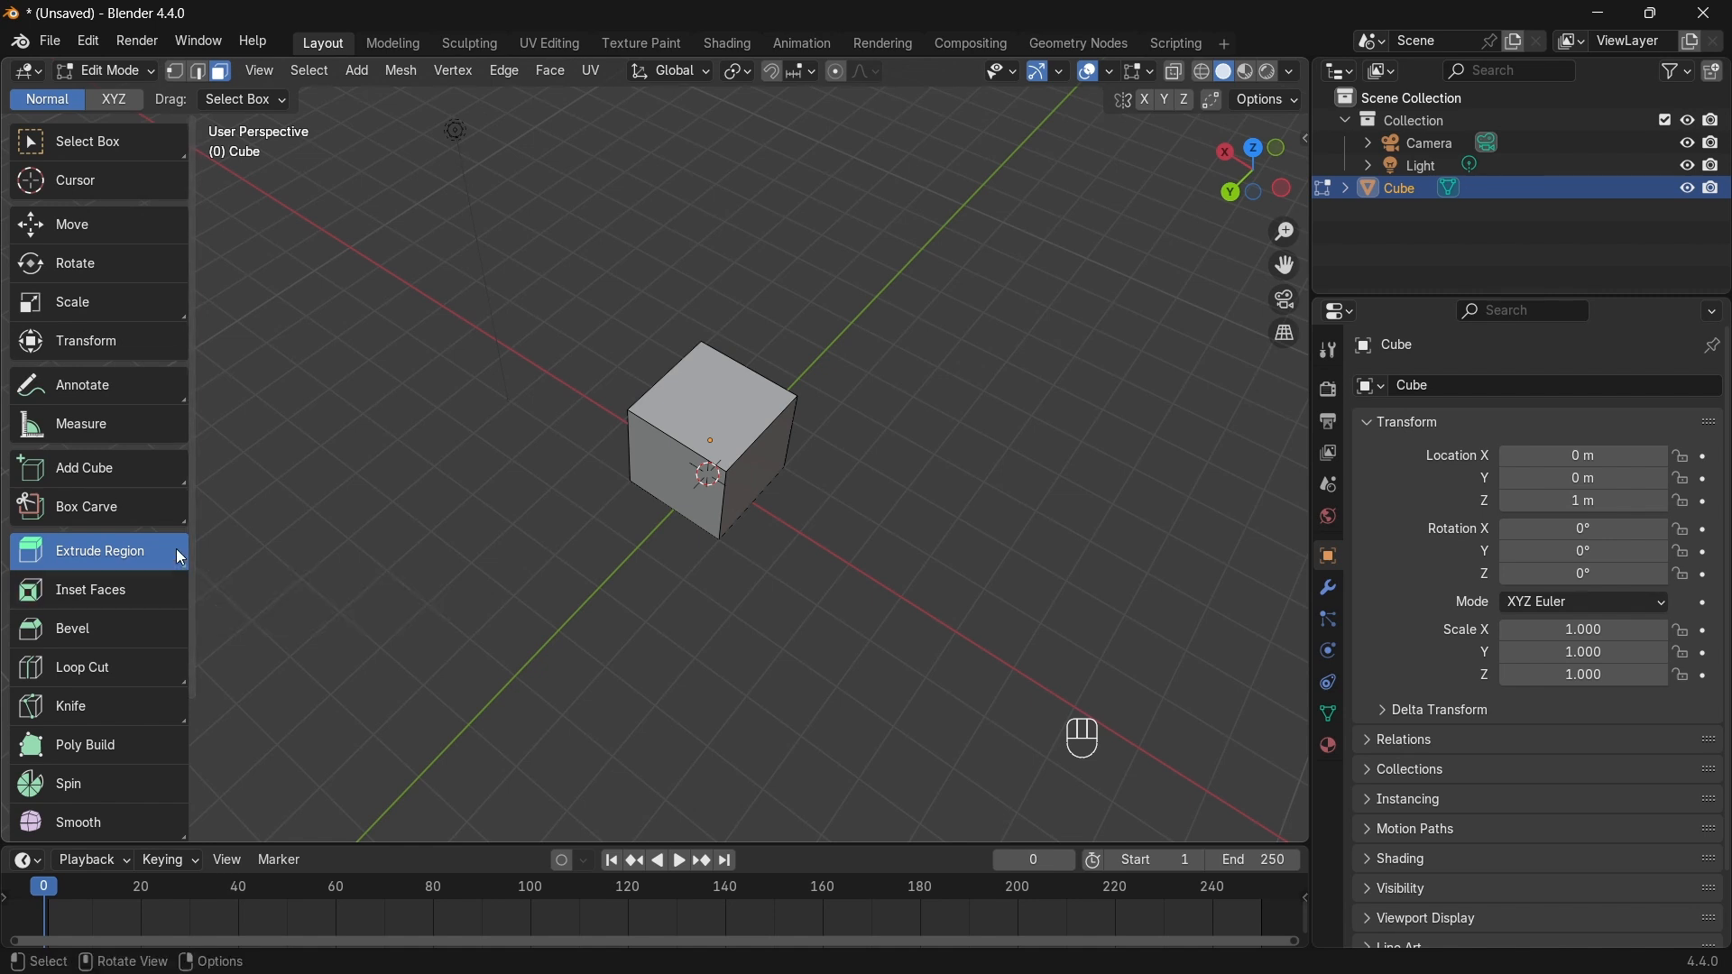
pyautogui.click(128, 554)
pyautogui.click(123, 554)
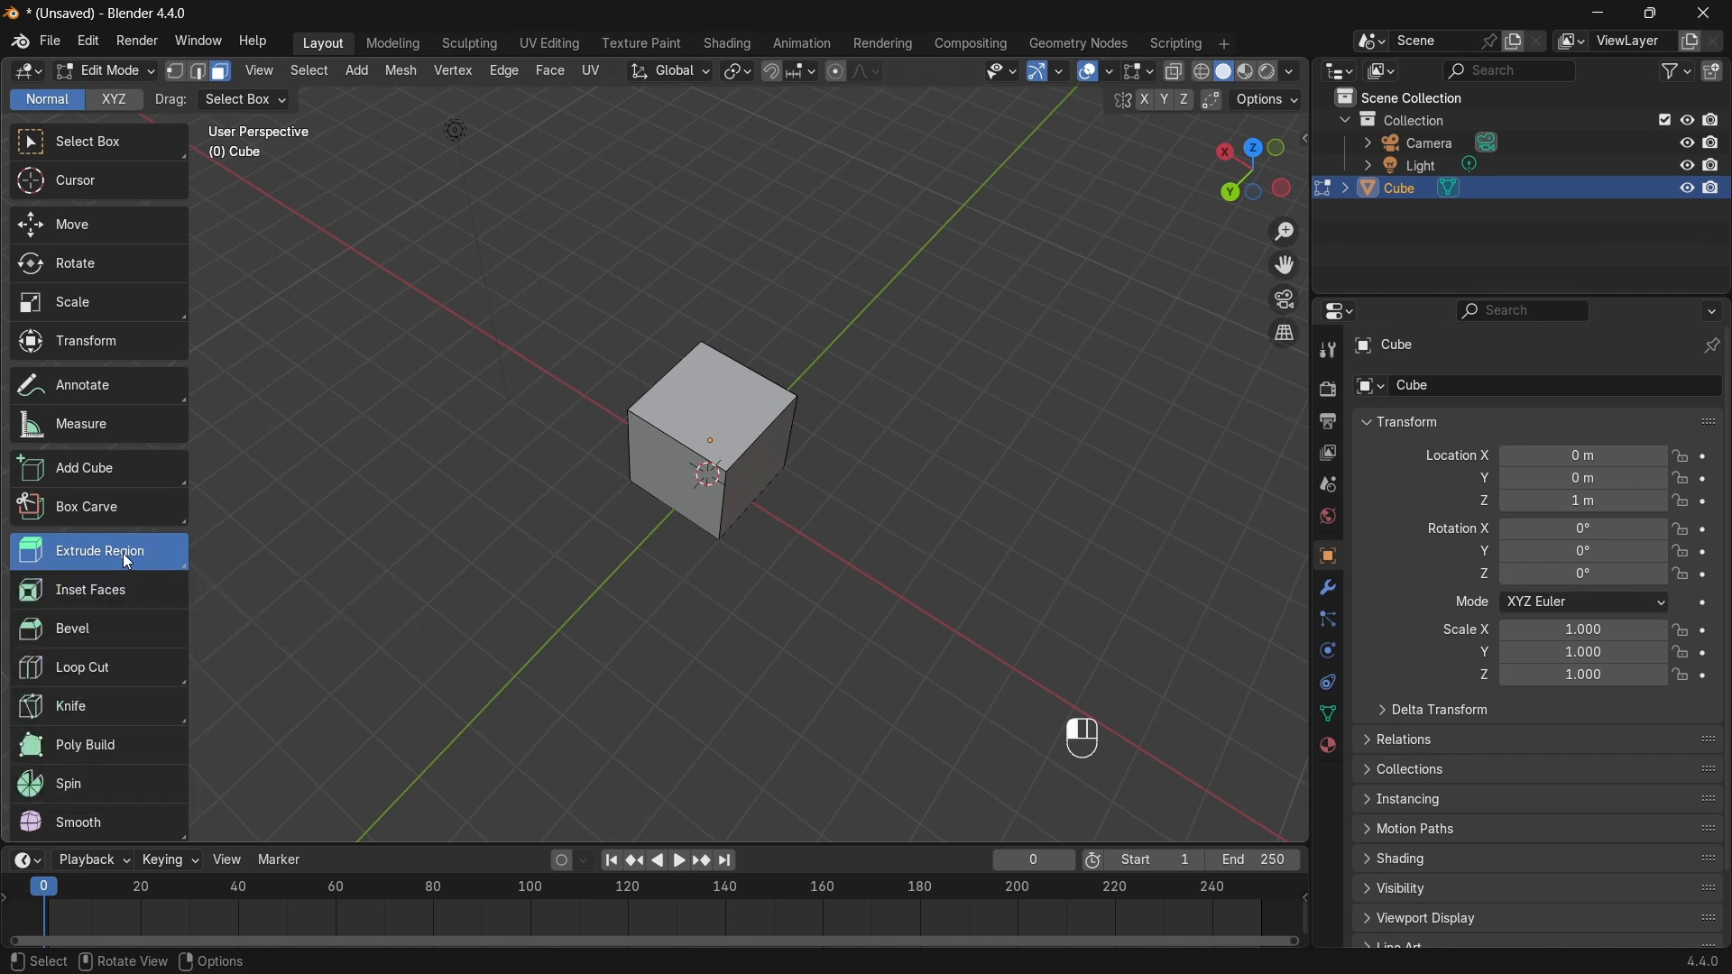
pyautogui.moveTo(123, 554); pyautogui.dragTo(89, 738)
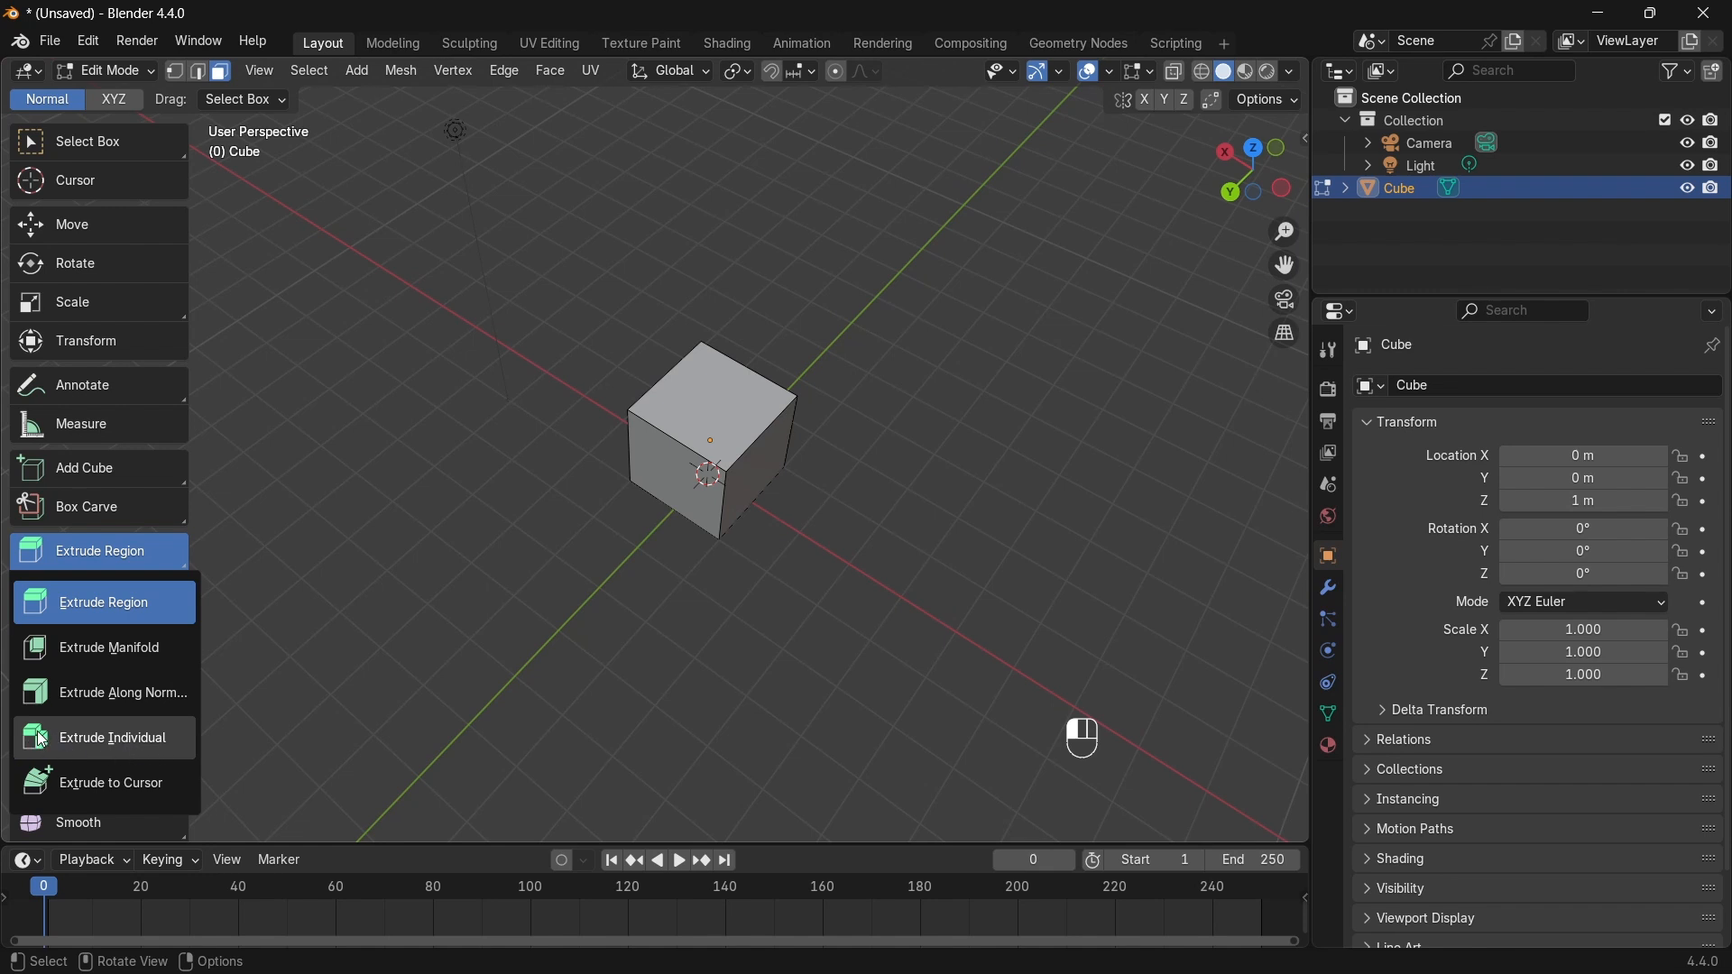
pyautogui.moveTo(54, 743); pyautogui.dragTo(51, 741)
# Step: Select the cube's two adjacent side faces (+Y and −X) and extrude them individually into two separate arms
pyautogui.moveTo(614, 526); pyautogui.dragTo(671, 501, button='middle')
pyautogui.click(683, 494)
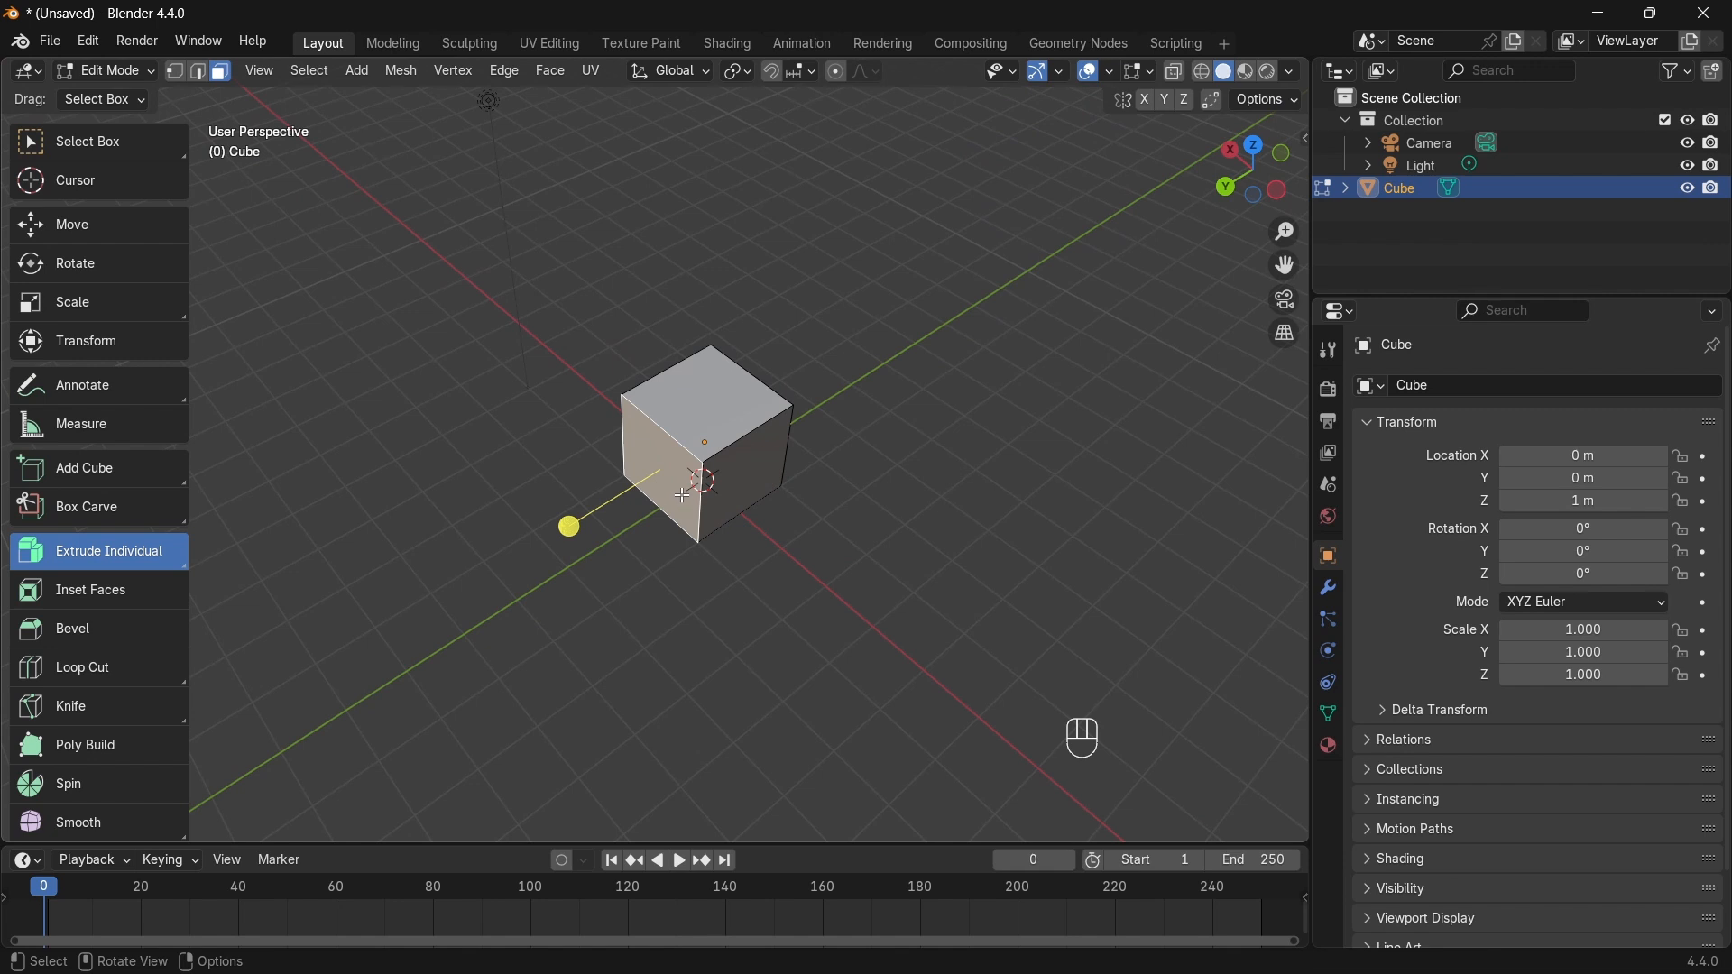
pyautogui.keyDown('shift'); pyautogui.click(749, 475); pyautogui.keyUp('shift')
pyautogui.moveTo(700, 554); pyautogui.dragTo(666, 508)
pyautogui.moveTo(666, 508); pyautogui.dragTo(756, 570, button='middle')
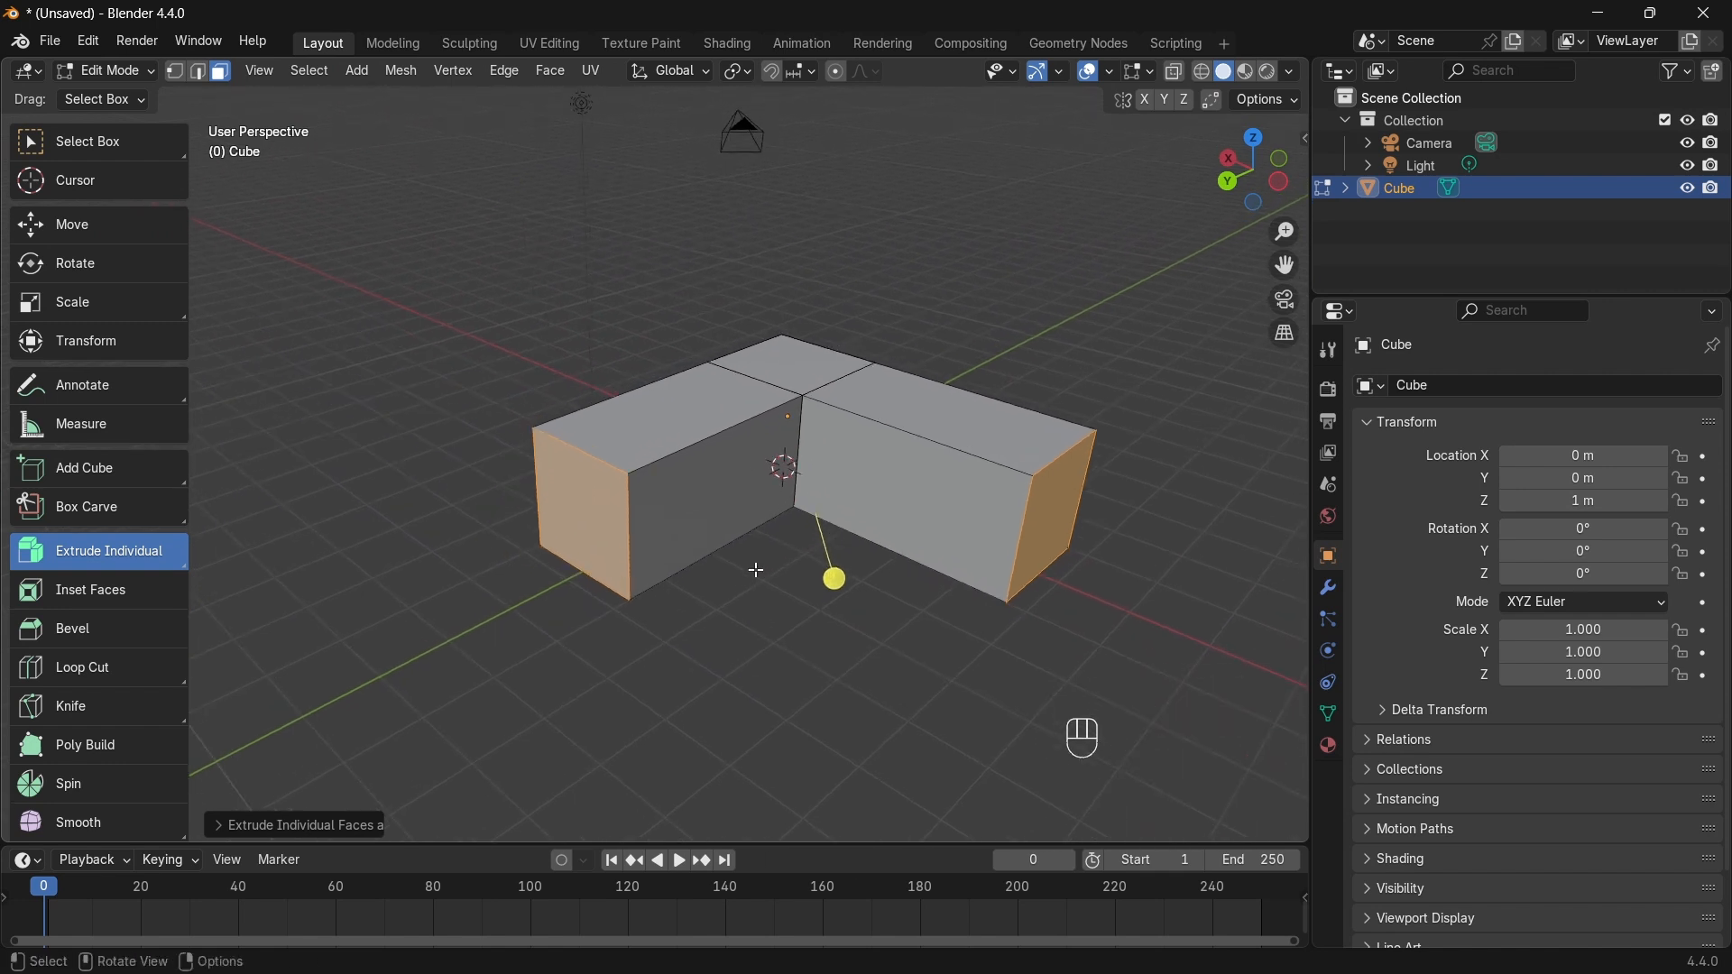
# Step: Extrude the central top face upward into a column, and extrude the column's top and −X side faces individually
pyautogui.click(783, 370)
pyautogui.moveTo(797, 262); pyautogui.dragTo(799, 162)
pyautogui.click(852, 343)
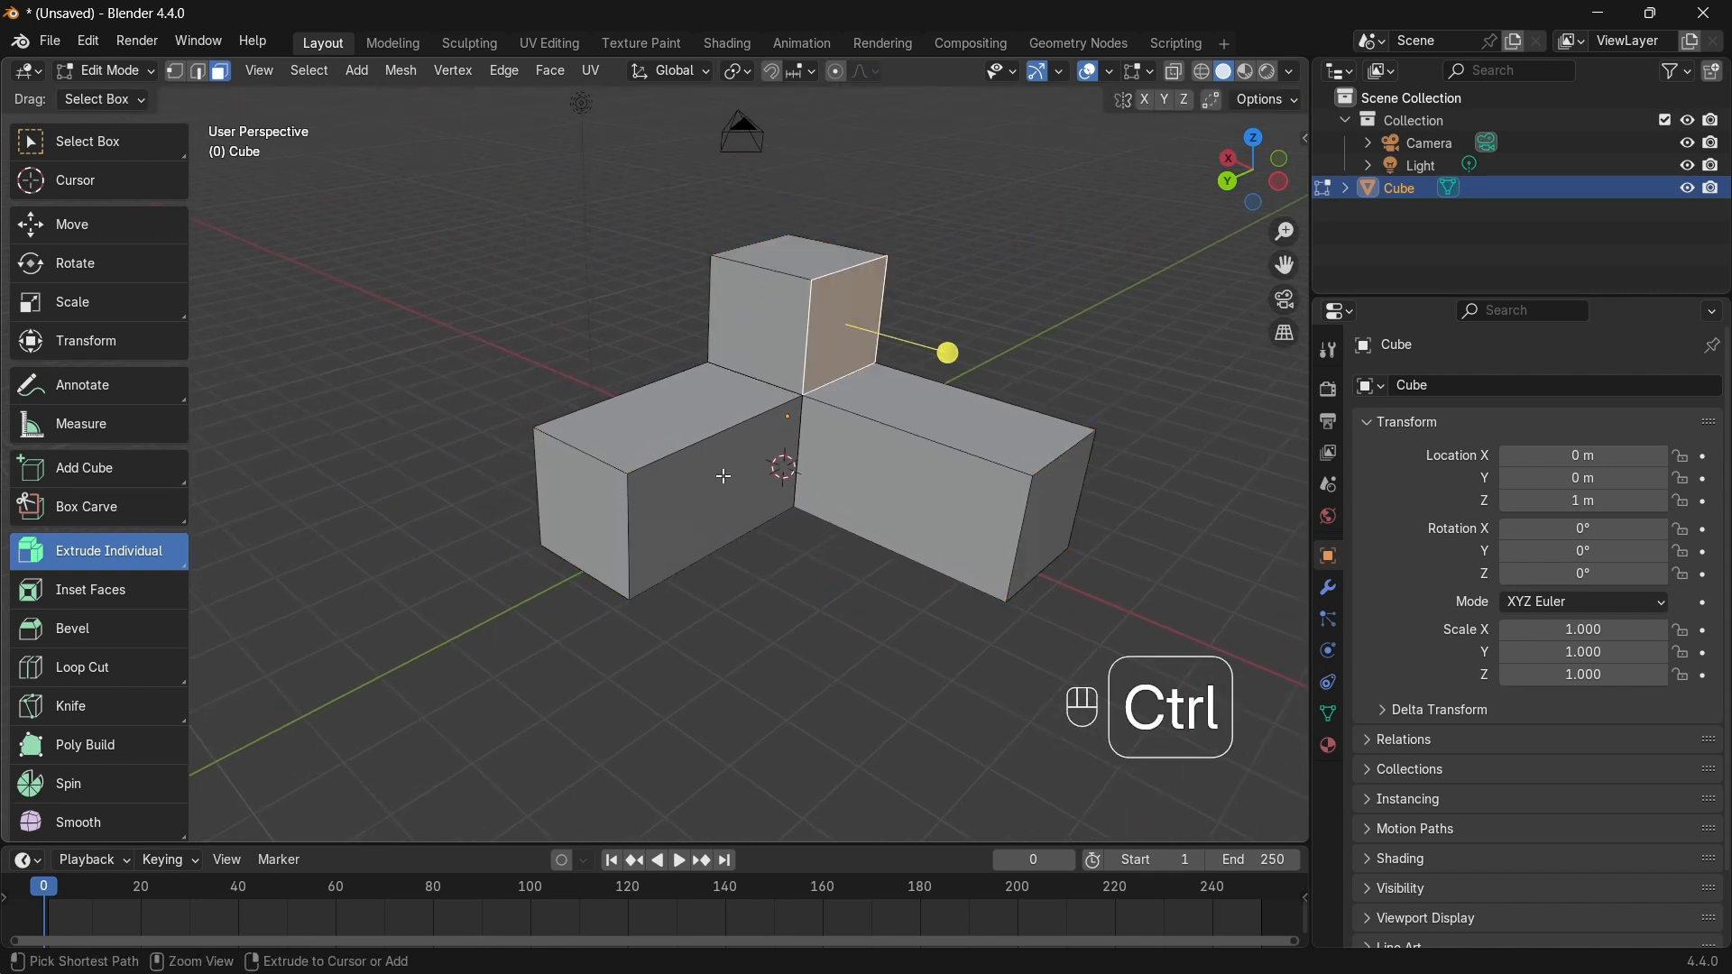
pyautogui.keyDown('ctrl'); pyautogui.click(795, 259); pyautogui.keyUp('ctrl')
pyautogui.moveTo(896, 226); pyautogui.dragTo(933, 197)
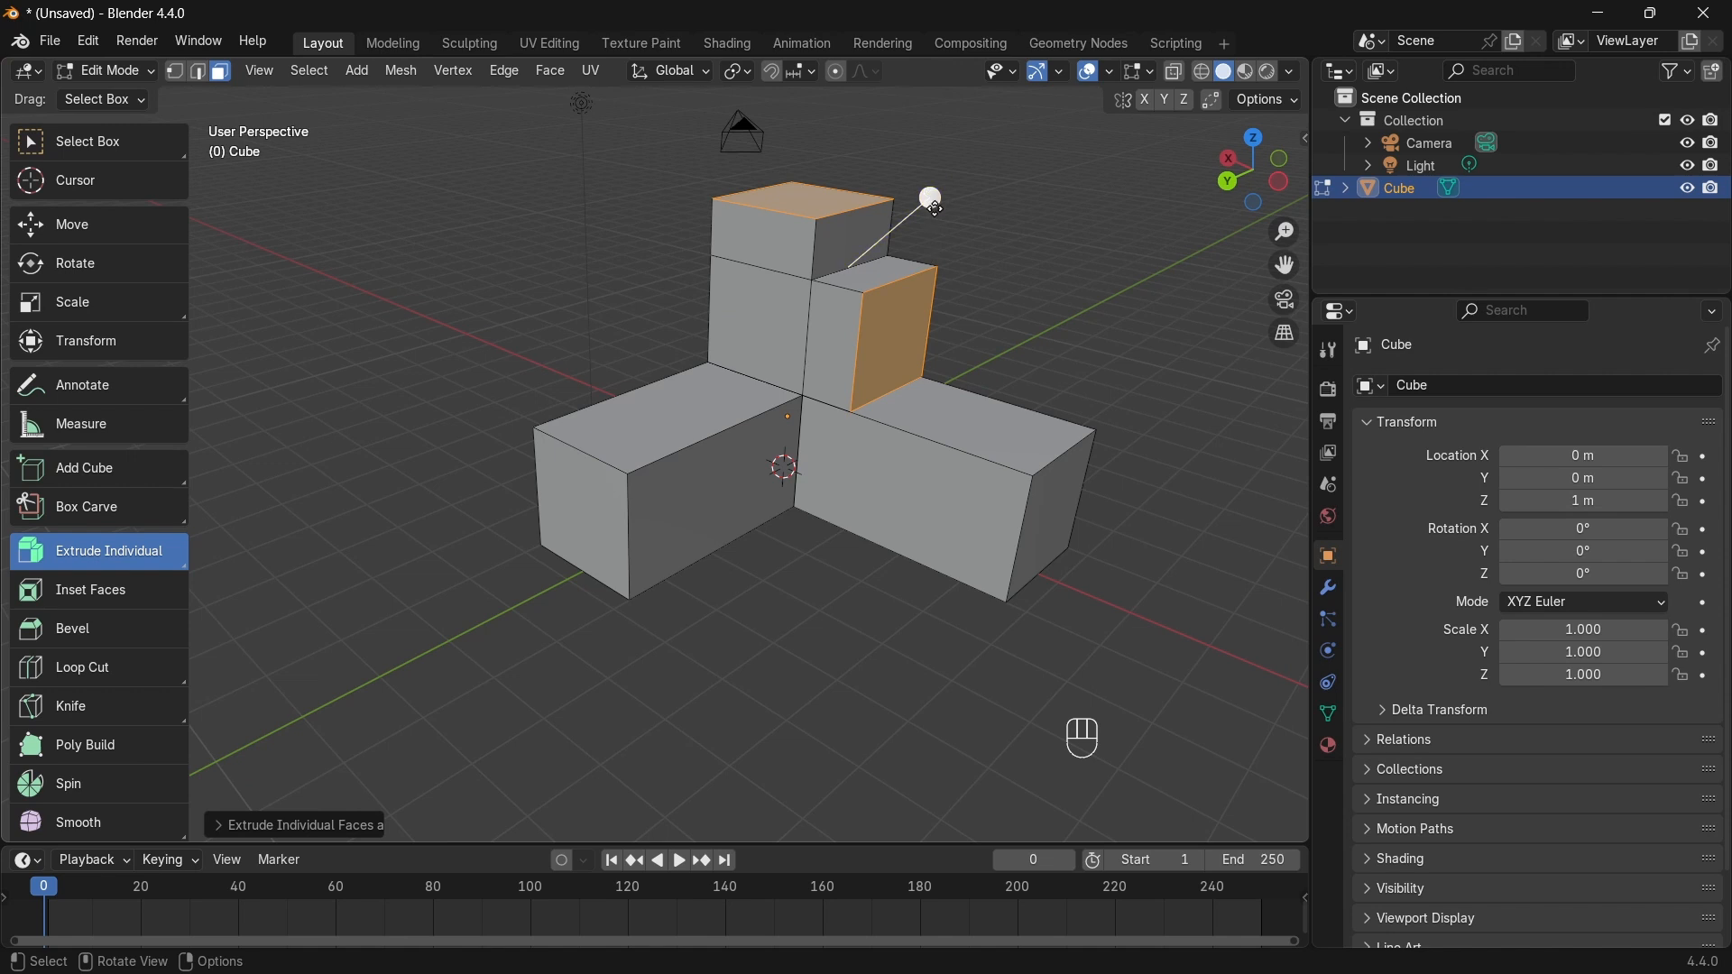
# Step: Extrude the −X arm's inner side face outward and check the shape in Object Mode before returning to Edit Mode
pyautogui.click(987, 507)
pyautogui.moveTo(831, 539); pyautogui.dragTo(963, 507)
pyautogui.moveTo(963, 507); pyautogui.dragTo(939, 533, button='middle')
pyautogui.press('Tab')
pyautogui.moveTo(1021, 599); pyautogui.dragTo(901, 549, button='middle')
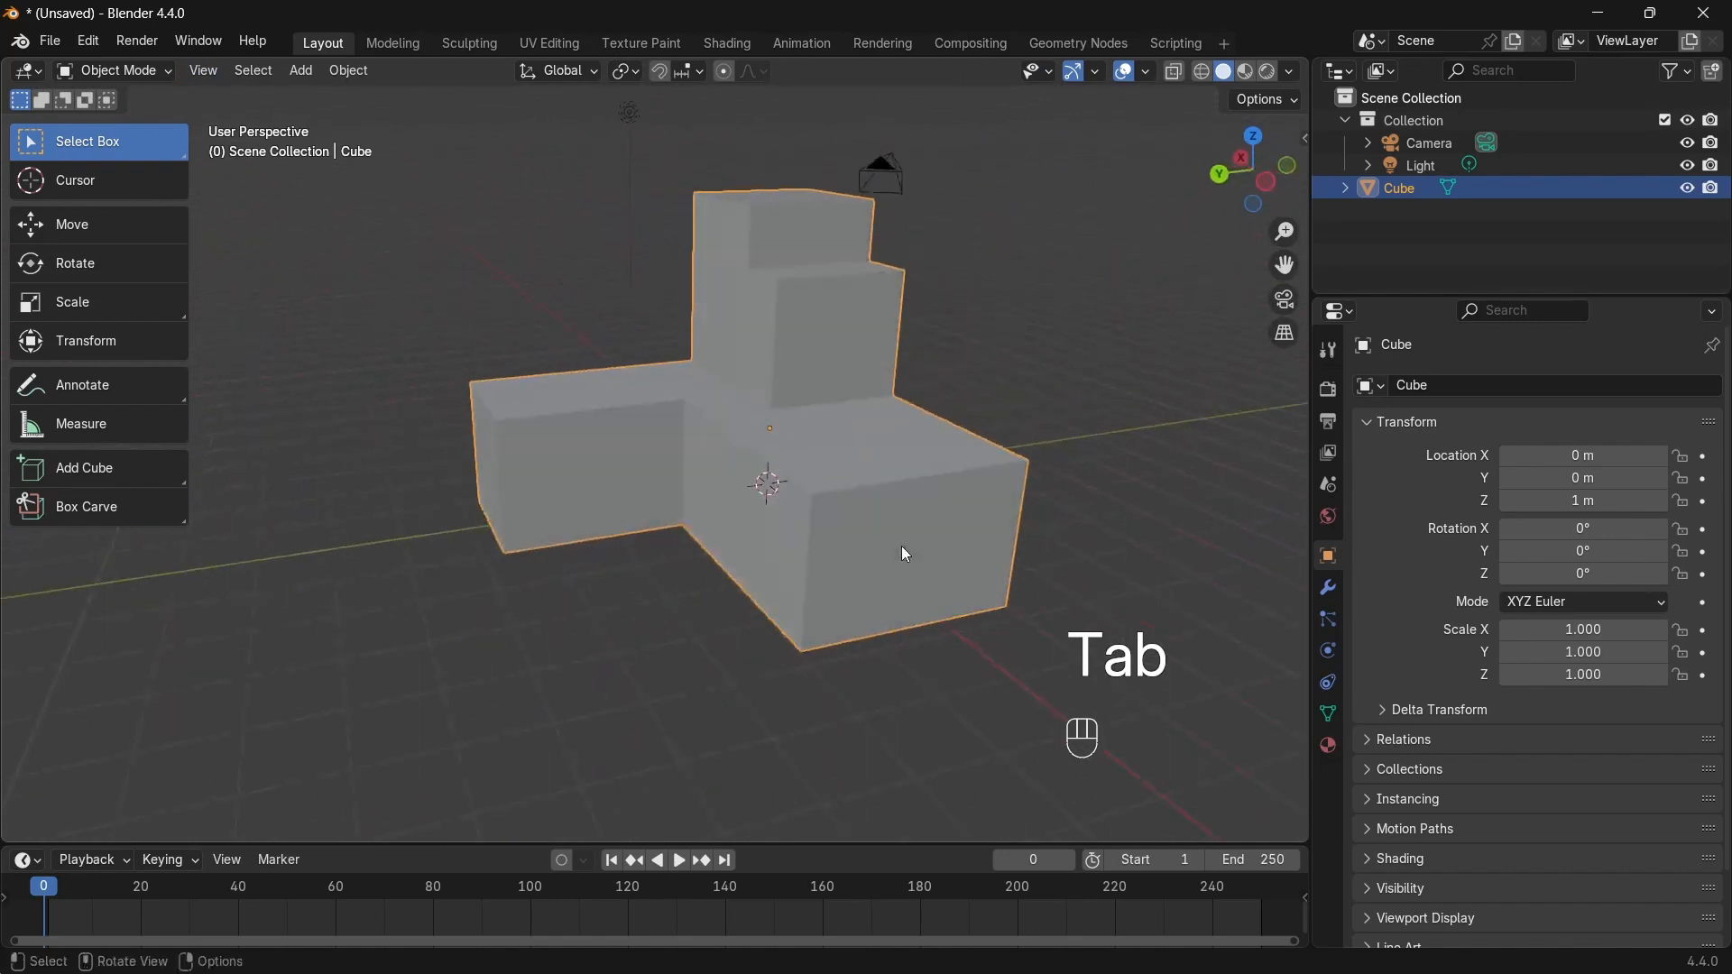
pyautogui.press('Tab')
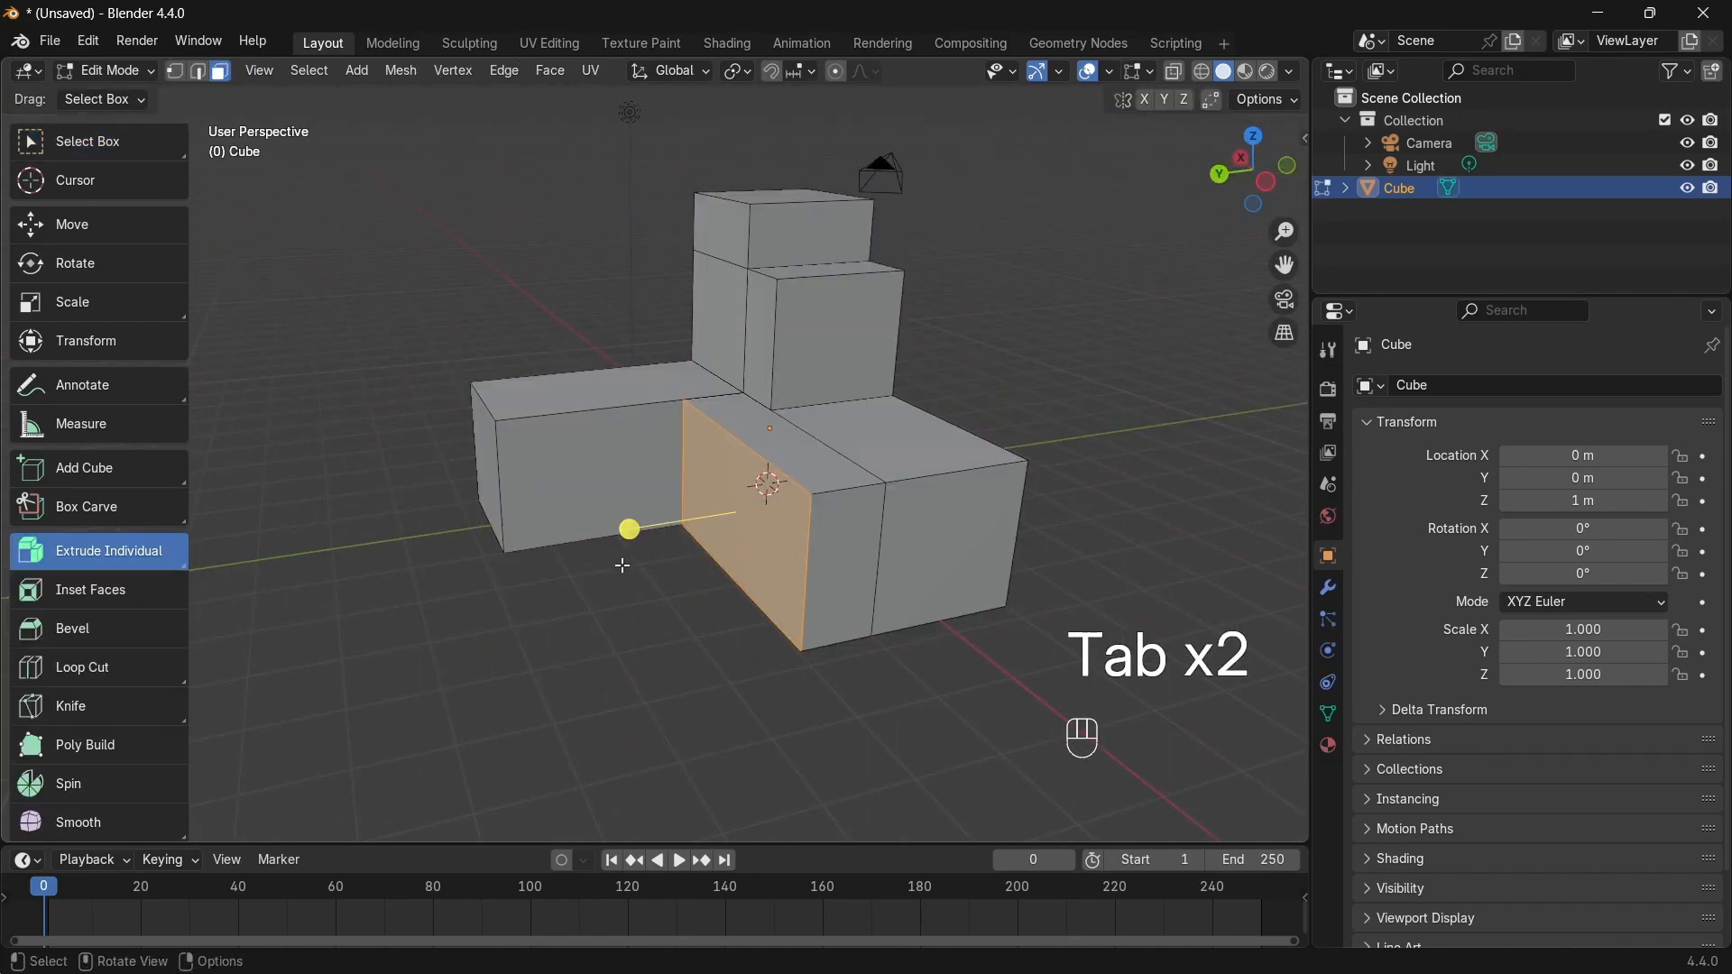
pyautogui.moveTo(672, 575); pyautogui.dragTo(712, 577, button='middle')
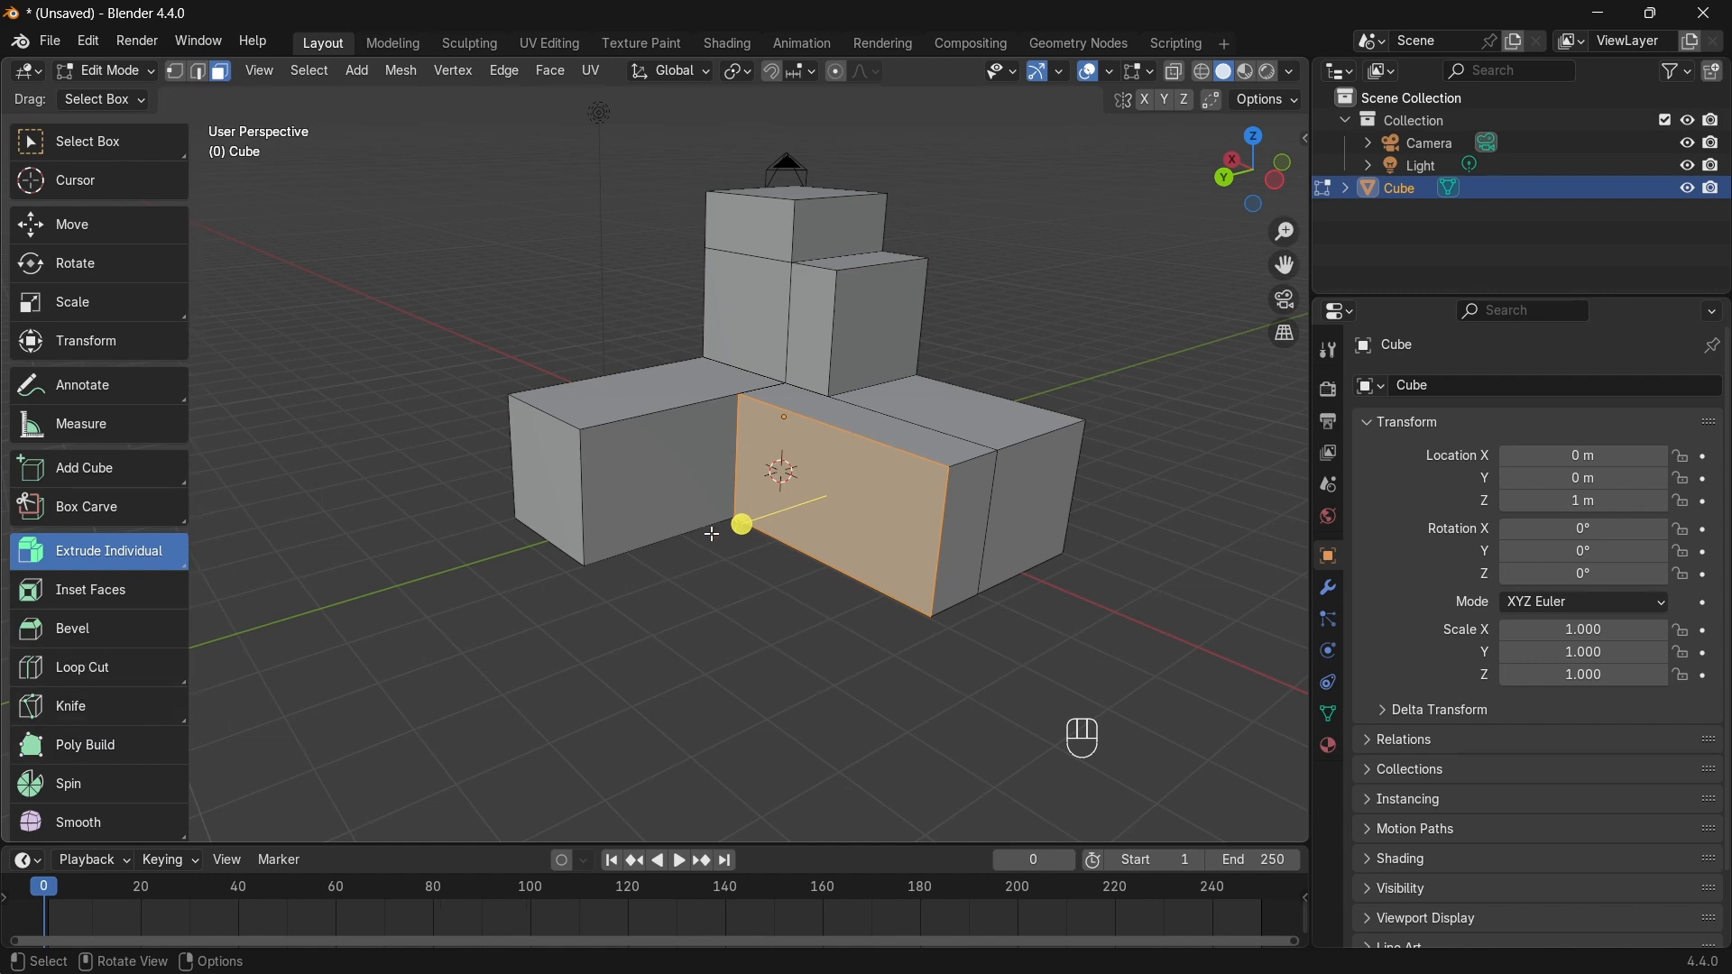
# Step: Switch to the Select Box tool and extrude the −X arm's inner side face outward four times in succession
pyautogui.click(94, 159)
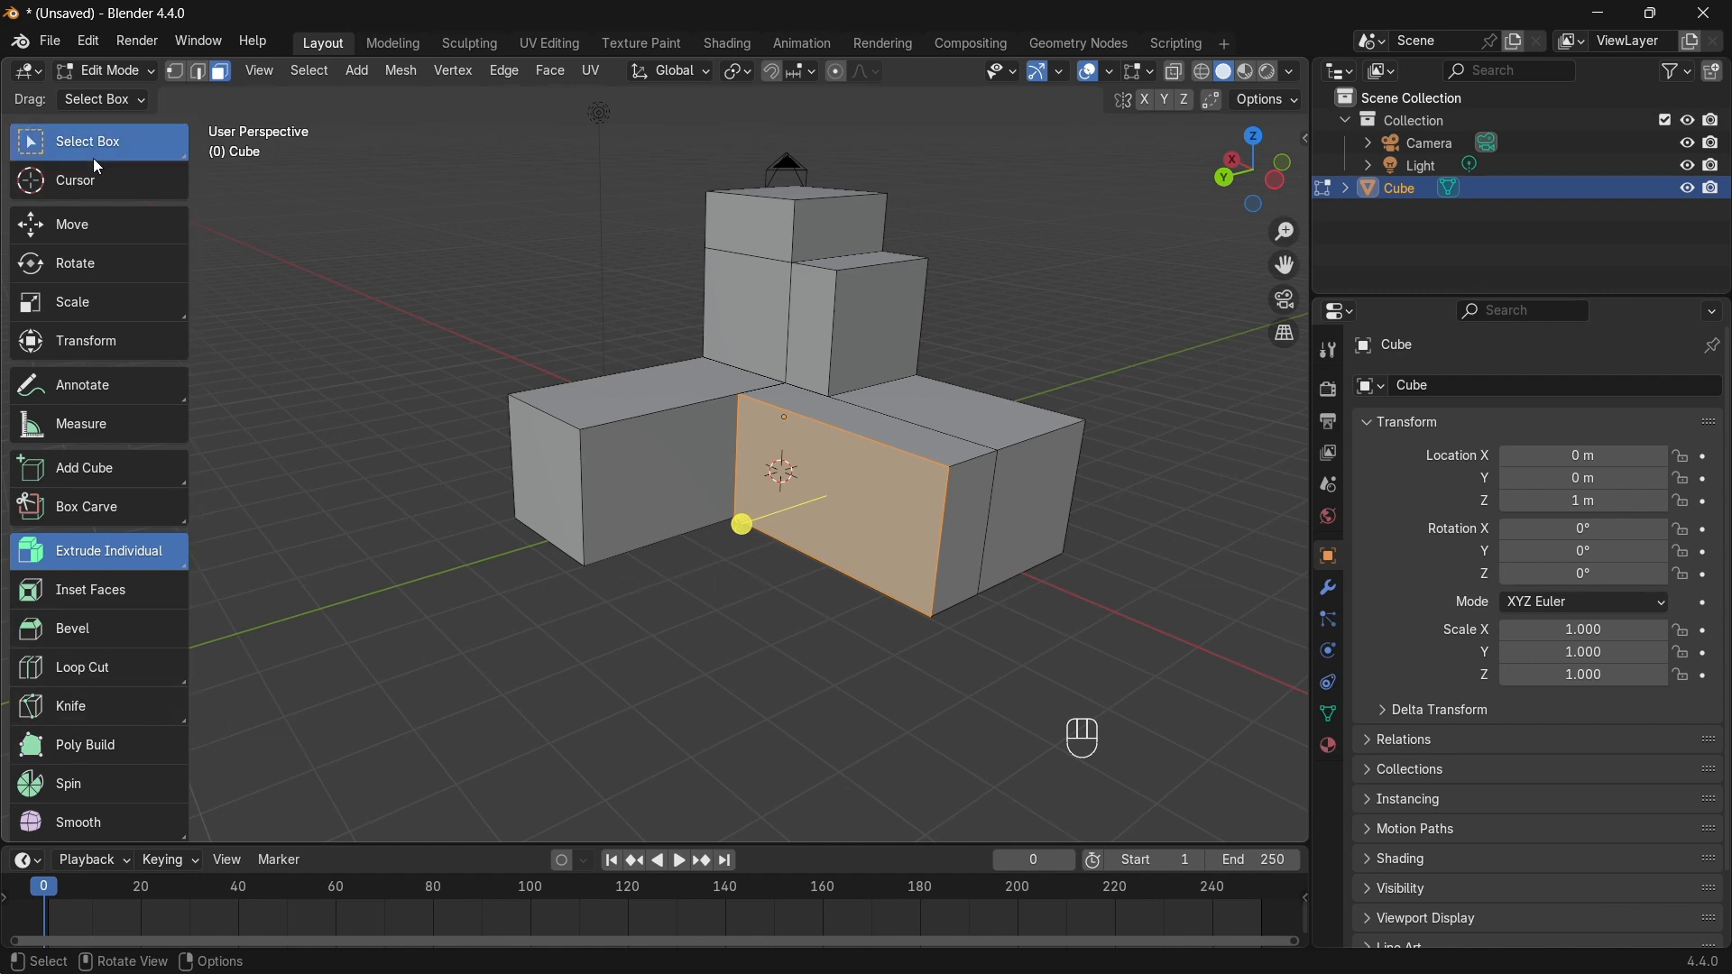
pyautogui.click(885, 526)
pyautogui.moveTo(988, 601)
pyautogui.mouseDown(button='middle')
pyautogui.moveTo(943, 587)
pyautogui.moveTo(980, 585)
pyautogui.mouseUp(button='middle')
pyautogui.press('e')
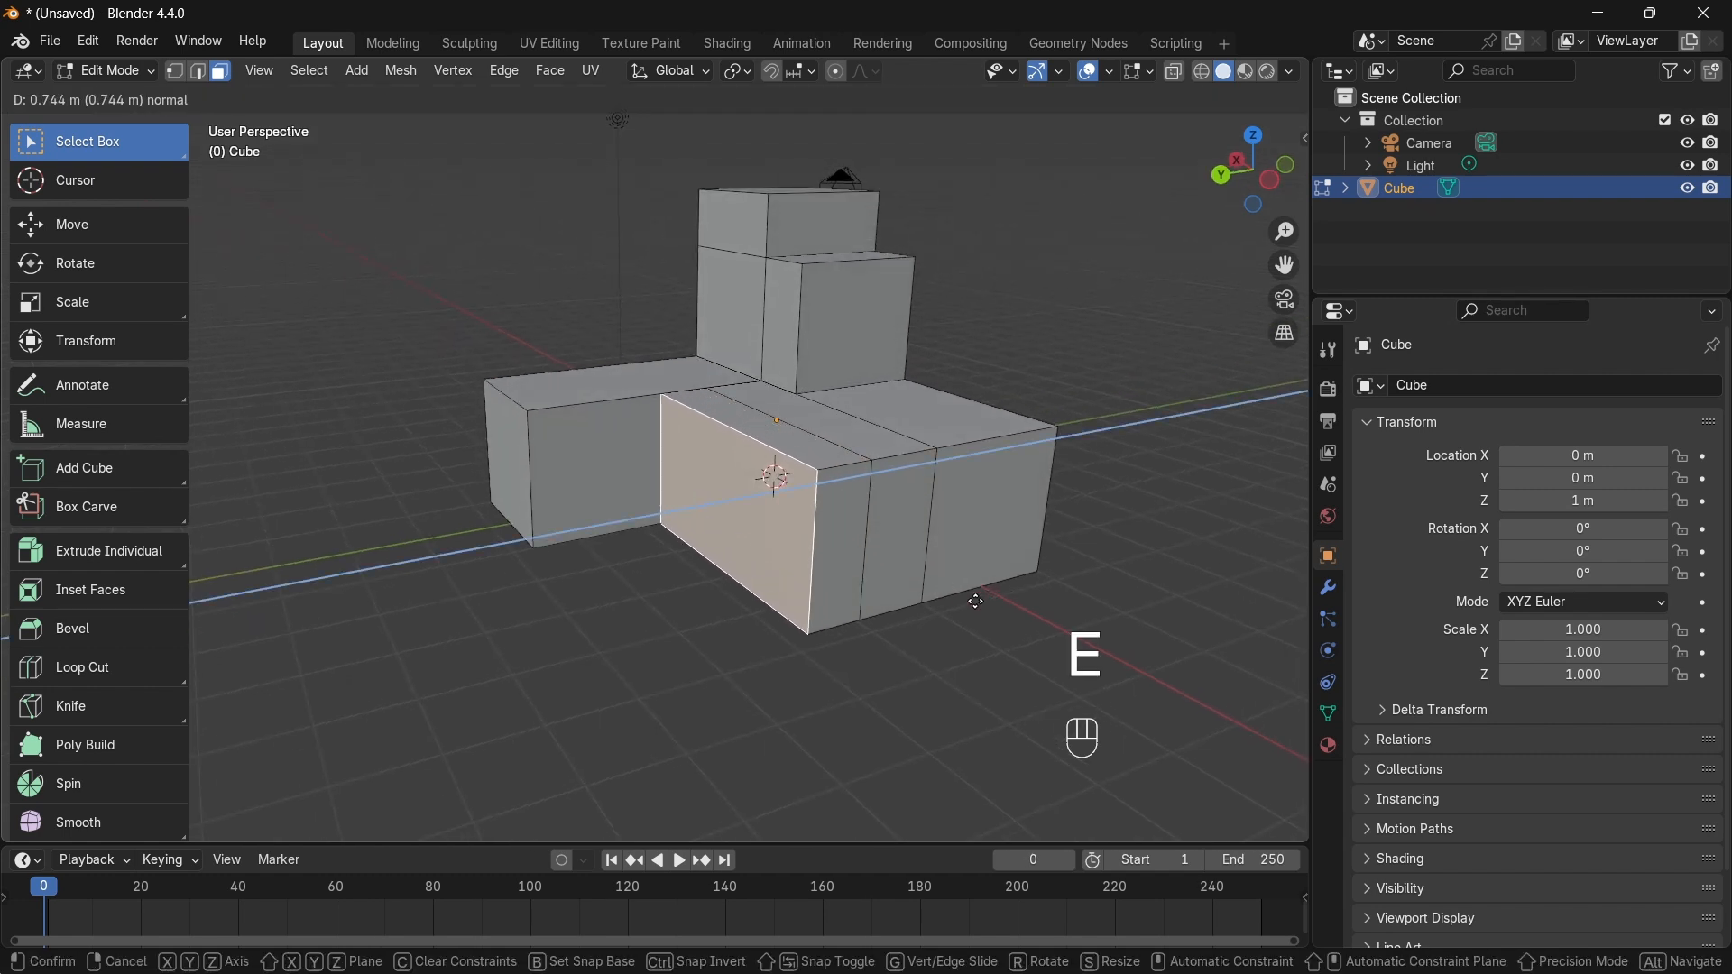
pyautogui.click(977, 601)
pyautogui.press('e')
pyautogui.click(957, 605)
pyautogui.press('e')
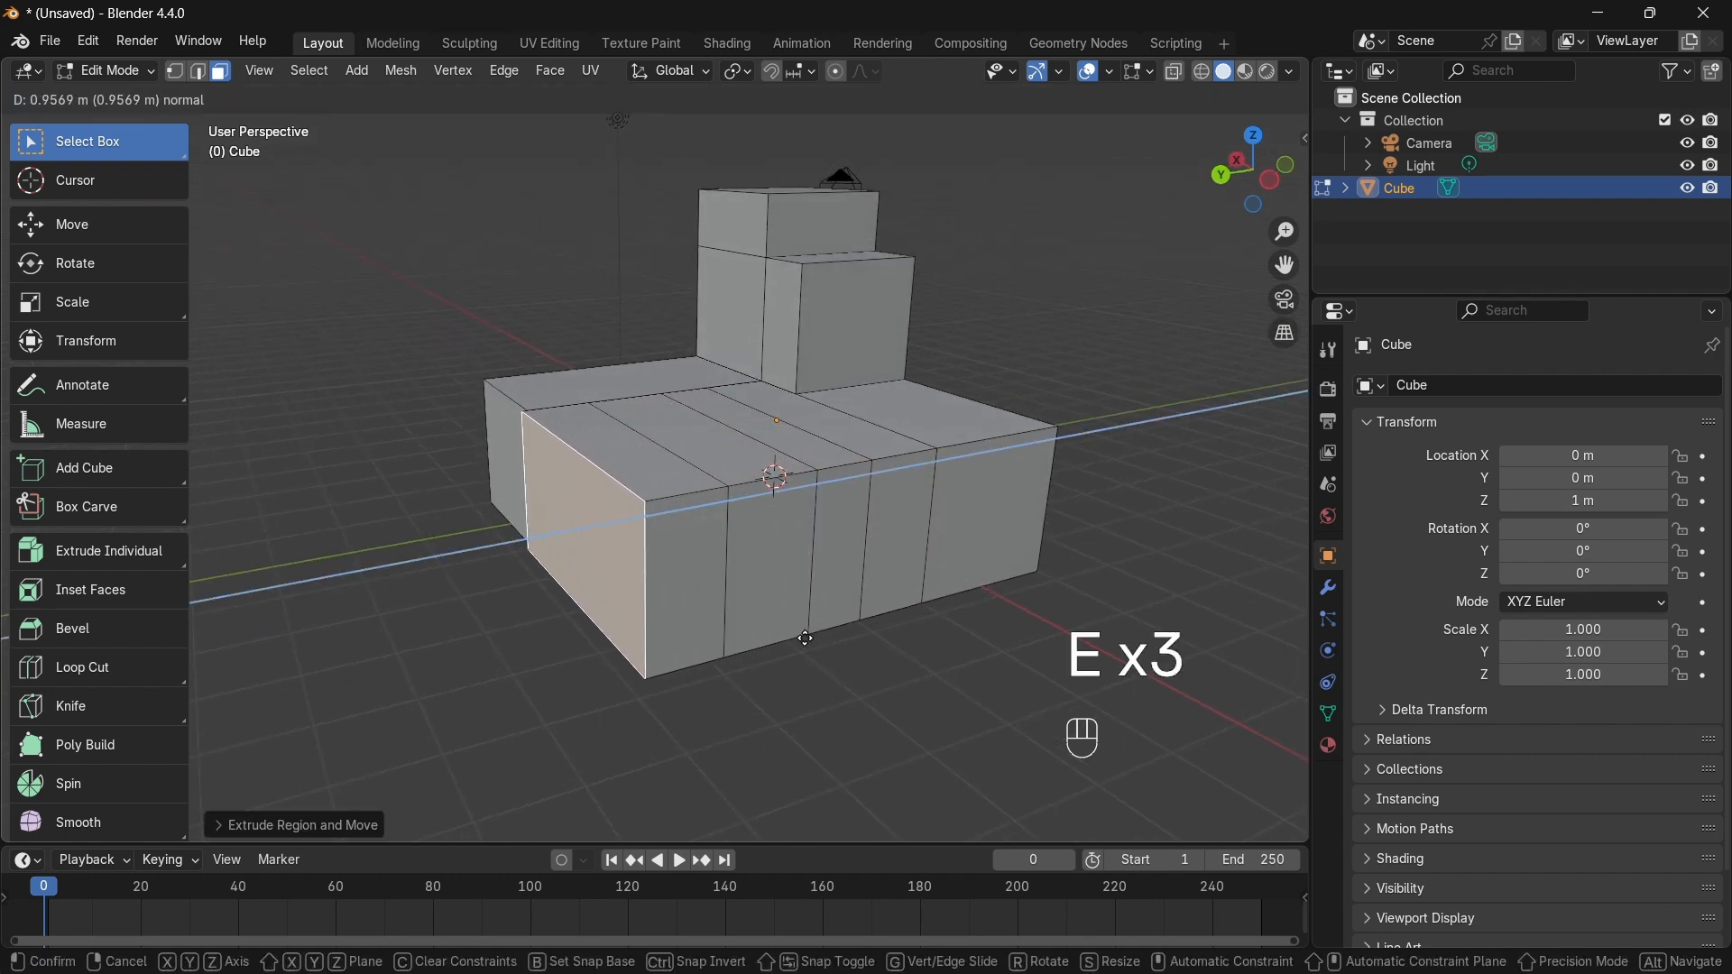
pyautogui.click(778, 642)
pyautogui.press('e')
pyautogui.click(696, 653)
pyautogui.keyDown('shift'); pyautogui.moveTo(607, 637); pyautogui.dragTo(664, 580, button='middle'); pyautogui.keyUp('shift')
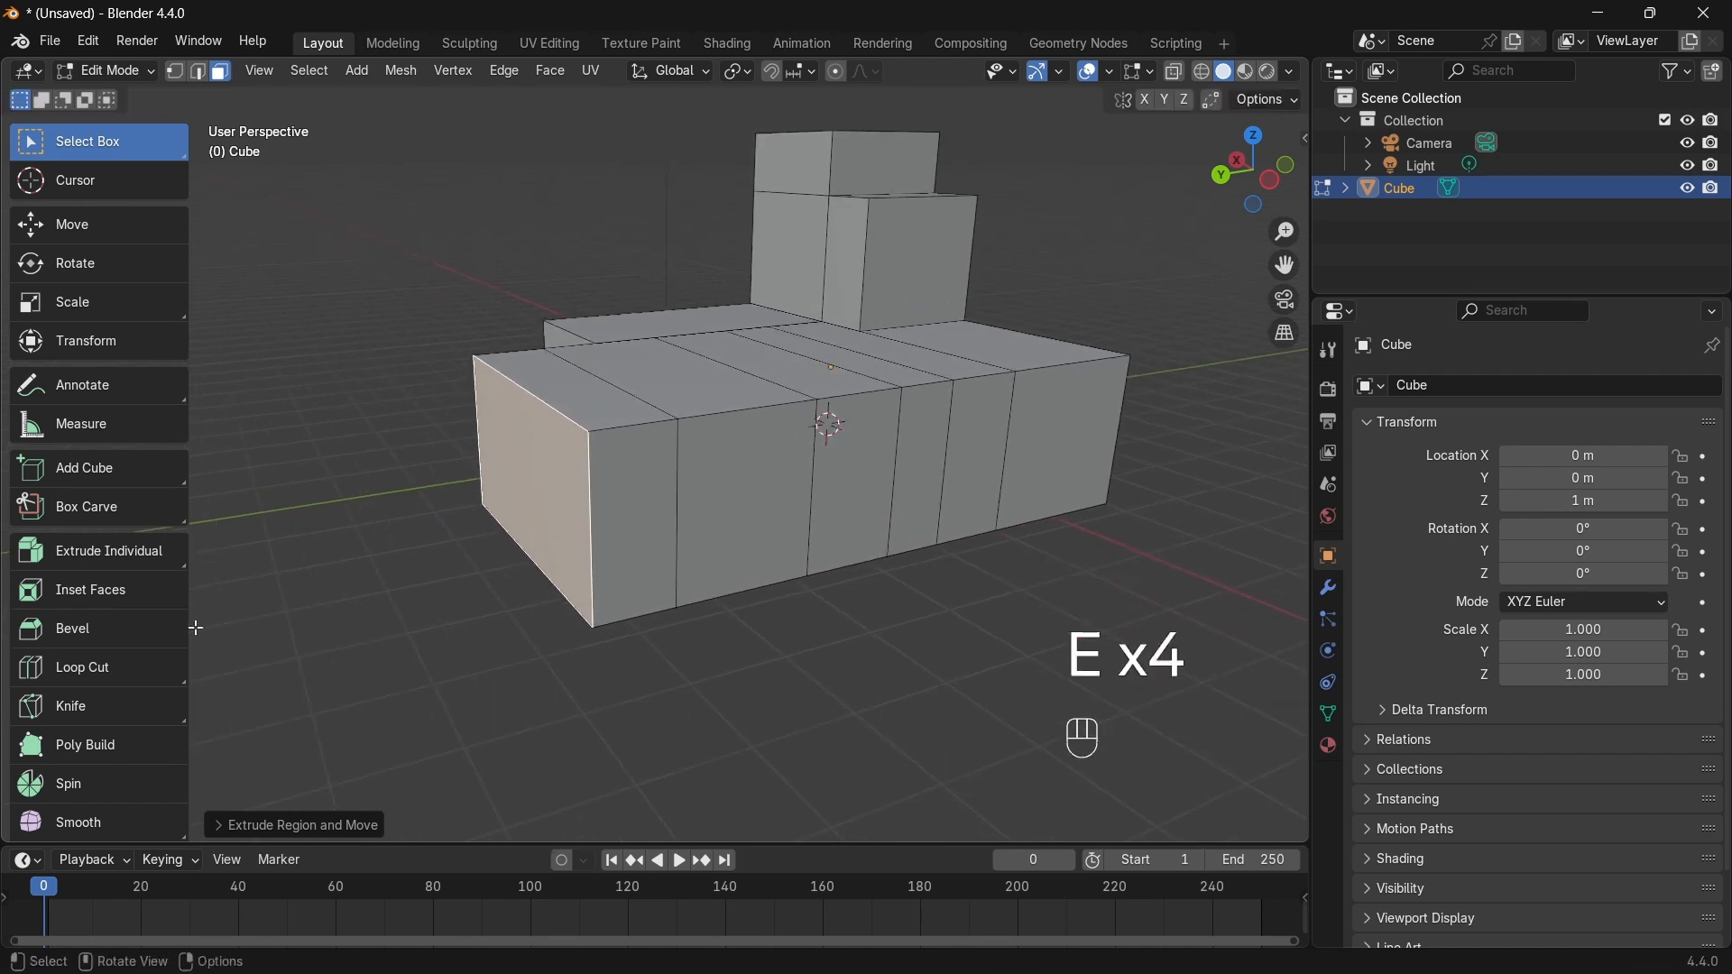
# Step: Rotate the end face of the extruded block and extrude it outward into an angled segment
pyautogui.press('r')
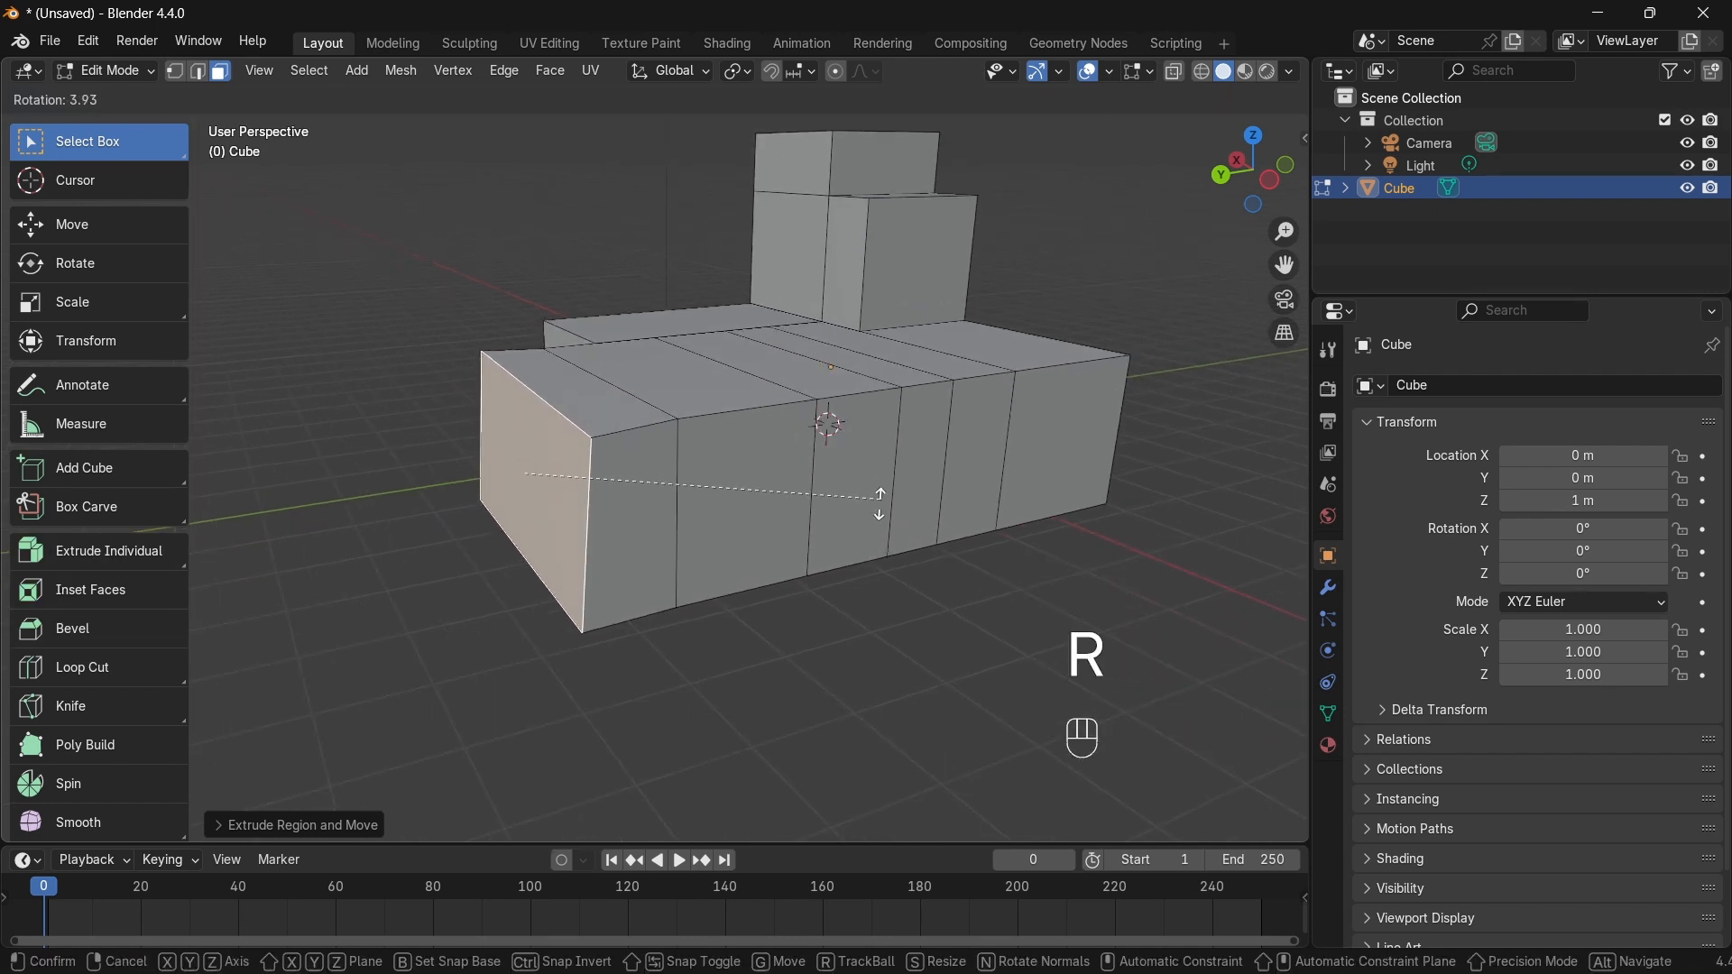
pyautogui.click(875, 565)
pyautogui.press('e')
pyautogui.click(695, 583)
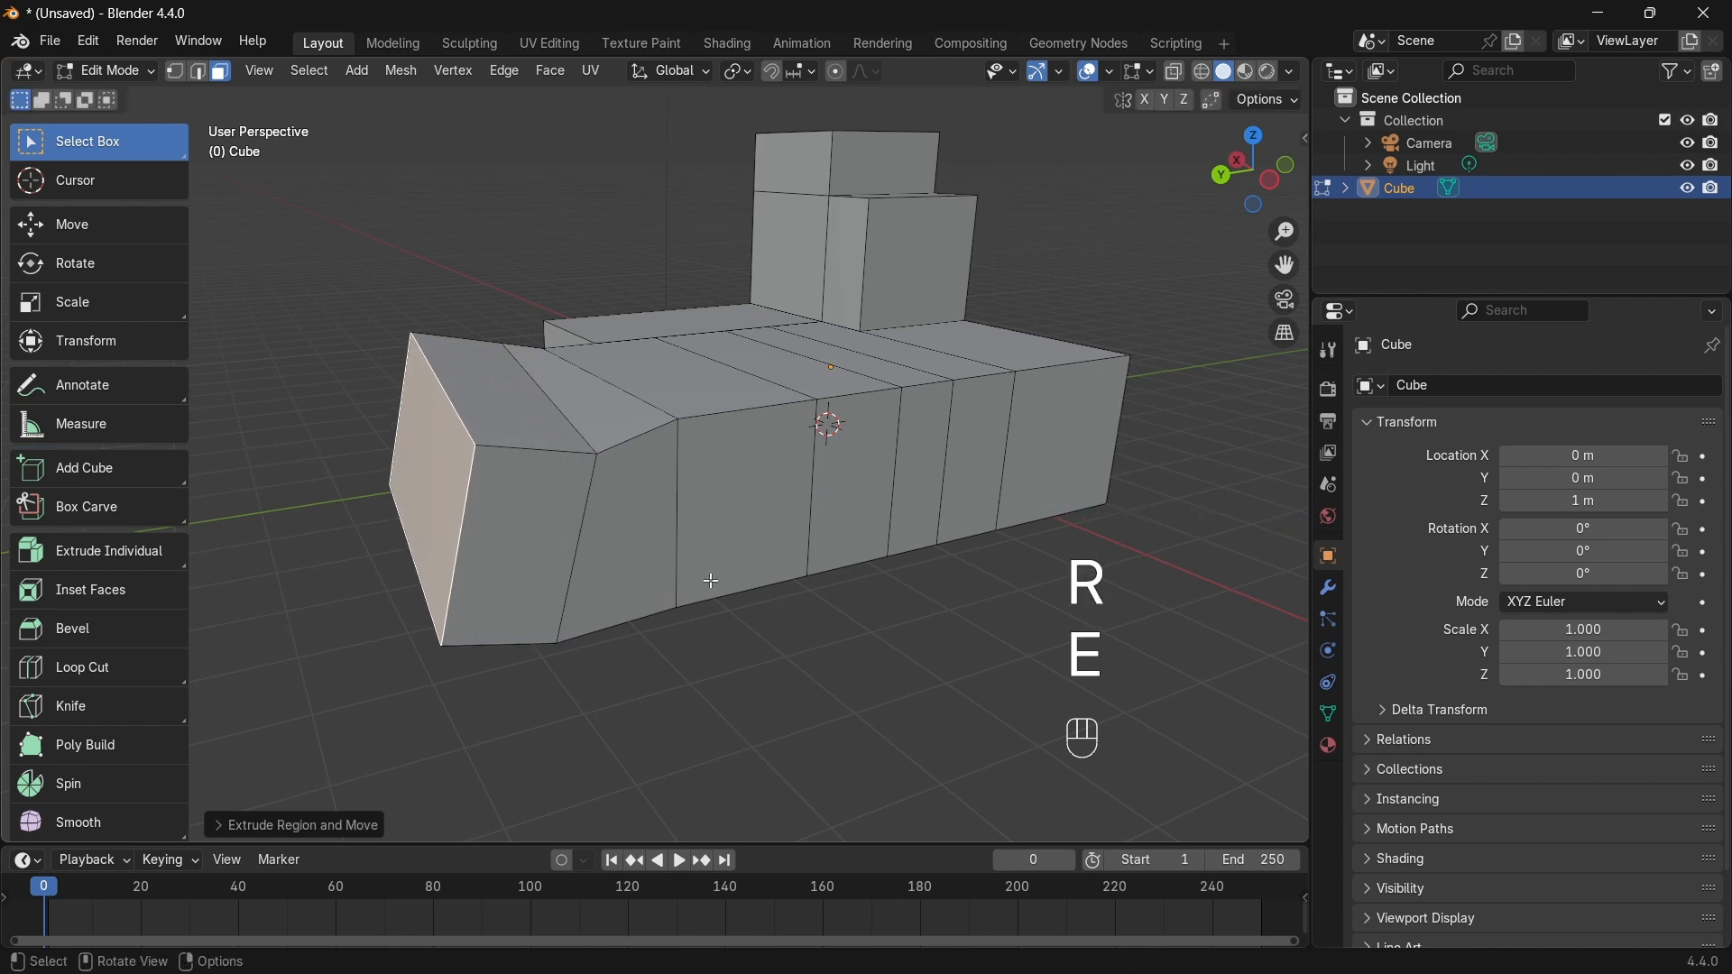
# Step: Move and shrink the angled segment's end face, and extrude it outward into a narrower block
pyautogui.press('g')
pyautogui.click(668, 580)
pyautogui.moveTo(668, 579); pyautogui.dragTo(774, 579, button='middle')
pyautogui.press('s')
pyautogui.click(739, 578)
pyautogui.press('e')
pyautogui.click(550, 555)
# Step: Extrude the top face of the narrow end block upward and scale the new face down
pyautogui.press('e')
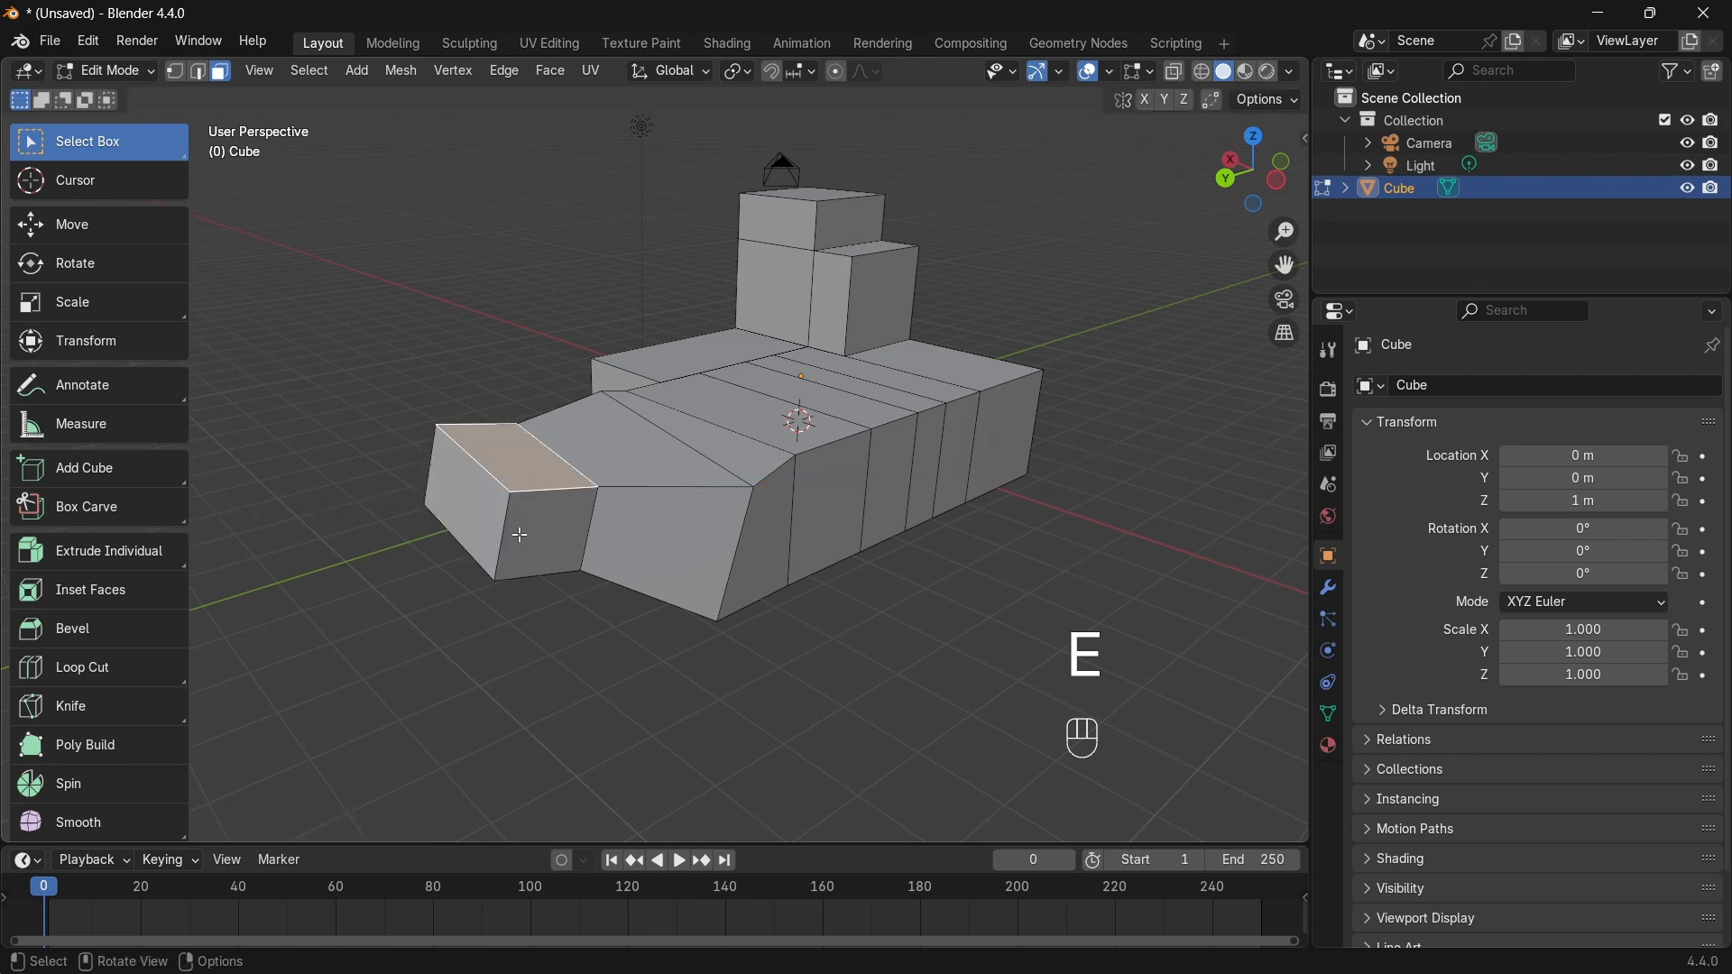
pyautogui.press('e')
pyautogui.click(538, 433)
pyautogui.moveTo(531, 452); pyautogui.dragTo(956, 504, button='middle')
pyautogui.press('s')
pyautogui.click(837, 461)
# Step: Extrude the scaled face upward, rotate it and extrude it again to form a leaning neck
pyautogui.press('e')
pyautogui.click(822, 447)
pyautogui.press('r')
pyautogui.click(694, 557)
pyautogui.press('e')
pyautogui.click(515, 552)
# Step: Extrude the leaning neck's end face one more segment along its normal
pyautogui.moveTo(514, 552); pyautogui.dragTo(620, 546, button='middle')
pyautogui.keyDown('shift'); pyautogui.moveTo(620, 546); pyautogui.dragTo(961, 555, button='middle'); pyautogui.keyUp('shift')
pyautogui.moveTo(335, 551); pyautogui.dragTo(741, 476, button='middle')
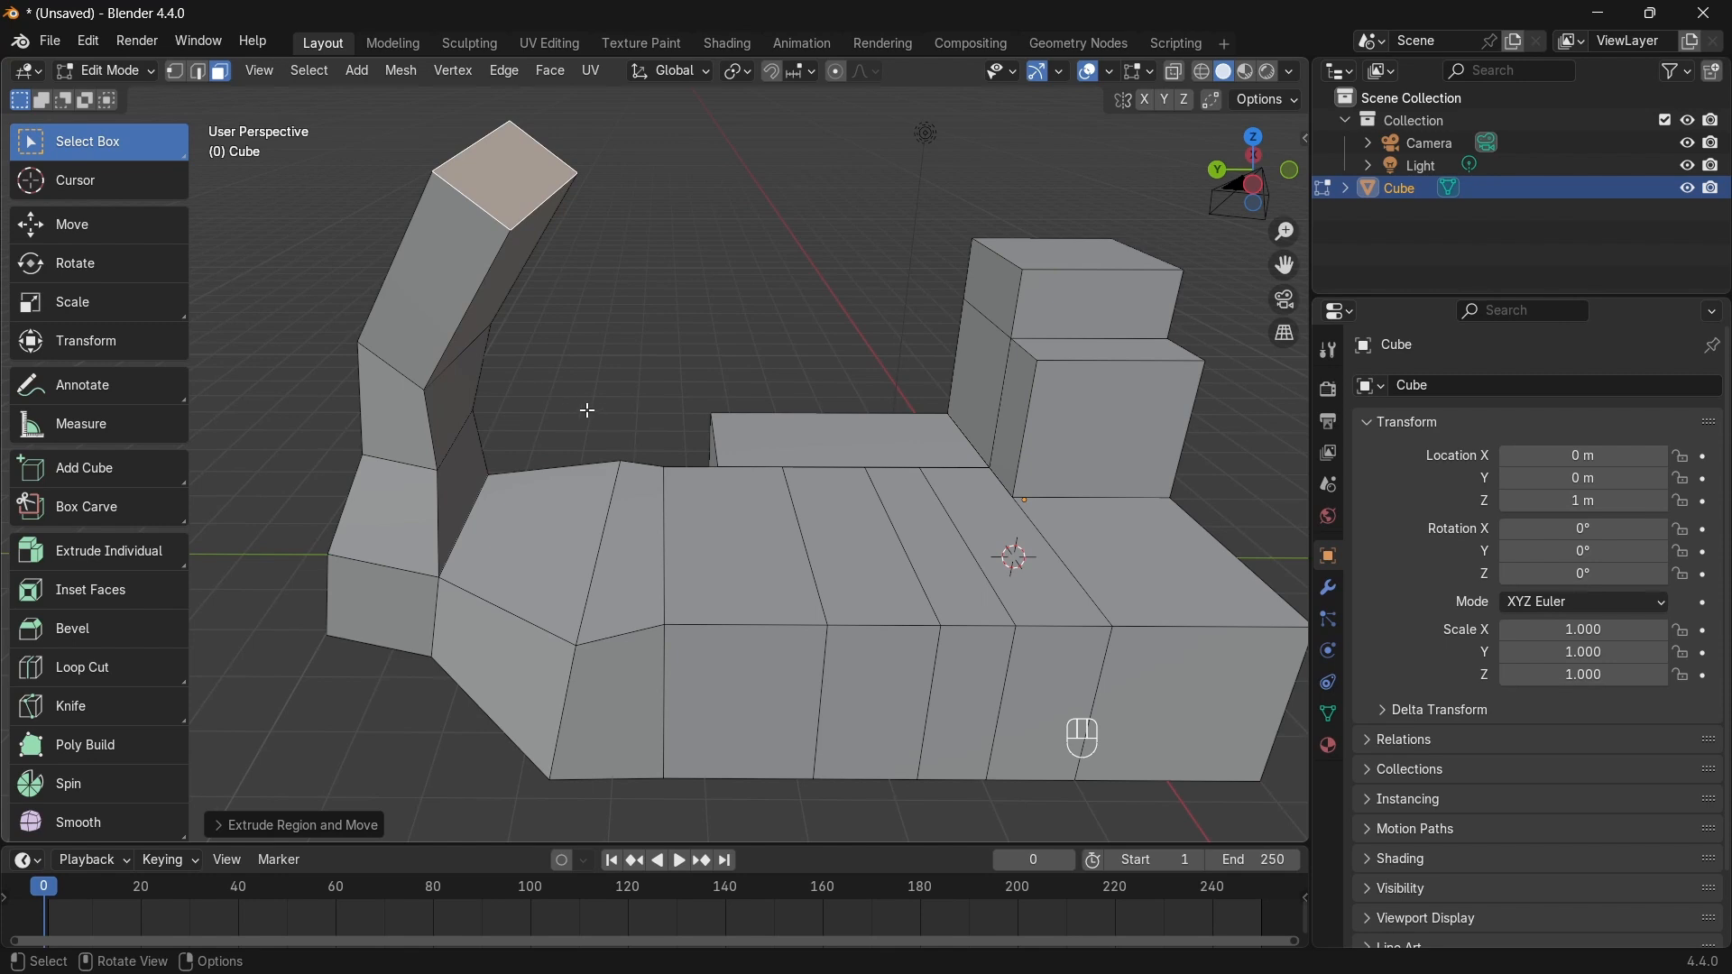
pyautogui.scroll(-2, 603, 391)
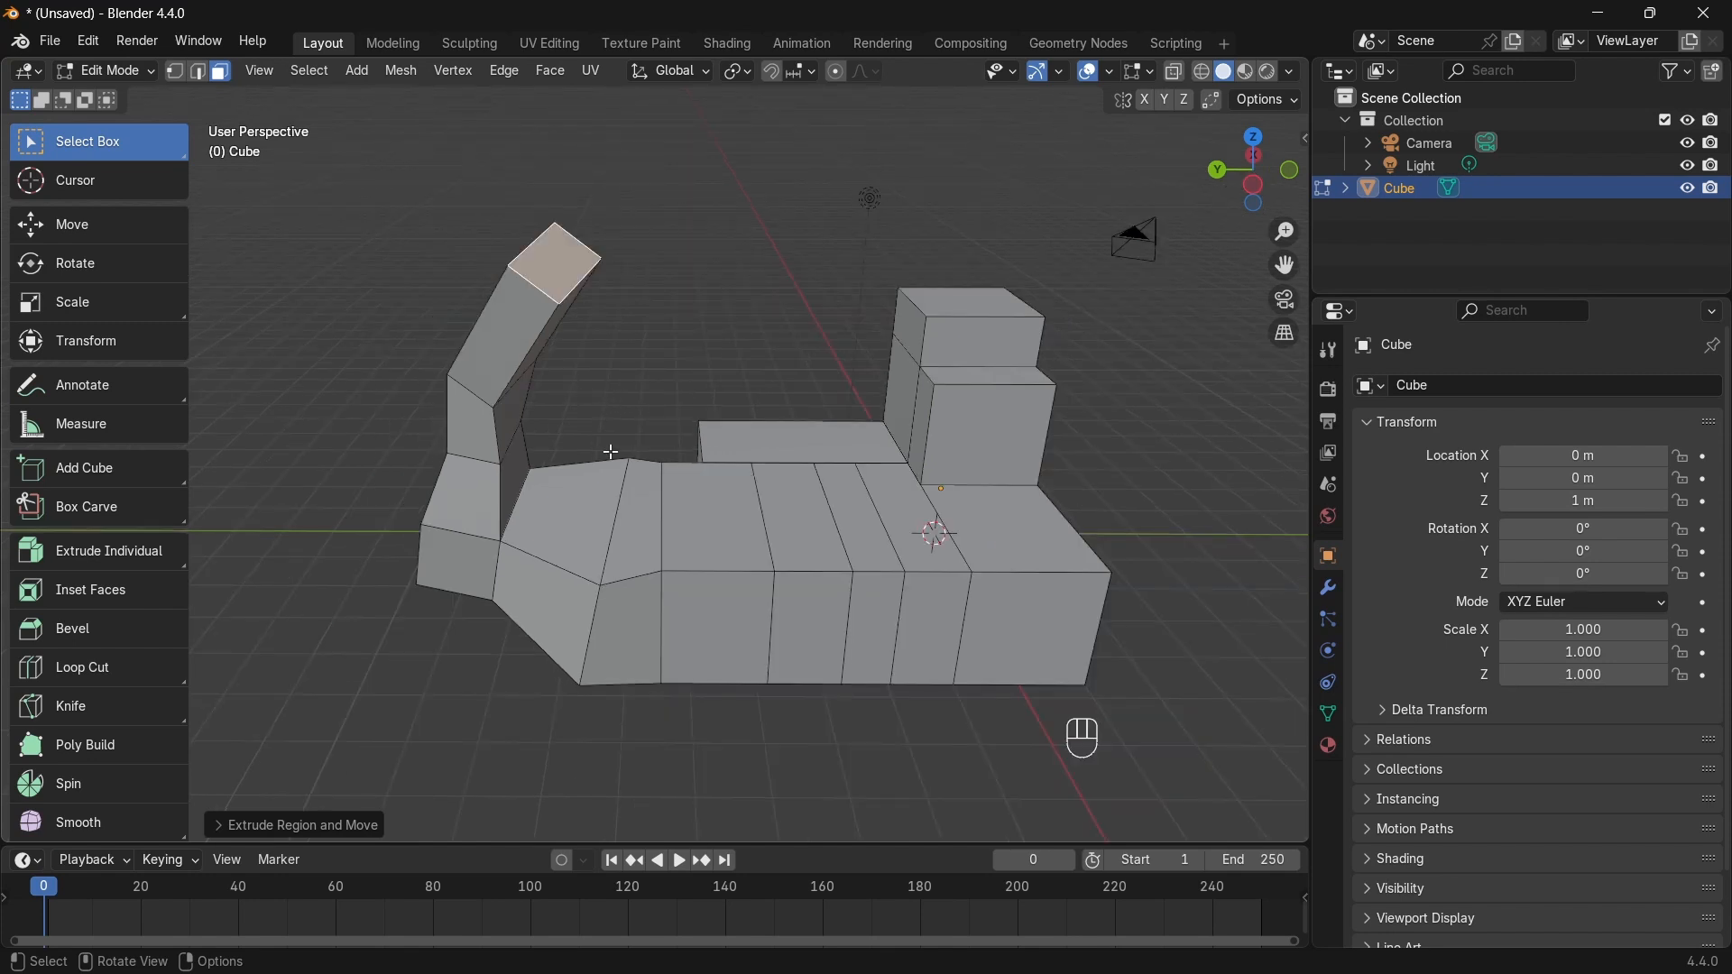
pyautogui.press('e')
pyautogui.click(658, 371)
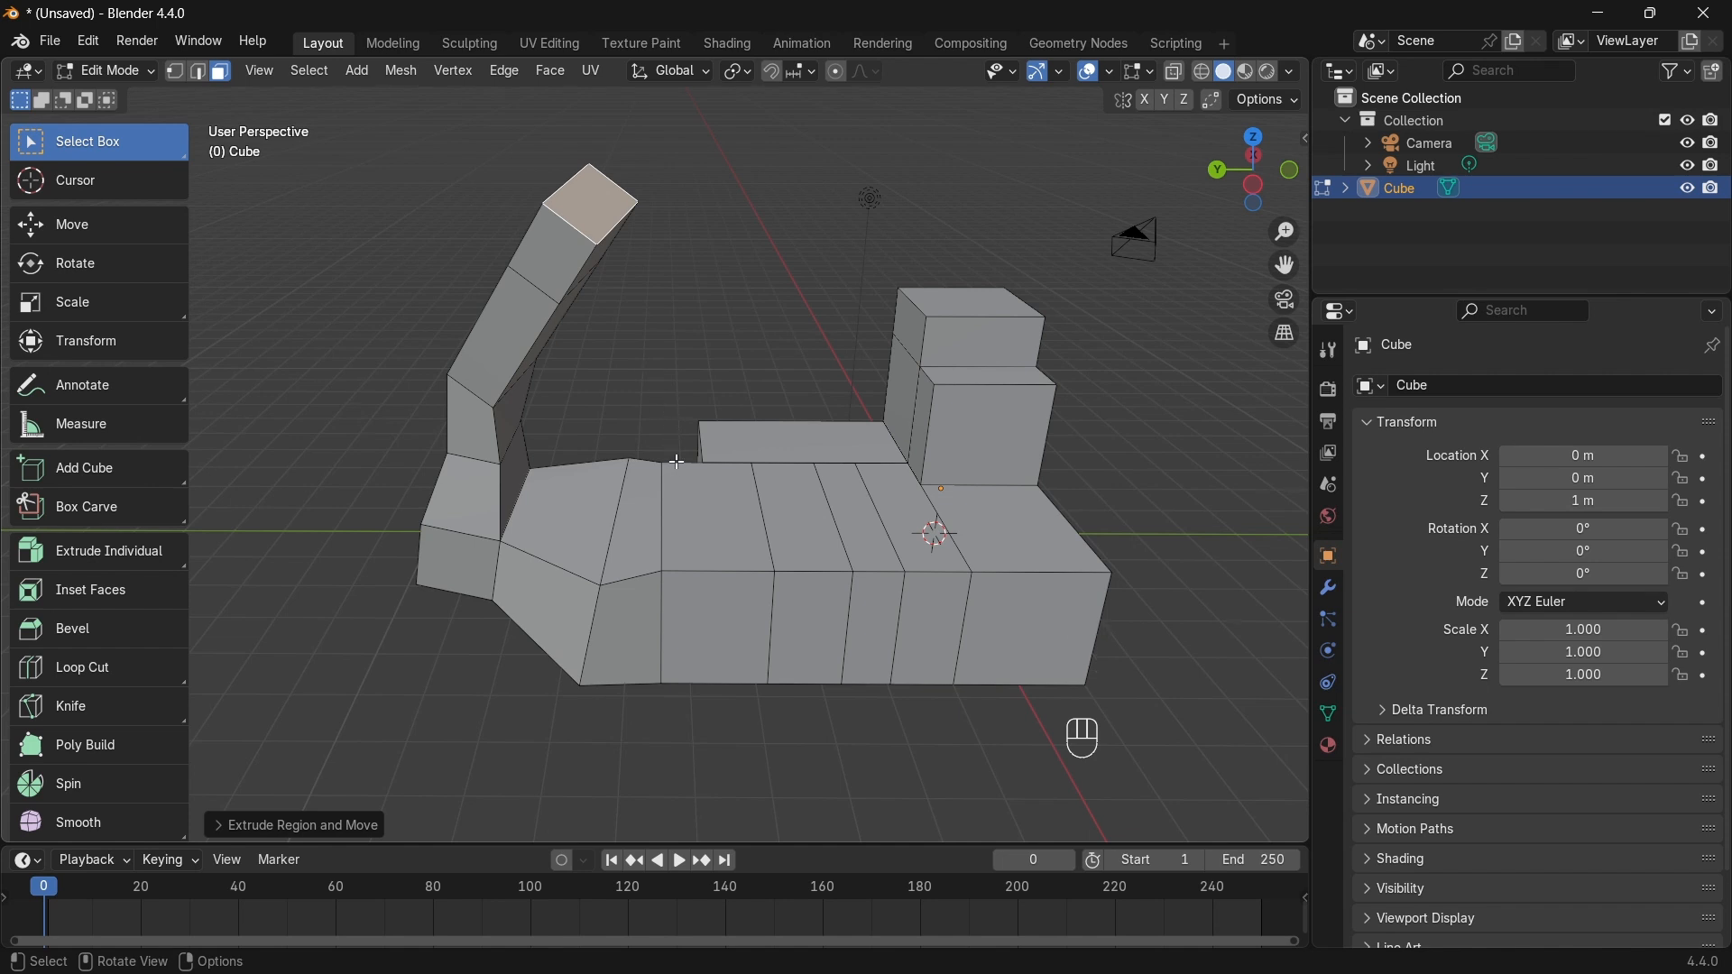
# Step: Lengthen the neck by extruding its end face with the Extrude Individual Faces command
pyautogui.hotkey('alt', 'e')
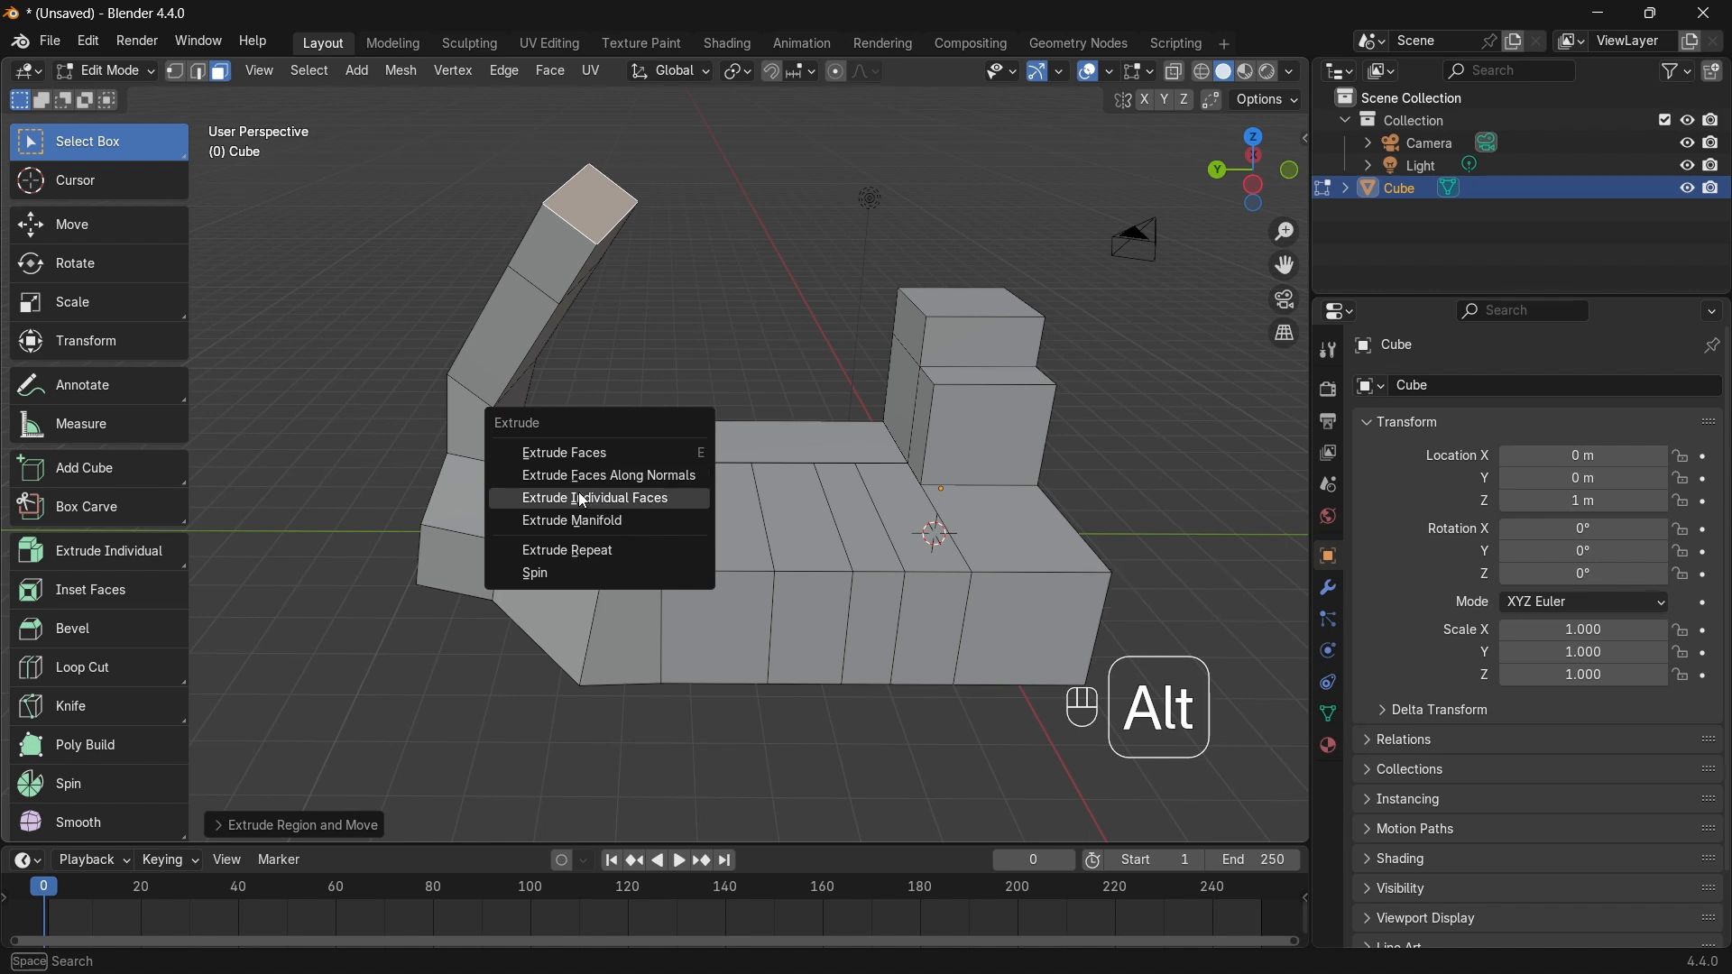
pyautogui.click(637, 502)
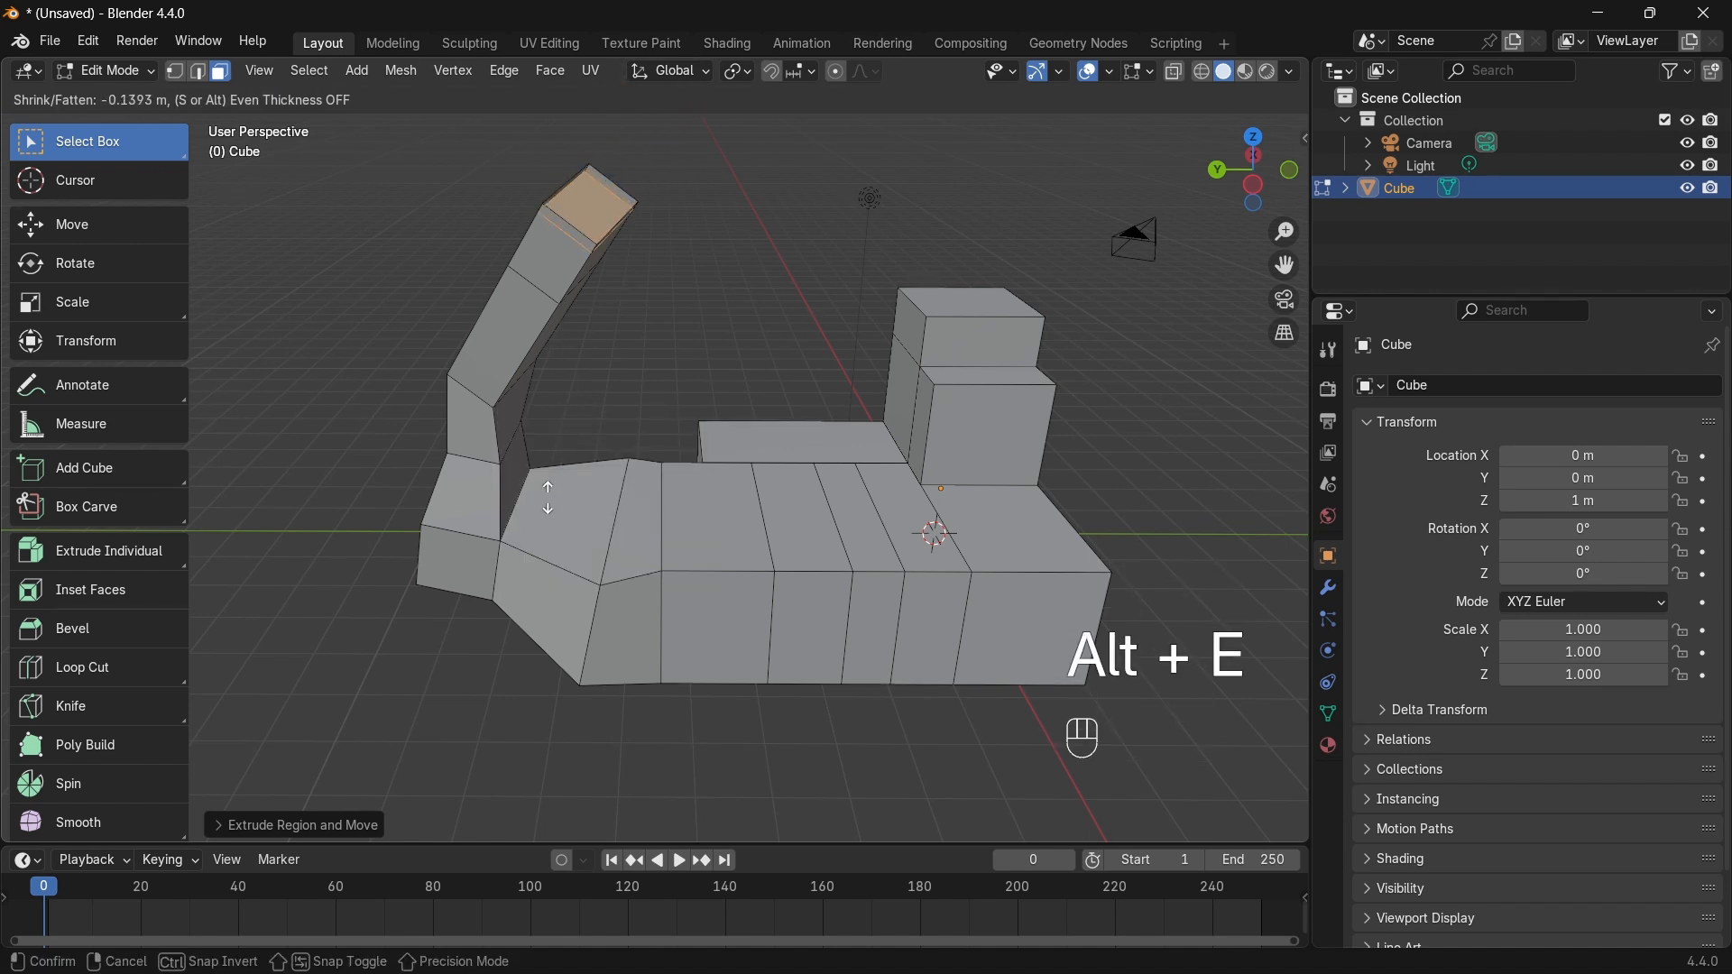
pyautogui.click(616, 429)
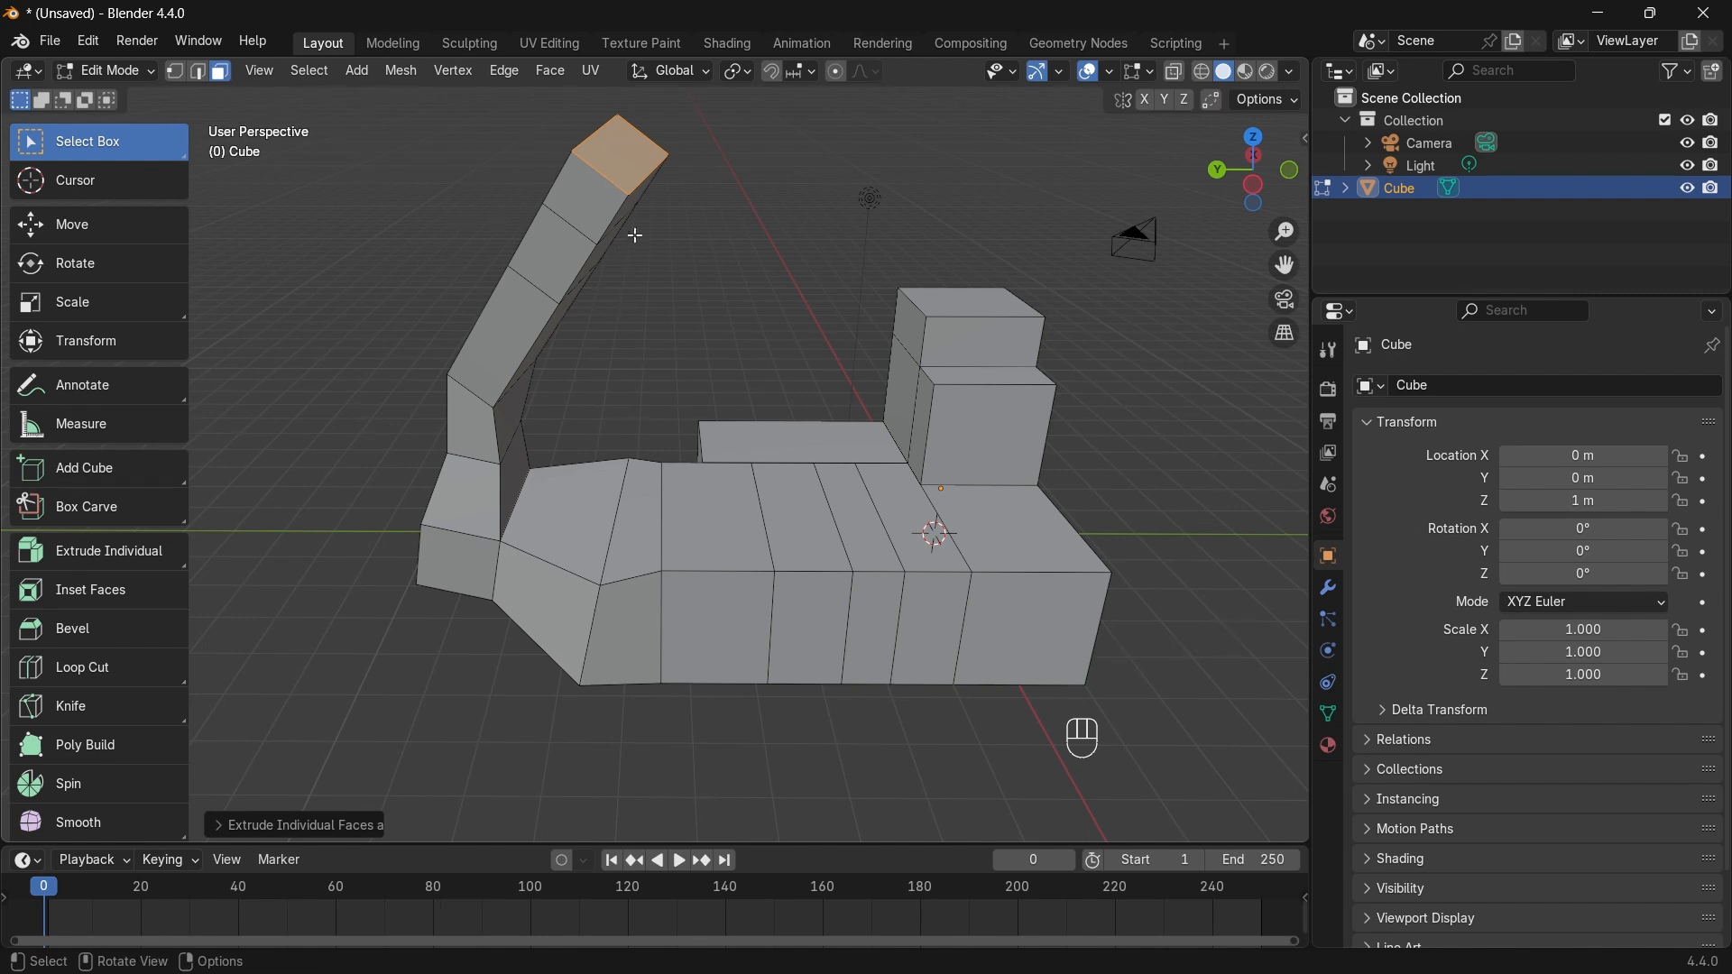
# Step: Add the column block's −X side face to the selection and extrude both faces with Extrude Individual Faces
pyautogui.keyDown('shift'); pyautogui.click(990, 414); pyautogui.keyUp('shift')
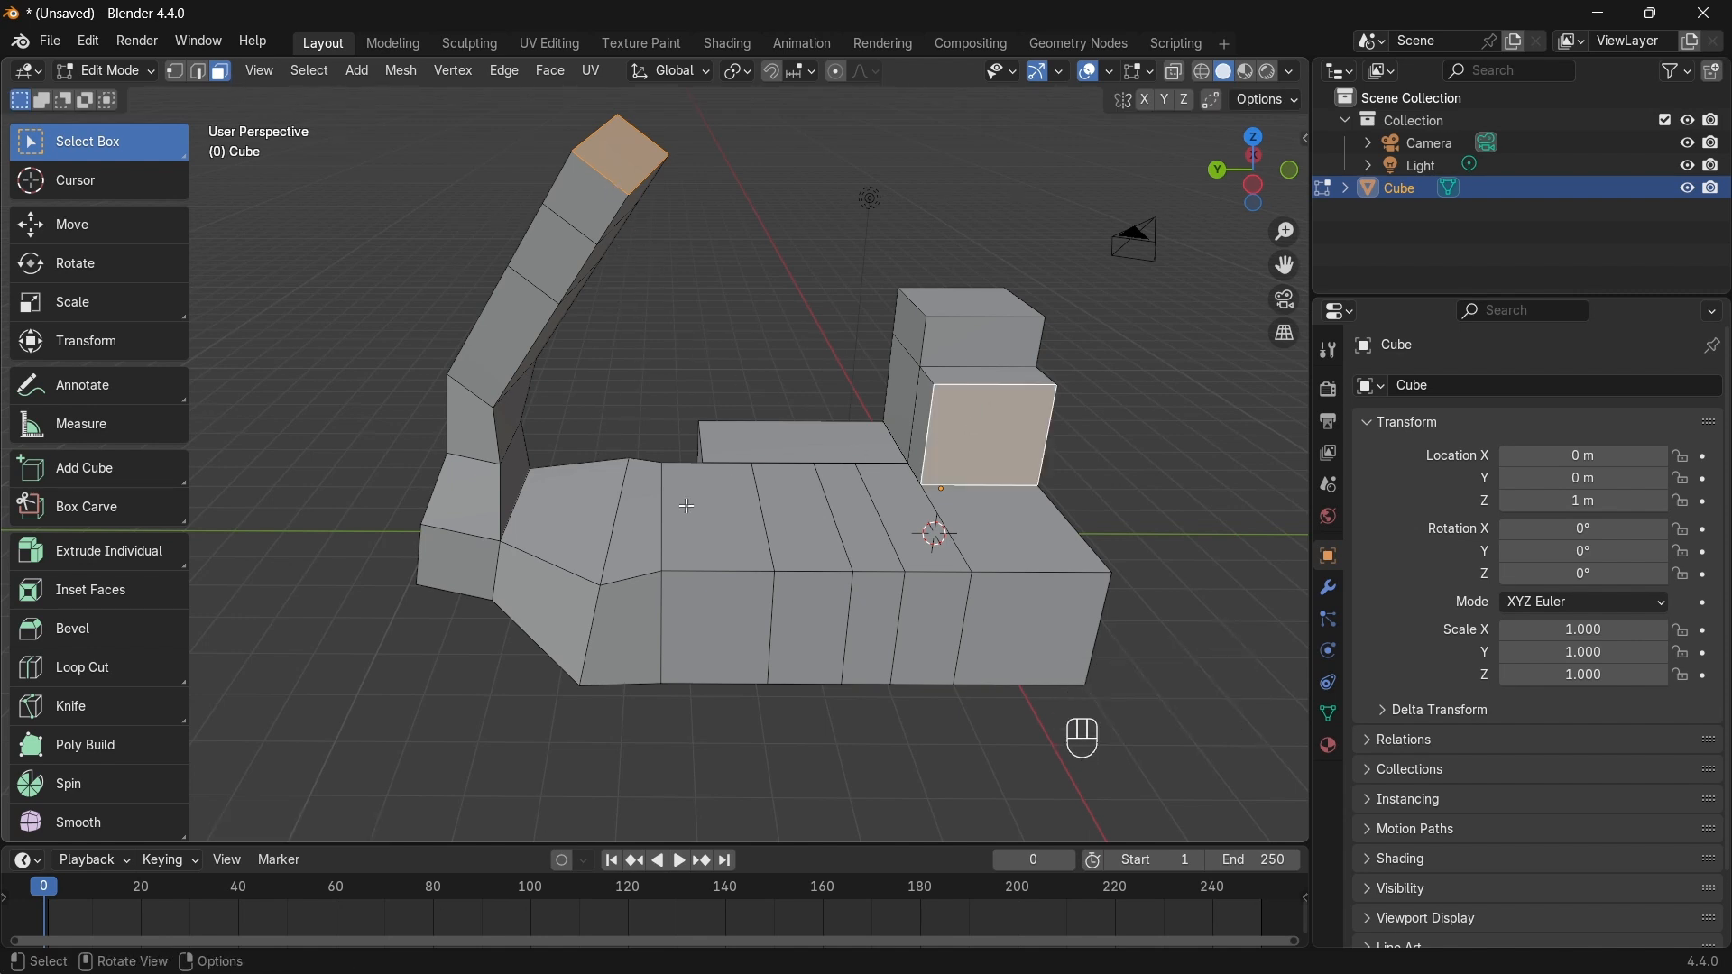
pyautogui.hotkey('alt', 'e')
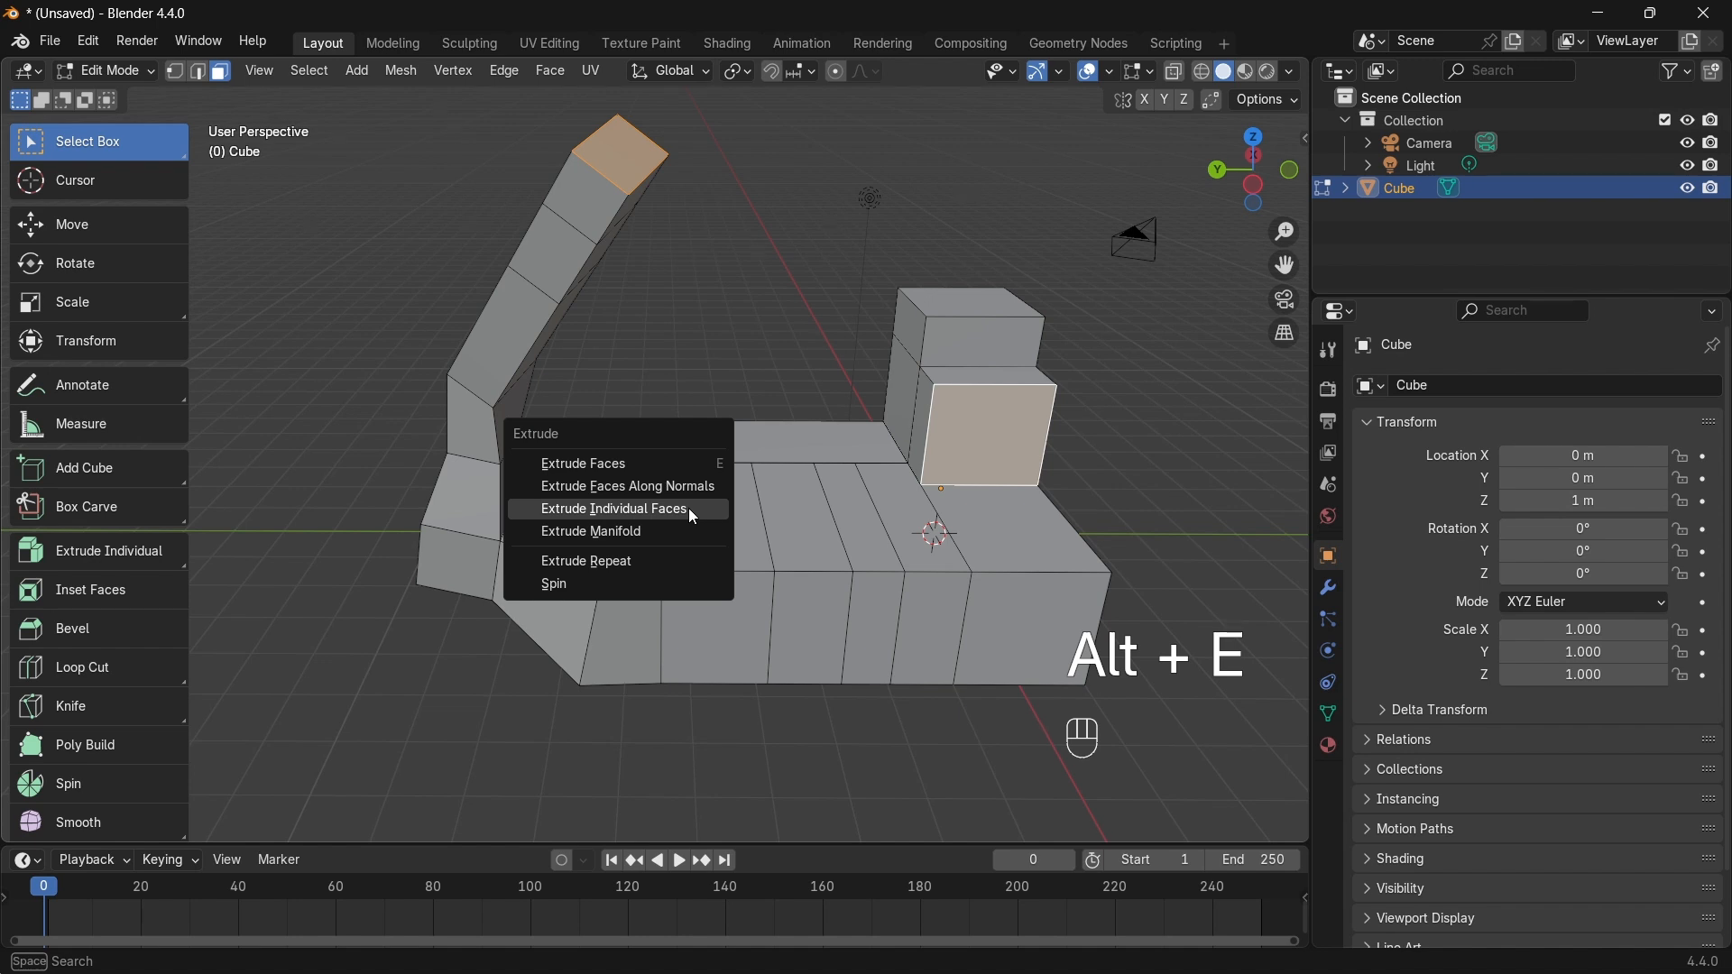
pyautogui.click(689, 507)
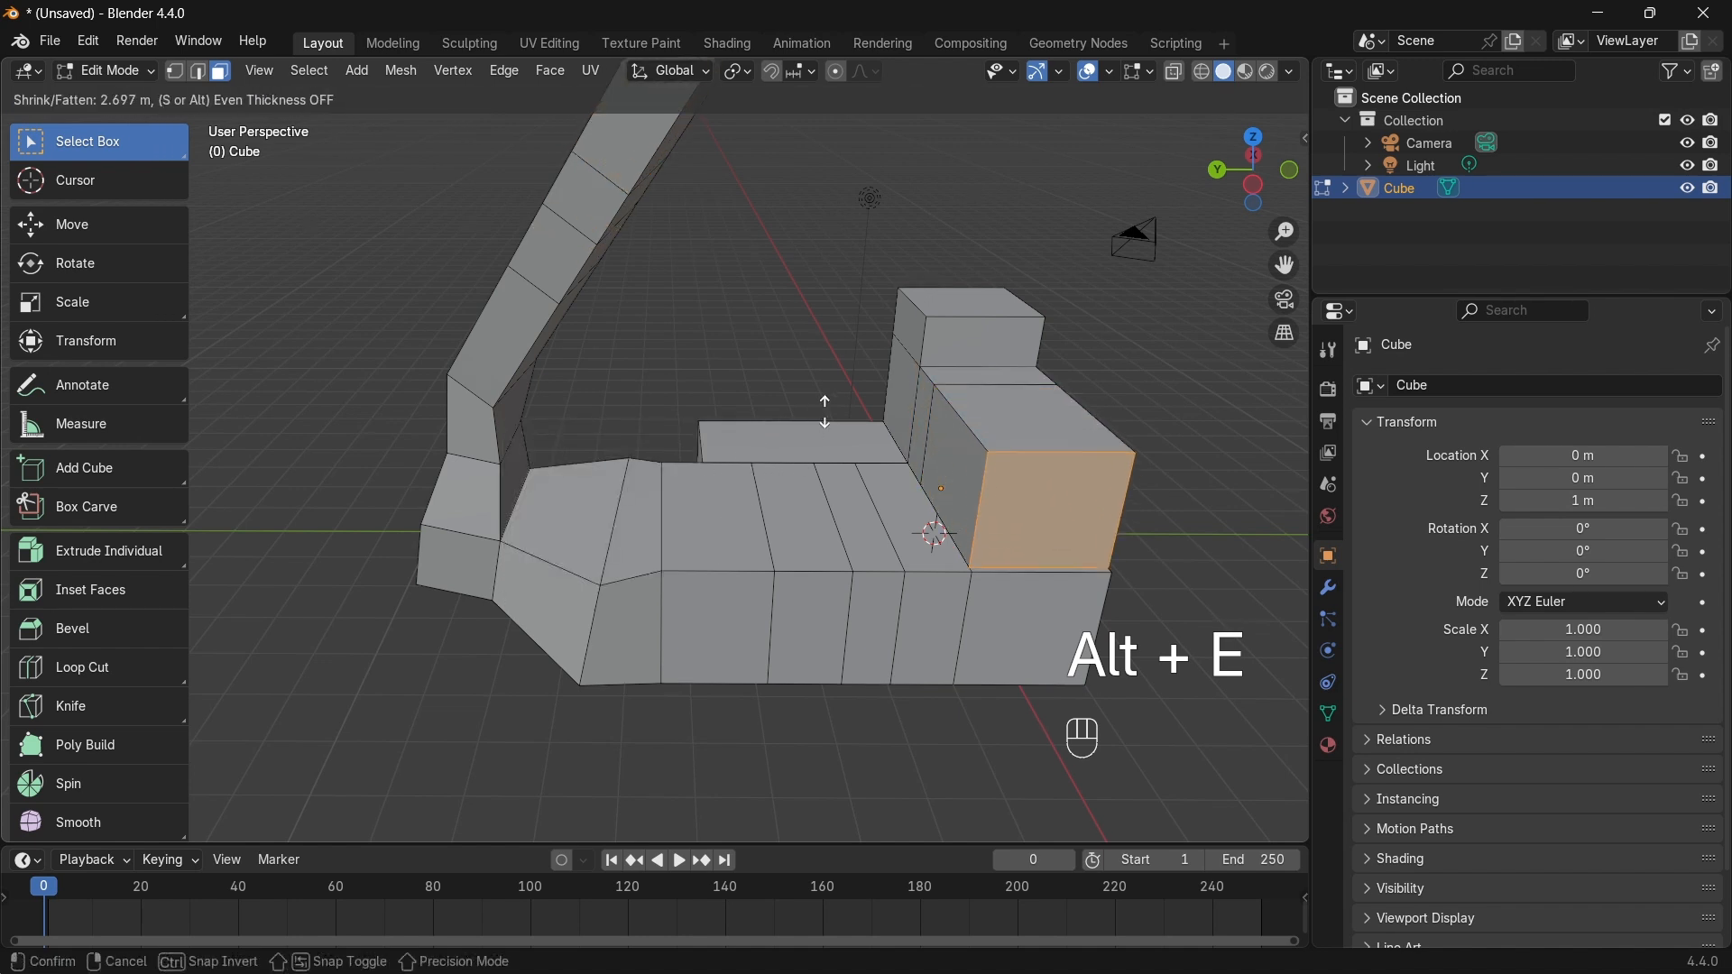
pyautogui.click(823, 480)
# Step: Extrude the neck's inner side face toward the column twice to form a branch
pyautogui.click(626, 246)
pyautogui.moveTo(627, 245); pyautogui.dragTo(449, 217, button='middle')
pyautogui.click(431, 188)
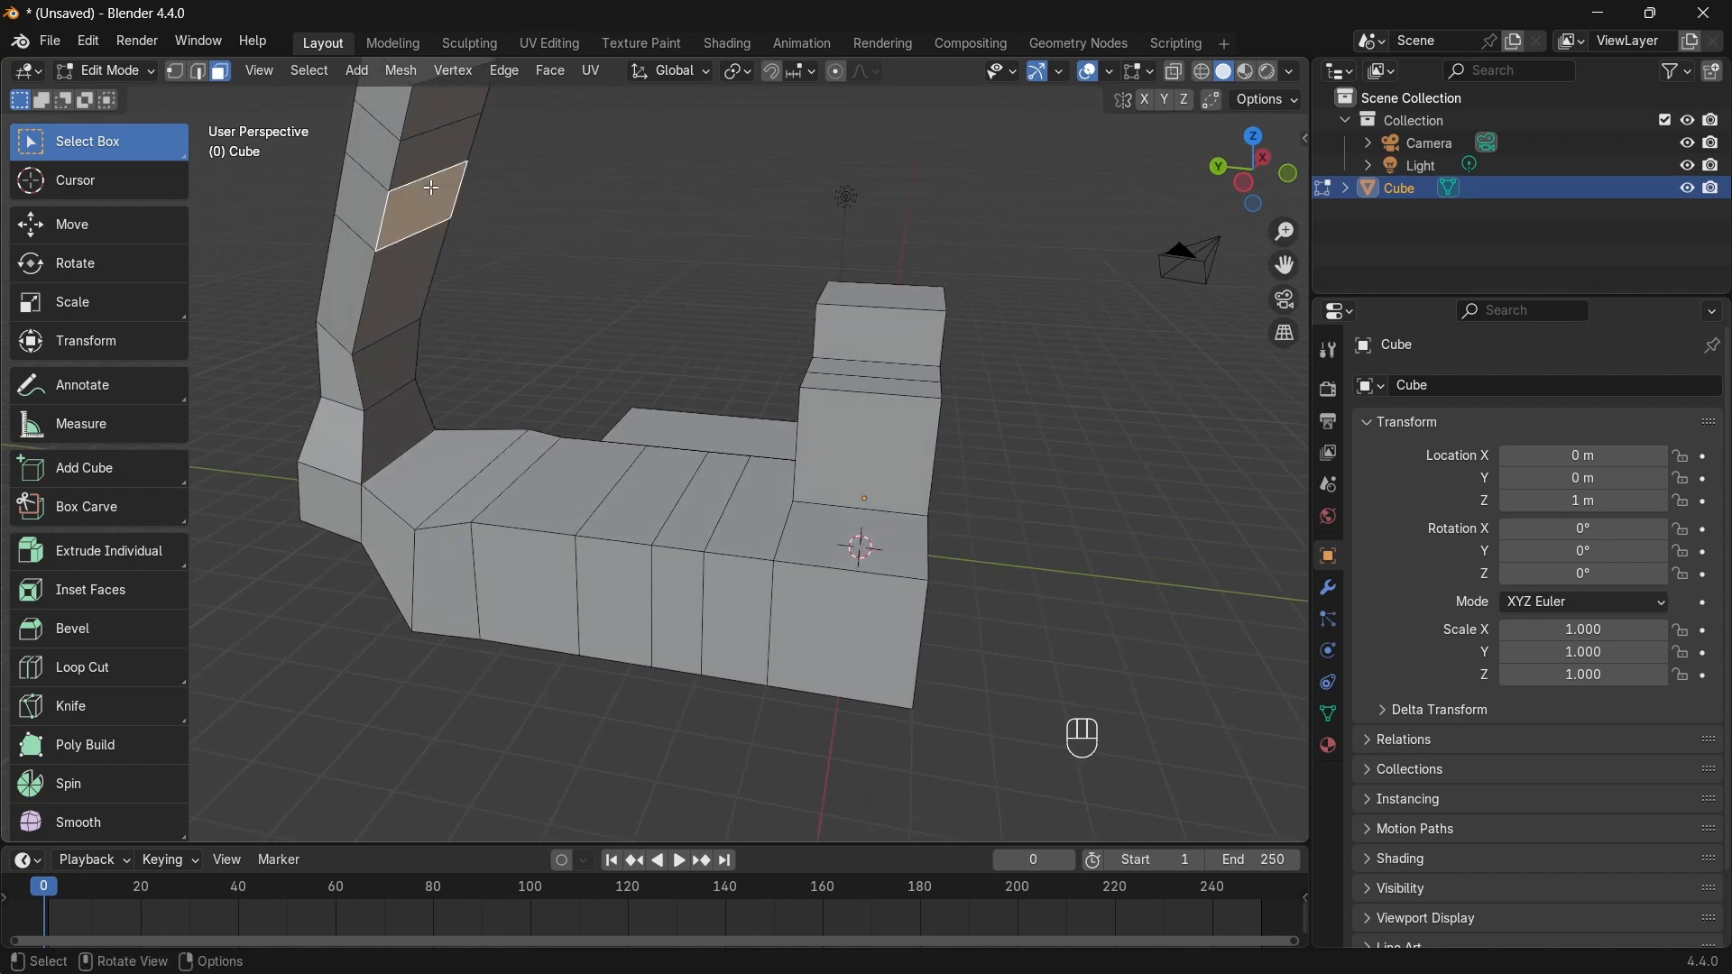
pyautogui.moveTo(503, 354); pyautogui.dragTo(525, 303, button='middle')
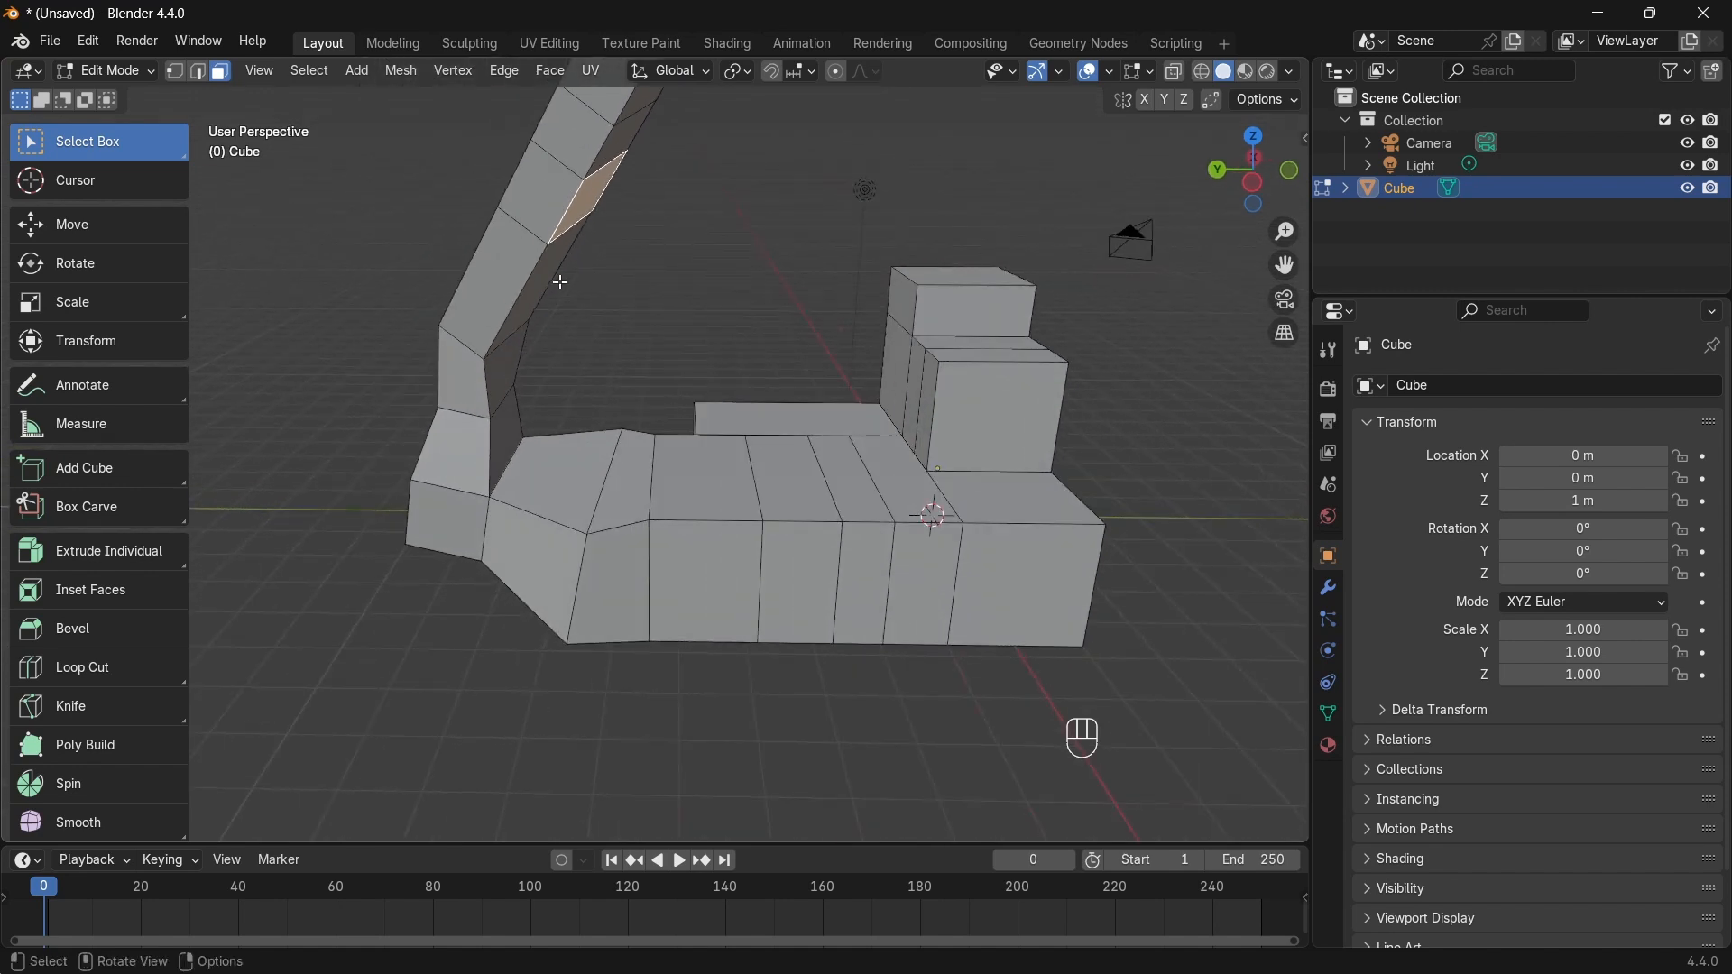
pyautogui.press('e')
pyautogui.click(614, 316)
pyautogui.press('e')
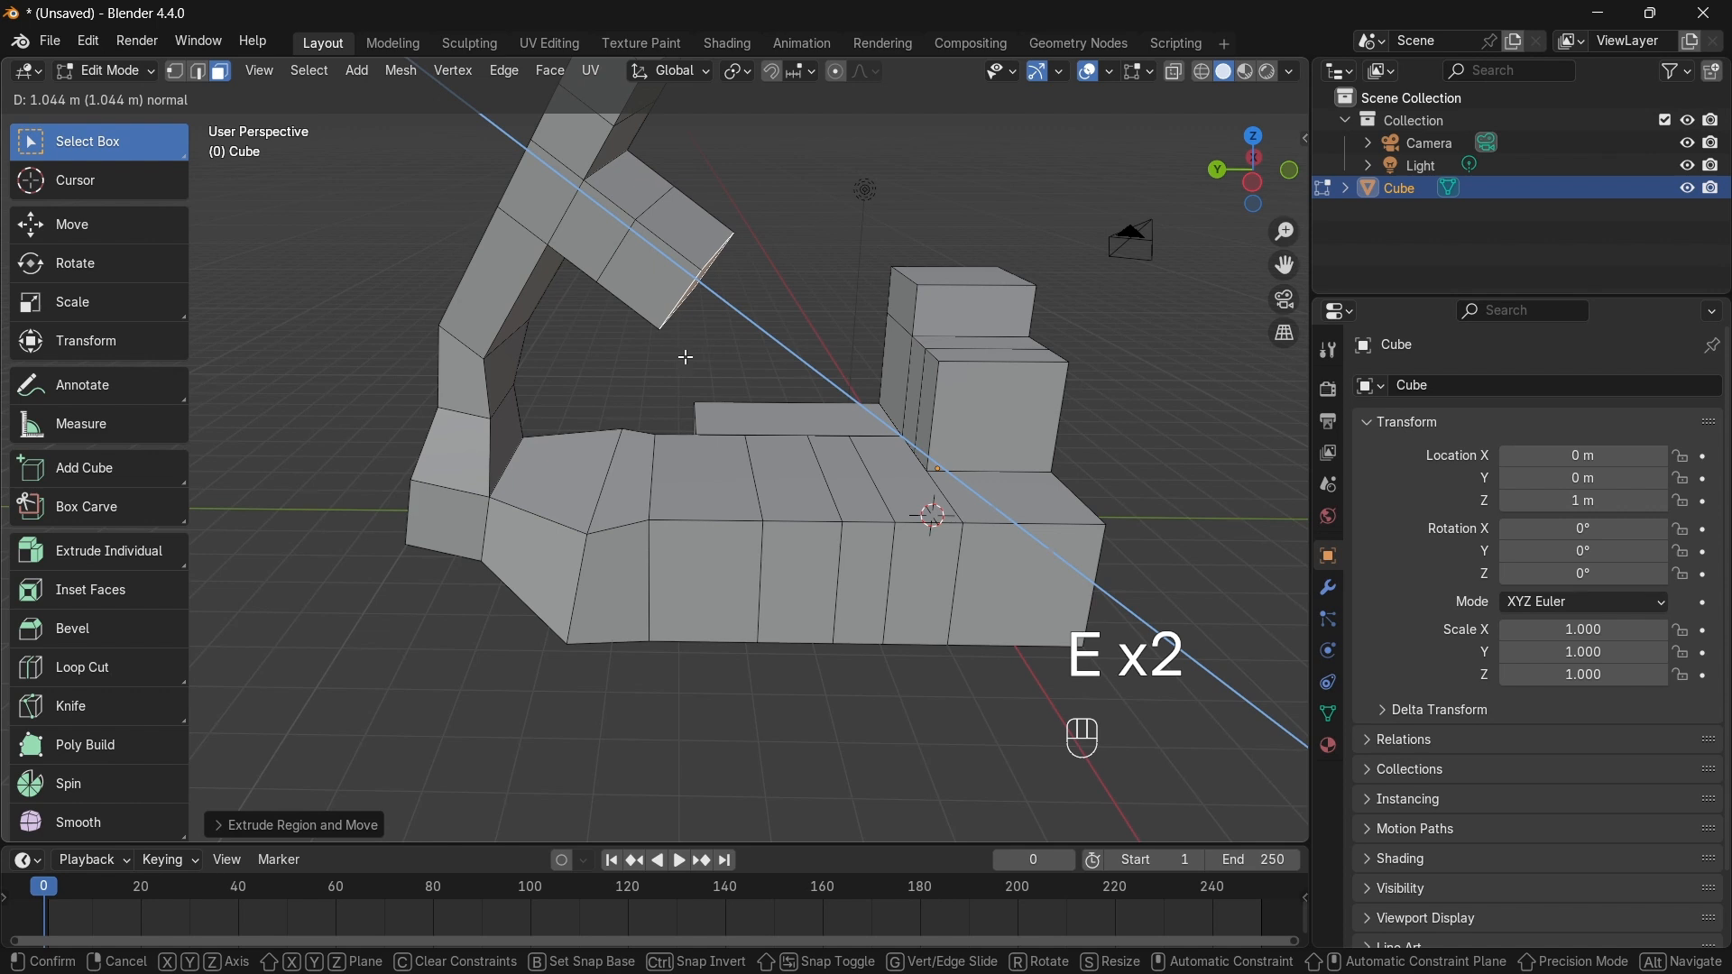
pyautogui.click(687, 357)
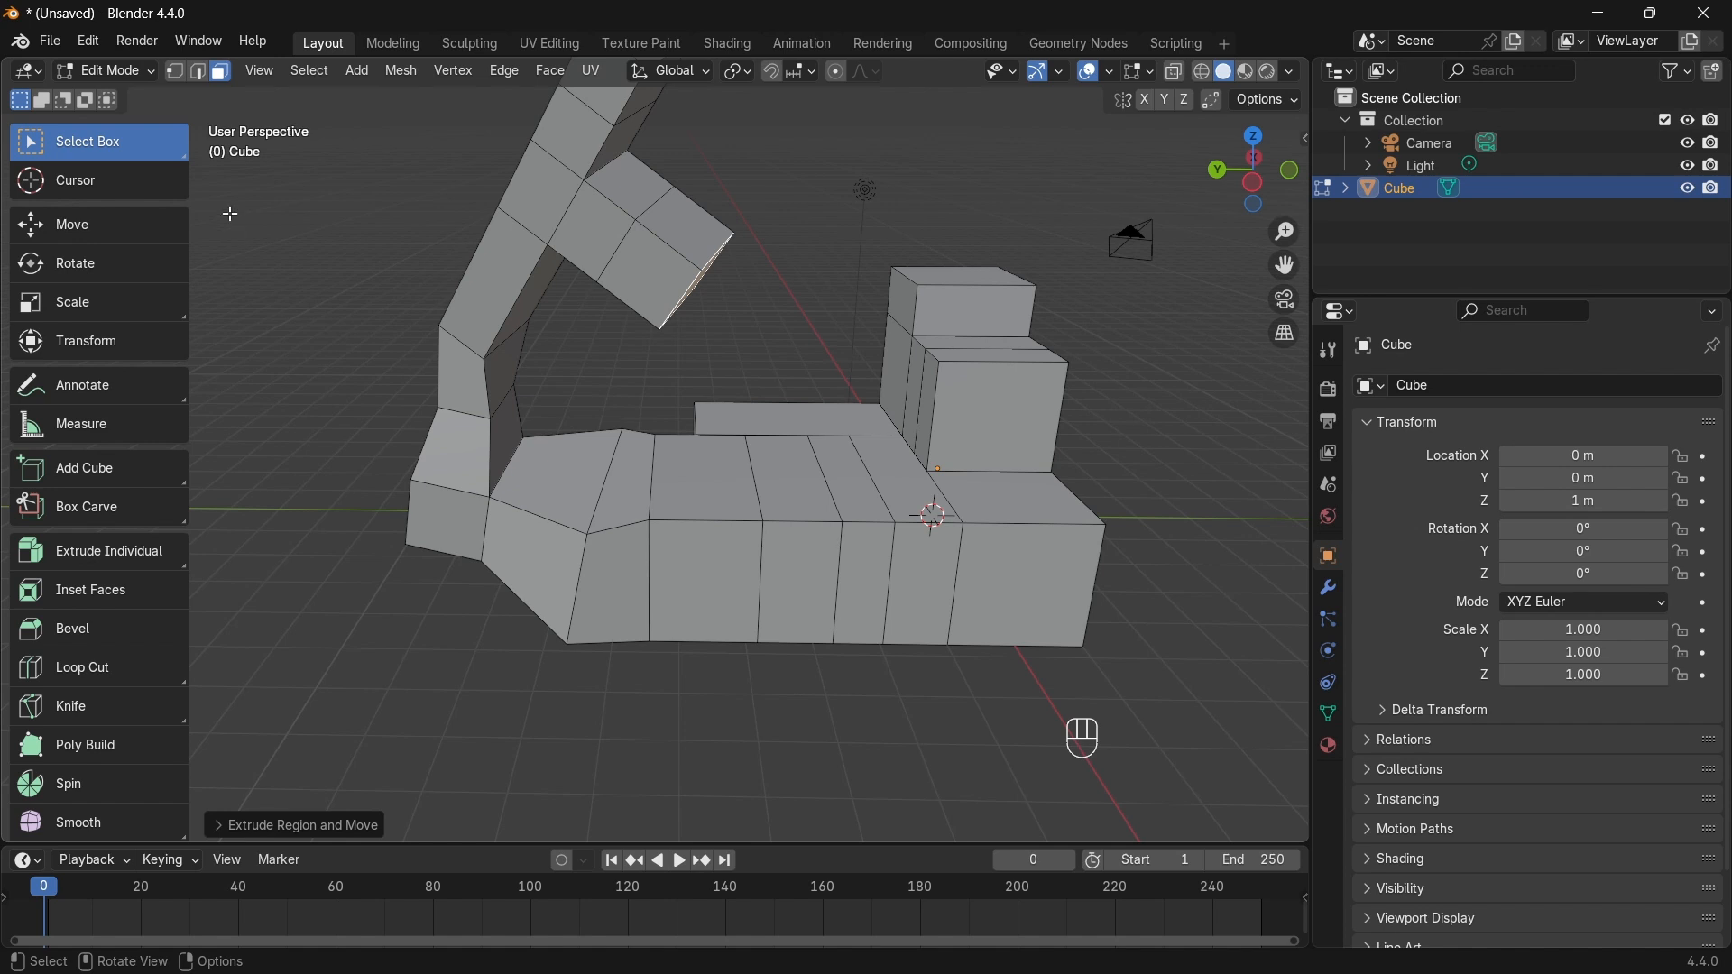
# Step: Switch to Object Mode and delete the extruded object
pyautogui.click(133, 74)
pyautogui.click(143, 90)
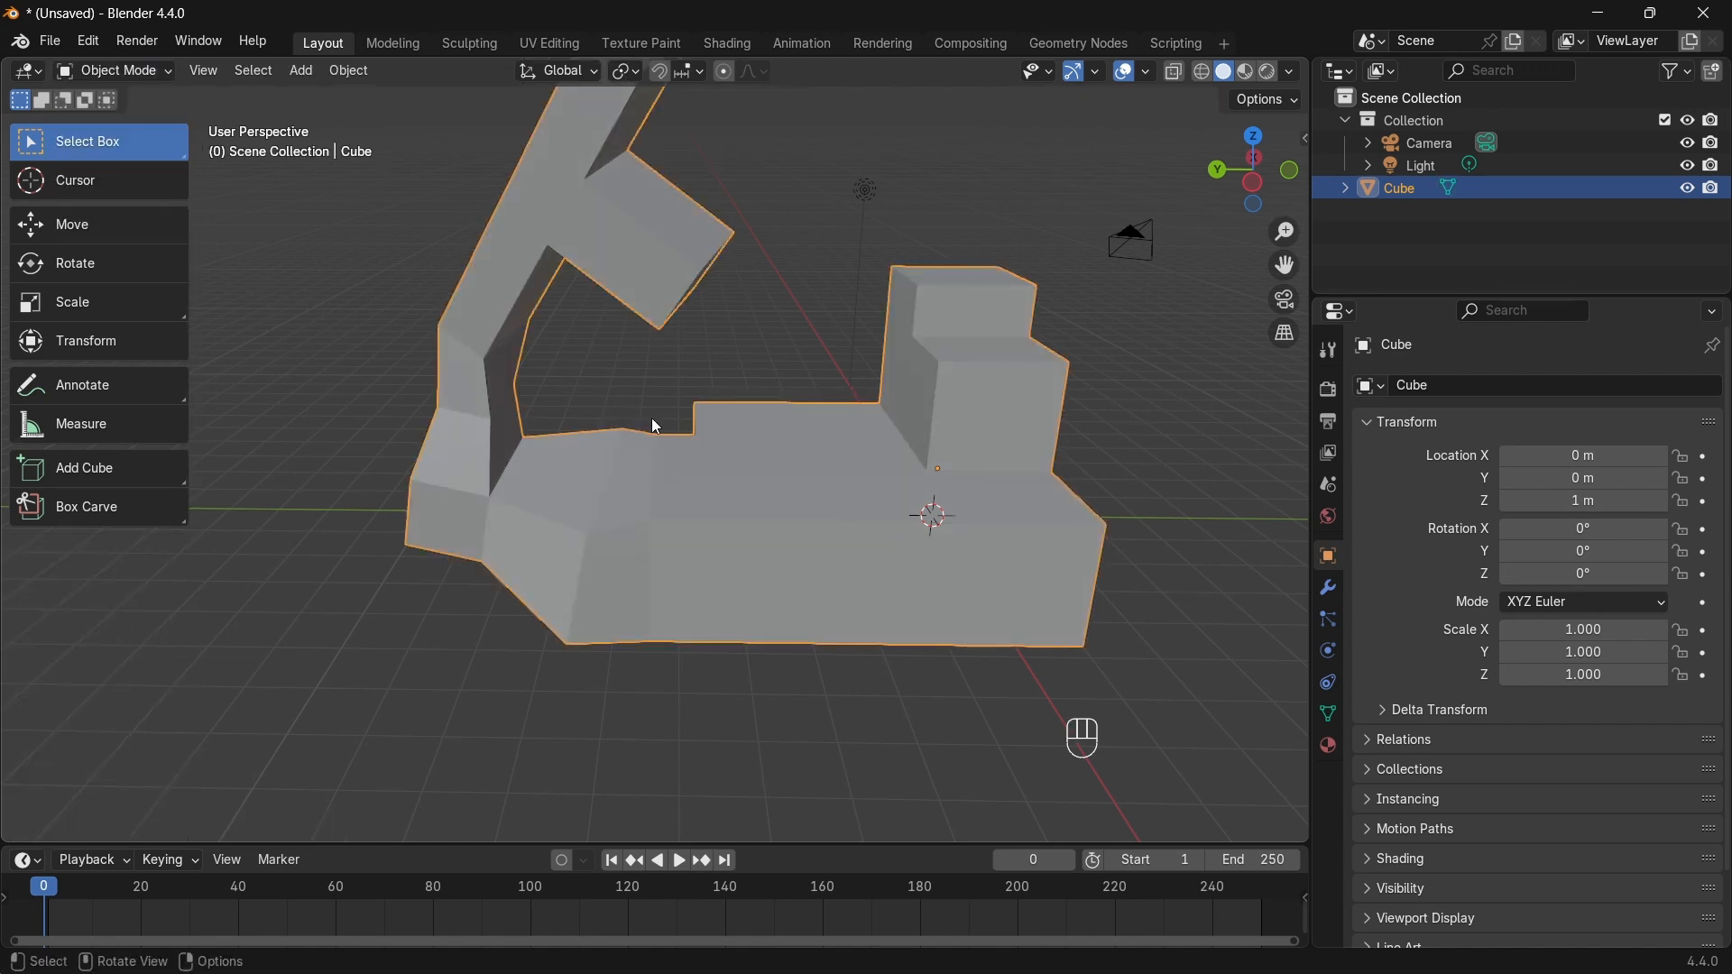
pyautogui.press('x')
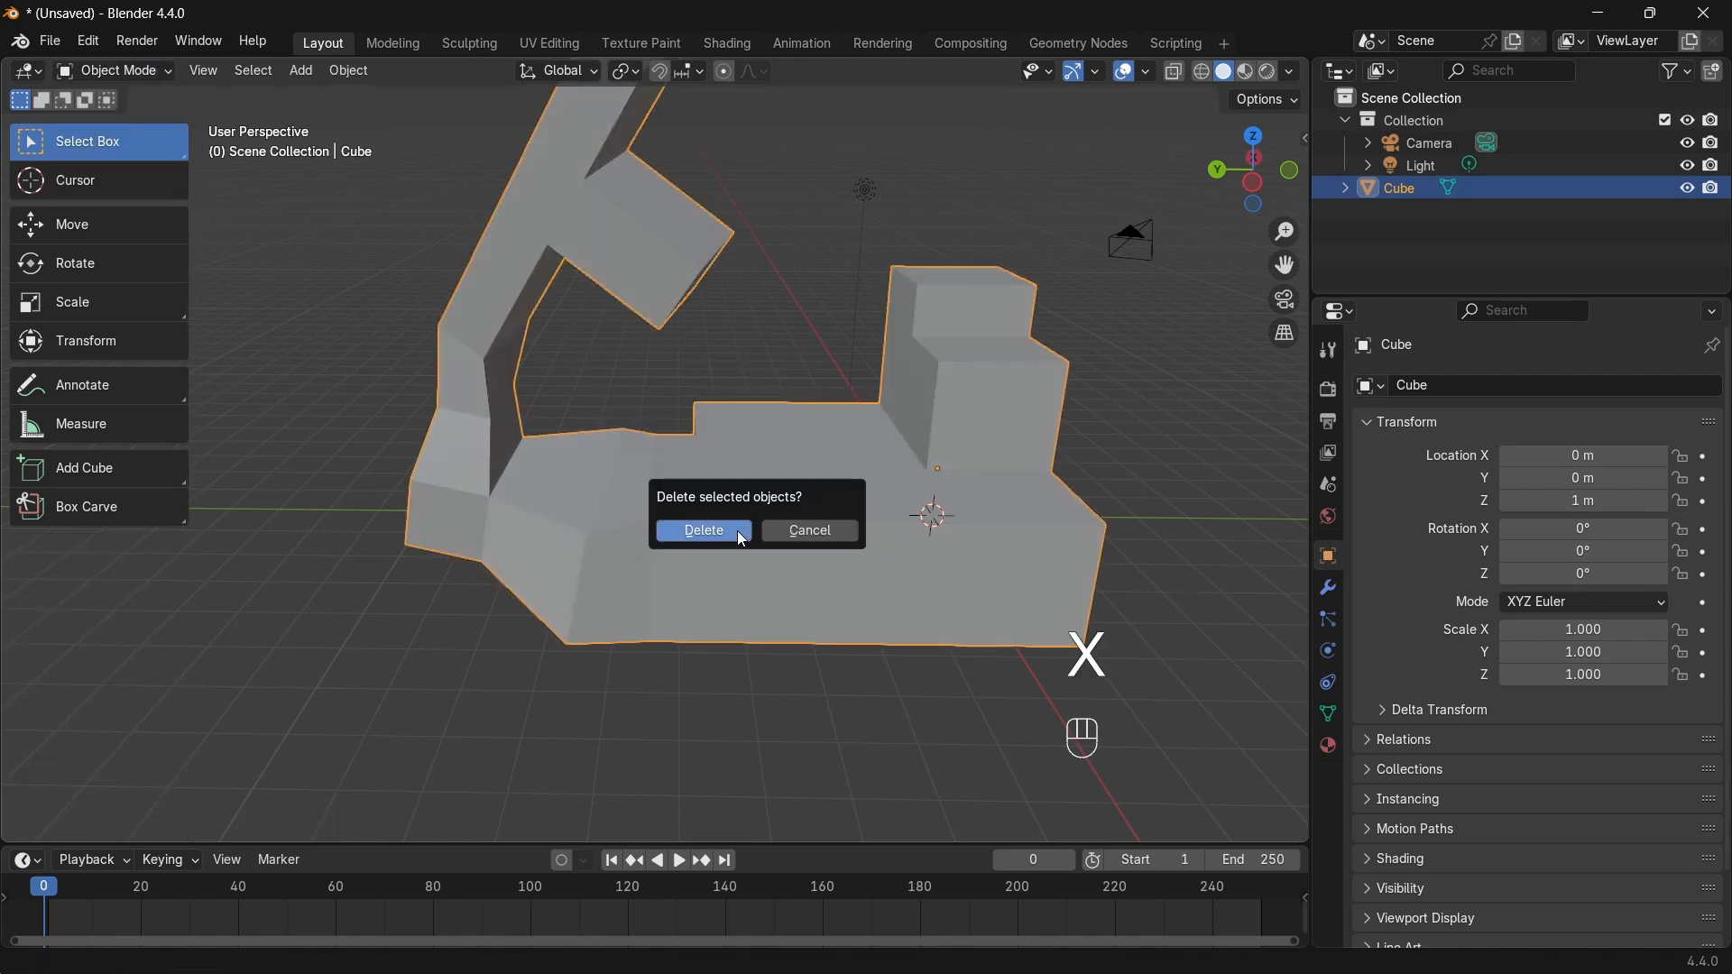
pyautogui.click(738, 531)
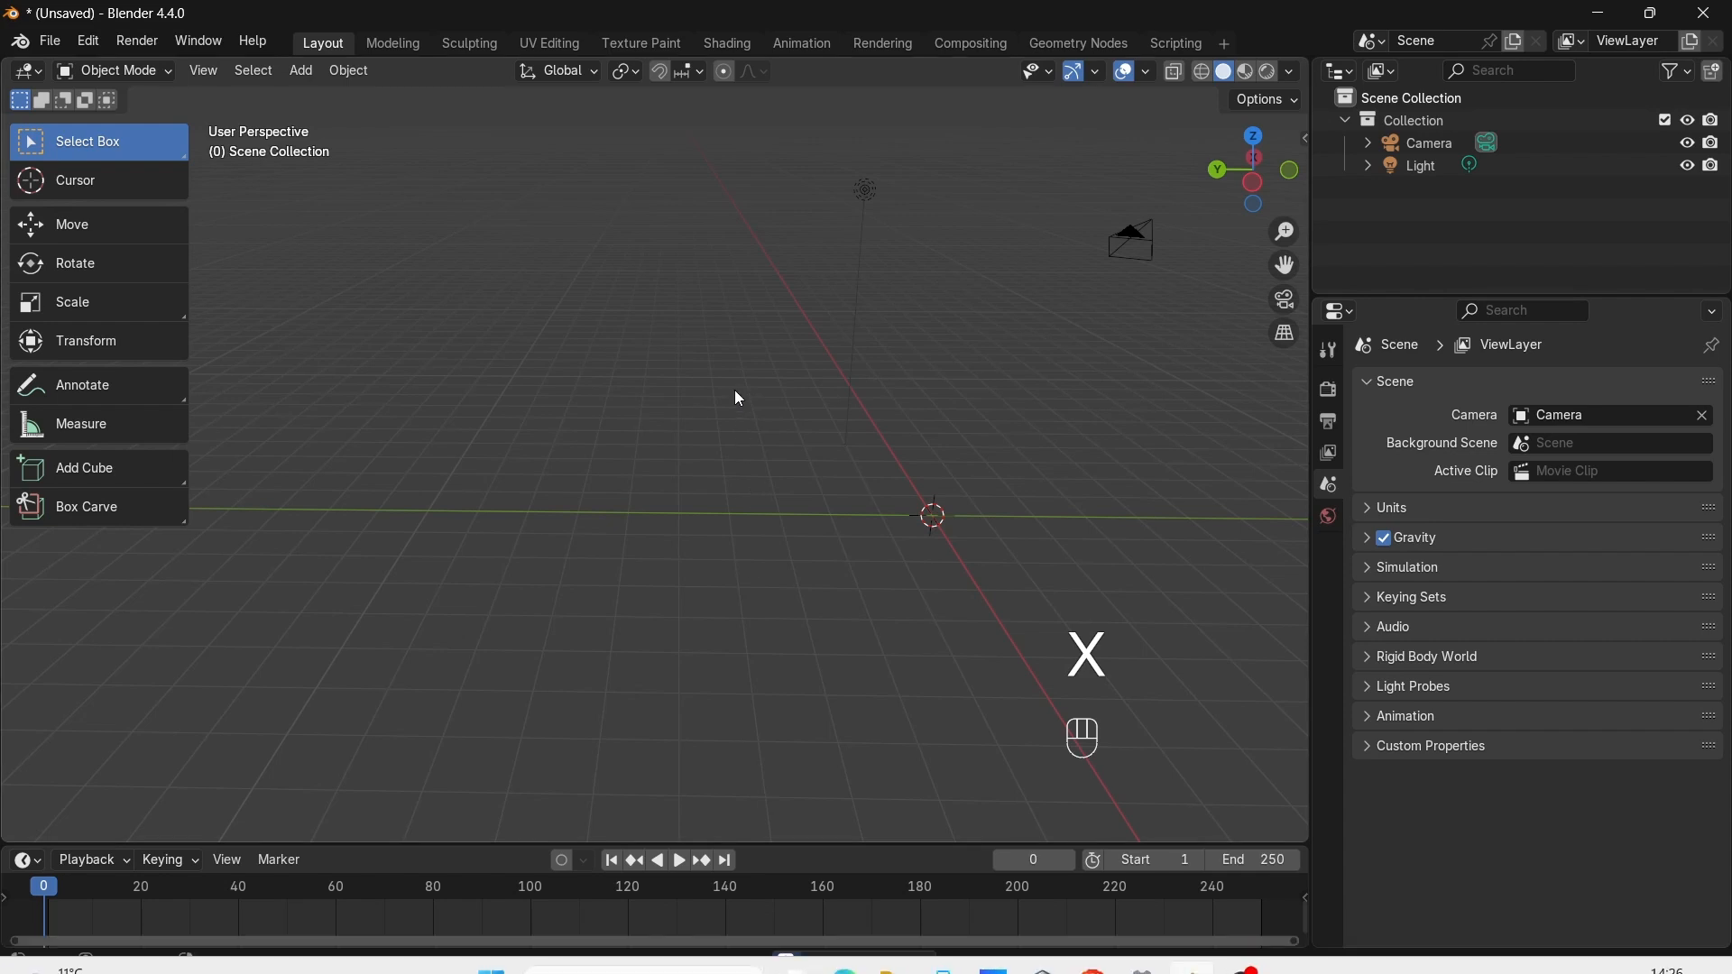
# Step: Add a new mesh cube at the world origin
pyautogui.keyDown('shift'); pyautogui.moveTo(959, 464); pyautogui.dragTo(719, 441, button='middle'); pyautogui.keyUp('shift')
pyautogui.hotkey('shift', 'a')
pyautogui.moveTo(727, 444)
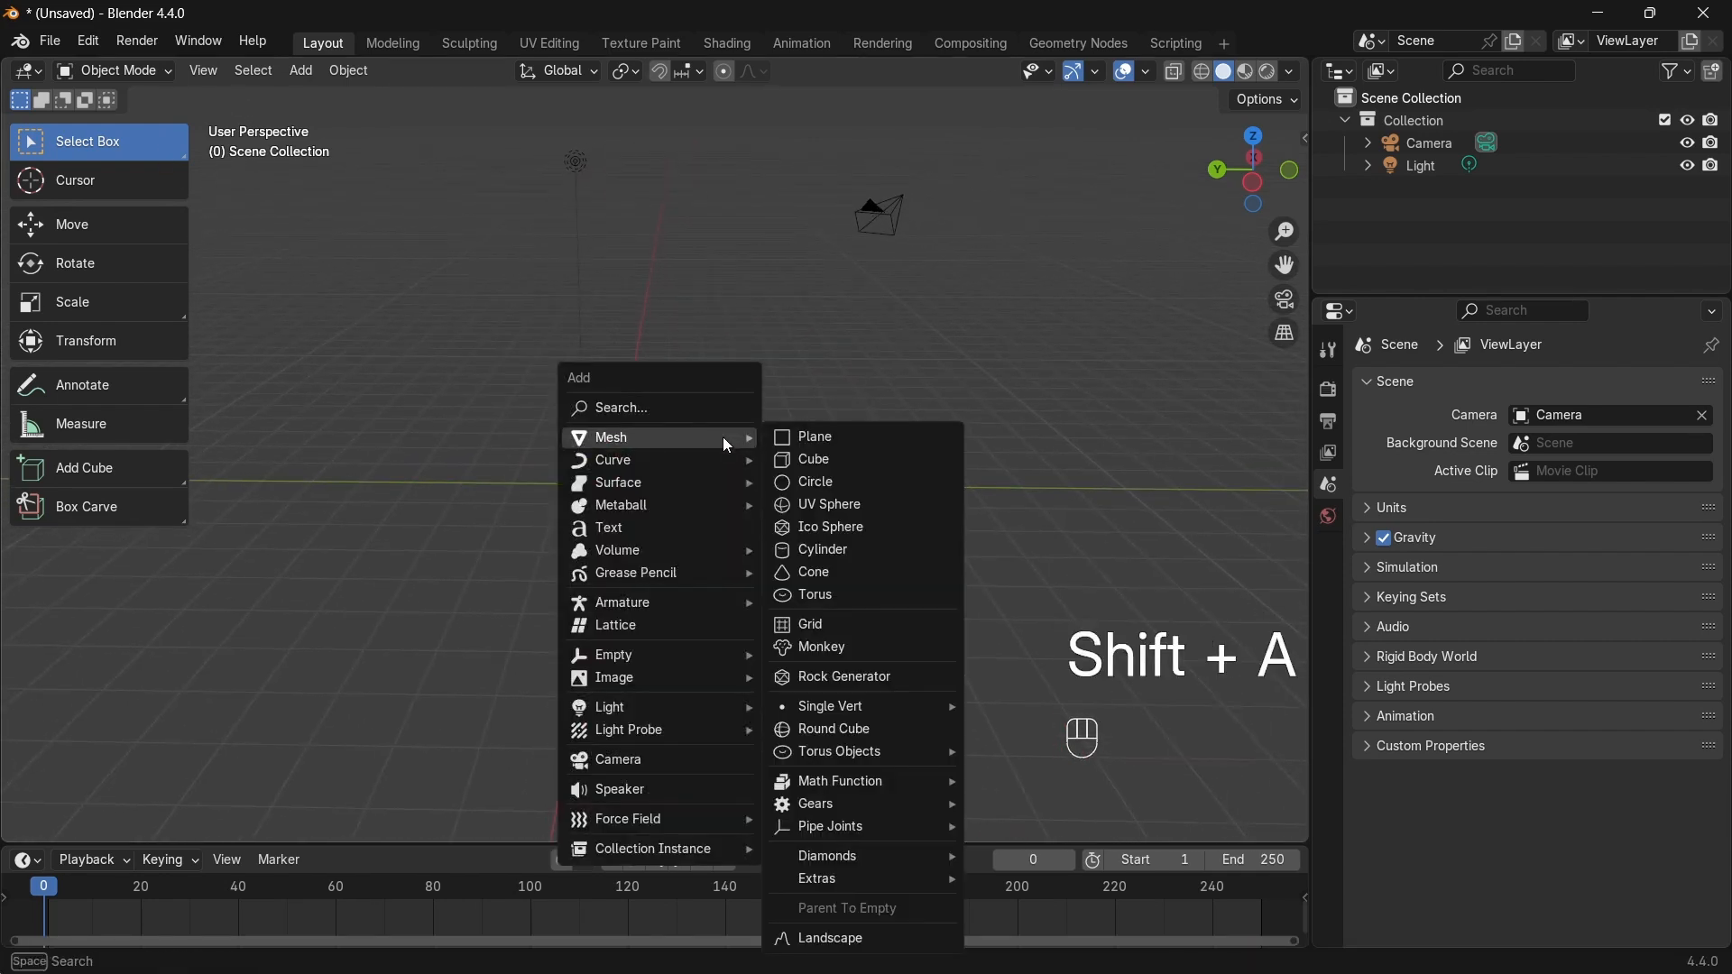
pyautogui.click(834, 450)
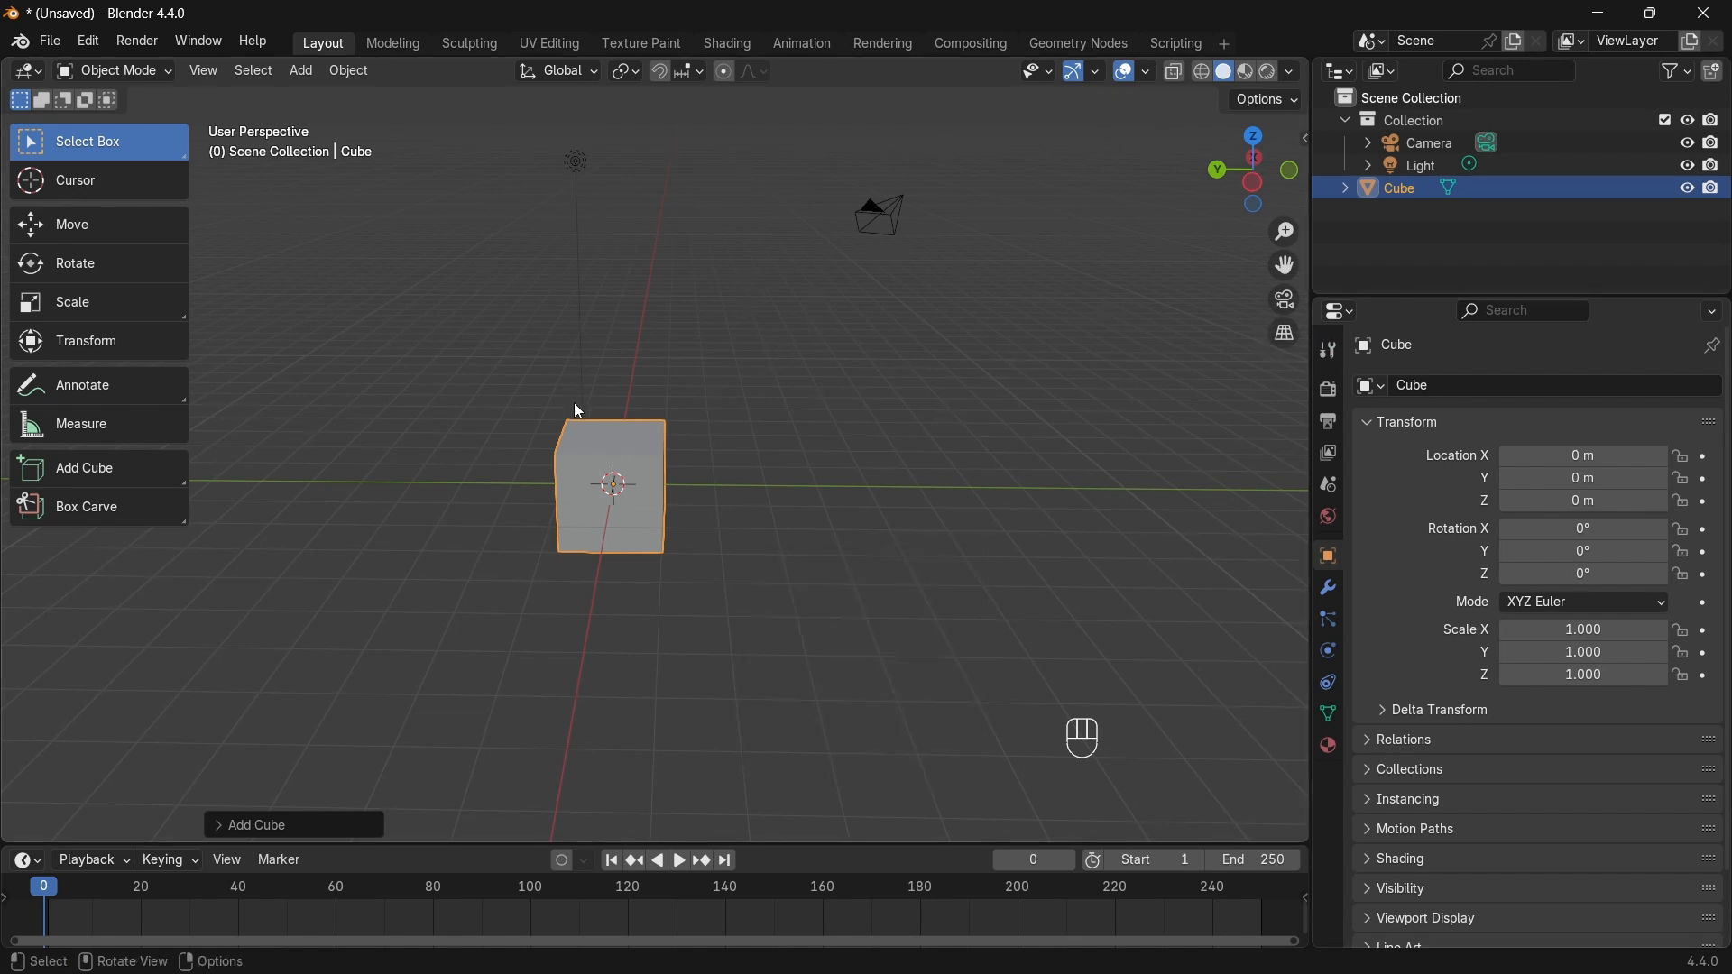
# Step: Switch the new cube to Edit Mode and select only its −X side face
pyautogui.keyDown('shift'); pyautogui.moveTo(639, 470); pyautogui.dragTo(705, 426, button='middle'); pyautogui.keyUp('shift')
pyautogui.click(143, 72)
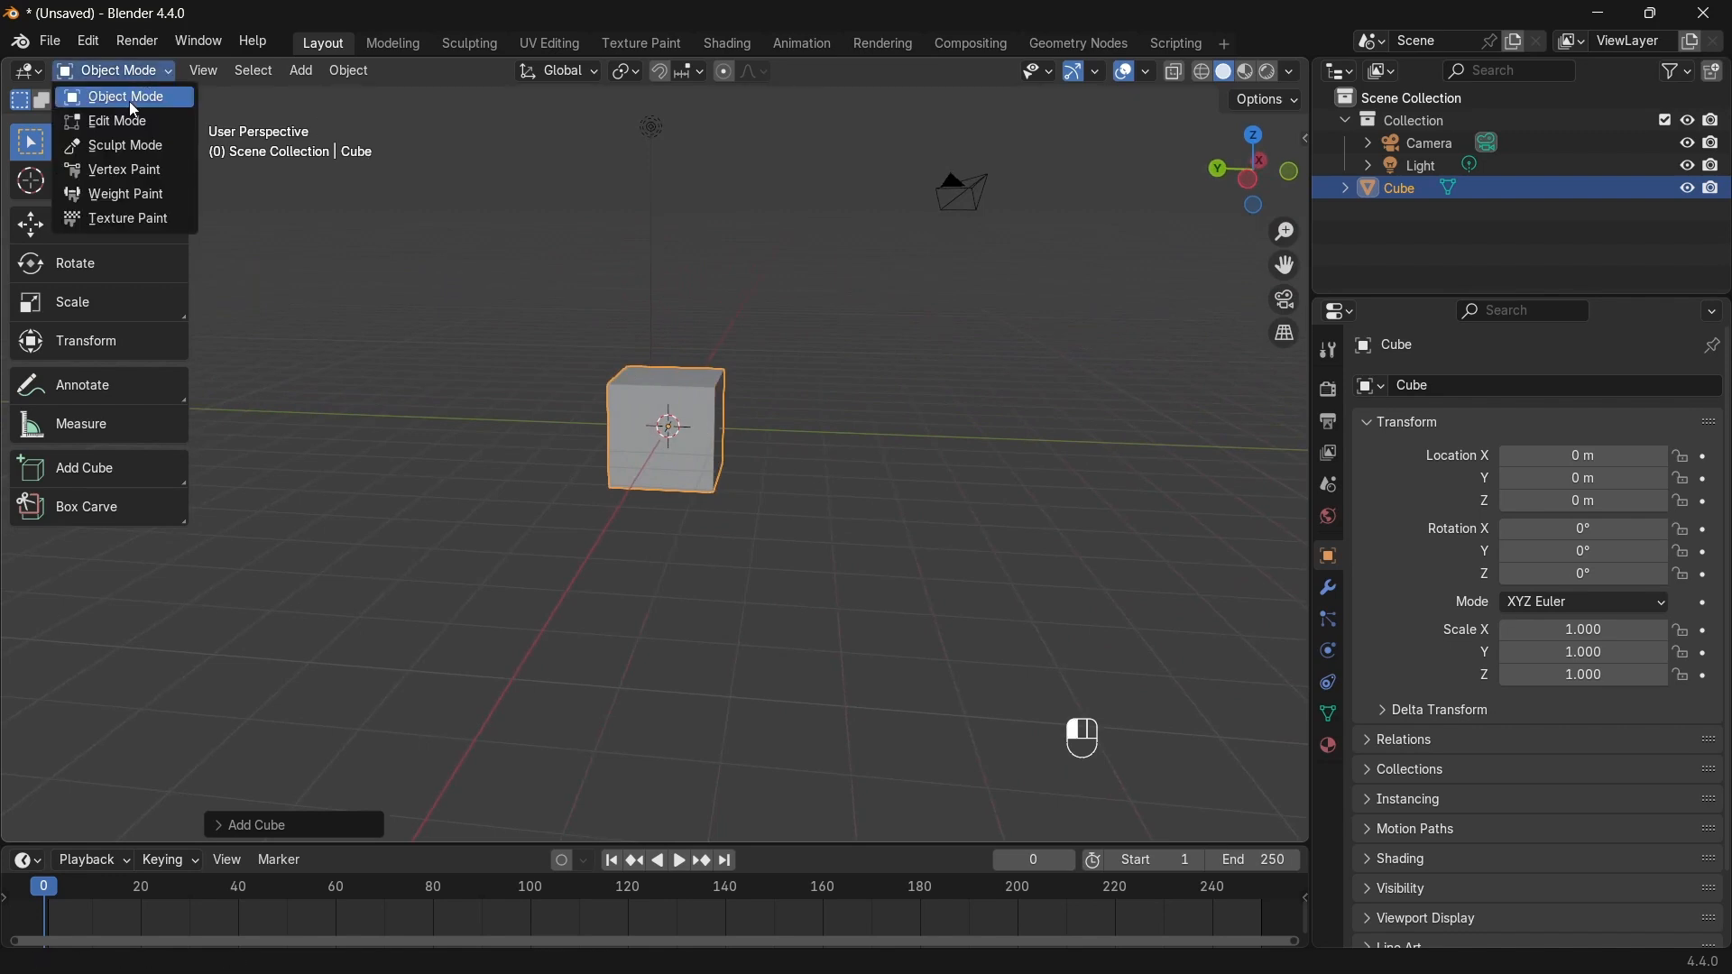
pyautogui.click(123, 120)
pyautogui.moveTo(591, 386); pyautogui.dragTo(413, 221, button='middle')
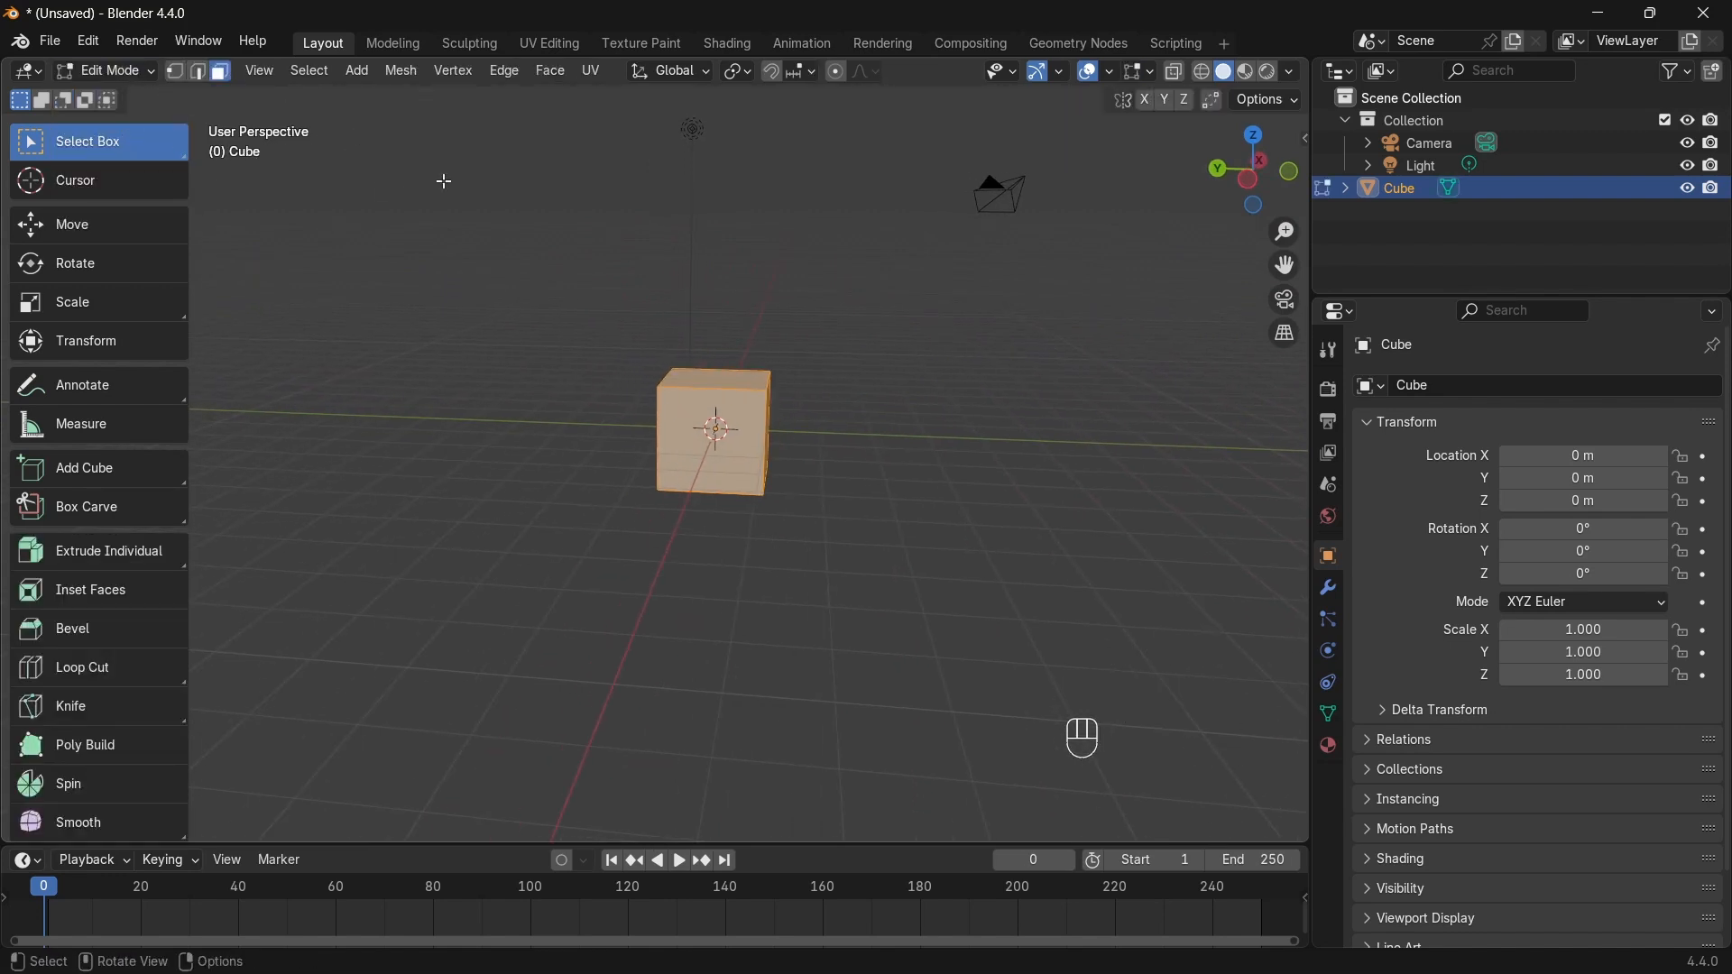
pyautogui.click(721, 426)
pyautogui.moveTo(617, 491)
pyautogui.keyDown('shift'); pyautogui.mouseDown(button='middle')
pyautogui.moveTo(673, 506)
pyautogui.moveTo(533, 517)
pyautogui.moveTo(644, 501)
pyautogui.mouseUp(button='middle'); pyautogui.keyUp('shift')
pyautogui.scroll(3, 673, 506)
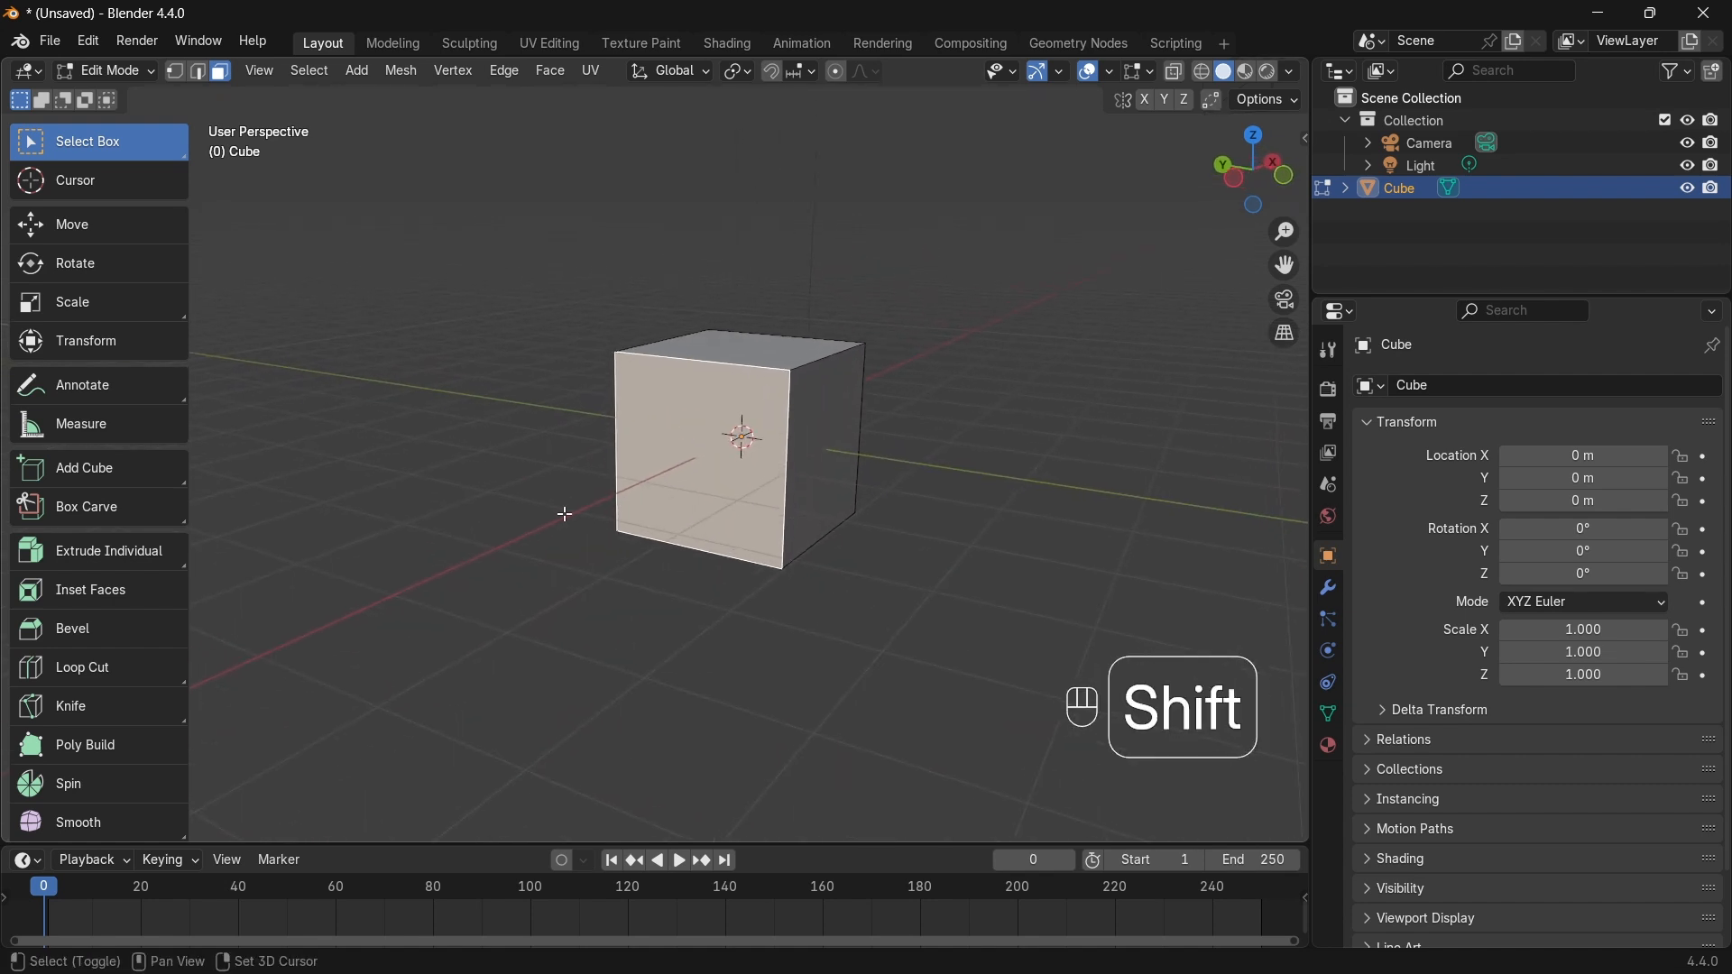
# Step: Inset the selected −X face with the Inset Faces tool to form an even border around a smaller inner face
pyautogui.click(100, 596)
pyautogui.scroll(5, 672, 509)
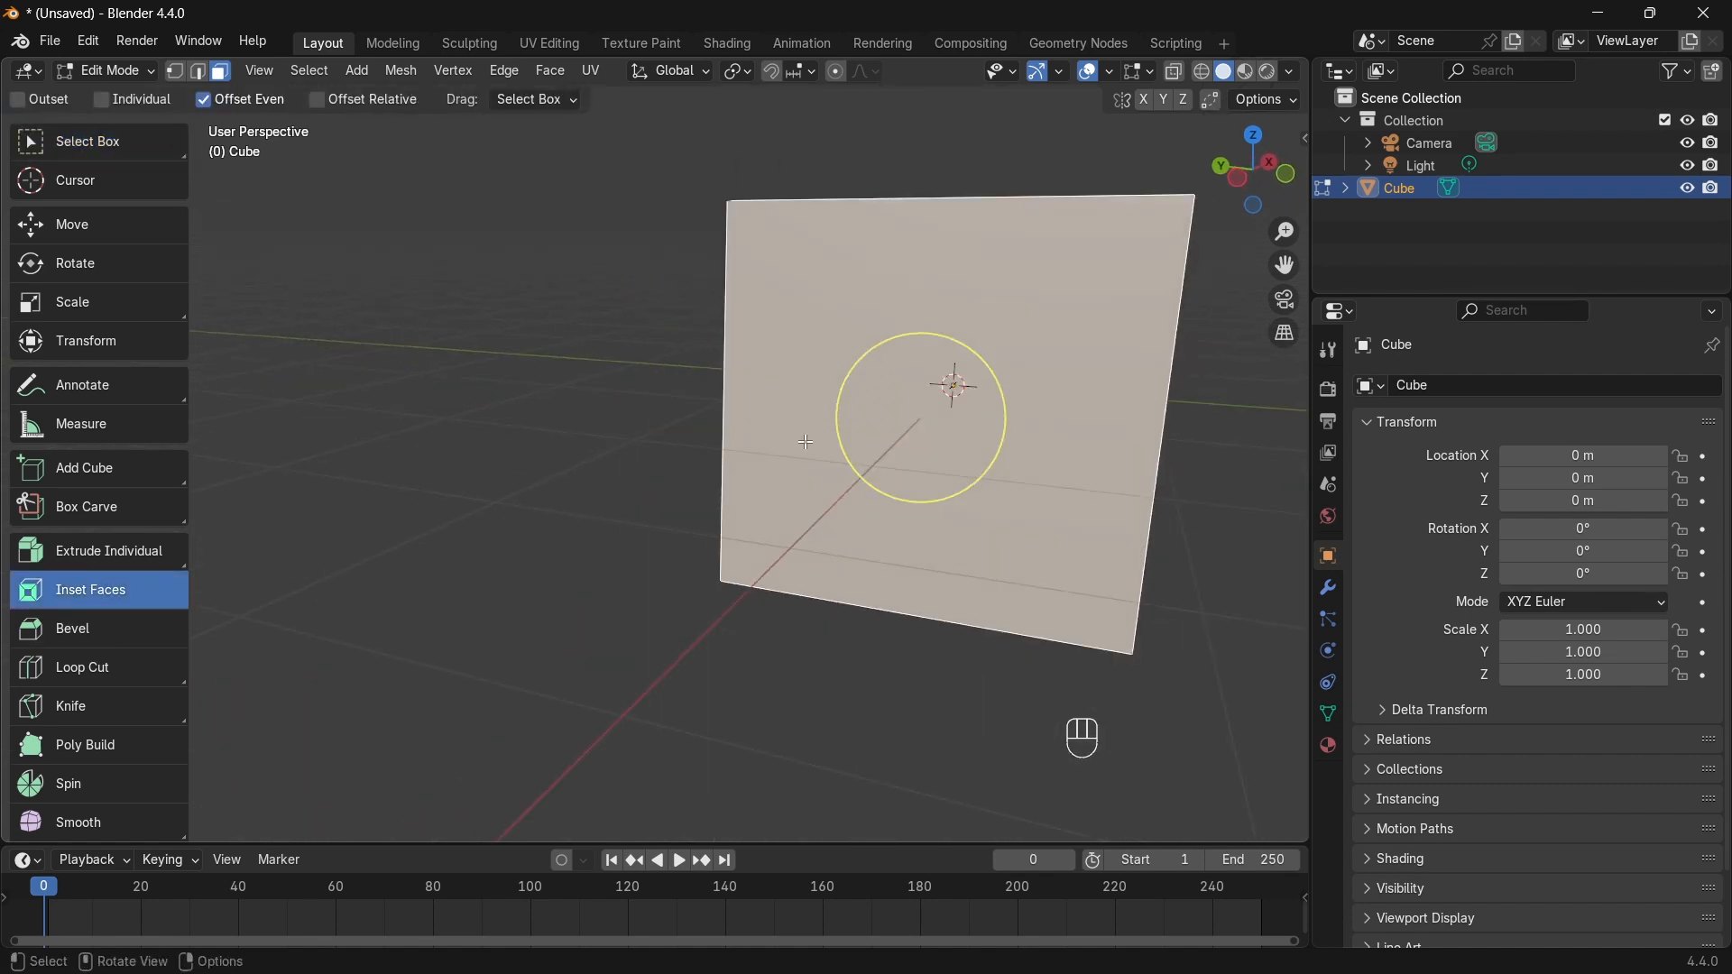
pyautogui.keyDown('shift'); pyautogui.moveTo(975, 366); pyautogui.dragTo(896, 384, button='middle'); pyautogui.keyUp('shift')
pyautogui.moveTo(896, 383); pyautogui.dragTo(853, 424)
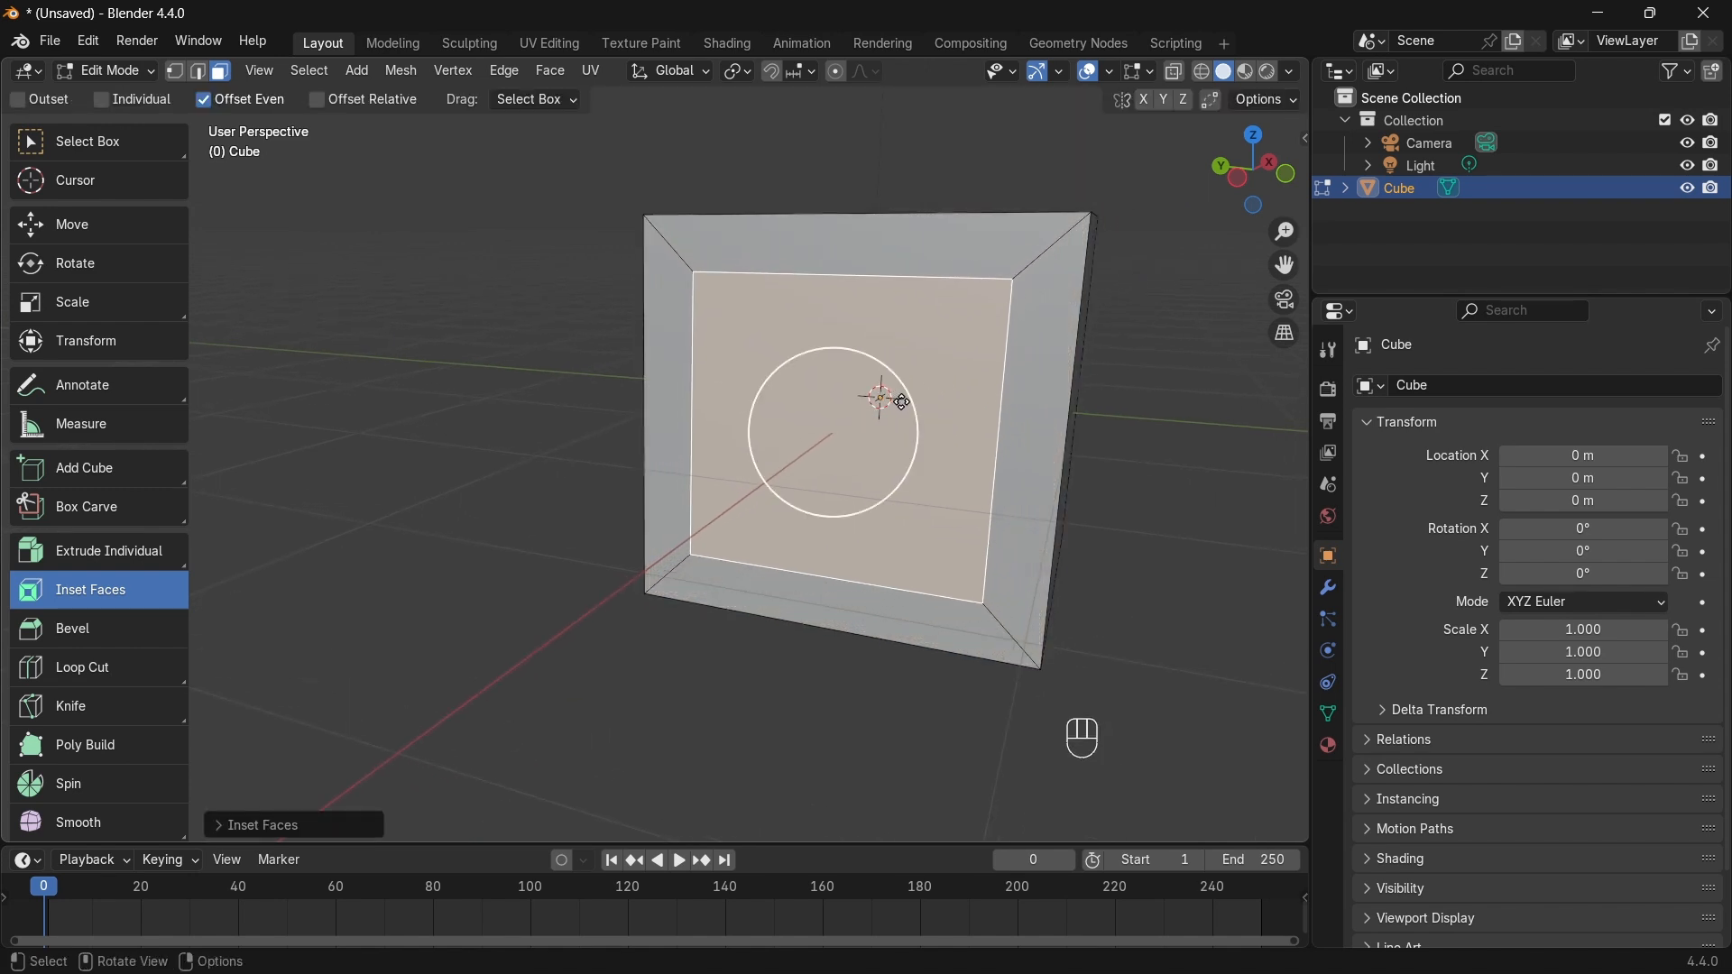
# Step: Select each of the four border faces around the inset in turn to examine the new geometry
pyautogui.click(794, 242)
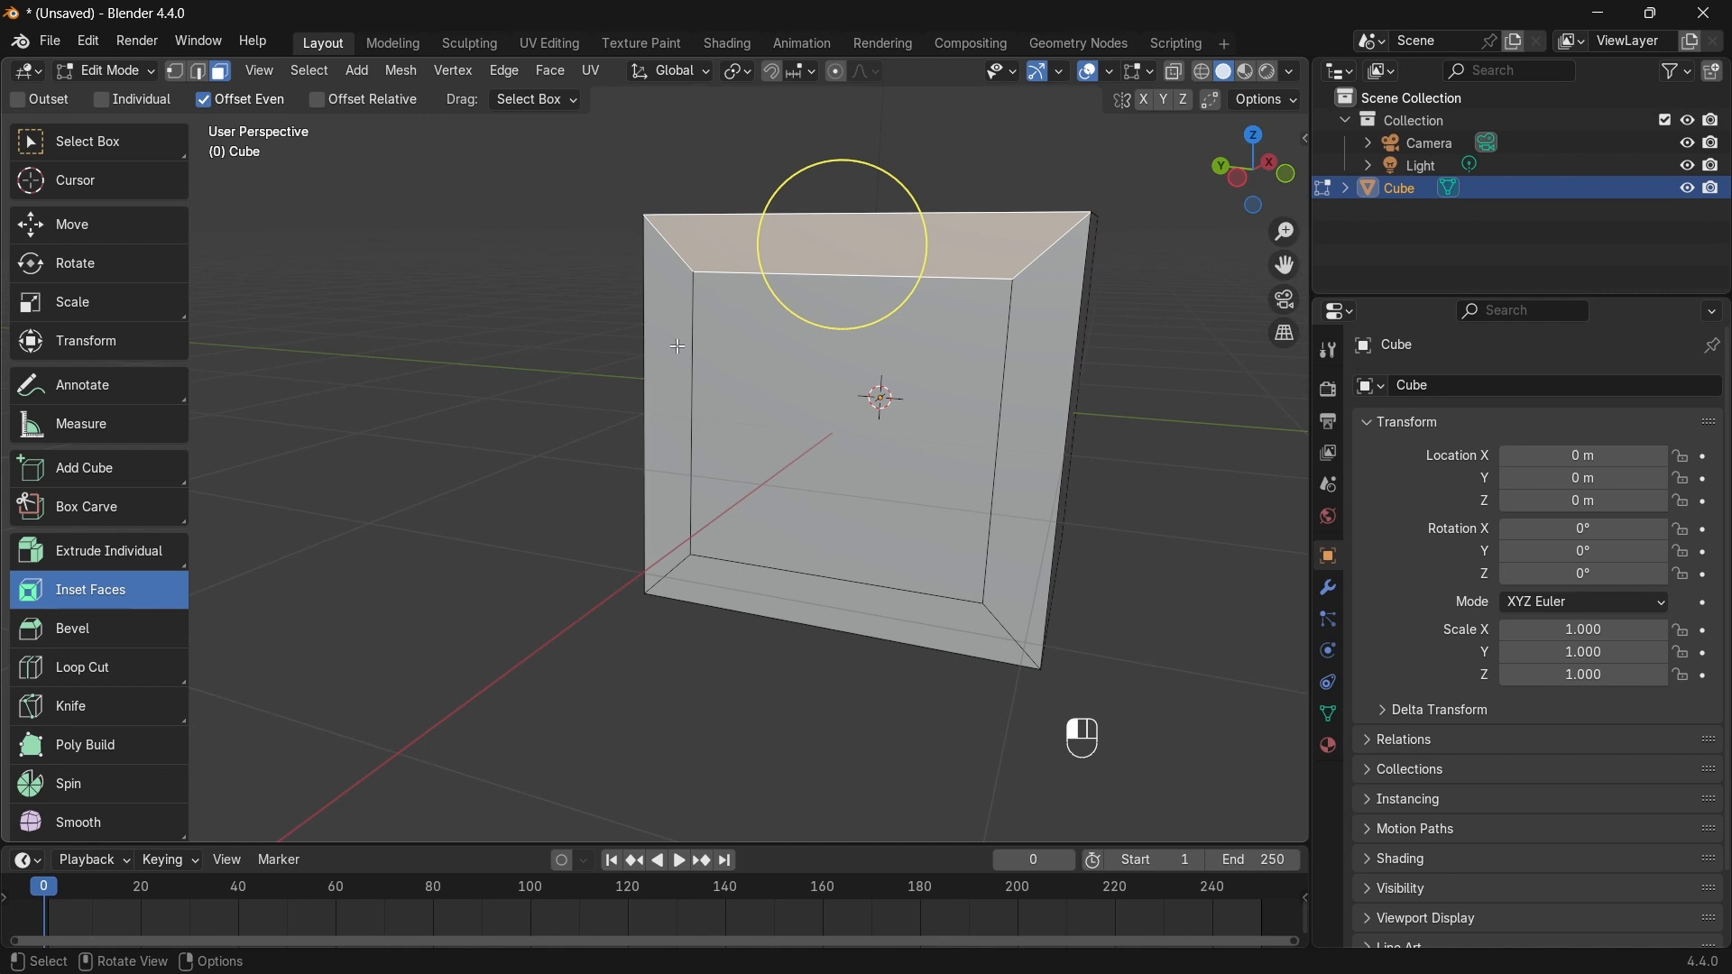
pyautogui.click(658, 425)
pyautogui.click(804, 599)
pyautogui.click(1032, 441)
# Step: Select the inner inset face and extrude it outward from the cube along its normal
pyautogui.click(834, 432)
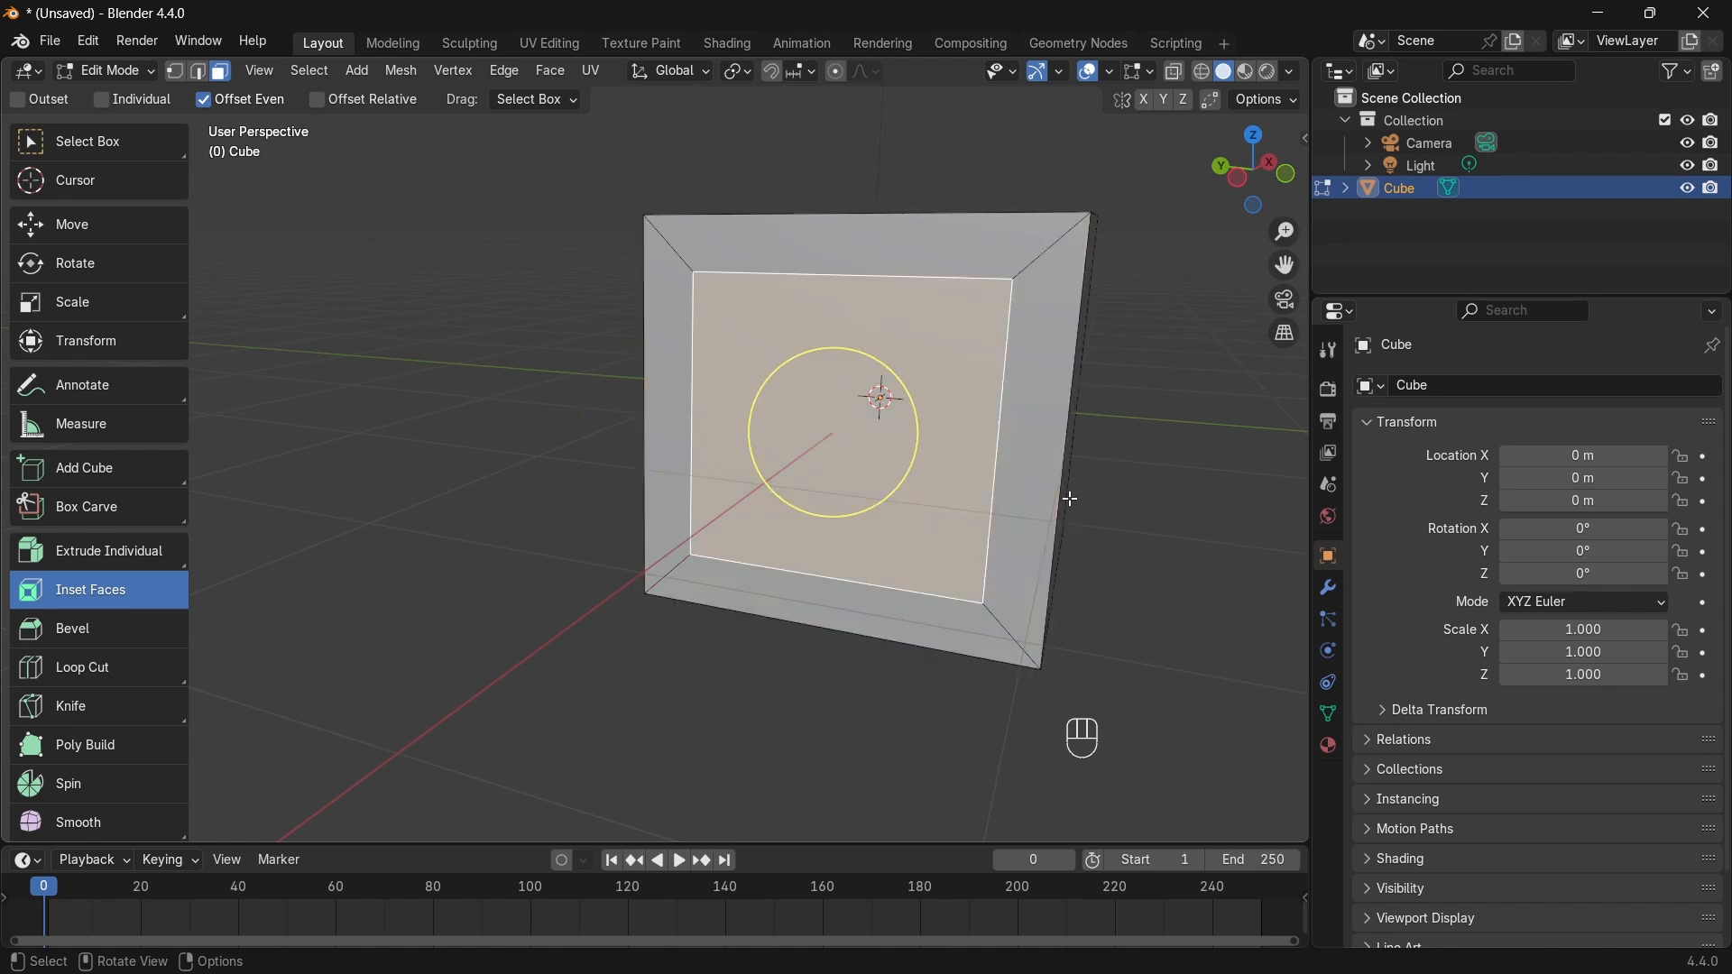
pyautogui.moveTo(1030, 494); pyautogui.dragTo(1025, 514, button='middle')
pyautogui.keyDown('shift'); pyautogui.moveTo(817, 505); pyautogui.dragTo(666, 496, button='middle'); pyautogui.keyUp('shift')
pyautogui.press('e')
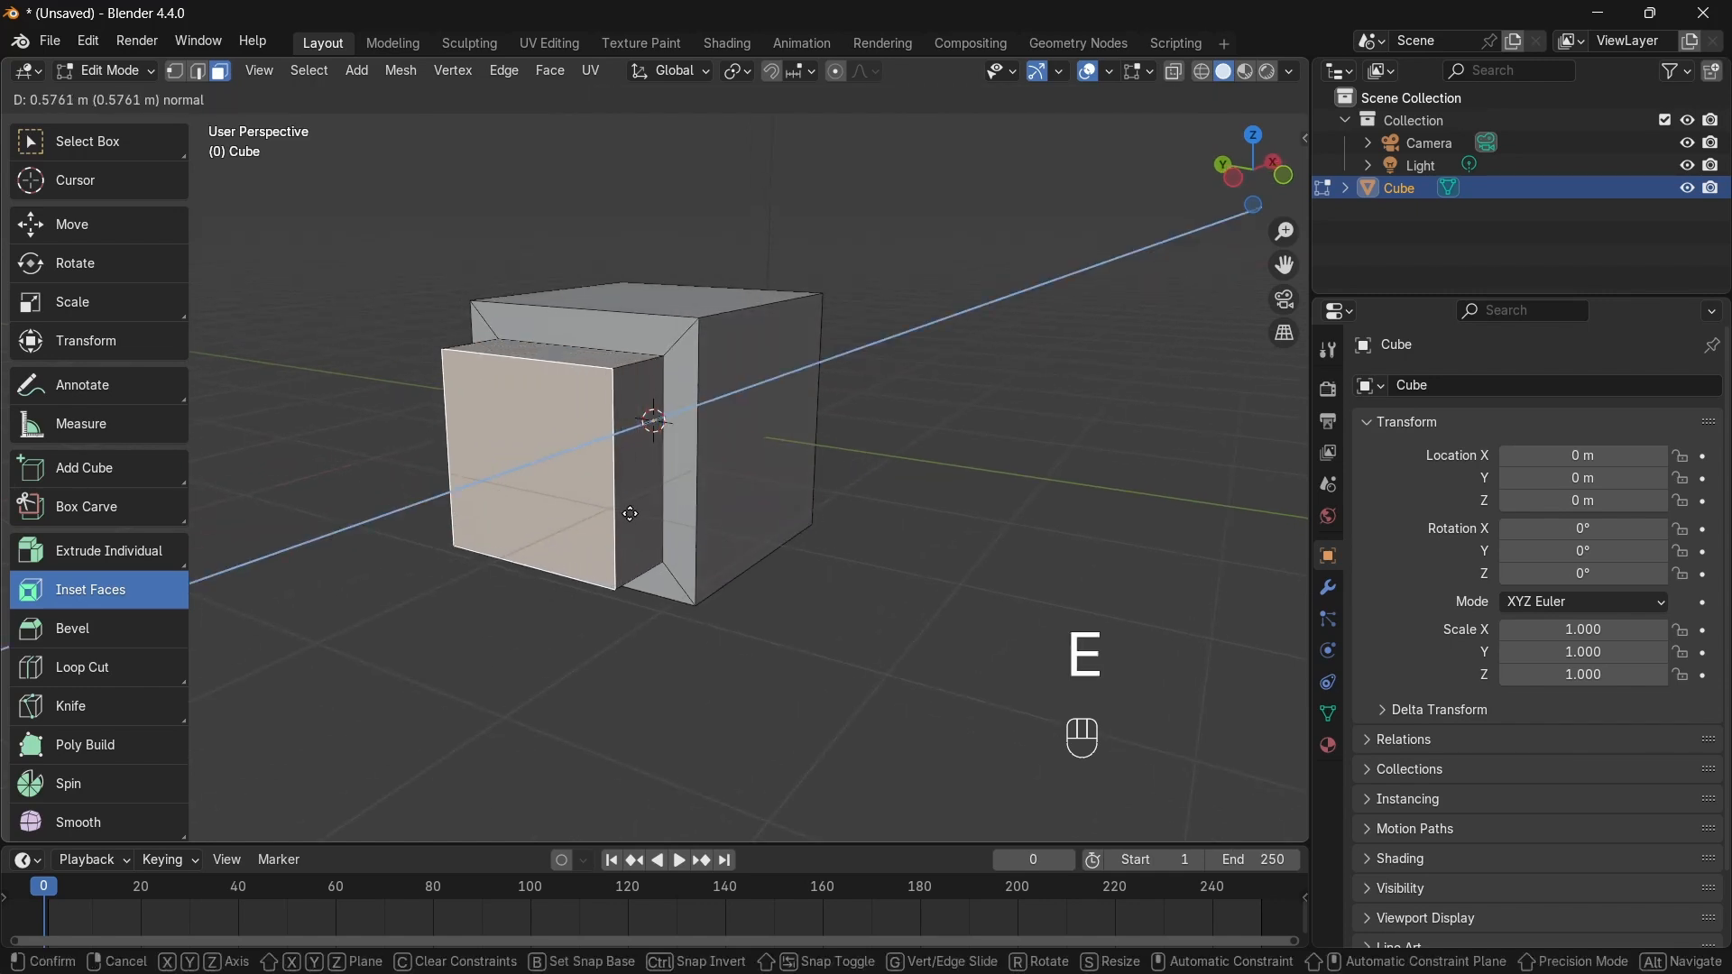
# Step: Extrude the cube's inset front face about 0.58 m, then inset its end face and extrude that outward as a second tier
pyautogui.click(631, 513)
pyautogui.moveTo(608, 474); pyautogui.dragTo(499, 559)
pyautogui.press('e')
pyautogui.click(554, 508)
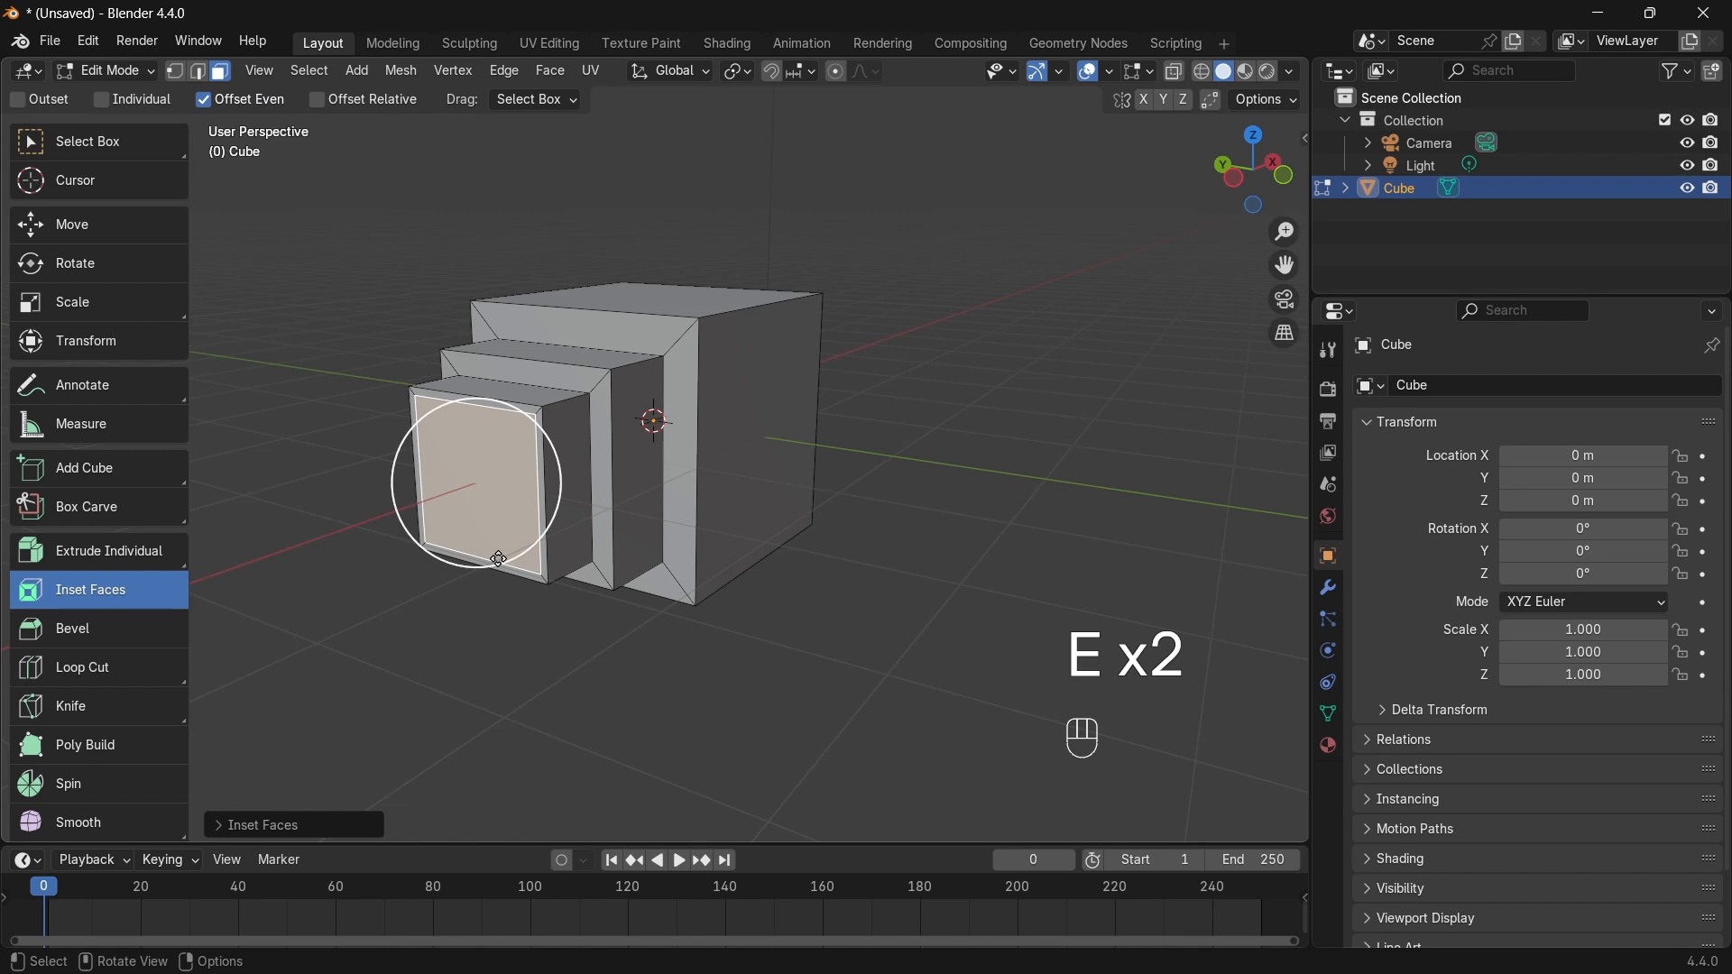
# Step: Recess the inset front face into the second tier and extrude a smaller inset block outward from the recess
pyautogui.press('e')
pyautogui.click(487, 422)
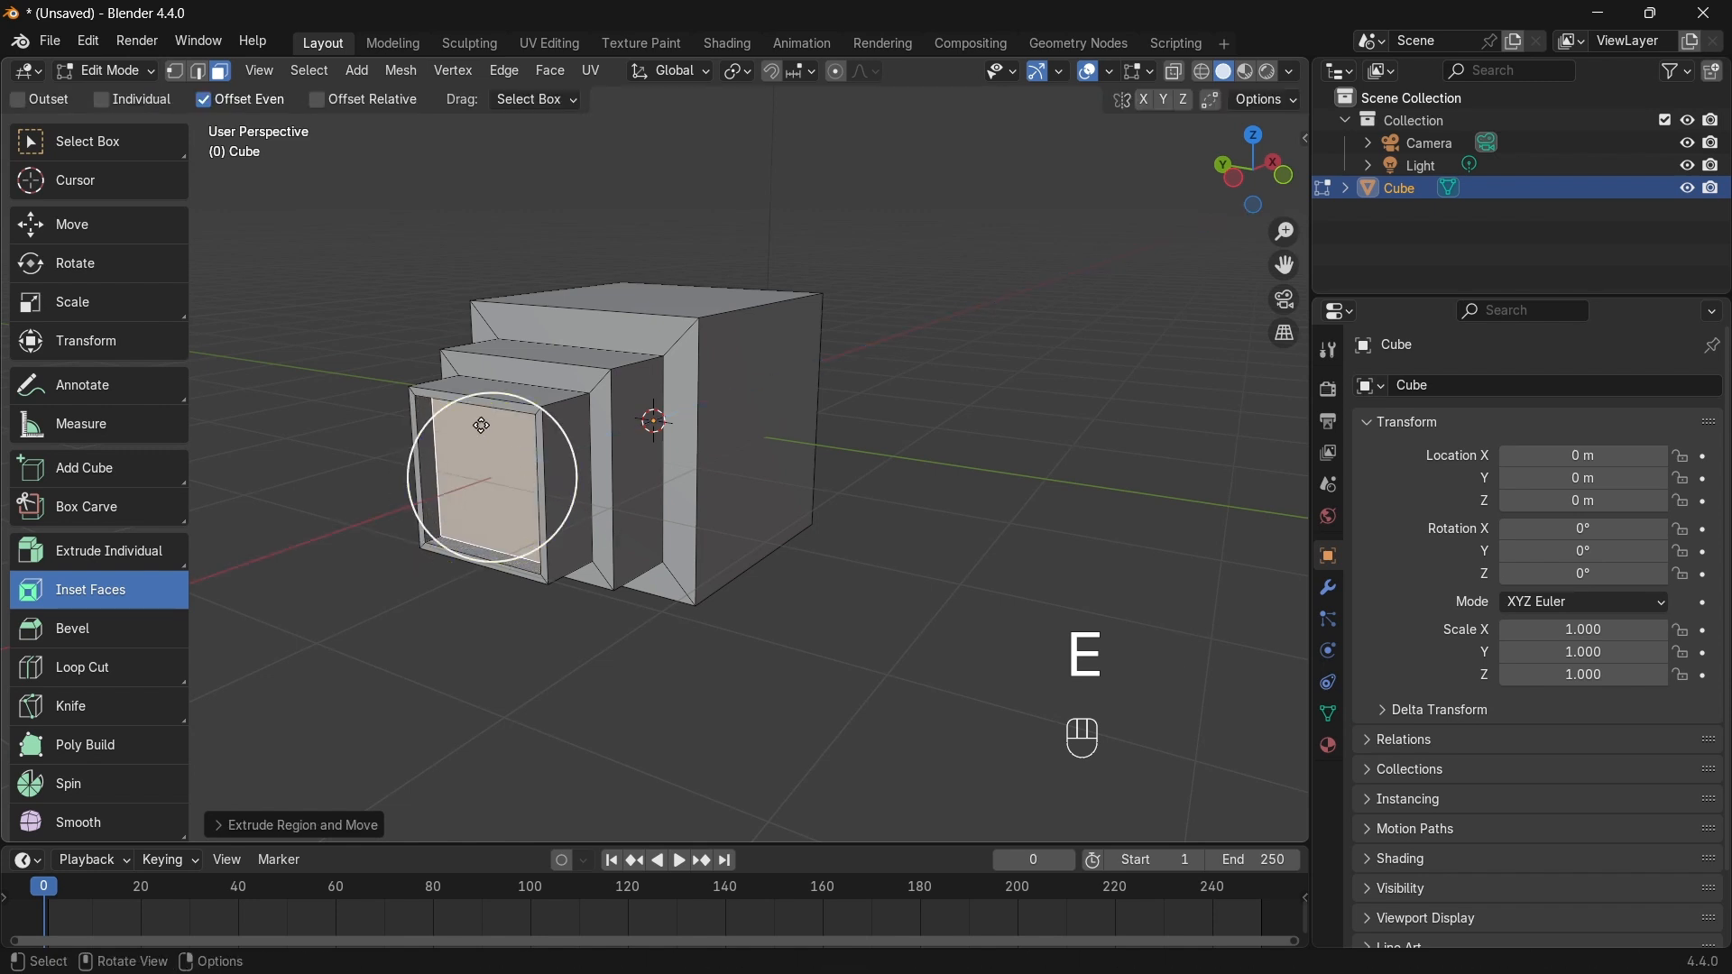
pyautogui.moveTo(550, 417); pyautogui.dragTo(544, 458)
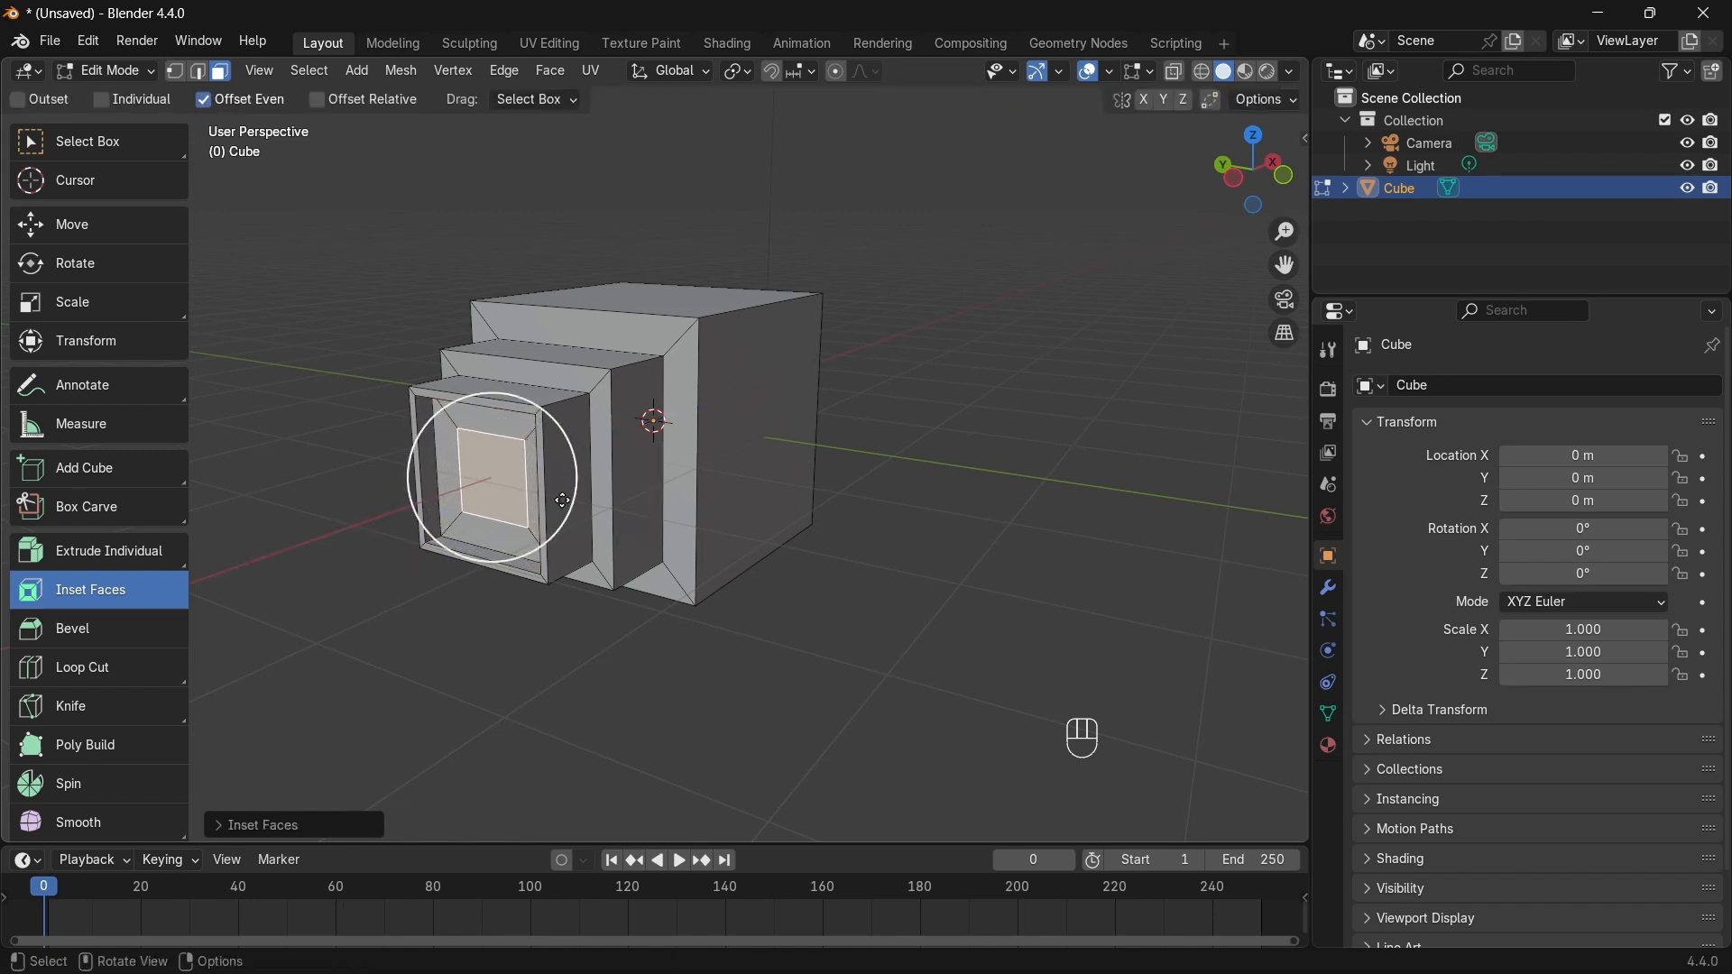
pyautogui.press('e')
pyautogui.click(541, 542)
pyautogui.moveTo(541, 542); pyautogui.dragTo(541, 564, button='middle')
# Step: Examine the stepped cube in Object Mode and return to Edit Mode with the small front block in close view
pyautogui.press('Tab')
pyautogui.click(759, 610)
pyautogui.moveTo(680, 589); pyautogui.dragTo(577, 469, button='middle')
pyautogui.click(156, 76)
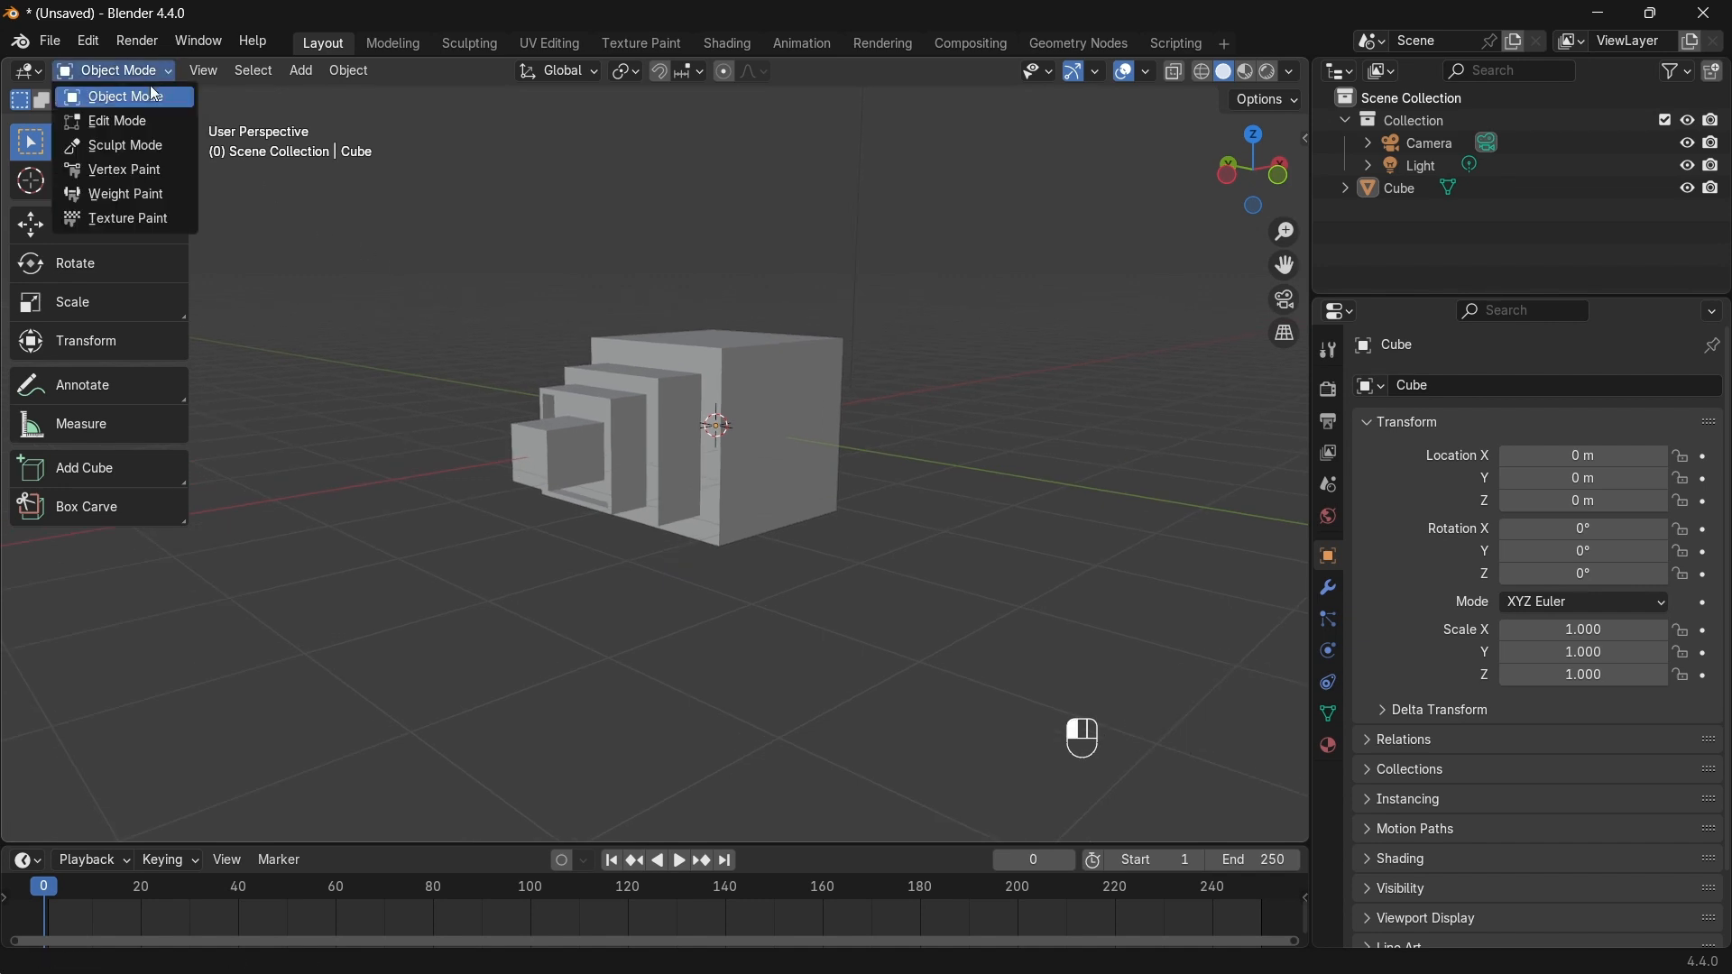
pyautogui.click(119, 123)
pyautogui.moveTo(890, 492); pyautogui.dragTo(906, 495, button='middle')
pyautogui.scroll(2, 905, 495)
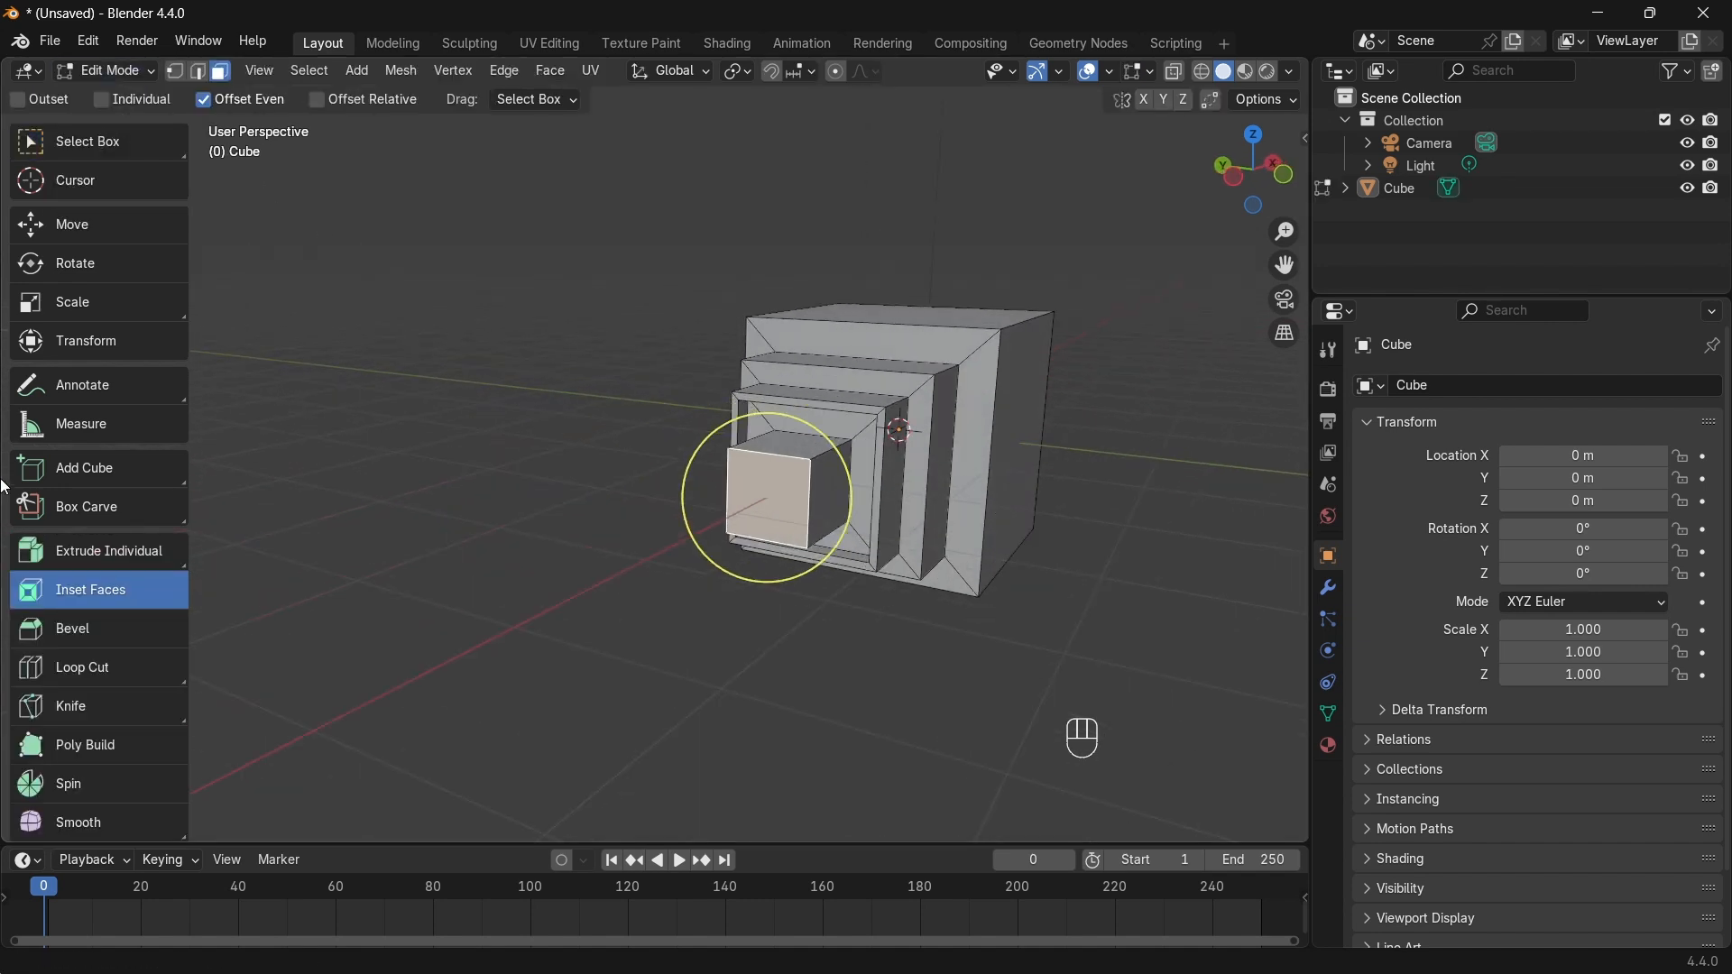
pyautogui.keyDown('shift'); pyautogui.moveTo(1049, 523); pyautogui.dragTo(937, 522, button='middle'); pyautogui.keyUp('shift')
pyautogui.moveTo(737, 555); pyautogui.dragTo(747, 561, button='middle')
pyautogui.scroll(2, 747, 561)
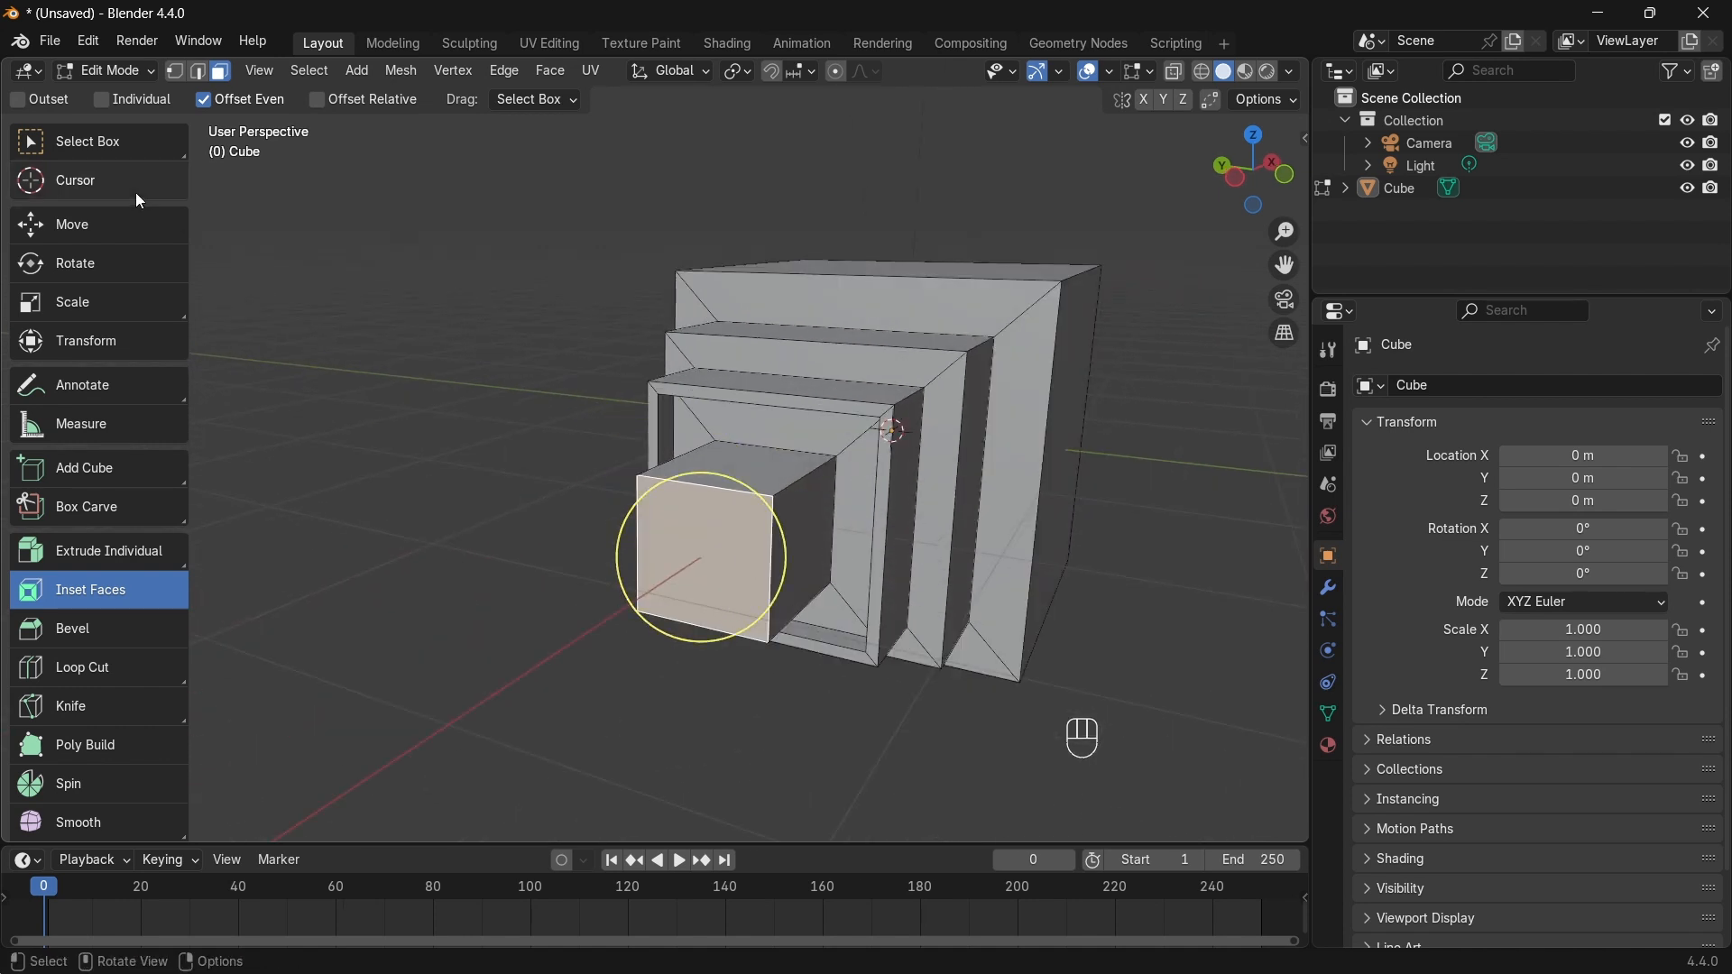
# Step: With the Select Box tool active, inset the small front block's end face about 0.07 m and extrude it outward
pyautogui.click(73, 133)
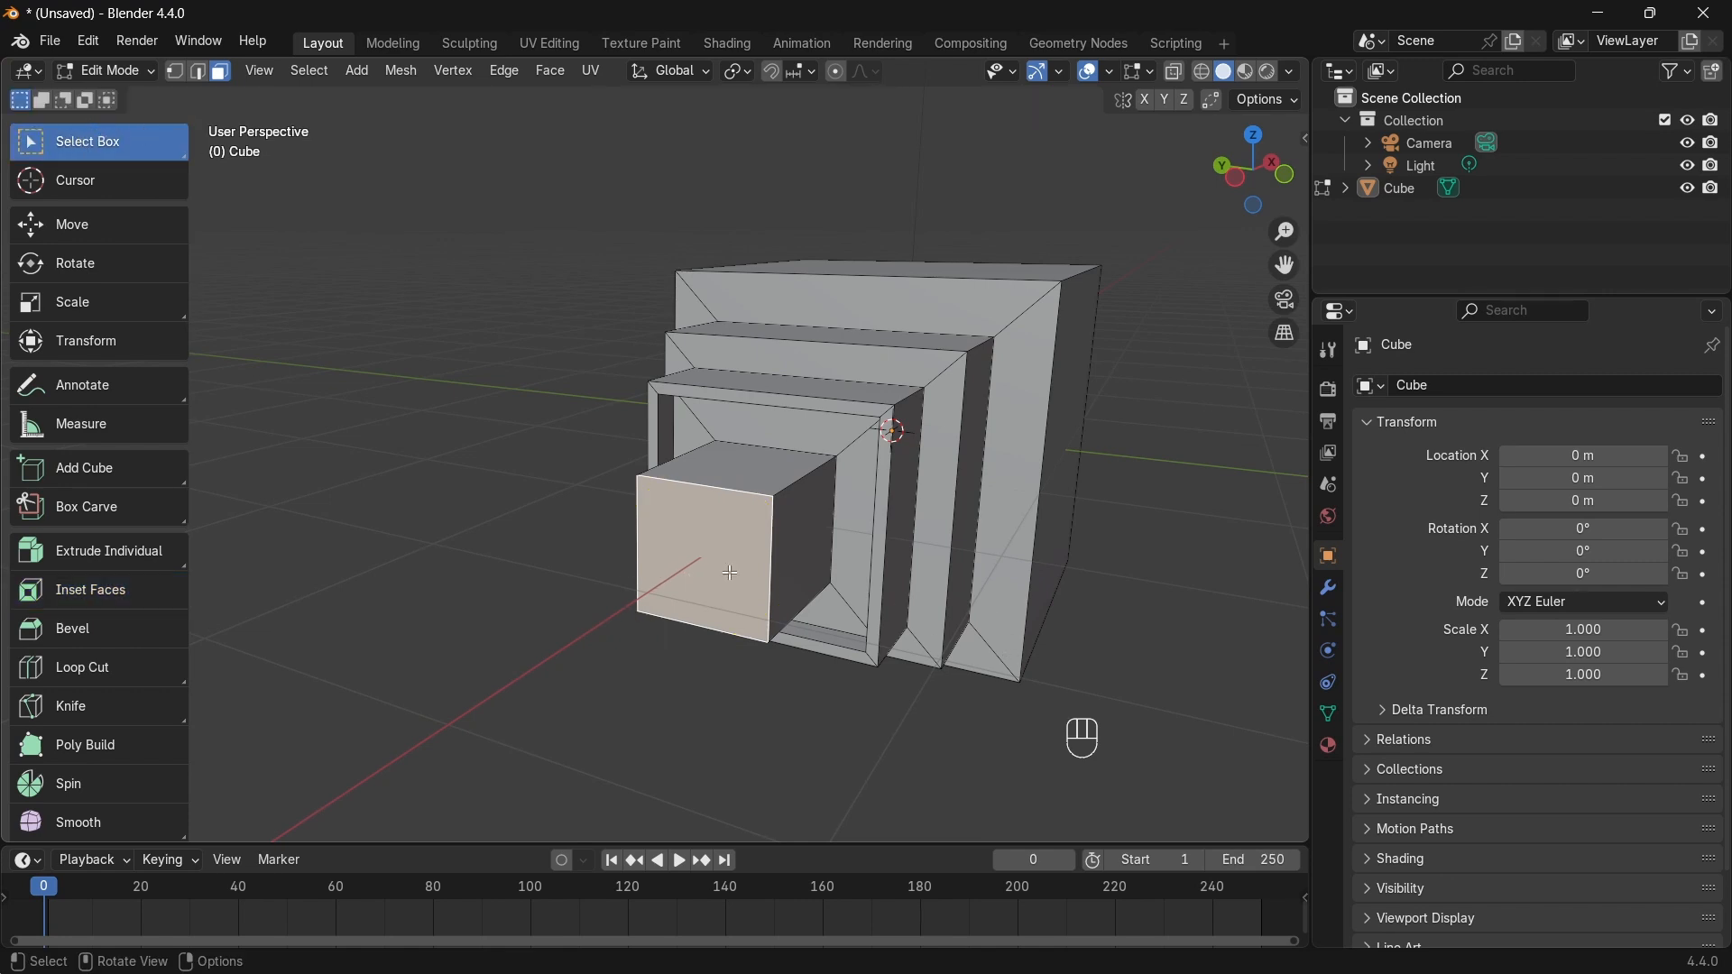
pyautogui.scroll(-2, 1057, 566)
pyautogui.press('i')
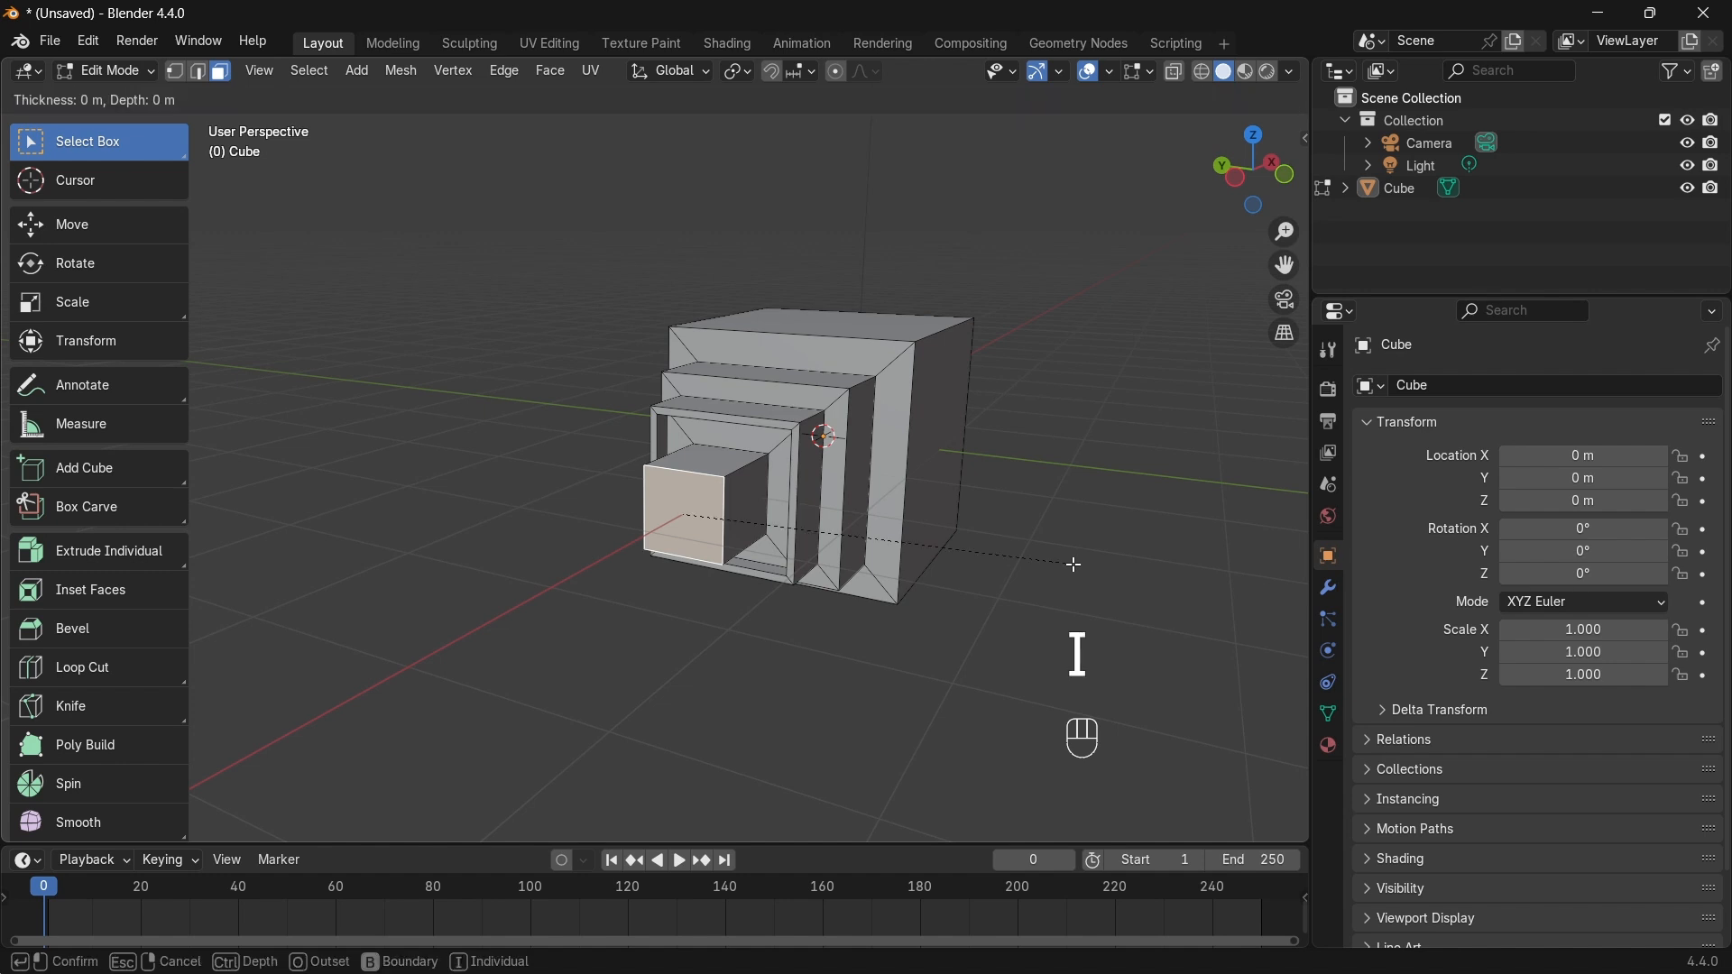
pyautogui.click(1068, 565)
pyautogui.press('i')
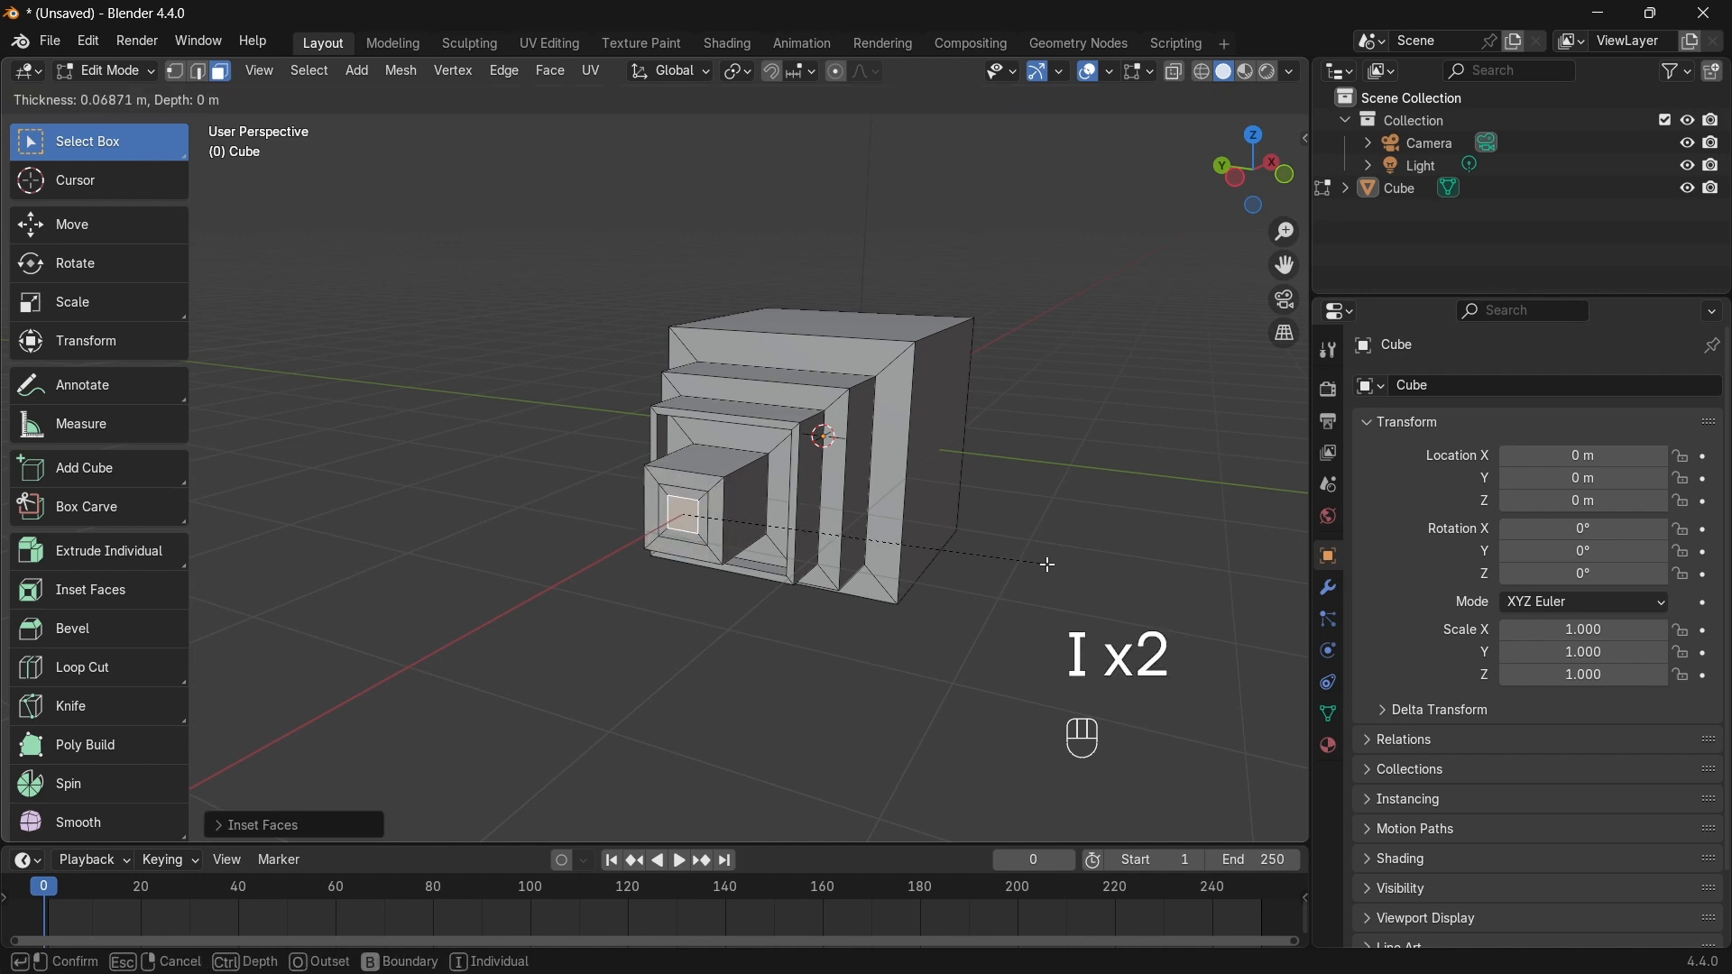
pyautogui.click(1033, 568)
pyautogui.press('e')
pyautogui.click(948, 593)
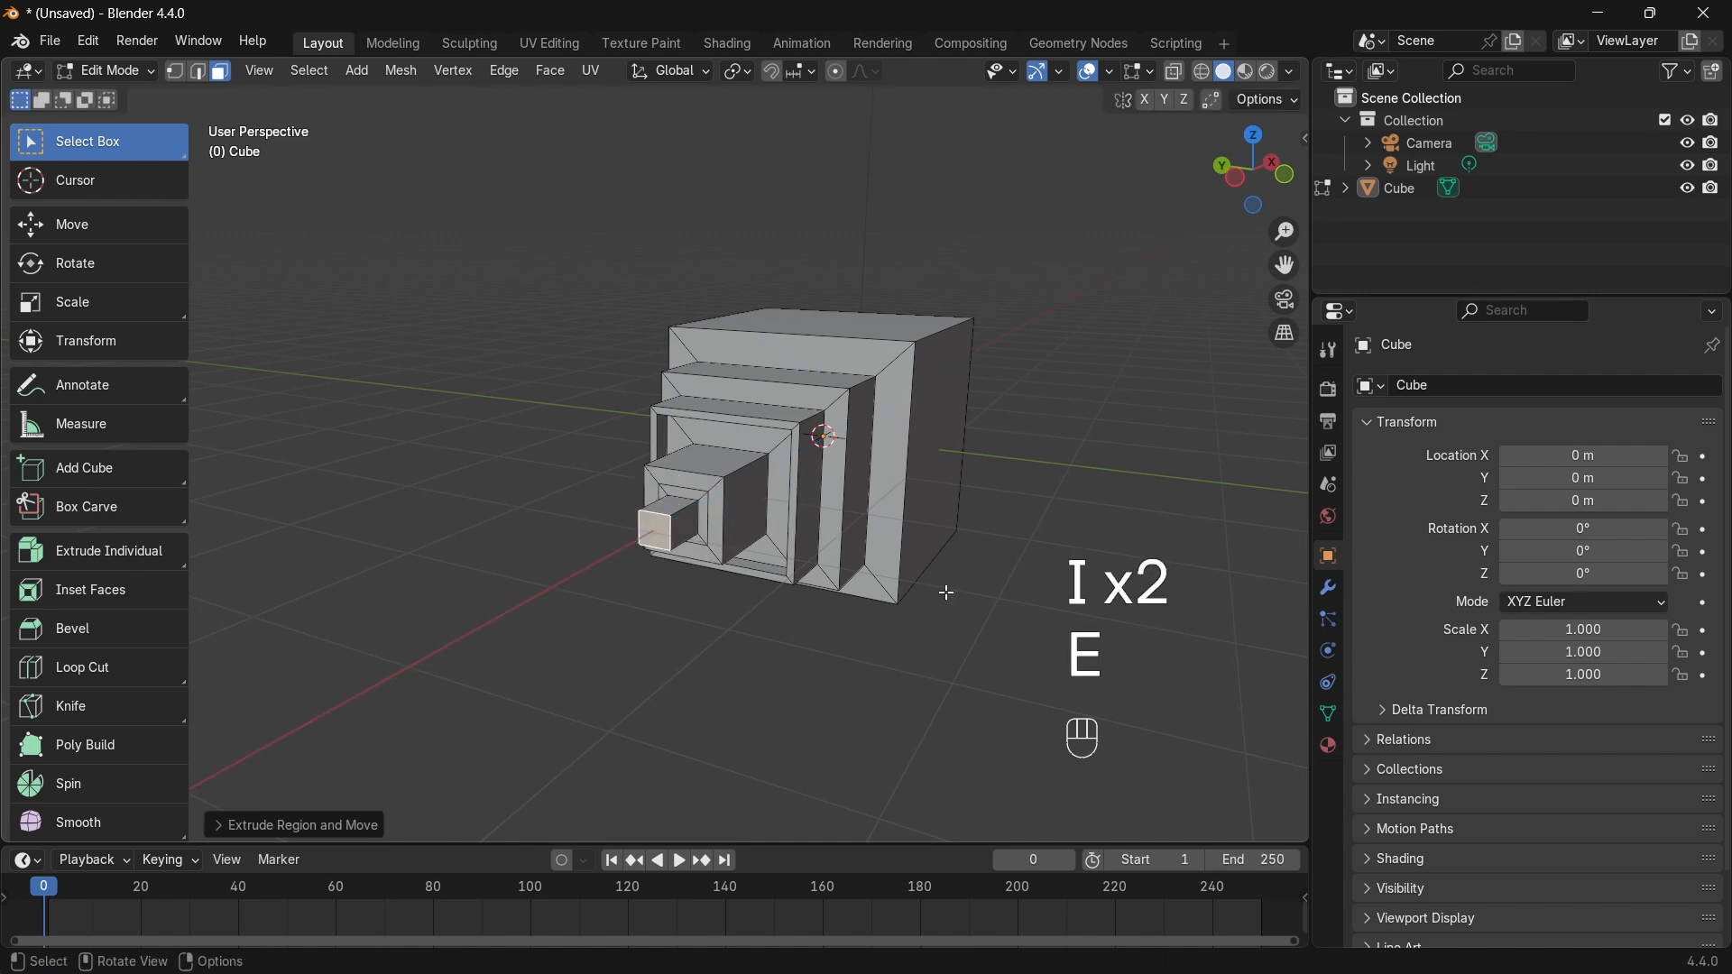
# Step: Inset the newest tier's end face again and extrude it outward into a thin rod
pyautogui.press('i')
pyautogui.click(967, 592)
pyautogui.press('e')
pyautogui.click(926, 610)
pyautogui.moveTo(922, 610); pyautogui.dragTo(902, 601, button='middle')
pyautogui.keyDown('shift'); pyautogui.moveTo(588, 529); pyautogui.dragTo(731, 561, button='middle'); pyautogui.keyUp('shift')
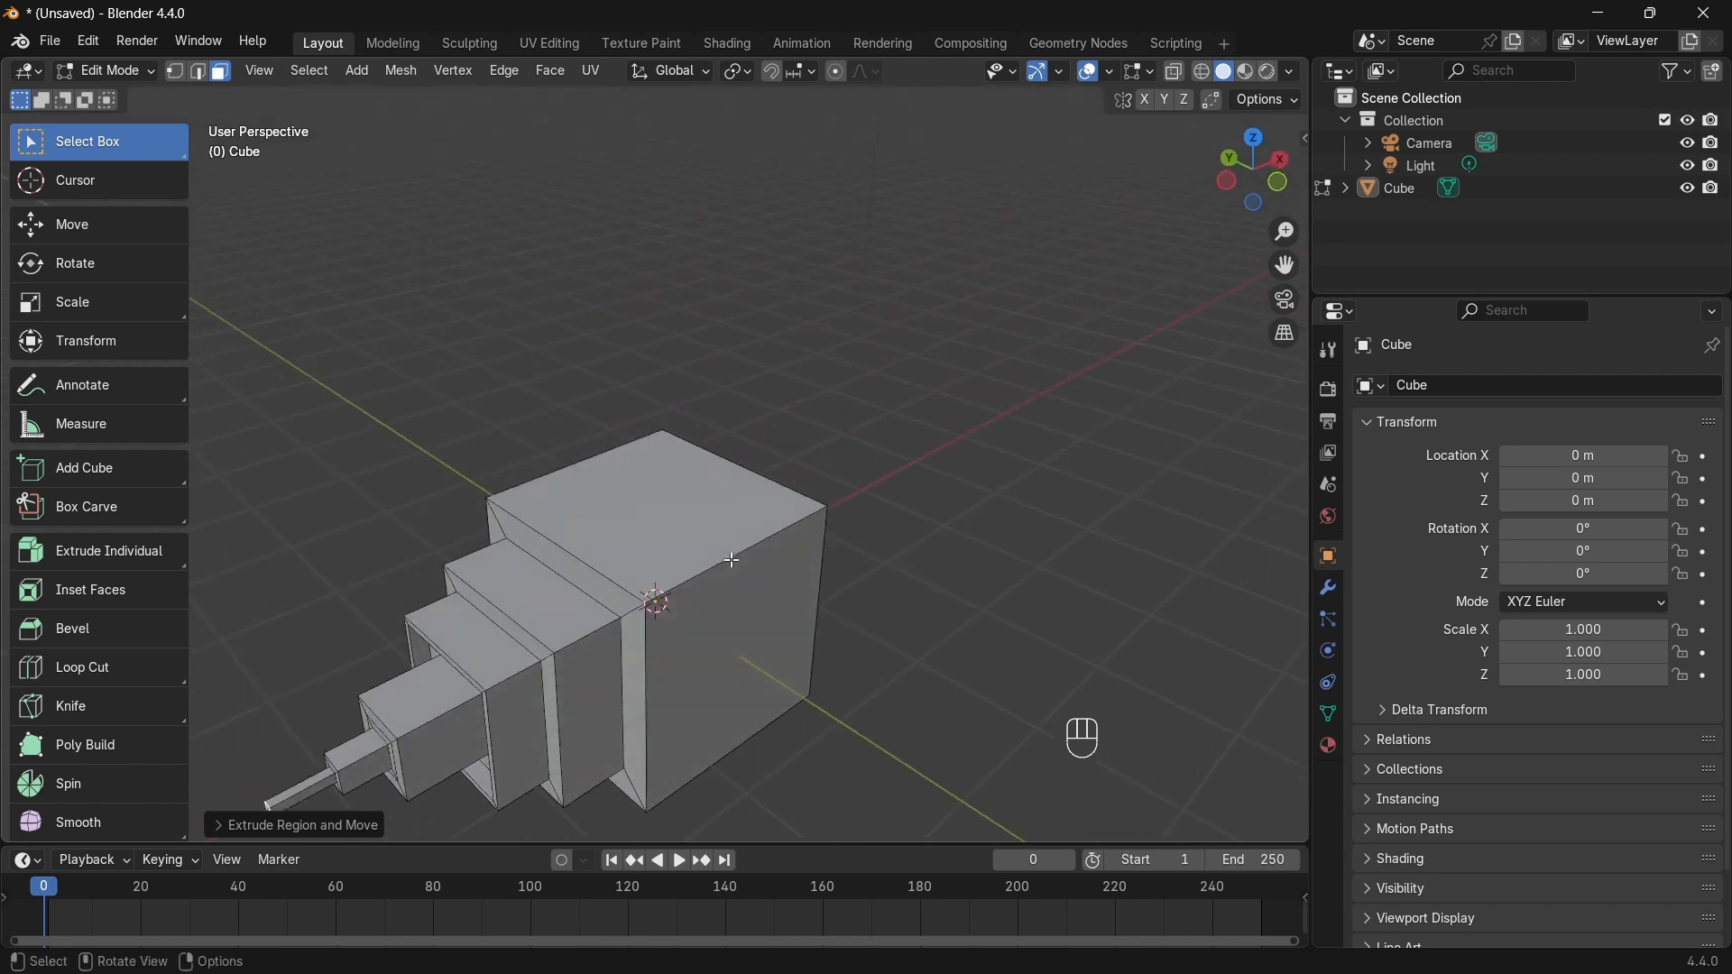
pyautogui.keyDown('shift'); pyautogui.click(717, 516); pyautogui.keyUp('shift')
pyautogui.keyDown('shift'); pyautogui.click(744, 628); pyautogui.keyUp('shift')
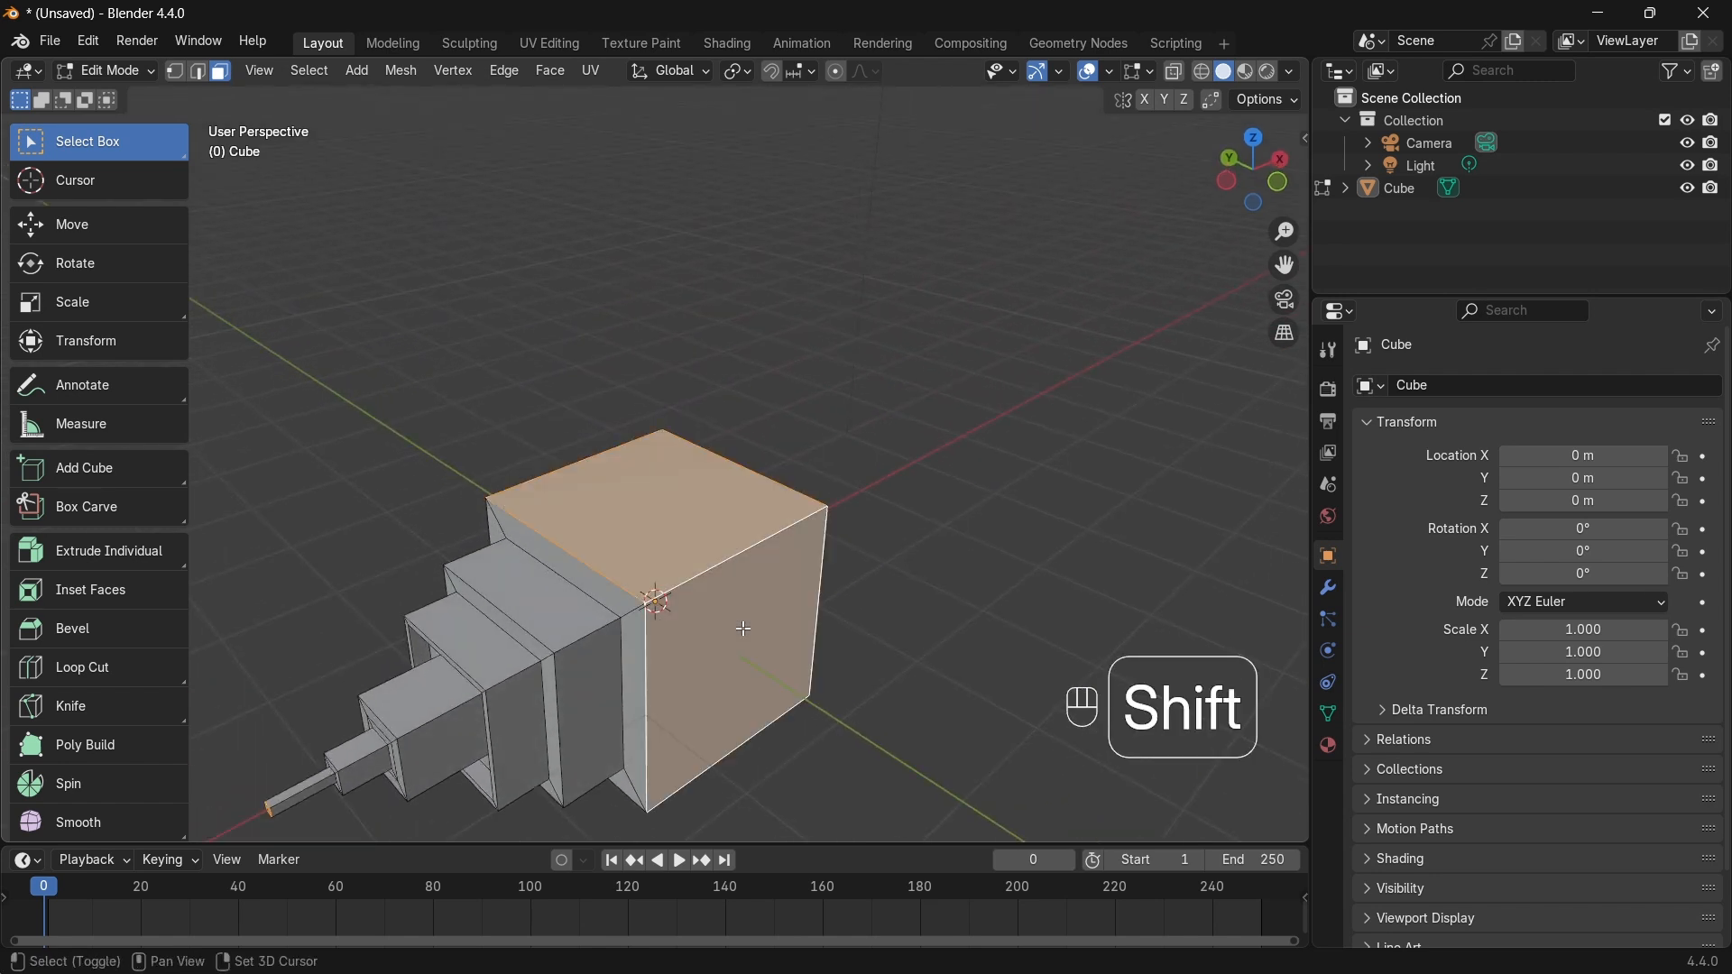
pyautogui.keyDown('shift'); pyautogui.moveTo(772, 658); pyautogui.dragTo(836, 642, button='middle'); pyautogui.keyUp('shift')
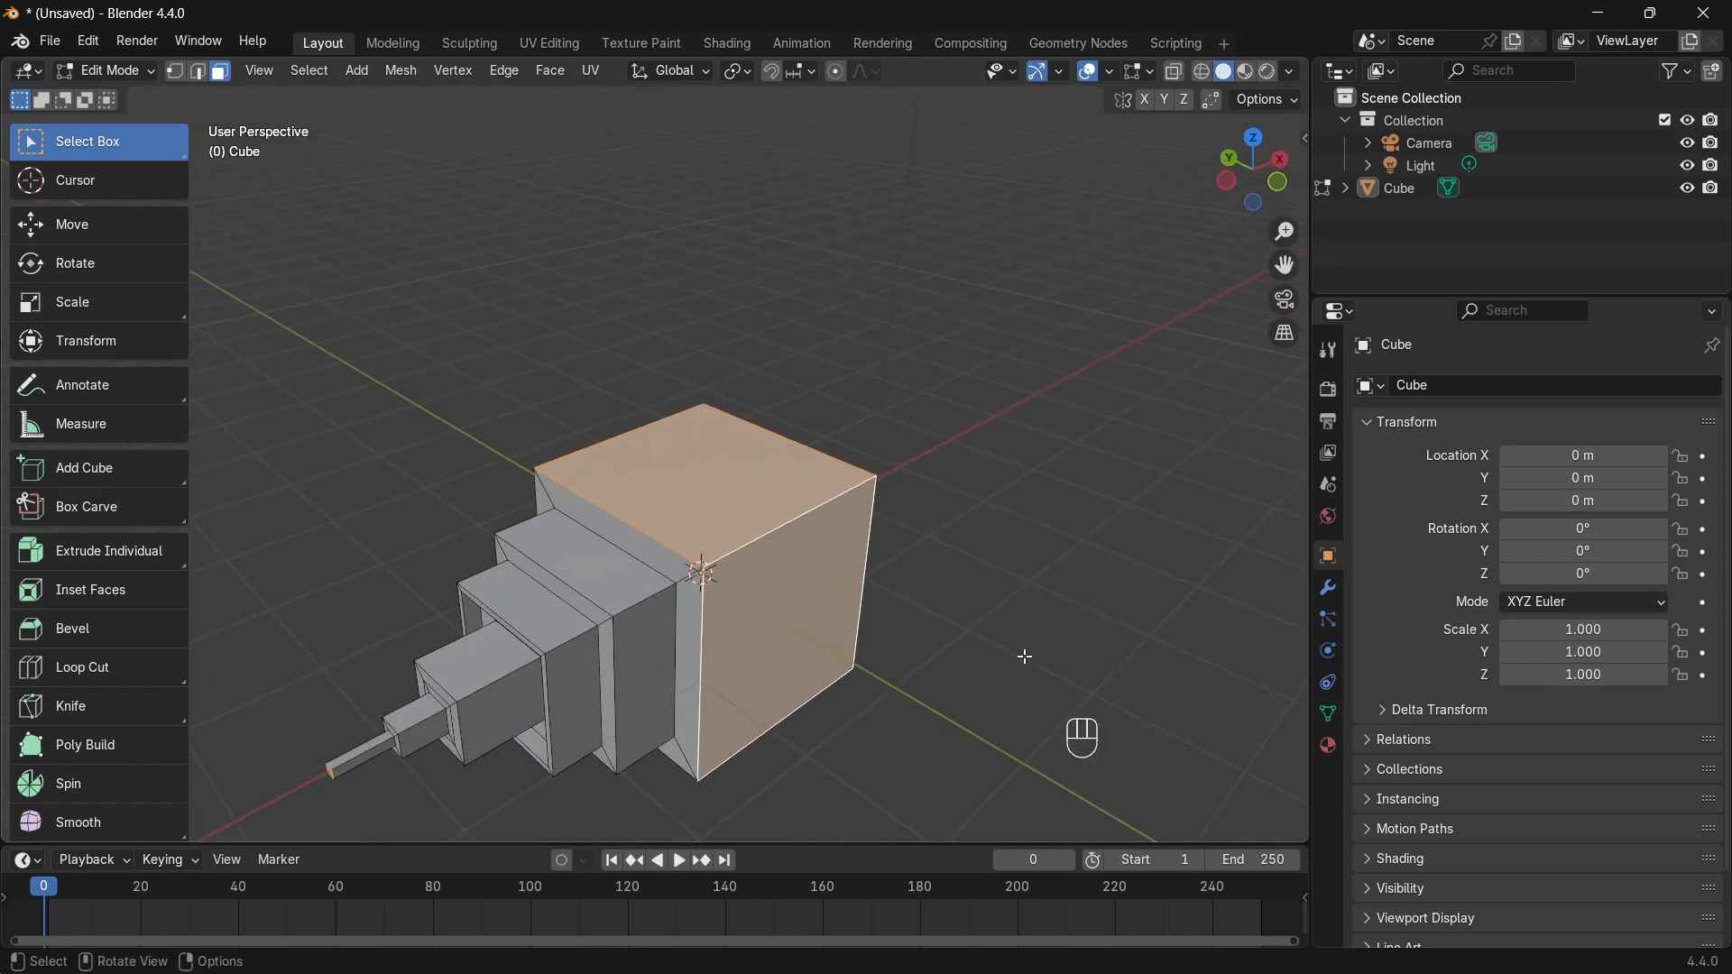
pyautogui.press('i')
pyautogui.rightClick(967, 659)
pyautogui.moveTo(357, 671); pyautogui.dragTo(388, 635, button='middle')
pyautogui.keyDown('ctrl'); pyautogui.moveTo(476, 552); pyautogui.dragTo(601, 655); pyautogui.keyUp('ctrl')
pyautogui.keyDown('ctrl'); pyautogui.moveTo(469, 513); pyautogui.dragTo(591, 649); pyautogui.keyUp('ctrl')
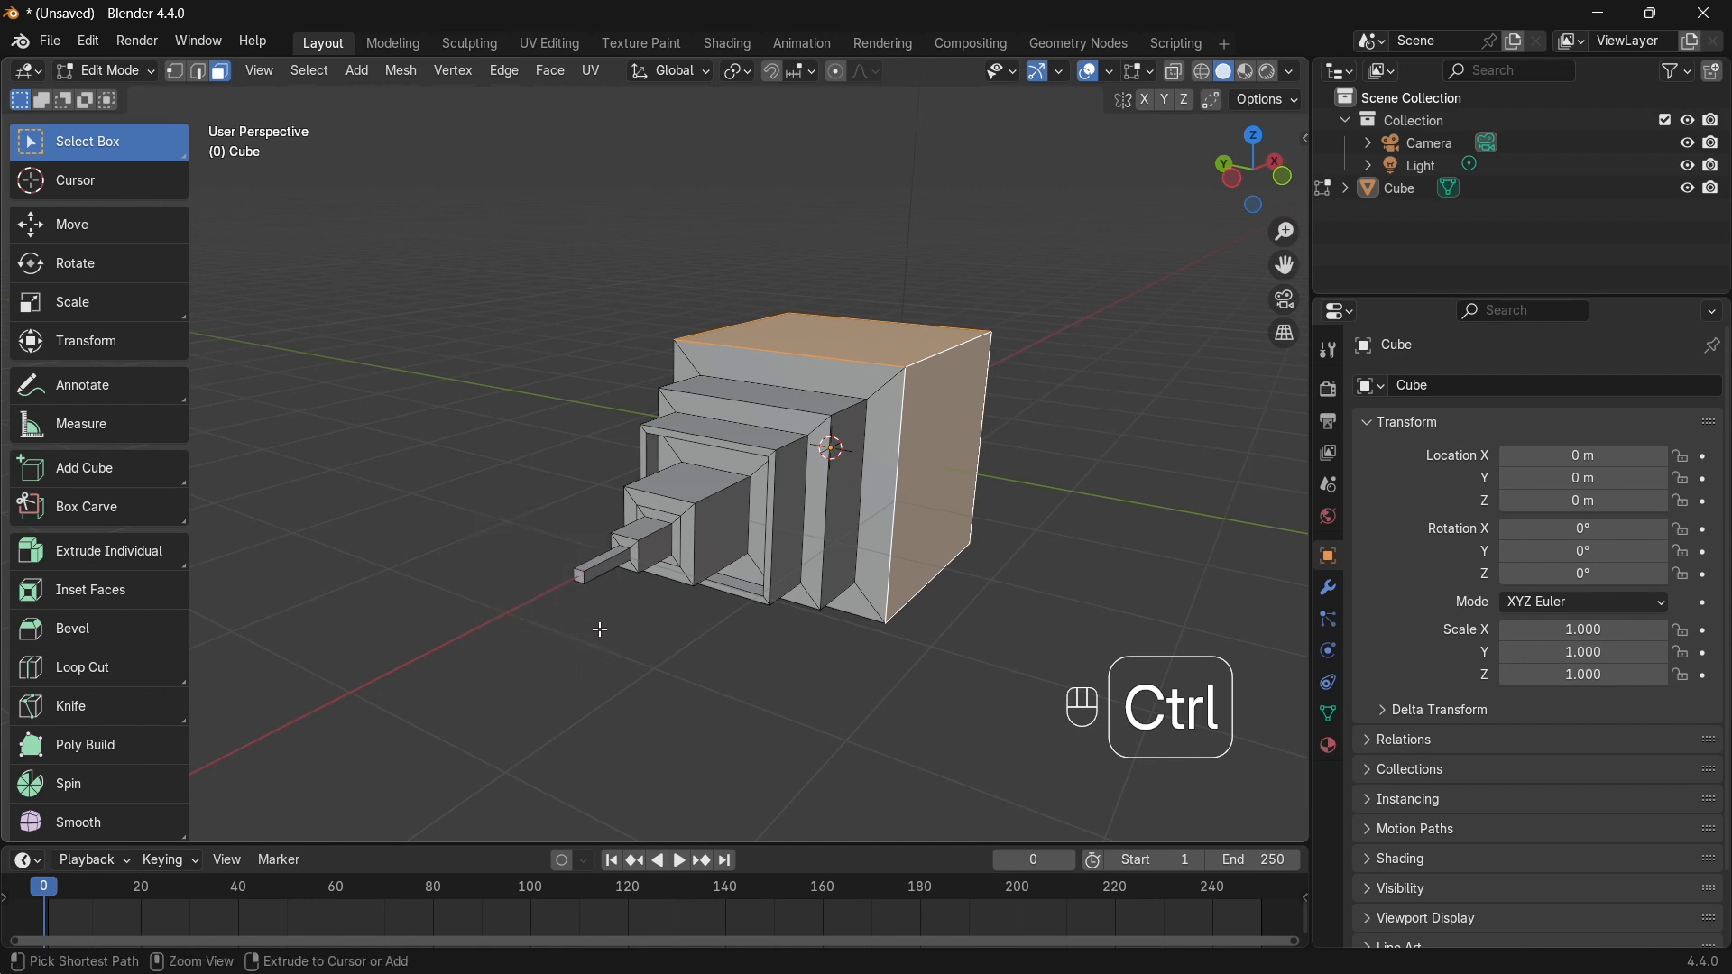
pyautogui.click(580, 579)
pyautogui.keyDown('ctrl'); pyautogui.moveTo(522, 538); pyautogui.dragTo(582, 657); pyautogui.keyUp('ctrl')
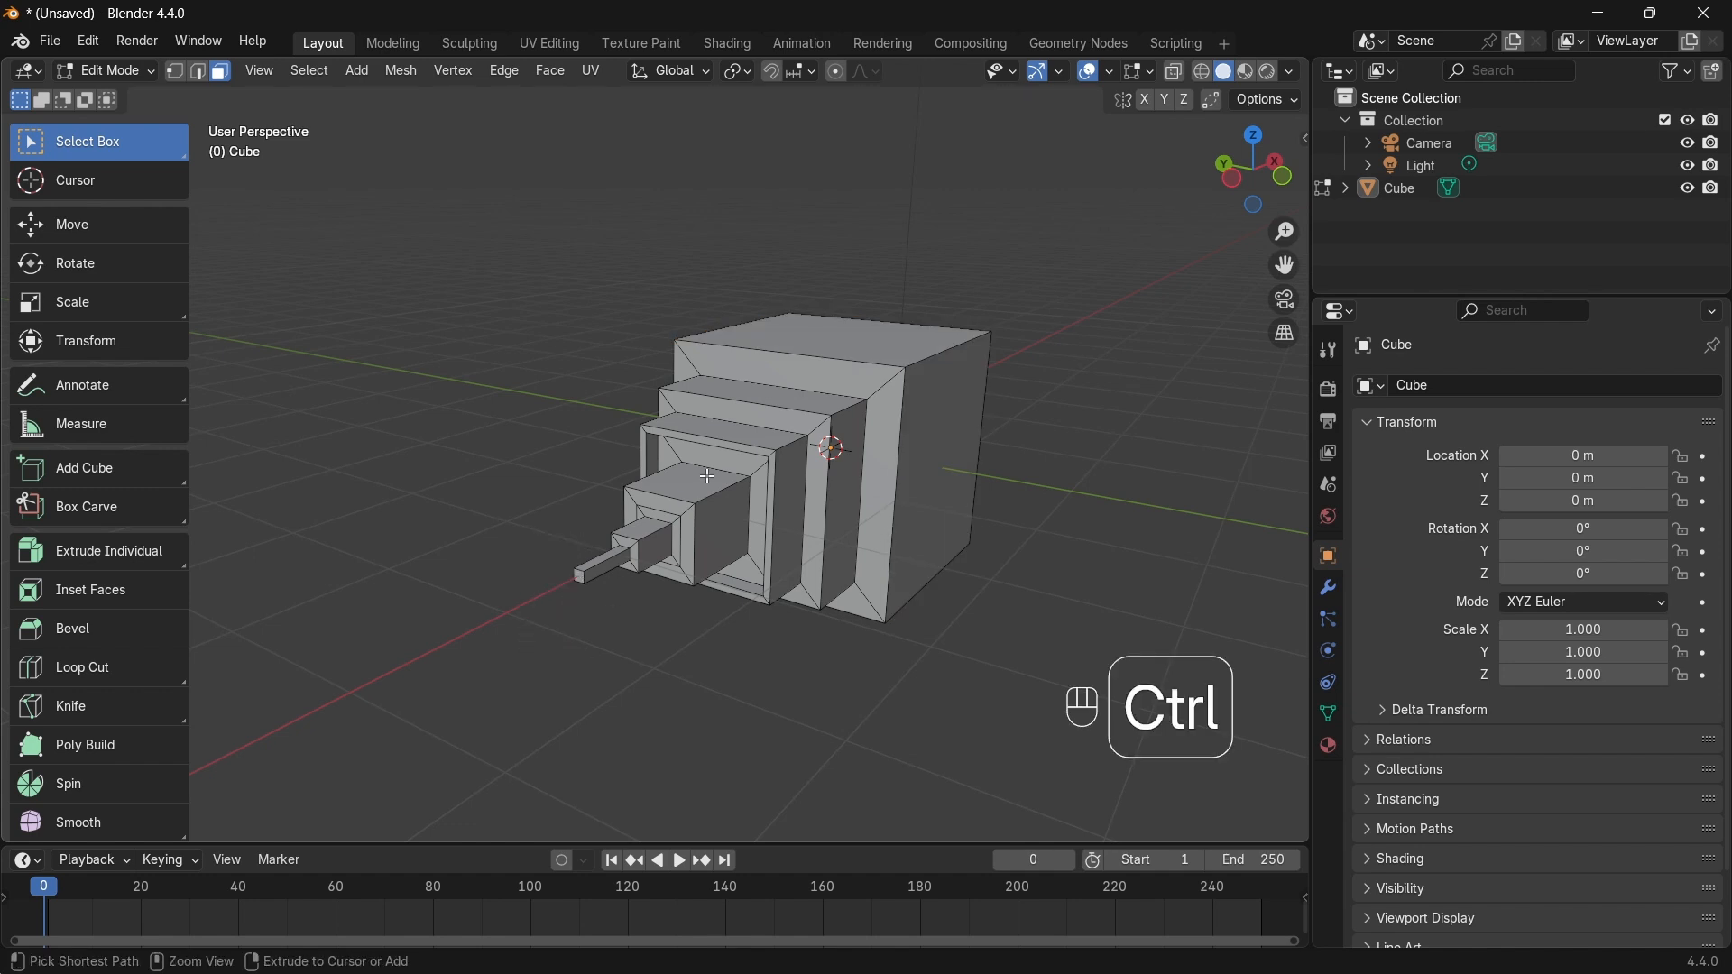
# Step: Select only the cube's large top and side faces and try insetting them together as one region
pyautogui.keyDown('shift'); pyautogui.click(850, 333); pyautogui.keyUp('shift')
pyautogui.keyDown('shift'); pyautogui.click(961, 438); pyautogui.keyUp('shift')
pyautogui.keyDown('shift'); pyautogui.moveTo(1017, 301); pyautogui.dragTo(819, 556, button='middle'); pyautogui.keyUp('shift')
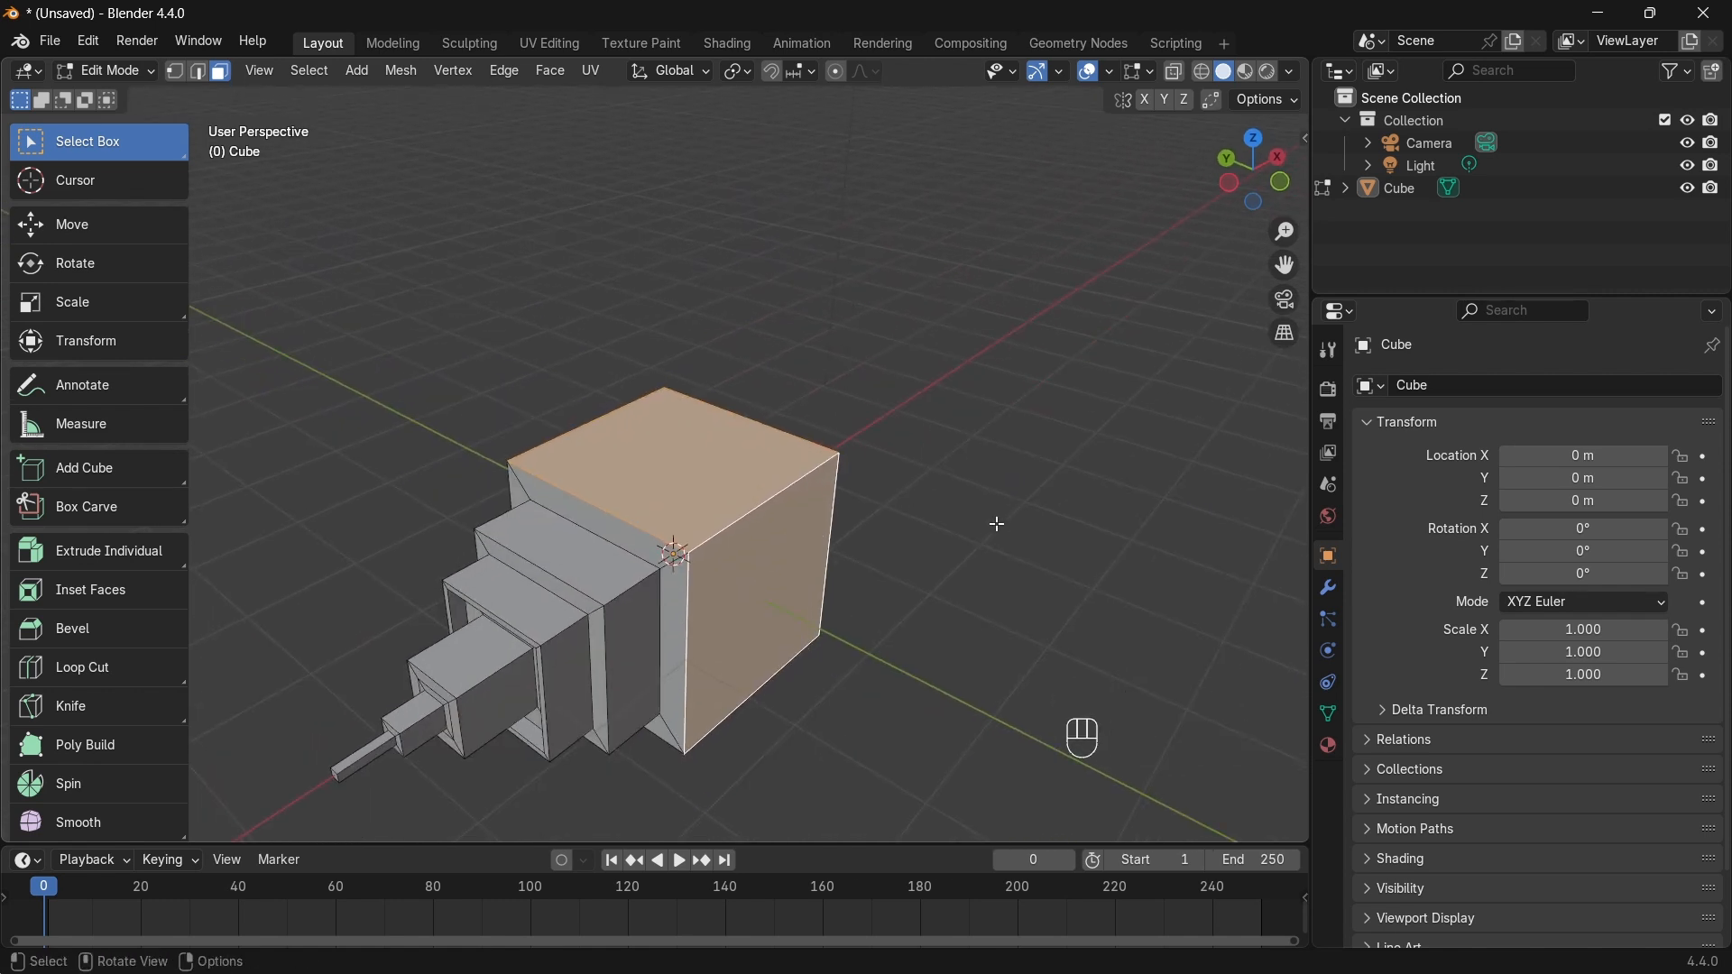
pyautogui.scroll(-2, 1031, 625)
pyautogui.press('i')
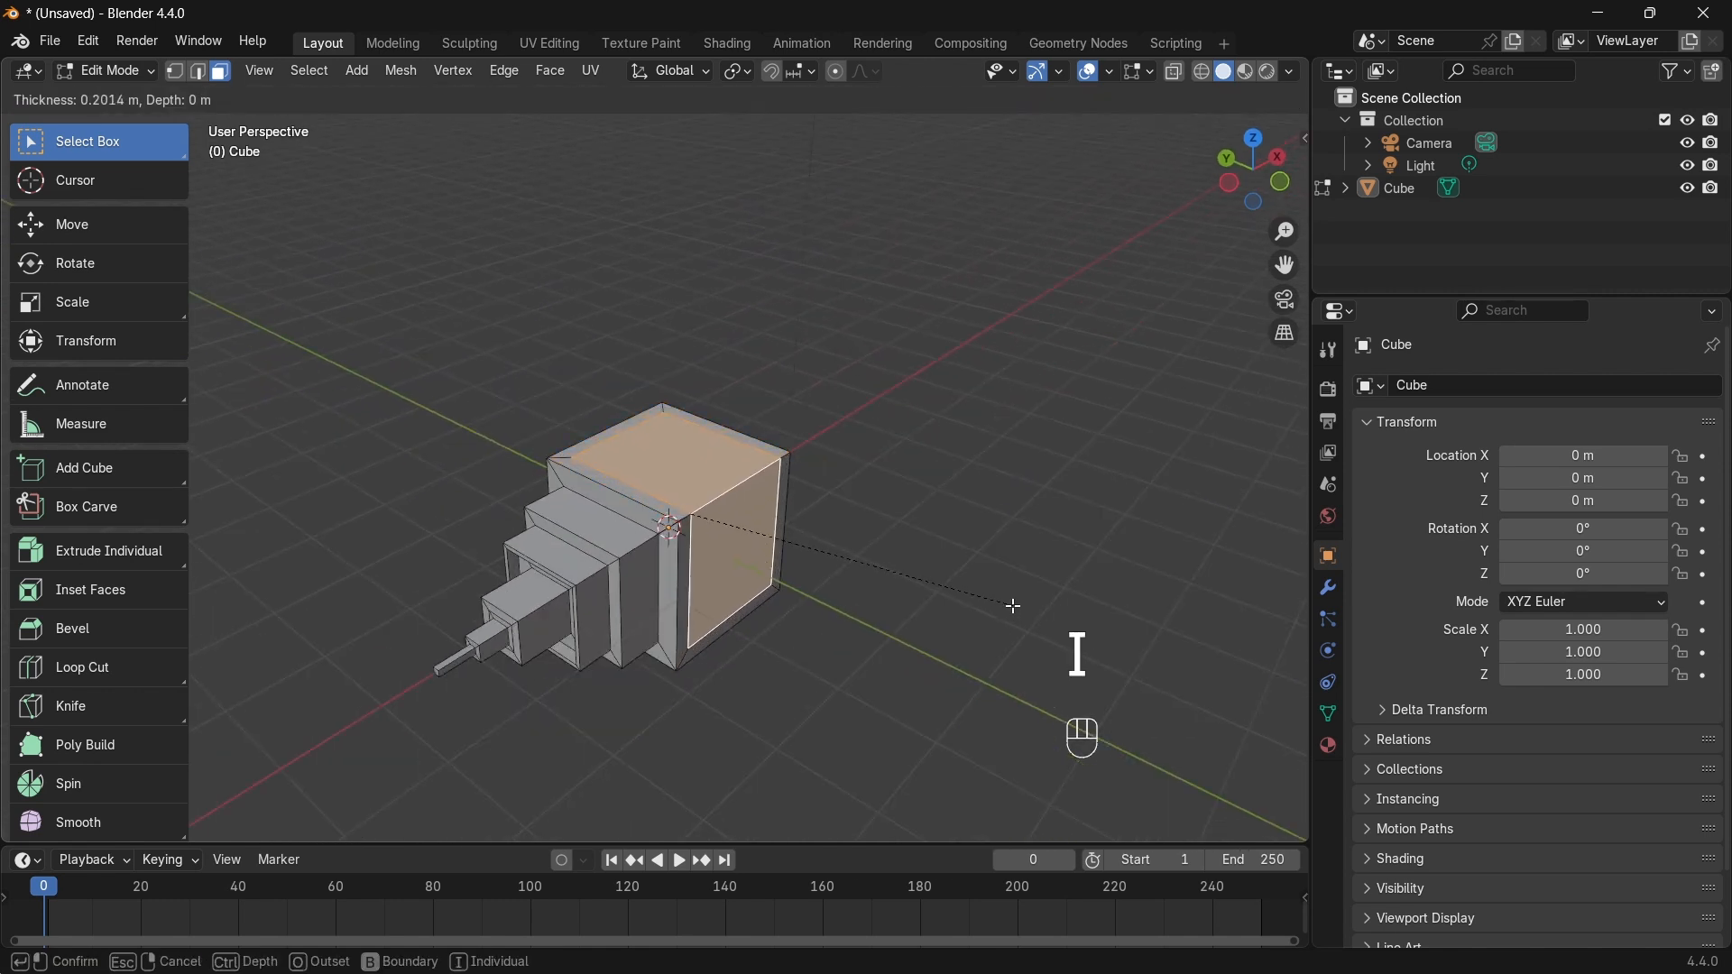
pyautogui.click(830, 526)
pyautogui.moveTo(830, 526); pyautogui.dragTo(749, 466, button='middle')
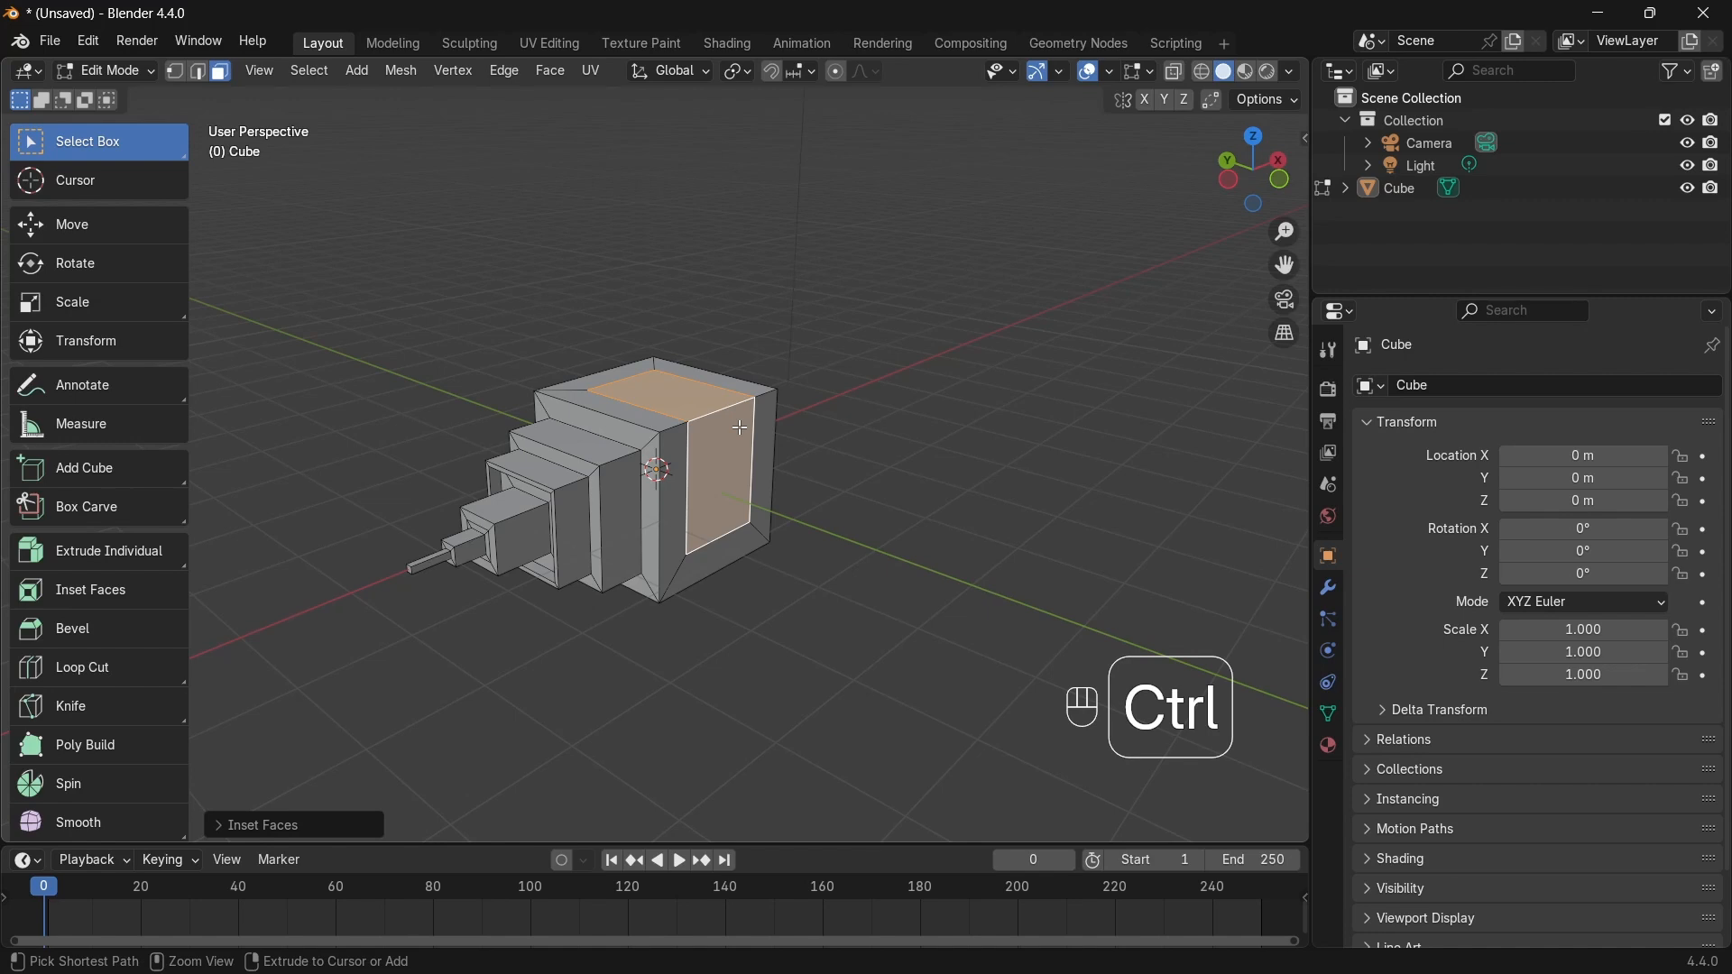
pyautogui.hotkey('ctrl', 'z')
# Step: Inset the selected top and side faces with the Individual option so each face gets its own border
pyautogui.press('i')
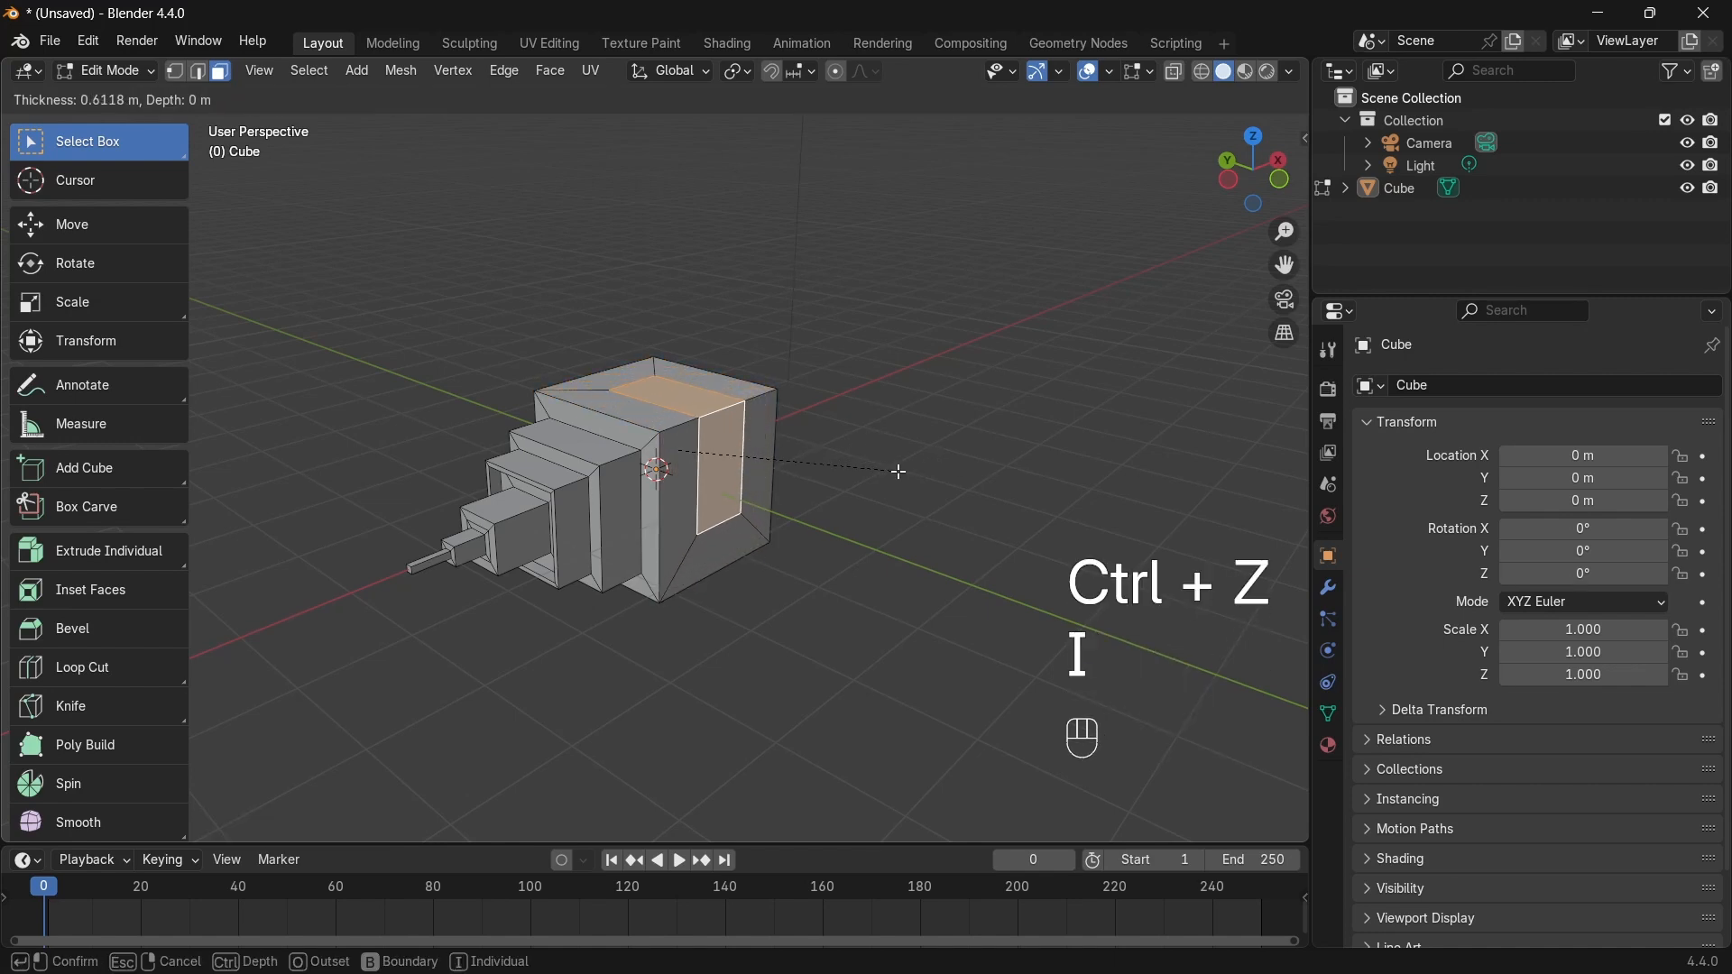
pyautogui.press('i')
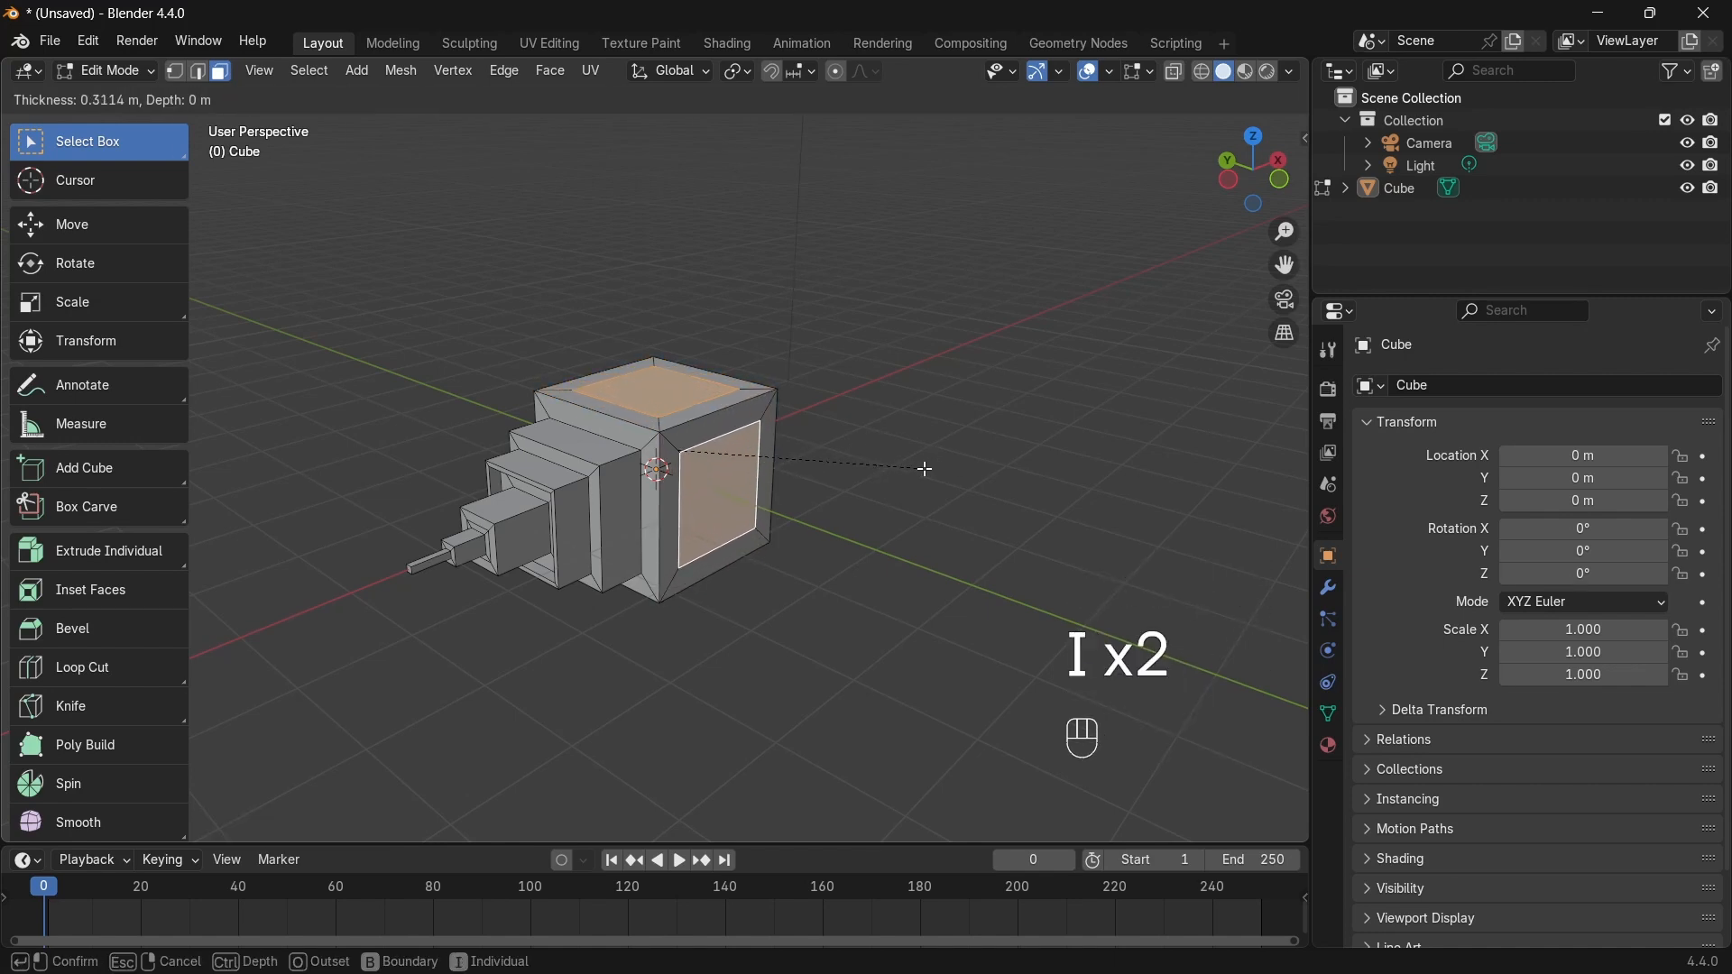
pyautogui.press('i')
pyautogui.press('i')
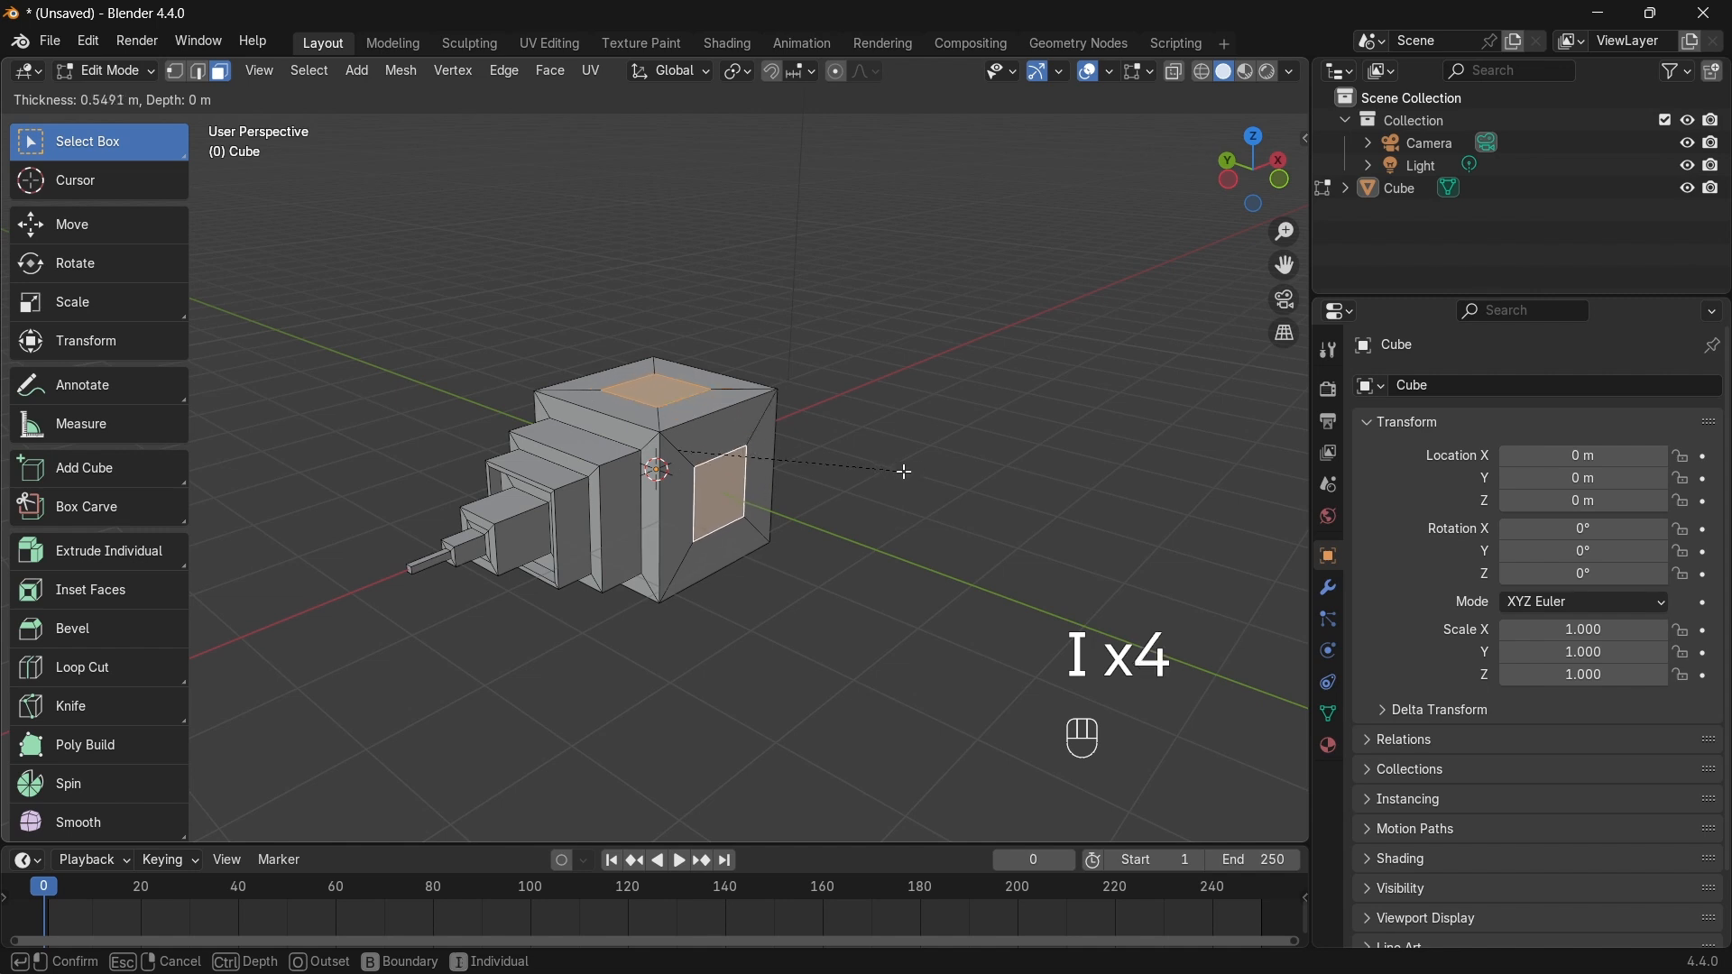
pyautogui.click(913, 472)
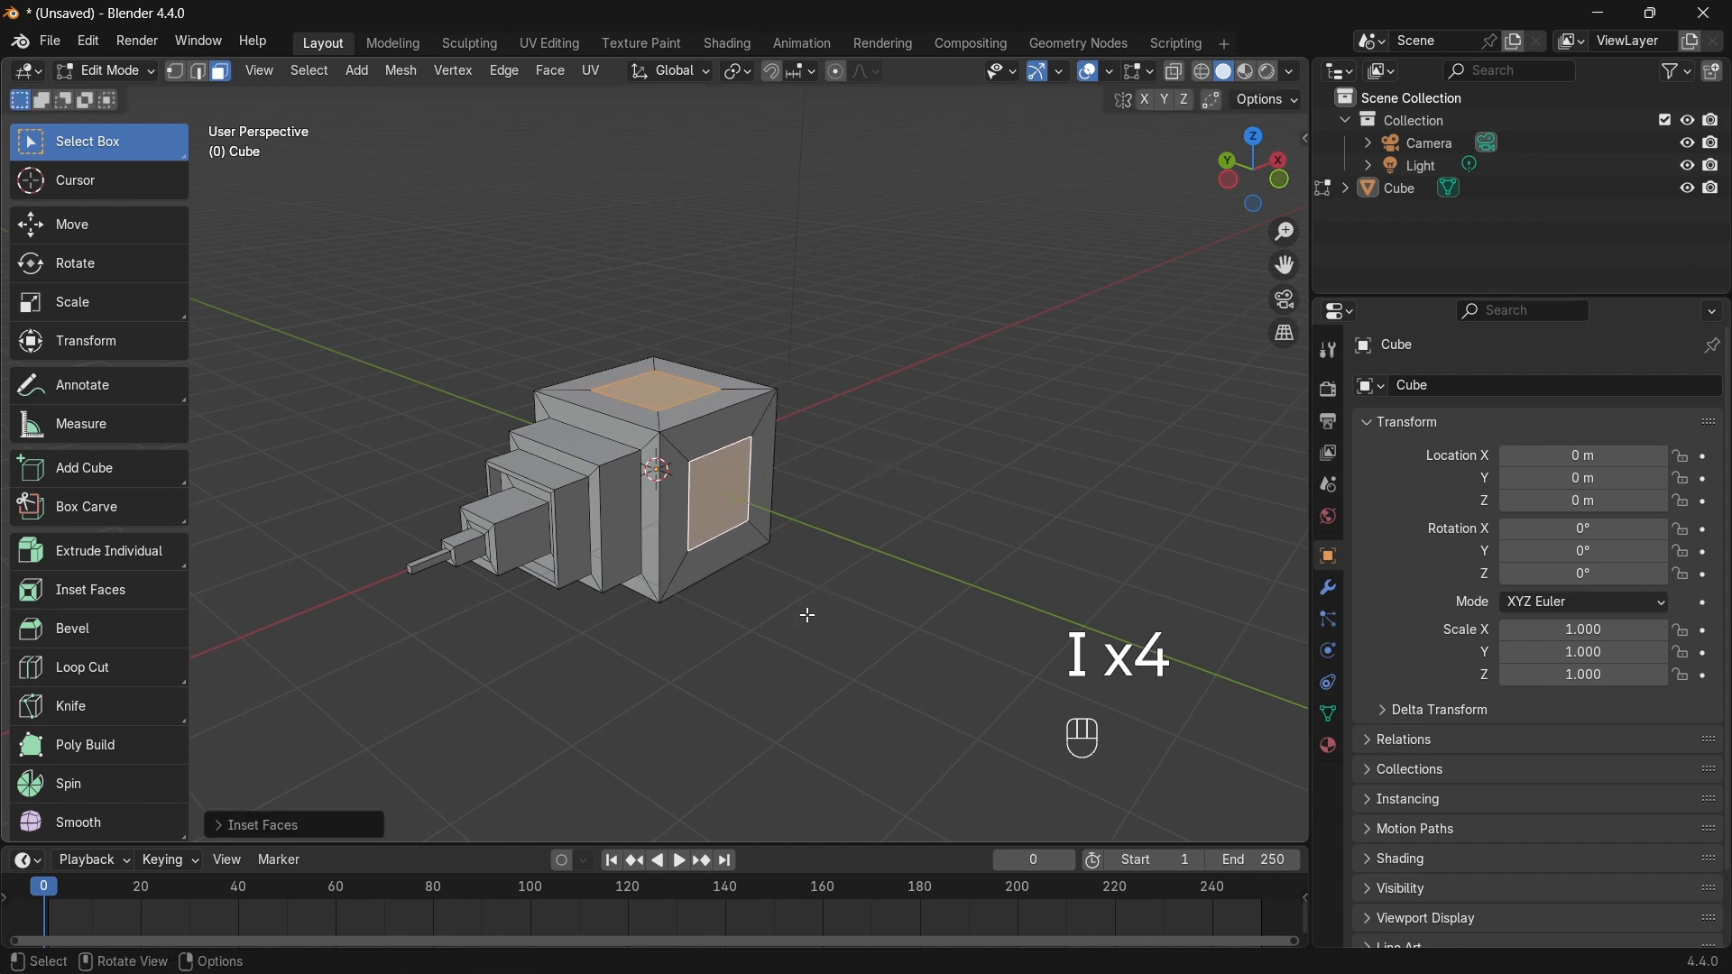
pyautogui.press('e')
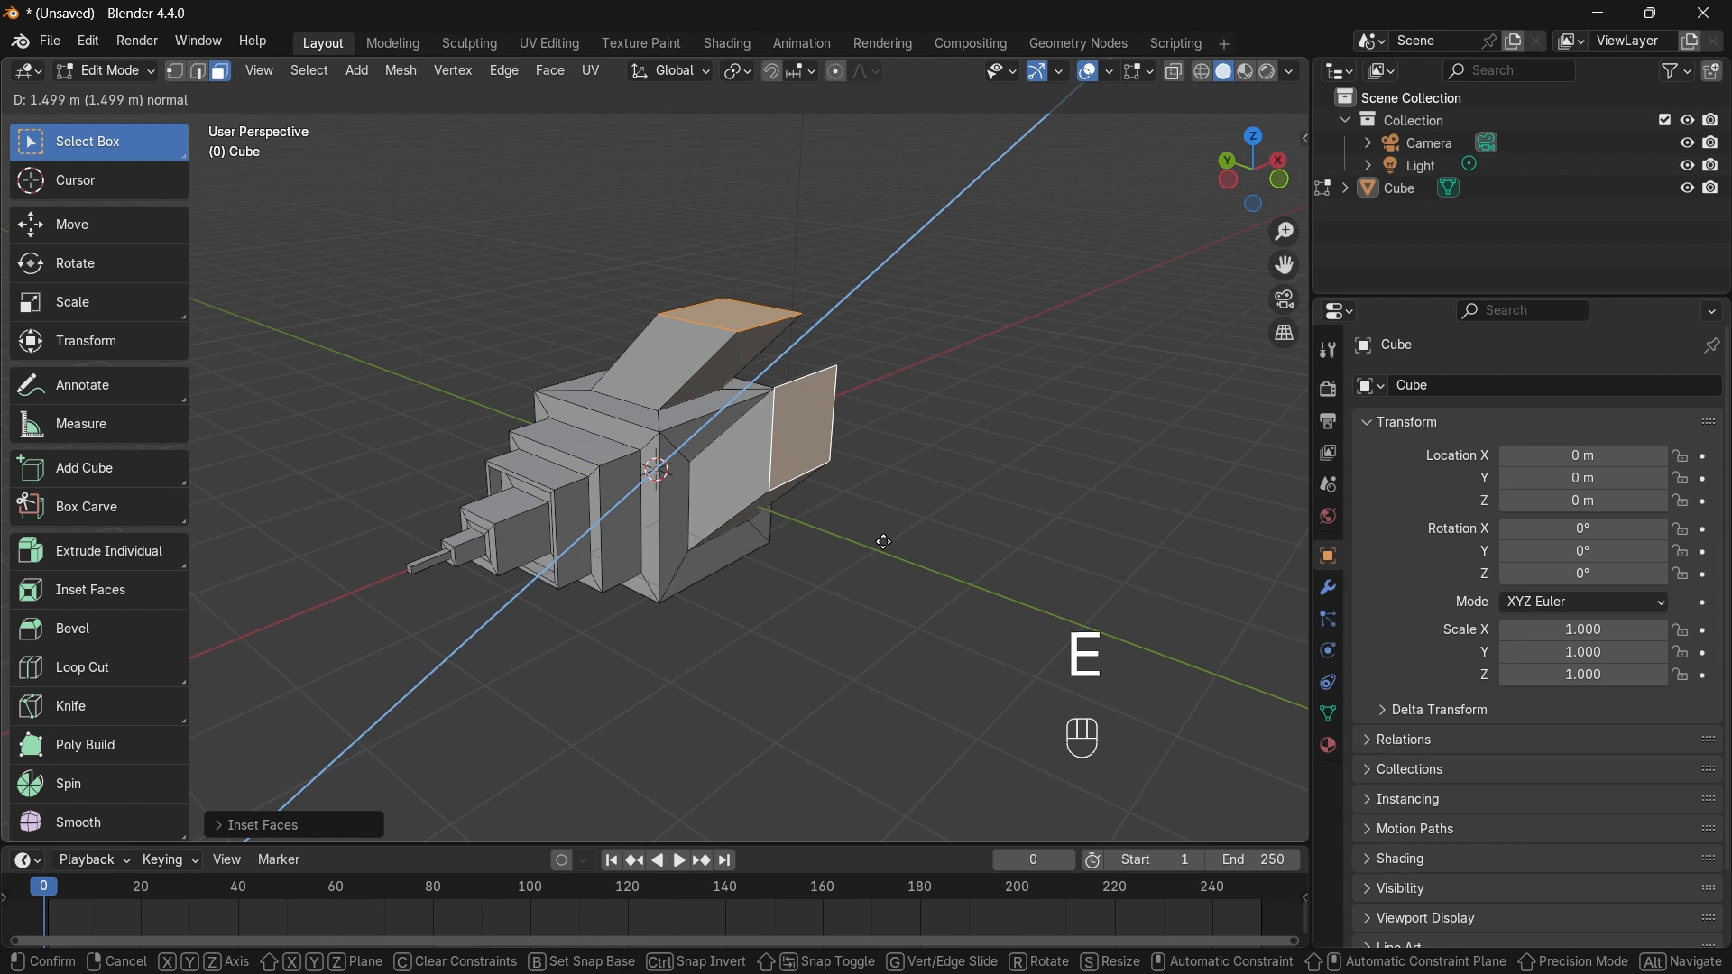
pyautogui.rightClick(886, 542)
pyautogui.hotkey('ctrl', 'z')
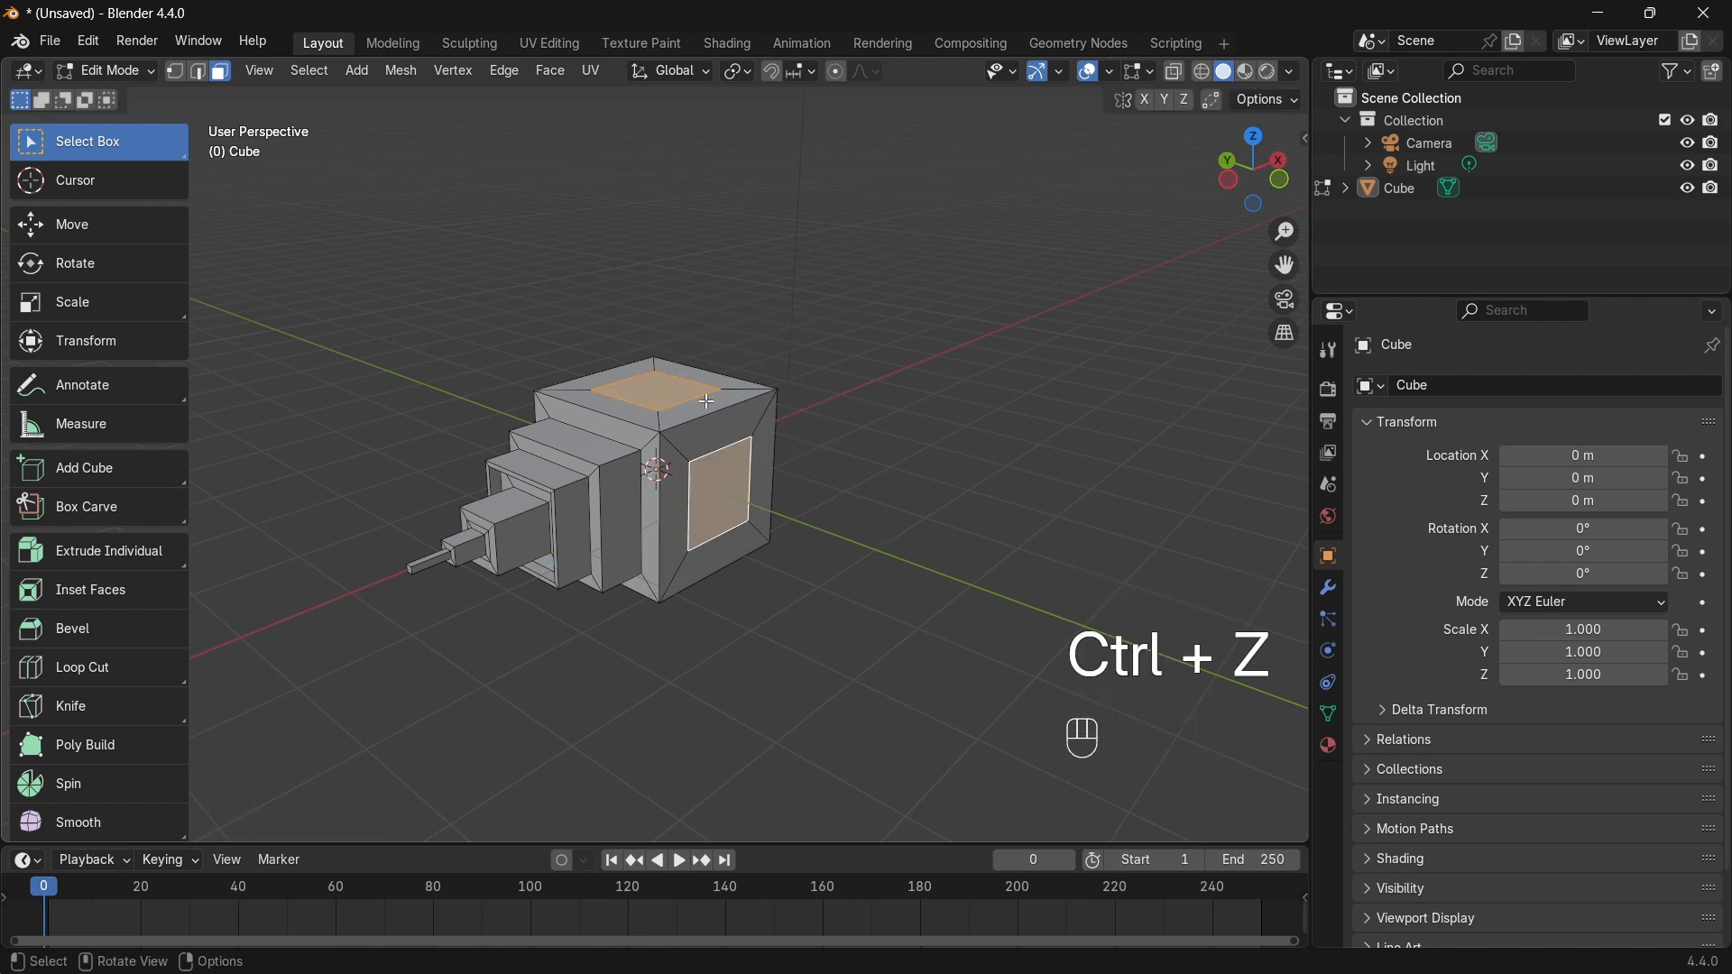
# Step: Extrude the top and side inset faces as individual faces into two blocks and inset their end faces
pyautogui.hotkey('alt', 'e')
pyautogui.click(749, 498)
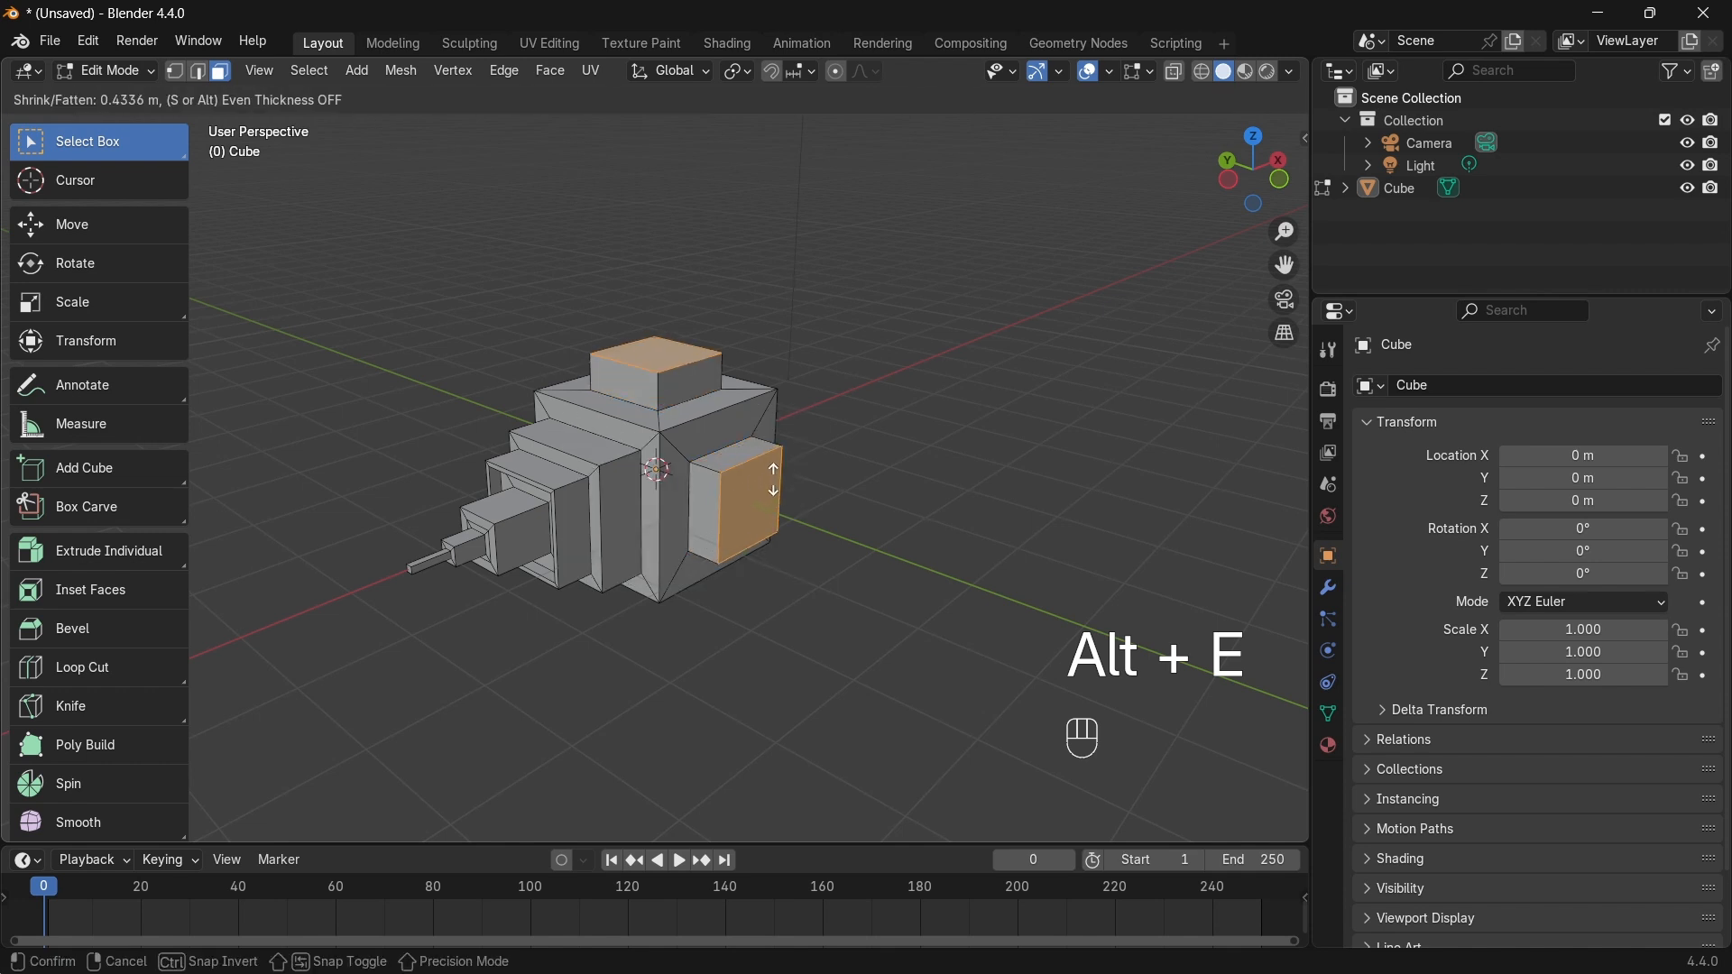
pyautogui.click(824, 437)
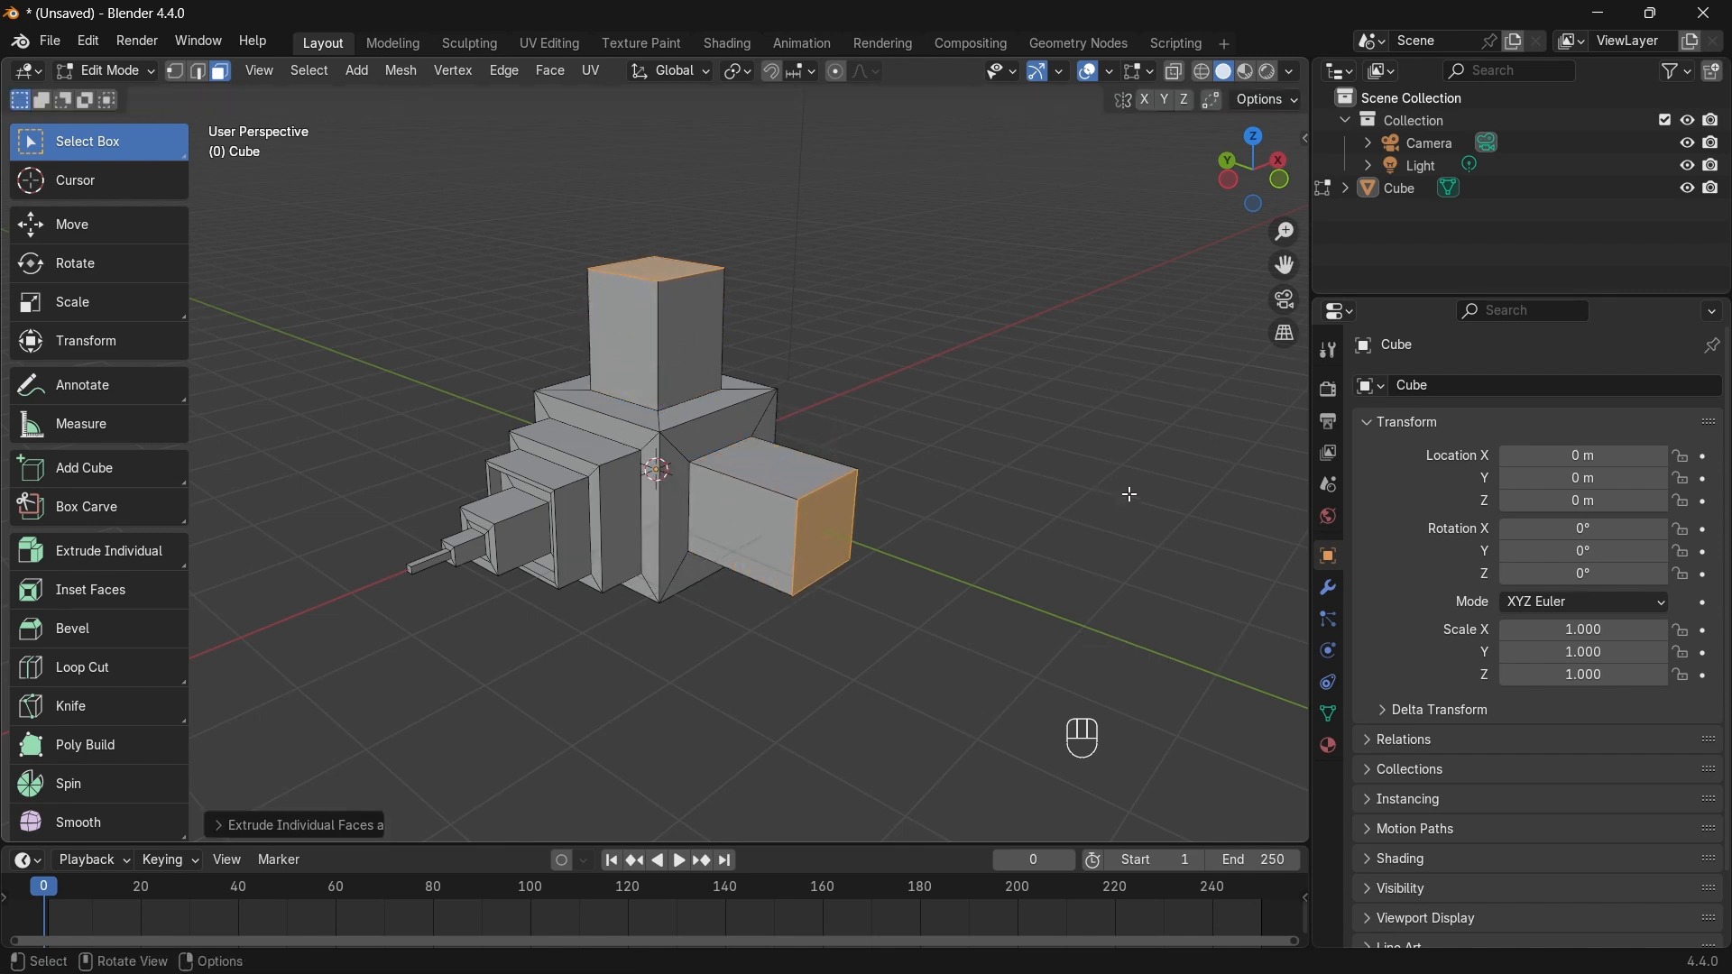
pyautogui.press('i')
pyautogui.click(1017, 543)
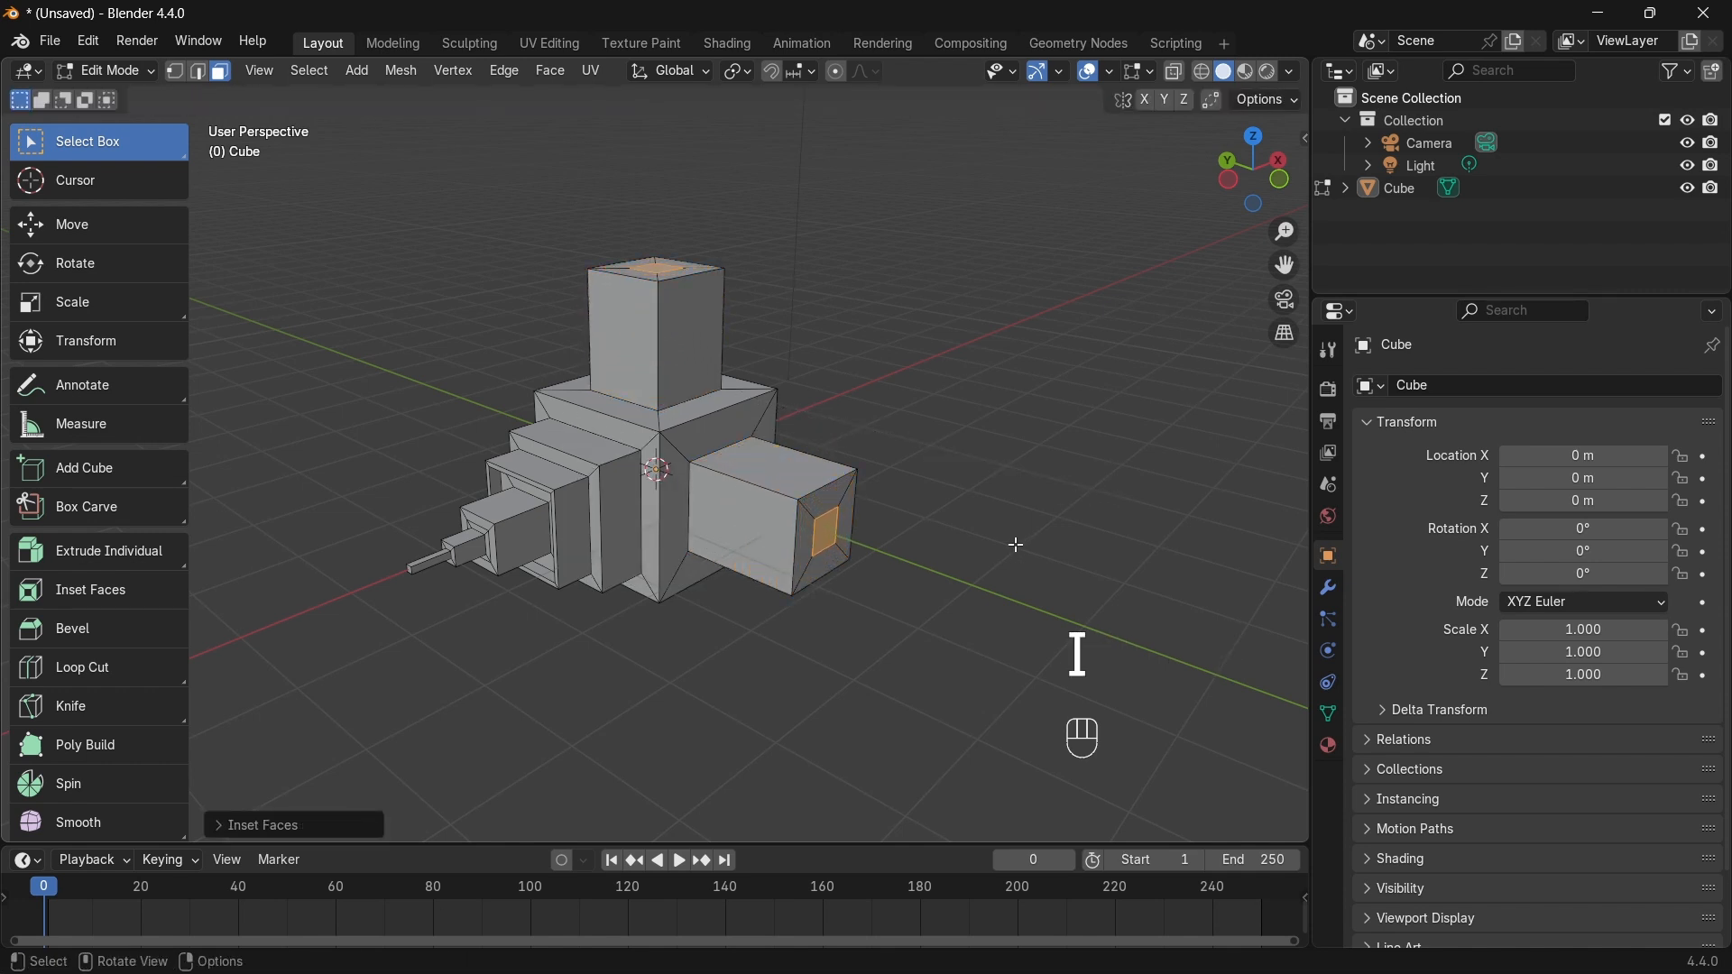
pyautogui.press('e')
pyautogui.rightClick(1045, 492)
pyautogui.hotkey('ctrl', 'z')
pyautogui.press('e')
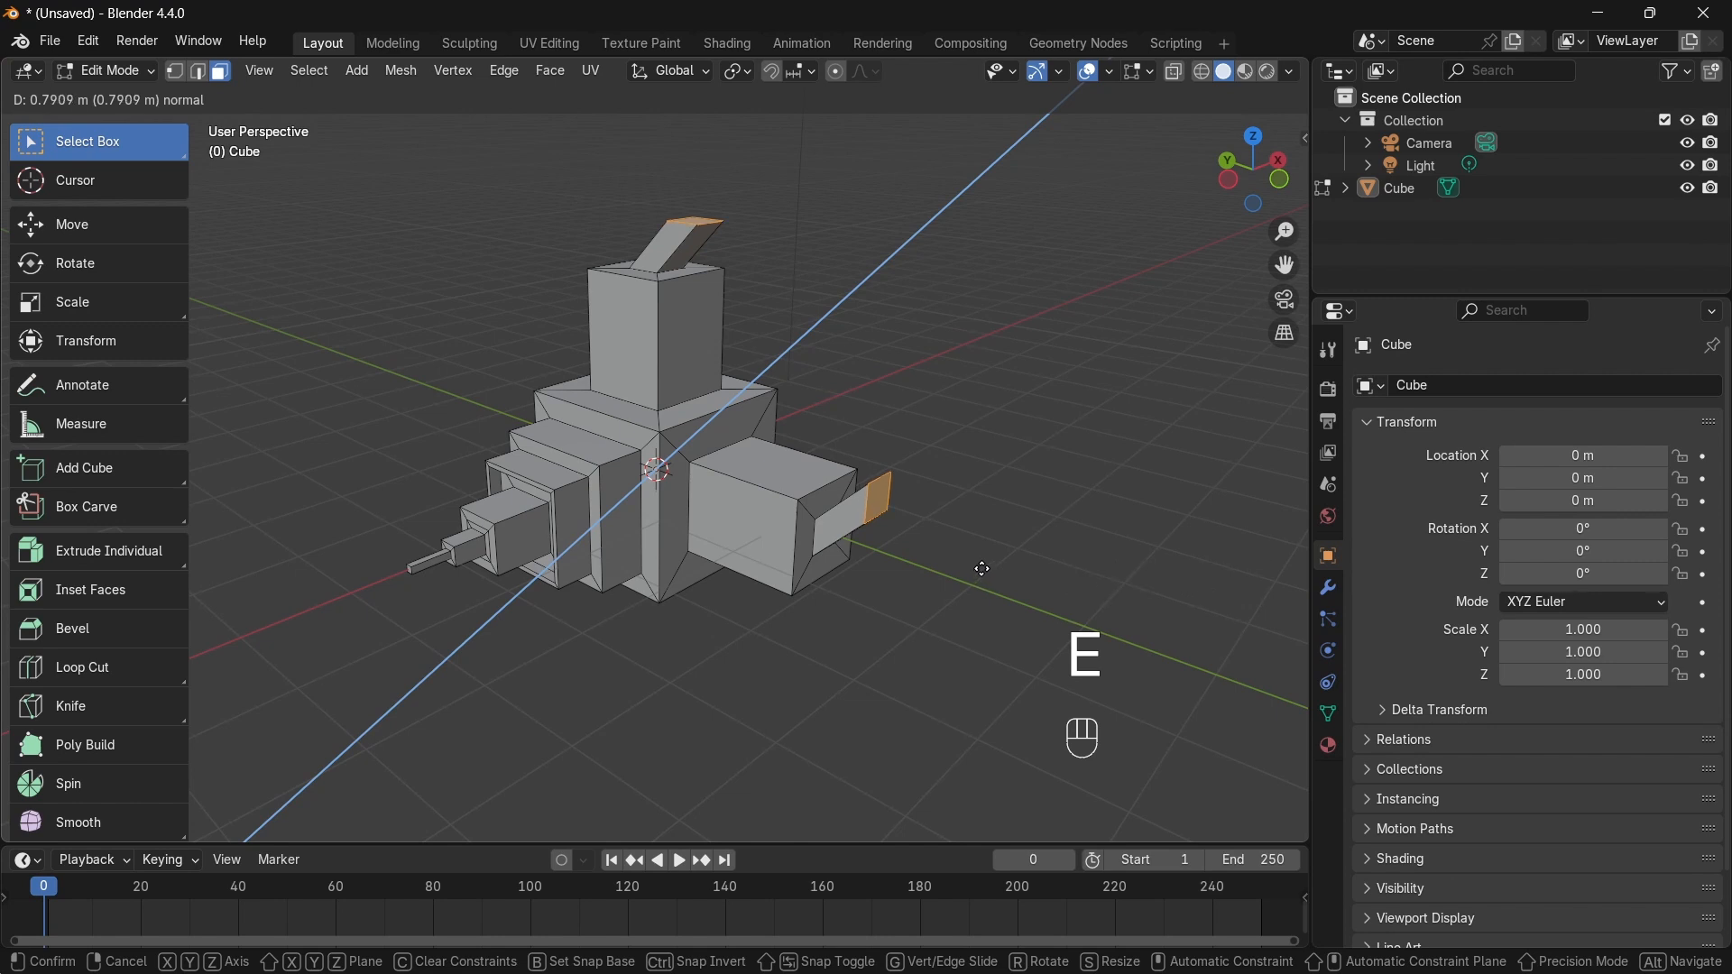
pyautogui.rightClick(983, 568)
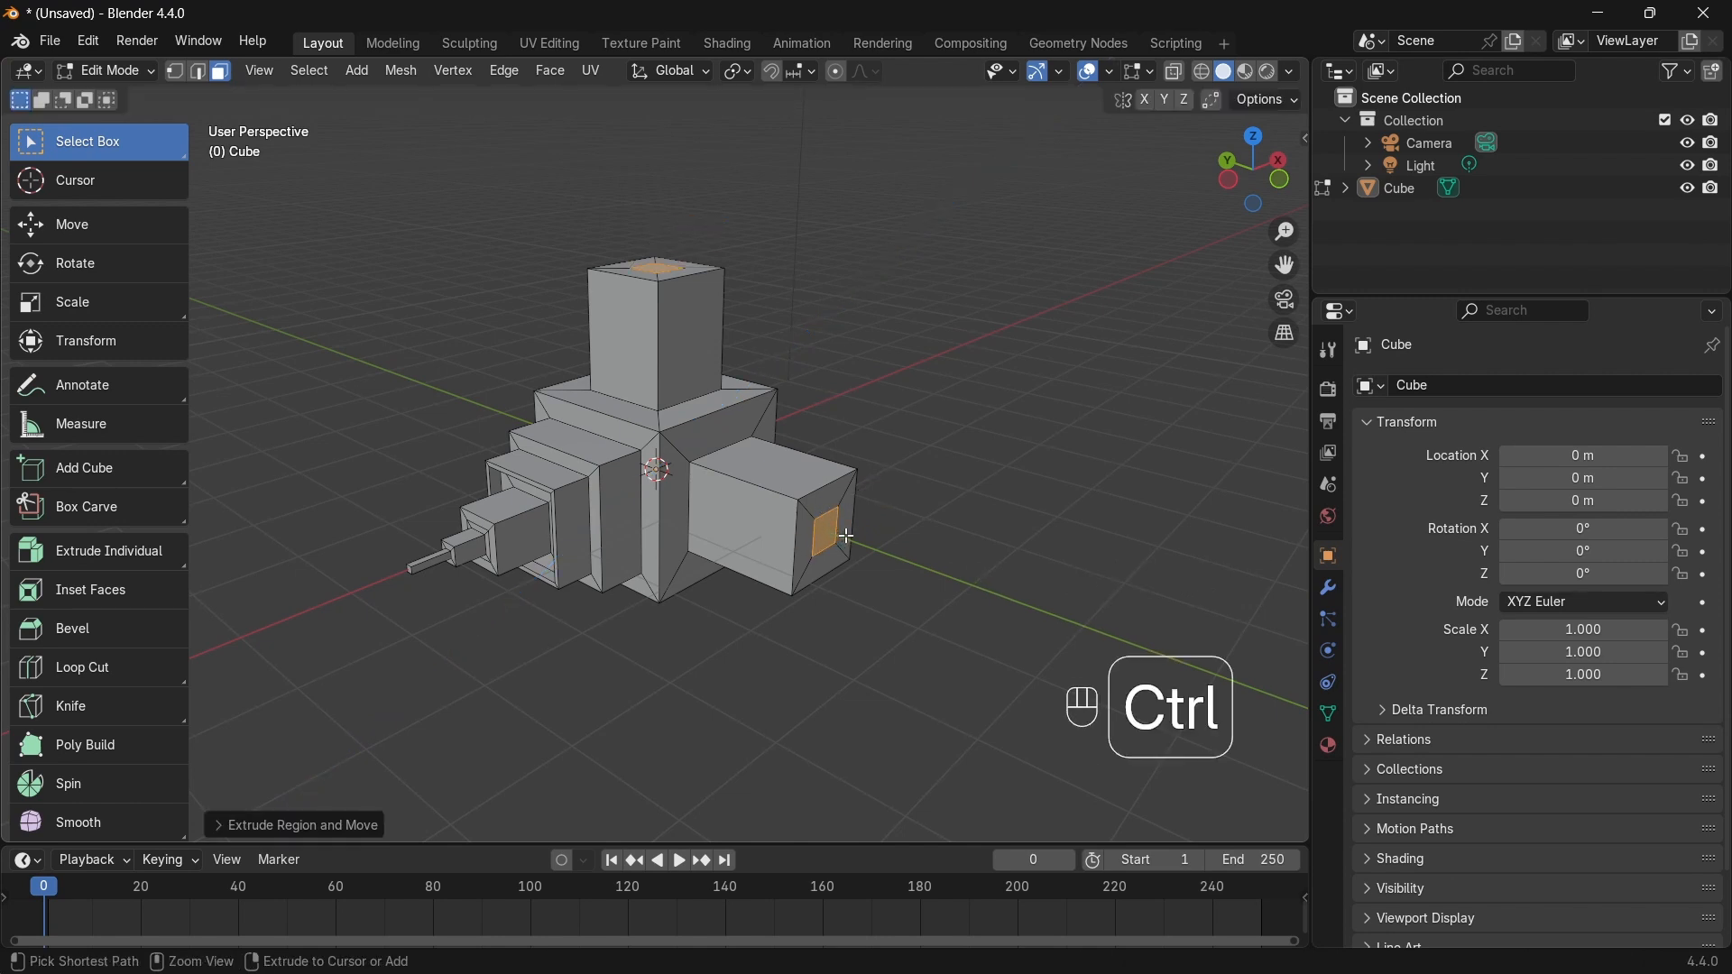
pyautogui.hotkey('ctrl', 'z')
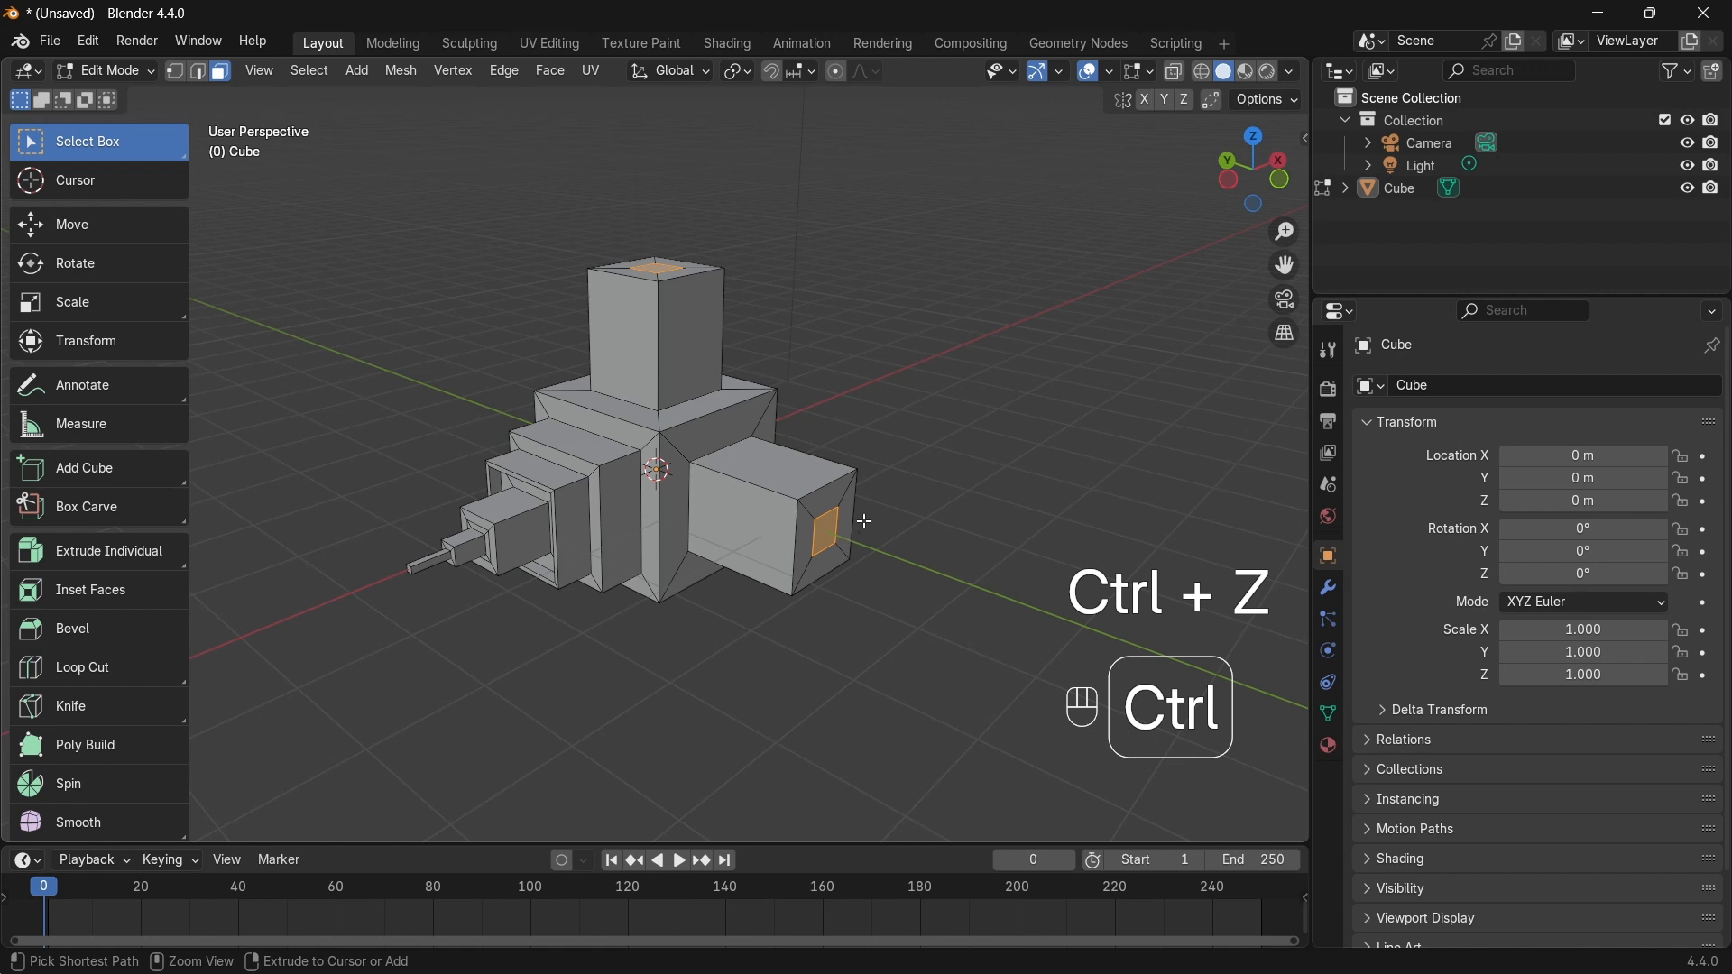
# Step: Extrude the inset end faces of the top and side blocks outward as individual faces
pyautogui.hotkey('alt', 'e')
pyautogui.click(870, 572)
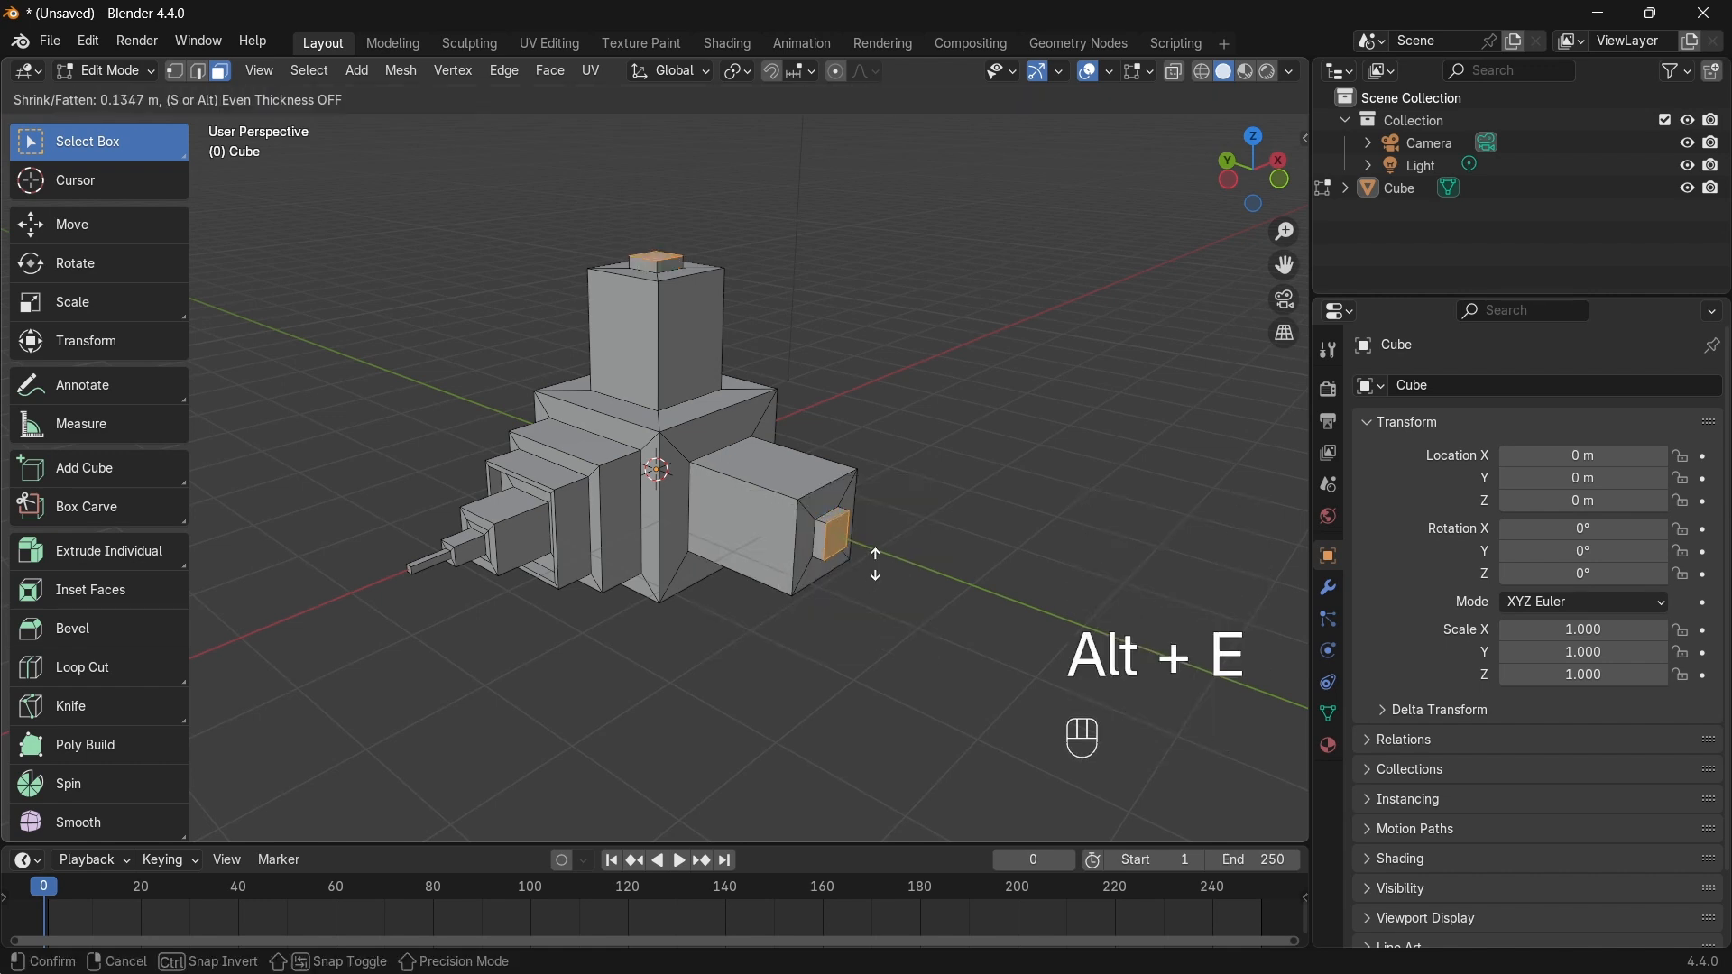
pyautogui.click(909, 539)
pyautogui.moveTo(967, 491); pyautogui.dragTo(812, 519, button='middle')
# Step: Examine the finished block shape in Object Mode and return to Edit Mode
pyautogui.press('Tab')
pyautogui.moveTo(695, 511); pyautogui.dragTo(690, 459, button='middle')
pyautogui.click(115, 71)
pyautogui.click(144, 120)
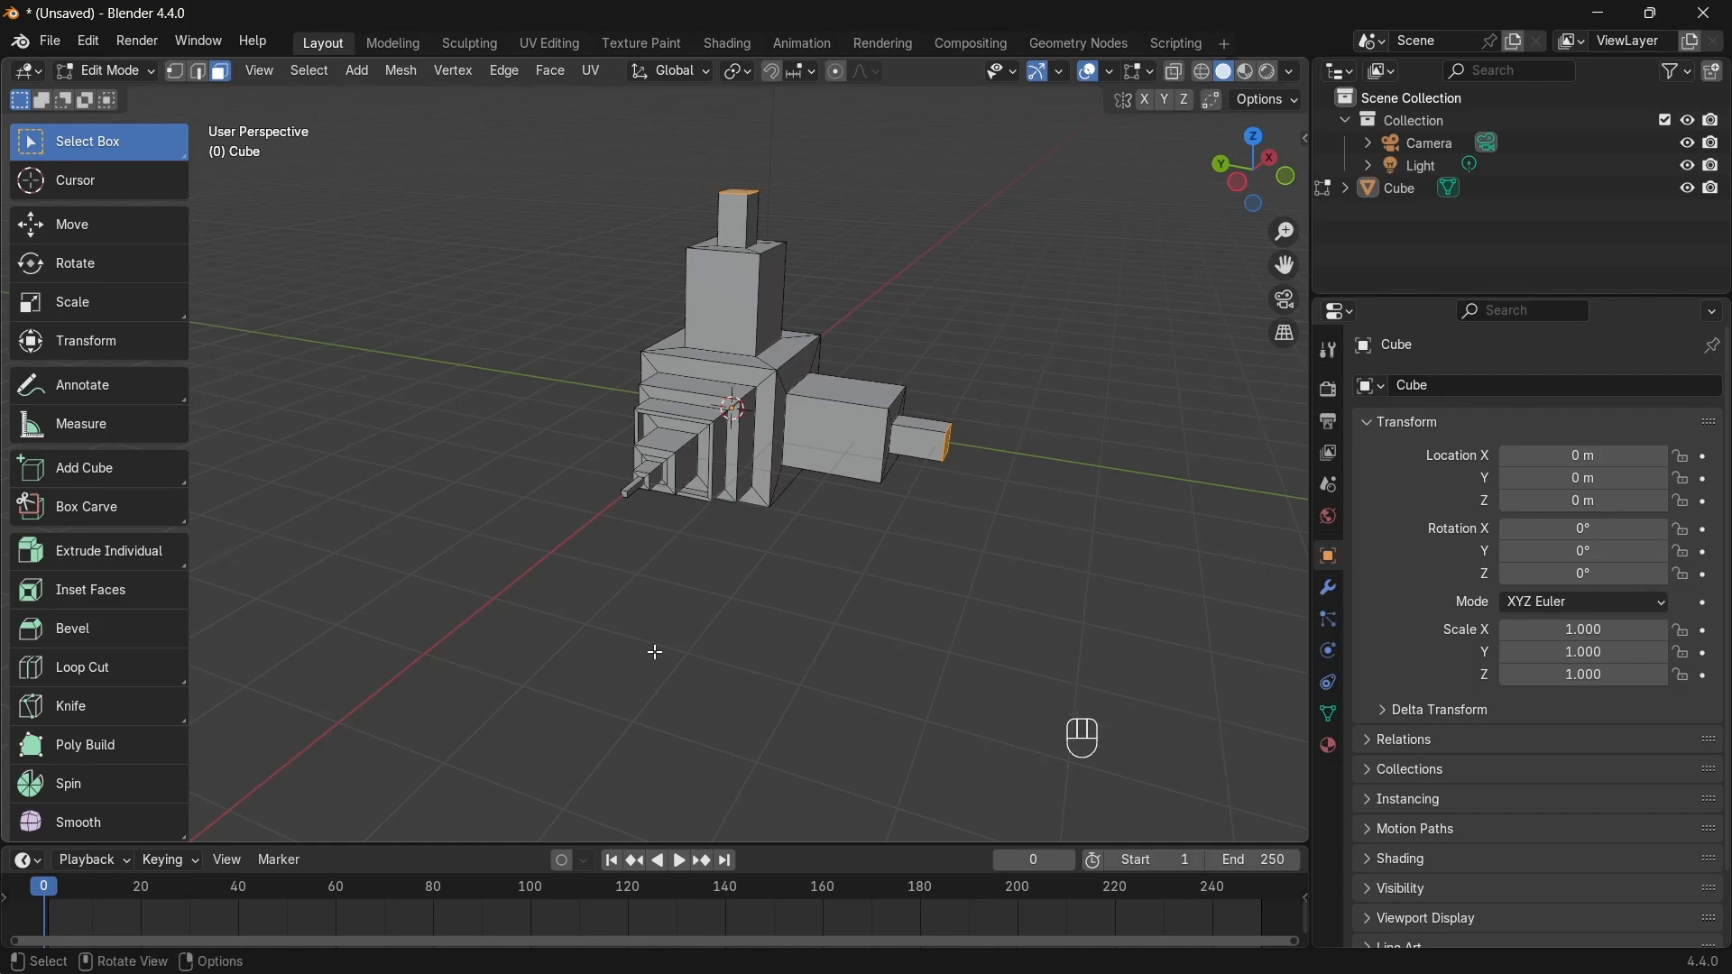
# Step: Delete all vertices of the existing mesh and add a new cube in its place in Edit Mode
pyautogui.scroll(-2, 745, 546)
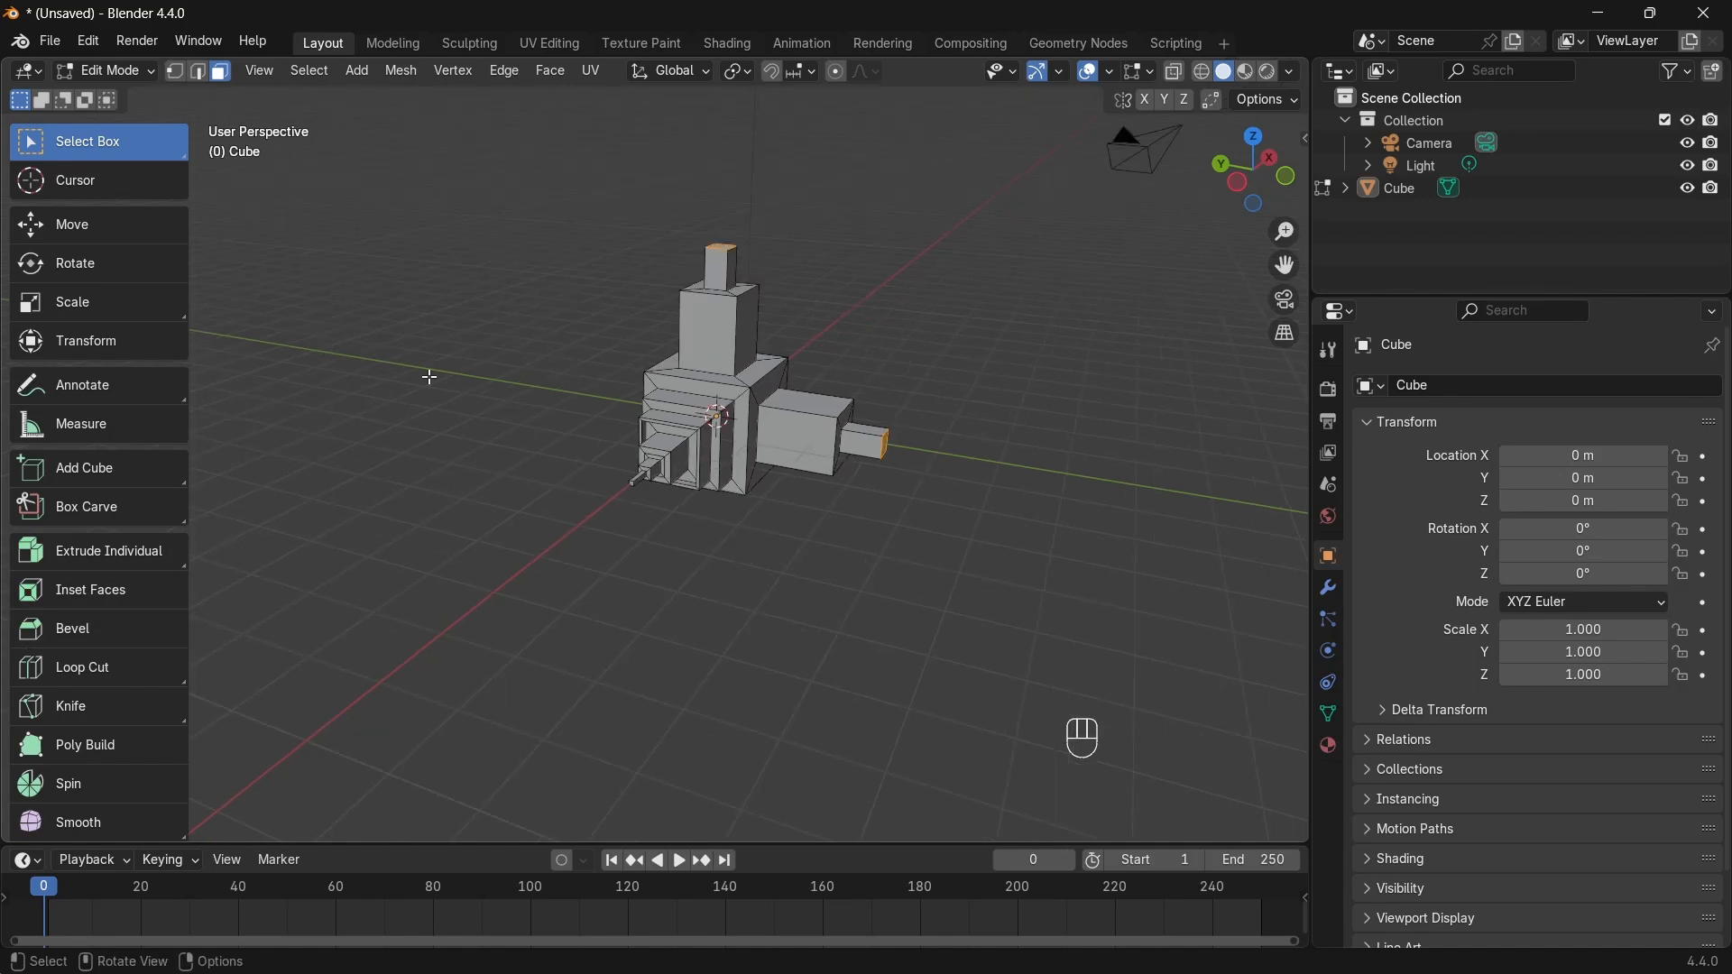
pyautogui.press('a')
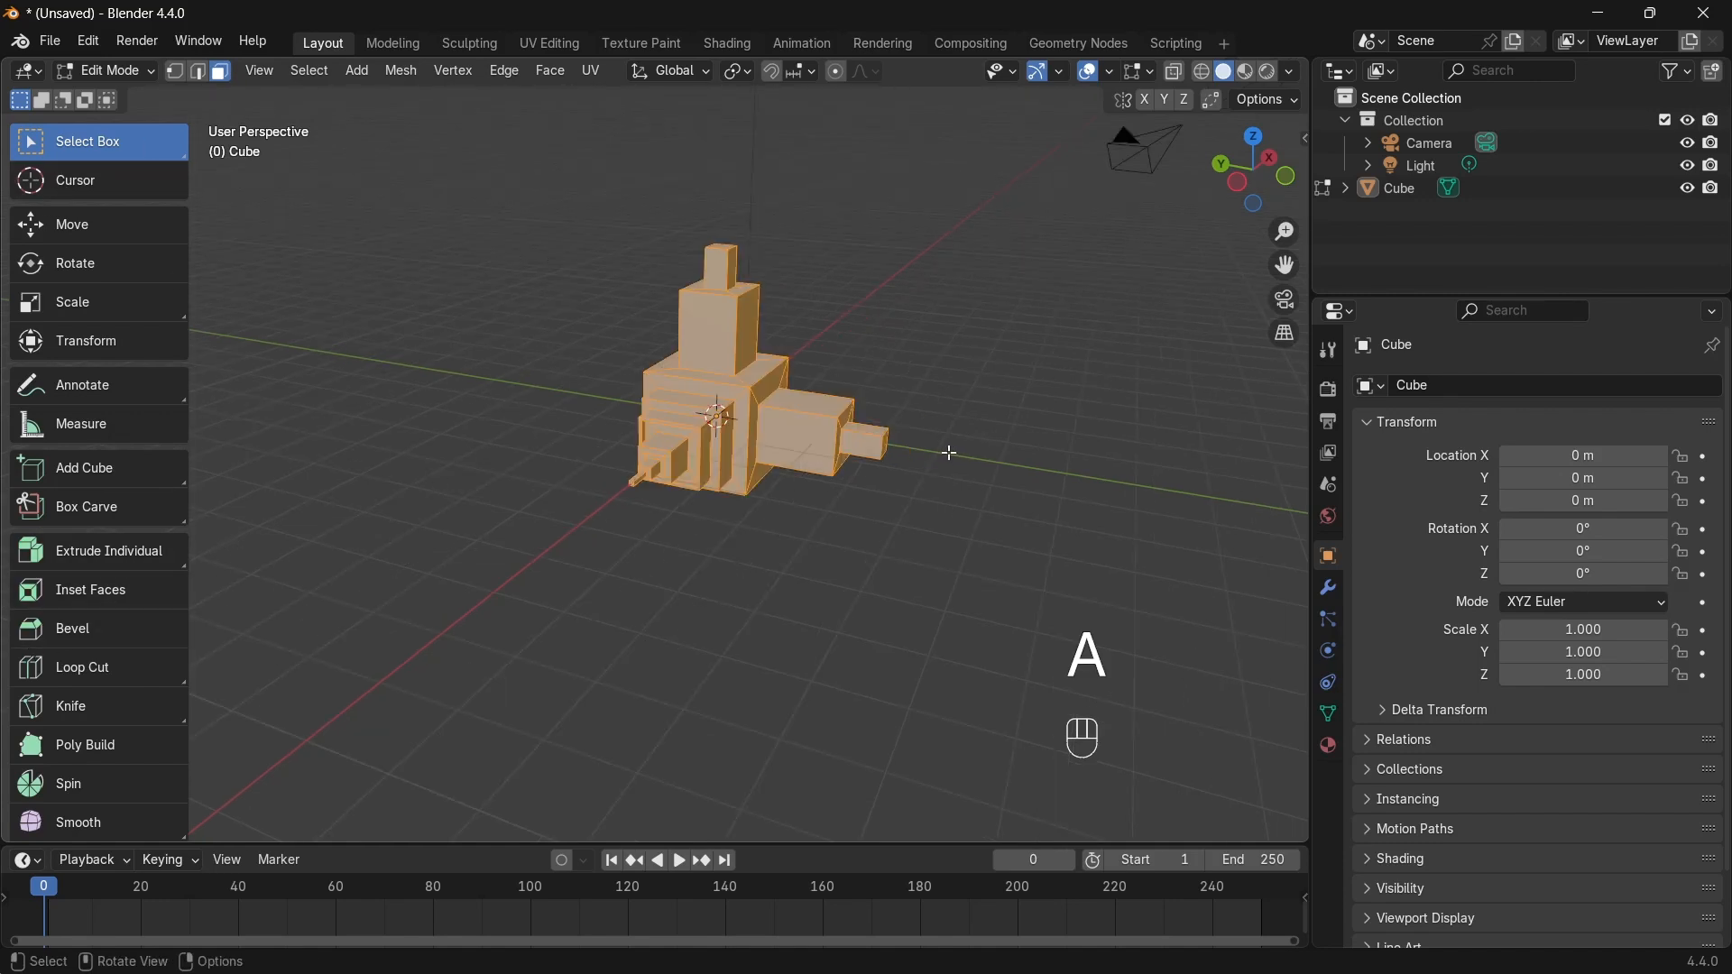
pyautogui.press('x')
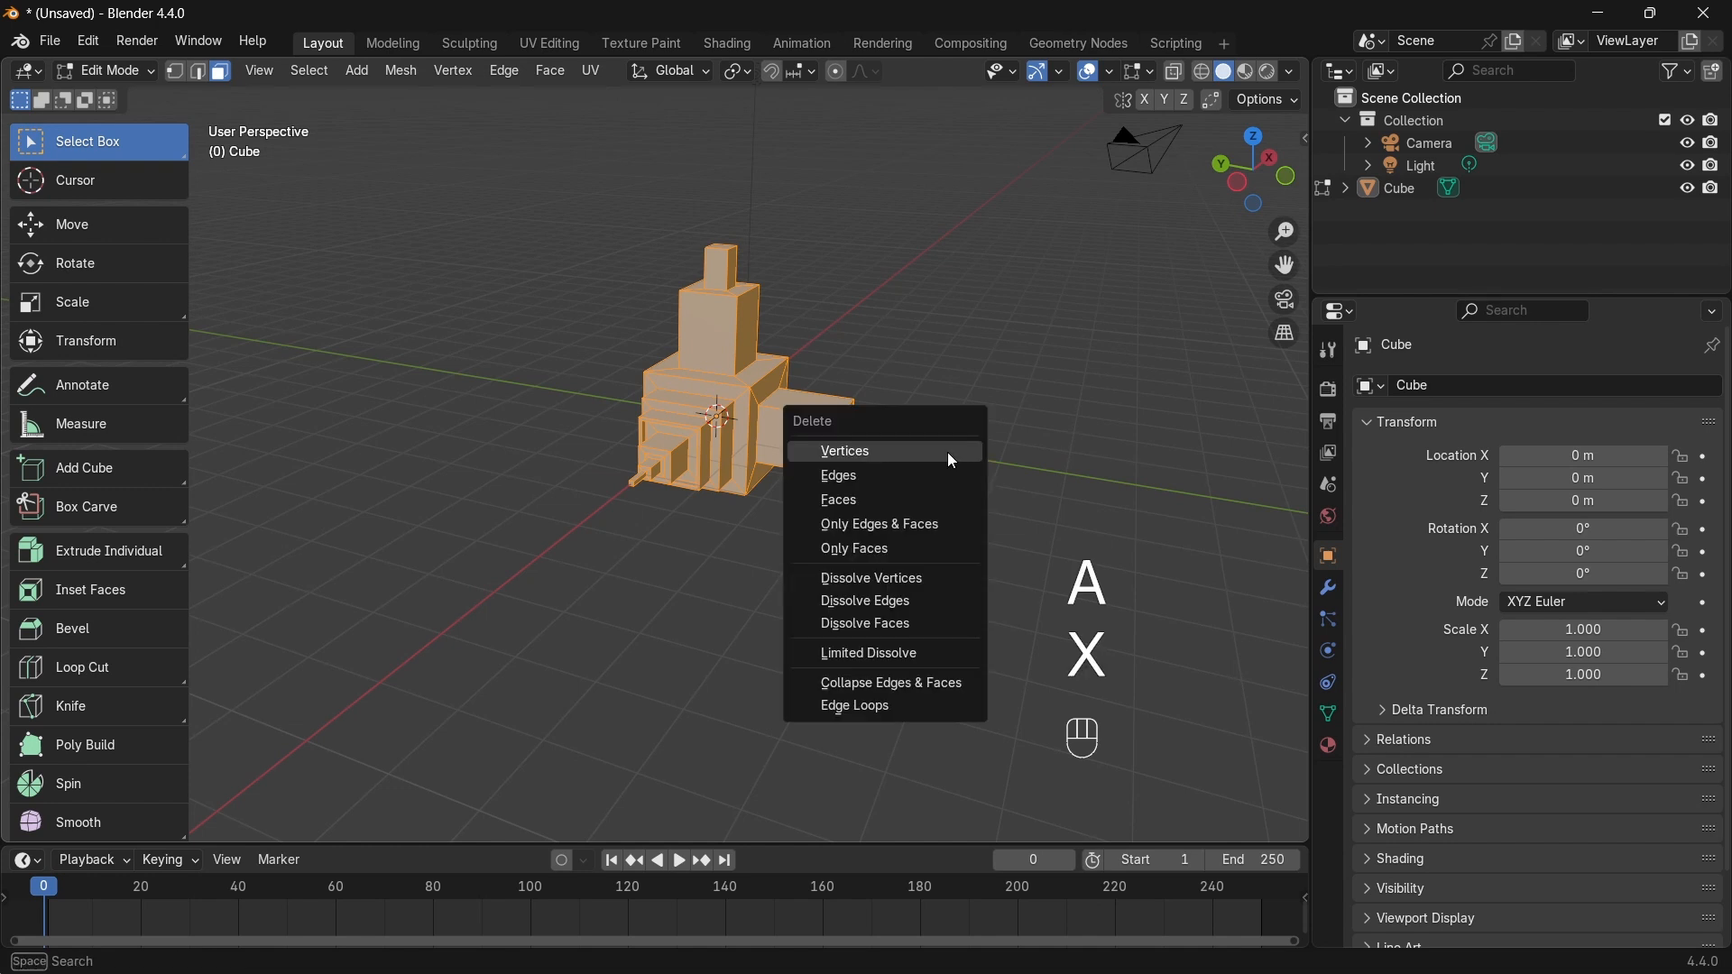
pyautogui.click(843, 458)
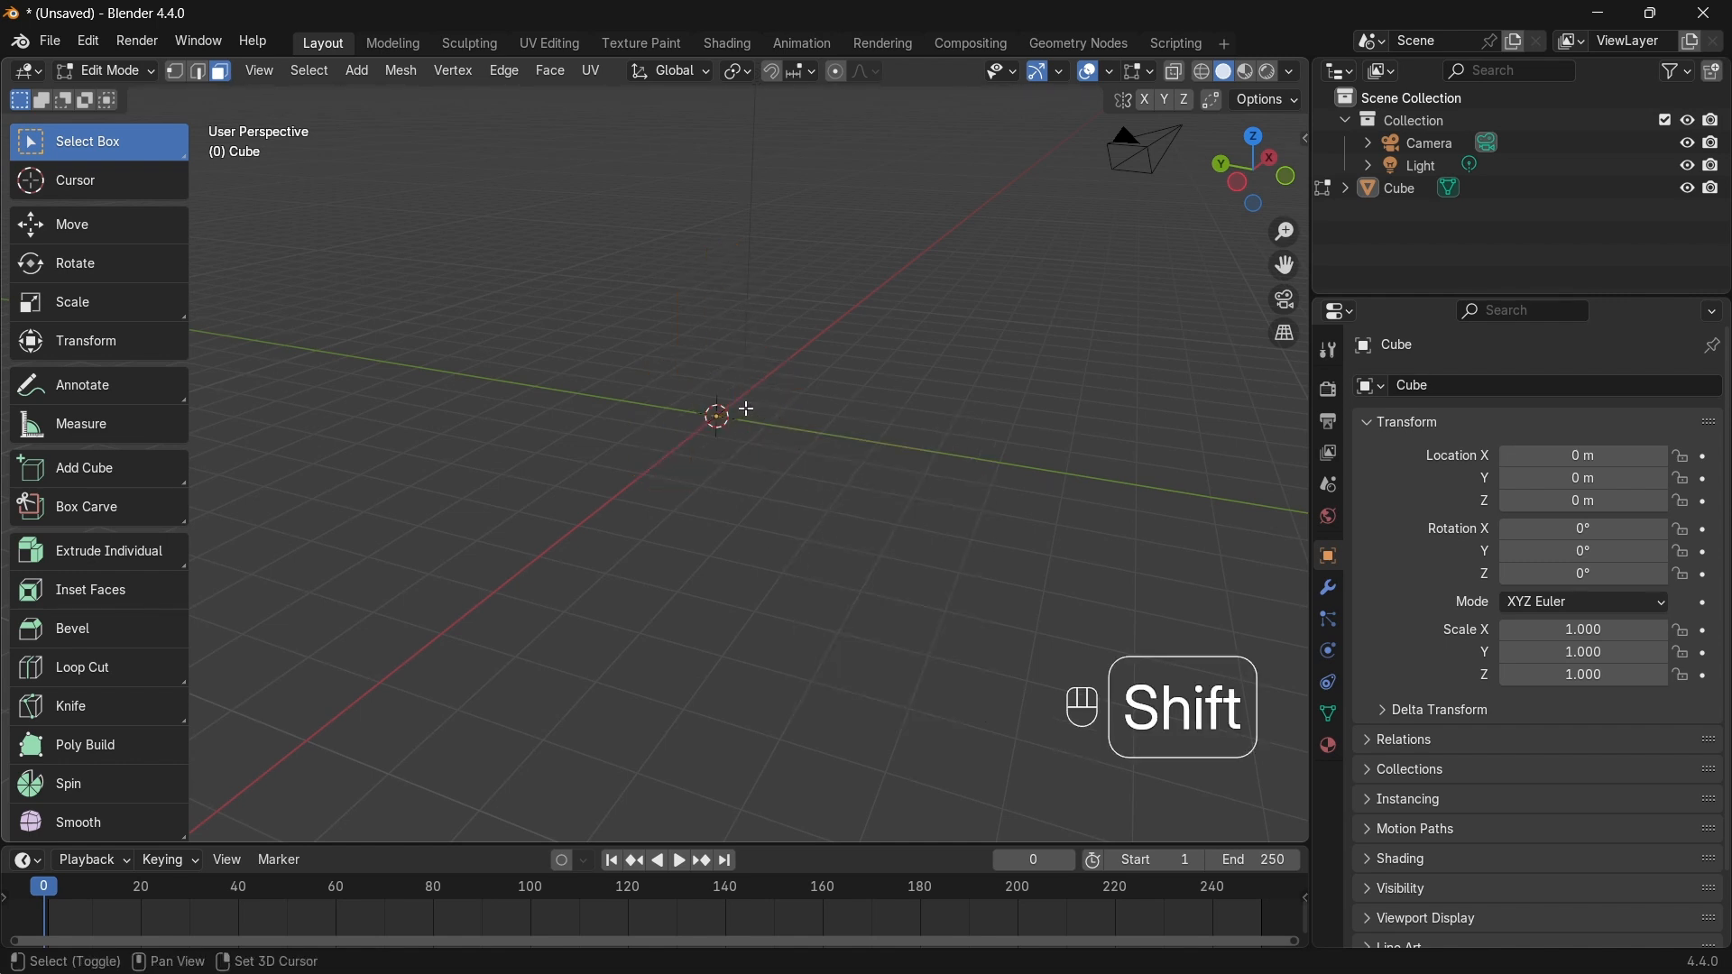
pyautogui.hotkey('shift', 'a')
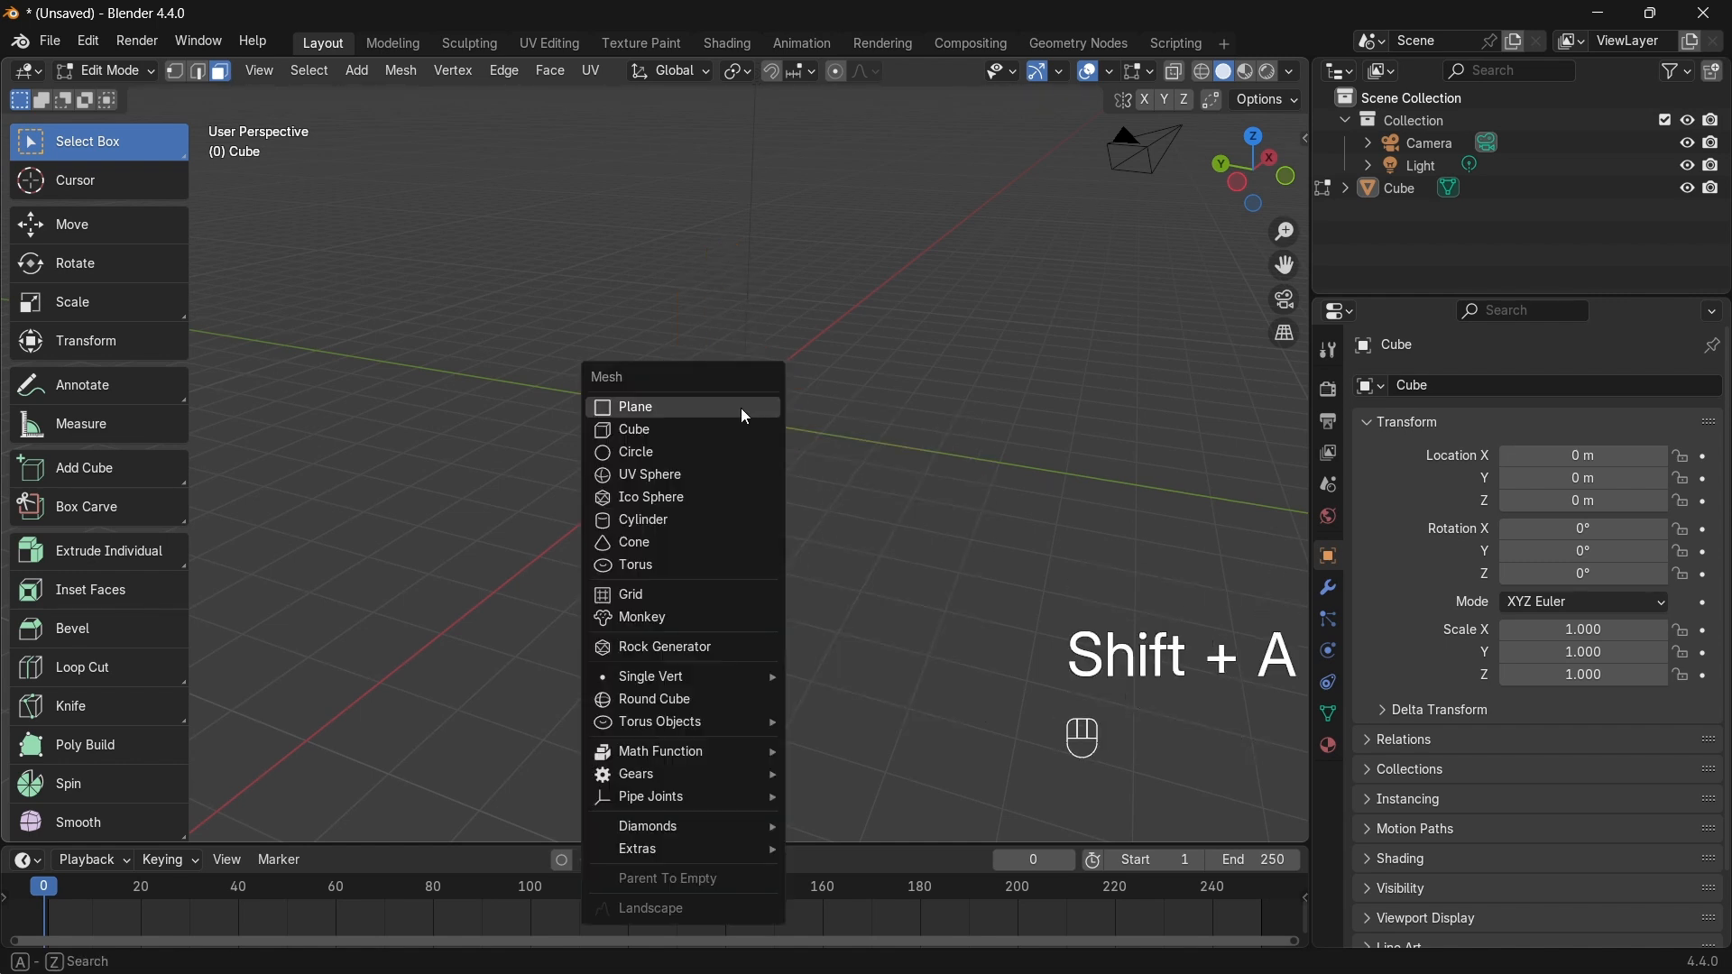
pyautogui.click(683, 430)
pyautogui.keyDown('shift'); pyautogui.moveTo(703, 467); pyautogui.dragTo(274, 327, button='middle'); pyautogui.keyUp('shift')
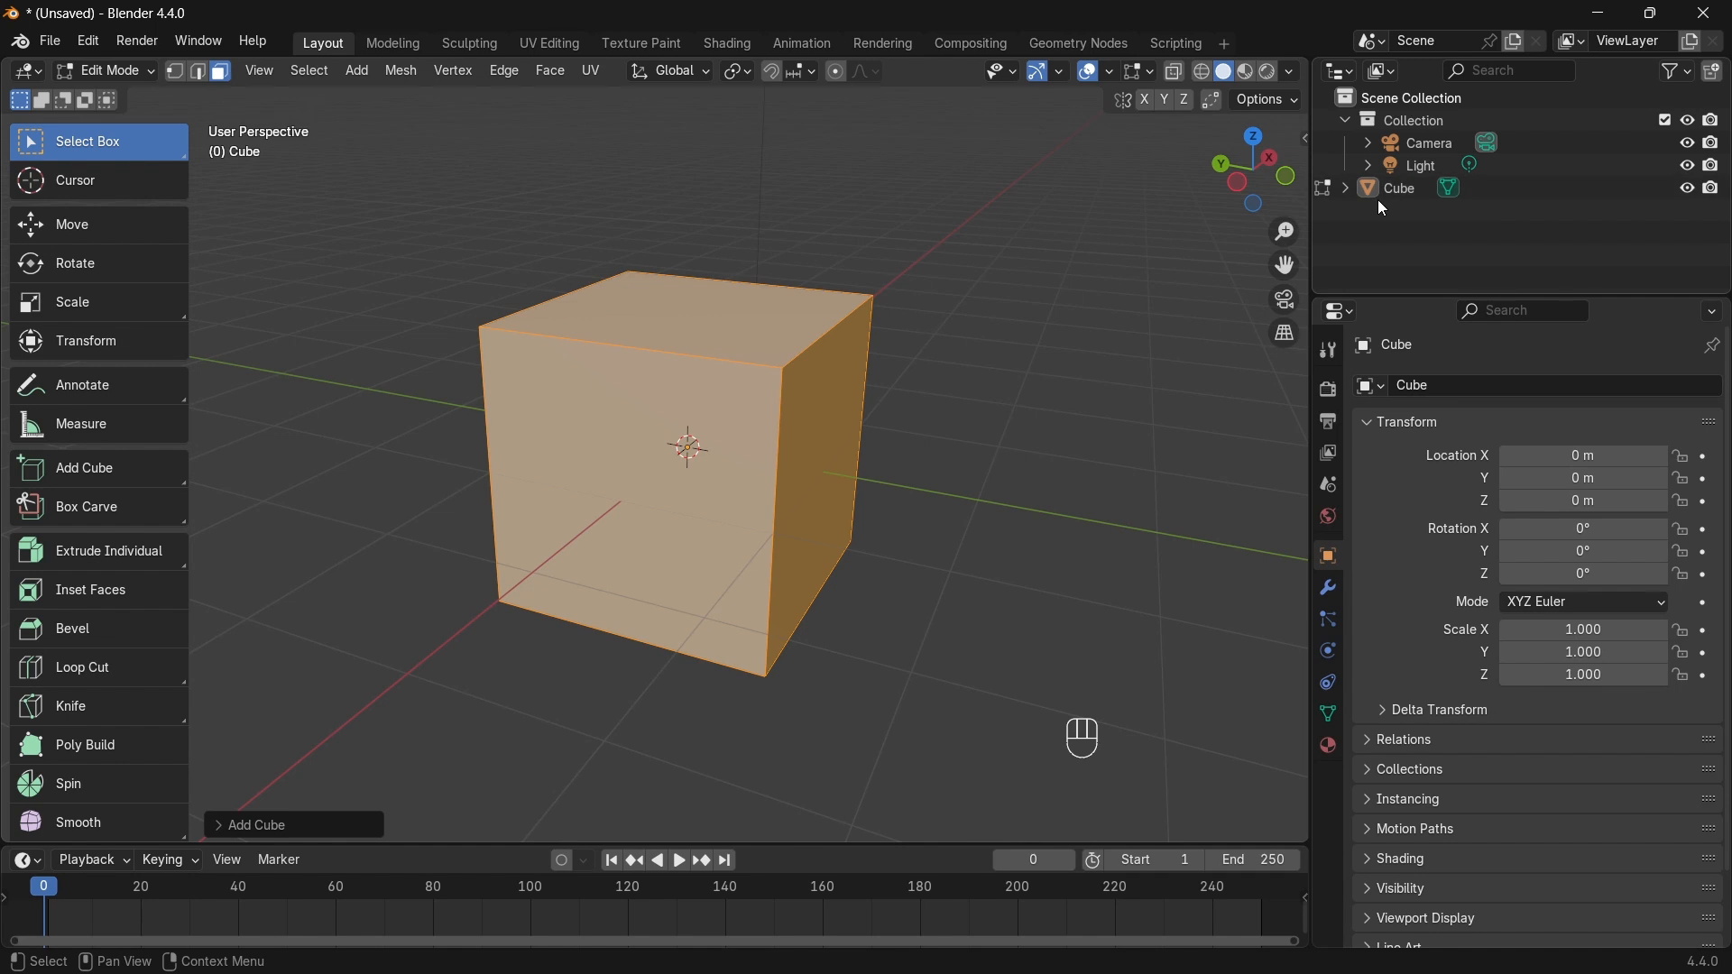
pyautogui.scroll(-2, 737, 433)
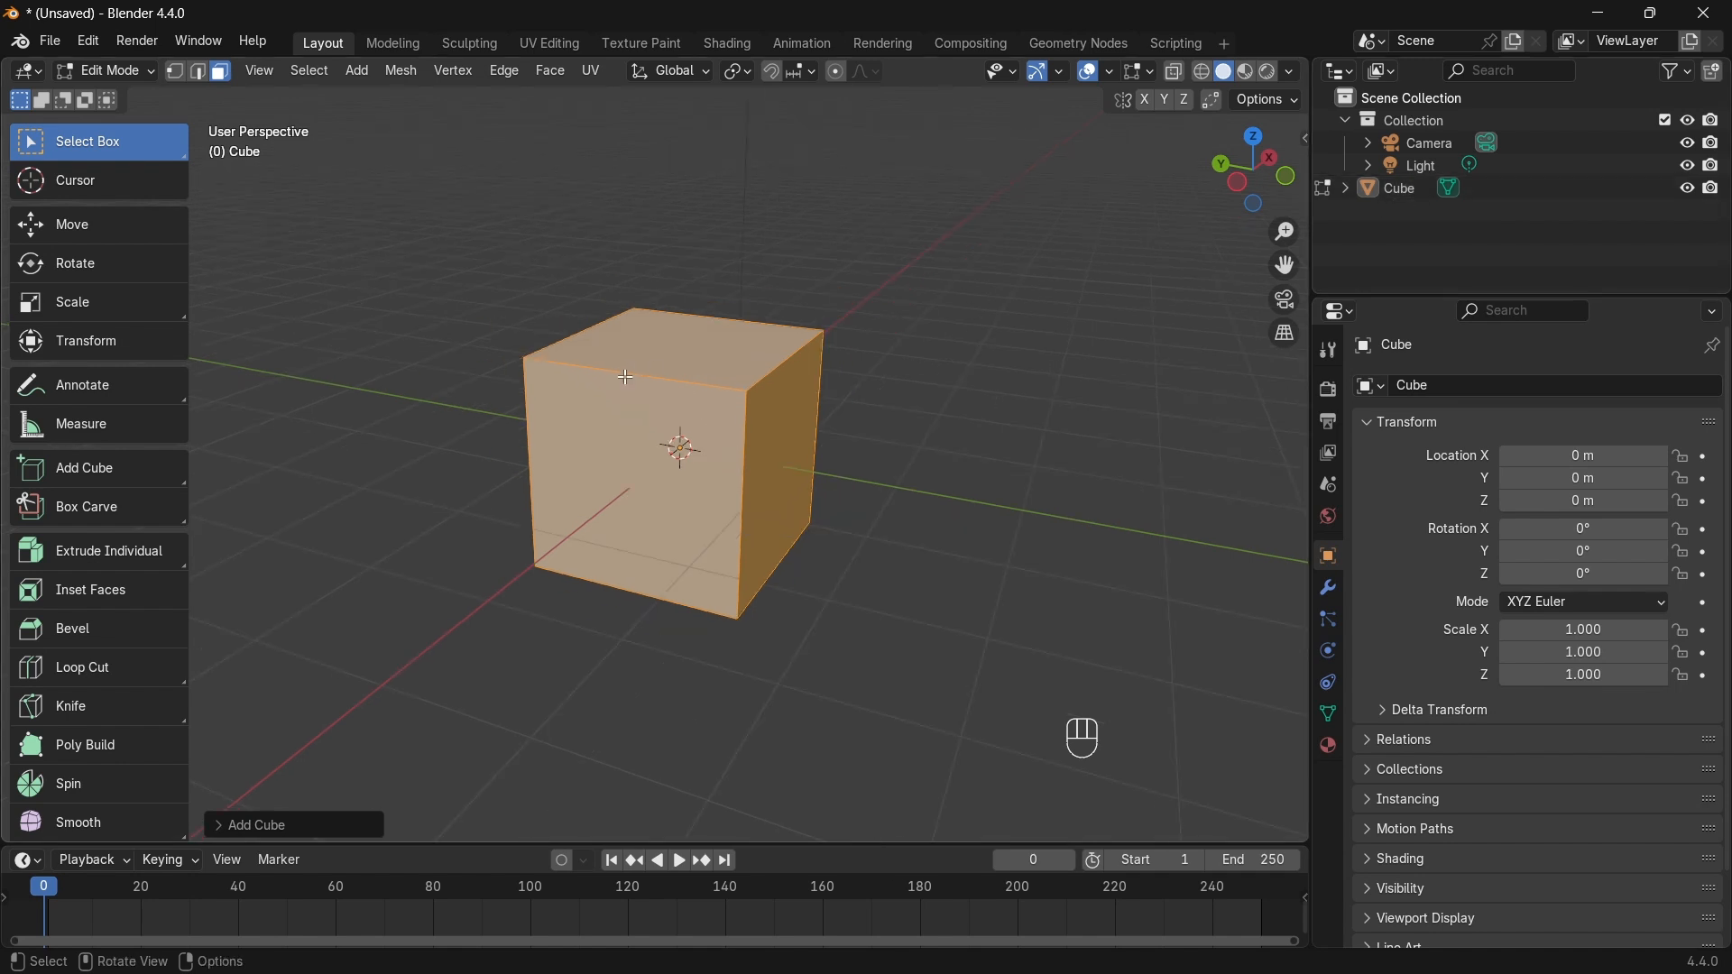
# Step: Clear the selection, select the cube's upper front edge in edge select mode and activate the Bevel tool
pyautogui.hotkey('alt', 'a')
pyautogui.click(663, 397)
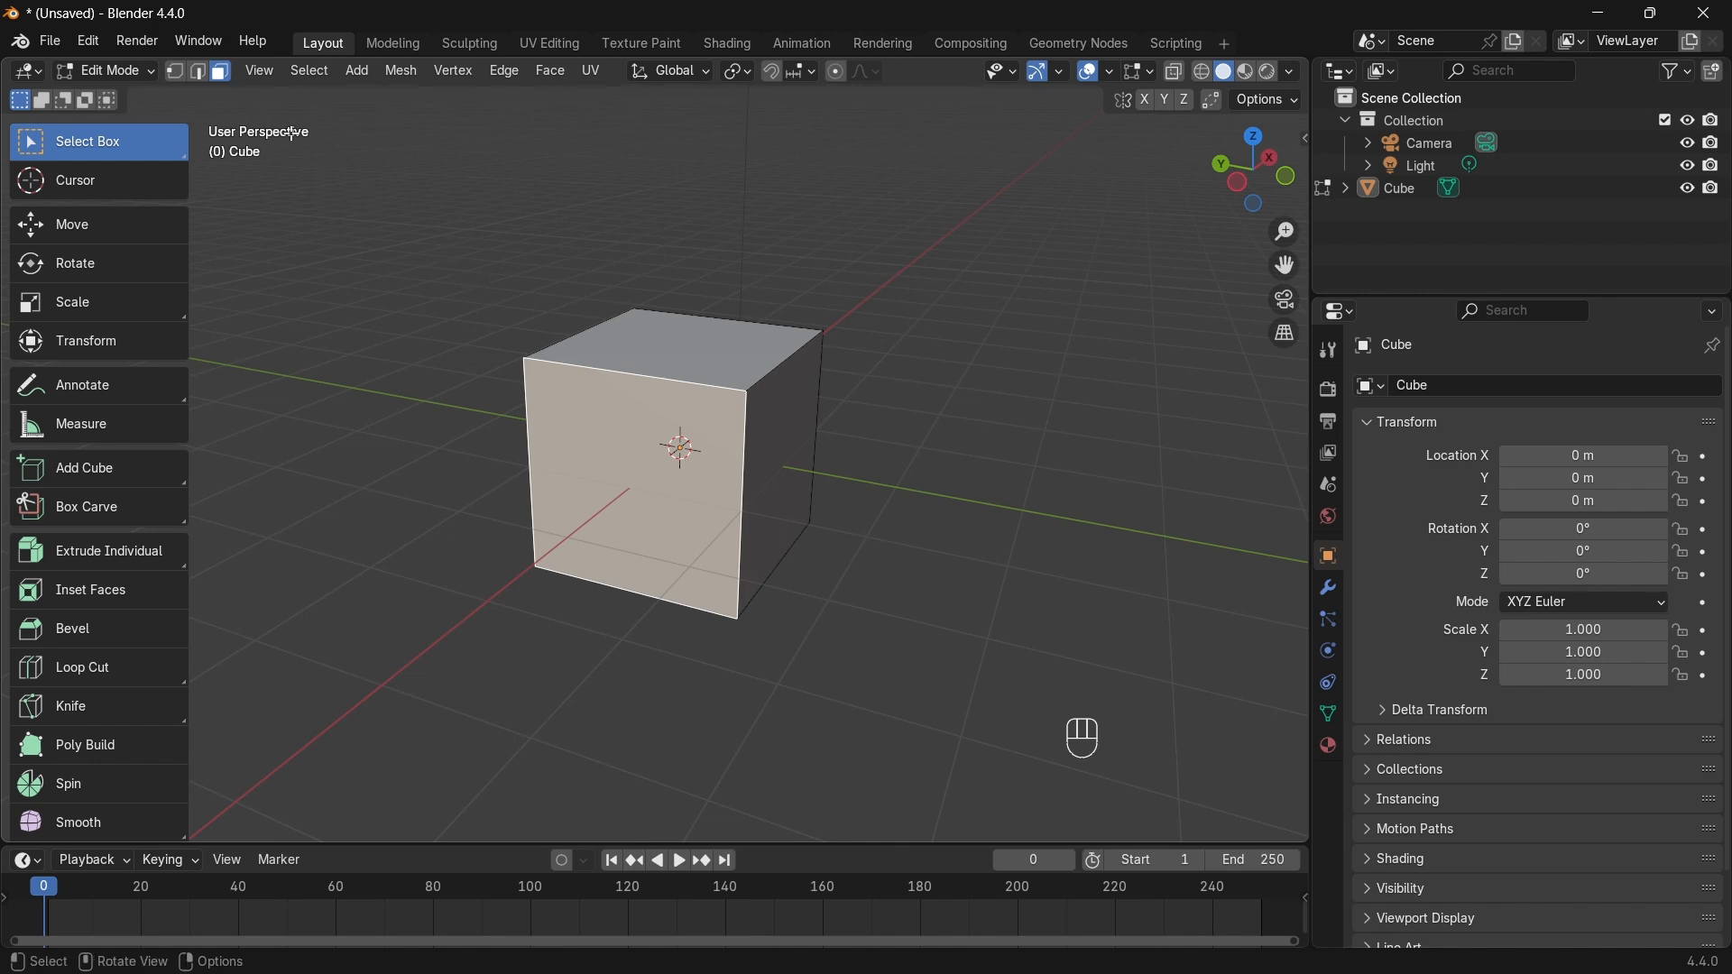
pyautogui.click(201, 78)
pyautogui.click(226, 76)
pyautogui.press('2')
pyautogui.click(679, 370)
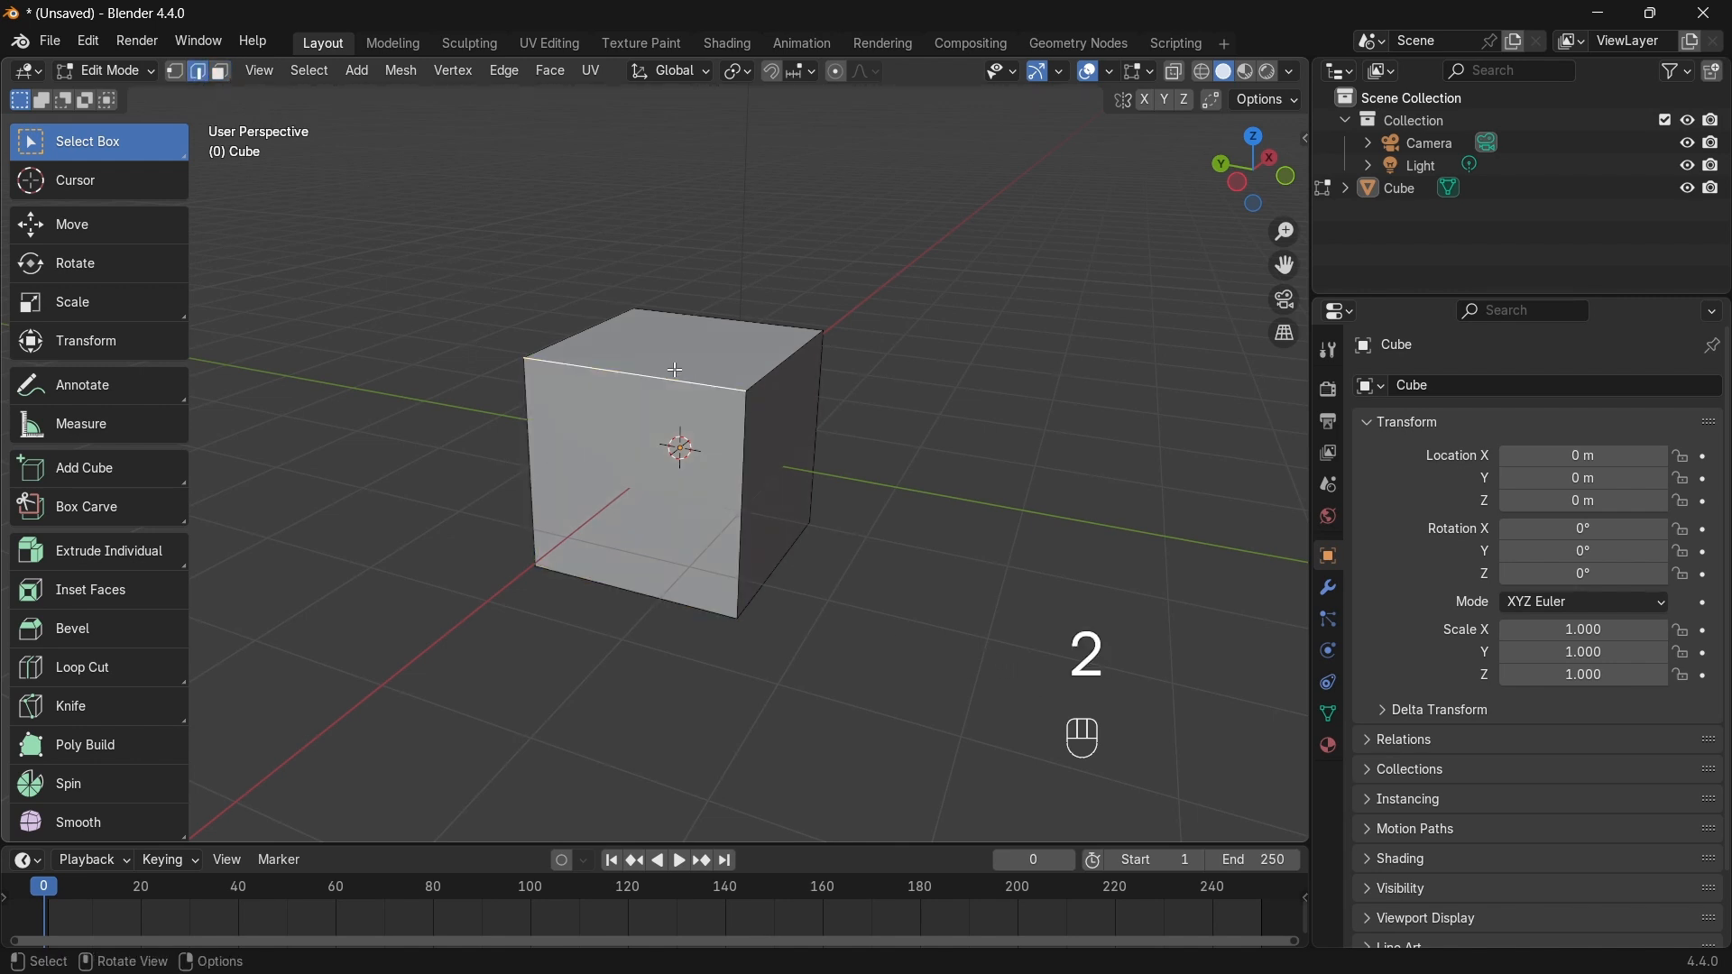
pyautogui.click(111, 619)
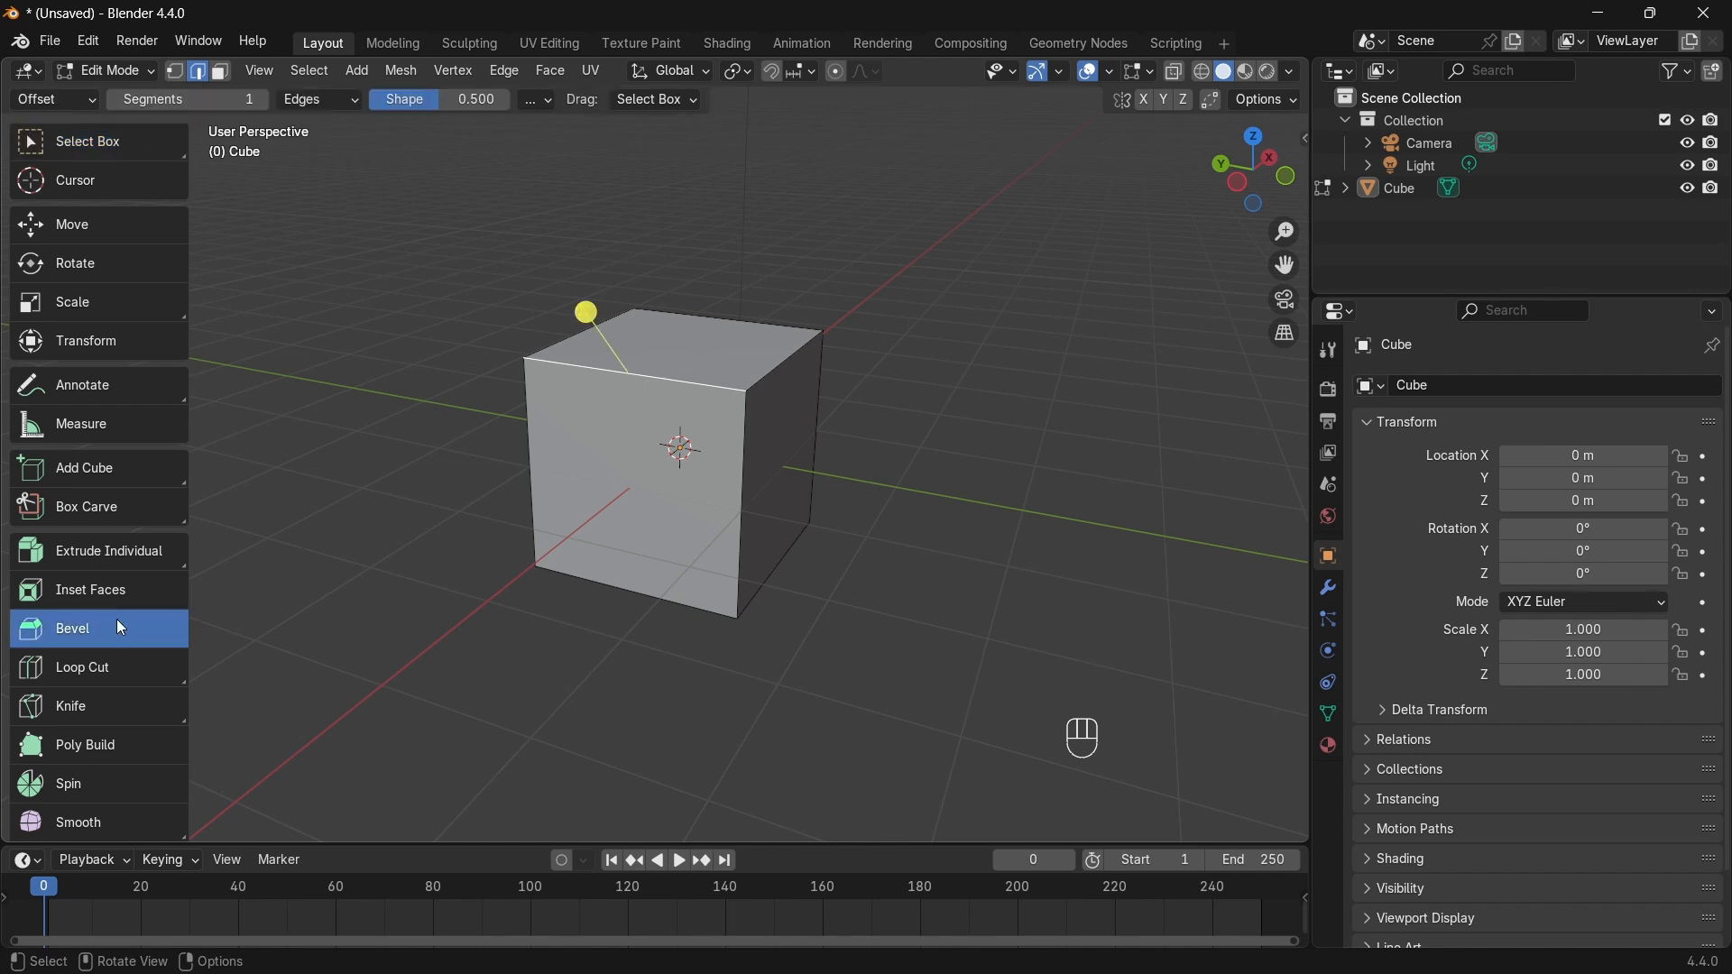
# Step: Bevel the selected upper edge by about 1.31 m with five segments to round it
pyautogui.keyDown('shift'); pyautogui.moveTo(801, 611); pyautogui.dragTo(815, 365, button='middle'); pyautogui.keyUp('shift')
pyautogui.moveTo(699, 358); pyautogui.dragTo(498, 354, button='middle')
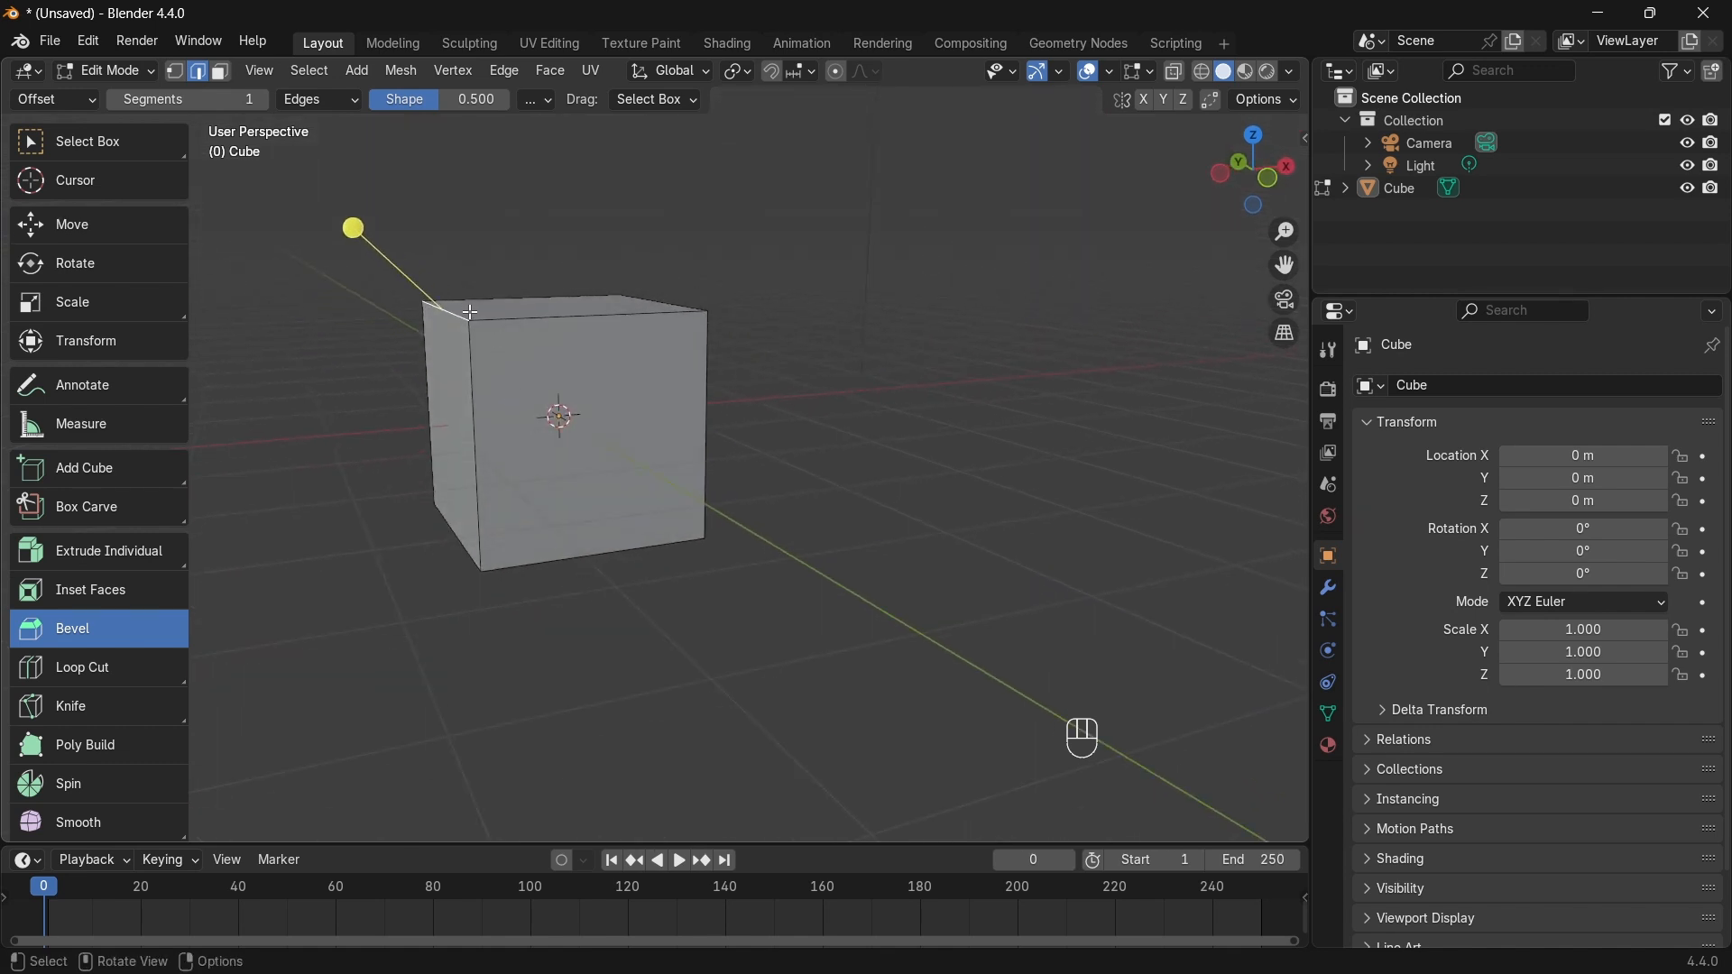
pyautogui.keyDown('shift'); pyautogui.moveTo(534, 363); pyautogui.dragTo(593, 381, button='middle'); pyautogui.keyUp('shift')
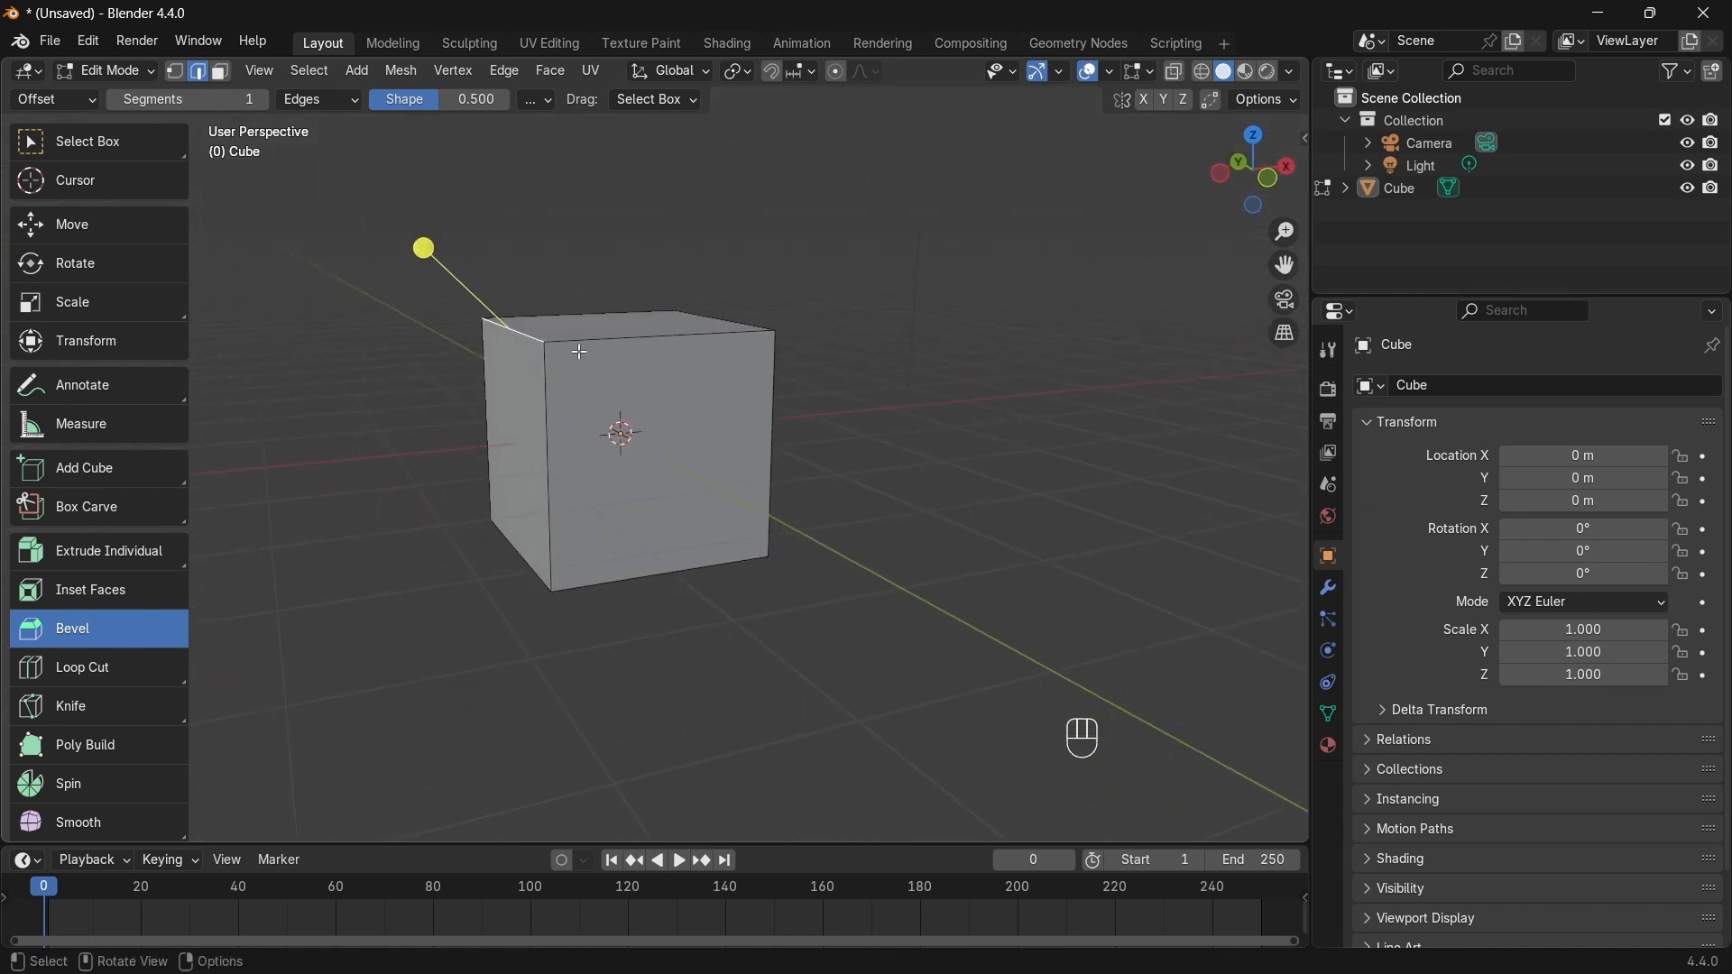
pyautogui.moveTo(429, 250); pyautogui.dragTo(307, 280)
pyautogui.hotkey('ctrl', 'z')
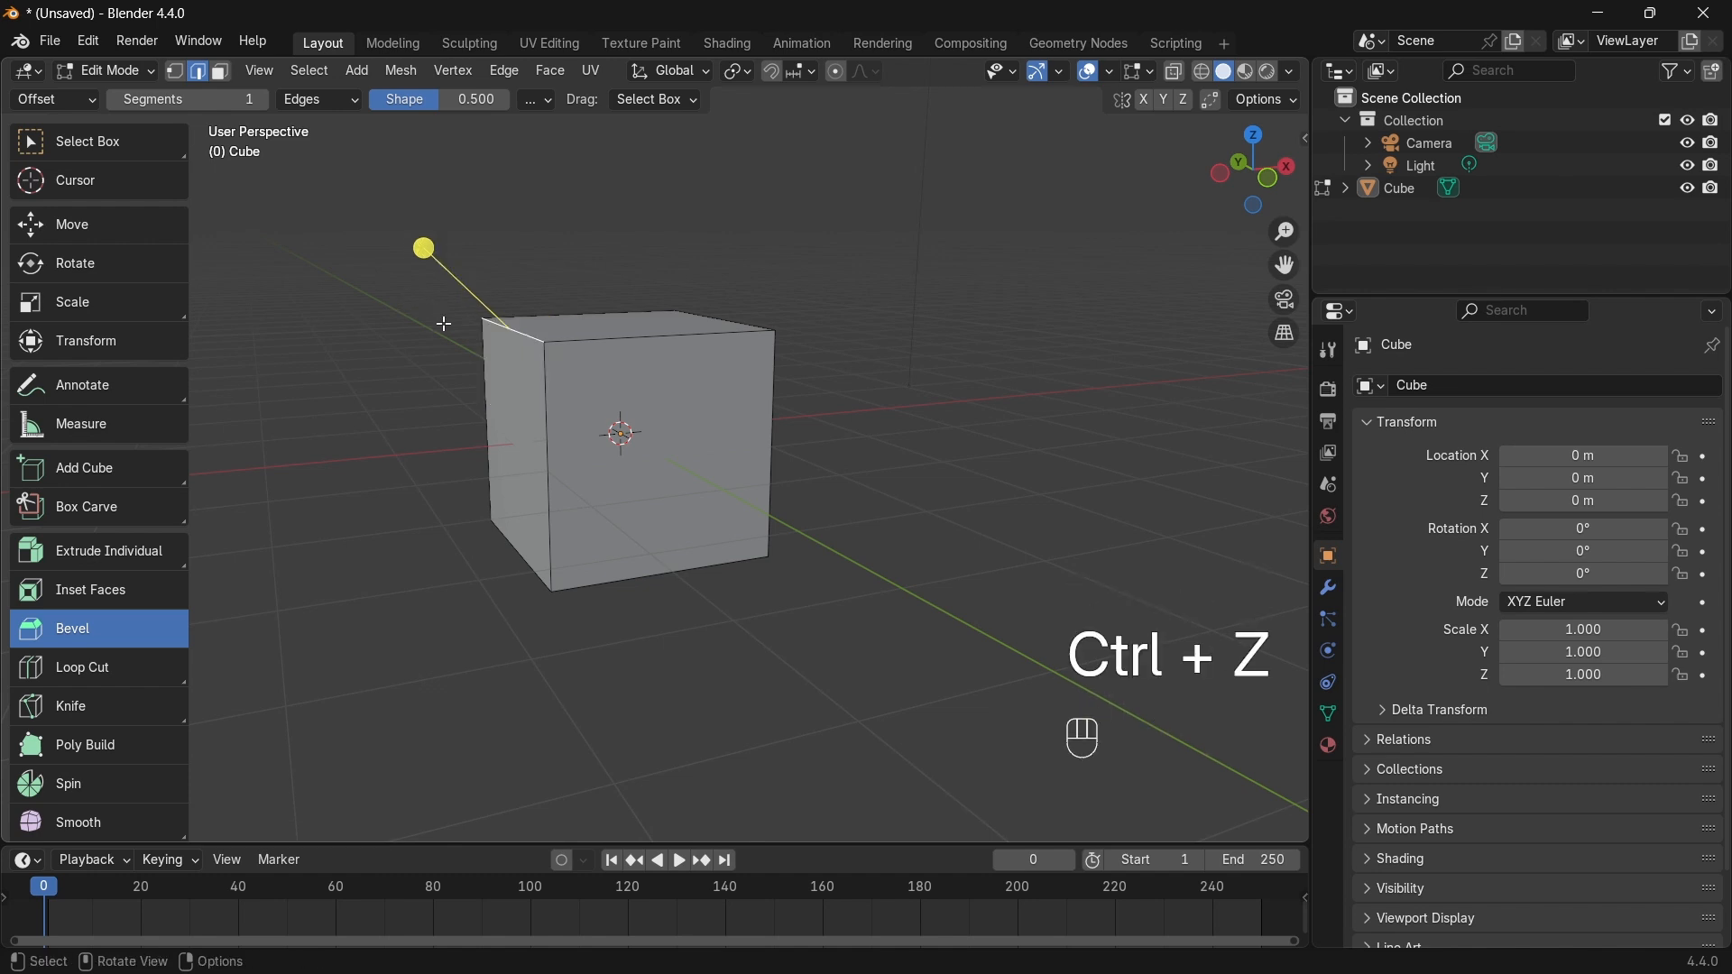
pyautogui.moveTo(421, 247); pyautogui.dragTo(261, 236)
pyautogui.scroll(-2, 369, 265)
pyautogui.scroll(4, 313, 202)
pyautogui.scroll(-3, 264, 225)
pyautogui.scroll(3, 274, 233)
pyautogui.moveTo(700, 626)
pyautogui.mouseDown(button='middle')
pyautogui.moveTo(820, 631)
pyautogui.moveTo(727, 624)
pyautogui.mouseUp(button='middle')
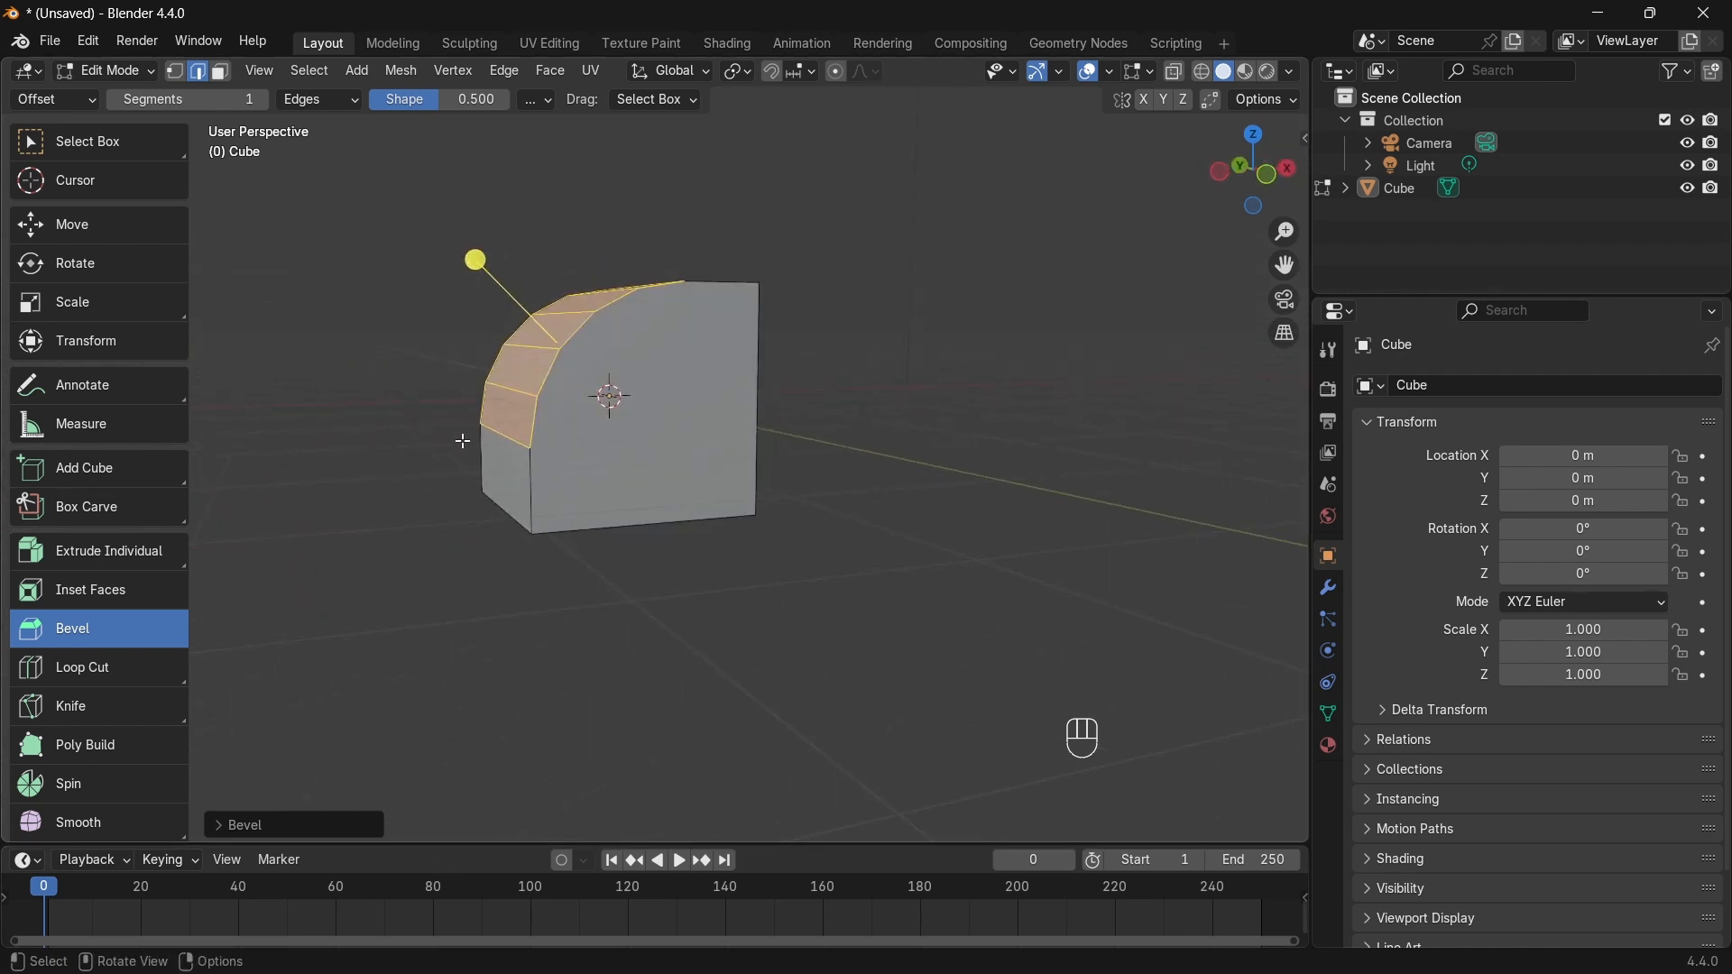
pyautogui.moveTo(589, 348); pyautogui.dragTo(621, 348, button='middle')
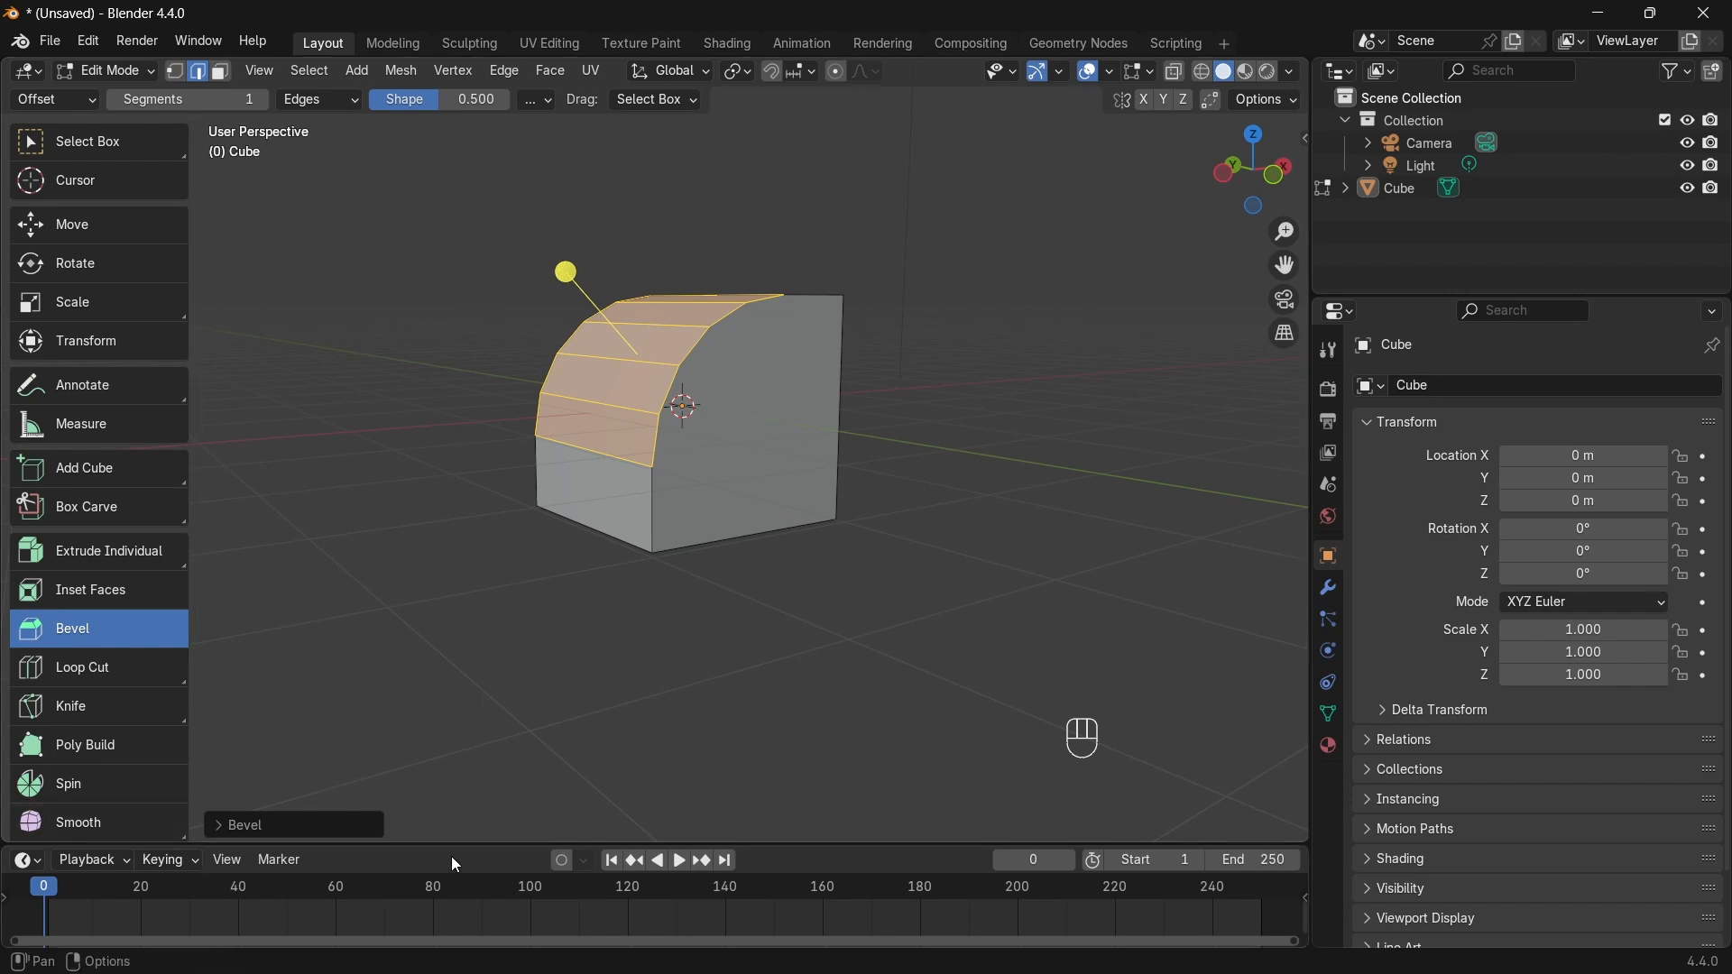
# Step: Set the bevel's profile type to Custom and enlarge the 3D viewport area to expose the whole profile curve
pyautogui.click(222, 833)
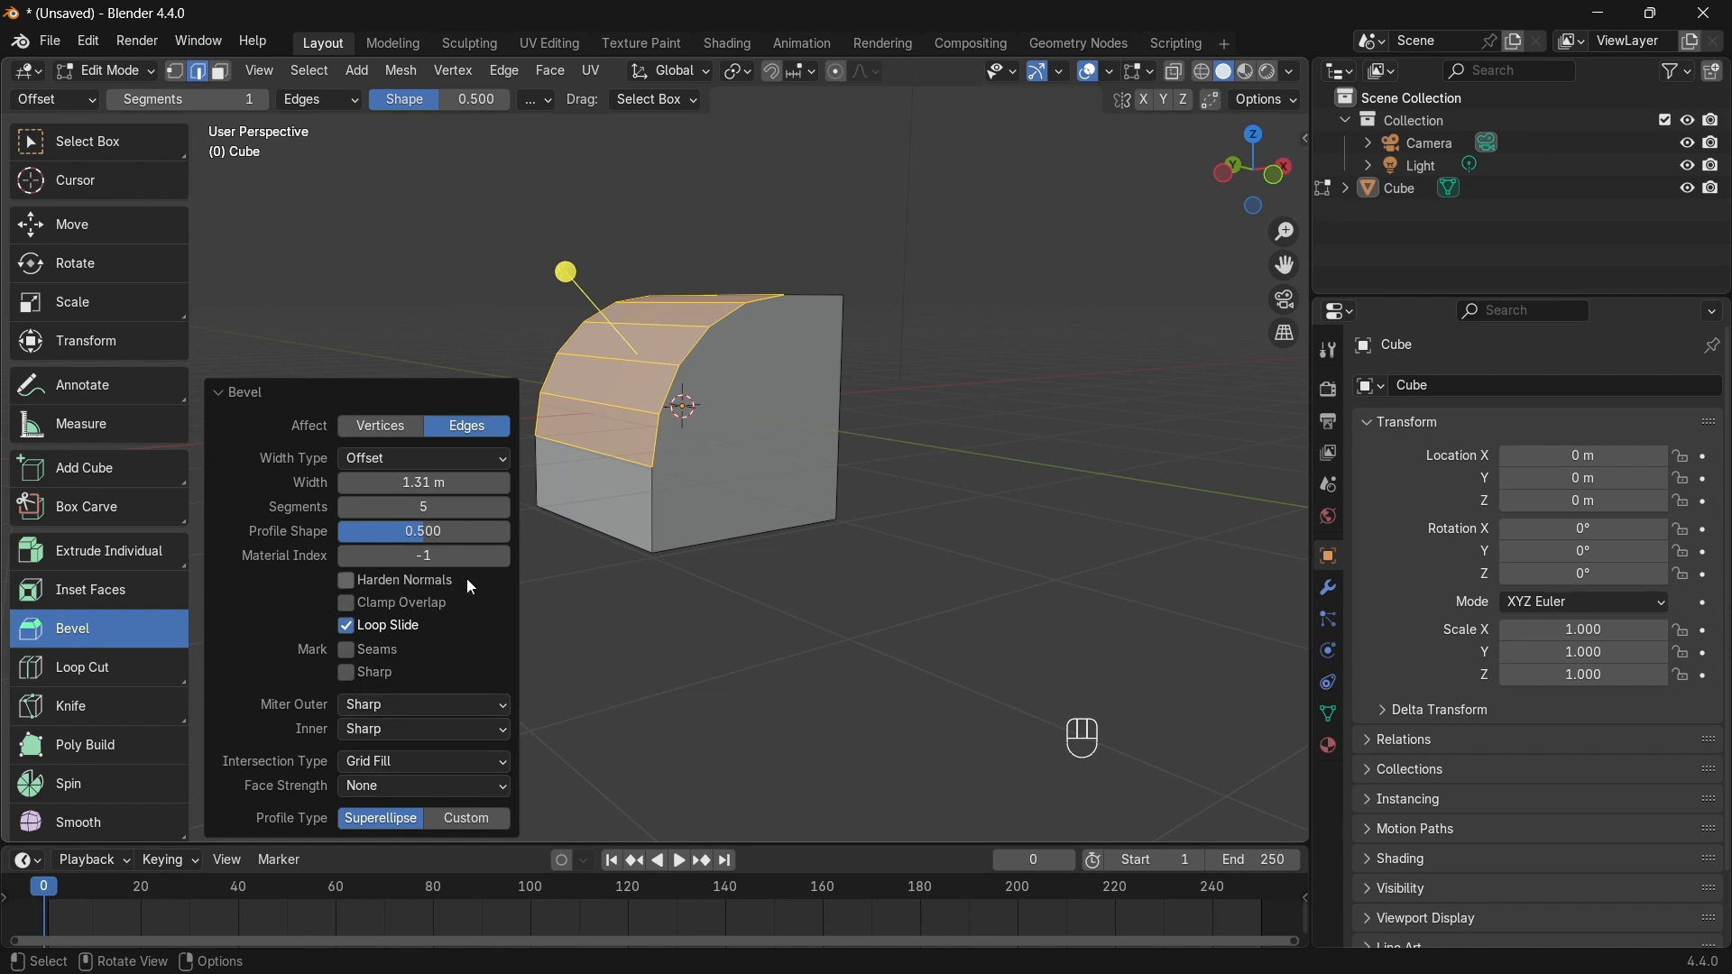
pyautogui.click(440, 817)
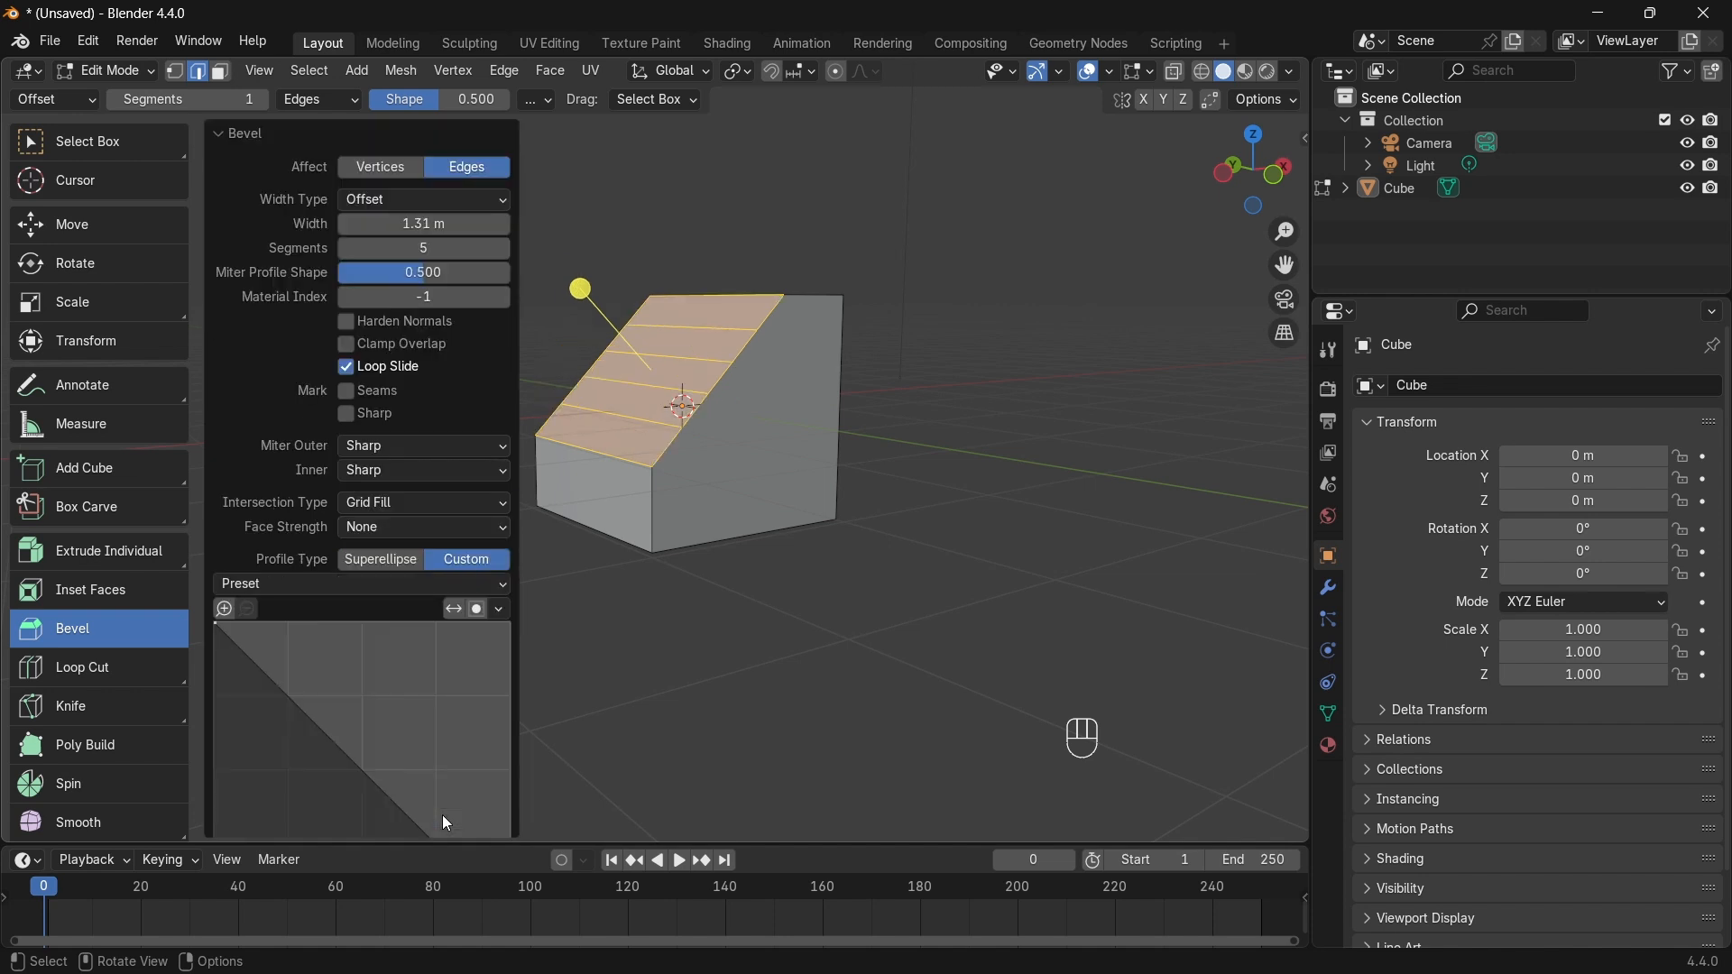
pyautogui.scroll(-4, 641, 419)
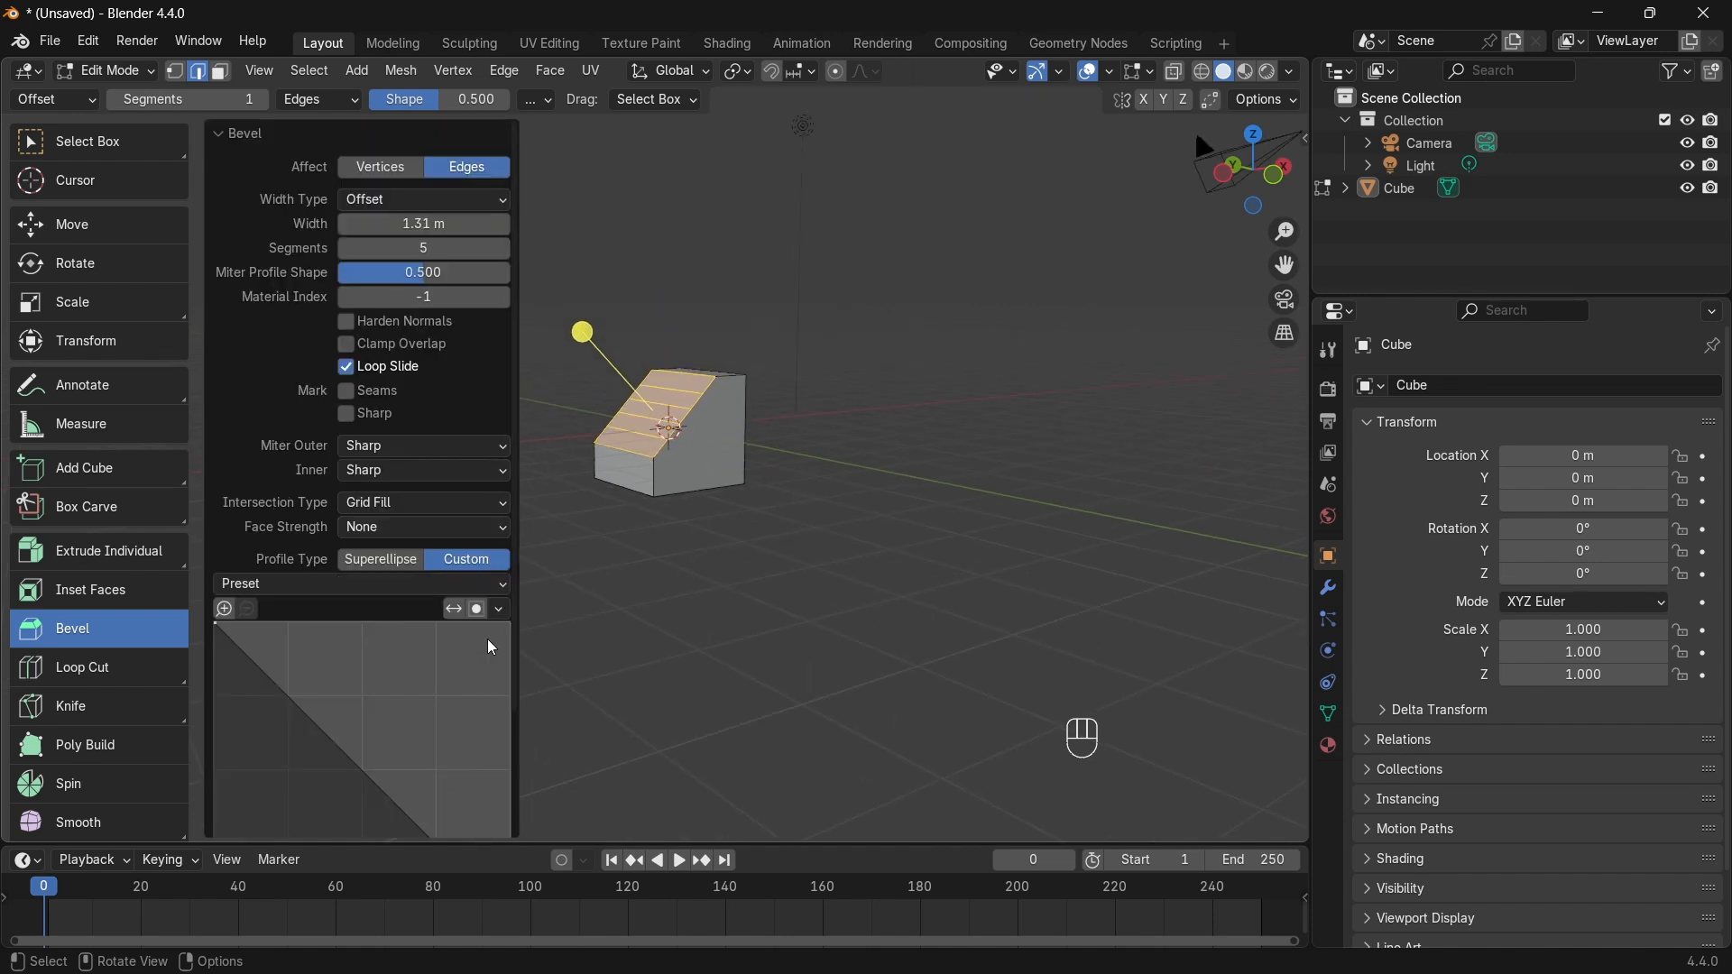
pyautogui.moveTo(828, 525); pyautogui.dragTo(773, 529, button='middle')
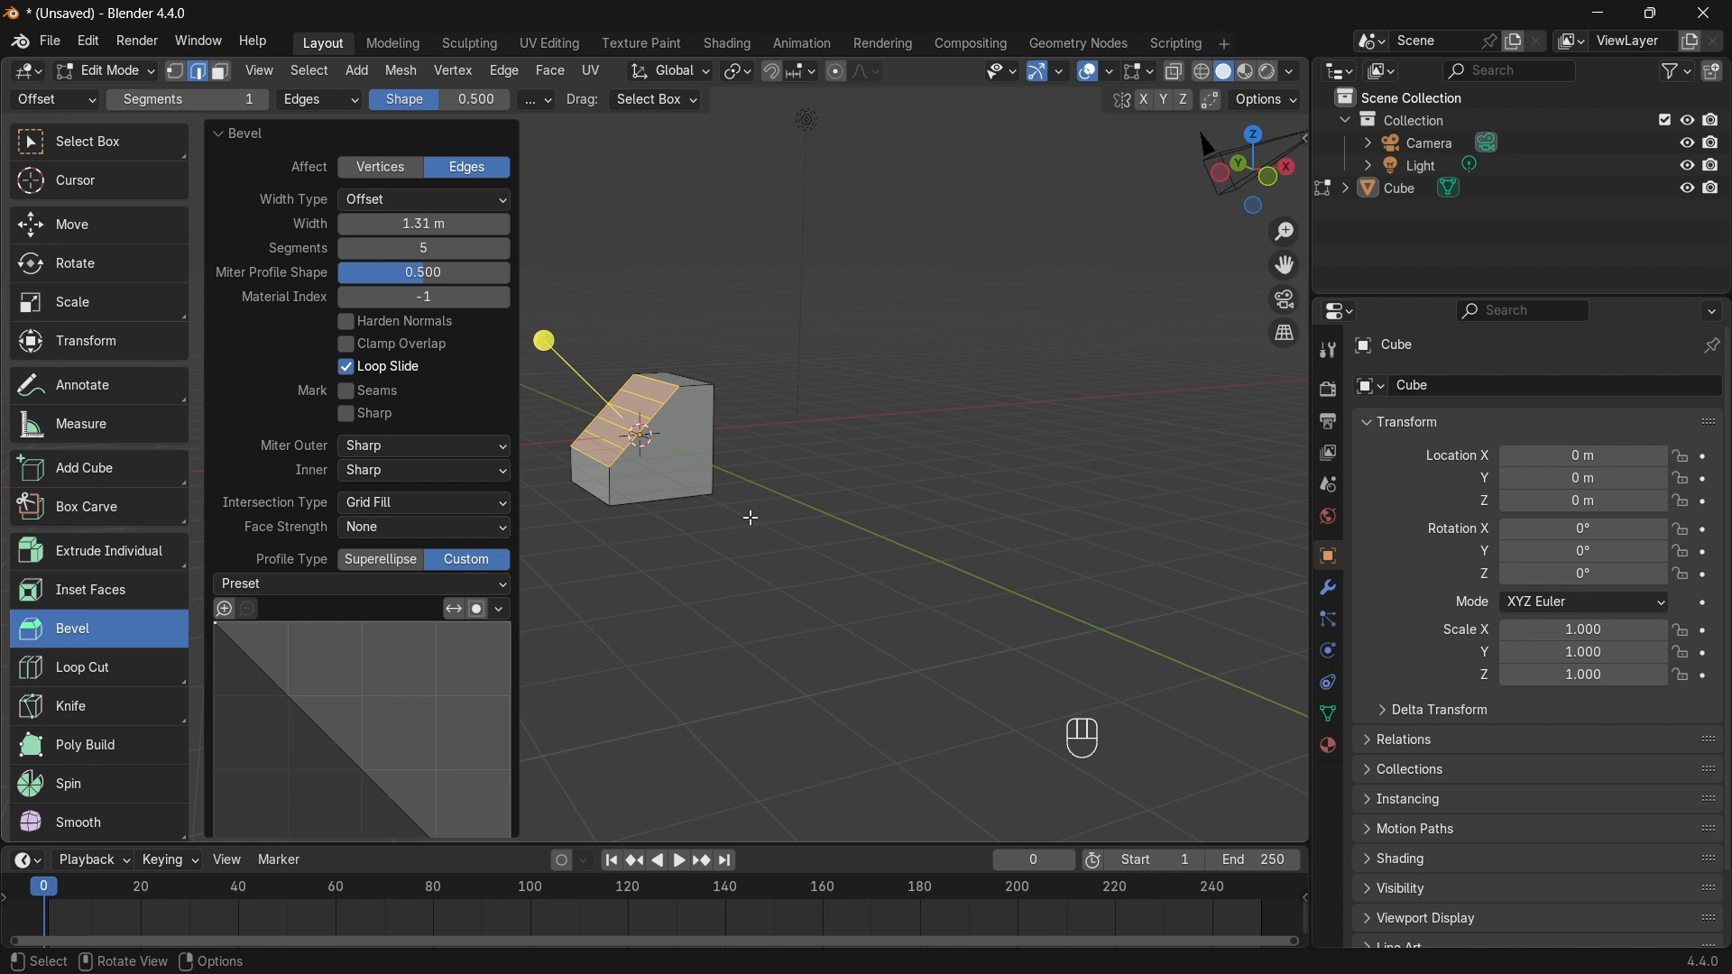
pyautogui.press('KP_3')
pyautogui.keyDown('shift'); pyautogui.moveTo(654, 450); pyautogui.dragTo(901, 494, button='middle'); pyautogui.keyUp('shift')
pyautogui.scroll(4, 902, 494)
pyautogui.press('KP_1')
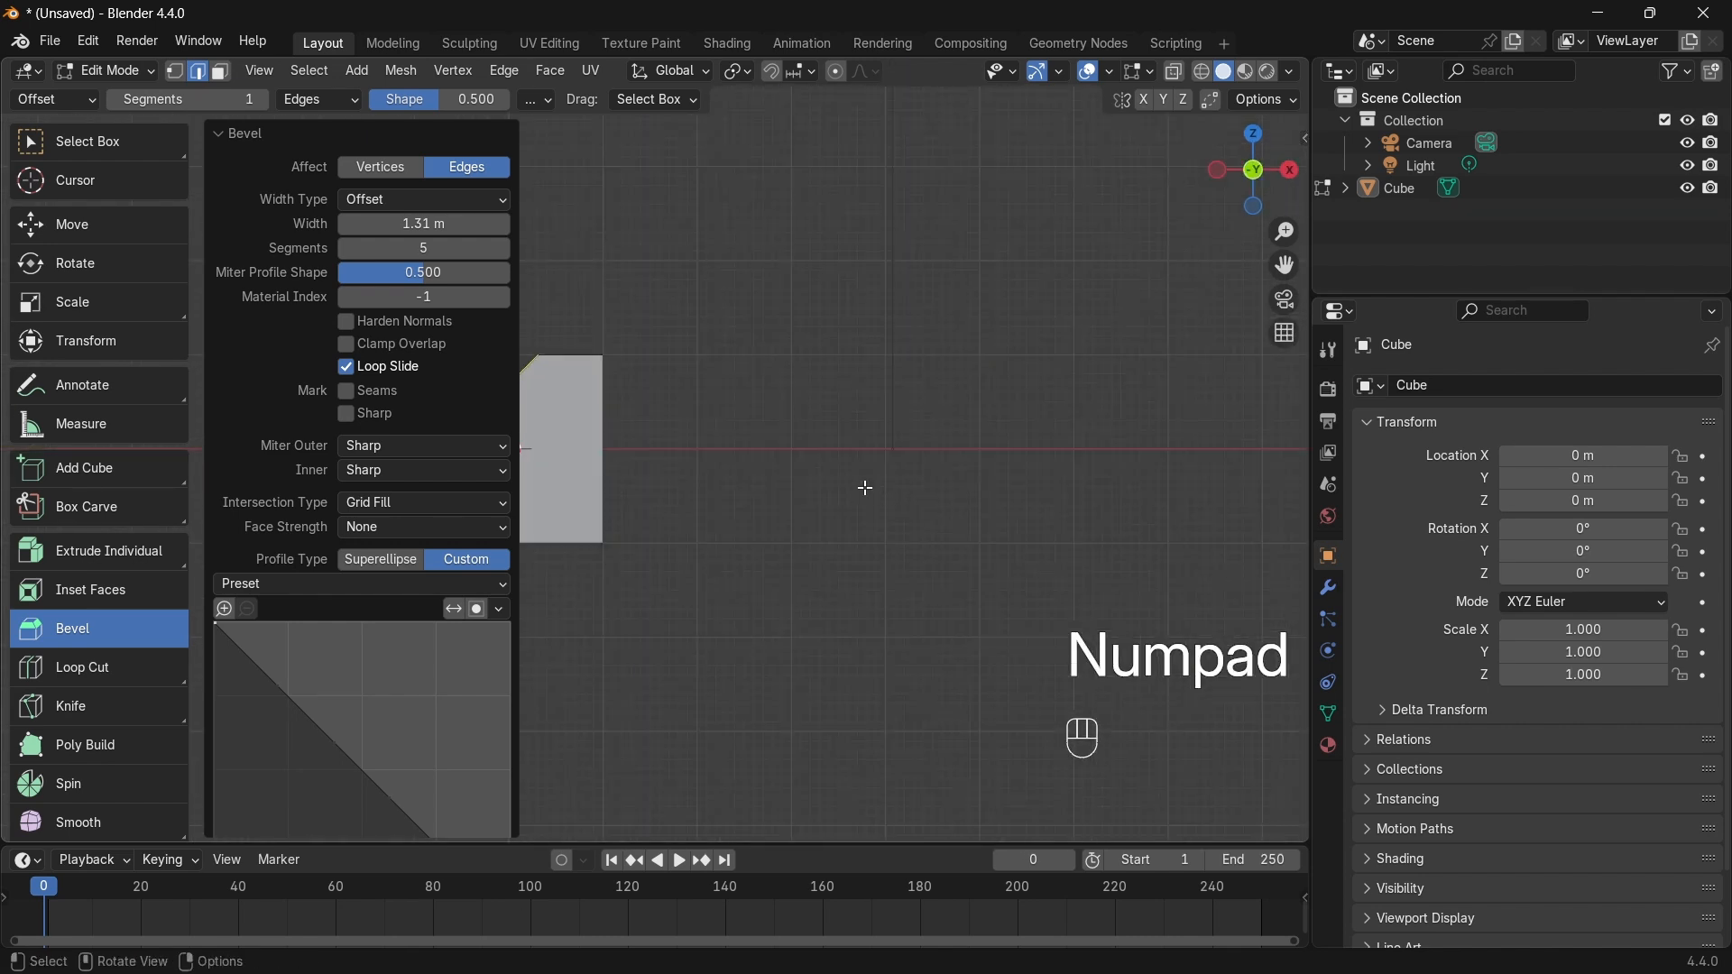
pyautogui.keyDown('shift'); pyautogui.moveTo(684, 449); pyautogui.dragTo(1018, 446, button='middle'); pyautogui.keyUp('shift')
pyautogui.scroll(3, 830, 527)
pyautogui.scroll(-1, 803, 540)
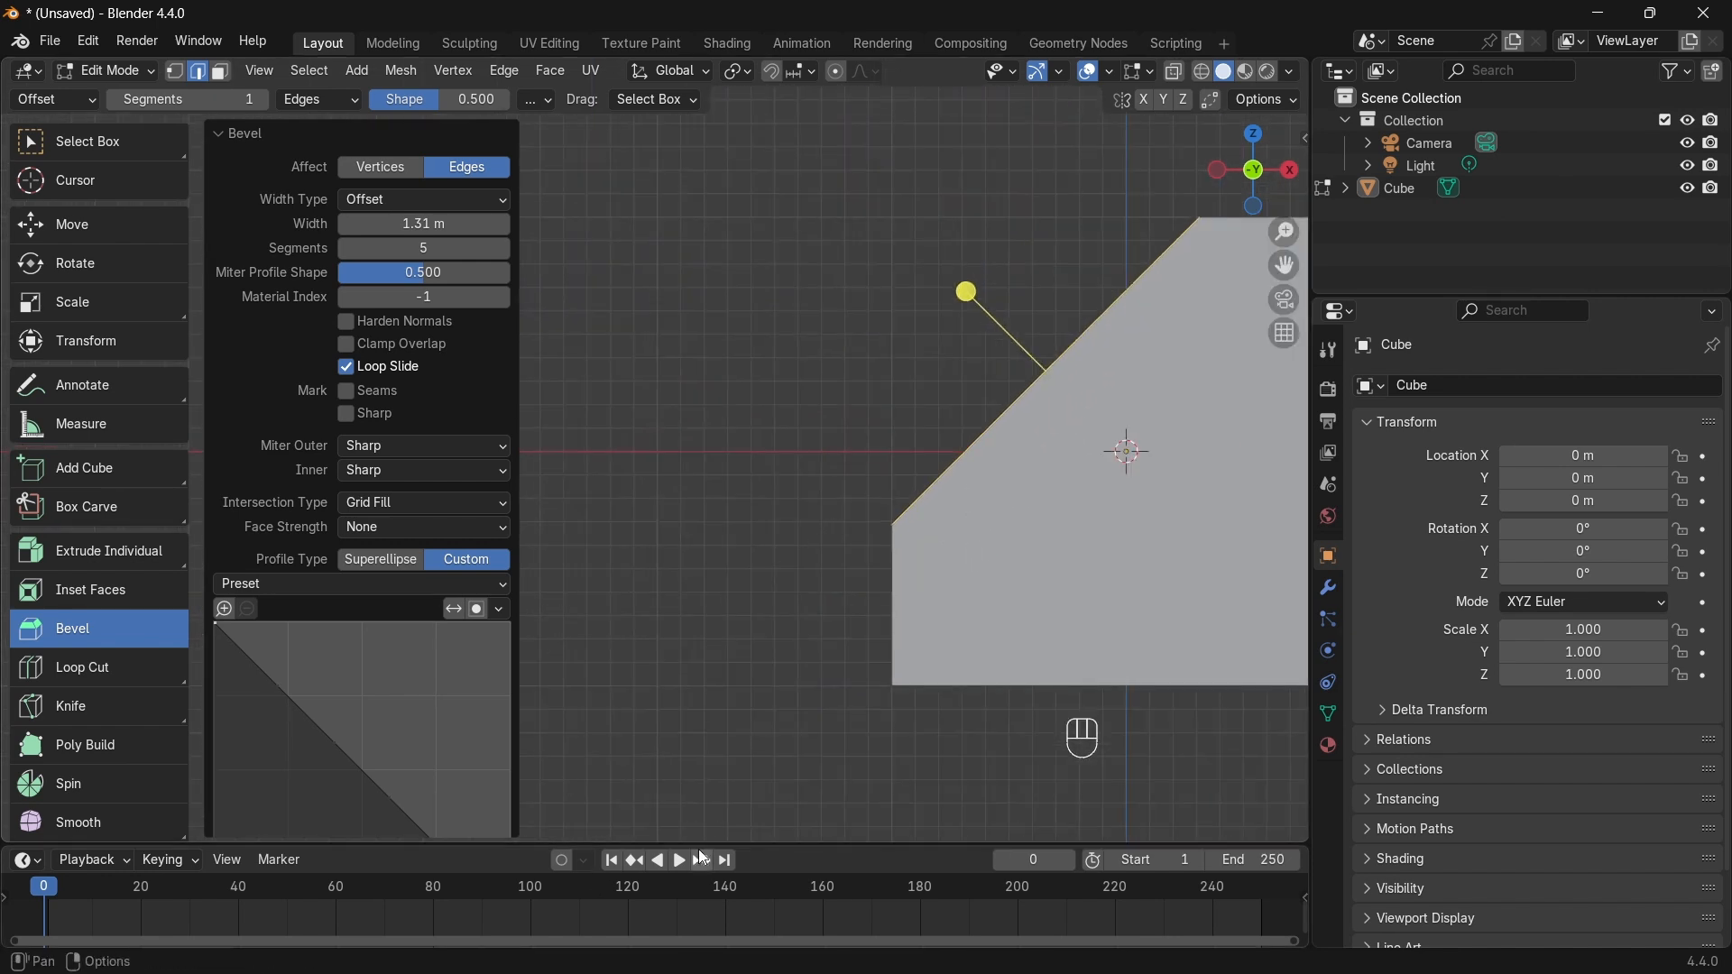
pyautogui.moveTo(767, 845); pyautogui.dragTo(767, 920)
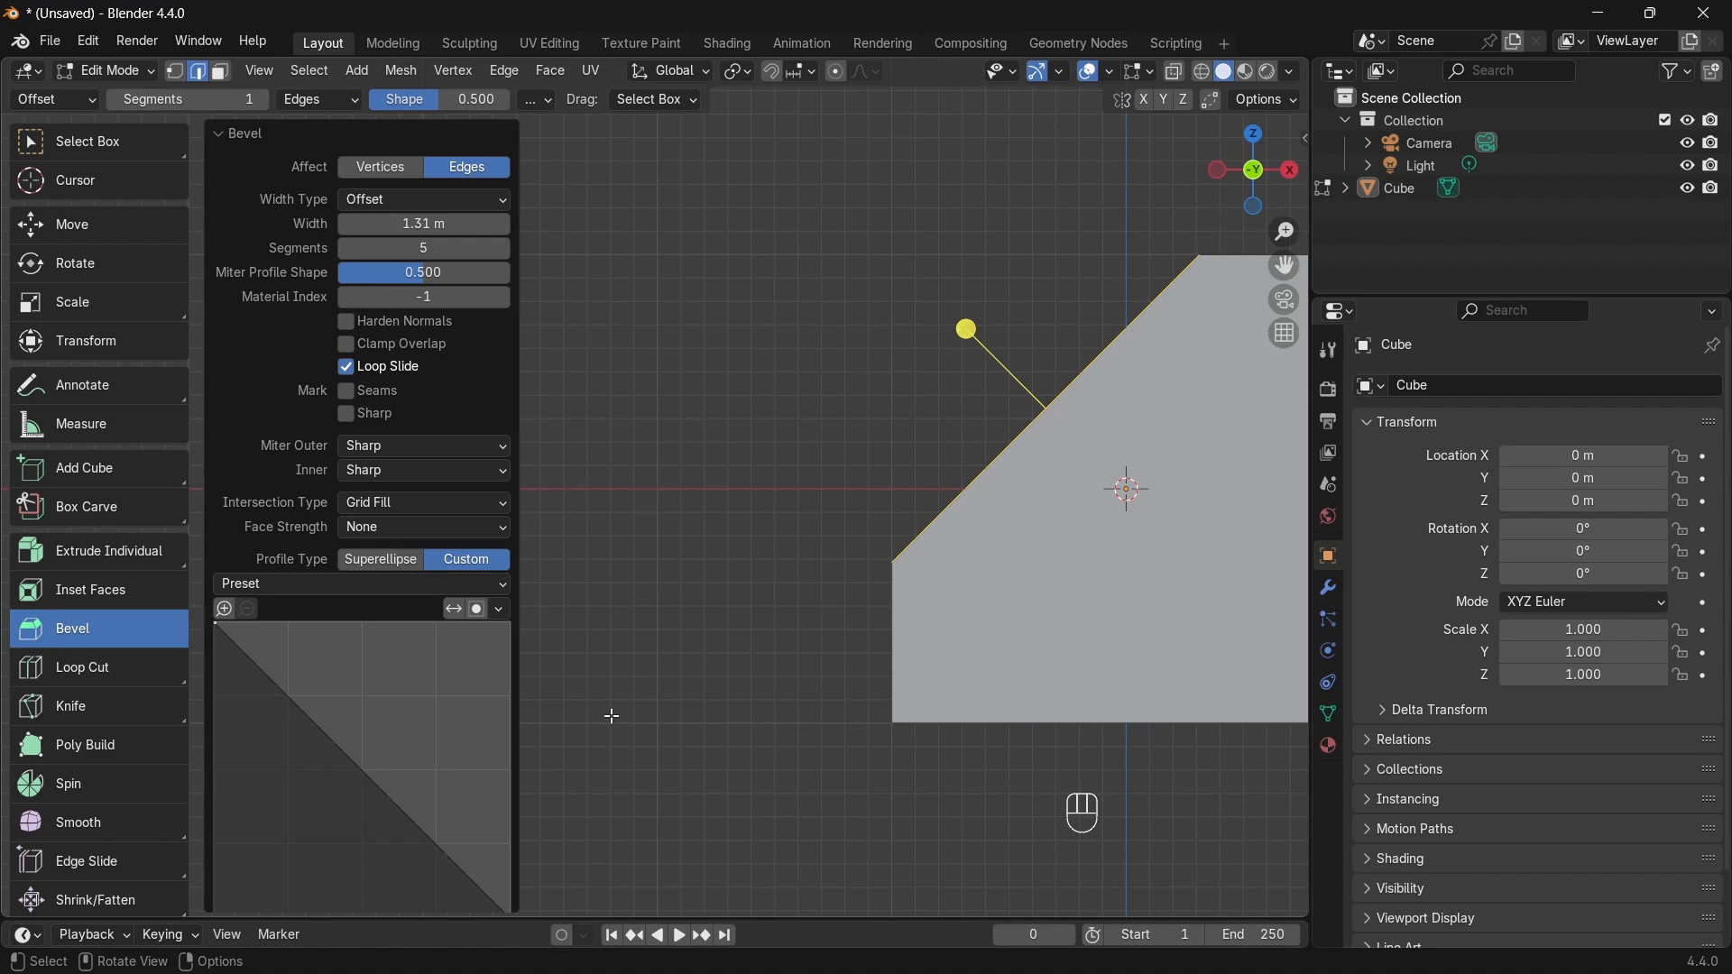
pyautogui.press('Home')
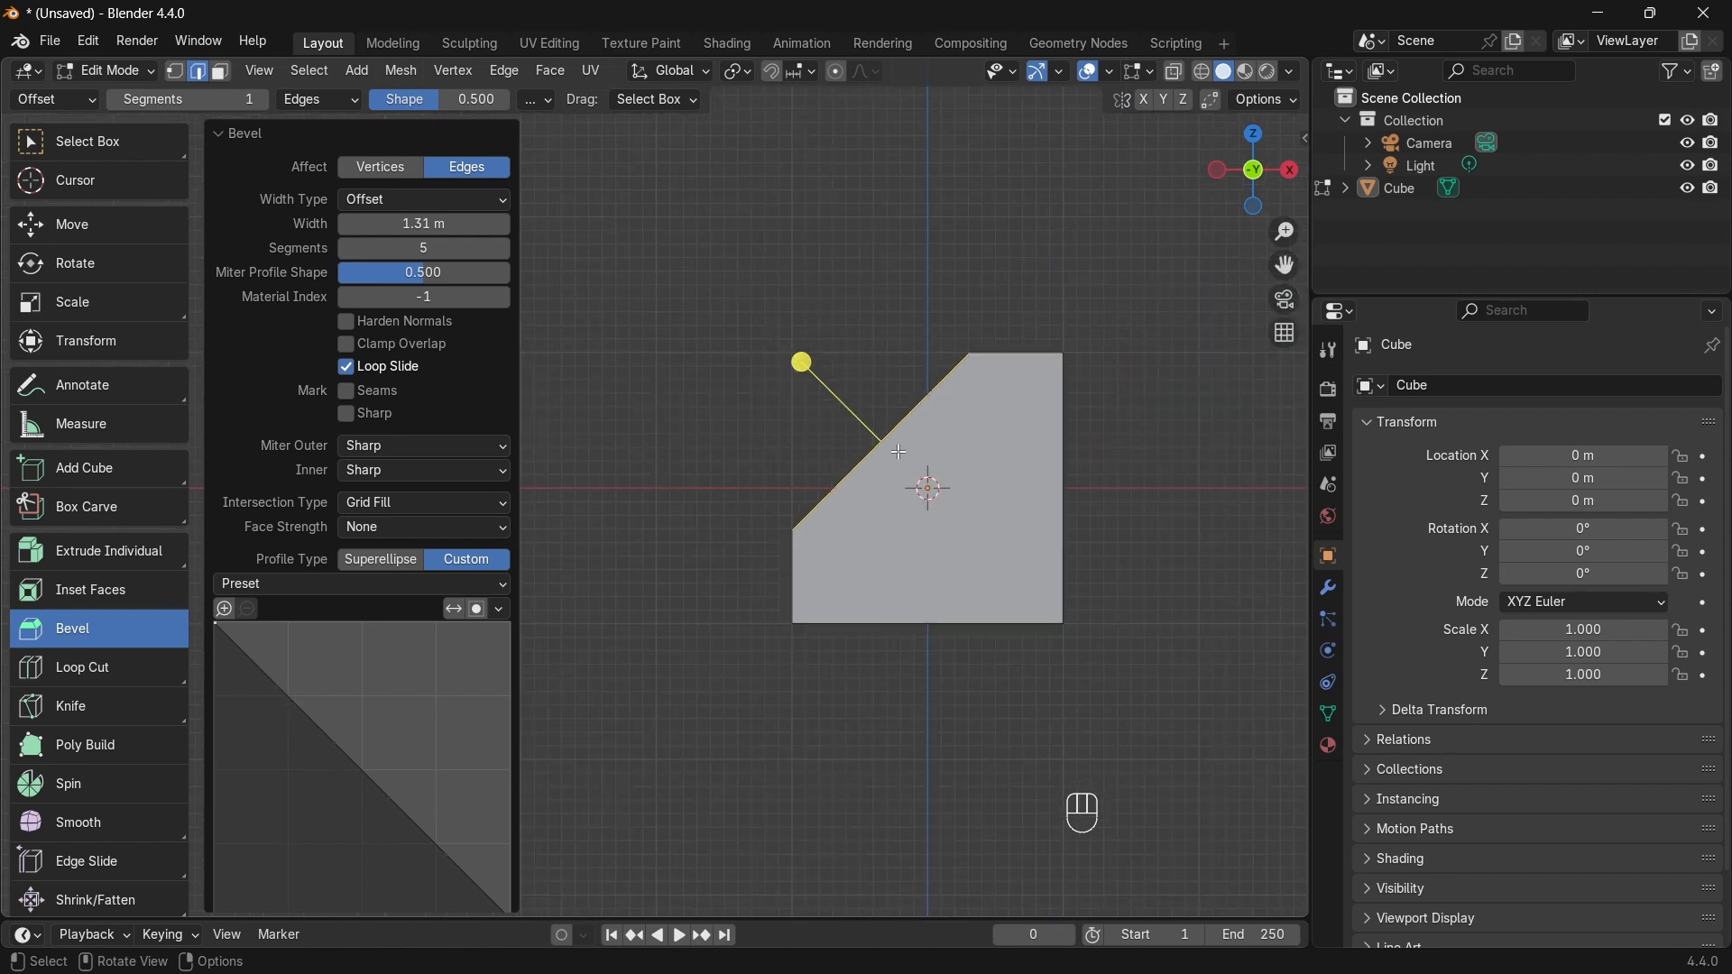
# Step: Add and place four points on the custom profile curve to give the bevel a wavy shape
pyautogui.moveTo(359, 767); pyautogui.dragTo(451, 703)
pyautogui.moveTo(291, 678); pyautogui.dragTo(268, 714)
pyautogui.moveTo(456, 819); pyautogui.dragTo(416, 850)
pyautogui.moveTo(322, 733); pyautogui.dragTo(331, 773)
pyautogui.moveTo(938, 427); pyautogui.dragTo(925, 505, button='middle')
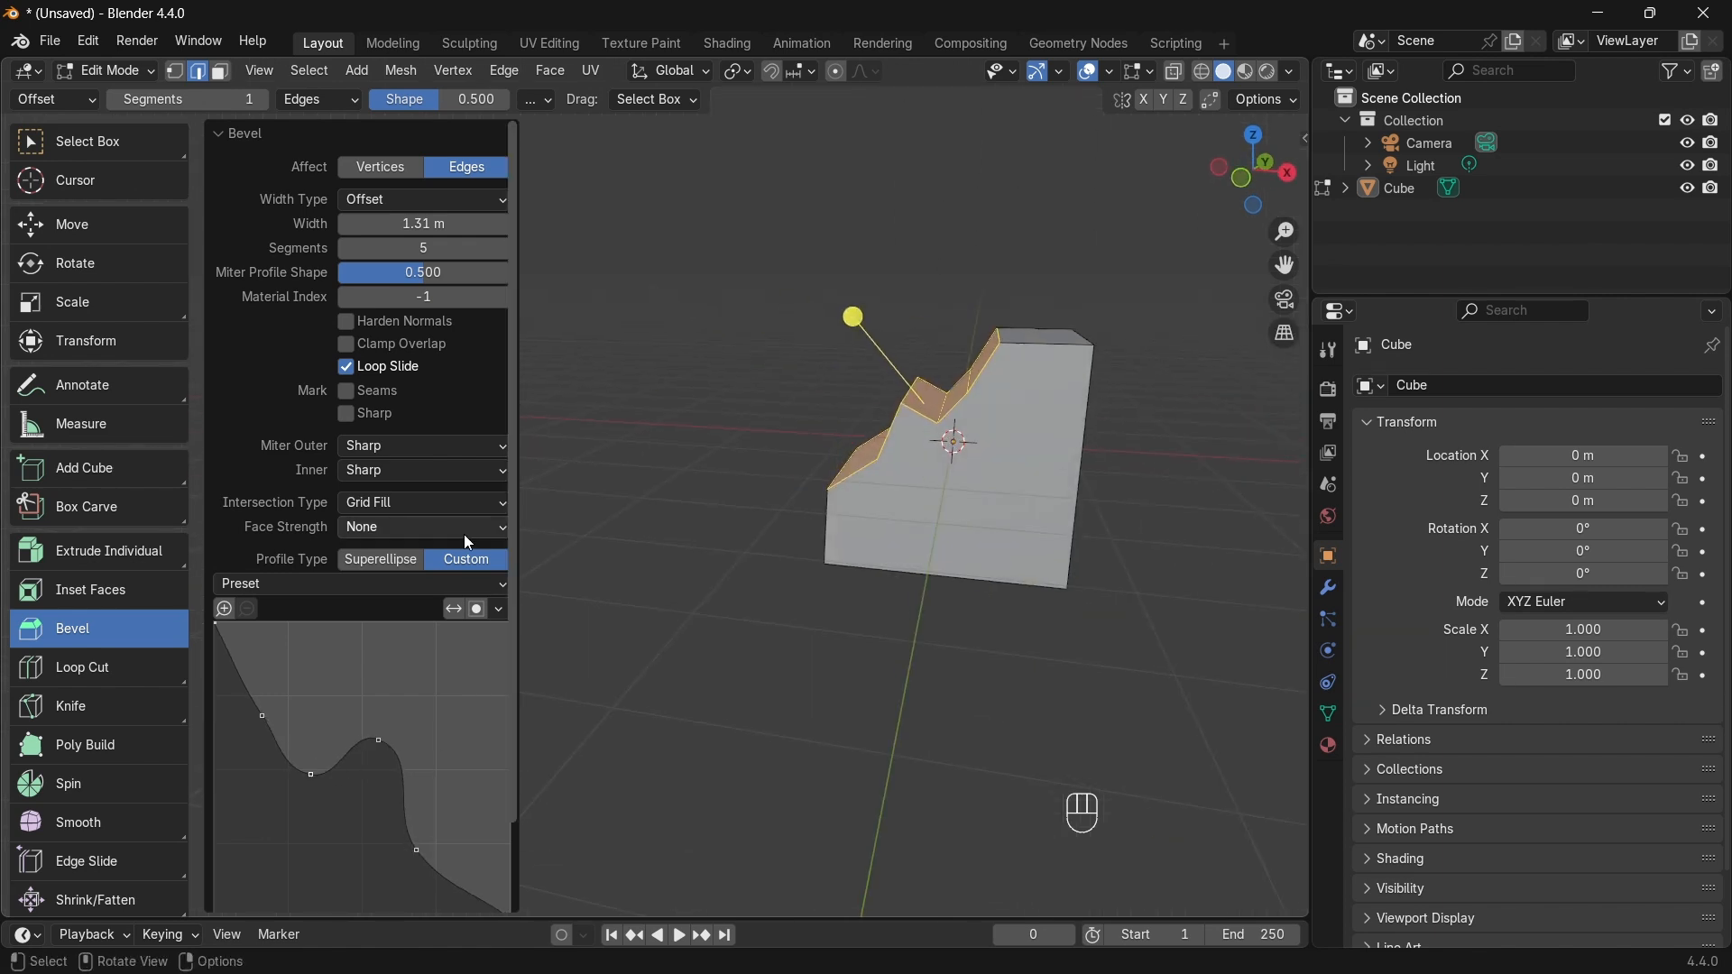
# Step: Apply the Steps preset to the custom profile so the bevel forms a staircase
pyautogui.click(270, 587)
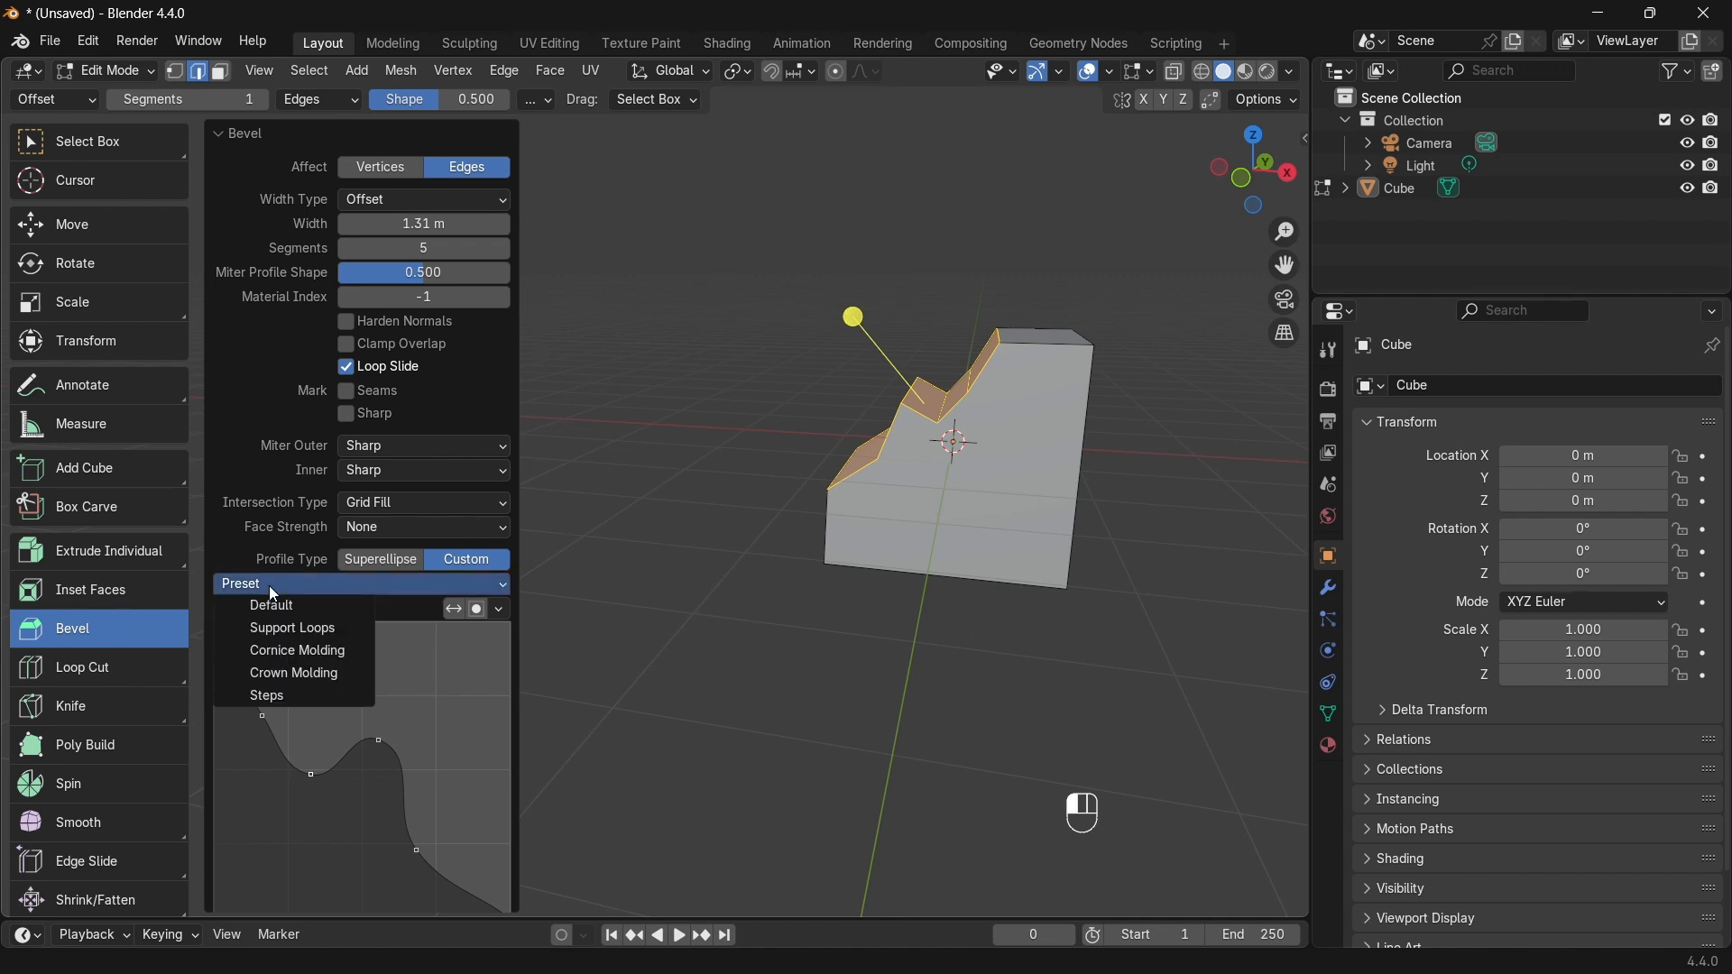
pyautogui.click(271, 691)
pyautogui.moveTo(954, 564); pyautogui.dragTo(744, 533, button='middle')
pyautogui.scroll(-3, 436, 857)
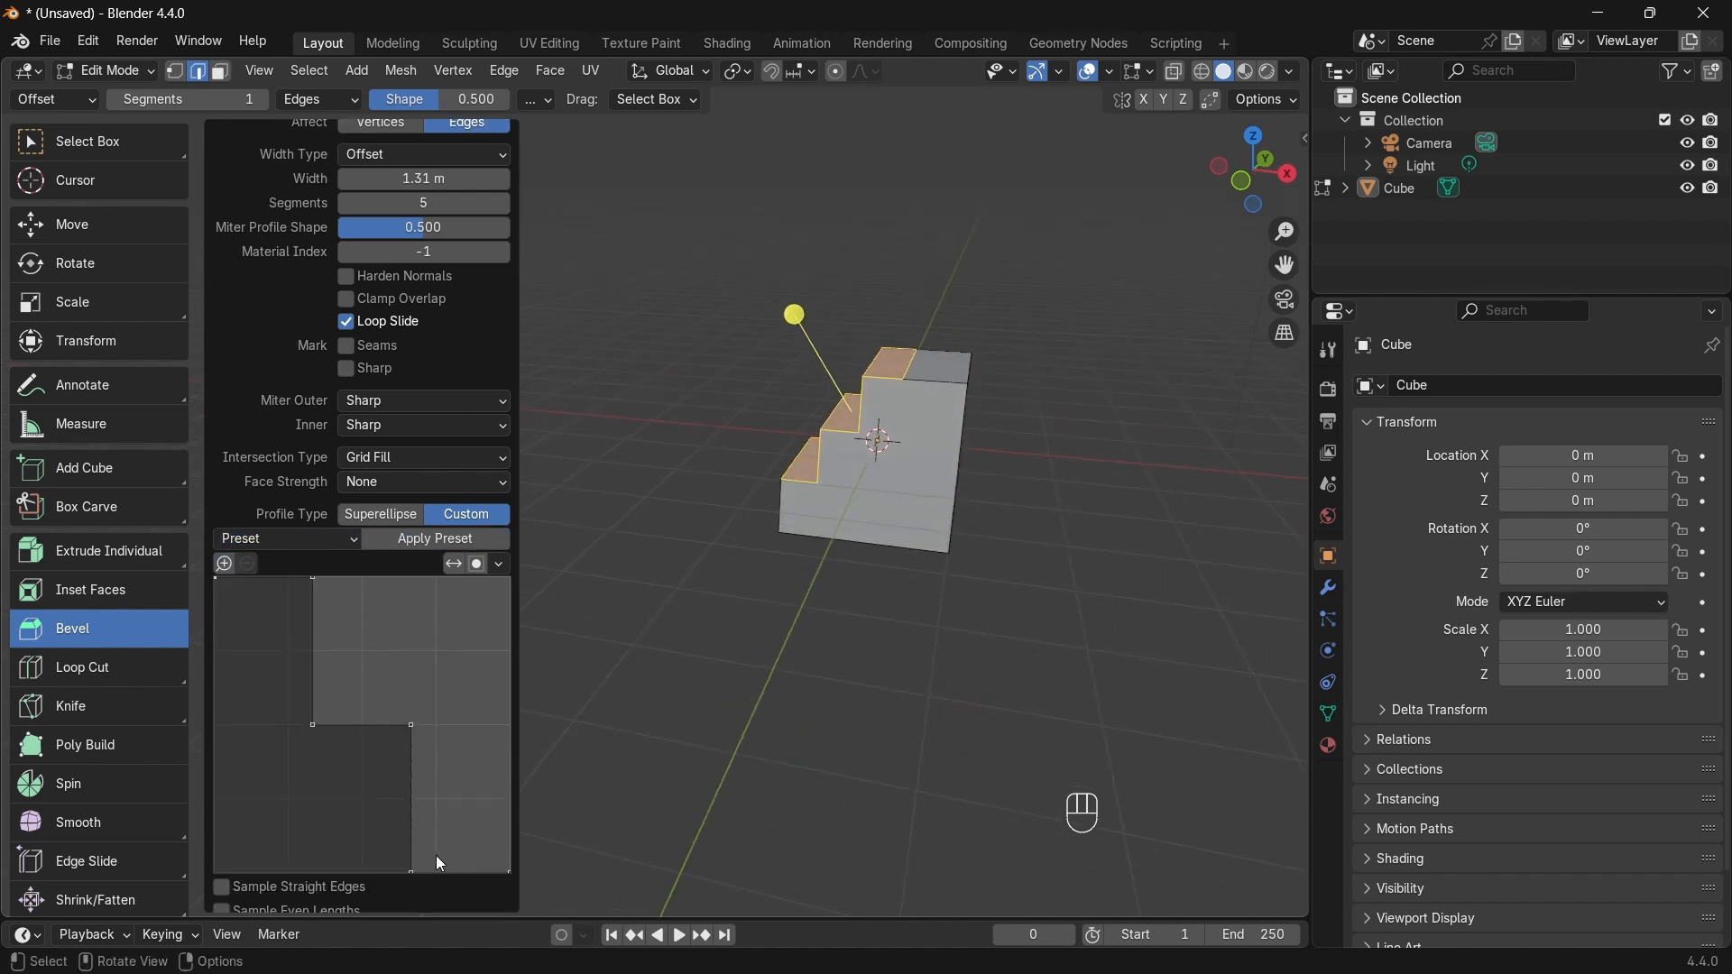
pyautogui.moveTo(982, 445); pyautogui.dragTo(1089, 330, button='middle')
pyautogui.scroll(2, 884, 348)
pyautogui.keyDown('shift'); pyautogui.moveTo(831, 356); pyautogui.dragTo(900, 442, button='middle'); pyautogui.keyUp('shift')
pyautogui.scroll(2, 998, 468)
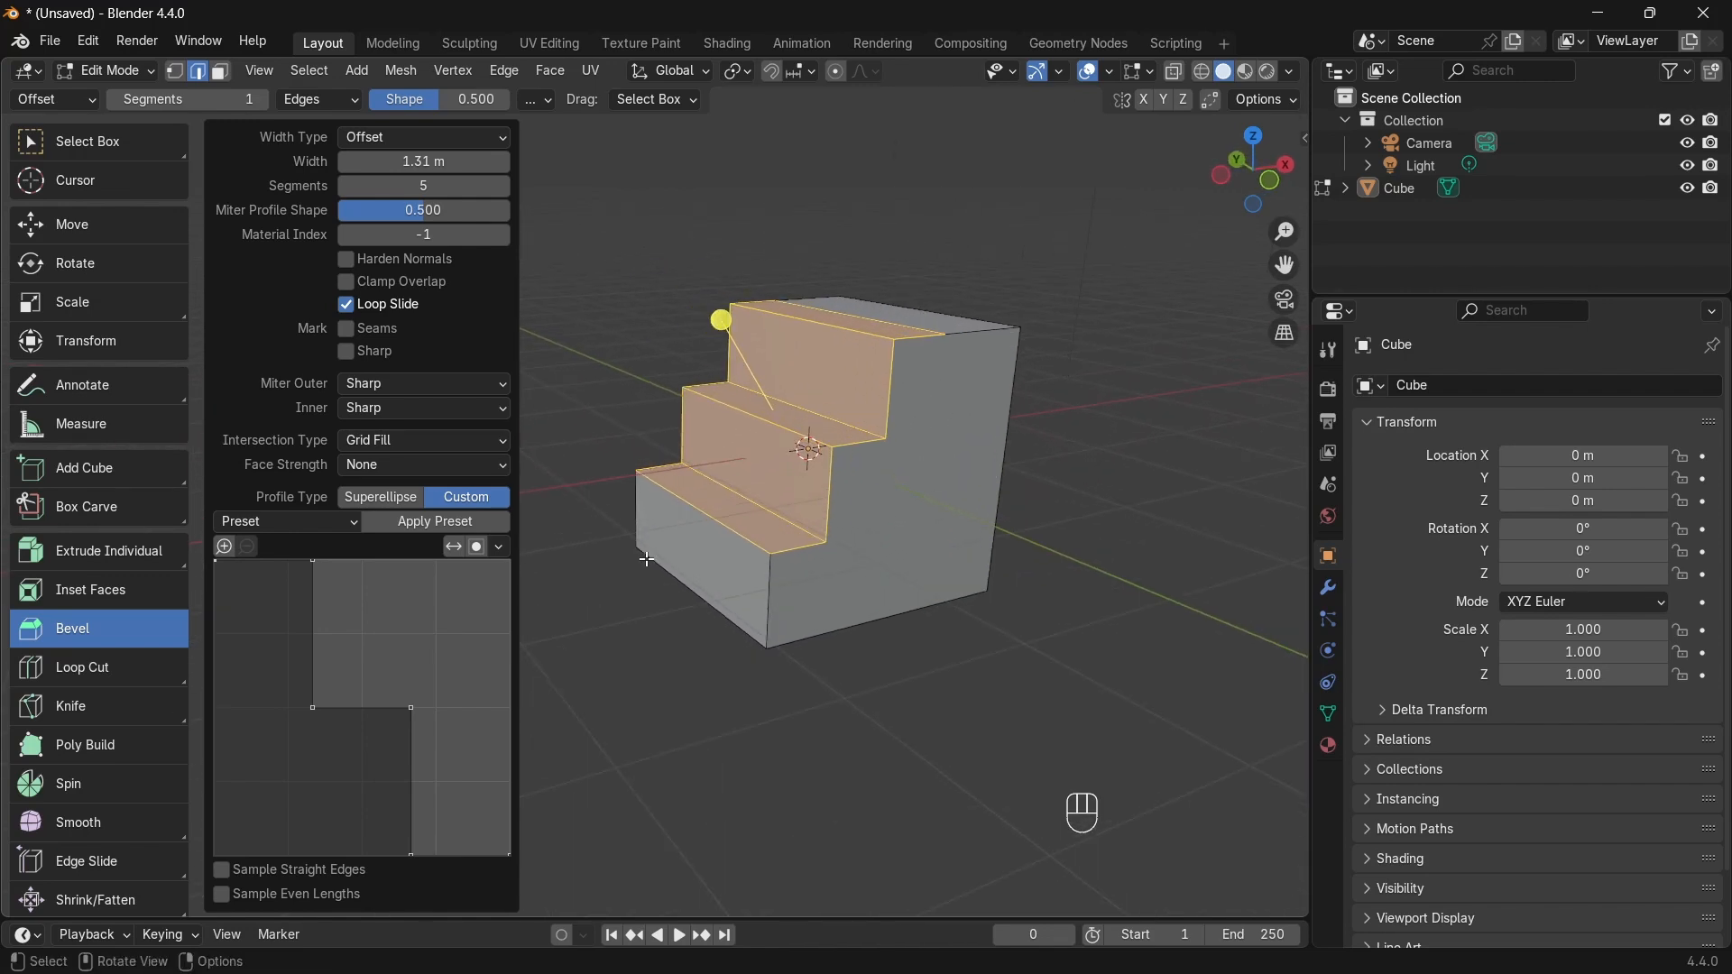
# Step: Undo the stepped bevel and replace the mesh with a fresh cube by deleting all its geometry
pyautogui.hotkey('ctrl', 'z')
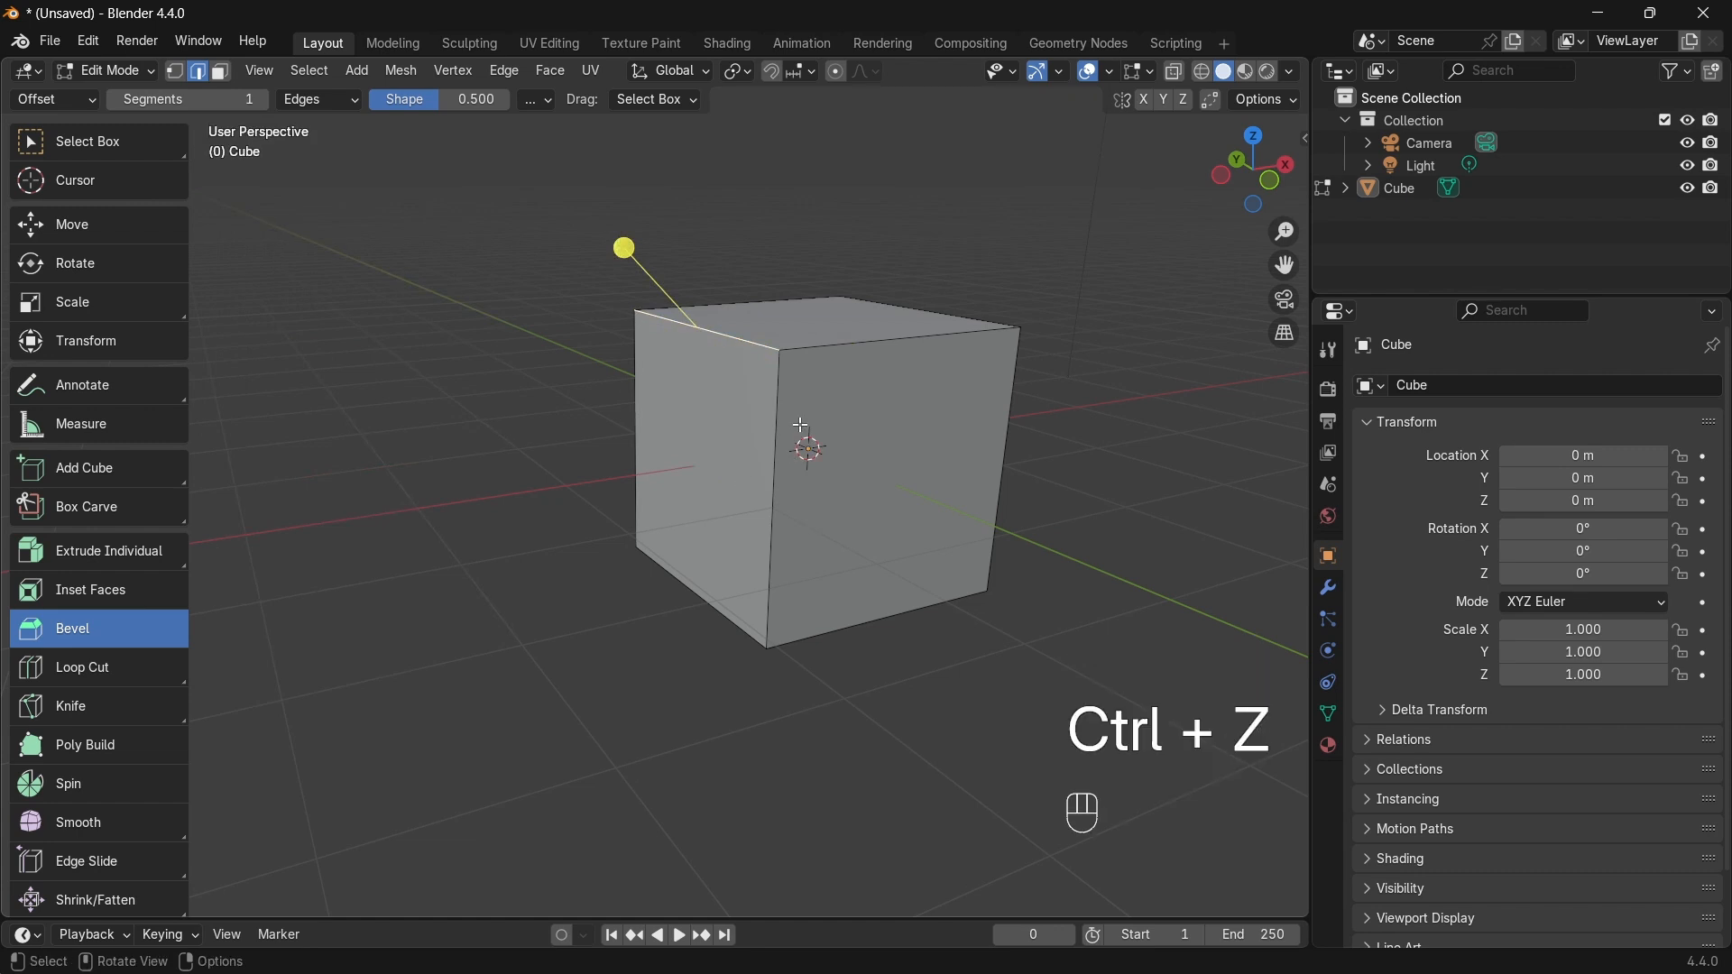
pyautogui.press('a')
pyautogui.press('x')
pyautogui.click(868, 422)
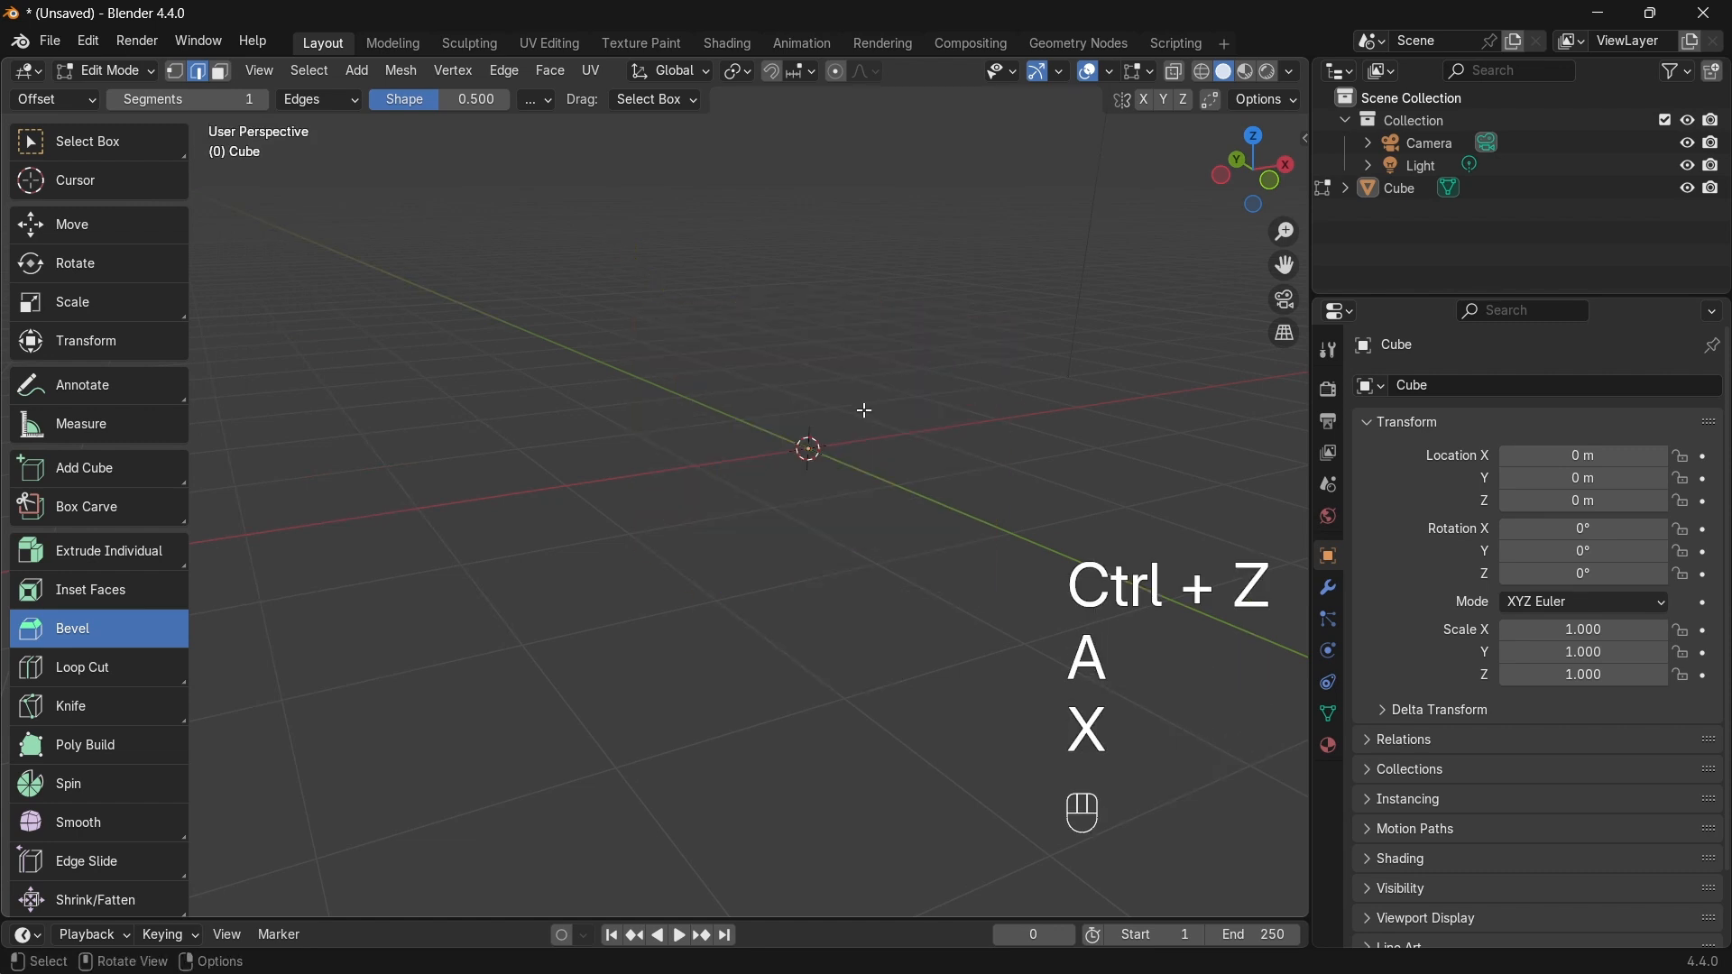
pyautogui.hotkey('shift', 'a')
pyautogui.click(867, 411)
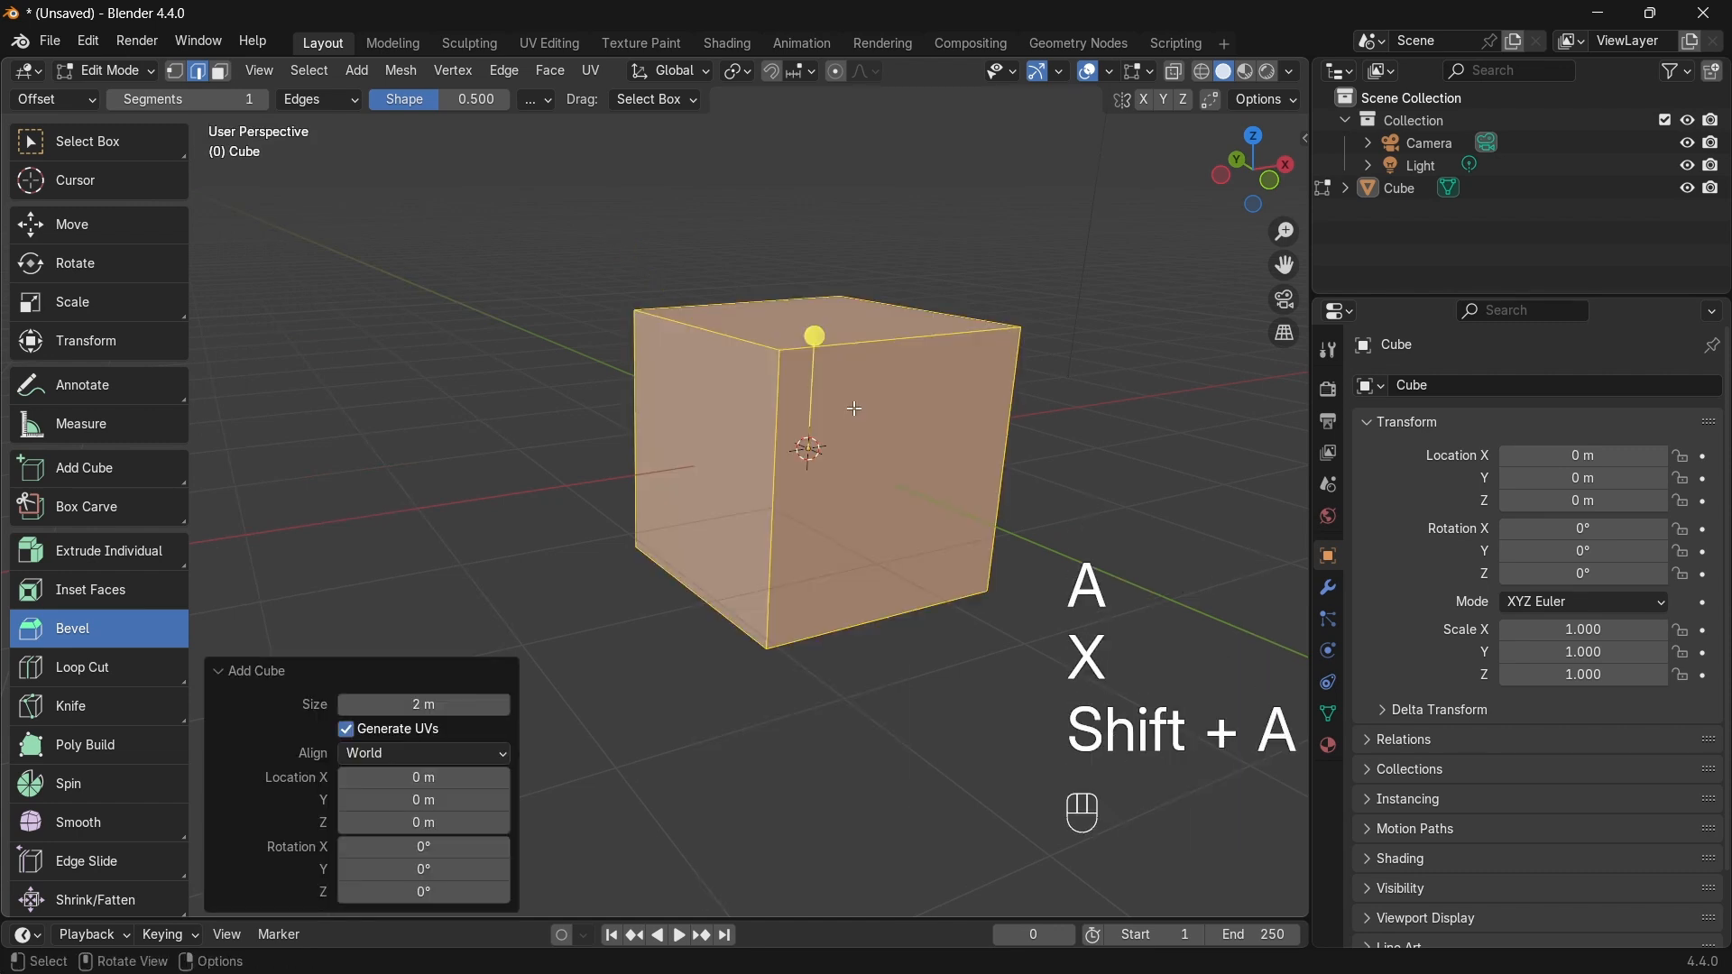
# Step: Bevel the cube's upper front edge by about 1.5 m with a single segment
pyautogui.click(731, 343)
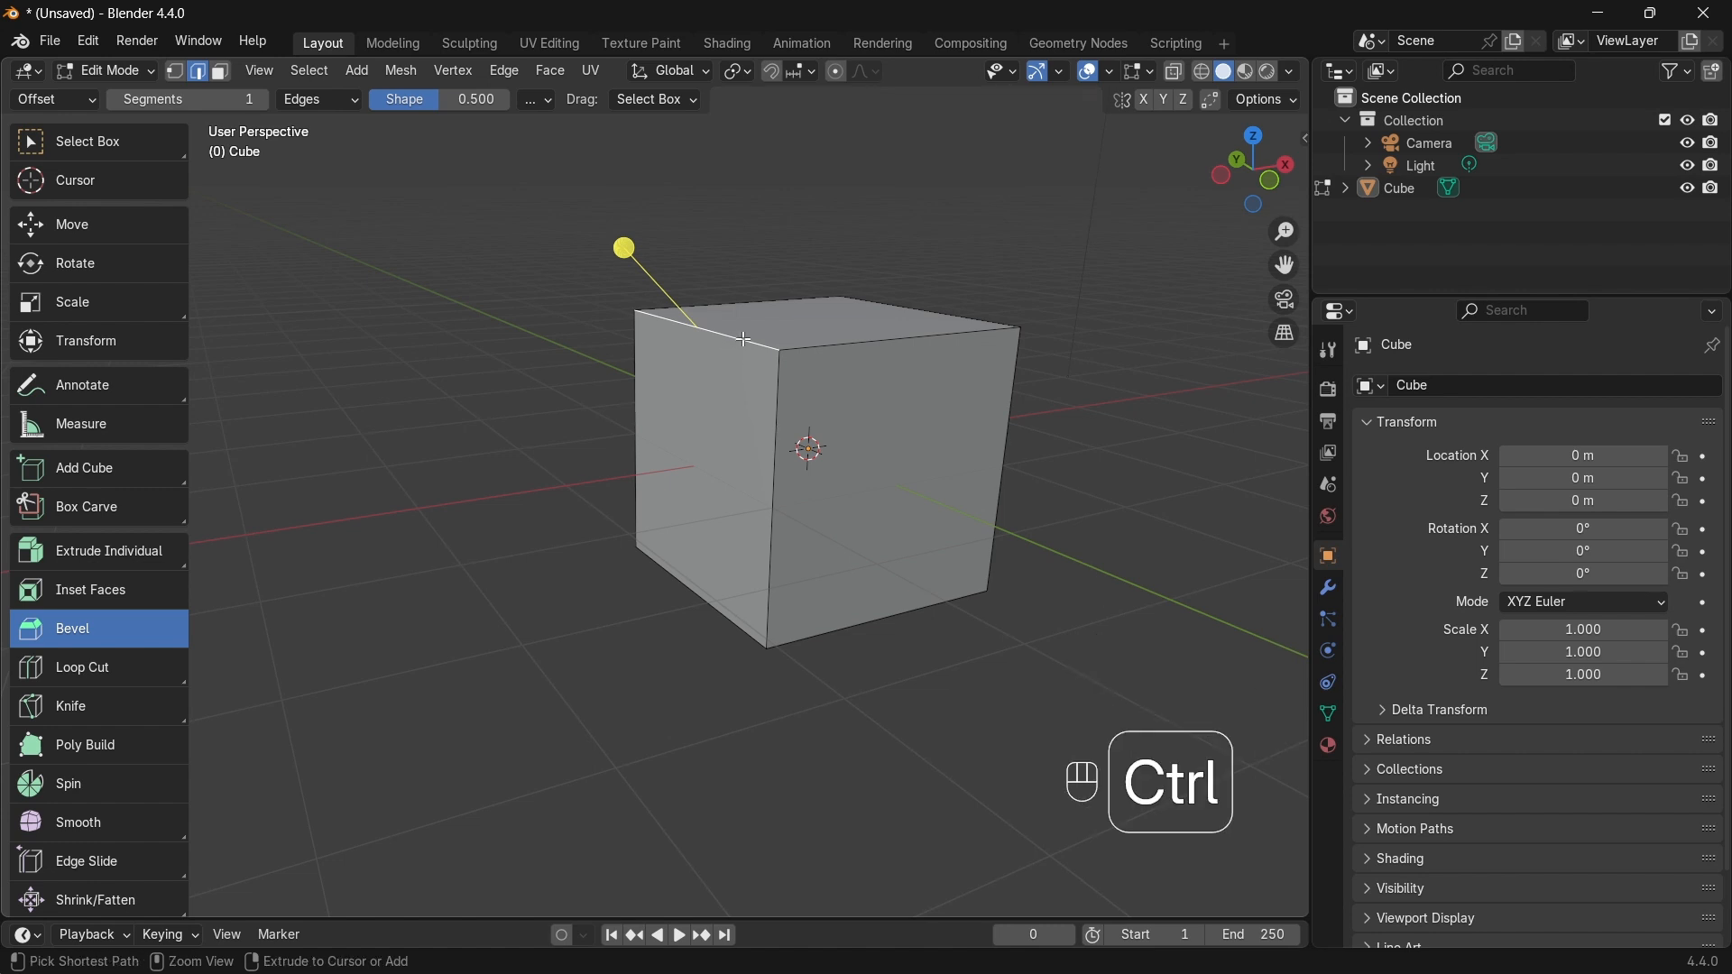
pyautogui.hotkey('ctrl', 'b')
pyautogui.scroll(5, 734, 420)
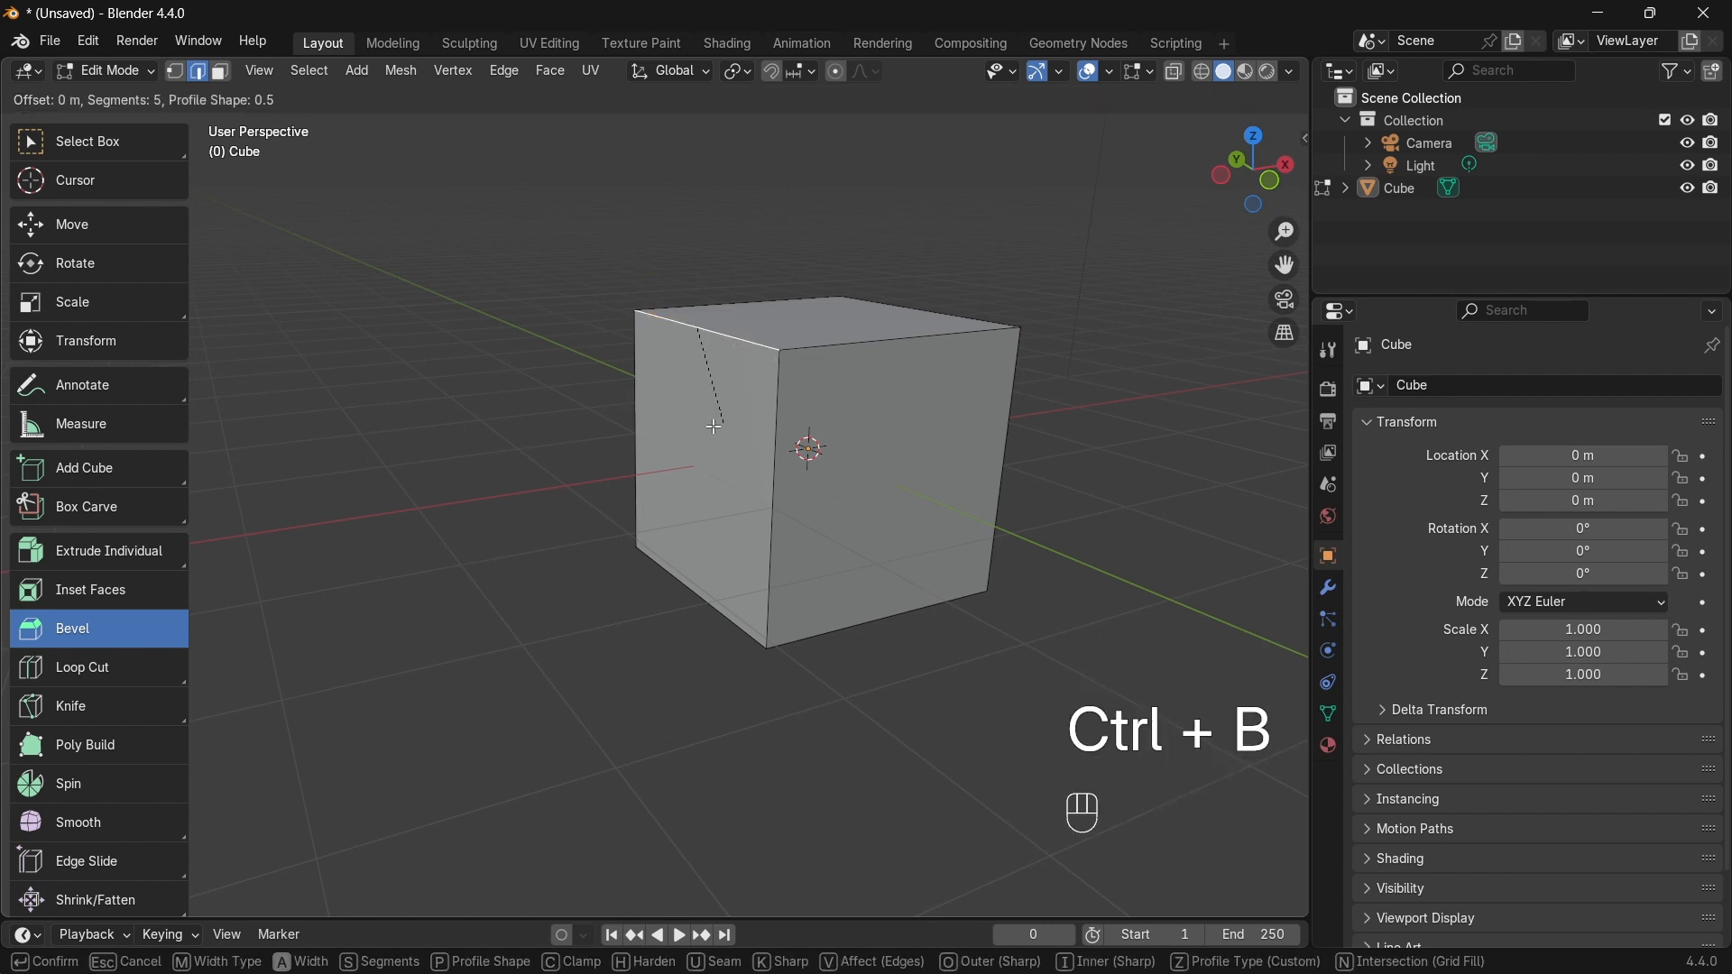
pyautogui.scroll(-5, 532, 561)
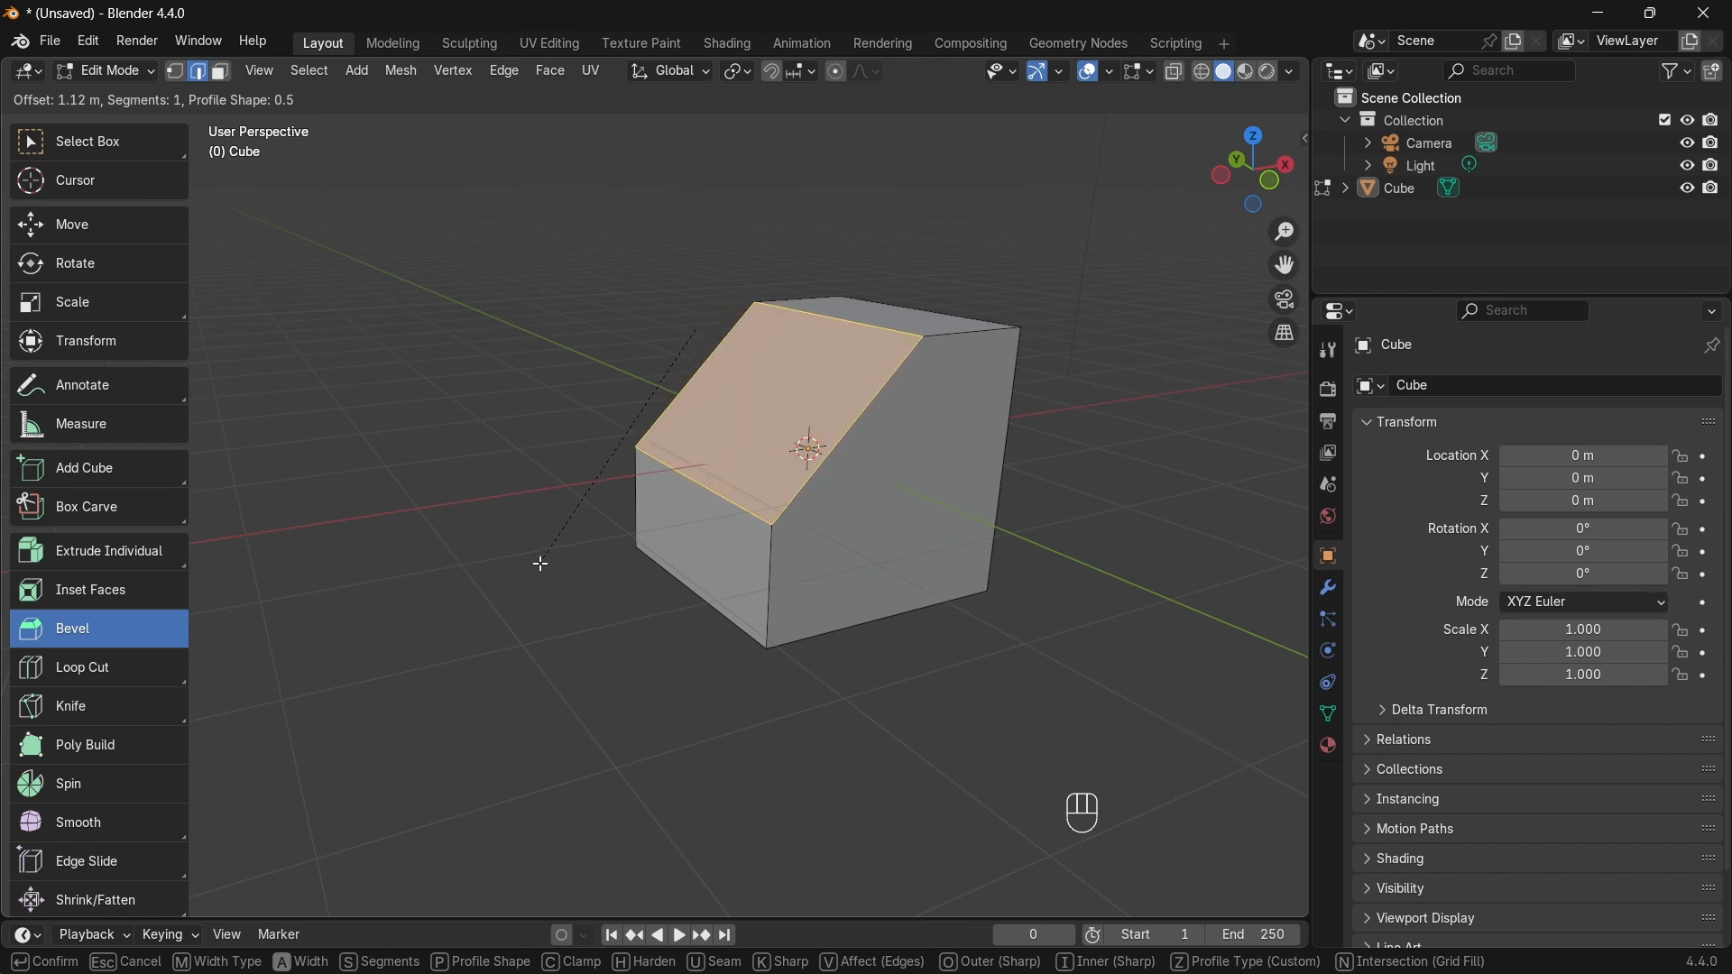
pyautogui.click(484, 600)
# Step: Shift the two points of the stepped profile curve's first vertical section to about 0.258 along the X axis
pyautogui.scroll(-3, 411, 678)
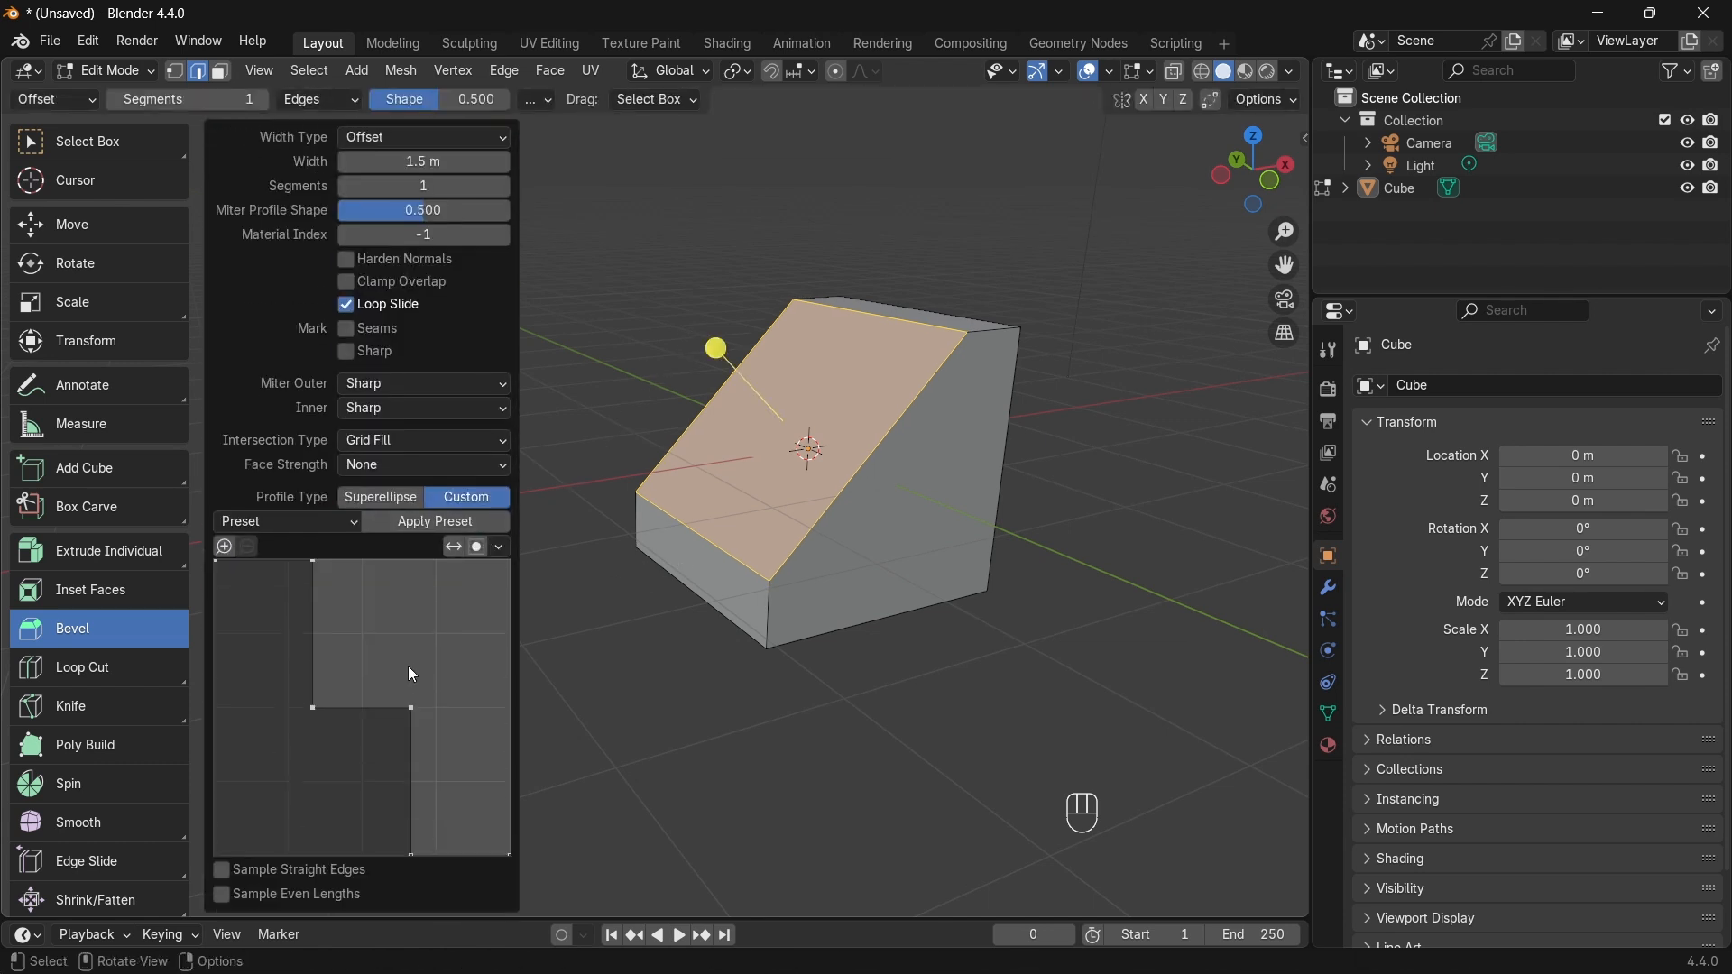
pyautogui.moveTo(312, 700); pyautogui.dragTo(295, 697)
pyautogui.moveTo(313, 563); pyautogui.dragTo(289, 561)
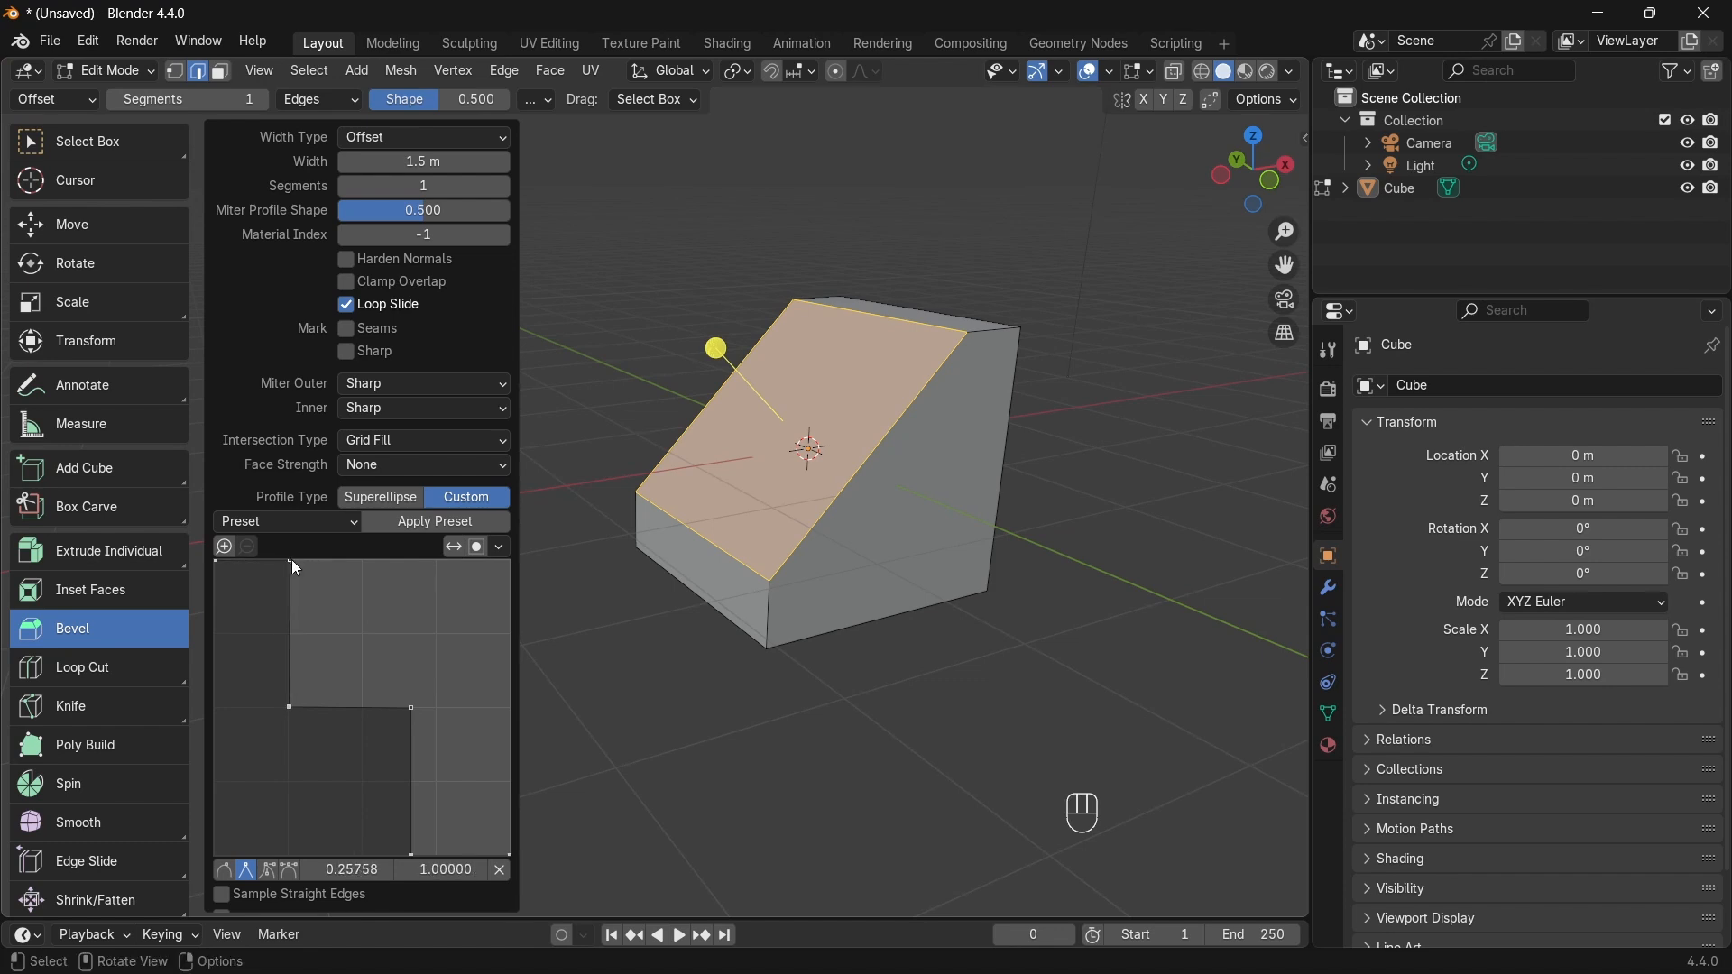
# Step: Add a profile curve point at about 0.521, 0.242, and undo the custom bevel on the cube's edge
pyautogui.moveTo(408, 783); pyautogui.dragTo(371, 784)
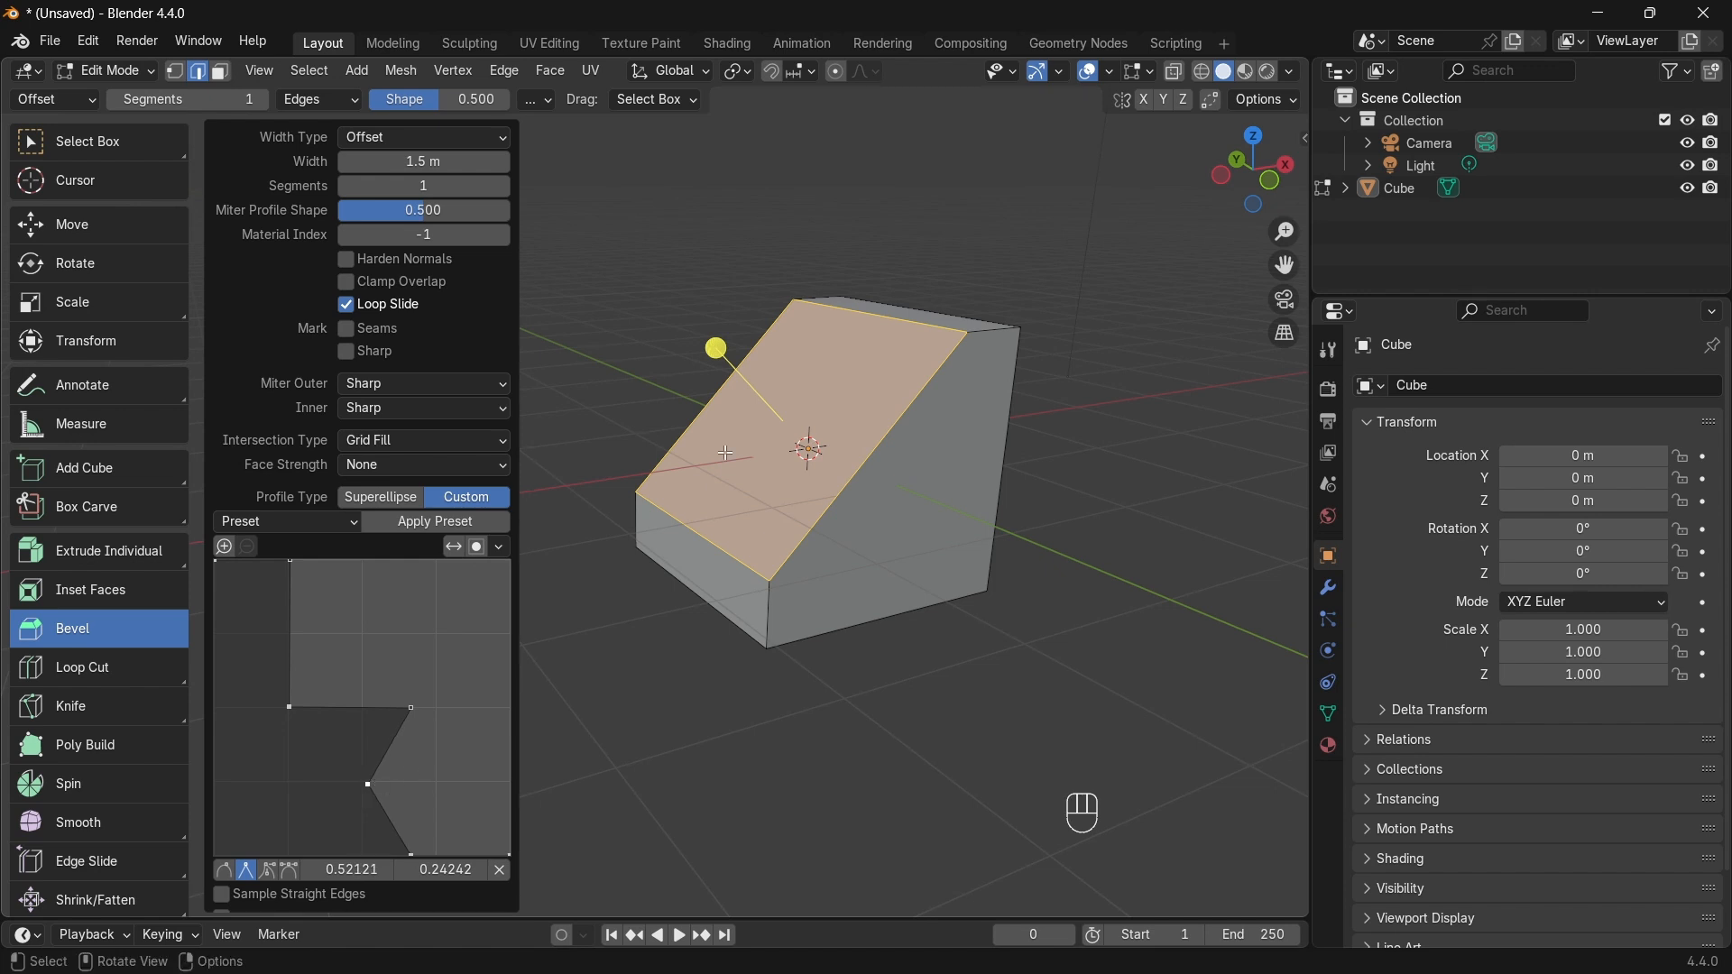
pyautogui.moveTo(712, 347); pyautogui.dragTo(700, 365)
pyautogui.hotkey('ctrl', 'z')
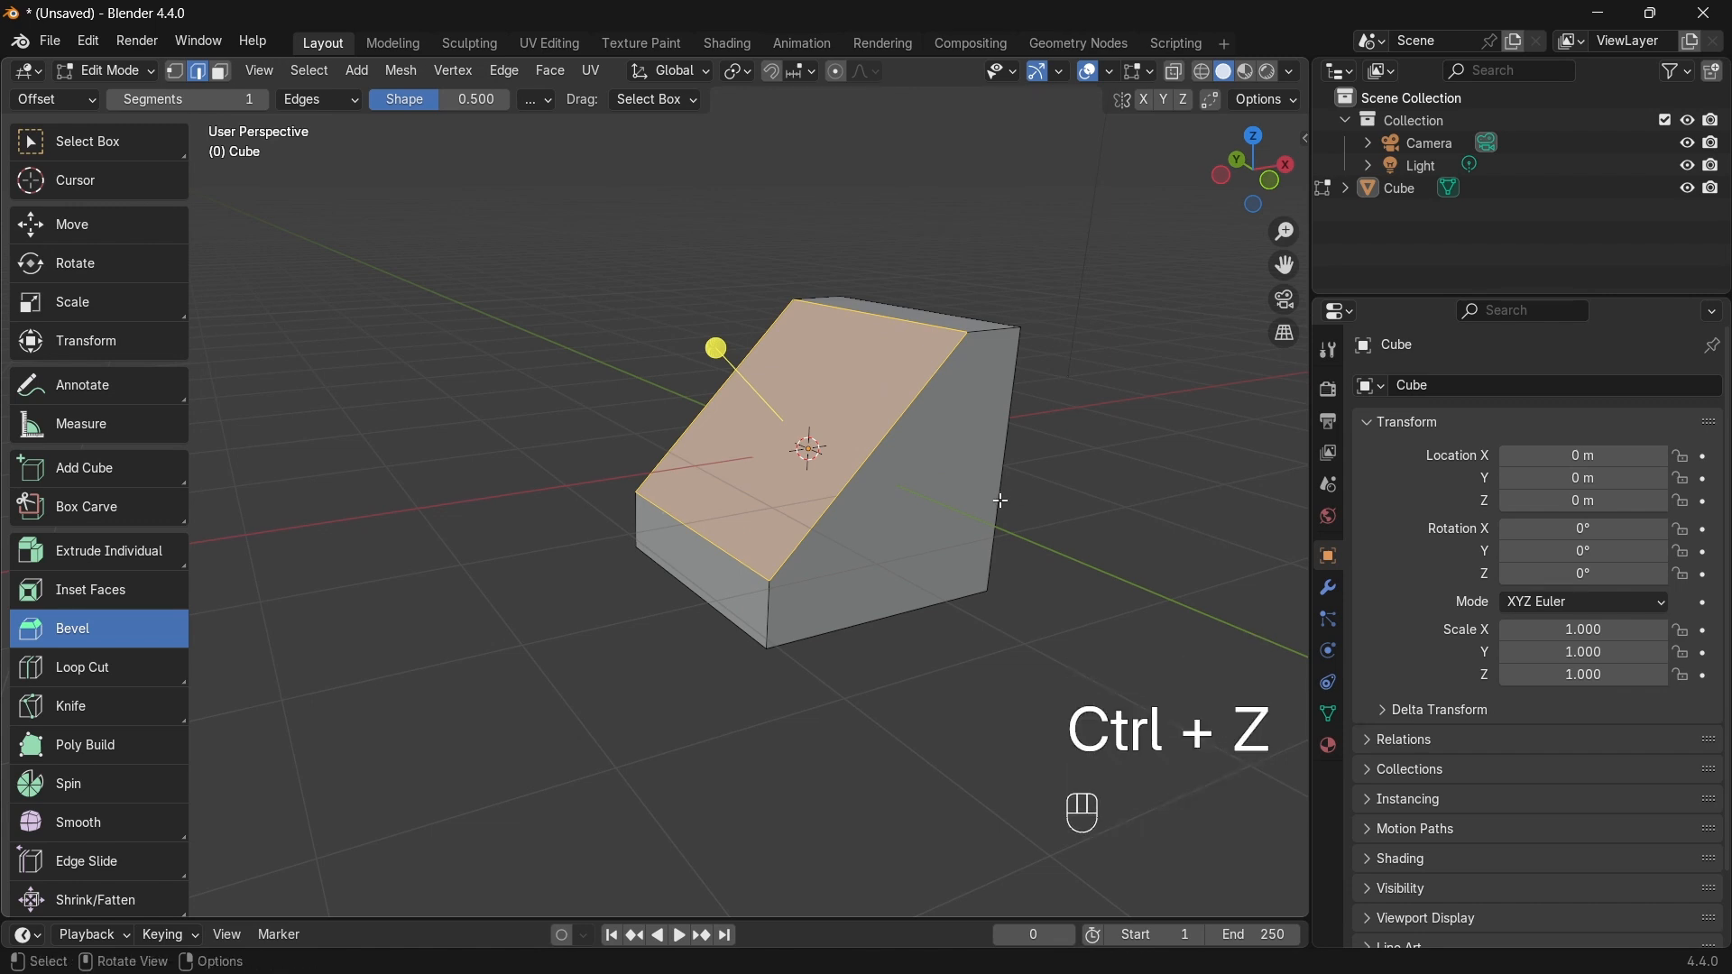
pyautogui.hotkey('ctrl', 'z')
pyautogui.hotkey('ctrl', 'space')
pyautogui.hotkey('ctrl', 'b')
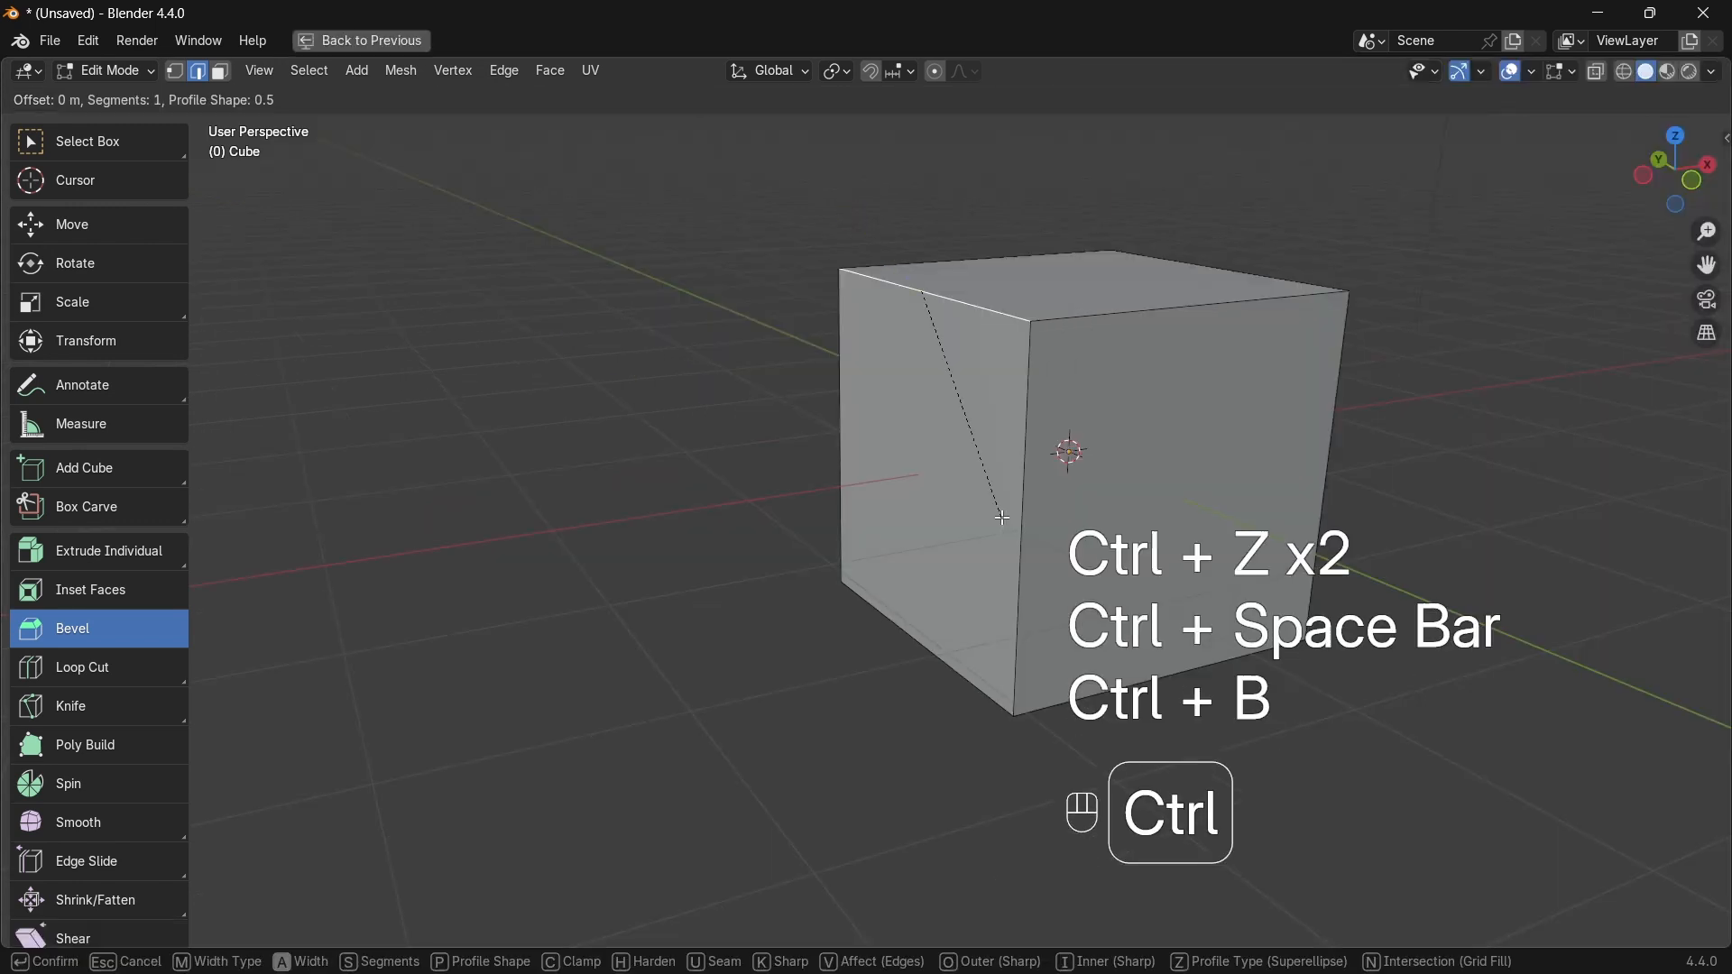
pyautogui.scroll(1, 808, 637)
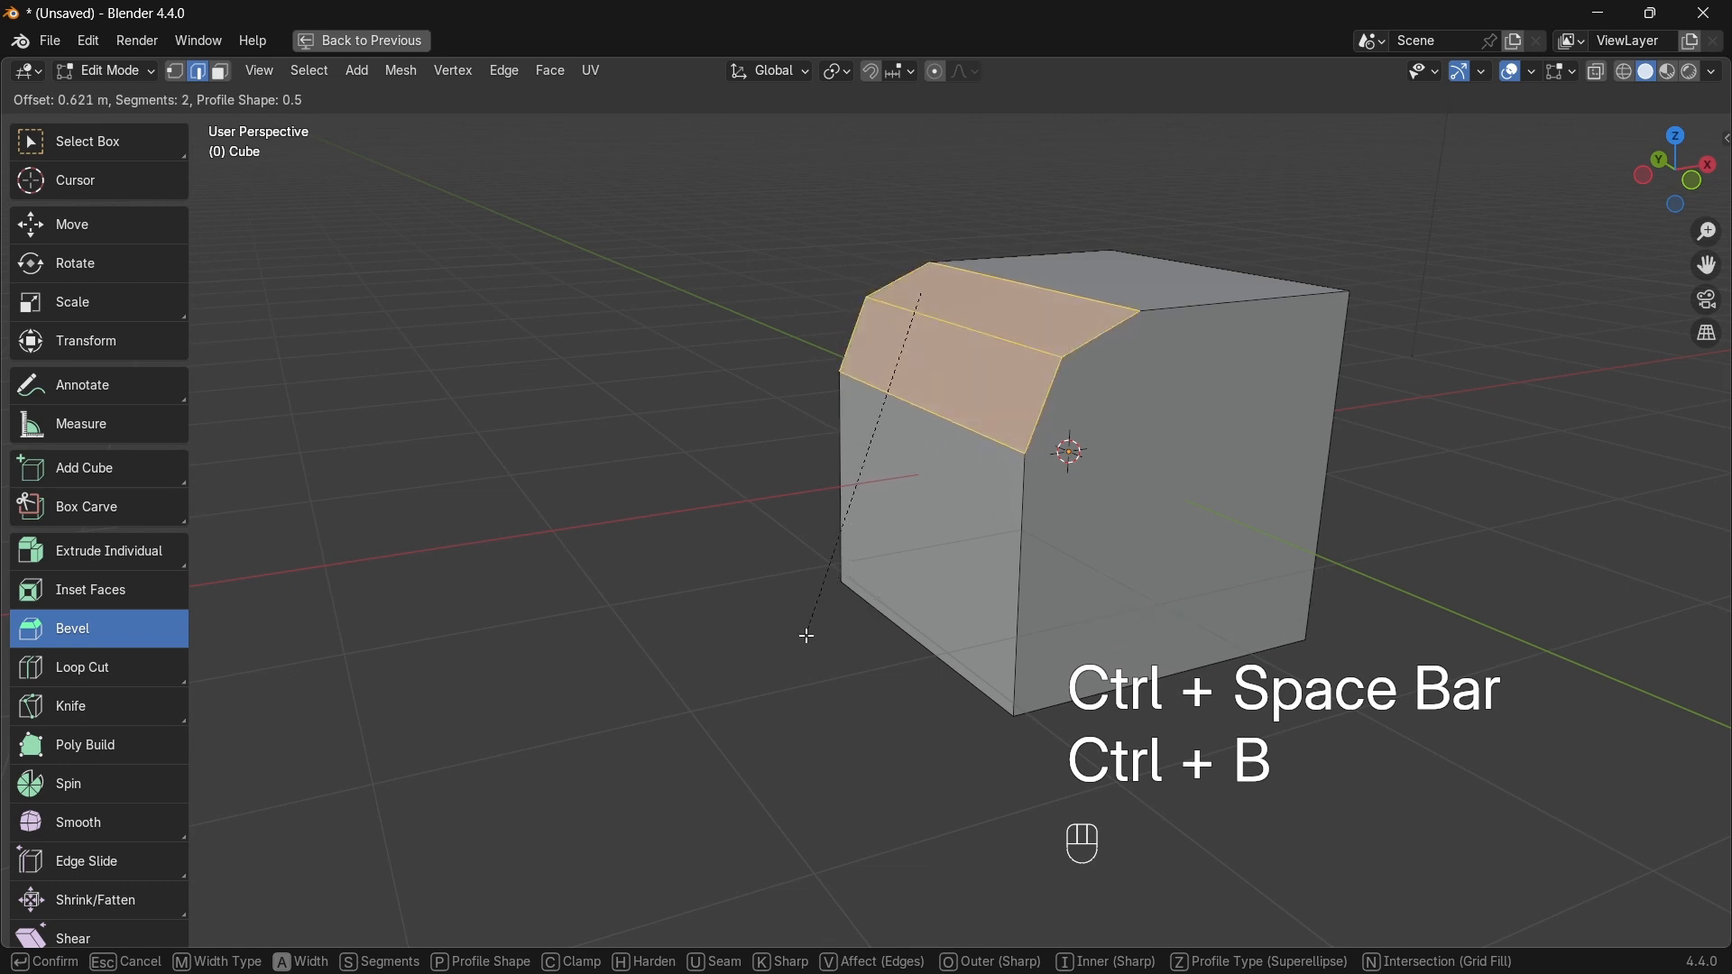
pyautogui.rightClick(821, 646)
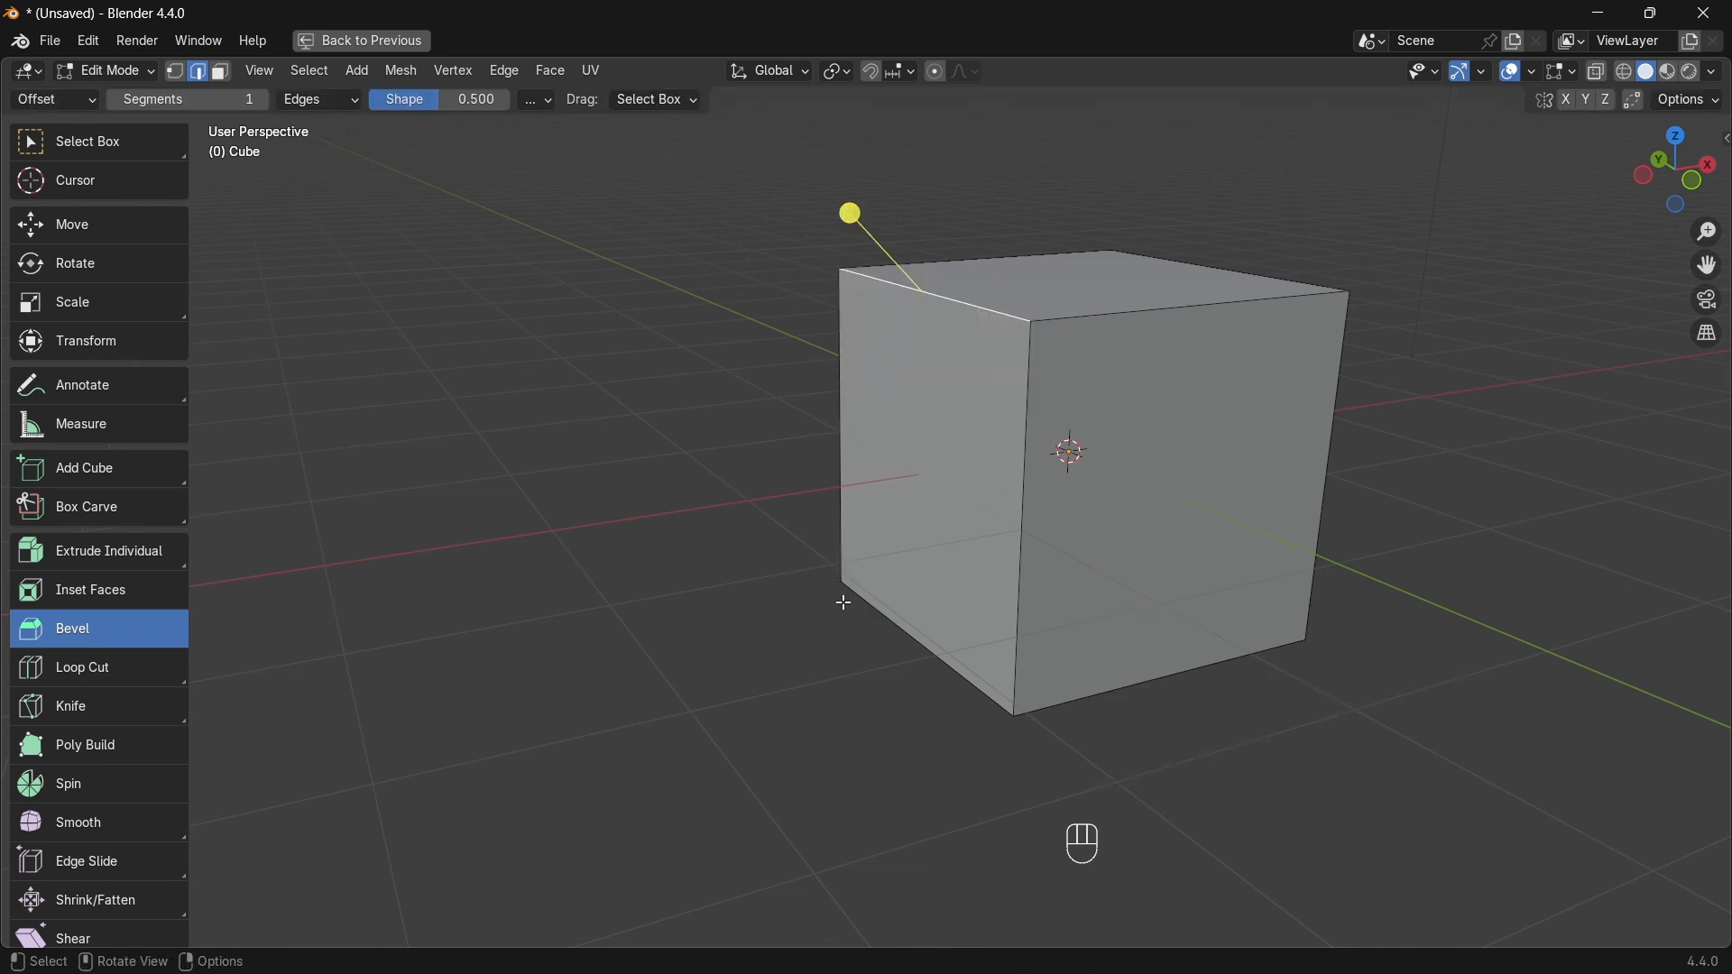
pyautogui.hotkey('ctrl', 'space')
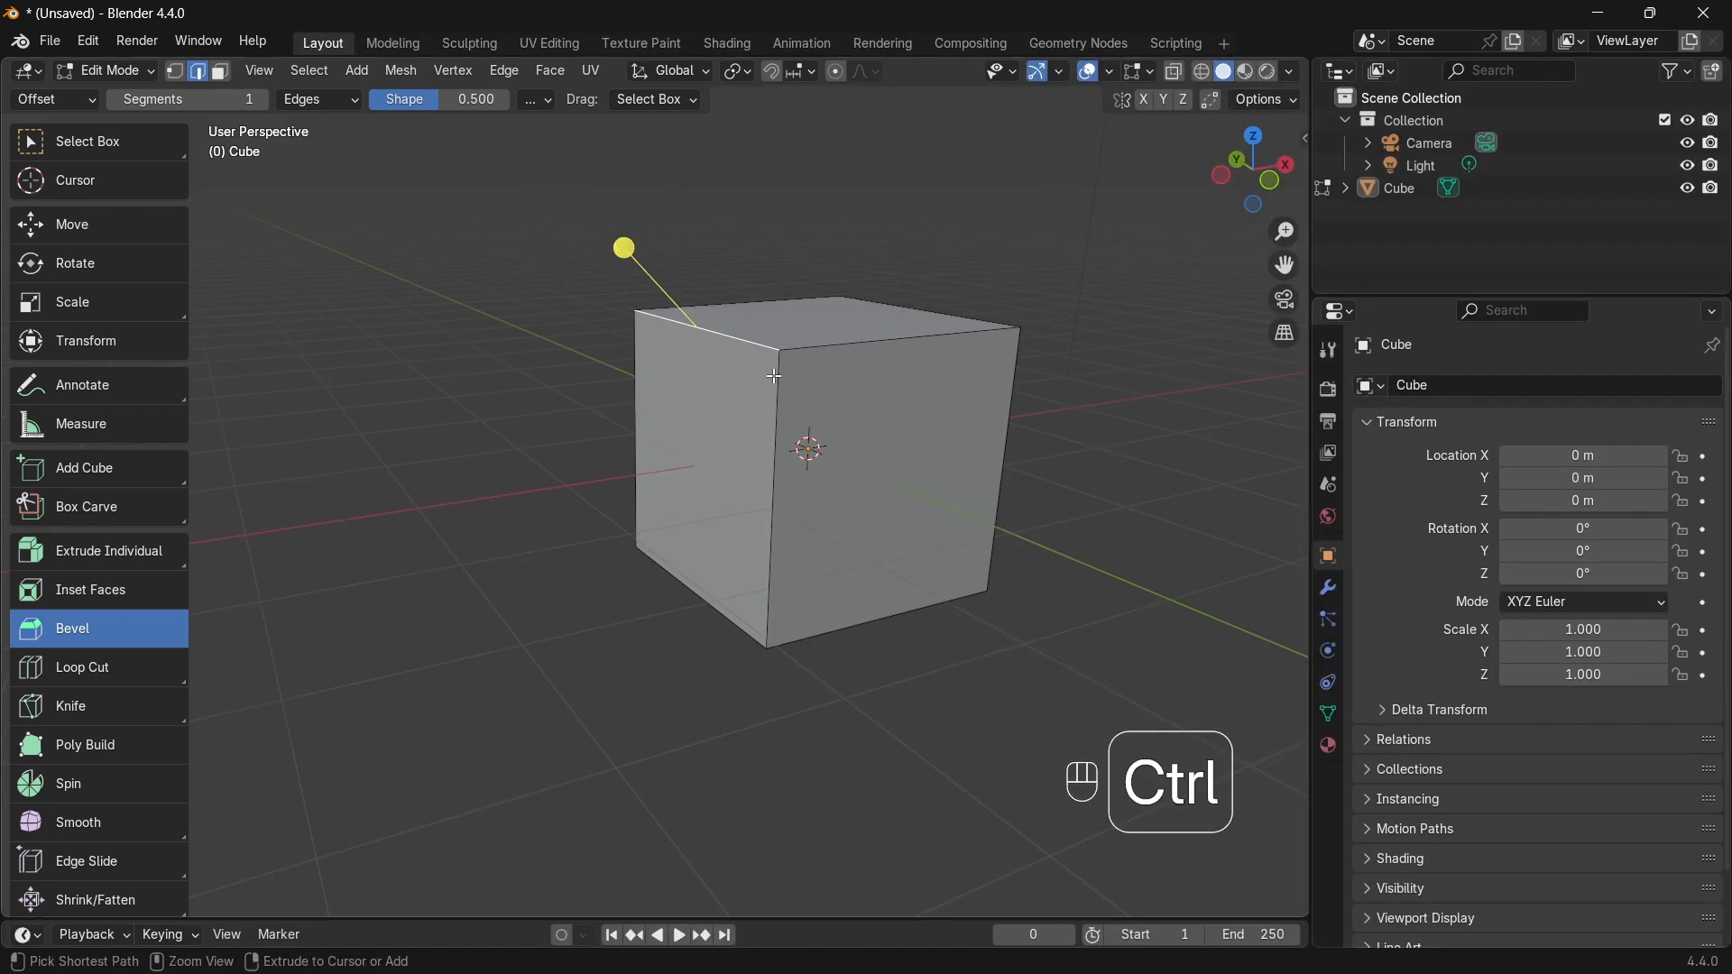
# Step: Bevel the cube's upper front edge by about 1.44 m with six segments for a rounded shape
pyautogui.hotkey('ctrl', 'b')
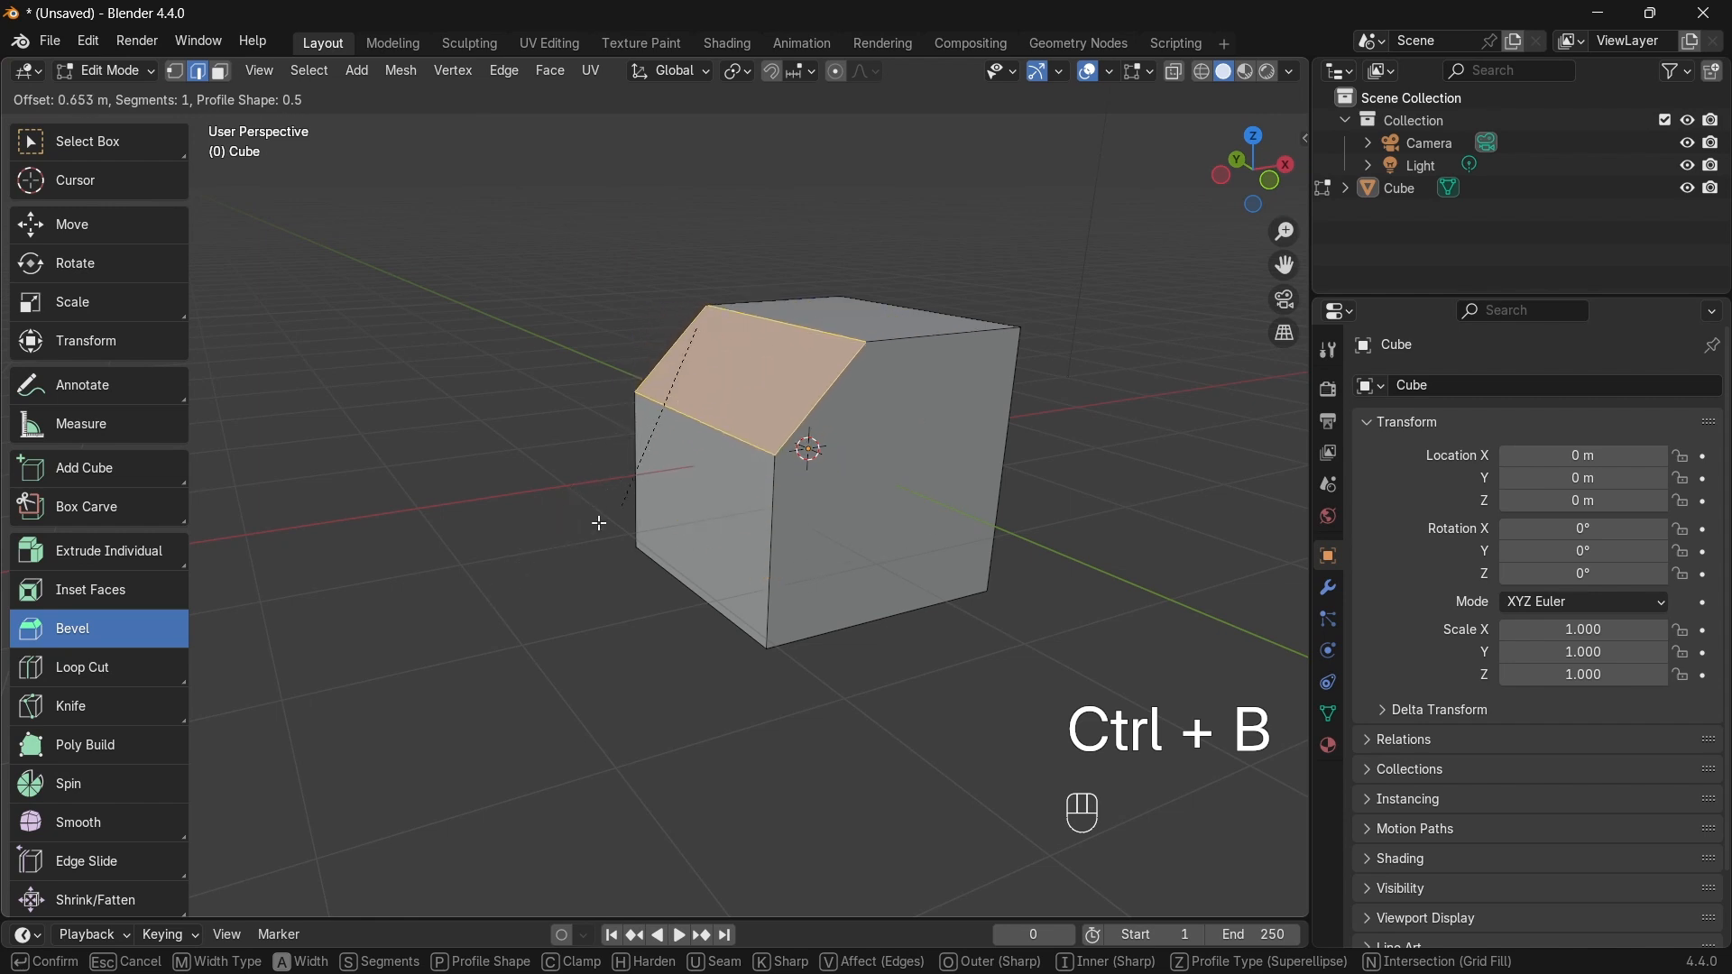
pyautogui.scroll(1, 639, 557)
pyautogui.scroll(4, 639, 557)
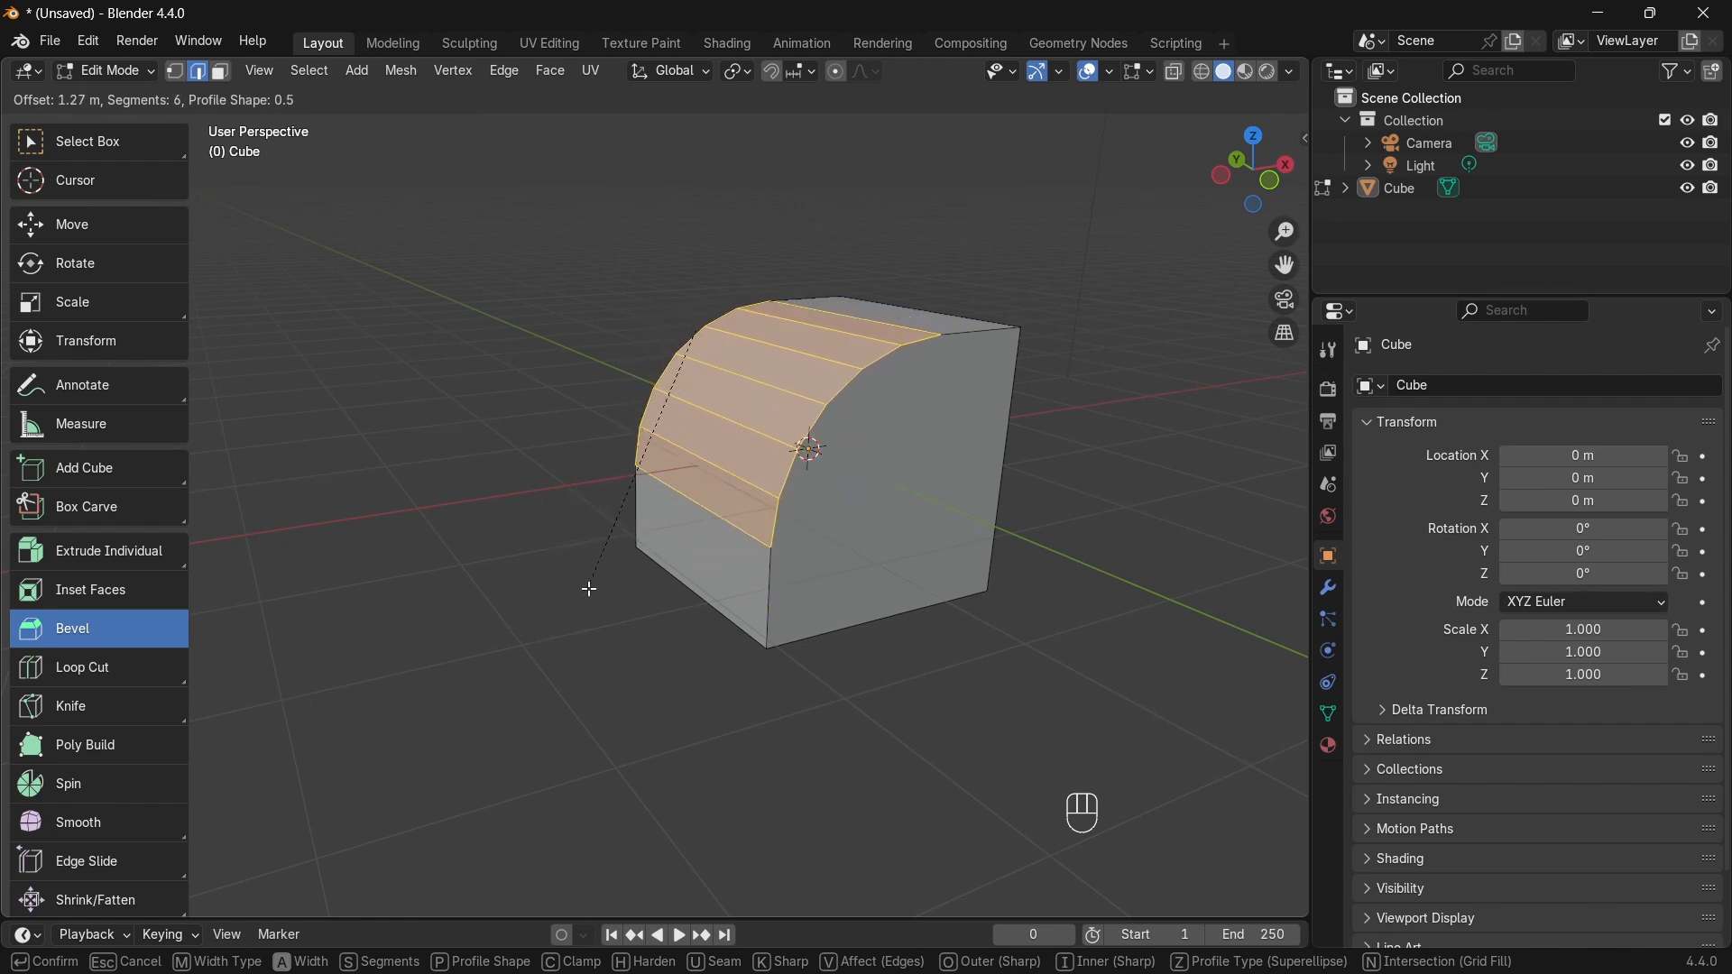
pyautogui.click(561, 599)
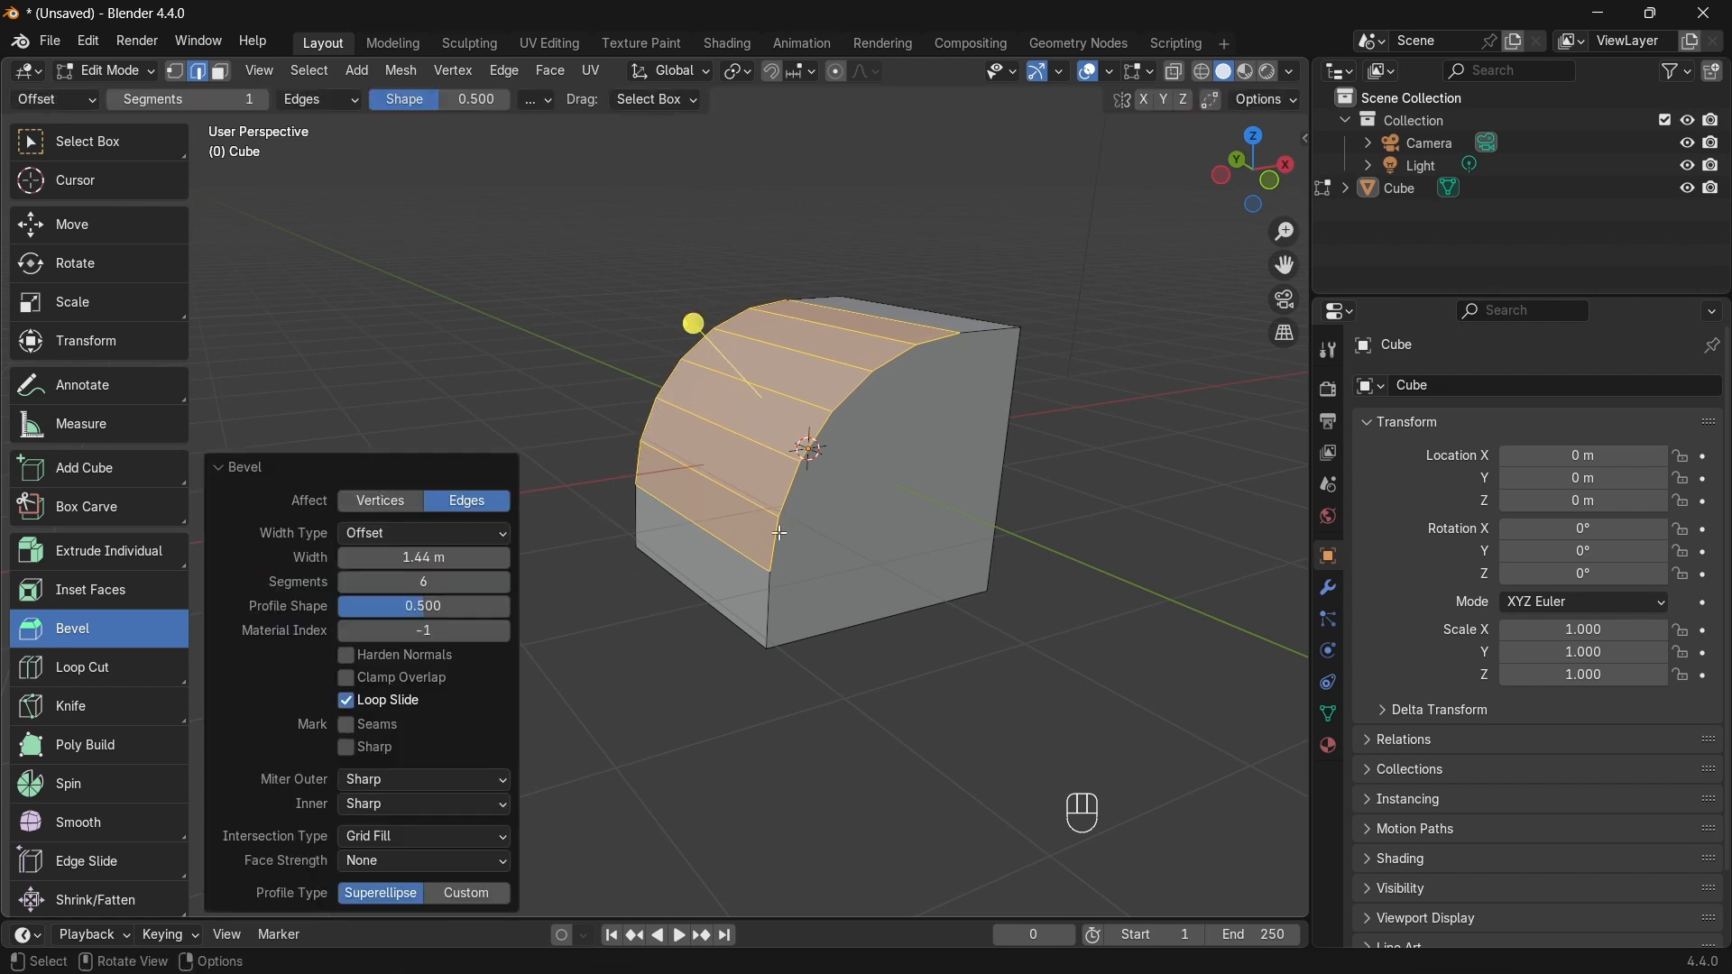
pyautogui.click(246, 471)
pyautogui.moveTo(845, 496); pyautogui.dragTo(617, 460, button='middle')
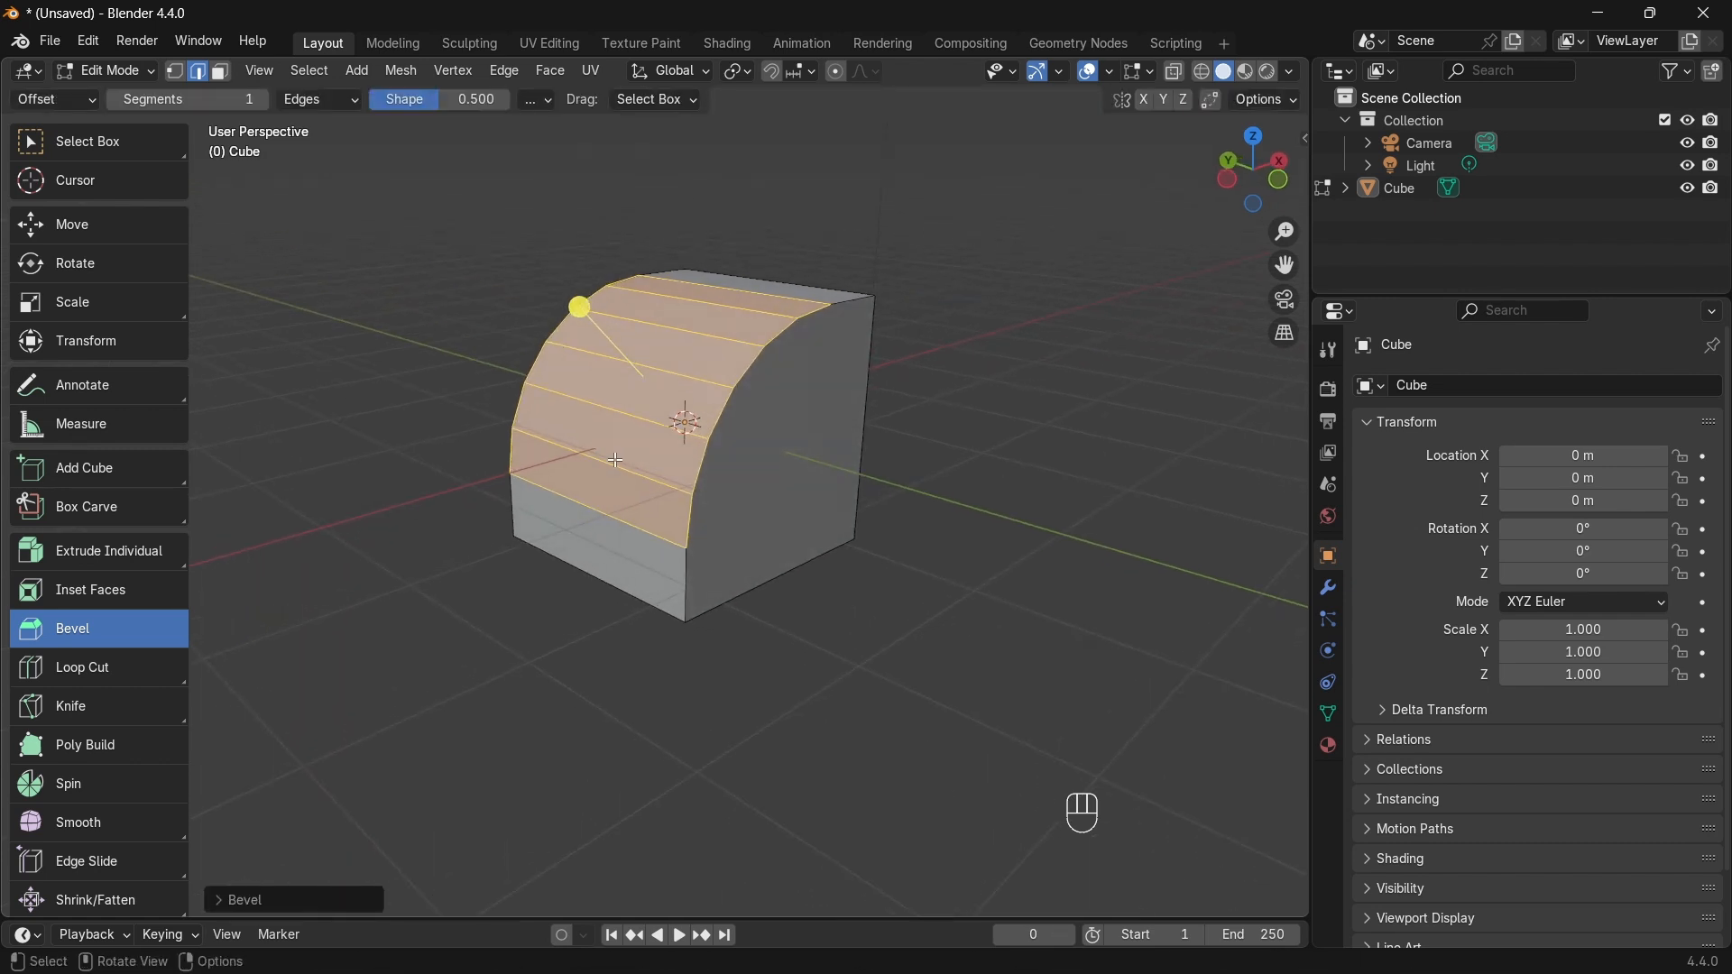
# Step: Delete all the vertices and draw a long rectangular box across the origin with the Add Cube tool
pyautogui.press('a')
pyautogui.press('x')
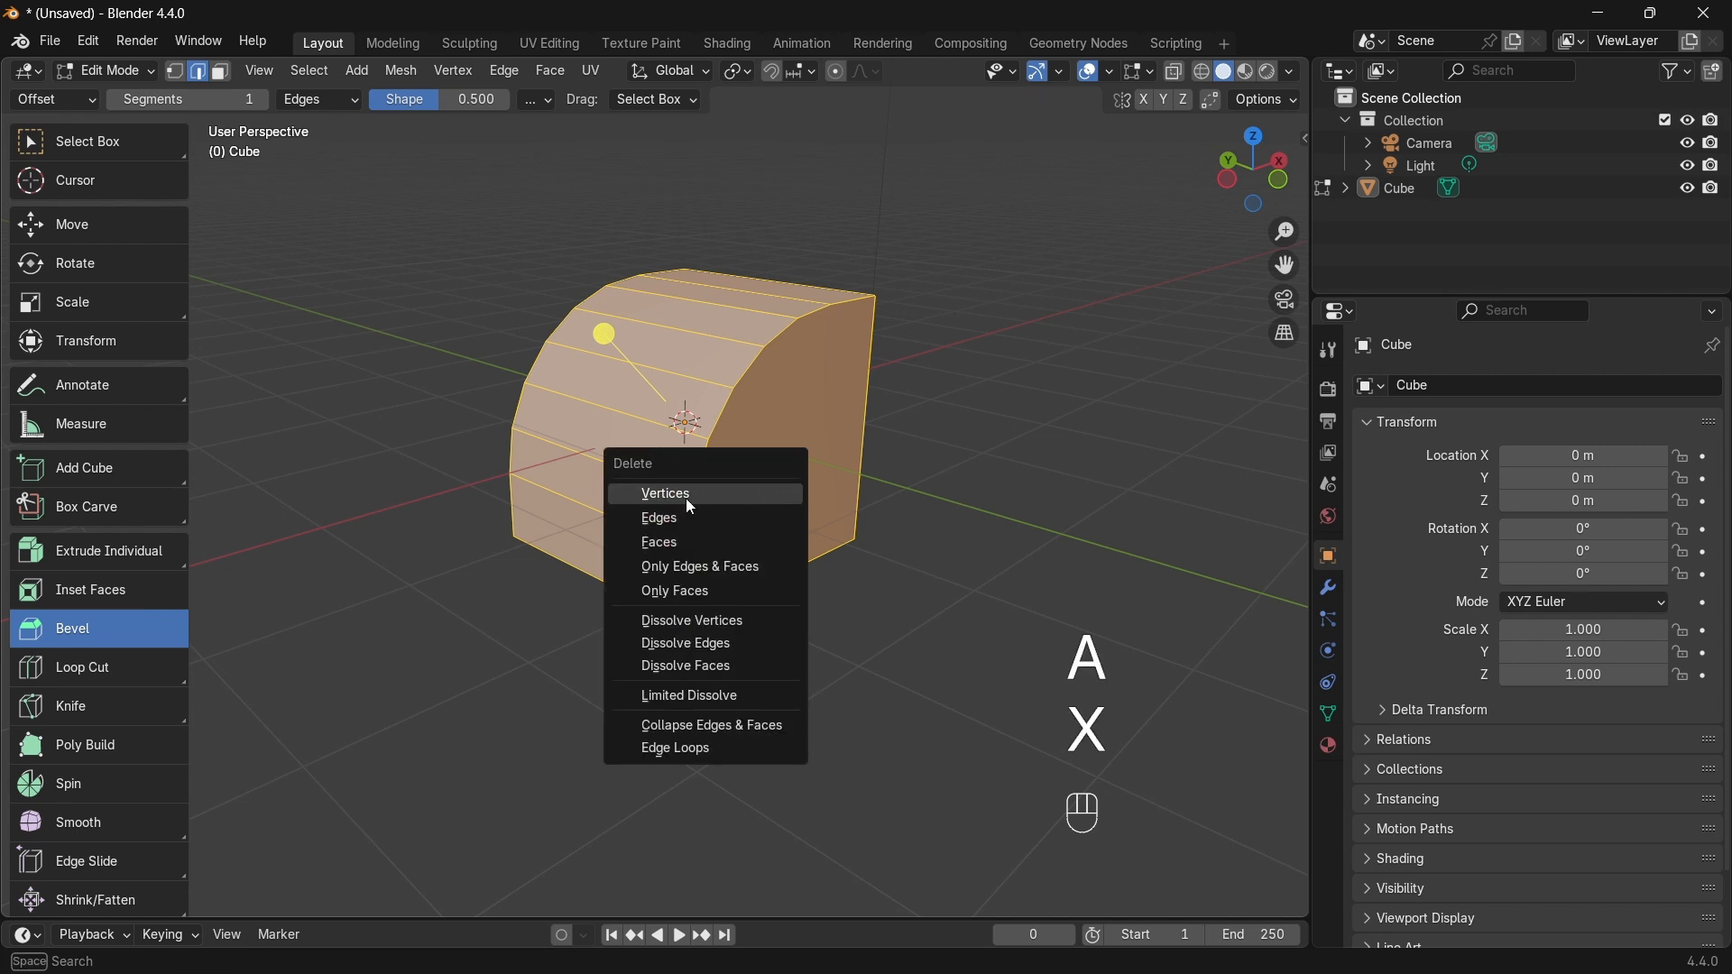
pyautogui.click(682, 498)
pyautogui.click(109, 474)
pyautogui.moveTo(560, 354); pyautogui.dragTo(882, 587)
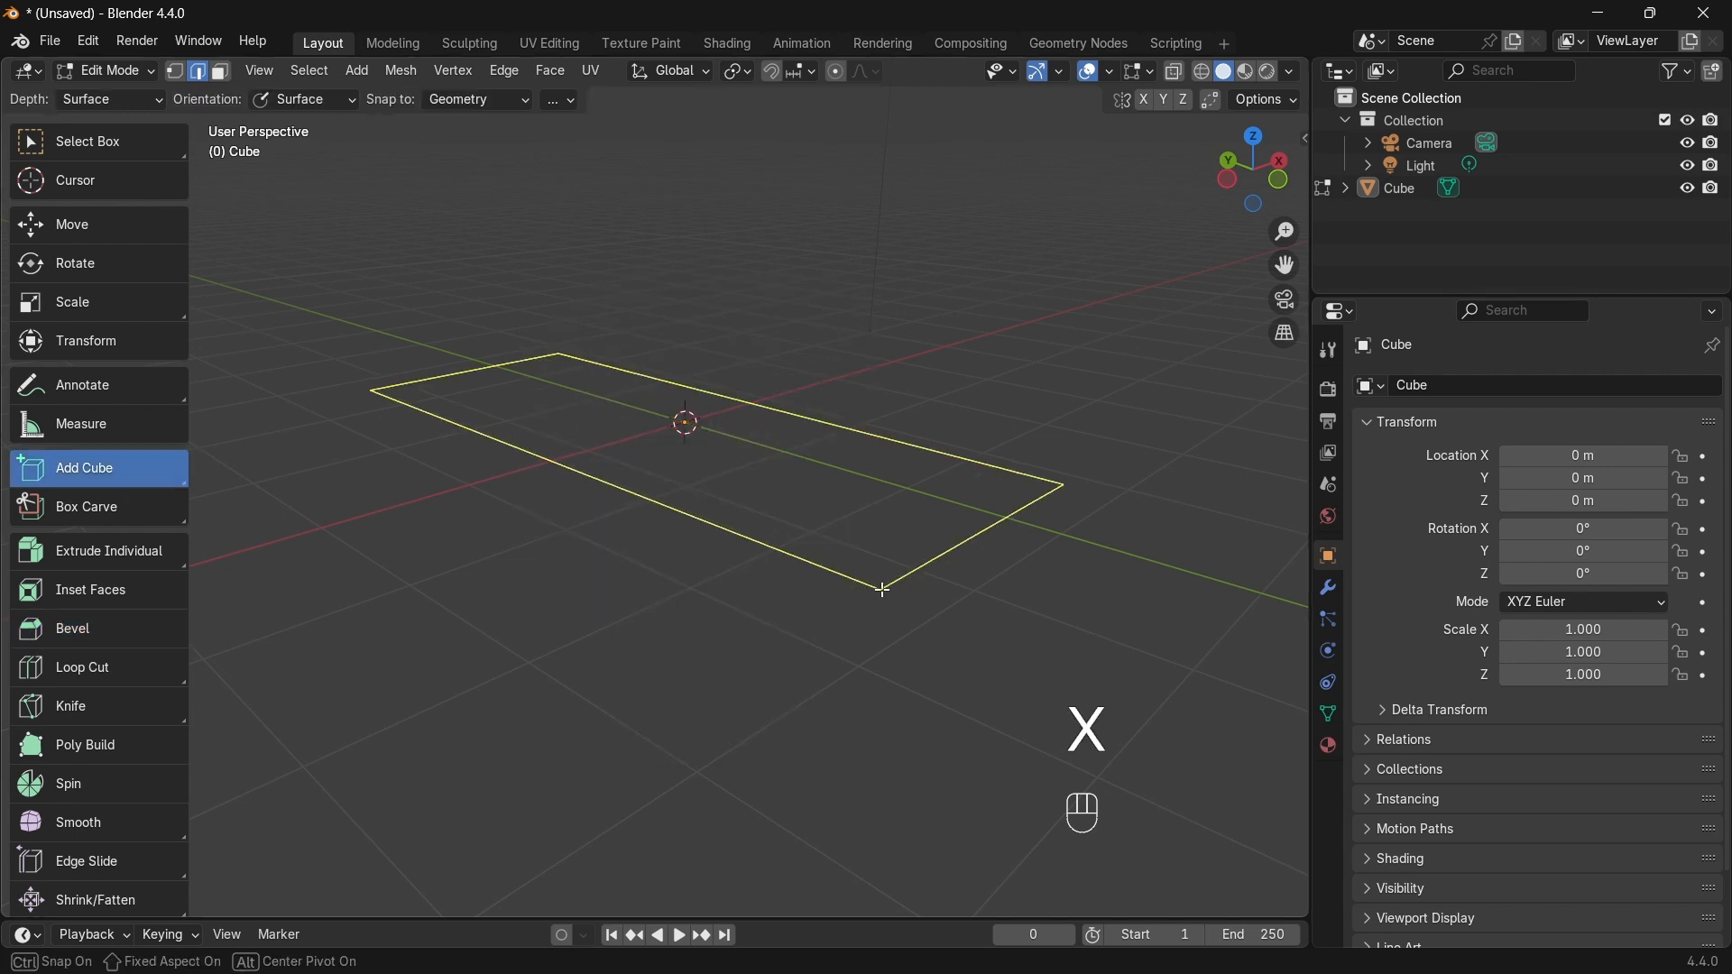
pyautogui.click(873, 345)
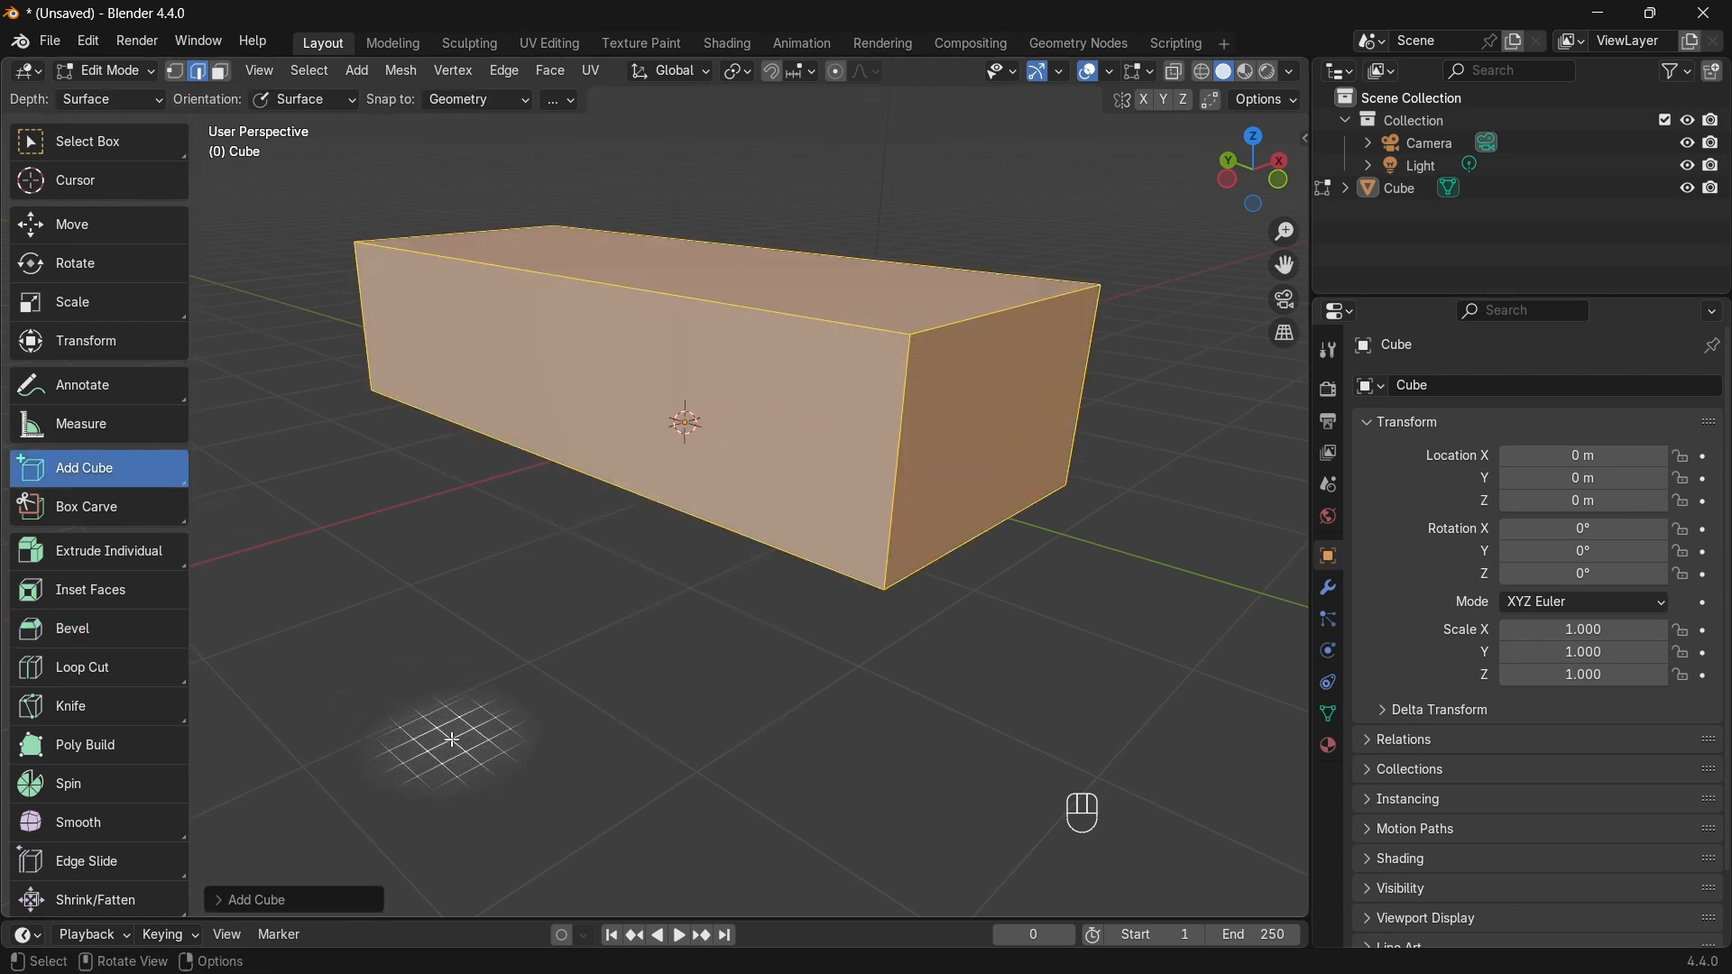
pyautogui.keyDown('shift'); pyautogui.moveTo(696, 425); pyautogui.dragTo(758, 460, button='middle'); pyautogui.keyUp('shift')
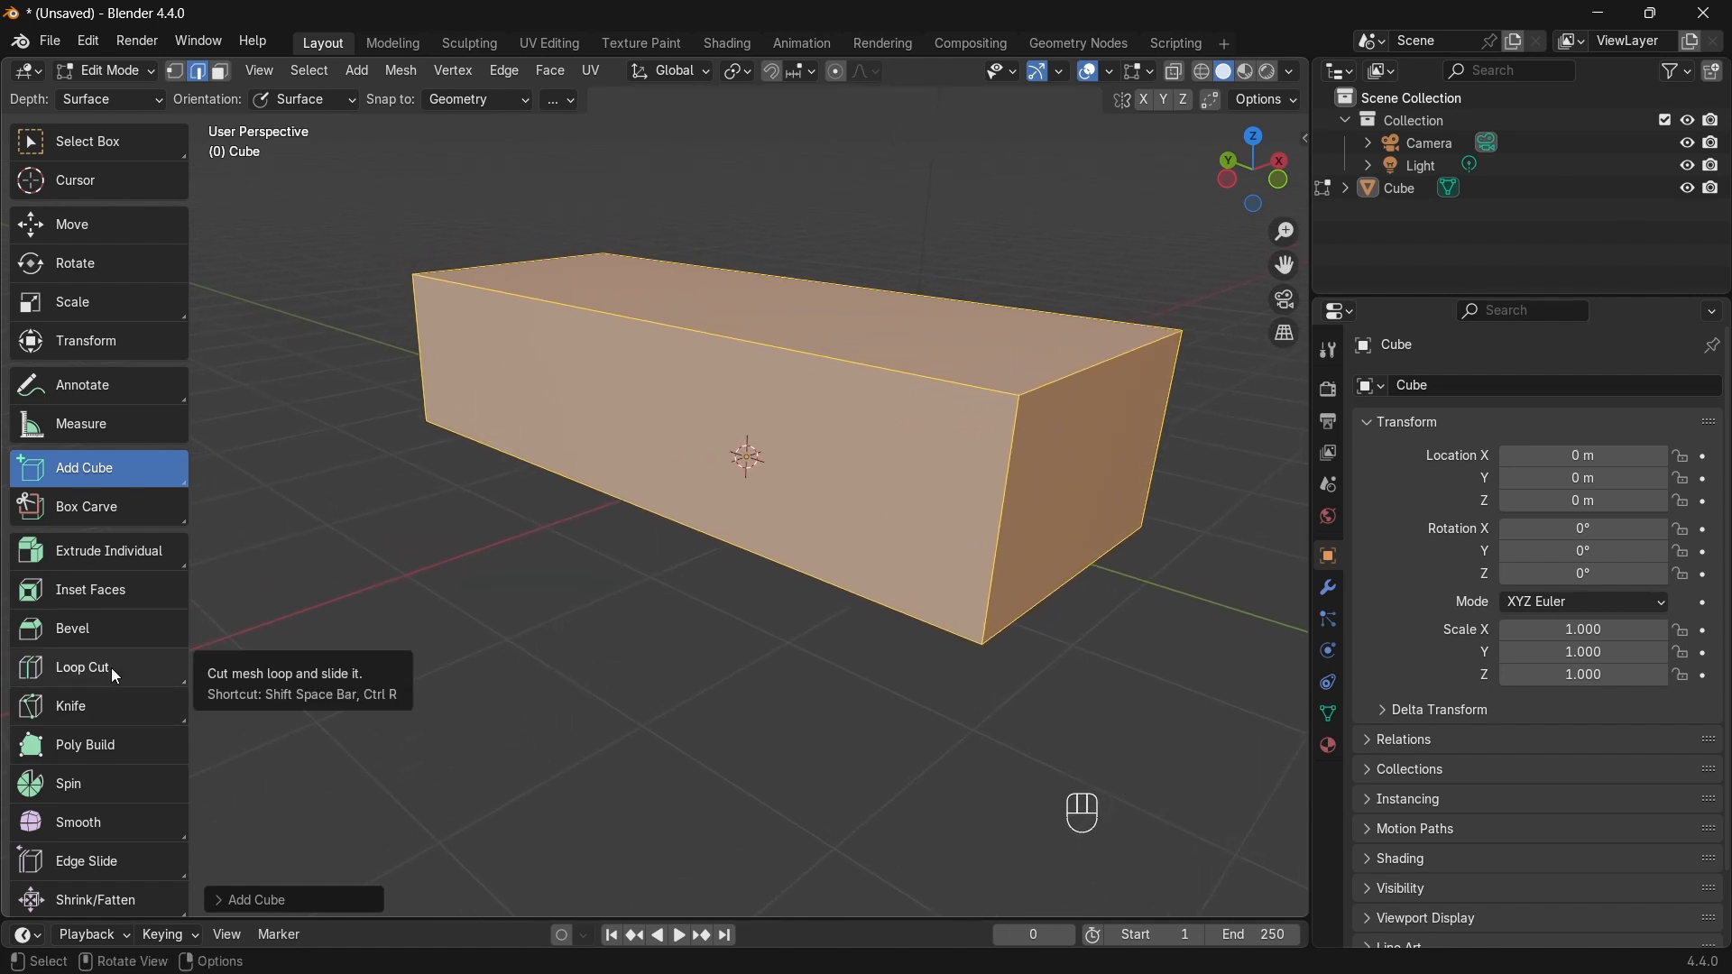
# Step: Divide the box's length into eight sections with seven crosswise loop cuts
pyautogui.click(85, 659)
pyautogui.moveTo(193, 641); pyautogui.dragTo(546, 307, button='middle')
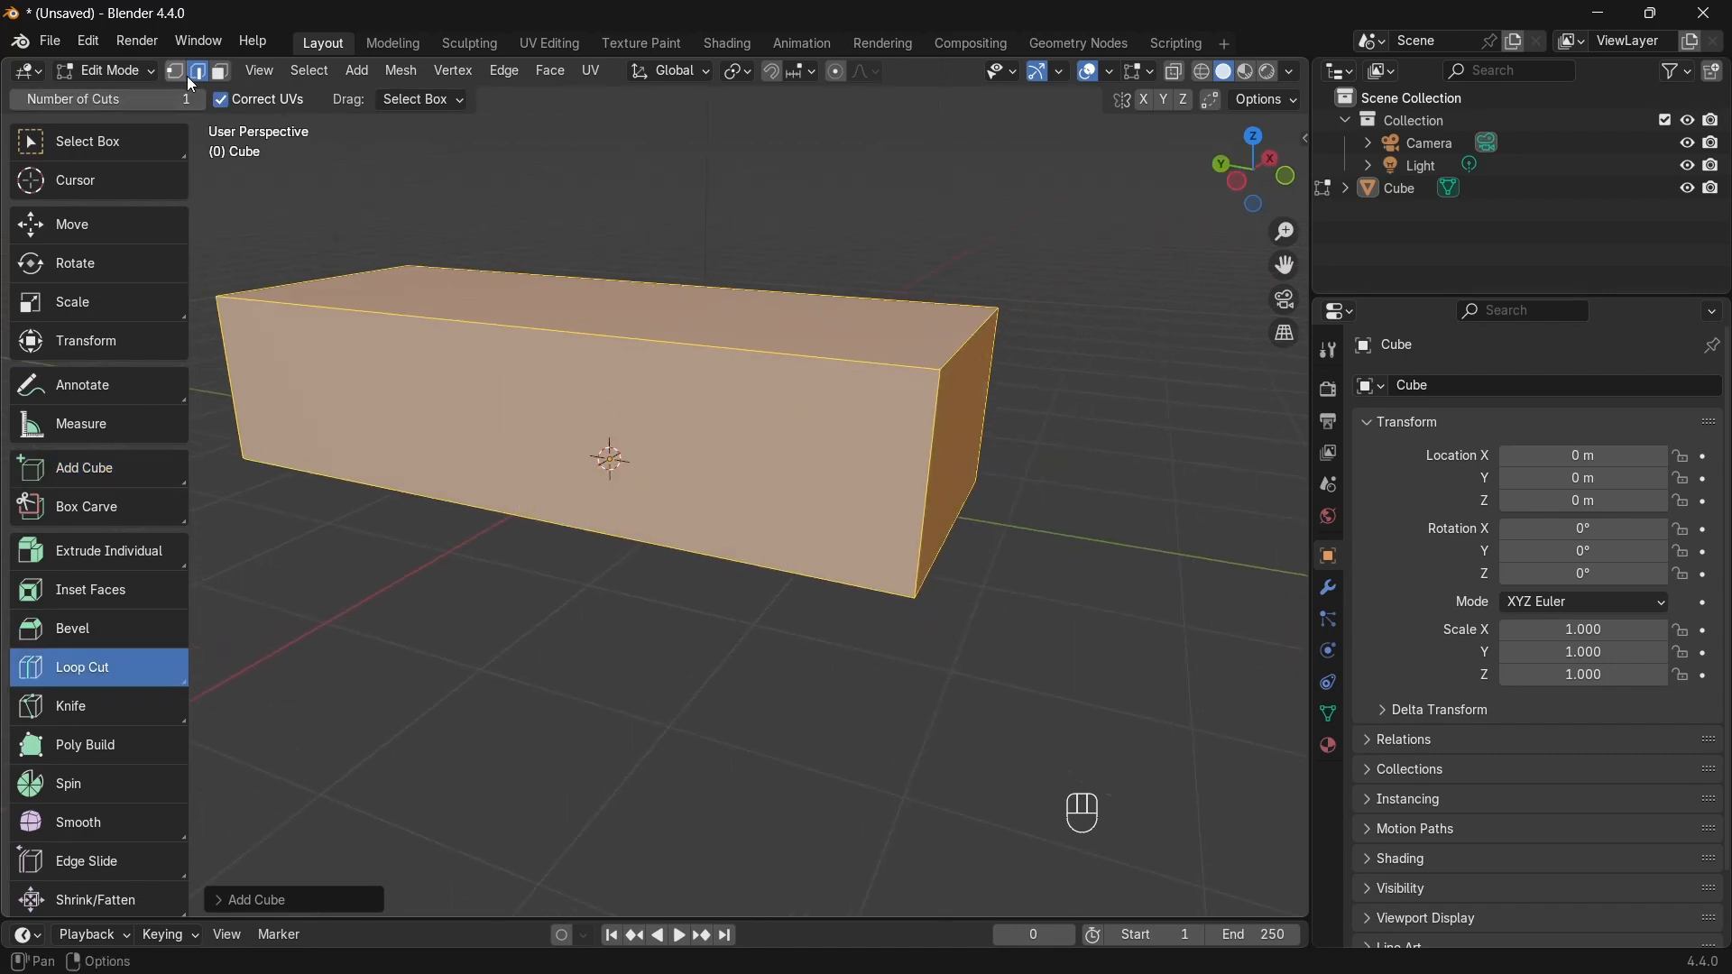
pyautogui.keyDown('shift'); pyautogui.moveTo(670, 441); pyautogui.dragTo(707, 617, button='middle'); pyautogui.keyUp('shift')
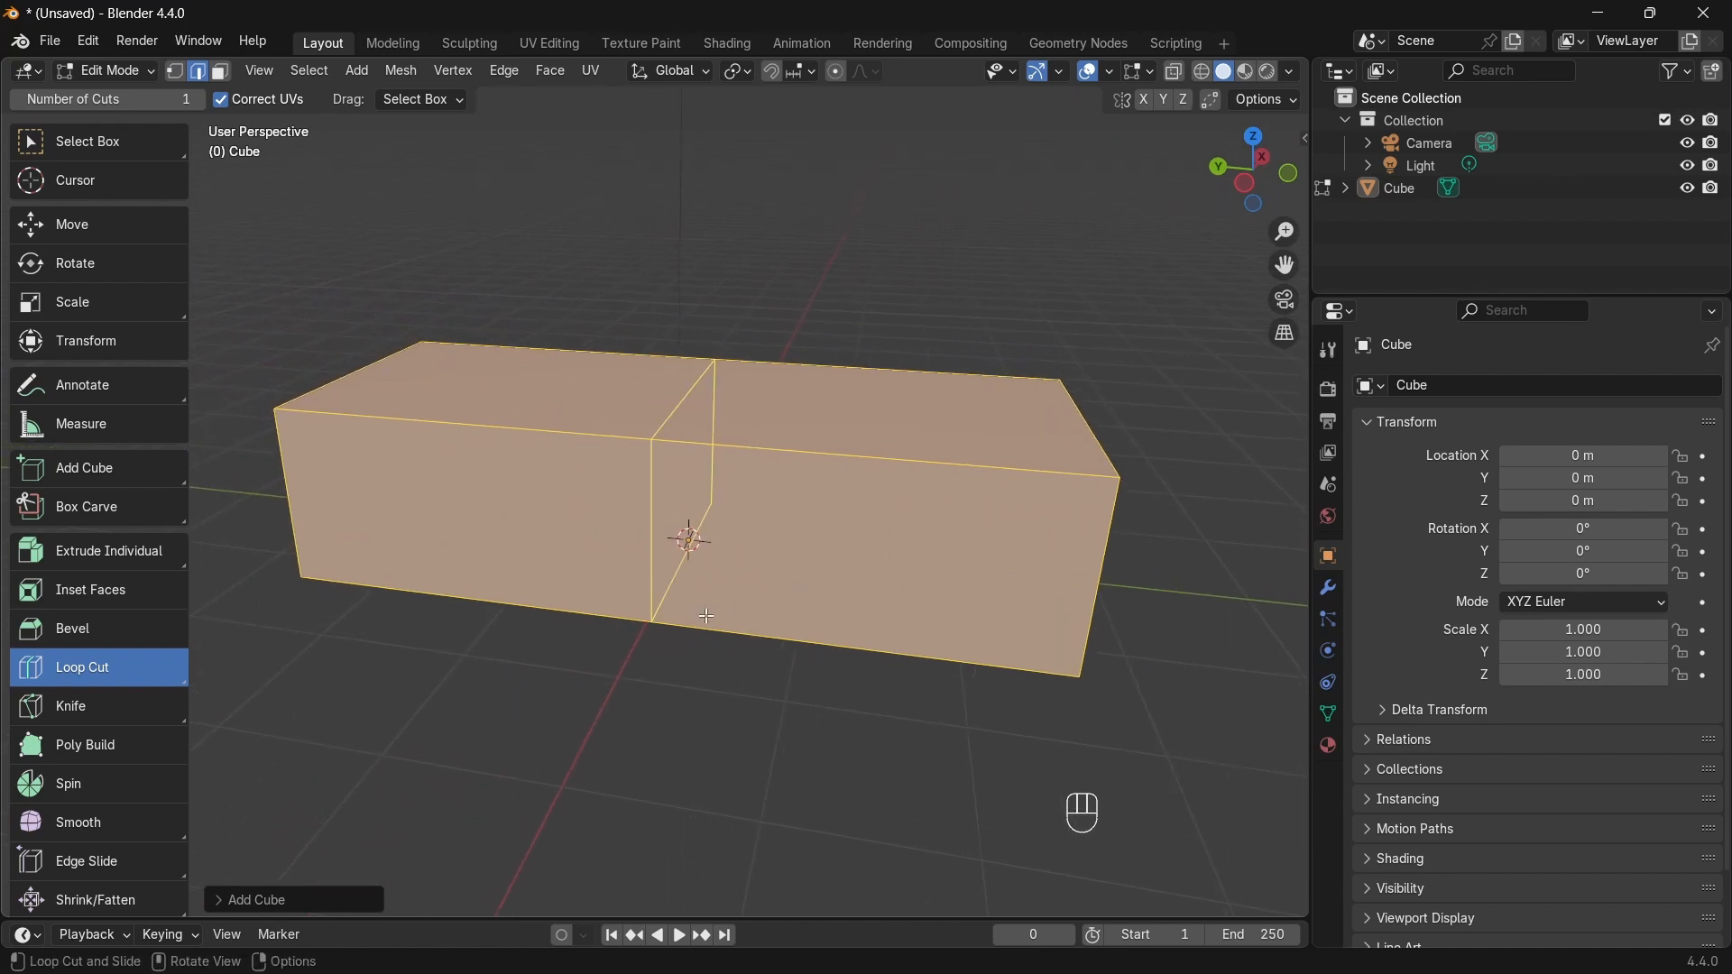
pyautogui.click(670, 440)
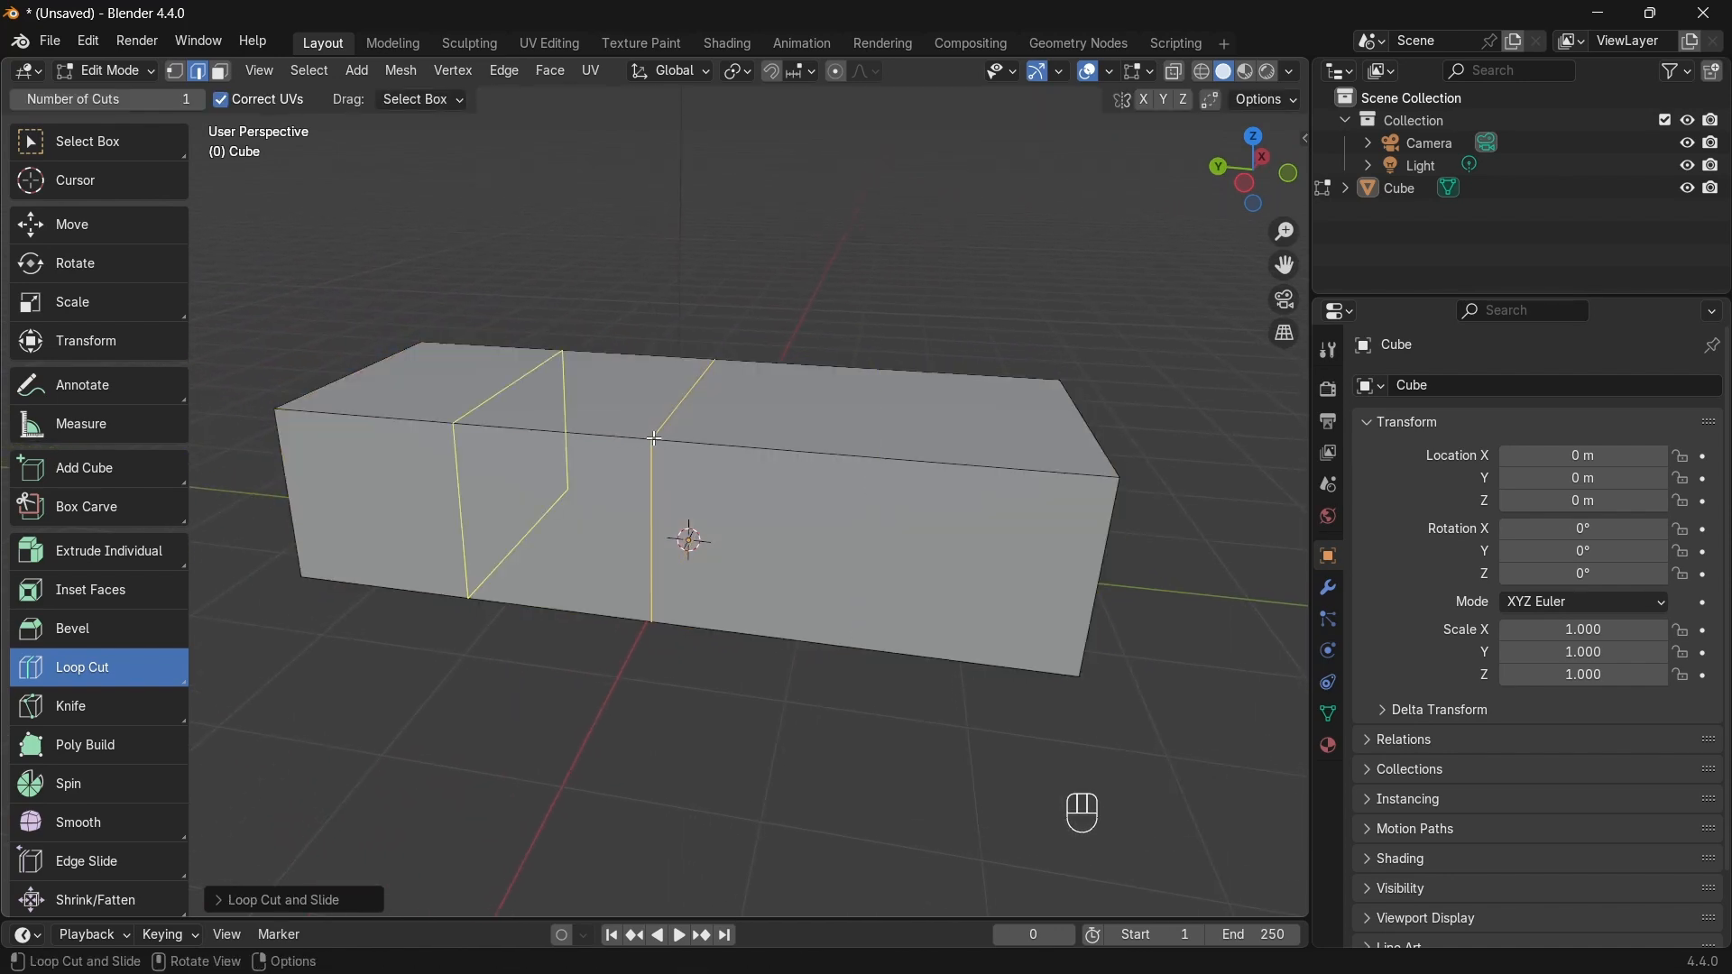
pyautogui.click(508, 421)
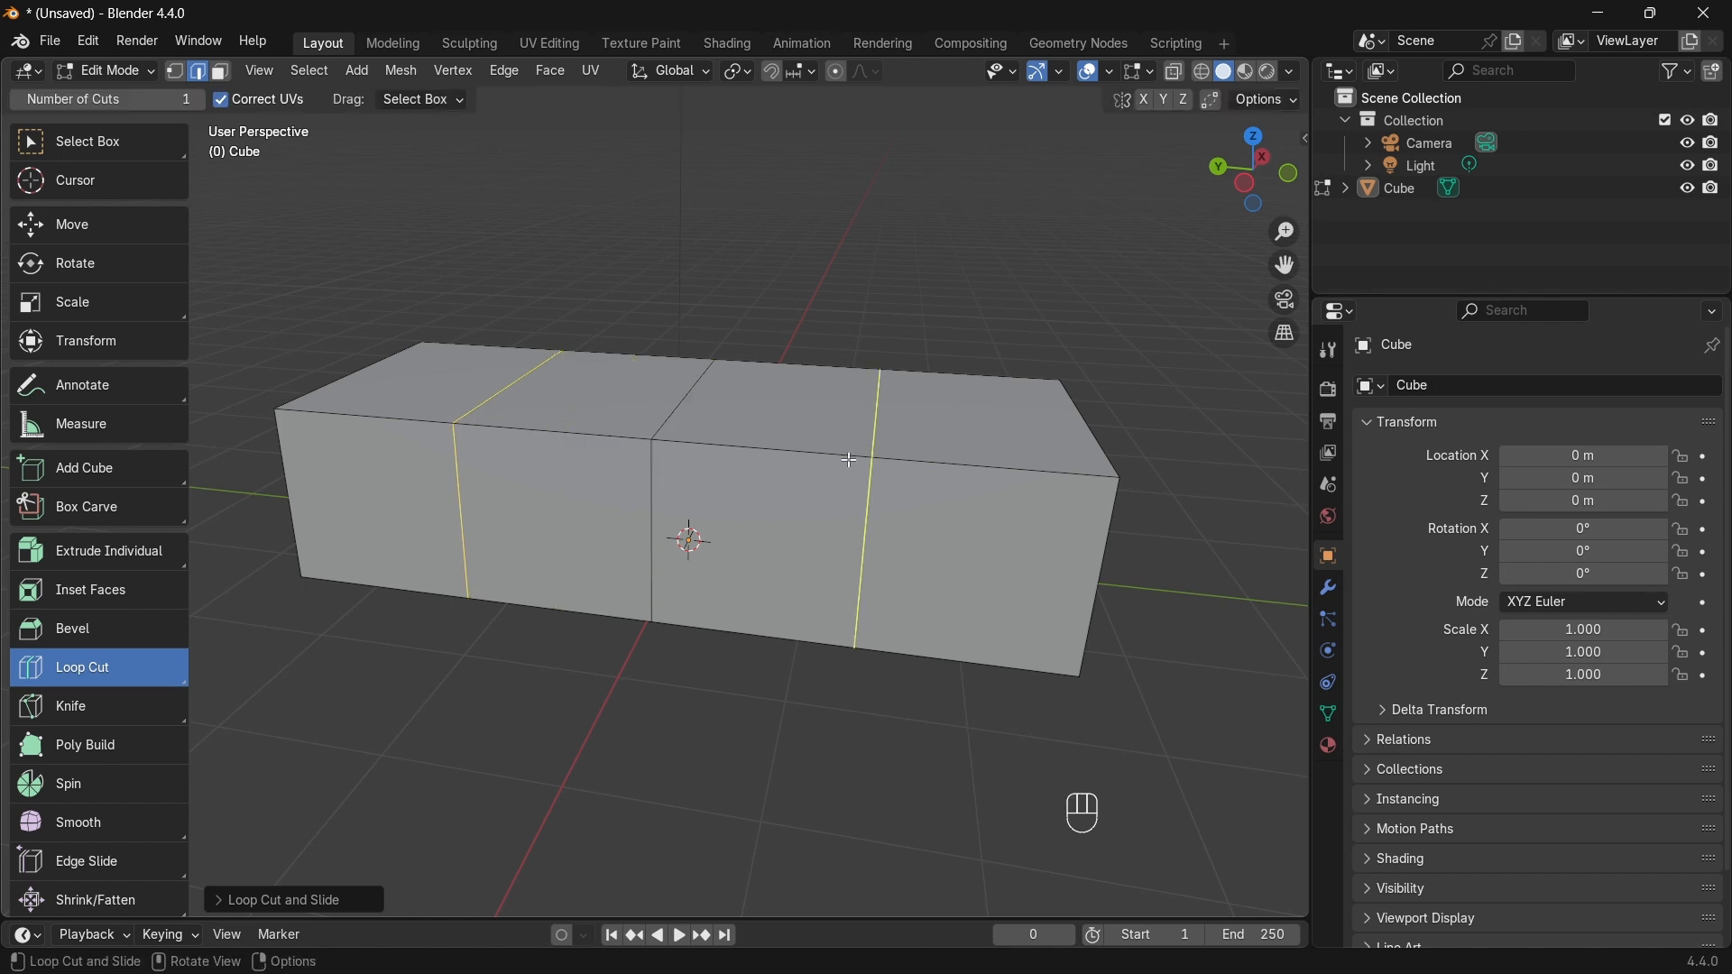
pyautogui.click(574, 428)
pyautogui.click(756, 441)
pyautogui.click(970, 459)
pyautogui.click(379, 412)
# Step: Add four horizontal loop cuts around the box's sides, with the last one just below the upper edge
pyautogui.click(972, 524)
pyautogui.click(952, 600)
pyautogui.click(968, 497)
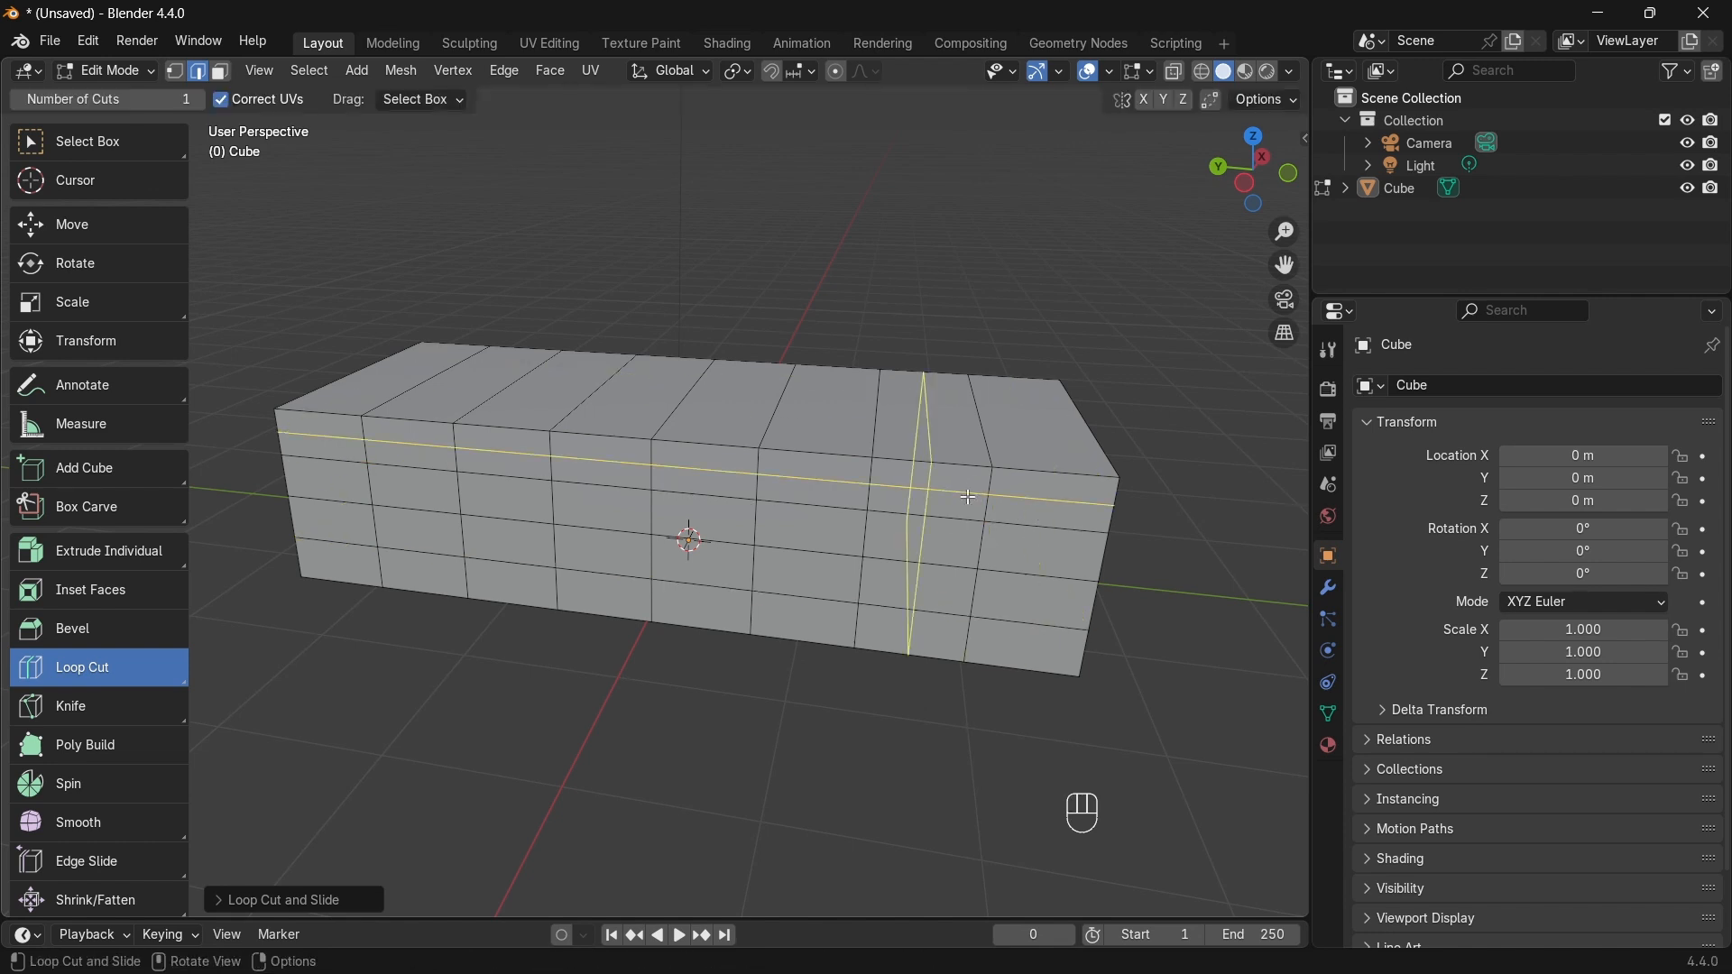
# Step: Add lengthwise loop cuts over the box's top and end faces, including one close to the front long edge
pyautogui.moveTo(1198, 451); pyautogui.dragTo(631, 255, button='middle')
pyautogui.moveTo(970, 410); pyautogui.dragTo(876, 406, button='middle')
pyautogui.keyDown('shift'); pyautogui.moveTo(917, 469); pyautogui.dragTo(780, 457, button='middle'); pyautogui.keyUp('shift')
pyautogui.click(780, 457)
pyautogui.click(832, 436)
pyautogui.click(734, 482)
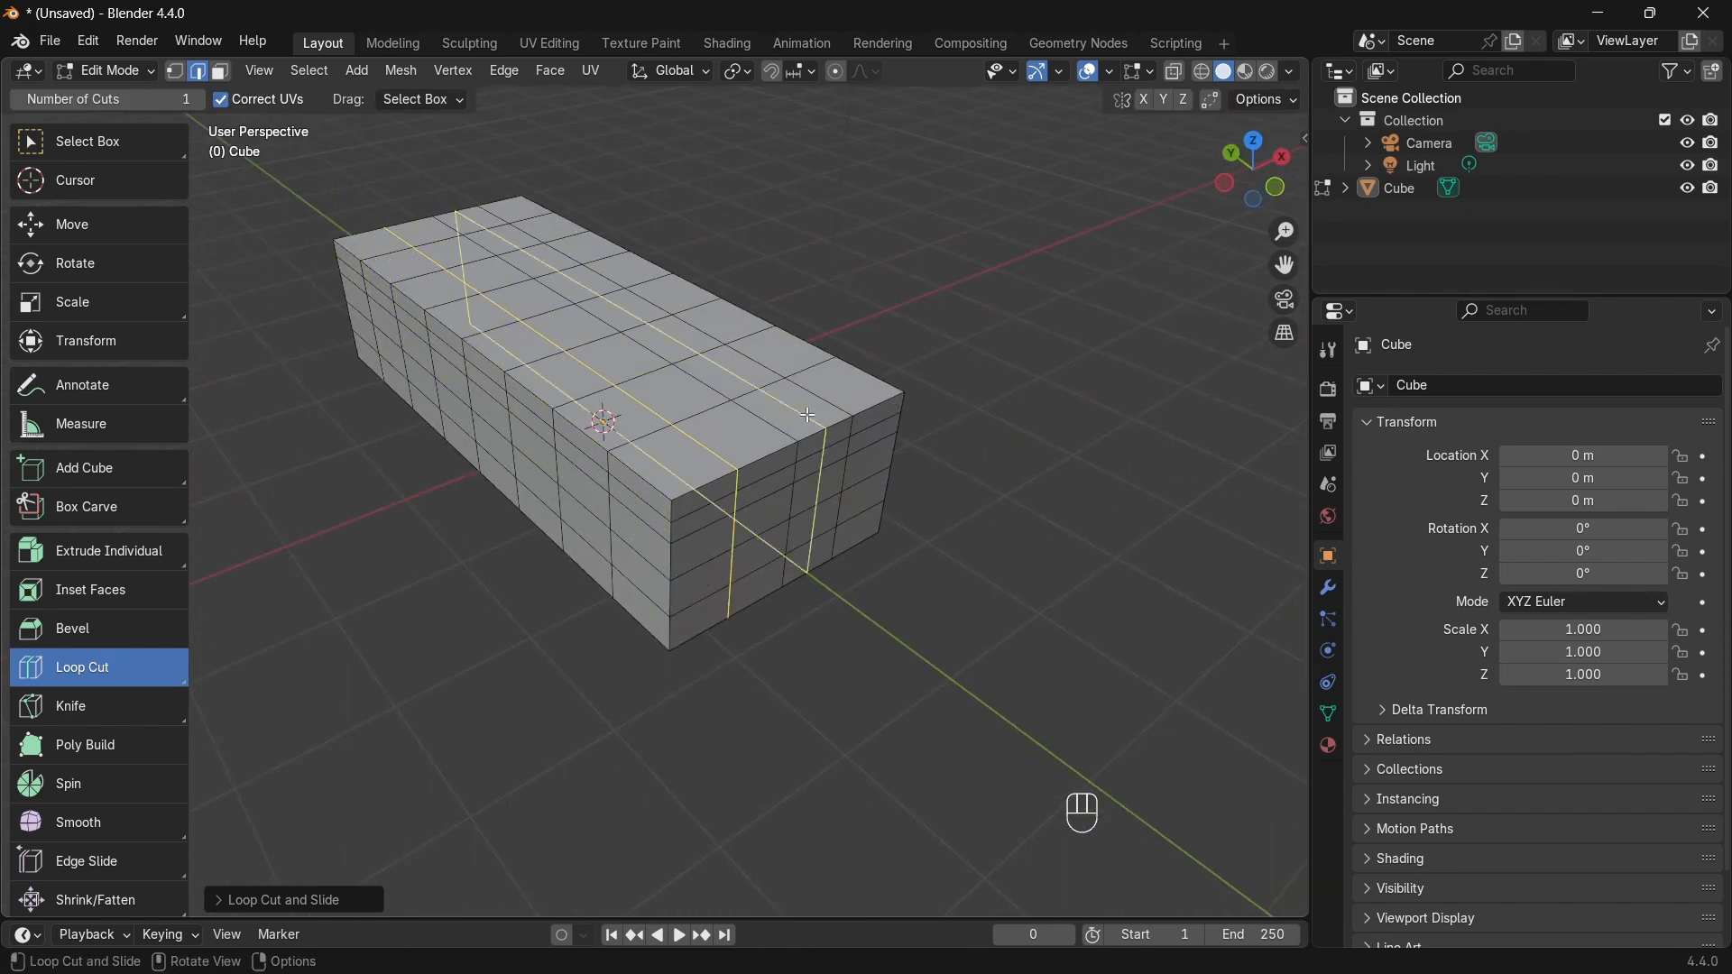
pyautogui.moveTo(1005, 488); pyautogui.dragTo(734, 425, button='middle')
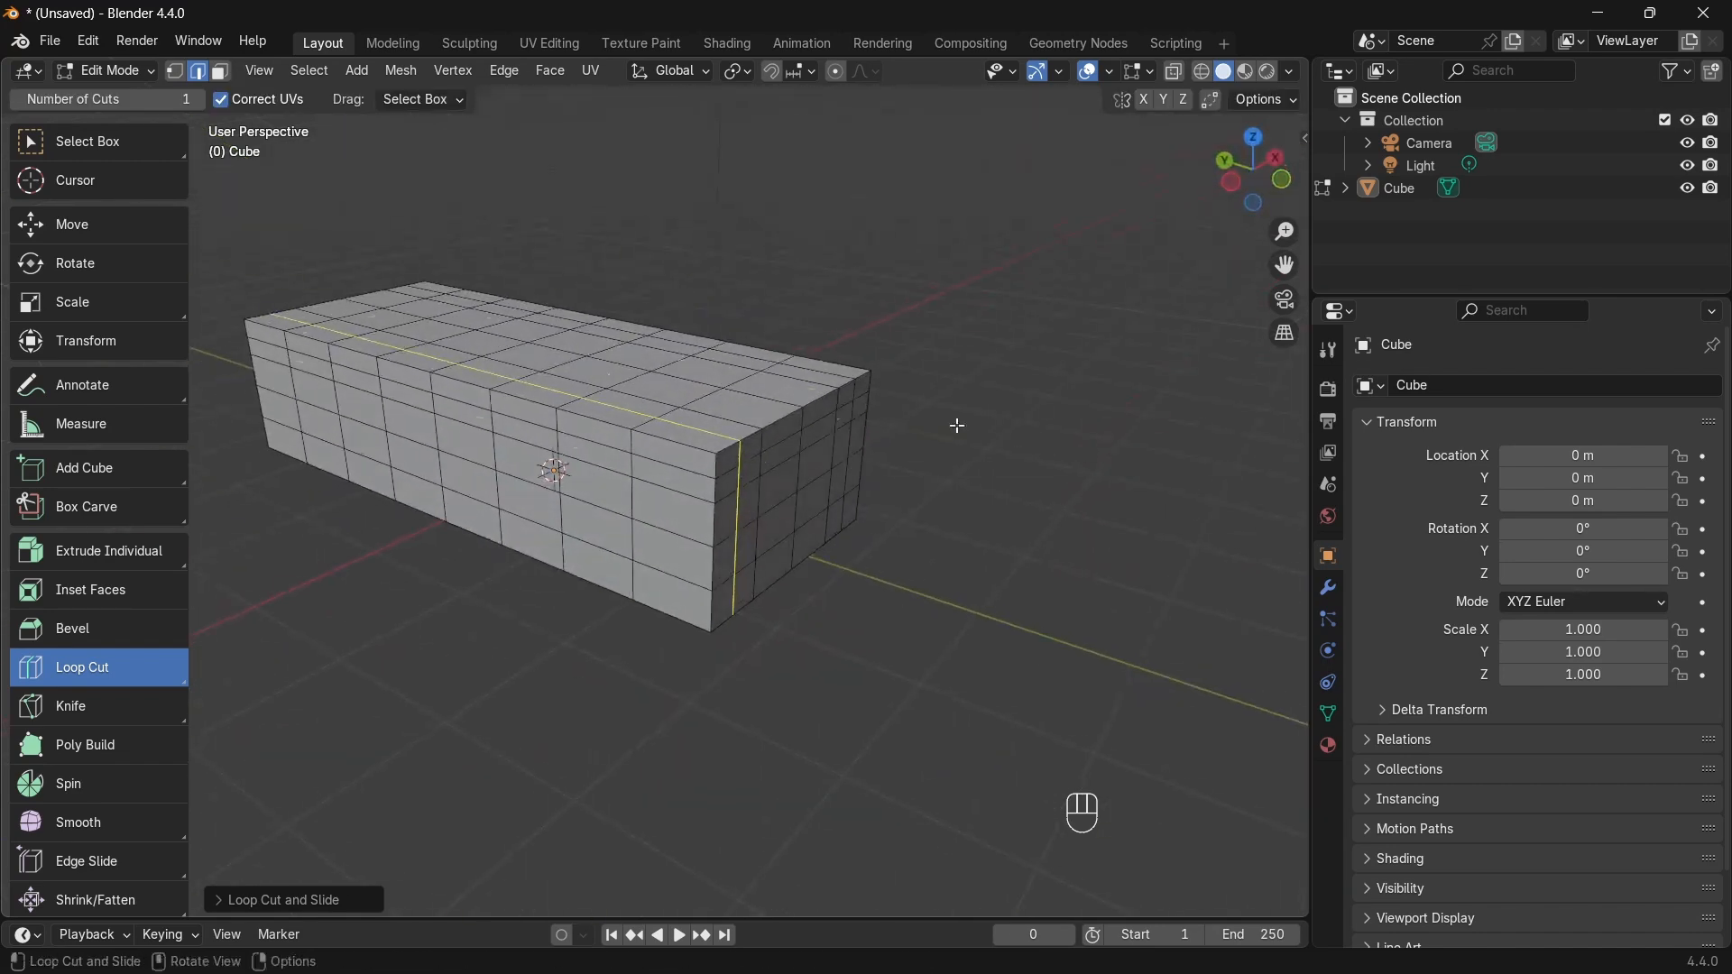
# Step: With the Select Box tool, select a single vertex in vertex mode and a single edge in edge mode on the box's top
pyautogui.click(65, 154)
pyautogui.keyDown('shift'); pyautogui.moveTo(469, 377); pyautogui.dragTo(599, 451, button='middle'); pyautogui.keyUp('shift')
pyautogui.scroll(2, 598, 451)
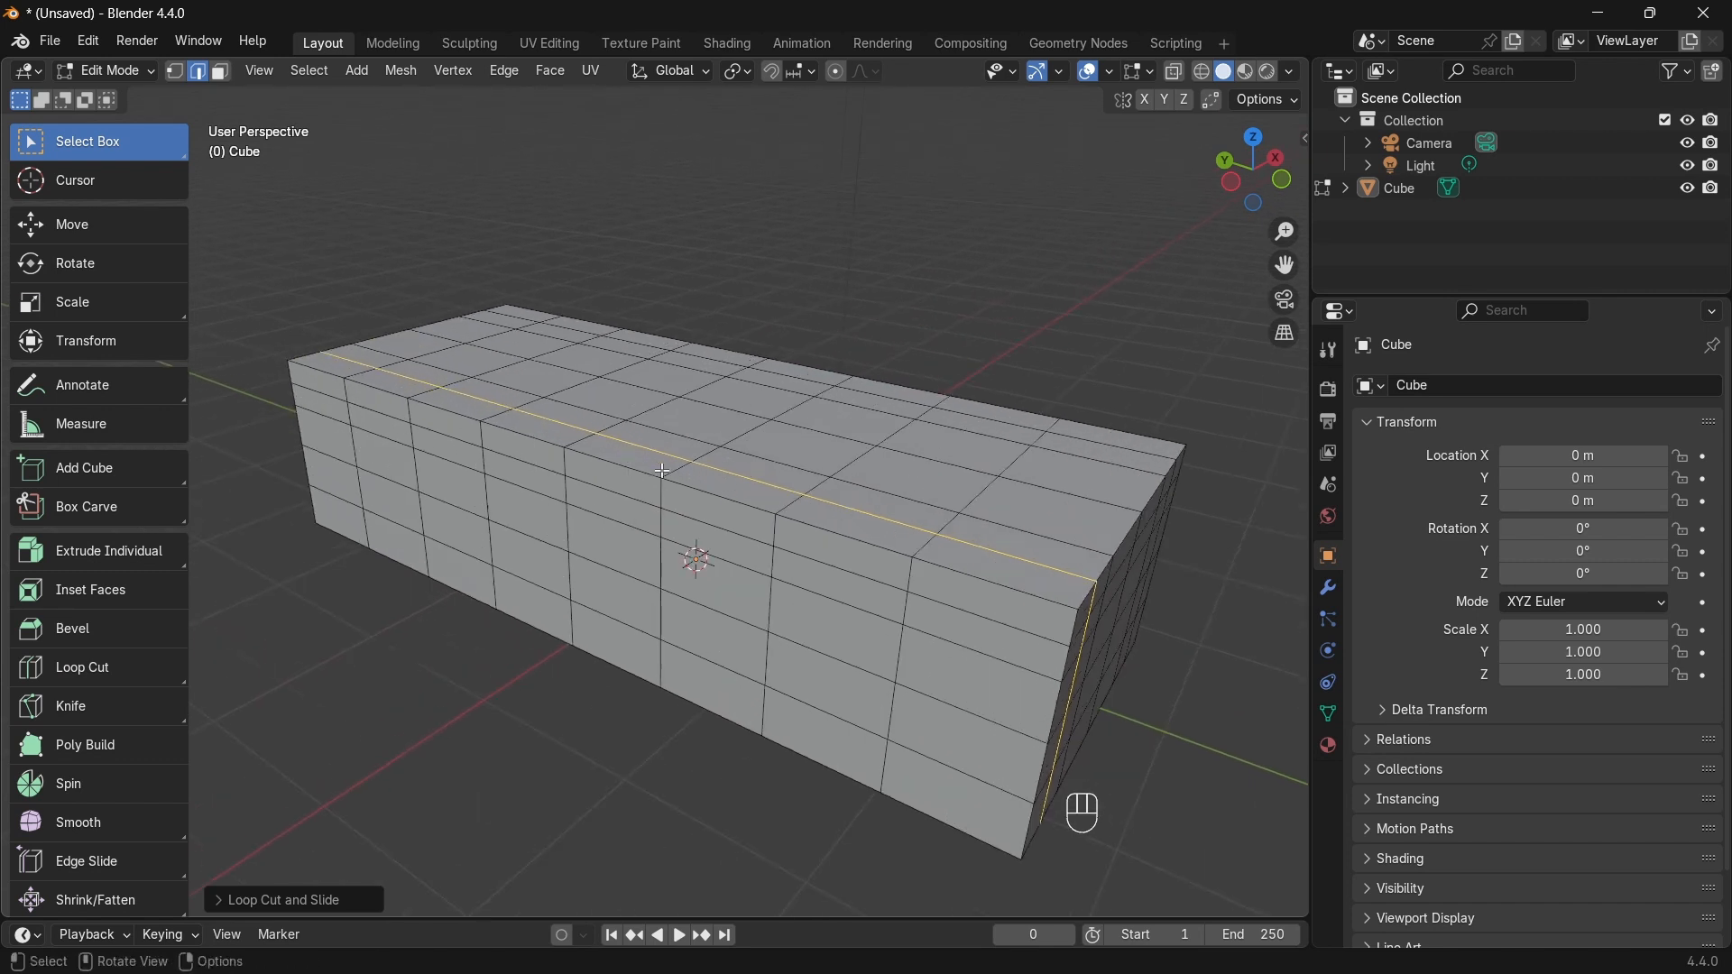
pyautogui.click(177, 72)
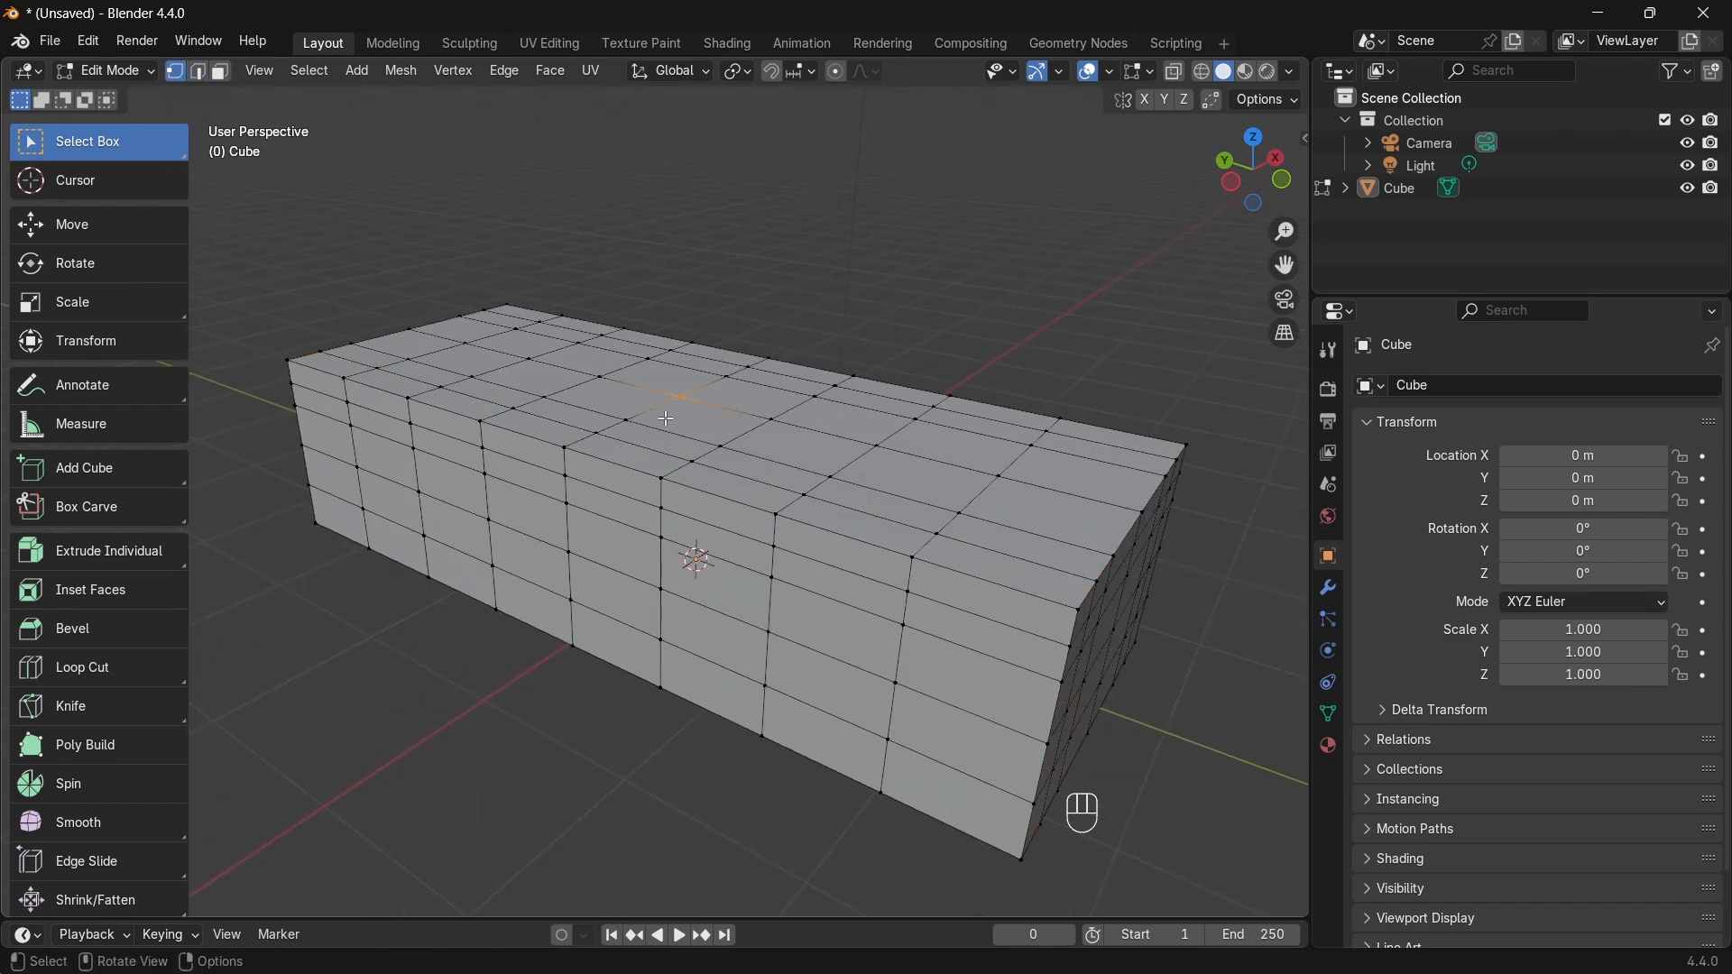
pyautogui.moveTo(658, 378); pyautogui.dragTo(560, 325, button='middle')
pyautogui.press('b')
pyautogui.moveTo(560, 325); pyautogui.dragTo(518, 347)
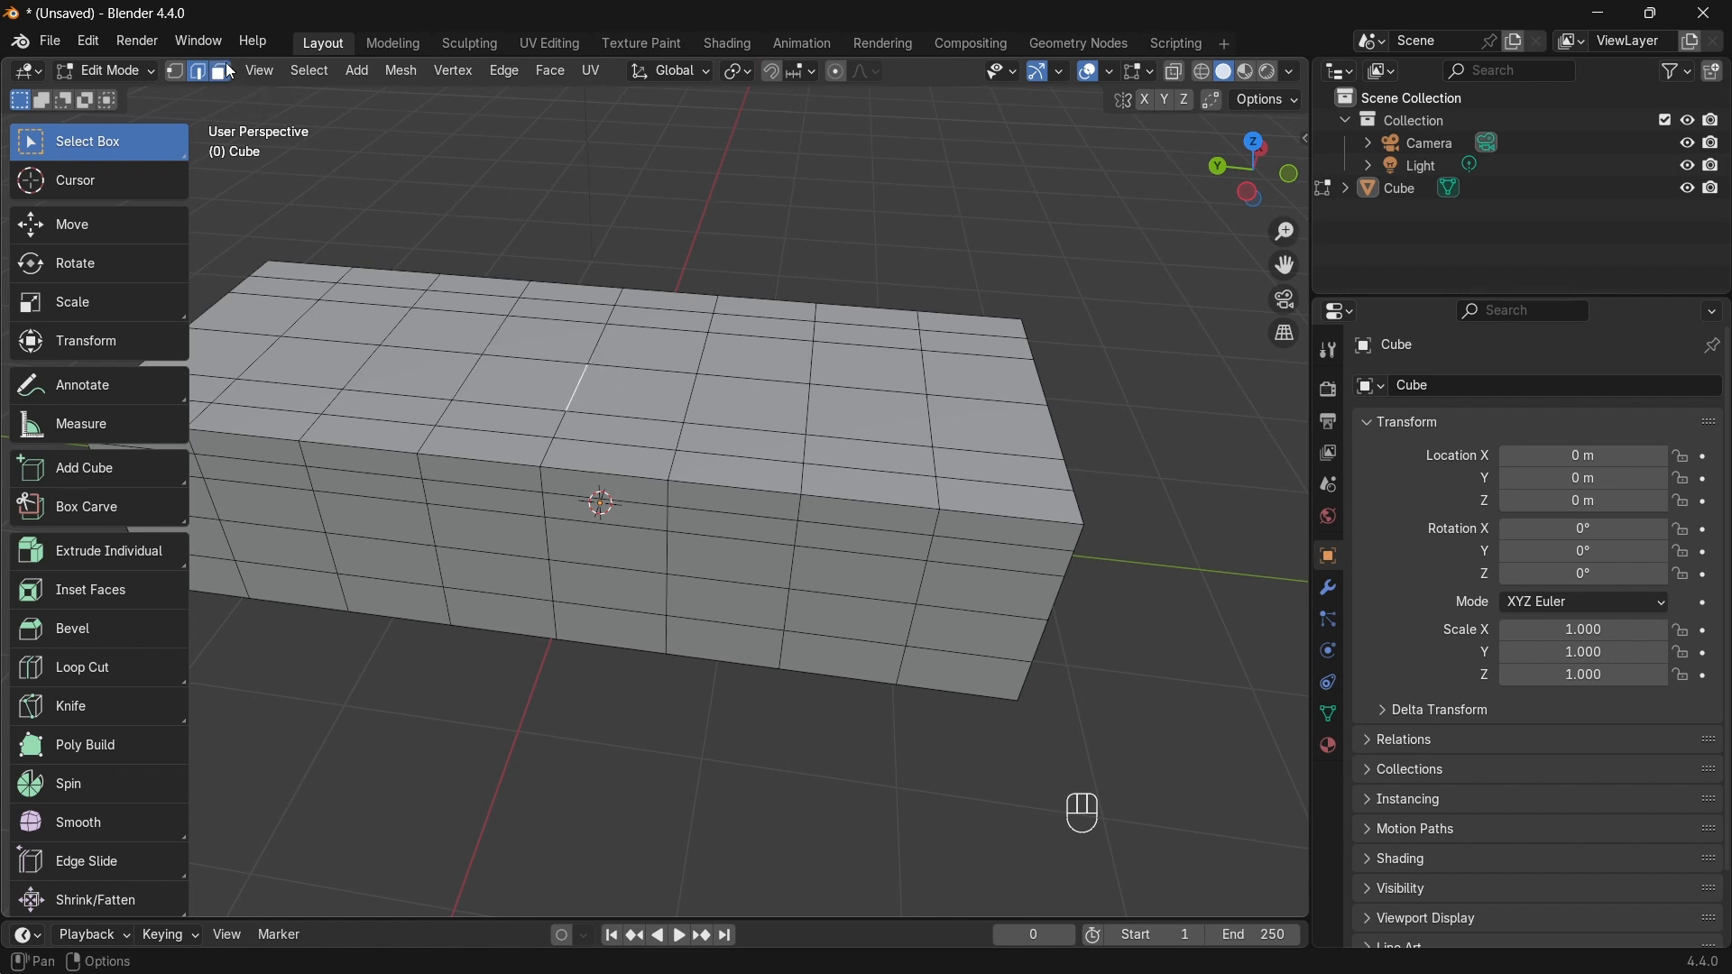
# Step: Switch to face selection and select individual faces across the box's top
pyautogui.click(348, 321)
pyautogui.click(325, 397)
pyautogui.click(632, 393)
pyautogui.click(709, 325)
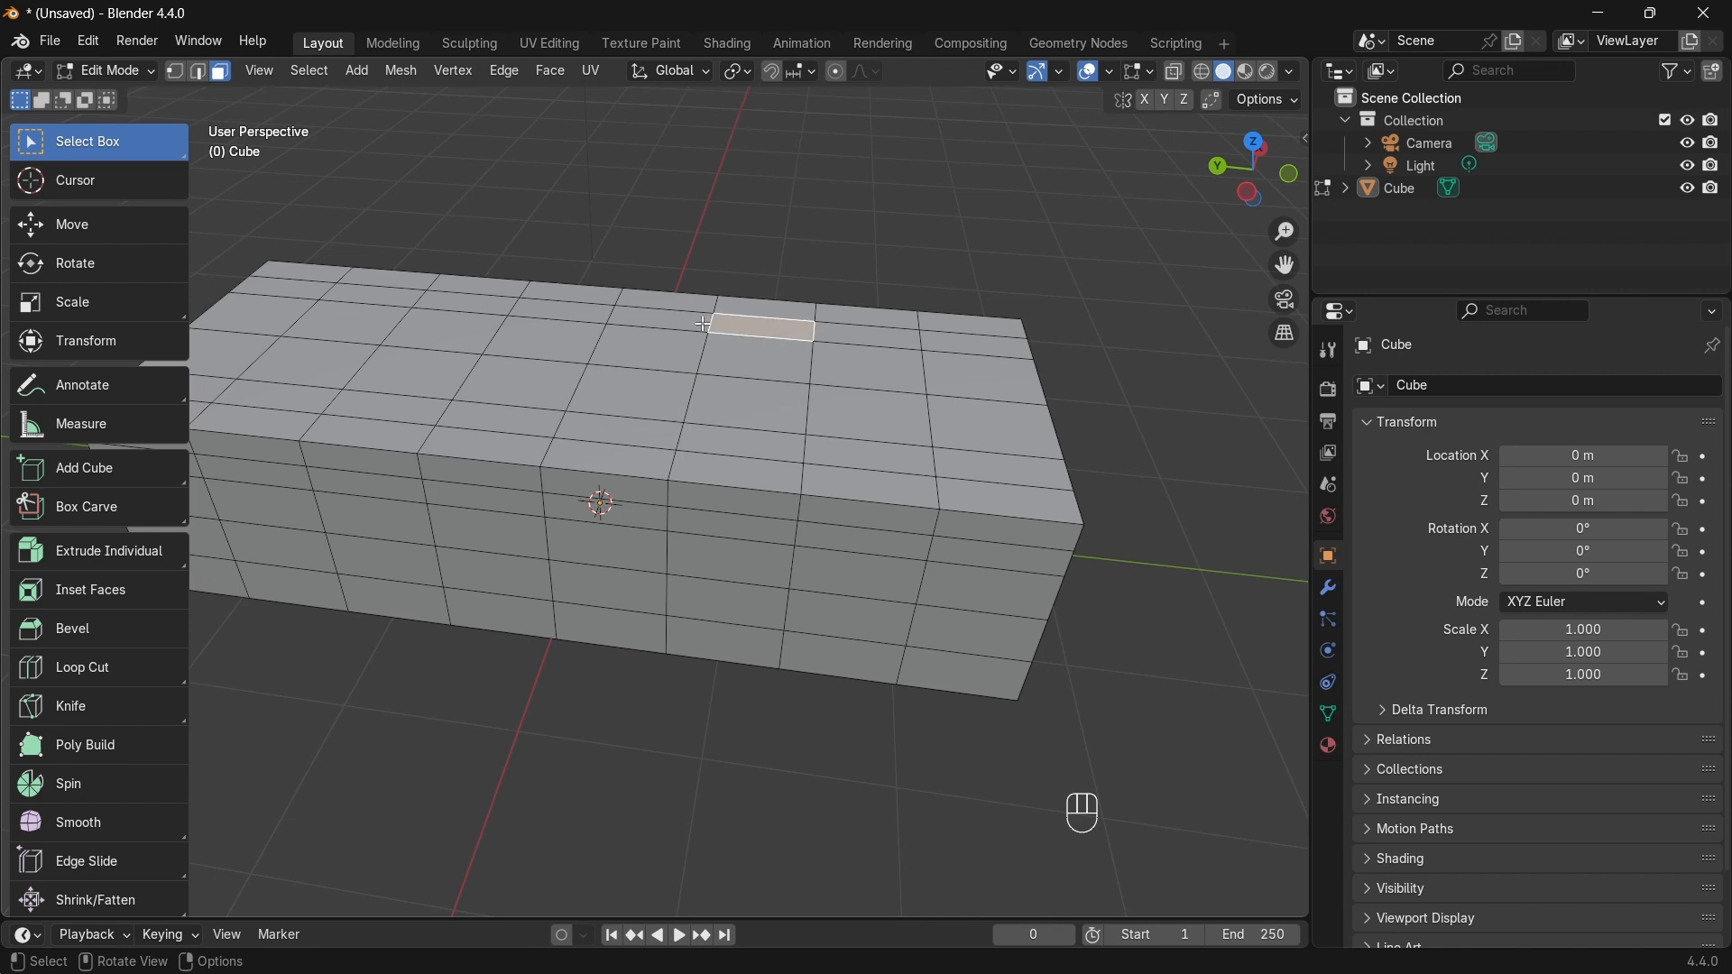
# Step: Extrude one central grid face on the box's top upward into a small block
pyautogui.click(455, 386)
pyautogui.press('e')
pyautogui.click(777, 567)
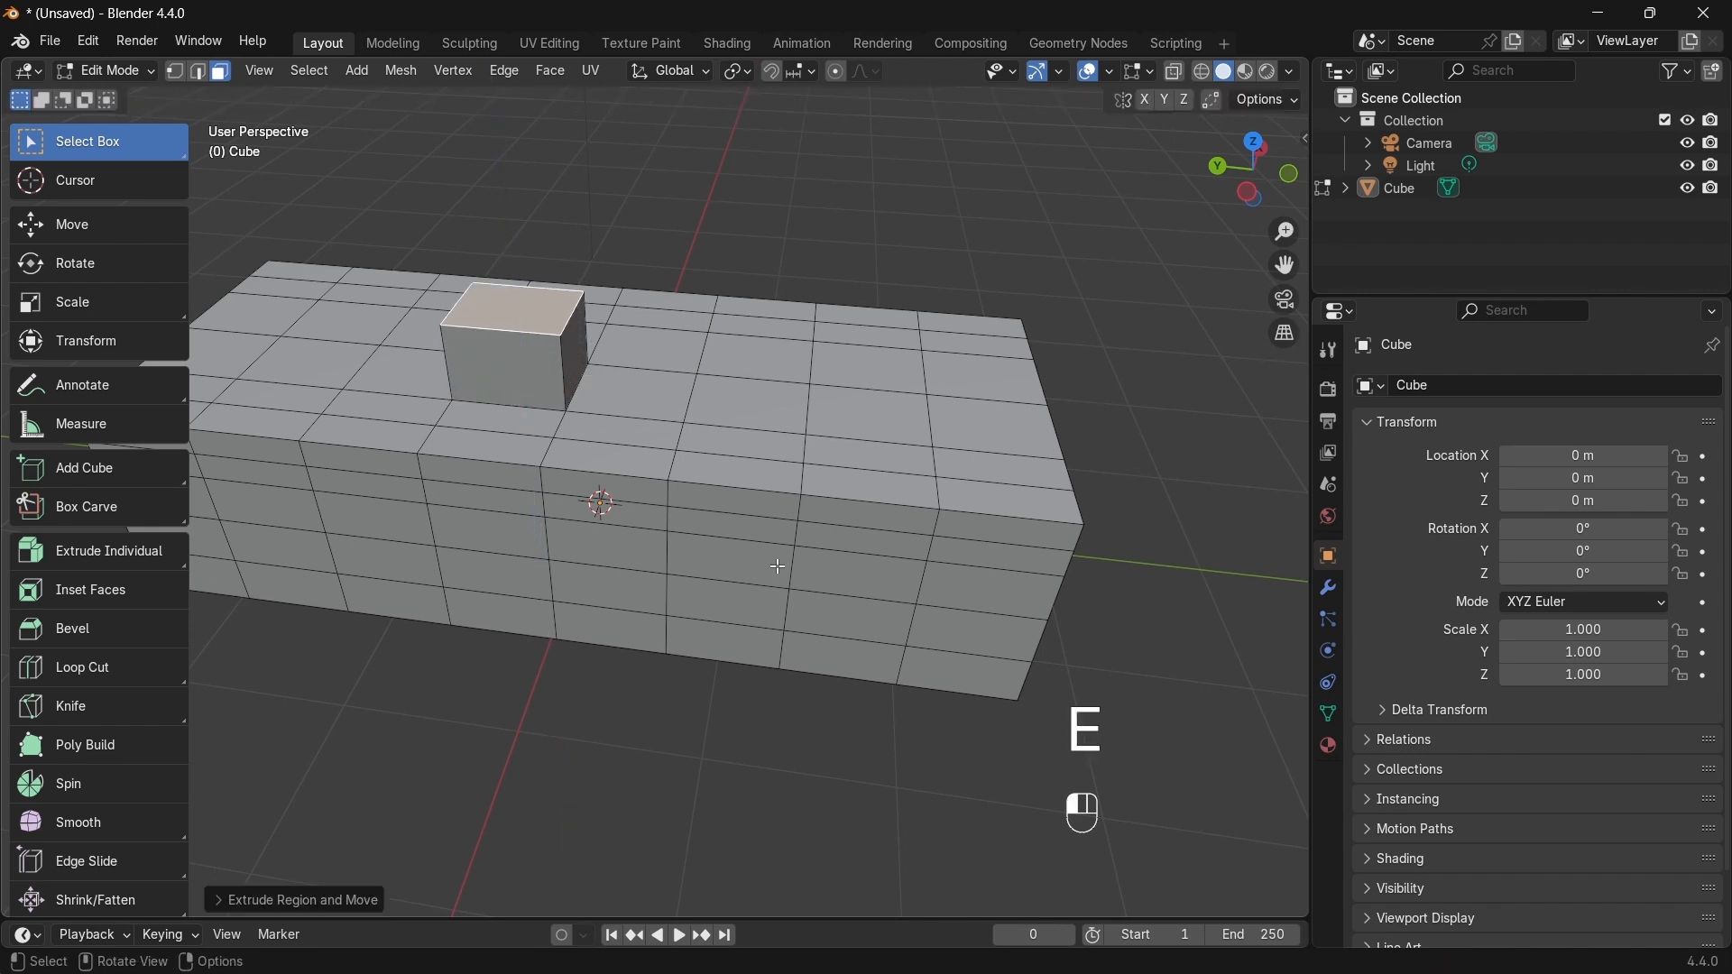
# Step: Inset the small block's top face and extrude the inner face upward as a second tier
pyautogui.press('i')
pyautogui.click(912, 545)
pyautogui.press('e')
pyautogui.click(767, 539)
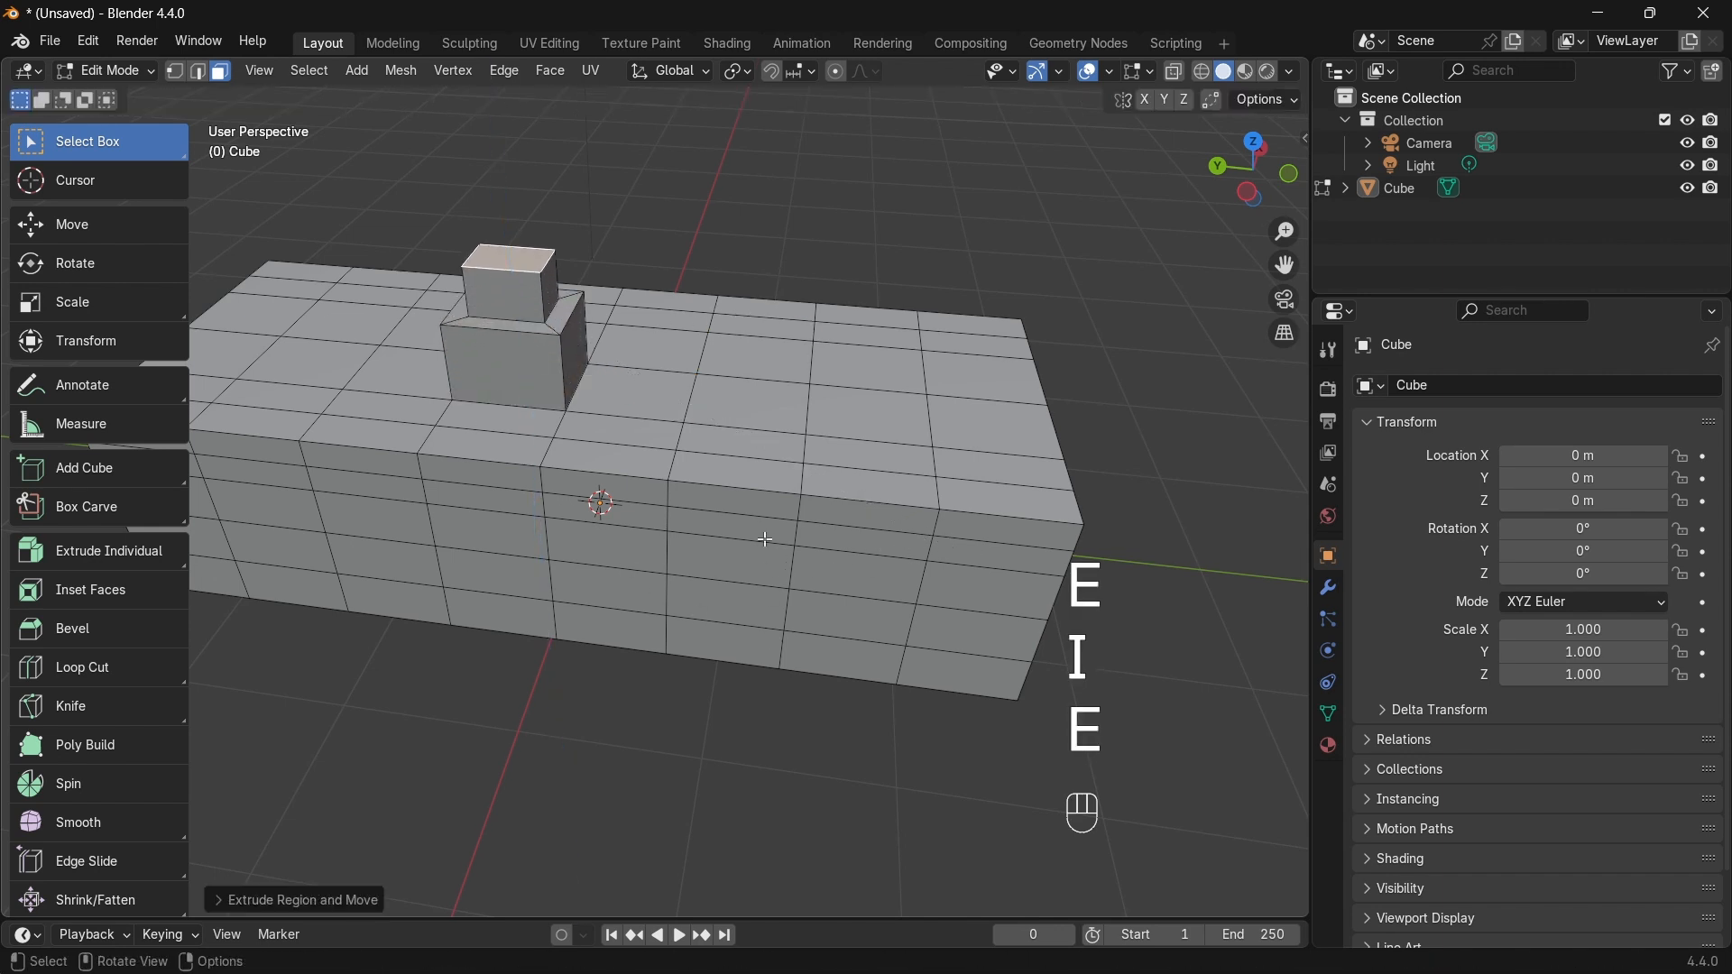
# Step: Raise a vertex on the box's flat top with smooth proportional editing and an enlarged influence radius, forming a broad hill
pyautogui.moveTo(772, 473); pyautogui.dragTo(775, 454, button='middle')
pyautogui.press('1')
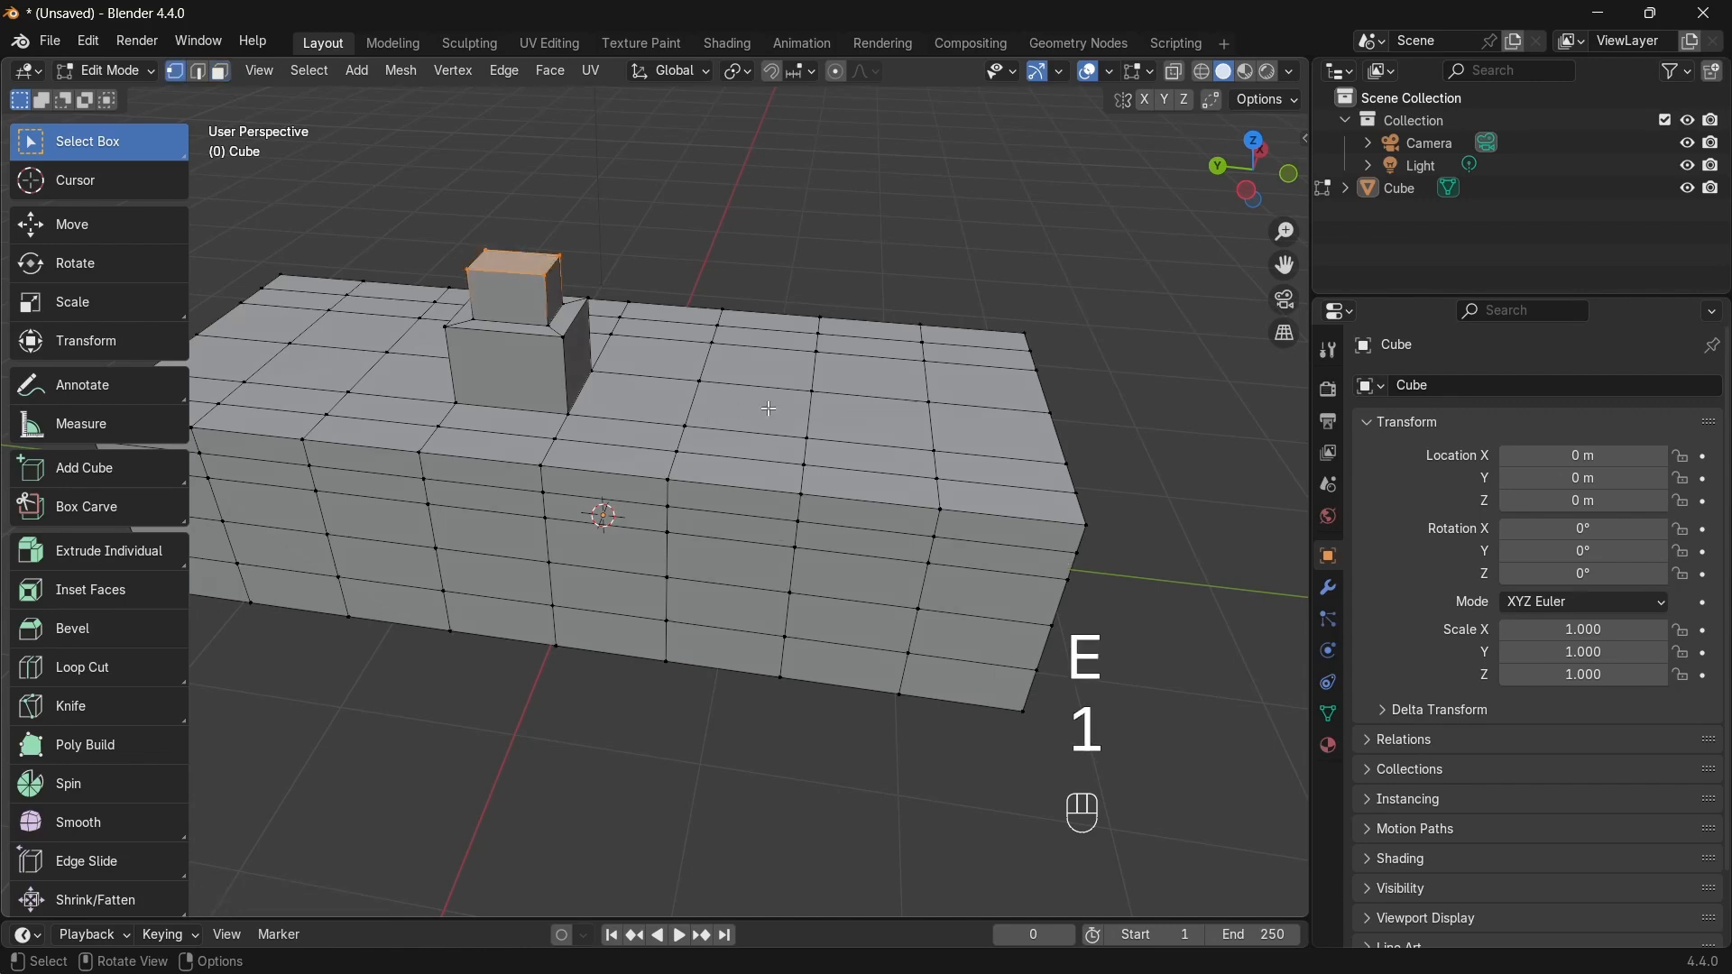
pyautogui.click(812, 390)
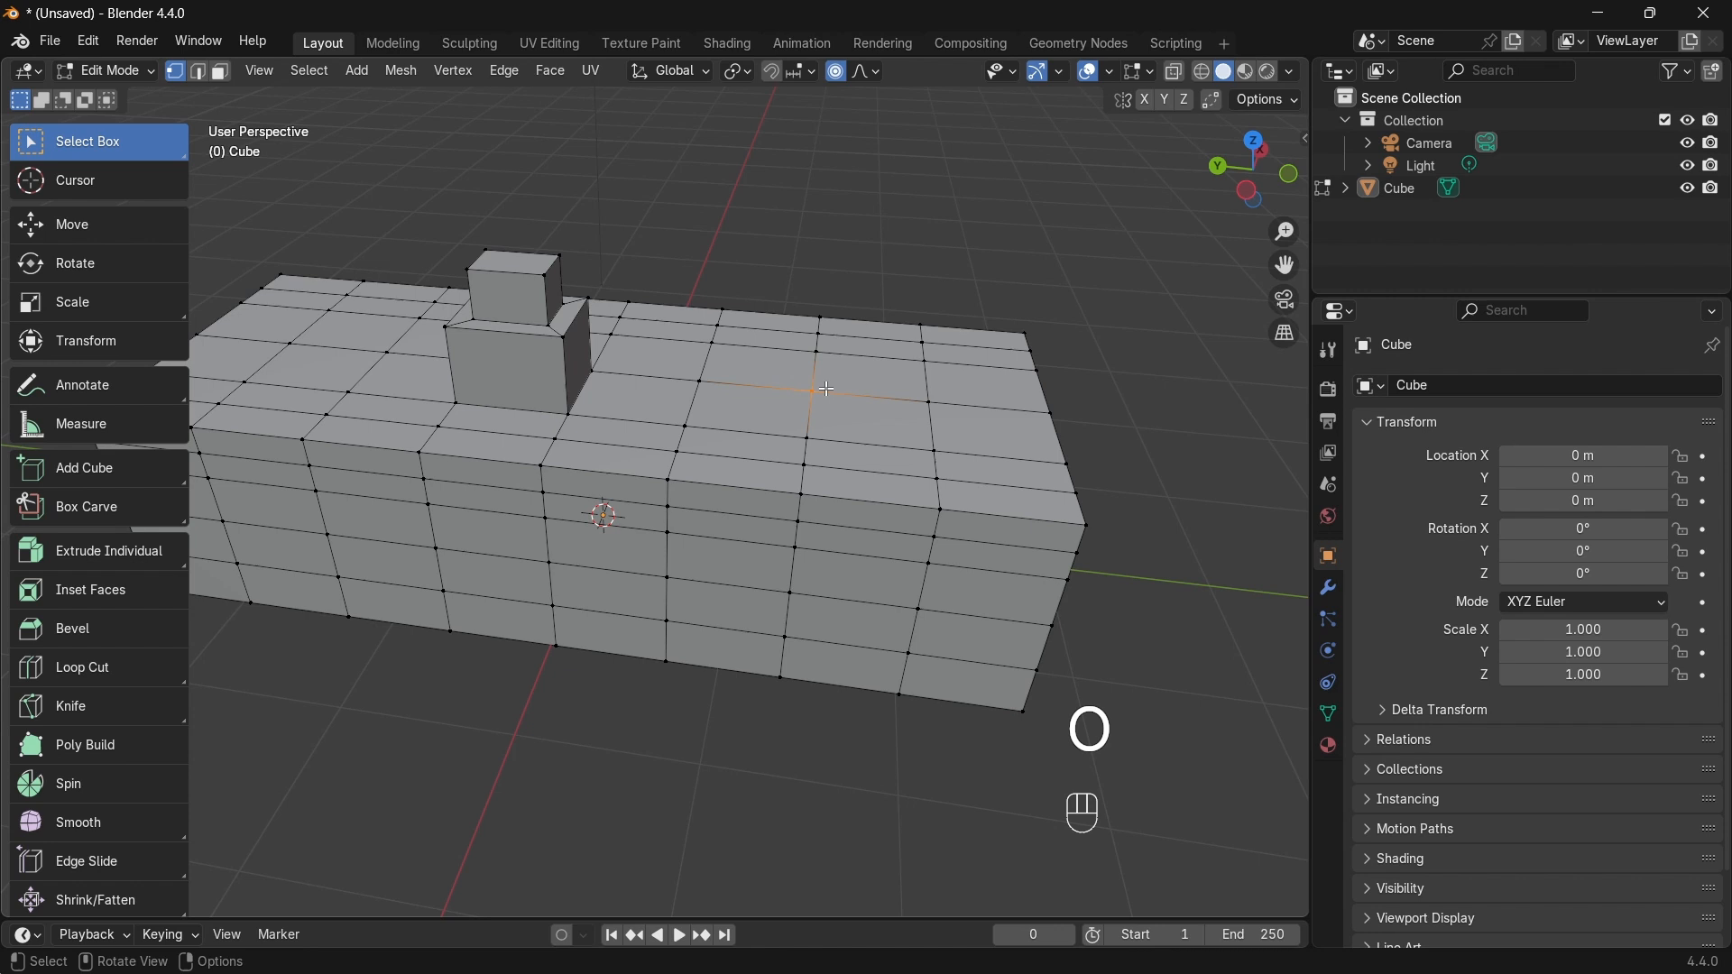
pyautogui.press('g')
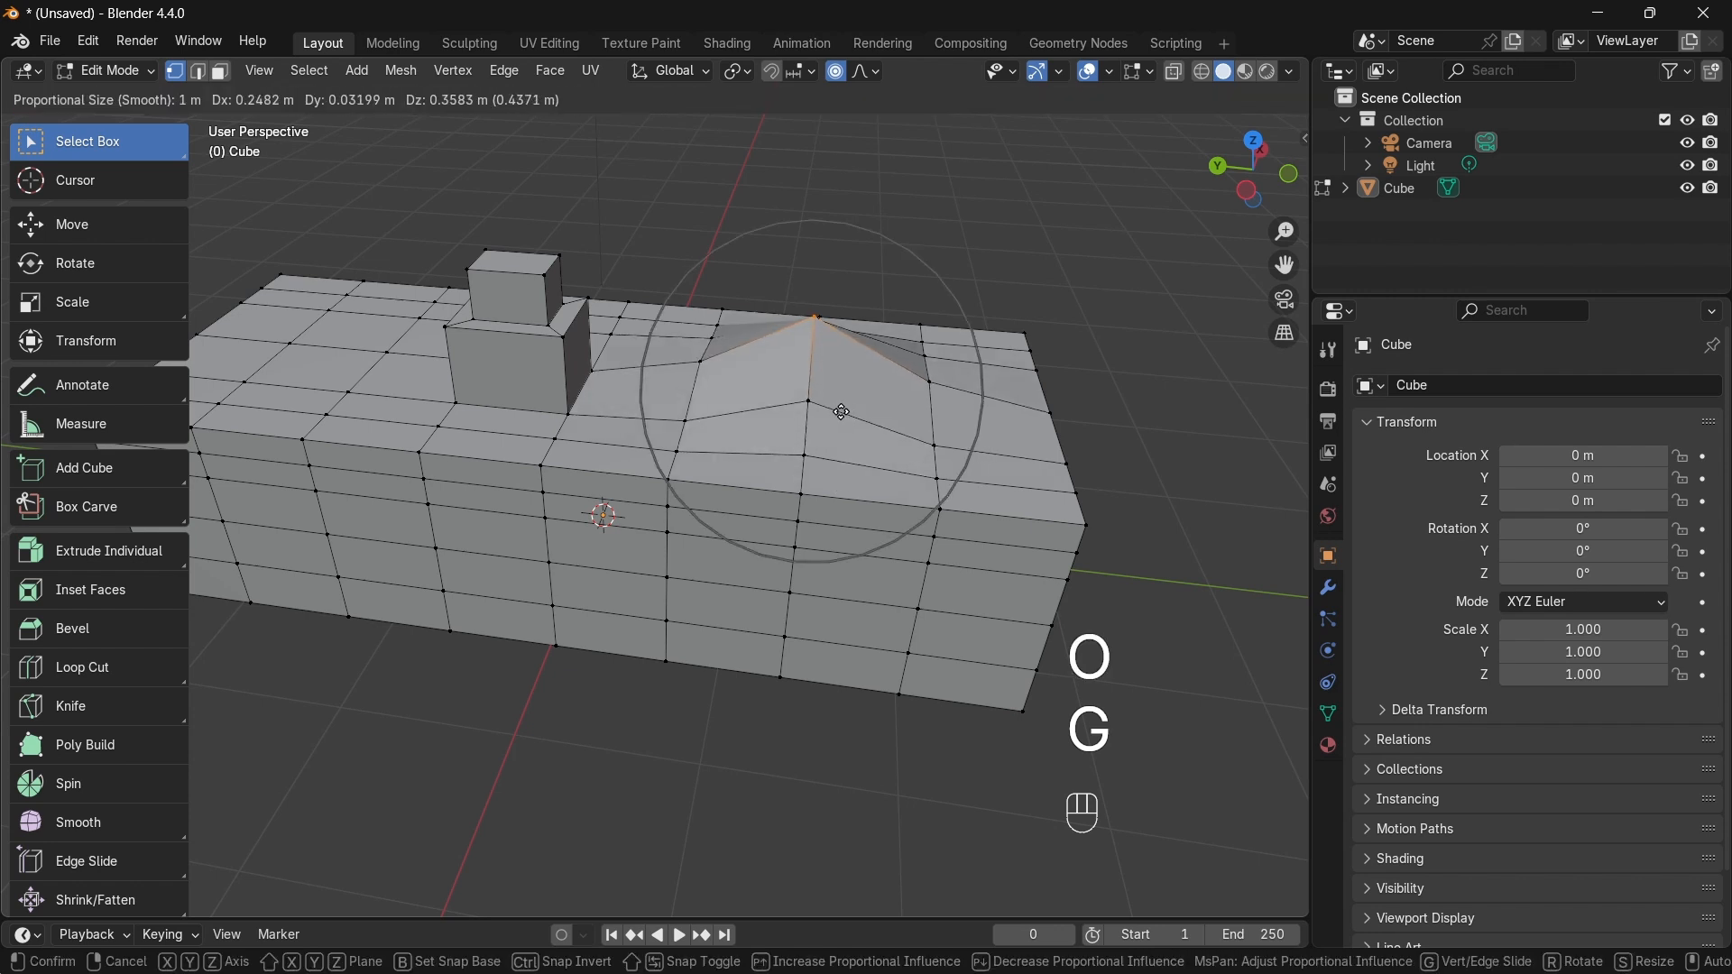
pyautogui.scroll(-8, 848, 406)
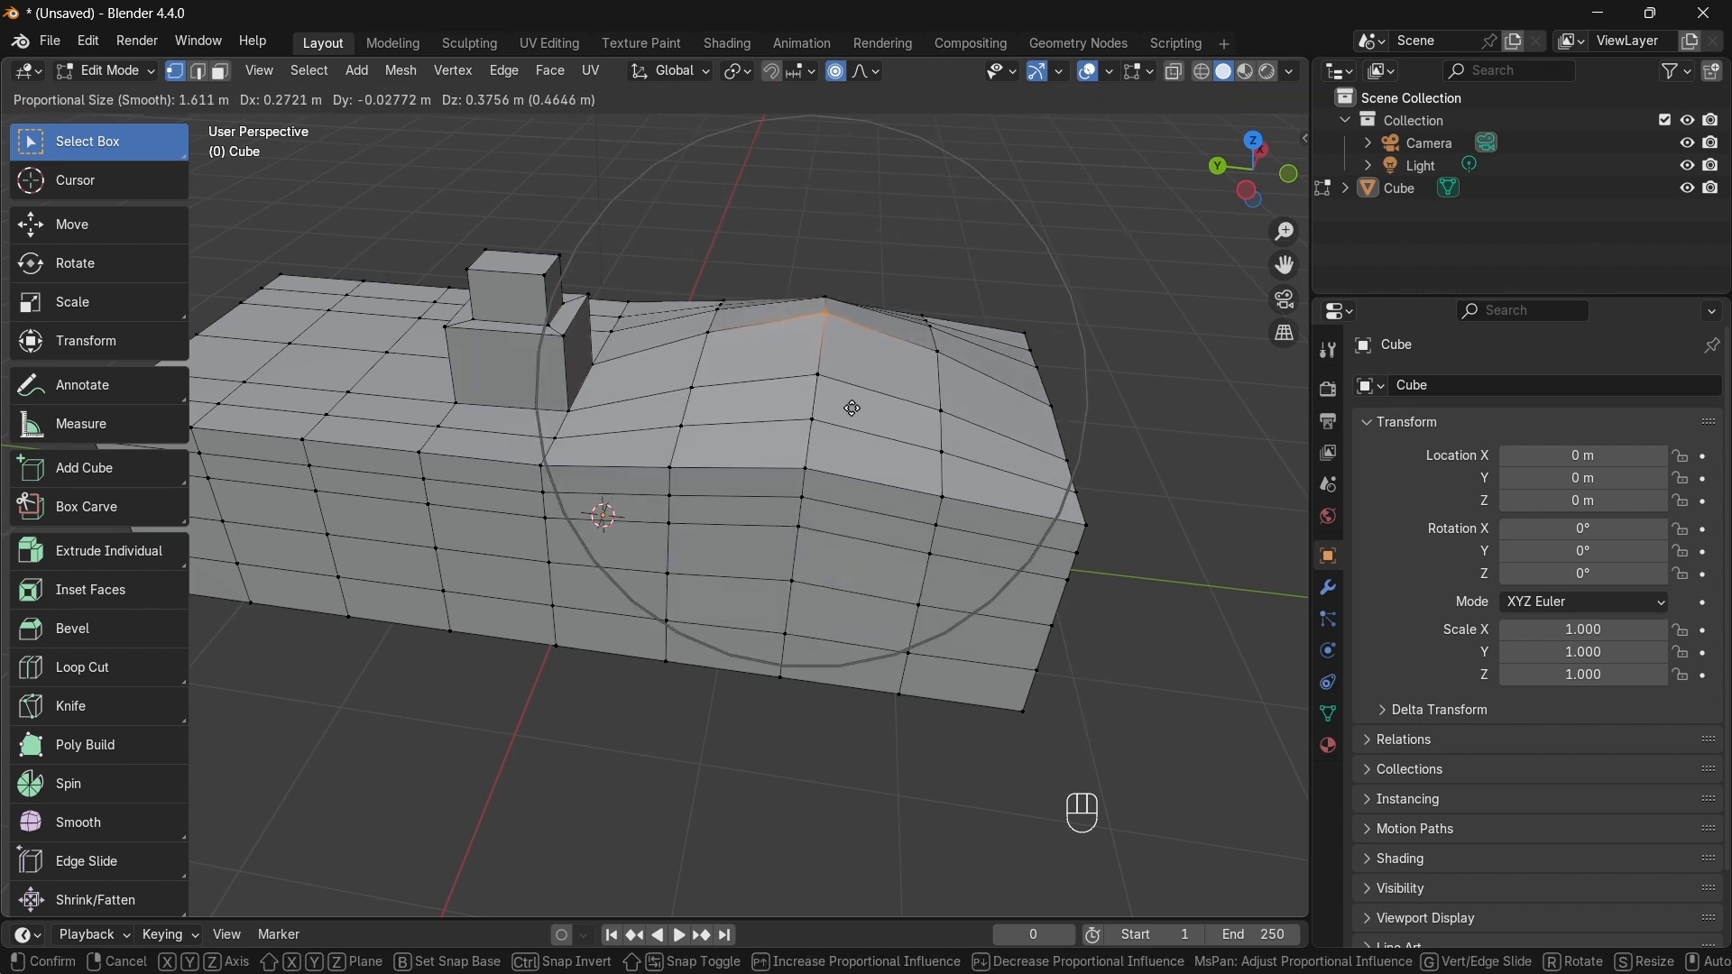
pyautogui.click(853, 399)
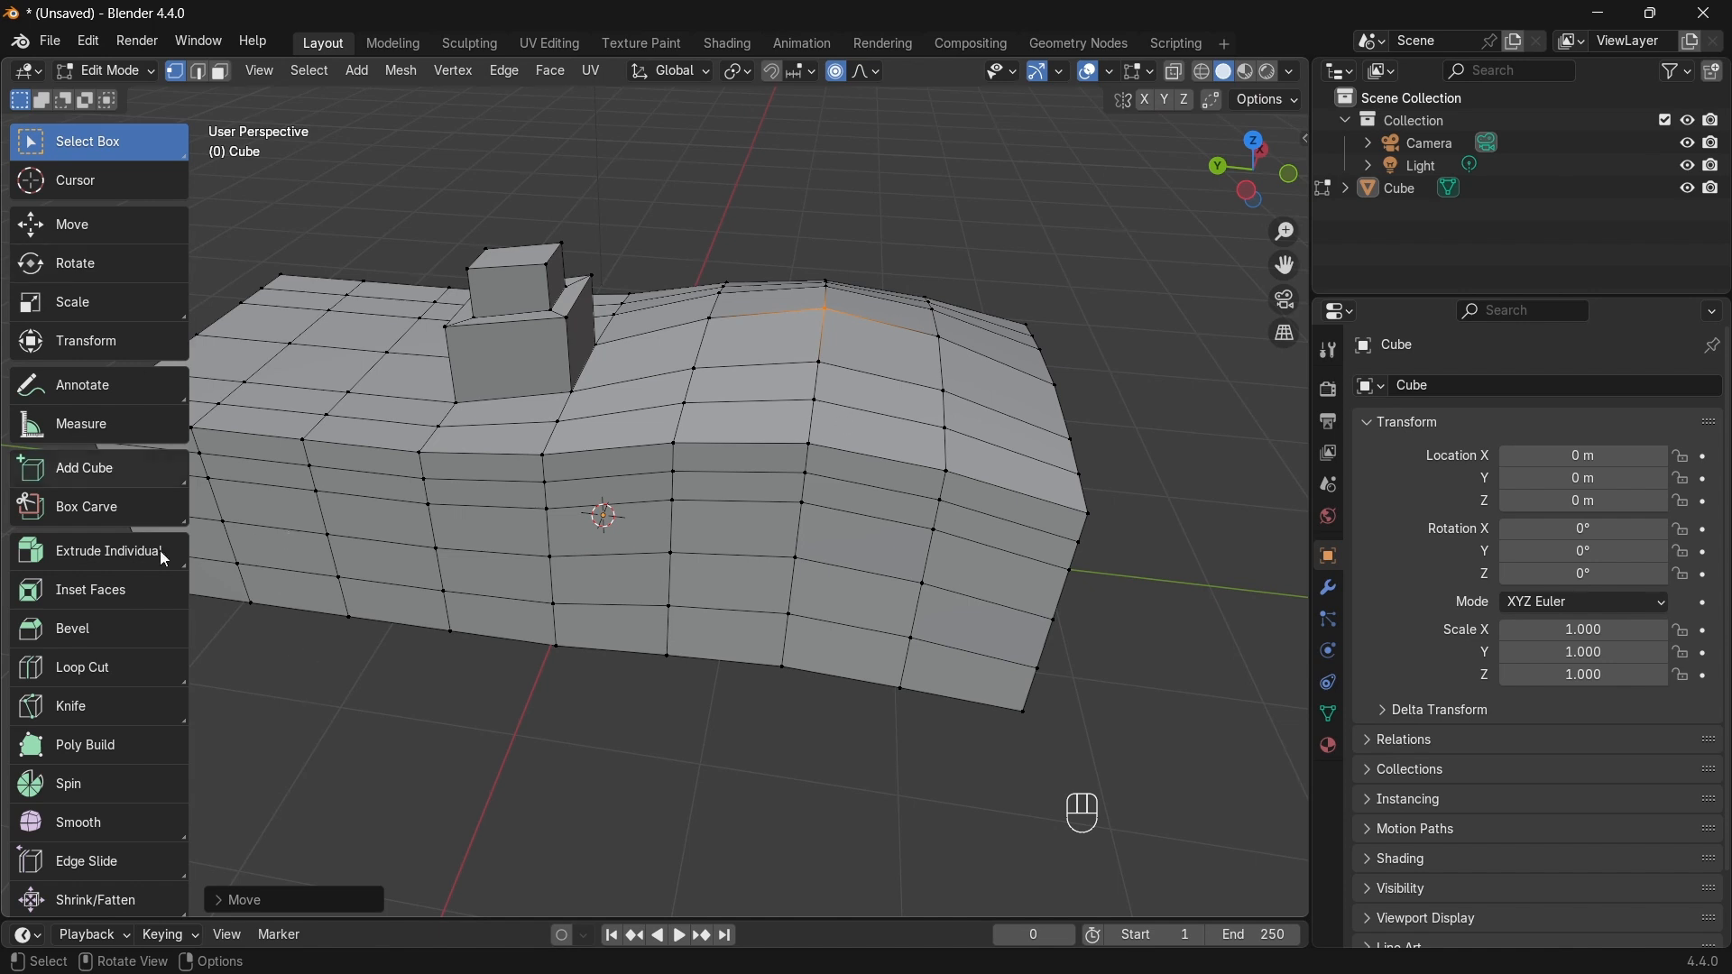
# Step: Select the edge loops around the box's top perimeter and bevel them by about 0.1 m with fewer segments
pyautogui.press('2')
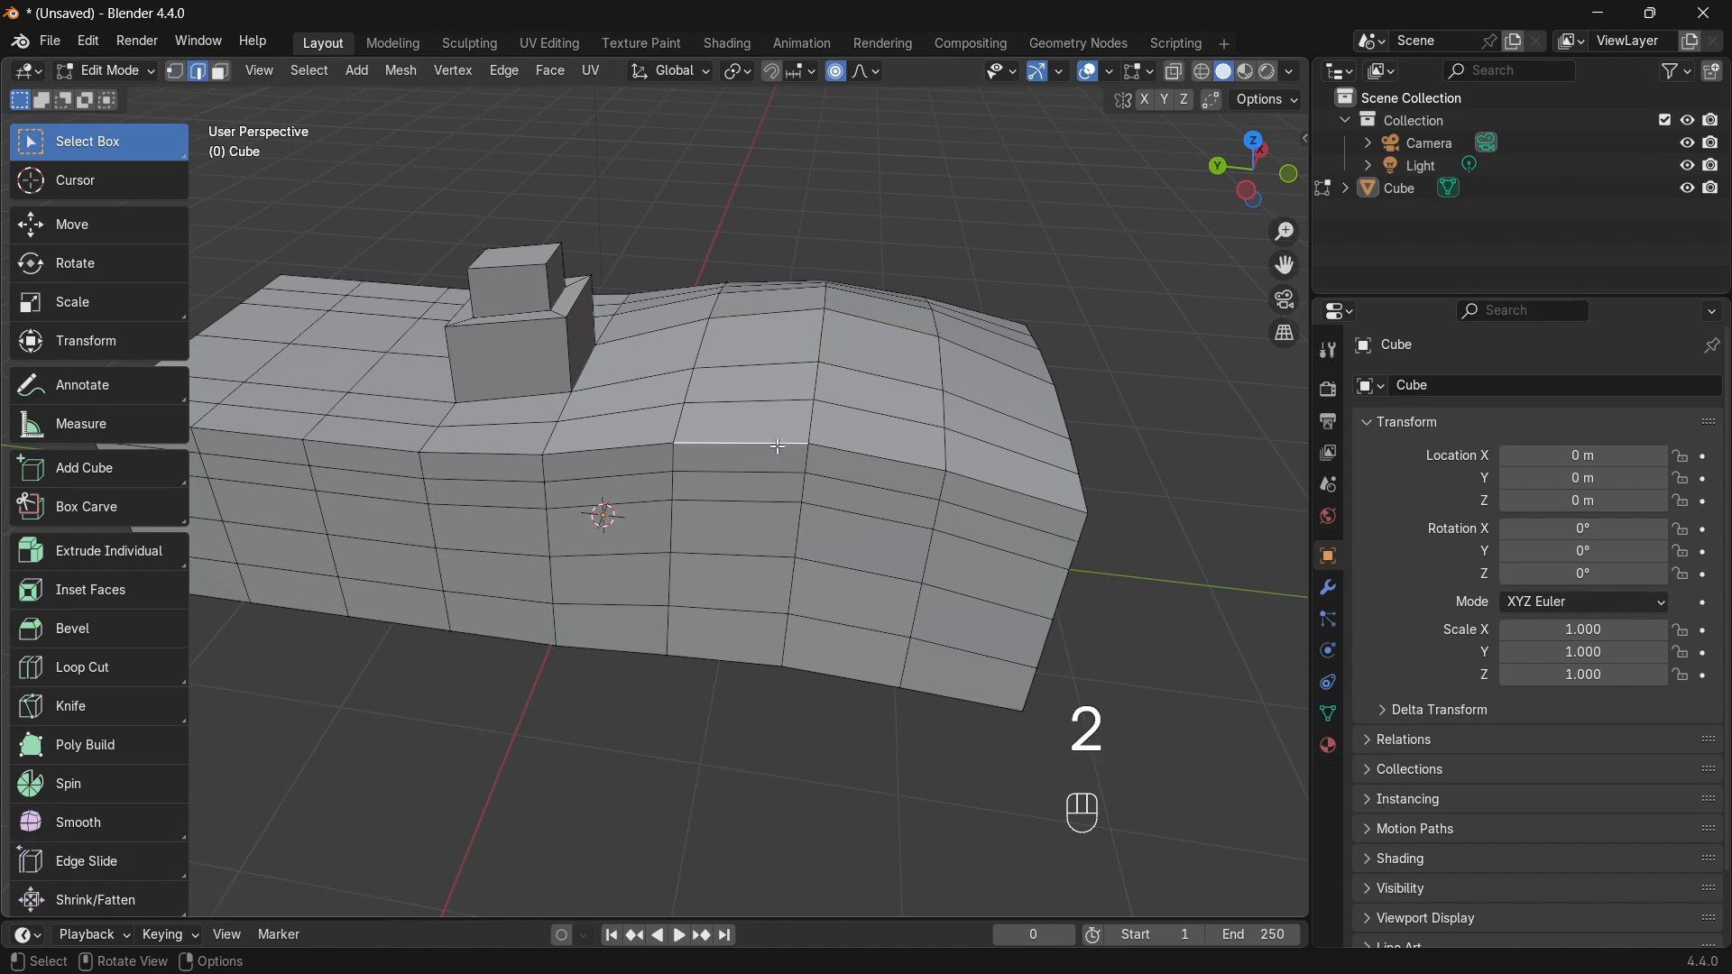
pyautogui.moveTo(1166, 629); pyautogui.dragTo(1020, 655, button='middle')
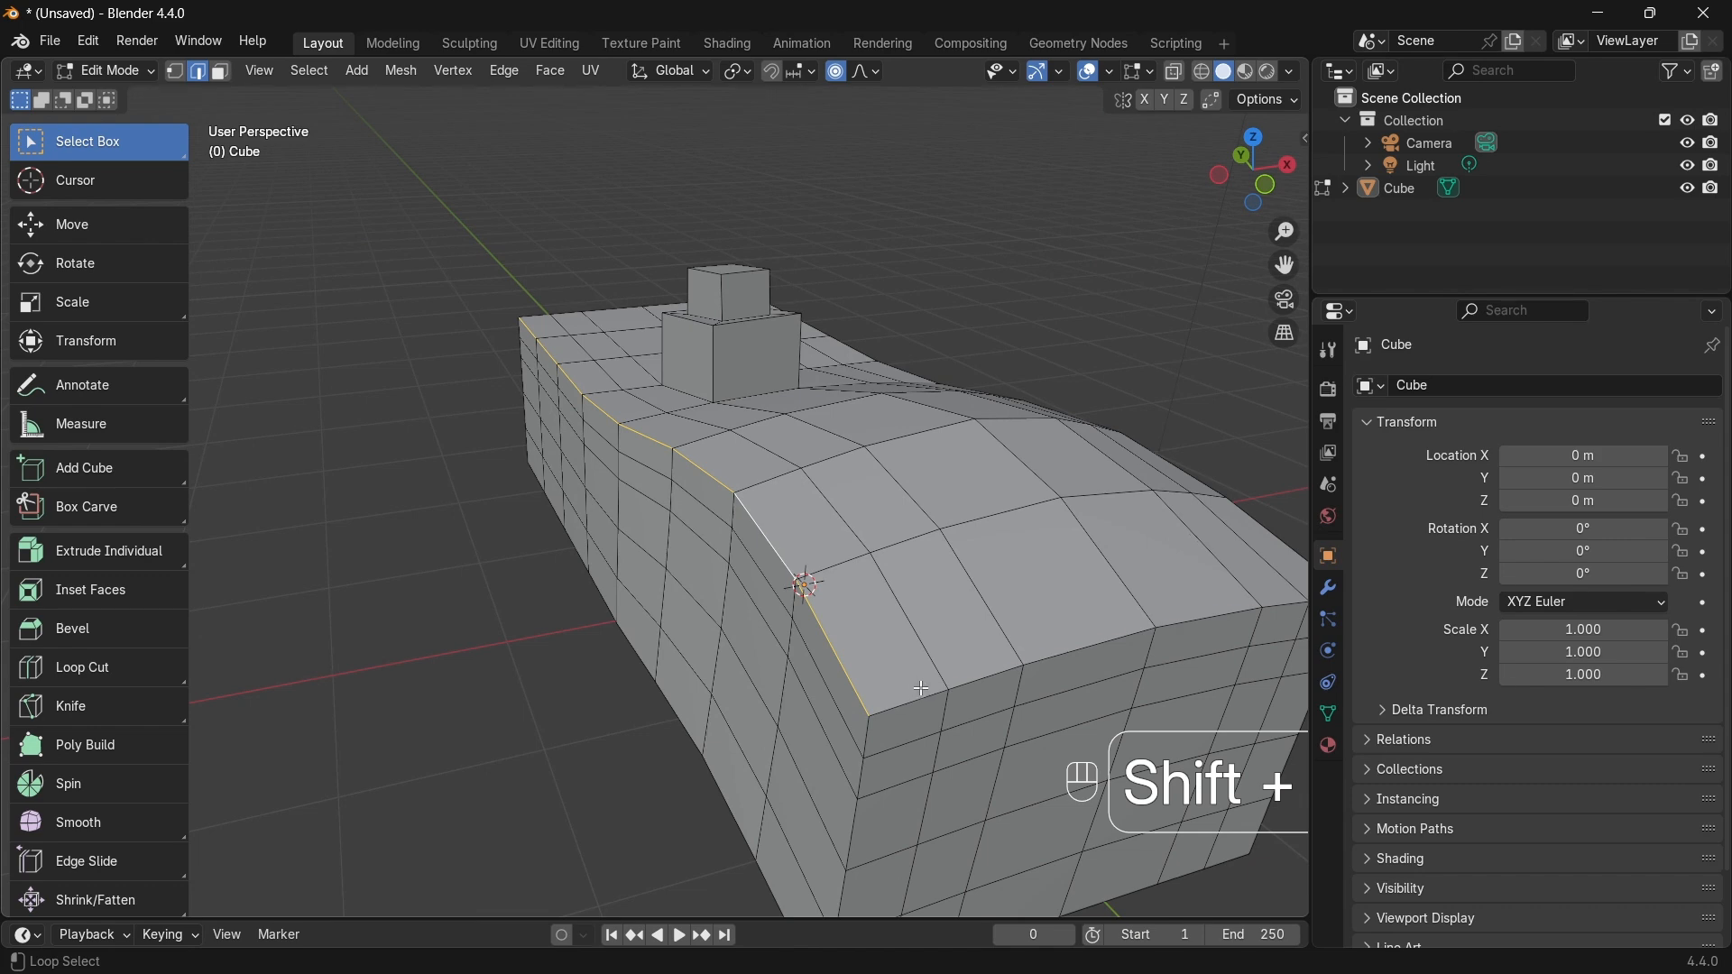
pyautogui.moveTo(922, 689); pyautogui.dragTo(637, 689, button='middle')
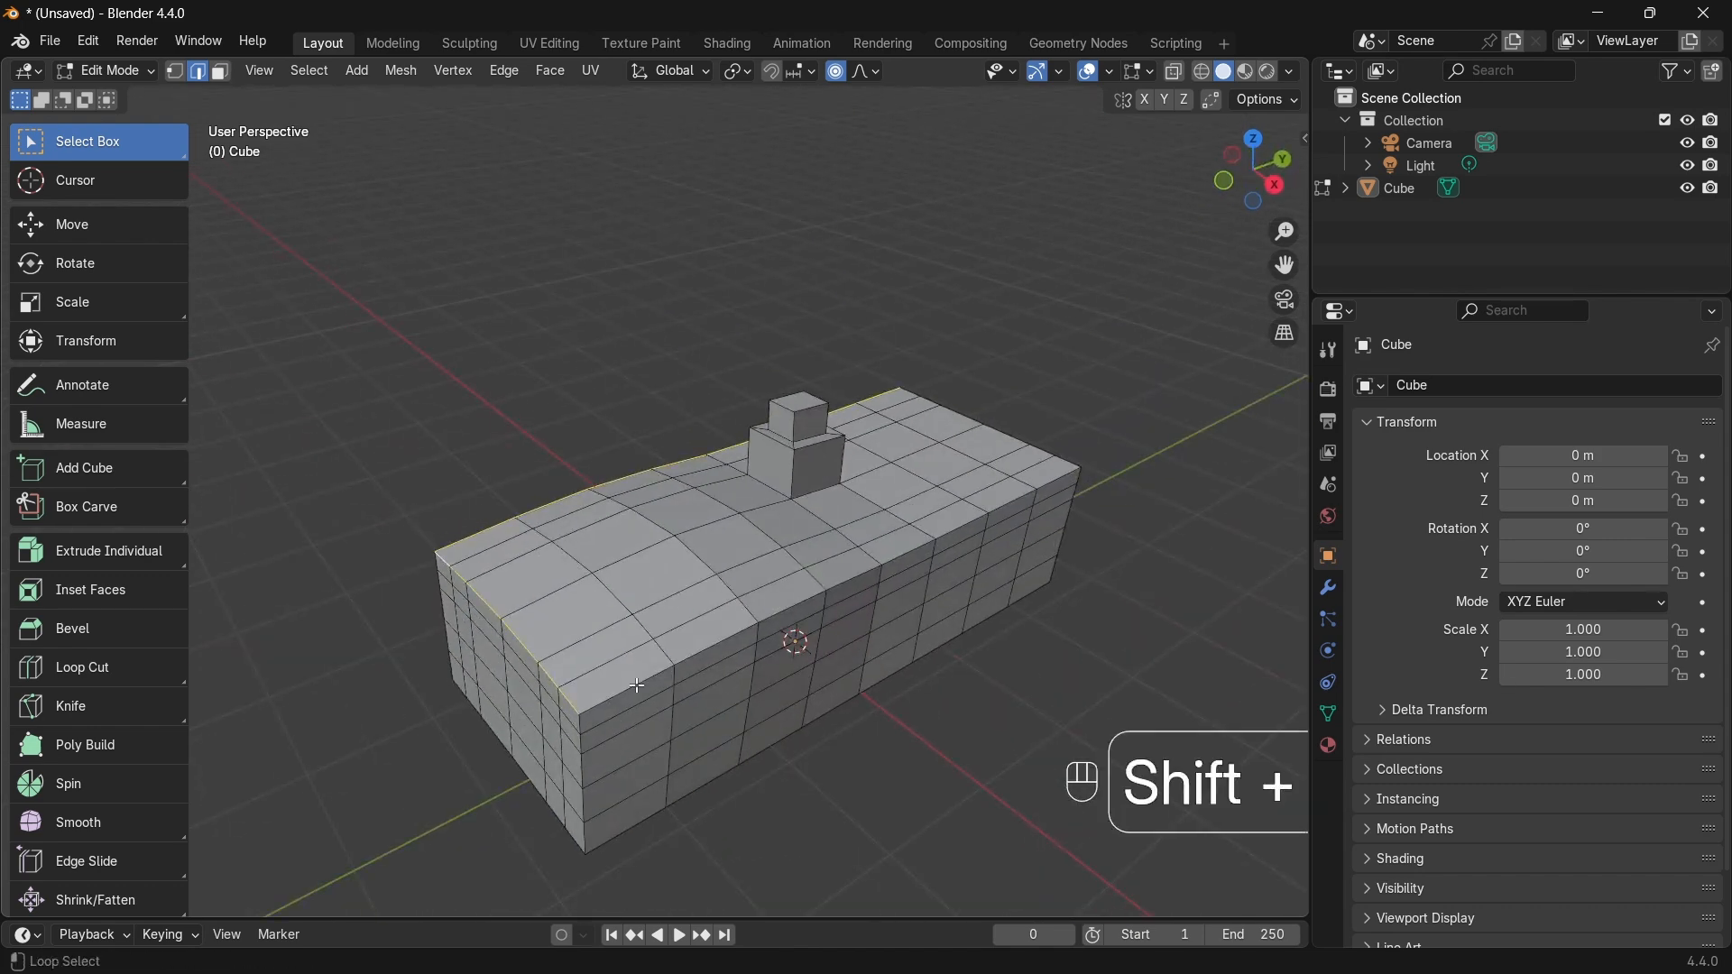
pyautogui.moveTo(736, 639); pyautogui.dragTo(820, 730, button='middle')
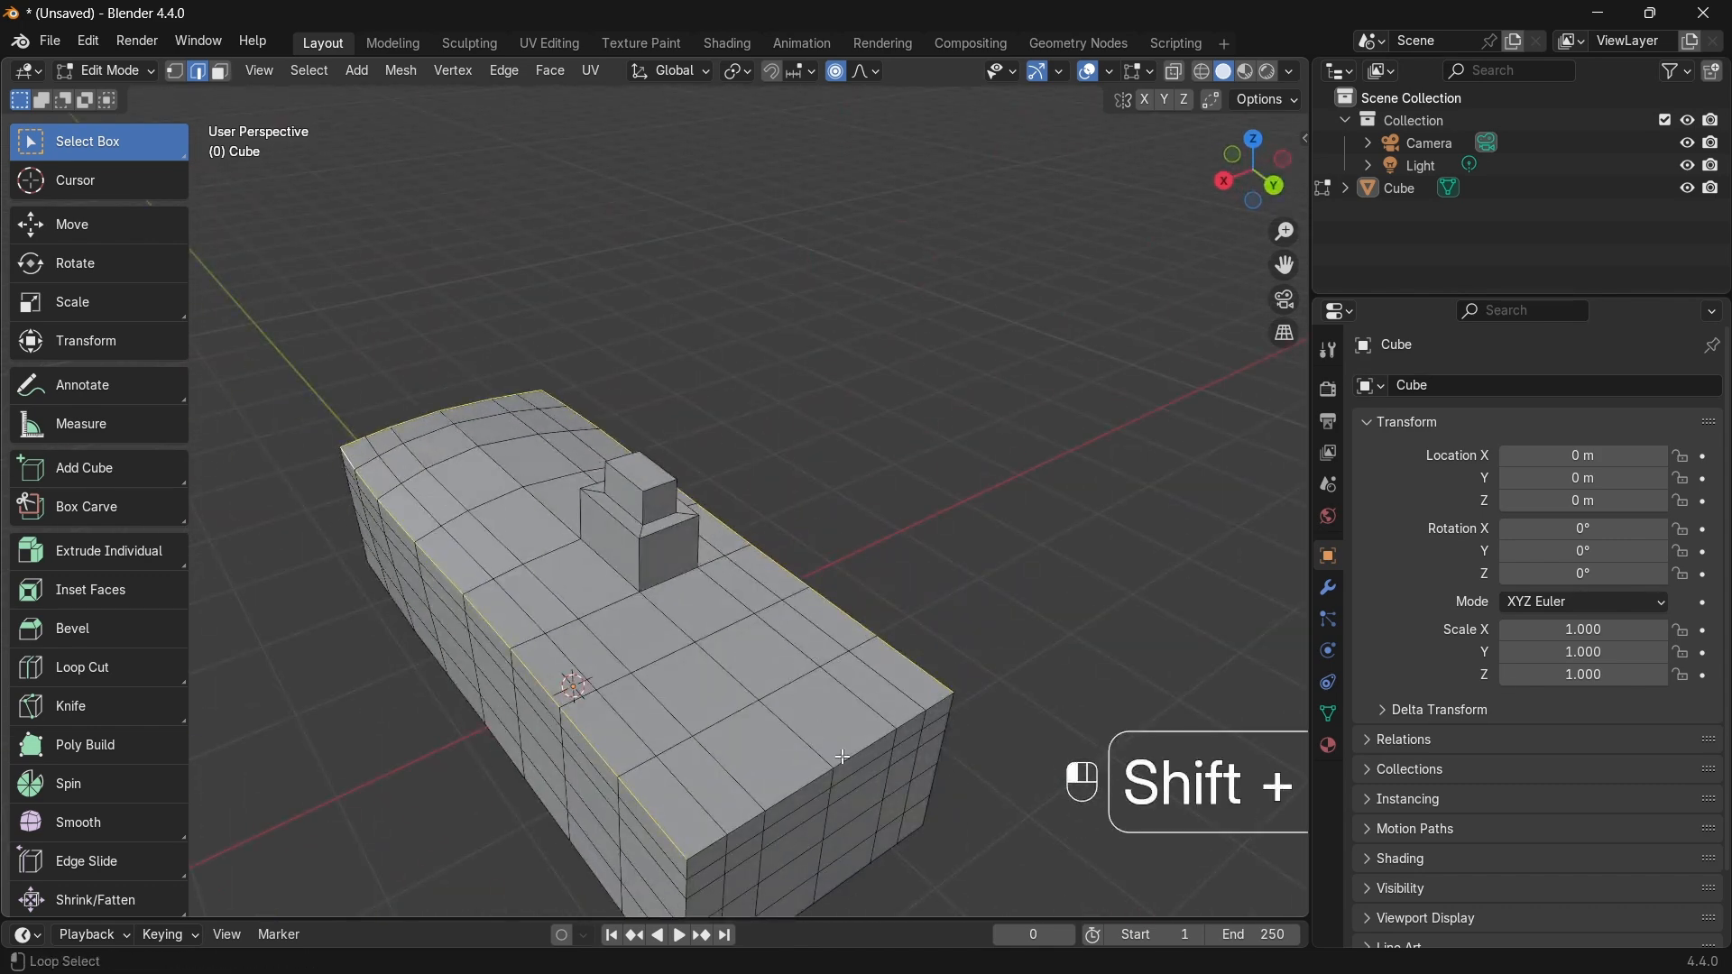
pyautogui.scroll(1, 861, 708)
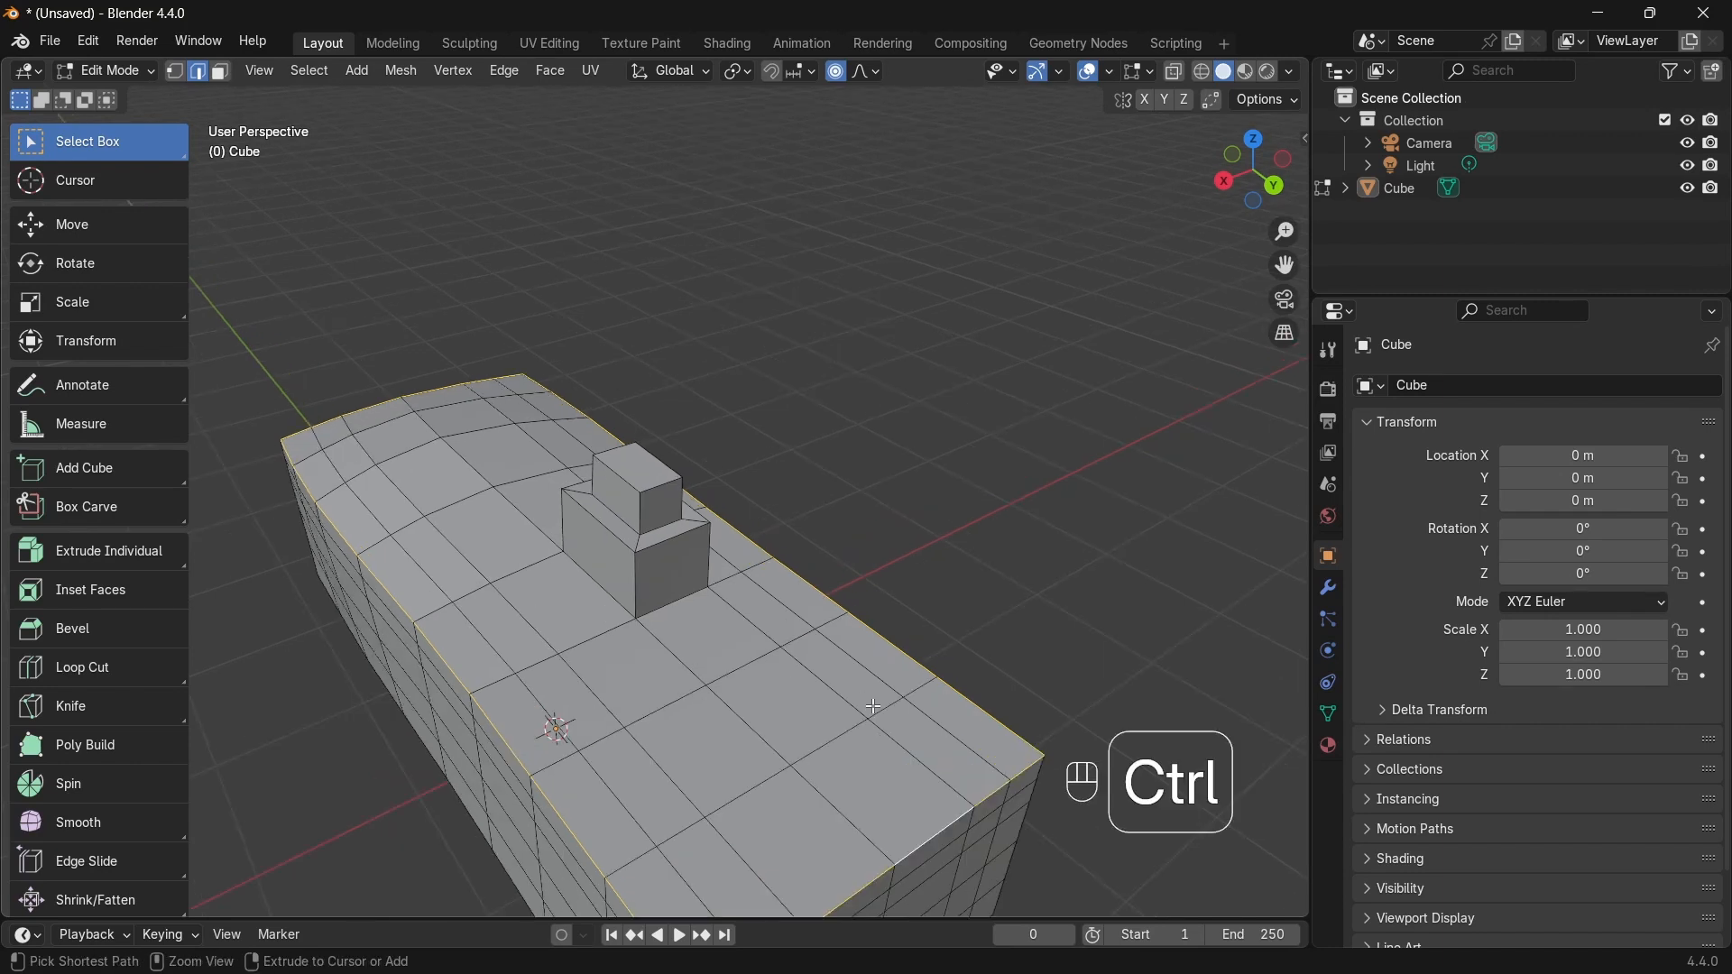
pyautogui.hotkey('ctrl', 'b')
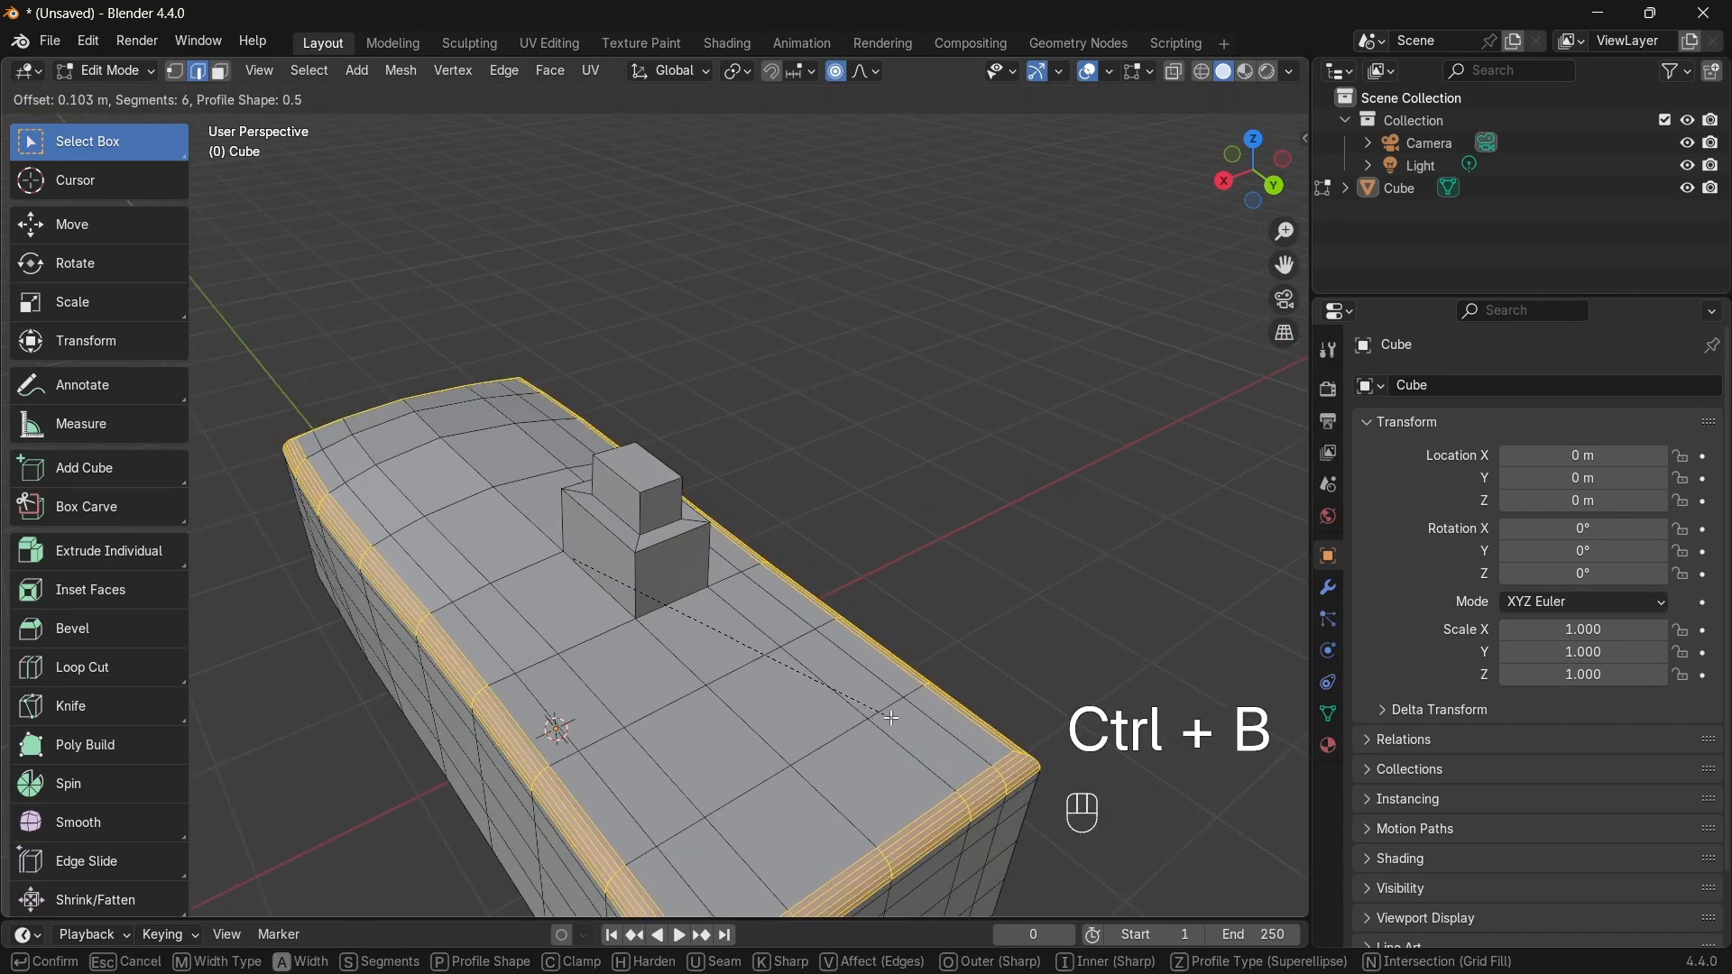
pyautogui.scroll(-4, 892, 718)
pyautogui.click(886, 717)
# Step: Examine the bevelled top edges of the box in Object Mode and return to Edit Mode
pyautogui.moveTo(768, 720); pyautogui.dragTo(1017, 707, button='middle')
pyautogui.press('Tab')
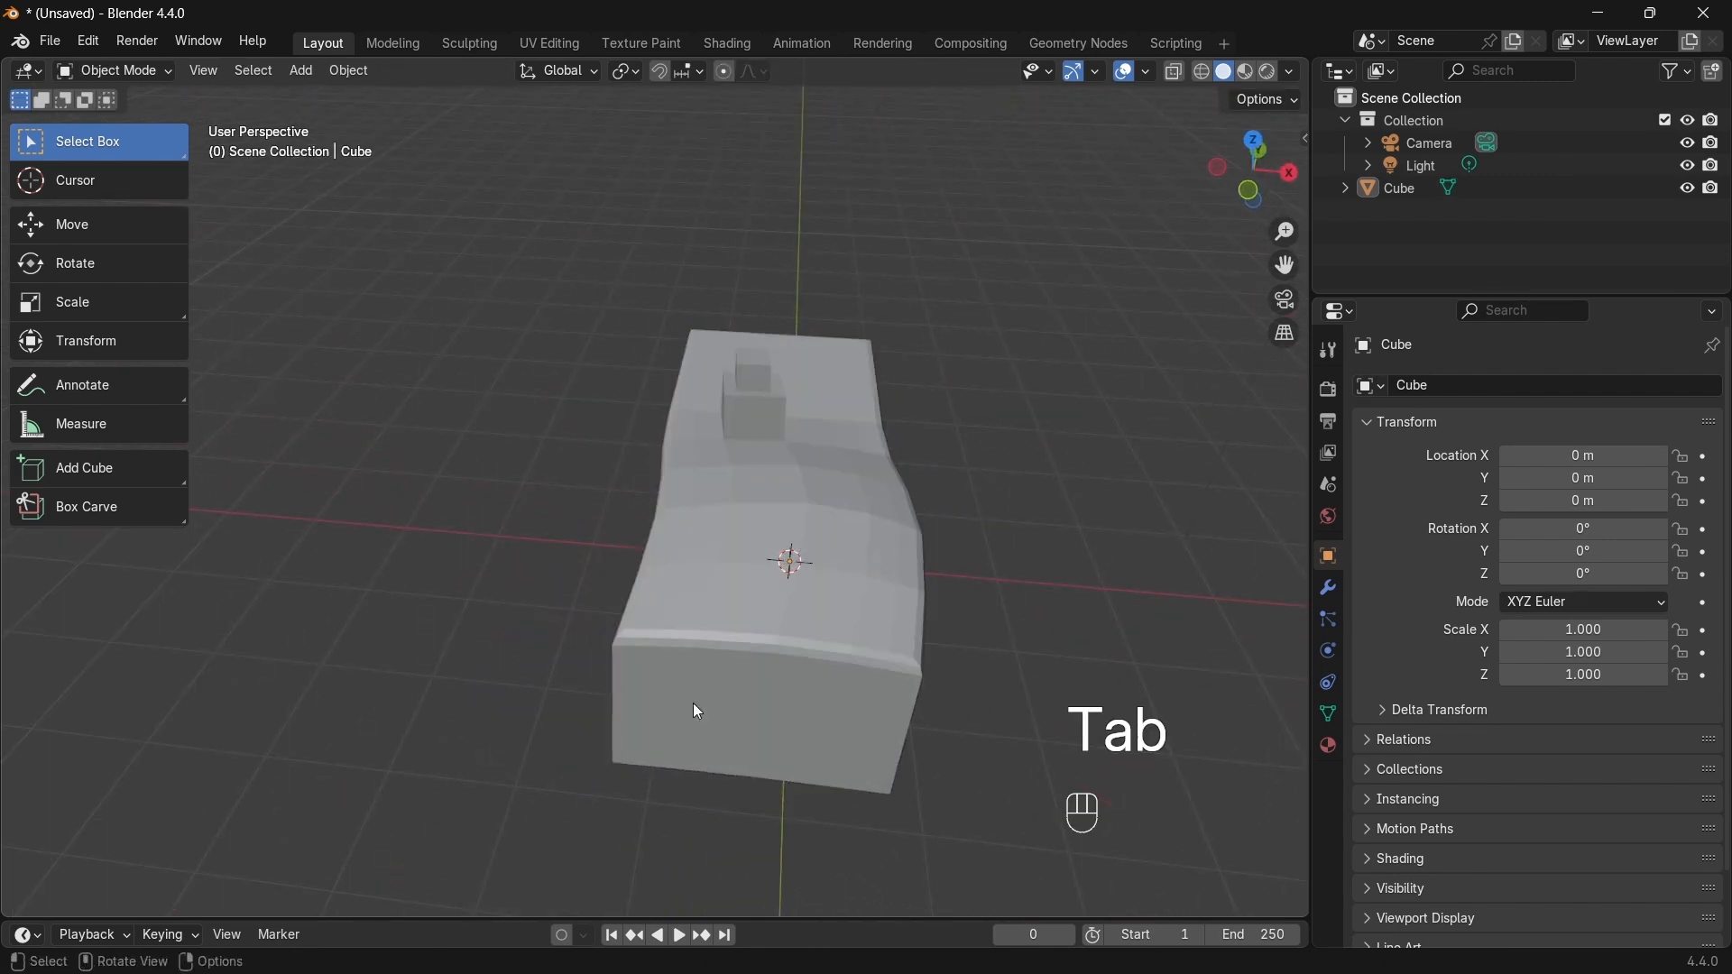
pyautogui.moveTo(558, 646); pyautogui.dragTo(766, 604, button='middle')
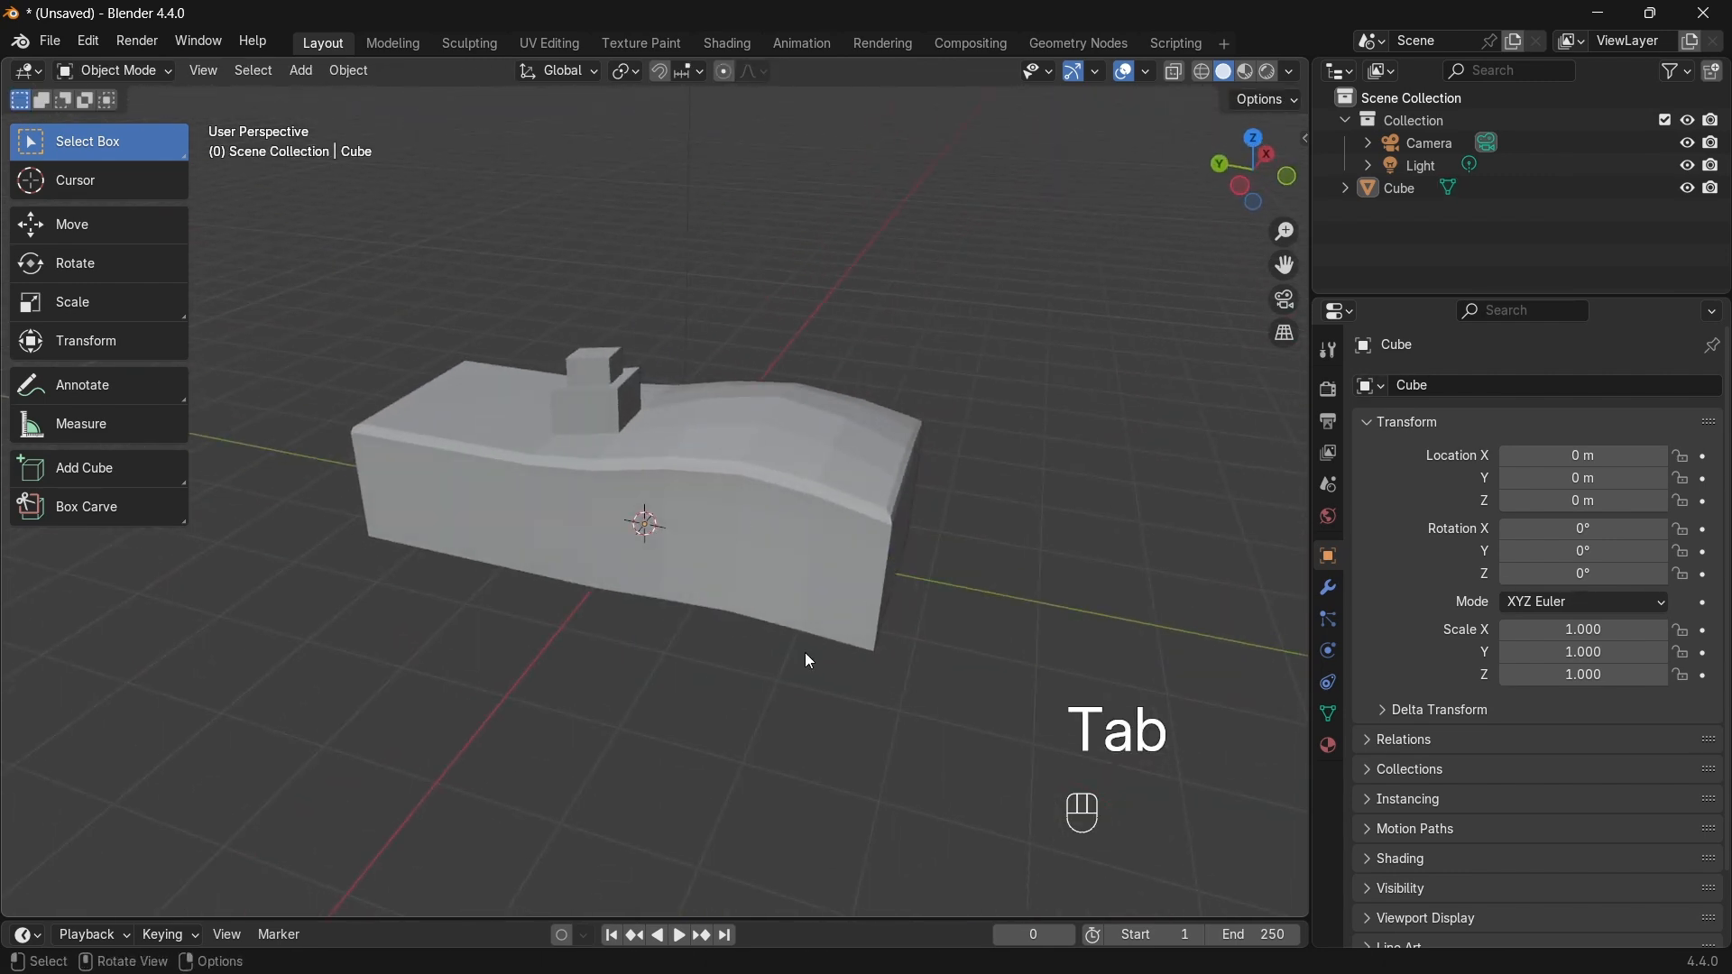
pyautogui.press('Tab')
pyautogui.moveTo(704, 509); pyautogui.dragTo(902, 506, button='middle')
pyautogui.keyDown('shift'); pyautogui.moveTo(578, 529); pyautogui.dragTo(600, 498, button='middle'); pyautogui.keyUp('shift')
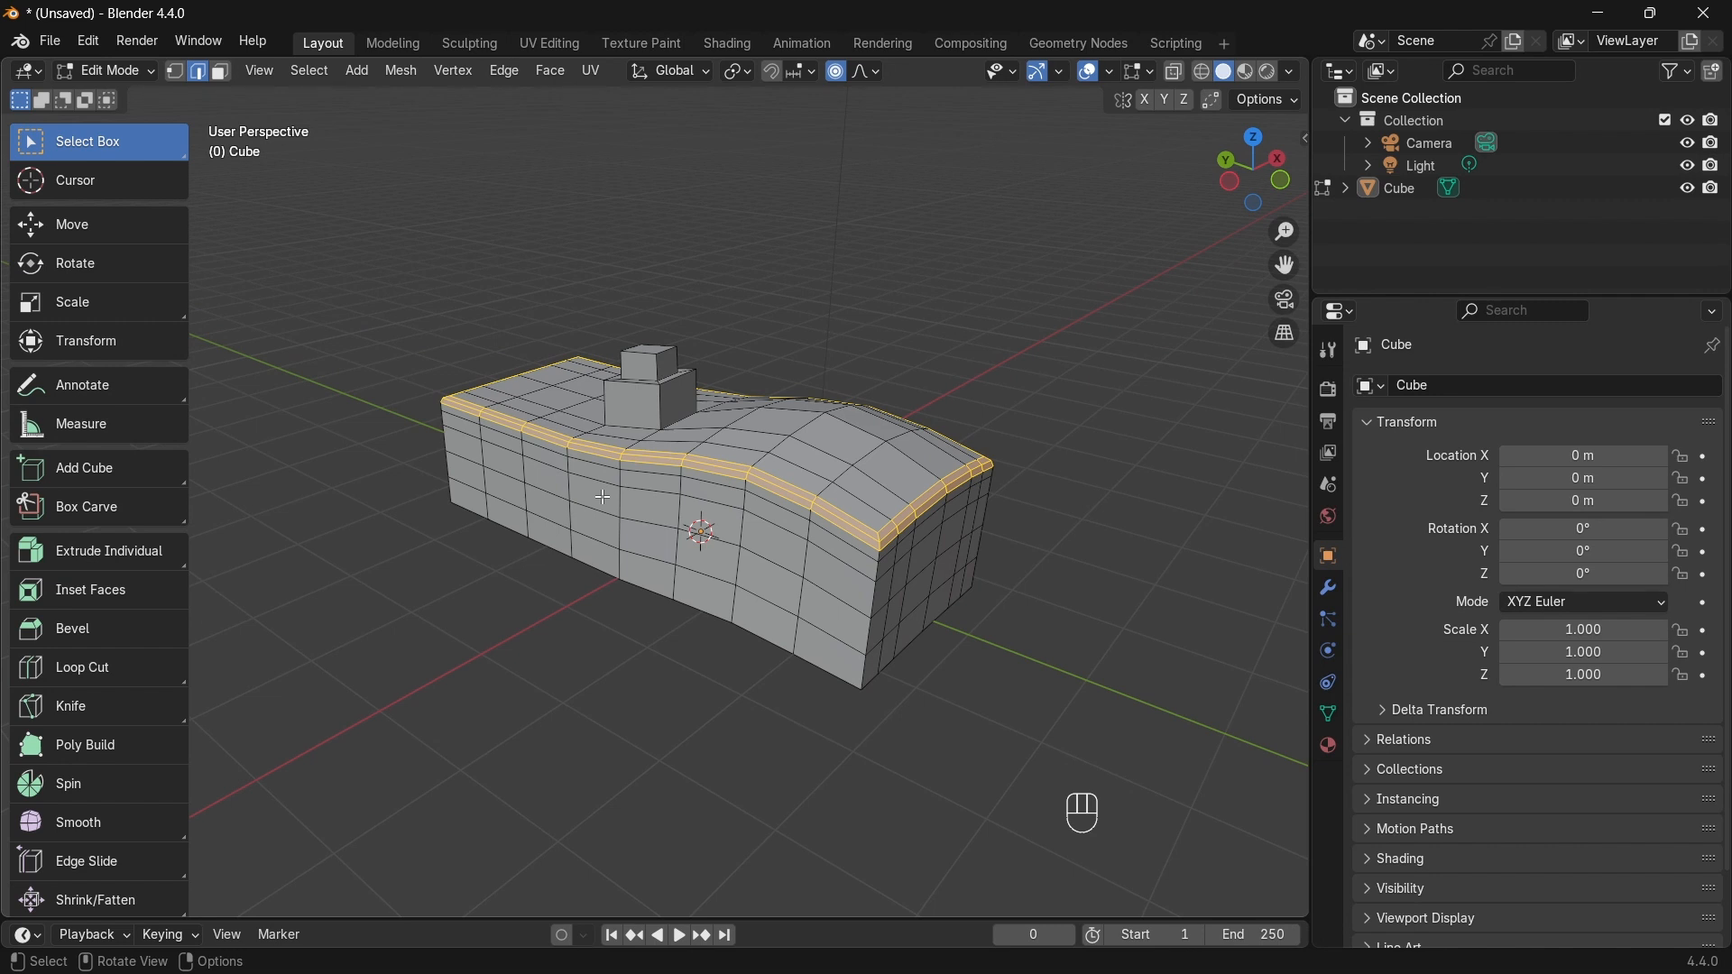
# Step: Select the box's entire mesh and delete it
pyautogui.press('a')
pyautogui.press('x')
pyautogui.click(601, 496)
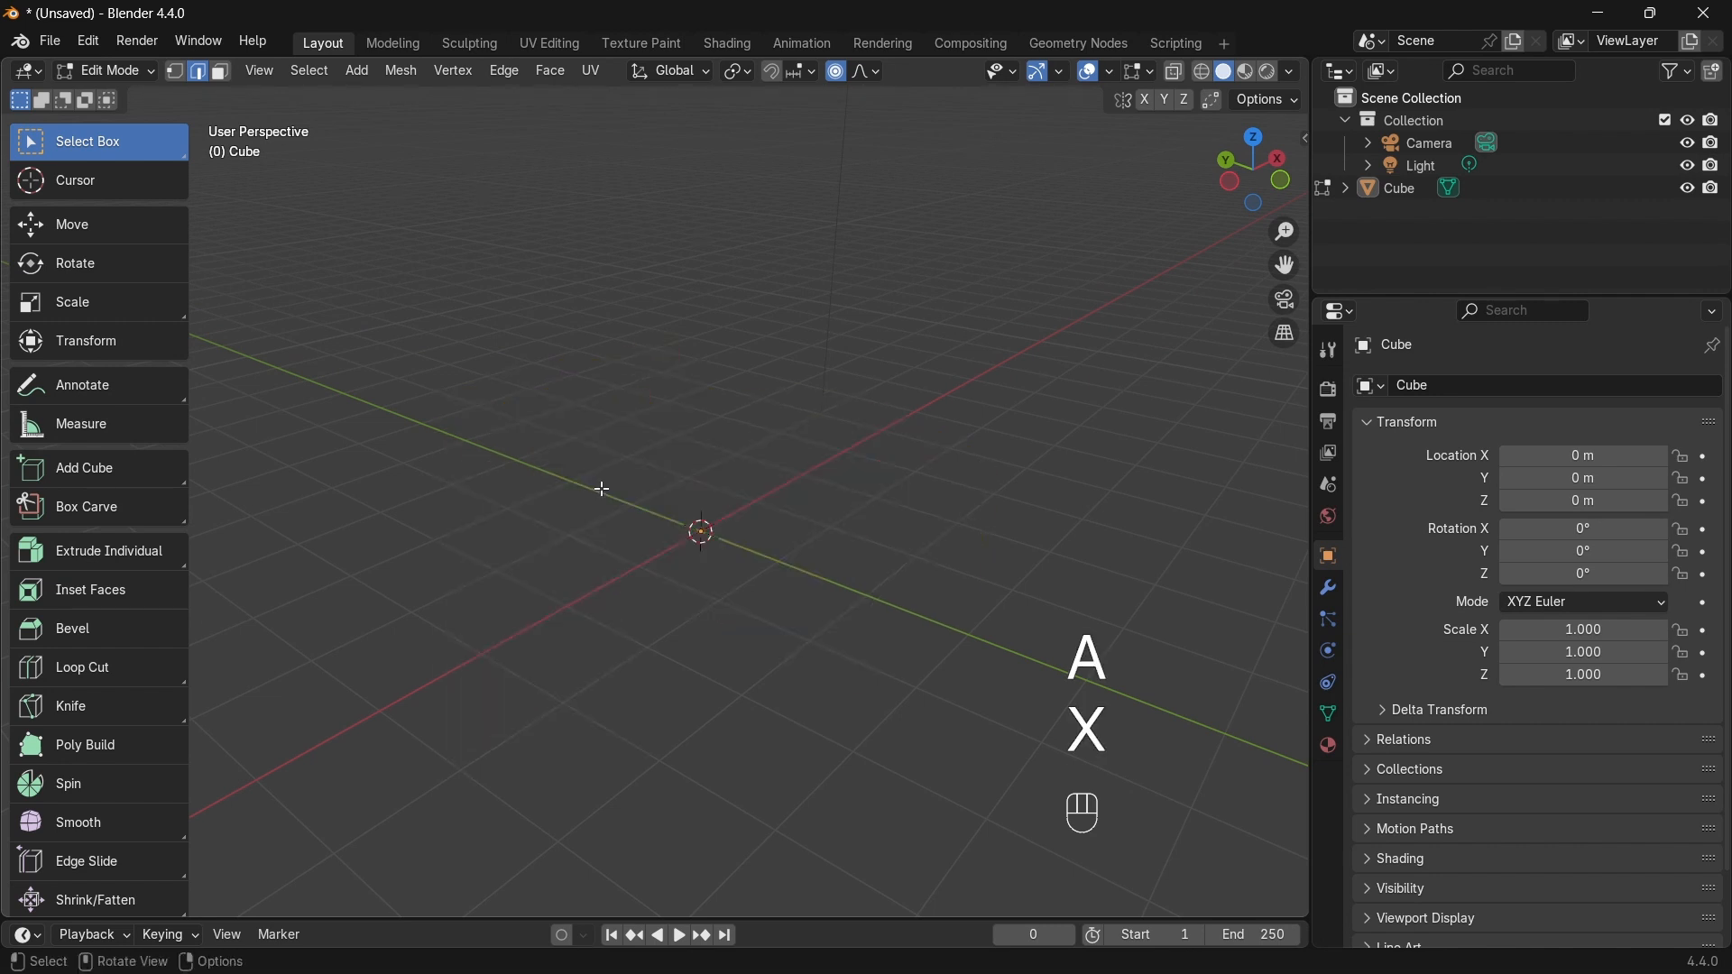
# Step: Draw a new long rectangular box over the grid origin with the Add Cube tool and deselect it
pyautogui.click(85, 468)
pyautogui.moveTo(546, 444); pyautogui.dragTo(901, 688)
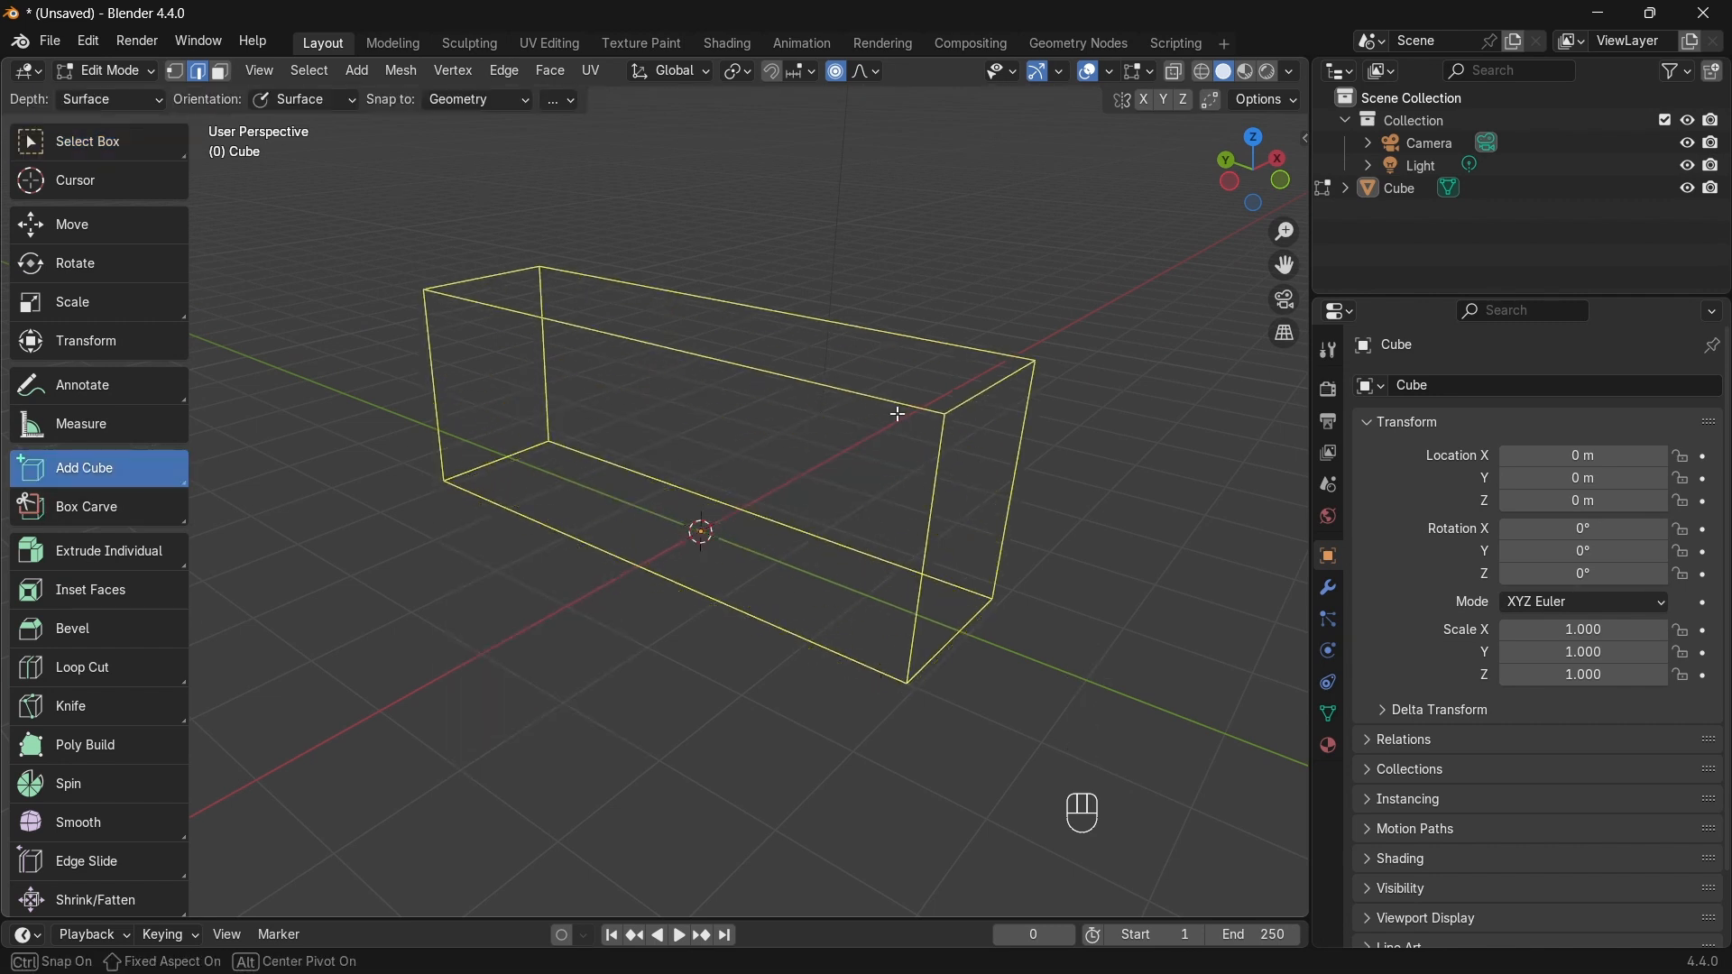
pyautogui.click(899, 414)
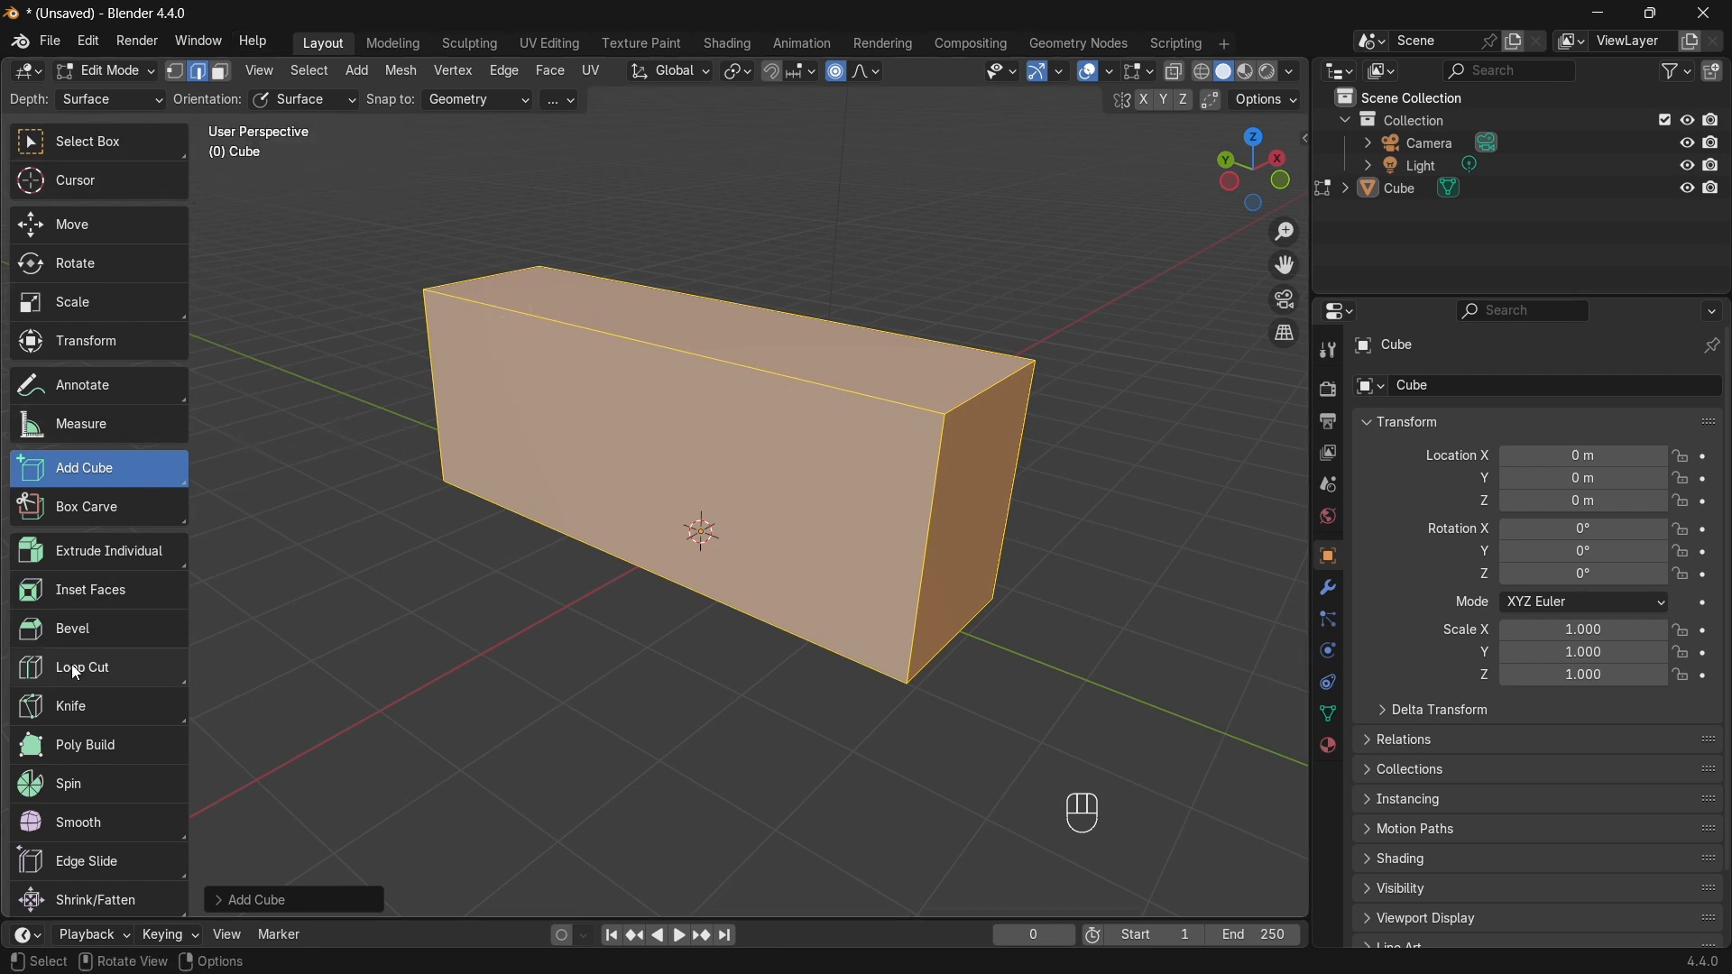
pyautogui.click(149, 151)
pyautogui.moveTo(598, 419); pyautogui.dragTo(619, 381, button='middle')
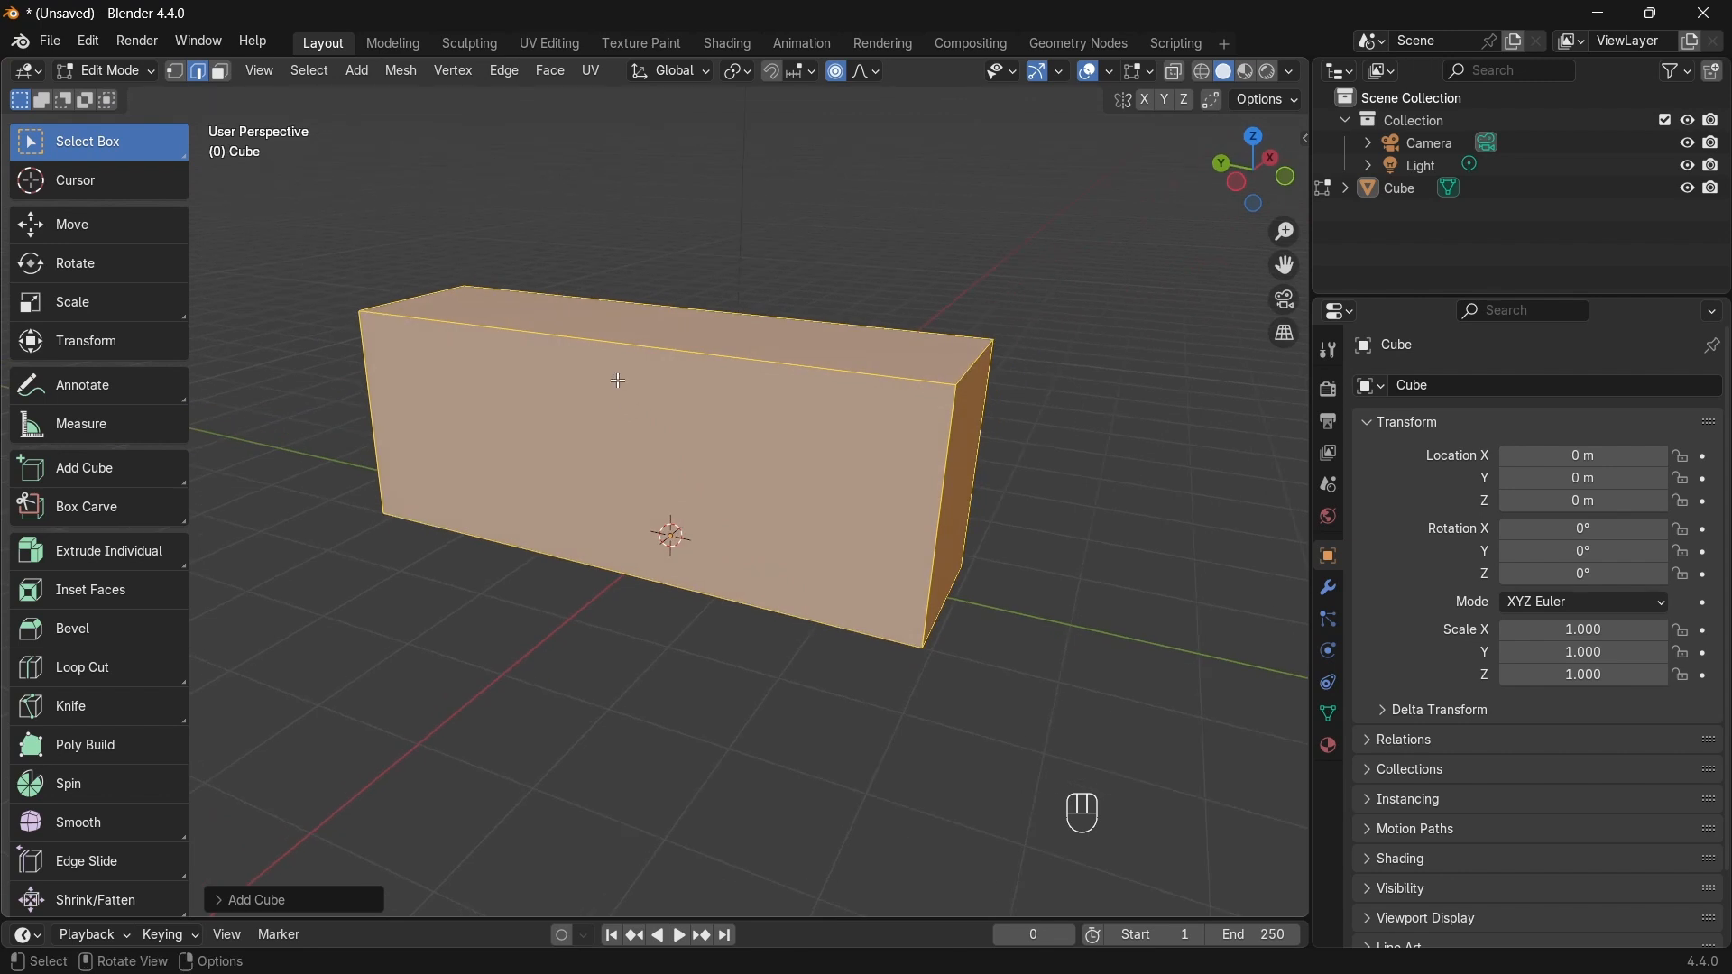
pyautogui.click(338, 638)
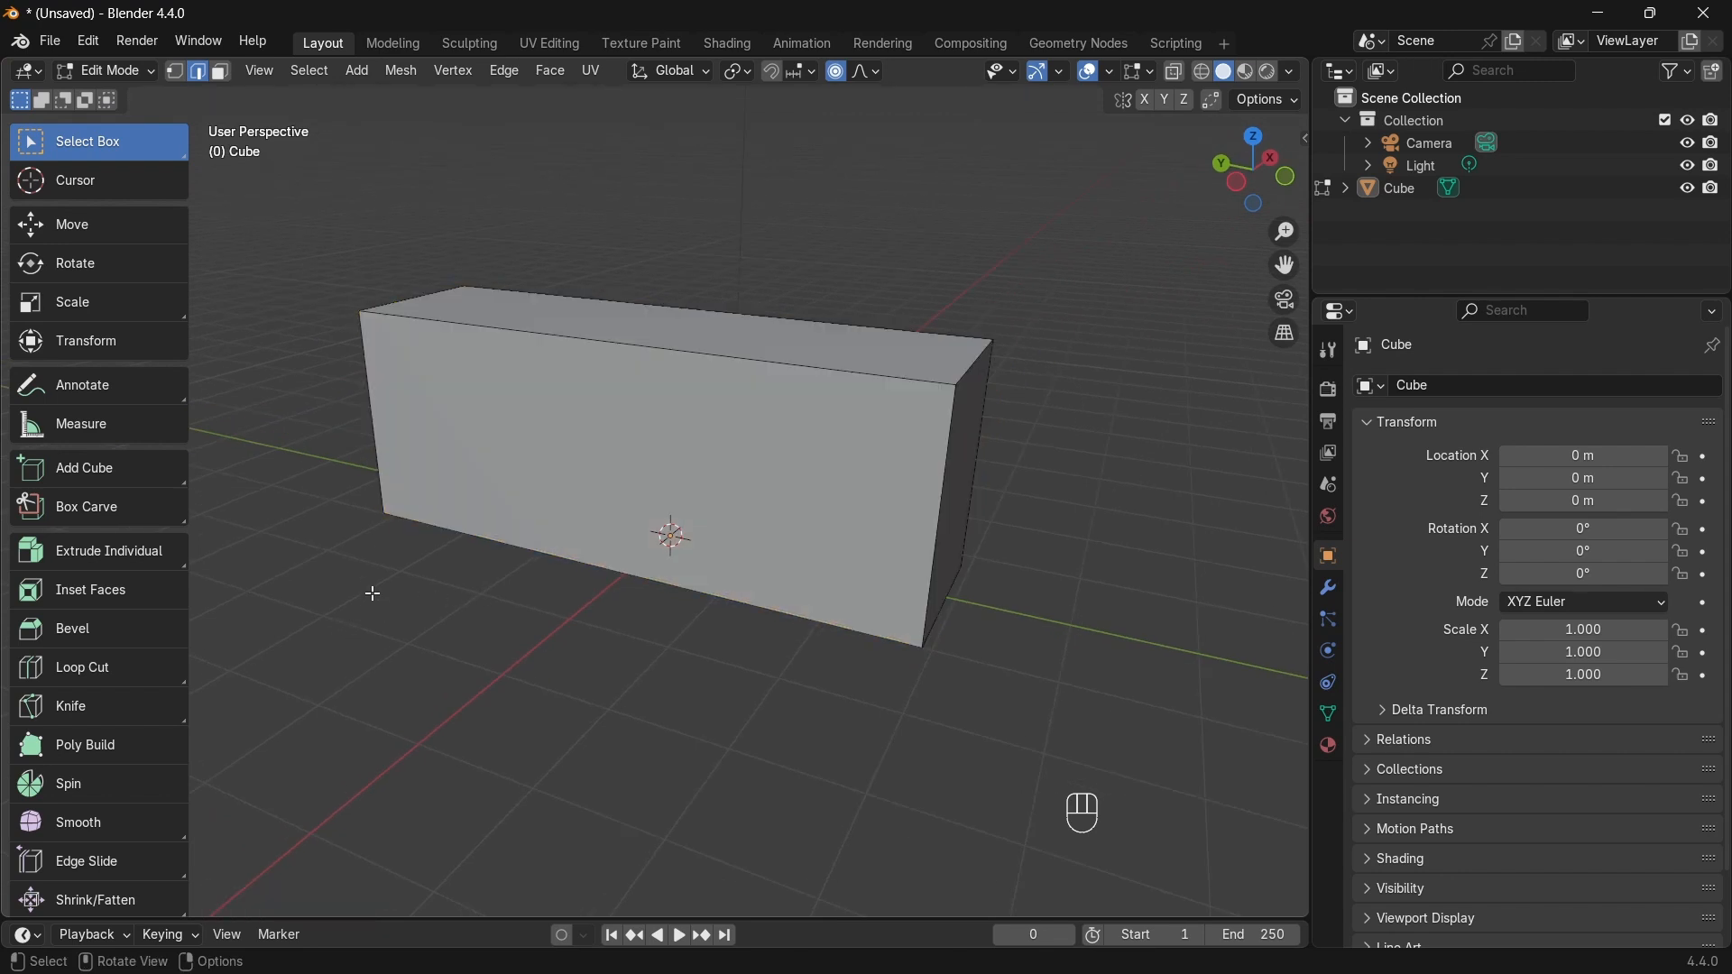
# Step: Add about 17 evenly spaced vertical loop cuts along the box's length, without sliding them
pyautogui.press('ctrl')
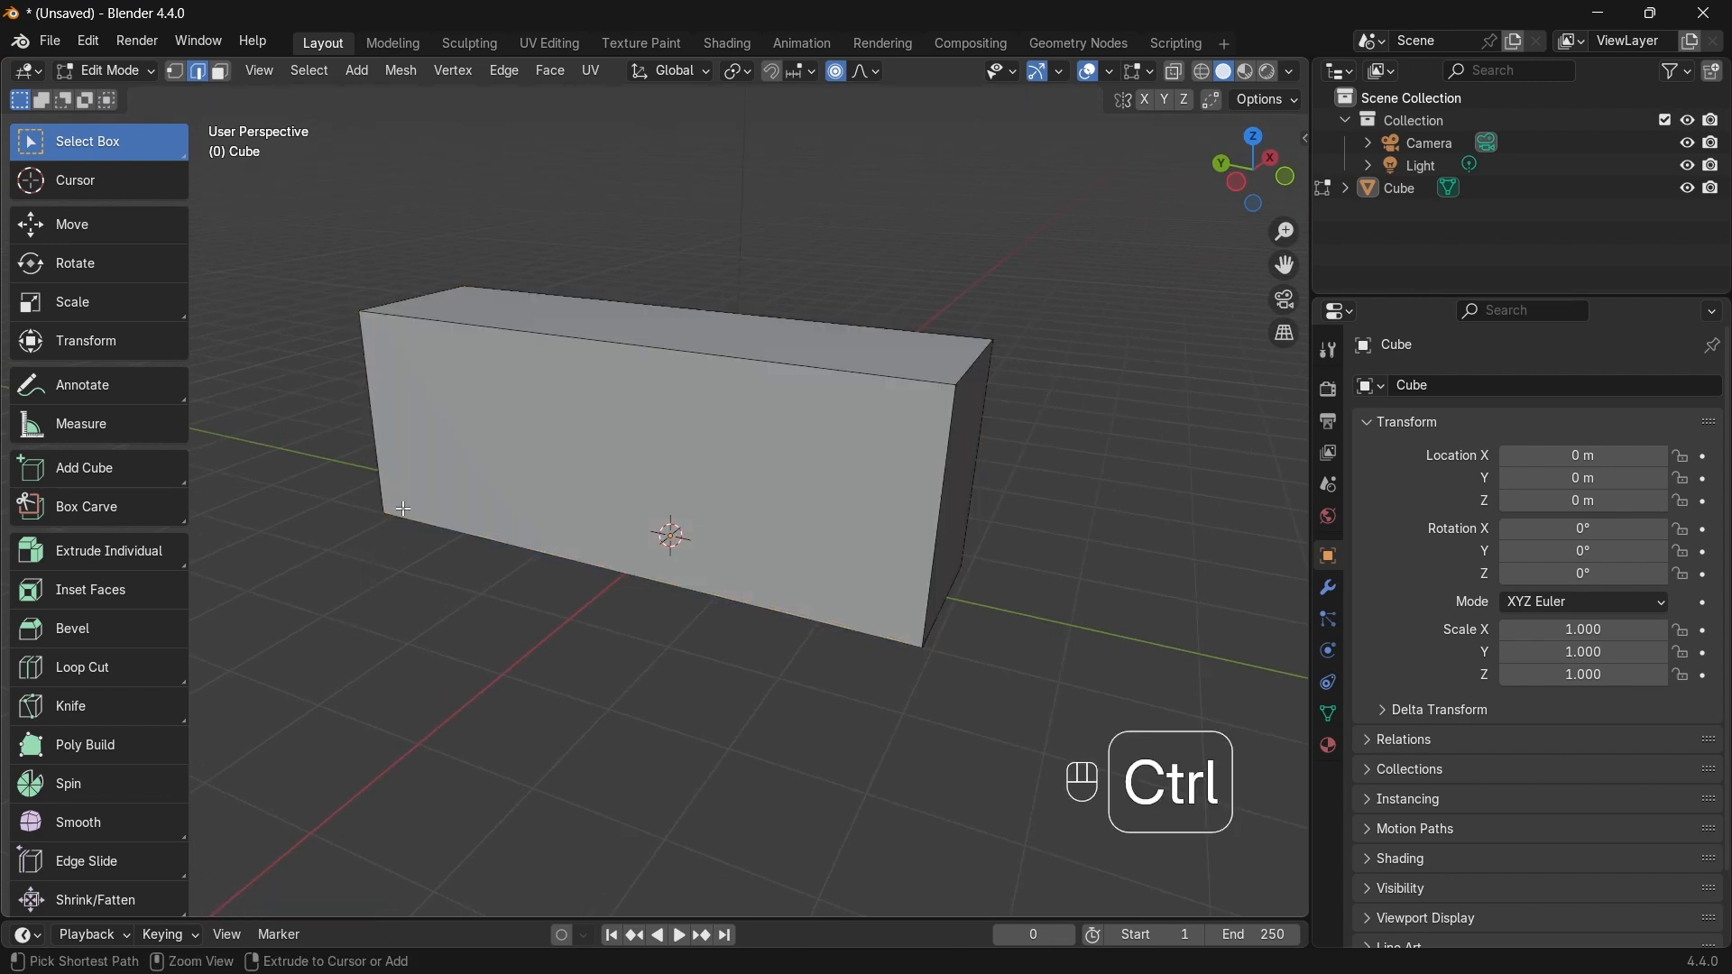
pyautogui.hotkey('ctrl', 'r')
pyautogui.scroll(2, 652, 343)
pyautogui.scroll(7, 650, 343)
pyautogui.scroll(-8, 633, 336)
pyautogui.scroll(9, 630, 347)
pyautogui.scroll(9, 628, 358)
pyautogui.click(631, 364)
pyautogui.rightClick(633, 367)
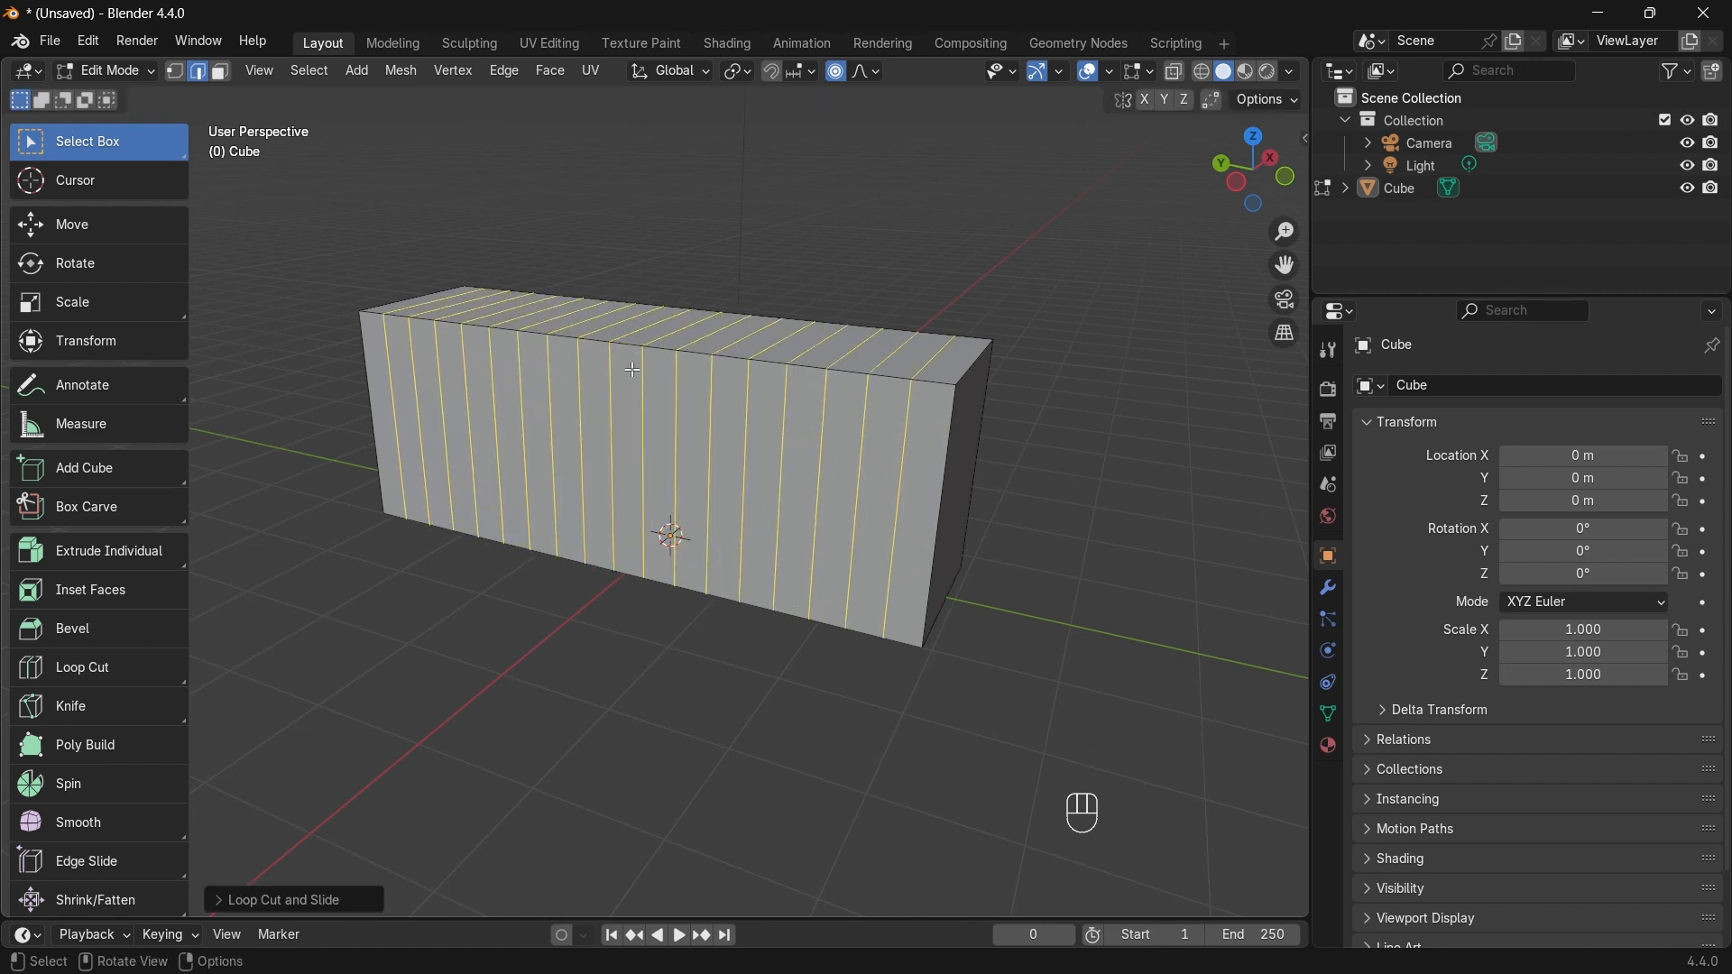
# Step: Add eight horizontal loop cuts around the box's sides with an edge slide of -0.5 toward the top
pyautogui.moveTo(664, 458); pyautogui.dragTo(545, 433, button='middle')
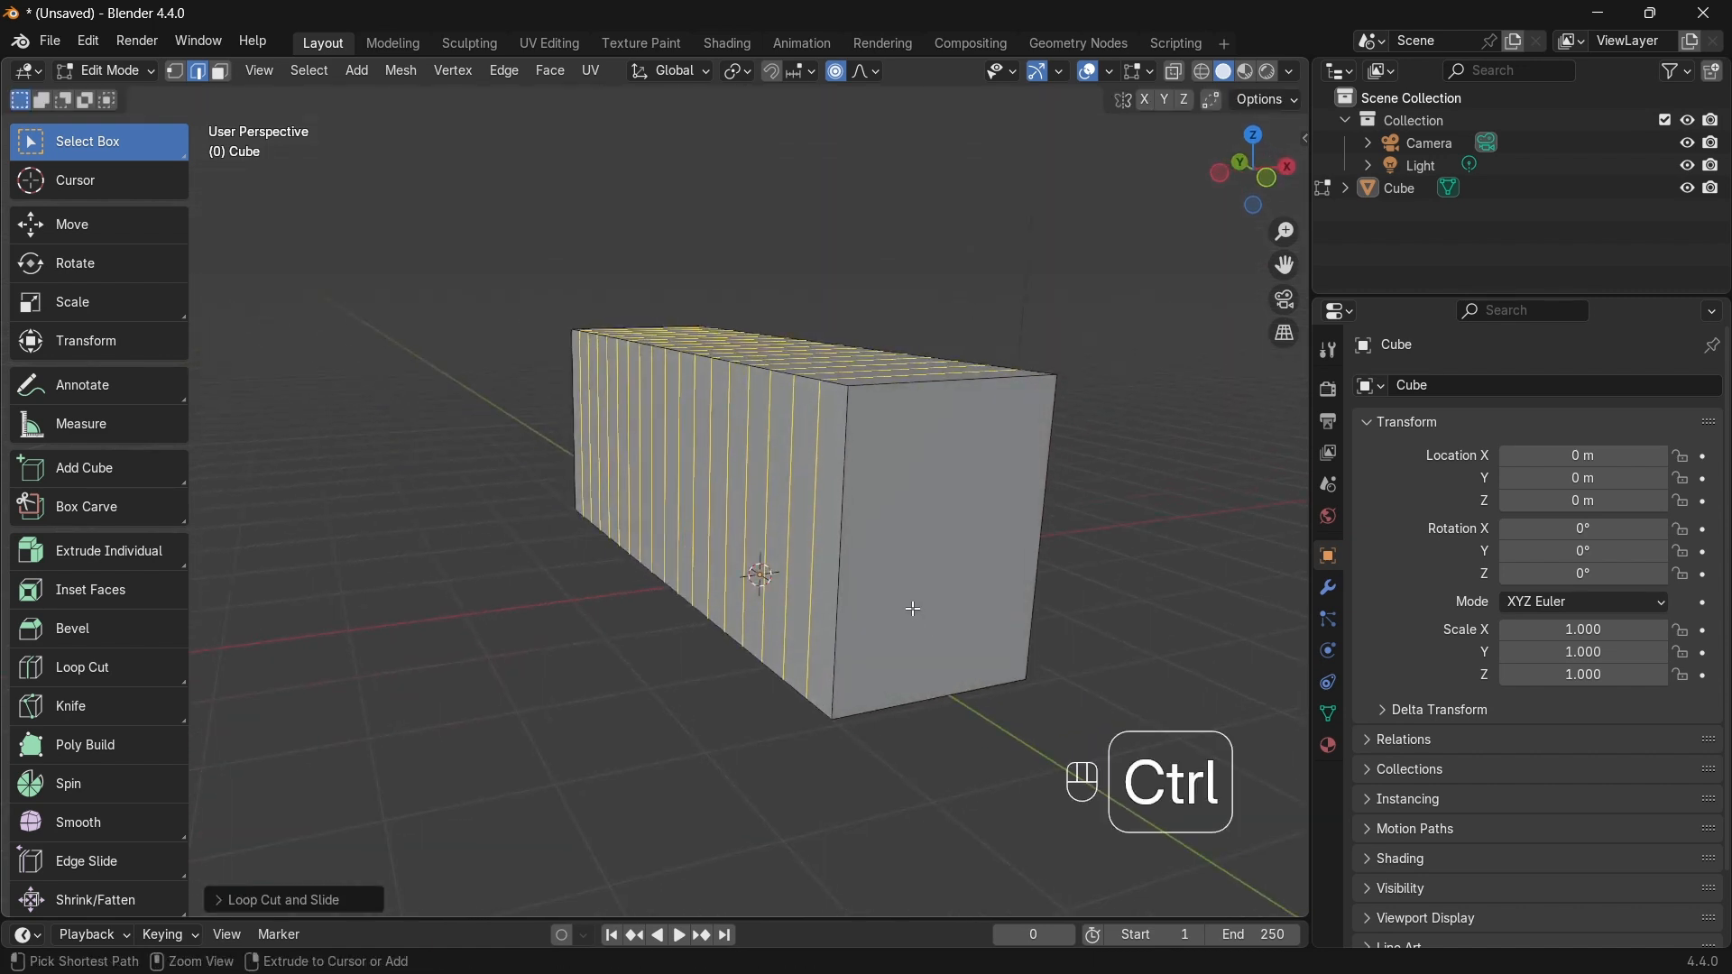
pyautogui.hotkey('ctrl', 'r')
pyautogui.scroll(8, 857, 501)
pyautogui.click(867, 501)
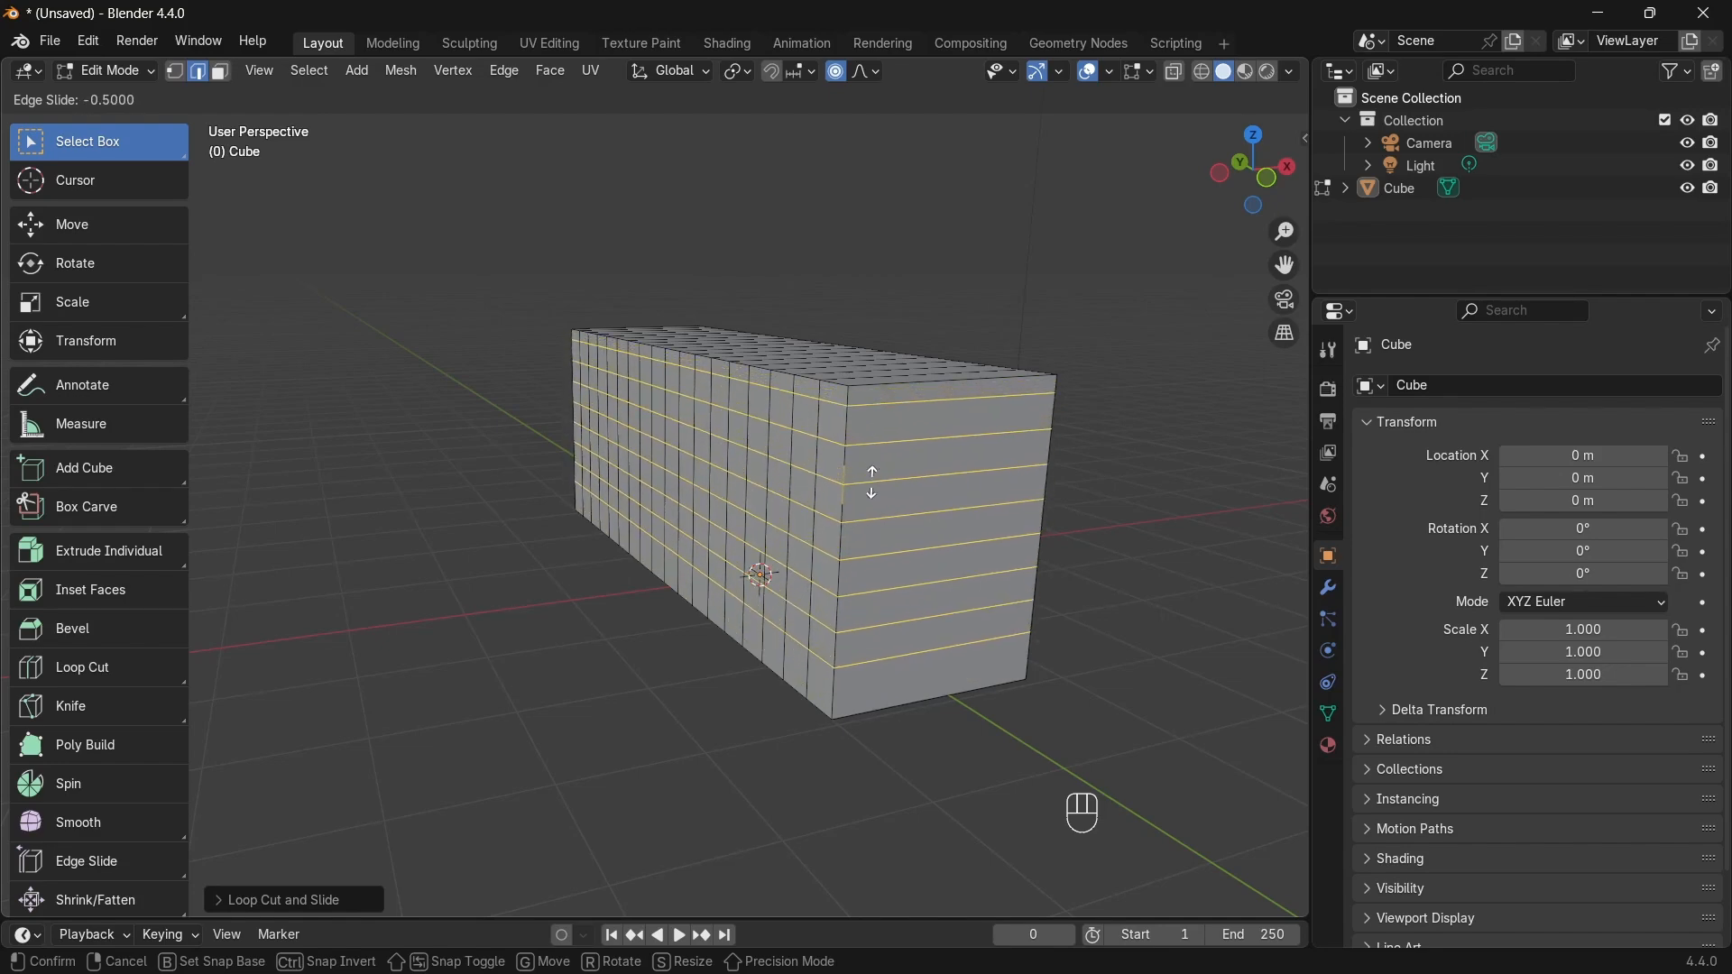
pyautogui.click(873, 483)
# Step: Try extruding a horizontal face loop near the box's top with Extrude Individual Faces, and undo it
pyautogui.moveTo(318, 409); pyautogui.dragTo(596, 398, button='middle')
pyautogui.press('3')
pyautogui.keyDown('alt'); pyautogui.click(572, 398); pyautogui.keyUp('alt')
pyautogui.hotkey('alt', 'e')
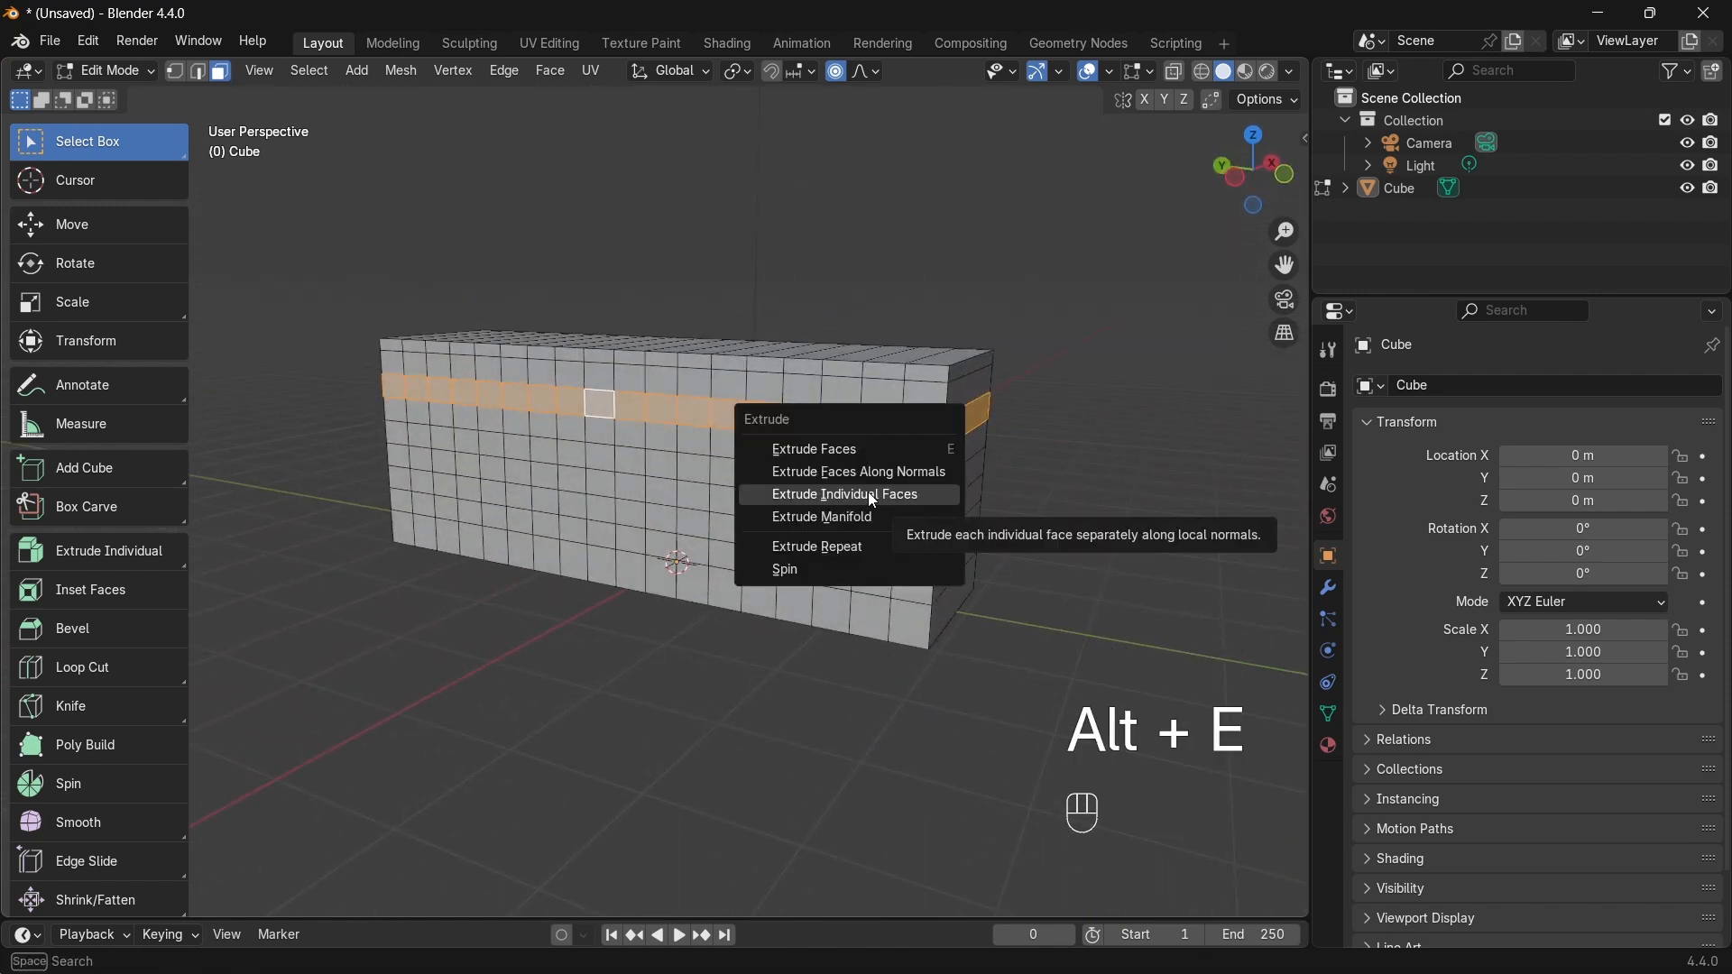
pyautogui.click(922, 494)
pyautogui.click(879, 427)
pyautogui.moveTo(879, 427); pyautogui.dragTo(767, 467, button='middle')
pyautogui.hotkey('ctrl', 'z')
pyautogui.hotkey('ctrl', 'z')
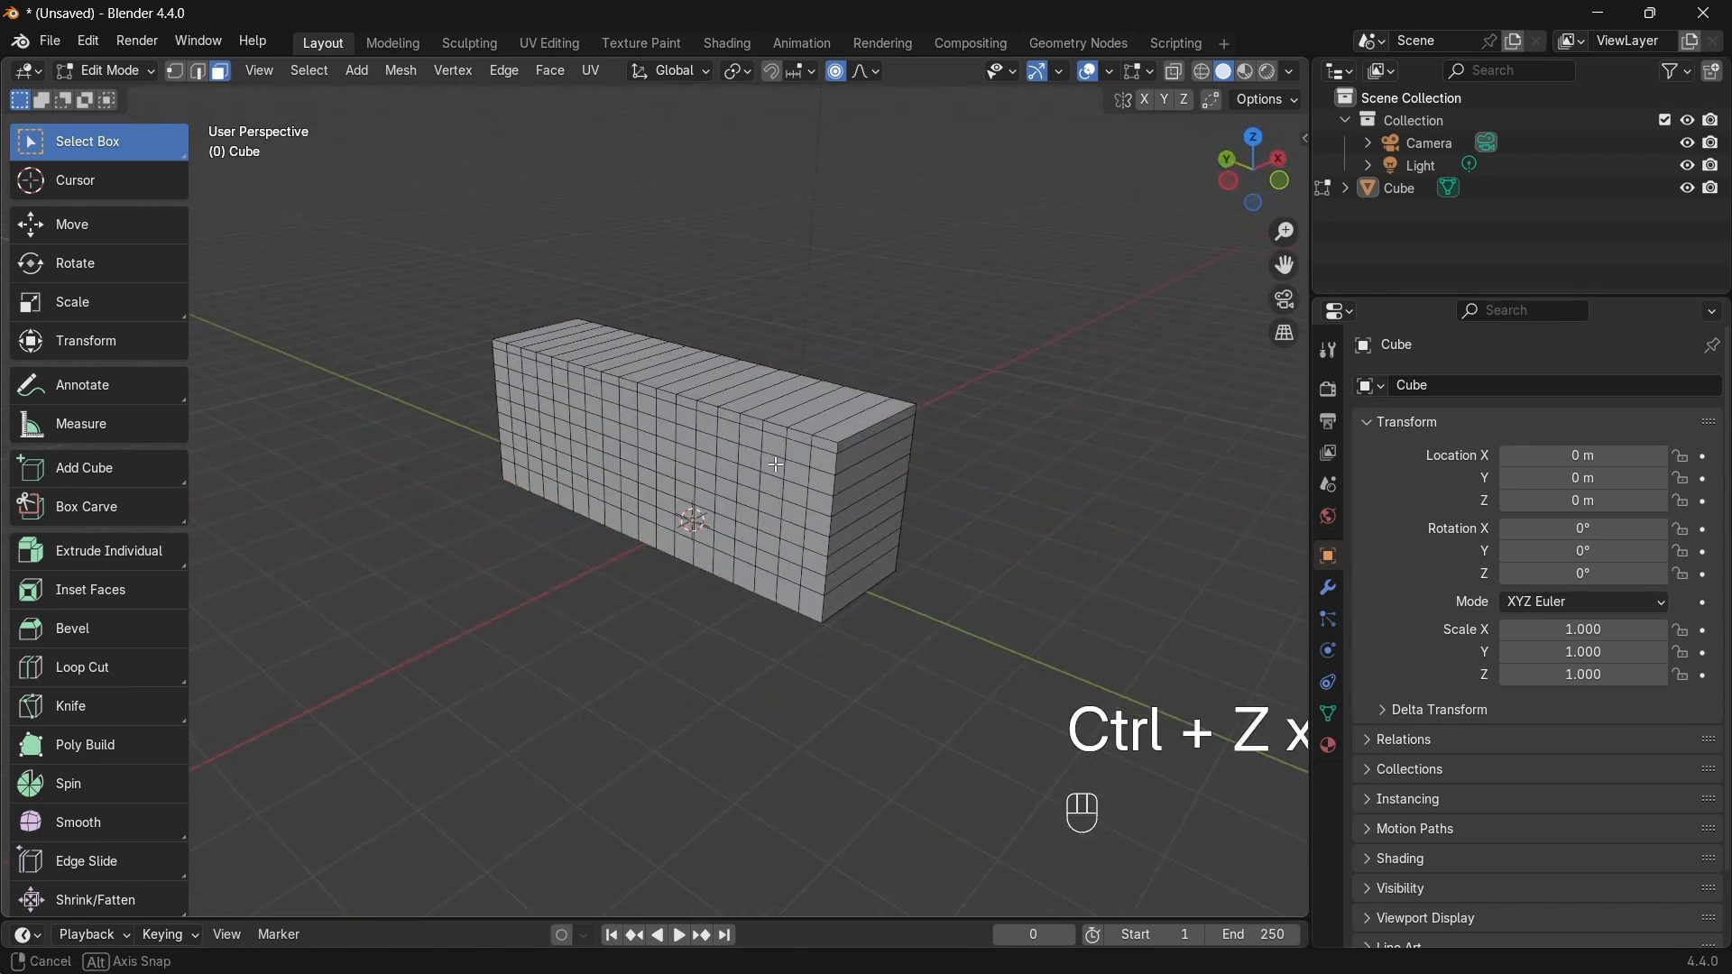
# Step: Try extruding the horizontal face loop near the box's top far outward with Extrude Faces Along Normals, and undo it
pyautogui.keyDown('alt'); pyautogui.click(765, 464); pyautogui.keyUp('alt')
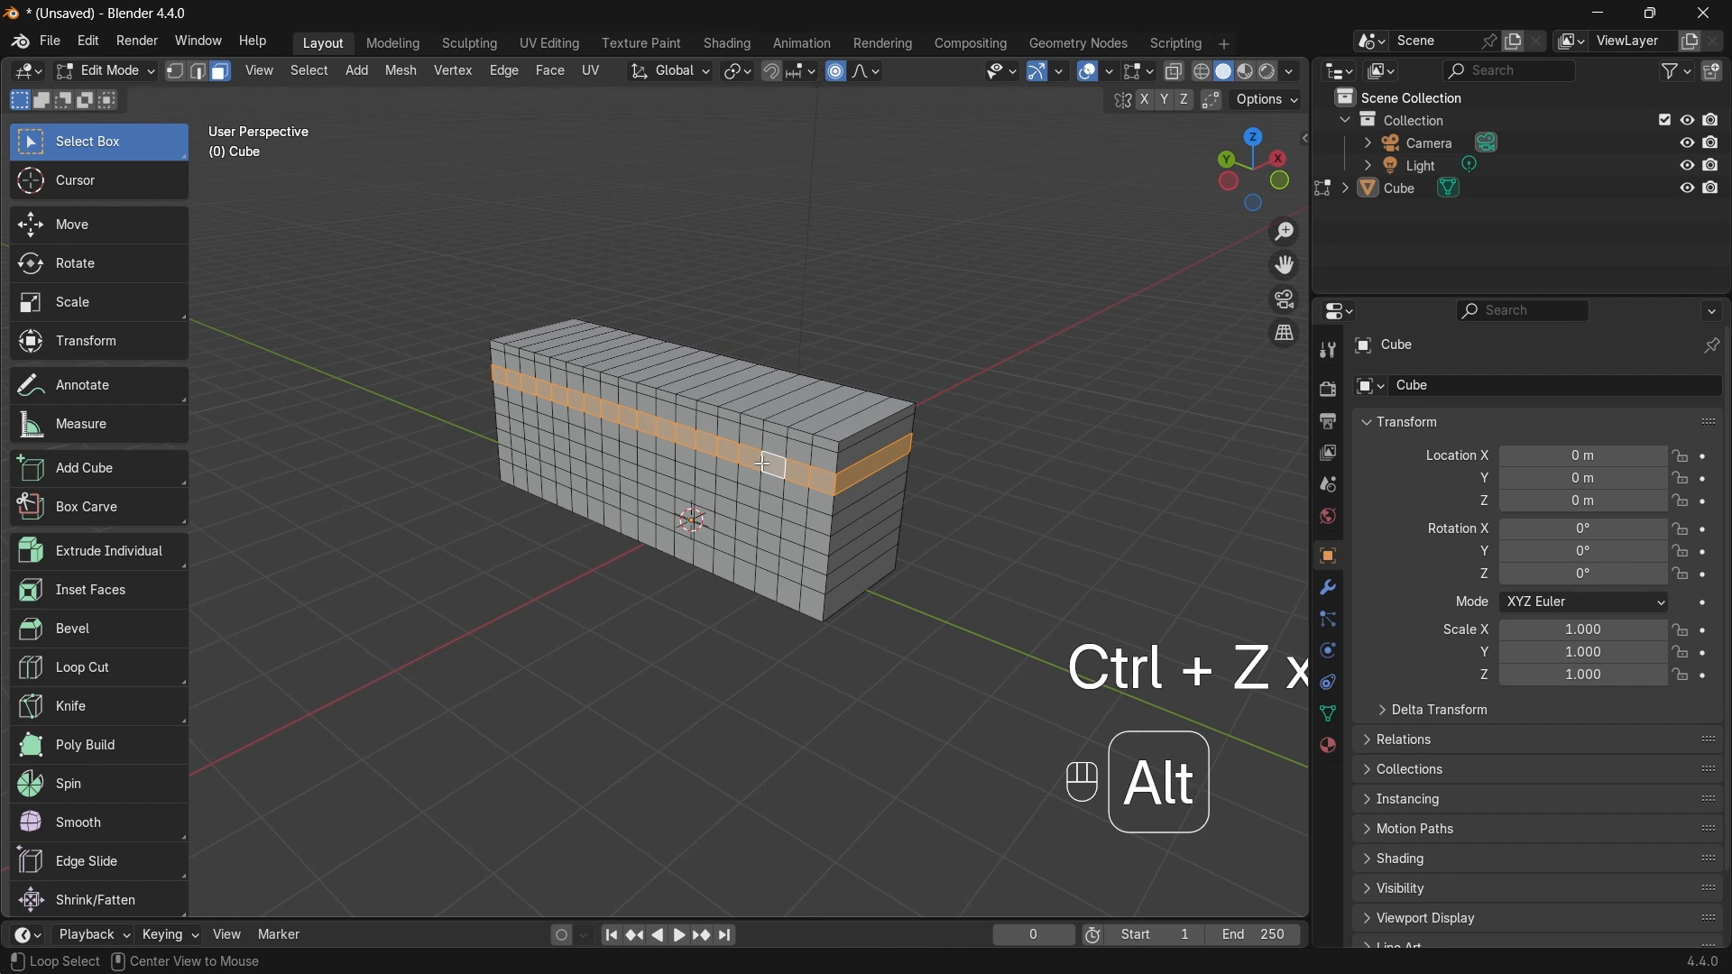
pyautogui.hotkey('alt', 'e')
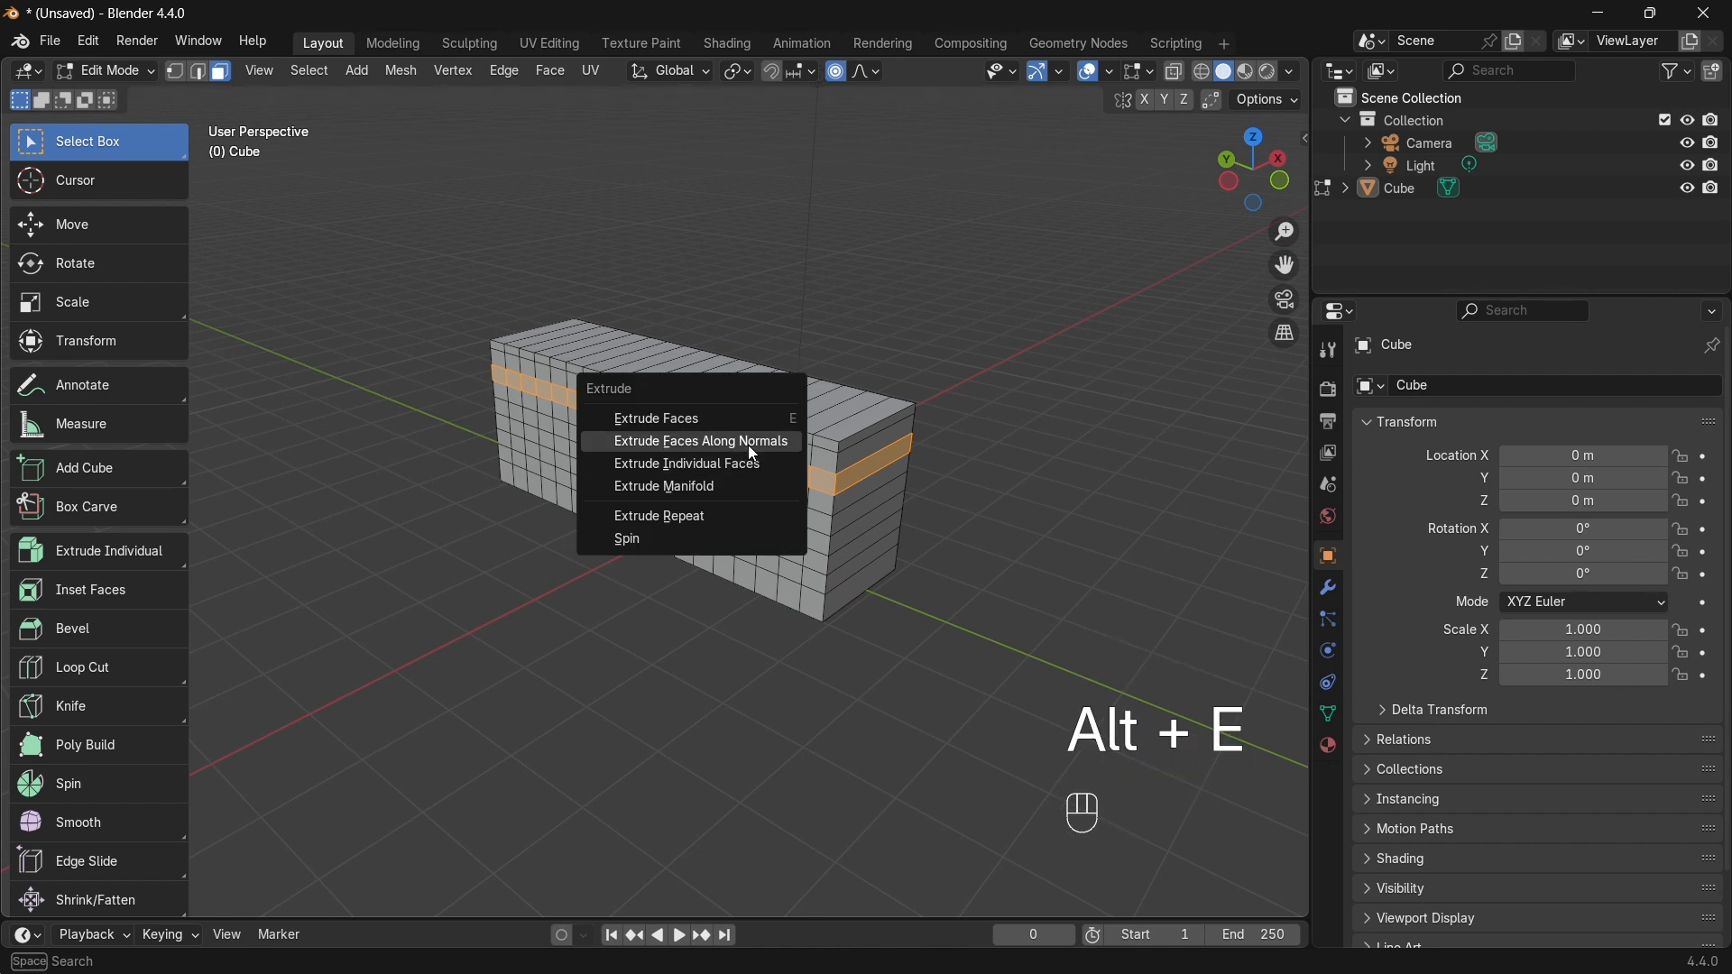
pyautogui.click(749, 443)
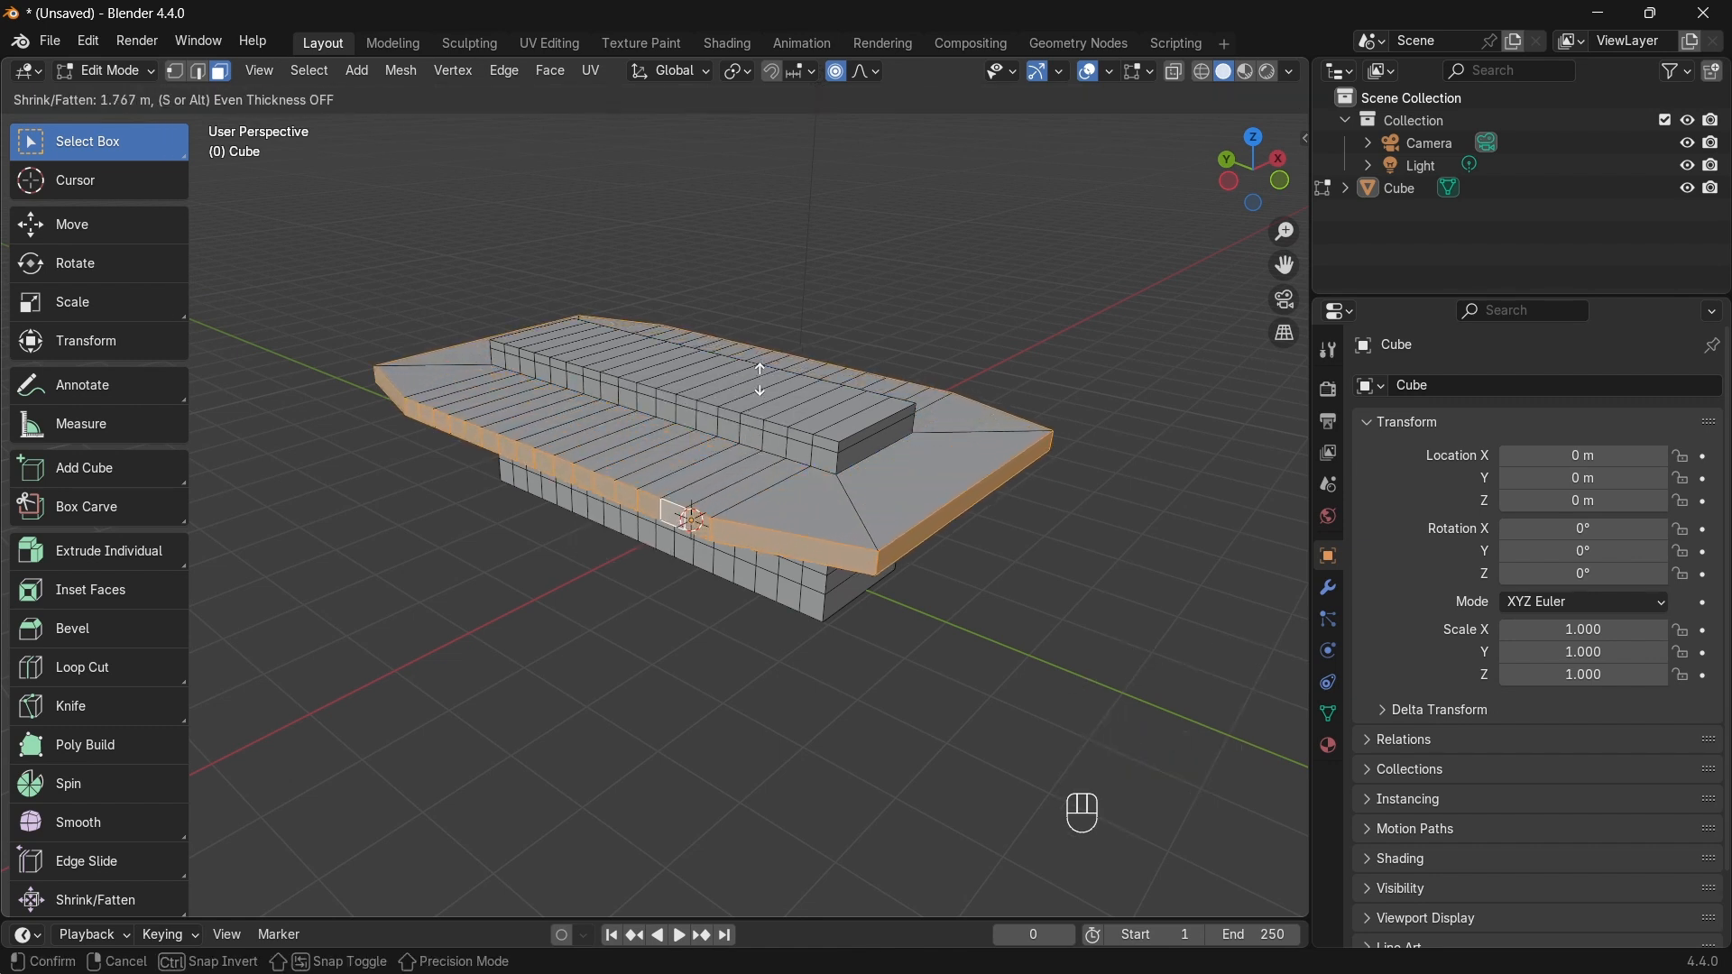
pyautogui.click(767, 330)
pyautogui.moveTo(768, 330); pyautogui.dragTo(955, 390, button='middle')
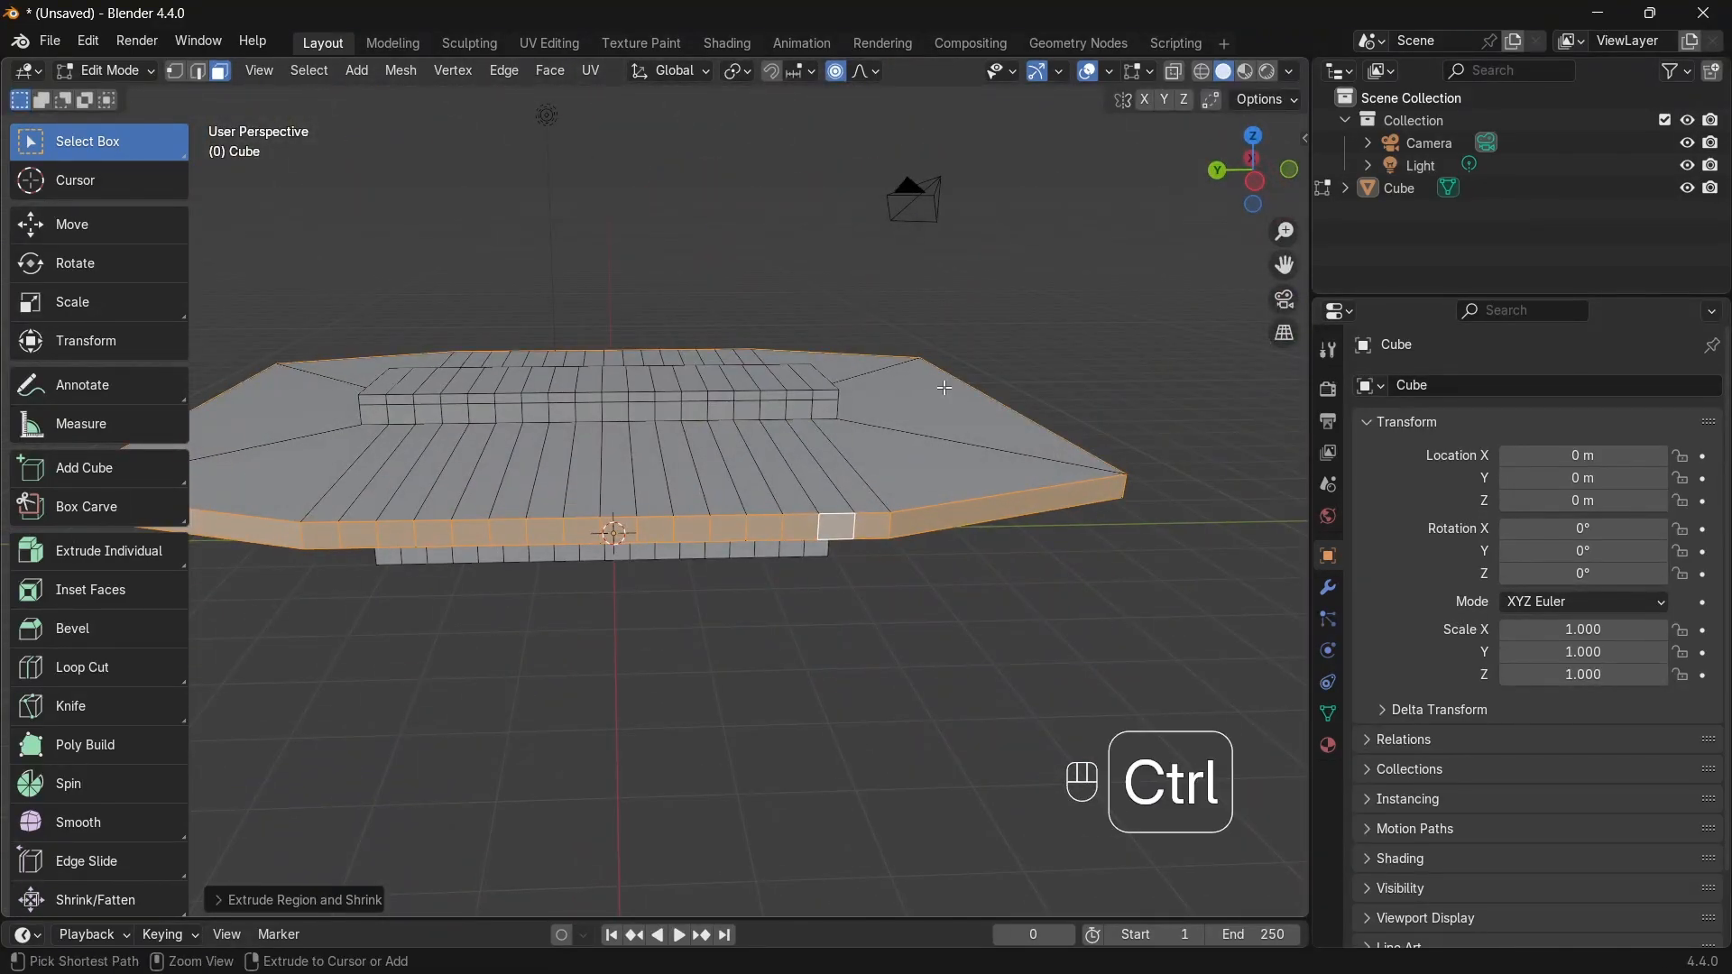
pyautogui.hotkey('ctrl', 'z')
# Step: Deselect the face loop and preview a single horizontal loop cut on the box without applying it
pyautogui.keyDown('shift'); pyautogui.moveTo(769, 416); pyautogui.dragTo(774, 269, button='middle'); pyautogui.keyUp('shift')
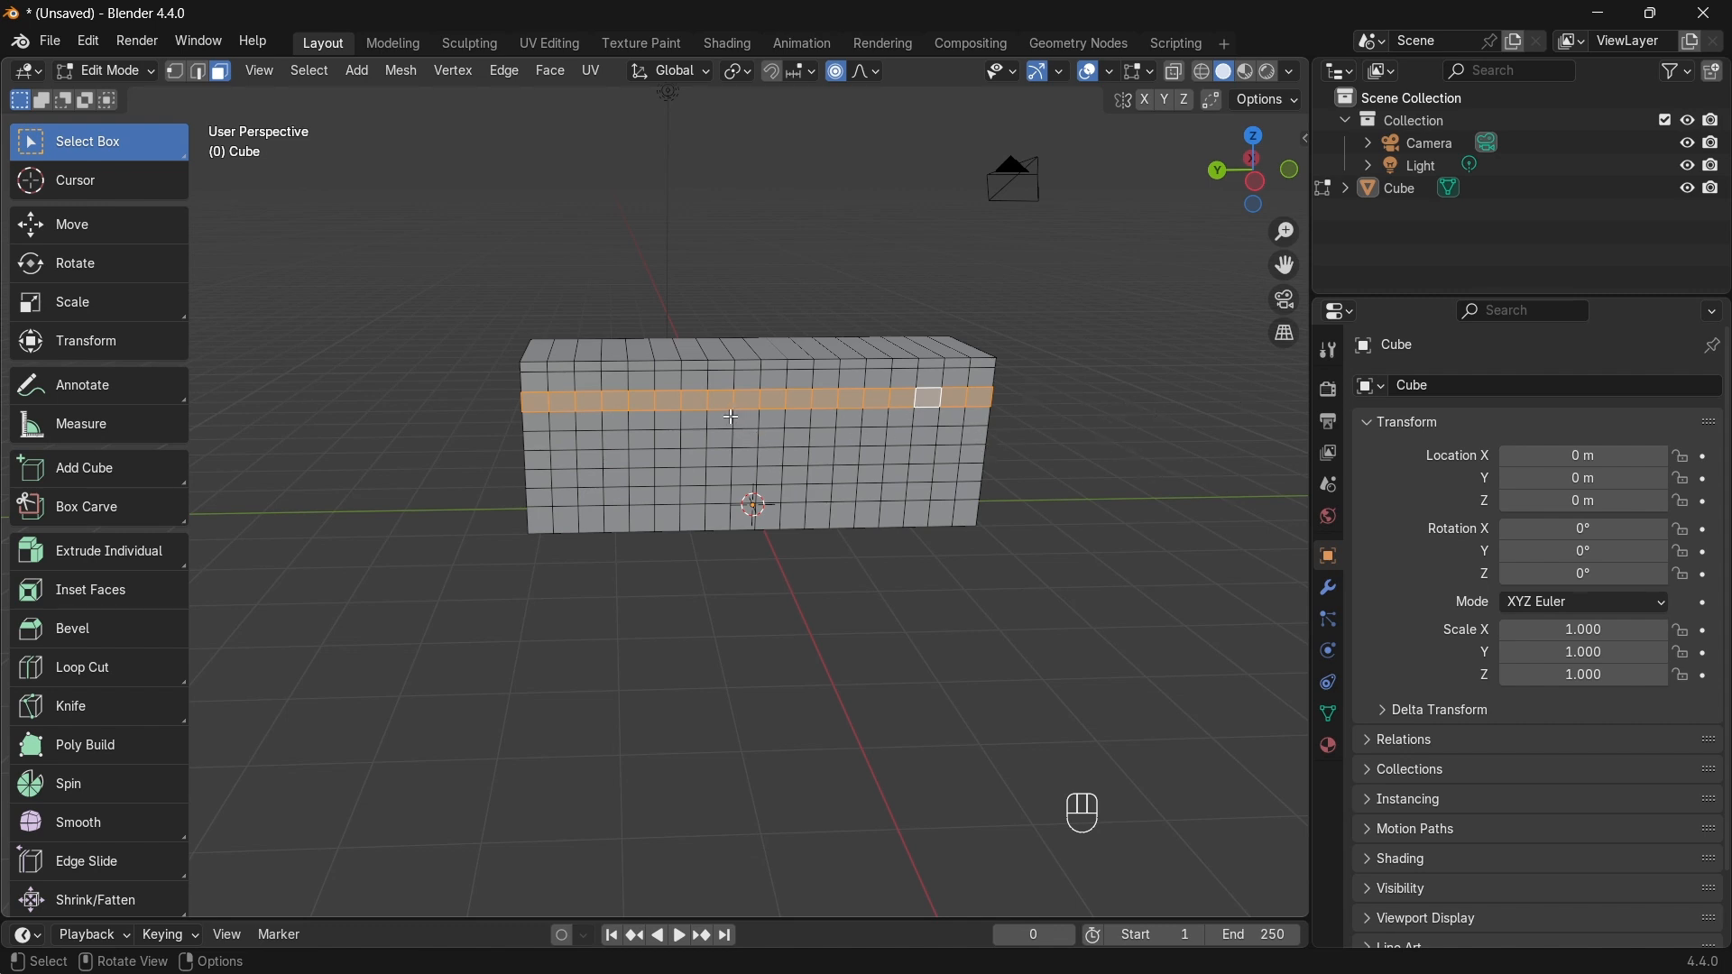
pyautogui.scroll(3, 735, 417)
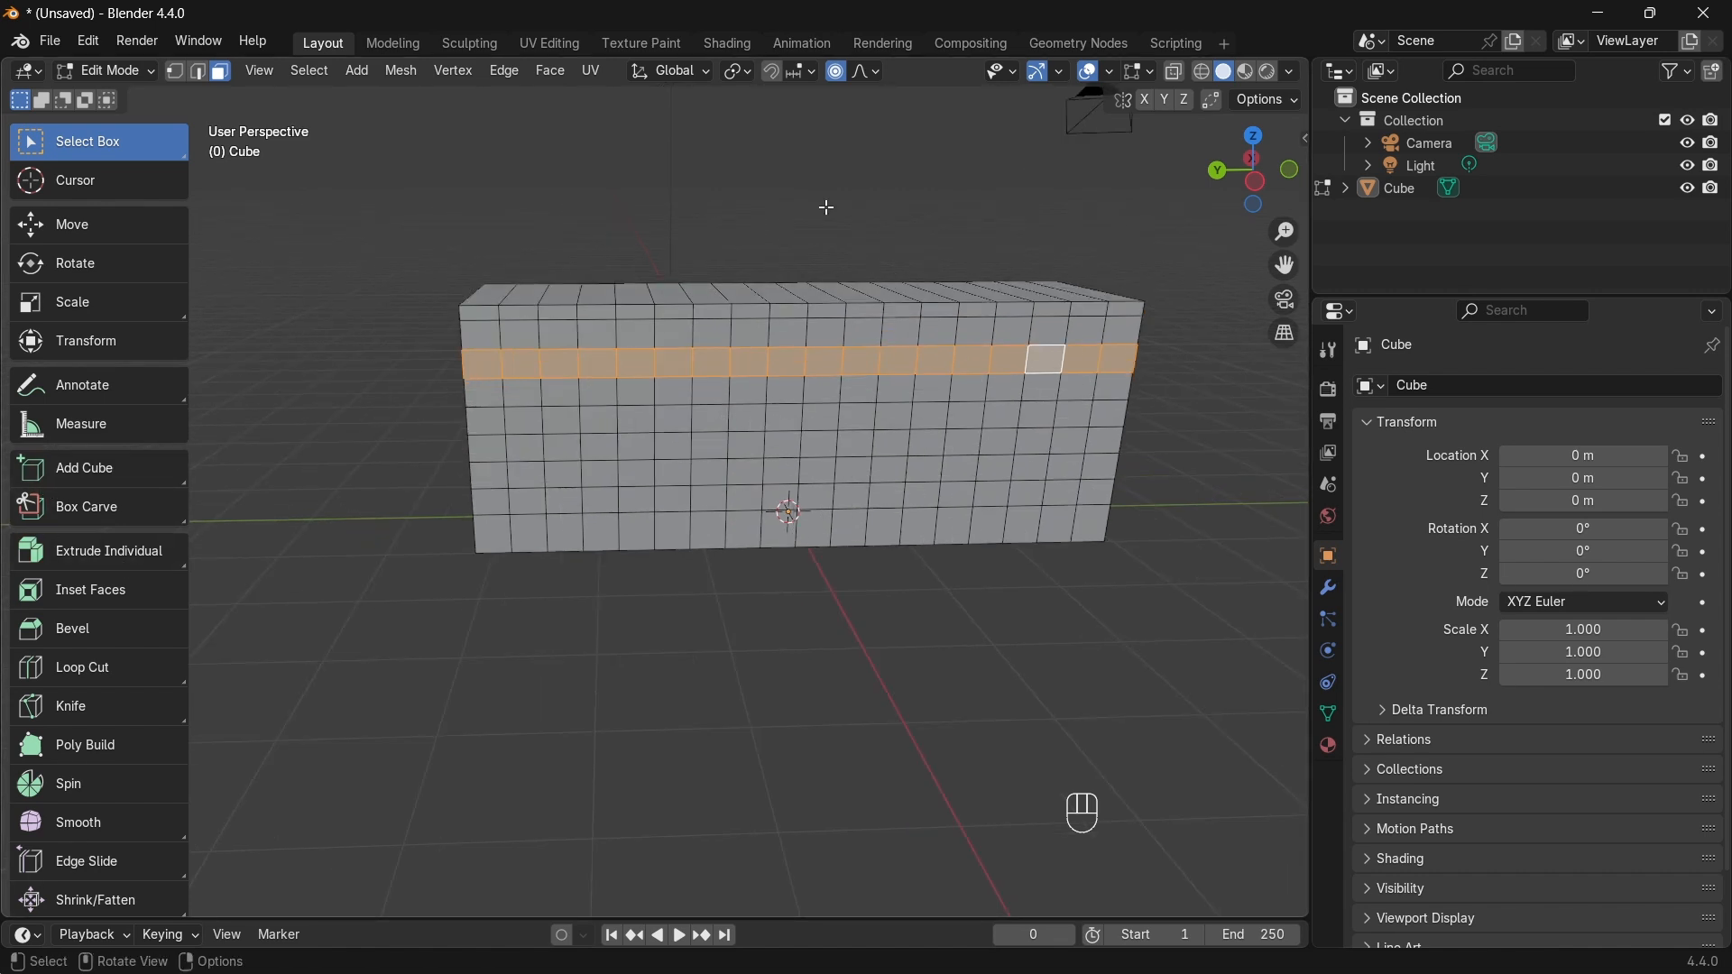
pyautogui.keyDown('shift'); pyautogui.moveTo(494, 280); pyautogui.dragTo(529, 279, button='middle'); pyautogui.keyUp('shift')
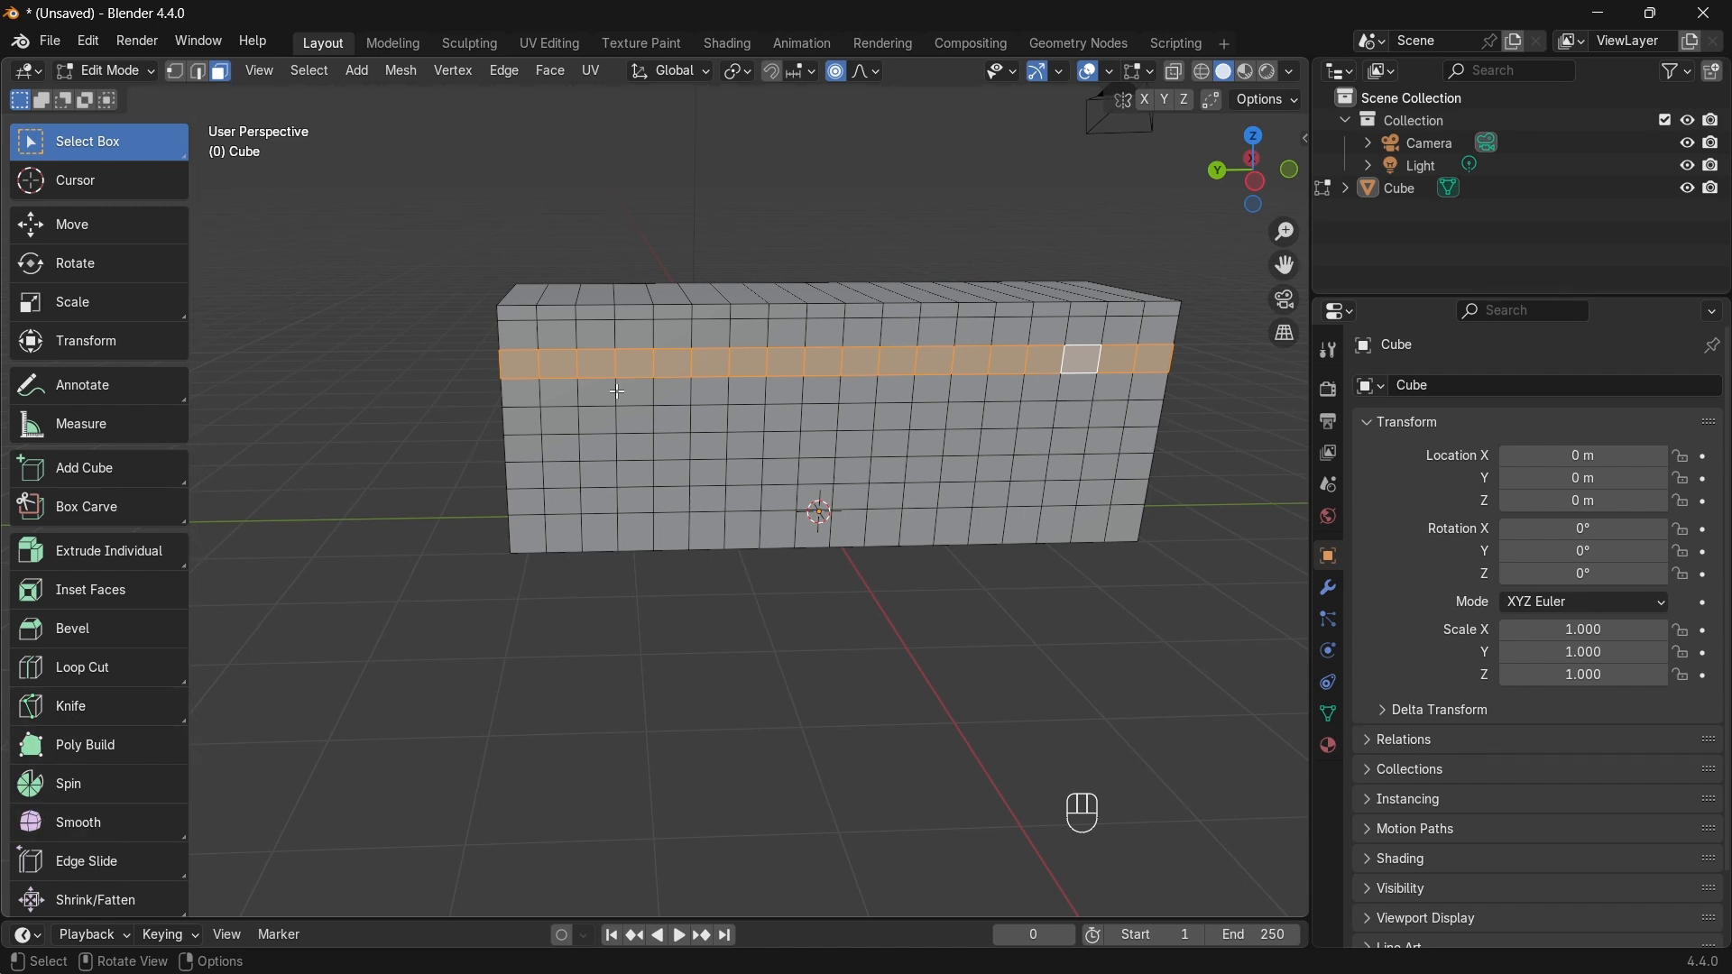
pyautogui.press('a')
pyautogui.click(305, 362)
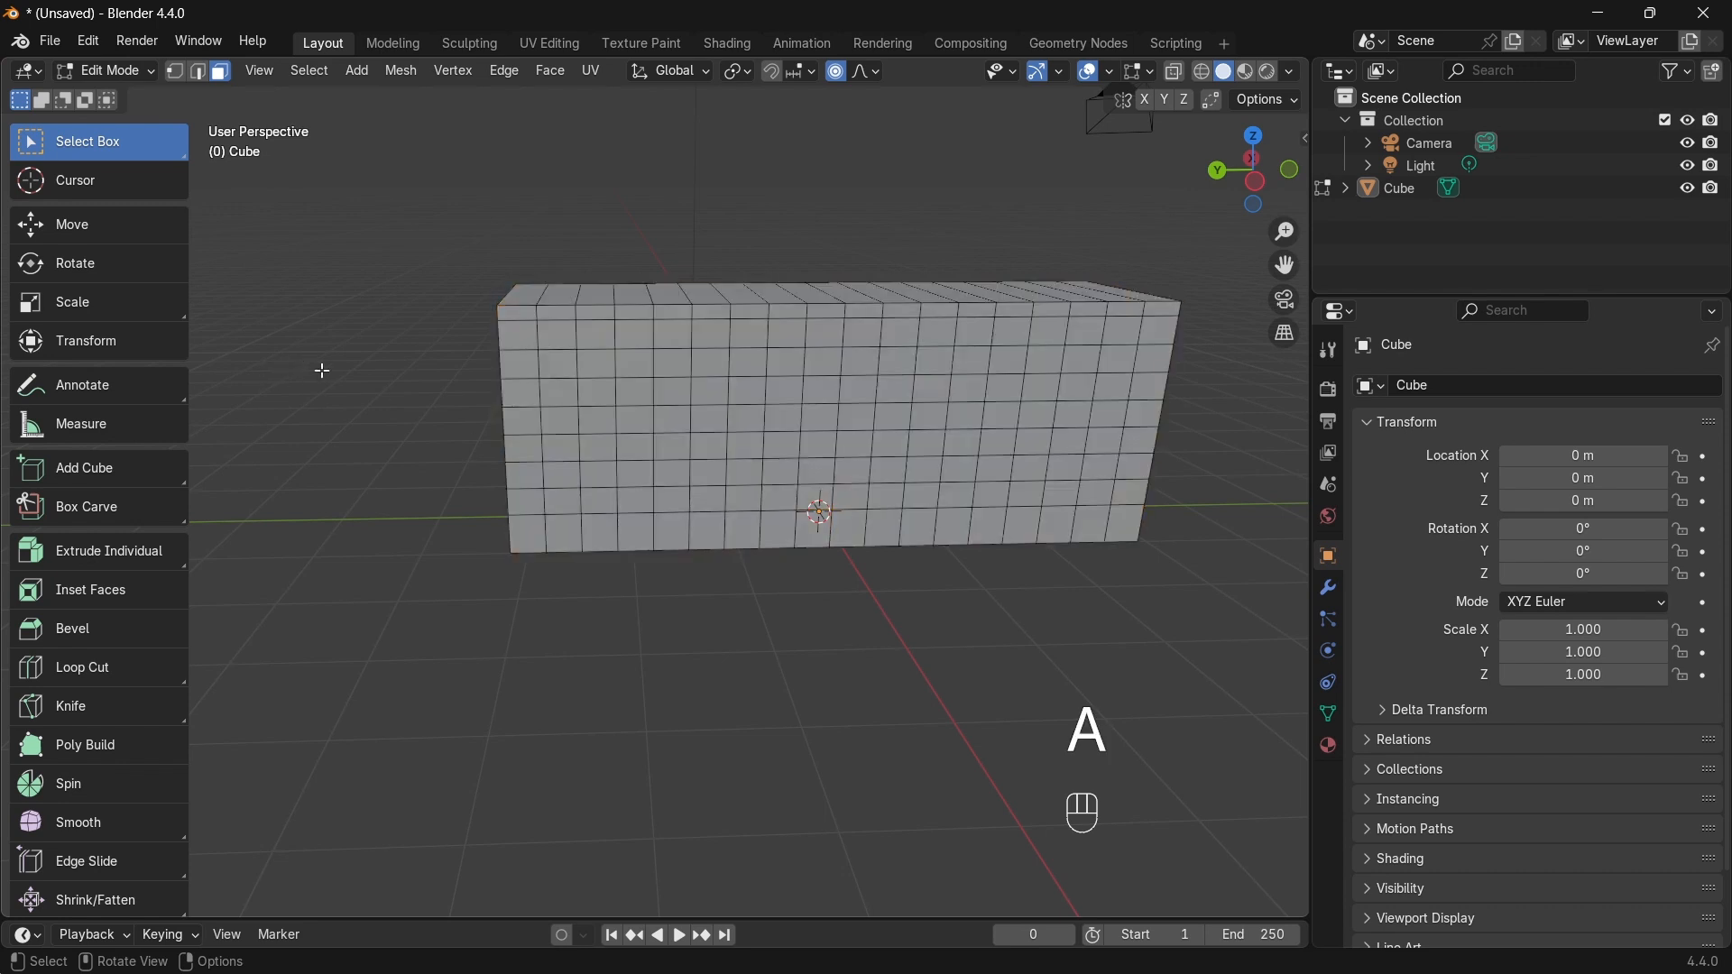
pyautogui.moveTo(623, 426); pyautogui.dragTo(598, 433, button='middle')
pyautogui.keyDown('shift'); pyautogui.moveTo(804, 435); pyautogui.dragTo(717, 465, button='middle'); pyautogui.keyUp('shift')
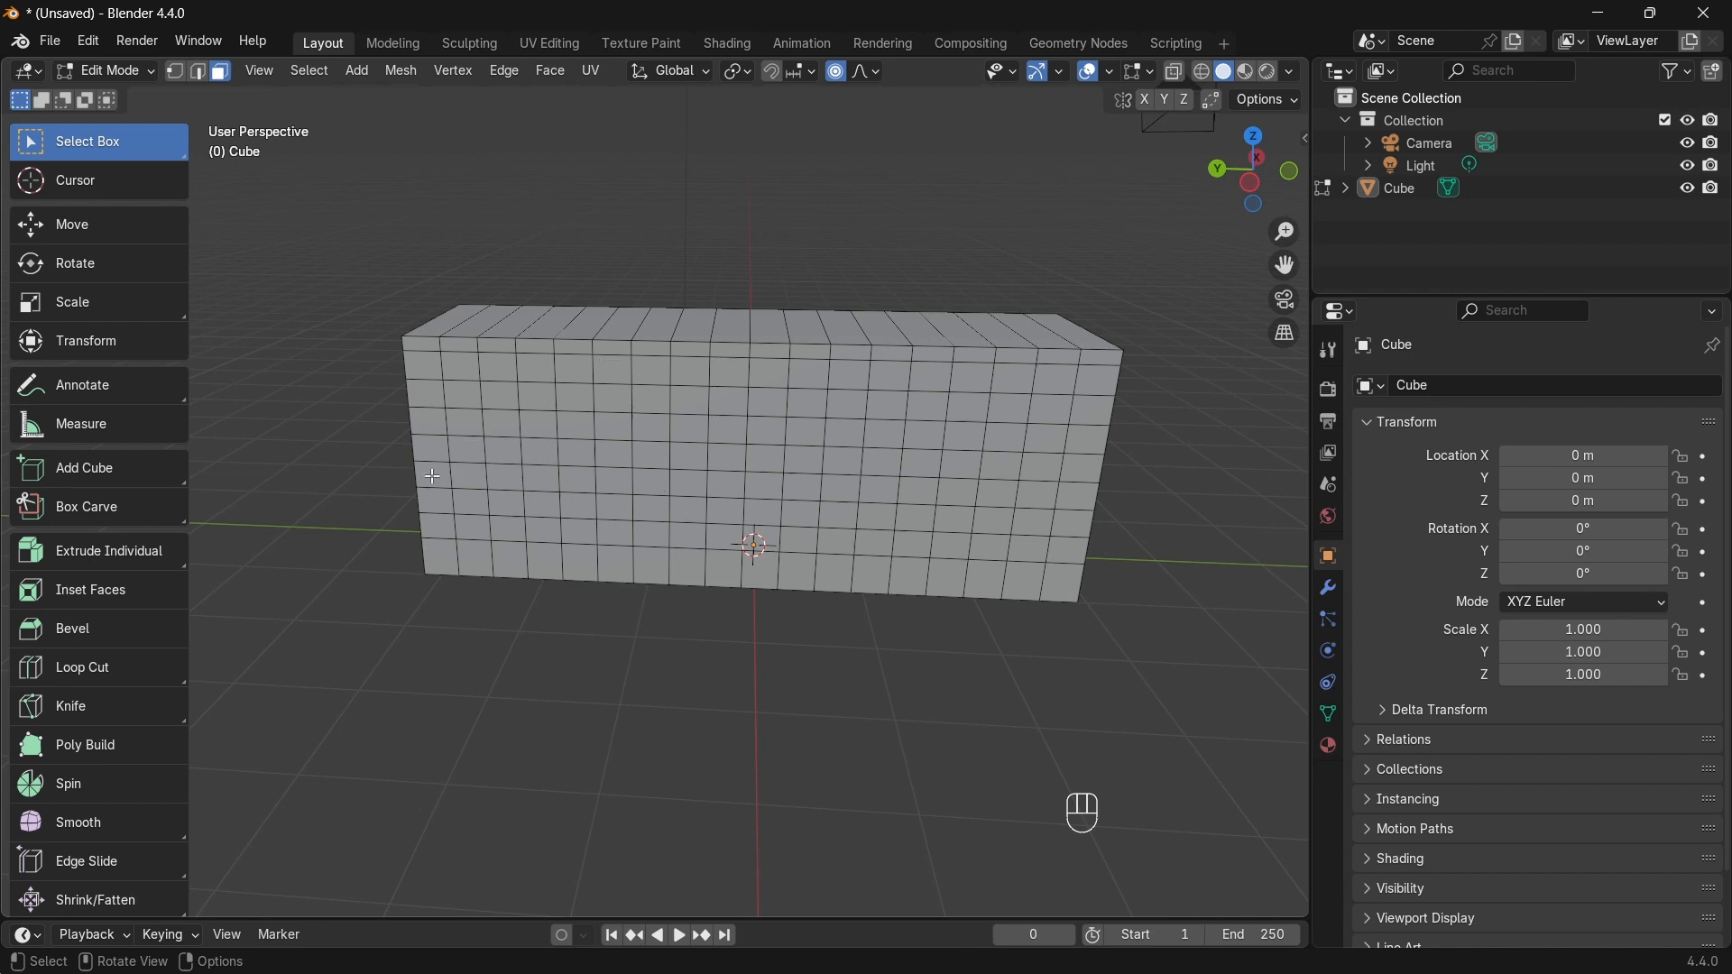
pyautogui.hotkey('ctrl', 'r')
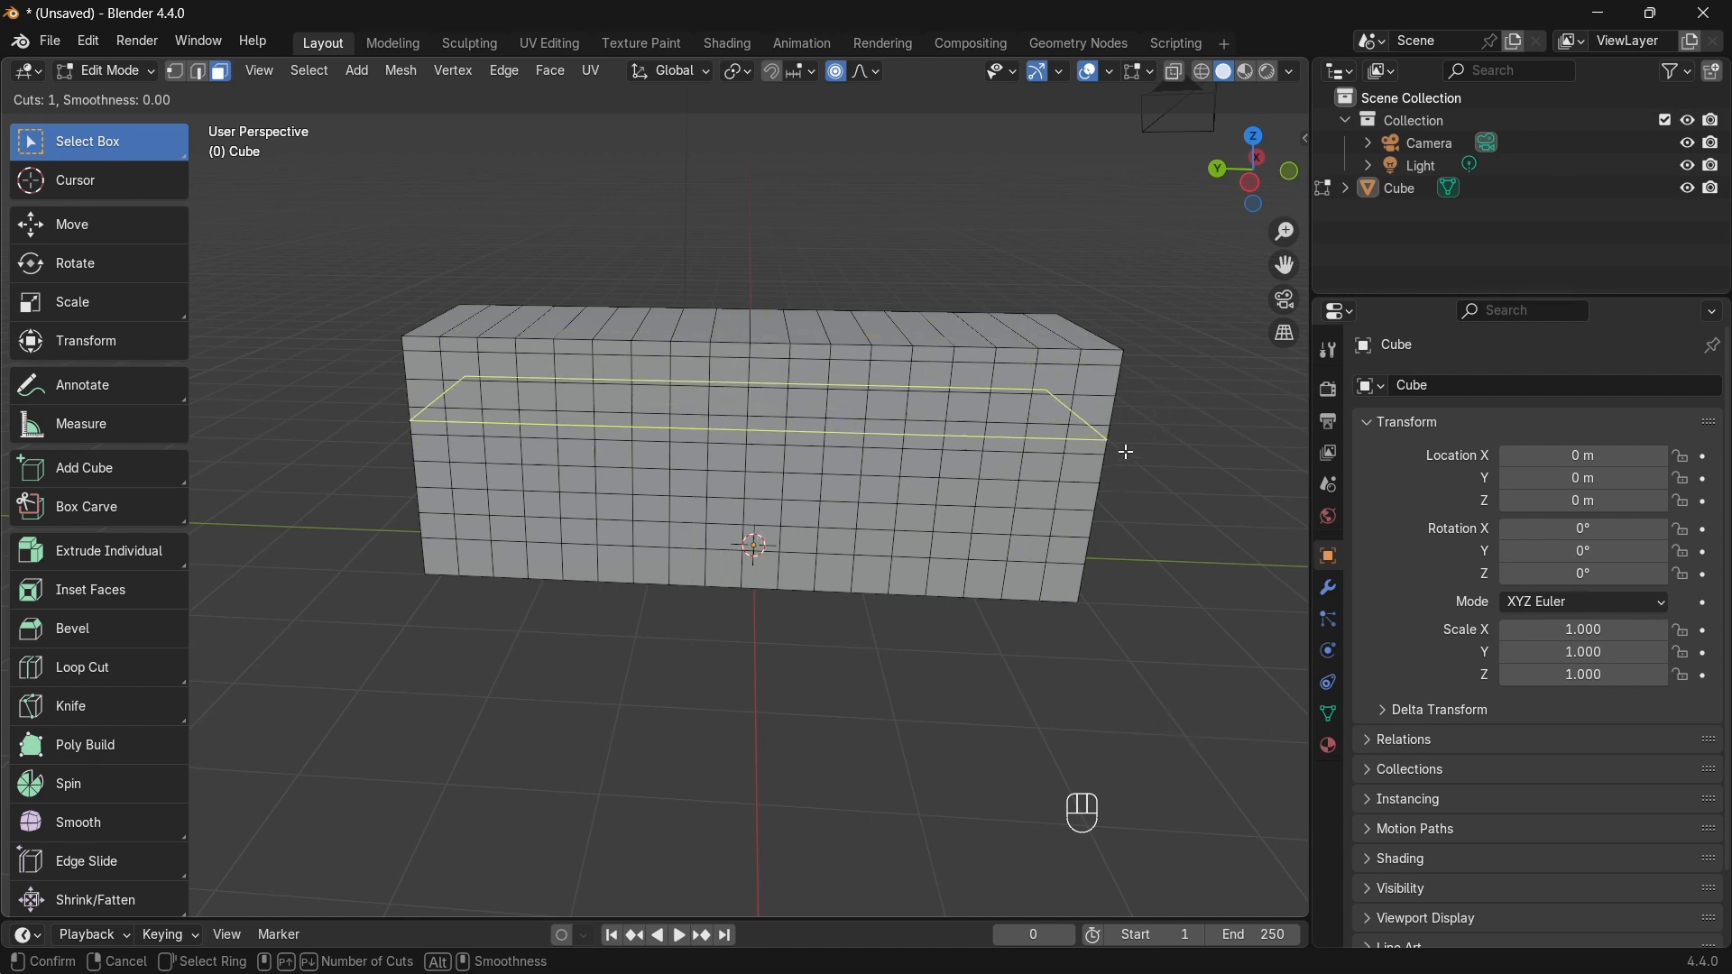
pyautogui.rightClick(1094, 322)
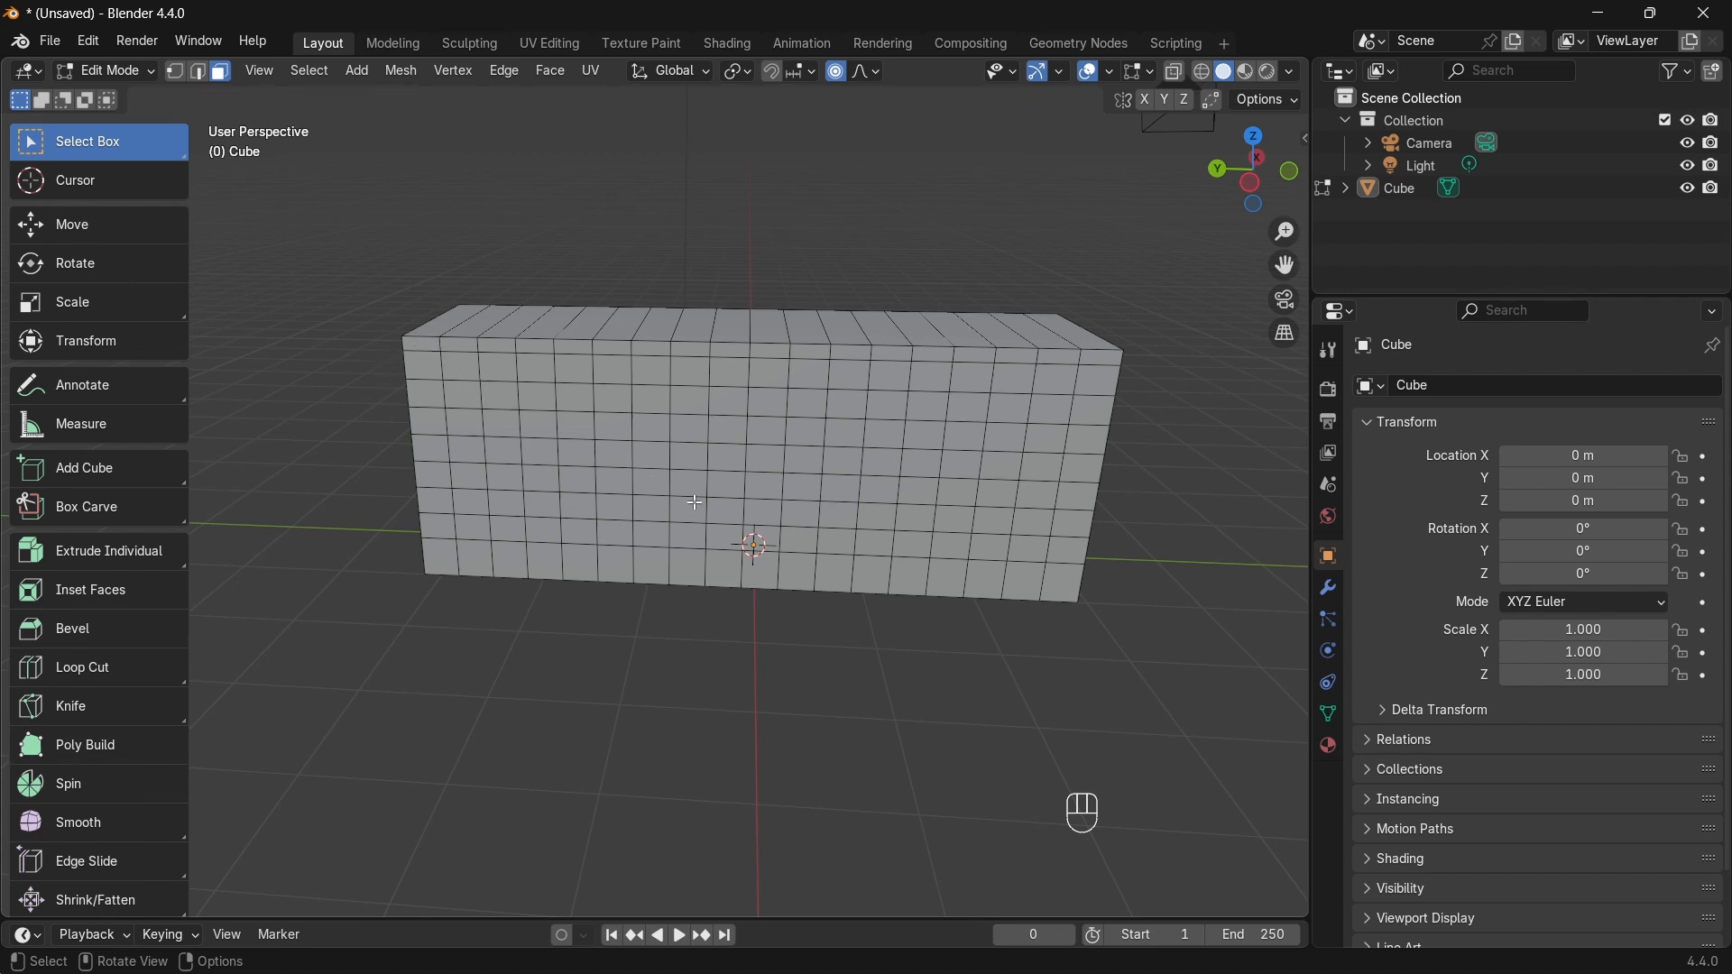
# Step: In vertex select mode, try a long diagonal Knife cut across the box's long side, and undo it
pyautogui.scroll(2, 704, 539)
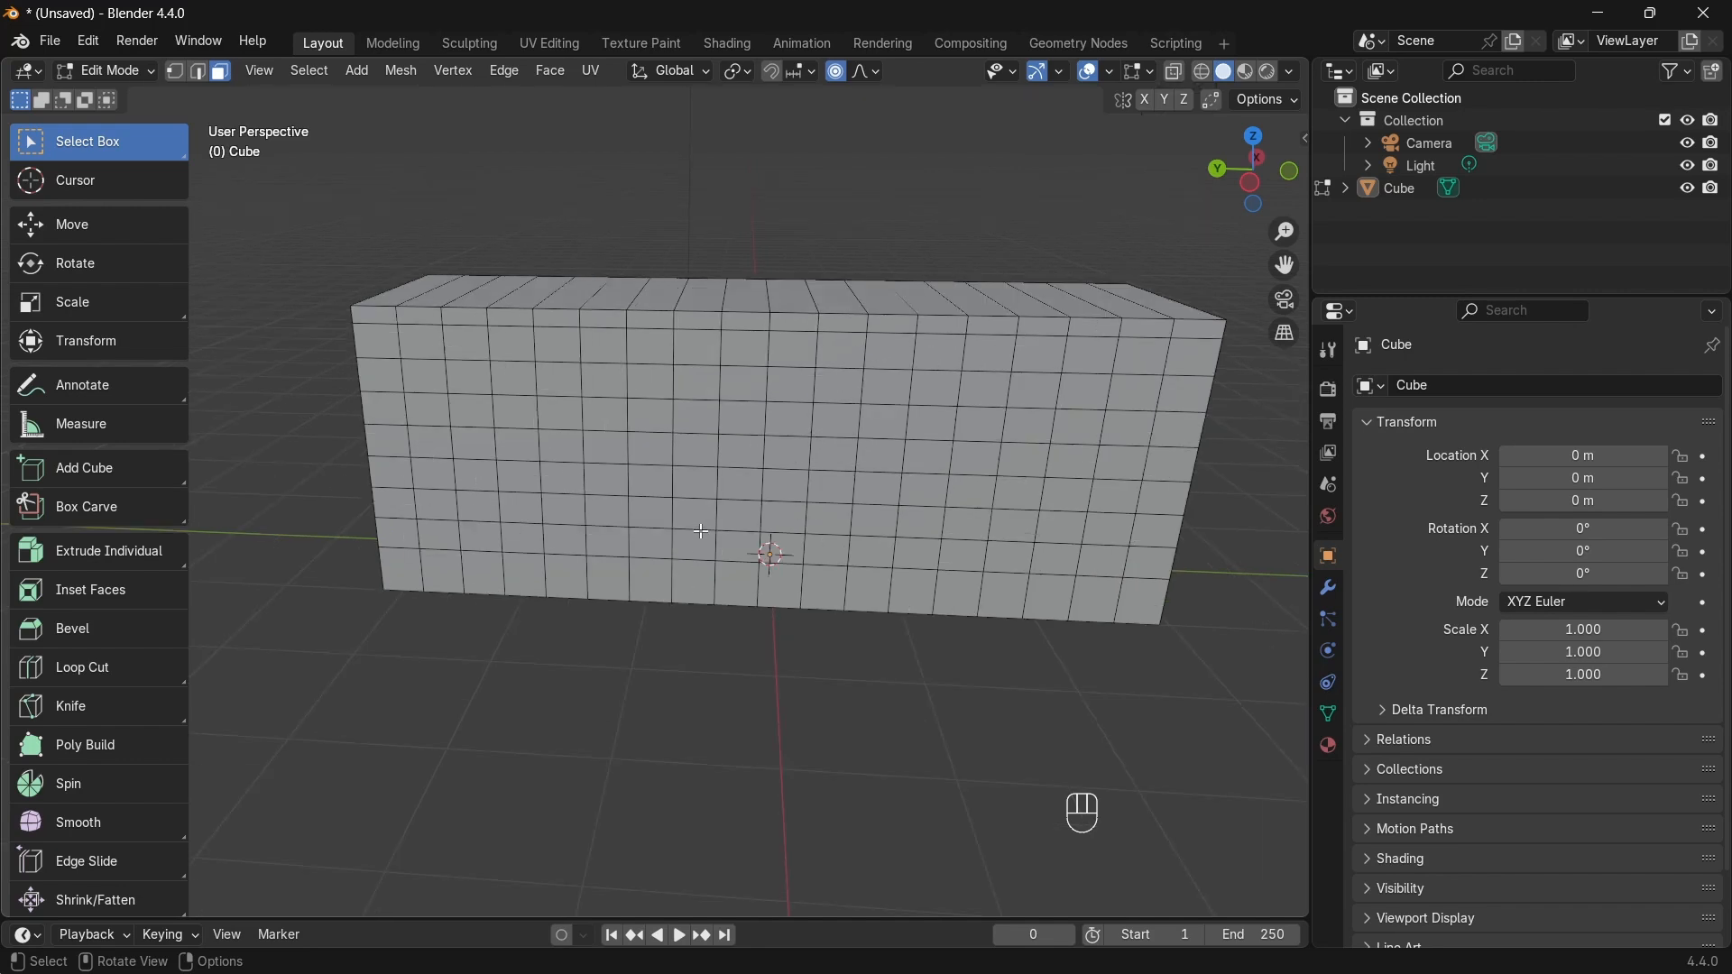
pyautogui.press('1')
pyautogui.click(68, 713)
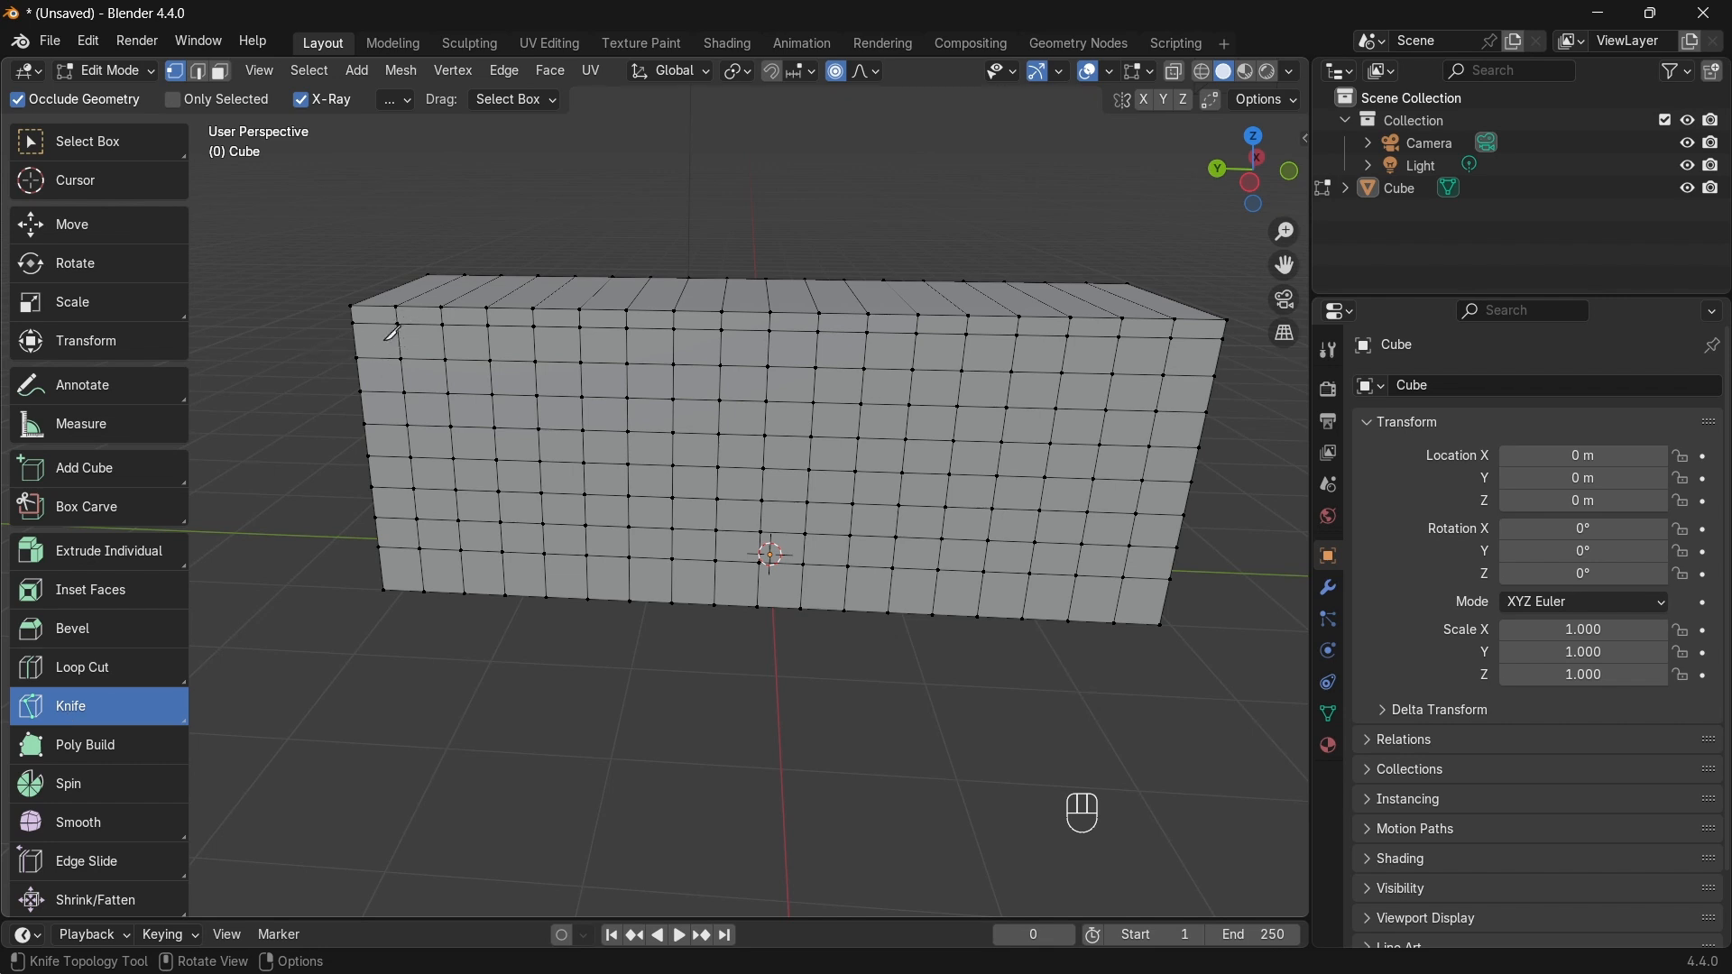
pyautogui.click(106, 155)
pyautogui.press('k')
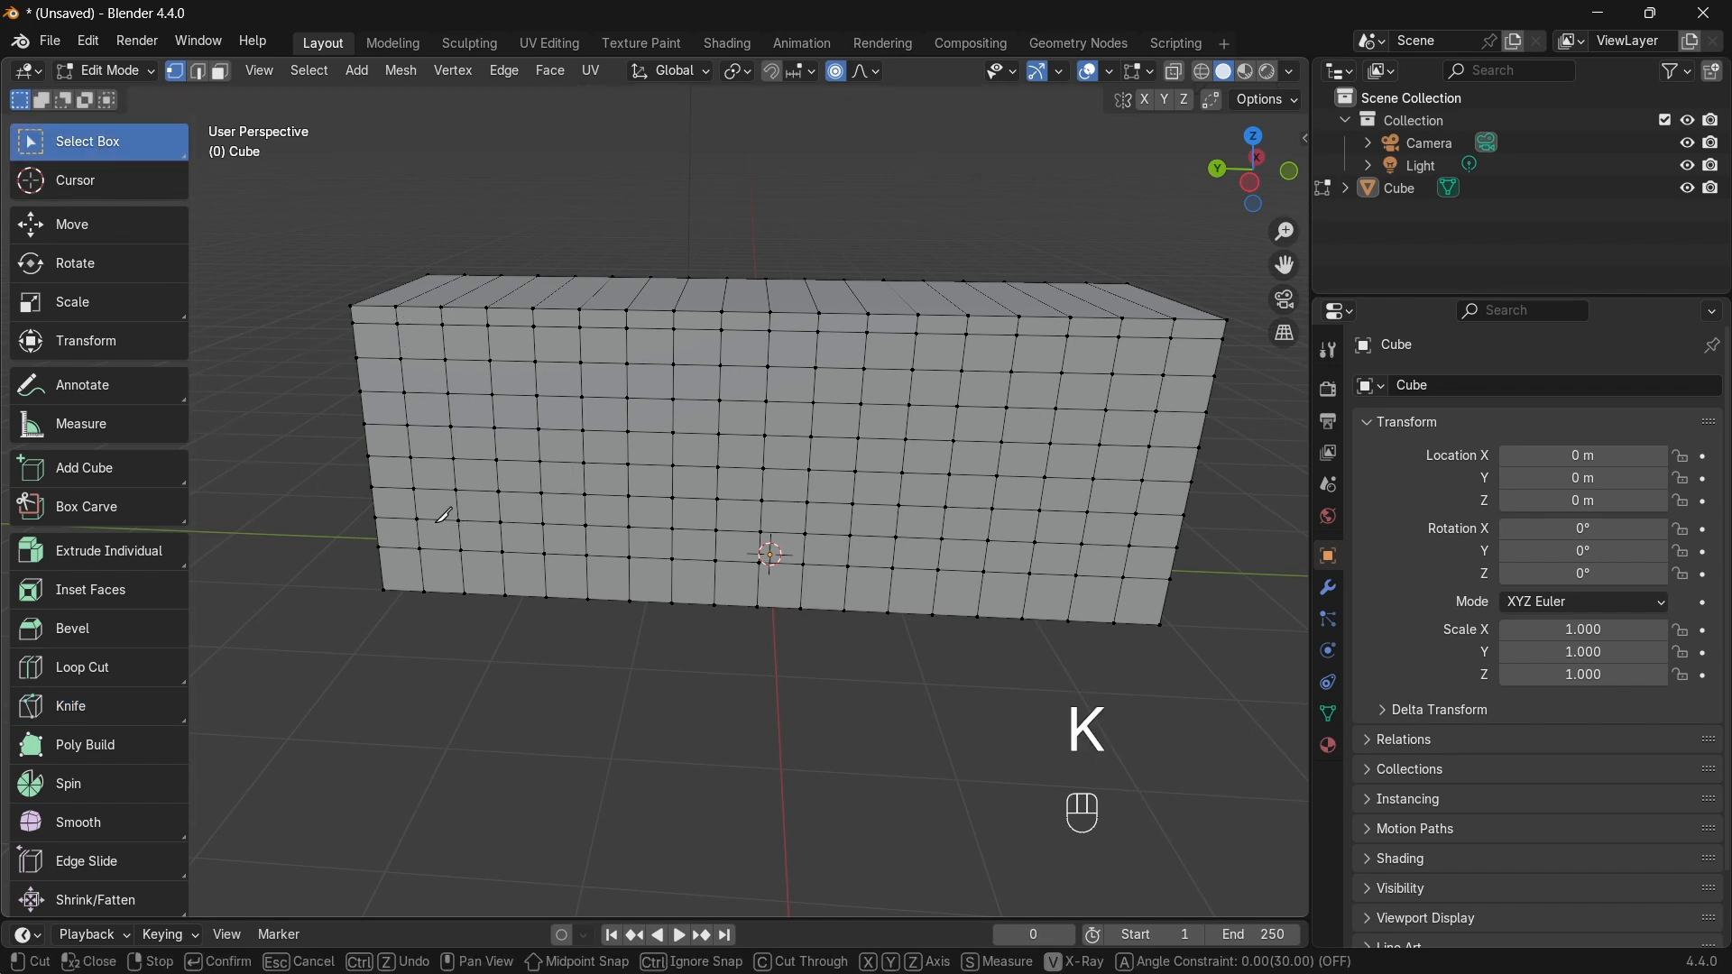
pyautogui.click(401, 359)
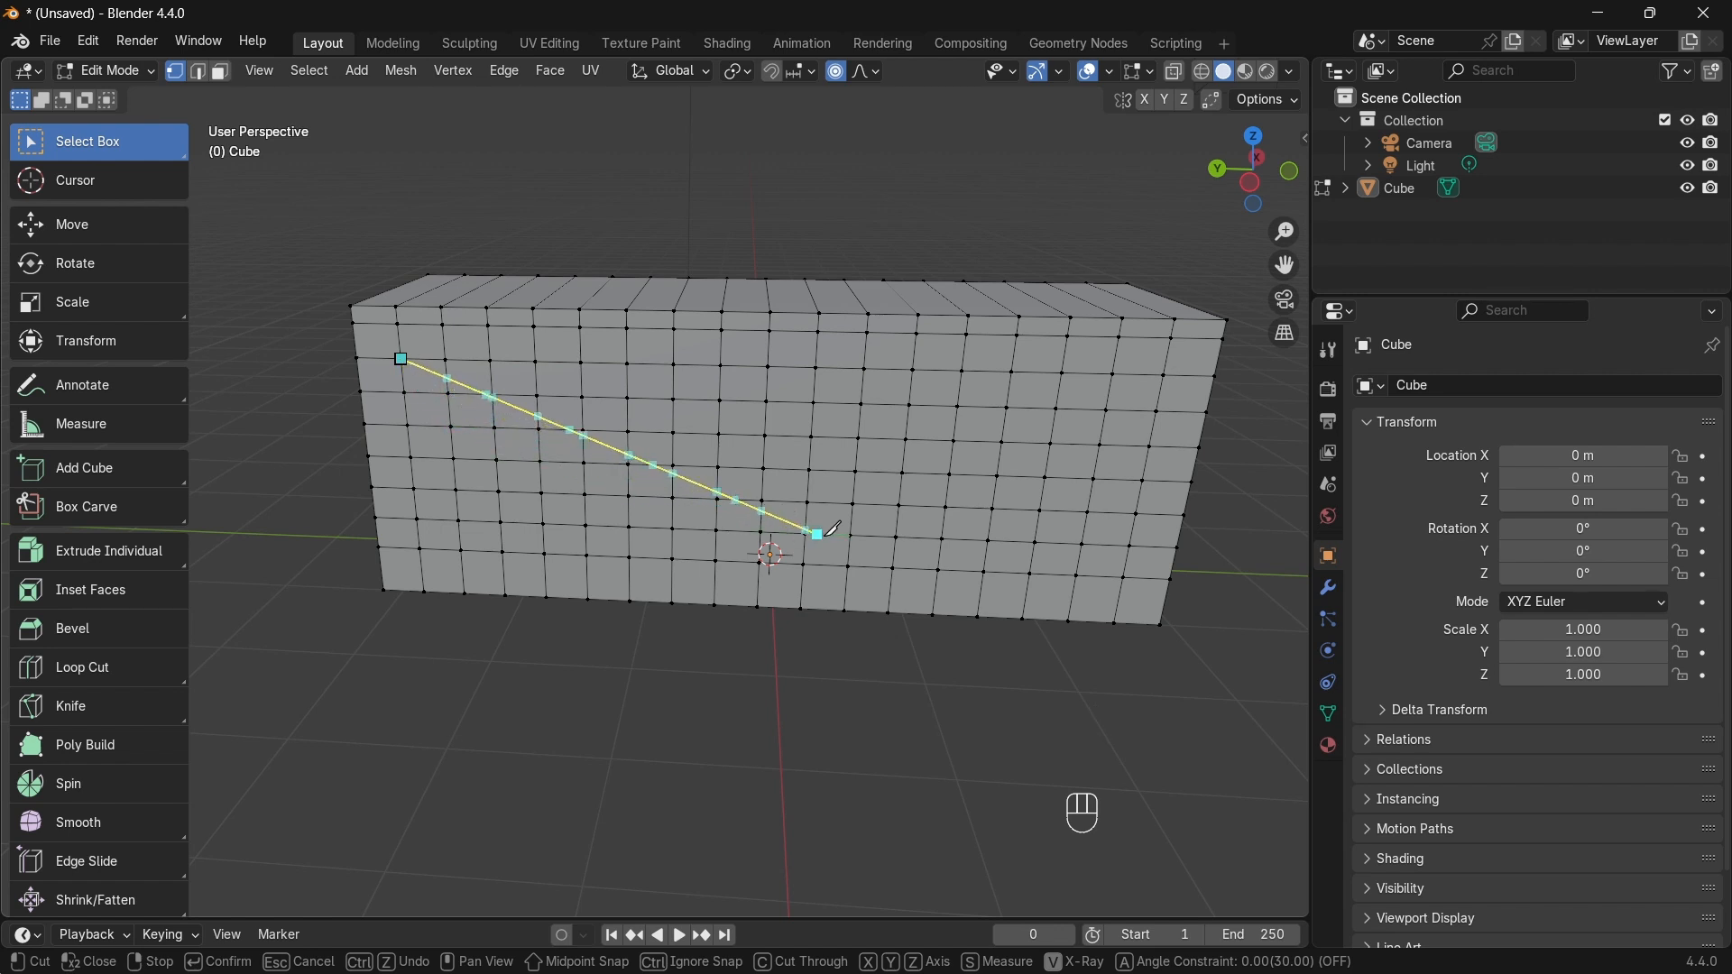
pyautogui.click(1123, 576)
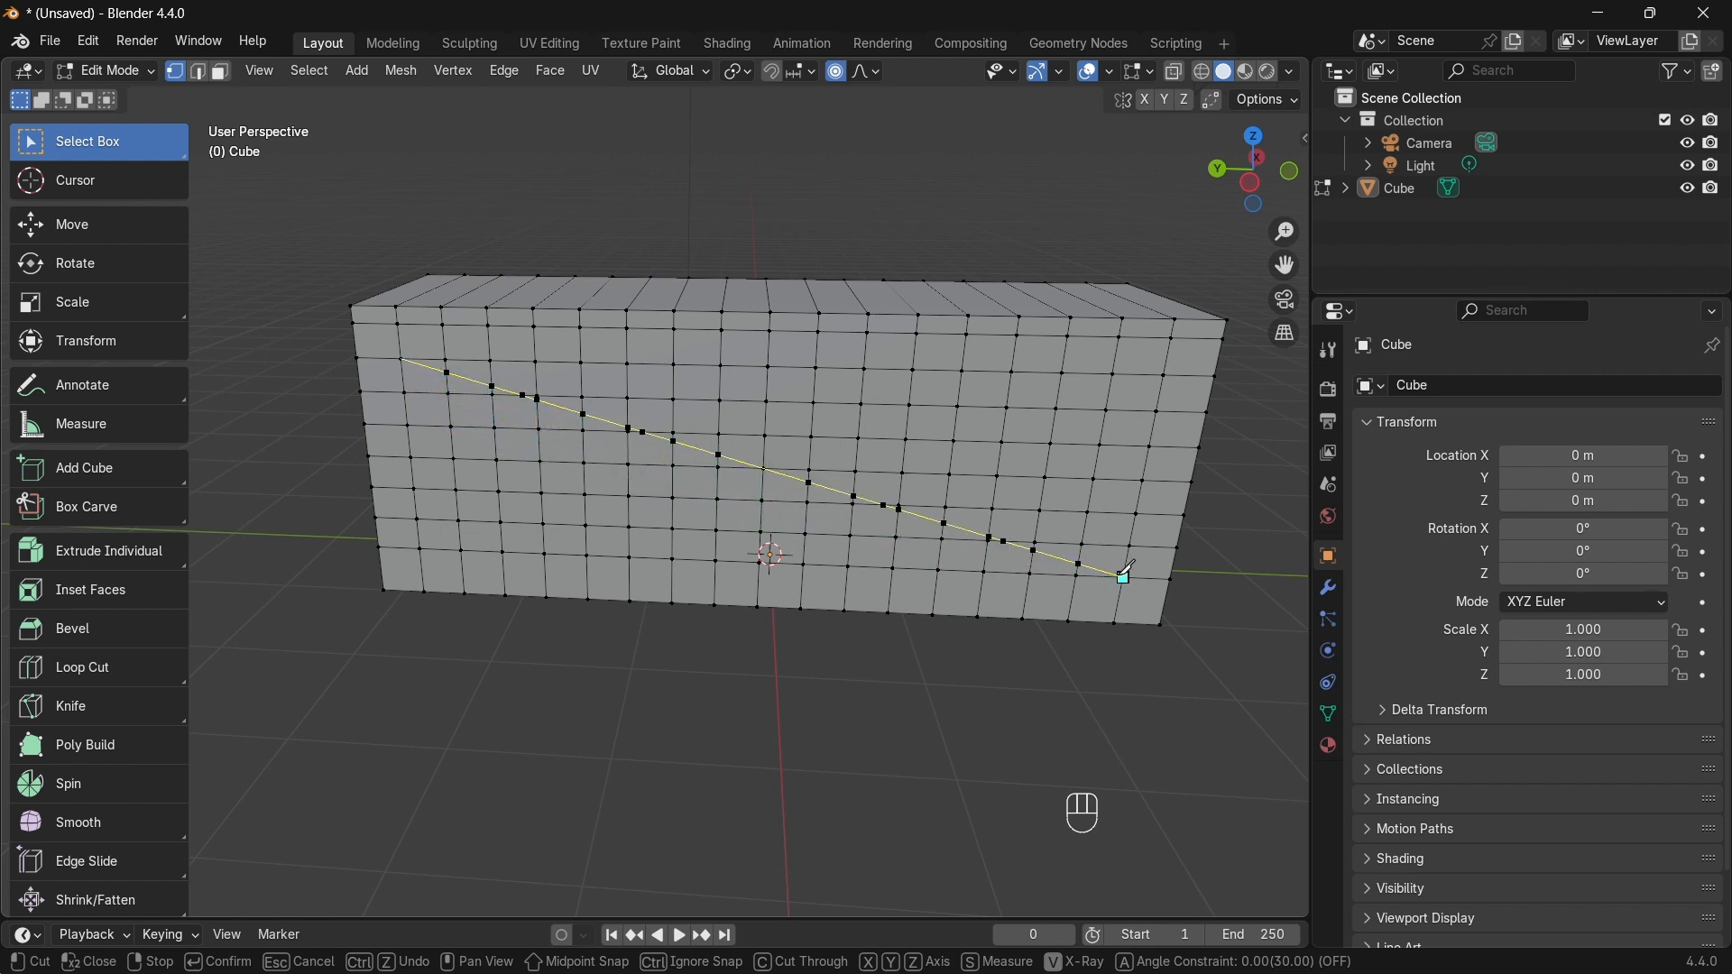
pyautogui.press('Return')
pyautogui.moveTo(582, 621); pyautogui.dragTo(426, 371, button='middle')
pyautogui.hotkey('ctrl', 'z')
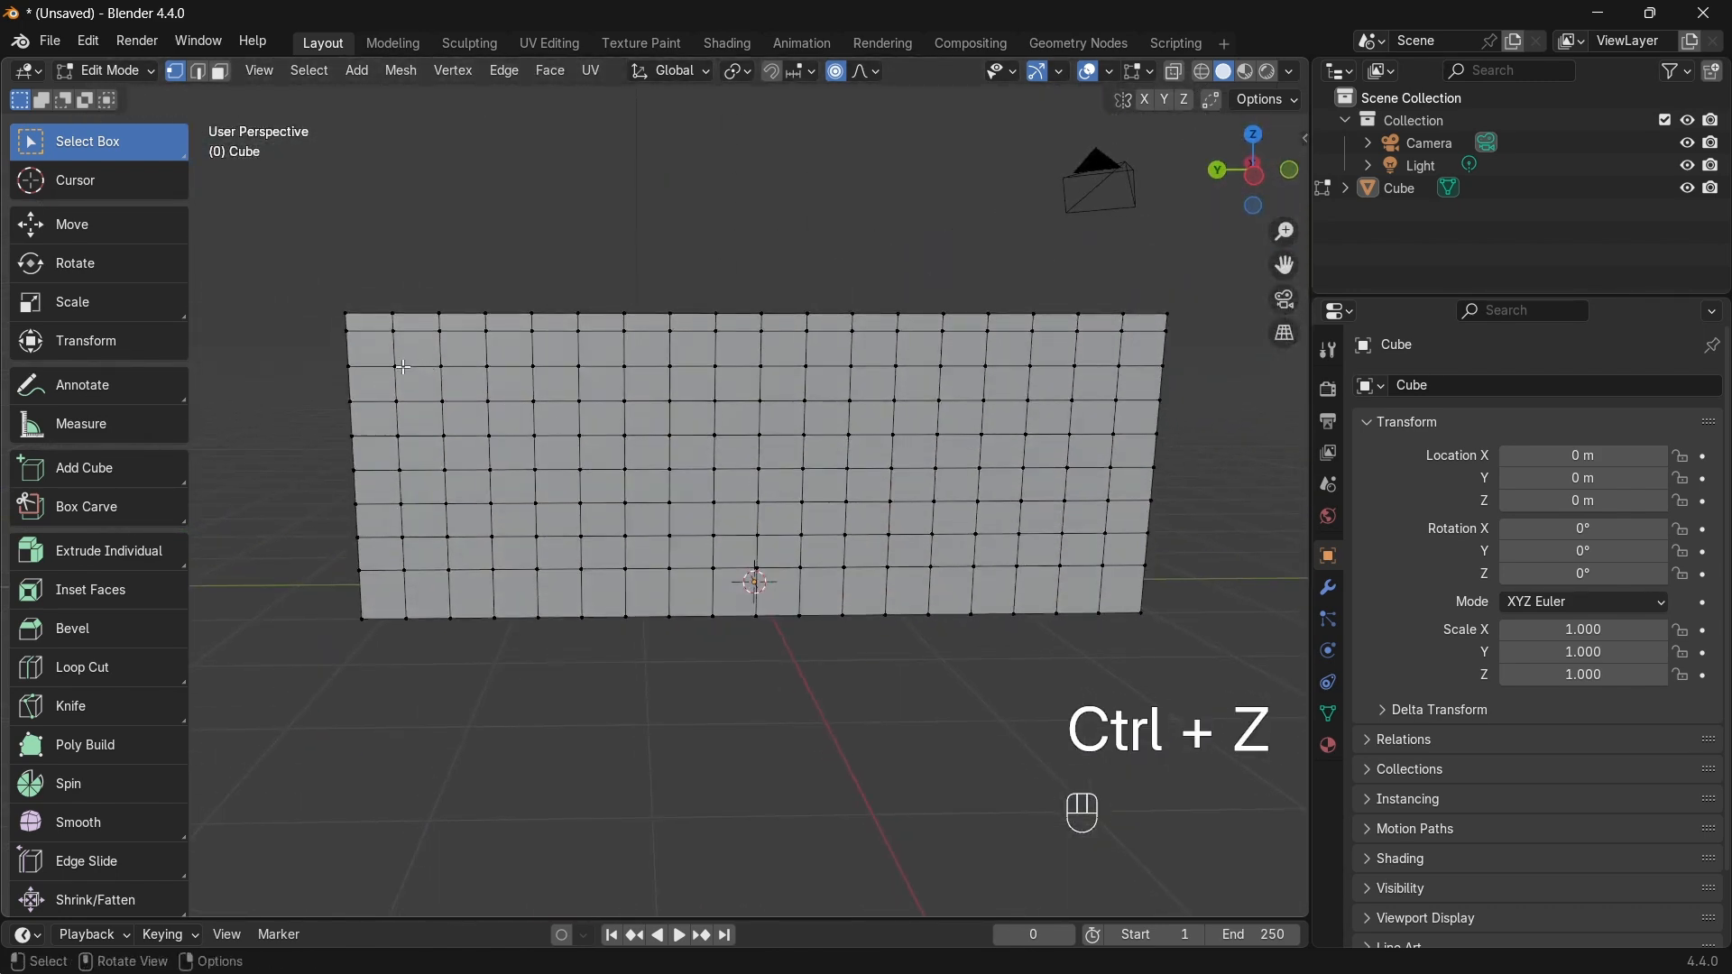
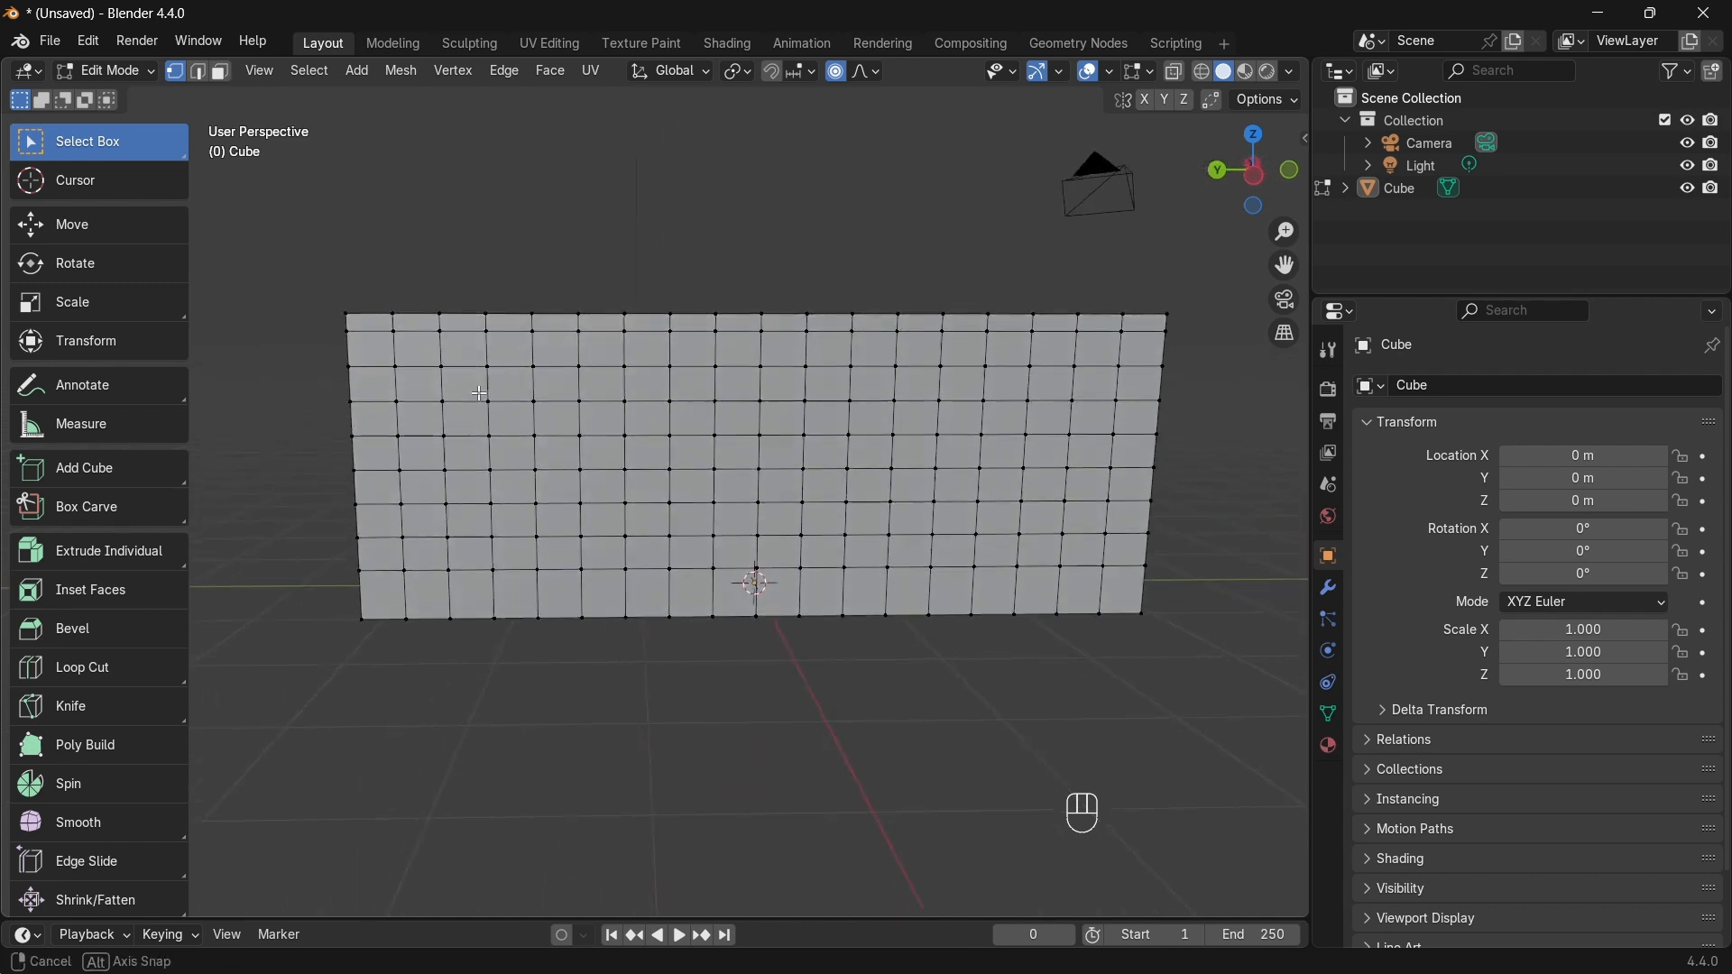
# Step: Try a diagonal Knife cut with Cut Through enabled across the box's long side, and undo it
pyautogui.press('k')
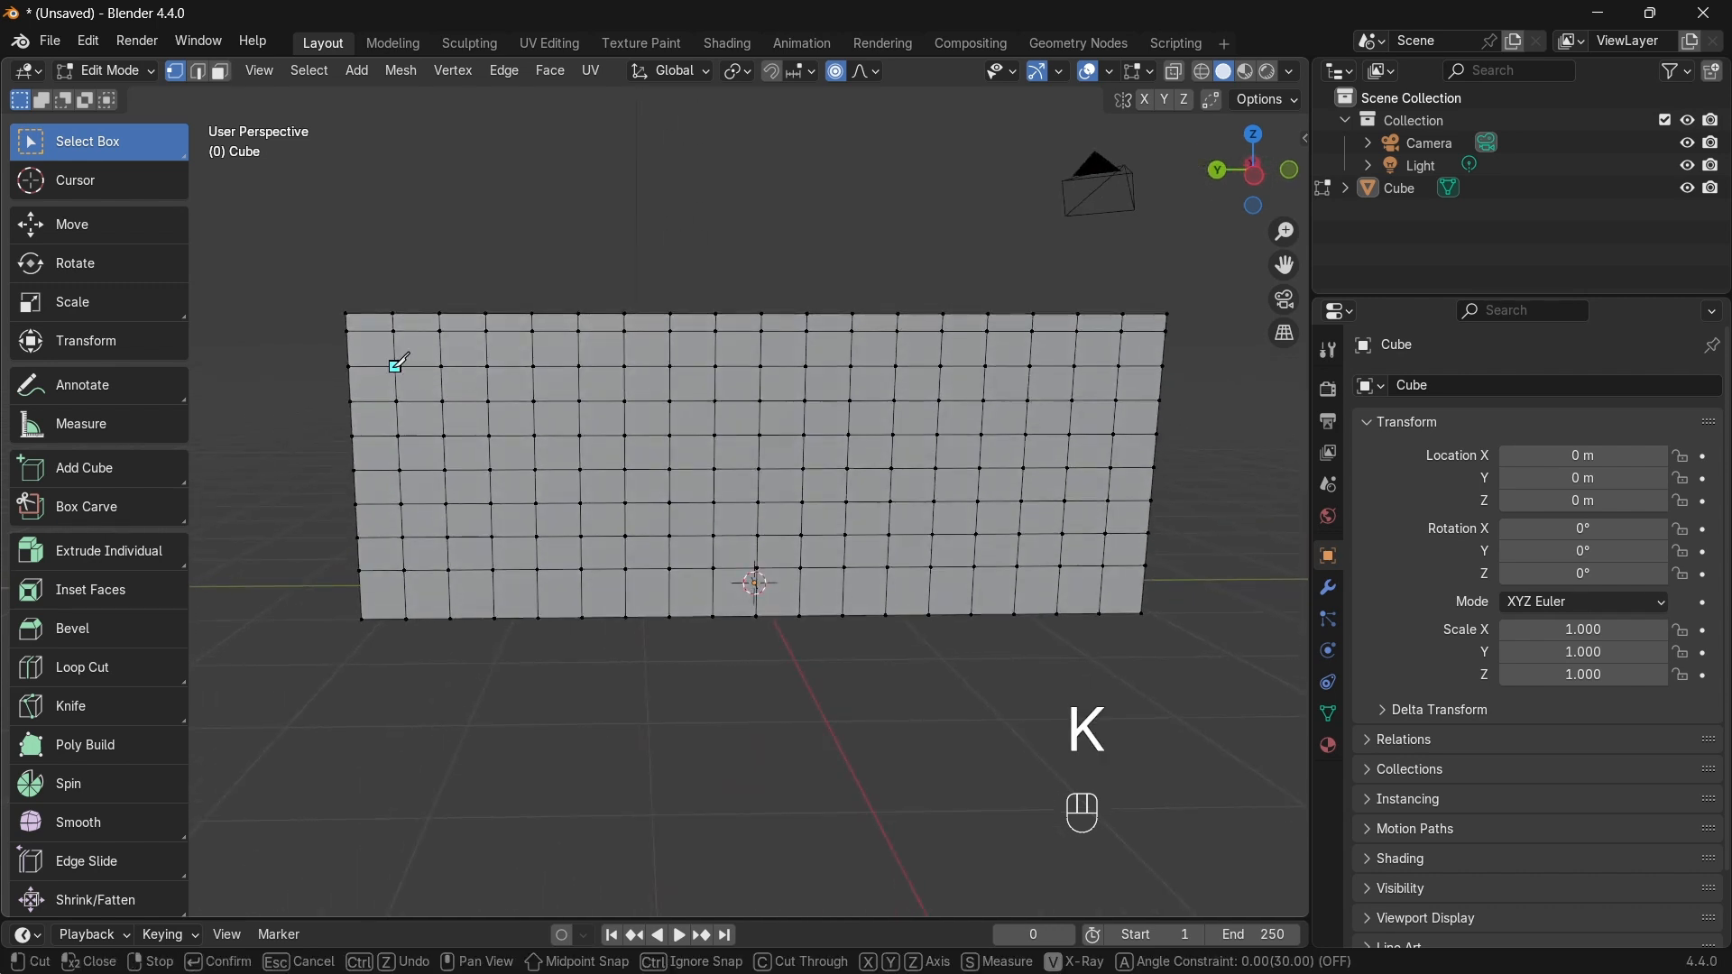
pyautogui.press('c')
pyautogui.click(395, 367)
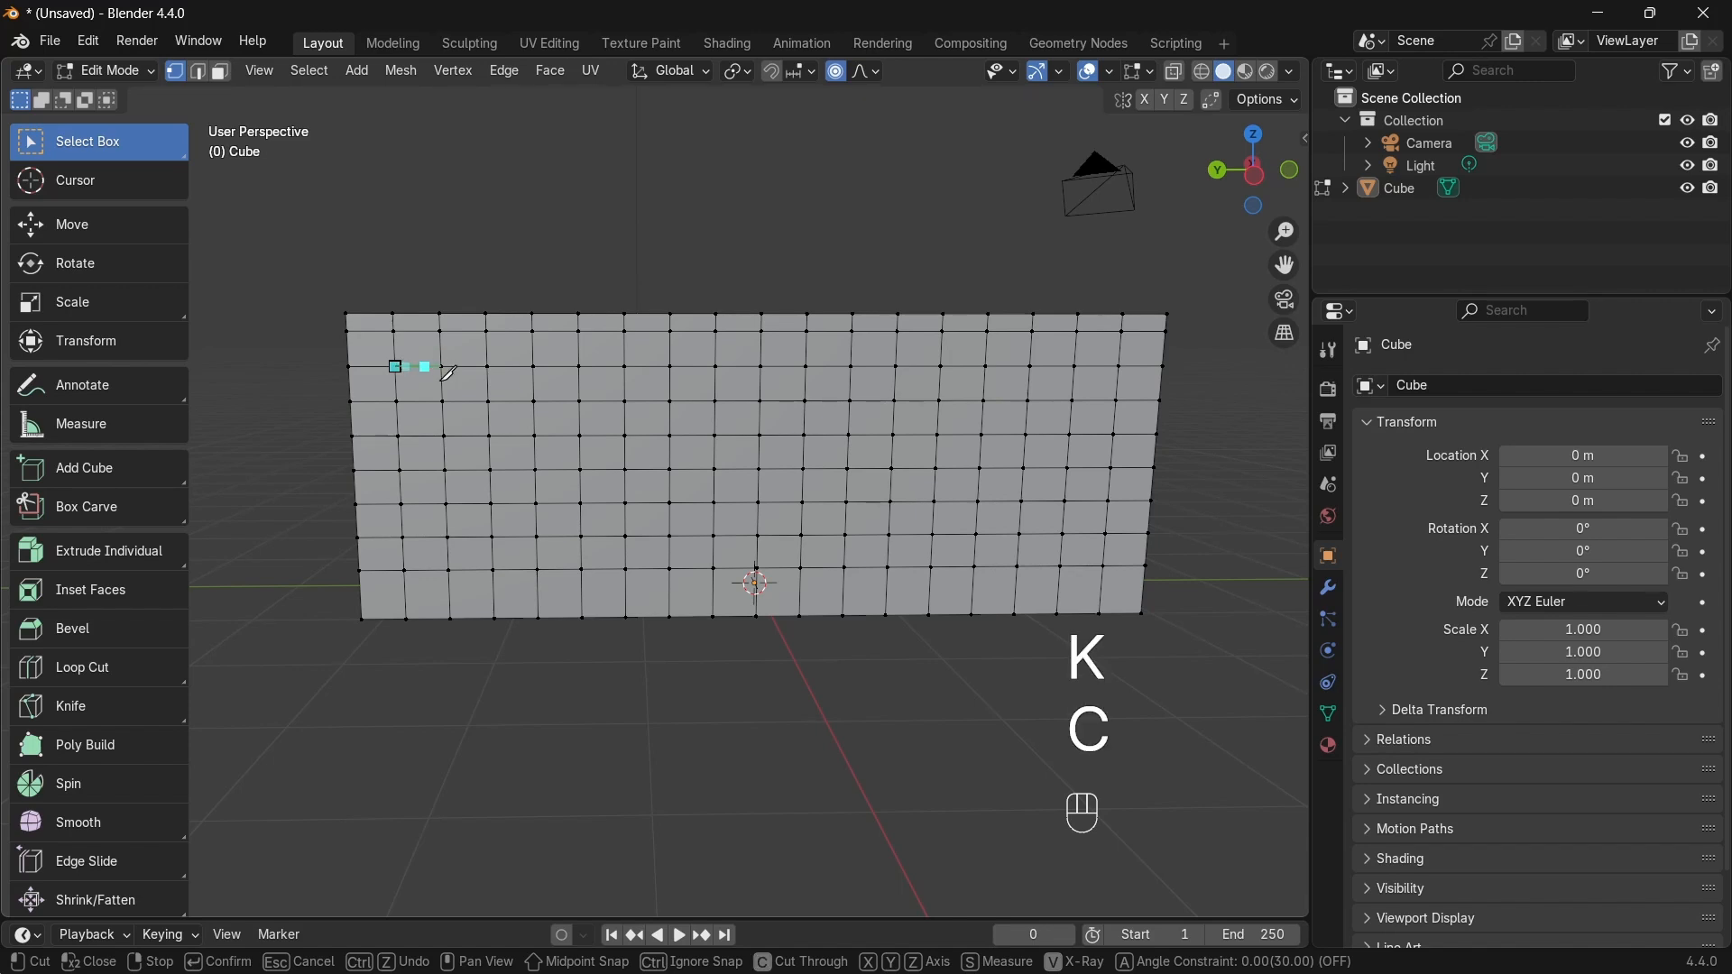
pyautogui.click(1021, 501)
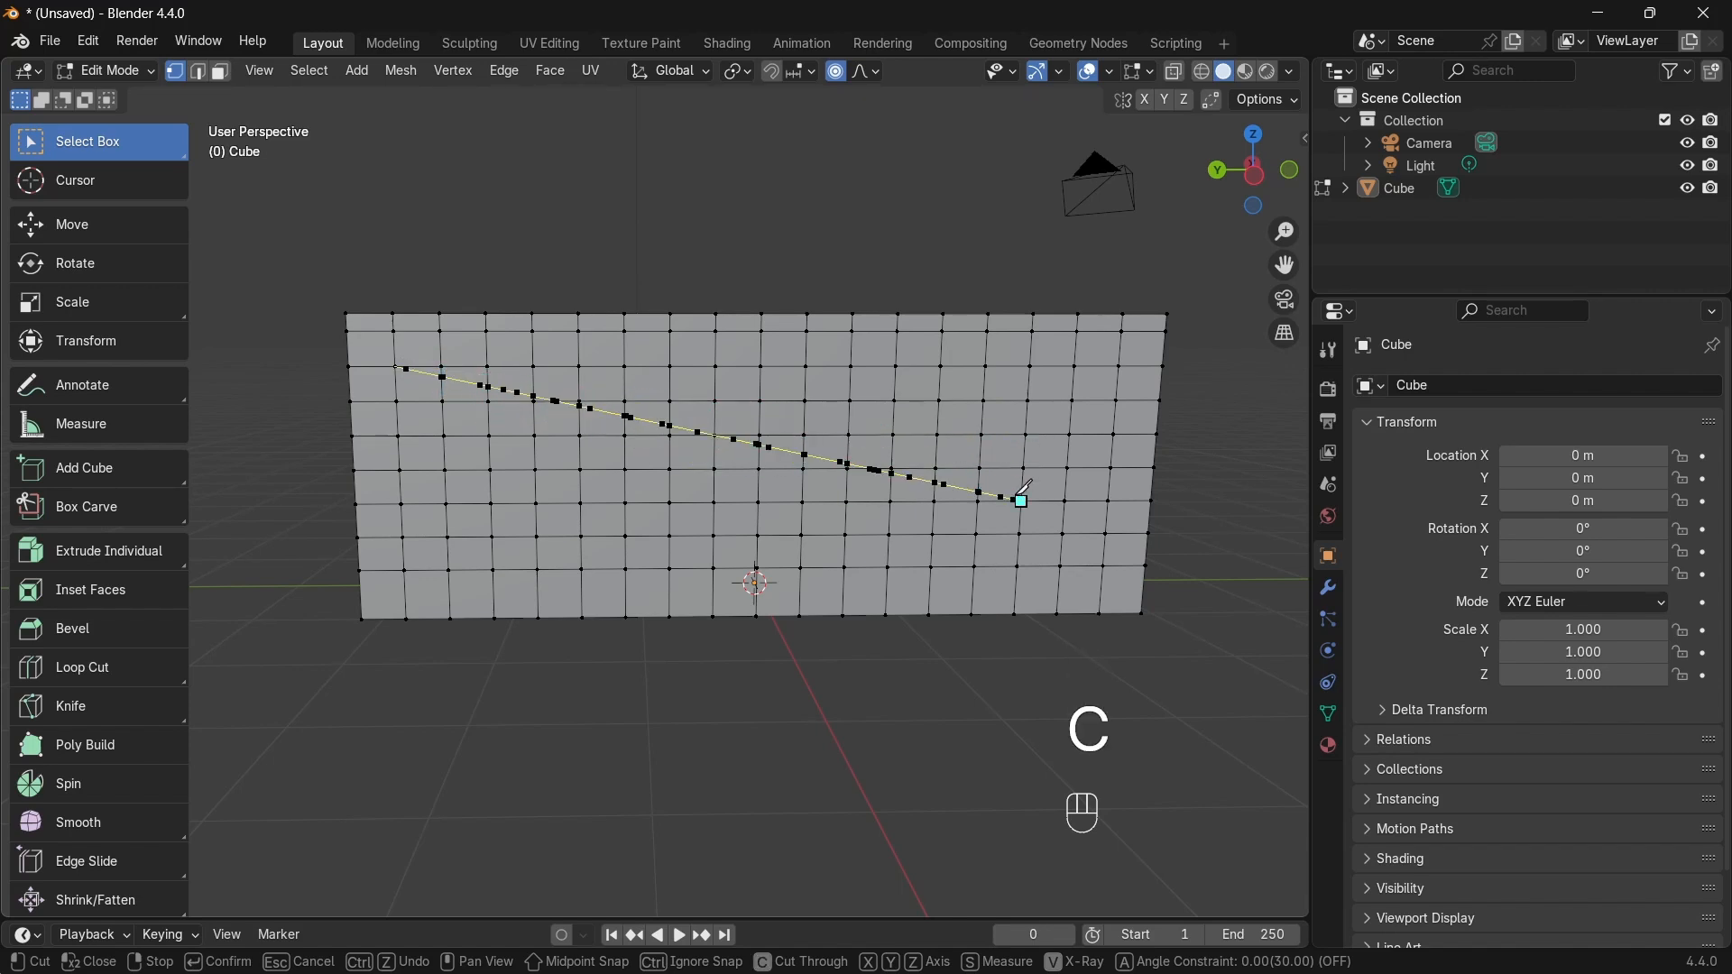
pyautogui.press('Return')
pyautogui.moveTo(1020, 501); pyautogui.dragTo(1056, 415, button='middle')
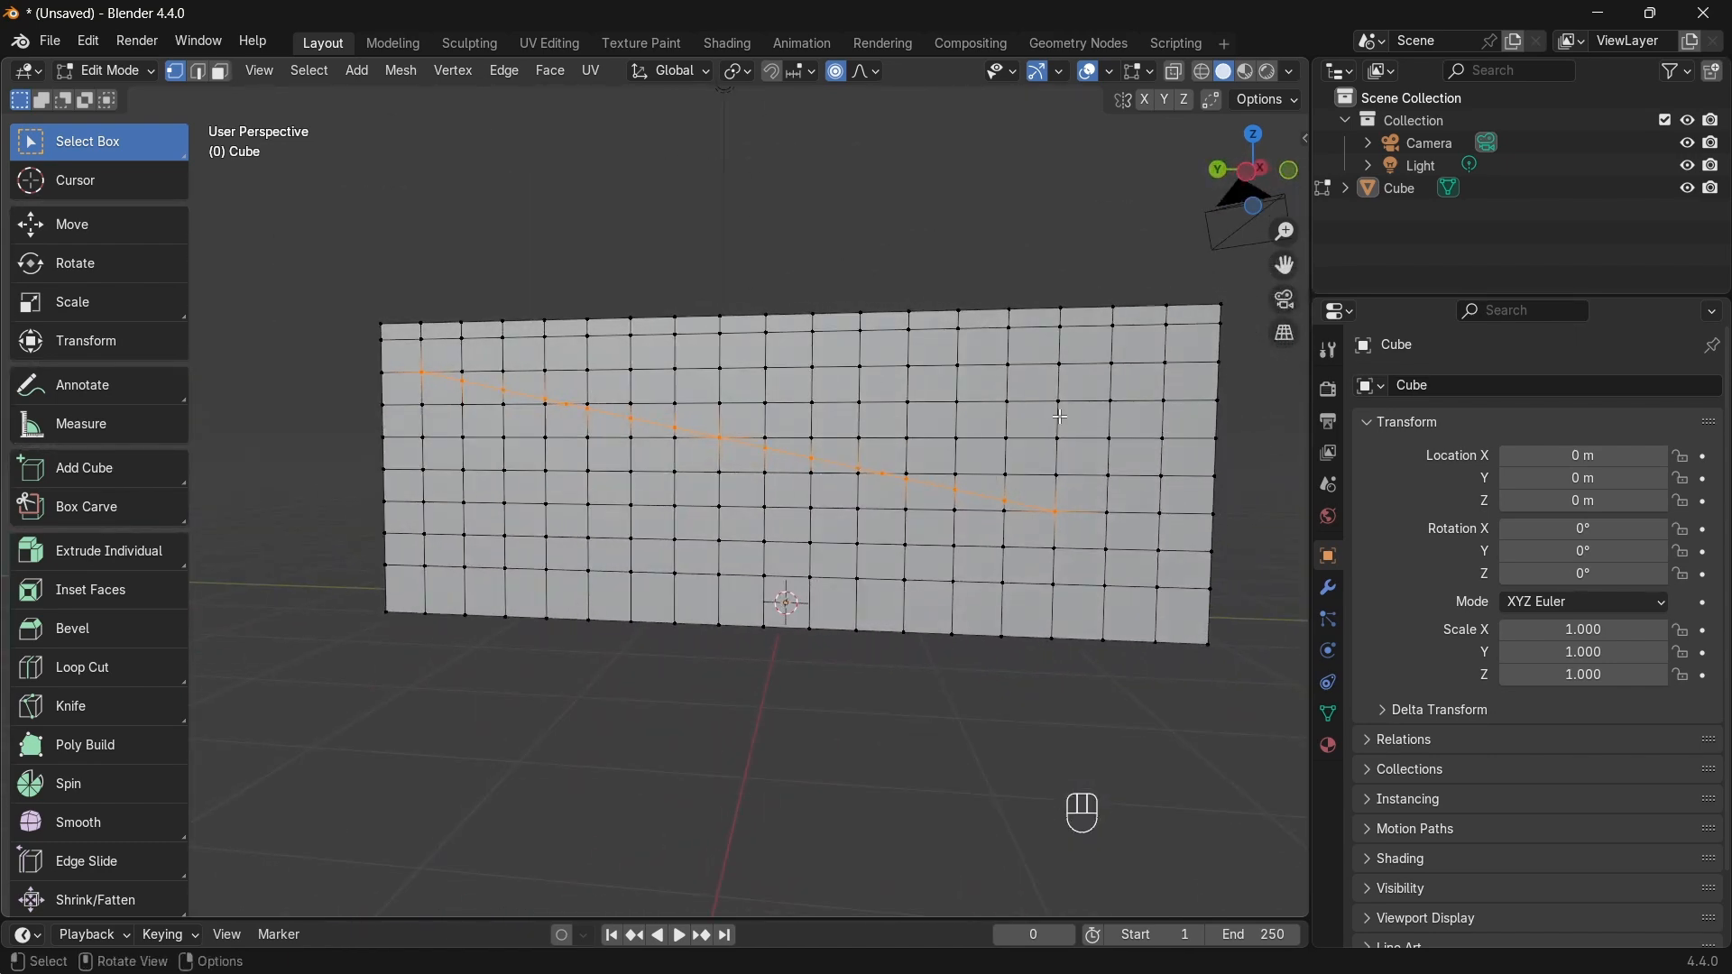
pyautogui.hotkey('ctrl', 'z')
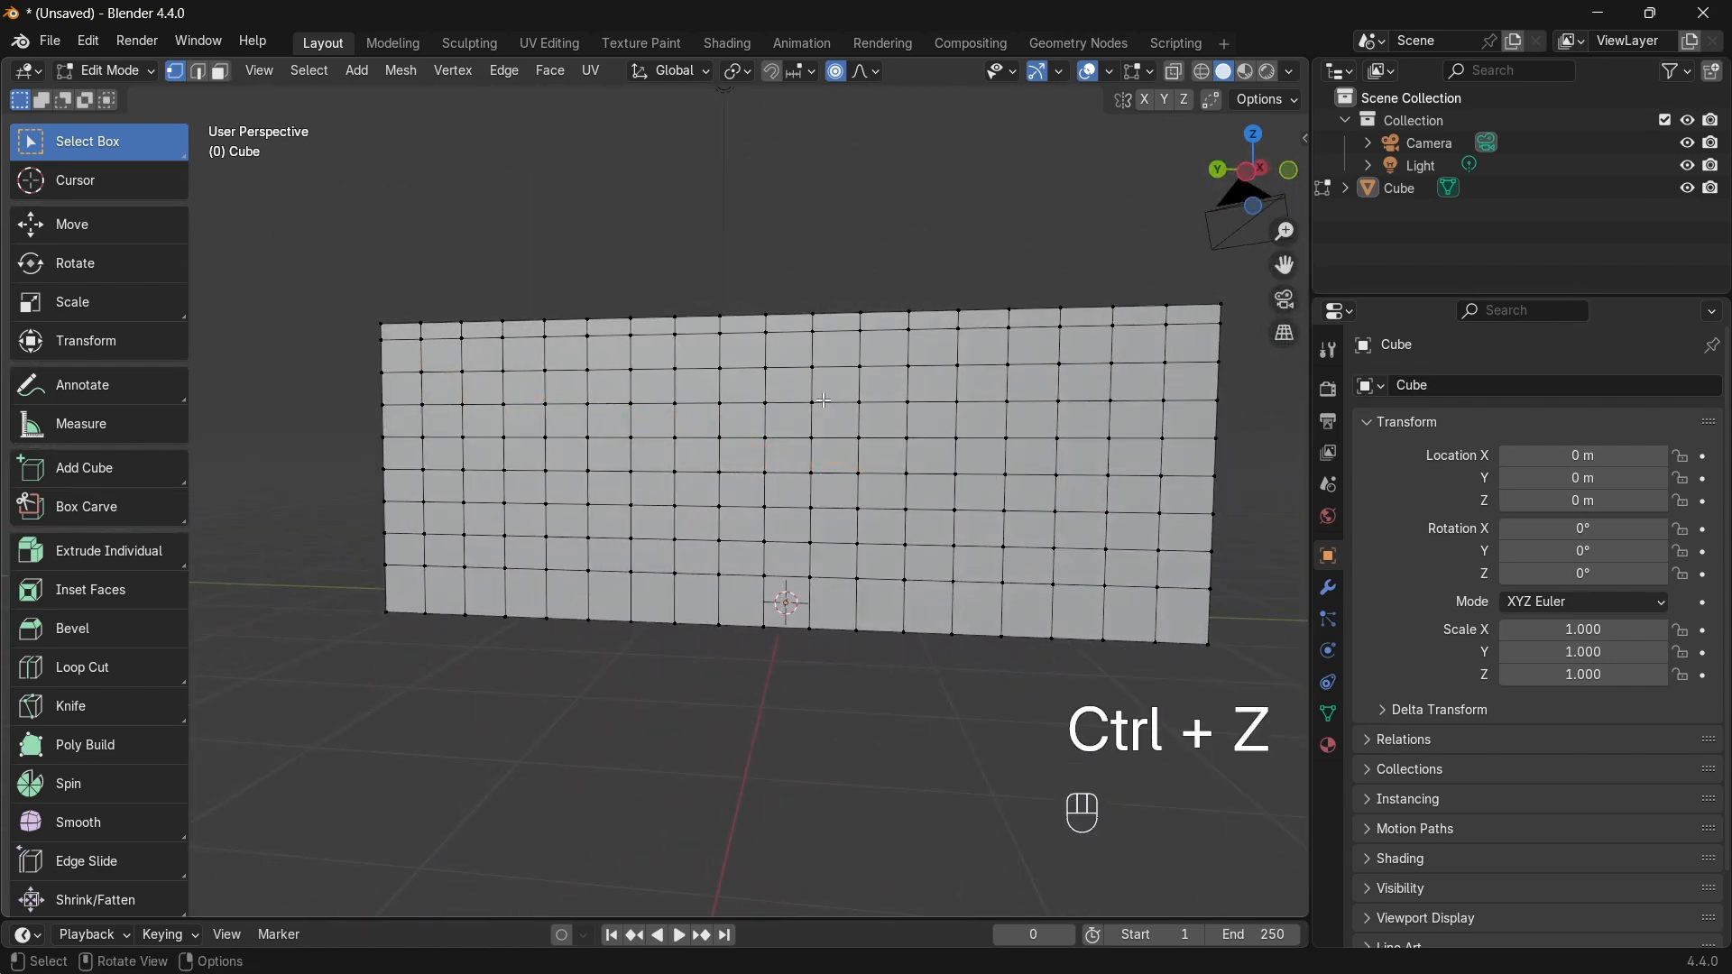
# Step: In right orthographic view, try a Cut Through Knife cut with the 30° screen angle constraint down to the box's bottom edge, and undo it
pyautogui.press('KP_1')
pyautogui.press('KP_3')
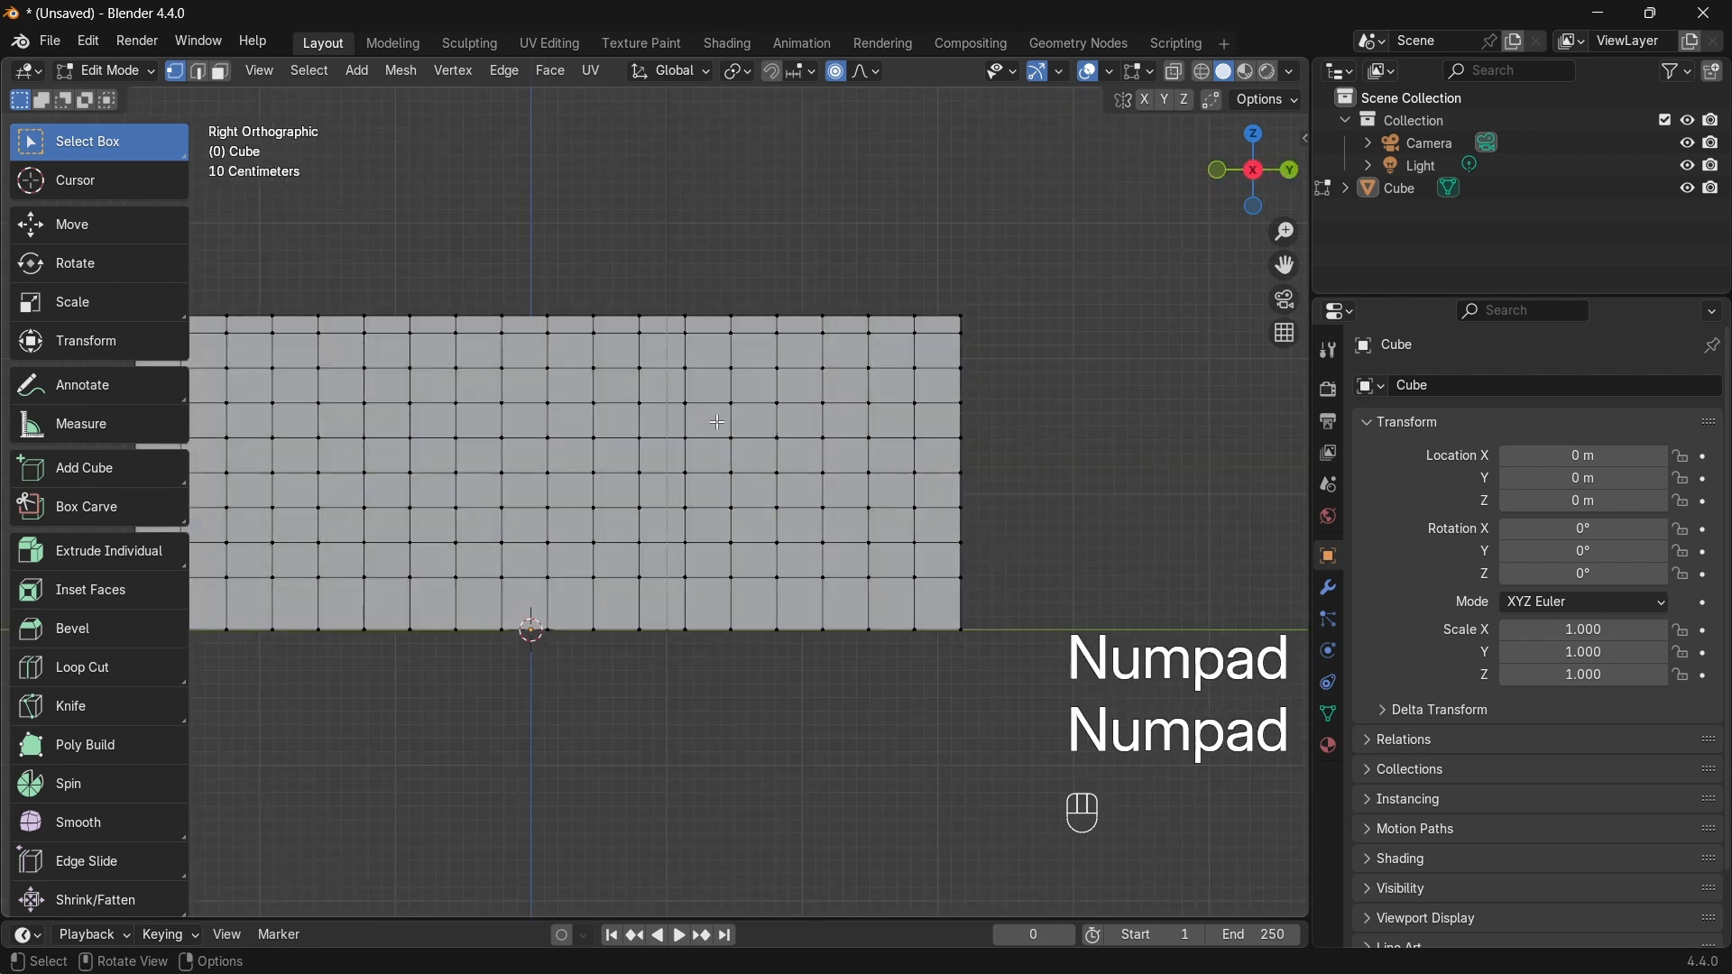
pyautogui.keyDown('shift'); pyautogui.moveTo(642, 448); pyautogui.dragTo(689, 436, button='middle'); pyautogui.keyUp('shift')
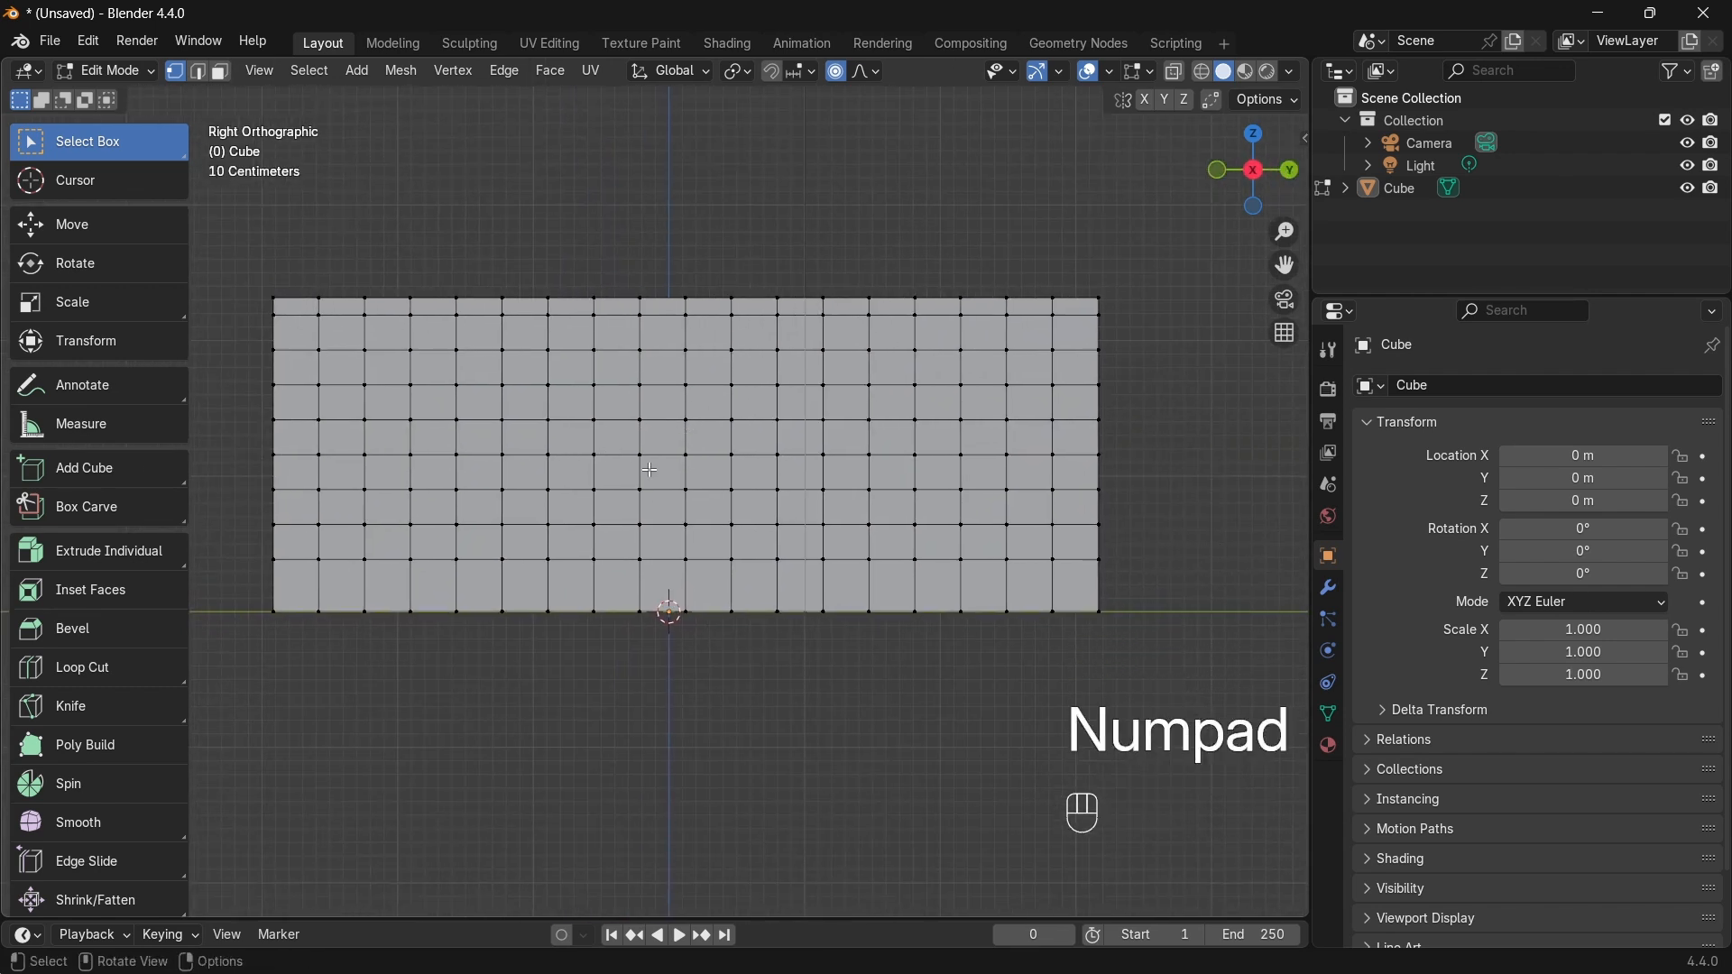
pyautogui.press('k')
pyautogui.press('a')
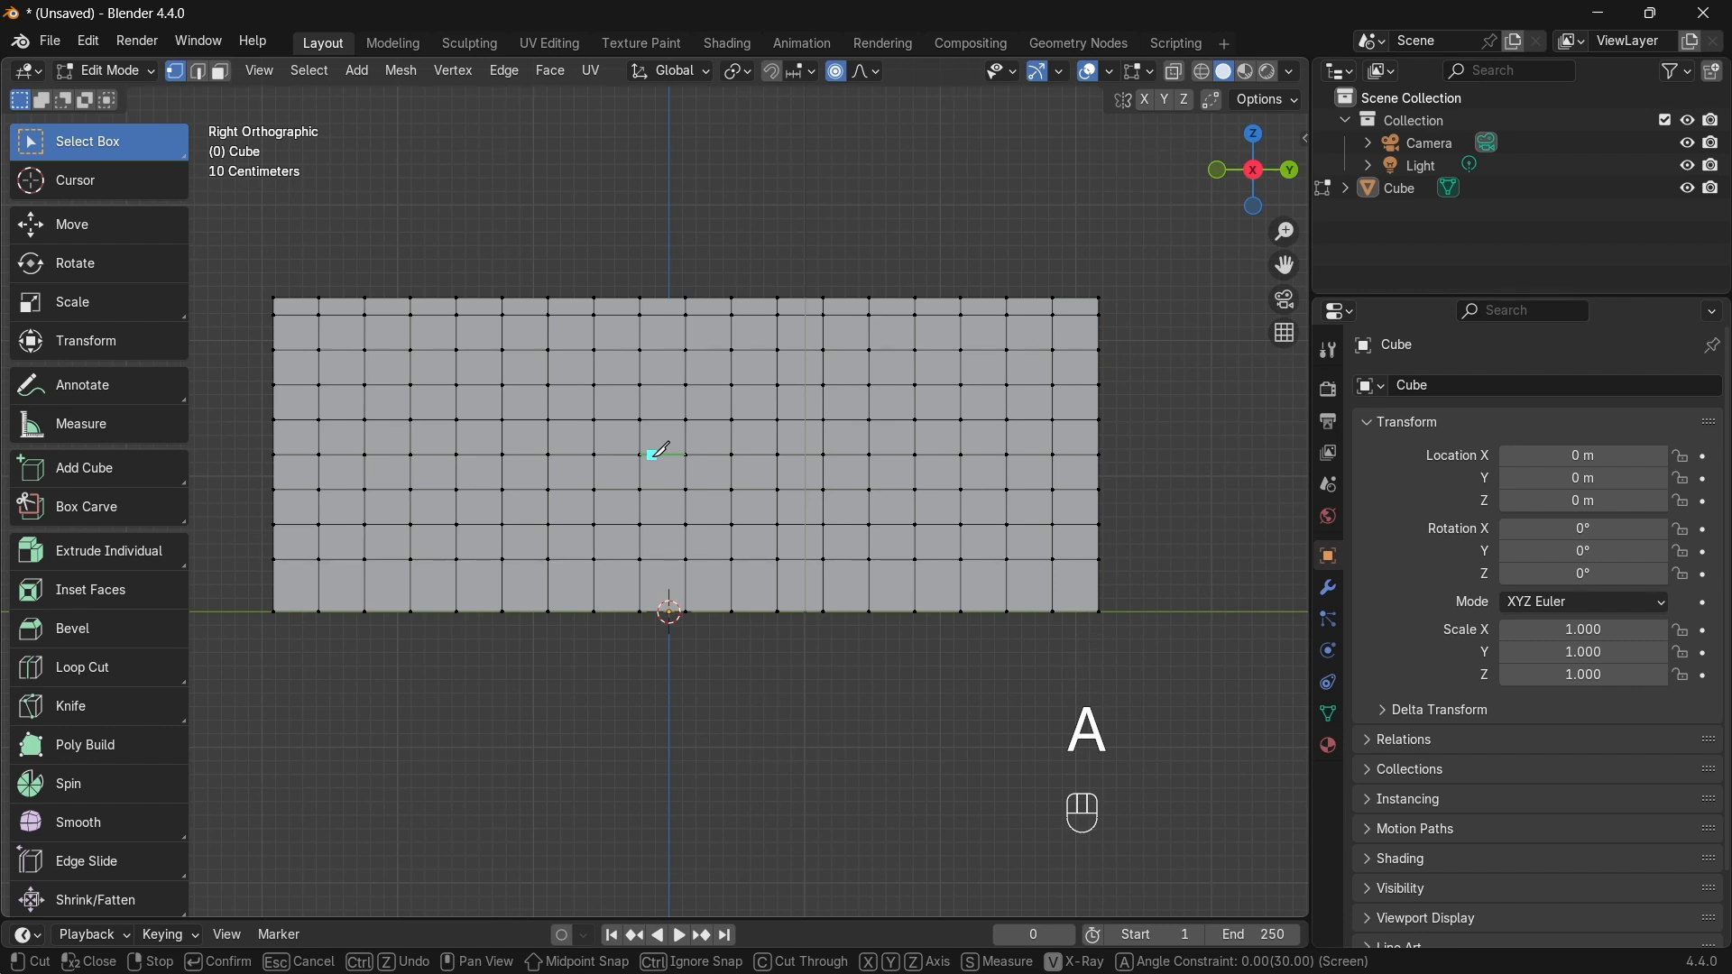
pyautogui.press('c')
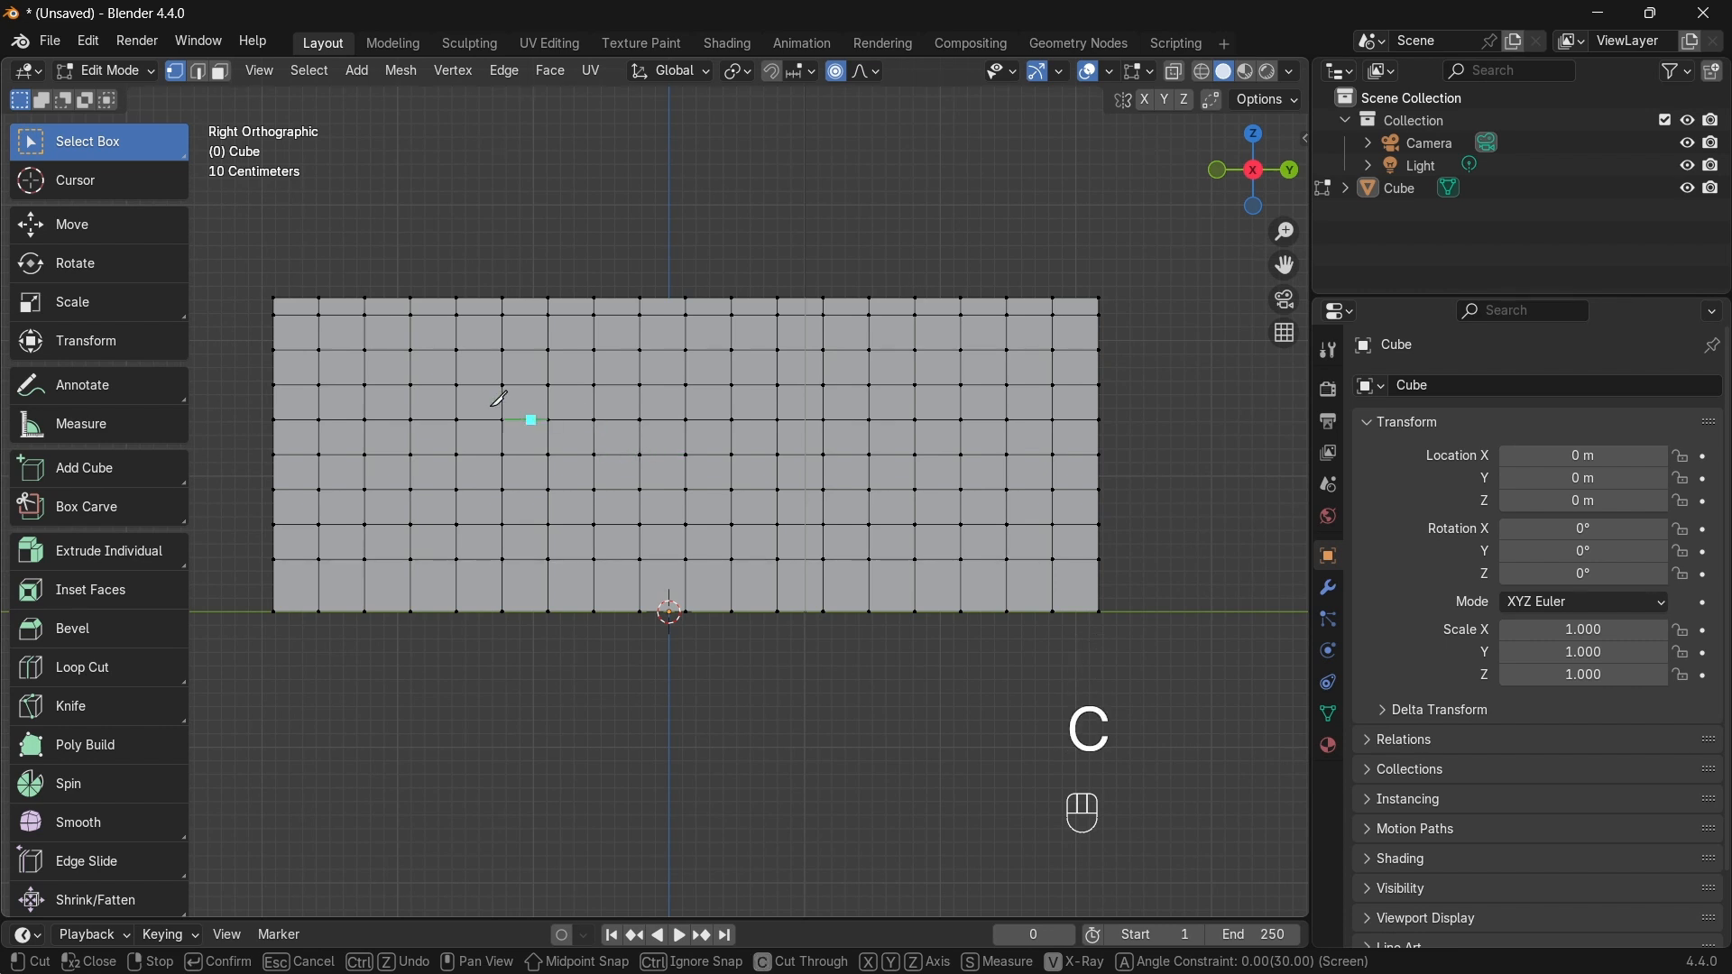
pyautogui.click(410, 385)
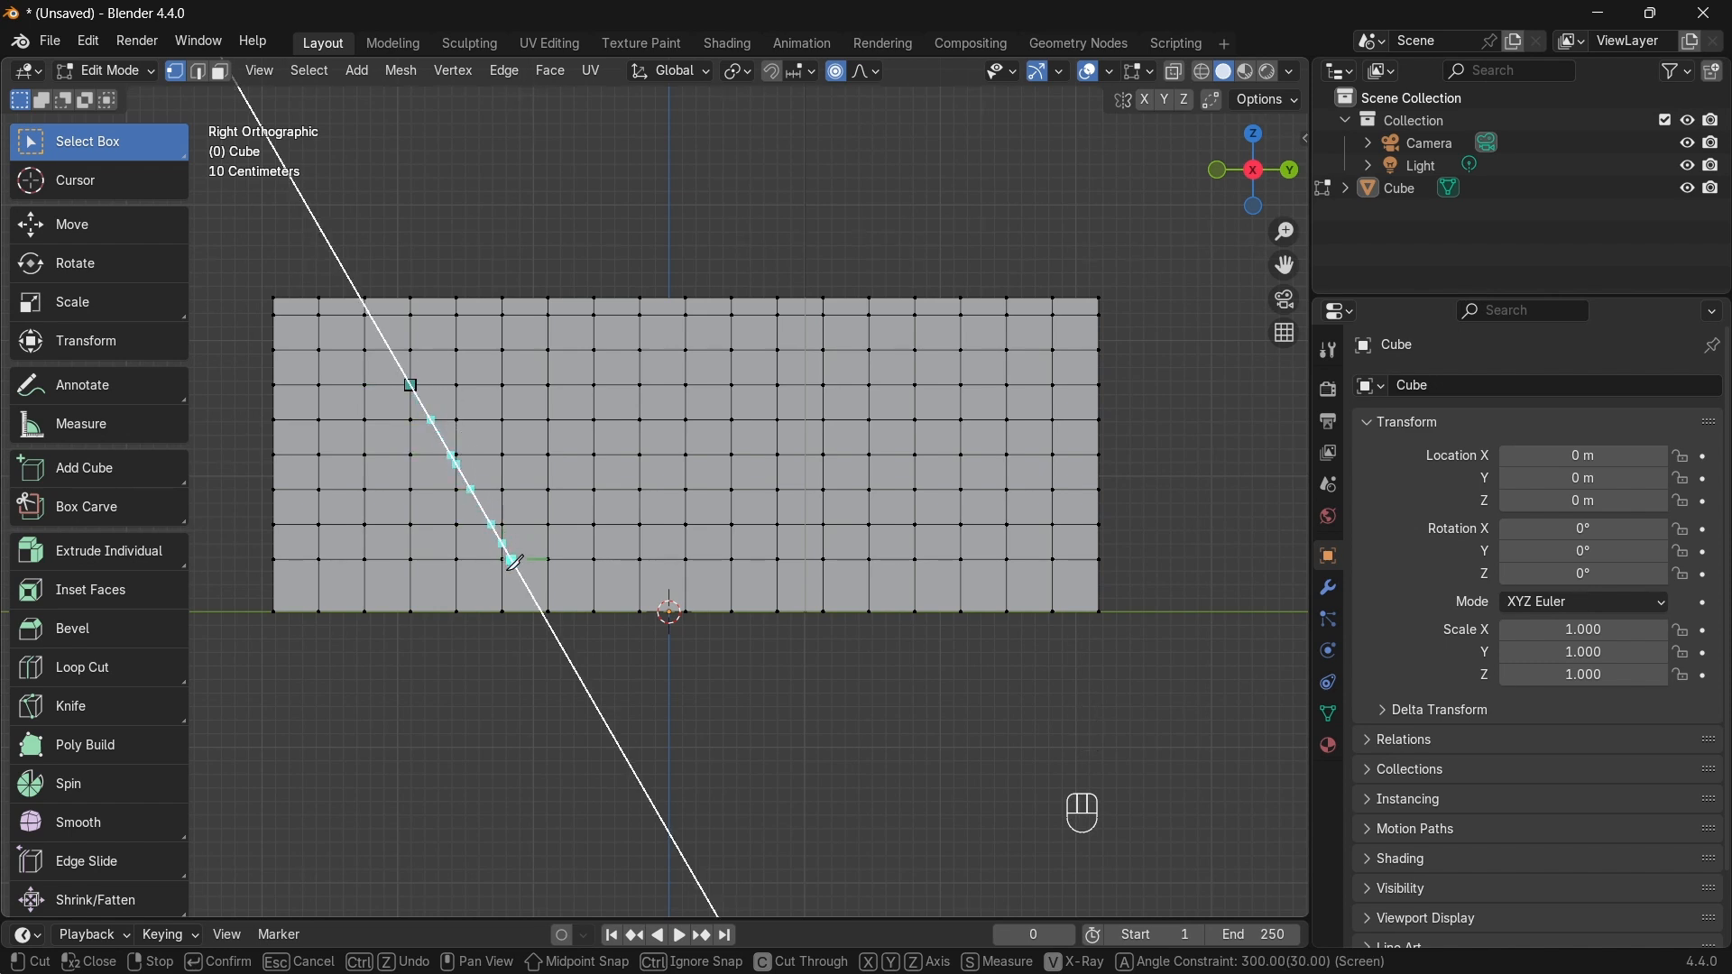
pyautogui.click(545, 614)
pyautogui.press('Return')
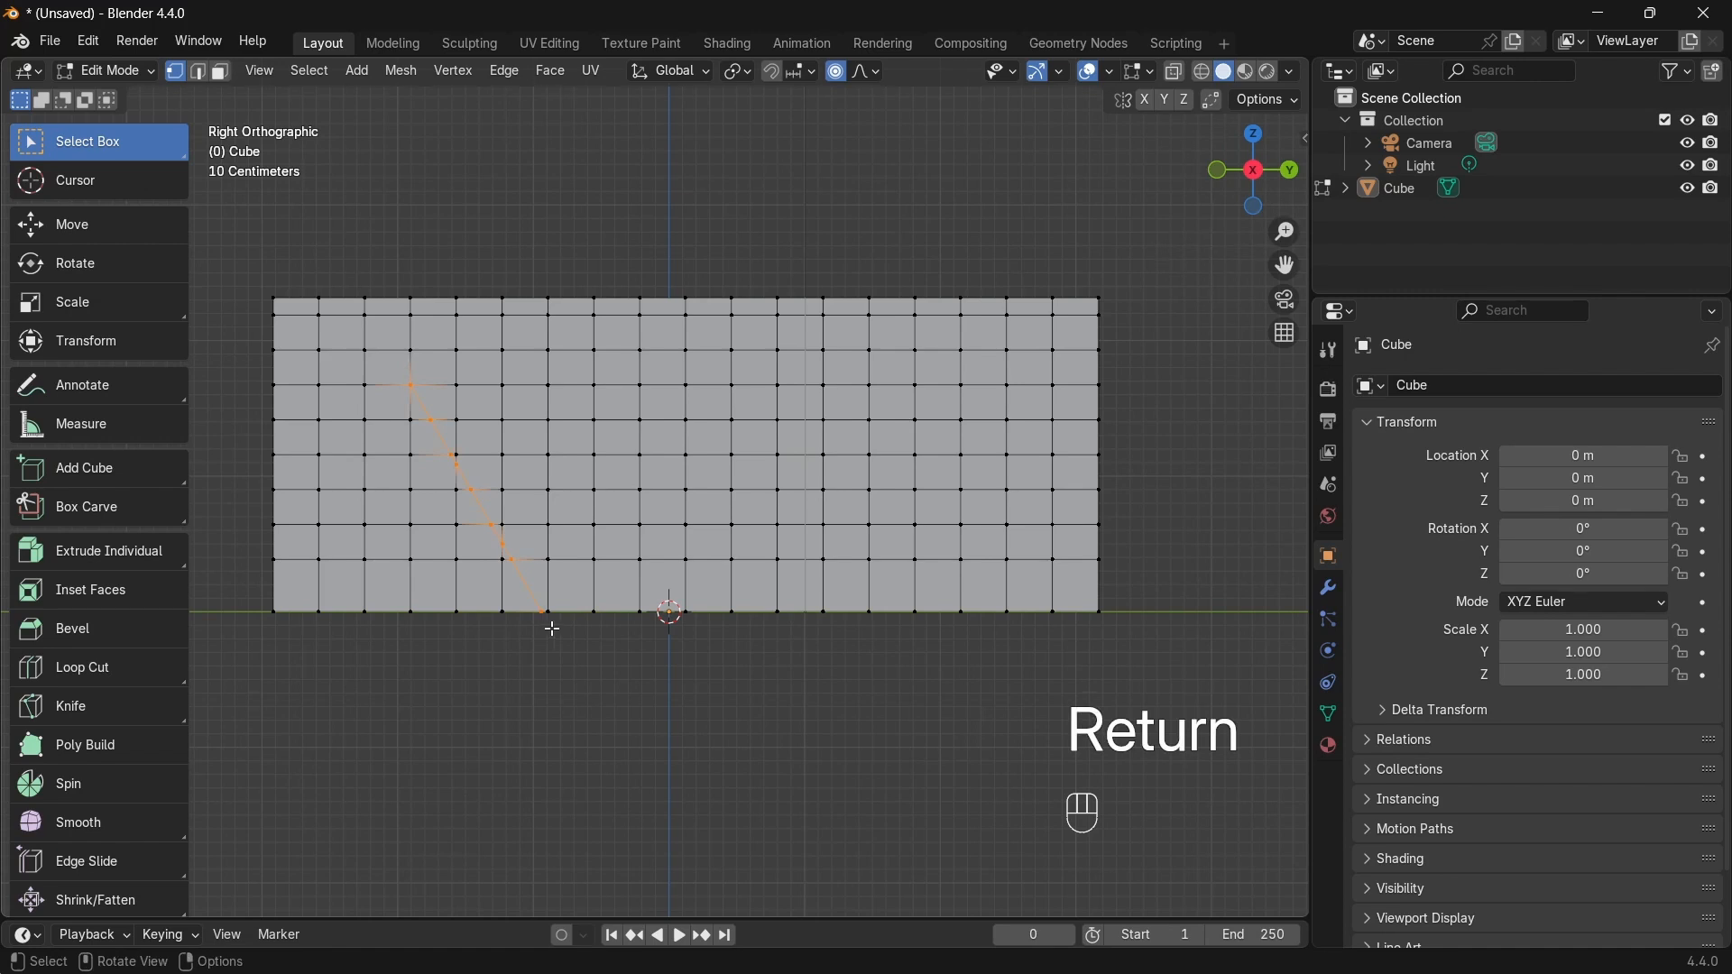
pyautogui.scroll(-2, 655, 512)
pyautogui.moveTo(362, 498); pyautogui.dragTo(575, 558, button='middle')
pyautogui.hotkey('ctrl', 'z')
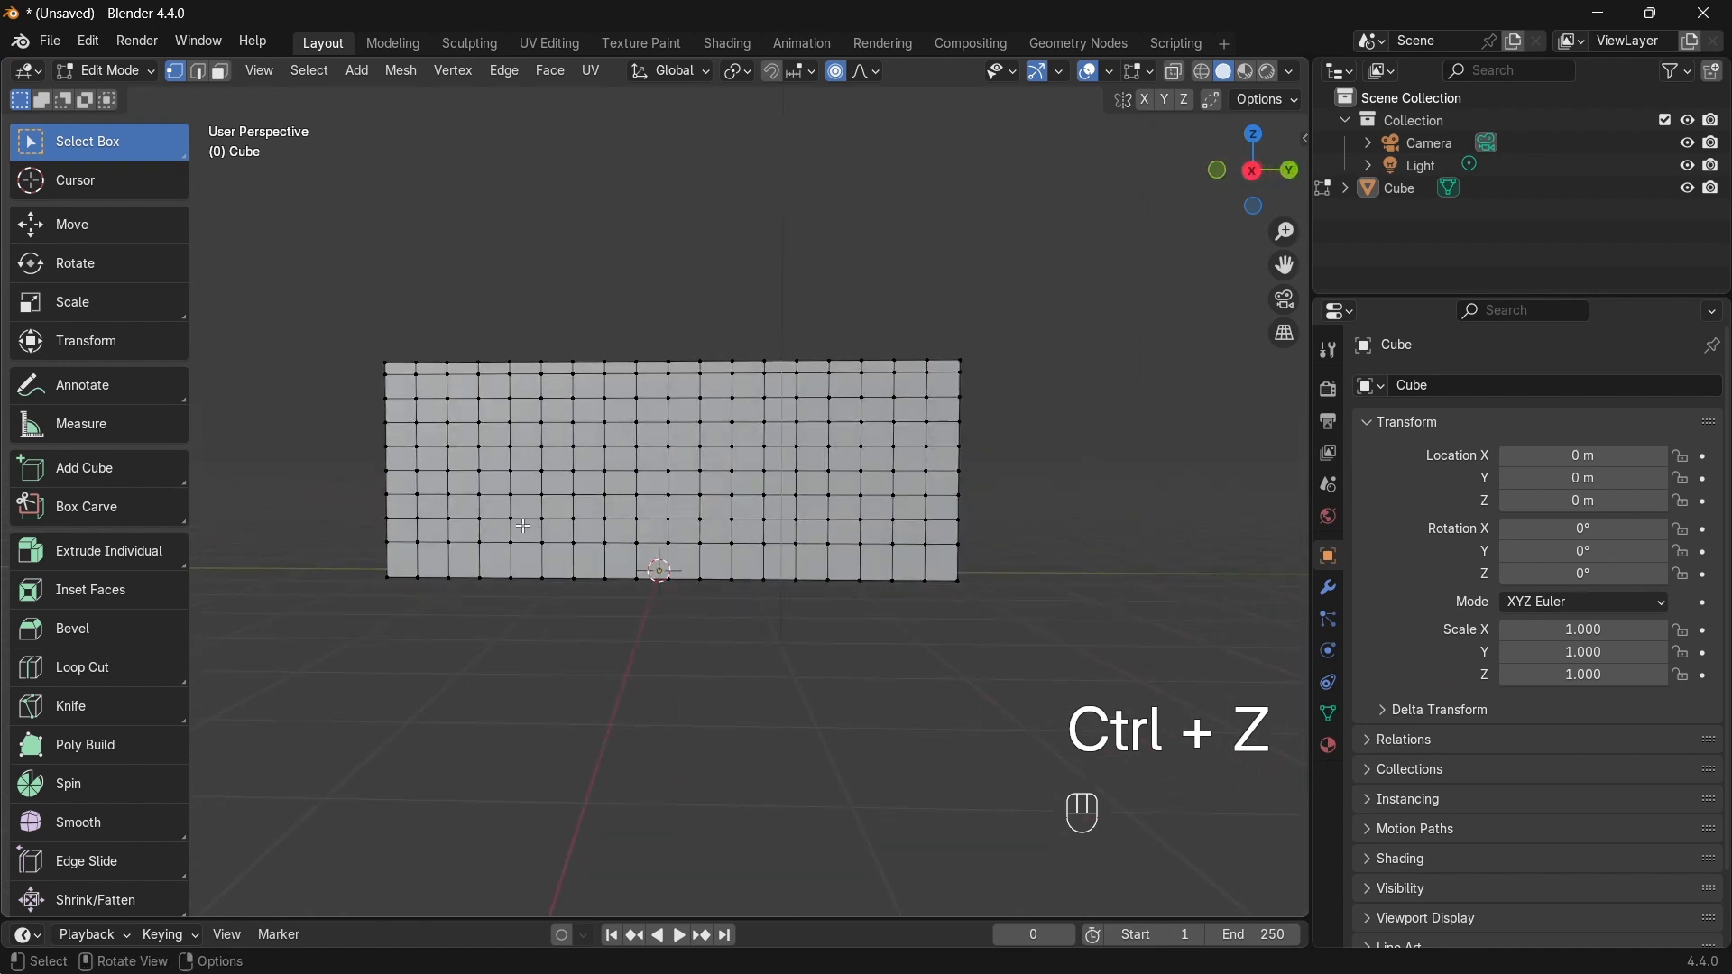
# Step: Select the whole subdivided box mesh and delete its vertices
pyautogui.press('shift')
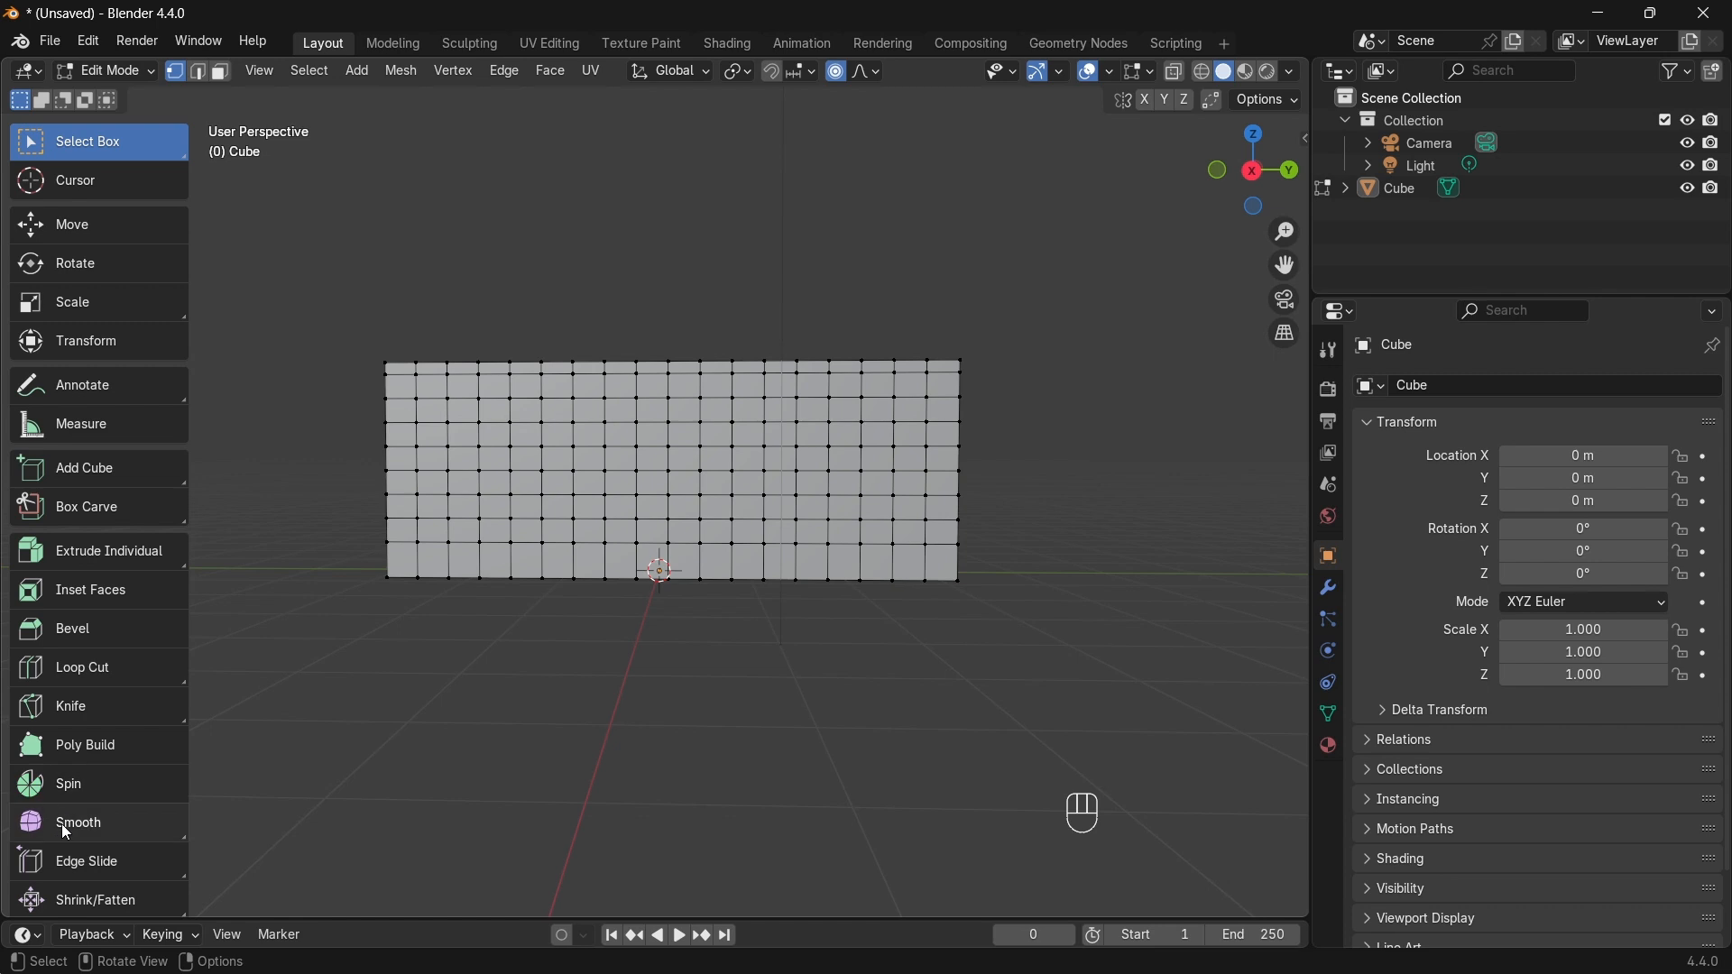
pyautogui.moveTo(533, 525); pyautogui.dragTo(678, 529, button='middle')
pyautogui.press('x')
pyautogui.press('a')
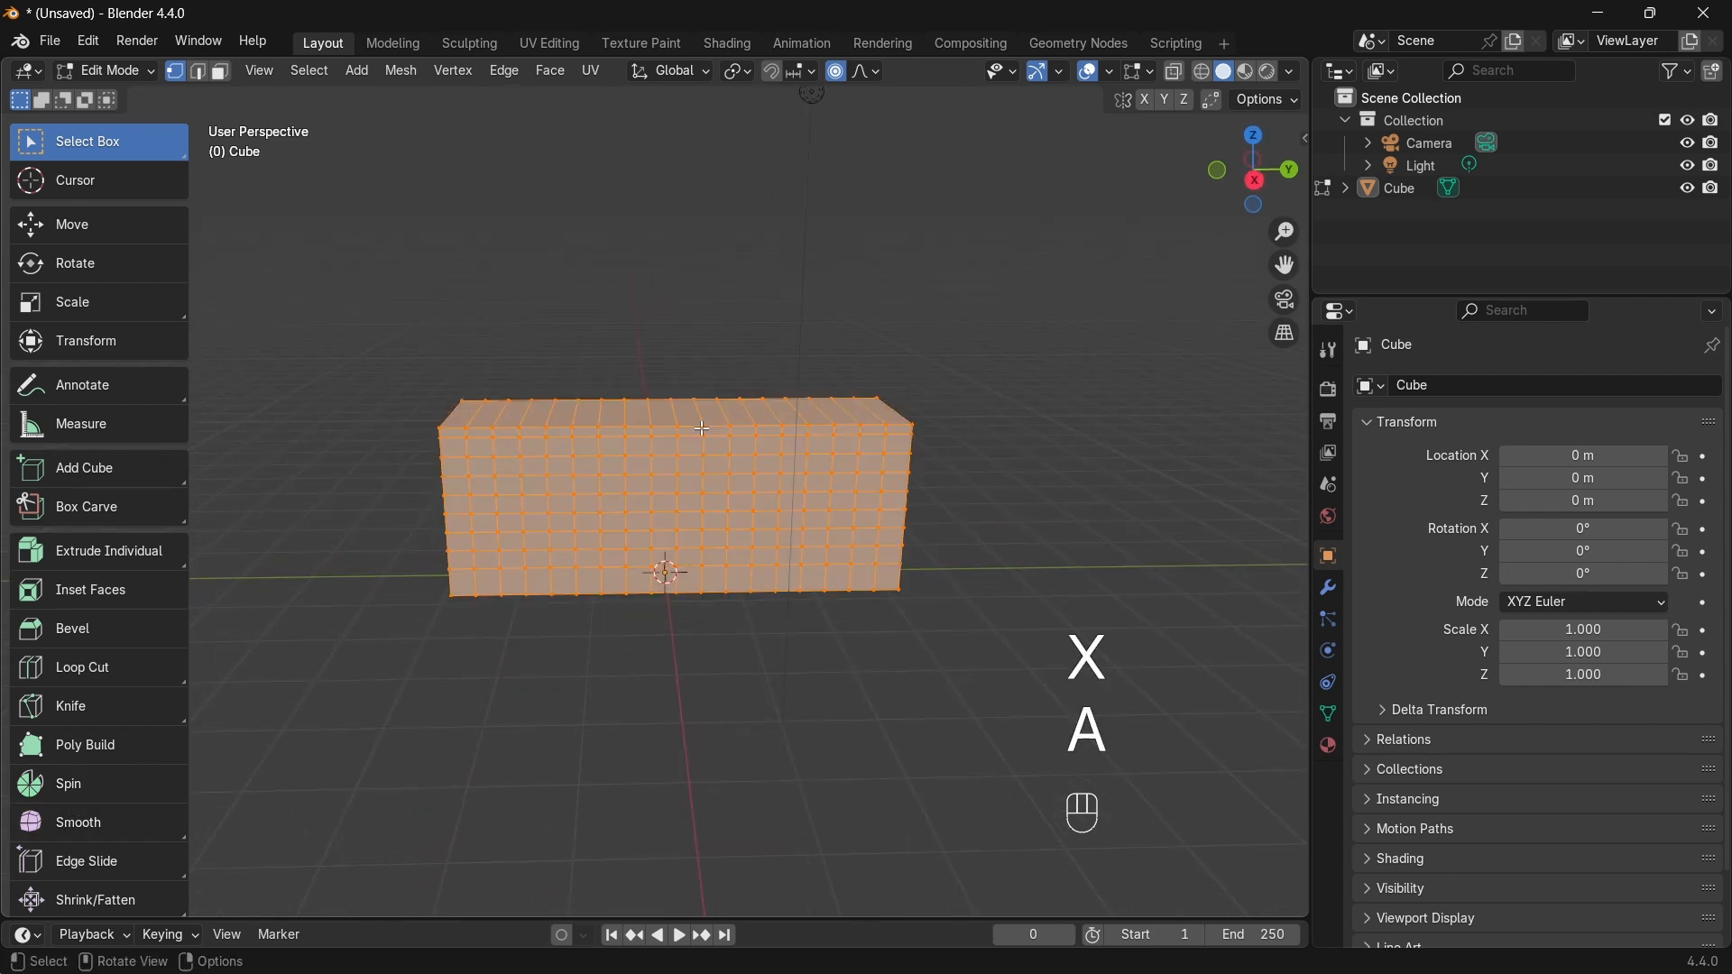
pyautogui.press('x')
pyautogui.click(623, 492)
# Step: Add a cube to the mesh and move it up along Z so its base rests on the grid floor
pyautogui.hotkey('shift', 'a')
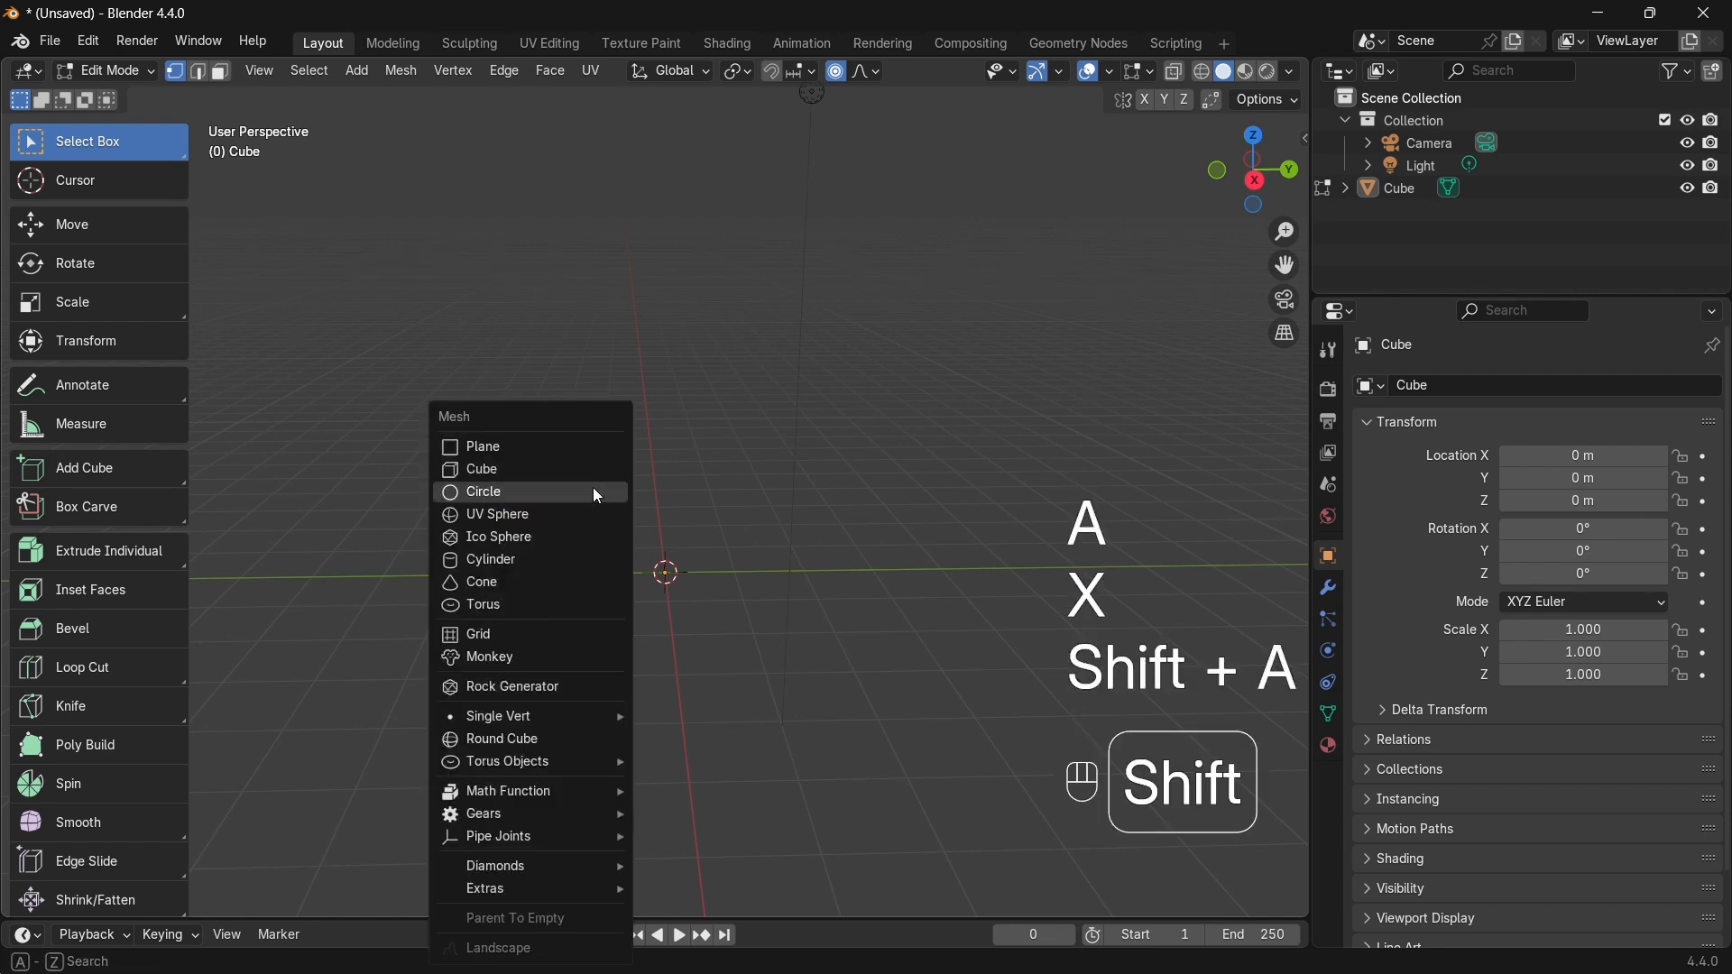
pyautogui.click(576, 472)
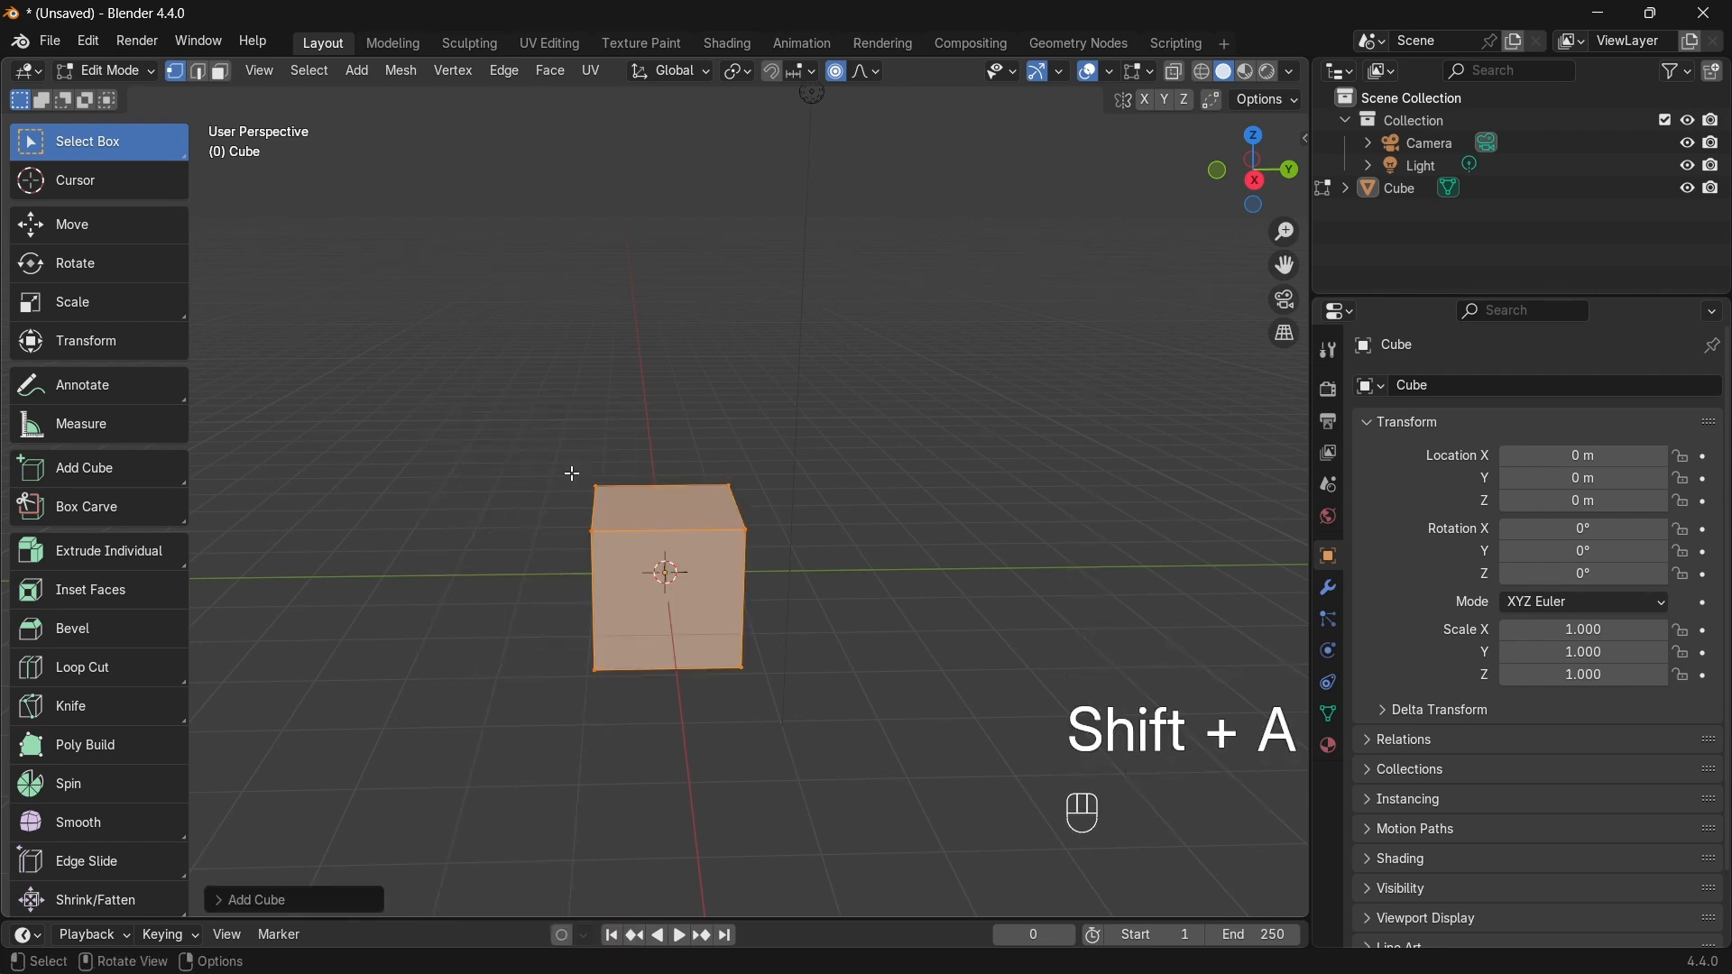
pyautogui.press('g')
pyautogui.press('z')
pyautogui.press('KP_Enter')
pyautogui.moveTo(699, 540); pyautogui.dragTo(678, 519, button='middle')
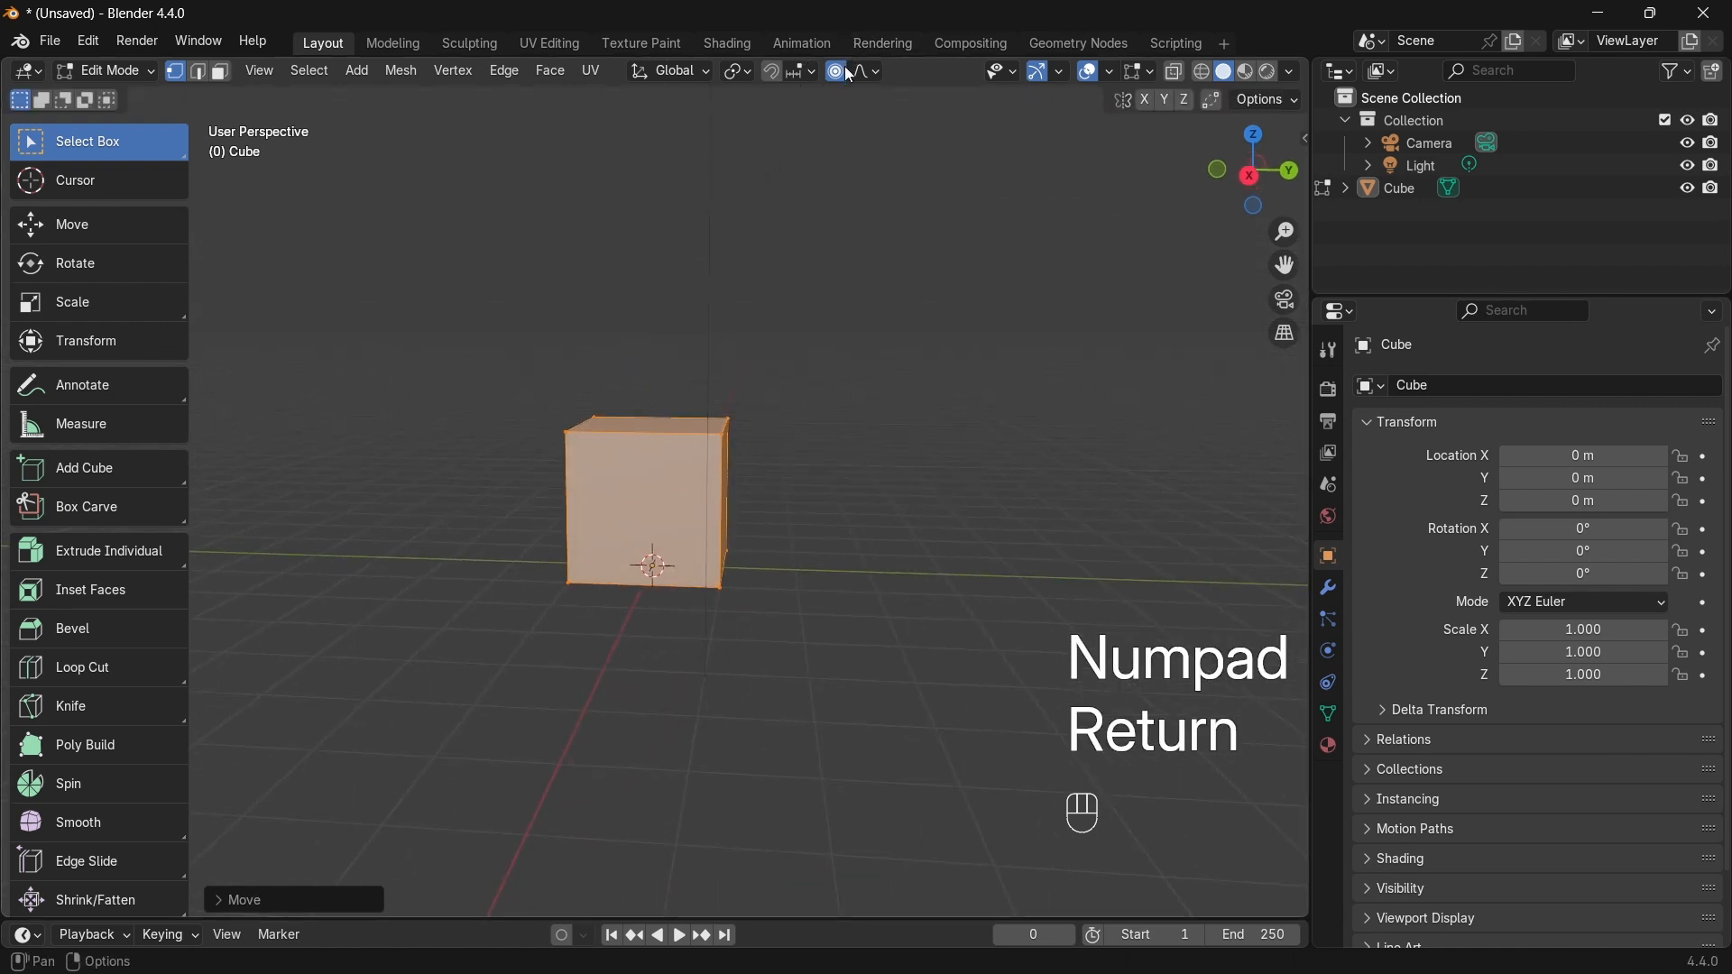
# Step: Turn off proportional editing and view the cube from the front
pyautogui.click(843, 72)
pyautogui.moveTo(528, 473); pyautogui.dragTo(546, 486, button='middle')
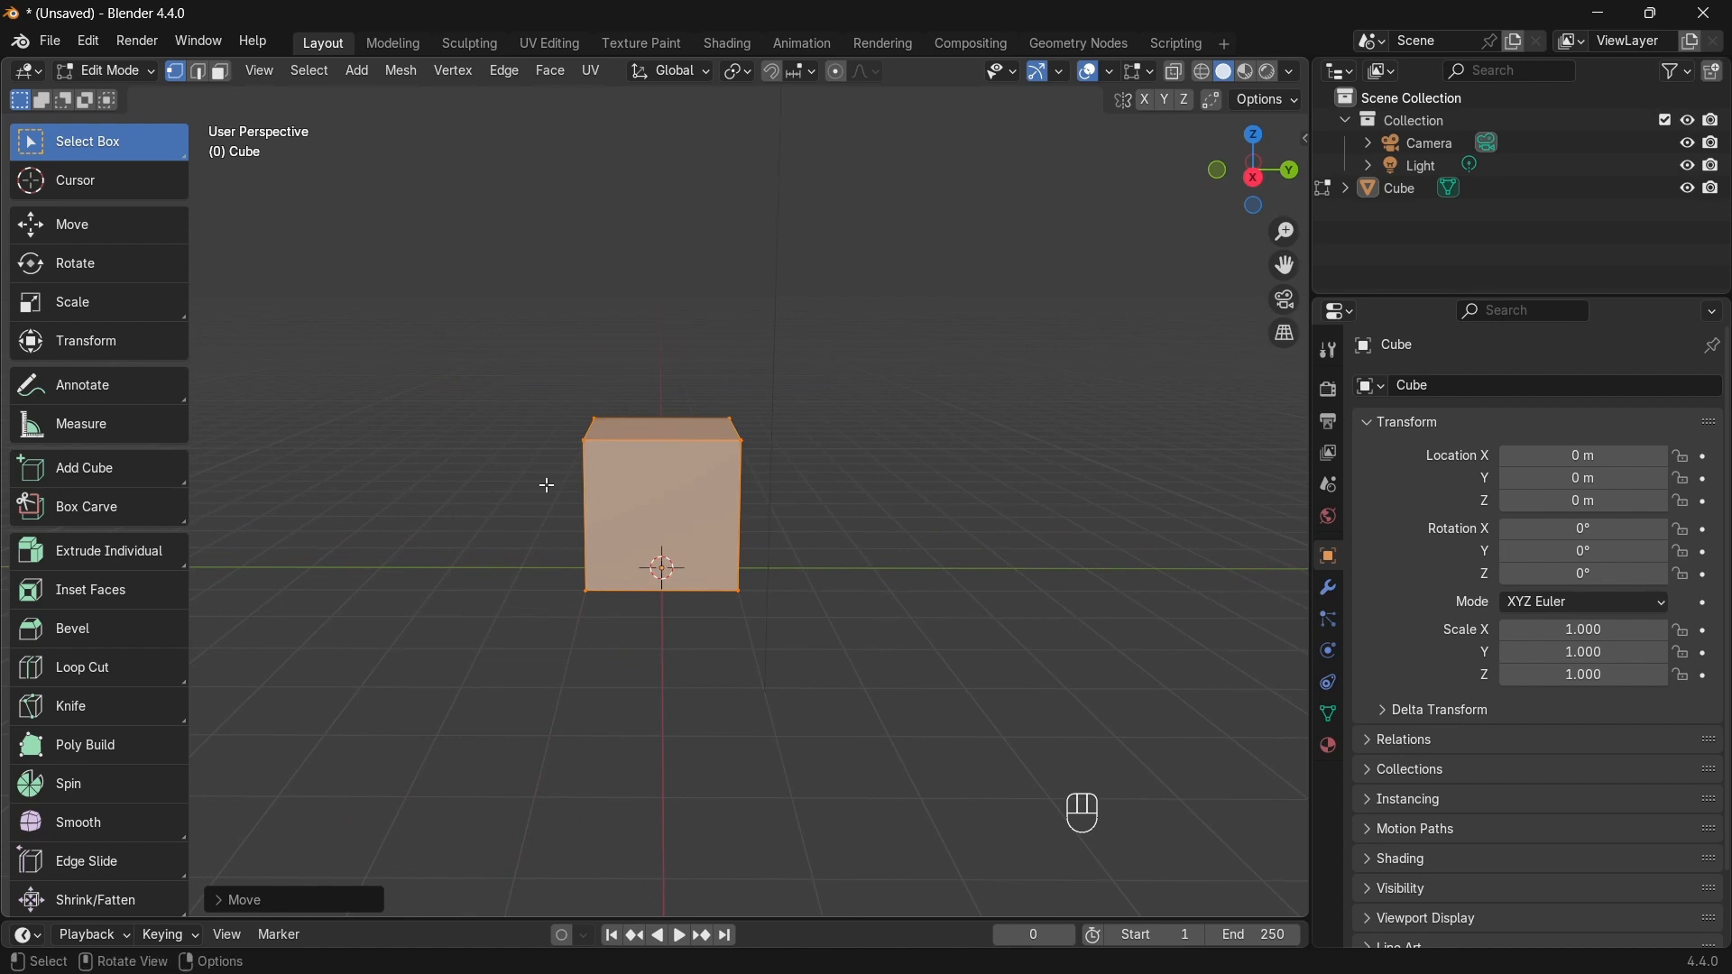
pyautogui.press('KP_1')
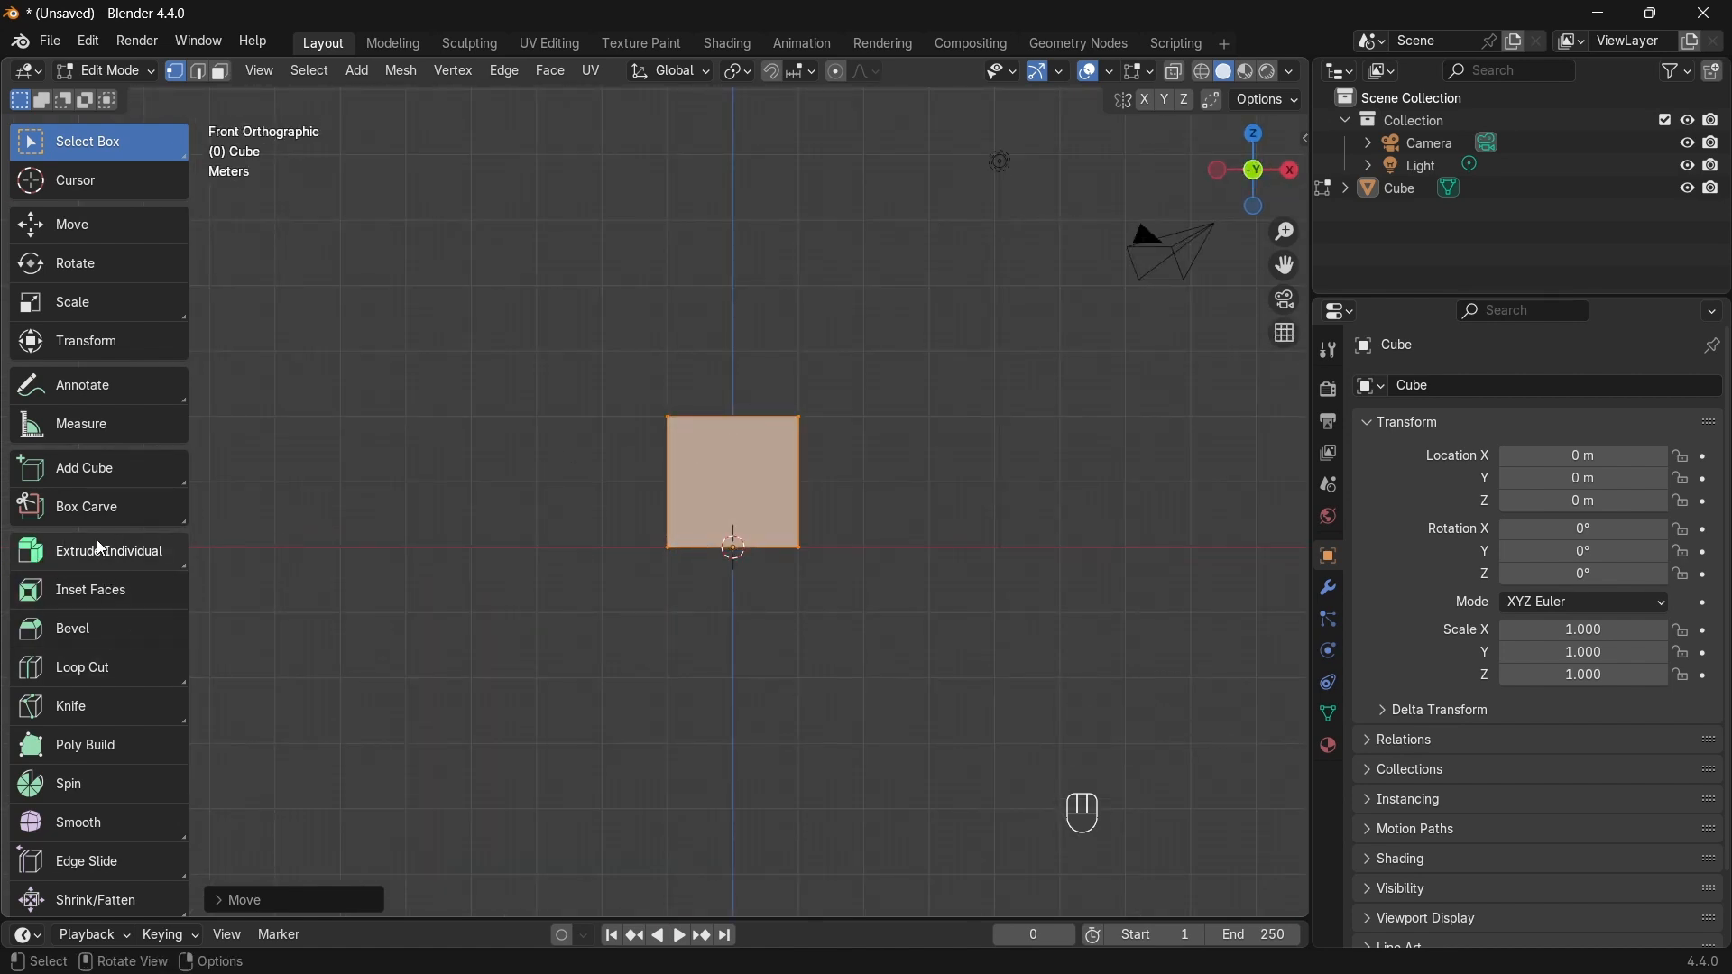
# Step: Try extruding the fully selected cube, and undo both the extrusion and the cube's move along Z
pyautogui.moveTo(734, 415); pyautogui.dragTo(653, 549, button='middle')
pyautogui.press('e')
pyautogui.click(675, 547)
pyautogui.hotkey('ctrl', 'z')
pyautogui.hotkey('ctrl', 'z')
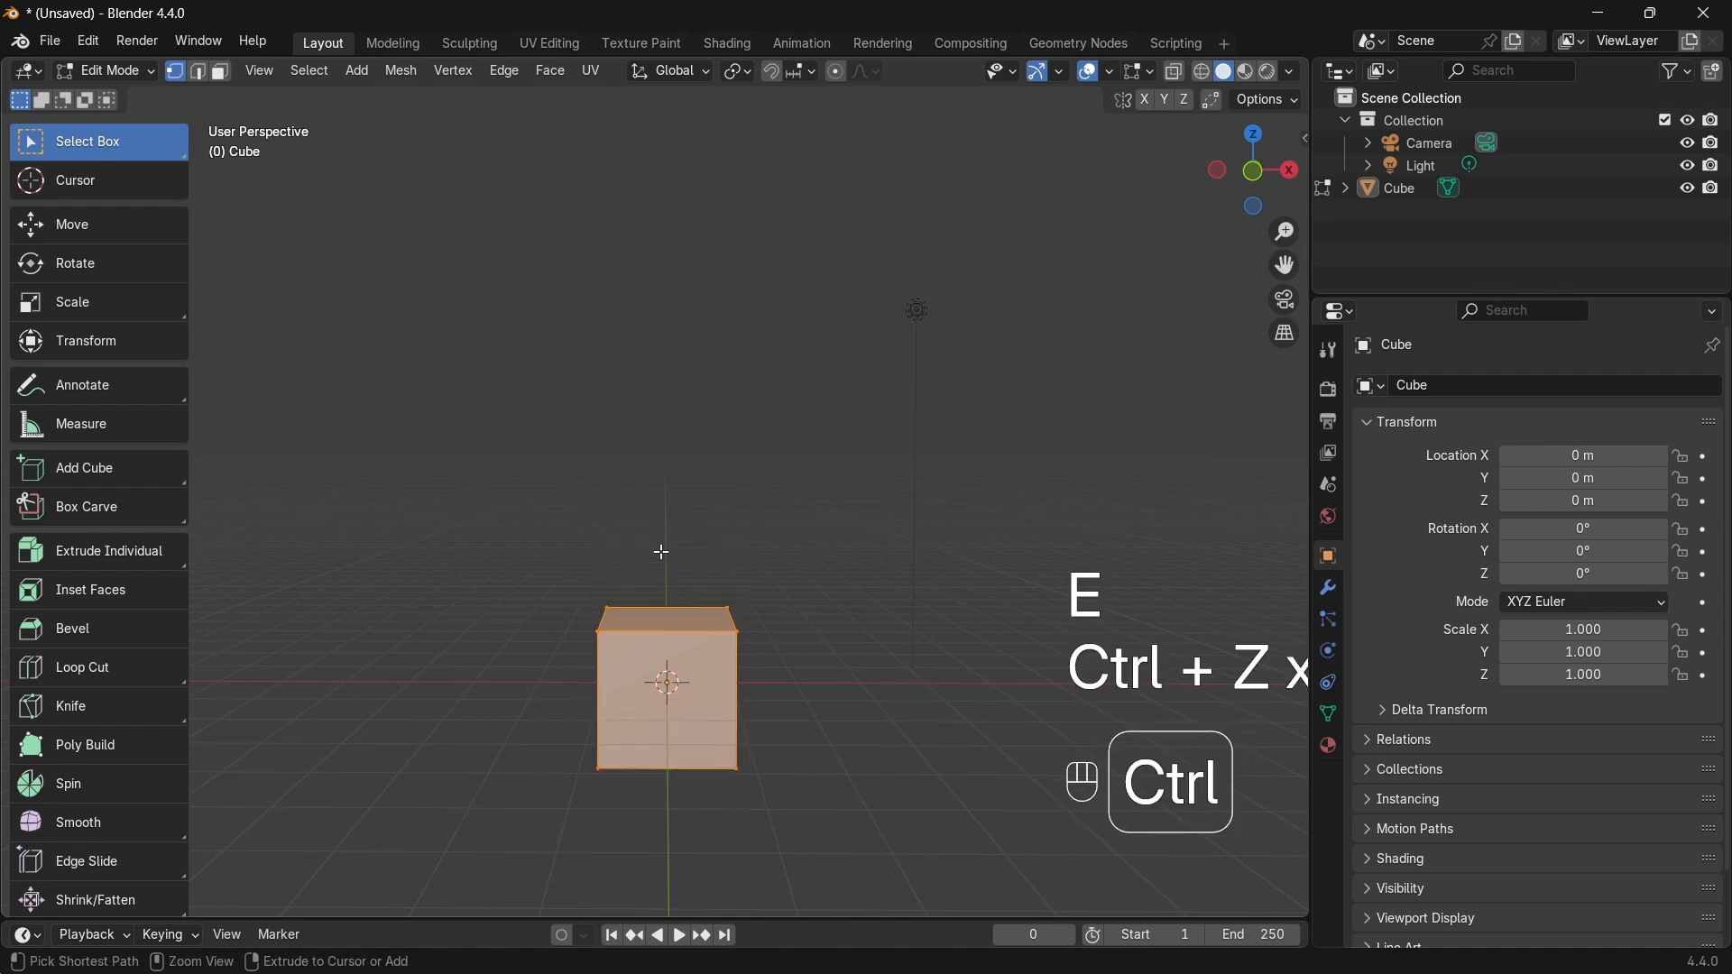
# Step: Try filling the cube's selection and extruding it by 1, and undo back to the empty mesh
pyautogui.write('fe')
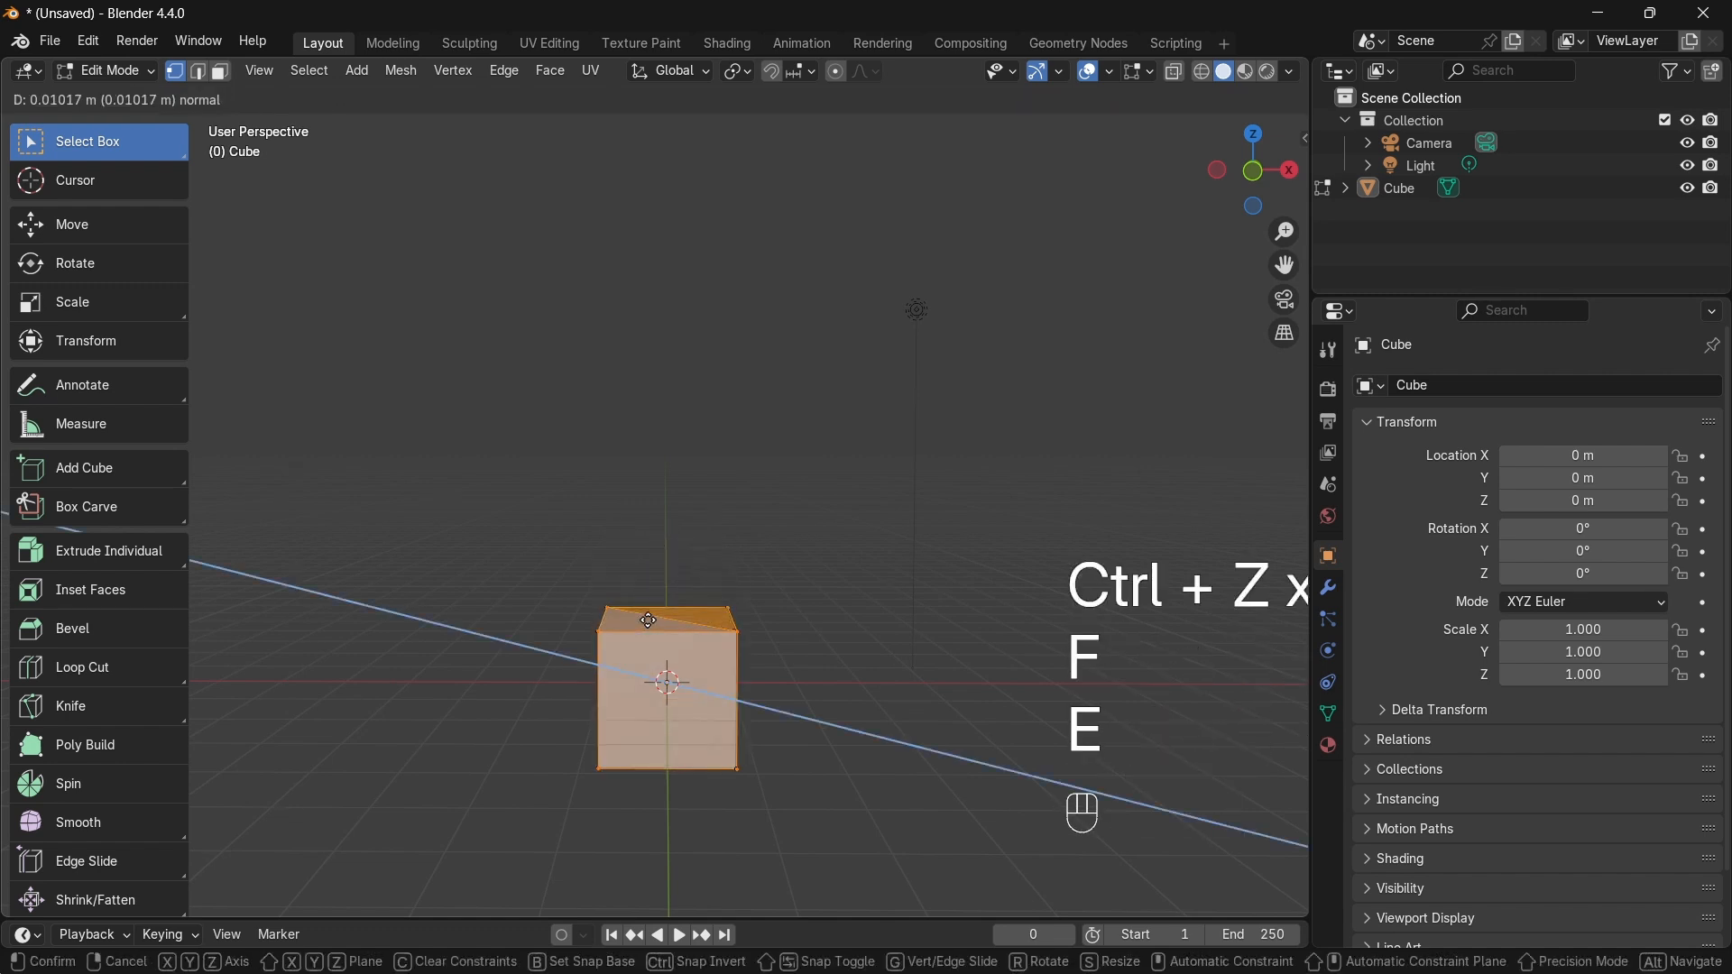
pyautogui.write('1')
pyautogui.press('Return')
pyautogui.hotkey('ctrl', 'z')
pyautogui.hotkey('ctrl', 'z')
pyautogui.hotkey('ctrl', 'z')
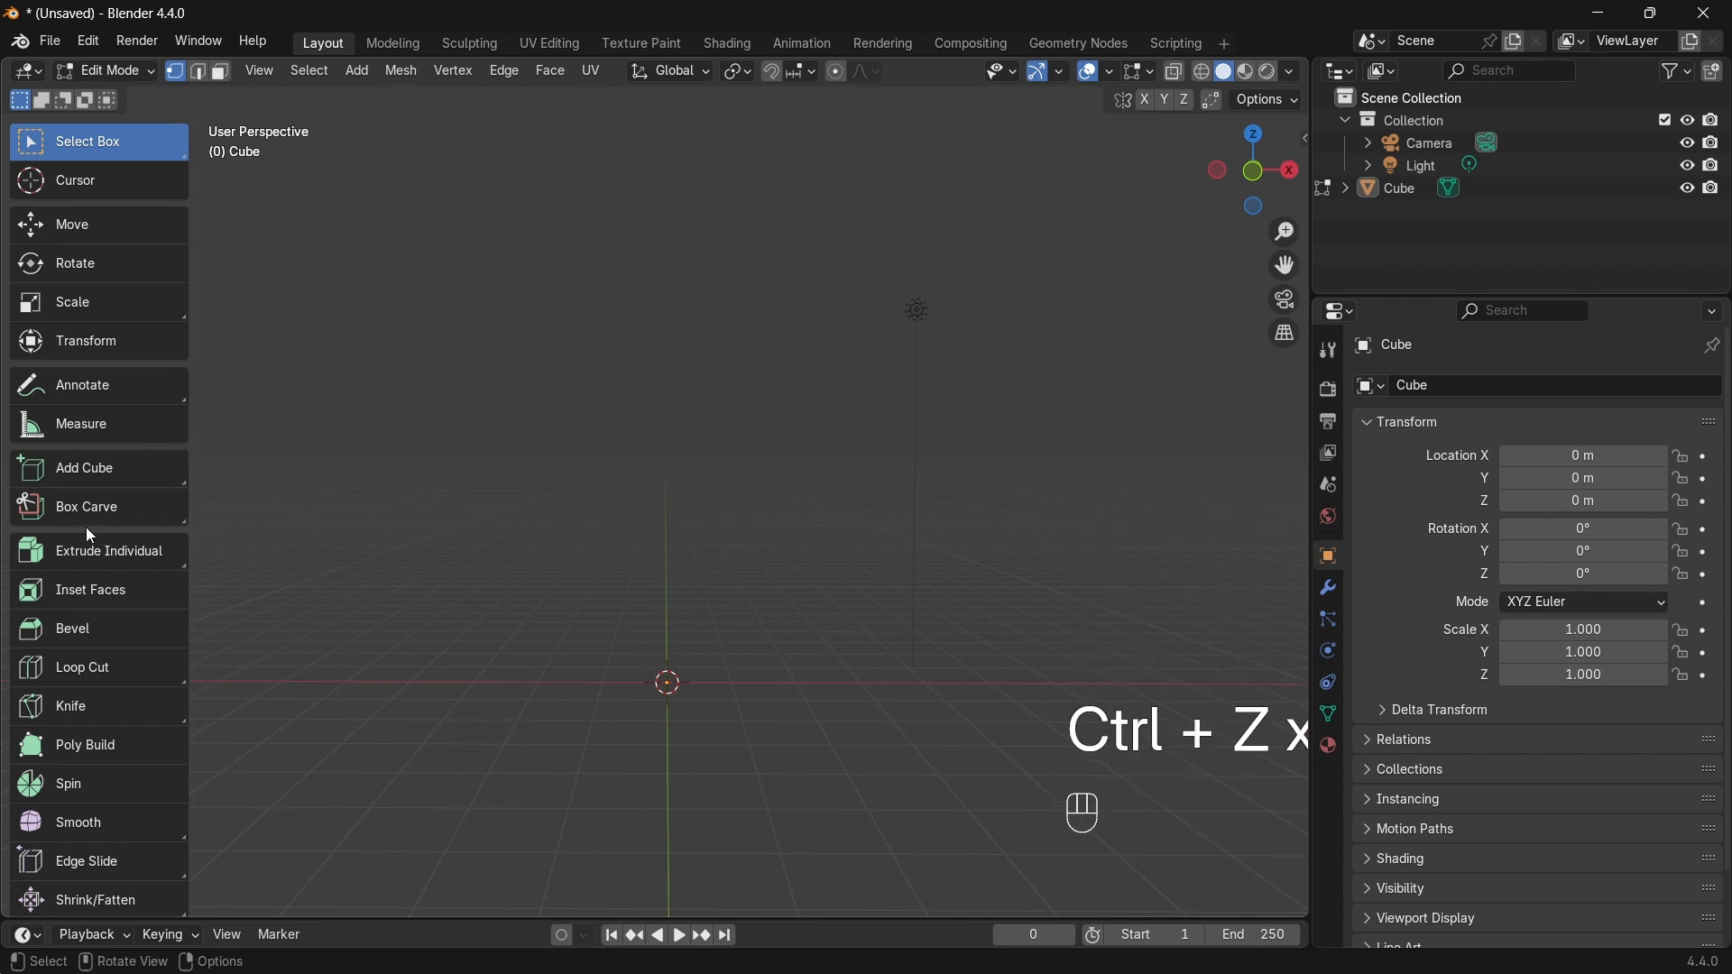
# Step: Draw a wide, low box around the 3D cursor with the Add Cube tool, and switch to face select mode
pyautogui.click(101, 471)
pyautogui.moveTo(548, 619); pyautogui.dragTo(850, 785)
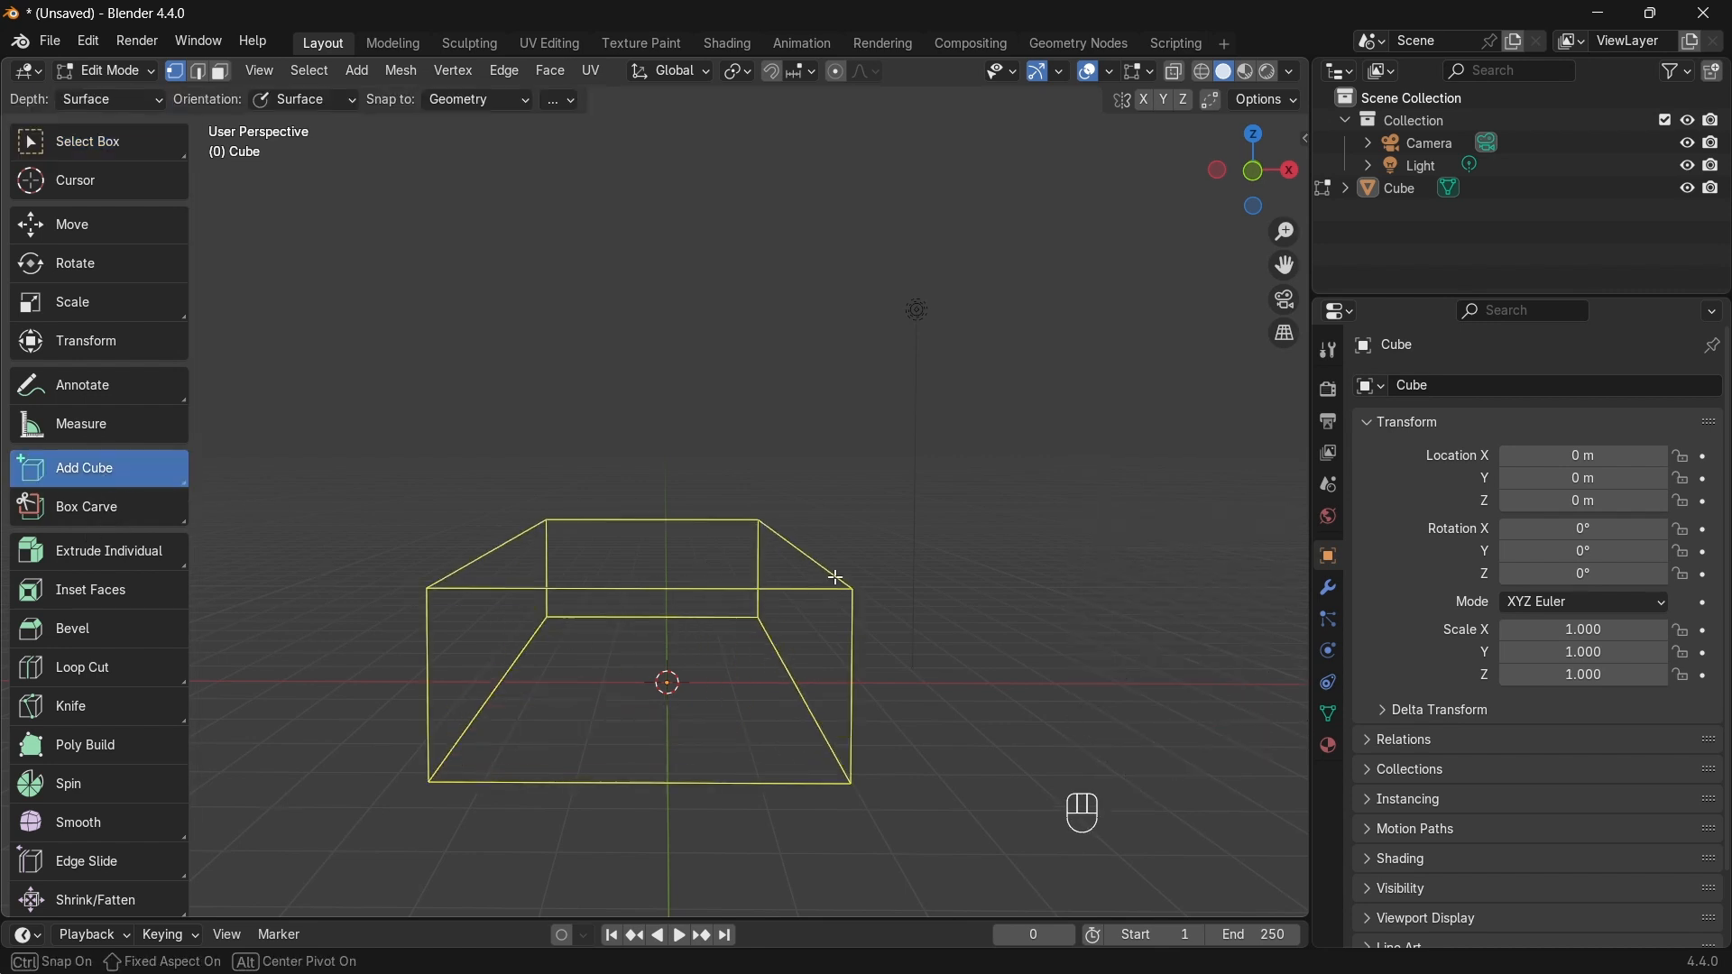
pyautogui.click(838, 573)
pyautogui.click(221, 71)
pyautogui.moveTo(783, 586); pyautogui.dragTo(769, 578)
pyautogui.click(733, 545)
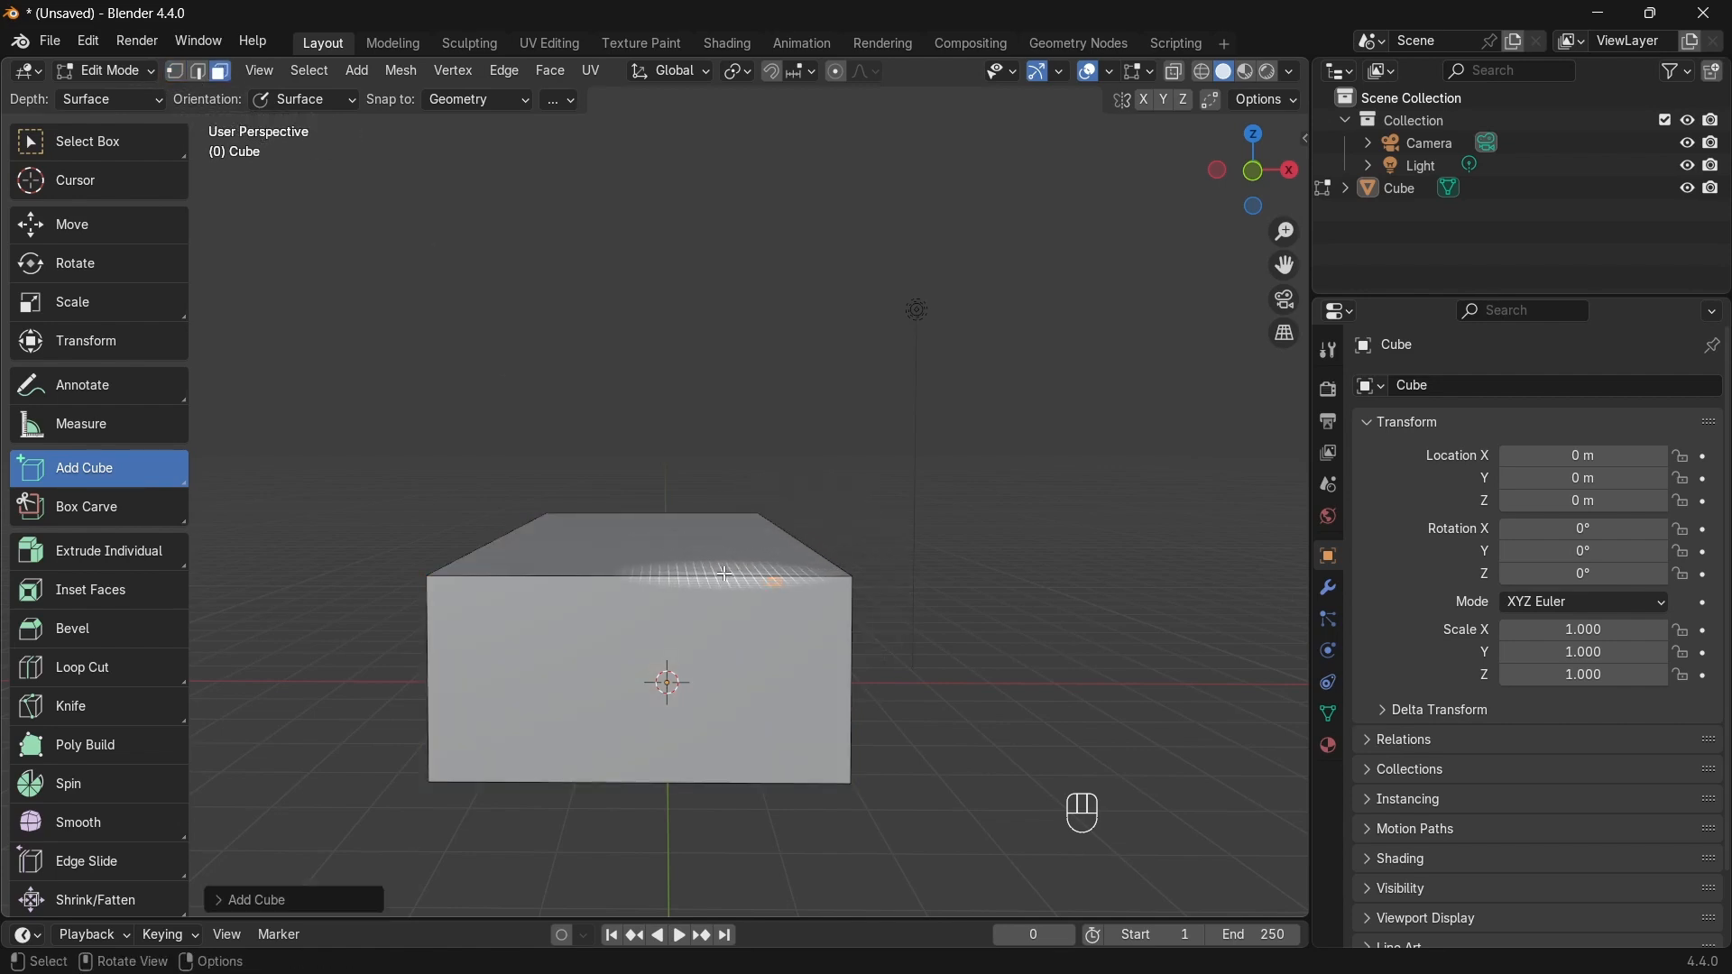
pyautogui.hotkey('ctrl', 'z')
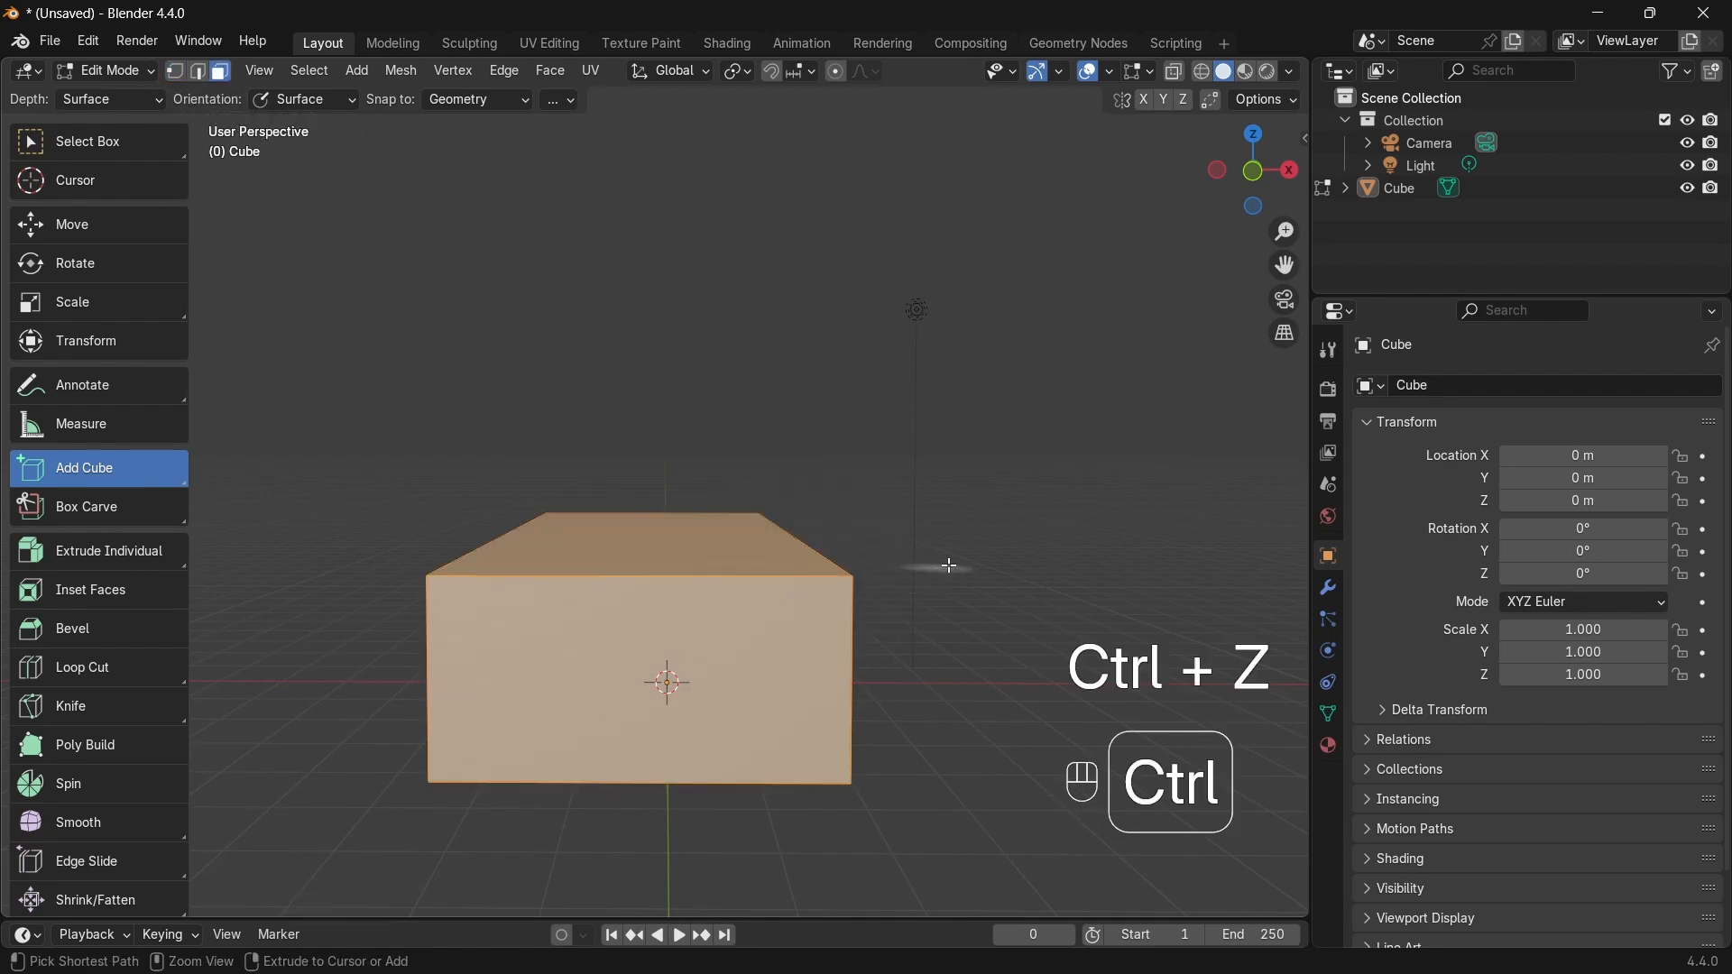
# Step: Select the box's top face with Select Box, extrude it upward and rotate it to slope down toward positive X
pyautogui.click(83, 137)
pyautogui.click(727, 544)
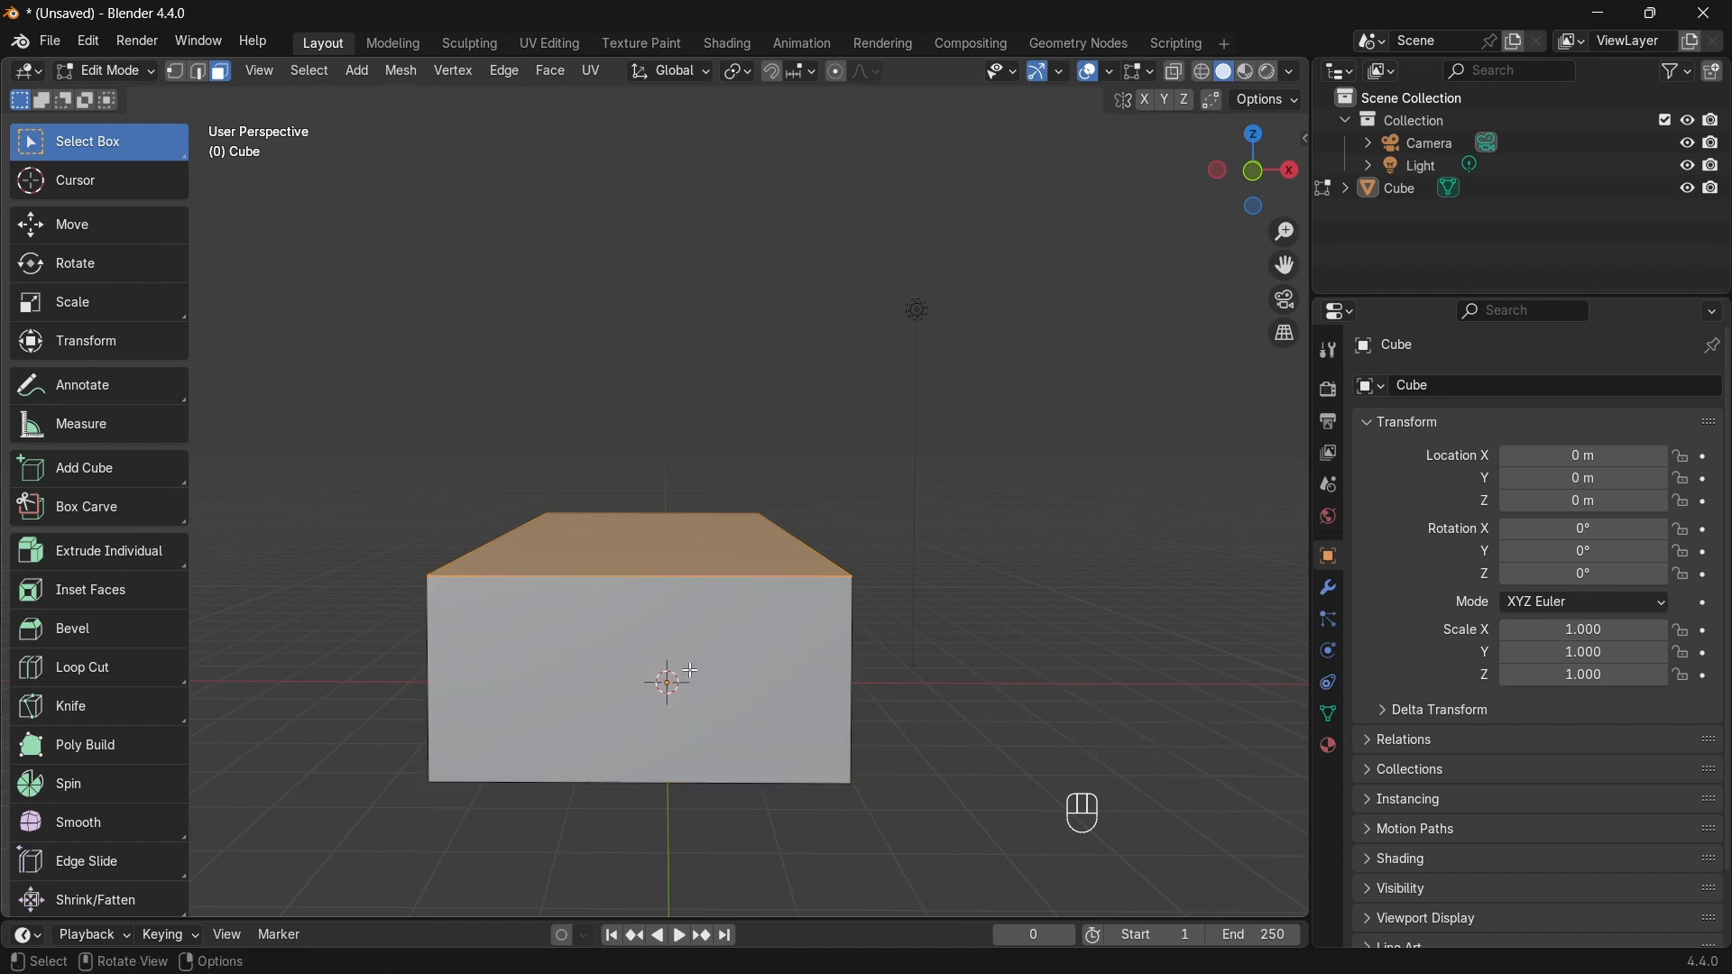
pyautogui.press('e')
pyautogui.press('r')
pyautogui.click(858, 552)
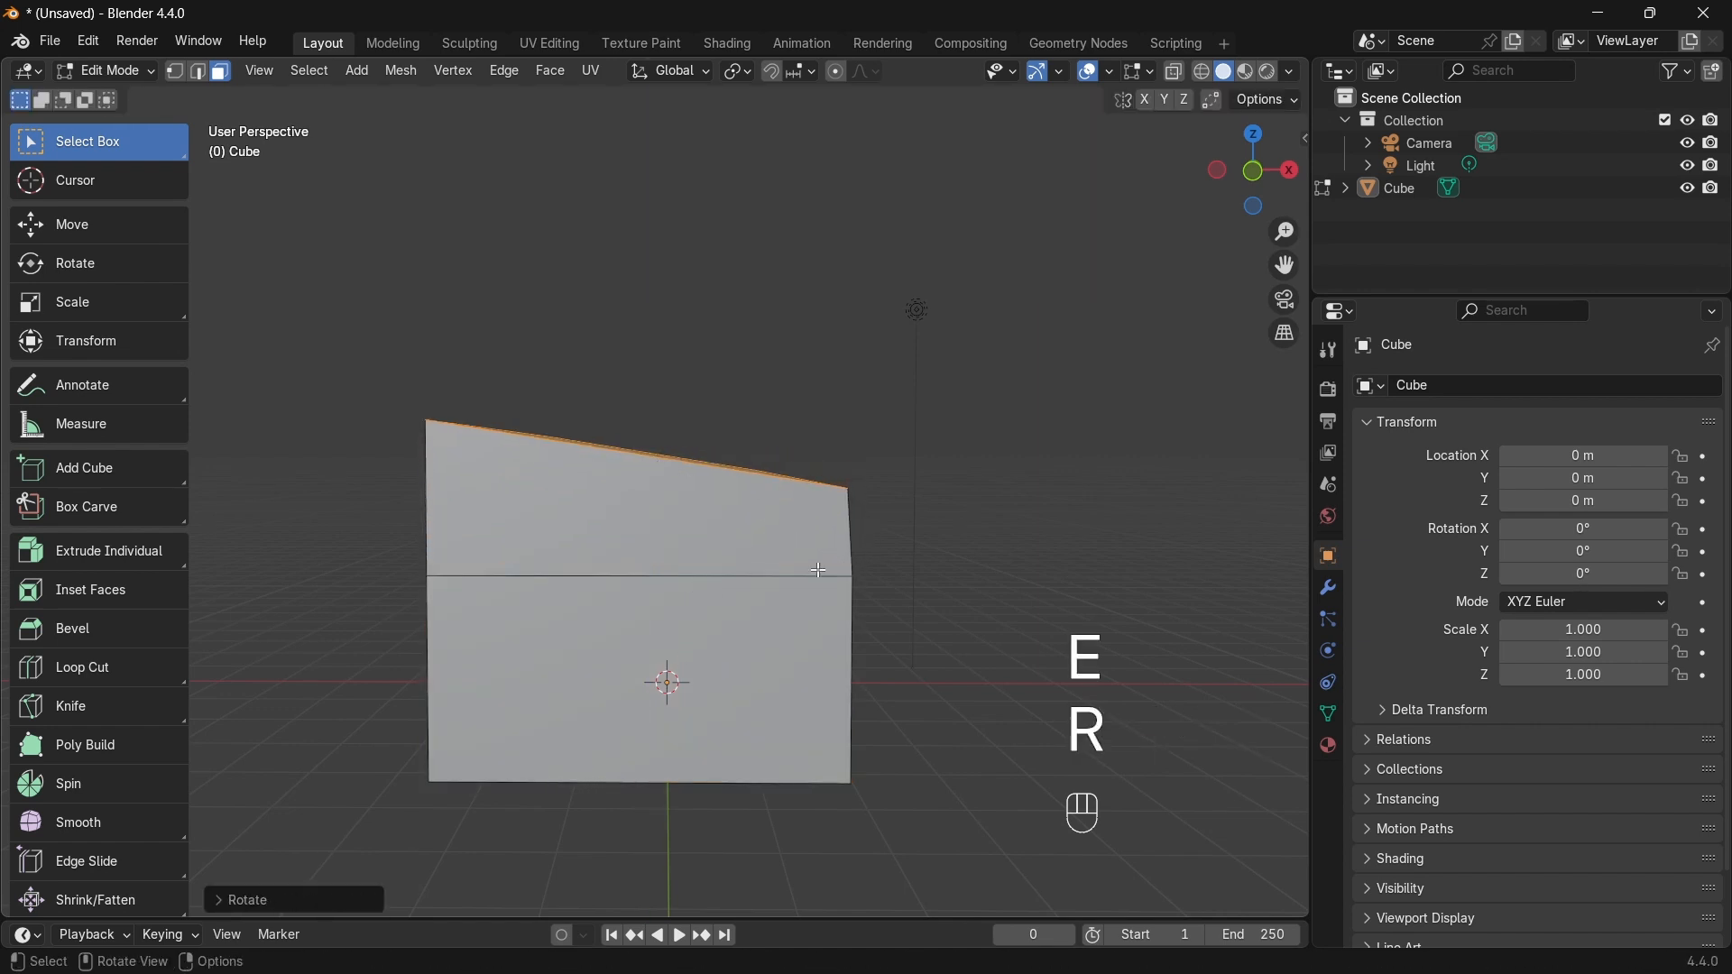
# Step: Extrude the sloped top face once more and rotate the new section further toward positive X
pyautogui.press('e')
pyautogui.click(881, 467)
pyautogui.press('r')
pyautogui.click(913, 483)
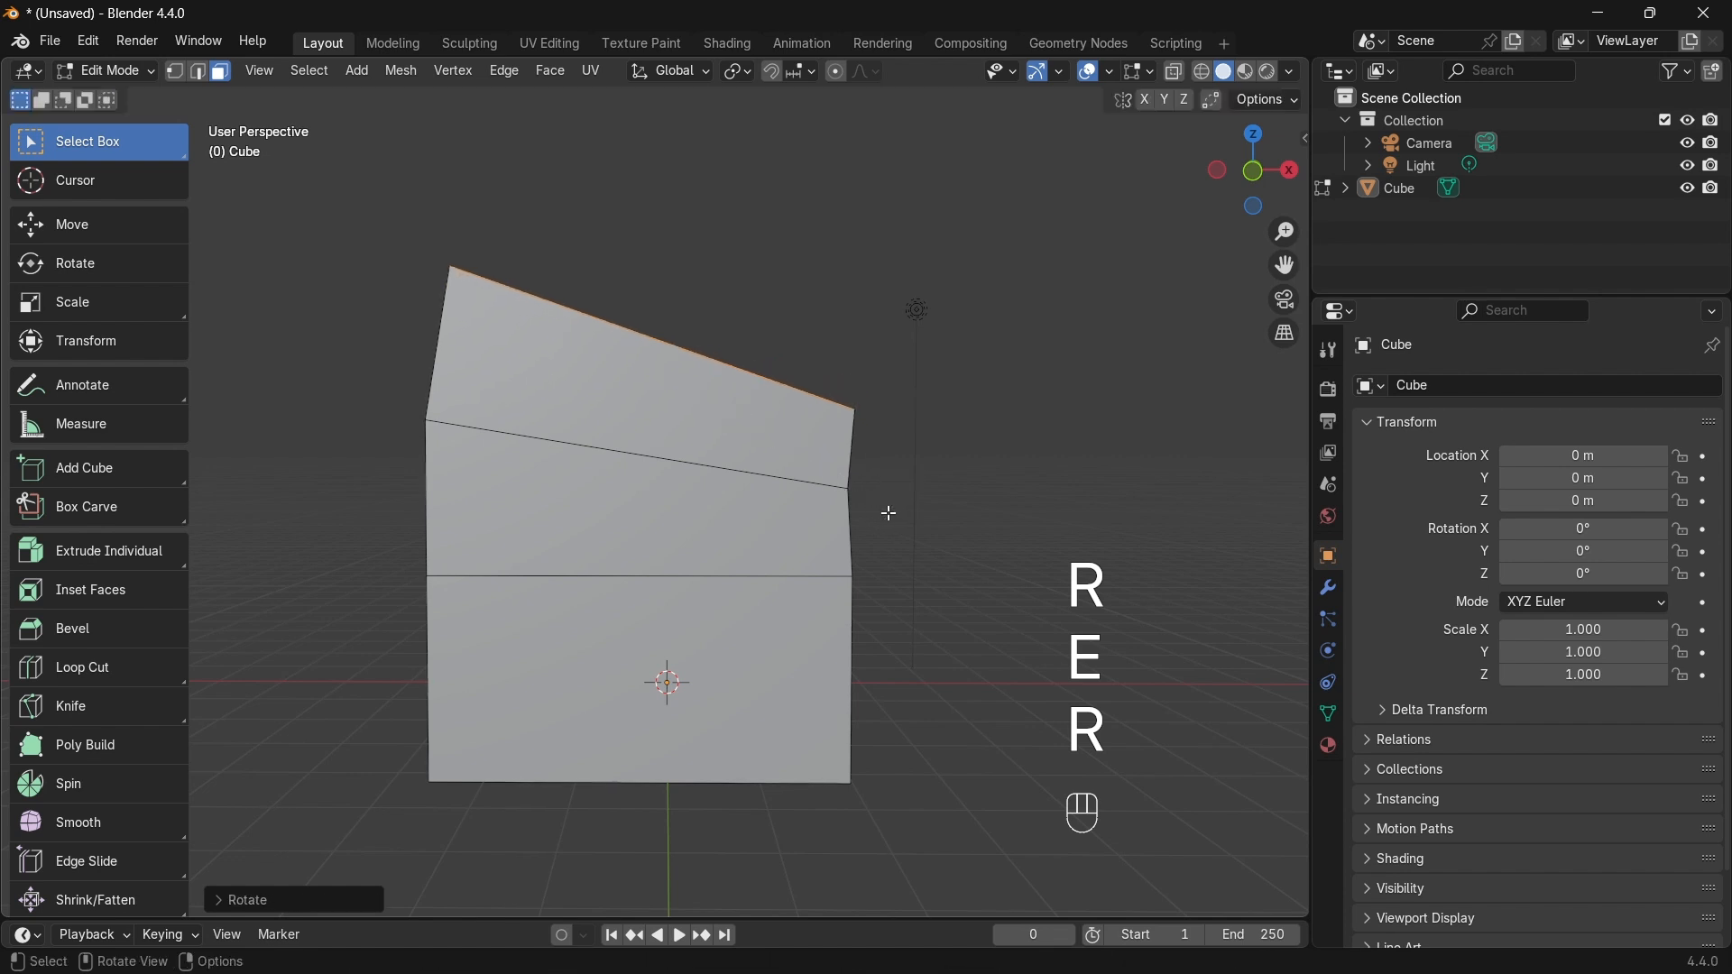
# Step: Add a third extruded section on the sloped top face and rotate its end more steeply toward positive X
pyautogui.press('e')
pyautogui.click(987, 442)
pyautogui.press('r')
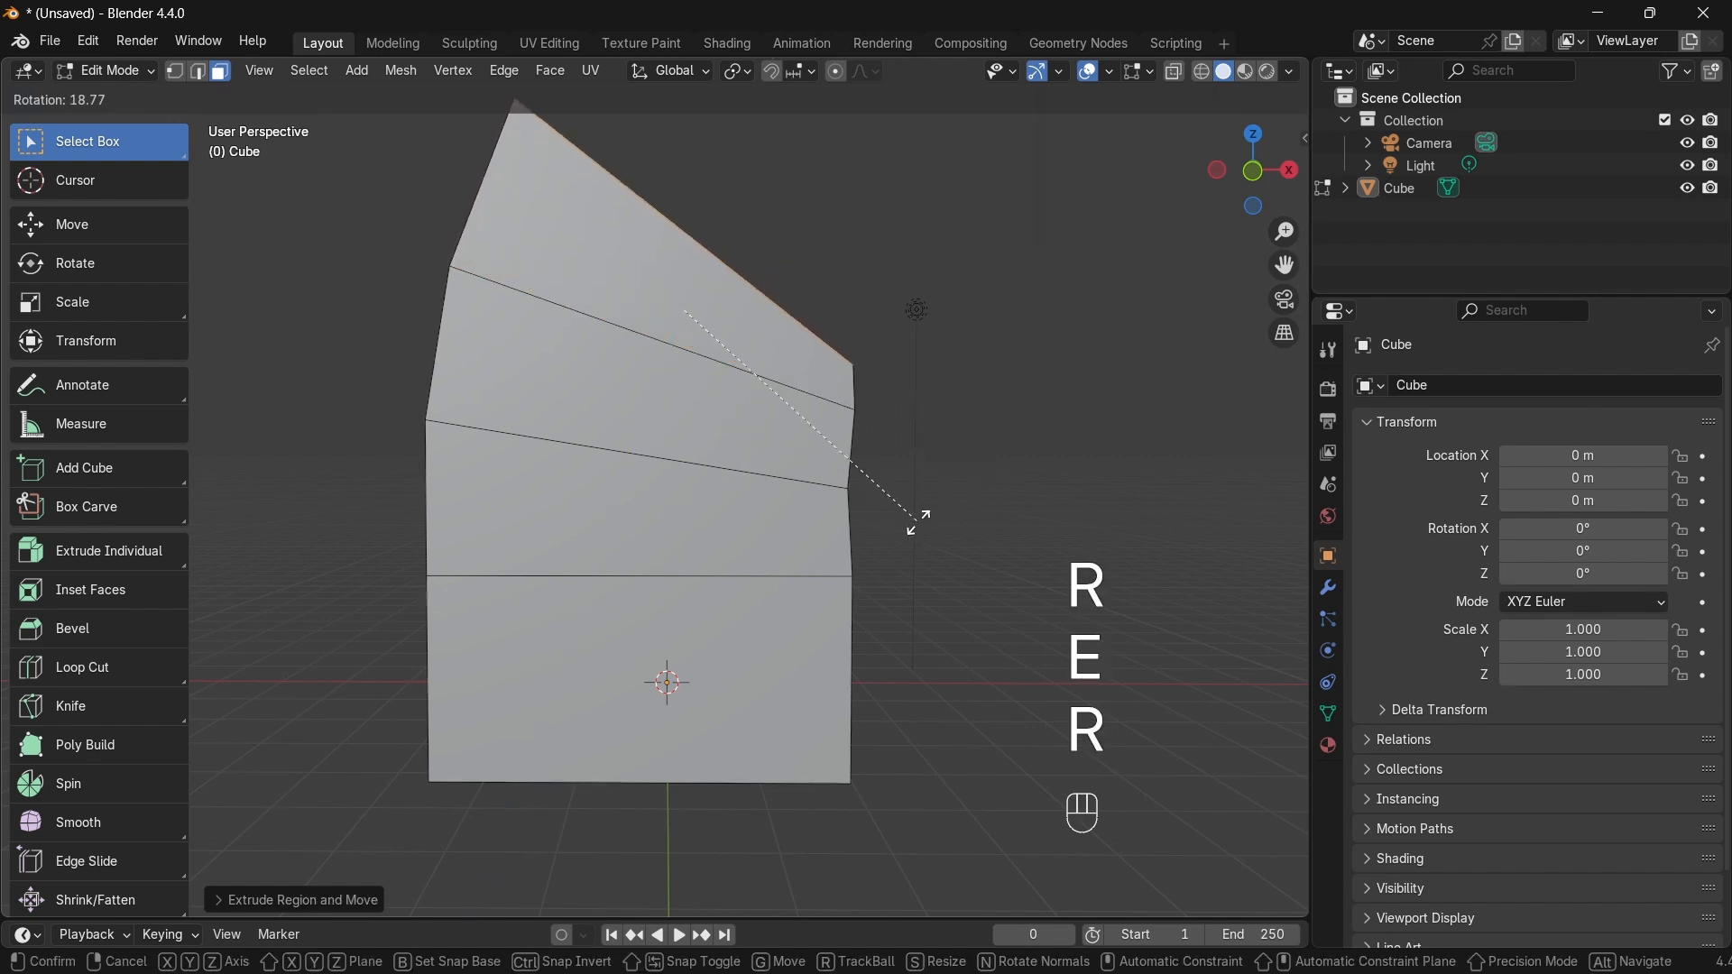
pyautogui.click(893, 521)
pyautogui.scroll(-3, 667, 473)
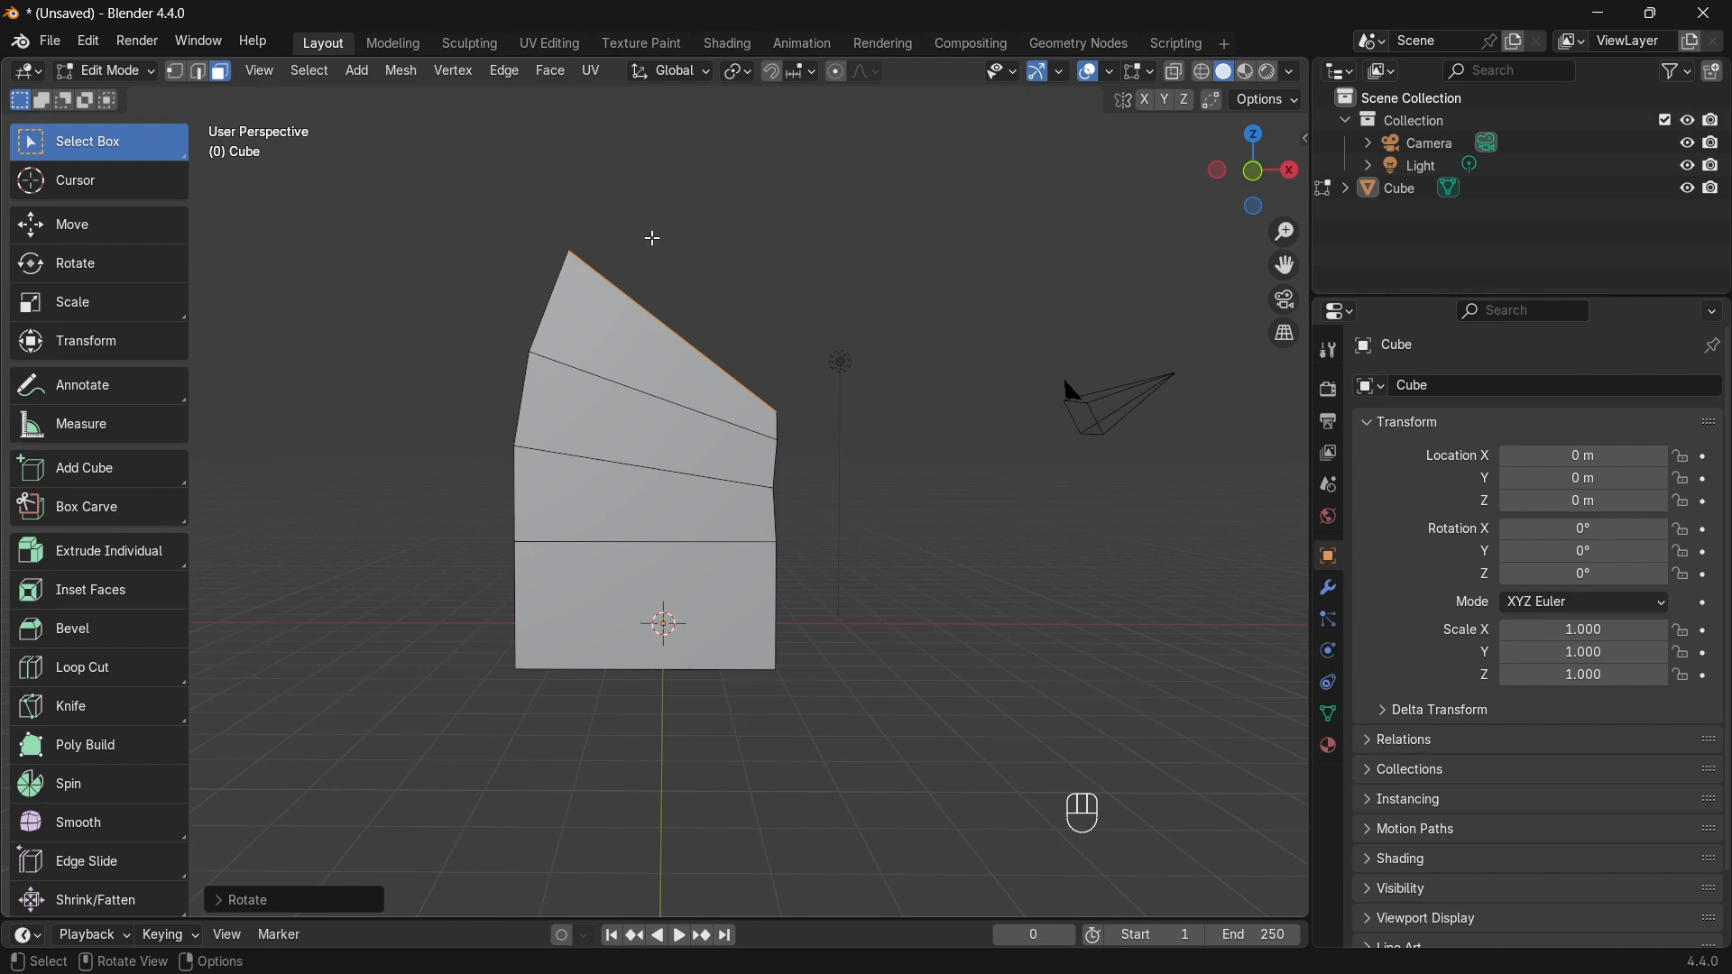
# Step: Undo the extrusions and rotations back to the plain box with its top face selected
pyautogui.hotkey('ctrl', 'z')
pyautogui.hotkey('ctrl', 'z')
pyautogui.hotkey('ctrl', 'z')
pyautogui.hotkey('ctrl', 'z')
pyautogui.hotkey('ctrl', 'z')
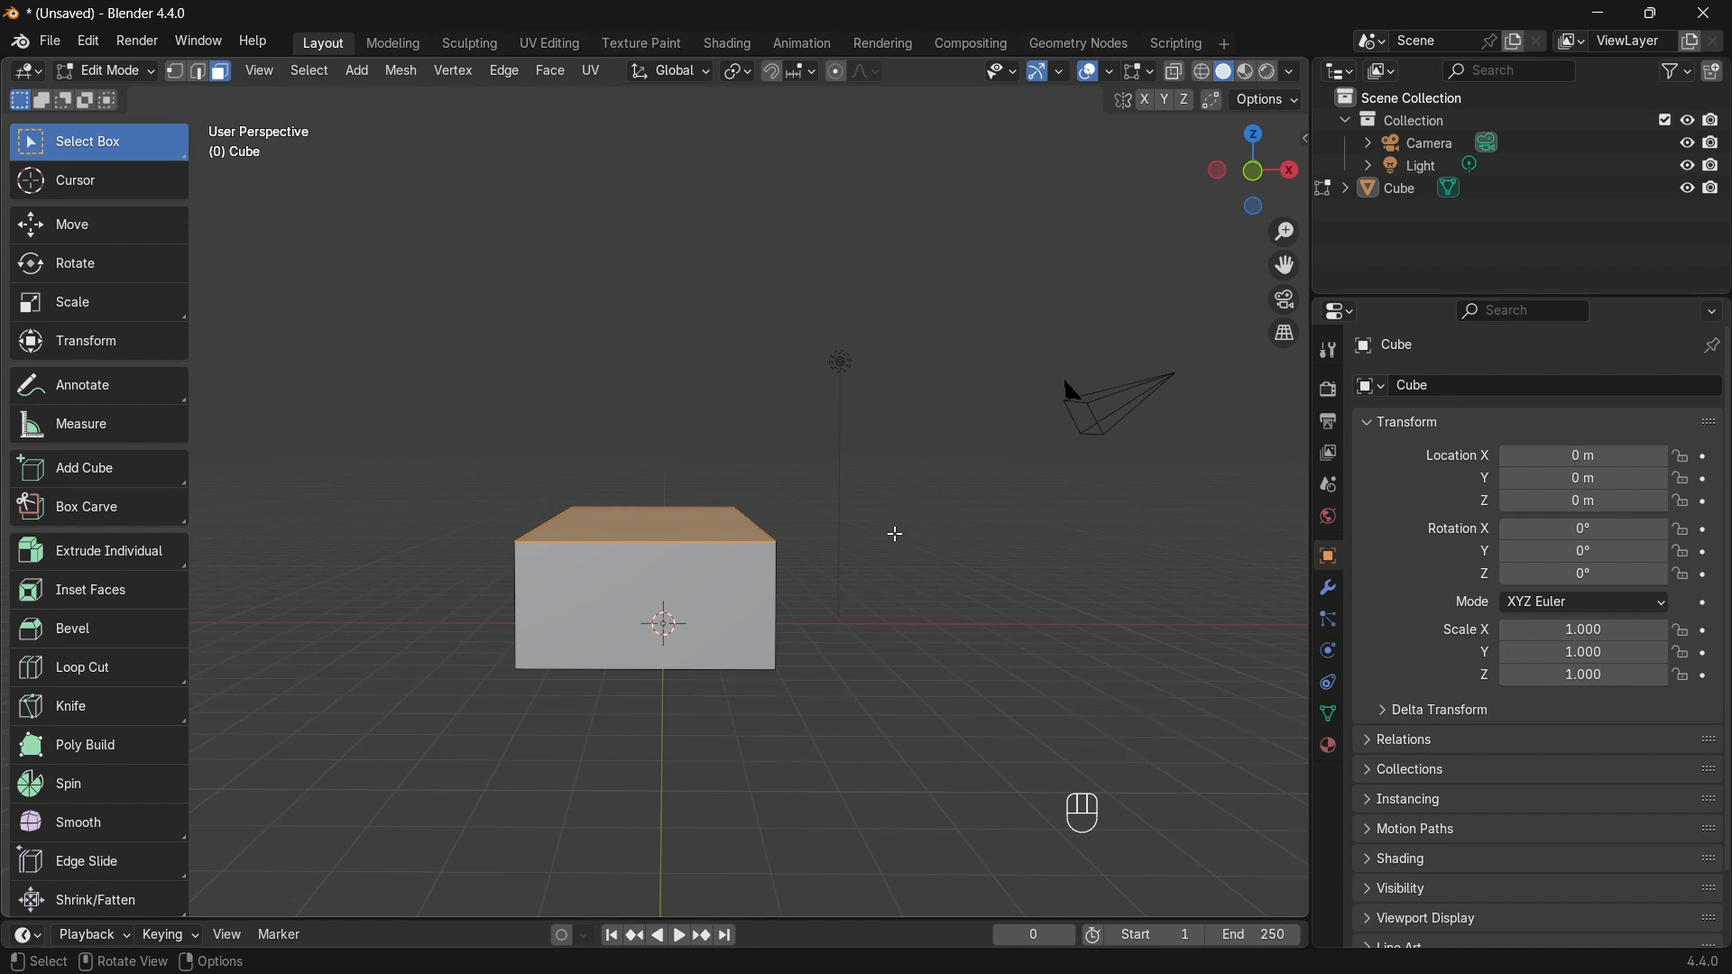
# Step: Switch to front view, try the Cursor tool by placing the 3D cursor beside the box and back near the origin, and reactivate Select Box
pyautogui.press('KP_1')
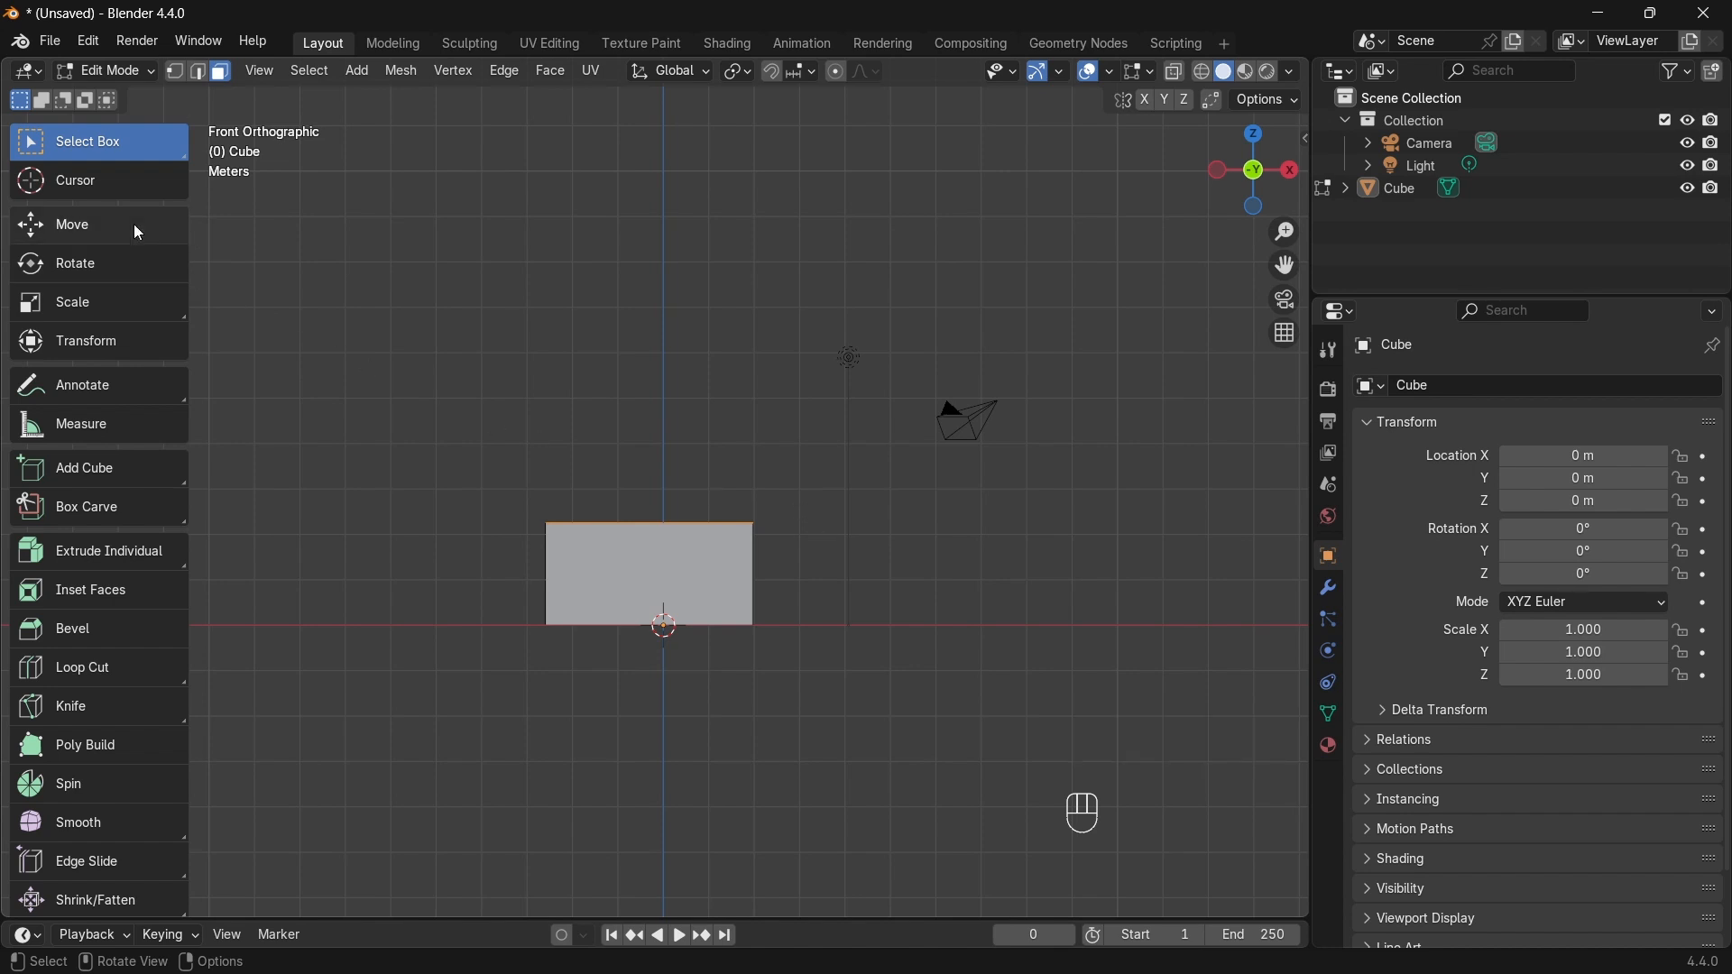
pyautogui.click(87, 181)
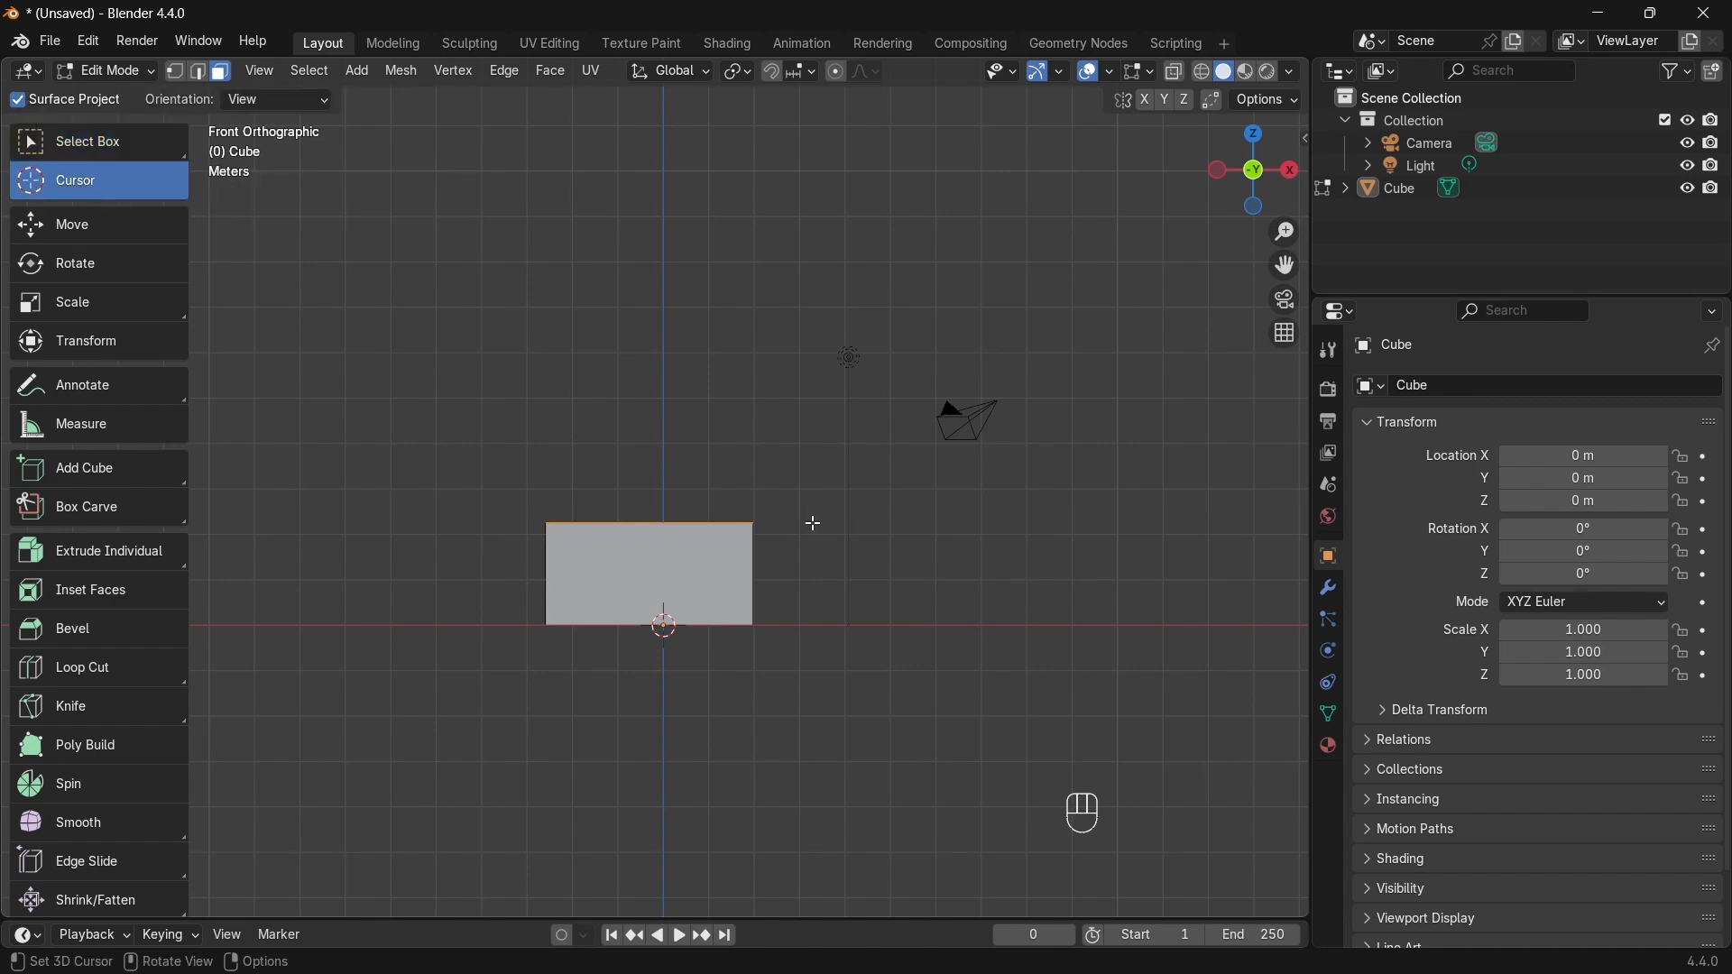
pyautogui.click(847, 536)
pyautogui.click(850, 533)
pyautogui.click(664, 625)
pyautogui.click(101, 141)
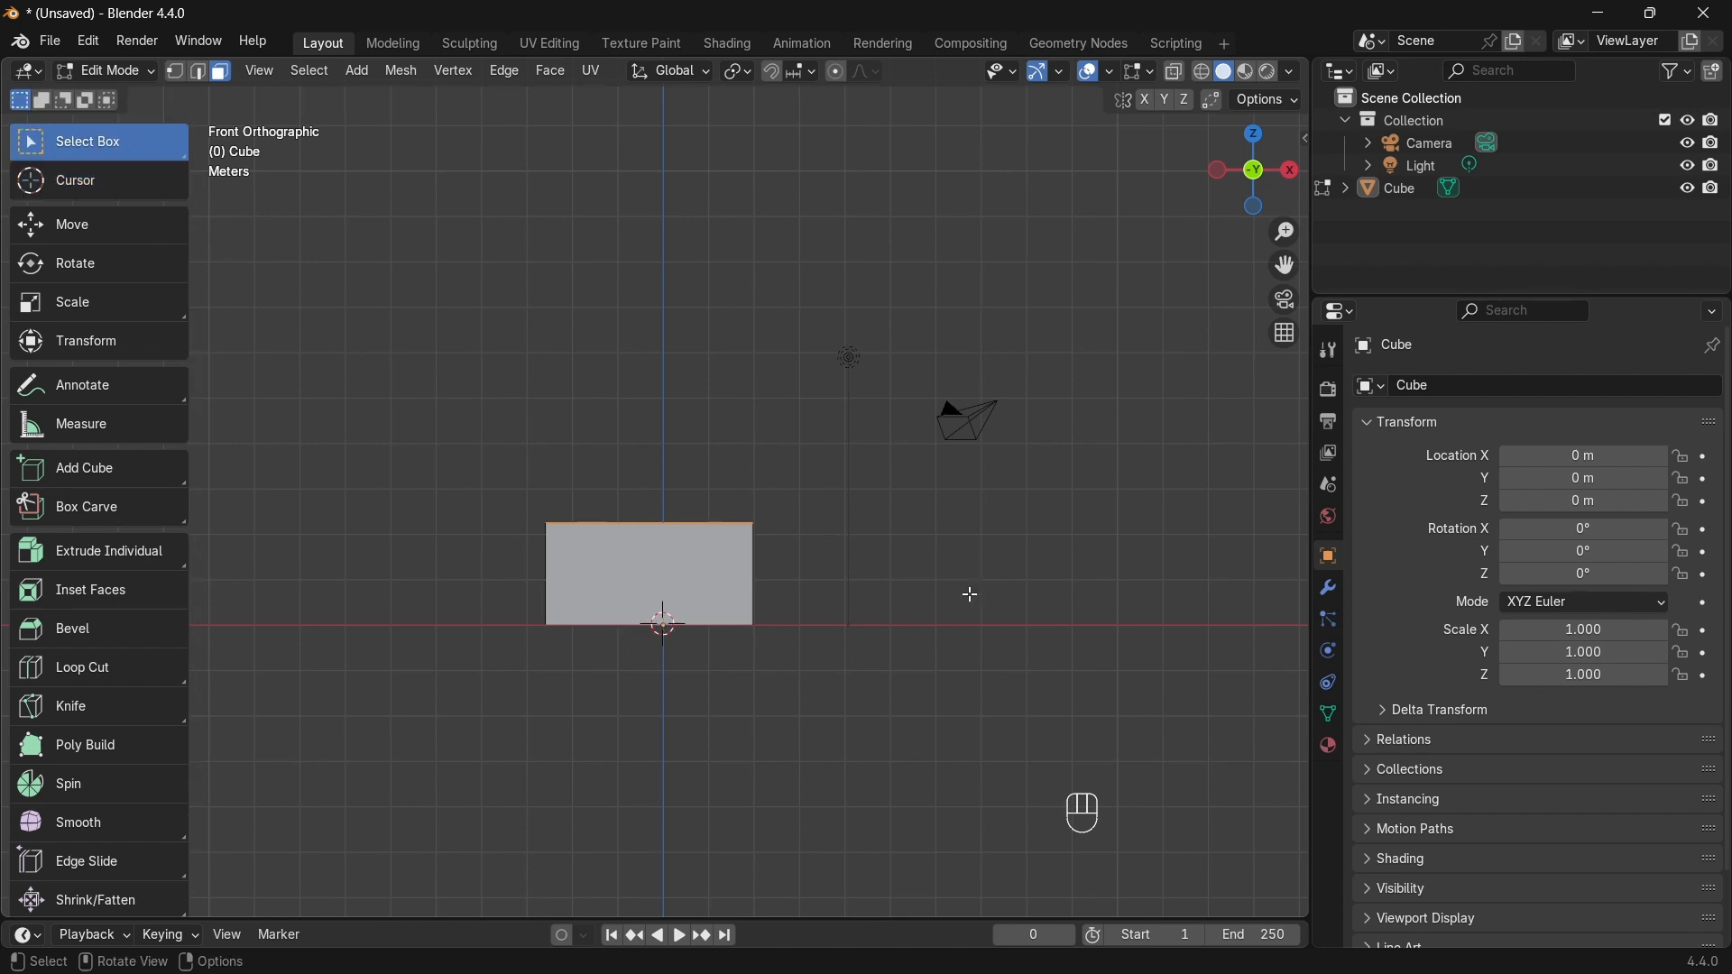
# Step: Reposition the 3D cursor on the positive X side of the box, just below the height of its top face
pyautogui.press('shift')
pyautogui.keyDown('shift'); pyautogui.rightClick(846, 536); pyautogui.keyUp('shift')
pyautogui.keyDown('shift'); pyautogui.rightClick(442, 533); pyautogui.keyUp('shift')
pyautogui.press('shift')
pyautogui.press('shift')
pyautogui.keyDown('shift'); pyautogui.rightClick(892, 532); pyautogui.keyUp('shift')
# Step: Activate the Spin tool, try spinning the top face around the X axis, and undo the spin
pyautogui.click(72, 788)
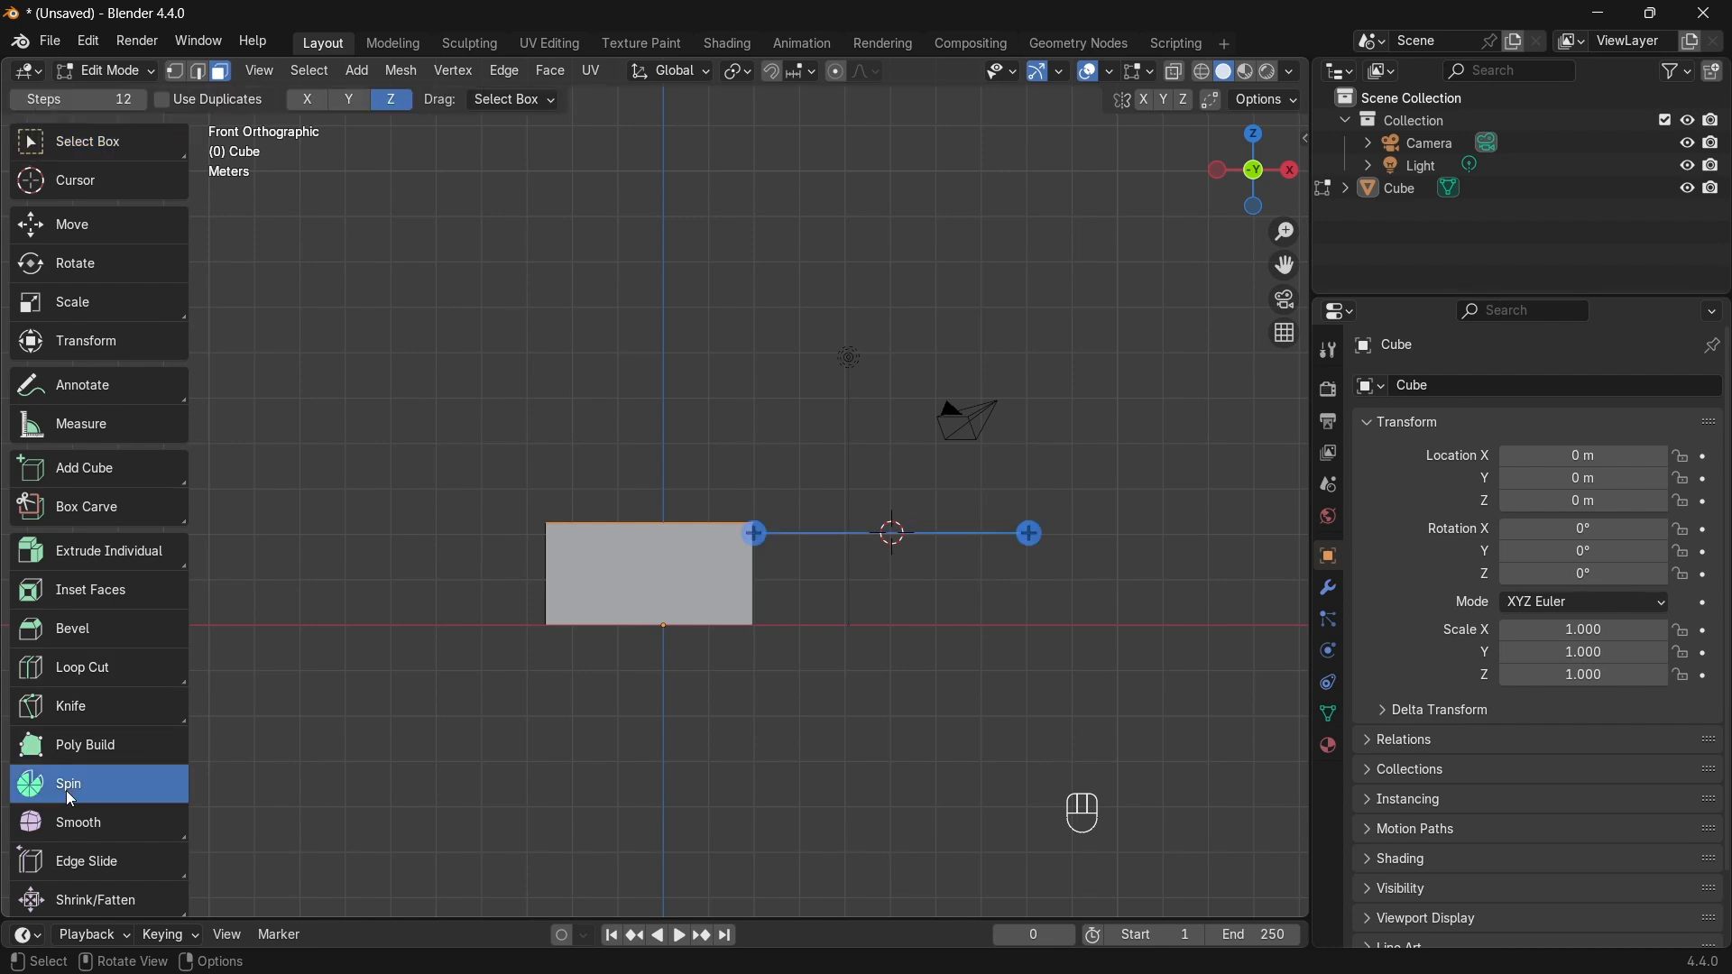
pyautogui.click(317, 100)
pyautogui.moveTo(918, 395); pyautogui.dragTo(486, 533, button='middle')
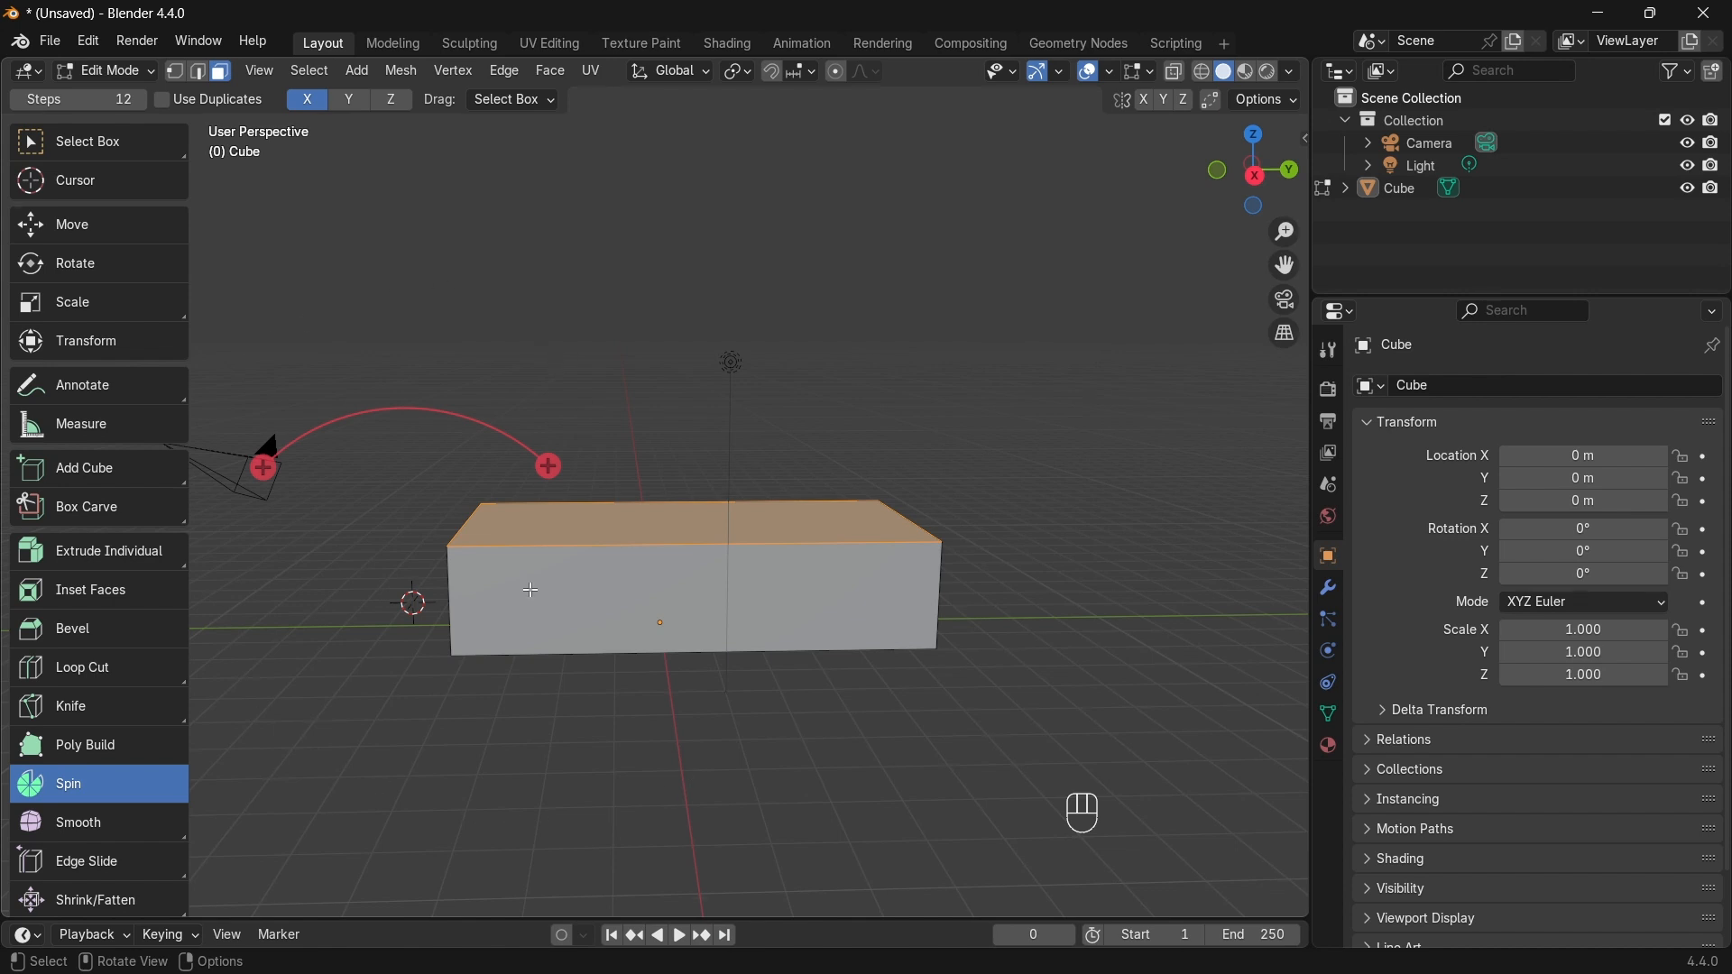
pyautogui.moveTo(263, 464); pyautogui.dragTo(564, 302)
pyautogui.hotkey('ctrl', 'z')
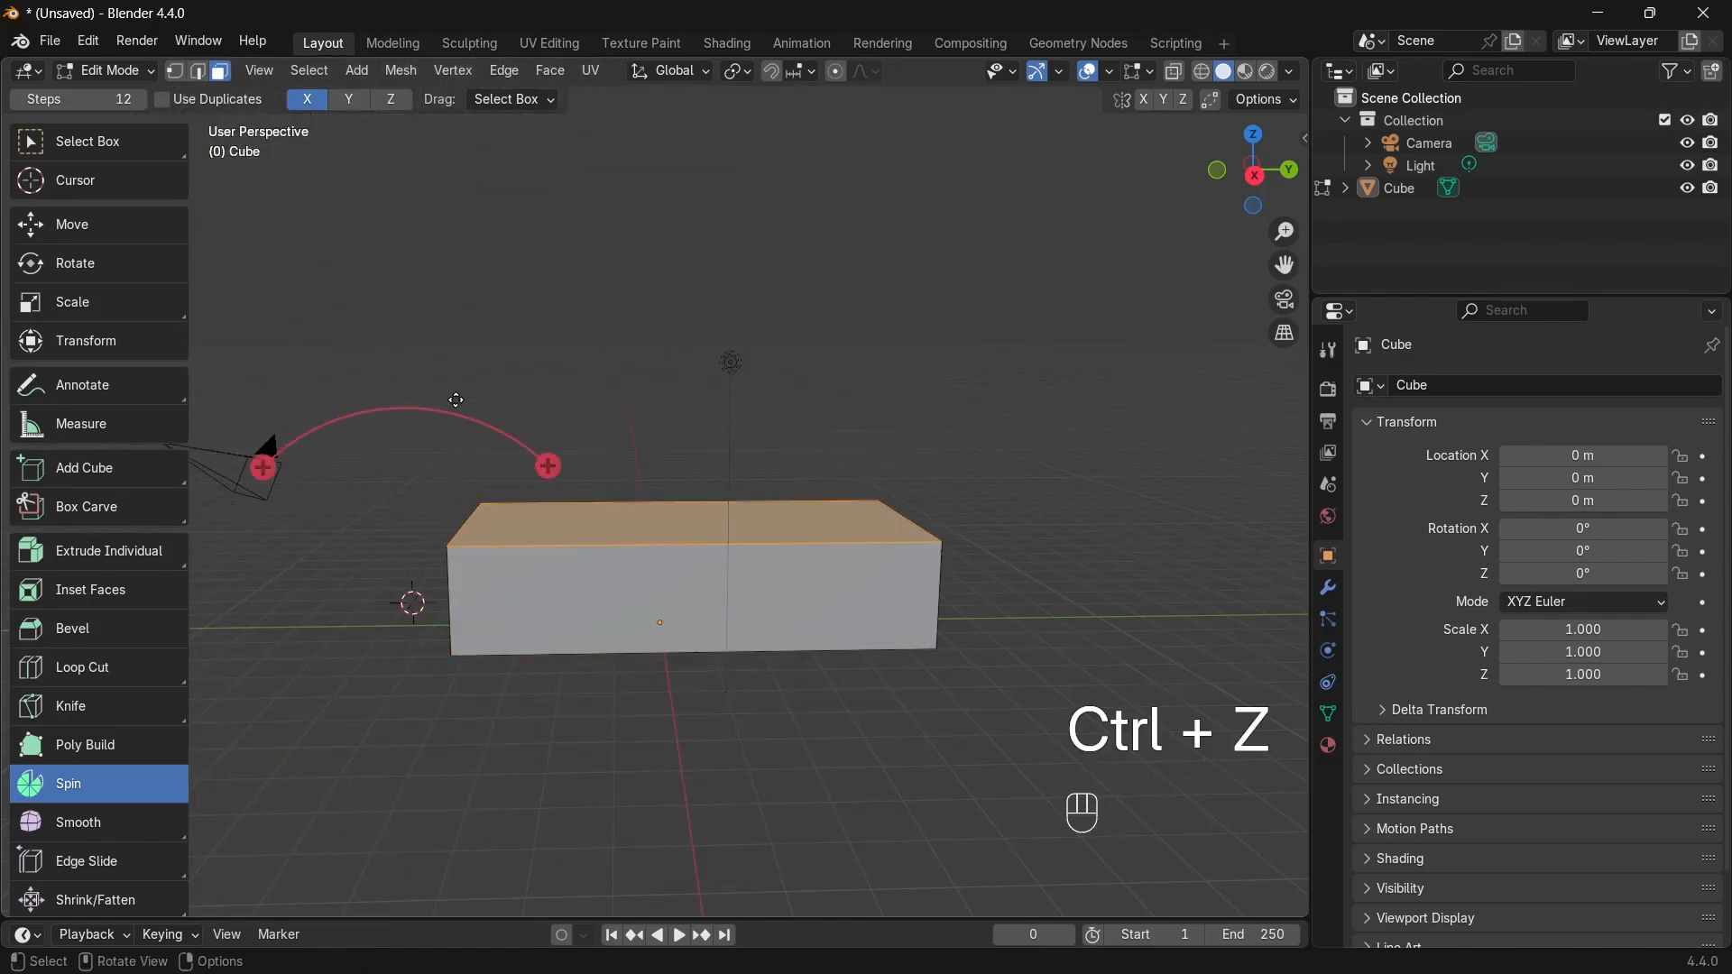
# Step: Try spinning the top face around the Y axis in perspective view, and undo it
pyautogui.click(352, 99)
pyautogui.moveTo(368, 491); pyautogui.dragTo(386, 337)
pyautogui.moveTo(386, 336); pyautogui.dragTo(696, 286, button='middle')
pyautogui.hotkey('ctrl', 'z')
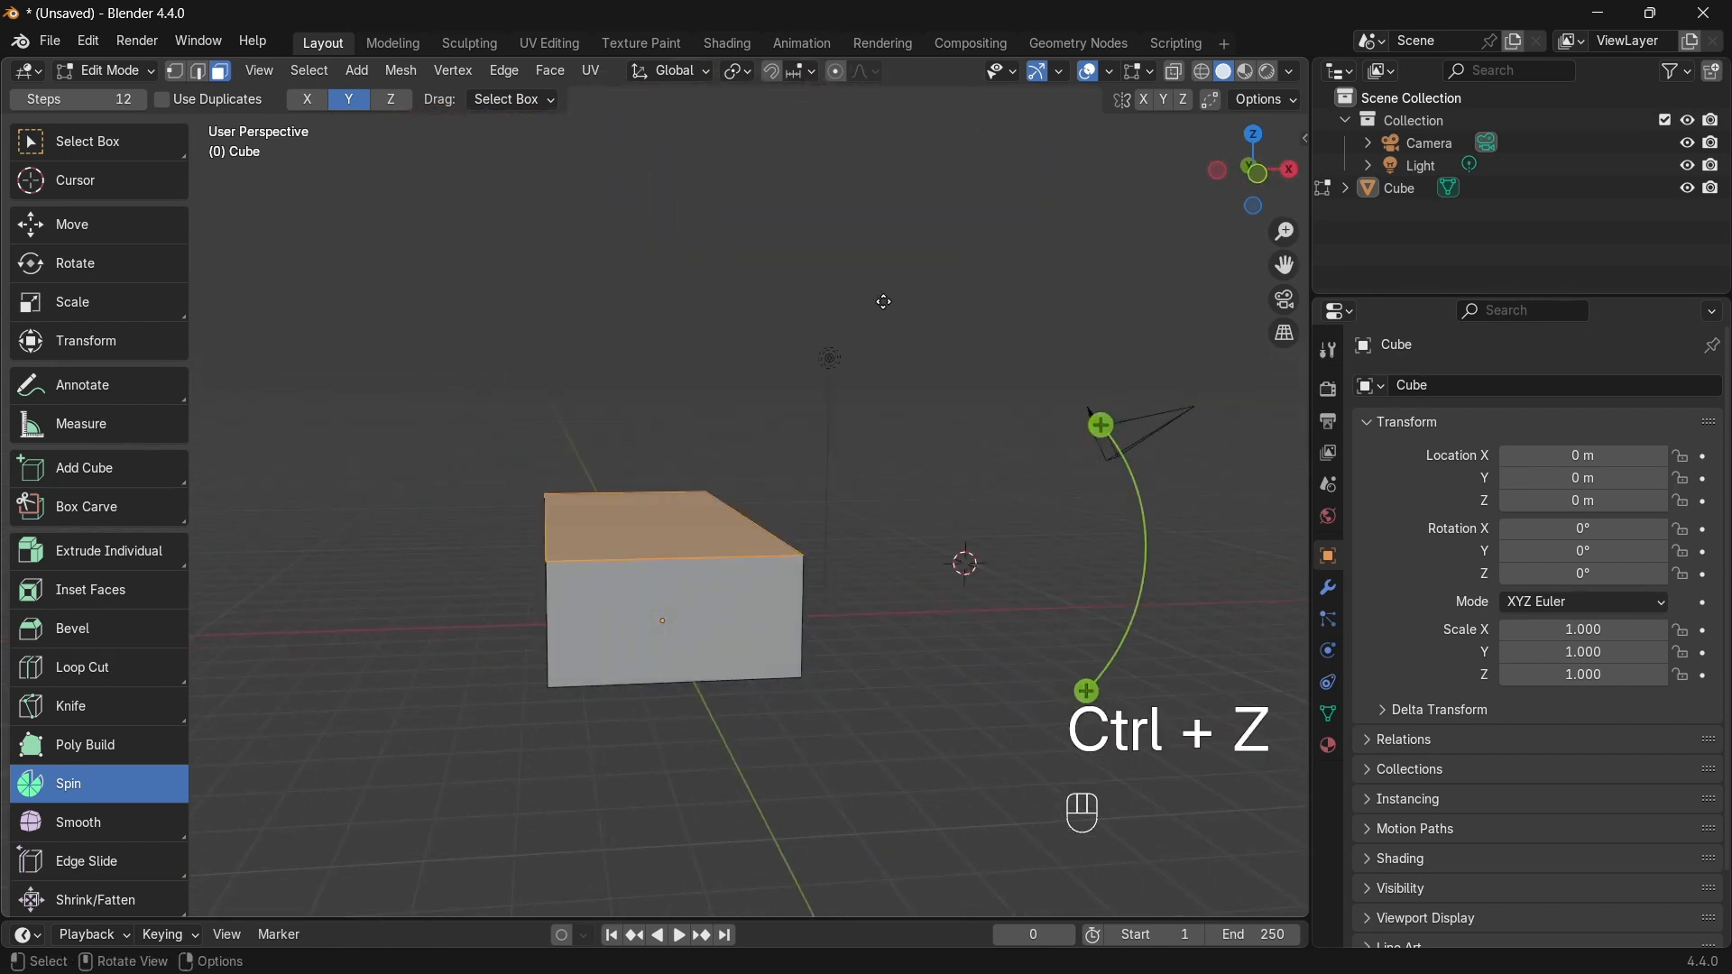
# Step: Try spinning the top face around the Z axis, and undo the spin
pyautogui.press('KP_5')
pyautogui.press('KP_1')
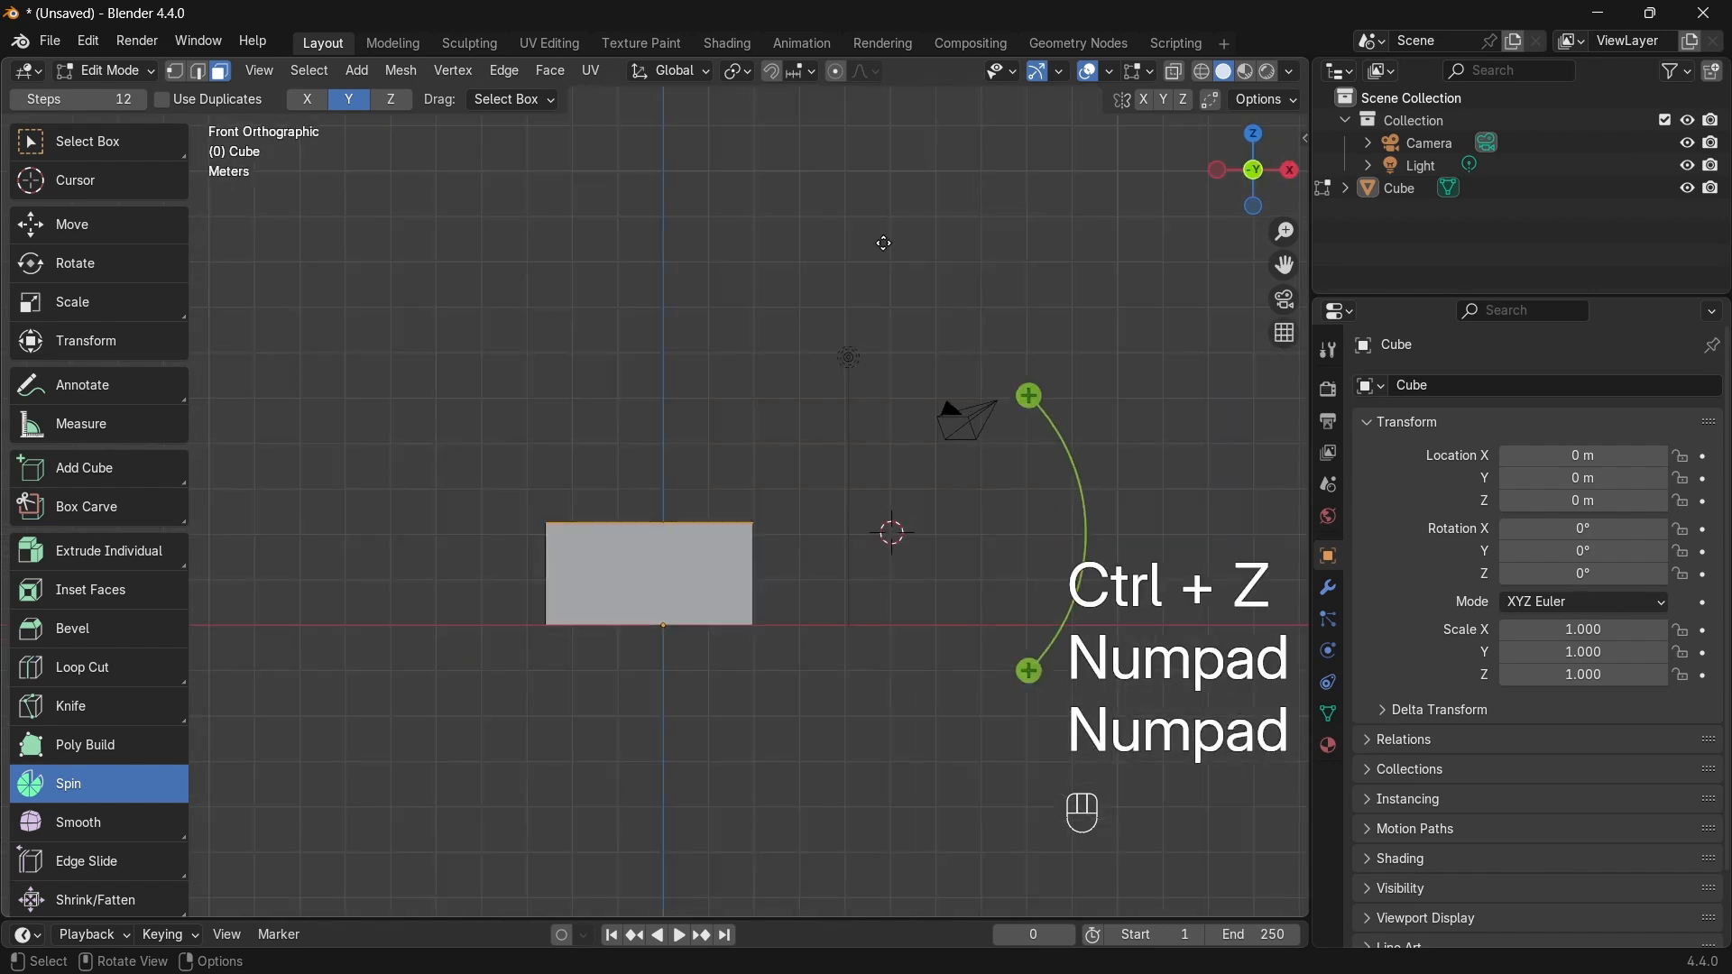
pyautogui.click(390, 99)
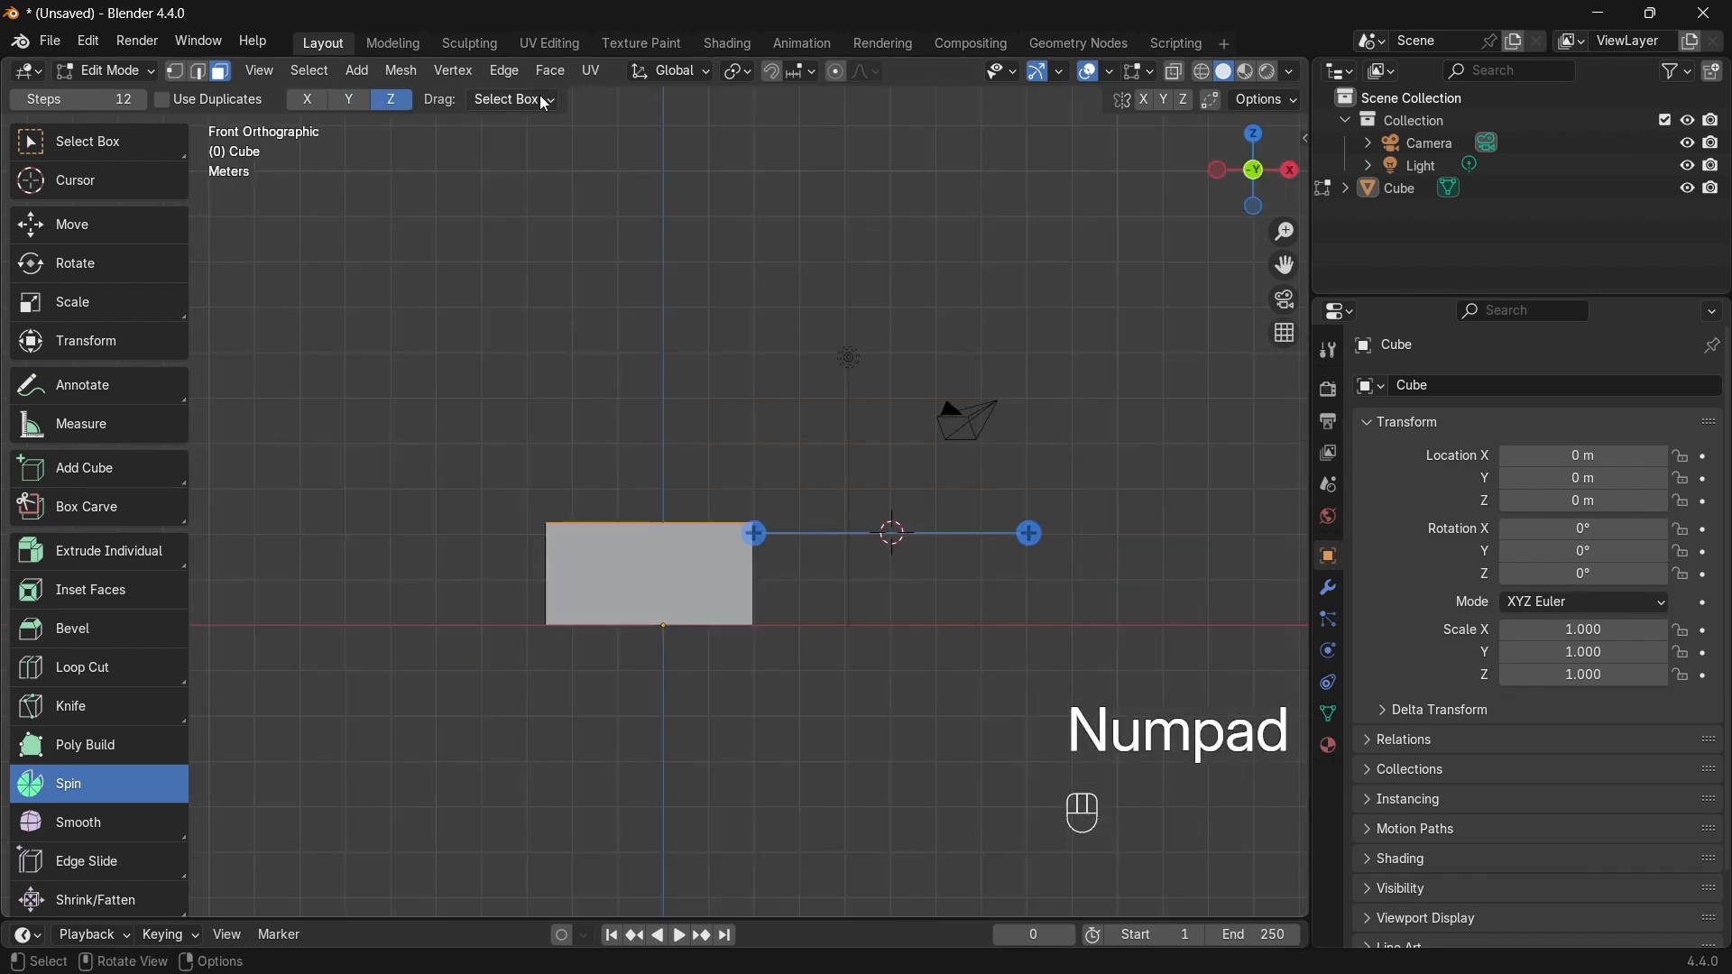
pyautogui.moveTo(848, 372); pyautogui.dragTo(860, 412, button='middle')
pyautogui.moveTo(790, 549); pyautogui.dragTo(1082, 614)
pyautogui.hotkey('ctrl', 'z')
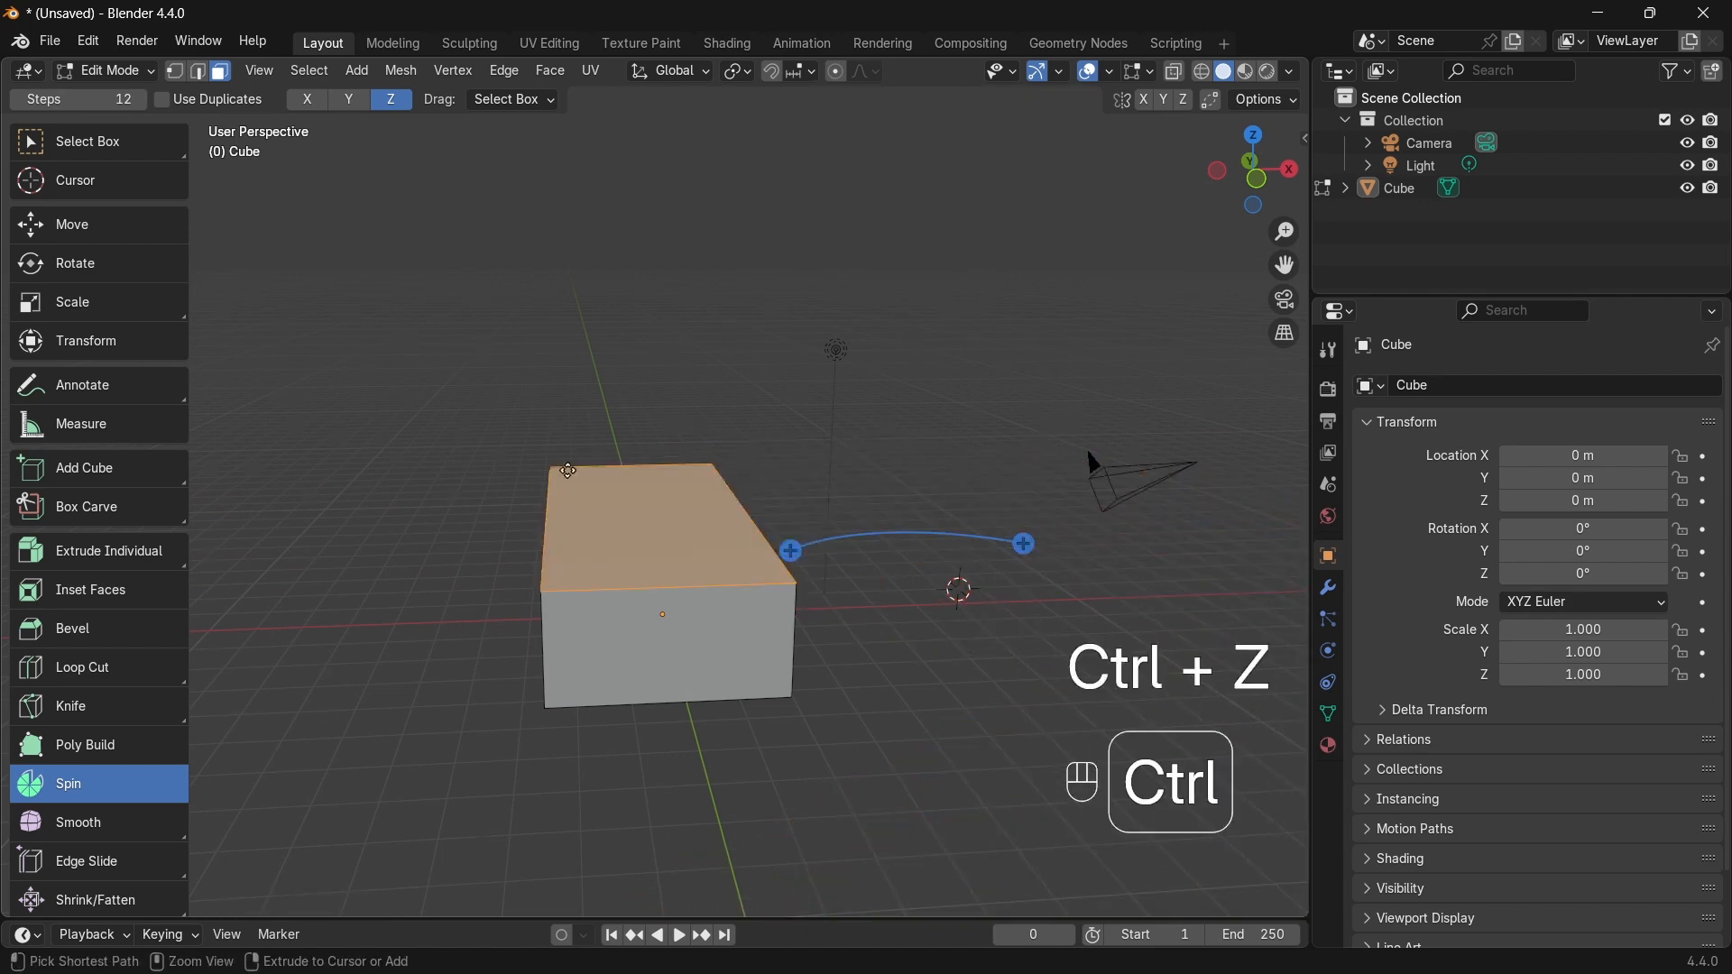
# Step: In front view, spin the top face about half a turn around the Y axis to form an arch over the 3D cursor
pyautogui.press('KP_3')
pyautogui.press('KP_1')
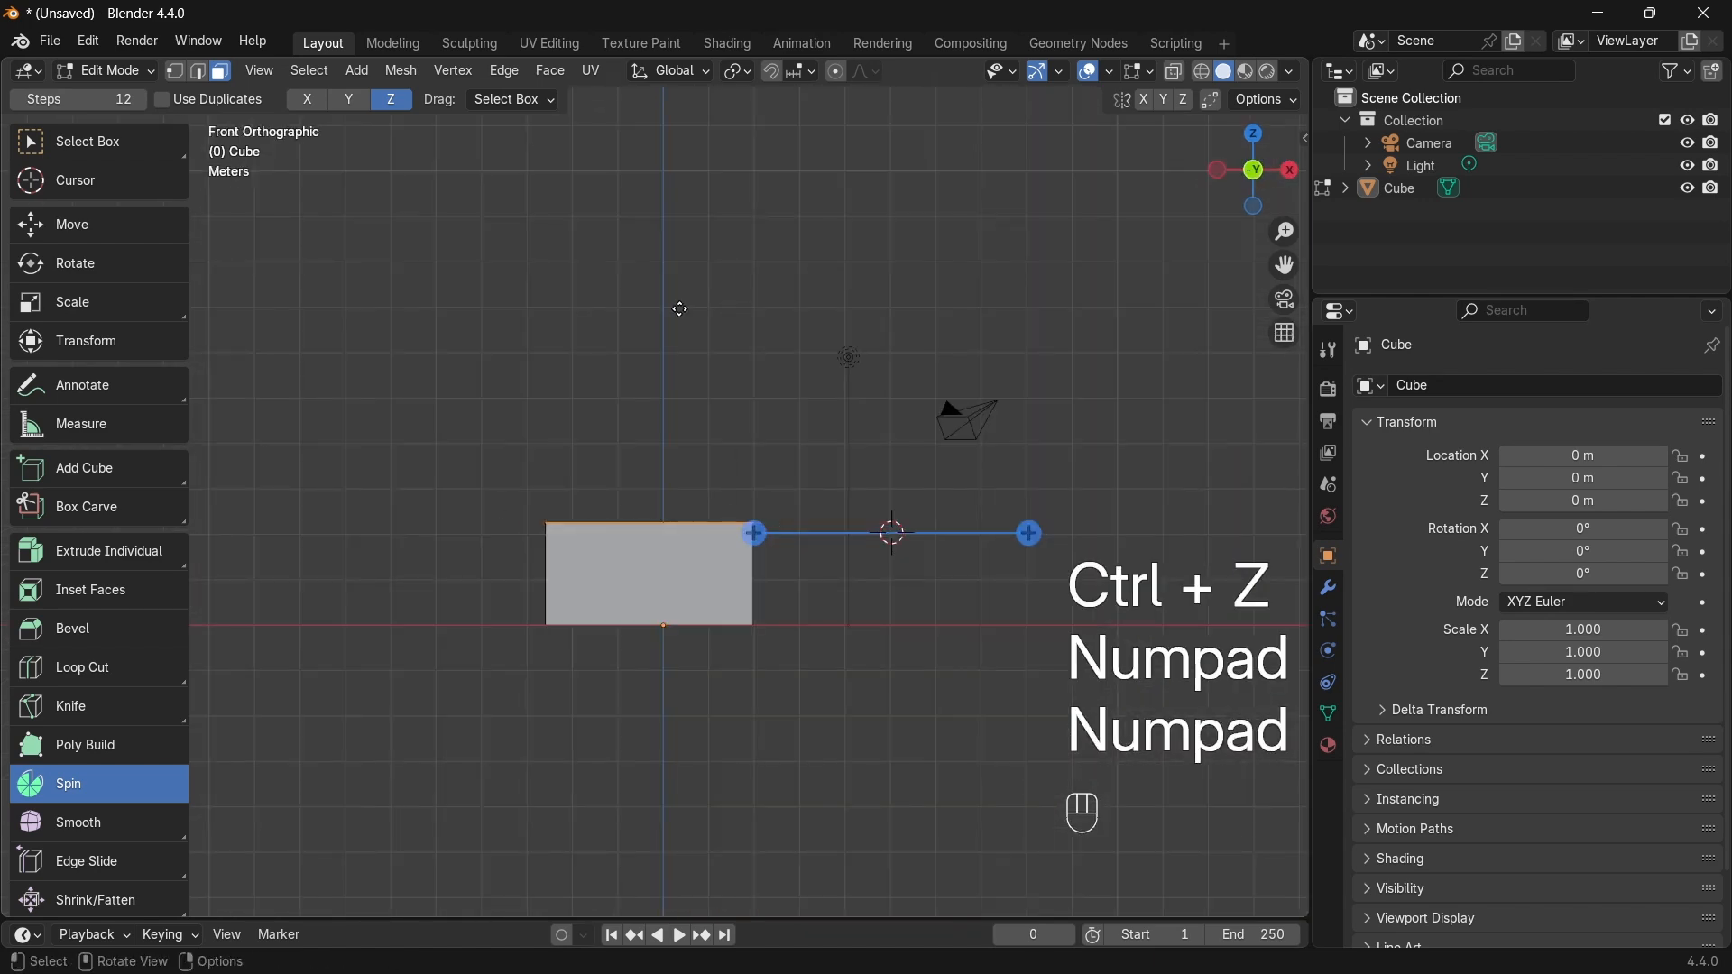
pyautogui.click(341, 102)
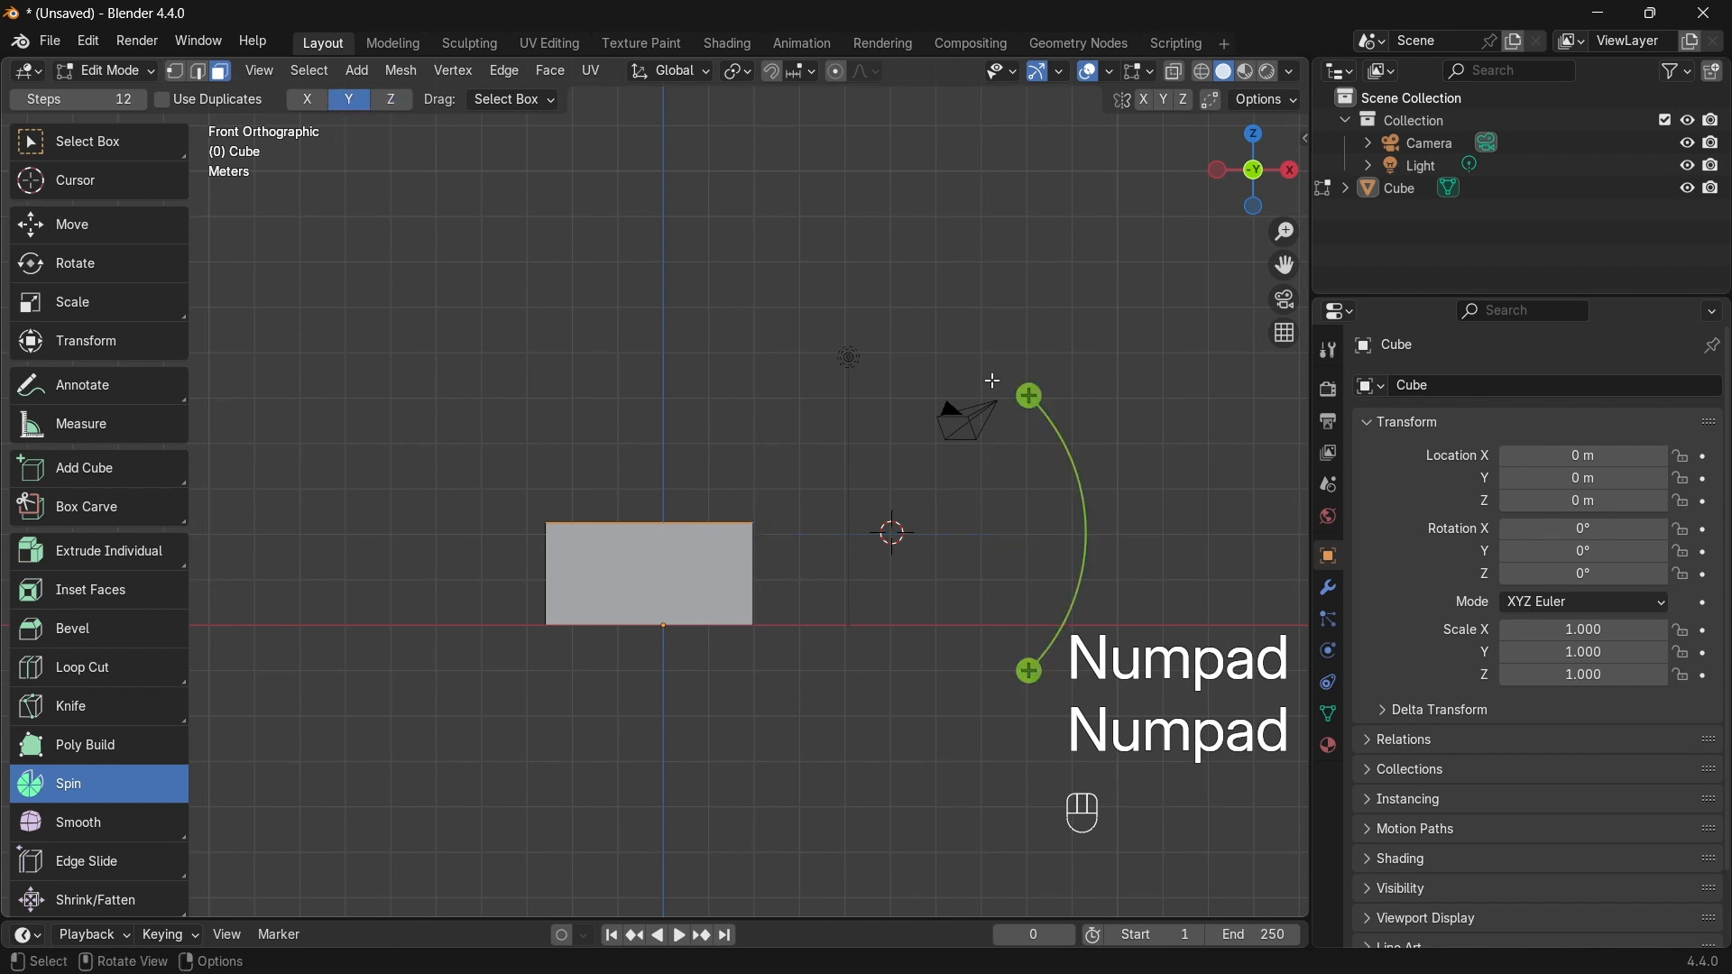
pyautogui.moveTo(1025, 394); pyautogui.dragTo(818, 611)
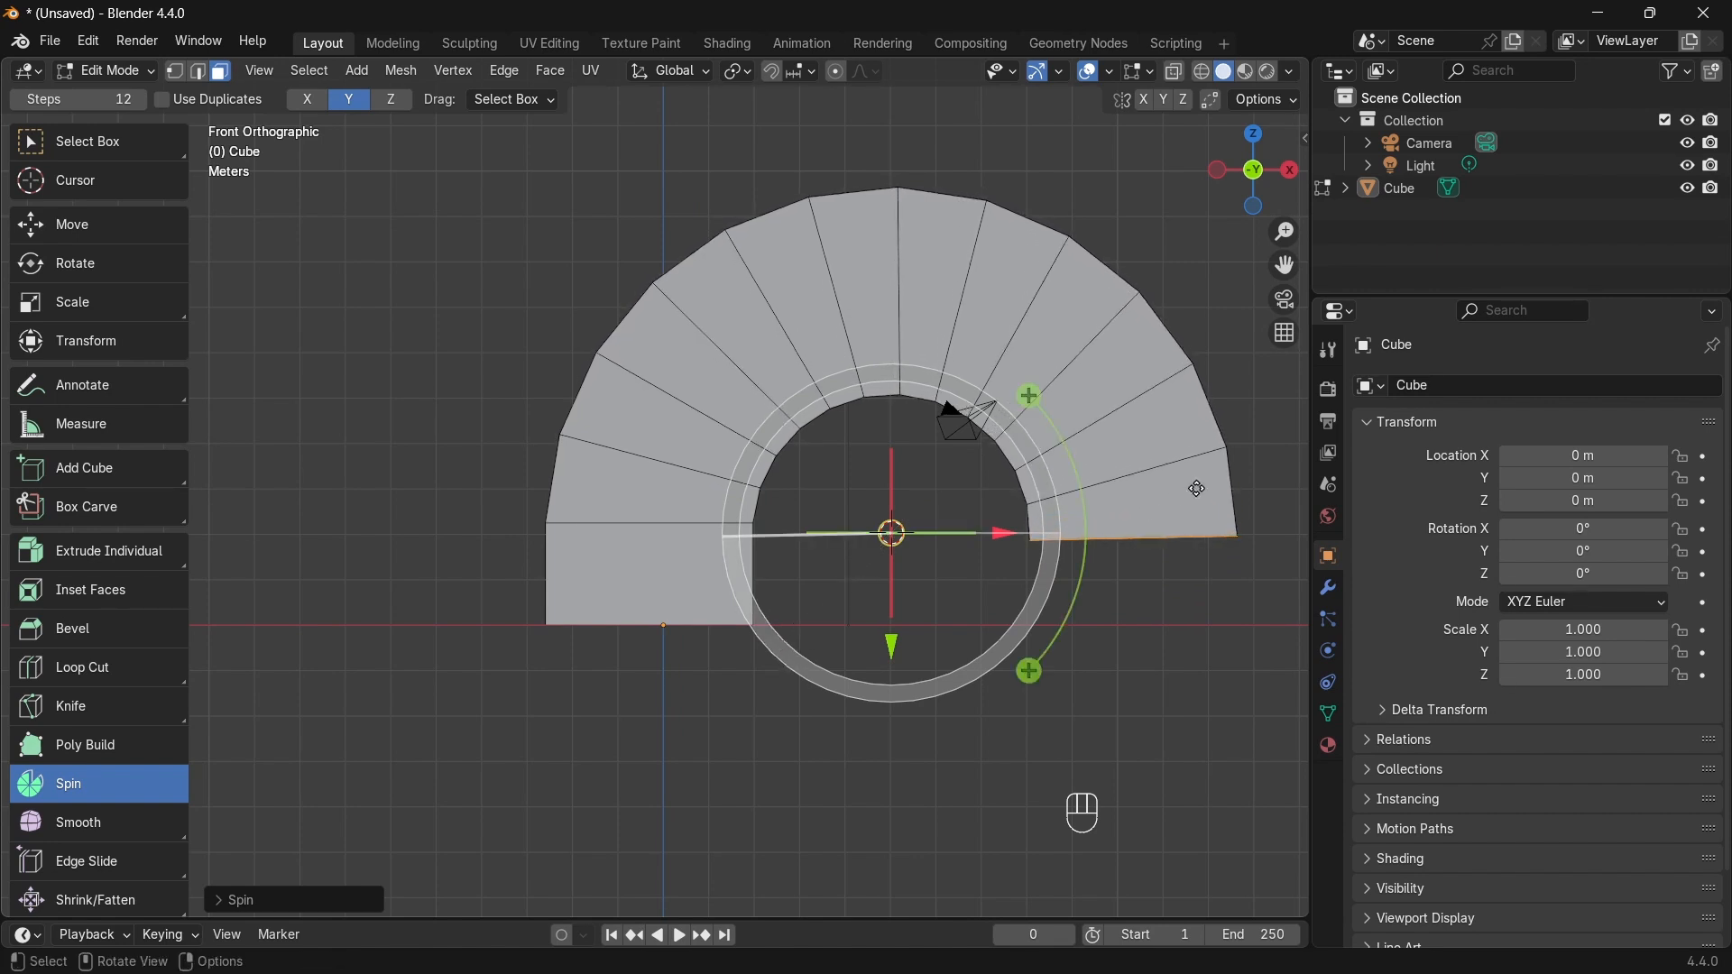
# Step: Extrude the arch's end face downward to about the base level of the other leg
pyautogui.press('e')
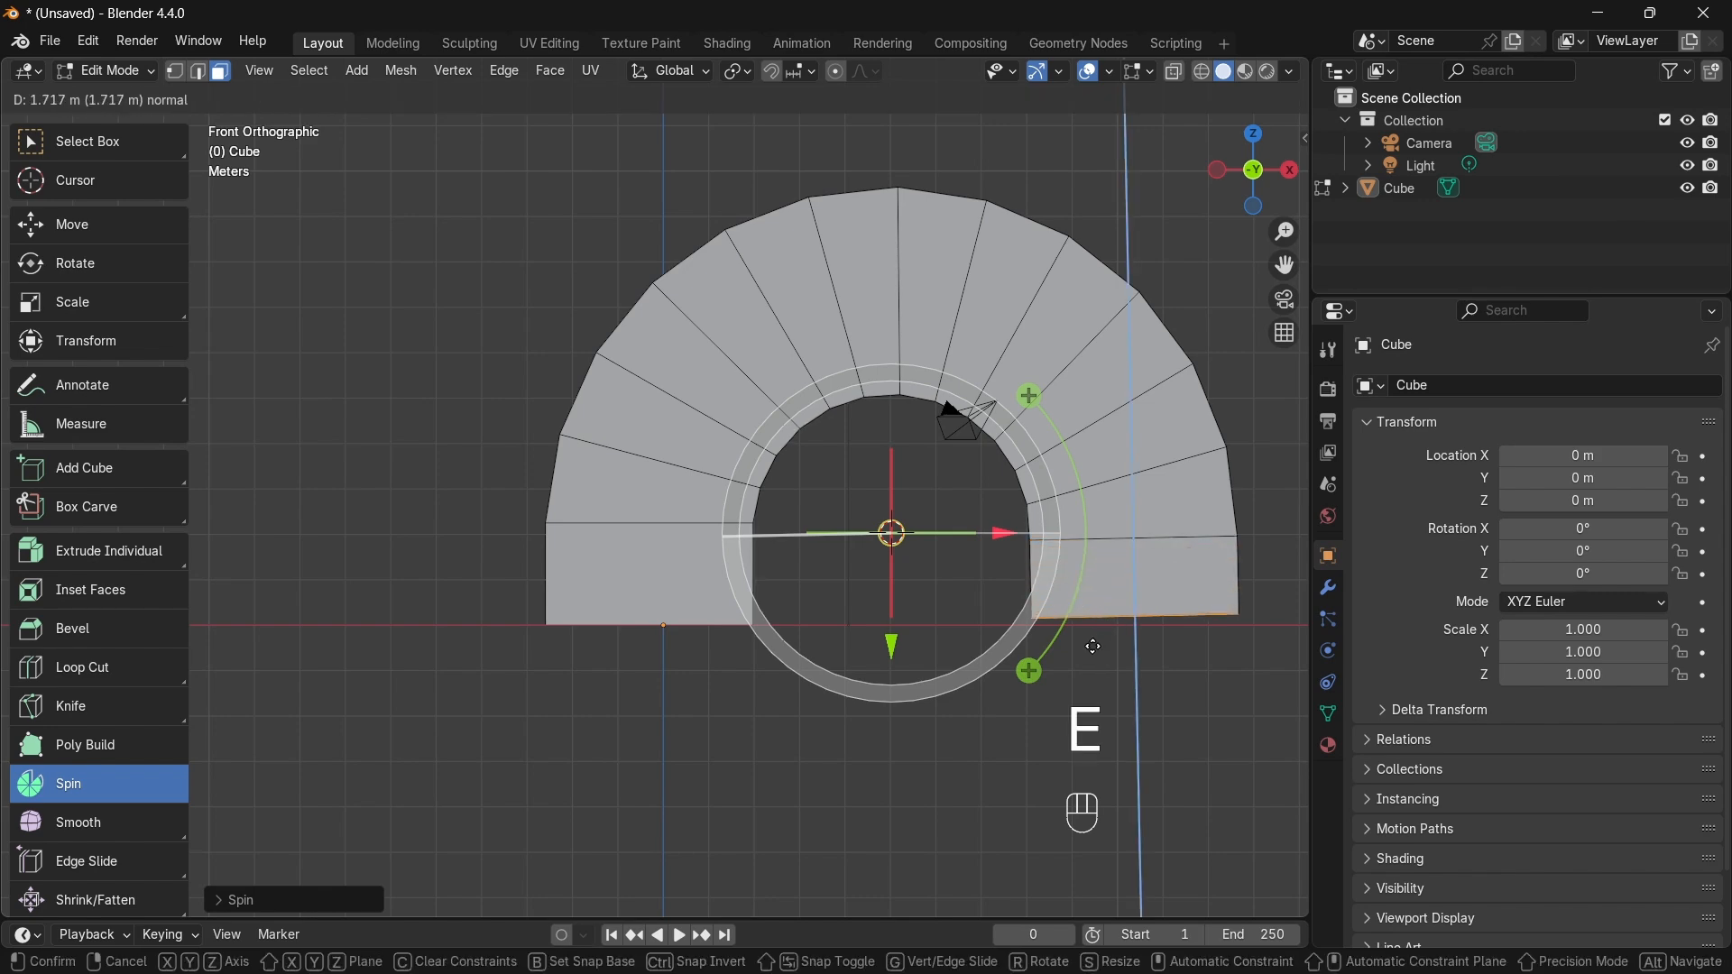
pyautogui.click(1121, 610)
pyautogui.moveTo(1121, 610); pyautogui.dragTo(650, 541, button='middle')
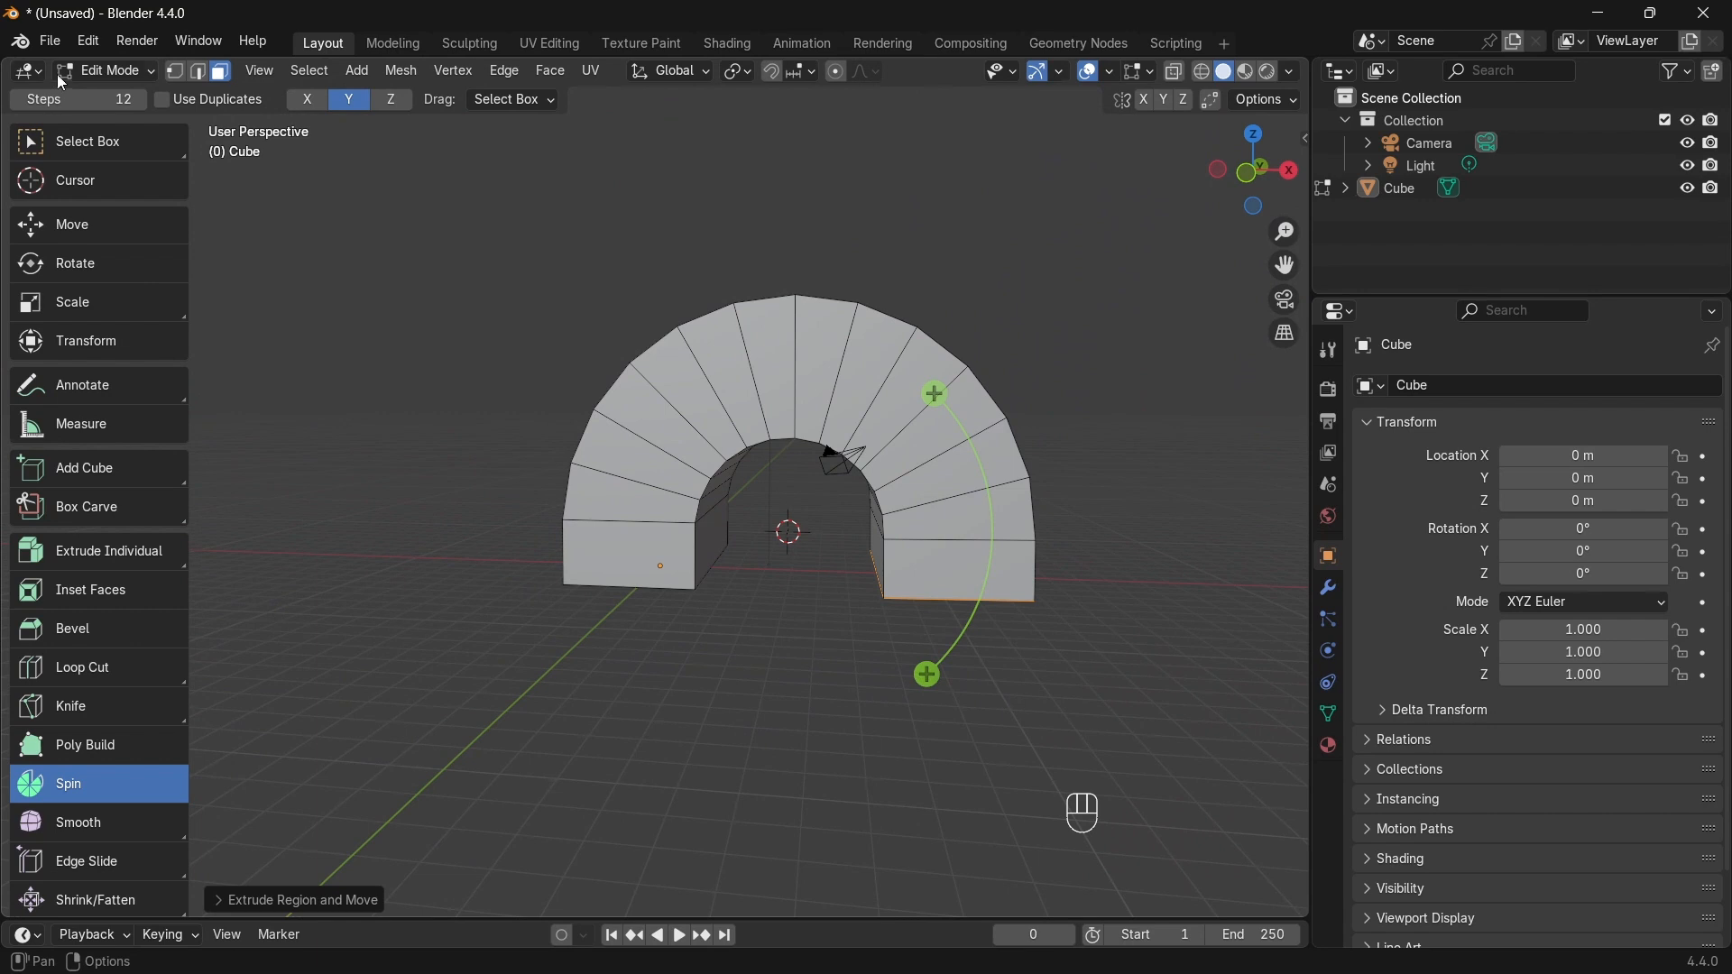
# Step: Switch to Object Mode and inspect the finished arch
pyautogui.click(108, 70)
pyautogui.click(182, 96)
pyautogui.moveTo(1053, 211); pyautogui.dragTo(185, 124, button='middle')
# Step: Return to Edit Mode, select the whole arch and delete its vertices
pyautogui.click(148, 73)
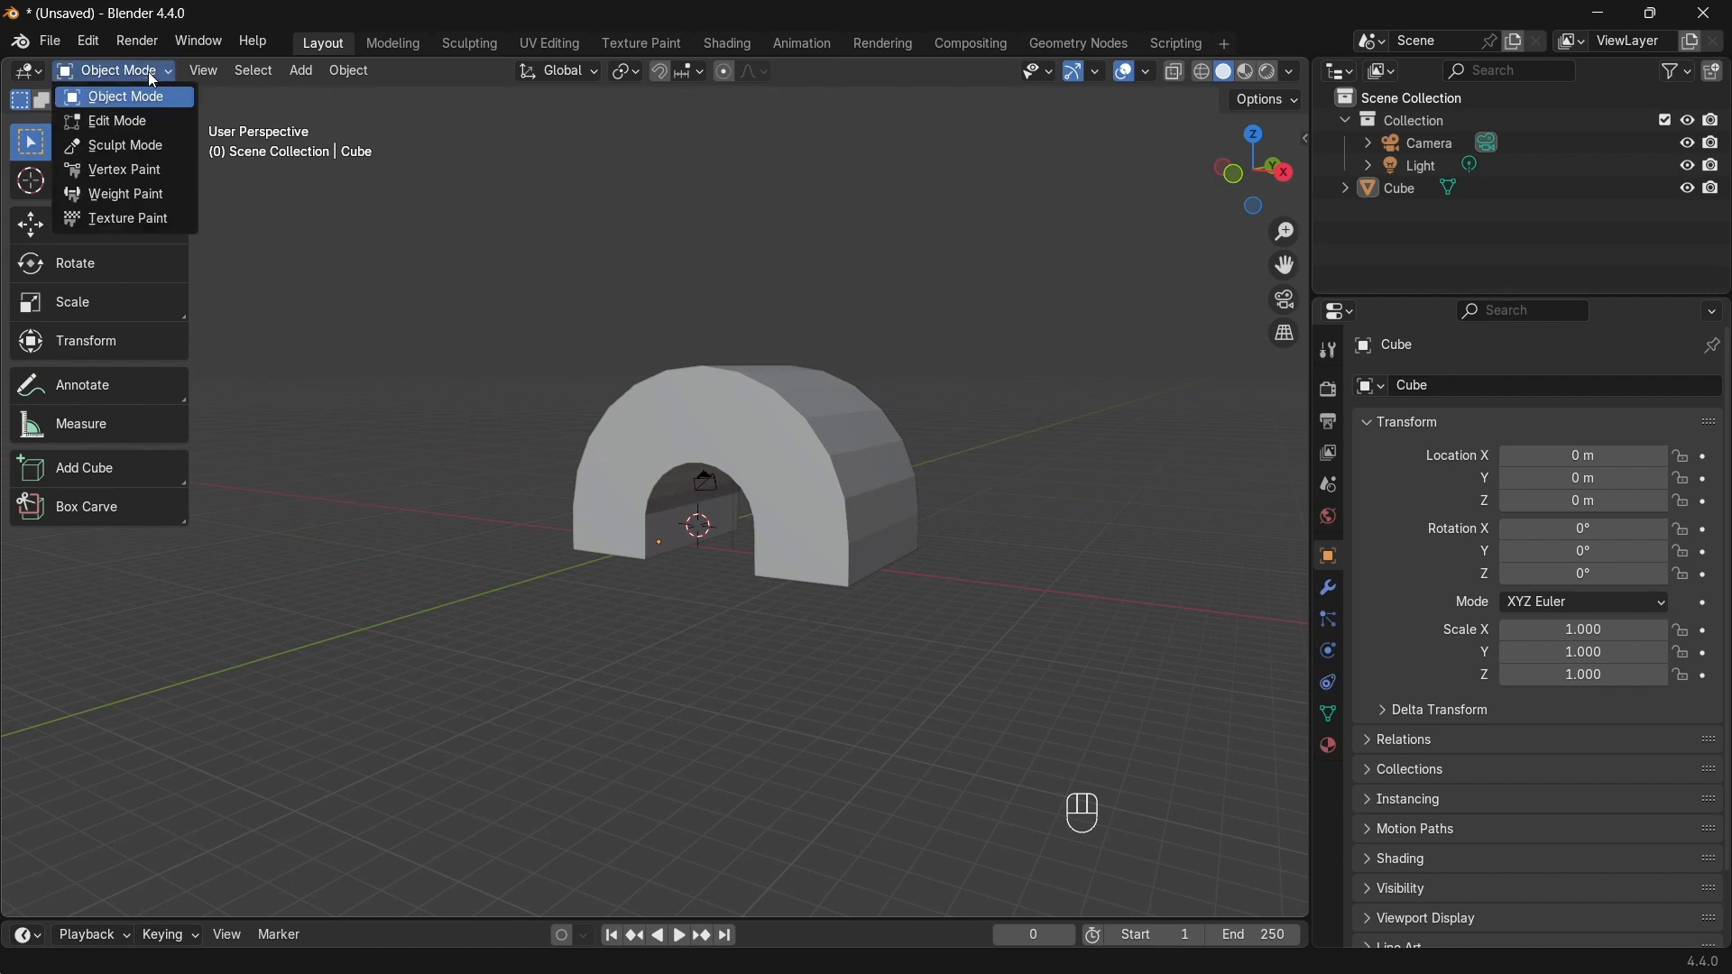
pyautogui.click(143, 117)
pyautogui.moveTo(707, 311); pyautogui.dragTo(837, 343, button='middle')
pyautogui.press('a')
pyautogui.press('x')
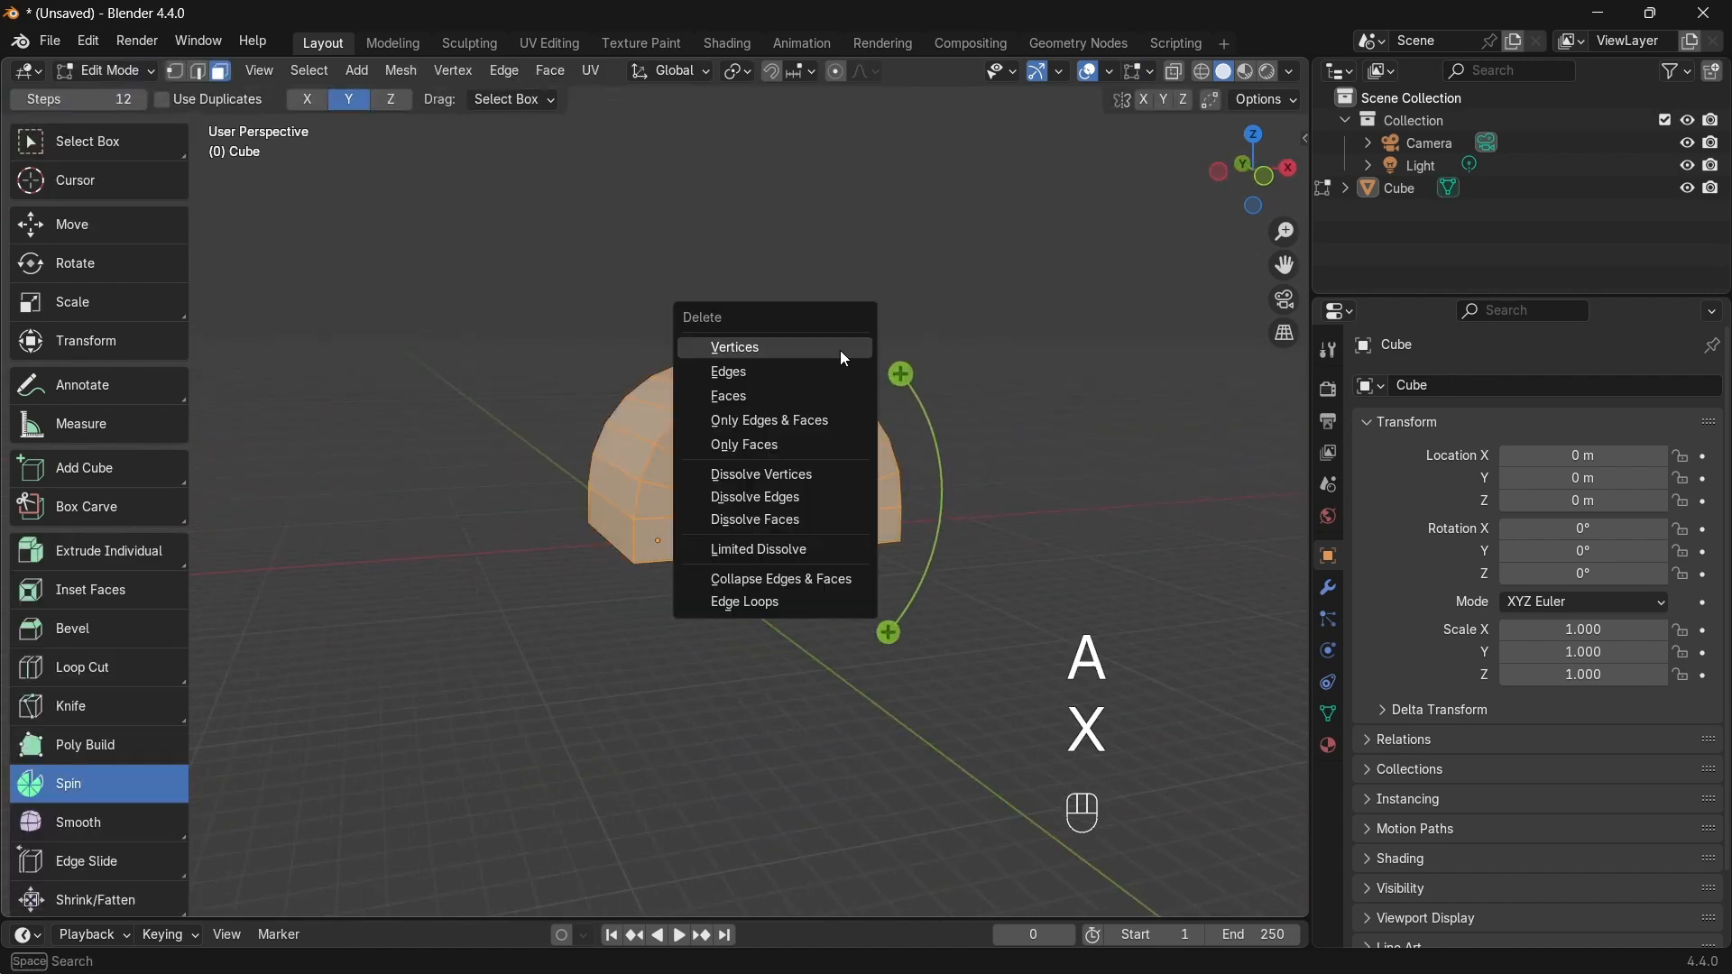
pyautogui.click(767, 354)
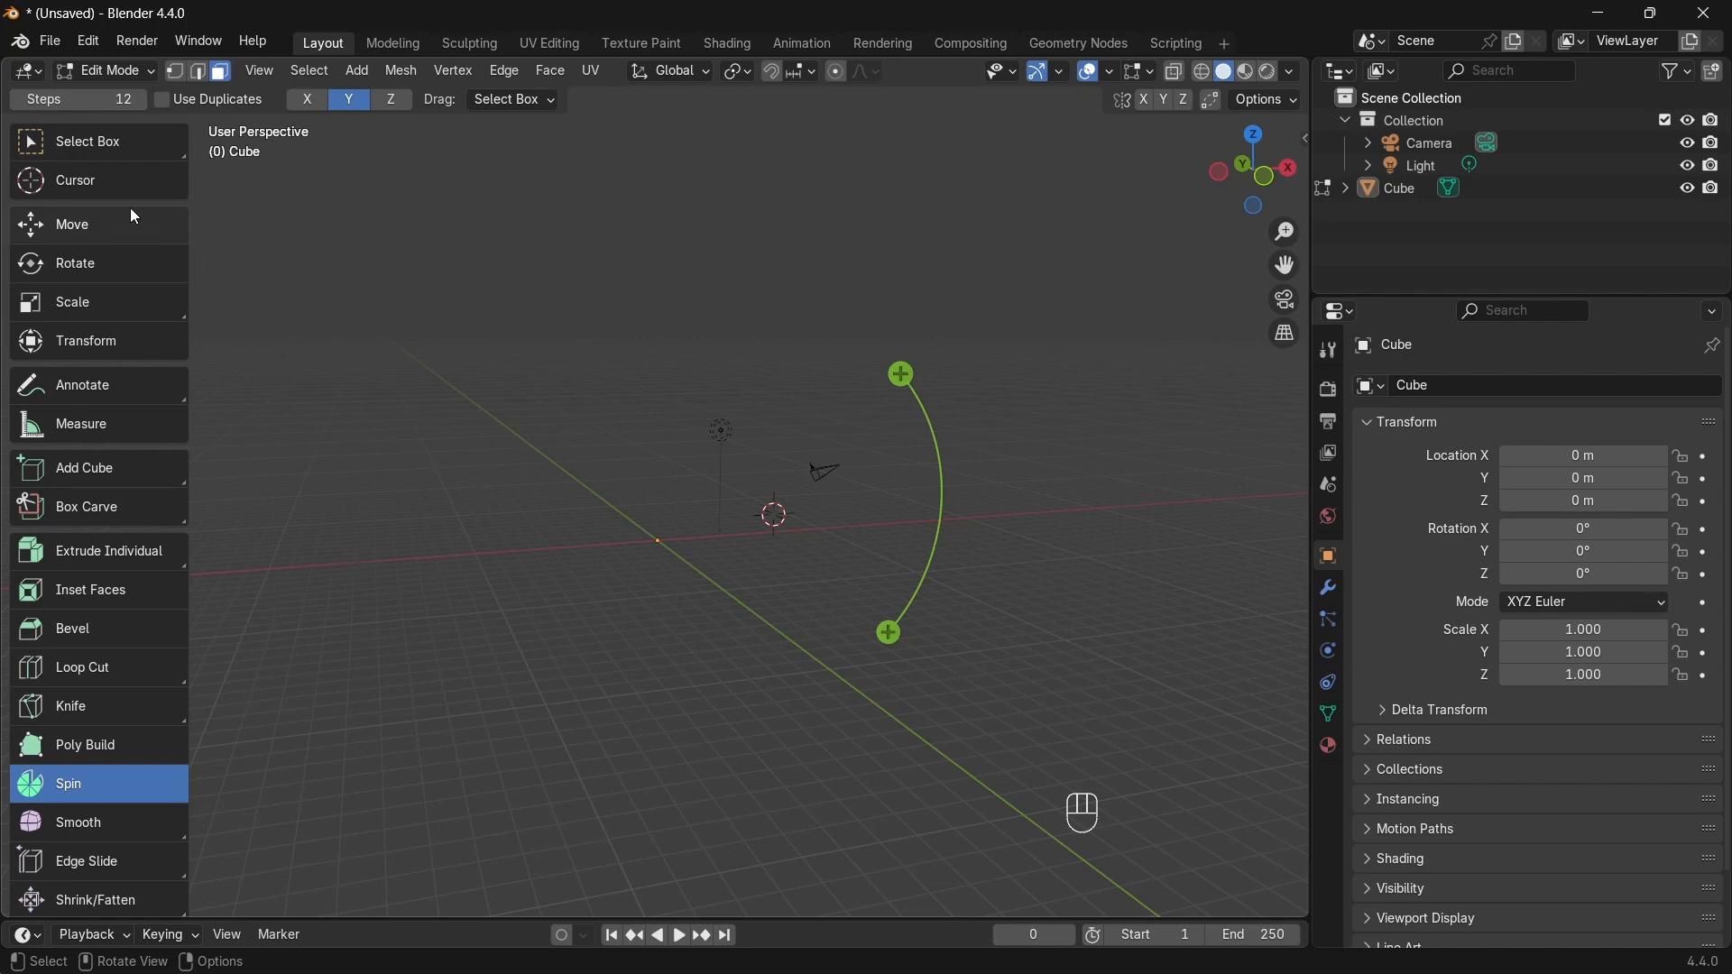
# Step: Switch to Object Mode and add a new mesh cube at the 3D cursor
pyautogui.click(120, 70)
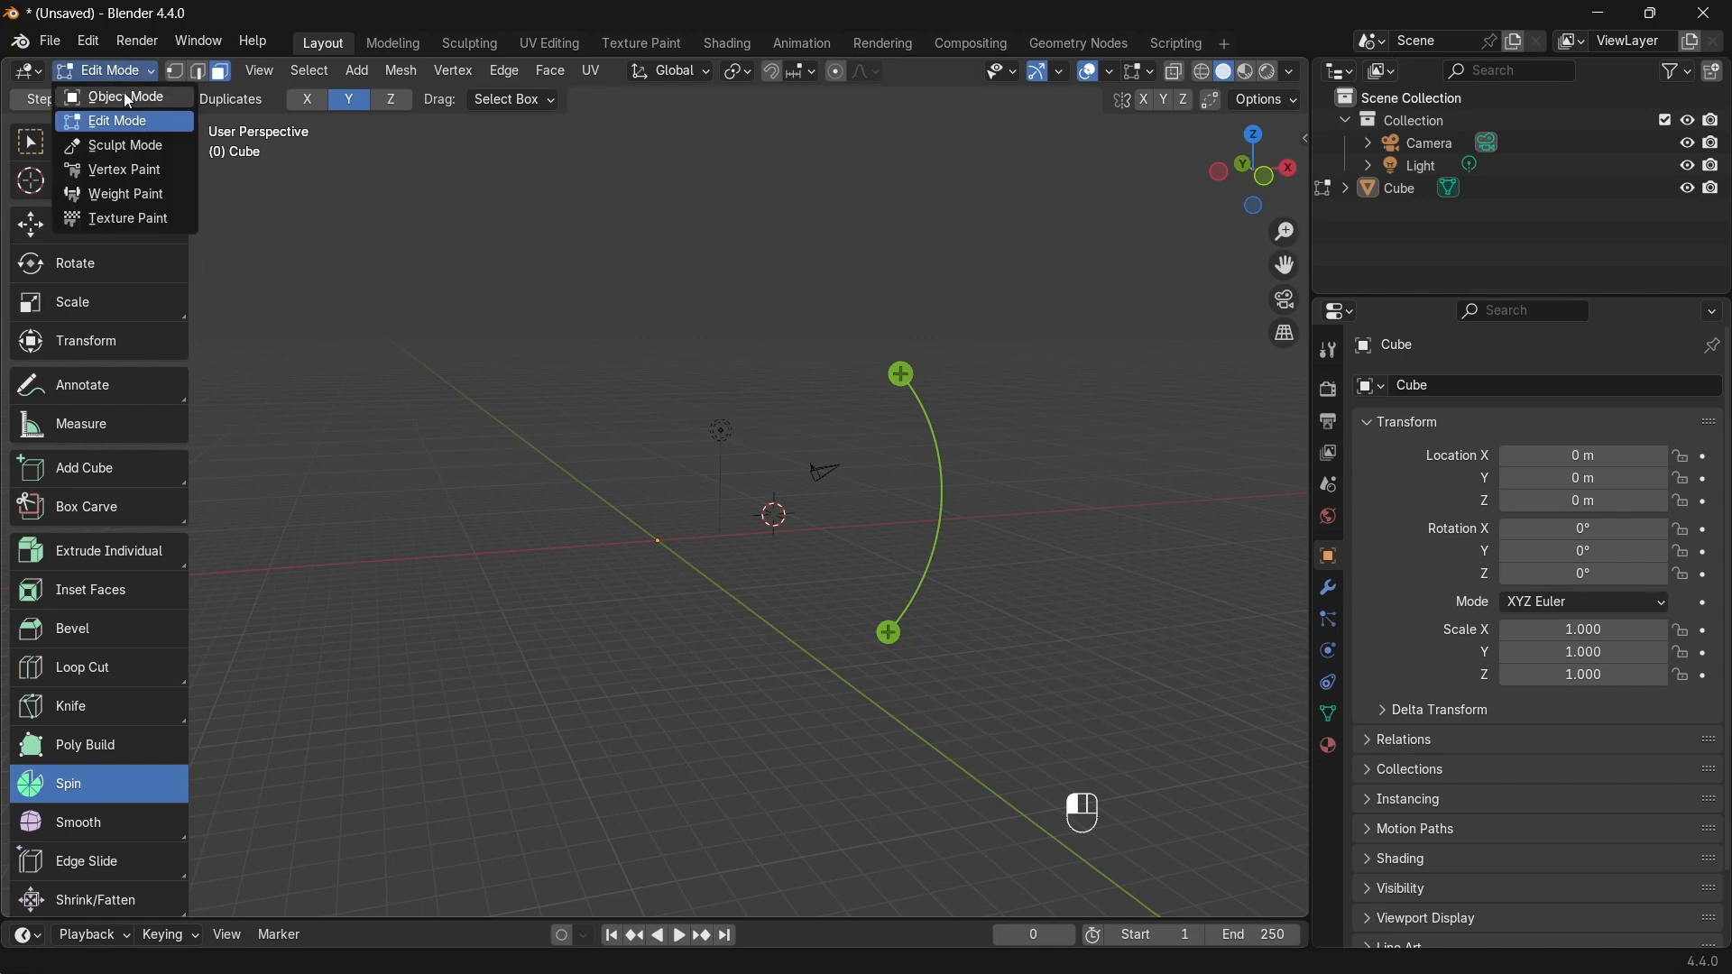
pyautogui.click(126, 98)
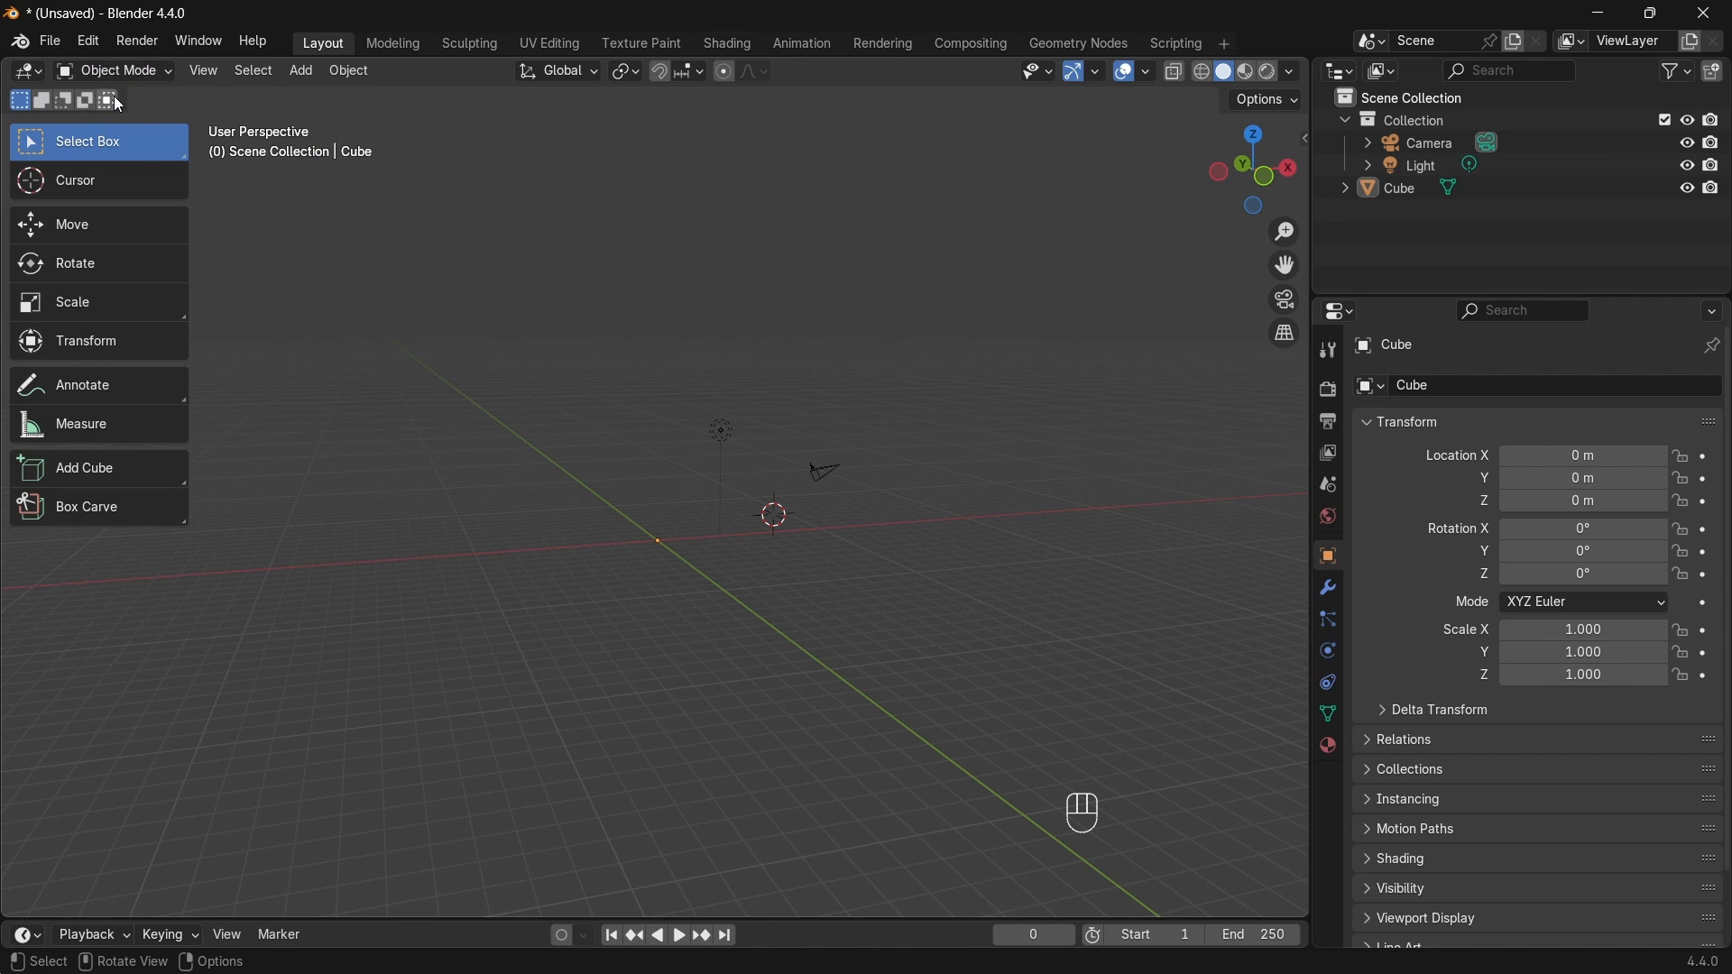
pyautogui.moveTo(621, 516)
pyautogui.mouseDown(button='middle')
pyautogui.moveTo(830, 536)
pyautogui.moveTo(889, 517)
pyautogui.moveTo(733, 540)
pyautogui.moveTo(637, 507)
pyautogui.mouseUp(button='middle')
pyautogui.hotkey('shift', 'a')
pyautogui.moveTo(626, 505)
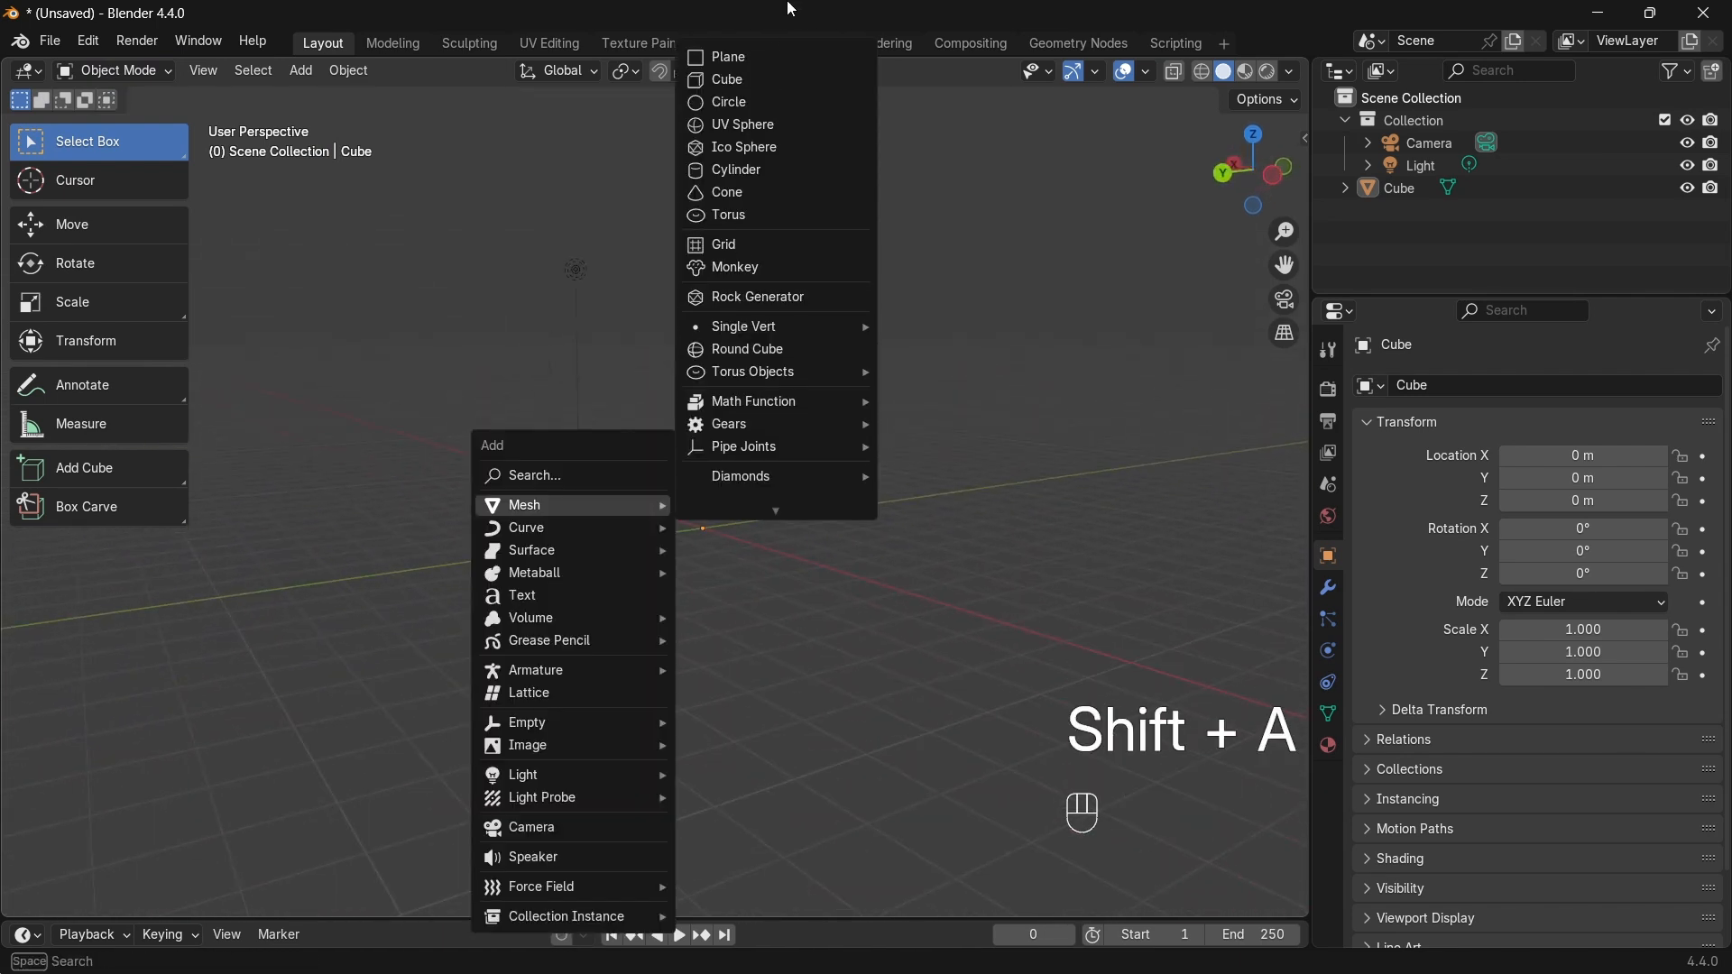
pyautogui.click(769, 80)
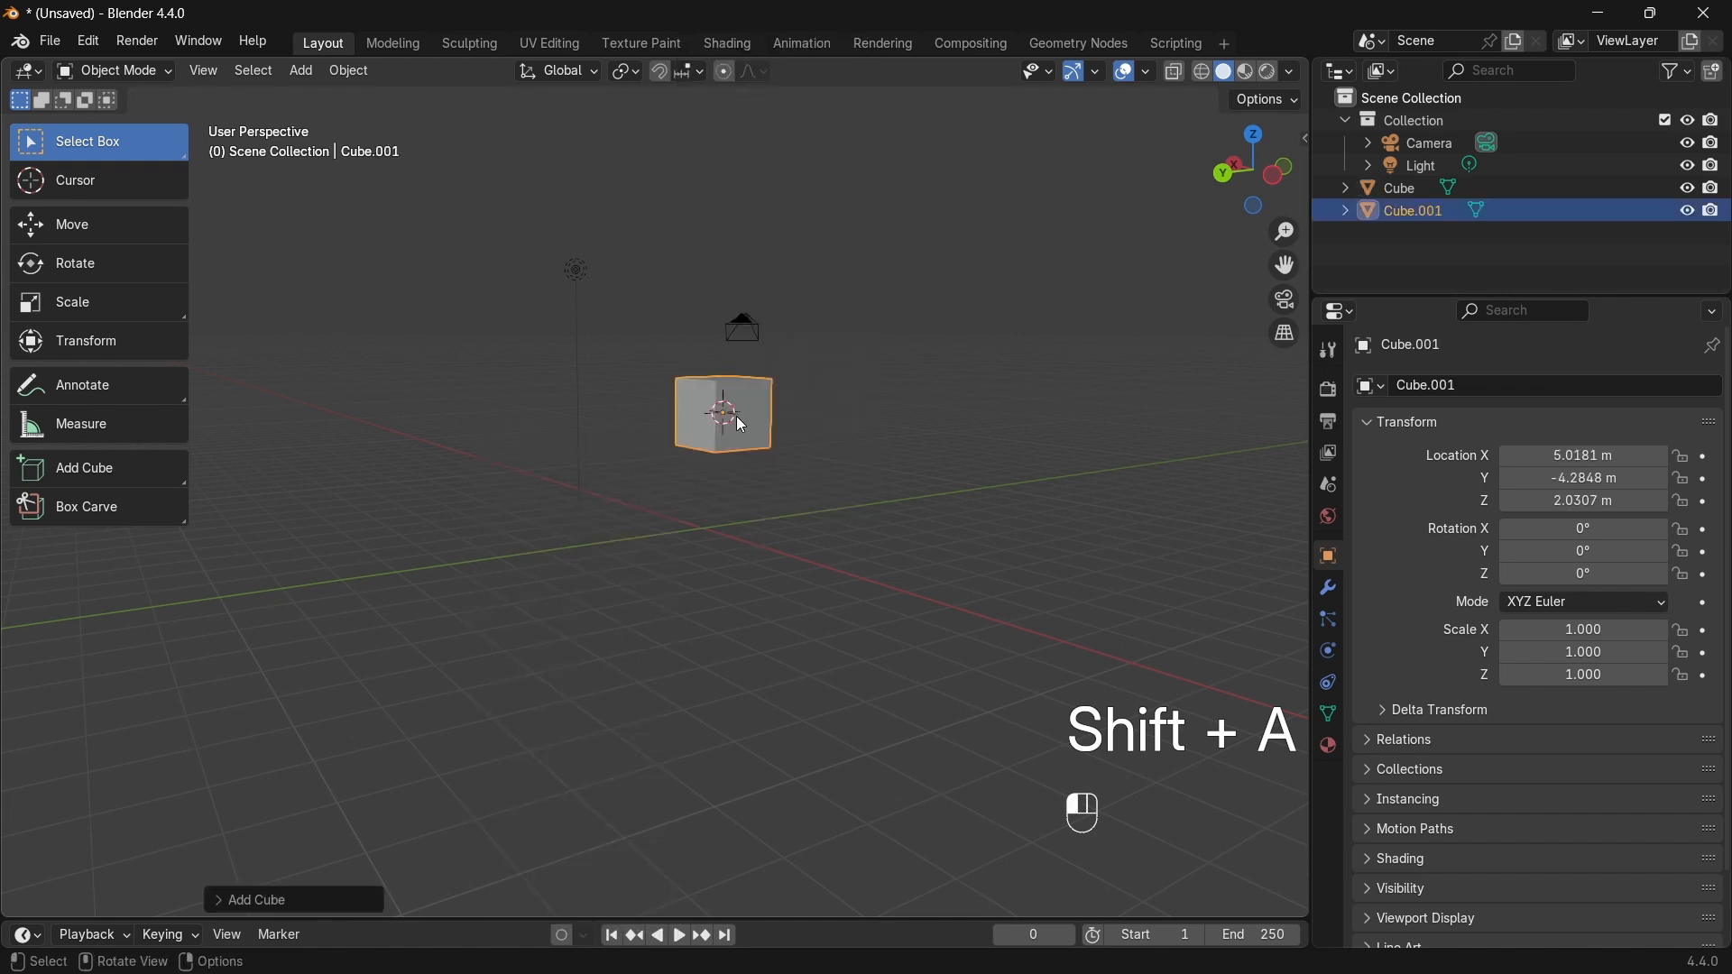
# Step: Frame the new cube in the view, select and frame the camera, and reselect the cube
pyautogui.press('KP_Decimal')
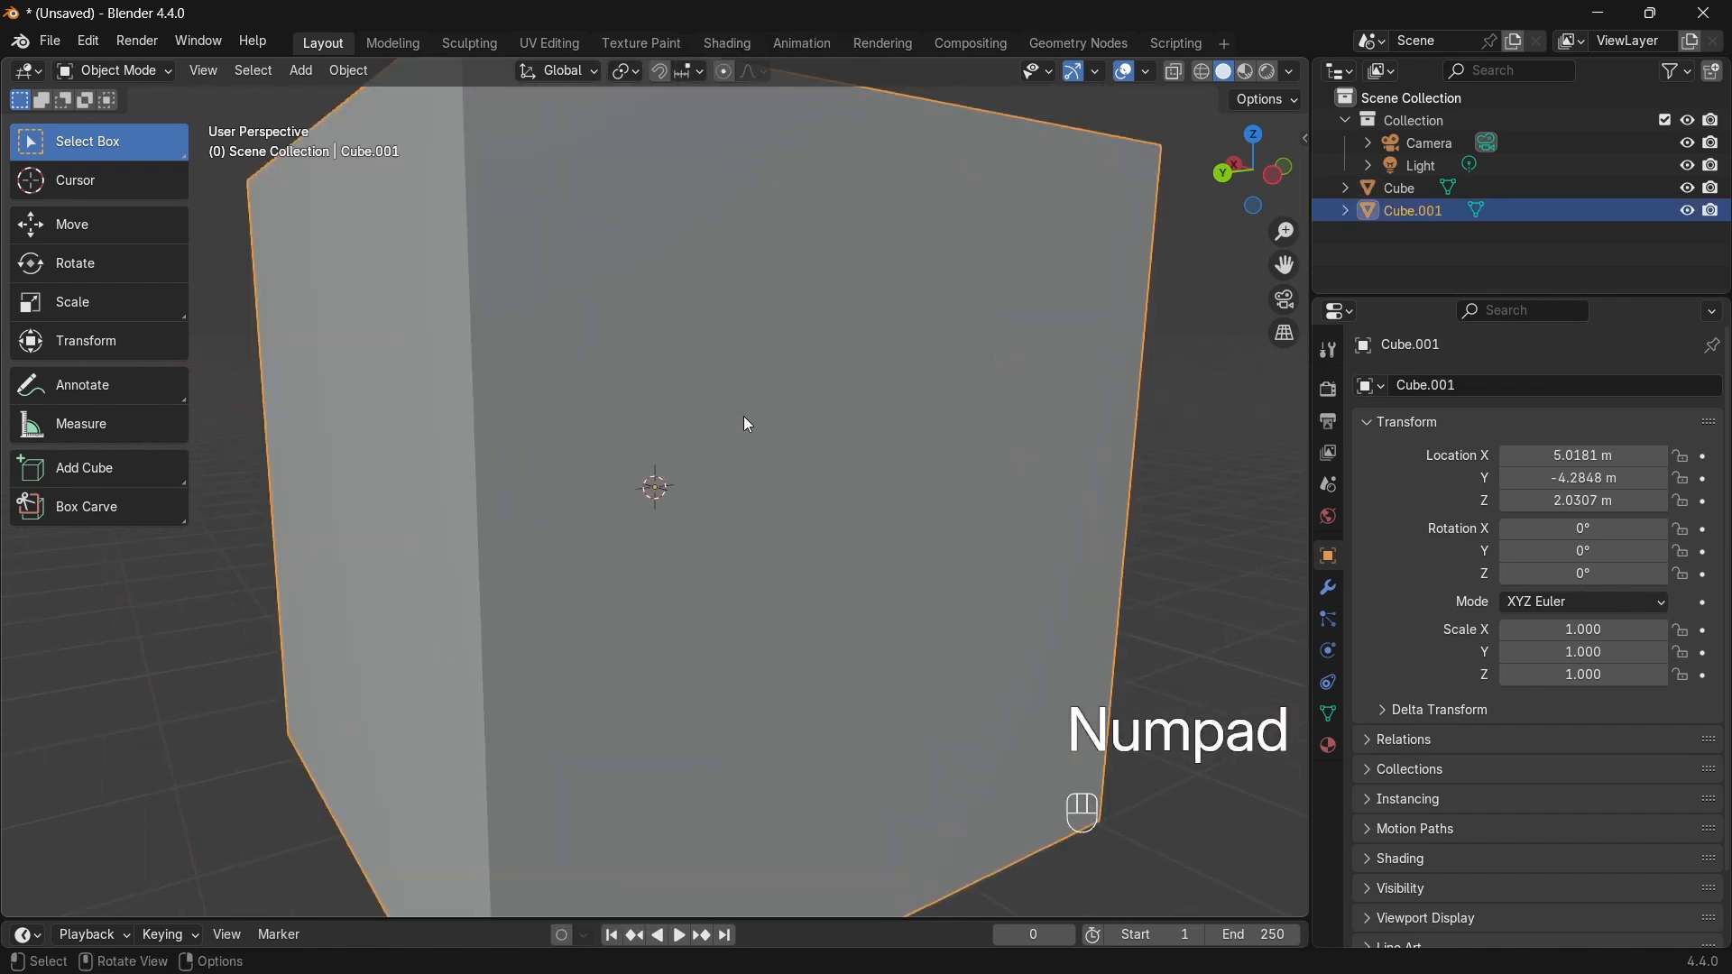
pyautogui.press('KP_Subtract')
pyautogui.scroll(-5, 748, 432)
pyautogui.moveTo(1009, 517); pyautogui.dragTo(868, 548, button='middle')
pyautogui.click(821, 326)
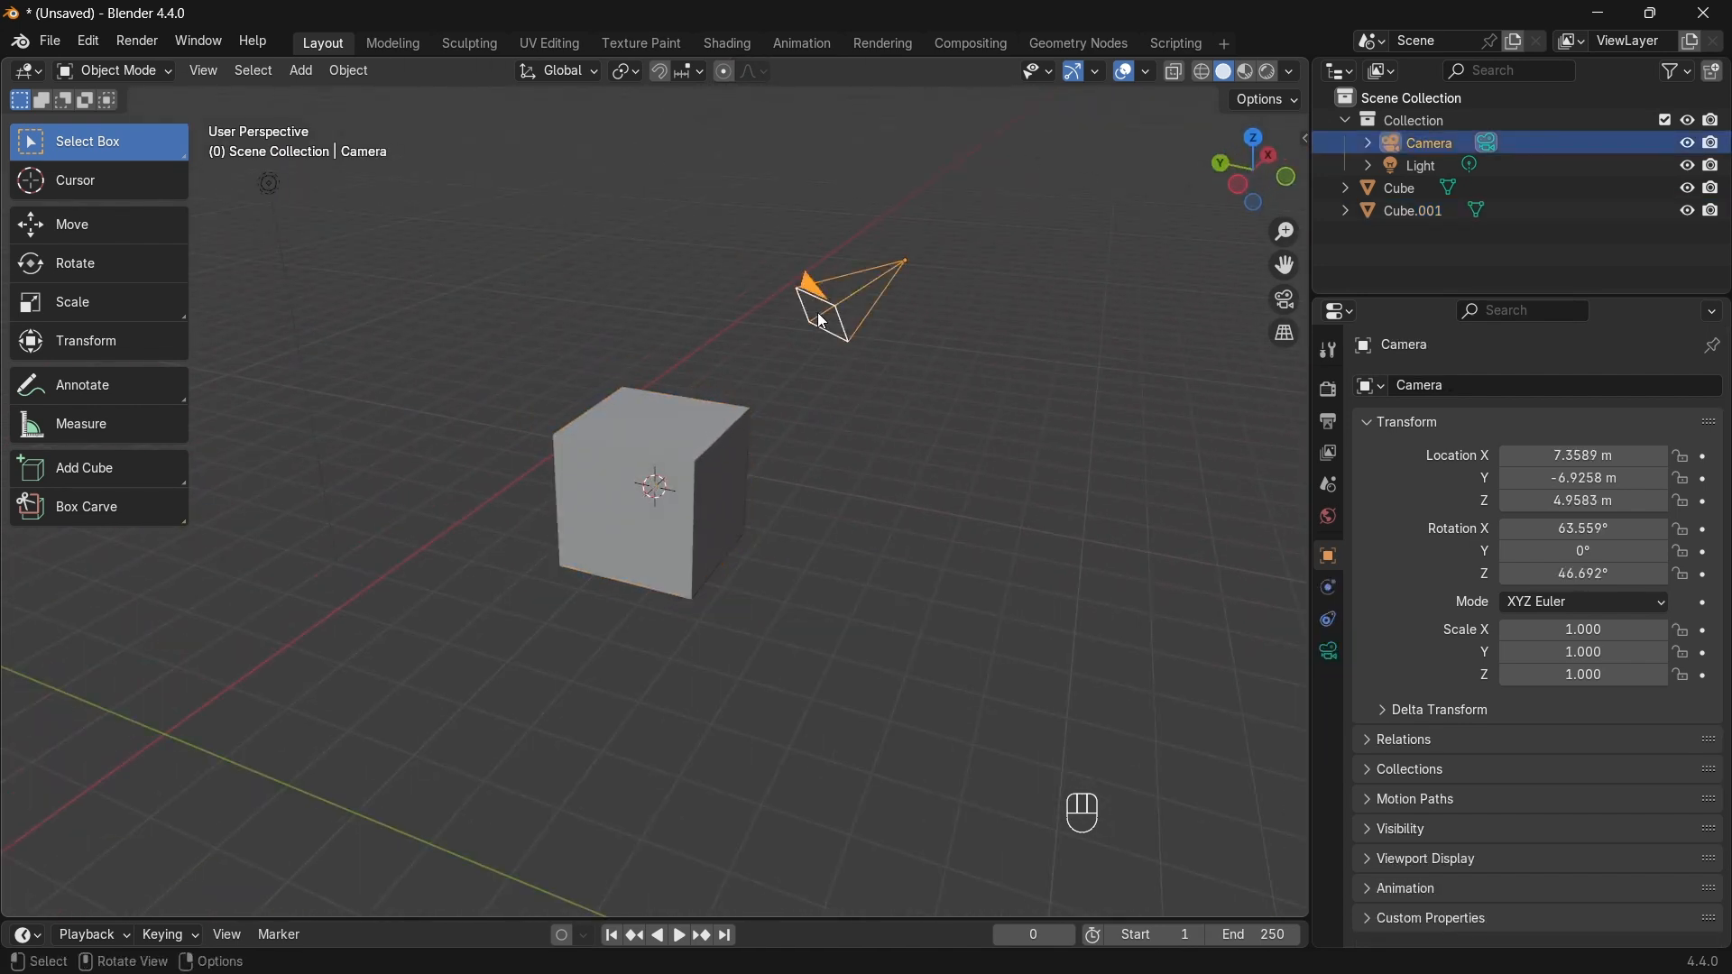
pyautogui.press('KP_Decimal')
pyautogui.moveTo(816, 321); pyautogui.dragTo(693, 565, button='middle')
pyautogui.click(710, 587)
# Step: Frame the selected cube again and examine it from close up and from a distance
pyautogui.scroll(5, 700, 586)
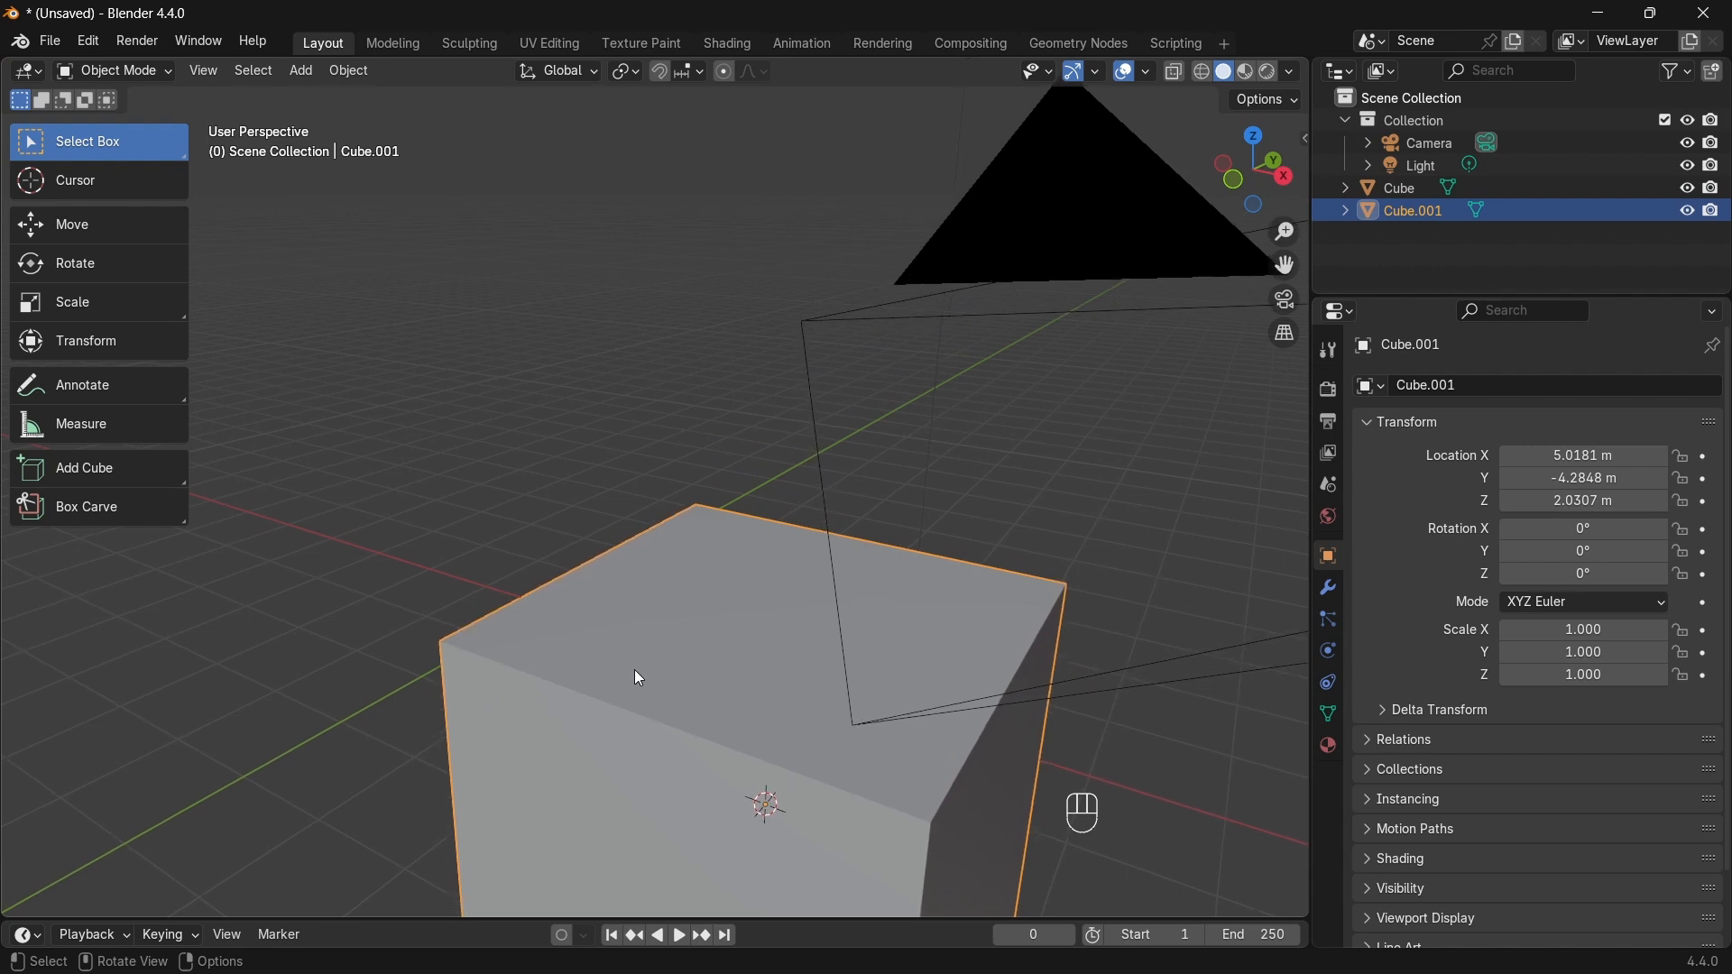
pyautogui.press('KP_Decimal')
pyautogui.scroll(-4, 630, 687)
pyautogui.moveTo(622, 702); pyautogui.dragTo(893, 718, button='middle')
pyautogui.scroll(10, 635, 609)
pyautogui.scroll(-1, 639, 591)
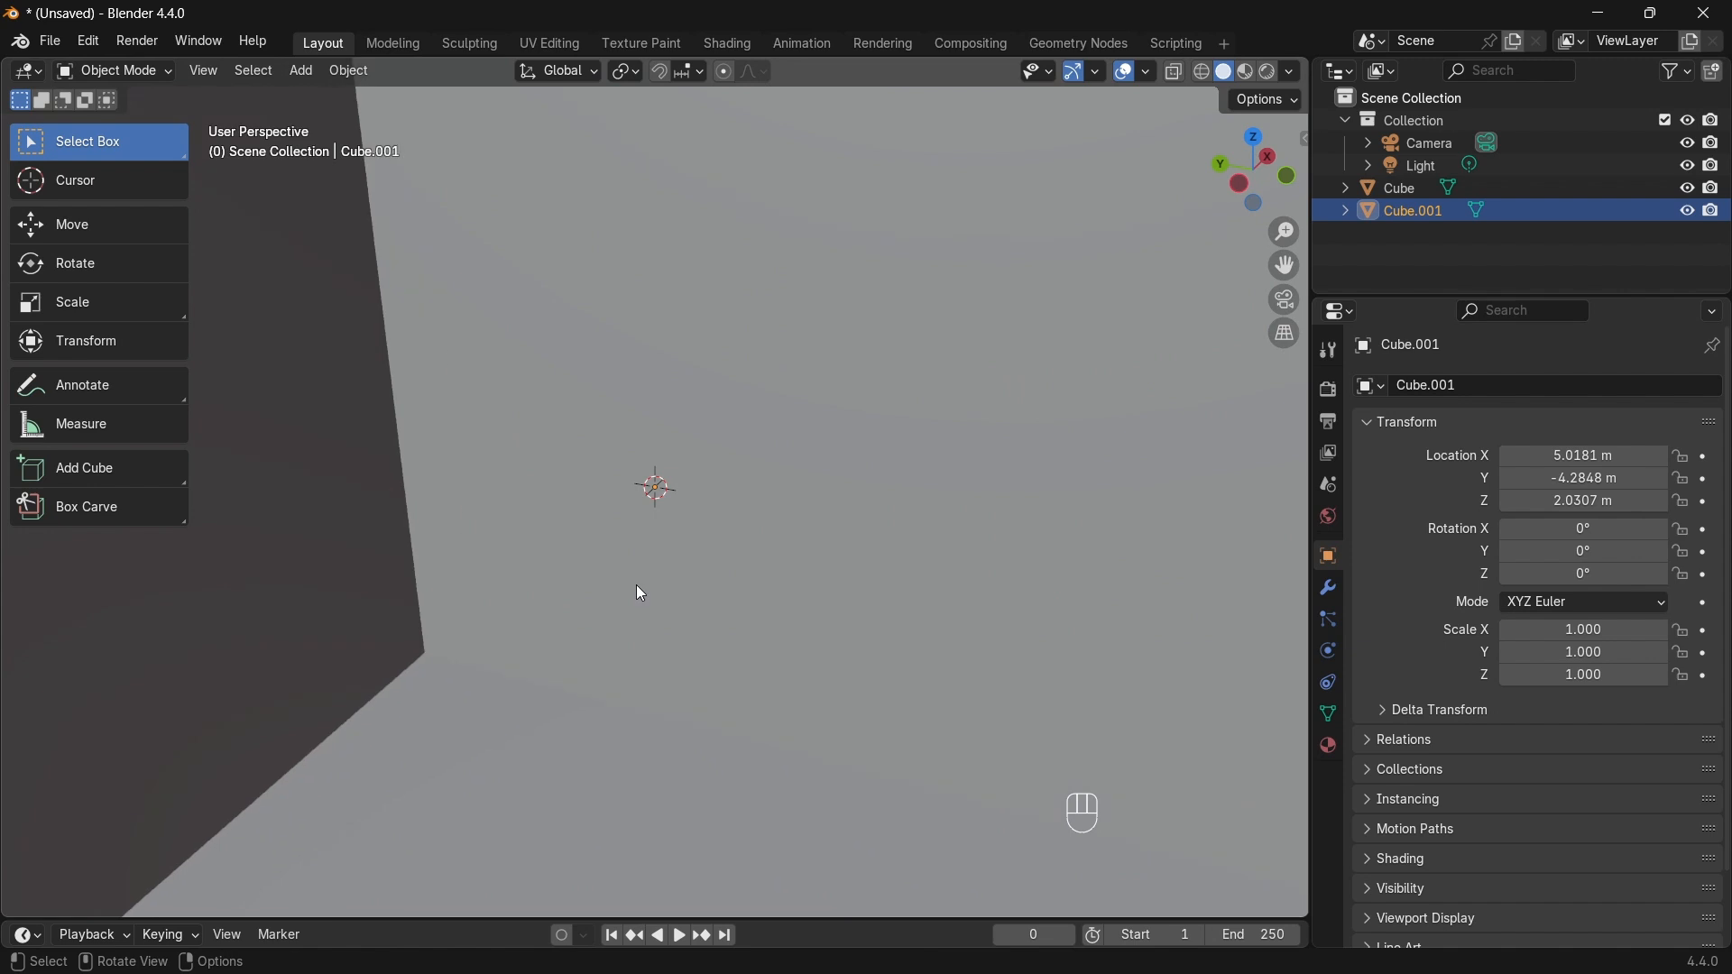
pyautogui.scroll(-4, 637, 595)
pyautogui.scroll(-4, 629, 609)
pyautogui.moveTo(597, 629); pyautogui.dragTo(679, 594, button='middle')
pyautogui.scroll(-3, 674, 595)
pyautogui.keyDown('shift'); pyautogui.moveTo(581, 622); pyautogui.dragTo(642, 559, button='middle'); pyautogui.keyUp('shift')
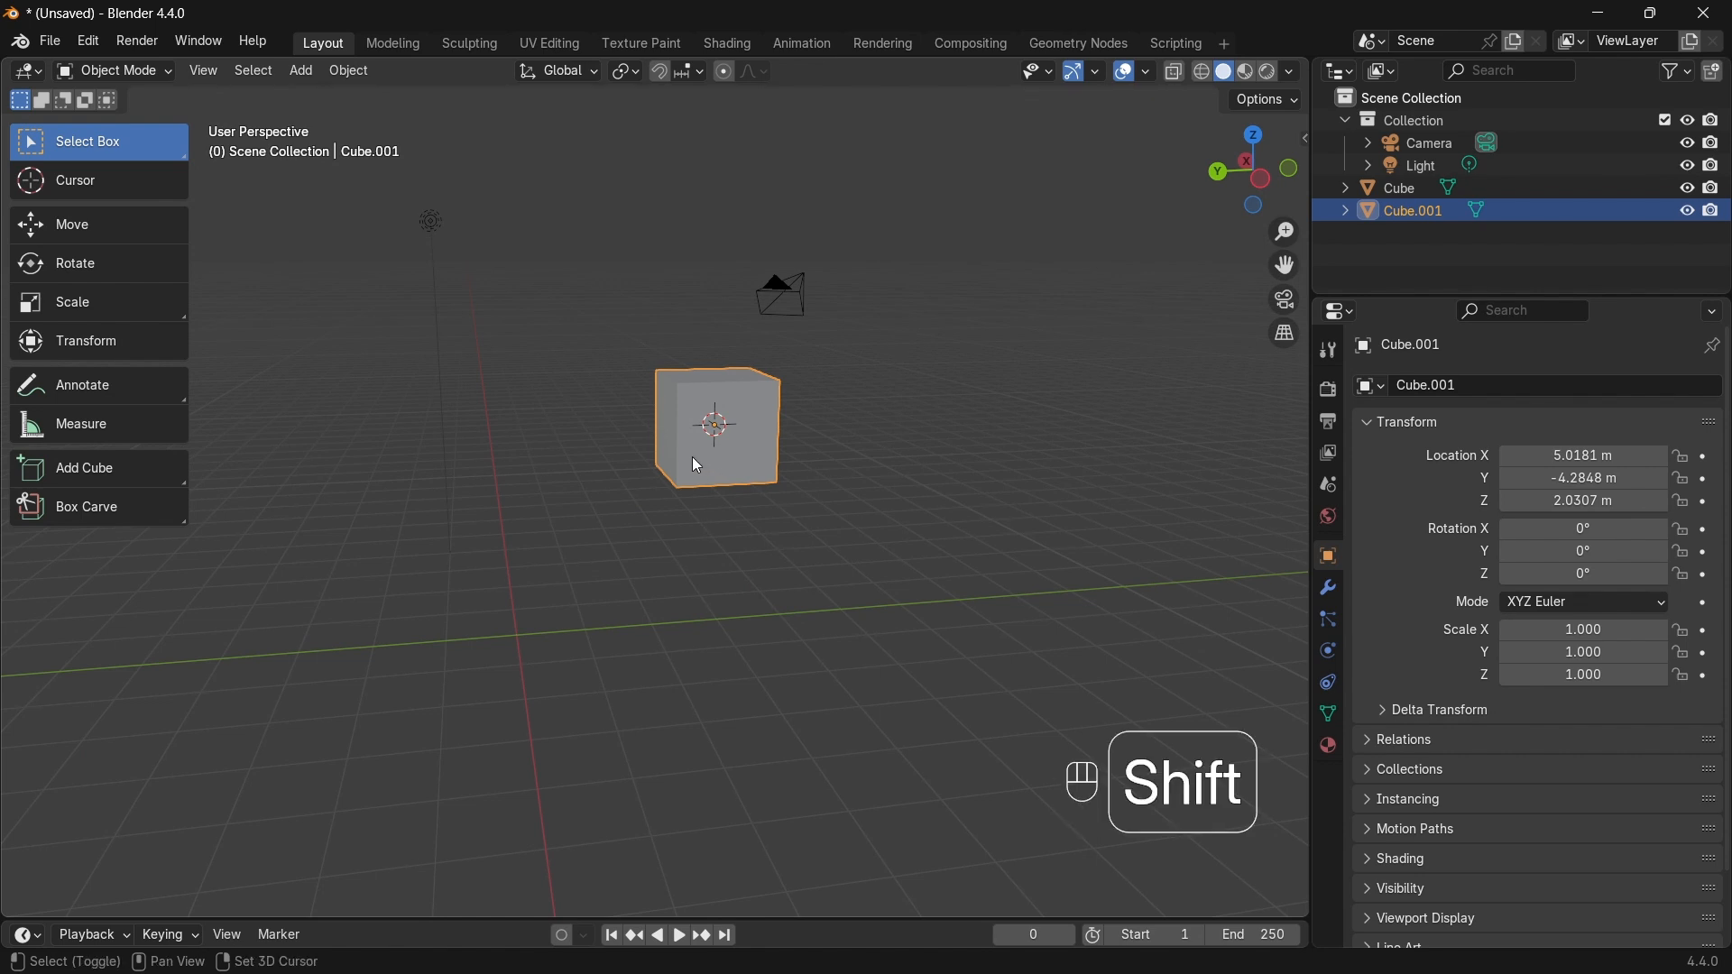
# Step: Snap the 3D cursor to the world origin and snap the new cube to the cursor
pyautogui.hotkey('shift', 's')
pyautogui.hotkey('shift', 's')
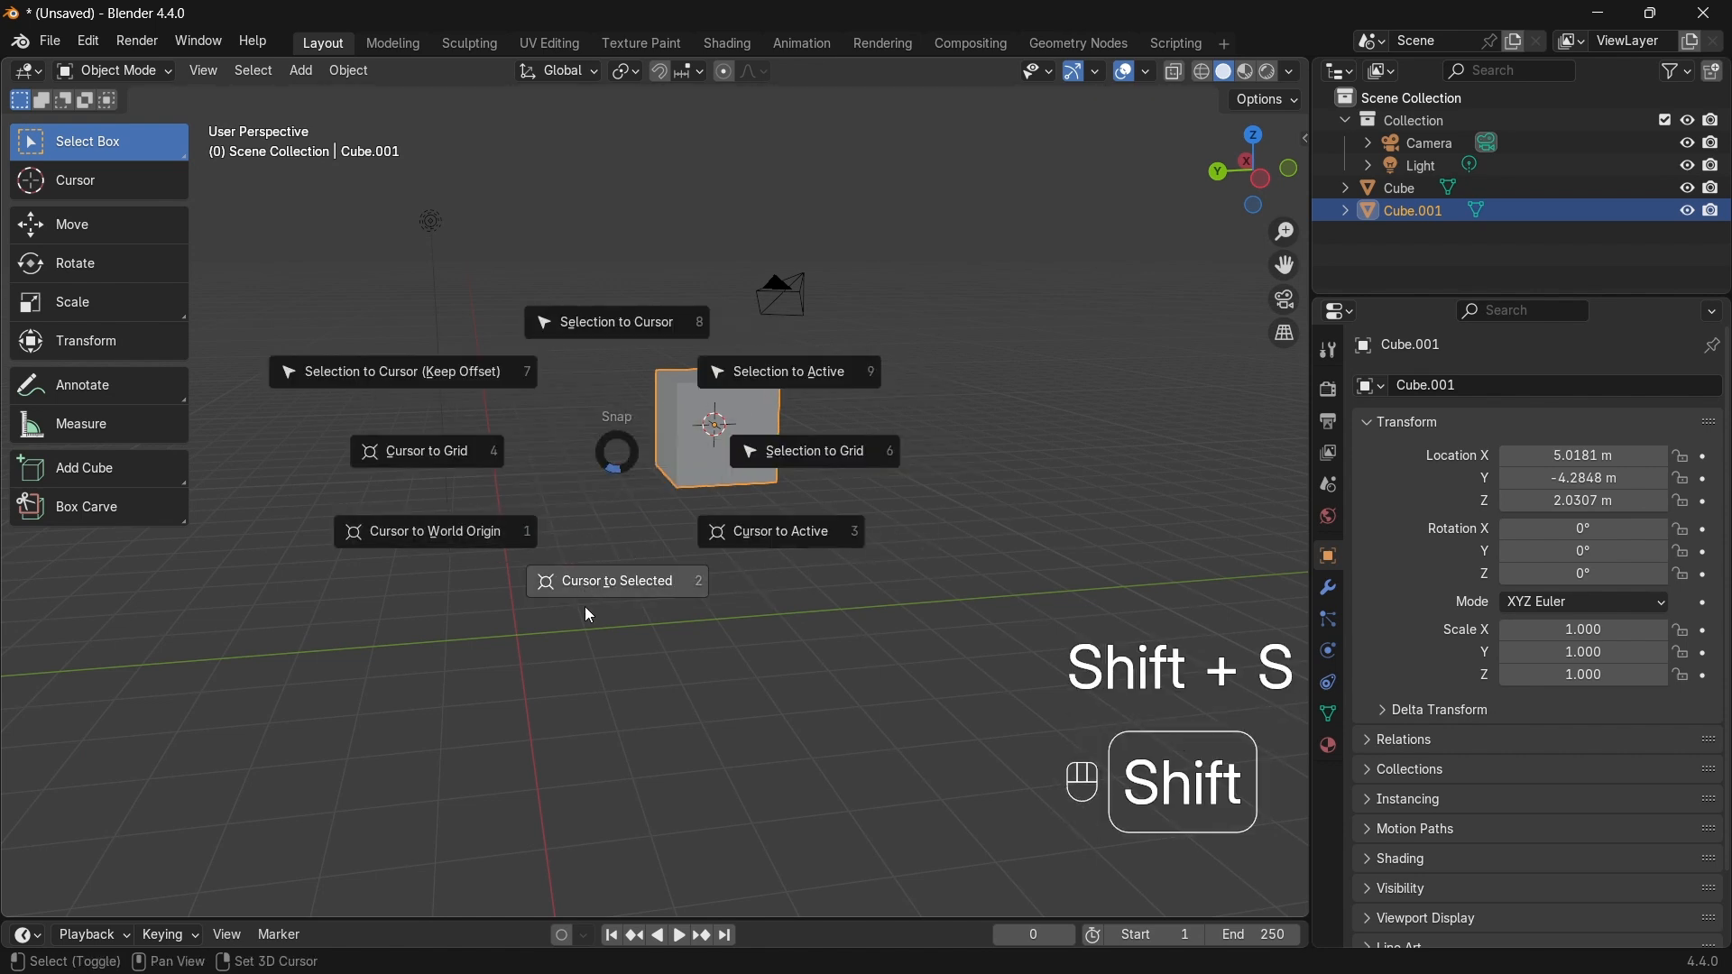
pyautogui.click(446, 547)
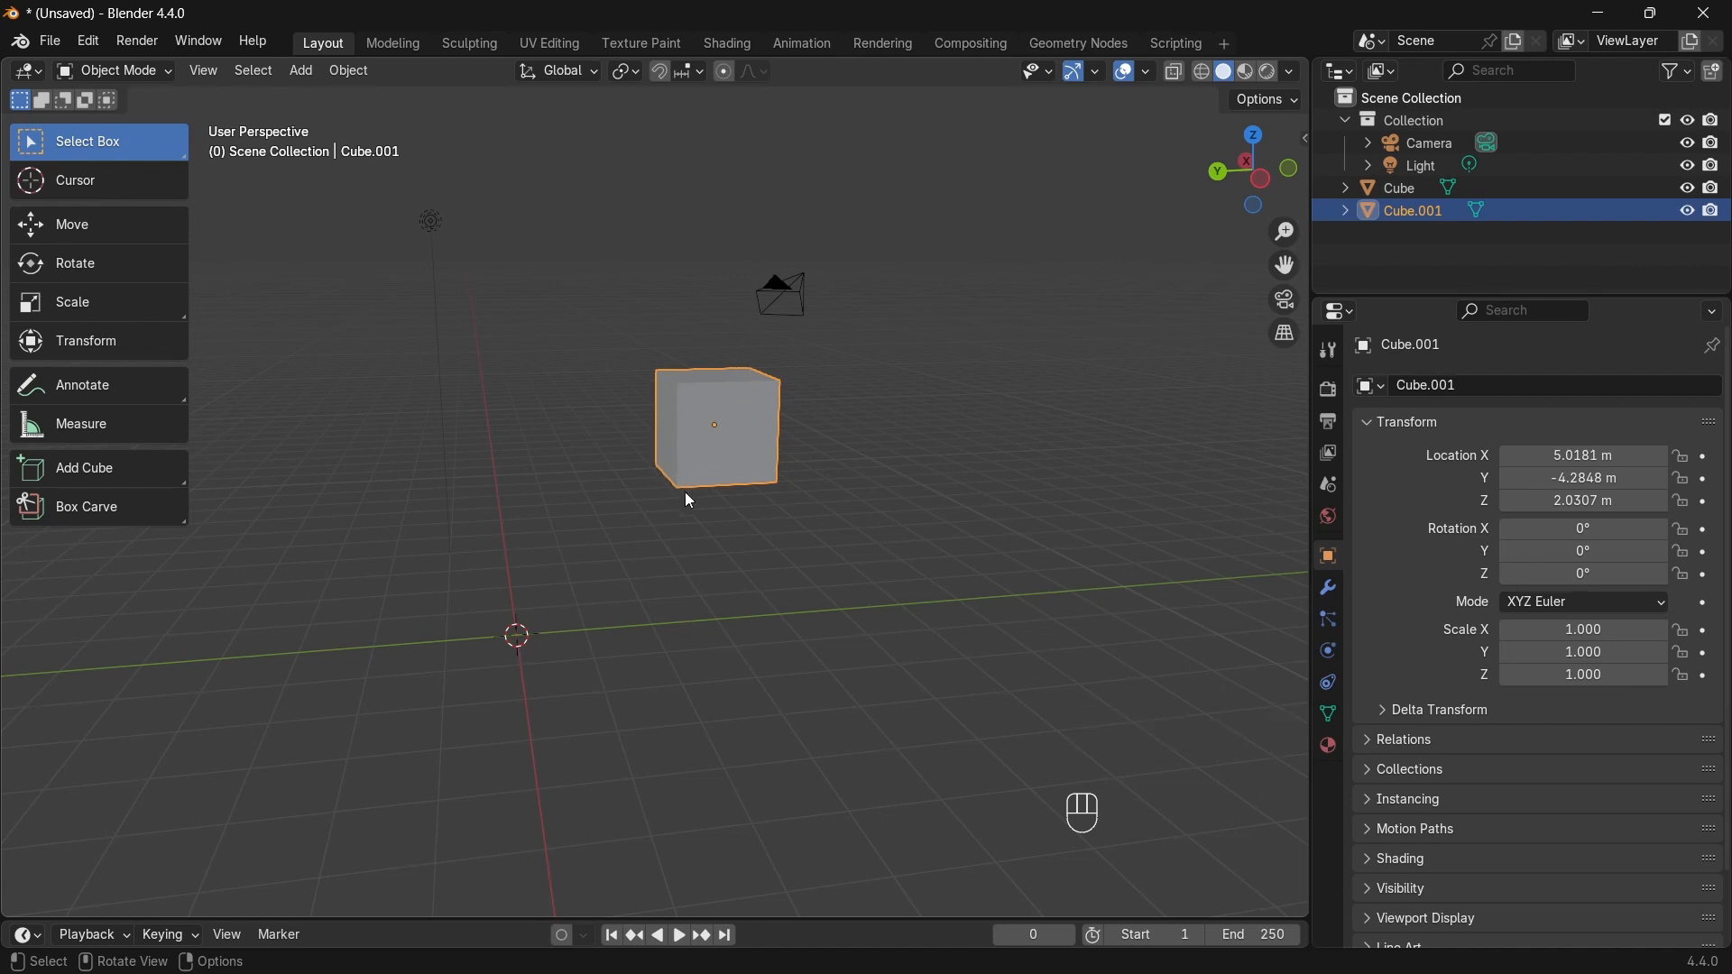
pyautogui.hotkey('shift', 's')
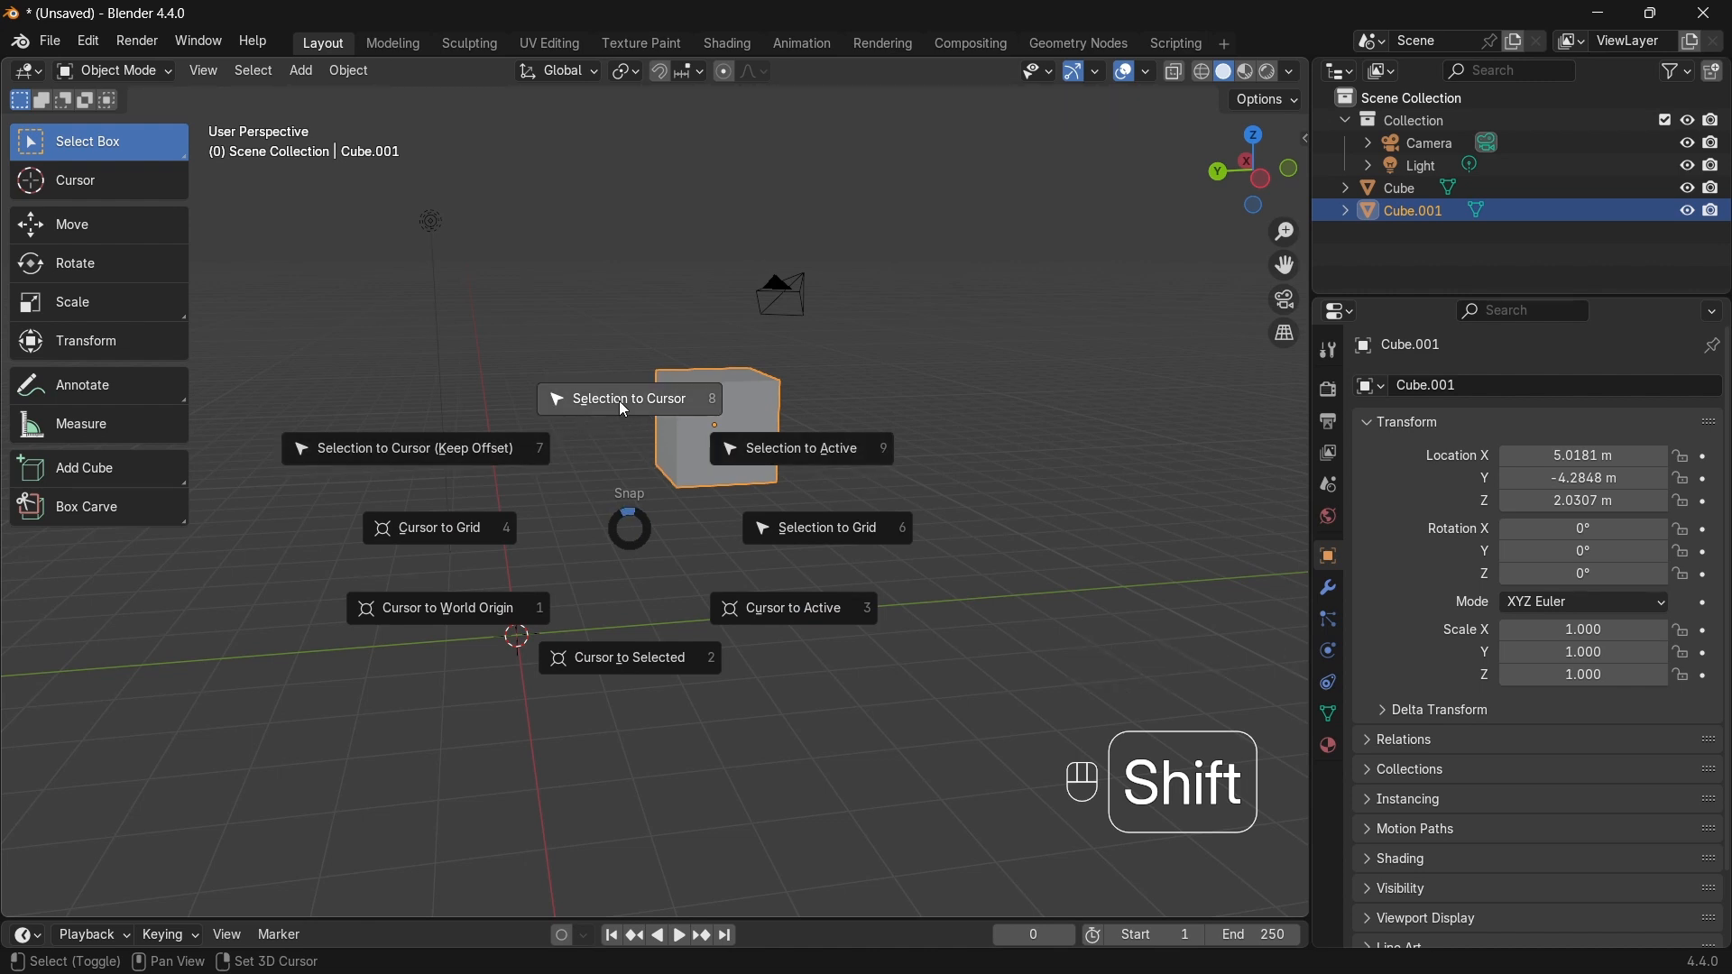
pyautogui.click(646, 400)
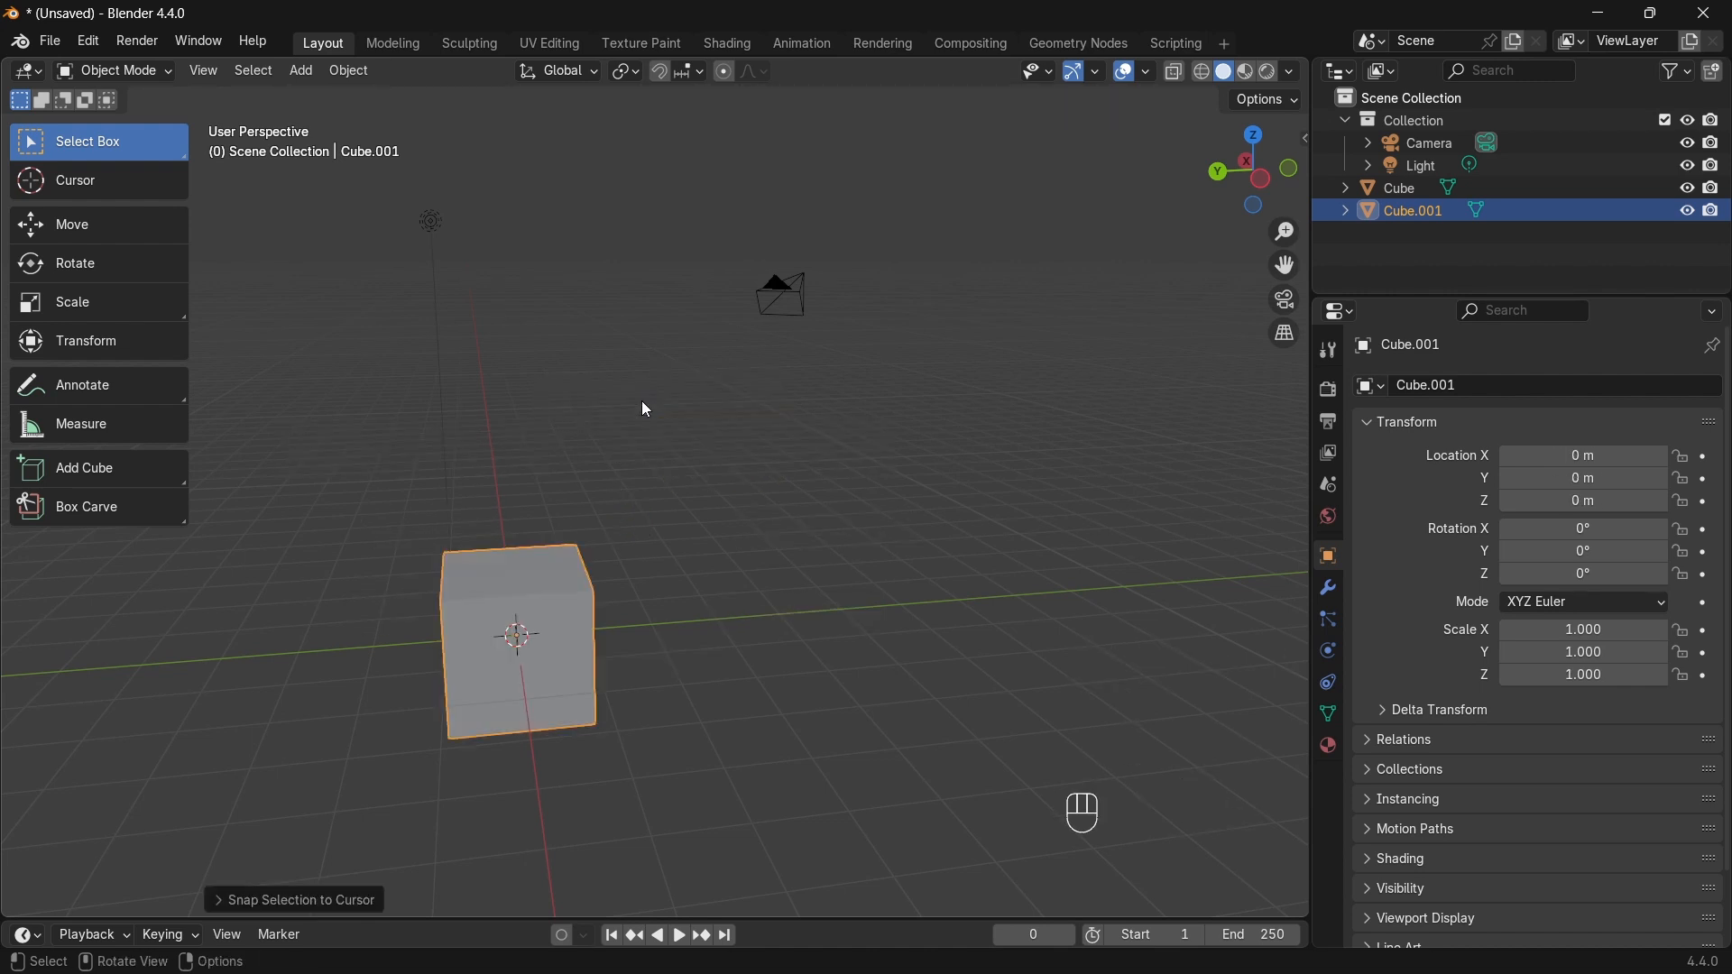
# Step: Move the new cube up 1 m along the global Z axis
pyautogui.moveTo(615, 452); pyautogui.dragTo(552, 671, button='middle')
pyautogui.press('g')
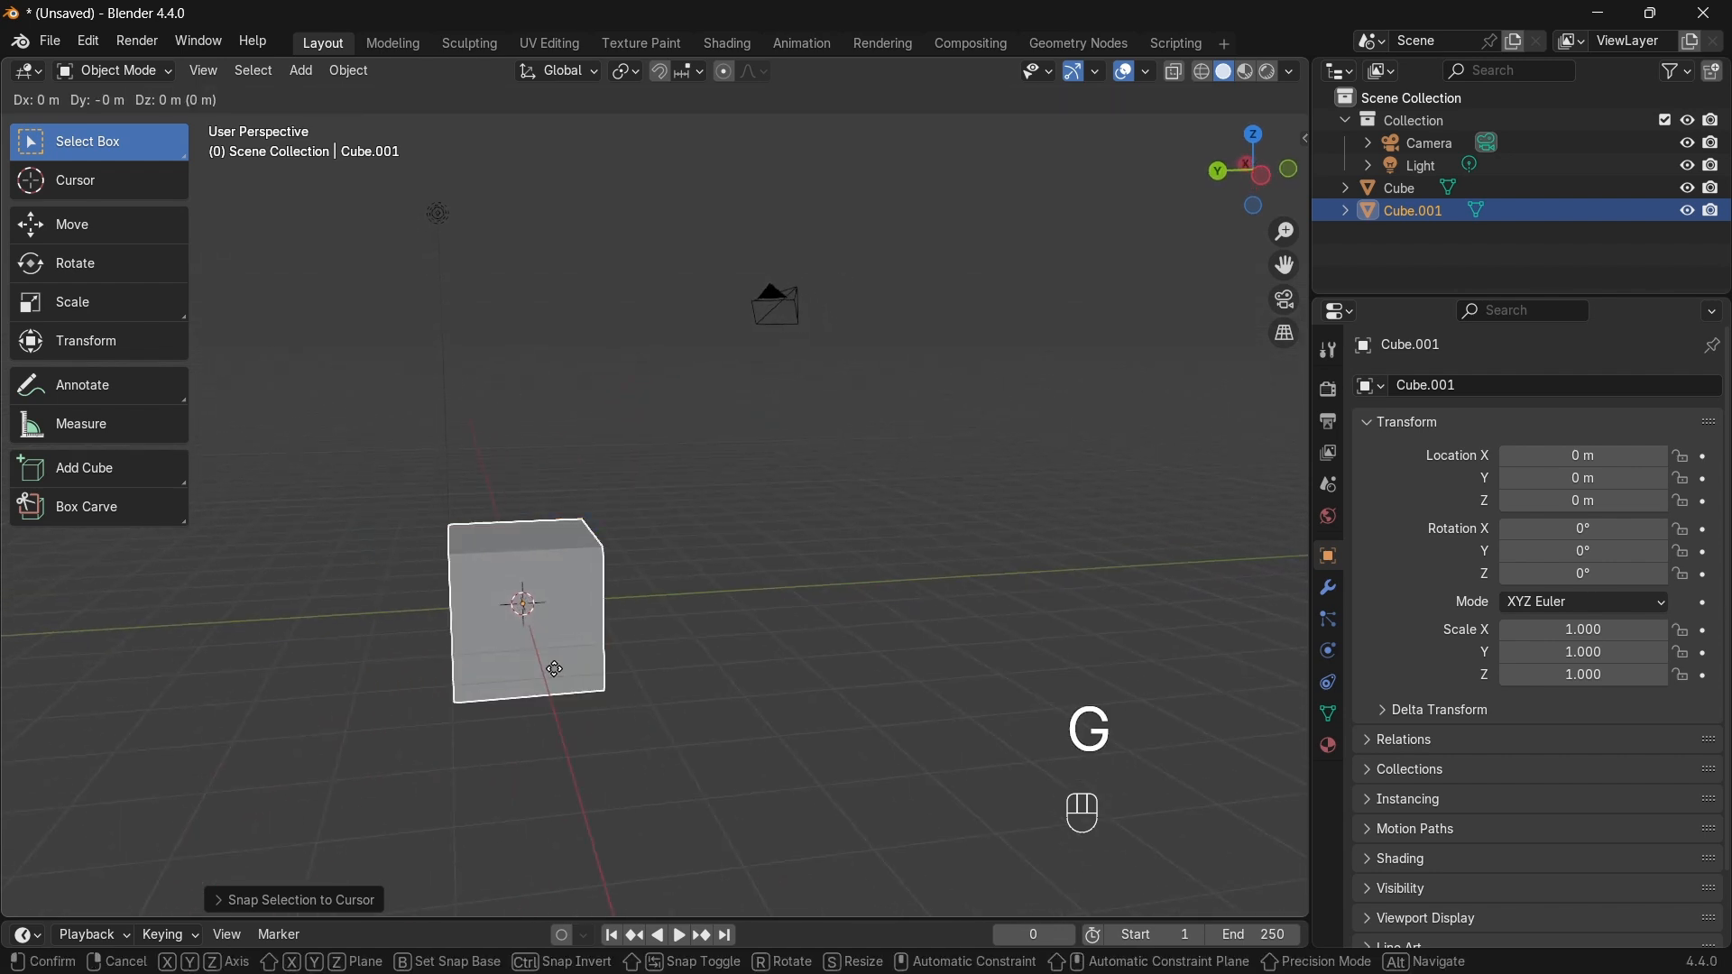
pyautogui.press('z')
pyautogui.press('KP_1')
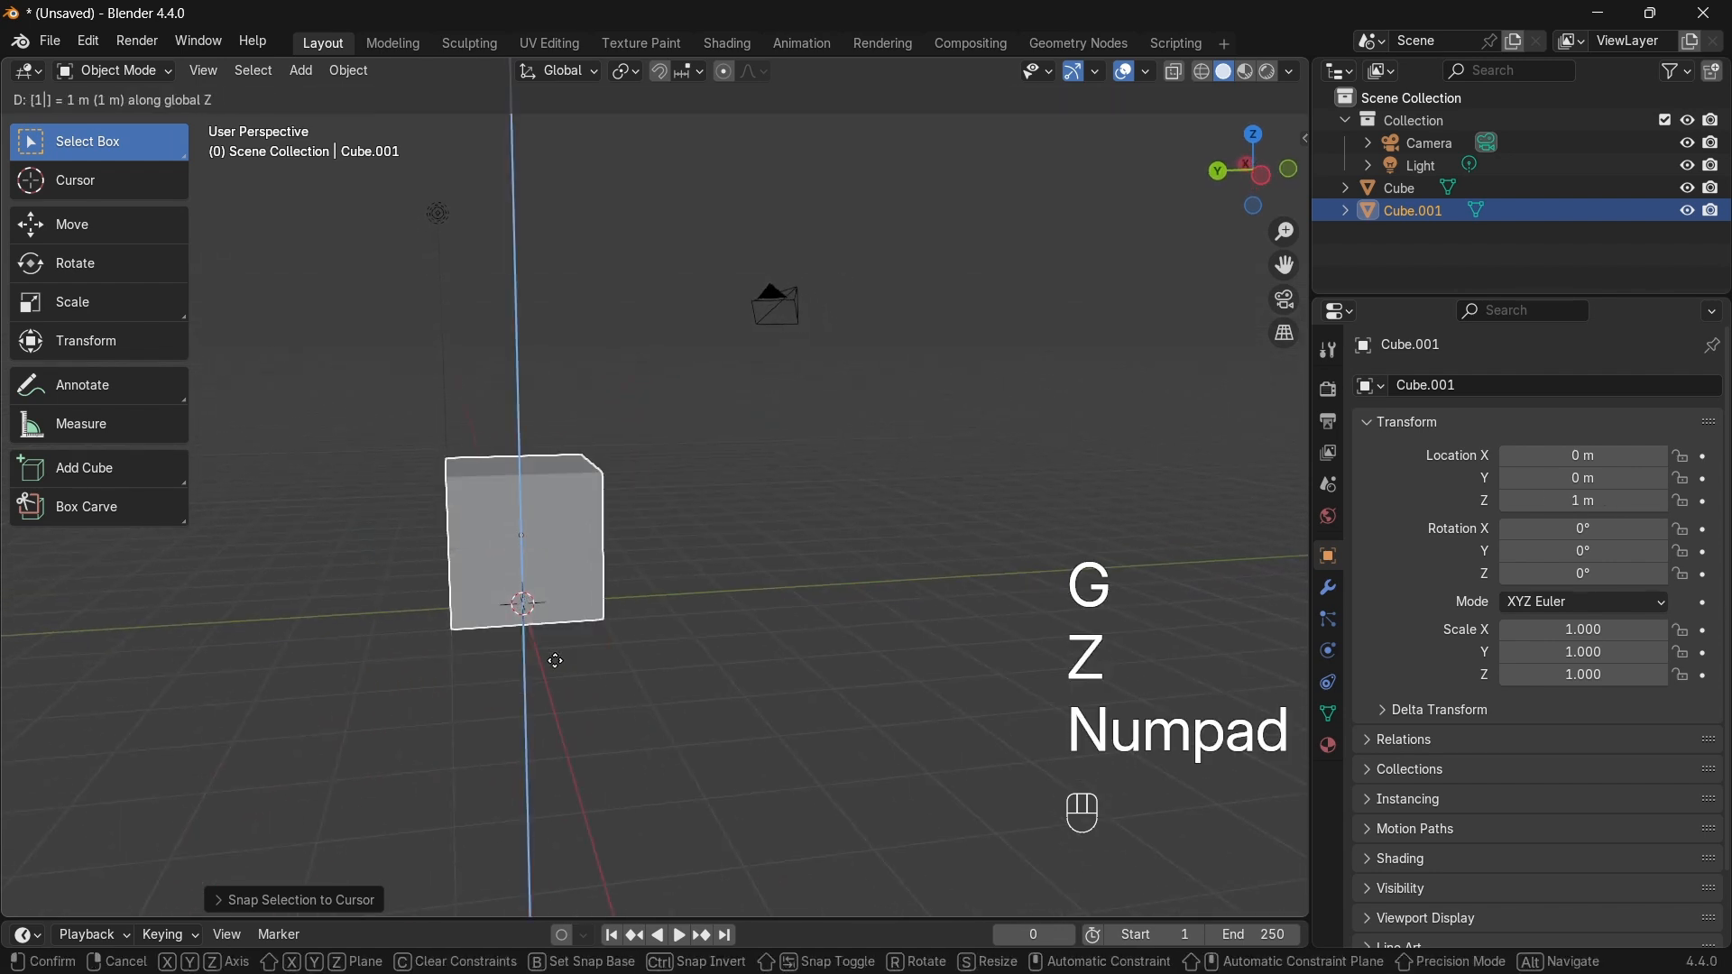
pyautogui.press('KP_Enter')
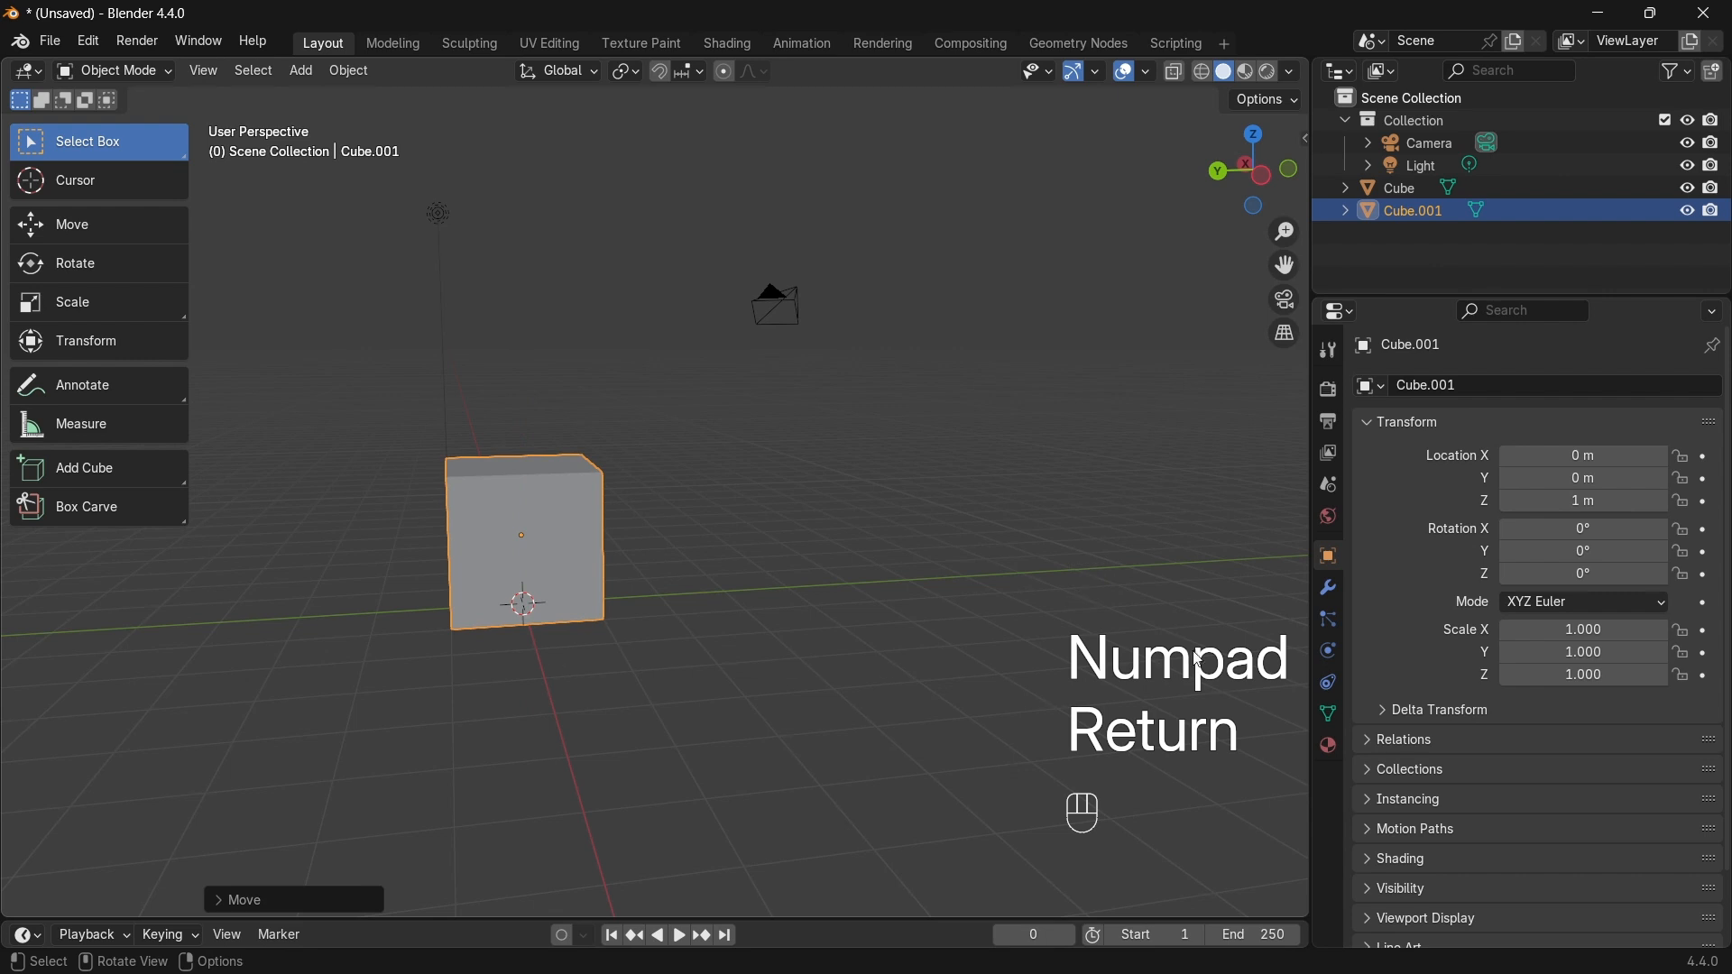
# Step: Enter Edit Mode on the raised cube, switch to the Select Box tool and select the whole mesh
pyautogui.moveTo(1309, 626); pyautogui.dragTo(1381, 619)
pyautogui.moveTo(827, 675); pyautogui.dragTo(649, 576, button='middle')
pyautogui.moveTo(594, 448); pyautogui.dragTo(702, 478, button='middle')
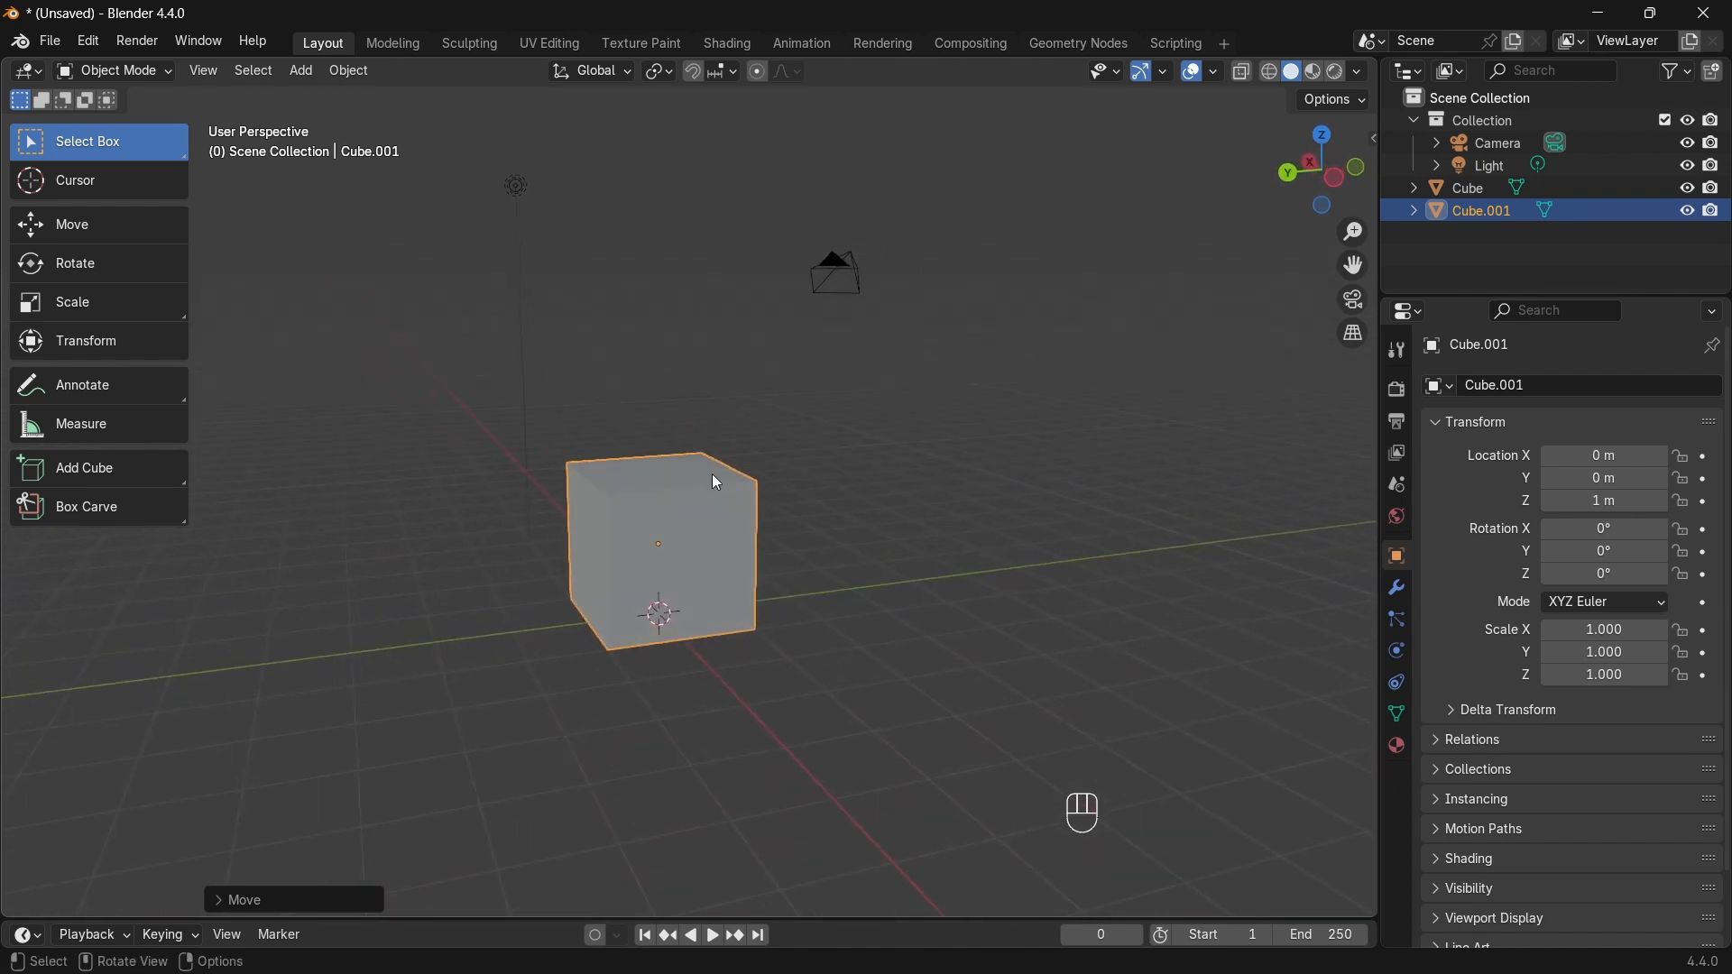
pyautogui.press('Tab')
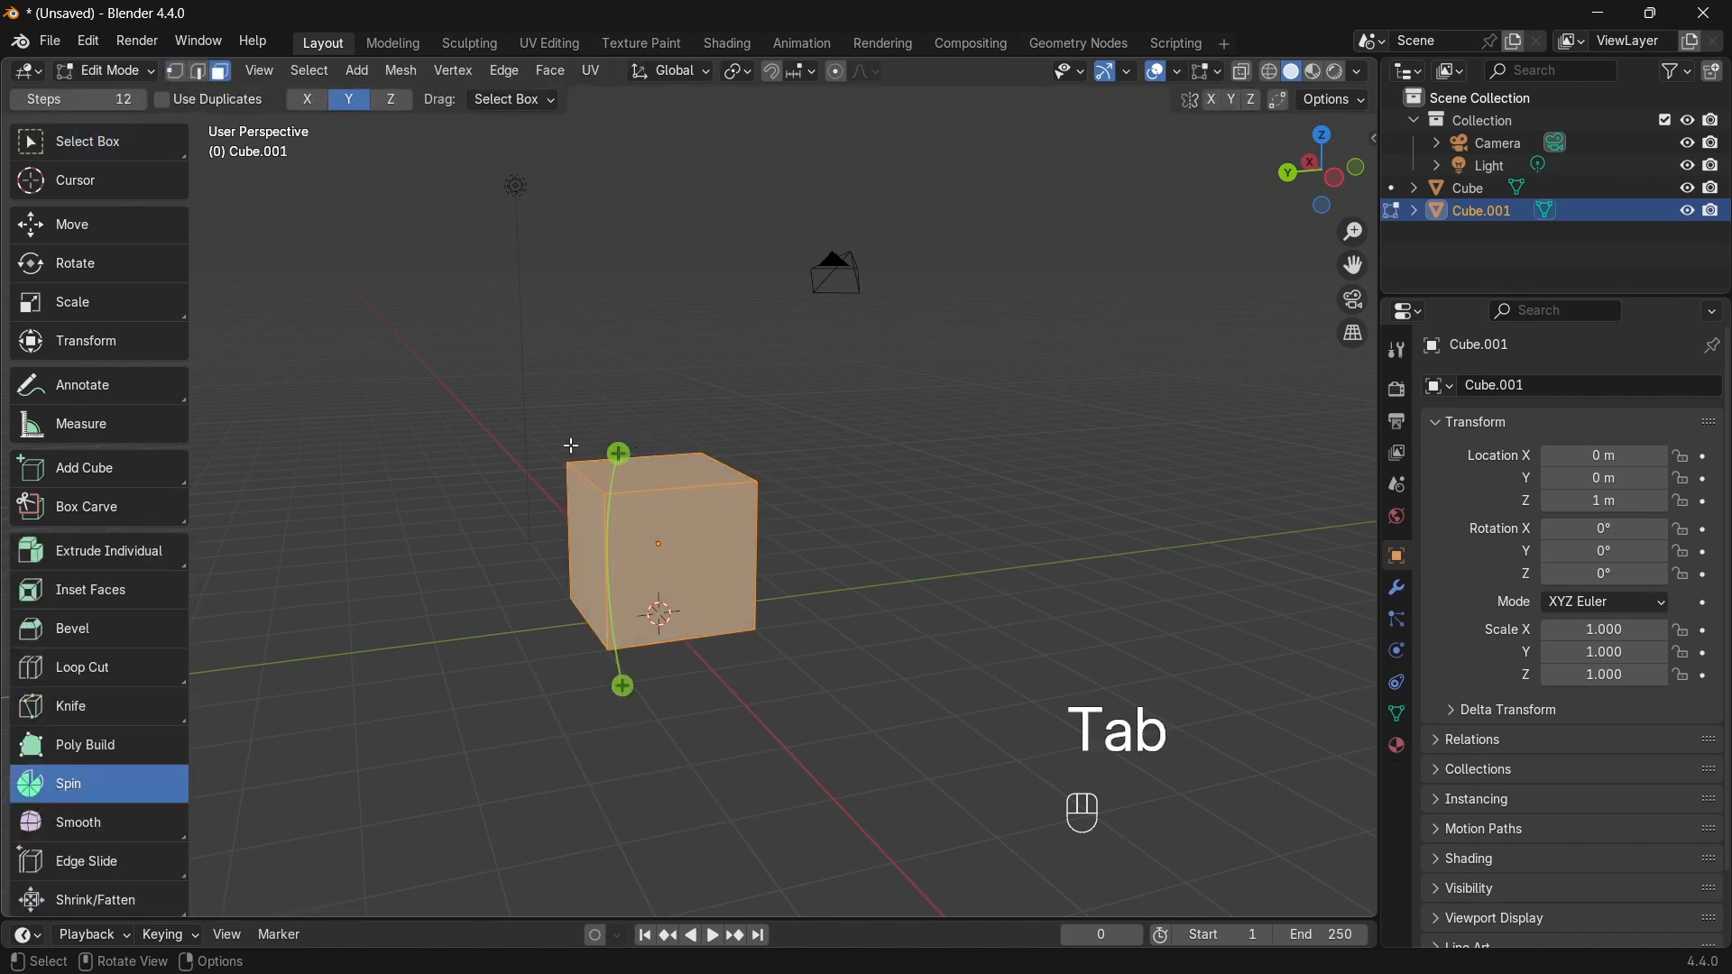
pyautogui.click(118, 144)
pyautogui.press('a')
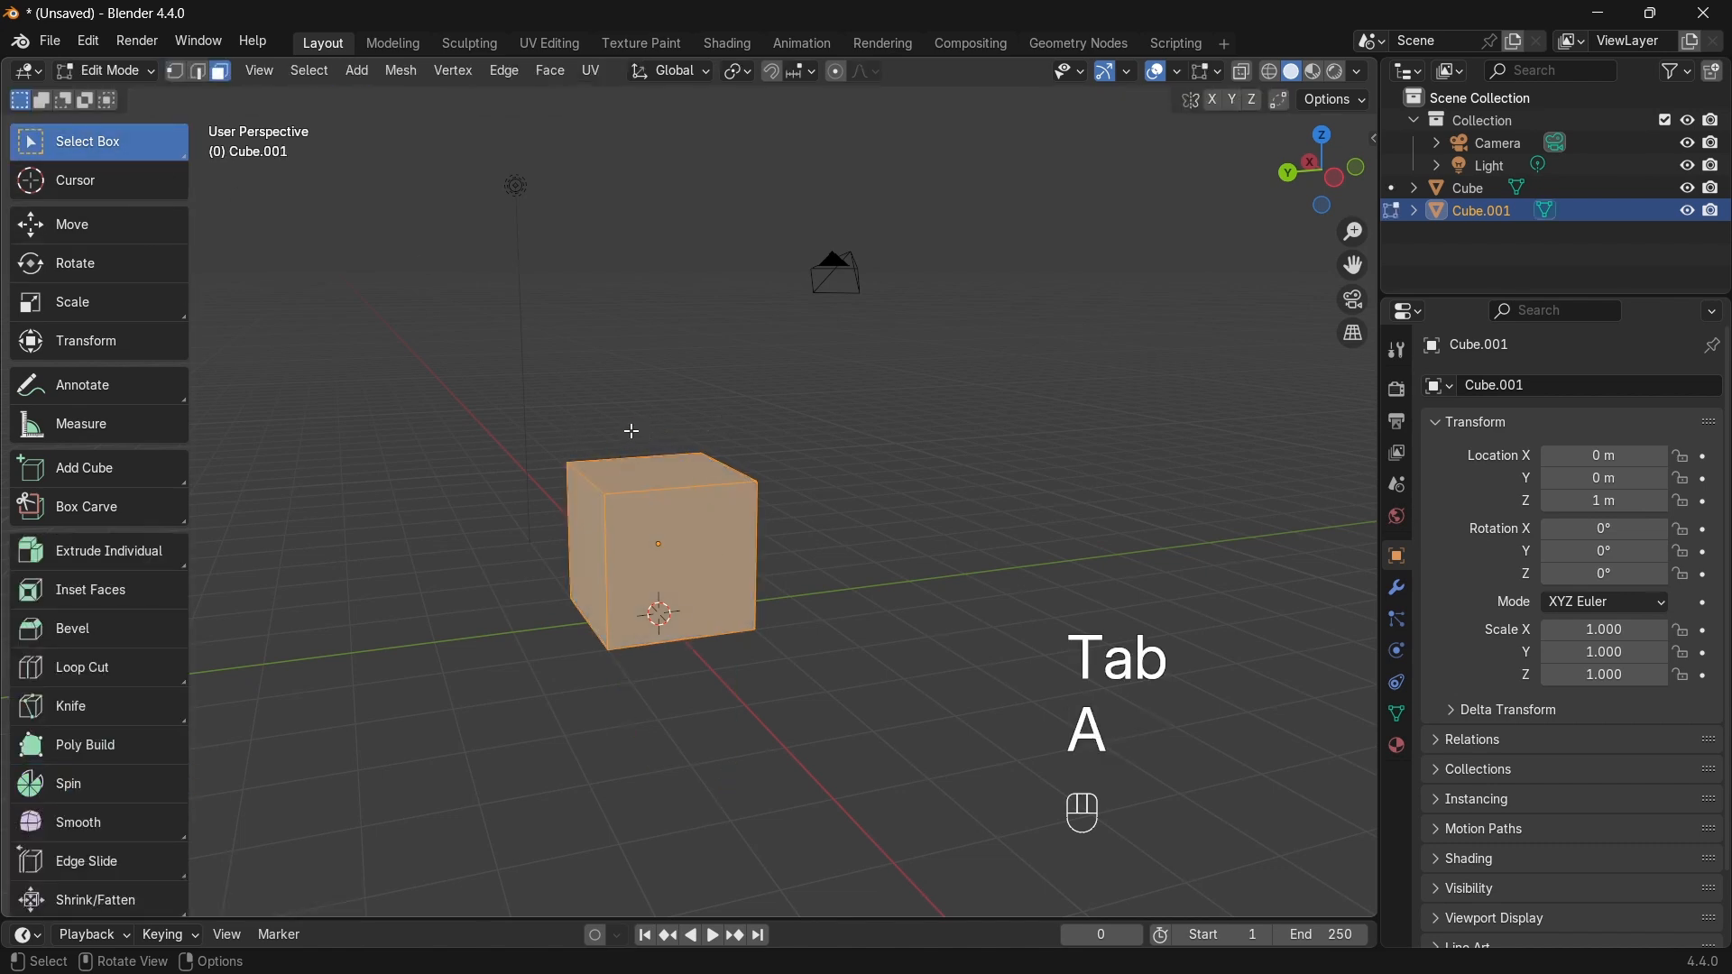
# Step: Go through vertex, edge and face selection on the cube, selecting a top corner vertex, the top face and finally the front face
pyautogui.press('1')
pyautogui.click(545, 415)
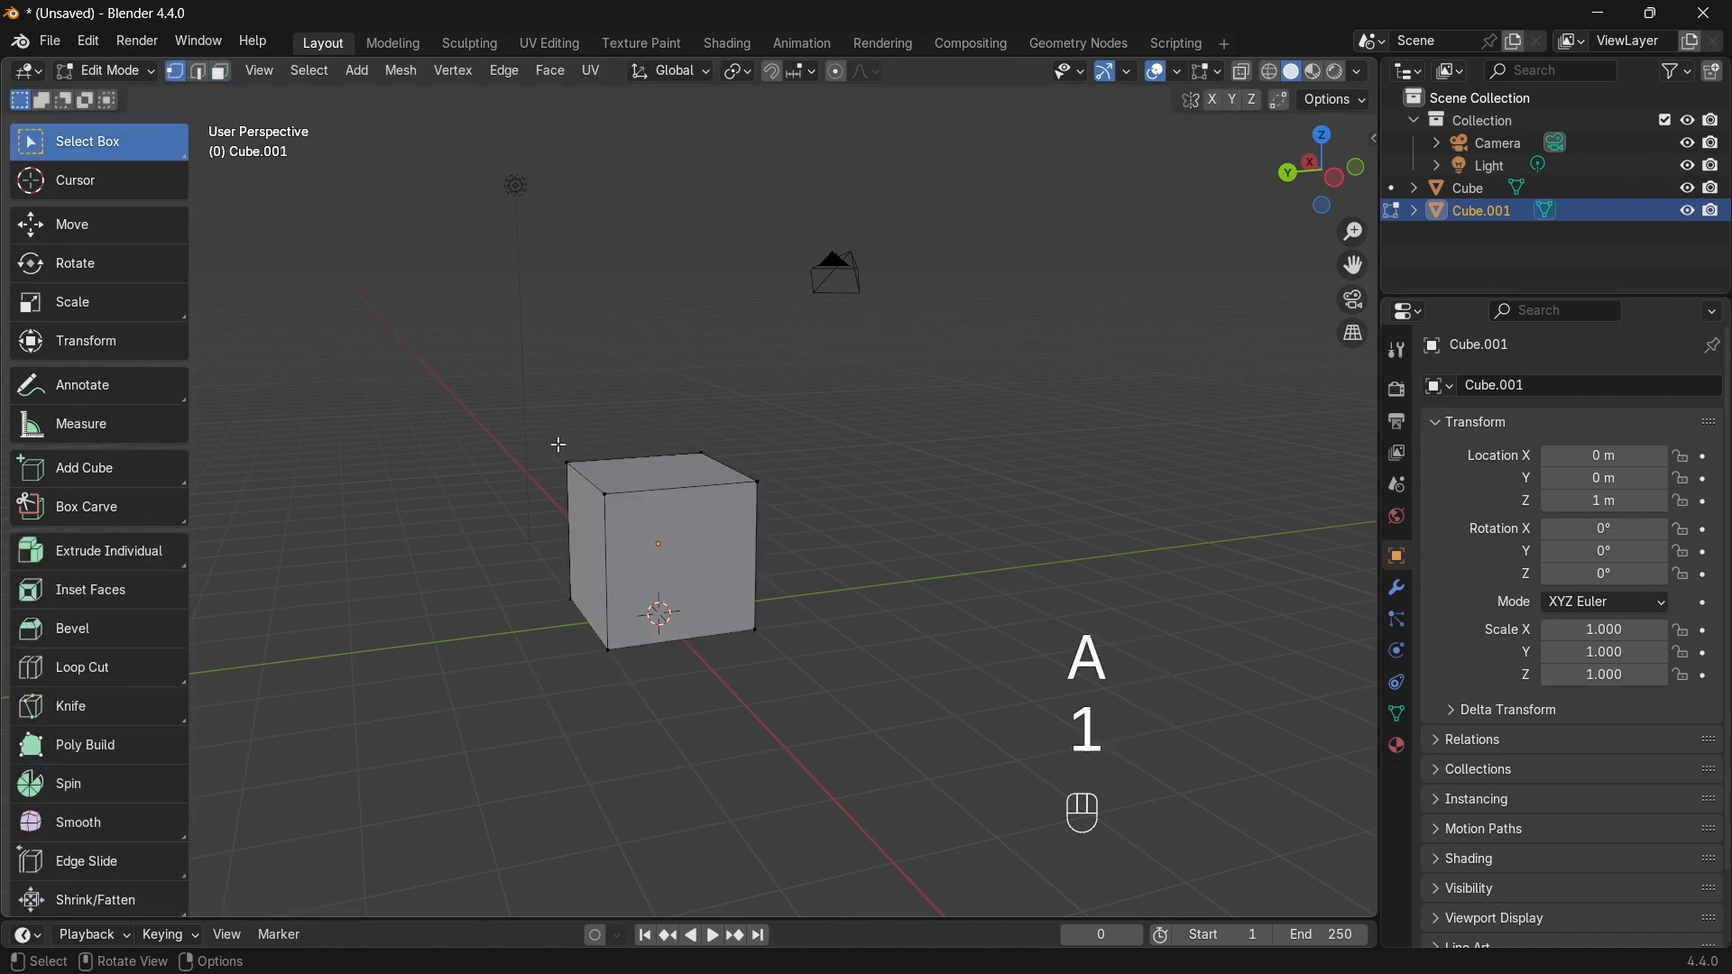
pyautogui.click(591, 507)
pyautogui.press('2')
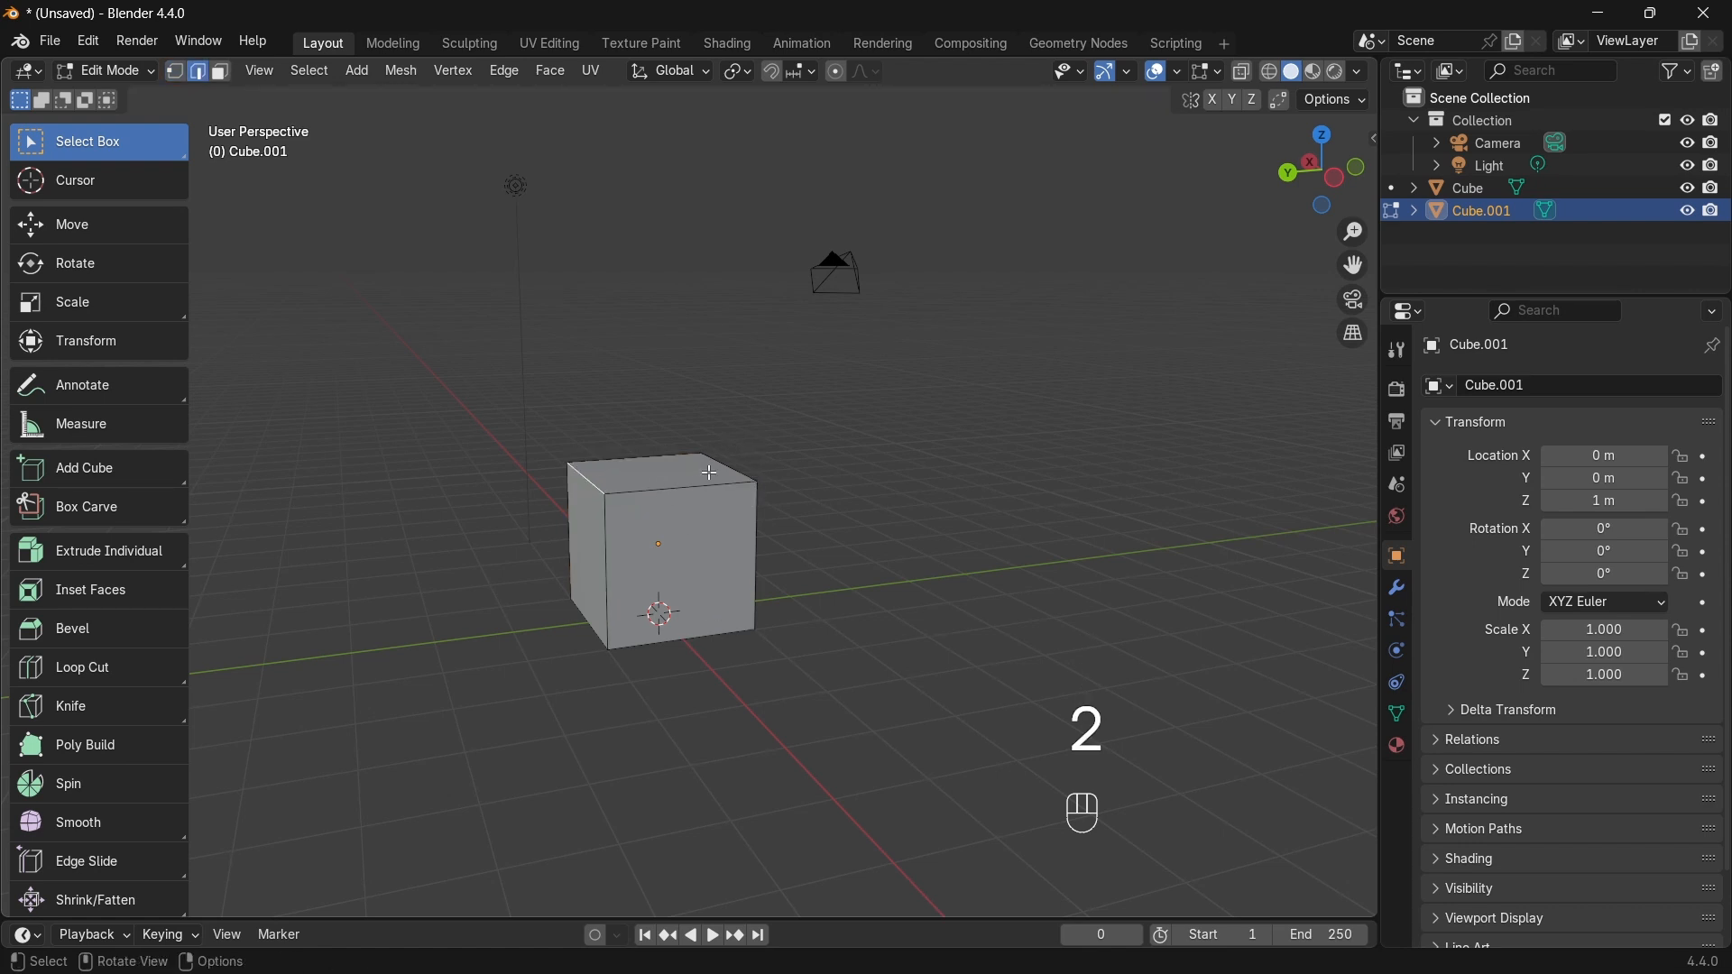
pyautogui.press('3')
pyautogui.click(669, 462)
pyautogui.click(669, 563)
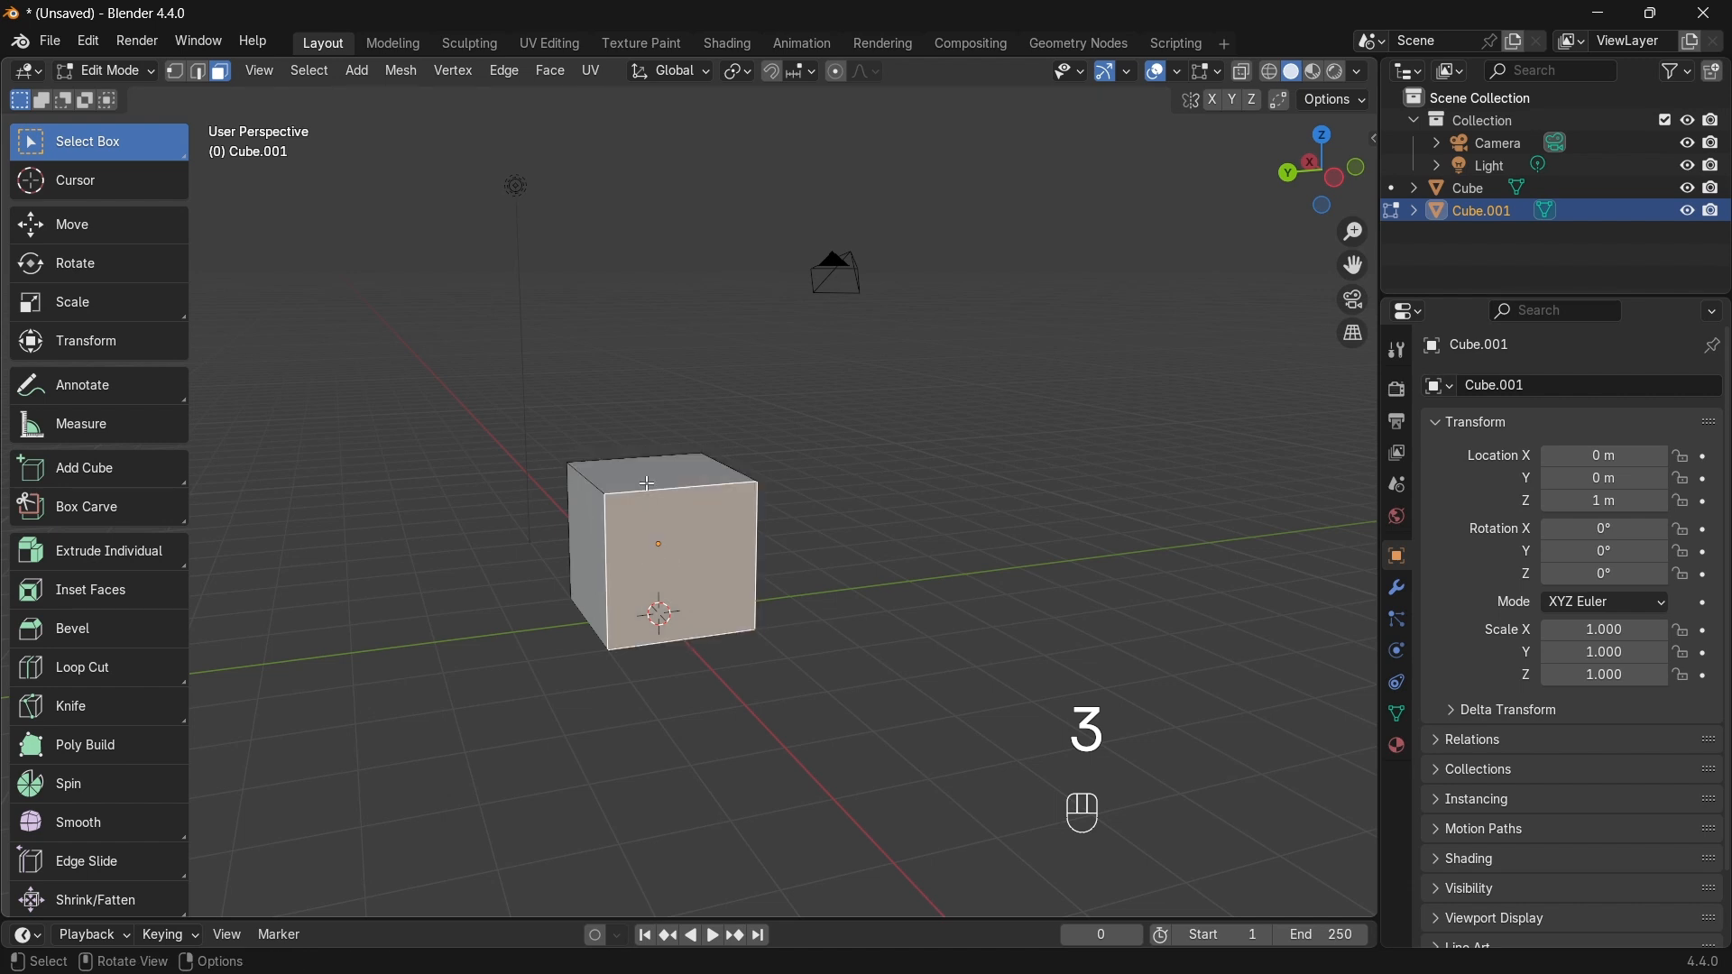
# Step: Return to Object Mode, show the cube's Object Data properties and widen the properties area
pyautogui.click(135, 72)
pyautogui.click(127, 95)
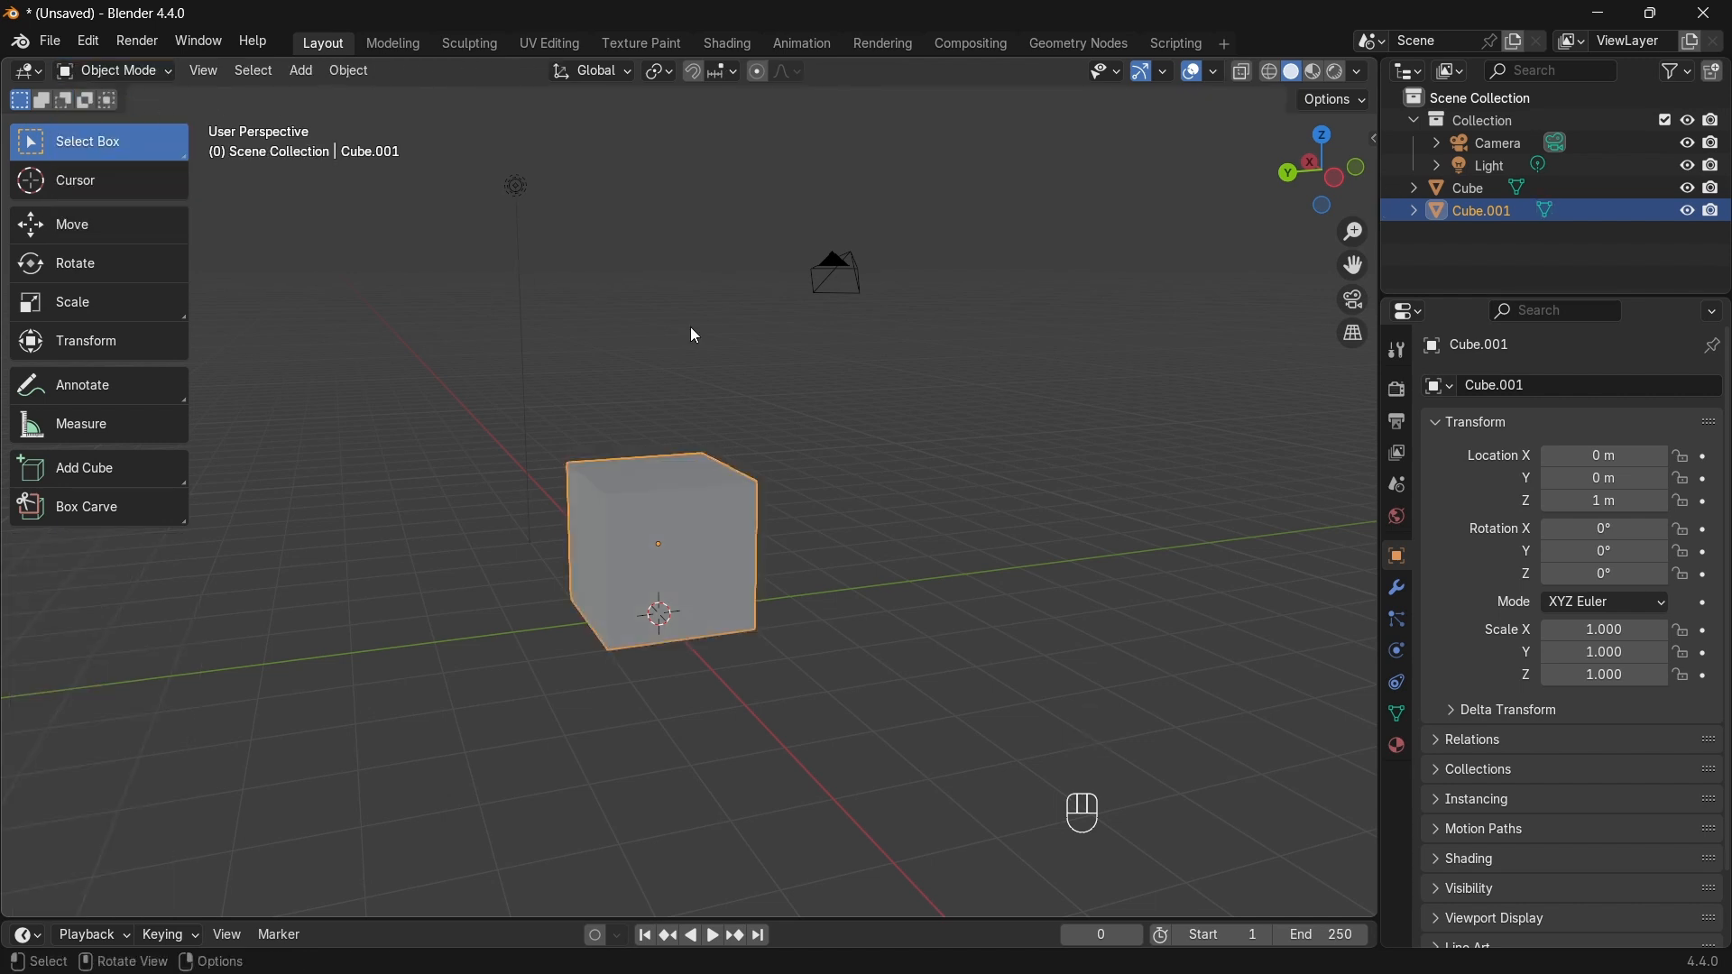
pyautogui.click(1399, 717)
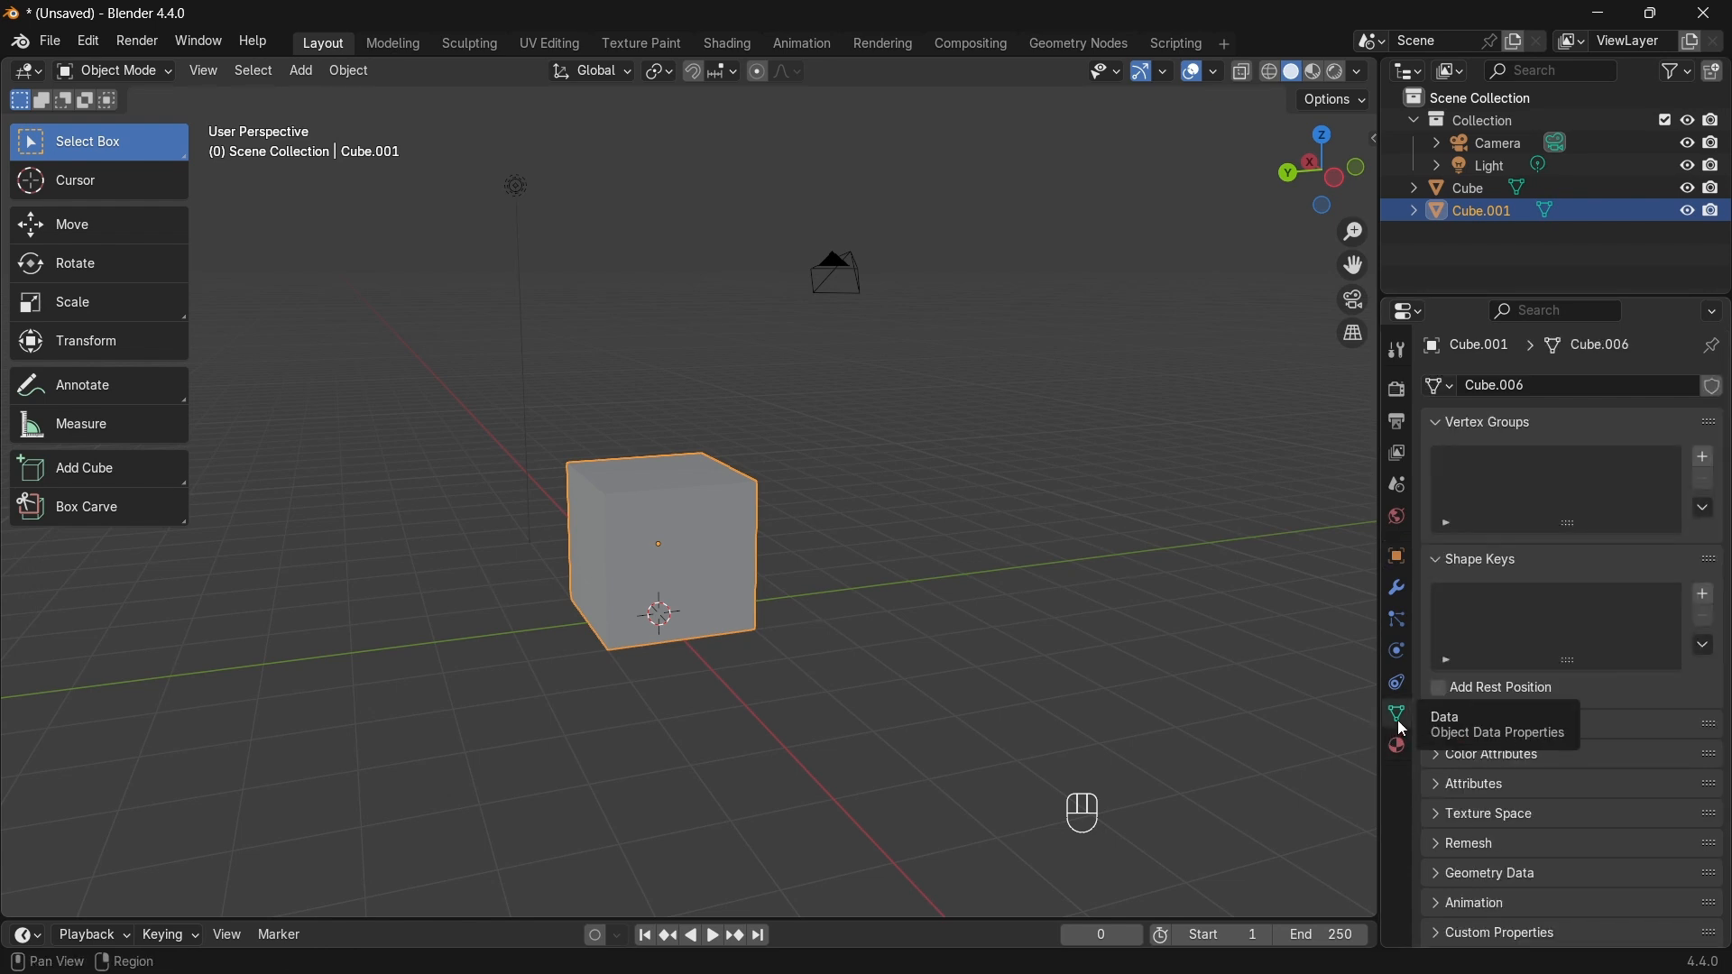
pyautogui.moveTo(1381, 713); pyautogui.dragTo(1297, 709)
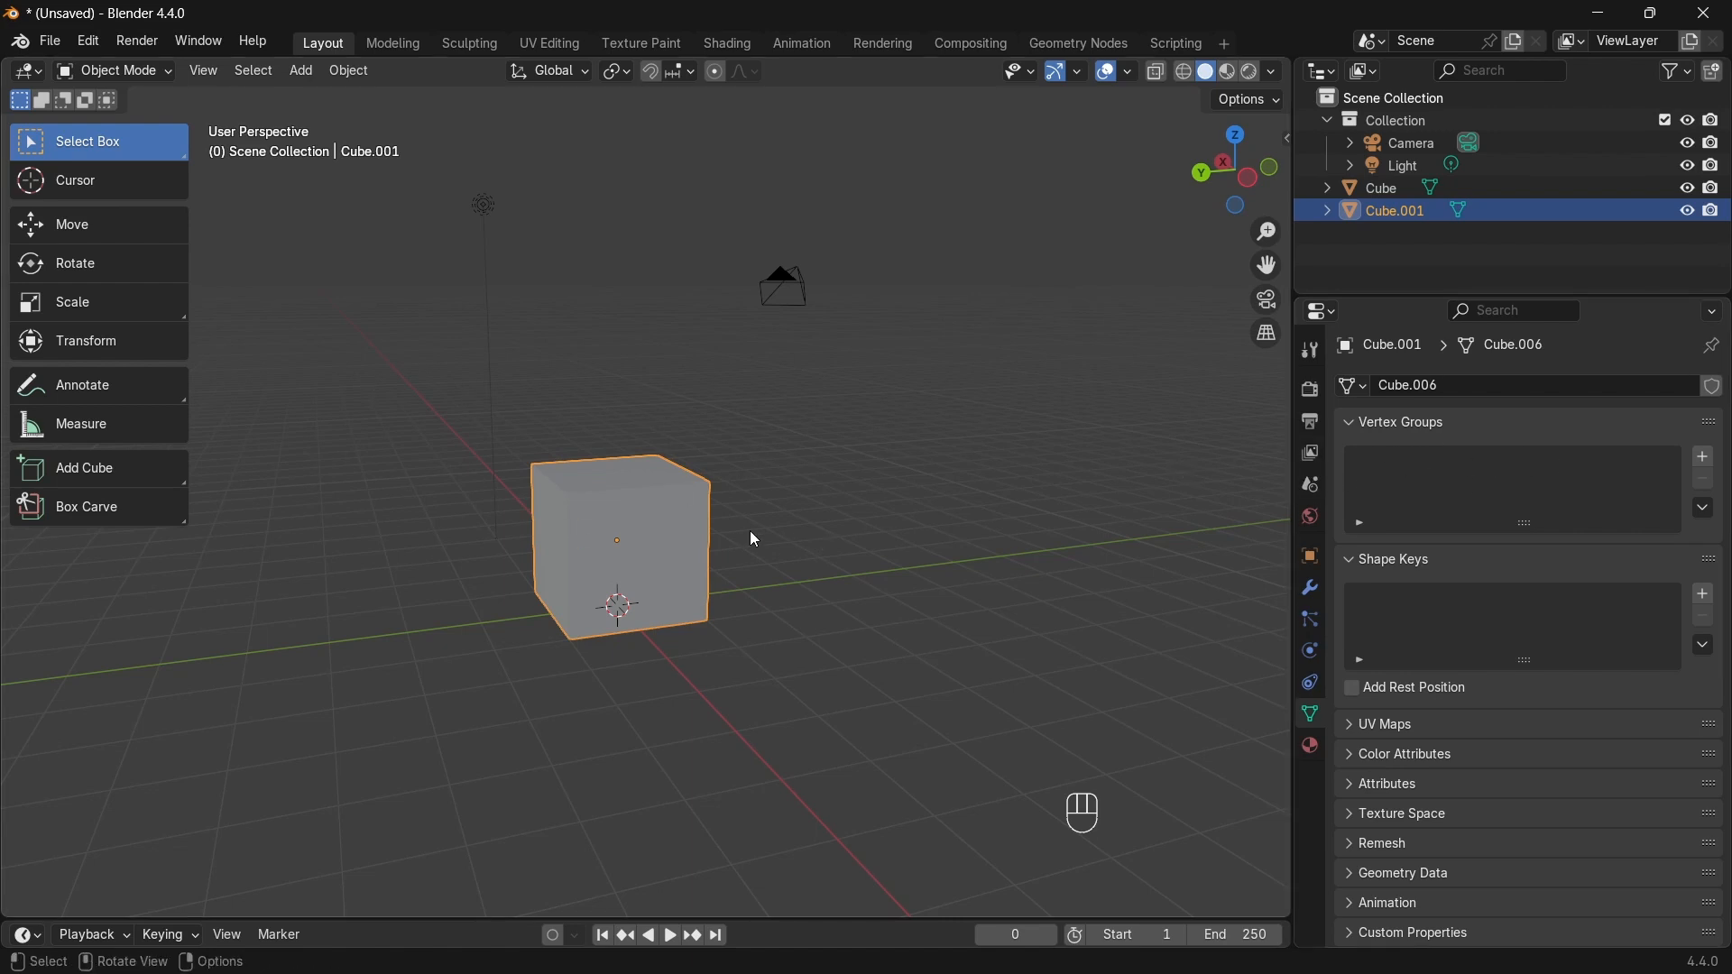
# Step: Move the cube about 5 m in the positive direction along the global Y axis
pyautogui.keyDown('shift'); pyautogui.moveTo(424, 553); pyautogui.dragTo(585, 570, button='middle'); pyautogui.keyUp('shift')
pyautogui.keyDown('shift'); pyautogui.moveTo(893, 616); pyautogui.dragTo(641, 563, button='middle'); pyautogui.keyUp('shift')
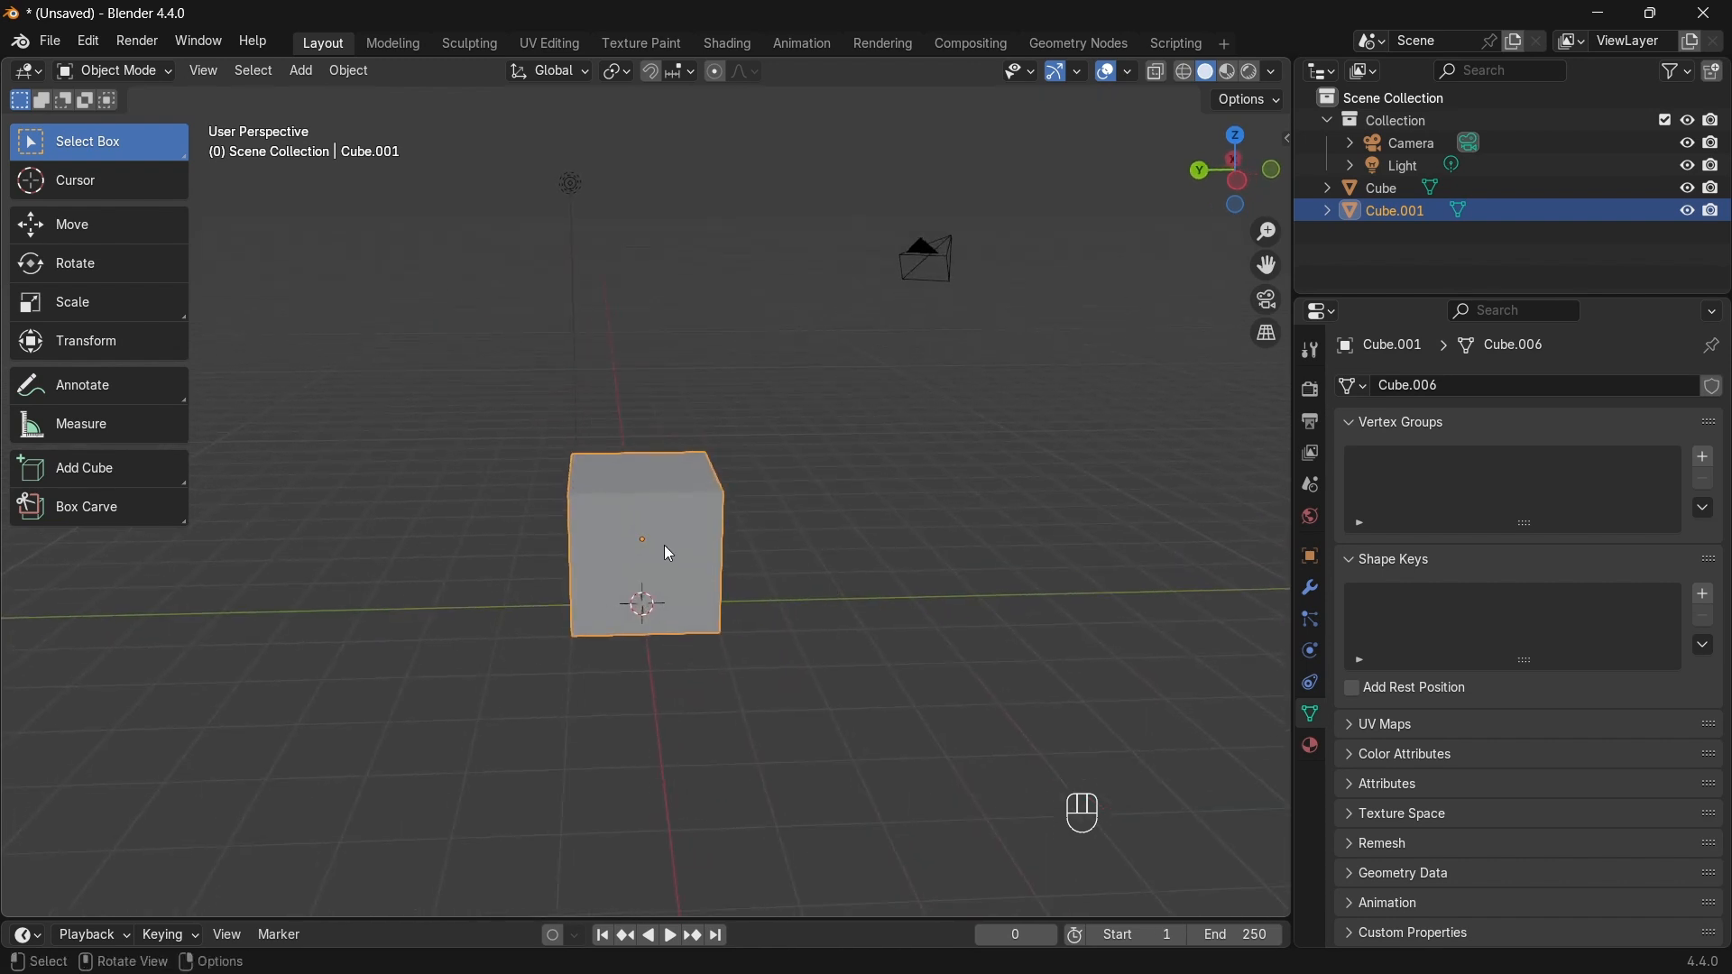
pyautogui.press('g')
pyautogui.press('y')
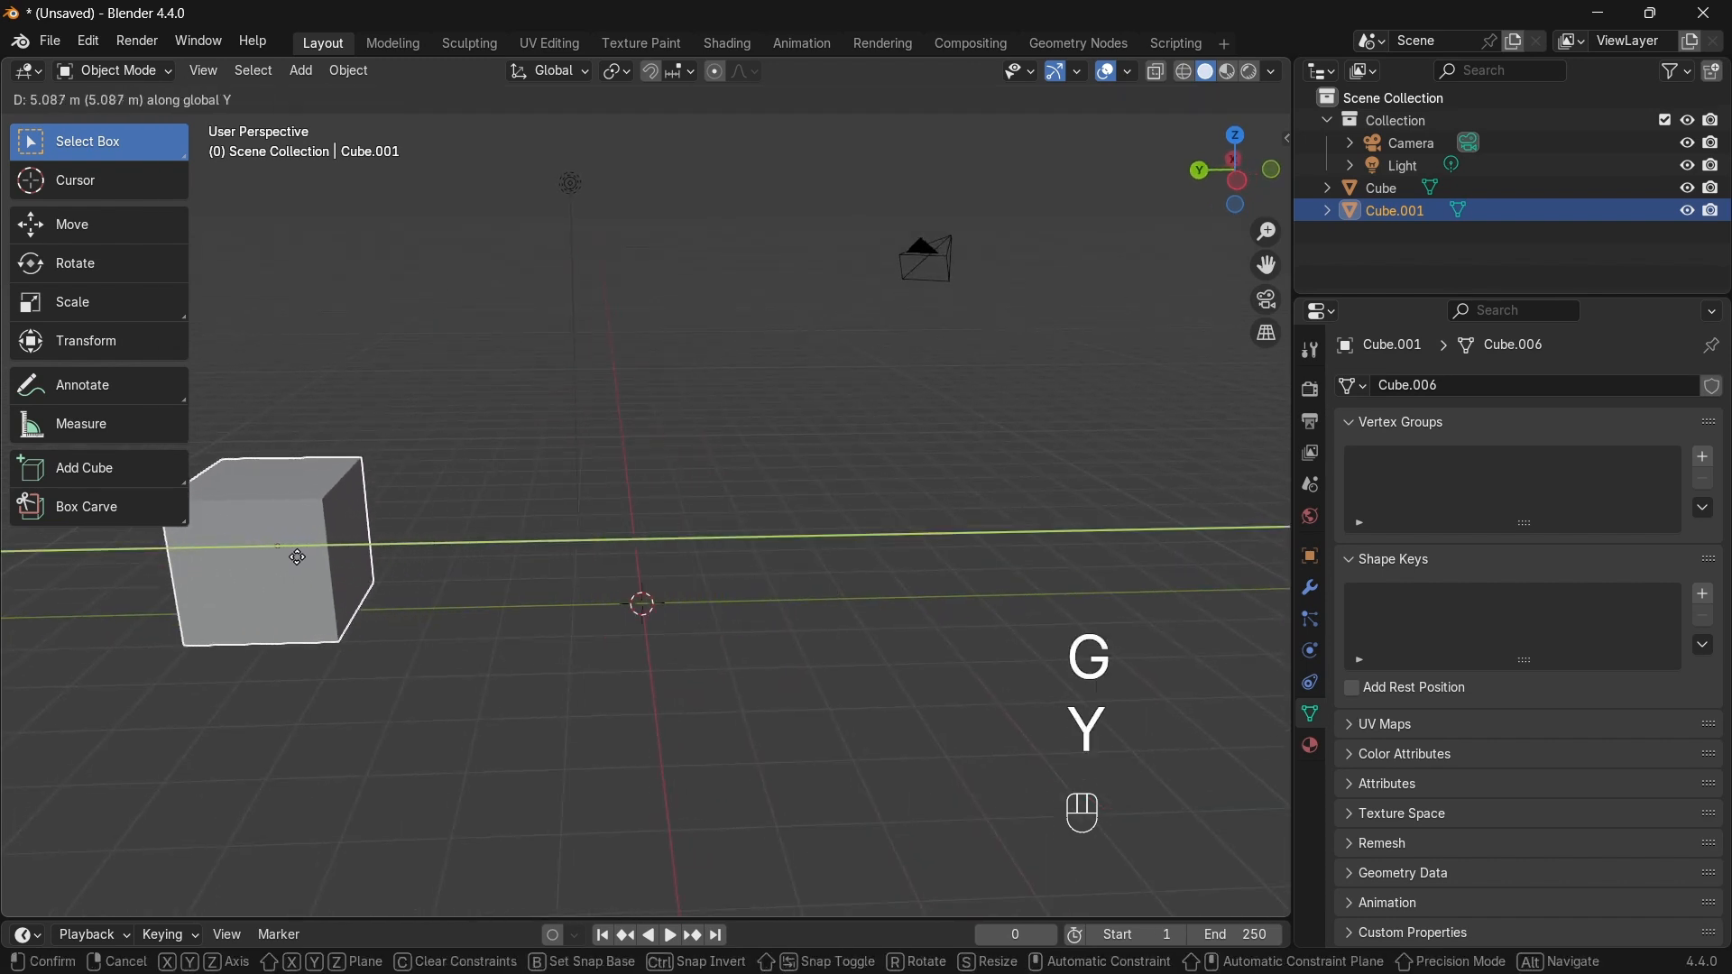
pyautogui.click(273, 559)
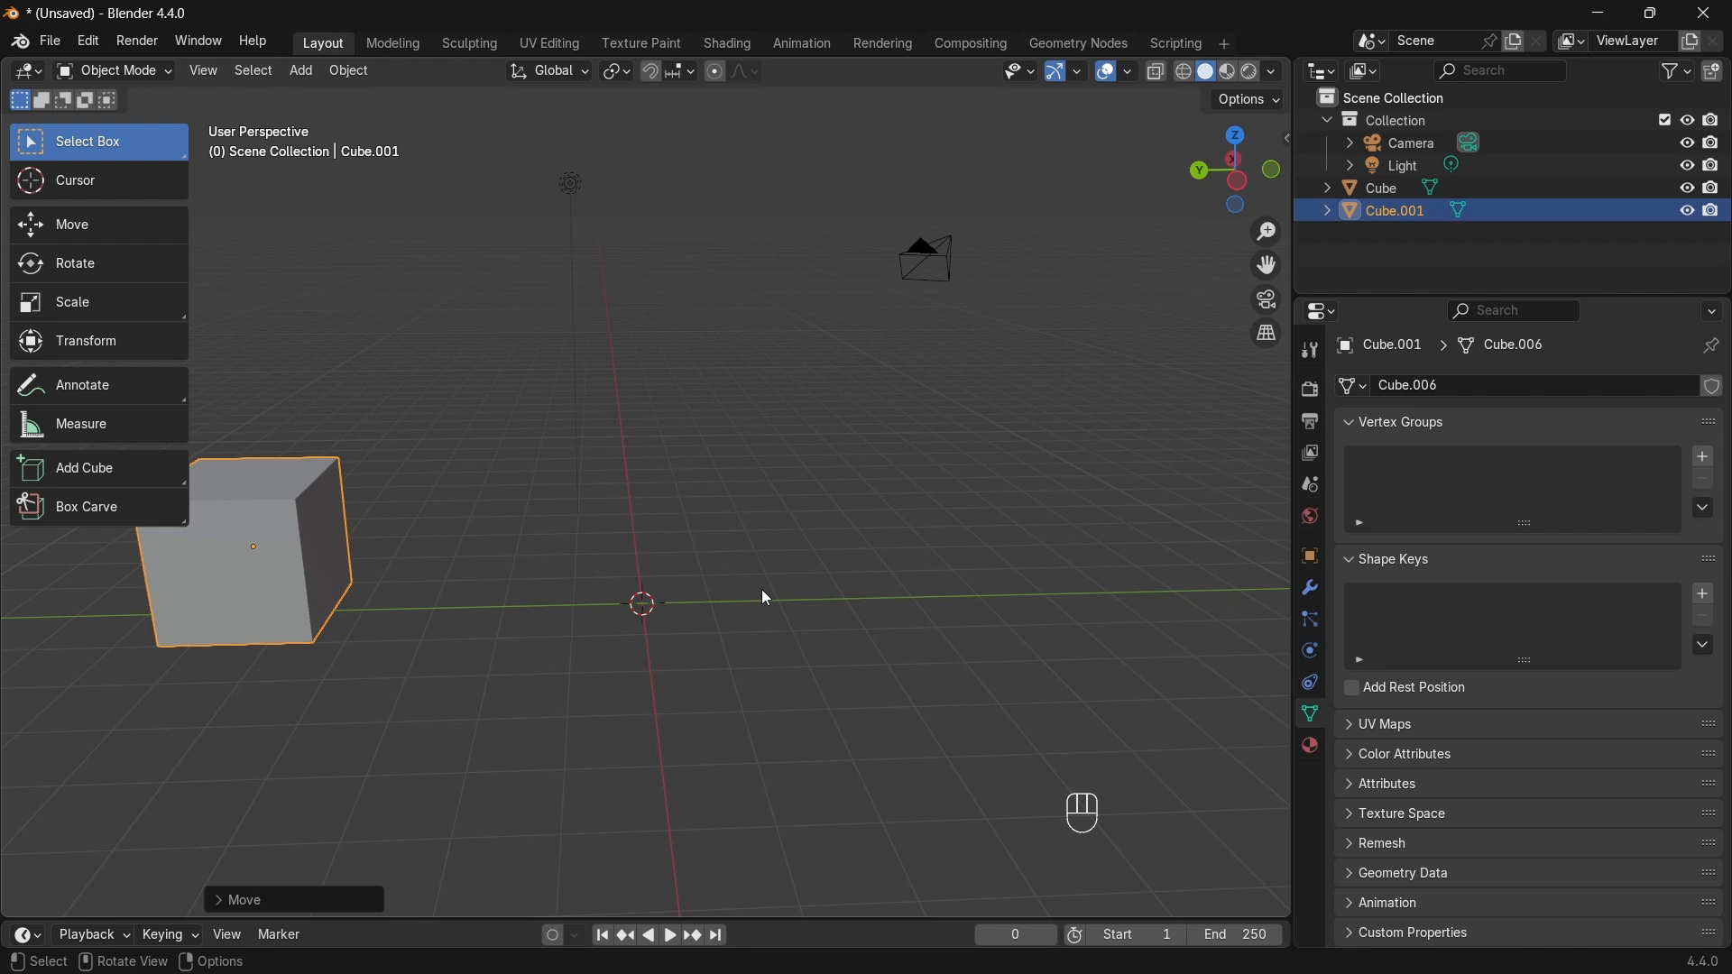
# Step: Add a Bézier curve at the 3D cursor and frame it in the view
pyautogui.hotkey('shift', 'a')
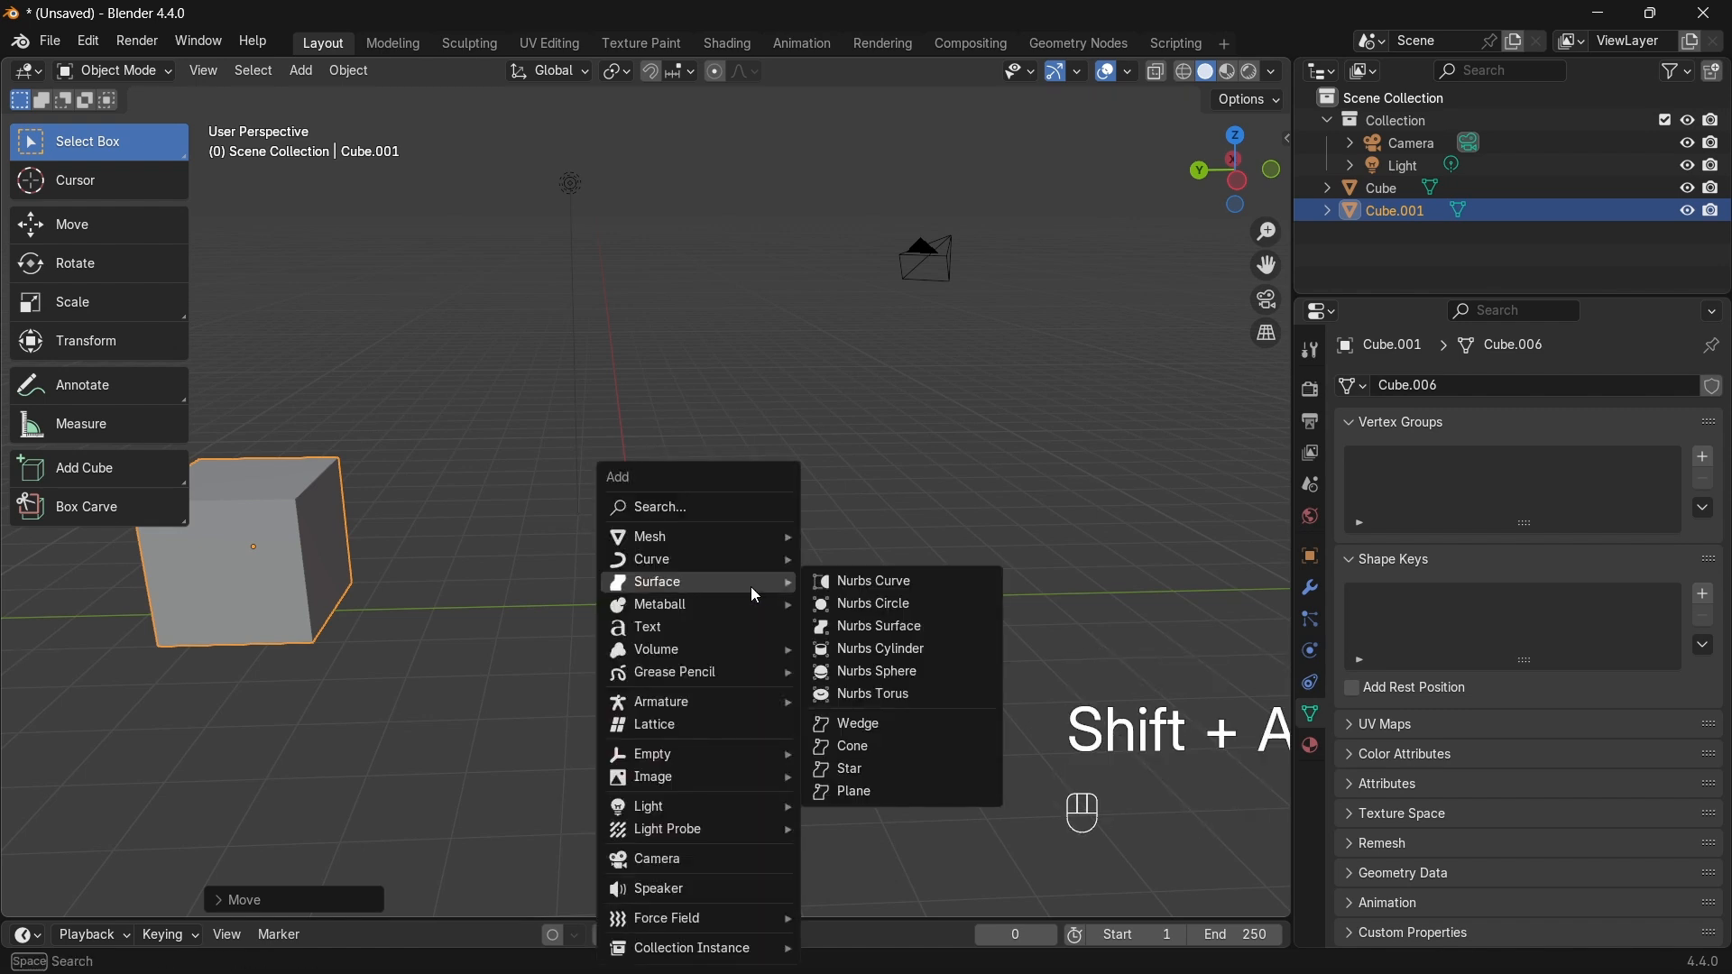
pyautogui.moveTo(701, 561)
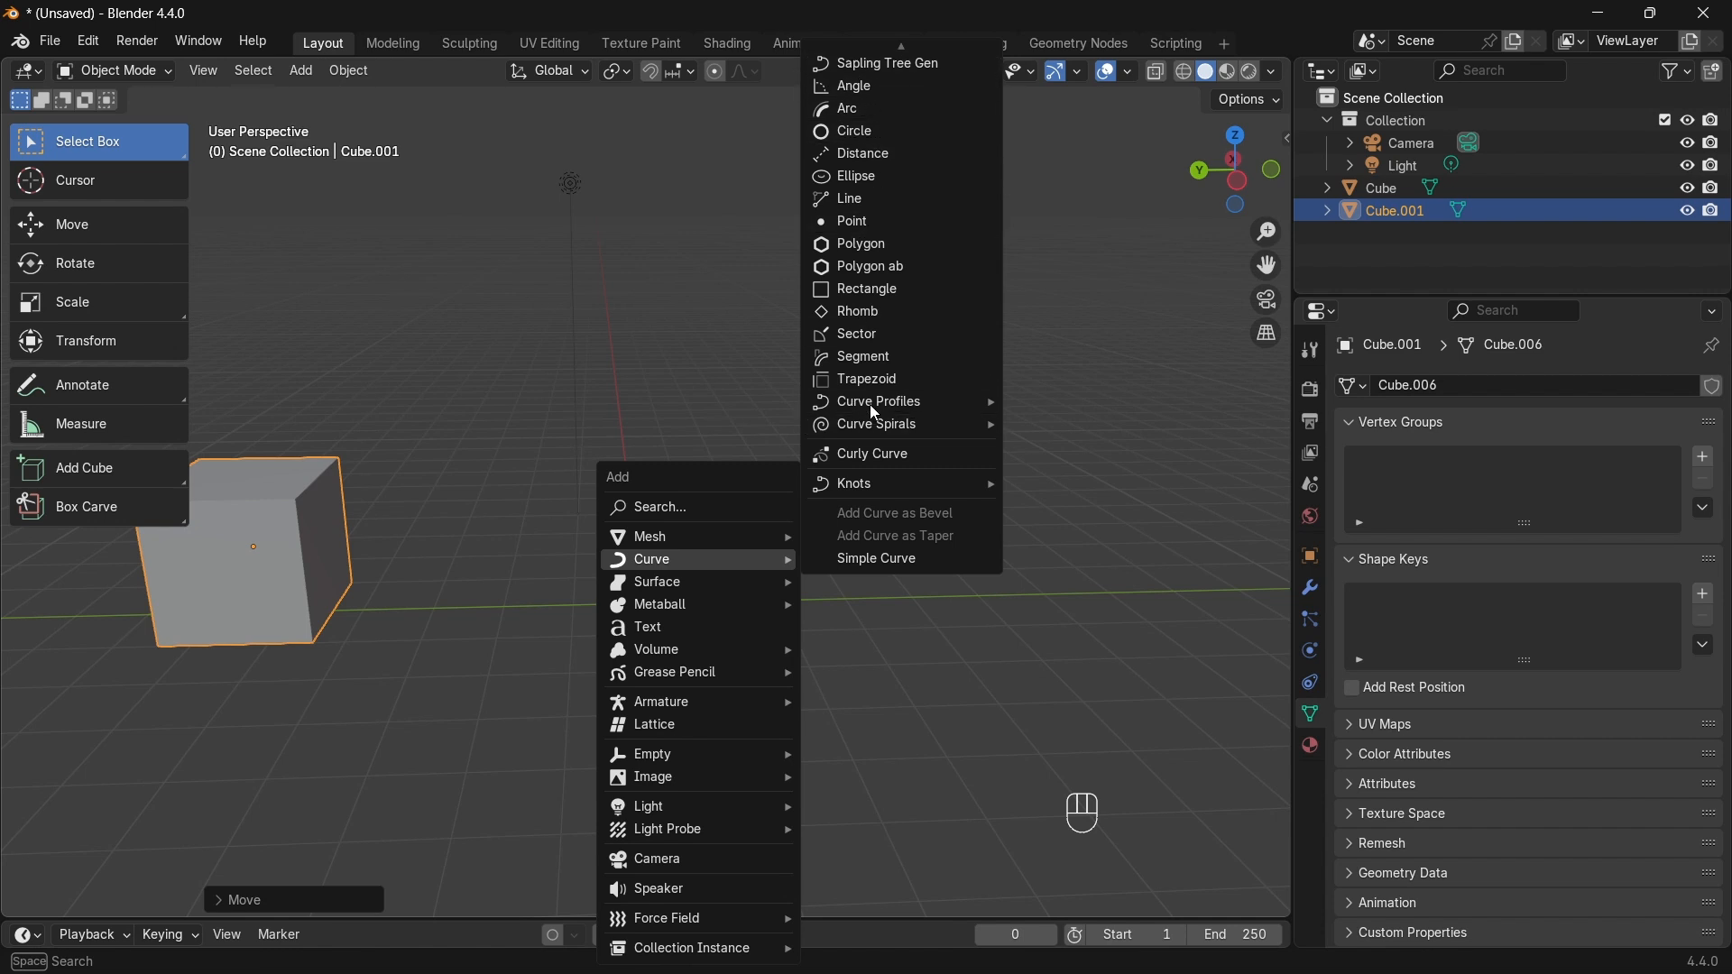
pyautogui.moveTo(884, 47)
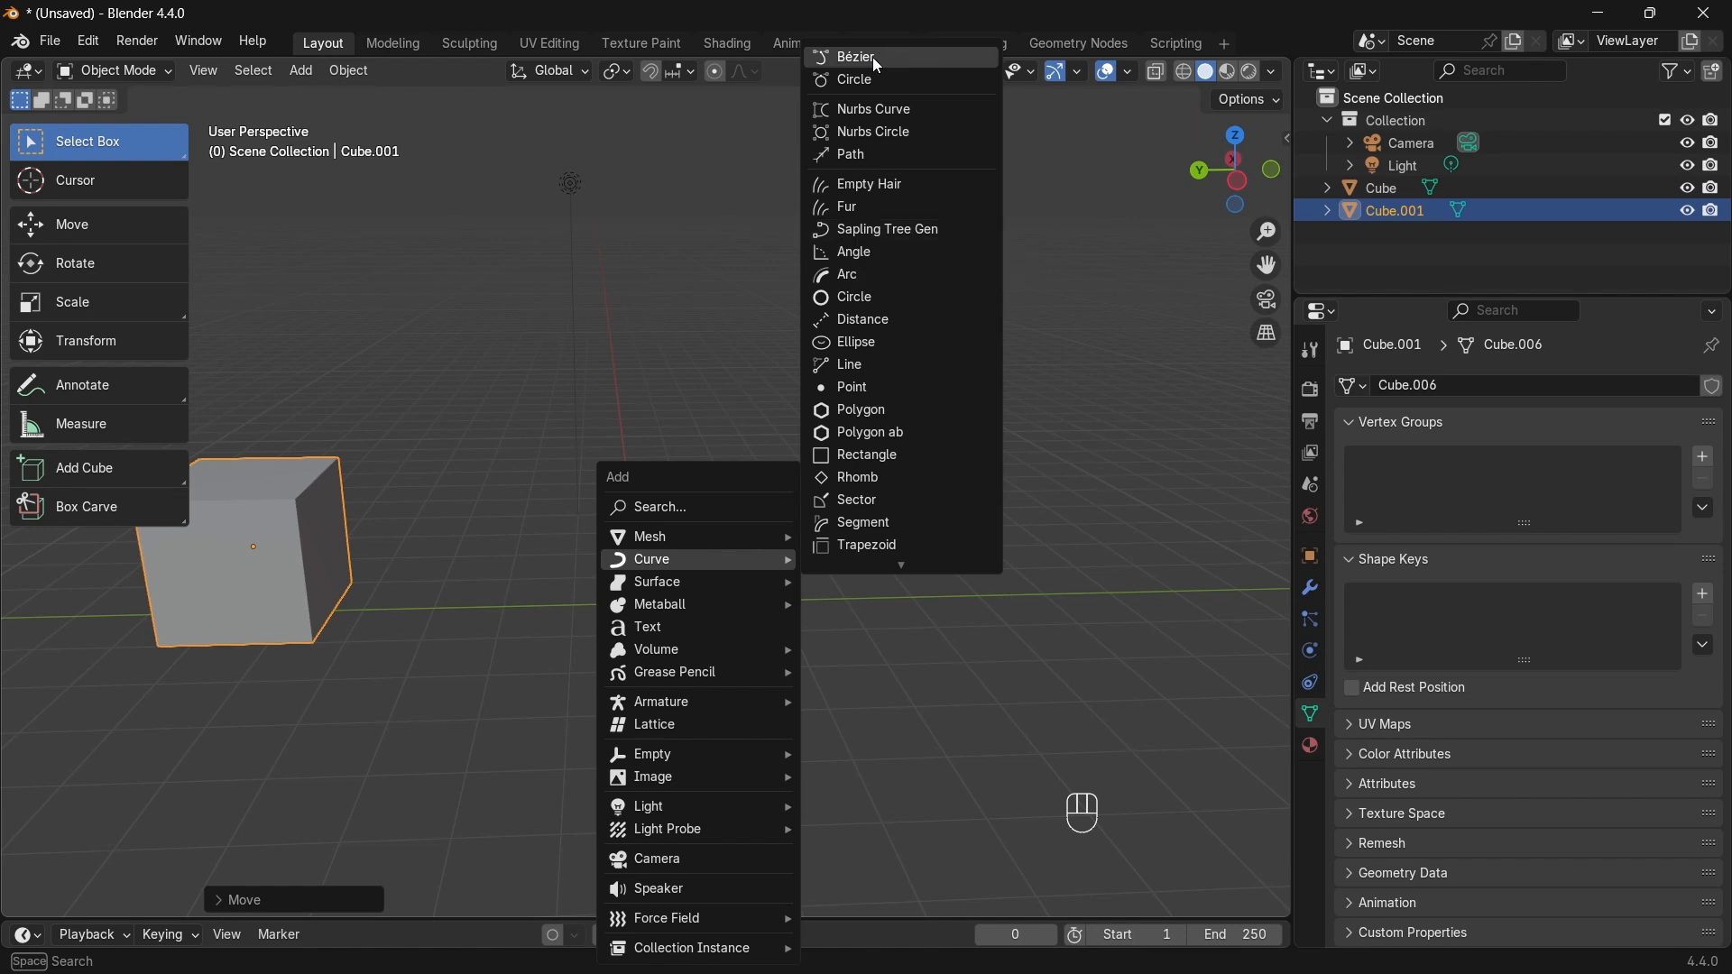
pyautogui.click(870, 58)
pyautogui.moveTo(868, 62); pyautogui.dragTo(632, 541, button='middle')
pyautogui.press('KP_Decimal')
pyautogui.moveTo(610, 611); pyautogui.dragTo(796, 472, button='middle')
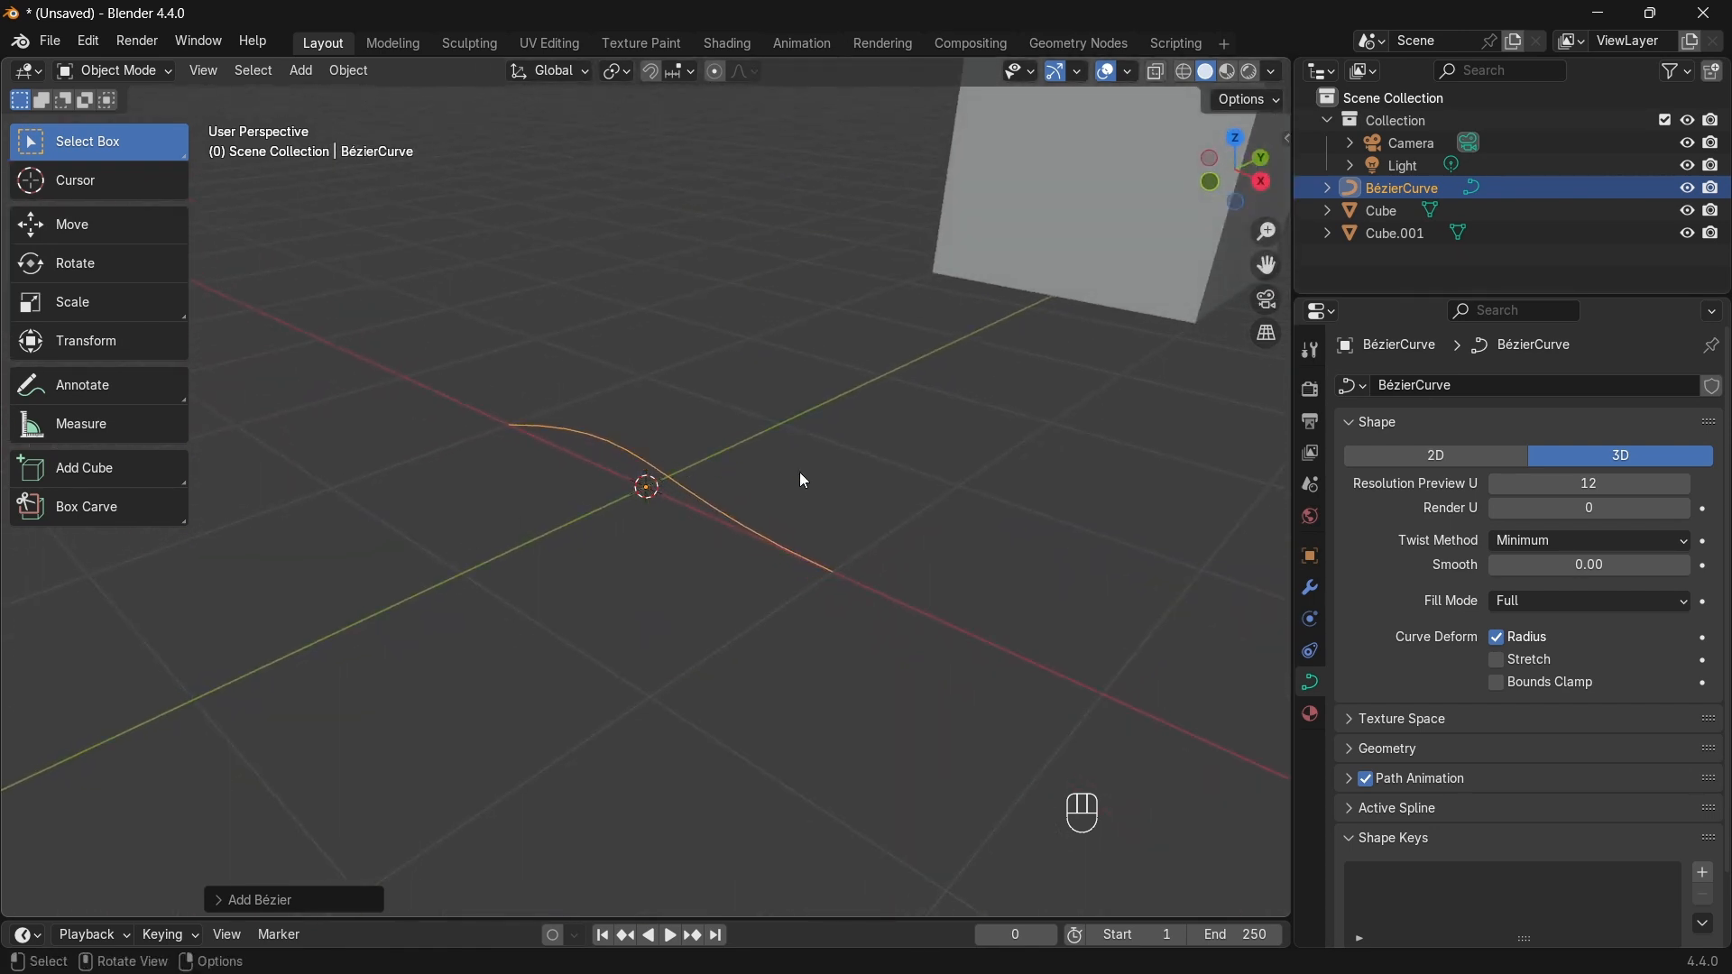
# Step: Rotate the Bézier curve 90° around the global X axis
pyautogui.press('r')
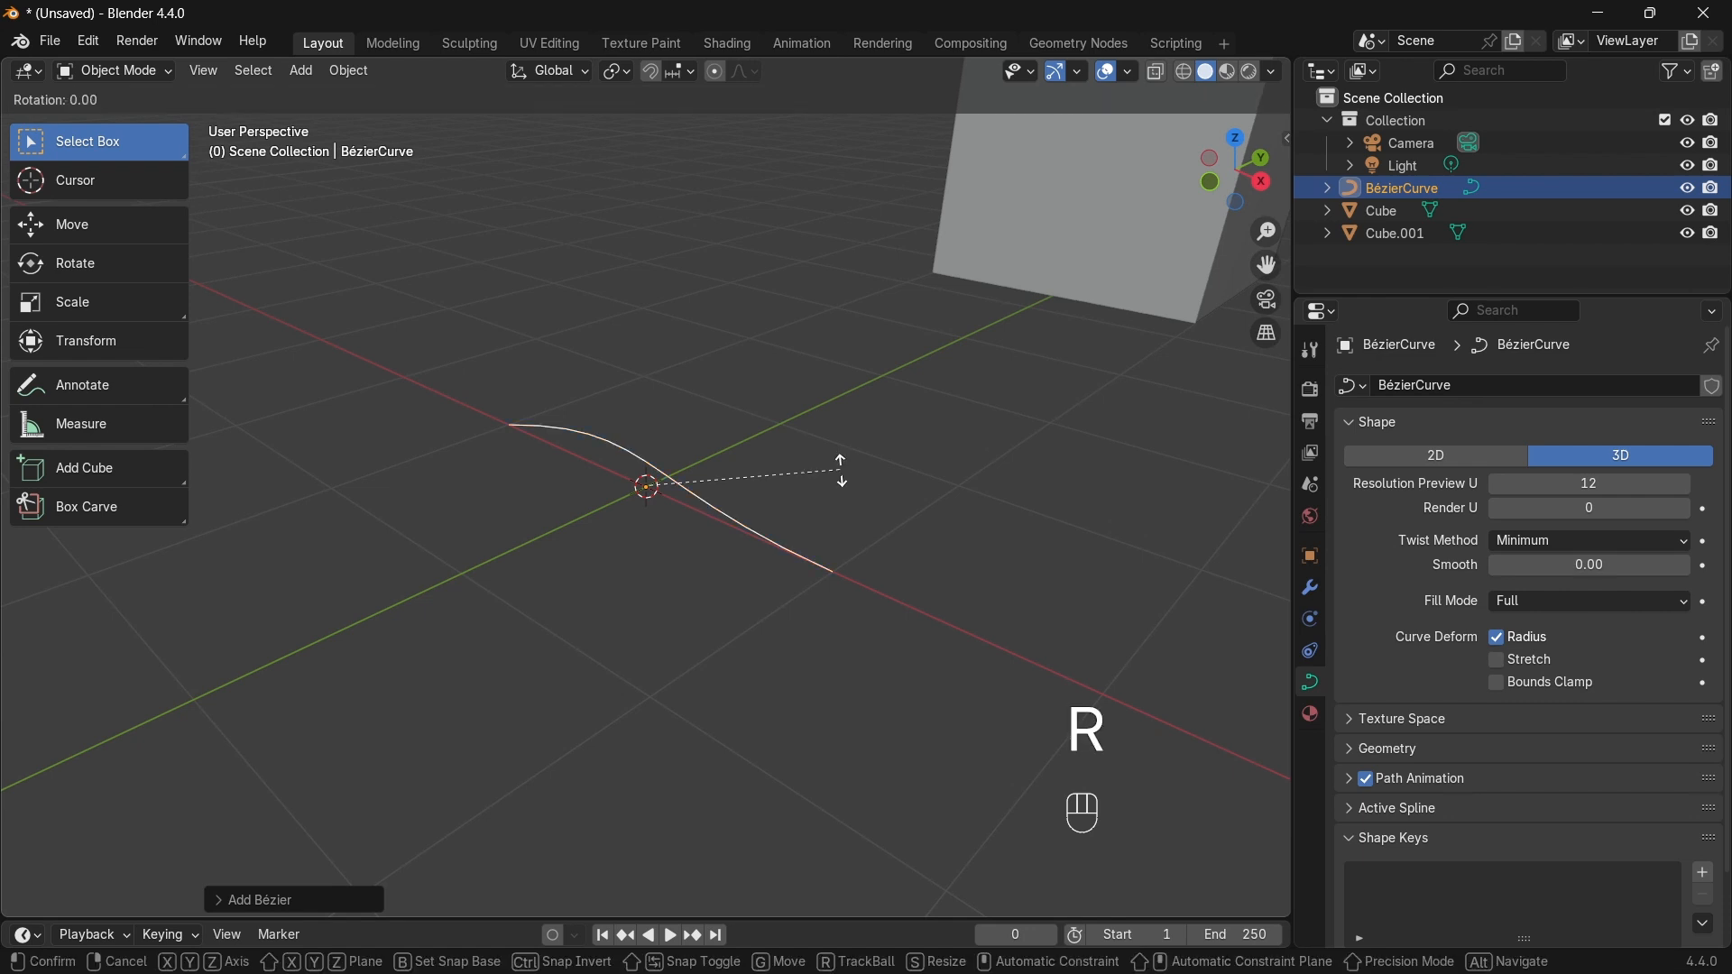
pyautogui.press('x')
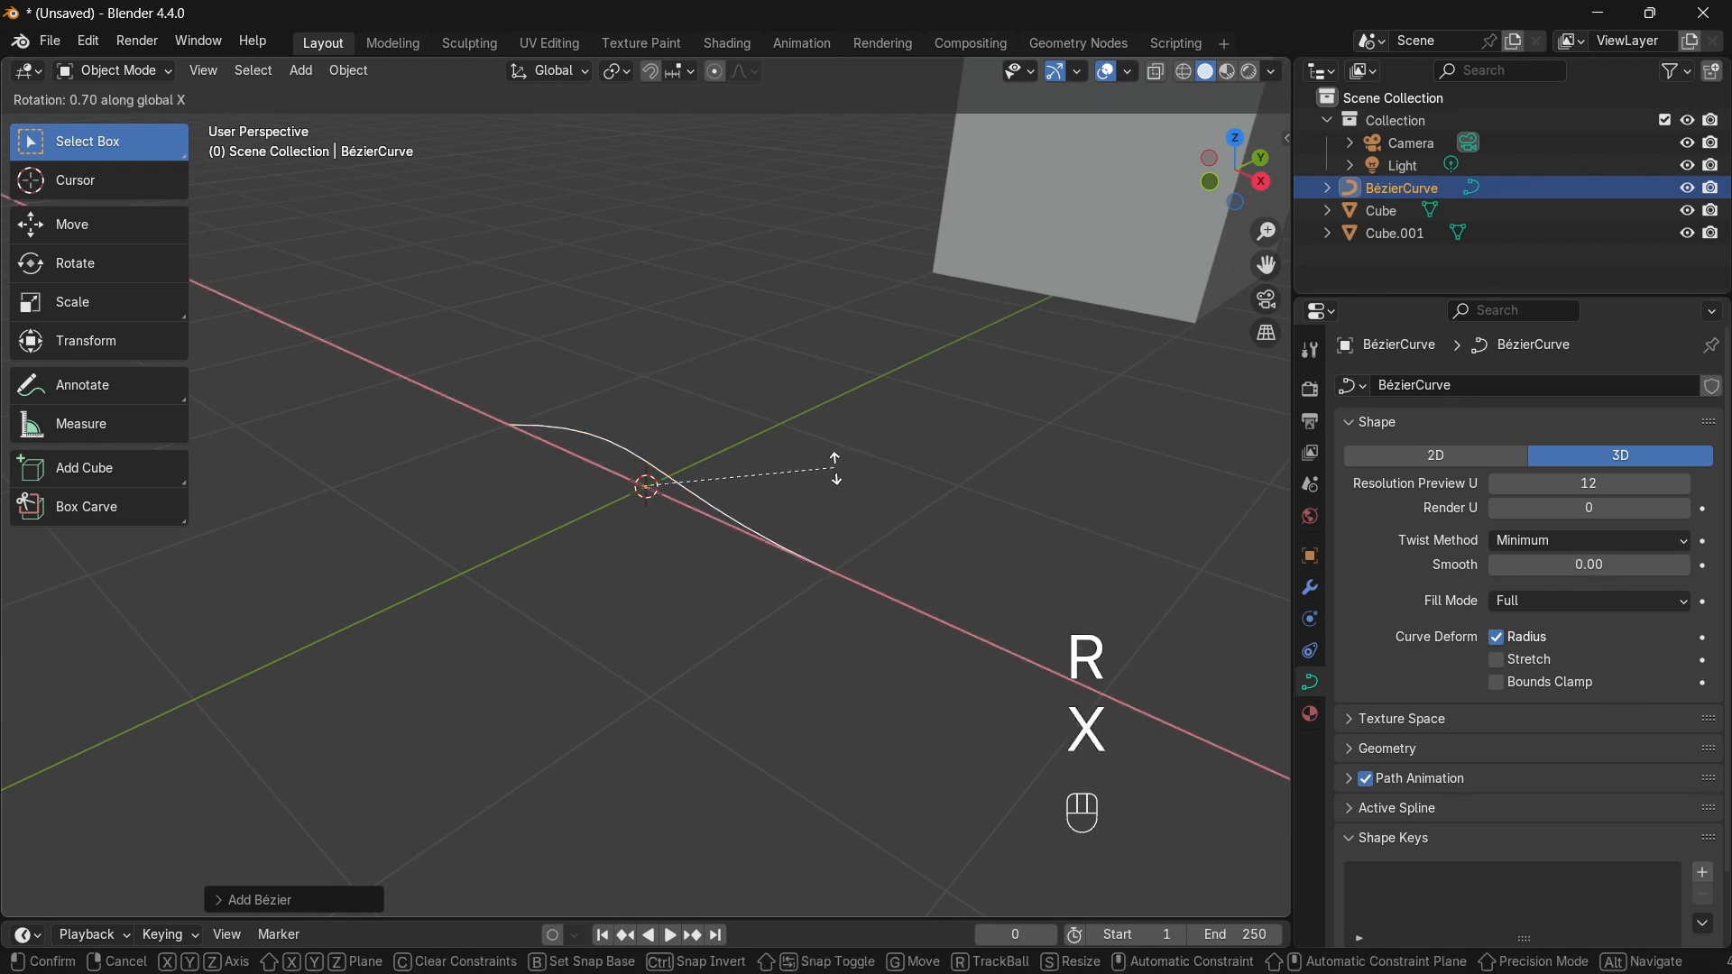
pyautogui.press('KP_9')
pyautogui.press('KP_0')
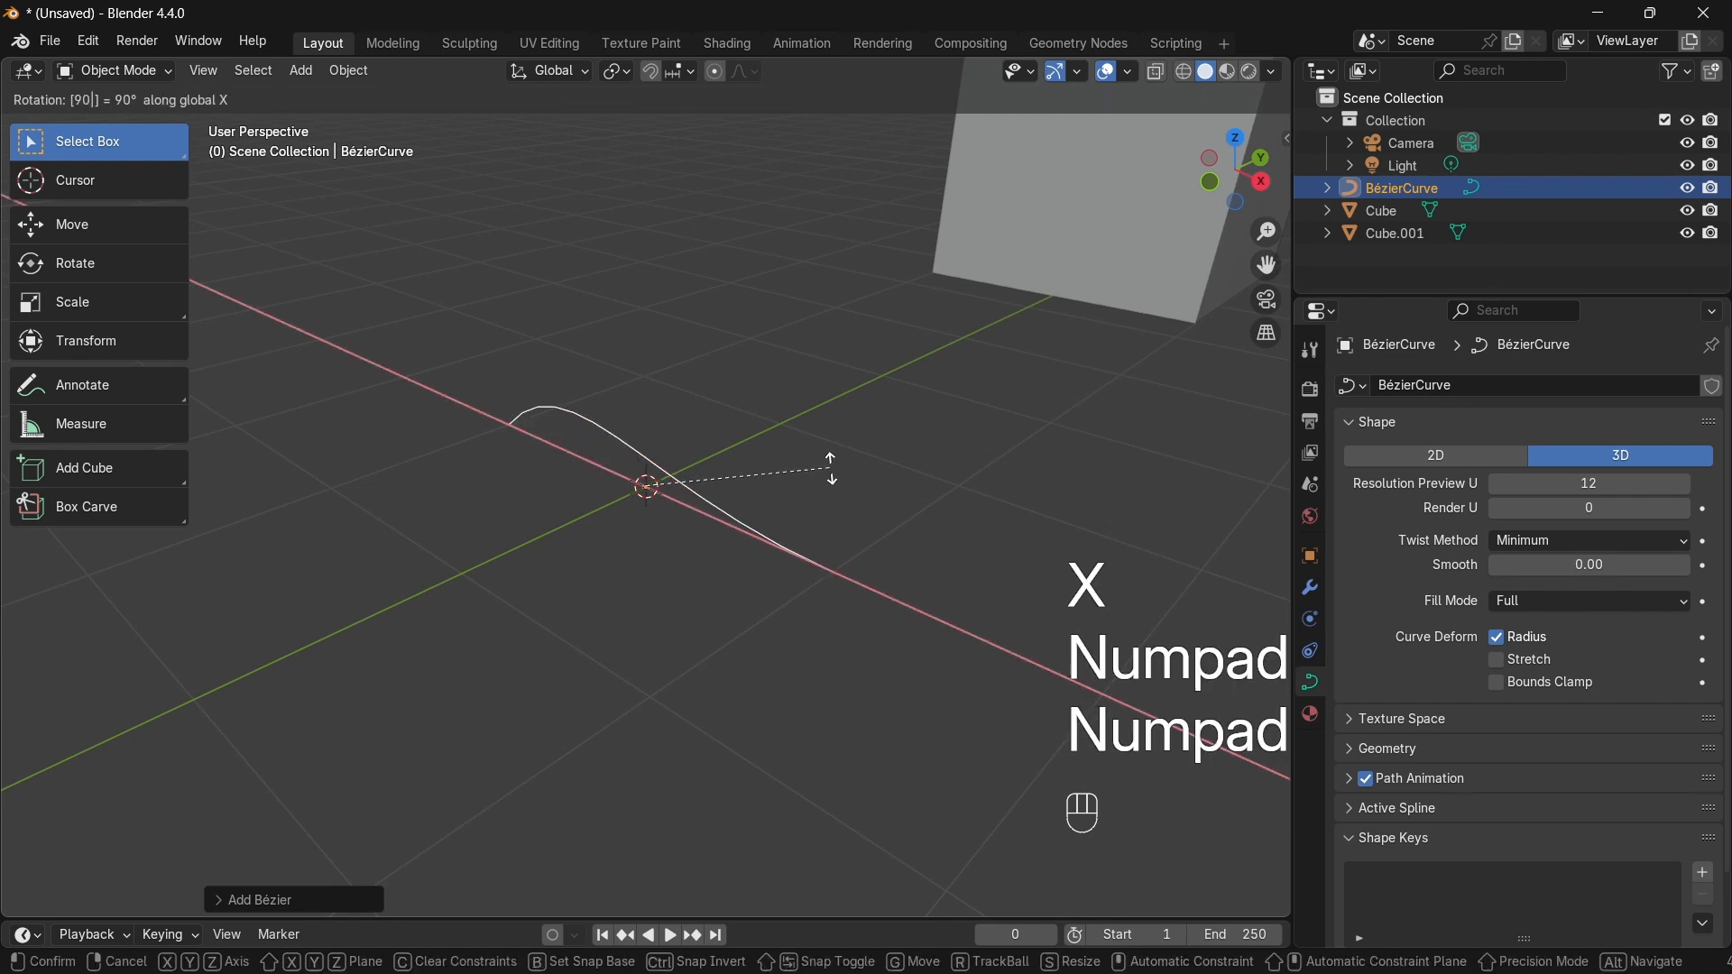
pyautogui.press('Return')
# Step: Scale the Bézier curve up uniformly by a factor of about 5.4
pyautogui.moveTo(697, 525); pyautogui.dragTo(878, 592, button='middle')
pyautogui.press('s')
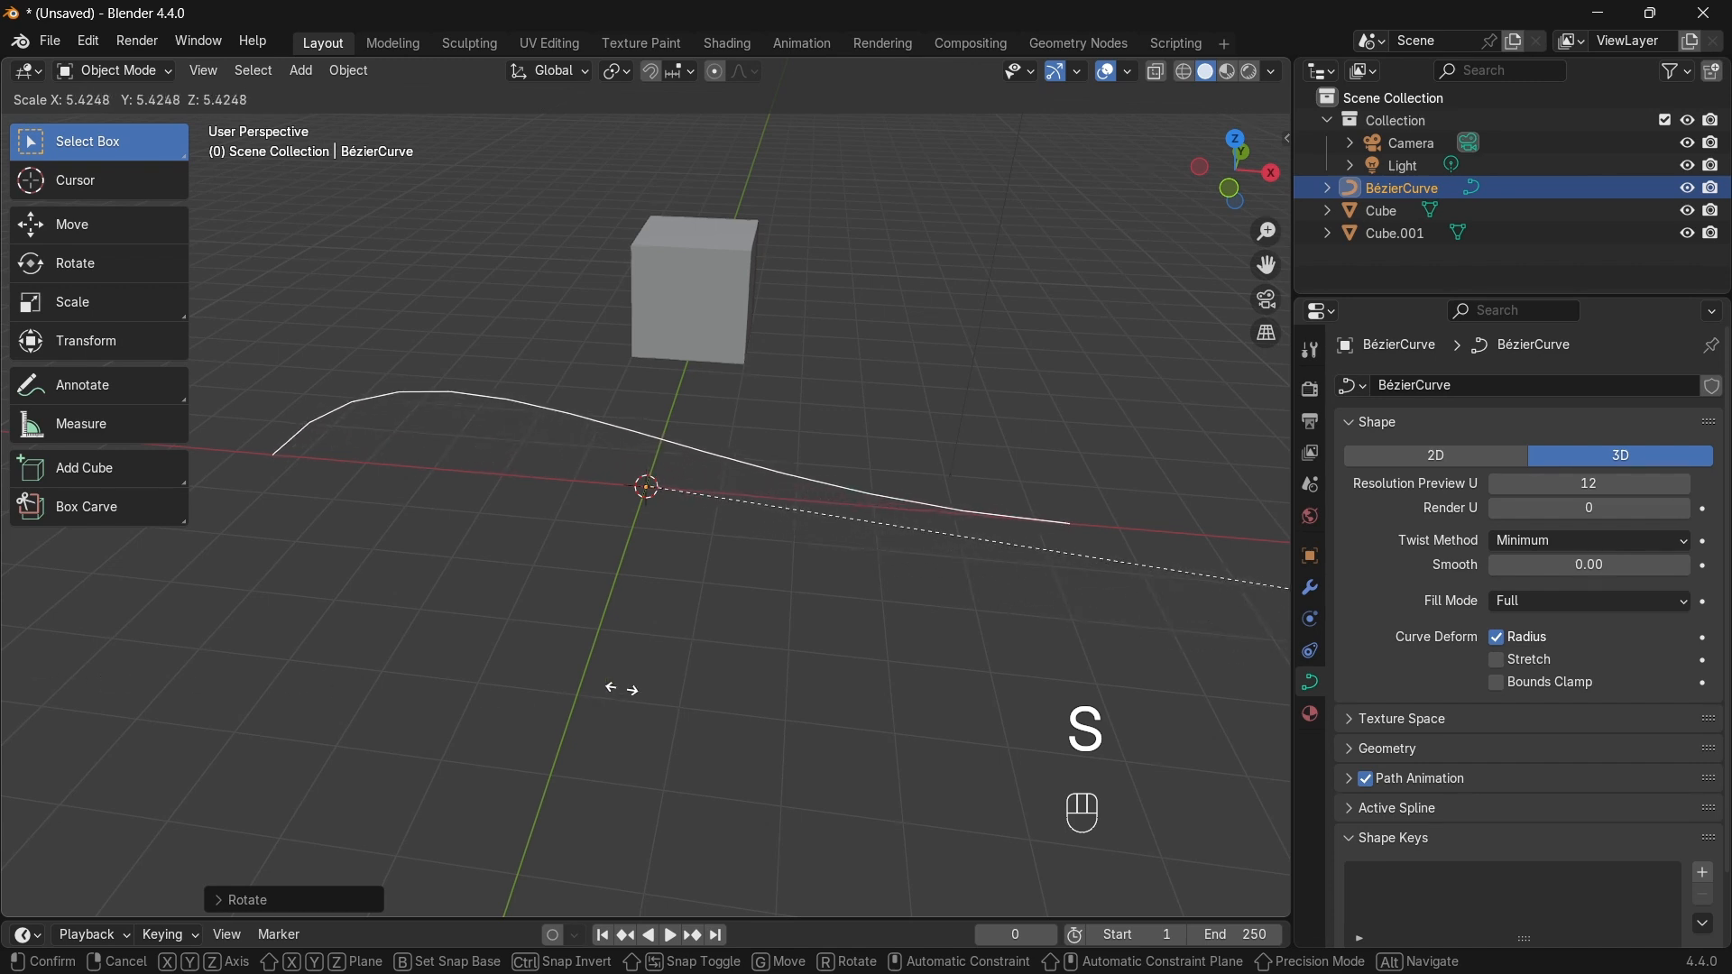
pyautogui.click(623, 695)
pyautogui.moveTo(623, 695); pyautogui.dragTo(392, 720, button='middle')
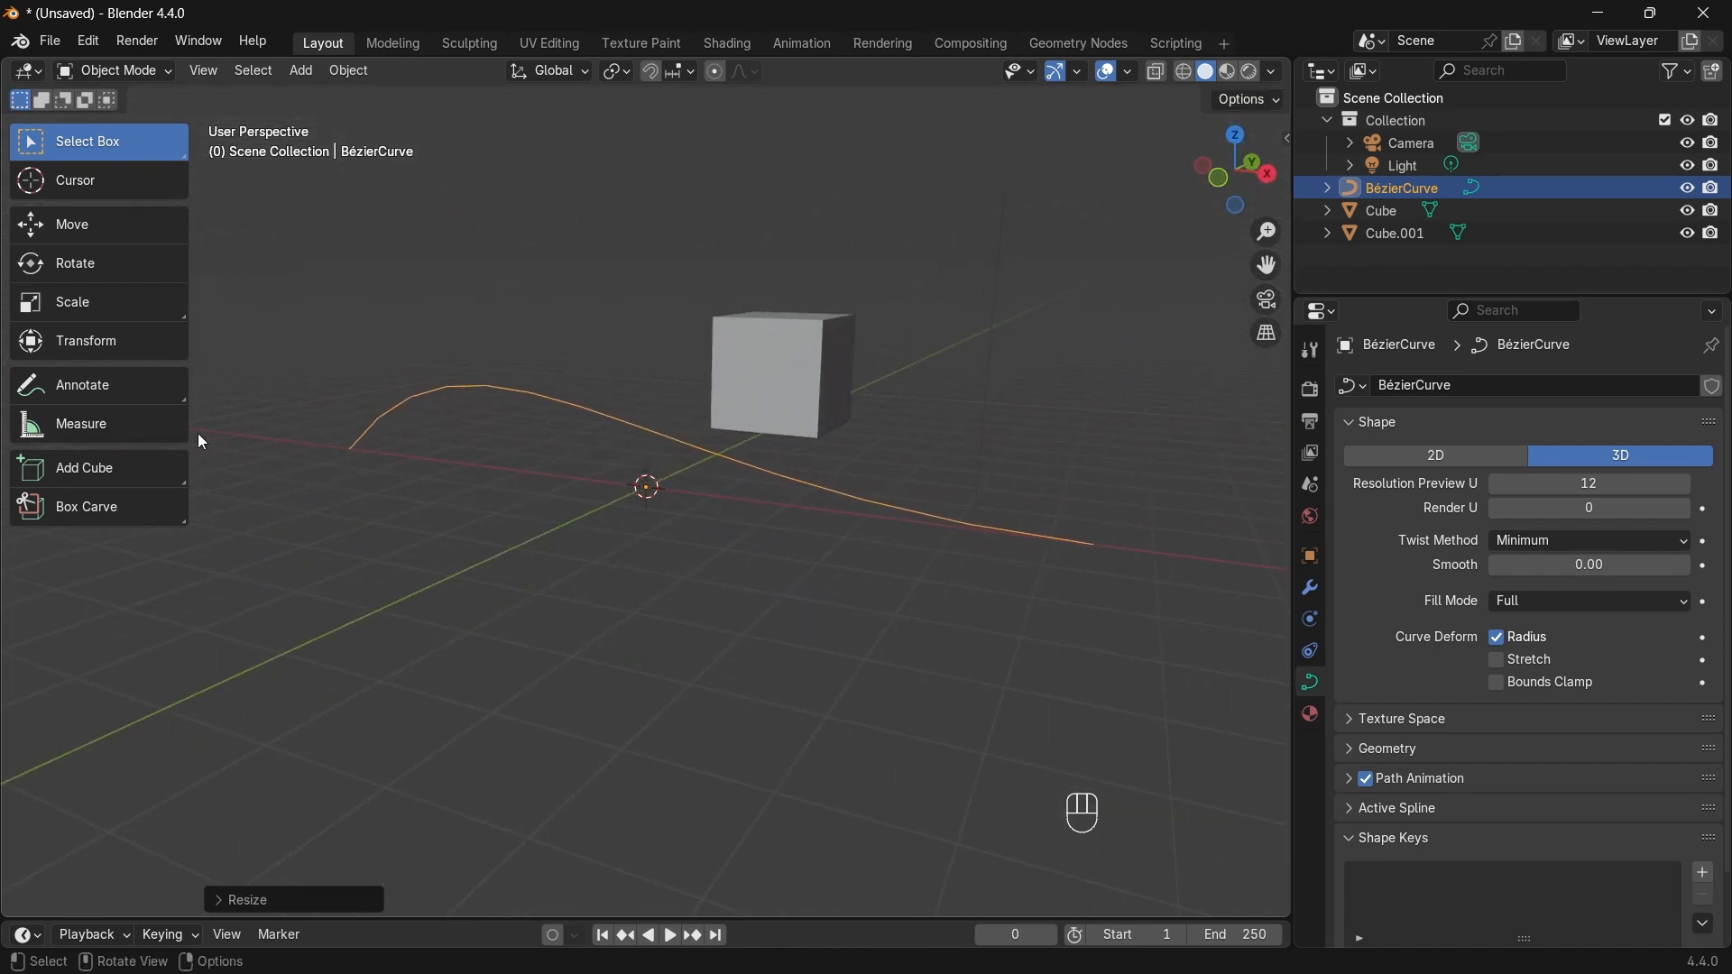
# Step: Narrow the tool area, enter Edit Mode on the Bézier curve and deselect all its control points
pyautogui.moveTo(189, 327); pyautogui.dragTo(137, 326)
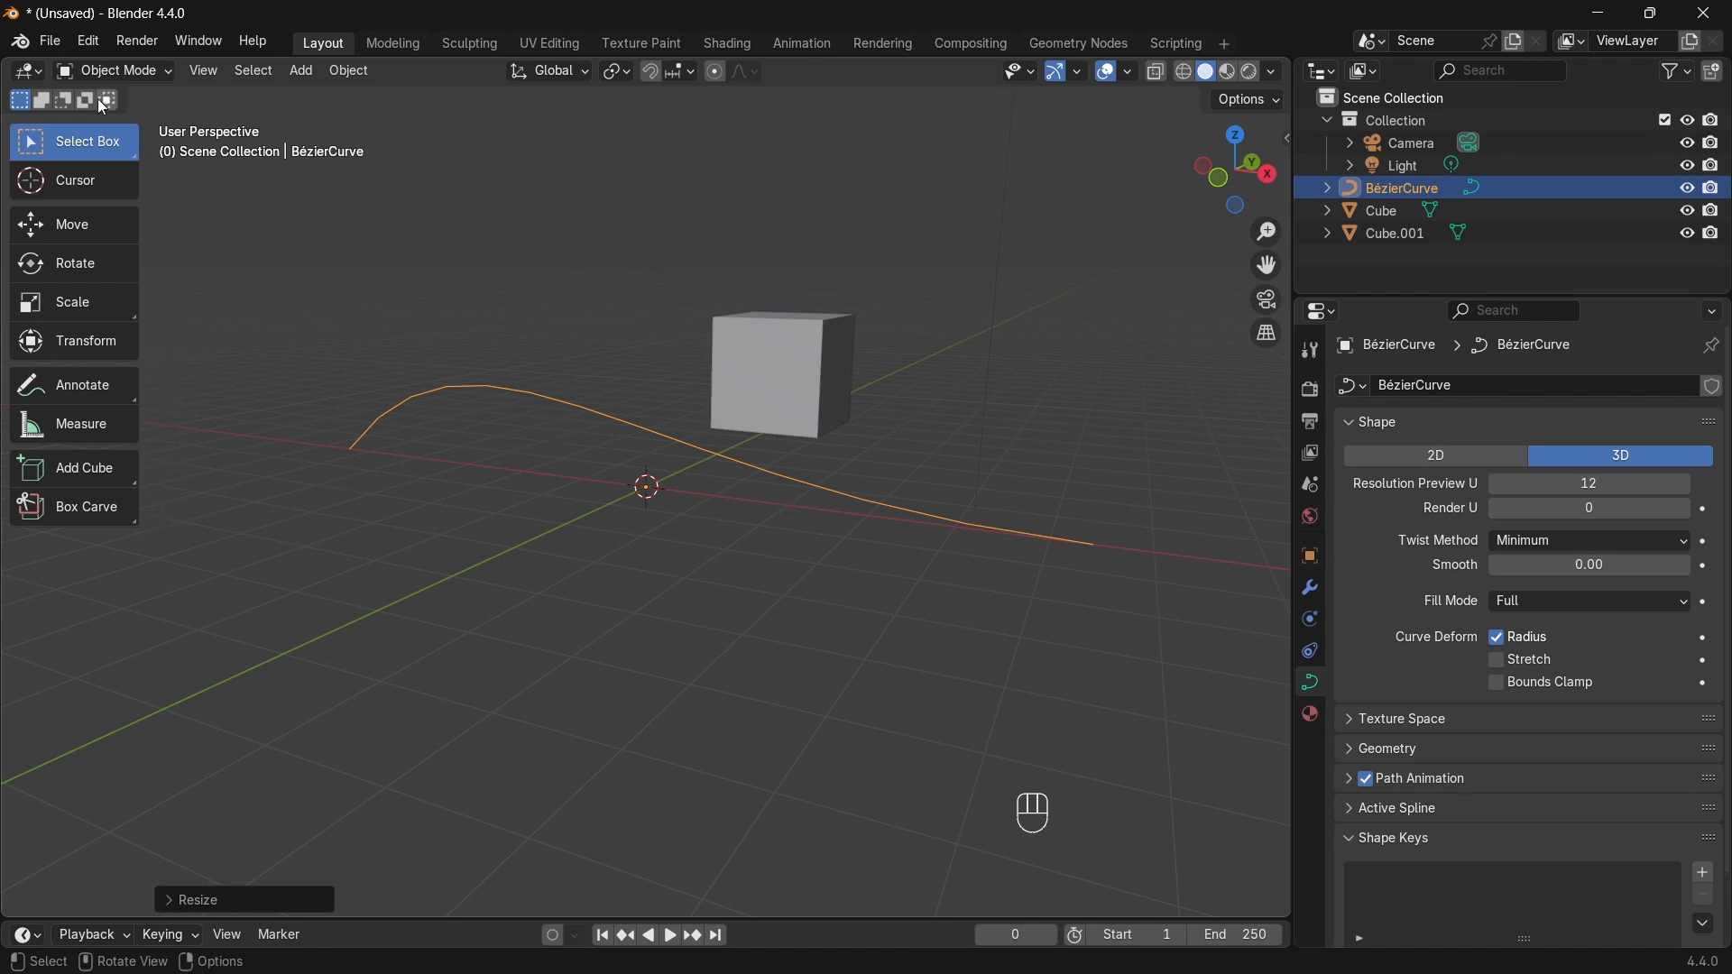
pyautogui.click(103, 69)
pyautogui.click(116, 71)
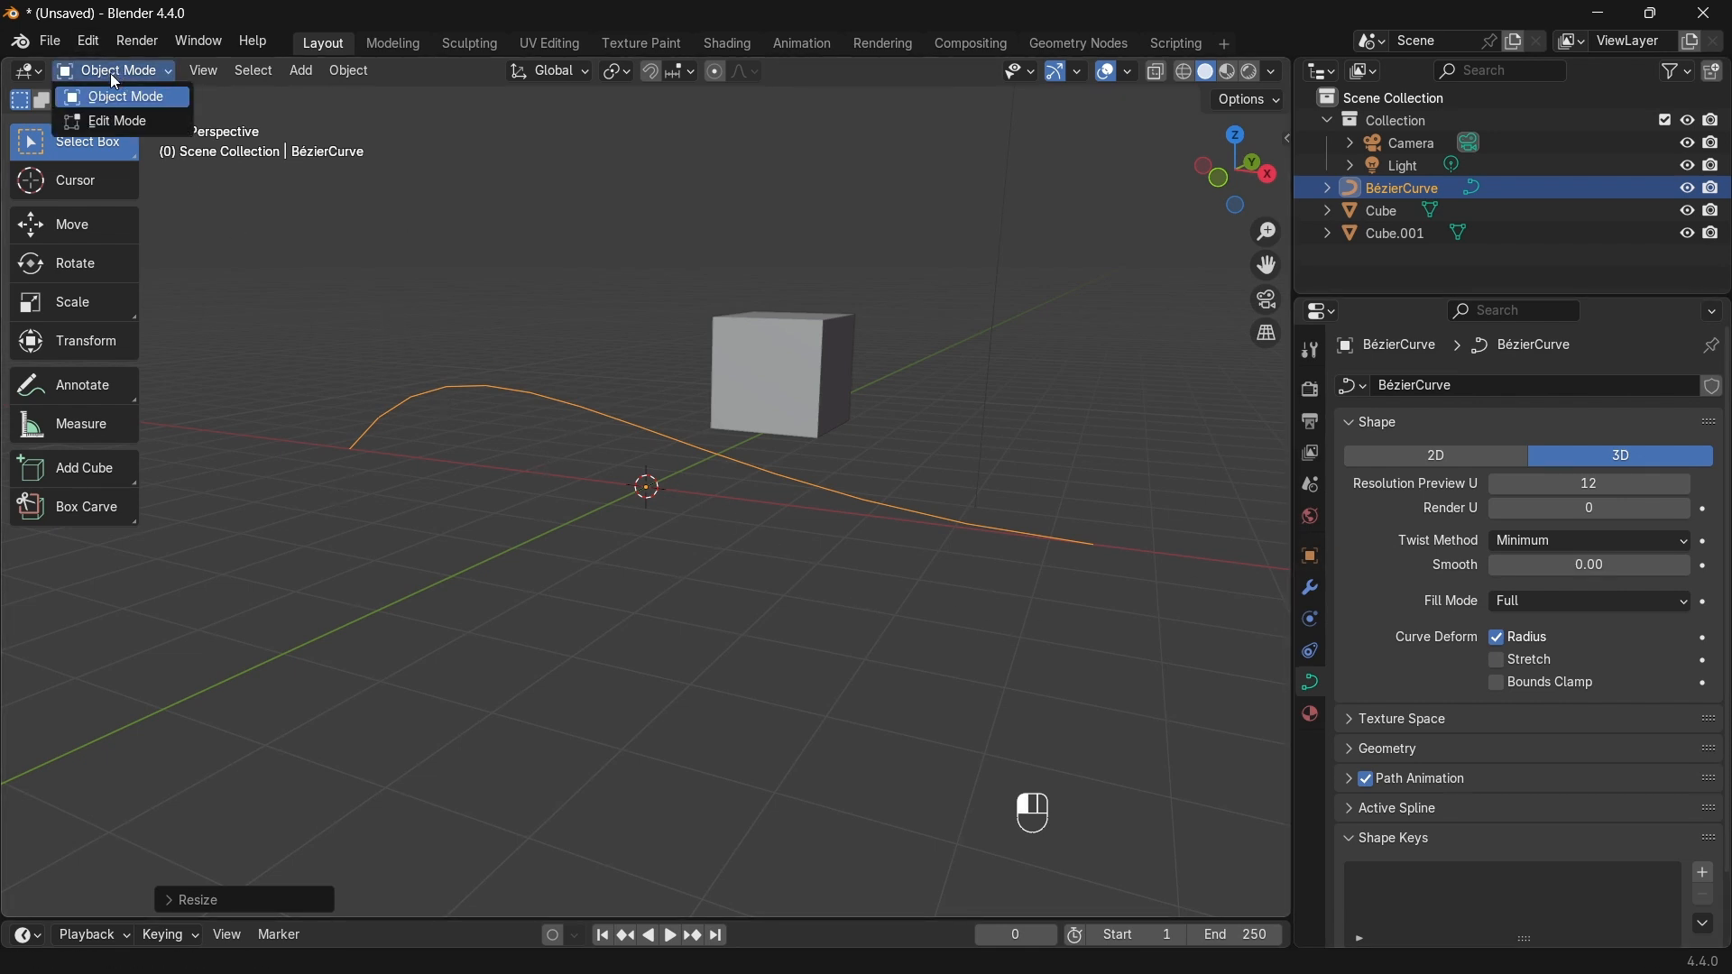
pyautogui.click(101, 123)
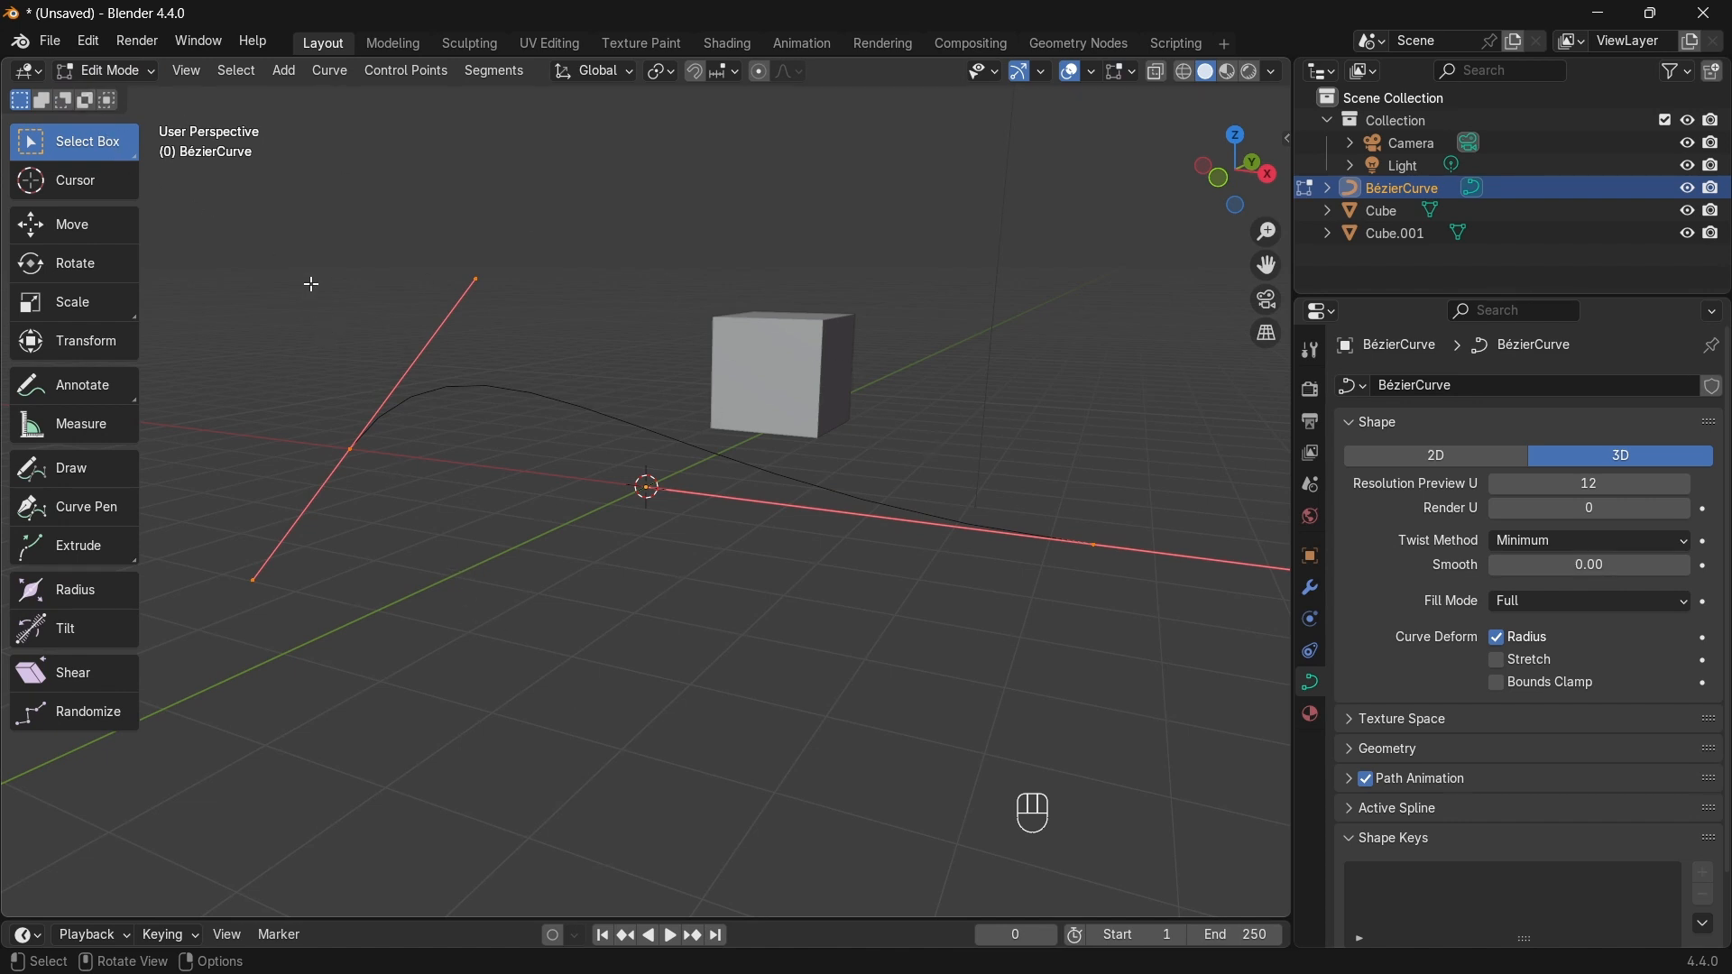
pyautogui.hotkey('alt', 'a')
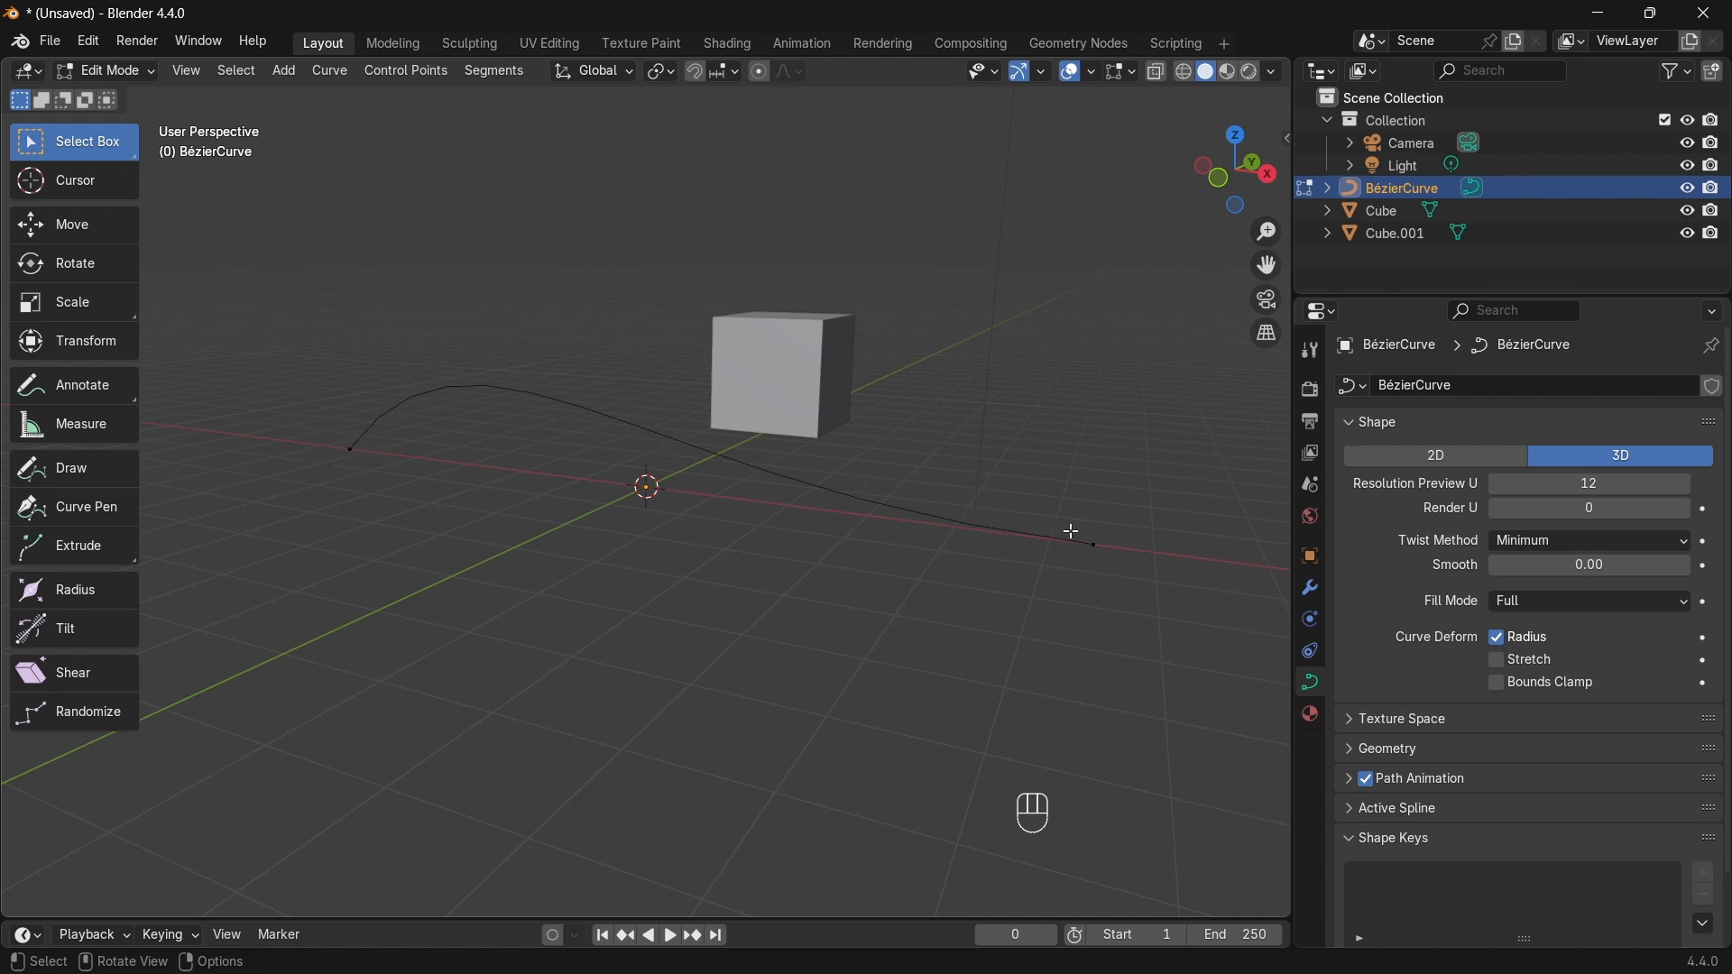
# Step: Select the control point at the arched end of the curve and rotate its handles freehand
pyautogui.click(351, 450)
pyautogui.press('r')
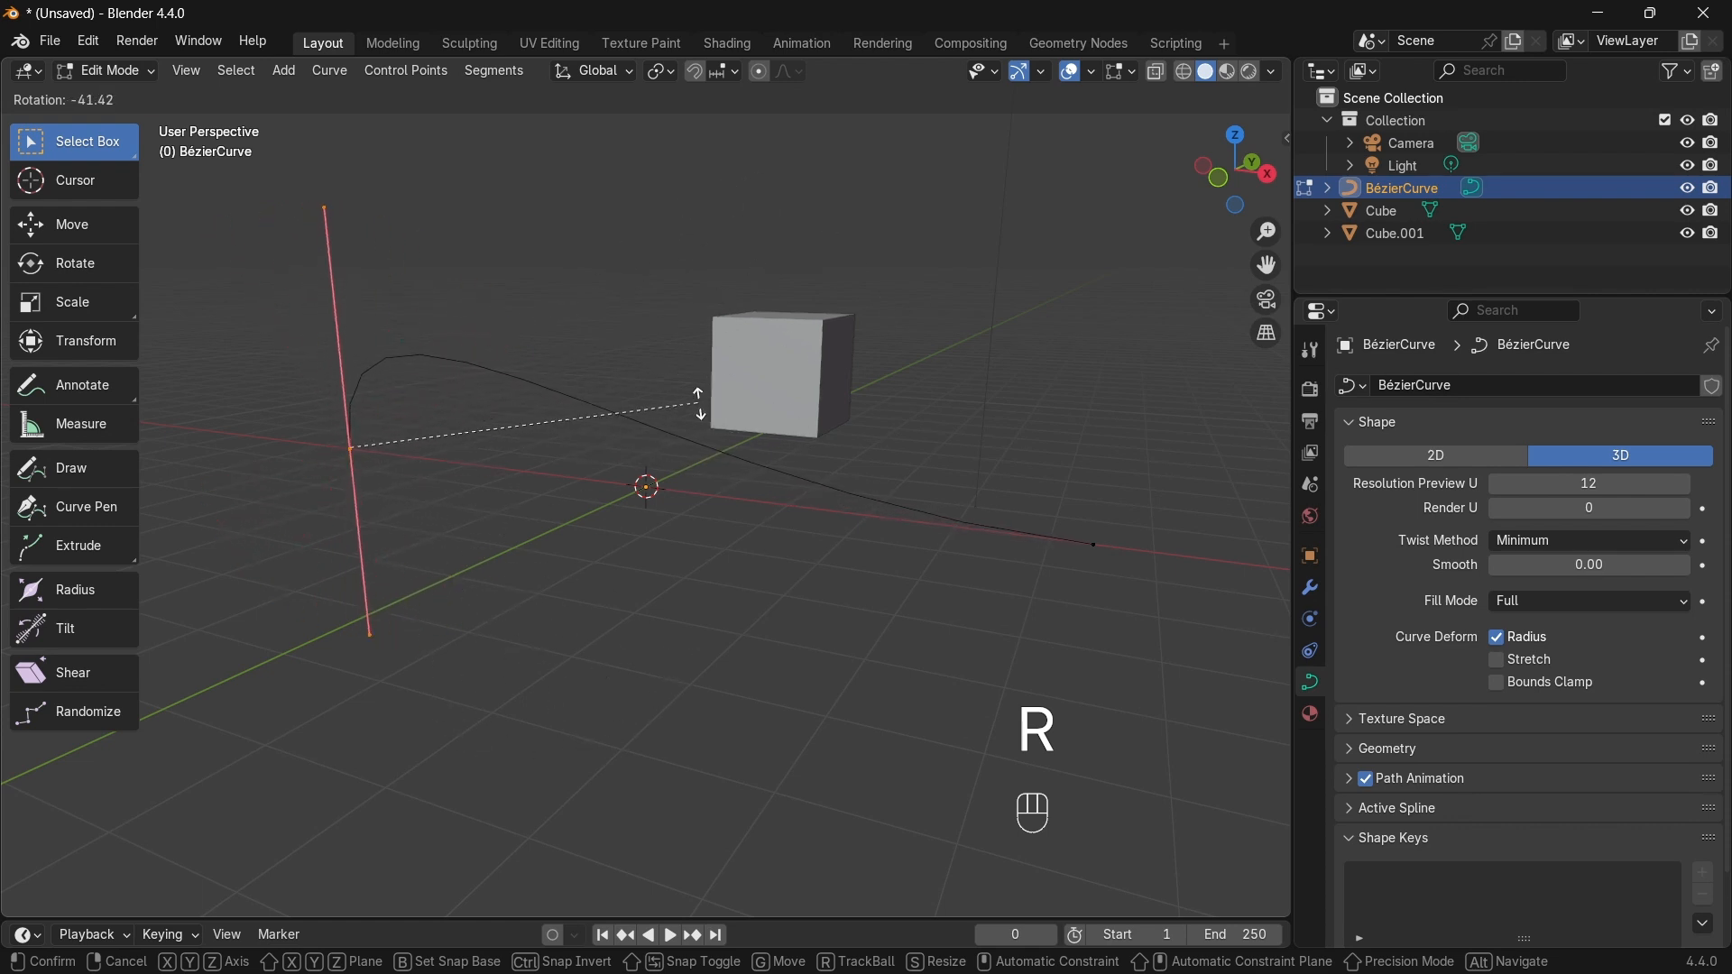
pyautogui.click(650, 619)
# Step: Select the control point at the curve's opposite, flat end and move it freehand about 6.5 m
pyautogui.moveTo(996, 471); pyautogui.dragTo(1223, 736)
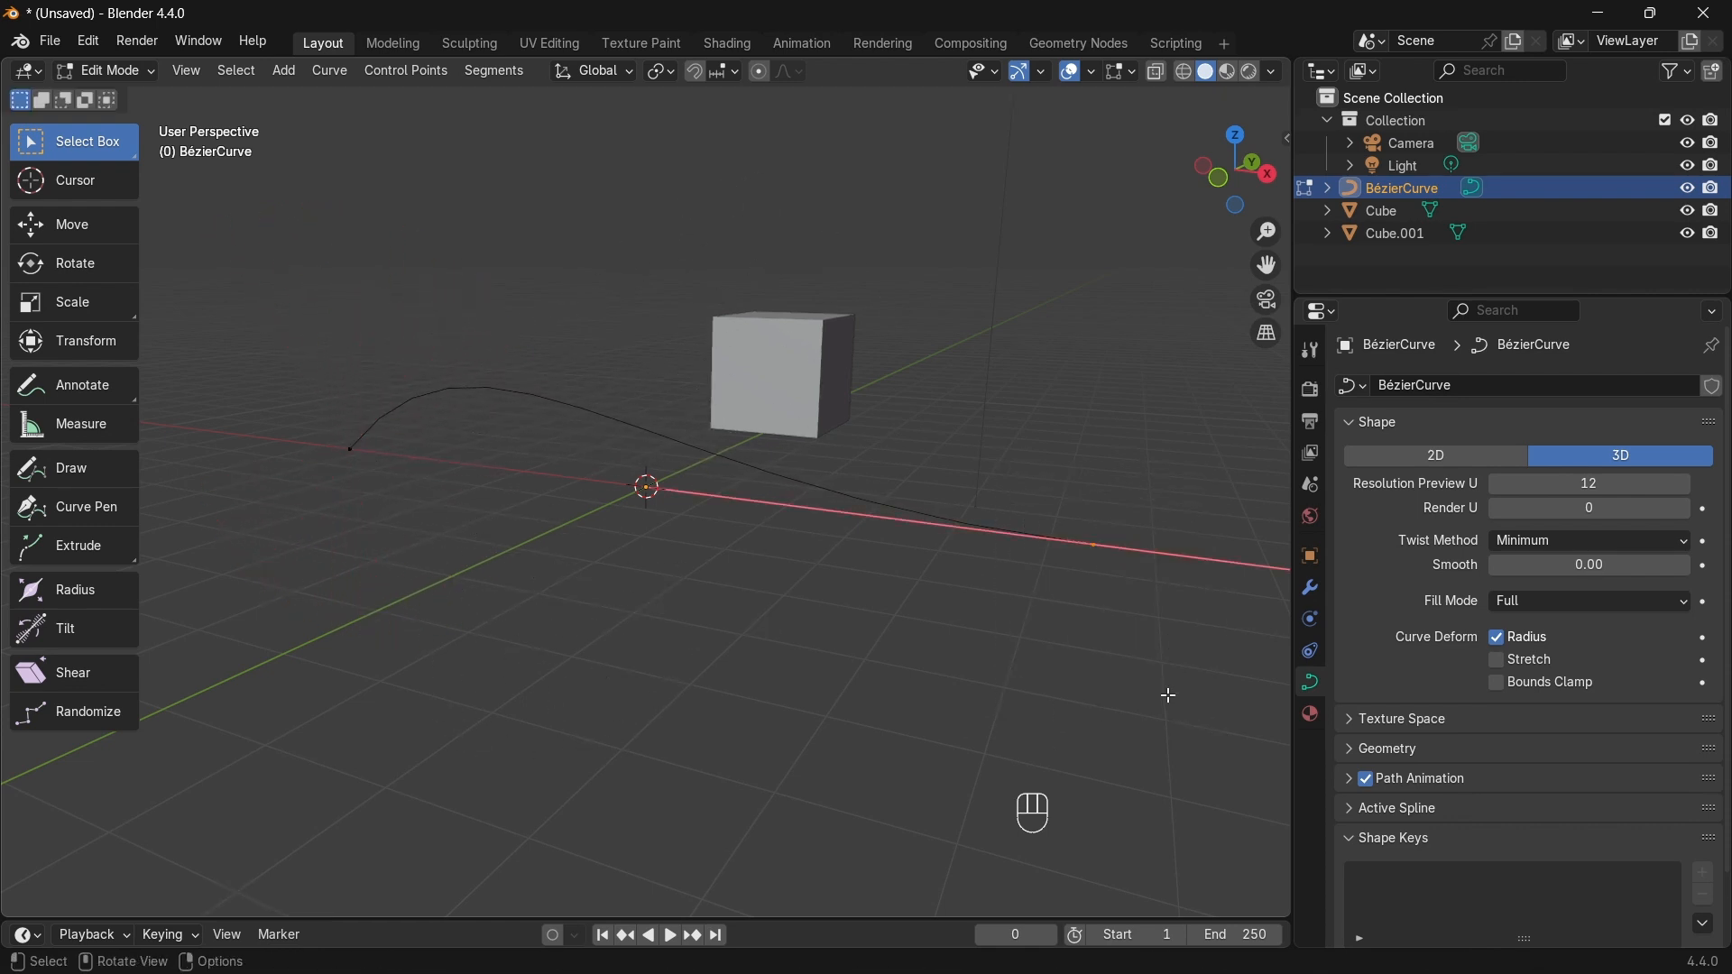
pyautogui.press('g')
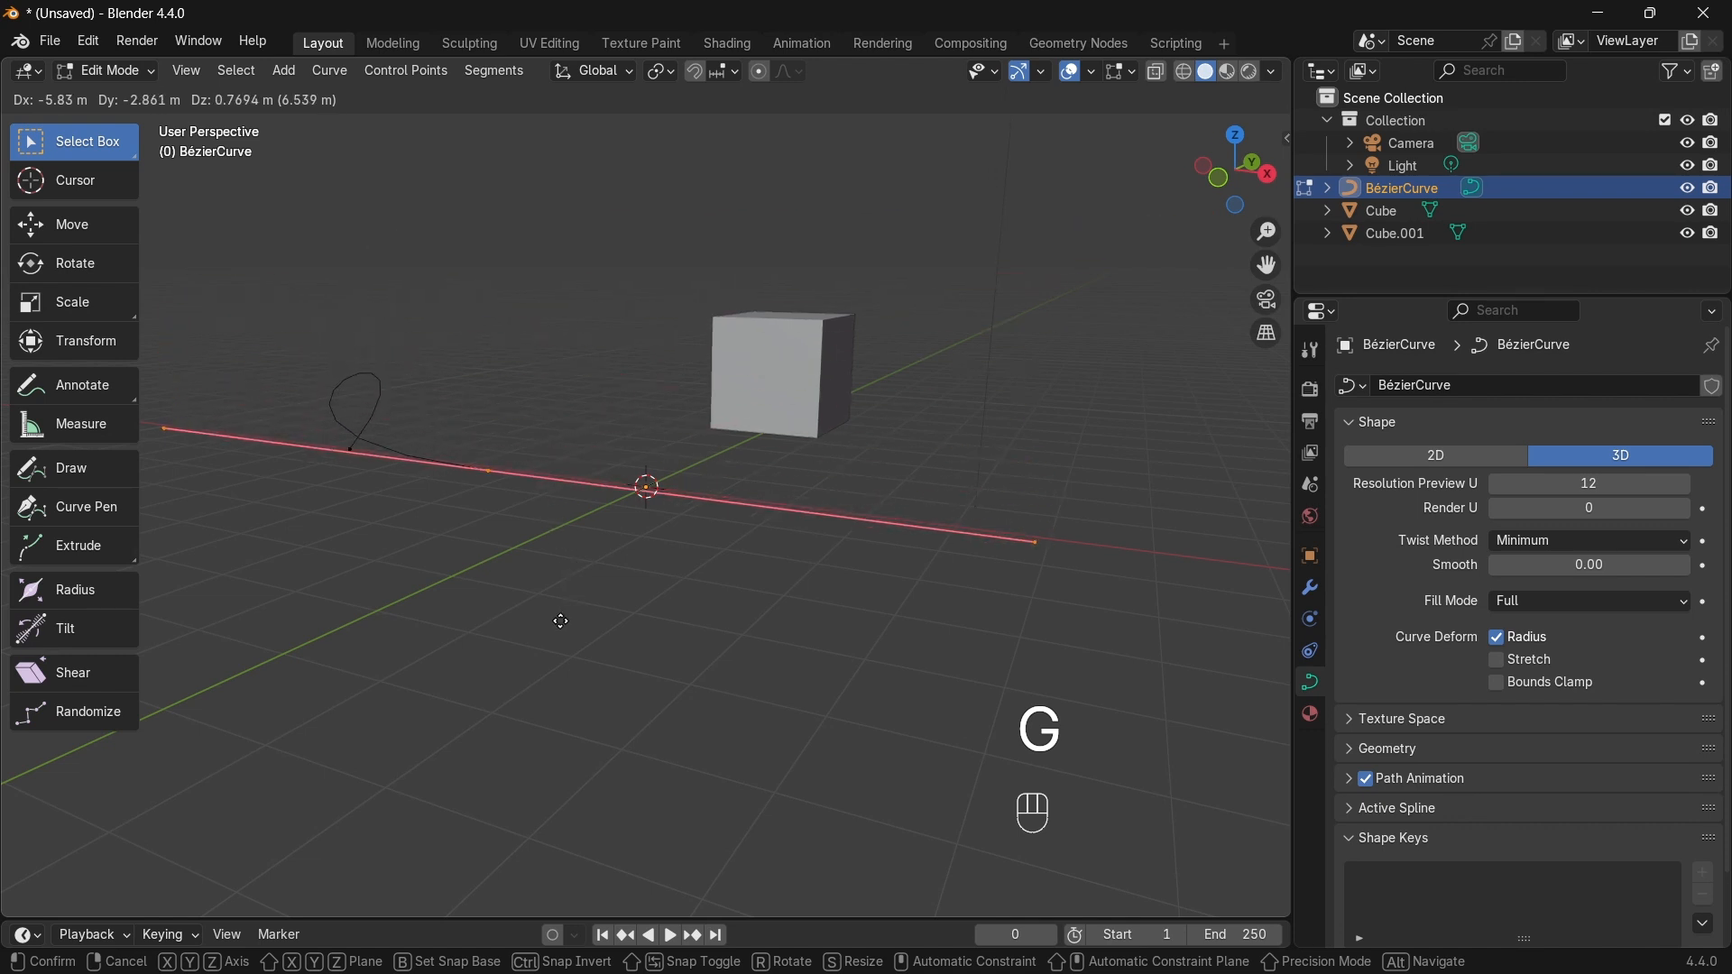
pyautogui.click(561, 619)
# Step: Scale down the moved control point's handles to reshape the curve, and deselect the point
pyautogui.moveTo(553, 564); pyautogui.dragTo(403, 607, button='middle')
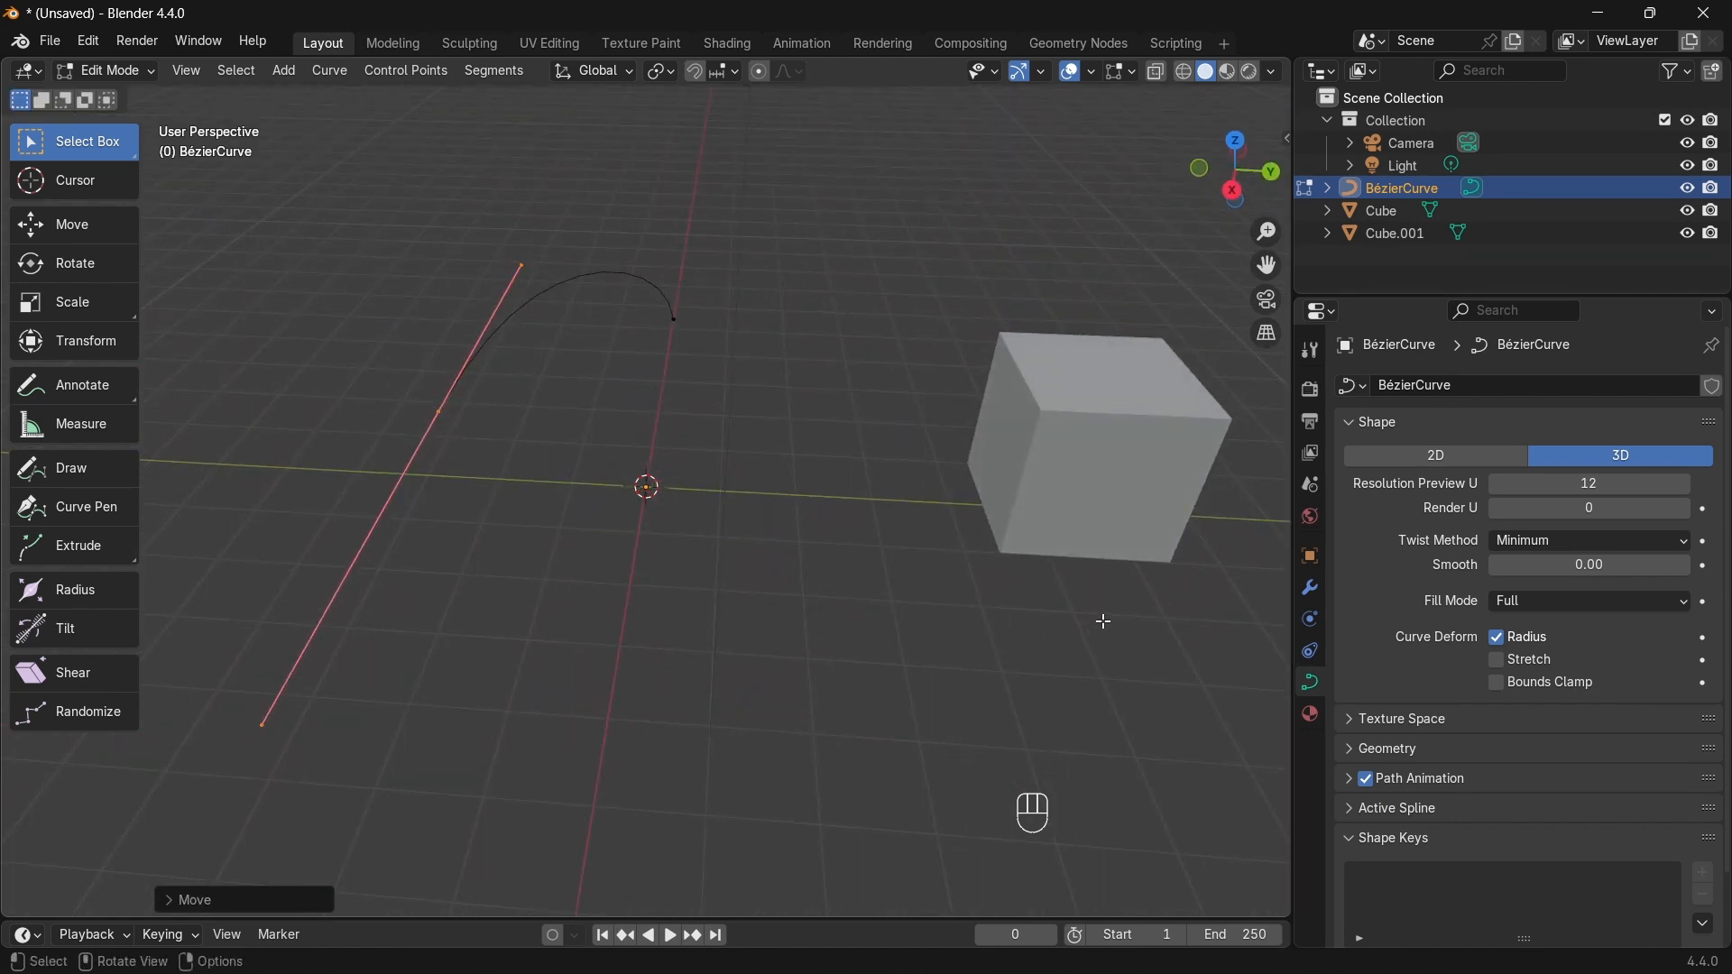
pyautogui.press('s')
pyautogui.click(650, 452)
pyautogui.moveTo(649, 452); pyautogui.dragTo(865, 513, button='middle')
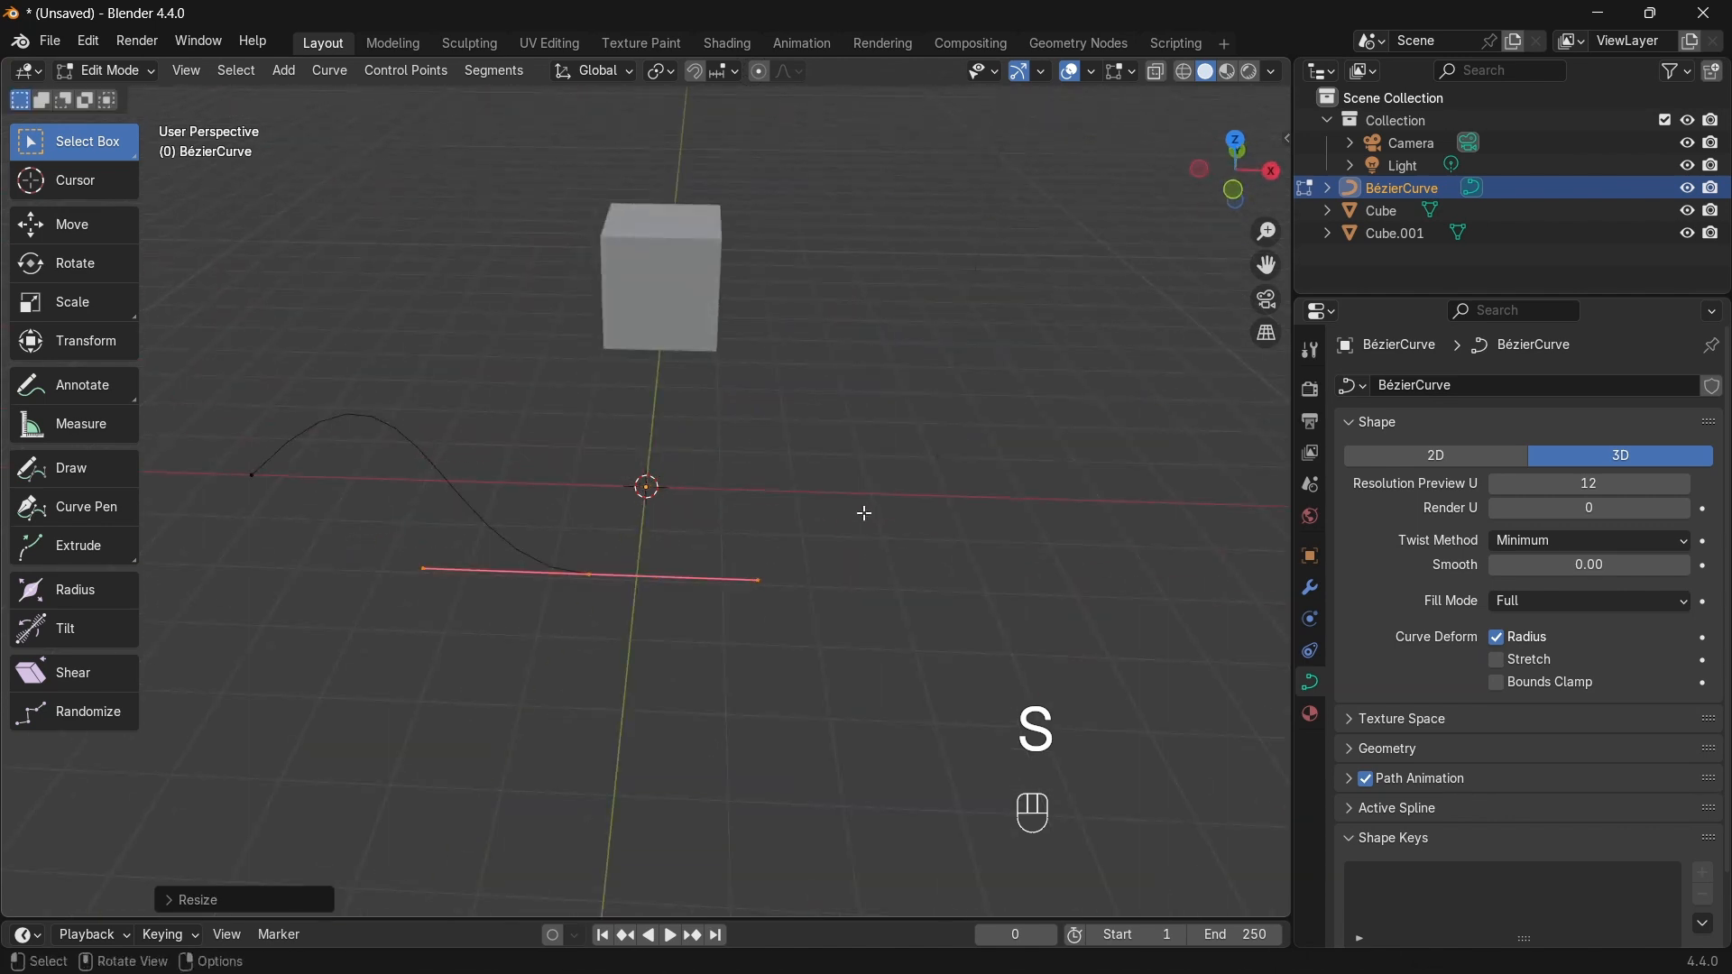
pyautogui.click(510, 526)
pyautogui.keyDown('shift'); pyautogui.moveTo(412, 441); pyautogui.dragTo(617, 430, button='middle'); pyautogui.keyUp('shift')
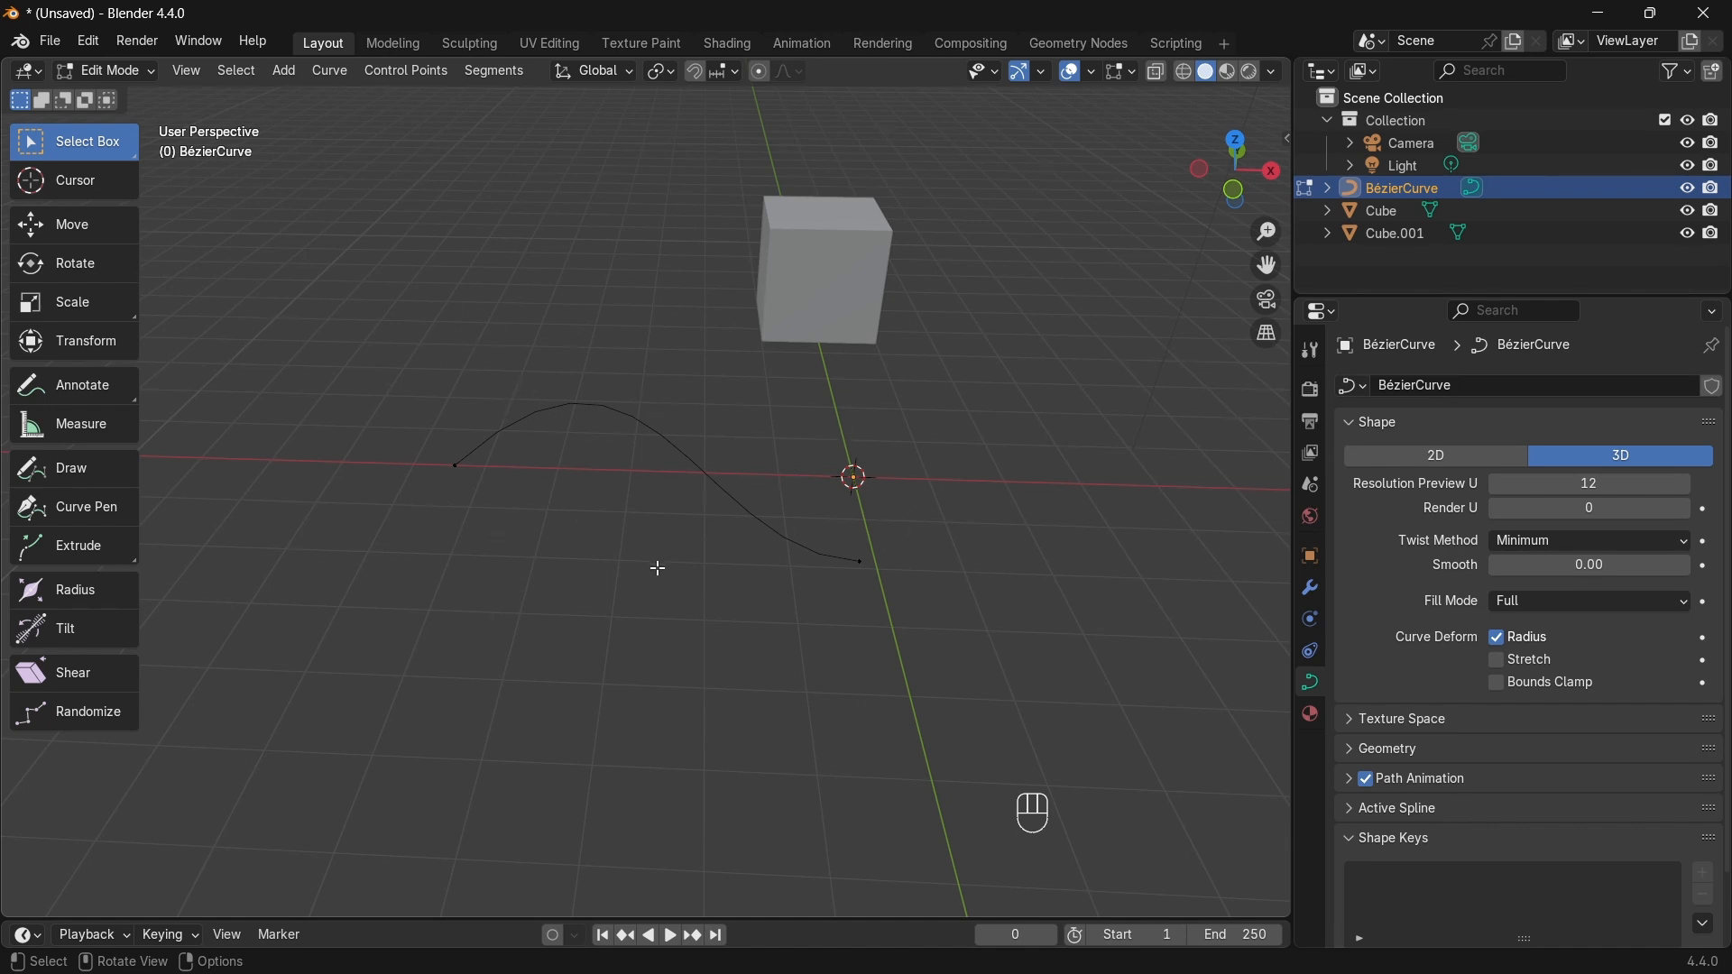
pyautogui.moveTo(664, 623)
pyautogui.mouseDown(button='middle')
pyautogui.moveTo(580, 596)
pyautogui.moveTo(653, 592)
pyautogui.mouseUp(button='middle')
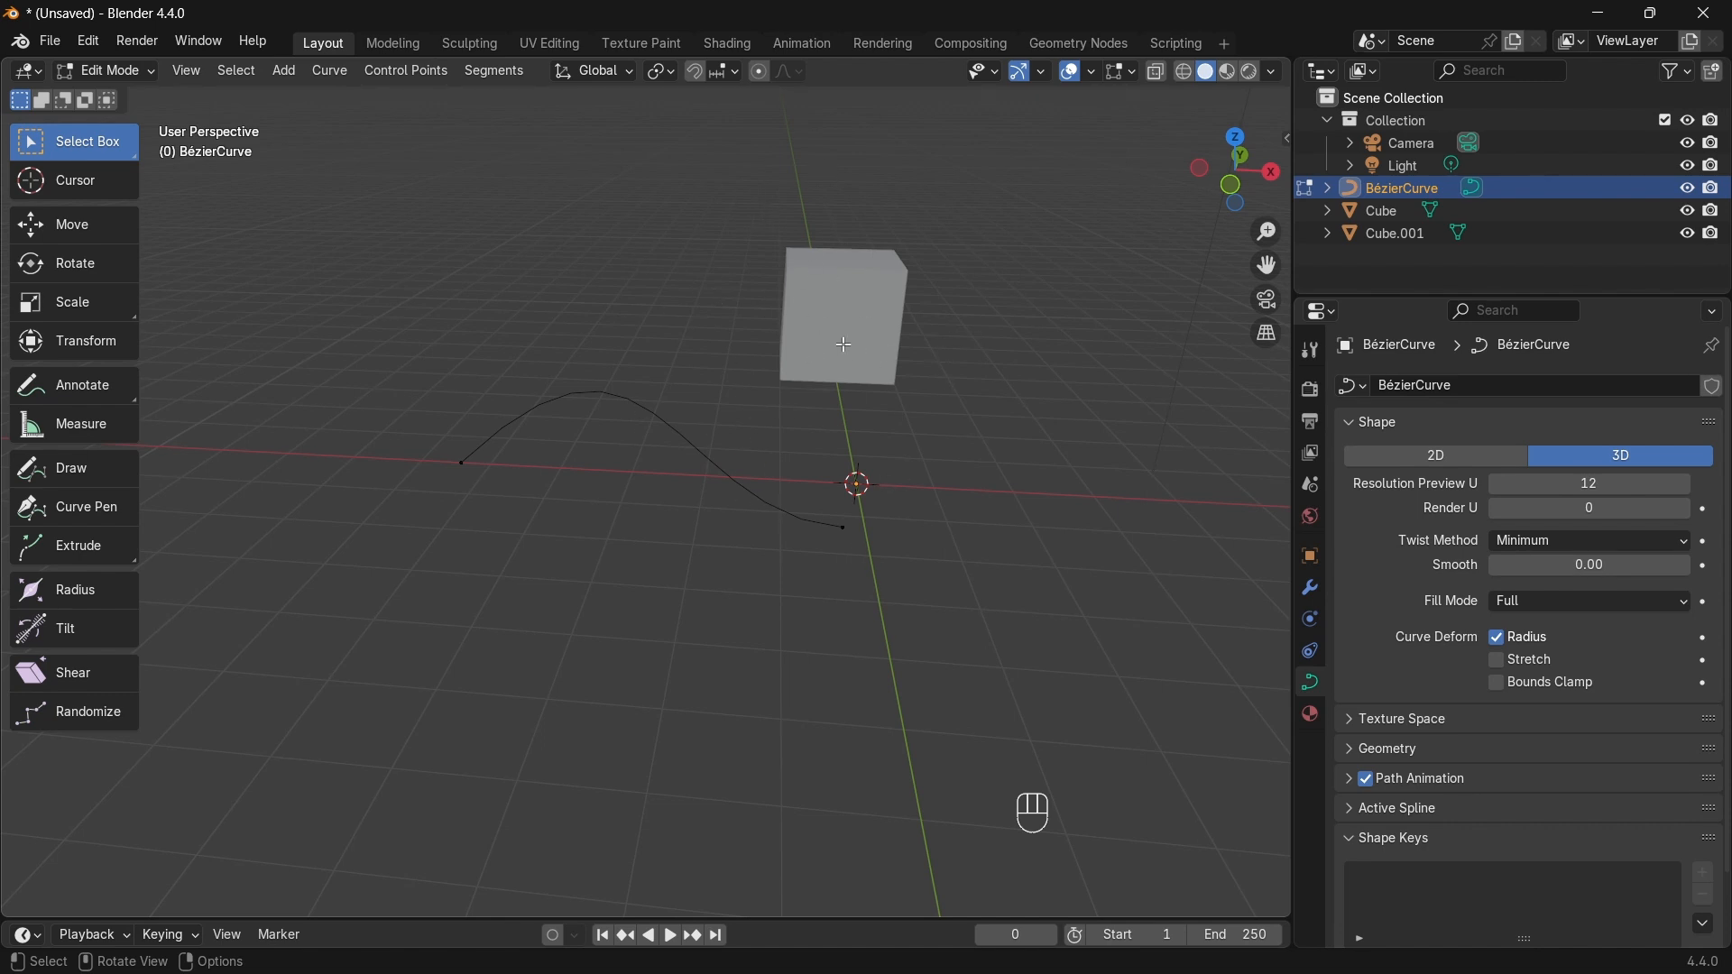
# Step: Select the control point at the curve's lower end, rotate its handles freehand and deselect it
pyautogui.moveTo(892, 519); pyautogui.dragTo(679, 647)
pyautogui.keyDown('shift'); pyautogui.moveTo(911, 555); pyautogui.dragTo(885, 558, button='middle'); pyautogui.keyUp('shift')
pyautogui.press('r')
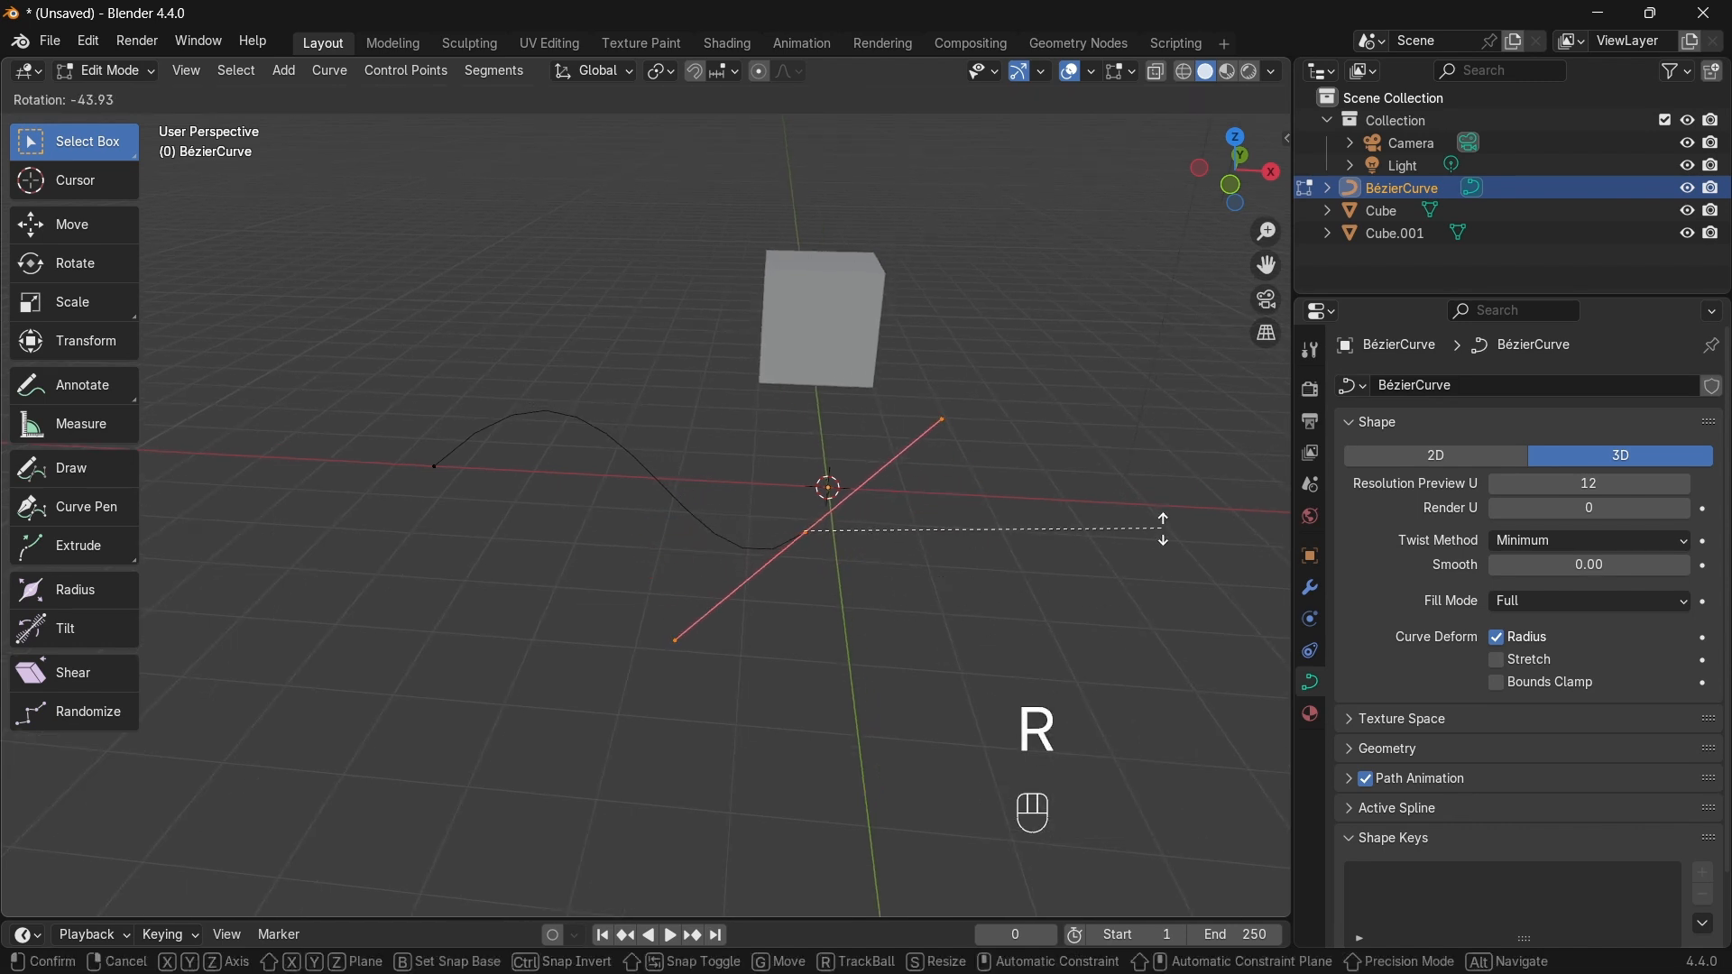
pyautogui.click(1106, 425)
pyautogui.click(1061, 627)
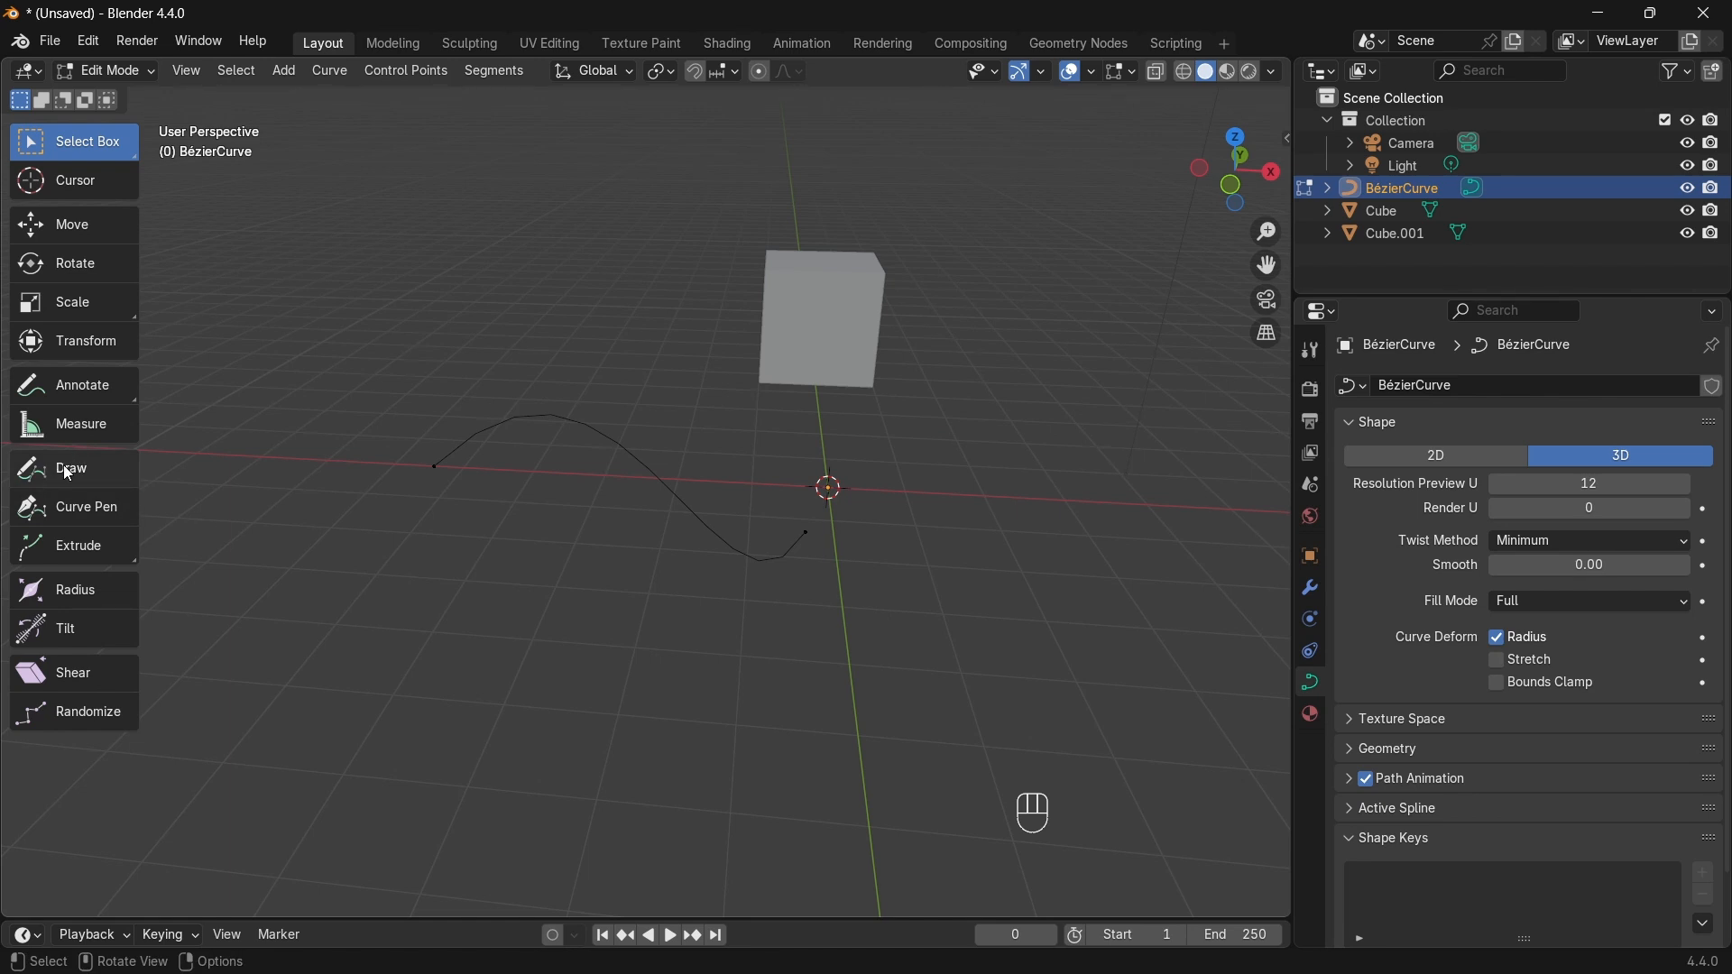
# Step: Extrude a new control point from the curve's lower end to beside the cube with the Extrude tool, and rotate its handles freehand
pyautogui.click(74, 557)
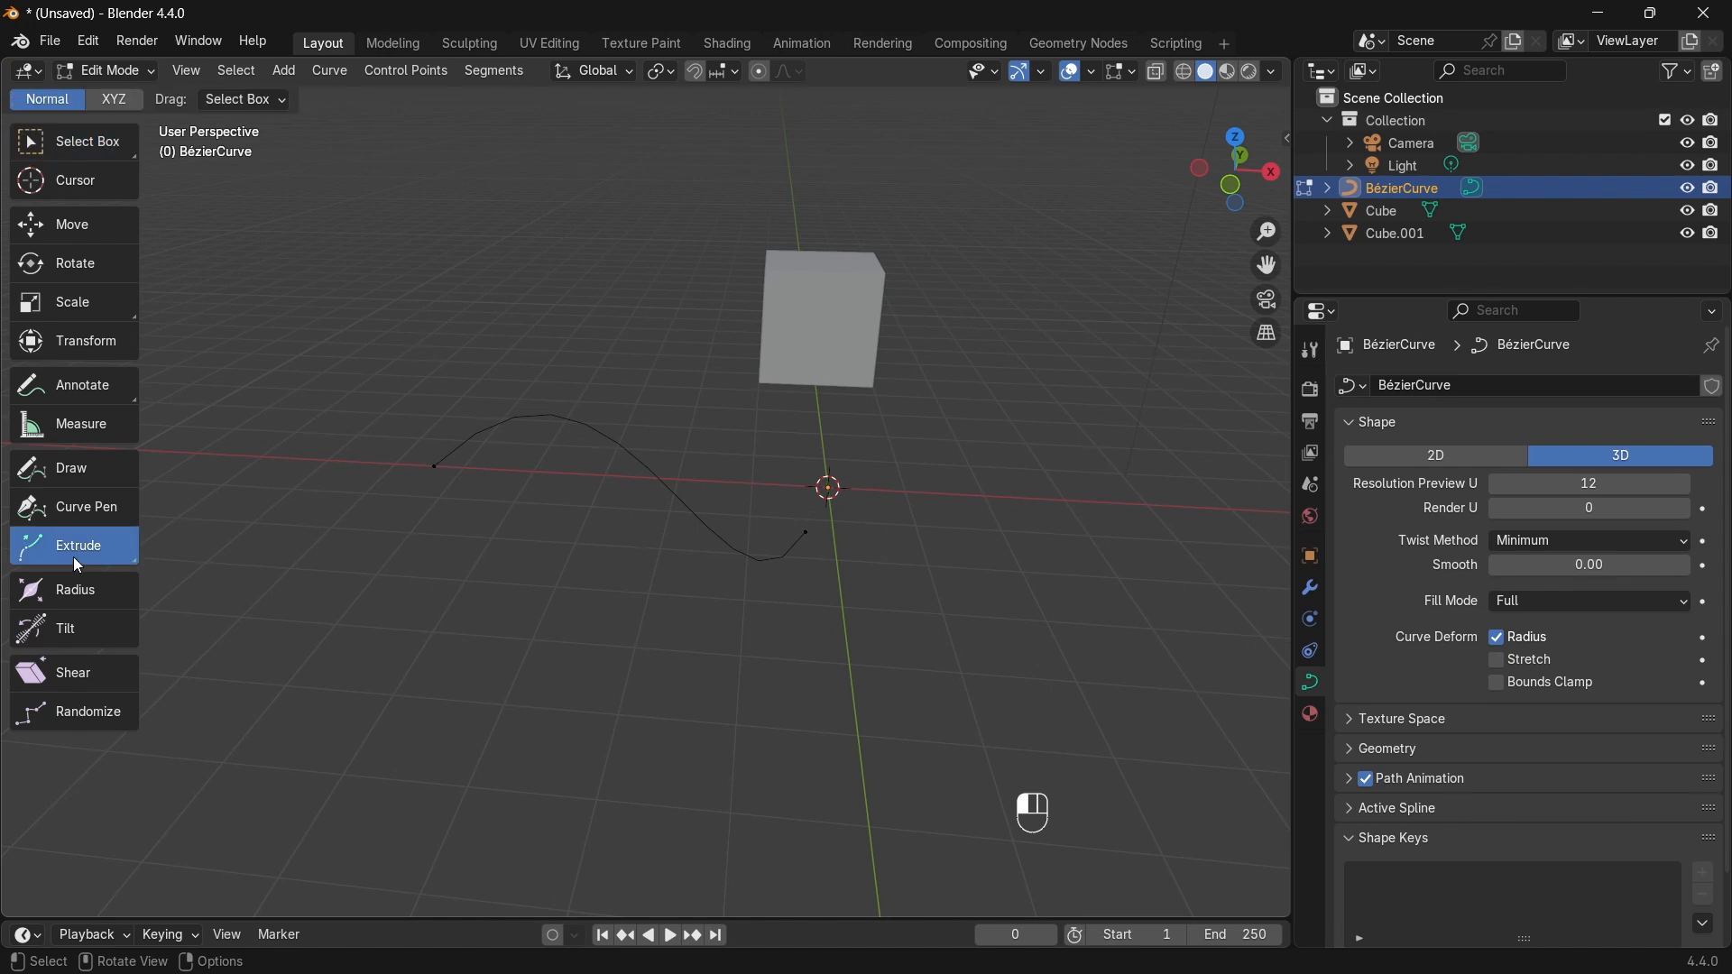
pyautogui.moveTo(782, 496); pyautogui.dragTo(929, 622)
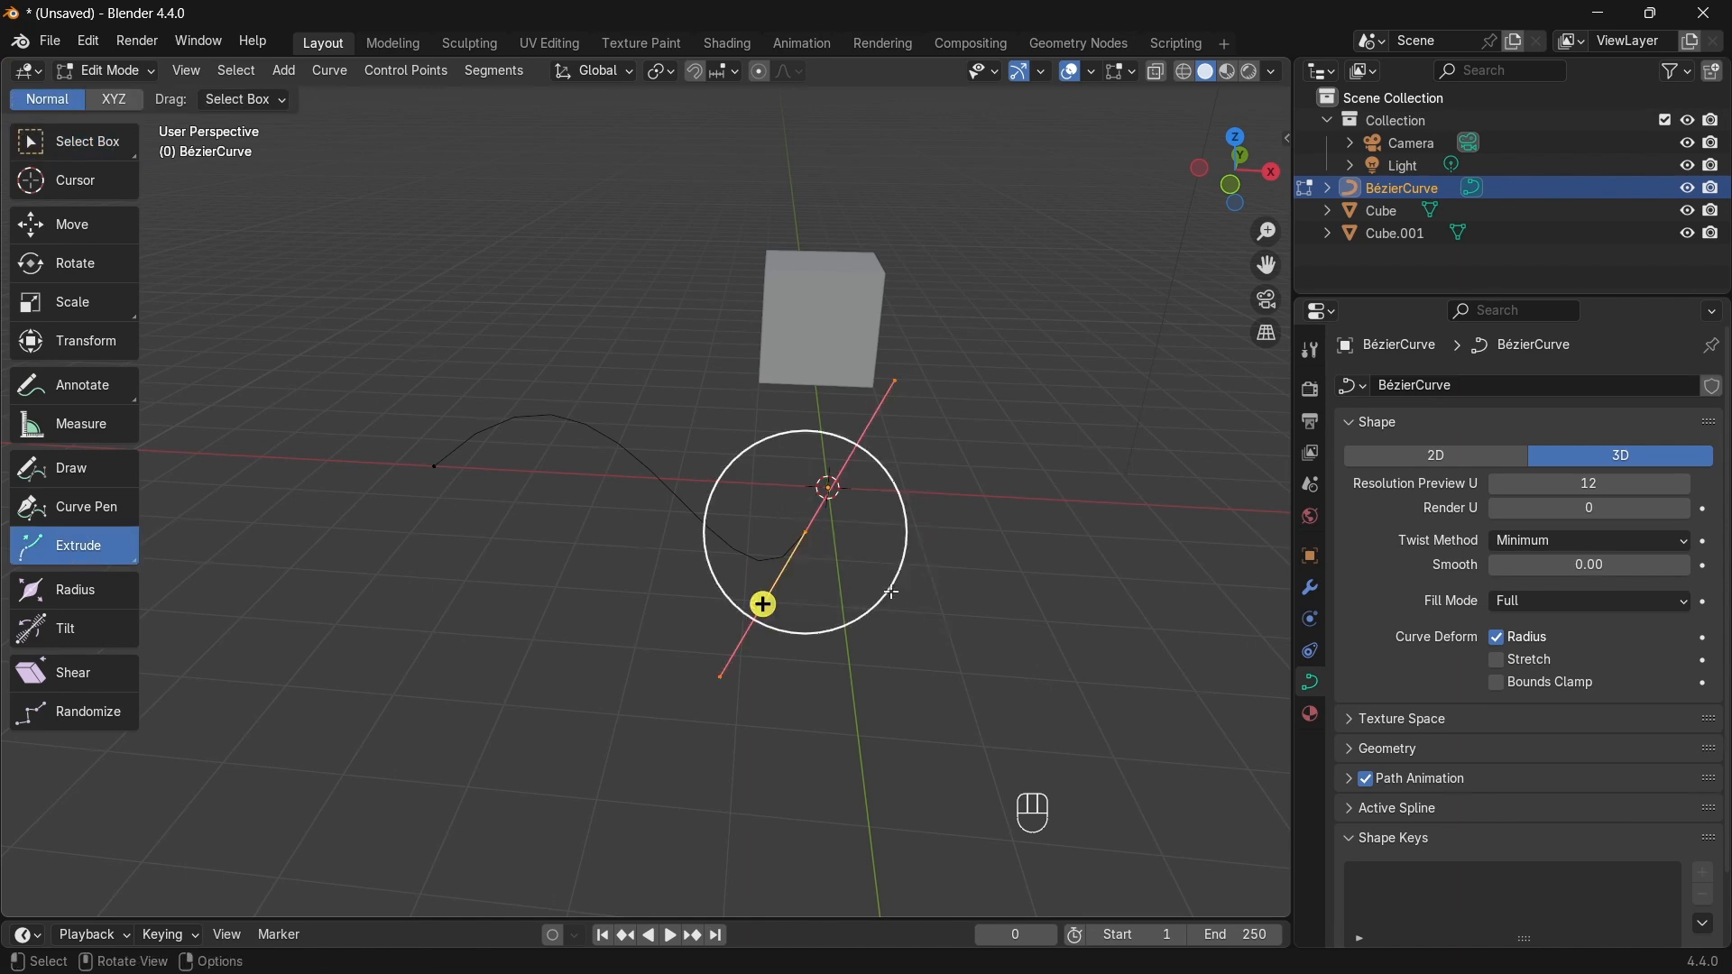
pyautogui.moveTo(763, 609); pyautogui.dragTo(962, 436)
pyautogui.scroll(1, 950, 329)
pyautogui.press('r')
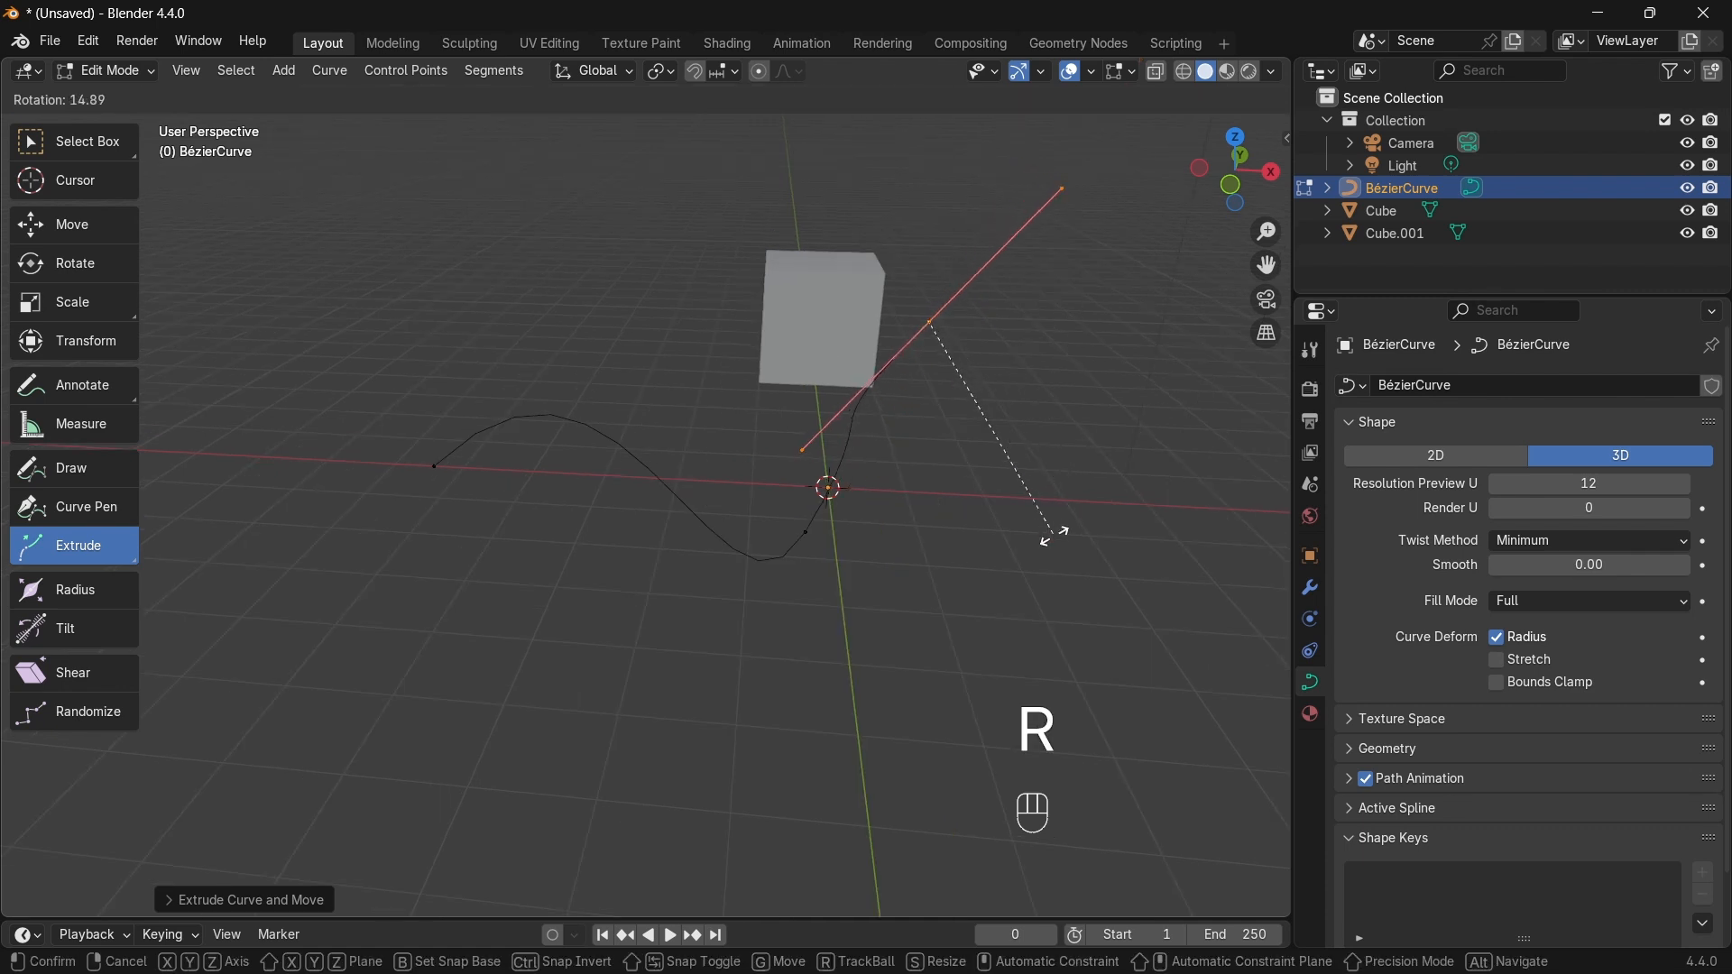
pyautogui.click(908, 684)
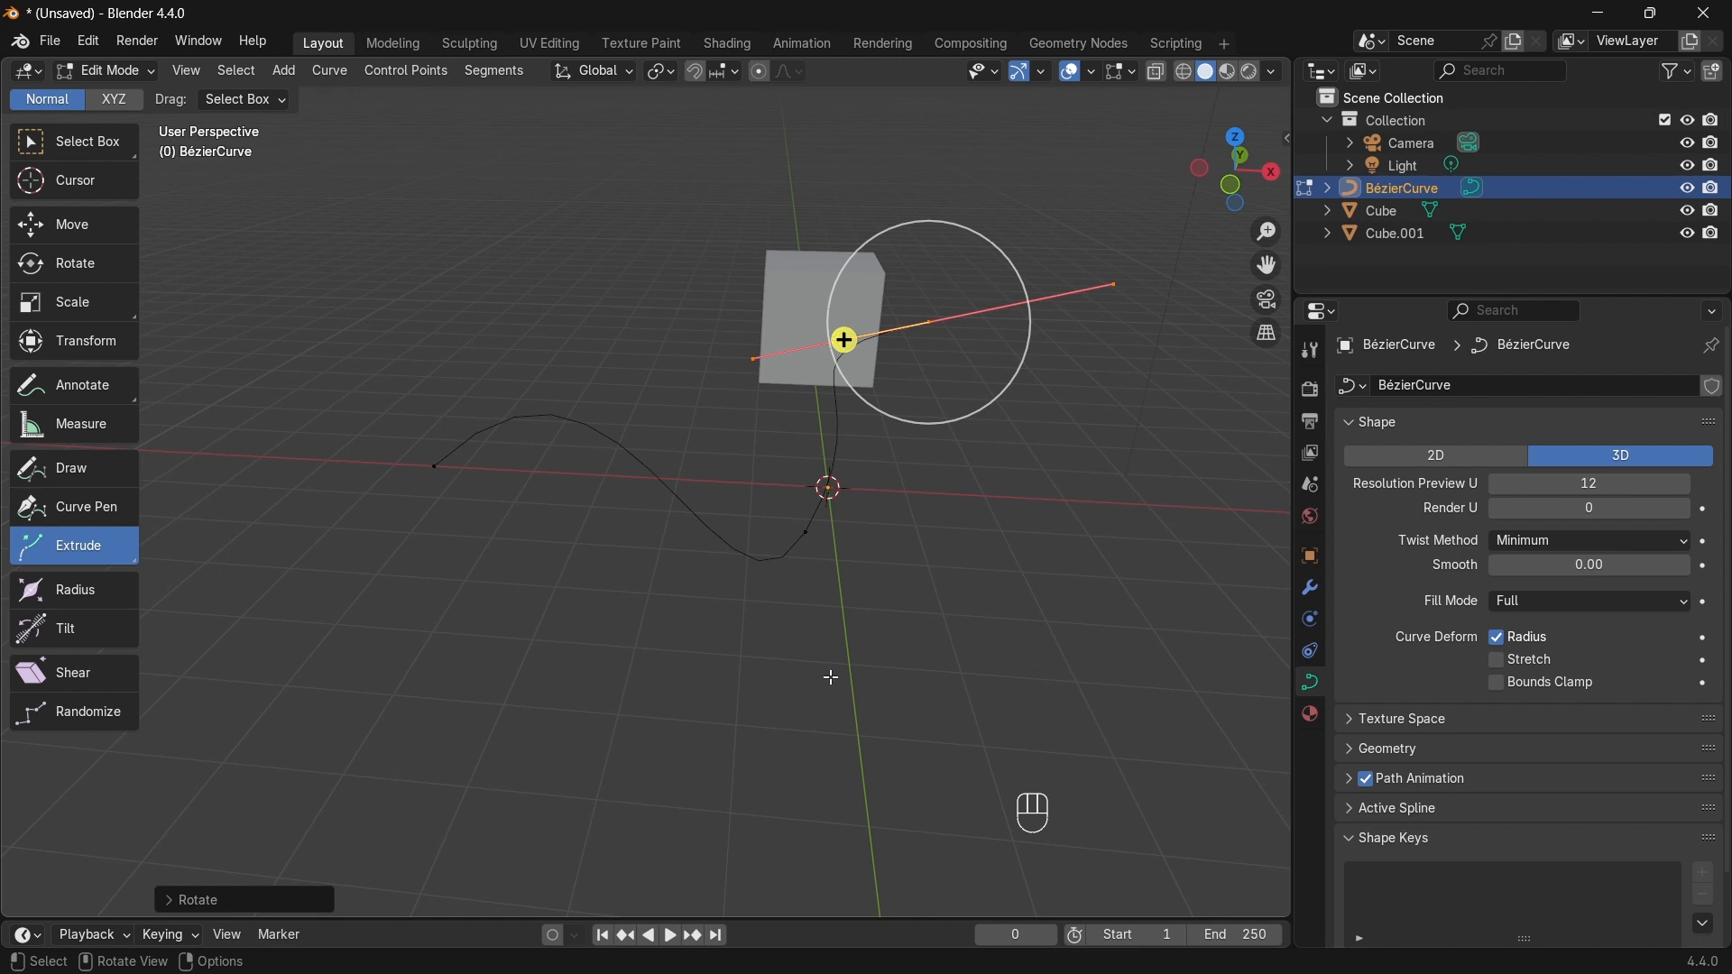
# Step: Extrude three more control points in succession from the curve's end, placing the last one above and beyond the cube
pyautogui.moveTo(831, 677); pyautogui.dragTo(820, 565, button='middle')
pyautogui.press('e')
pyautogui.press('e')
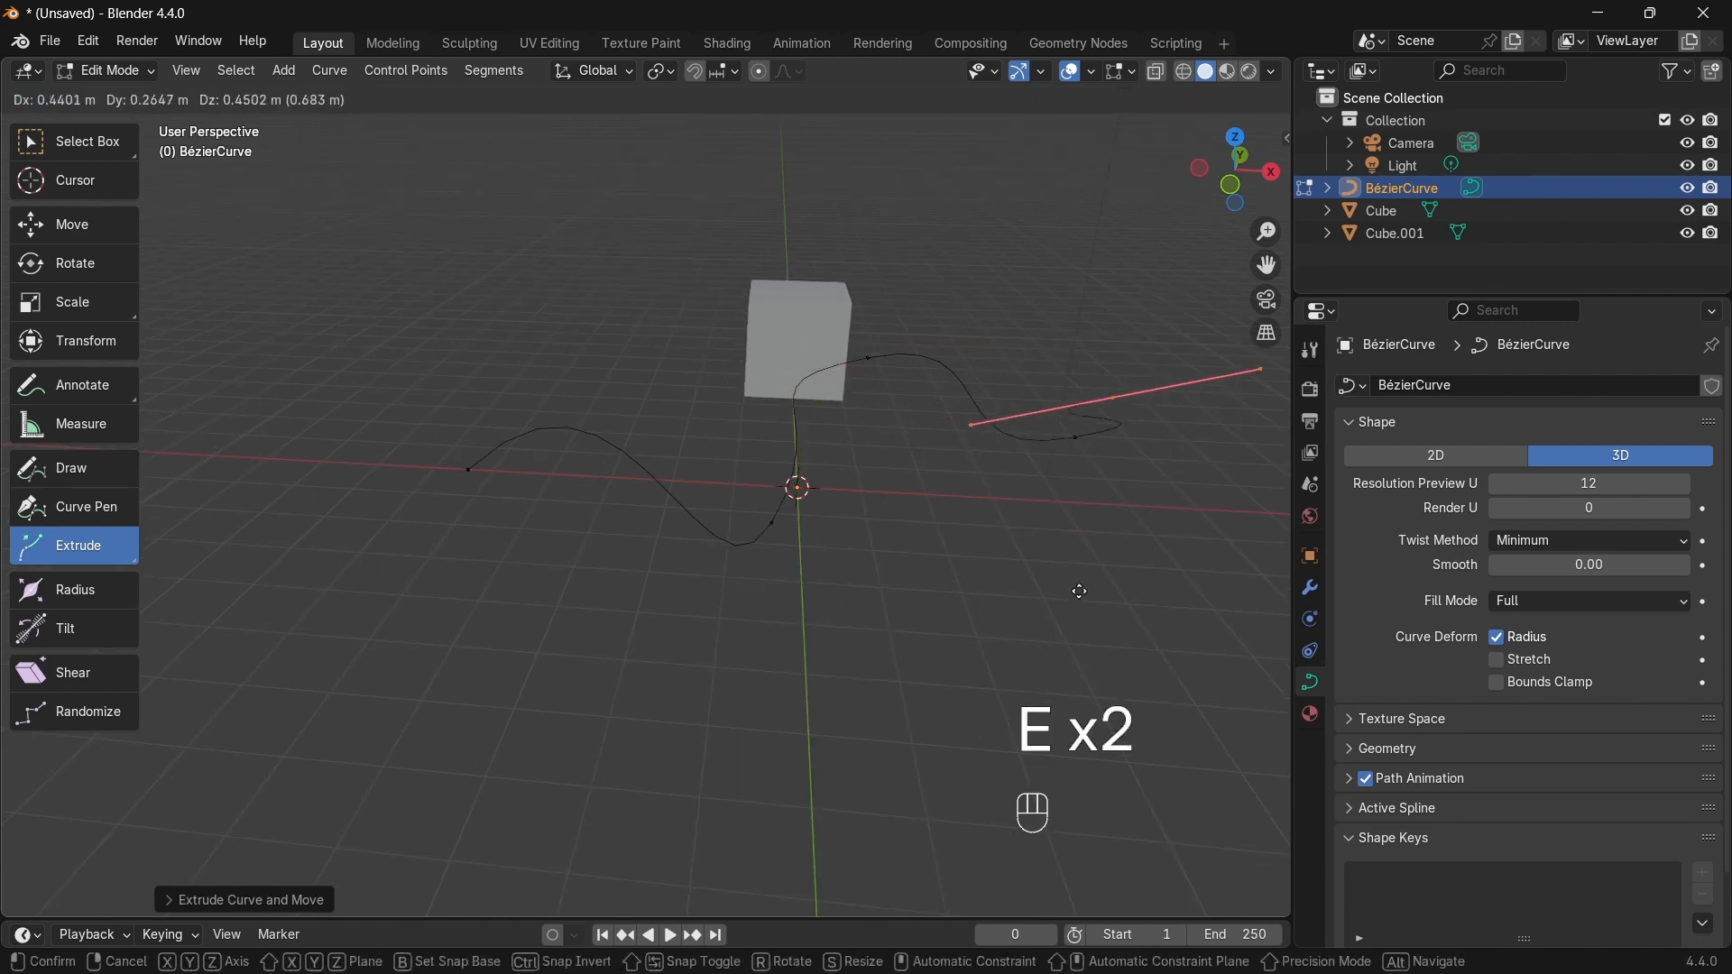
pyautogui.click(1129, 397)
pyautogui.press('e')
pyautogui.click(620, 393)
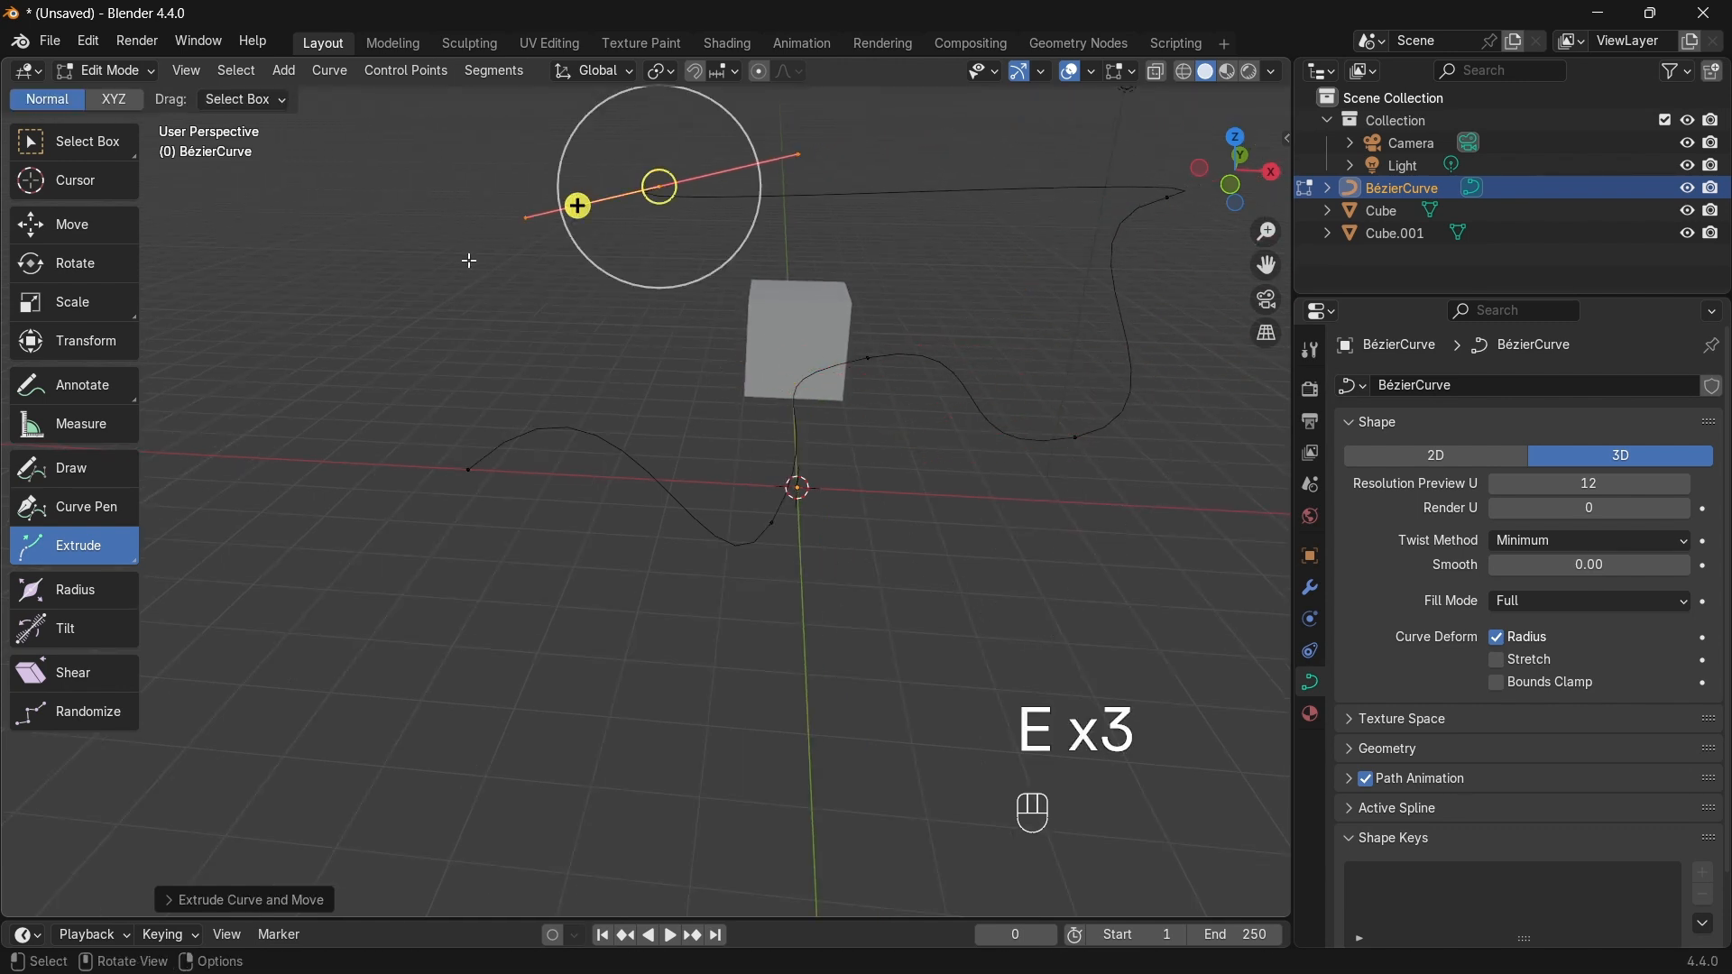
# Step: Rotate the handles of the curve's starting point and of the extruded point beside the cube freehand
pyautogui.moveTo(373, 403); pyautogui.dragTo(526, 580)
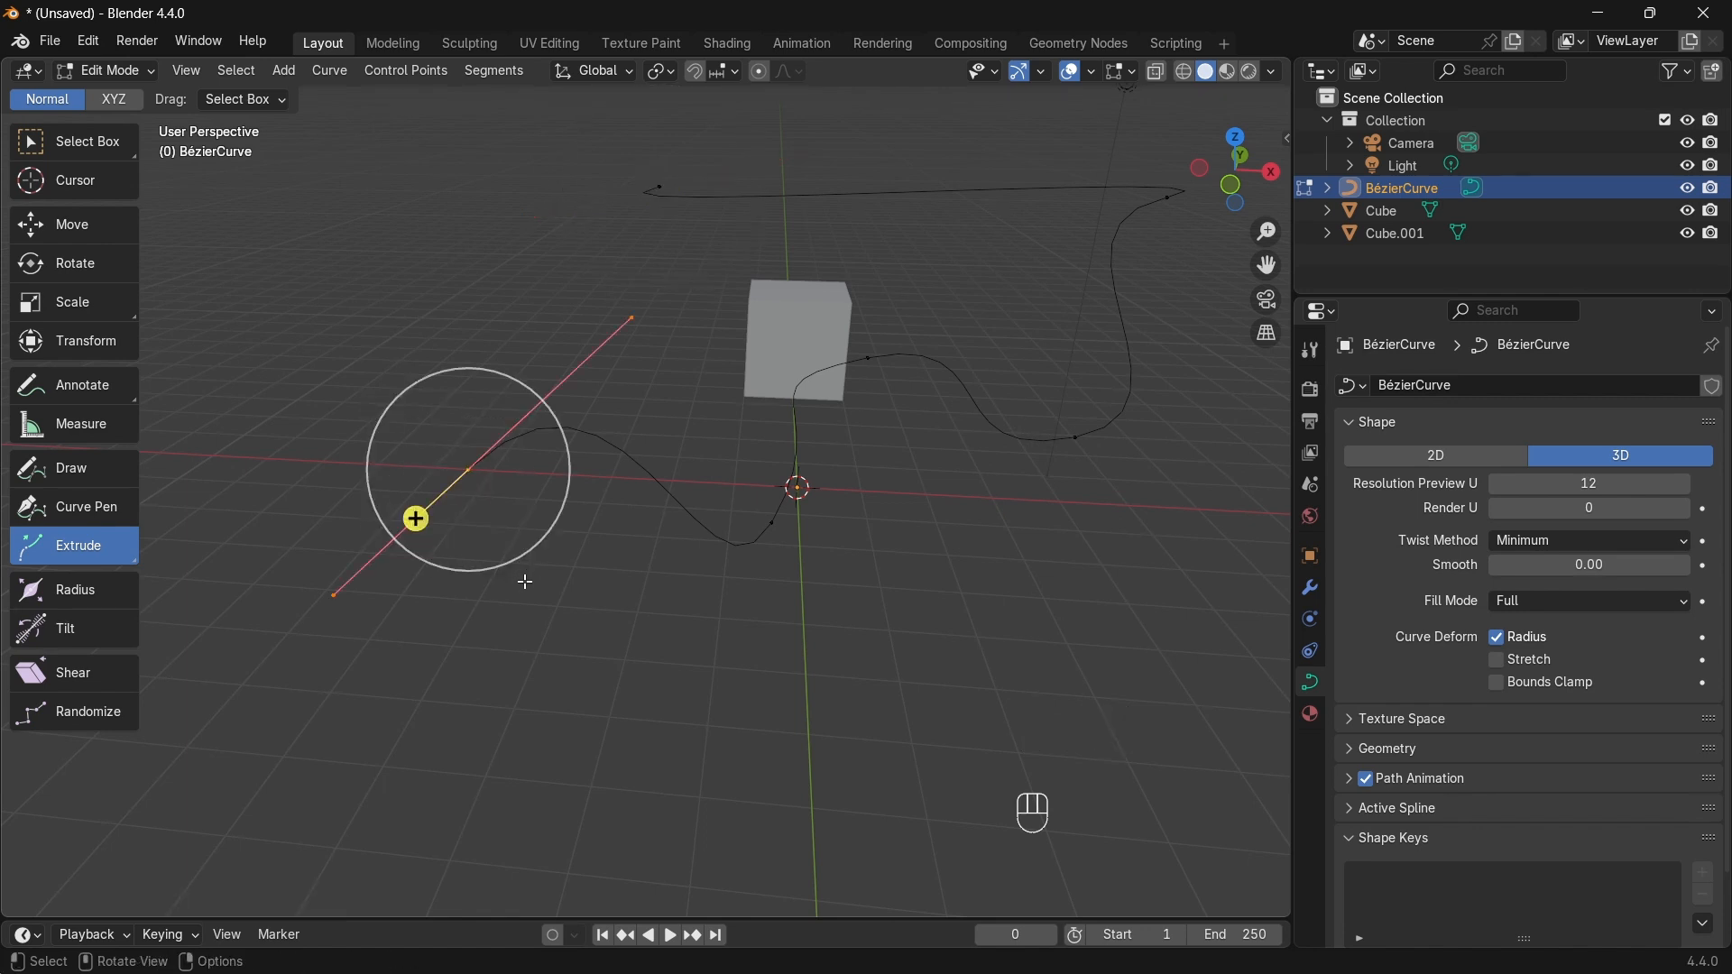
pyautogui.press('r')
pyautogui.click(834, 578)
pyautogui.moveTo(839, 315); pyautogui.dragTo(978, 472)
pyautogui.press('r')
pyautogui.click(886, 577)
# Step: Extrude a branching control point freehand from the selected mid-curve point towards the foreground
pyautogui.moveTo(990, 415); pyautogui.dragTo(977, 482, button='middle')
pyautogui.moveTo(884, 480); pyautogui.dragTo(975, 637)
pyautogui.moveTo(966, 612); pyautogui.dragTo(914, 578, button='middle')
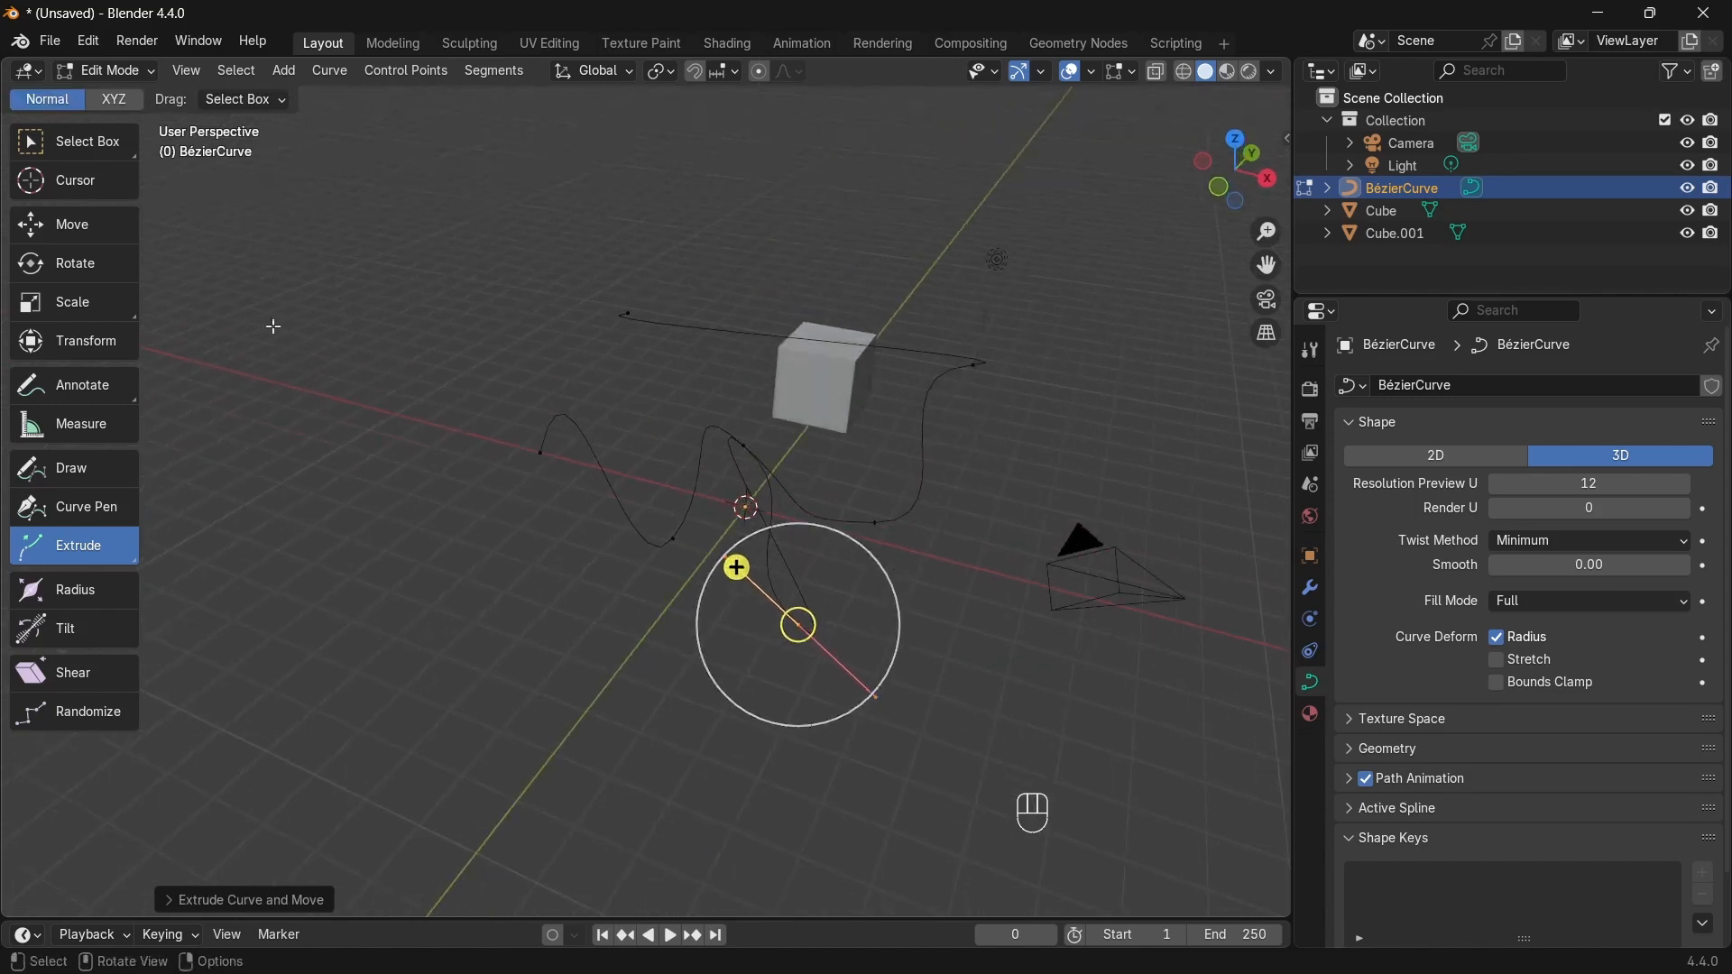
# Step: Return to box selection and rotate the handles of the selected point and of the curve's upper end point freehand
pyautogui.click(96, 149)
pyautogui.moveTo(837, 464); pyautogui.dragTo(870, 452, button='middle')
pyautogui.press('r')
pyautogui.click(1093, 553)
pyautogui.moveTo(514, 252); pyautogui.dragTo(758, 356)
pyautogui.press('r')
pyautogui.click(573, 345)
# Step: Select all of the curve's control points and delete them as vertices
pyautogui.moveTo(573, 345); pyautogui.dragTo(553, 431, button='middle')
pyautogui.press('a')
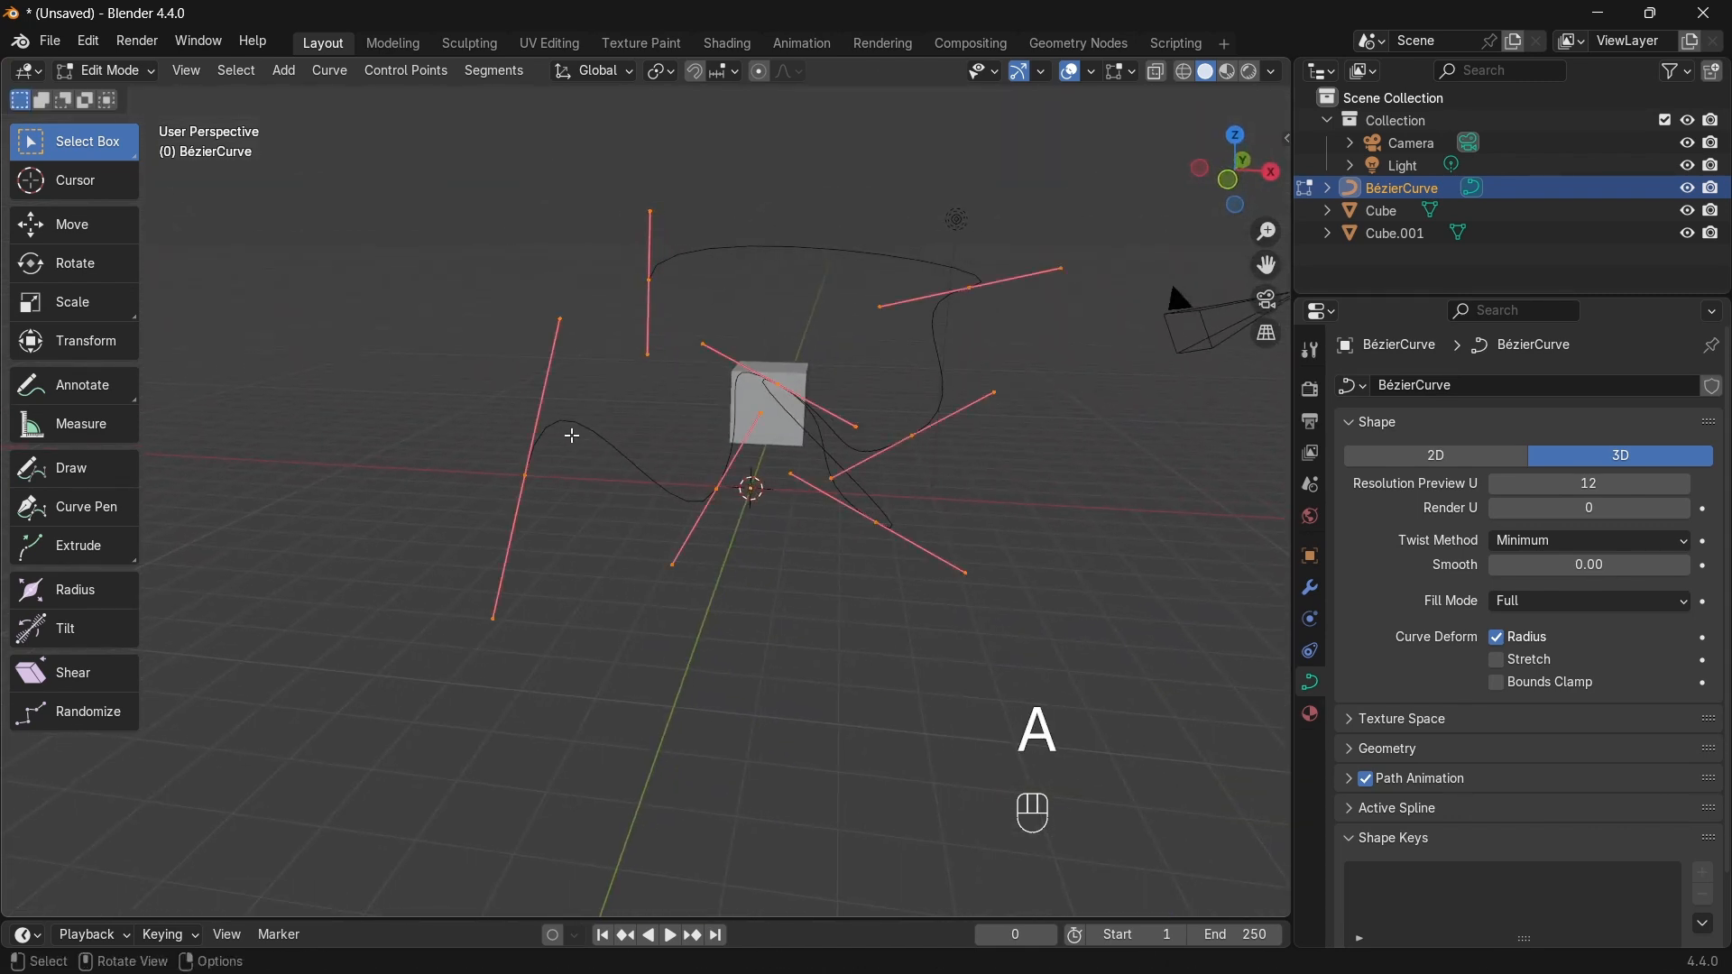
pyautogui.press('x')
pyautogui.press('x')
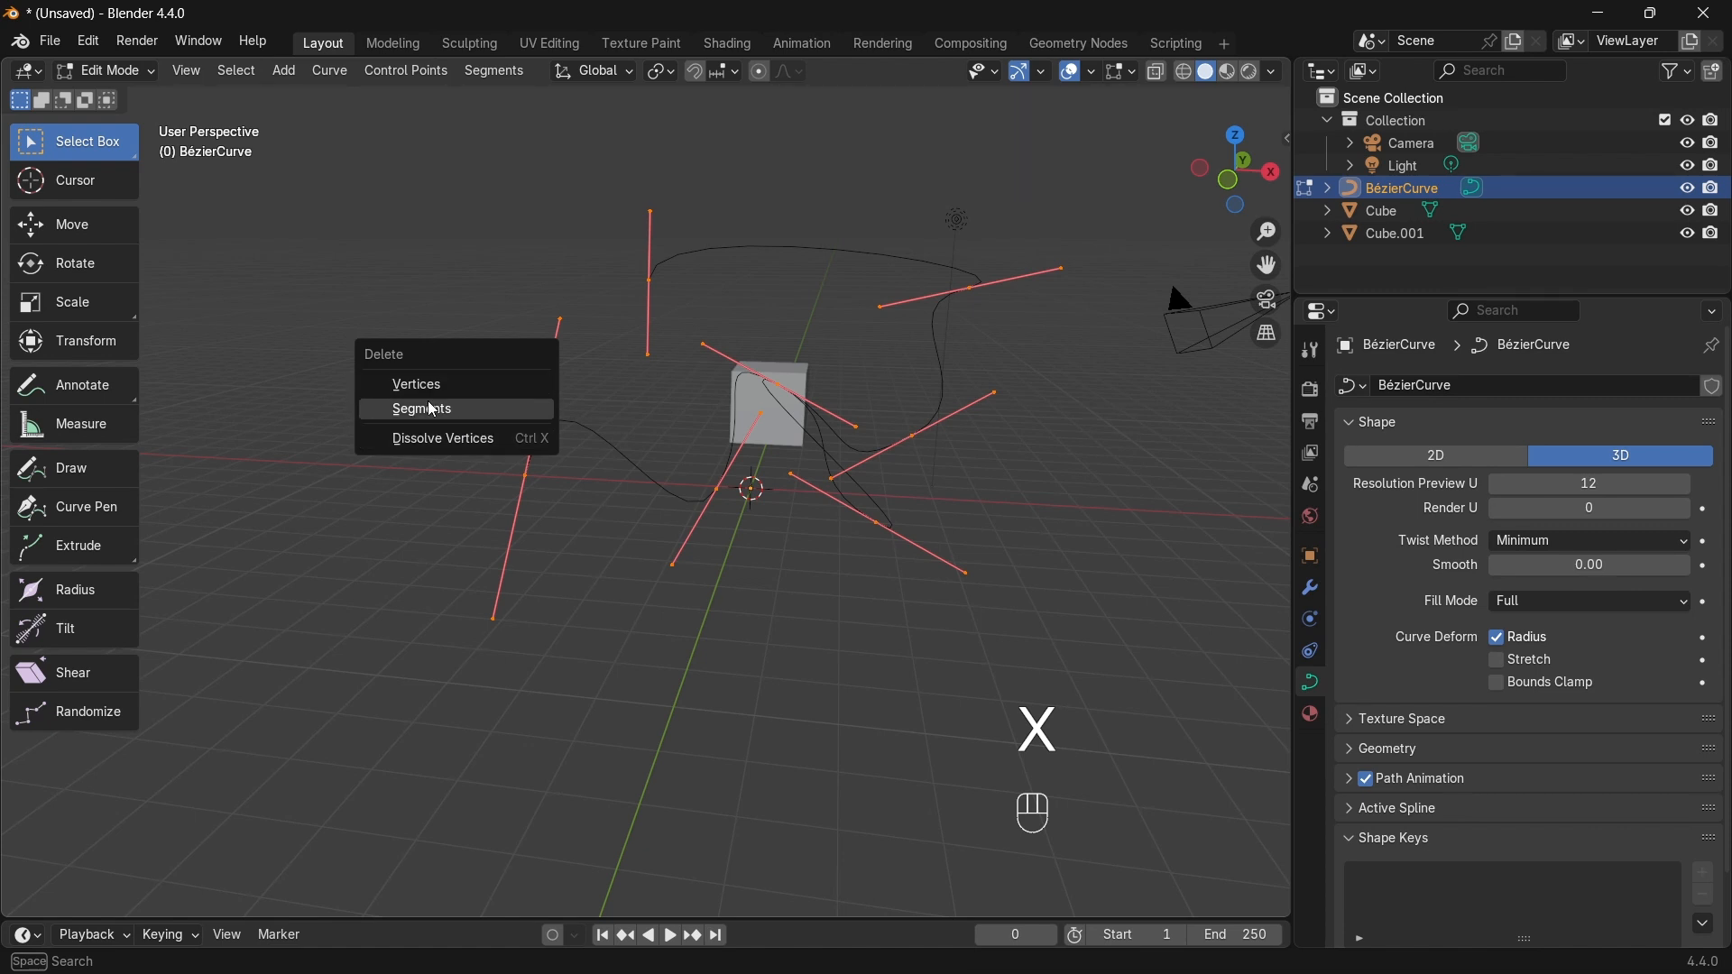
pyautogui.click(451, 386)
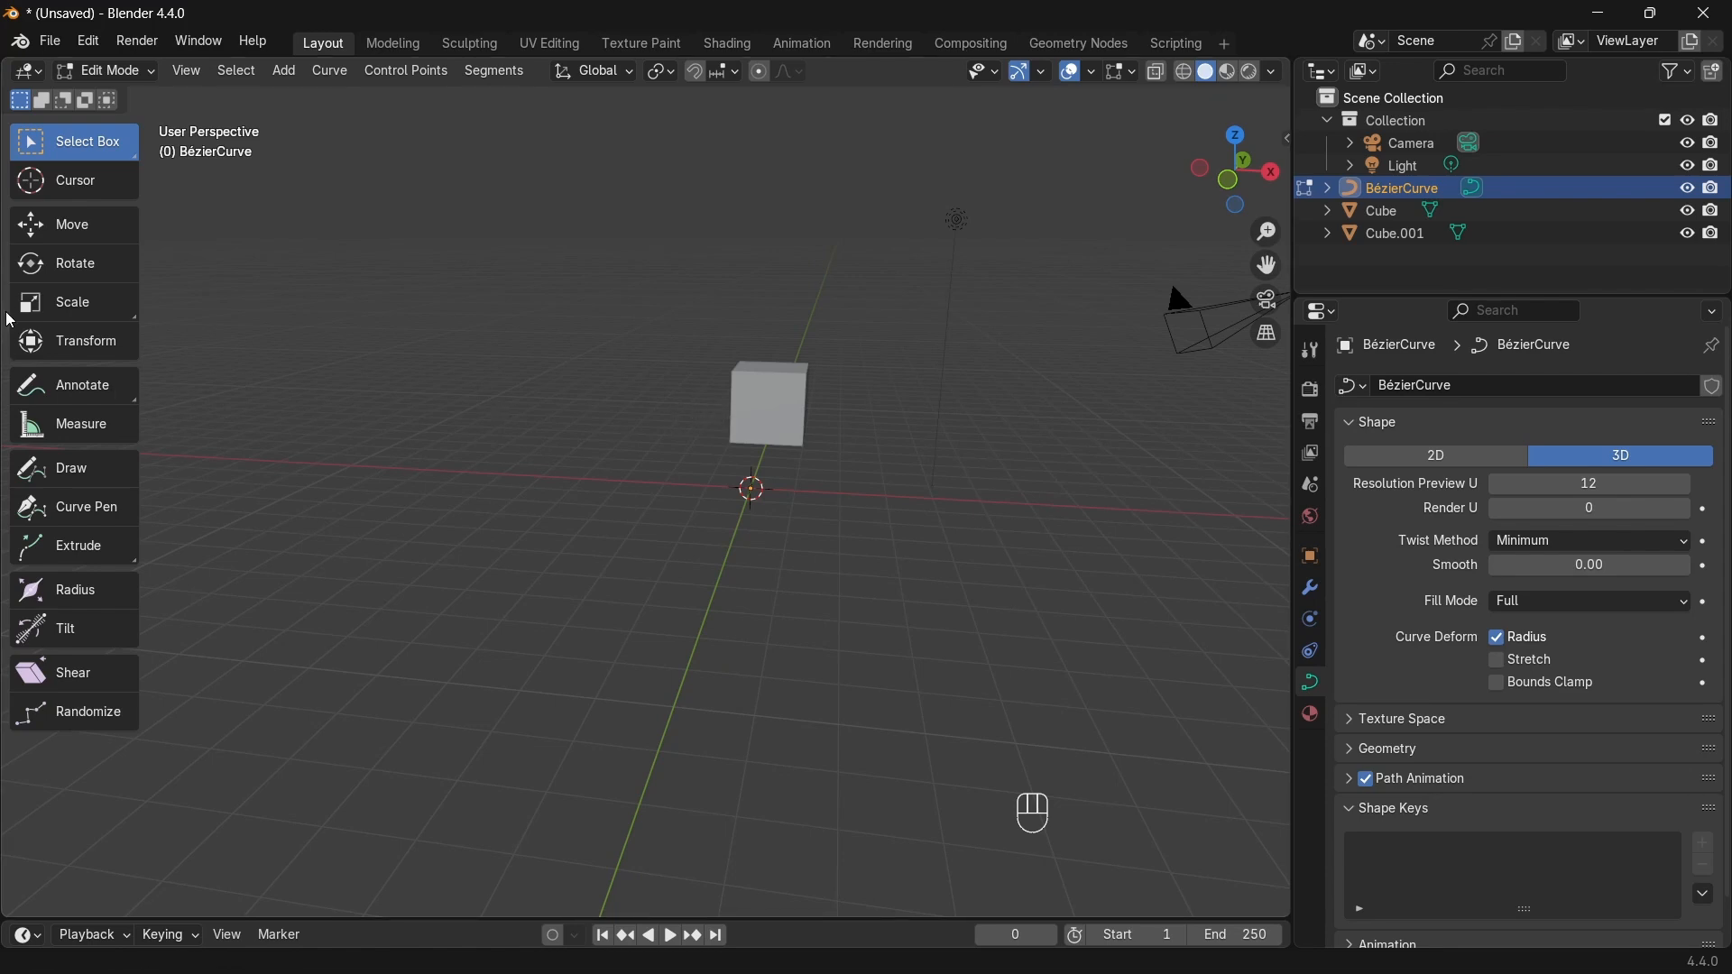
# Step: Draw a freehand Bézier stroke with the Draw tool that waves across the grid and loops around the cube
pyautogui.click(68, 470)
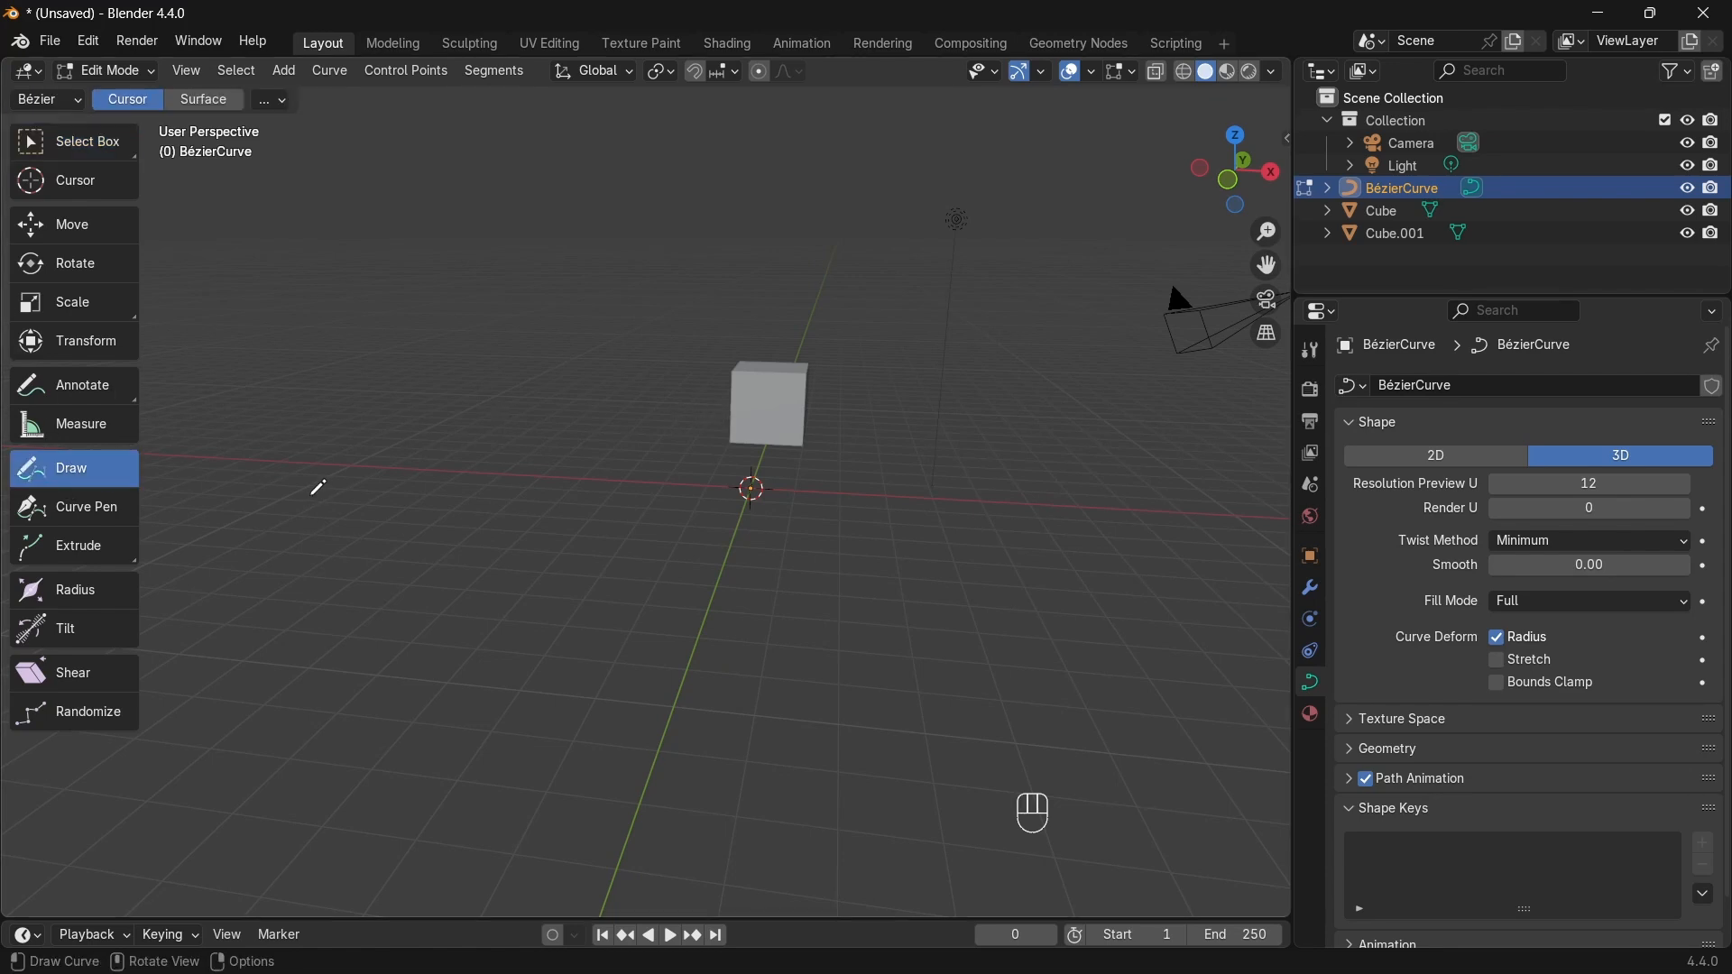
pyautogui.moveTo(267, 493)
pyautogui.mouseDown()
pyautogui.moveTo(267, 435)
pyautogui.moveTo(309, 362)
pyautogui.moveTo(361, 350)
pyautogui.moveTo(373, 397)
pyautogui.moveTo(437, 473)
pyautogui.moveTo(565, 484)
pyautogui.moveTo(668, 370)
pyautogui.moveTo(797, 308)
pyautogui.moveTo(862, 444)
pyautogui.moveTo(756, 467)
pyautogui.moveTo(729, 394)
pyautogui.mouseUp()
pyautogui.moveTo(688, 603)
pyautogui.mouseDown(button='middle')
pyautogui.moveTo(572, 580)
pyautogui.moveTo(776, 592)
pyautogui.moveTo(675, 591)
pyautogui.mouseUp(button='middle')
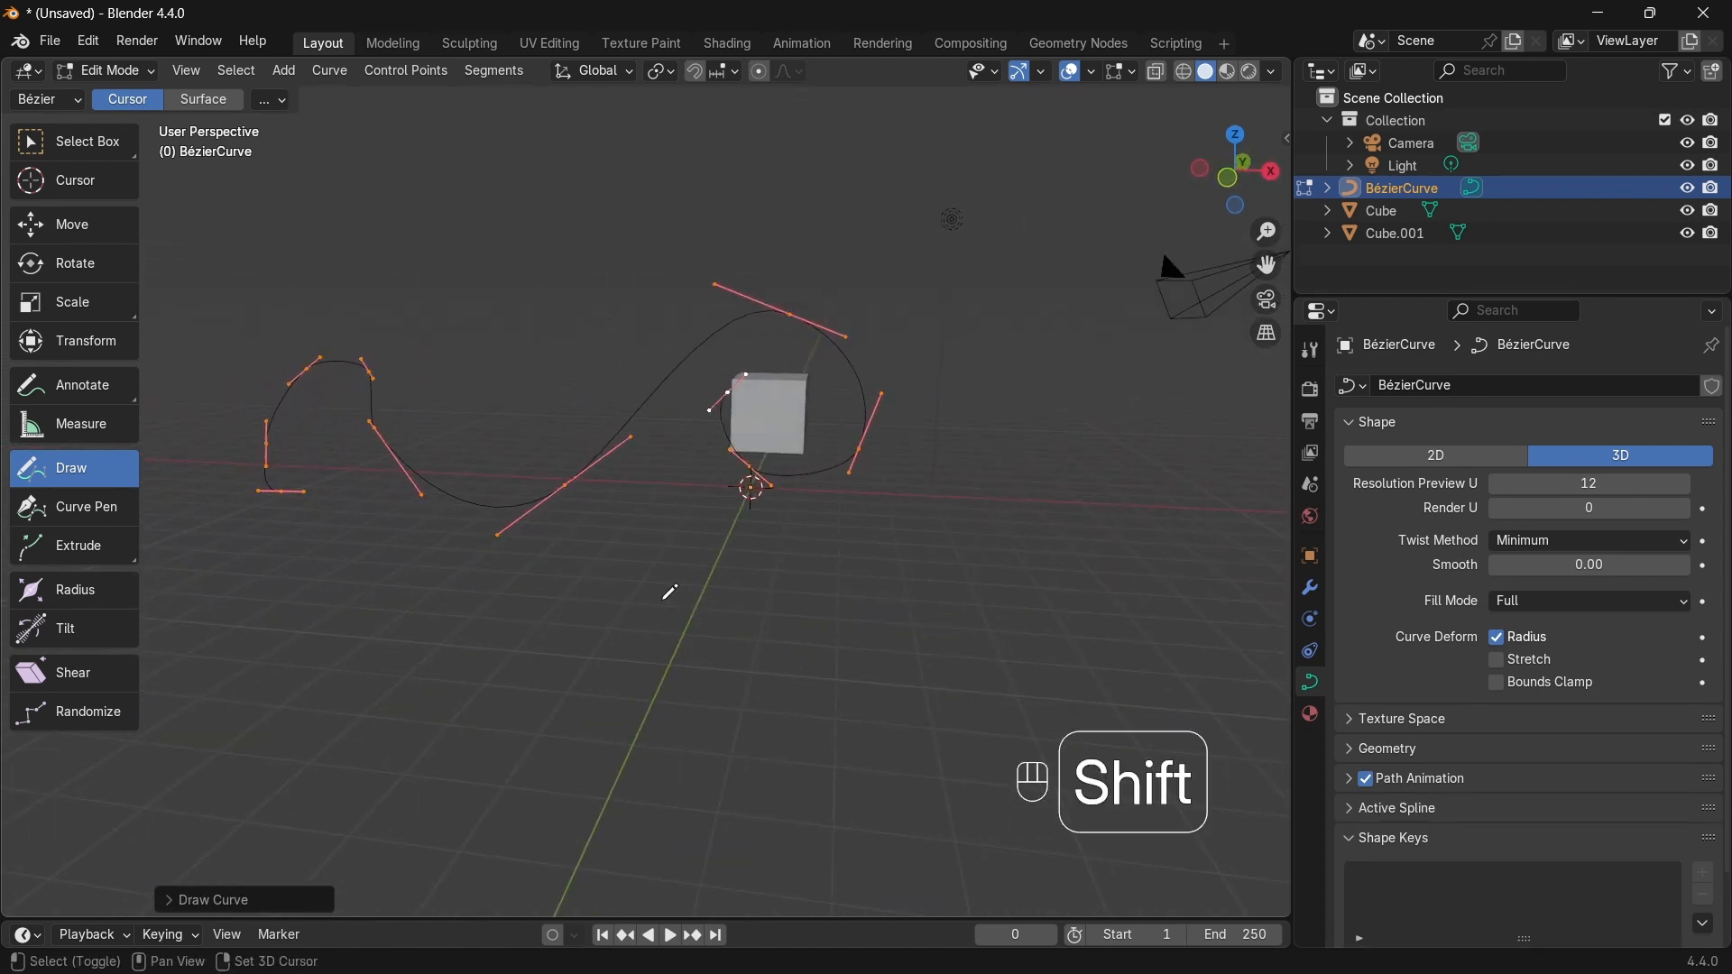
# Step: Toggle wireframe shading, undo the drawn stroke and restore solid shading
pyautogui.hotkey('shift', 'z')
pyautogui.hotkey('shift', 'z')
pyautogui.hotkey('shift', 'z')
pyautogui.hotkey('shift', 'z')
pyautogui.hotkey('shift', 'z')
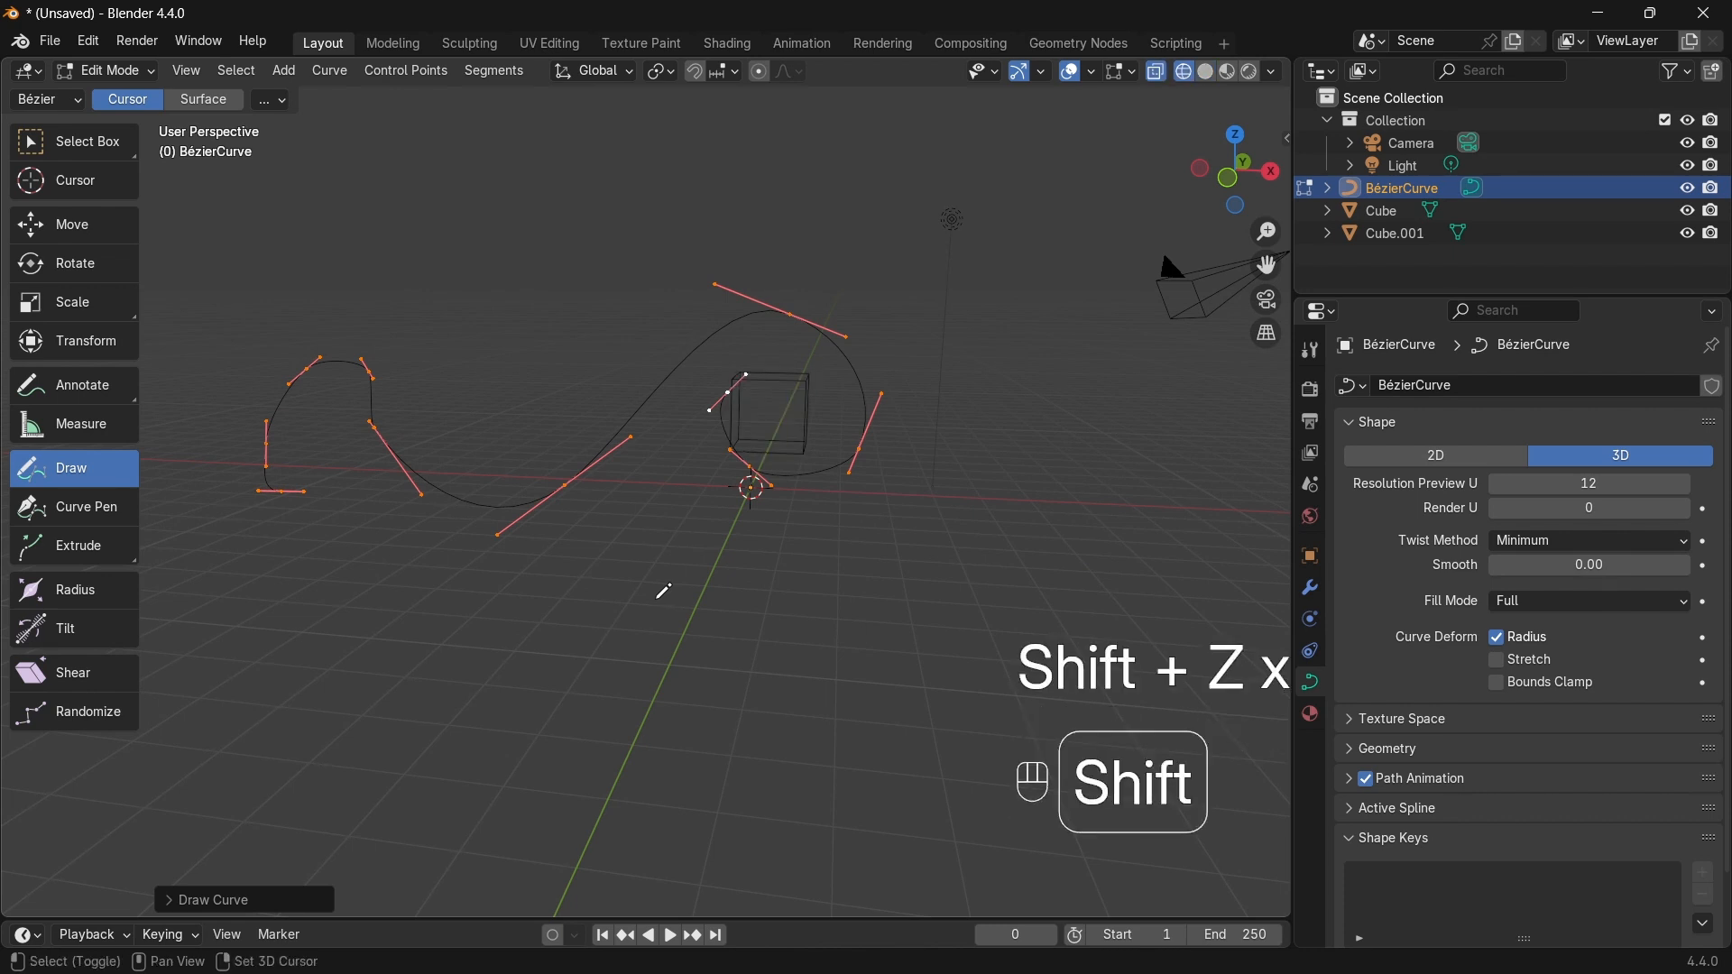
pyautogui.hotkey('ctrl', 'z')
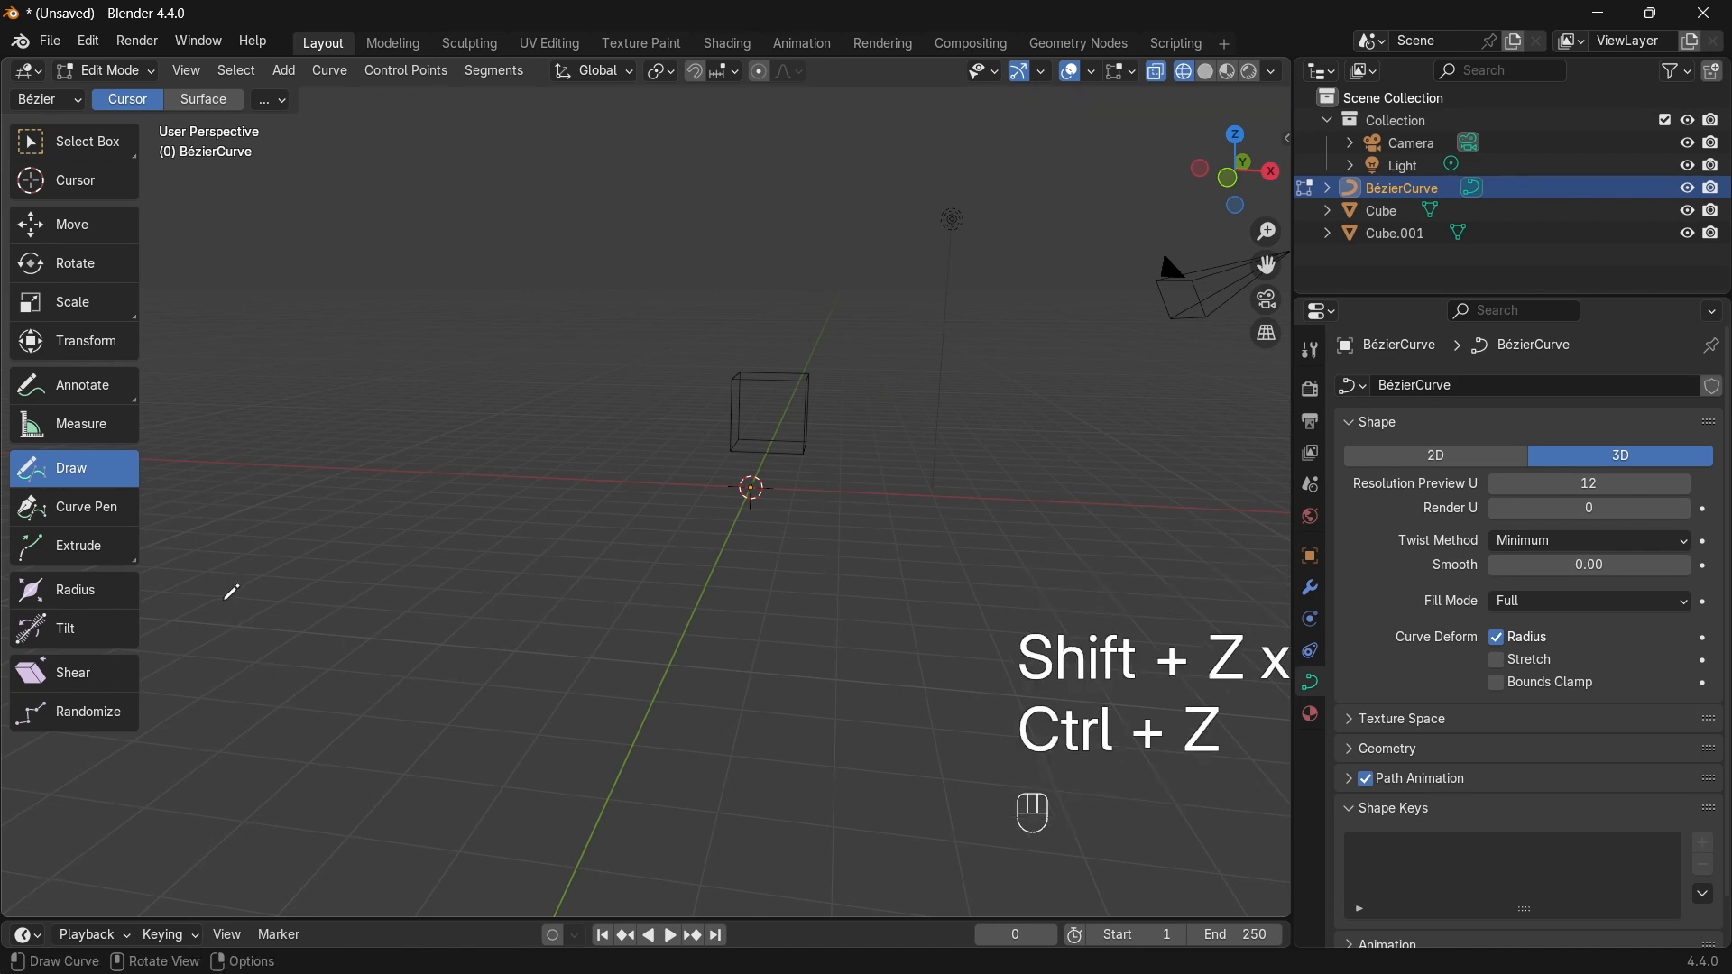
pyautogui.click(1204, 72)
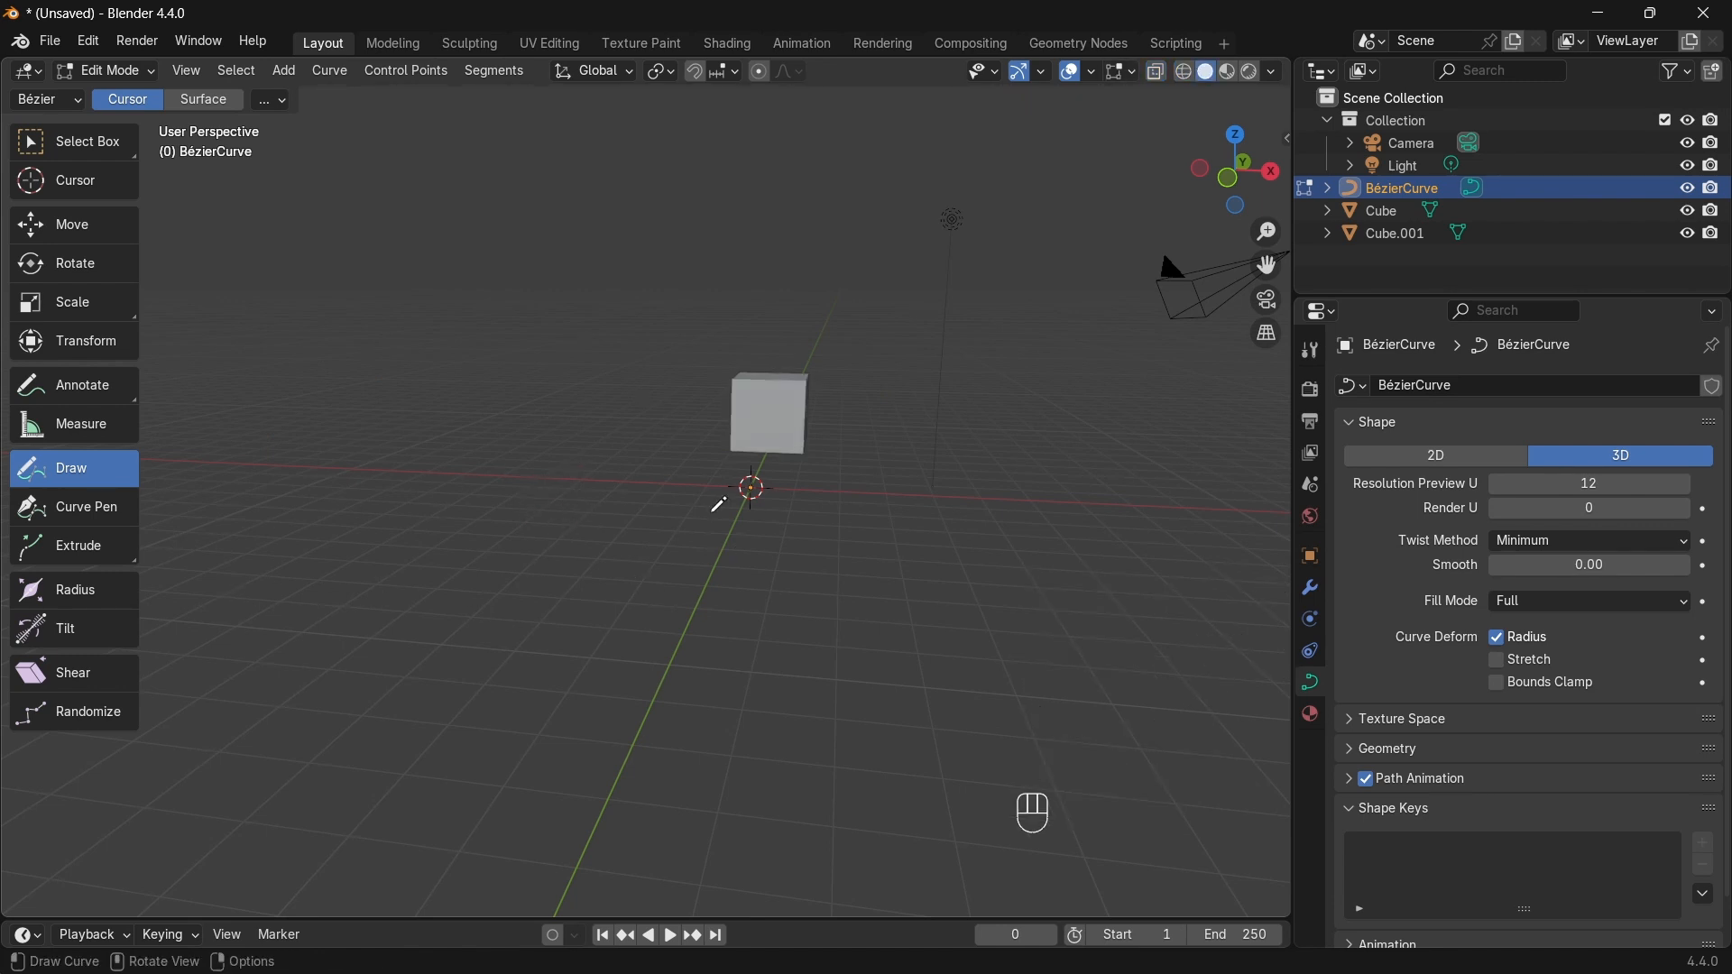
# Step: Draw a freehand wavy curve in front of the cube and select only the control point where it ends
pyautogui.moveTo(413, 566)
pyautogui.mouseDown()
pyautogui.moveTo(490, 481)
pyautogui.moveTo(843, 534)
pyautogui.mouseUp()
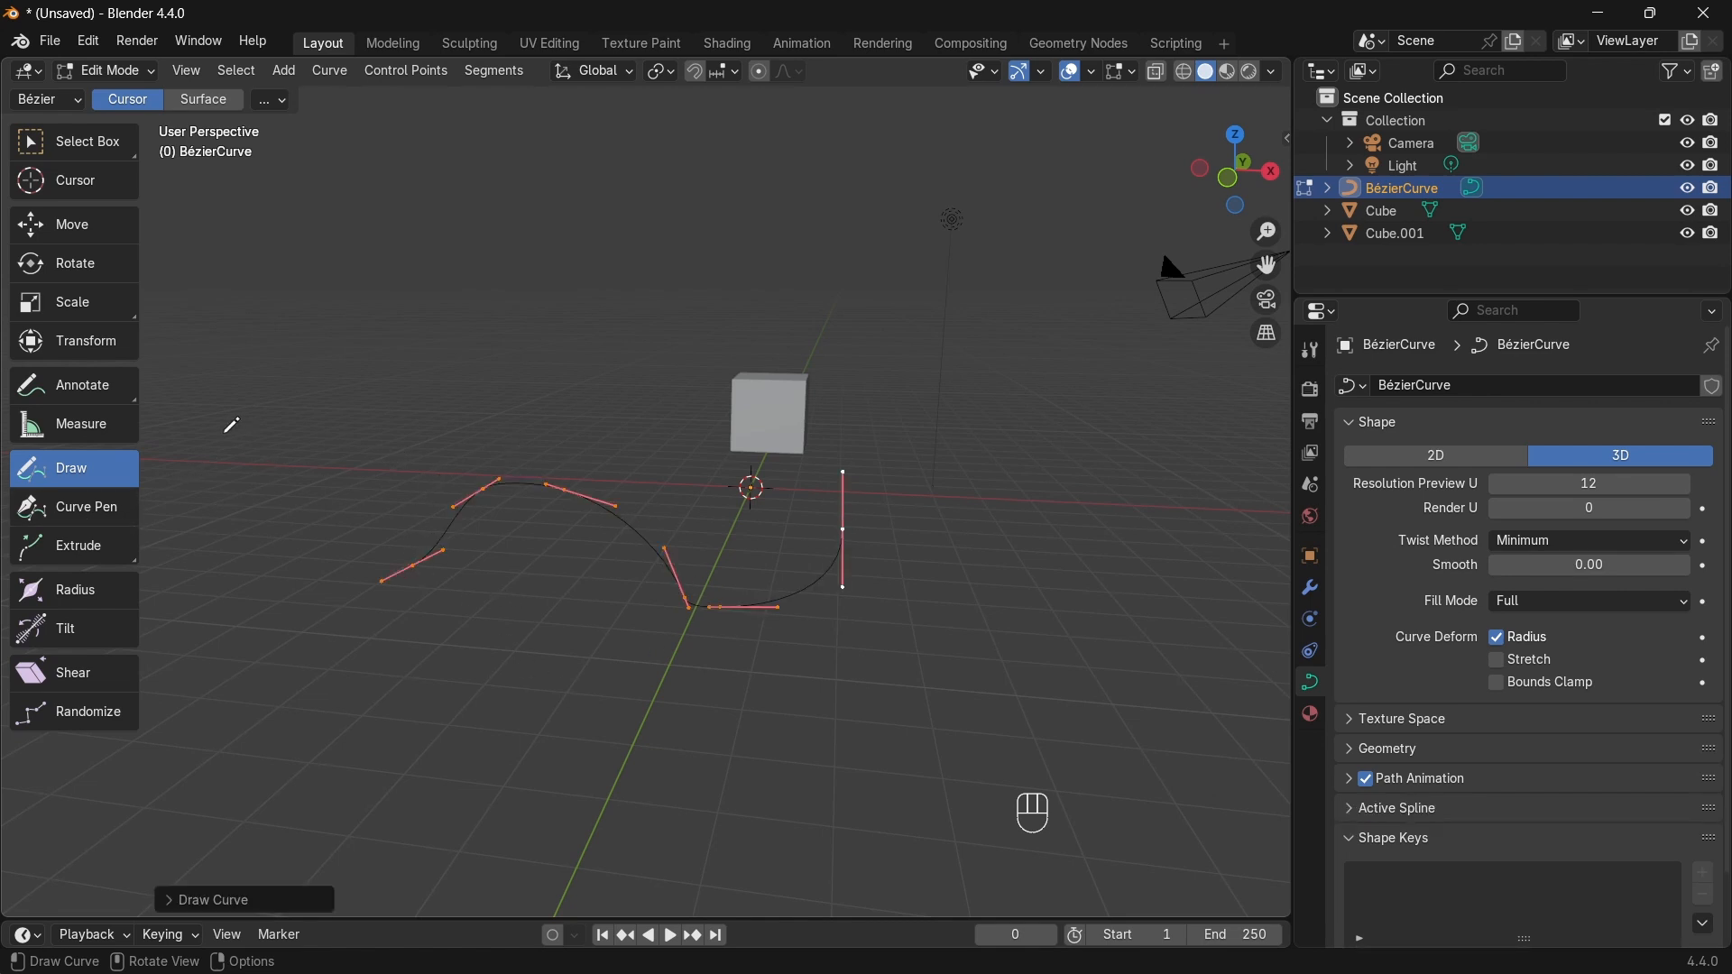
pyautogui.click(33, 146)
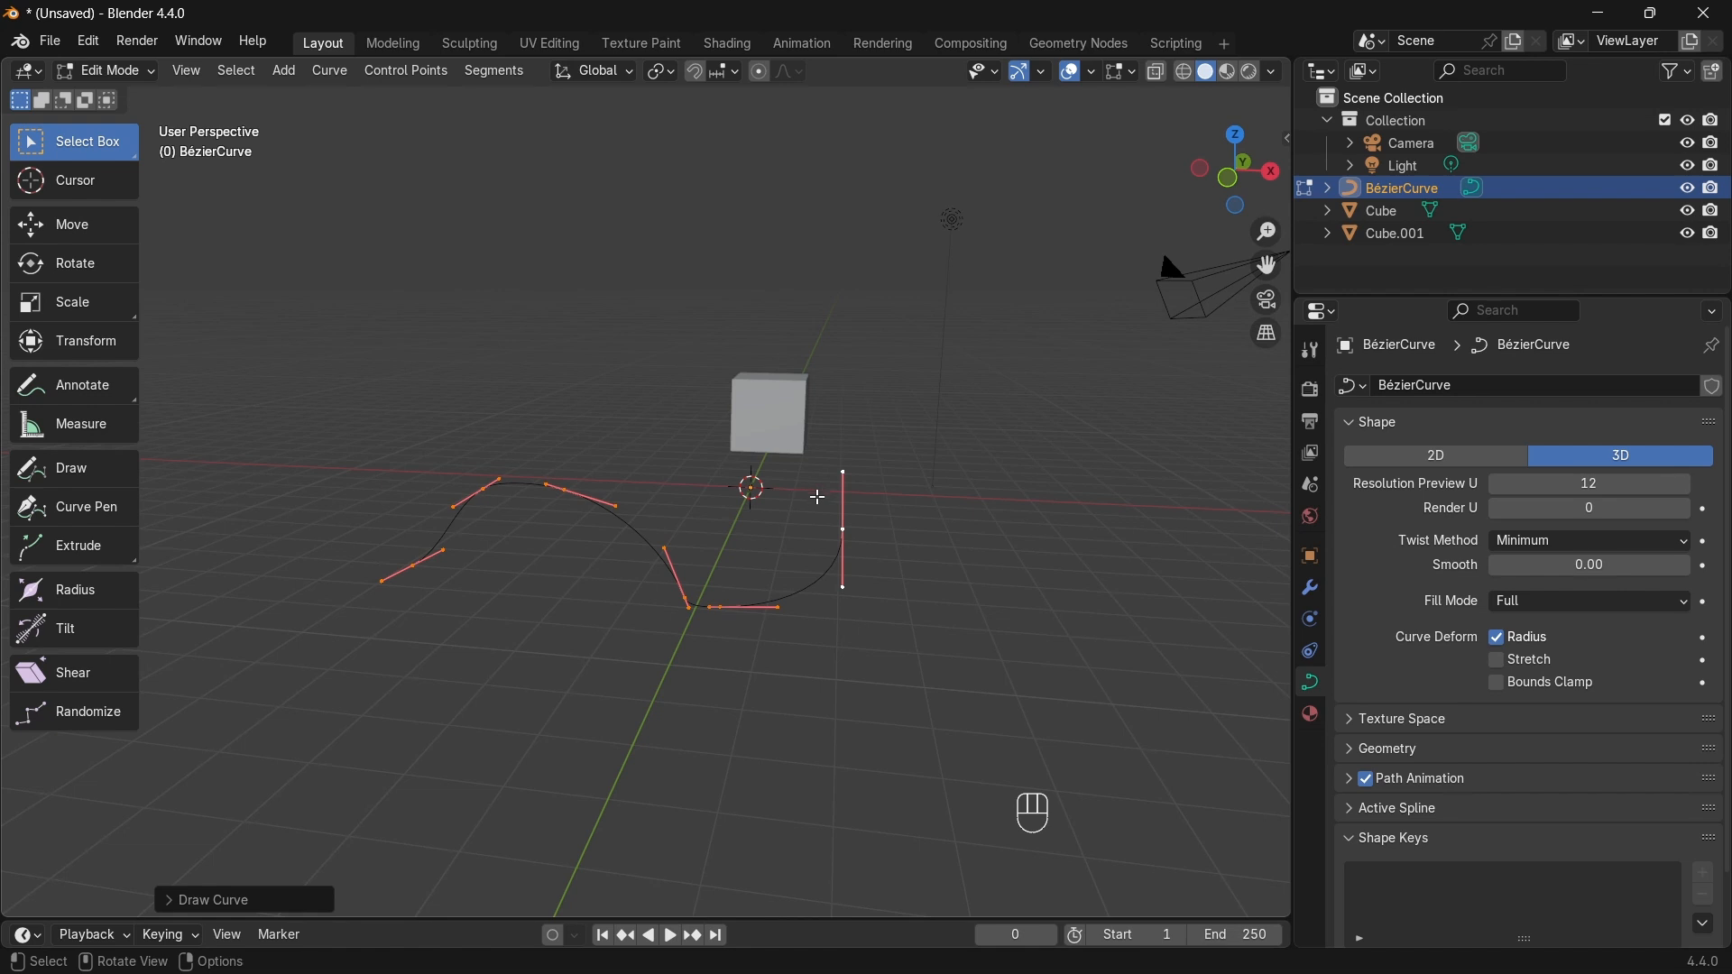
pyautogui.click(910, 587)
pyautogui.moveTo(774, 490); pyautogui.dragTo(916, 574)
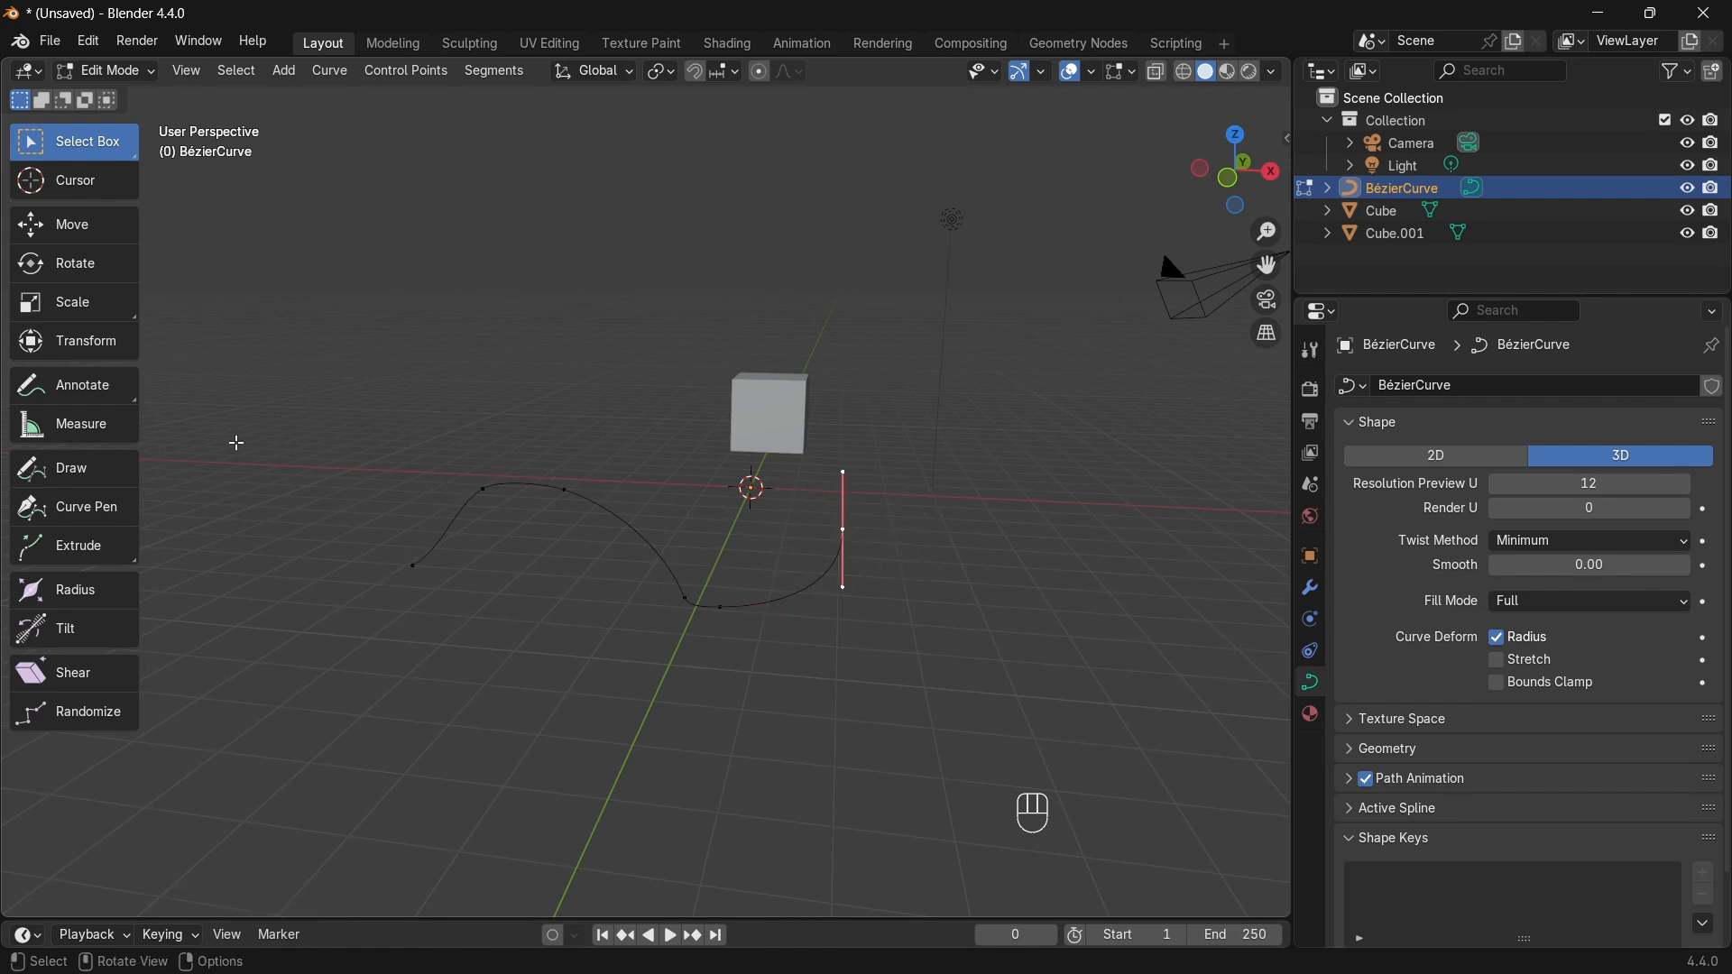
# Step: Draw two separate freehand S-shaped curves with the Draw tool, one on each side of the cube
pyautogui.click(97, 478)
pyautogui.moveTo(281, 227)
pyautogui.mouseDown()
pyautogui.moveTo(248, 231)
pyautogui.moveTo(330, 312)
pyautogui.moveTo(298, 419)
pyautogui.mouseUp()
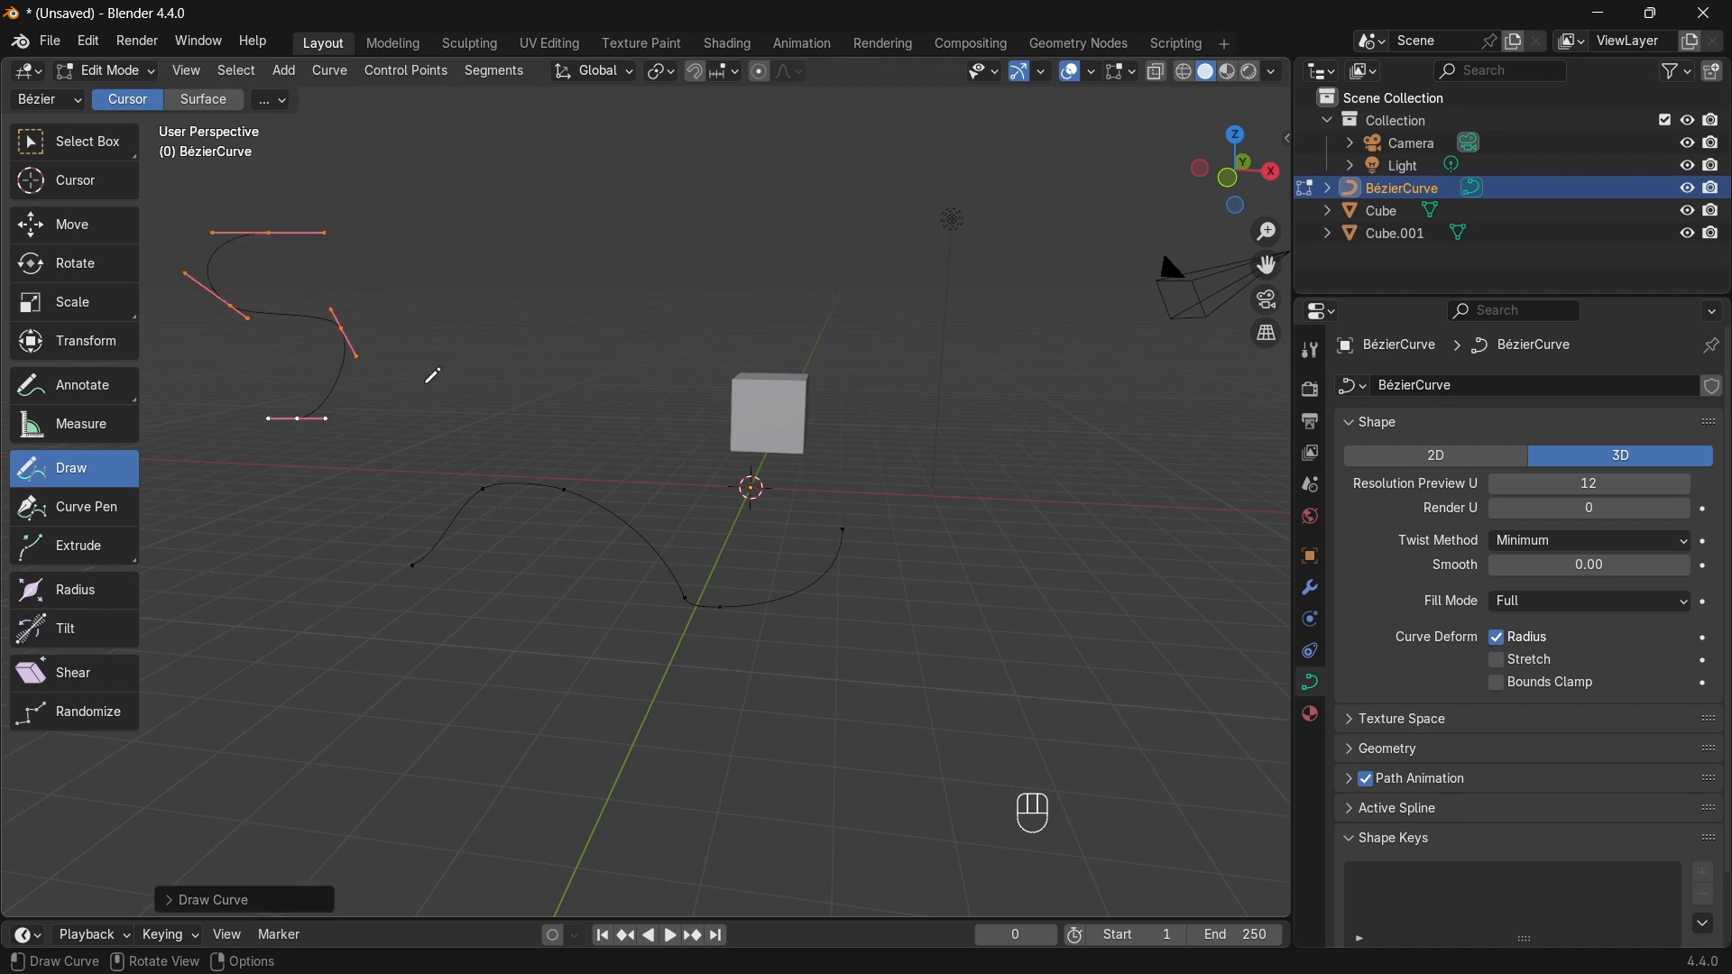
pyautogui.moveTo(1115, 327)
pyautogui.mouseDown()
pyautogui.moveTo(1031, 343)
pyautogui.moveTo(1178, 455)
pyautogui.moveTo(1048, 656)
pyautogui.mouseUp()
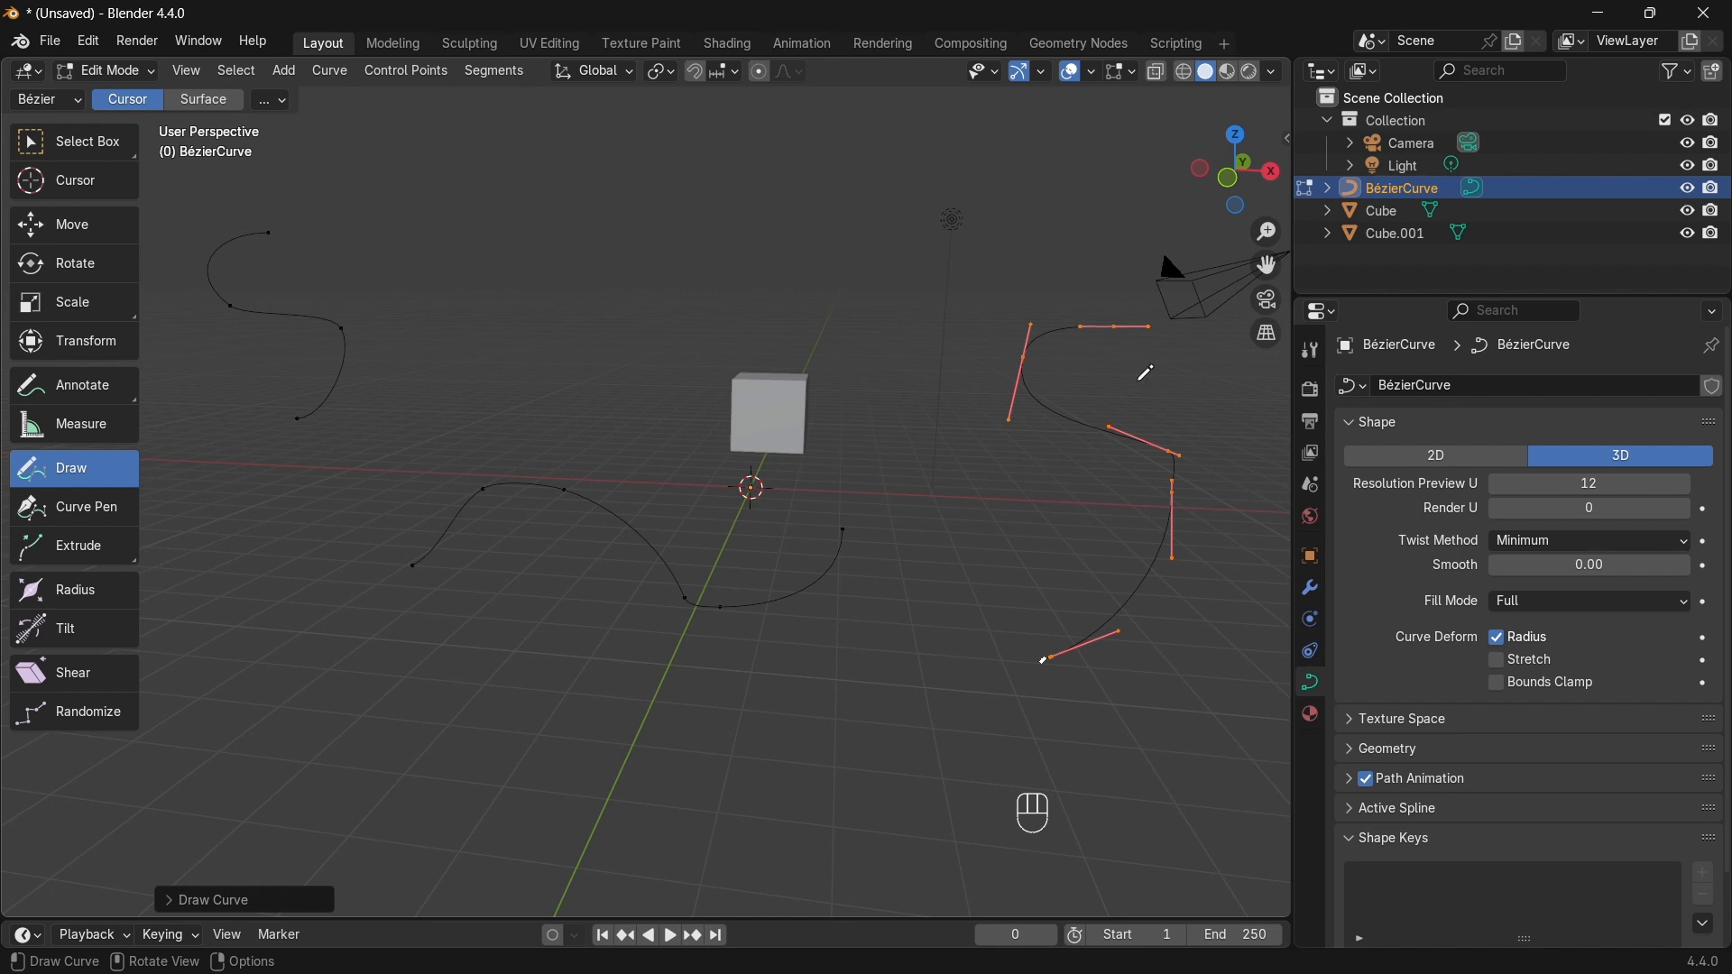
# Step: Try placing single points with the Draw tool and undo them
pyautogui.click(808, 284)
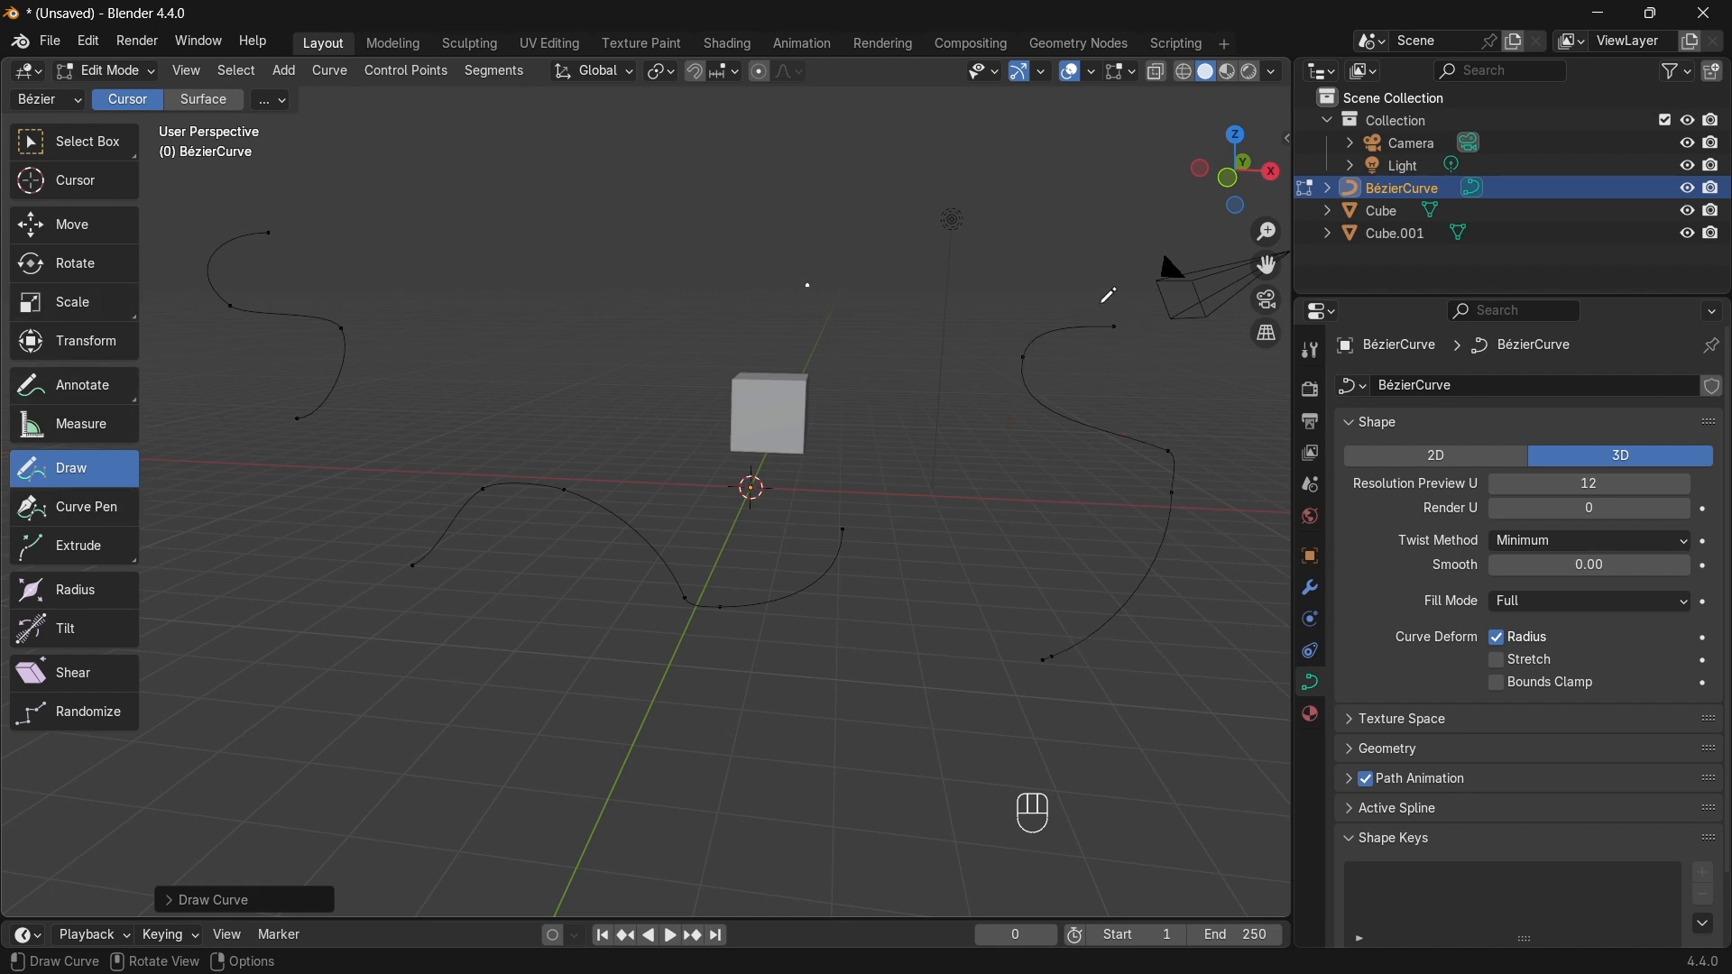
pyautogui.hotkey('ctrl', 'z')
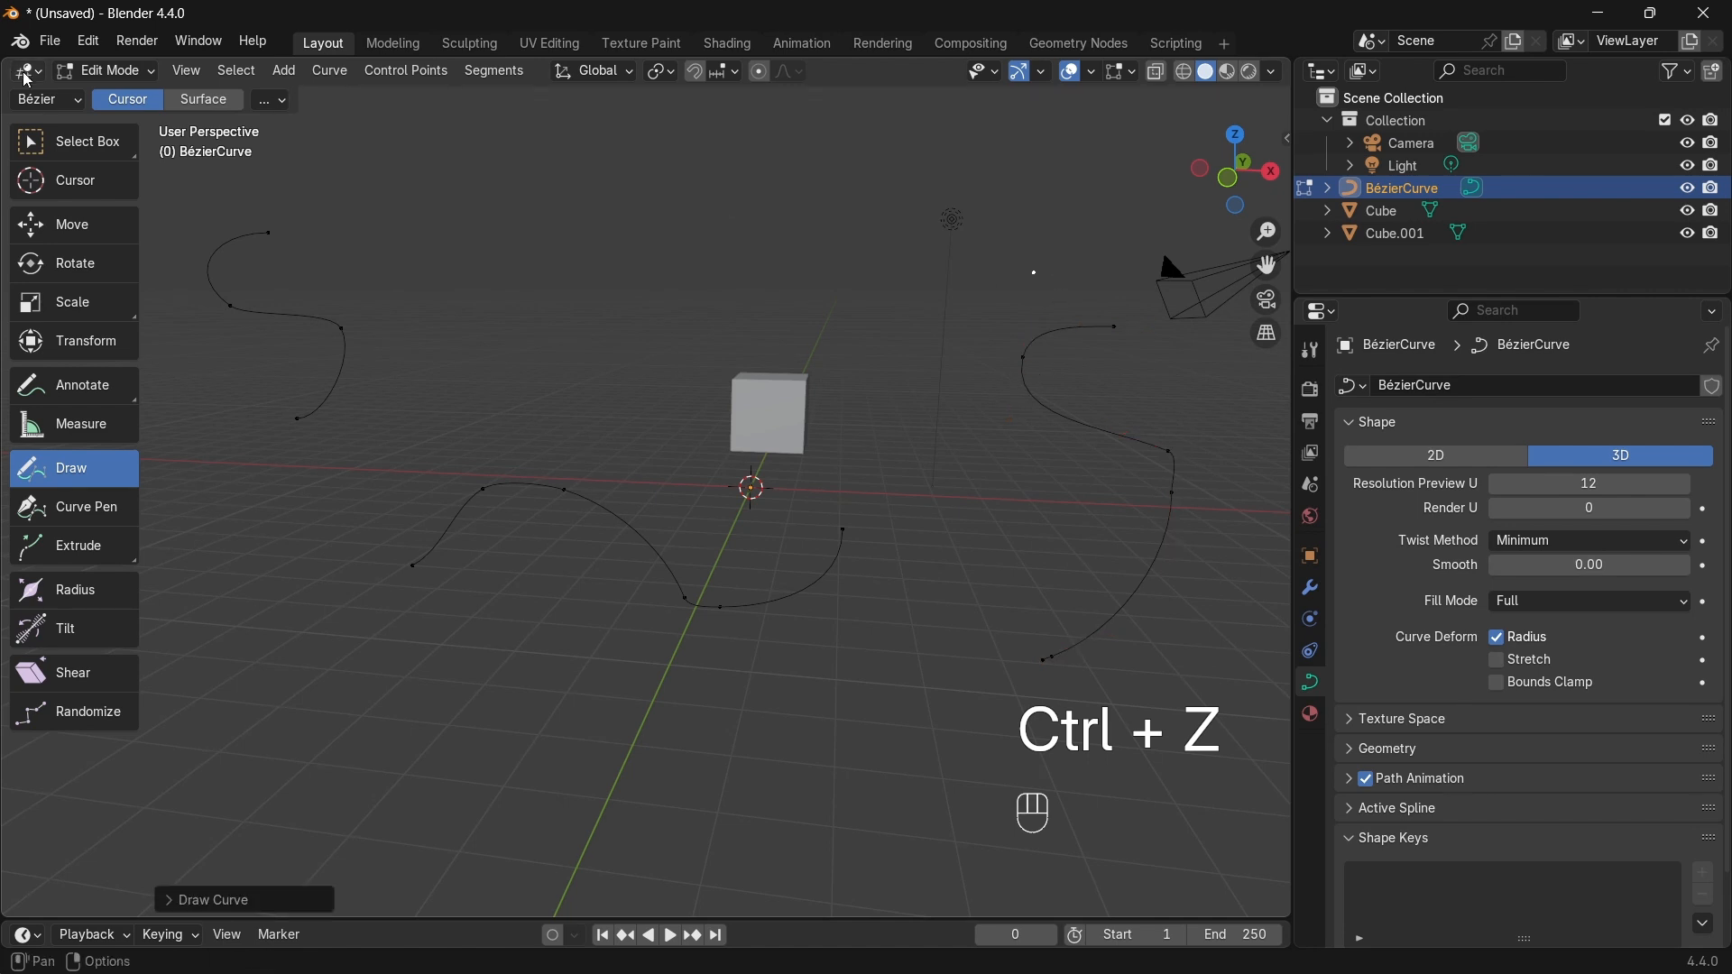
pyautogui.press('ctrl')
# Step: Select the end control point of the wavy curve below the cube and extend it to a distant foreground point with the Curve Pen
pyautogui.click(90, 144)
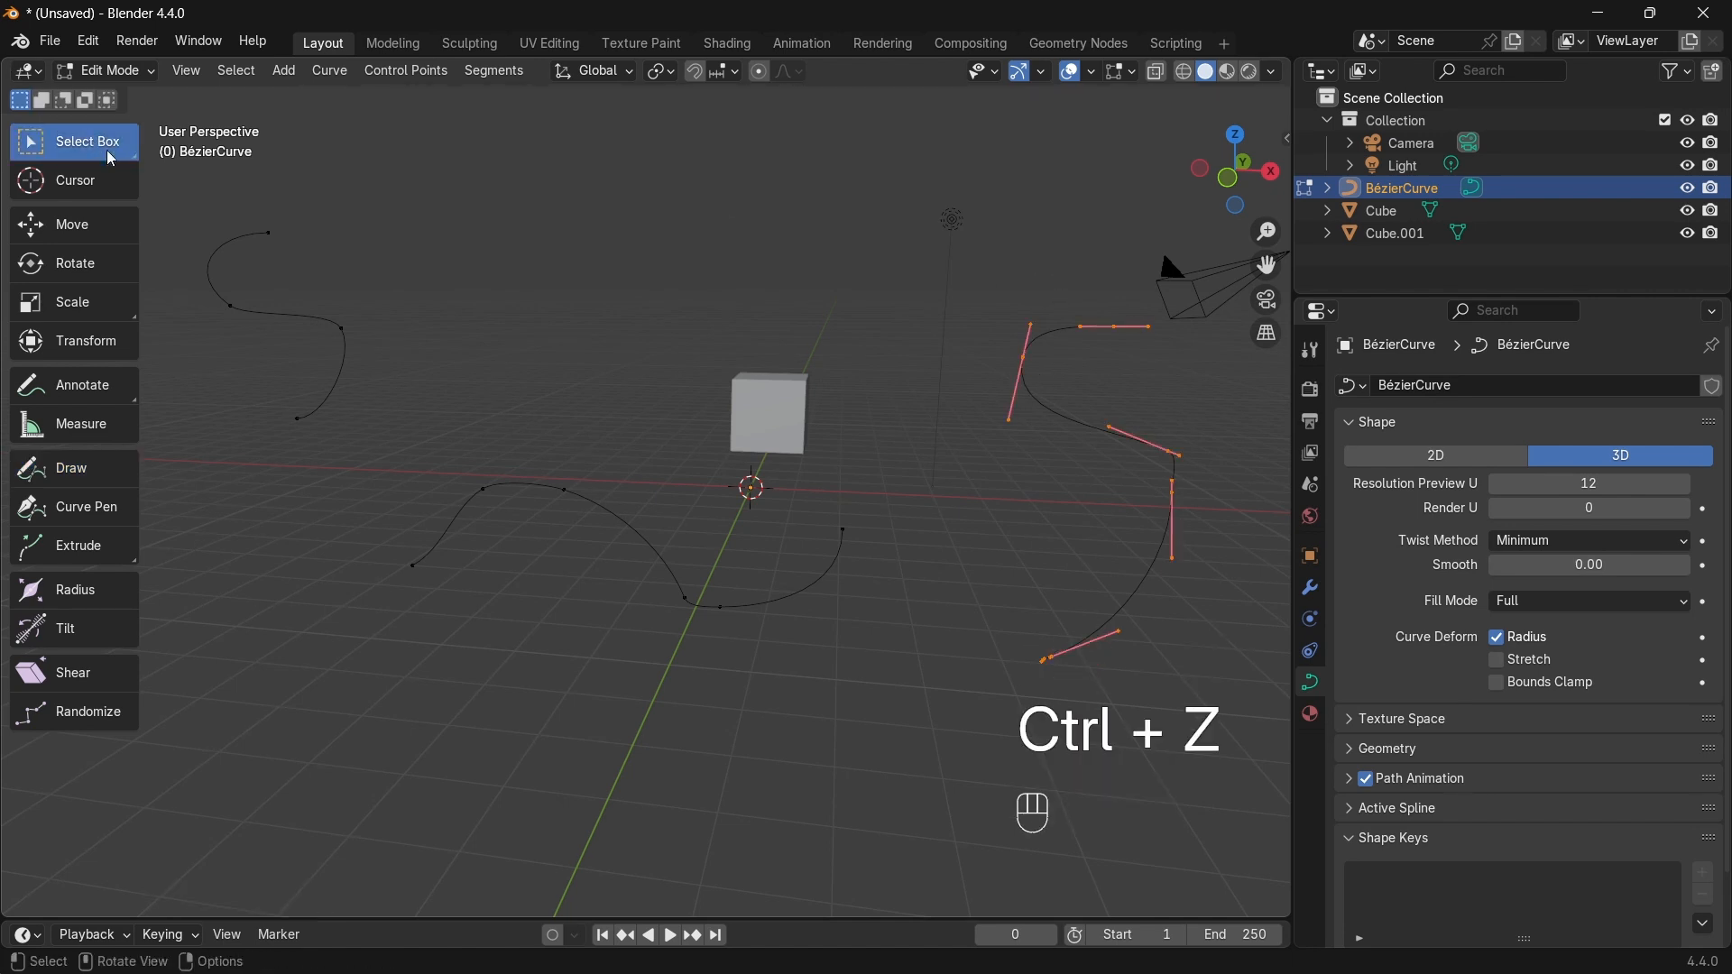
pyautogui.click(1167, 307)
pyautogui.moveTo(1089, 299); pyautogui.dragTo(1089, 299)
pyautogui.moveTo(998, 336); pyautogui.dragTo(934, 341)
pyautogui.moveTo(817, 476); pyautogui.dragTo(888, 544)
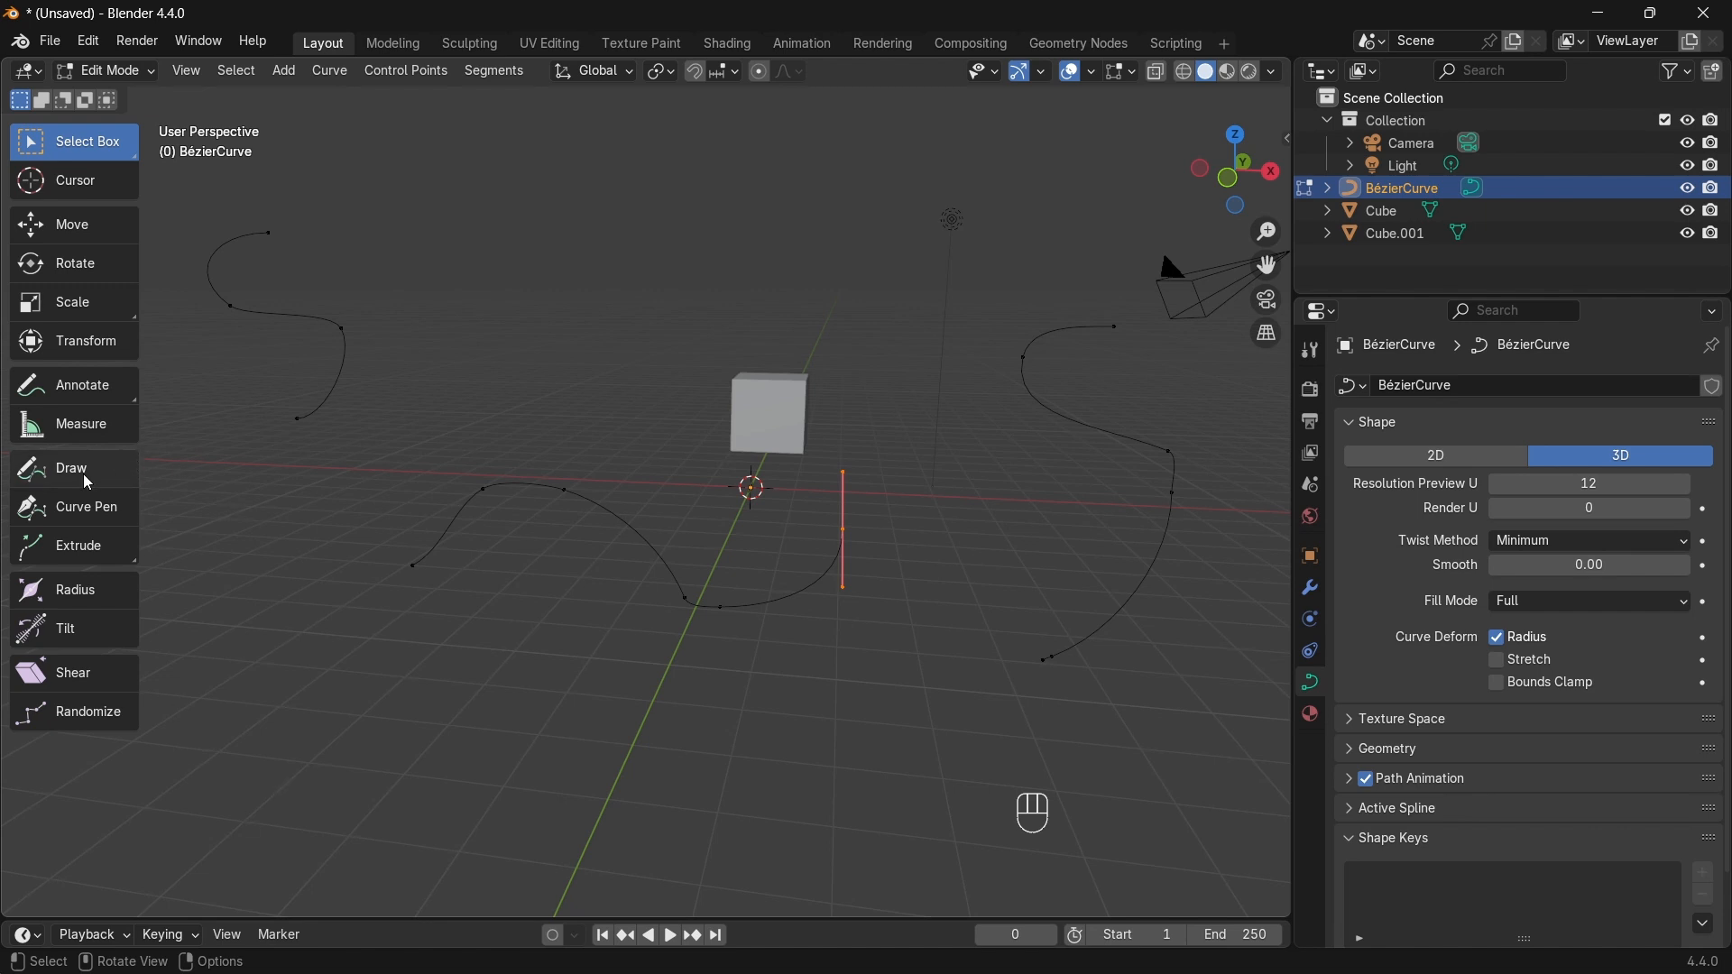
pyautogui.click(97, 521)
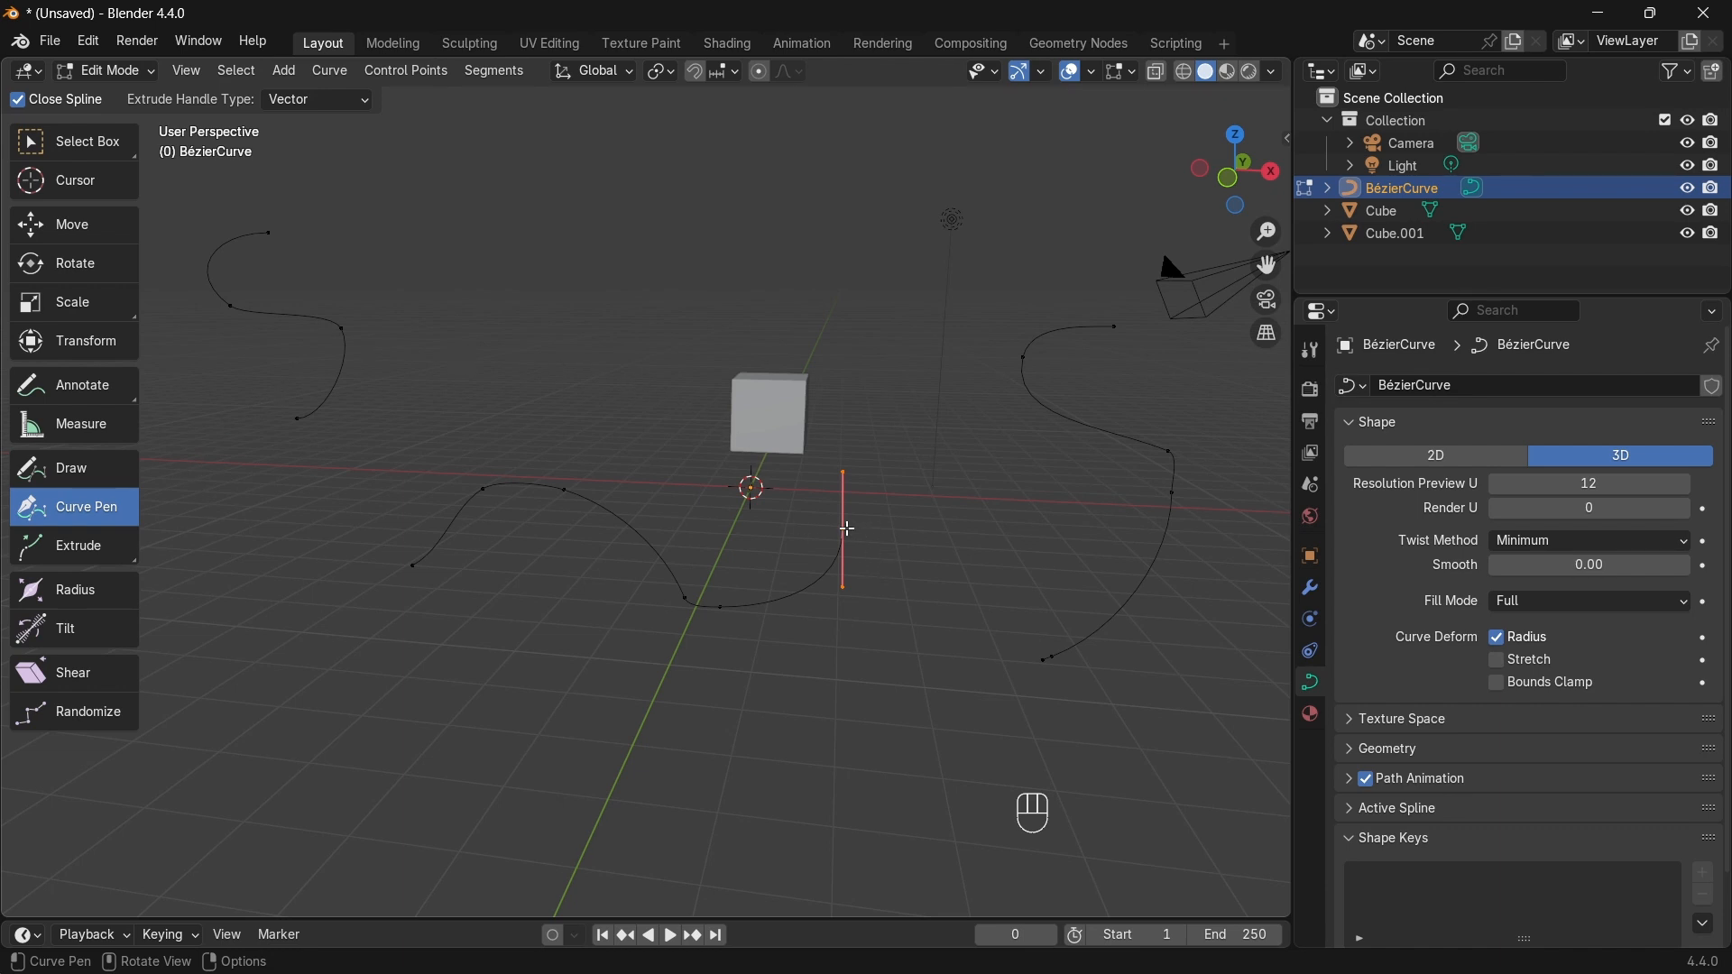
pyautogui.moveTo(71, 831); pyautogui.dragTo(86, 829)
# Step: Select the wavy curve's starting control point and extend it with the Curve Pen to a new point above the cube
pyautogui.click(72, 141)
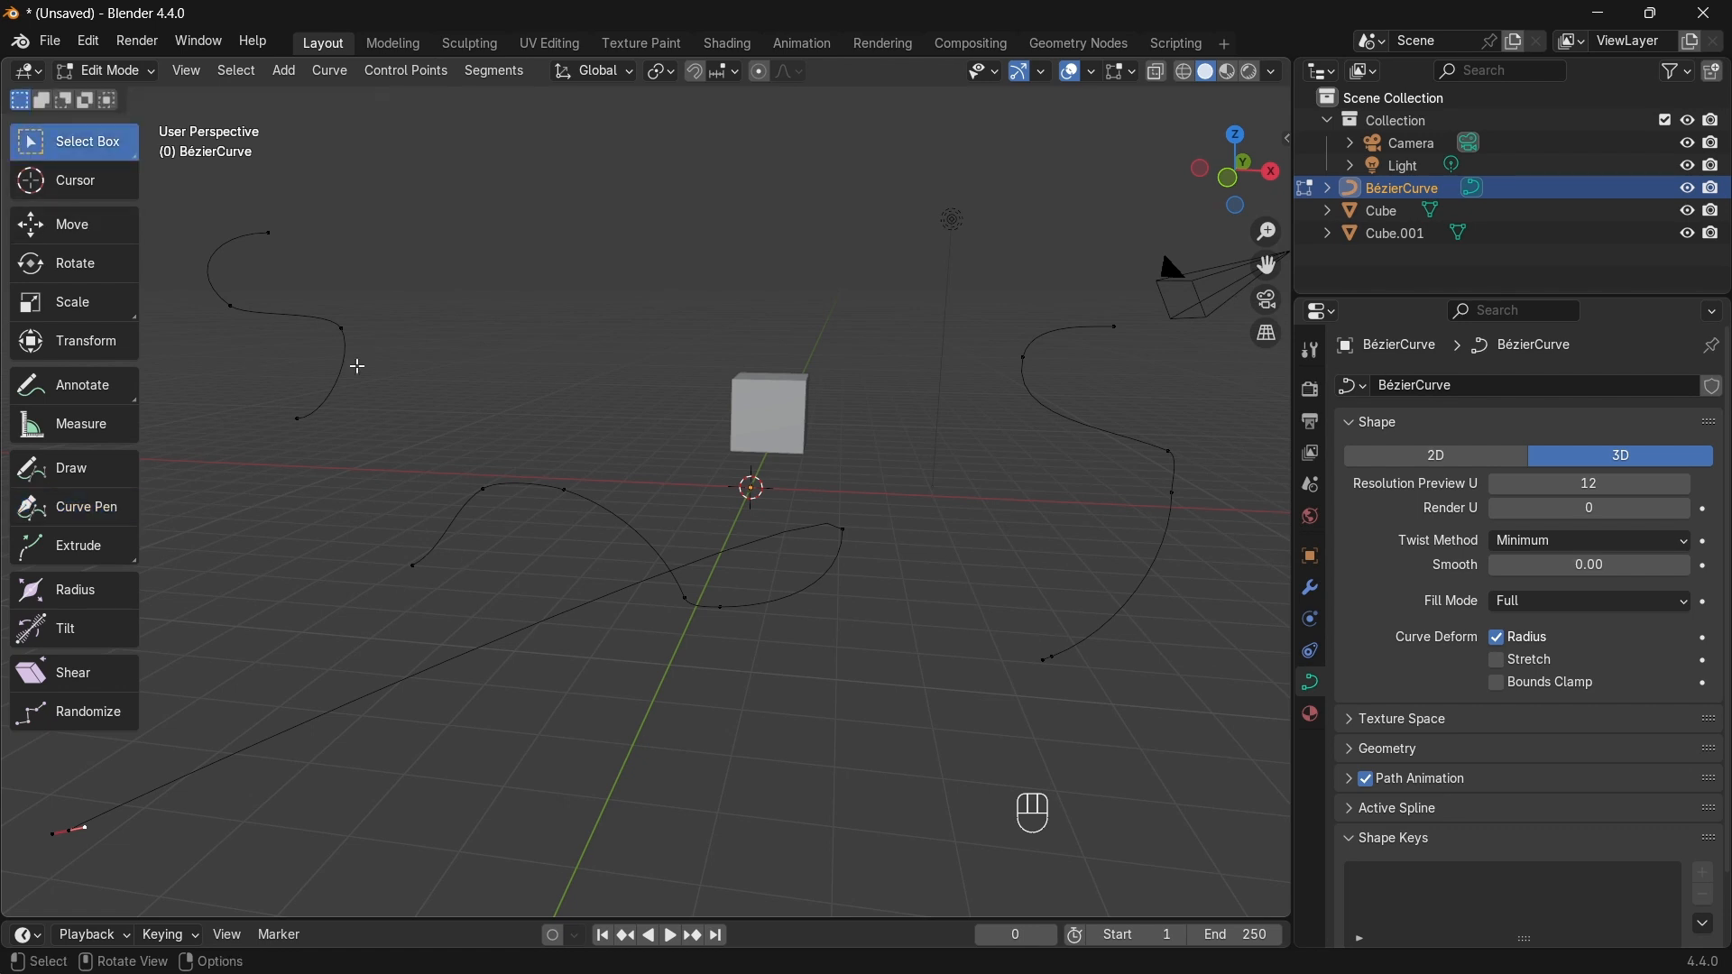
pyautogui.click(410, 563)
pyautogui.click(65, 501)
pyautogui.moveTo(734, 213); pyautogui.dragTo(842, 96)
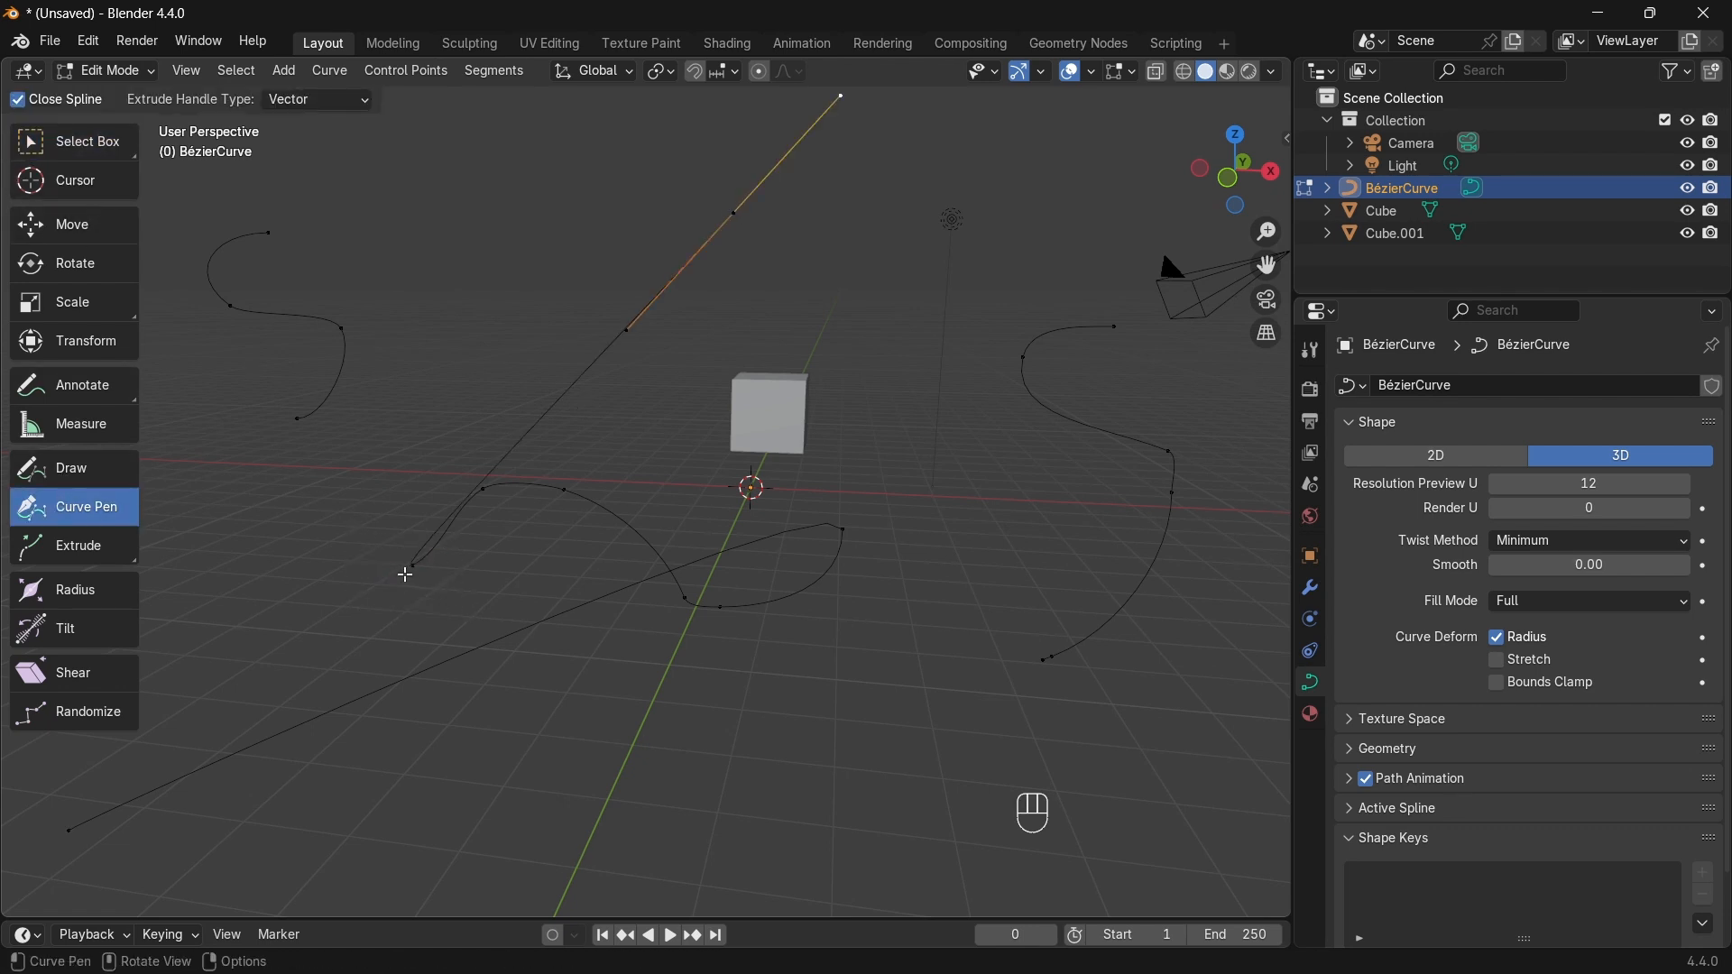
# Step: Draw another small freehand S-shaped curve beside the existing one with the Draw tool, and return to box selection
pyautogui.click(76, 486)
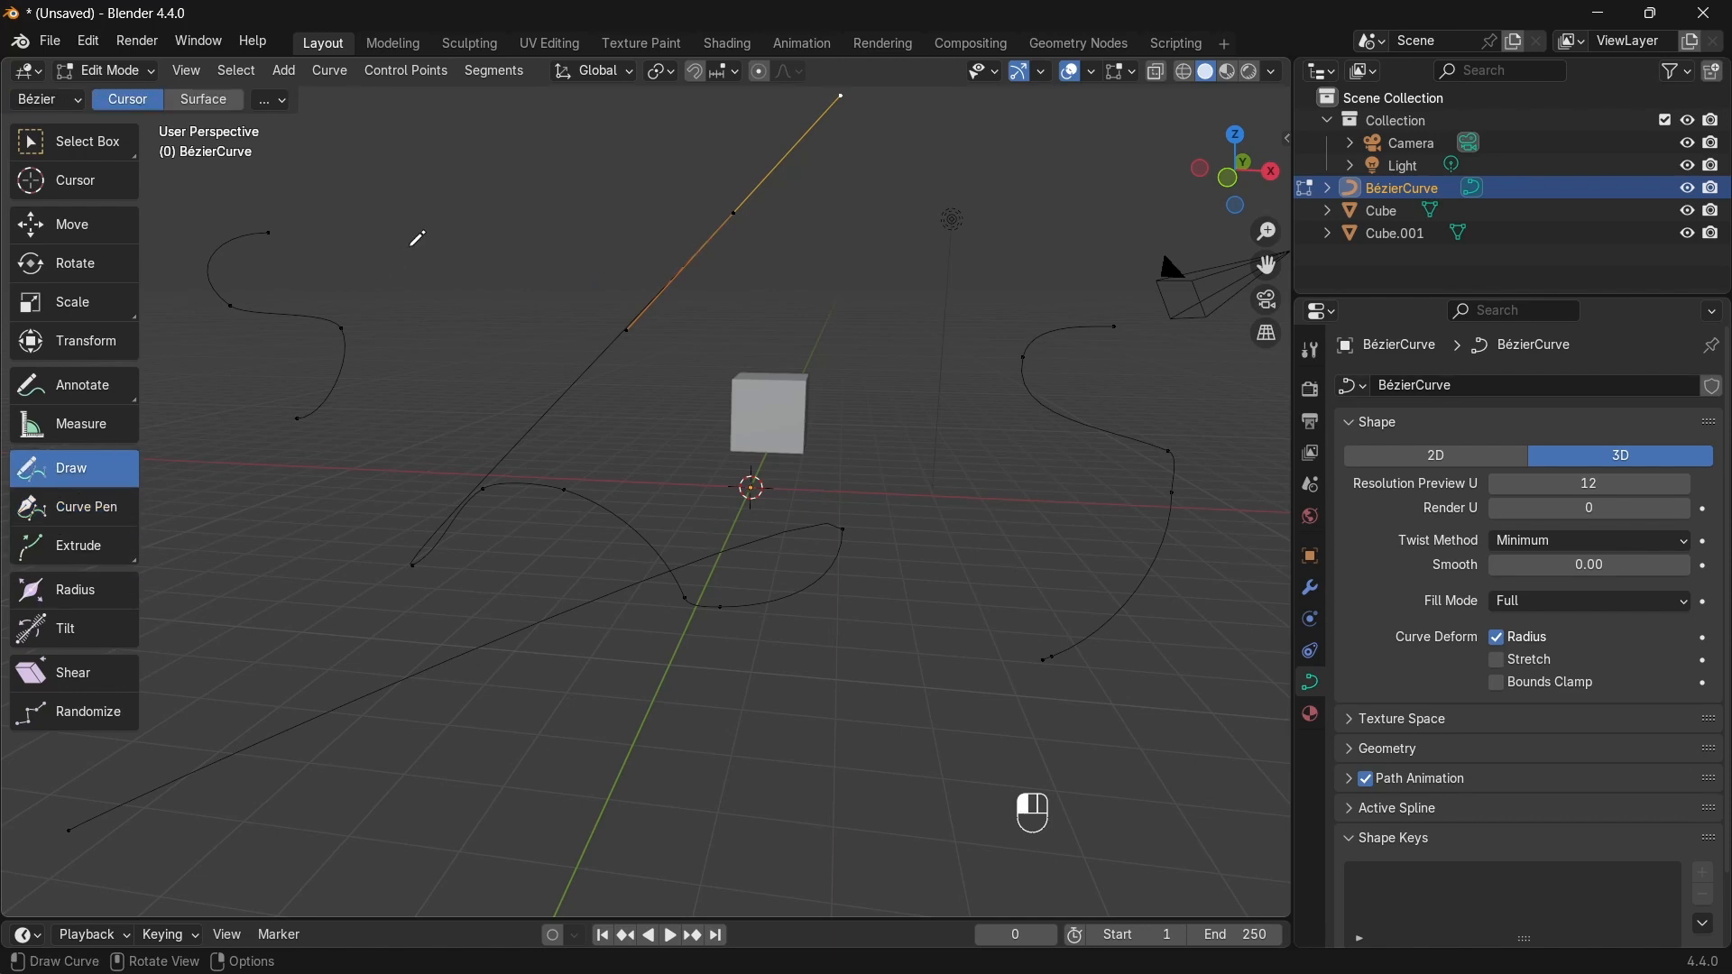
pyautogui.moveTo(426, 328); pyautogui.dragTo(366, 426)
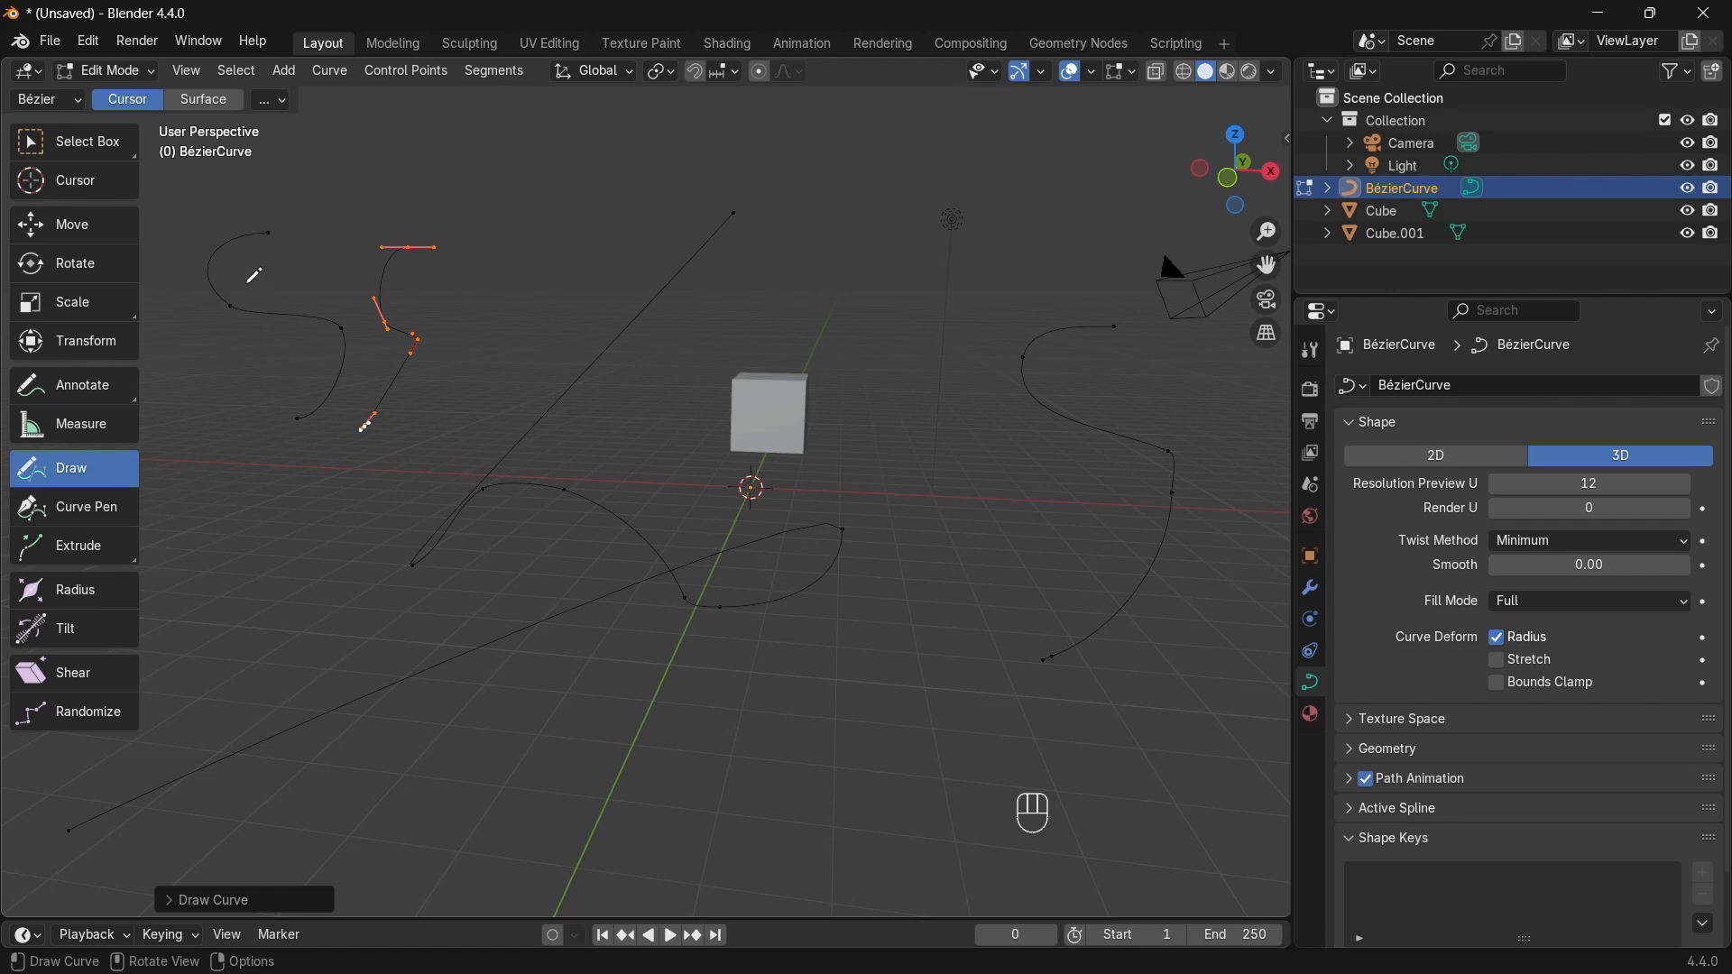
pyautogui.click(74, 145)
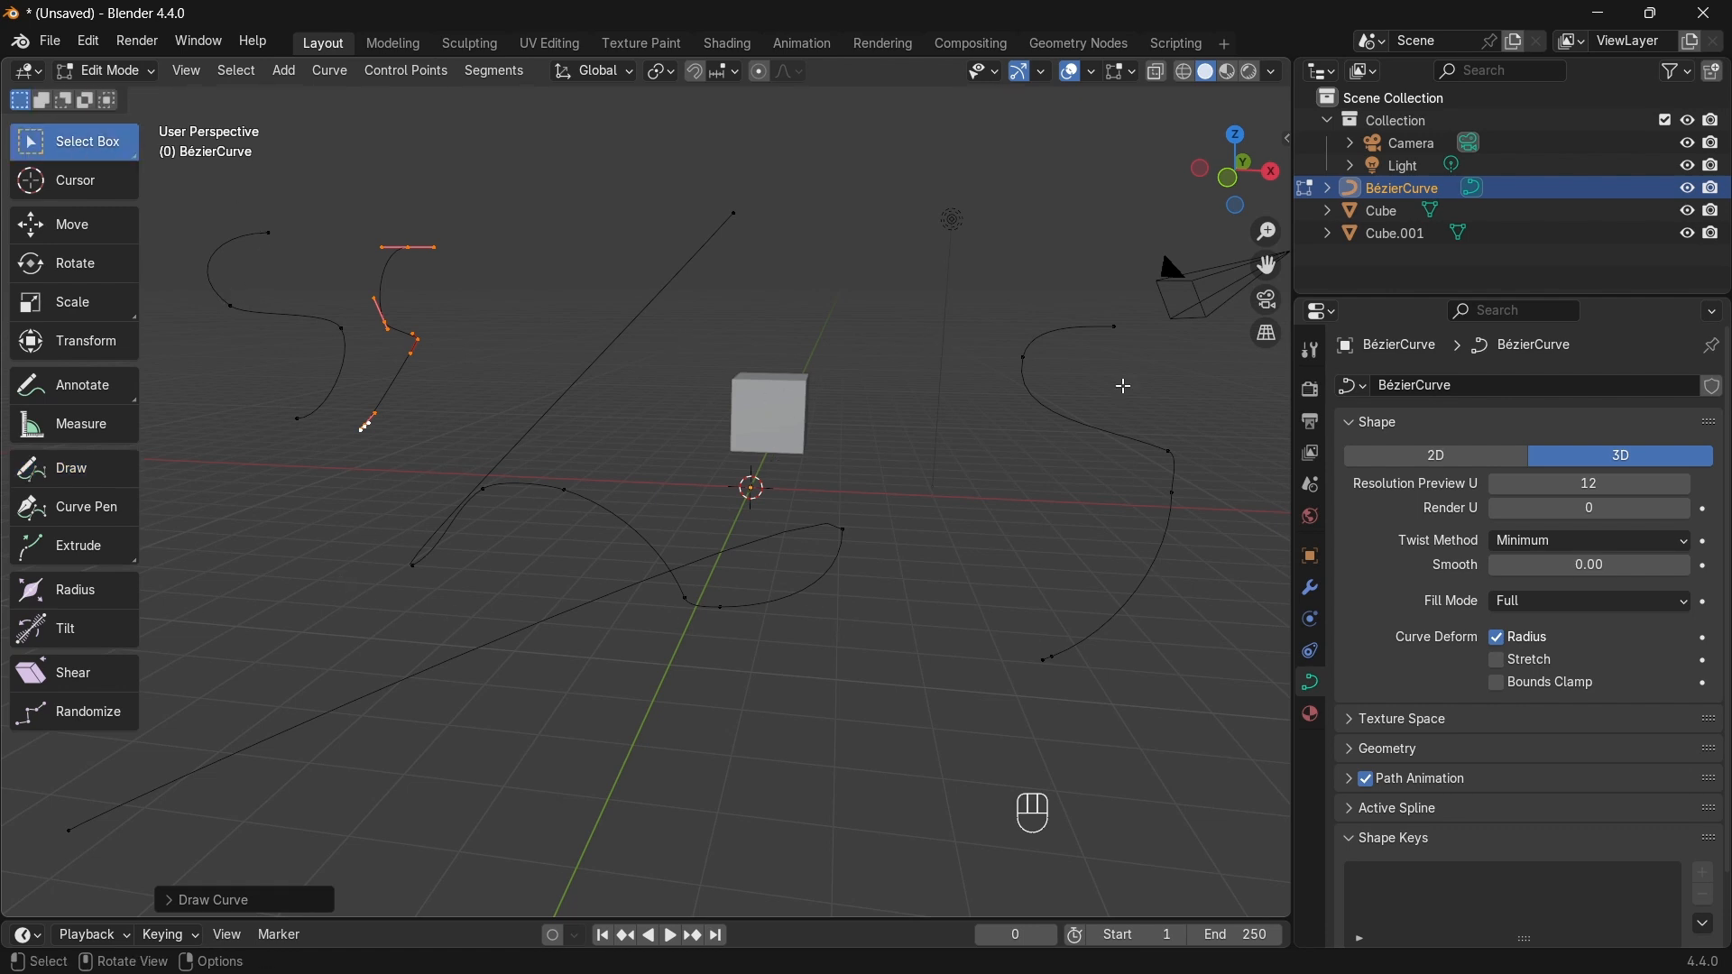
# Step: Select the upper end control point of the large S-shaped curve beyond the cube and increase its radius with the Radius tool
pyautogui.keyDown('shift'); pyautogui.moveTo(1086, 340); pyautogui.dragTo(812, 374, button='middle'); pyautogui.keyUp('shift')
pyautogui.moveTo(788, 295); pyautogui.dragTo(872, 349)
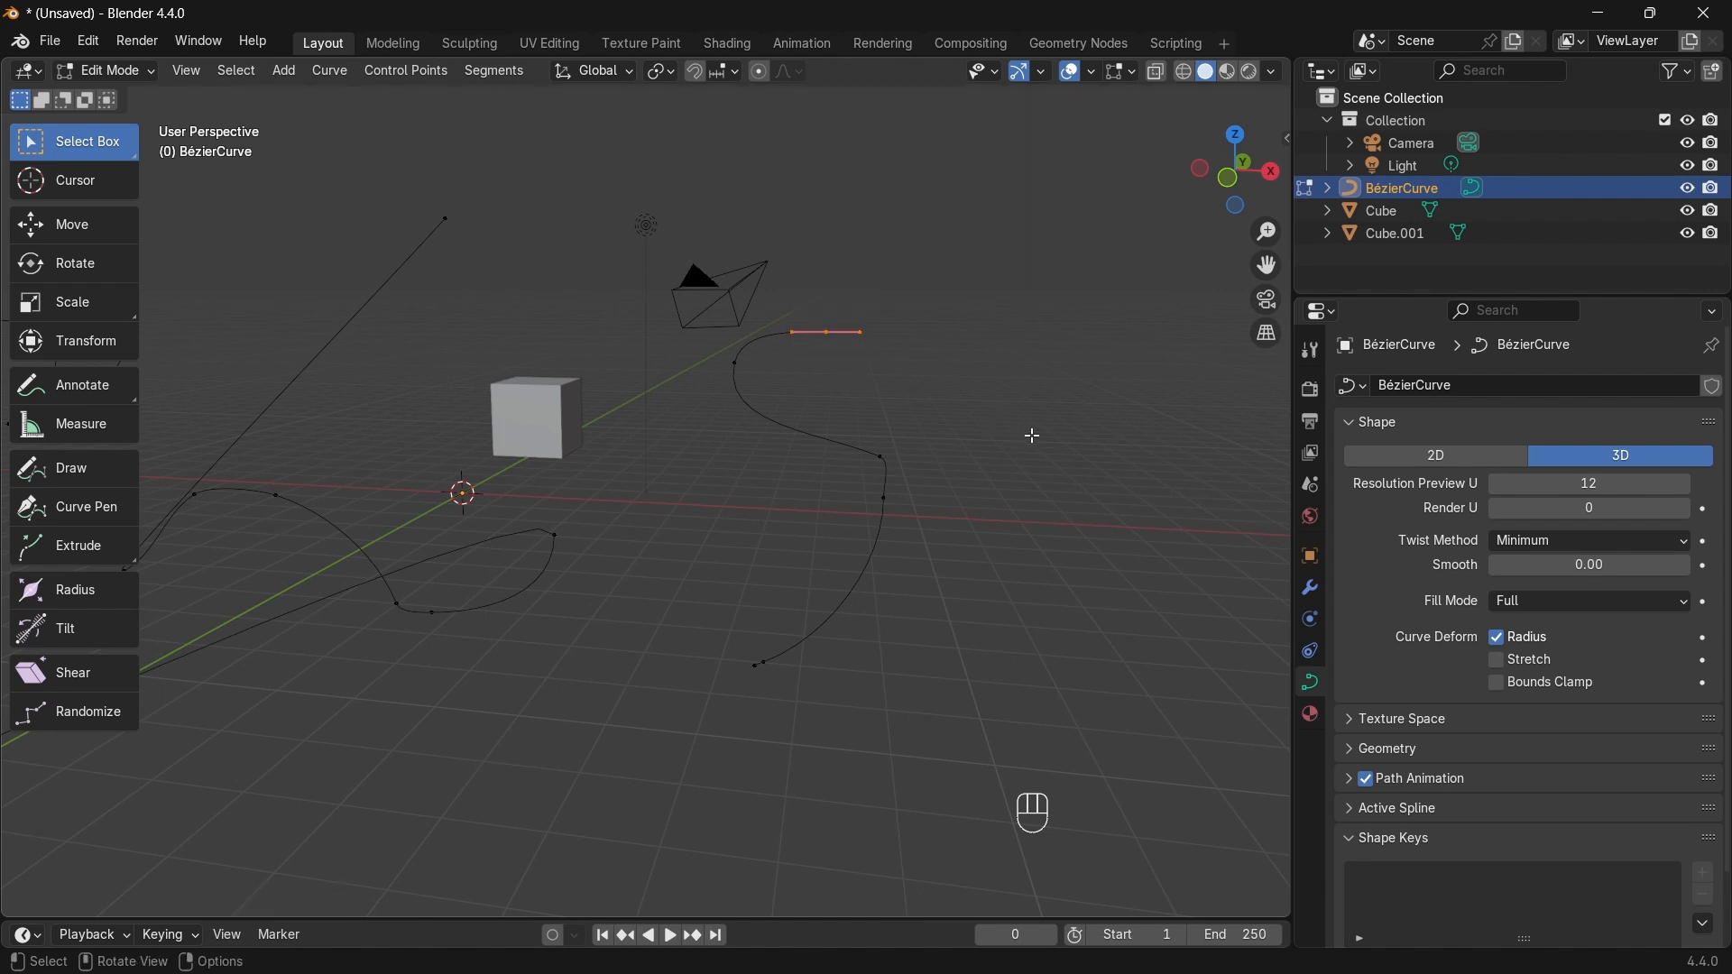
pyautogui.click(76, 591)
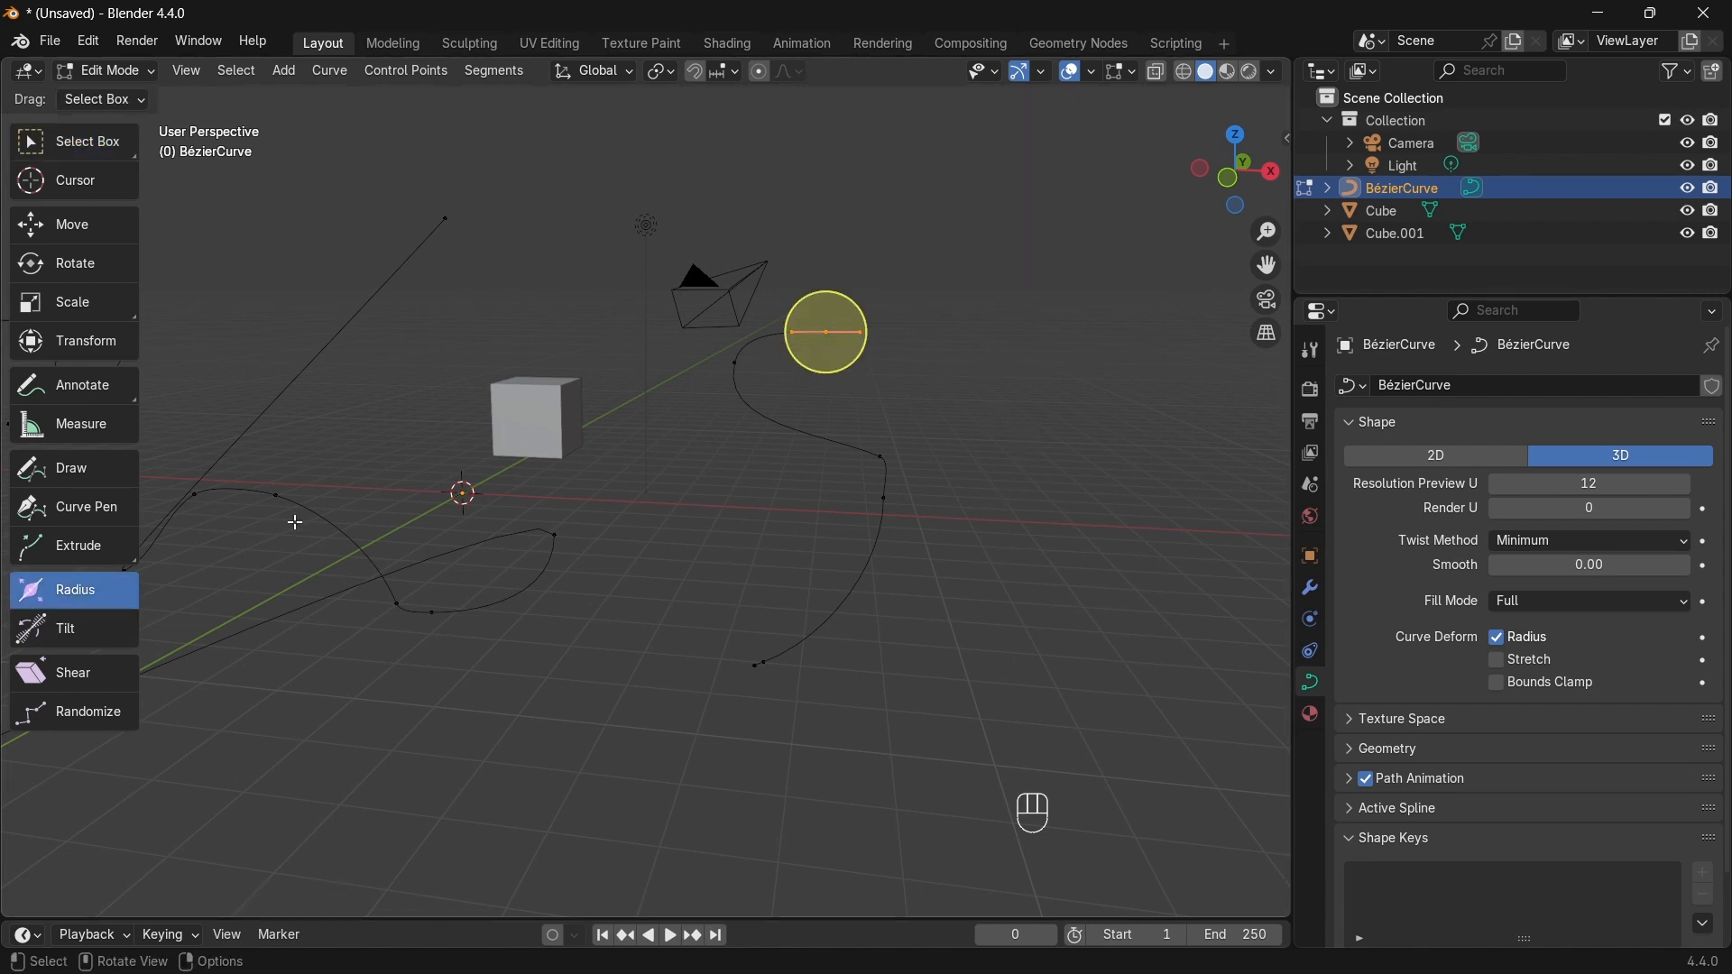
pyautogui.moveTo(851, 307); pyautogui.dragTo(705, 422)
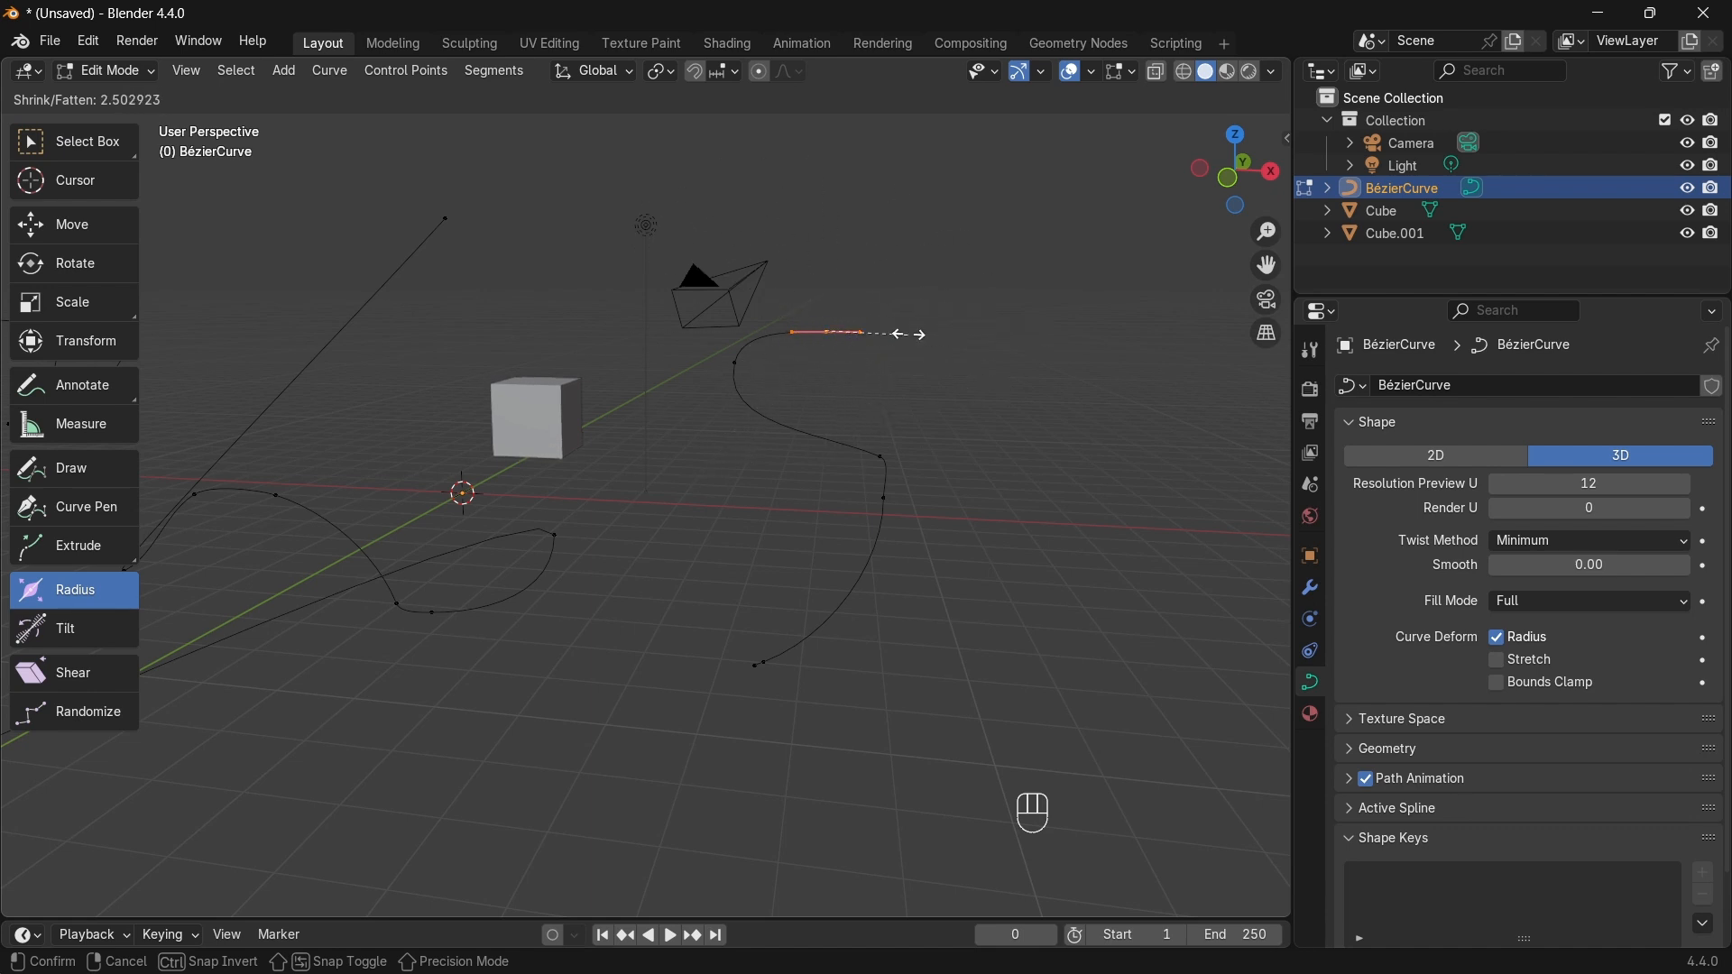
pyautogui.moveTo(907, 344); pyautogui.dragTo(907, 345)
# Step: Return to Object Mode and delete the Bézier curve object
pyautogui.click(103, 71)
pyautogui.click(135, 98)
pyautogui.moveTo(765, 397); pyautogui.dragTo(466, 447, button='middle')
pyautogui.press('x')
pyautogui.click(479, 533)
pyautogui.moveTo(487, 538); pyautogui.dragTo(811, 569, button='middle')
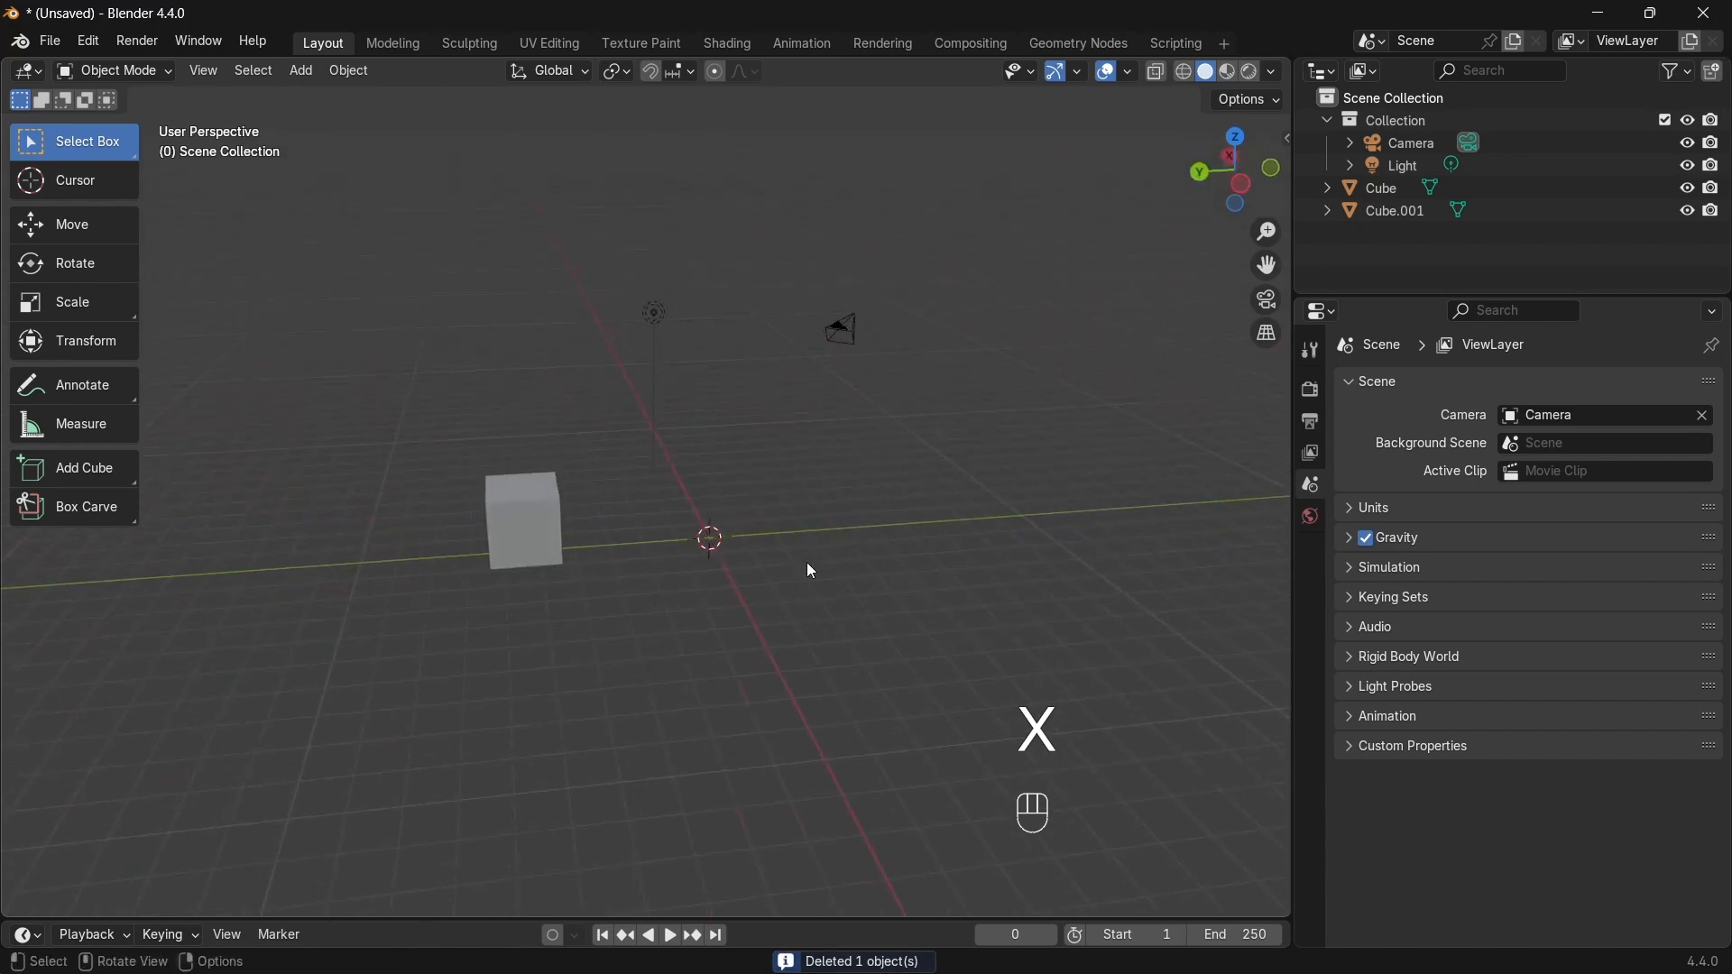
# Step: Add a new Bézier curve at the 3D cursor
pyautogui.hotkey('shift', 'a')
pyautogui.moveTo(731, 561)
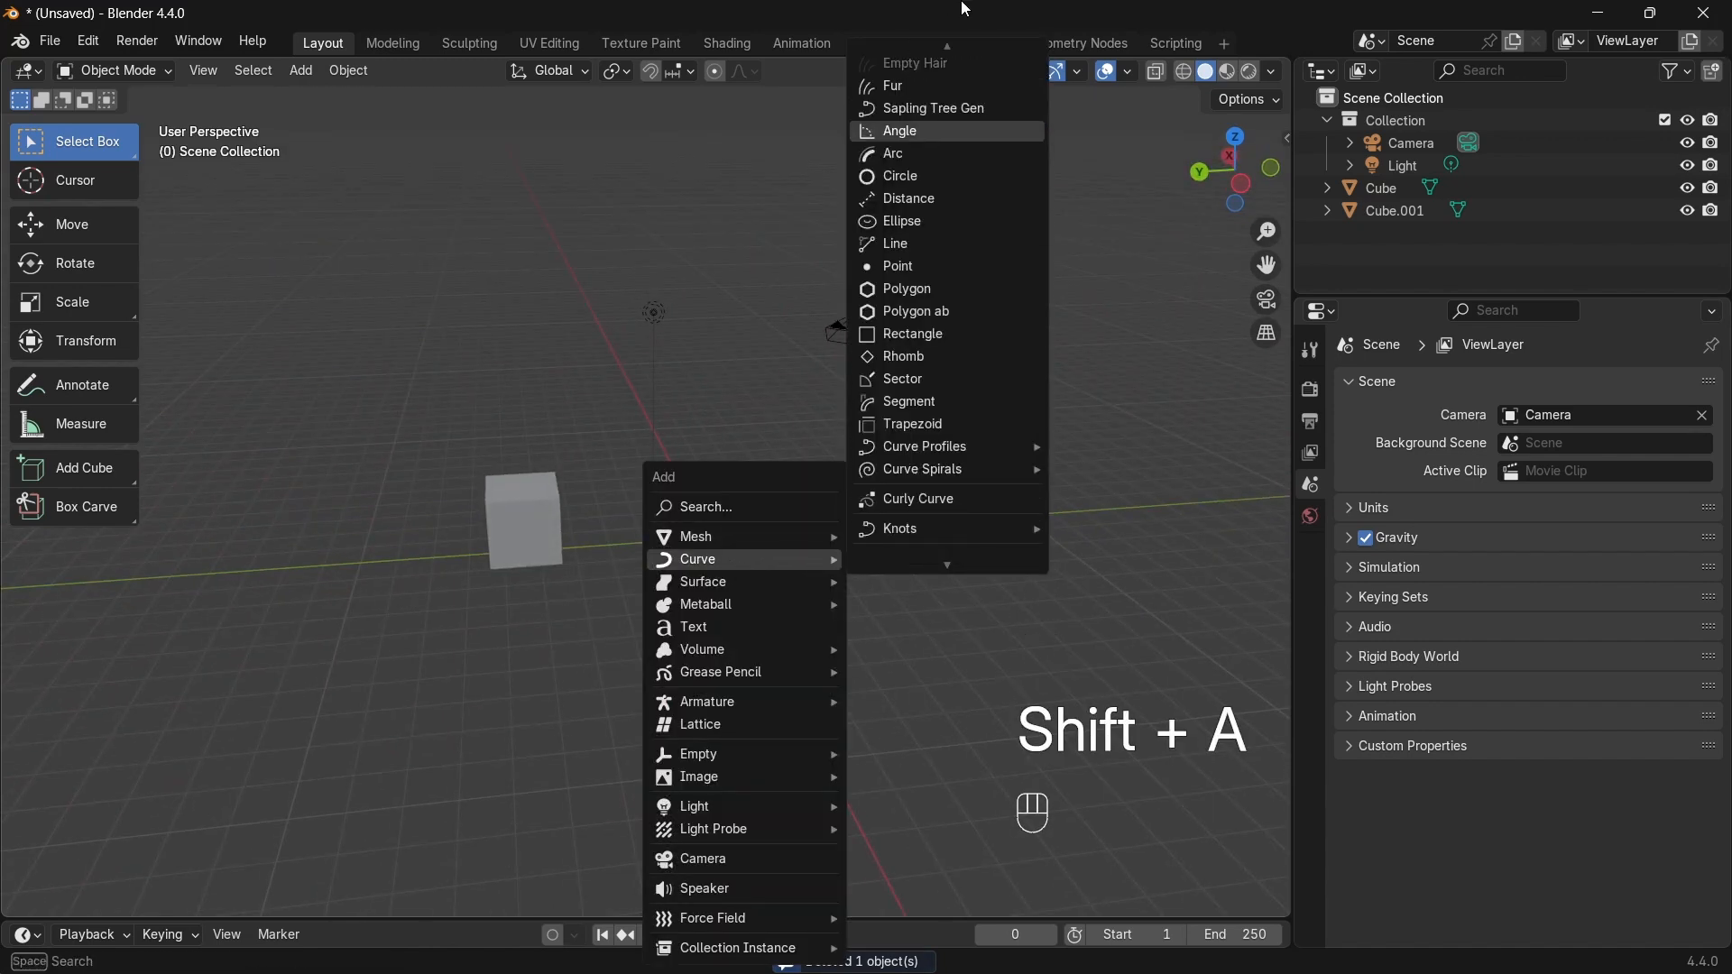
pyautogui.click(934, 56)
pyautogui.moveTo(713, 451); pyautogui.dragTo(673, 612, button='middle')
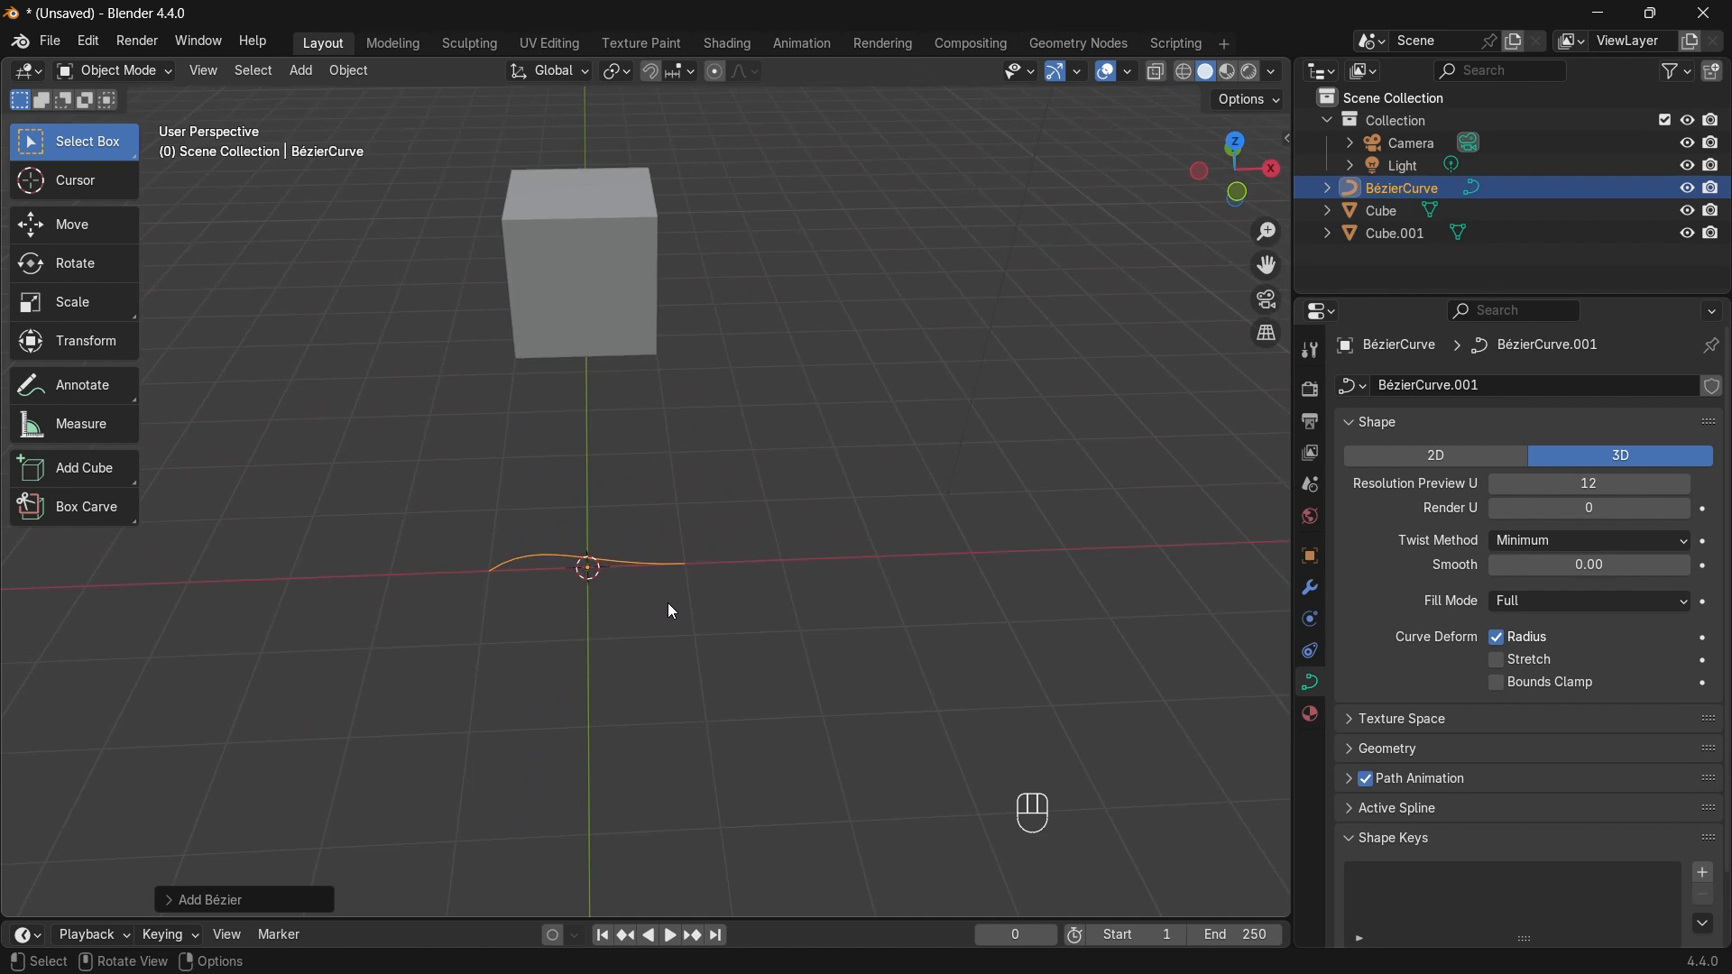
# Step: Rotate the new curve 90° about the global X axis and scale it up to about 7.8 times its size
pyautogui.press('r')
pyautogui.press('x')
pyautogui.press('KP_9')
pyautogui.press('KP_0')
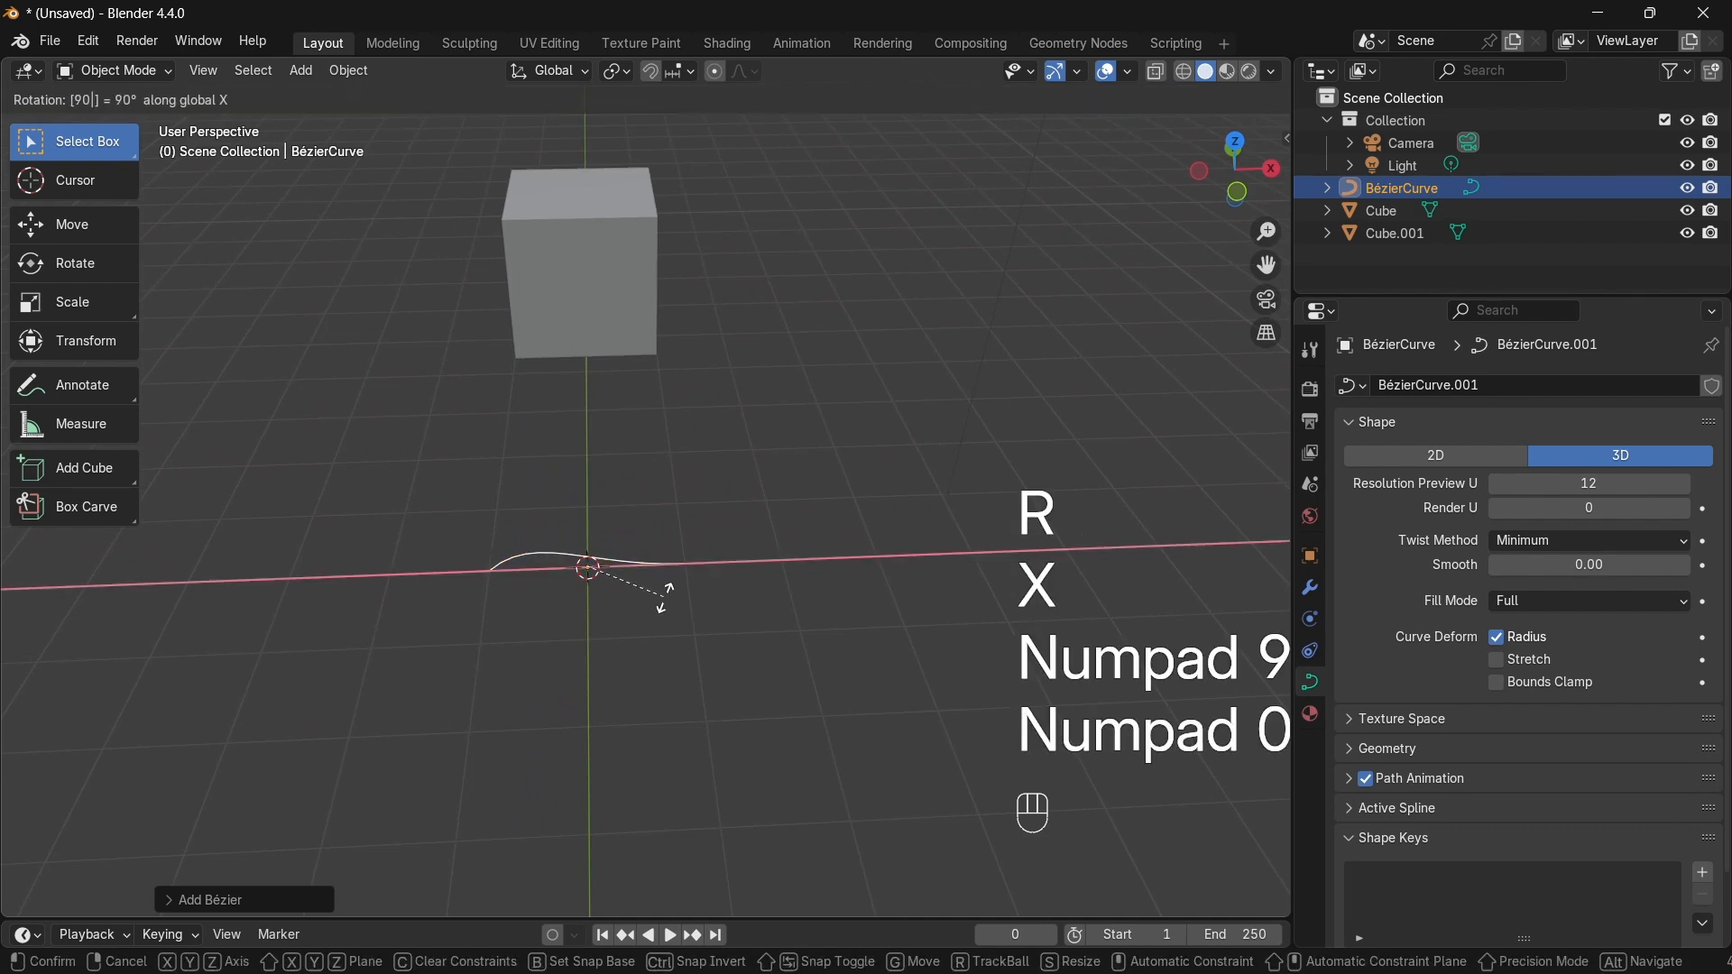
pyautogui.press('Return')
pyautogui.moveTo(669, 610)
pyautogui.mouseDown(button='middle')
pyautogui.moveTo(390, 556)
pyautogui.moveTo(675, 603)
pyautogui.mouseUp(button='middle')
pyautogui.press('s')
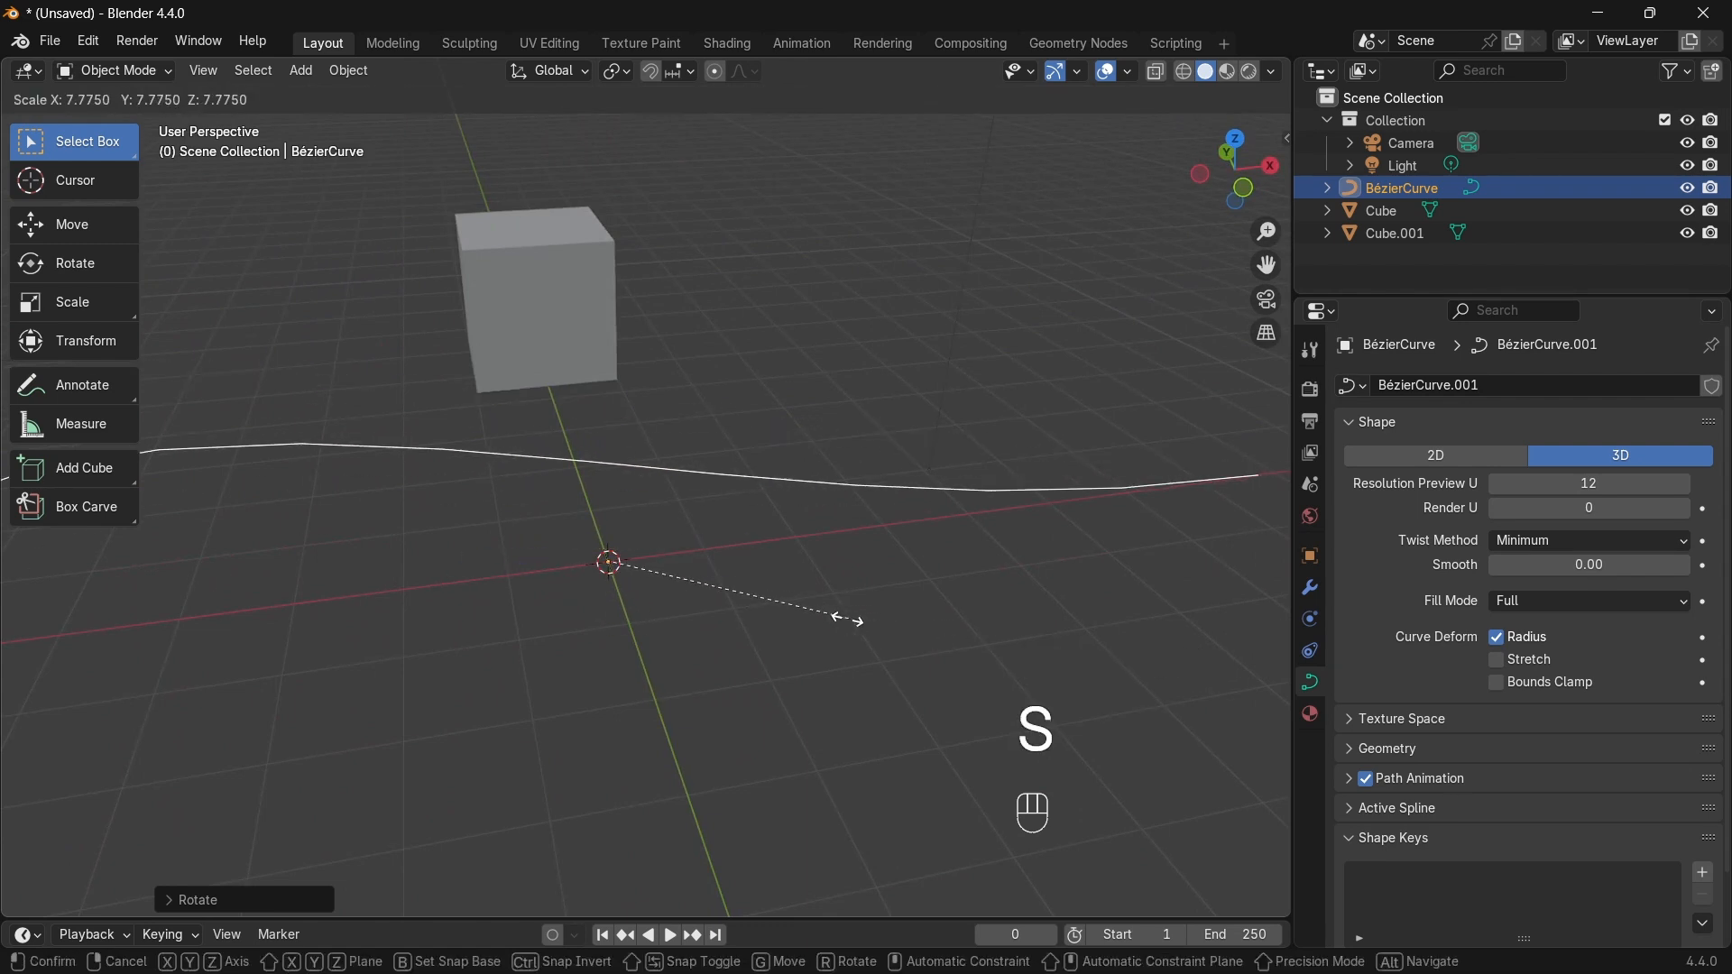
pyautogui.click(841, 640)
pyautogui.moveTo(837, 639); pyautogui.dragTo(433, 577, button='middle')
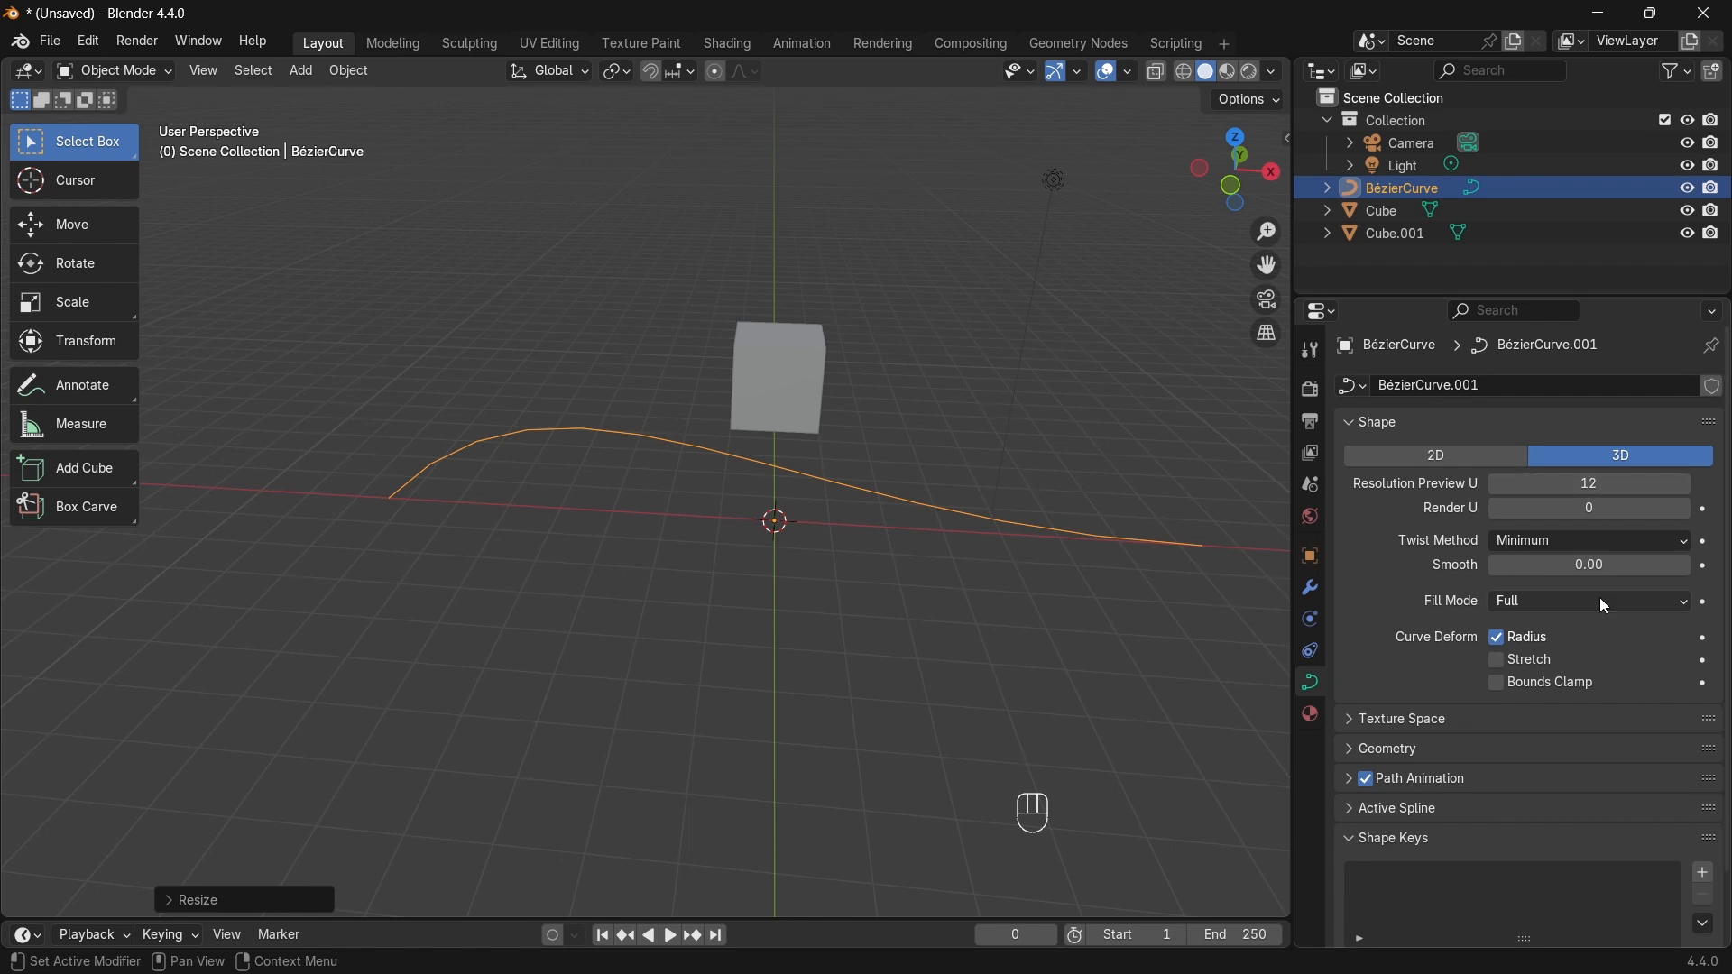
# Step: Expand the curve's Geometry settings and set Extrude to 0.24 m
pyautogui.scroll(-2, 1615, 584)
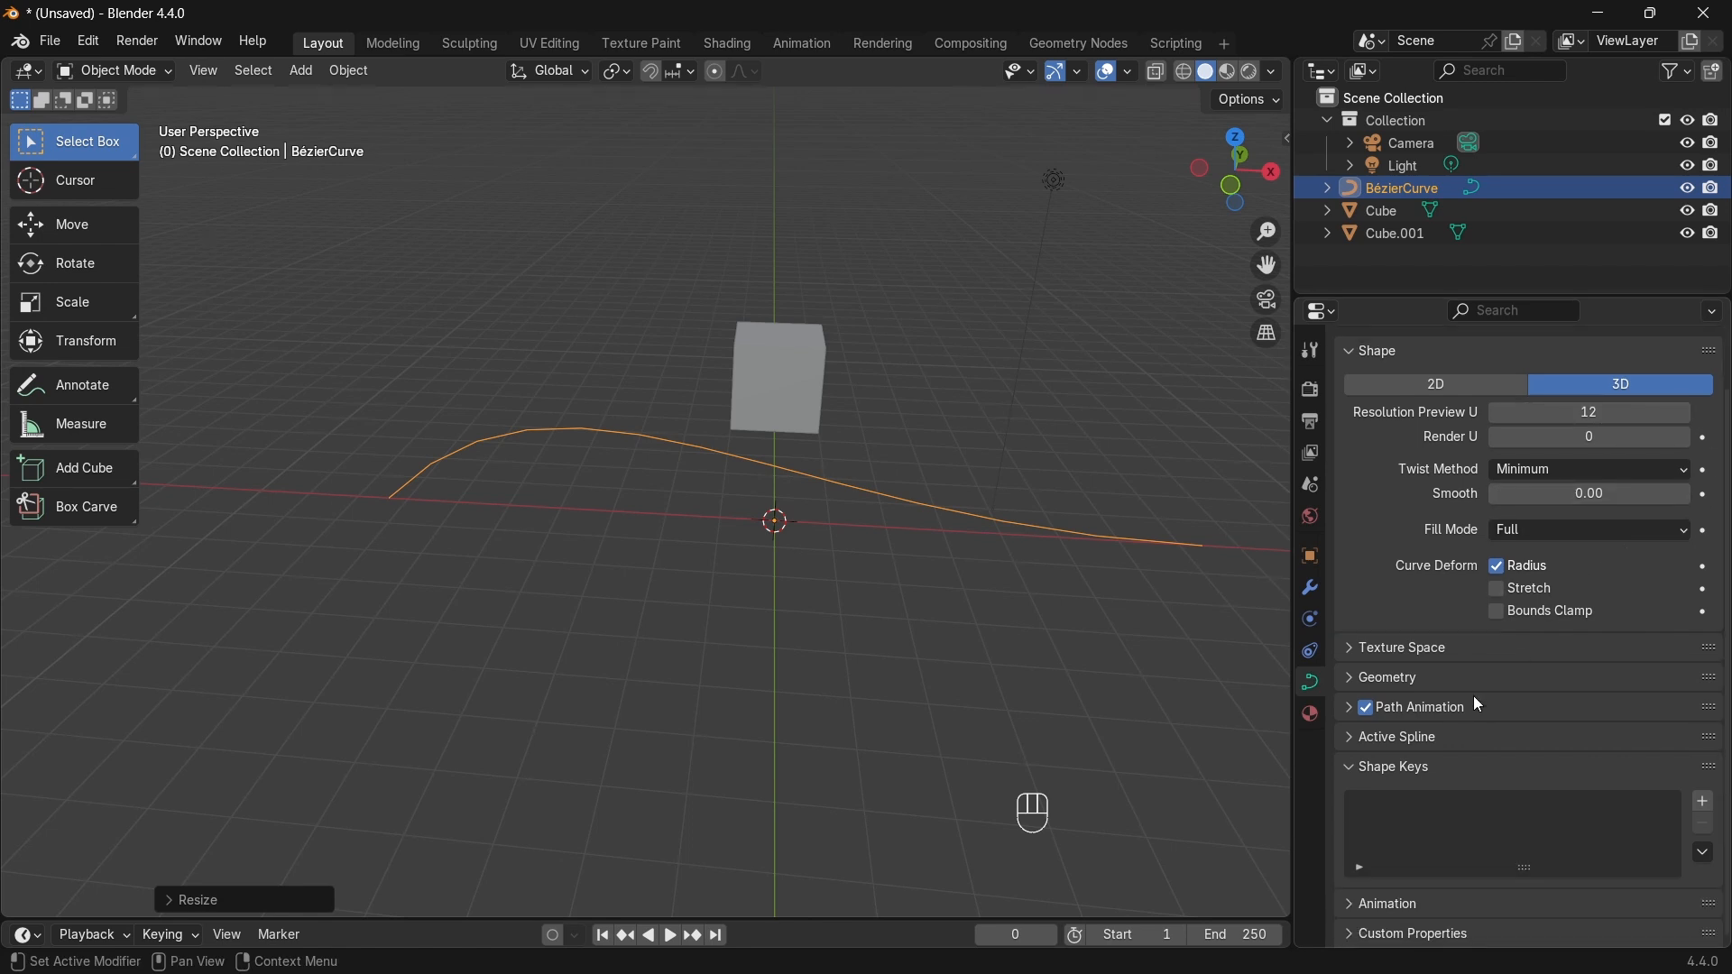
pyautogui.click(1403, 682)
pyautogui.scroll(-1, 1464, 693)
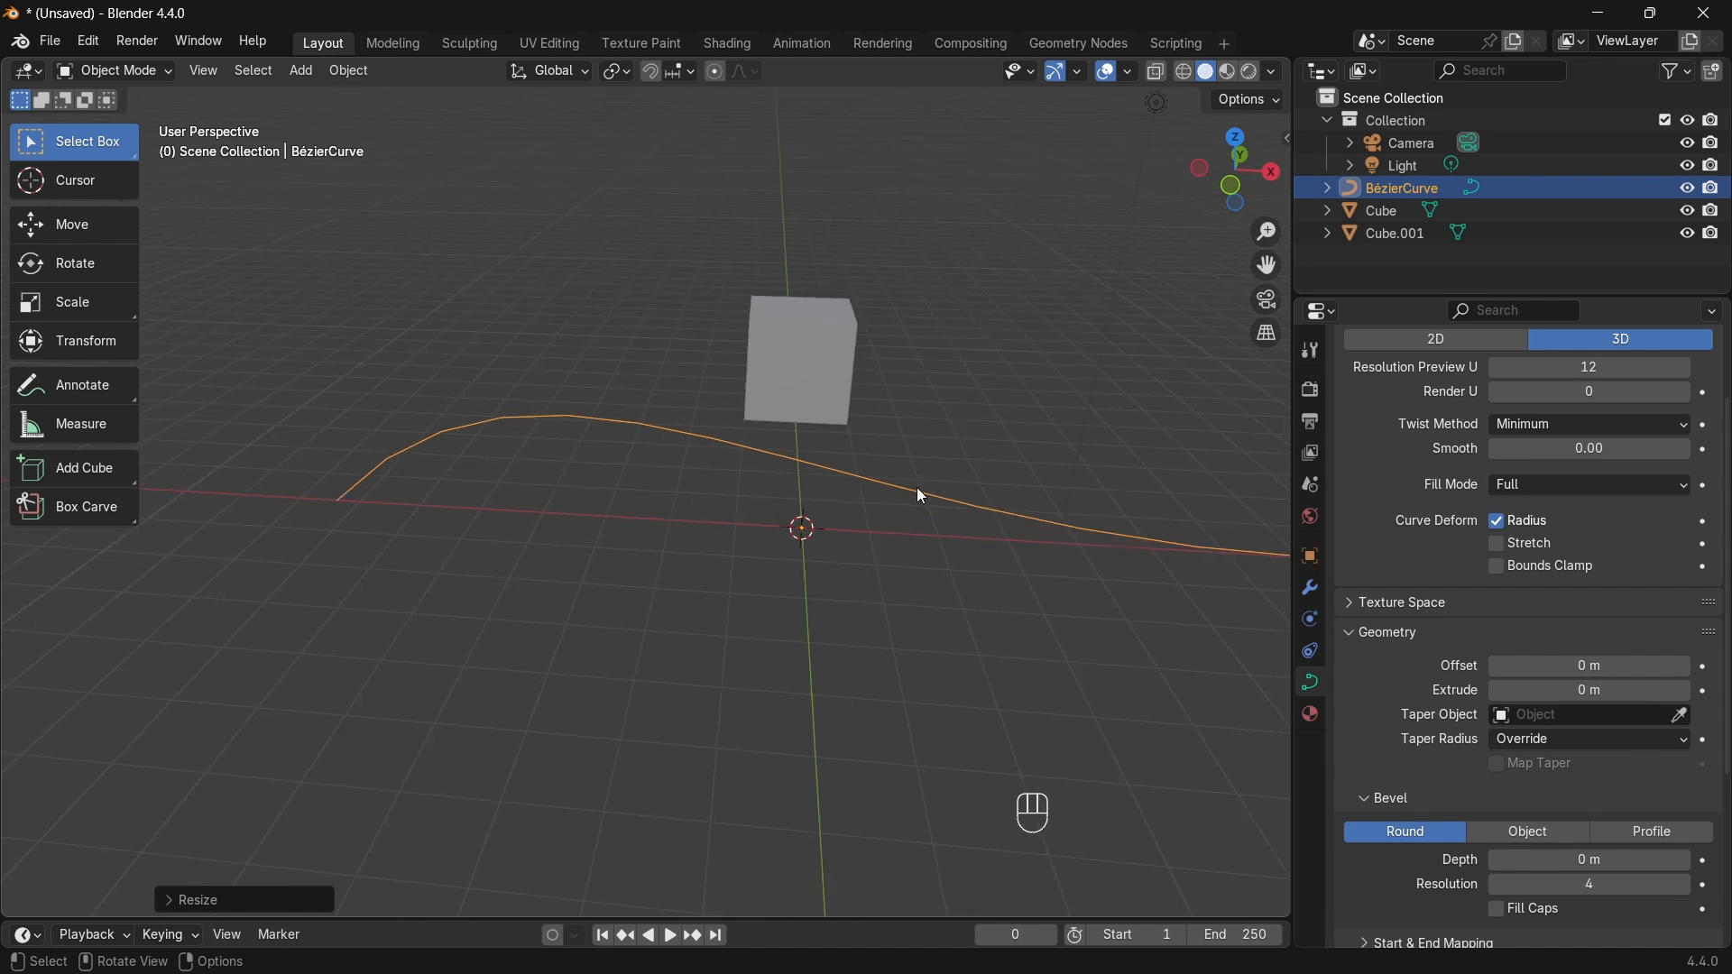
pyautogui.moveTo(1011, 596); pyautogui.dragTo(812, 541, button='middle')
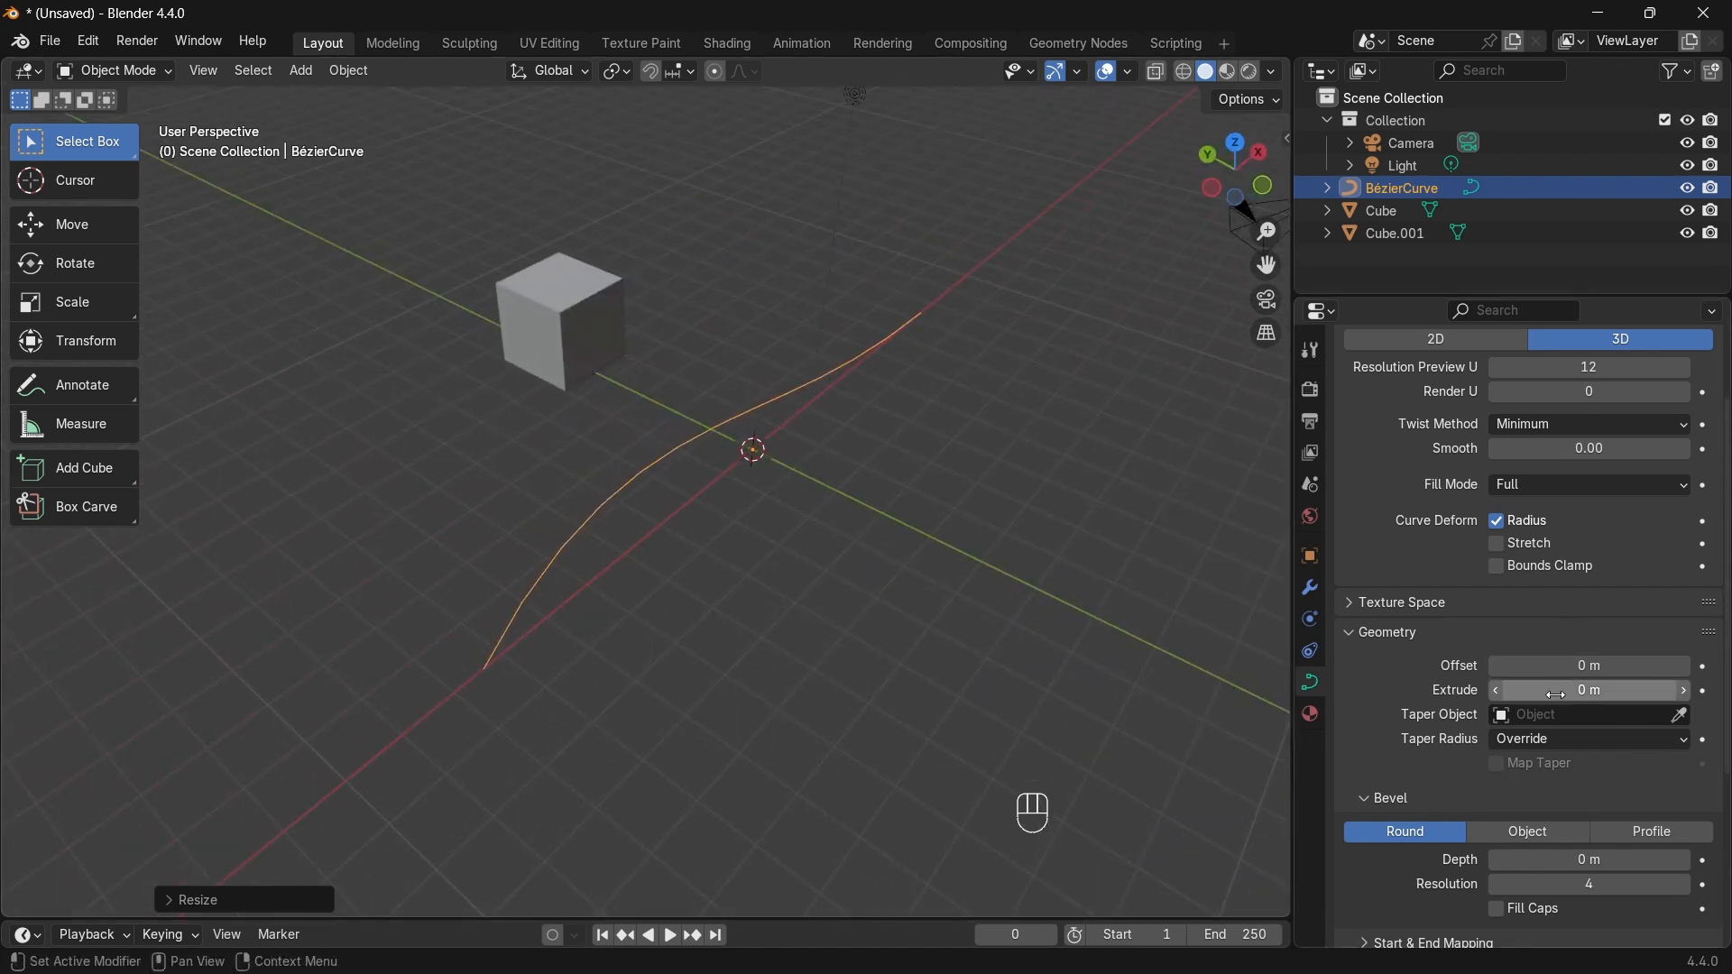
pyautogui.moveTo(1589, 690)
pyautogui.mouseDown()
pyautogui.moveTo(1651, 690)
pyautogui.moveTo(1618, 691)
pyautogui.mouseUp()
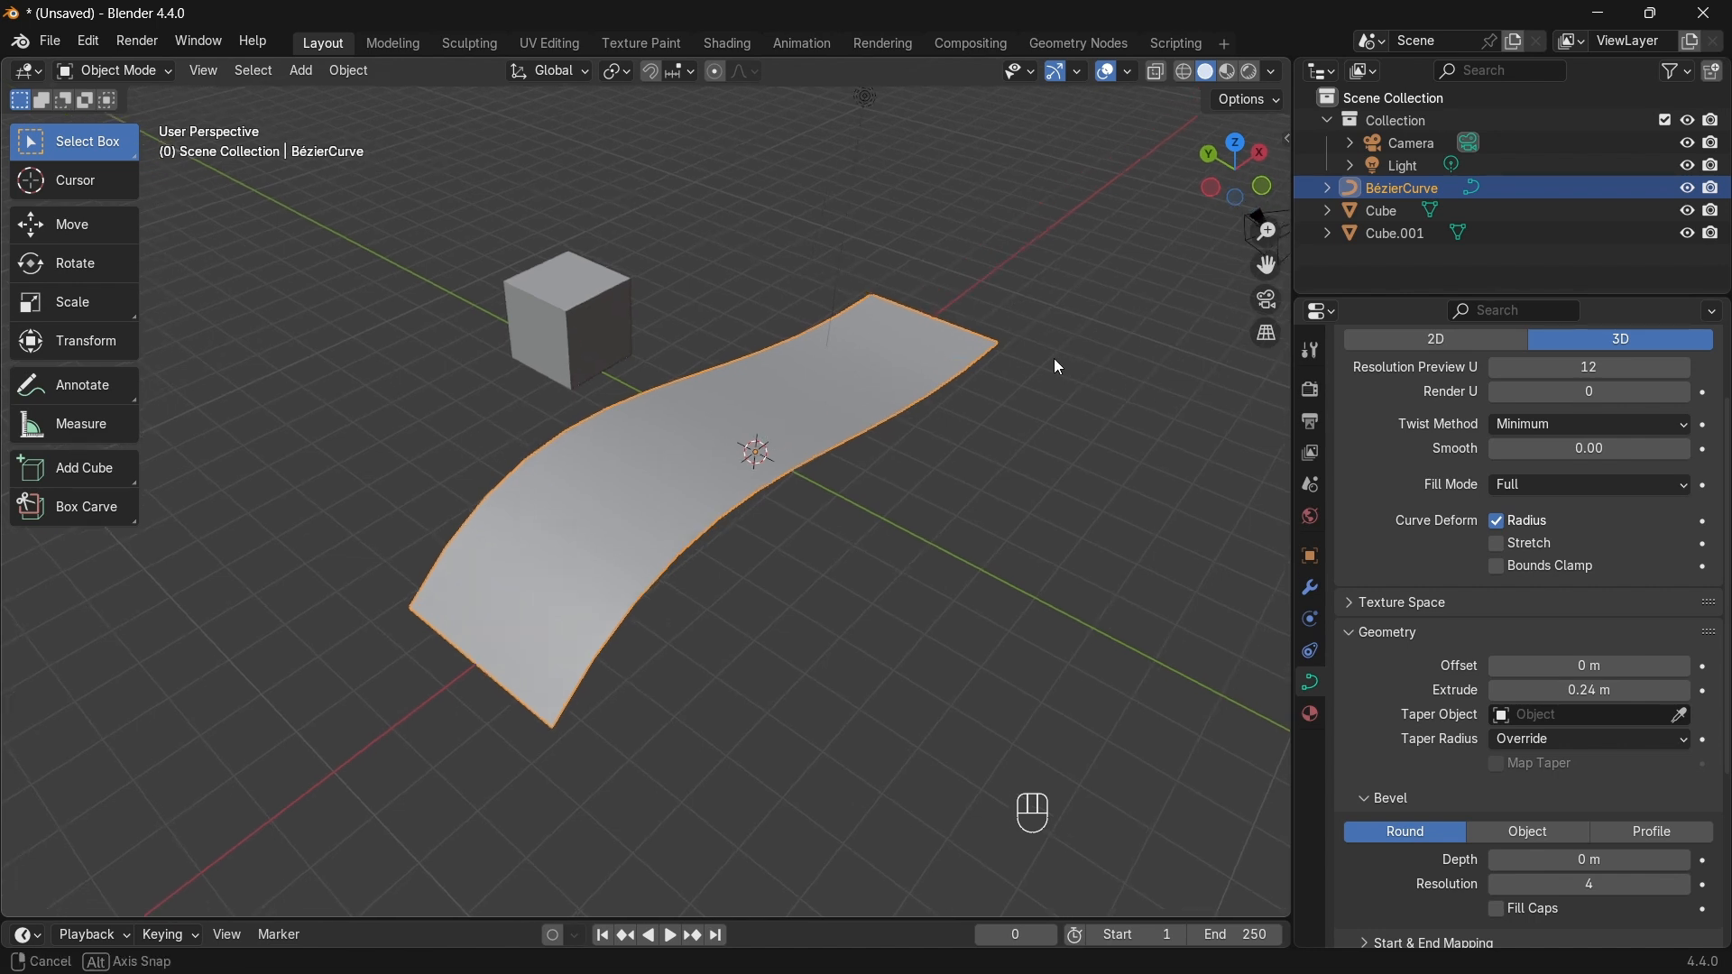
pyautogui.moveTo(1063, 366); pyautogui.dragTo(1573, 492, button='middle')
# Step: Reset the curve's Extrude value to 0 m
pyautogui.moveTo(1636, 663); pyautogui.dragTo(1574, 668)
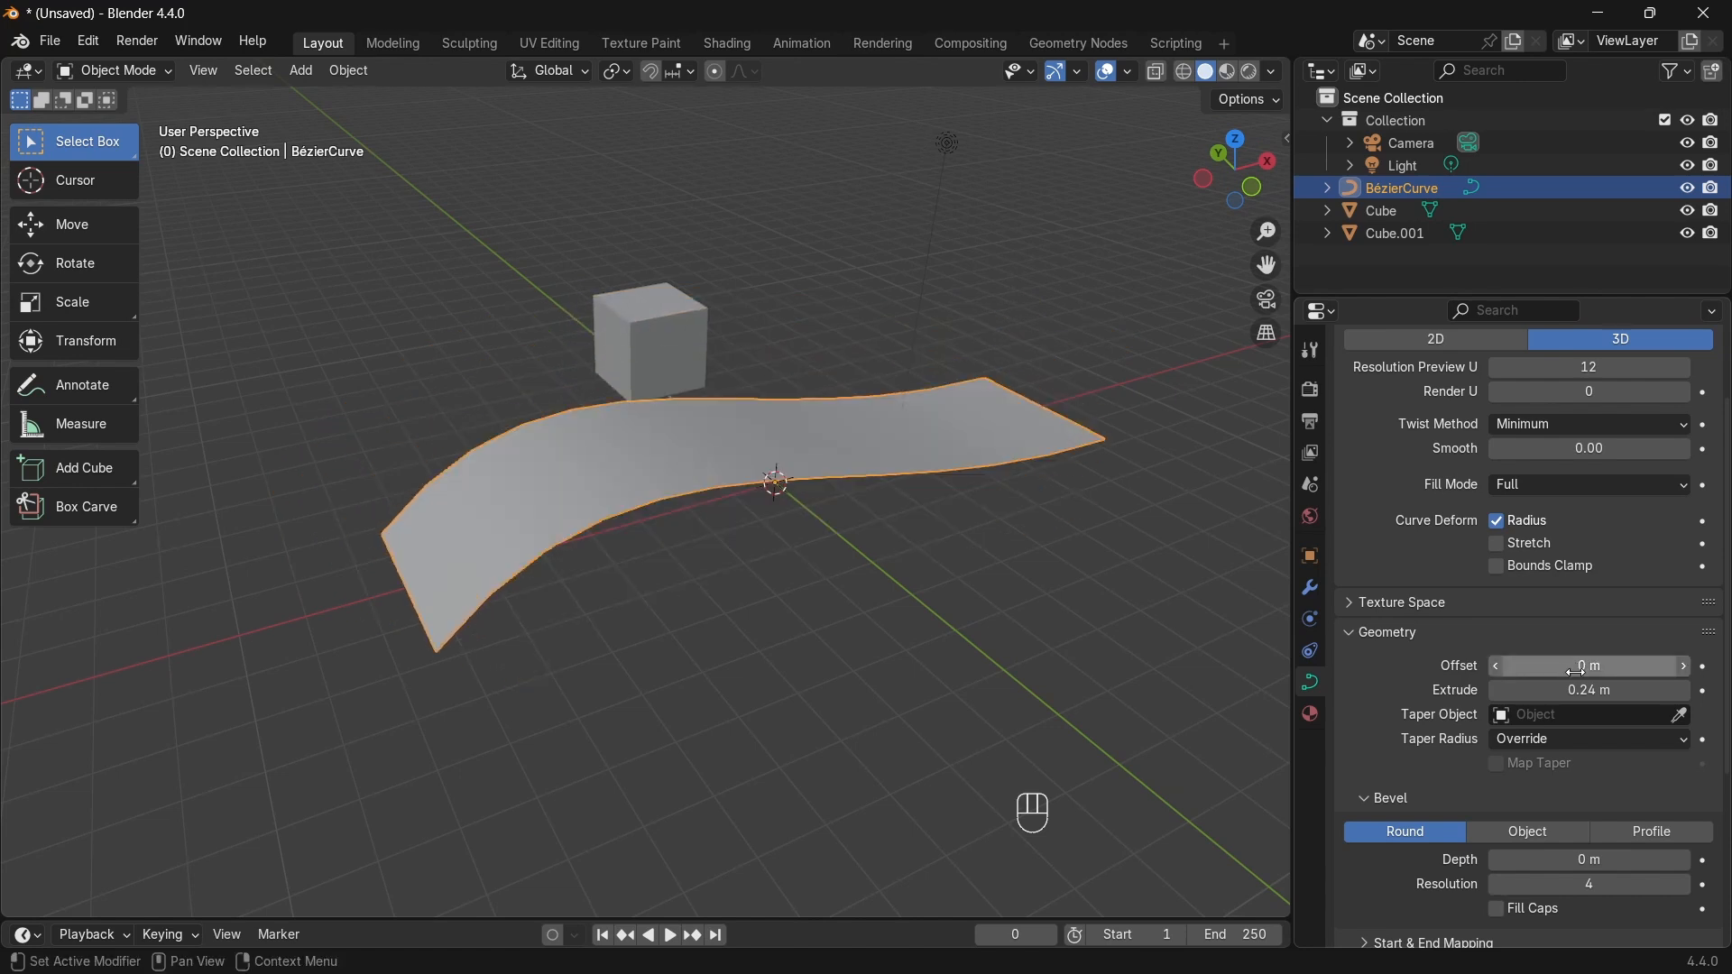
pyautogui.click(1586, 688)
pyautogui.write('0')
pyautogui.press('Return')
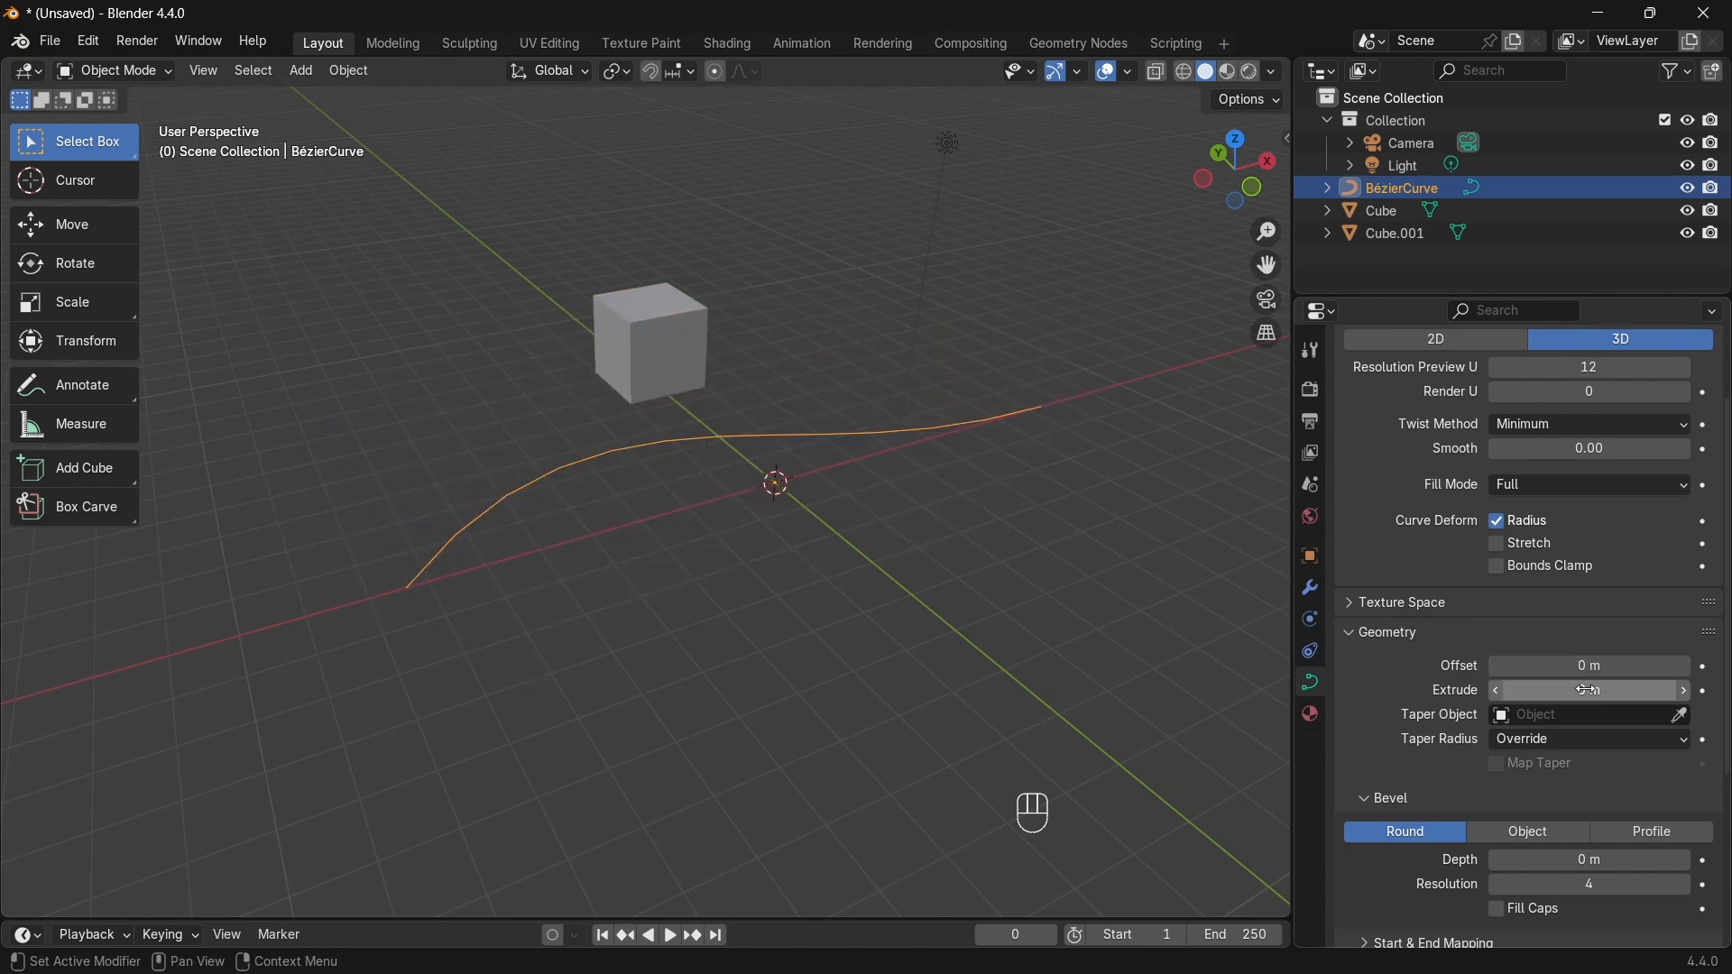
# Step: Set the curve's round bevel depth to 0.12 m to form a tube
pyautogui.moveTo(1570, 858); pyautogui.dragTo(1614, 858)
pyautogui.moveTo(686, 631); pyautogui.dragTo(572, 595, button='middle')
pyautogui.keyDown('shift'); pyautogui.moveTo(801, 545); pyautogui.dragTo(824, 572, button='middle'); pyautogui.keyUp('shift')
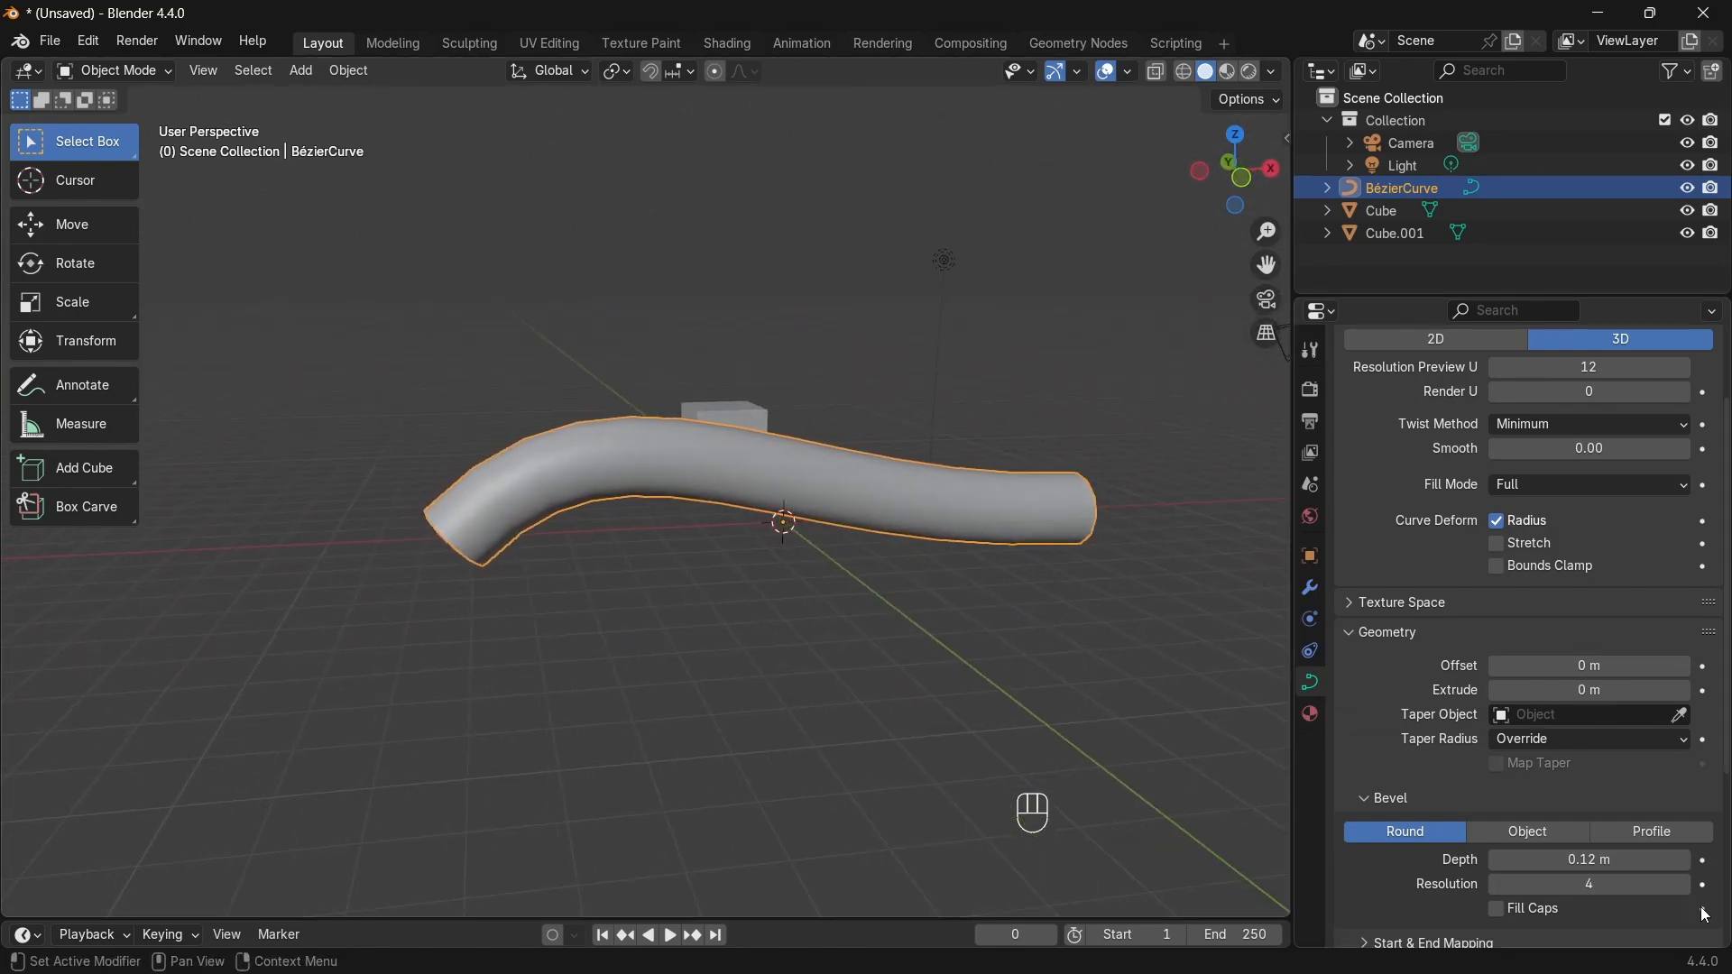
pyautogui.moveTo(964, 455); pyautogui.dragTo(847, 409, button='middle')
pyautogui.scroll(6, 847, 409)
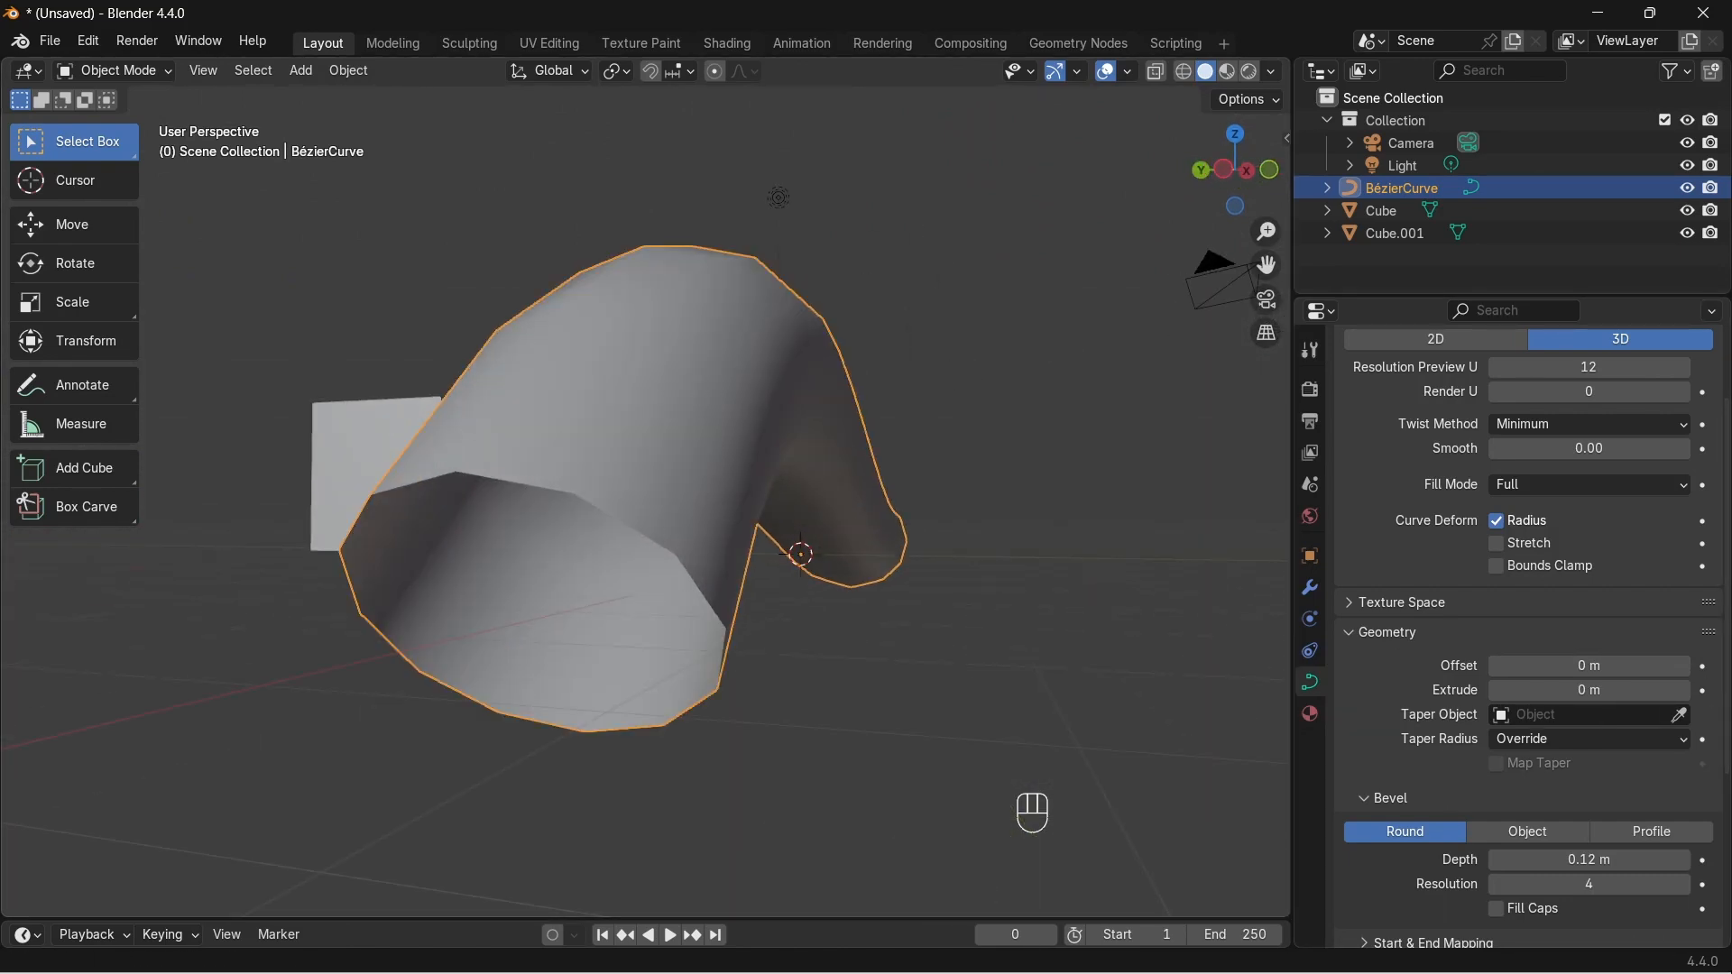
# Step: Raise the tube's bevel resolution to 12
pyautogui.click(1687, 885)
pyautogui.click(1687, 885)
pyautogui.click(1687, 885)
pyautogui.click(1688, 885)
pyautogui.click(1687, 885)
pyautogui.click(1686, 885)
pyautogui.click(1686, 885)
pyautogui.click(1685, 886)
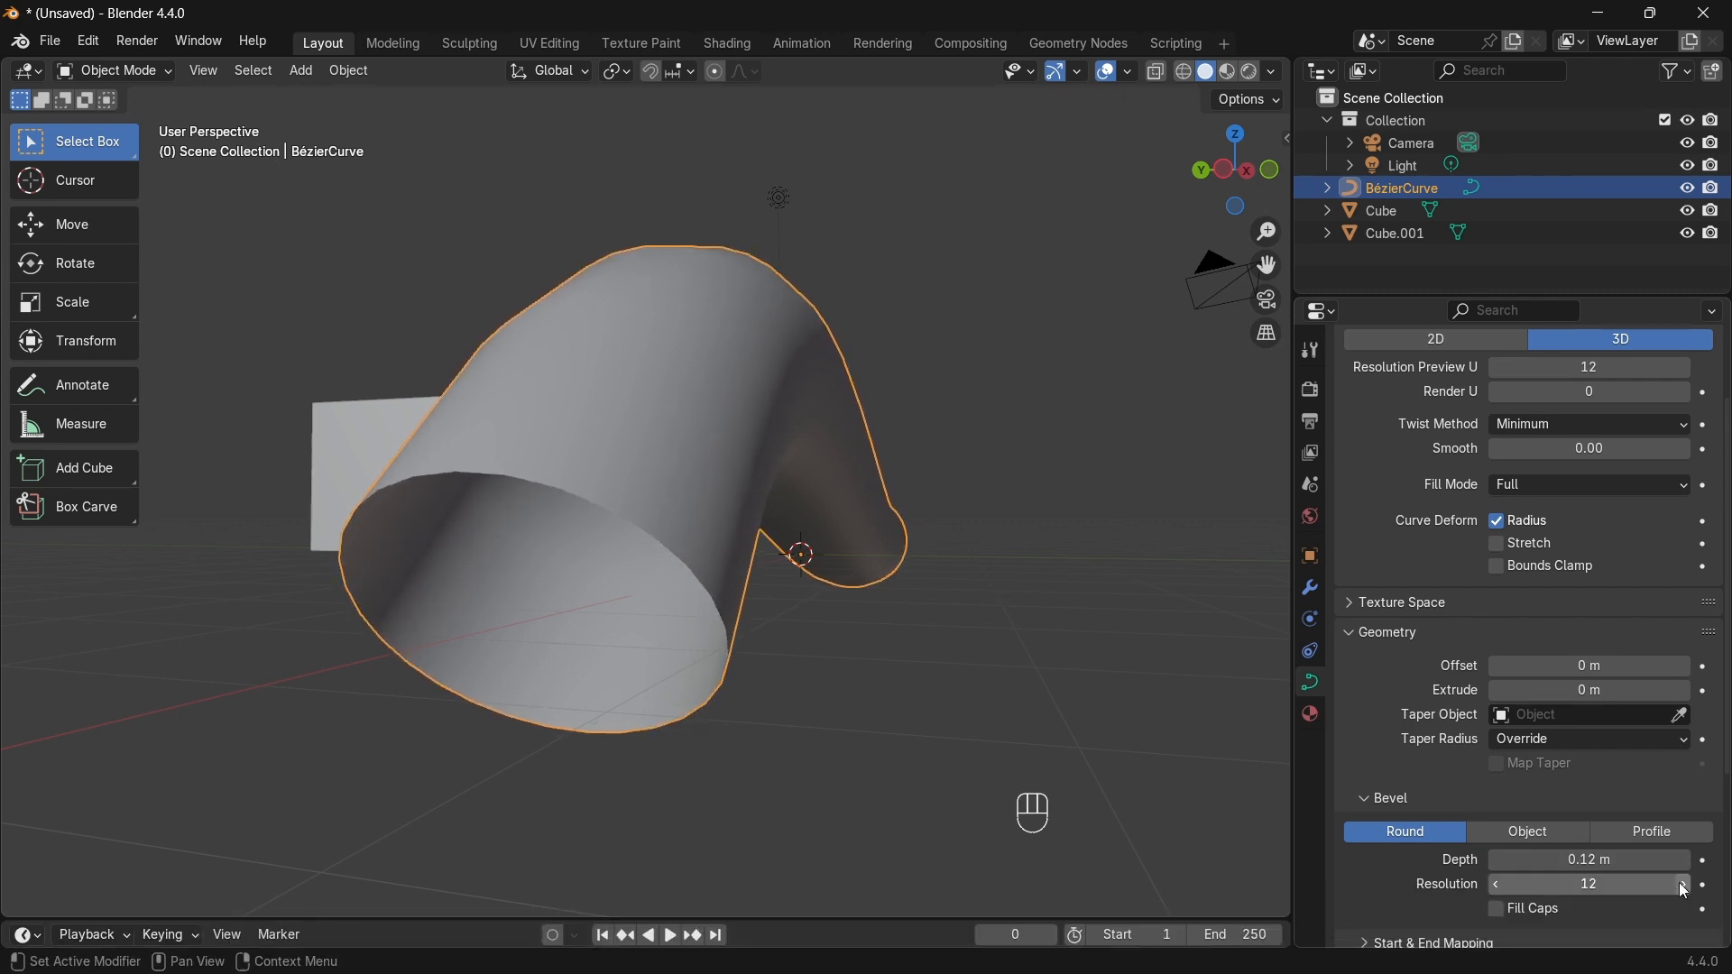
# Step: Try a bevel resolution of 24 on the tube and restore it to 12
pyautogui.click(1623, 885)
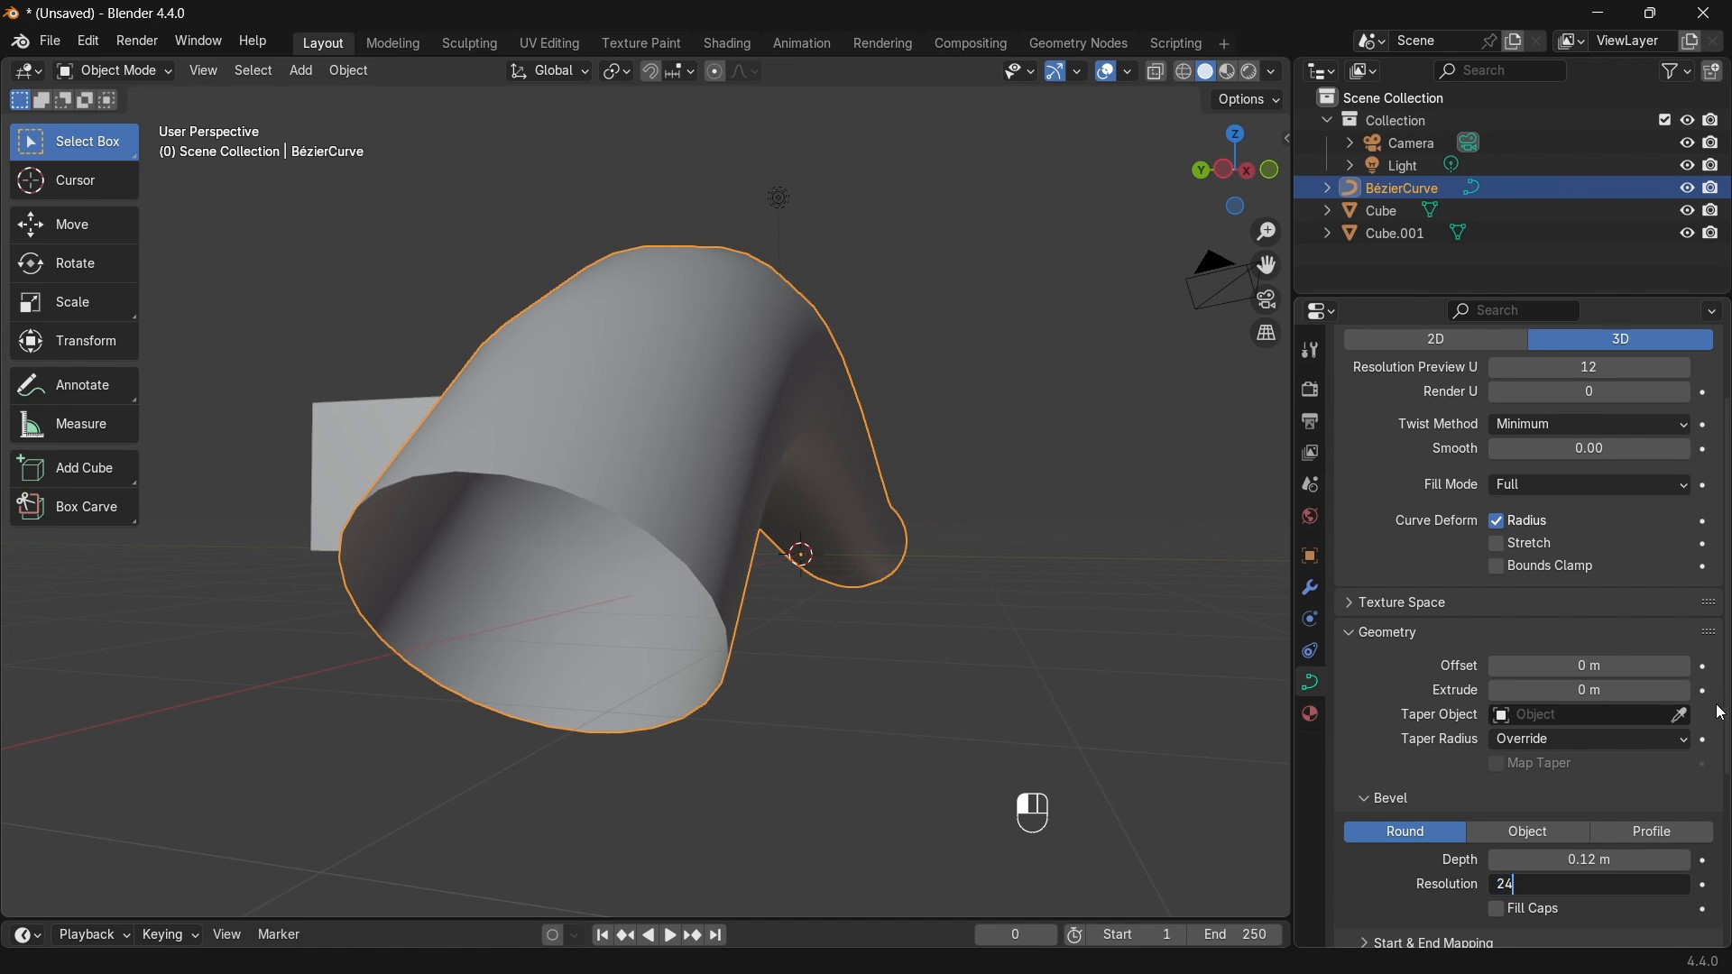
pyautogui.press('Return')
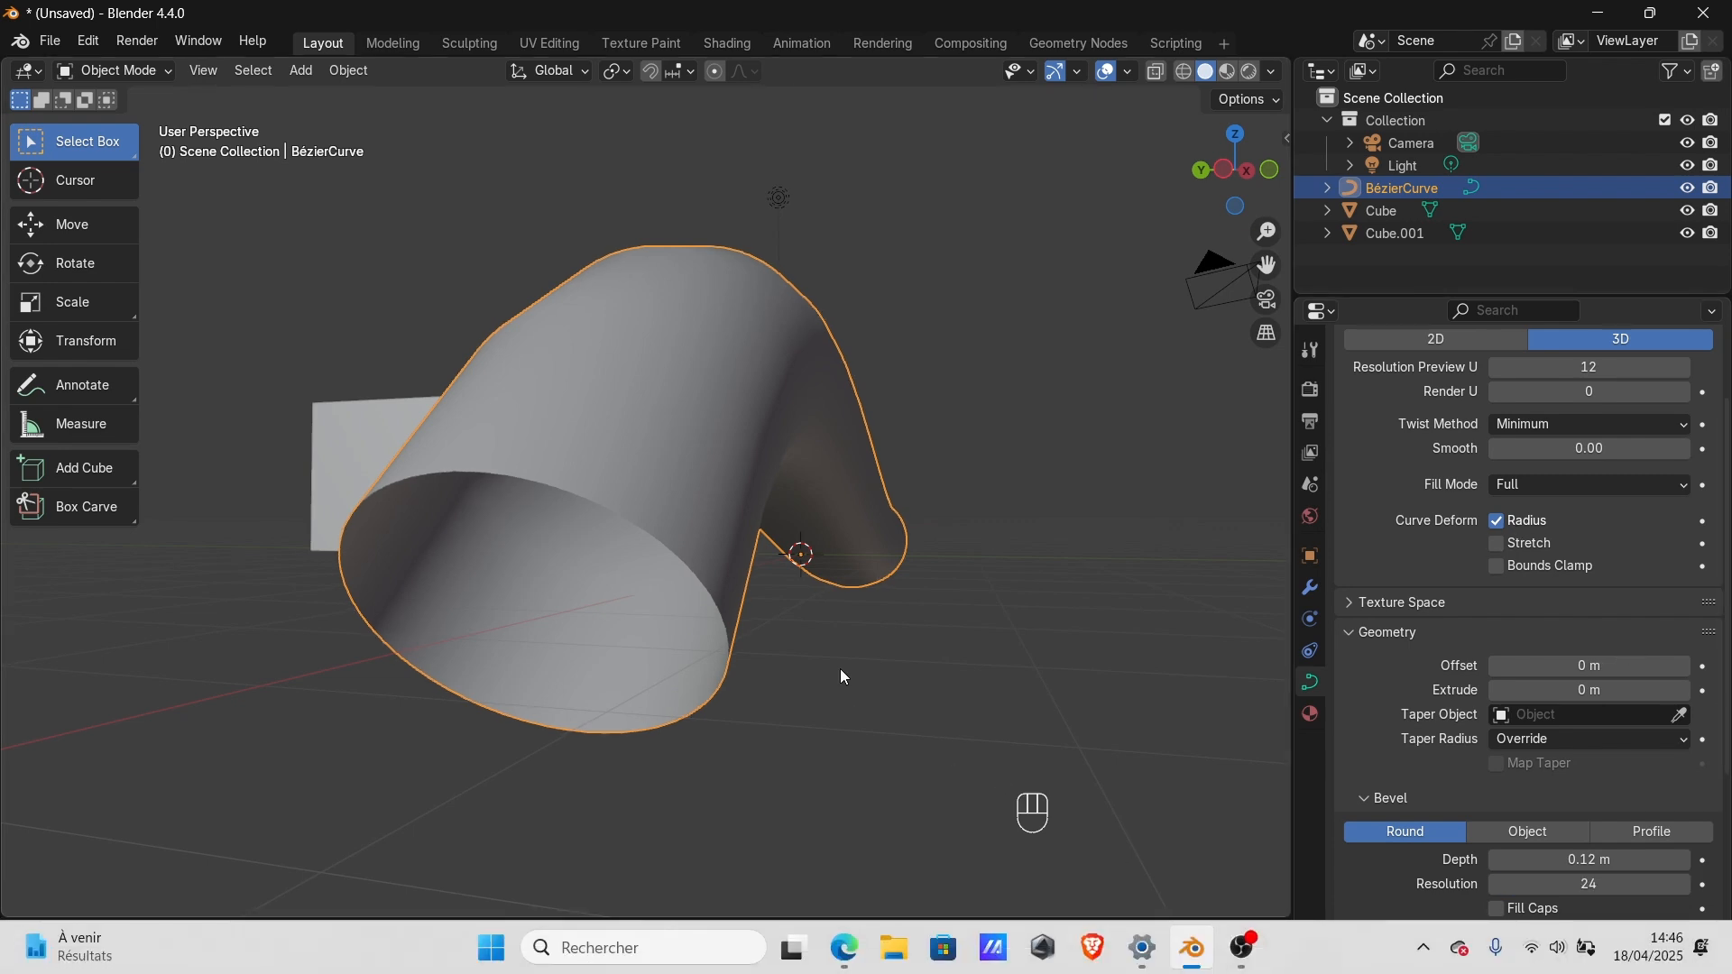
pyautogui.moveTo(785, 487); pyautogui.dragTo(747, 499, button='middle')
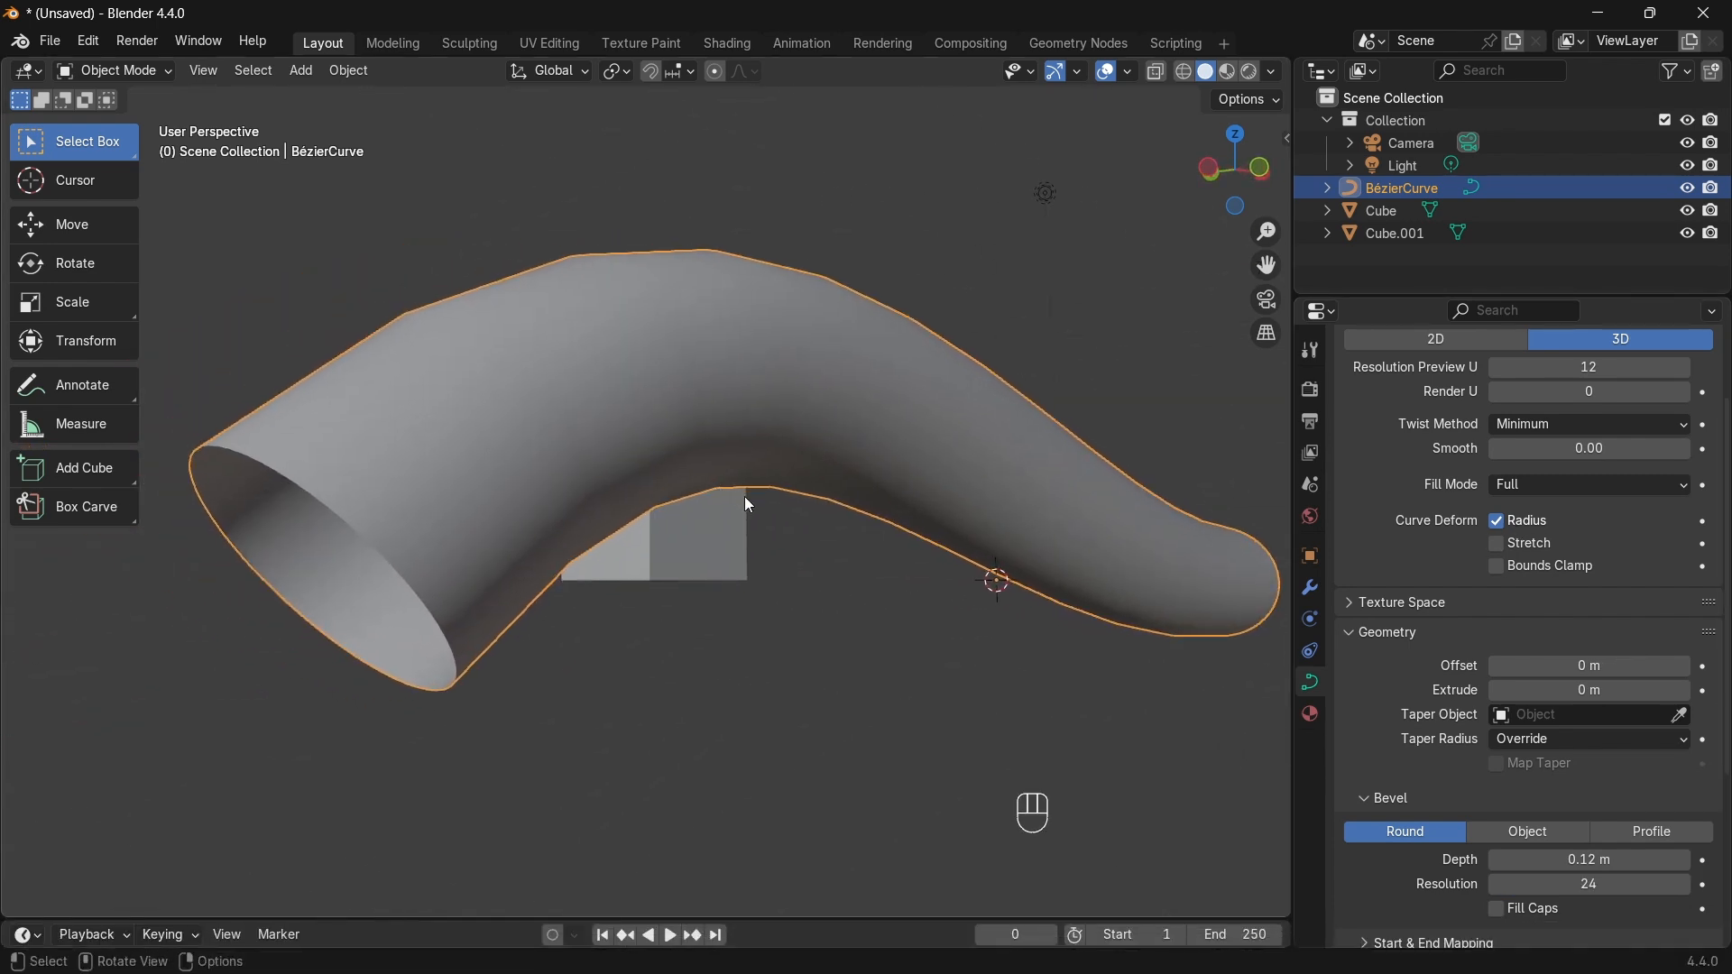
pyautogui.scroll(-1, 742, 492)
pyautogui.click(1569, 891)
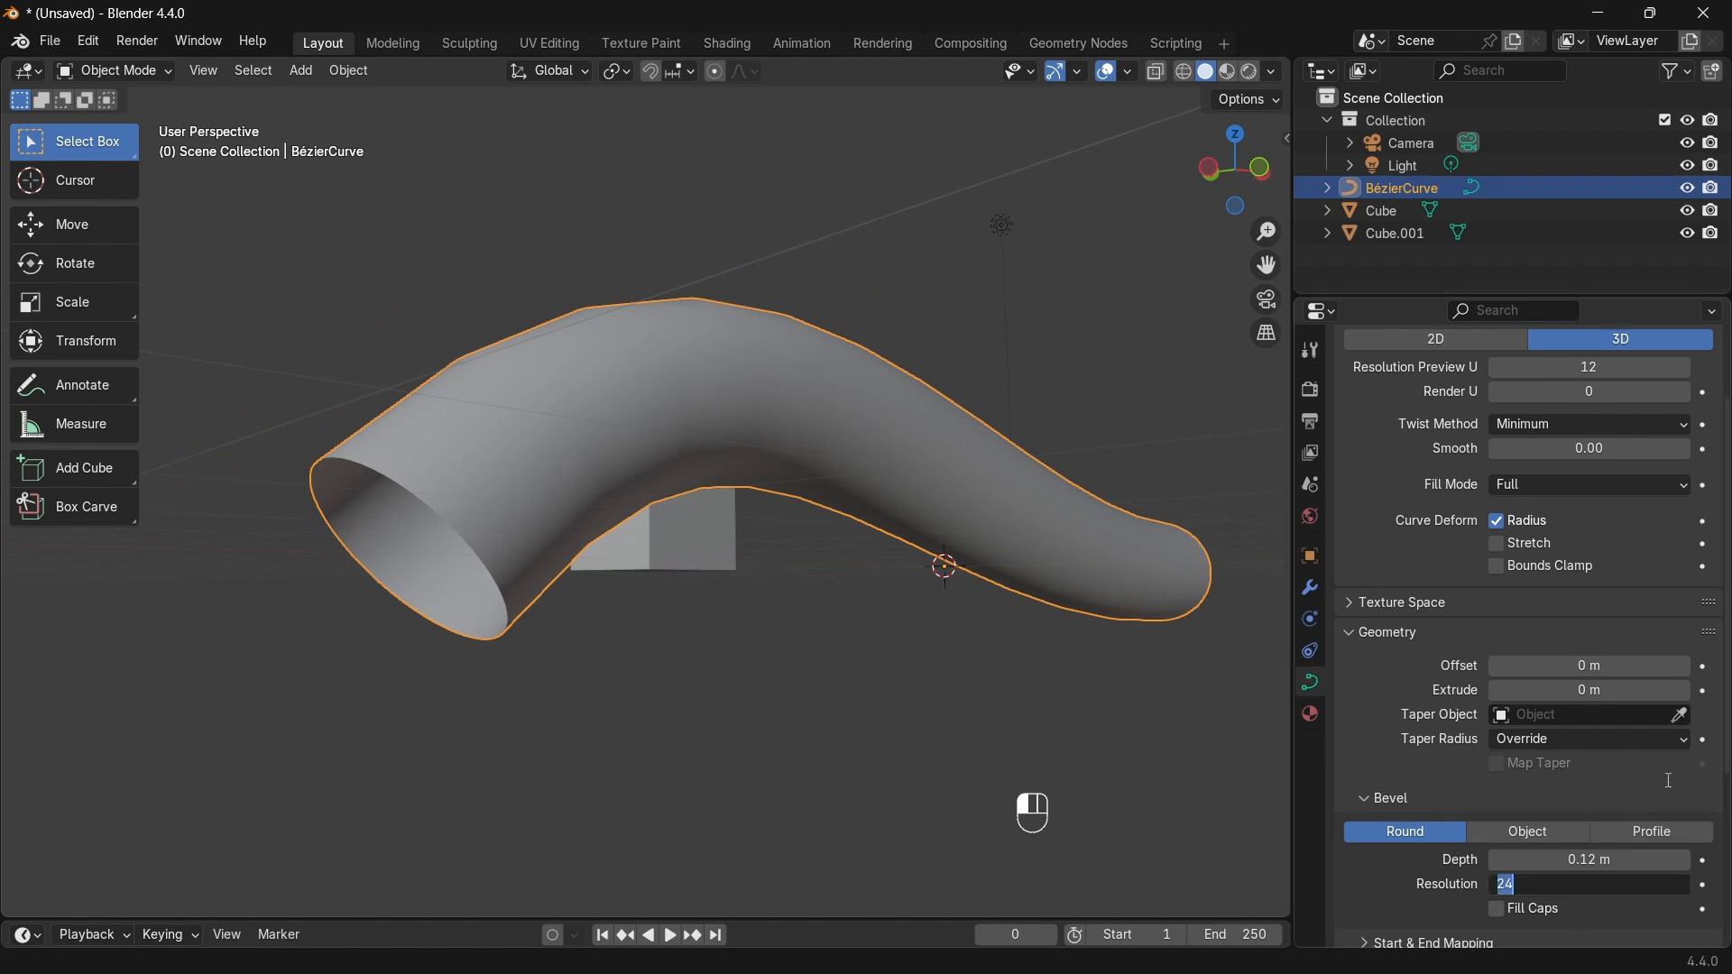
pyautogui.write('12')
pyautogui.press('Return')
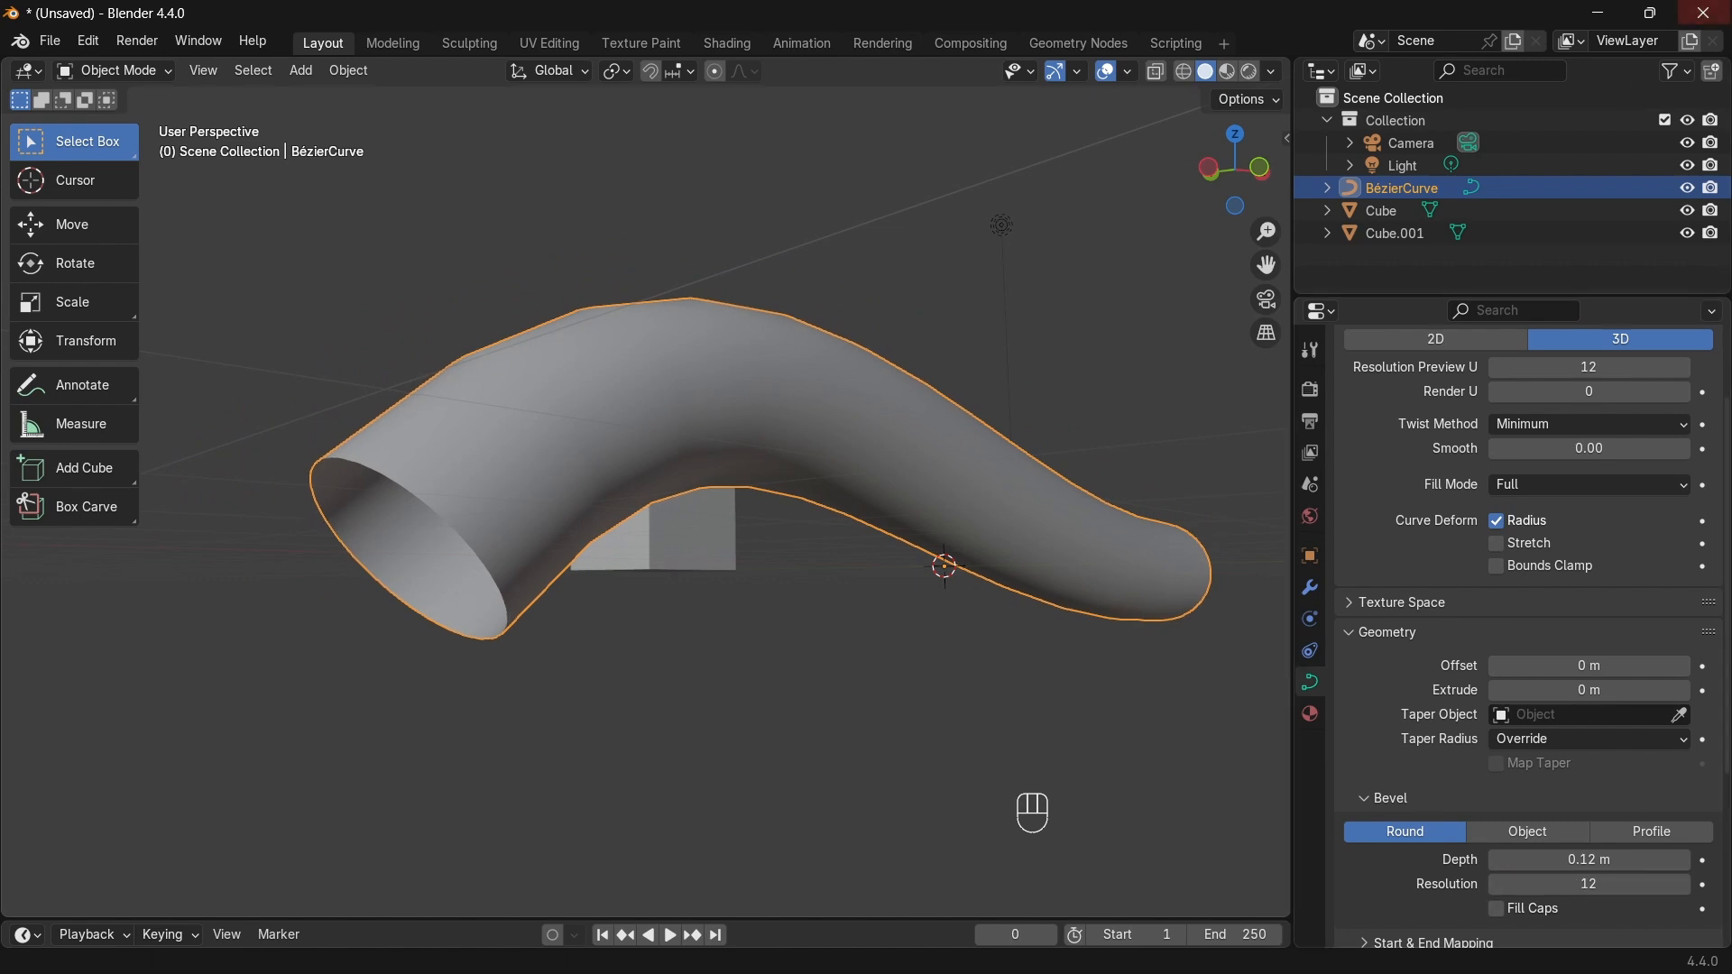
# Step: Enter Edit Mode, select the control point at the tube's raised, bent end and enlarge its radius with the Radius tool
pyautogui.moveTo(556, 521); pyautogui.dragTo(862, 483, button='middle')
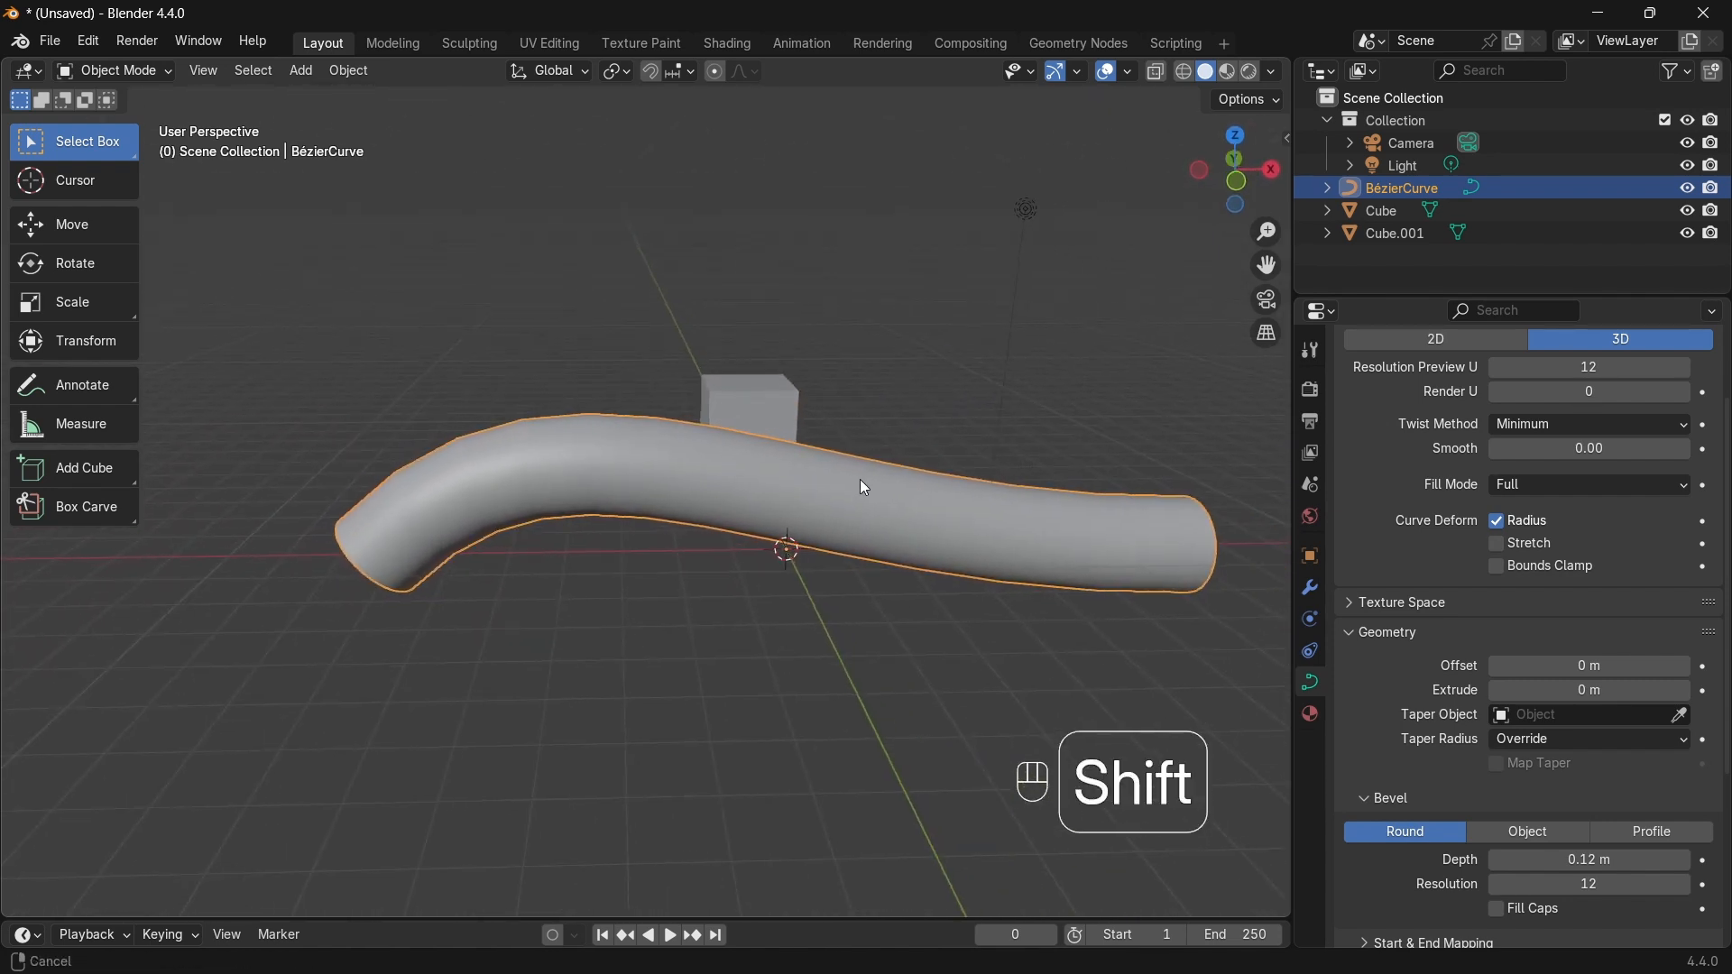
pyautogui.moveTo(707, 511); pyautogui.dragTo(418, 480, button='middle')
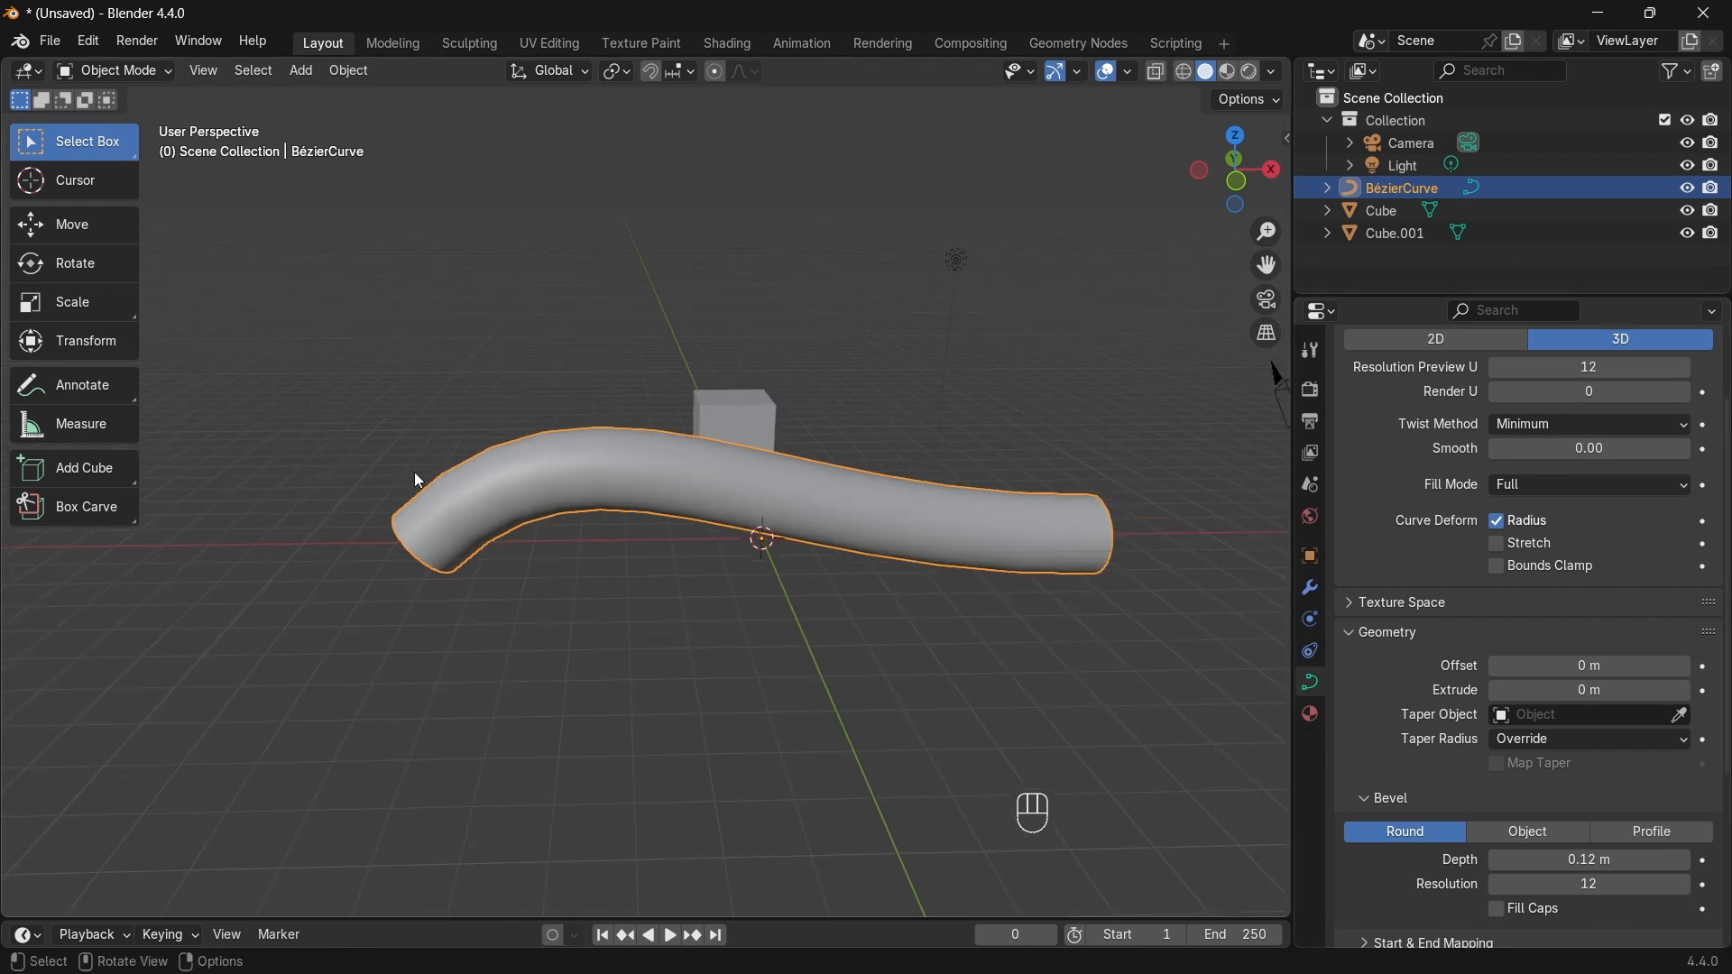
pyautogui.press('Tab')
pyautogui.press('Tab')
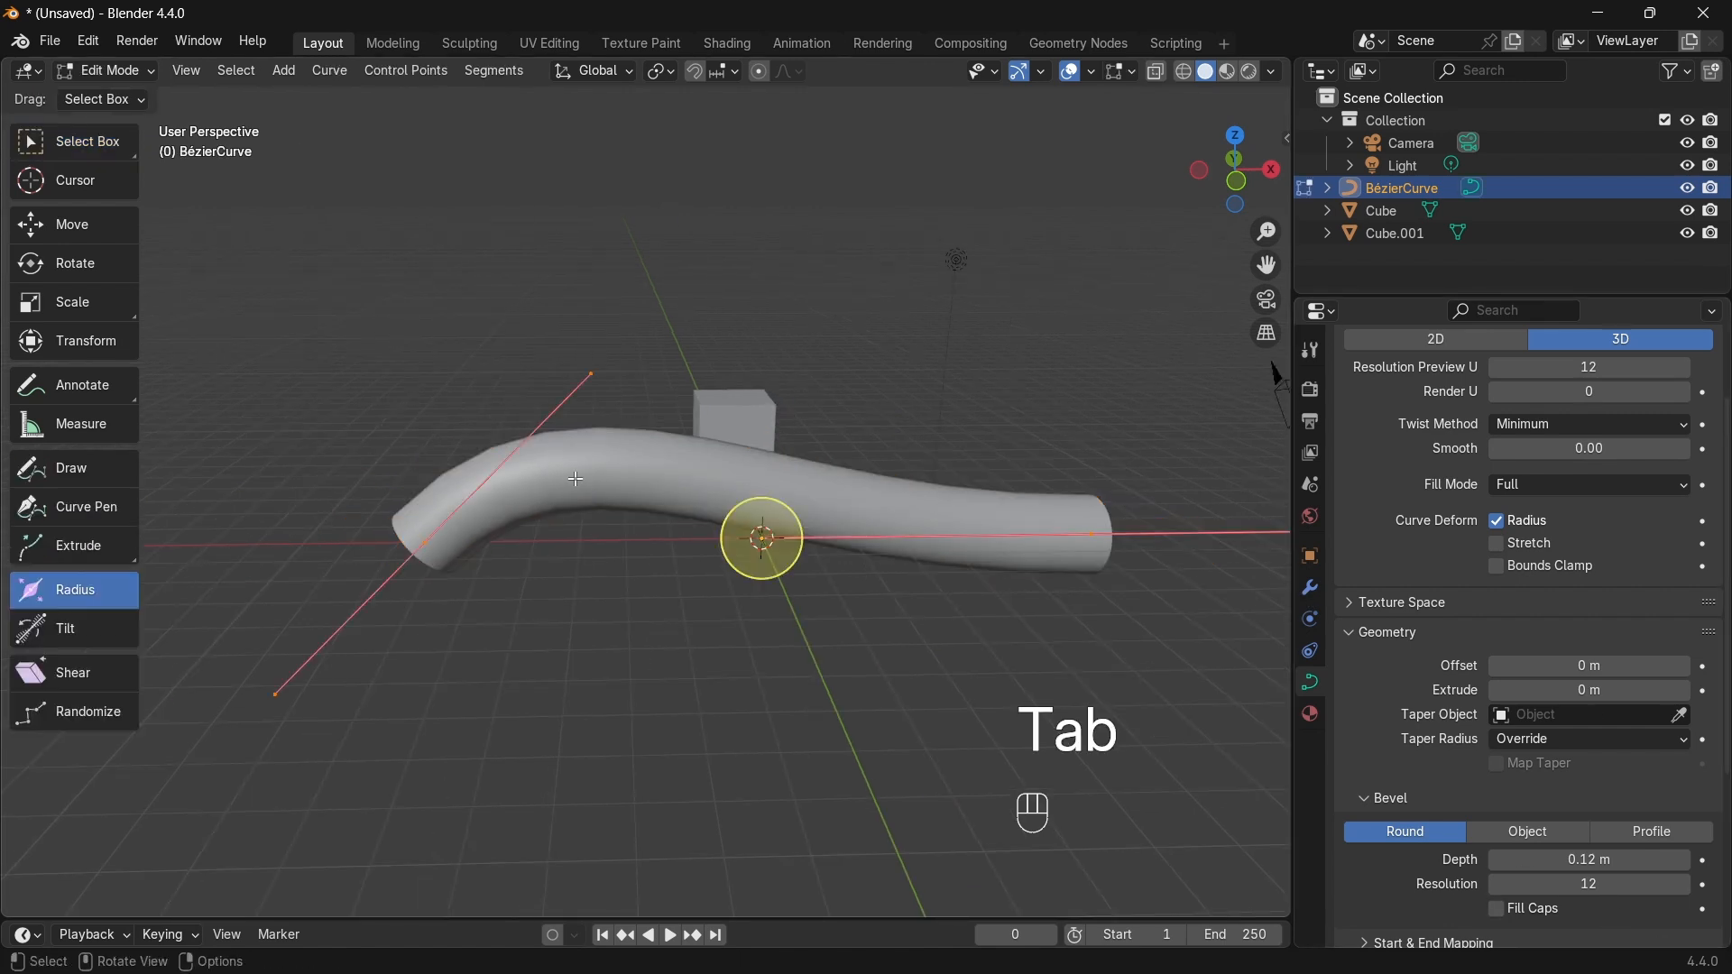
pyautogui.press('Tab')
pyautogui.moveTo(251, 326); pyautogui.dragTo(523, 695)
pyautogui.moveTo(461, 532); pyautogui.dragTo(377, 537)
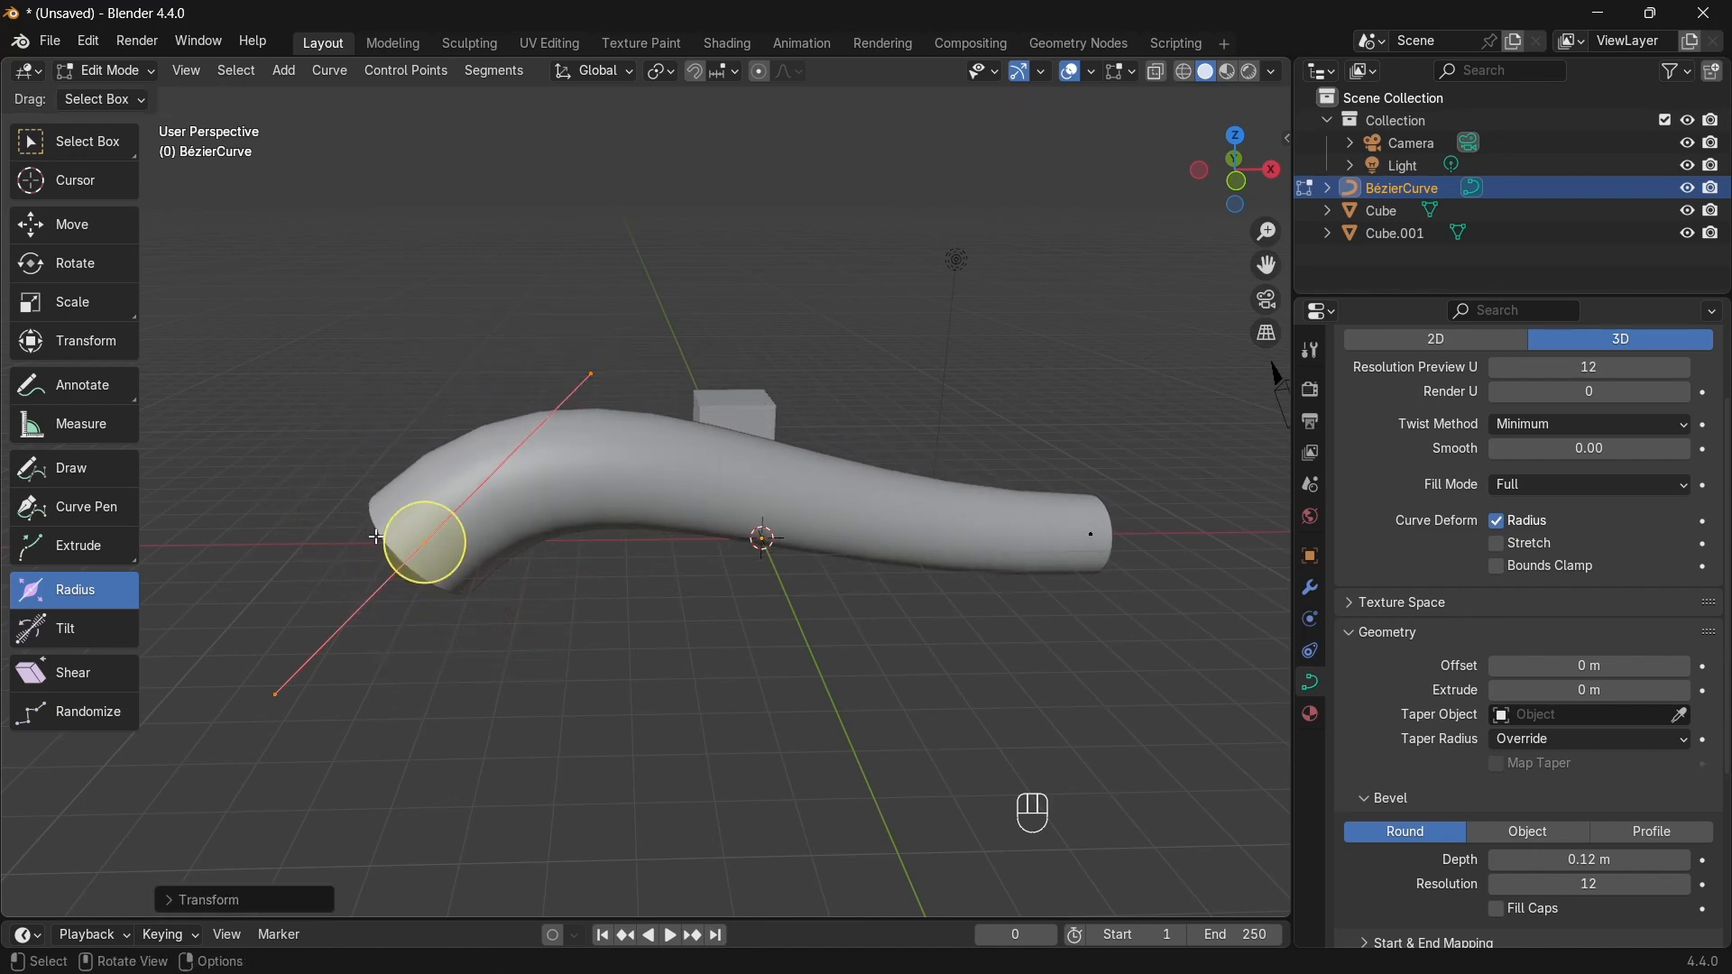
# Step: Select the control point at the tube's opposite end and shrink its radius until the tube tapers to a thin tip
pyautogui.click(1083, 539)
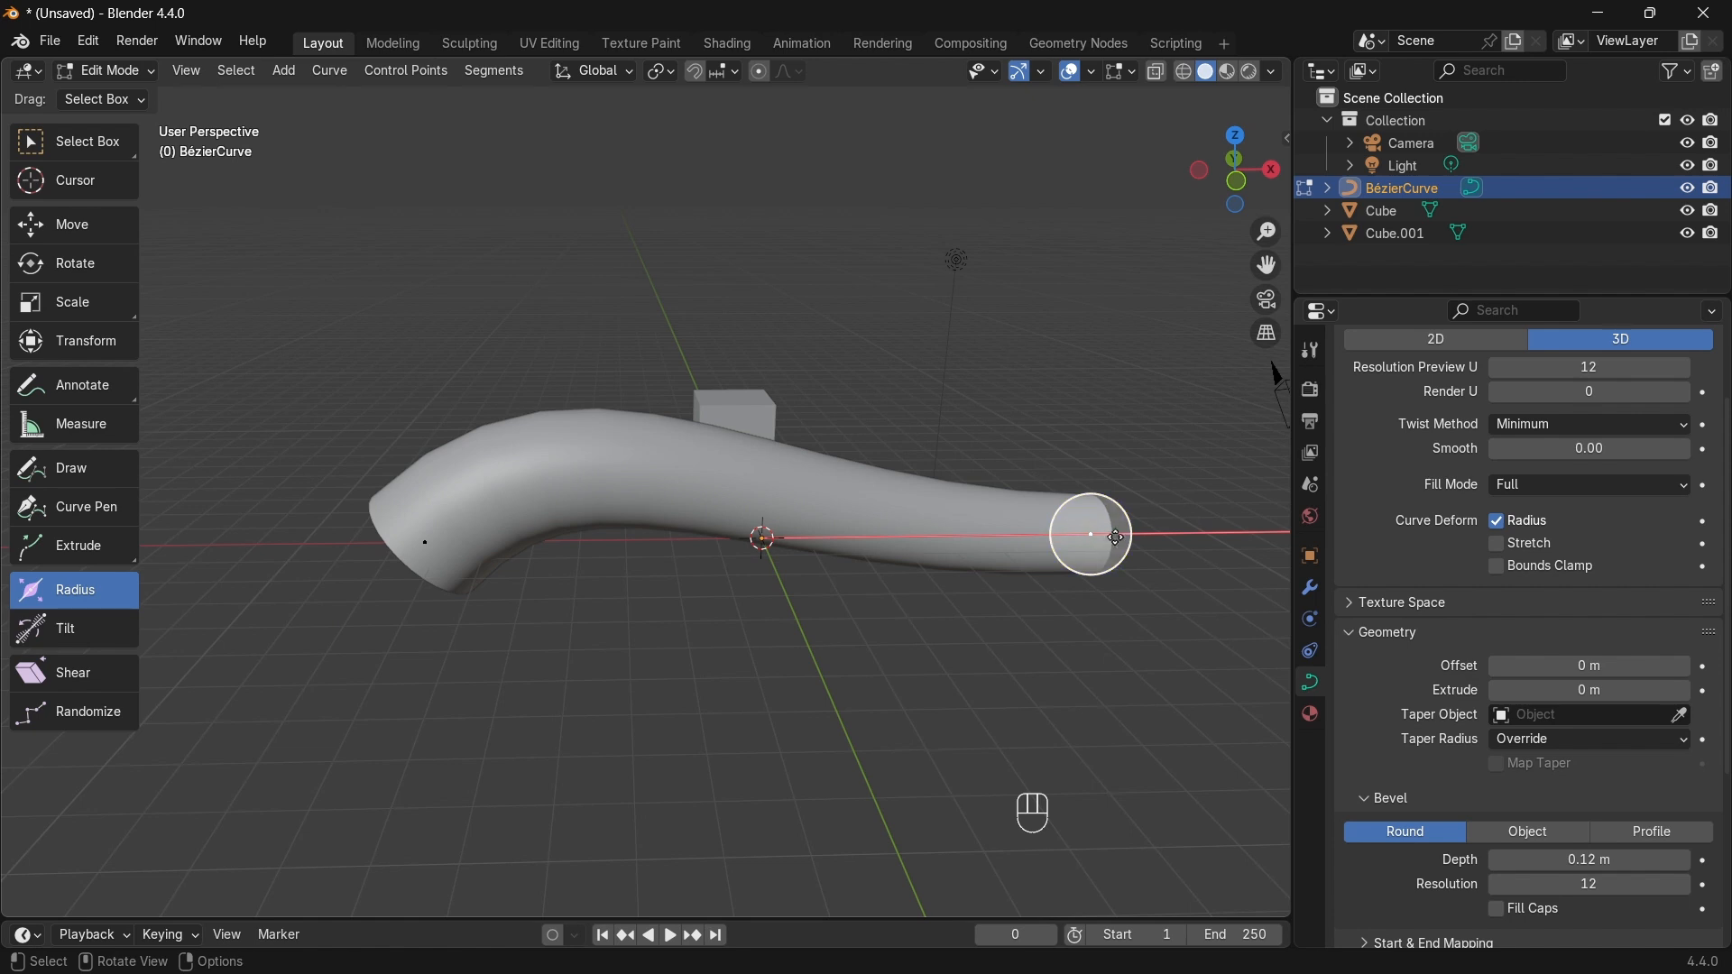
pyautogui.moveTo(1129, 519); pyautogui.dragTo(1083, 536)
pyautogui.moveTo(1083, 537); pyautogui.dragTo(1054, 678, button='middle')
# Step: Return to box selection and rotate the thin tip's control point by about -36° to bend the tip upward
pyautogui.press('w')
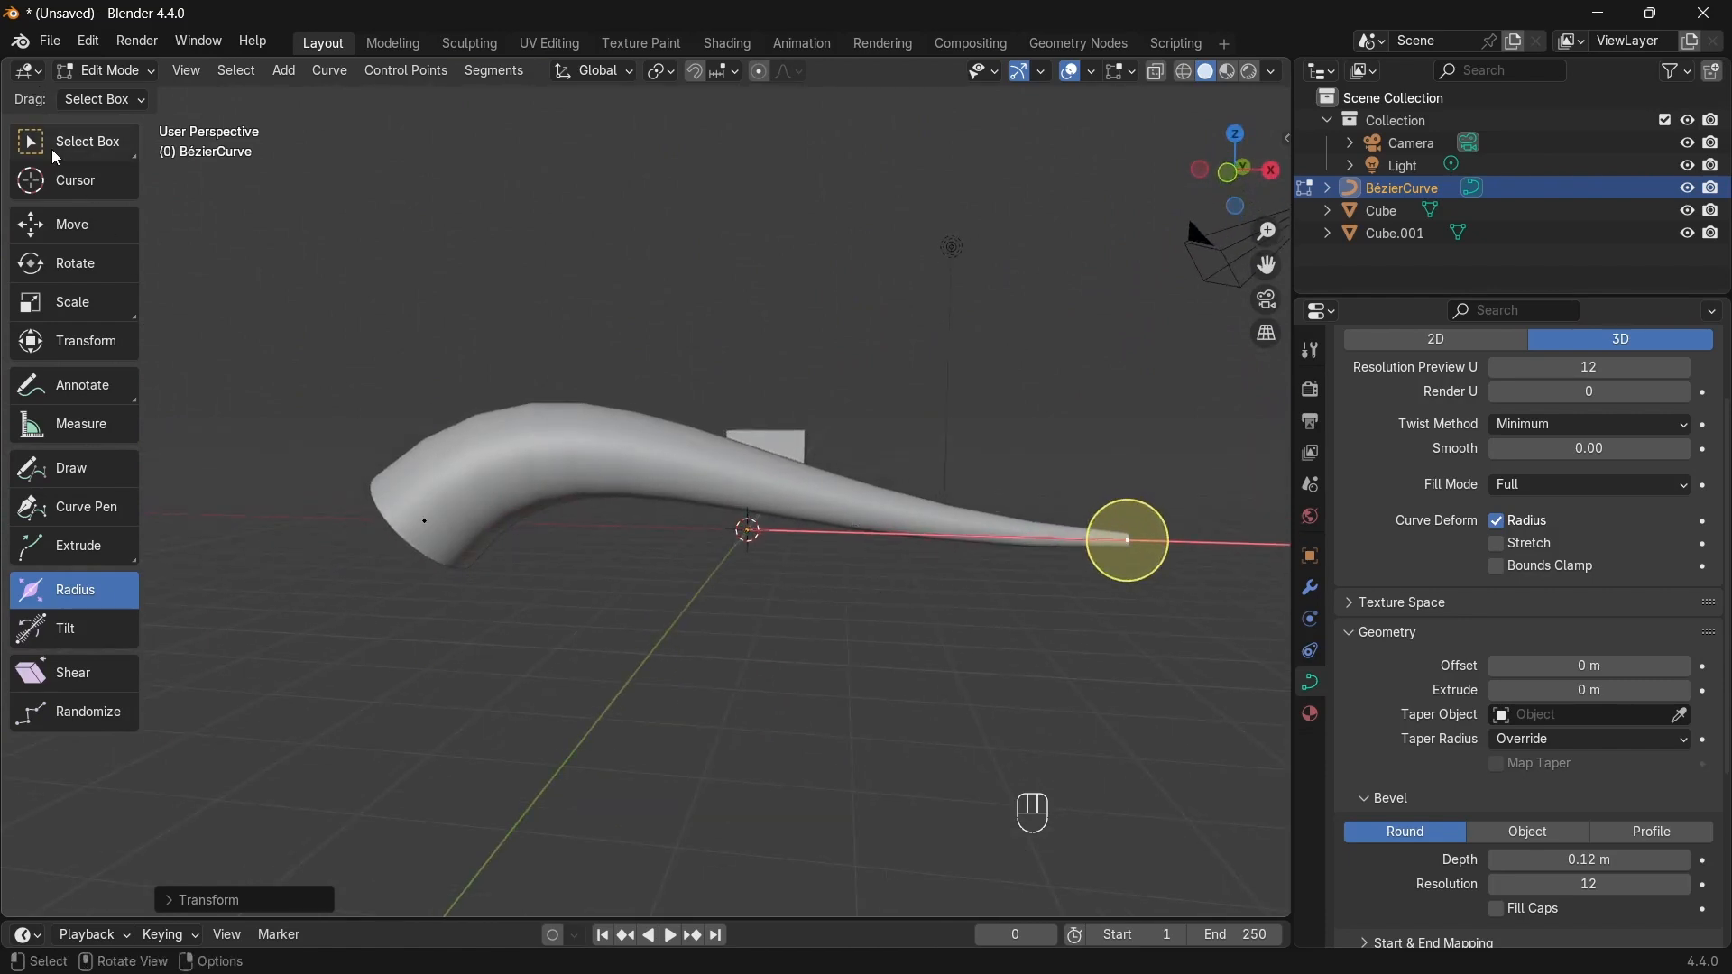
pyautogui.moveTo(758, 443); pyautogui.dragTo(995, 714, button='middle')
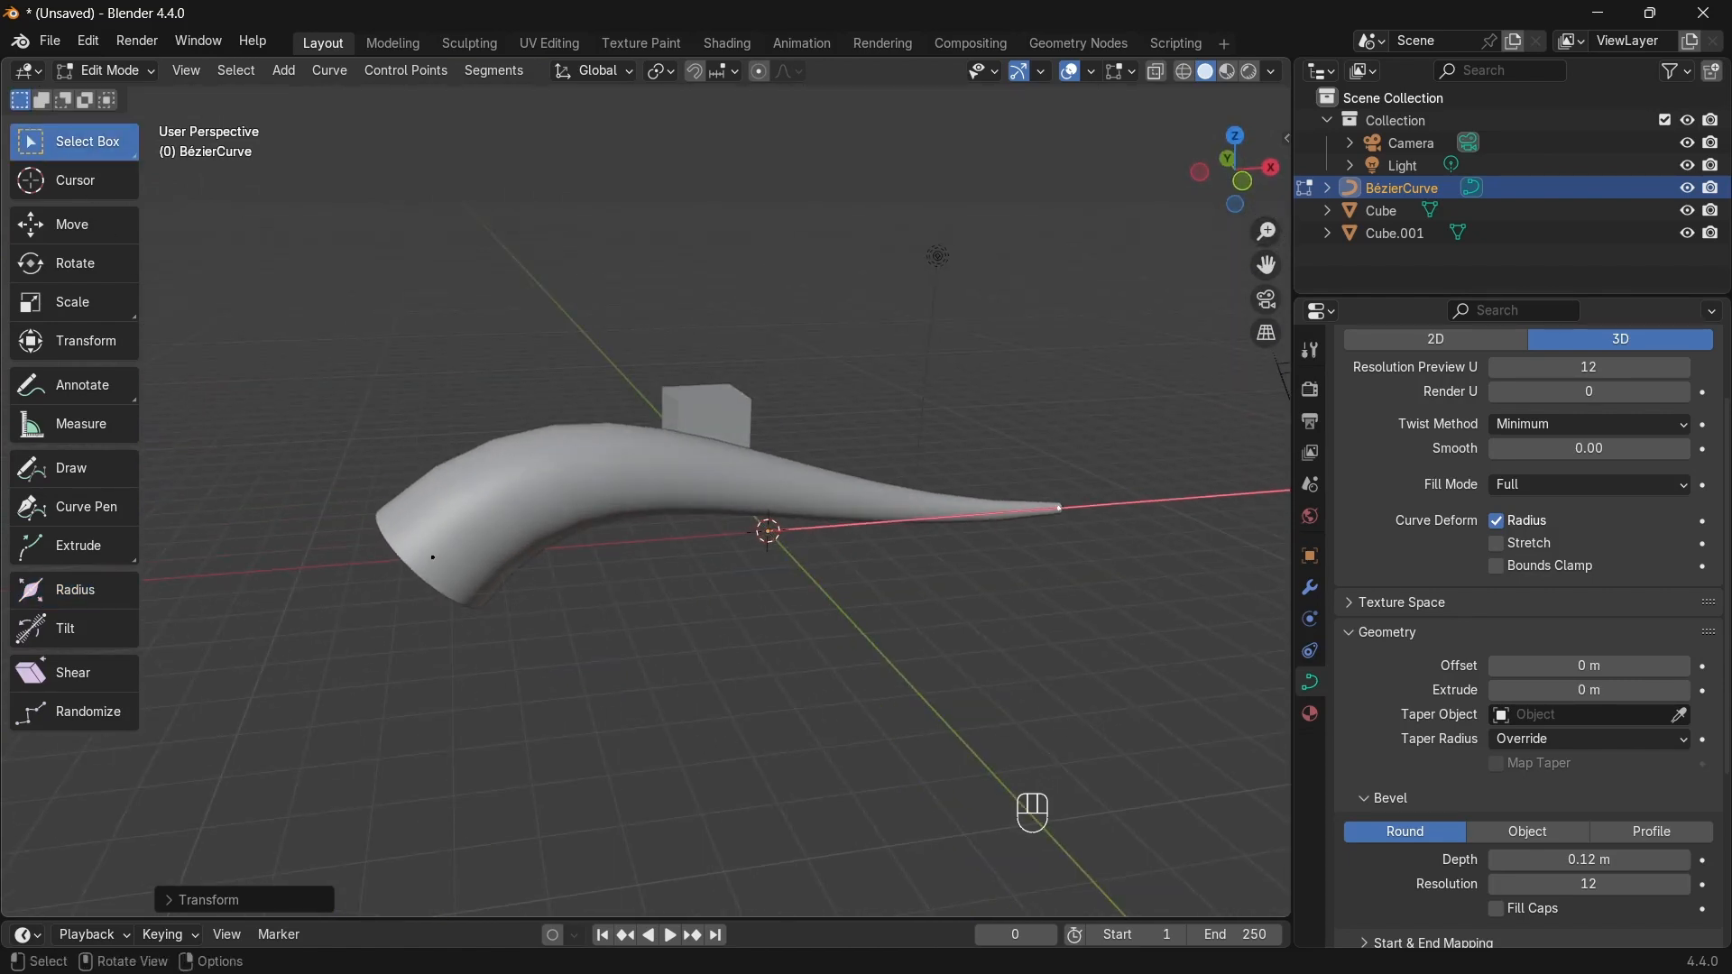
pyautogui.press('r')
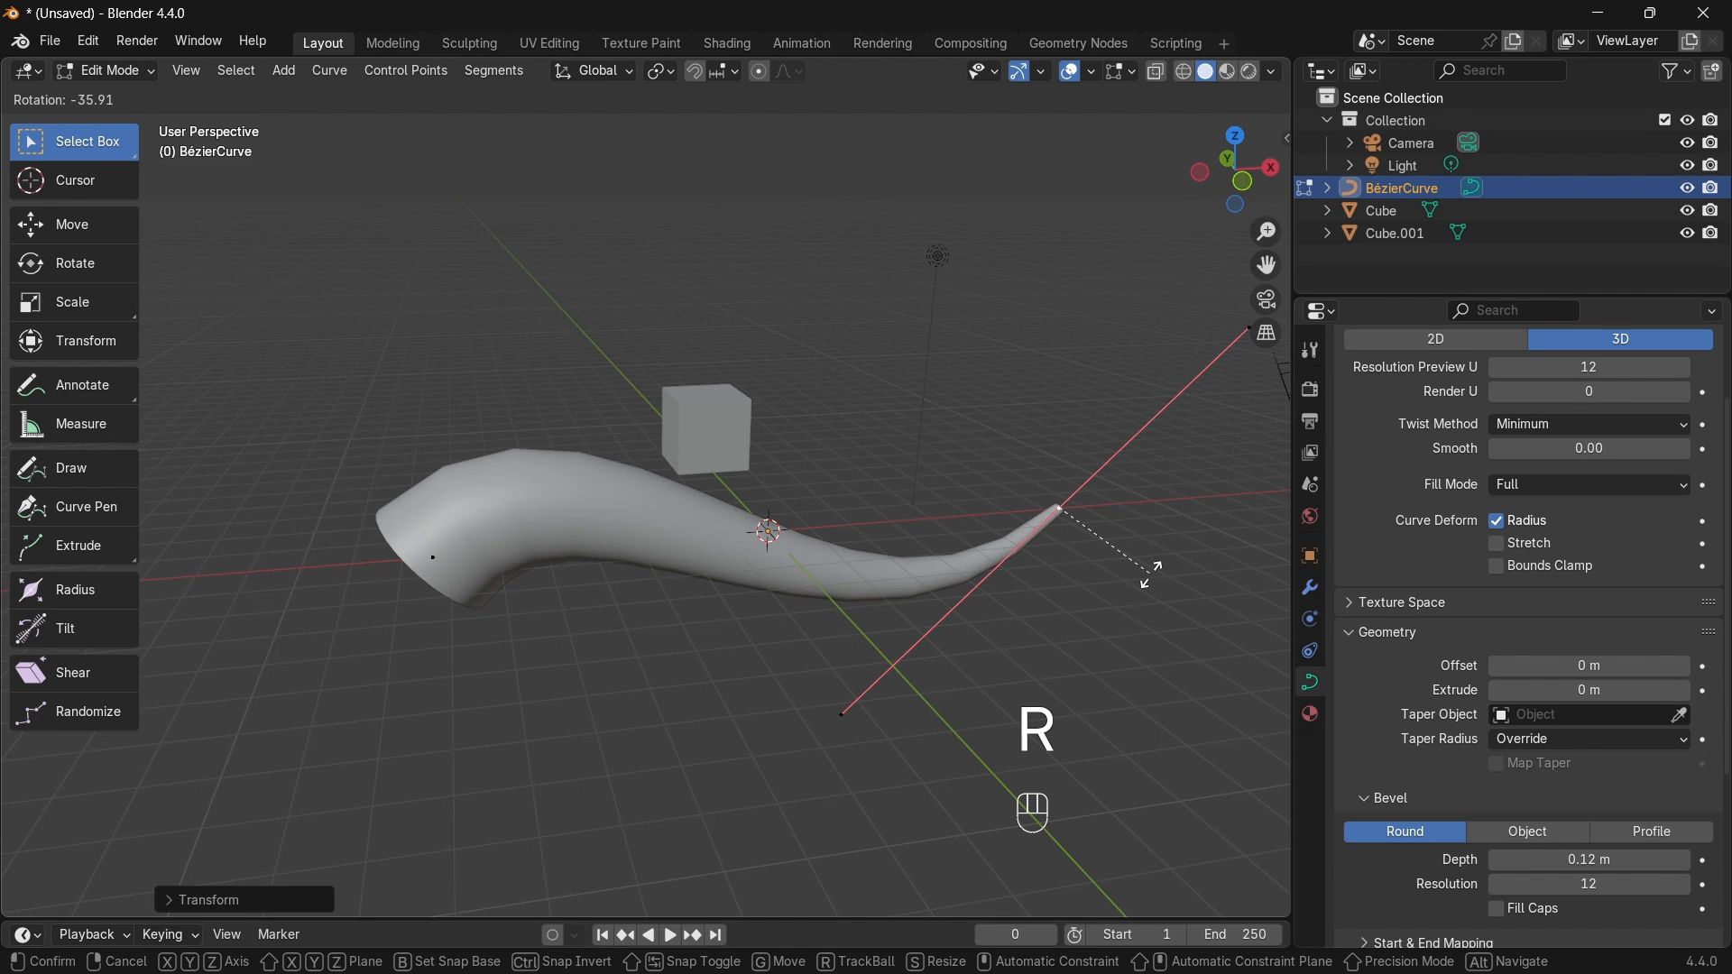
pyautogui.click(1153, 575)
pyautogui.moveTo(1122, 588); pyautogui.dragTo(1213, 527, button='middle')
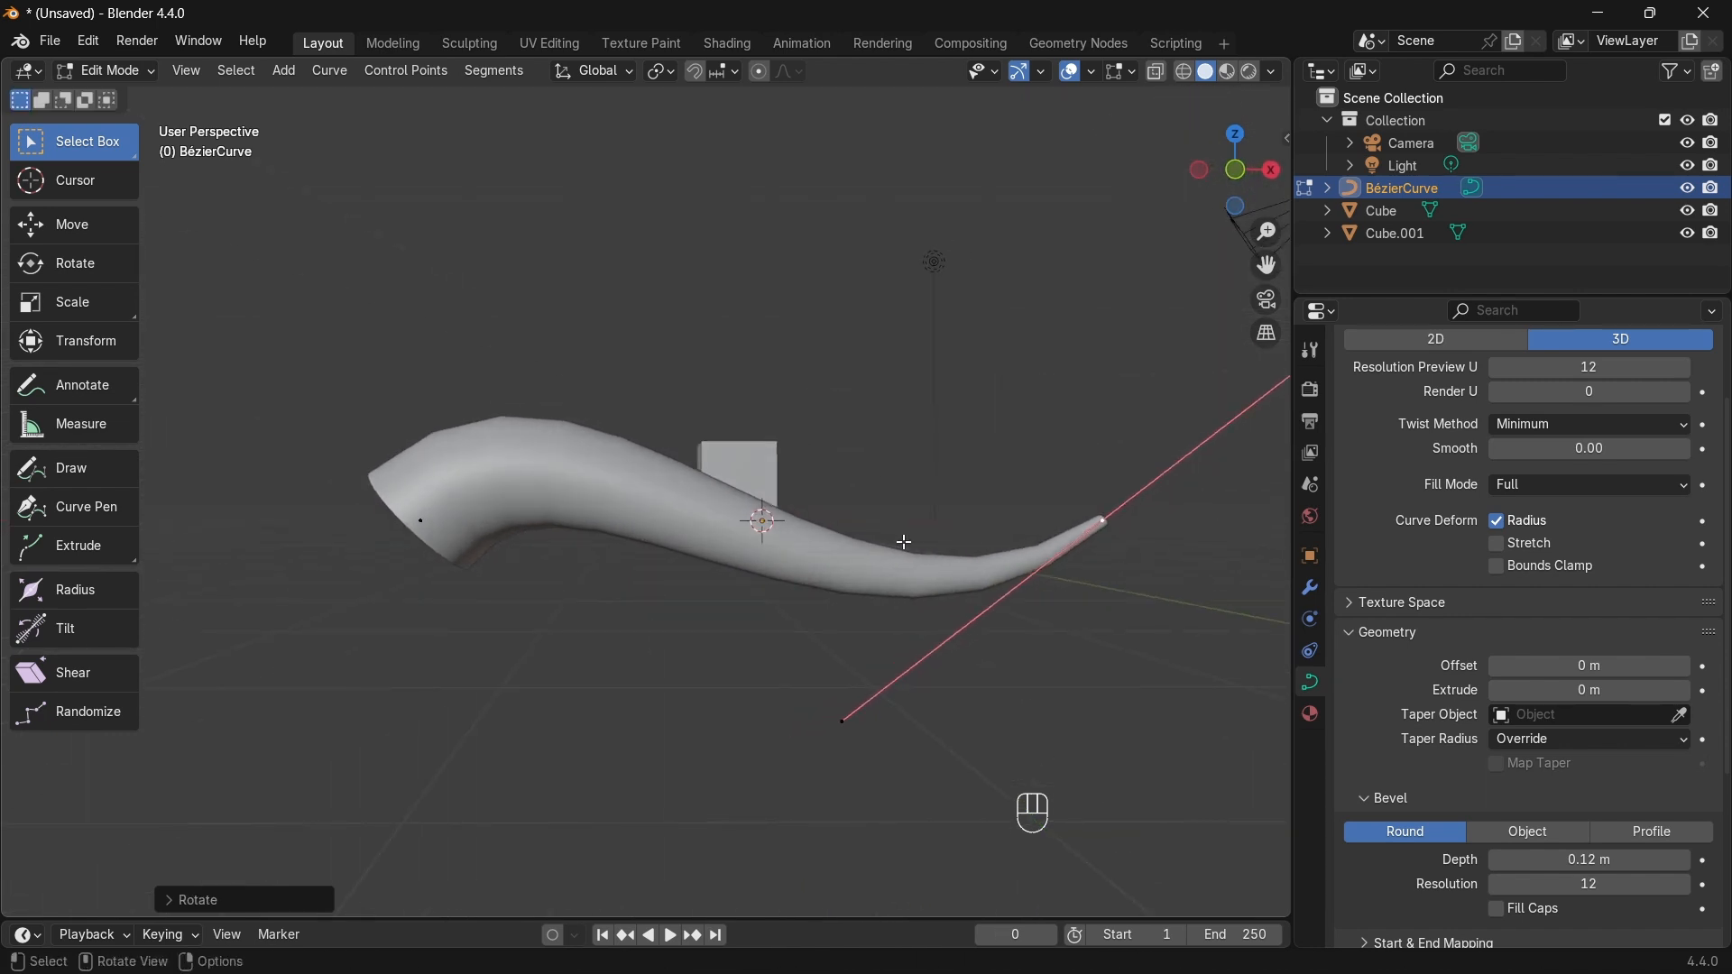
# Step: Twist the control point at the tube's thin tip with the Tilt tool
pyautogui.moveTo(473, 480); pyautogui.dragTo(695, 621, button='middle')
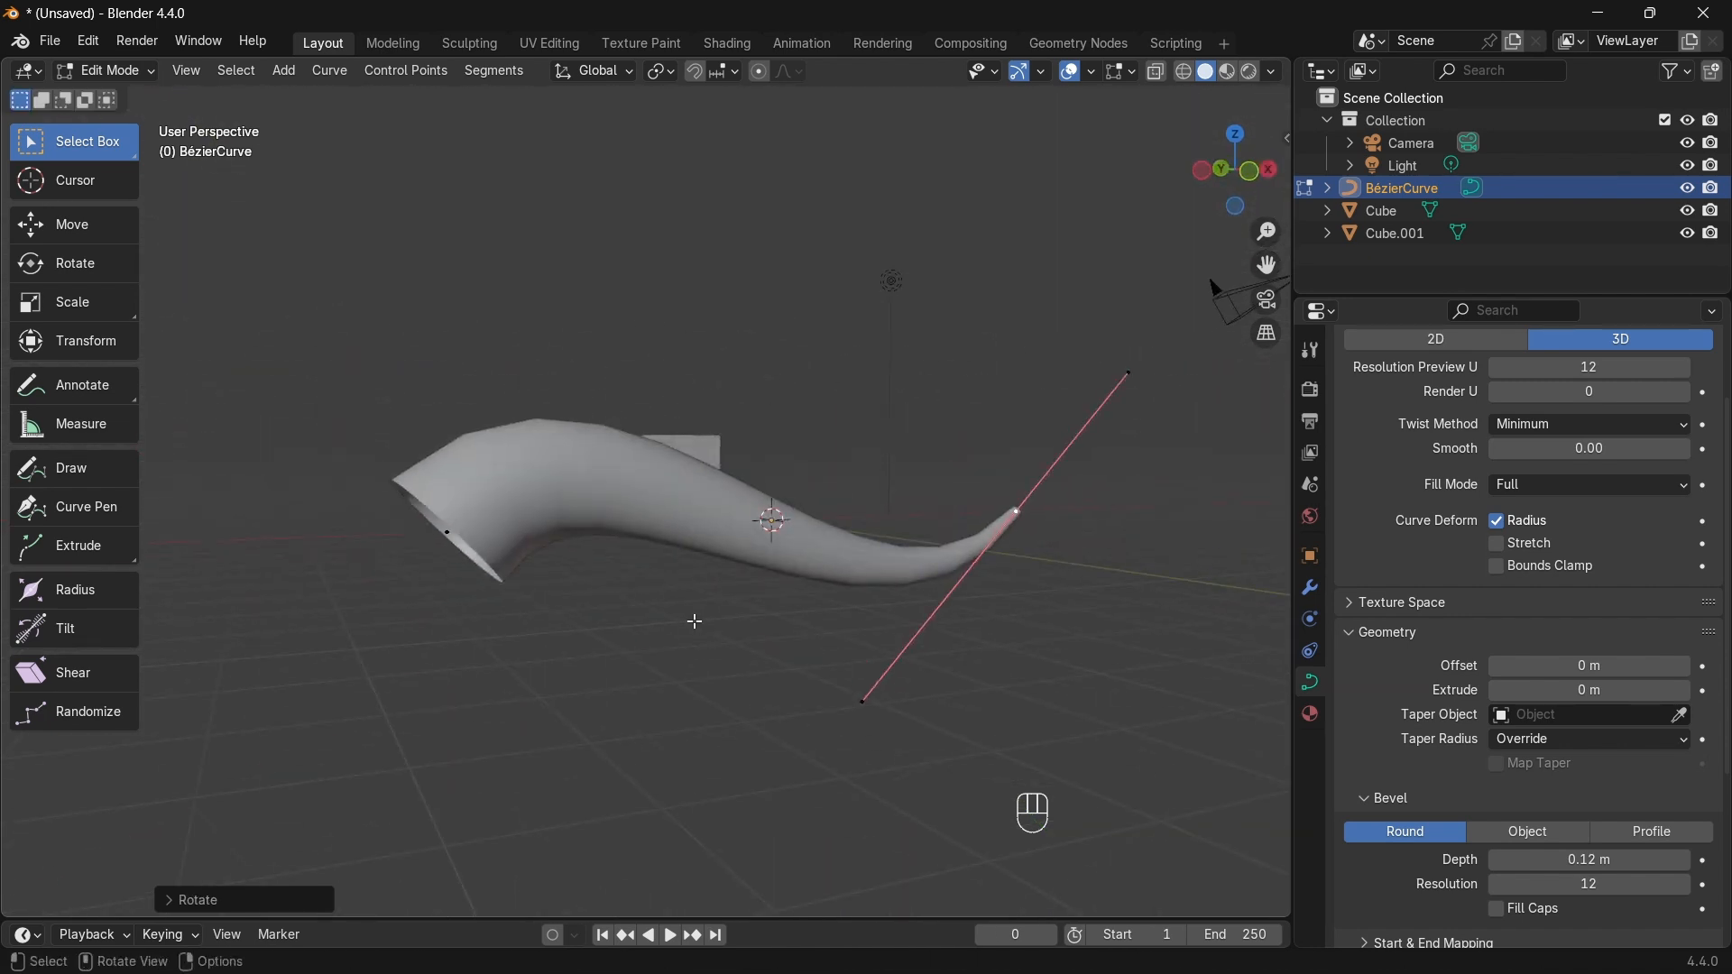
pyautogui.click(72, 631)
pyautogui.moveTo(1052, 498); pyautogui.dragTo(1047, 534)
pyautogui.rightClick(1042, 546)
pyautogui.keyDown('shift'); pyautogui.moveTo(845, 369); pyautogui.dragTo(928, 453, button='middle'); pyautogui.keyUp('shift')
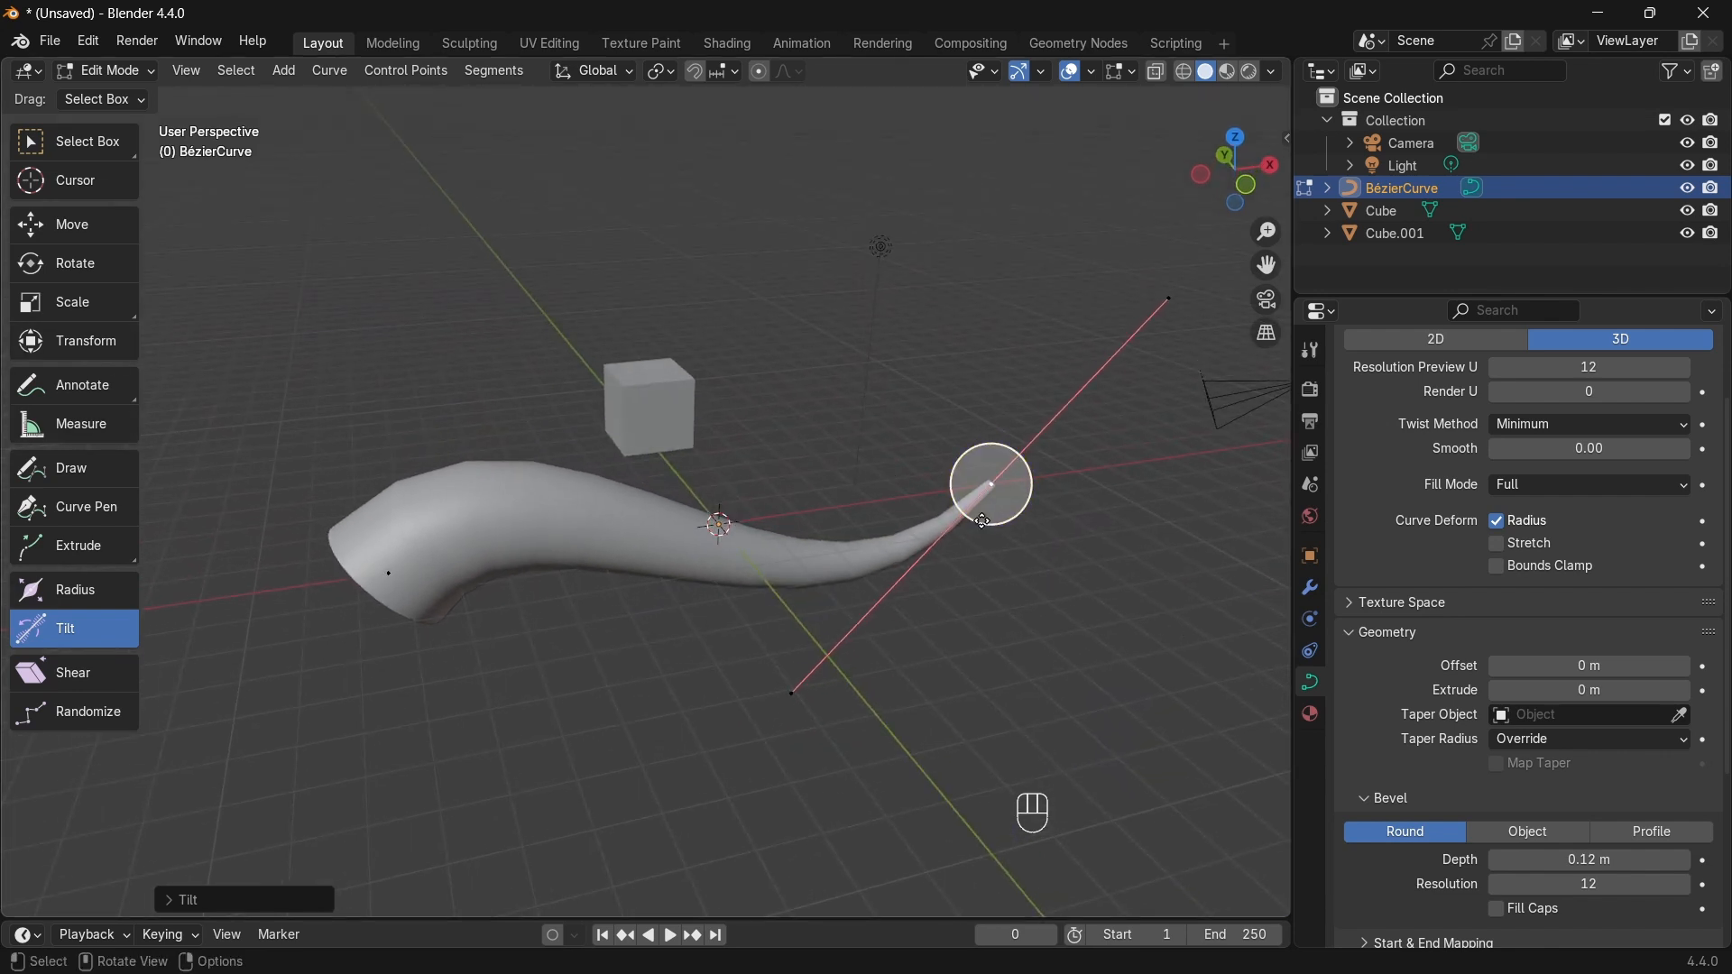
# Step: Reselect the thin tip's control point, try tilting it again, and select the control point at the thick end
pyautogui.moveTo(757, 294); pyautogui.dragTo(1293, 878)
pyautogui.click(948, 612)
pyautogui.moveTo(805, 351); pyautogui.dragTo(1236, 692)
pyautogui.moveTo(1019, 525); pyautogui.dragTo(1075, 444)
pyautogui.click(389, 574)
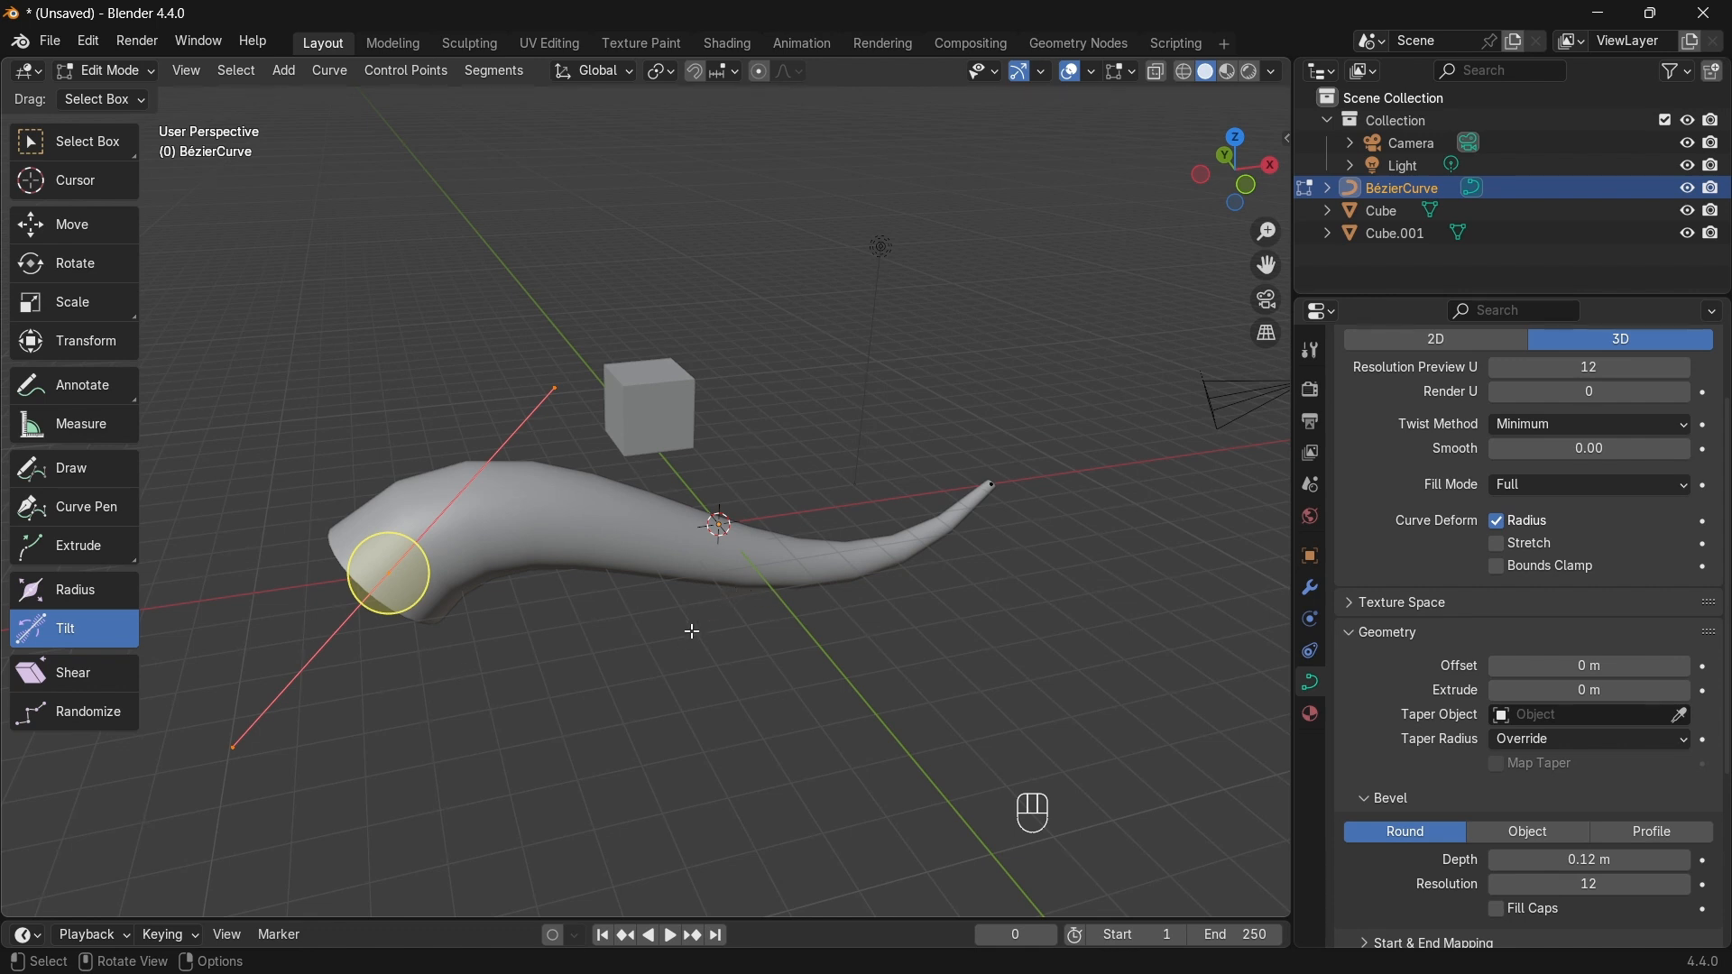
# Step: Try tilting the control point at the tube's thick end
pyautogui.press('ctrl')
pyautogui.hotkey('ctrl', 't')
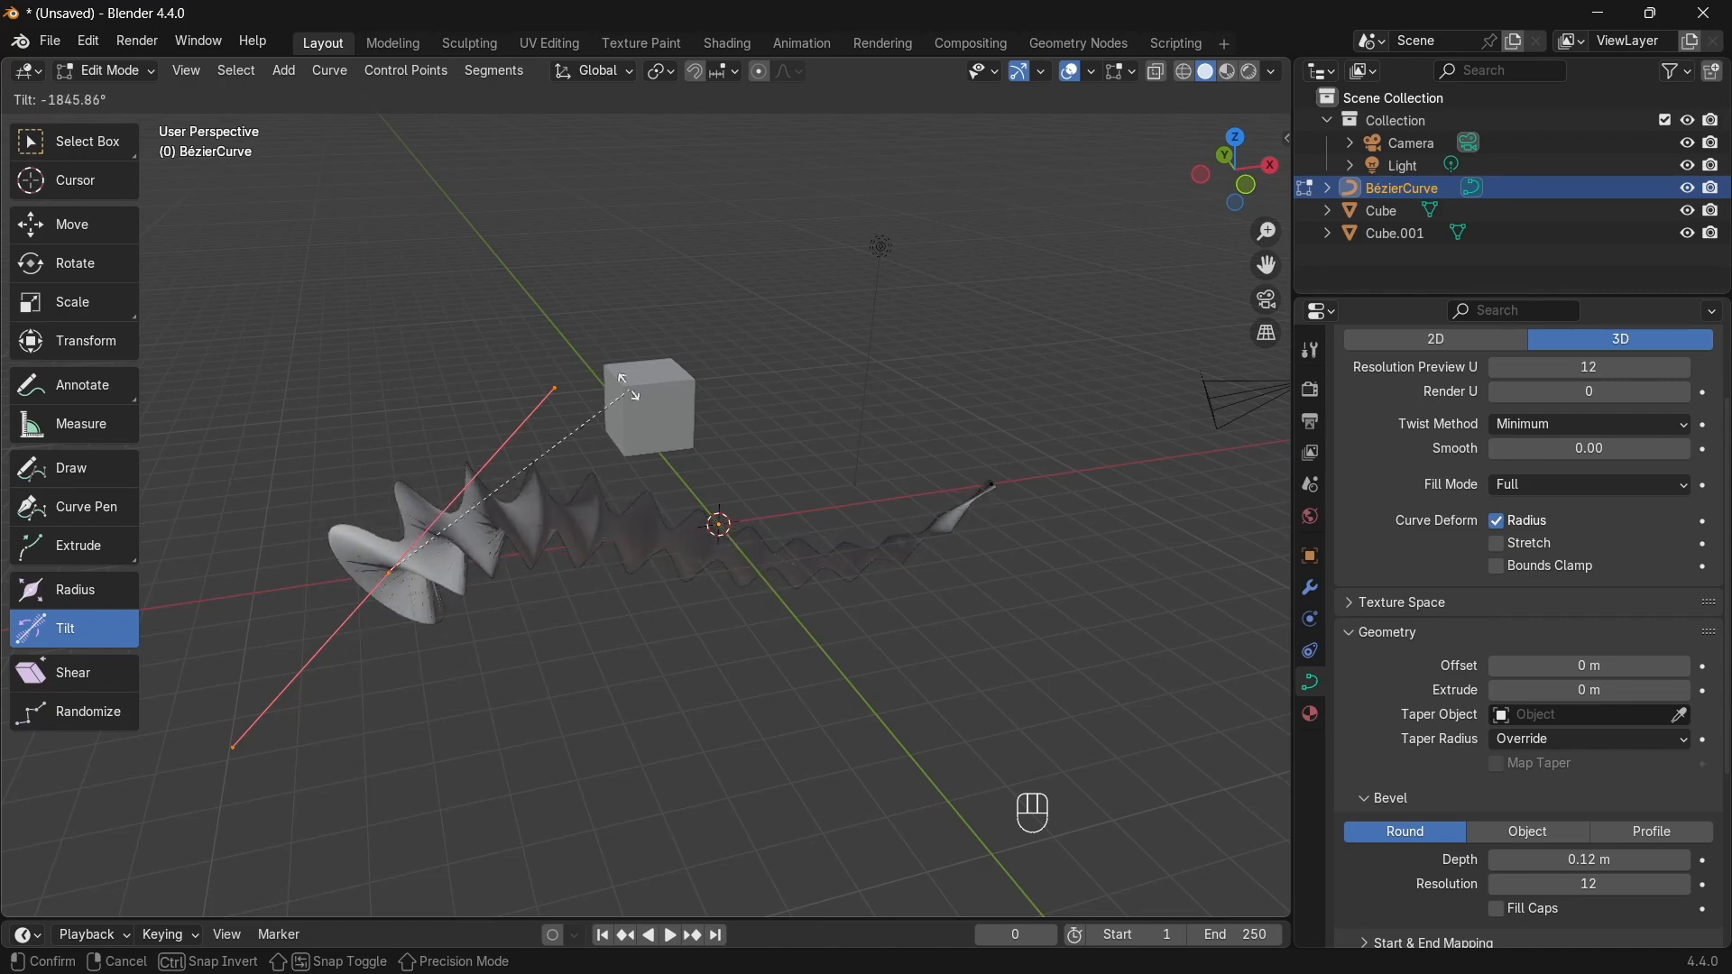
pyautogui.rightClick(742, 858)
# Step: Select the control point at the tube's thin tip and clear its tilt
pyautogui.moveTo(977, 457); pyautogui.dragTo(927, 452, button='middle')
pyautogui.moveTo(928, 451); pyautogui.dragTo(897, 488, button='middle')
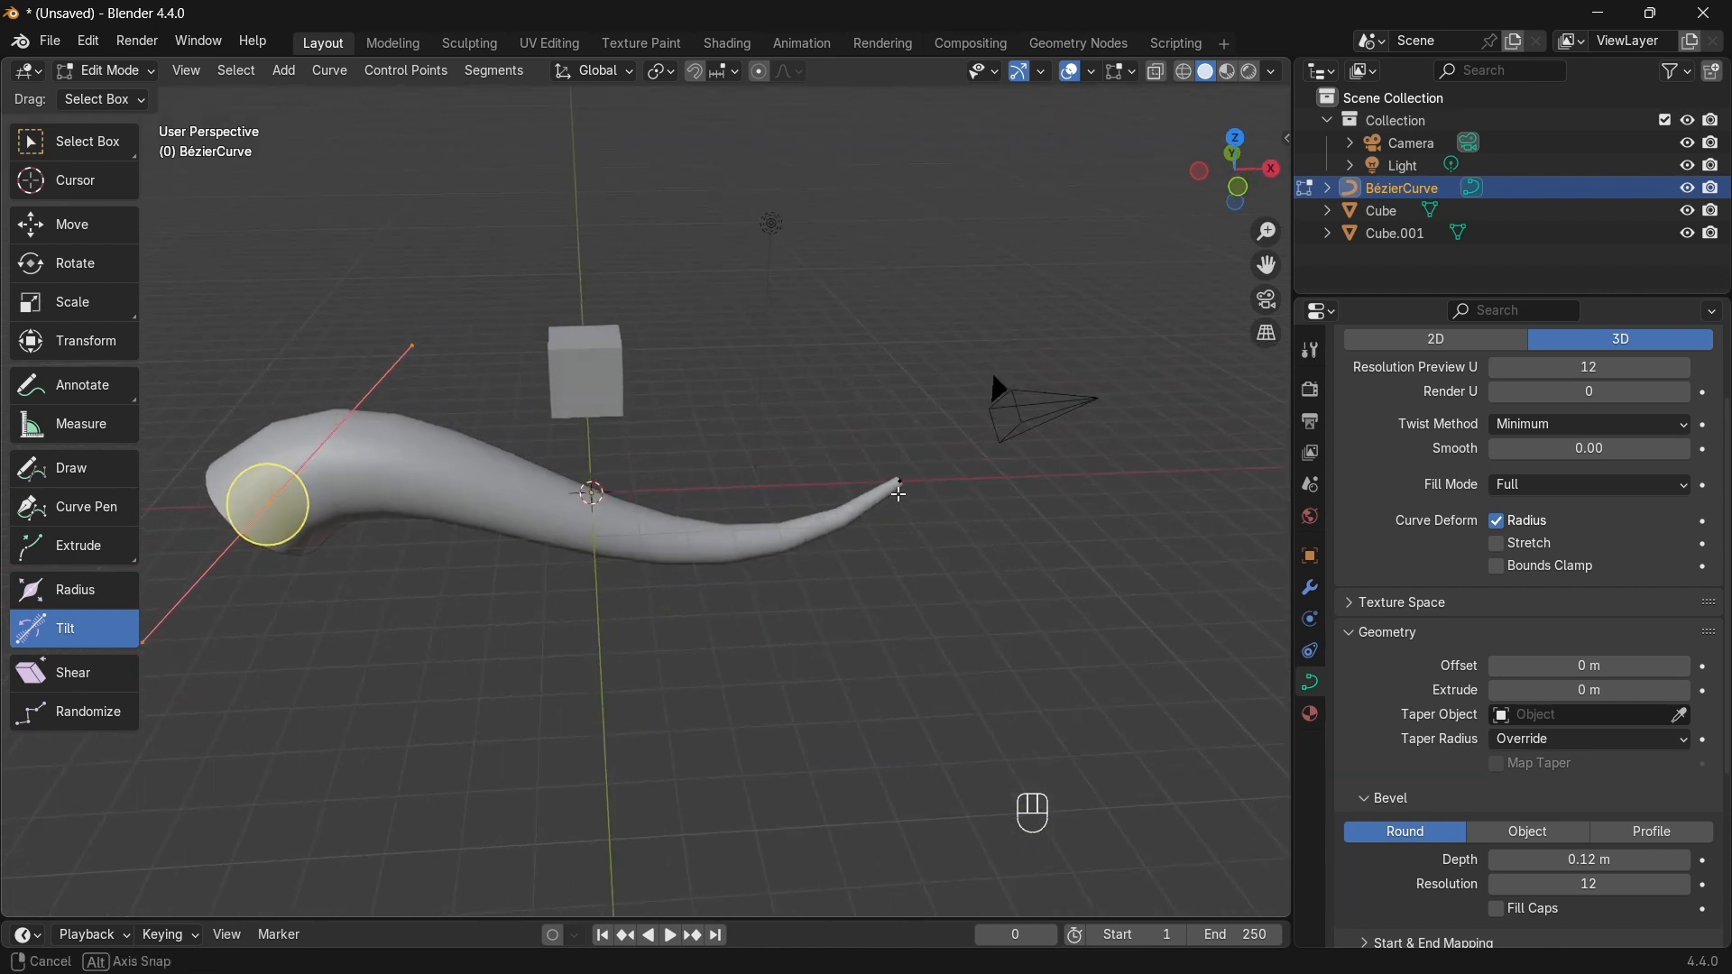
pyautogui.scroll(2, 910, 489)
pyautogui.click(1005, 478)
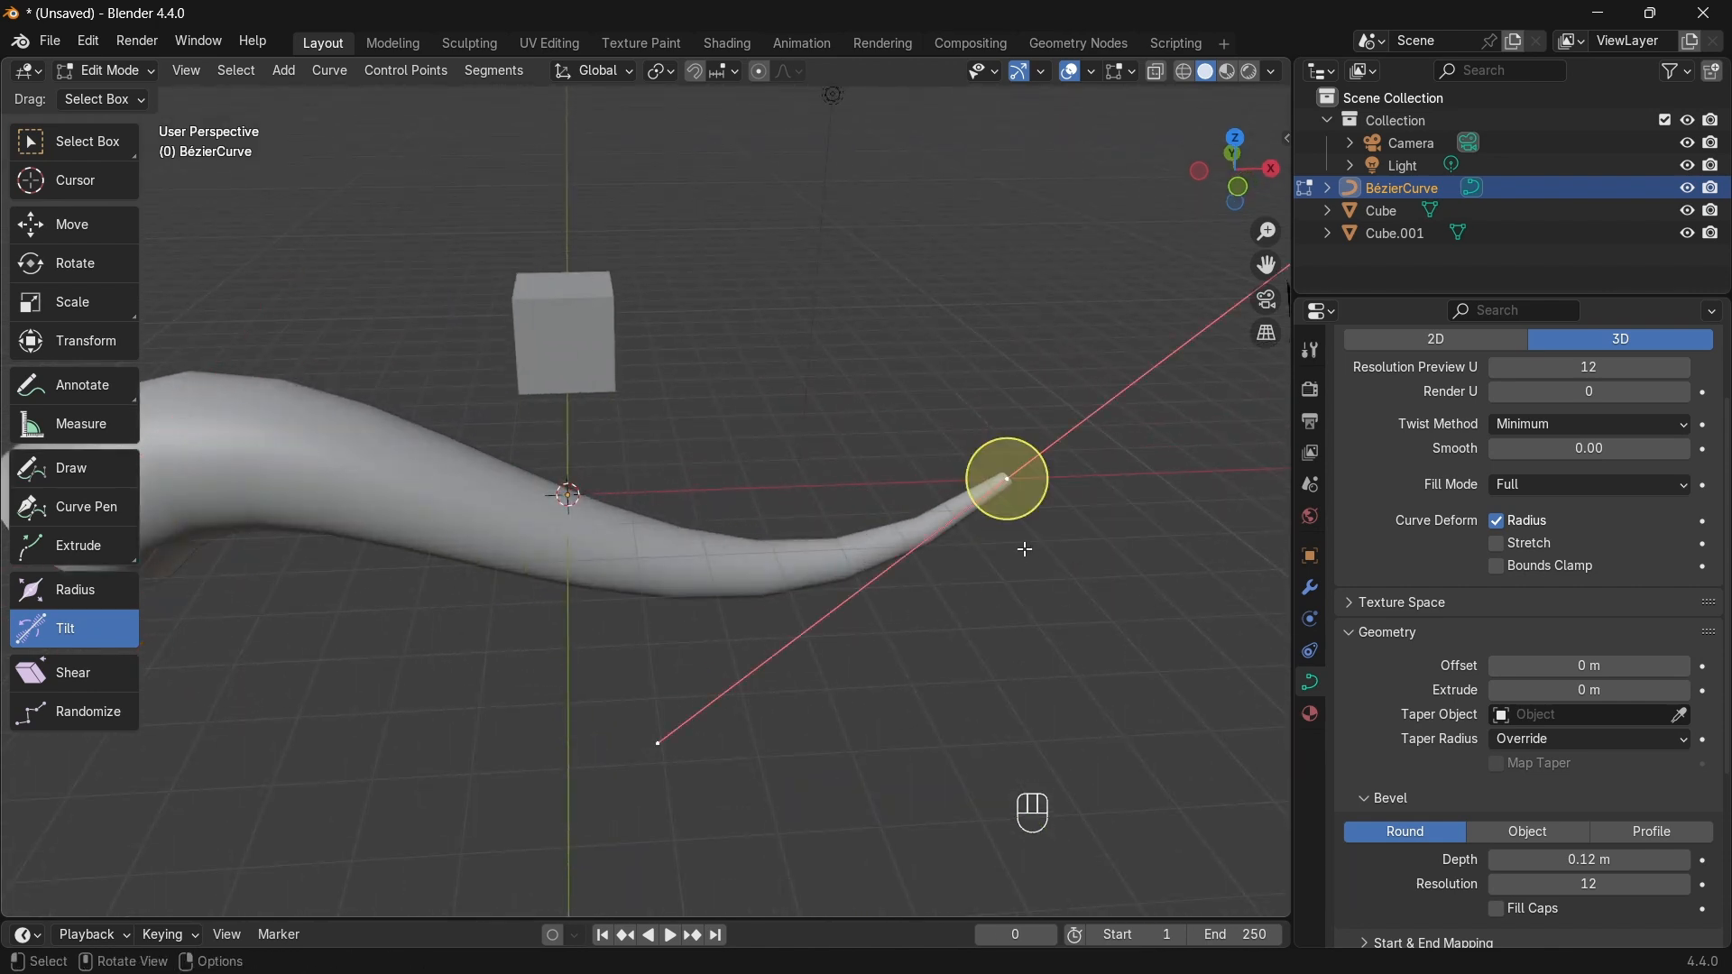
pyautogui.hotkey('alt', 't')
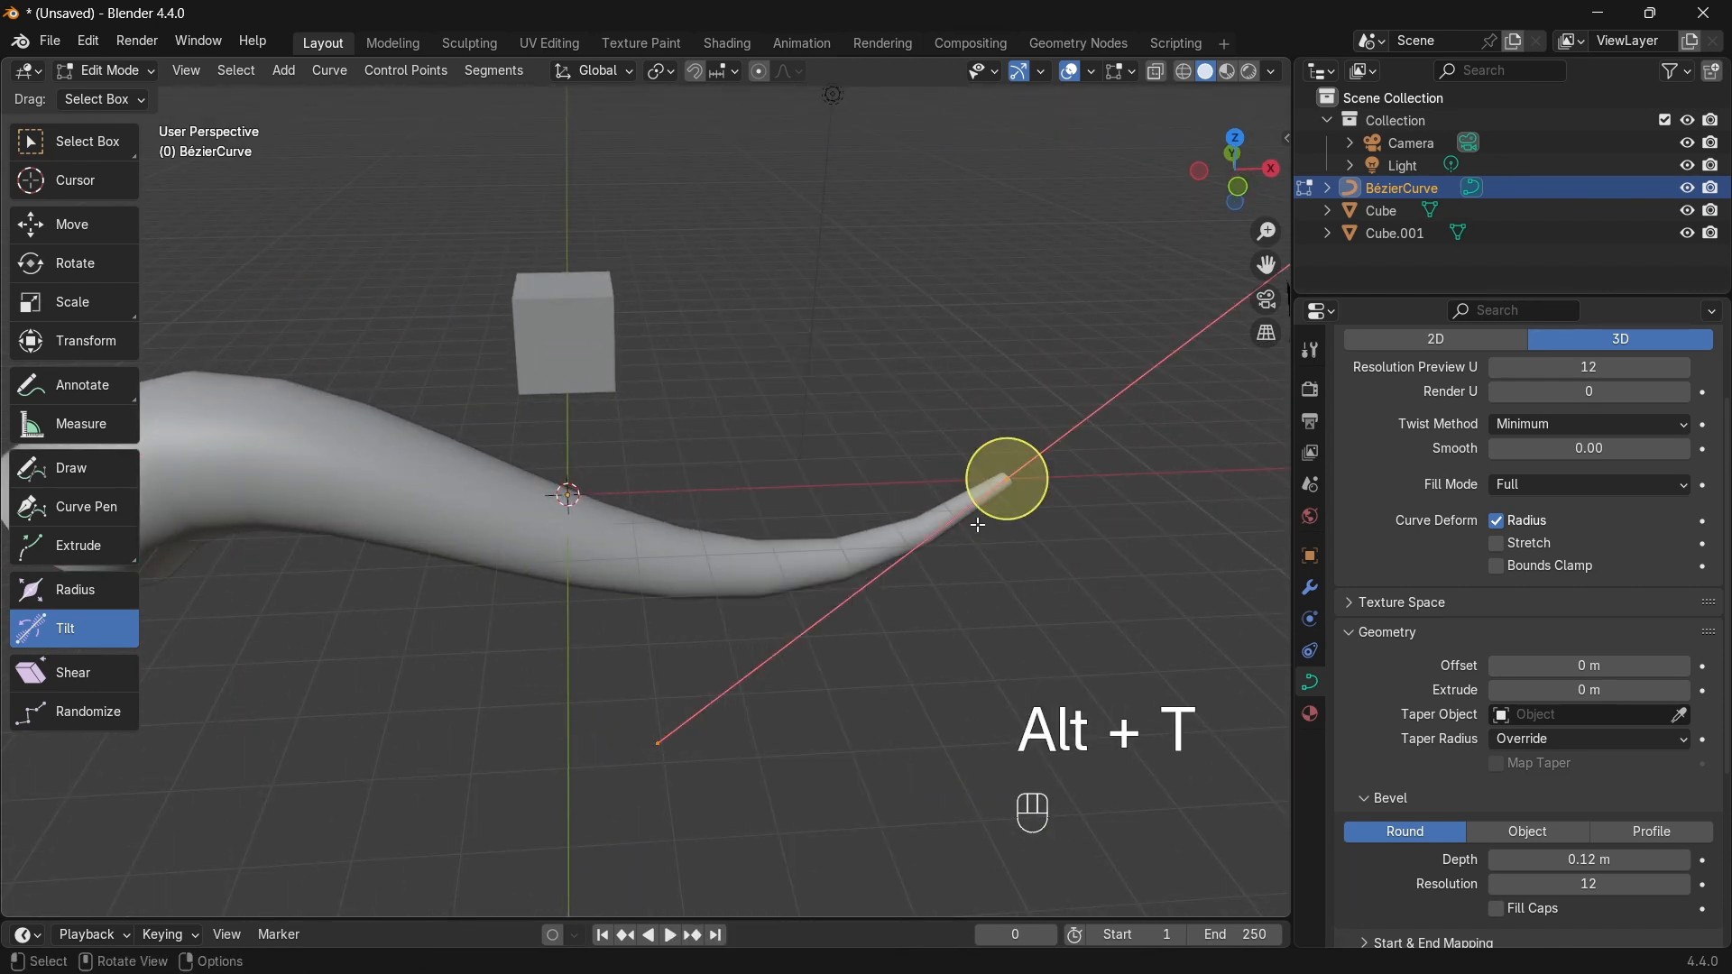
pyautogui.moveTo(892, 491); pyautogui.dragTo(839, 469, button='middle')
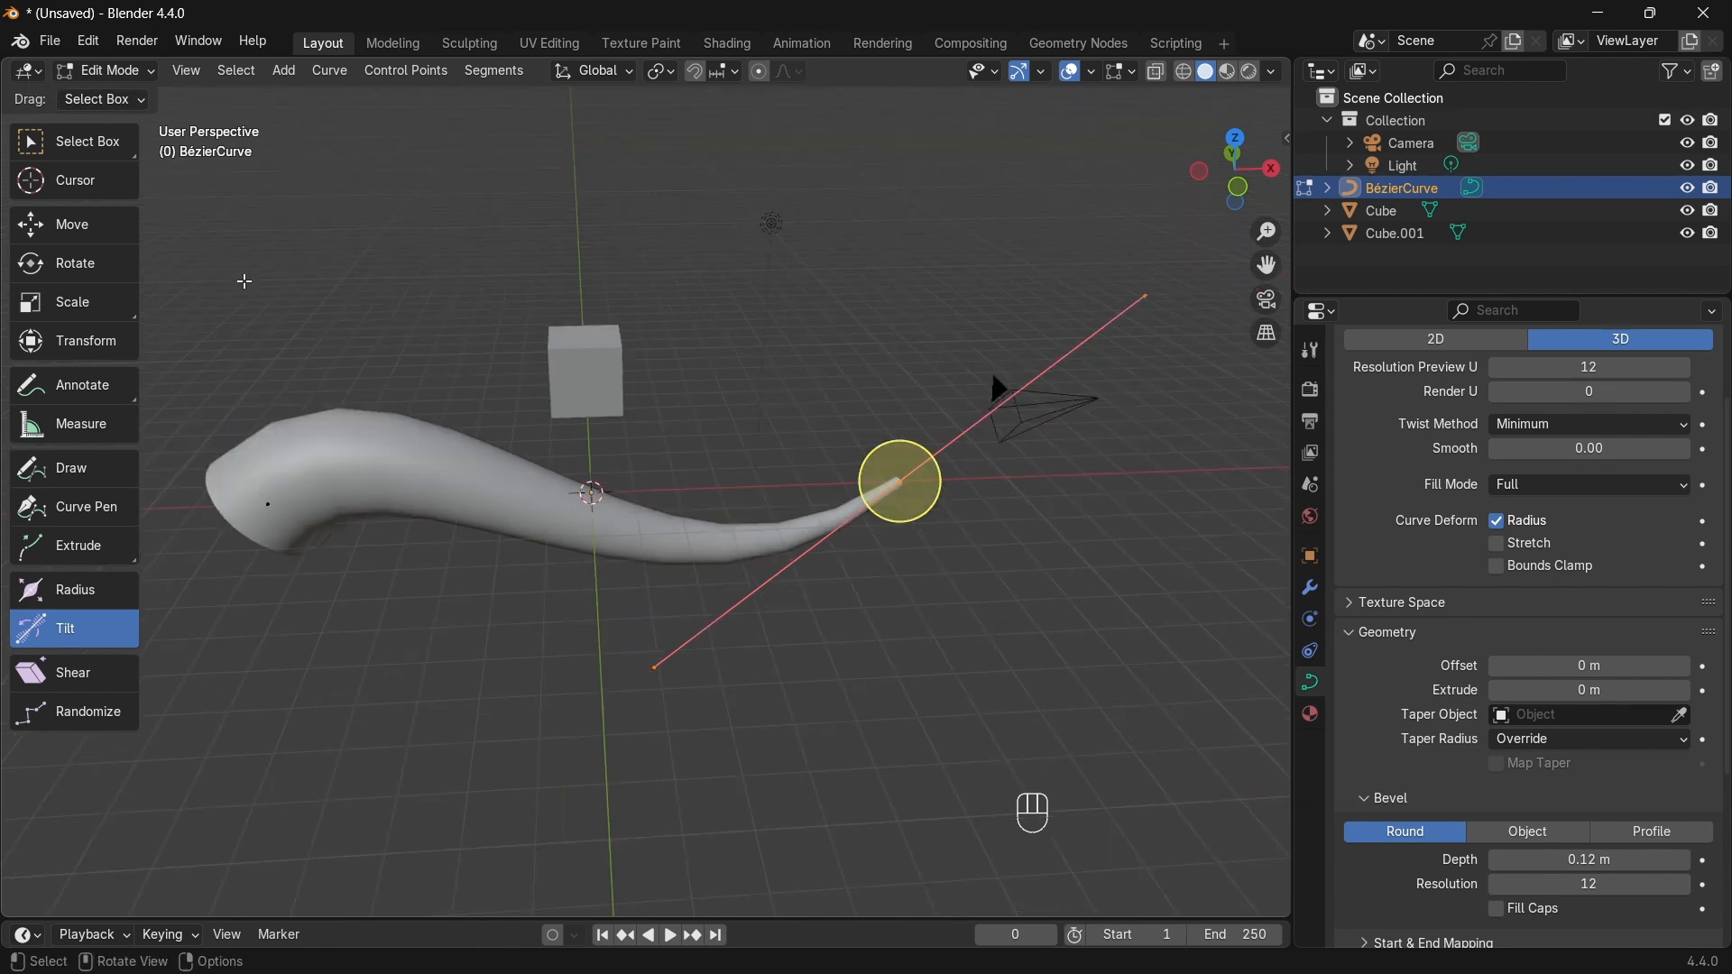
# Step: Select the control point at the thick end and try enlarging its radius with Shrink/Fatten
pyautogui.moveTo(184, 419); pyautogui.dragTo(379, 630)
pyautogui.hotkey('alt', 's')
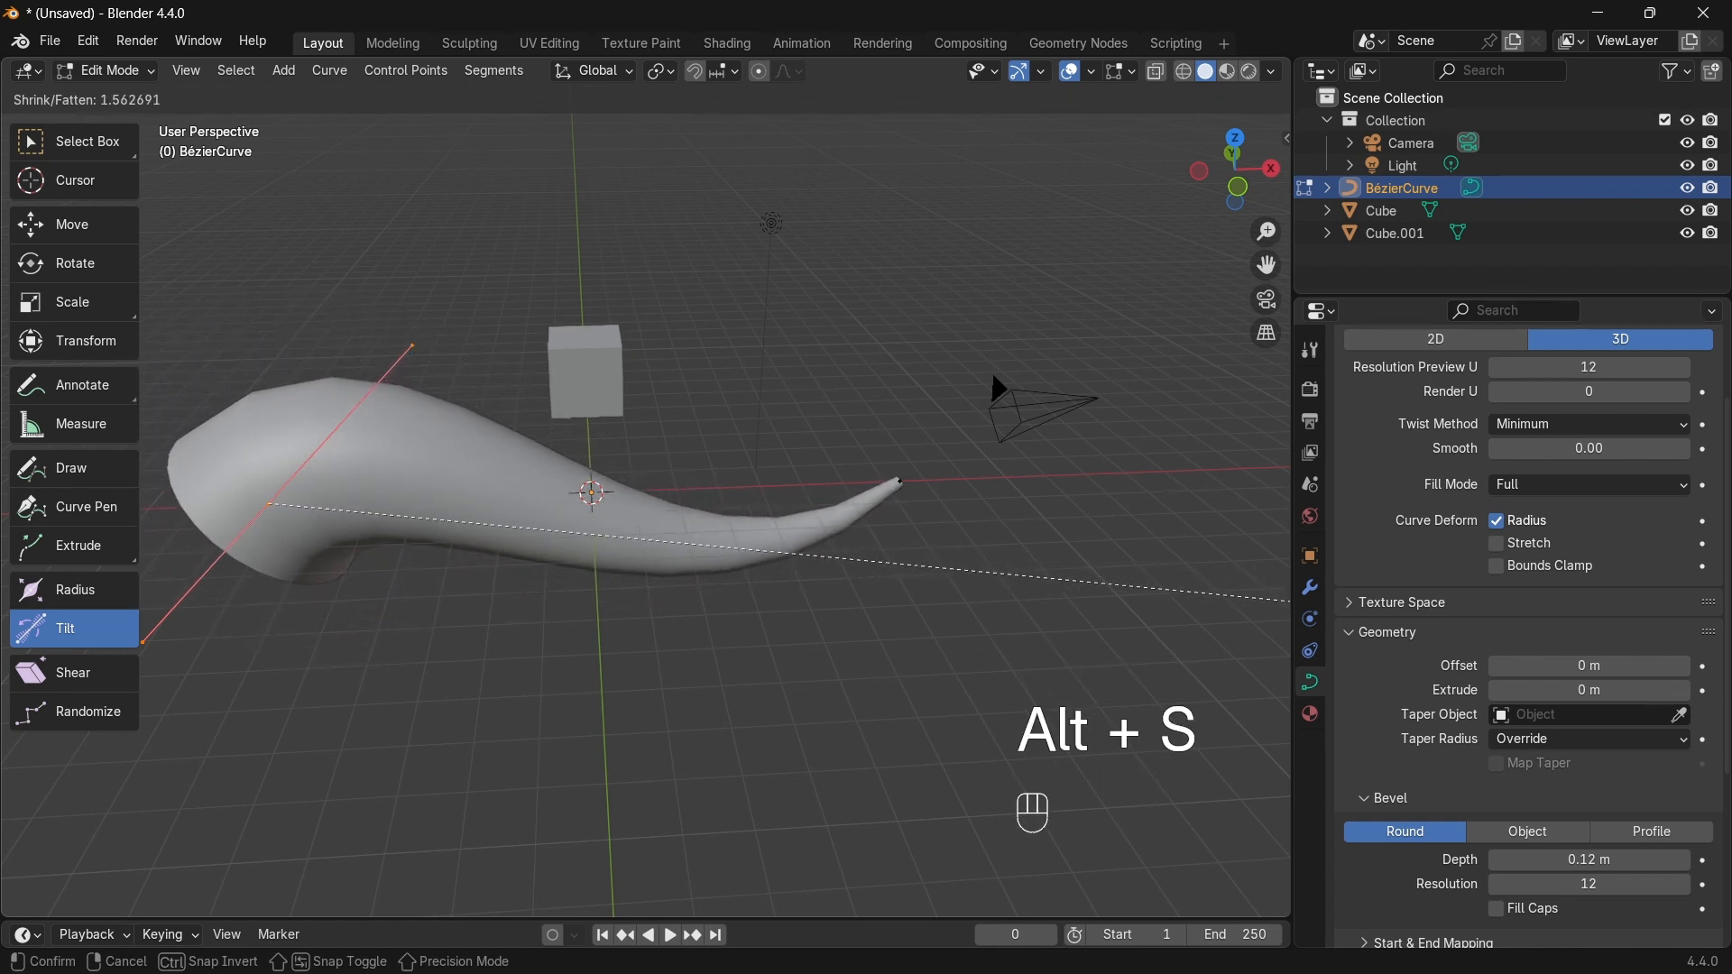
pyautogui.click(1253, 582)
# Step: Reselect the thin tip's control point and try twisting it with the tilt operation
pyautogui.moveTo(792, 452); pyautogui.dragTo(983, 566)
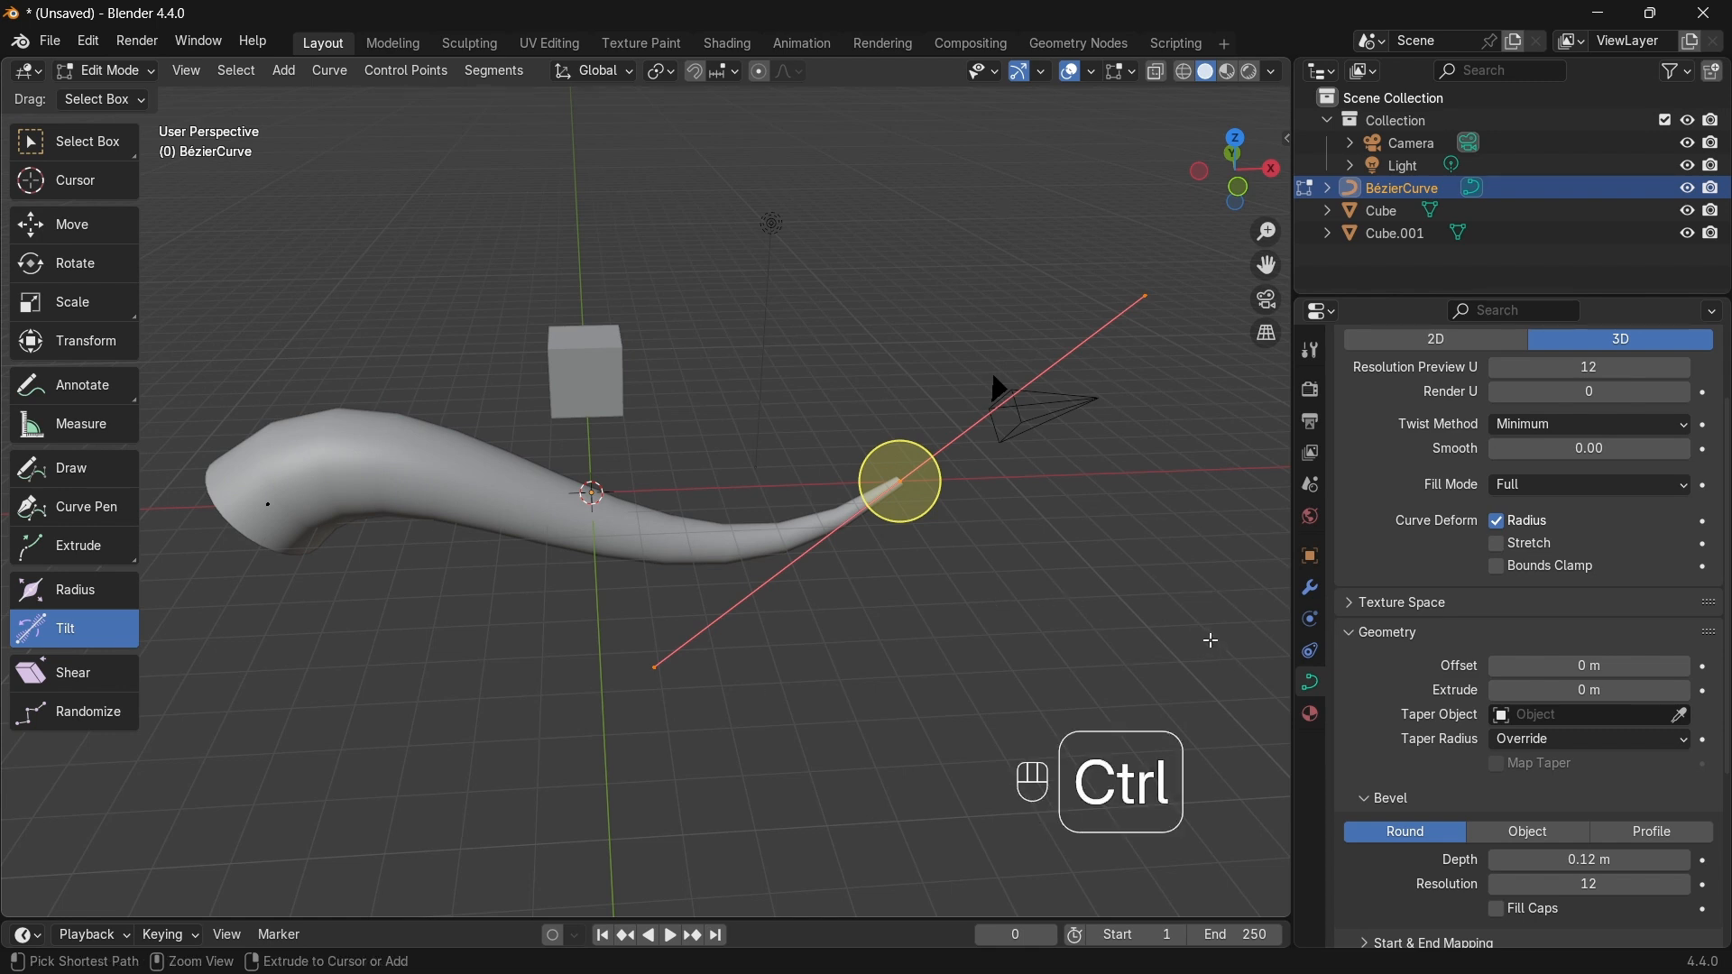
pyautogui.hotkey('ctrl', 't')
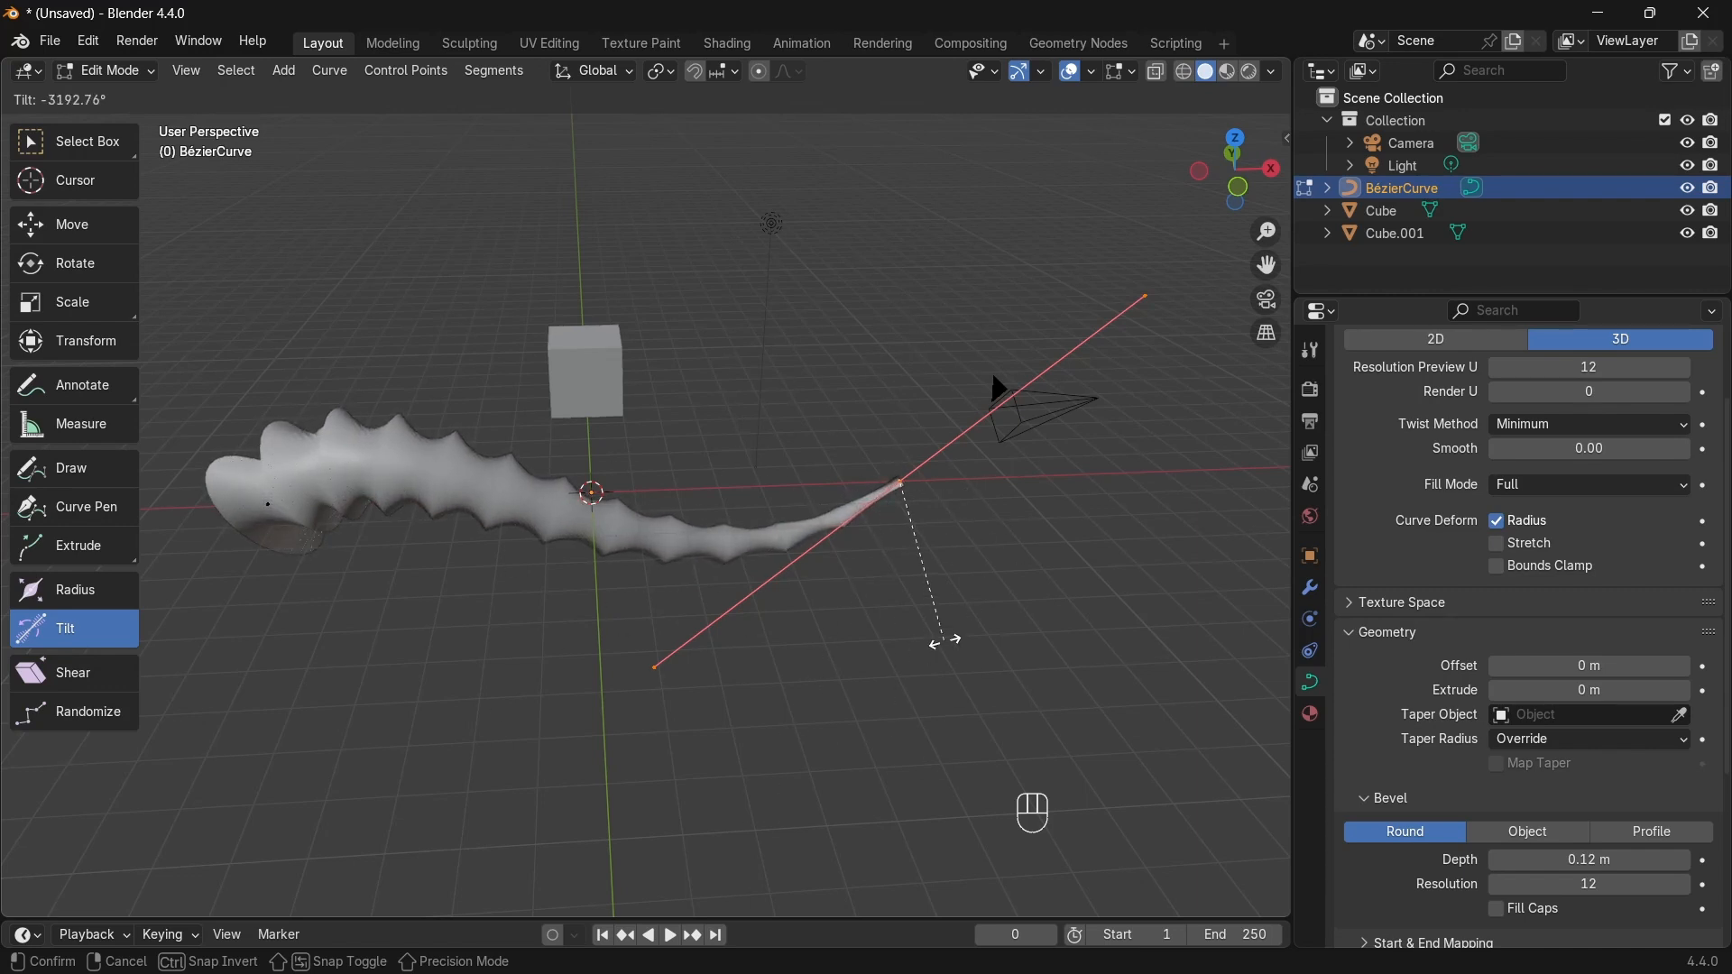
pyautogui.rightClick(902, 650)
# Step: Switch to Object Mode and move Cube.001 along the Y axis, farther away from the tube
pyautogui.click(100, 80)
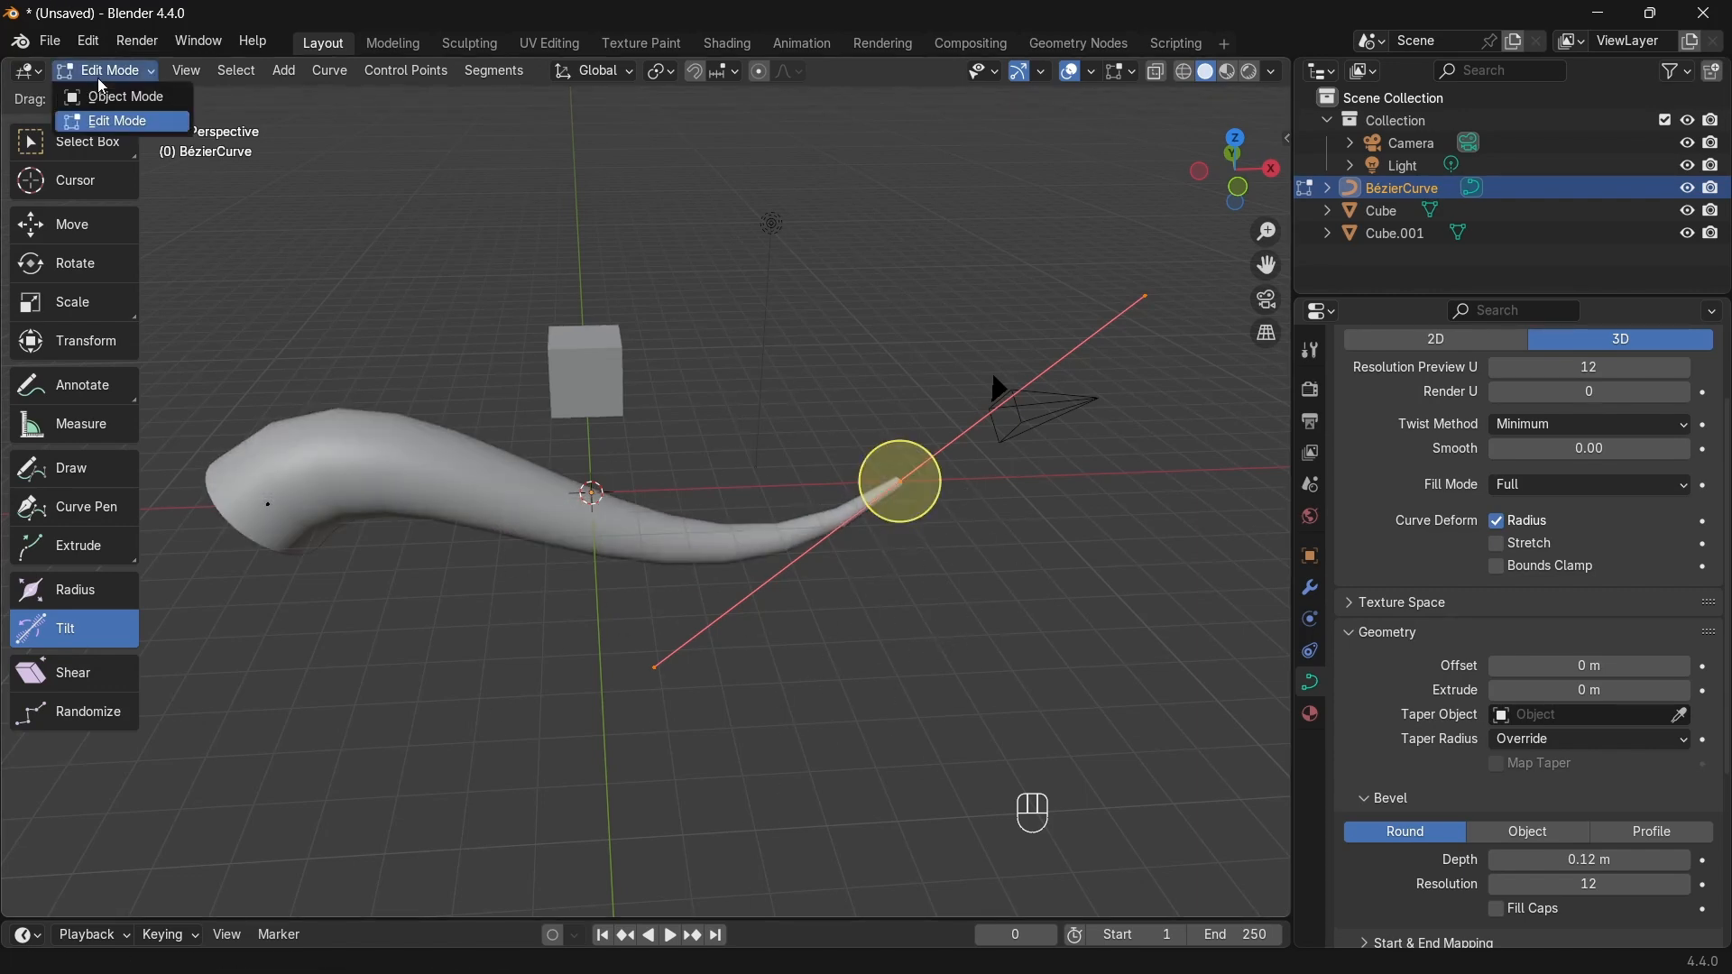
pyautogui.click(117, 93)
pyautogui.moveTo(991, 370); pyautogui.dragTo(330, 451, button='middle')
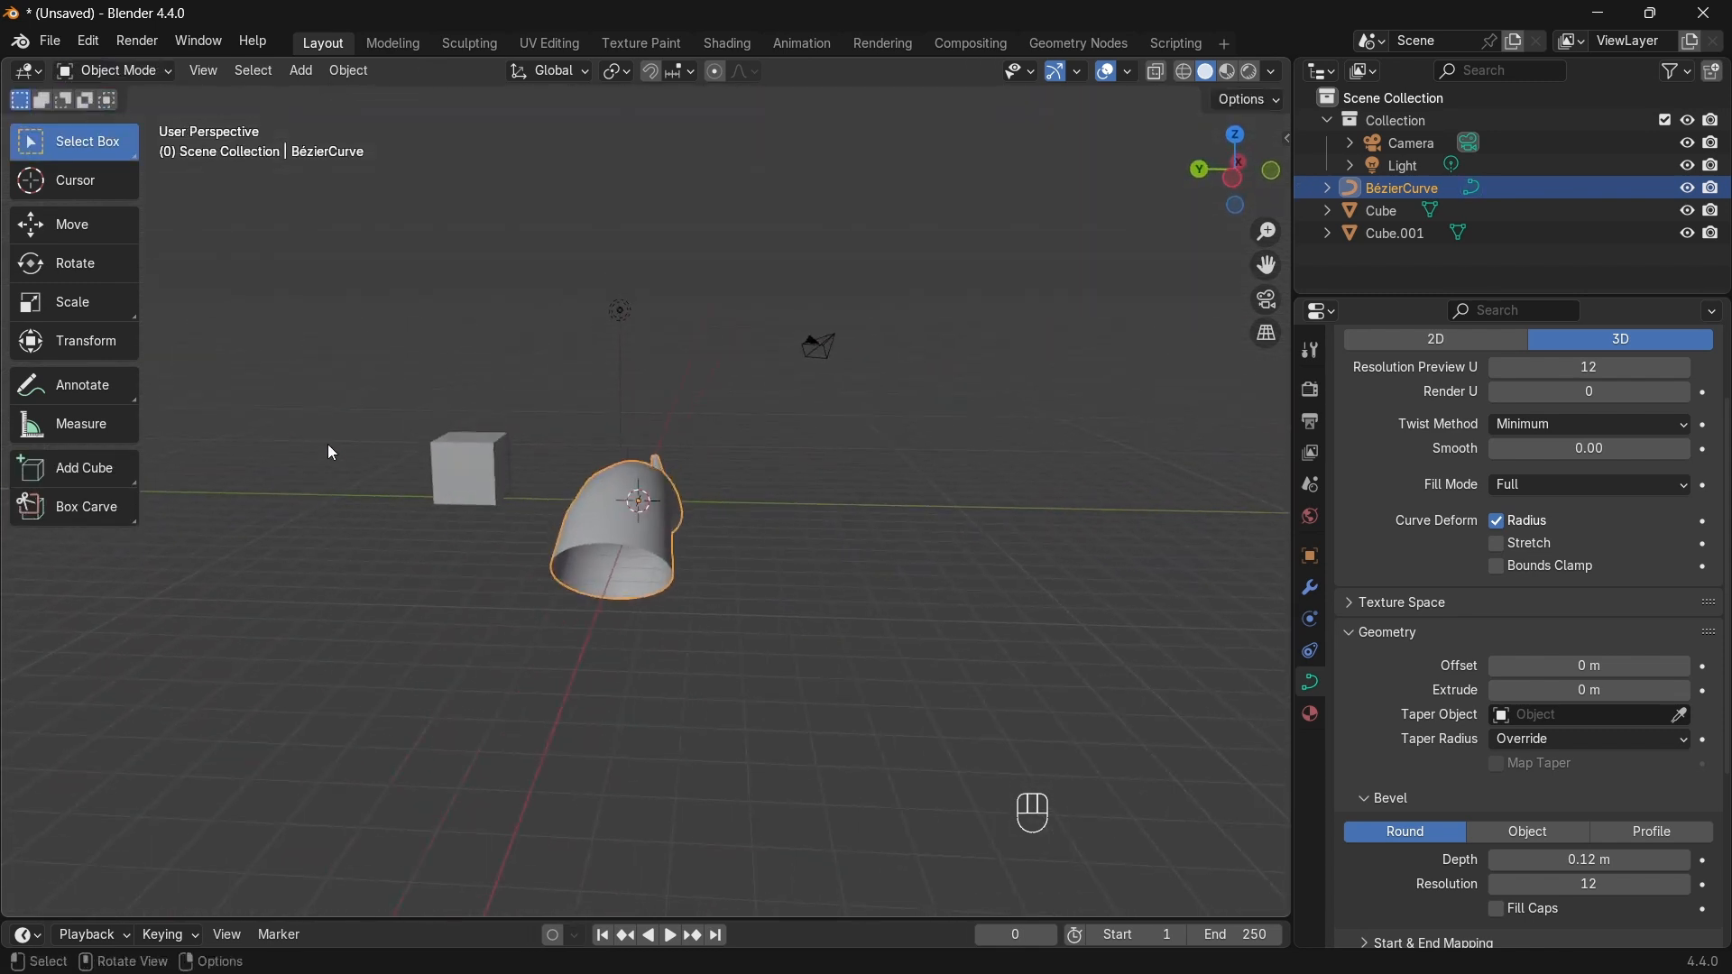
pyautogui.click(442, 488)
pyautogui.press('g')
pyautogui.press('y')
pyautogui.click(253, 492)
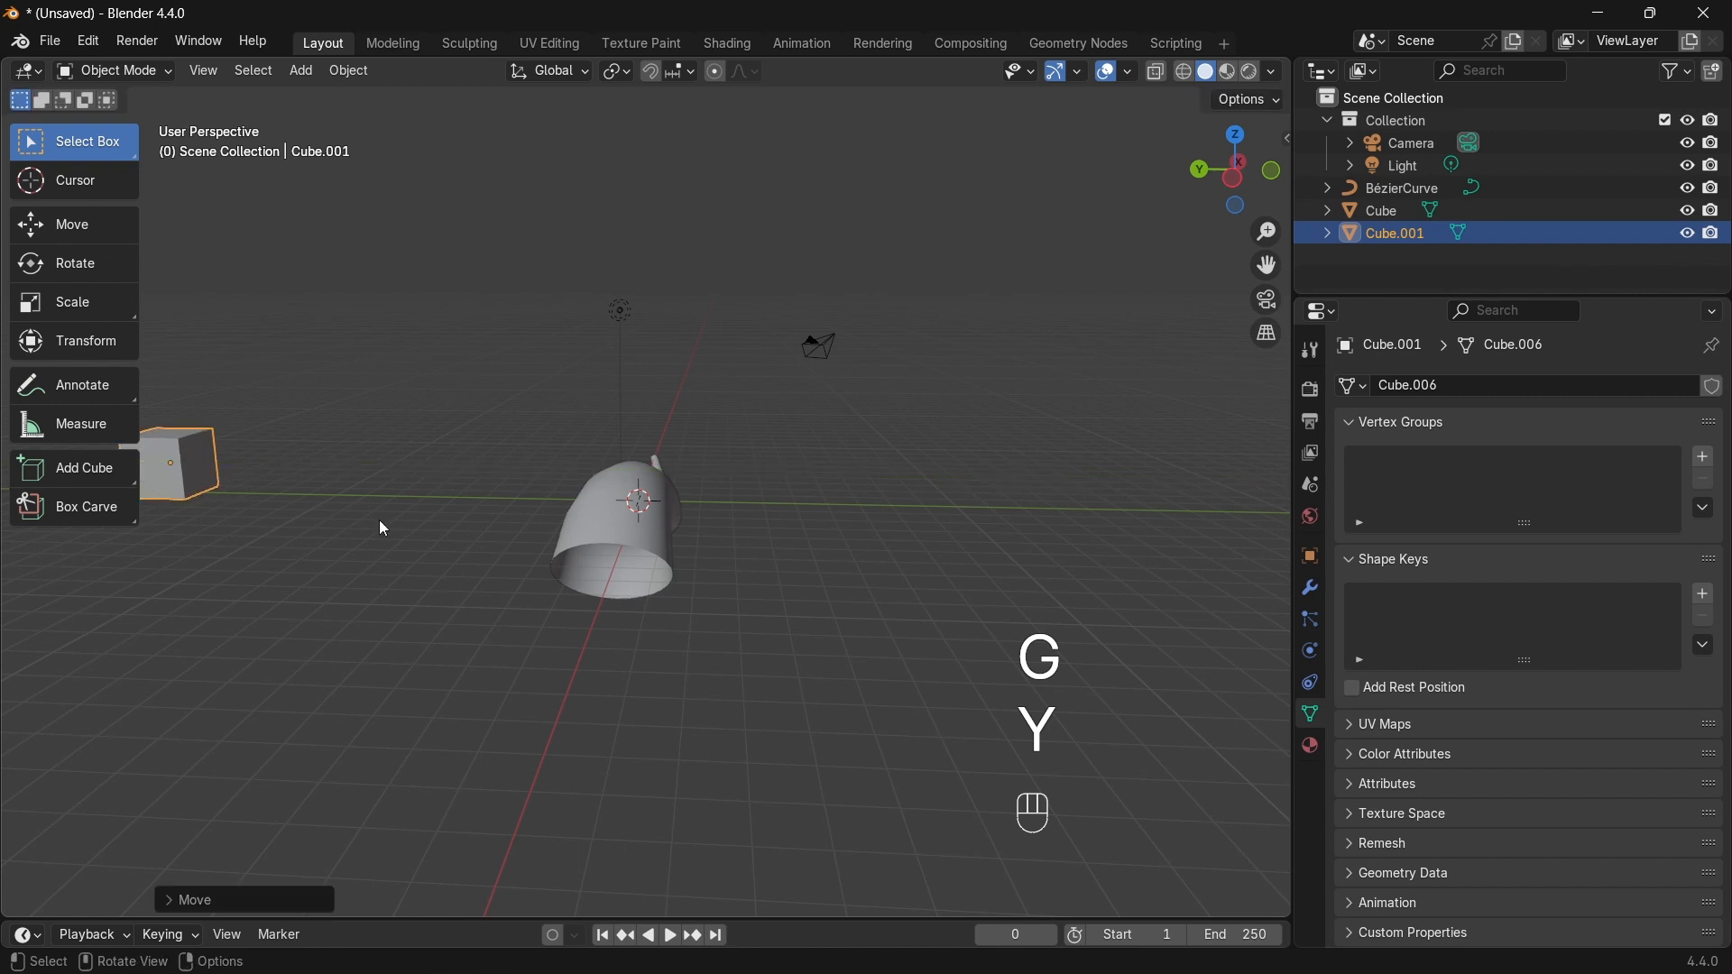
# Step: Move the Bézier curve tube along the Y axis toward the cube to free the space around the origin
pyautogui.click(620, 532)
pyautogui.press('y')
pyautogui.rightClick(640, 525)
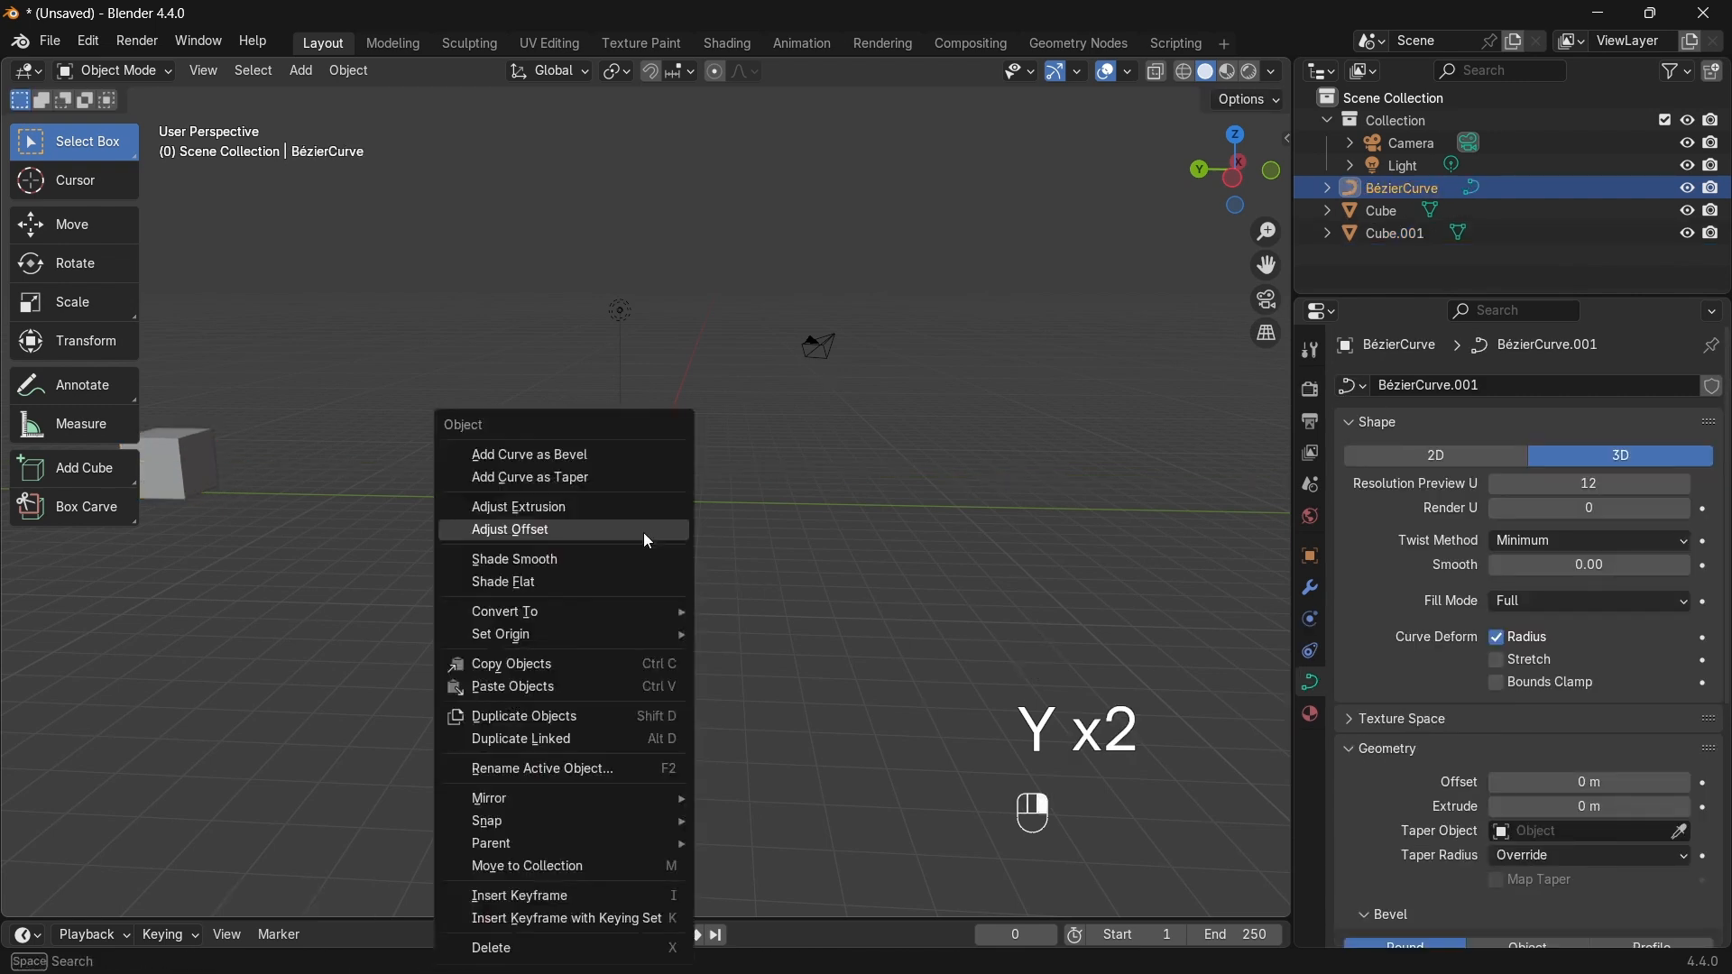
pyautogui.press('g')
pyautogui.press('y')
pyautogui.click(511, 502)
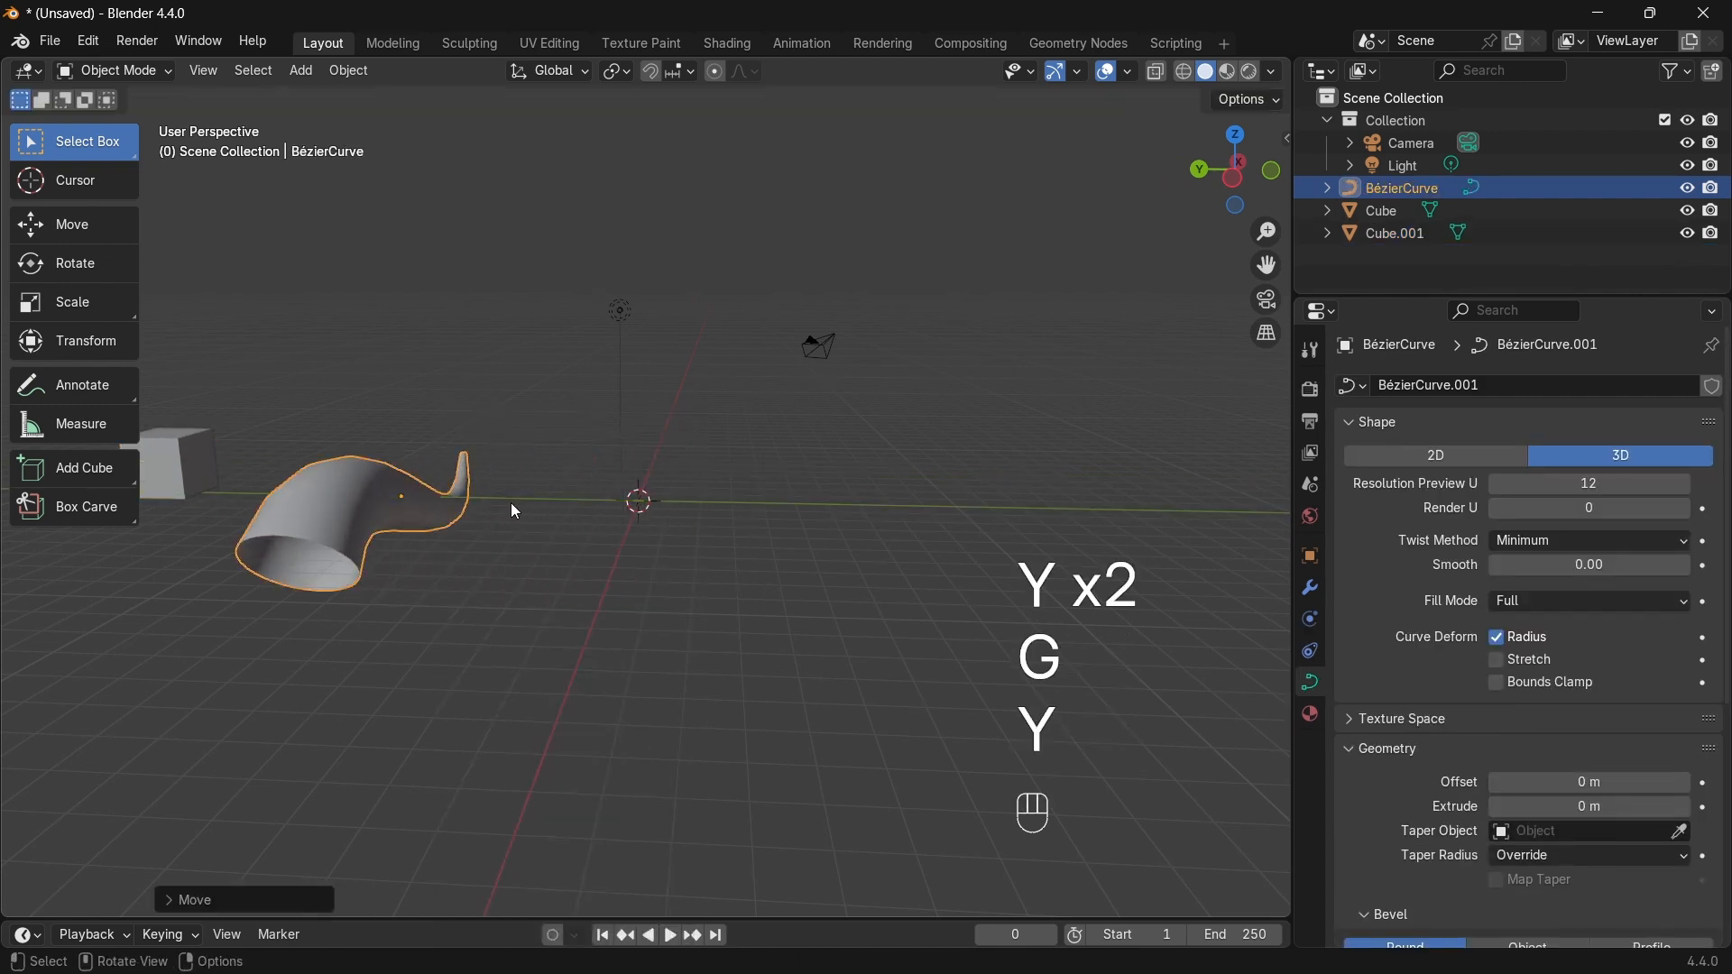
pyautogui.keyDown('shift'); pyautogui.moveTo(329, 512); pyautogui.dragTo(505, 552, button='middle'); pyautogui.keyUp('shift')
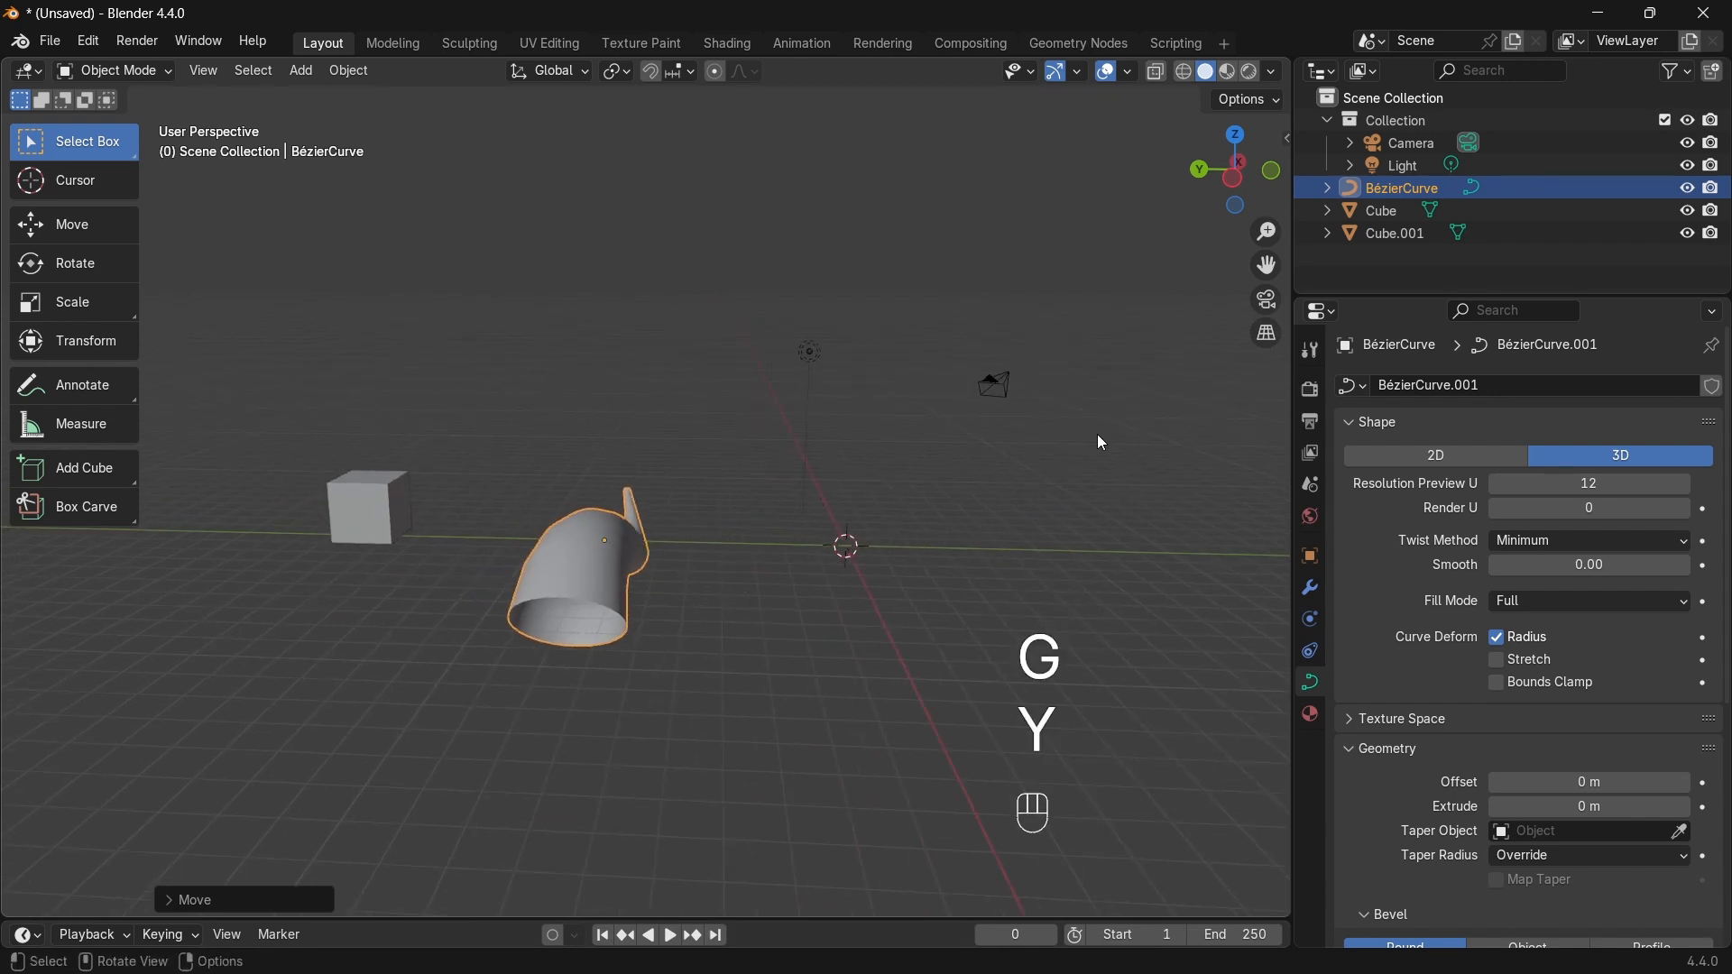
# Step: Add a text object at the origin and frame it so that it reads from the front
pyautogui.hotkey('shift', 'a')
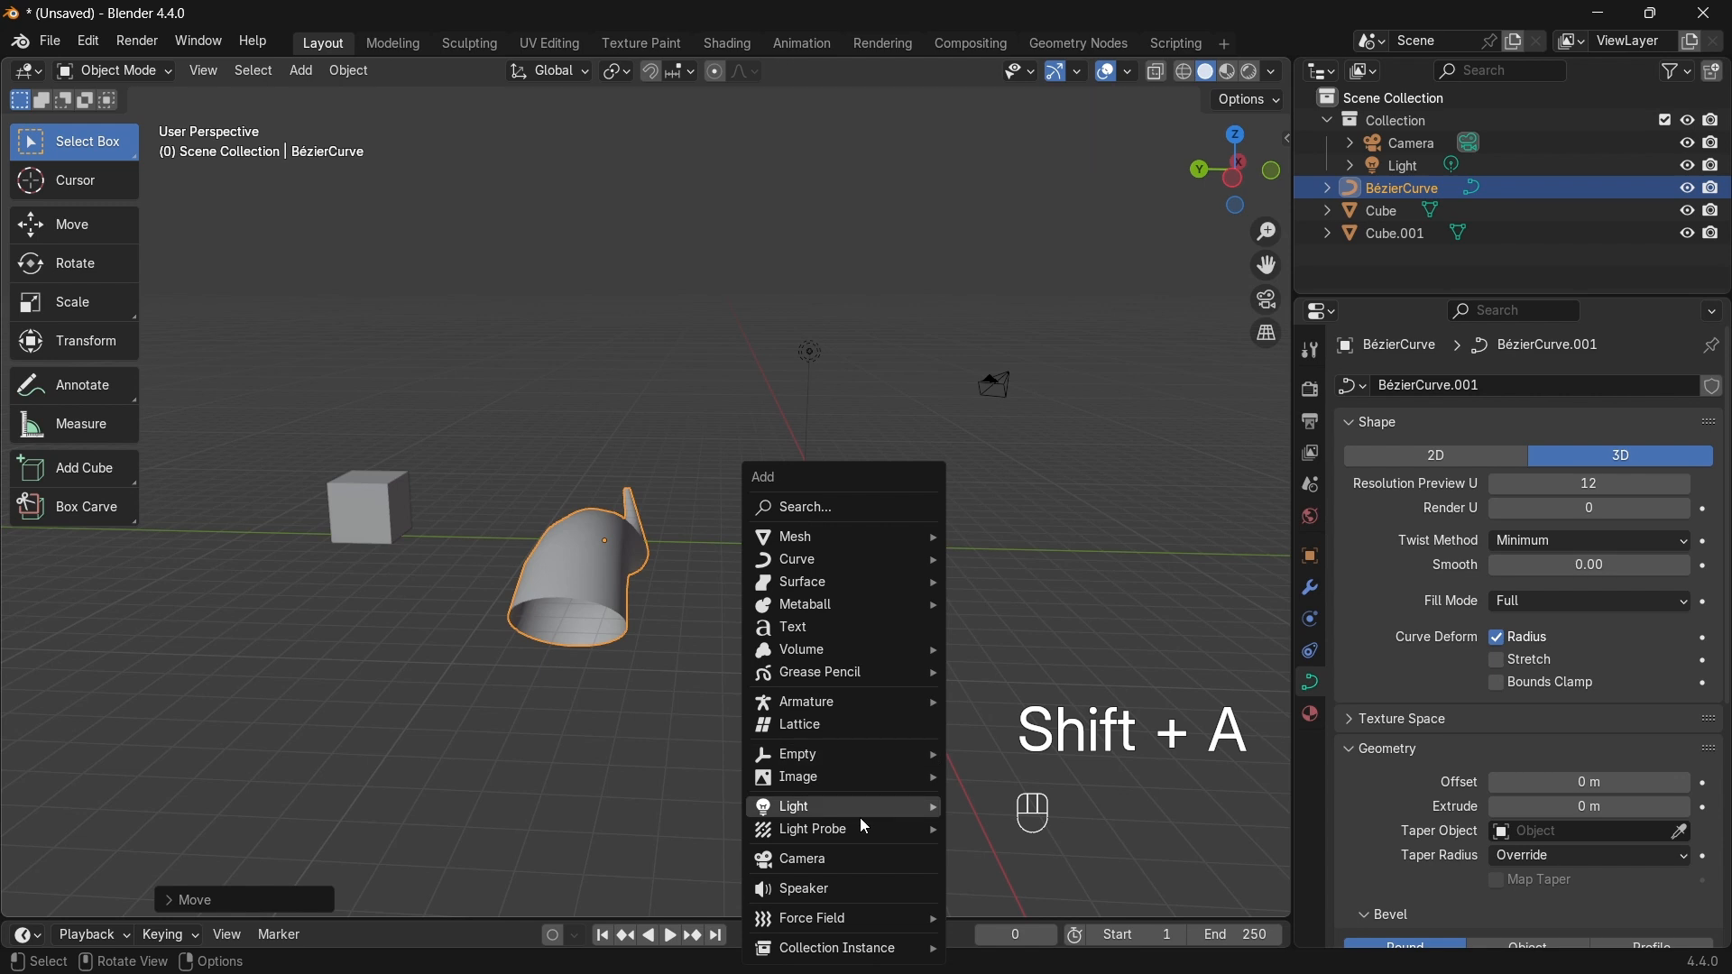
pyautogui.moveTo(860, 539)
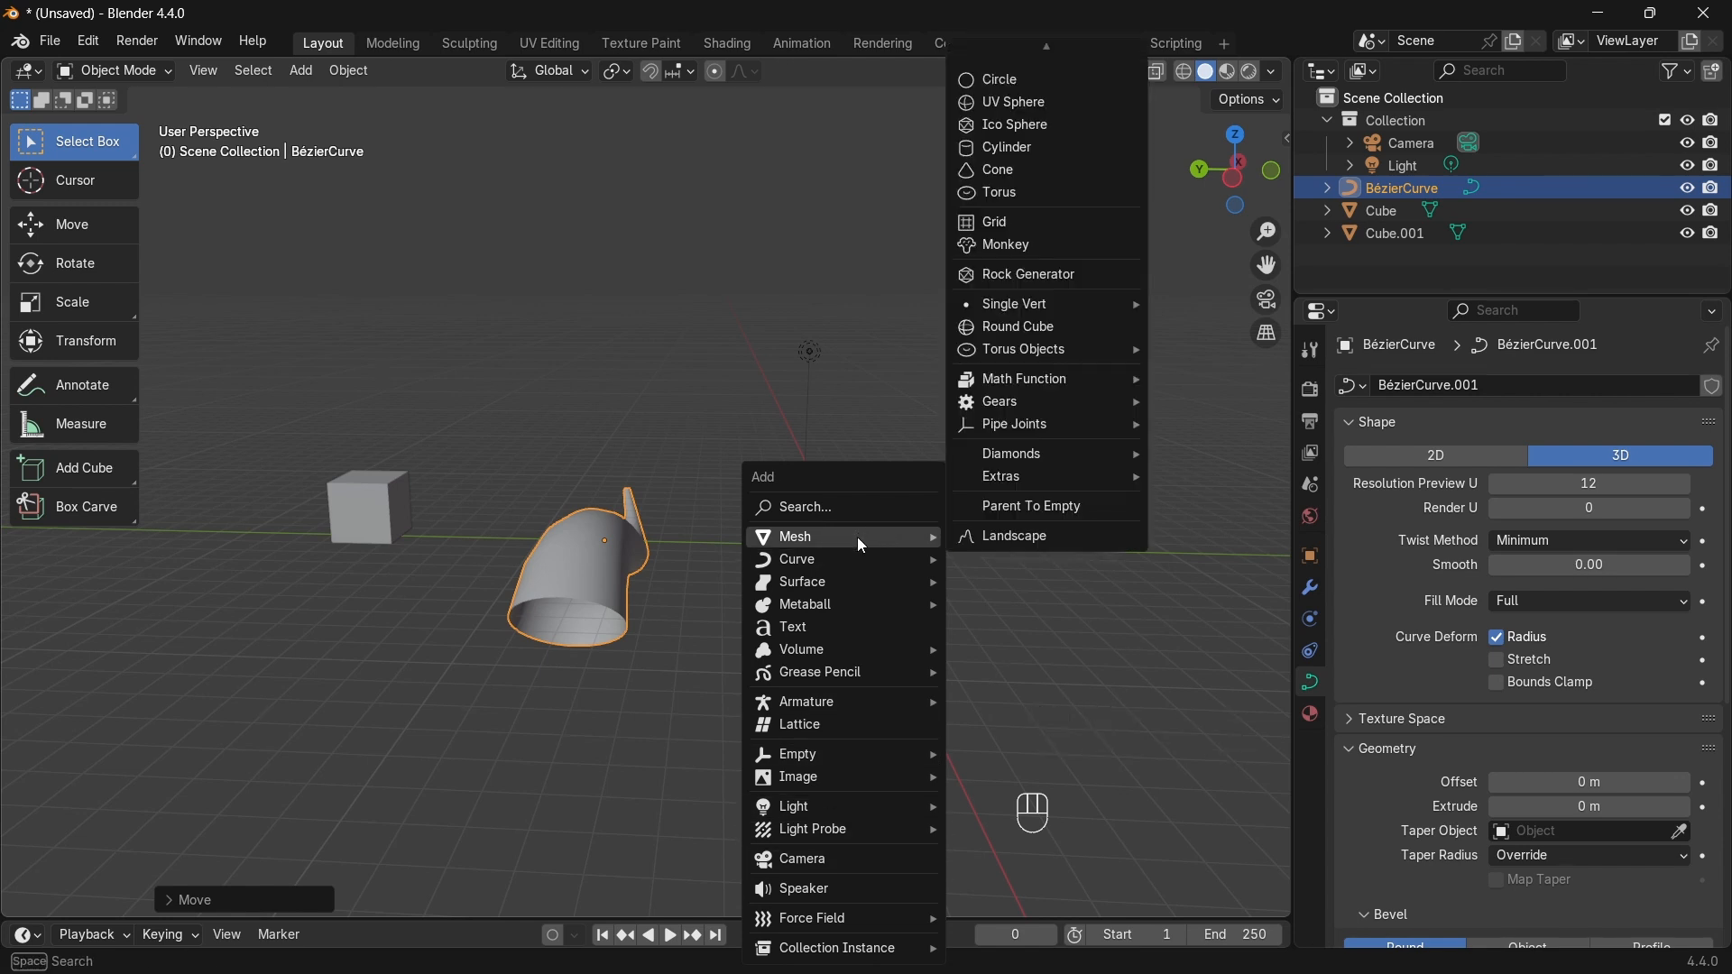
pyautogui.click(815, 632)
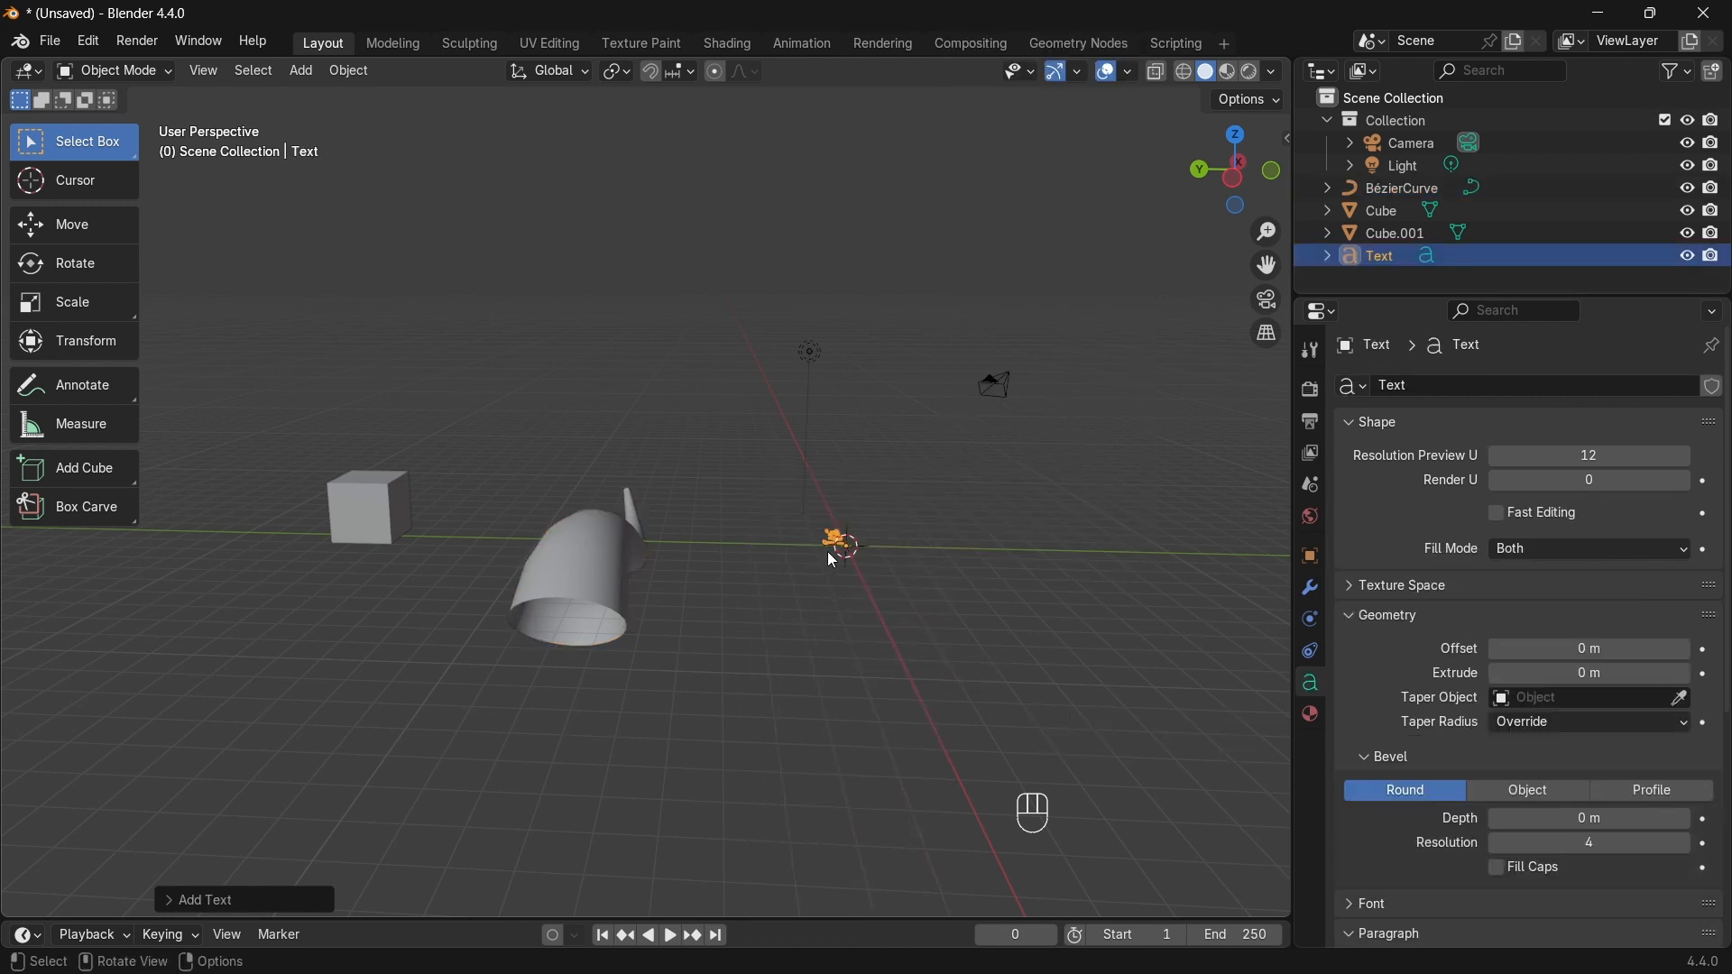
pyautogui.press('KP_Decimal')
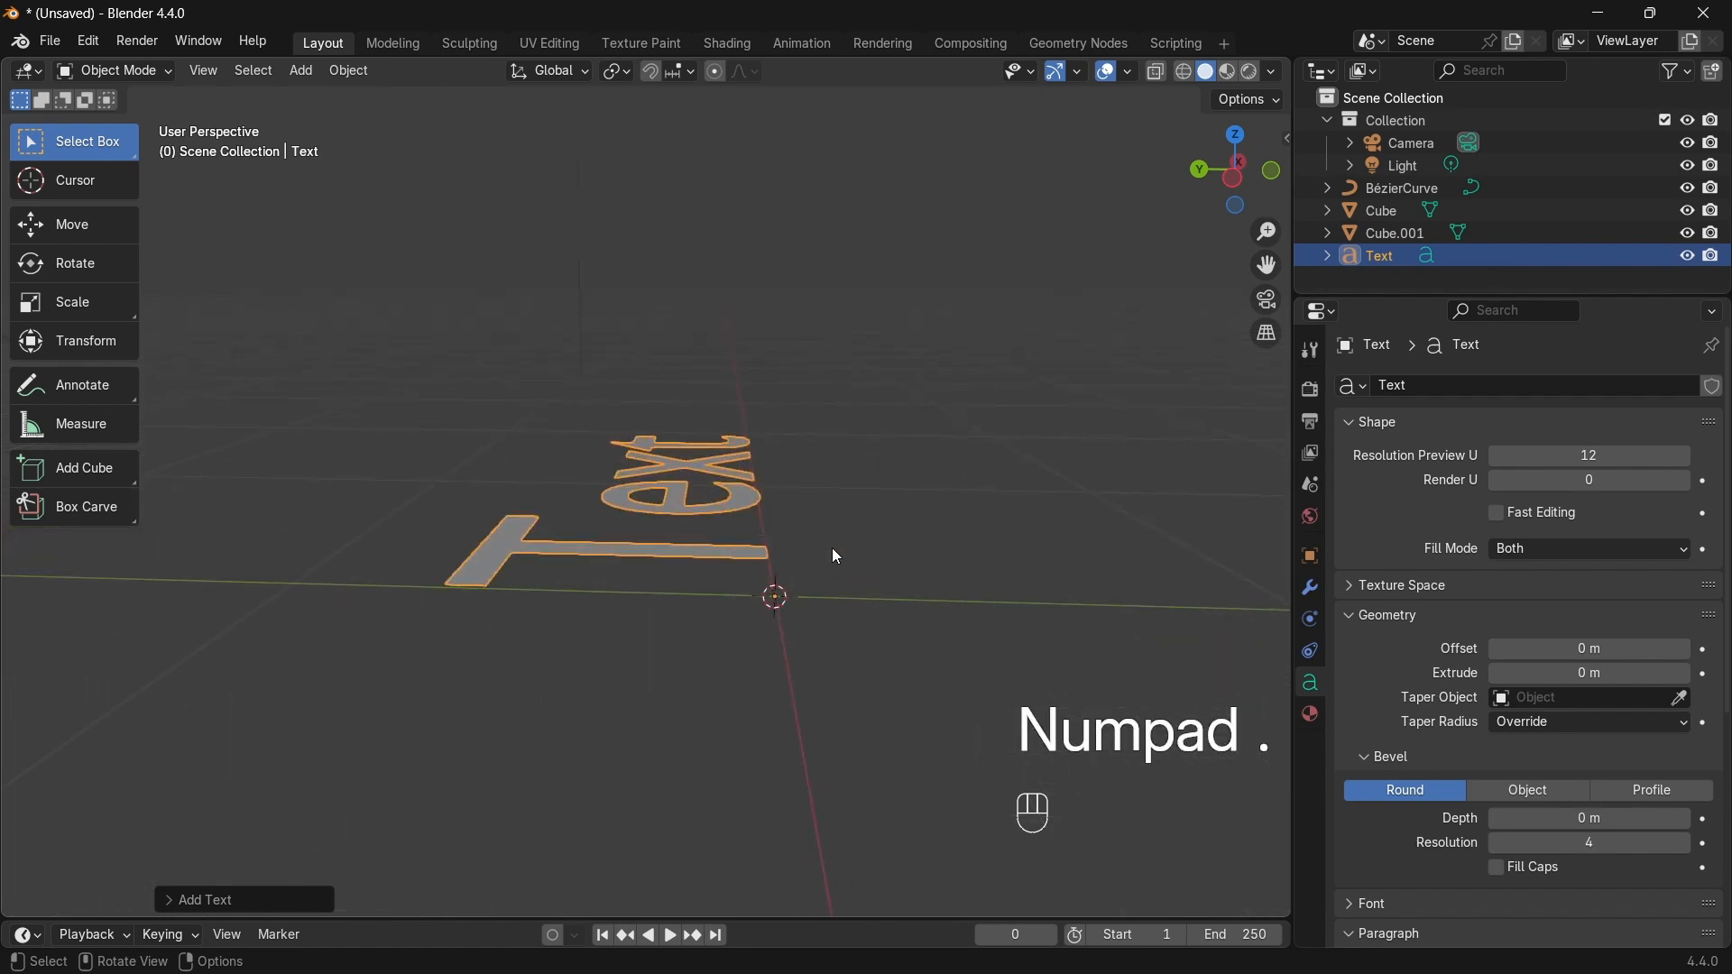
pyautogui.moveTo(1029, 410); pyautogui.dragTo(802, 493, button='middle')
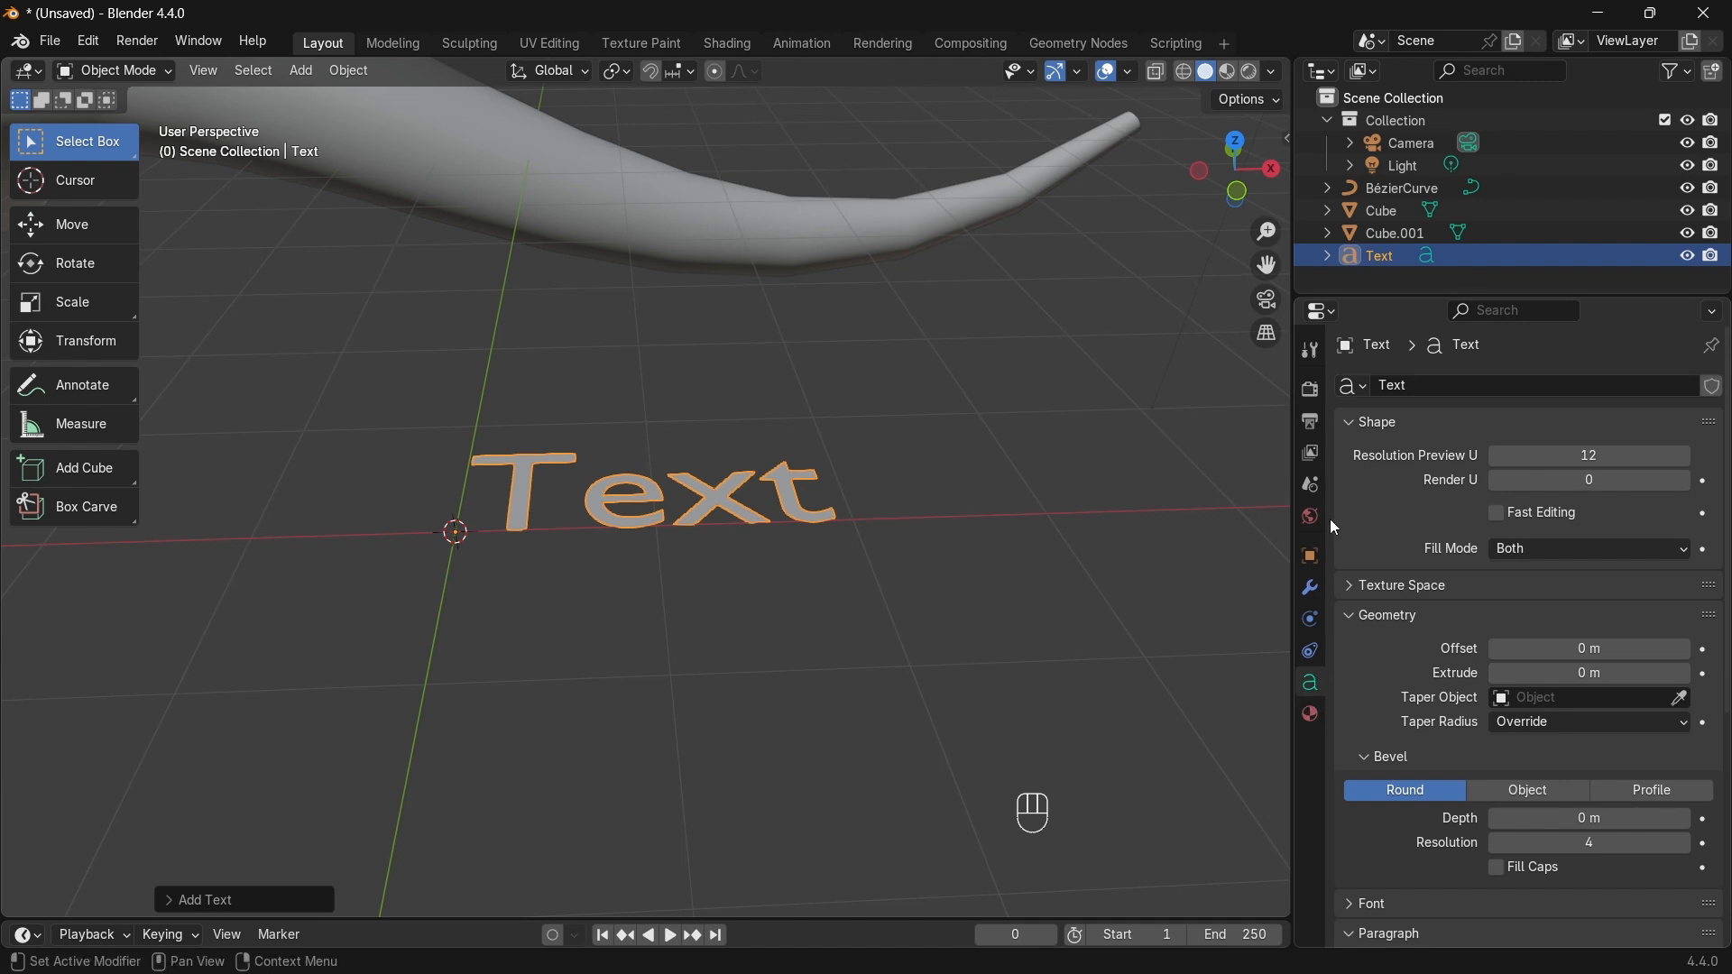
# Step: Try out the text object's X location and its X, Y and Z scale values in the object properties
pyautogui.click(1311, 556)
pyautogui.moveTo(1570, 457); pyautogui.dragTo(1545, 486)
pyautogui.rightClick(1570, 457)
pyautogui.moveTo(1567, 630); pyautogui.dragTo(1705, 631)
pyautogui.rightClick(1705, 631)
pyautogui.moveTo(1579, 652); pyautogui.dragTo(1696, 652)
pyautogui.rightClick(1579, 653)
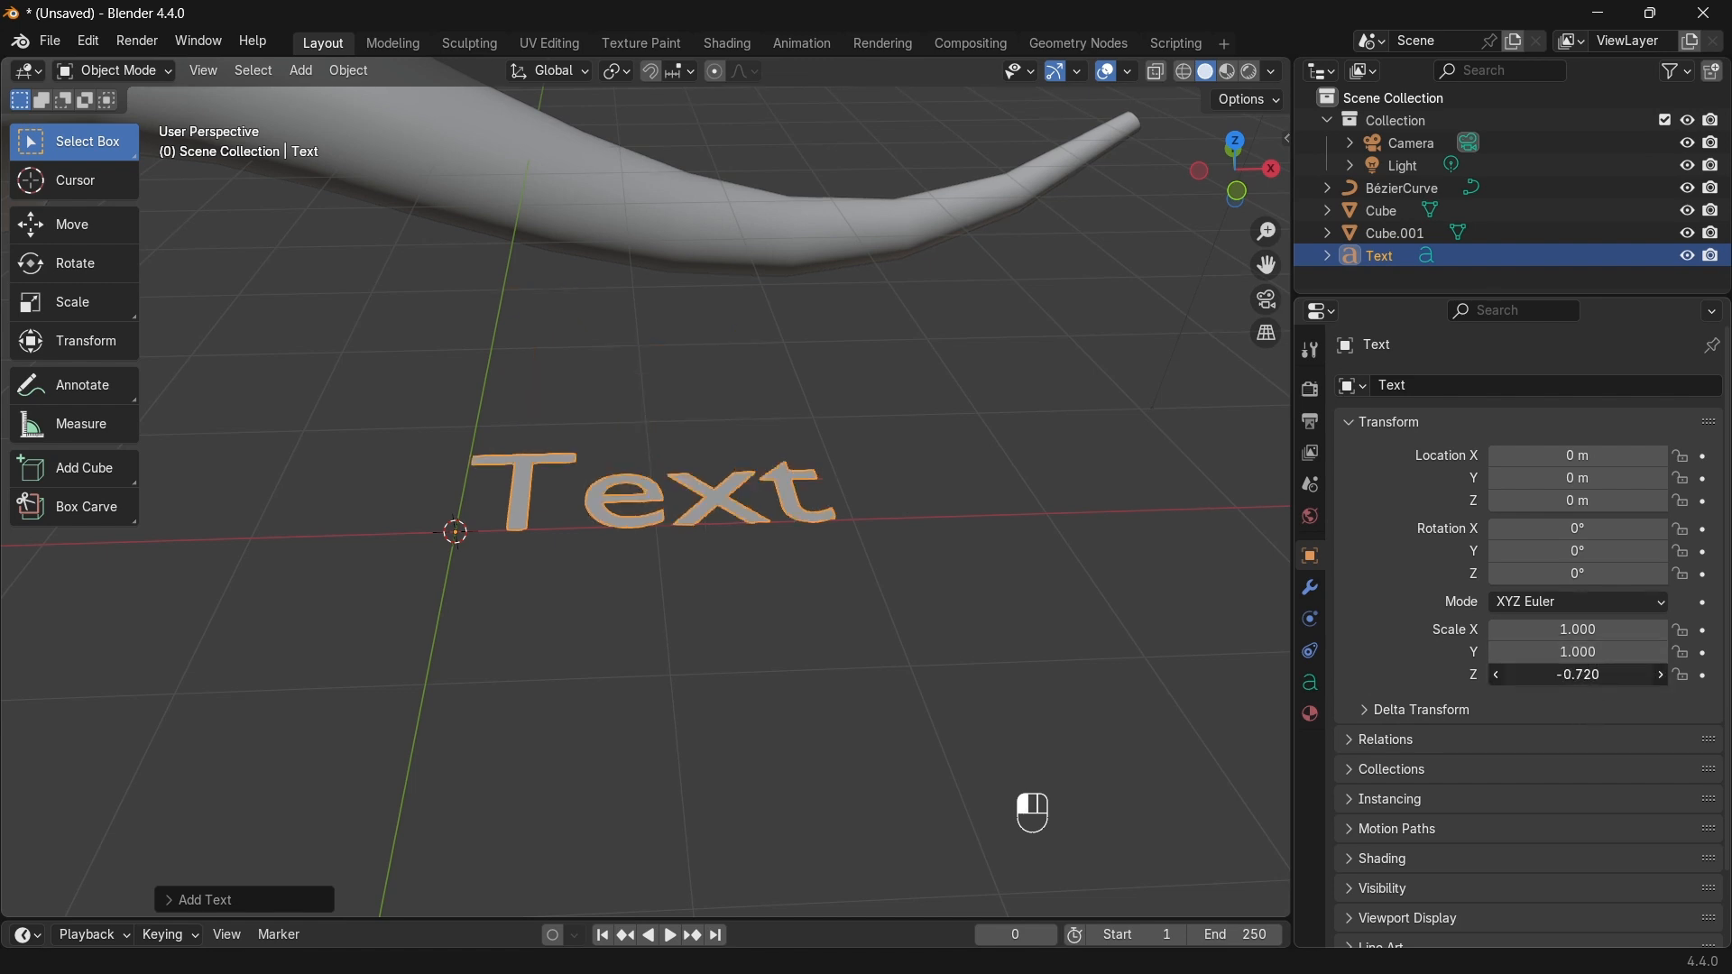
pyautogui.rightClick(1579, 675)
pyautogui.moveTo(1064, 615); pyautogui.dragTo(839, 408, button='middle')
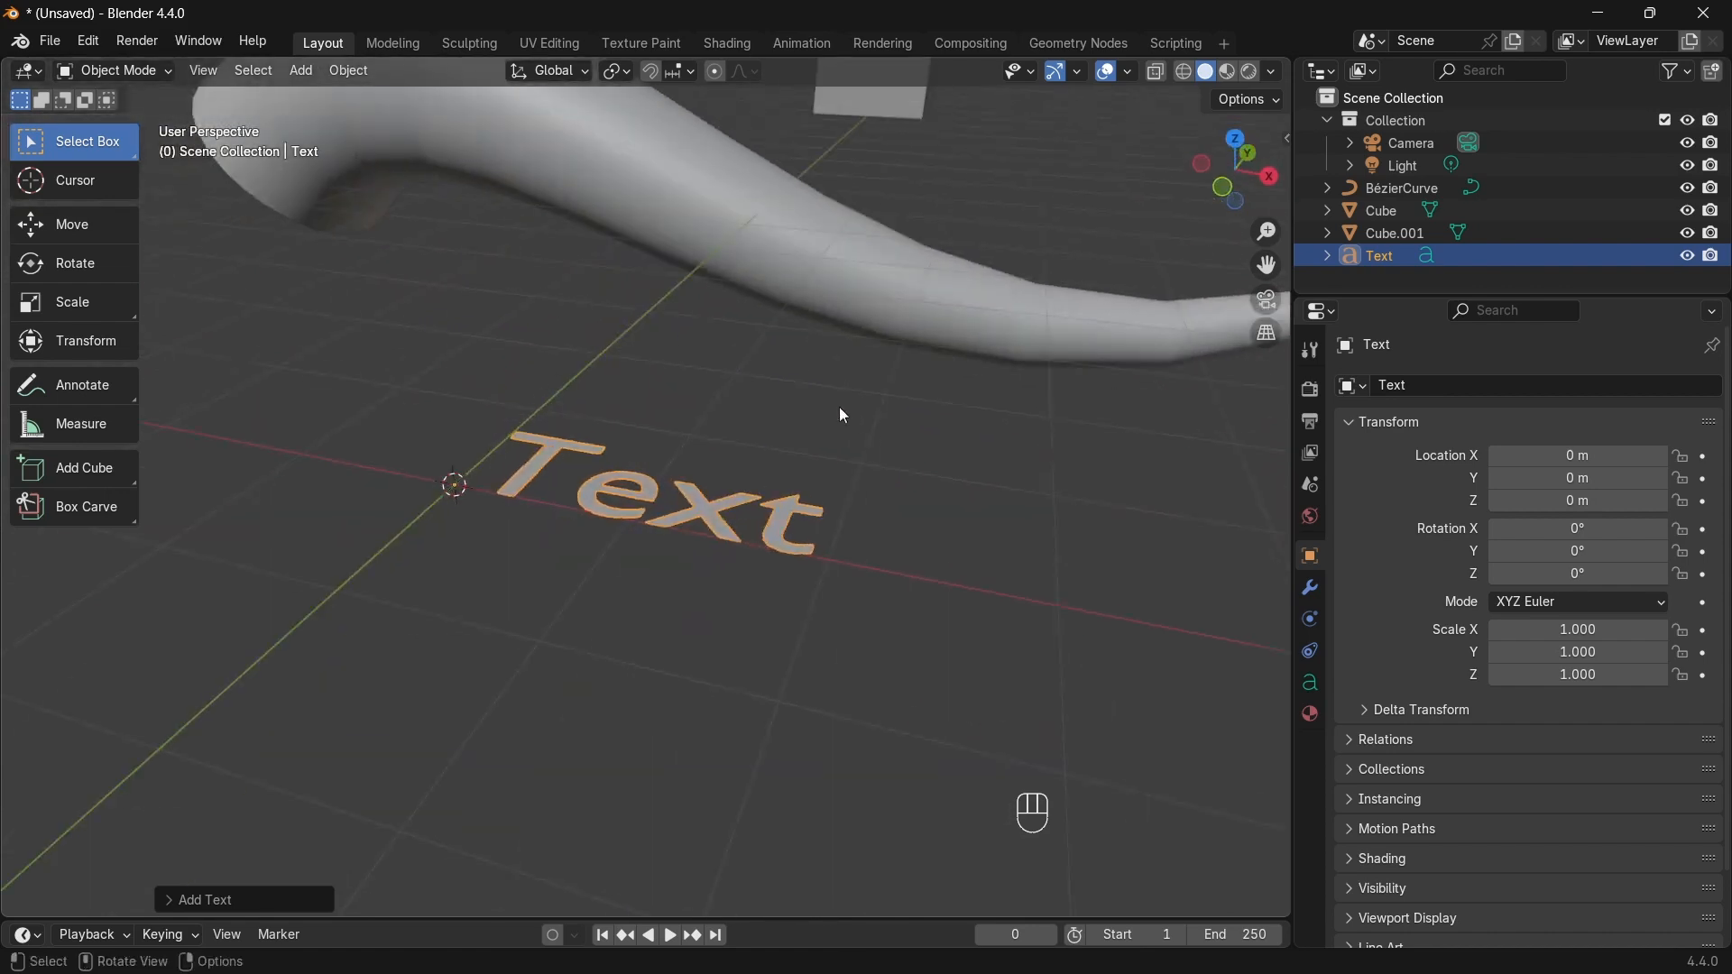
# Step: Examine the text object's data properties and compare them with those of Cube.001 and the Bézier curve
pyautogui.click(1311, 684)
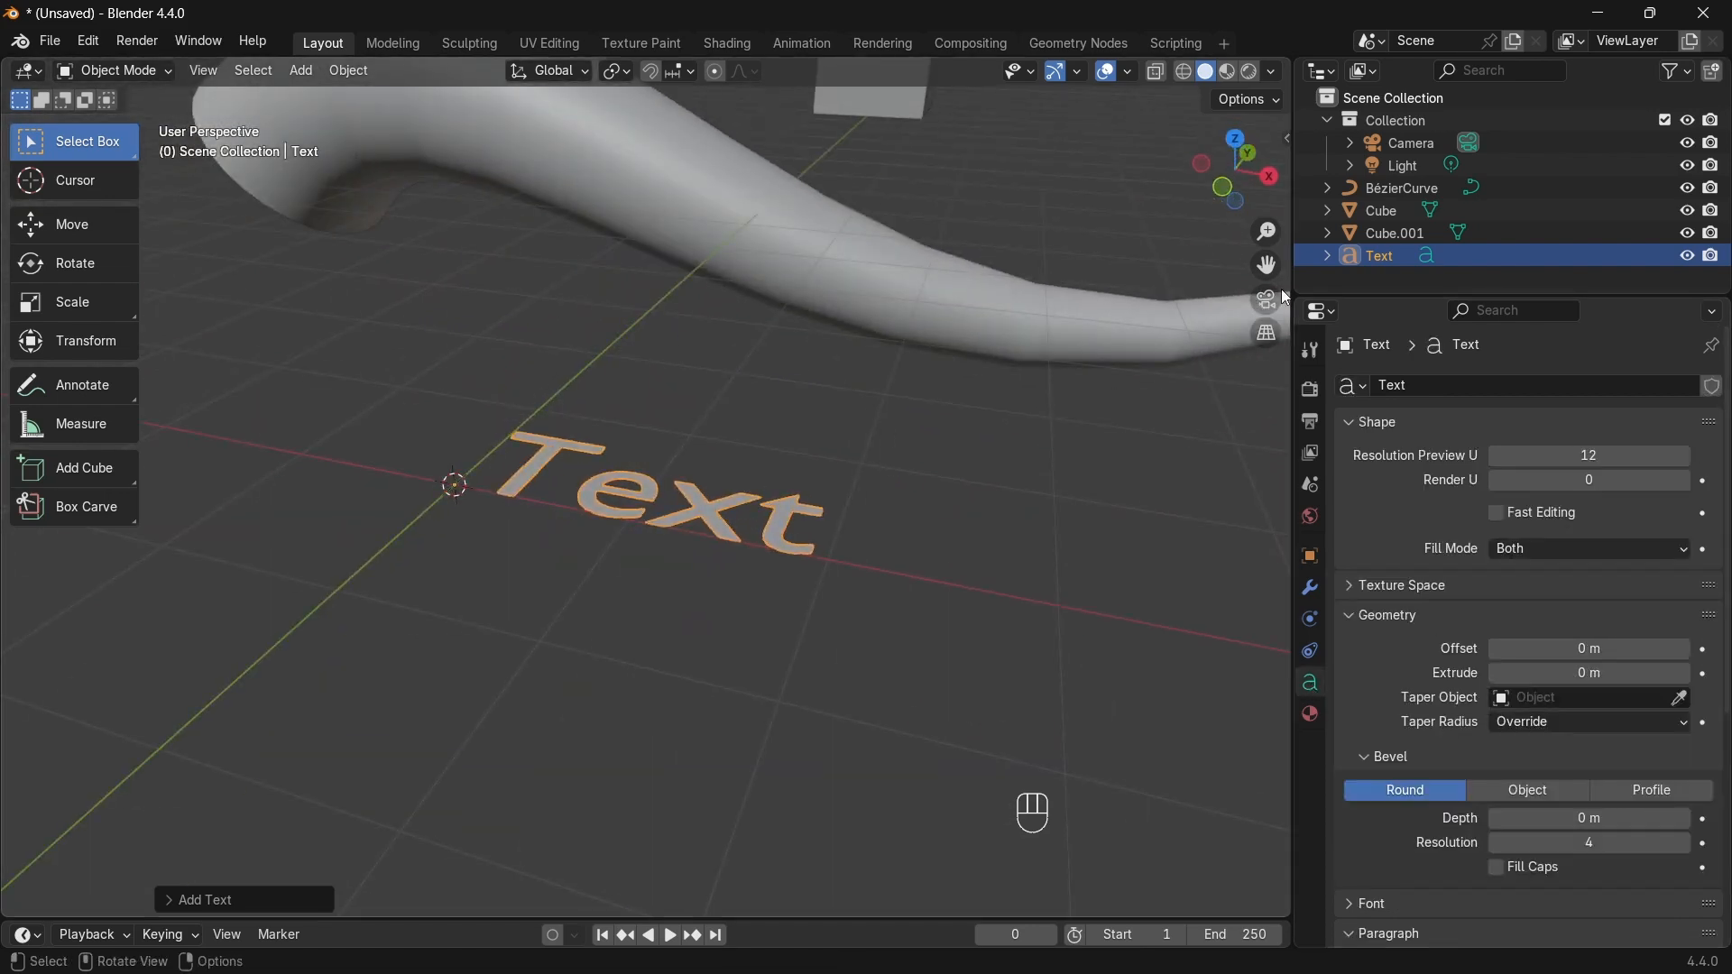
pyautogui.moveTo(885, 287); pyautogui.dragTo(862, 184, button='middle')
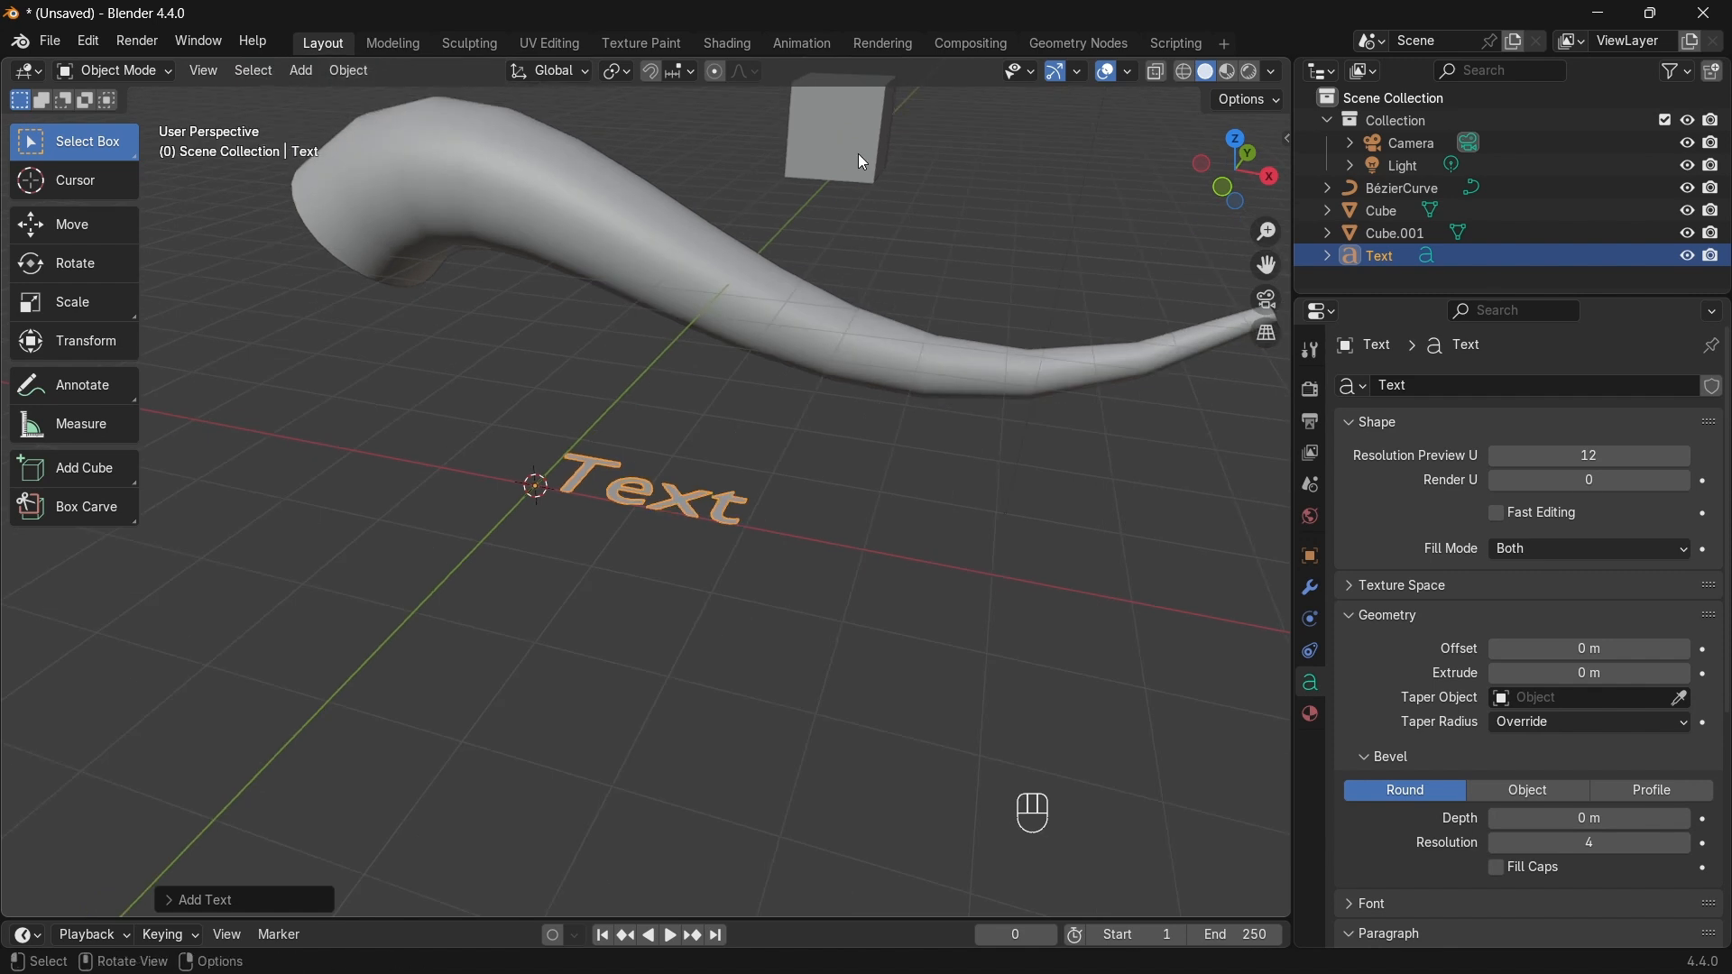
pyautogui.click(871, 155)
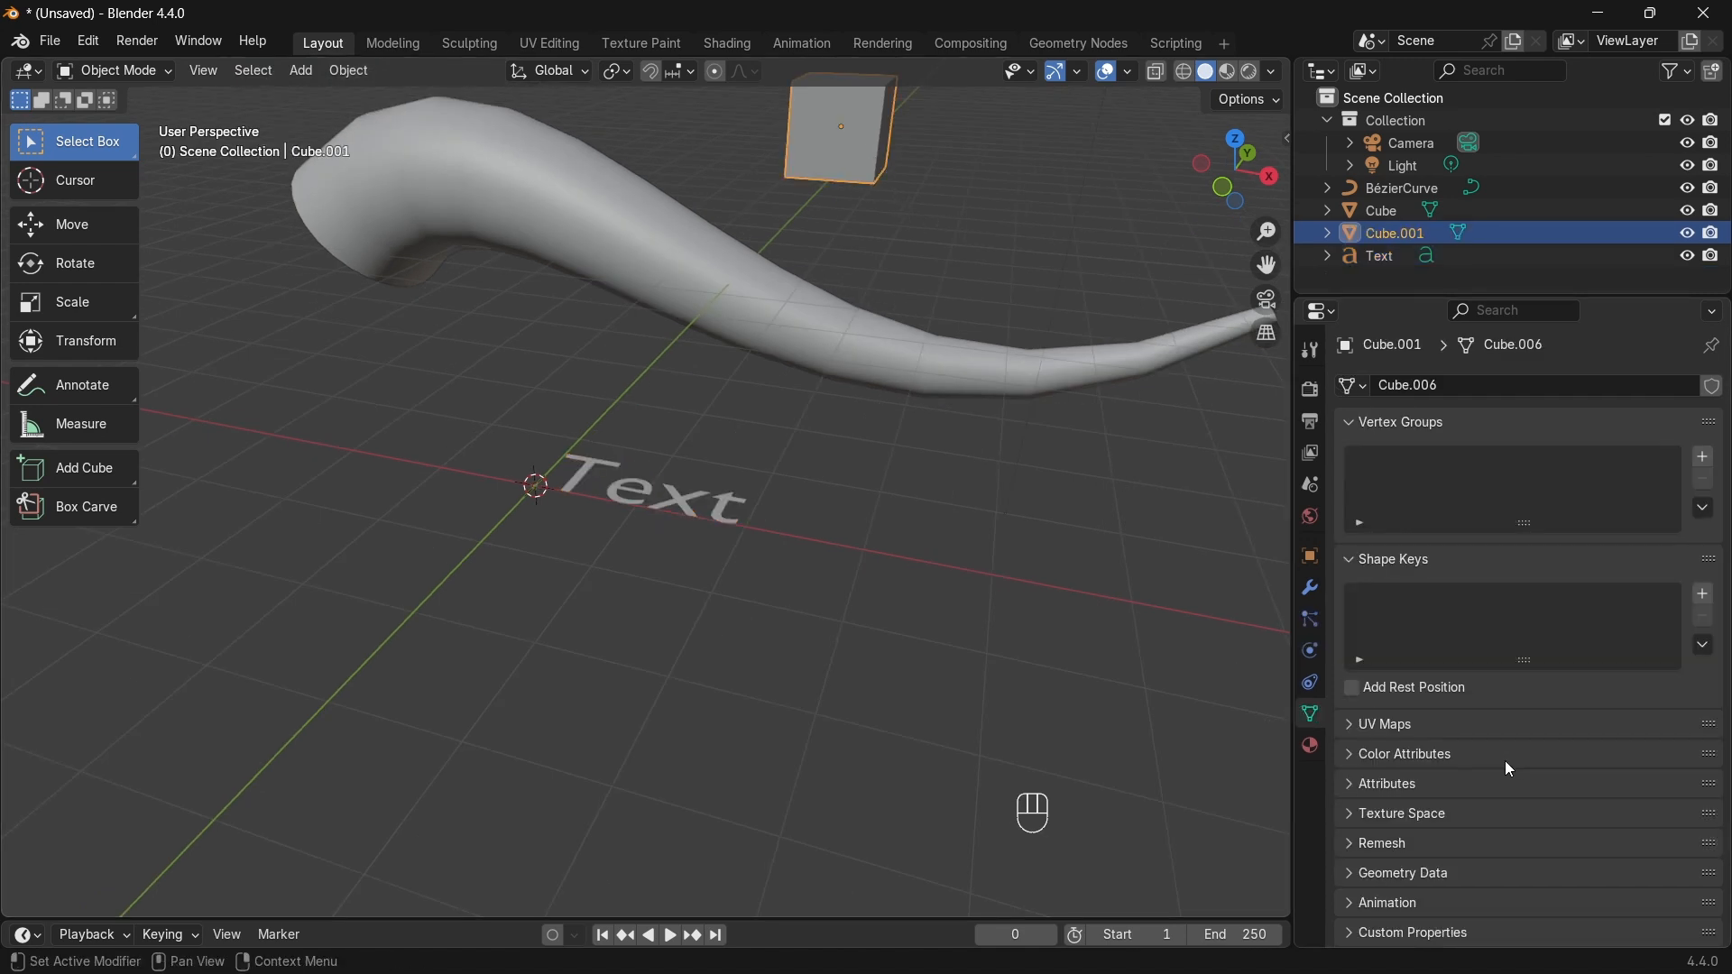
pyautogui.click(934, 359)
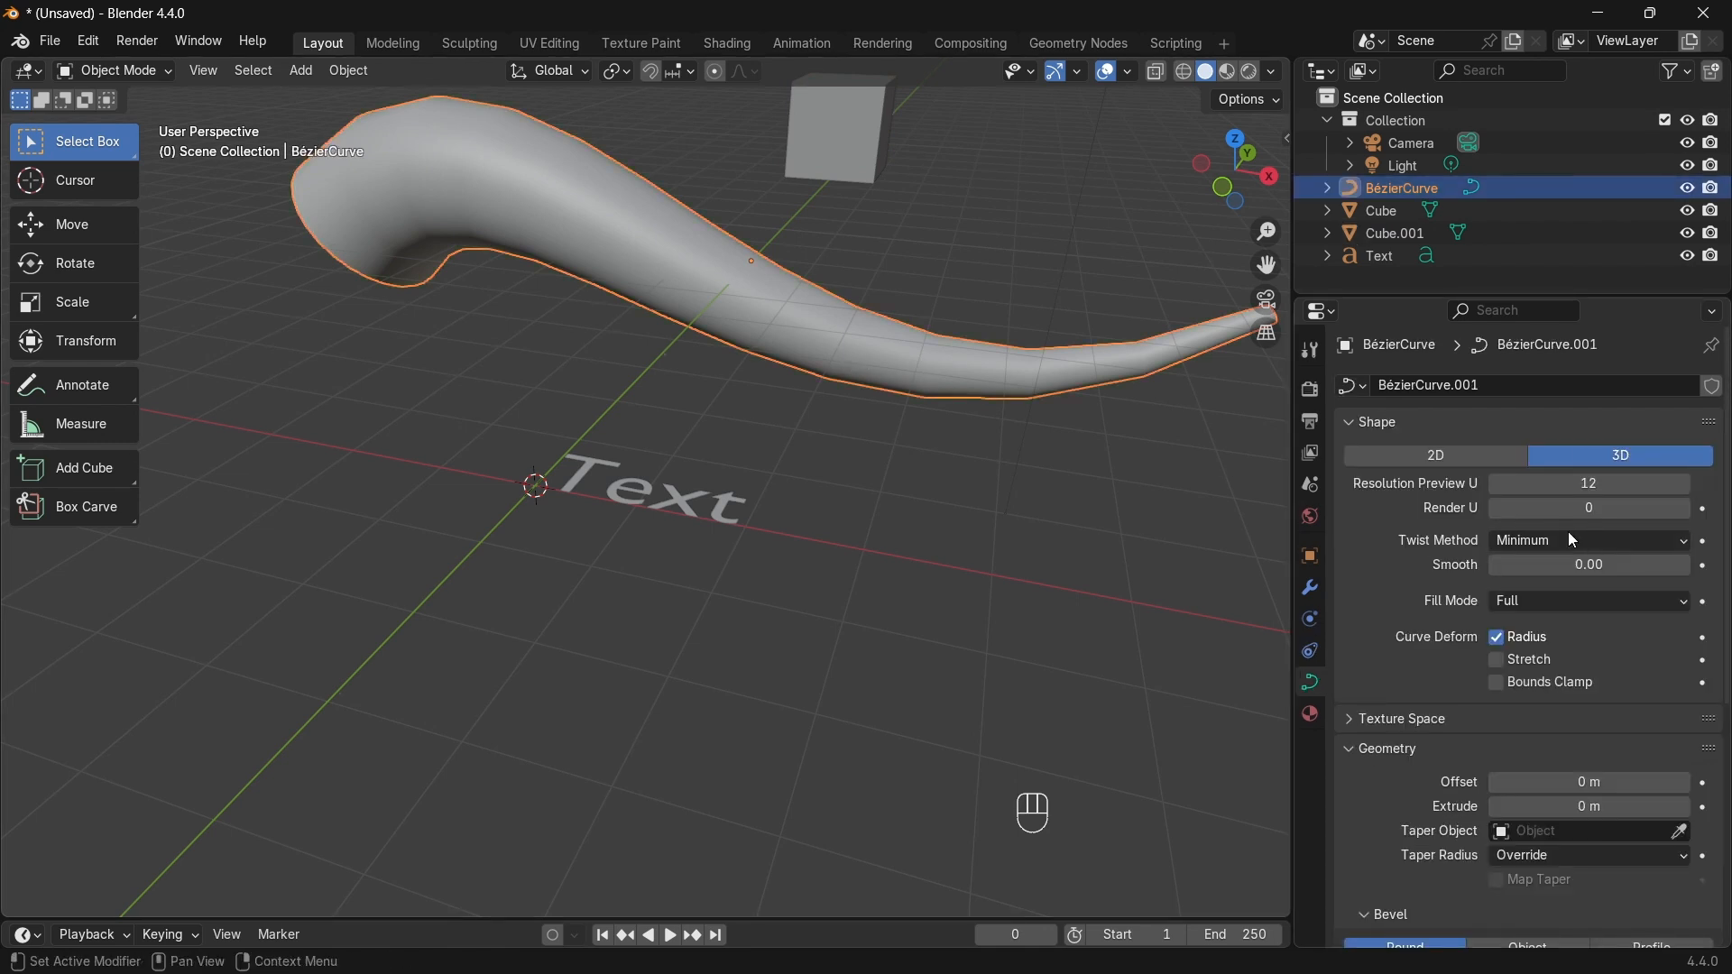
pyautogui.click(684, 493)
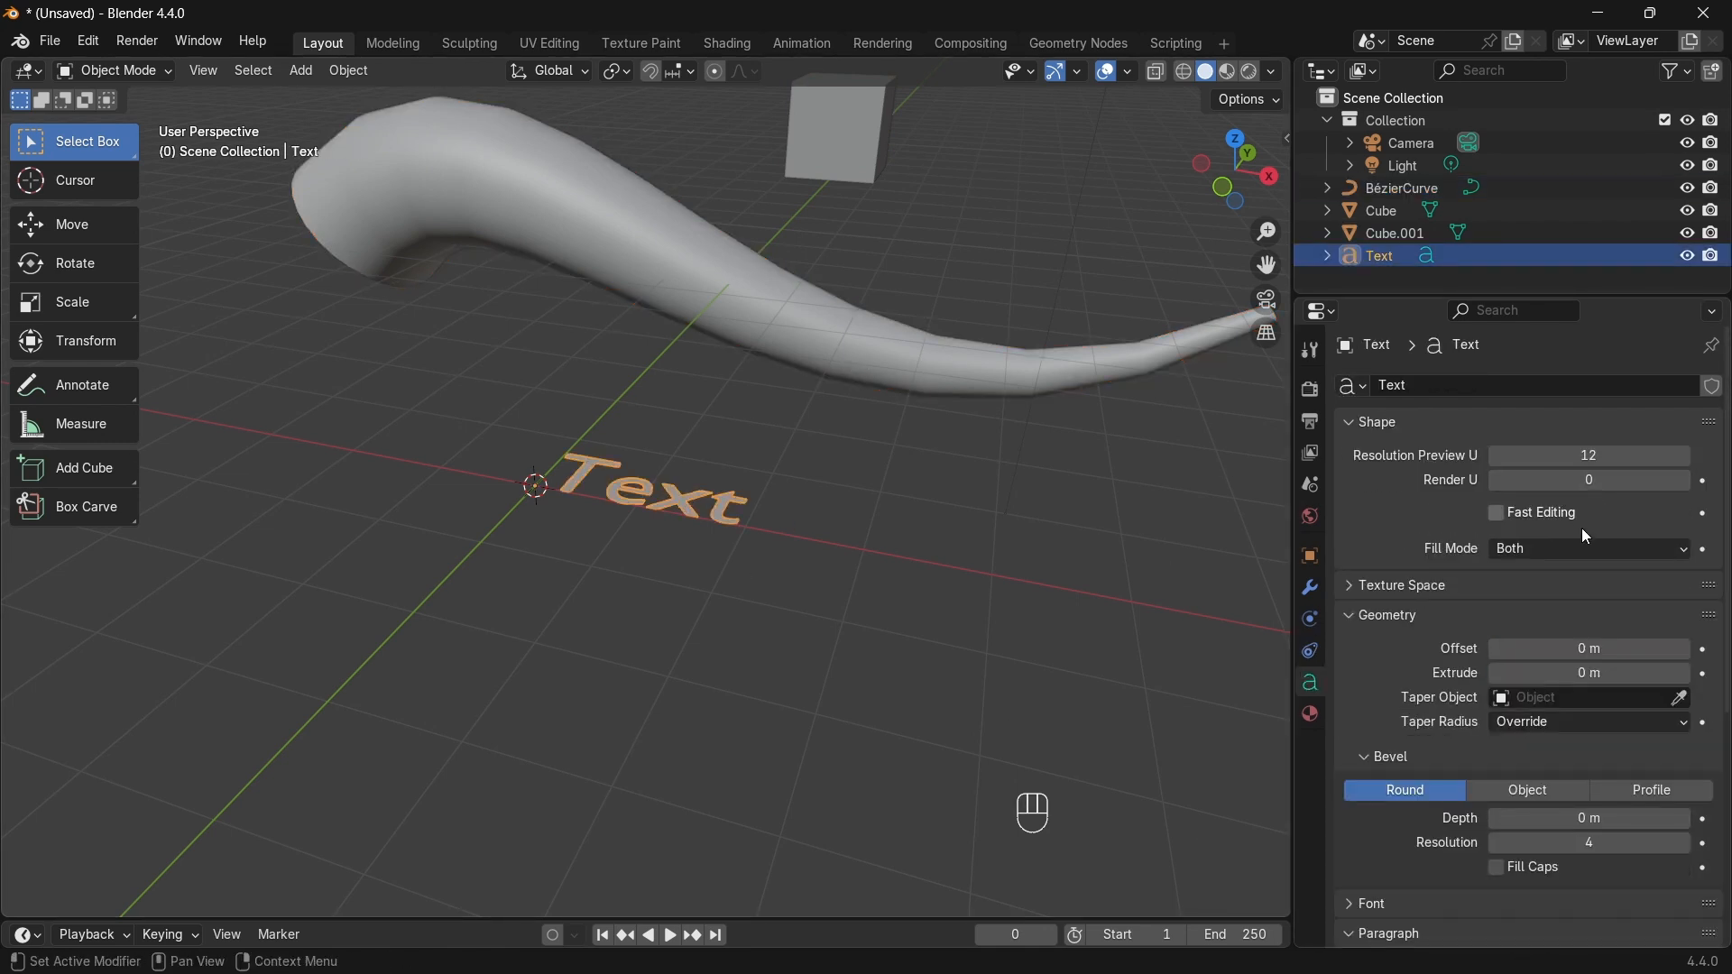
# Step: Look through the text's shape and geometry settings and expand its Font settings
pyautogui.scroll(-2, 1534, 614)
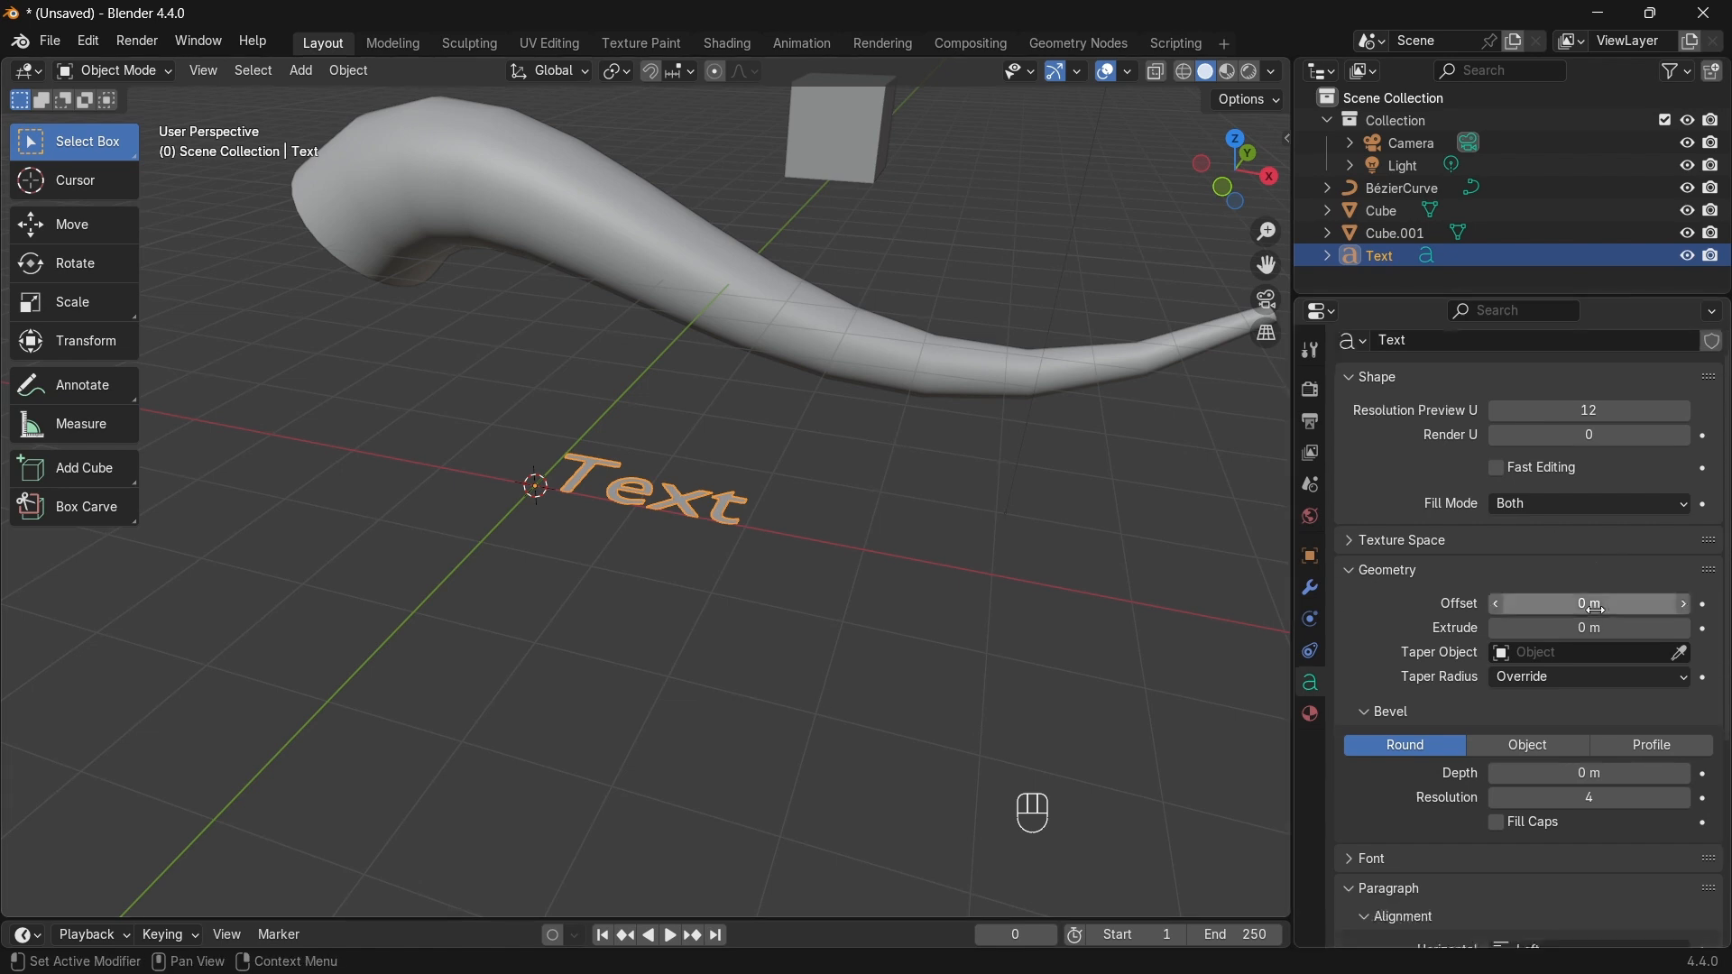
pyautogui.scroll(2, 1408, 891)
pyautogui.scroll(-3, 1405, 889)
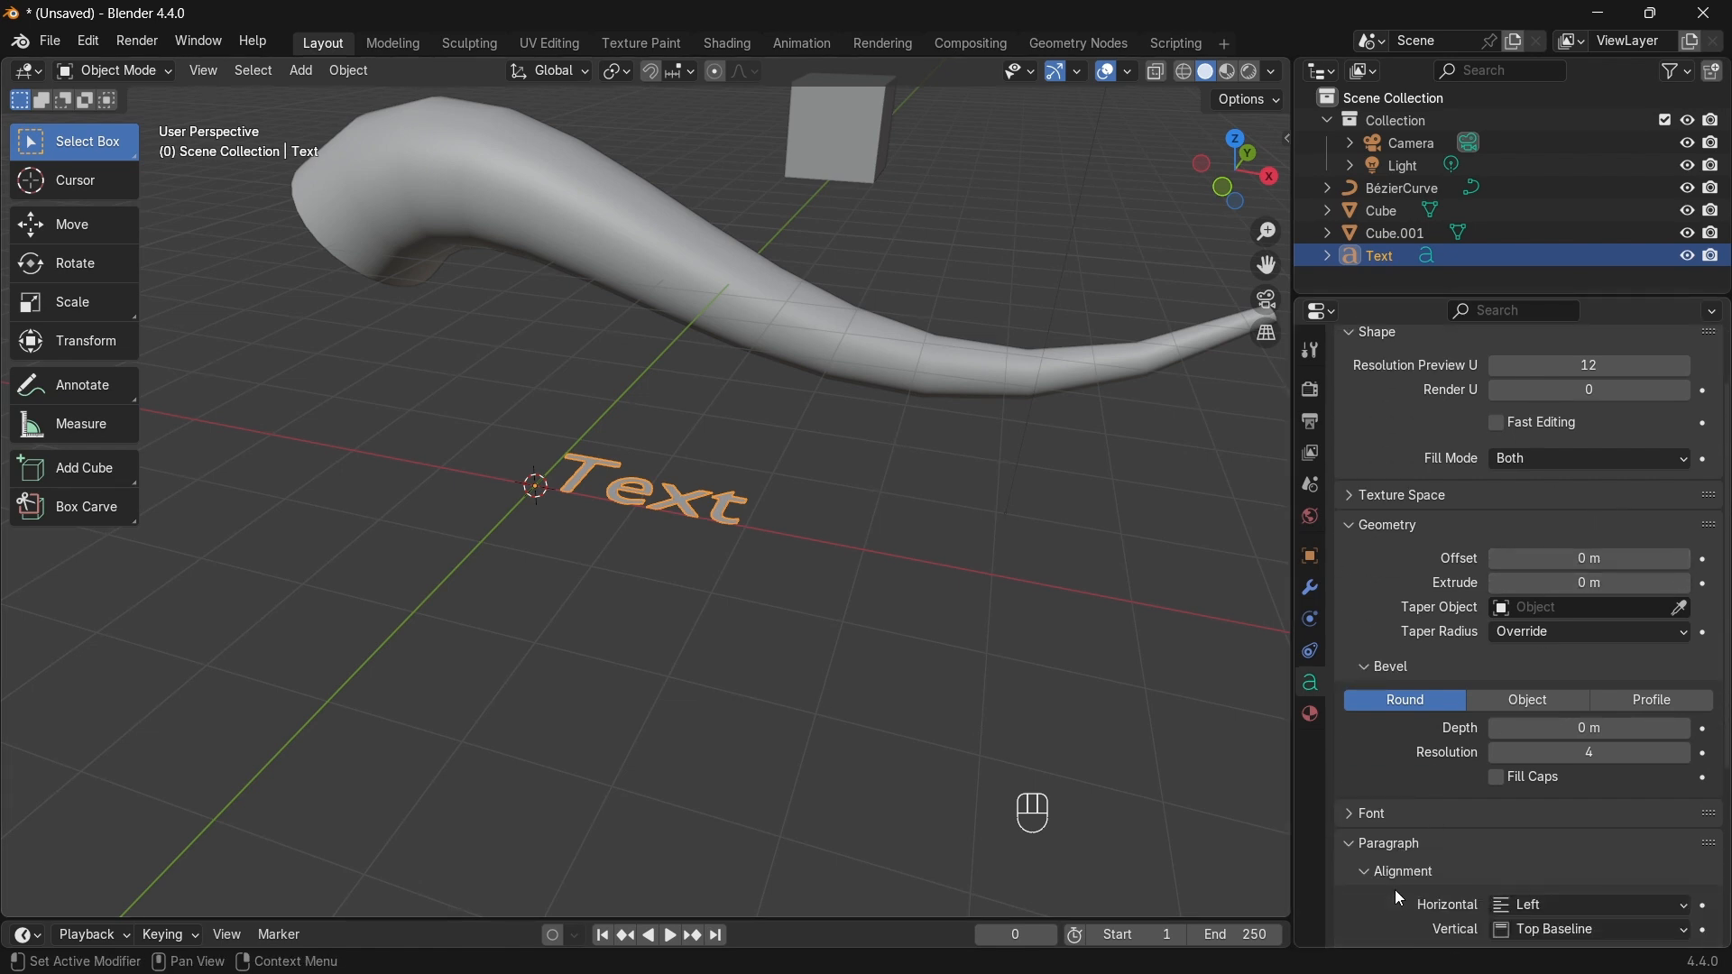
pyautogui.click(1389, 819)
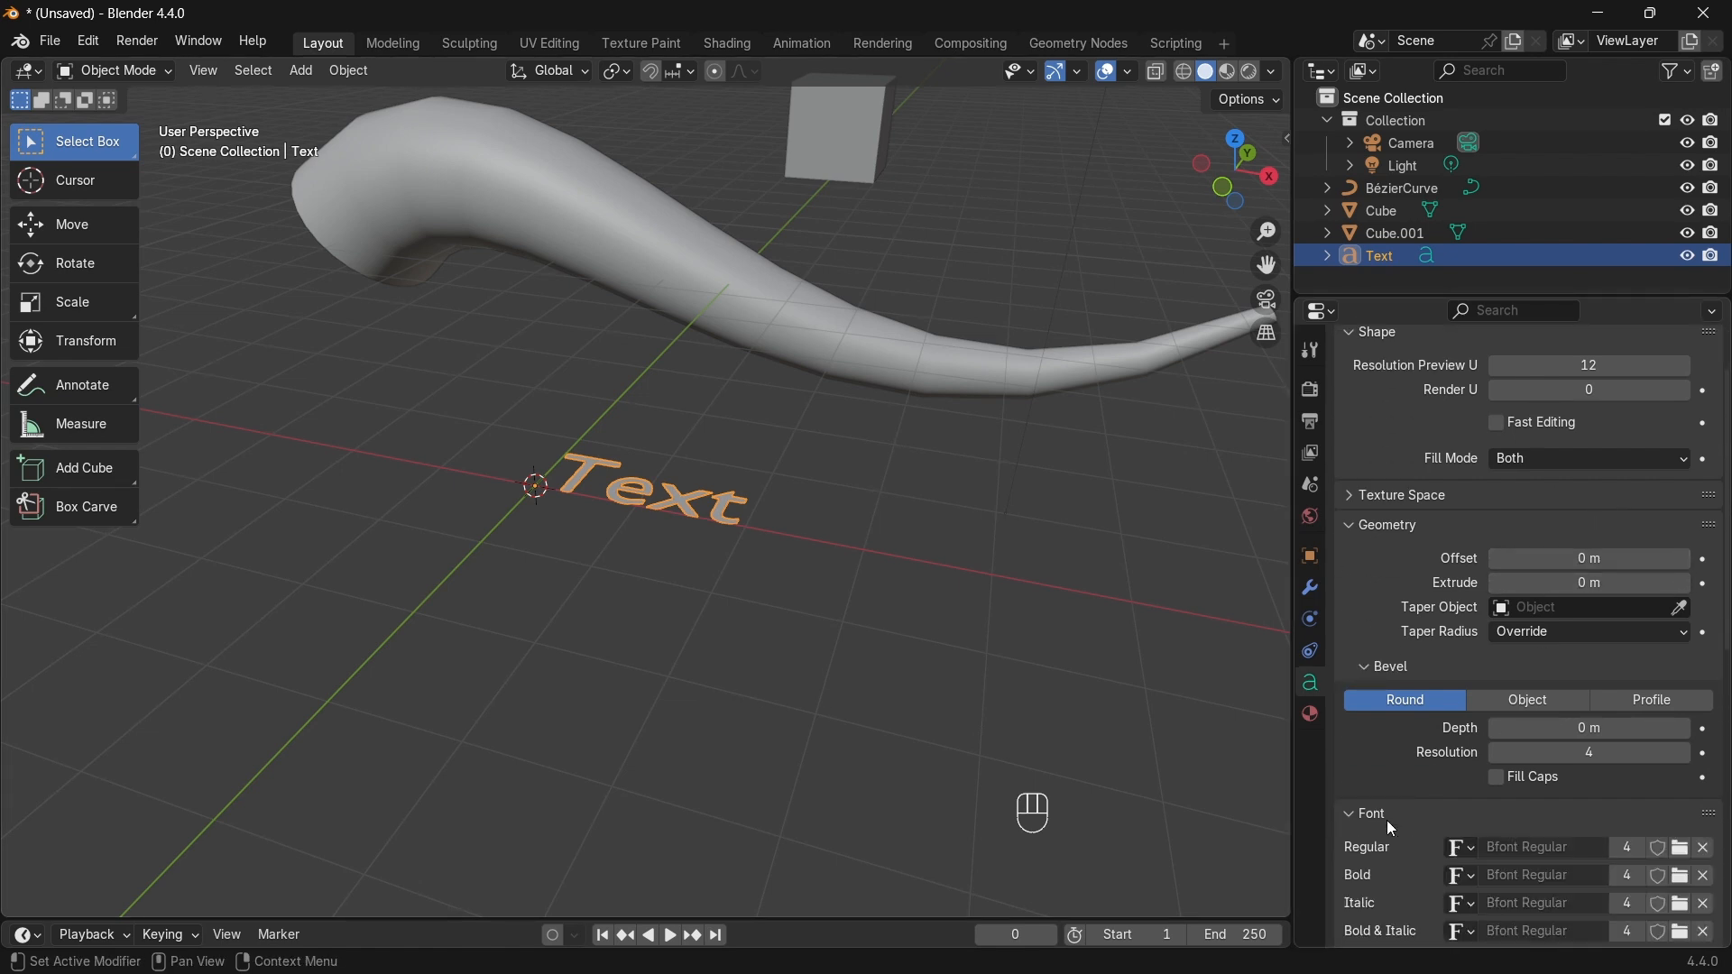
# Step: Select Cube.001, the Bézier curve and the text in turn to compare their available data settings again
pyautogui.click(873, 134)
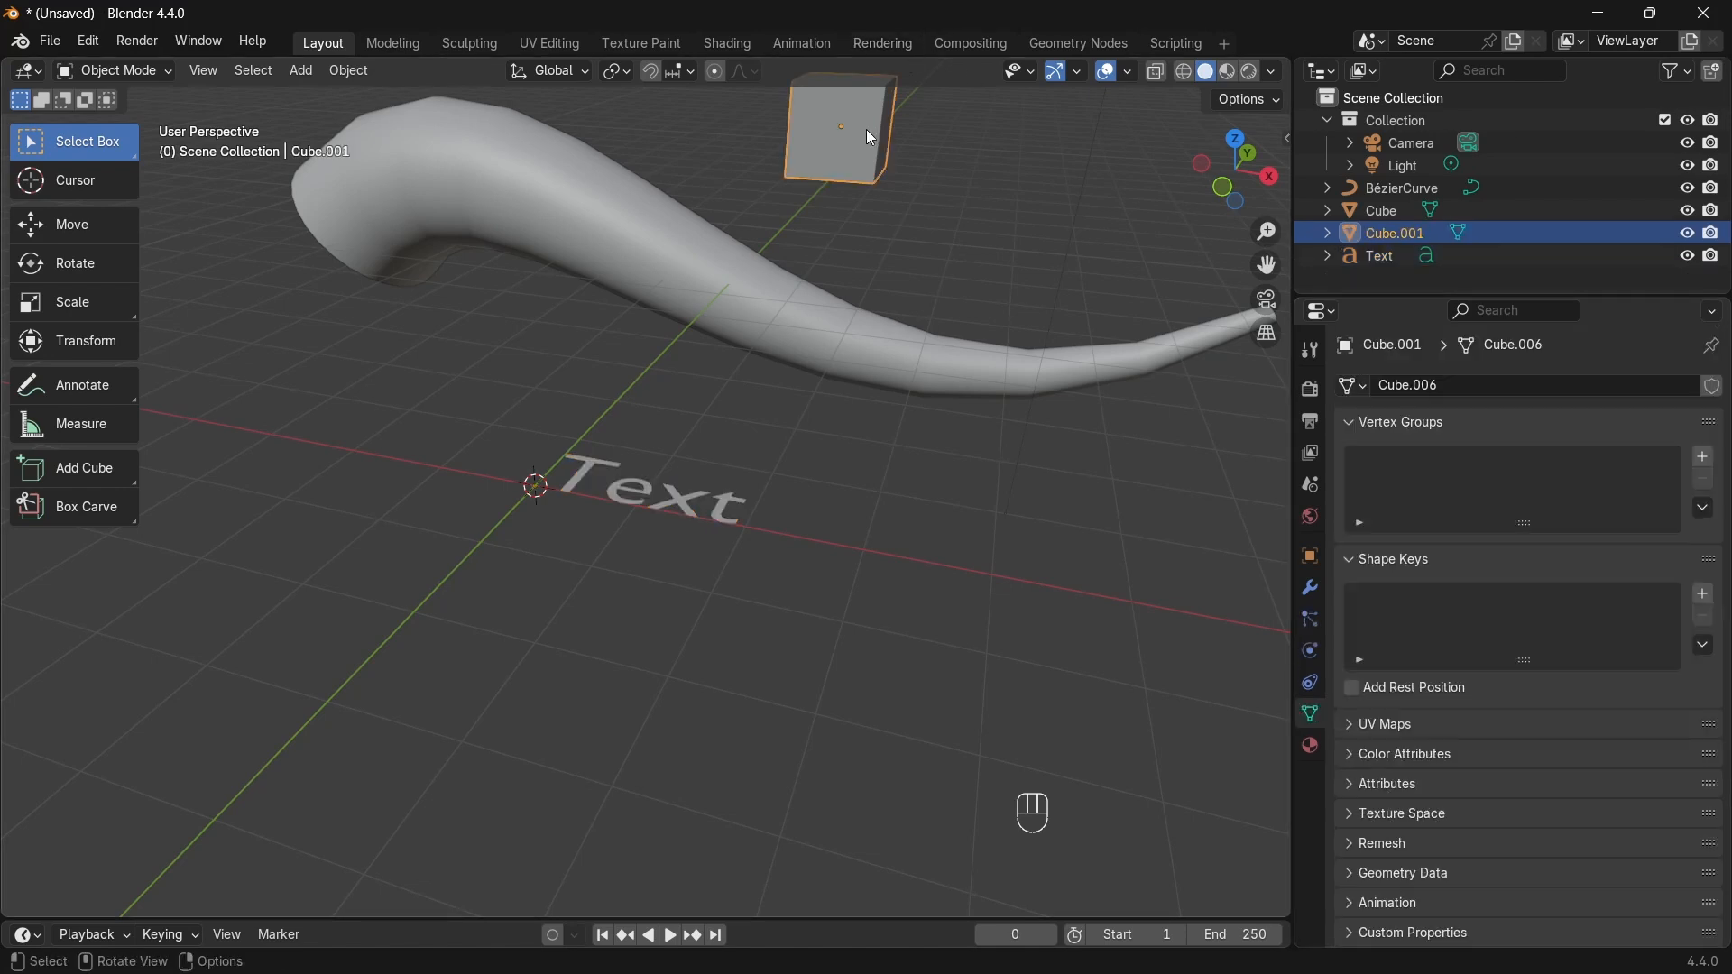
pyautogui.click(862, 346)
pyautogui.scroll(-1, 1525, 865)
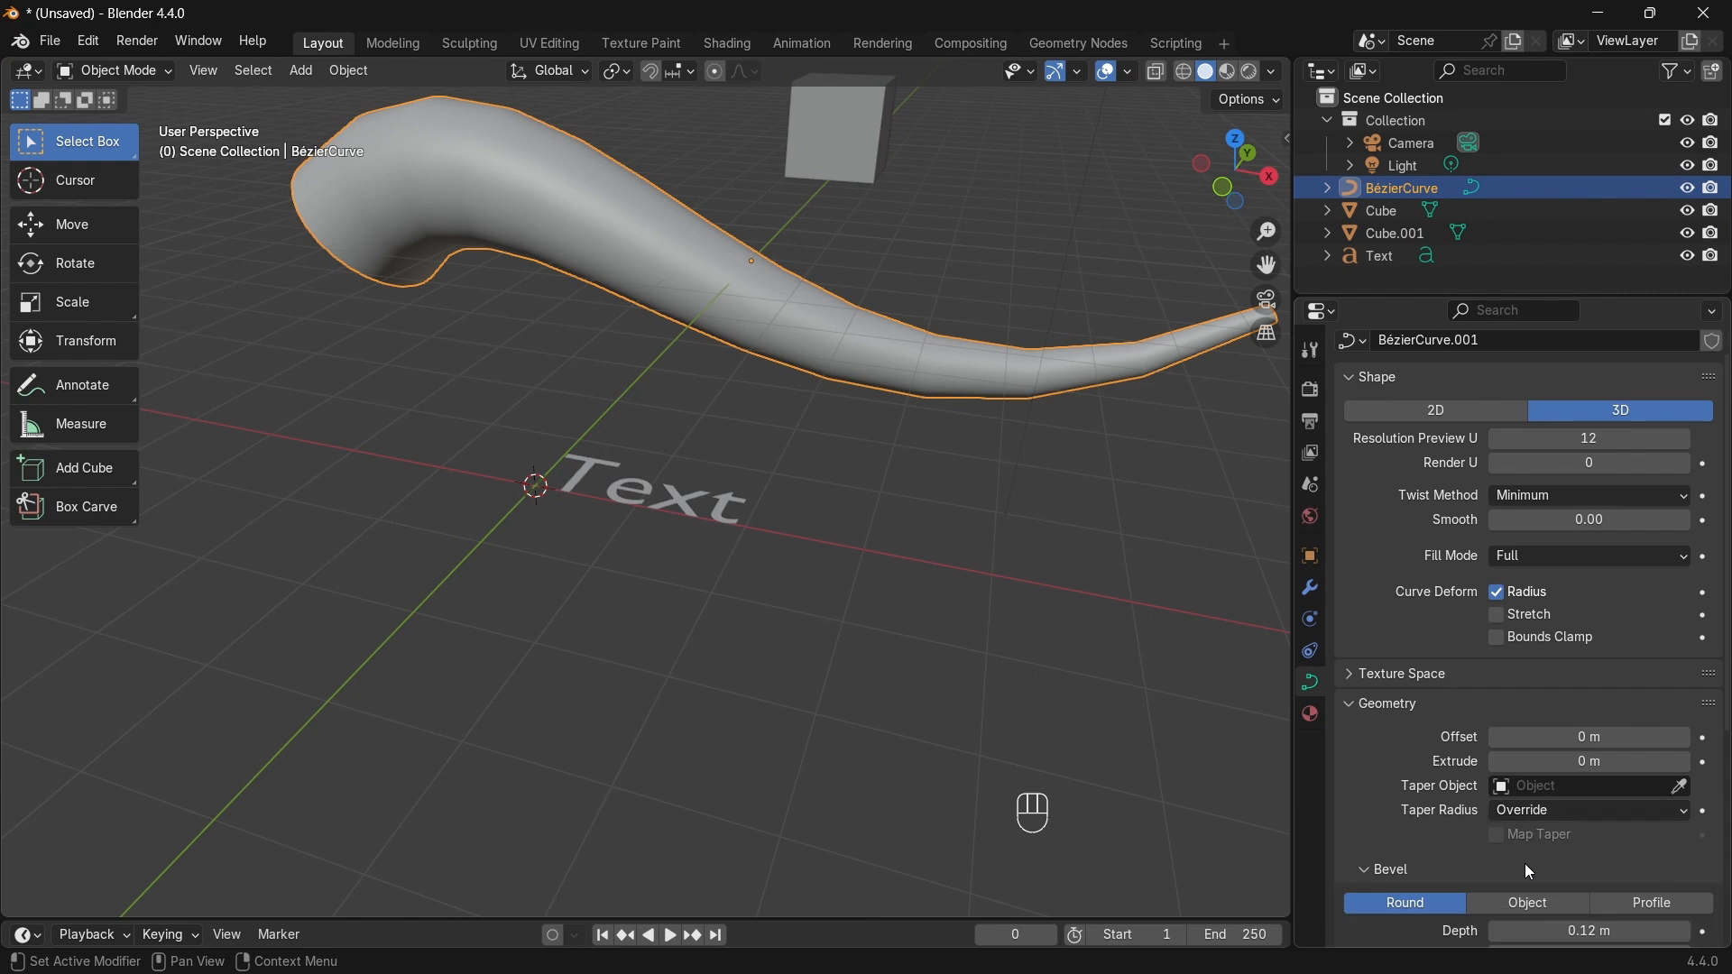
pyautogui.click(728, 508)
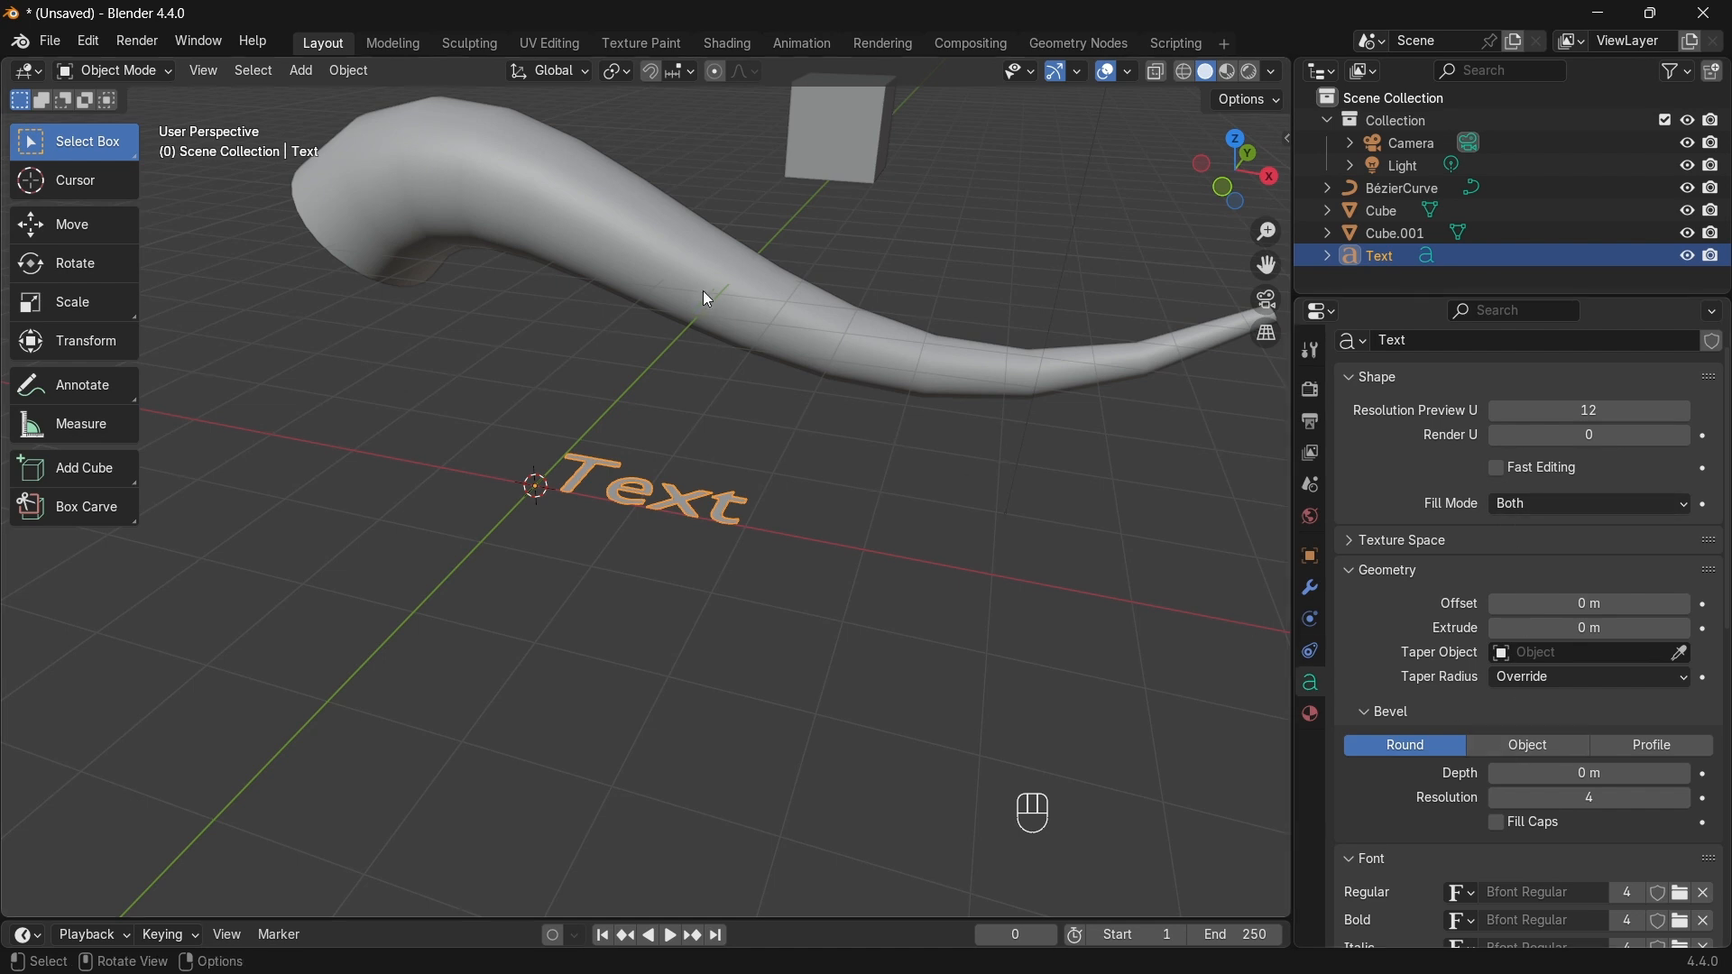
# Step: Load Bauhaus 93 Regular as the text object's regular font
pyautogui.click(1312, 555)
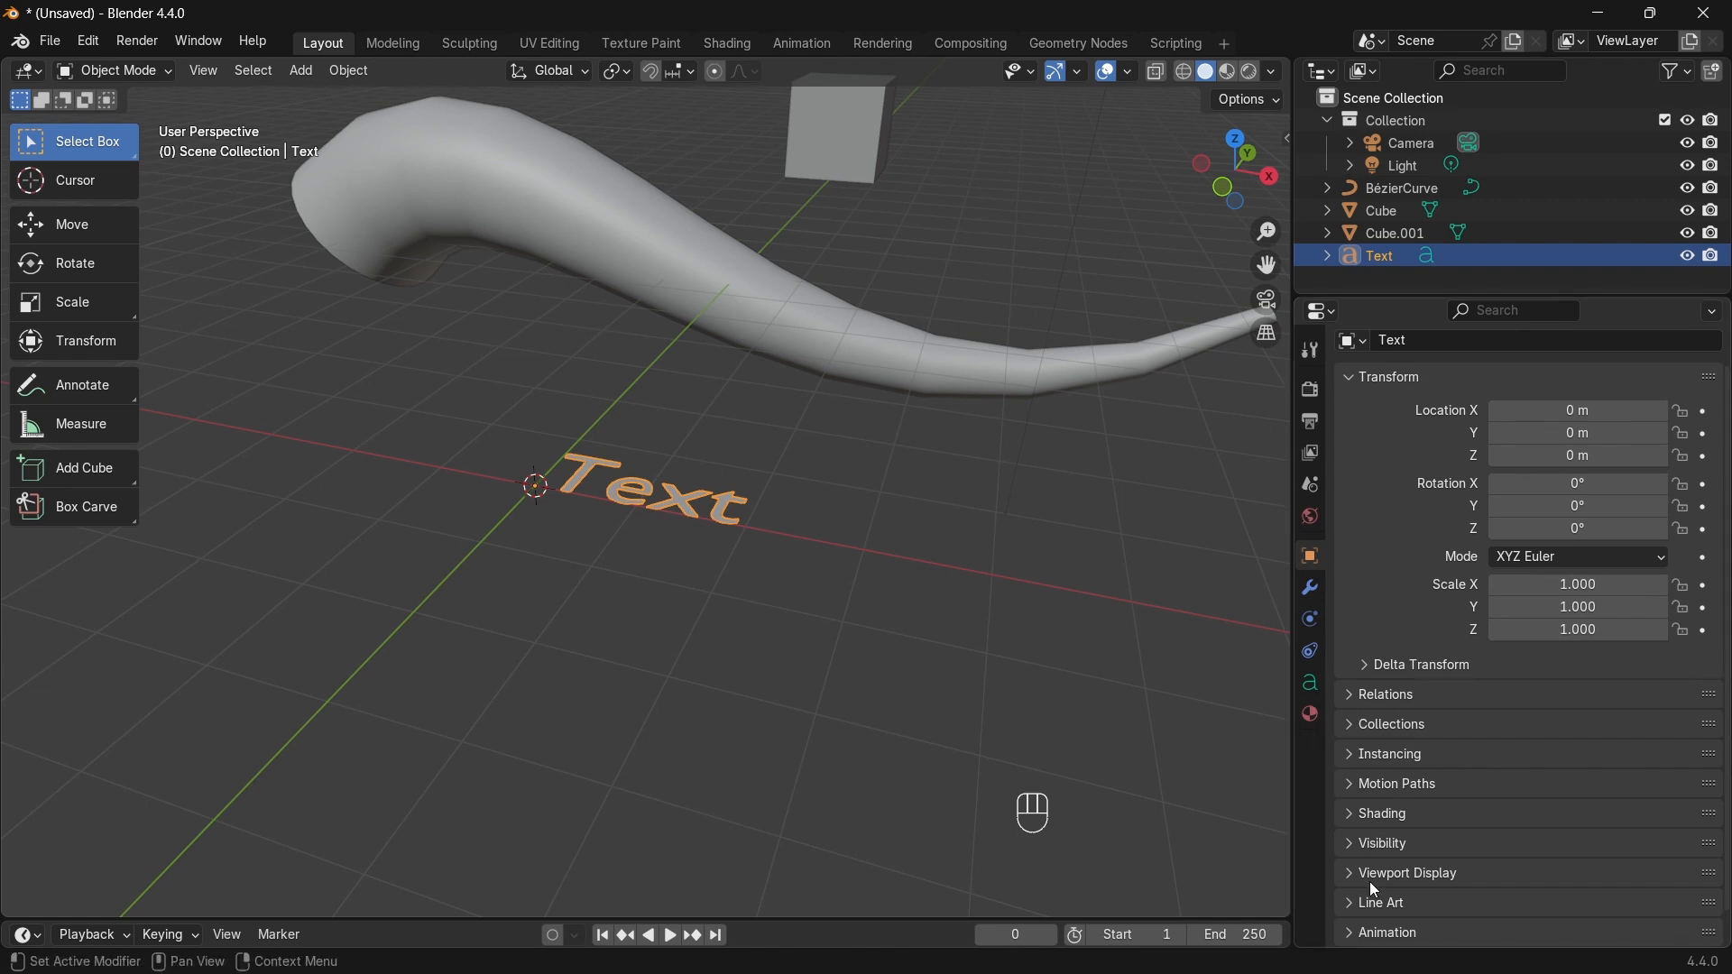
pyautogui.click(1311, 683)
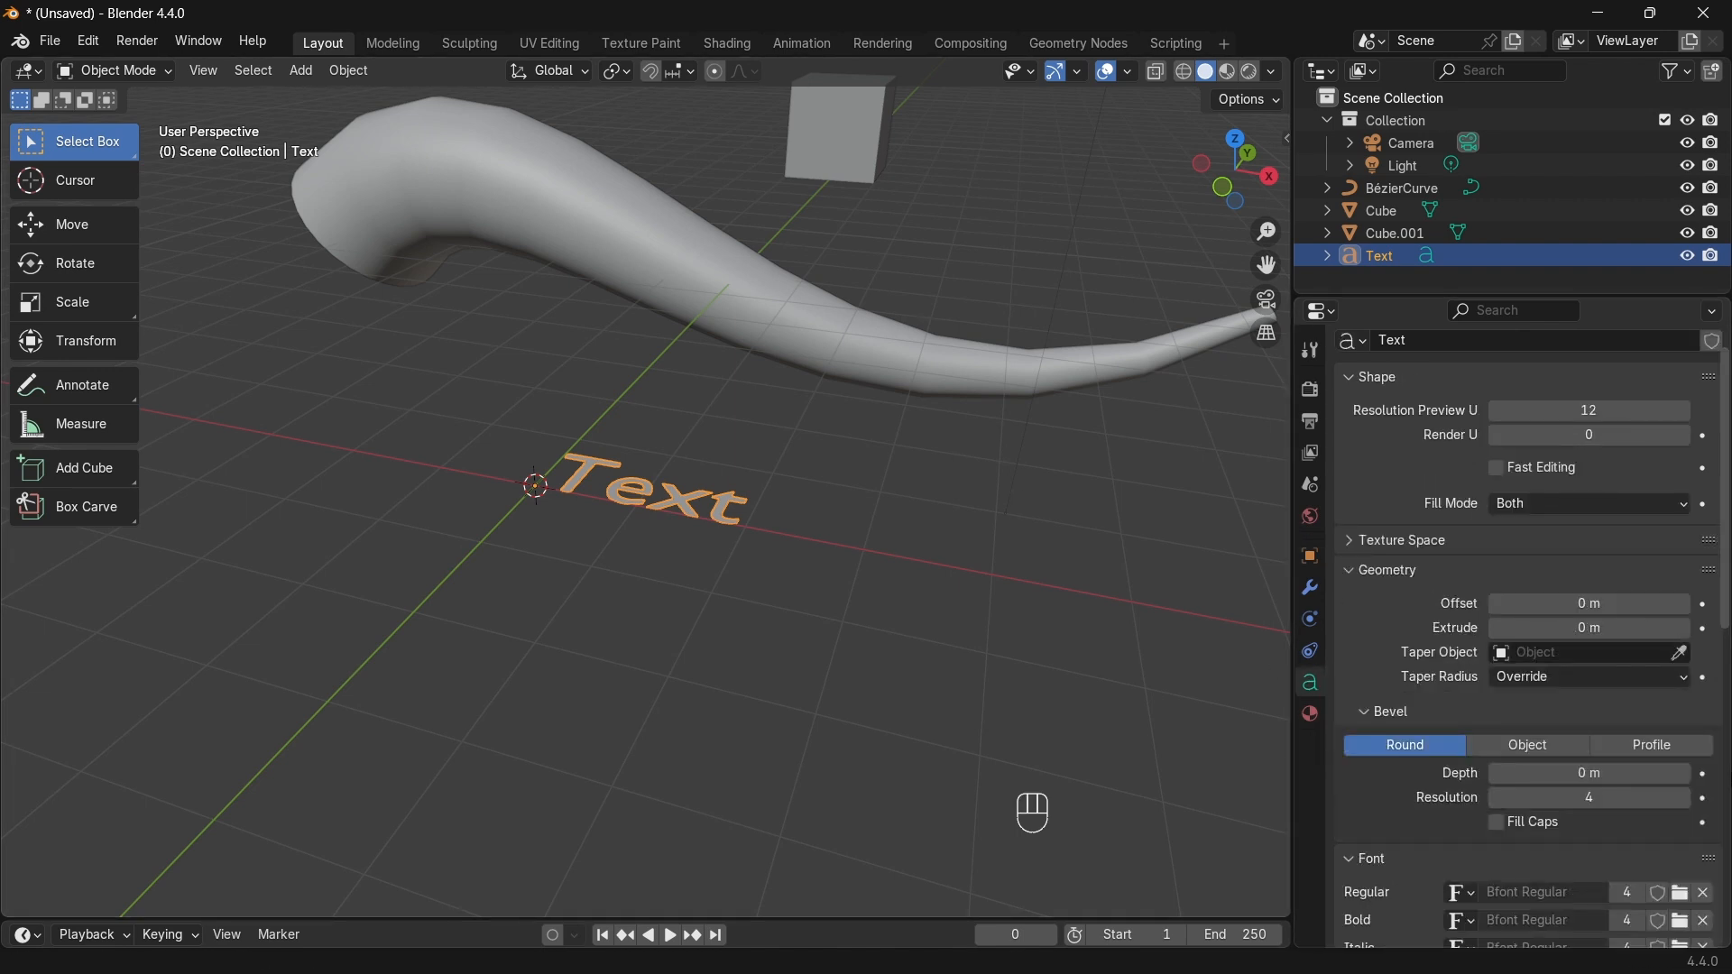
pyautogui.scroll(-3, 1471, 806)
pyautogui.click(1684, 803)
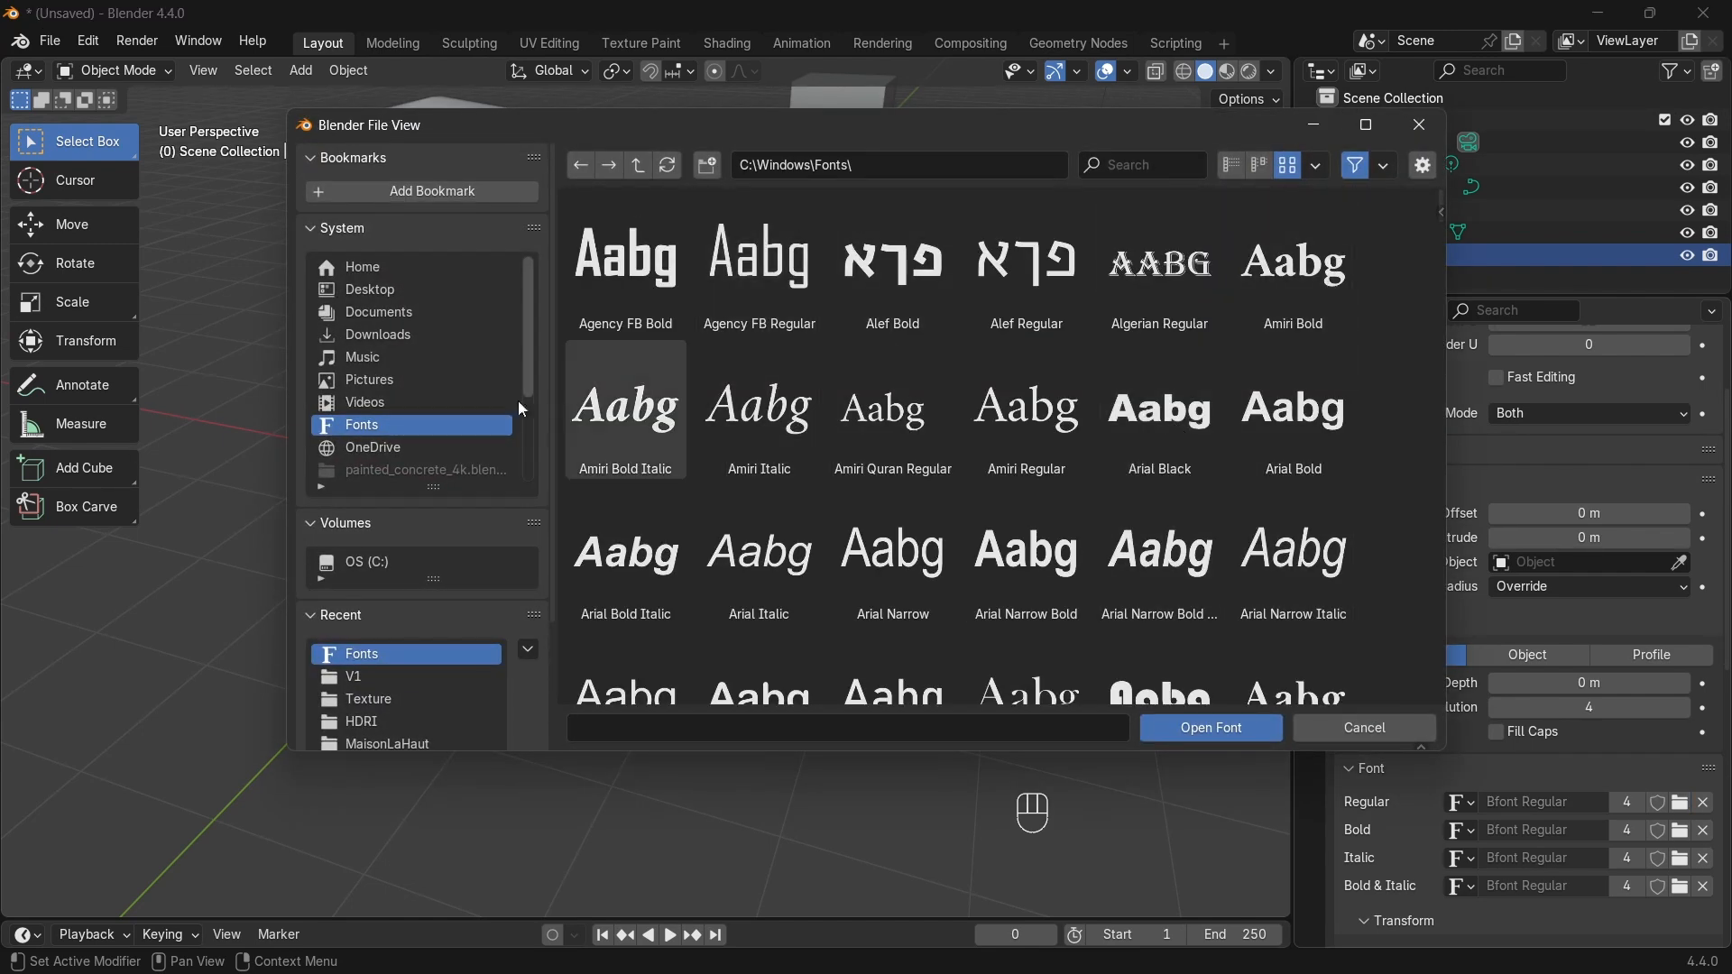
pyautogui.scroll(-3, 1141, 485)
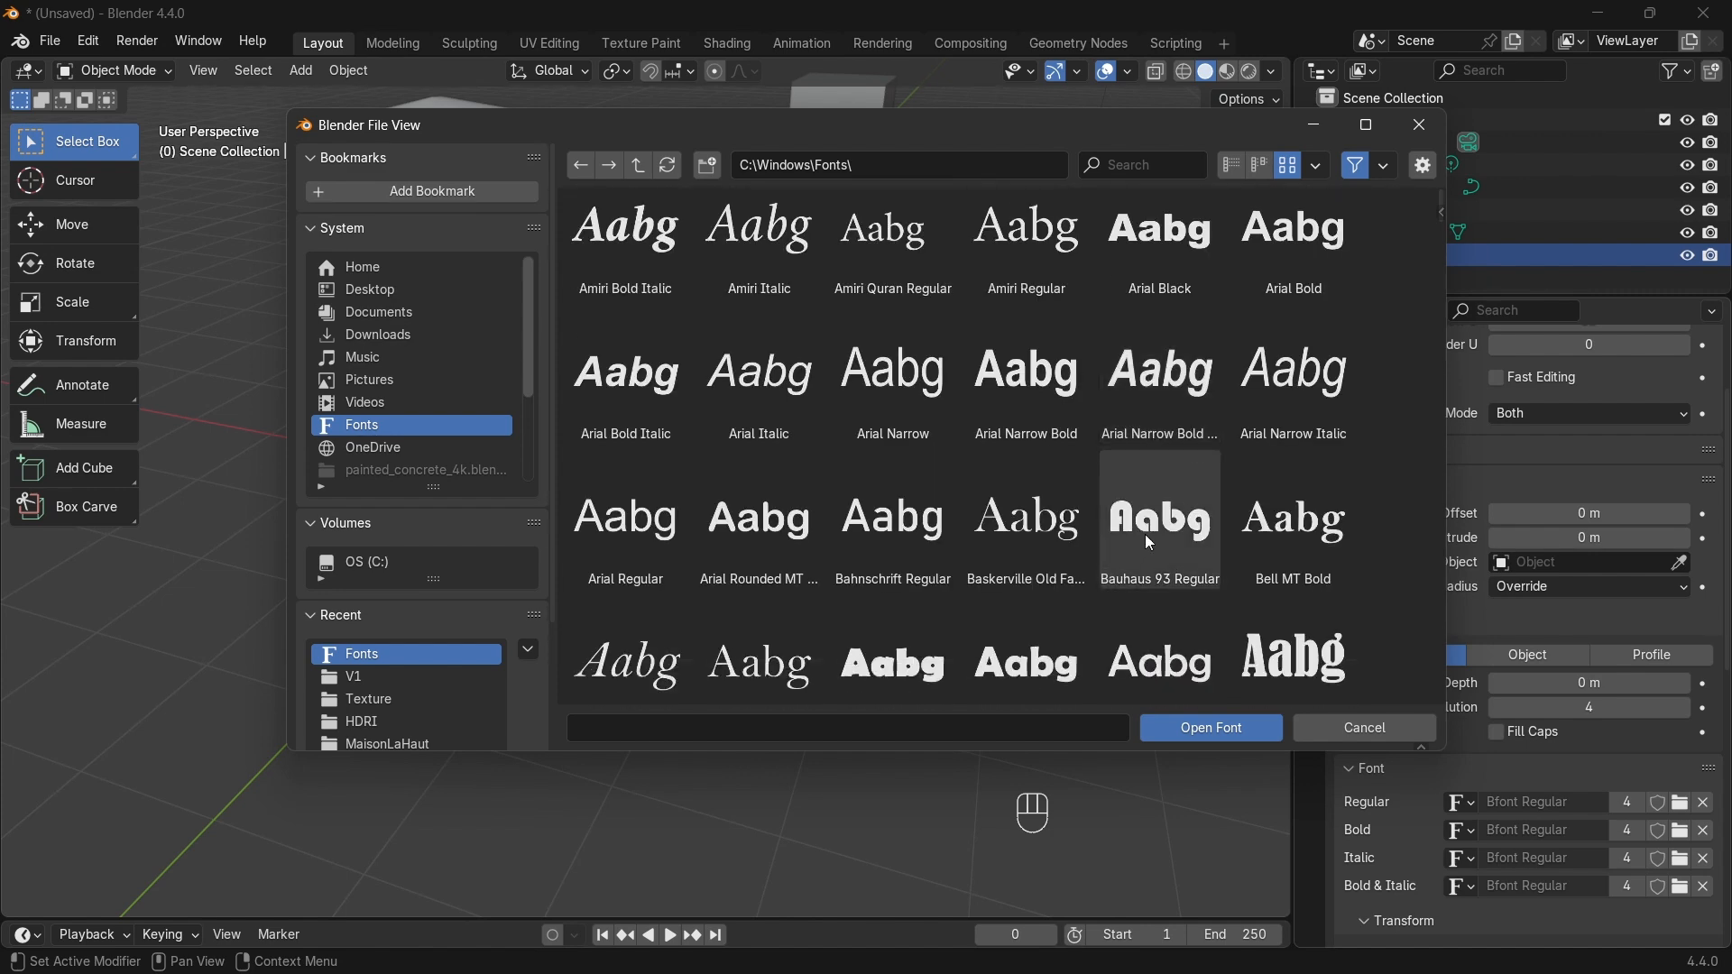
pyautogui.click(1173, 541)
pyautogui.click(1207, 726)
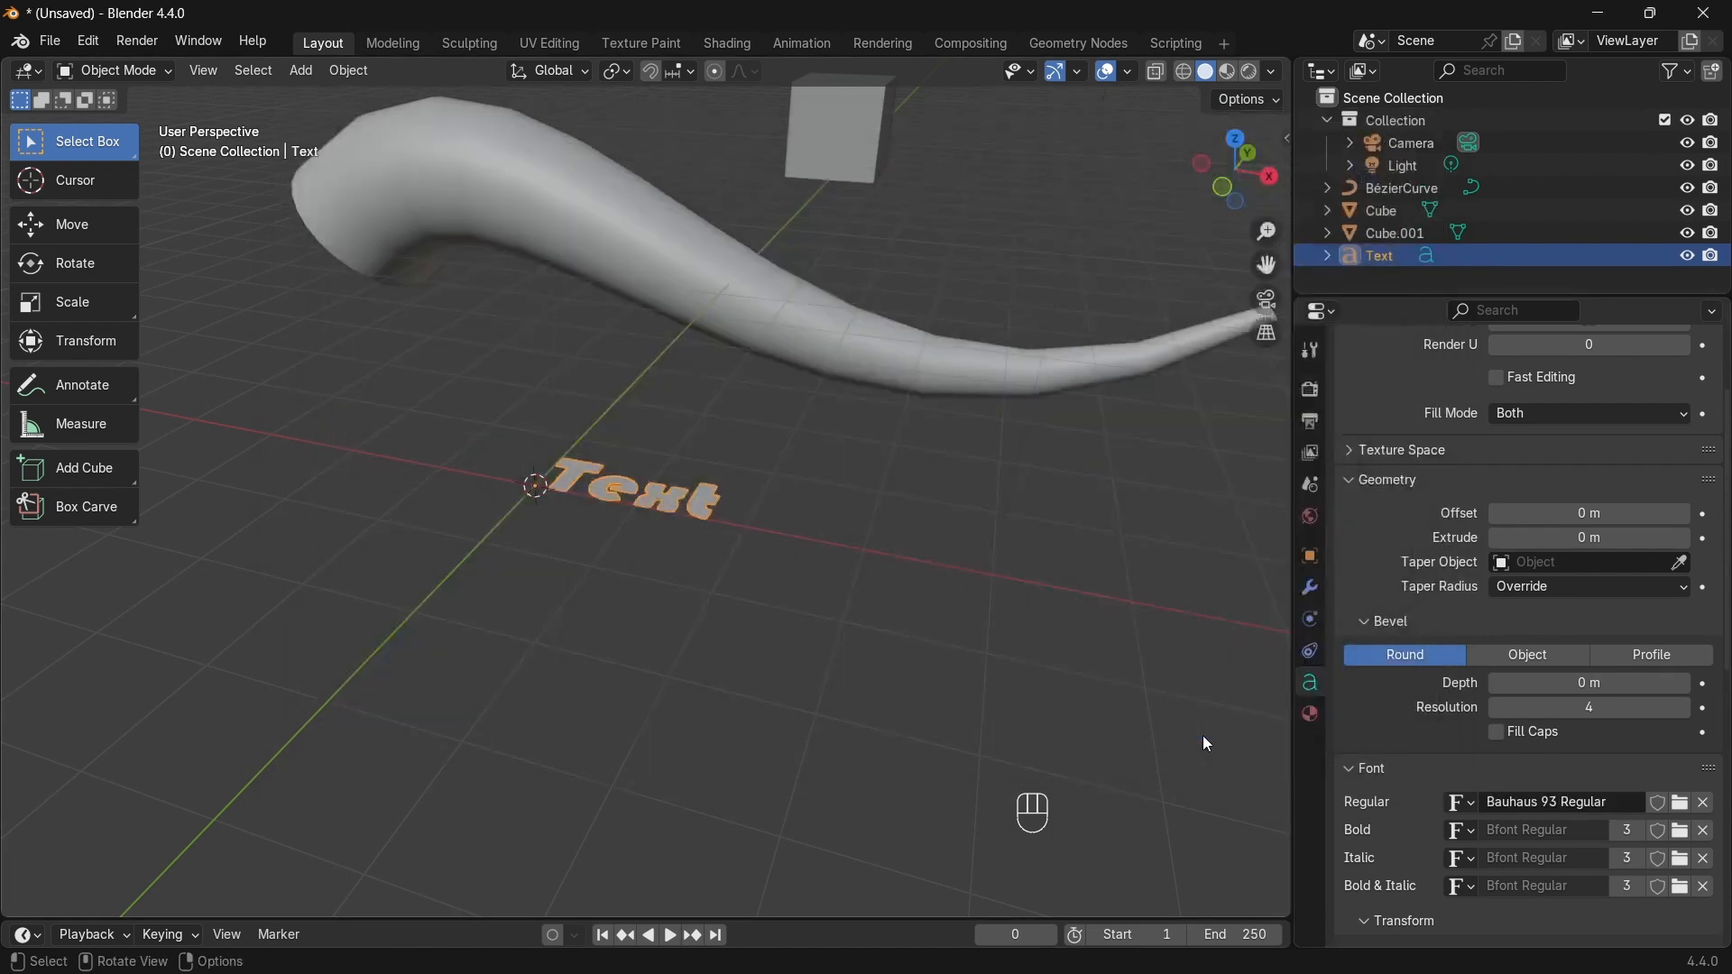
pyautogui.moveTo(624, 456); pyautogui.dragTo(724, 519, button='middle')
pyautogui.scroll(7, 733, 516)
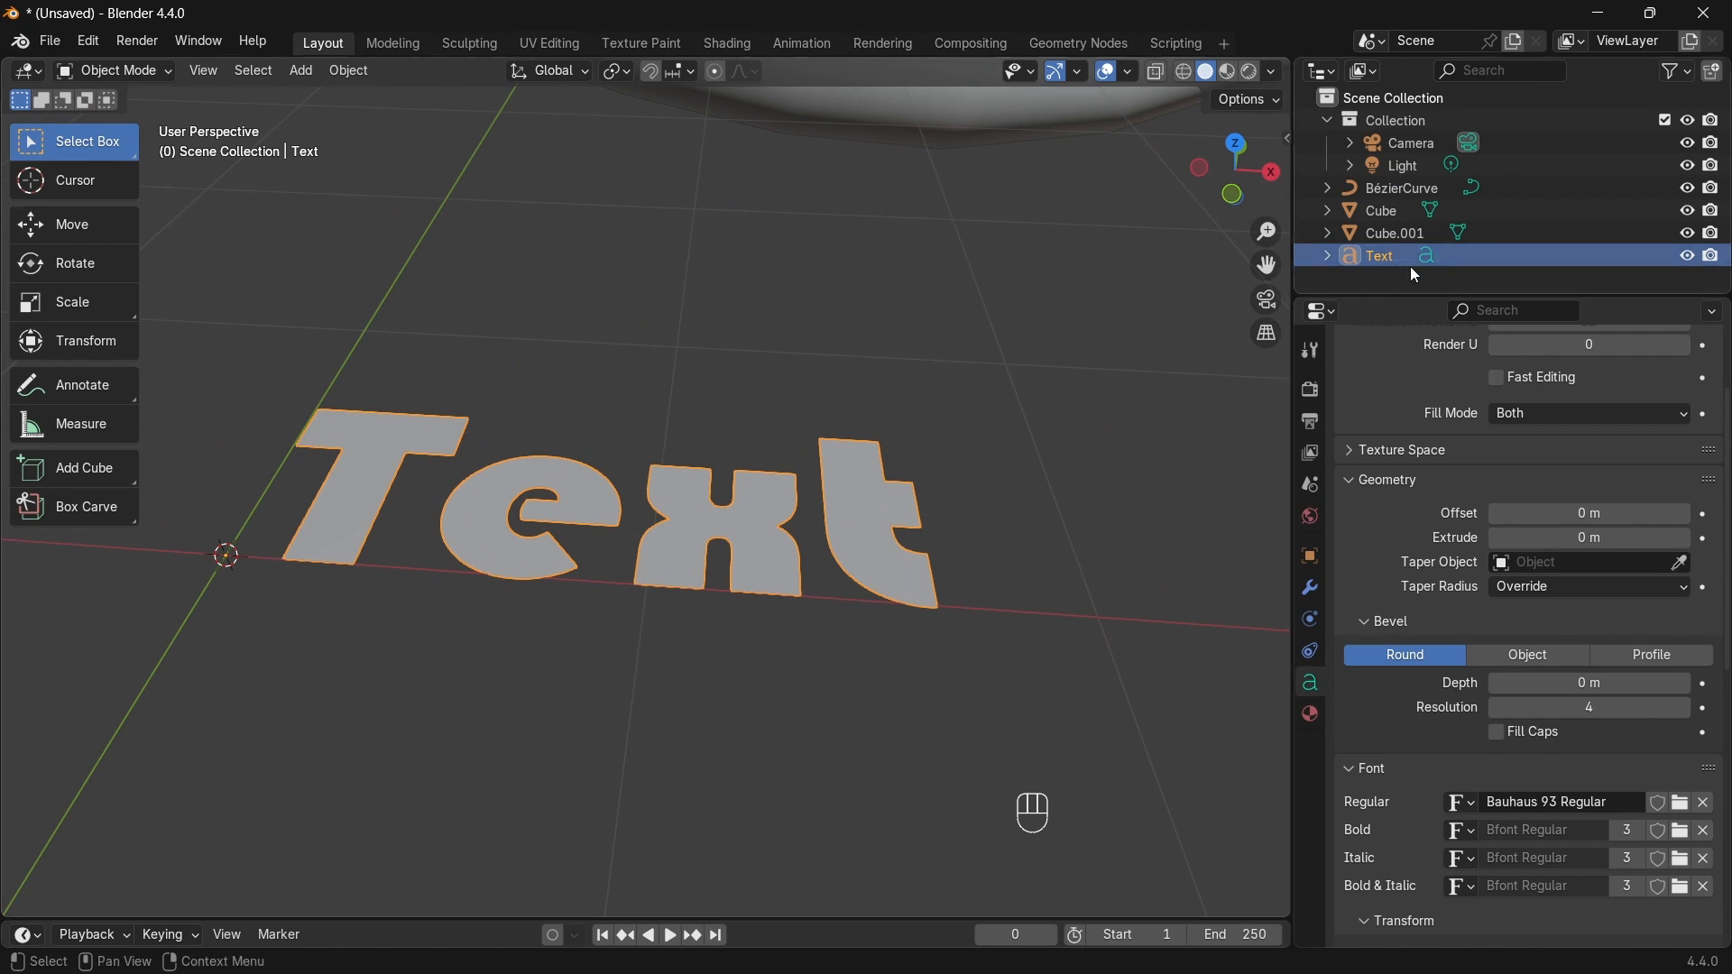
# Step: Rename the text object as sssfvs in the scene collection
pyautogui.doubleClick(1384, 256)
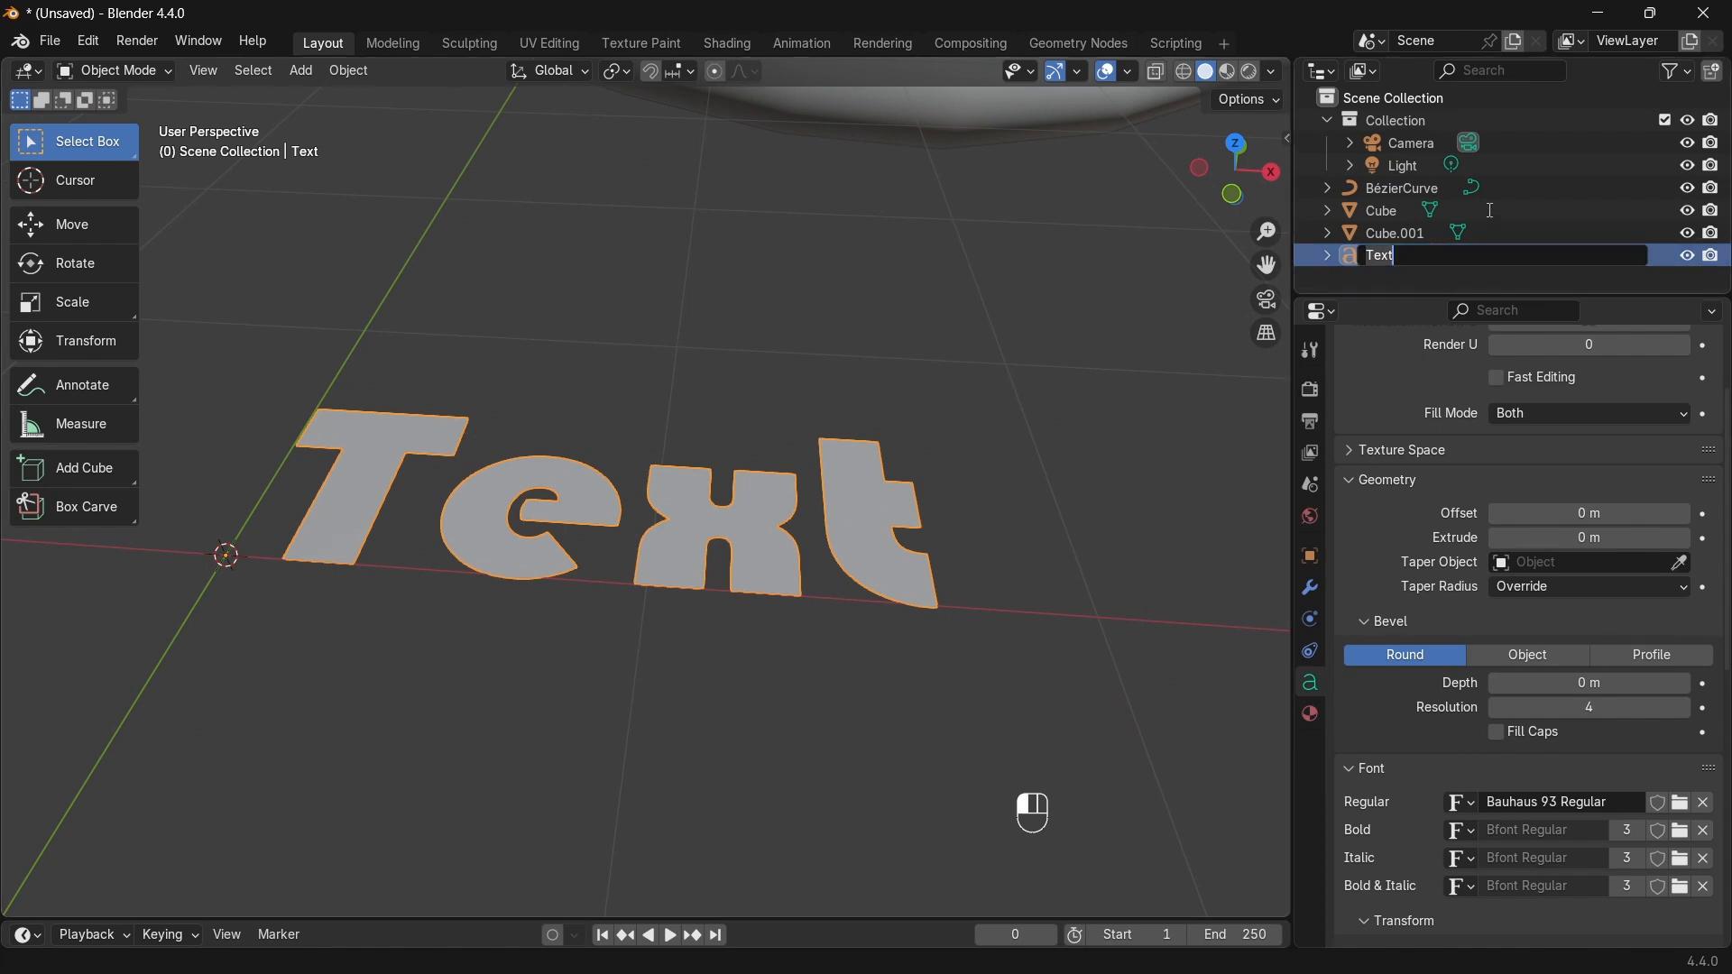
pyautogui.write('sssfvs')
pyautogui.press('Return')
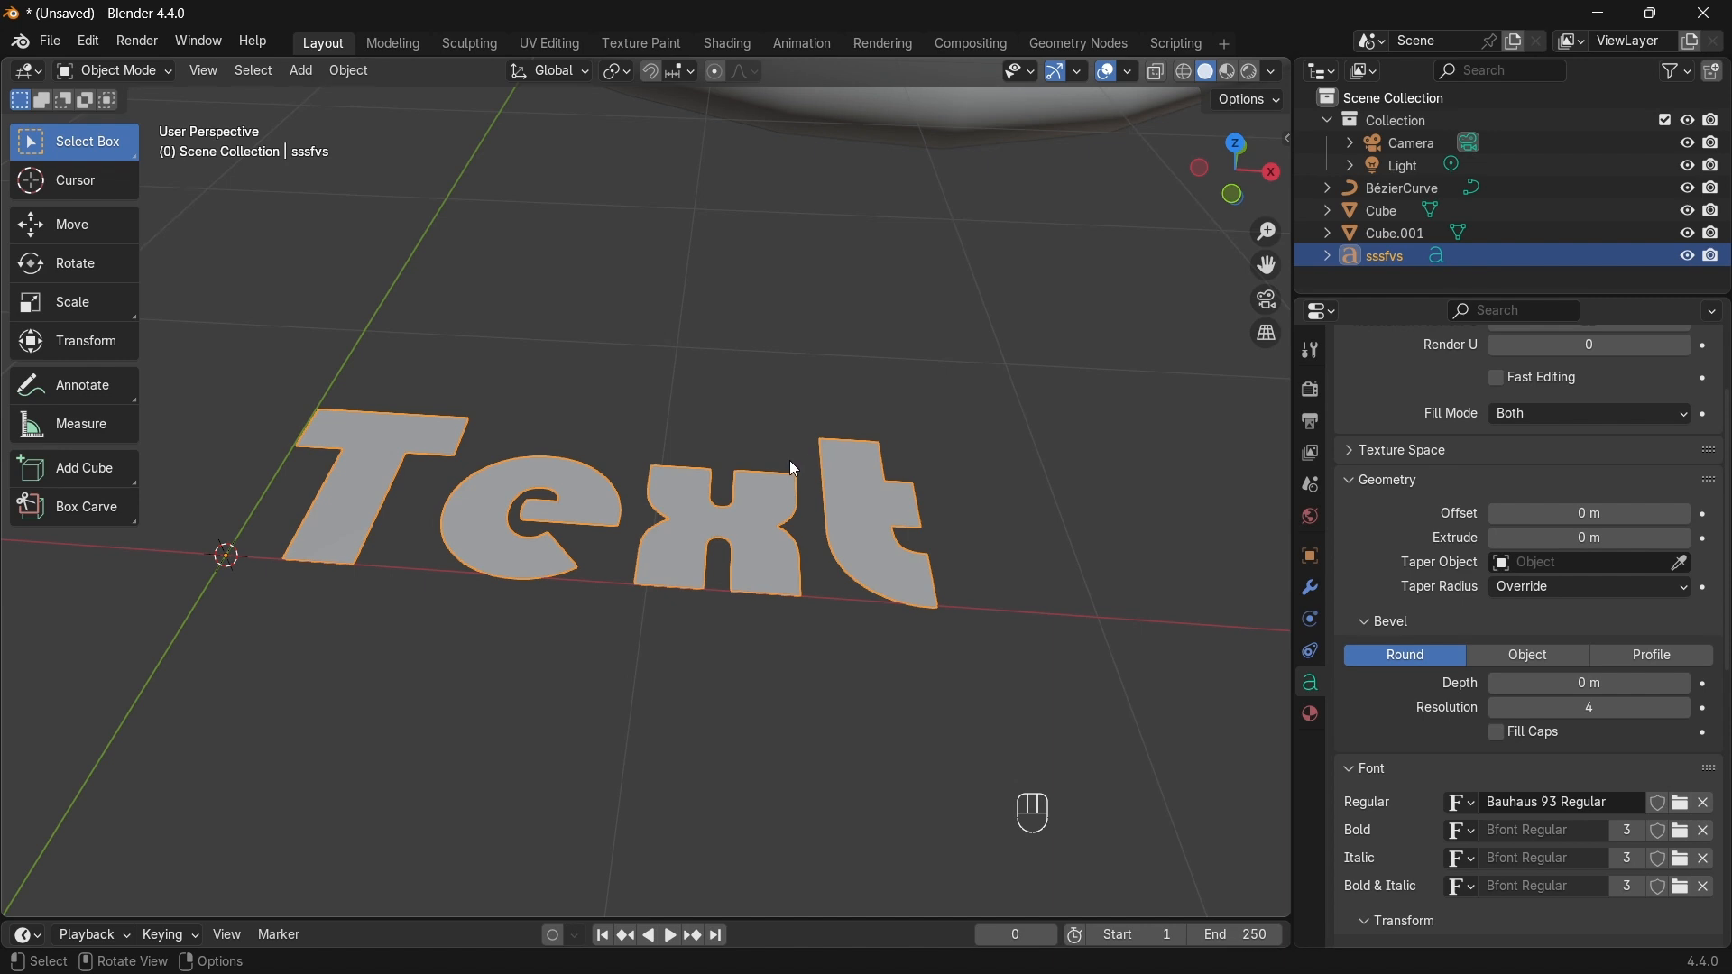
# Step: Switch the text object into Edit Mode, trying the change to Object Mode and back
pyautogui.press('Tab')
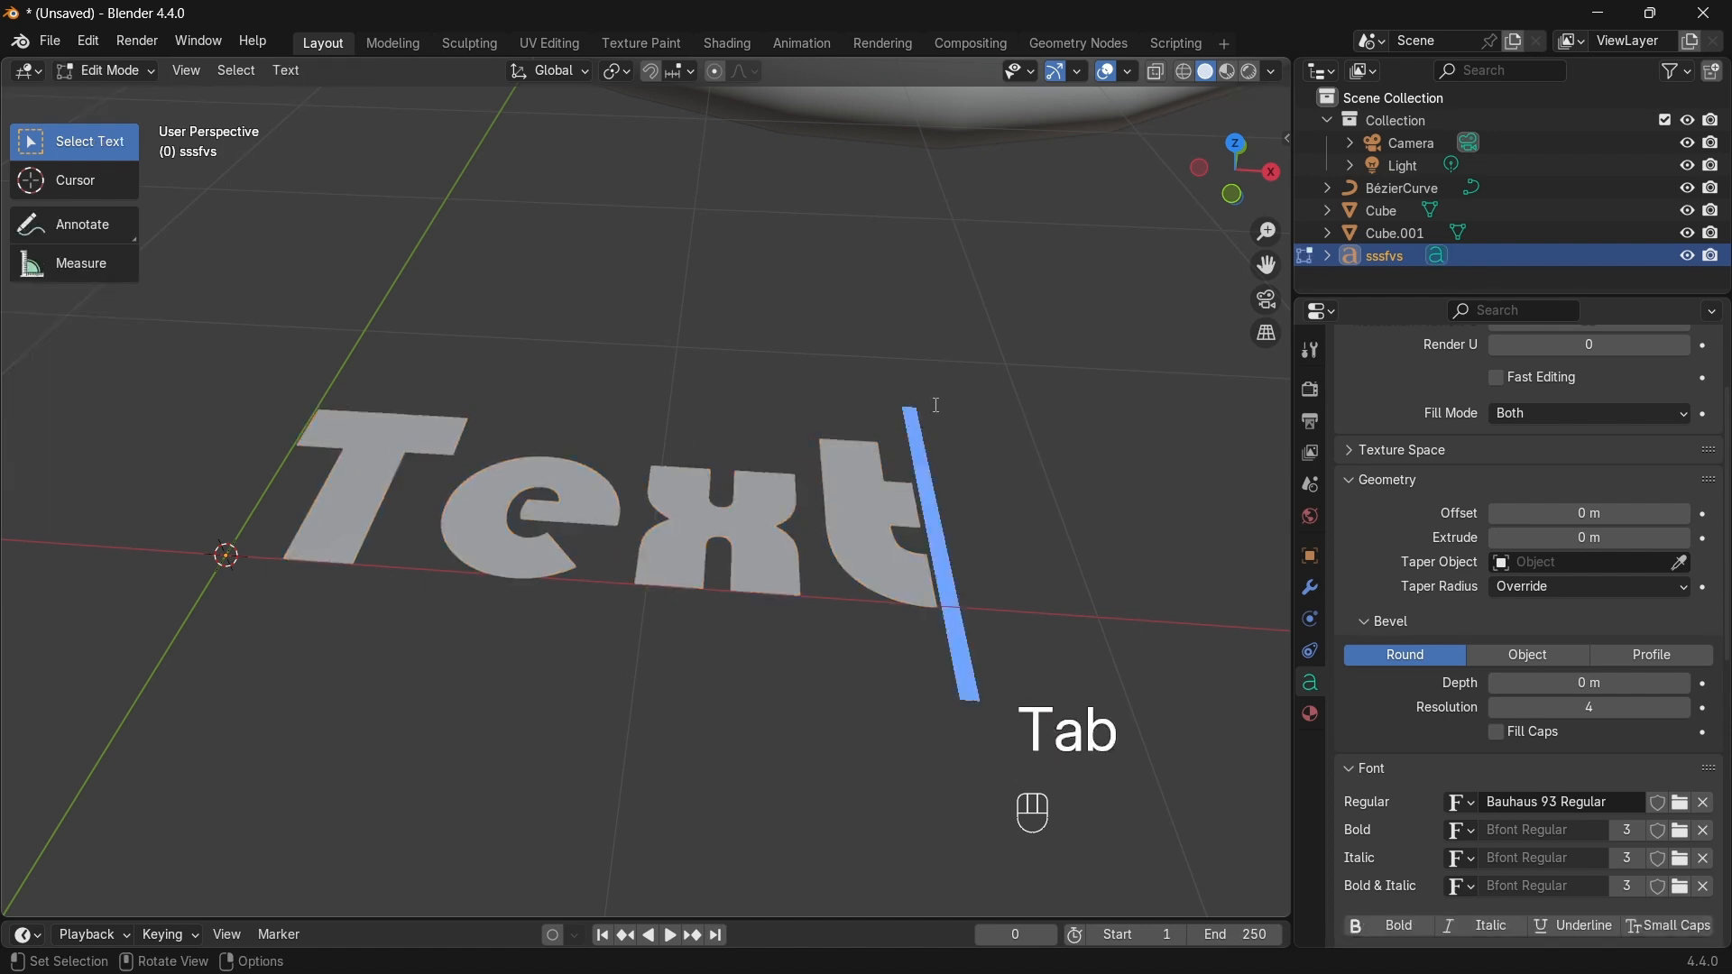
pyautogui.click(105, 74)
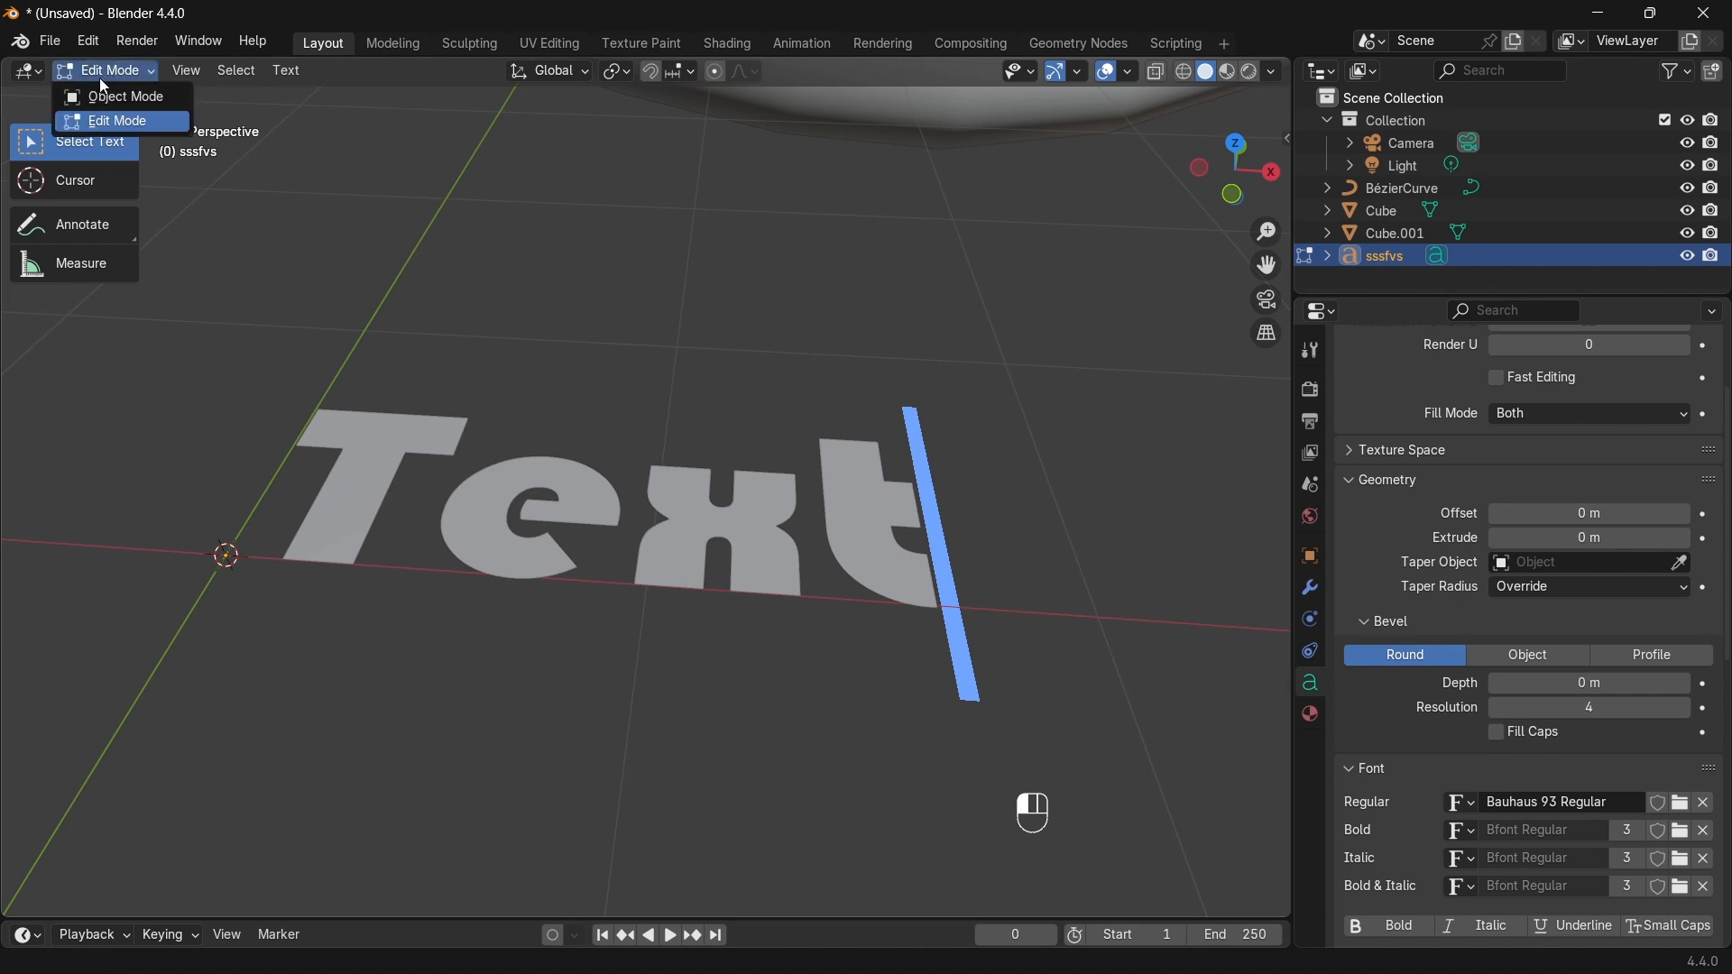
pyautogui.click(117, 96)
pyautogui.click(101, 74)
pyautogui.click(117, 121)
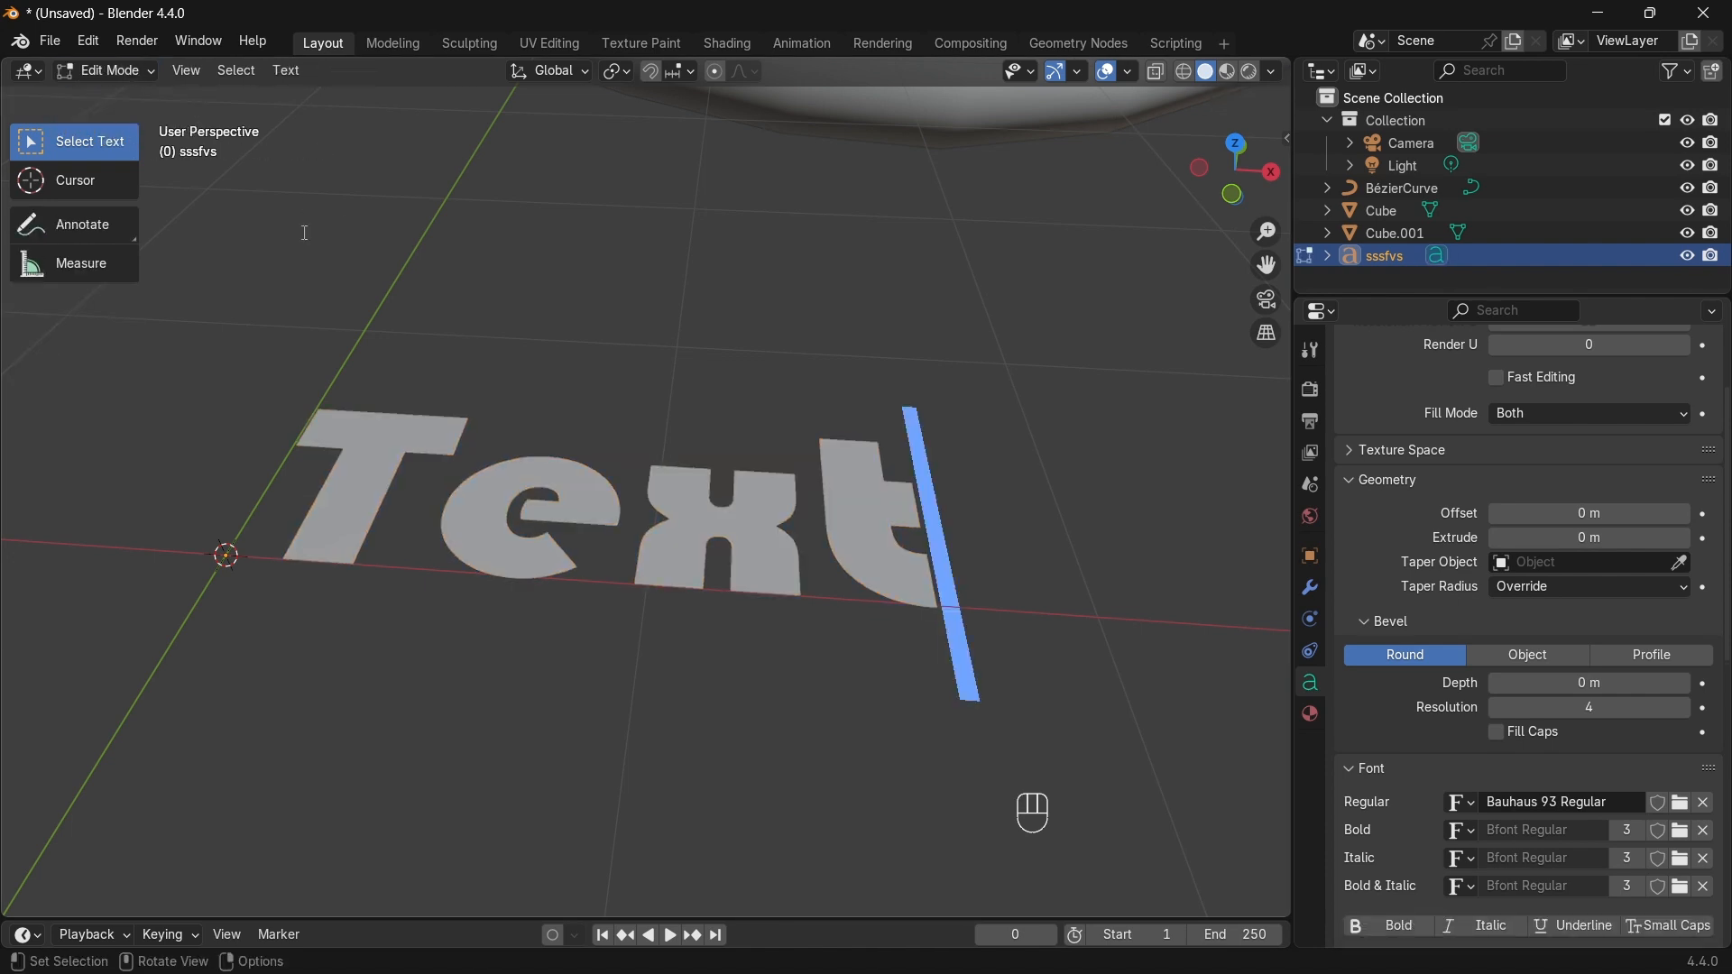
# Step: Replace the text object's wording with OMNSI
pyautogui.press('BackSpace')
pyautogui.press('BackSpace')
pyautogui.press('BackSpace')
pyautogui.press('BackSpace')
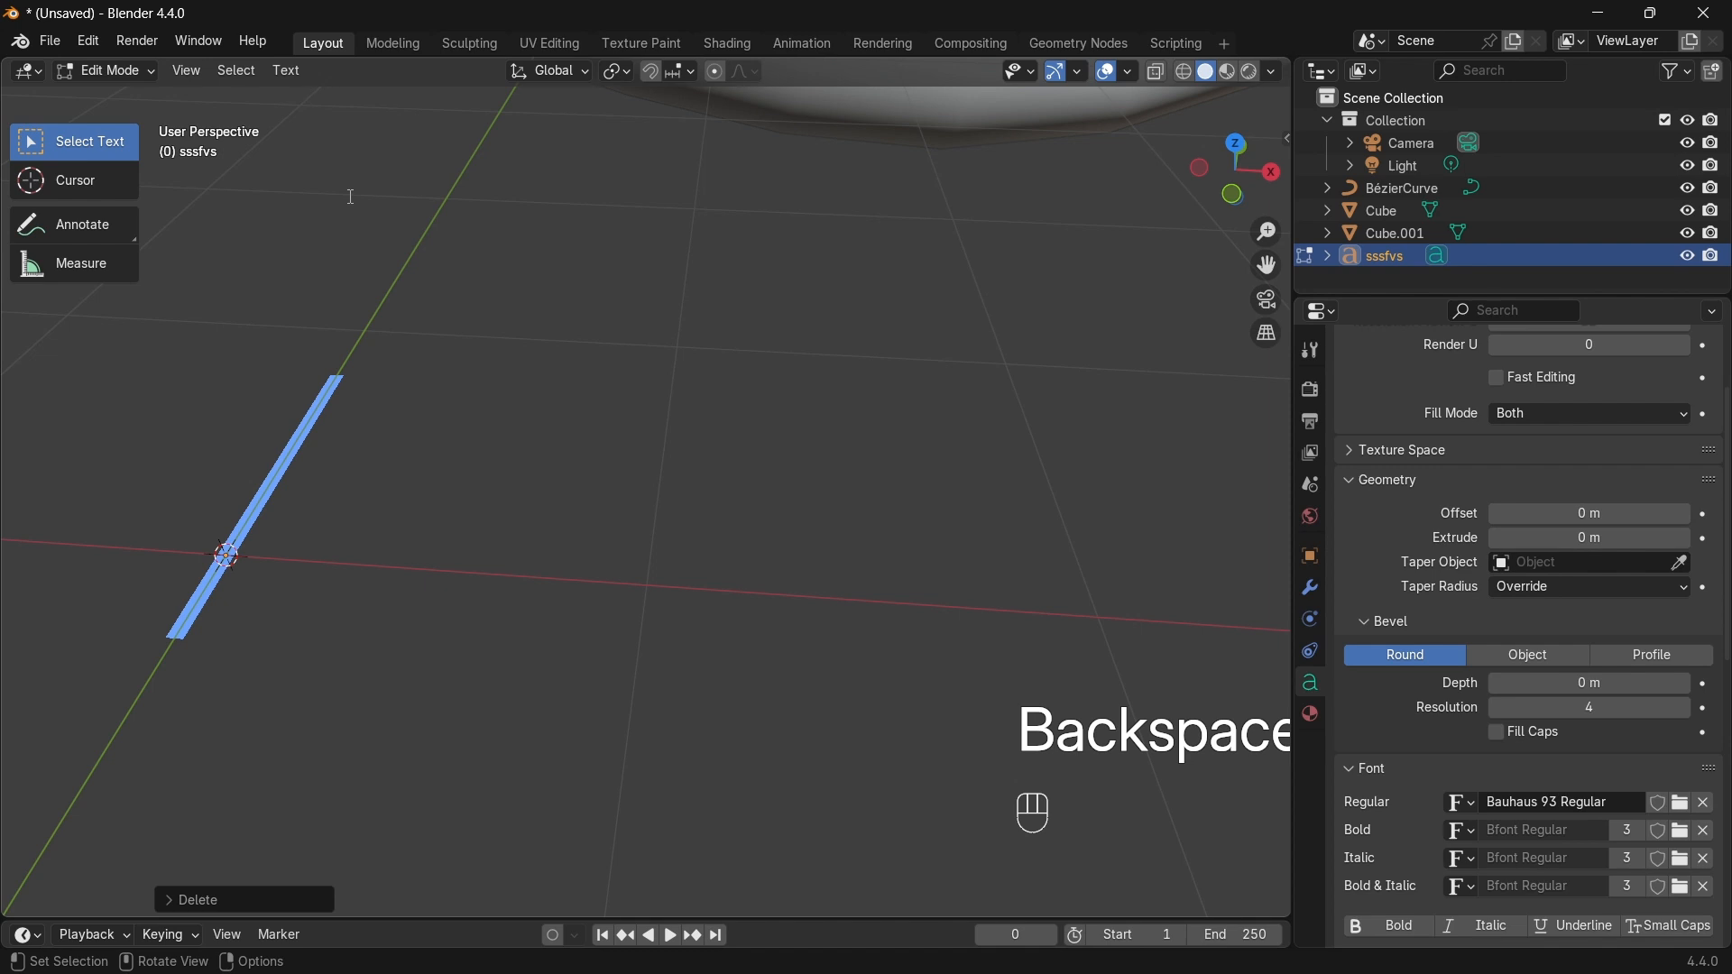
pyautogui.write('om')
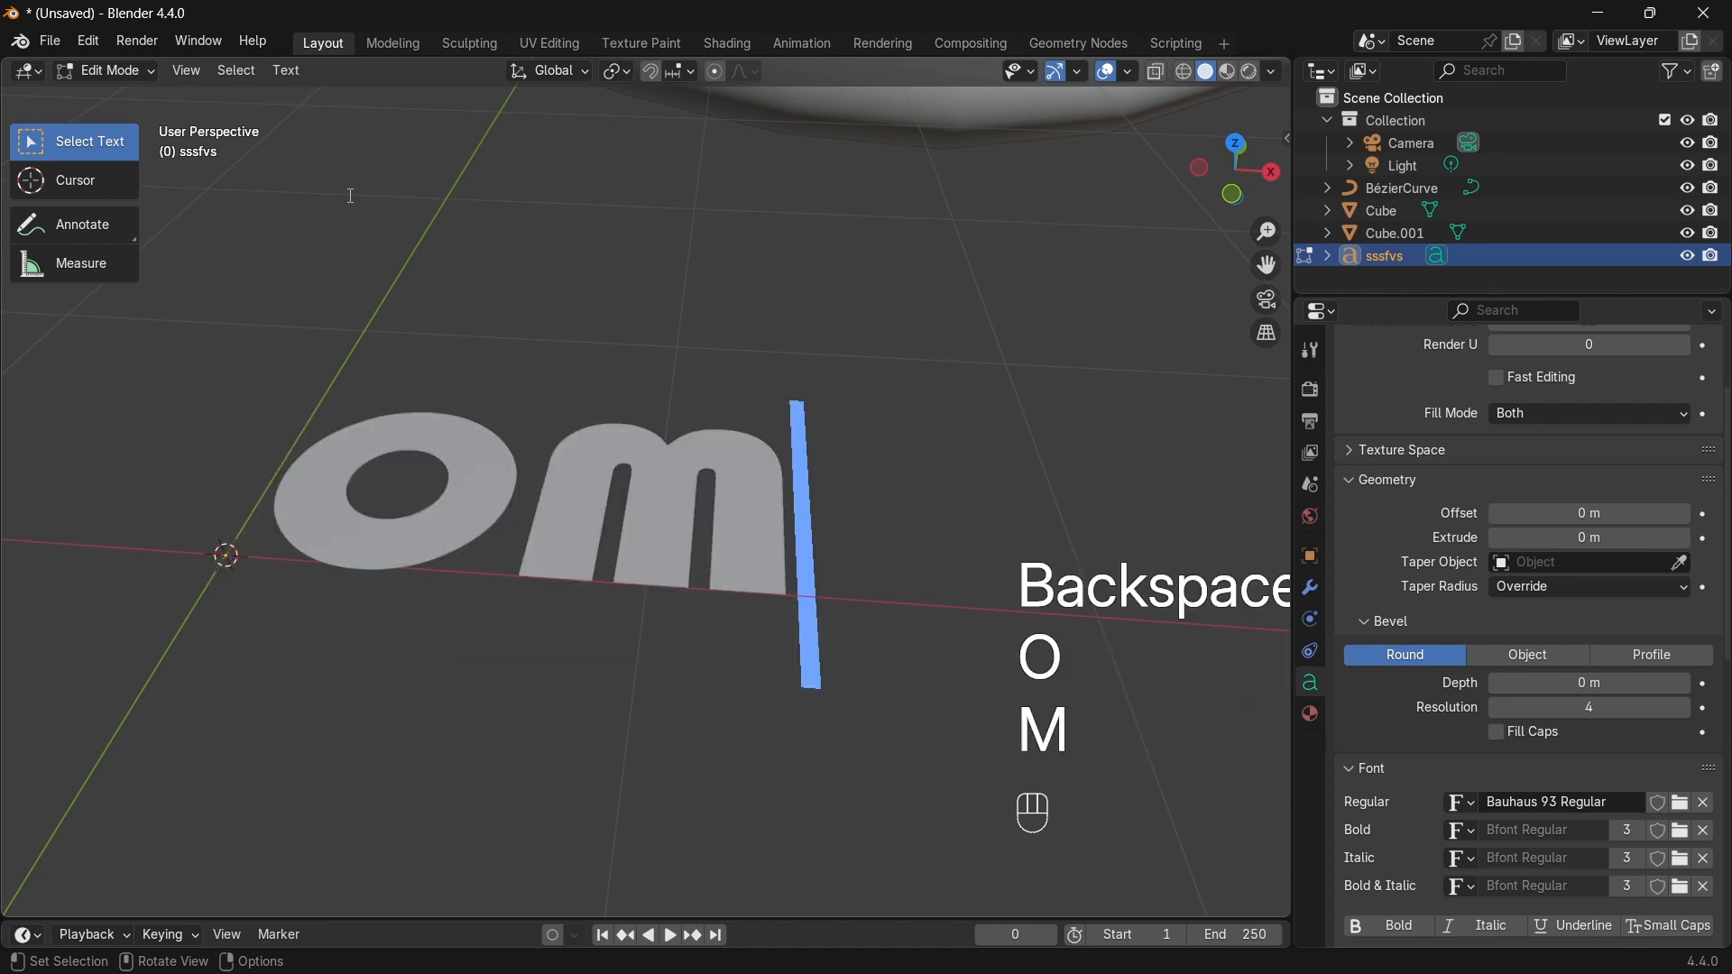
pyautogui.write('nsi')
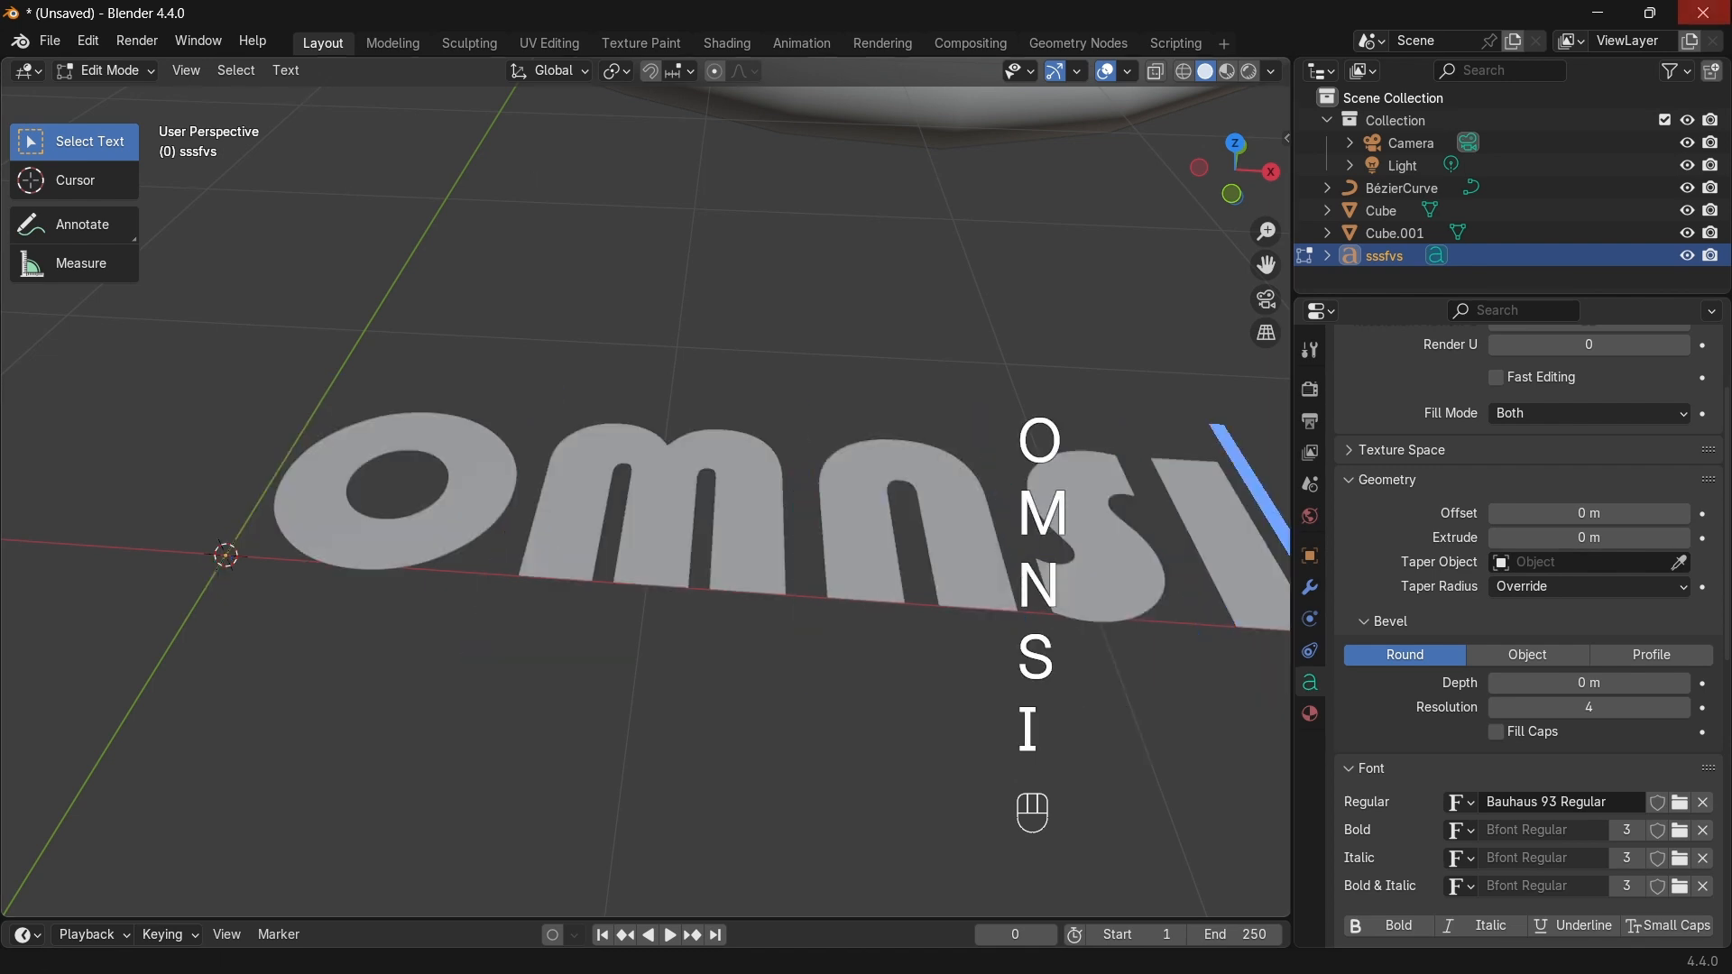
pyautogui.scroll(-3, 1034, 335)
pyautogui.scroll(-2, 1043, 329)
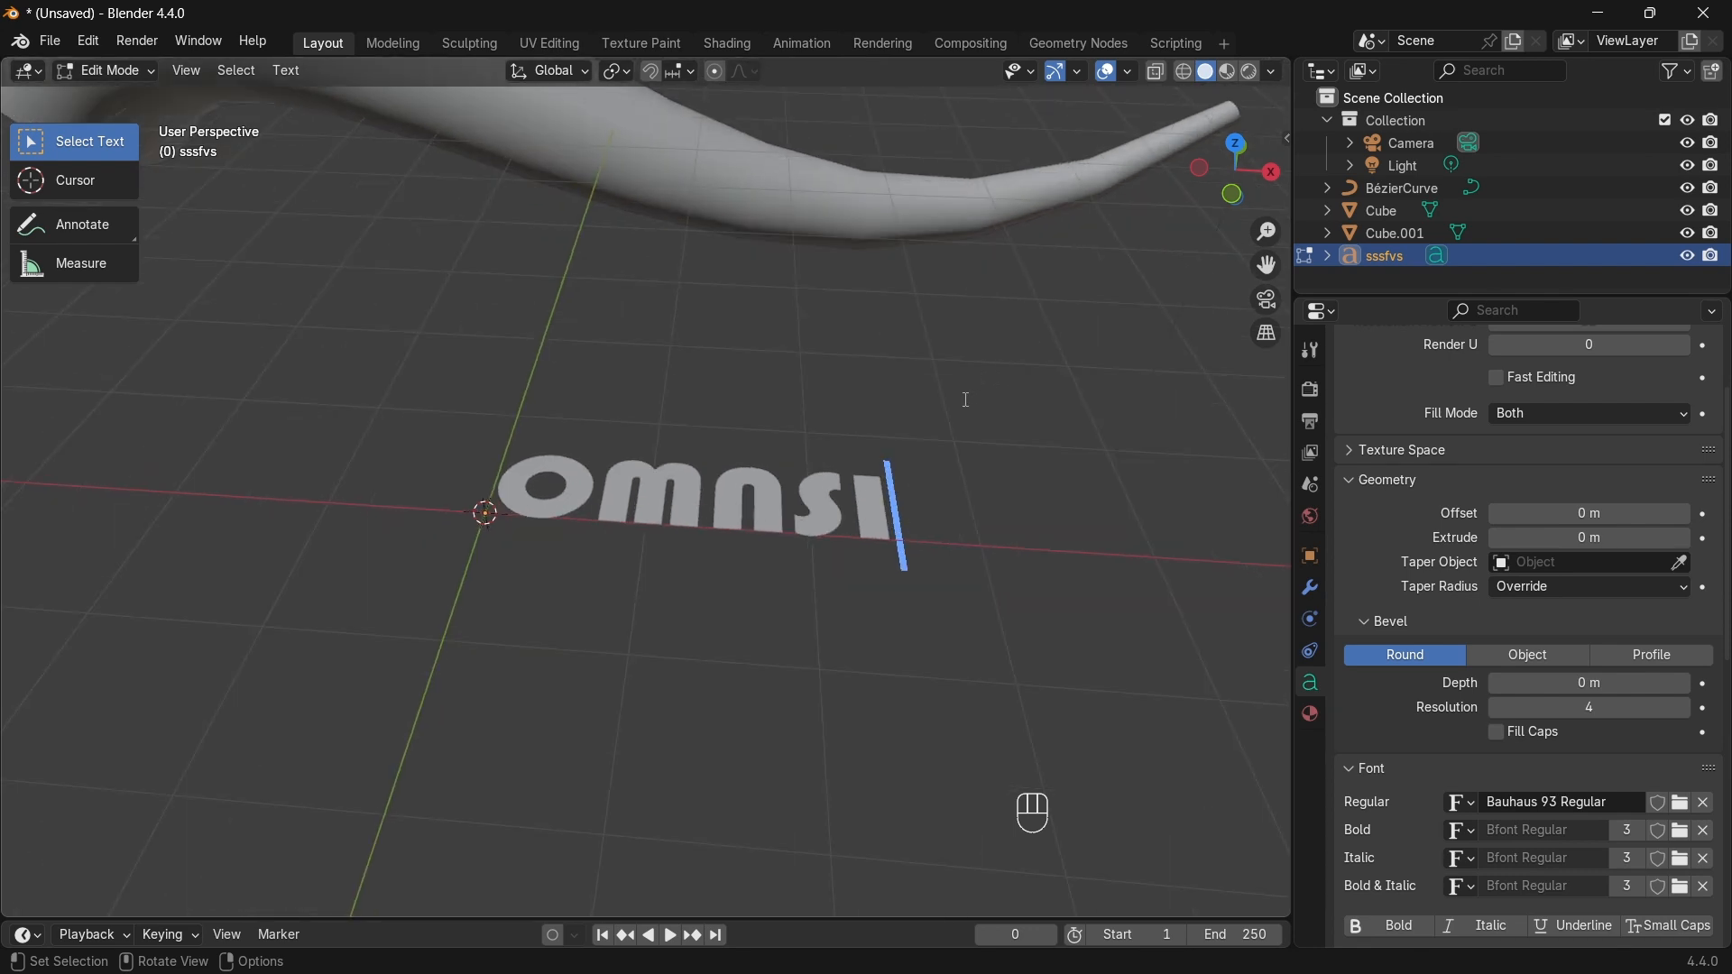
# Step: Replace the wording with POISSON and return to Object Mode
pyautogui.press('BackSpace')
pyautogui.press('BackSpace')
pyautogui.press('BackSpace')
pyautogui.press('BackSpace')
pyautogui.press('BackSpace')
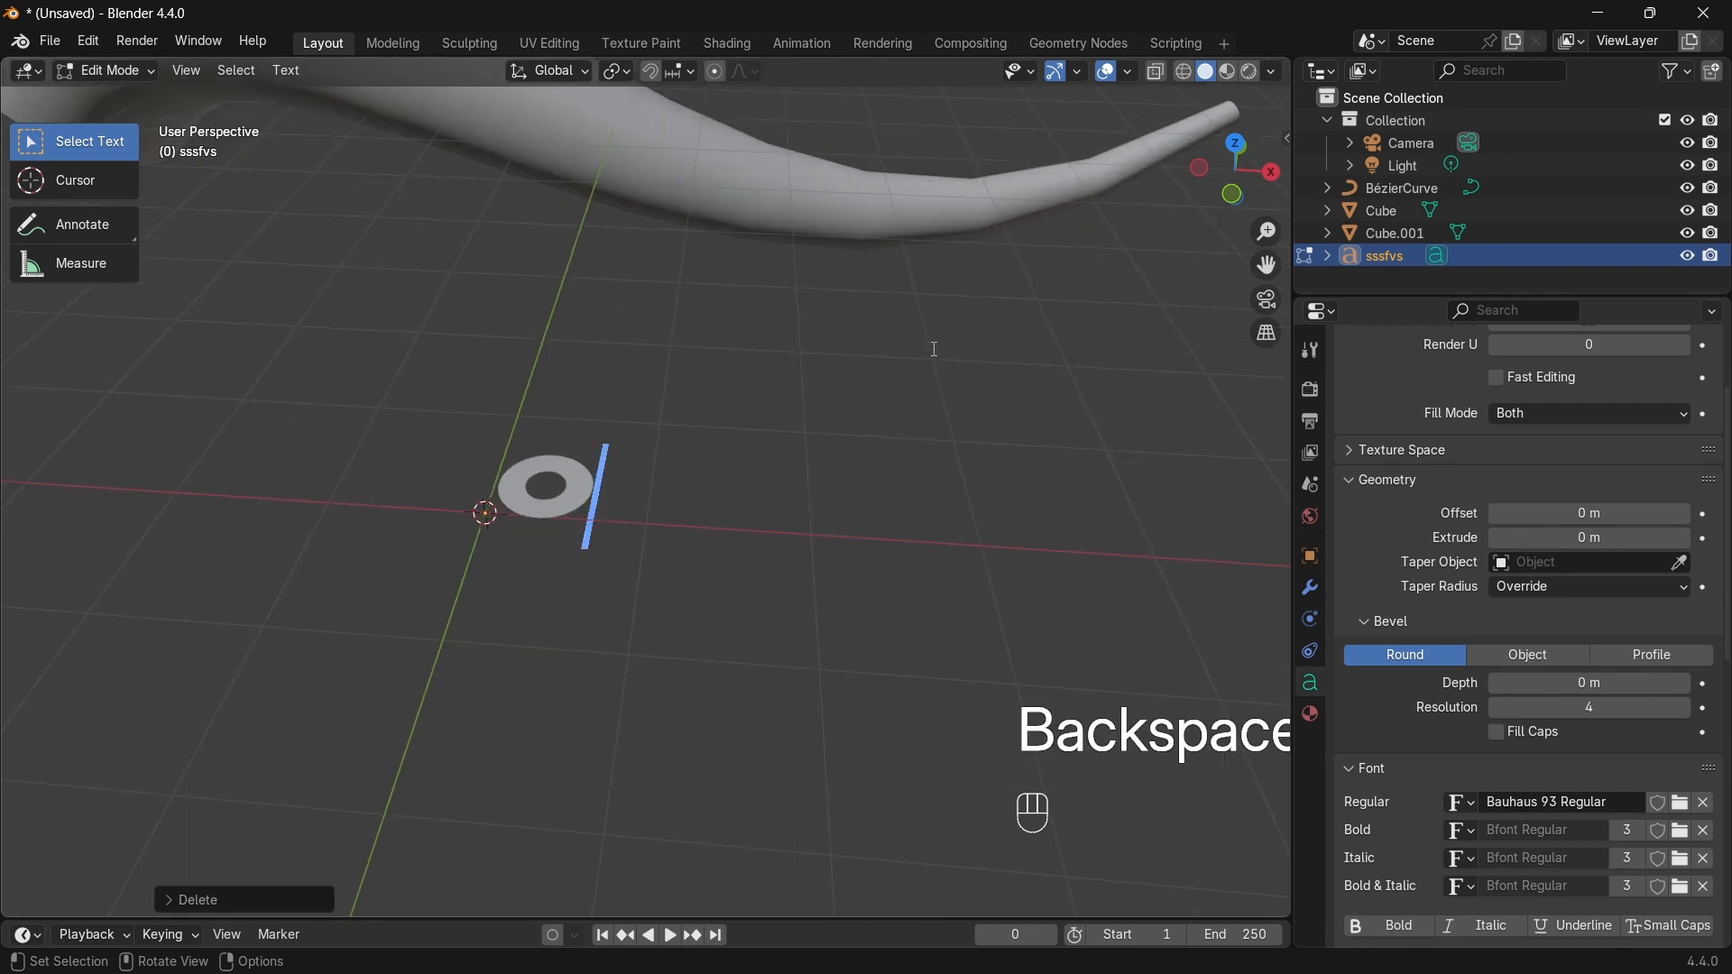
pyautogui.write('PO')
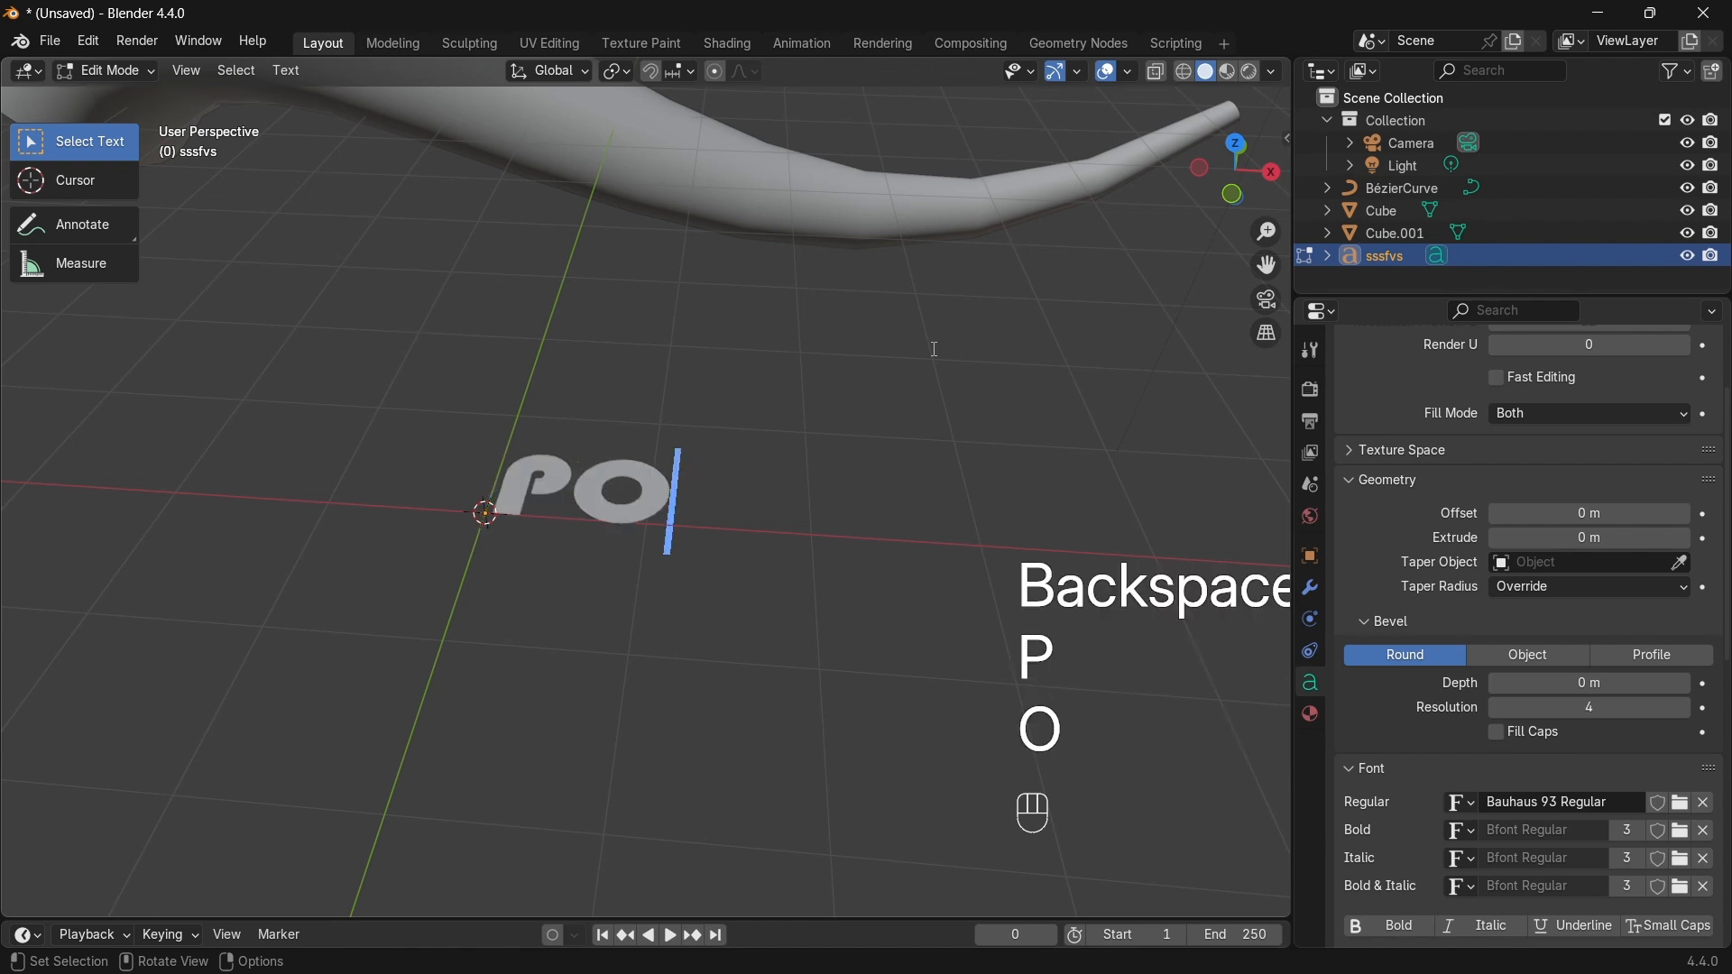
pyautogui.write('ISSON')
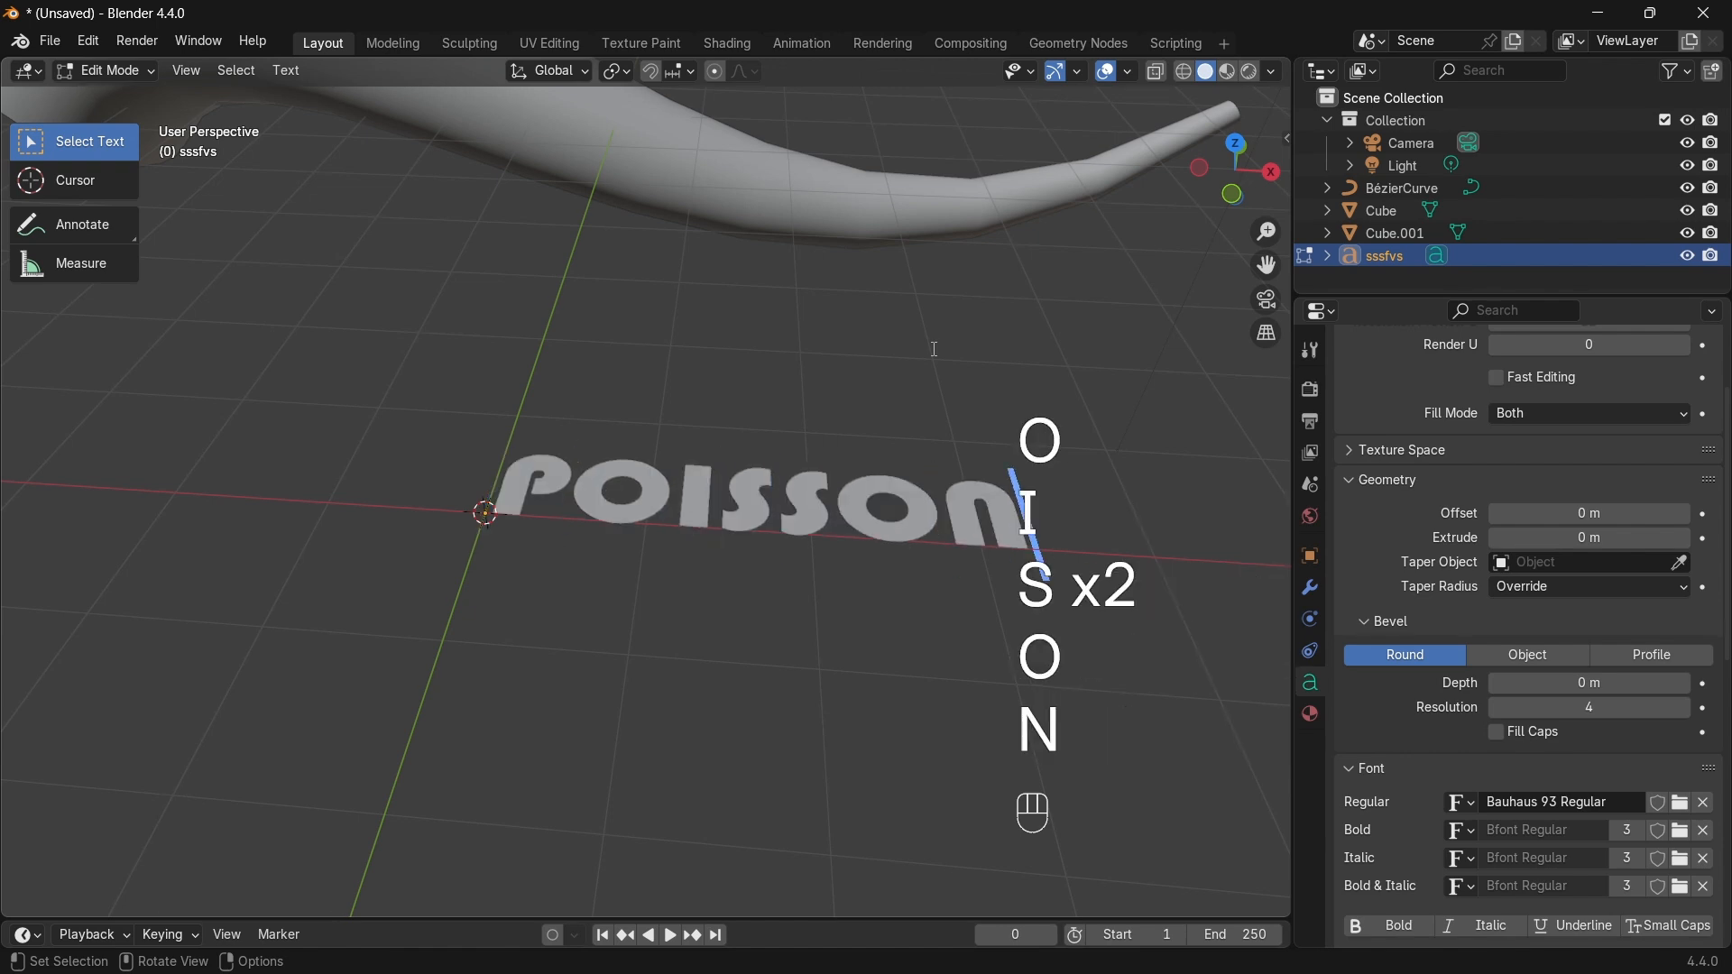
pyautogui.moveTo(926, 337); pyautogui.dragTo(854, 489, button='middle')
pyautogui.press('Tab')
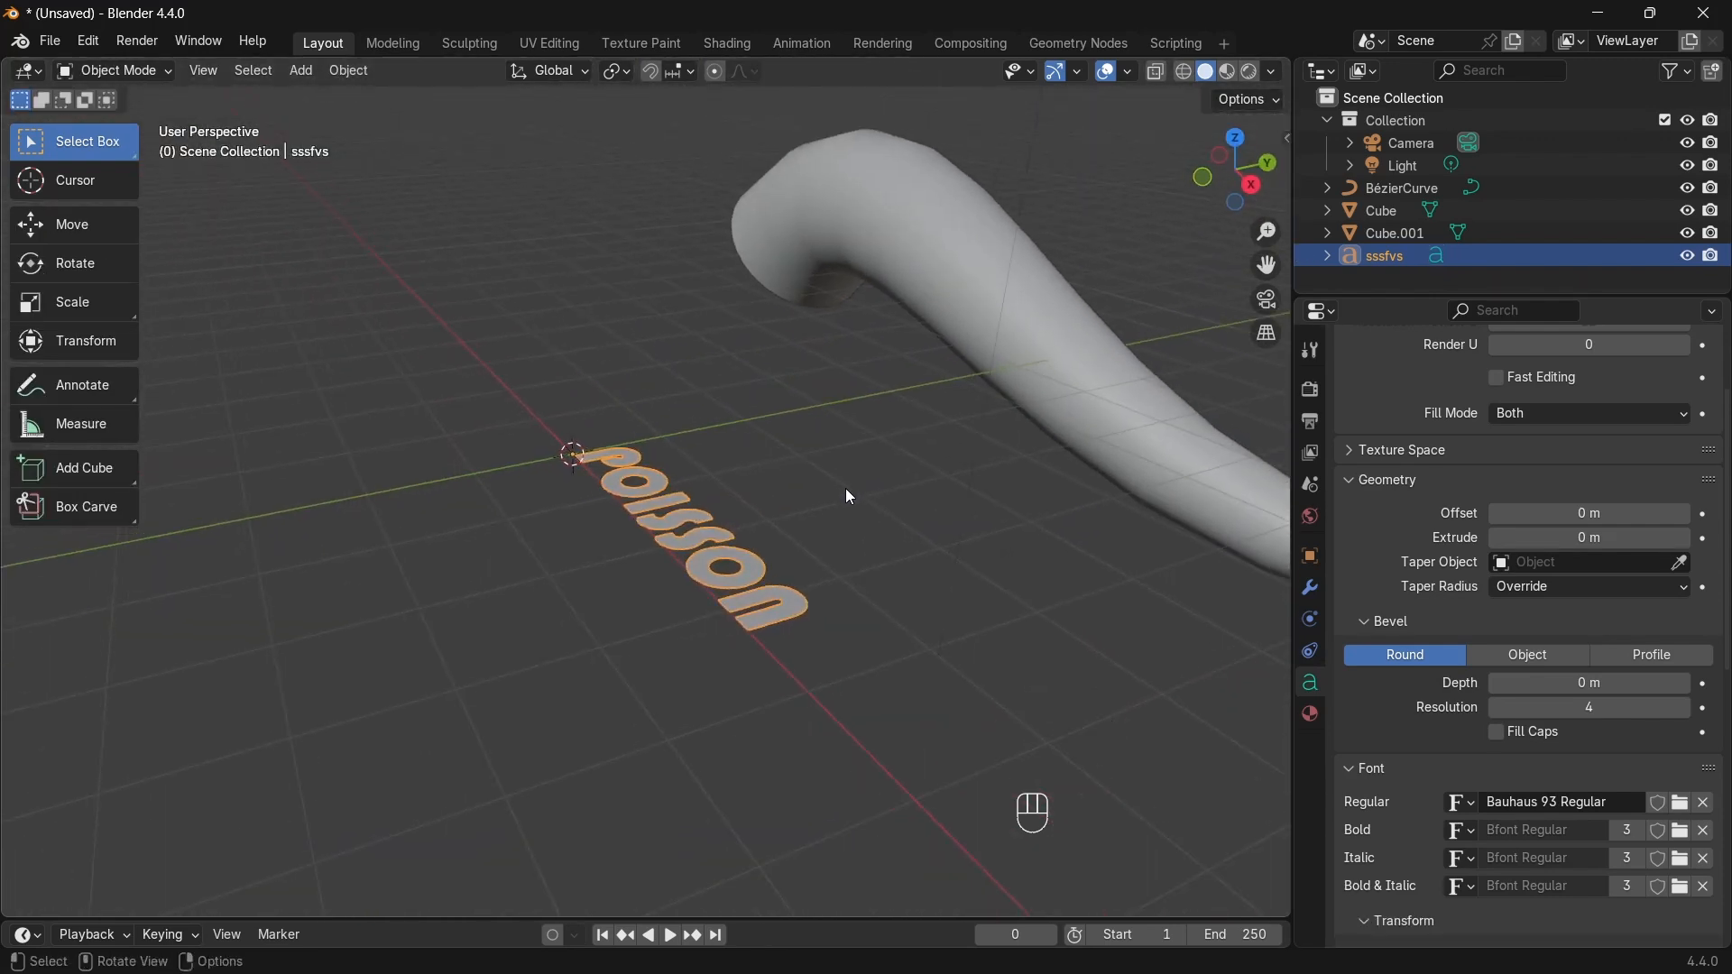
# Step: Rotate the POISSON text 90° about the global X axis so it stands upright
pyautogui.press('r')
pyautogui.press('x')
pyautogui.press('KP_9')
pyautogui.press('KP_0')
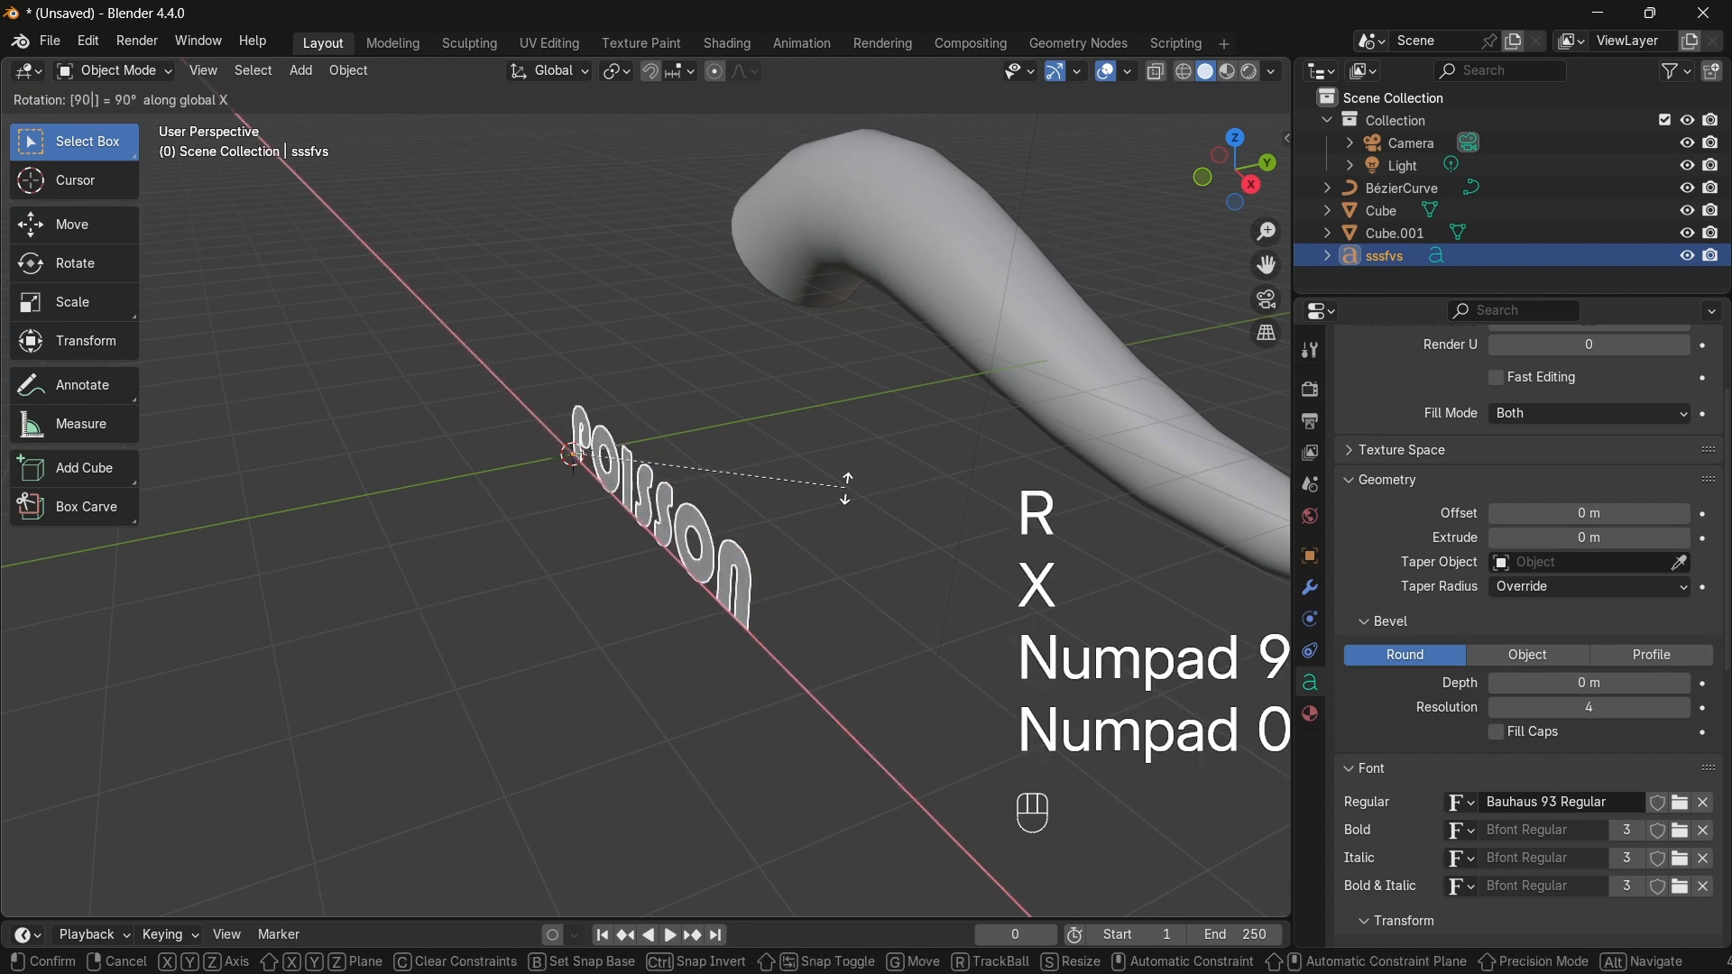
pyautogui.press('Return')
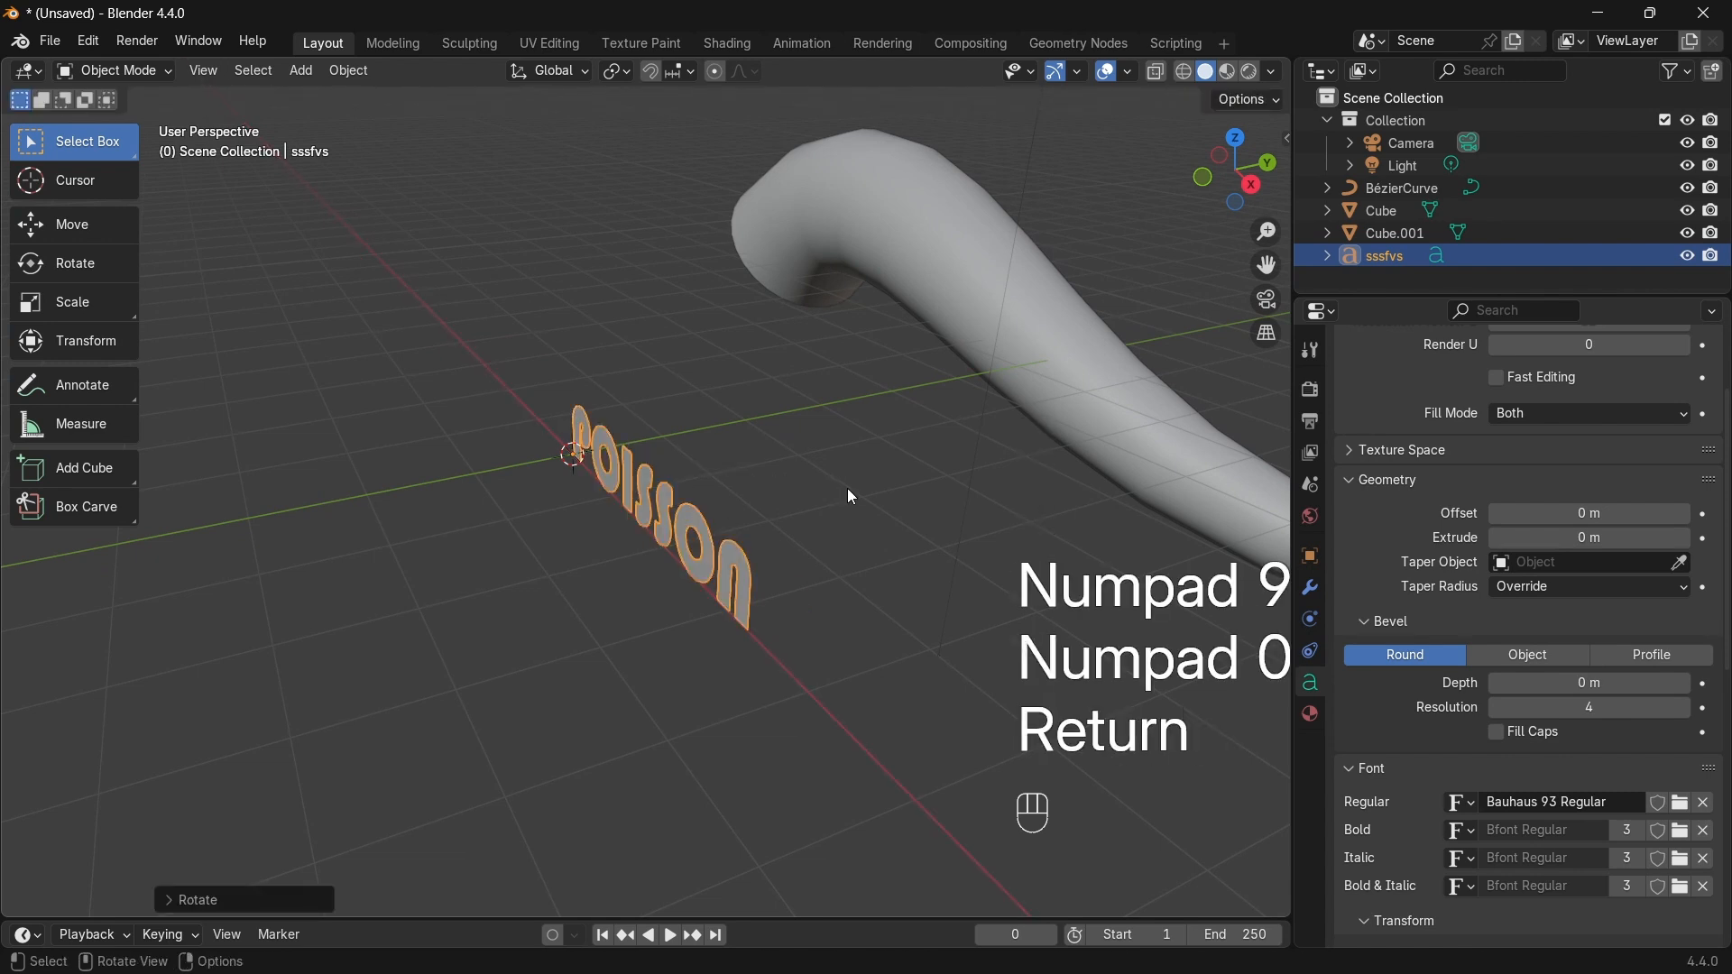
# Step: Add a second text object and move it freely away from the POISSON text, beside the thick end of the curve
pyautogui.moveTo(745, 569); pyautogui.dragTo(549, 508, button='middle')
pyautogui.hotkey('shift', 'a')
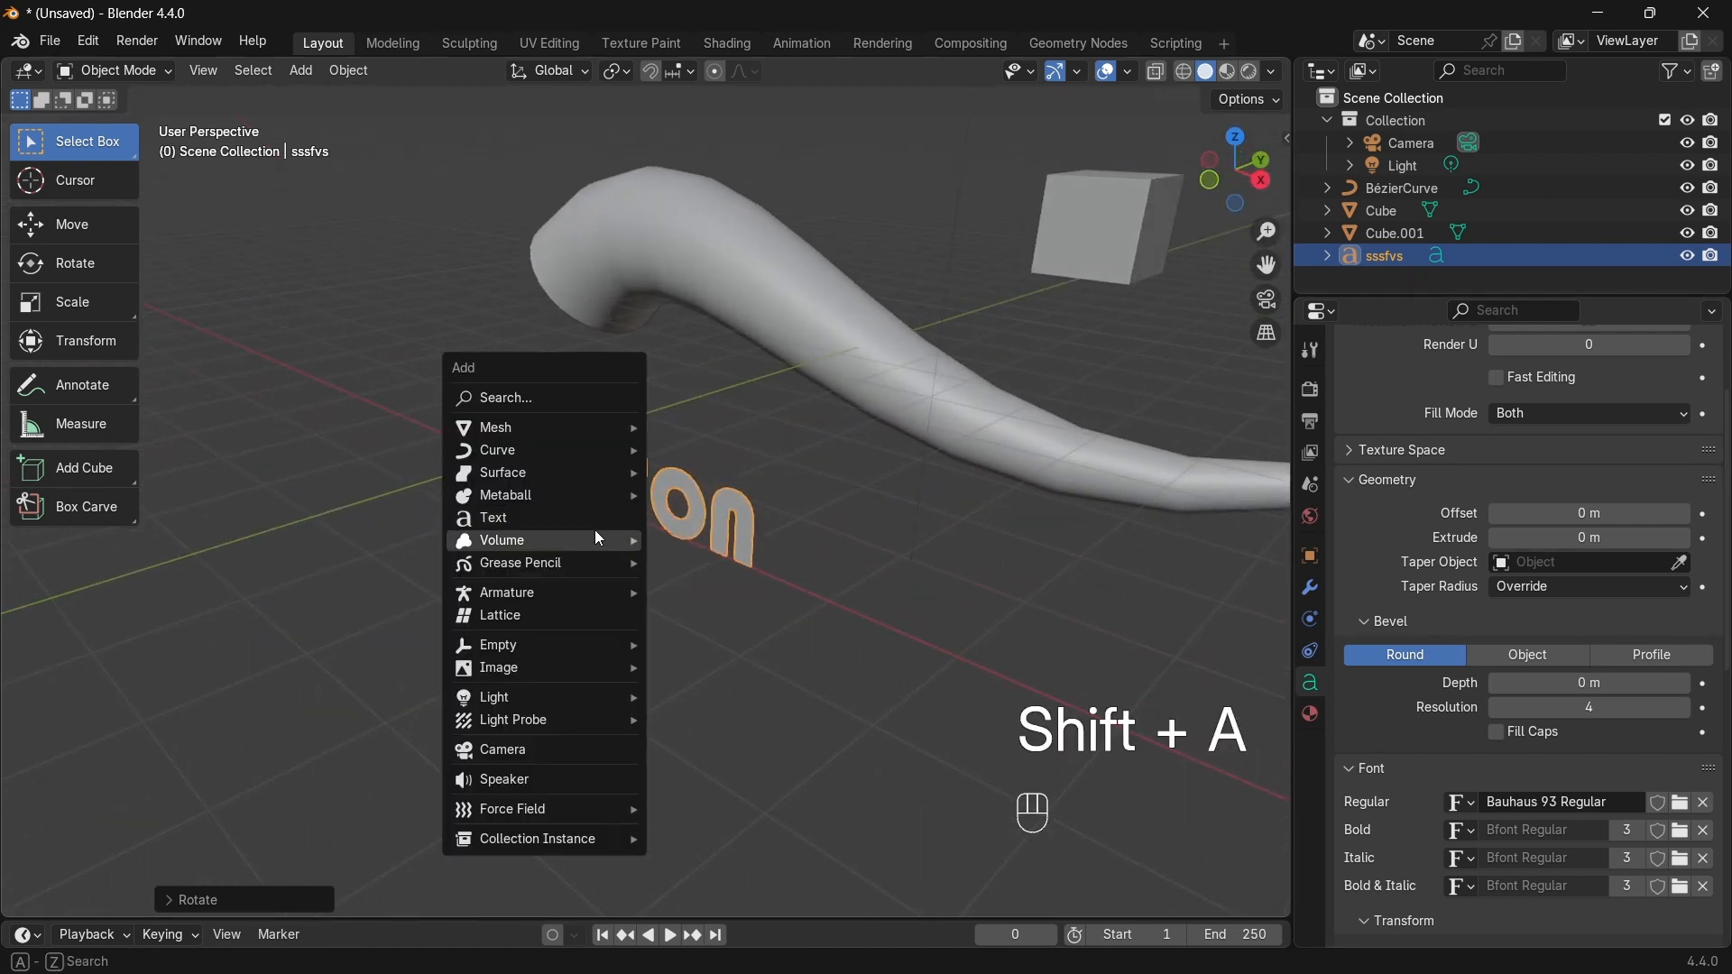
pyautogui.click(555, 518)
pyautogui.moveTo(554, 517); pyautogui.dragTo(660, 539, button='middle')
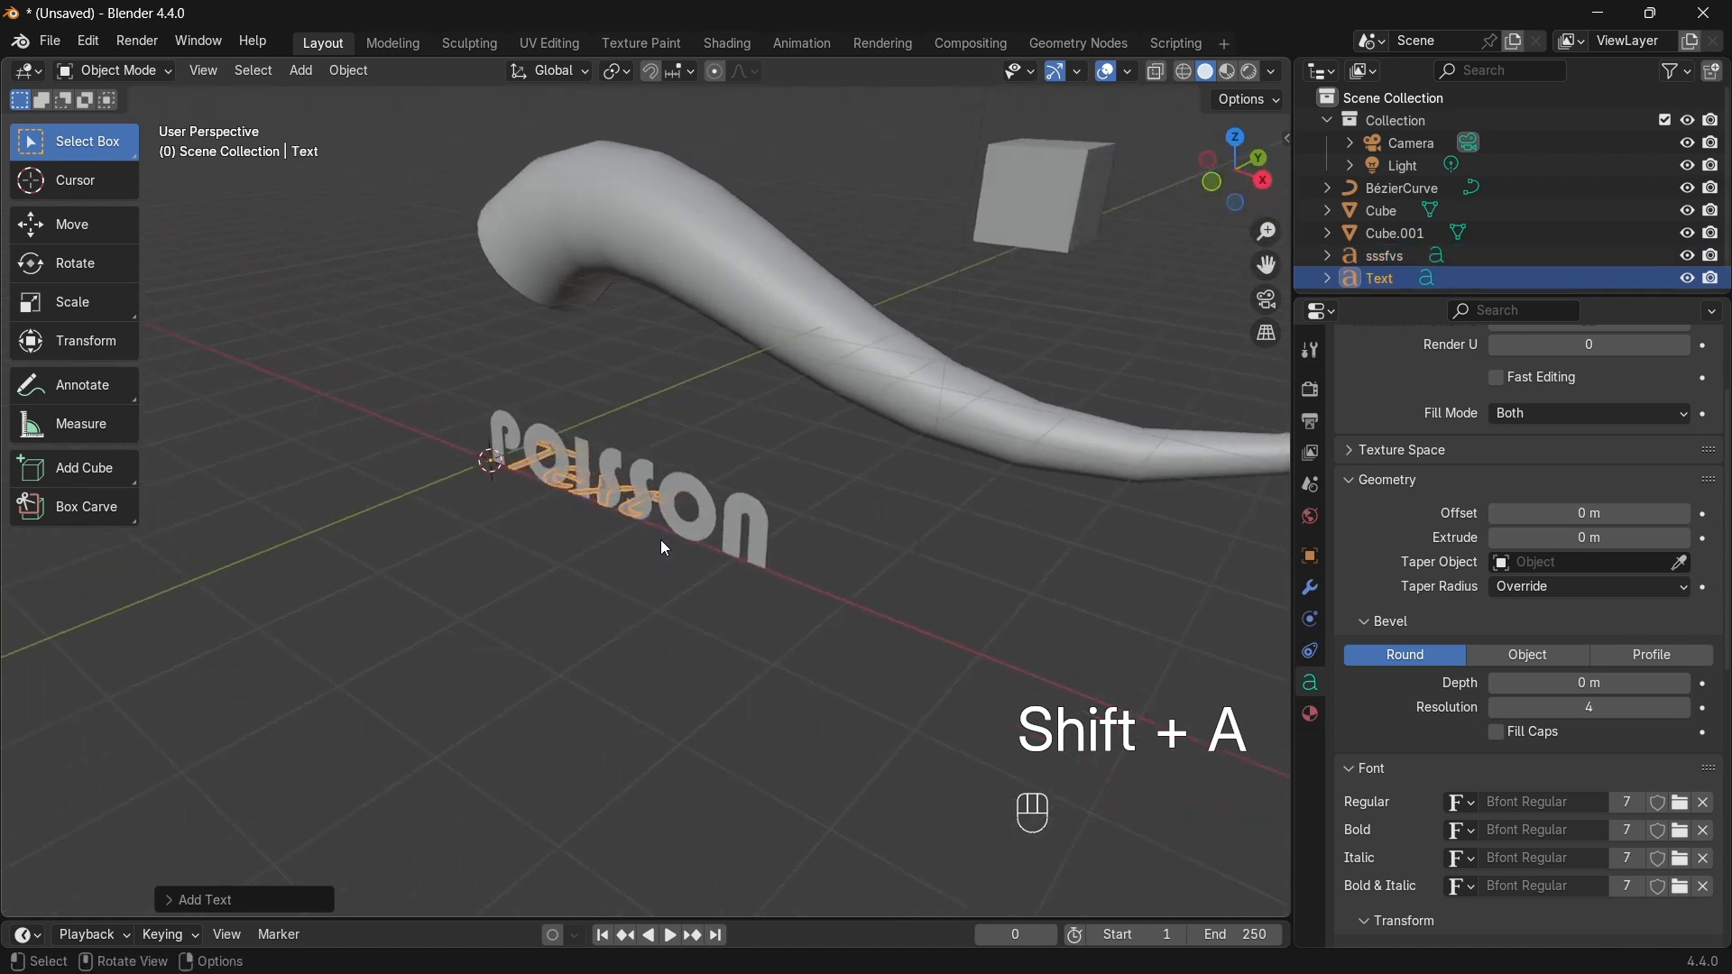
pyautogui.press('g')
pyautogui.click(513, 397)
# Step: Rotate the second text object 90° about the global X axis
pyautogui.press('r')
pyautogui.press('x')
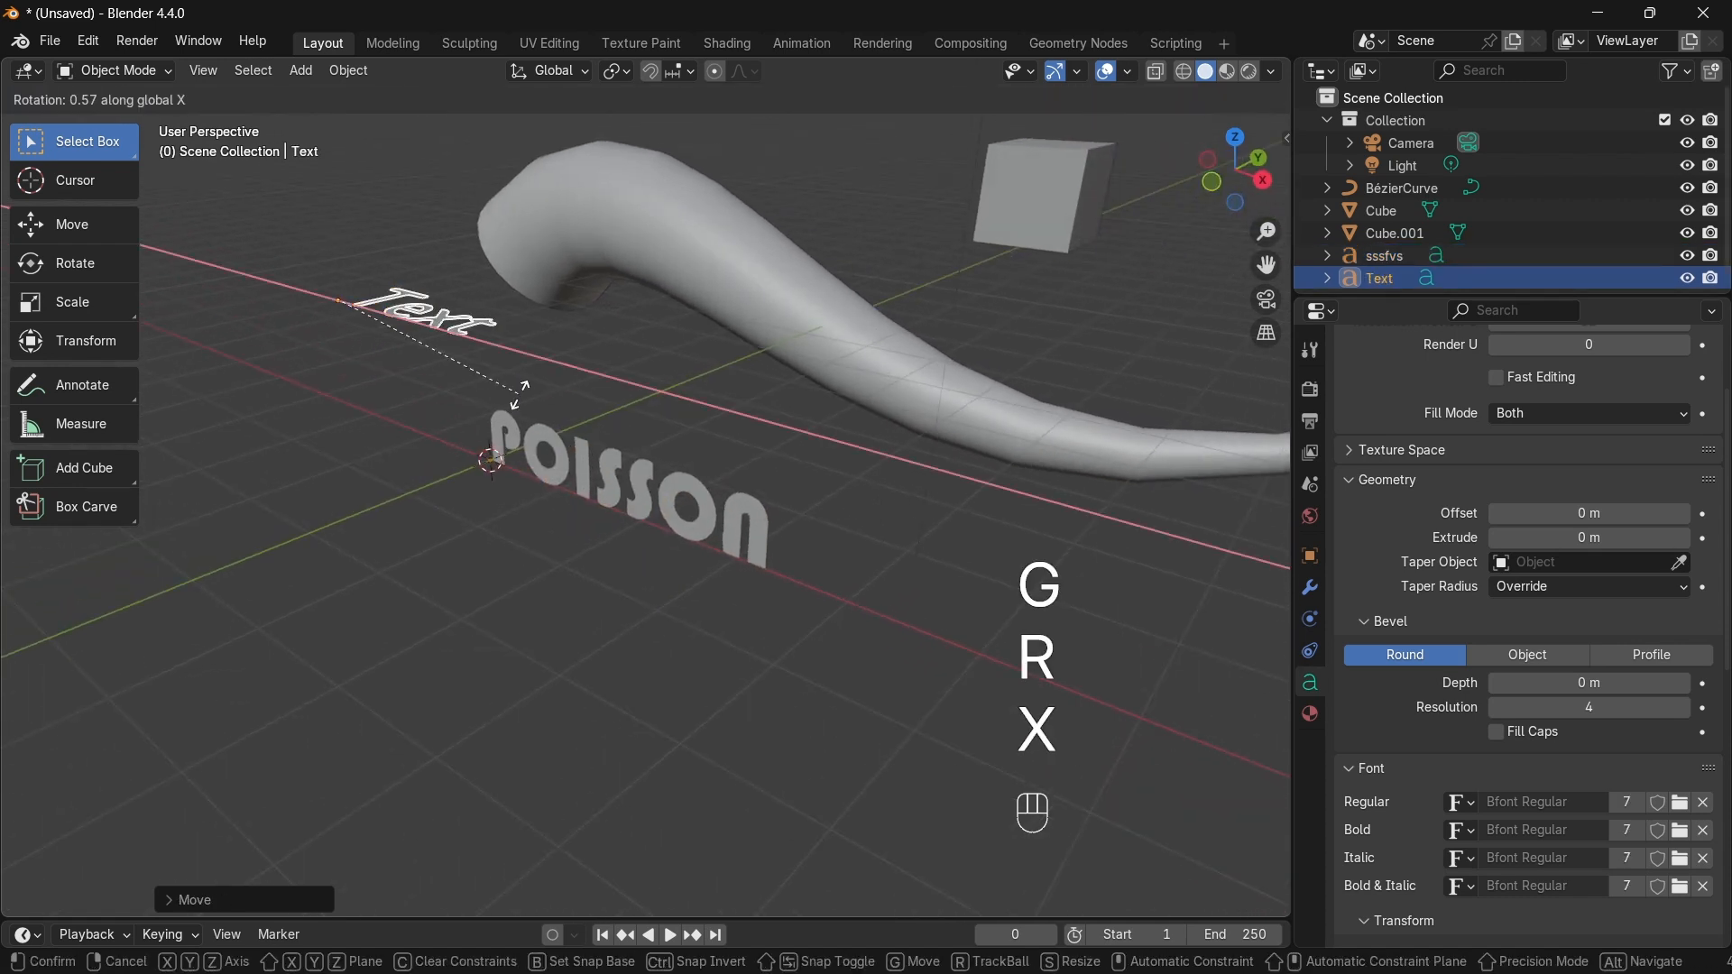
pyautogui.press('KP_9')
pyautogui.press('KP_0')
pyautogui.press('Return')
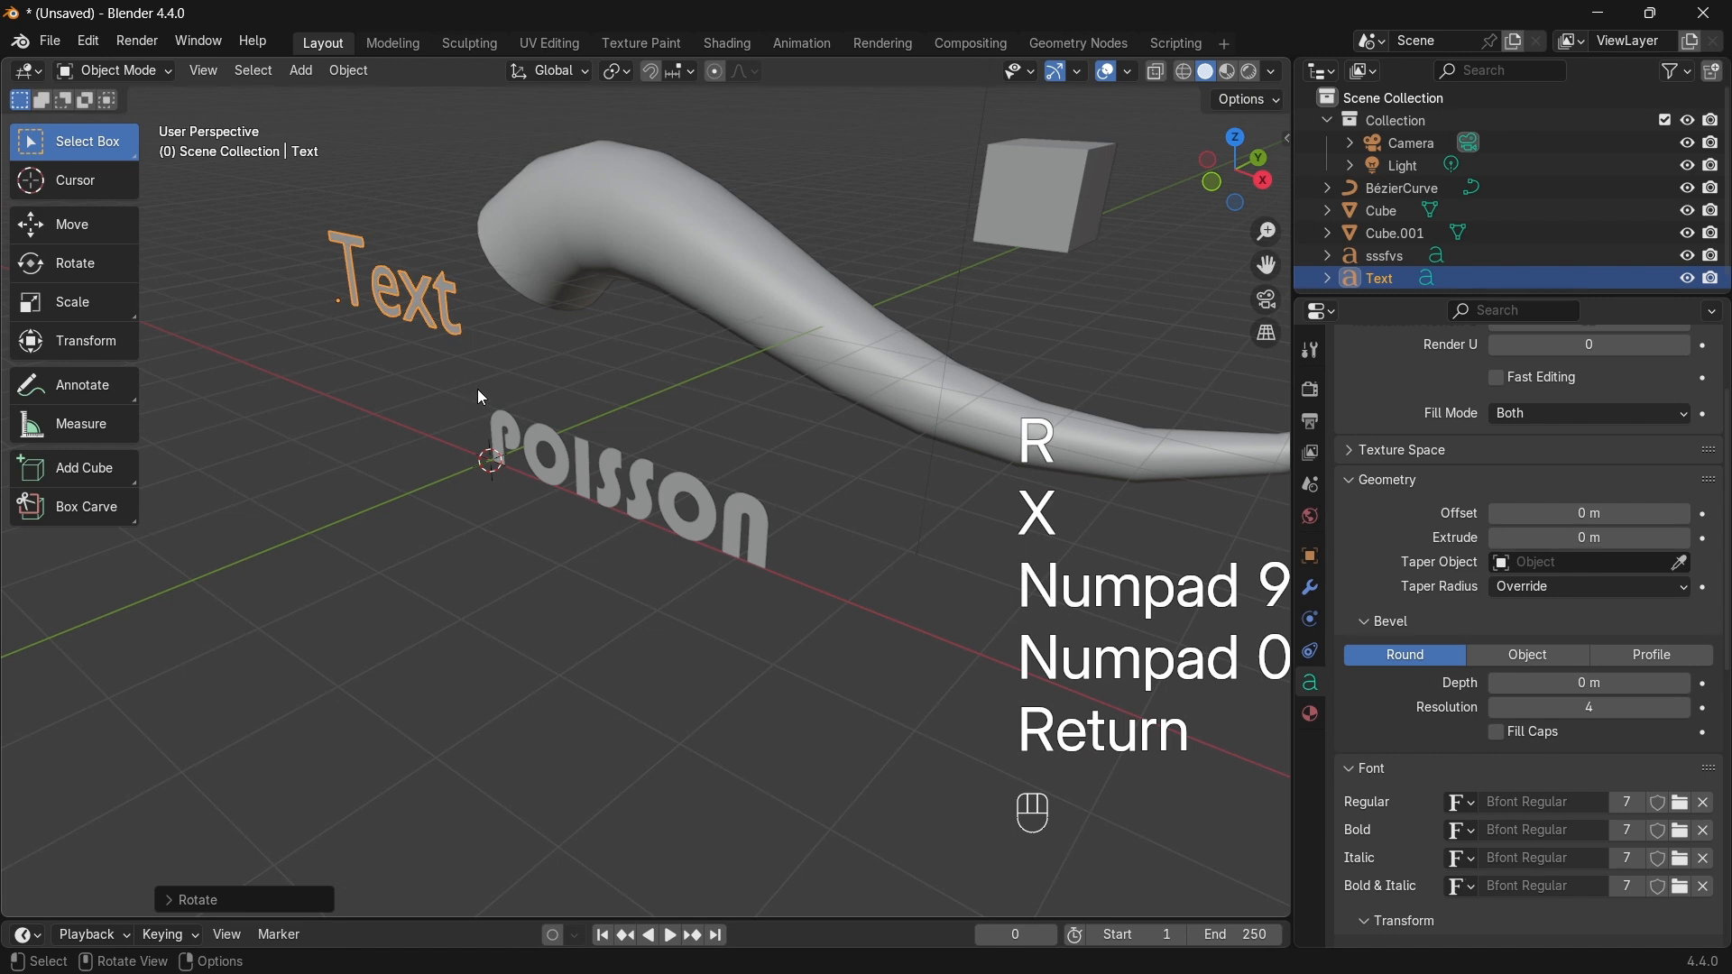
# Step: Change the second text object's wording to OMnis in Edit Mode and return to Object Mode
pyautogui.press('Tab')
pyautogui.press('BackSpace')
pyautogui.press('BackSpace')
pyautogui.press('BackSpace')
pyautogui.press('BackSpace')
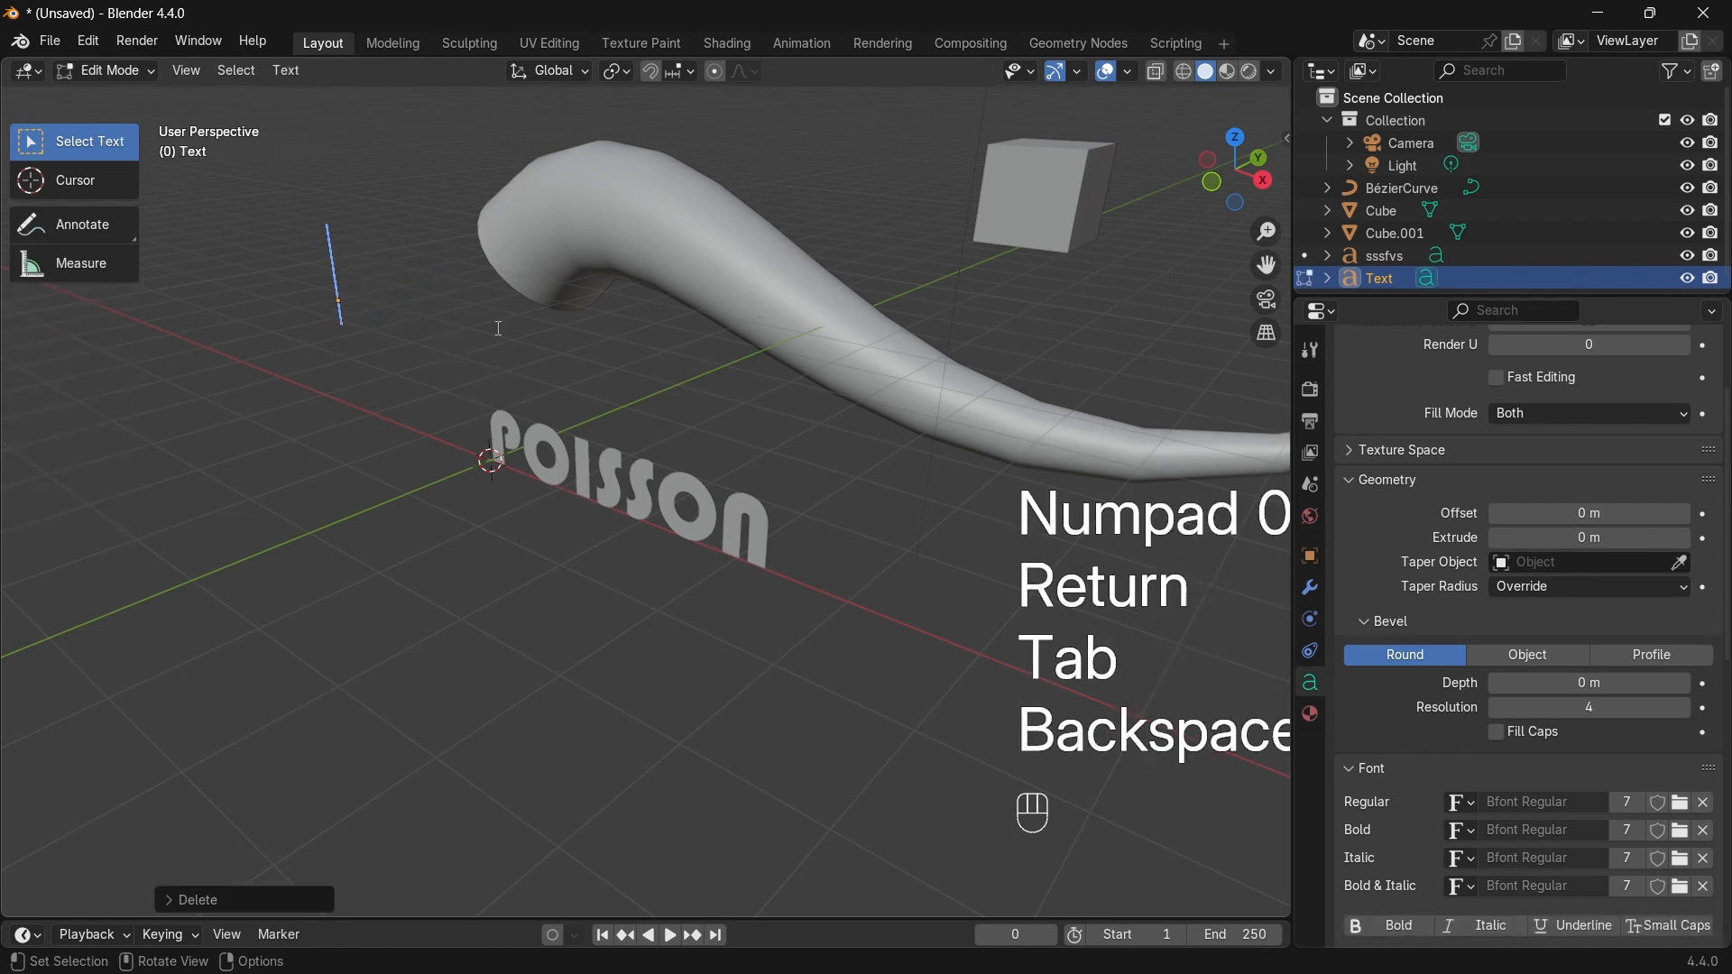
pyautogui.write('OM')
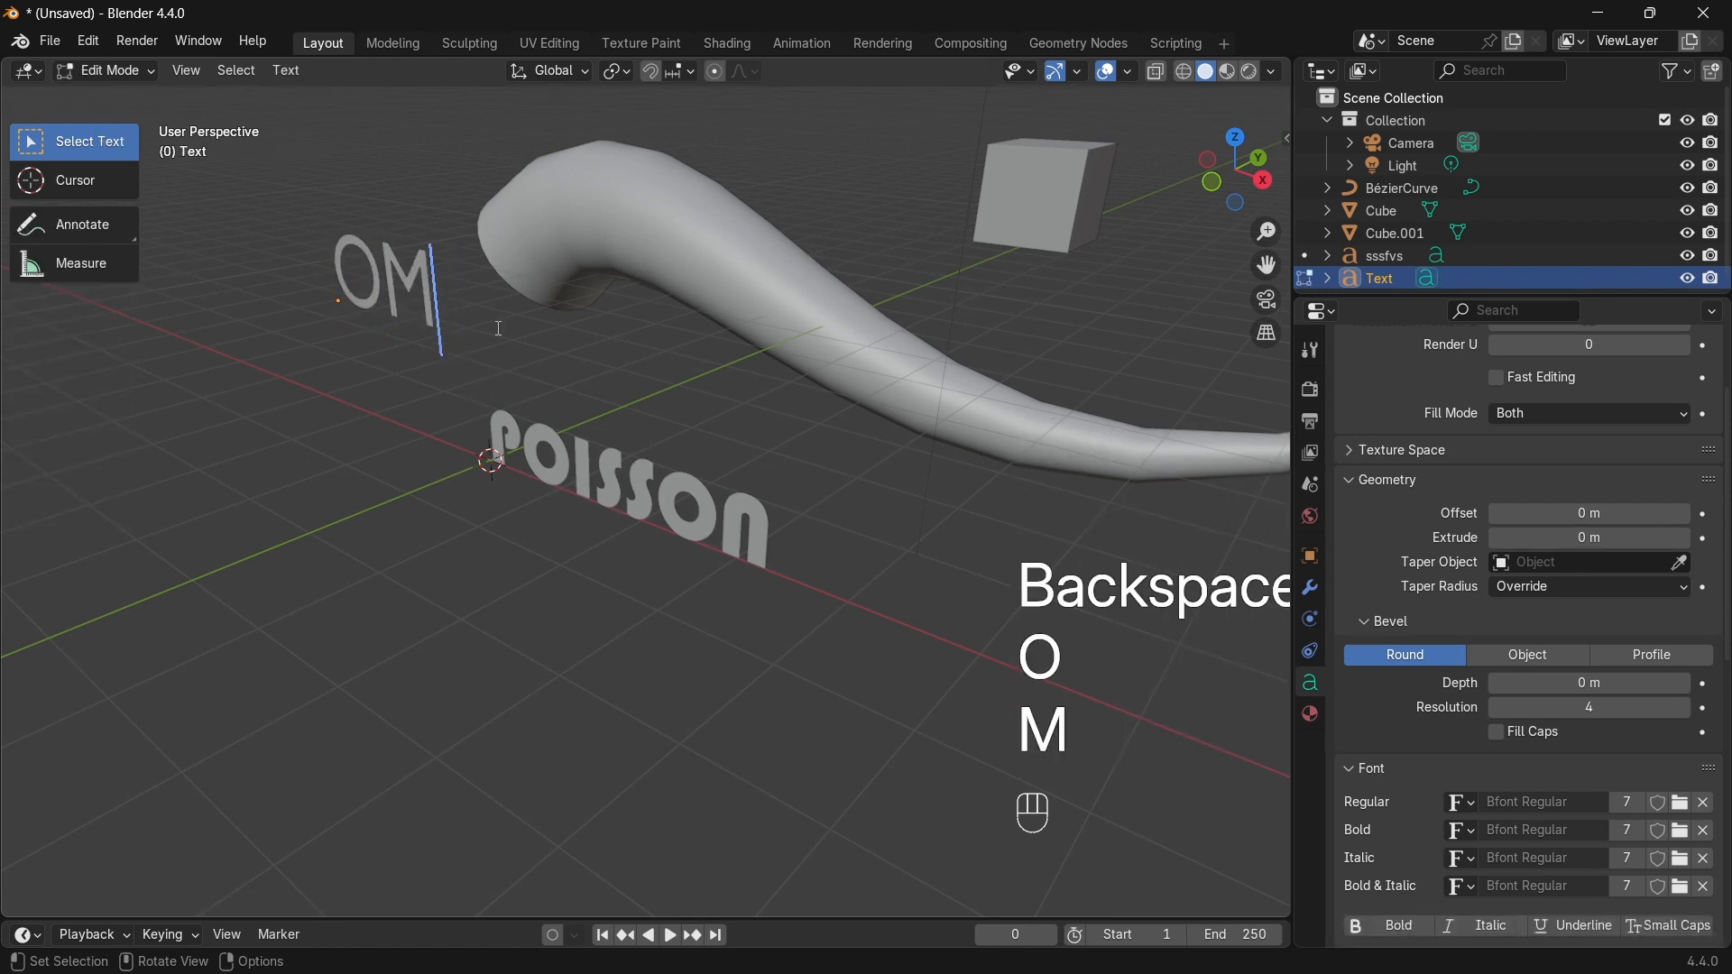
pyautogui.write('nis')
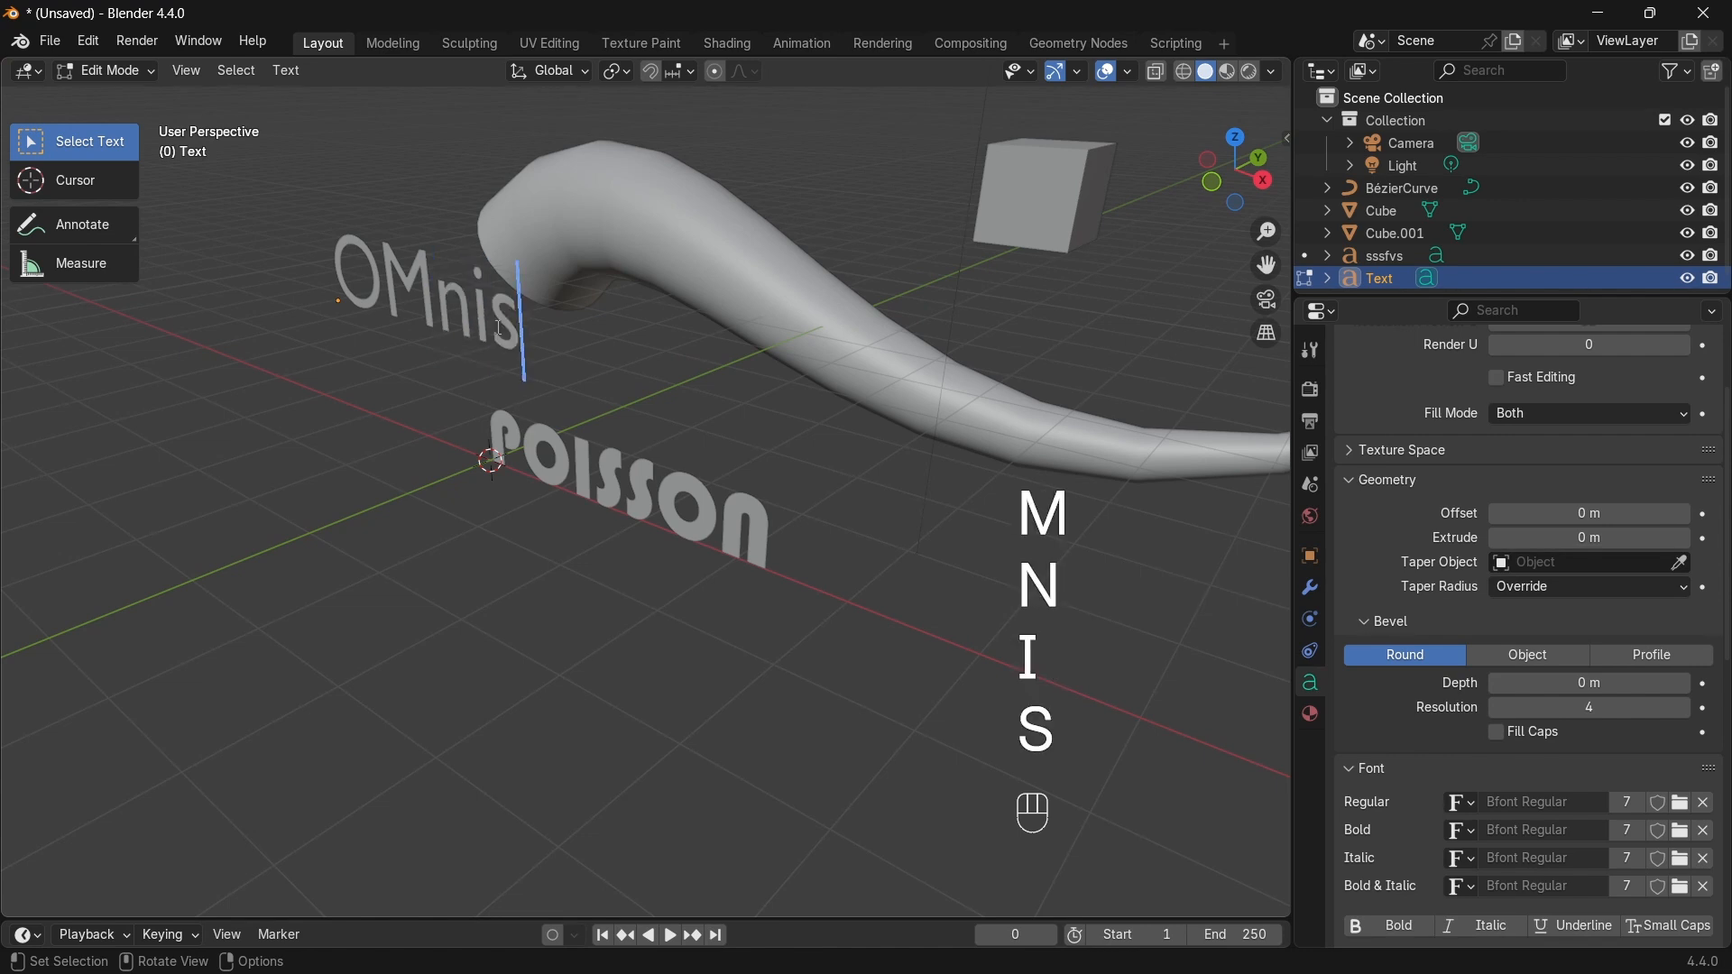
pyautogui.press('Tab')
# Step: Select the POISSON text, look through its geometry, font and paragraph settings, and collapse the font's Transform section
pyautogui.moveTo(521, 345); pyautogui.dragTo(704, 533, button='middle')
pyautogui.click(703, 532)
pyautogui.moveTo(675, 475); pyautogui.dragTo(710, 512, button='middle')
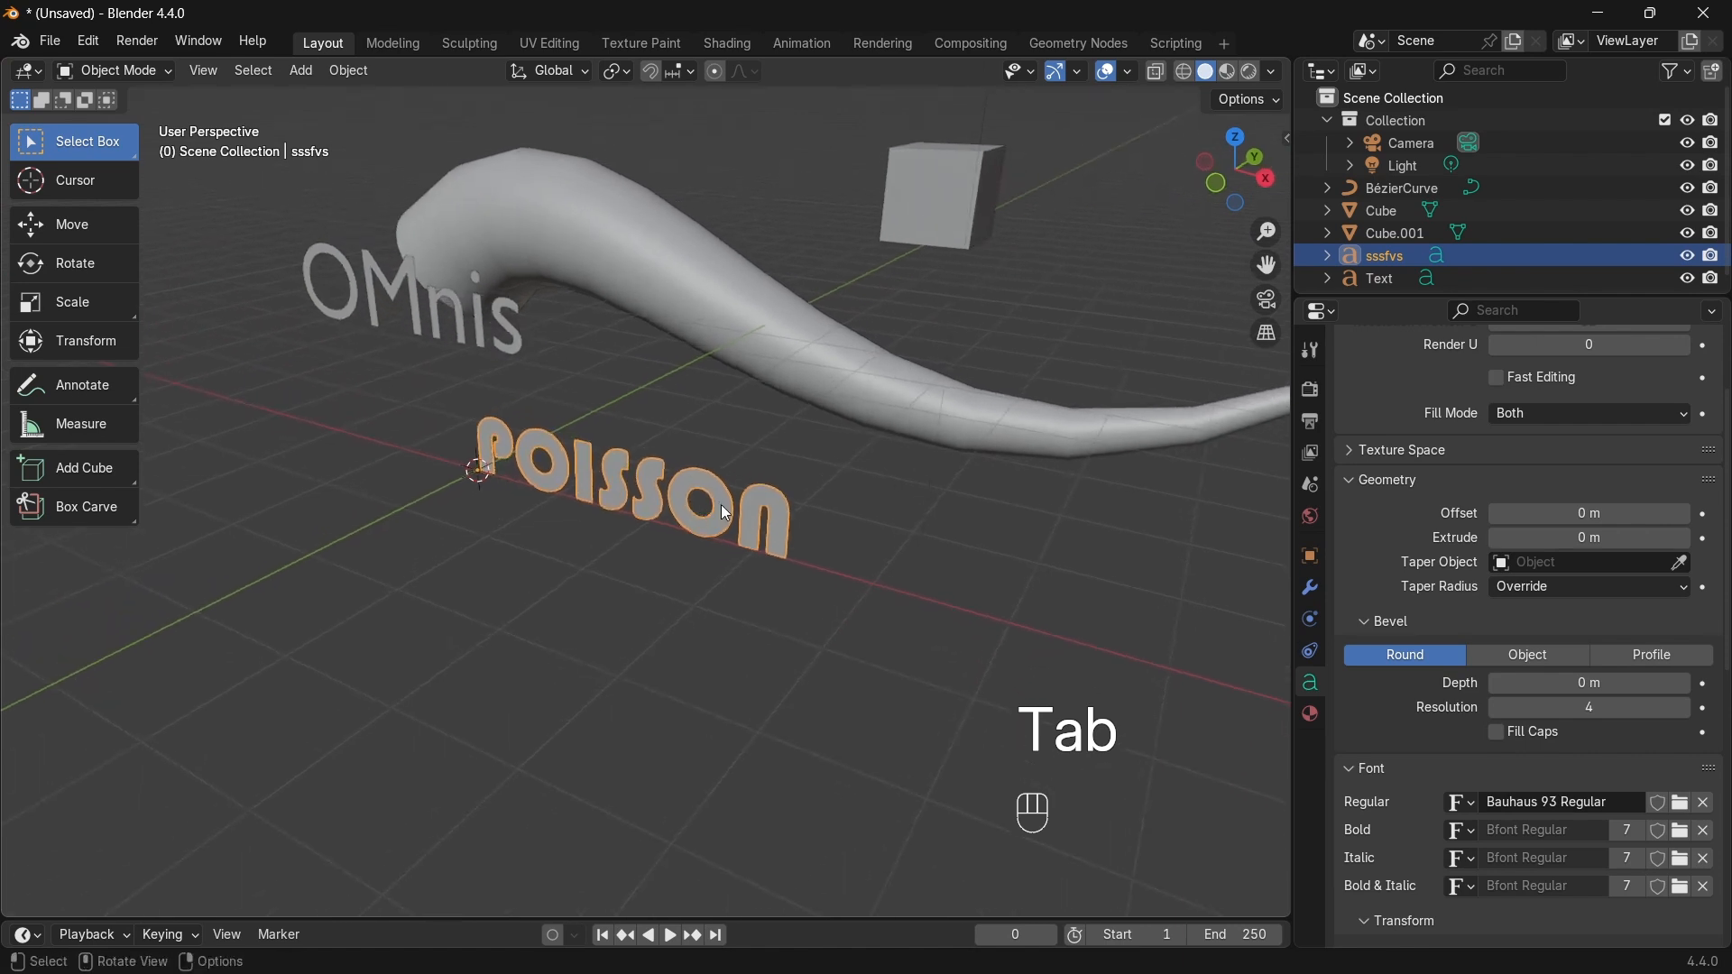
pyautogui.scroll(3, 1610, 605)
pyautogui.scroll(-1, 1621, 605)
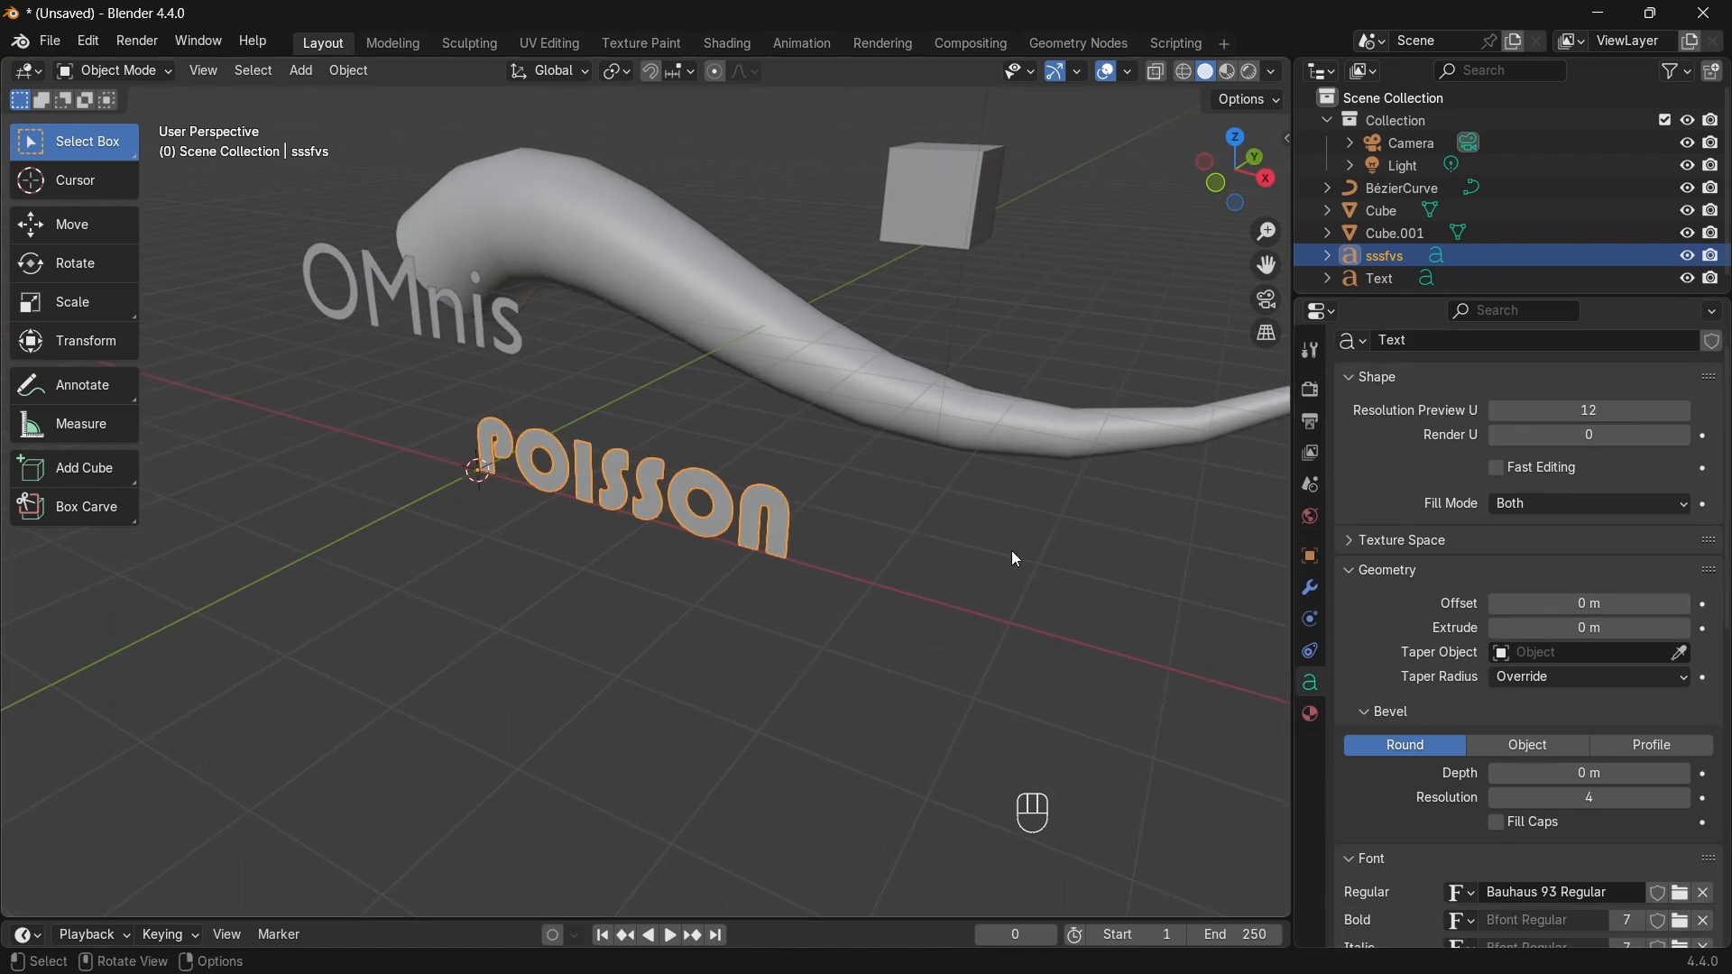
pyautogui.moveTo(1014, 556); pyautogui.dragTo(1047, 567, button='middle')
pyautogui.scroll(-2, 1480, 644)
pyautogui.moveTo(1588, 683); pyautogui.dragTo(1534, 683)
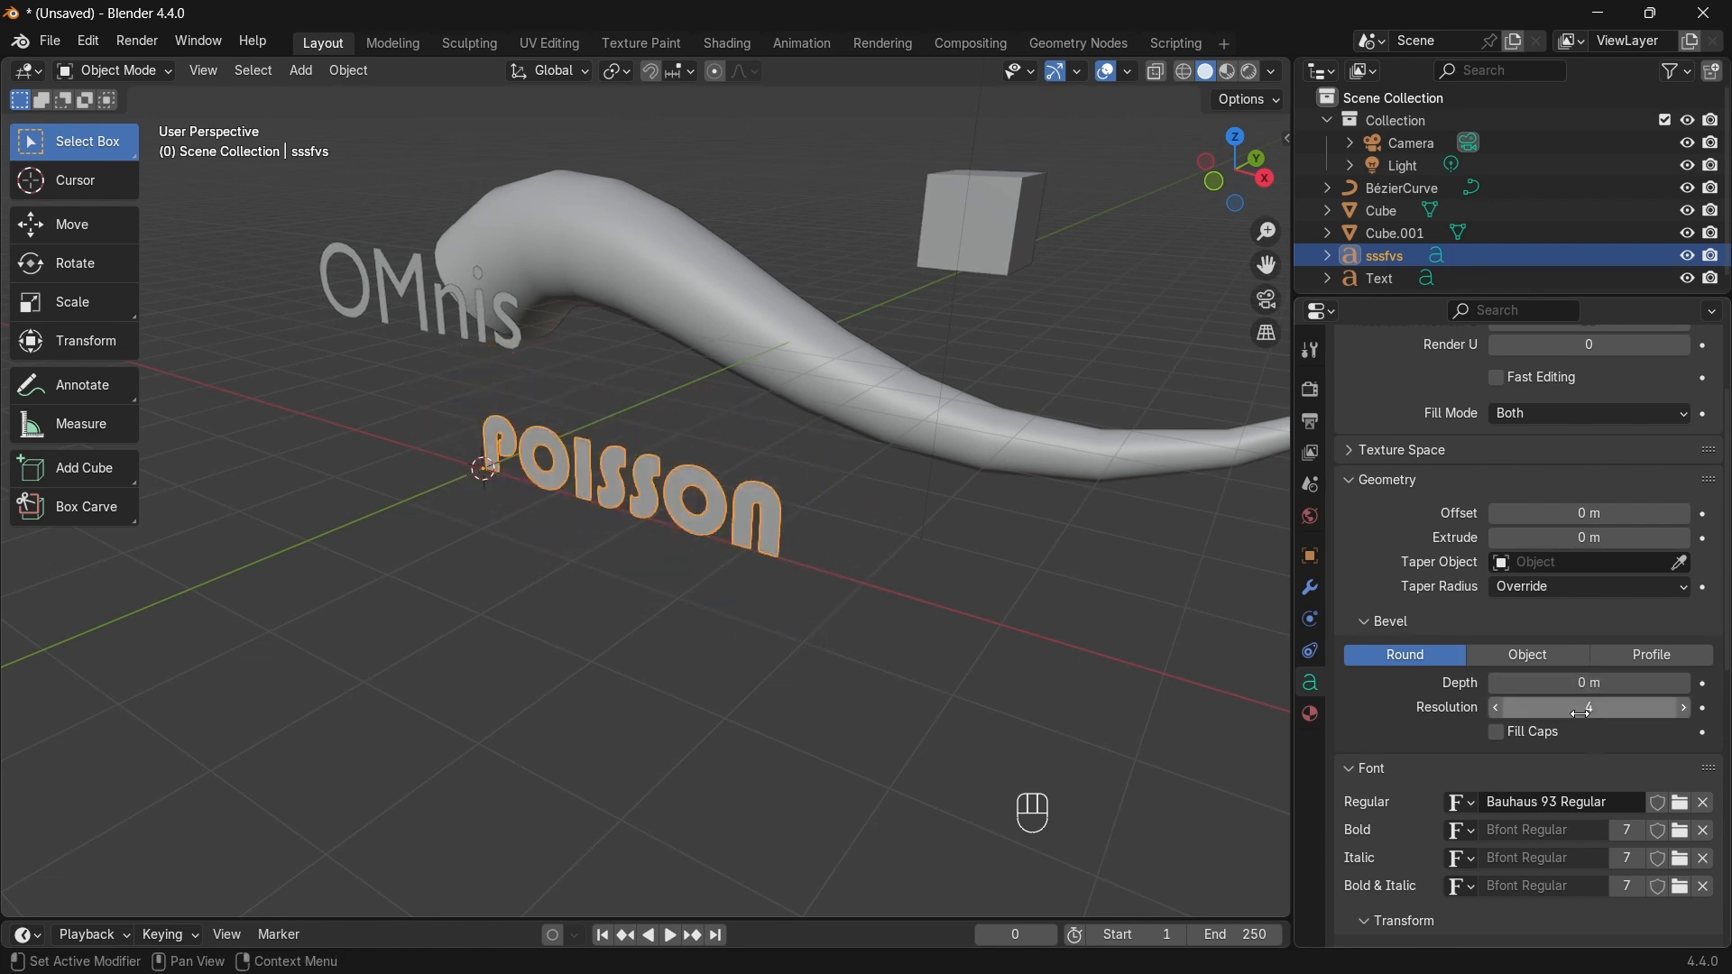
pyautogui.scroll(-5, 1580, 709)
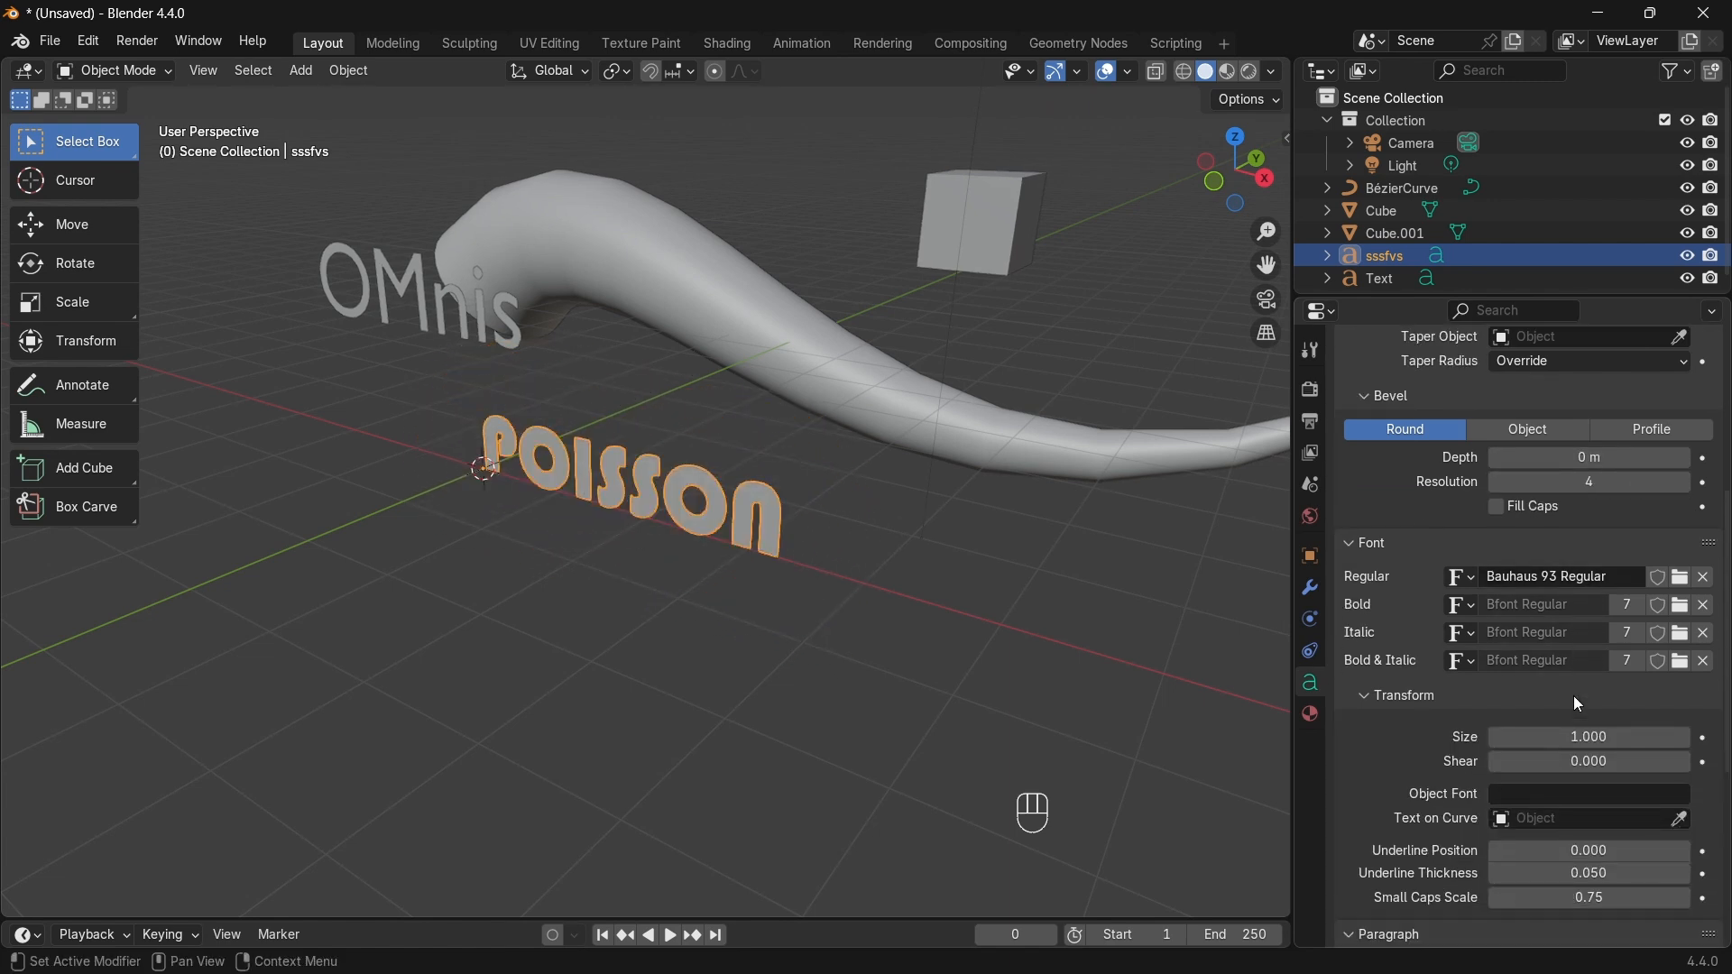
pyautogui.click(1387, 700)
pyautogui.scroll(-4, 1682, 642)
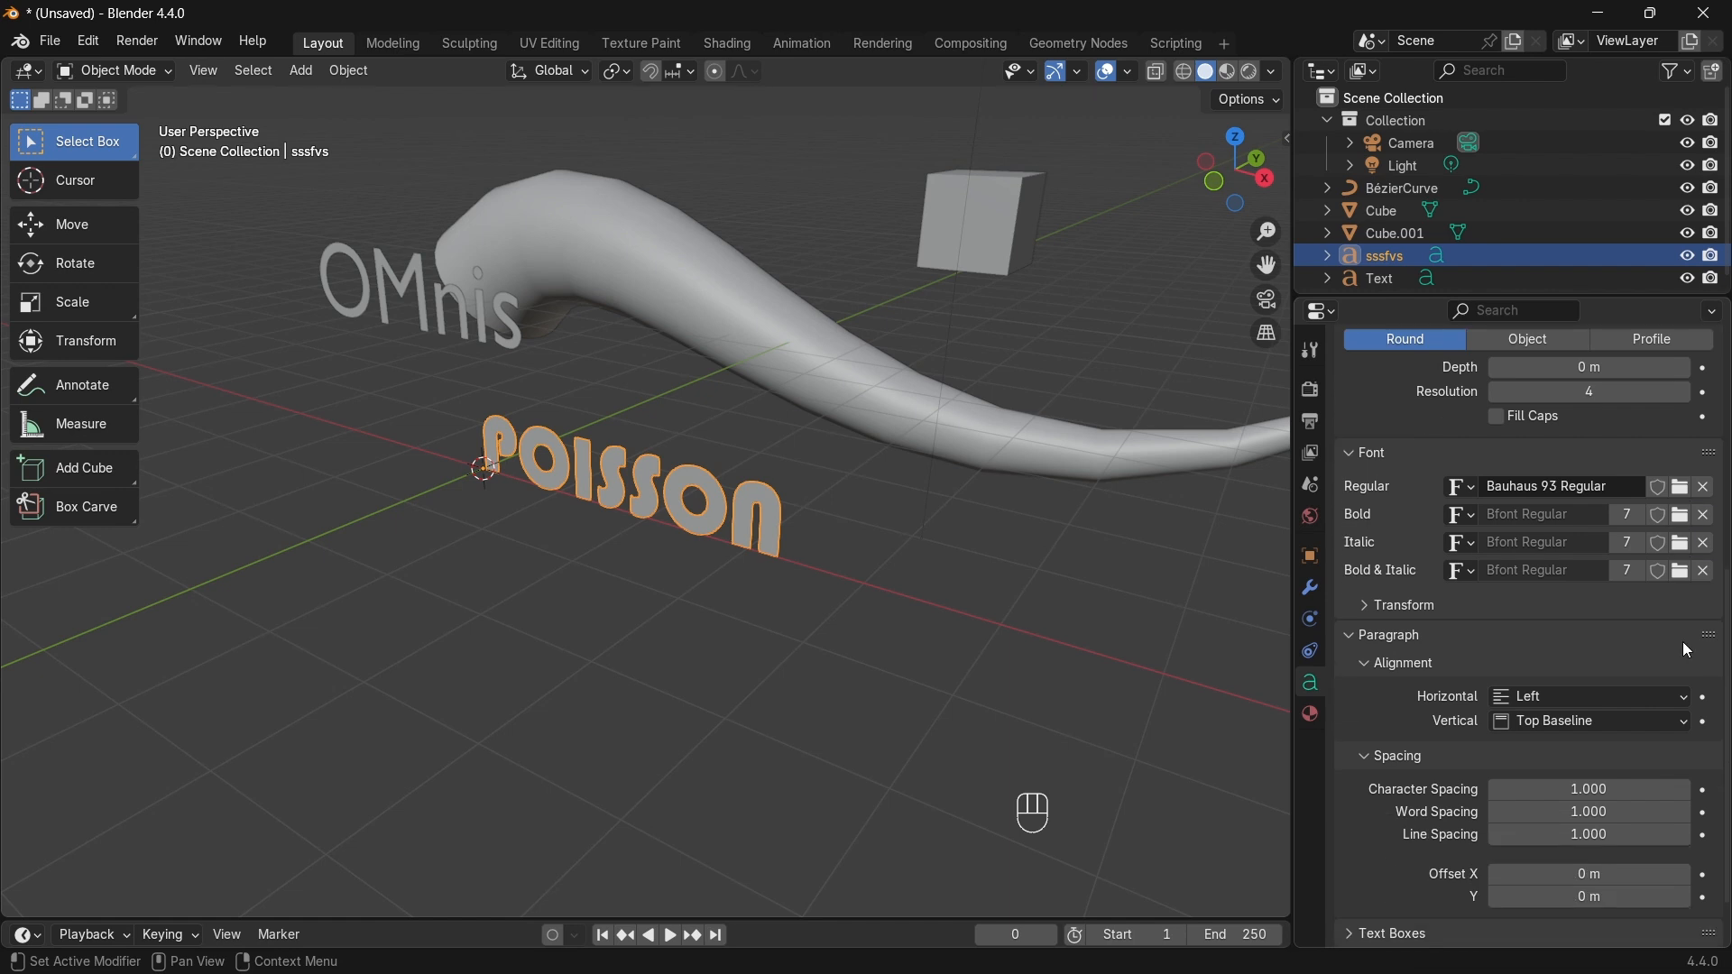
pyautogui.scroll(5, 1683, 646)
pyautogui.scroll(2, 1676, 586)
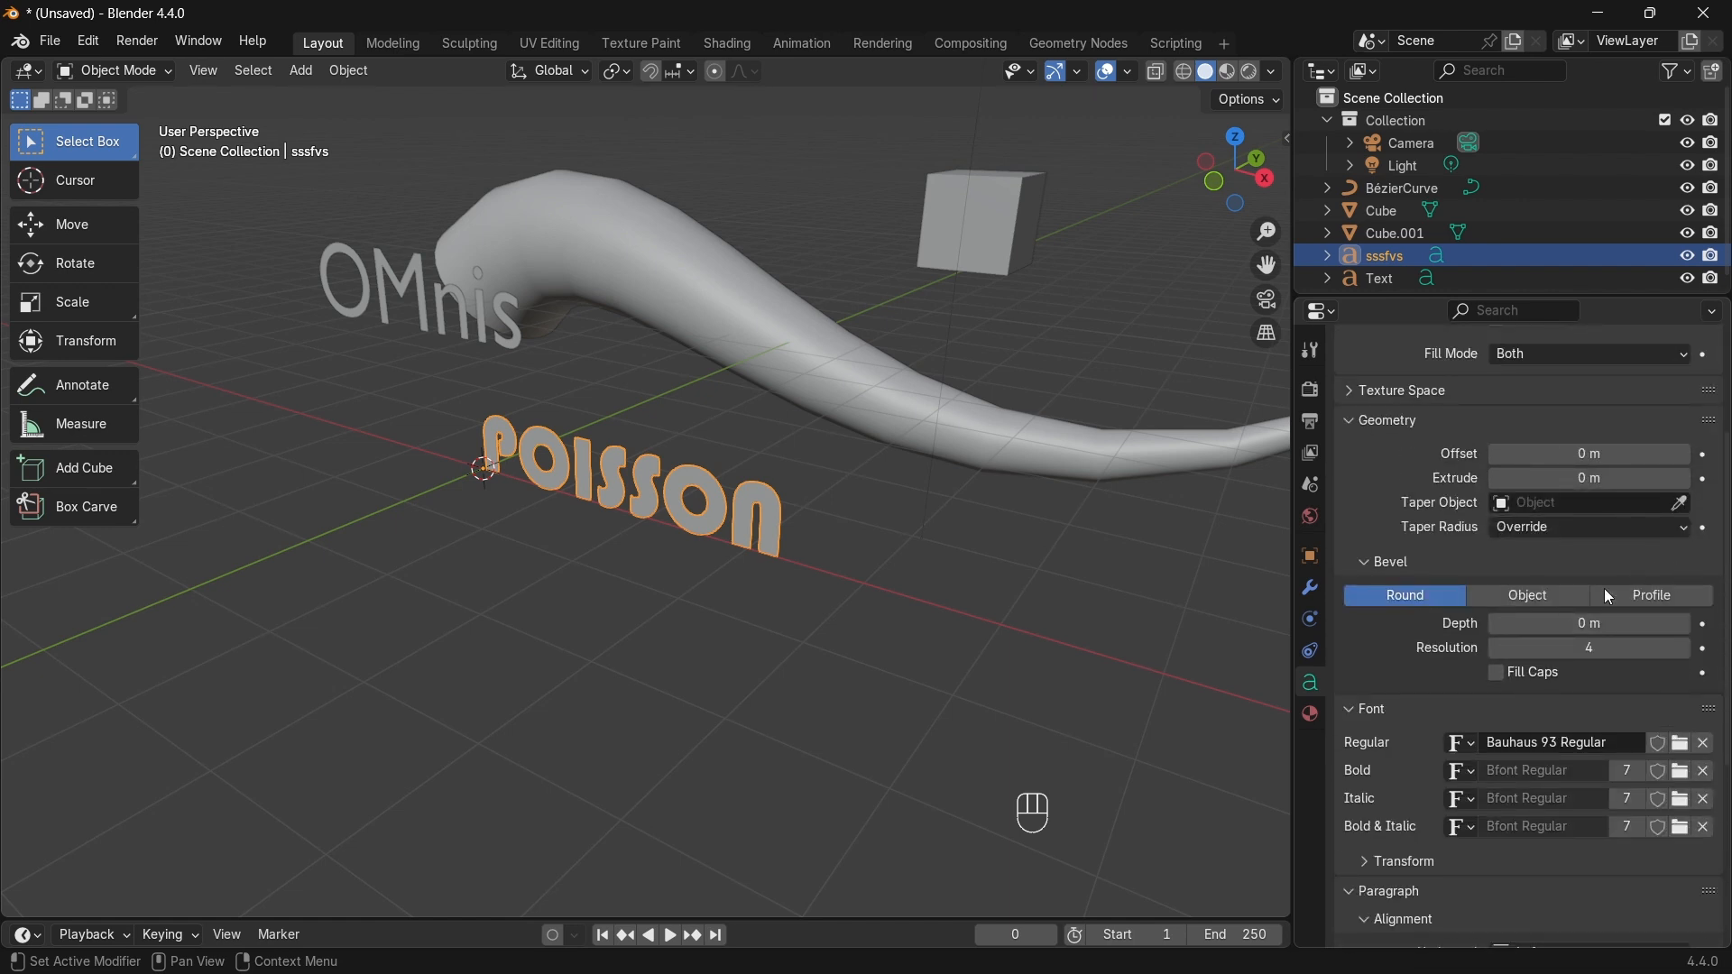
# Step: Try the Object and Profile bevel types on the POISSON text and return to Round
pyautogui.click(1563, 597)
pyautogui.click(1635, 596)
pyautogui.click(1423, 595)
# Step: Set the POISSON text's Extrude value to 0.1 m and inspect its thickness
pyautogui.scroll(3, 1464, 588)
pyautogui.moveTo(1548, 613); pyautogui.dragTo(1615, 614)
pyautogui.scroll(3, 457, 502)
pyautogui.moveTo(805, 503); pyautogui.dragTo(639, 466, button='middle')
pyautogui.moveTo(1008, 549); pyautogui.dragTo(984, 631, button='middle')
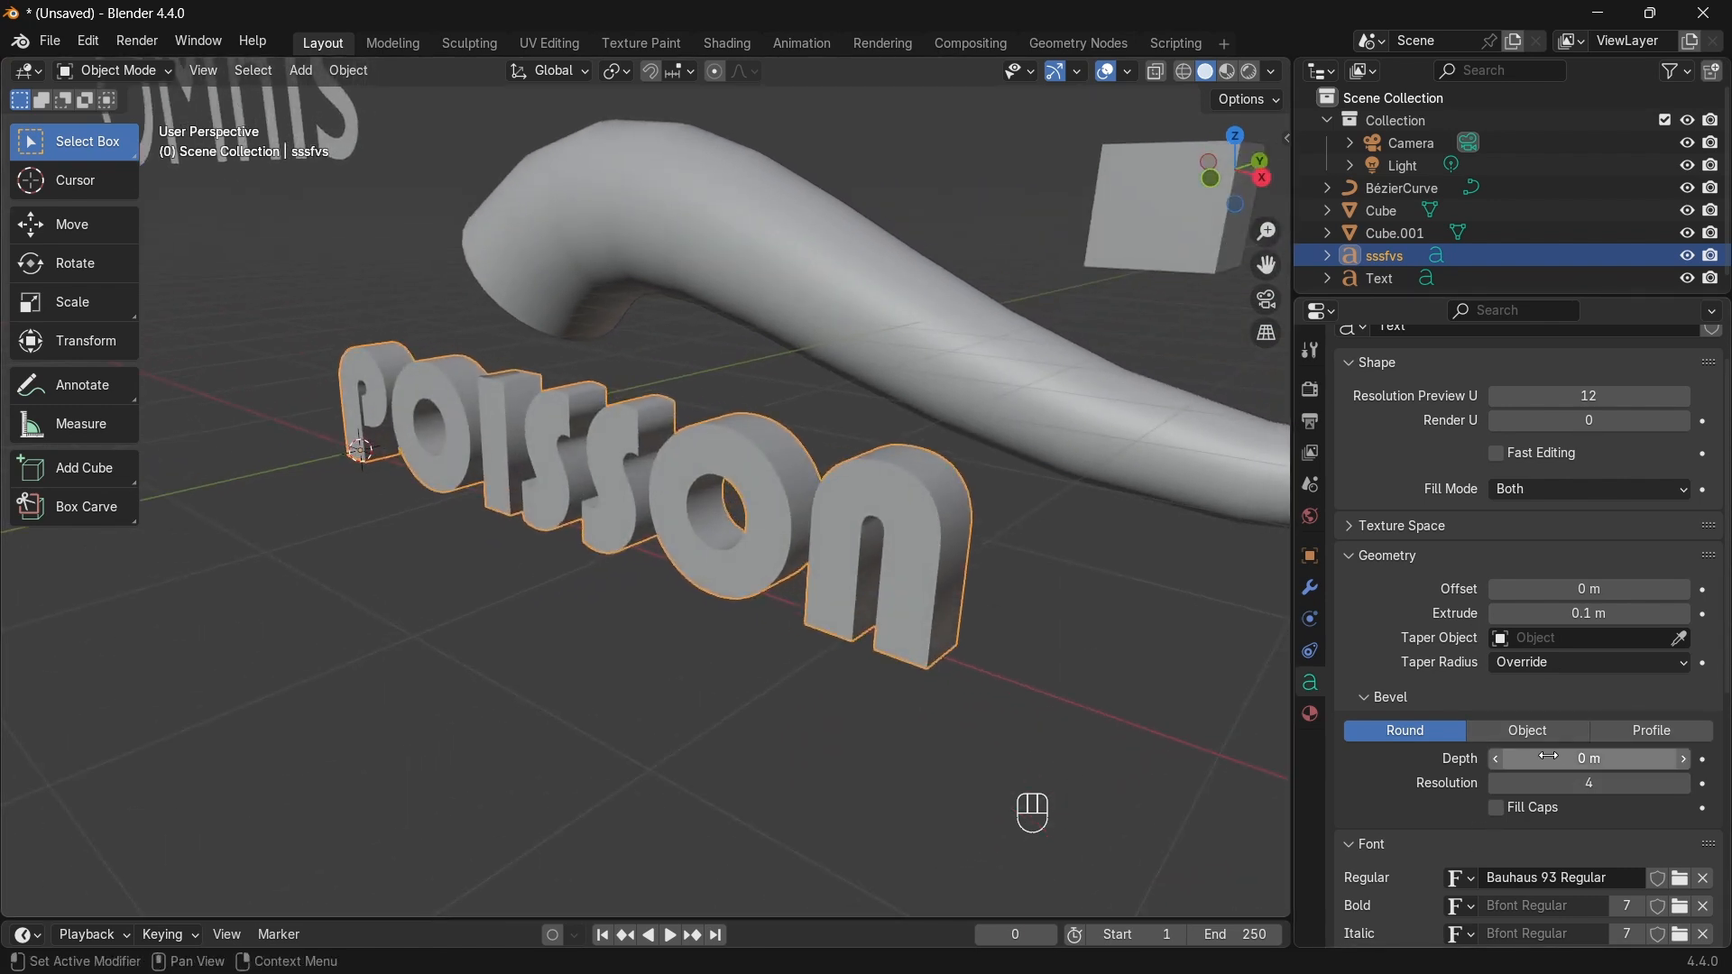
# Step: Set the POISSON text's round bevel depth to 0.02 m
pyautogui.keyDown('shift'); pyautogui.moveTo(1589, 759); pyautogui.dragTo(1632, 759); pyautogui.keyUp('shift')
pyautogui.moveTo(740, 424); pyautogui.dragTo(668, 312, button='middle')
# Step: Delete the OMnis text object, keeping the POISSON text
pyautogui.click(424, 348)
pyautogui.press('x')
pyautogui.click(578, 368)
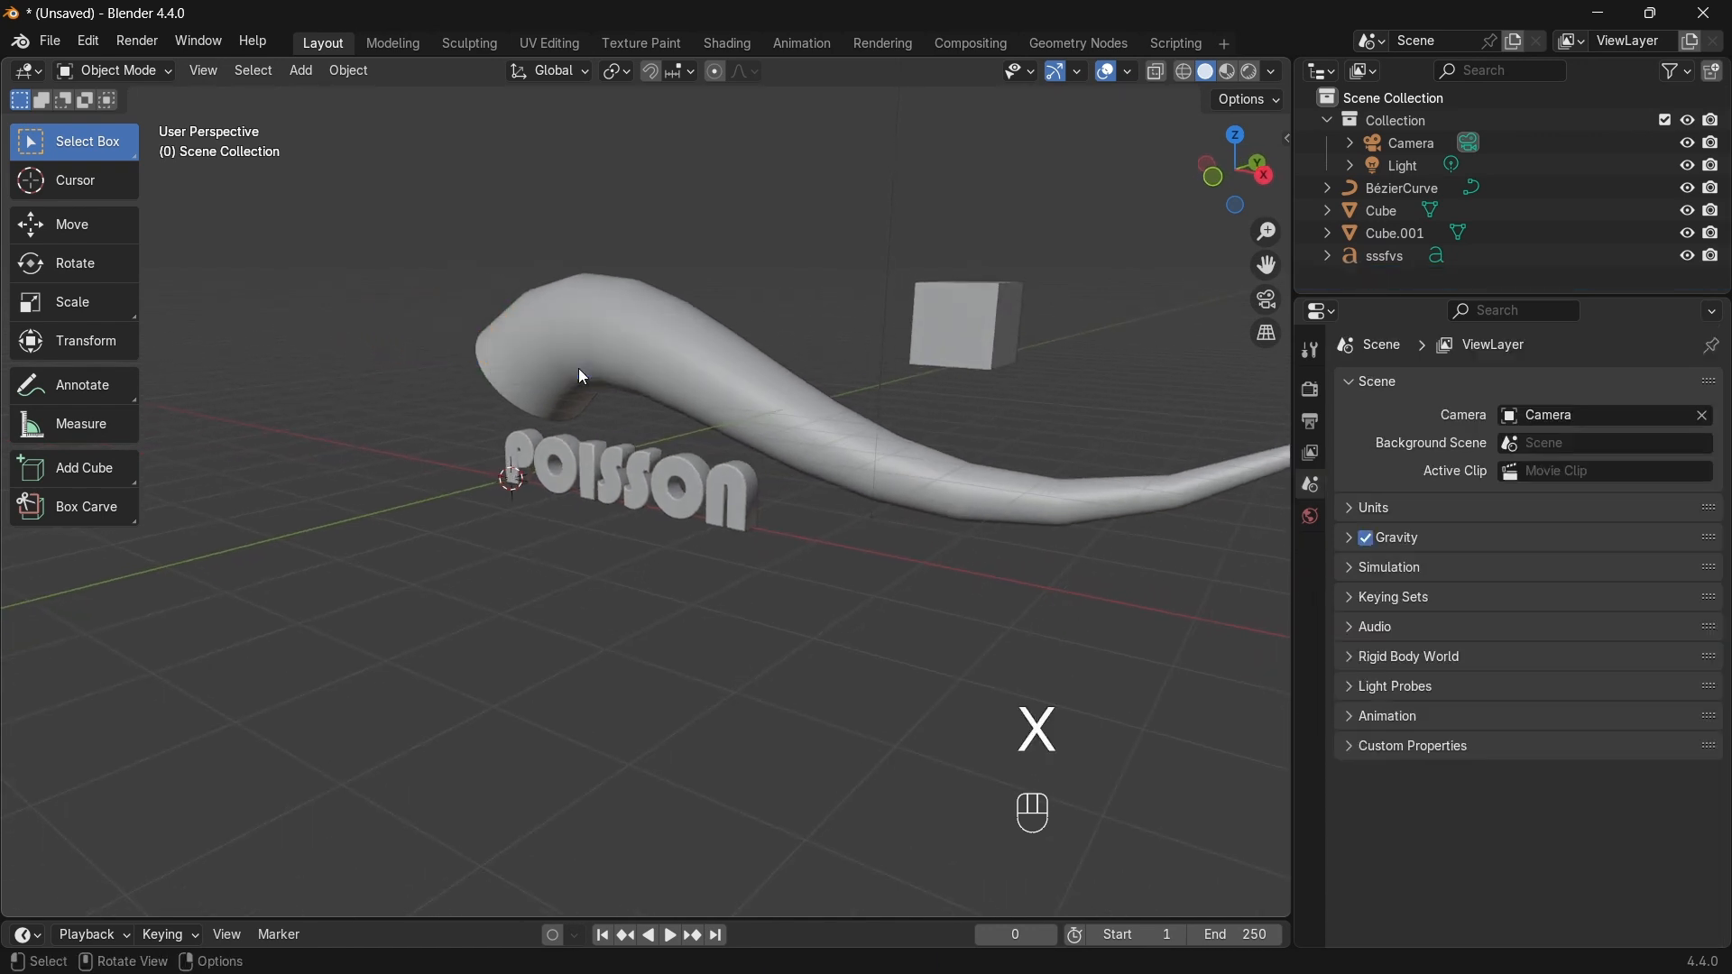
# Step: Rotate the POISSON text by -90° around the global Z axis
pyautogui.click(646, 475)
pyautogui.moveTo(920, 665); pyautogui.dragTo(1001, 669, button='middle')
pyautogui.press('r')
pyautogui.press('z')
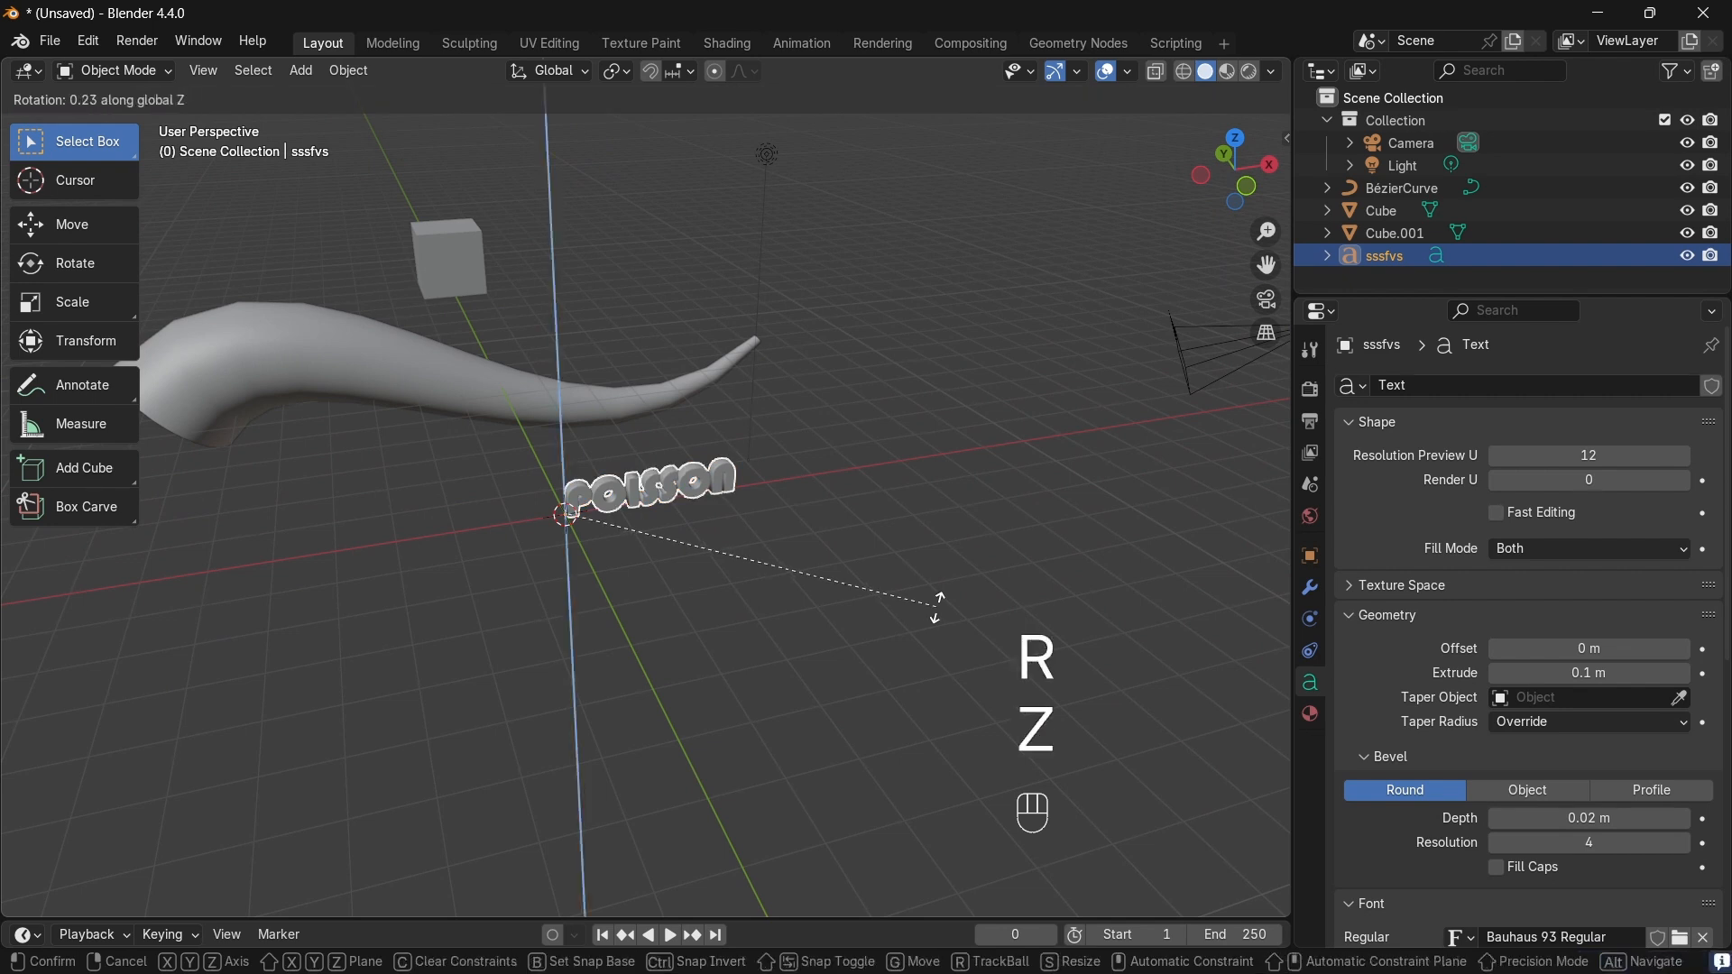
pyautogui.press('KP_9')
pyautogui.press('KP_0')
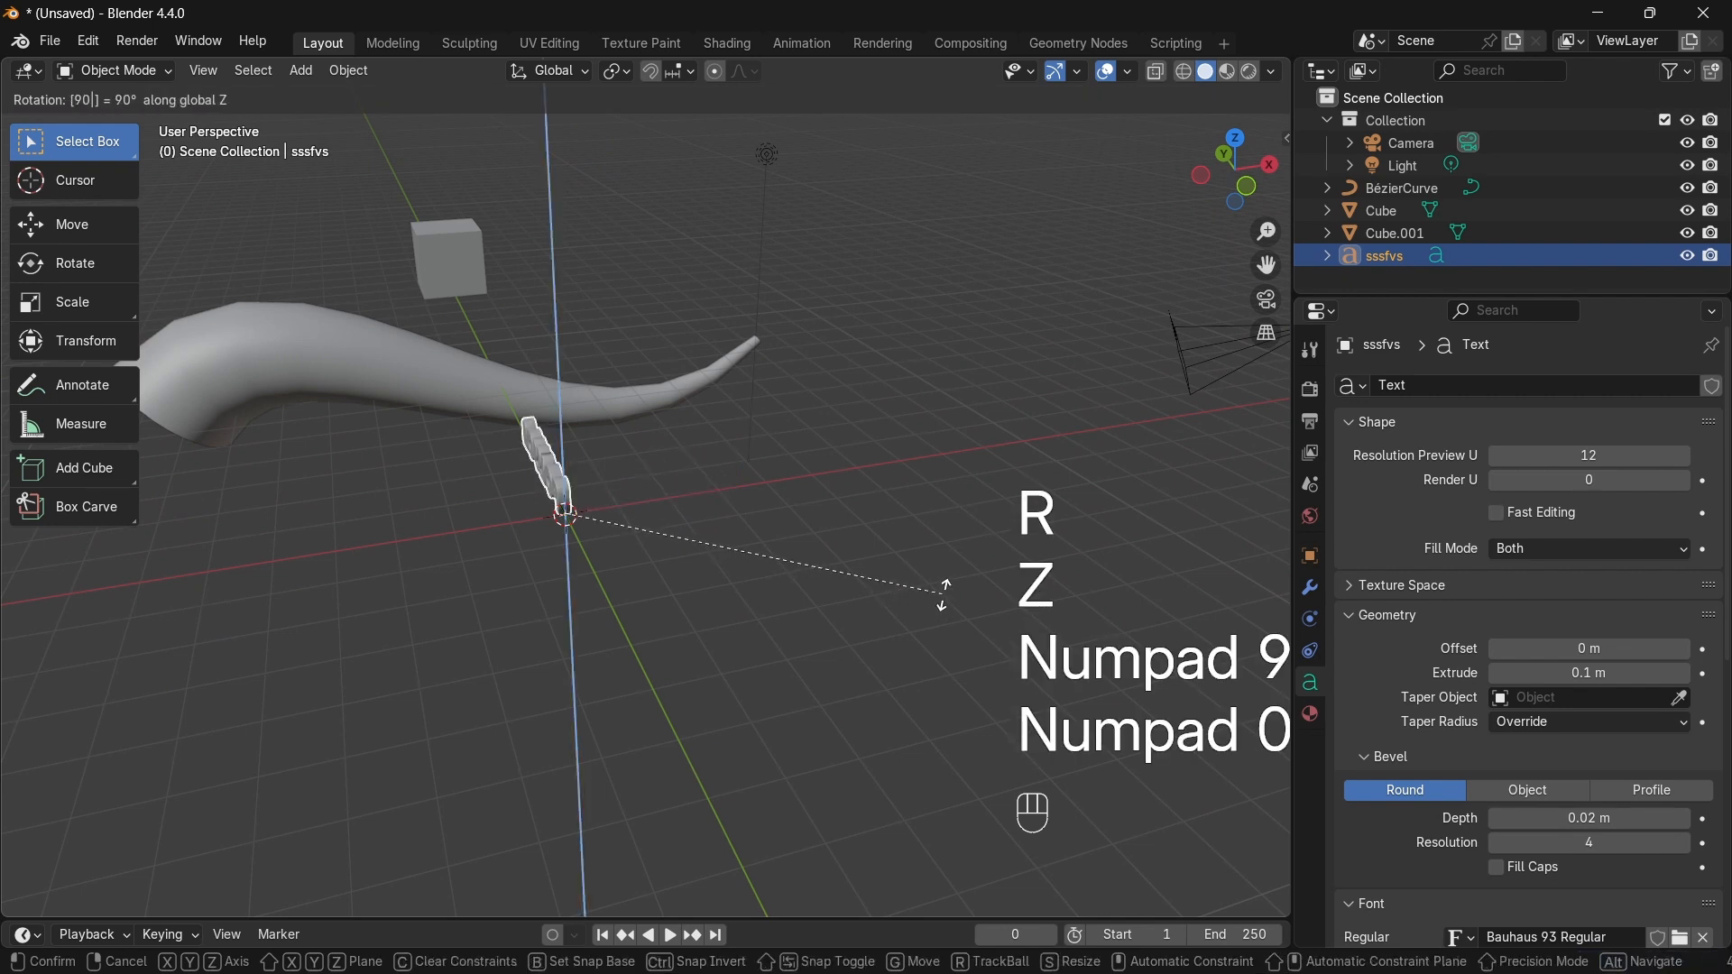
pyautogui.press('KP_Subtract')
pyautogui.click(943, 596)
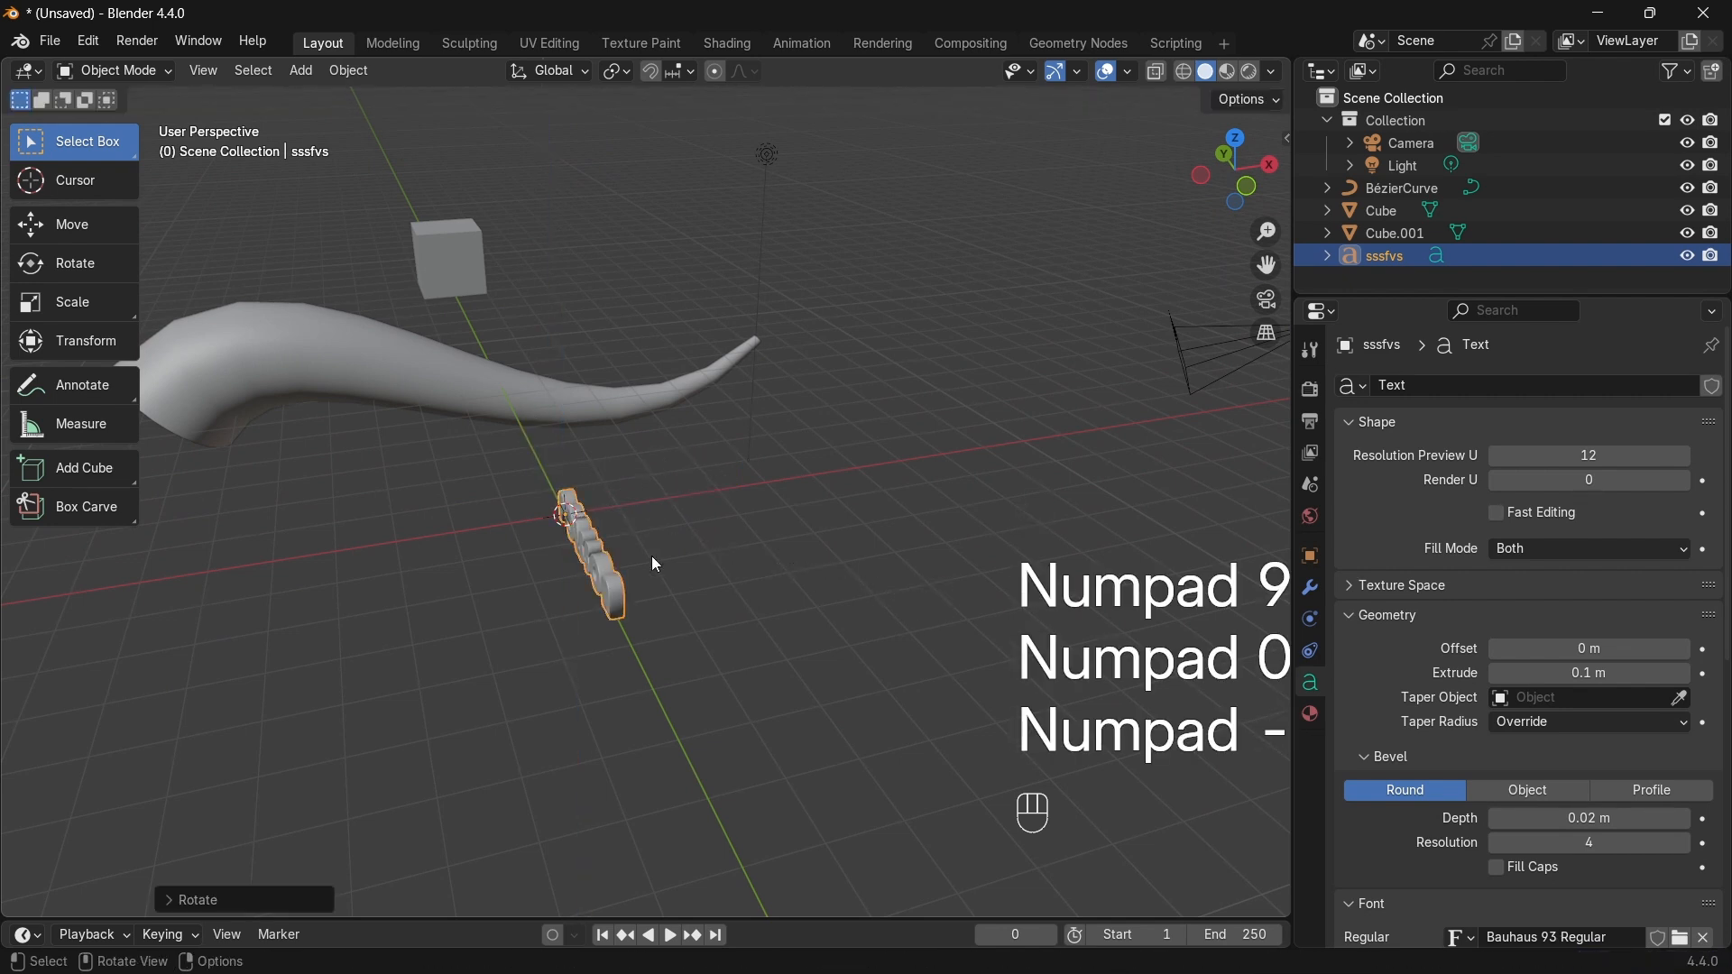
# Step: Move the thick Bézier curve closer to the POISSON text and bring the nearby cube beside the curve
pyautogui.moveTo(655, 550); pyautogui.dragTo(424, 435, button='middle')
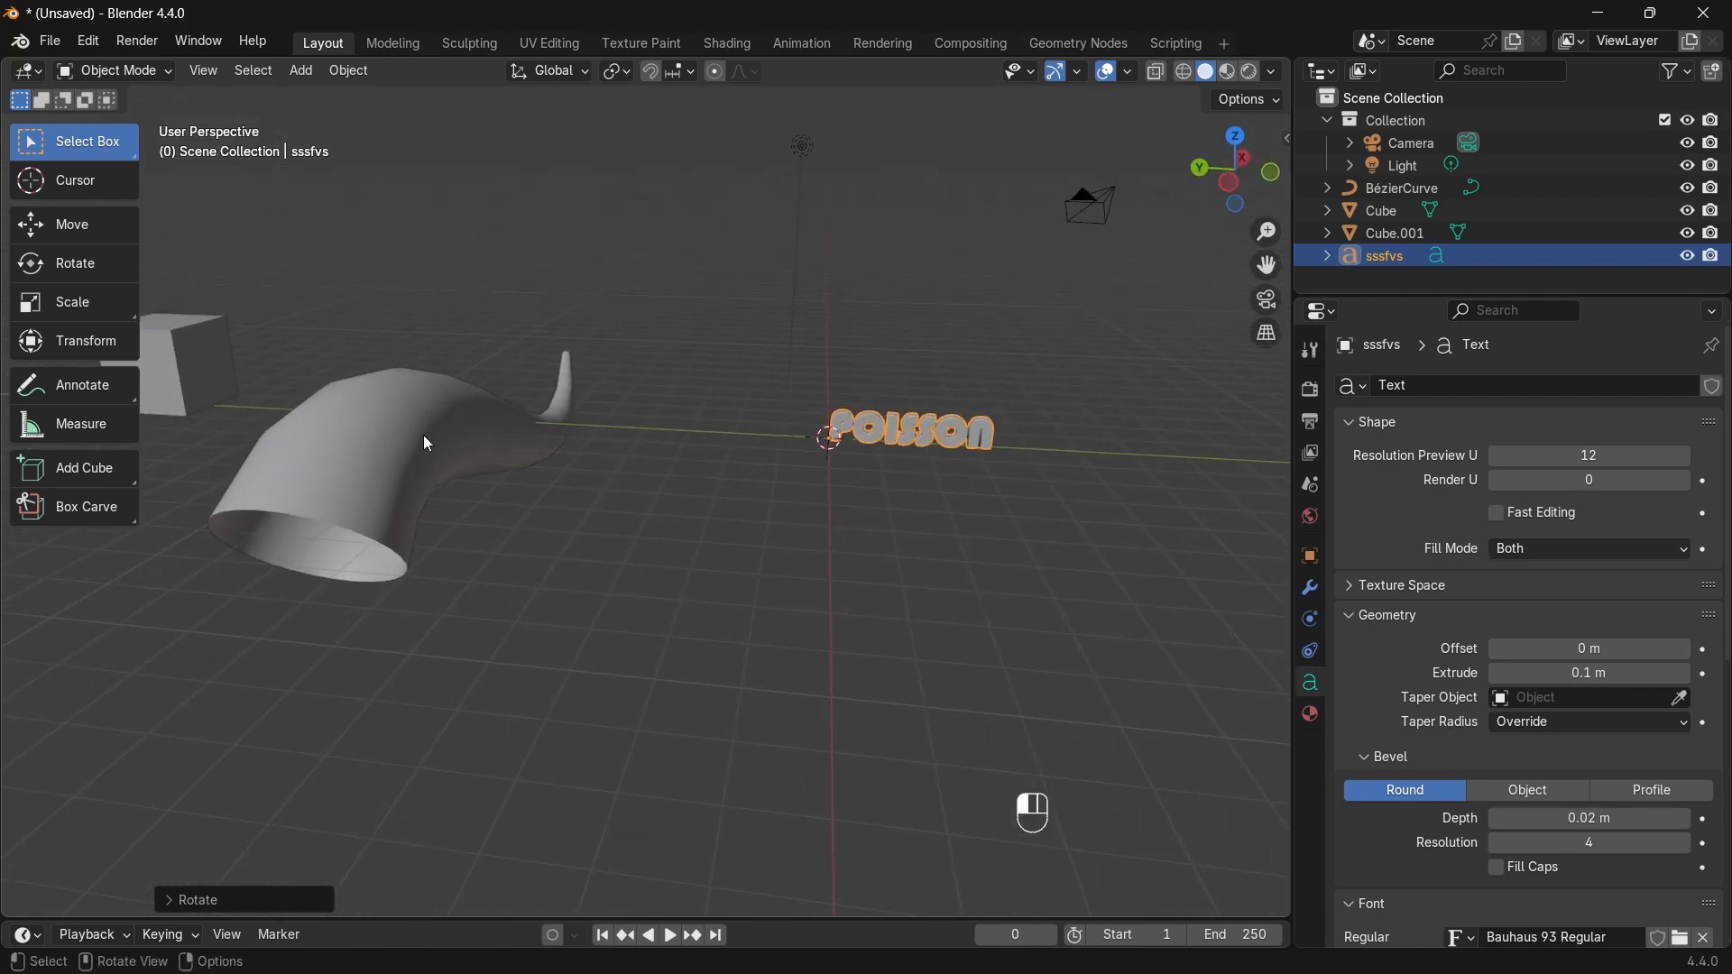
pyautogui.click(425, 434)
pyautogui.press('g')
pyautogui.click(645, 330)
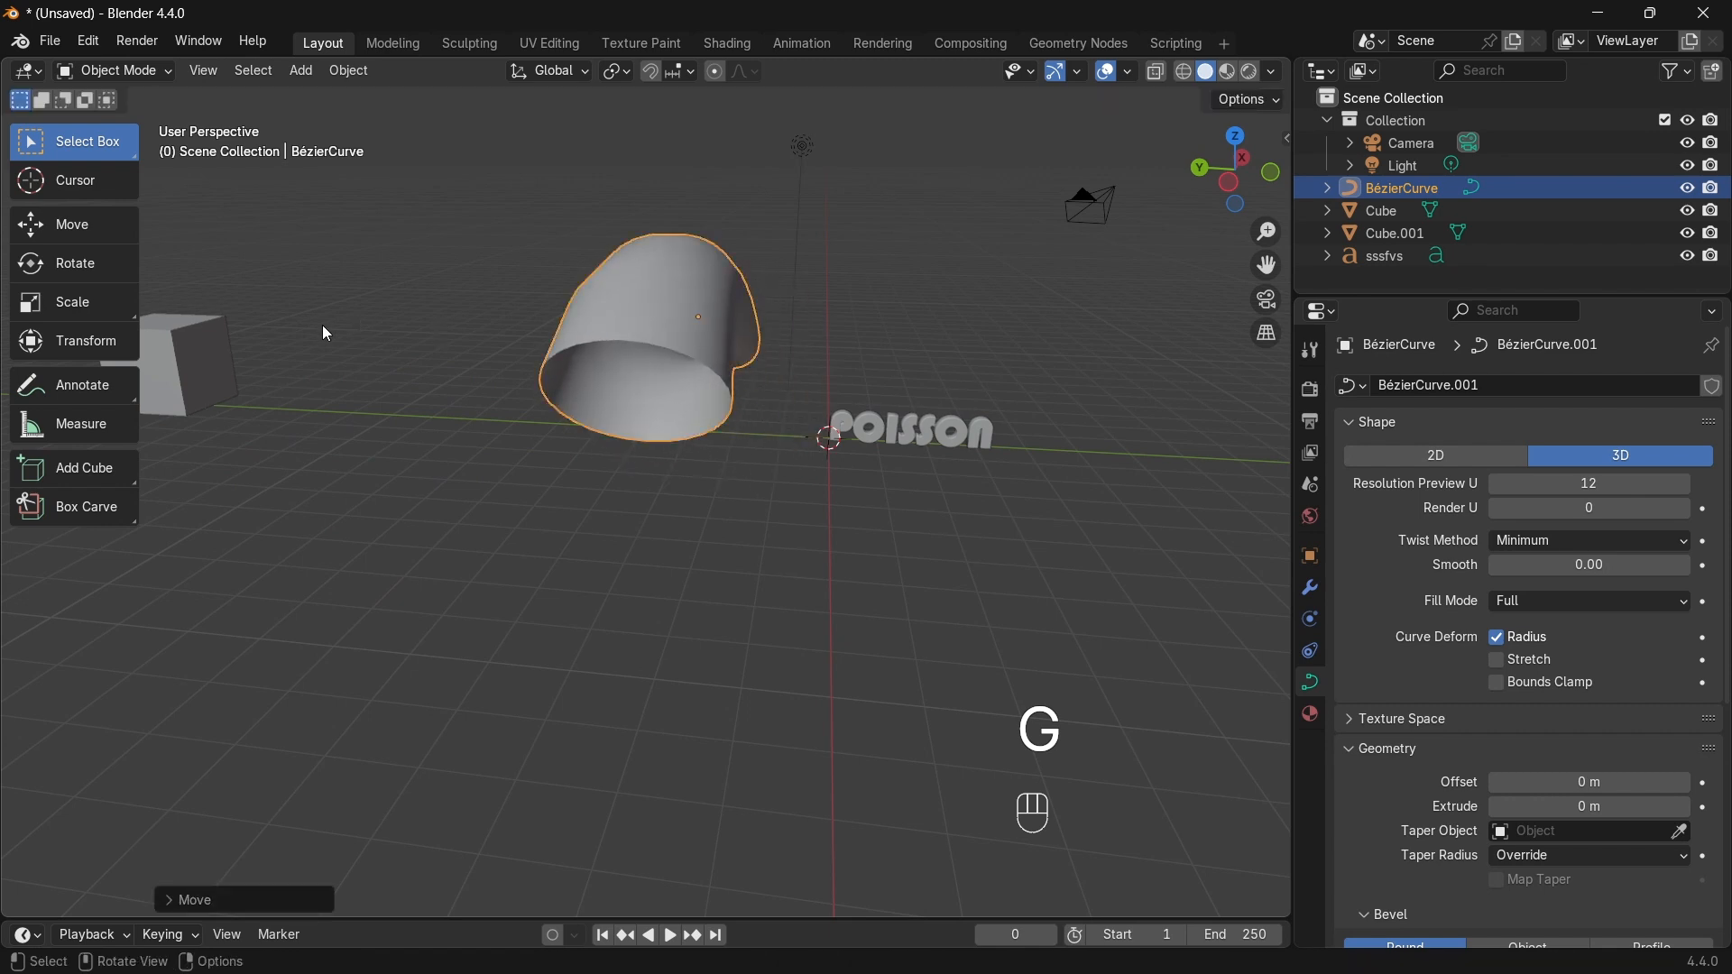
pyautogui.click(216, 353)
pyautogui.press('g')
pyautogui.click(470, 330)
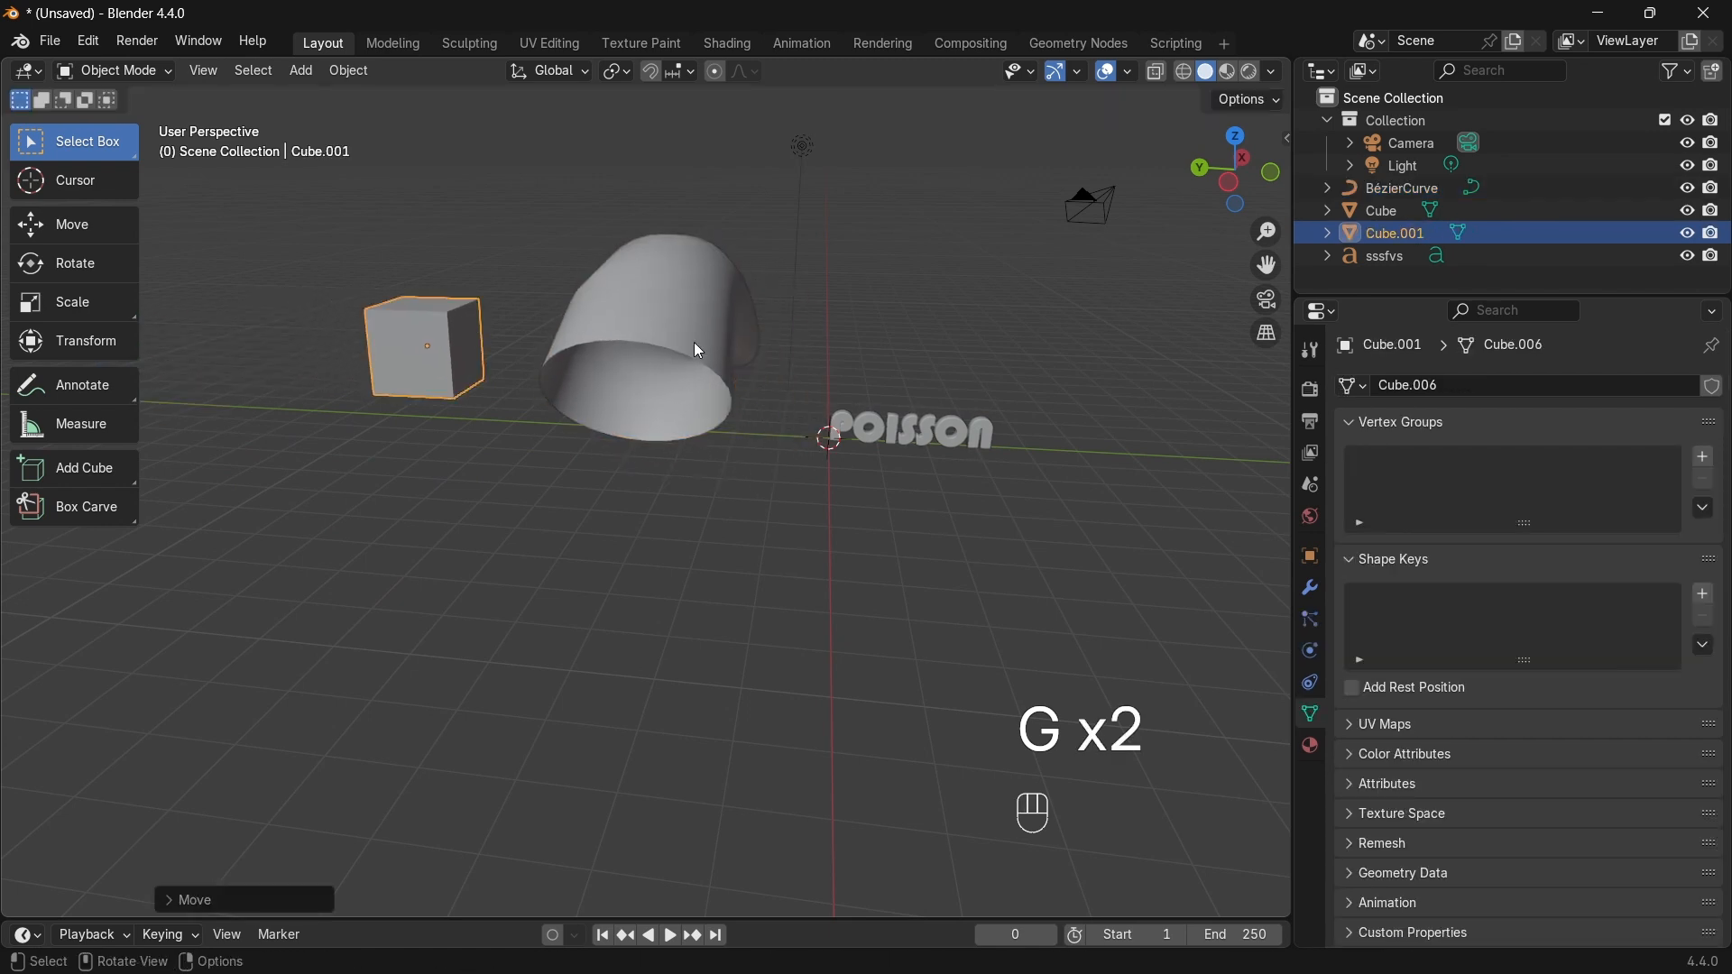
# Step: Select the POISSON text, the Bézier curve and the cube in turn to compare their data properties
pyautogui.click(902, 436)
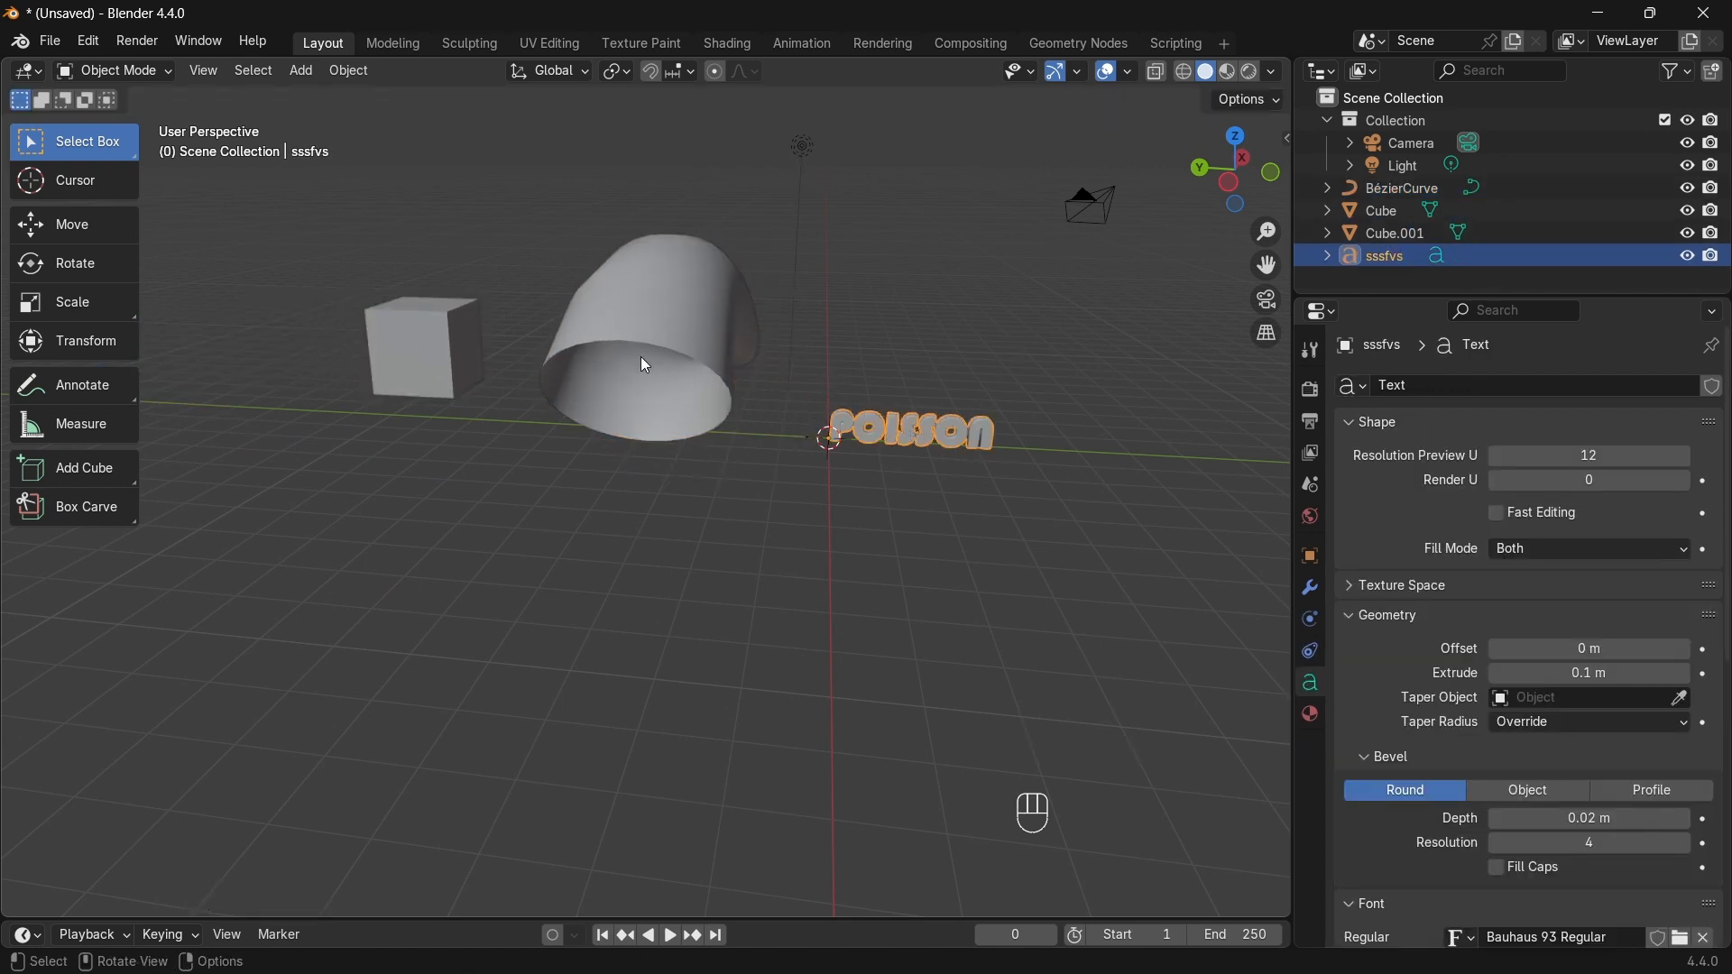
pyautogui.click(708, 286)
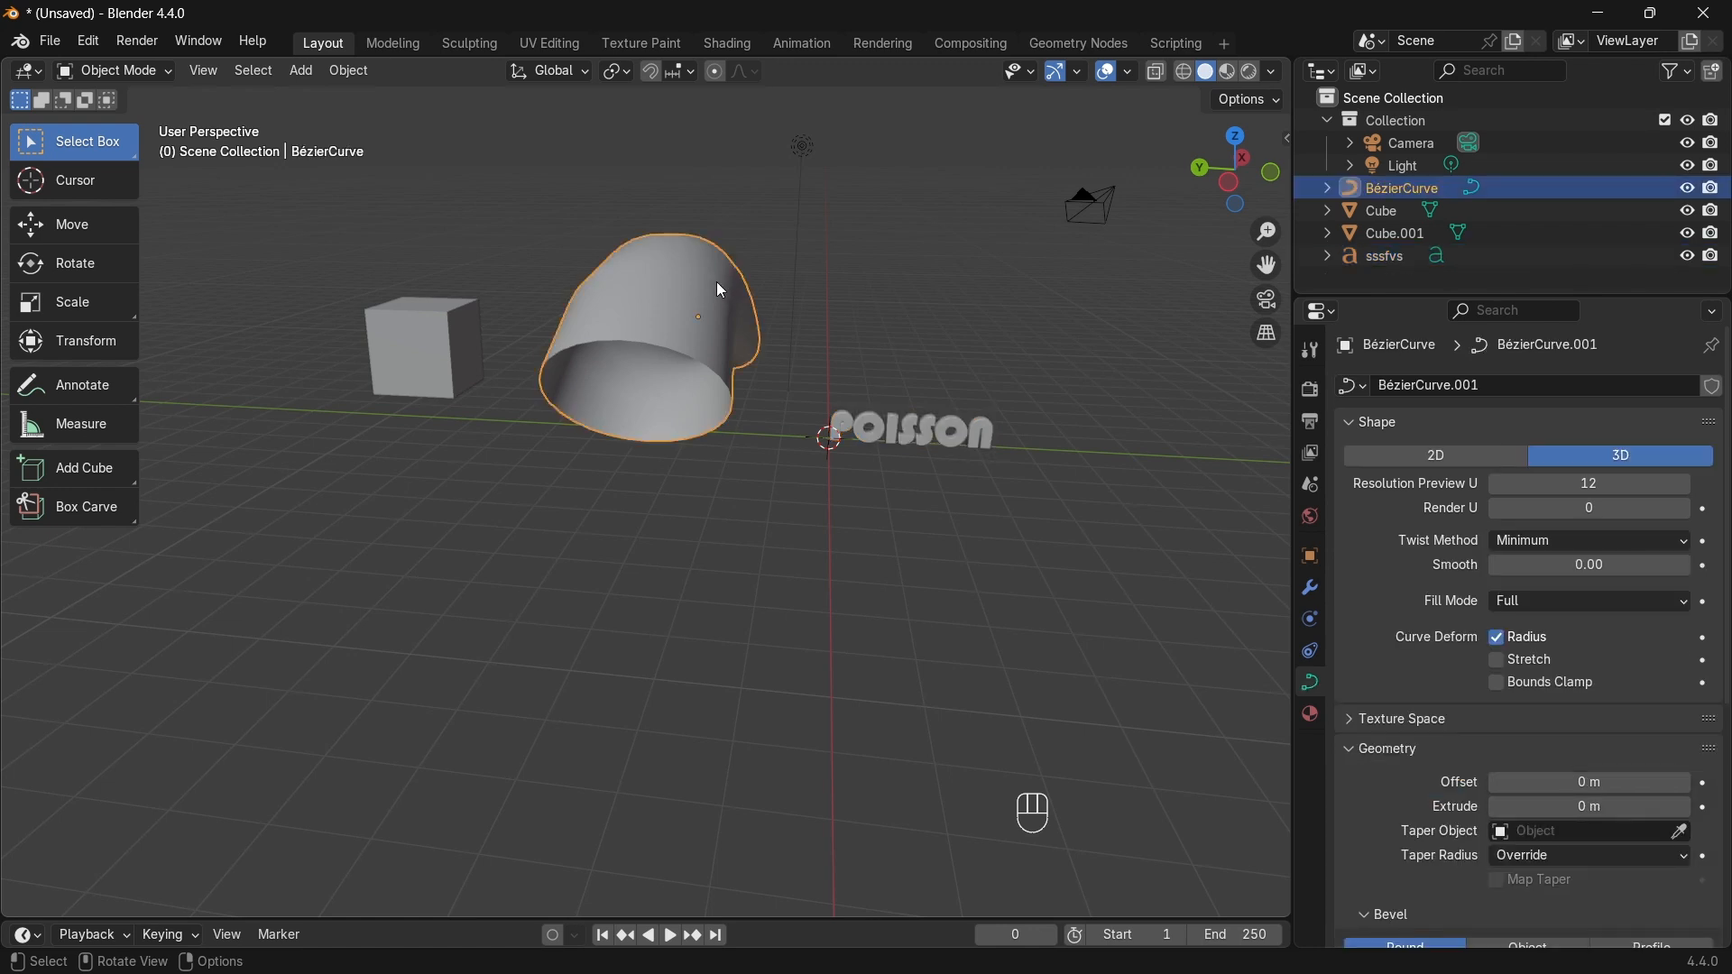
pyautogui.click(424, 334)
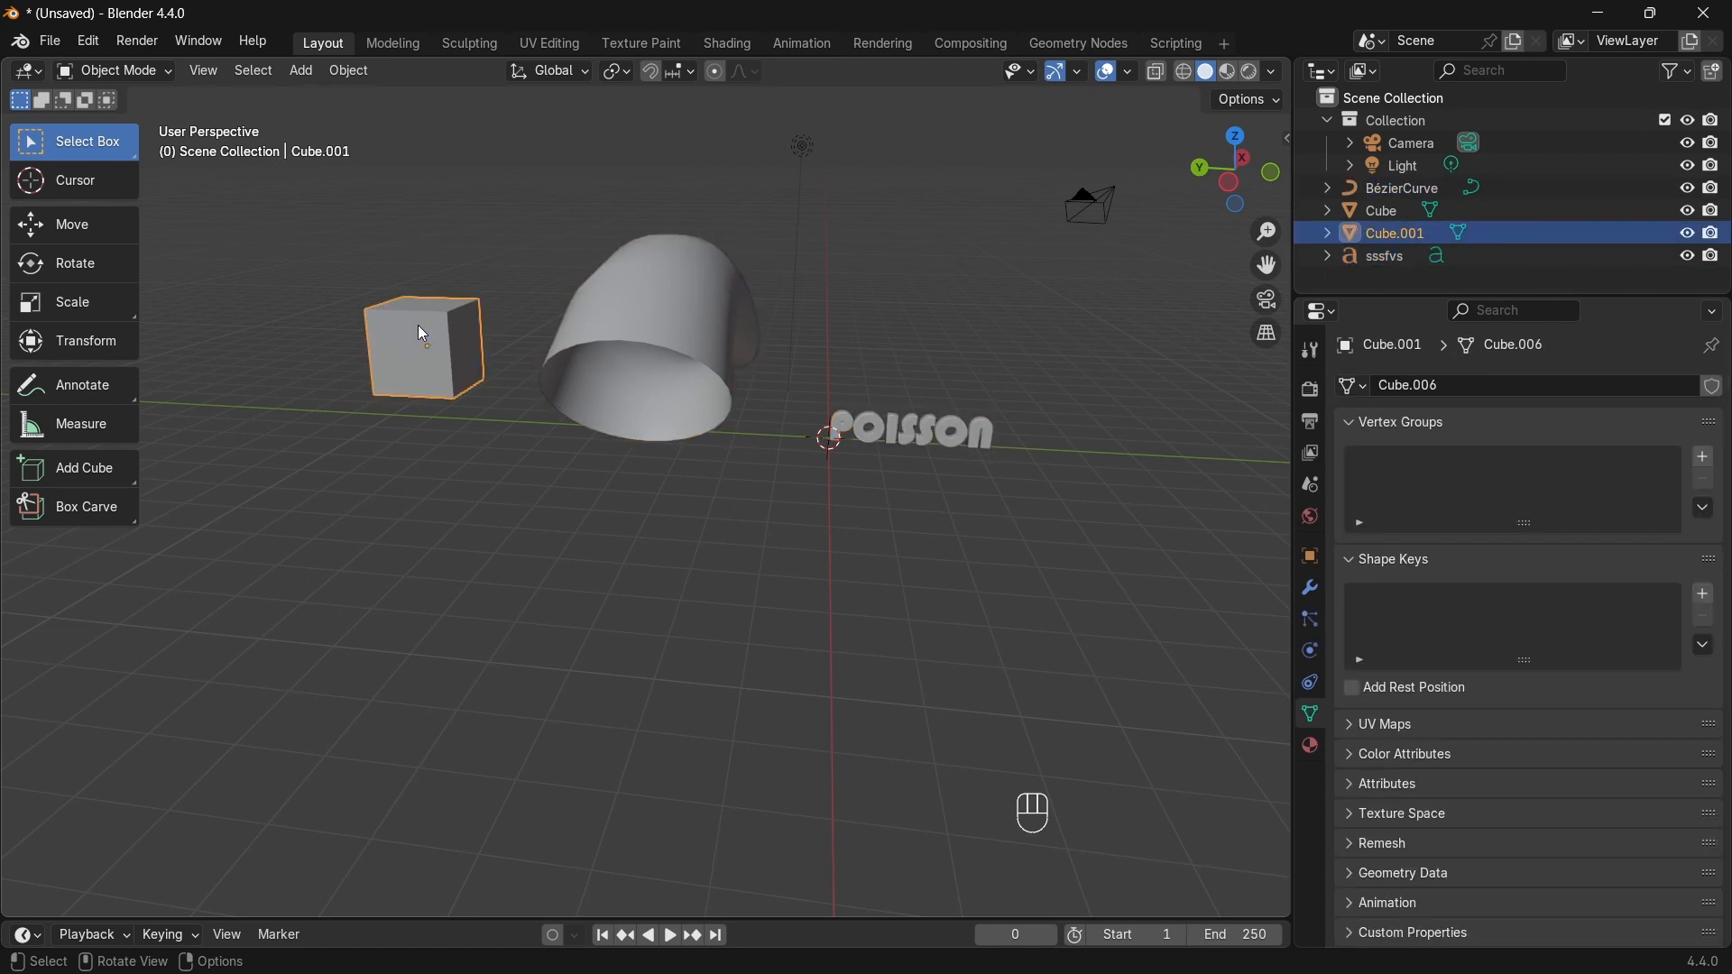
# Step: Convert the Bézier curve object to a mesh
pyautogui.moveTo(684, 287)
pyautogui.mouseDown(button='middle')
pyautogui.moveTo(670, 245)
pyautogui.moveTo(665, 274)
pyautogui.mouseUp(button='middle')
pyautogui.click(711, 292)
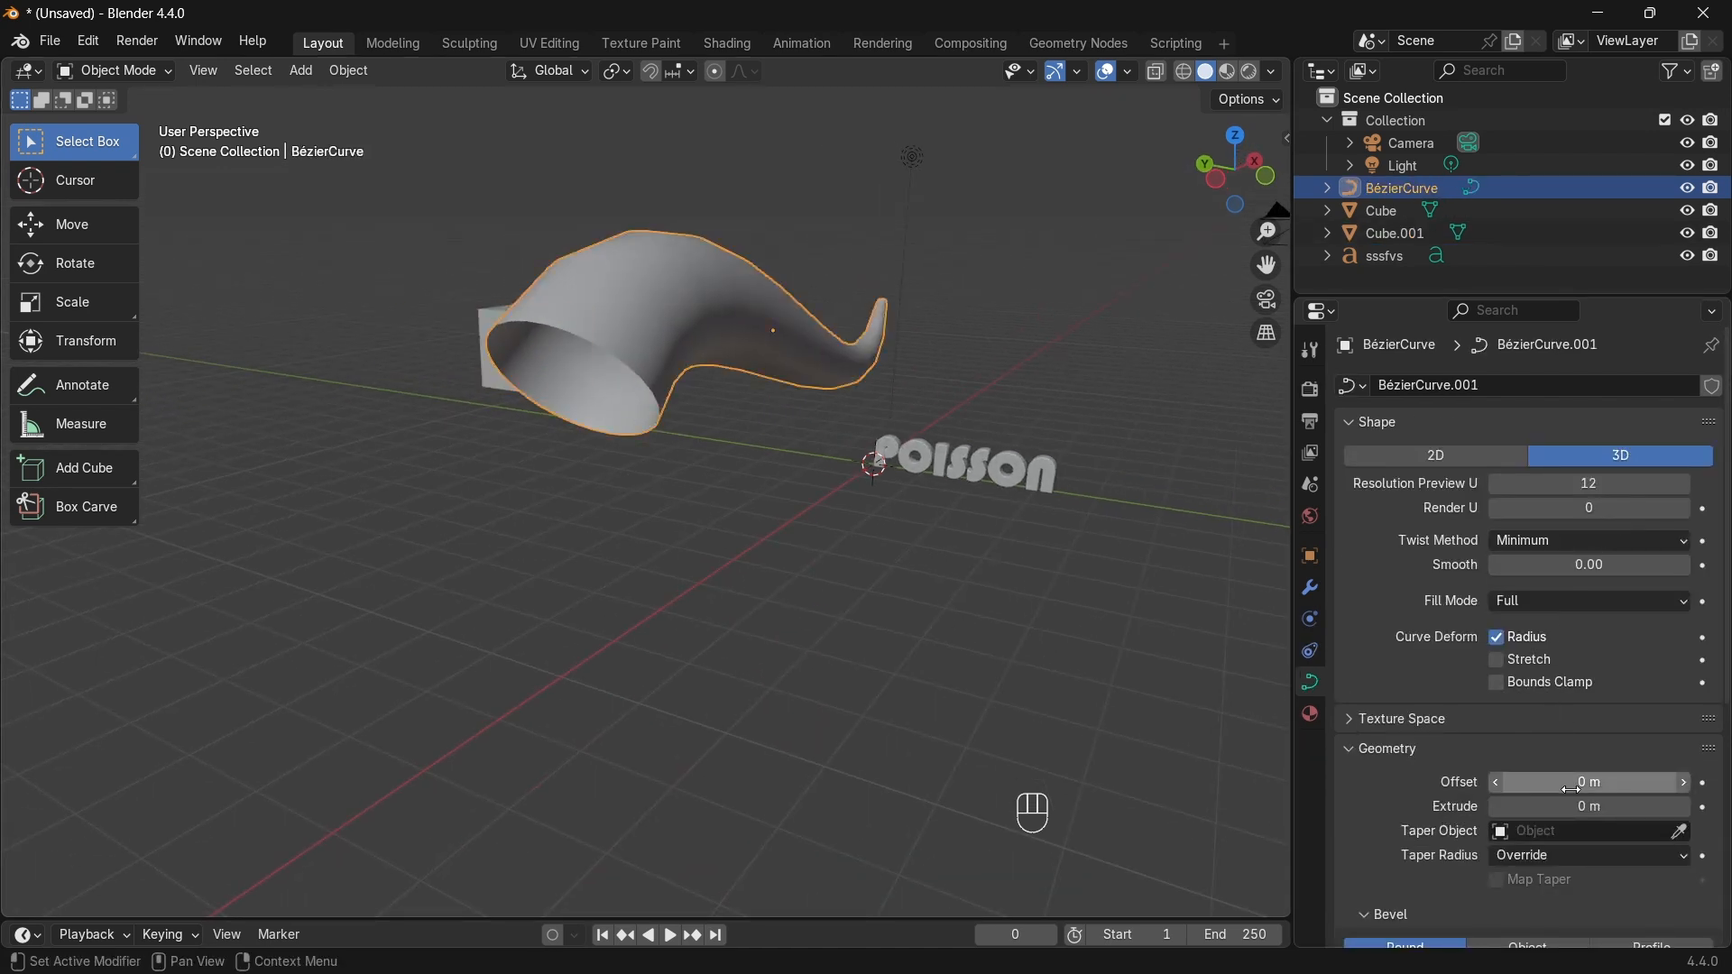
pyautogui.moveTo(1587, 805)
pyautogui.mouseDown()
pyautogui.moveTo(1624, 806)
pyautogui.moveTo(1588, 806)
pyautogui.mouseUp()
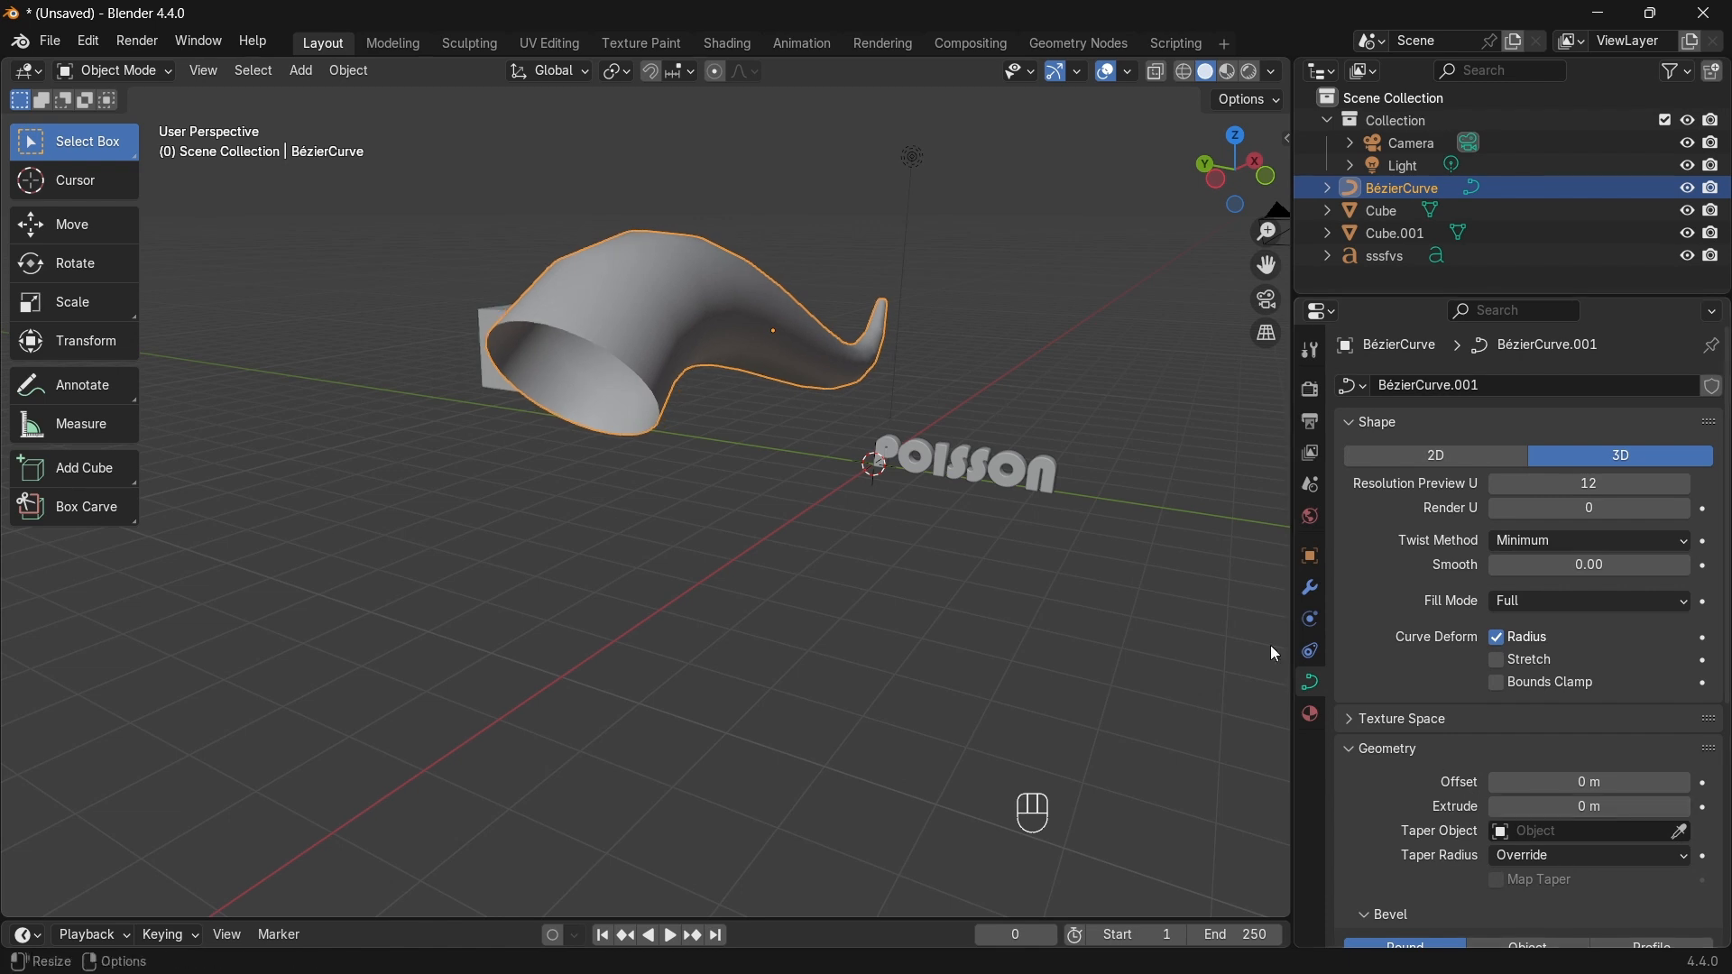
pyautogui.rightClick(664, 321)
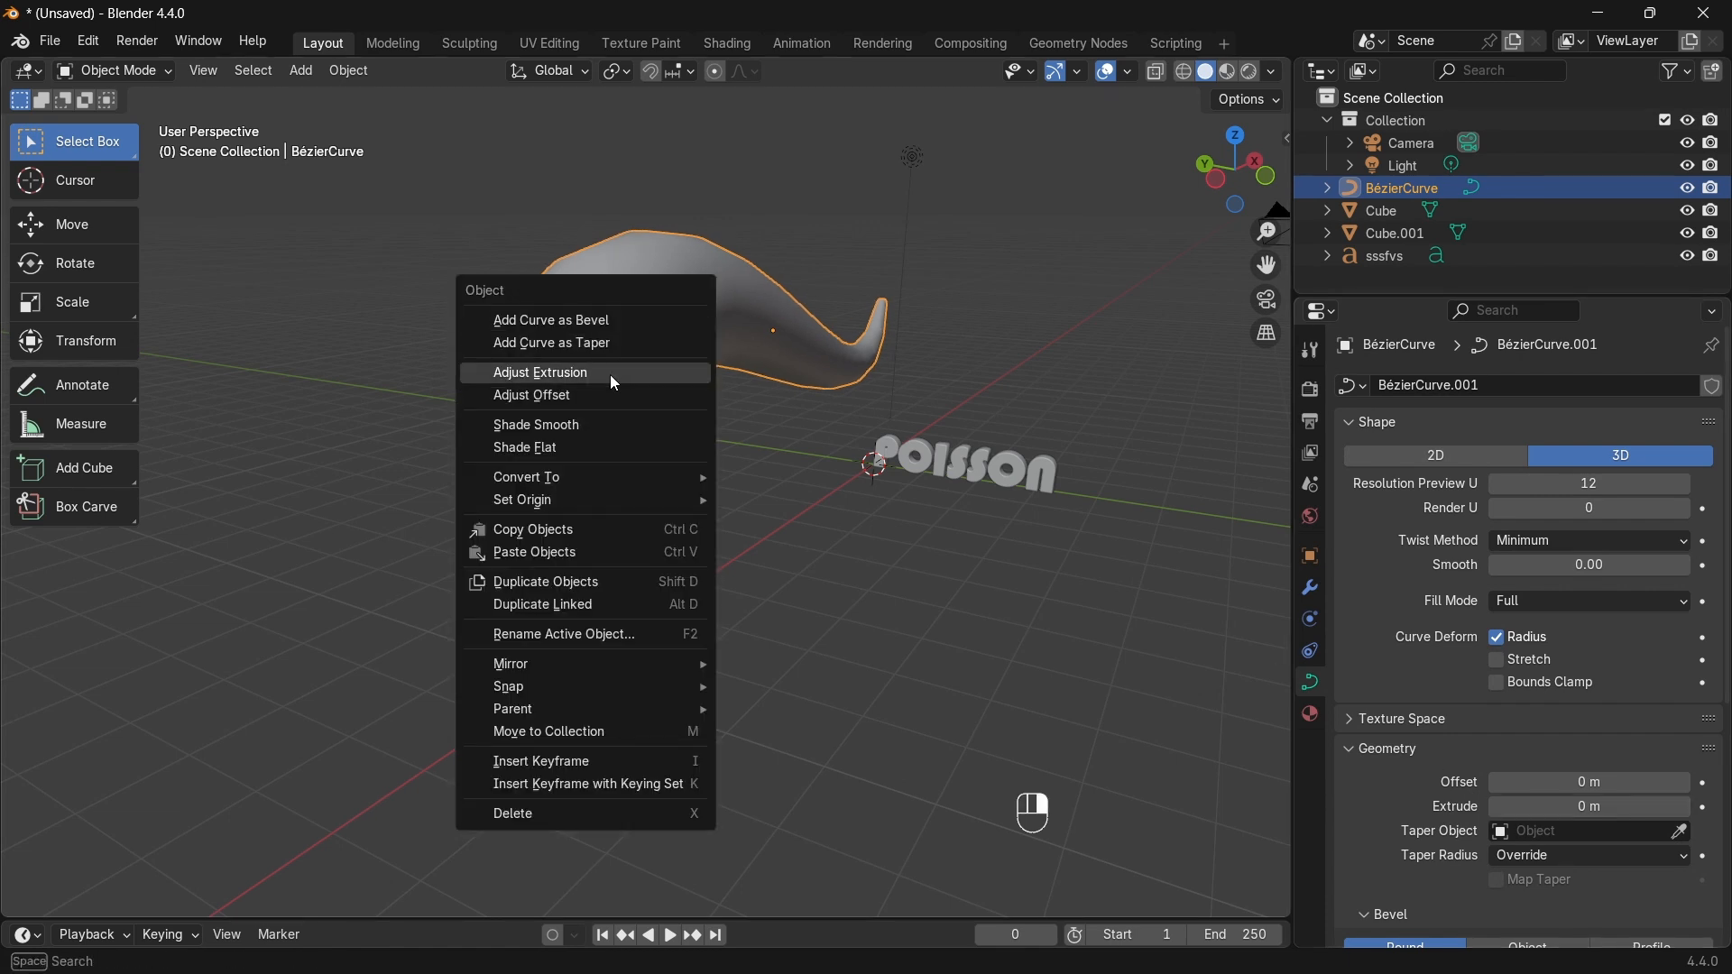
pyautogui.moveTo(567, 479)
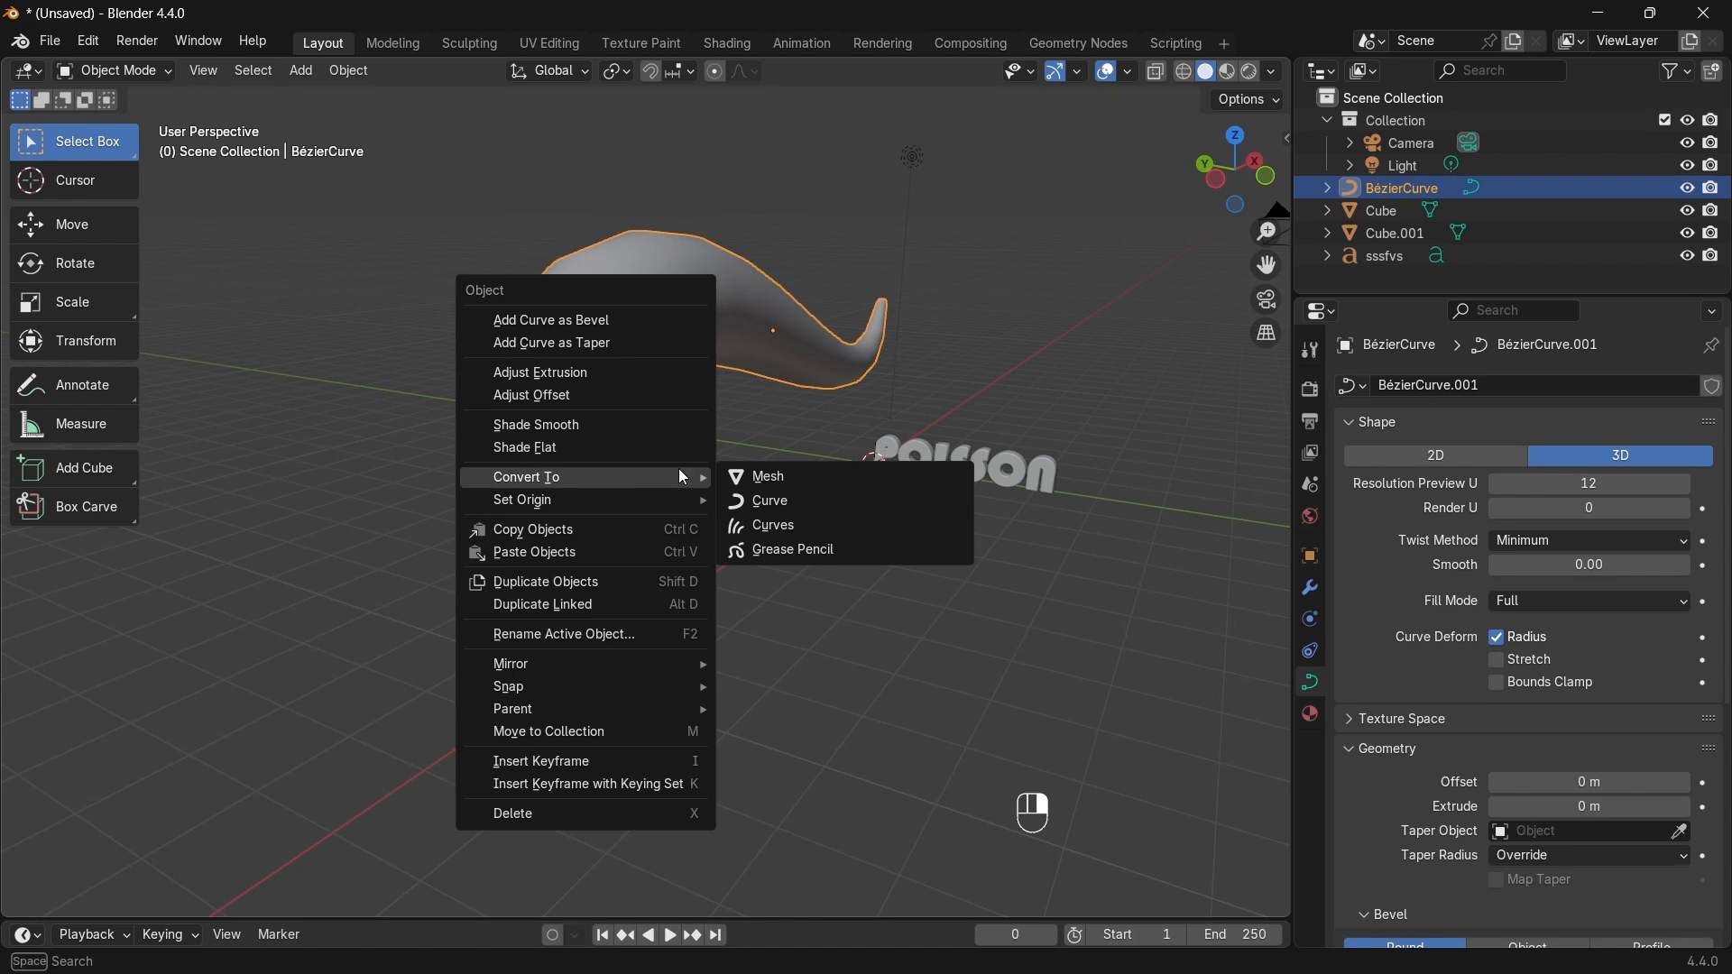
pyautogui.click(774, 471)
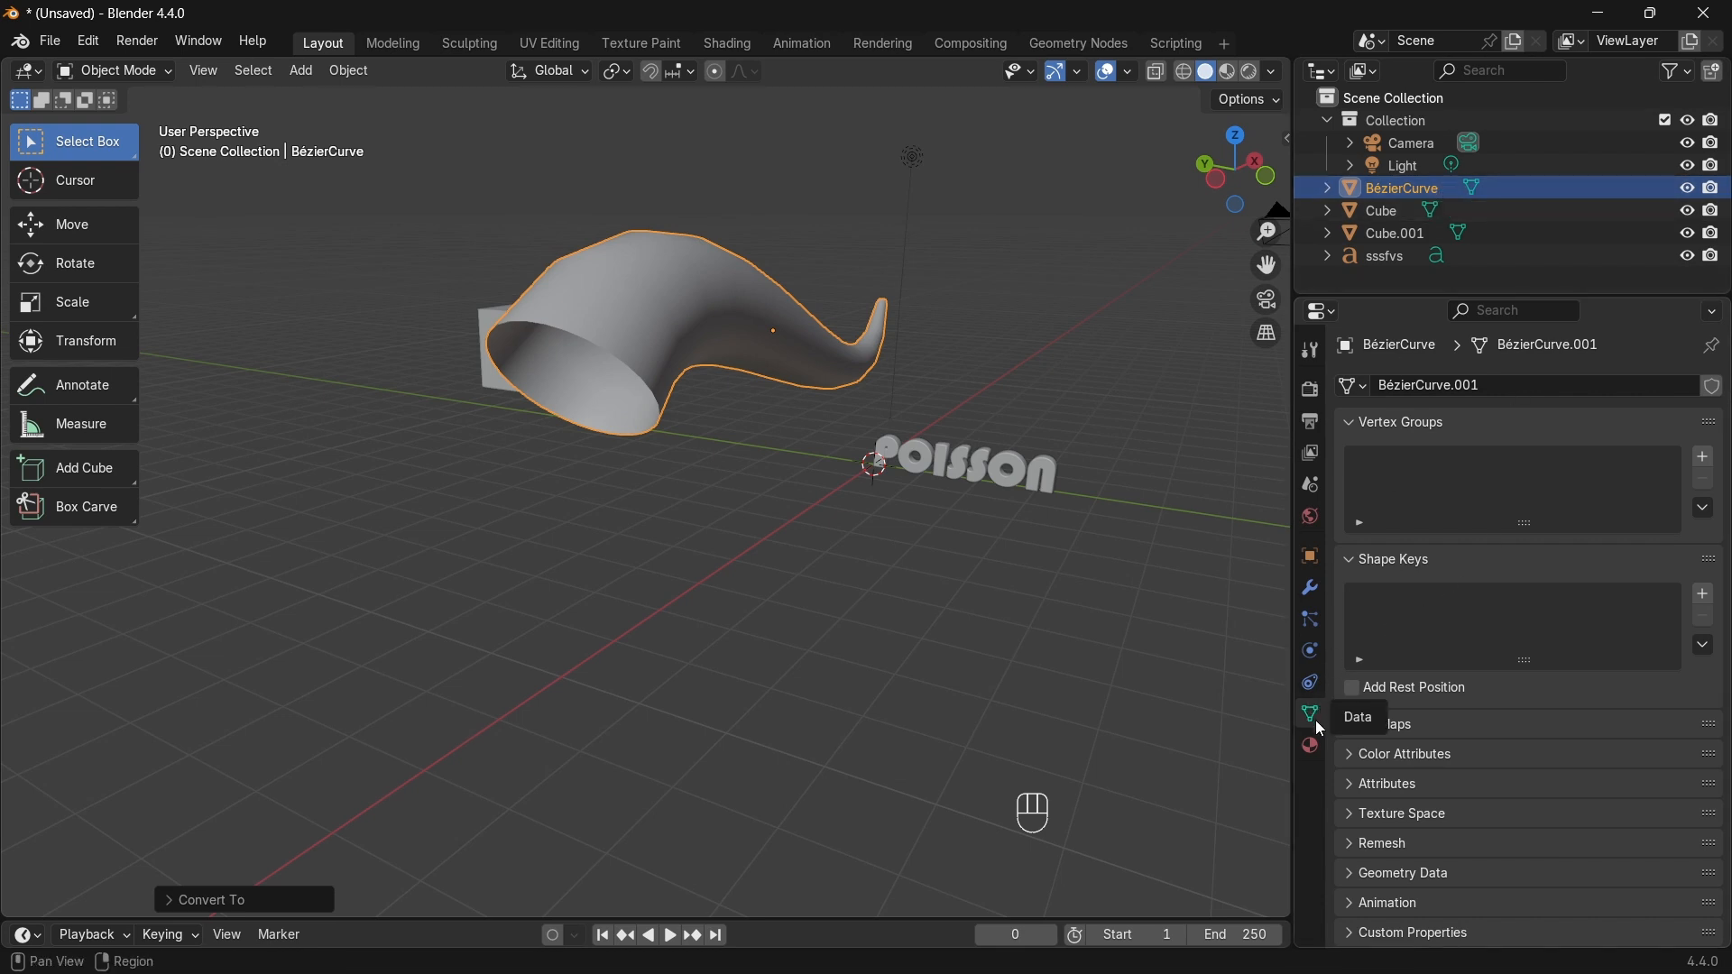
# Step: Inspect the horn-shaped curve mesh's geometry in Edit Mode using face, edge and vertex selection
pyautogui.press('Tab')
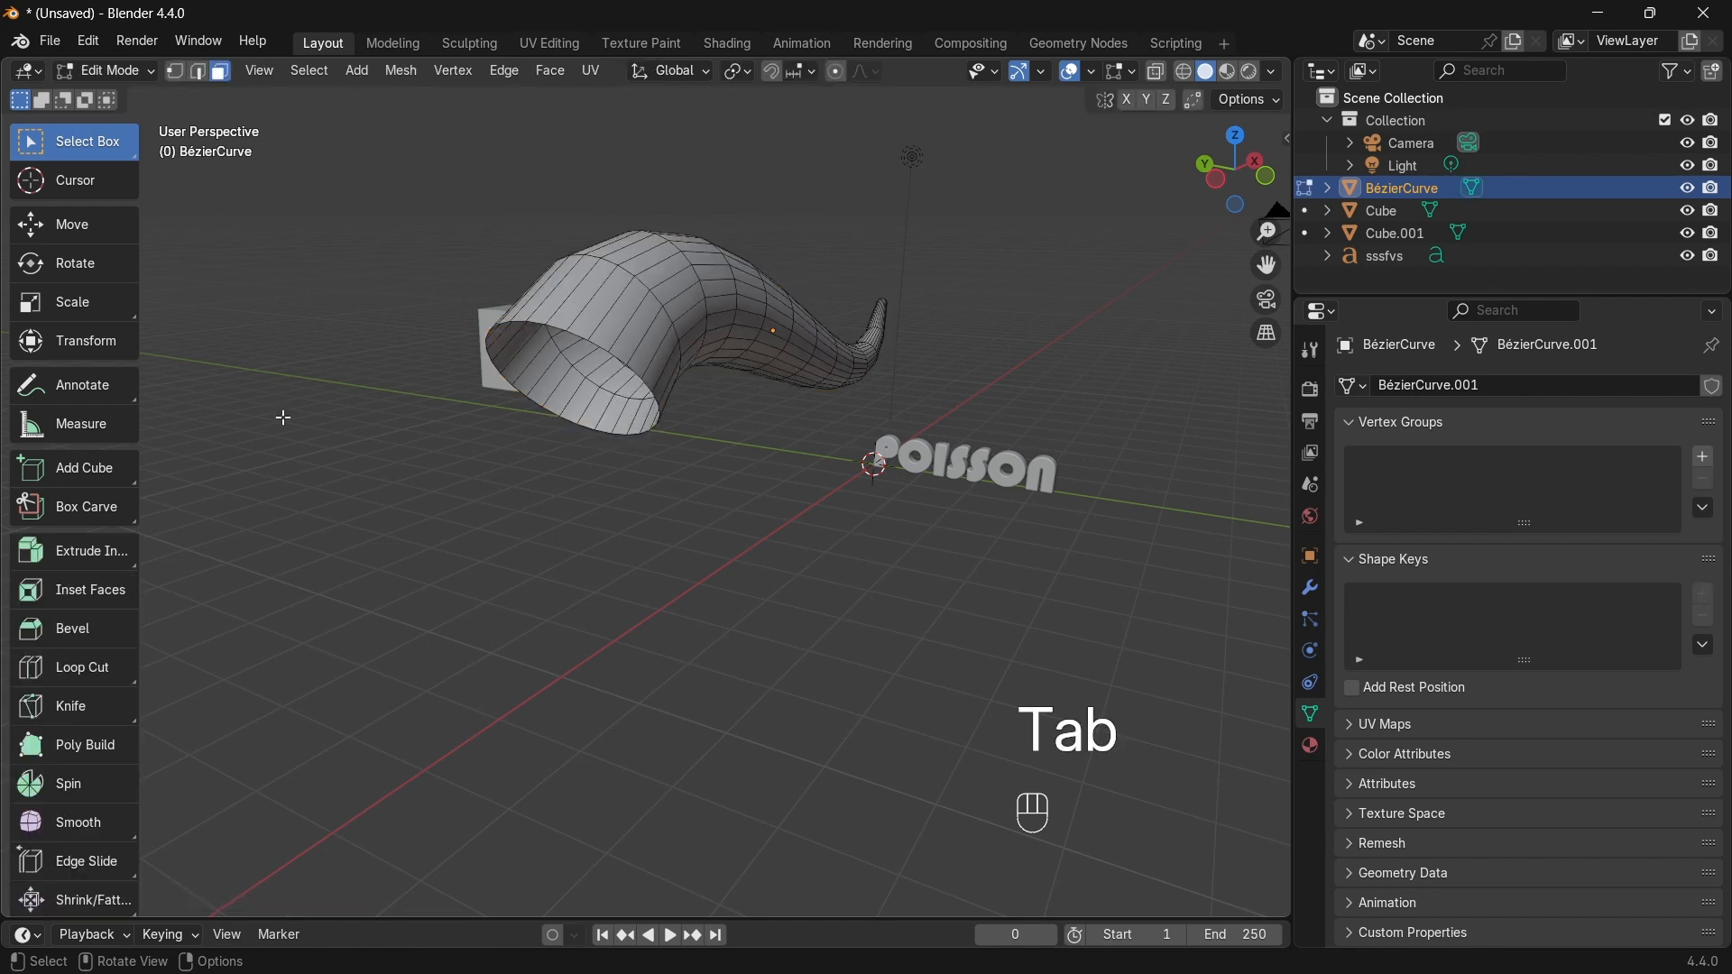
pyautogui.moveTo(728, 425); pyautogui.dragTo(553, 368, button='middle')
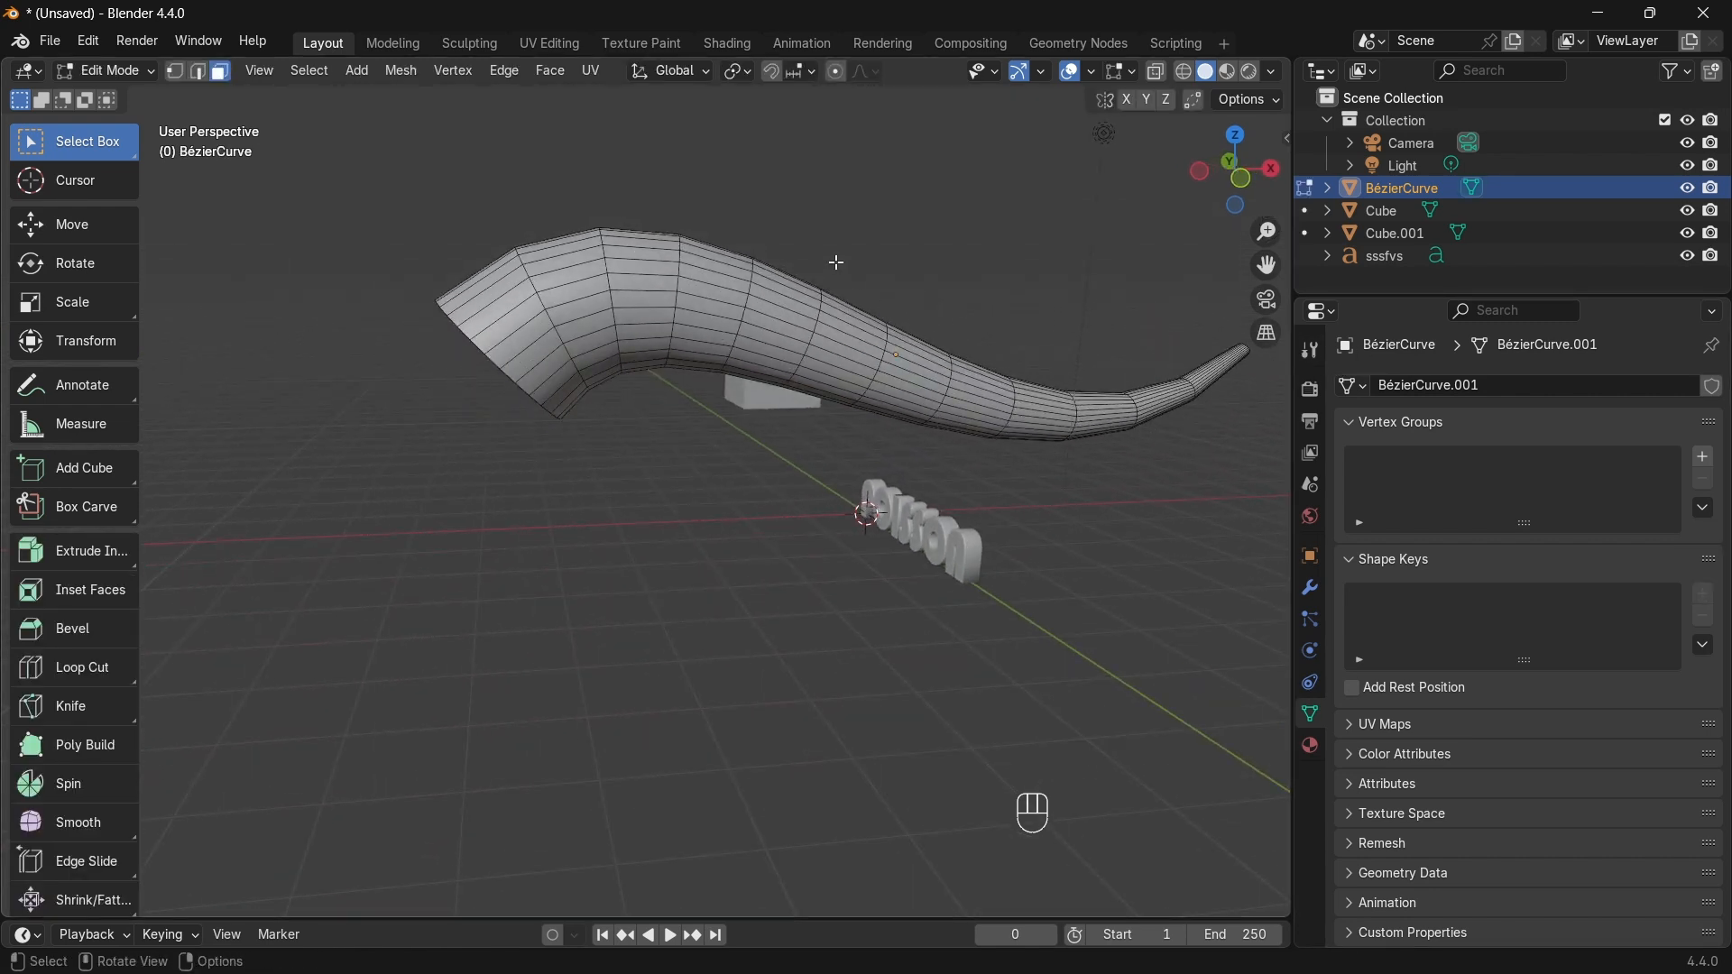
pyautogui.keyDown('alt'); pyautogui.click(545, 296); pyautogui.keyUp('alt')
pyautogui.click(598, 316)
pyautogui.press('2')
pyautogui.click(650, 298)
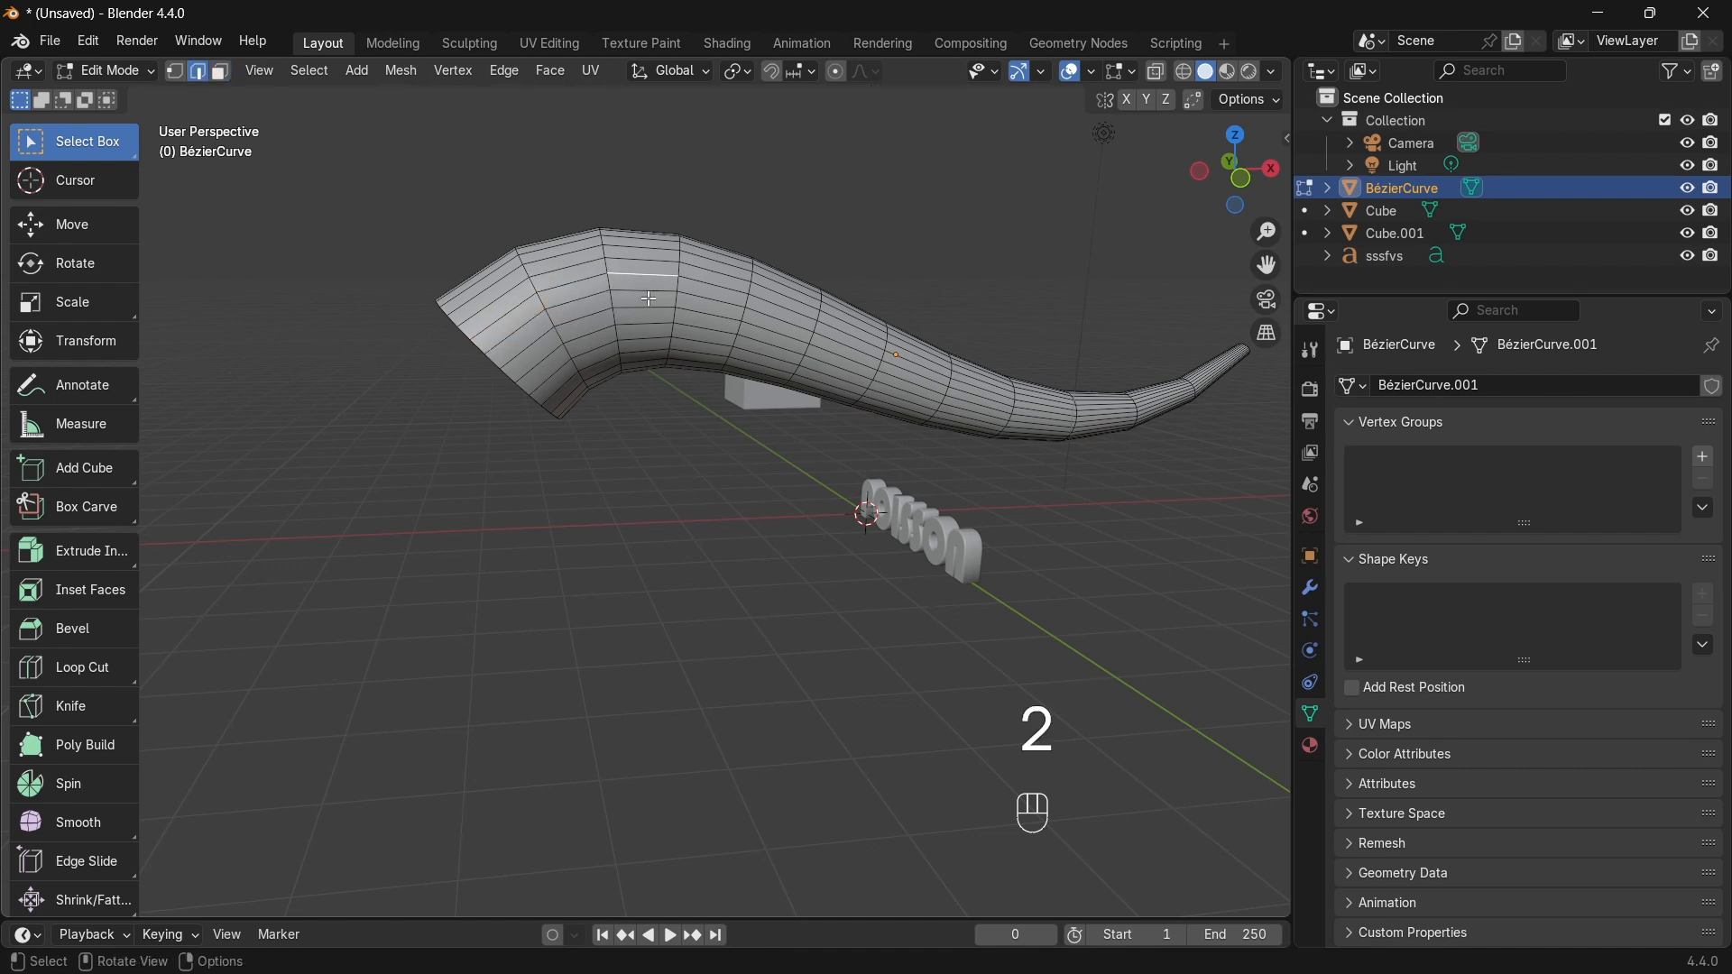
pyautogui.press('1')
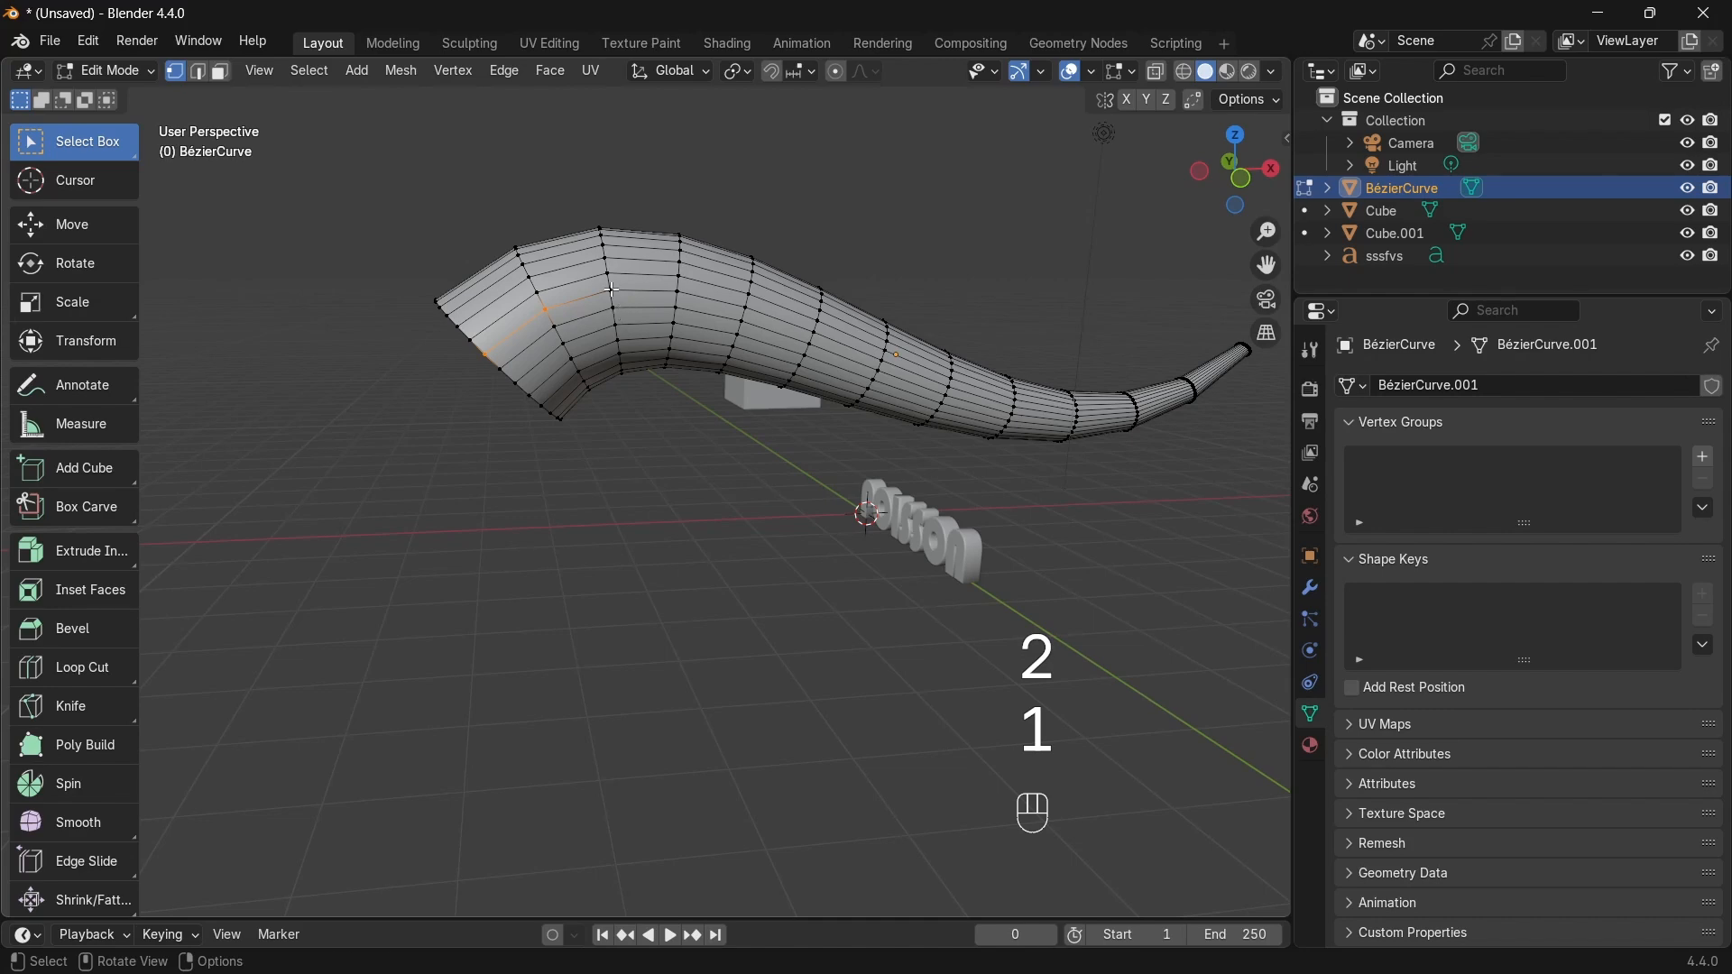
pyautogui.moveTo(562, 324); pyautogui.dragTo(726, 347, button='middle')
pyautogui.press('1')
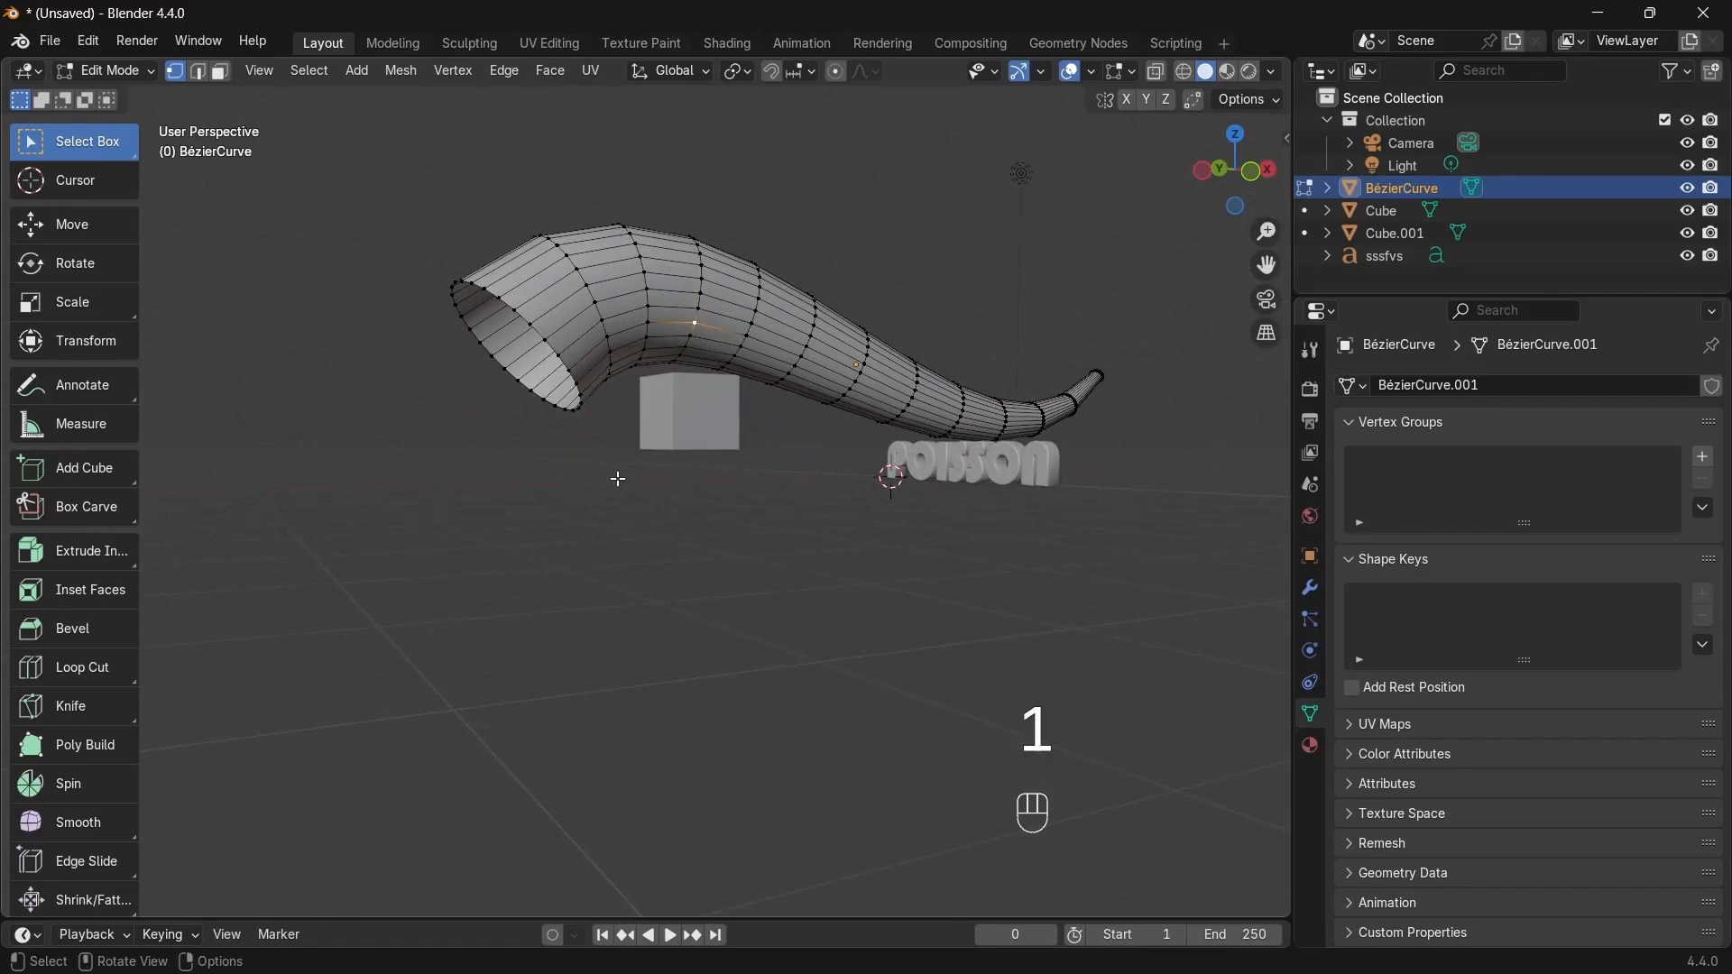
# Step: Return the horn-shaped mesh from Edit Mode to Object Mode
pyautogui.click(104, 71)
pyautogui.click(108, 112)
pyautogui.click(95, 74)
pyautogui.click(99, 94)
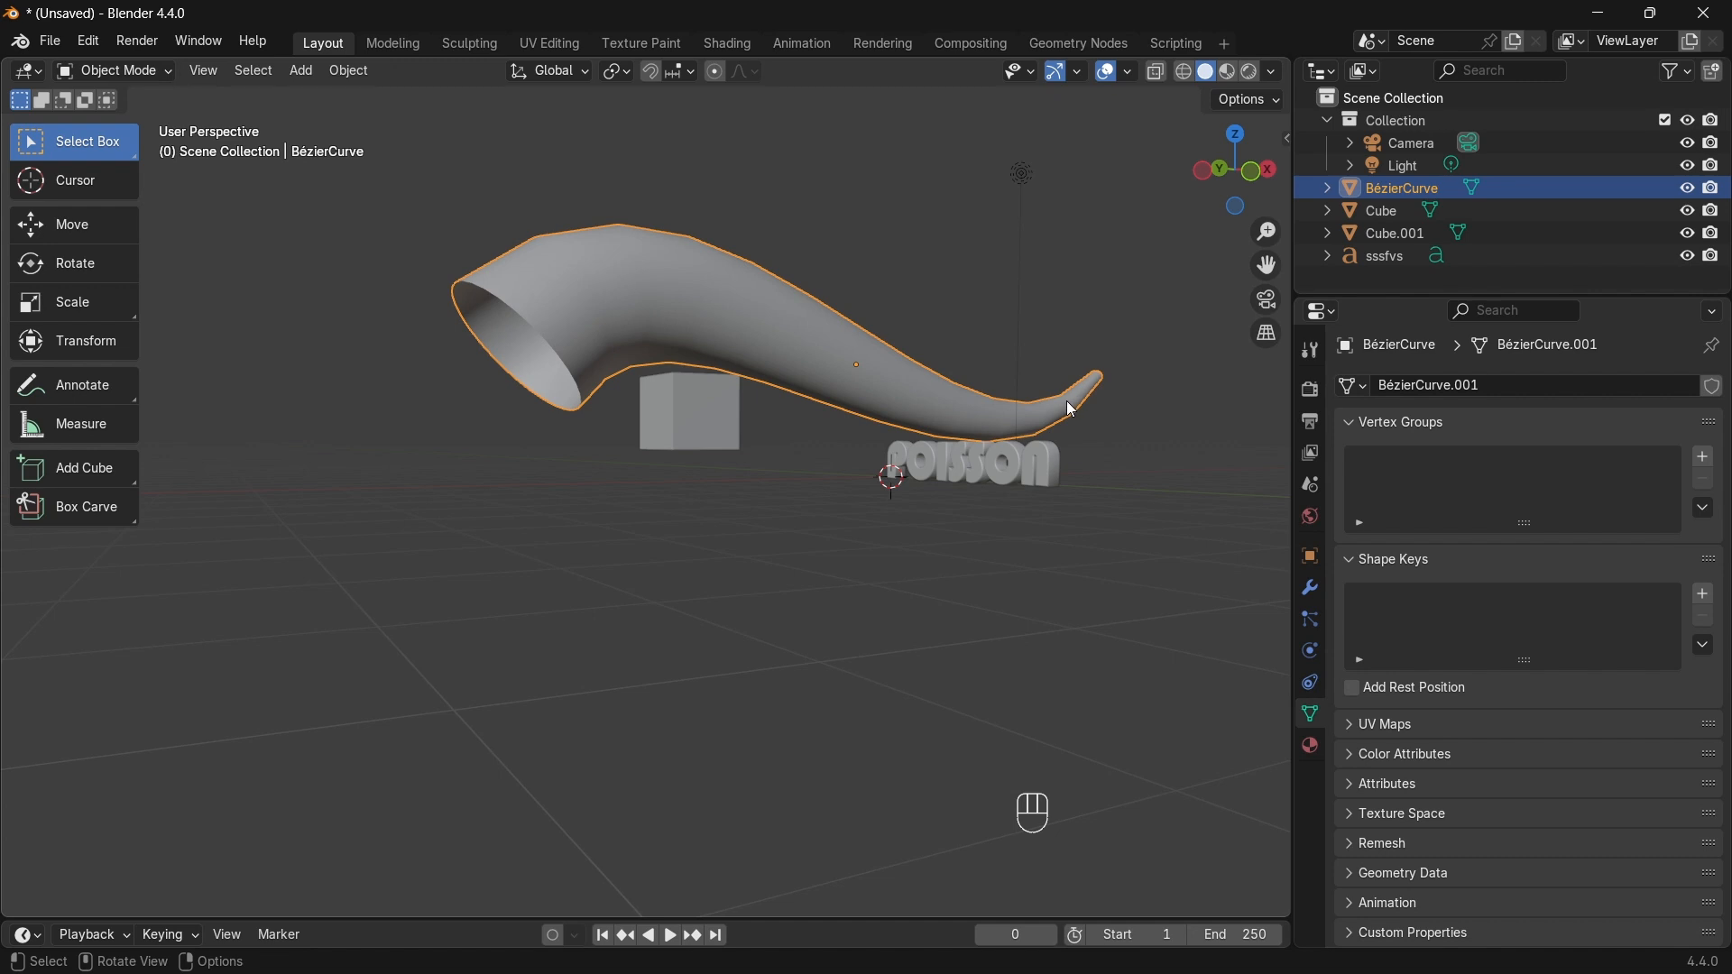
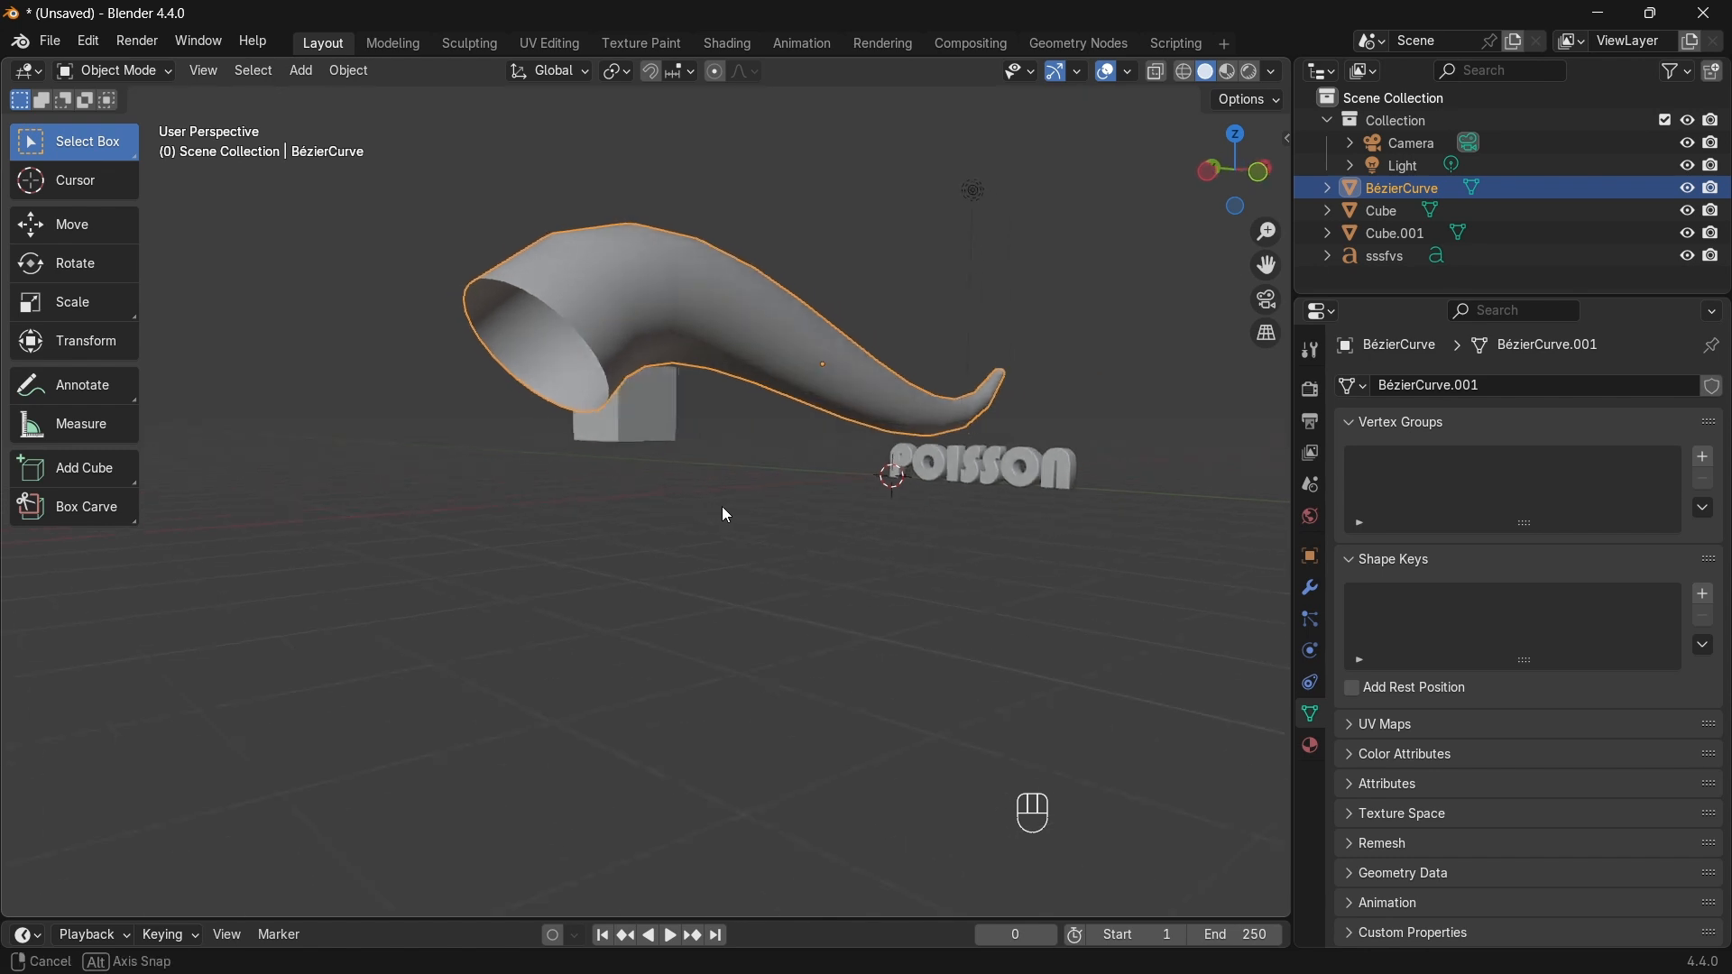
# Step: Convert the POISSON text object to a mesh
pyautogui.moveTo(713, 505); pyautogui.dragTo(613, 544, button='middle')
pyautogui.click(922, 556)
pyautogui.keyDown('shift'); pyautogui.moveTo(982, 473); pyautogui.dragTo(843, 524, button='middle'); pyautogui.keyUp('shift')
pyautogui.scroll(1, 922, 392)
pyautogui.moveTo(844, 523); pyautogui.dragTo(793, 506, button='middle')
pyautogui.rightClick(755, 437)
pyautogui.moveTo(754, 438)
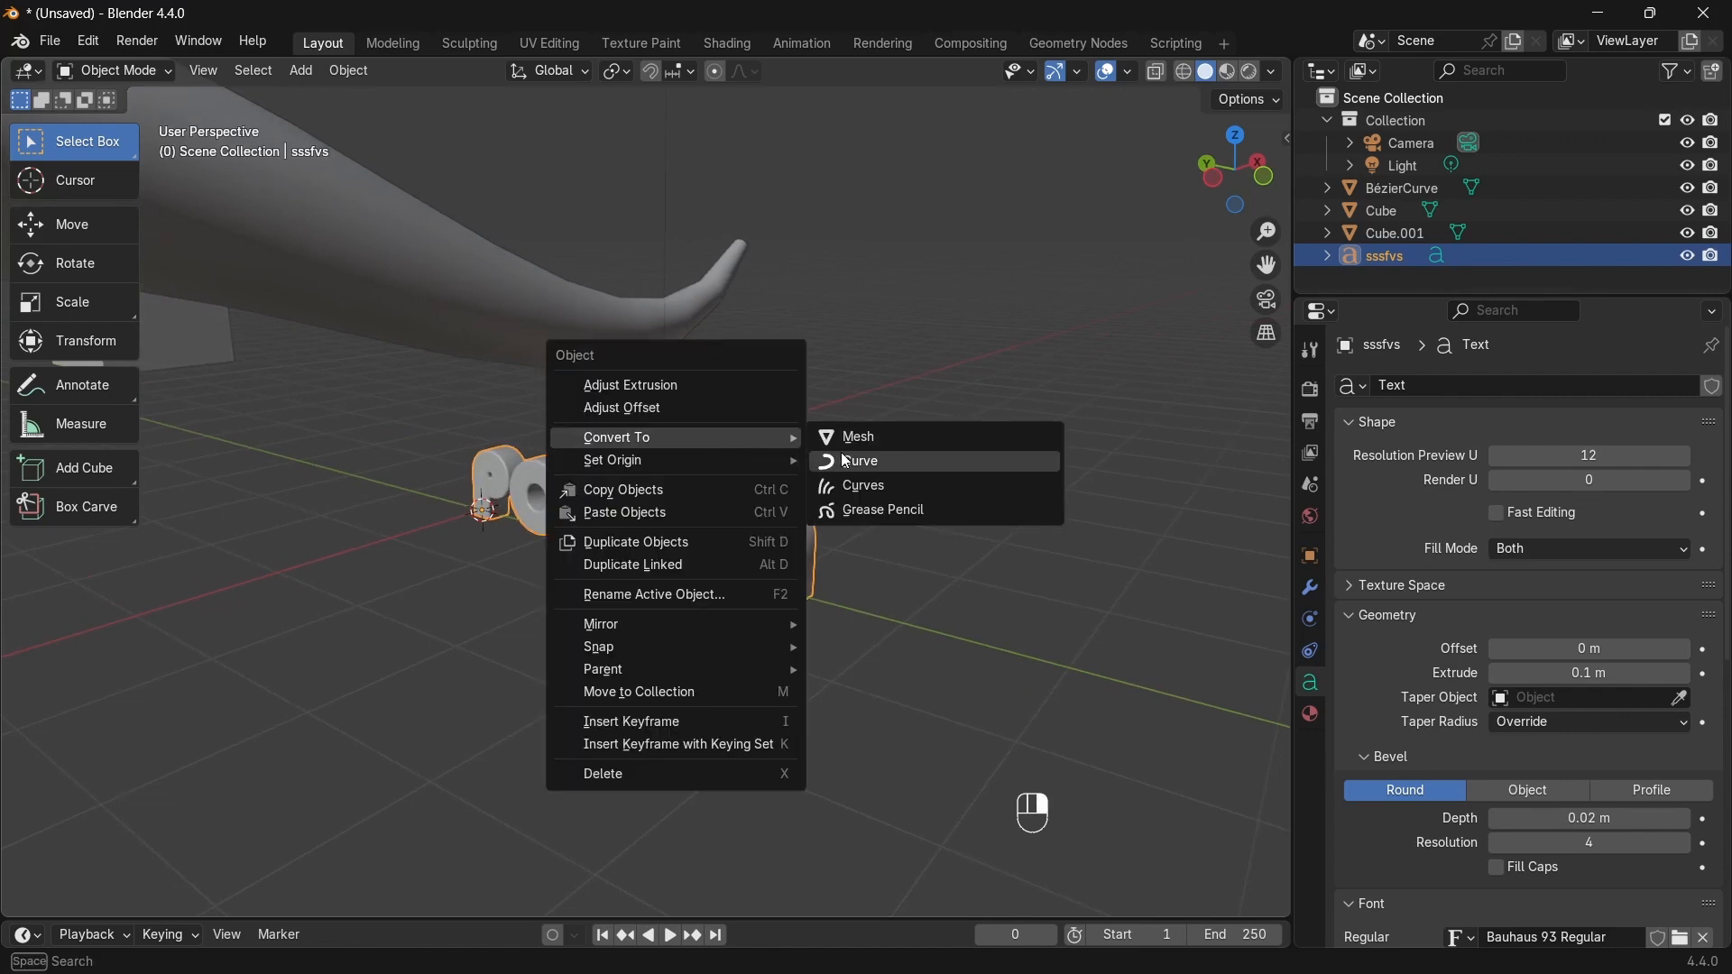
pyautogui.click(865, 434)
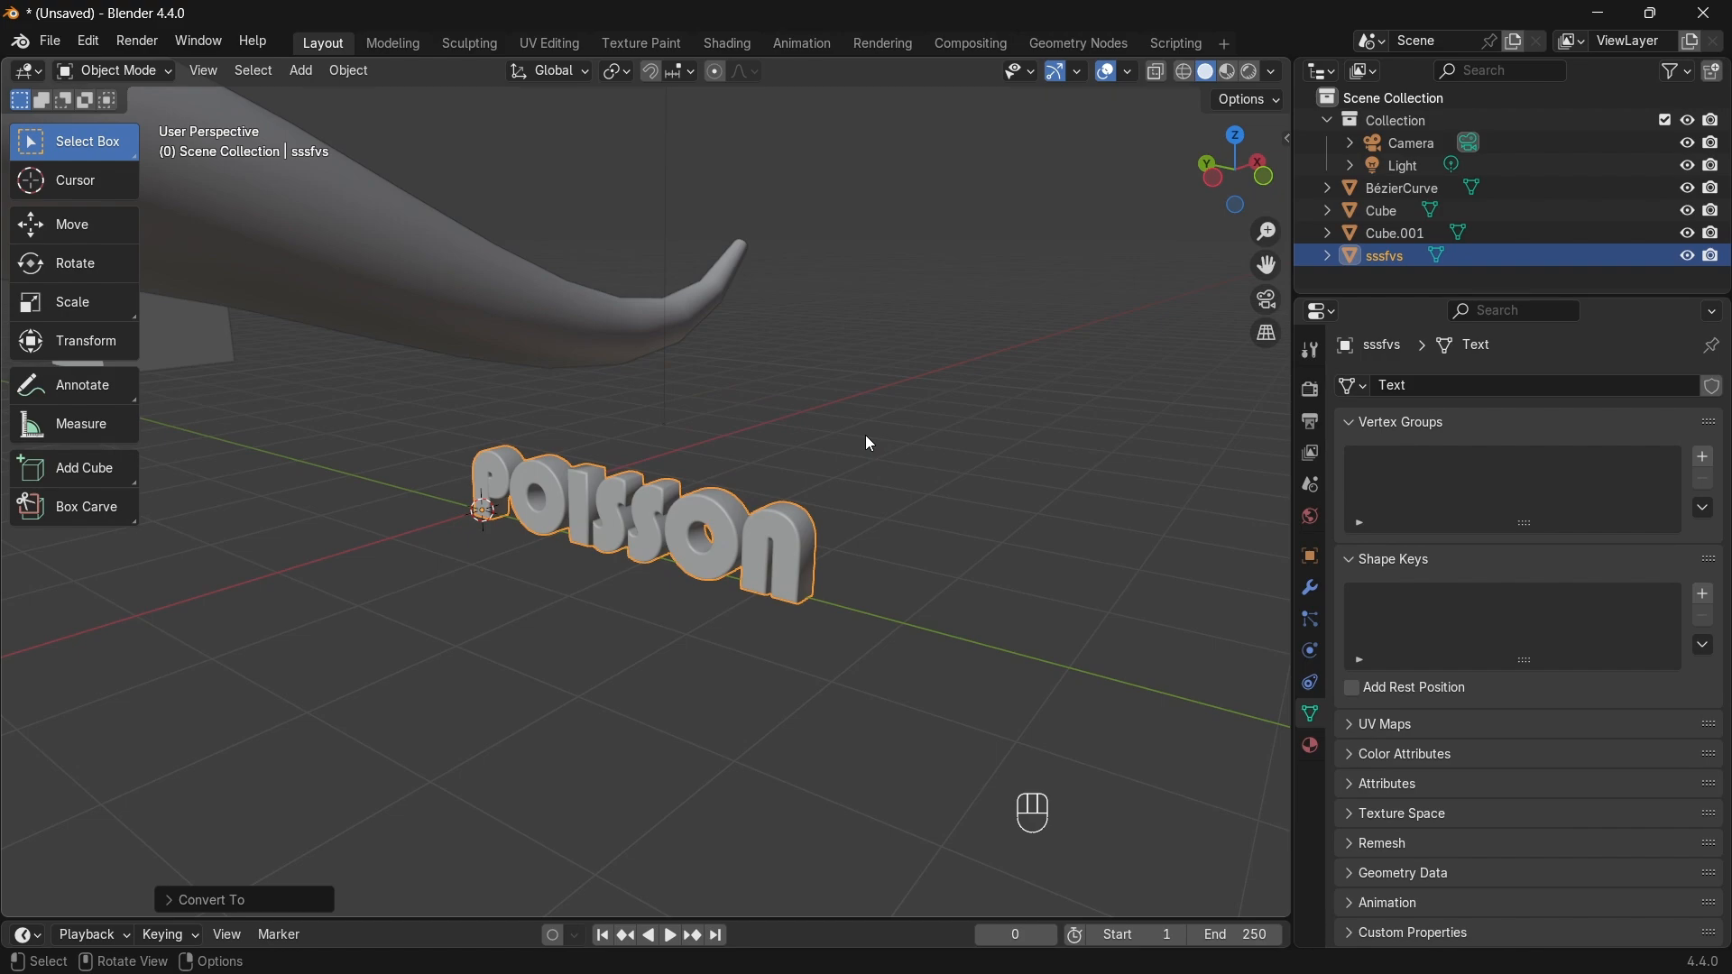
# Step: Examine the converted POISSON text's topology up close in Edit Mode with face selection, and return to Object Mode
pyautogui.moveTo(865, 435); pyautogui.dragTo(933, 527, button='middle')
pyautogui.press('Tab')
pyautogui.scroll(10, 927, 539)
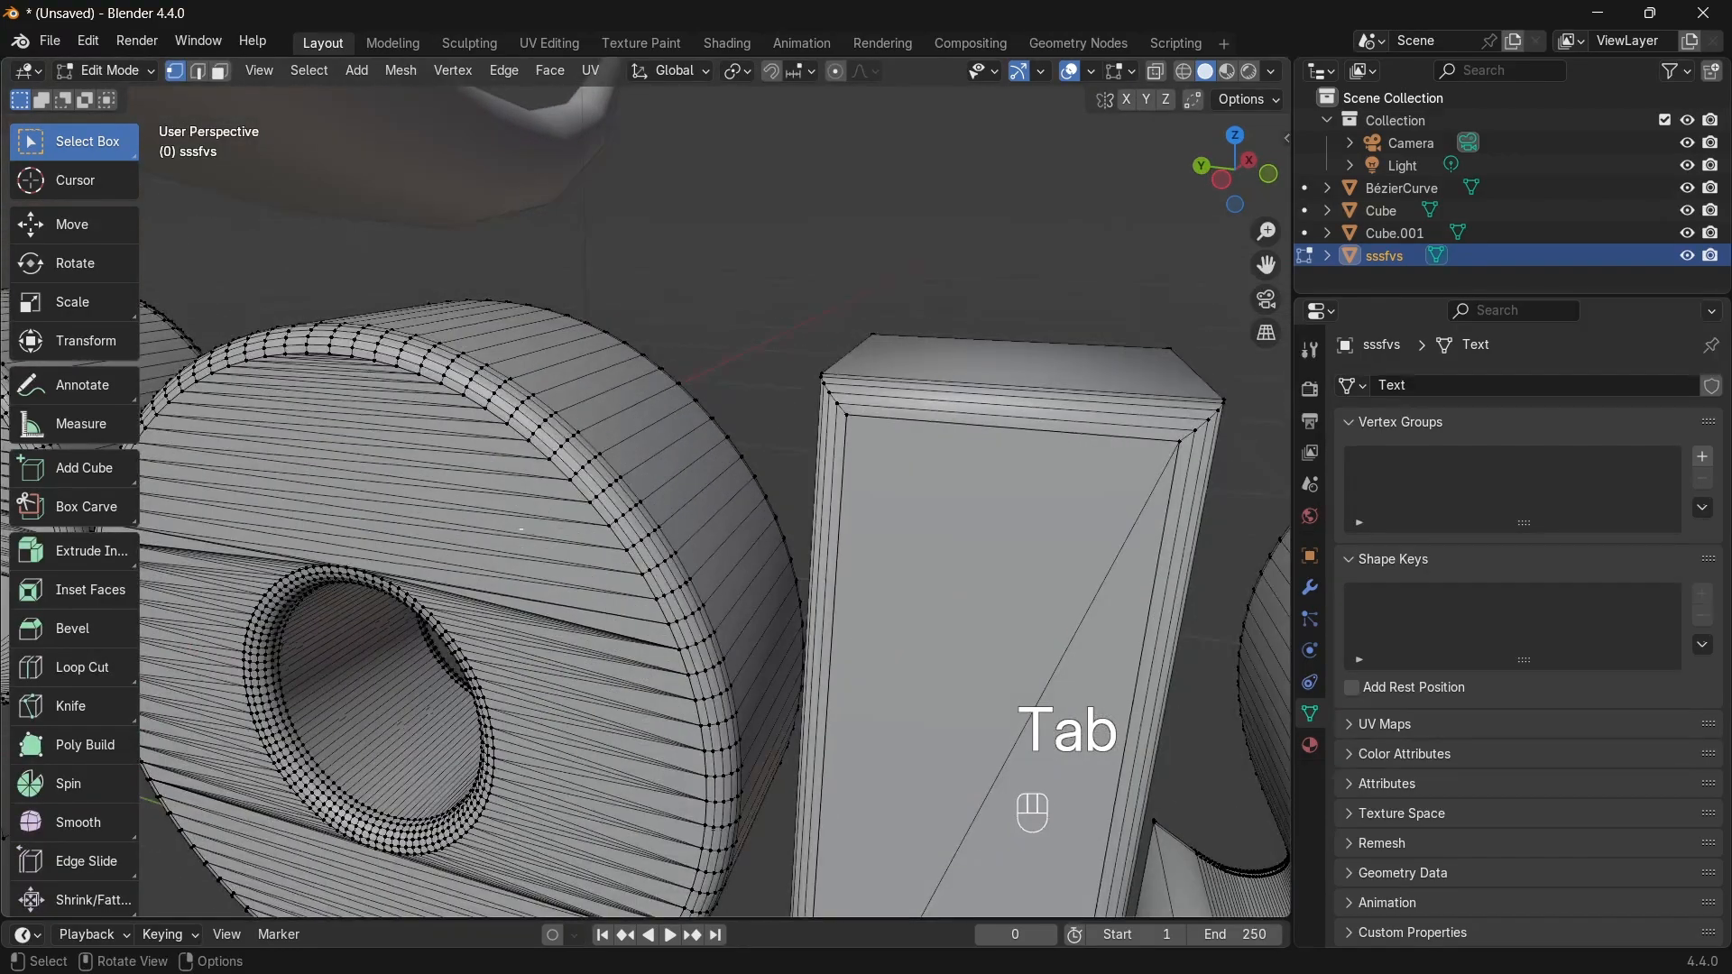
pyautogui.scroll(-8, 521, 530)
pyautogui.keyDown('shift'); pyautogui.moveTo(1085, 596); pyautogui.dragTo(781, 454, button='middle'); pyautogui.keyUp('shift')
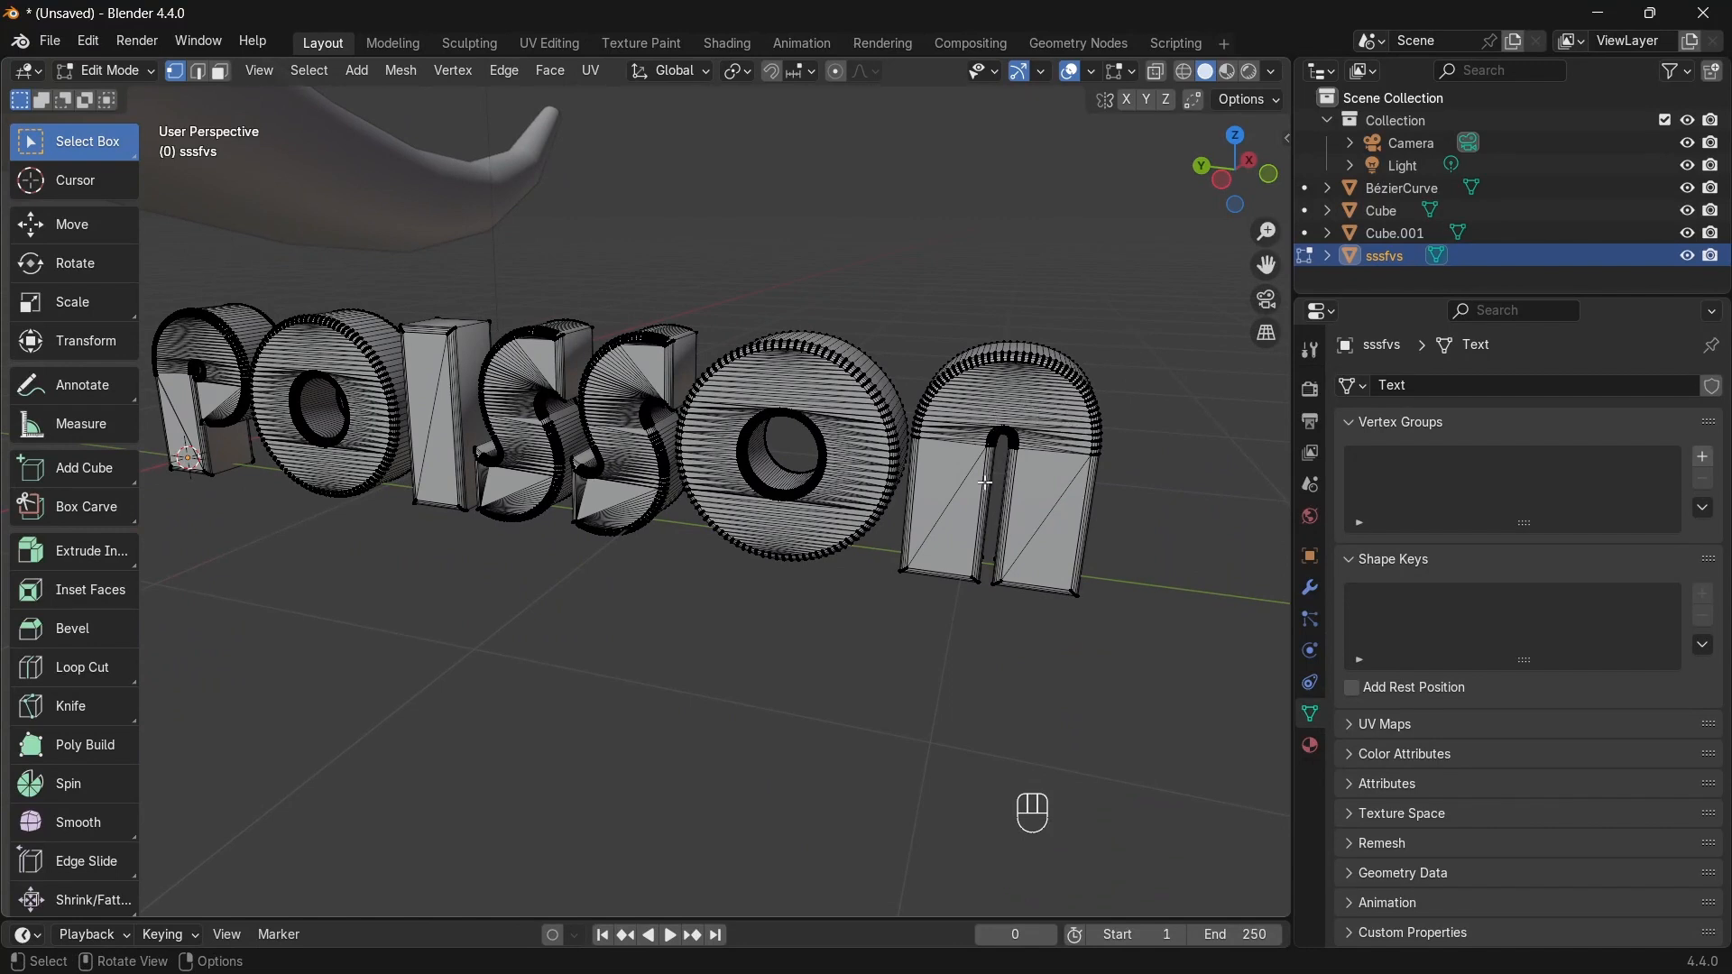
pyautogui.press('3')
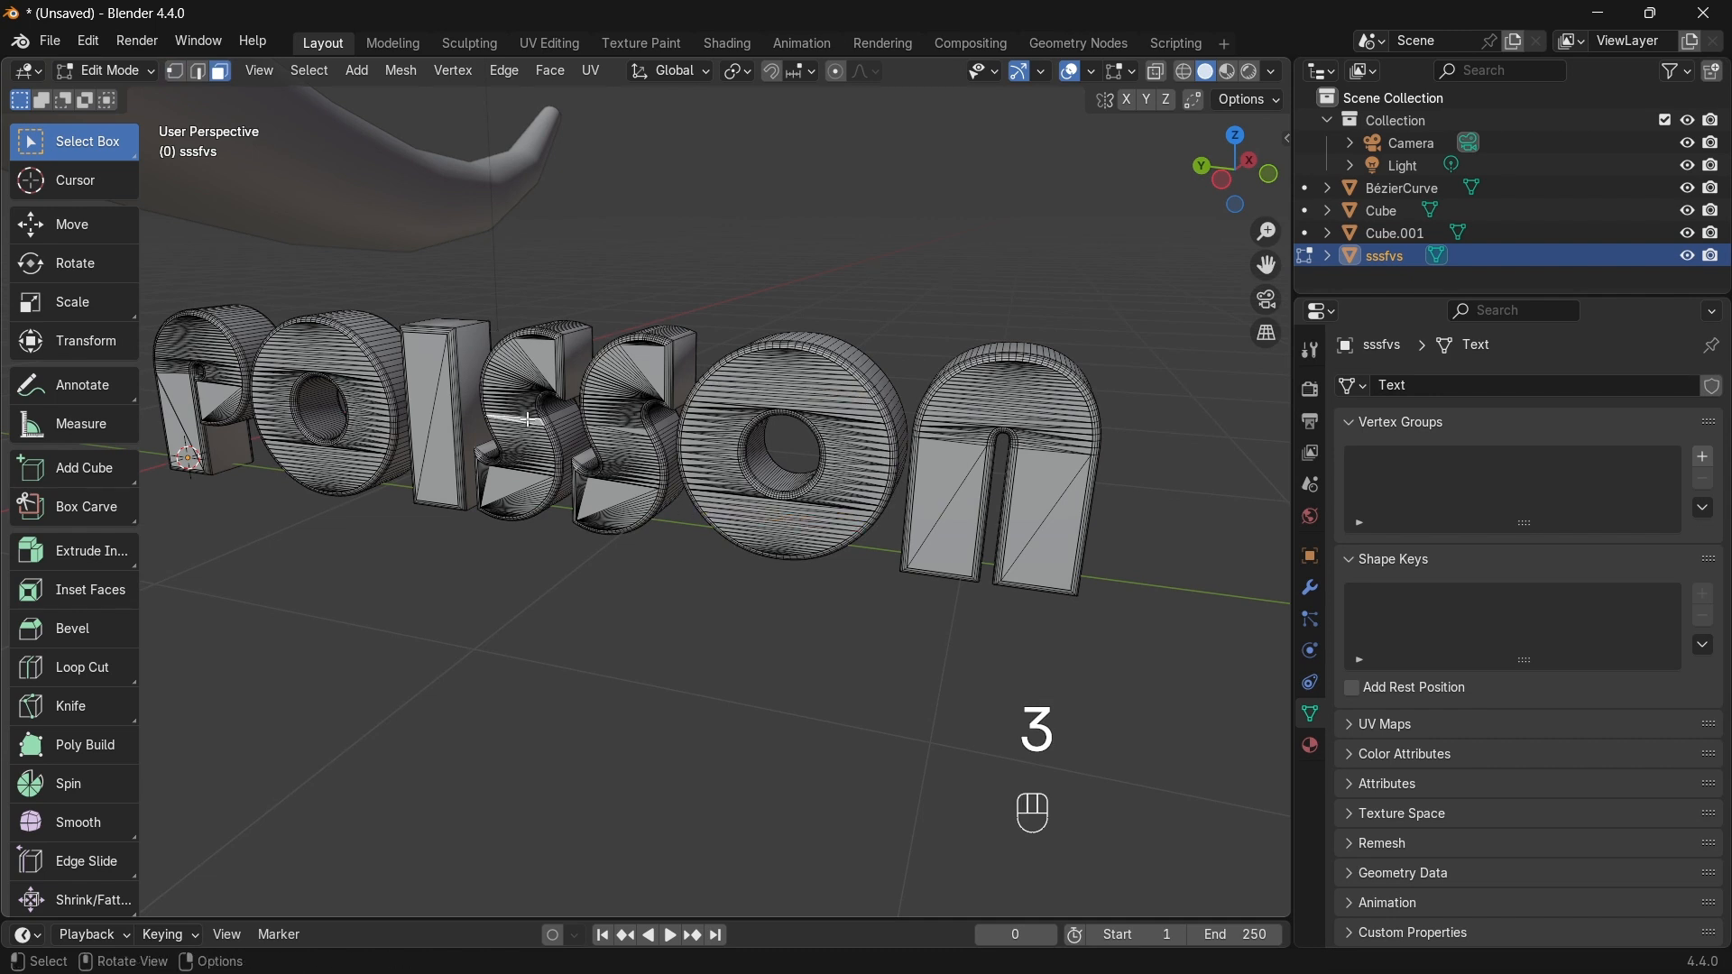
pyautogui.scroll(-3, 767, 484)
pyautogui.press('Tab')
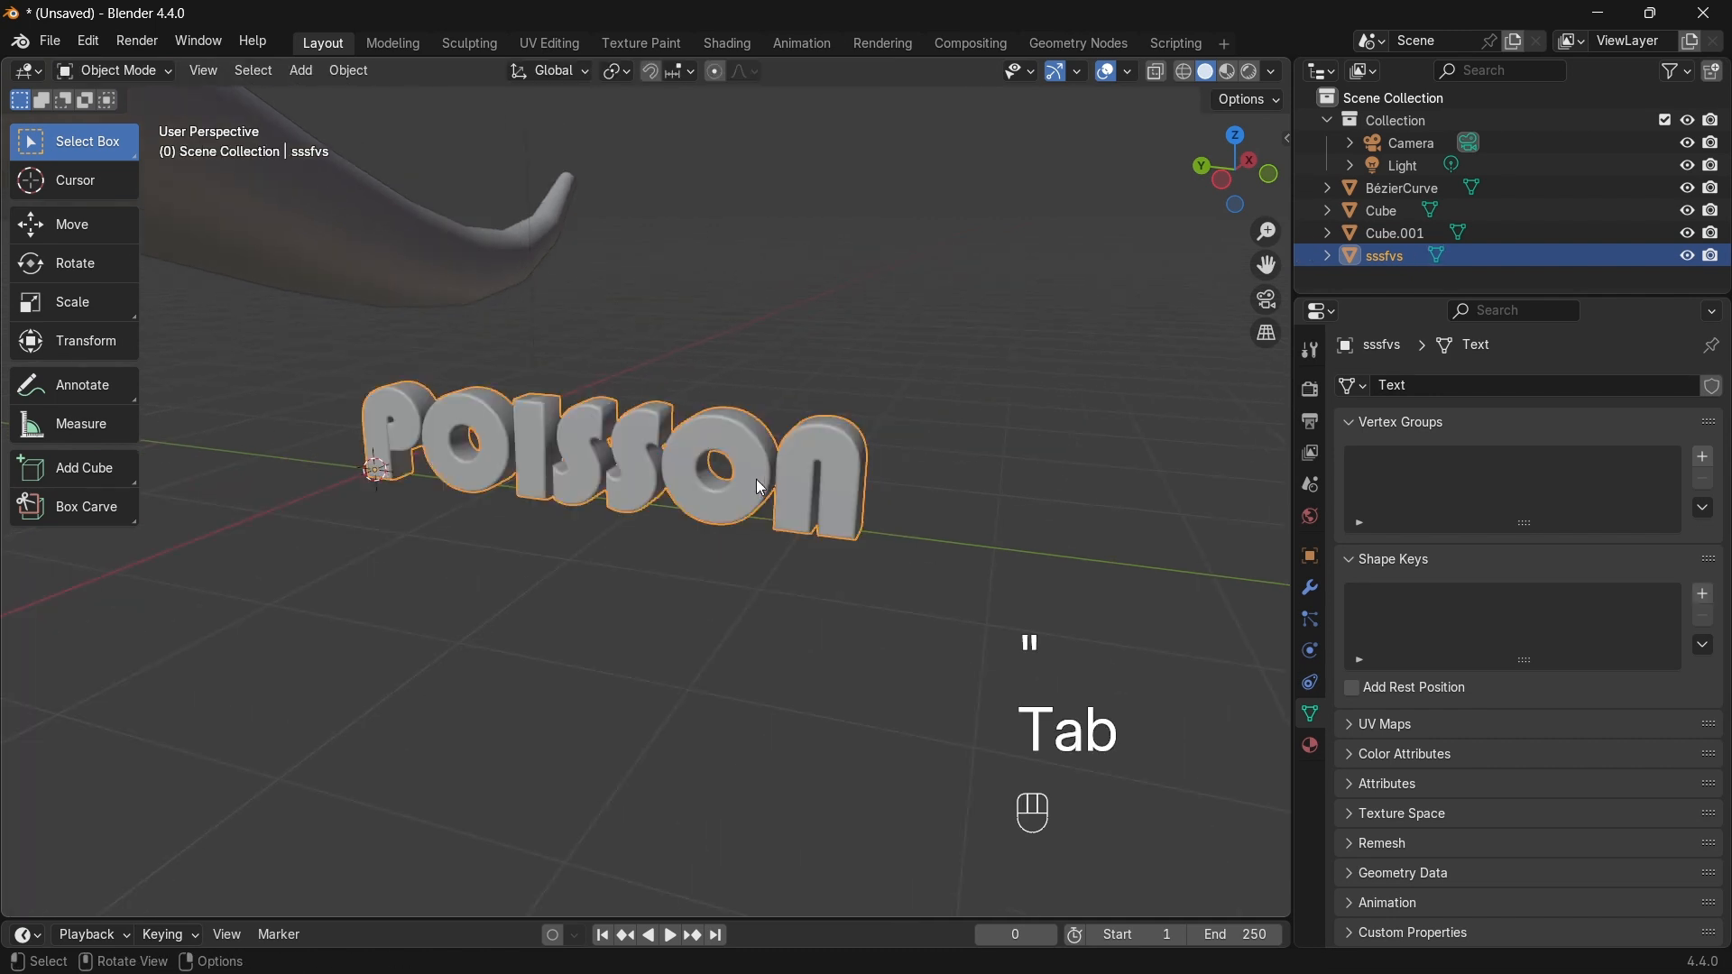
pyautogui.click(599, 554)
pyautogui.scroll(-3, 599, 545)
pyautogui.scroll(1, 419, 496)
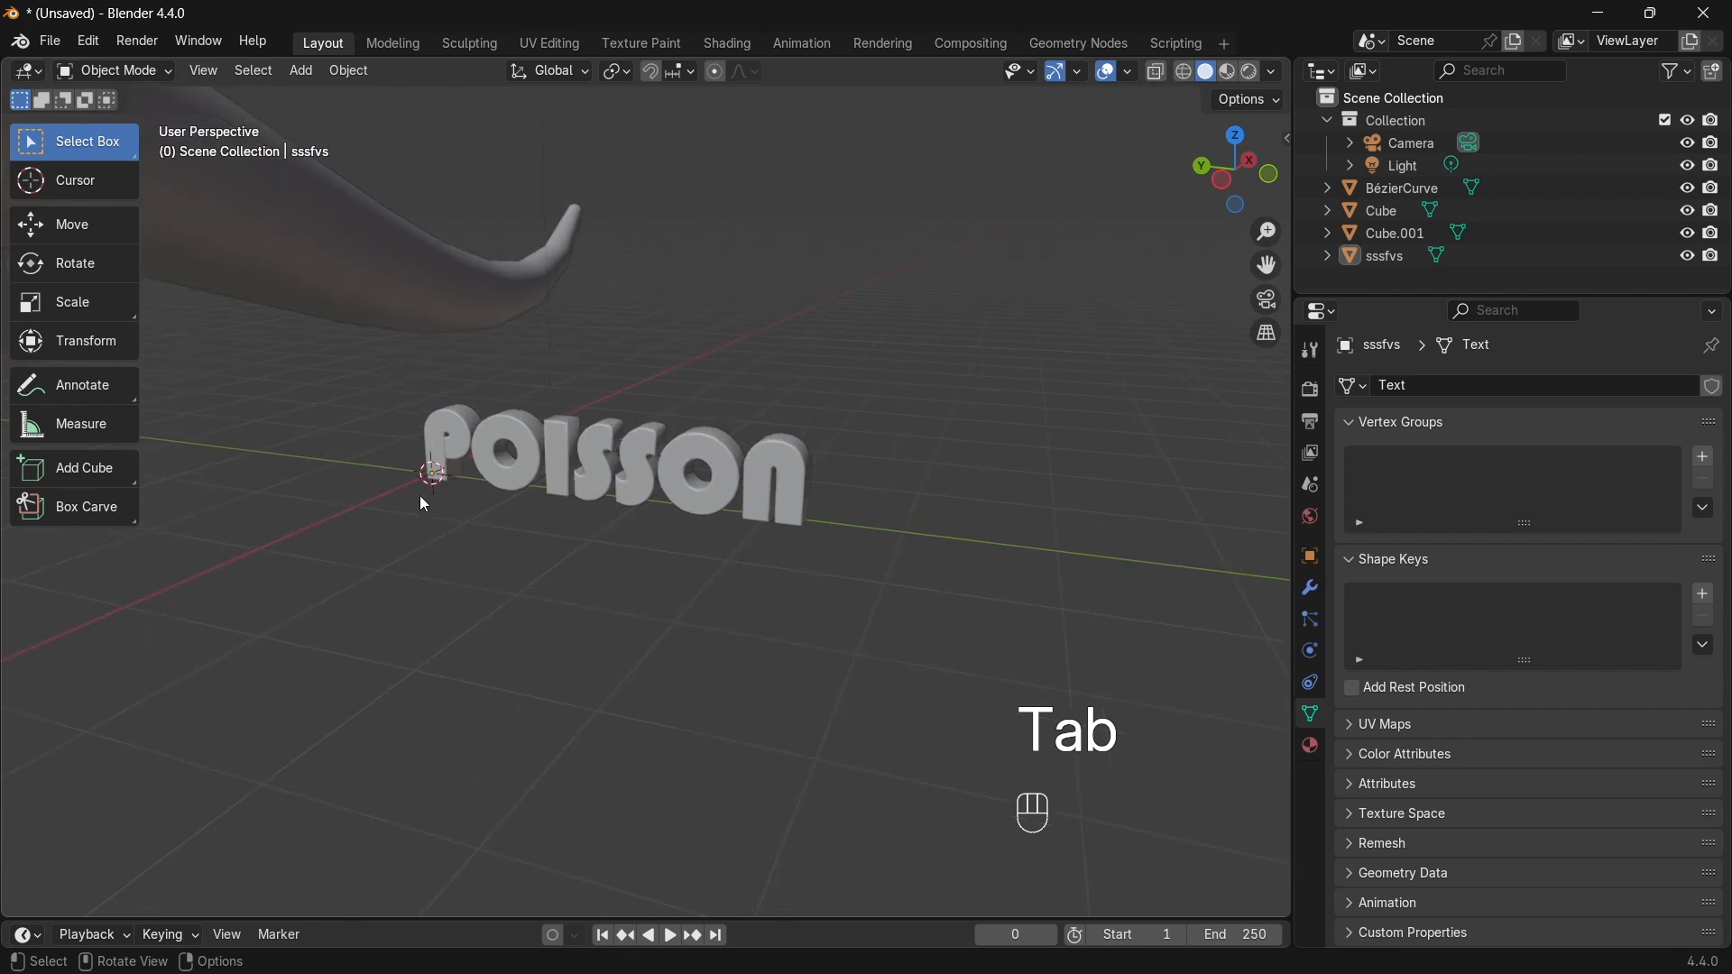
pyautogui.scroll(-6, 424, 496)
pyautogui.moveTo(430, 503); pyautogui.dragTo(358, 448, button='middle')
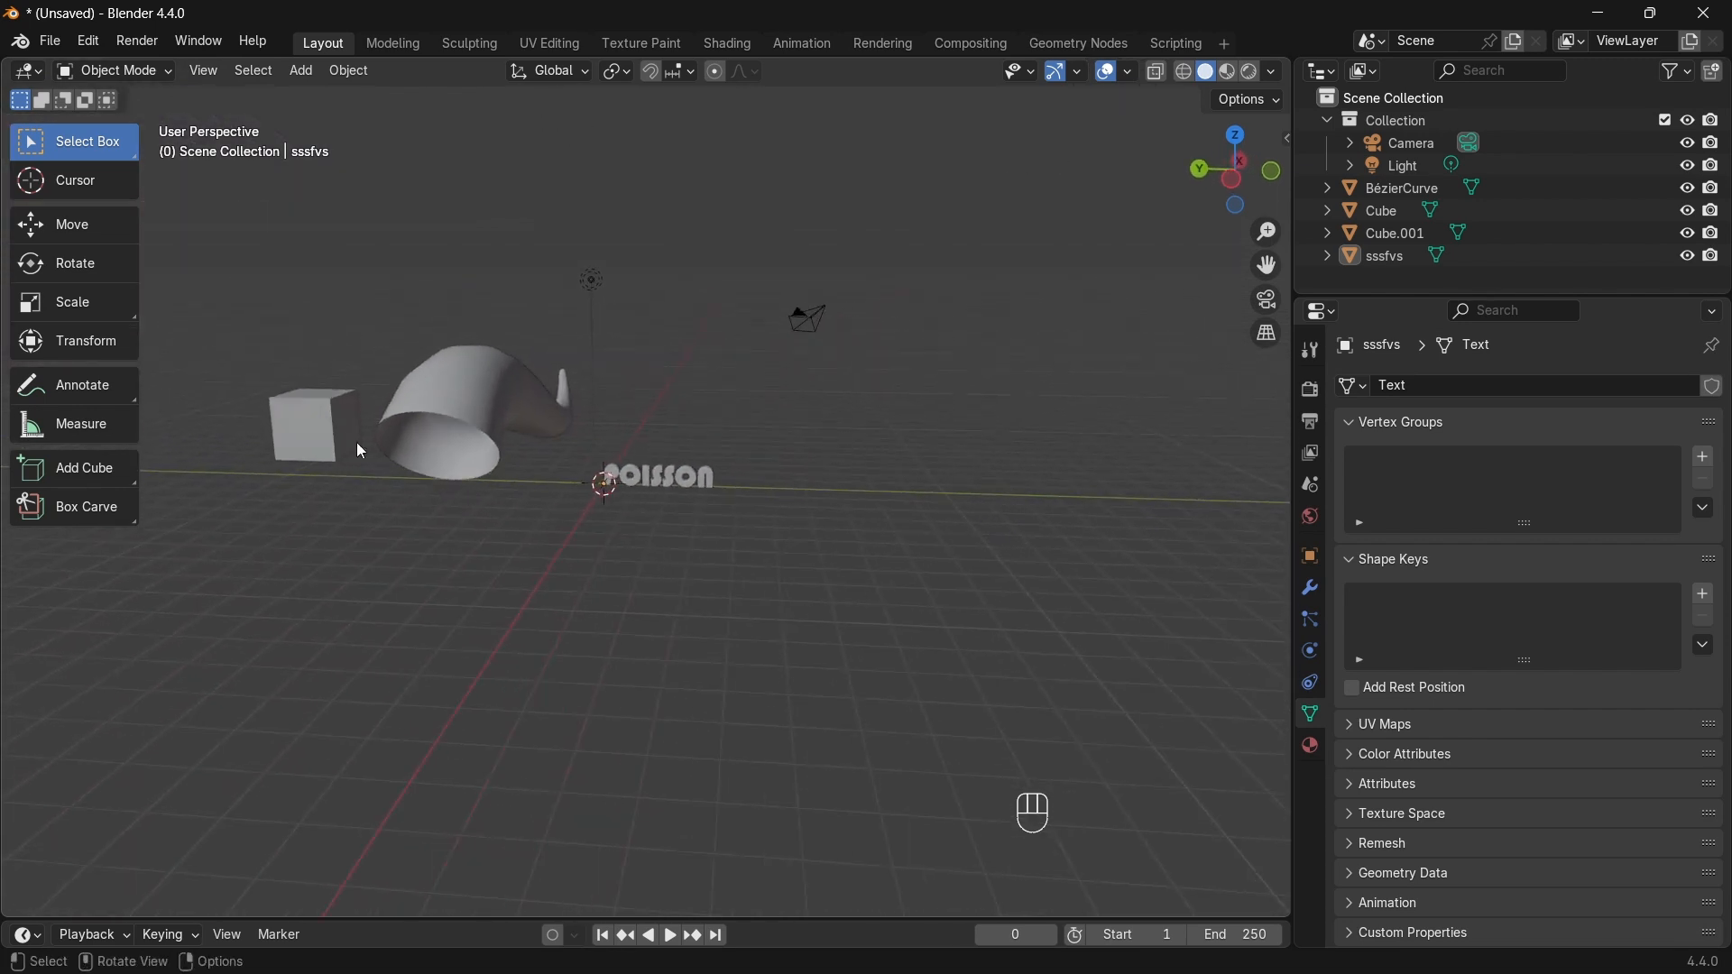
pyautogui.click(352, 446)
pyautogui.click(479, 388)
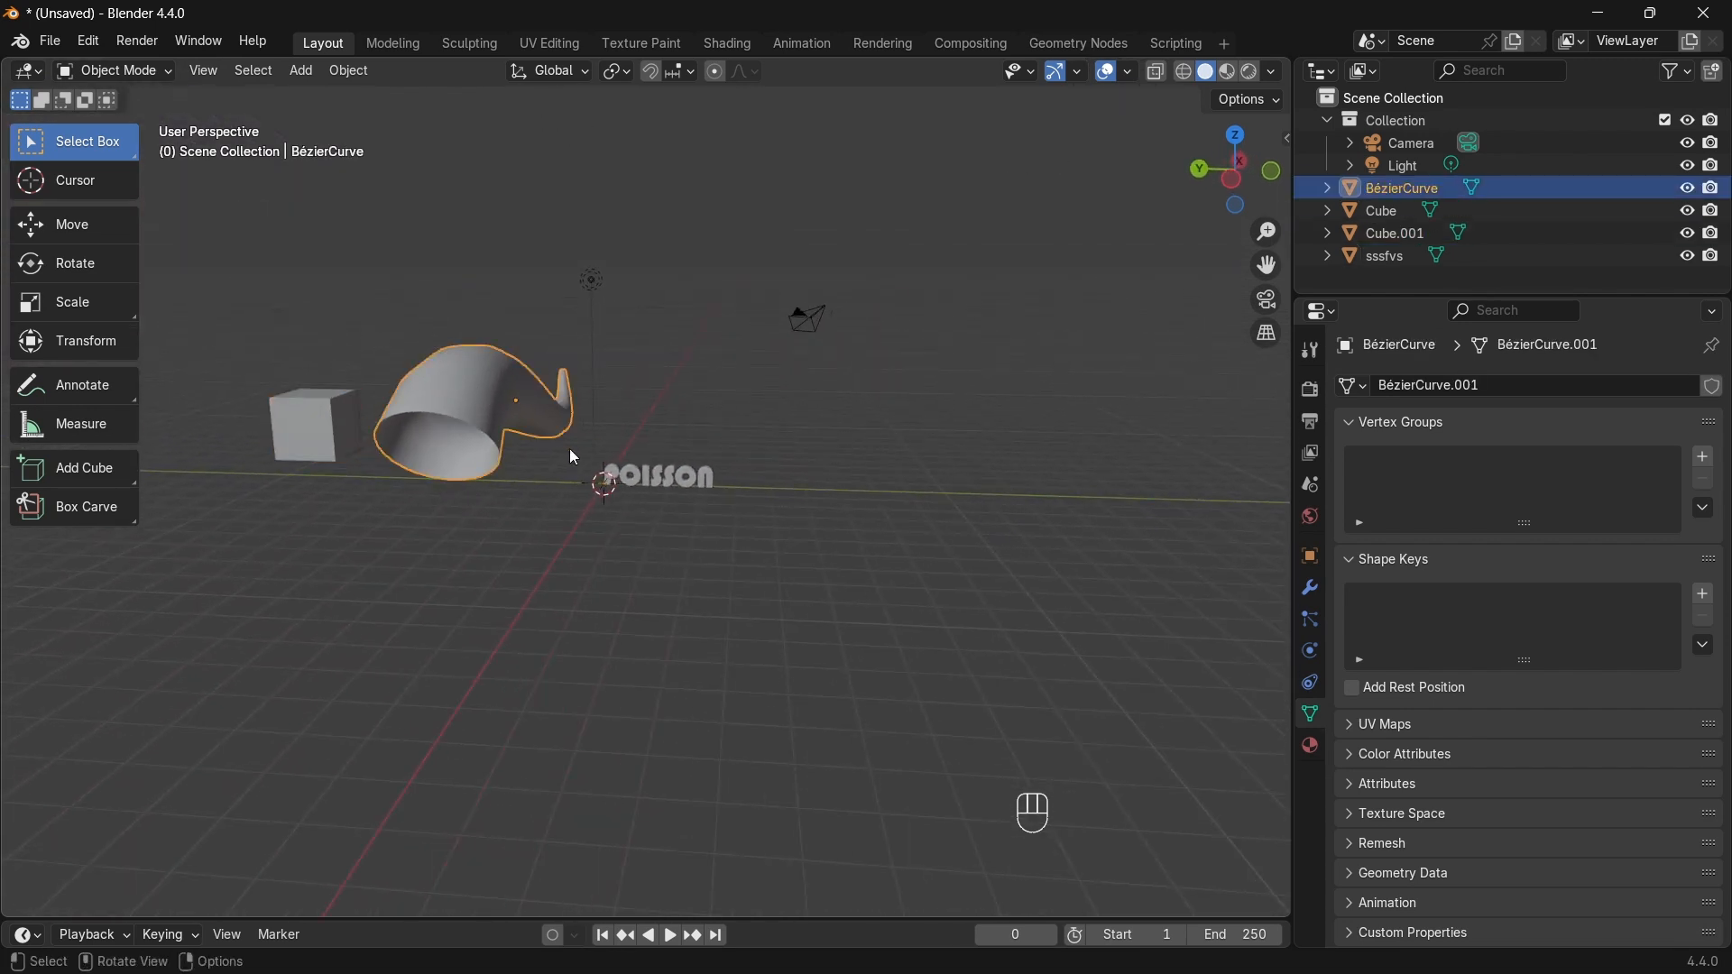
# Step: Switch the POISSON text mesh into Edit Mode and back to Object Mode
pyautogui.click(641, 469)
pyautogui.keyDown('shift'); pyautogui.moveTo(456, 389); pyautogui.dragTo(577, 407, button='middle'); pyautogui.keyUp('shift')
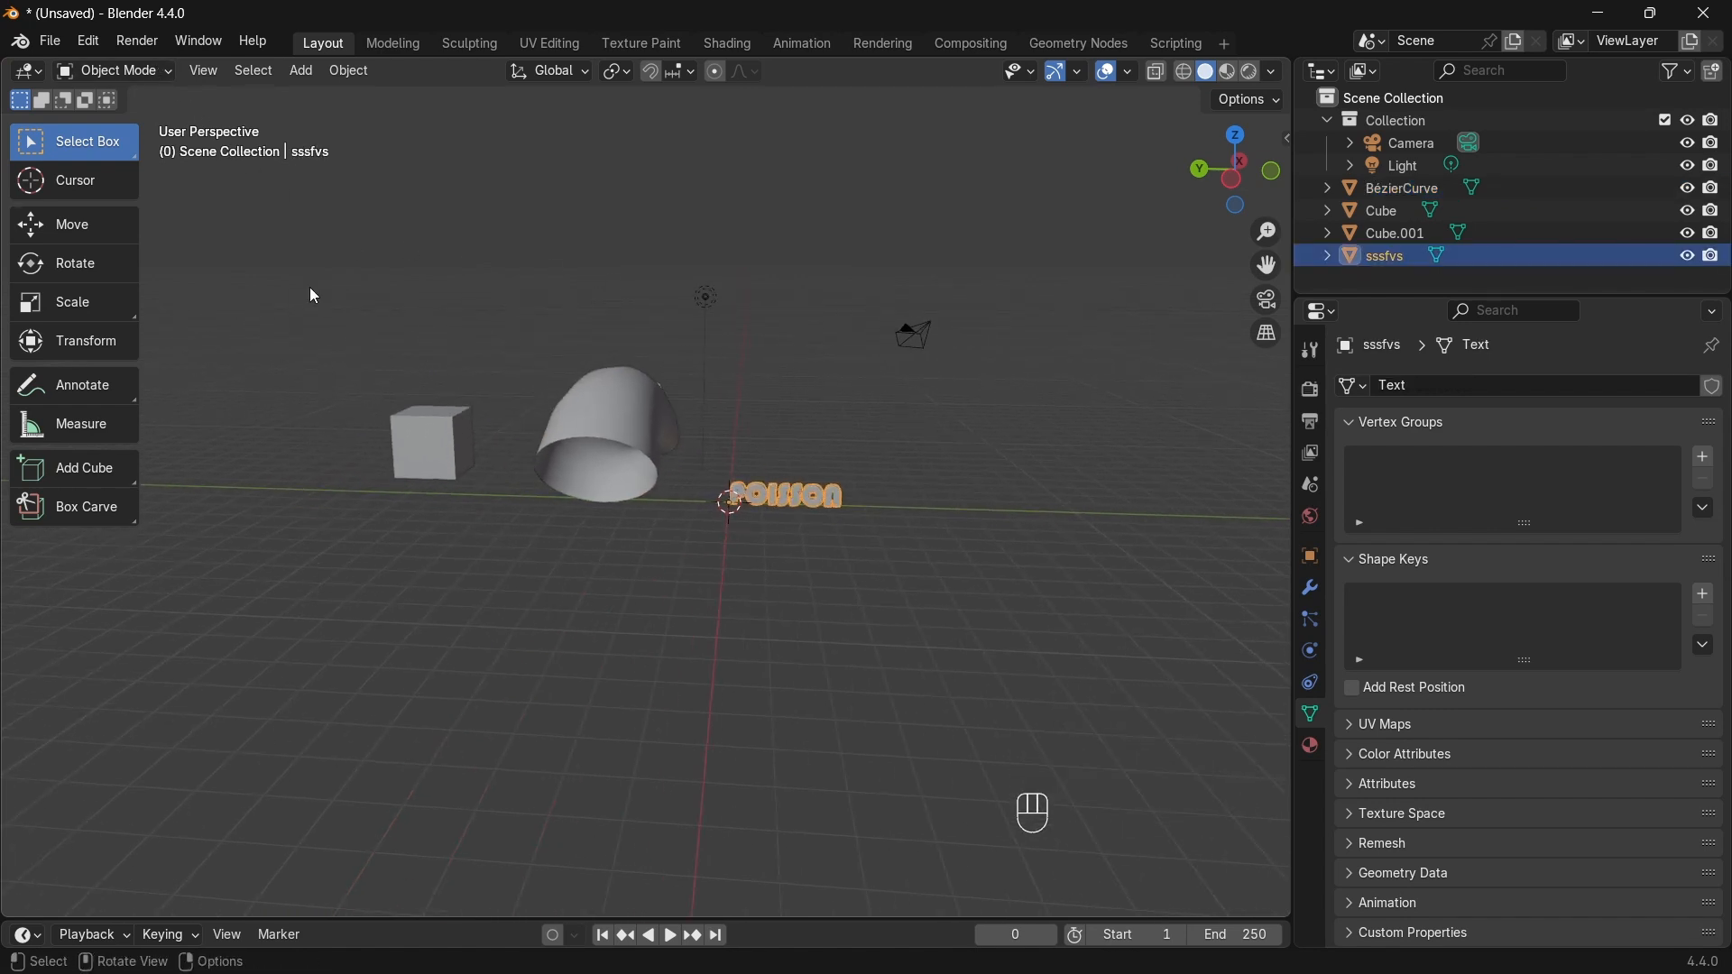
pyautogui.click(114, 72)
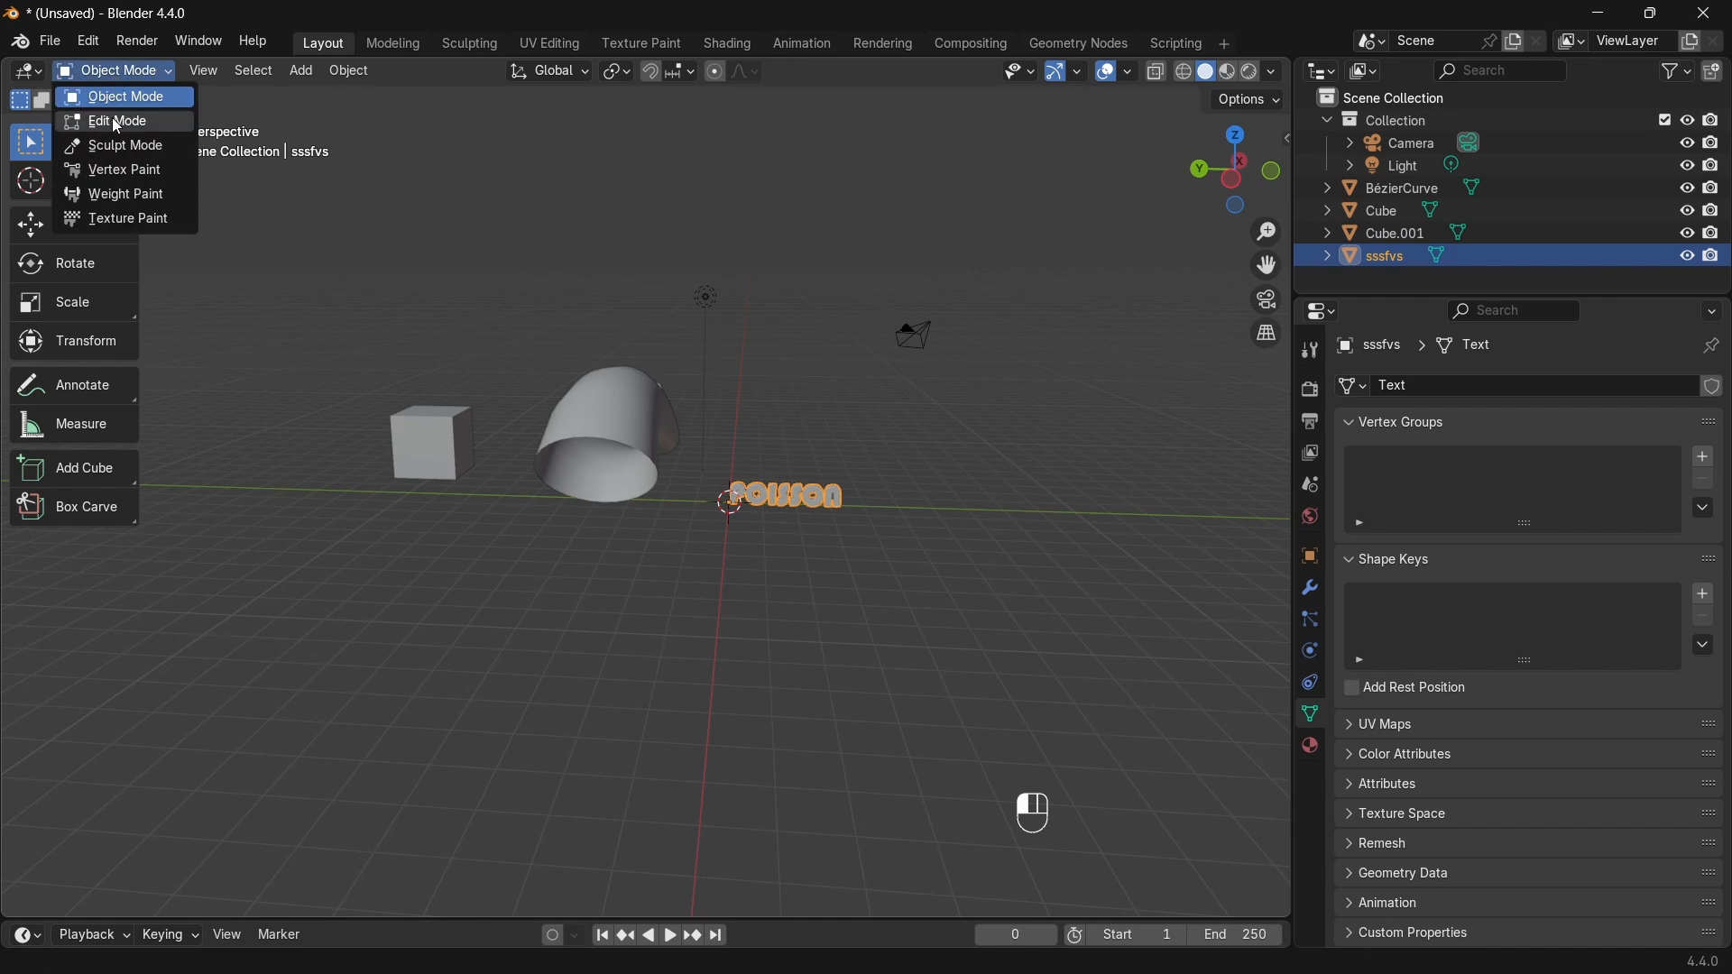
pyautogui.click(112, 119)
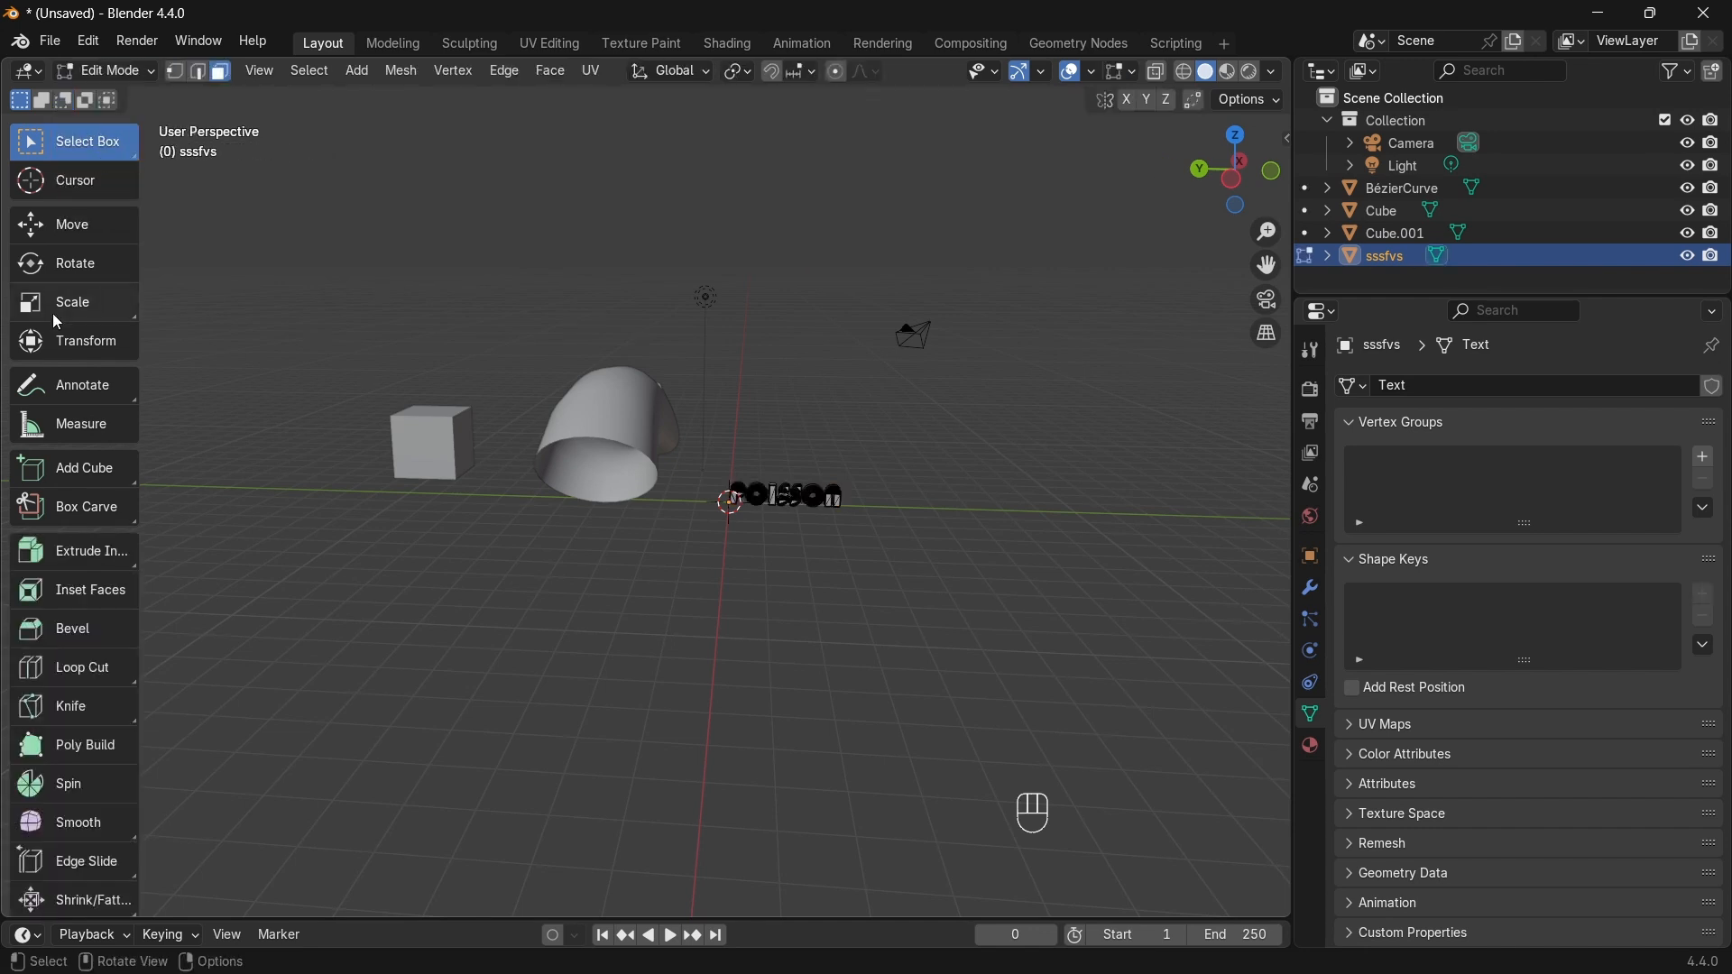
pyautogui.click(130, 67)
pyautogui.click(126, 97)
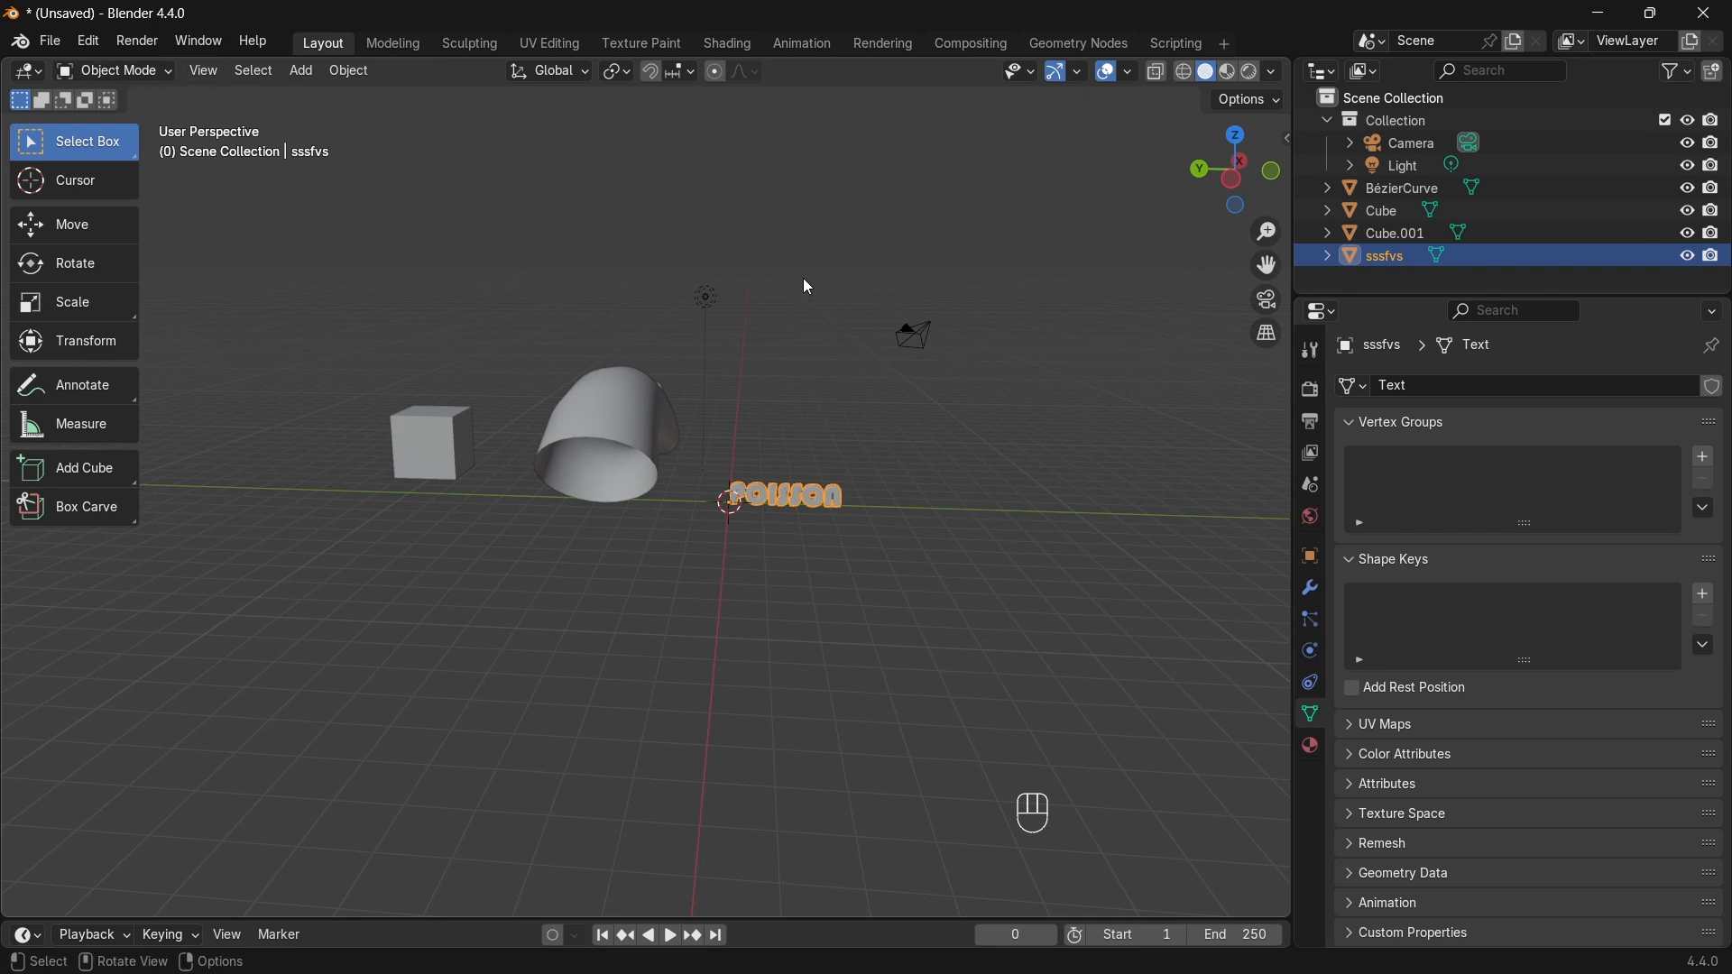
# Step: Delete the visible cube, the horn-shaped curve mesh and the POISSON text from the scene
pyautogui.moveTo(1189, 954)
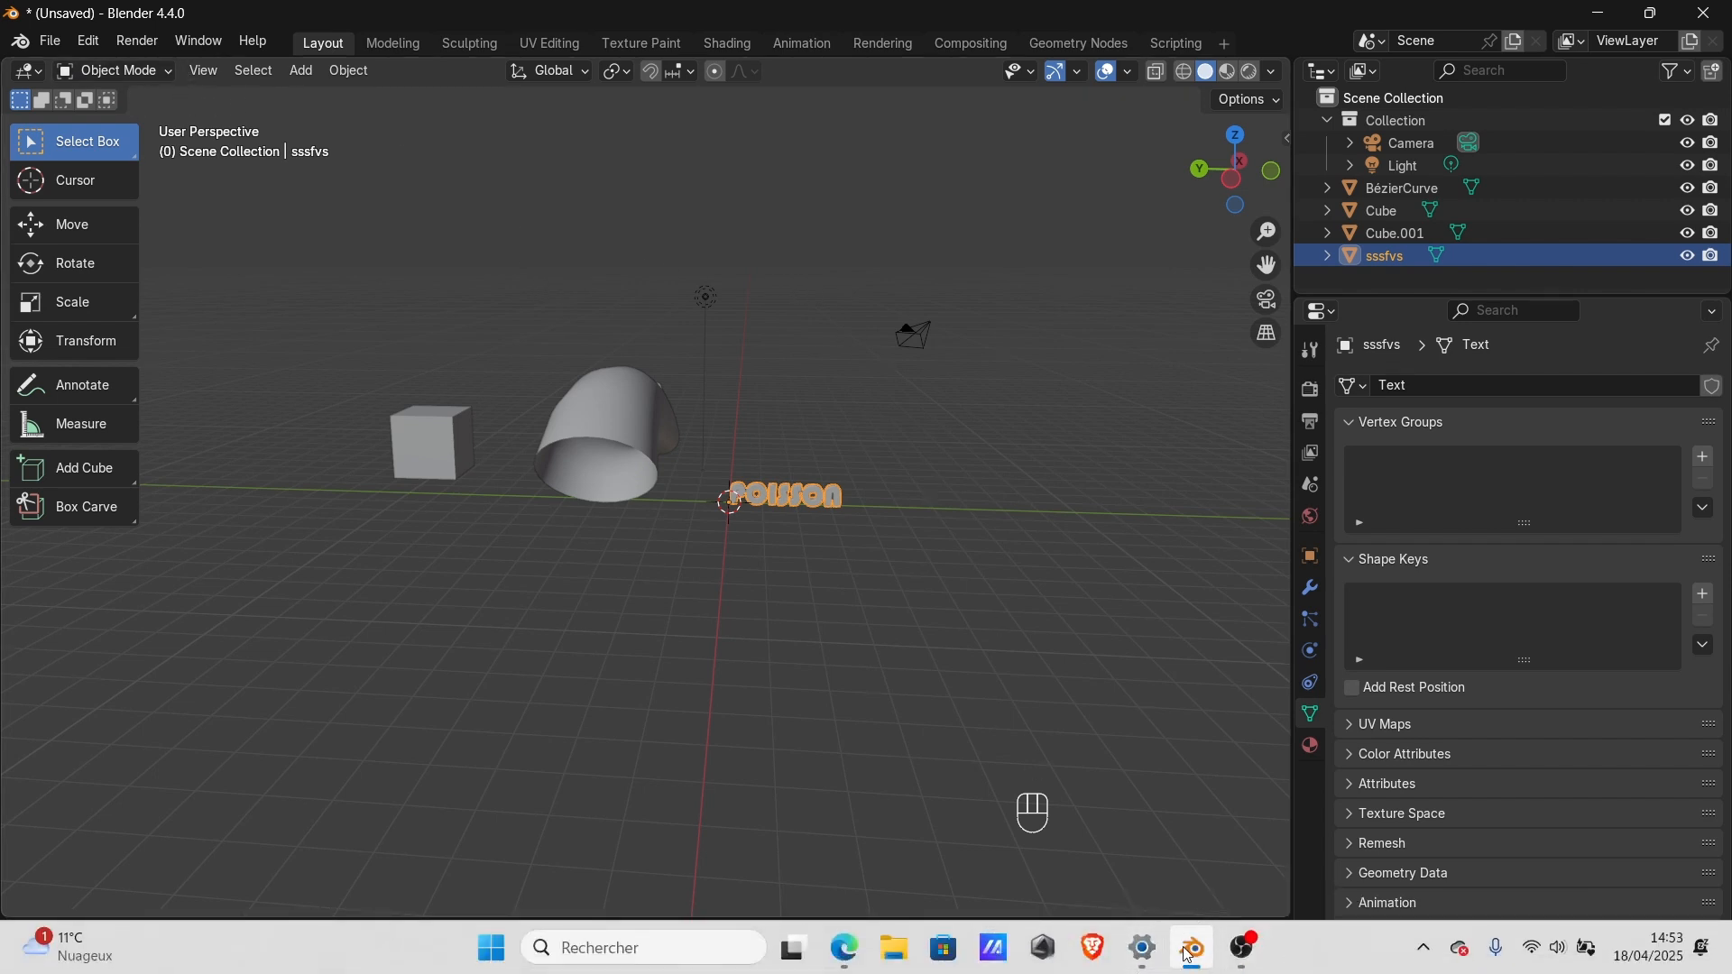
pyautogui.click(579, 450)
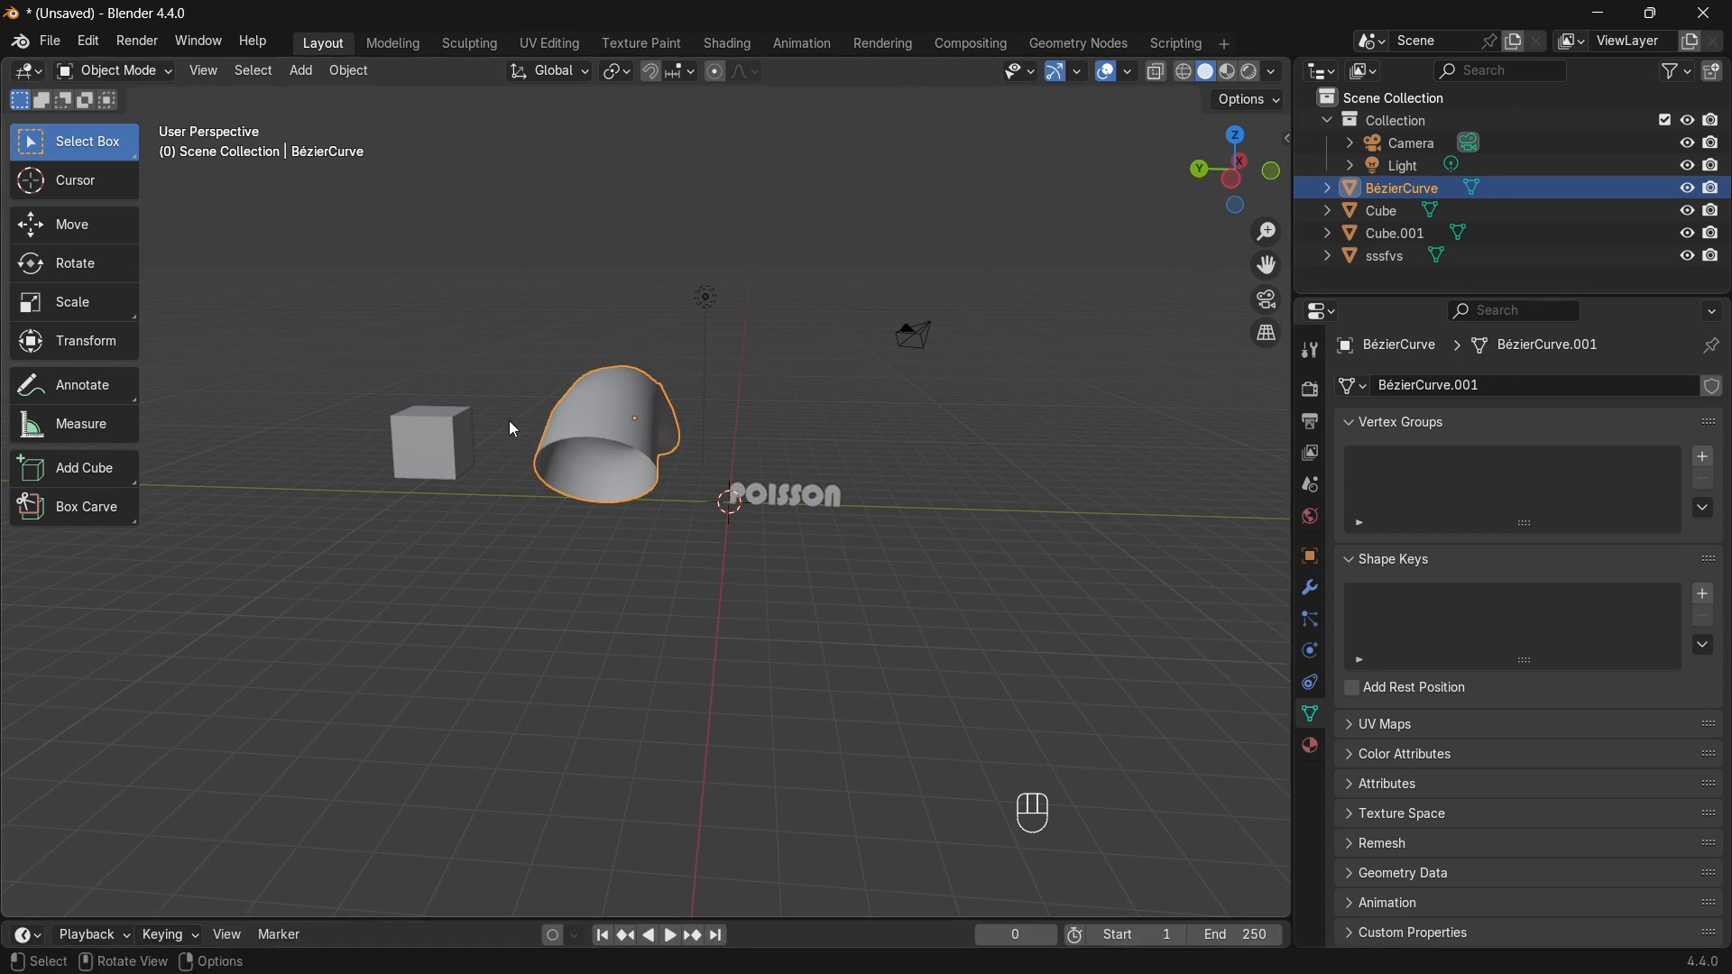
pyautogui.moveTo(307, 310); pyautogui.dragTo(846, 570)
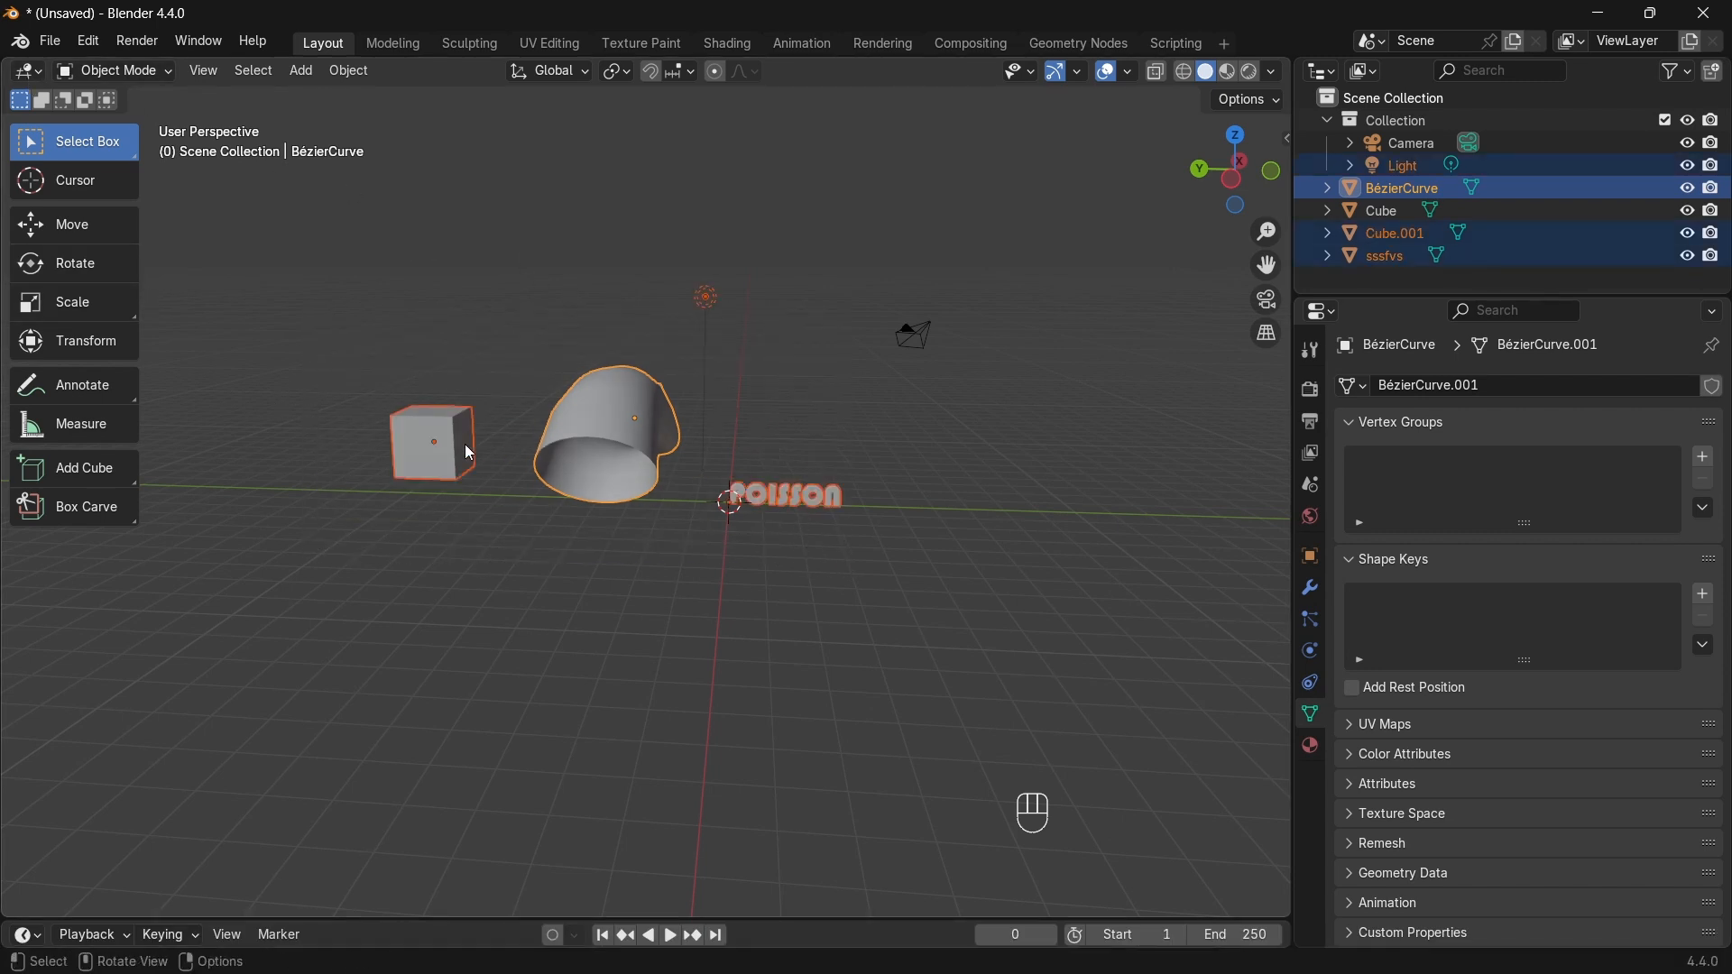
pyautogui.click(434, 449)
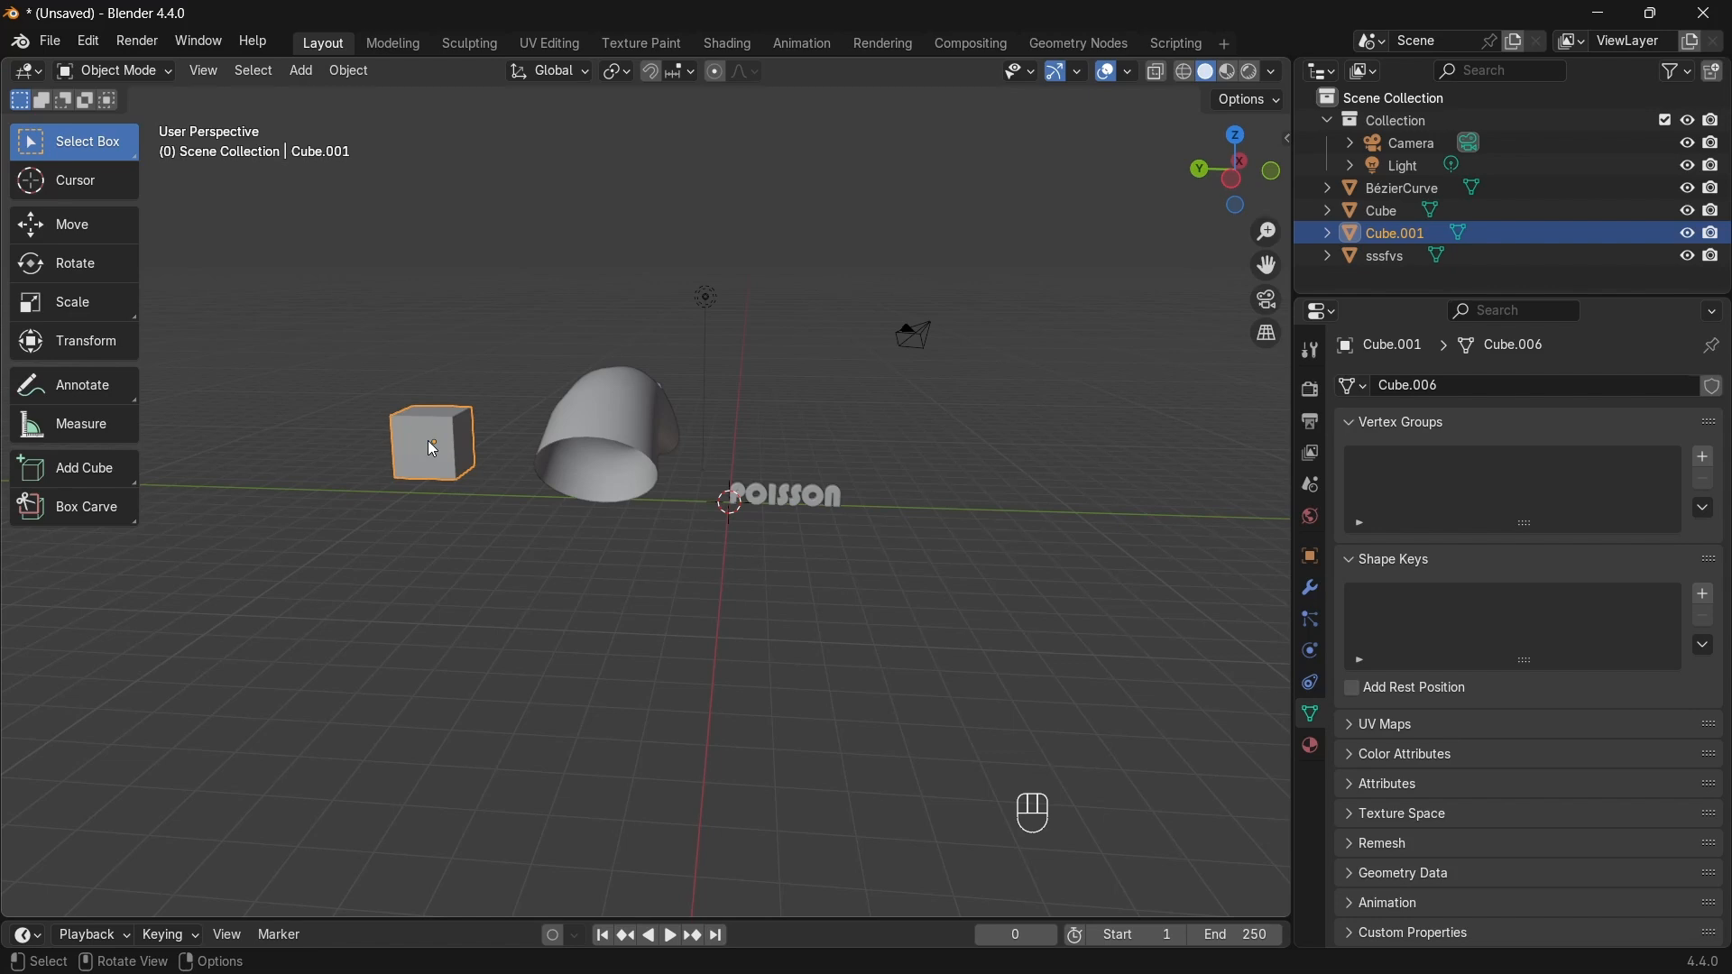
pyautogui.keyDown('shift'); pyautogui.click(602, 404); pyautogui.keyUp('shift')
pyautogui.keyDown('shift'); pyautogui.click(810, 513); pyautogui.keyUp('shift')
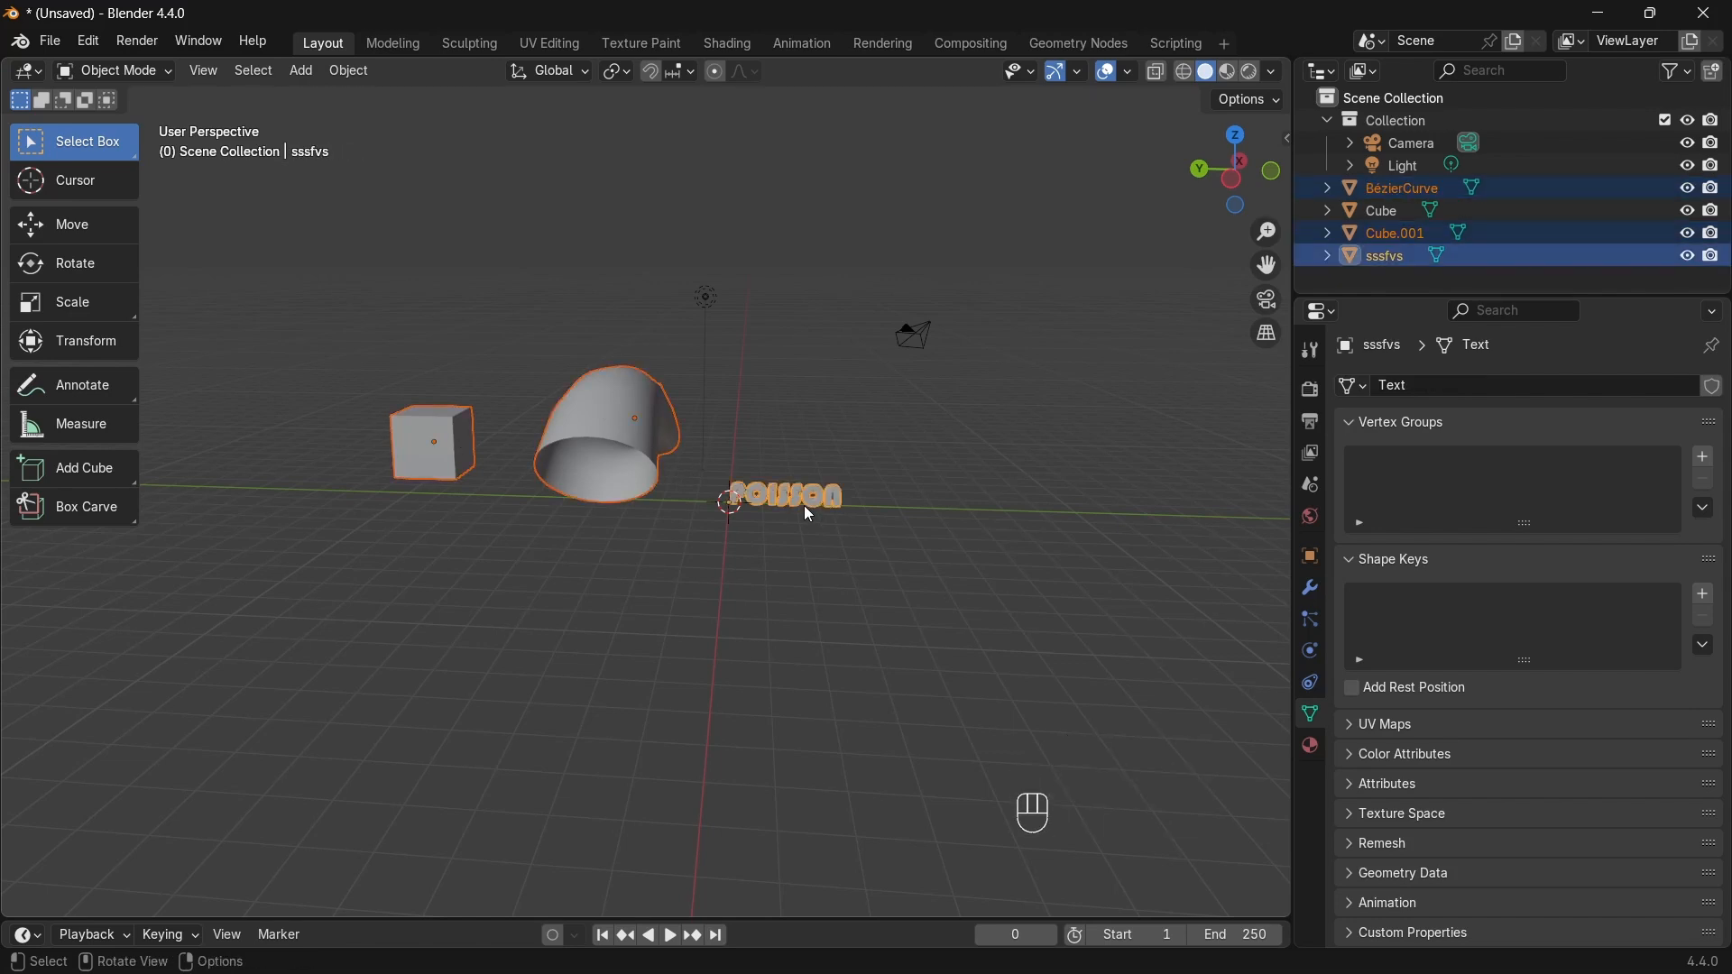
pyautogui.press('x')
pyautogui.click(804, 505)
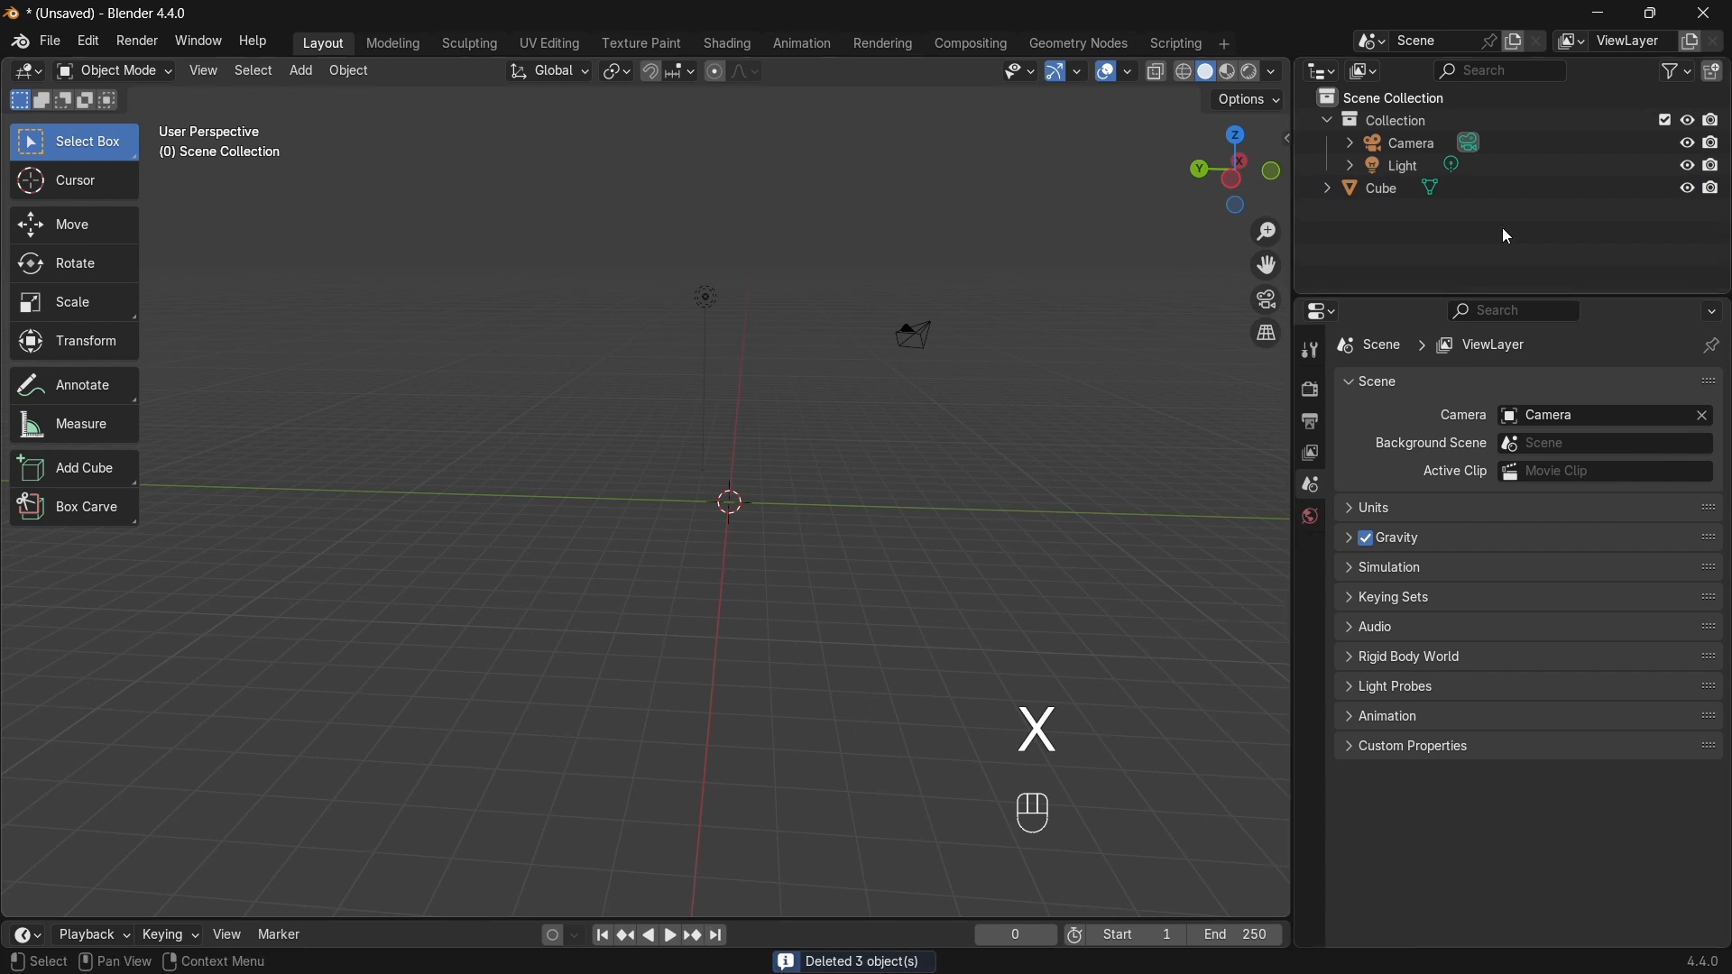
# Step: Set up the workspace with a taller Outliner, the front orthographic view and a wider 3D viewport
pyautogui.moveTo(1368, 298); pyautogui.dragTo(1368, 351)
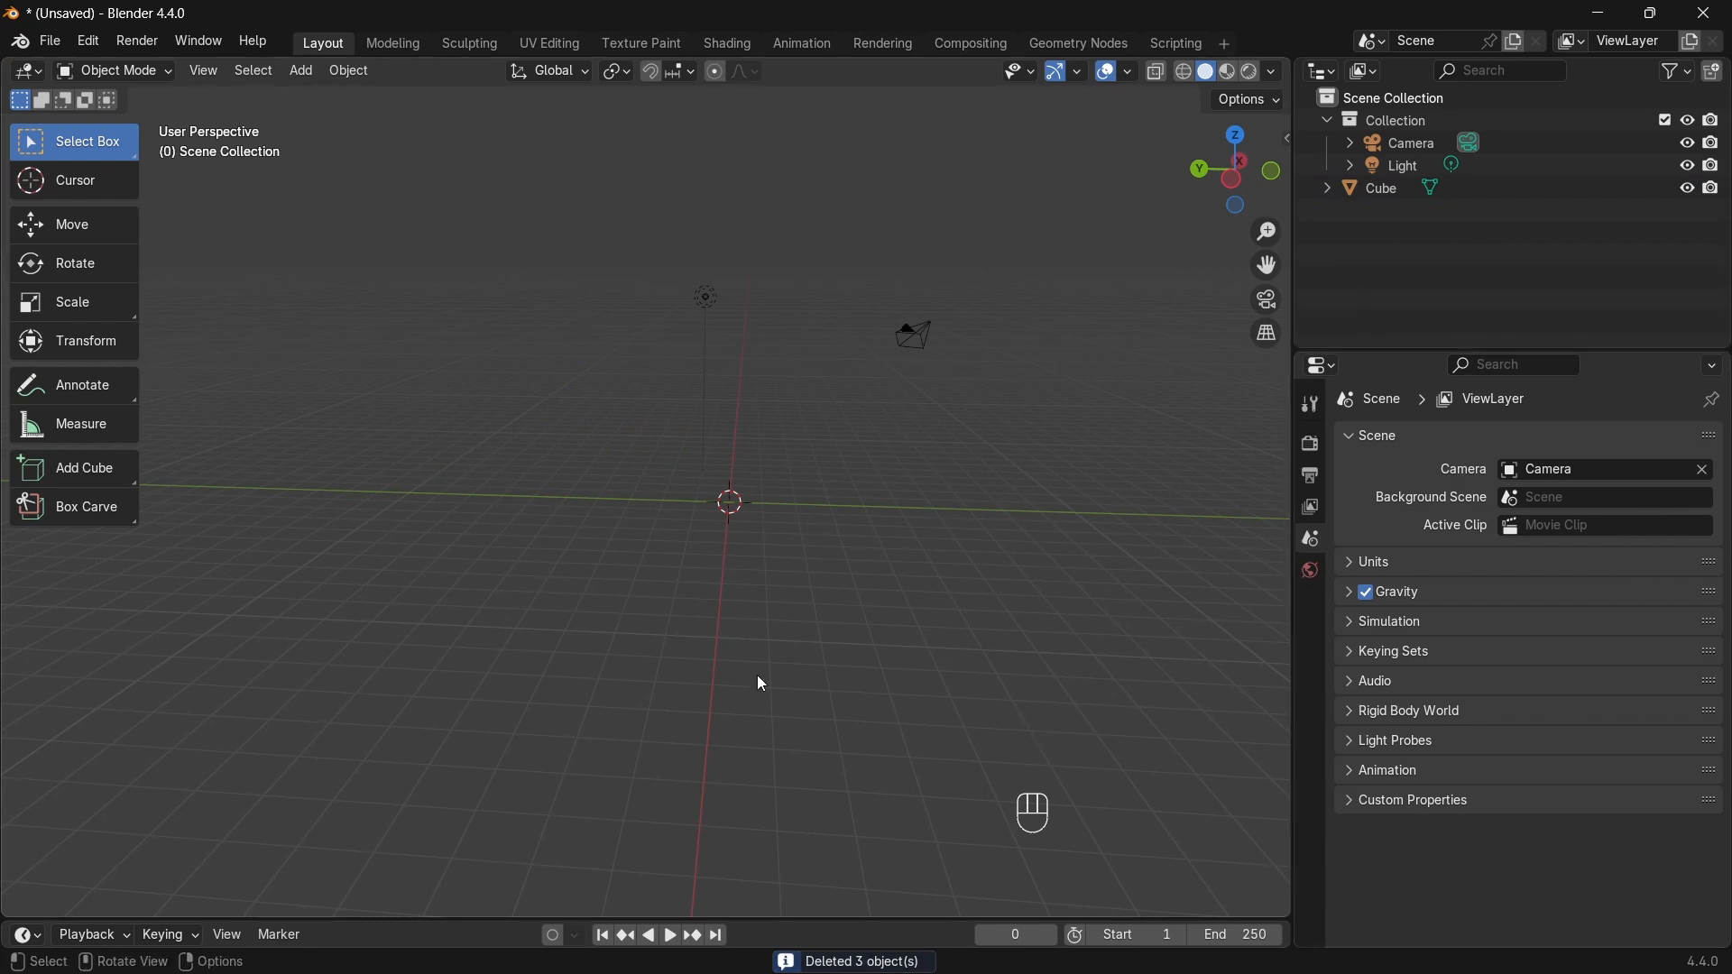
pyautogui.press('KP_1')
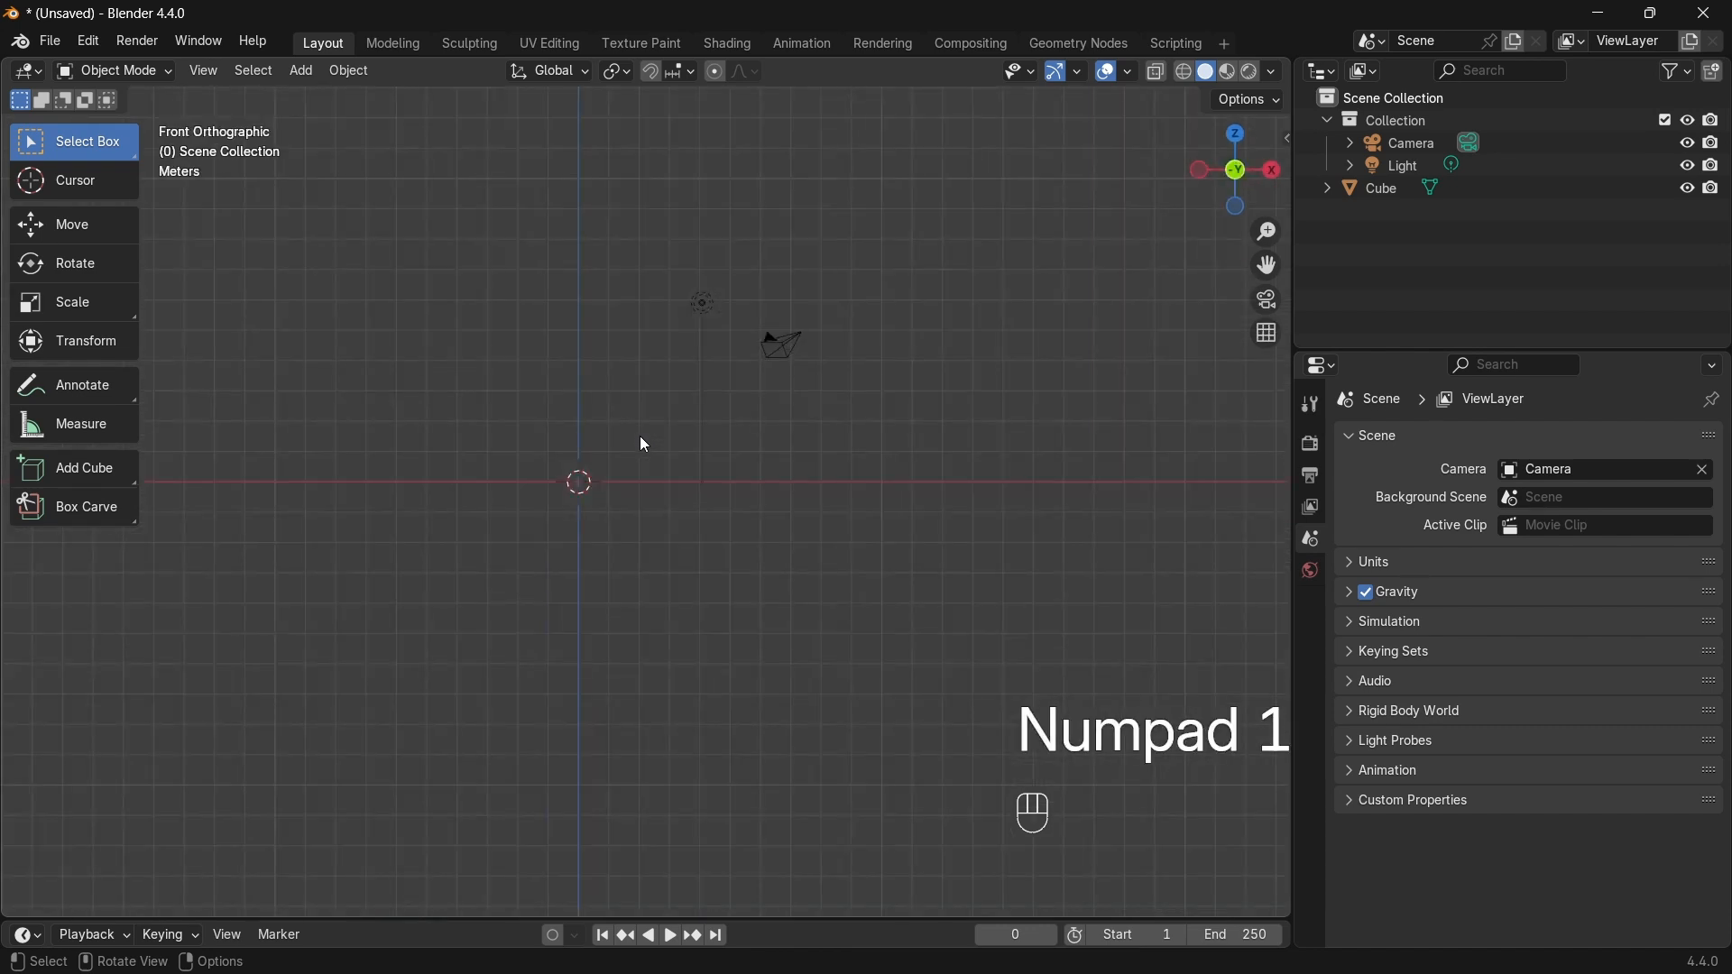
pyautogui.keyDown('shift'); pyautogui.moveTo(688, 348); pyautogui.dragTo(773, 350, button='middle'); pyautogui.keyUp('shift')
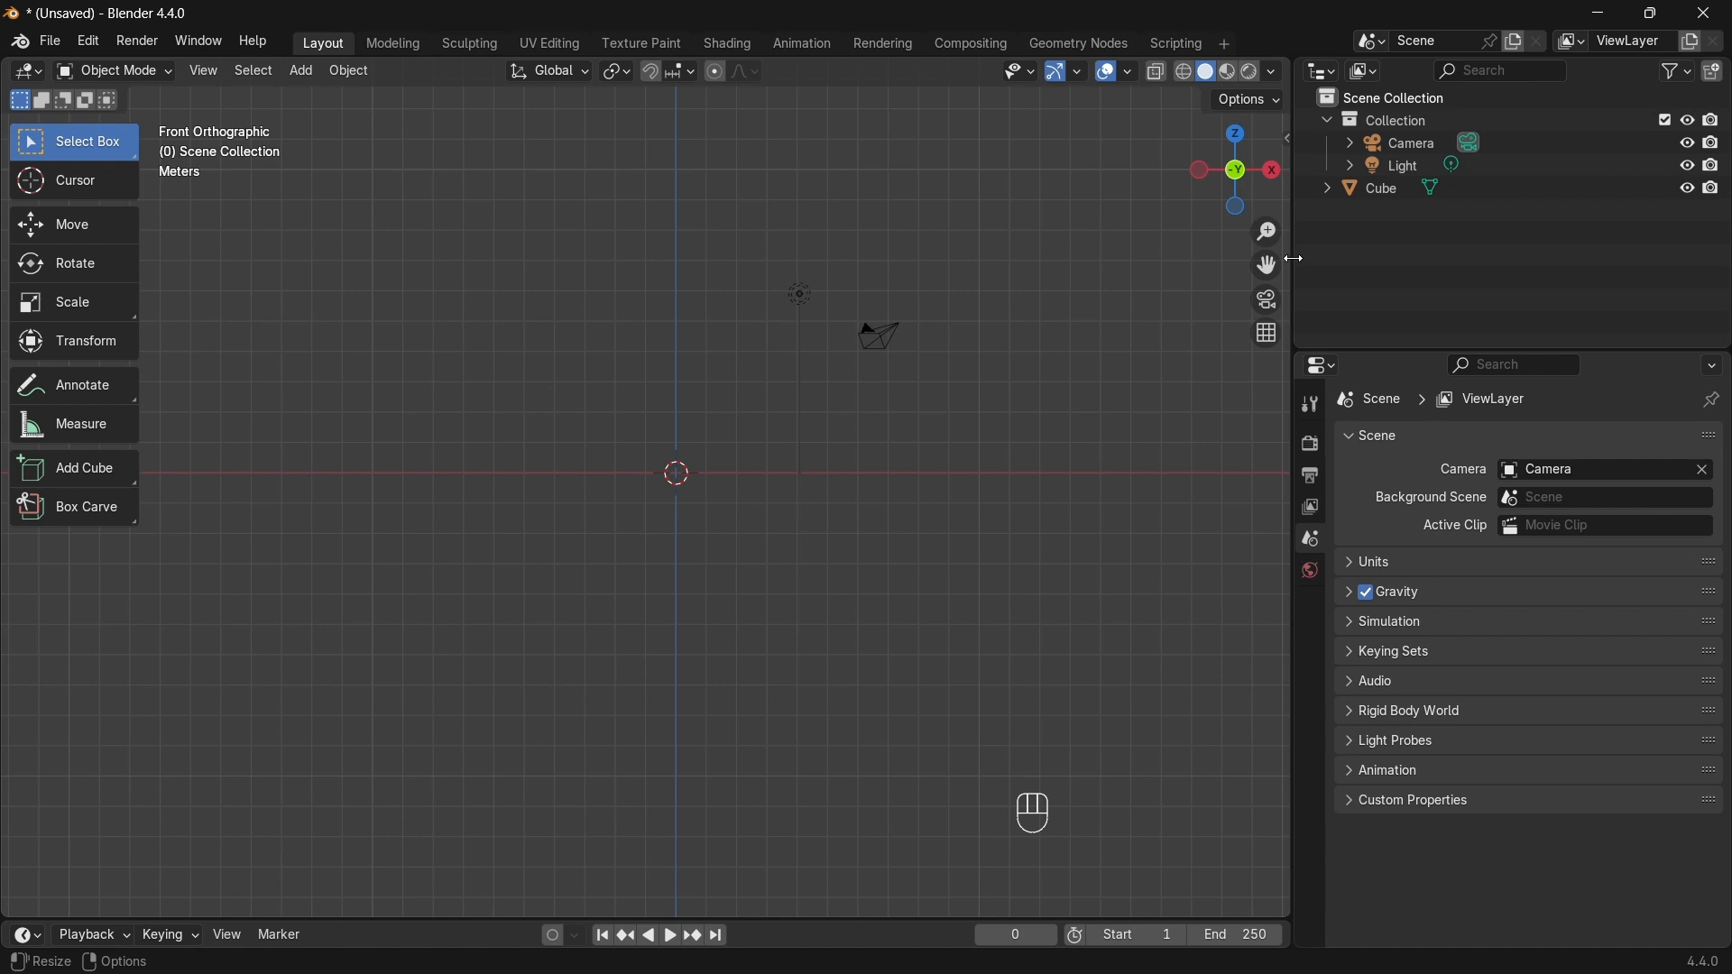
pyautogui.moveTo(1295, 259); pyautogui.dragTo(1479, 261)
pyautogui.scroll(-2, 865, 426)
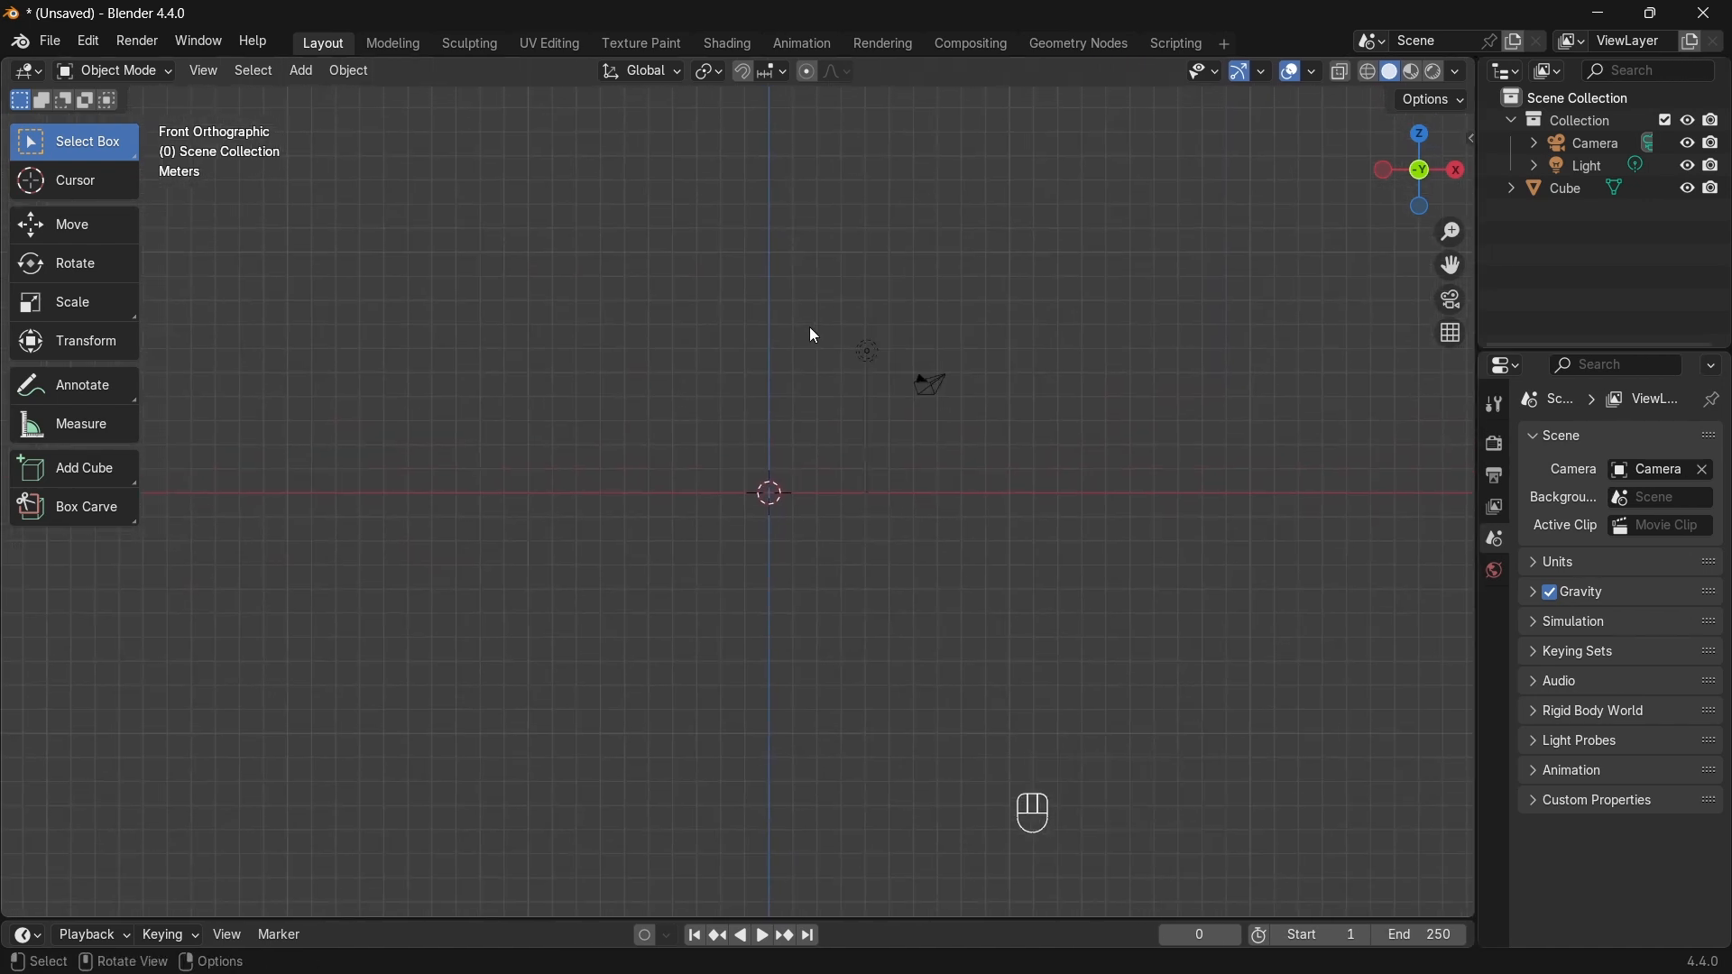
# Step: Add the coffee cup picture OIP.jpeg from the recent V1 folder as a reference image in the front view
pyautogui.hotkey('shift', 'a')
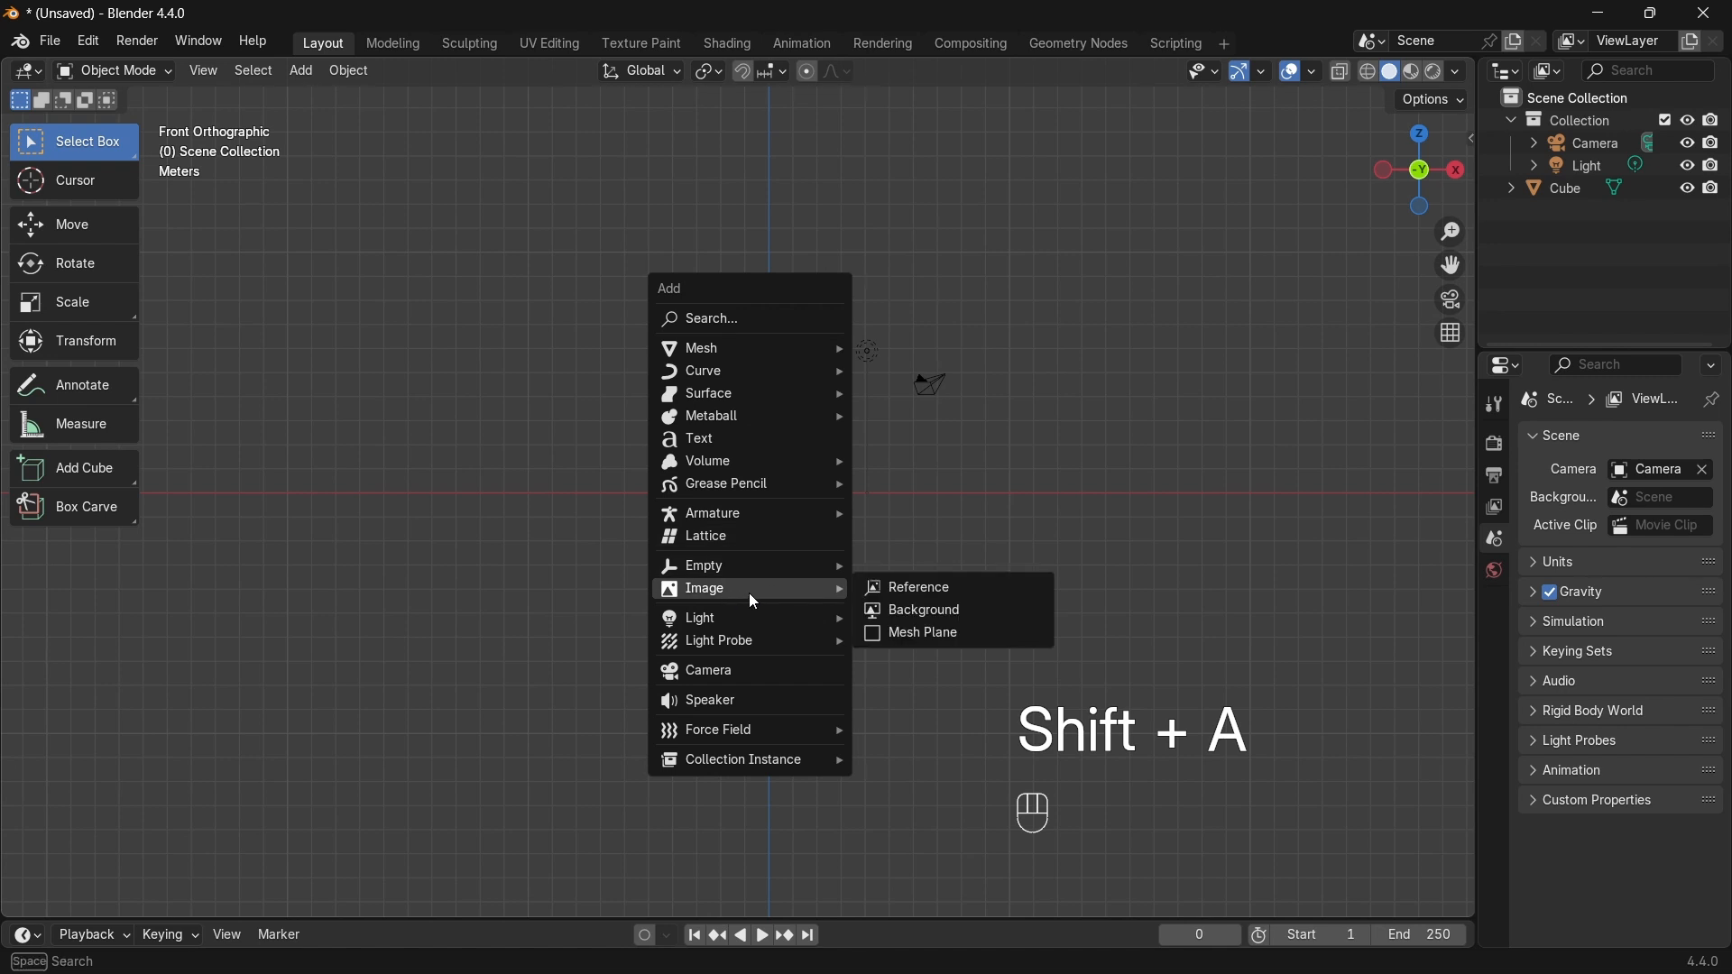
pyautogui.moveTo(741, 359)
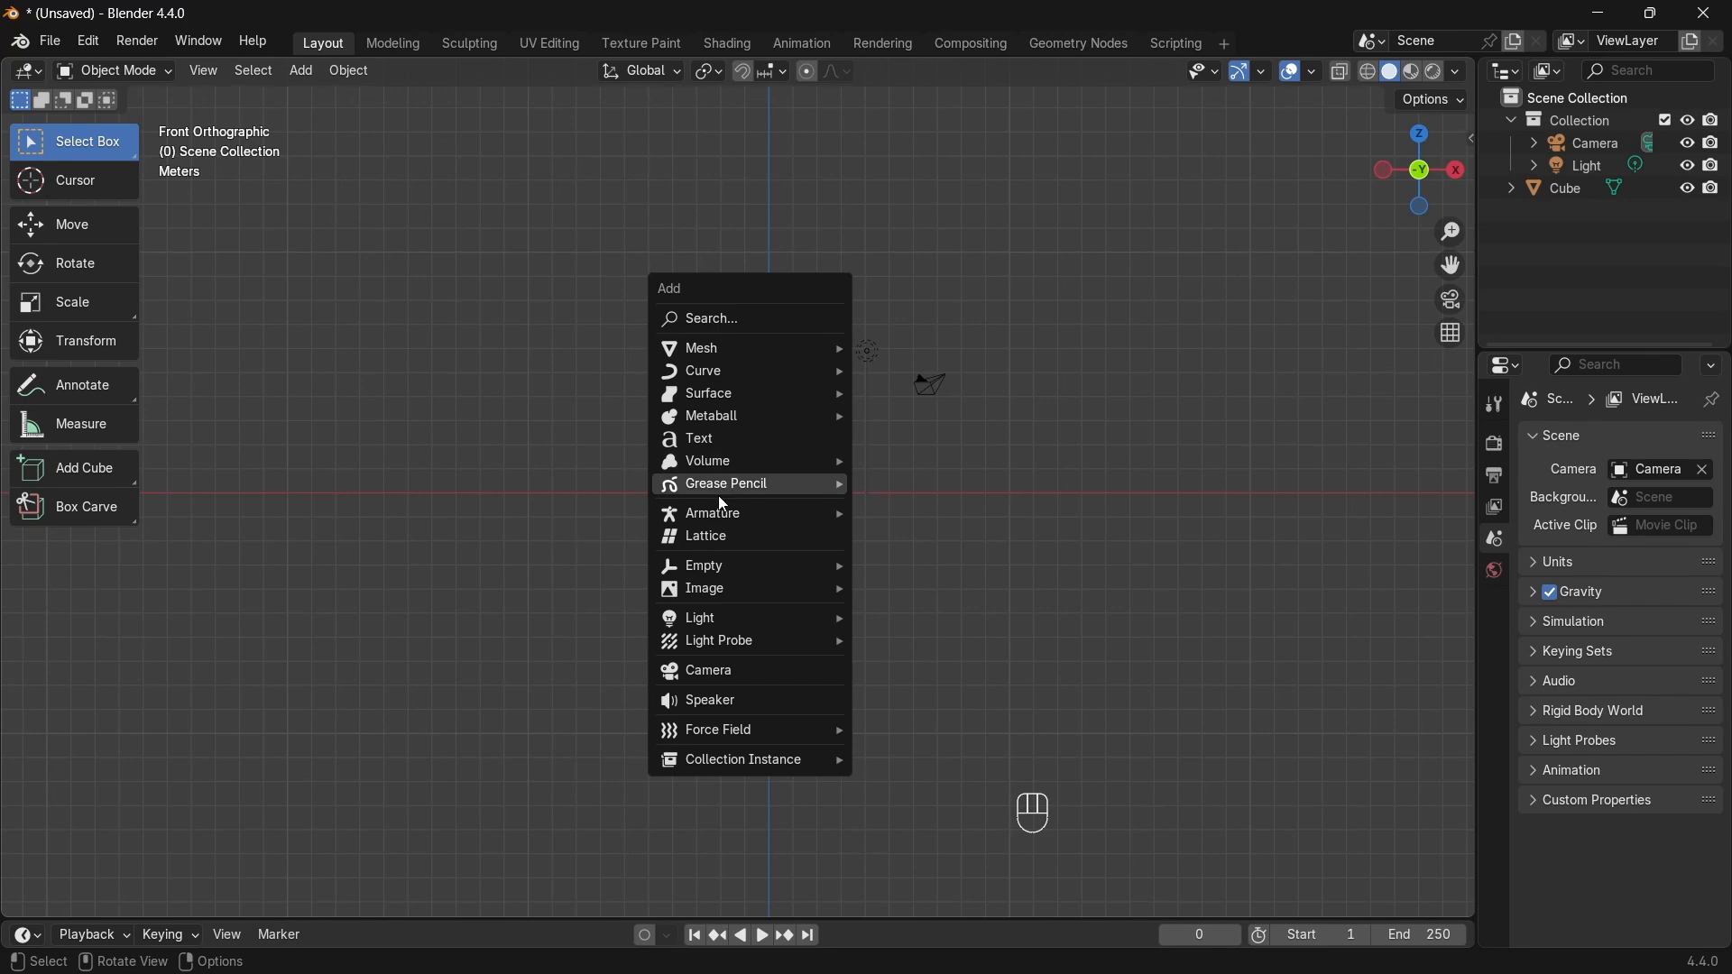
pyautogui.moveTo(720, 591)
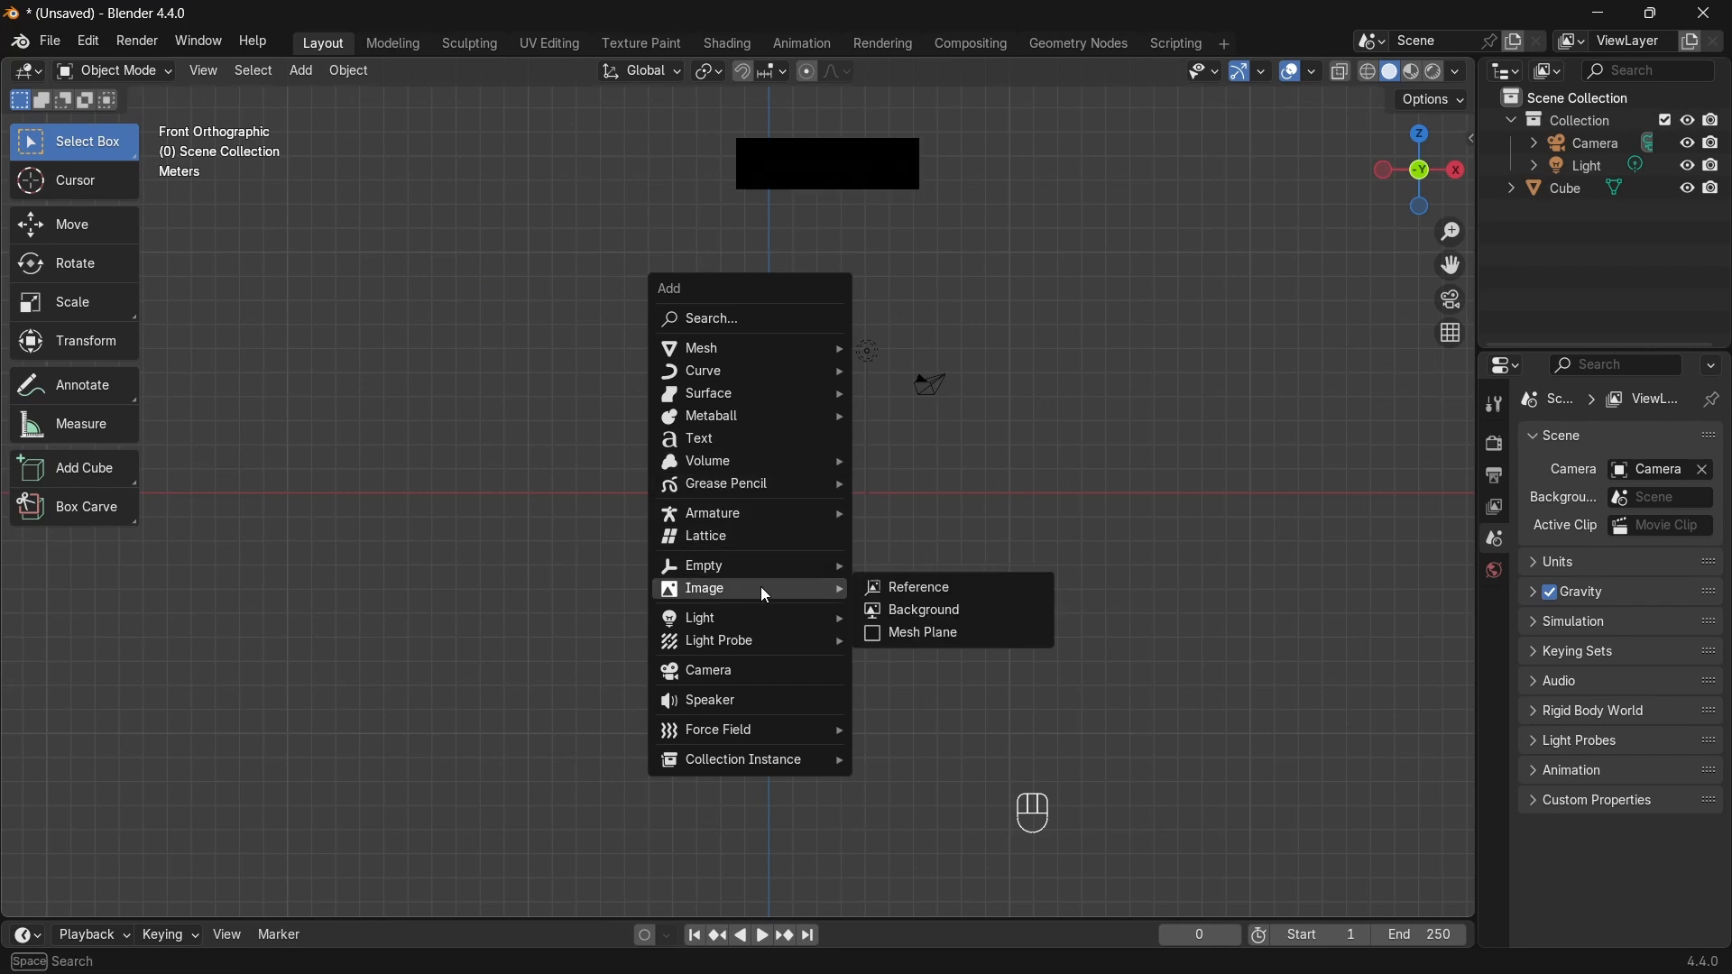
pyautogui.click(940, 595)
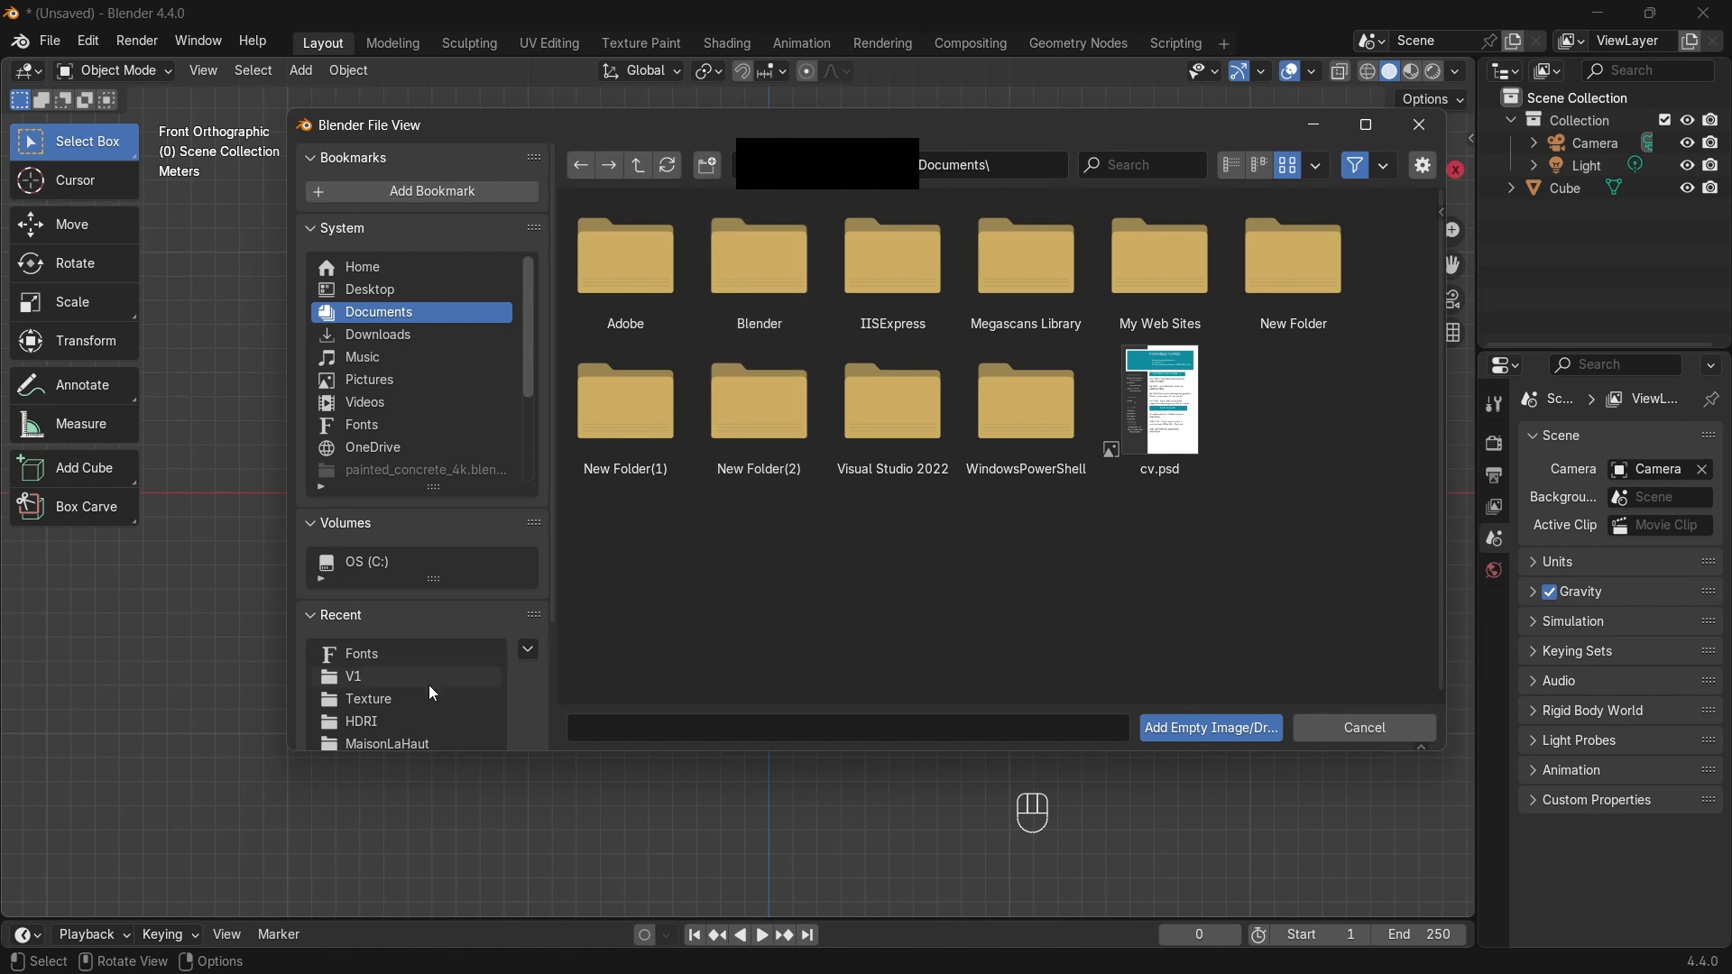
pyautogui.click(386, 678)
pyautogui.click(1125, 271)
pyautogui.click(1213, 728)
pyautogui.scroll(2, 799, 415)
pyautogui.scroll(4, 806, 424)
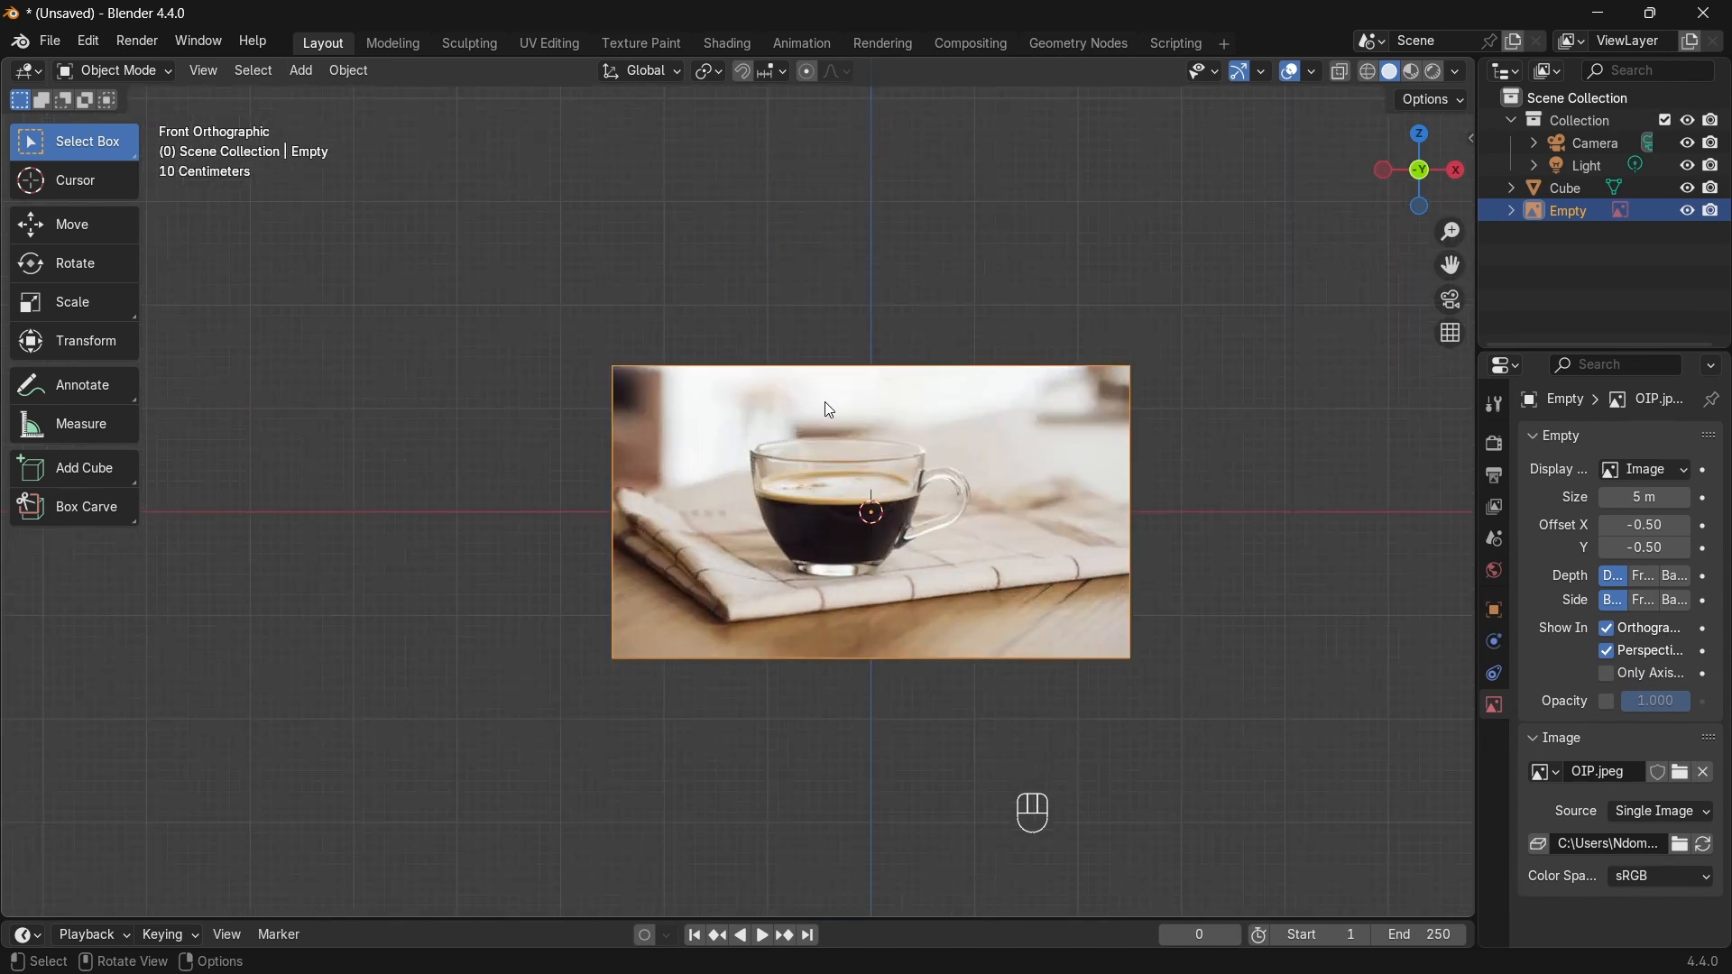
# Step: Move the coffee cup reference image up along Z by about 1.4 m so its lower edge rests on the X axis
pyautogui.scroll(5, 824, 406)
pyautogui.scroll(-2, 875, 440)
pyautogui.keyDown('shift'); pyautogui.moveTo(1161, 503); pyautogui.dragTo(794, 480, button='middle'); pyautogui.keyUp('shift')
pyautogui.scroll(-1, 776, 487)
pyautogui.press('g')
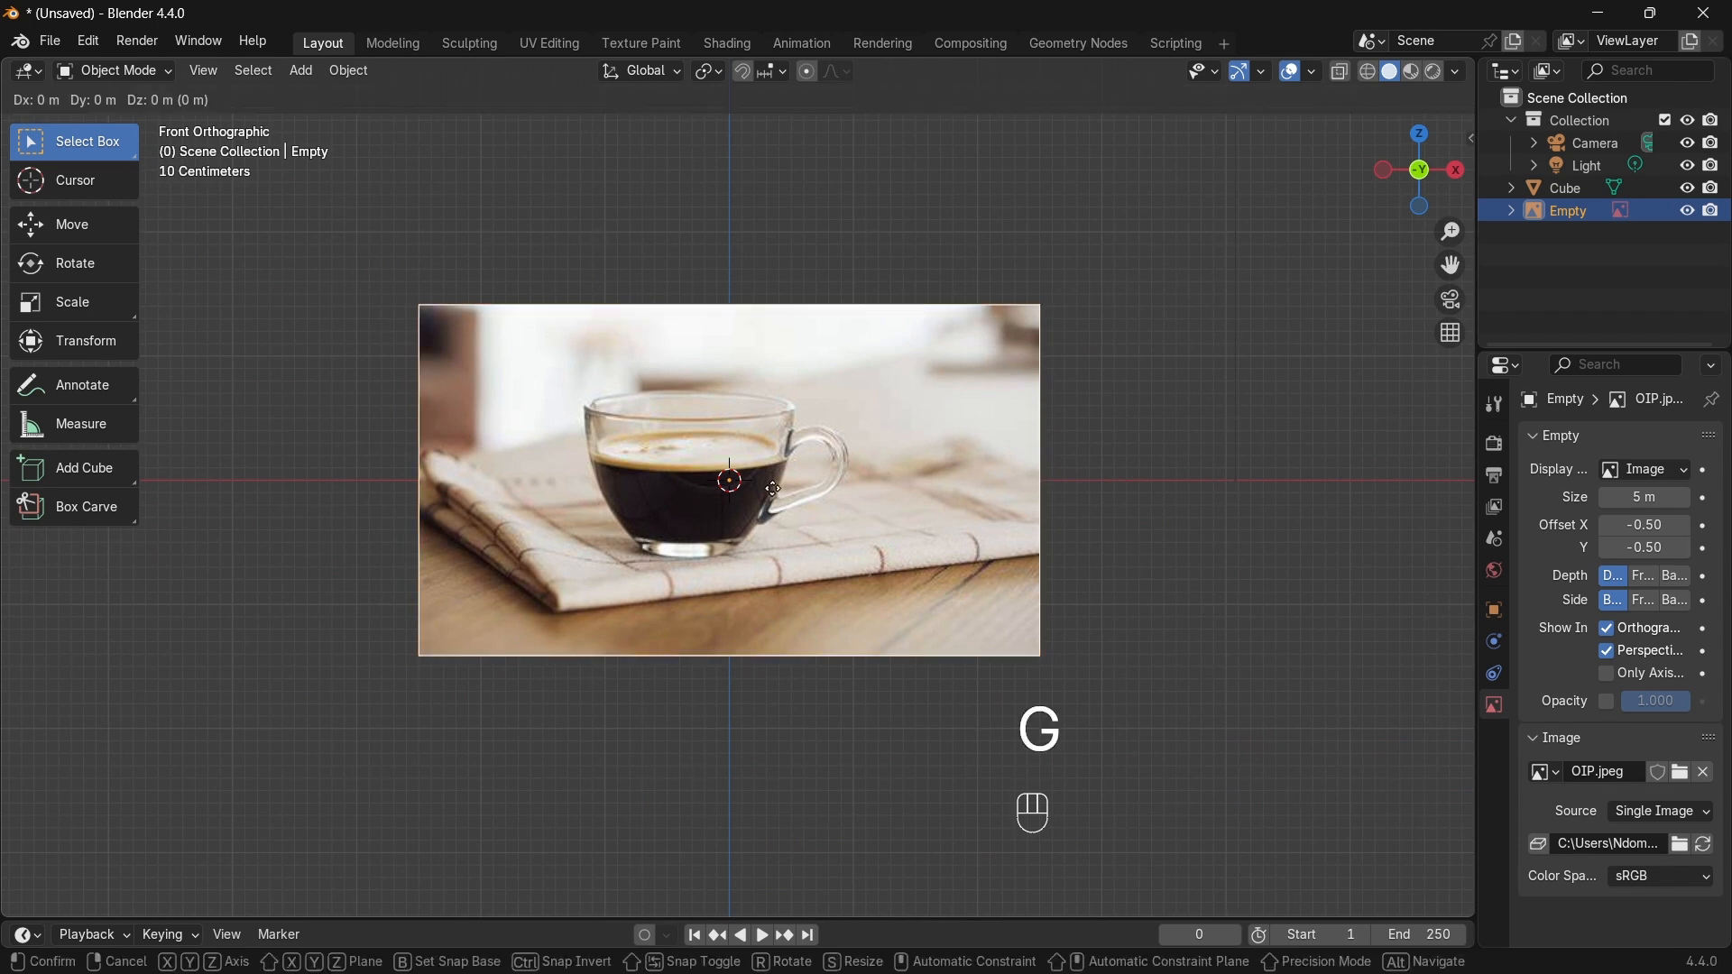
pyautogui.press('z')
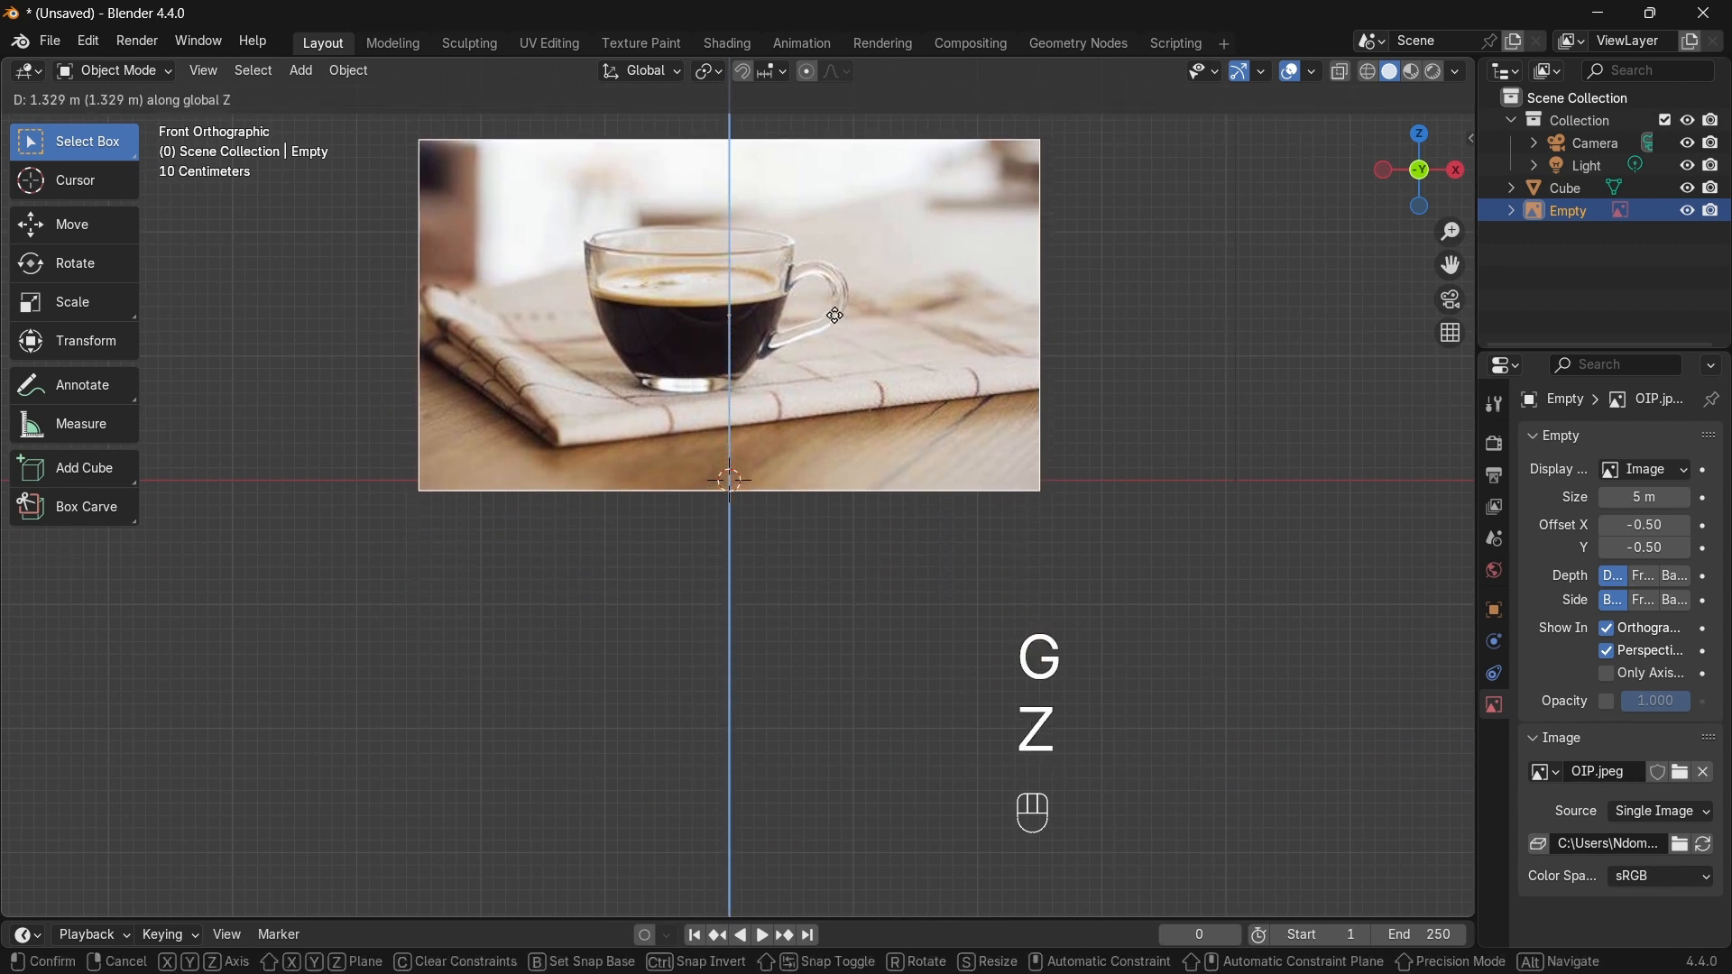
pyautogui.click(843, 318)
pyautogui.keyDown('shift'); pyautogui.moveTo(818, 292); pyautogui.dragTo(842, 482, button='middle'); pyautogui.keyUp('shift')
pyautogui.scroll(3, 846, 486)
pyautogui.scroll(-5, 843, 411)
# Step: Add a plane mesh at the world origin, beneath the reference image
pyautogui.moveTo(886, 424); pyautogui.dragTo(866, 361, button='middle')
pyautogui.hotkey('shift', 'a')
pyautogui.moveTo(656, 350)
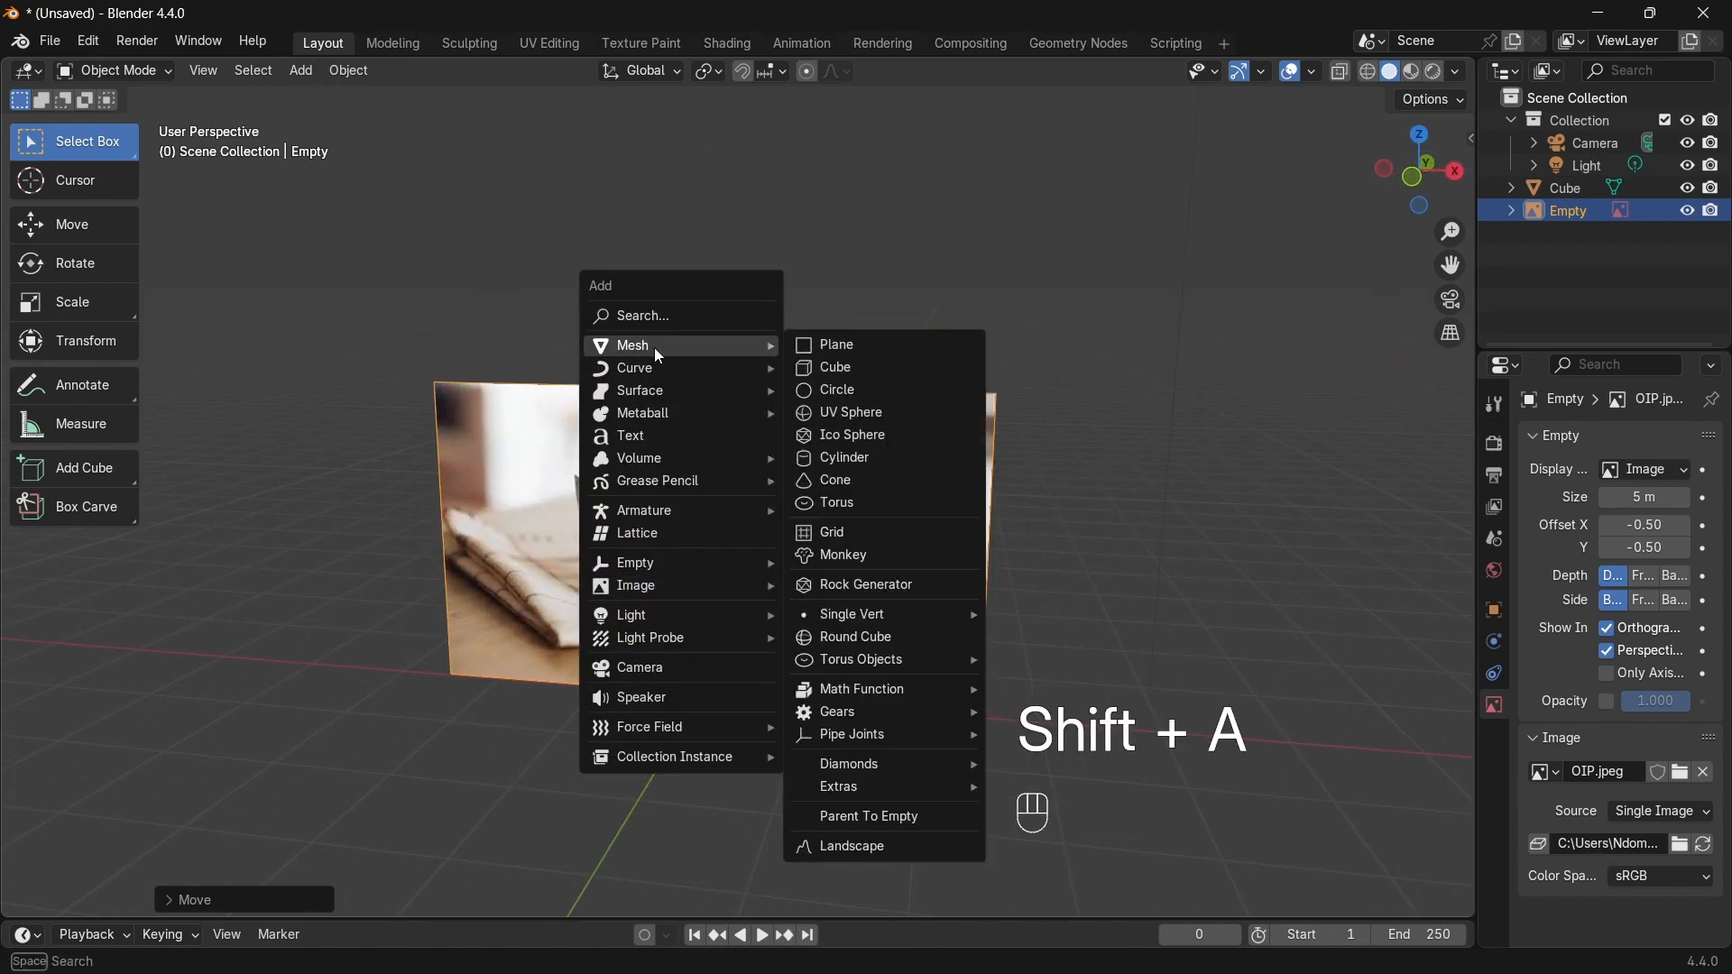
pyautogui.click(848, 349)
pyautogui.moveTo(811, 561); pyautogui.dragTo(344, 661, button='middle')
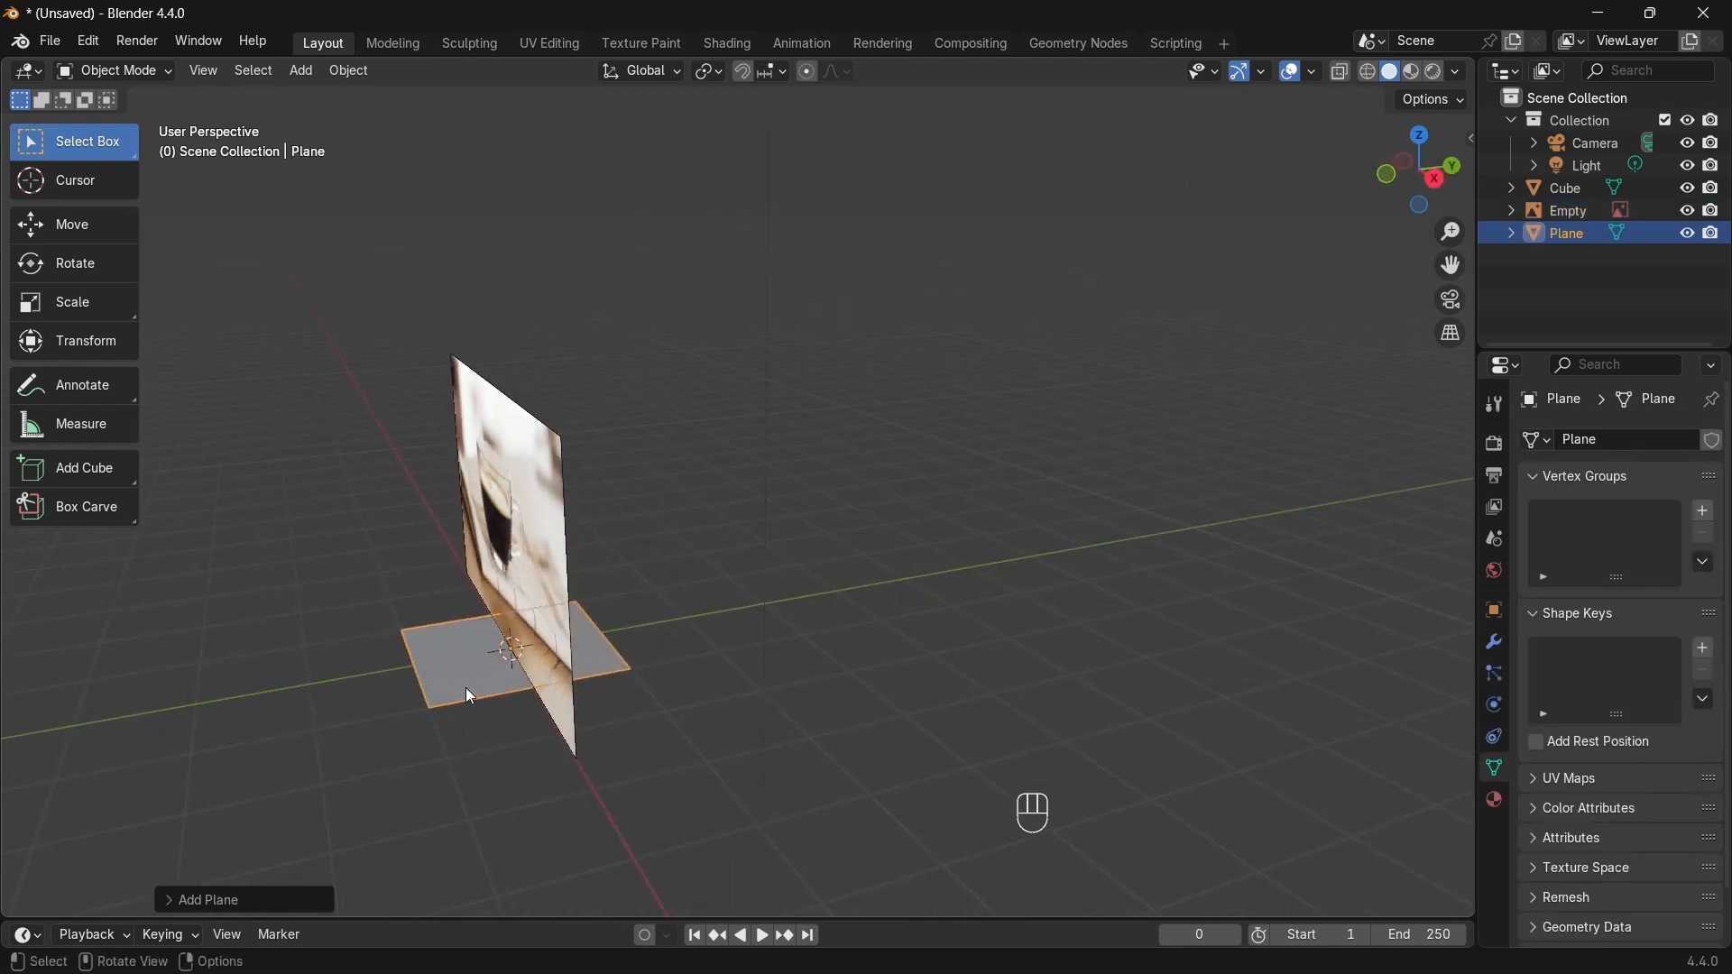
# Step: Enable opacity on the reference image and set it to 0.189, widening the properties area to show the settings
pyautogui.click(550, 458)
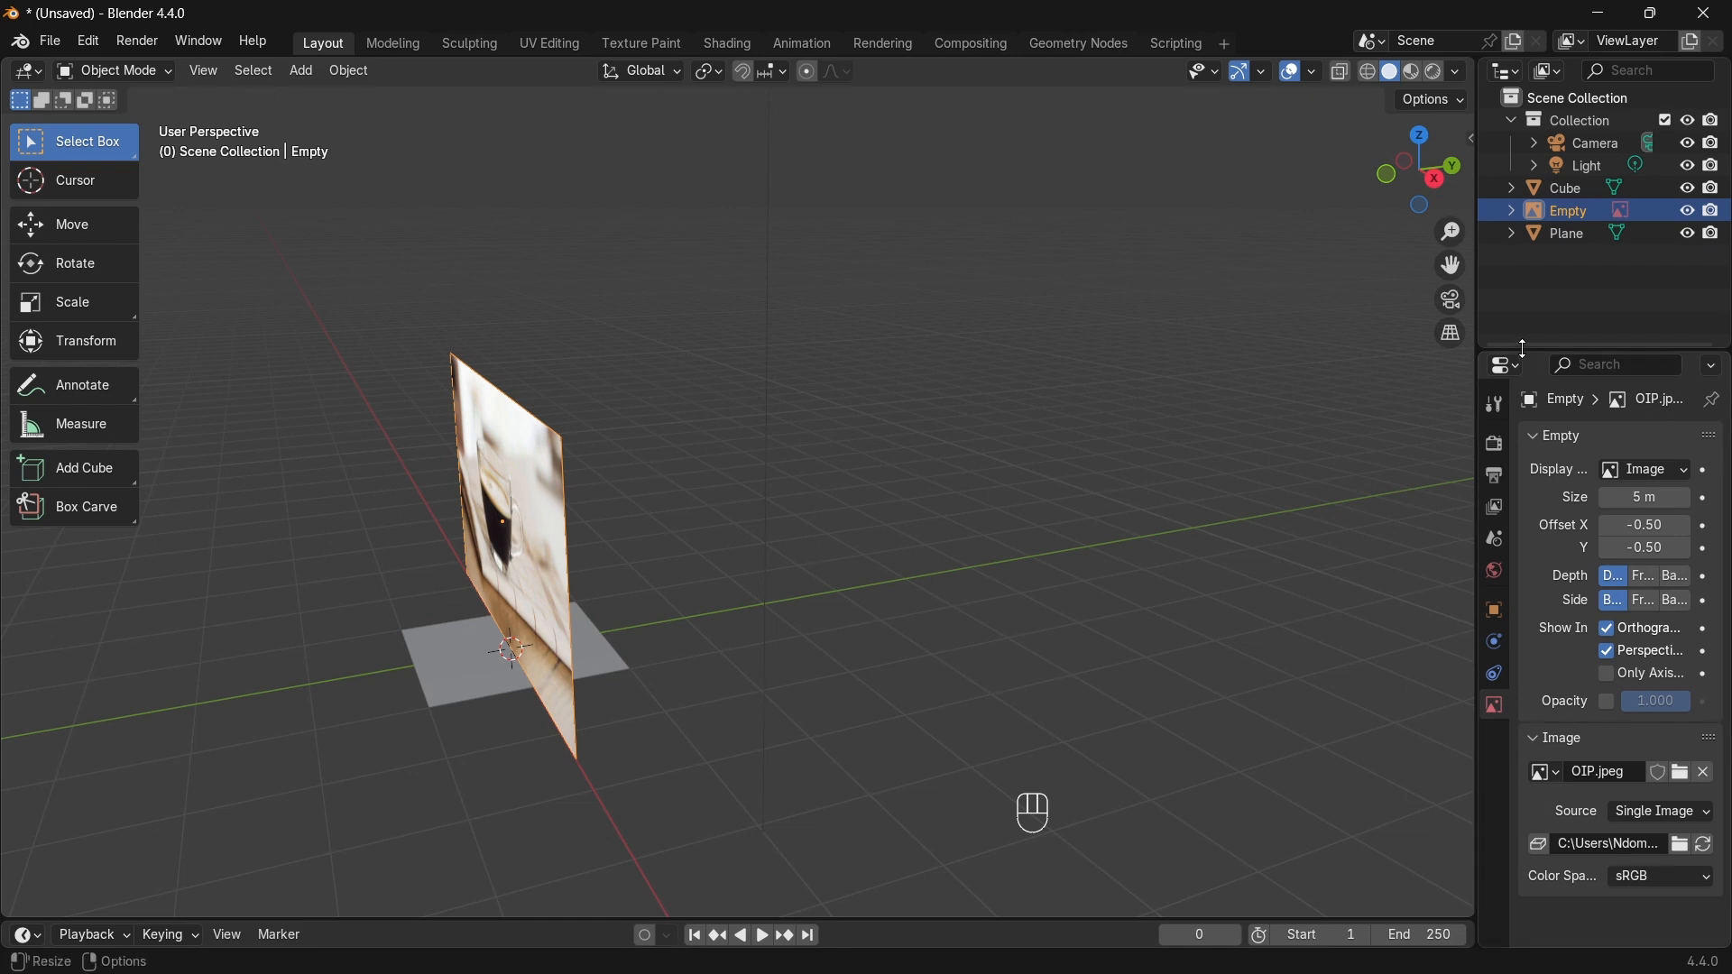
pyautogui.moveTo(1347, 295); pyautogui.dragTo(1318, 294)
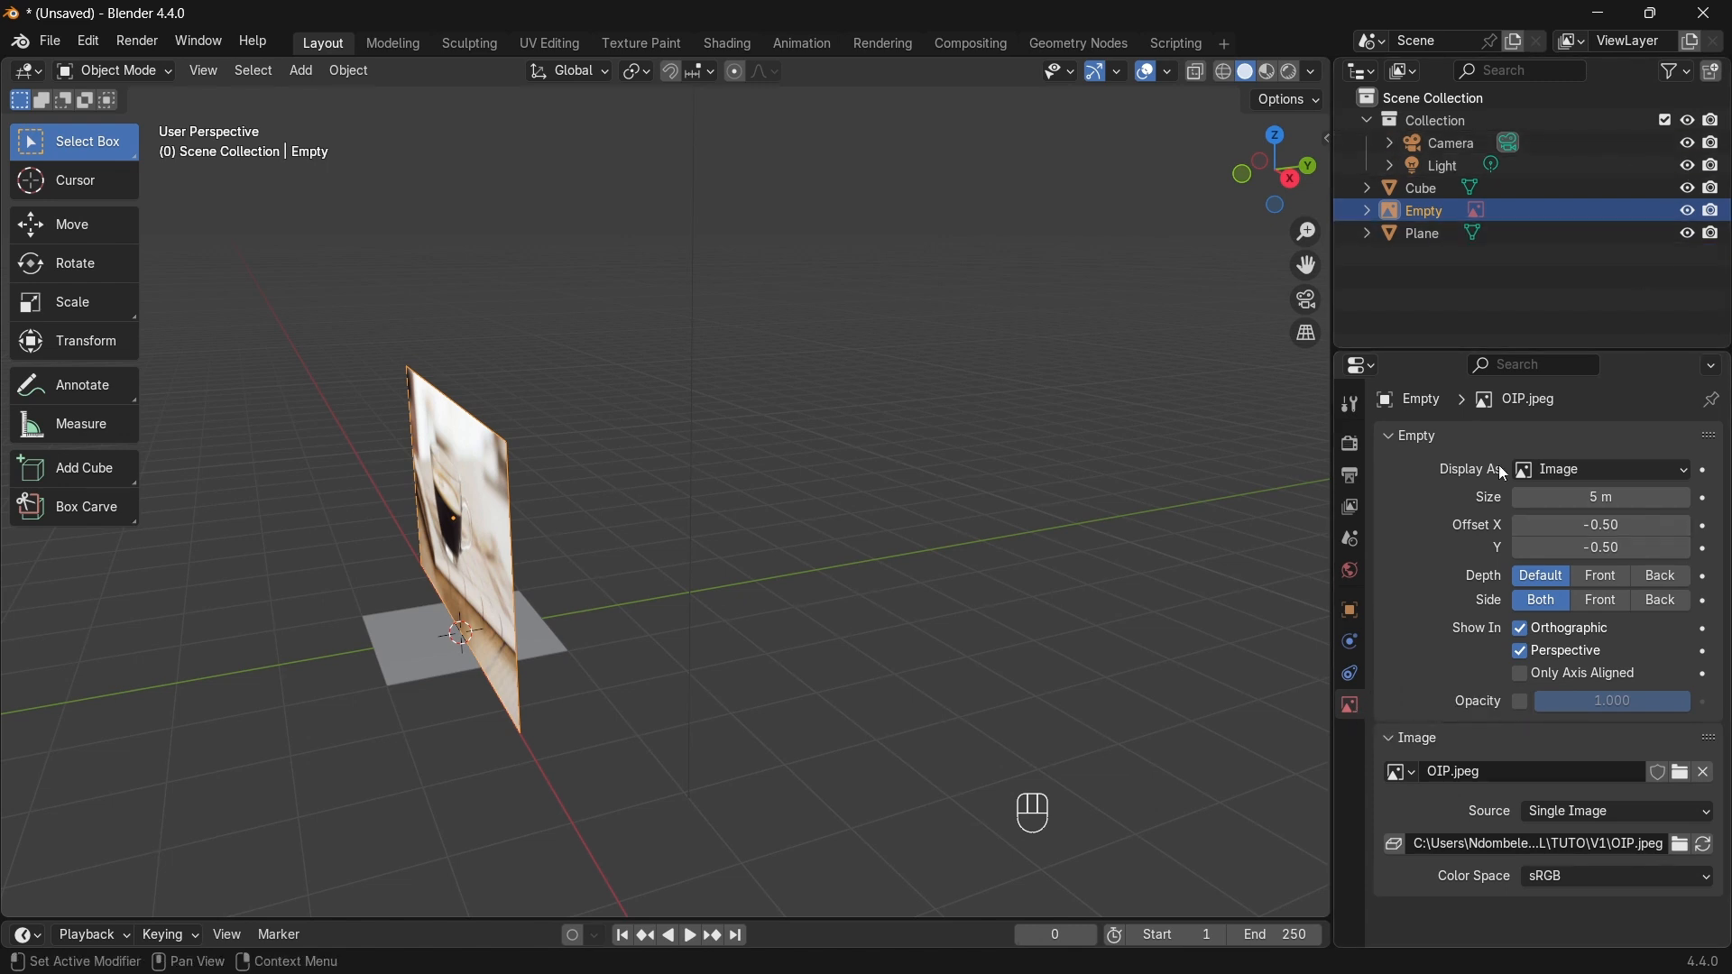
pyautogui.click(1522, 704)
pyautogui.press('KP_1')
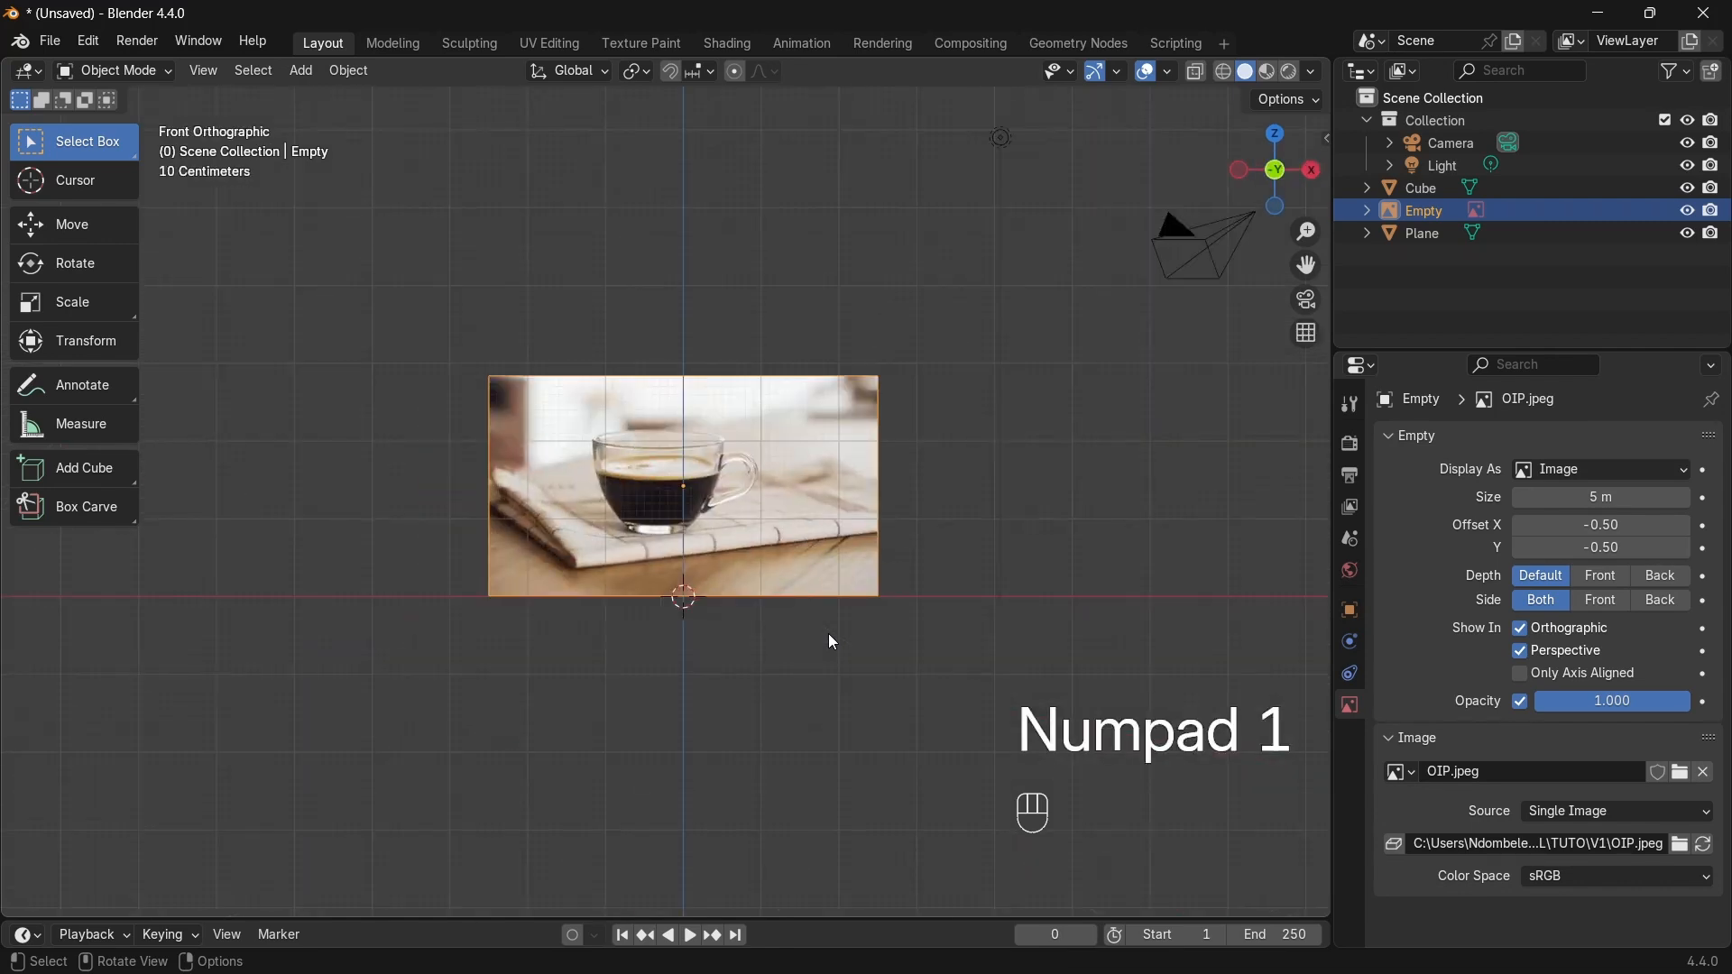
pyautogui.moveTo(1678, 703); pyautogui.dragTo(1566, 703)
# Step: Select the plane and put it in Edit Mode with vertex selection active
pyautogui.moveTo(1173, 505); pyautogui.dragTo(544, 644, button='middle')
pyautogui.click(490, 713)
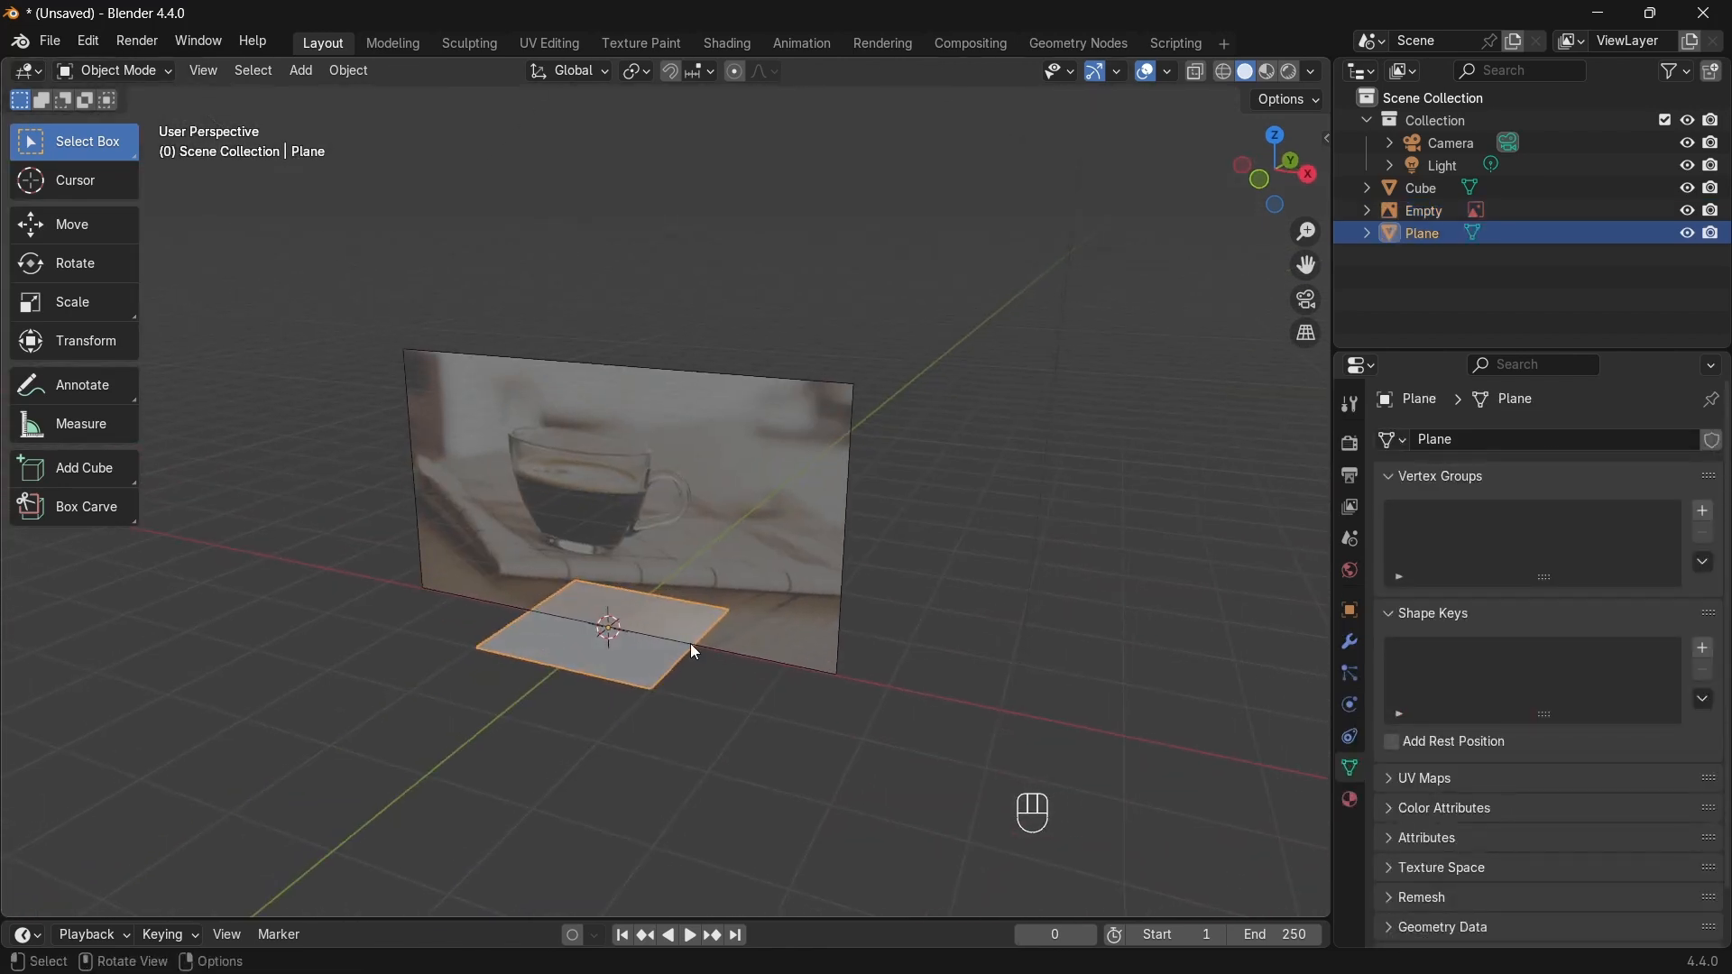
pyautogui.press('a')
pyautogui.press('a')
pyautogui.click(619, 677)
pyautogui.press('Tab')
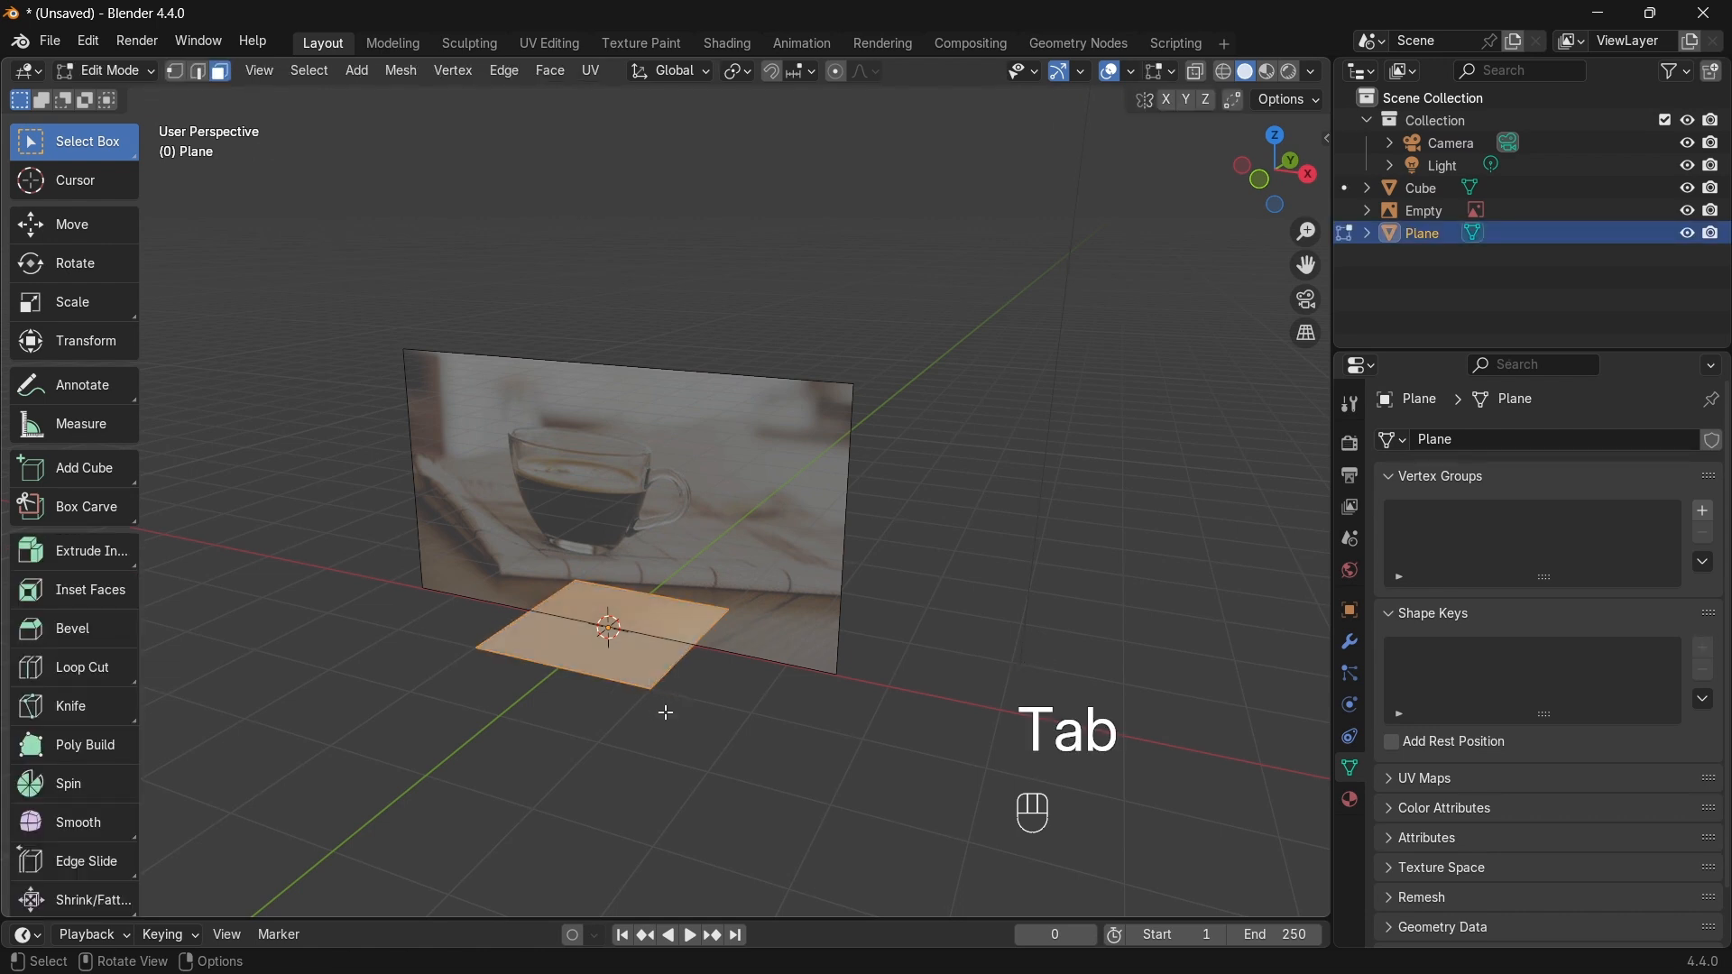
pyautogui.press('1')
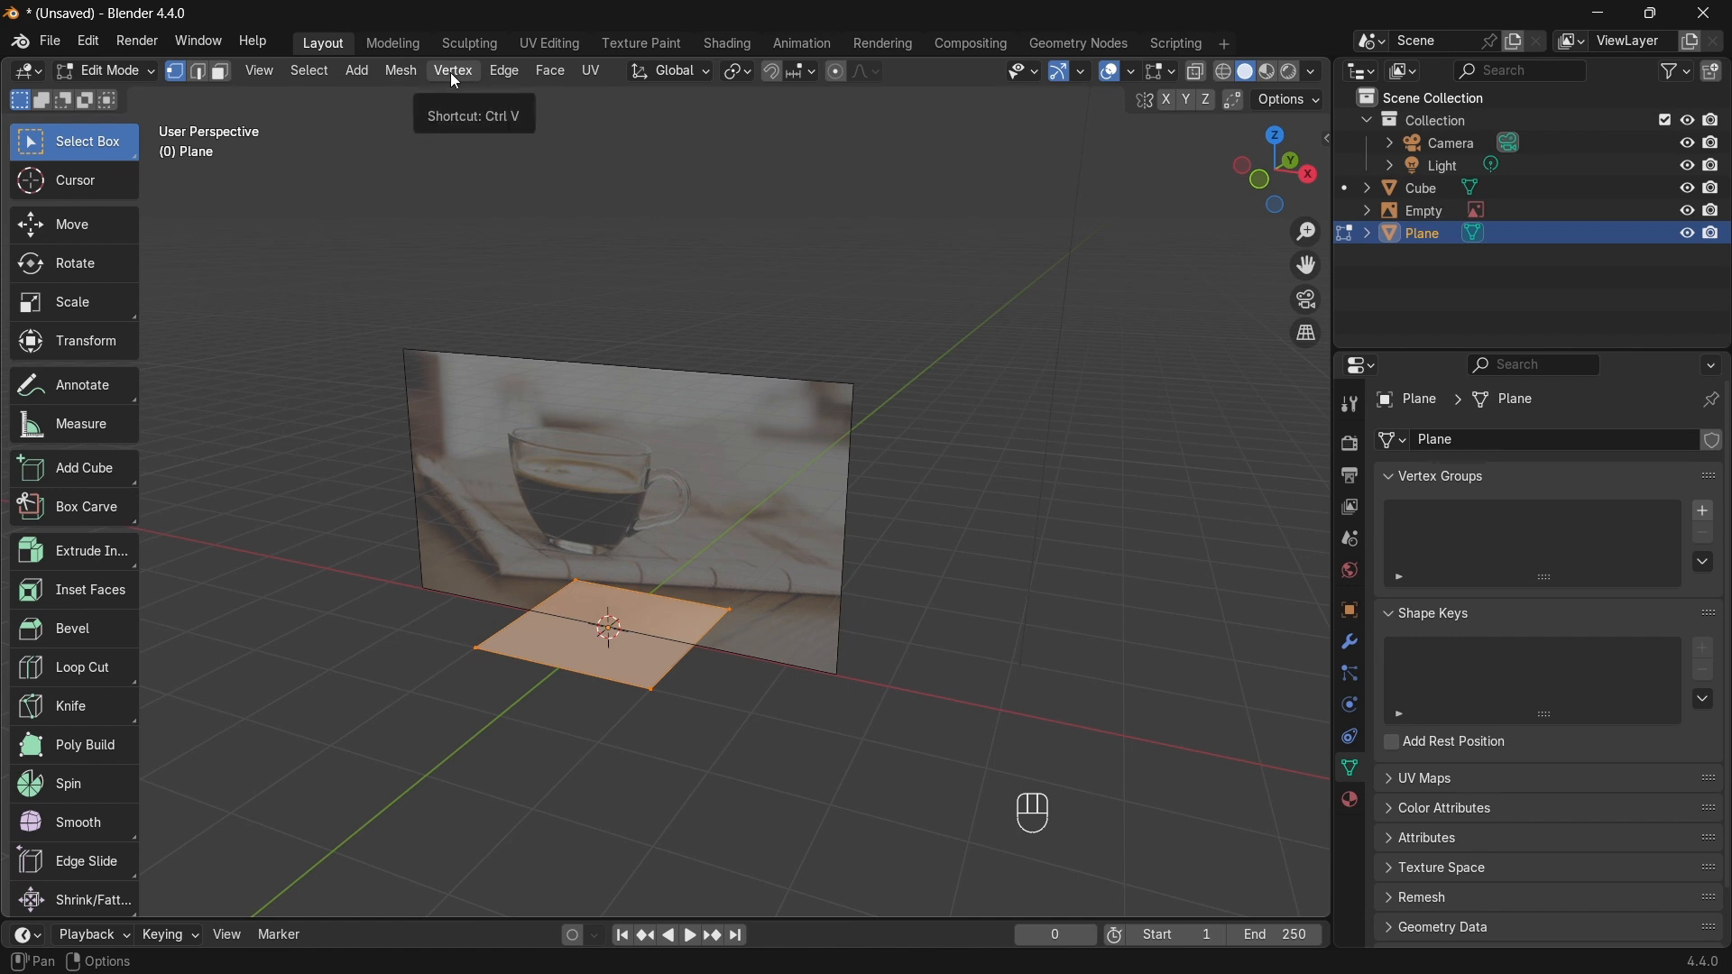
pyautogui.click(546, 76)
pyautogui.click(508, 74)
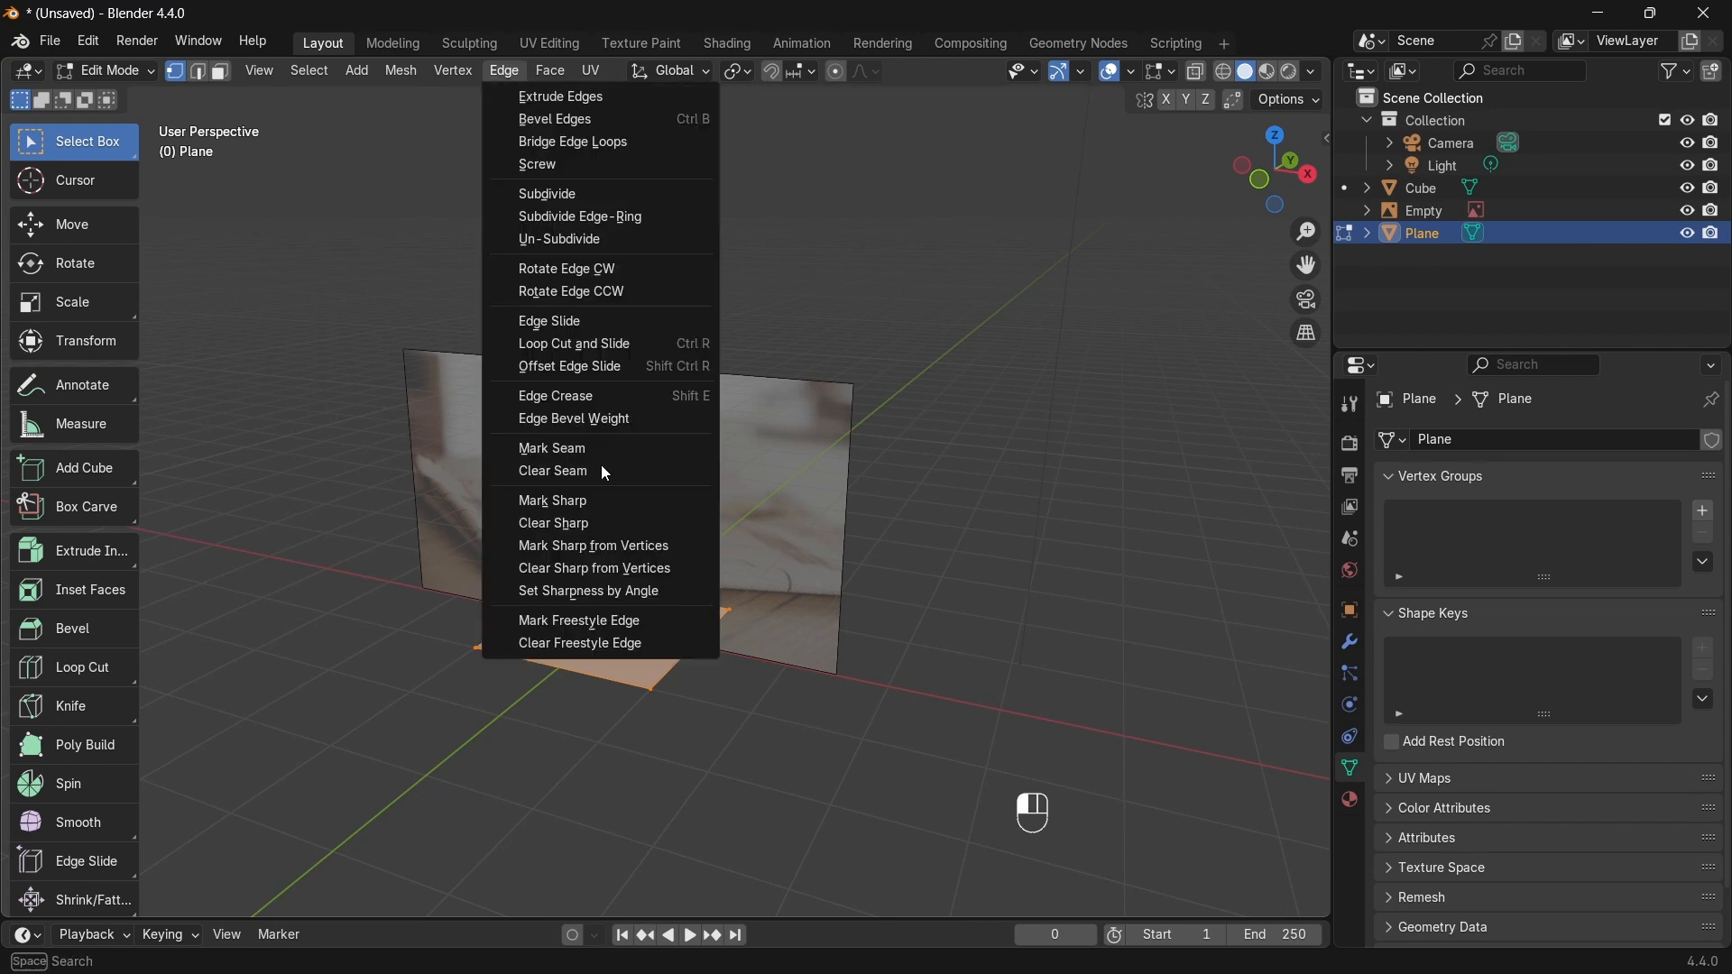
pyautogui.click(470, 80)
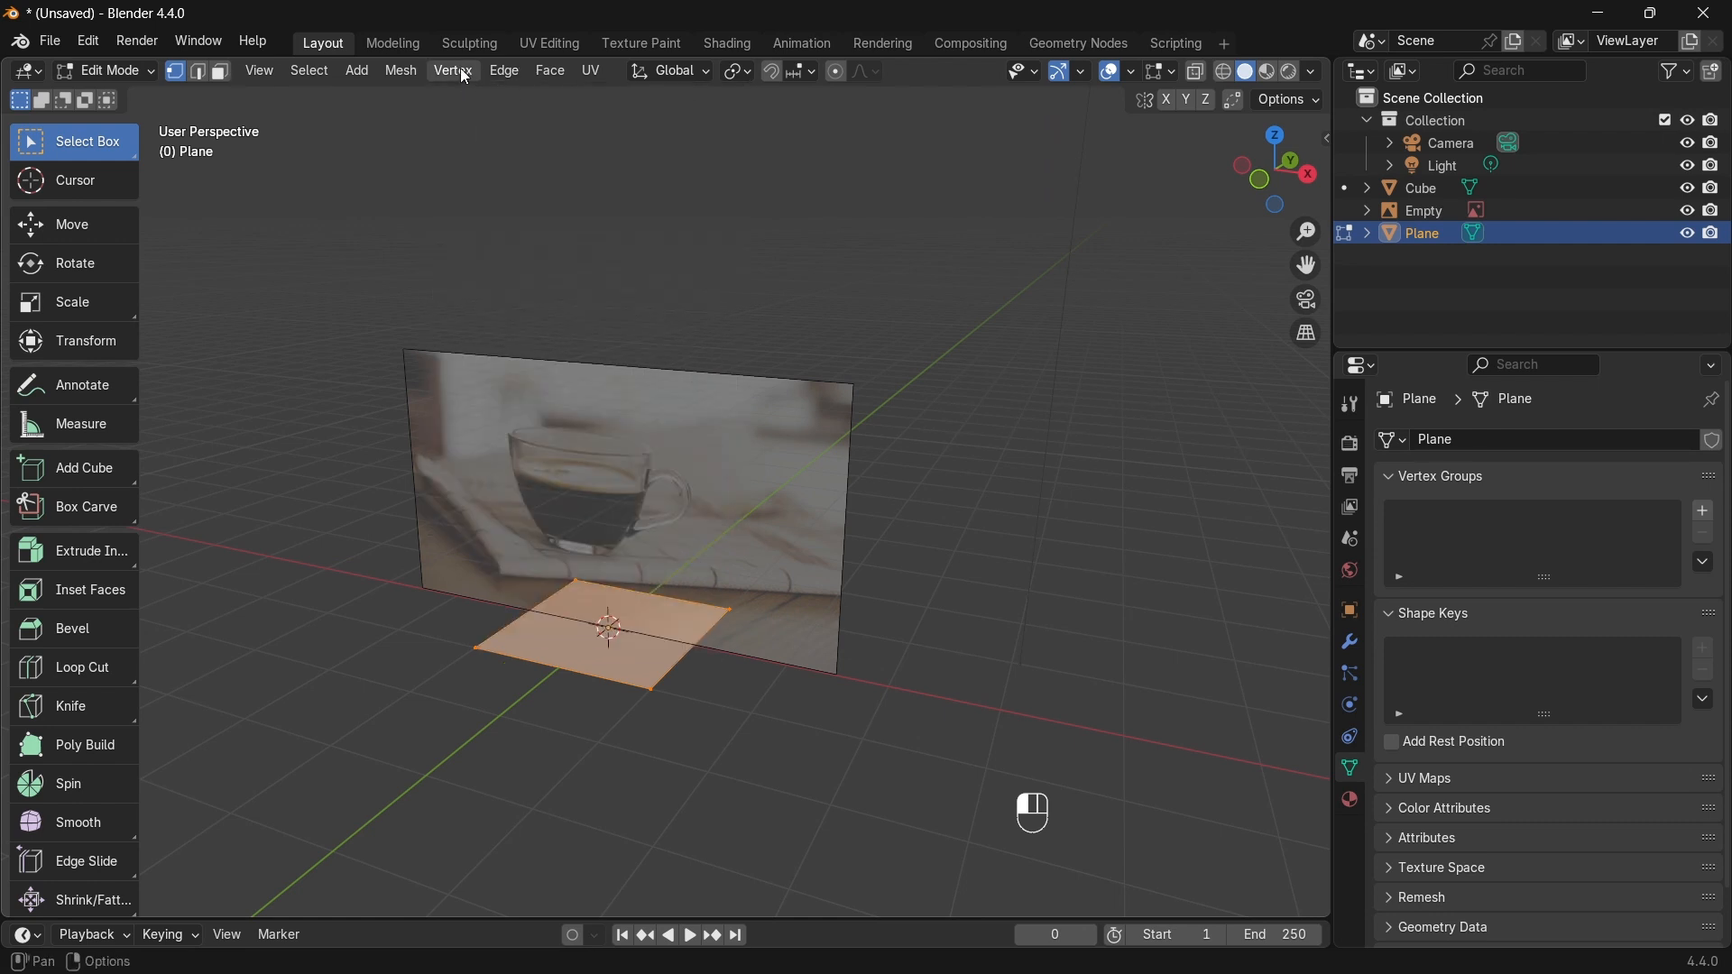
pyautogui.click(468, 80)
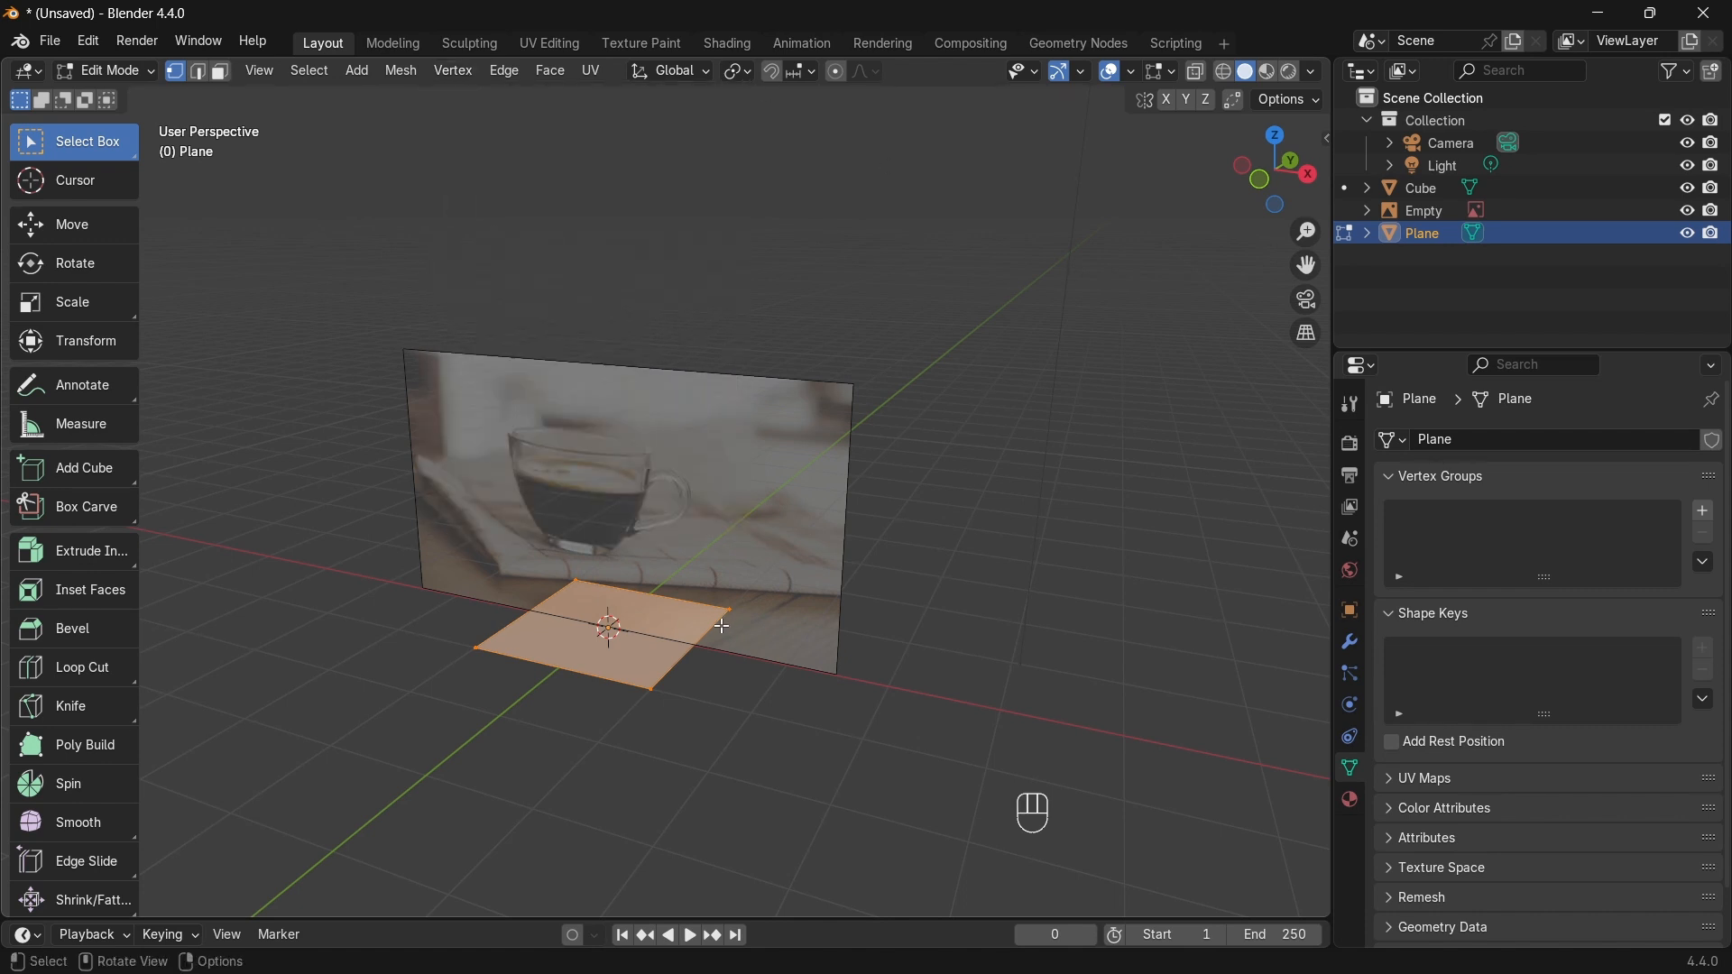
# Step: Examine the Merge options for the plane's vertices and place the 3D cursor in empty space beside the reference image
pyautogui.press('m')
pyautogui.press('m')
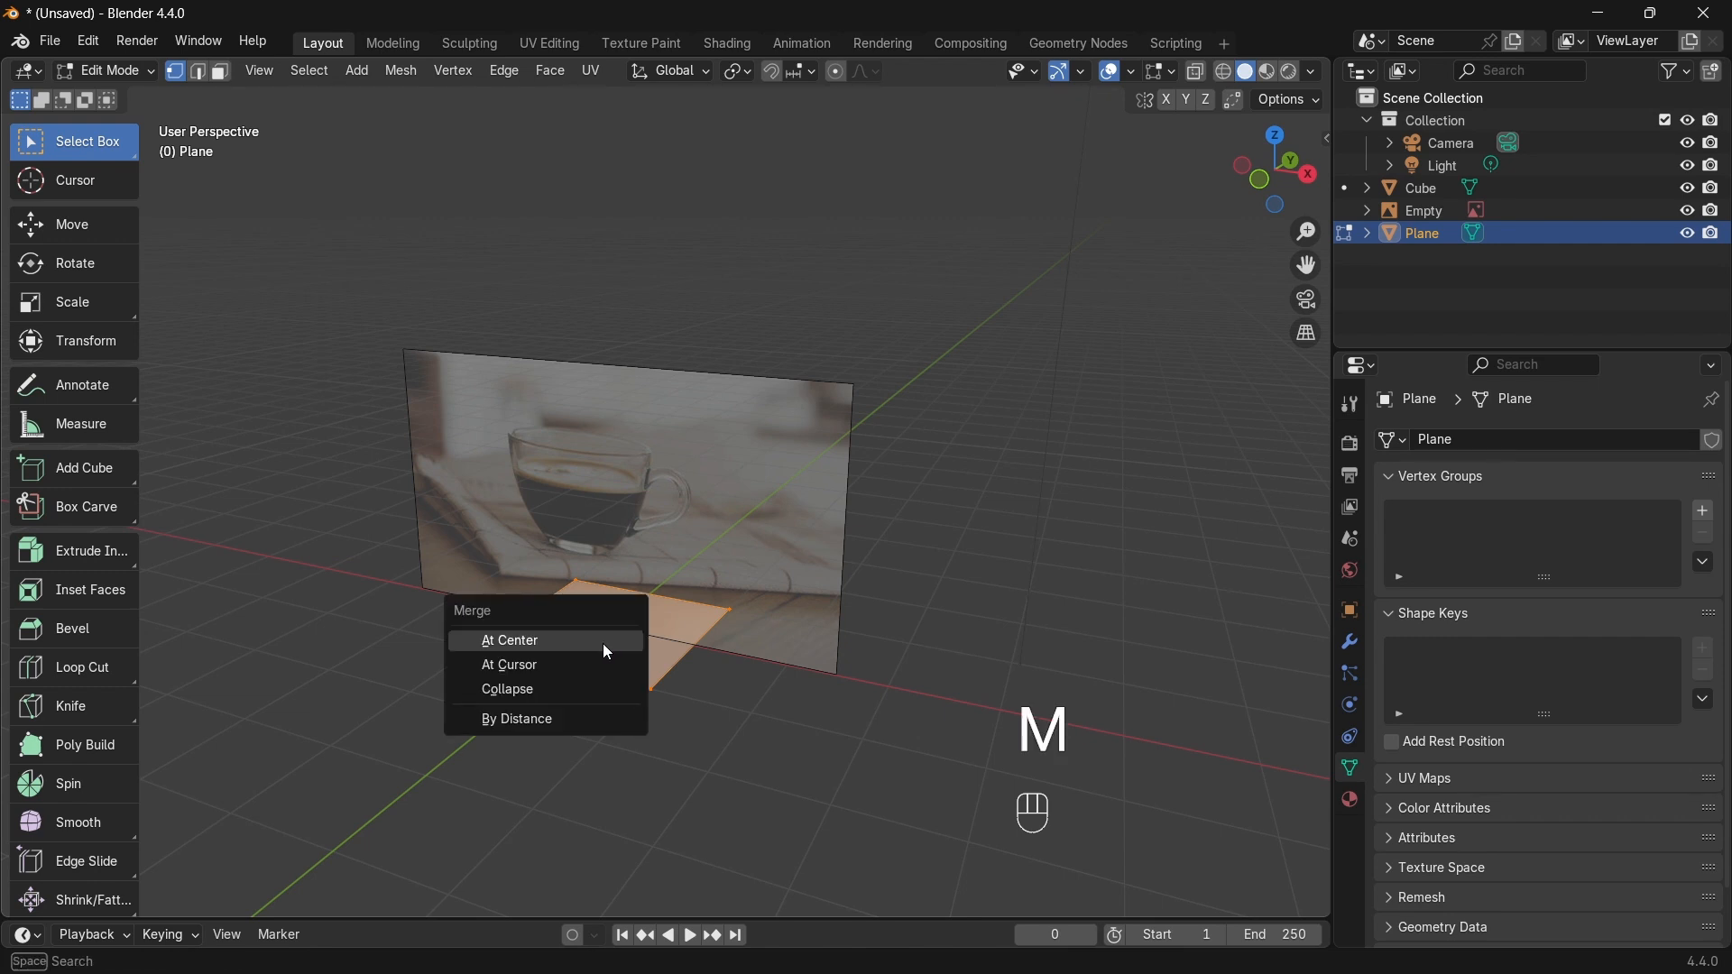
pyautogui.click(537, 668)
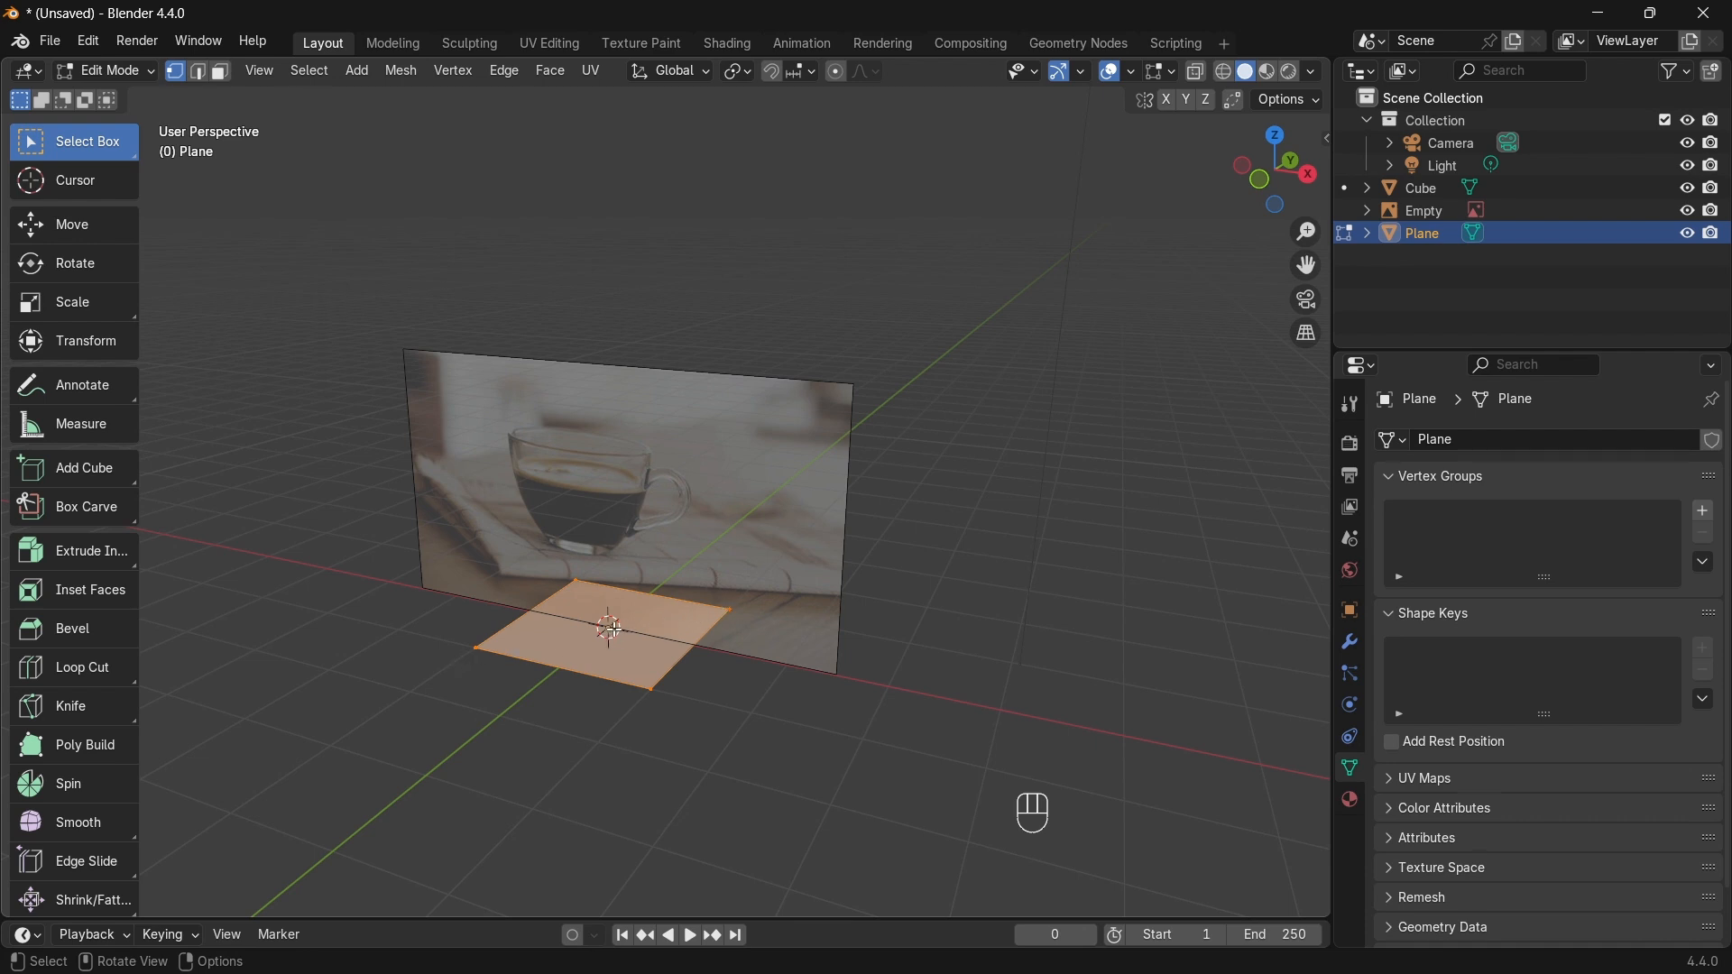
pyautogui.keyDown('shift'); pyautogui.rightClick(991, 390); pyautogui.keyUp('shift')
pyautogui.press('m')
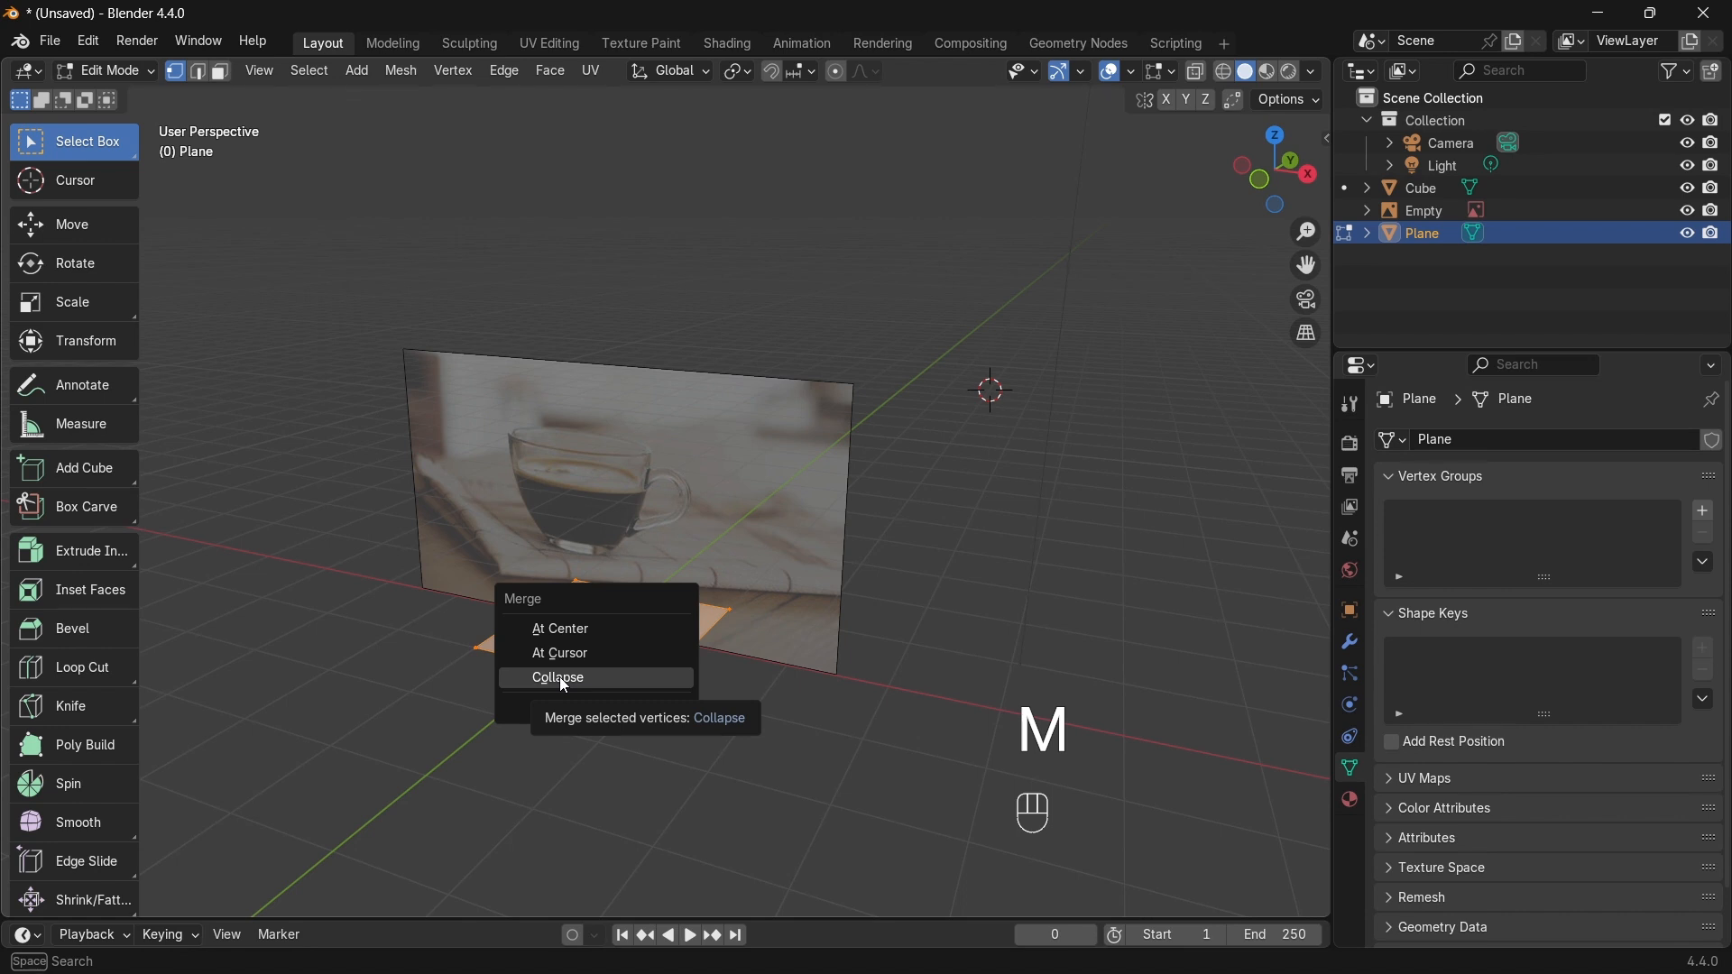
pyautogui.click(672, 677)
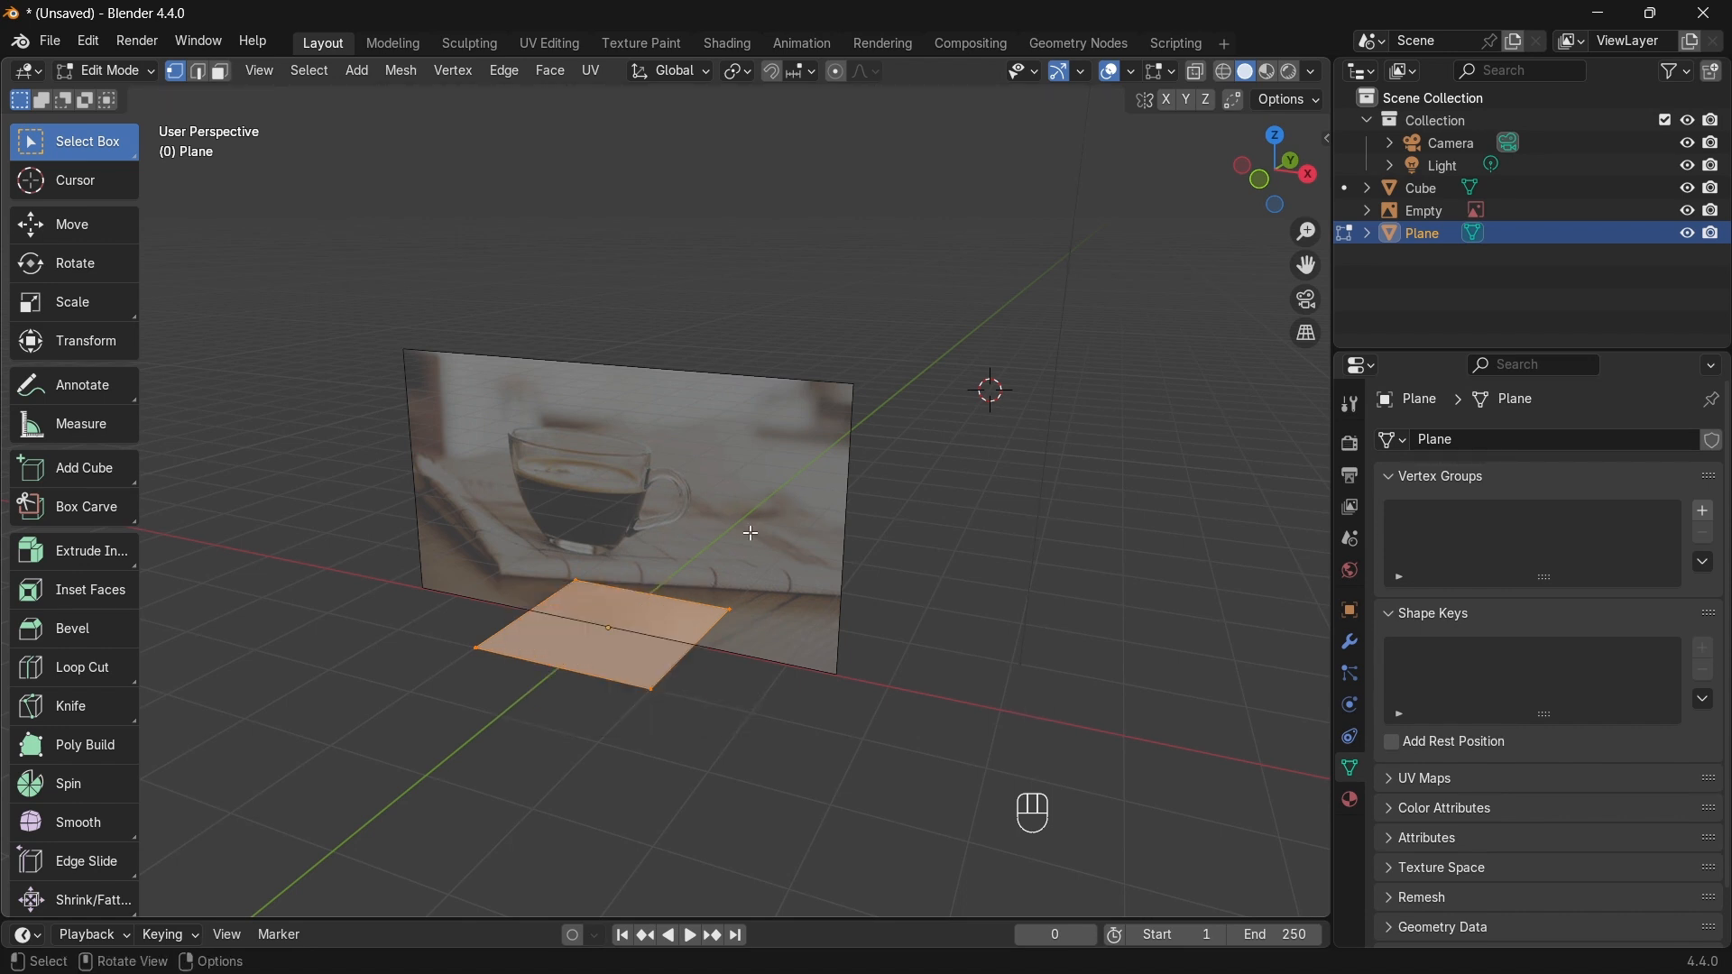
# Step: Merge all of the plane's vertices at center and return the 3D cursor to the world origin
pyautogui.press('m')
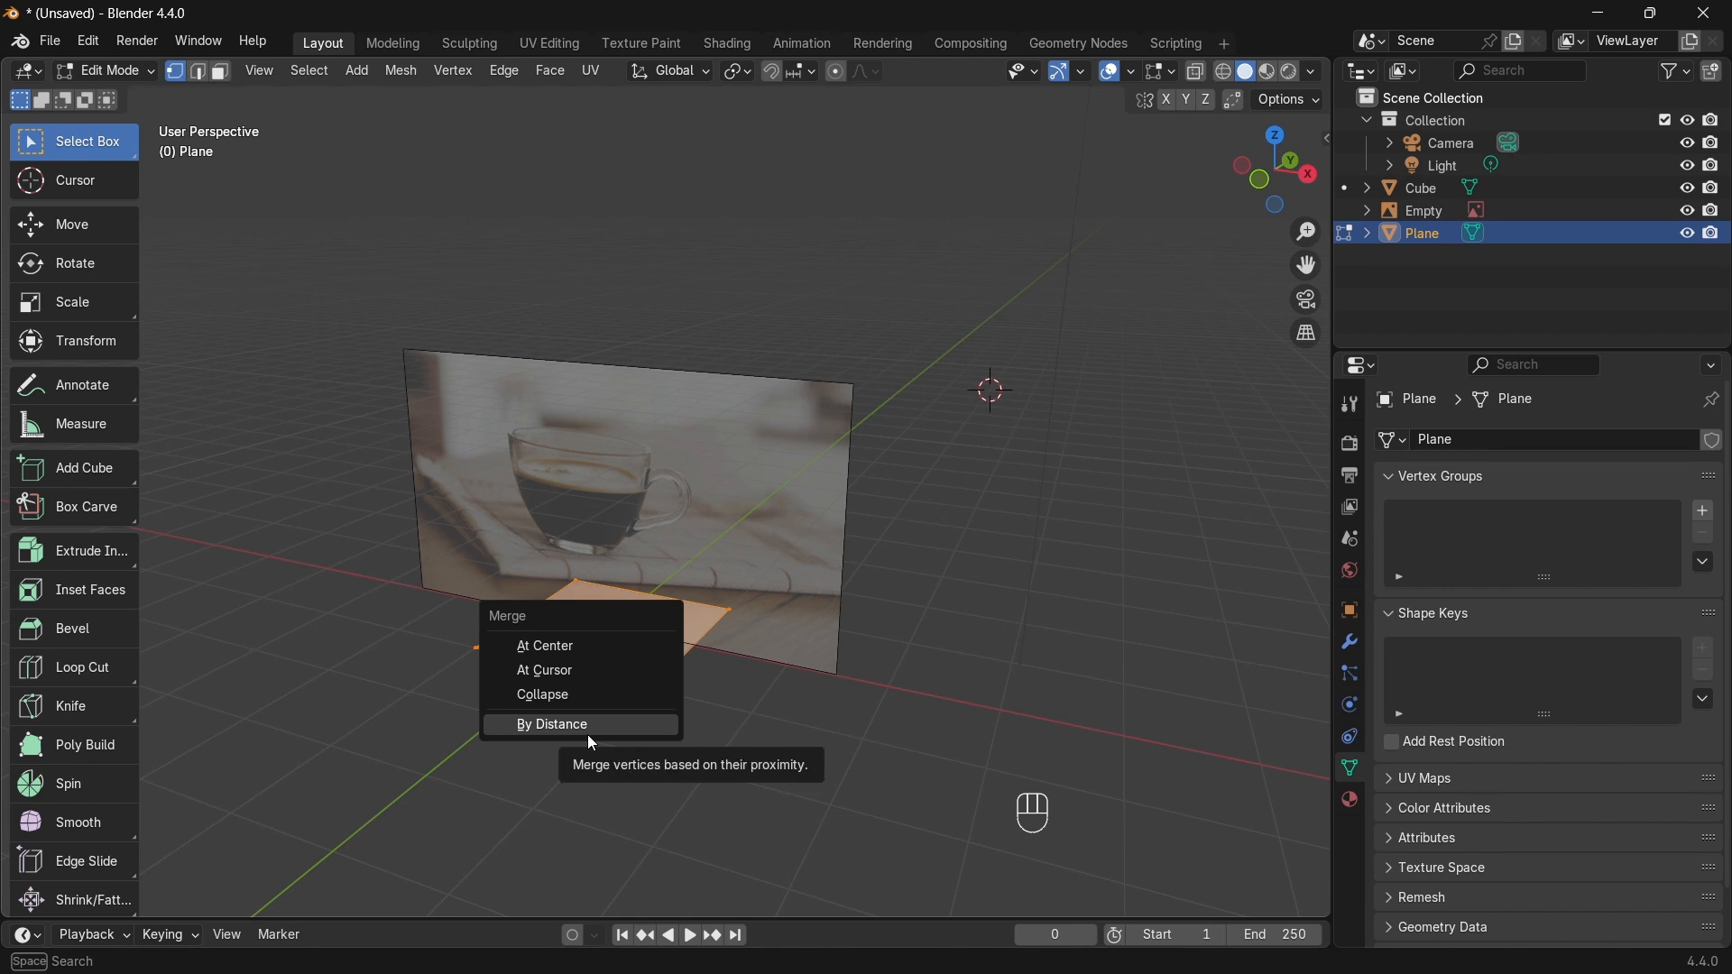
pyautogui.click(560, 645)
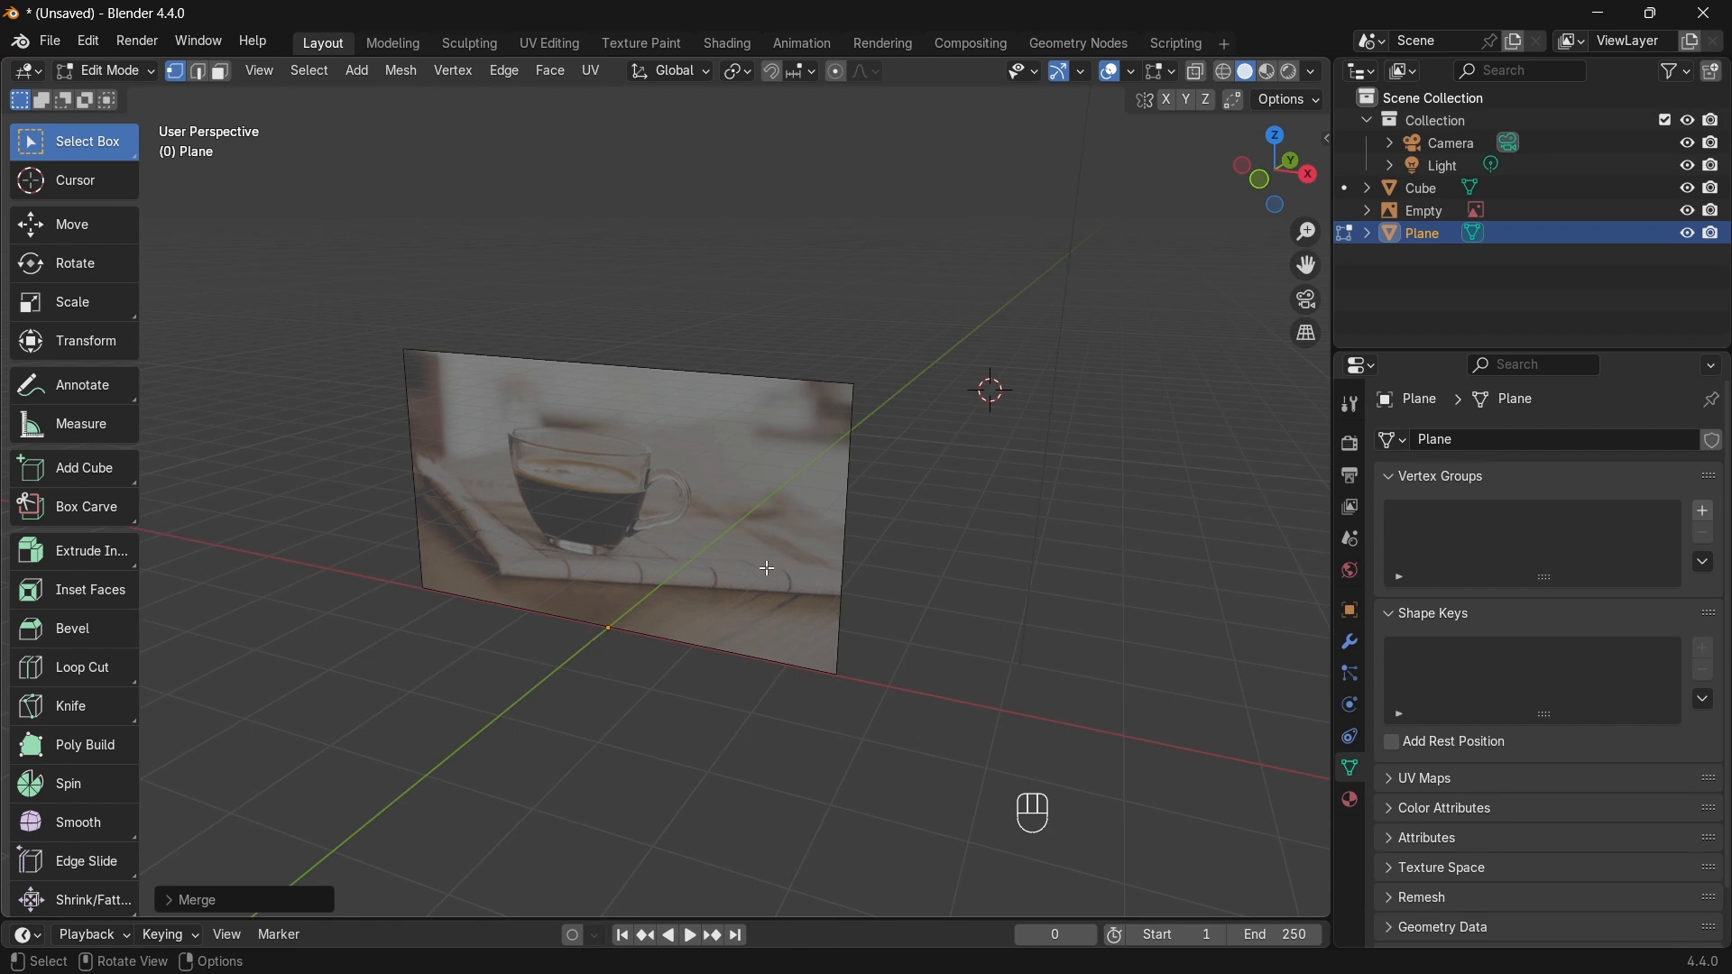
pyautogui.hotkey('shift', 's')
pyautogui.click(634, 700)
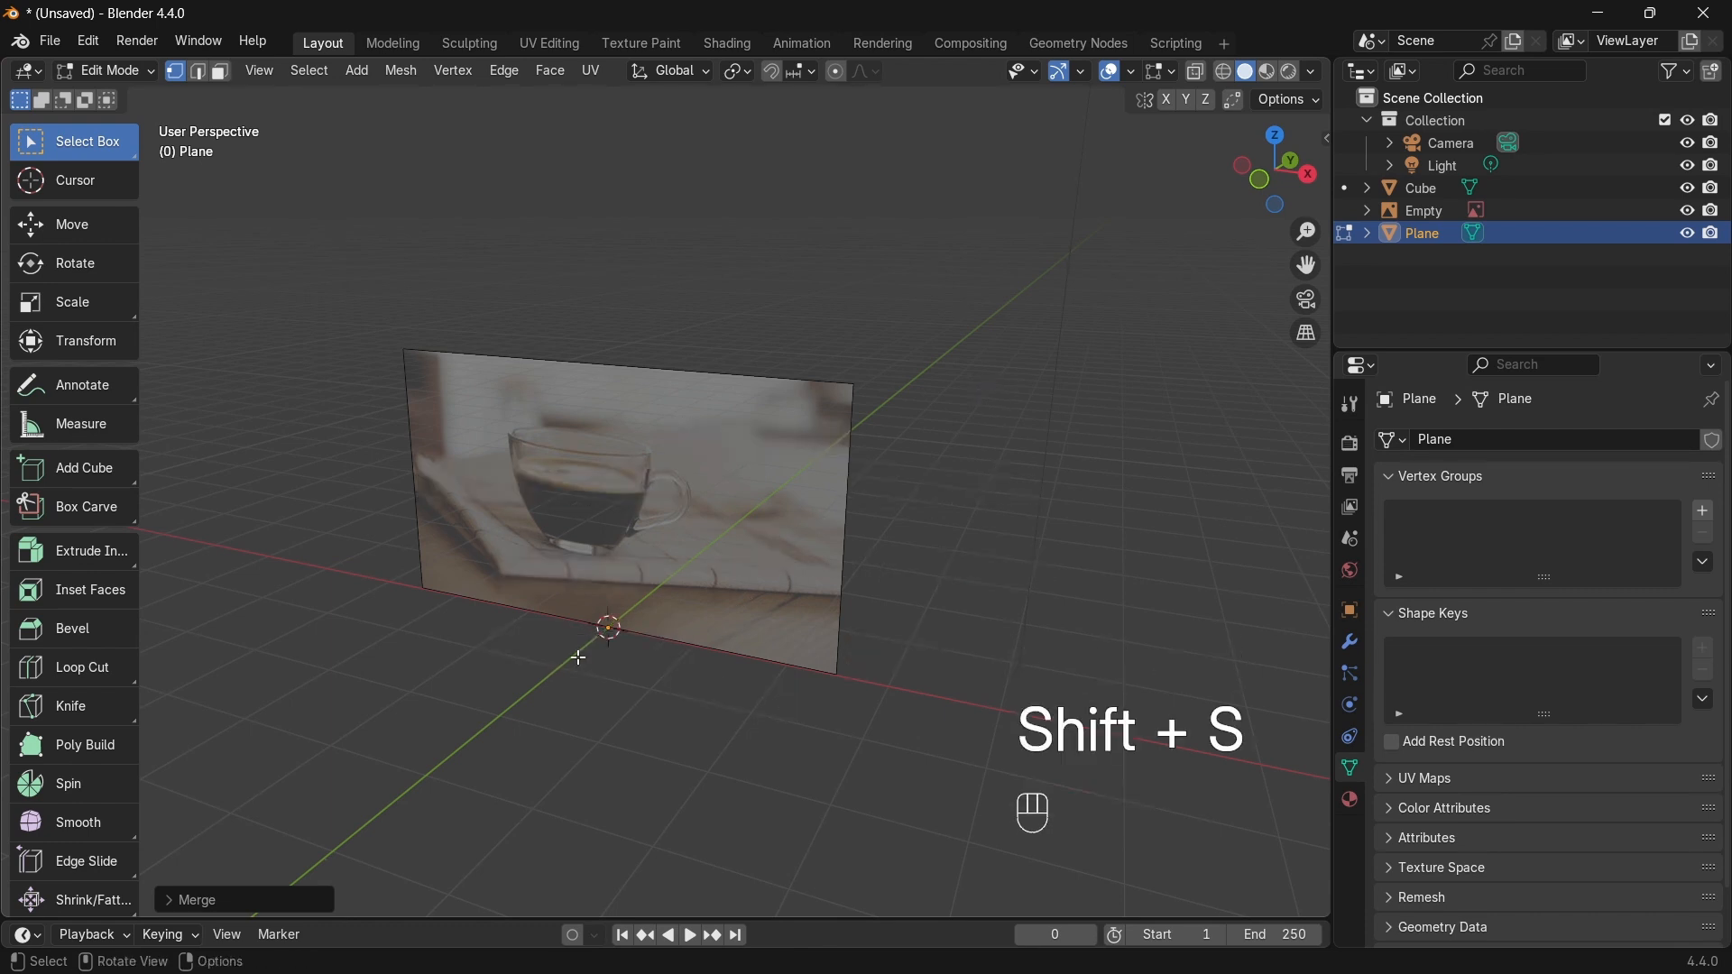
pyautogui.press('KP_1')
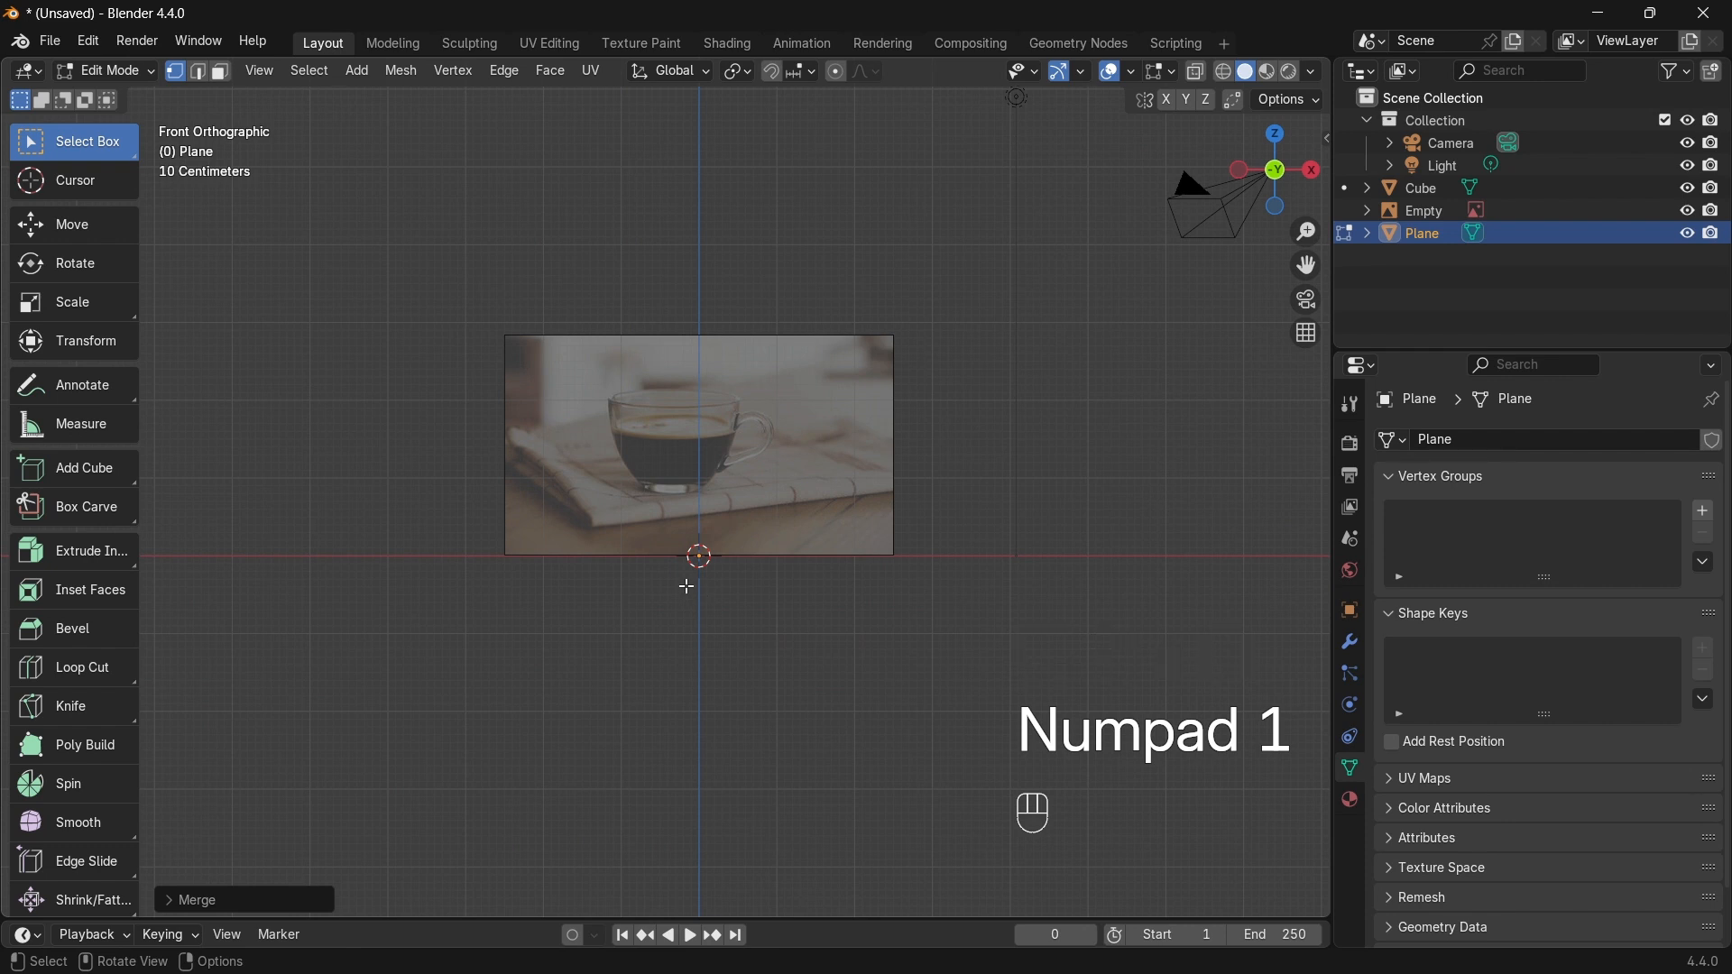
pyautogui.press('a')
pyautogui.press('g')
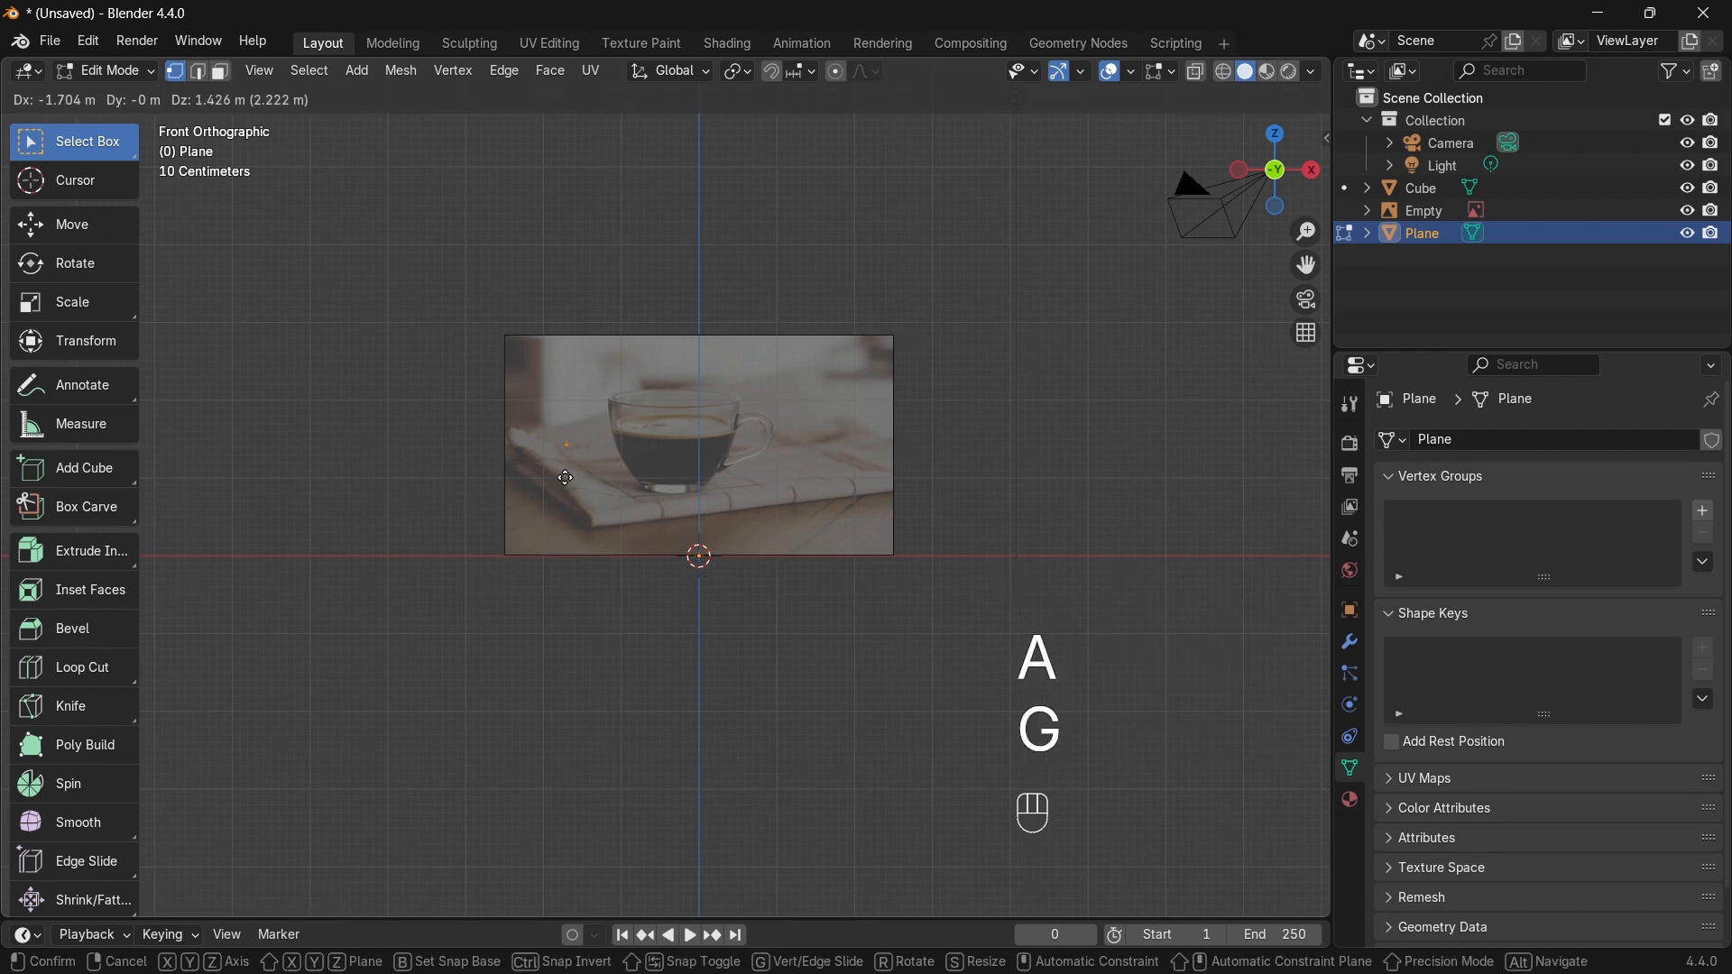
pyautogui.rightClick(547, 398)
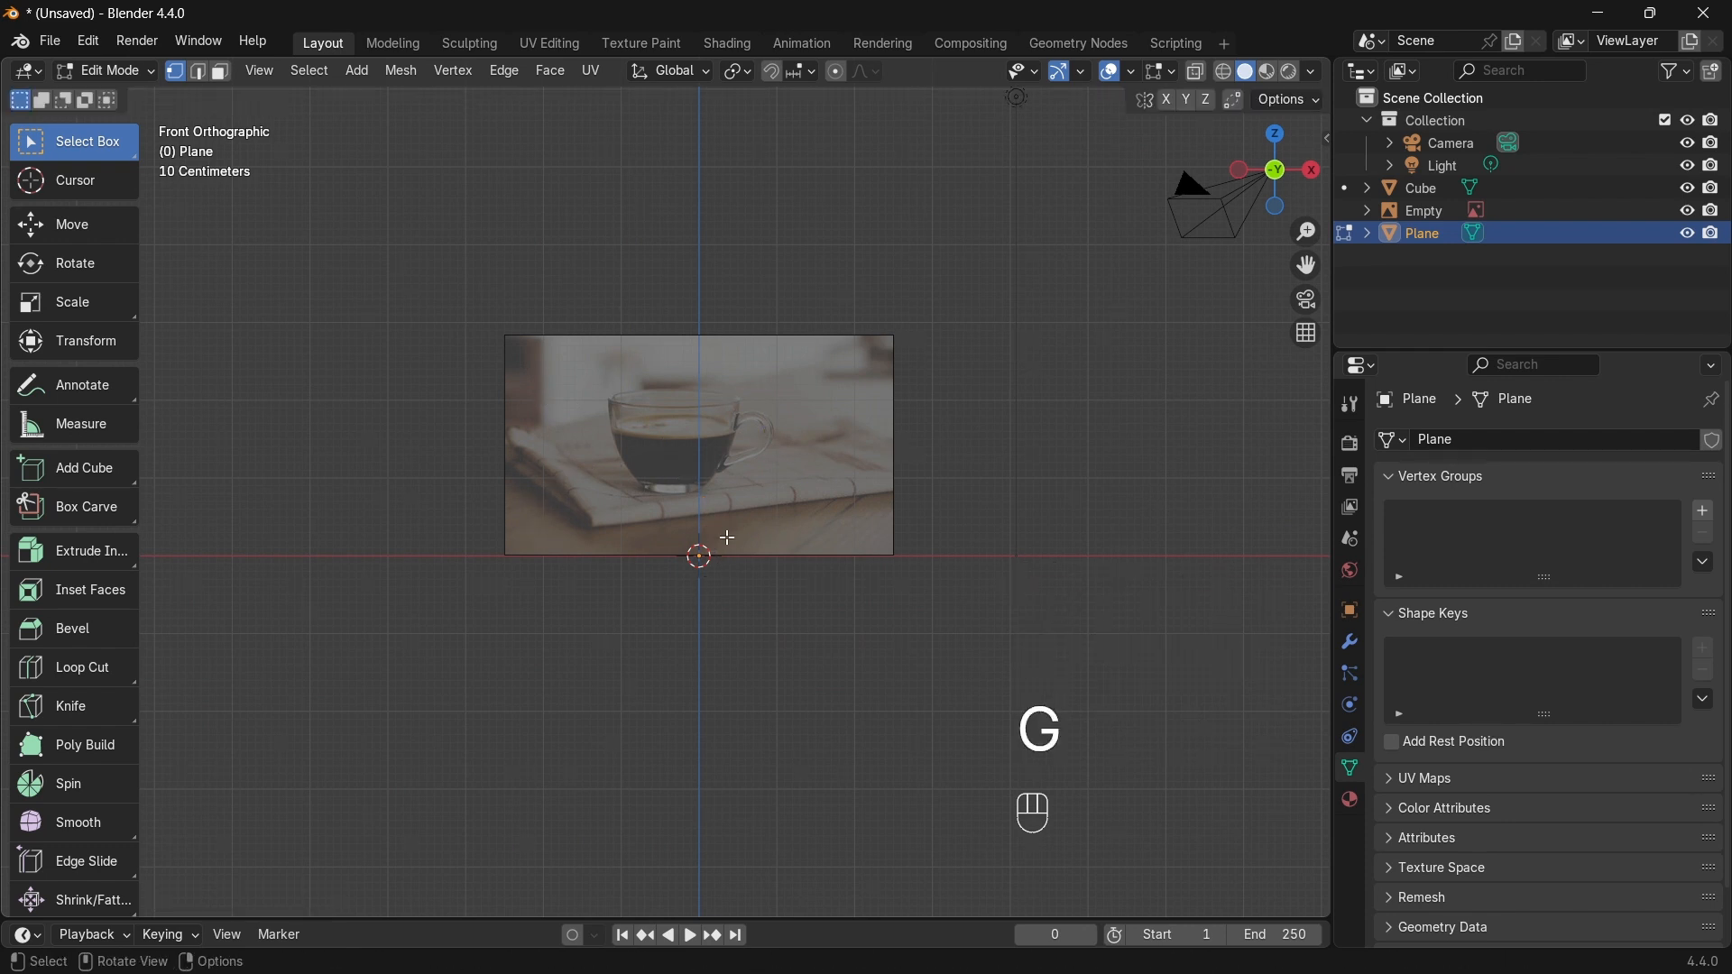
# Step: In Object Mode, move the reference image along X by about 0.33 m to center the cup's base on the Z axis
pyautogui.scroll(6, 728, 538)
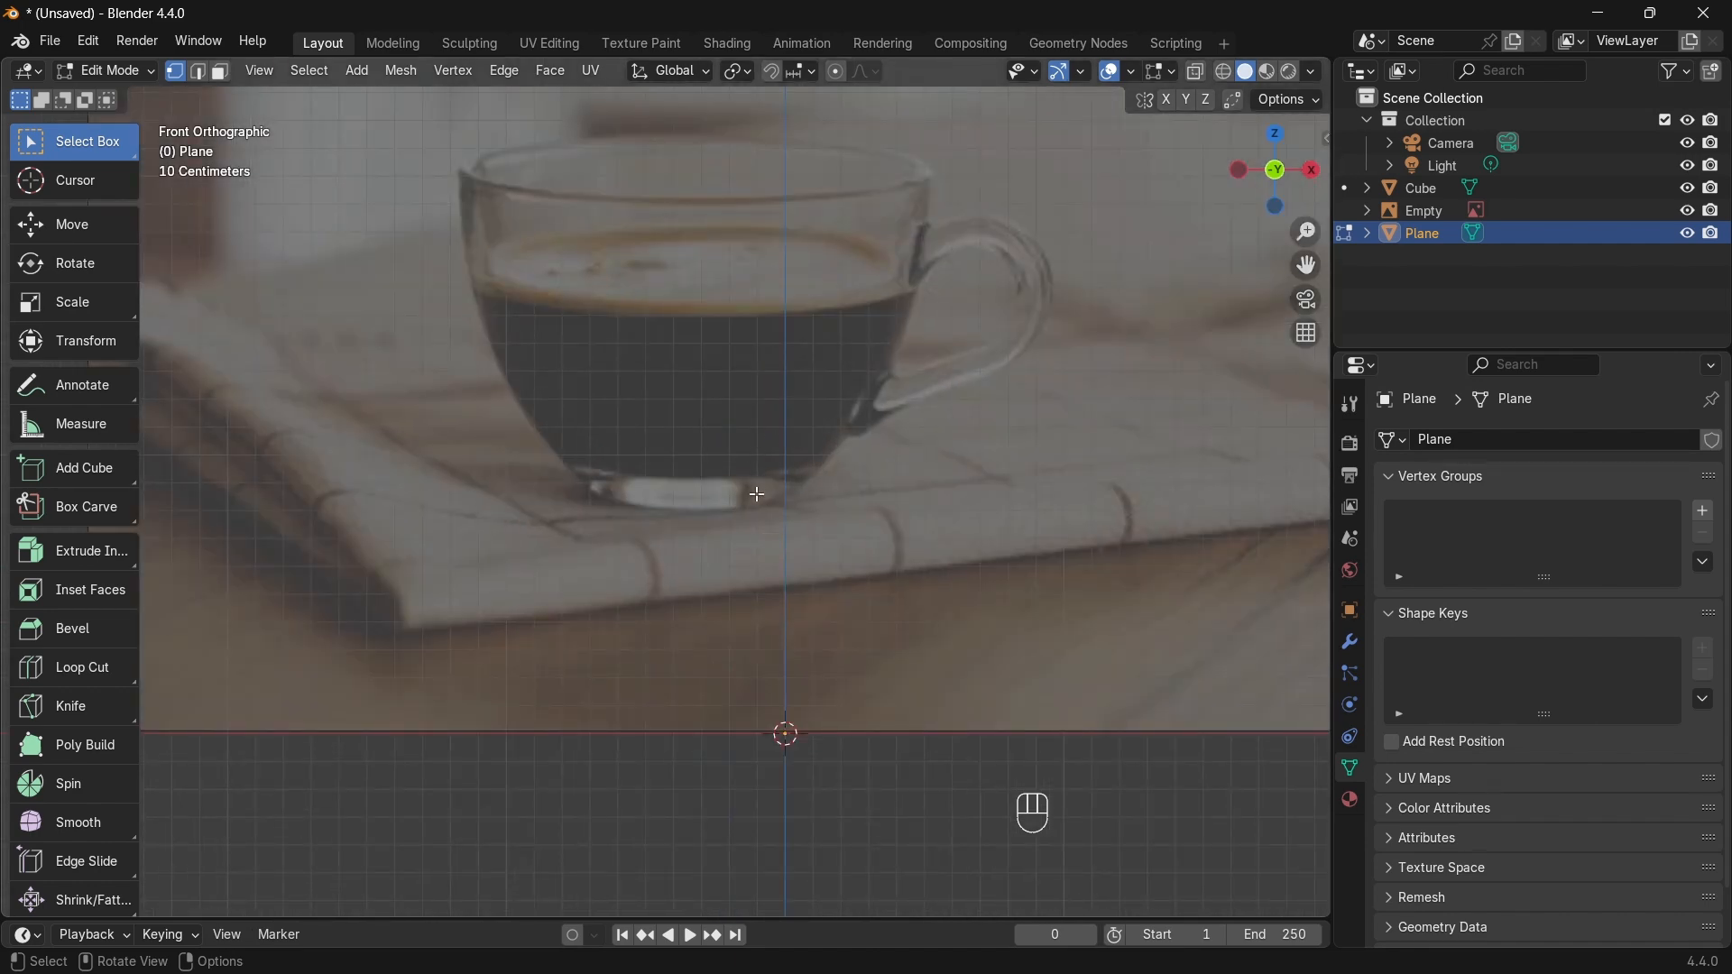
pyautogui.scroll(-4, 757, 486)
pyautogui.press('Tab')
pyautogui.click(796, 436)
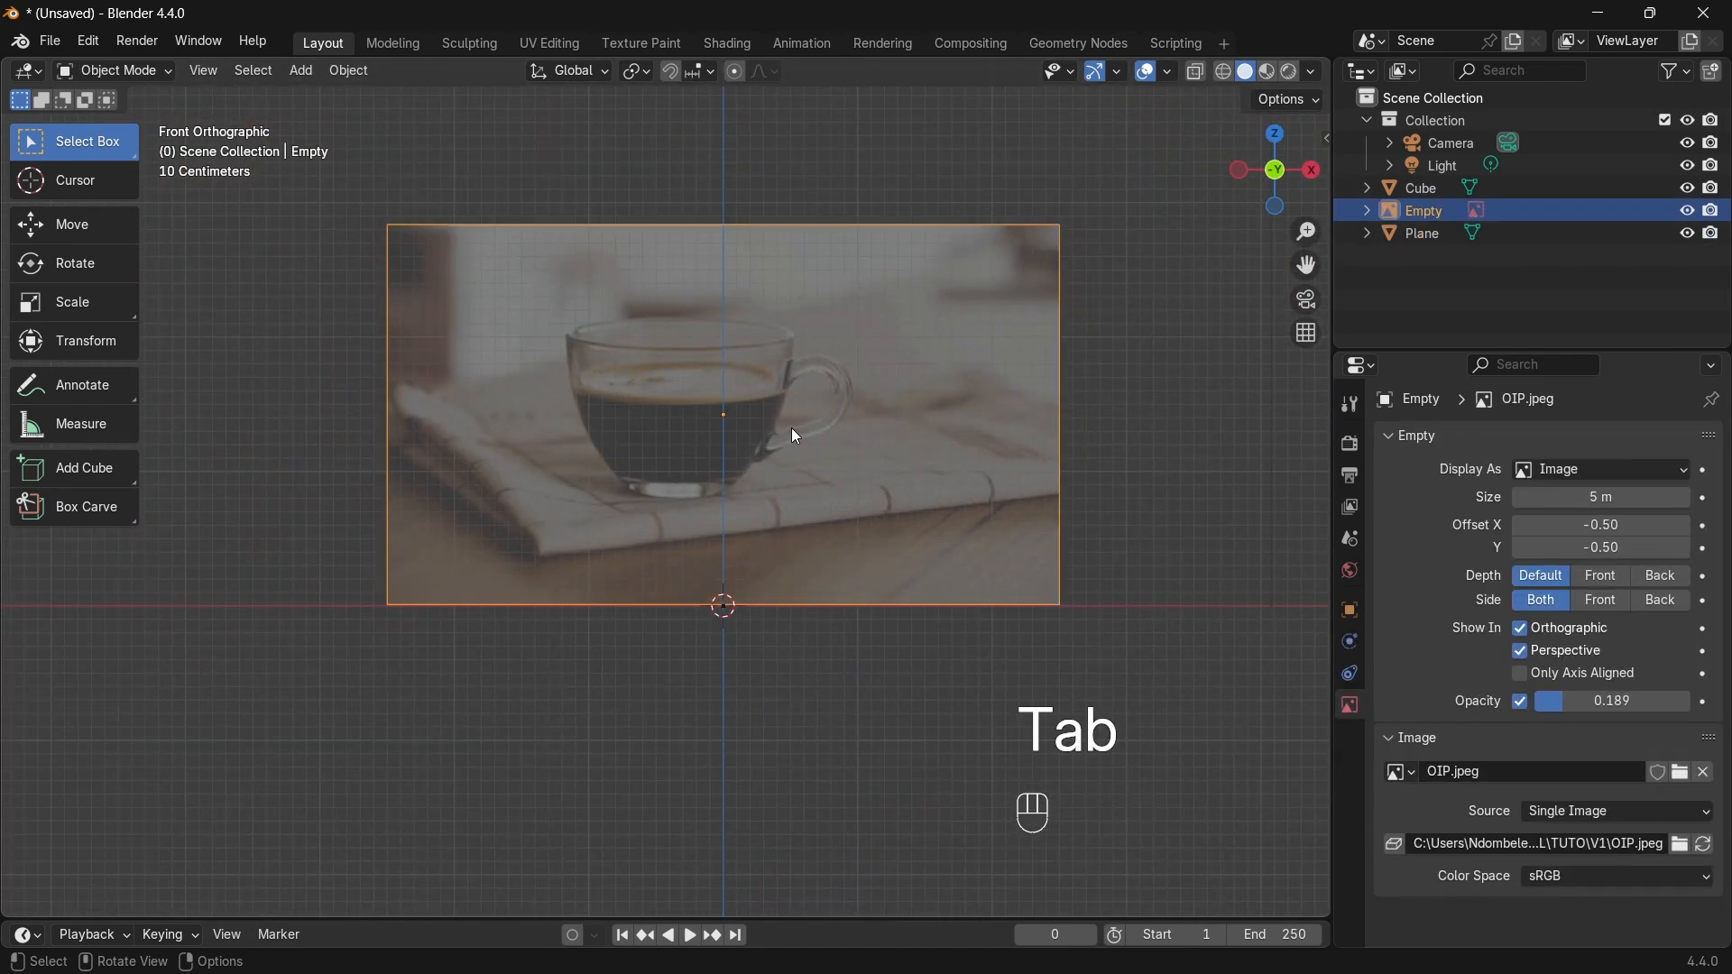
pyautogui.press('g')
pyautogui.press('x')
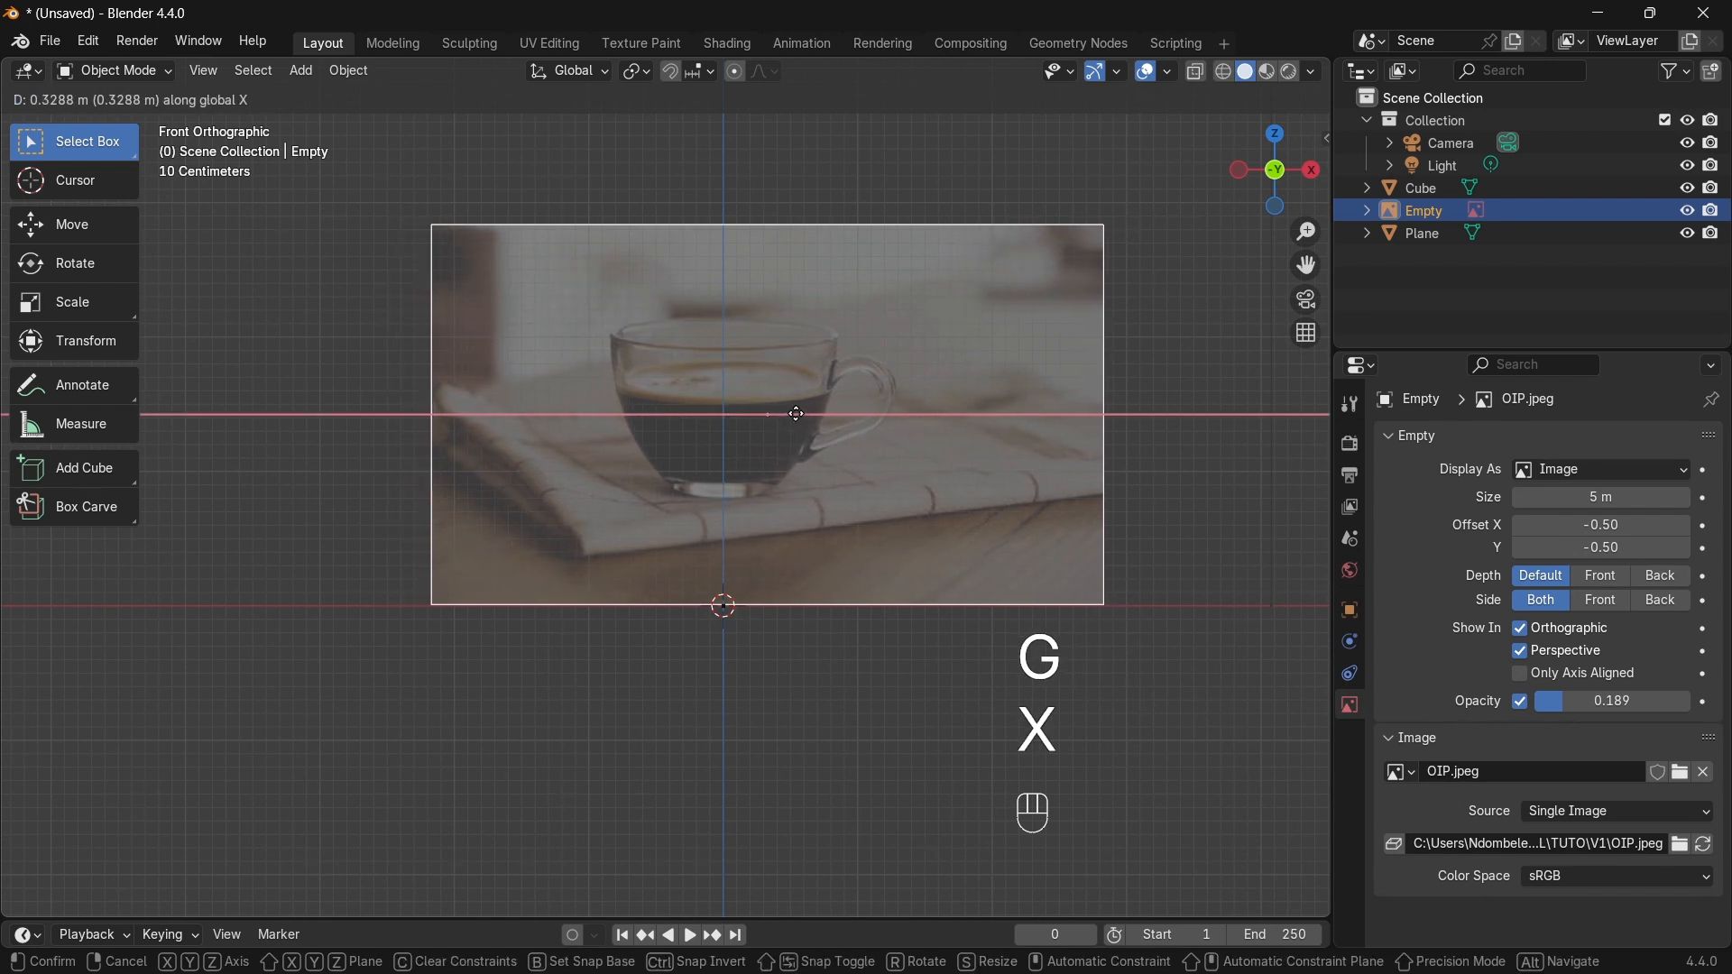
pyautogui.click(800, 422)
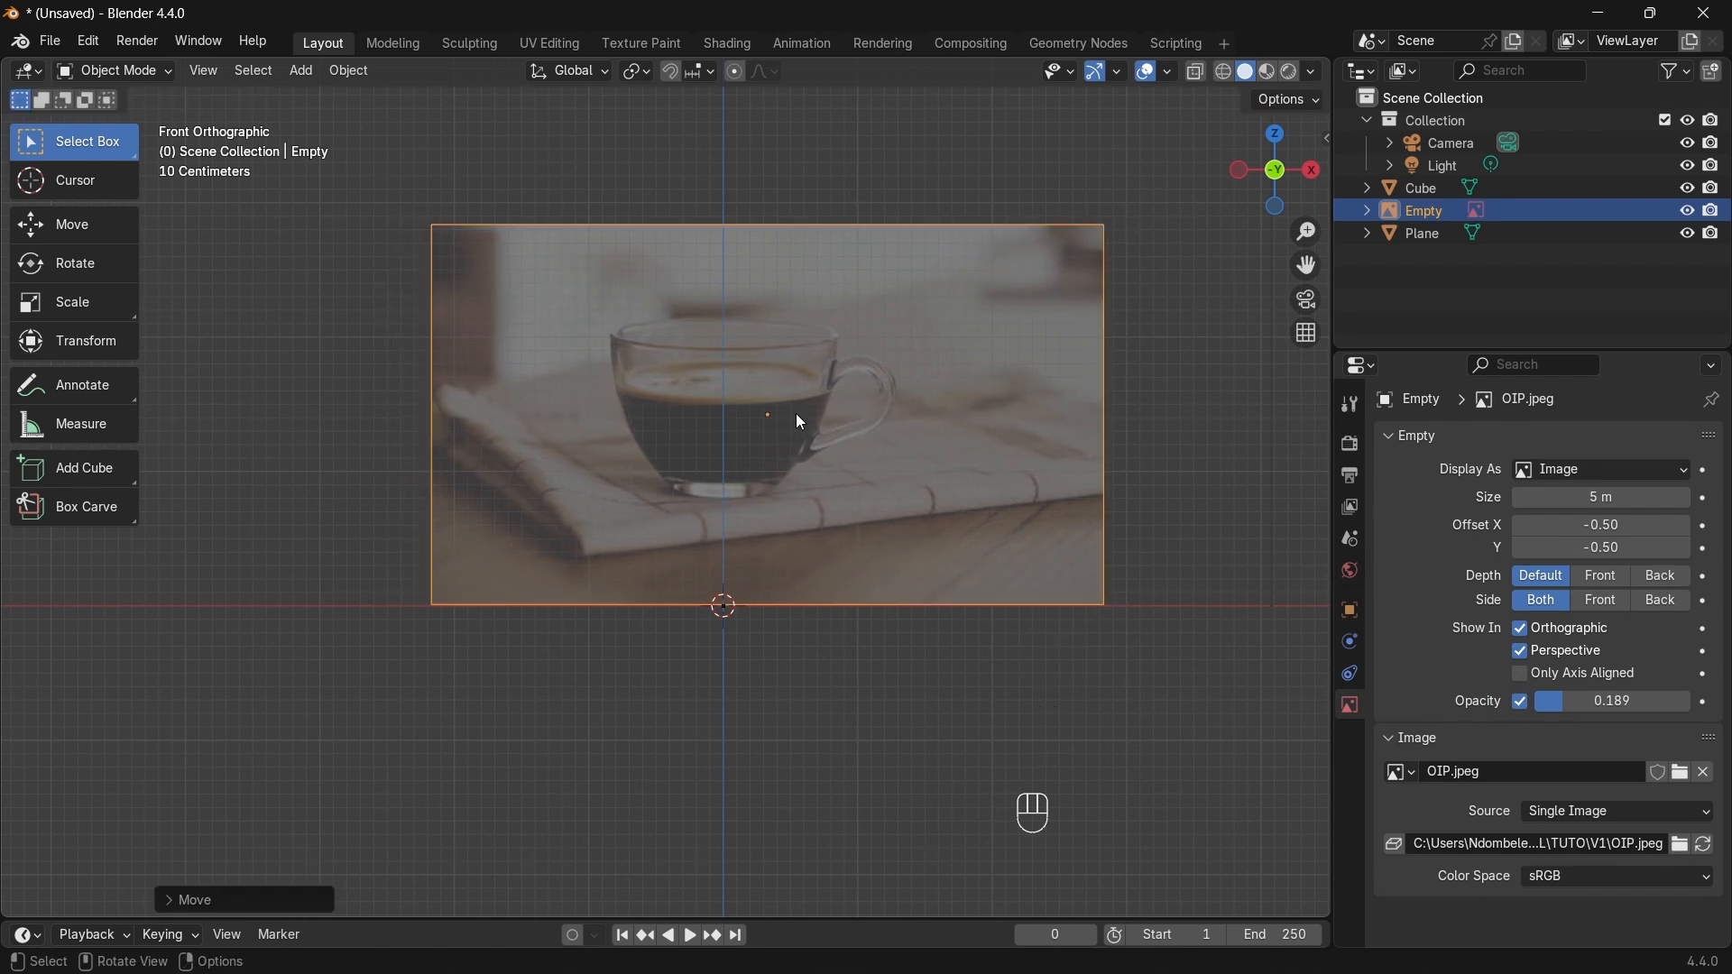
# Step: Rename the Plane object as Point
pyautogui.doubleClick(1423, 234)
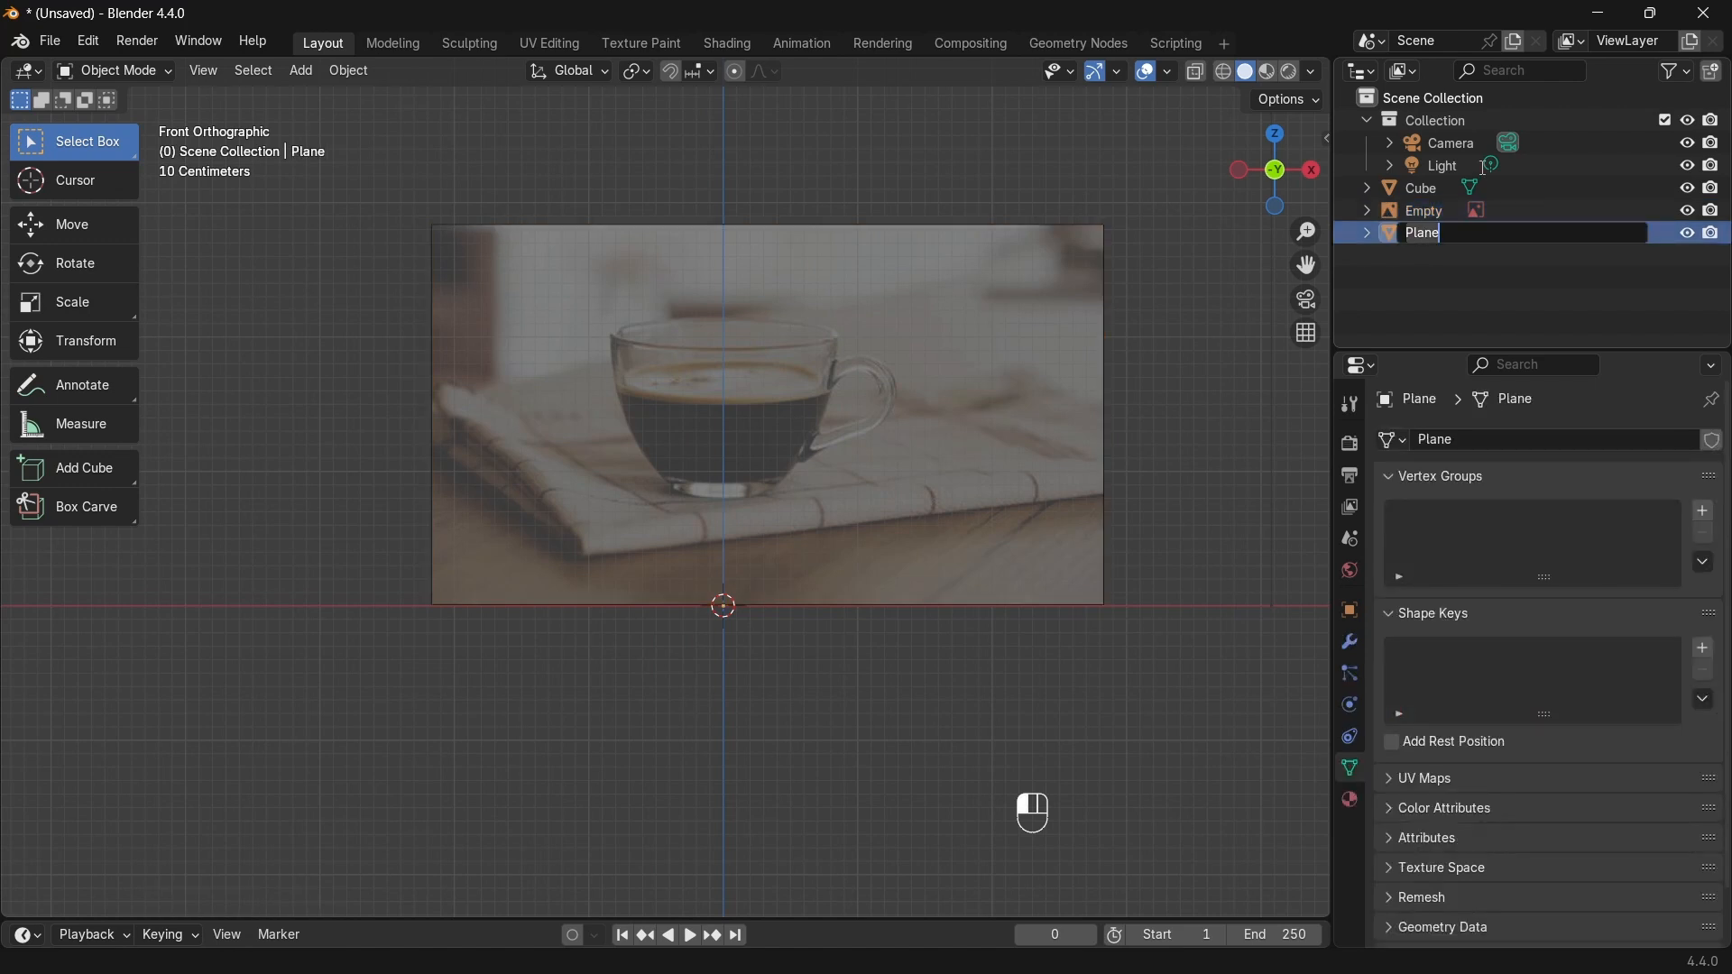
pyautogui.write('Point')
pyautogui.press('Return')
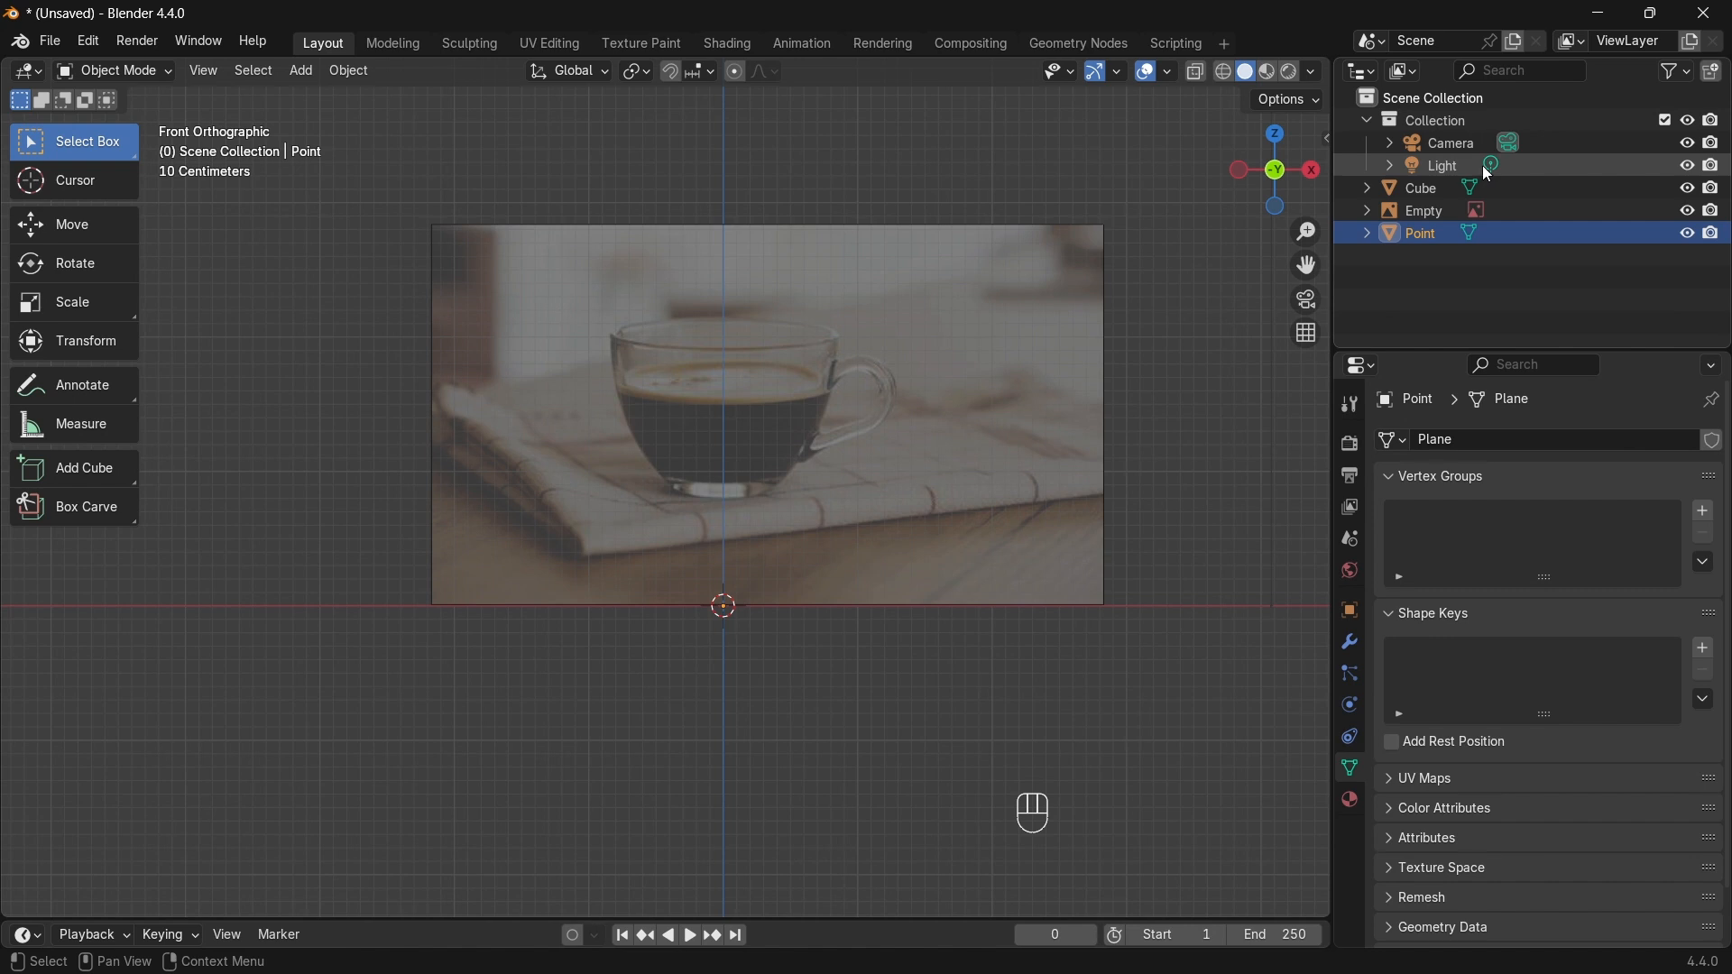
# Step: In Edit Mode, move the Point object's vertex up along Z by about 0.8 m to just below the cup's base
pyautogui.press('Tab')
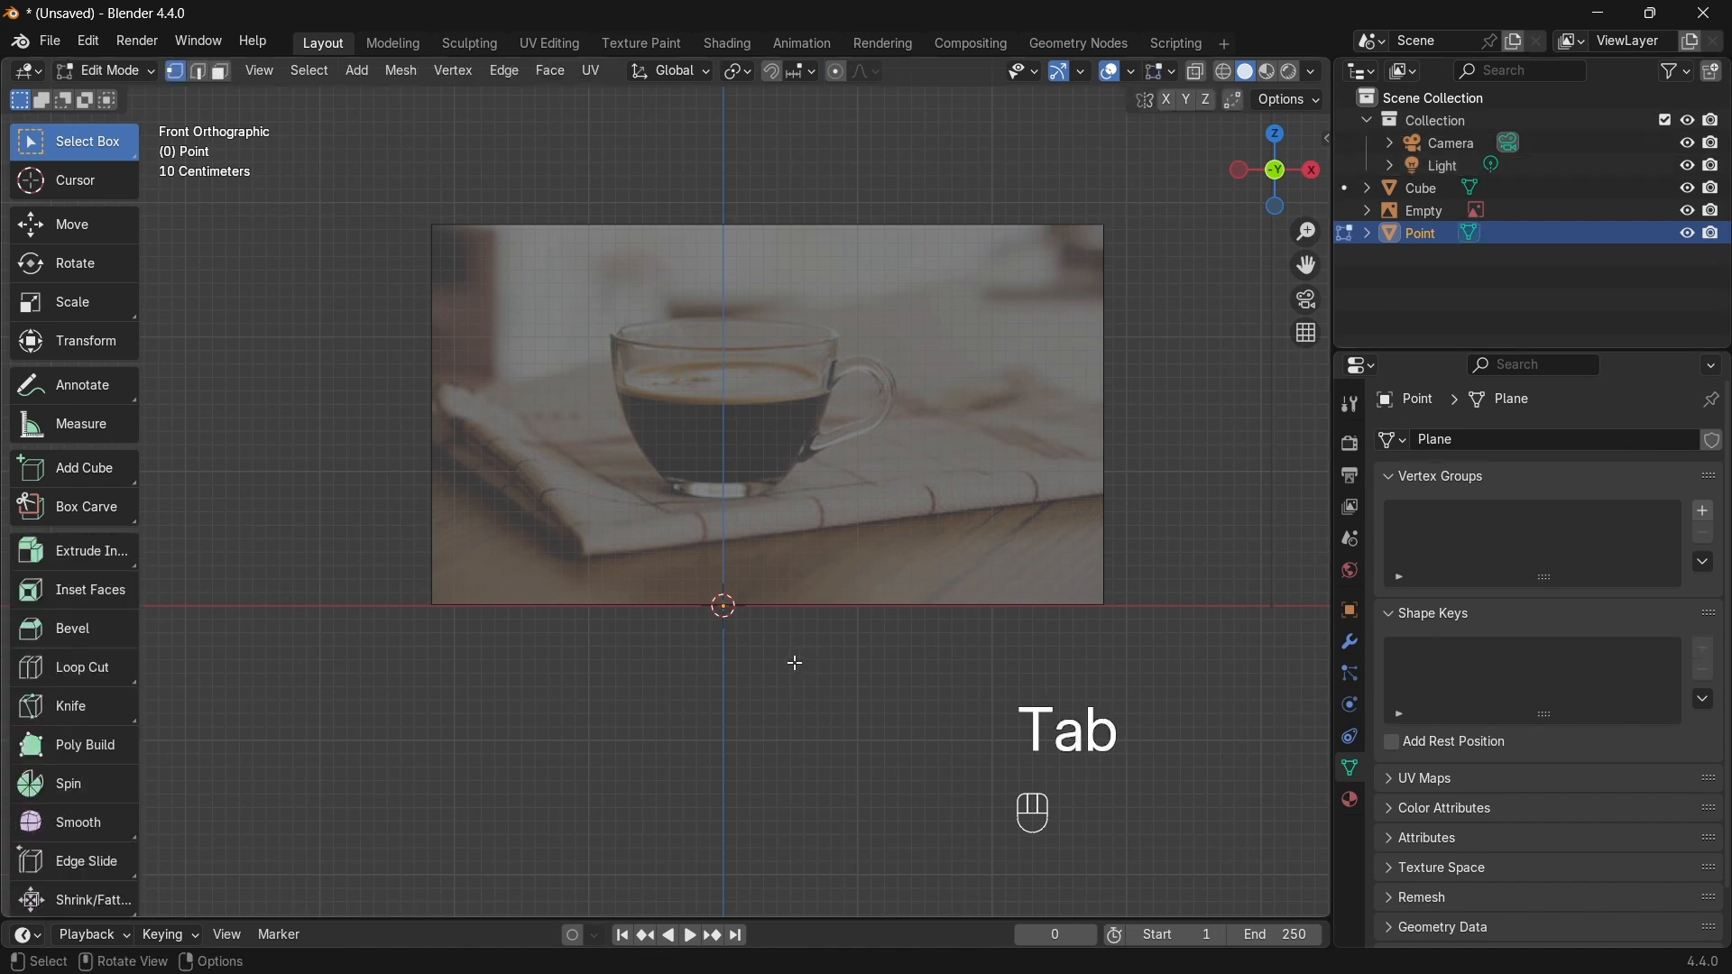
pyautogui.press('g')
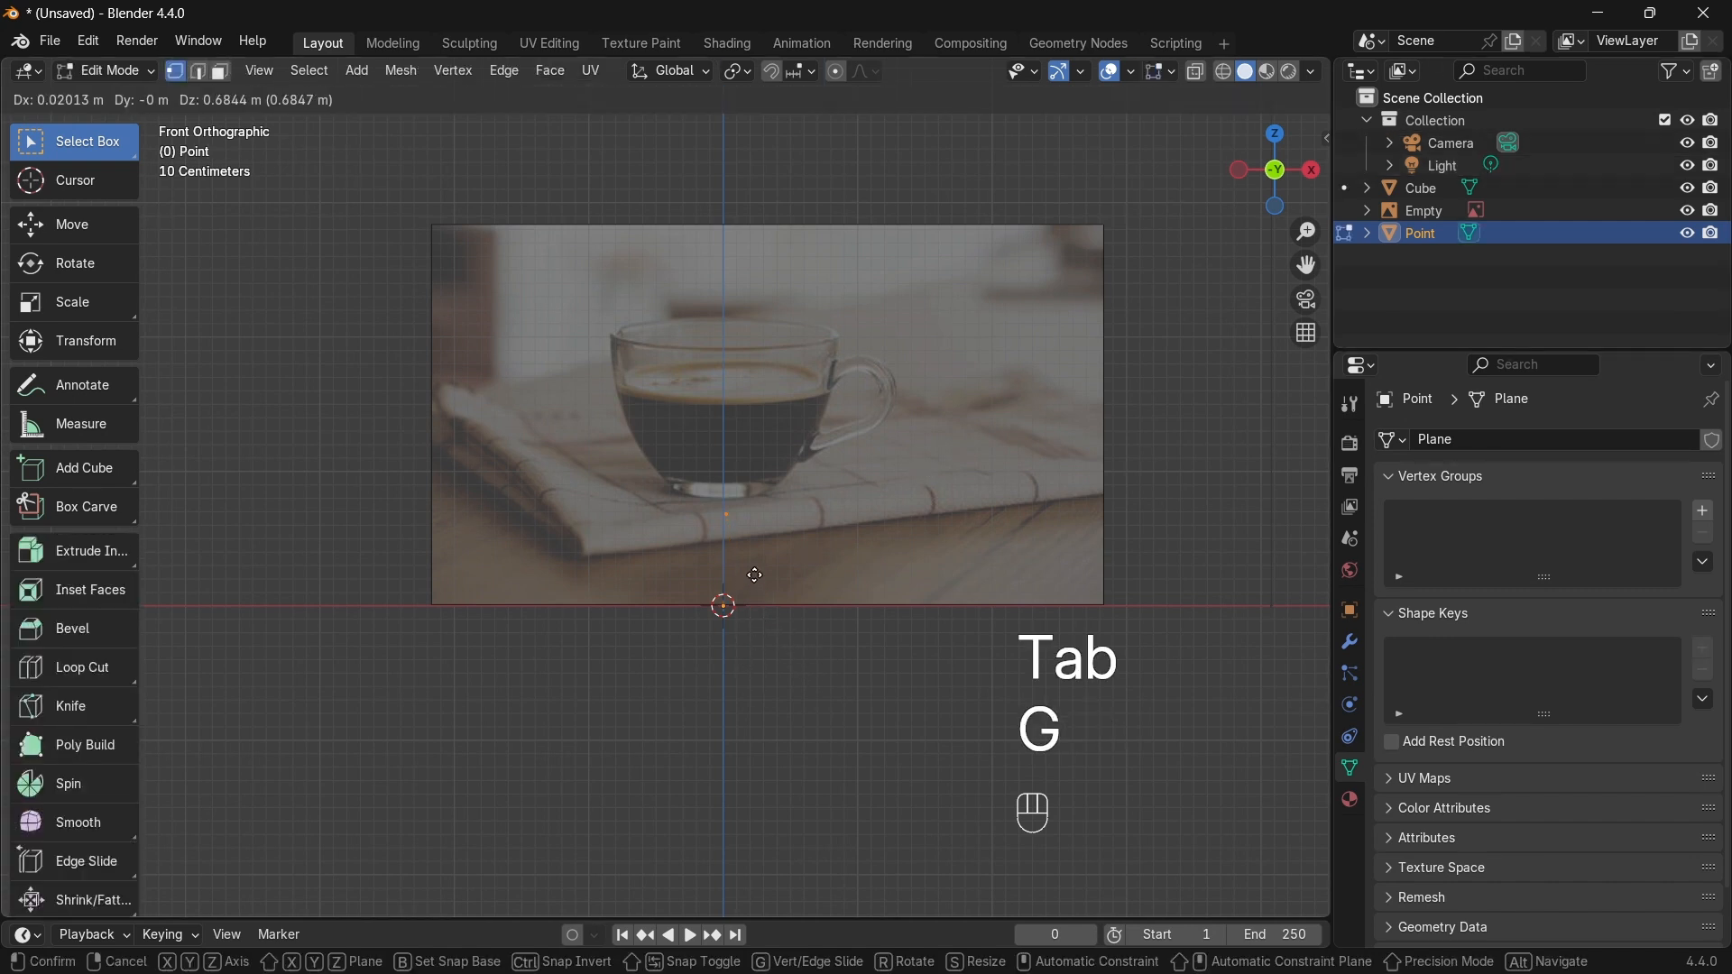
pyautogui.press('z')
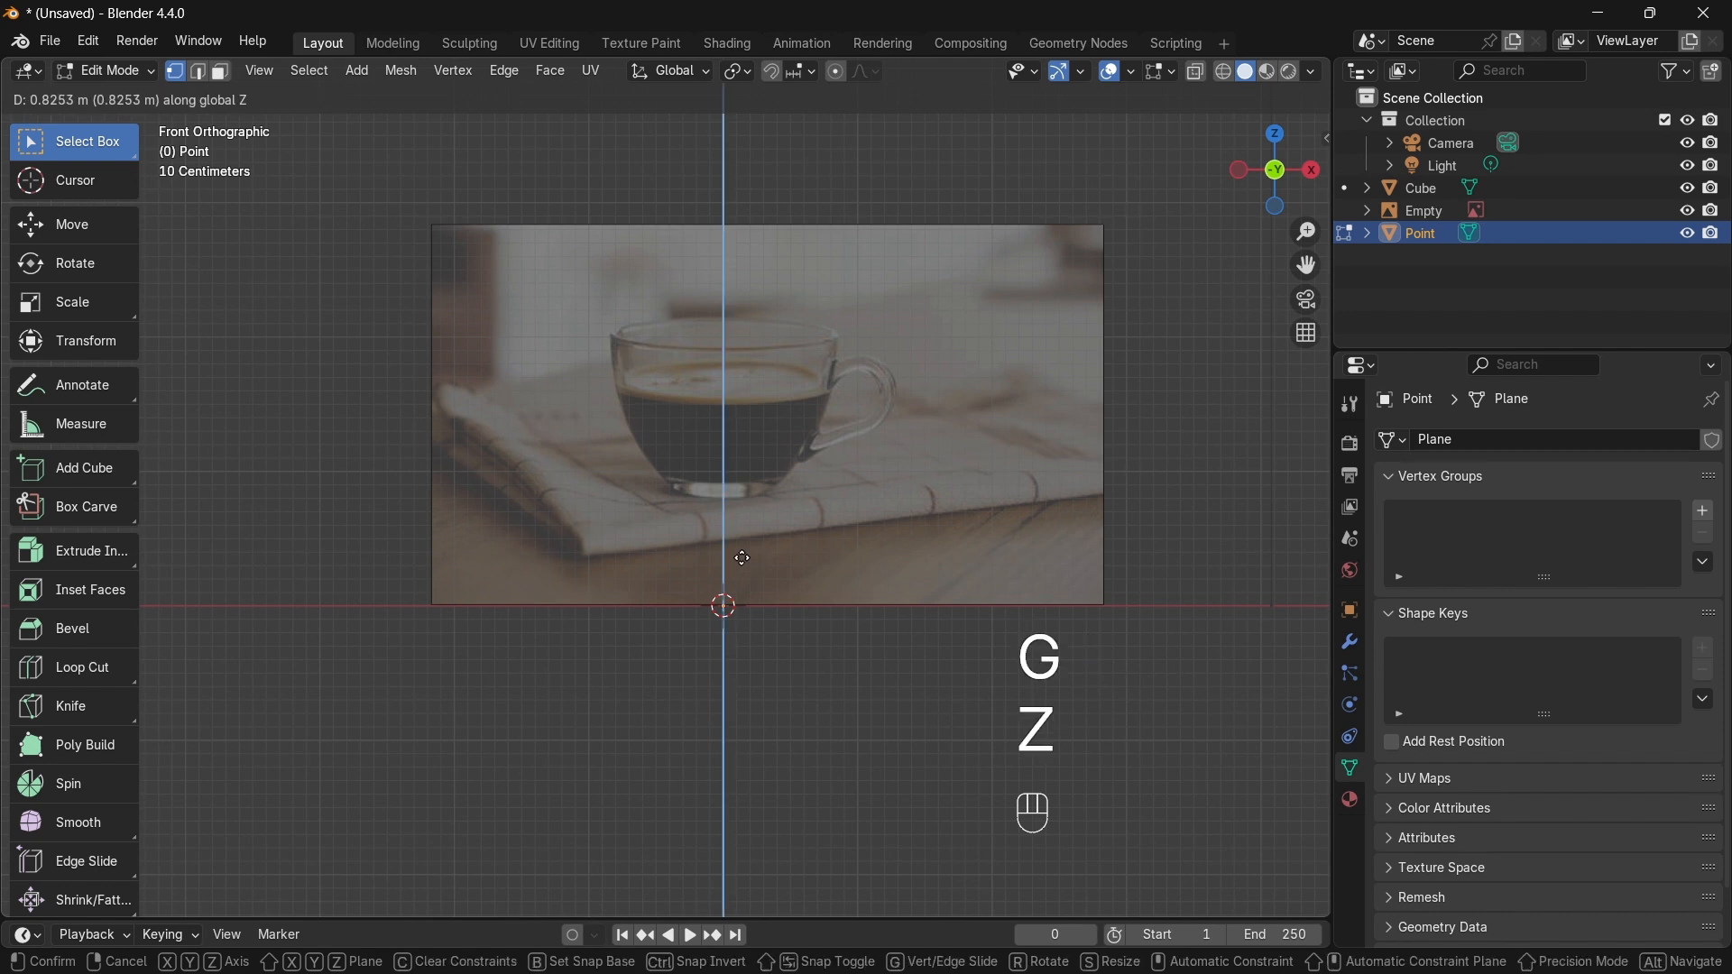
pyautogui.click(739, 563)
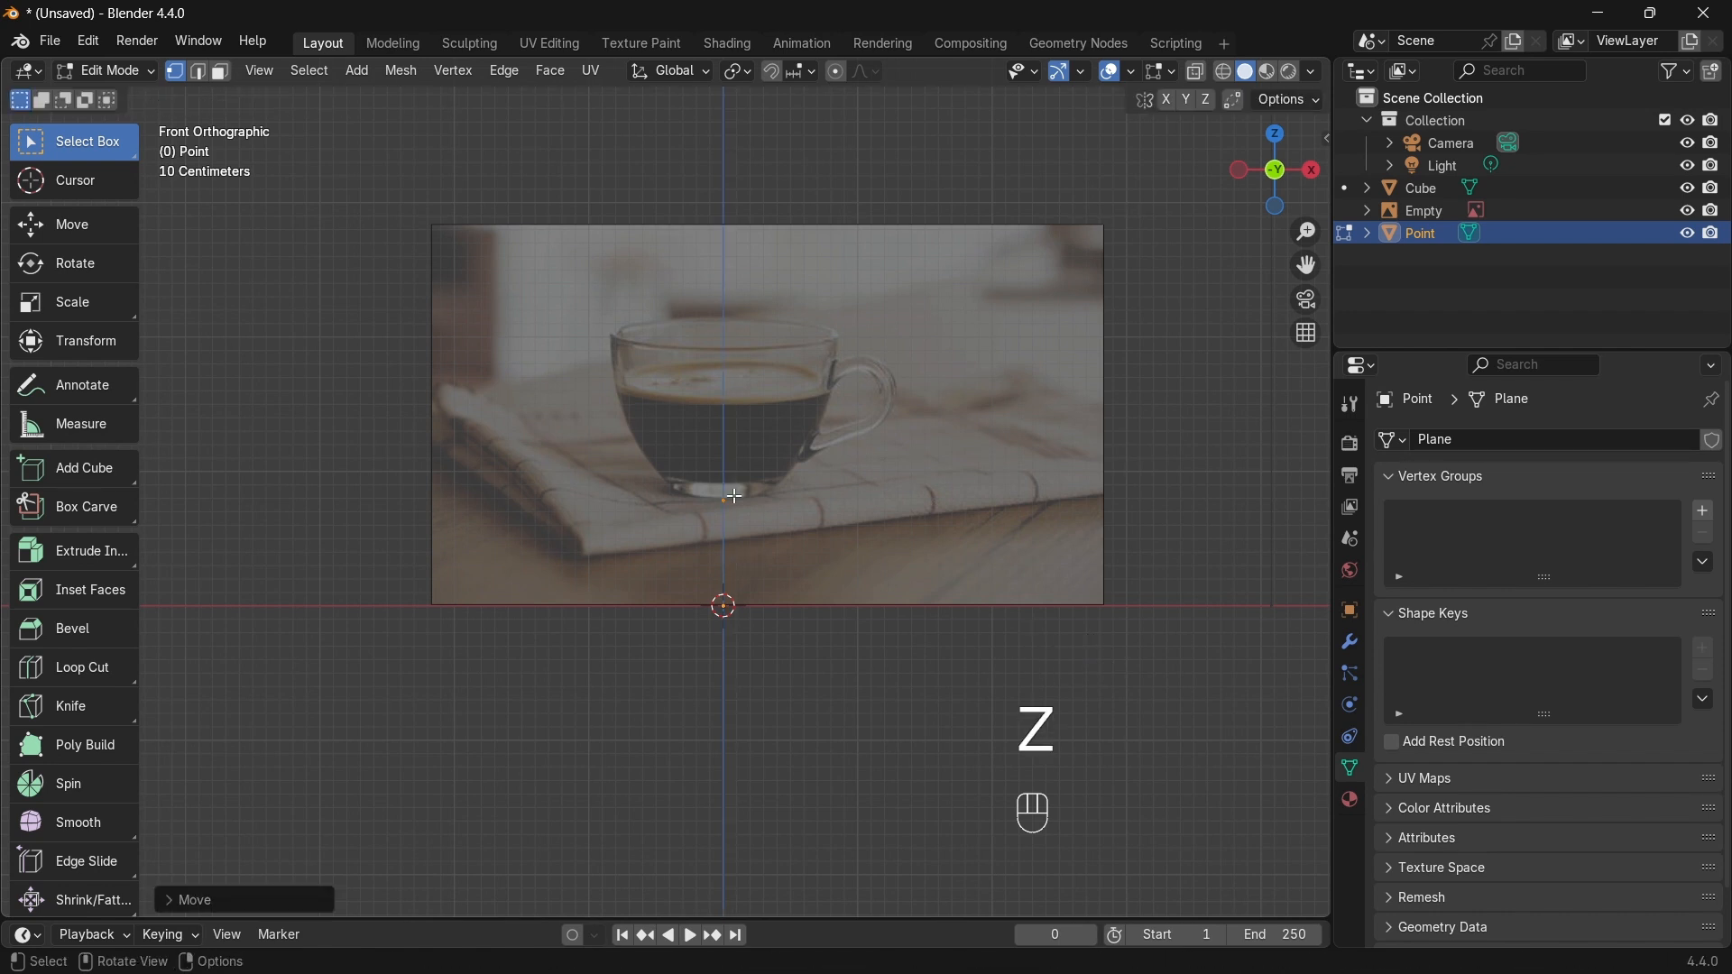
# Step: Extrude the vertex in four short segments outward along the underside of the cup's base to its outer curve
pyautogui.scroll(4, 740, 503)
pyautogui.keyDown('shift'); pyautogui.moveTo(914, 453); pyautogui.dragTo(826, 516, button='middle'); pyautogui.keyUp('shift')
pyautogui.scroll(1, 791, 542)
pyautogui.keyDown('shift'); pyautogui.moveTo(754, 569); pyautogui.dragTo(618, 576, button='middle'); pyautogui.keyUp('shift')
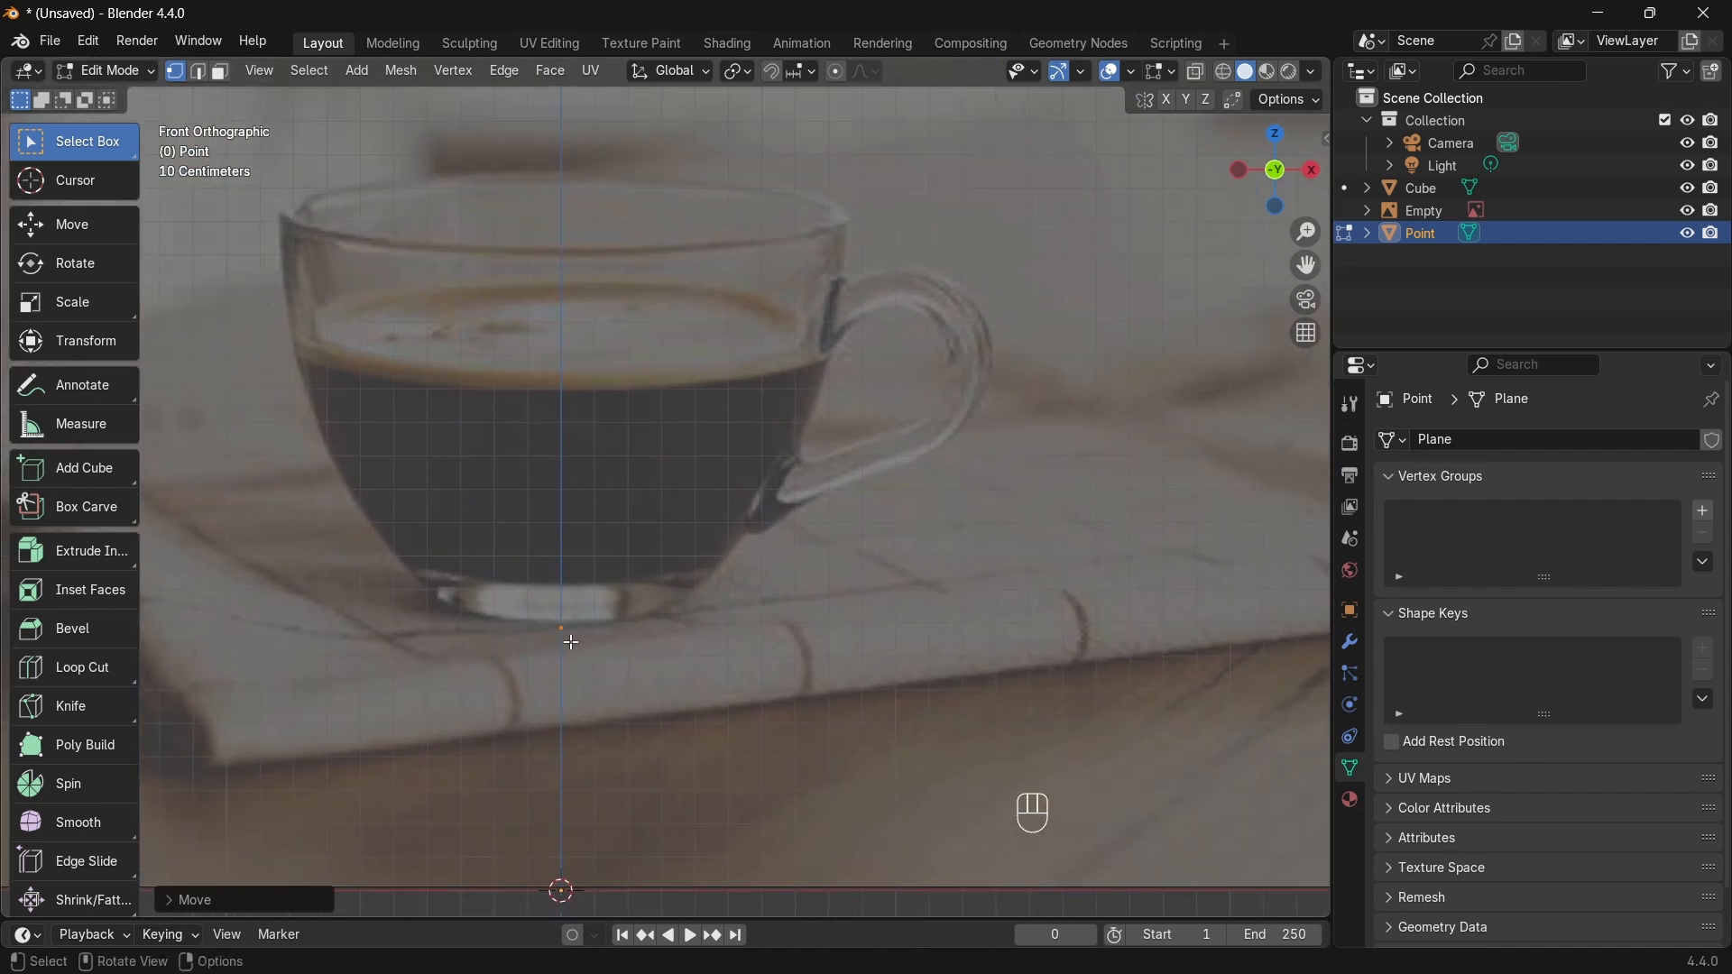
pyautogui.press('e')
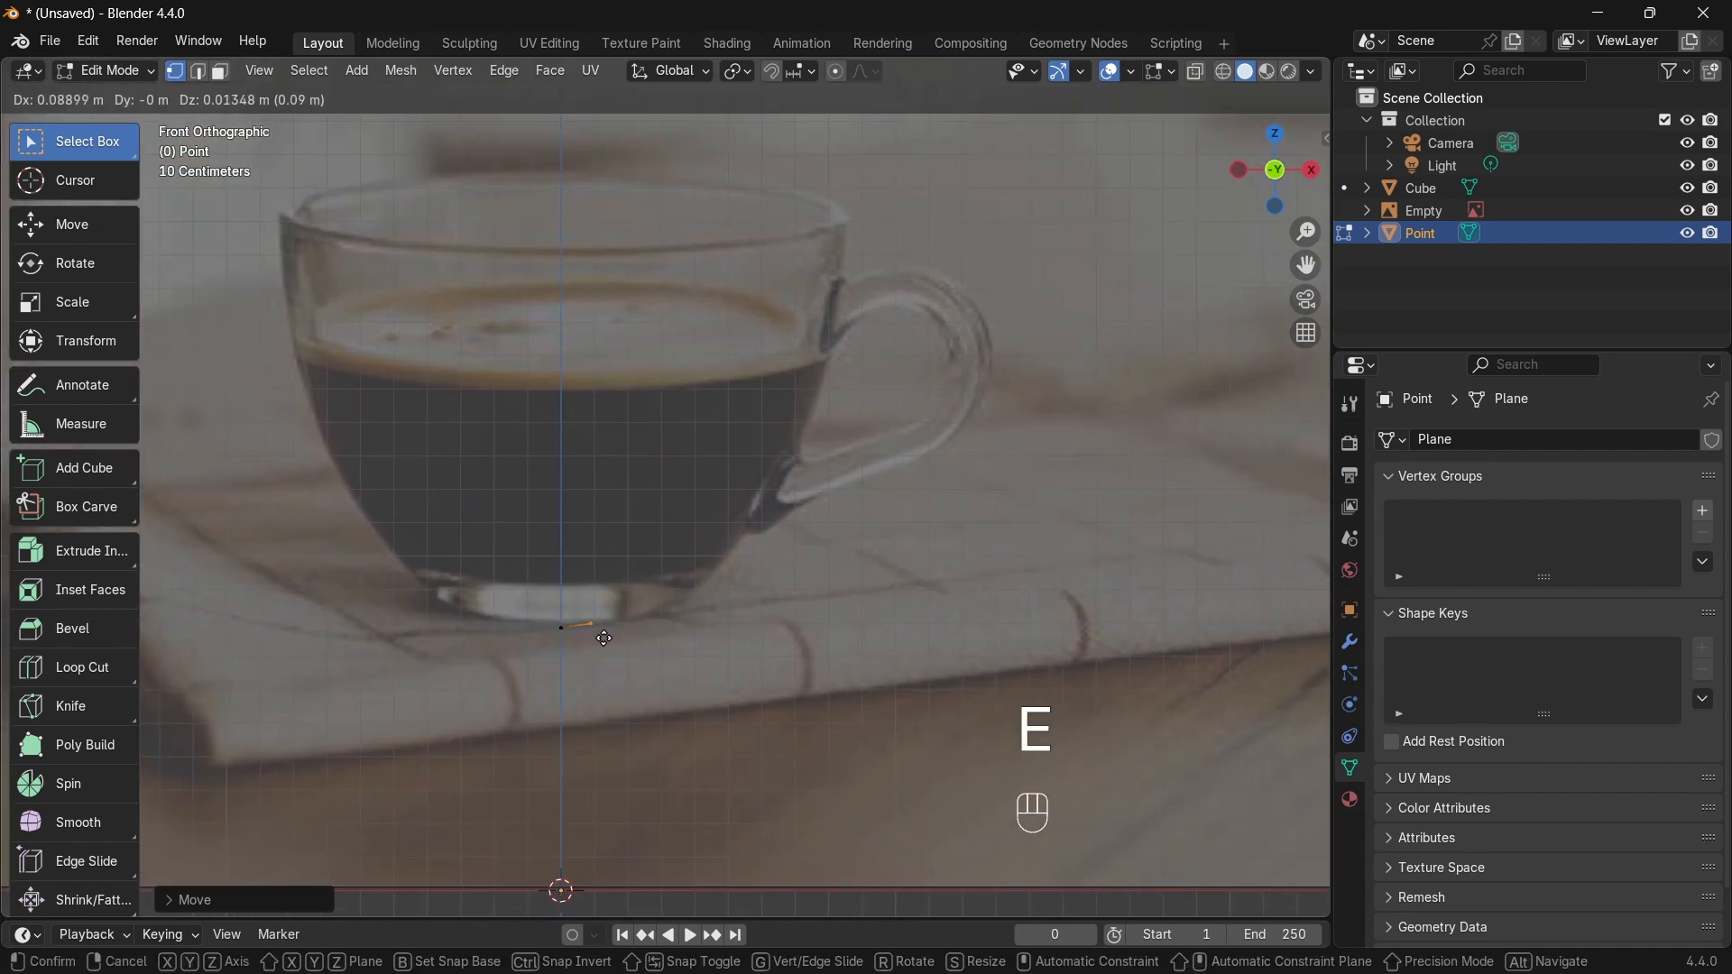
pyautogui.click(607, 642)
pyautogui.press('e')
pyautogui.click(637, 636)
pyautogui.press('e')
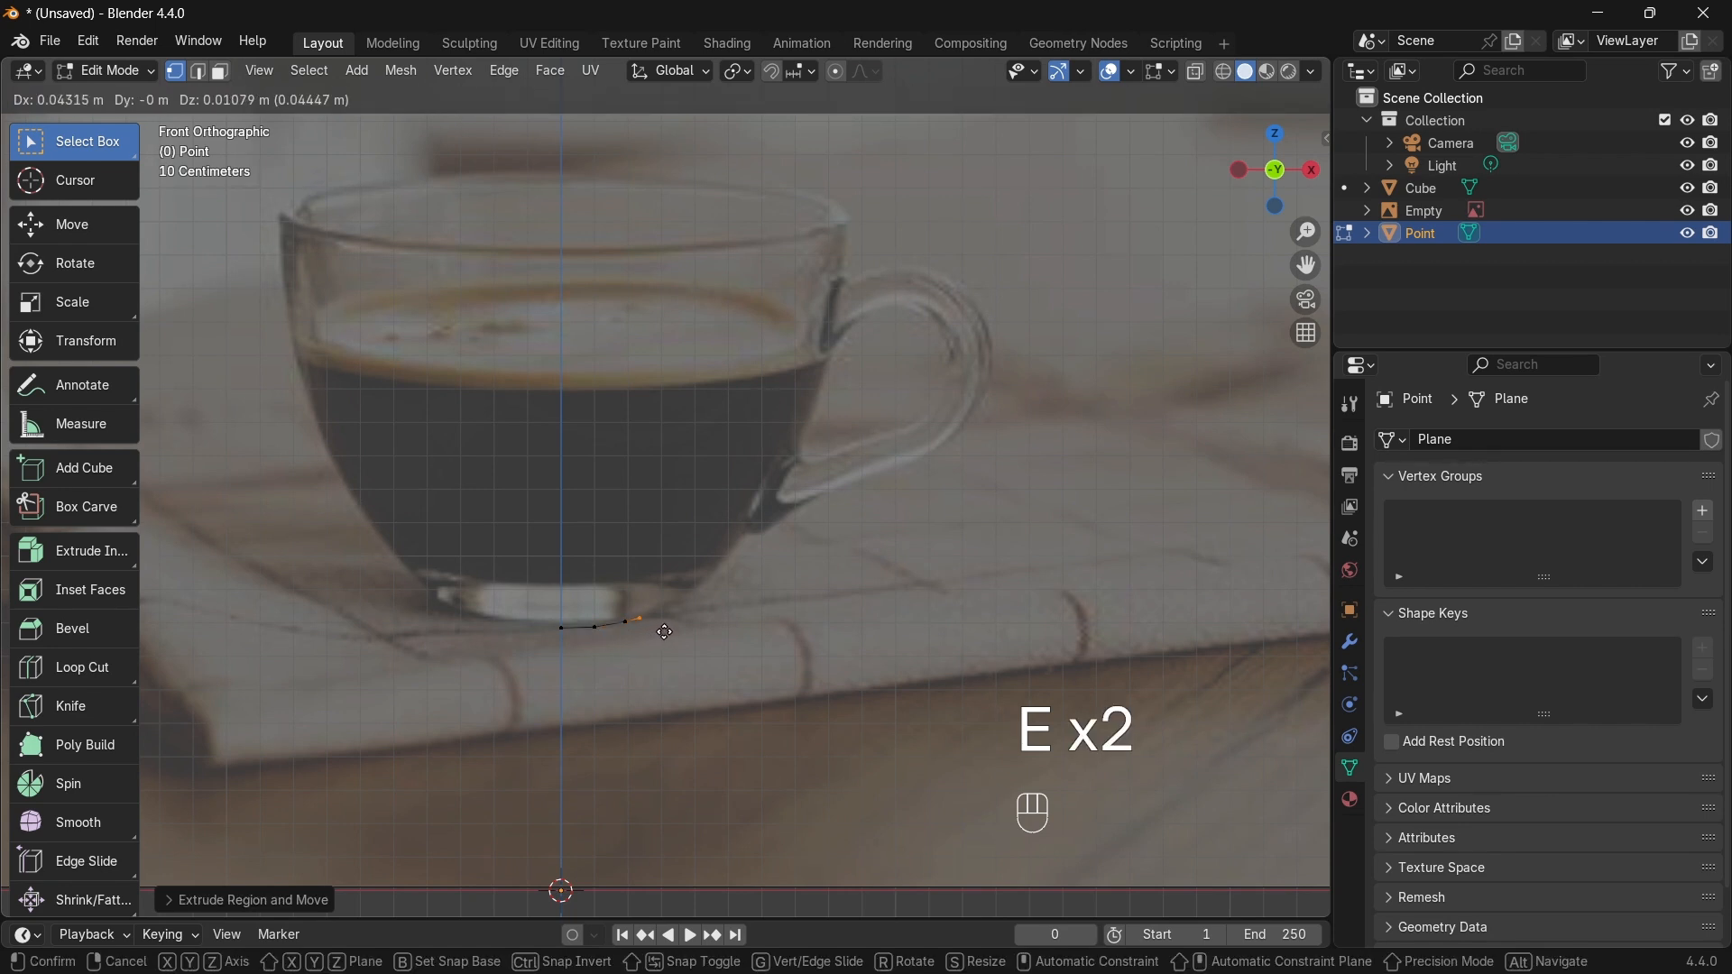
pyautogui.click(688, 627)
pyautogui.press('e')
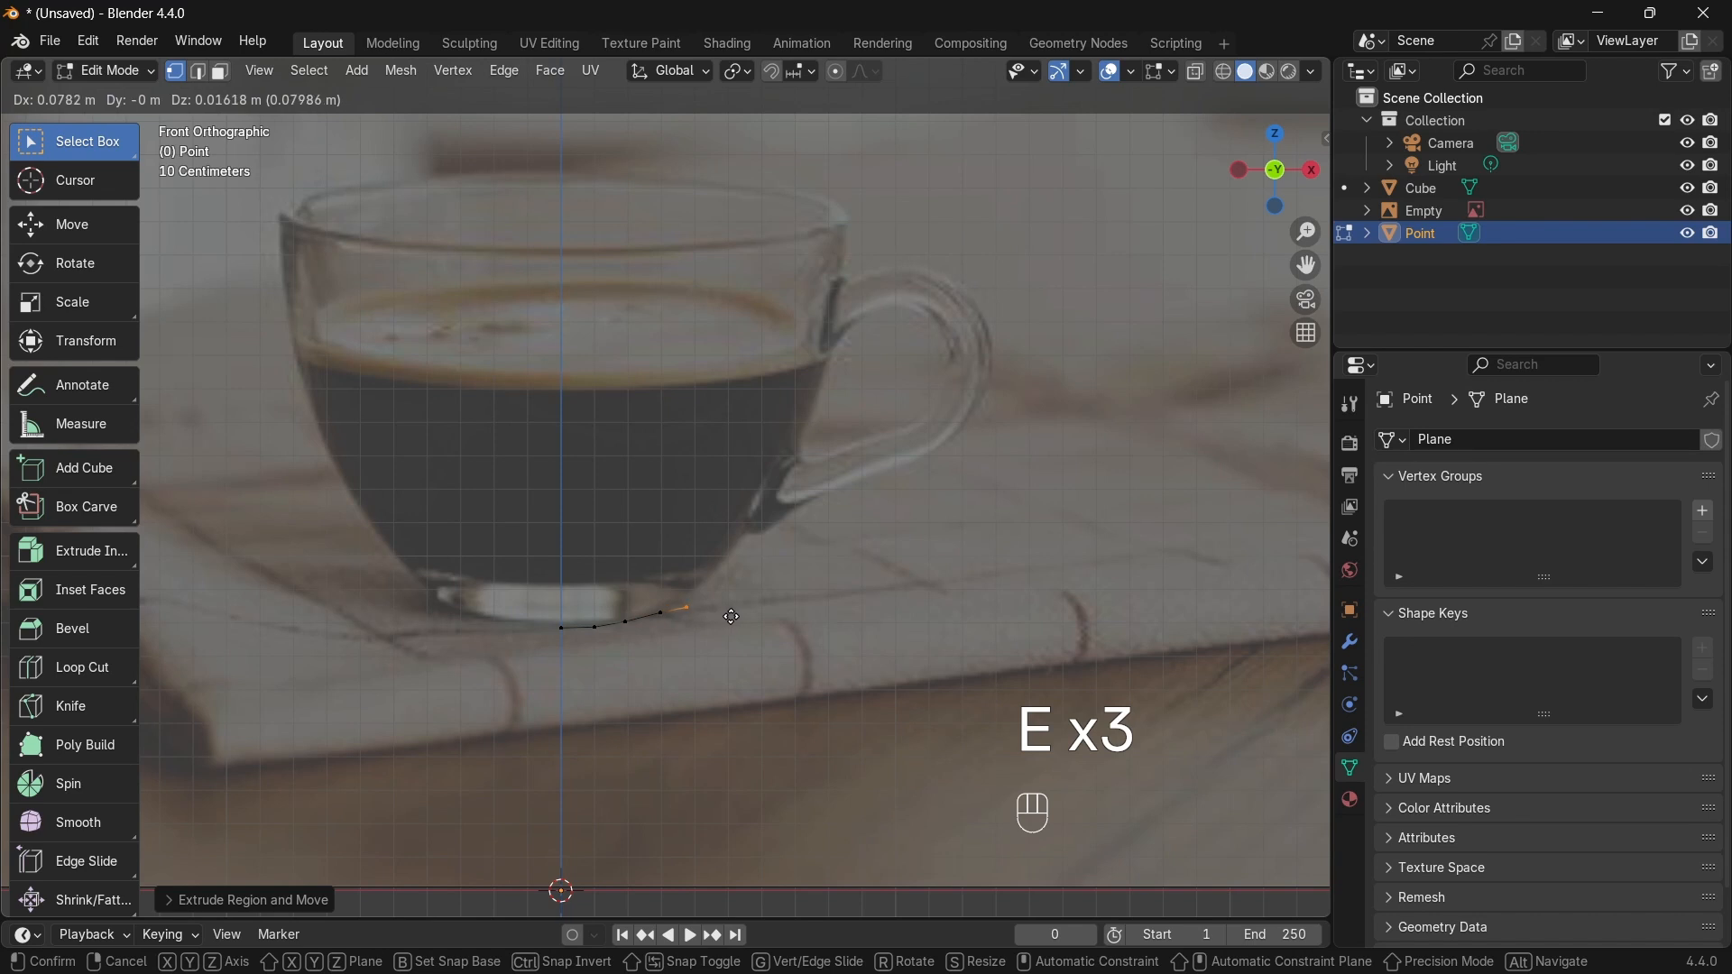
pyautogui.click(734, 610)
# Step: Extrude four more segments up the cup's lower outer wall to the handle's lower joint
pyautogui.press('e')
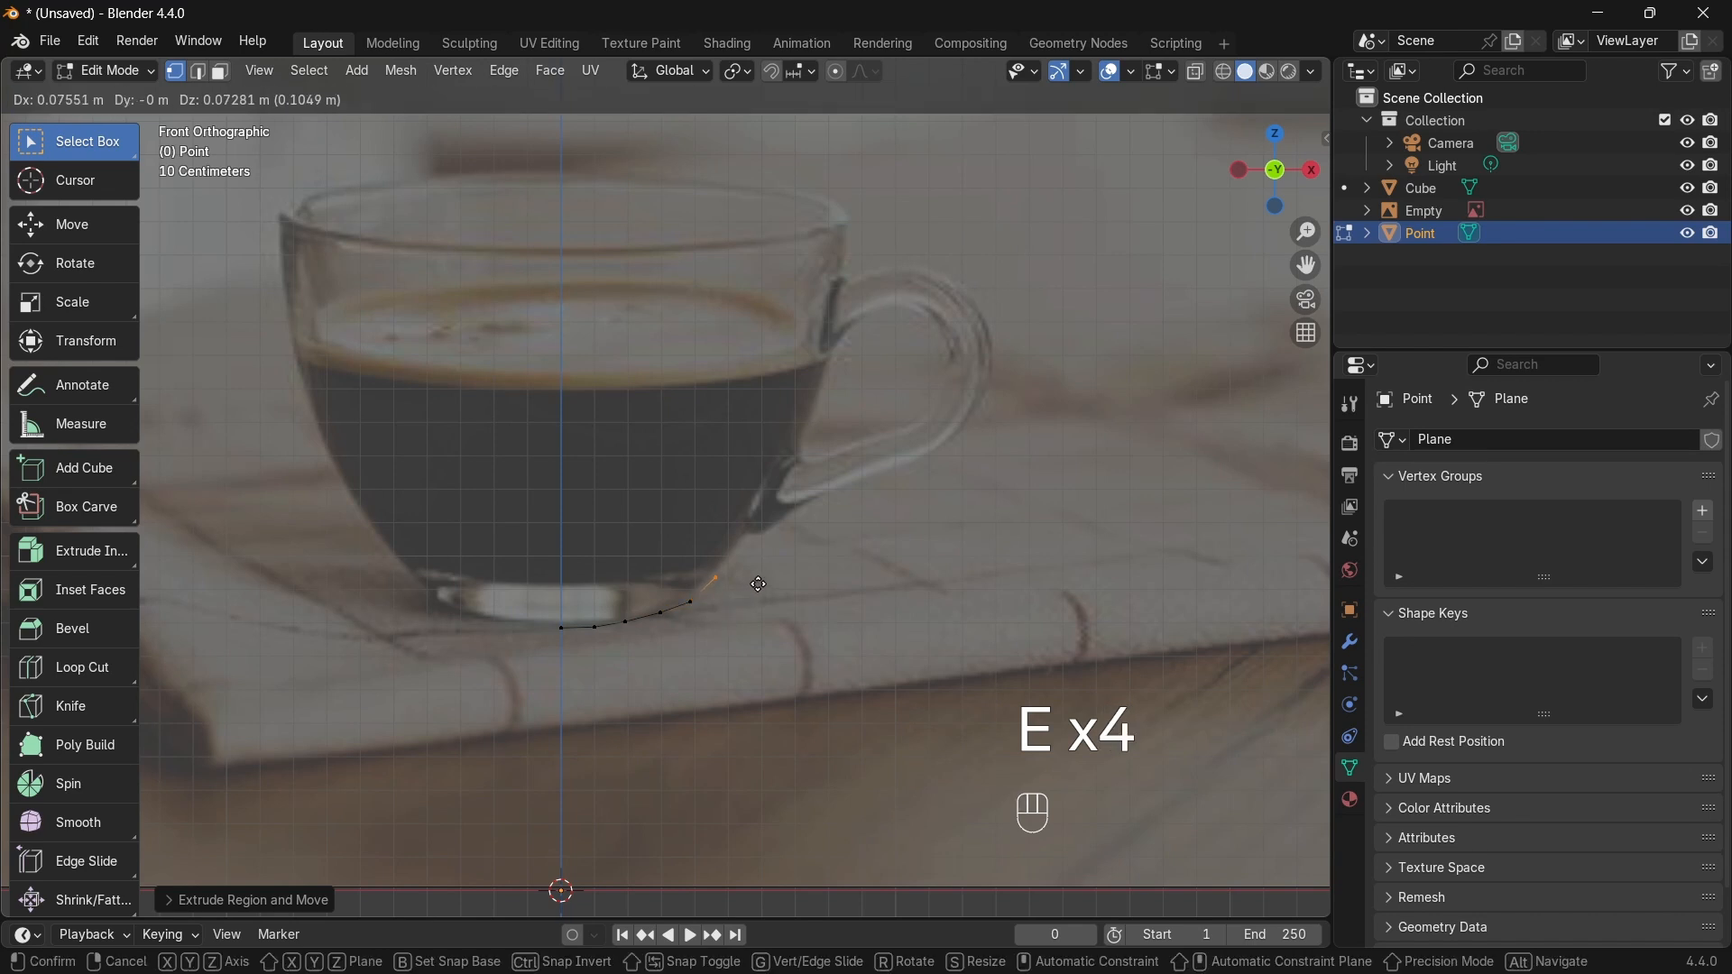
pyautogui.click(758, 584)
pyautogui.press('e')
pyautogui.click(783, 554)
pyautogui.press('e')
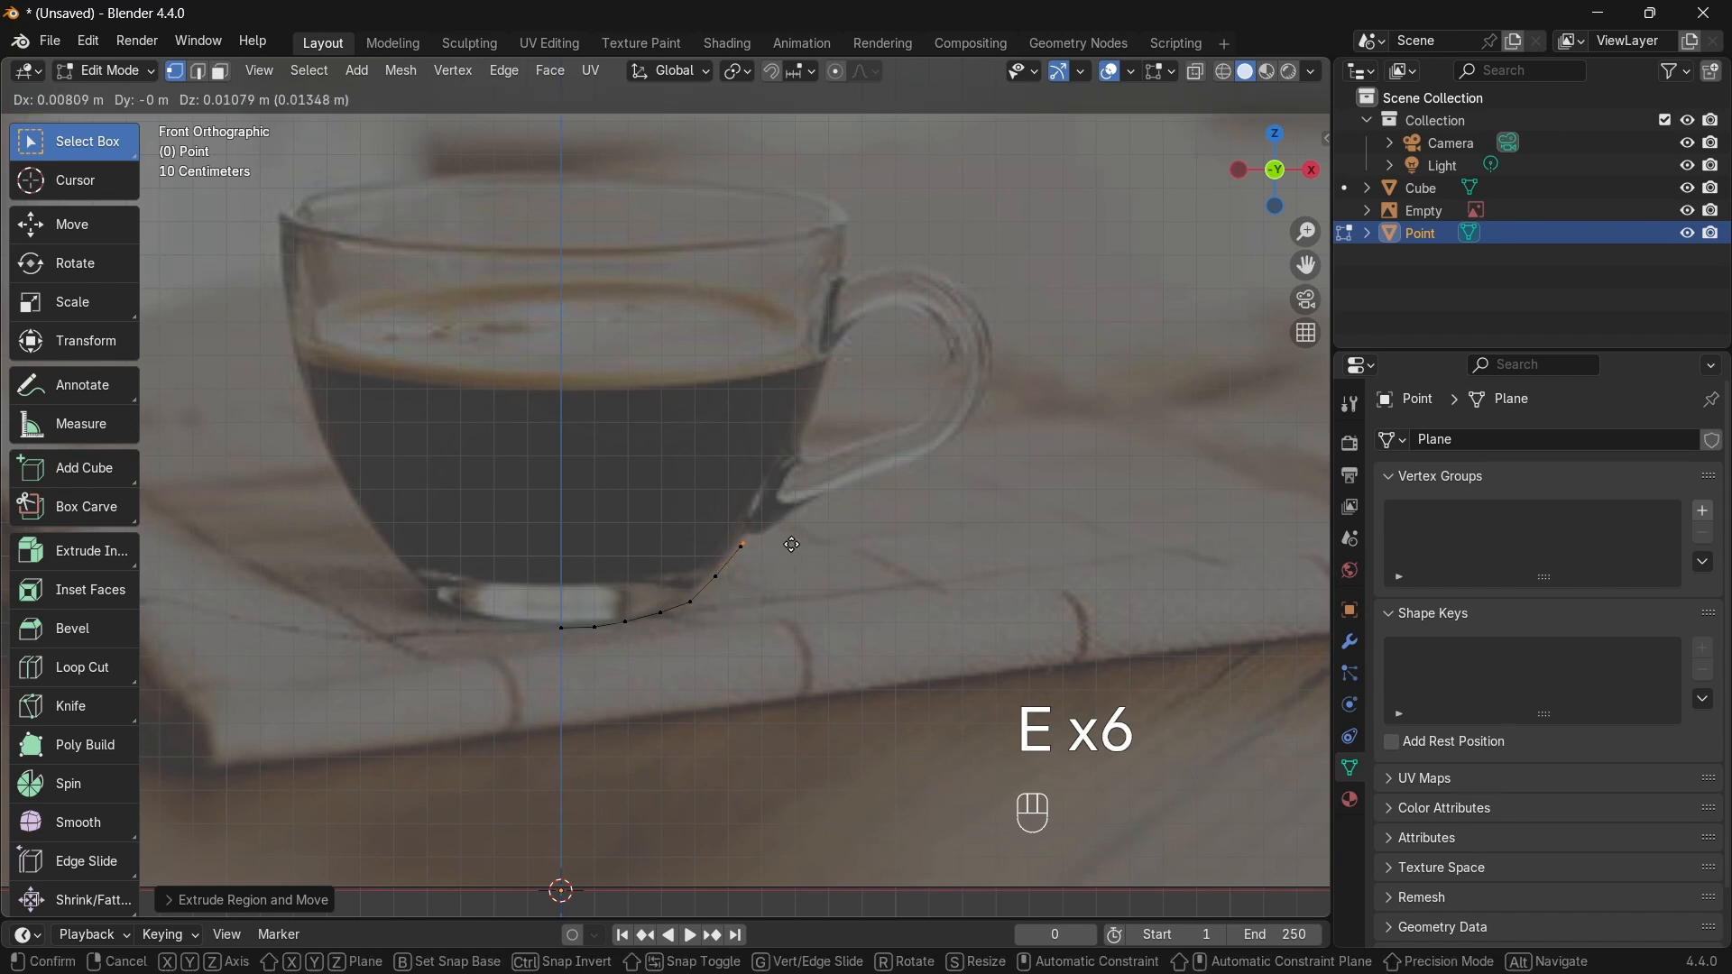
pyautogui.click(801, 531)
pyautogui.press('e')
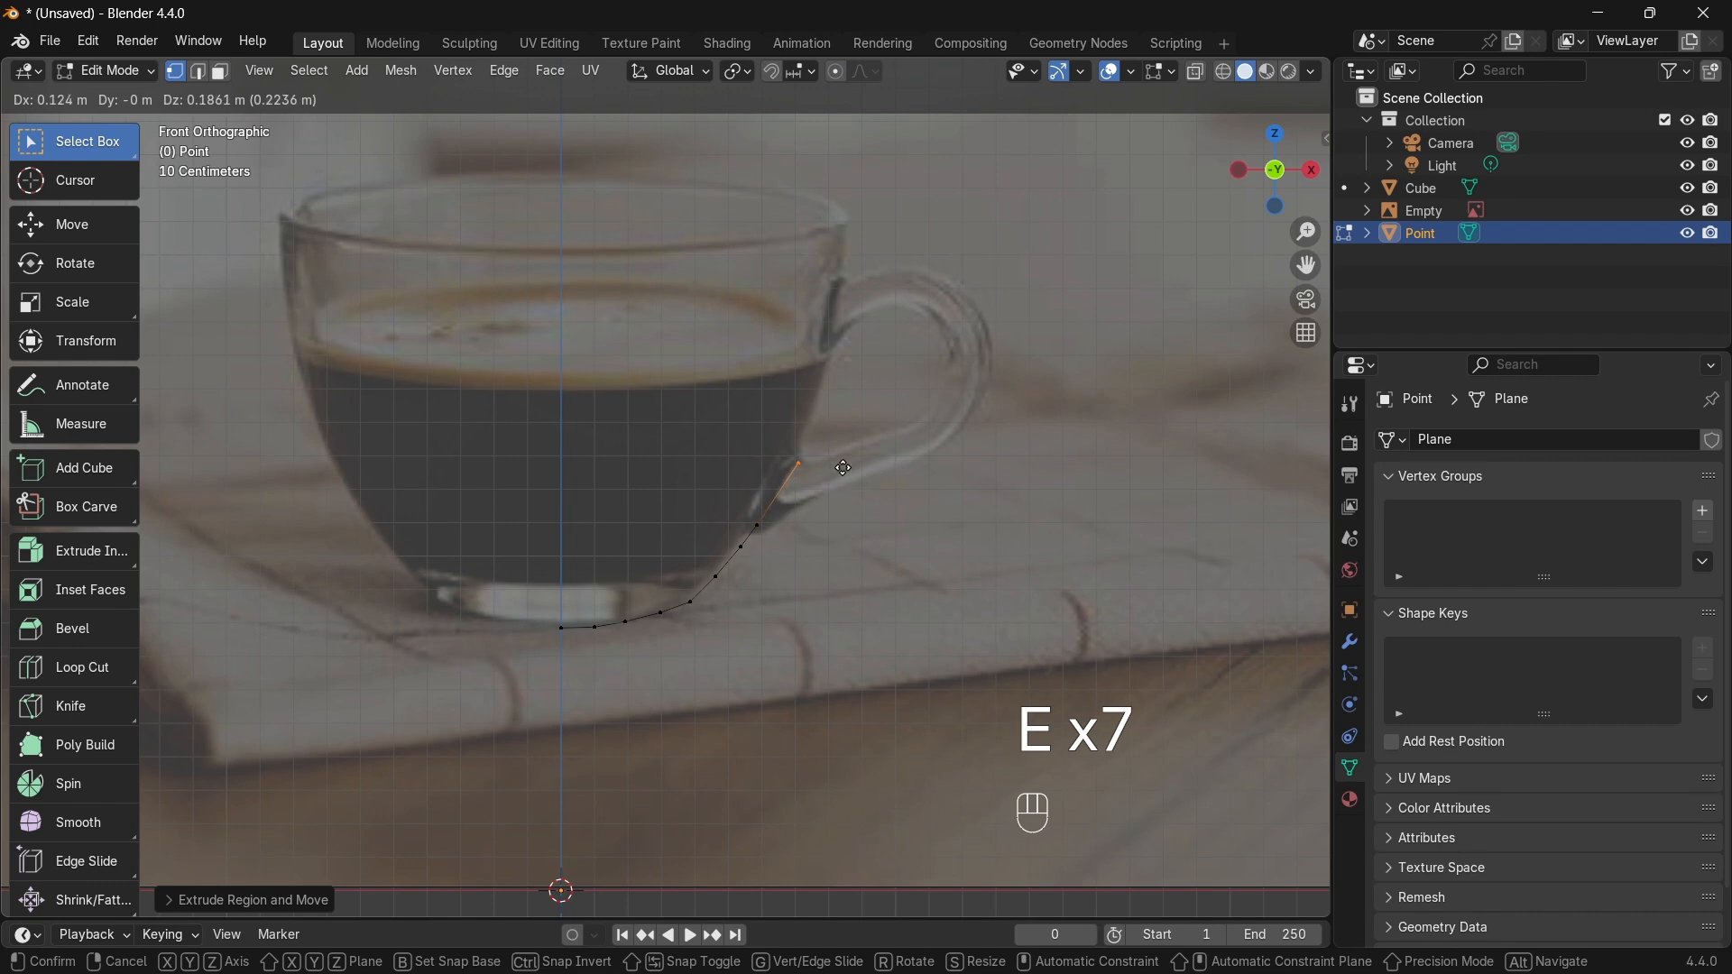
pyautogui.click(841, 466)
# Step: Extrude six segments up the cup's upper outer wall, ending at the rim
pyautogui.press('e')
pyautogui.click(855, 428)
pyautogui.press('e')
pyautogui.click(875, 390)
pyautogui.press('e')
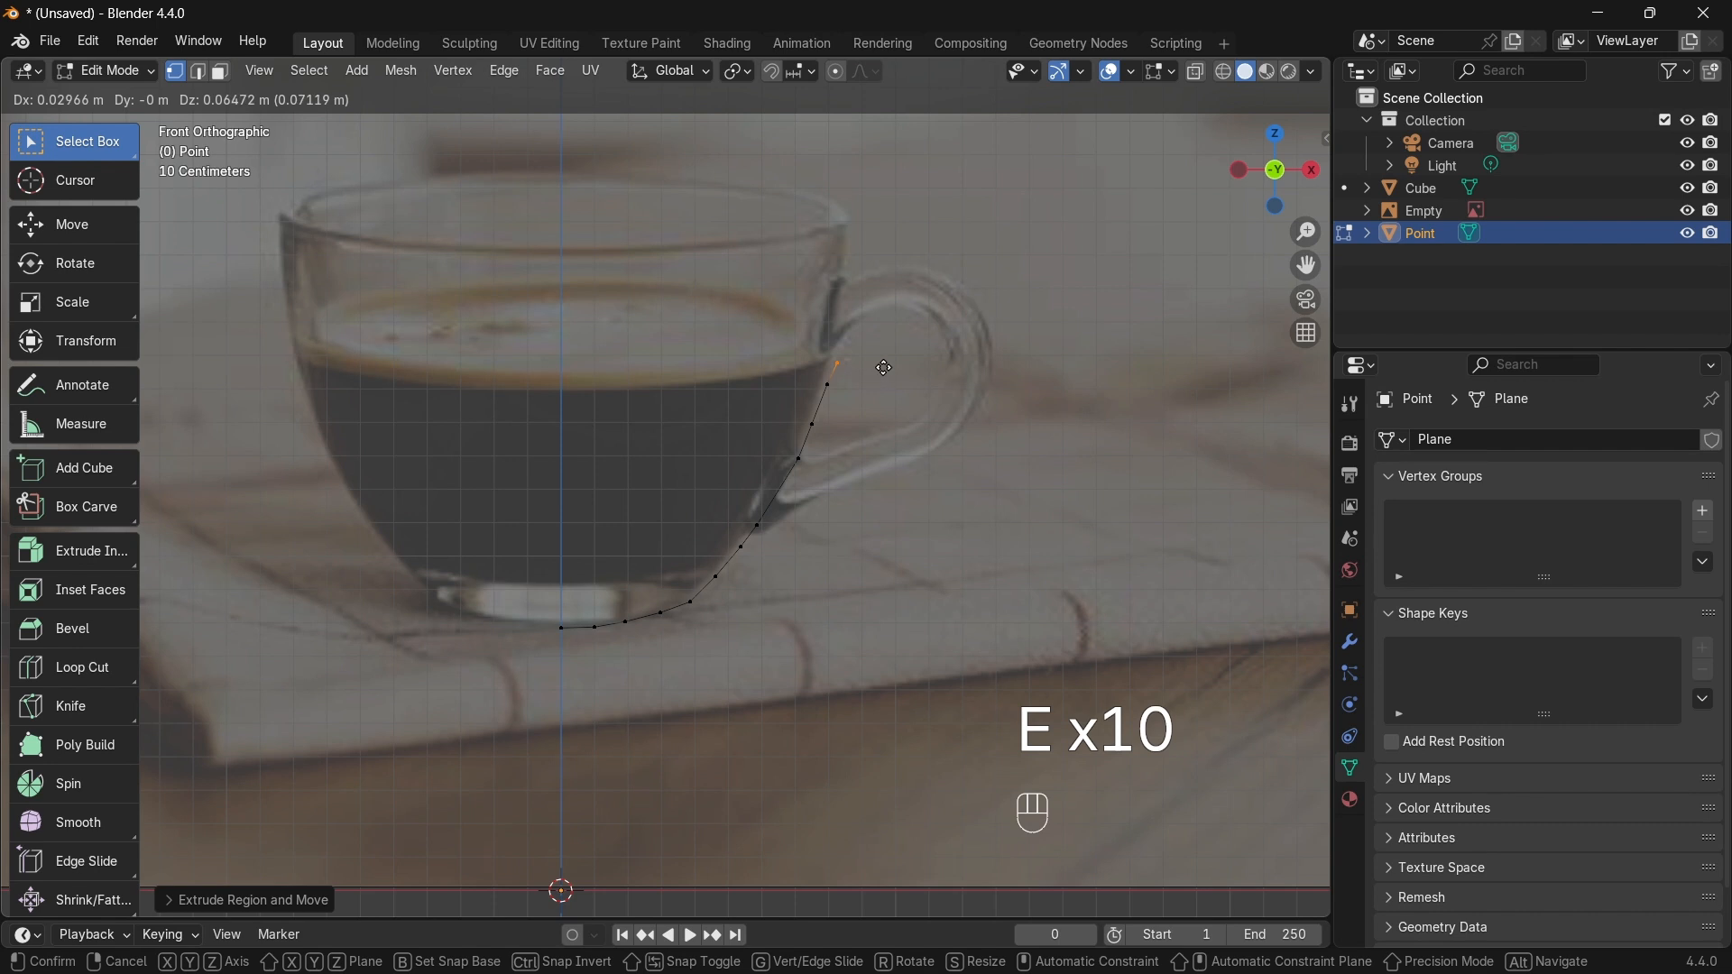
pyautogui.click(881, 359)
pyautogui.press('e')
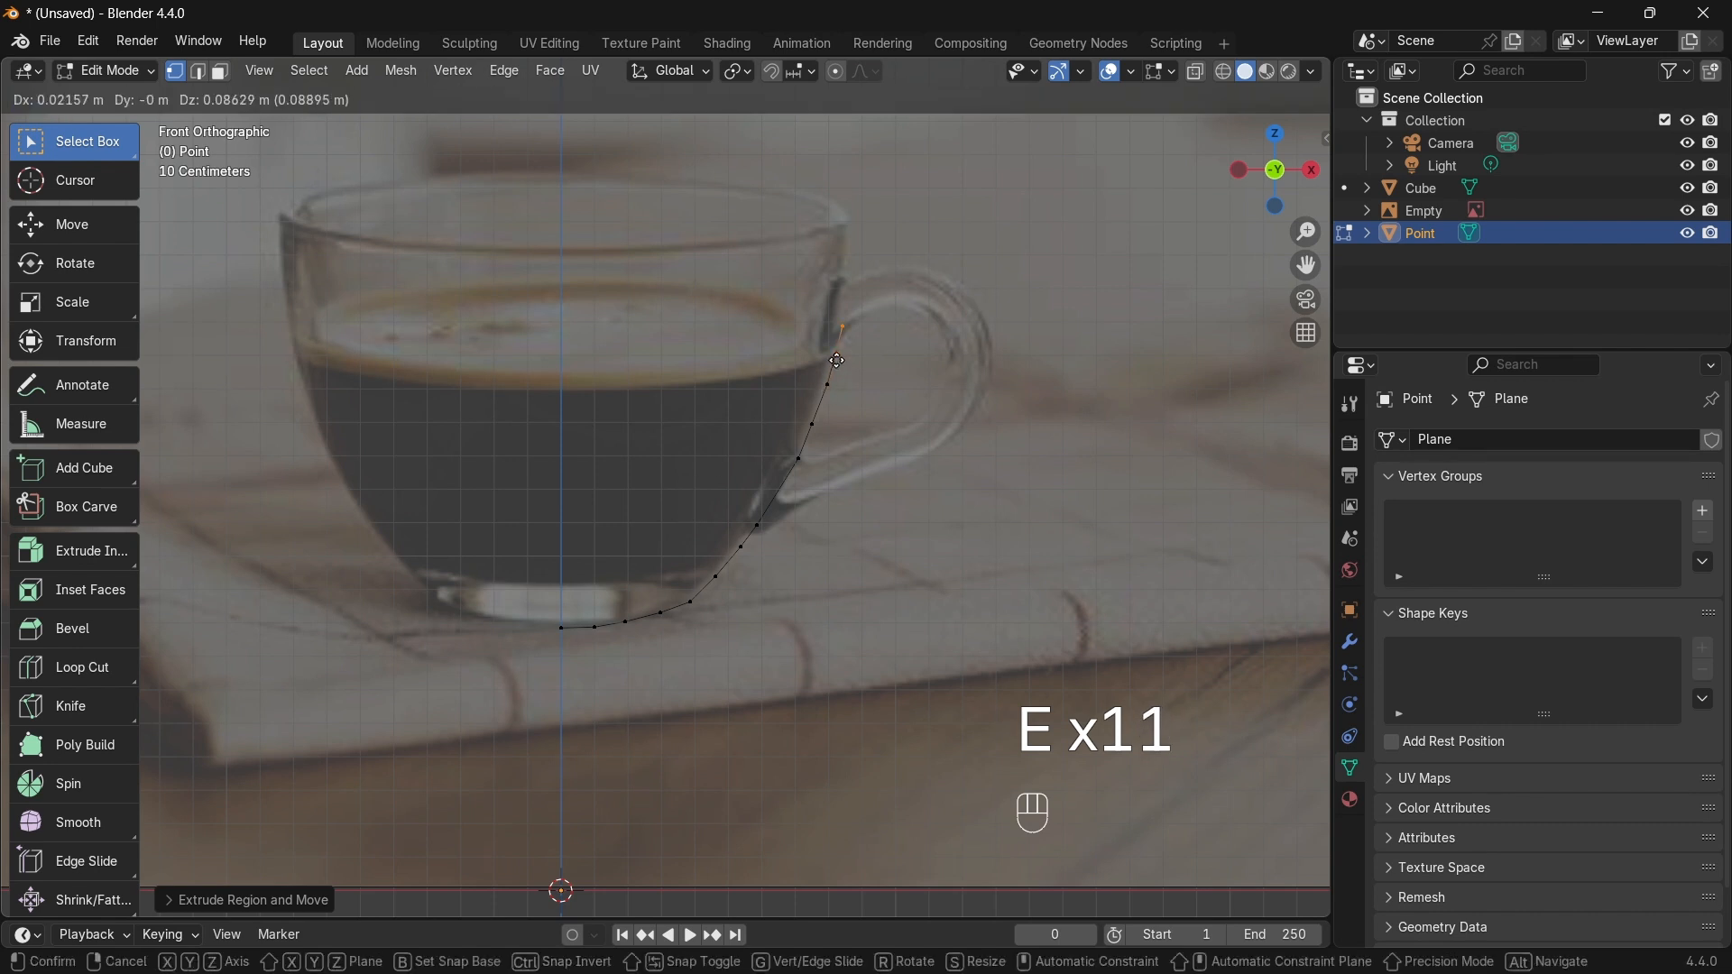
pyautogui.click(840, 319)
pyautogui.press('e')
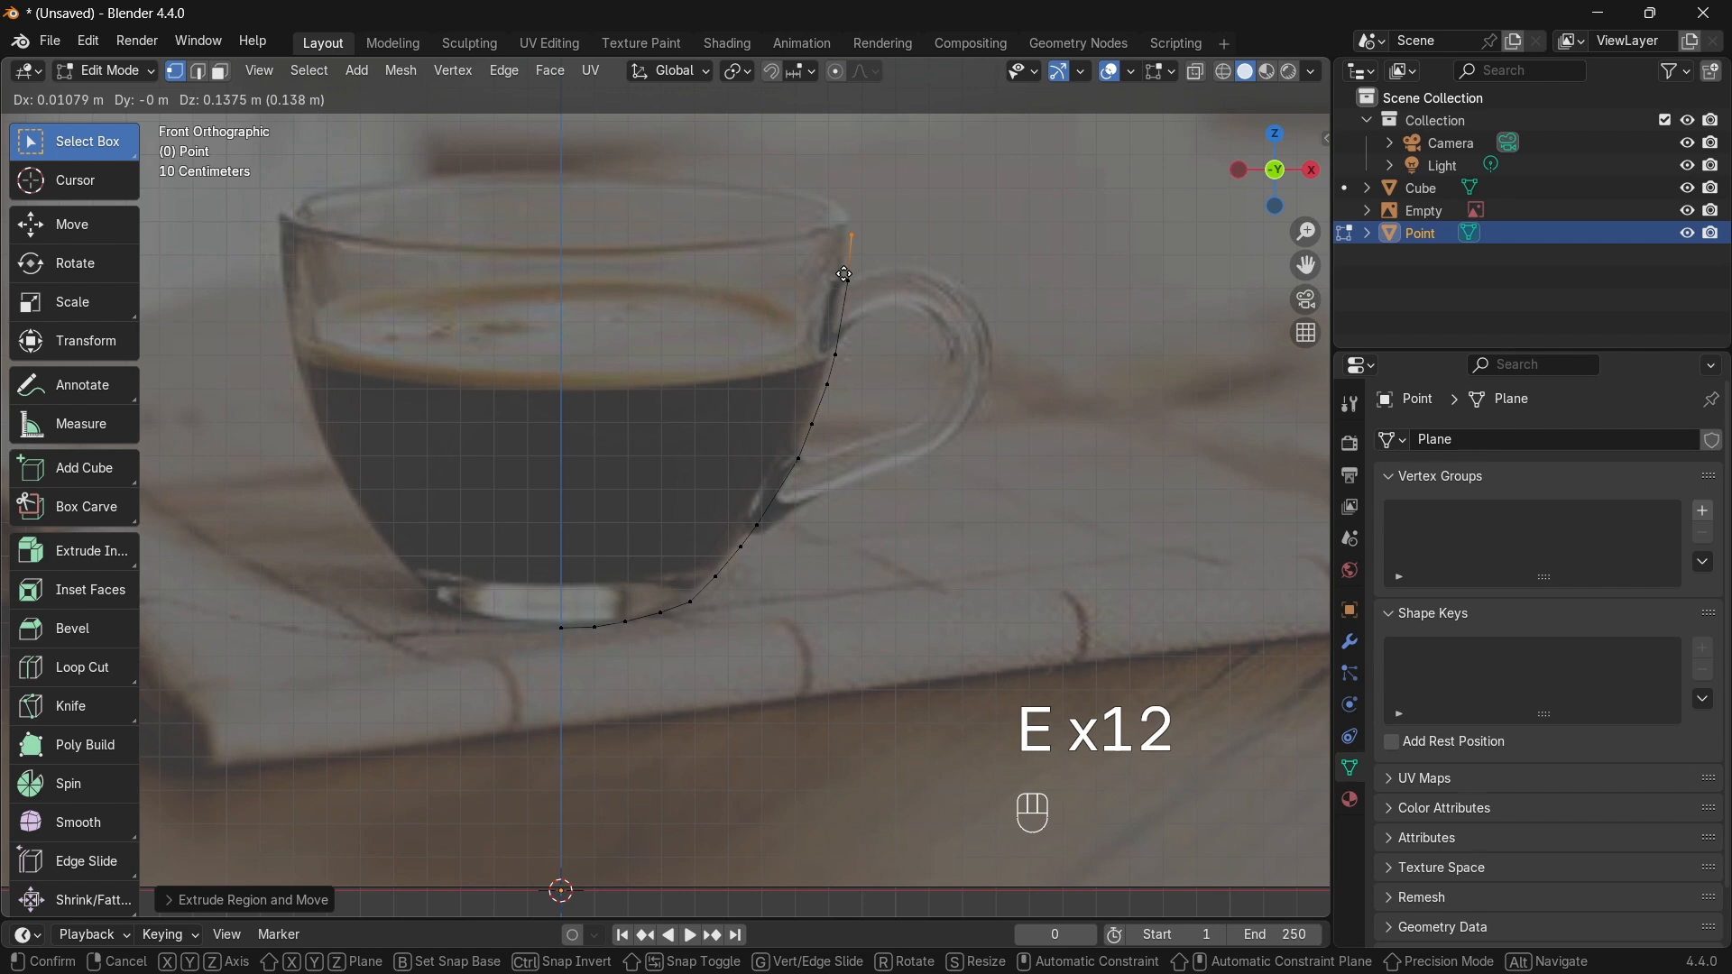
pyautogui.click(845, 270)
pyautogui.press('e')
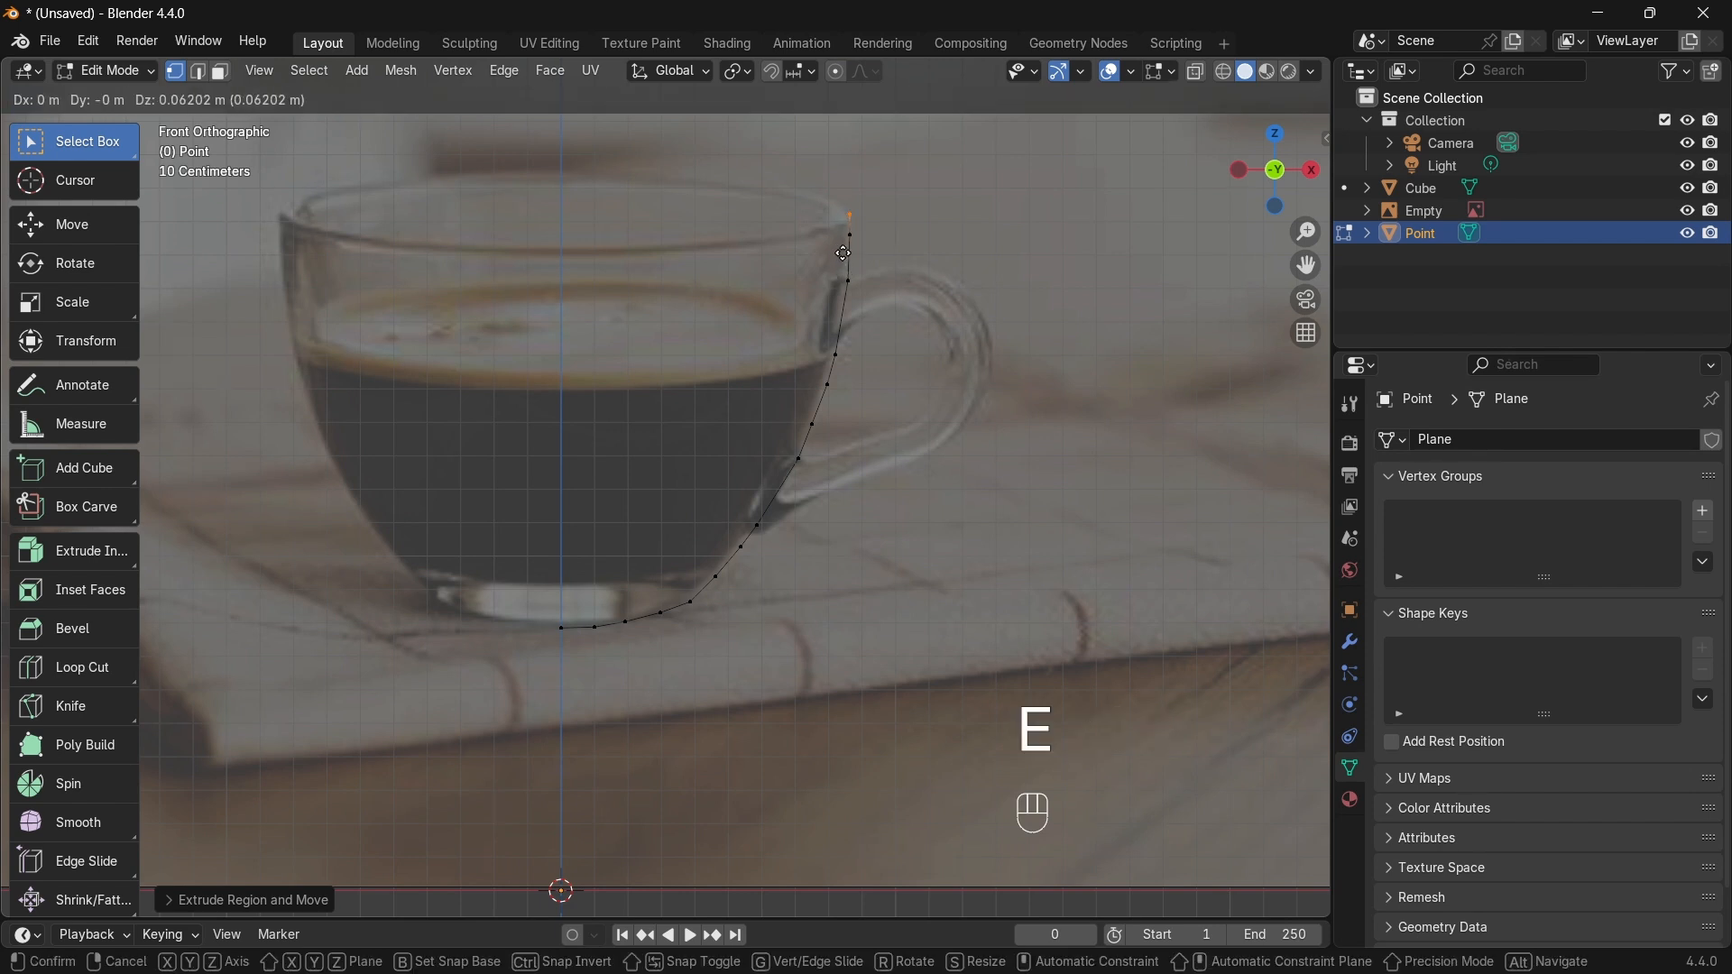
pyautogui.click(844, 255)
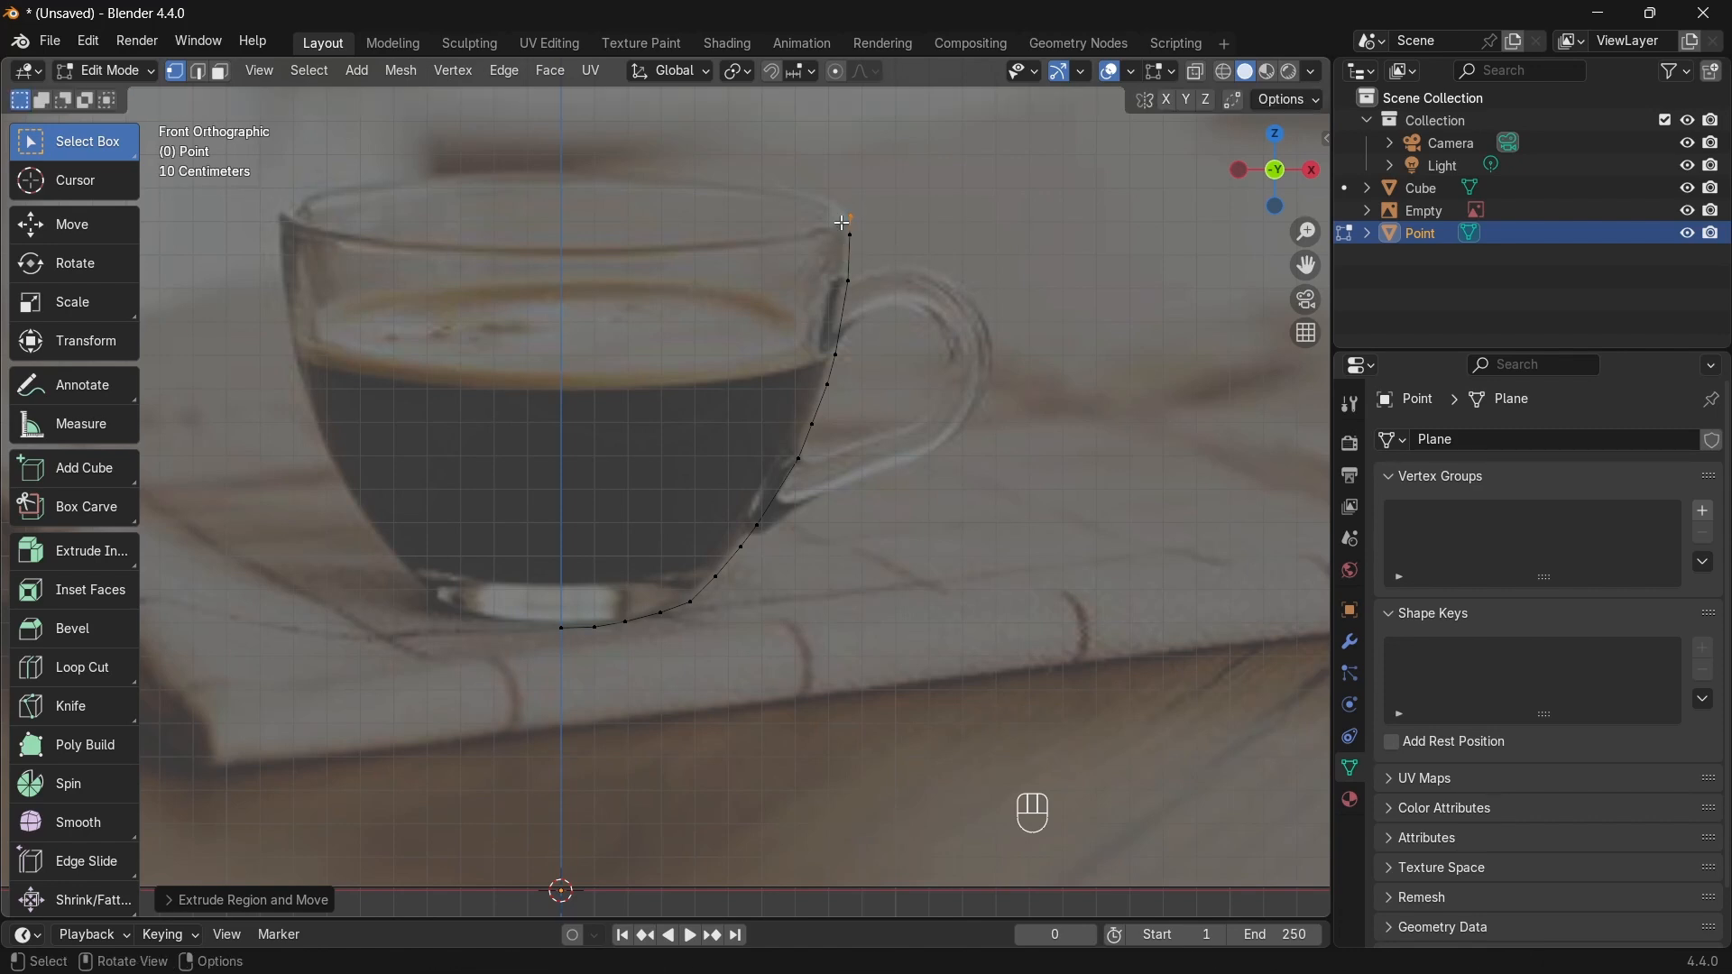
pyautogui.press('g')
pyautogui.press('g')
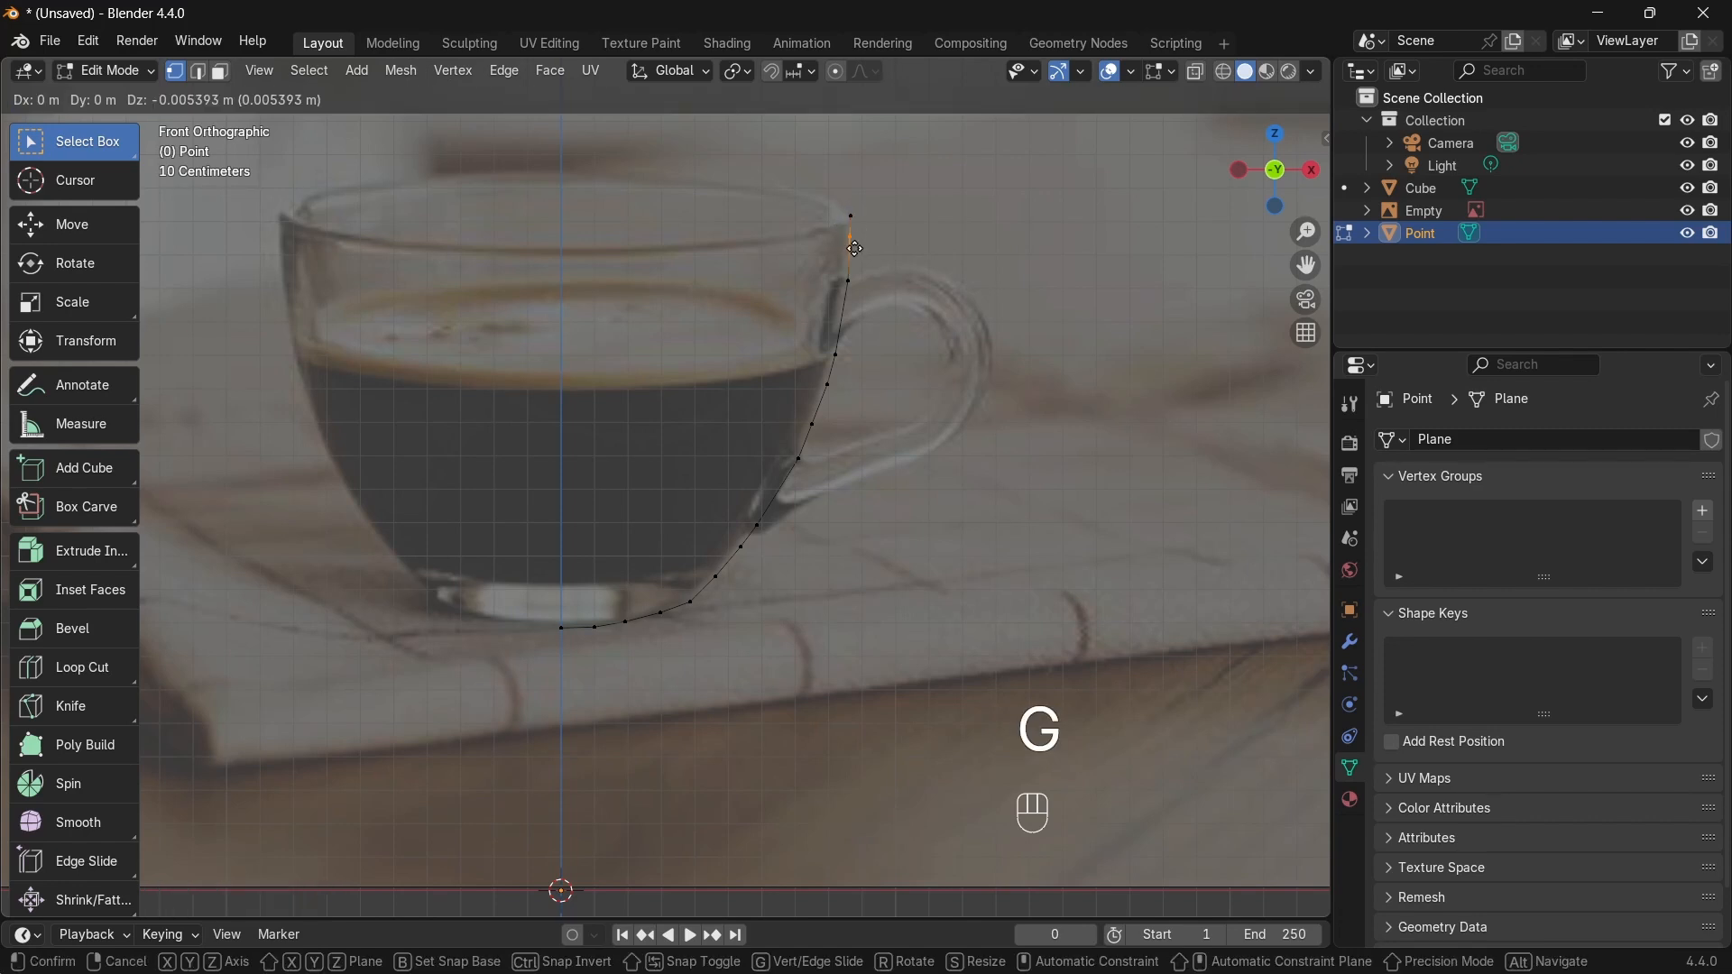
pyautogui.press('g')
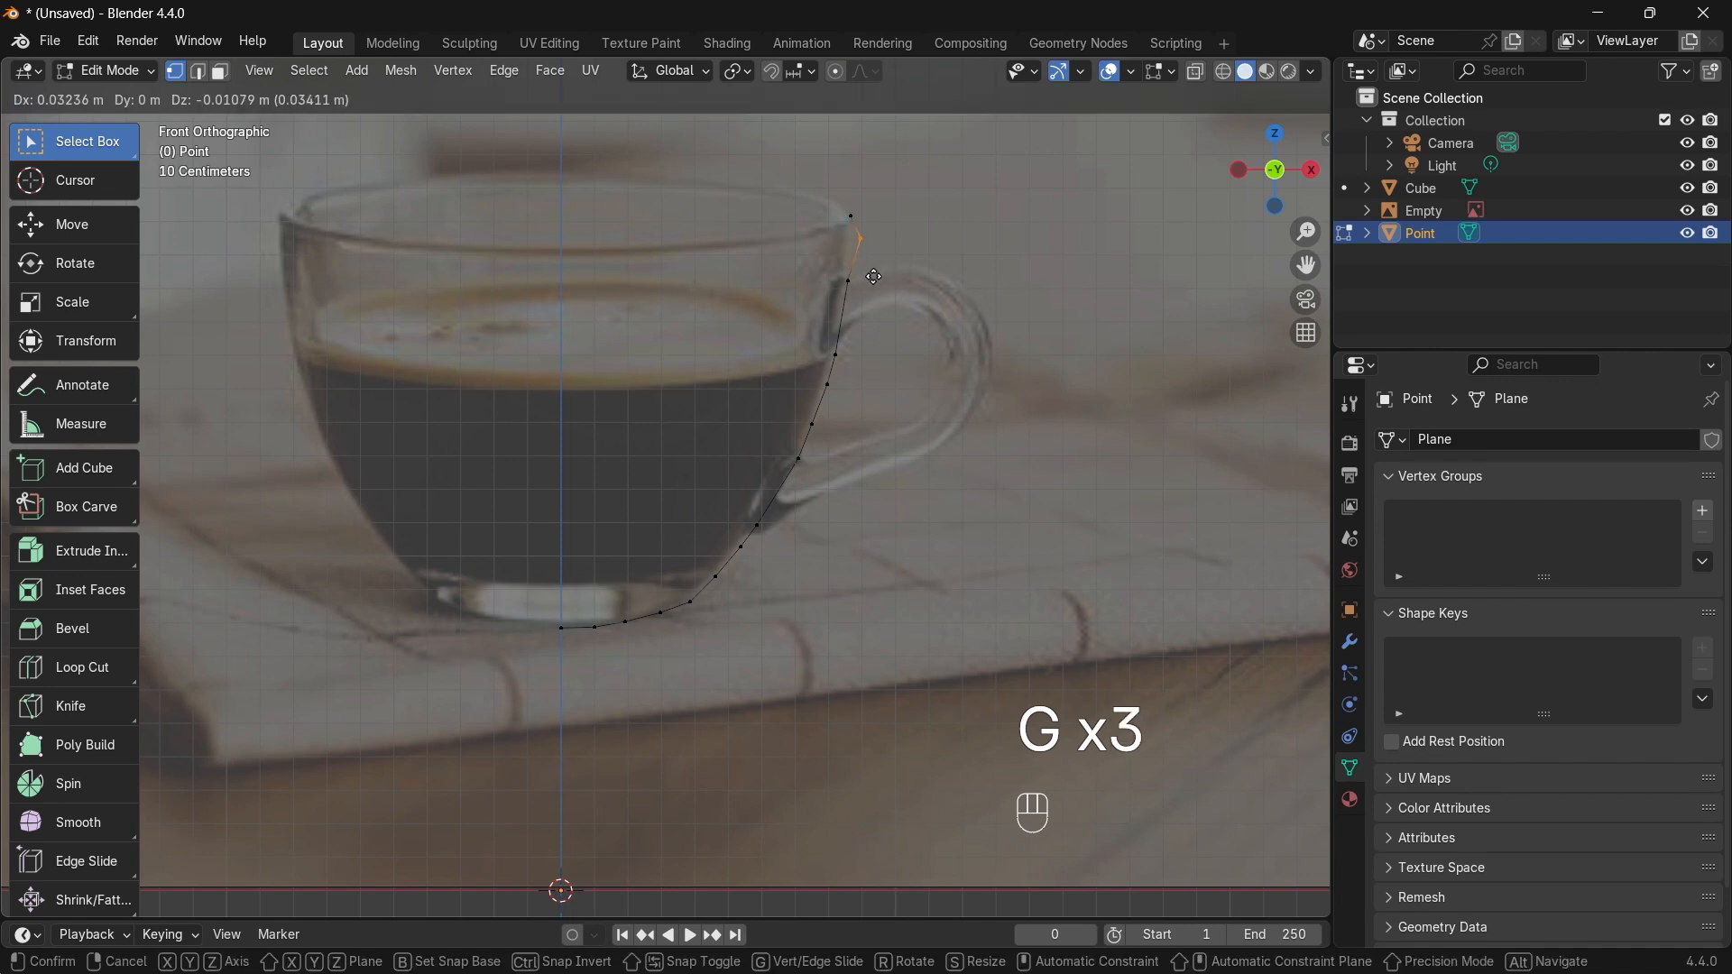
pyautogui.rightClick(901, 280)
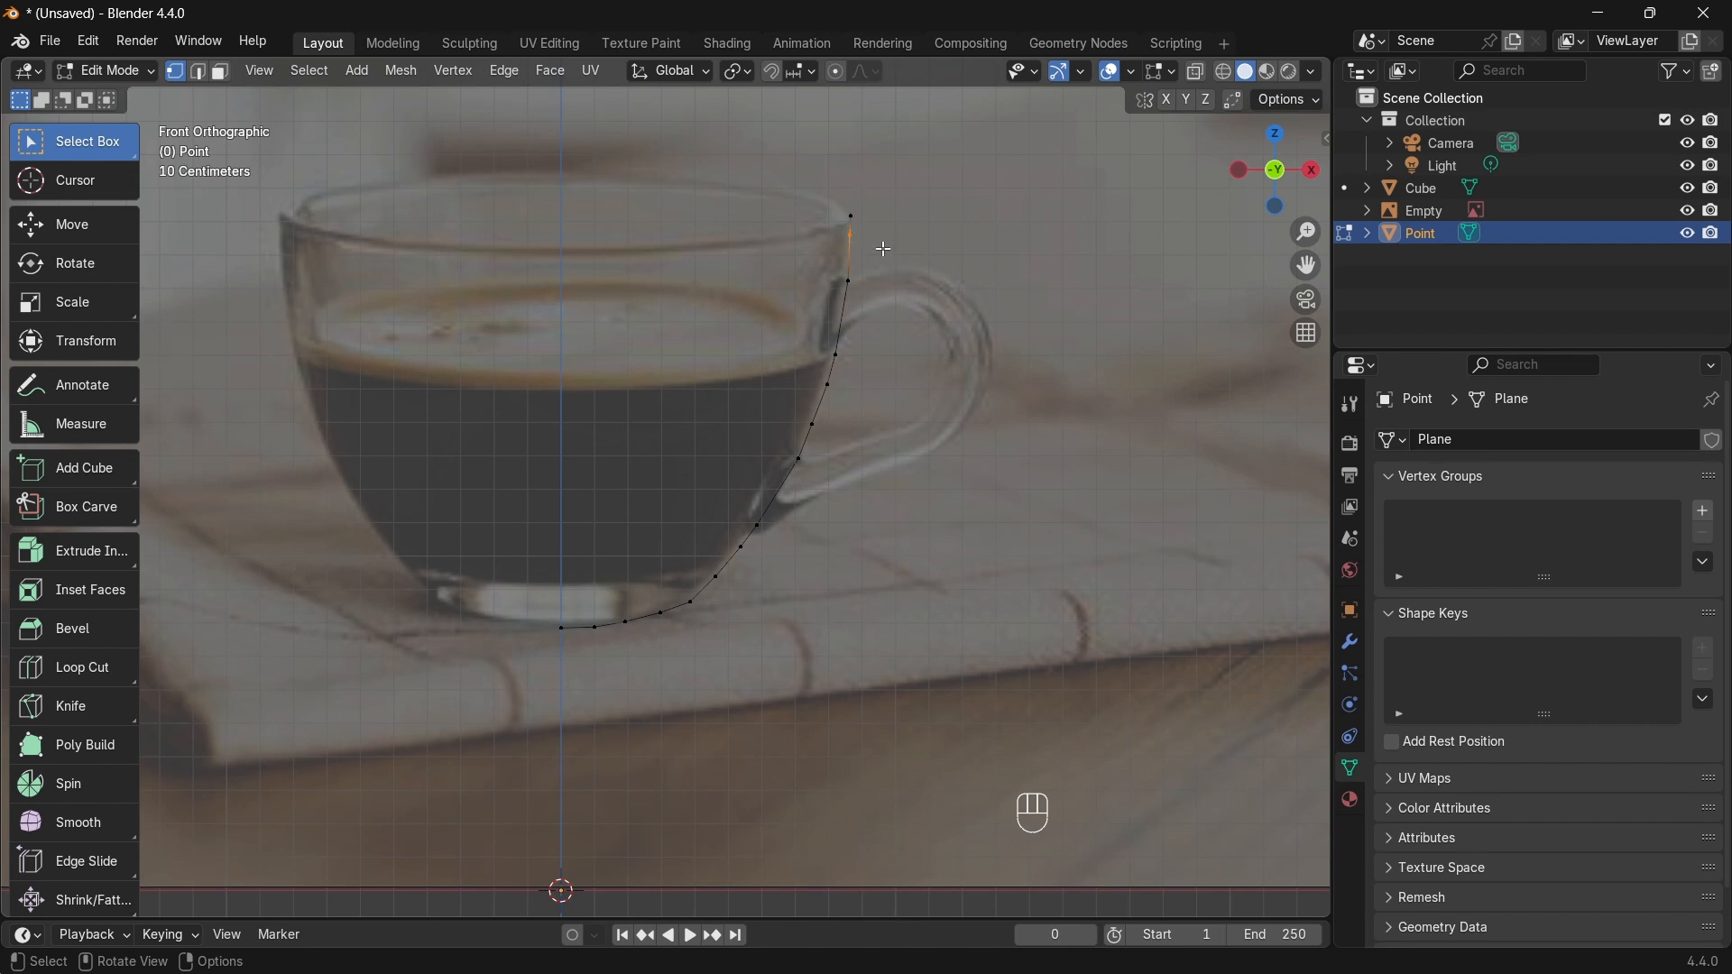
# Step: Slide the vertex just below the rim down along the outer wall's edge by a factor of about 0.42
pyautogui.press('g')
pyautogui.press('g')
pyautogui.press('g')
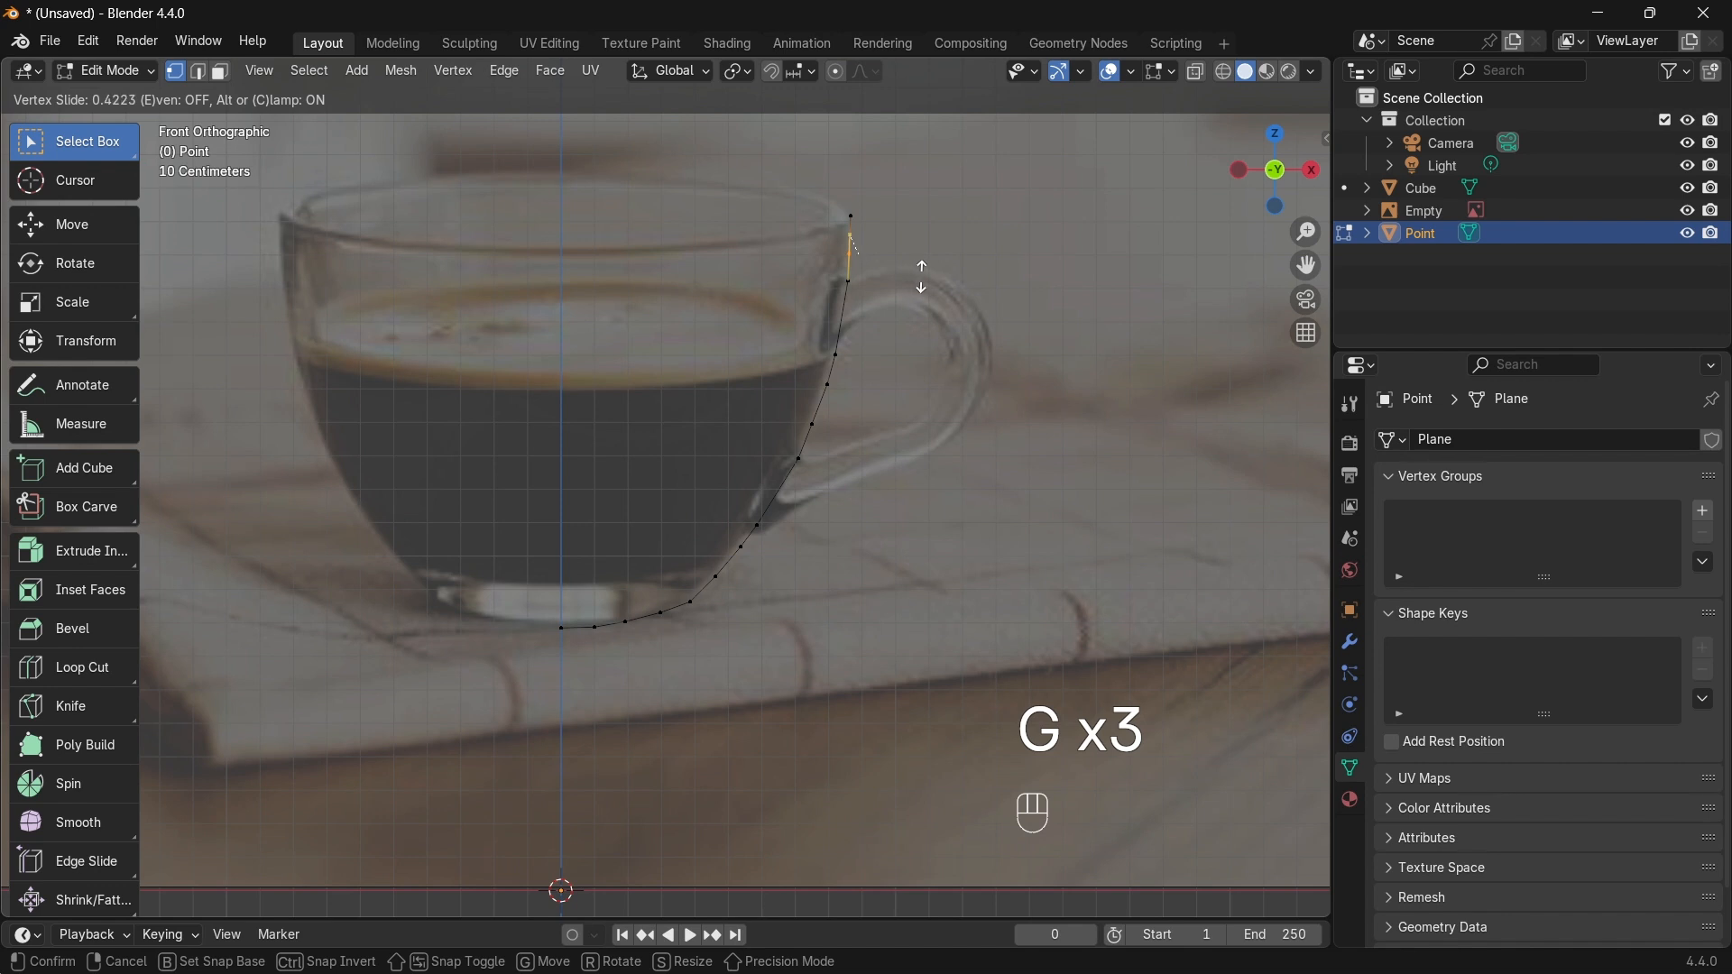
pyautogui.click(921, 277)
# Step: Nudge the vertex on the lower outer curve slightly outward to match the cup's silhouette
pyautogui.scroll(1, 885, 219)
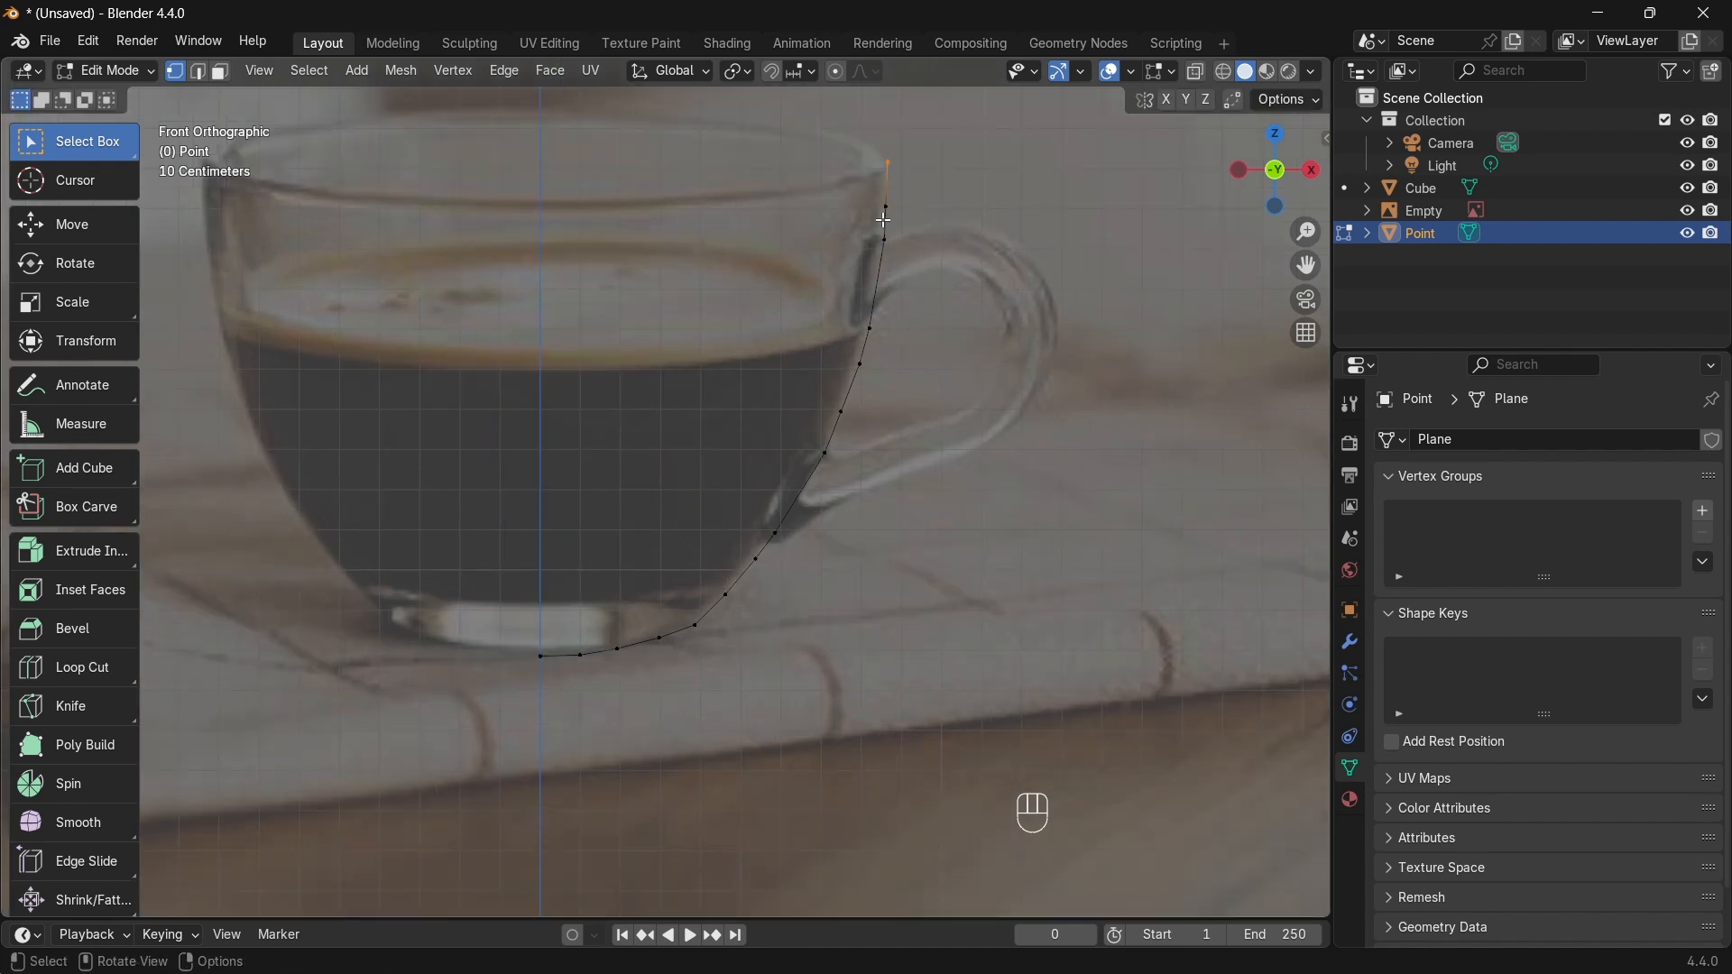
pyautogui.click(723, 591)
pyautogui.press('g')
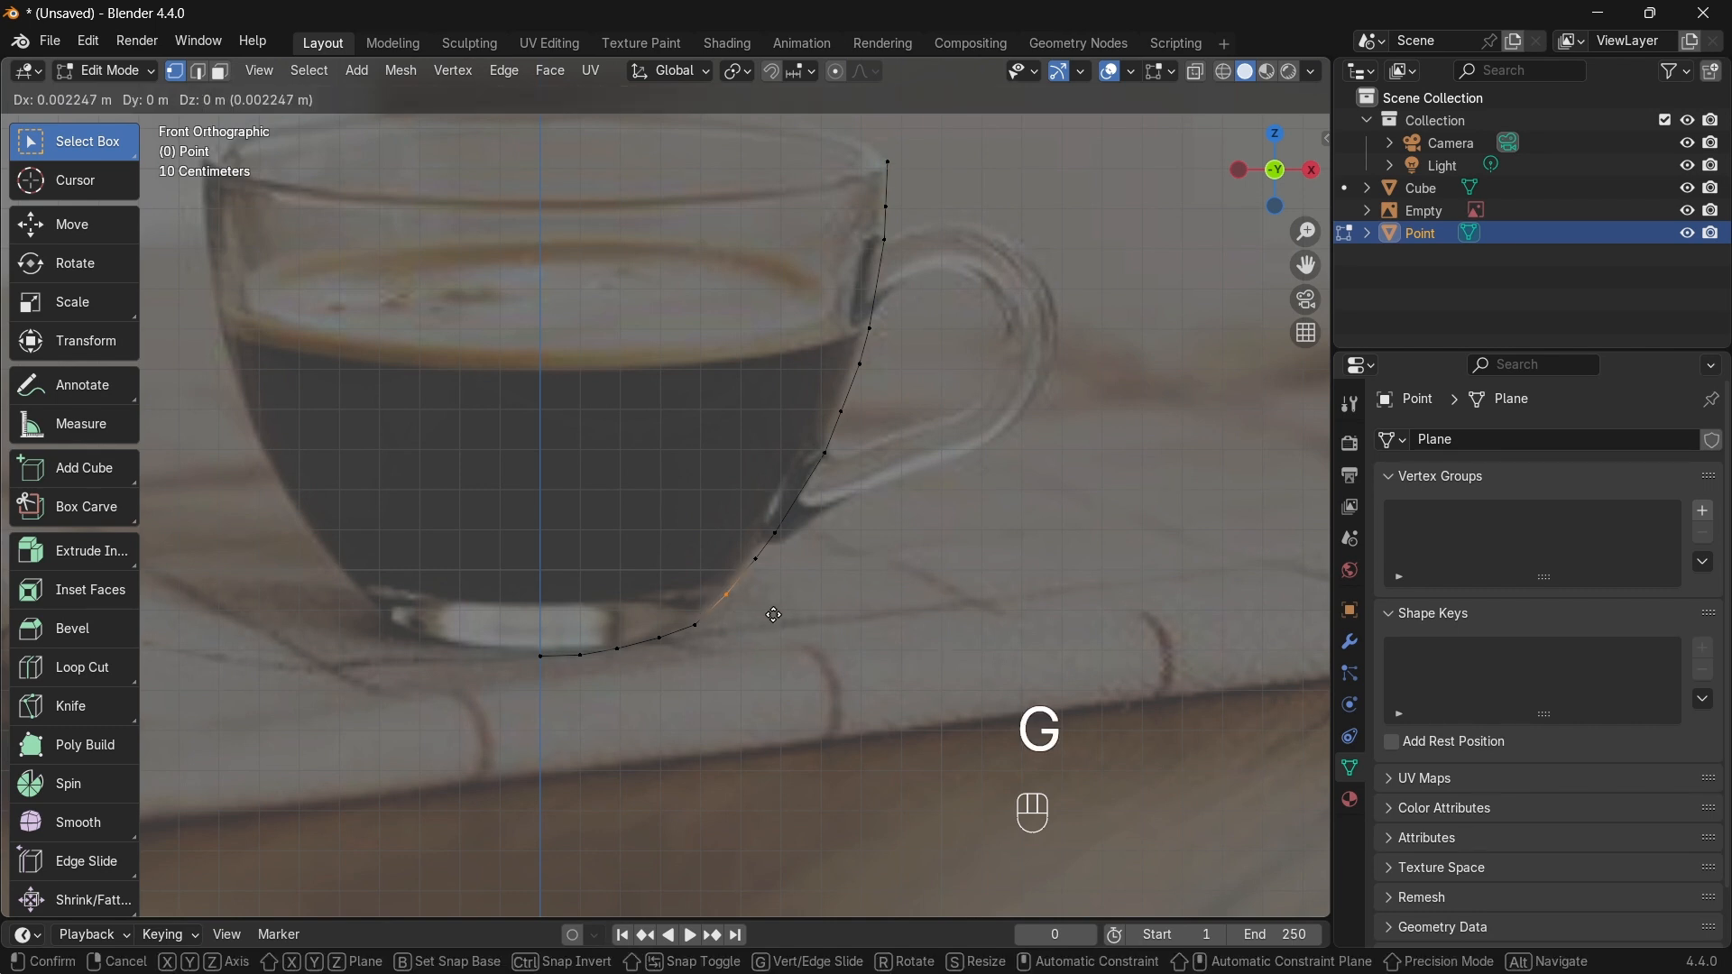
pyautogui.press('shift')
pyautogui.click(775, 611)
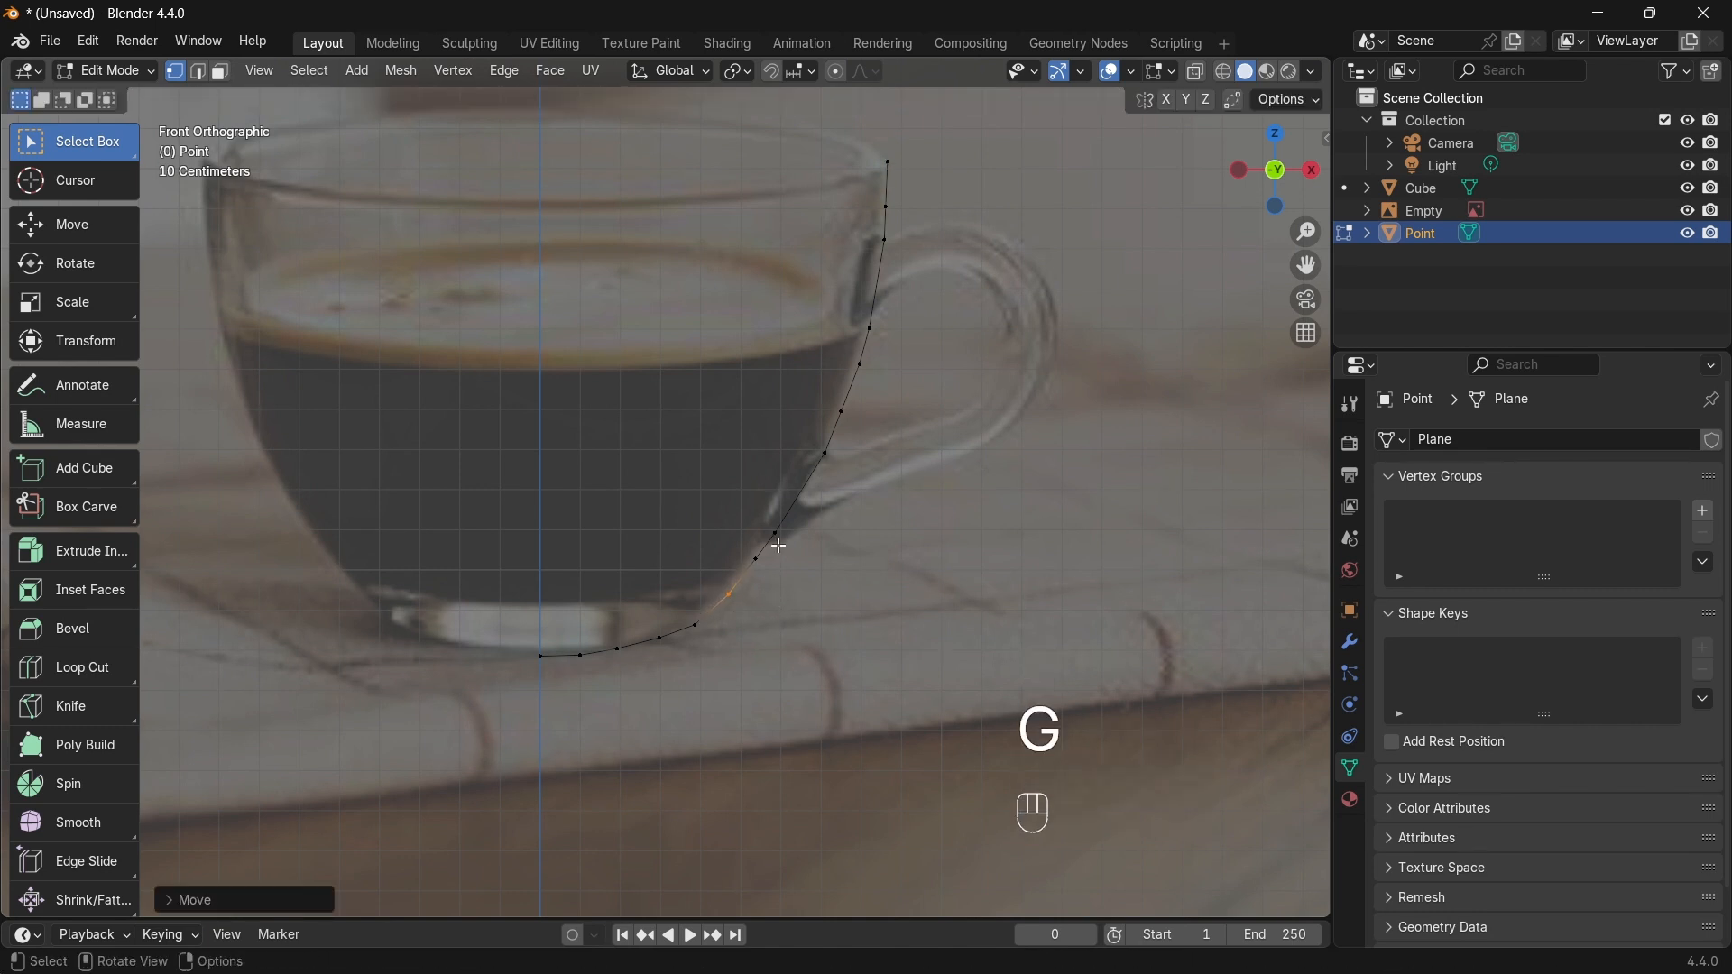
# Step: Extrude the rim's end vertex inward by about 0.07 m to form the lip's thickness
pyautogui.keyDown('shift'); pyautogui.moveTo(980, 246); pyautogui.dragTo(972, 417, button='middle'); pyautogui.keyUp('shift')
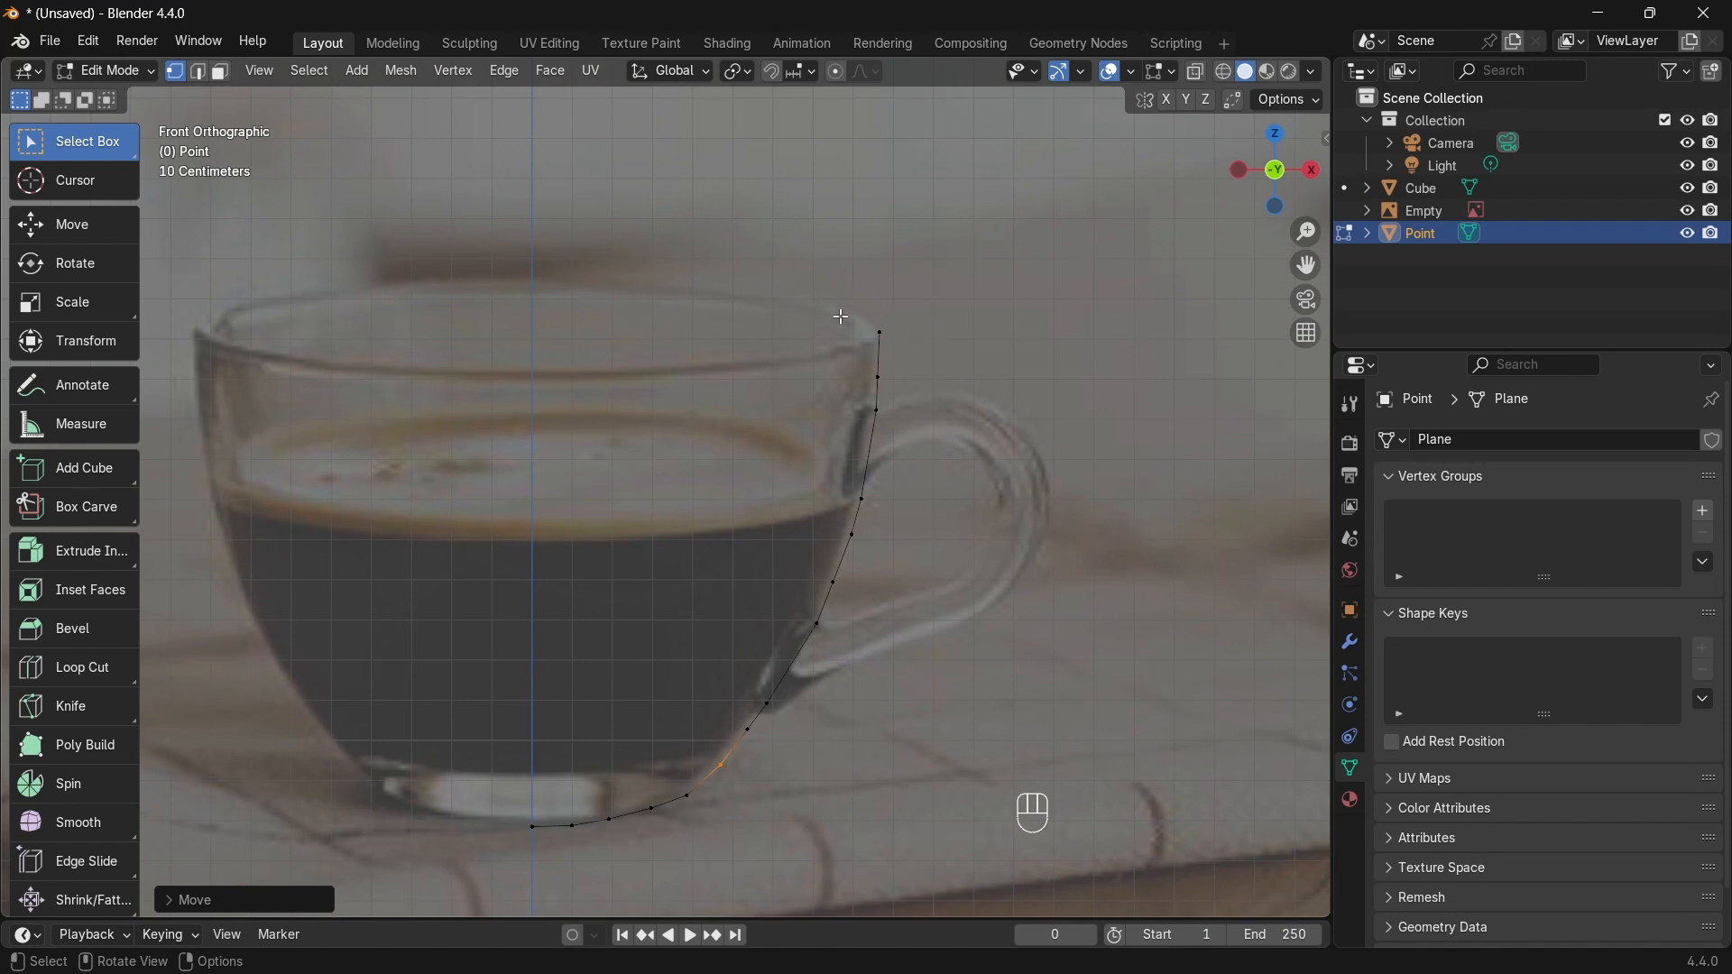
pyautogui.click(892, 343)
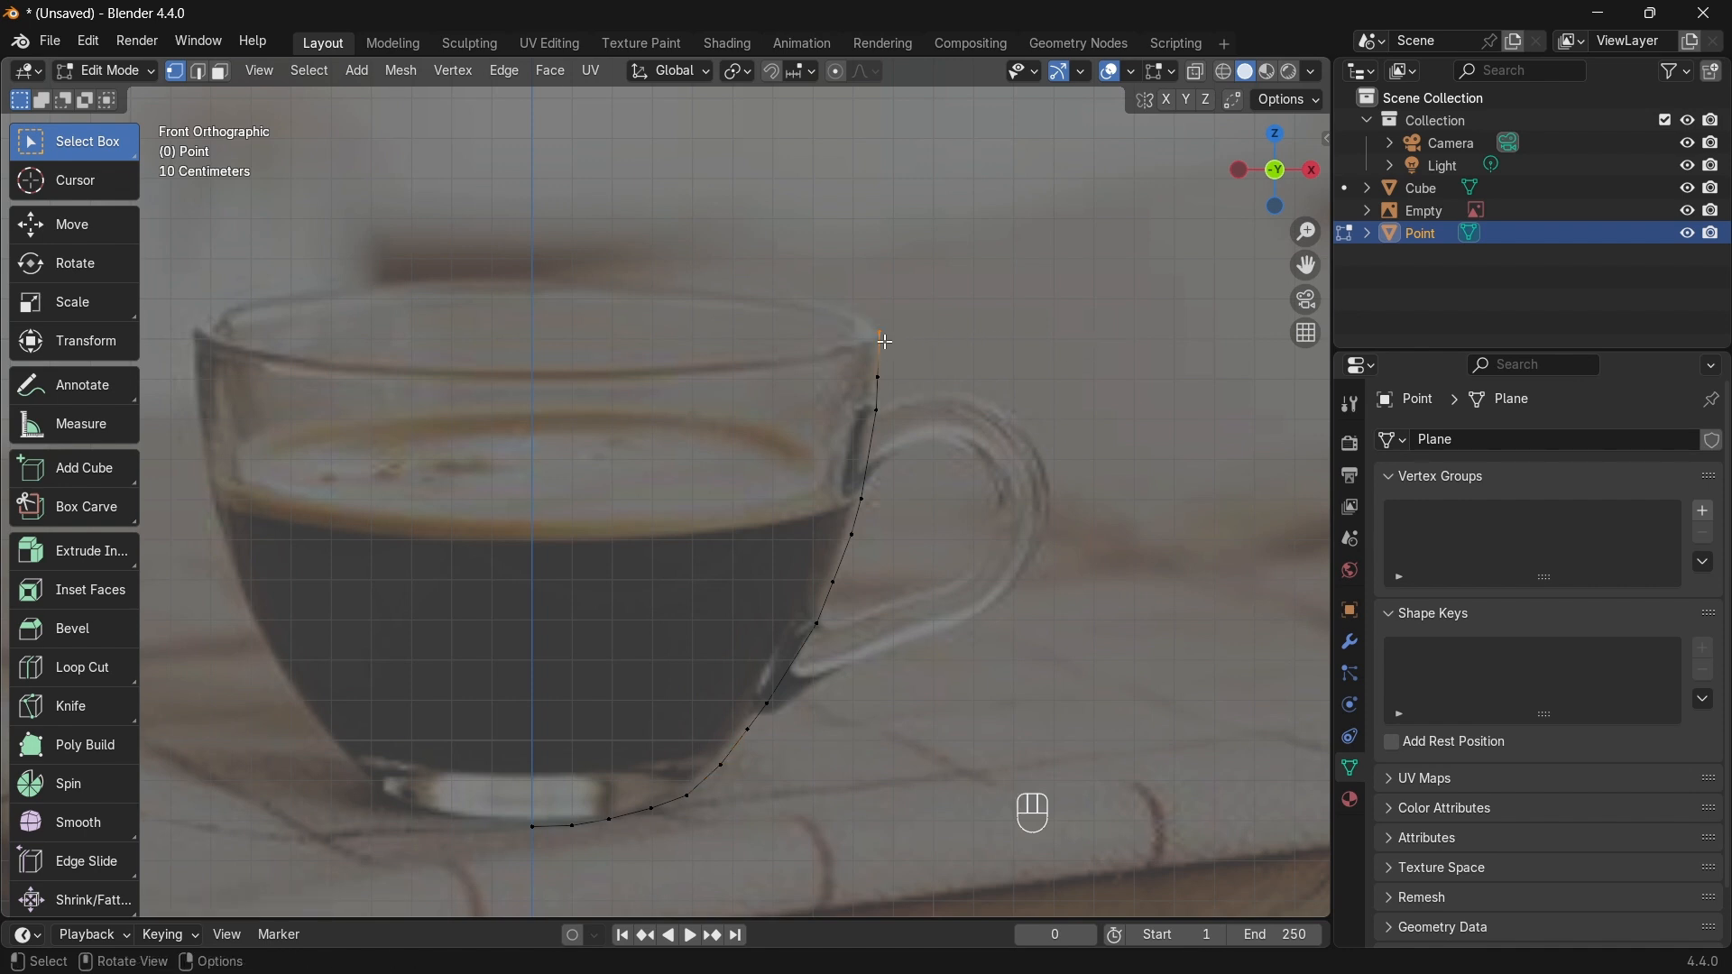
pyautogui.press('e')
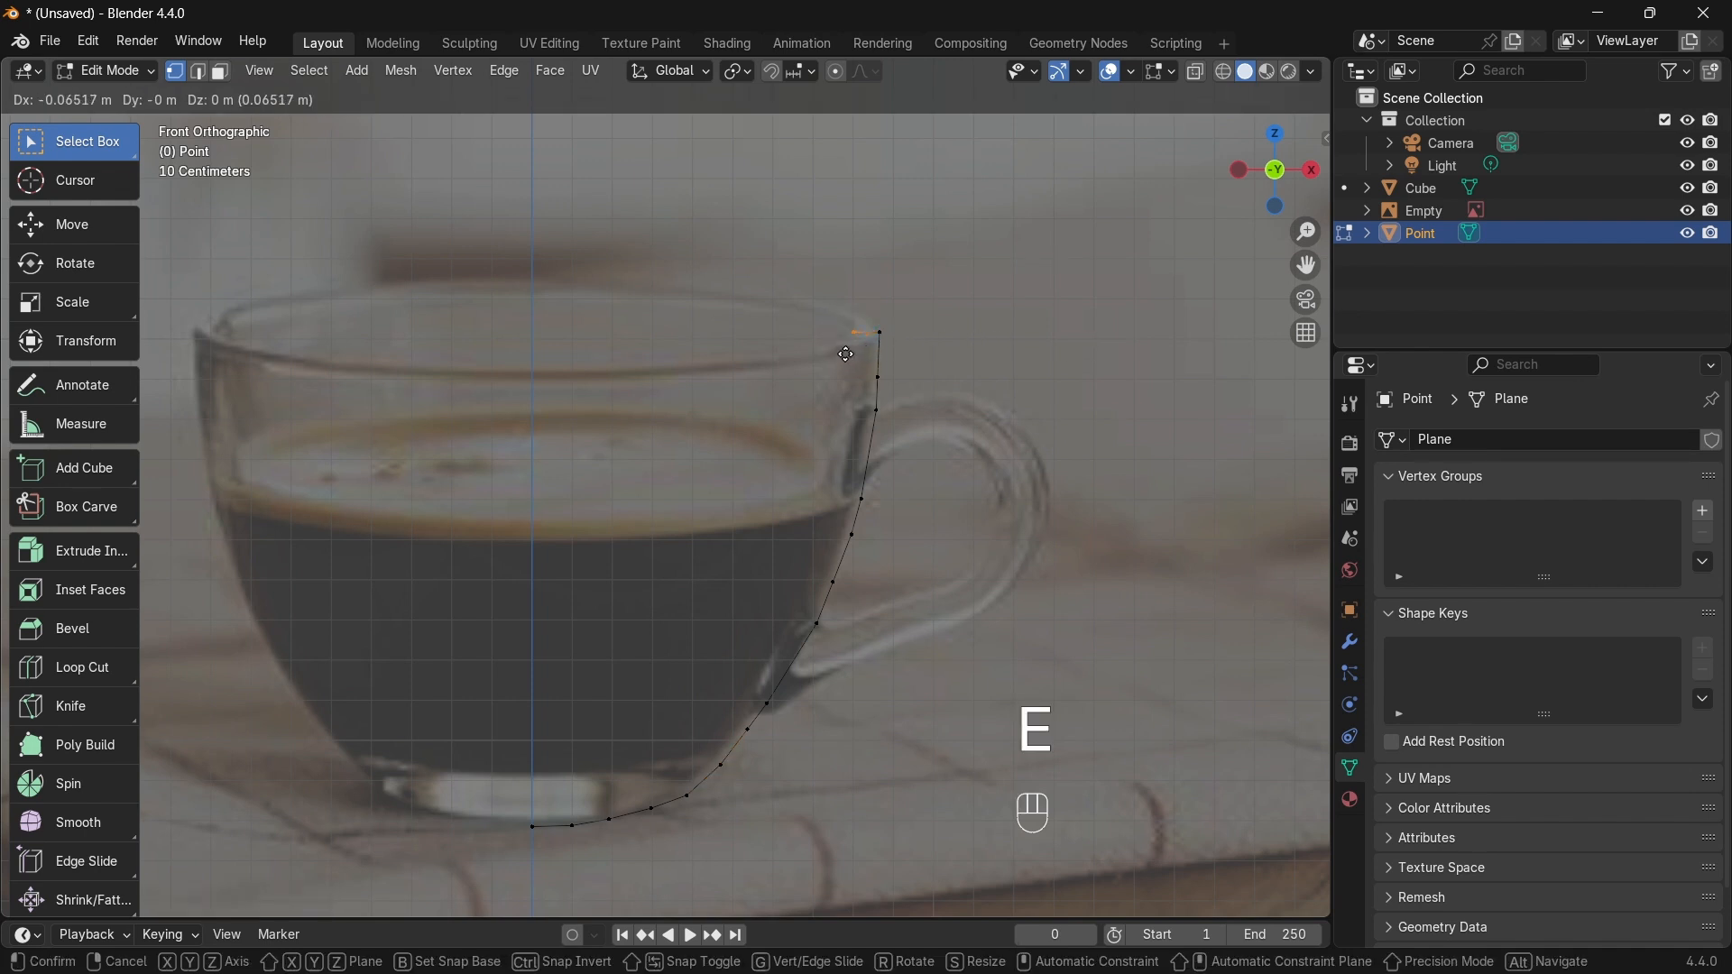
pyautogui.click(846, 354)
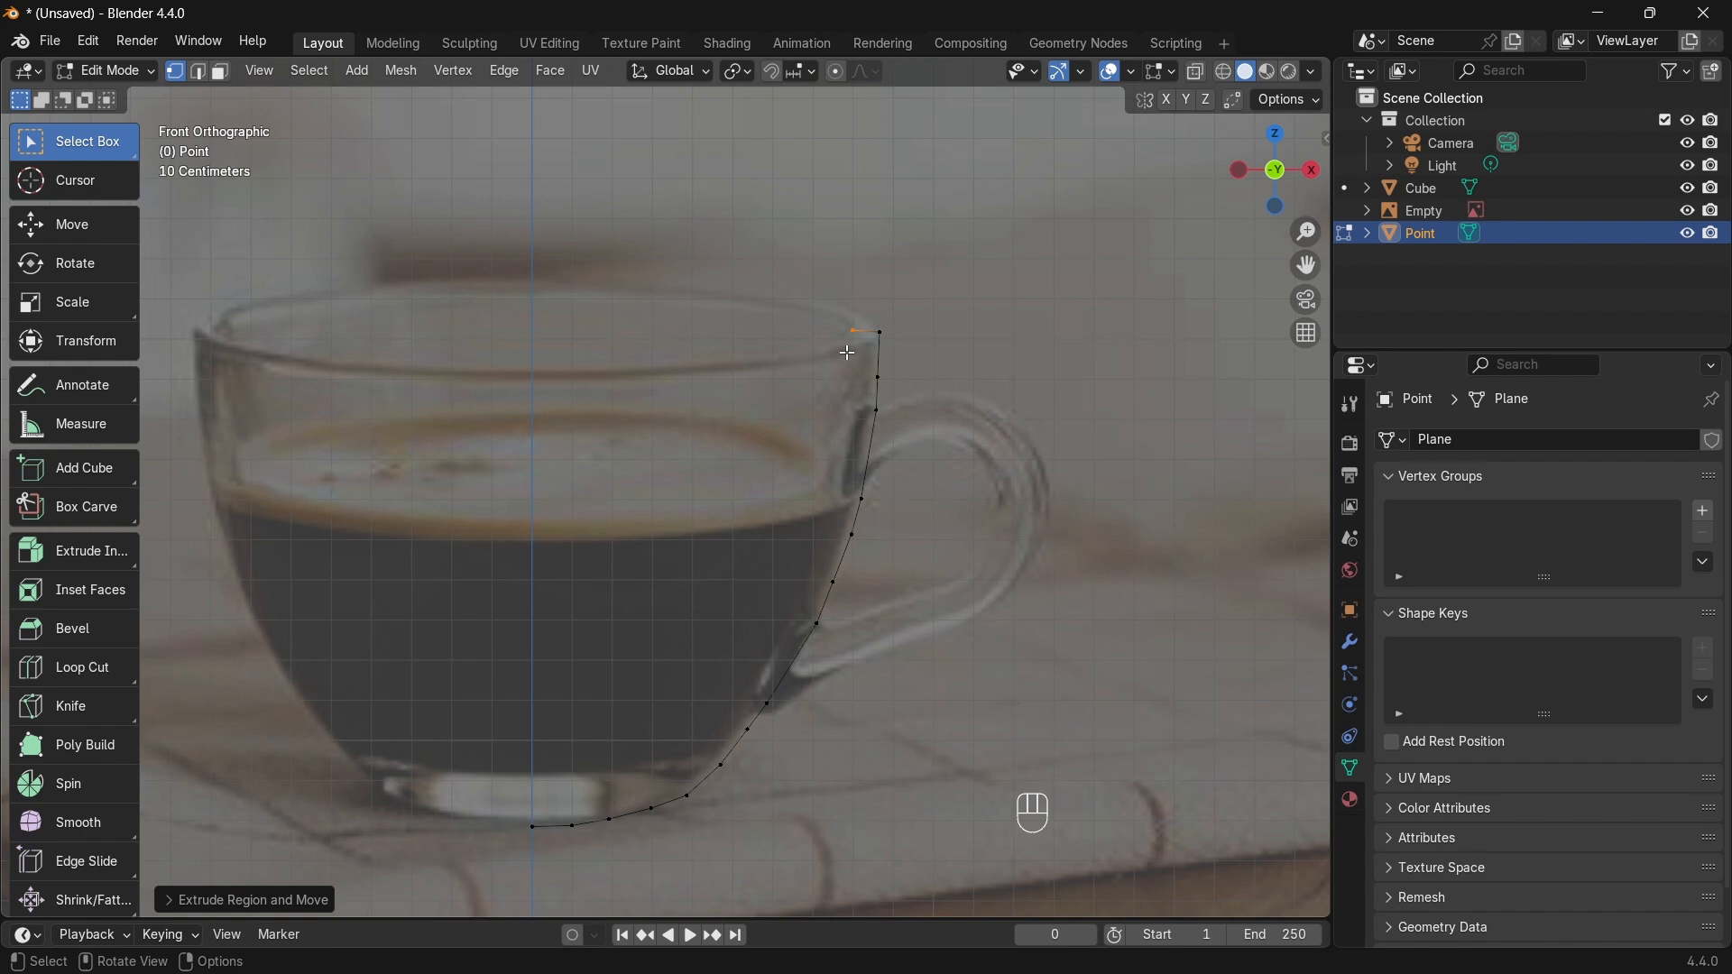
# Step: Extrude six segments from the lip's inner vertex down the inner wall, parallel to the outer profile, to the handle's lower joint
pyautogui.press('e')
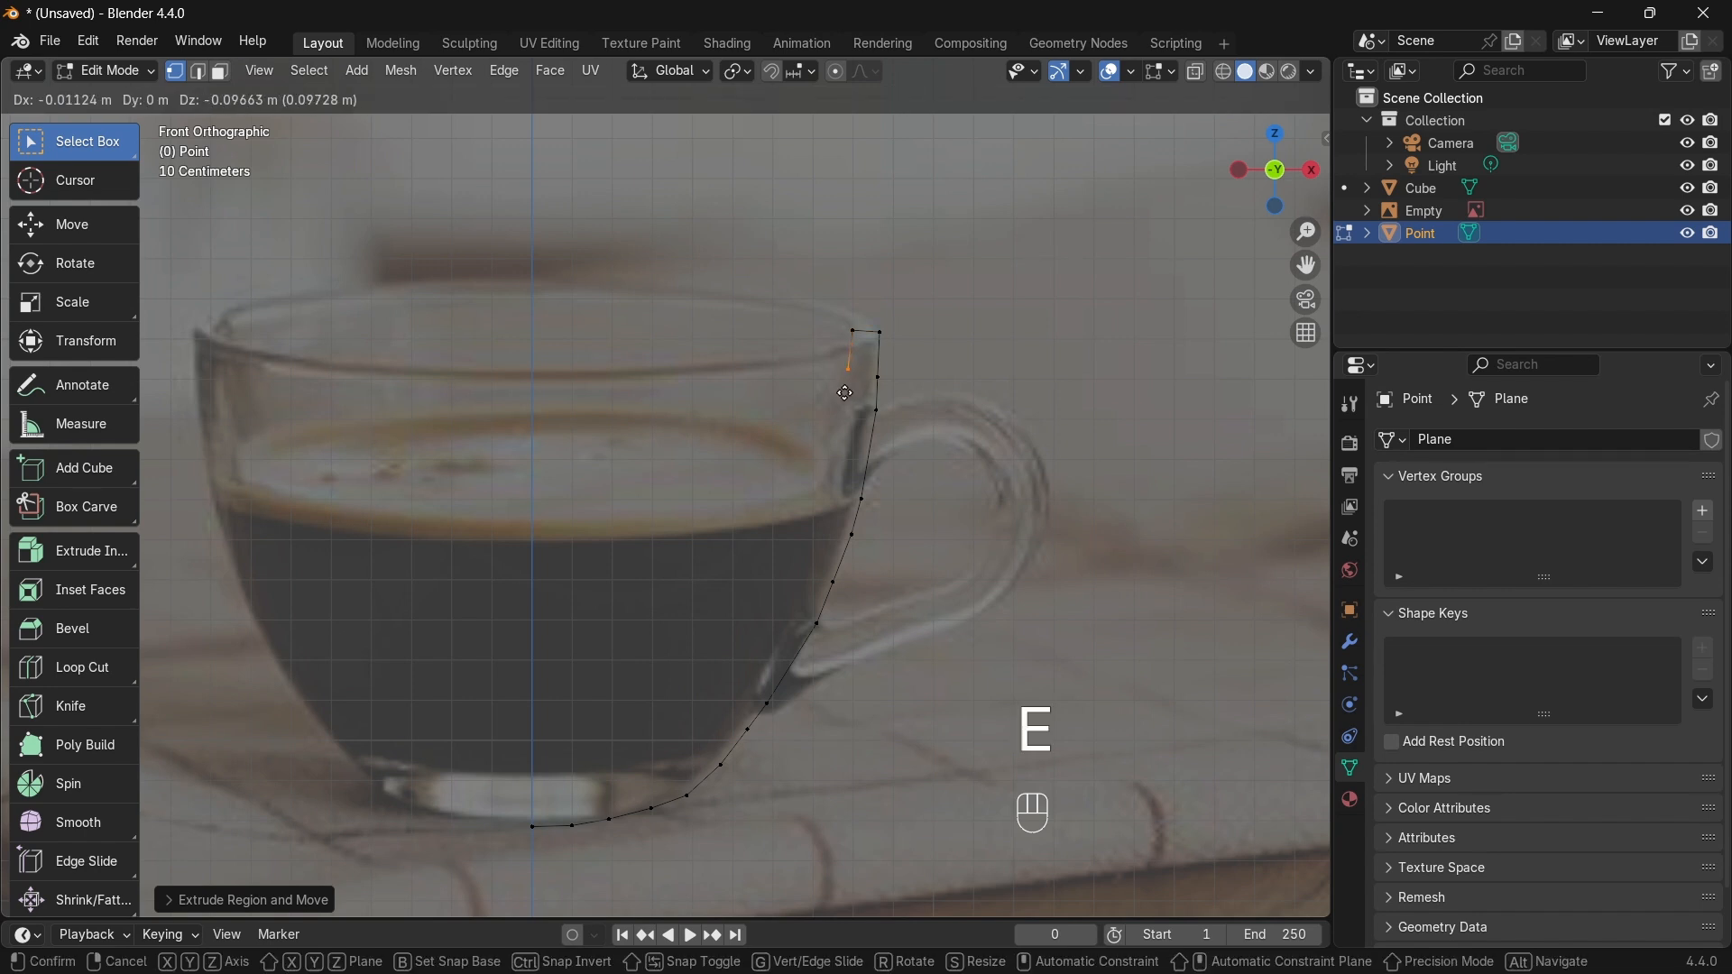
pyautogui.click(846, 397)
pyautogui.press('e')
pyautogui.click(844, 427)
pyautogui.press('e')
pyautogui.click(830, 518)
pyautogui.press('e')
pyautogui.click(821, 535)
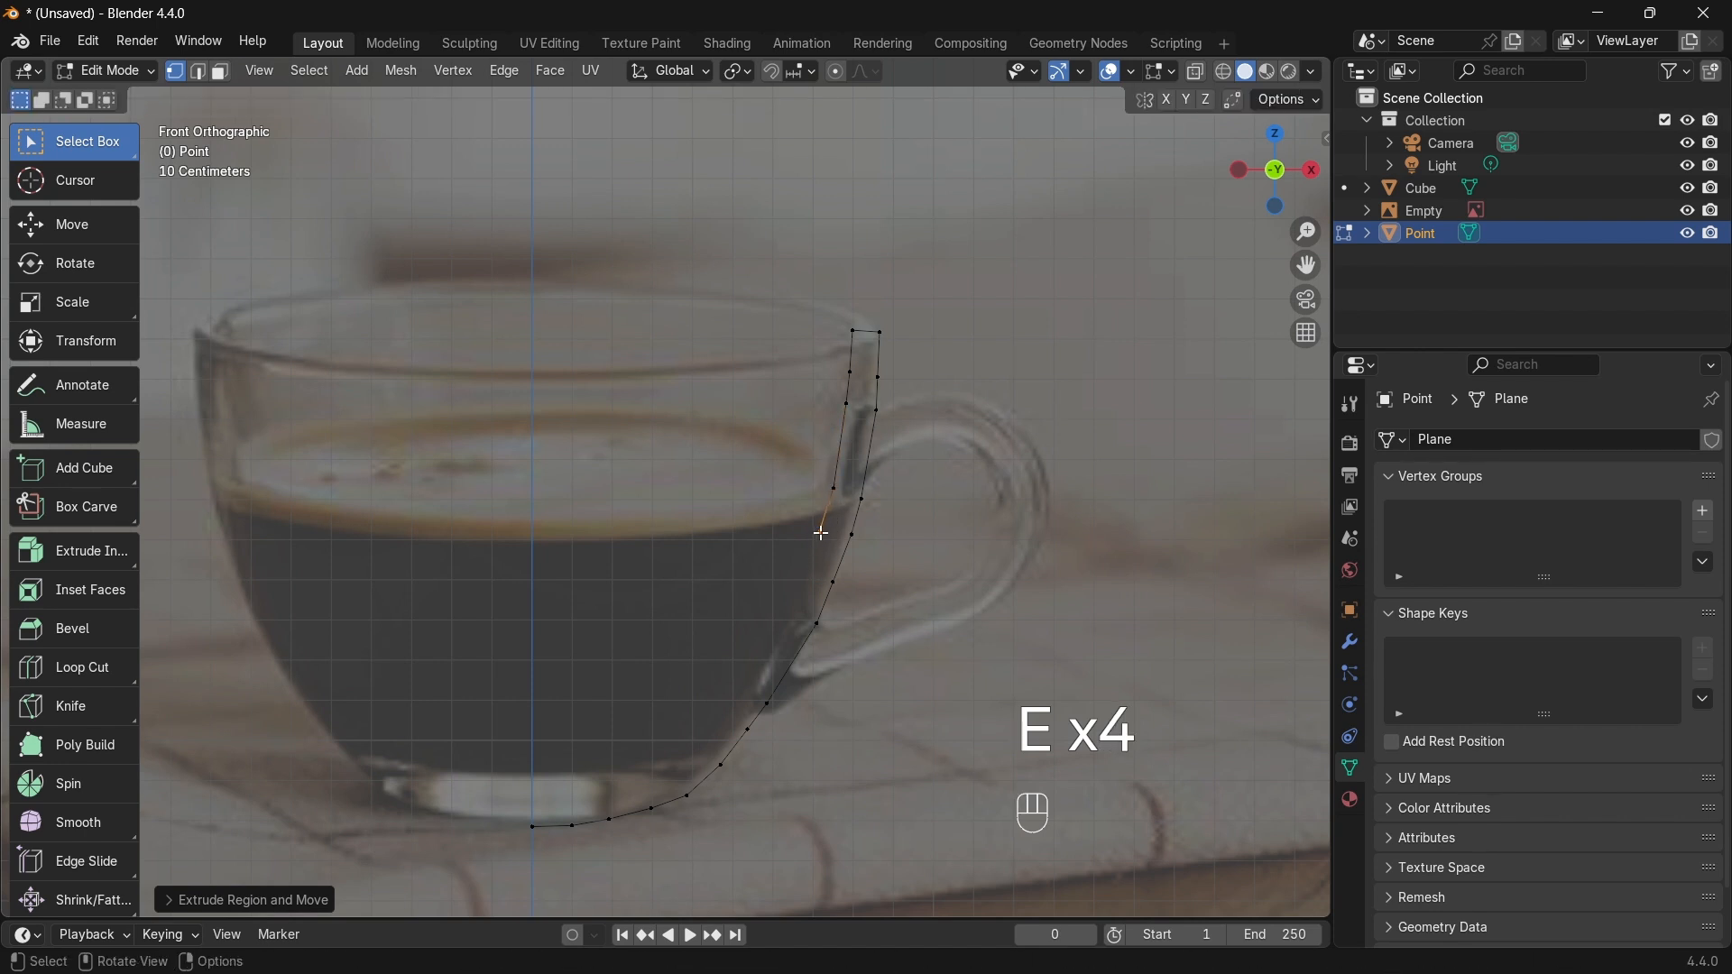
pyautogui.press('e')
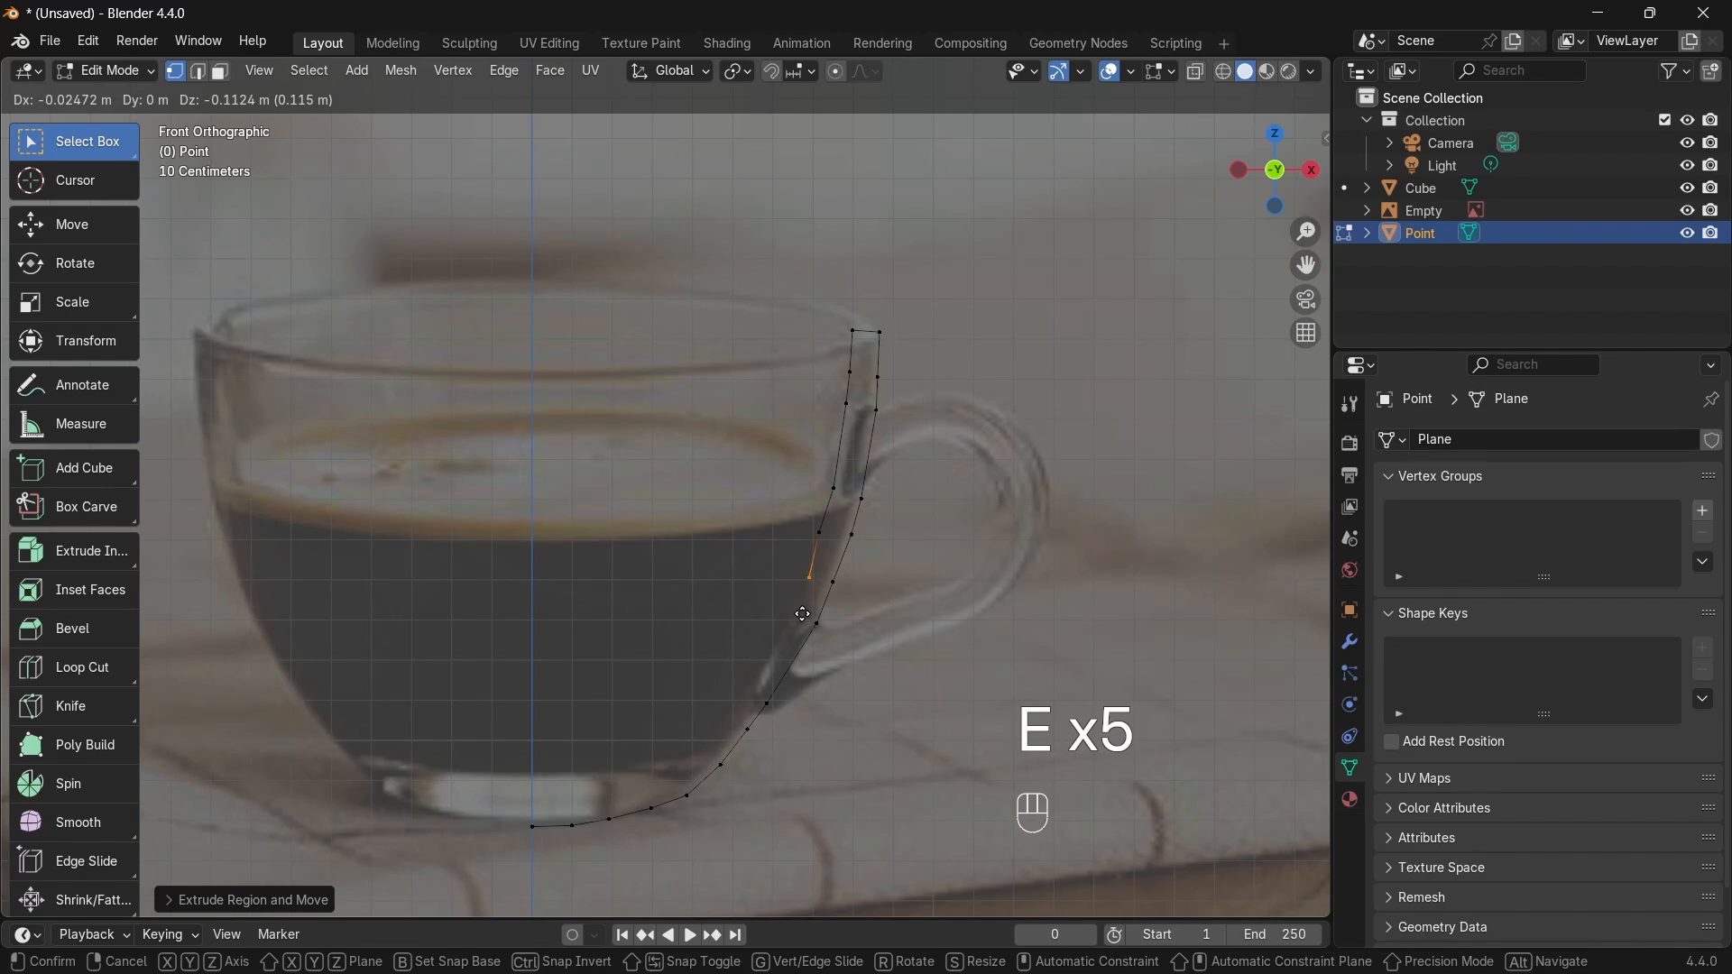
pyautogui.click(797, 615)
pyautogui.press('e')
pyautogui.click(785, 652)
# Step: Extrude four segments around the inner wall's lower curve, following the outer profile to the start of the cup's inner floor
pyautogui.press('e')
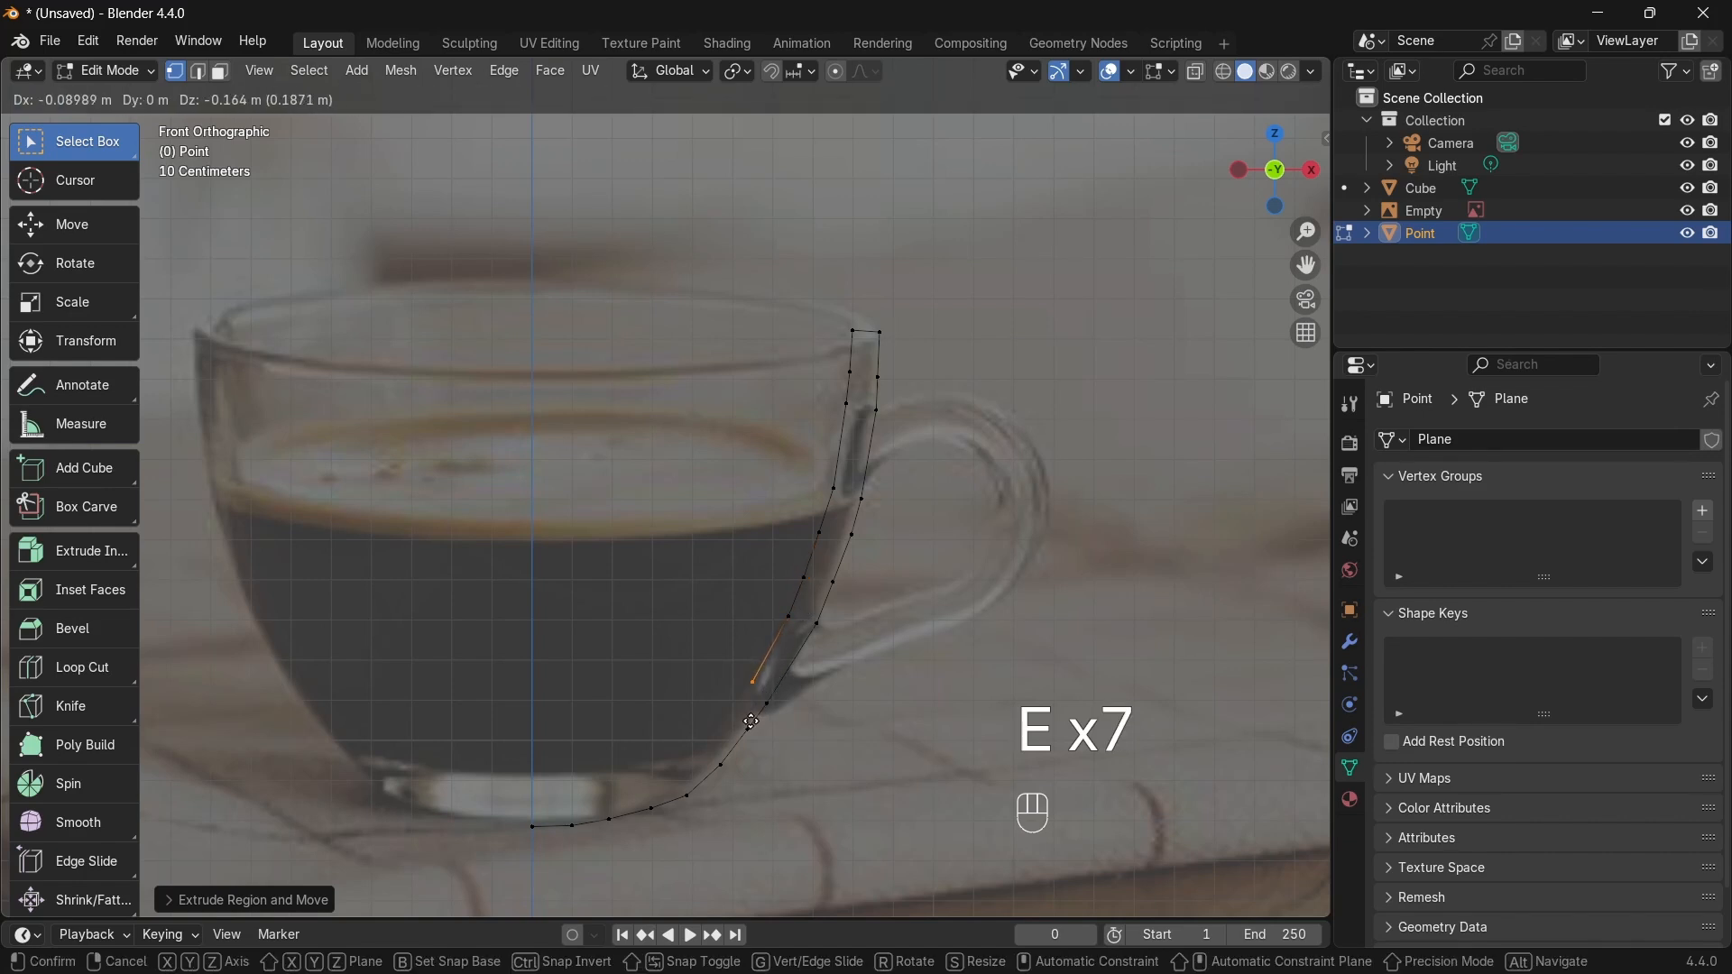
pyautogui.click(748, 723)
pyautogui.press('e')
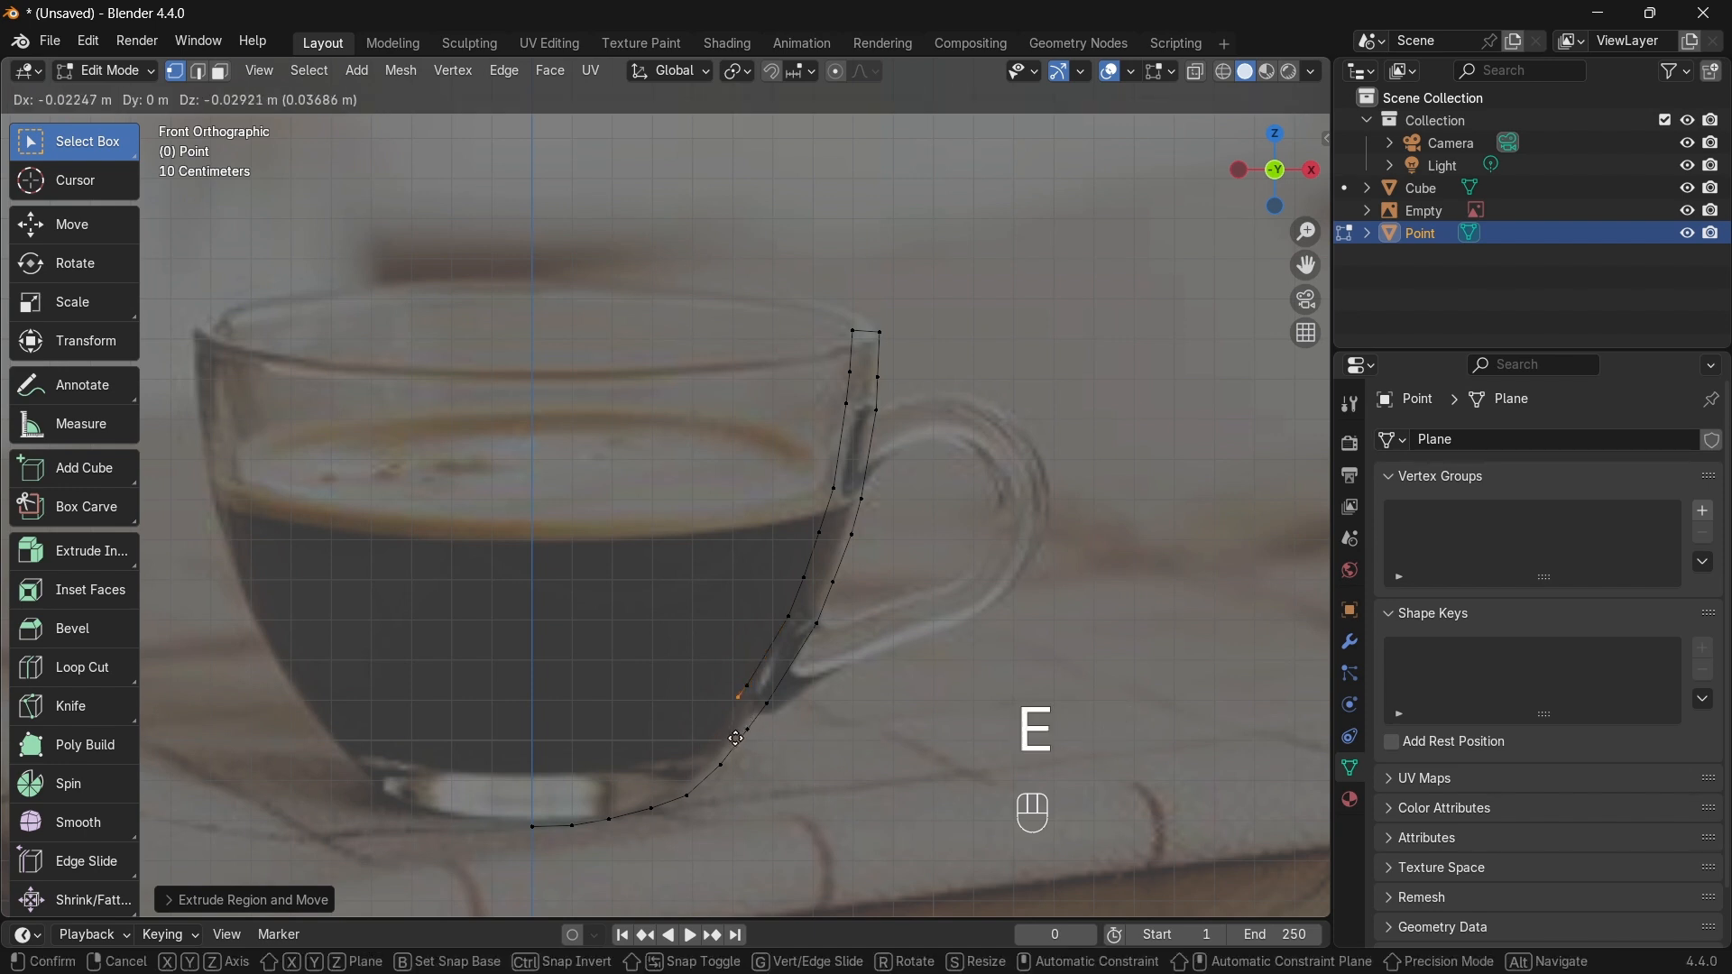
pyautogui.click(726, 755)
pyautogui.press('e')
pyautogui.click(703, 787)
pyautogui.press('e')
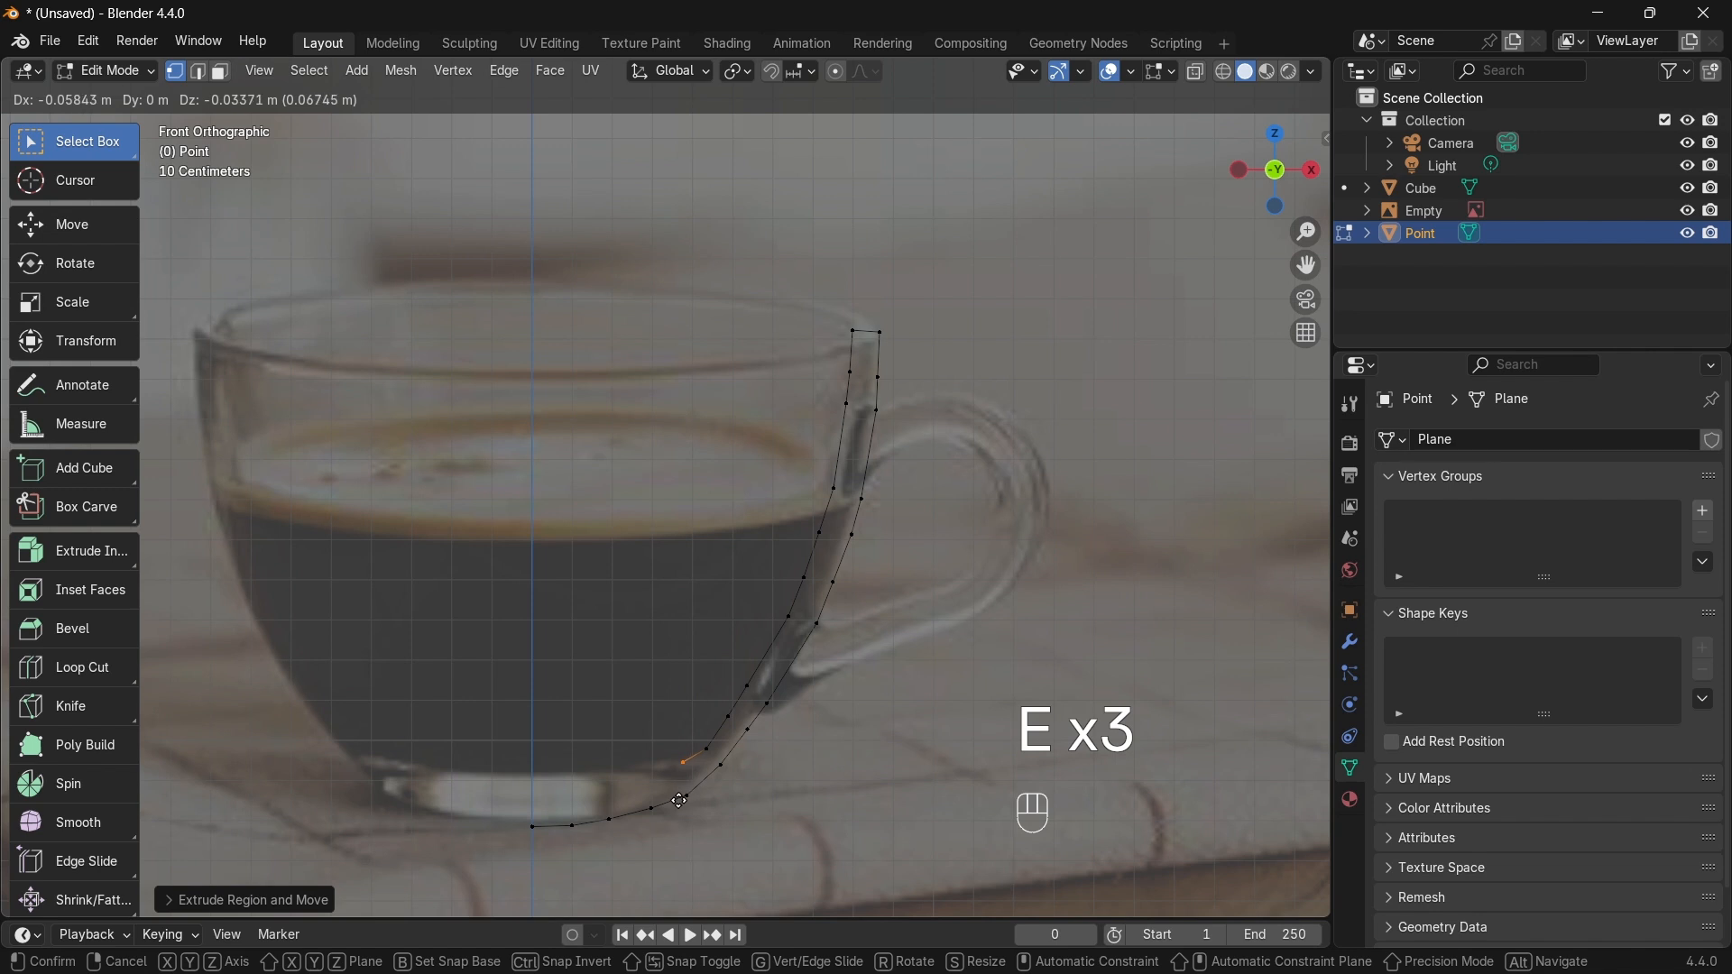
pyautogui.press('e')
pyautogui.click(672, 804)
# Step: Extrude four segments along the cup's inner floor to the Z axis, constraining the last one to the X axis
pyautogui.press('e')
pyautogui.click(636, 808)
pyautogui.press('e')
pyautogui.click(606, 808)
pyautogui.press('e')
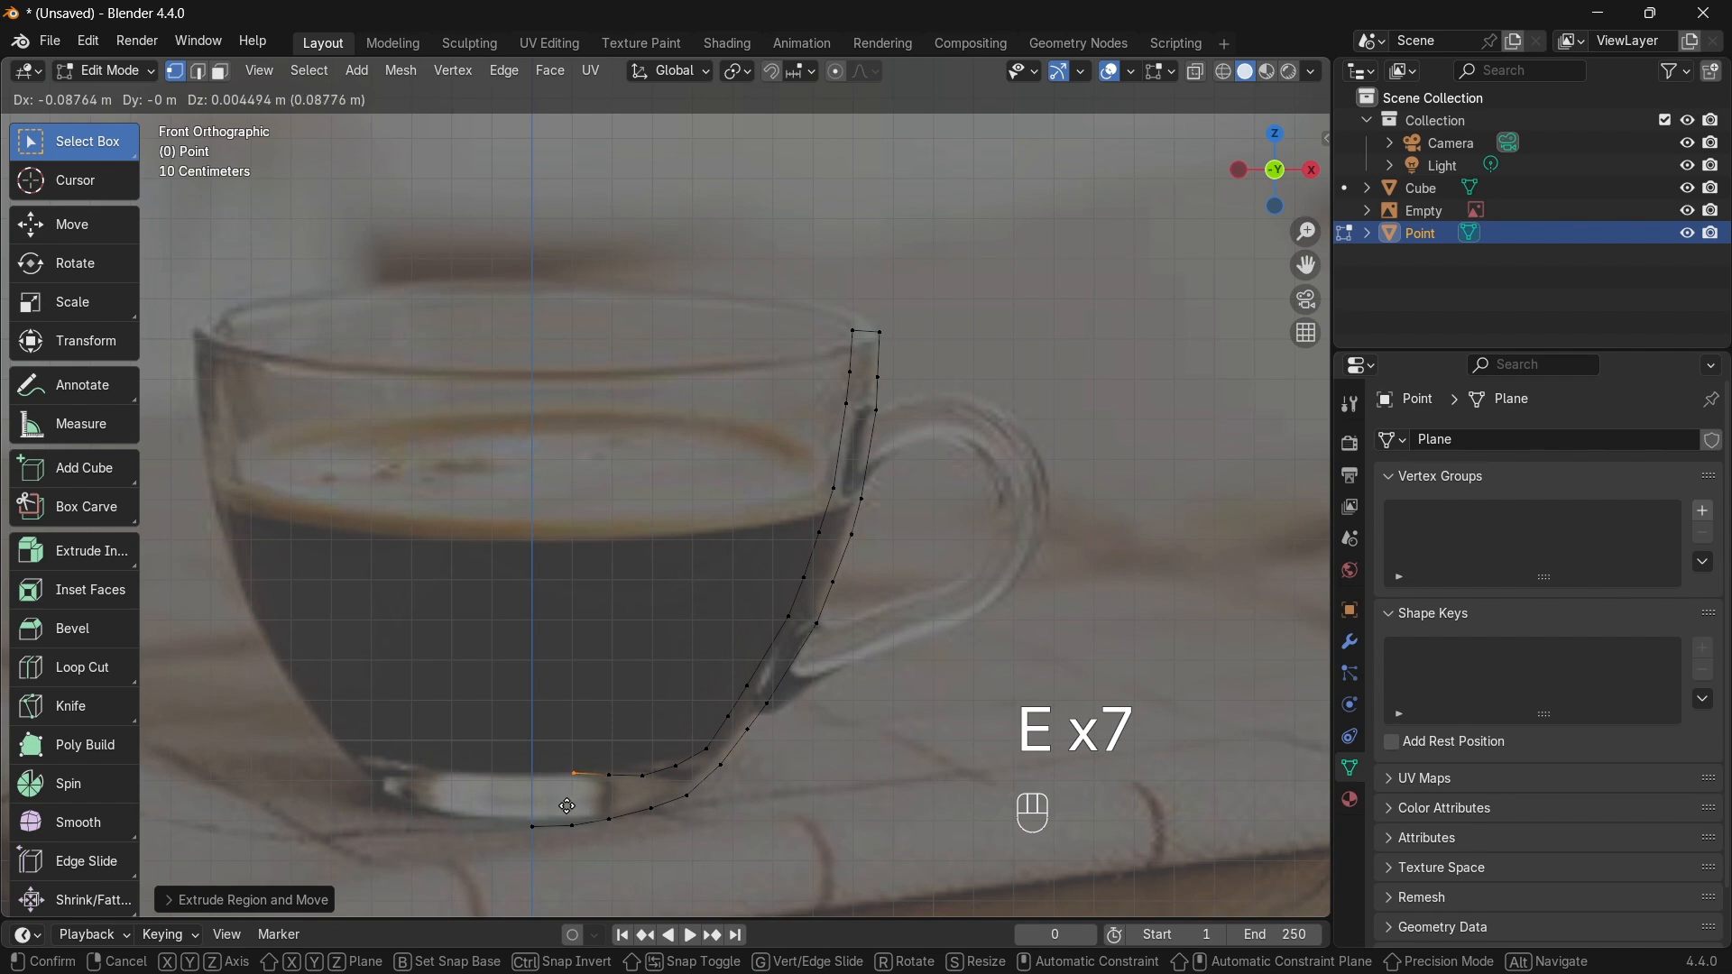
pyautogui.click(566, 807)
pyautogui.press('e')
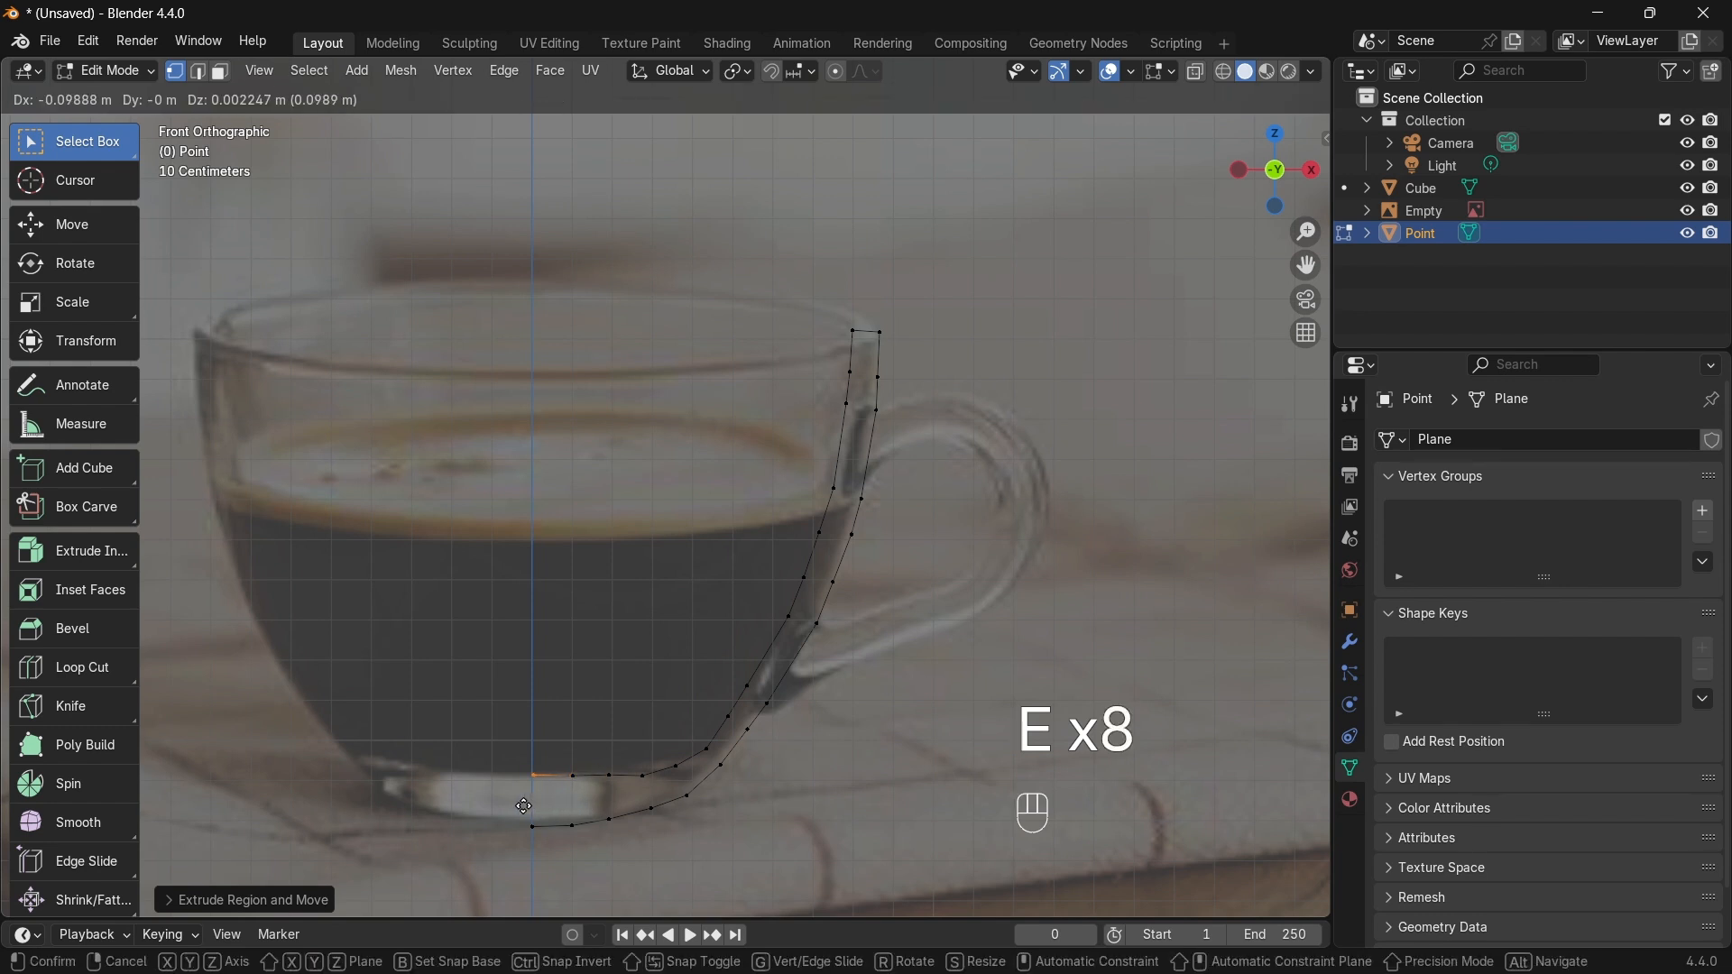
pyautogui.press('x')
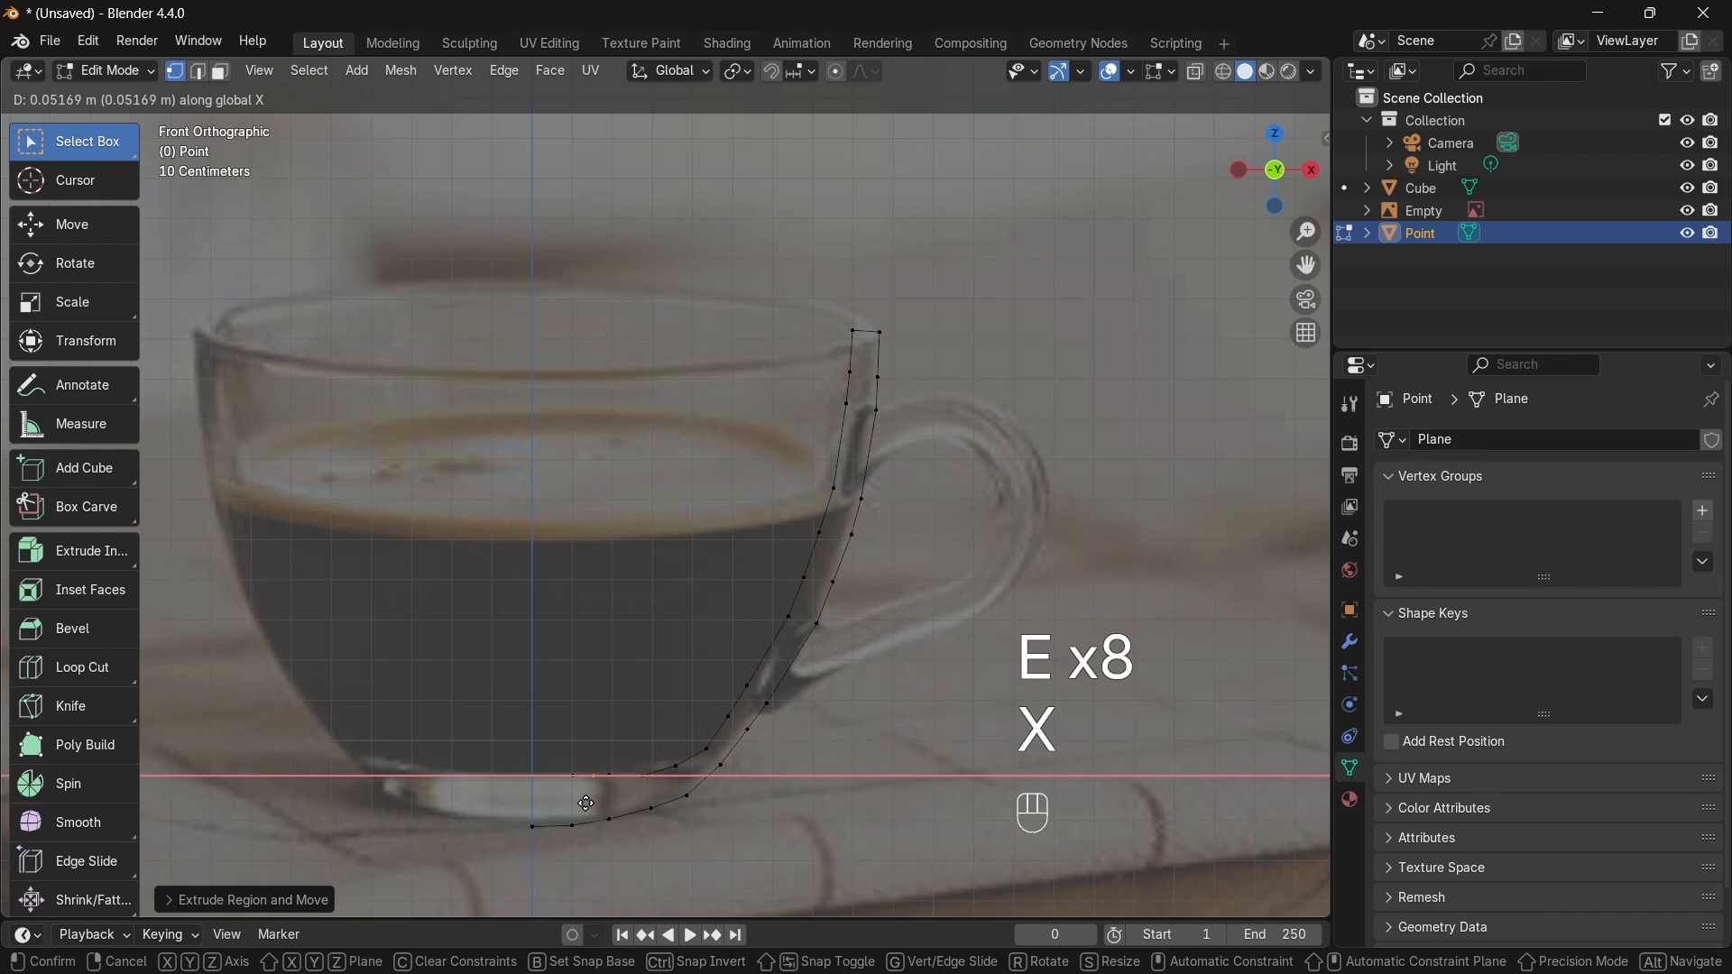
pyautogui.press('shift')
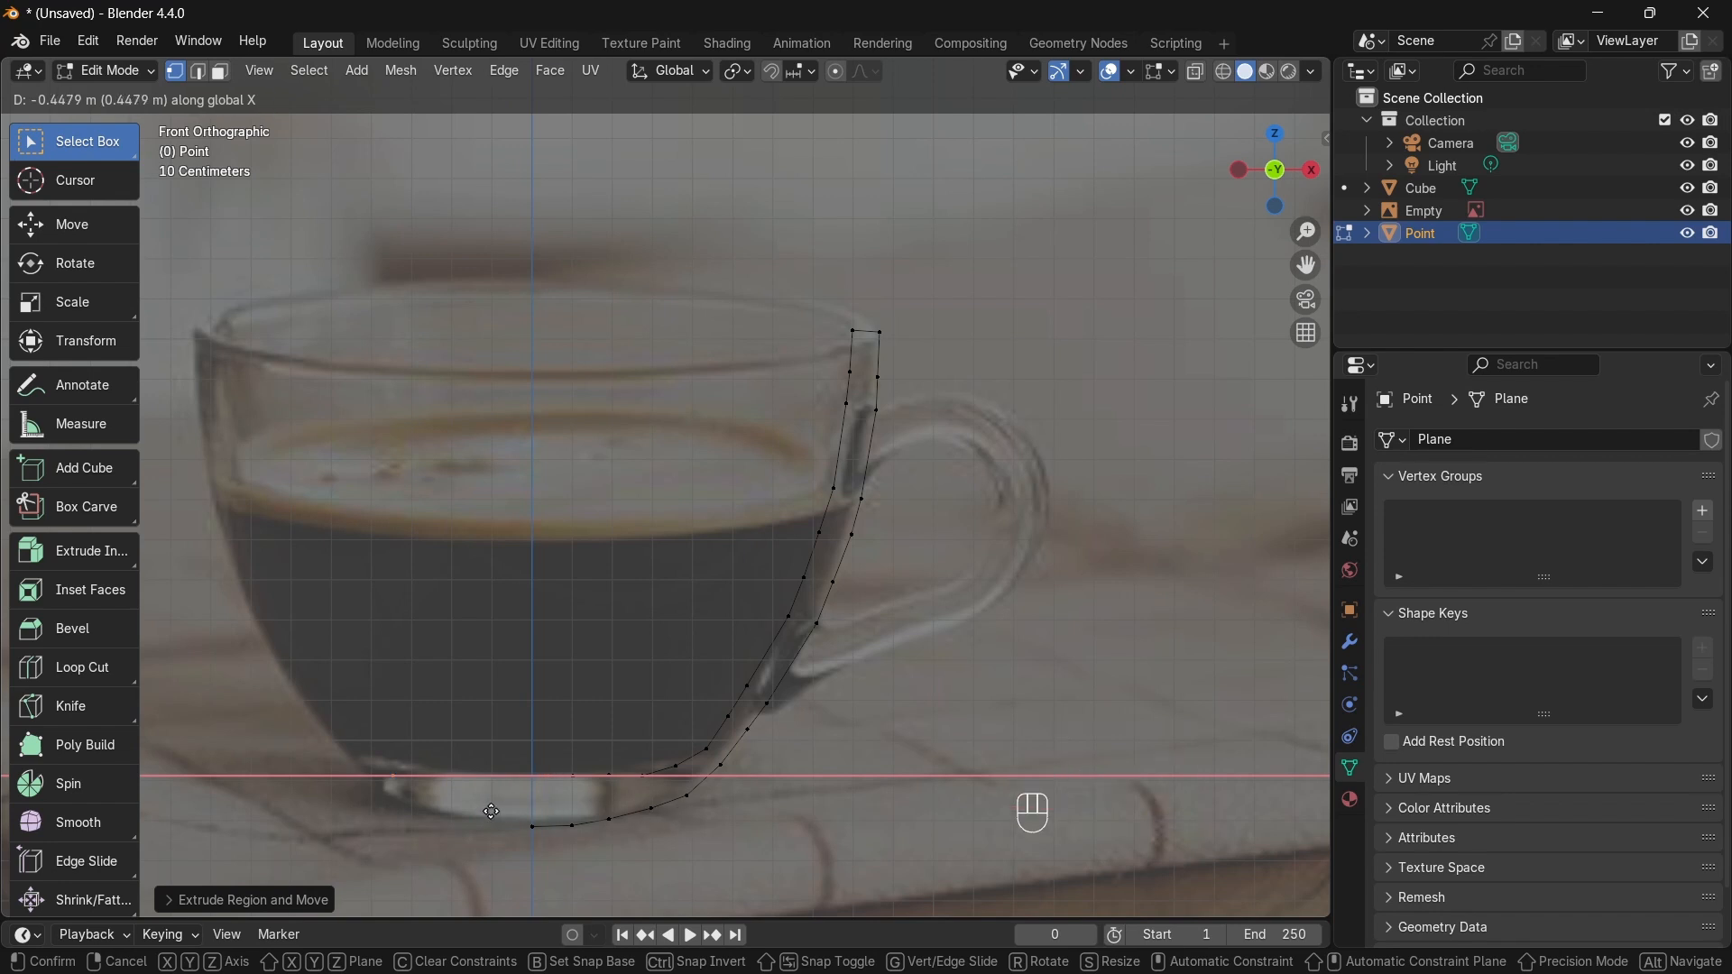
pyautogui.press('shift')
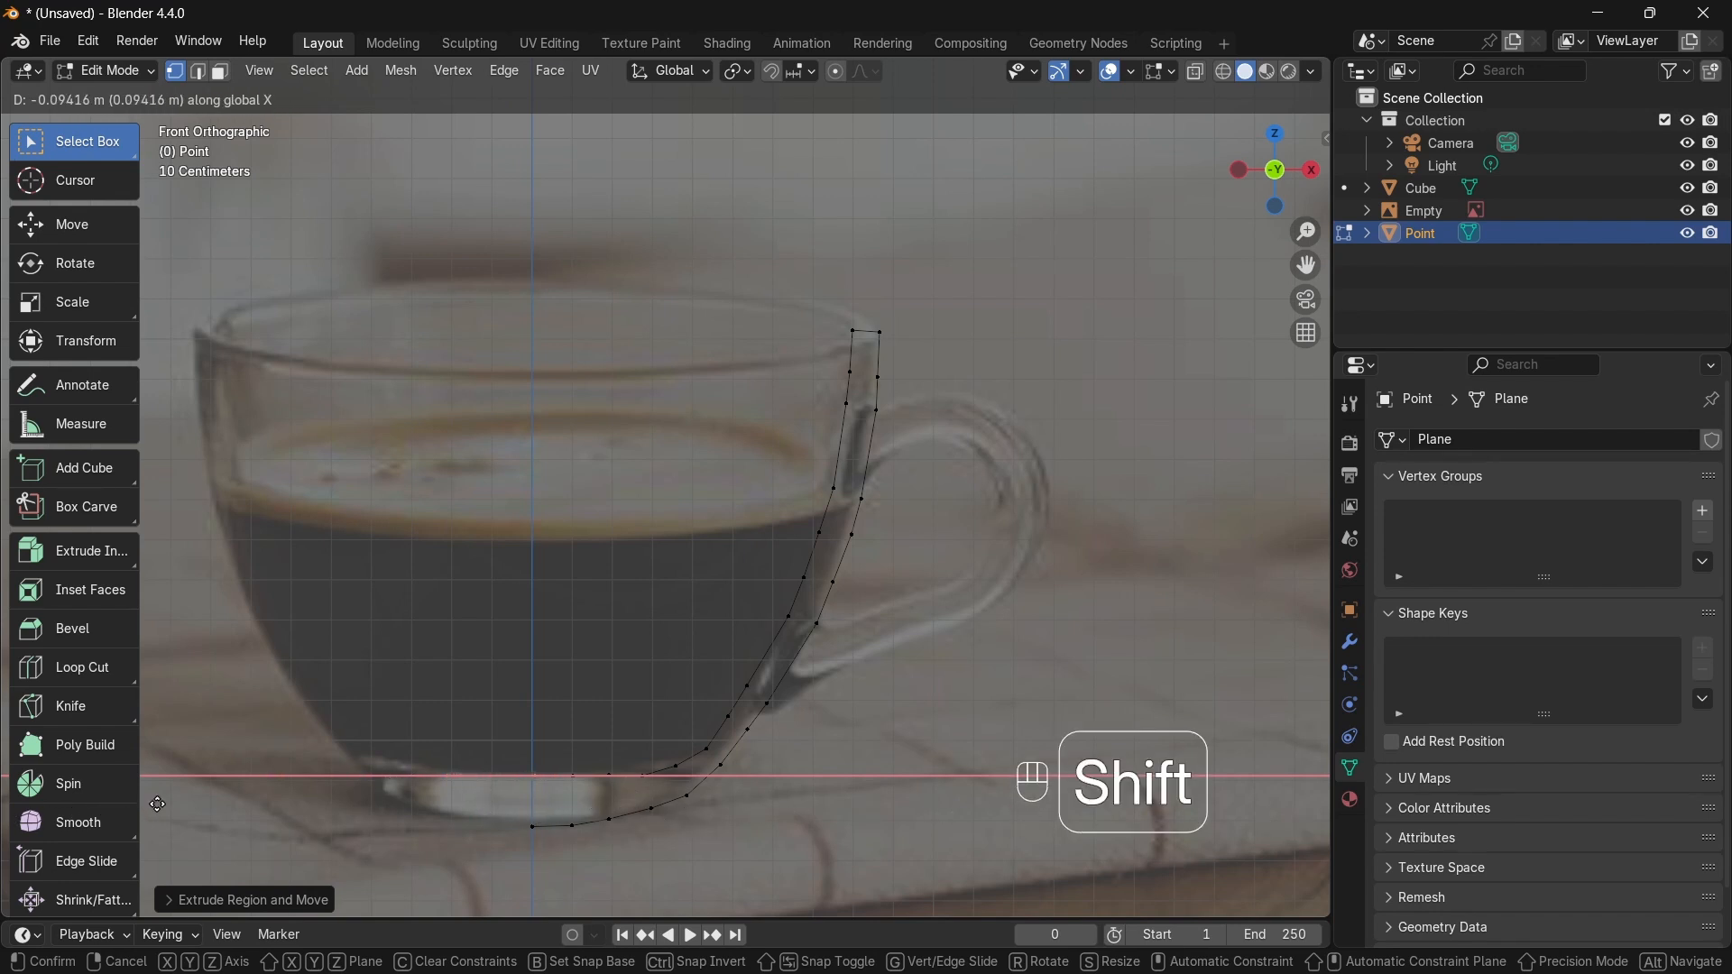
pyautogui.click(196, 807)
pyautogui.scroll(4, 637, 871)
pyautogui.keyDown('shift'); pyautogui.moveTo(586, 795); pyautogui.dragTo(897, 367, button='middle'); pyautogui.keyUp('shift')
pyautogui.scroll(2, 723, 499)
pyautogui.scroll(-6, 780, 798)
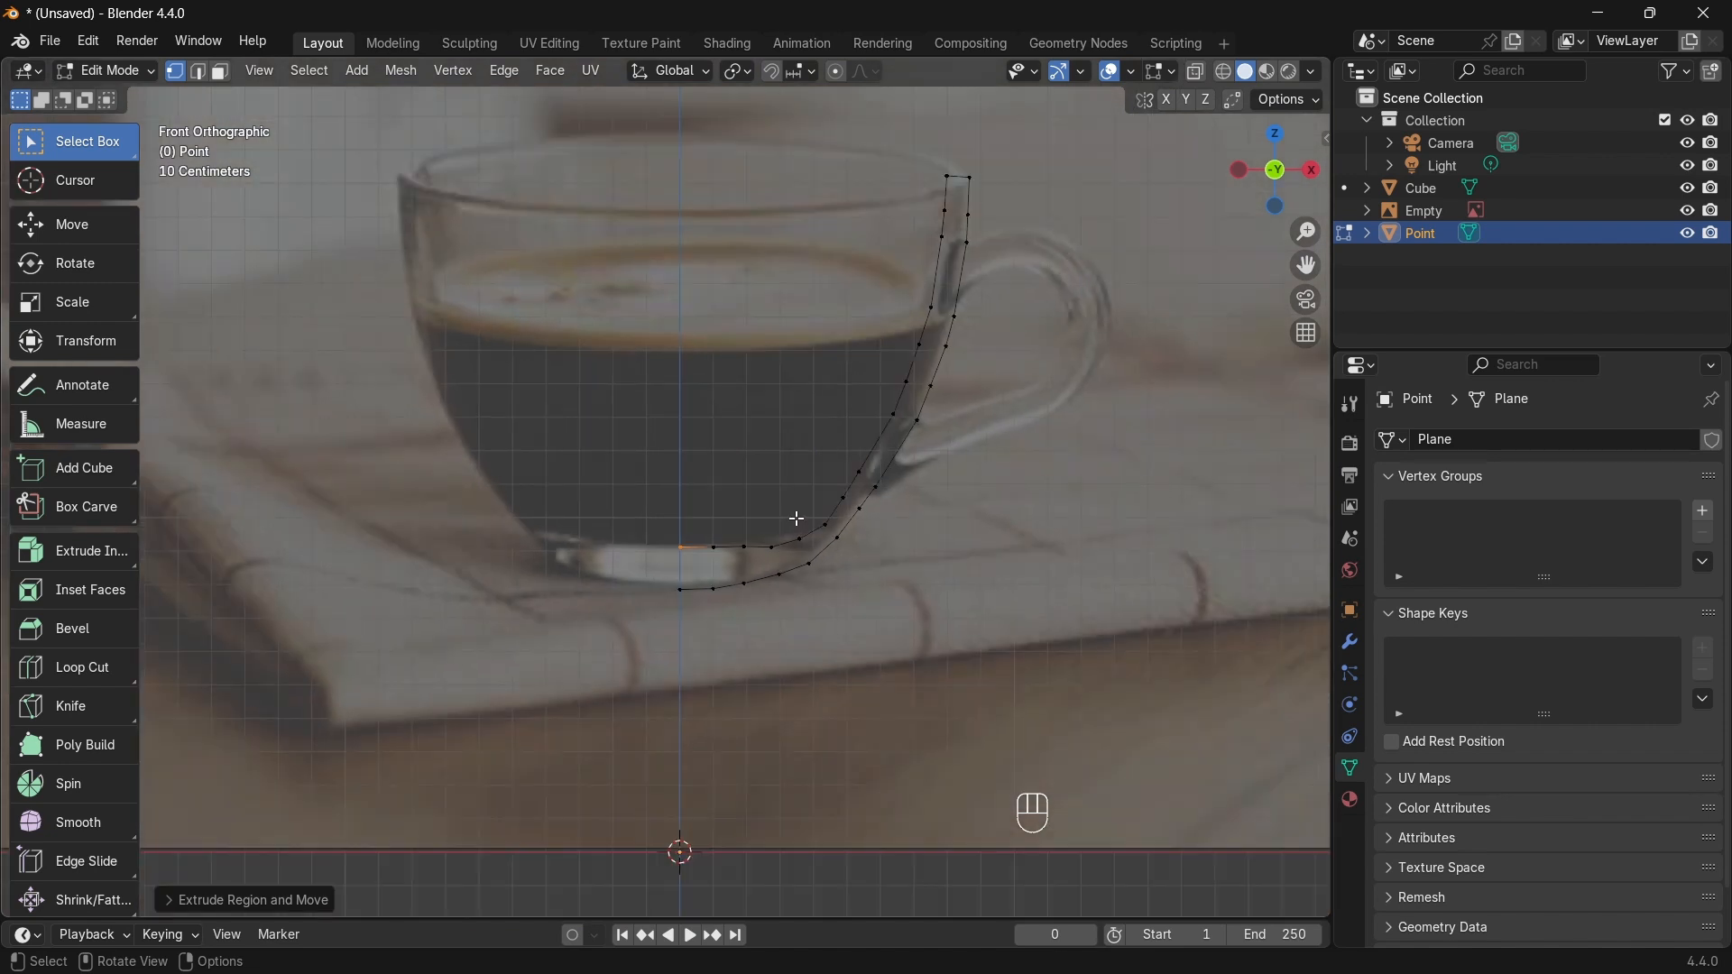
# Step: Hide the cup reference image so that only the half-profile is shown in the viewport
pyautogui.scroll(2, 796, 518)
pyautogui.moveTo(1038, 459); pyautogui.dragTo(991, 468, button='middle')
pyautogui.scroll(-4, 985, 451)
pyautogui.scroll(-5, 977, 445)
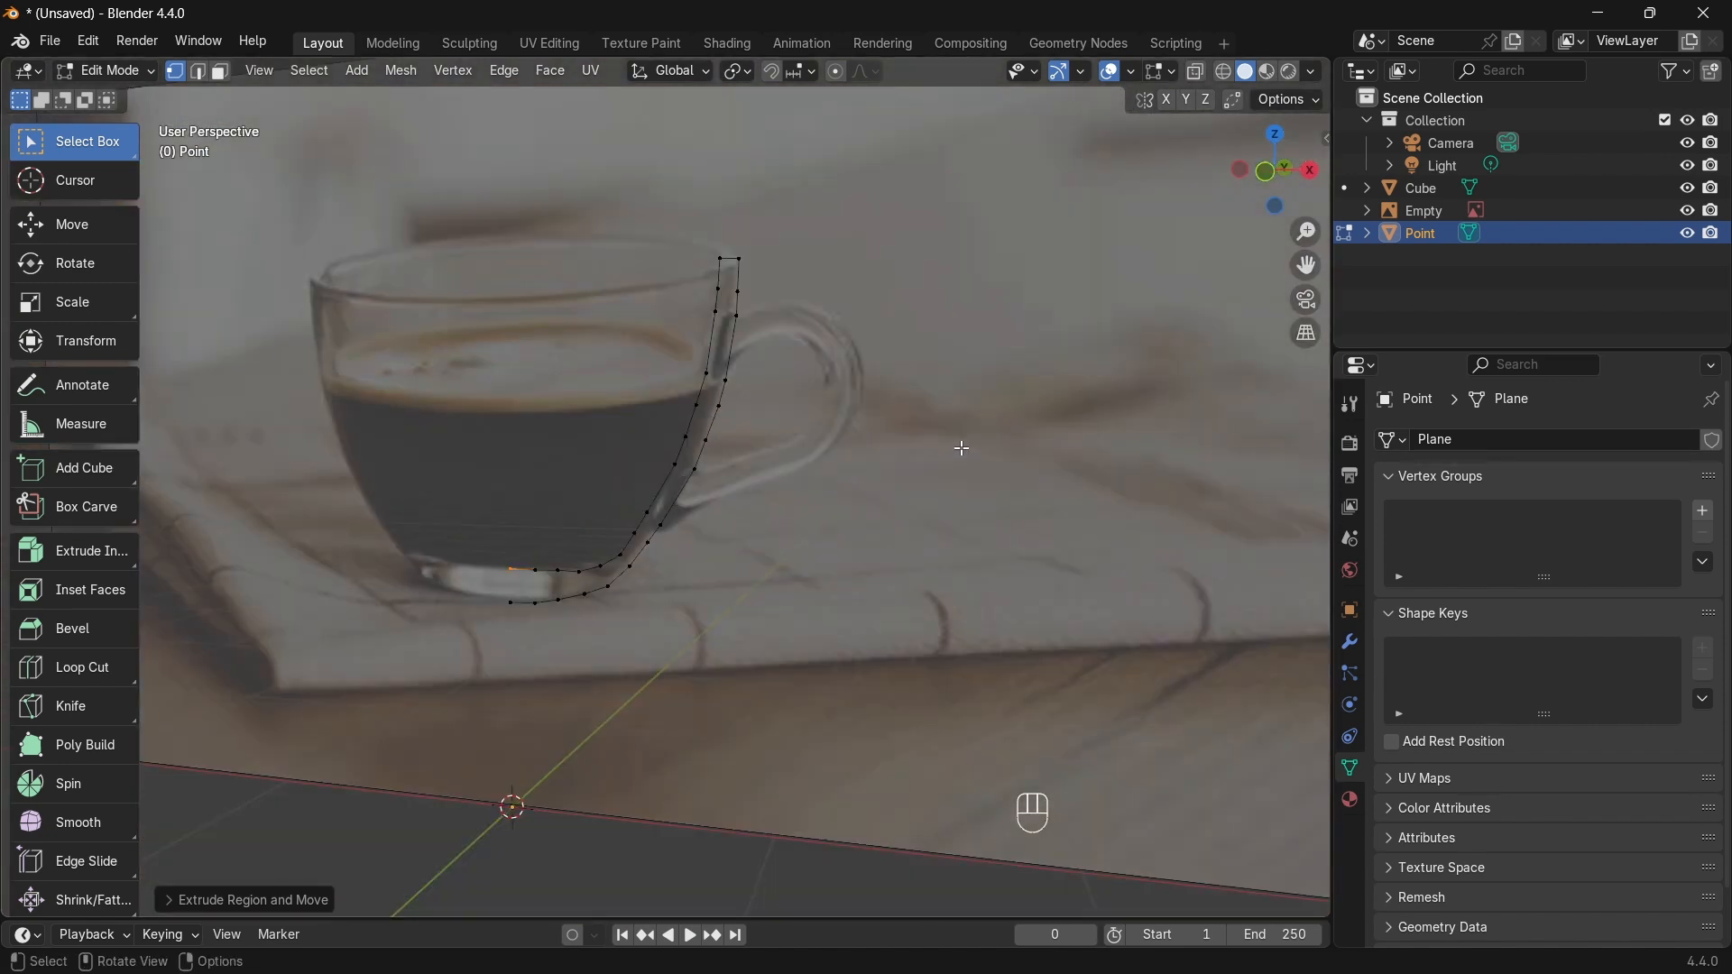
pyautogui.click(1694, 214)
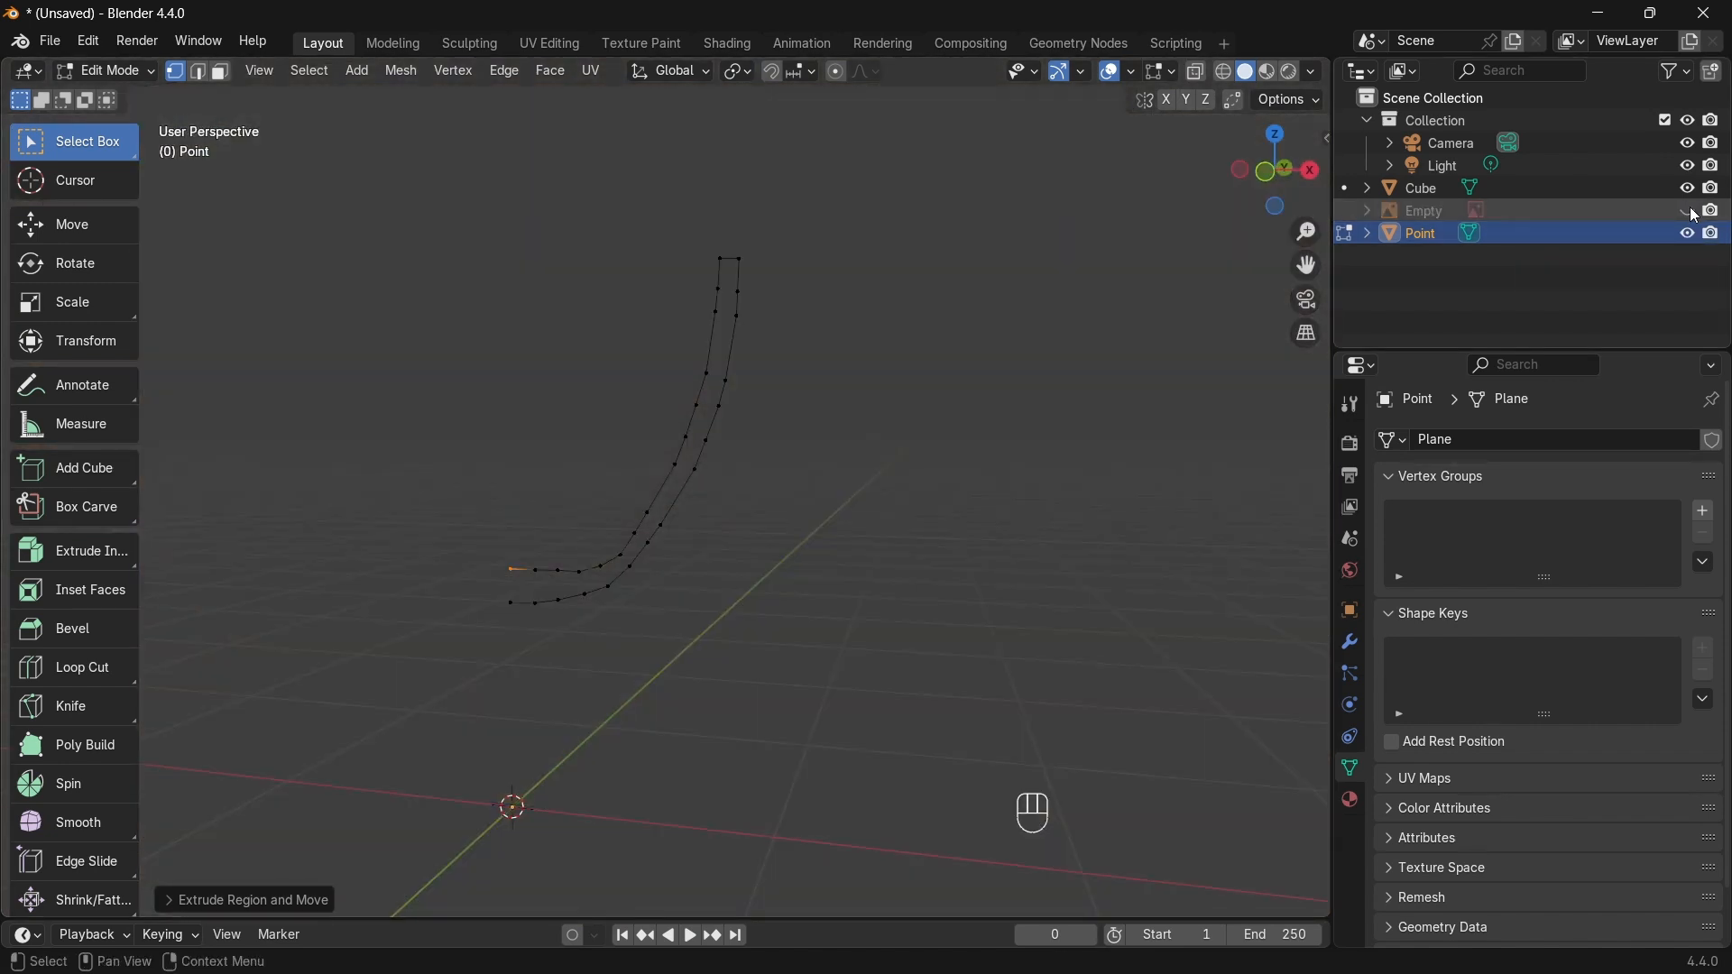
pyautogui.click(1691, 213)
pyautogui.click(1691, 213)
pyautogui.click(1692, 213)
pyautogui.click(1692, 213)
pyautogui.click(1692, 213)
pyautogui.click(1692, 213)
# Step: Select all vertices of the cup's half-profile and activate the Spin tool
pyautogui.moveTo(649, 298); pyautogui.dragTo(688, 401, button='middle')
pyautogui.press('a')
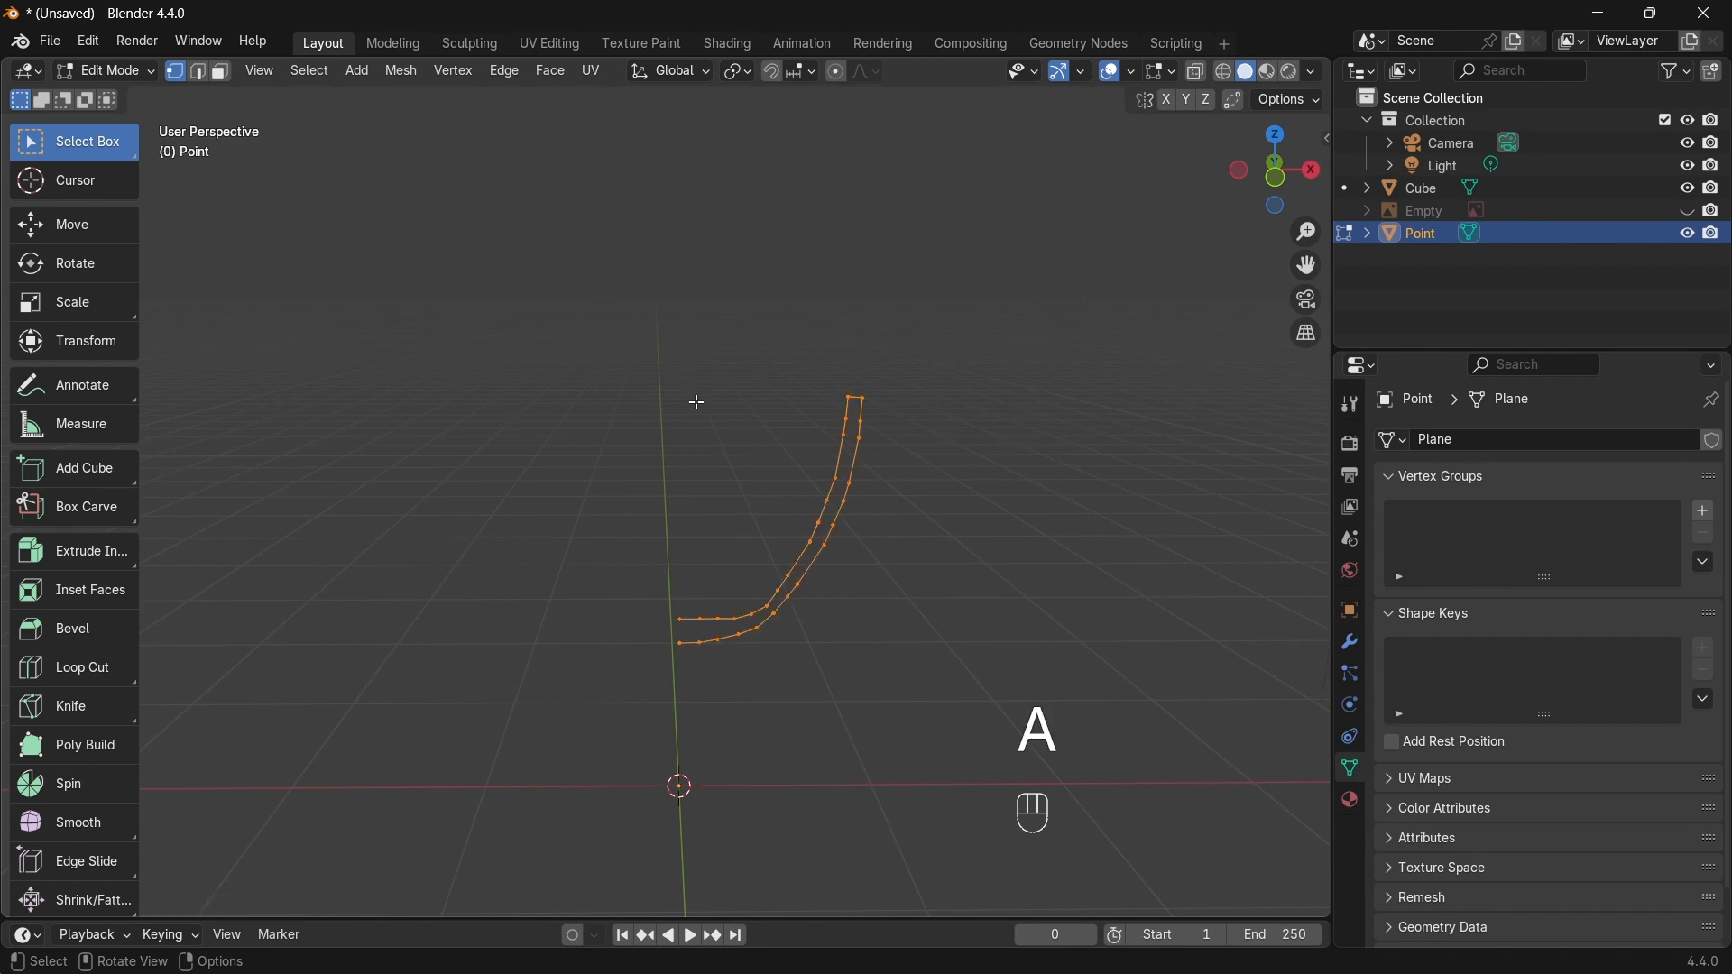
pyautogui.moveTo(806, 523); pyautogui.dragTo(973, 639, button='middle')
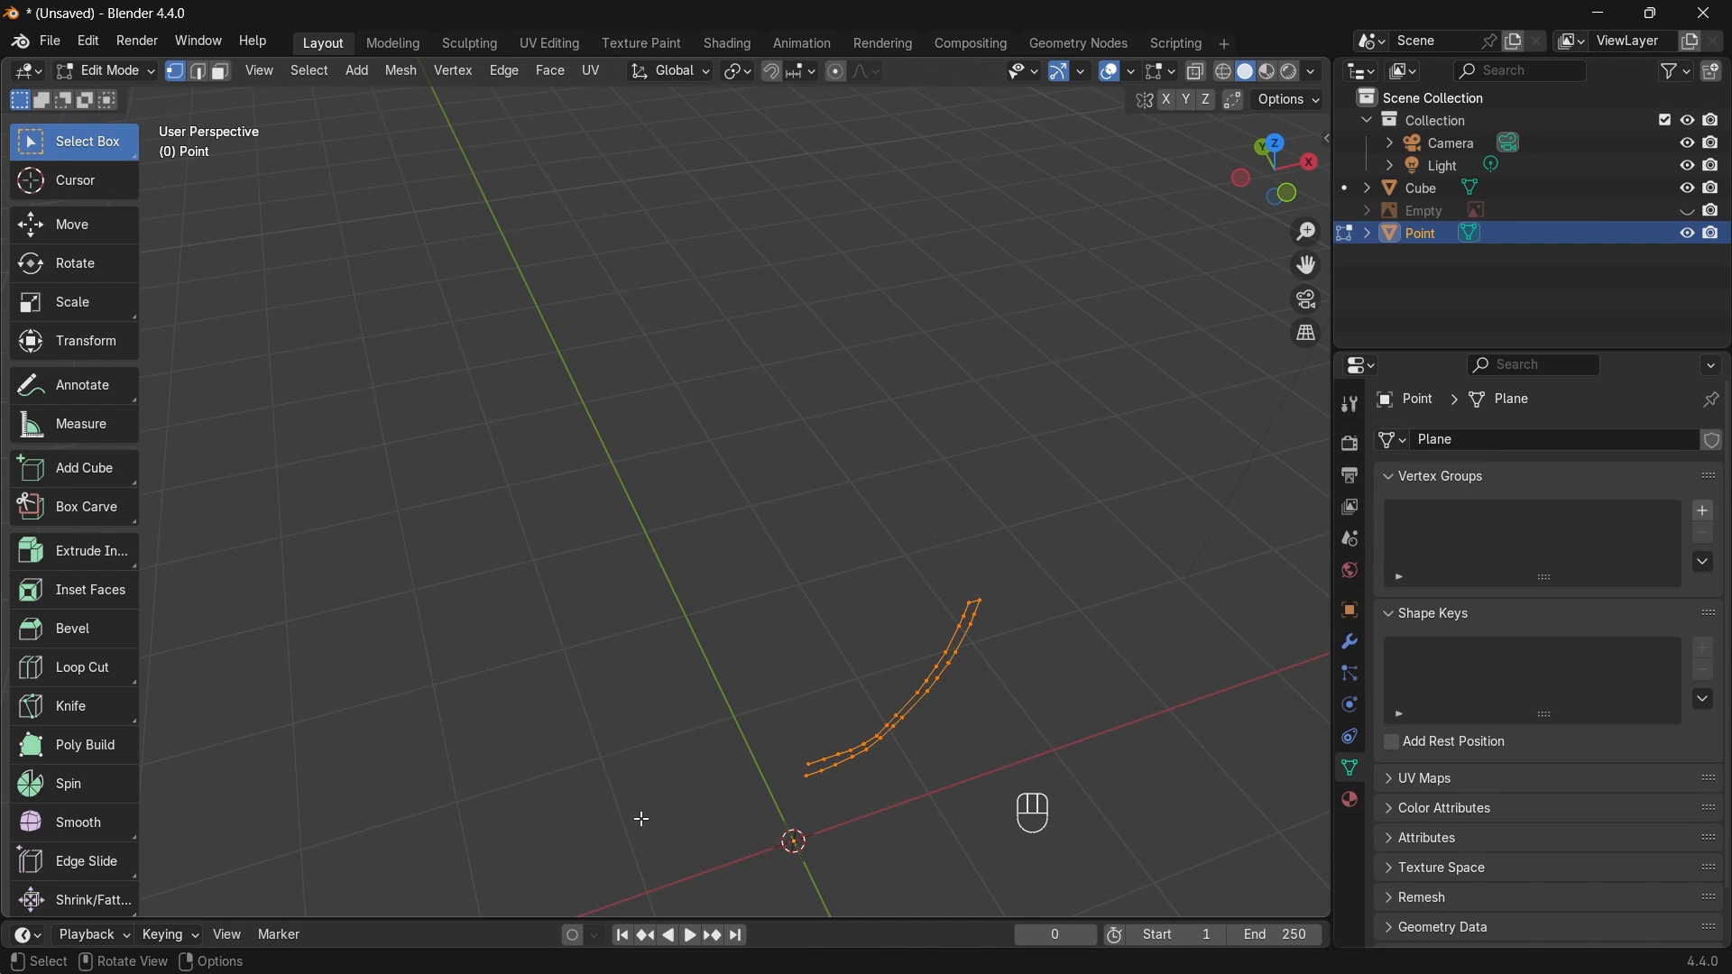
pyautogui.moveTo(897, 675); pyautogui.dragTo(666, 634, button='middle')
pyautogui.scroll(4, 680, 631)
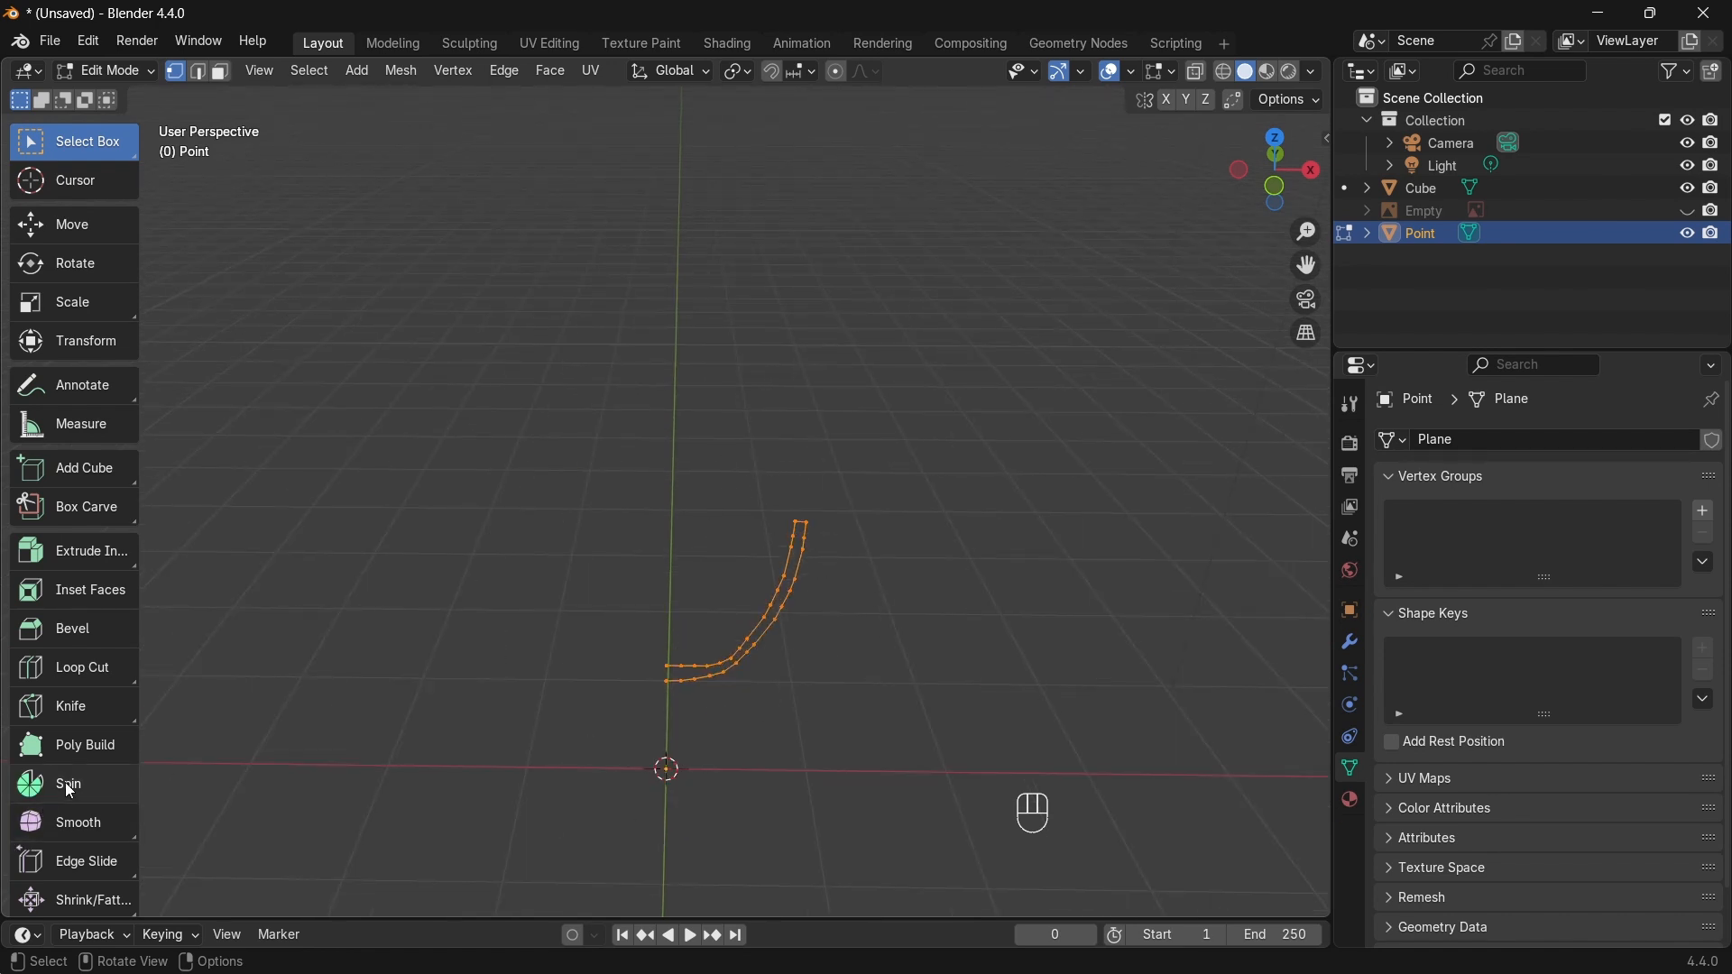
pyautogui.click(90, 787)
pyautogui.moveTo(761, 643); pyautogui.dragTo(858, 545, button='middle')
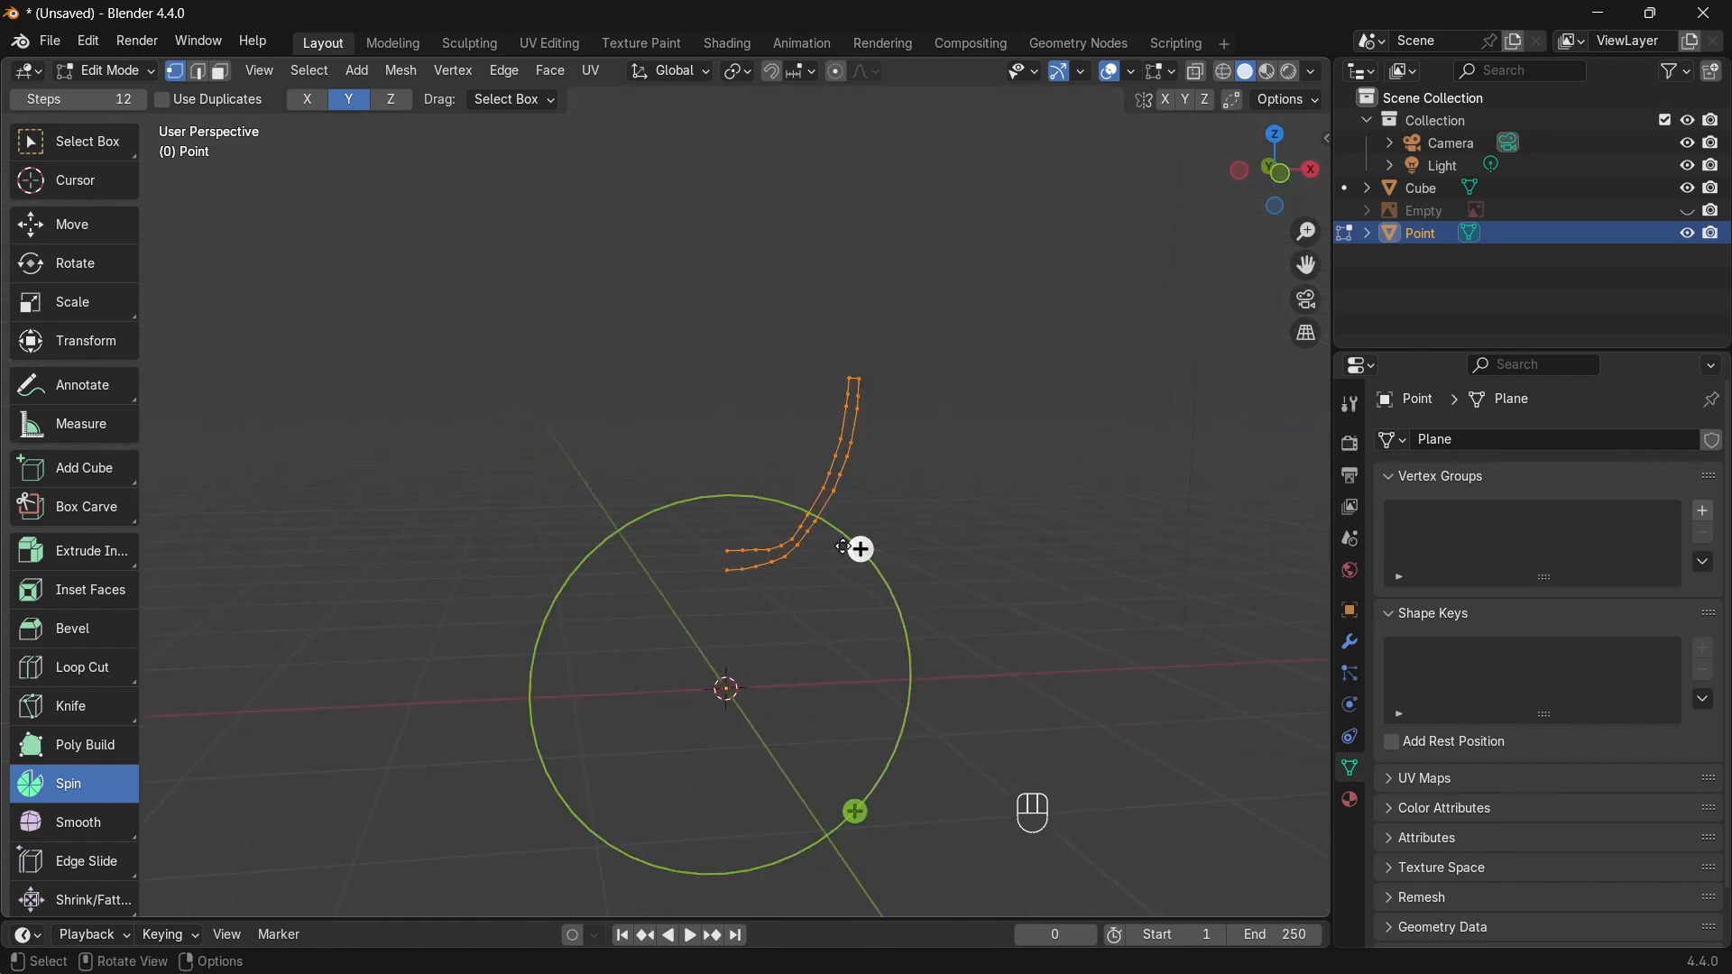
pyautogui.moveTo(858, 545); pyautogui.dragTo(923, 683)
pyautogui.rightClick(924, 683)
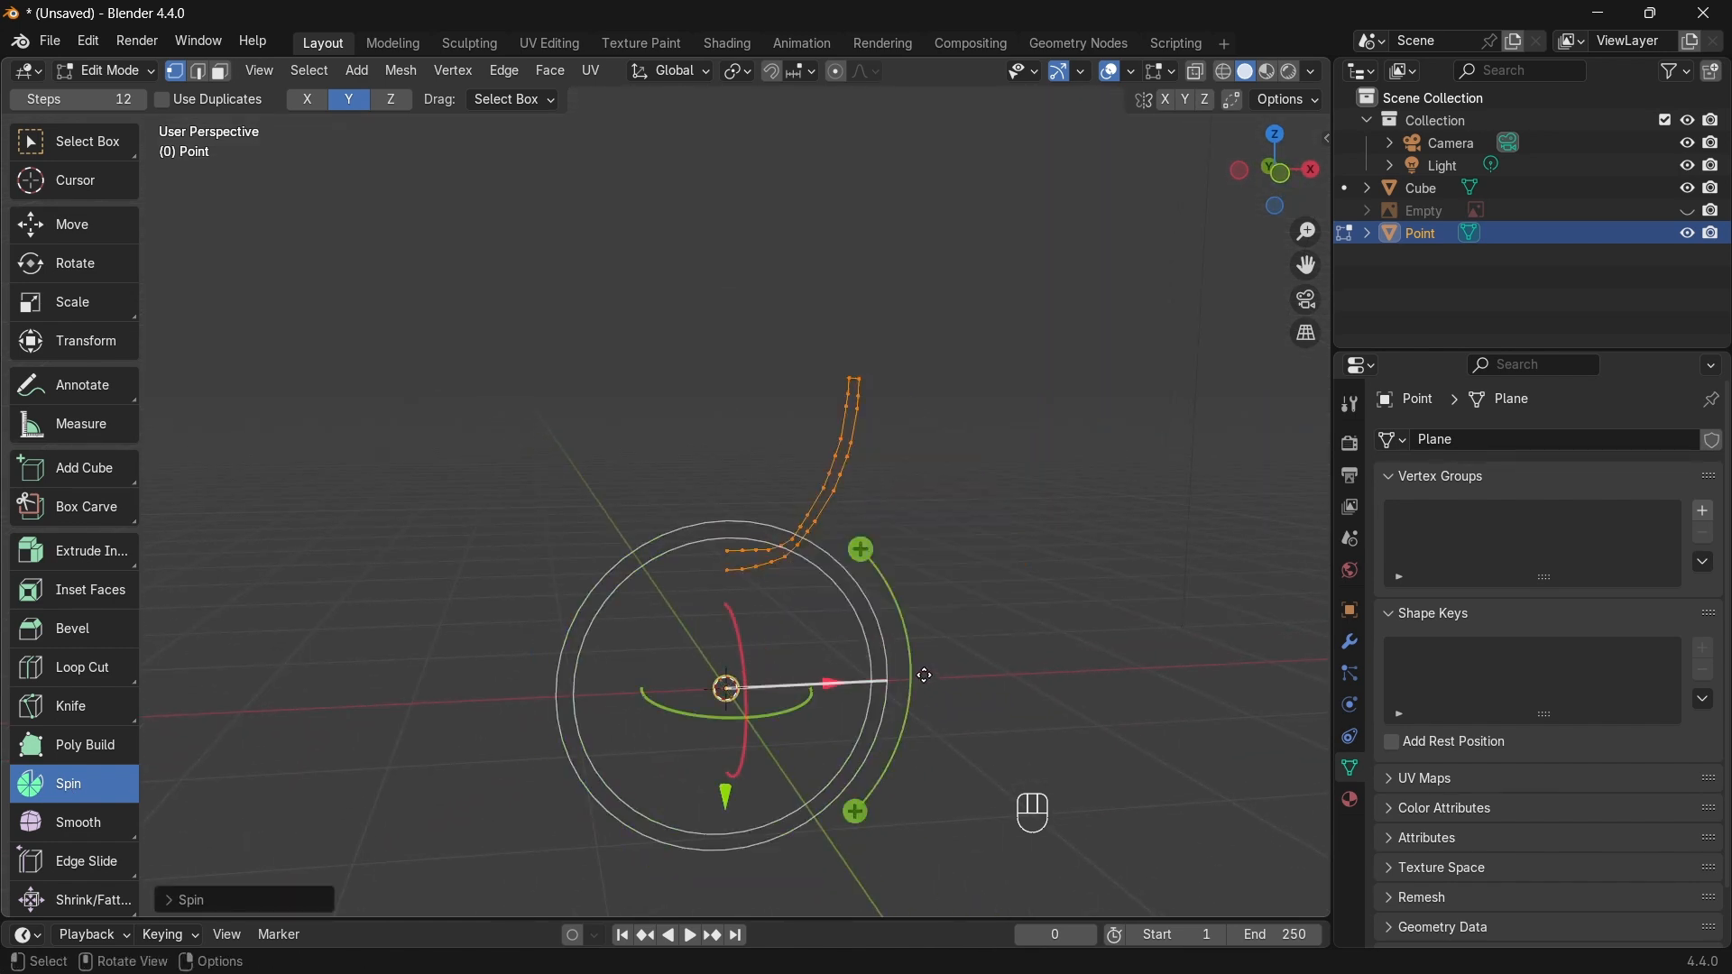
pyautogui.hotkey('ctrl', 'z')
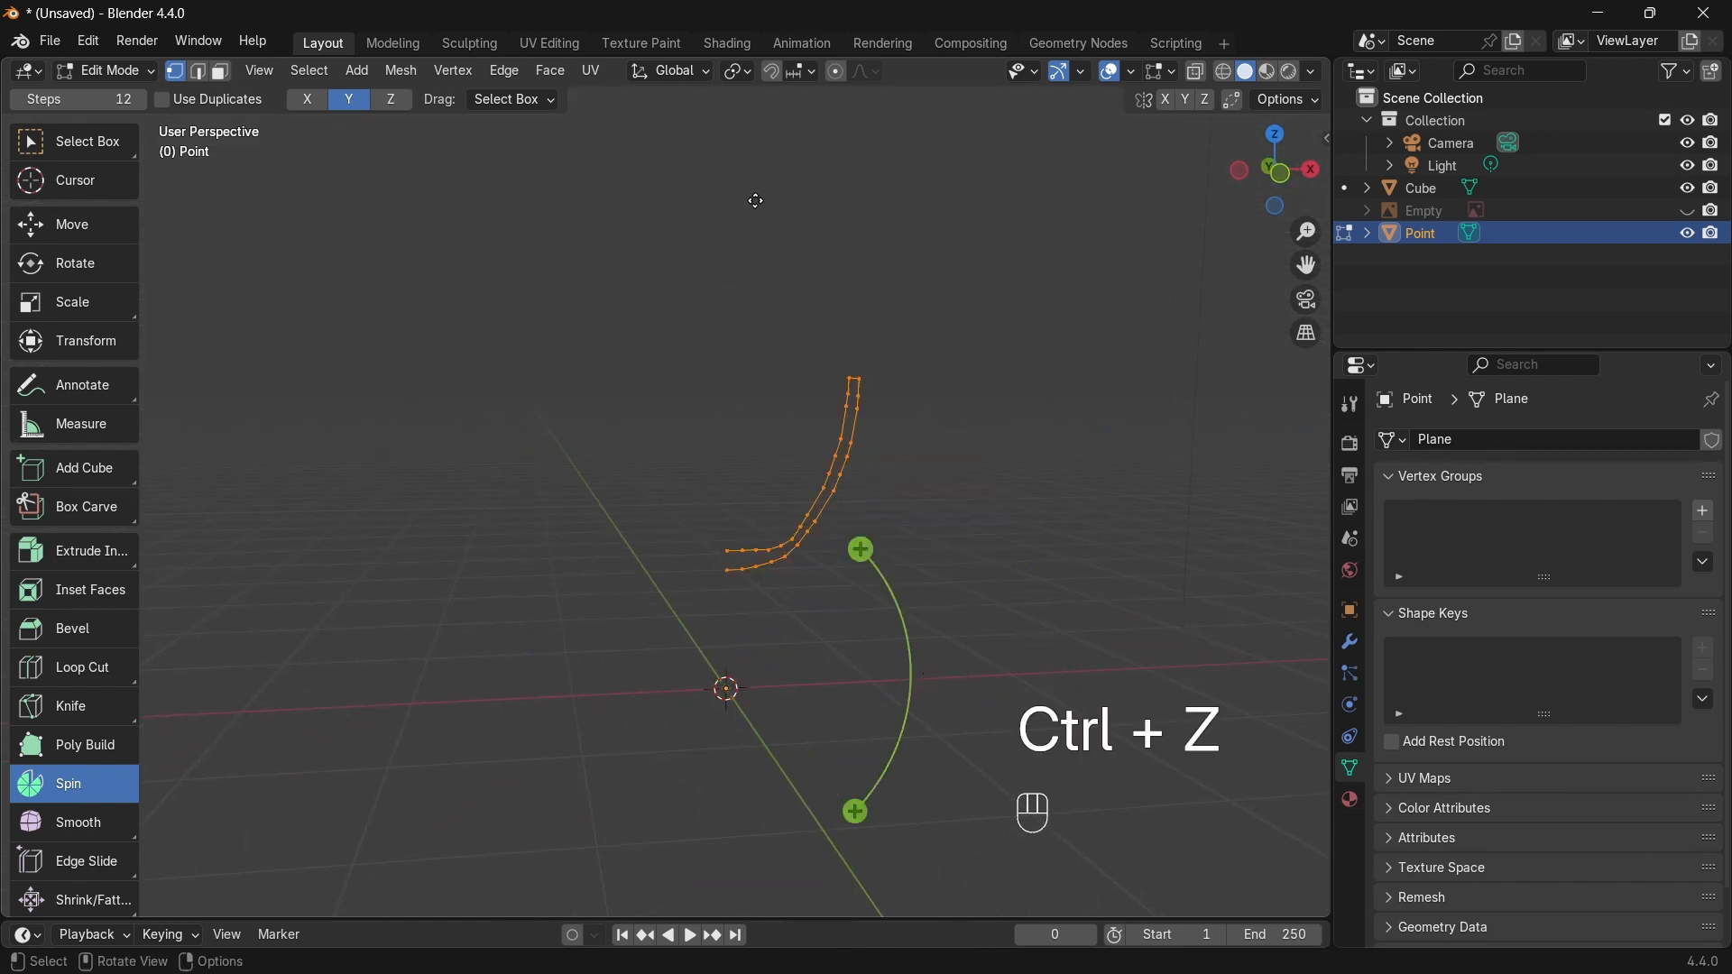
# Step: Set the Spin tool's axis to Z and turn on the Z axis line in the viewport overlays
pyautogui.click(397, 100)
pyautogui.moveTo(725, 555); pyautogui.dragTo(777, 533, button='middle')
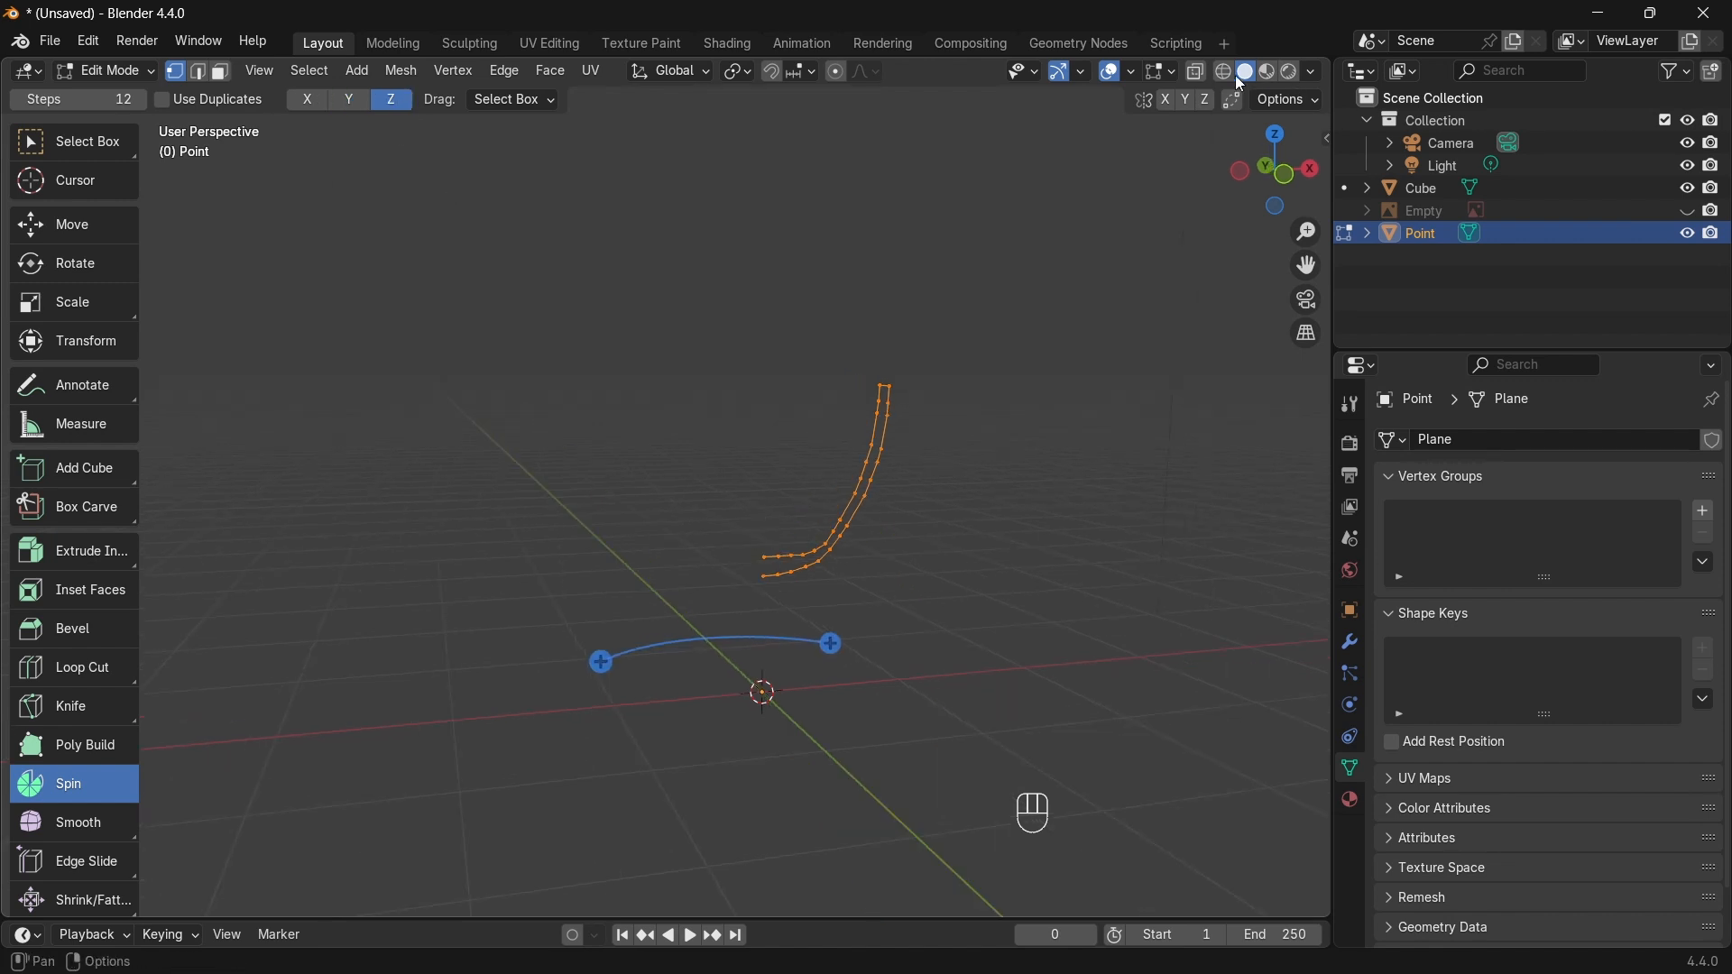
pyautogui.click(1133, 73)
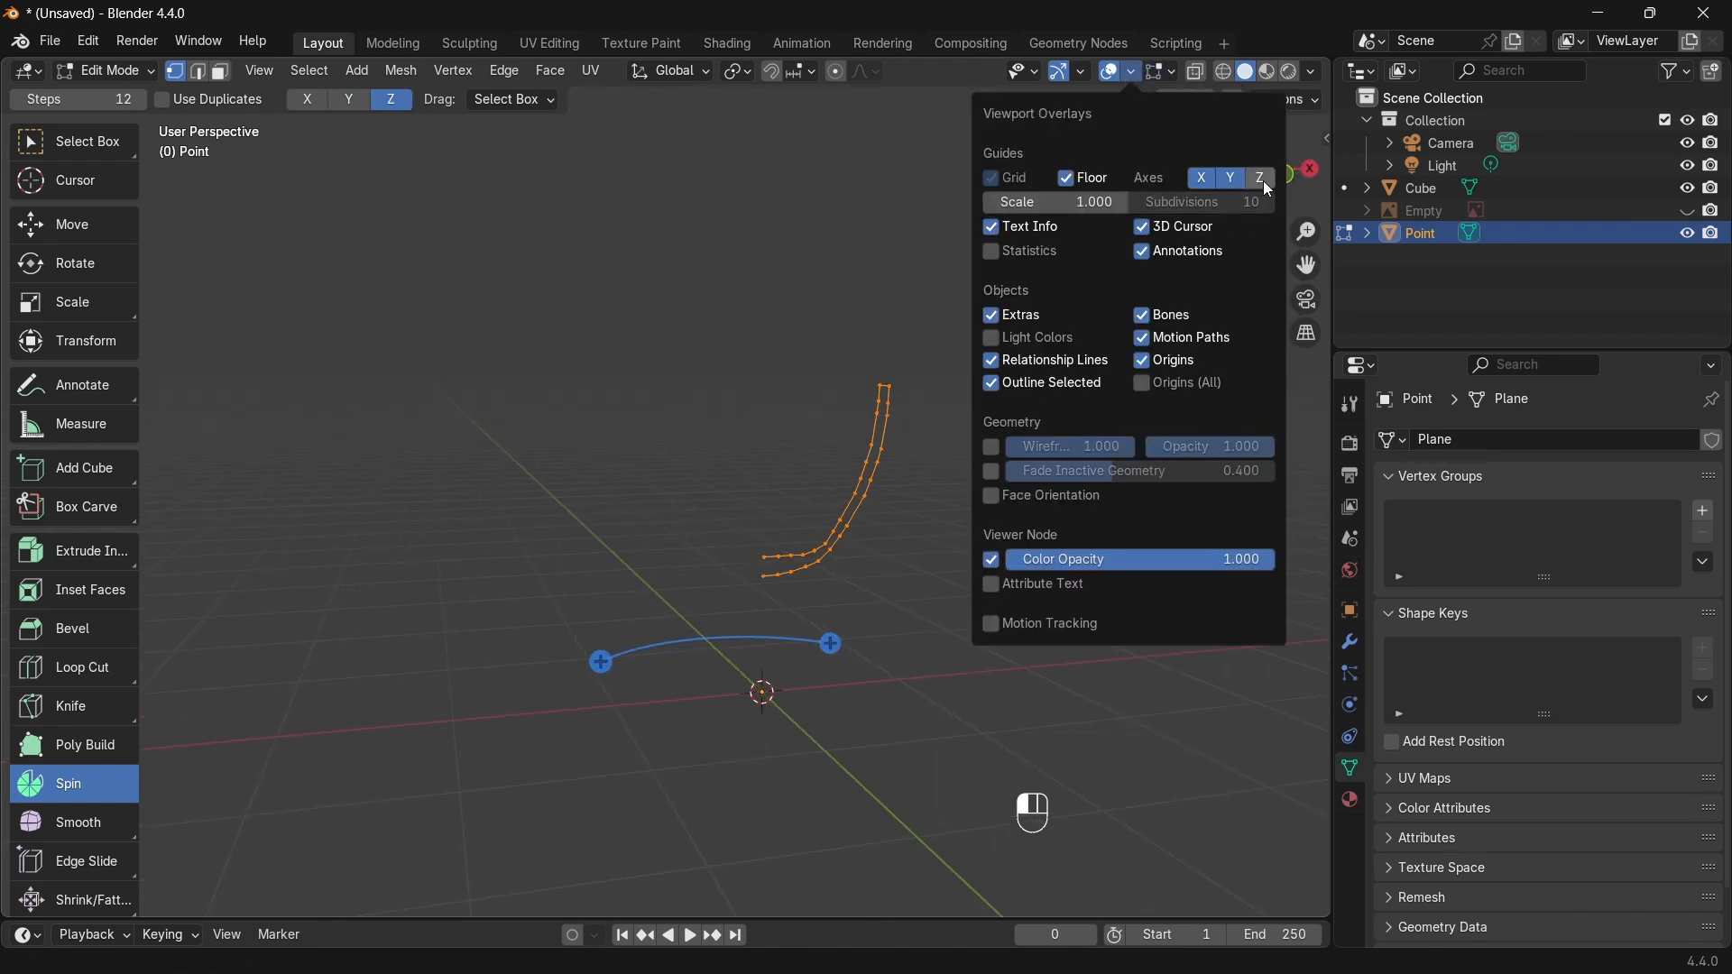
pyautogui.click(1261, 178)
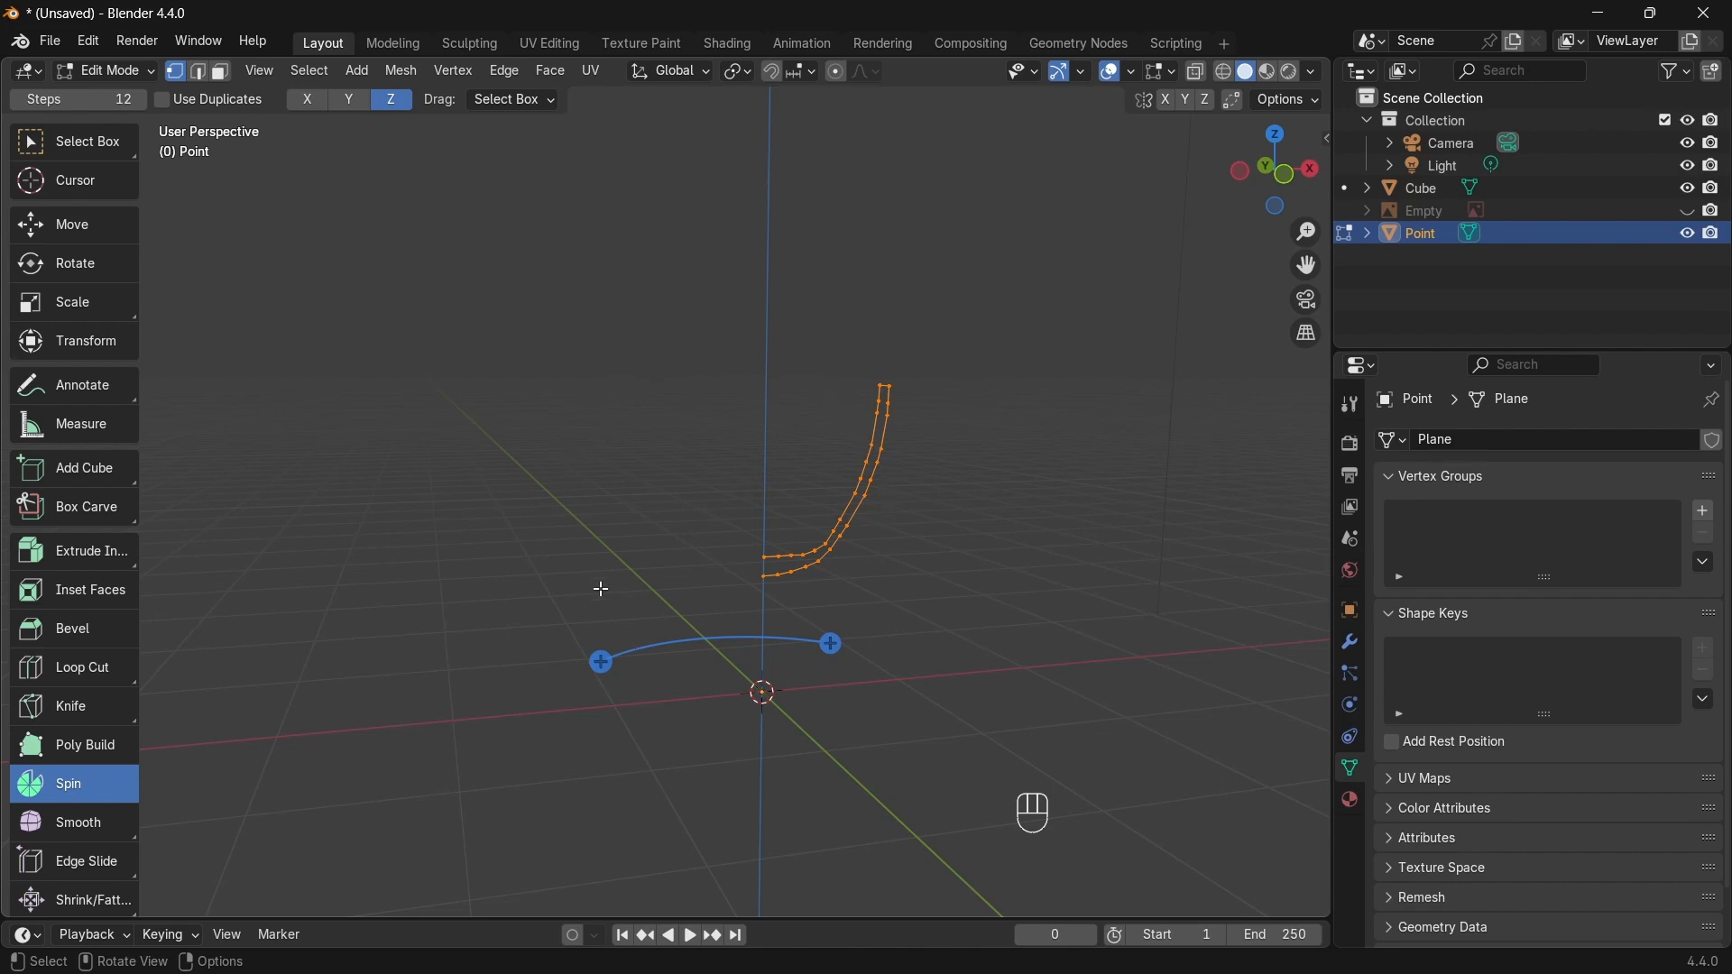
# Step: Spin the half-profile around the Z axis in 12 steps with the angle set to -360° to form the full cup body
pyautogui.moveTo(827, 641); pyautogui.dragTo(1211, 658)
pyautogui.moveTo(1082, 552); pyautogui.dragTo(866, 618, button='middle')
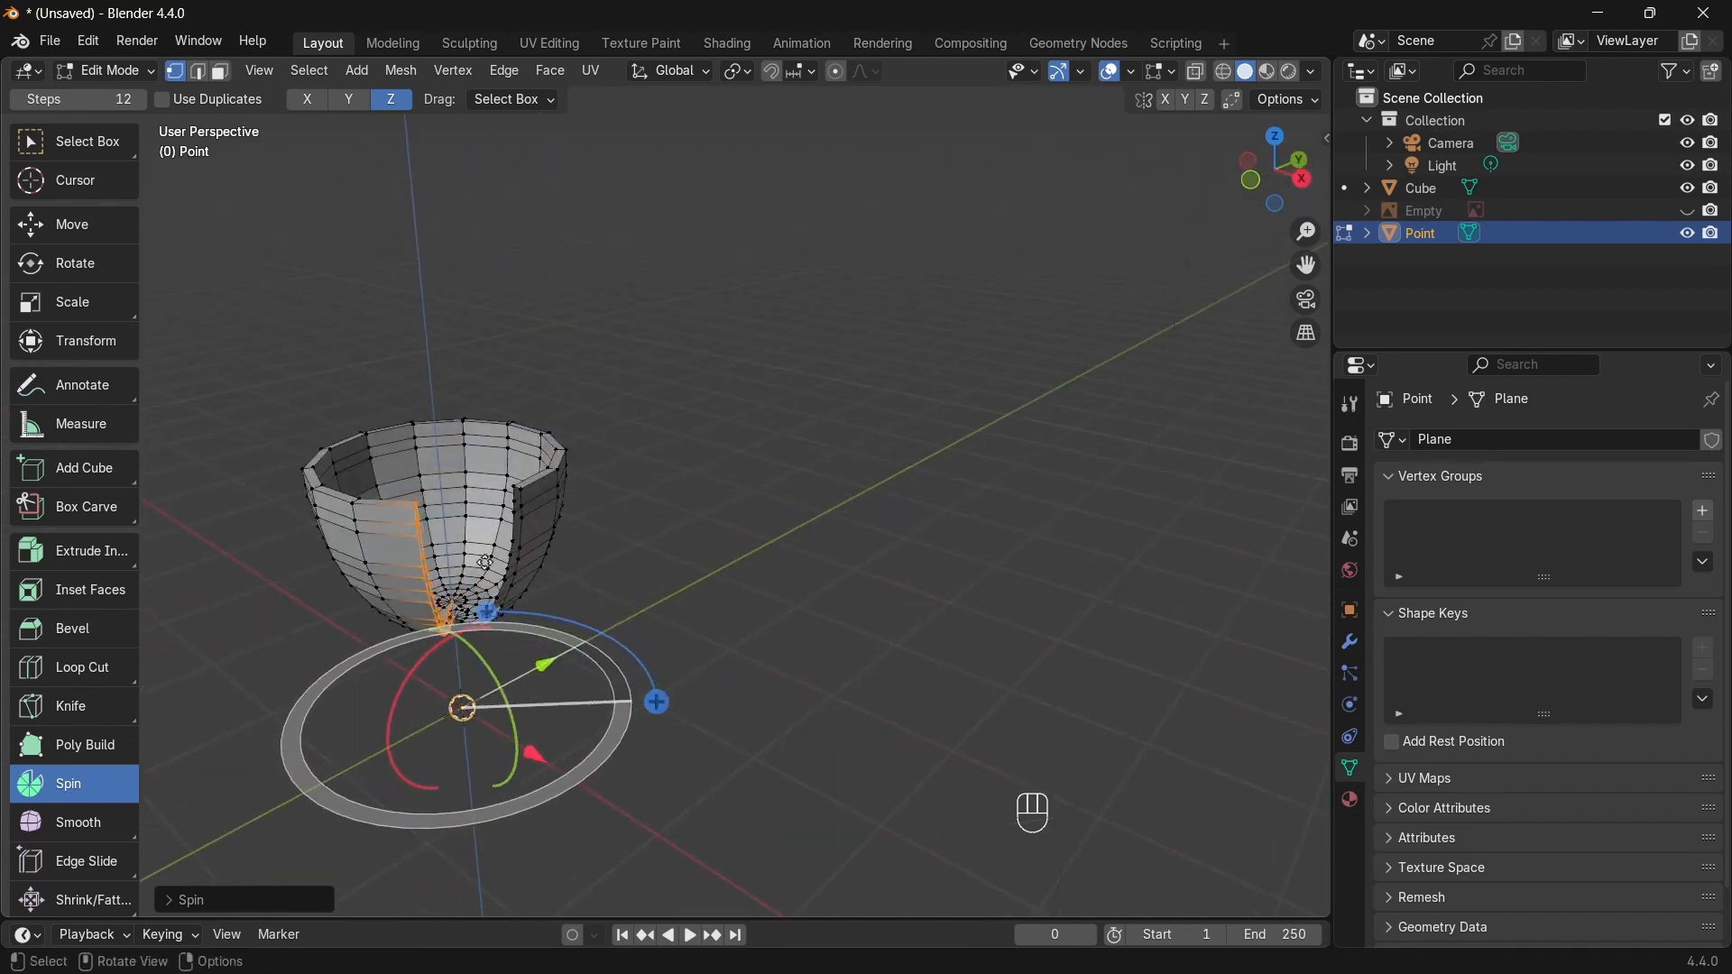
pyautogui.keyDown('shift'); pyautogui.moveTo(548, 519); pyautogui.dragTo(735, 526, button='middle'); pyautogui.keyUp('shift')
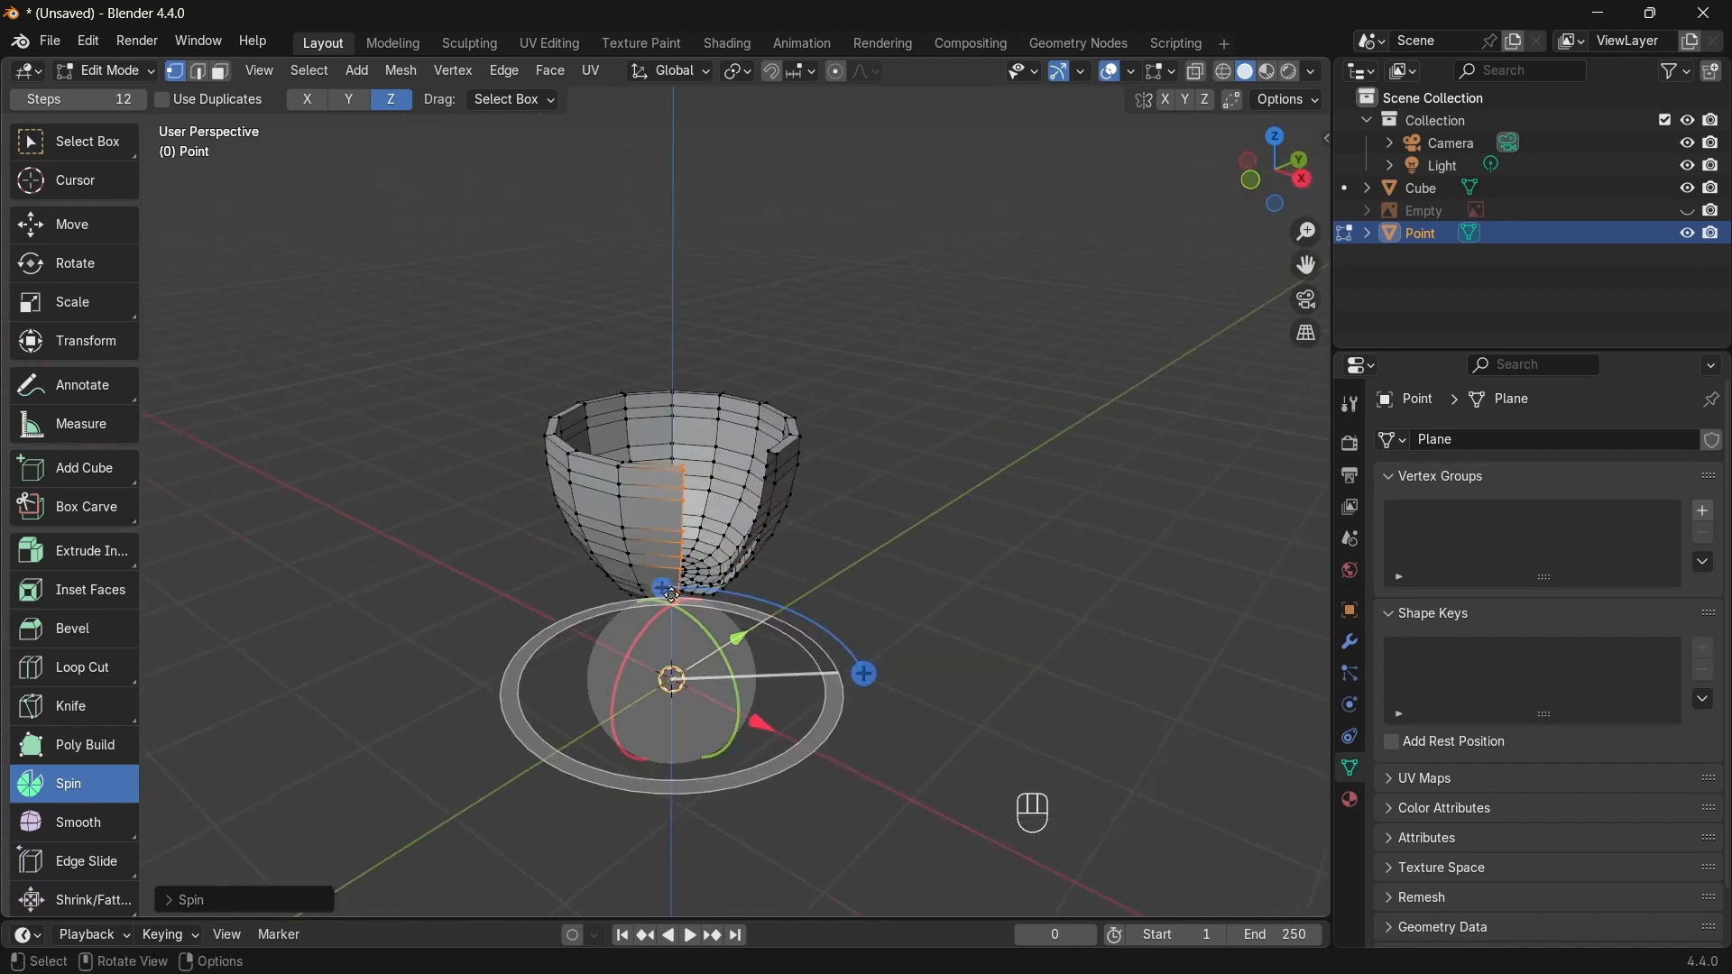
pyautogui.moveTo(624, 611); pyautogui.dragTo(701, 563, button='middle')
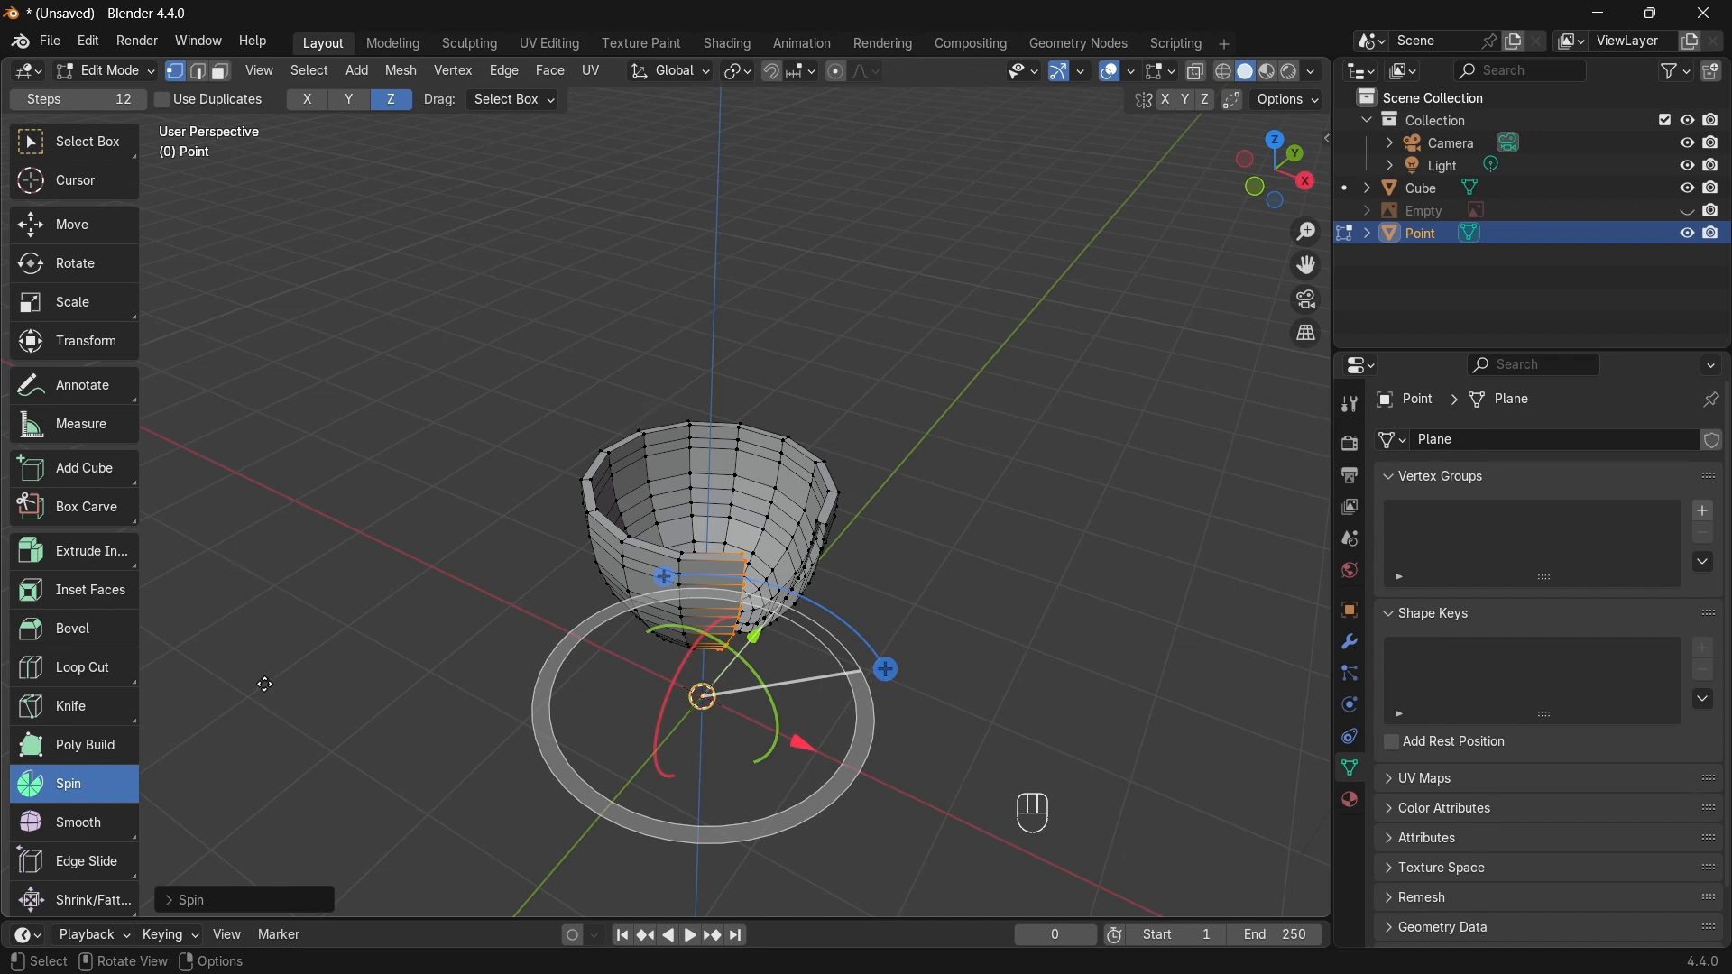
pyautogui.click(186, 898)
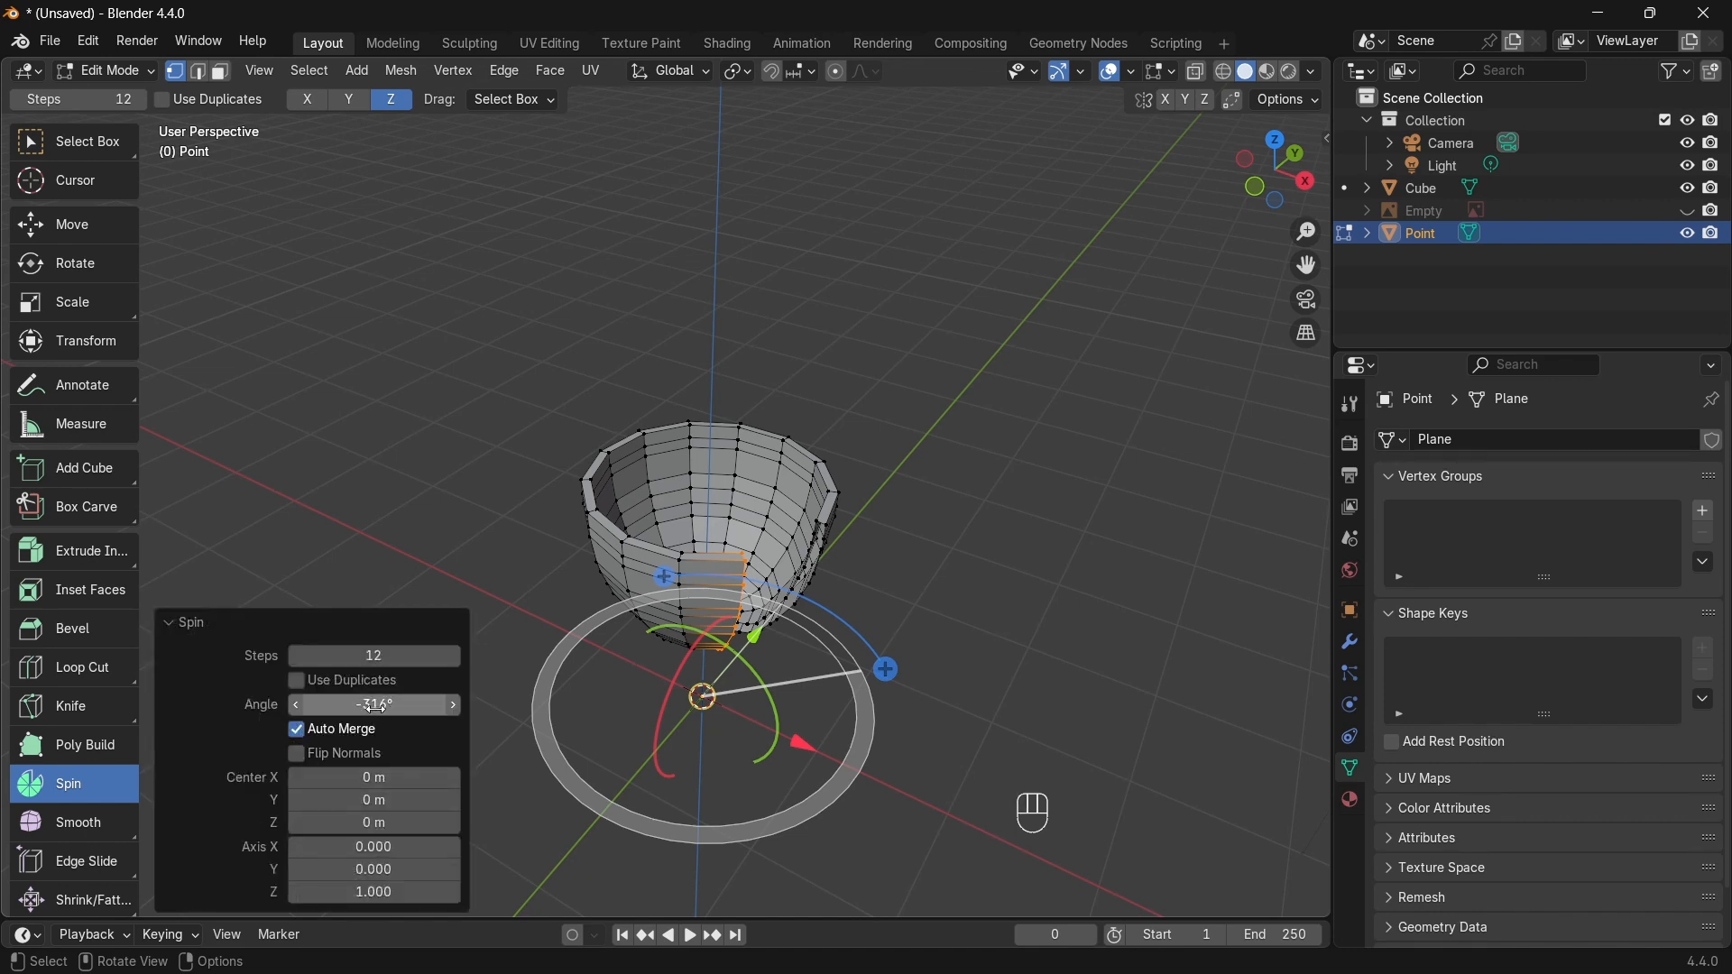
pyautogui.click(371, 706)
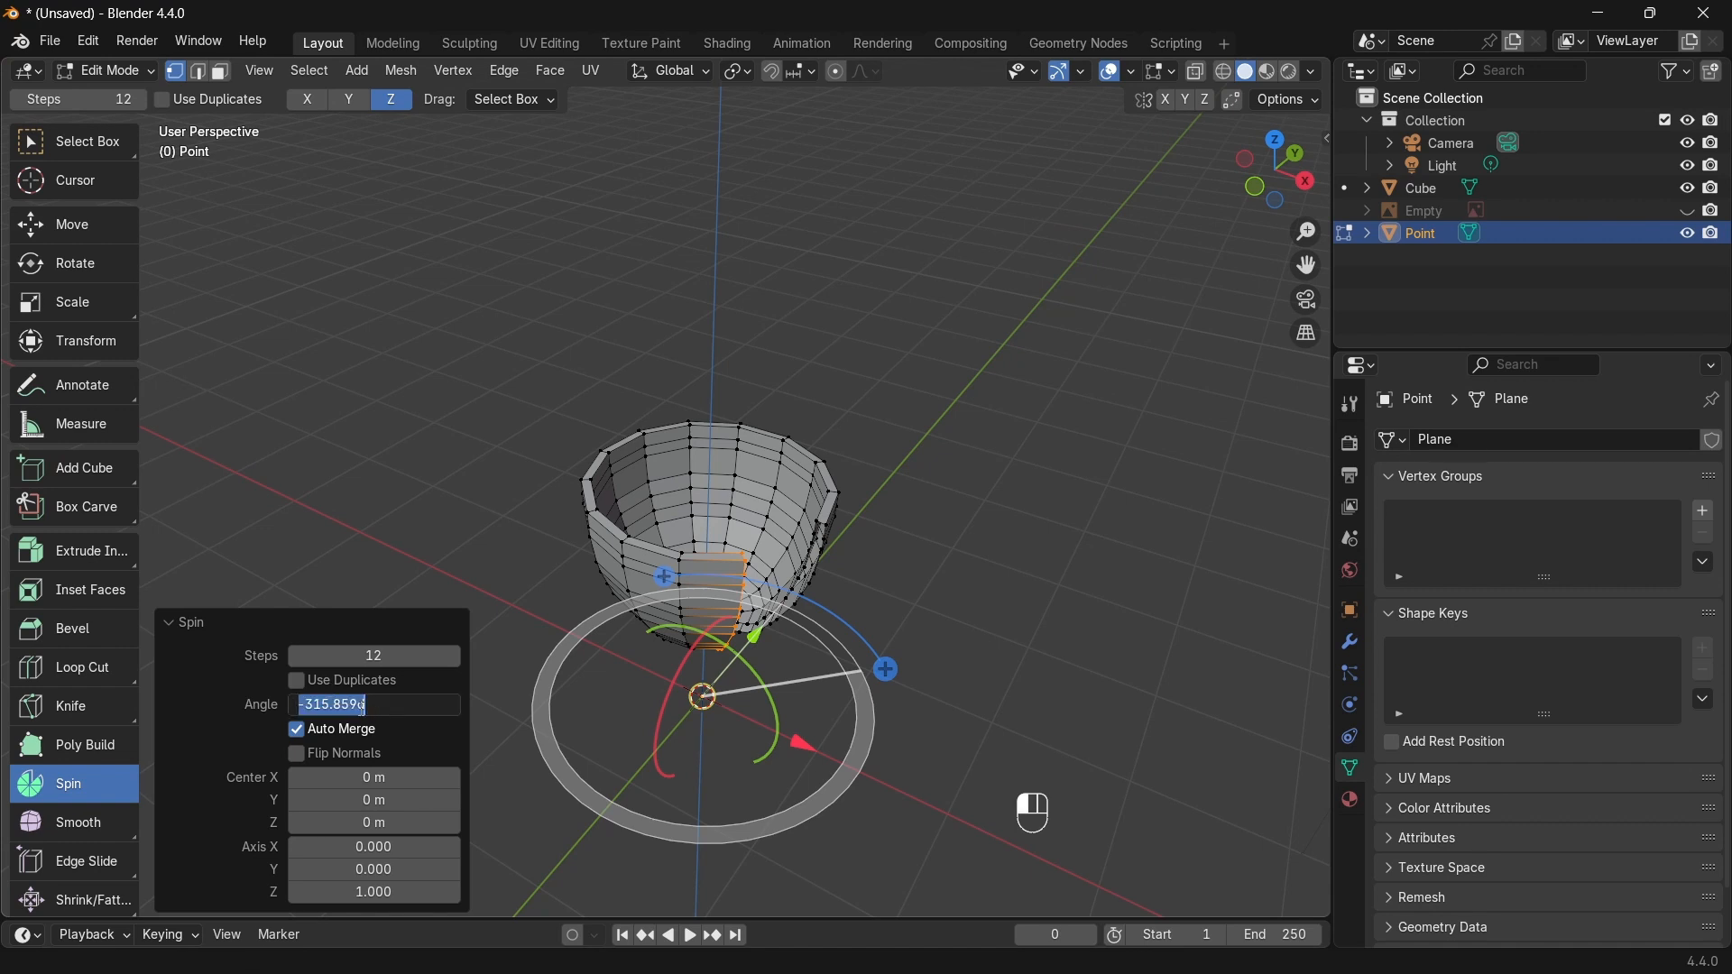
pyautogui.moveTo(360, 706); pyautogui.dragTo(312, 705)
pyautogui.write('360')
pyautogui.press('Return')
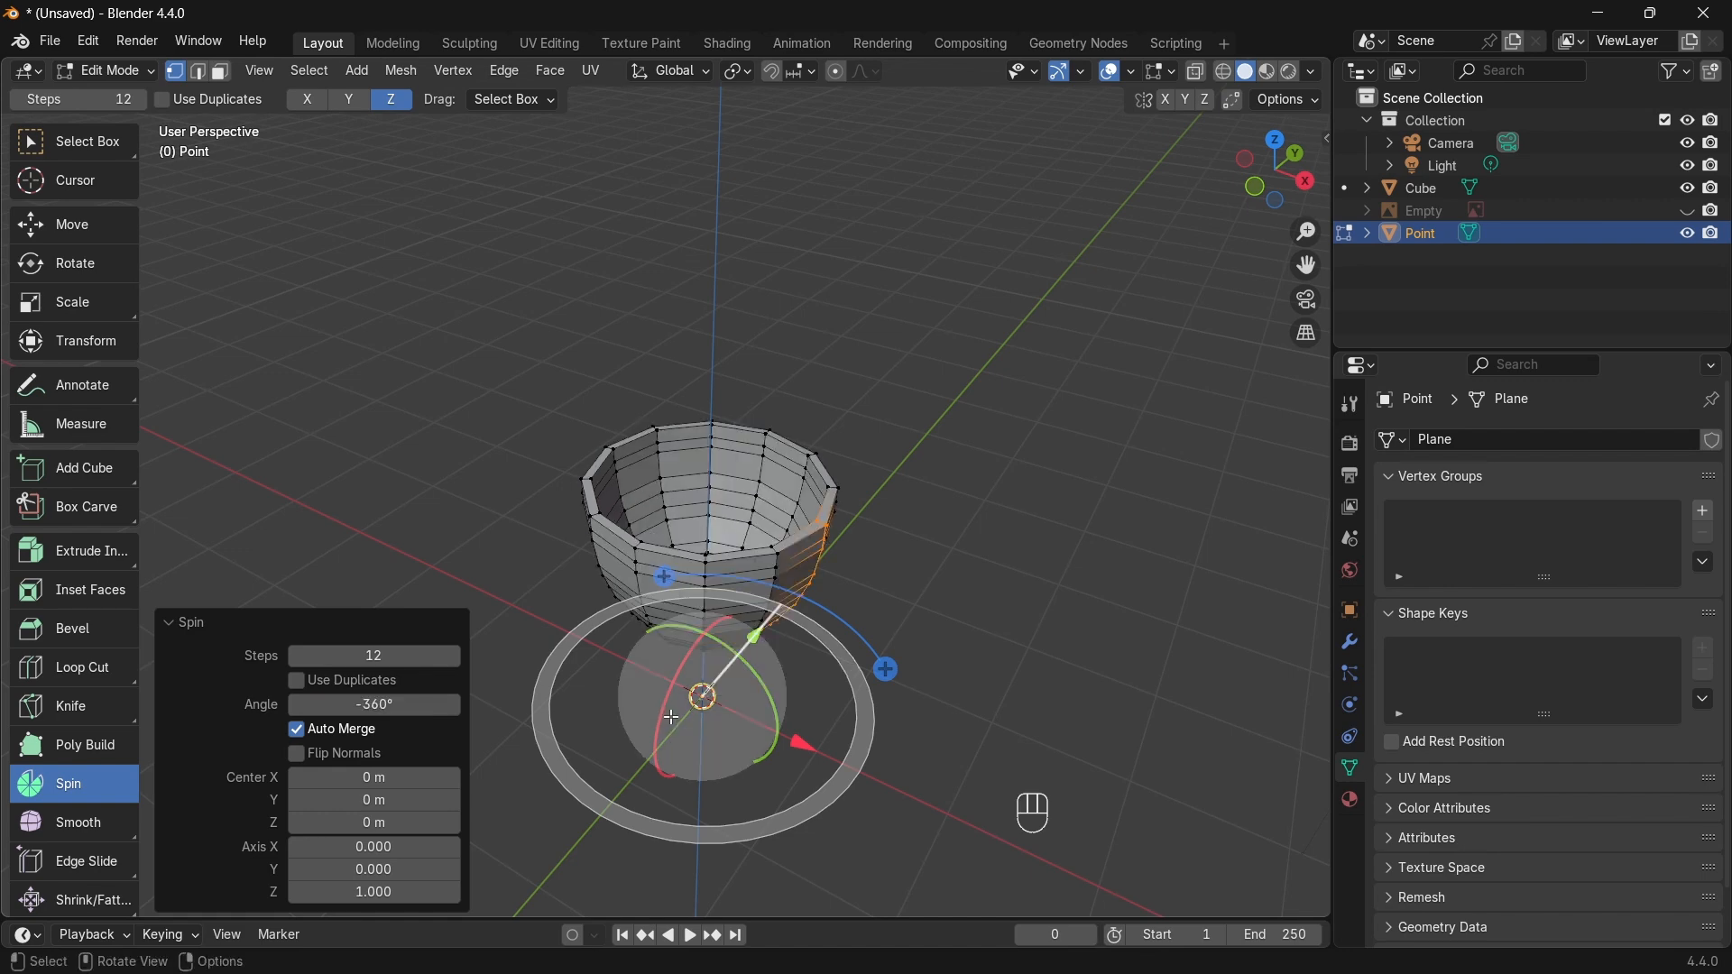
pyautogui.click(231, 630)
# Step: Select the entire cup mesh and merge its overlapping vertices by distance
pyautogui.moveTo(1002, 586); pyautogui.dragTo(596, 476, button='middle')
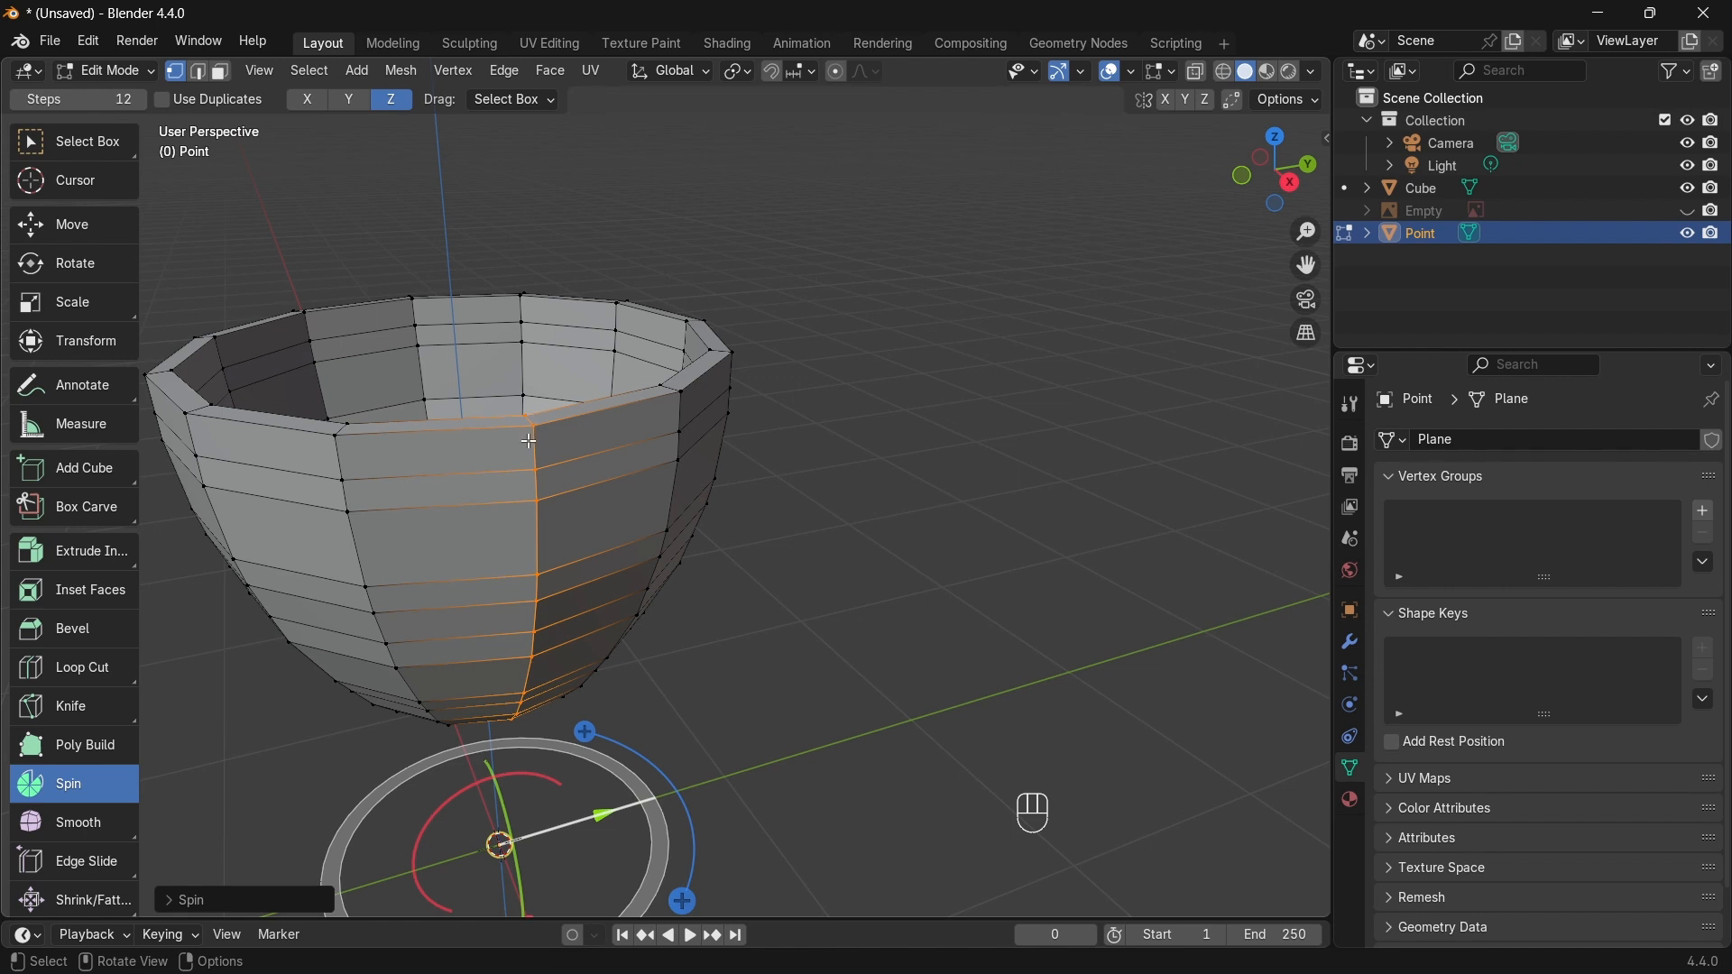
pyautogui.scroll(-5, 712, 343)
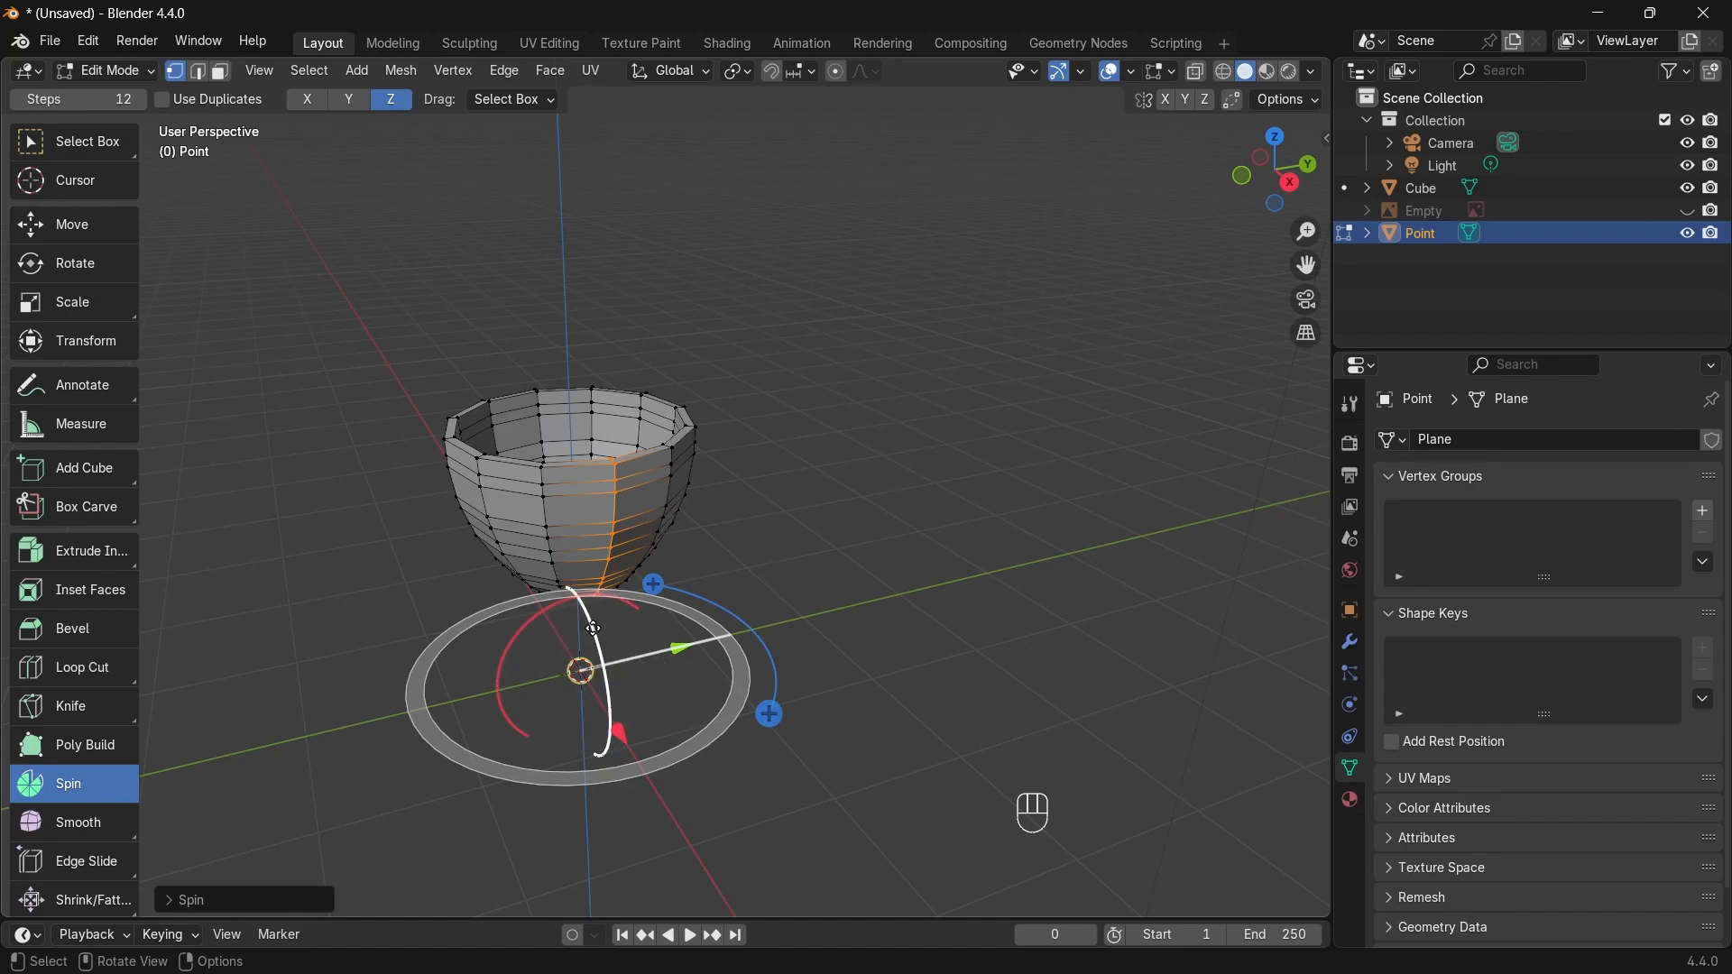
pyautogui.keyDown('shift'); pyautogui.moveTo(823, 564); pyautogui.dragTo(922, 519, button='middle'); pyautogui.keyUp('shift')
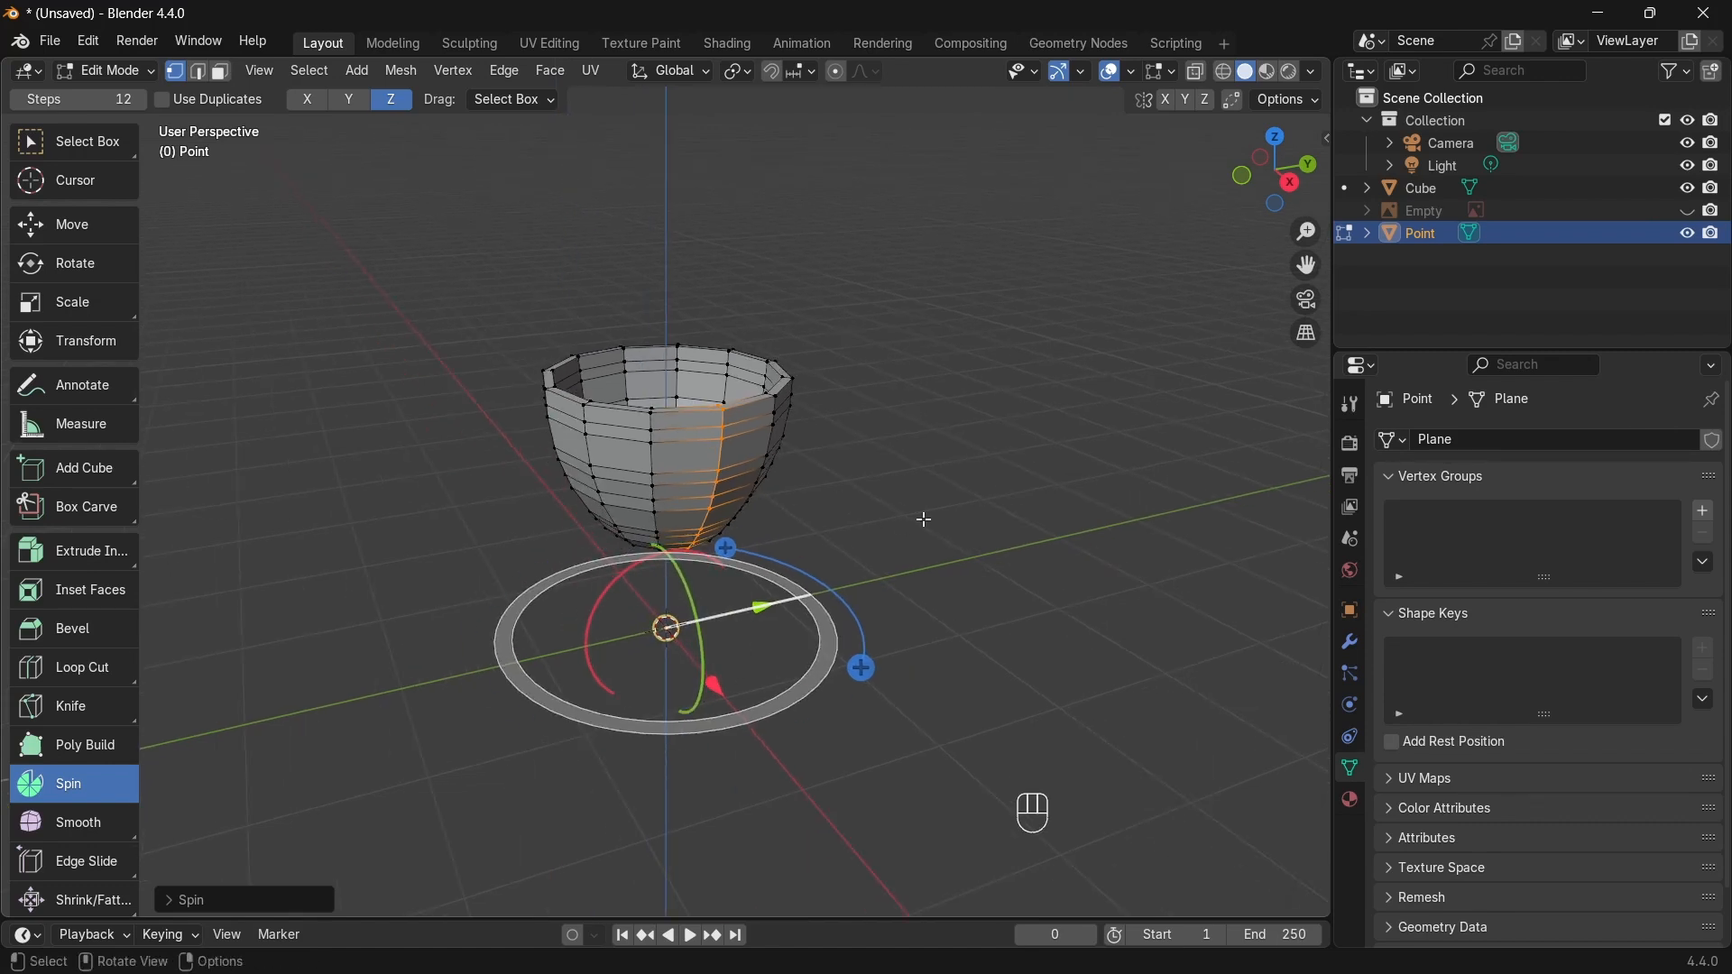
pyautogui.press('a')
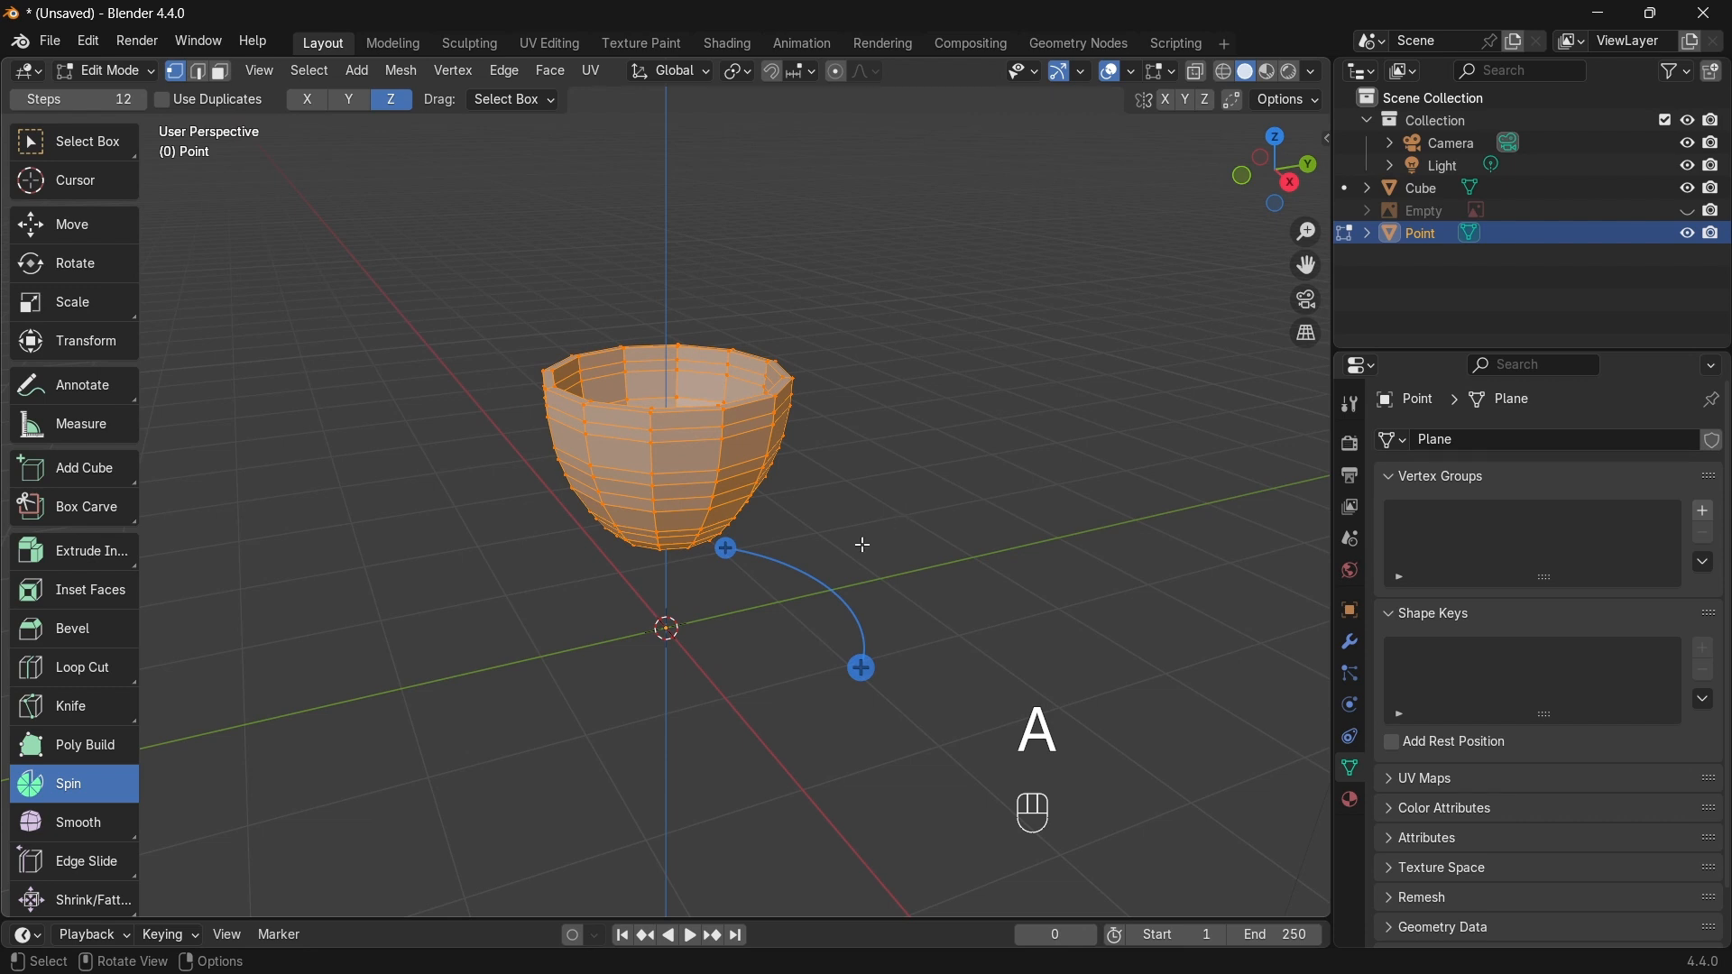
pyautogui.press('m')
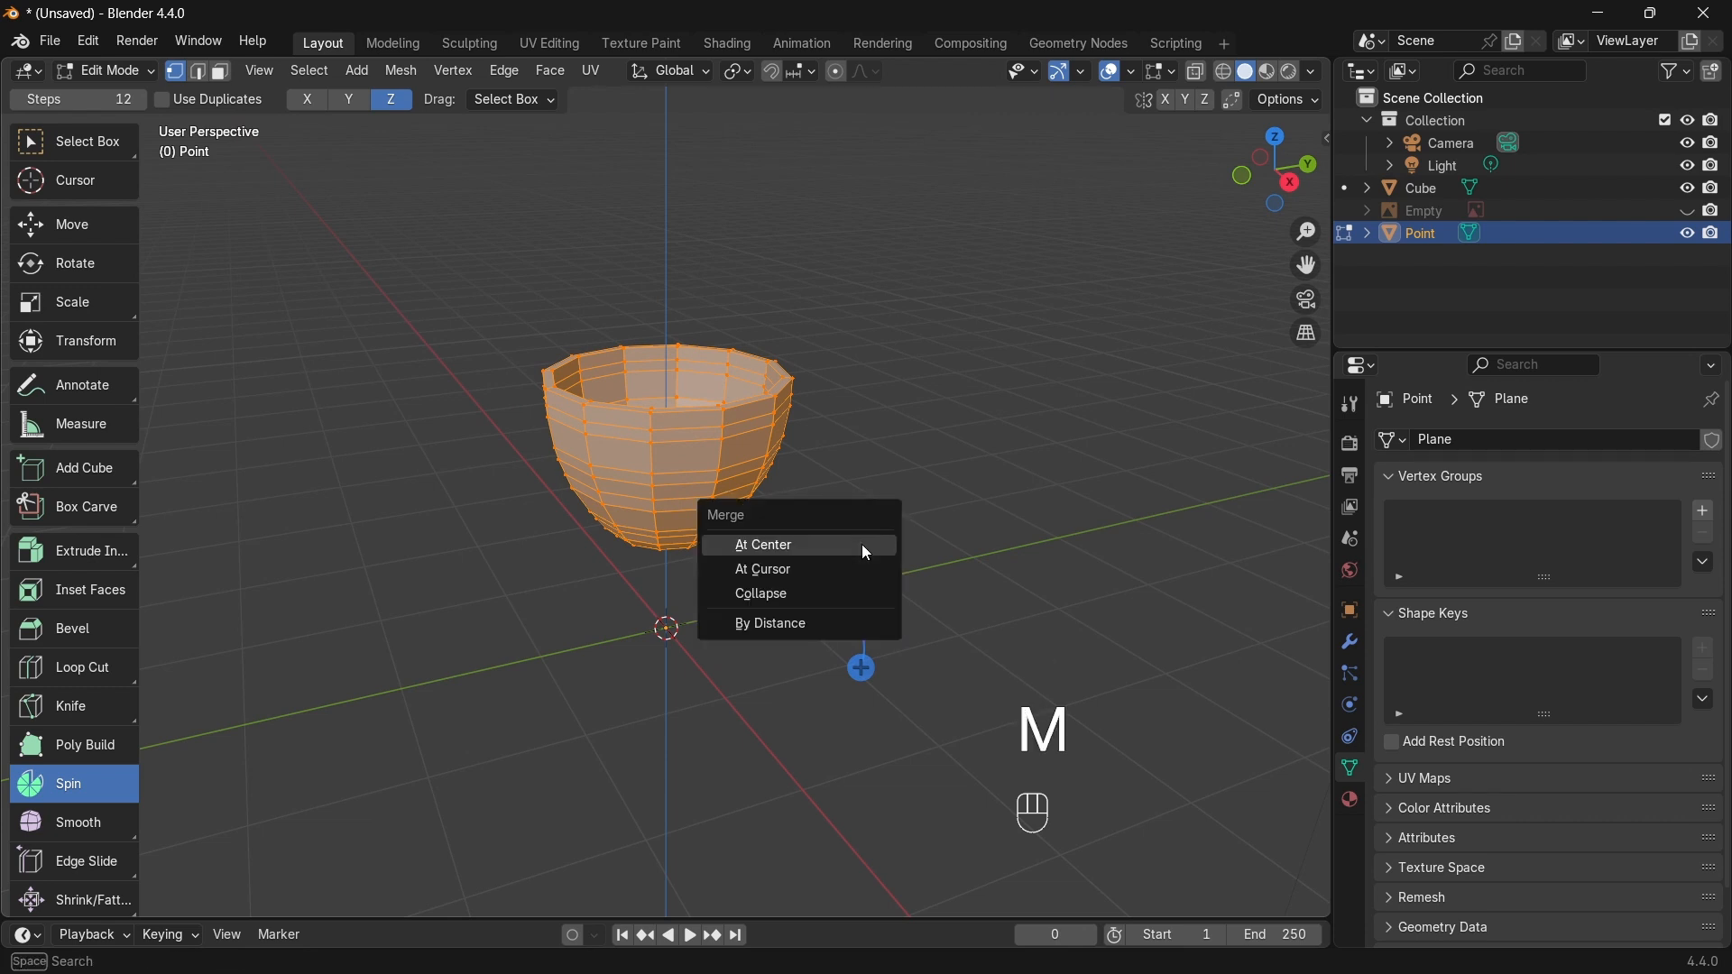
pyautogui.click(782, 621)
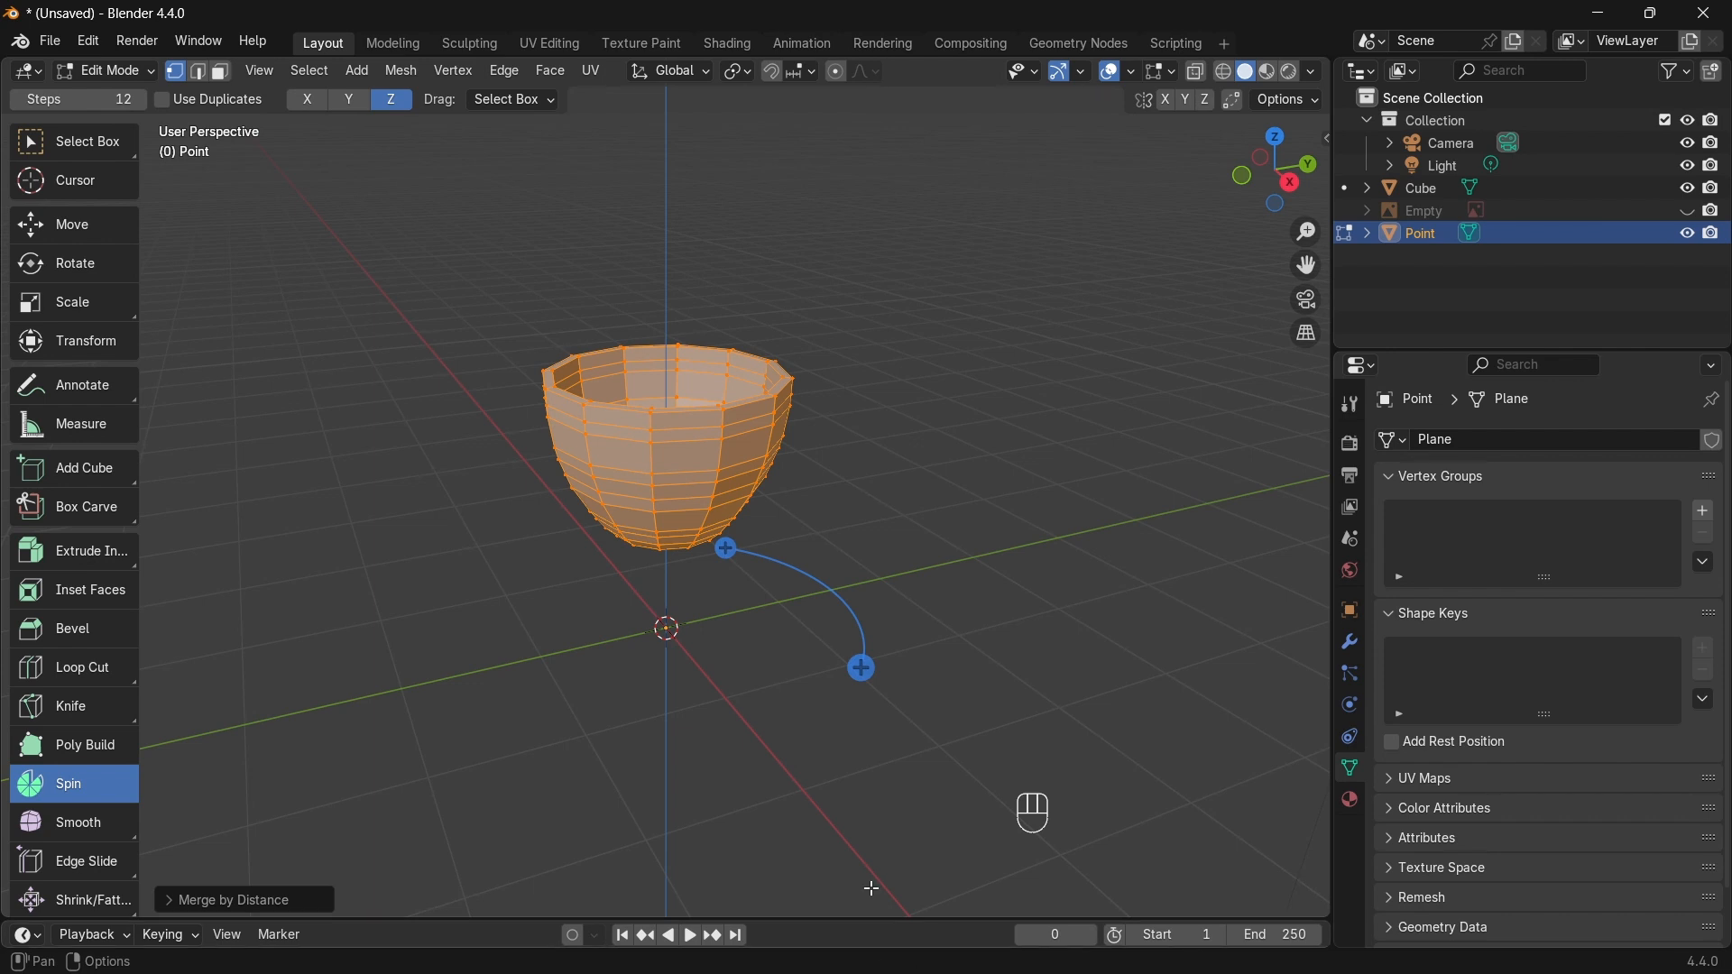
# Step: Deselect the mesh, return to Object Mode and view the cup from the front
pyautogui.scroll(2, 802, 479)
pyautogui.moveTo(801, 477); pyautogui.dragTo(756, 364, button='middle')
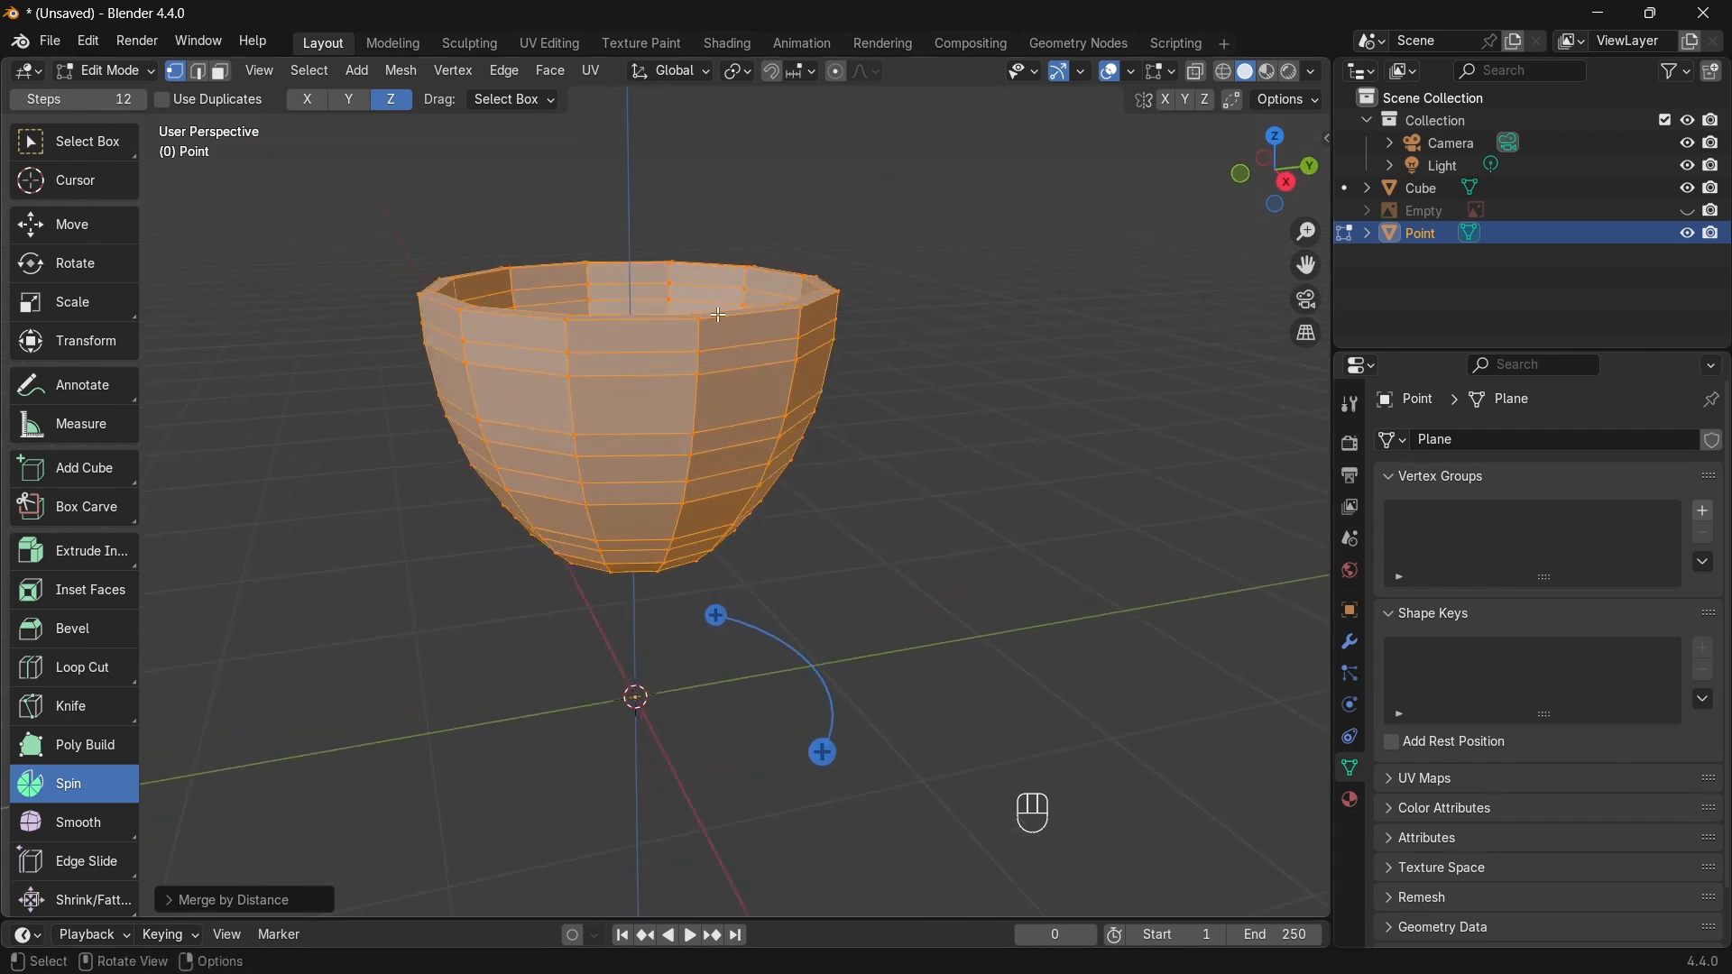
pyautogui.click(361, 397)
pyautogui.moveTo(361, 397); pyautogui.dragTo(519, 417, button='middle')
pyautogui.press('Tab')
pyautogui.moveTo(613, 449); pyautogui.dragTo(894, 397, button='middle')
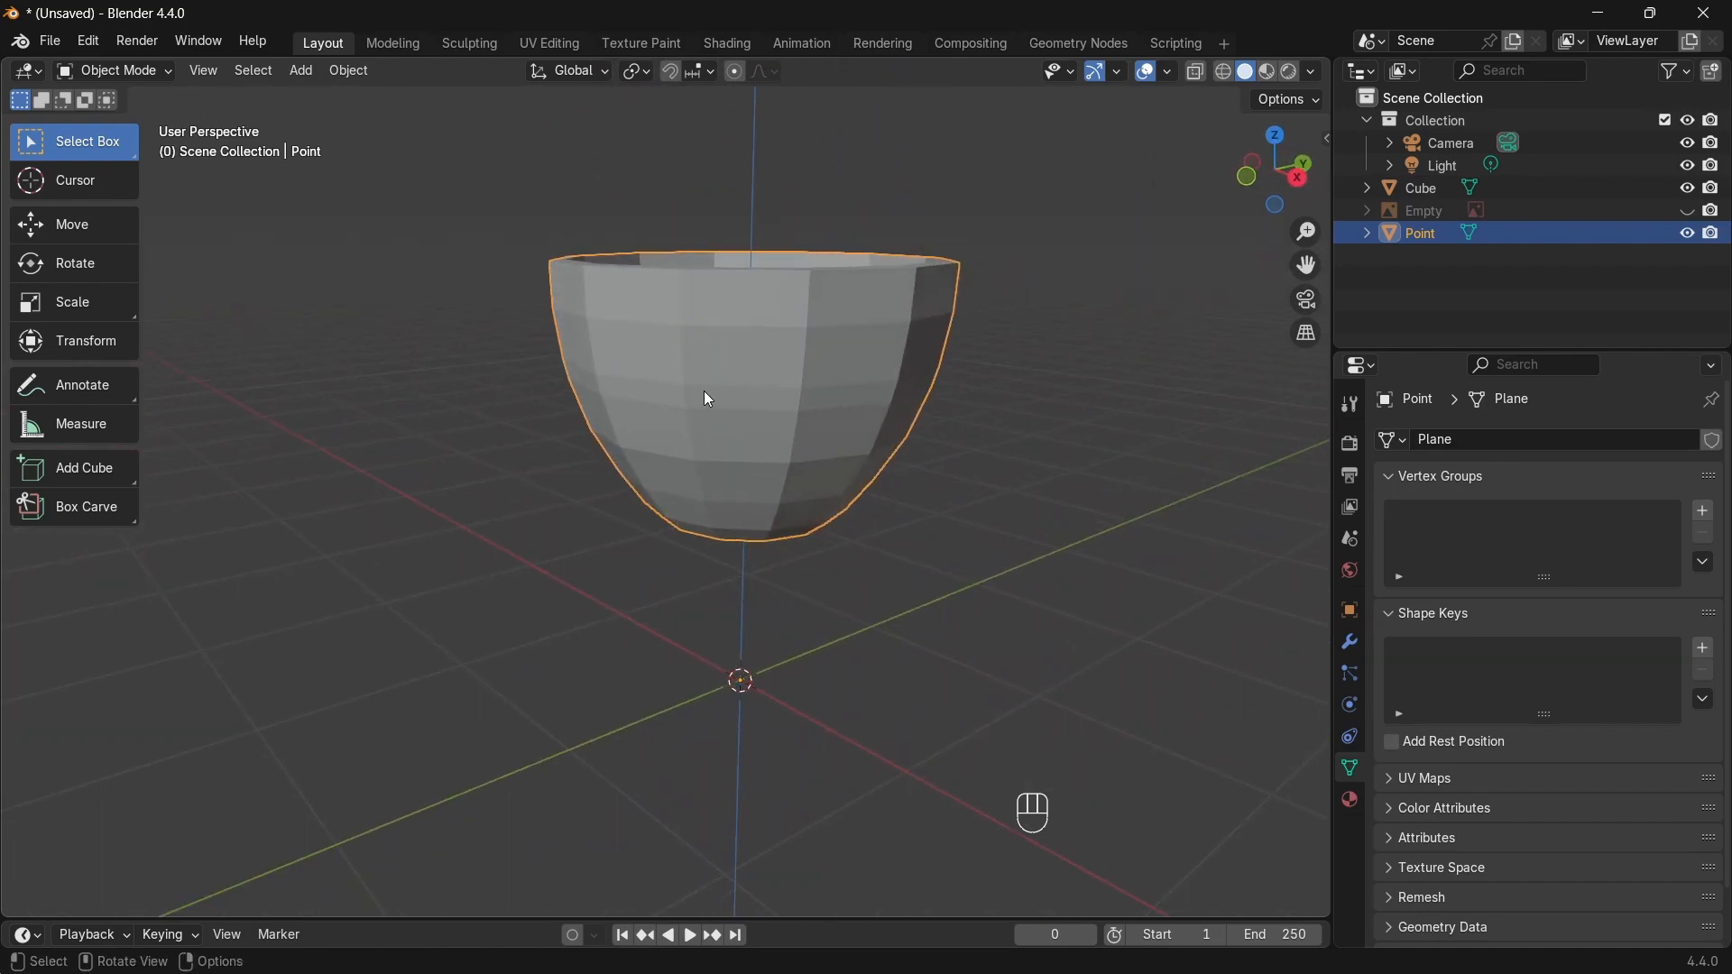
pyautogui.moveTo(719, 398); pyautogui.dragTo(666, 403, button='middle')
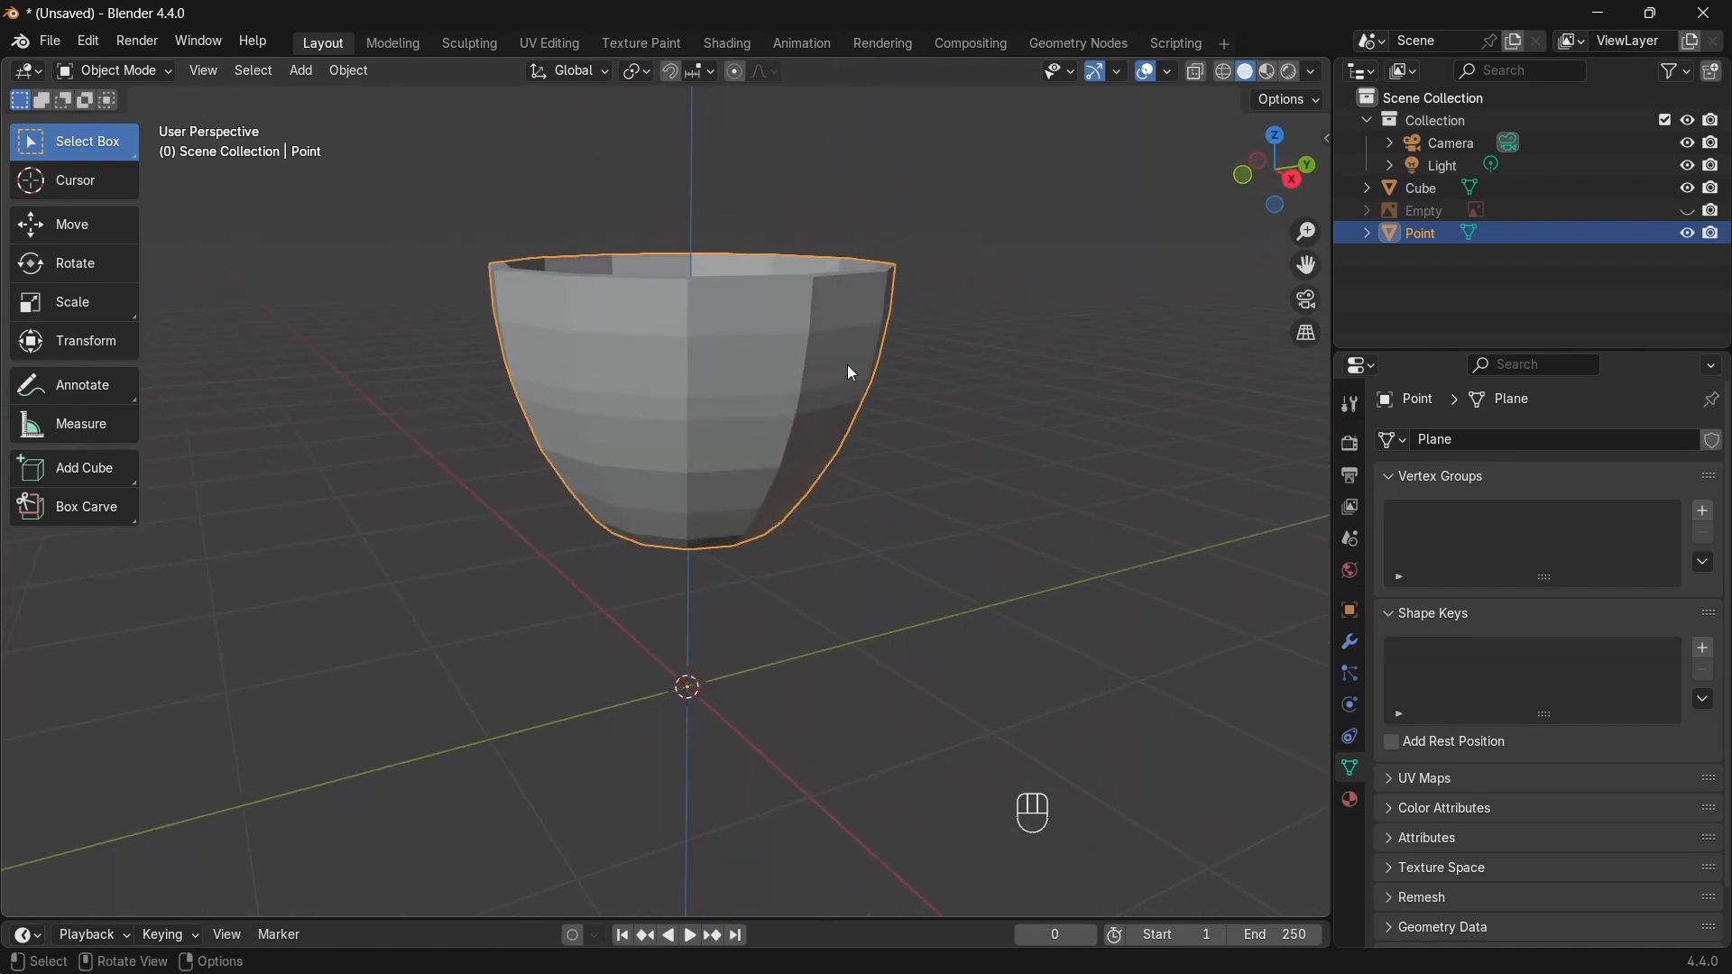
pyautogui.moveTo(664, 416); pyautogui.dragTo(708, 421, button='middle')
pyautogui.press('KP_1')
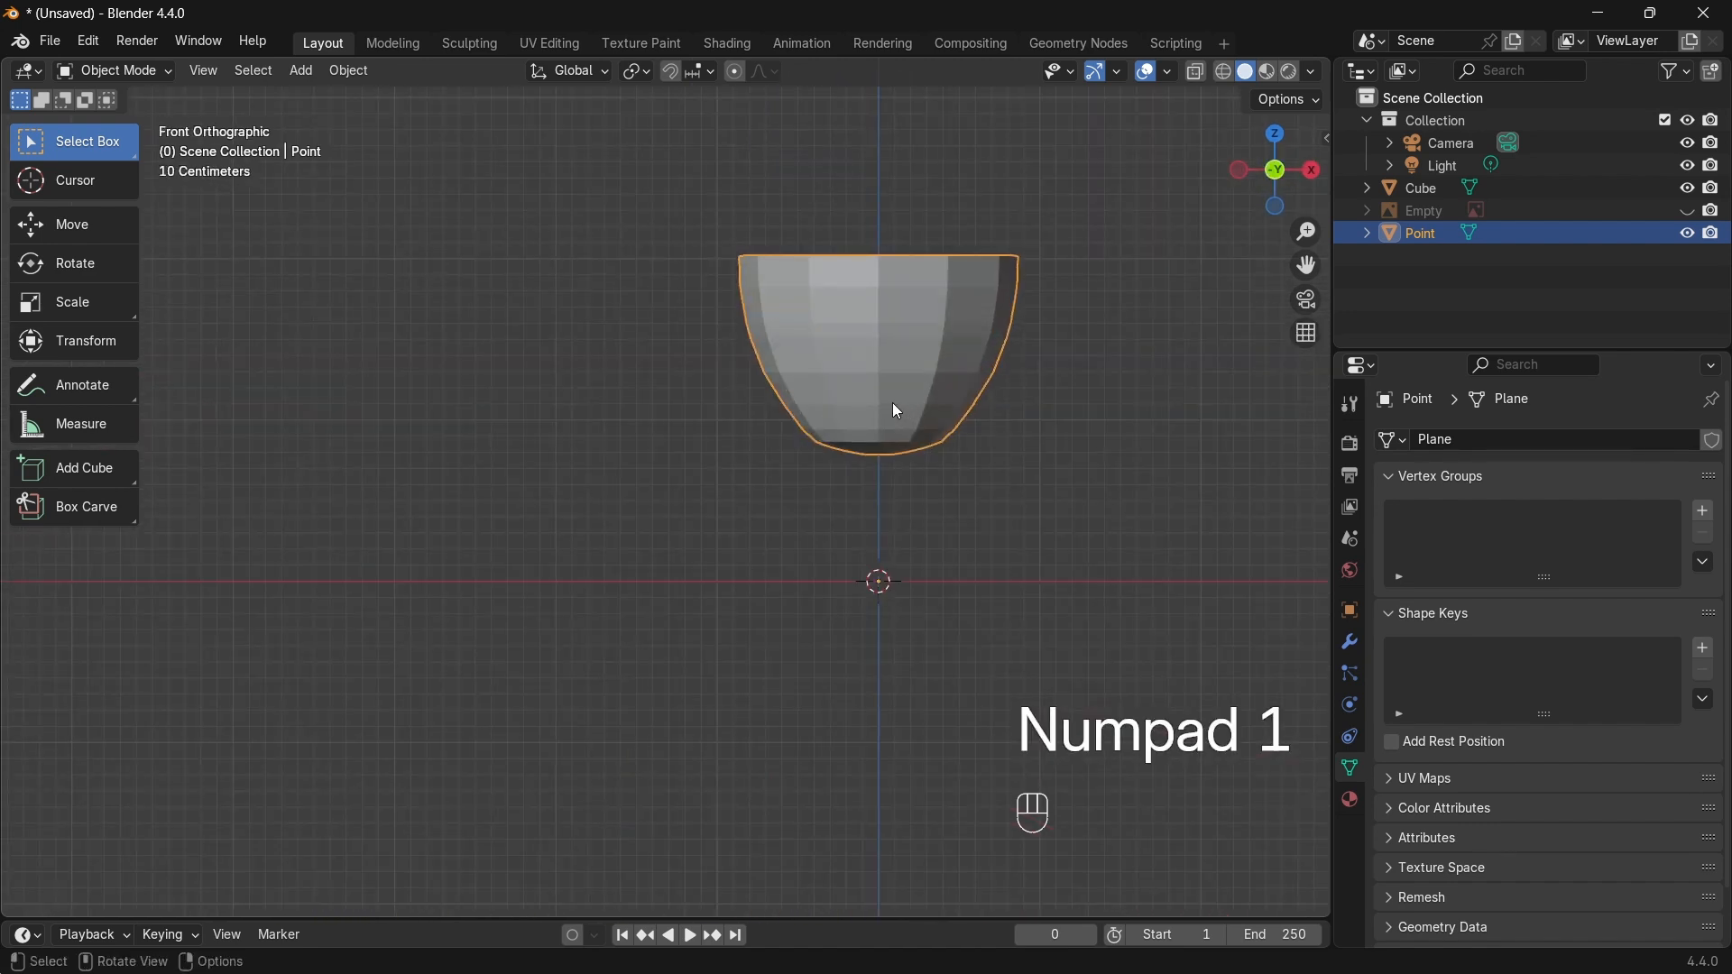
pyautogui.keyDown('shift'); pyautogui.moveTo(940, 355); pyautogui.dragTo(727, 469, button='middle'); pyautogui.keyUp('shift')
pyautogui.scroll(1, 746, 469)
pyautogui.scroll(-1, 745, 469)
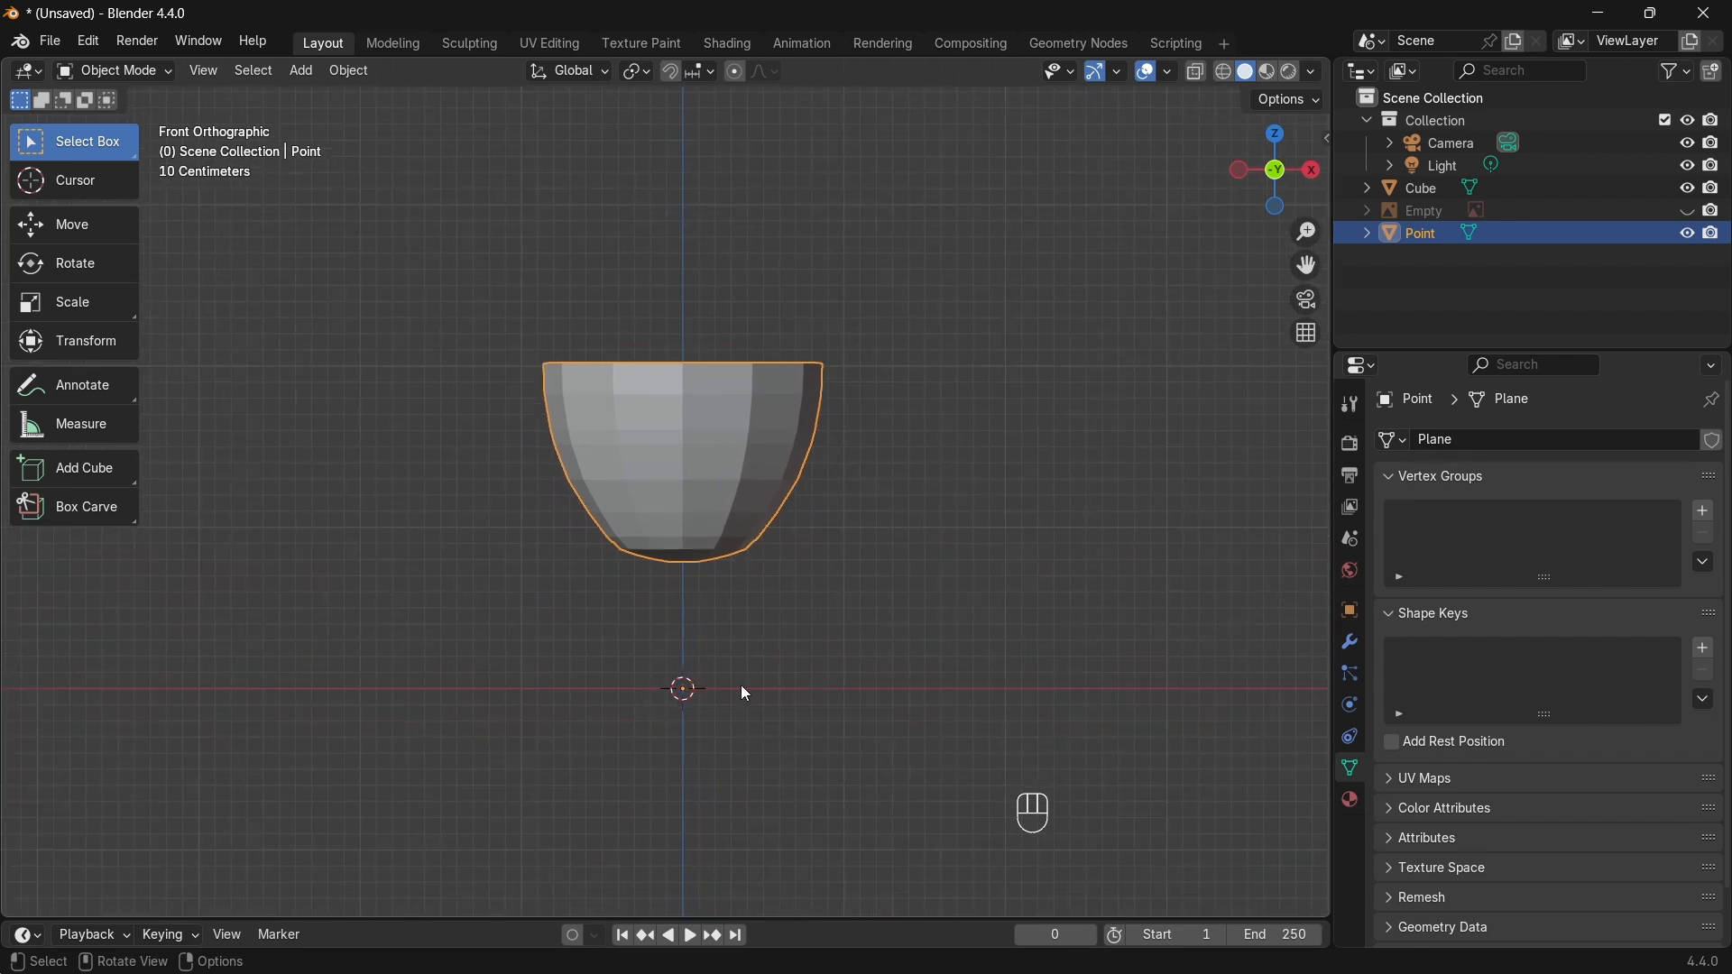
pyautogui.press('g')
pyautogui.rightClick(731, 649)
pyautogui.press('g')
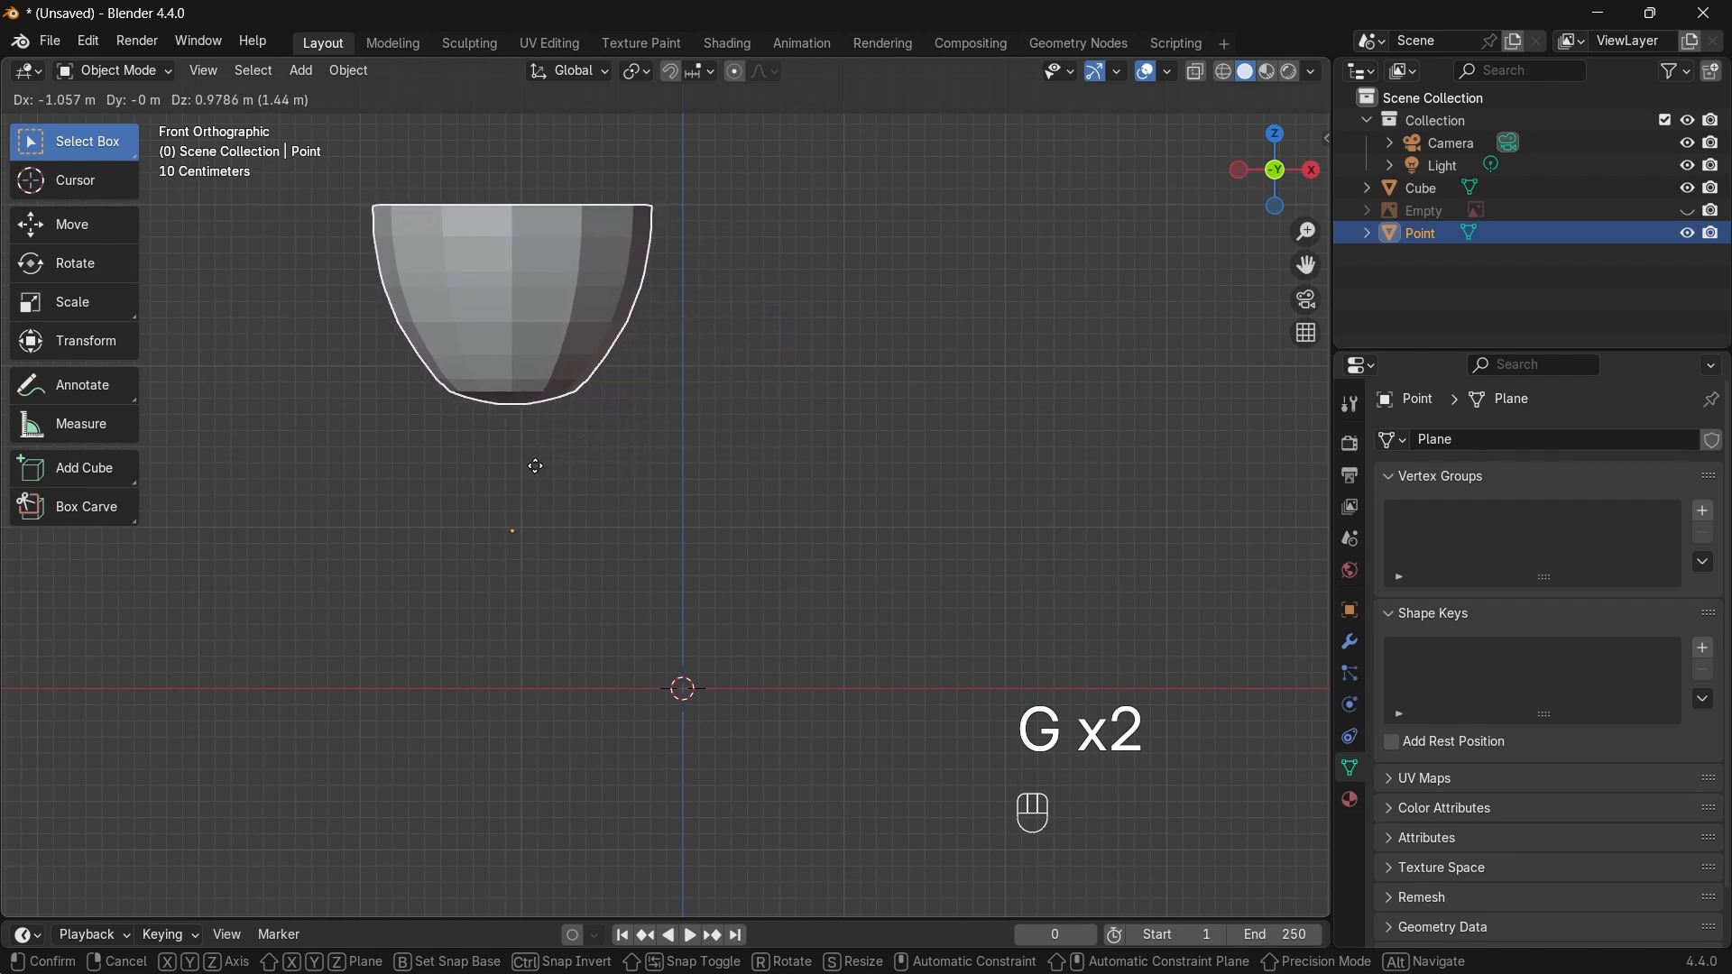
pyautogui.rightClick(648, 621)
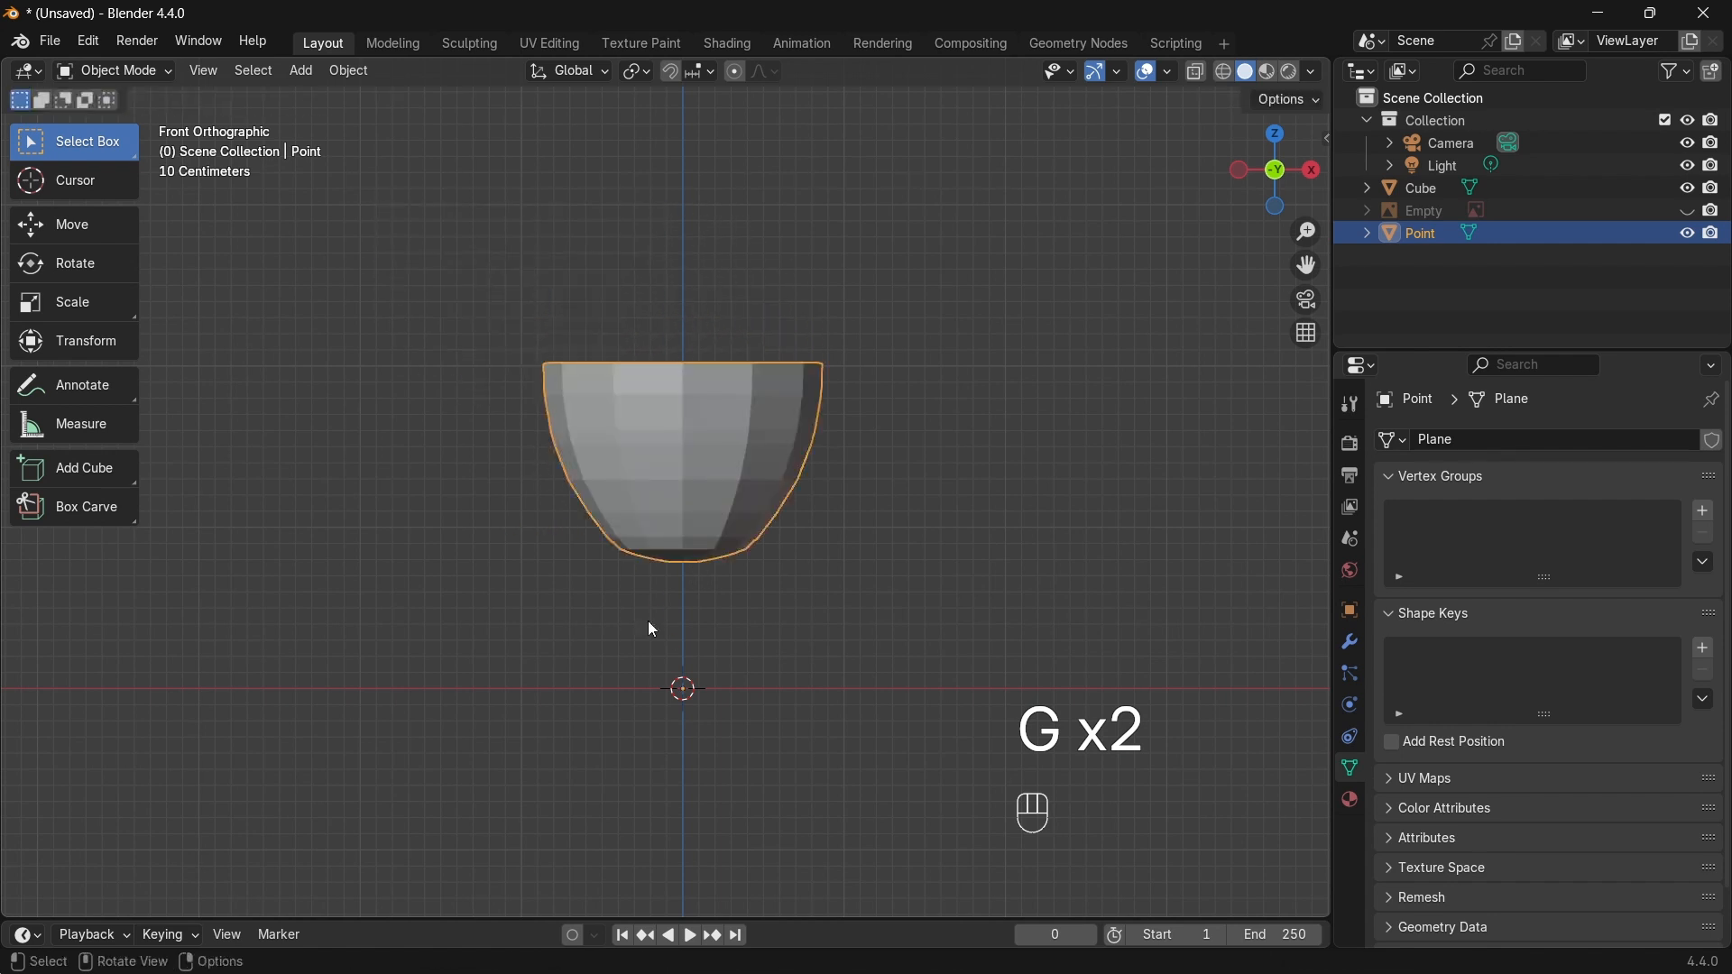
# Step: Set the cup's origin to its geometry
pyautogui.rightClick(854, 464)
pyautogui.moveTo(698, 492)
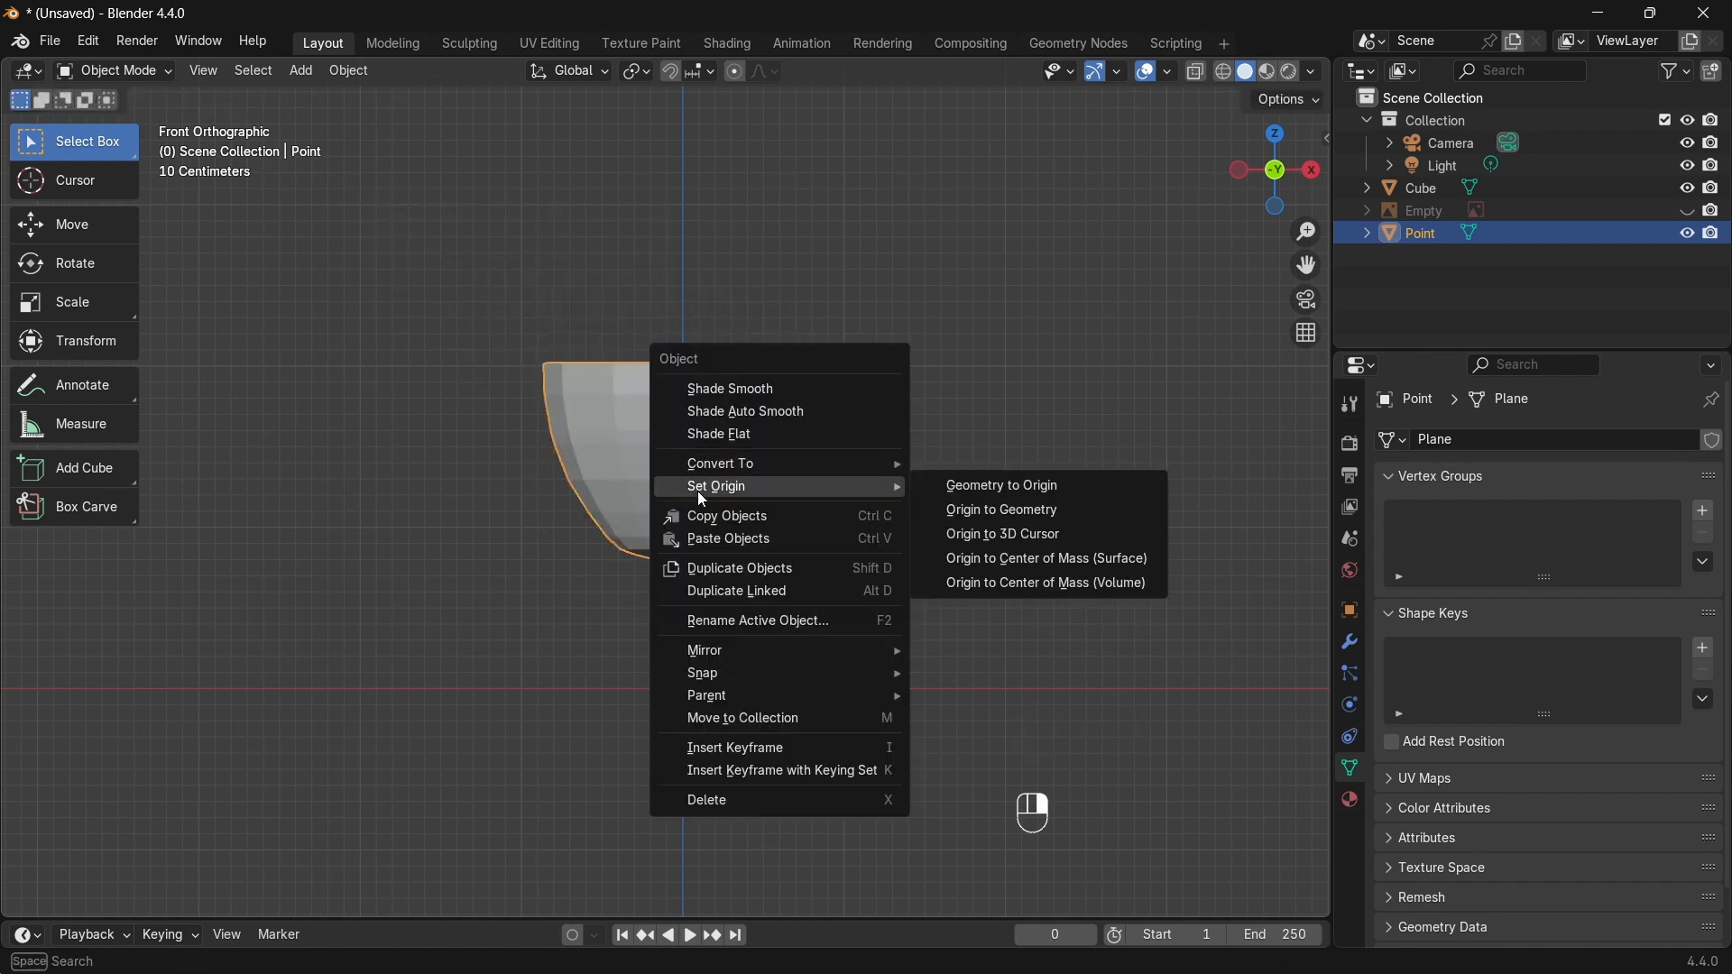
pyautogui.click(985, 513)
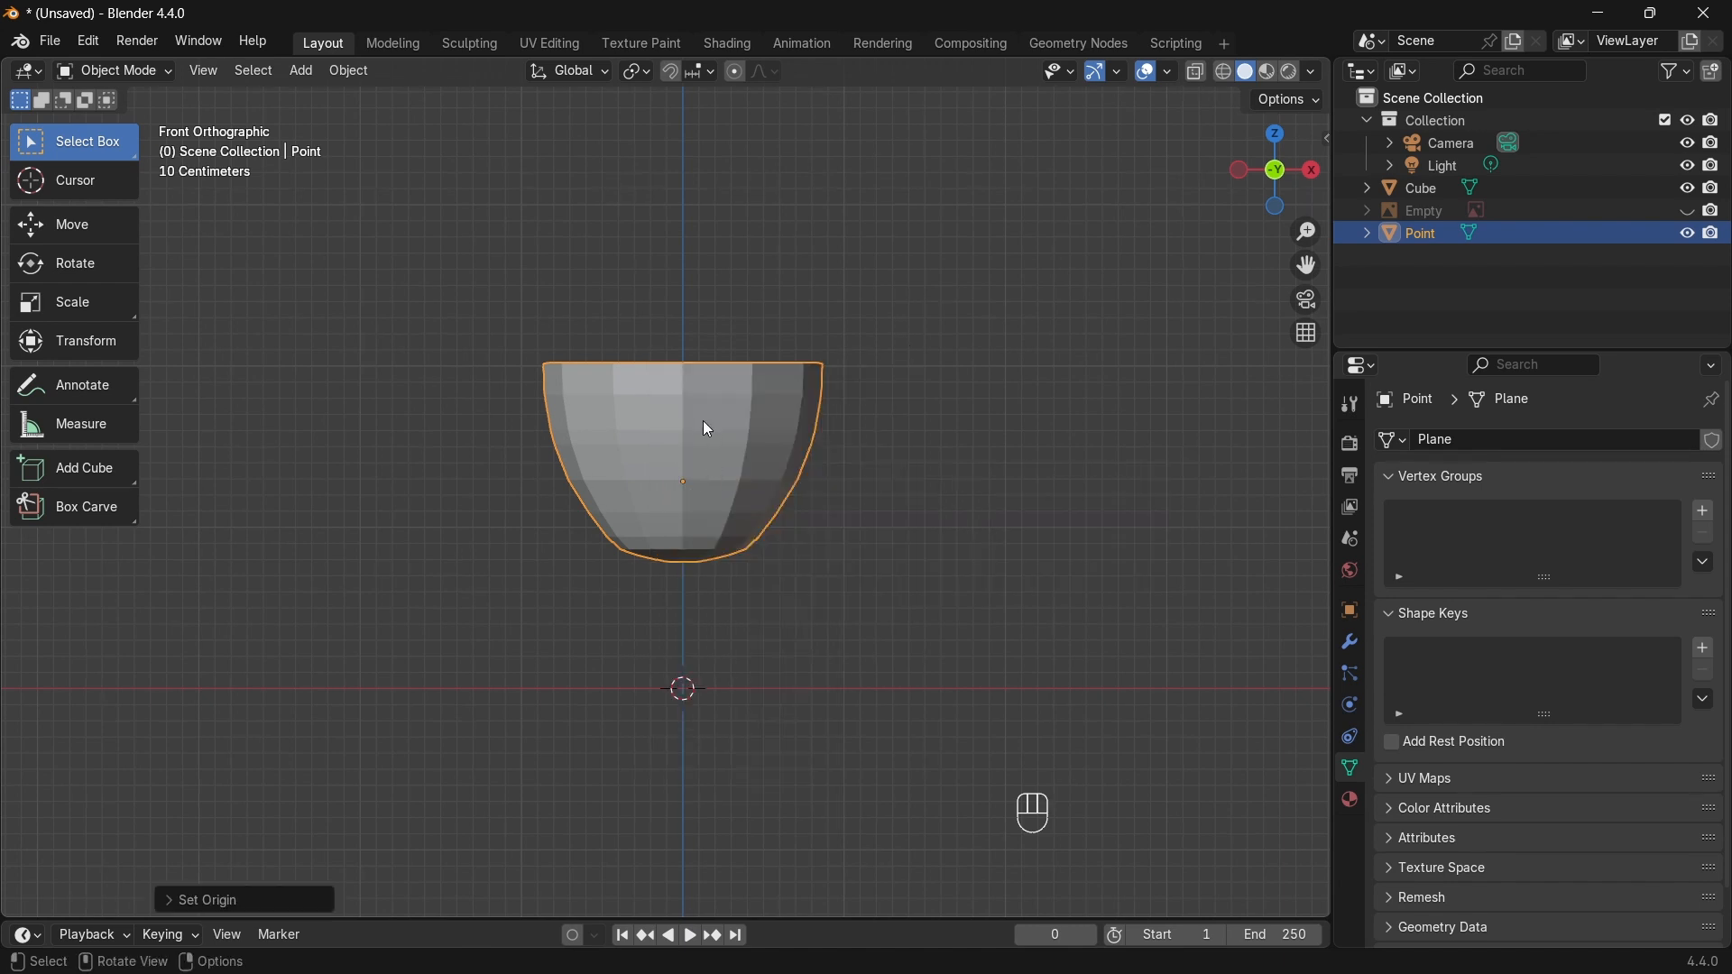
# Step: Move the cup straight down along the Z axis until its base meets the ground line at the world origin
pyautogui.press('g')
pyautogui.press('z')
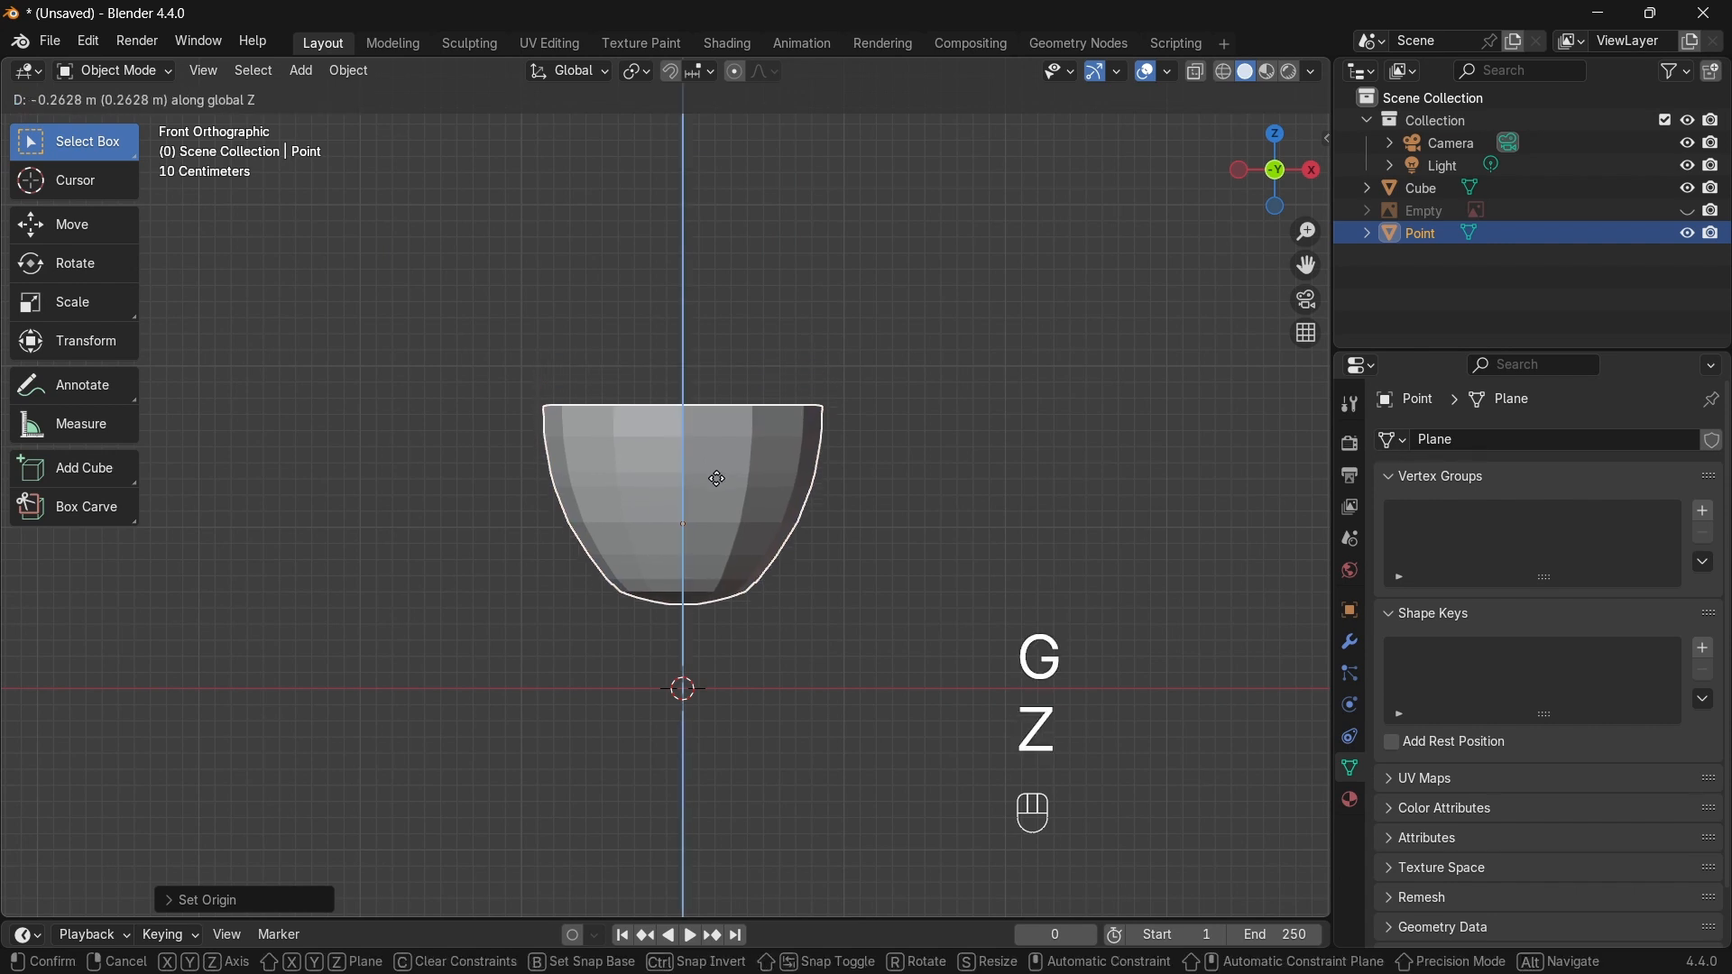
pyautogui.click(714, 545)
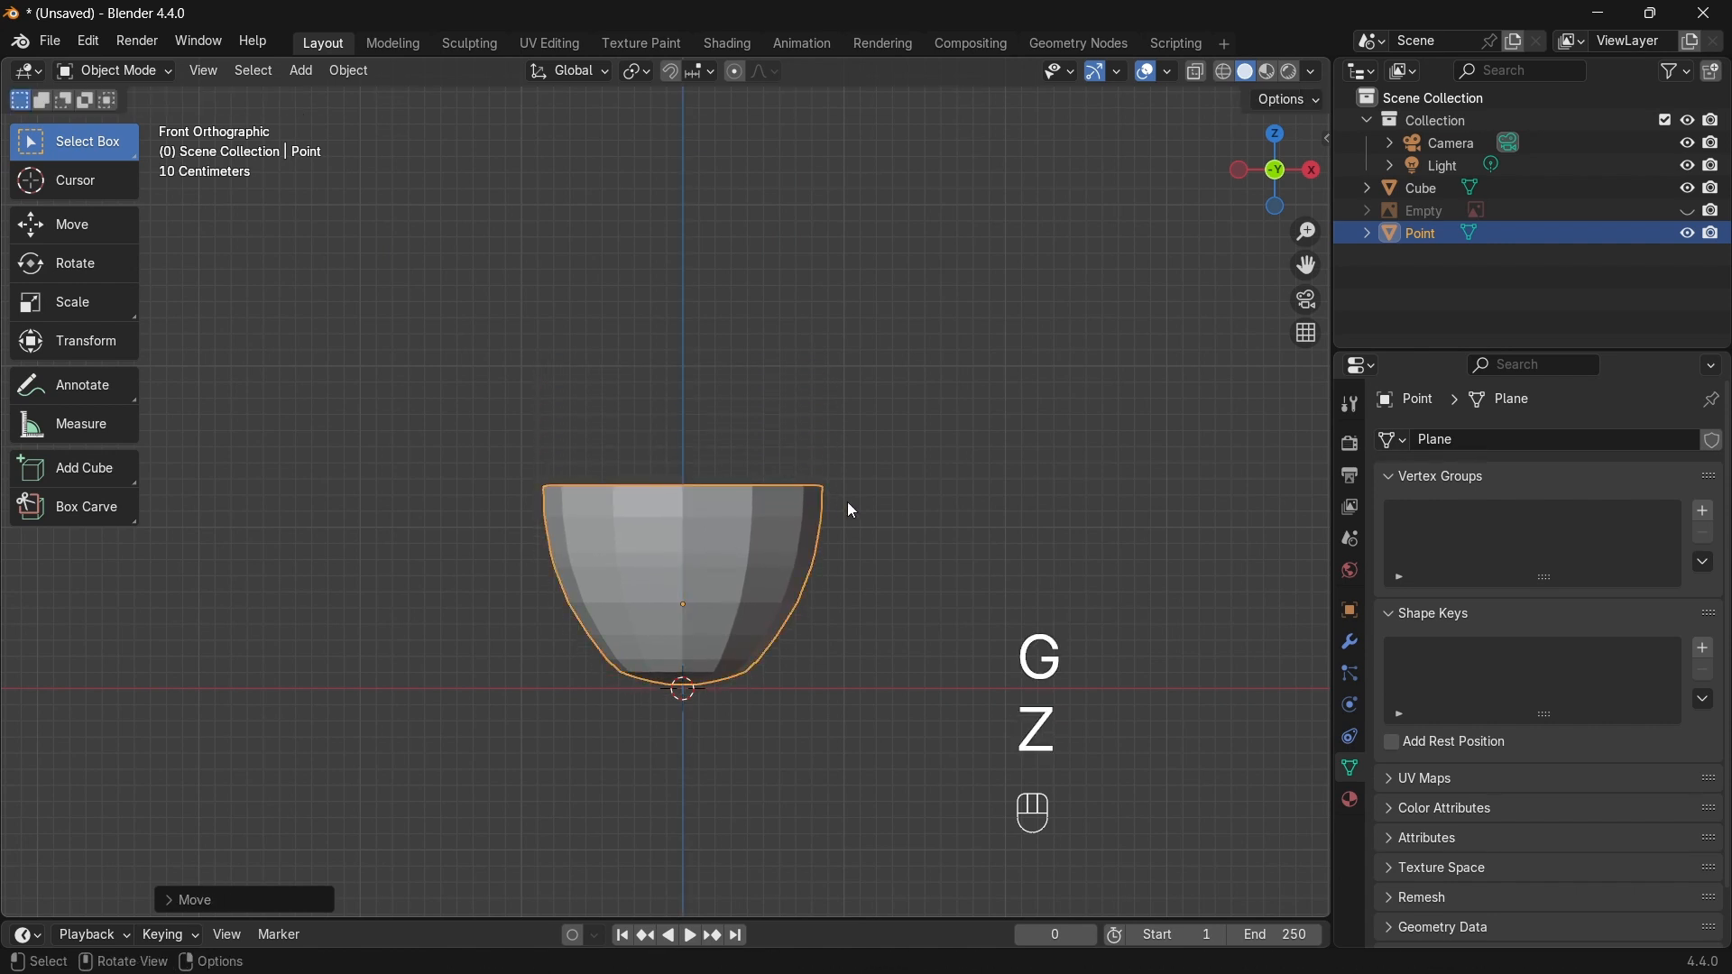
pyautogui.moveTo(714, 545)
pyautogui.mouseDown(button='middle')
pyautogui.moveTo(340, 533)
pyautogui.moveTo(626, 517)
pyautogui.moveTo(808, 480)
pyautogui.moveTo(762, 512)
pyautogui.moveTo(783, 495)
pyautogui.mouseUp(button='middle')
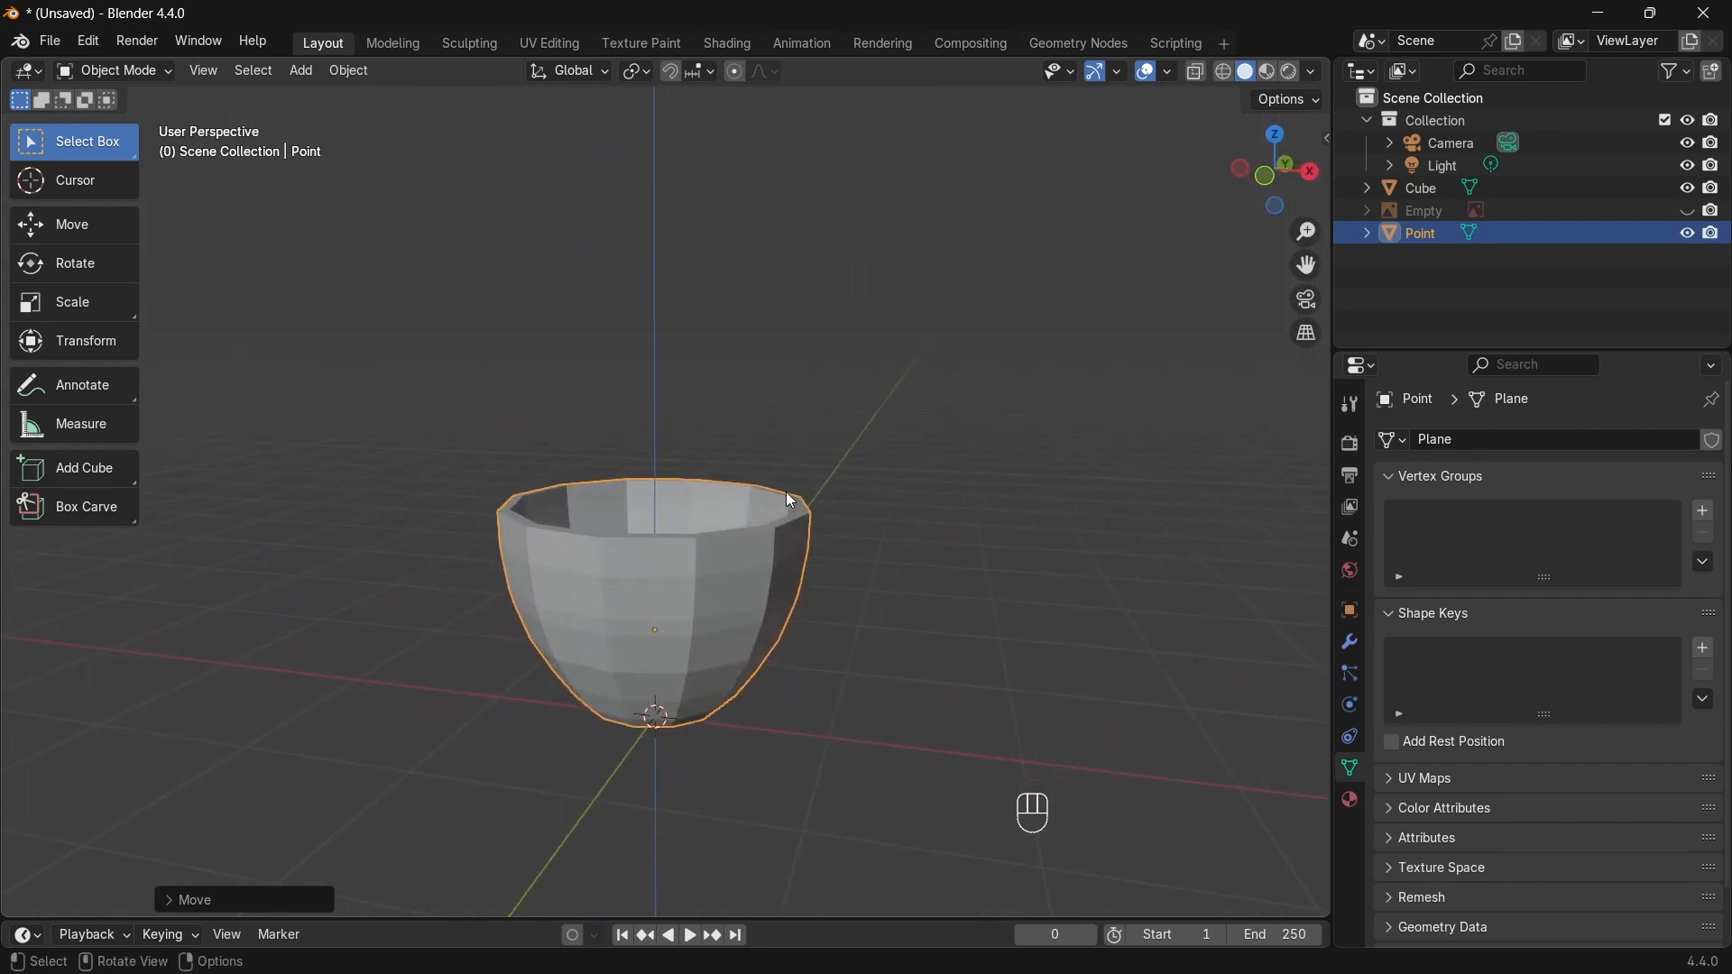
pyautogui.press('ctrl')
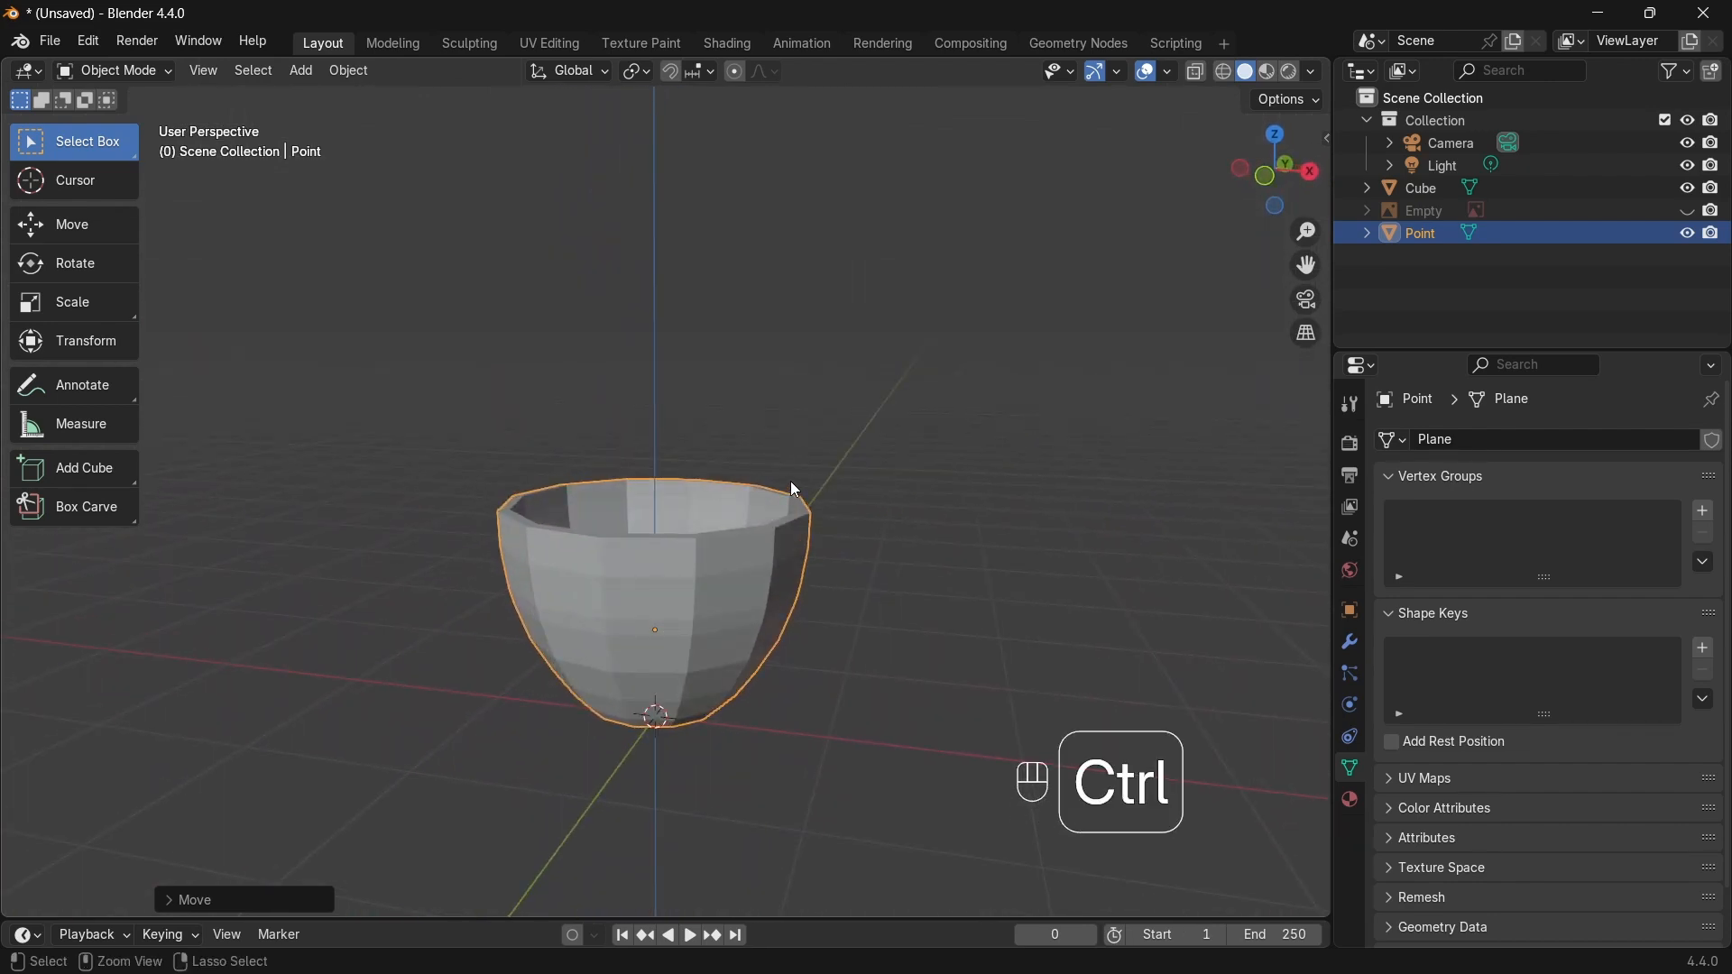
pyautogui.hotkey('ctrl', '2')
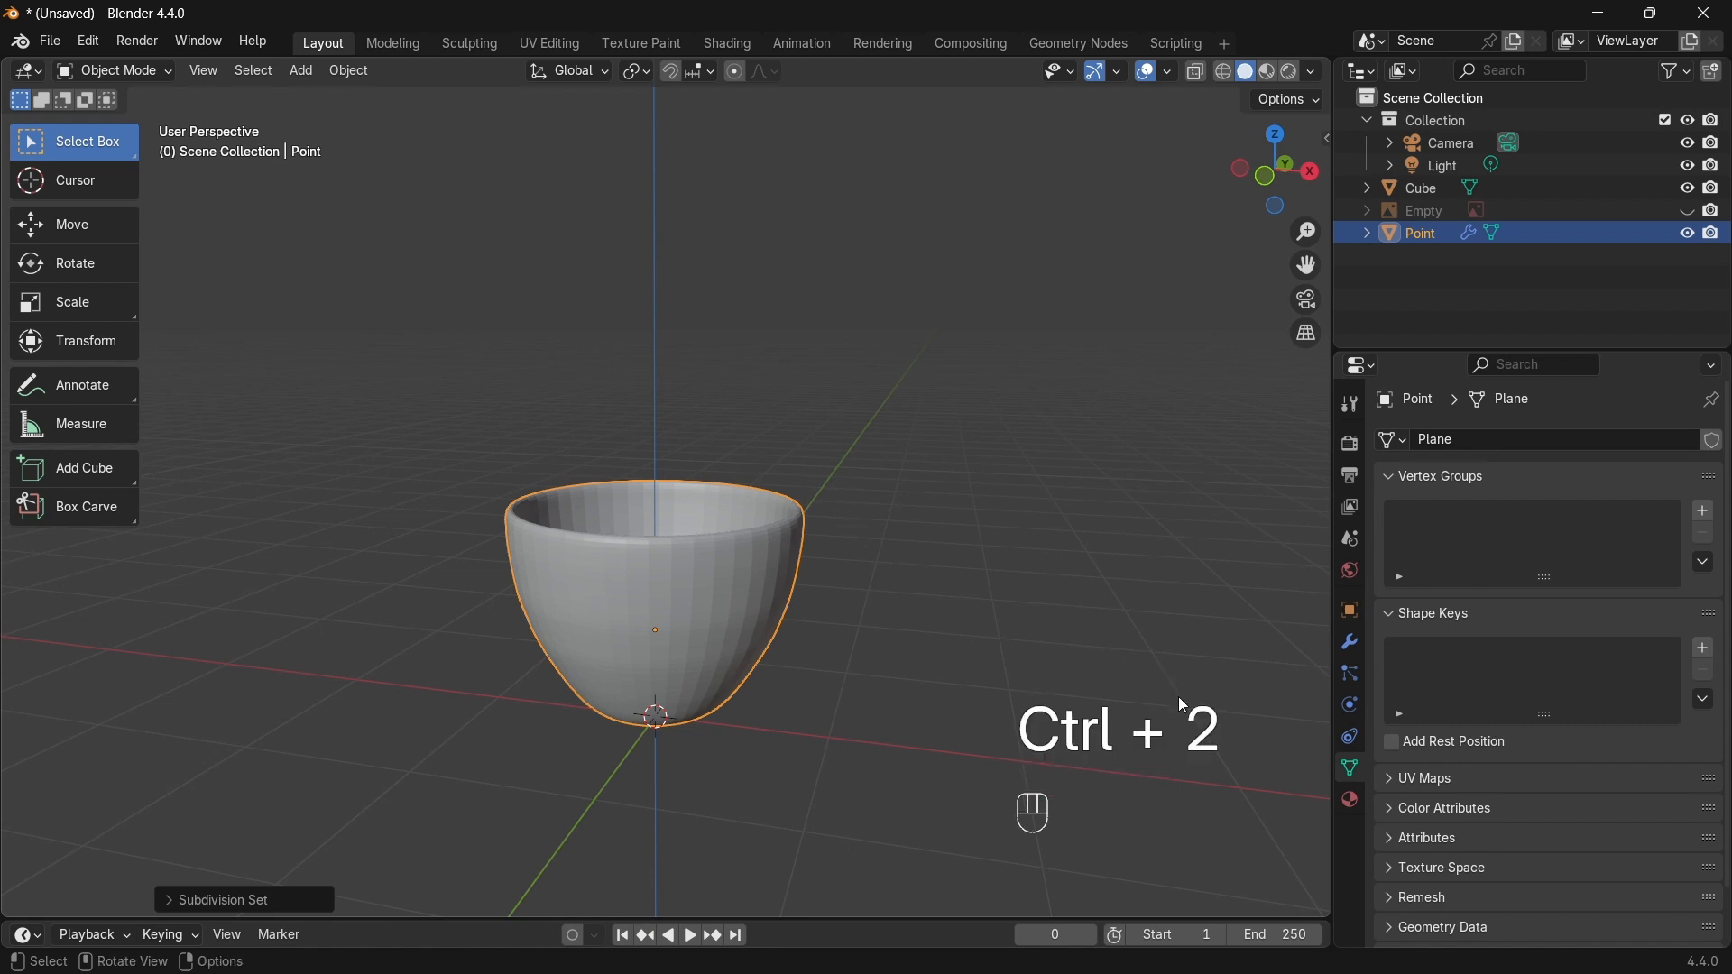
pyautogui.hotkey('ctrl', 'z')
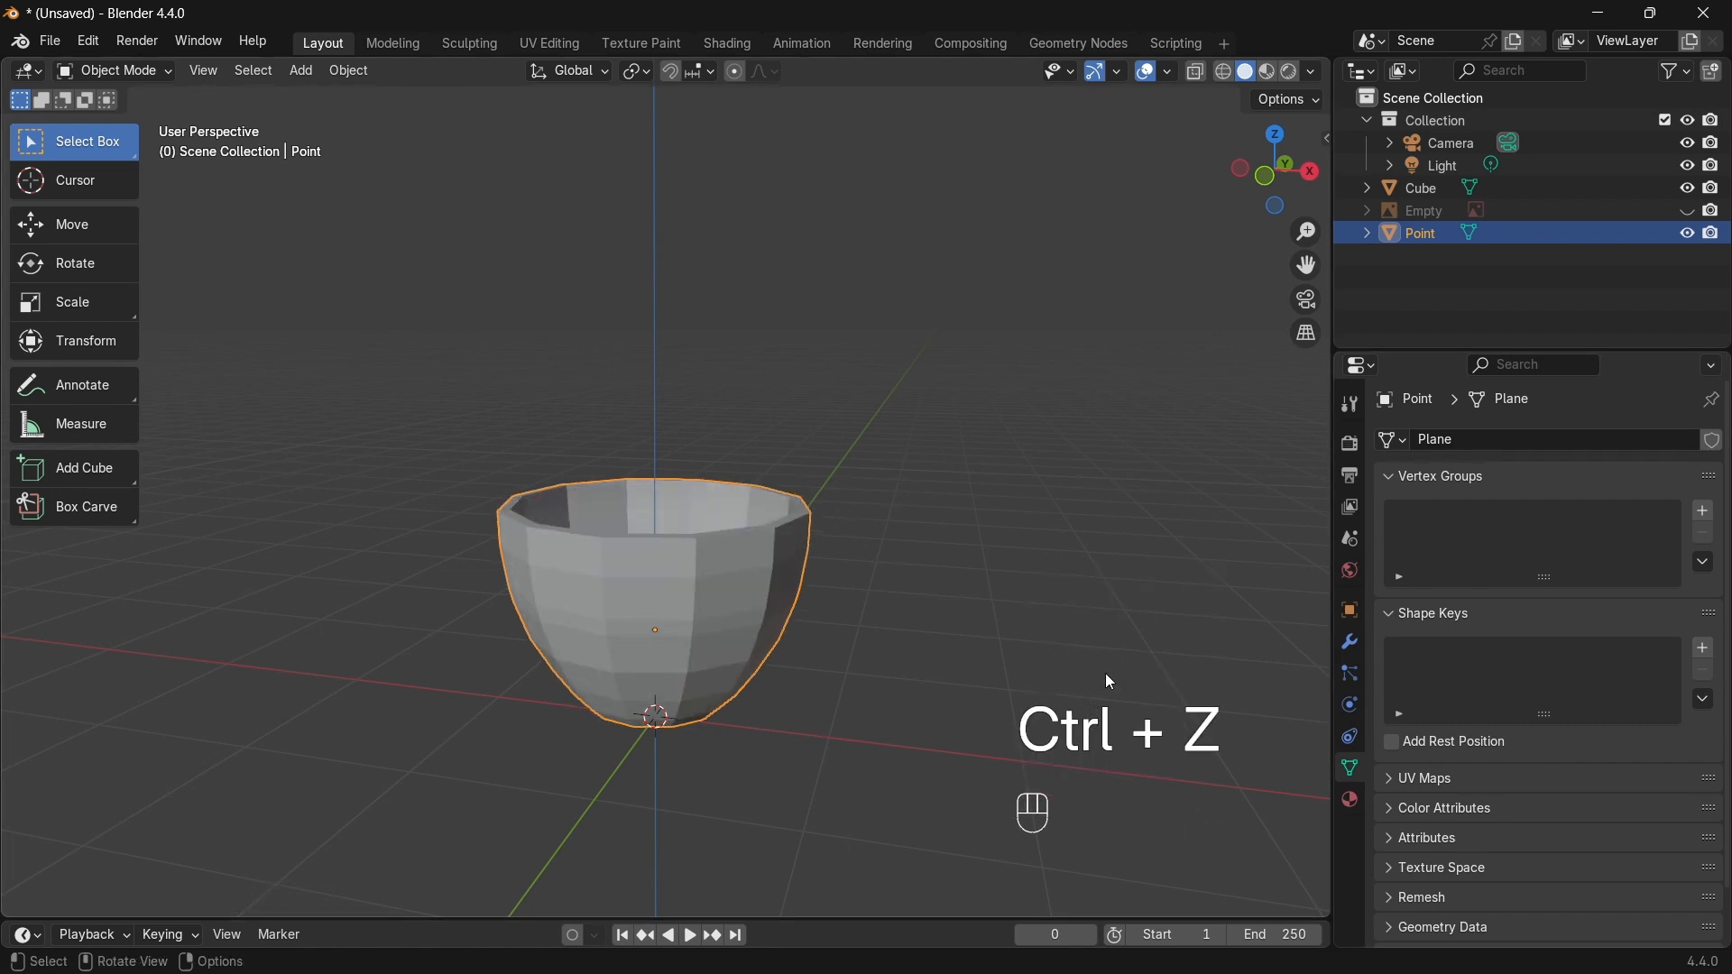
pyautogui.press('KP_2')
pyautogui.press('KP_2')
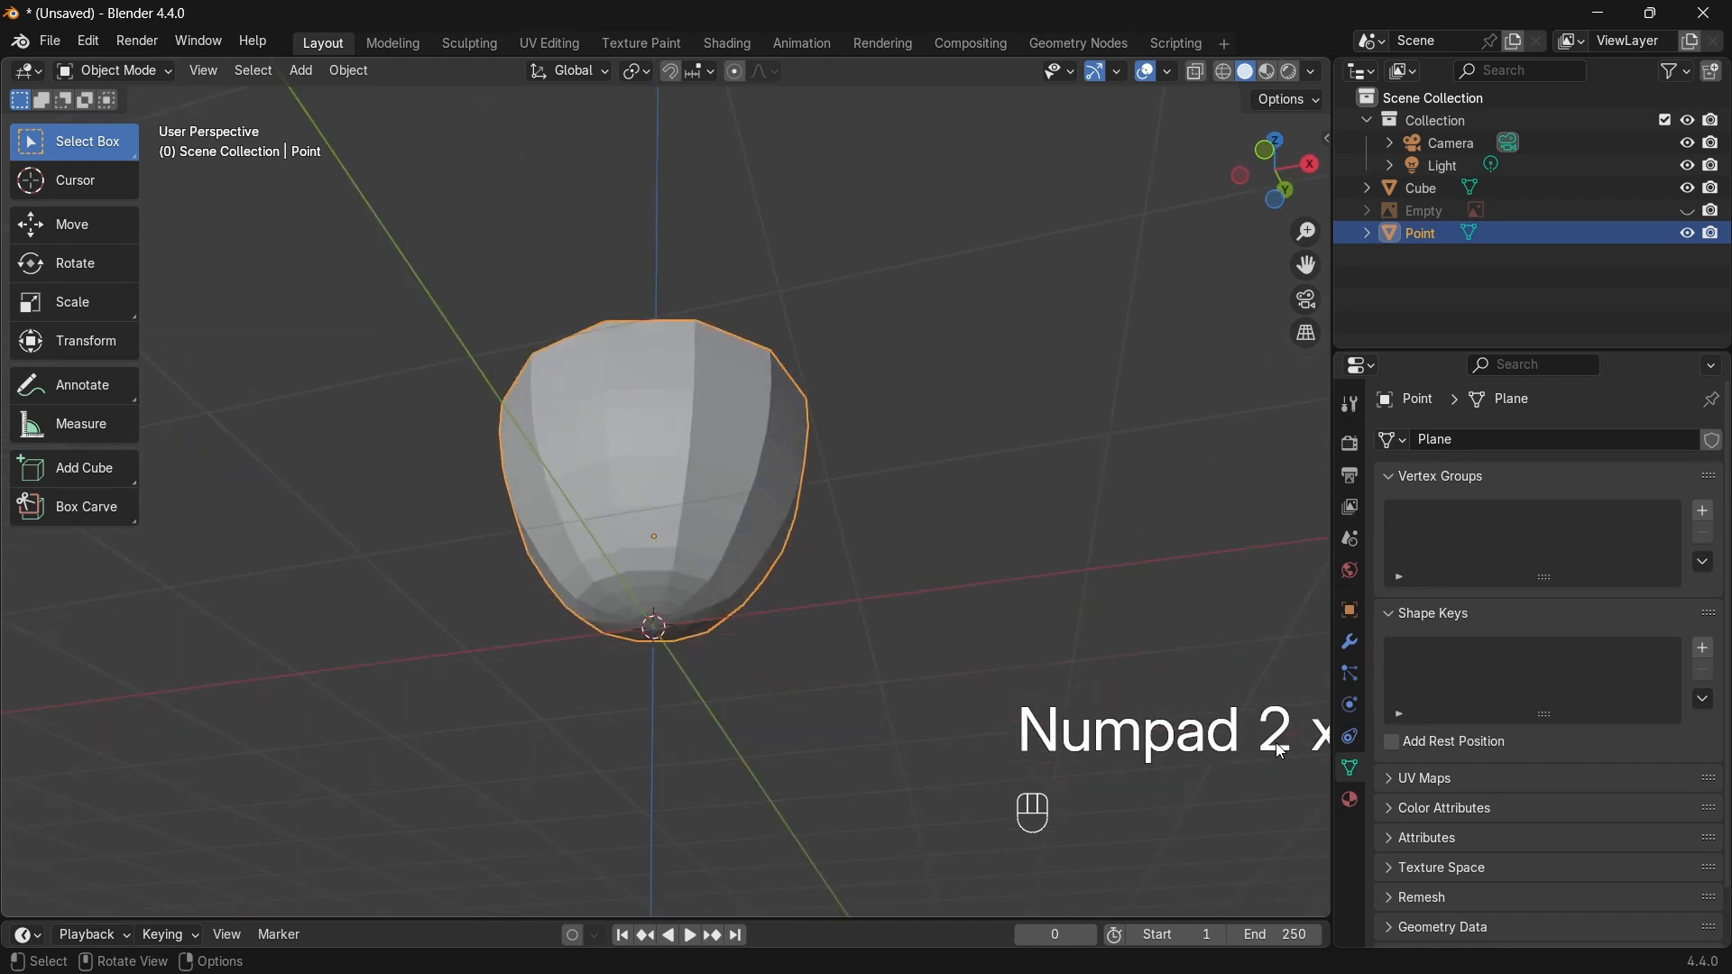
pyautogui.moveTo(717, 494); pyautogui.dragTo(776, 642, button='middle')
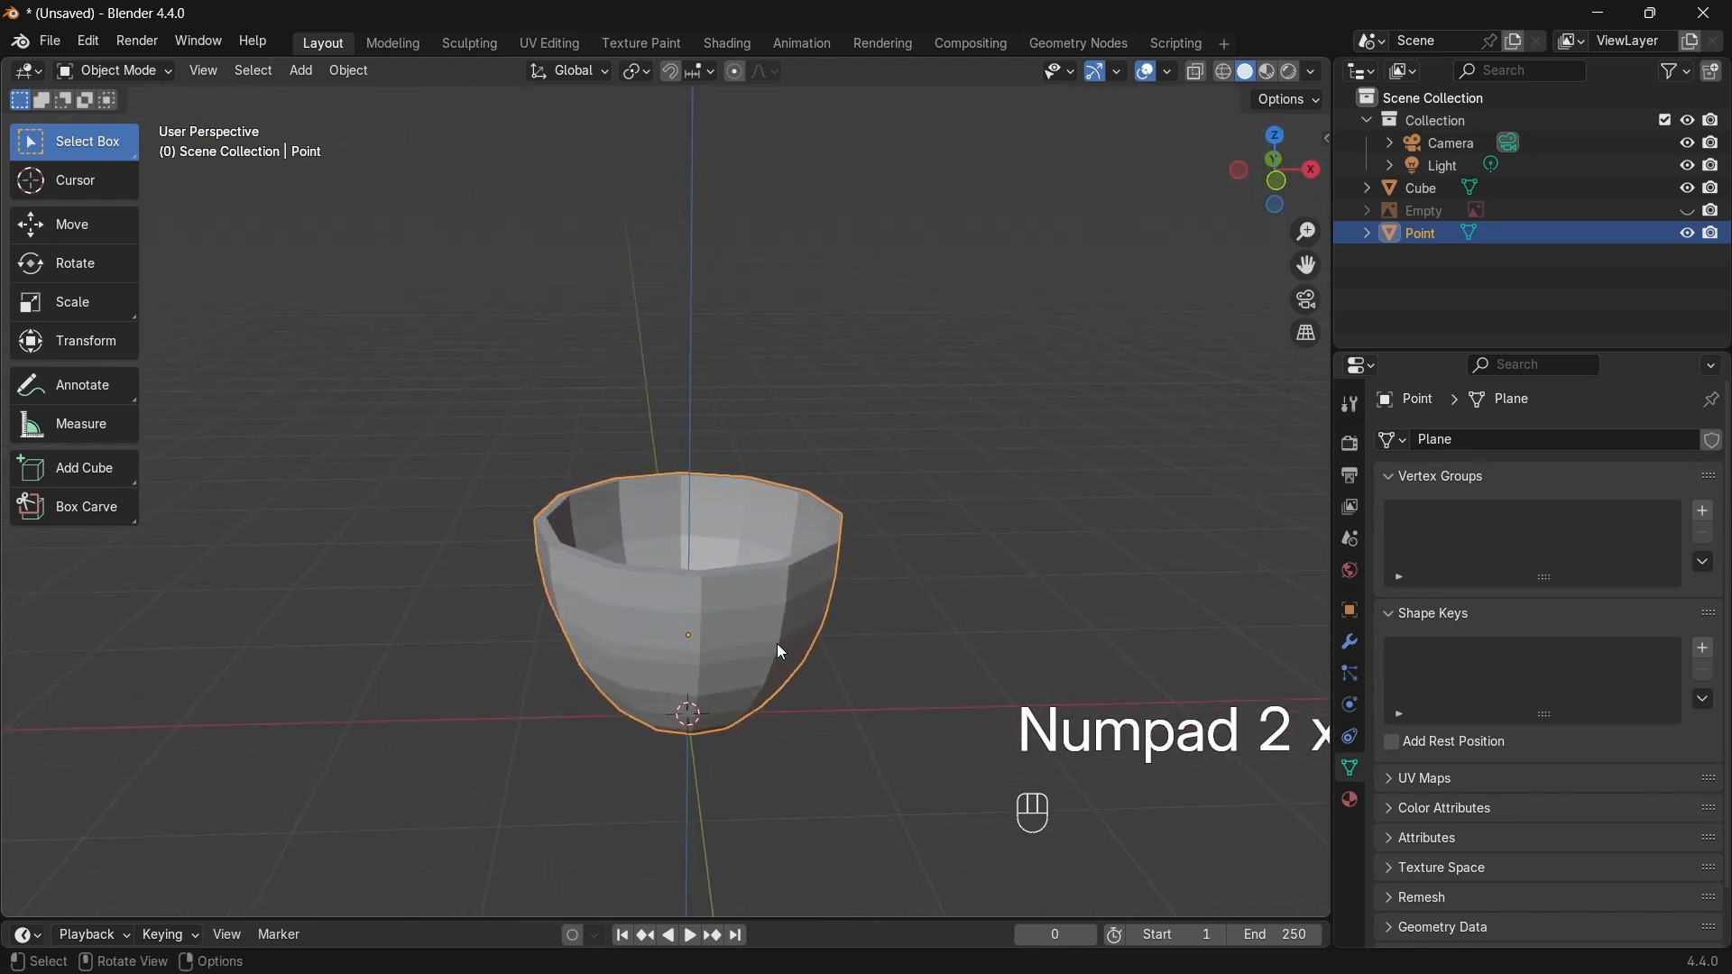
# Step: Add a level 2 Subdivision Surface modifier to the cup
pyautogui.moveTo(831, 577); pyautogui.dragTo(913, 599, button='middle')
pyautogui.hotkey('ctrl', '2')
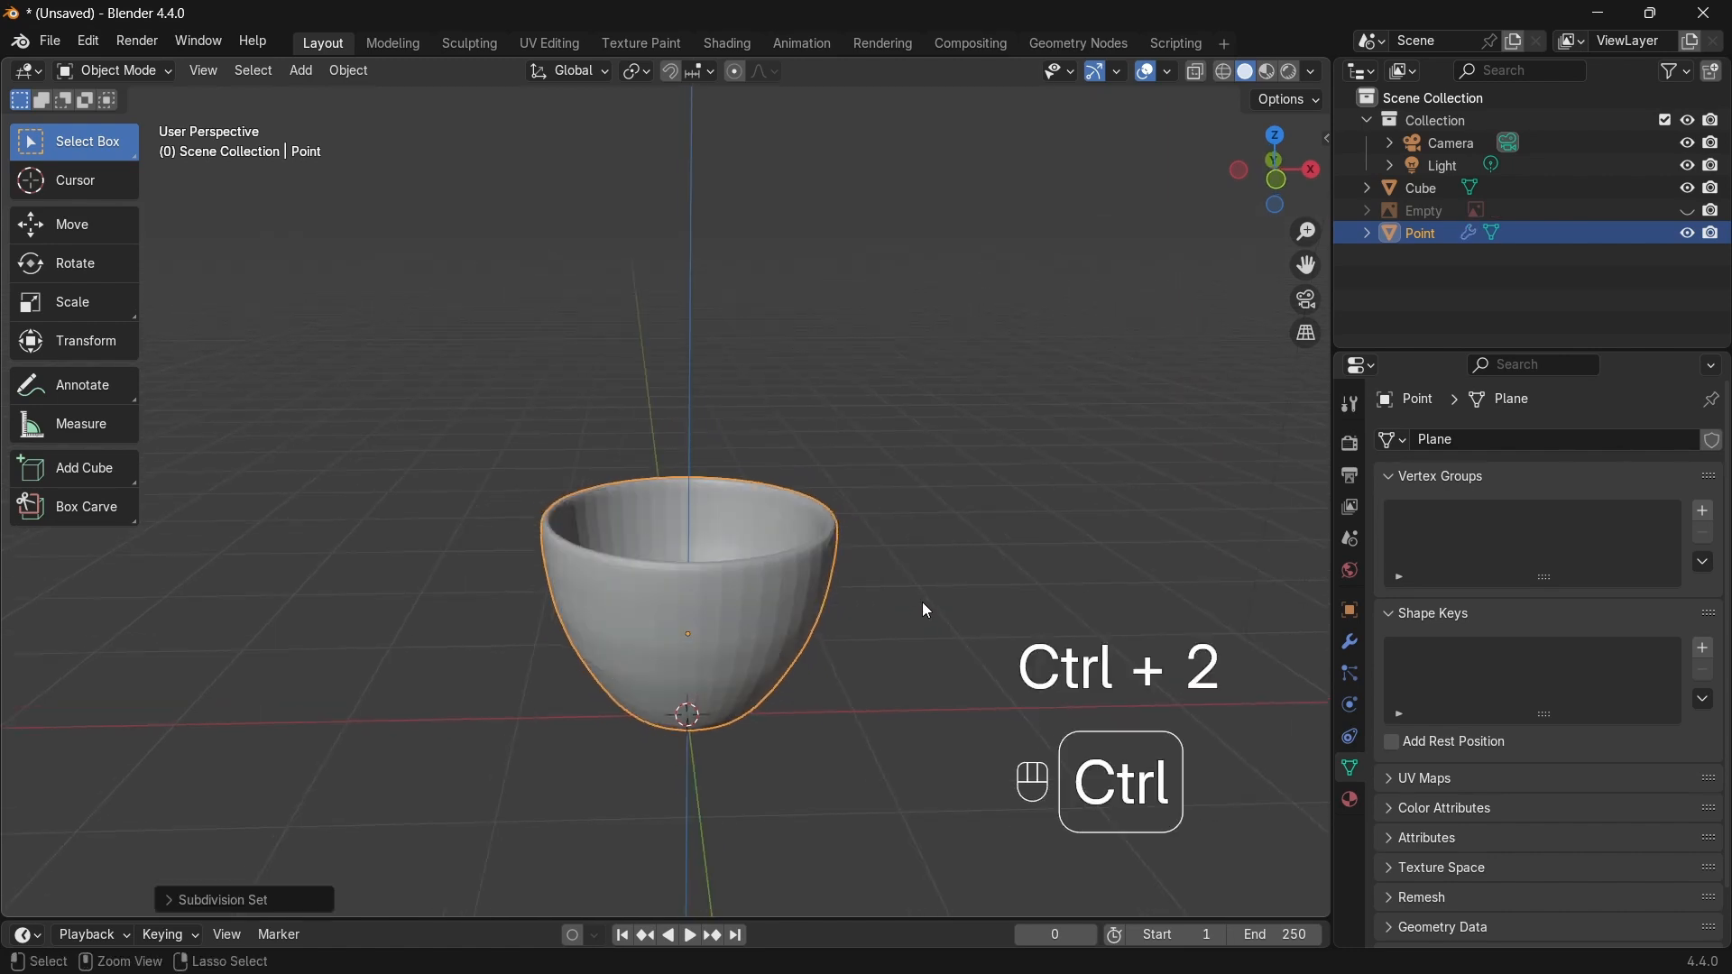
pyautogui.moveTo(814, 635); pyautogui.dragTo(824, 409, button='middle')
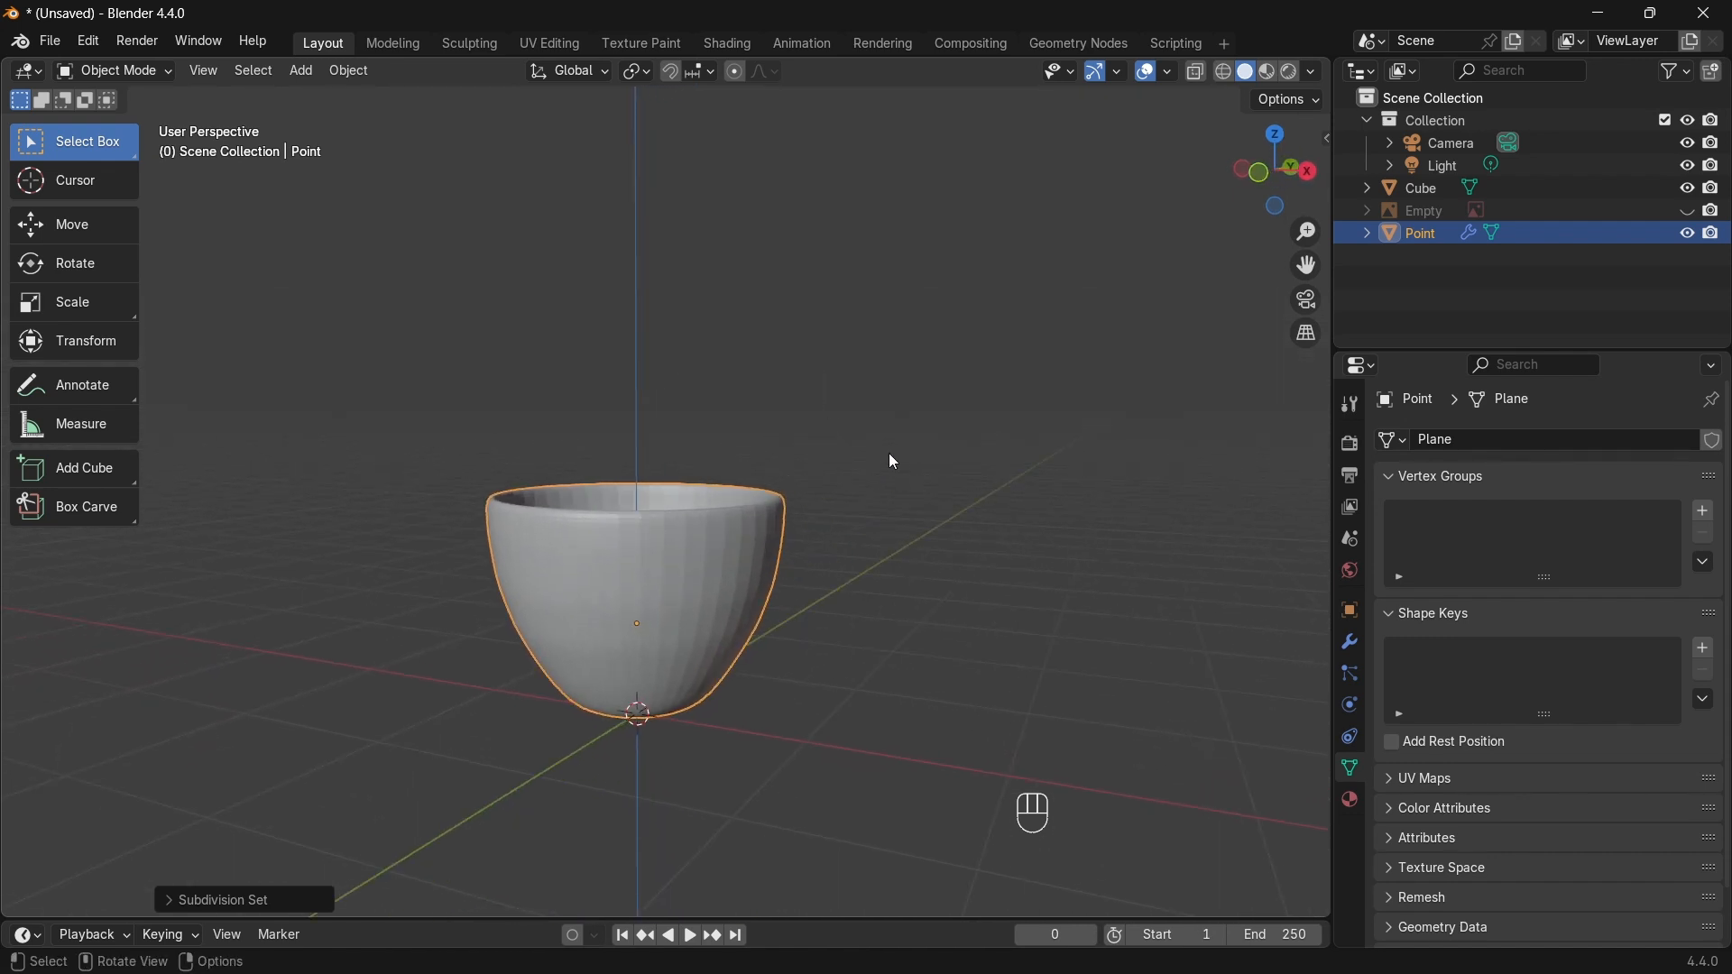
pyautogui.scroll(5, 749, 548)
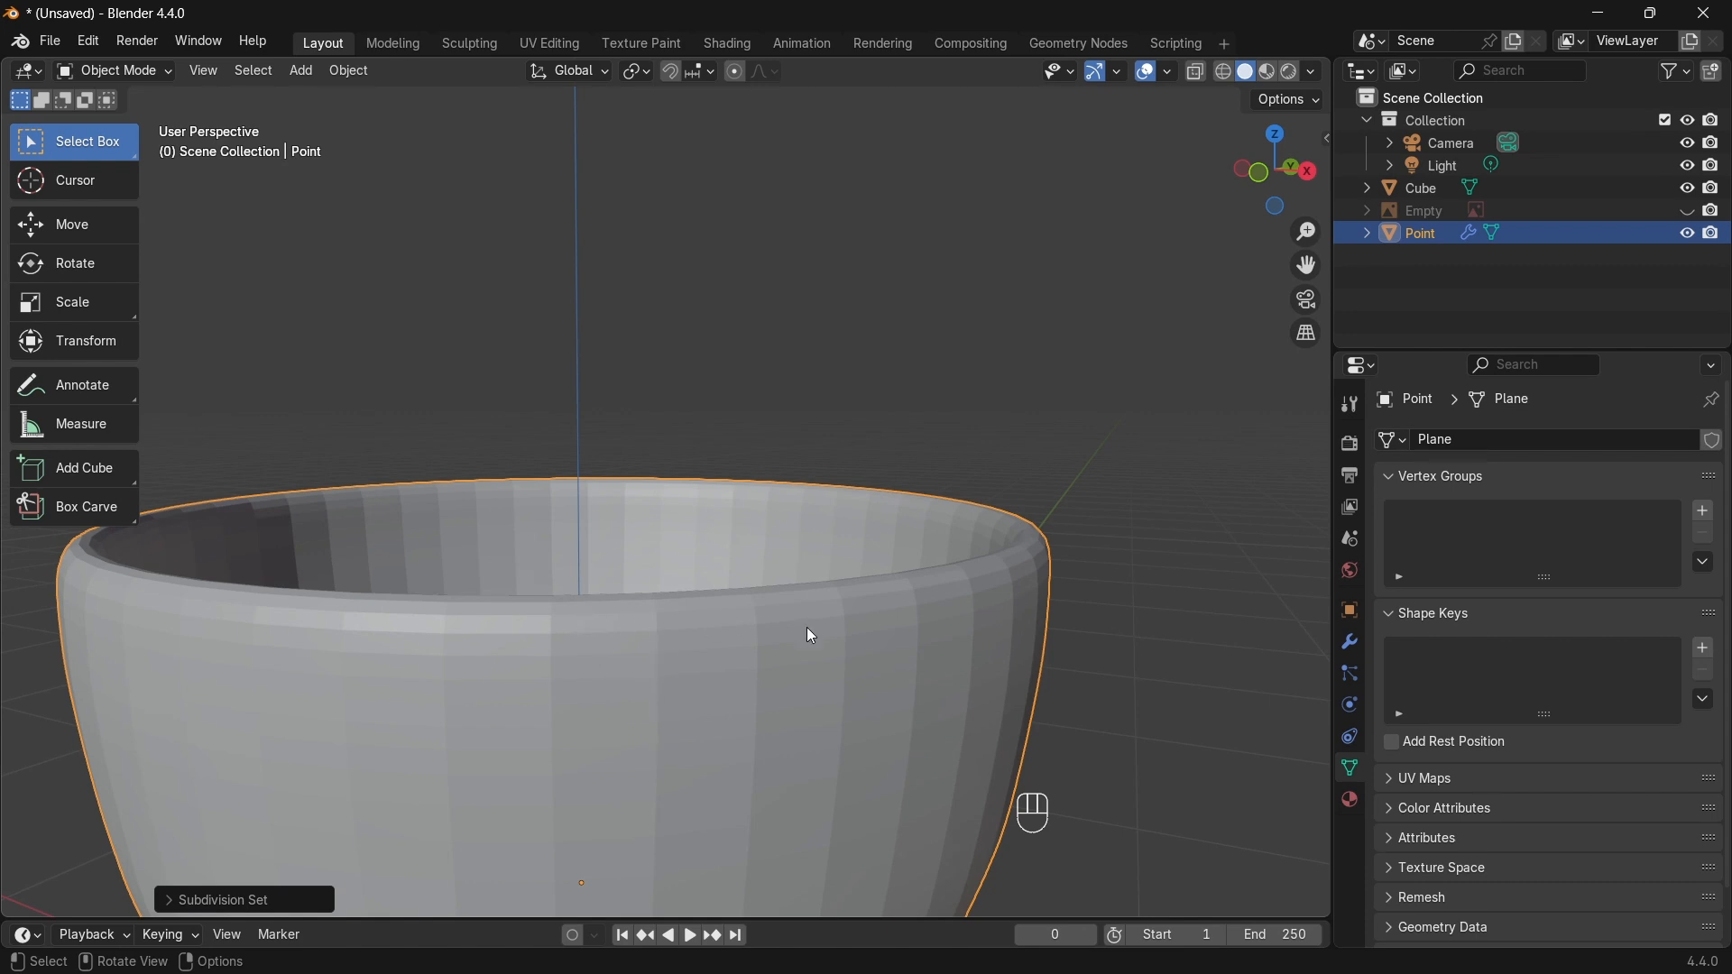
pyautogui.scroll(-3, 808, 623)
# Step: Try Shade Smooth on the subdivided cup and undo it
pyautogui.rightClick(637, 583)
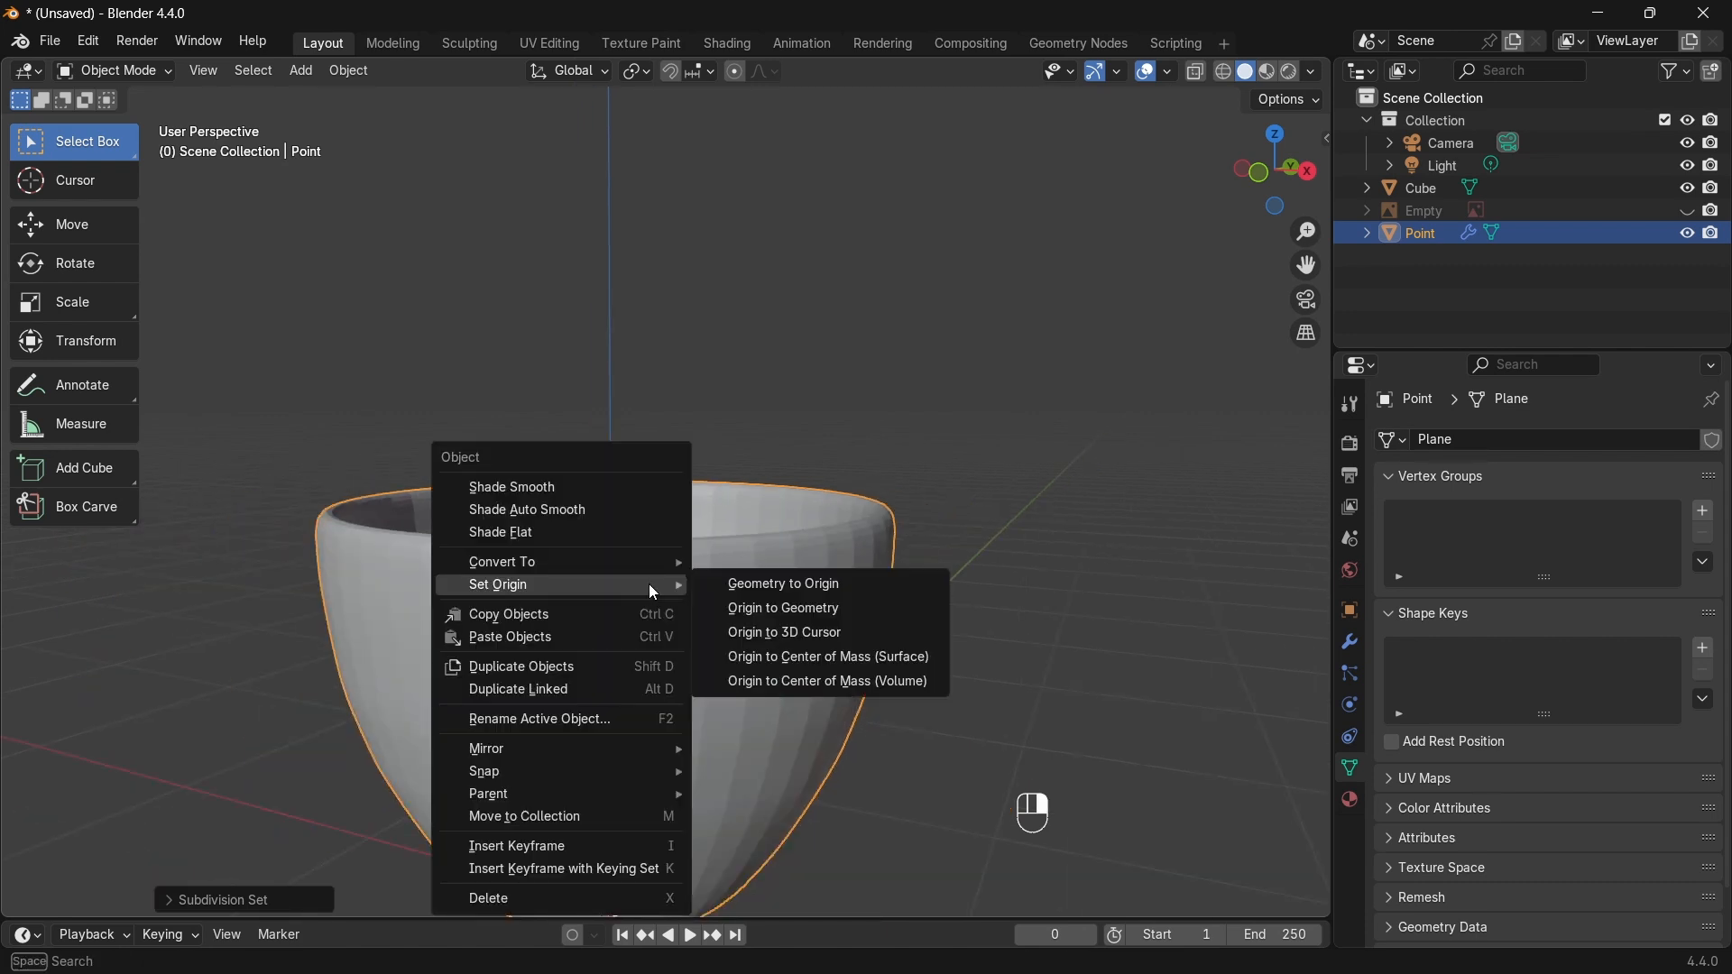
pyautogui.click(538, 488)
pyautogui.moveTo(685, 542); pyautogui.dragTo(804, 572, button='middle')
pyautogui.hotkey('ctrl', 'z')
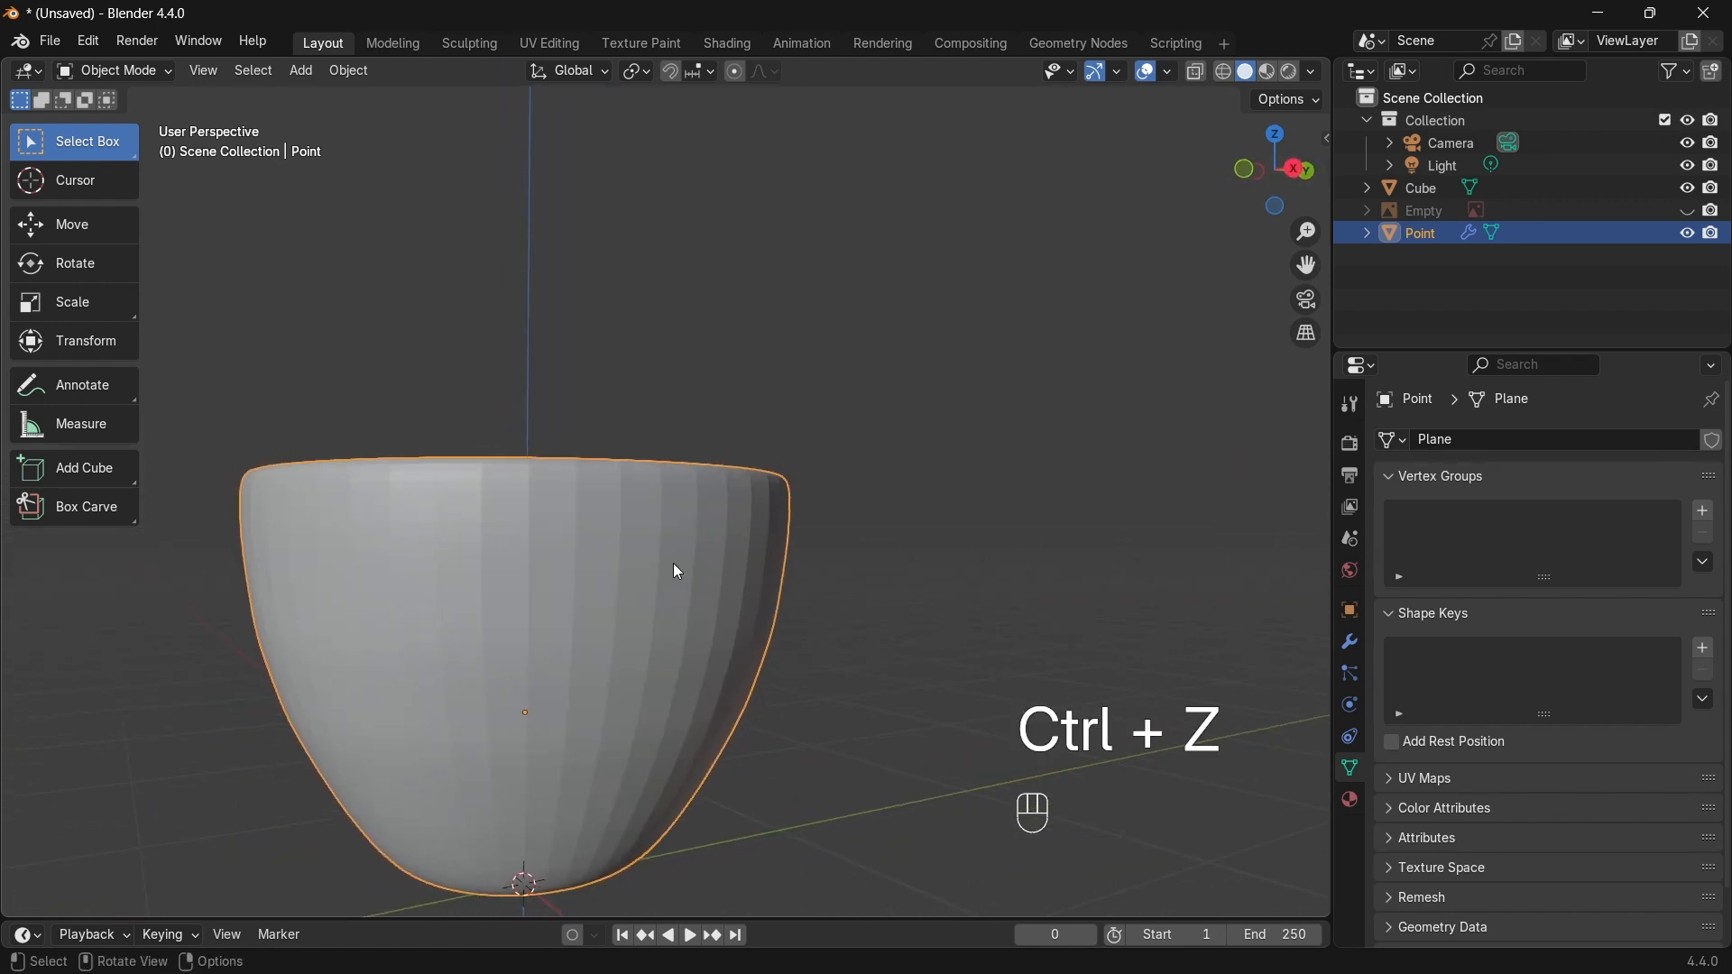
# Step: Try Shade Auto Smooth on the cup with an angle of 40°
pyautogui.rightClick(596, 615)
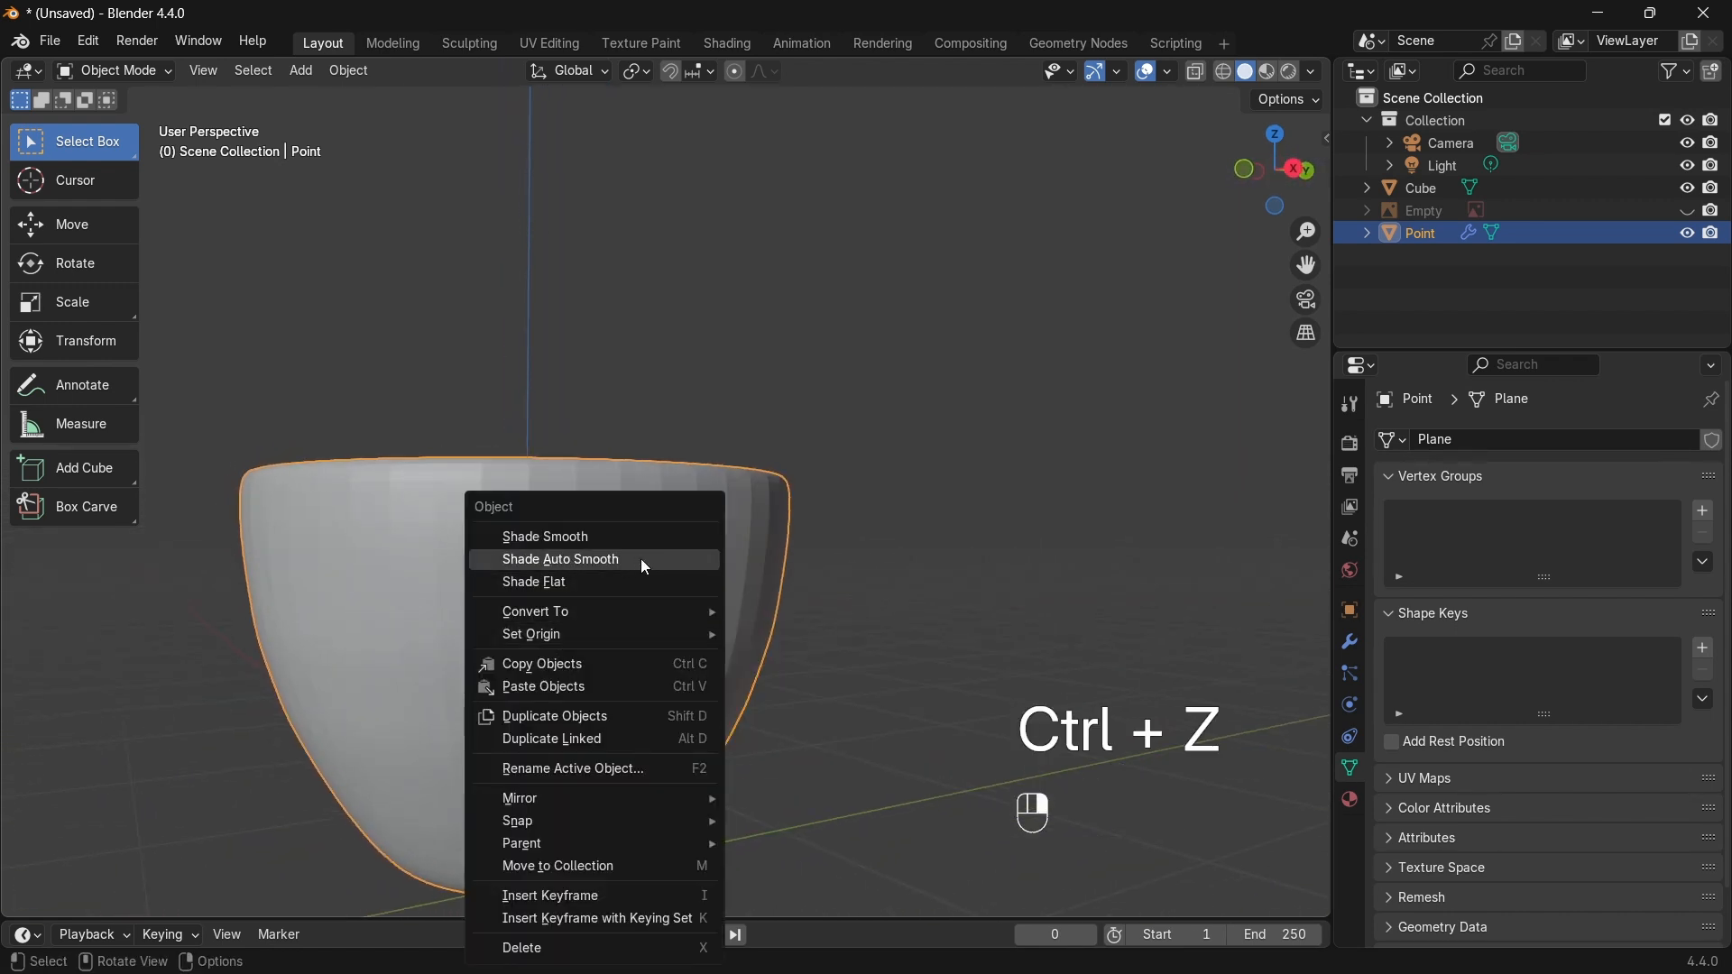
pyautogui.click(592, 561)
pyautogui.moveTo(586, 561); pyautogui.dragTo(287, 852, button='middle')
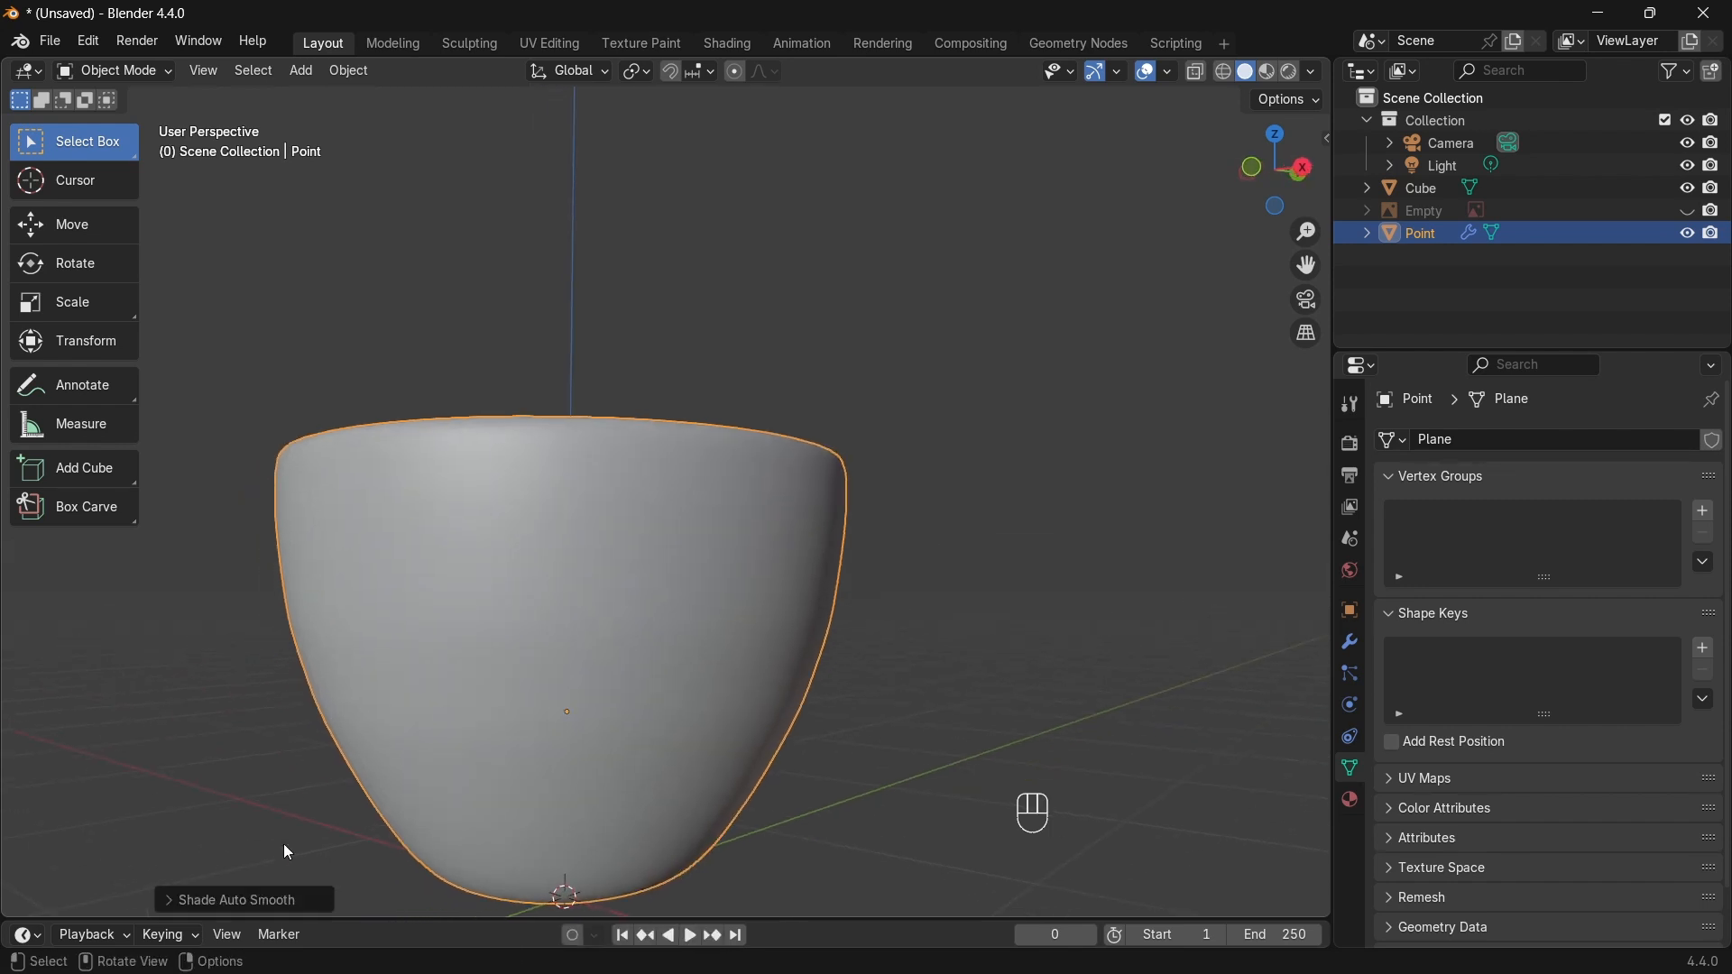
pyautogui.click(181, 899)
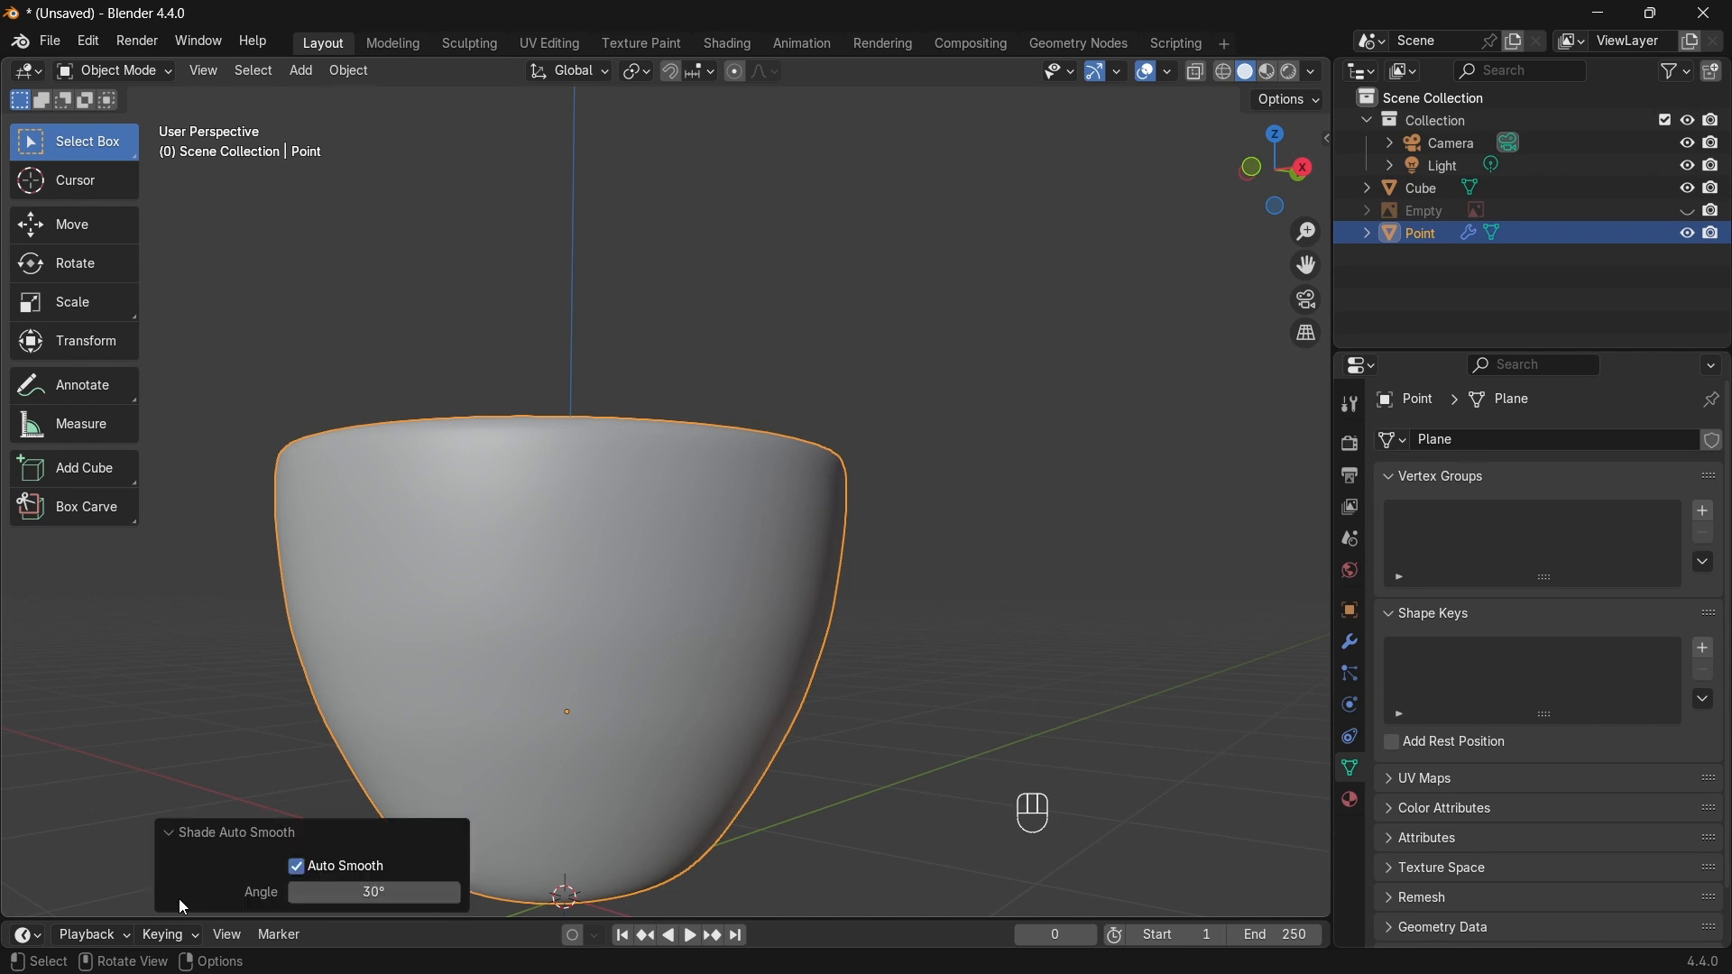
pyautogui.click(358, 902)
pyautogui.write('40')
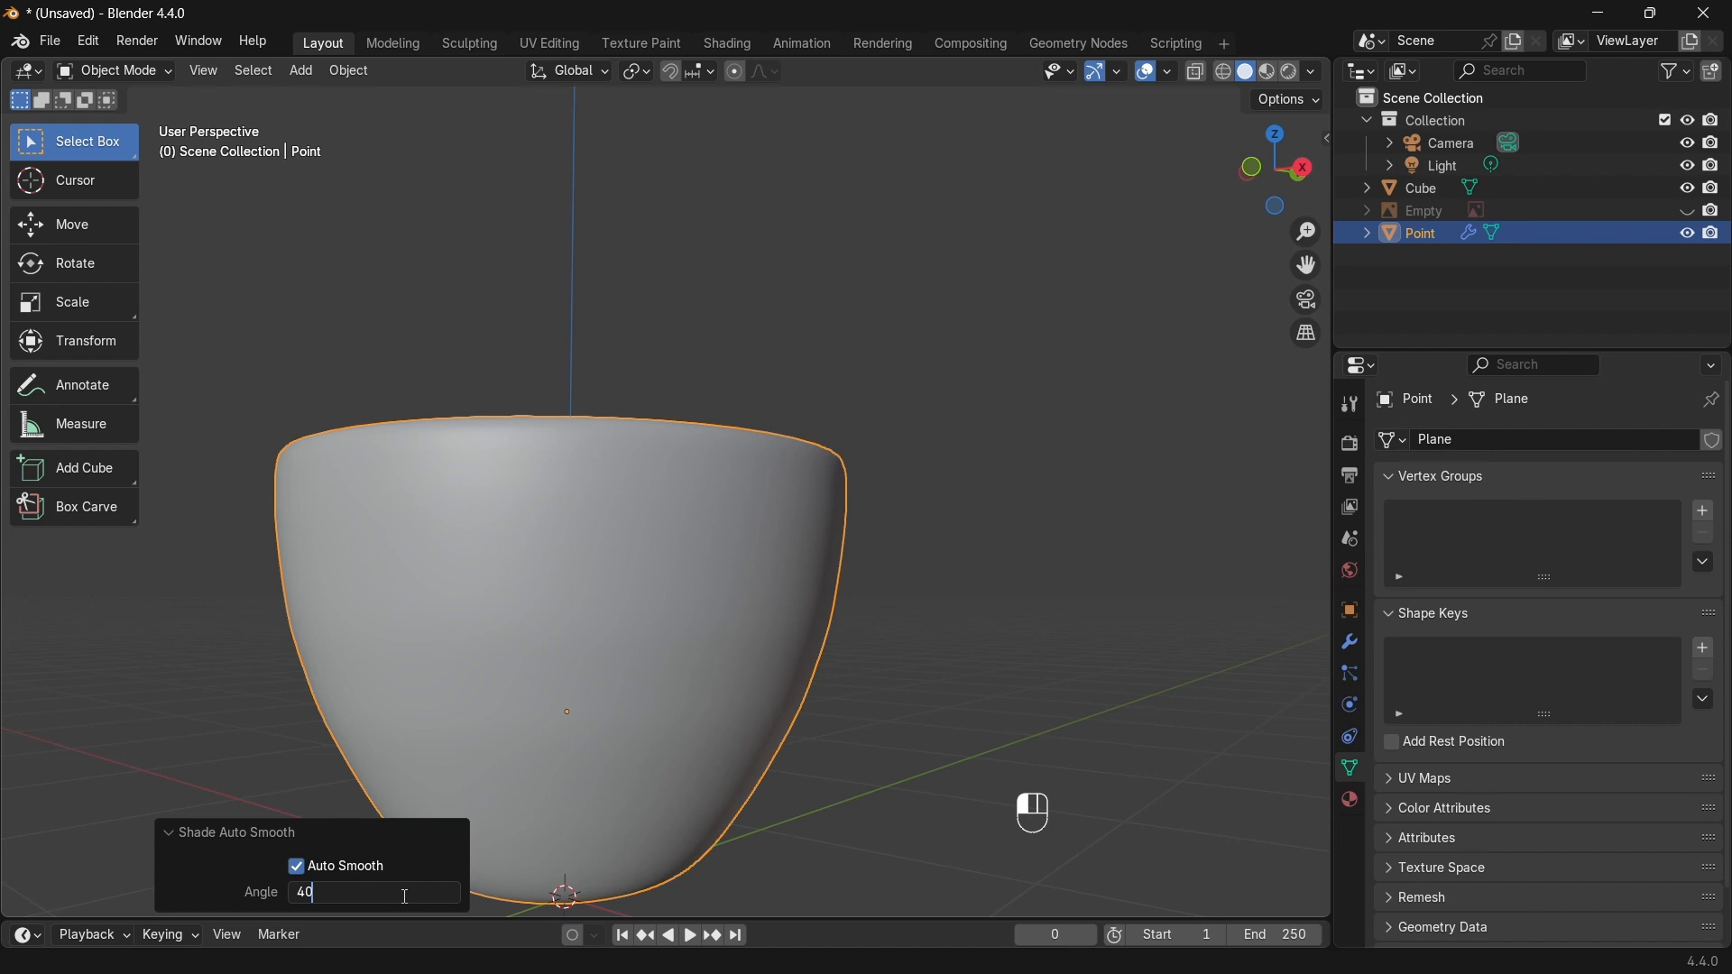
pyautogui.press('Return')
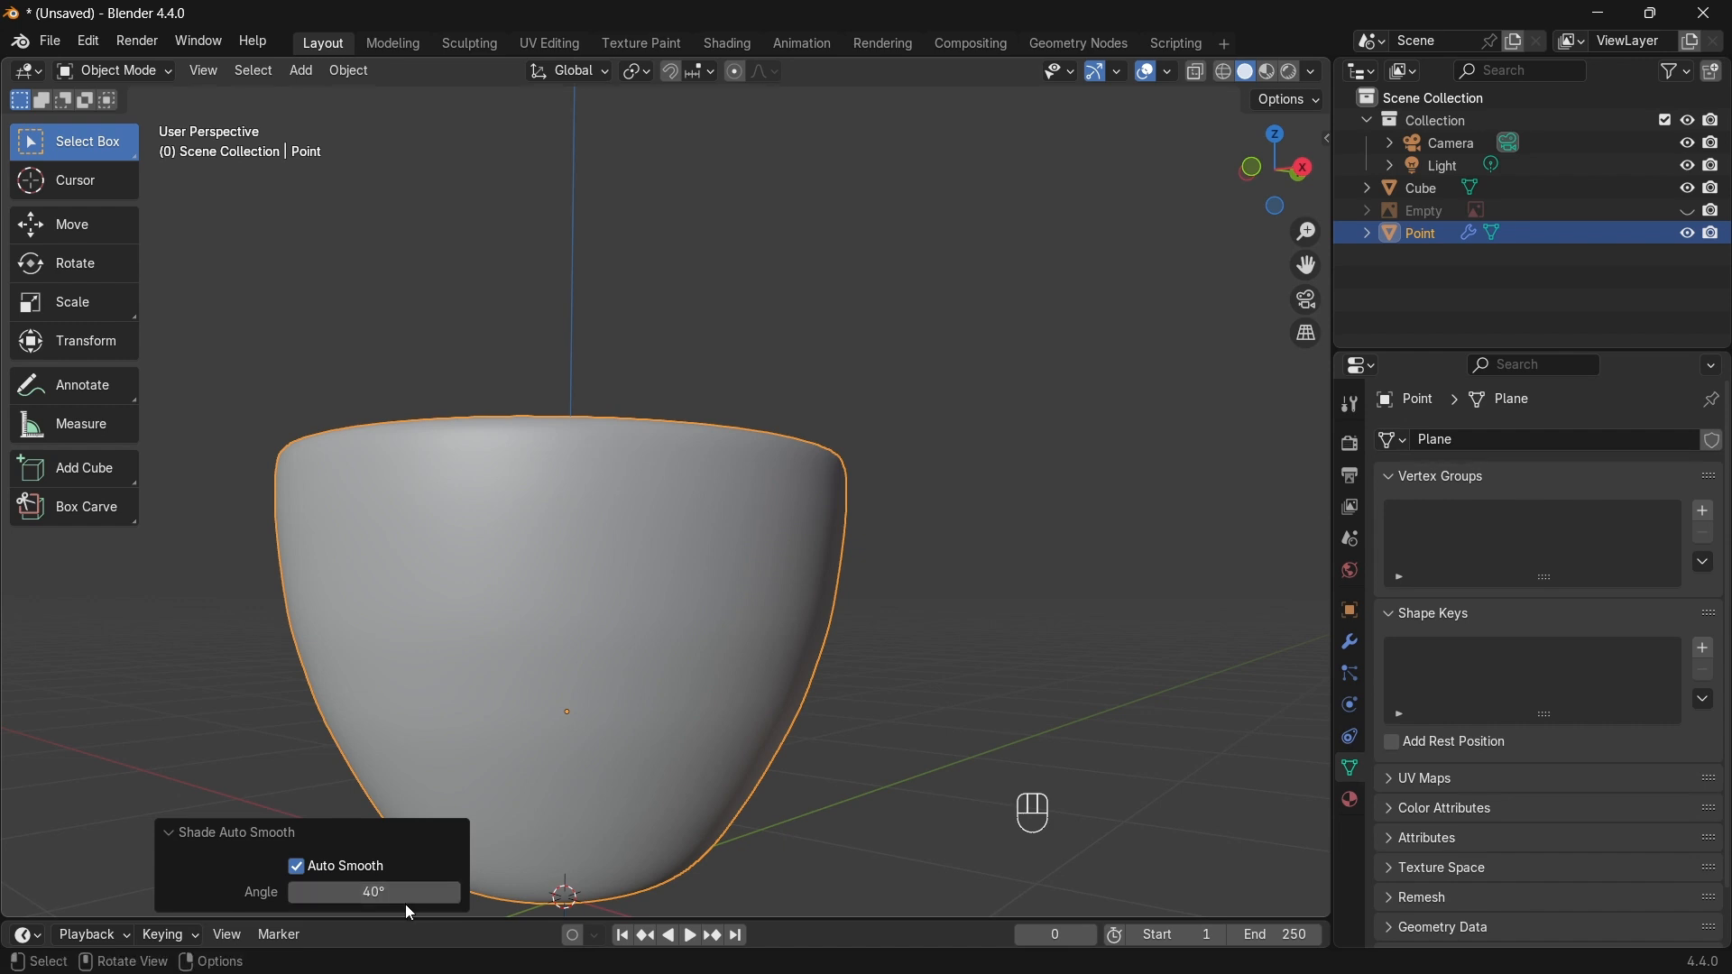
pyautogui.click(169, 834)
pyautogui.moveTo(502, 576); pyautogui.dragTo(486, 616, button='middle')
# Step: Reset the cup to flat shading and apply Shade Smooth to it
pyautogui.rightClick(546, 654)
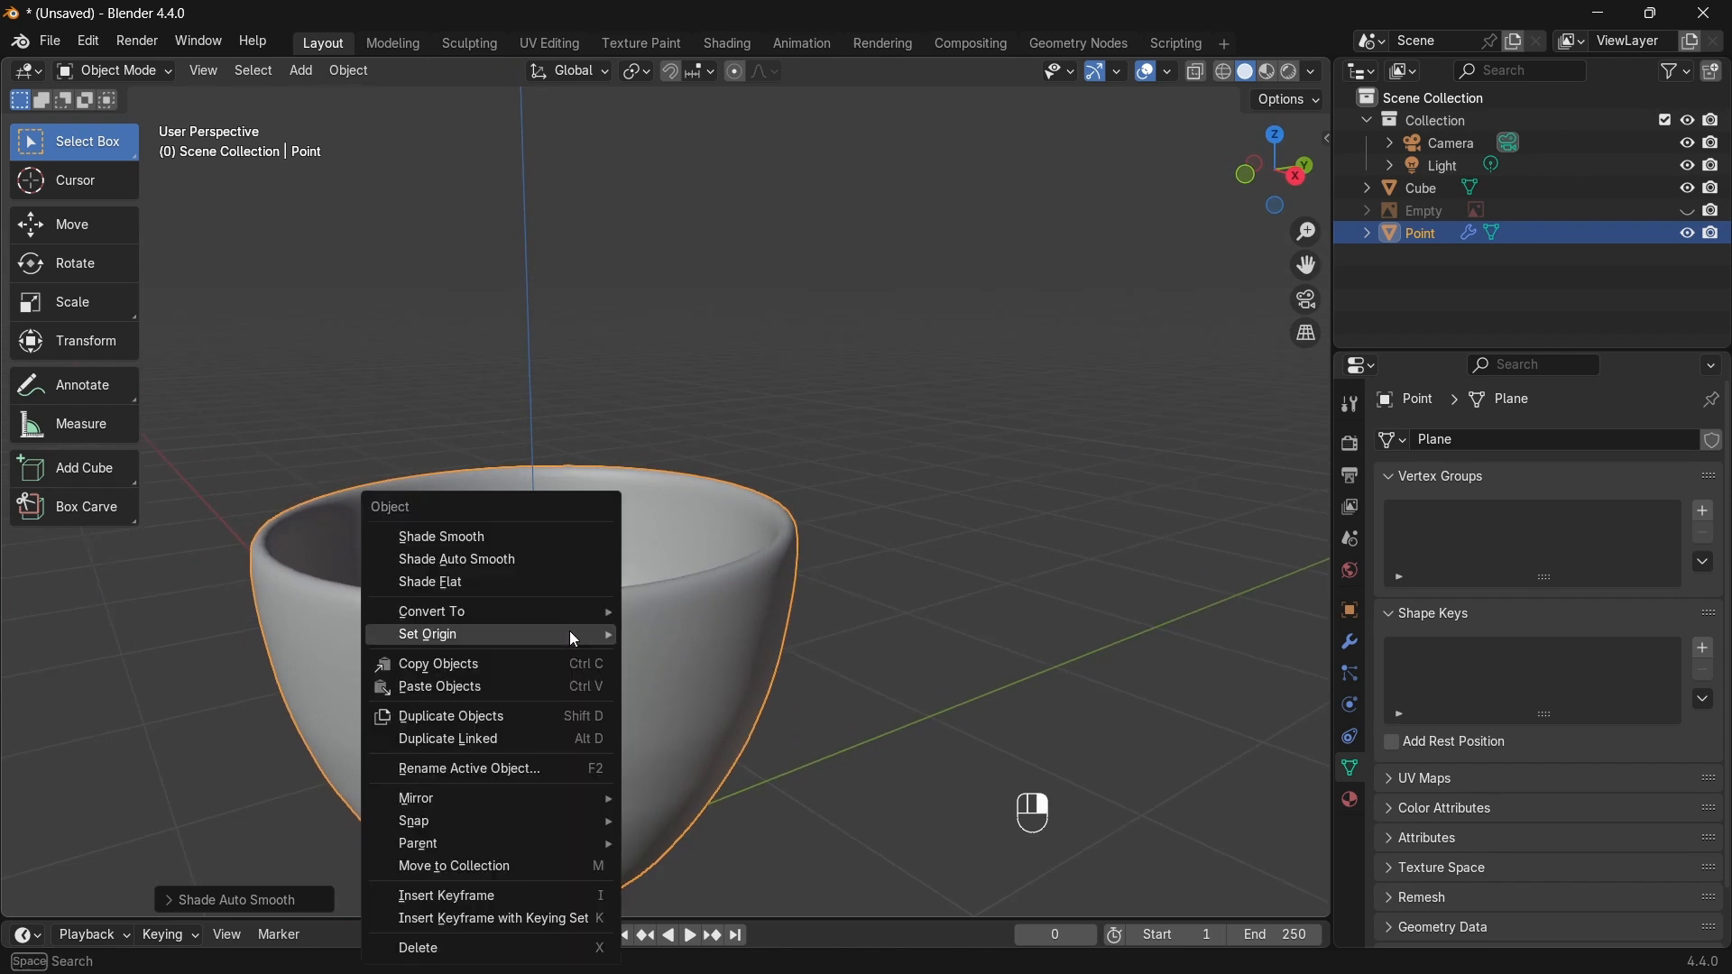
pyautogui.click(469, 582)
pyautogui.moveTo(612, 750); pyautogui.dragTo(539, 599, button='middle')
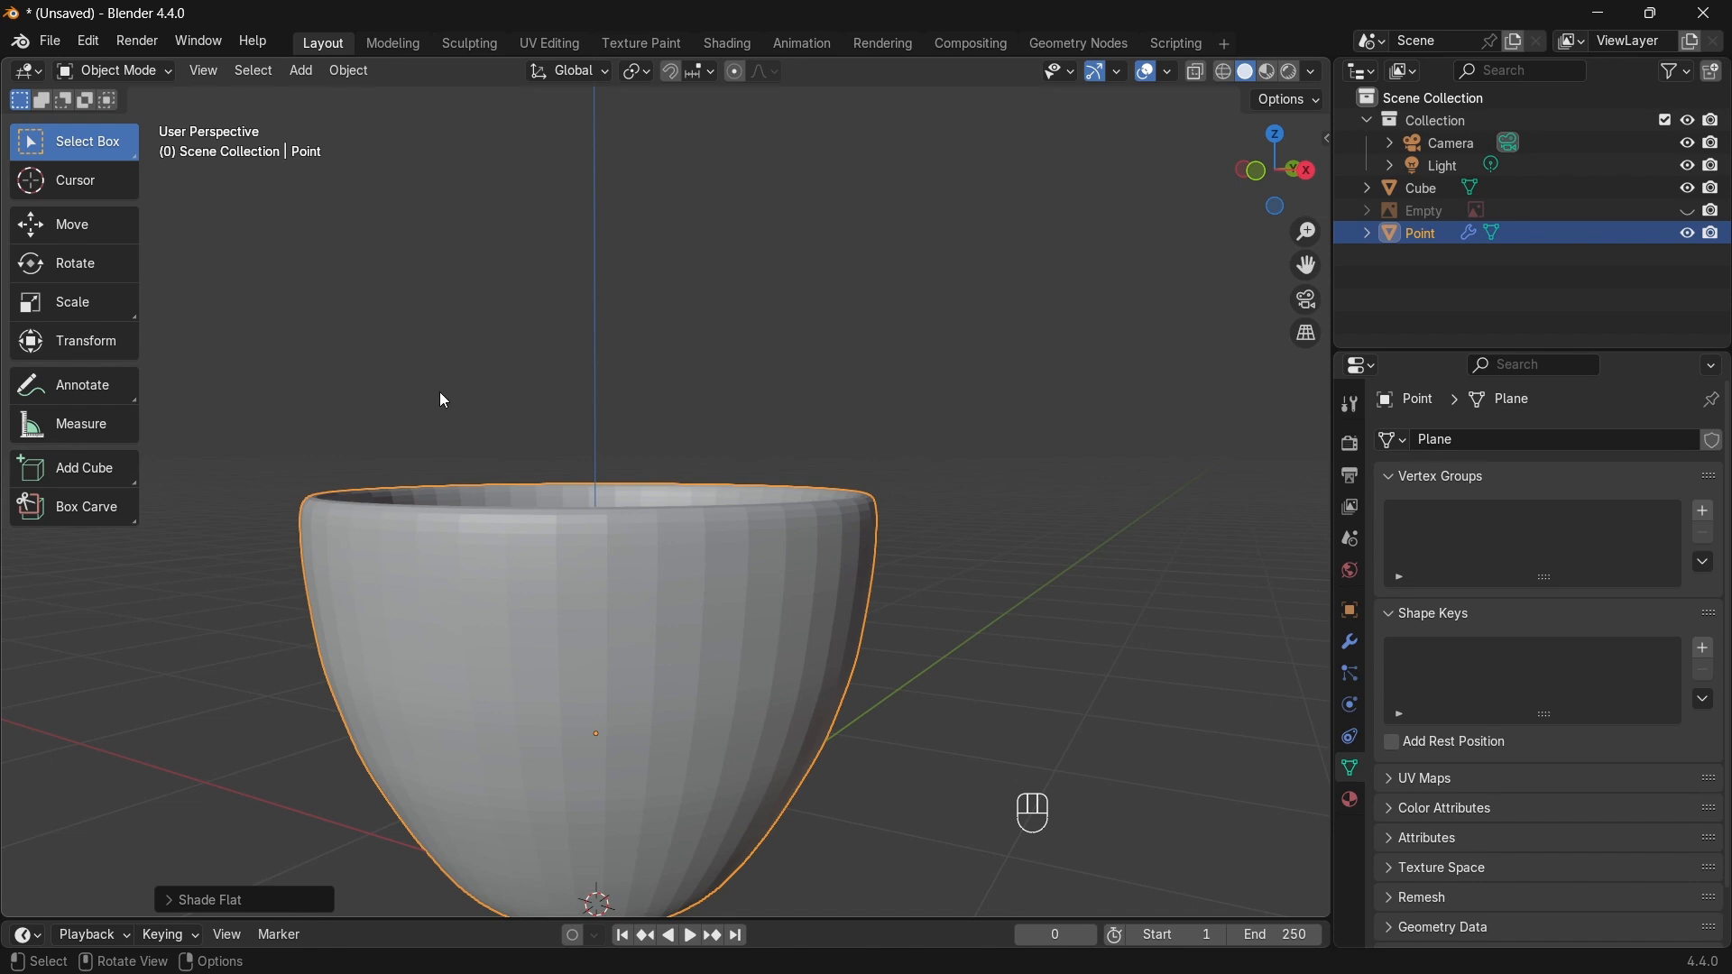
pyautogui.rightClick(646, 564)
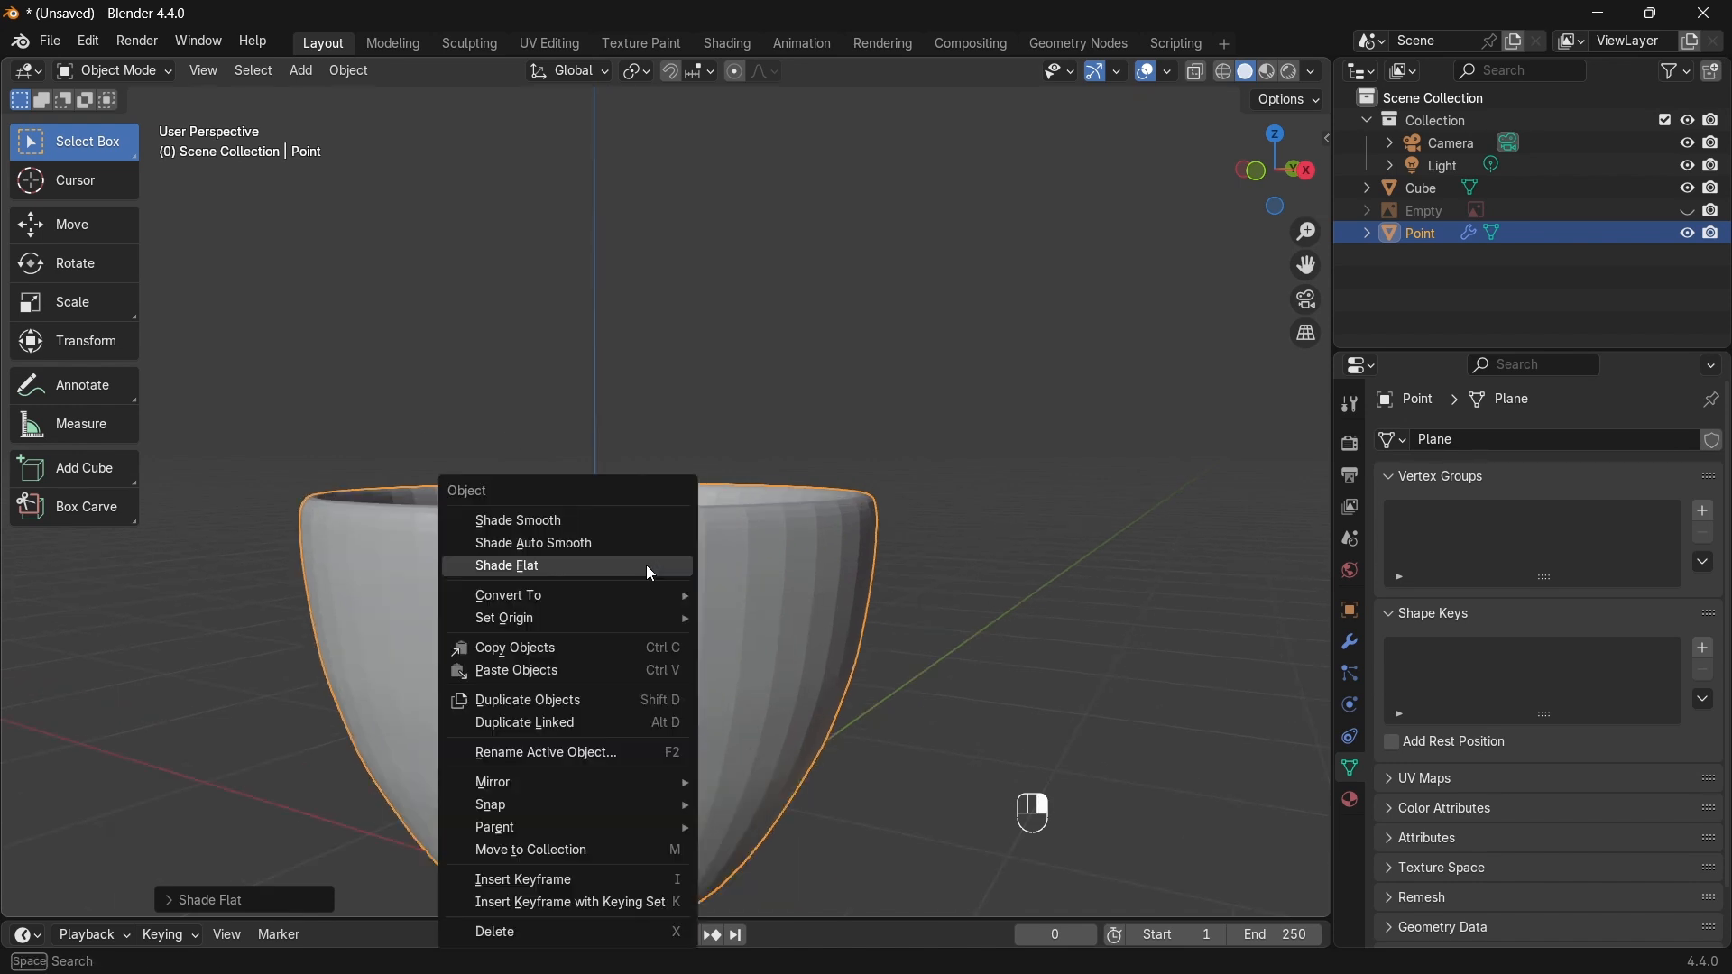
pyautogui.click(555, 537)
pyautogui.moveTo(638, 529); pyautogui.dragTo(565, 507, button='middle')
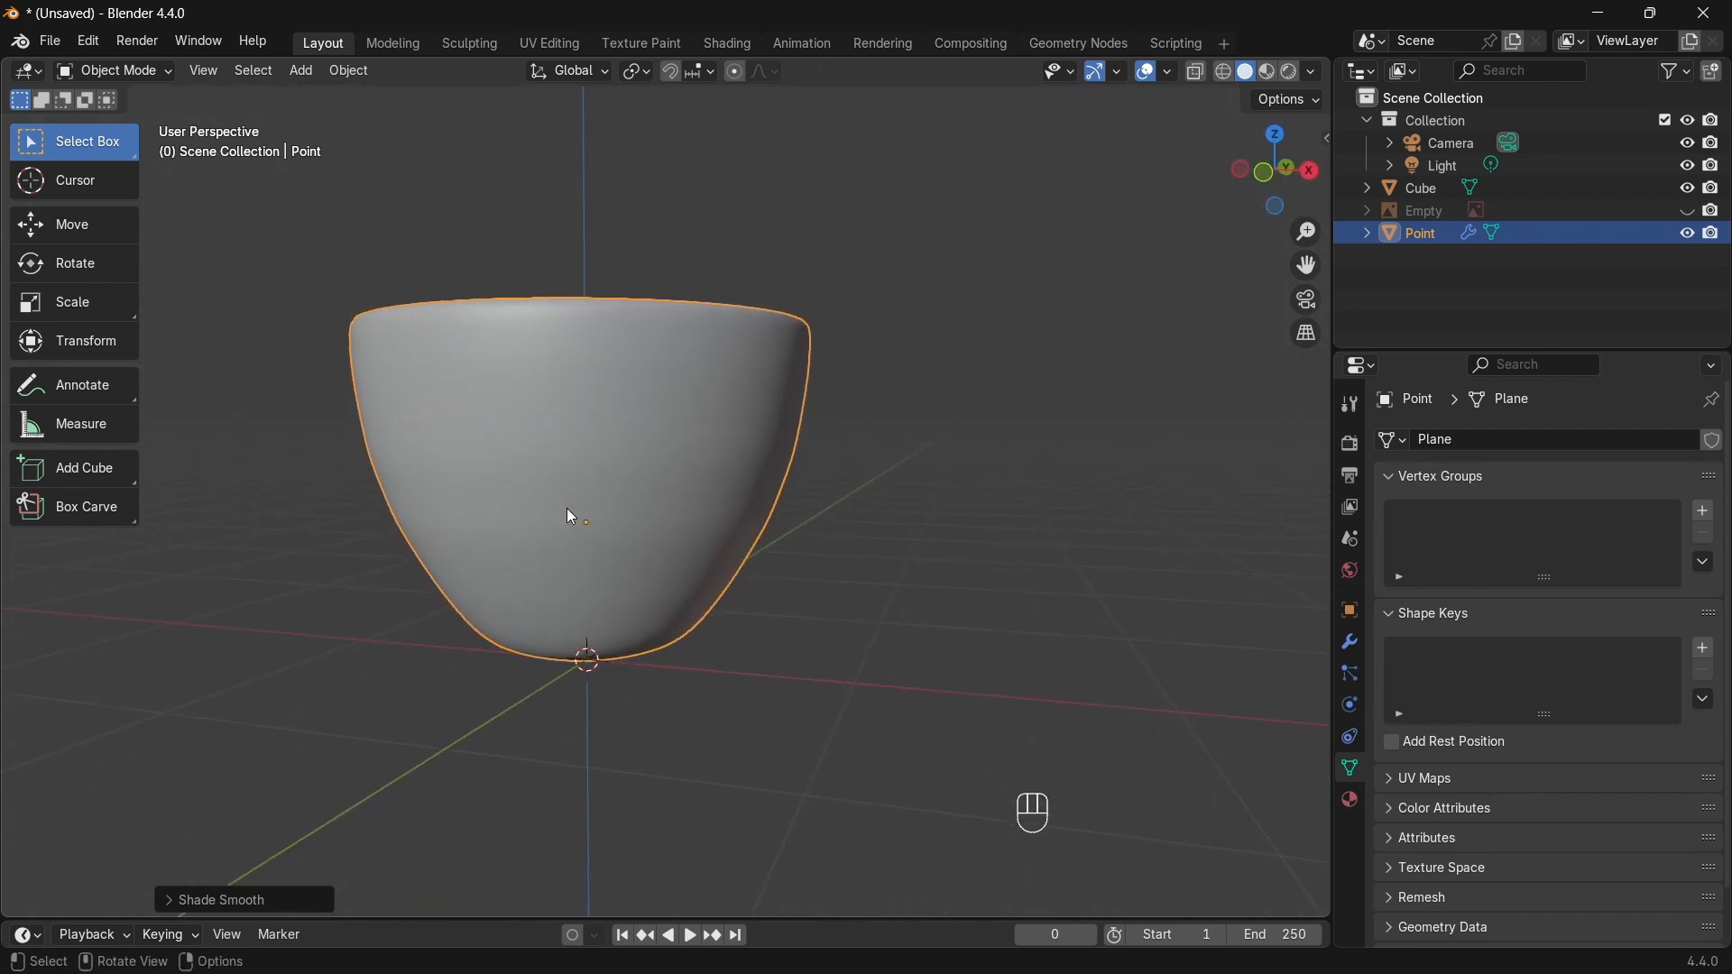
# Step: In Edit Mode, select a vertical outer edge below the rim on the cup's +X side and snap the 3D cursor to it
pyautogui.press('Tab')
pyautogui.moveTo(750, 482); pyautogui.dragTo(440, 486, button='middle')
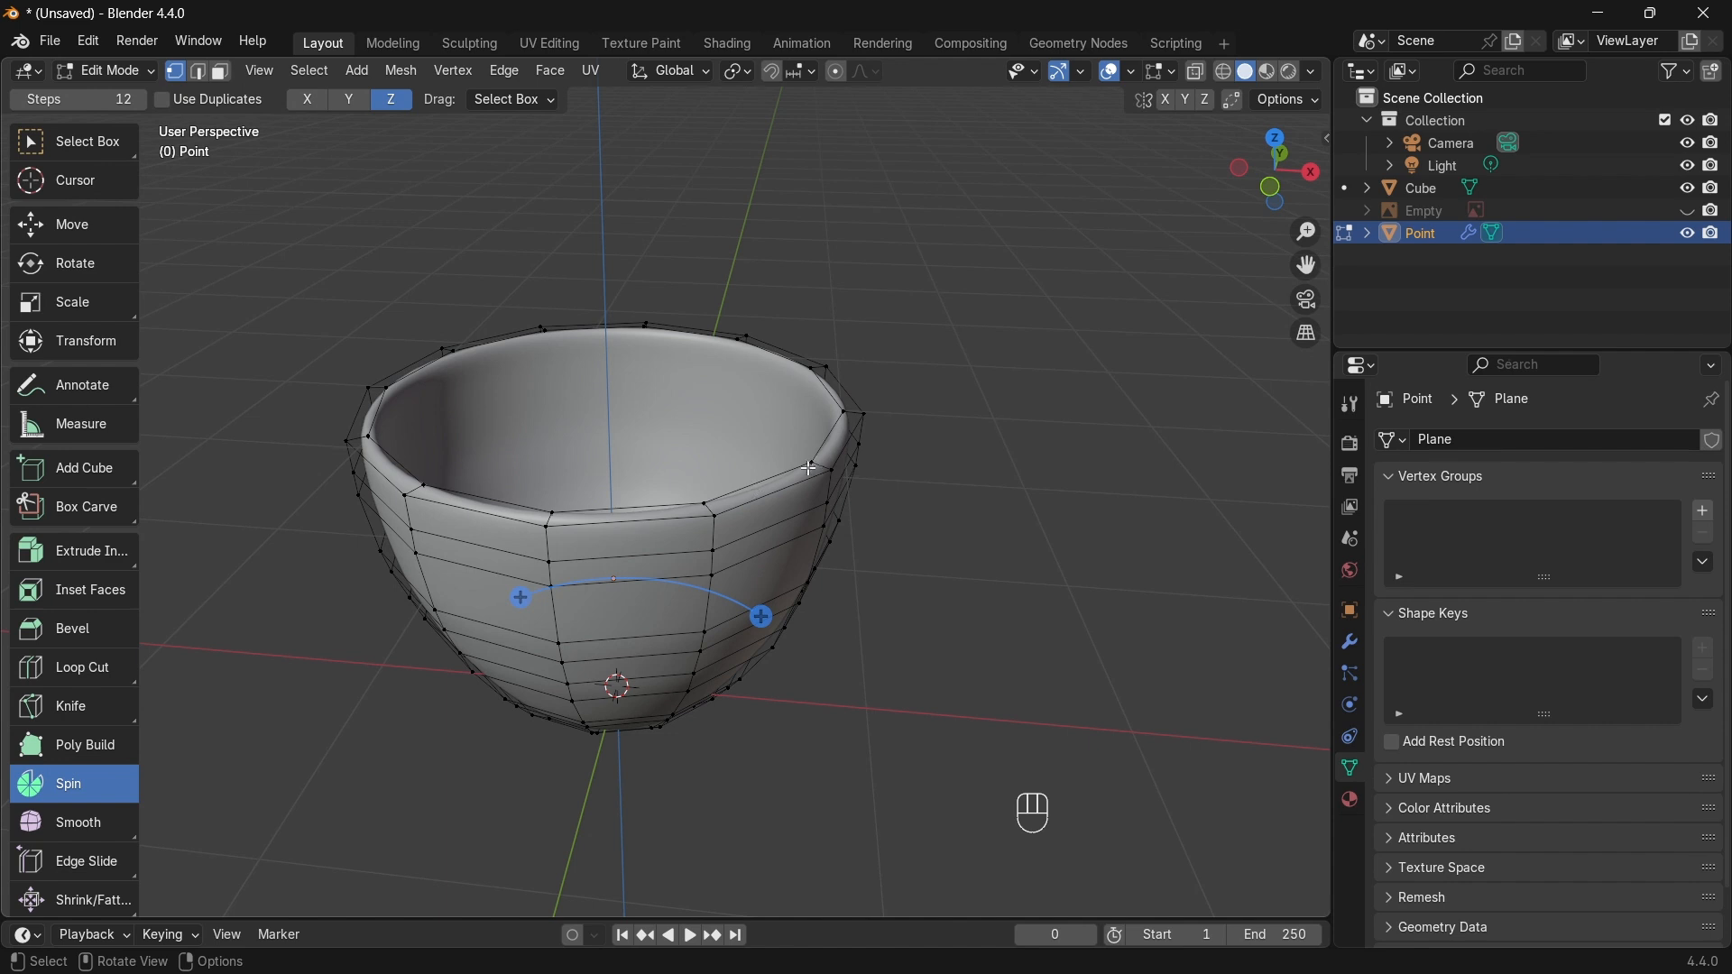
pyautogui.click(199, 74)
pyautogui.moveTo(800, 414); pyautogui.dragTo(757, 384, button='middle')
pyautogui.press('KP_1')
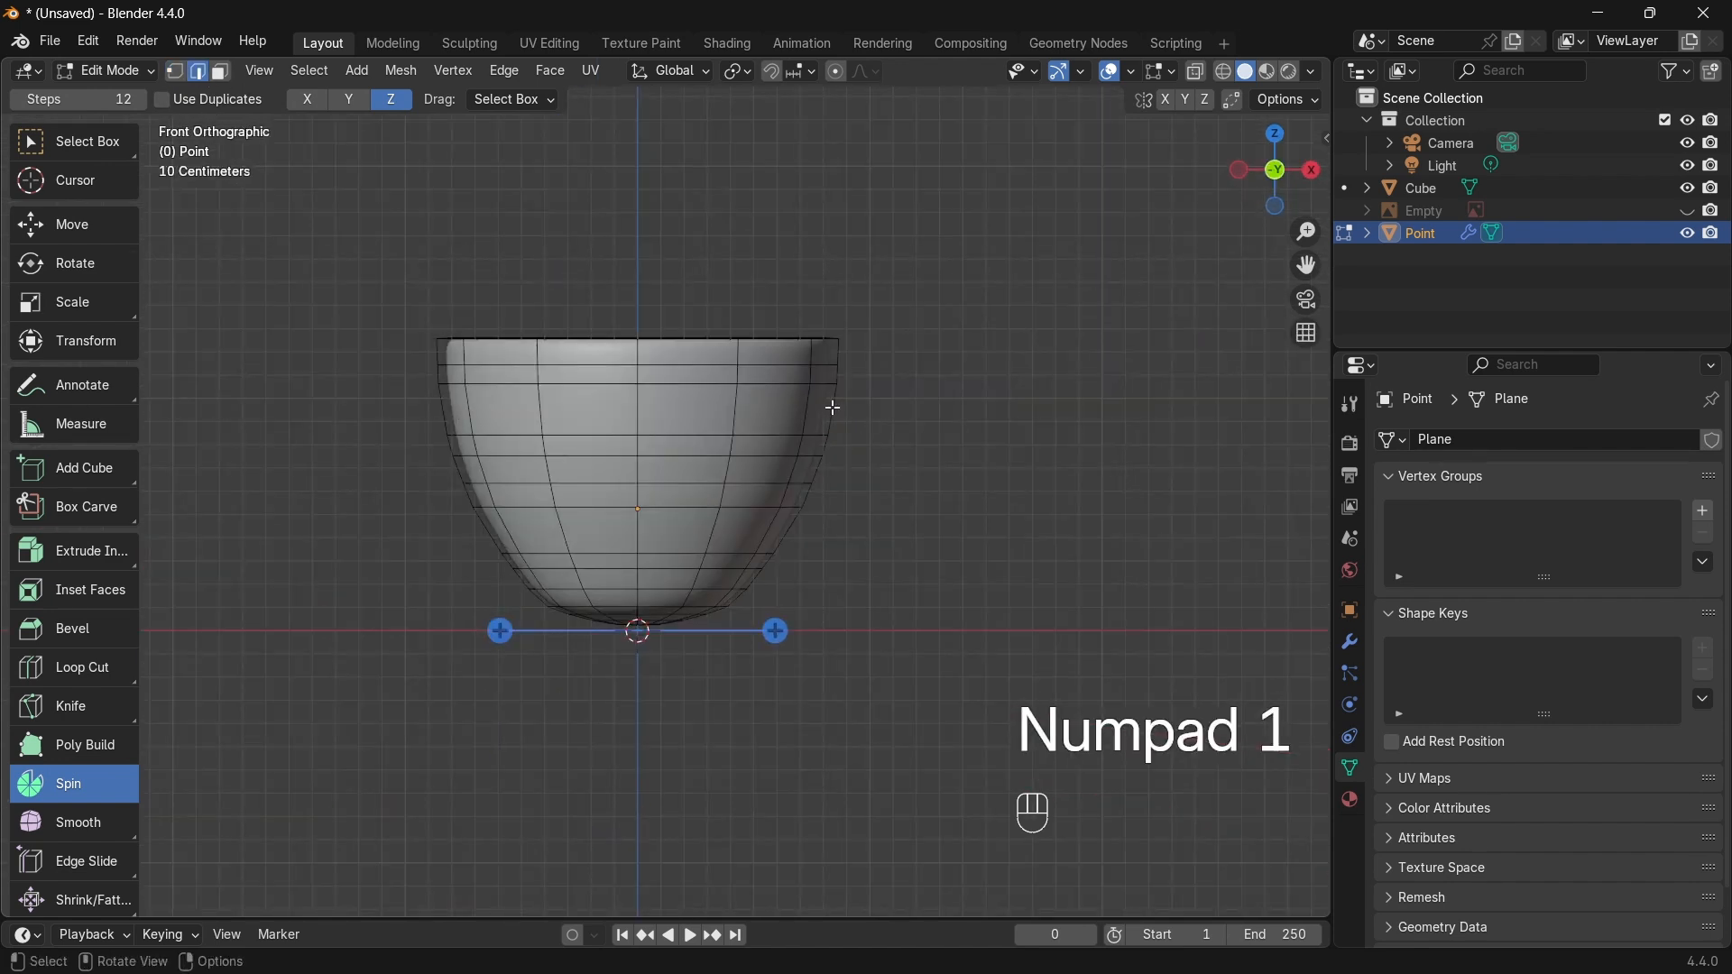
pyautogui.moveTo(906, 461); pyautogui.dragTo(858, 456, button='middle')
pyautogui.press('KP_1')
pyautogui.hotkey('shift', 's')
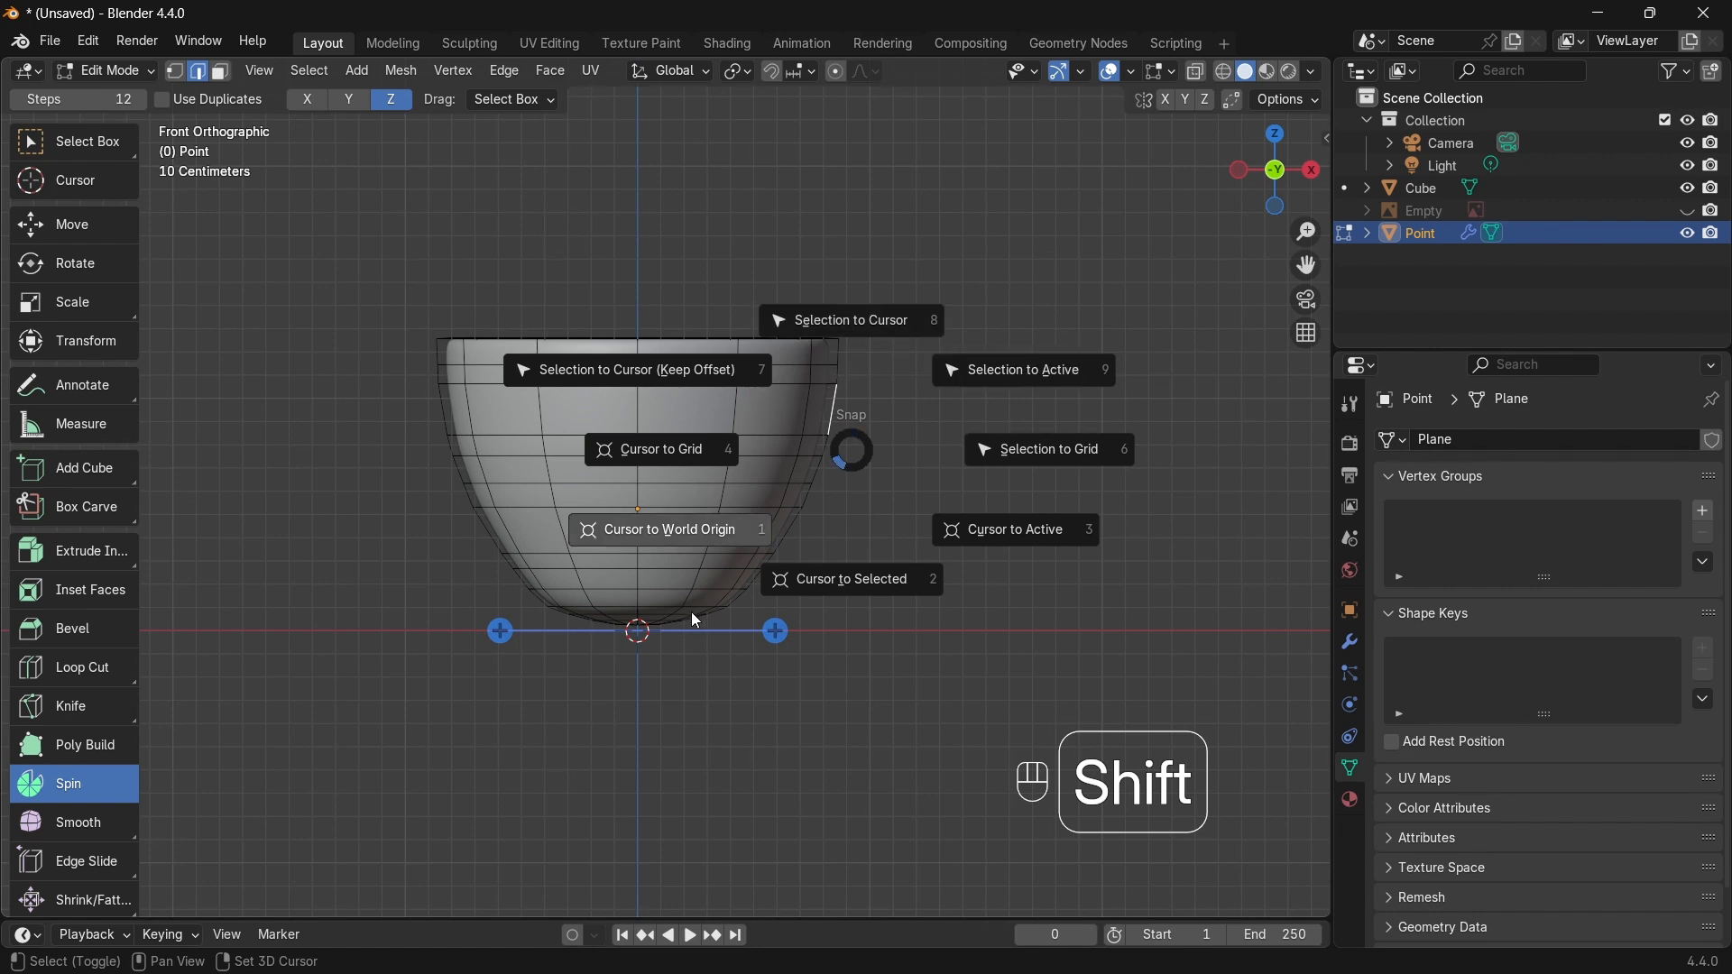
pyautogui.click(829, 591)
pyautogui.moveTo(887, 477); pyautogui.dragTo(924, 591, button='middle')
# Step: Return to Object Mode and, in front view, add a Bézier curve at the 3D cursor for the handle
pyautogui.click(87, 72)
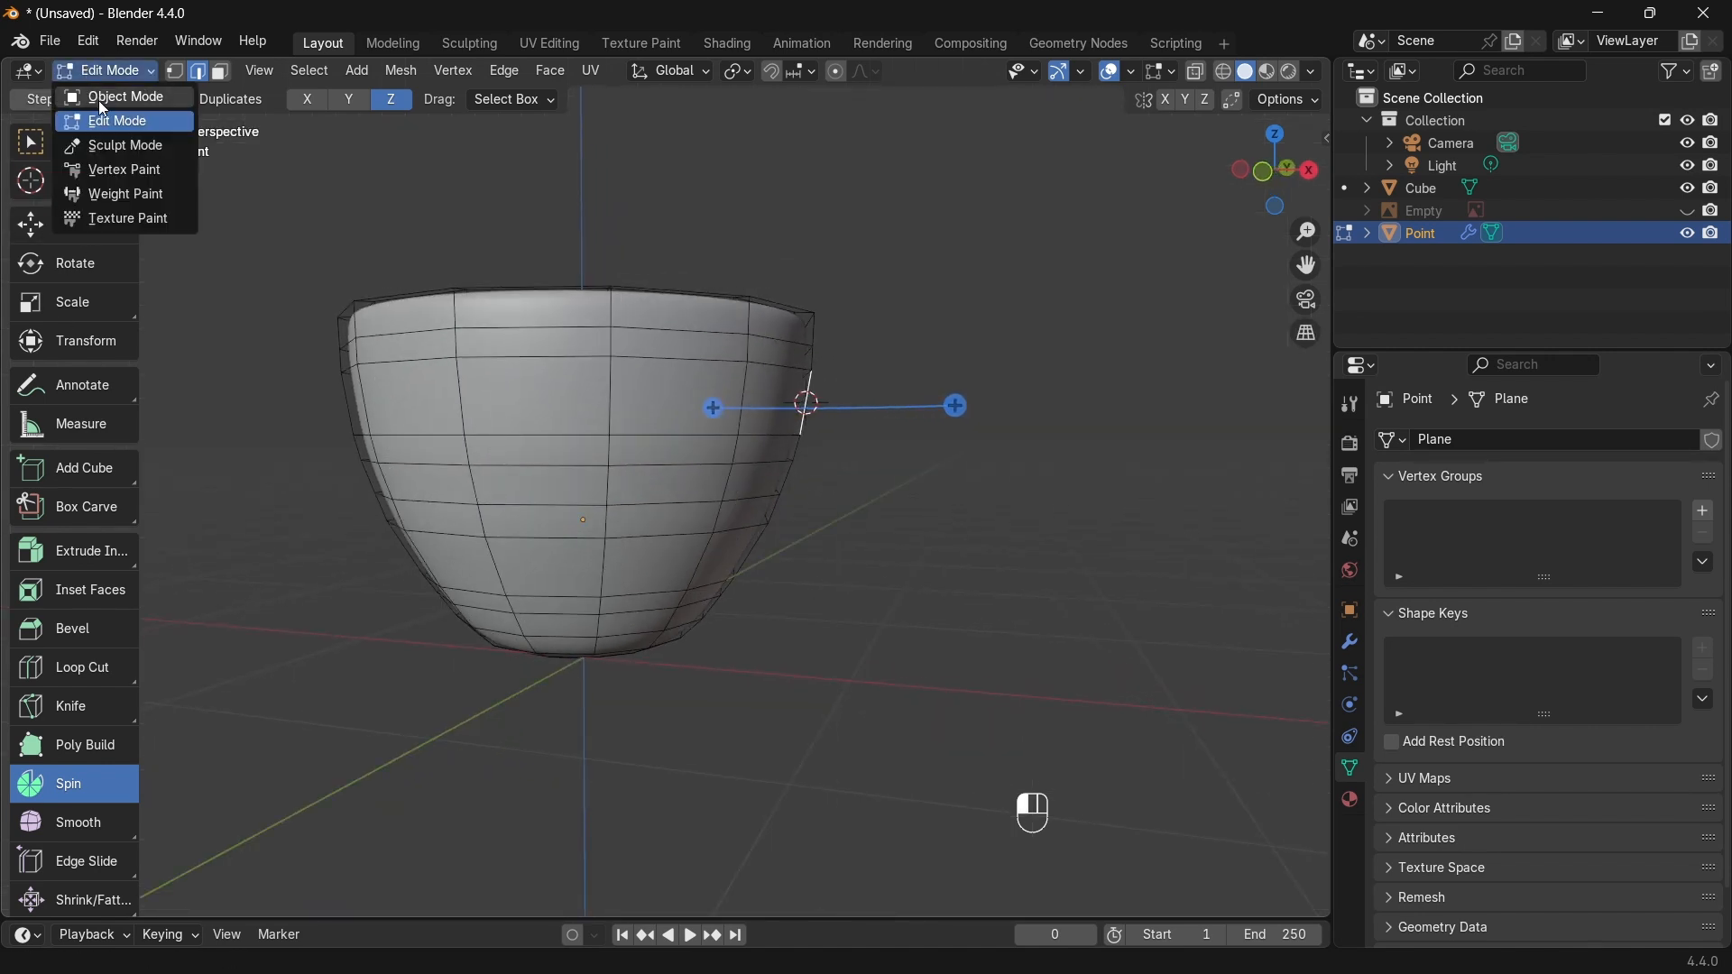
pyautogui.click(113, 92)
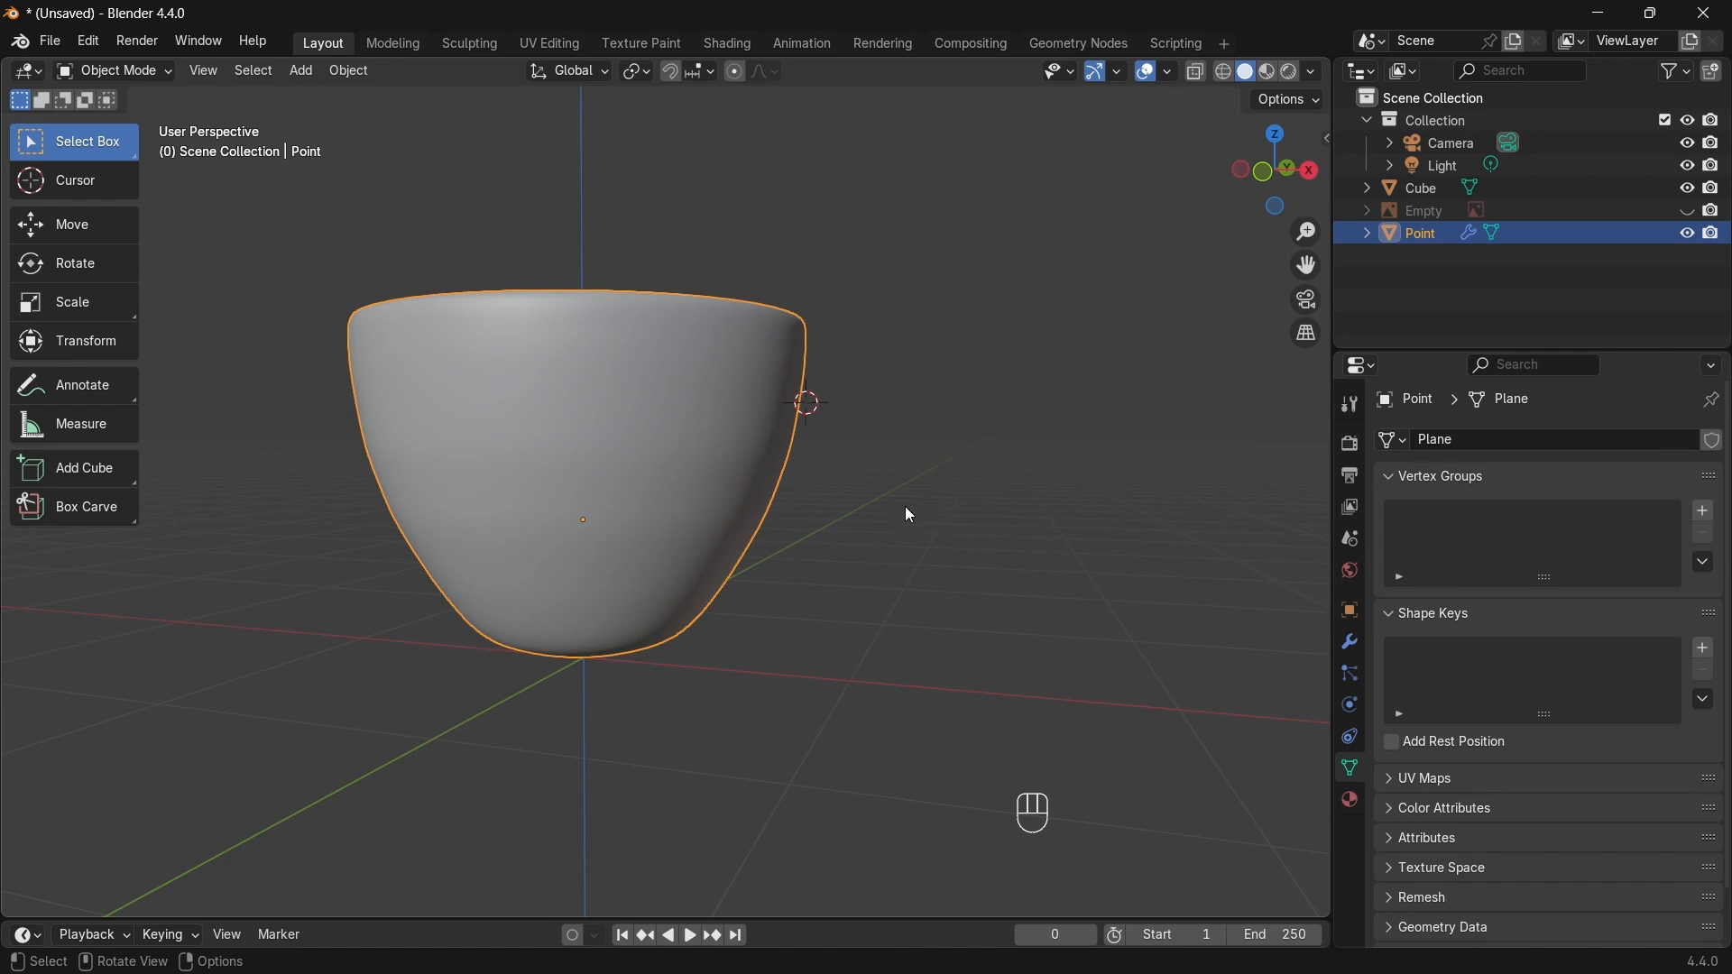
pyautogui.moveTo(900, 504); pyautogui.dragTo(598, 347, button='middle')
pyautogui.press('KP_1')
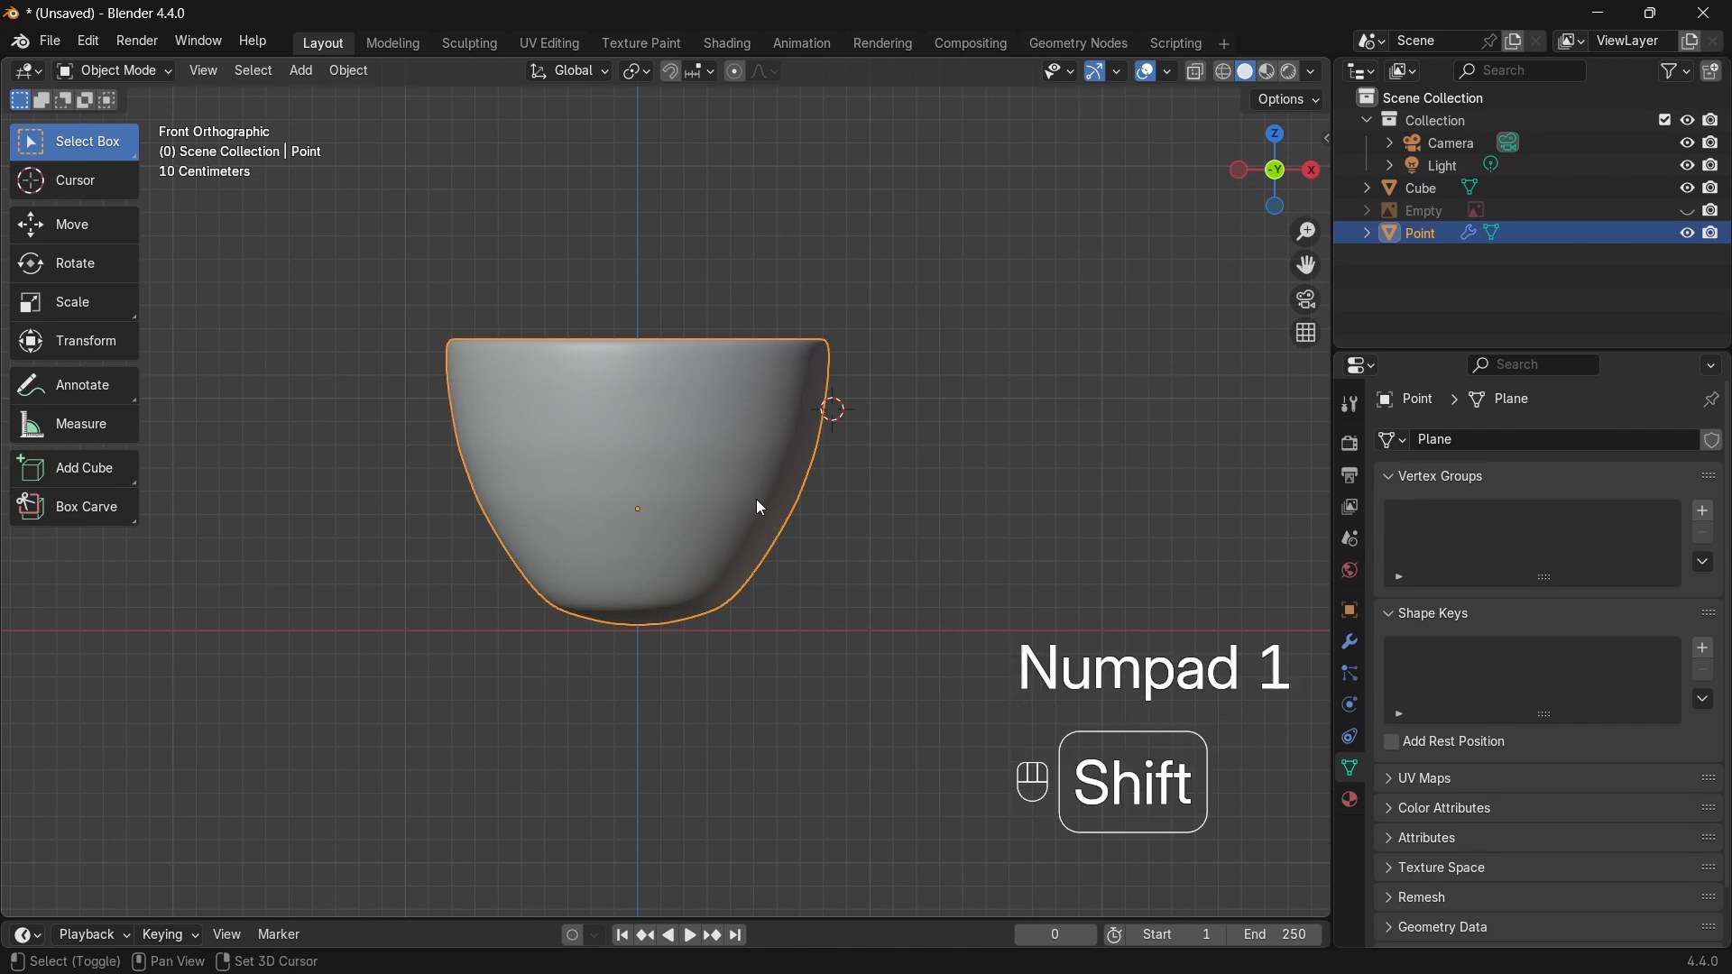
pyautogui.hotkey('shift', 'a')
pyautogui.moveTo(682, 522)
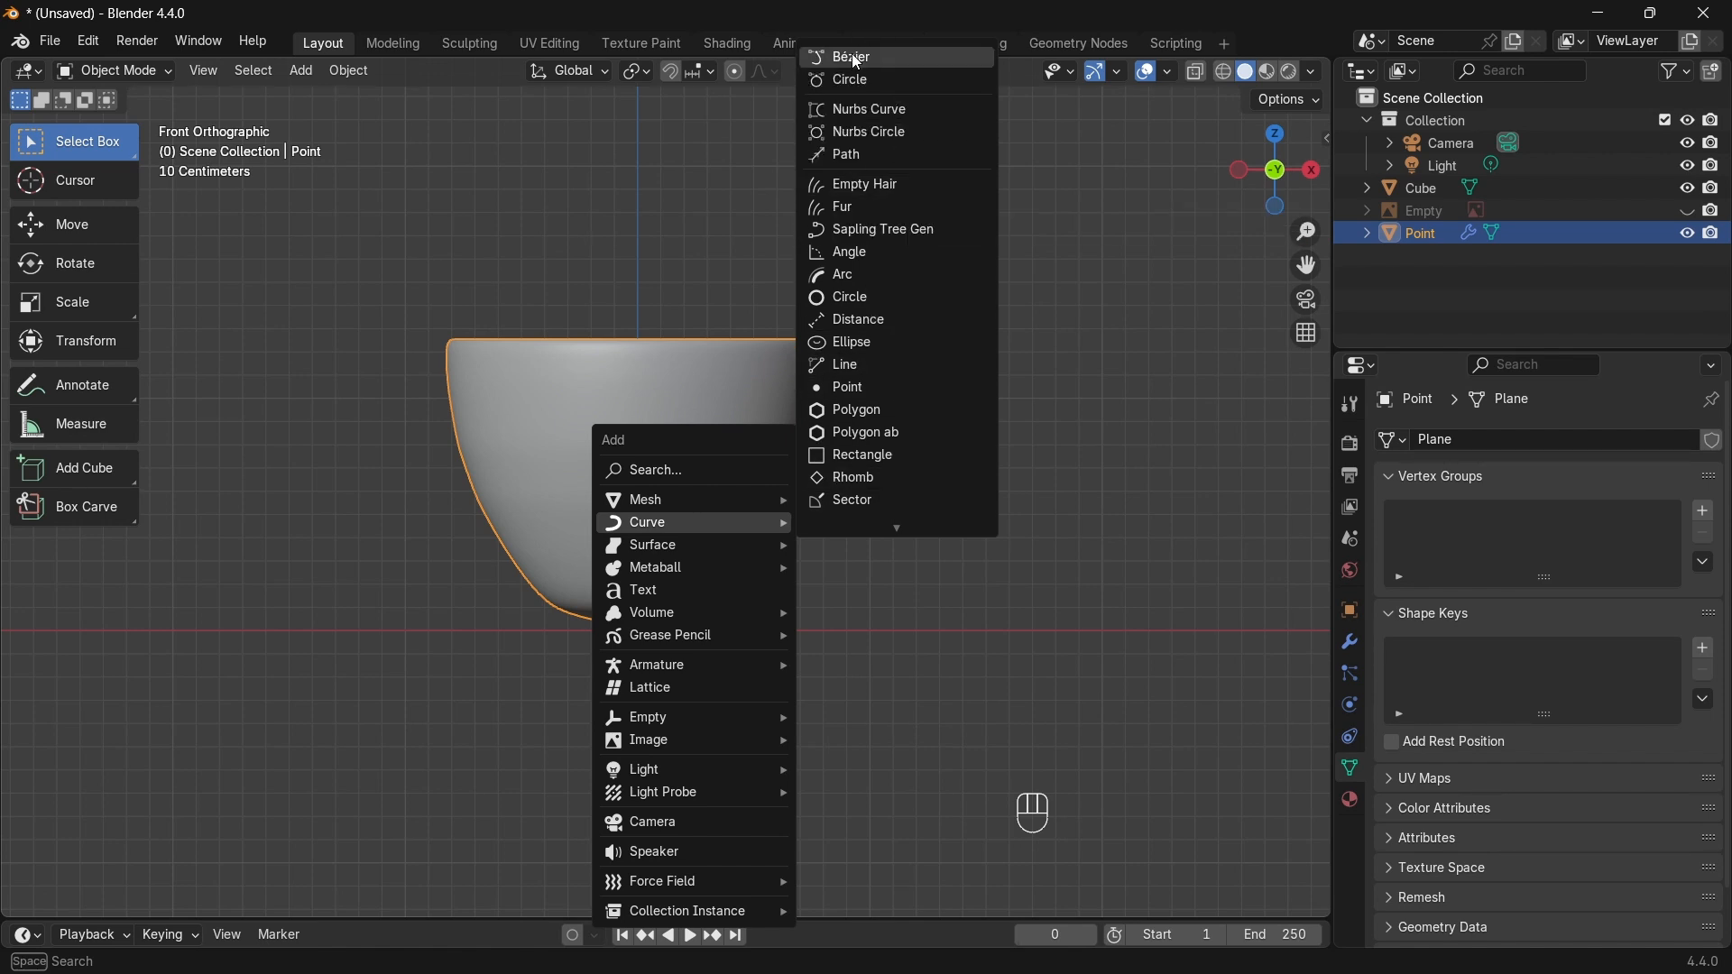
pyautogui.click(853, 54)
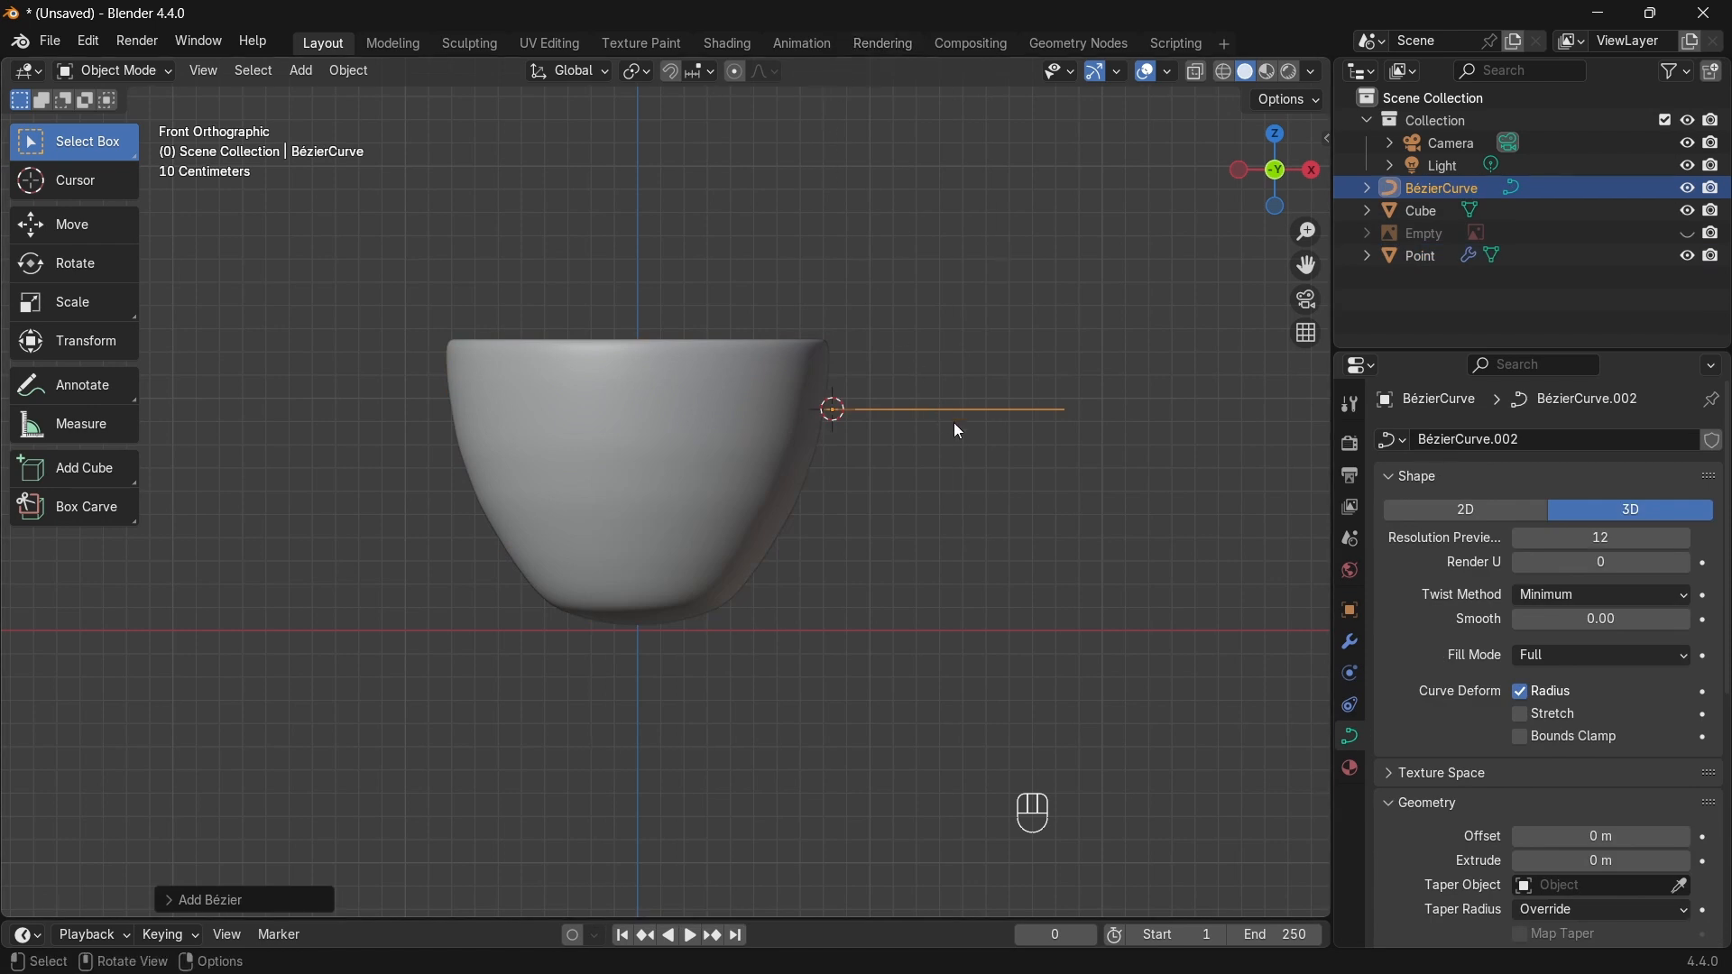
# Step: Rotate the Bézier curve 90° in the front view so it stands vertically
pyautogui.write('r')
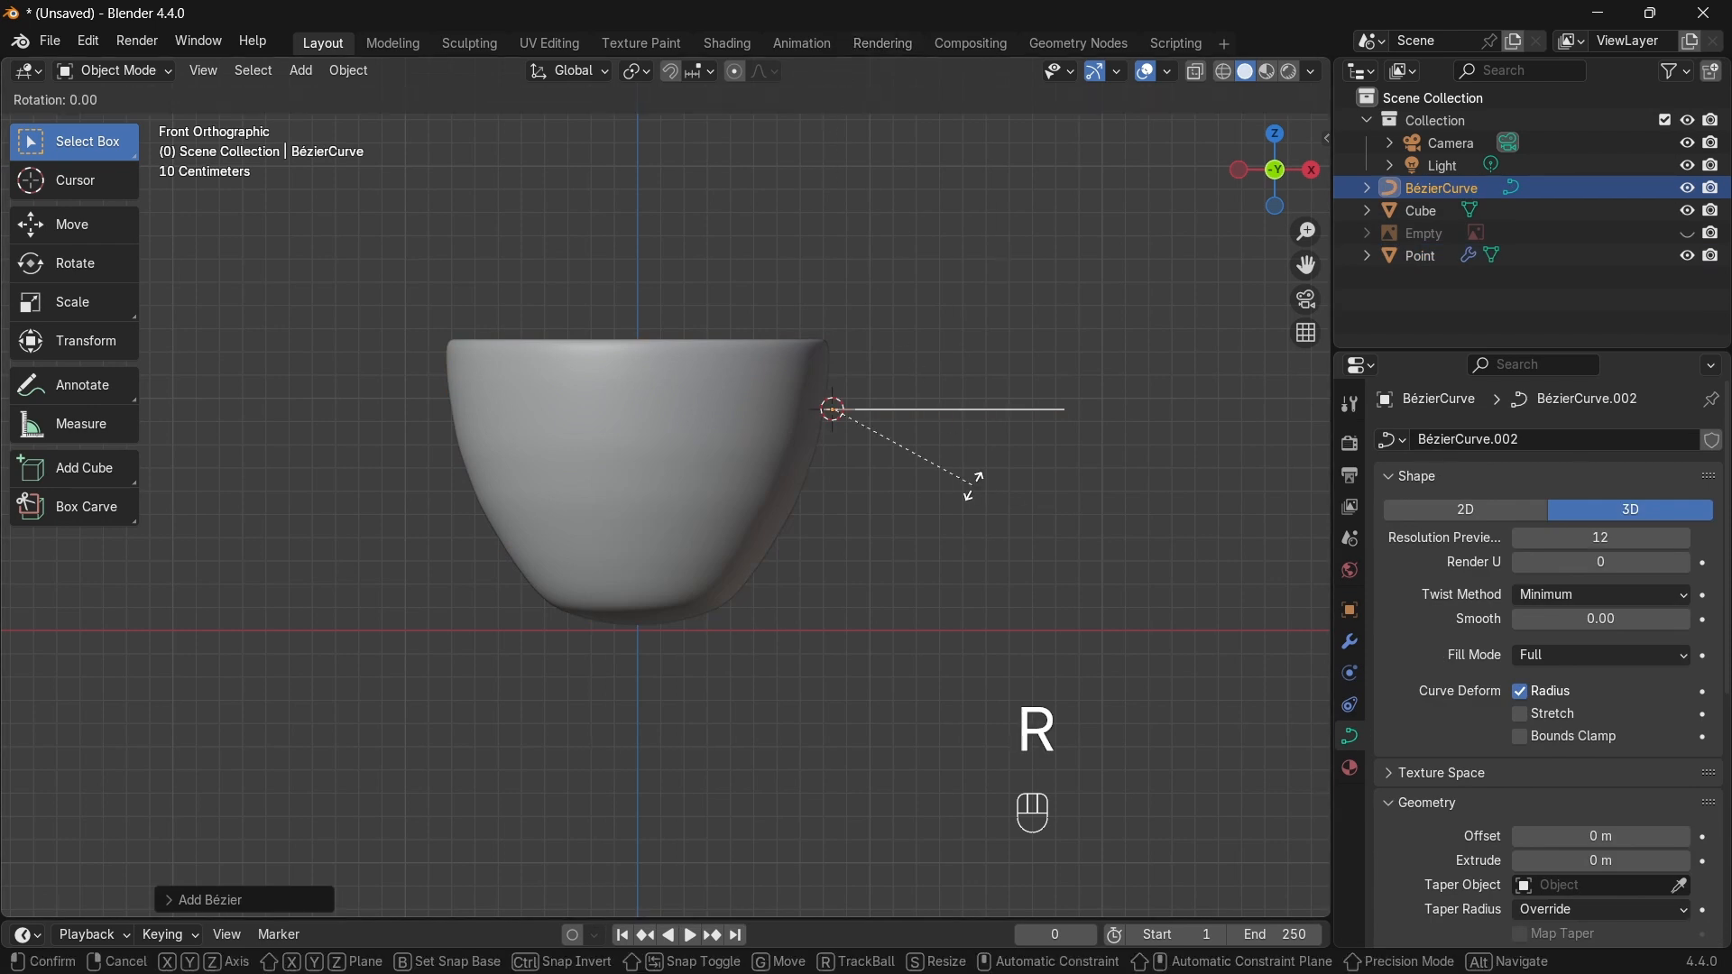
pyautogui.write('90')
pyautogui.press('Return')
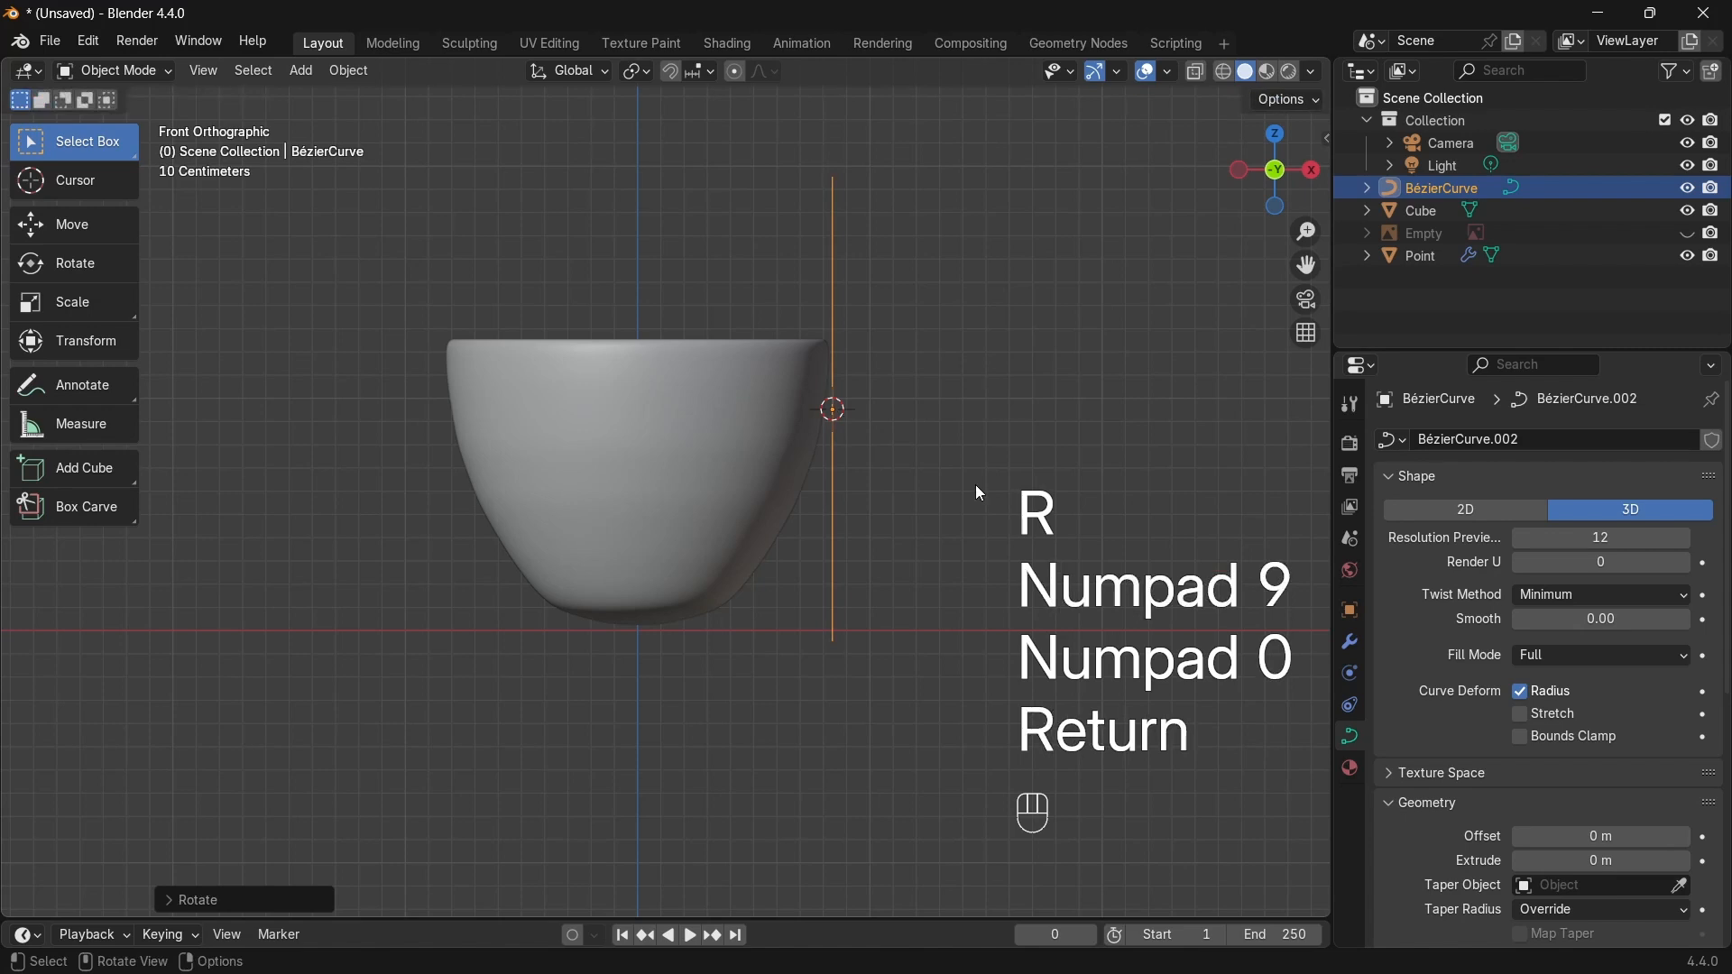
# Step: Scale the Bézier curve down to handle height and move it slightly outward and down beside the cup wall
pyautogui.press('s')
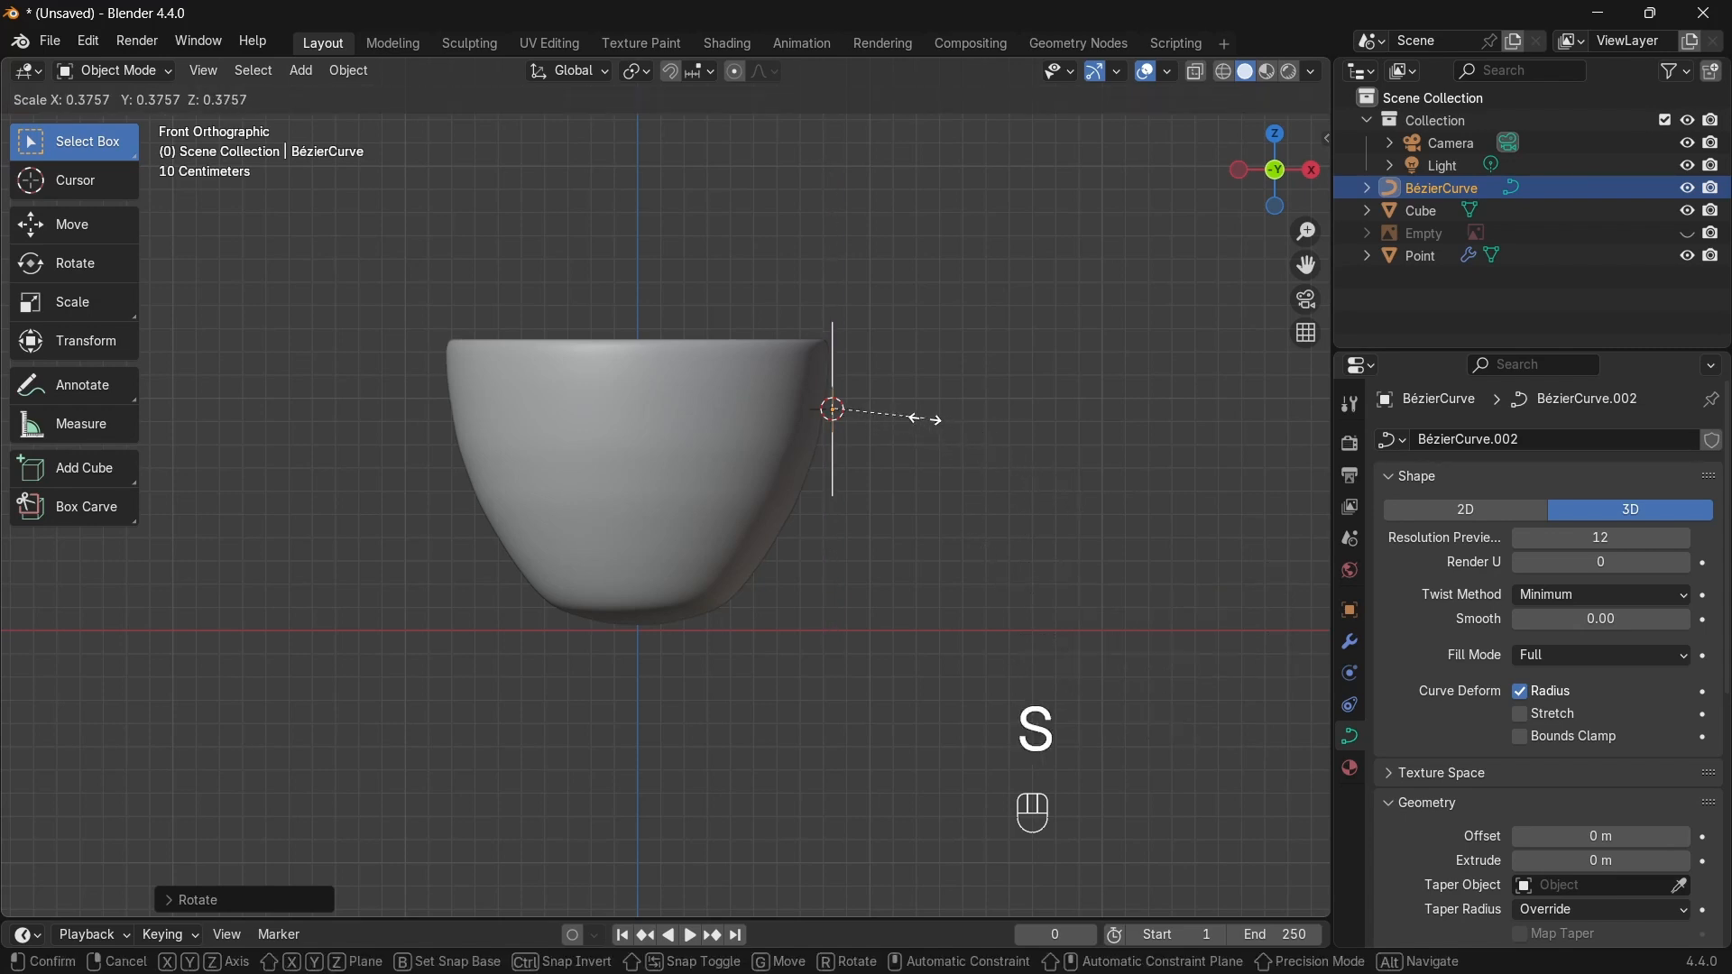
pyautogui.click(911, 431)
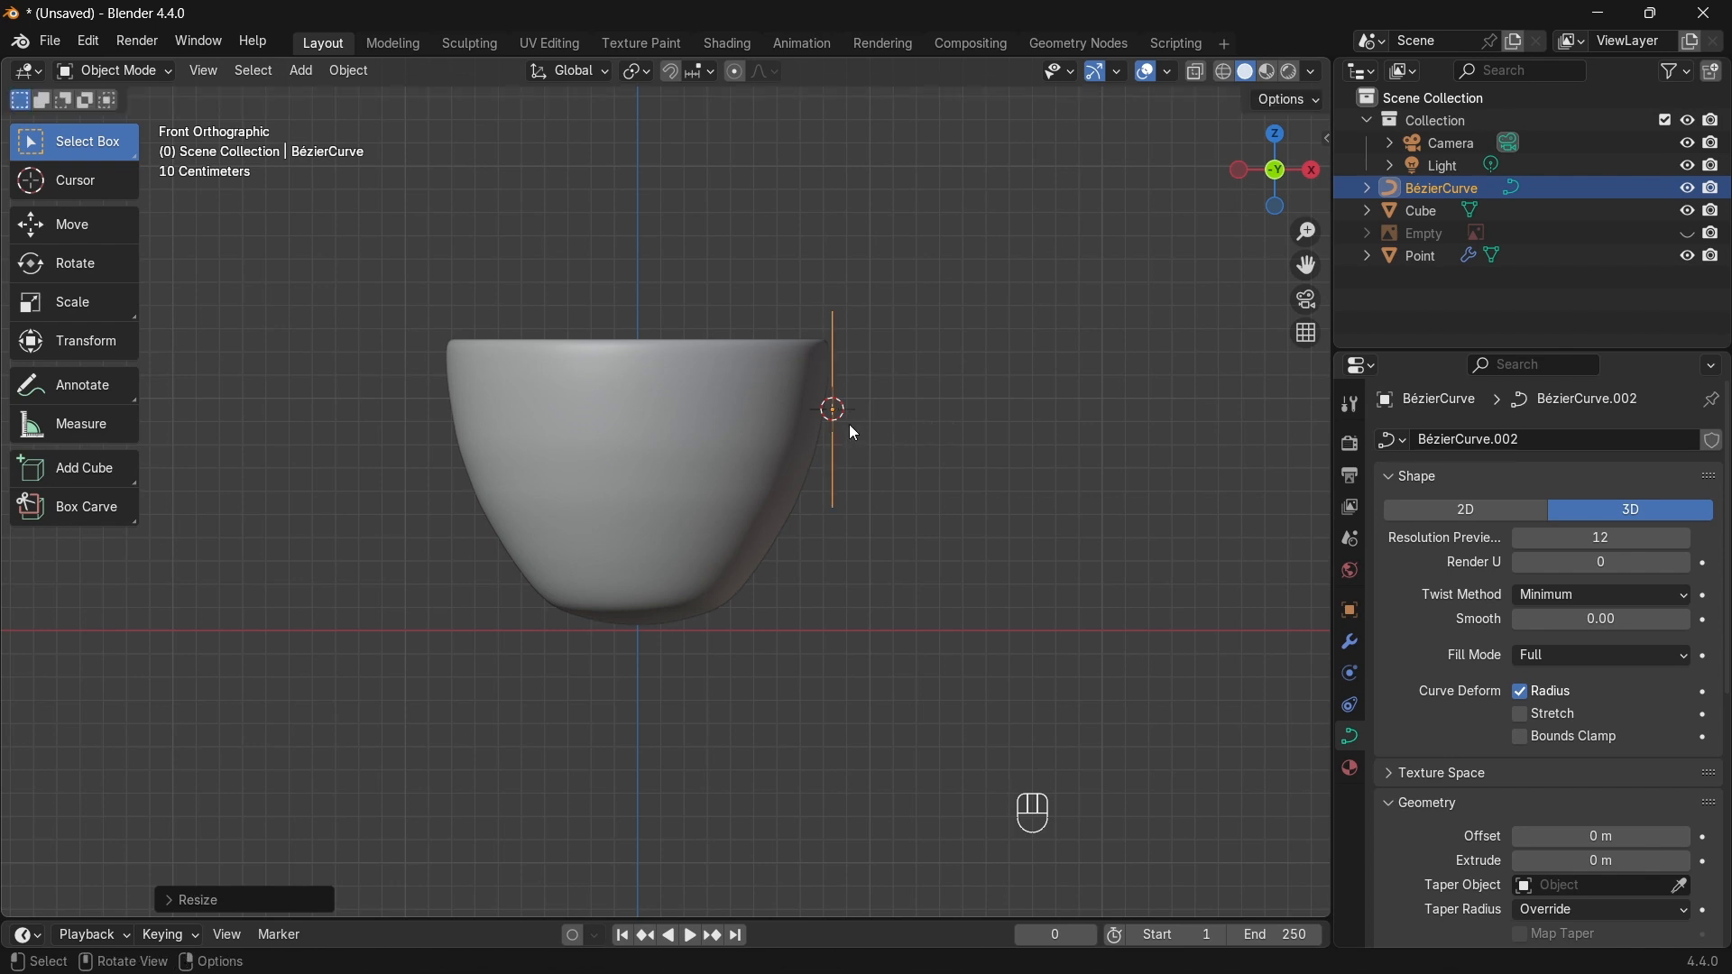
pyautogui.press('g')
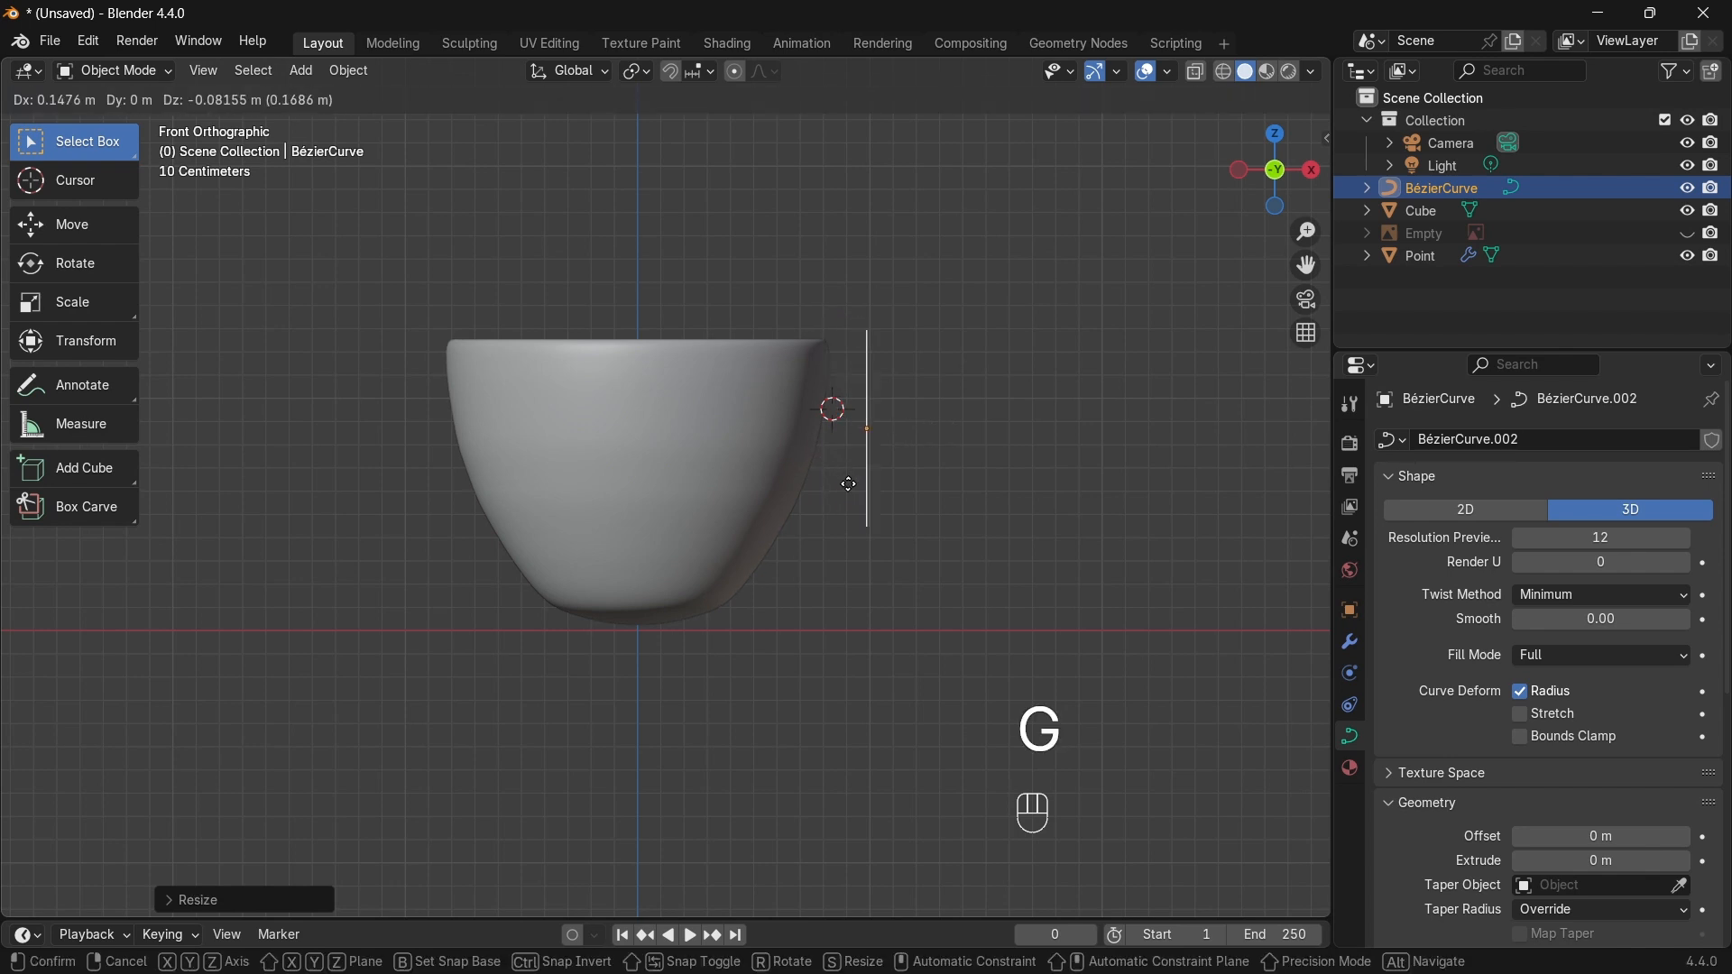
pyautogui.click(875, 524)
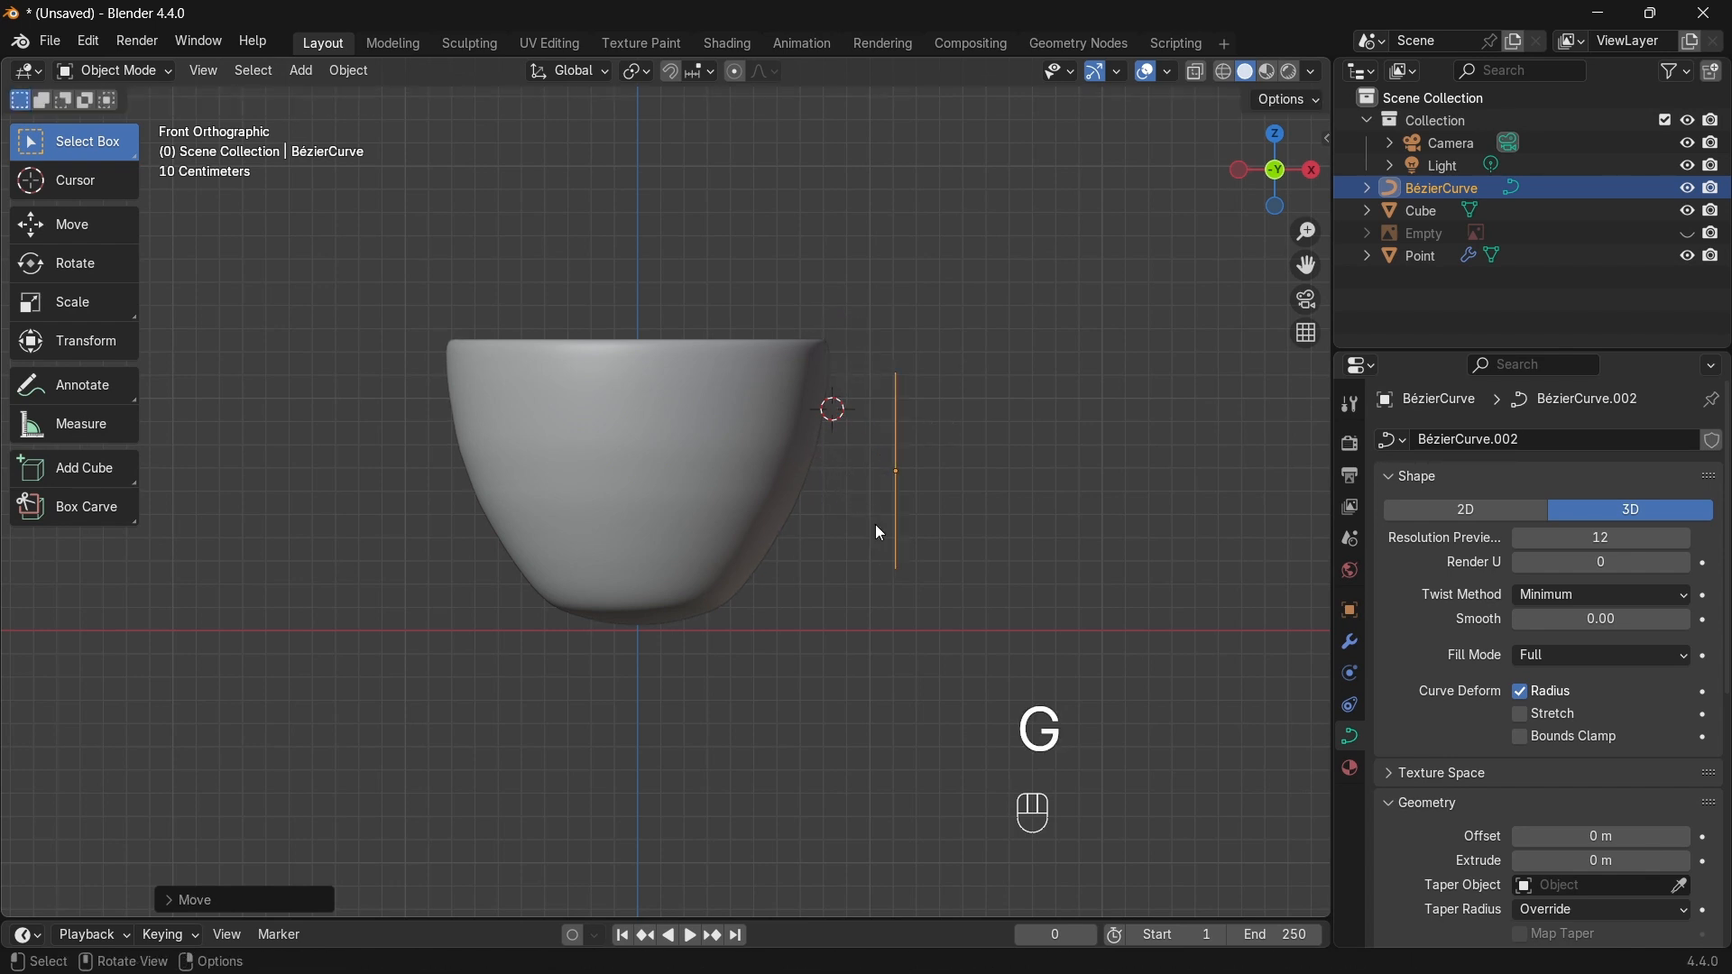
# Step: In Edit Mode, select the handle curve's upper control point and unhide the reference image
pyautogui.press('Tab')
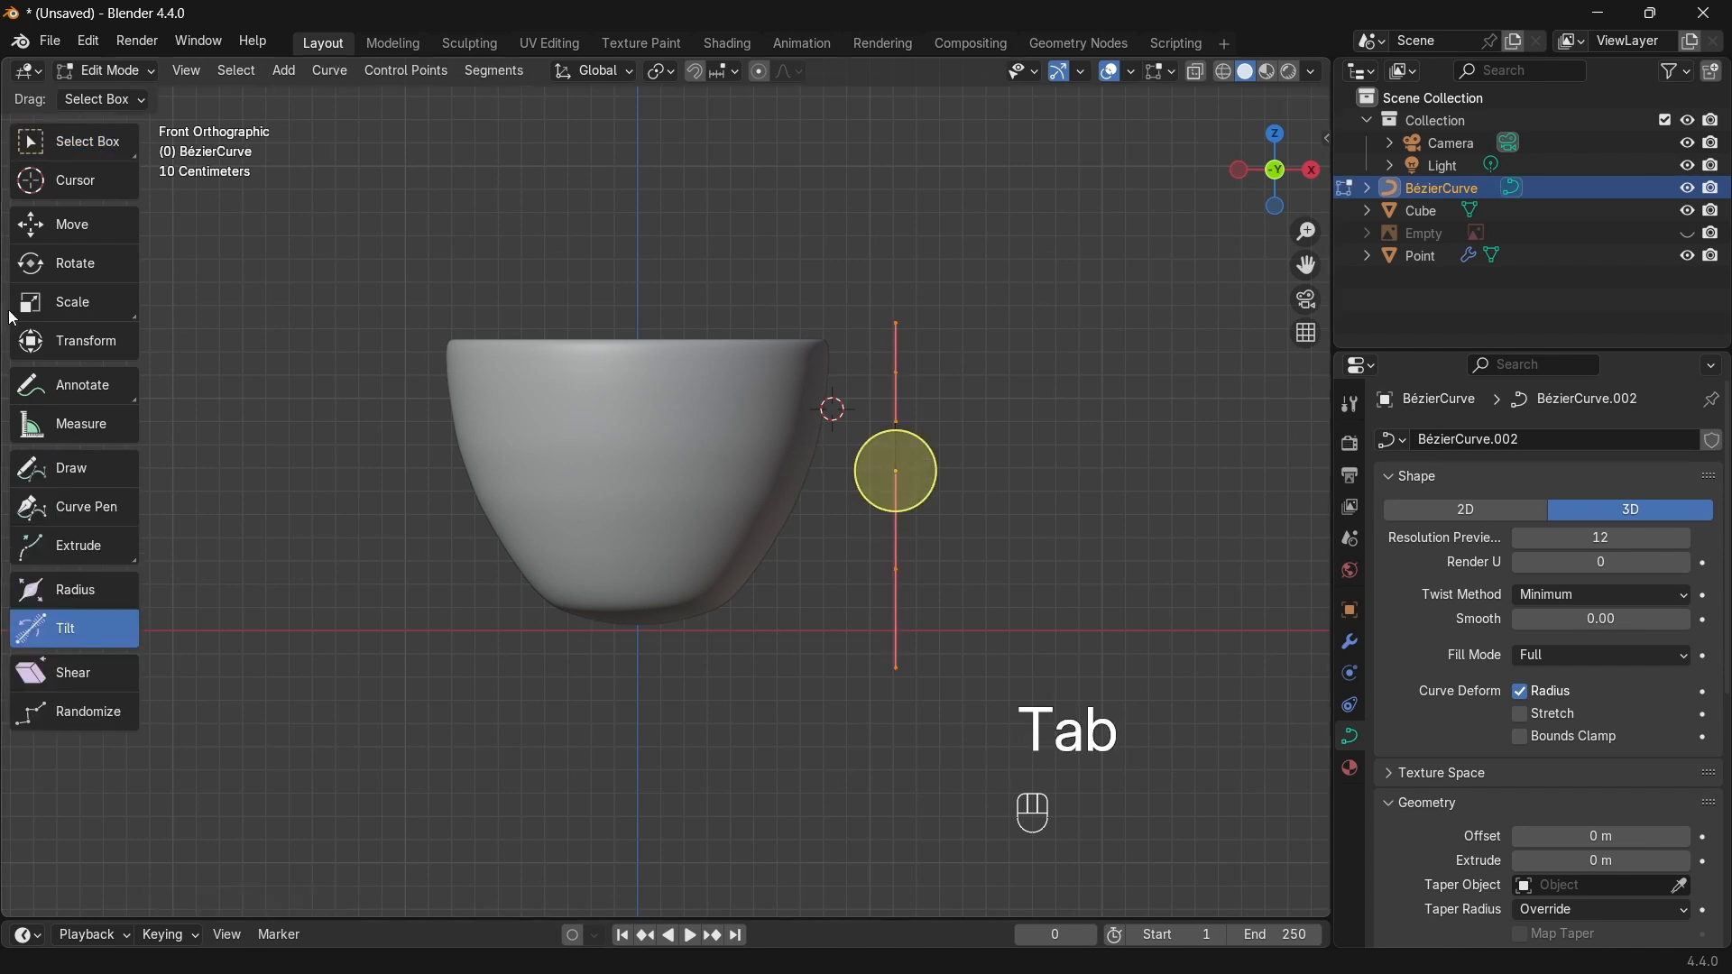
pyautogui.moveTo(845, 282); pyautogui.dragTo(996, 455)
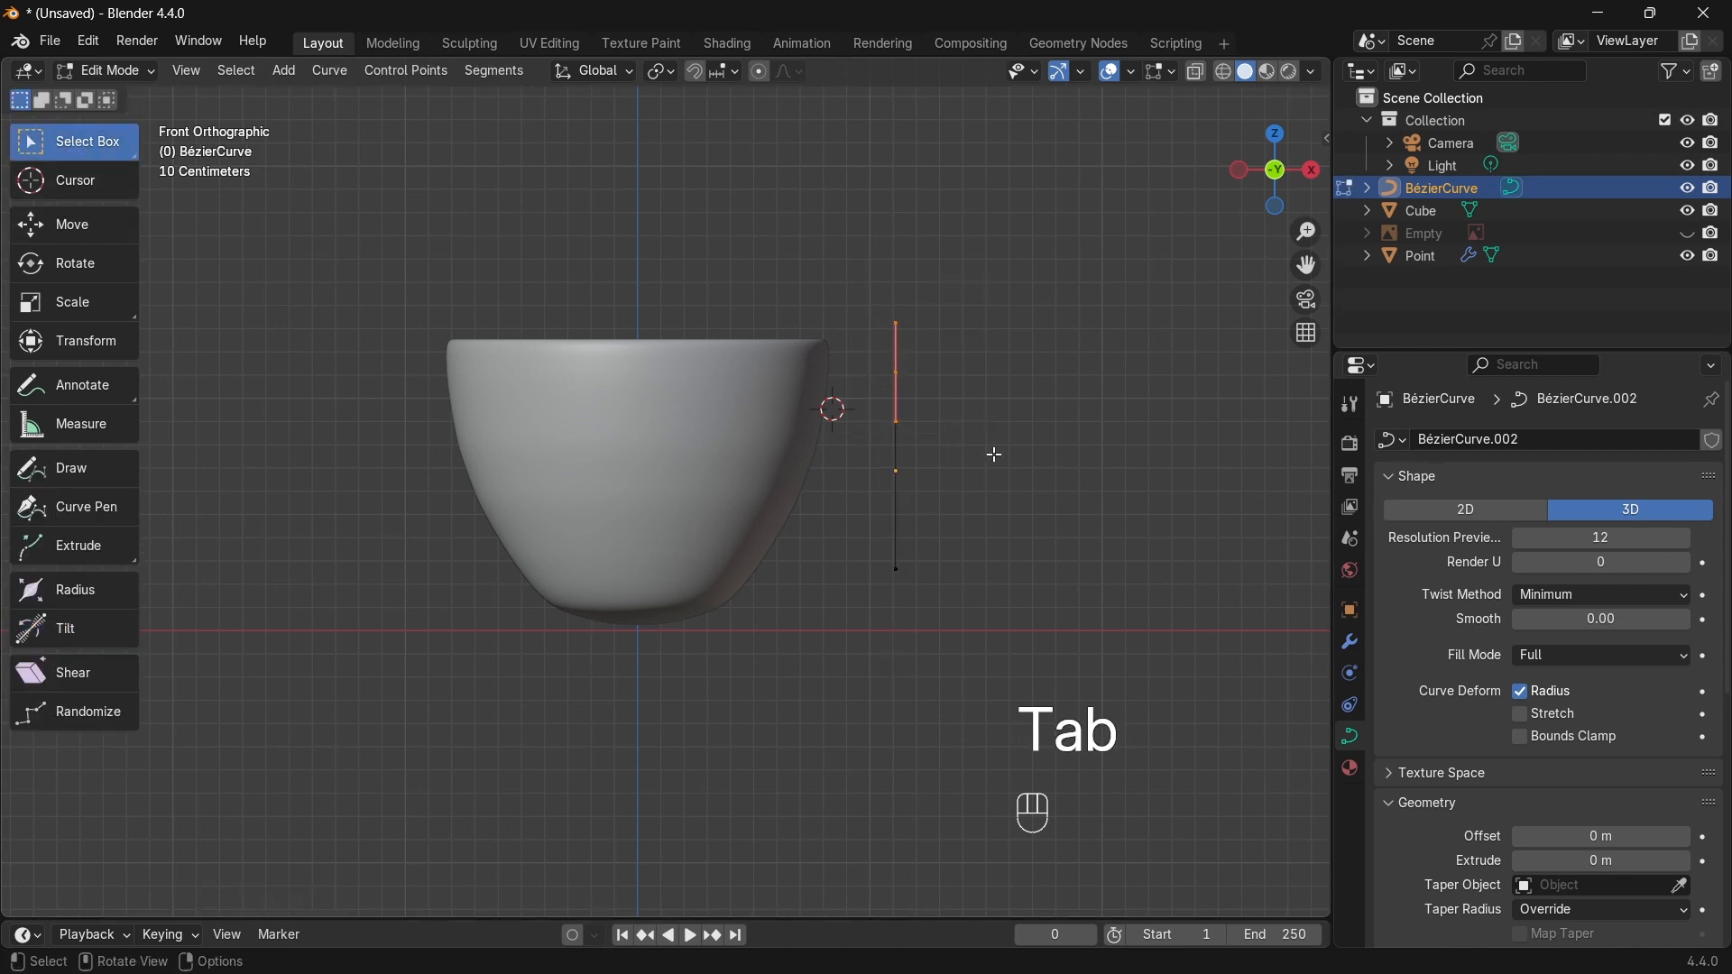
pyautogui.click(1688, 232)
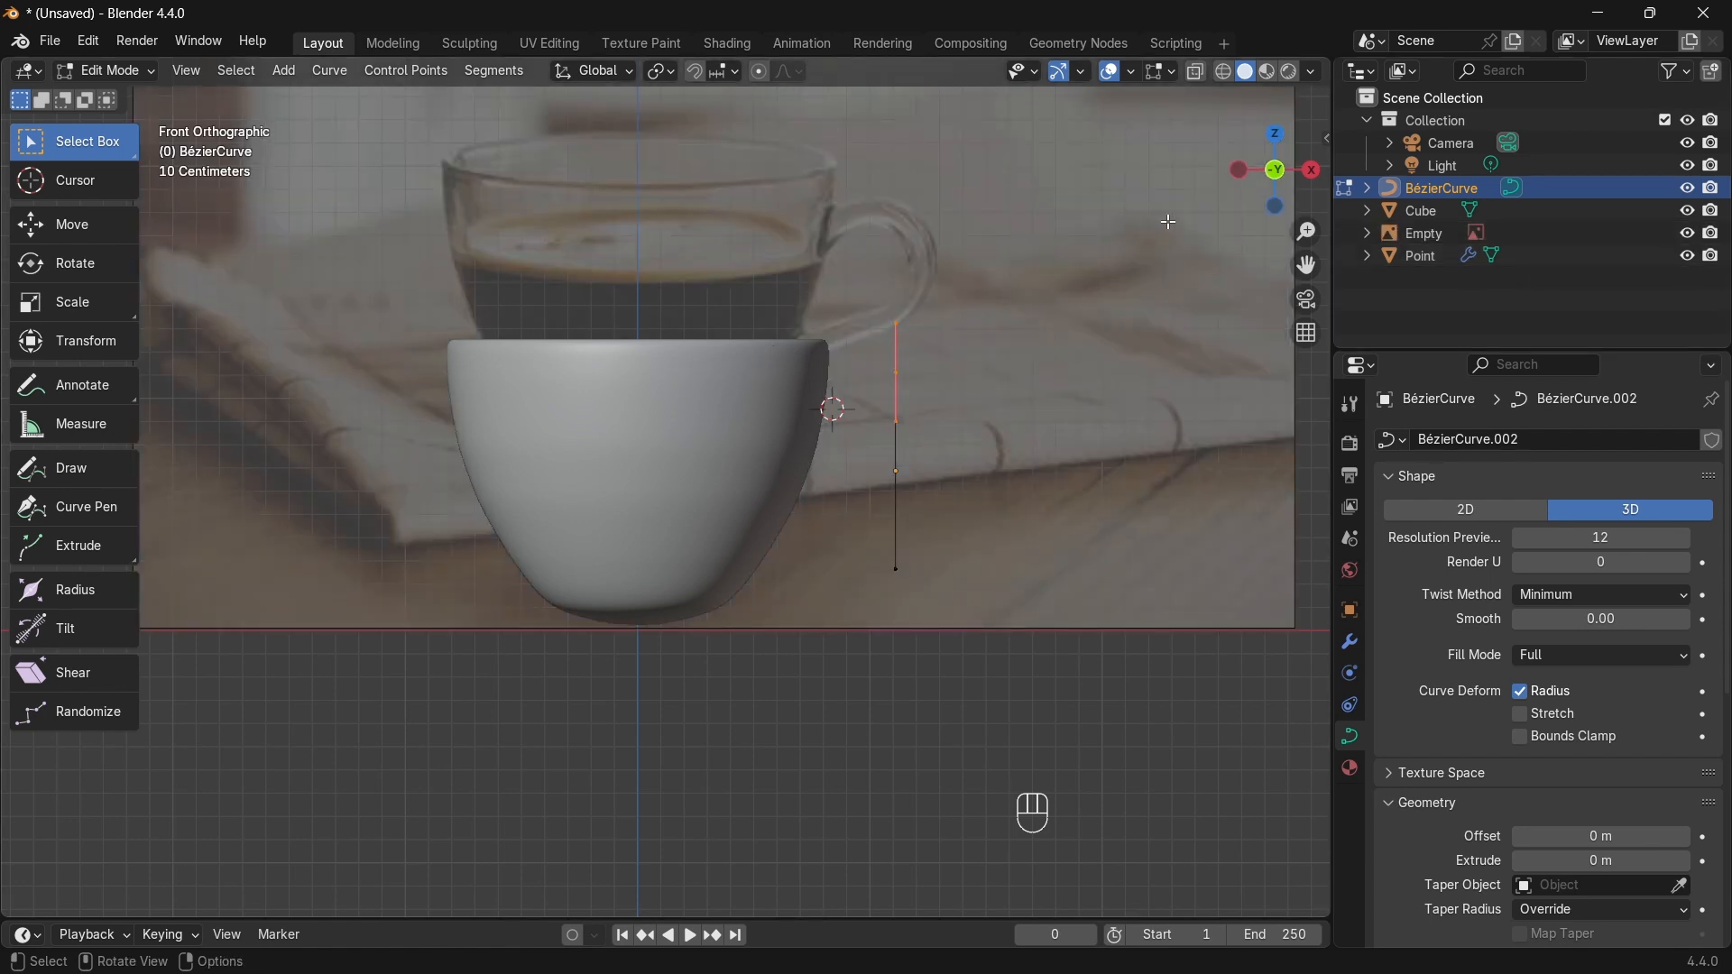
# Step: In Object Mode, move the reference image down along Z by about 0.72 m so its cup aligns with the modelled one
pyautogui.click(1516, 237)
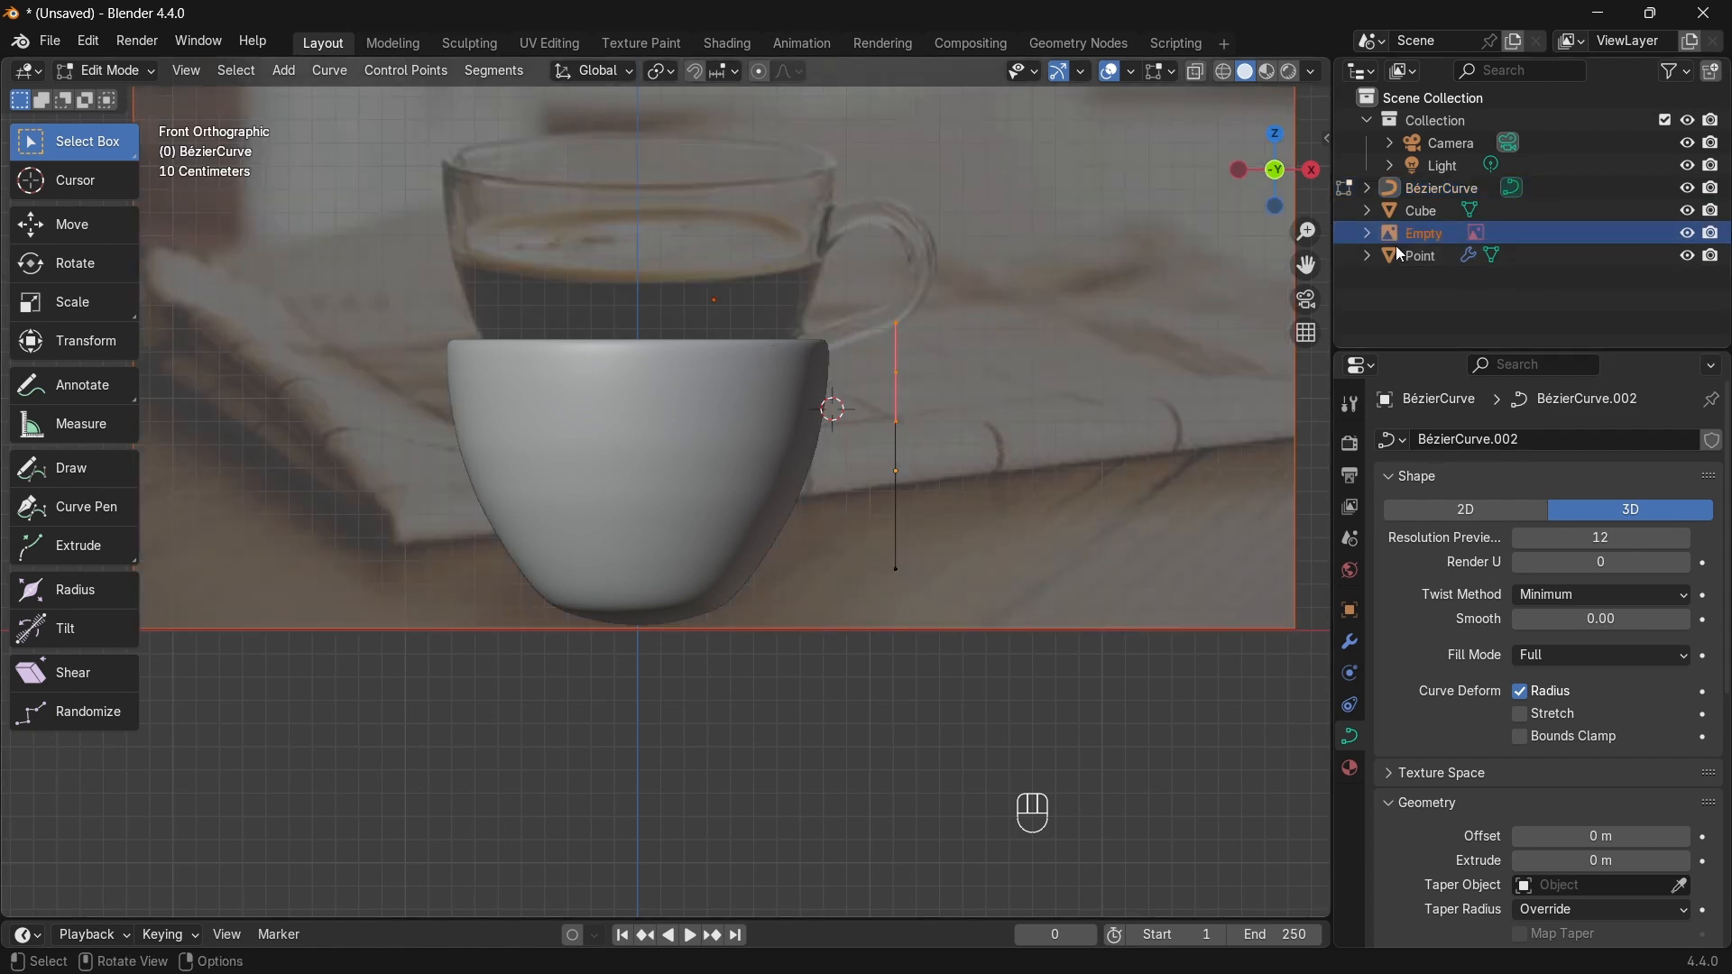
pyautogui.click(1033, 275)
pyautogui.press('Tab')
pyautogui.press('g')
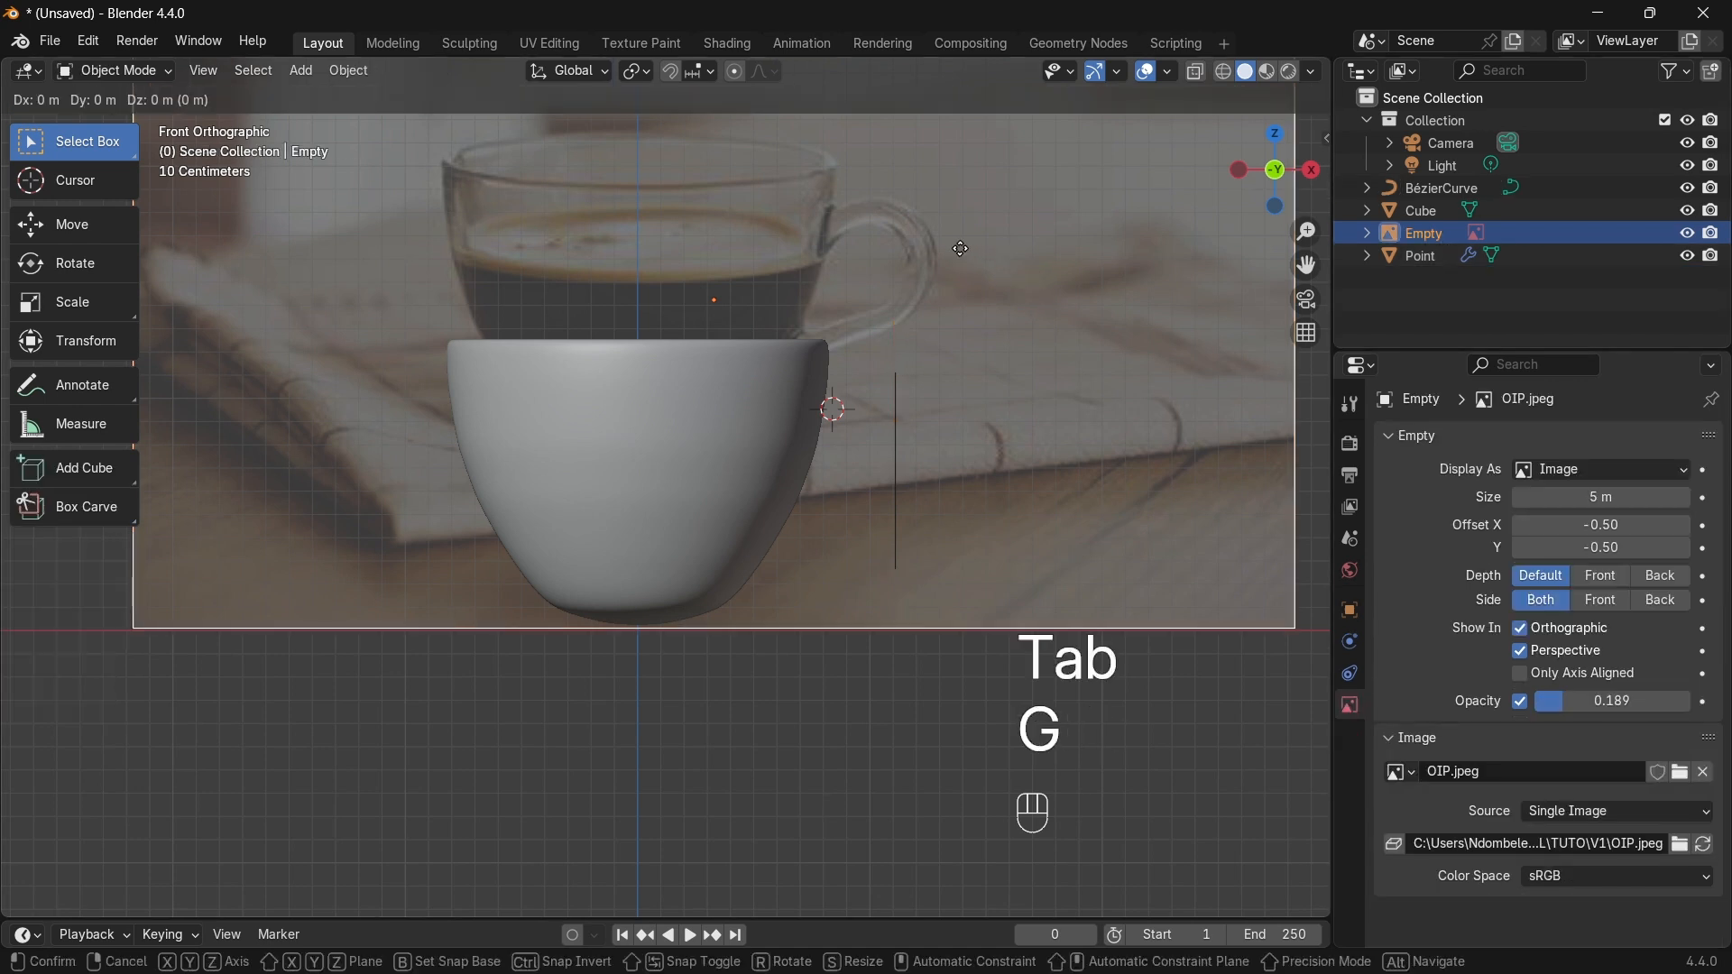
pyautogui.press('z')
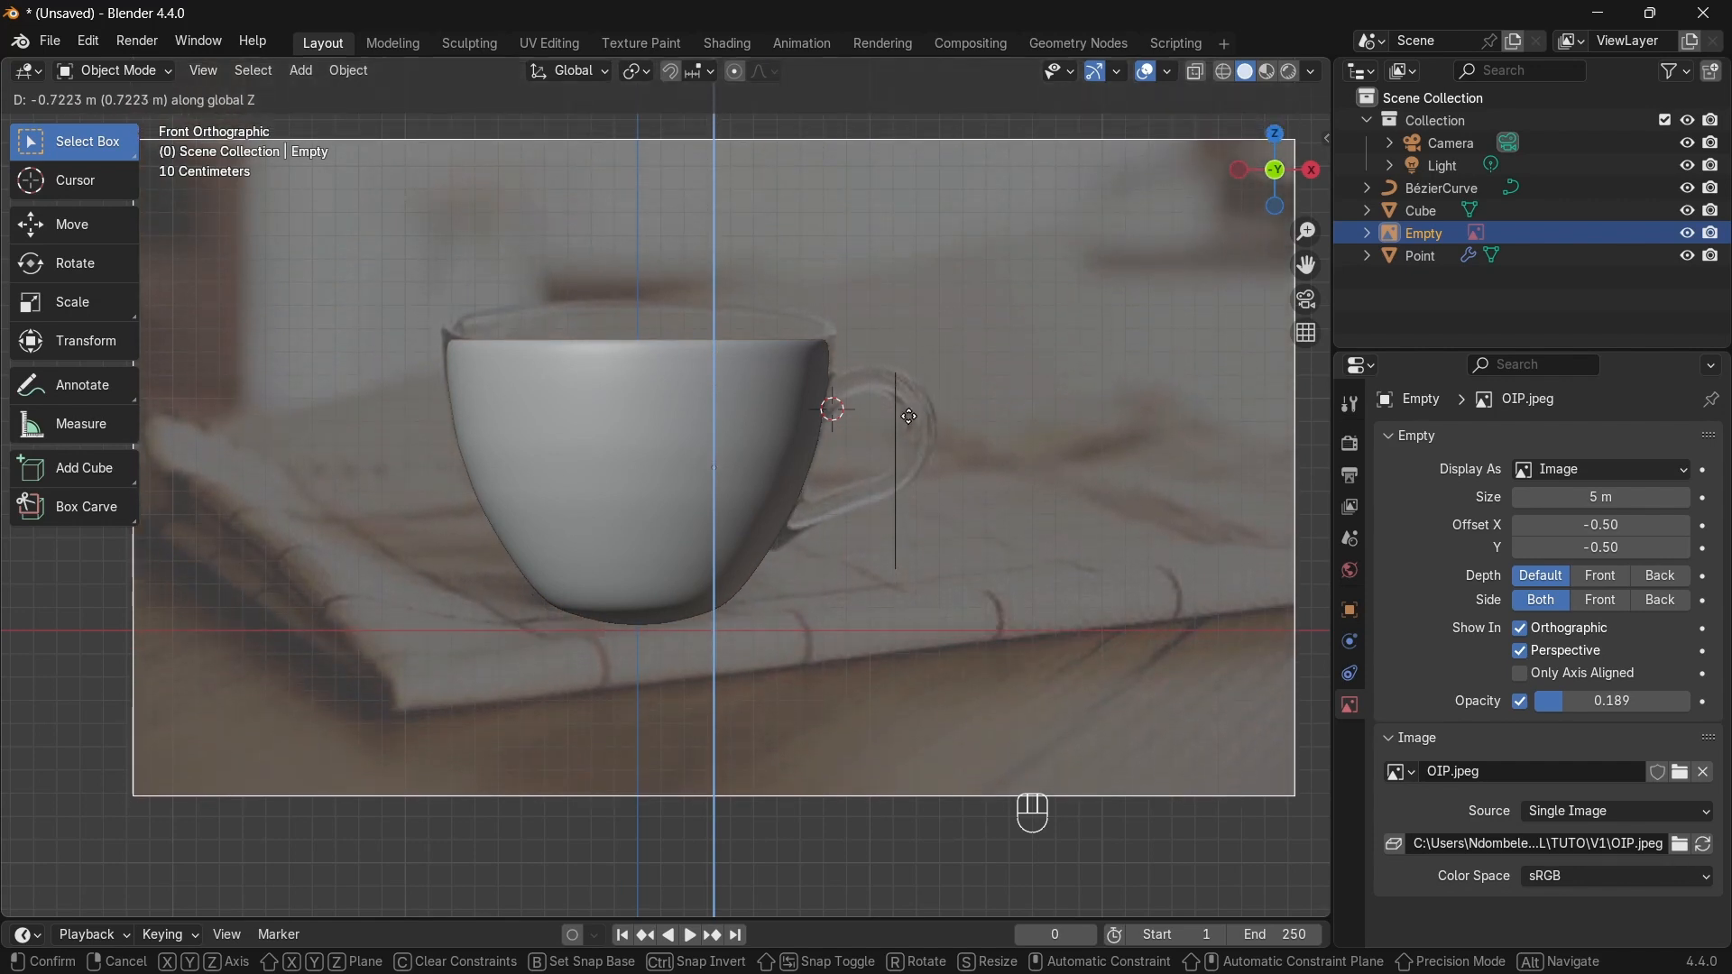
pyautogui.click(909, 416)
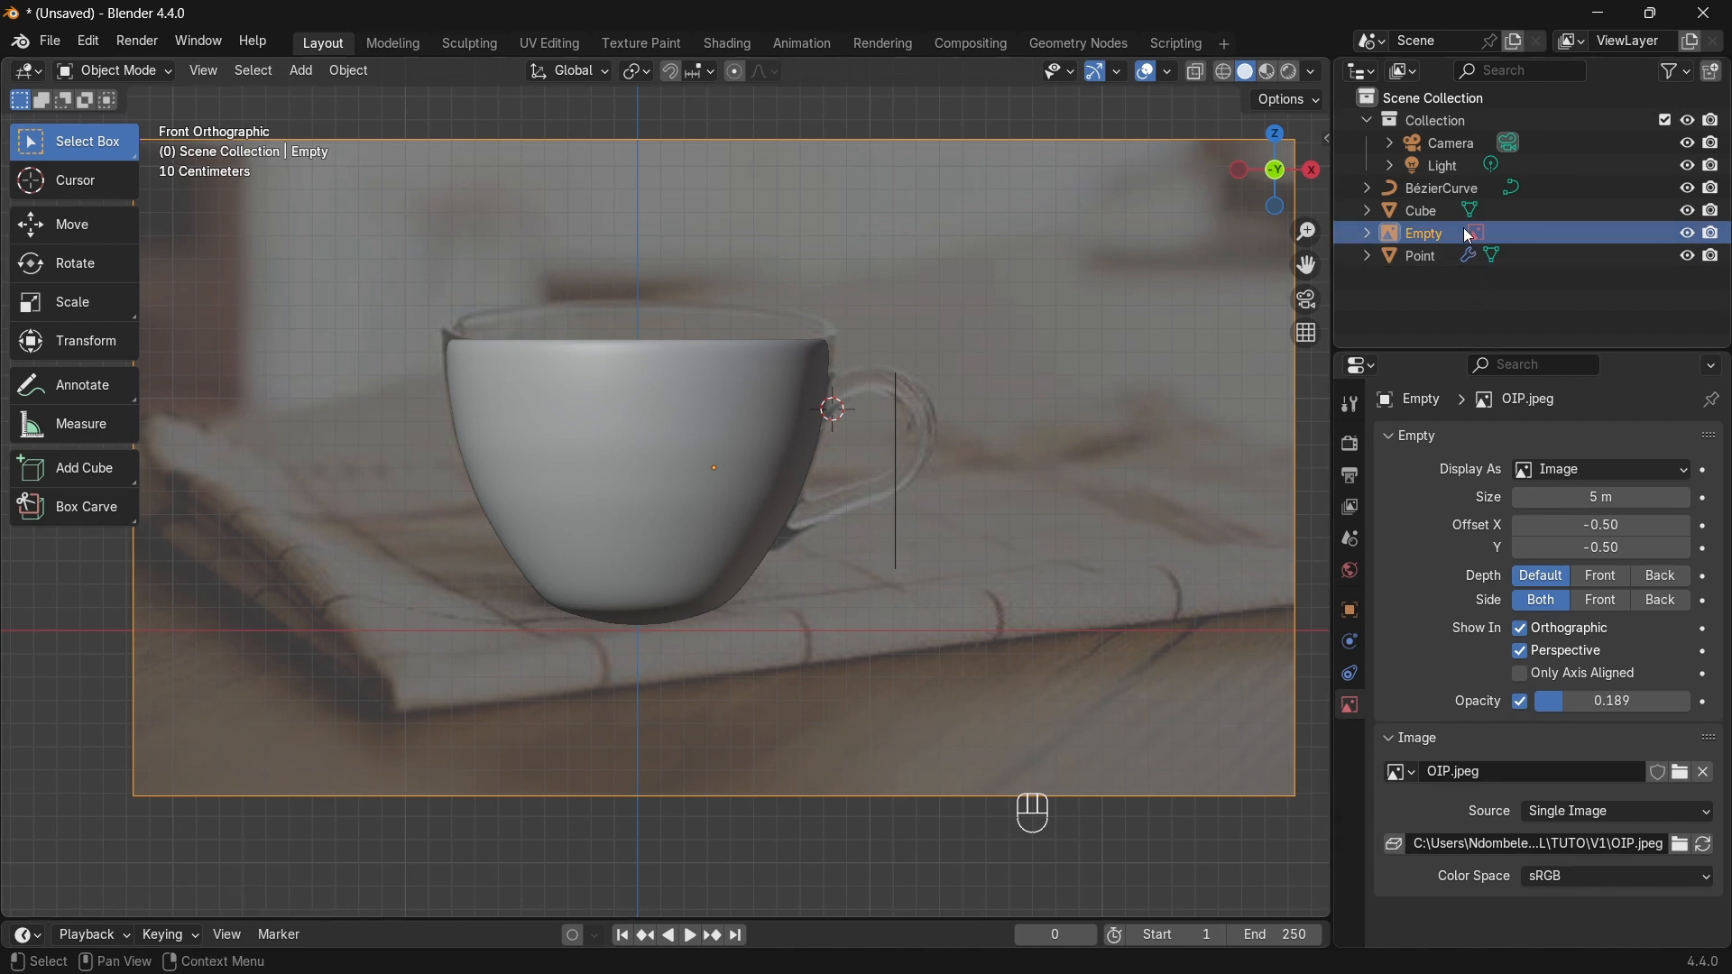
# Step: In Edit Mode, move the curve's upper point to the cup wall and its lower point to the reference handle's outer bend
pyautogui.click(1445, 192)
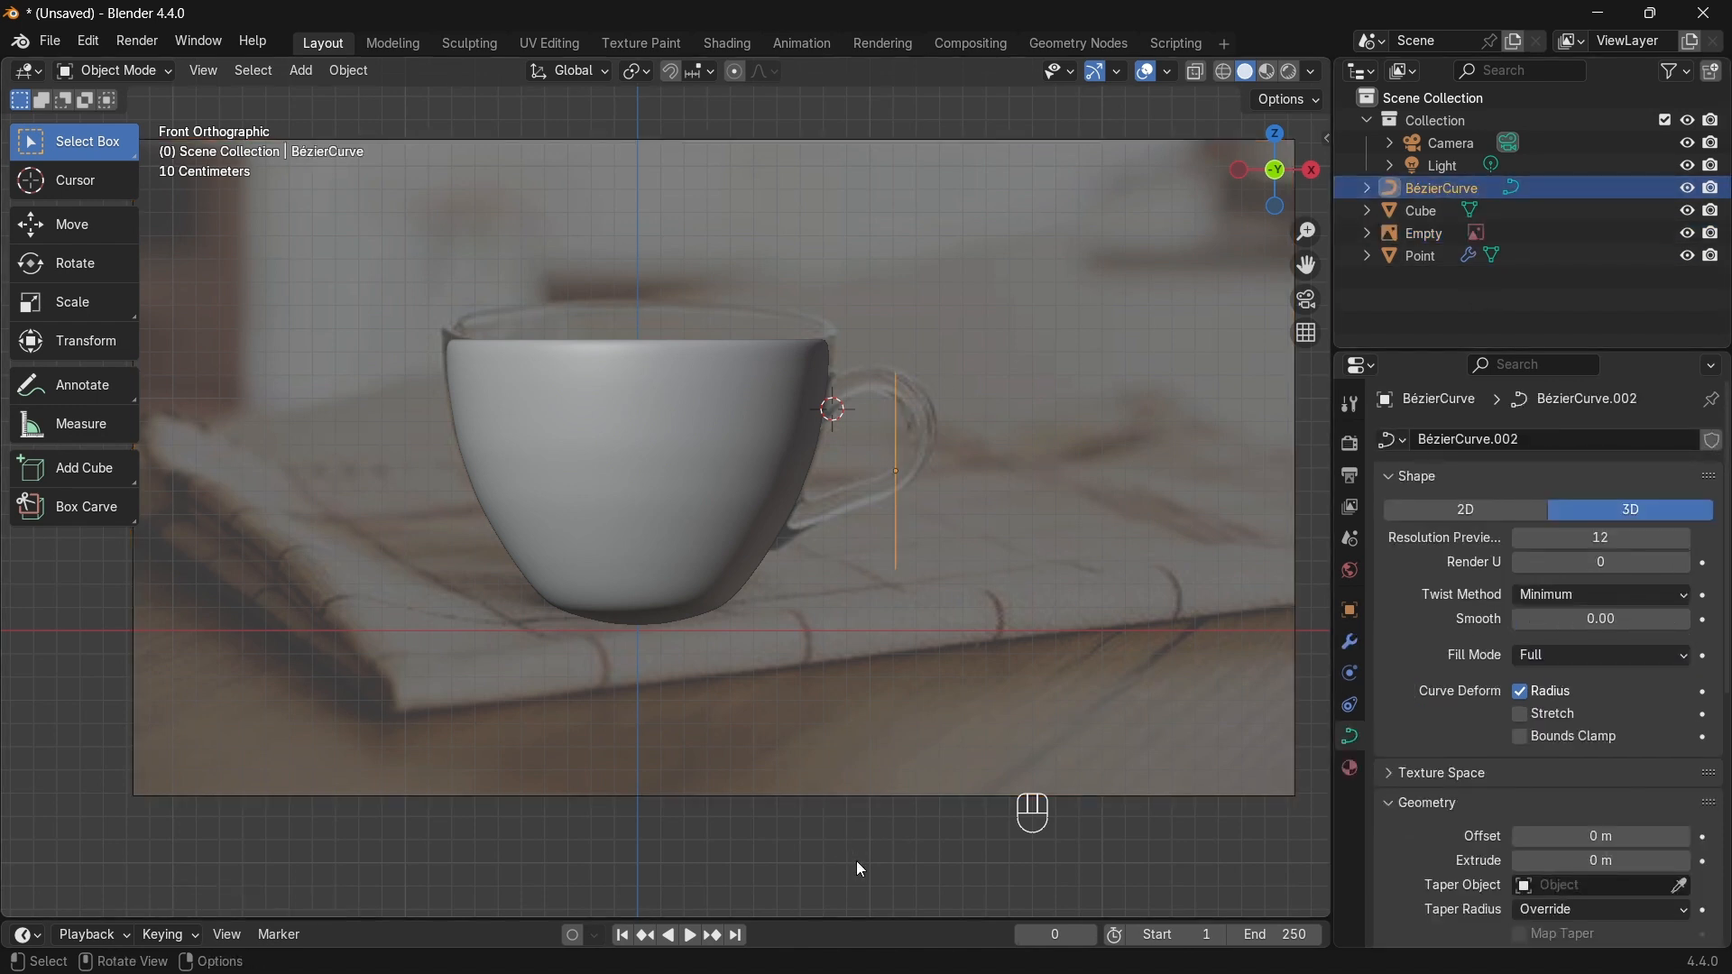
pyautogui.press('Tab')
pyautogui.moveTo(812, 313); pyautogui.dragTo(932, 391)
pyautogui.press('g')
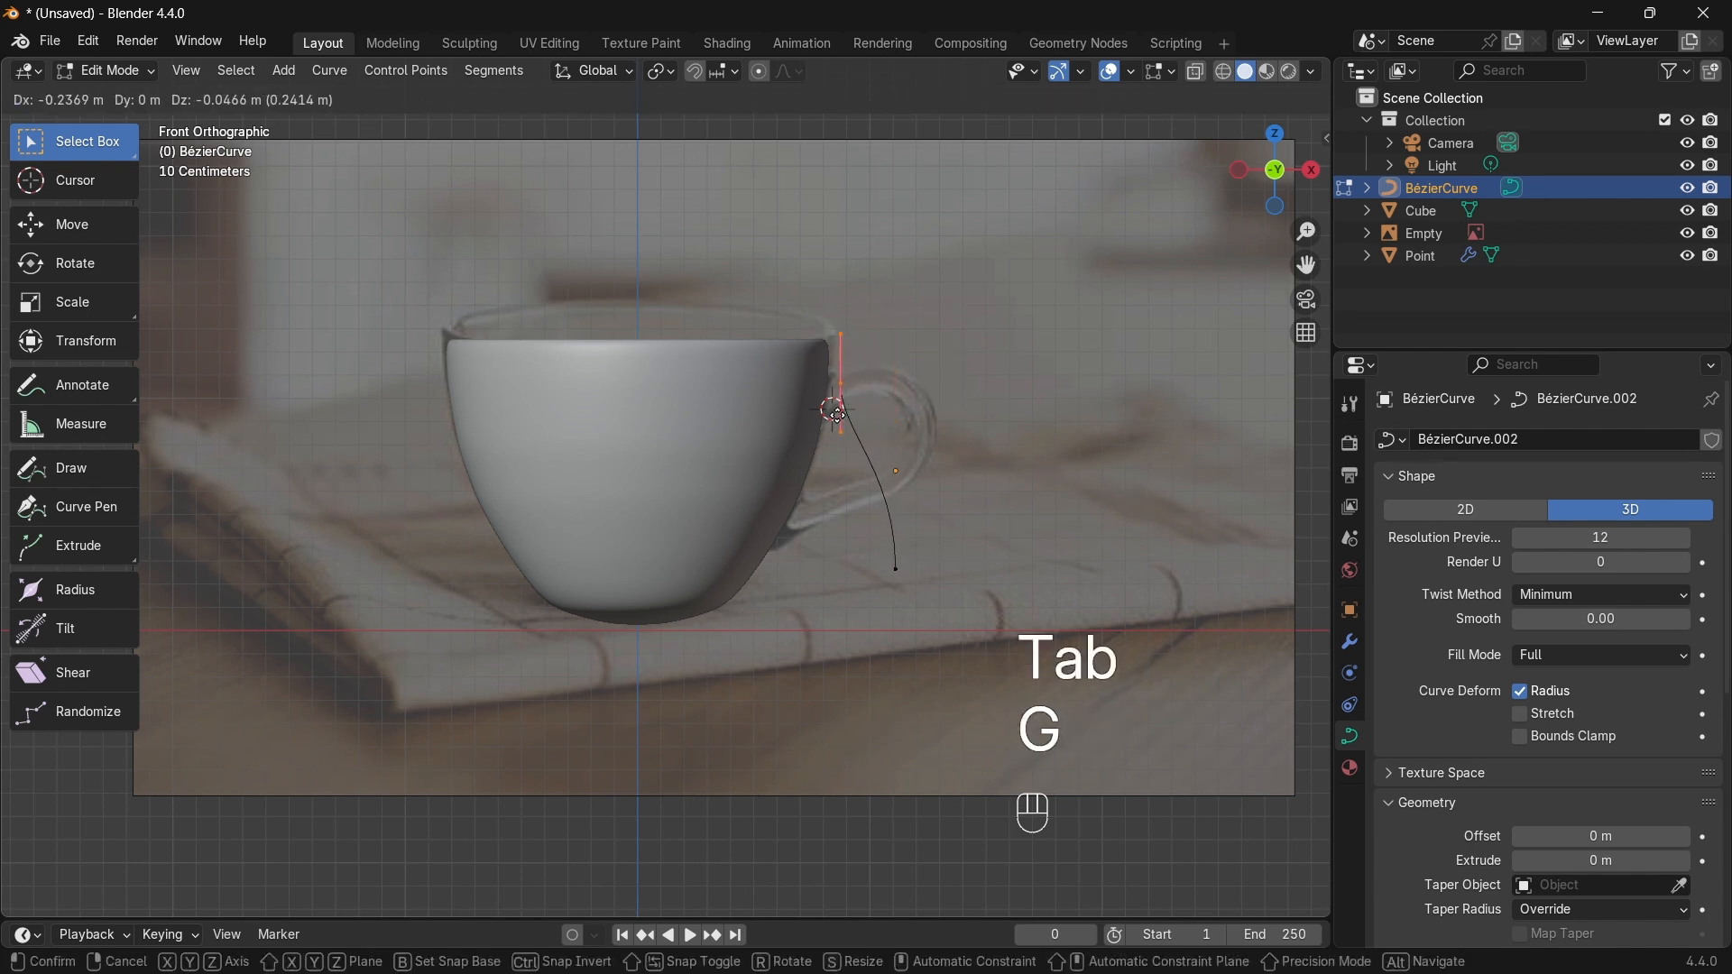
pyautogui.click(819, 429)
pyautogui.click(896, 569)
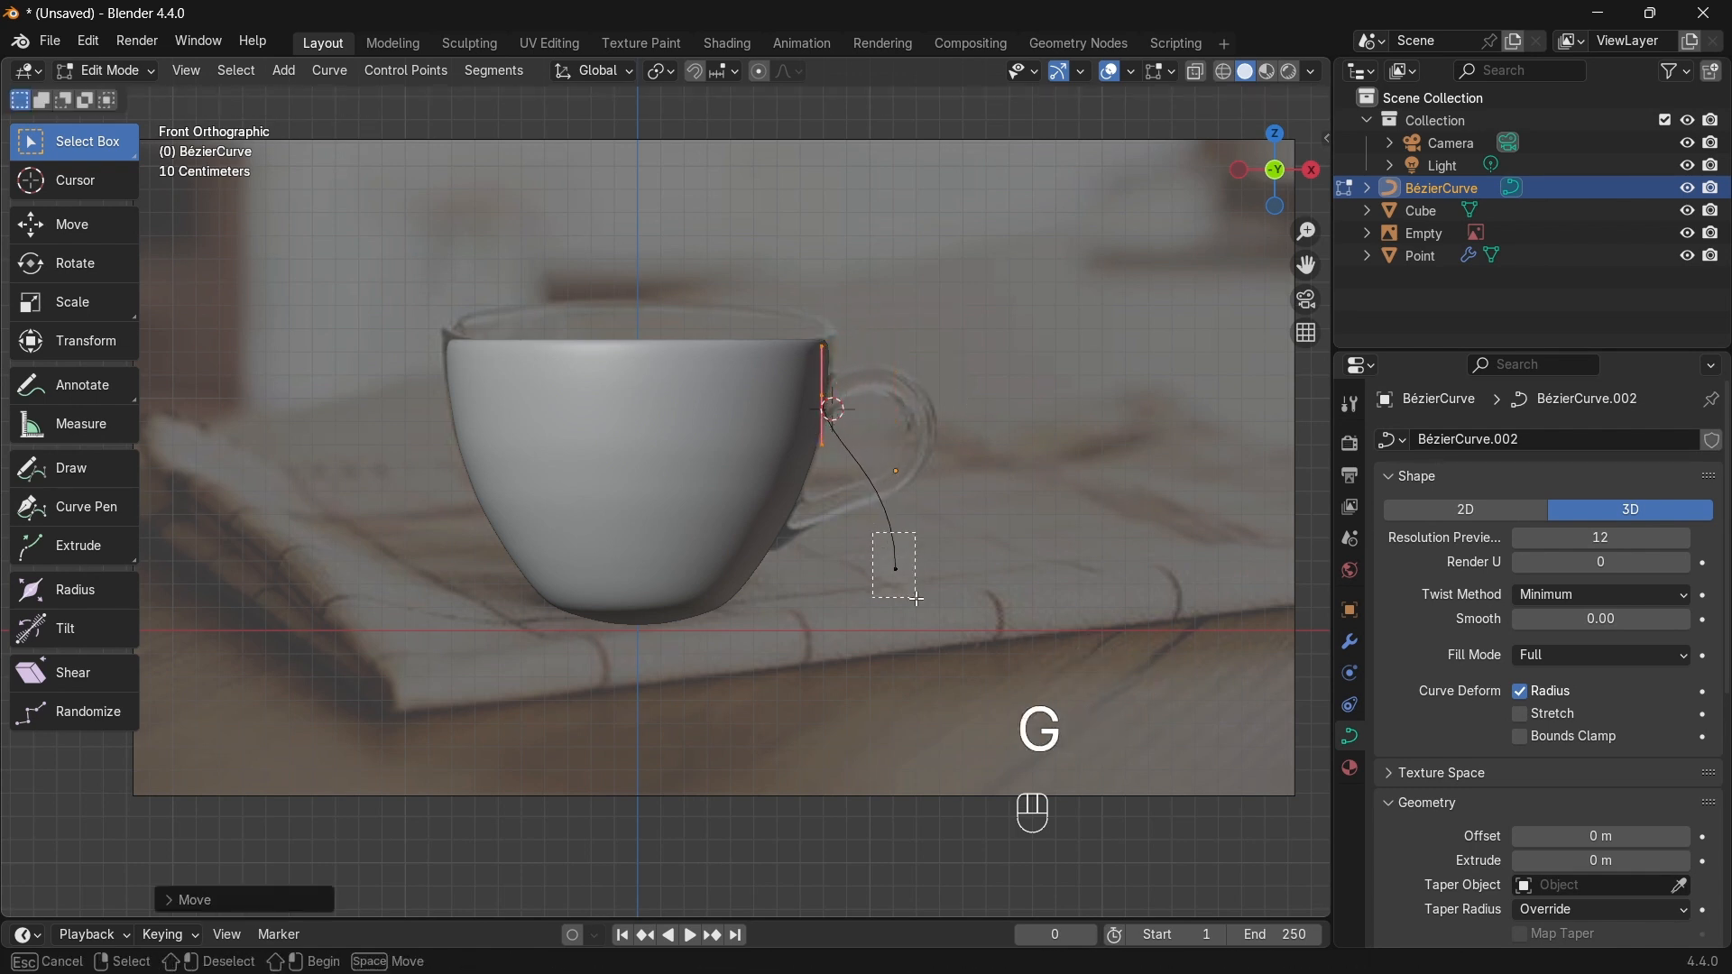
pyautogui.press('g')
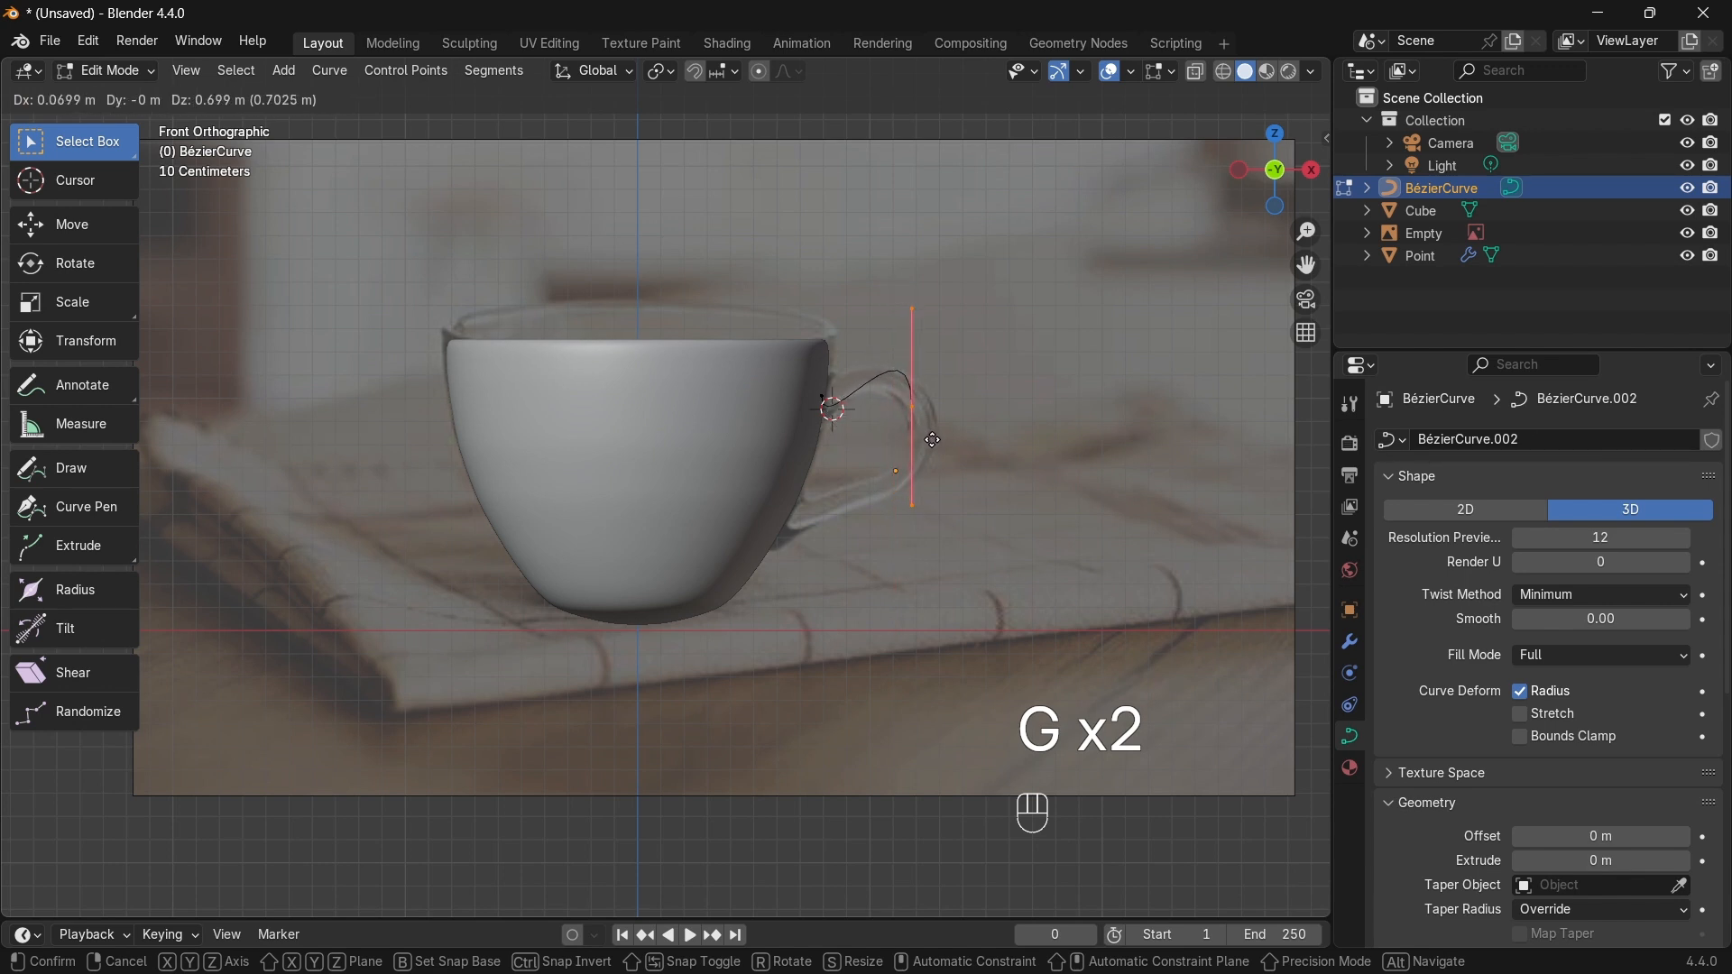
pyautogui.click(940, 441)
# Step: Extrude a new control point below the outer bend and rotate it to match the slope of the handle's lower arm
pyautogui.press('e')
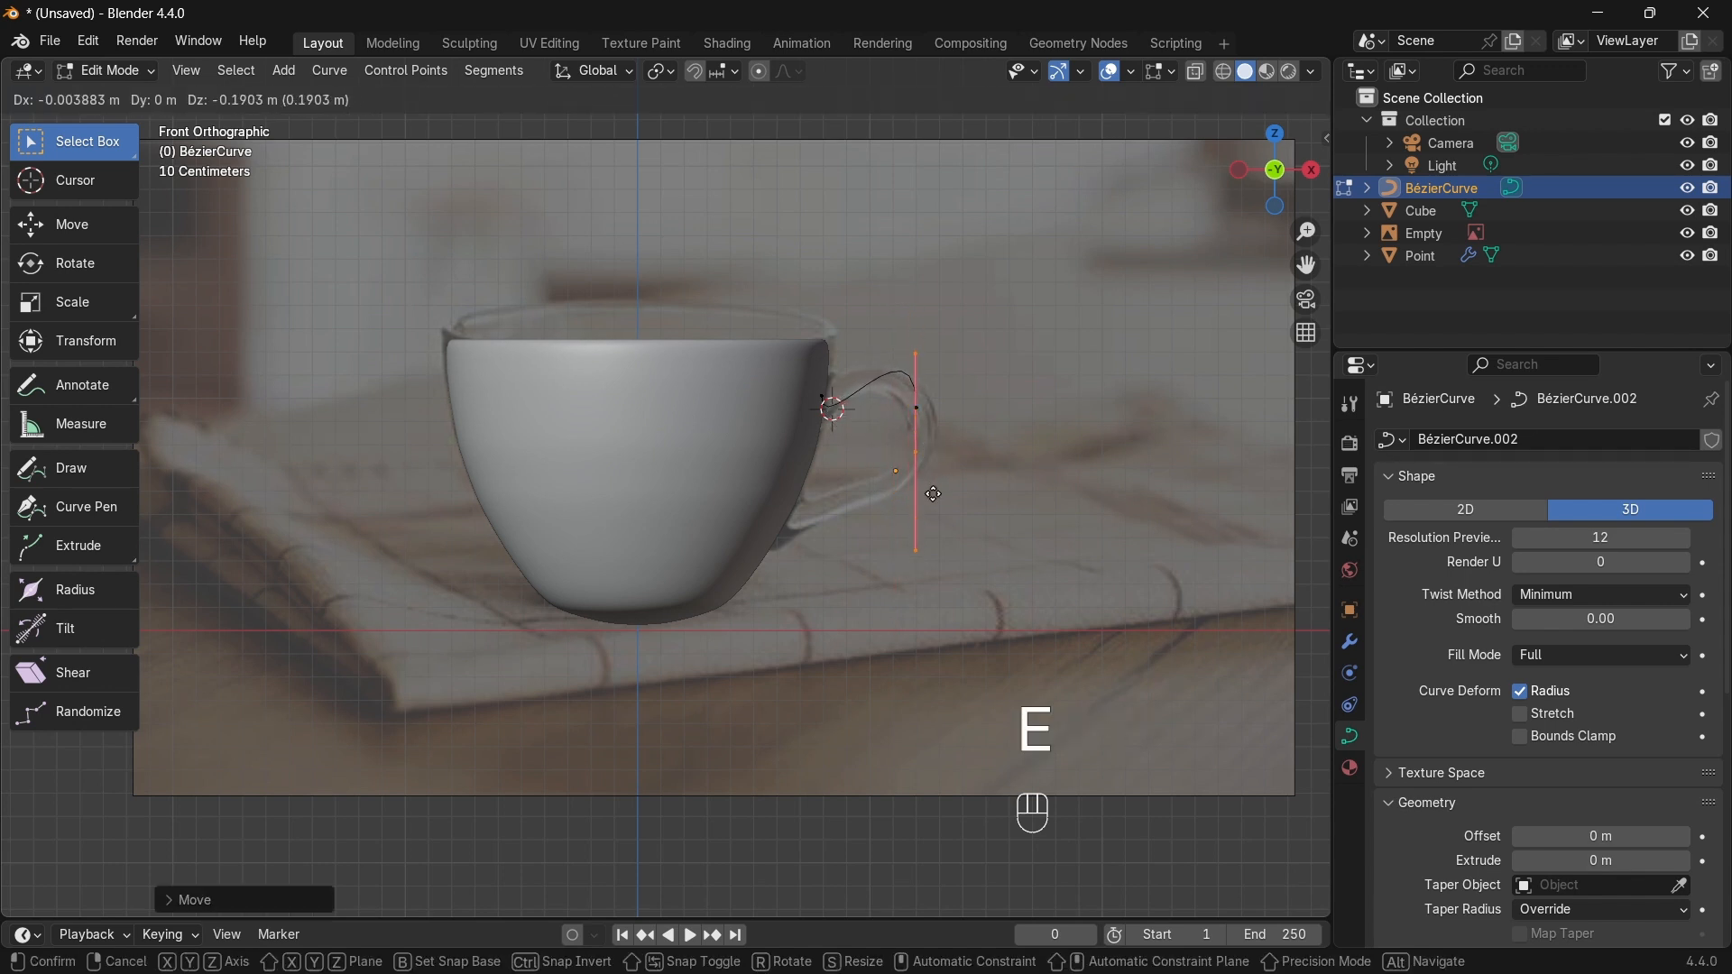
pyautogui.click(910, 544)
pyautogui.press('r')
pyautogui.click(904, 582)
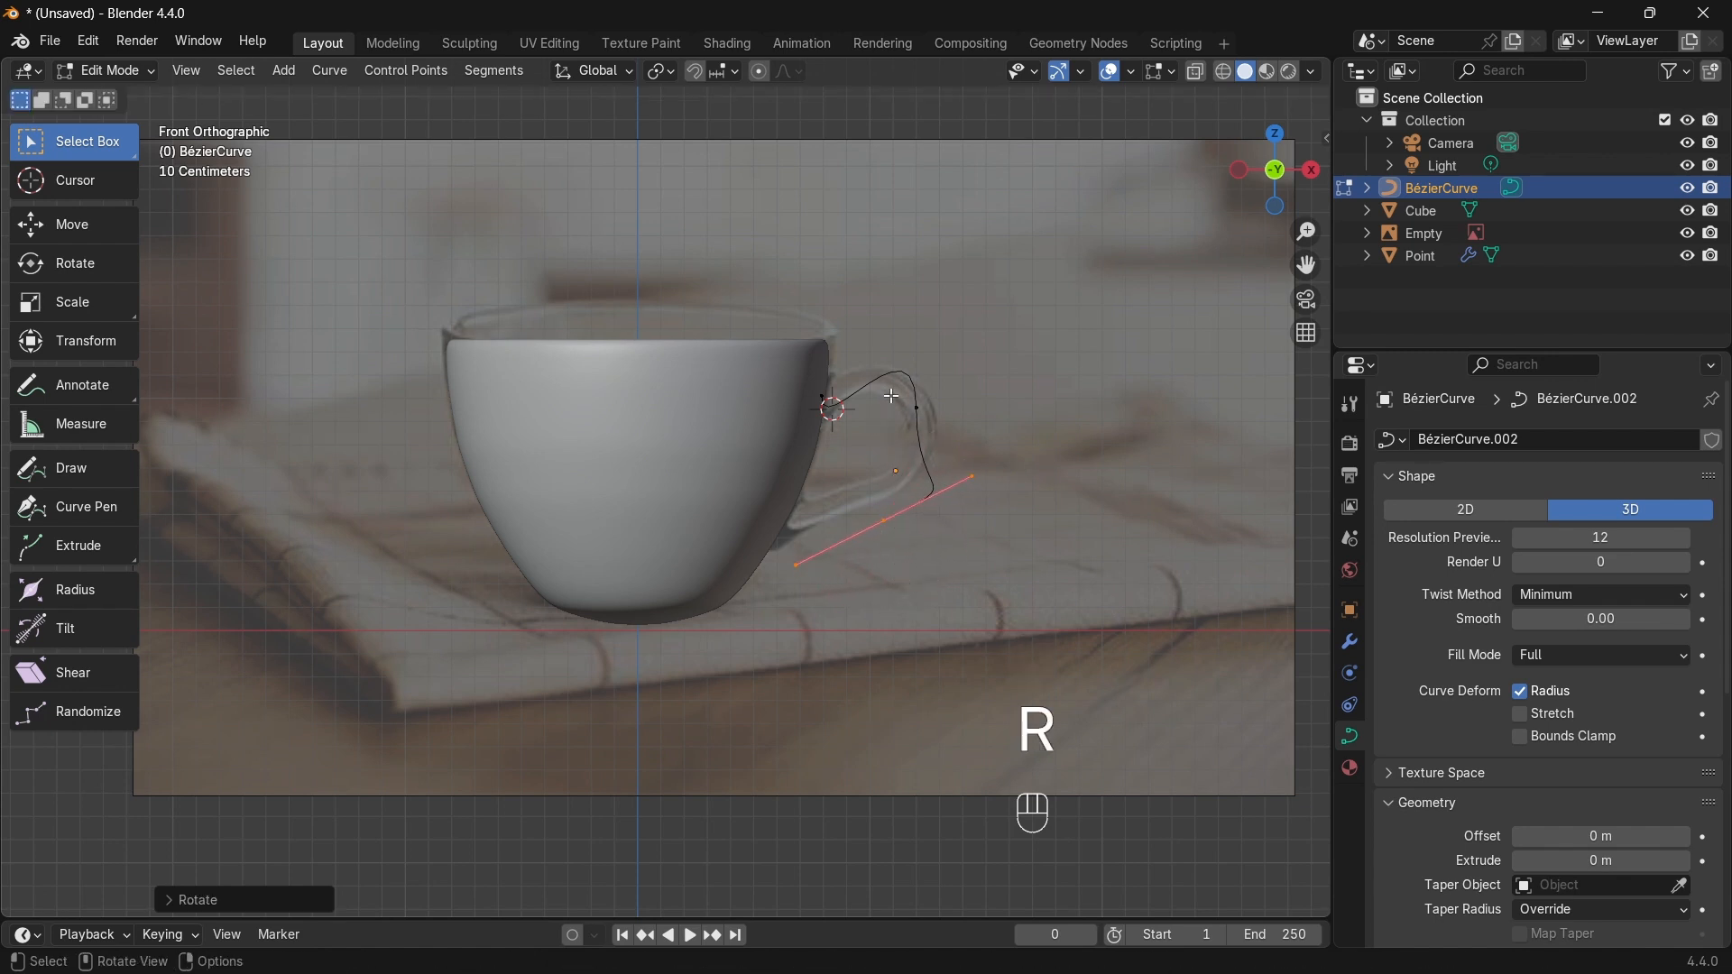
# Step: Rotate the outer-bend control point to follow the handle's arc and reposition it on the reference
pyautogui.click(918, 408)
pyautogui.press('g')
pyautogui.click(939, 436)
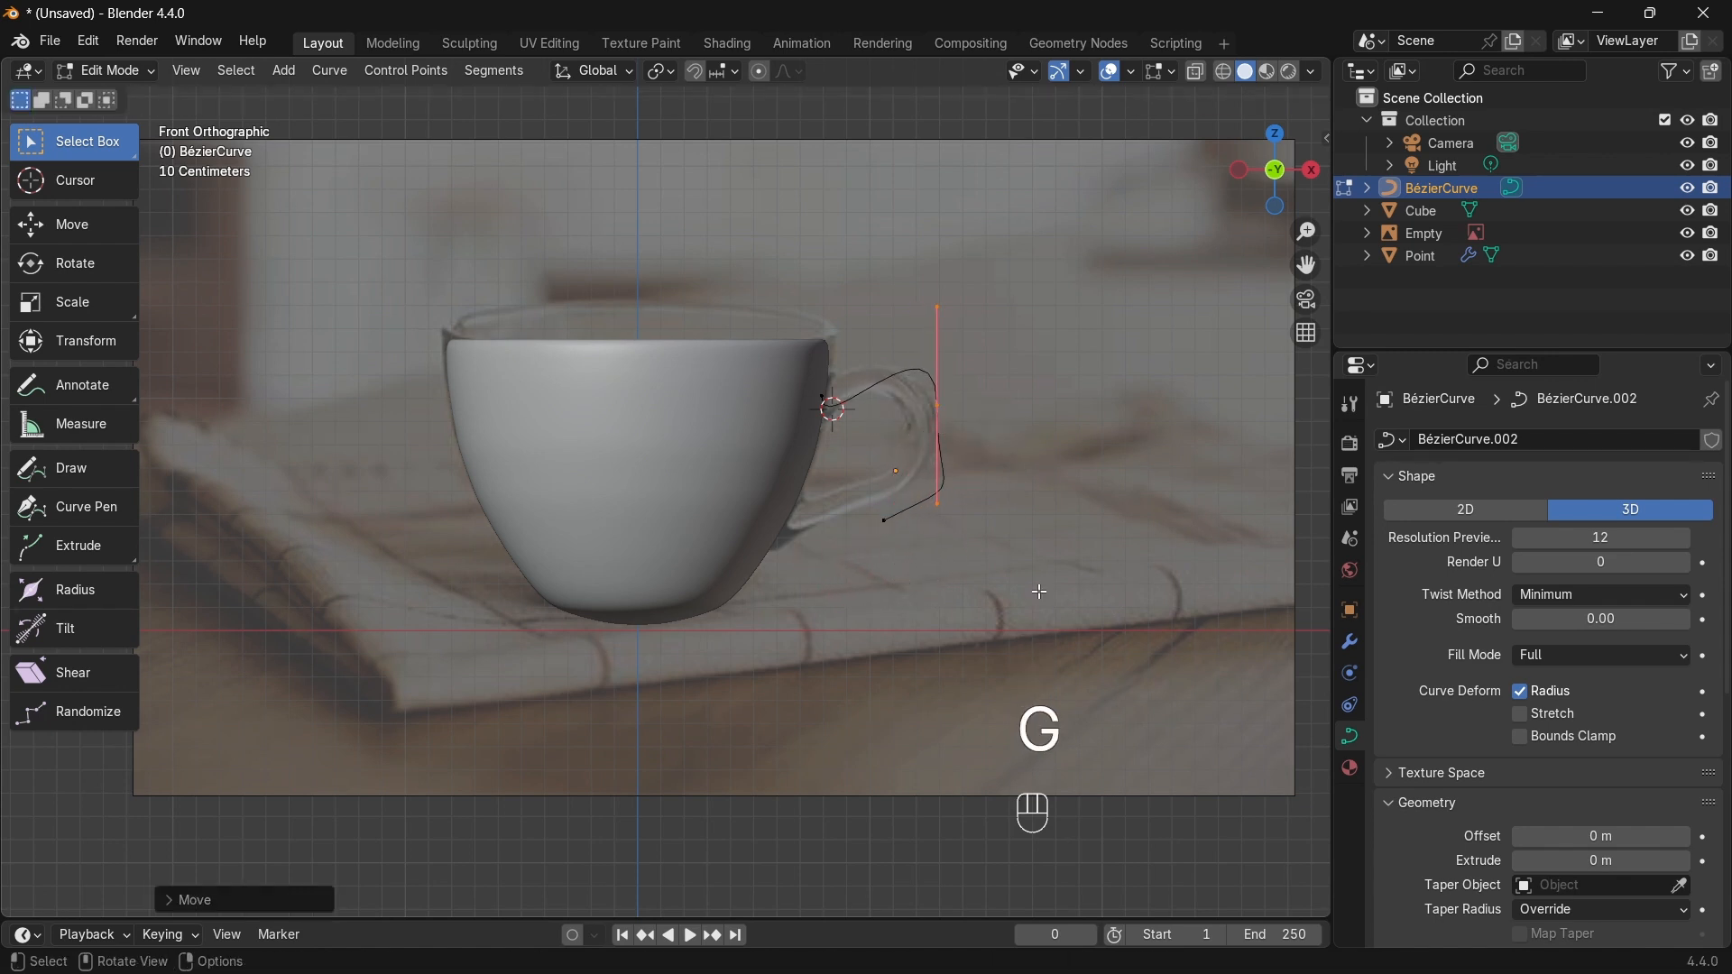
pyautogui.press('r')
pyautogui.click(1179, 495)
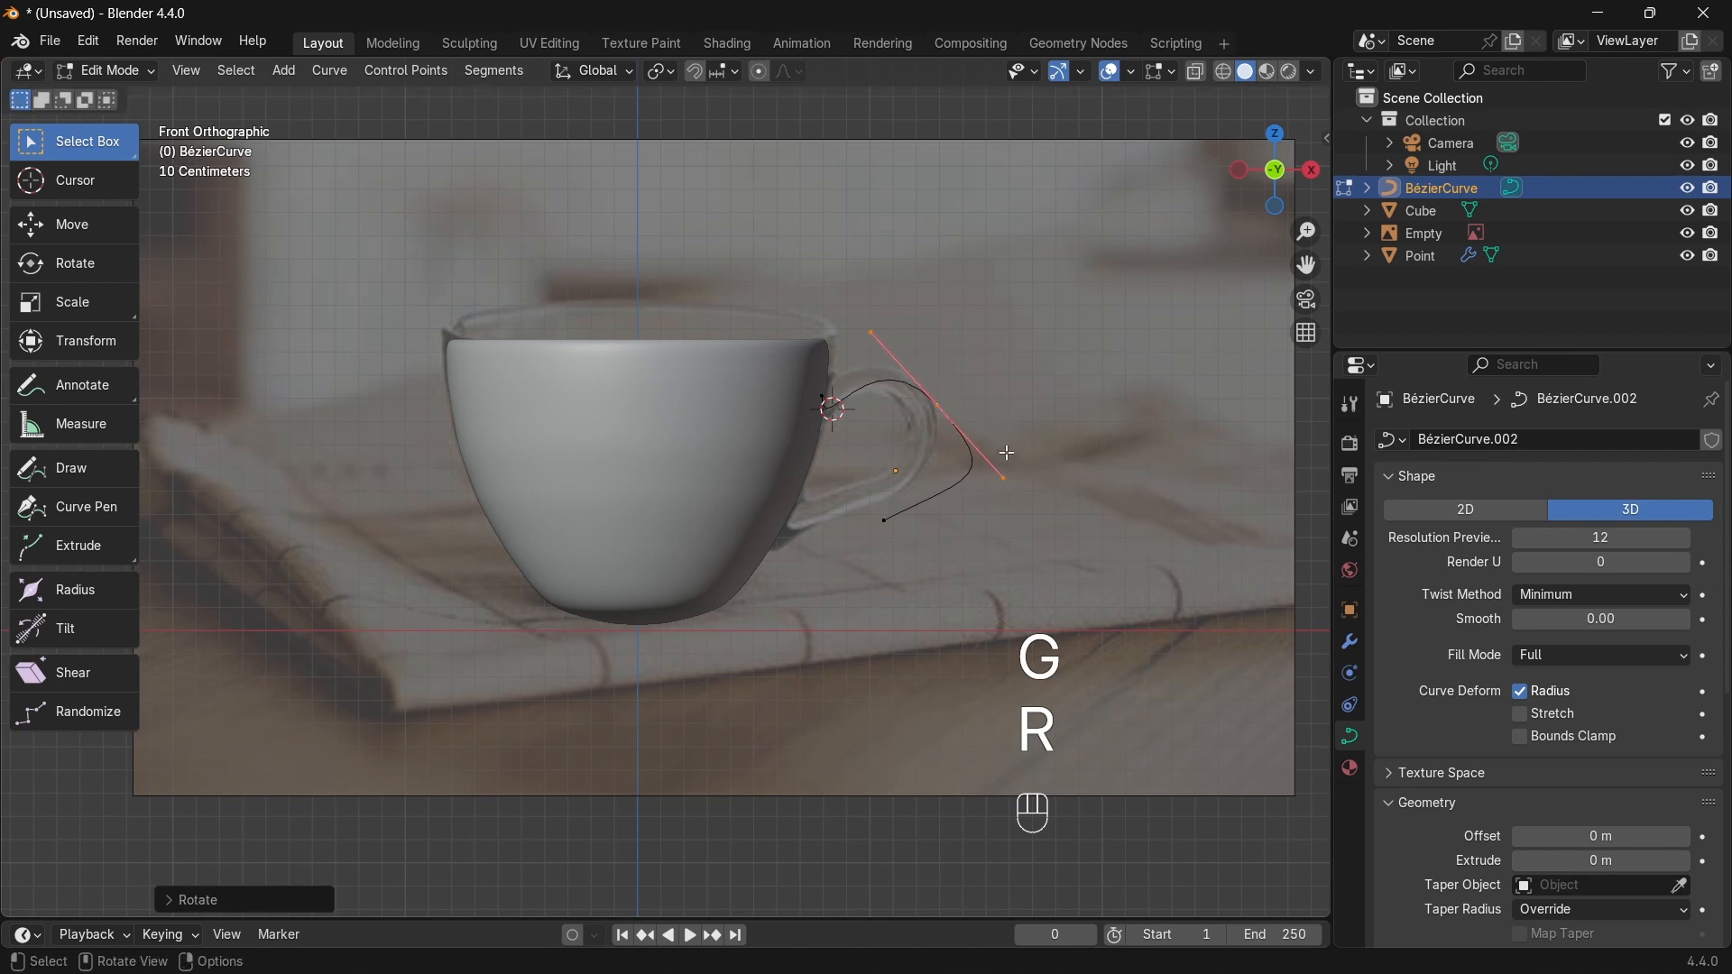
pyautogui.press('g')
pyautogui.click(897, 415)
# Step: Adjust the curve's upper end point at the cup wall and the outer-bend point to fit the reference handle
pyautogui.moveTo(758, 374); pyautogui.dragTo(850, 445)
pyautogui.press('g')
pyautogui.click(841, 439)
pyautogui.click(915, 394)
pyautogui.press('g')
pyautogui.click(942, 460)
# Step: Move the curve's lower end point onto the cup wall where the reference handle joins it
pyautogui.click(884, 520)
pyautogui.press('g')
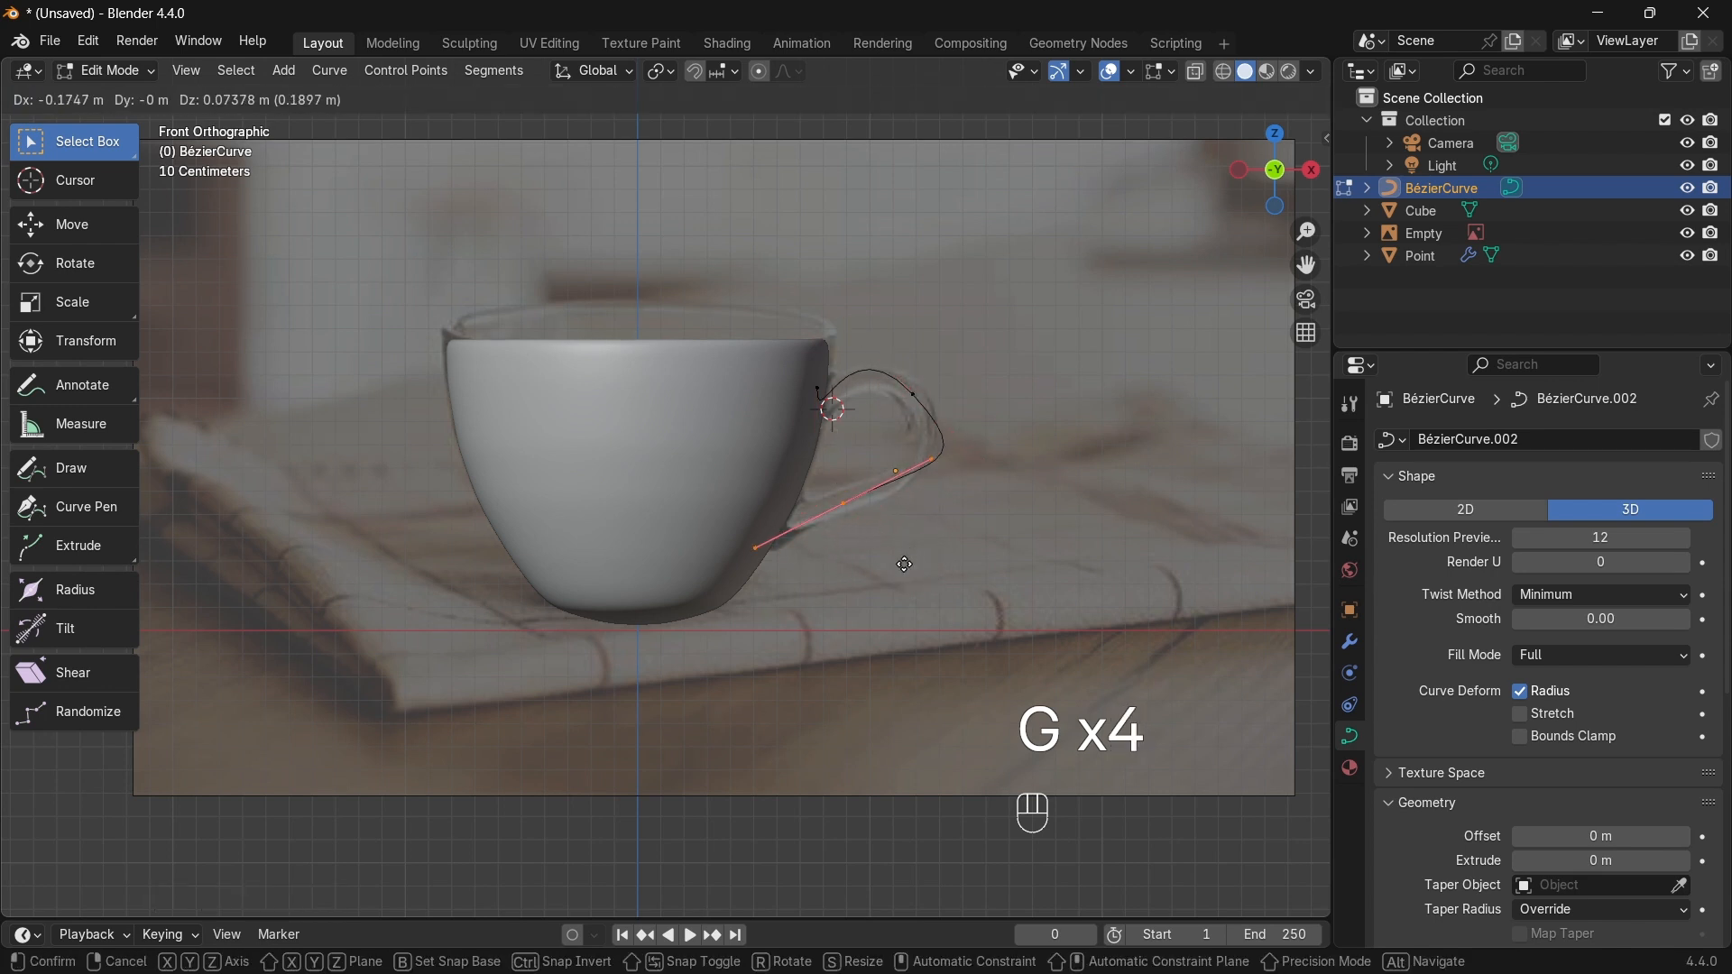
pyautogui.click(839, 583)
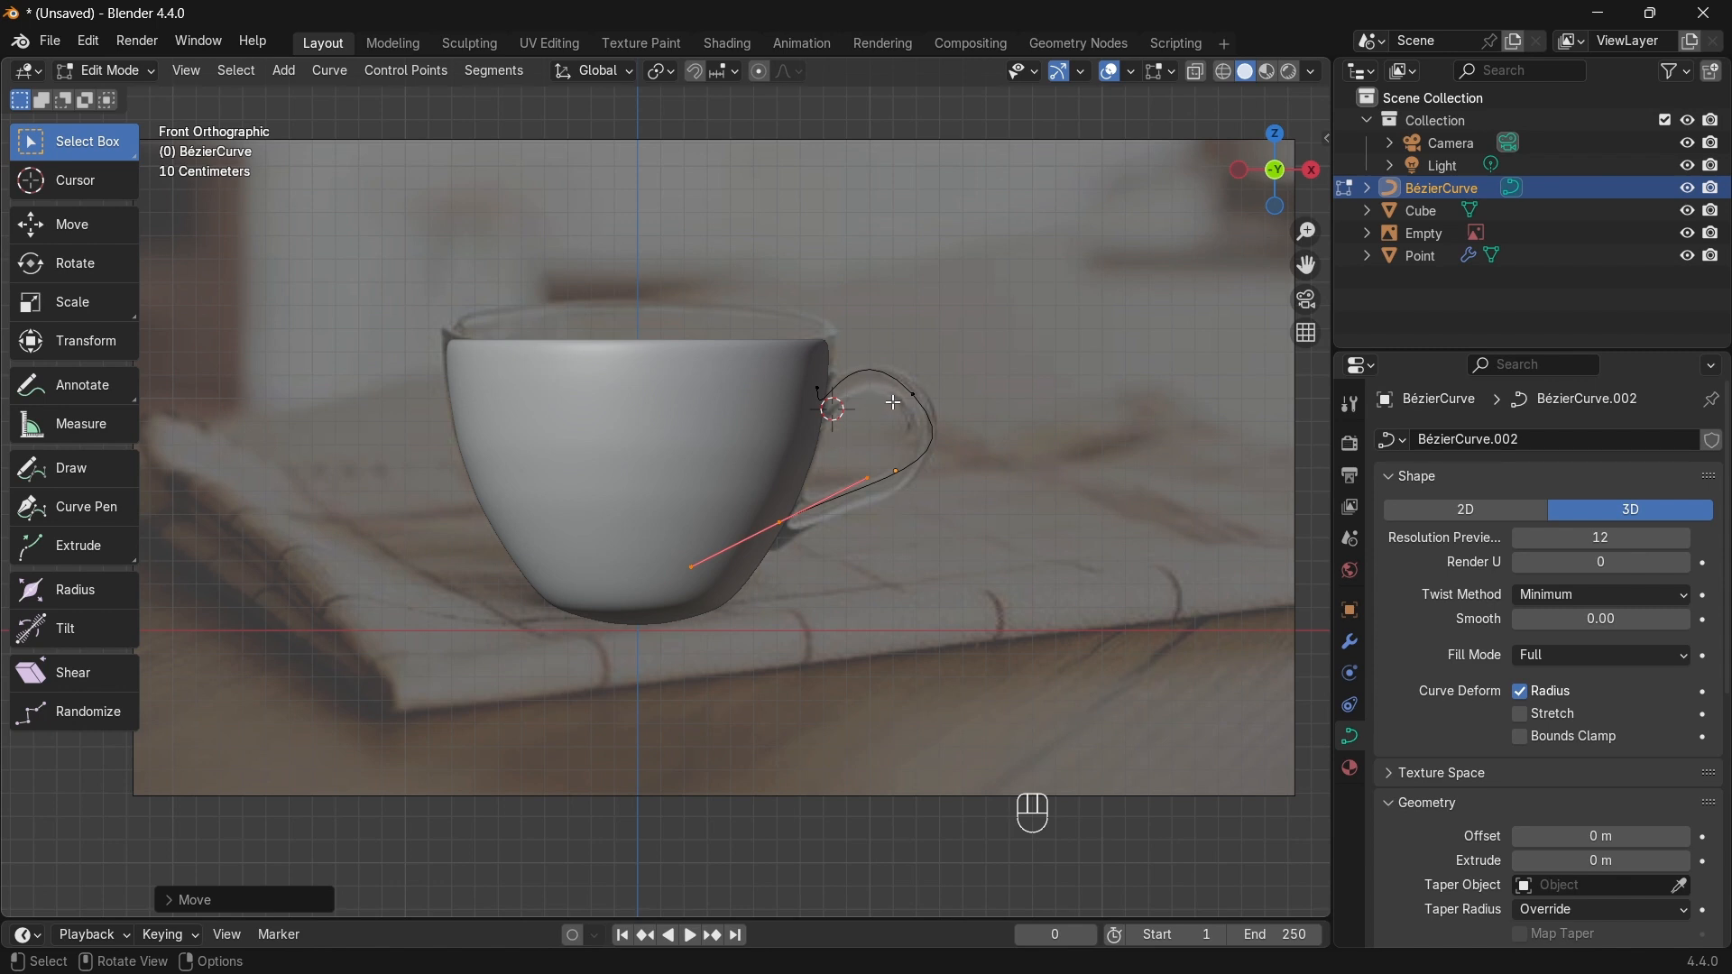
# Step: Subdivide the segment between the outer-bend and lower end points and move the new point onto the handle's lower curve
pyautogui.keyDown('shift'); pyautogui.moveTo(893, 366); pyautogui.dragTo(1019, 447); pyautogui.keyUp('shift')
pyautogui.rightClick(1020, 370)
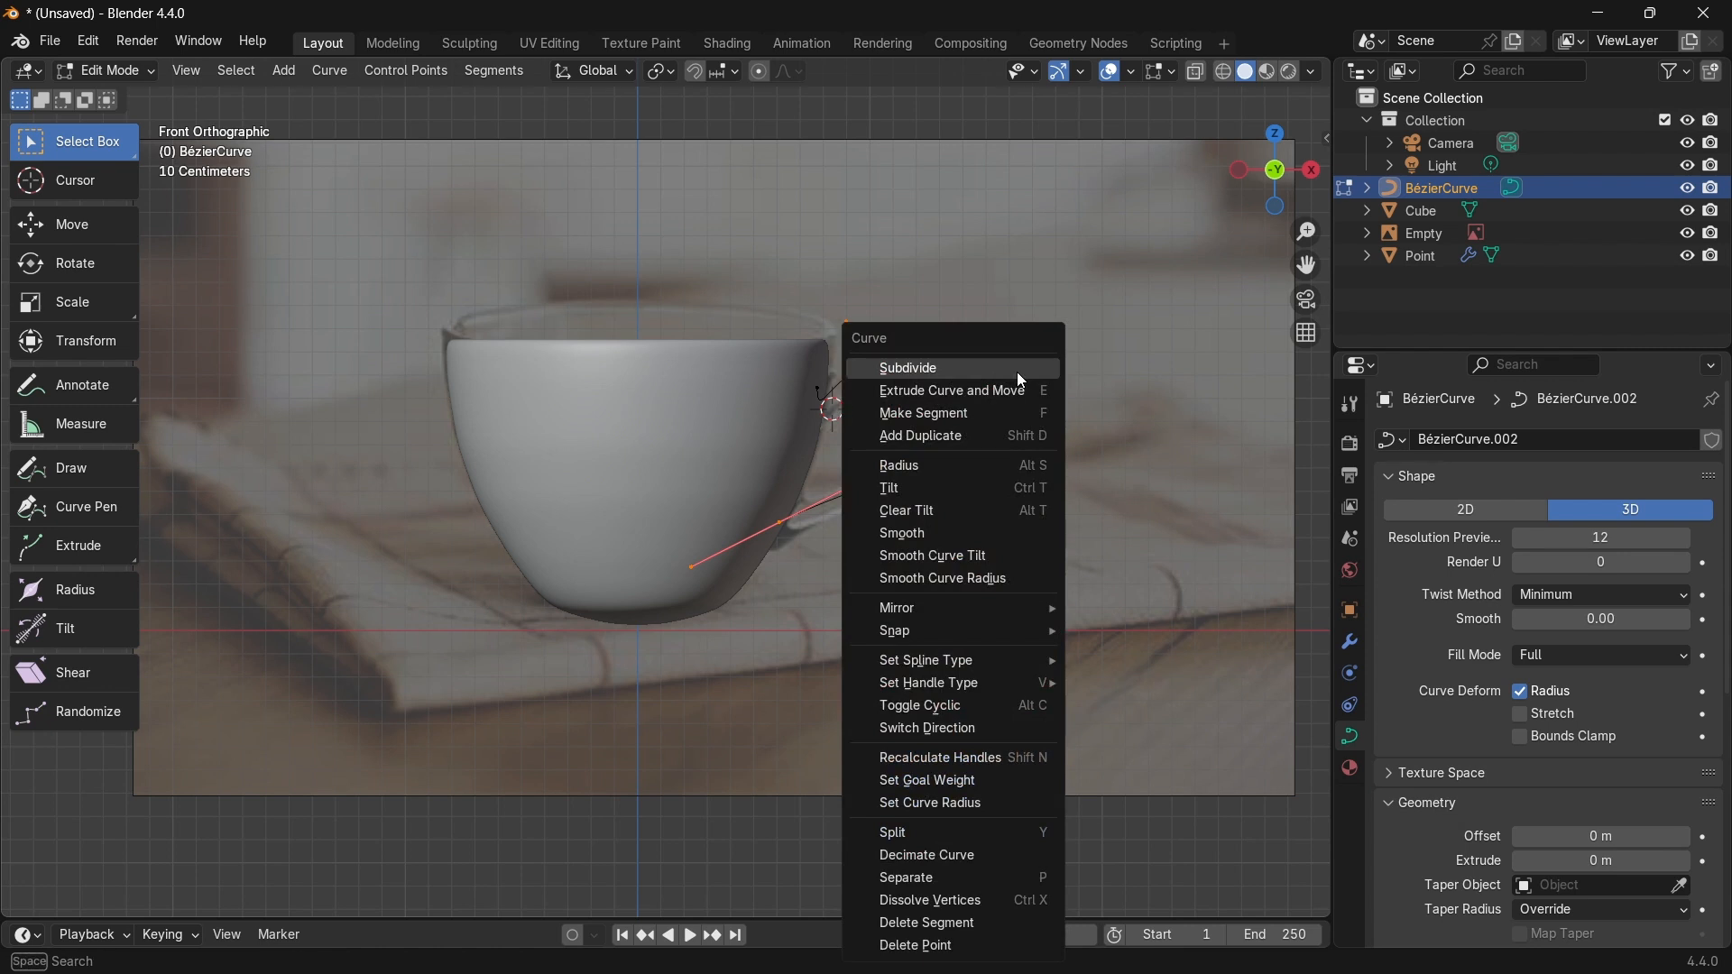
pyautogui.click(927, 369)
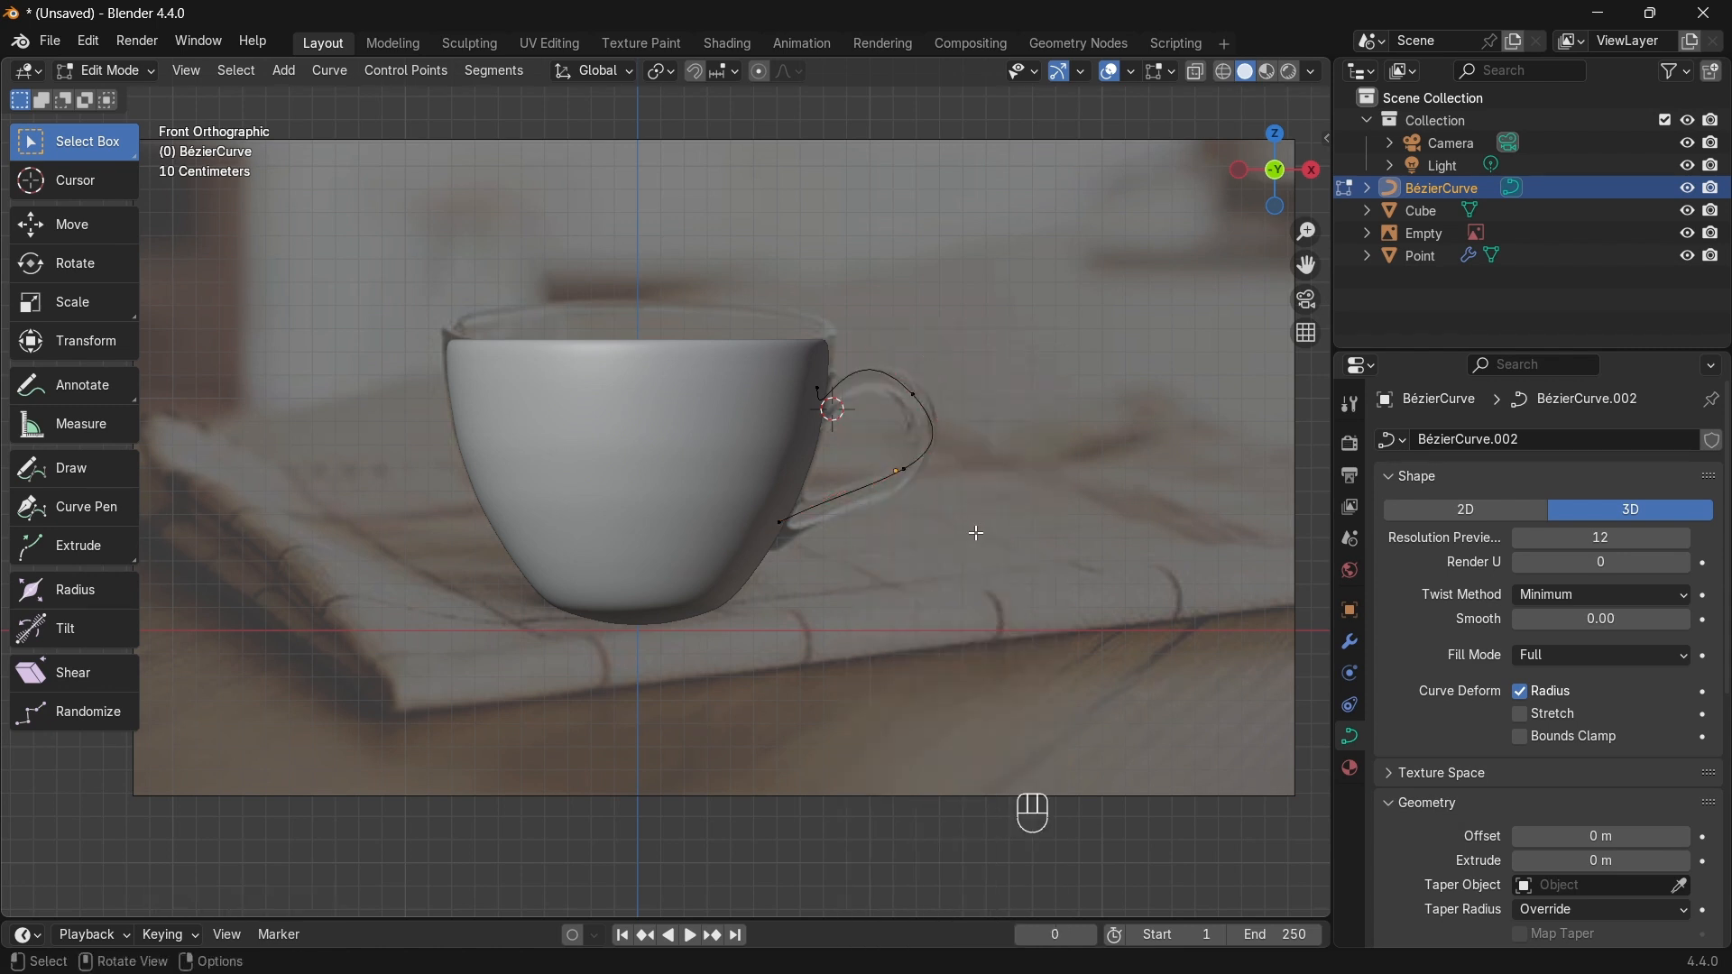
pyautogui.click(919, 487)
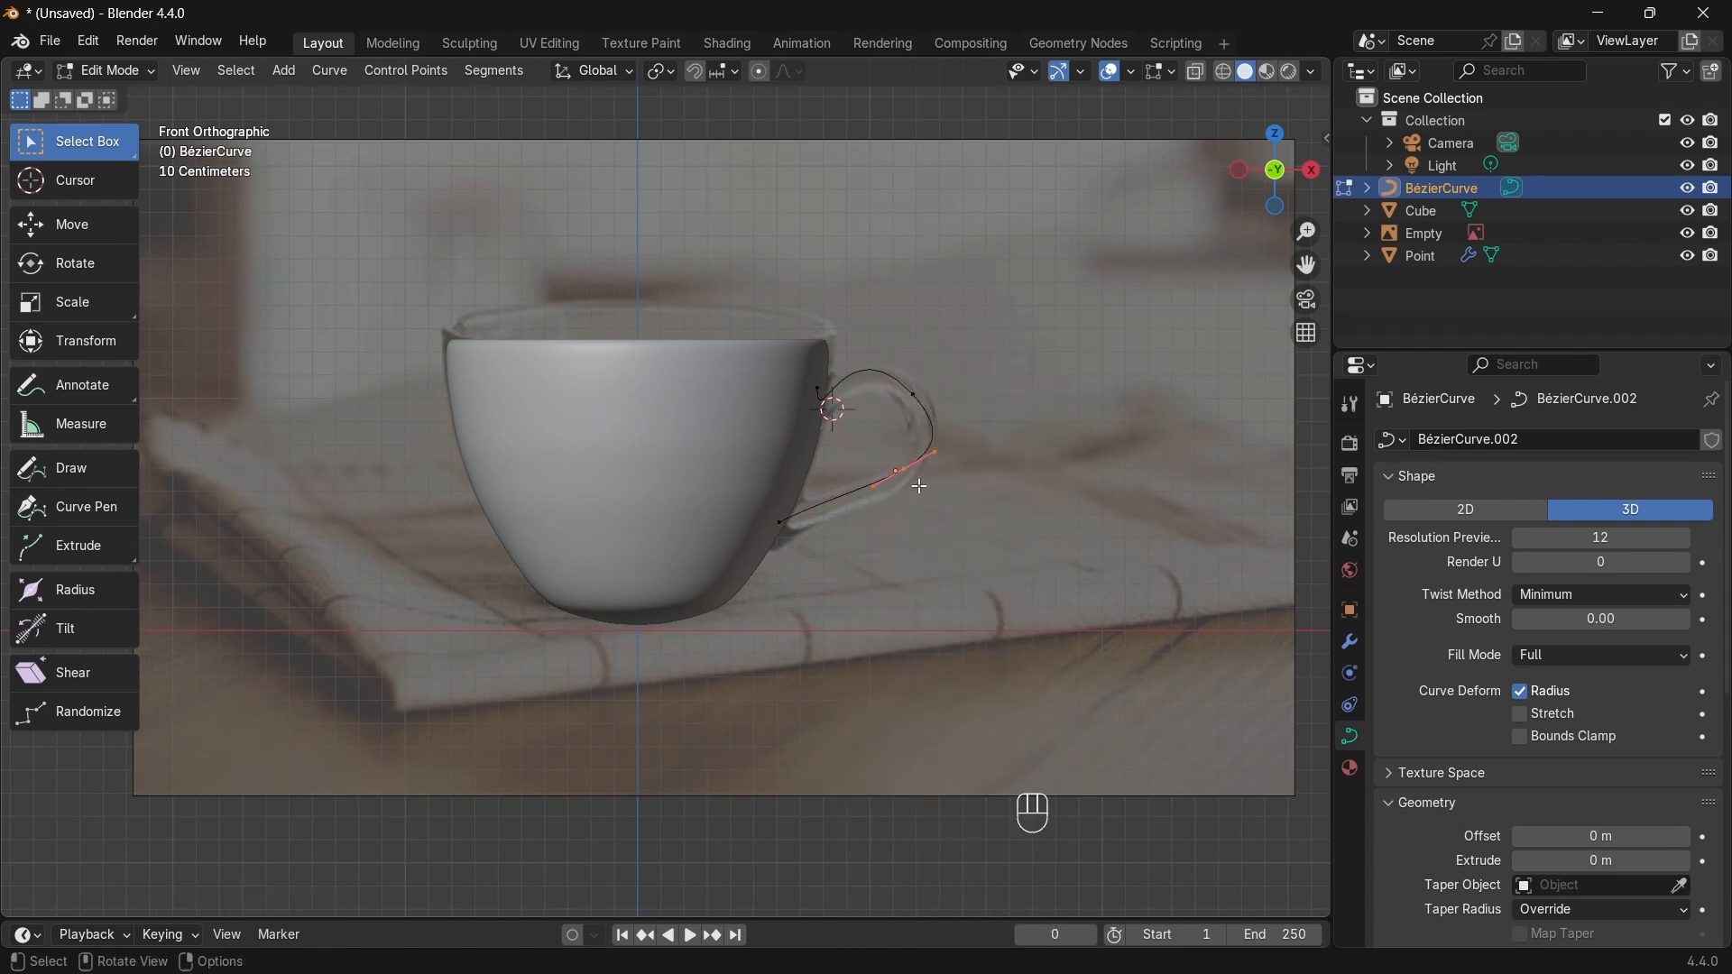
pyautogui.press('g')
pyautogui.click(848, 534)
# Step: Move the lower end point to the handle's lower joint and rotate it to run along the cup wall
pyautogui.moveTo(759, 489); pyautogui.dragTo(791, 532)
pyautogui.press('g')
pyautogui.press('g')
pyautogui.press('r')
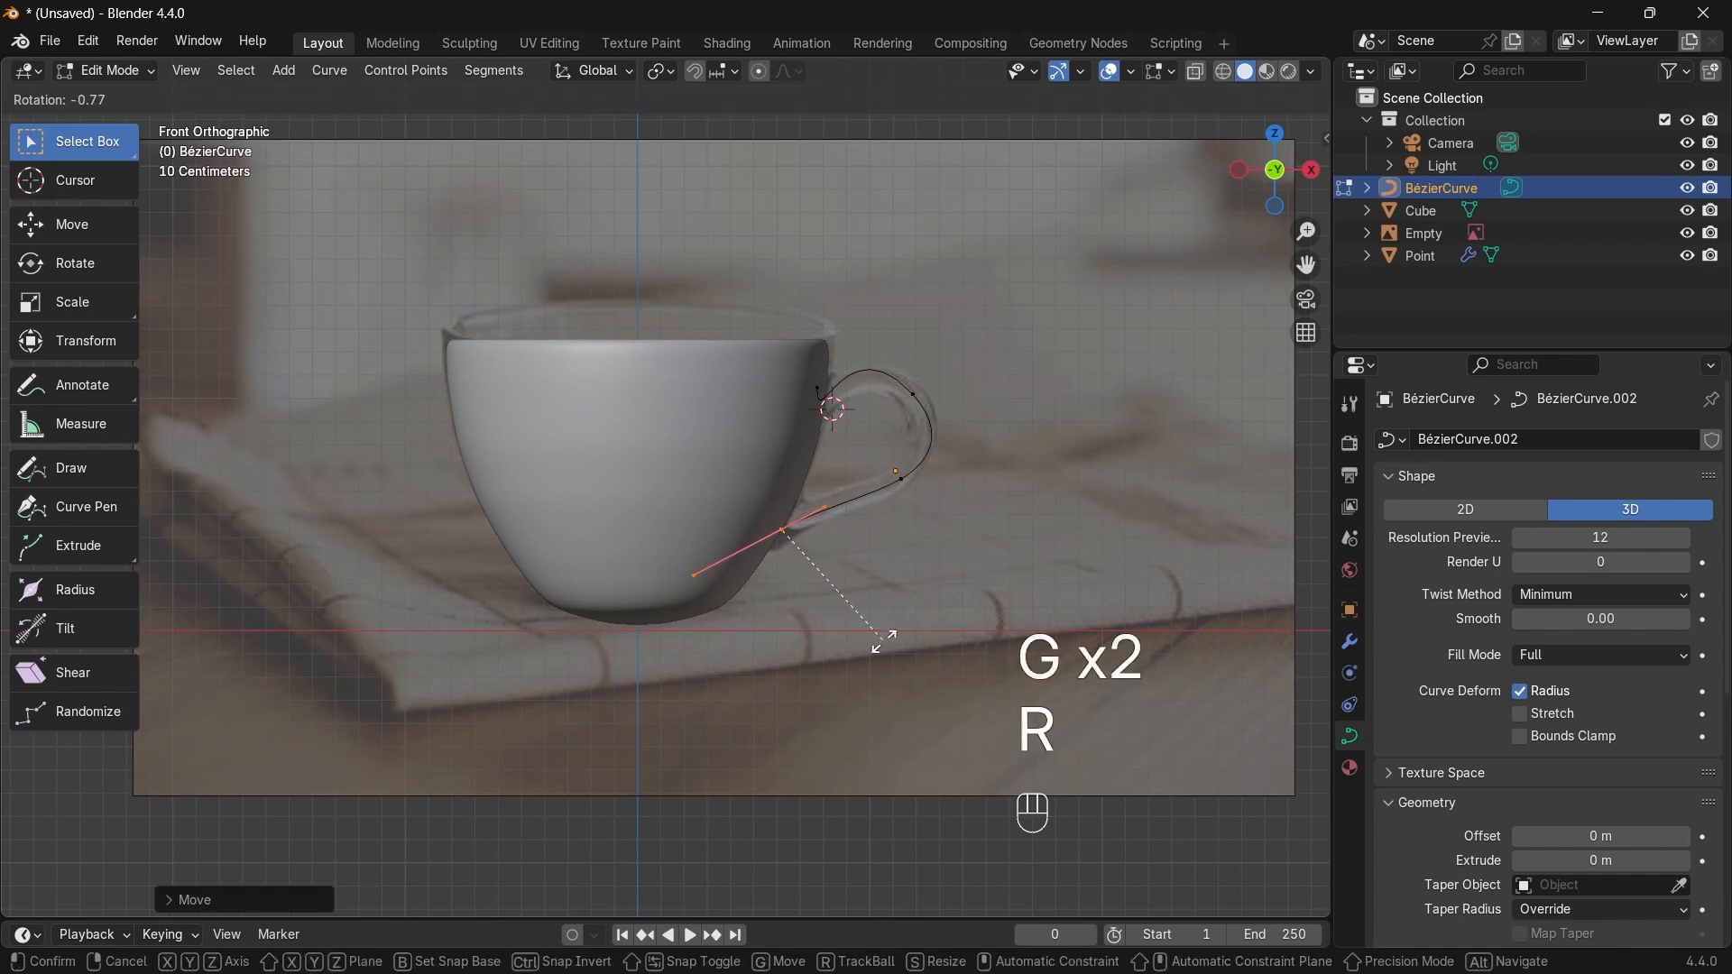
pyautogui.click(951, 580)
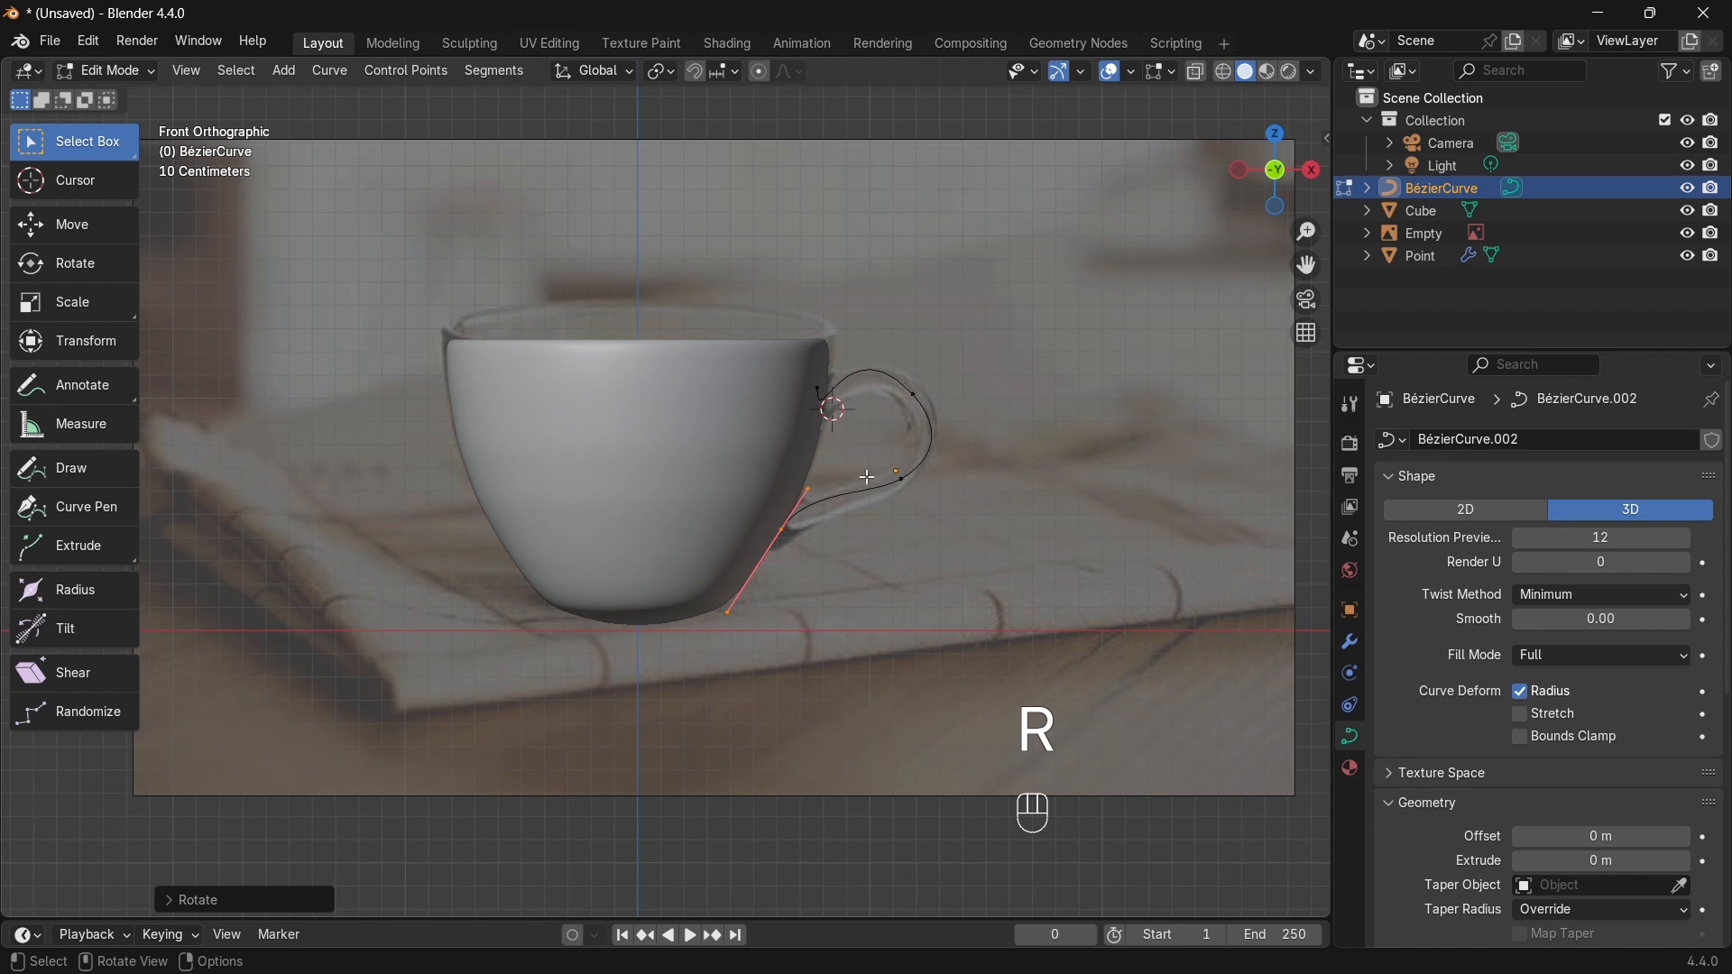
pyautogui.press('g')
pyautogui.click(785, 525)
# Step: Fine-tune the positions of the lower-arm, upper end and outer-bend control points against the reference handle
pyautogui.click(904, 485)
pyautogui.press('g')
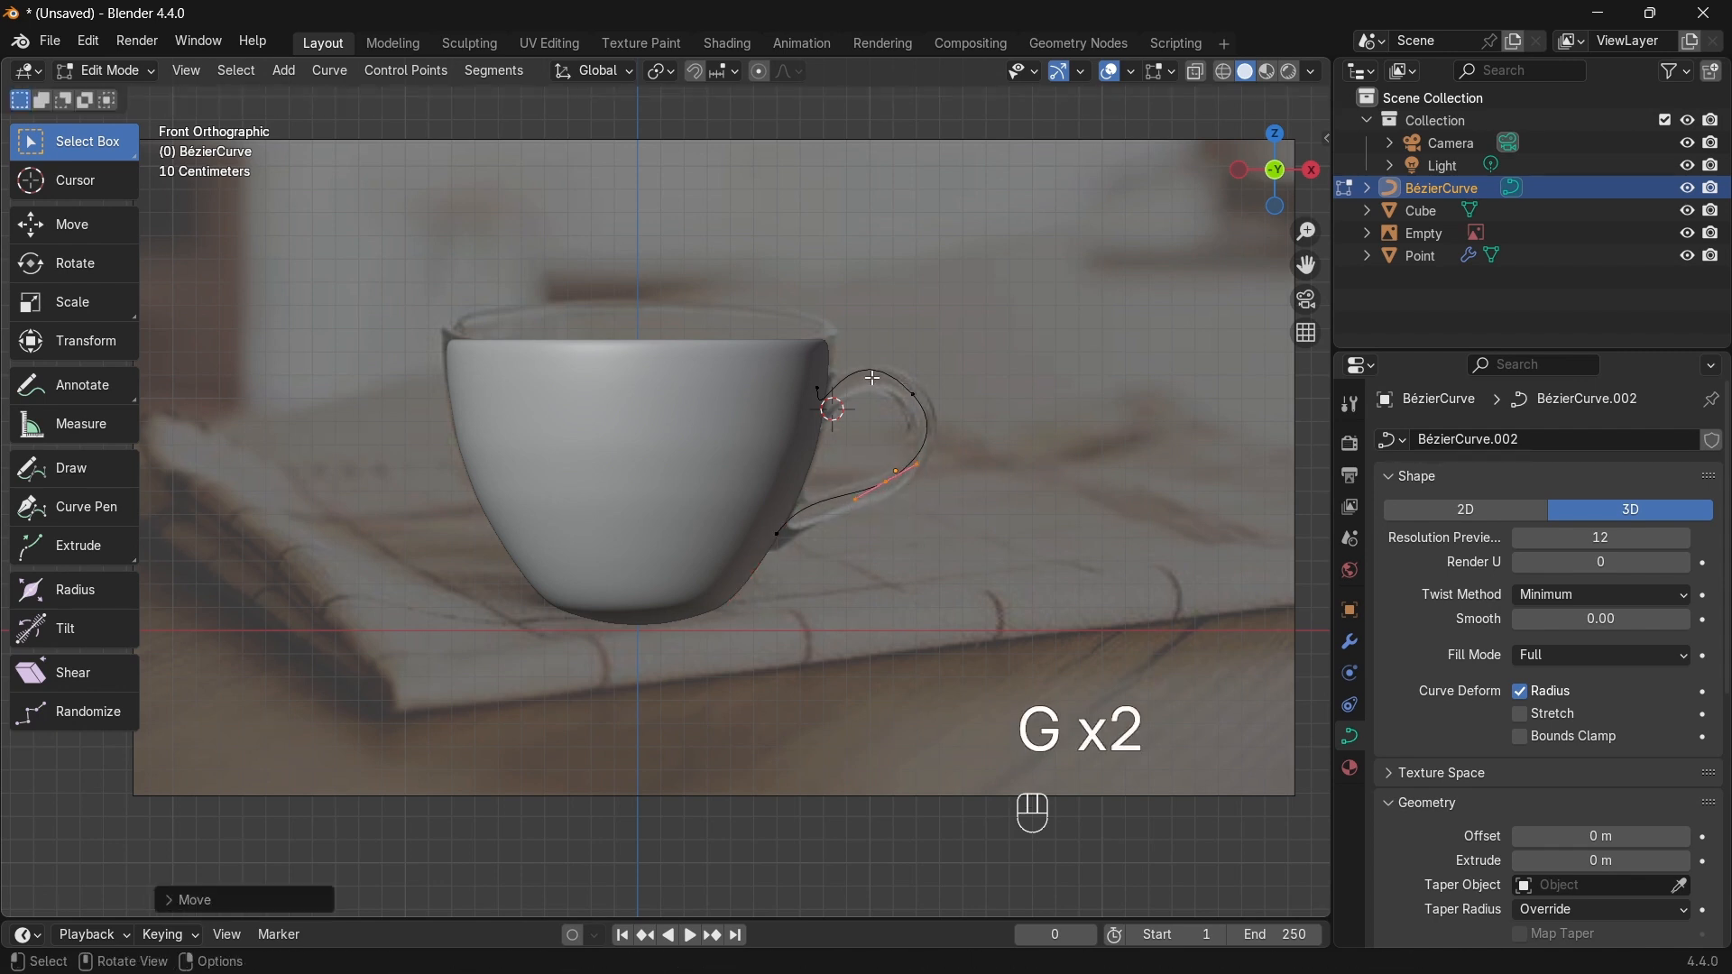
pyautogui.click(824, 422)
pyautogui.press('g')
pyautogui.click(828, 434)
pyautogui.click(929, 427)
pyautogui.press('g')
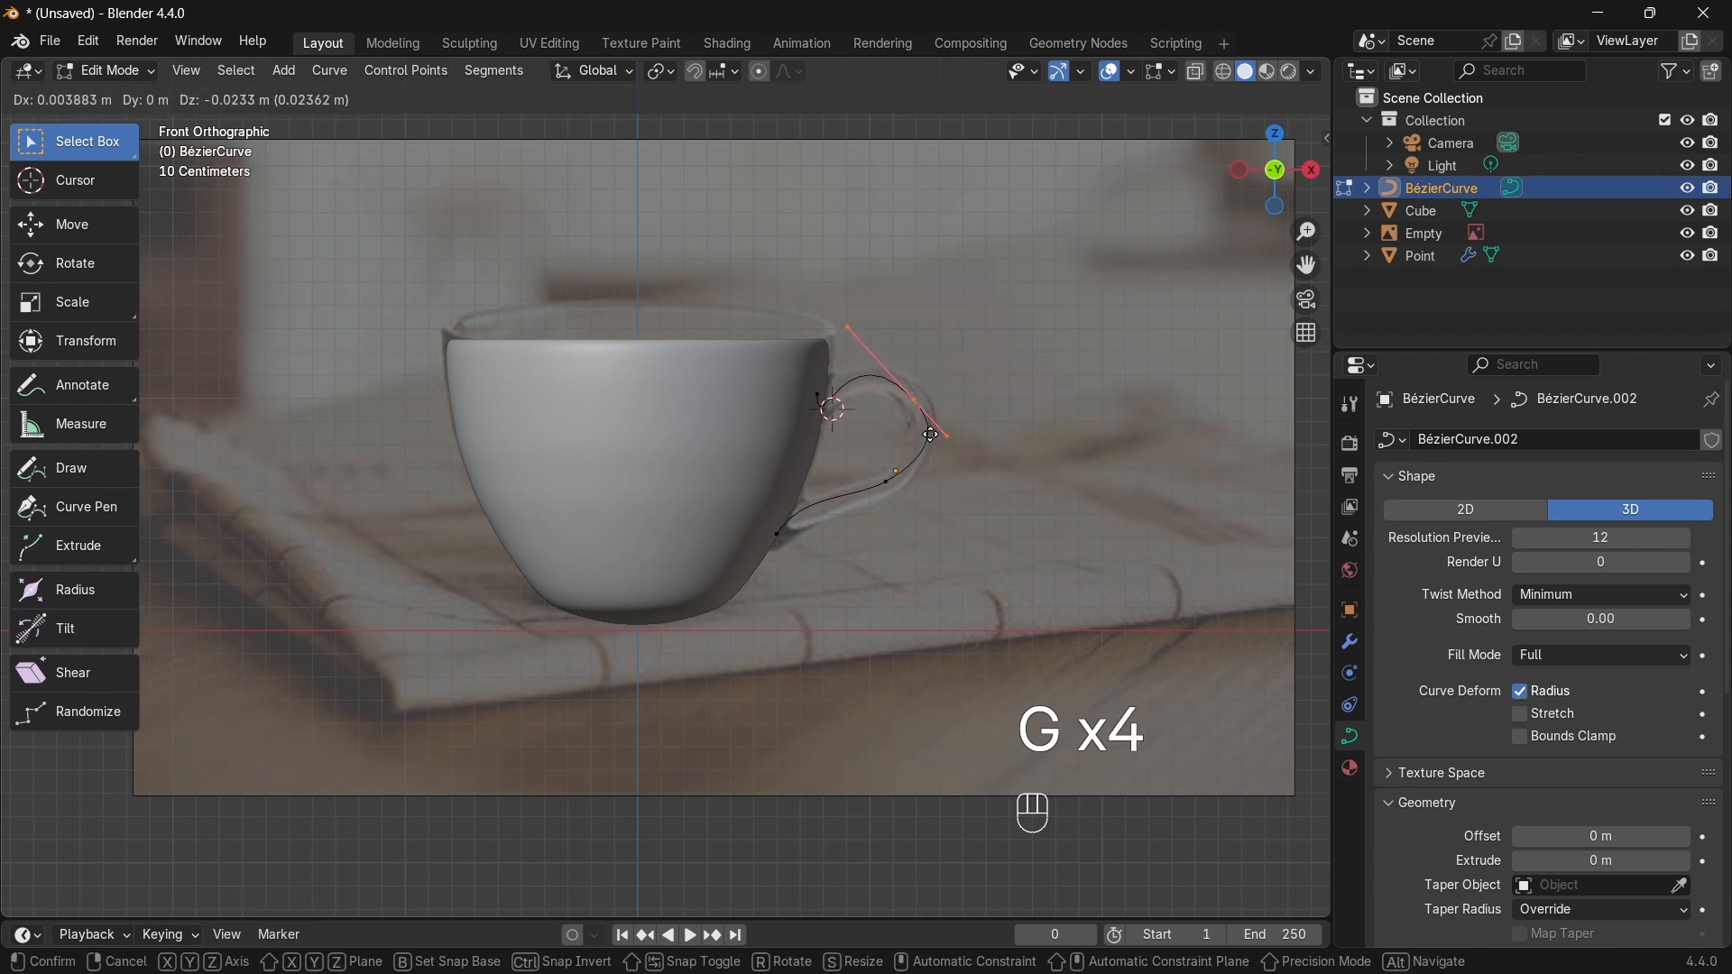
pyautogui.click(889, 408)
# Step: Select the upper end and outer-bend points and subdivide the segment between them
pyautogui.click(975, 332)
pyautogui.moveTo(824, 349); pyautogui.dragTo(1065, 424)
pyautogui.rightClick(965, 291)
pyautogui.click(965, 293)
pyautogui.click(1002, 368)
# Step: Move the new upper-arc control point onto the top of the reference handle and rotate it to follow the arc
pyautogui.moveTo(822, 360); pyautogui.dragTo(857, 400)
pyautogui.press('g')
pyautogui.press('g')
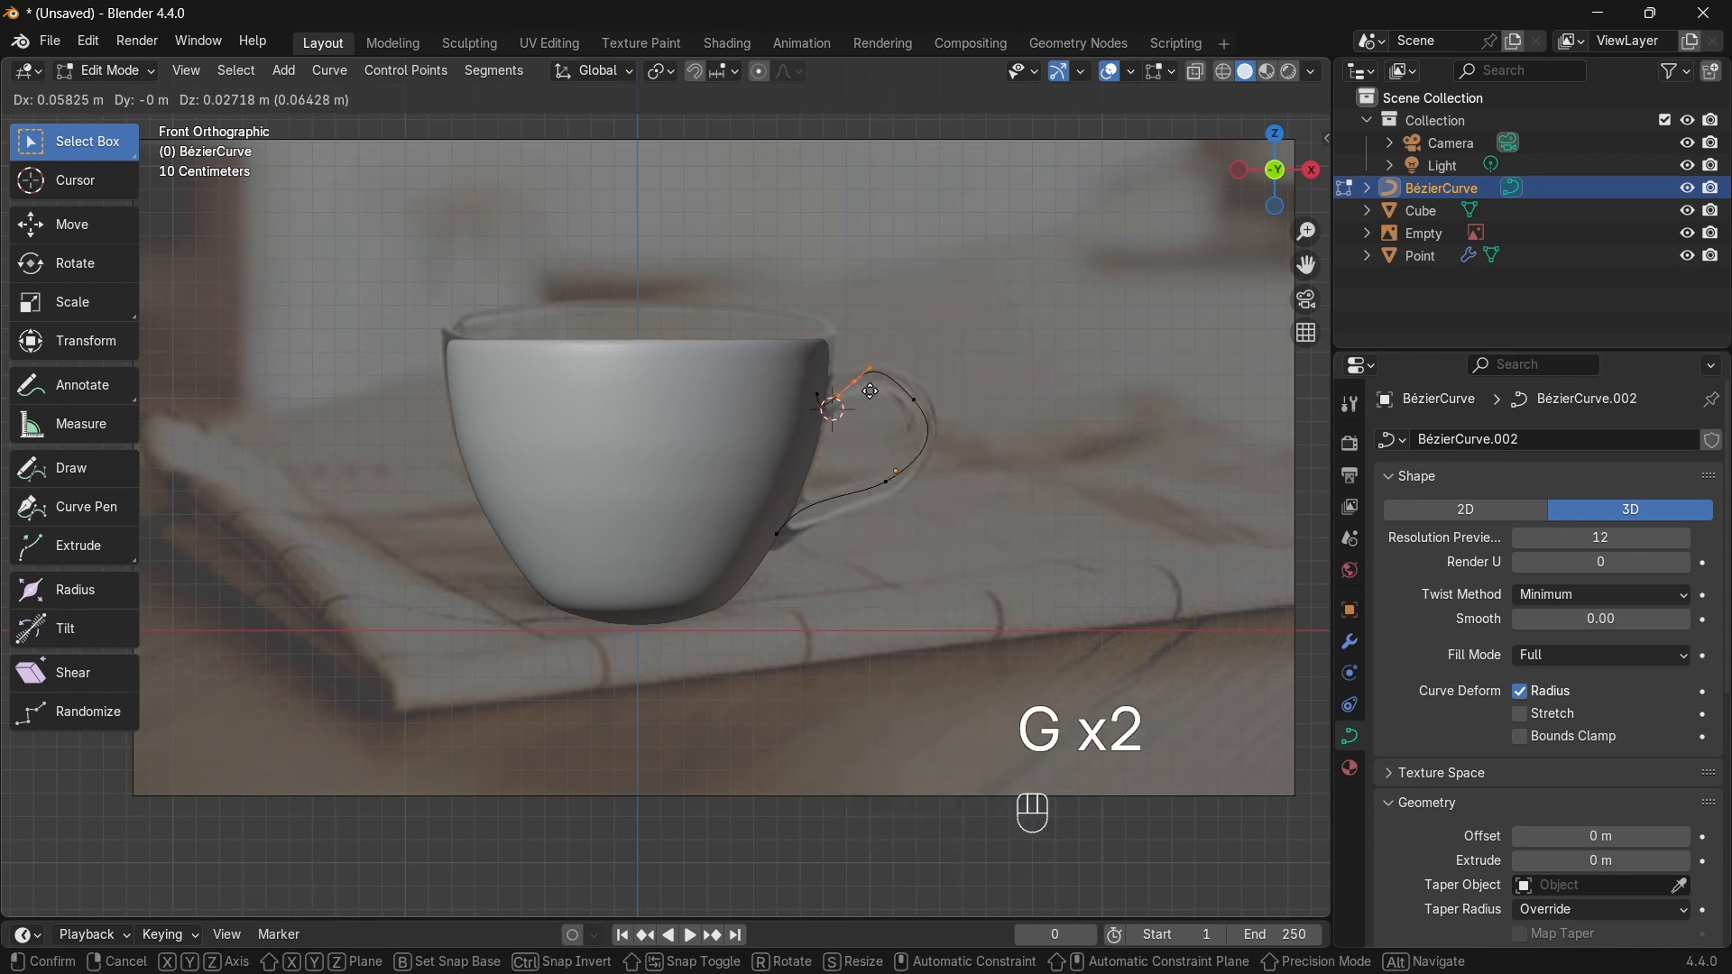
pyautogui.click(880, 390)
pyautogui.press('r')
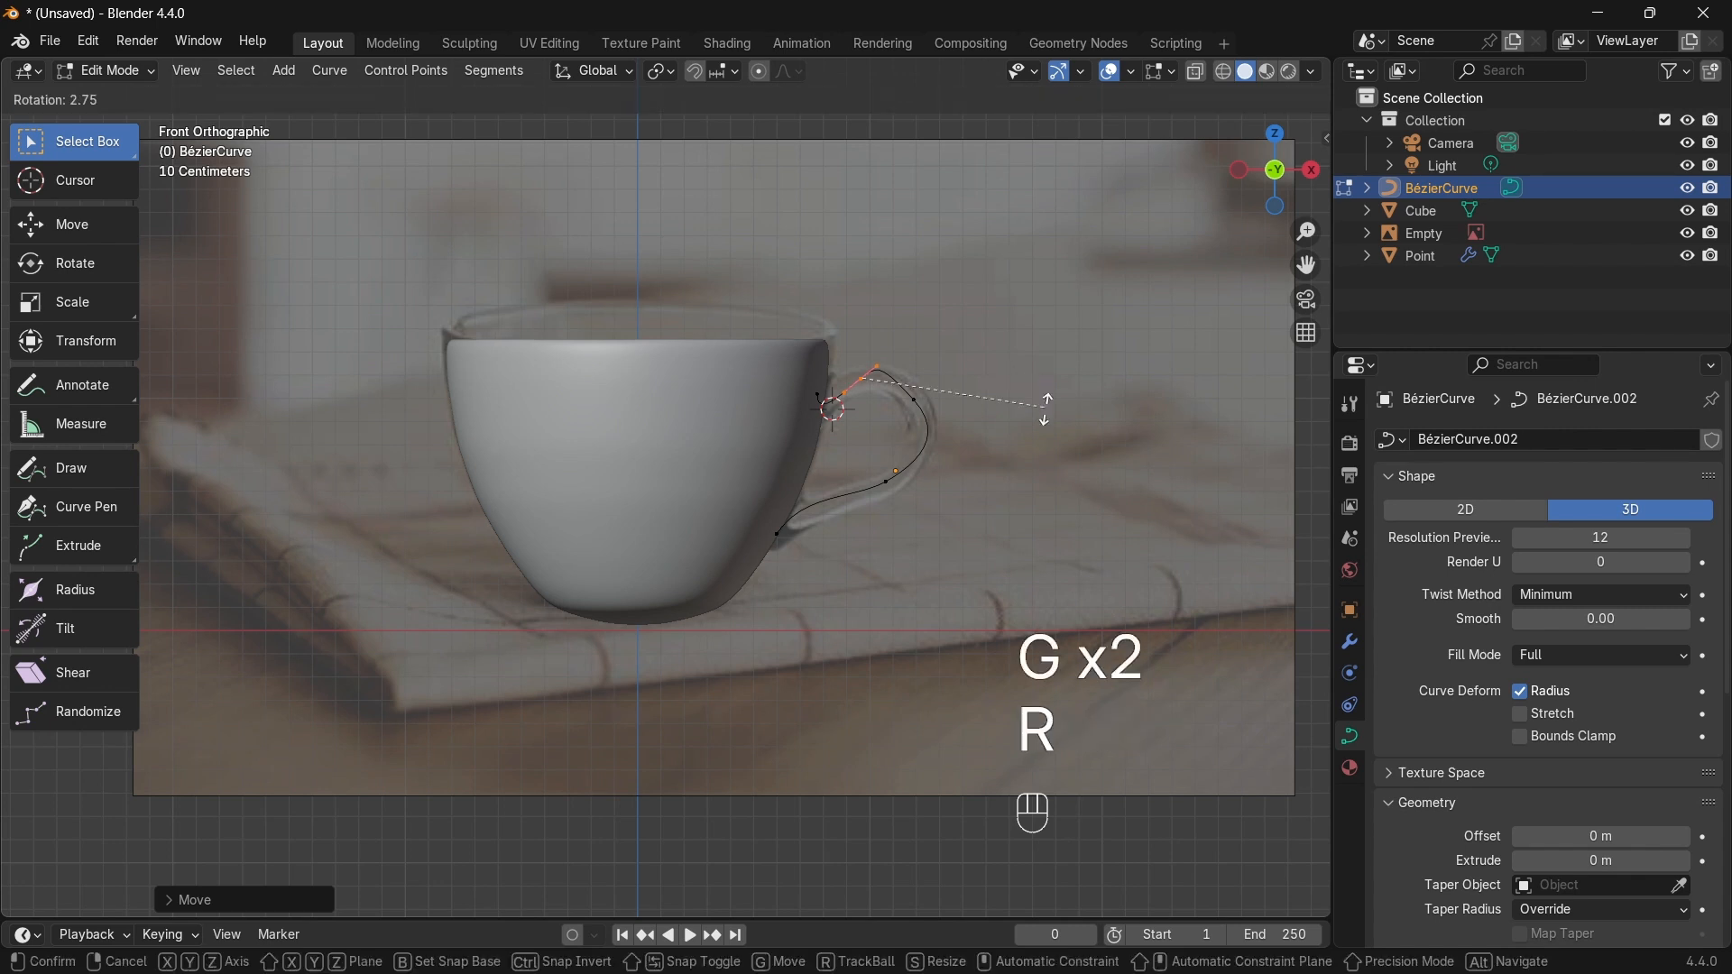
pyautogui.click(1019, 511)
# Step: Move the outer-bend control point slightly outward and rotate it steeper to match the handle's outer edge
pyautogui.moveTo(895, 385); pyautogui.dragTo(935, 427)
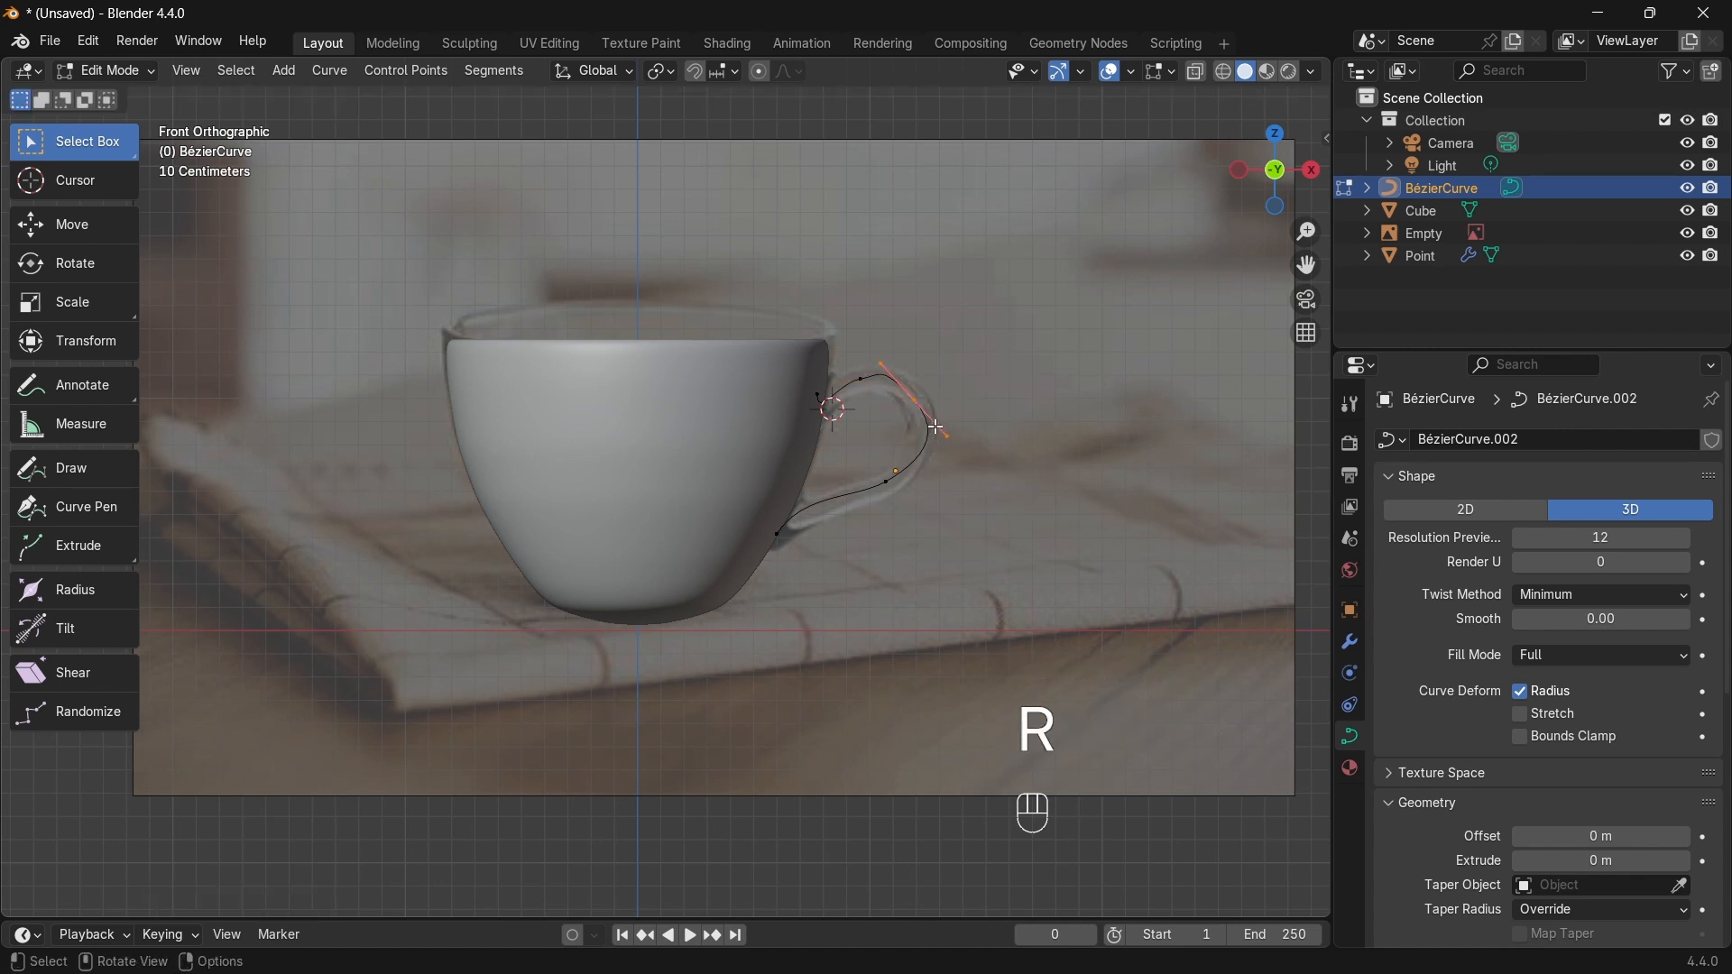
pyautogui.press('g')
pyautogui.click(944, 434)
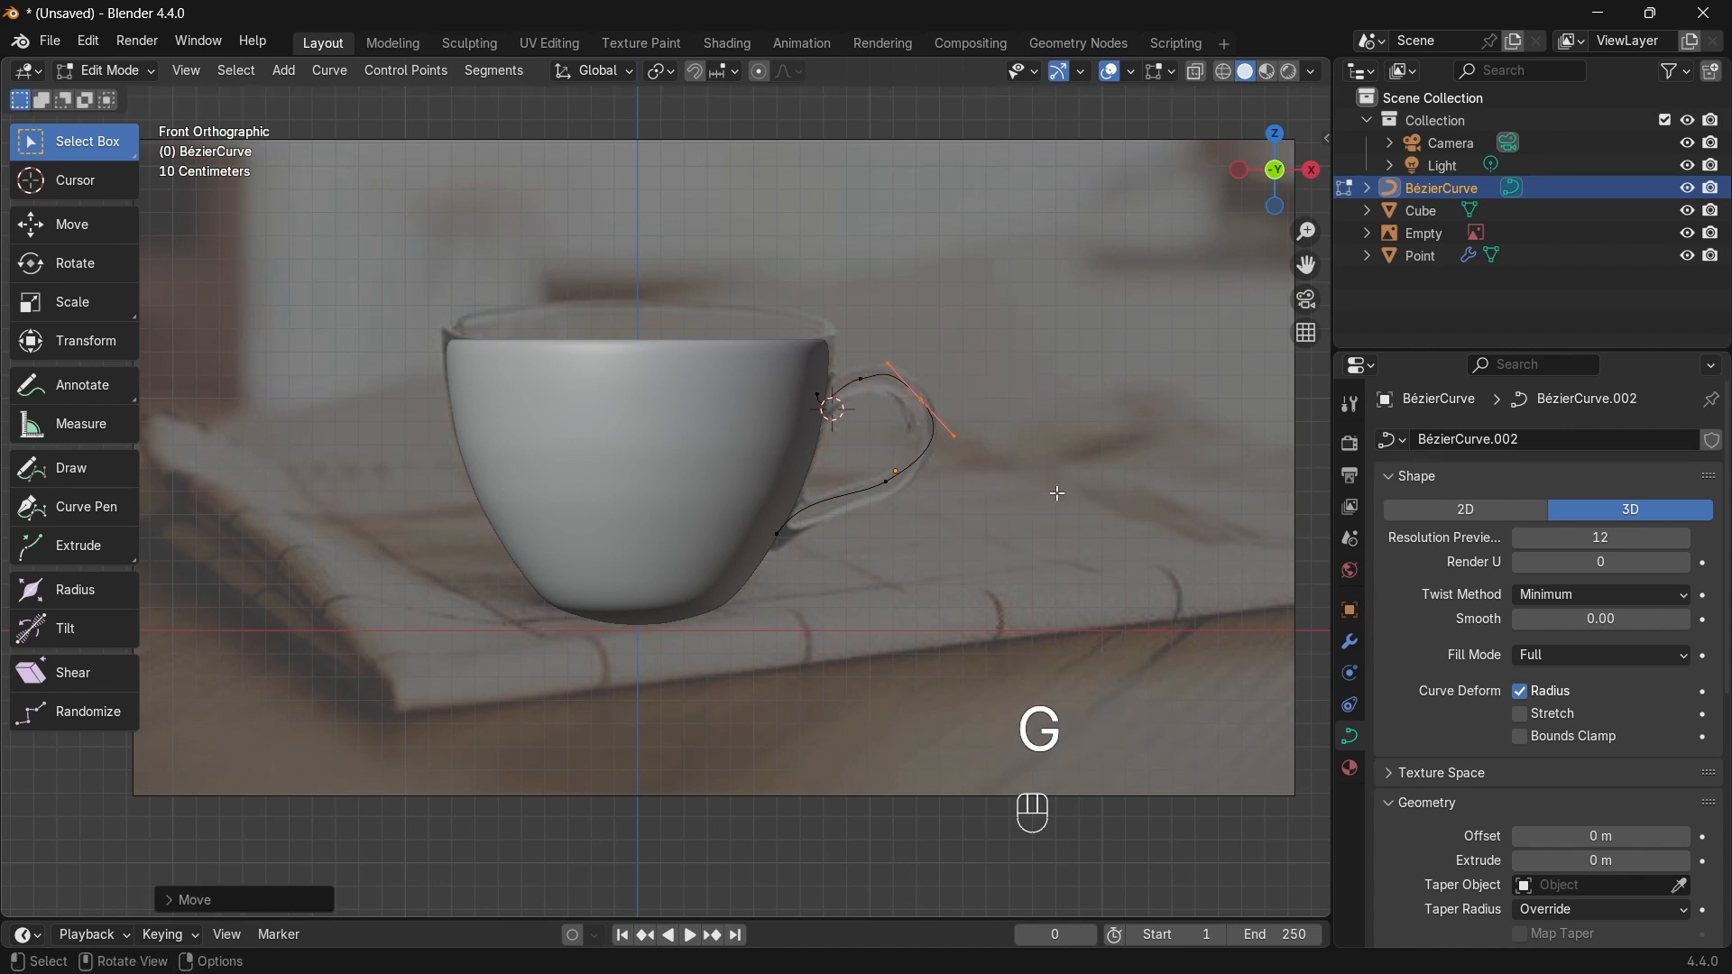
pyautogui.press('r')
pyautogui.click(928, 515)
# Step: Shift the lower-arm control point down toward the cup wall along the reference handle
pyautogui.moveTo(823, 454); pyautogui.dragTo(948, 531)
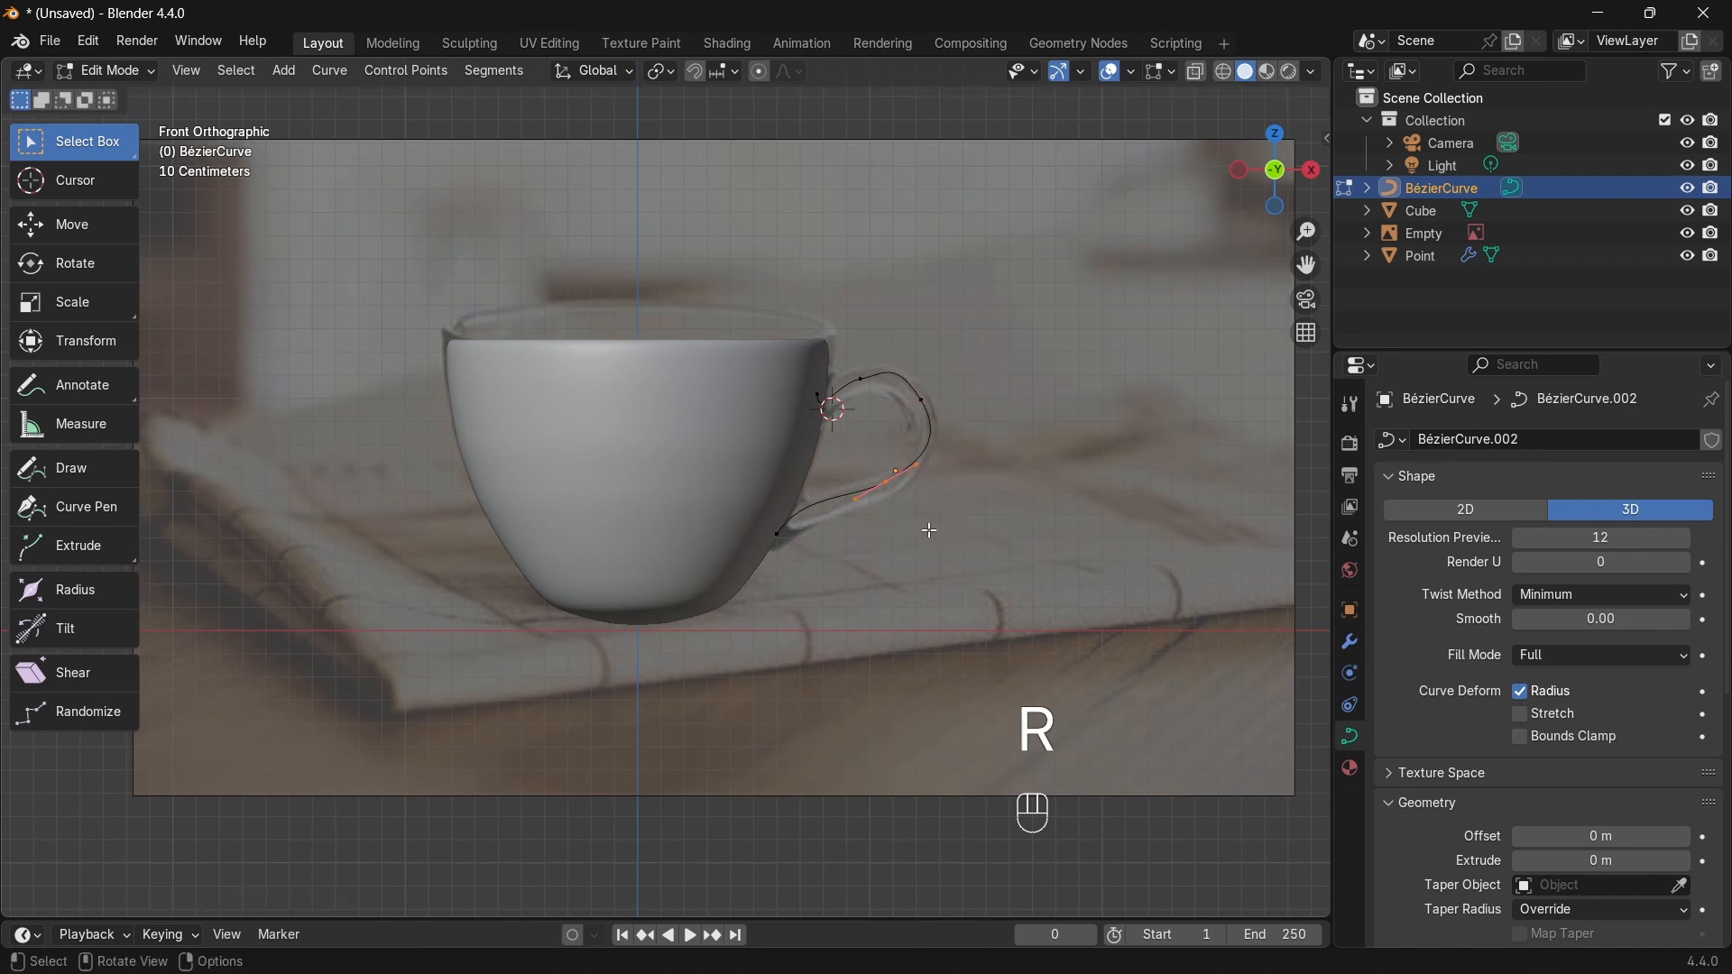
pyautogui.press('g')
pyautogui.click(817, 509)
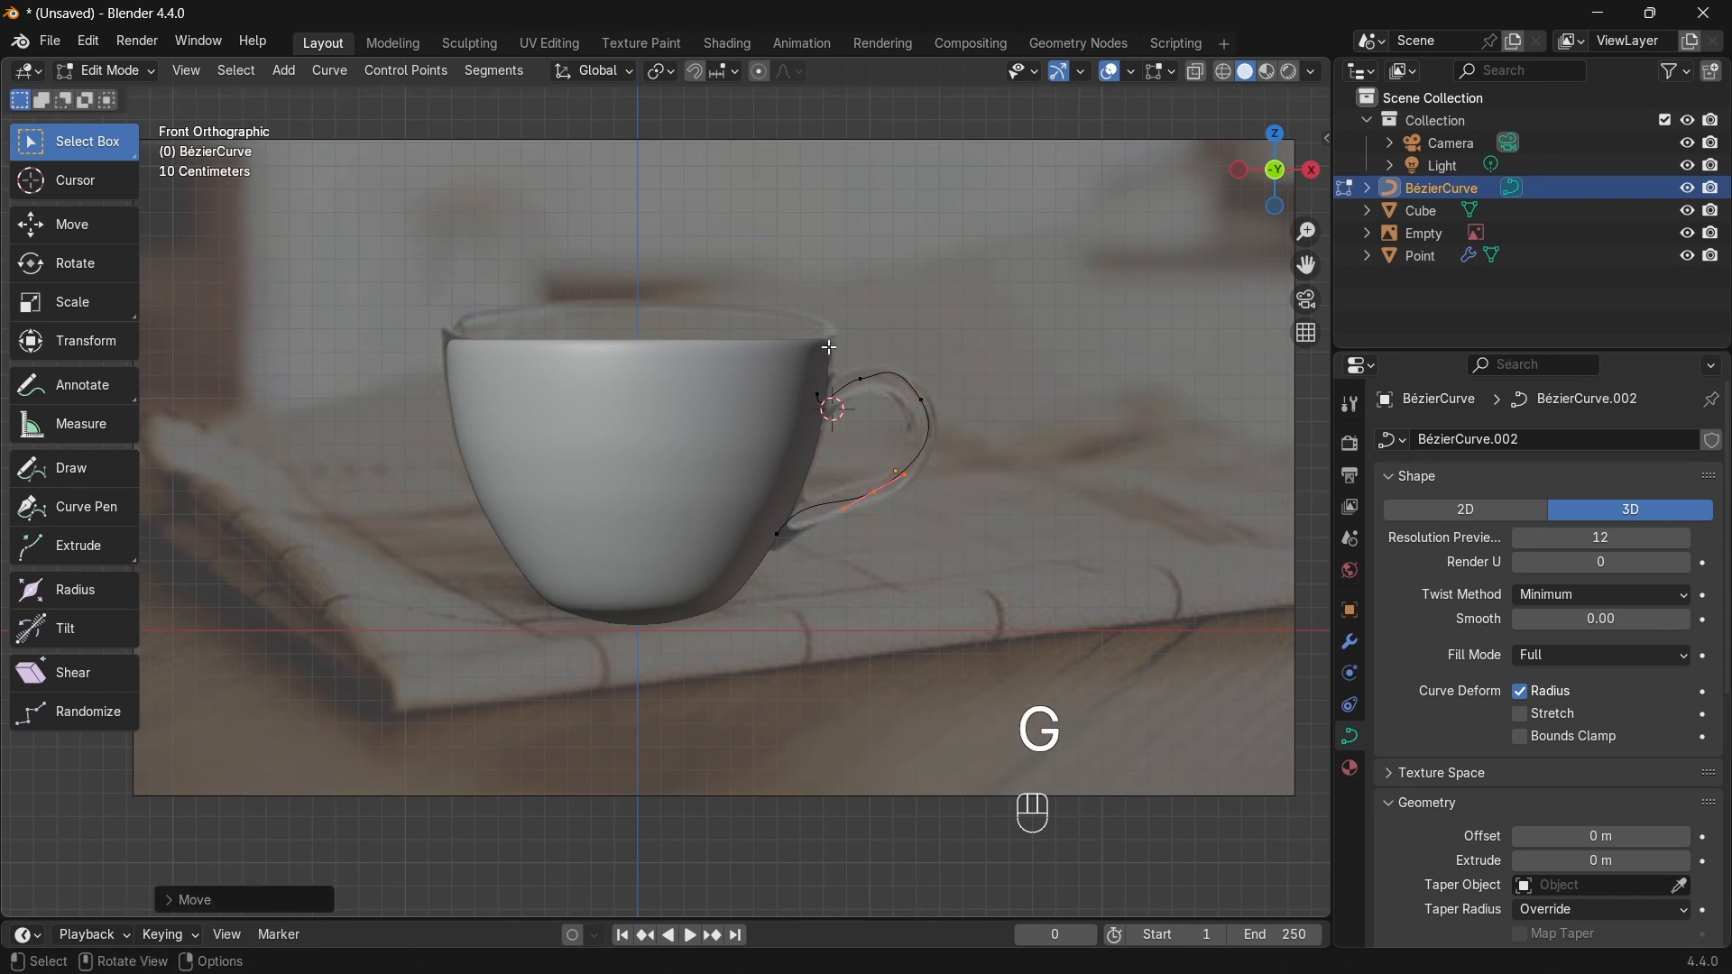
# Step: Nudge the upper-arc control point into place and rotate it to smooth the top of the handle
pyautogui.moveTo(825, 350); pyautogui.dragTo(885, 410)
pyautogui.press('g')
pyautogui.click(887, 408)
pyautogui.press('r')
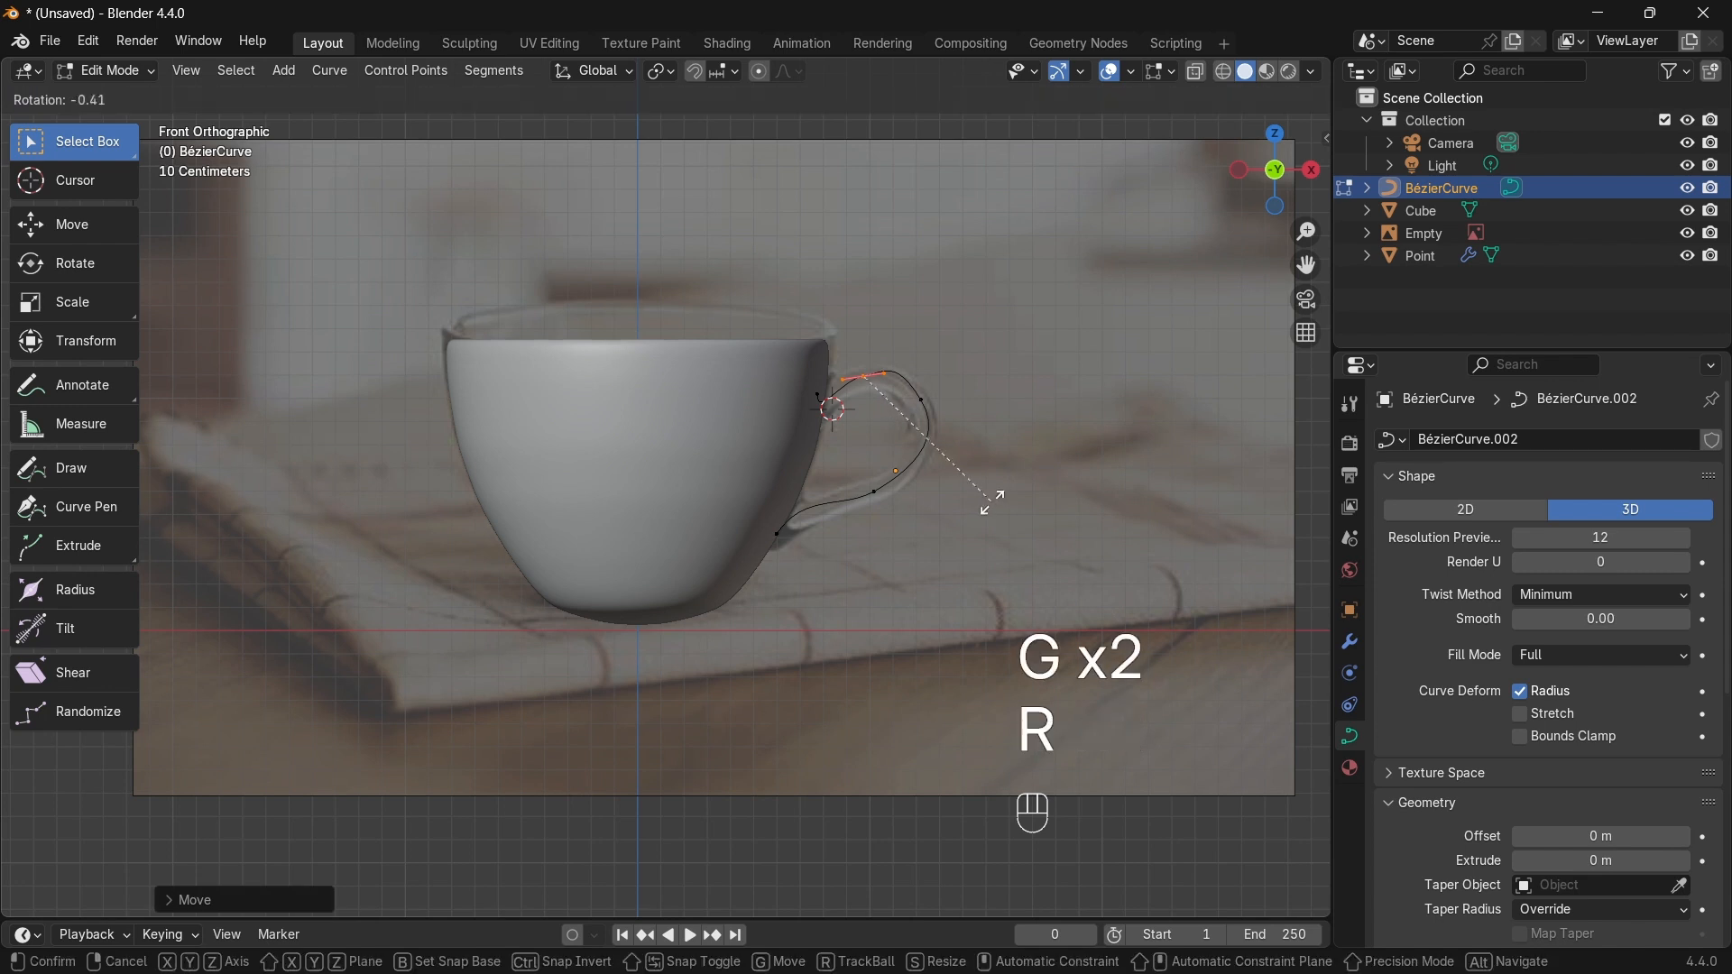
pyautogui.click(1017, 468)
# Step: Lower the outer-bend control point by about 0.06 m and rotate it closer to vertical
pyautogui.moveTo(999, 465); pyautogui.dragTo(965, 449)
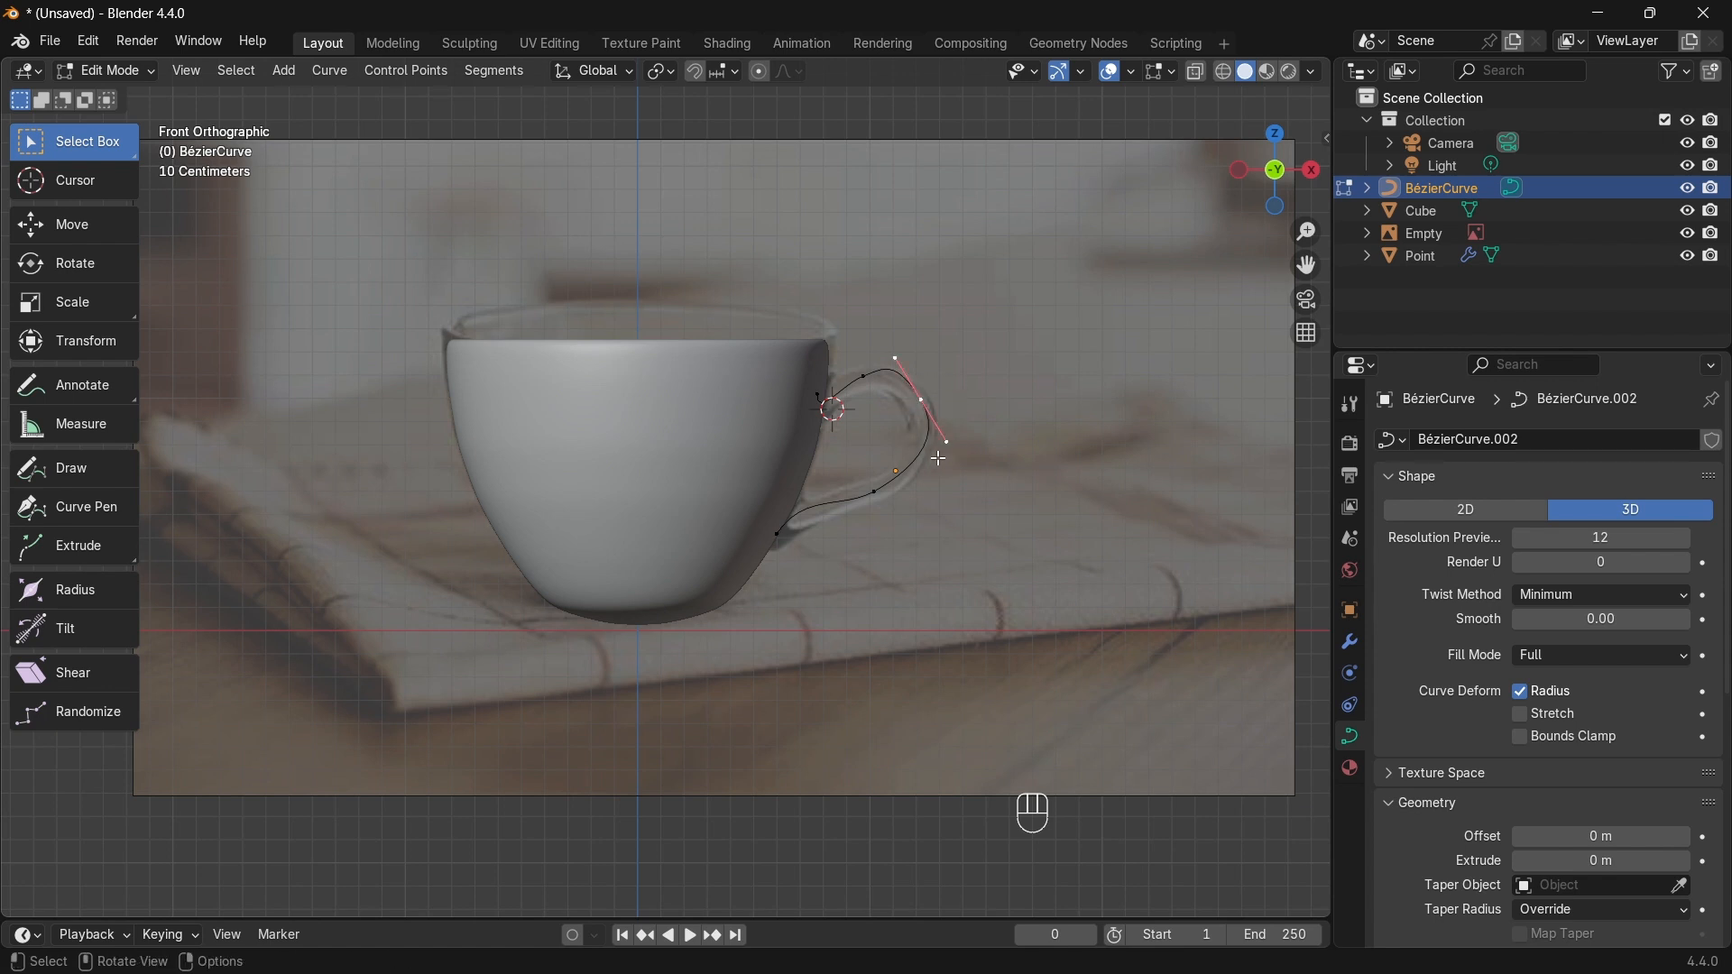
pyautogui.press('g')
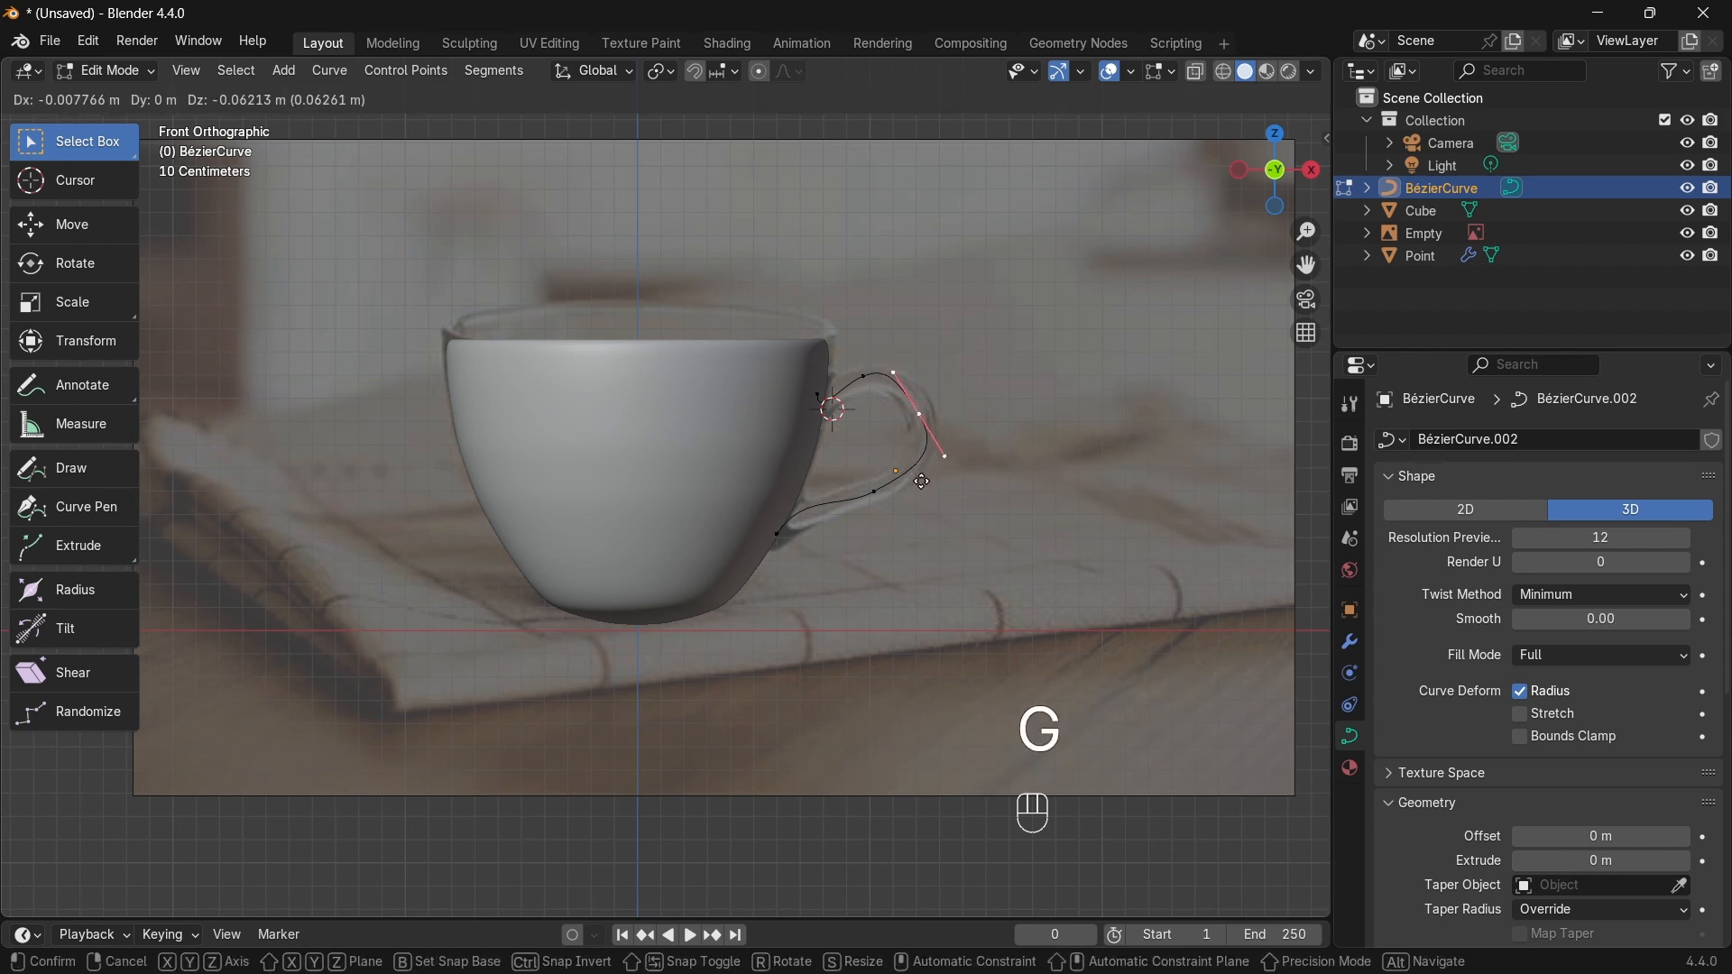
pyautogui.click(938, 480)
pyautogui.press('r')
pyautogui.click(1000, 548)
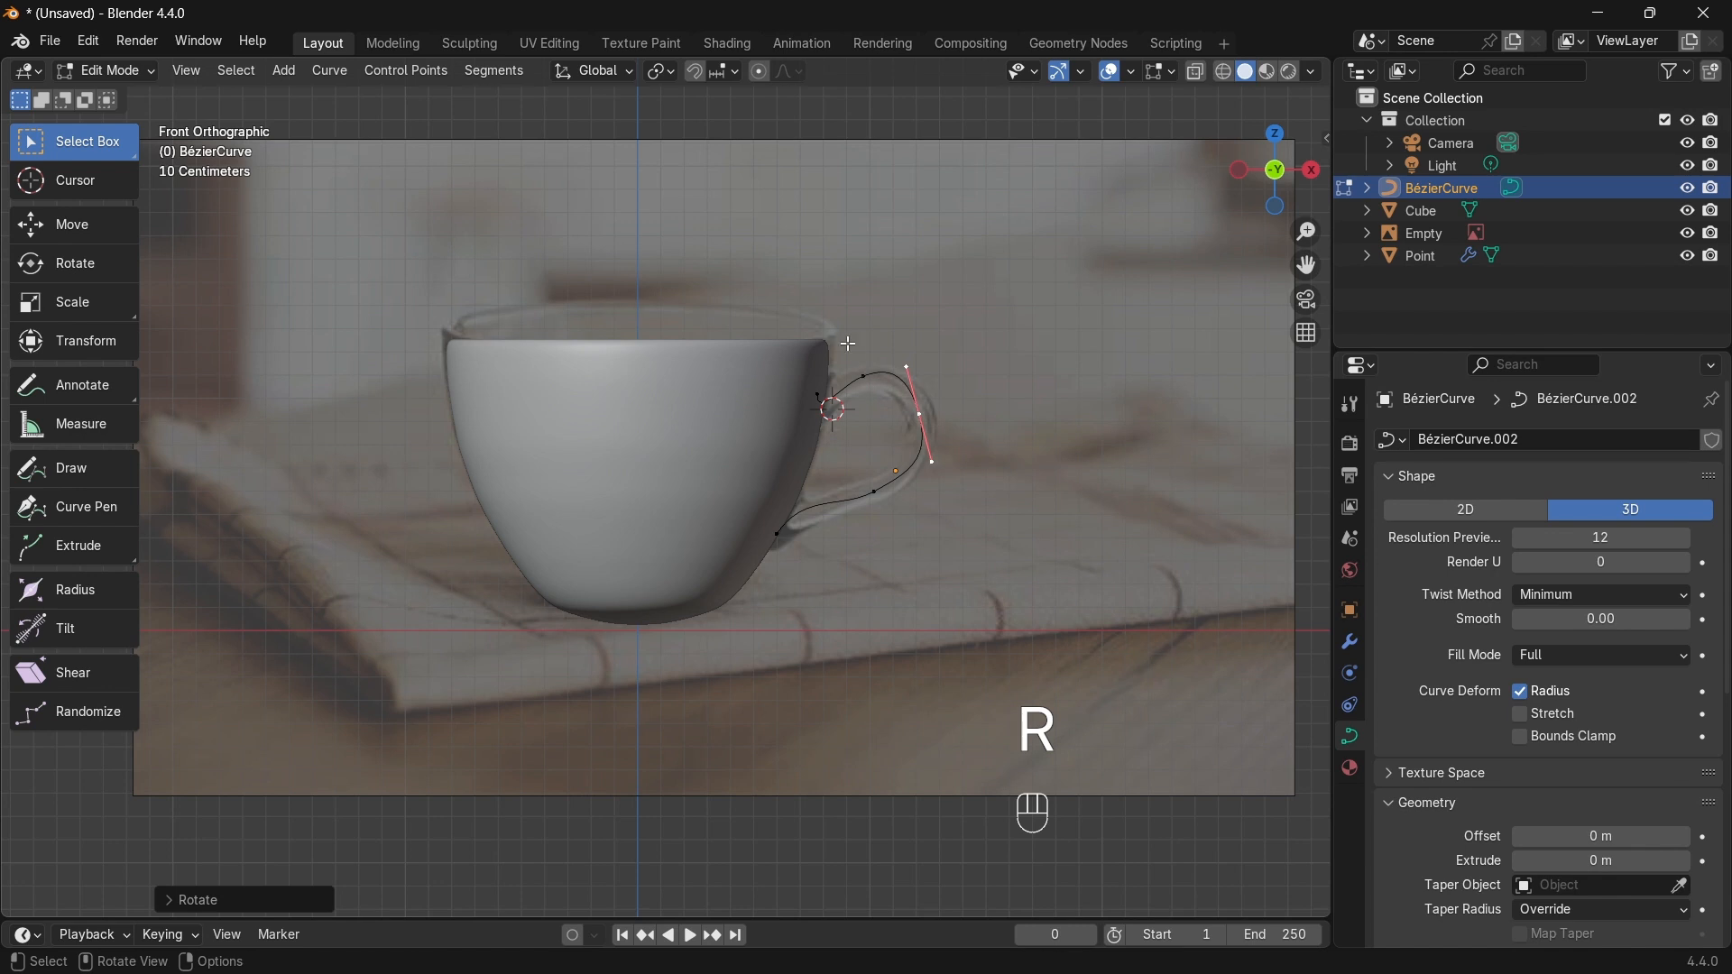
# Step: Shift the handle's upper-arc control point slightly outward and down, and rotate it by about 21° to lie level
pyautogui.moveTo(848, 344); pyautogui.dragTo(903, 397)
pyautogui.press('g')
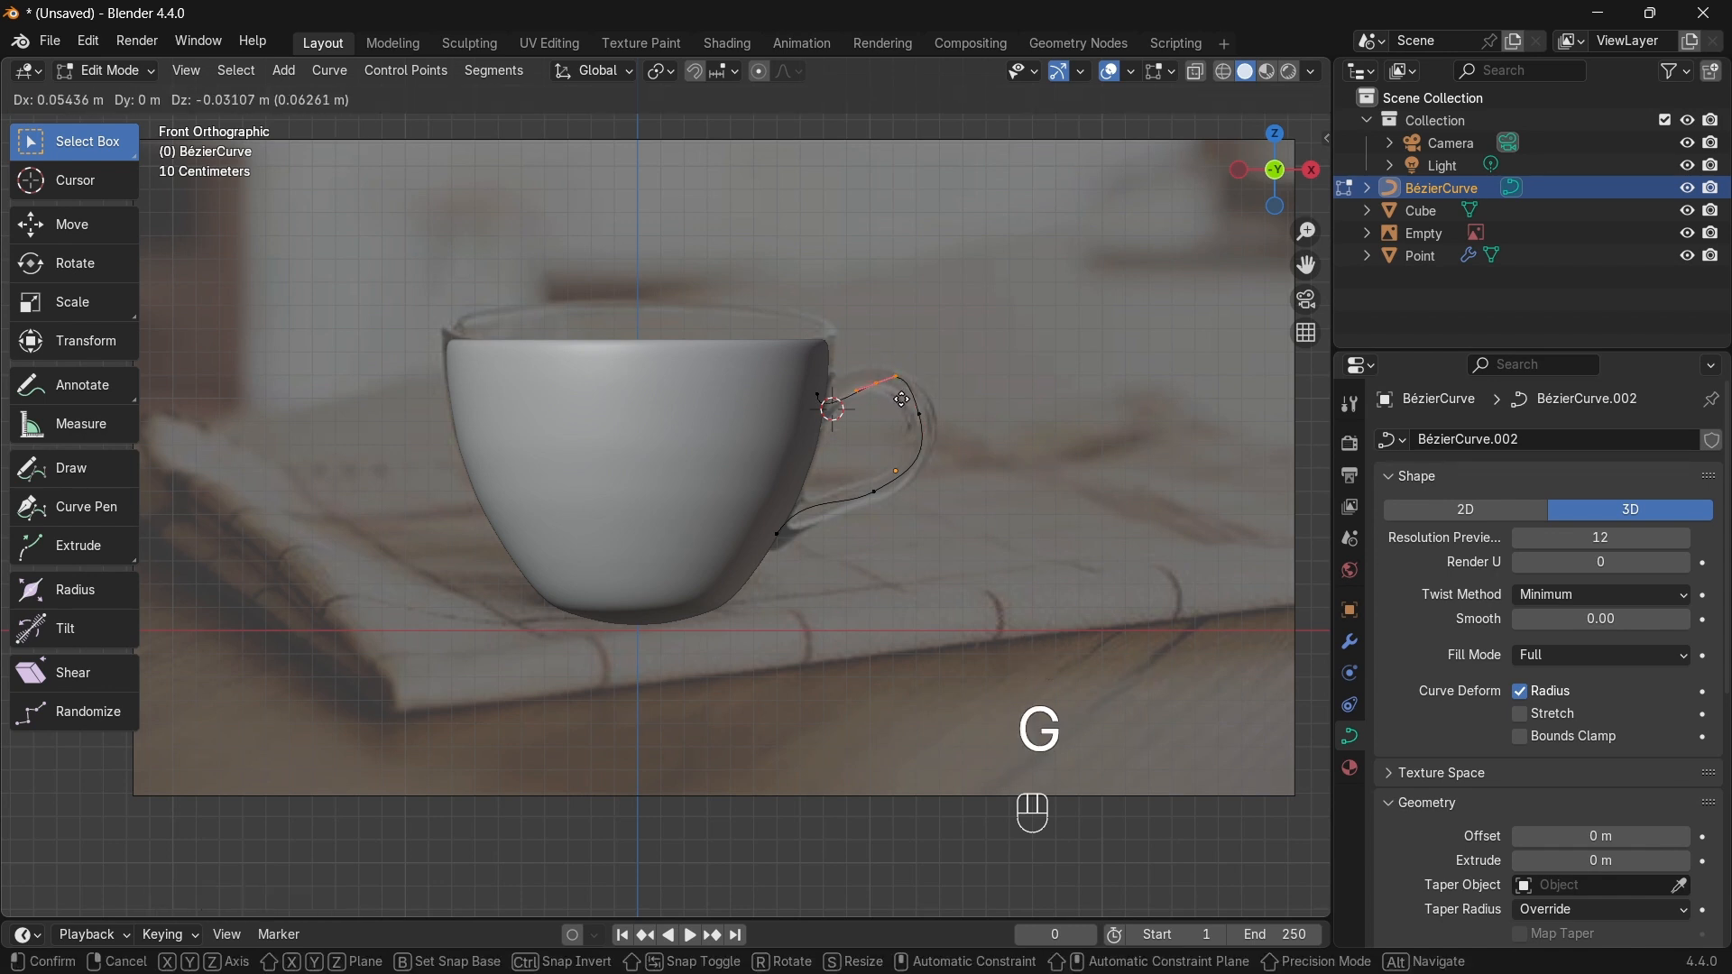
pyautogui.click(896, 394)
pyautogui.press('r')
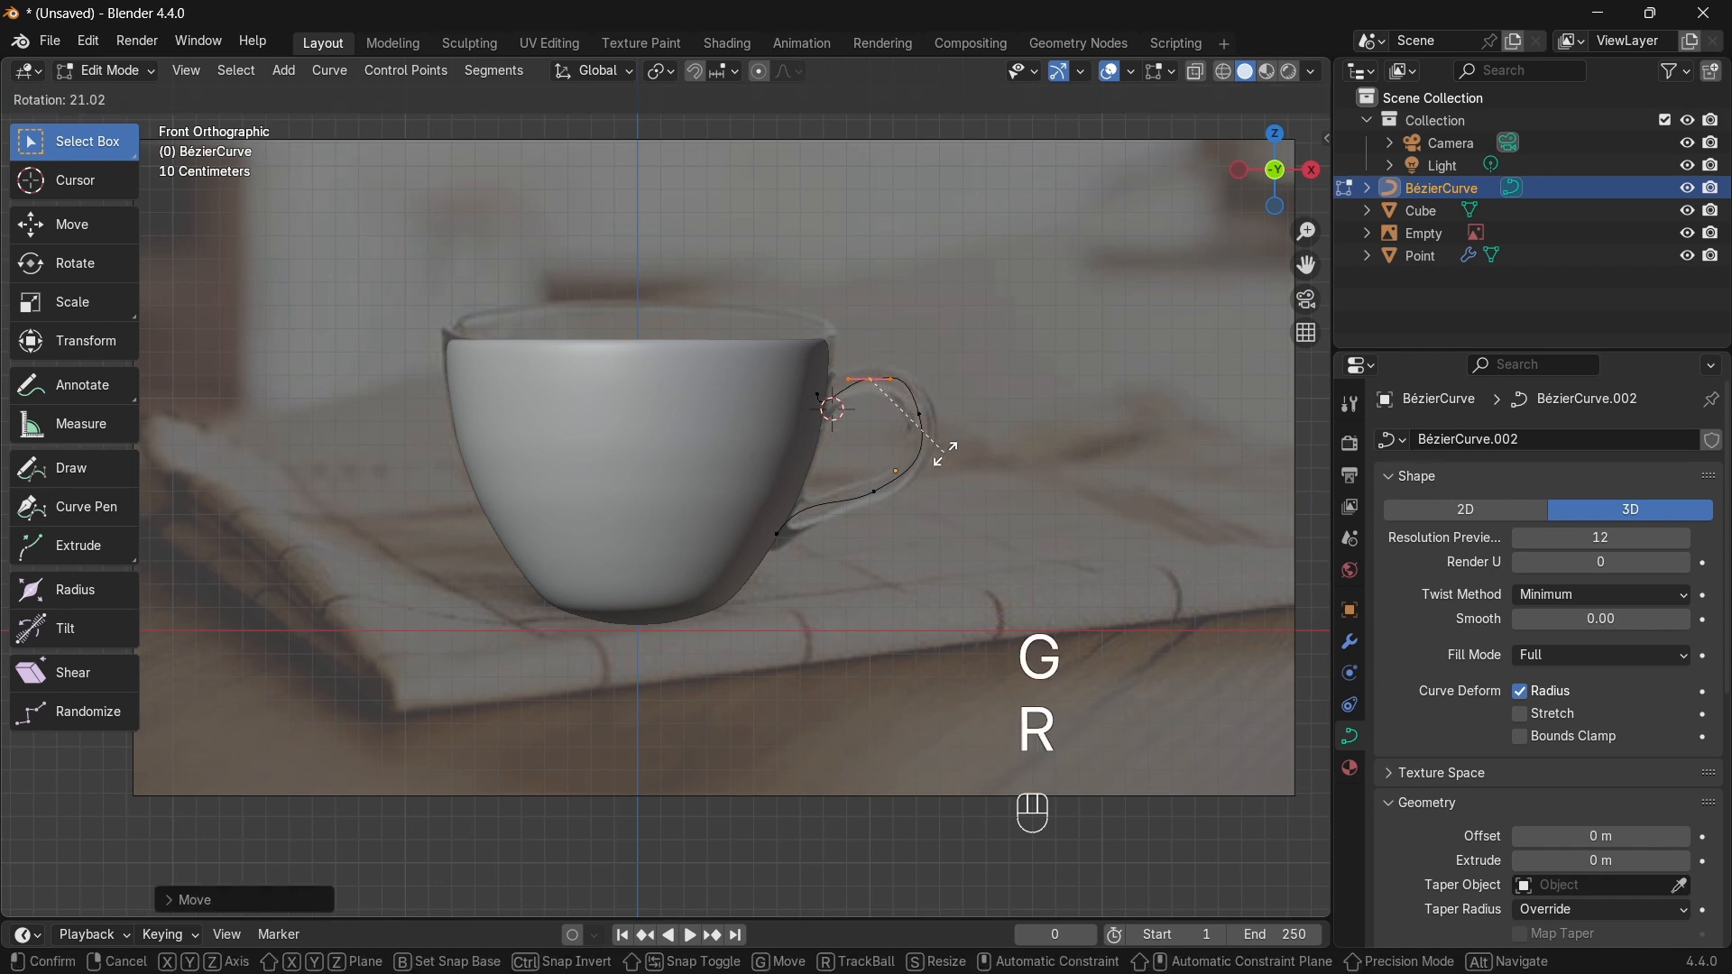
pyautogui.click(948, 447)
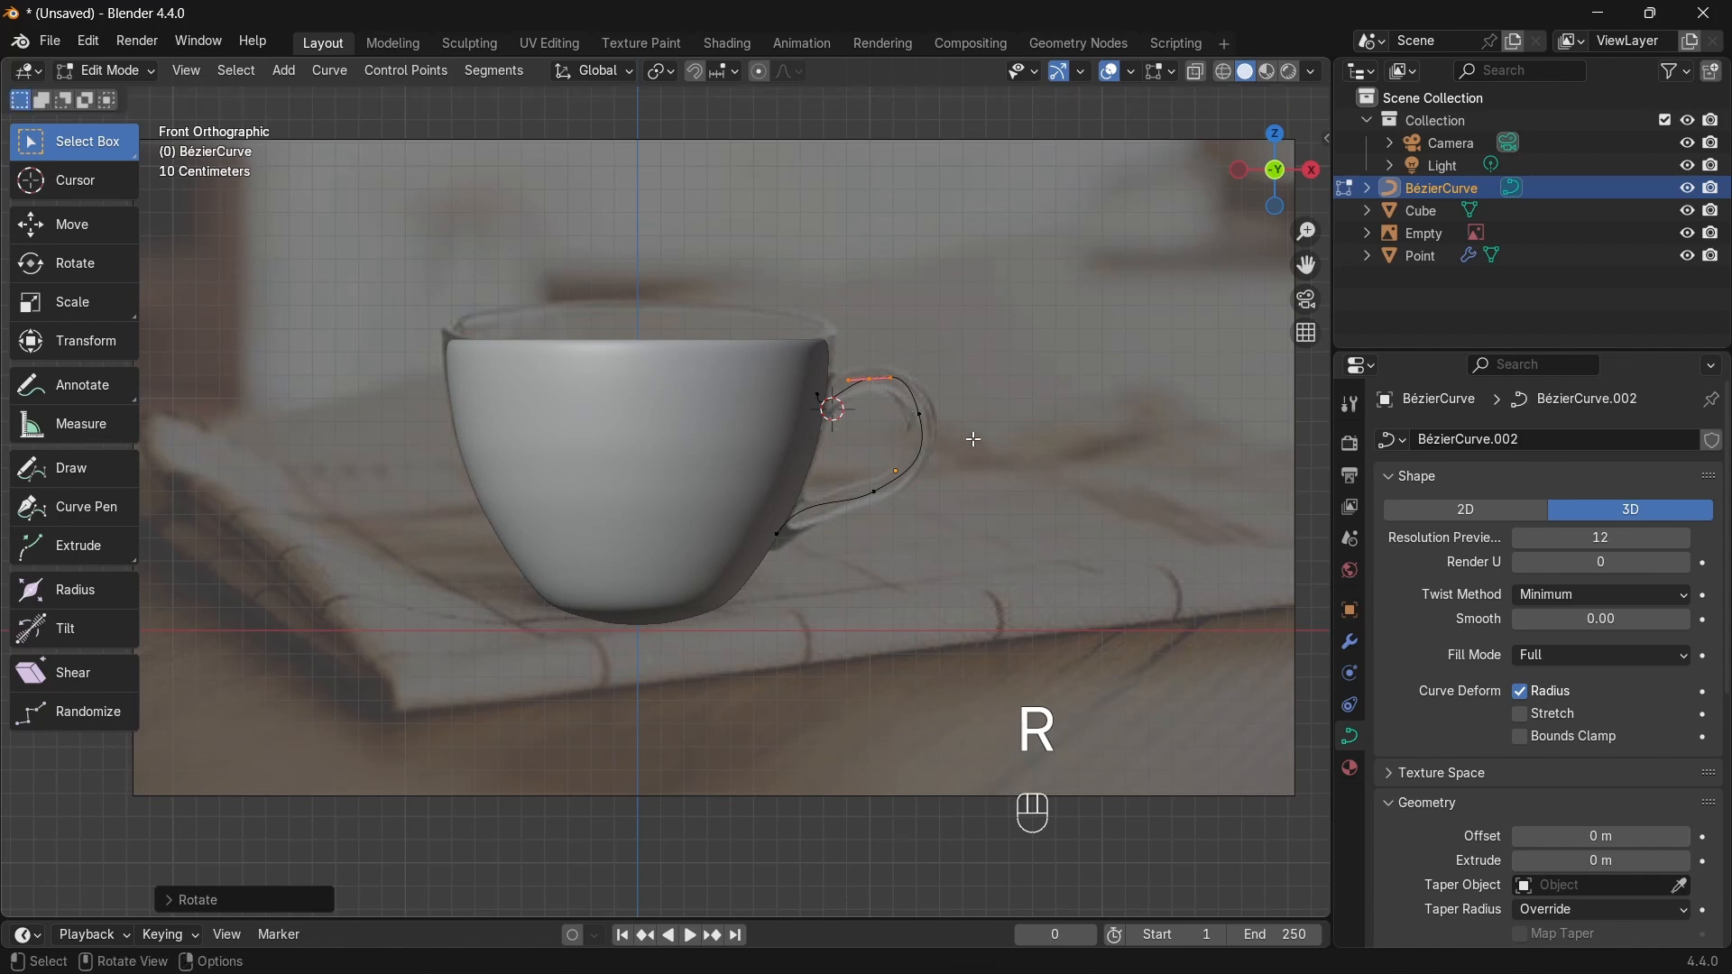
# Step: Switch to the right orthographic view and select all control points of the handle curve
pyautogui.moveTo(1042, 461); pyautogui.dragTo(738, 479, button='middle')
pyautogui.press('KP_3')
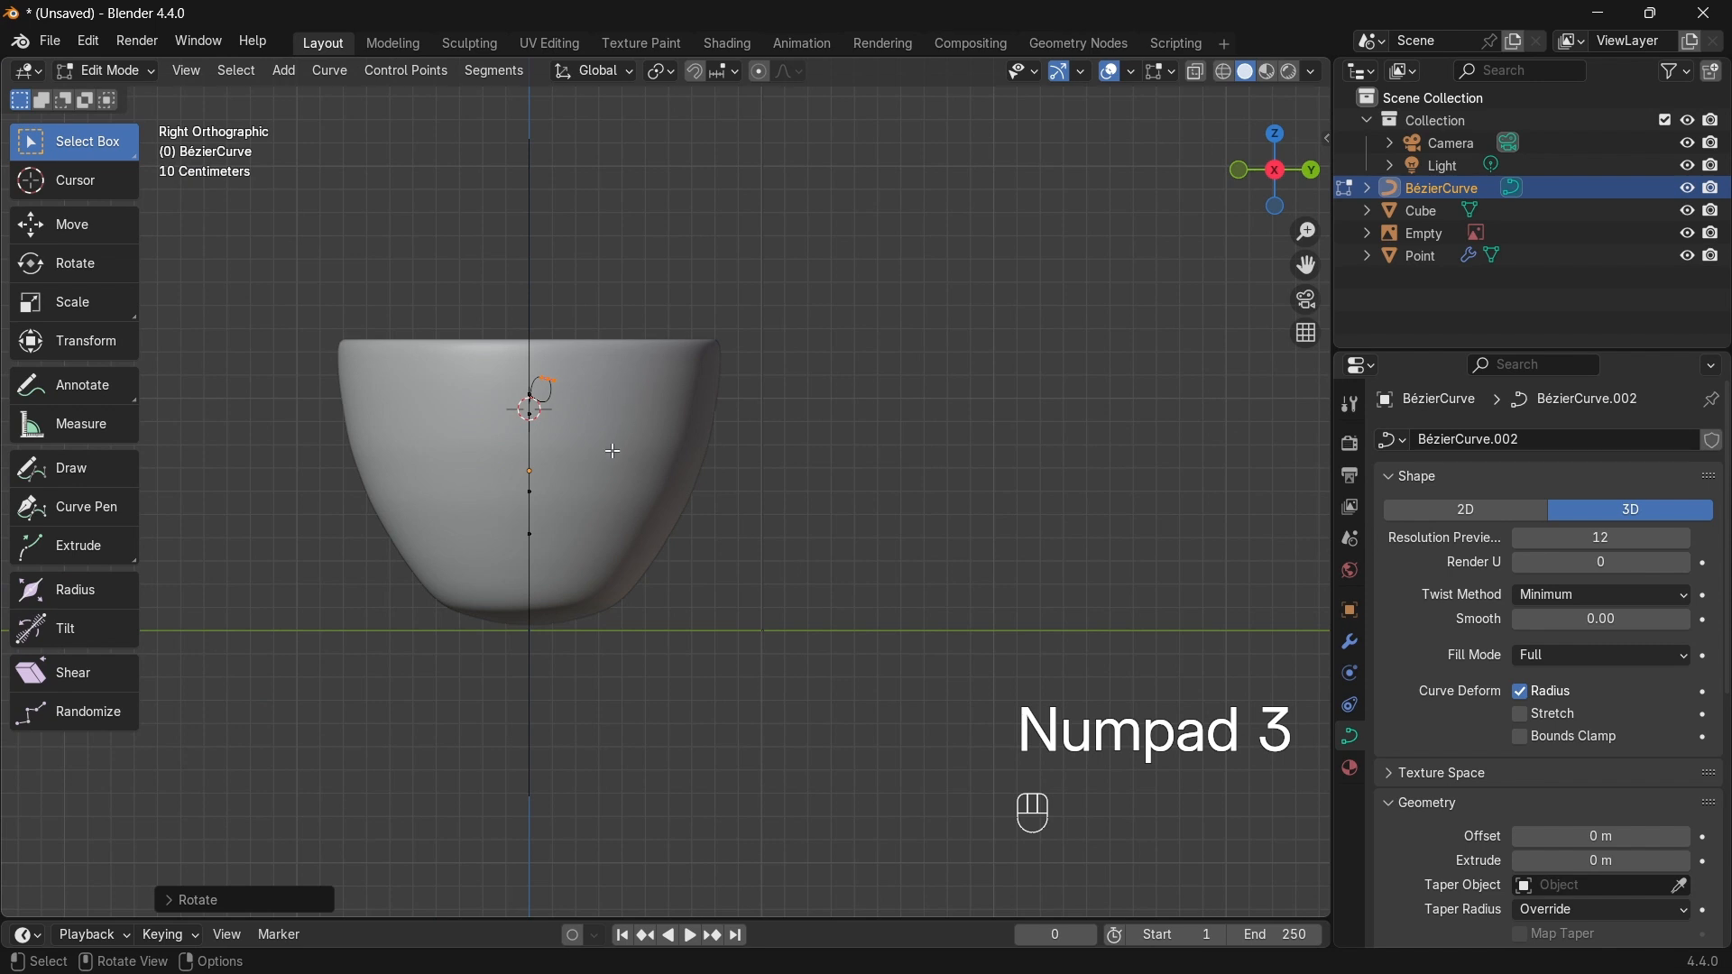
pyautogui.press('a')
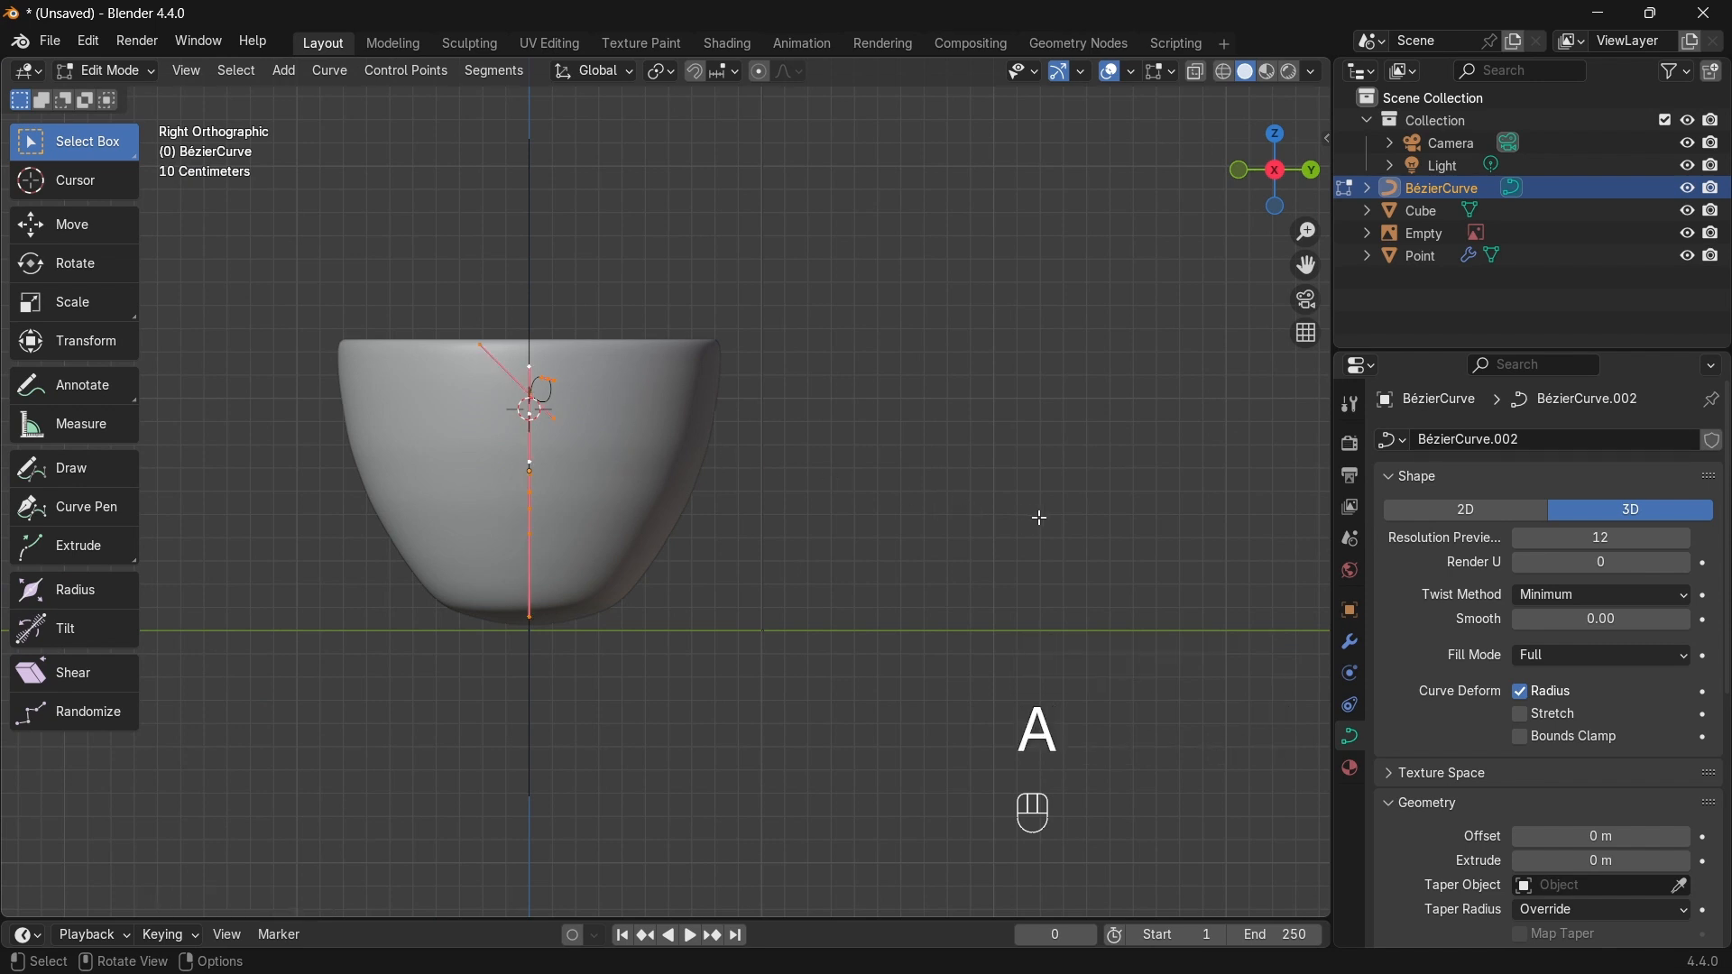
pyautogui.press('s')
pyautogui.press('y')
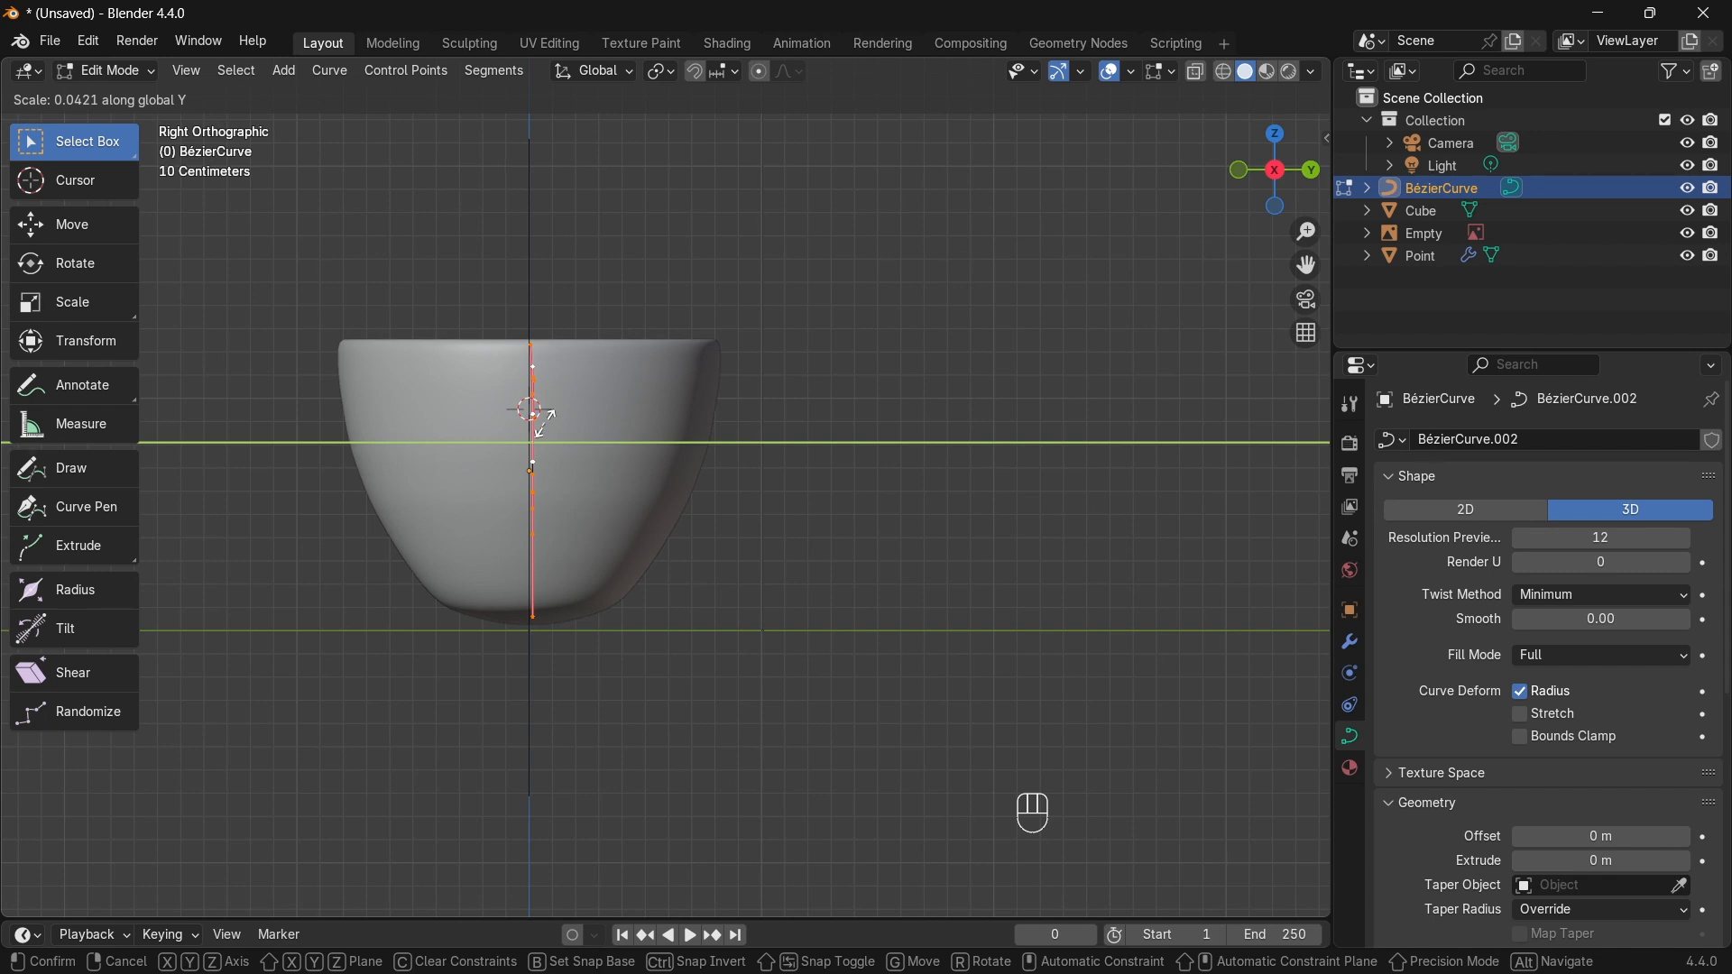
pyautogui.rightClick(586, 426)
# Step: Flatten the handle curve by scaling all its points to 0 along the Y axis, and return to the front view
pyautogui.press('s')
pyautogui.press('y')
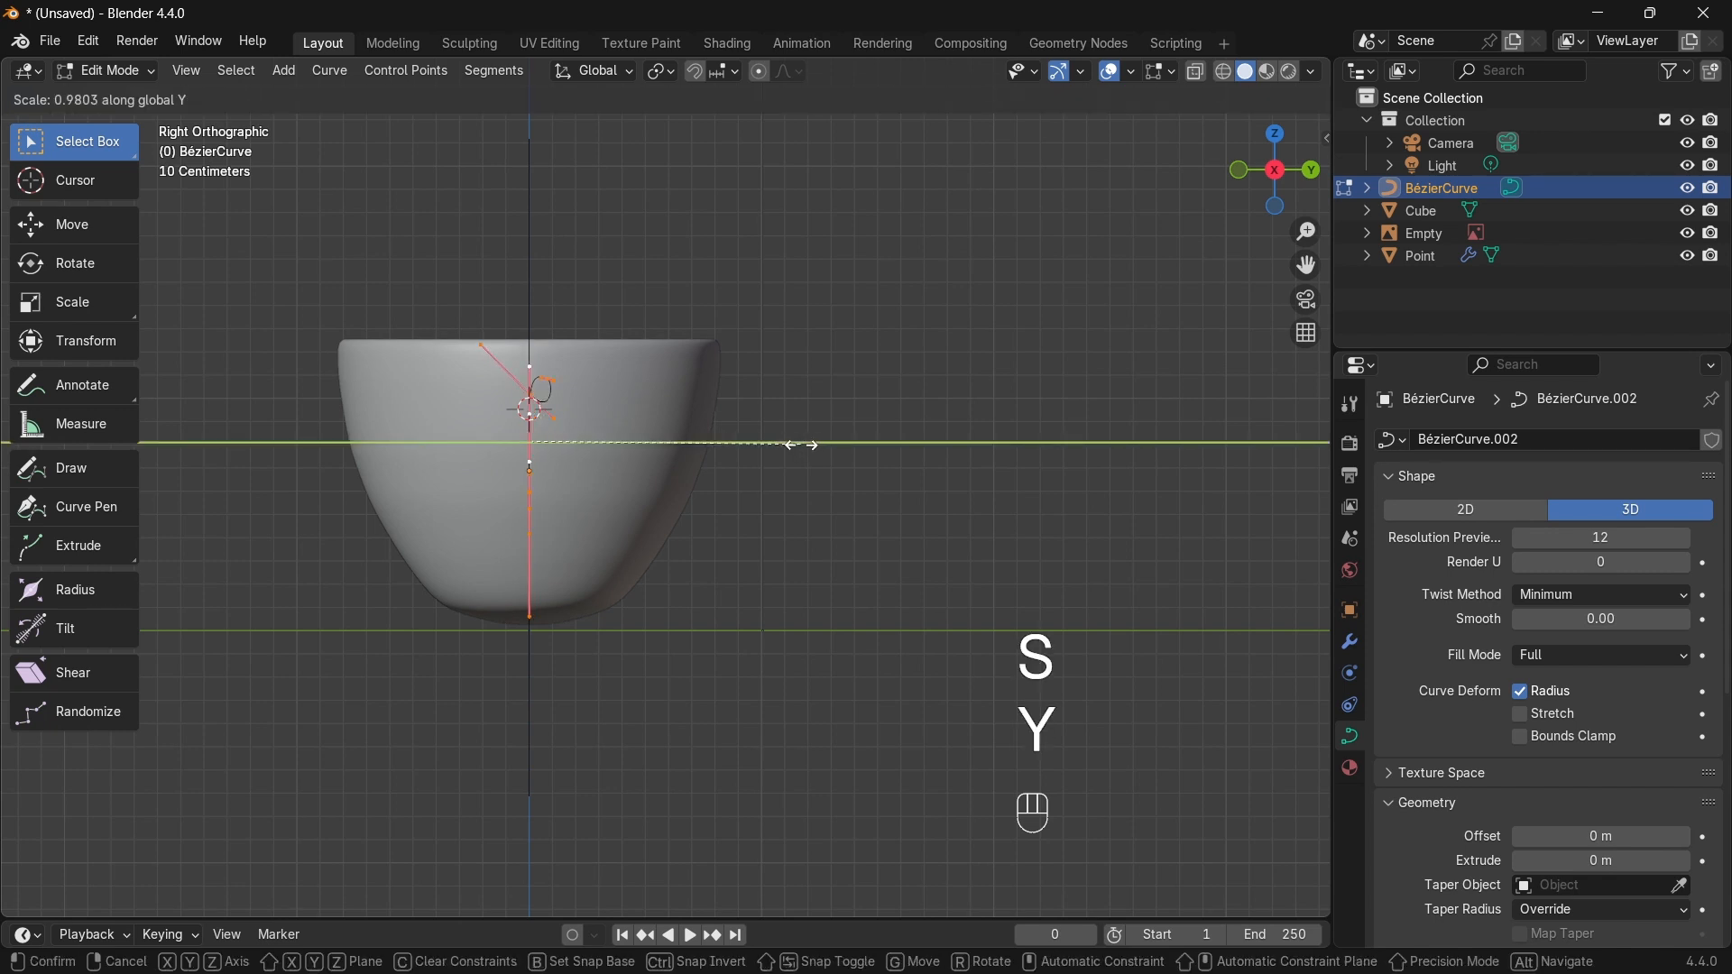
pyautogui.press('KP_0')
pyautogui.press('Return')
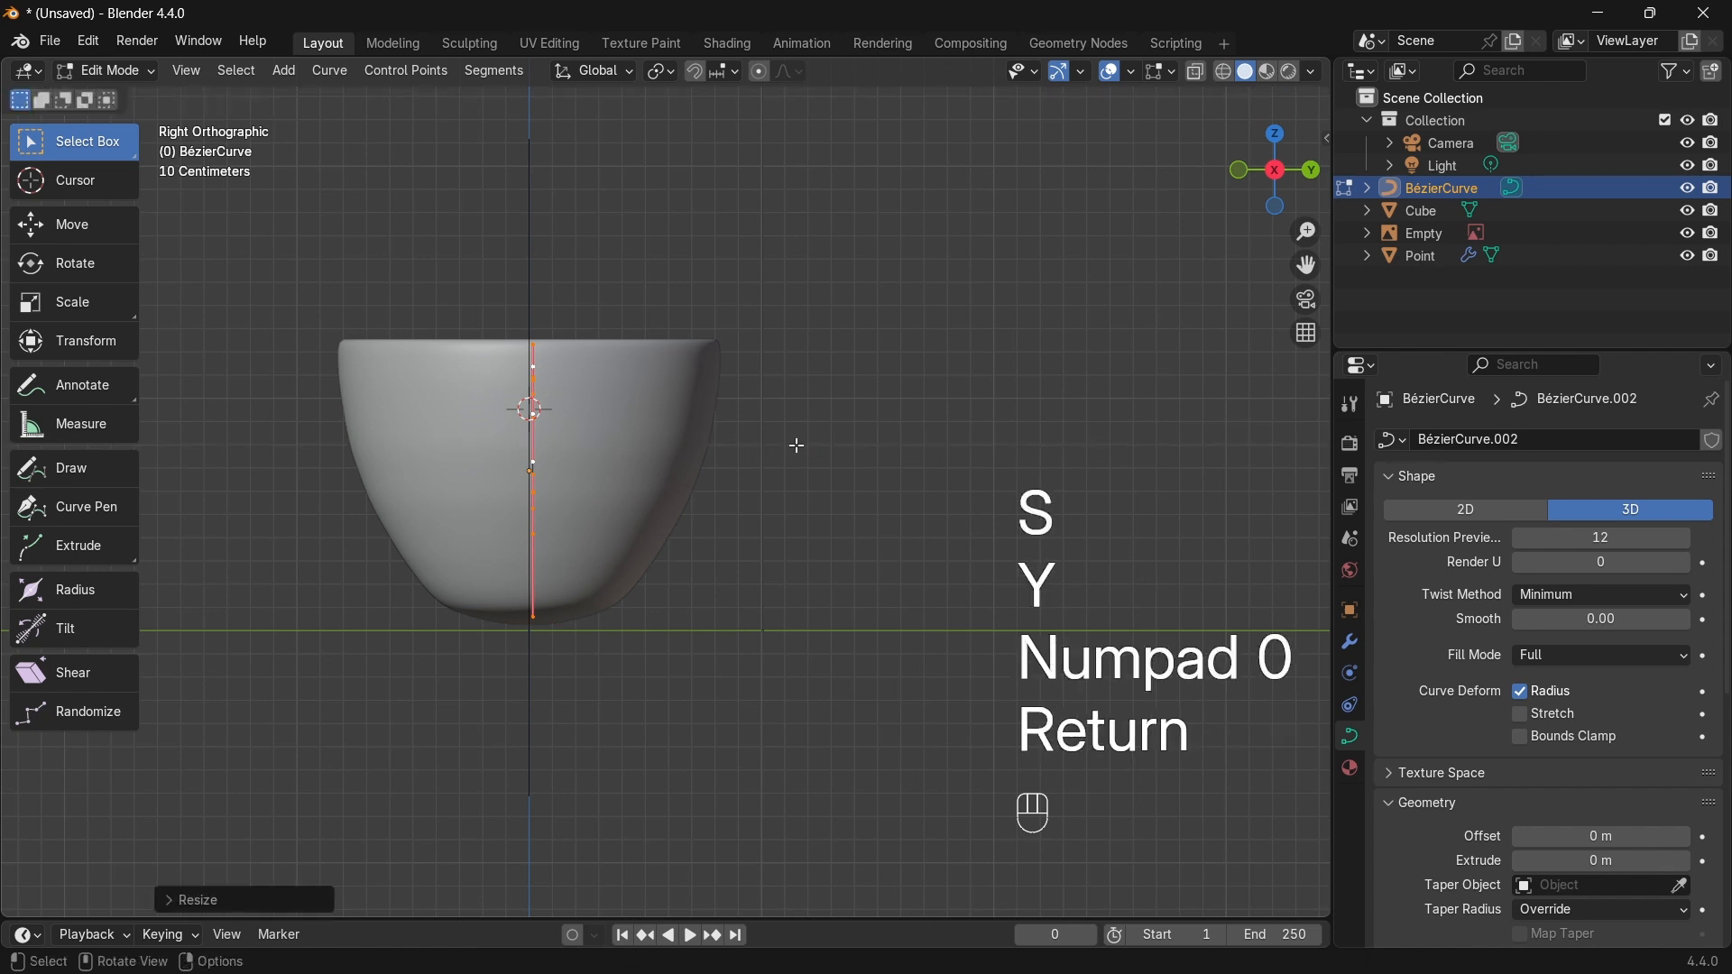
pyautogui.press('KP_1')
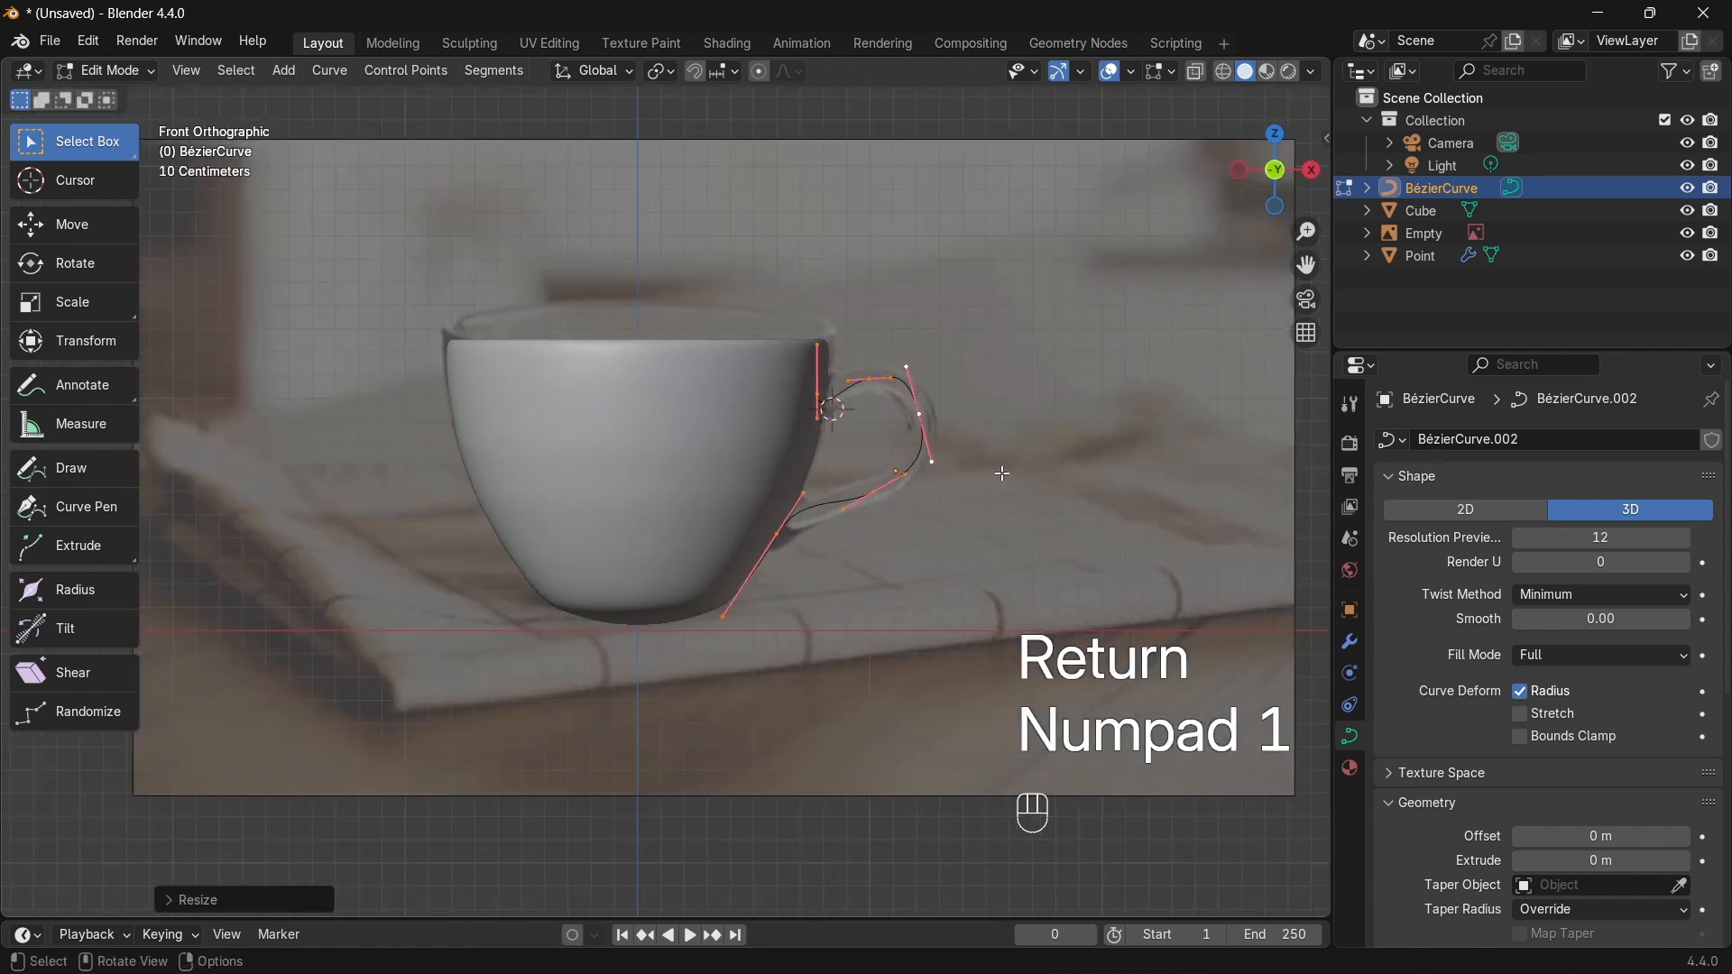
# Step: Hide the reference image and view the handle curve beside the cup in Object Mode
pyautogui.click(1687, 232)
pyautogui.moveTo(1113, 289); pyautogui.dragTo(1114, 398, button='middle')
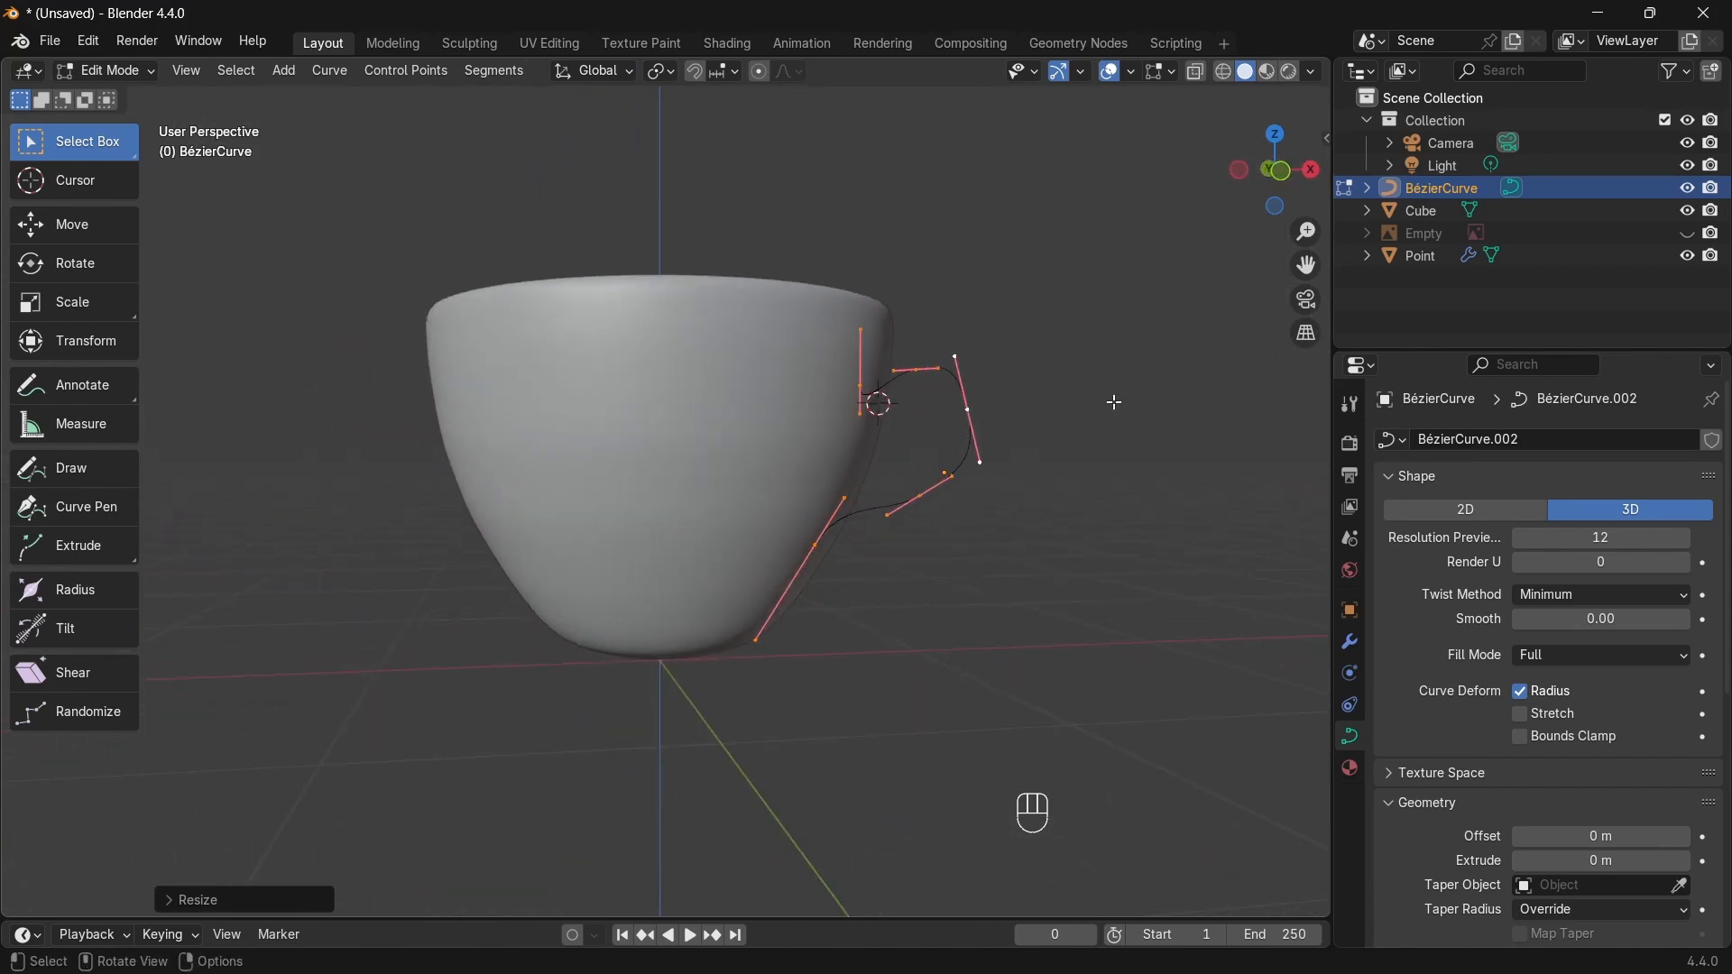
pyautogui.press('Tab')
pyautogui.moveTo(1102, 513); pyautogui.dragTo(916, 394, button='middle')
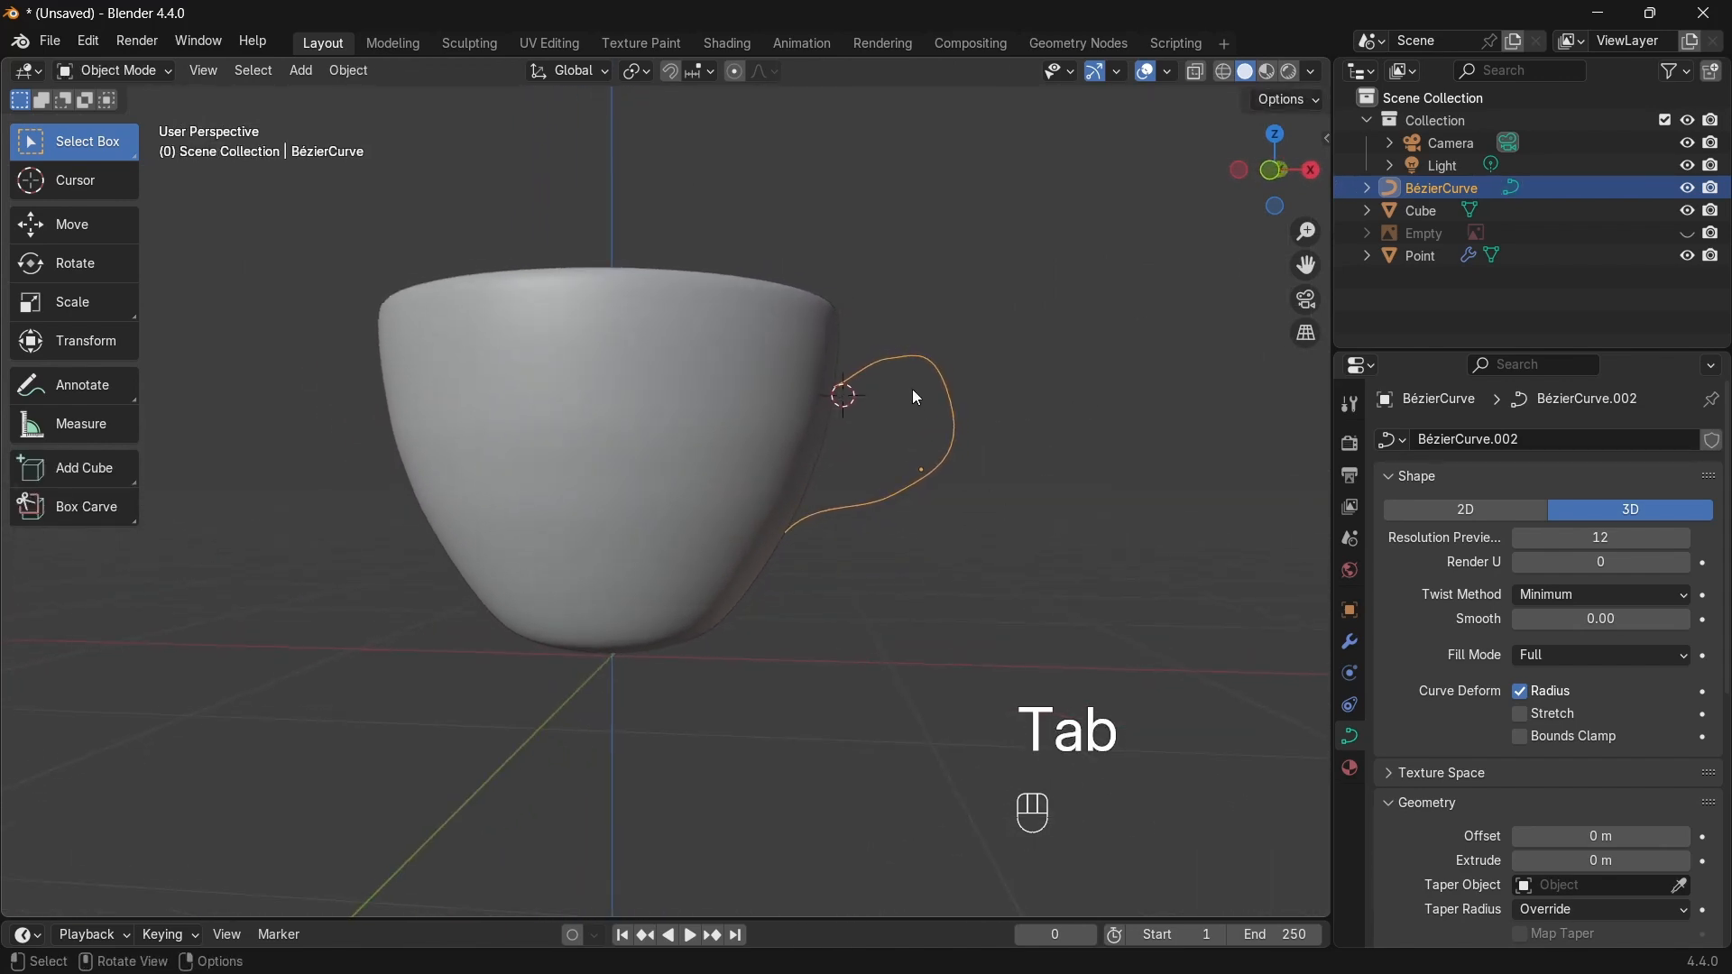
# Step: Rotate the handle's upper-arc control point by about -15° in front view so it slopes up away from the cup
pyautogui.press('Tab')
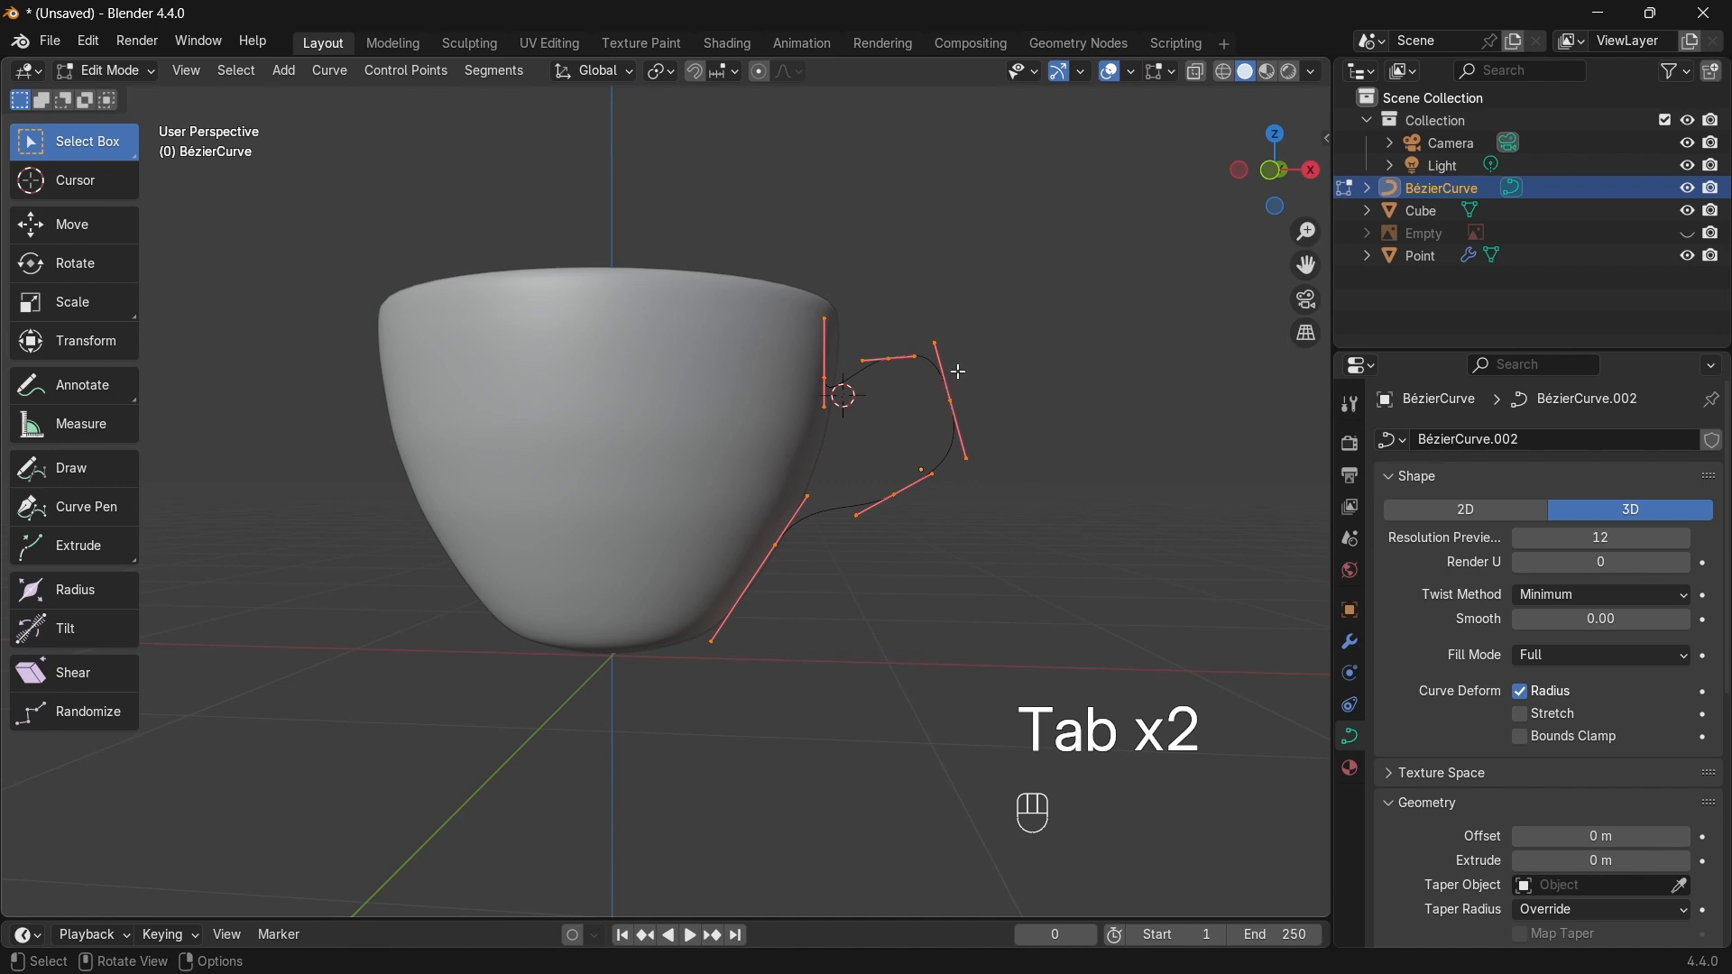
pyautogui.press('KP_1')
pyautogui.moveTo(925, 310); pyautogui.dragTo(1005, 355)
pyautogui.press('r')
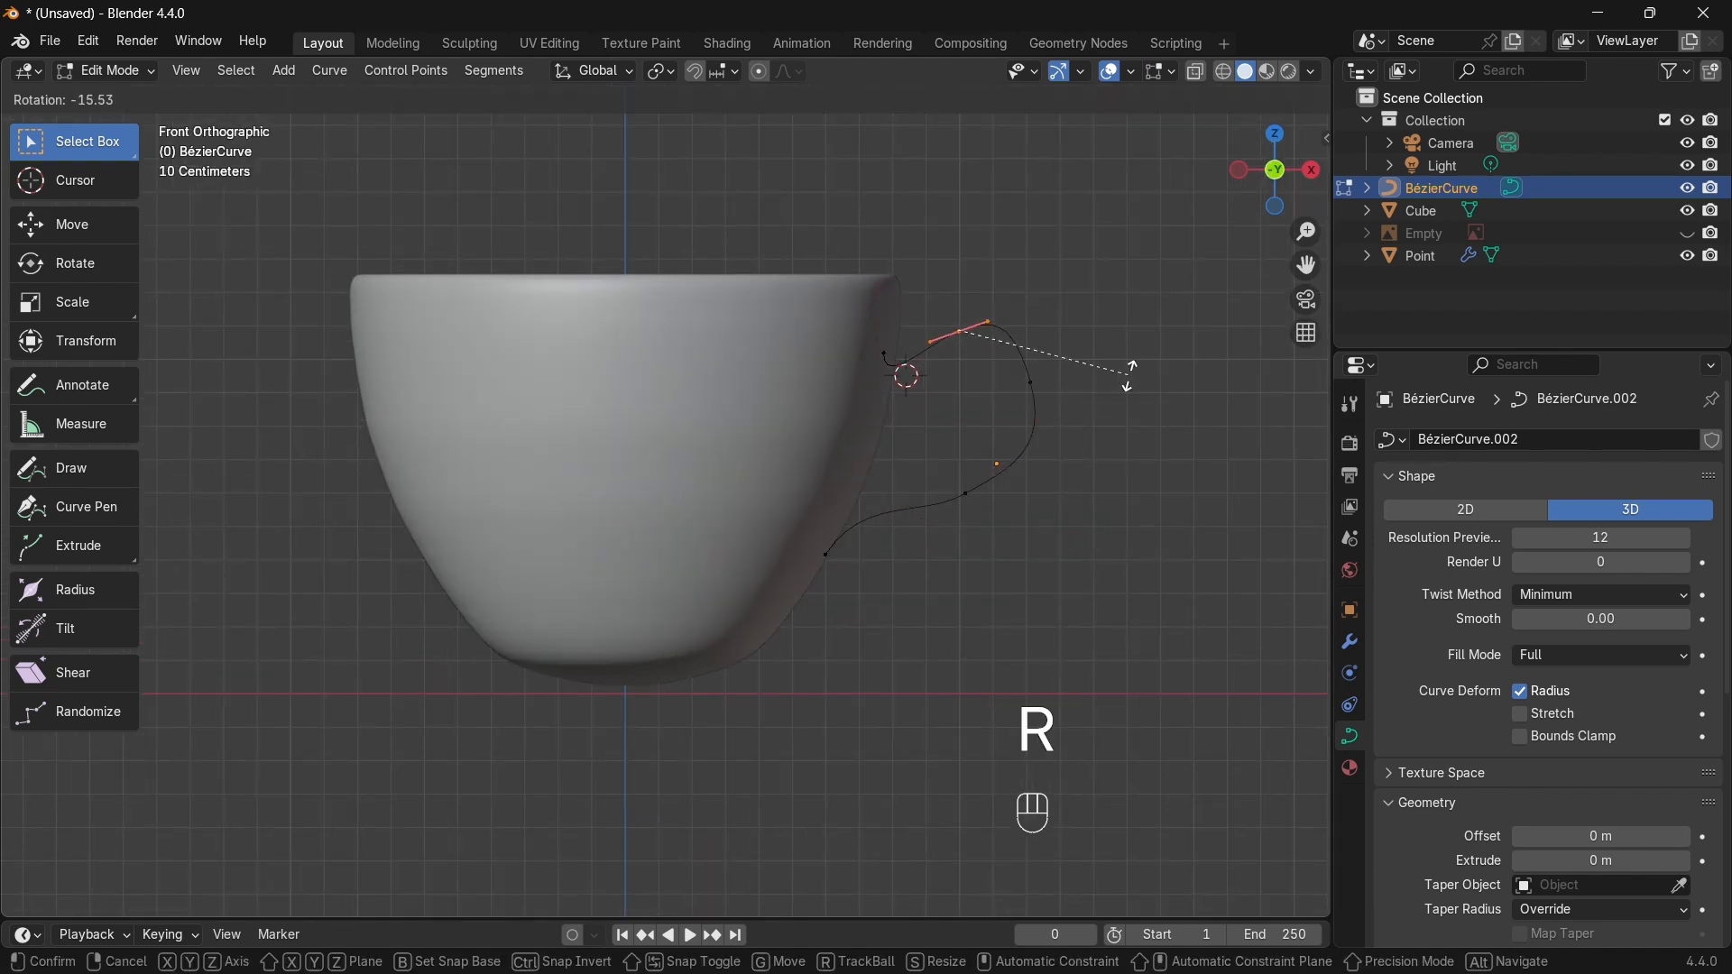
pyautogui.click(1121, 374)
# Step: Move the outer-bend control point slightly outward and select the handle's upper end point at the cup wall
pyautogui.click(1032, 382)
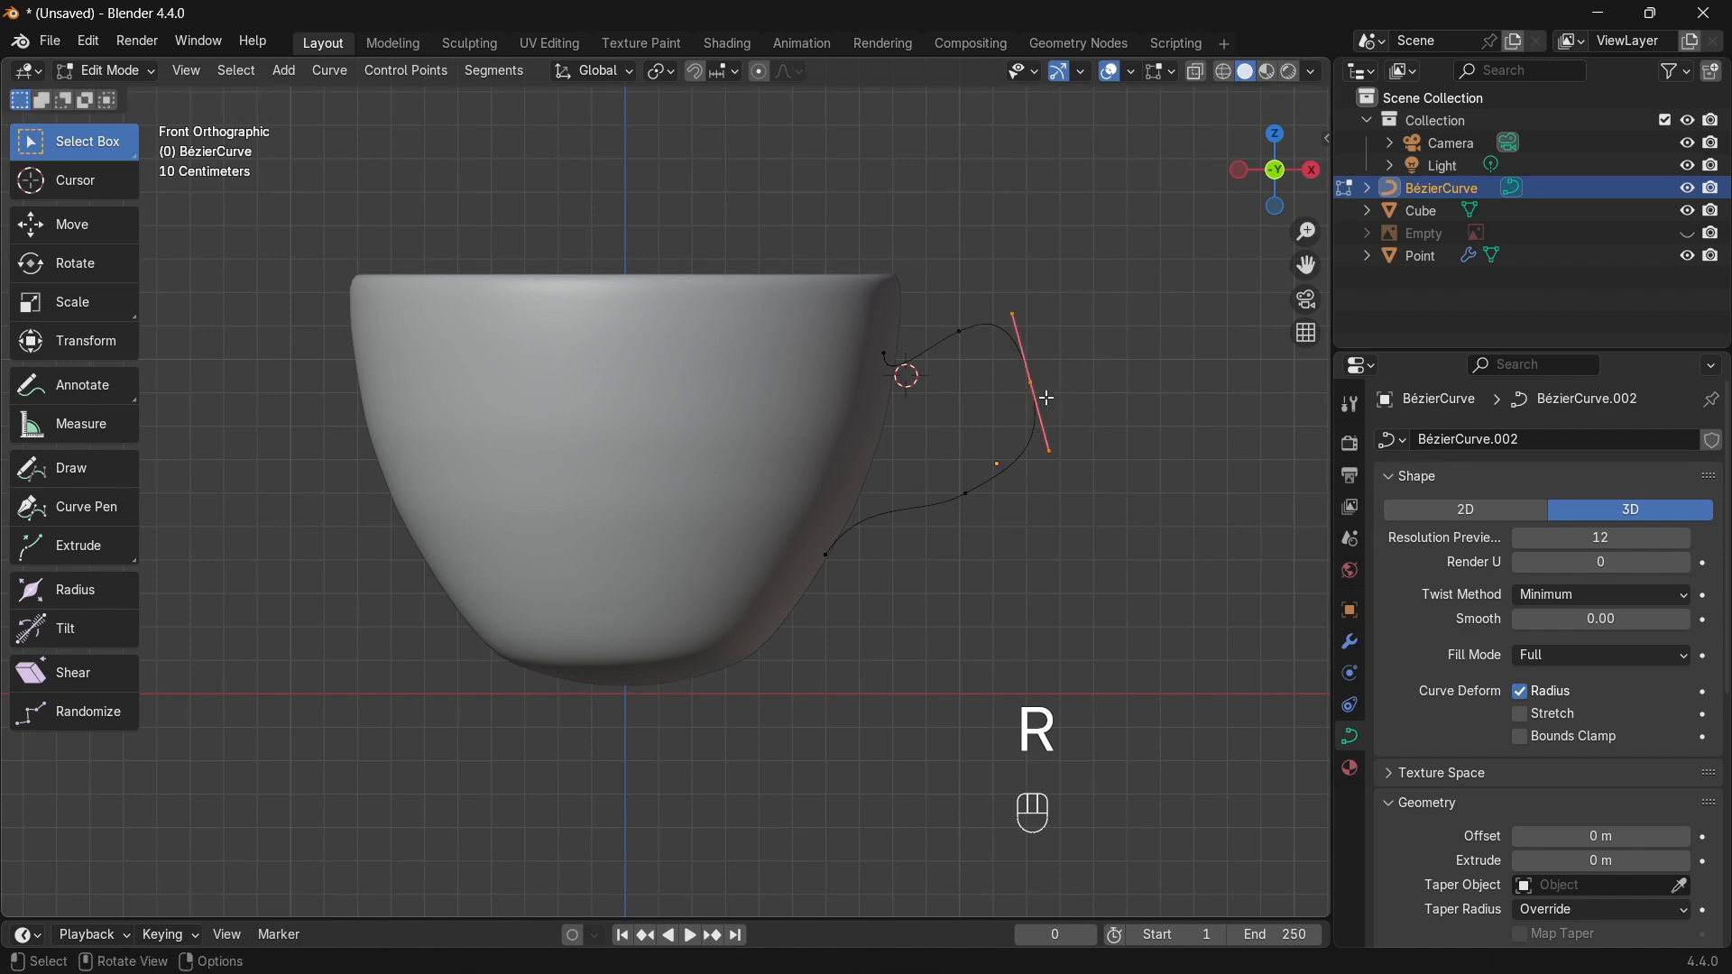
pyautogui.press('g')
pyautogui.click(1061, 398)
pyautogui.moveTo(826, 320); pyautogui.dragTo(896, 398)
pyautogui.press('e')
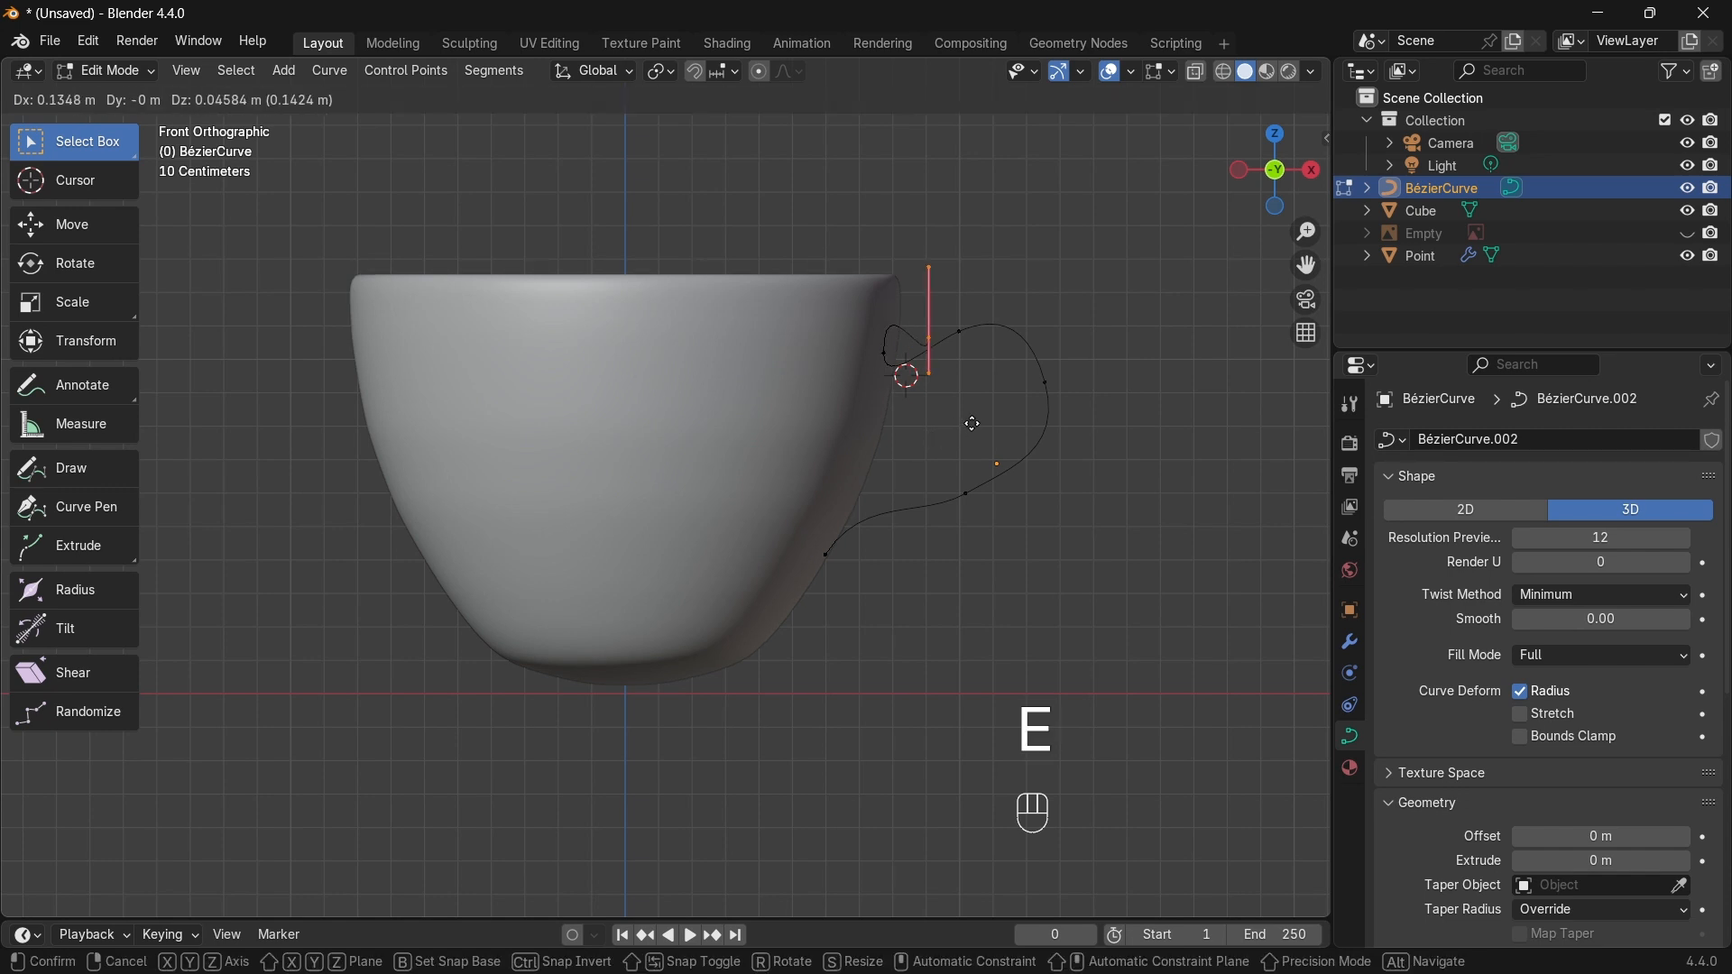
pyautogui.rightClick(974, 417)
pyautogui.hotkey('ctrl', 'z')
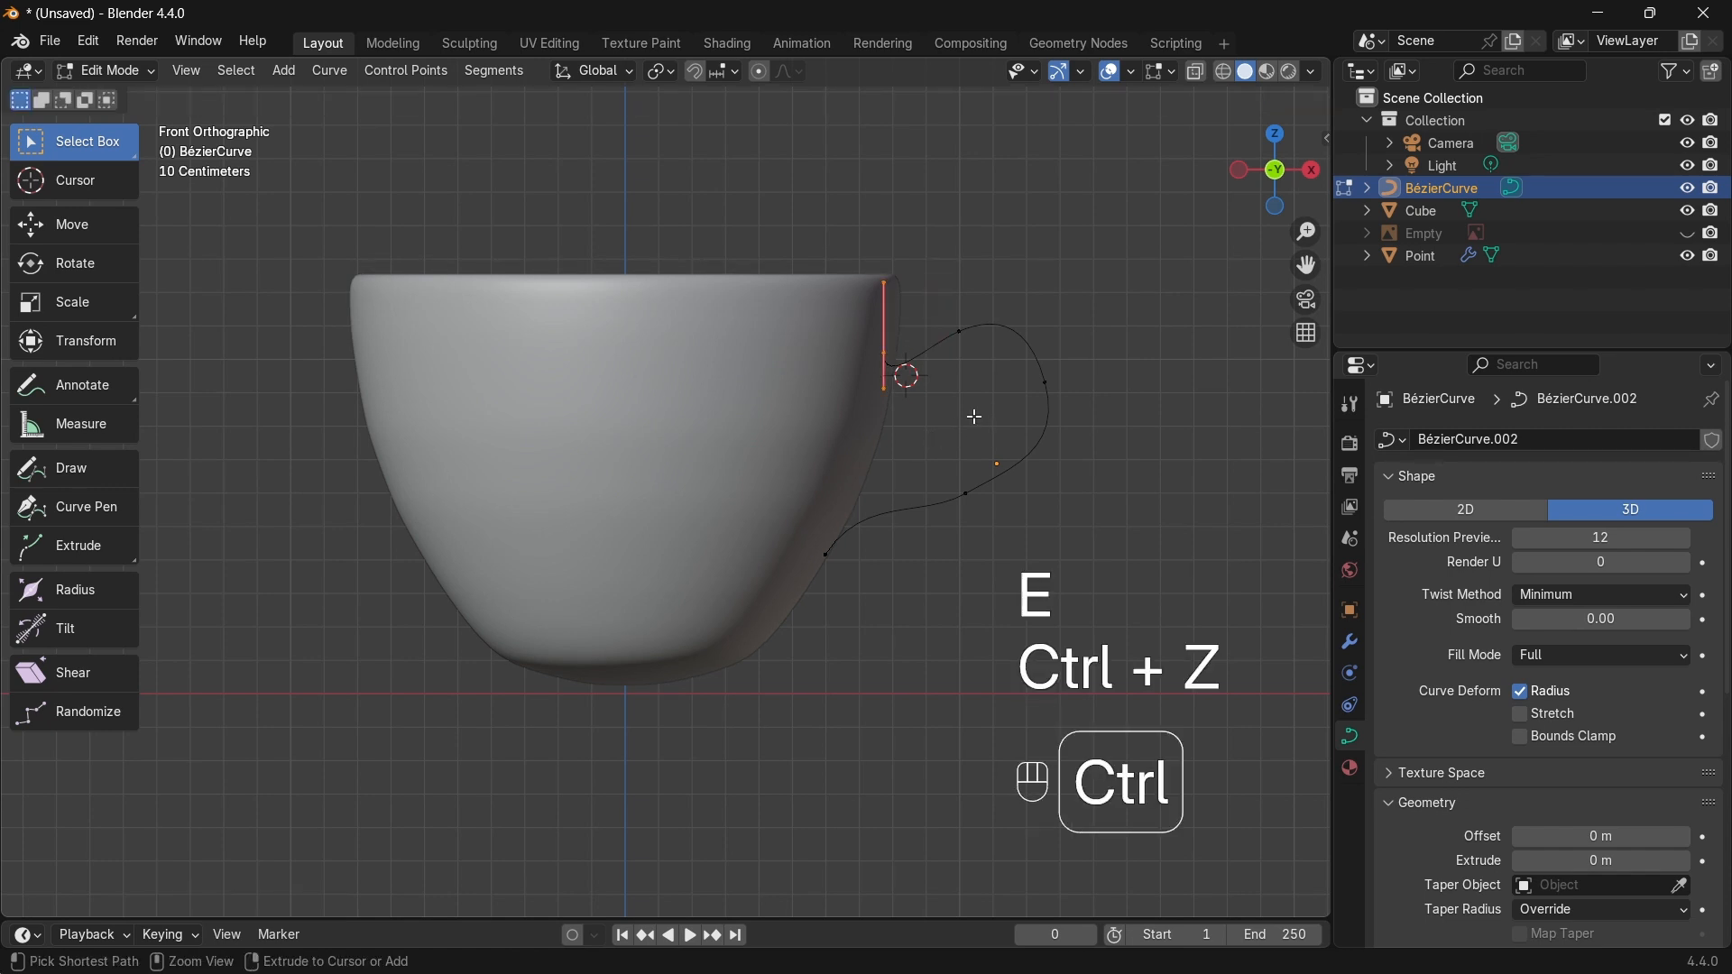
# Step: Rotate the handle's upper end point to slant into the cup wall, and slightly adjust the upper-arc point's rotation
pyautogui.press('r')
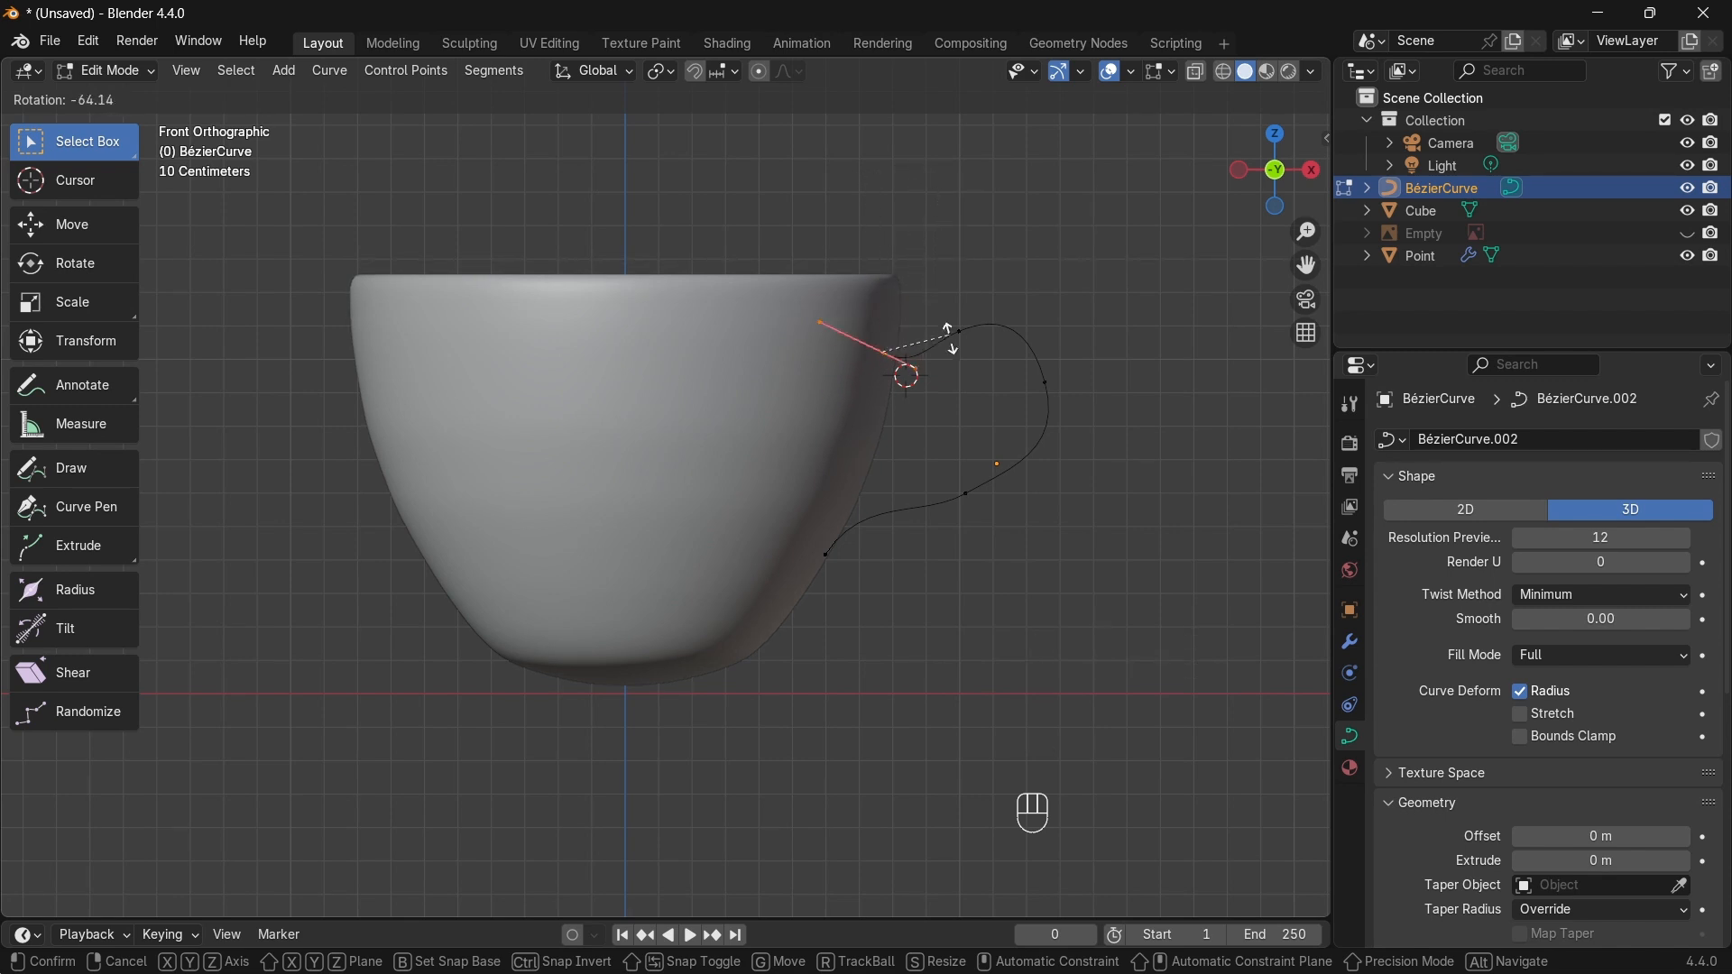
pyautogui.click(925, 374)
pyautogui.click(988, 321)
pyautogui.press('r')
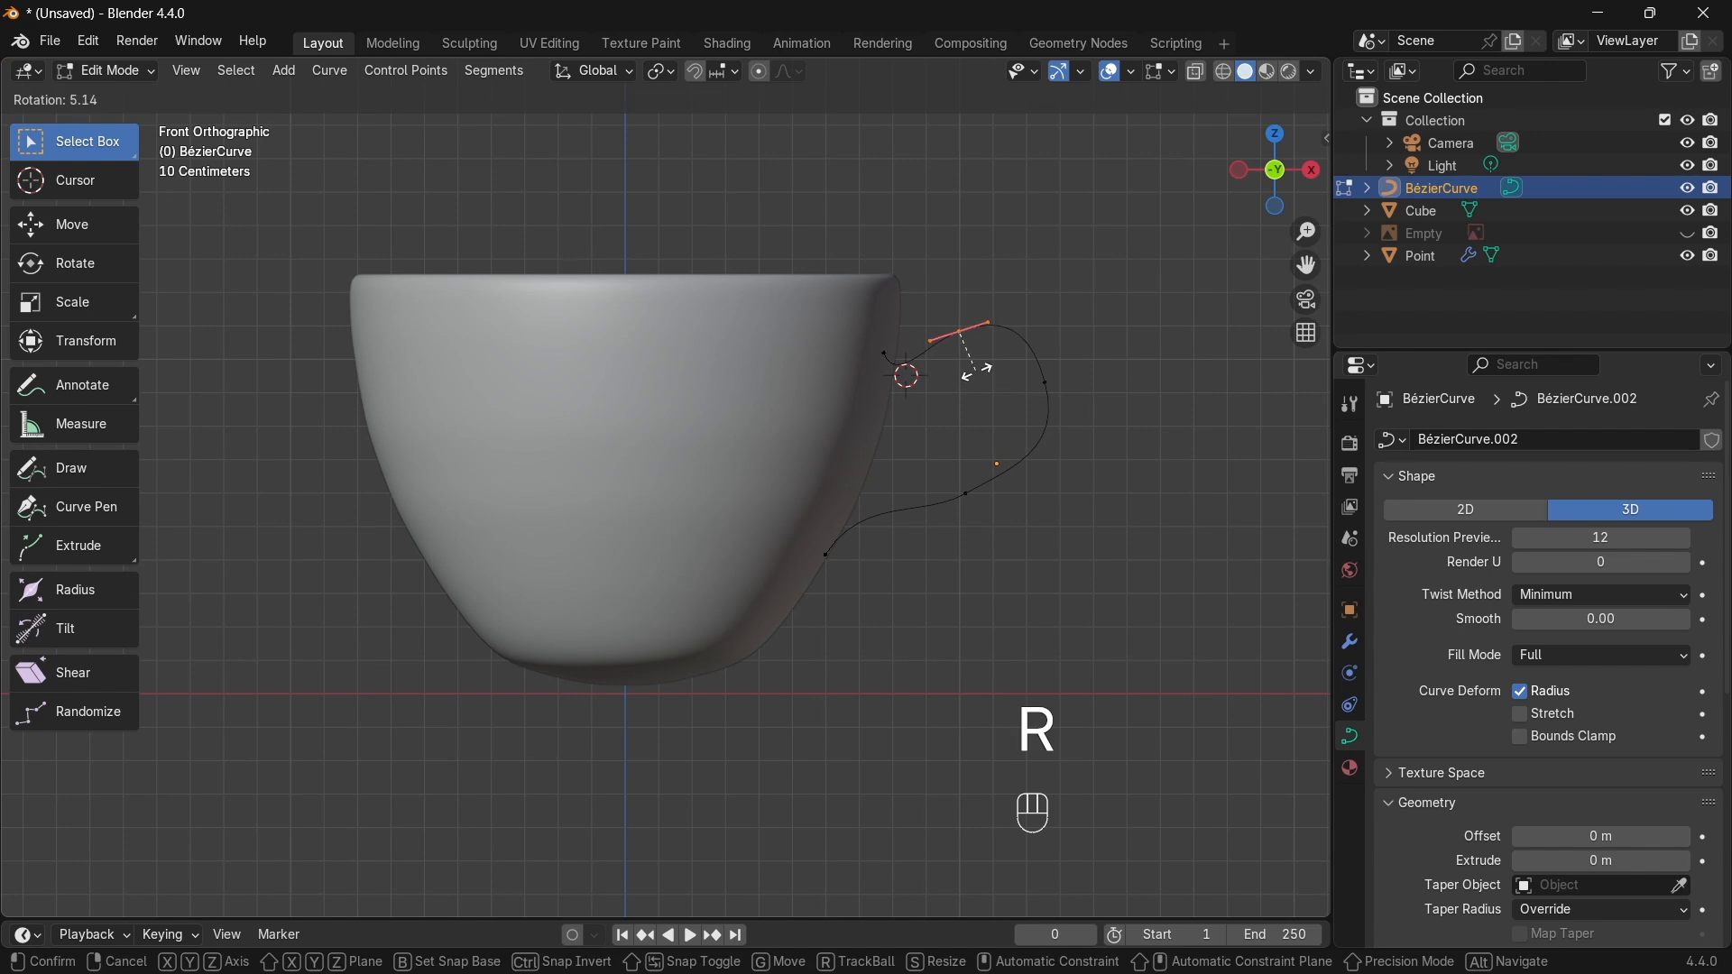
pyautogui.click(976, 380)
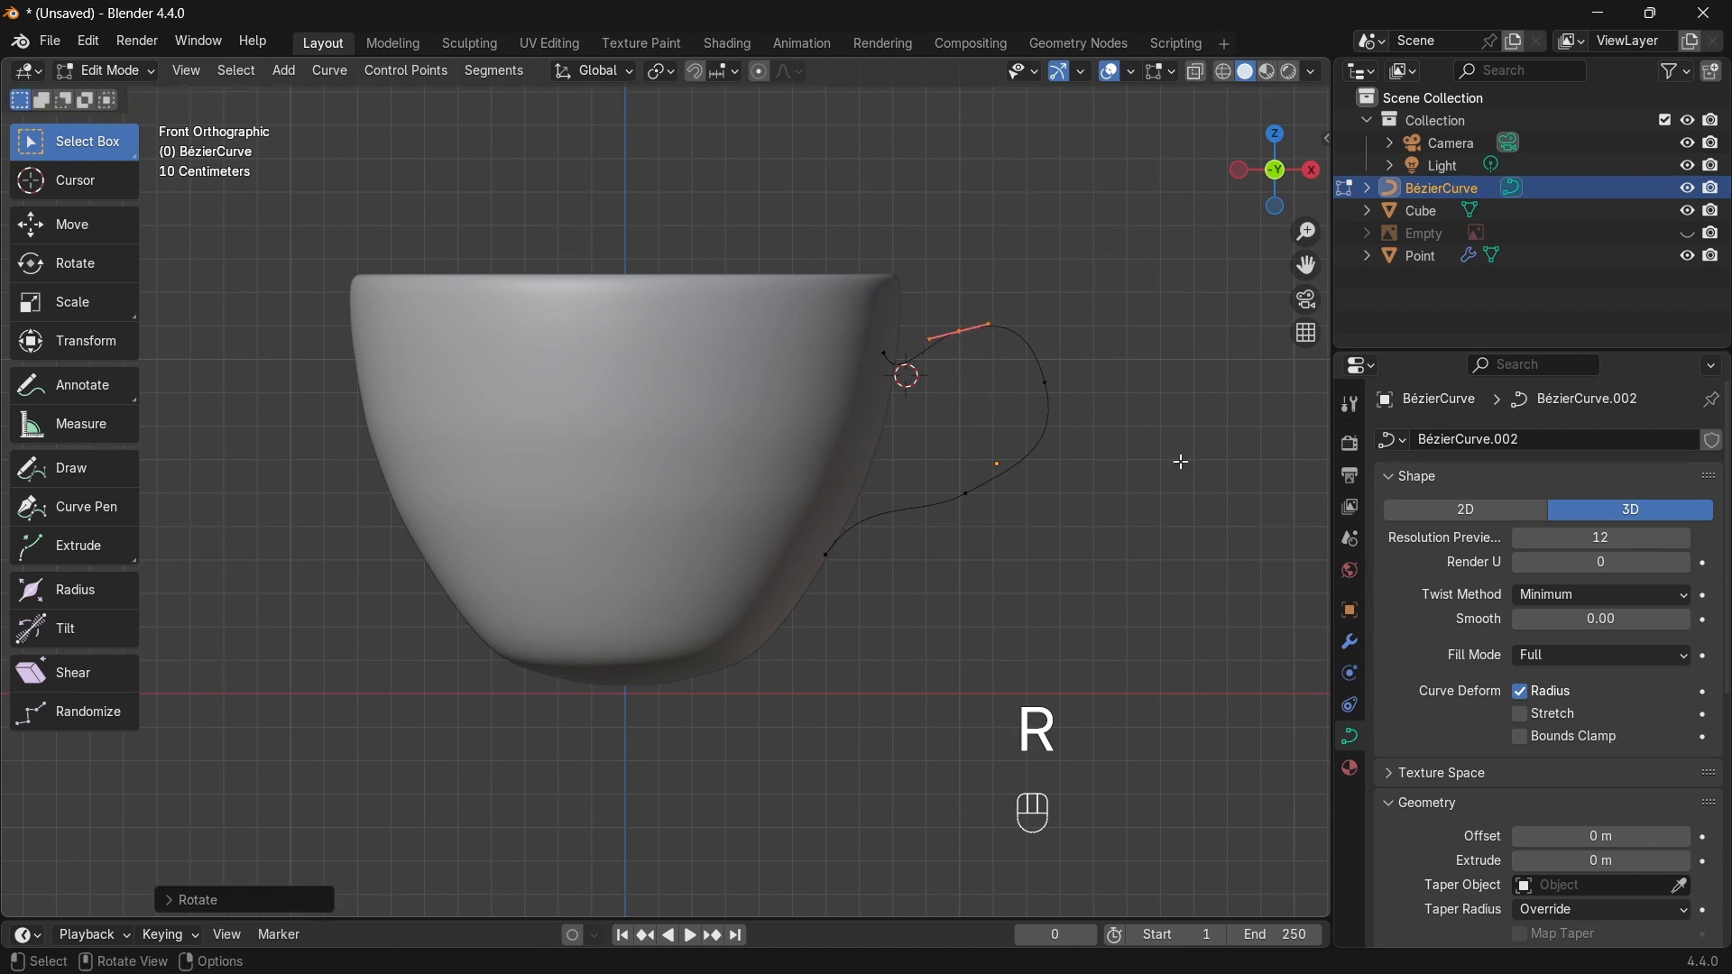
# Step: Select the handle curve in Object Mode and give it a round bevel with a depth of 0.144 m
pyautogui.press('Tab')
pyautogui.moveTo(1178, 463); pyautogui.dragTo(968, 435, button='middle')
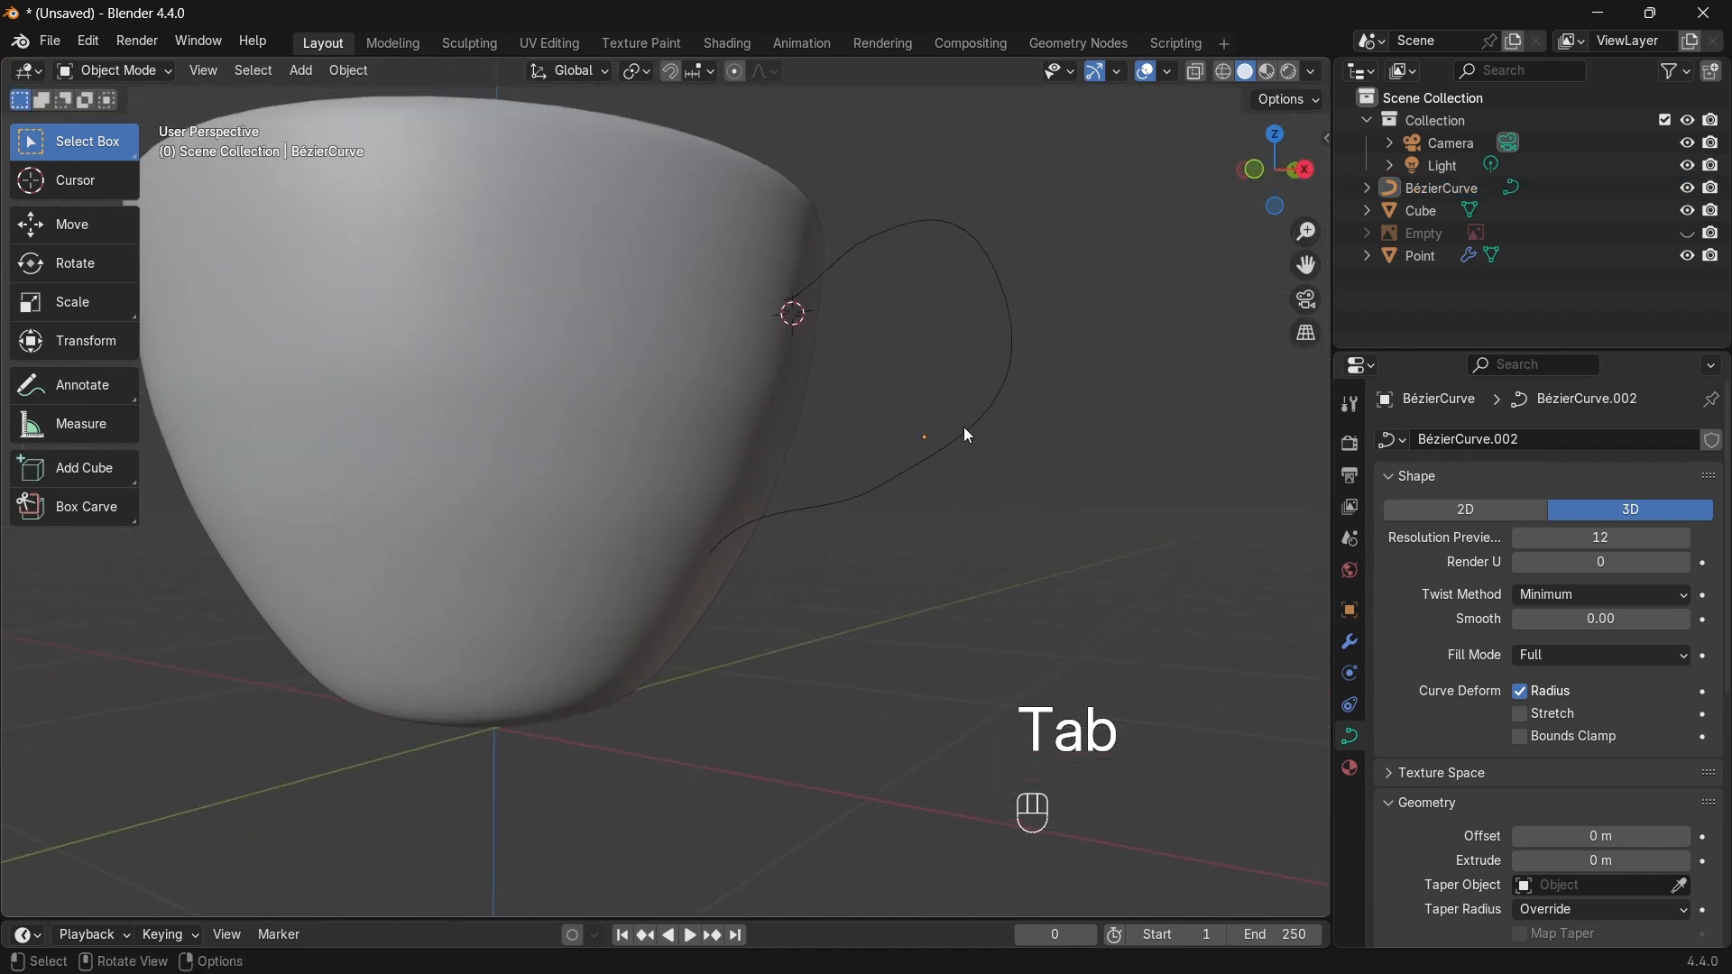
pyautogui.click(967, 436)
pyautogui.press('Tab')
pyautogui.press('Tab')
pyautogui.moveTo(872, 506); pyautogui.dragTo(1059, 478, button='middle')
pyautogui.press('KP_1')
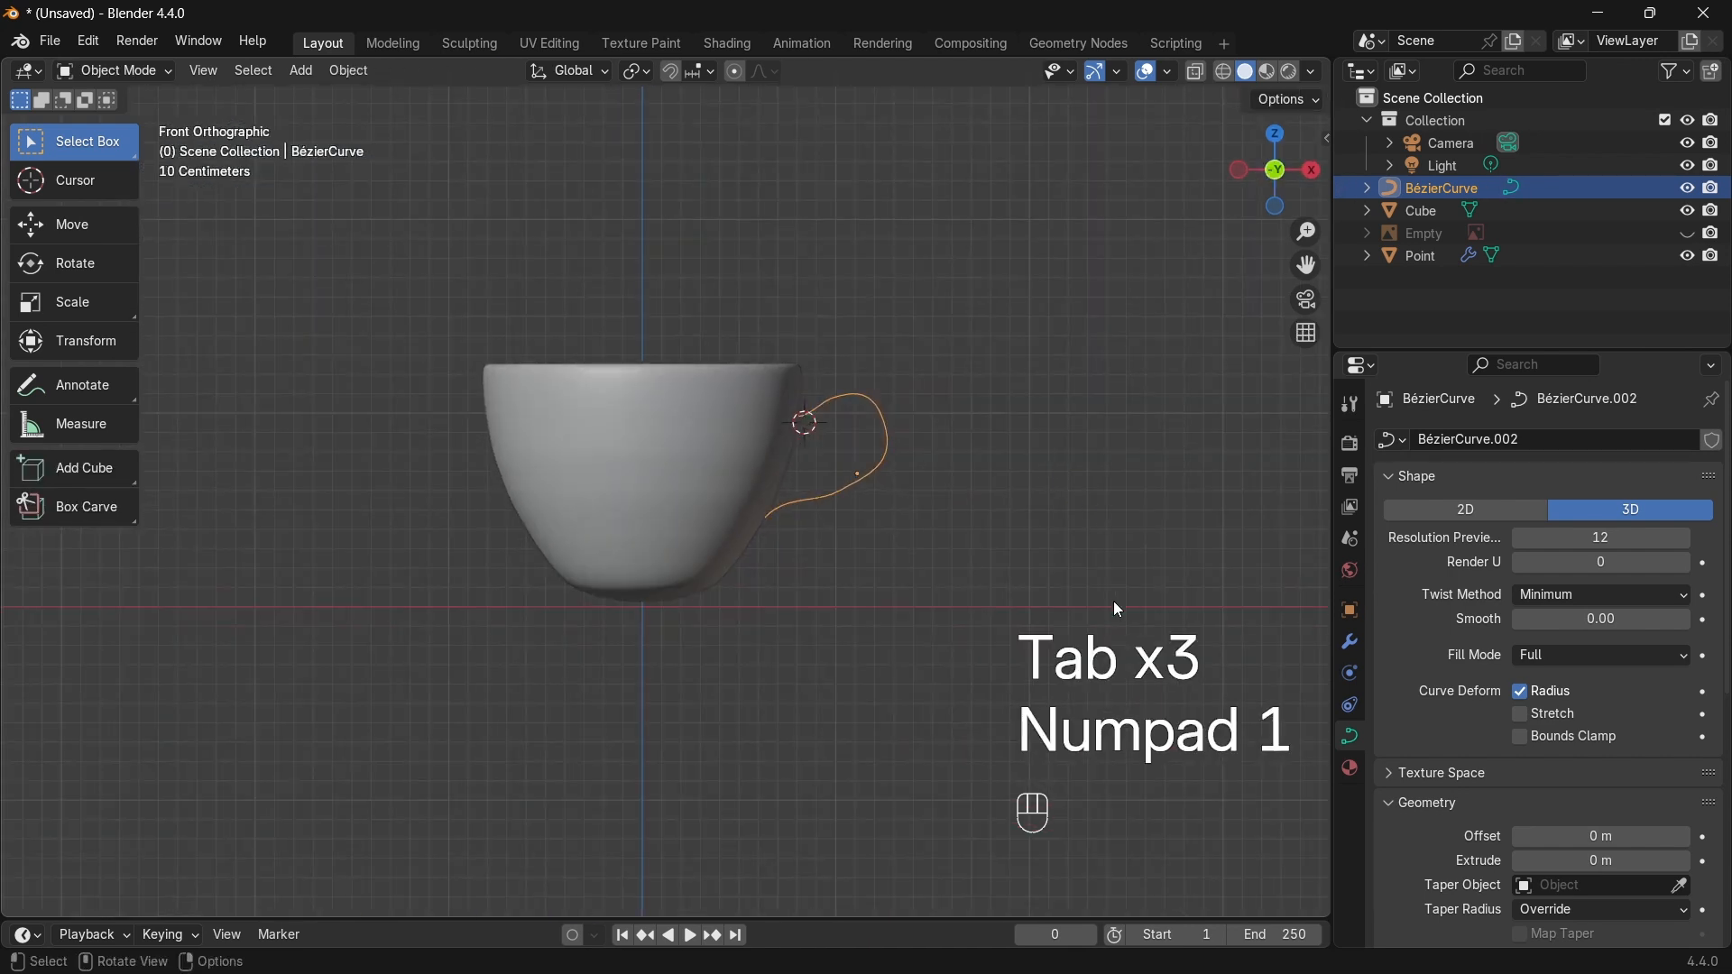
pyautogui.scroll(-1, 1503, 630)
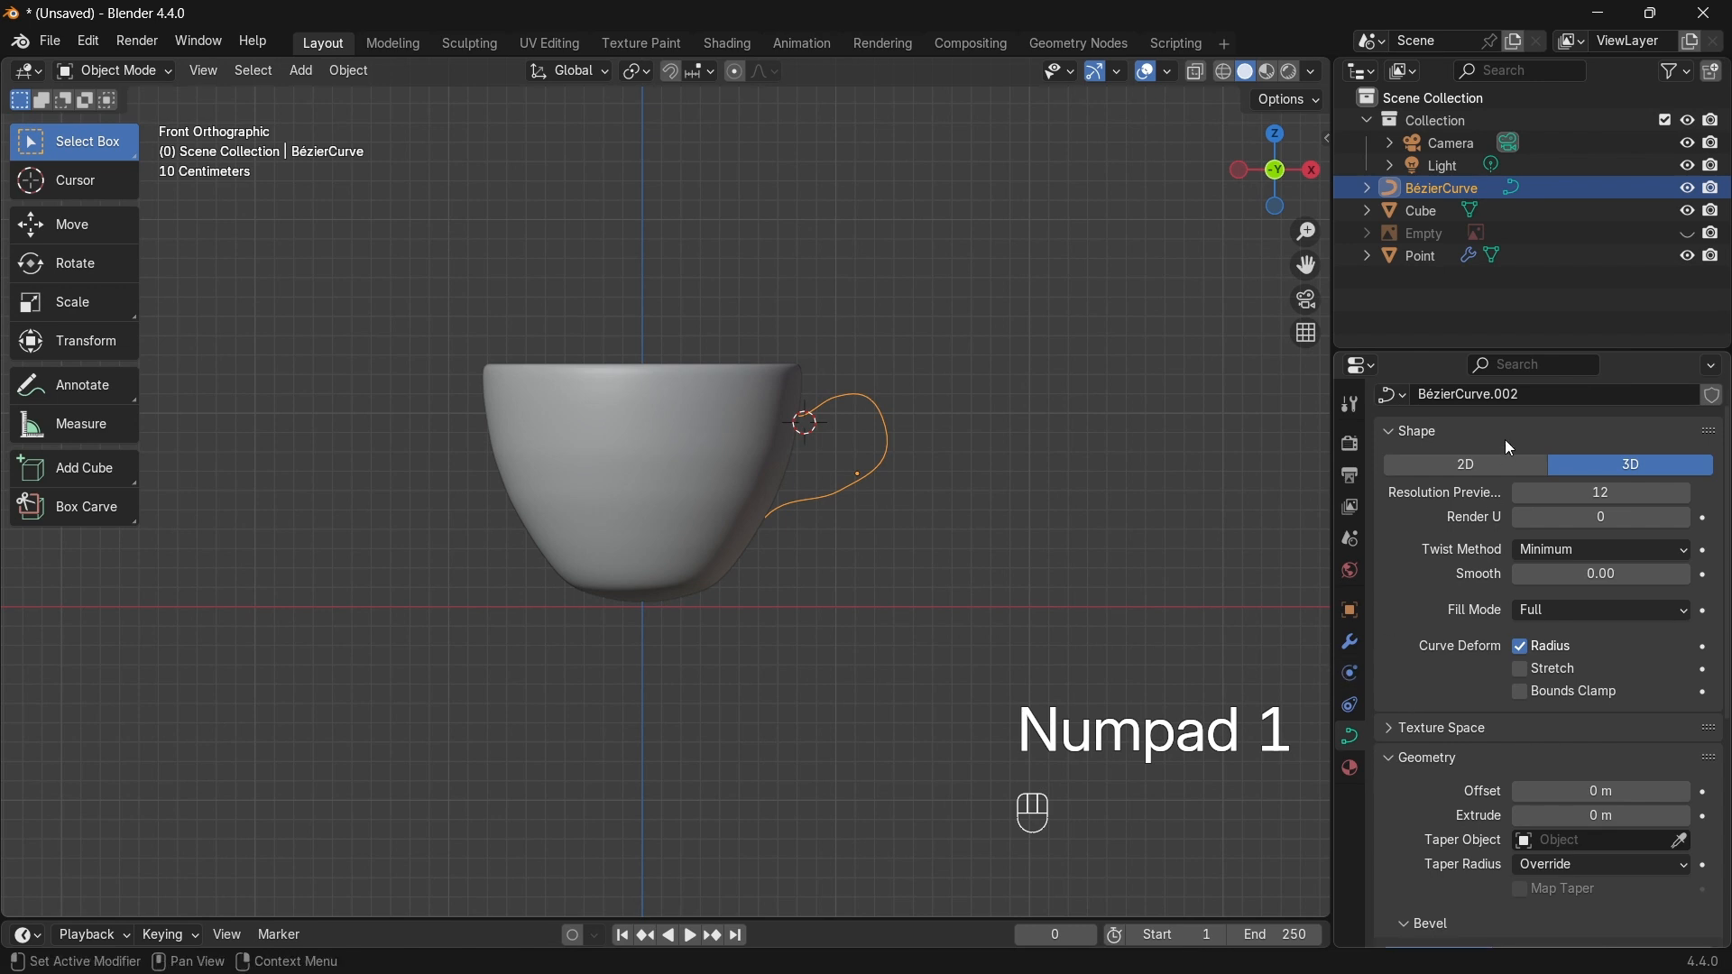
pyautogui.scroll(-5, 1691, 686)
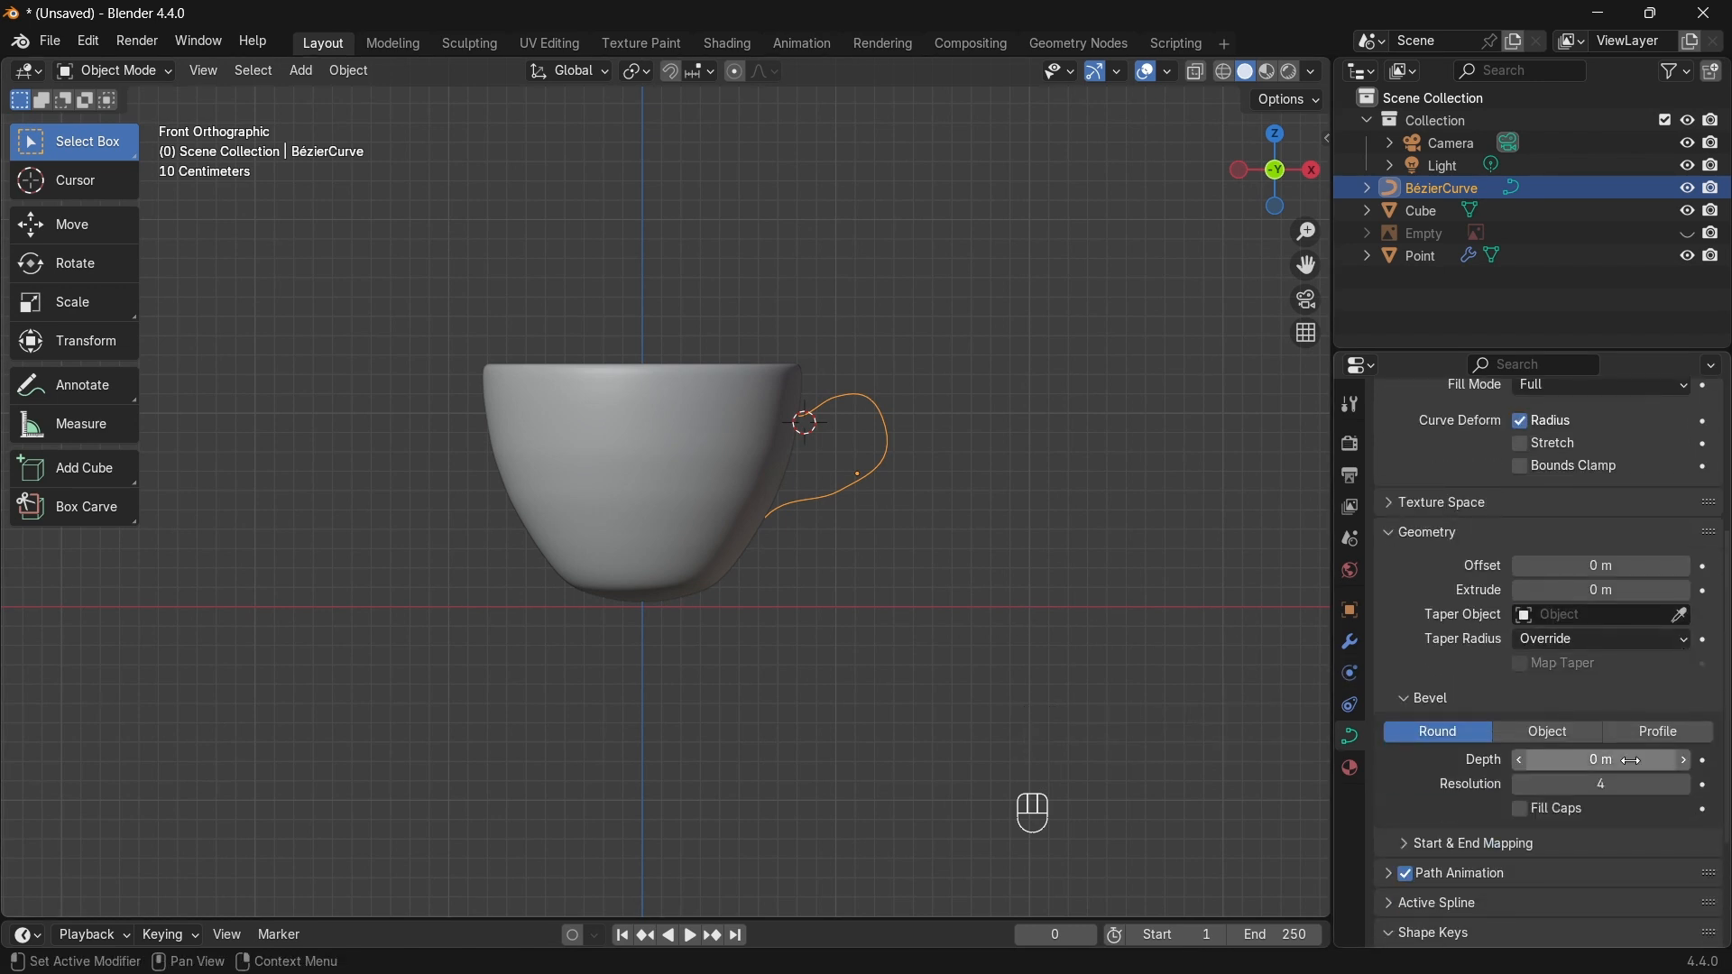
pyautogui.keyDown('shift'); pyautogui.moveTo(1647, 758); pyautogui.dragTo(1688, 758); pyautogui.keyUp('shift')
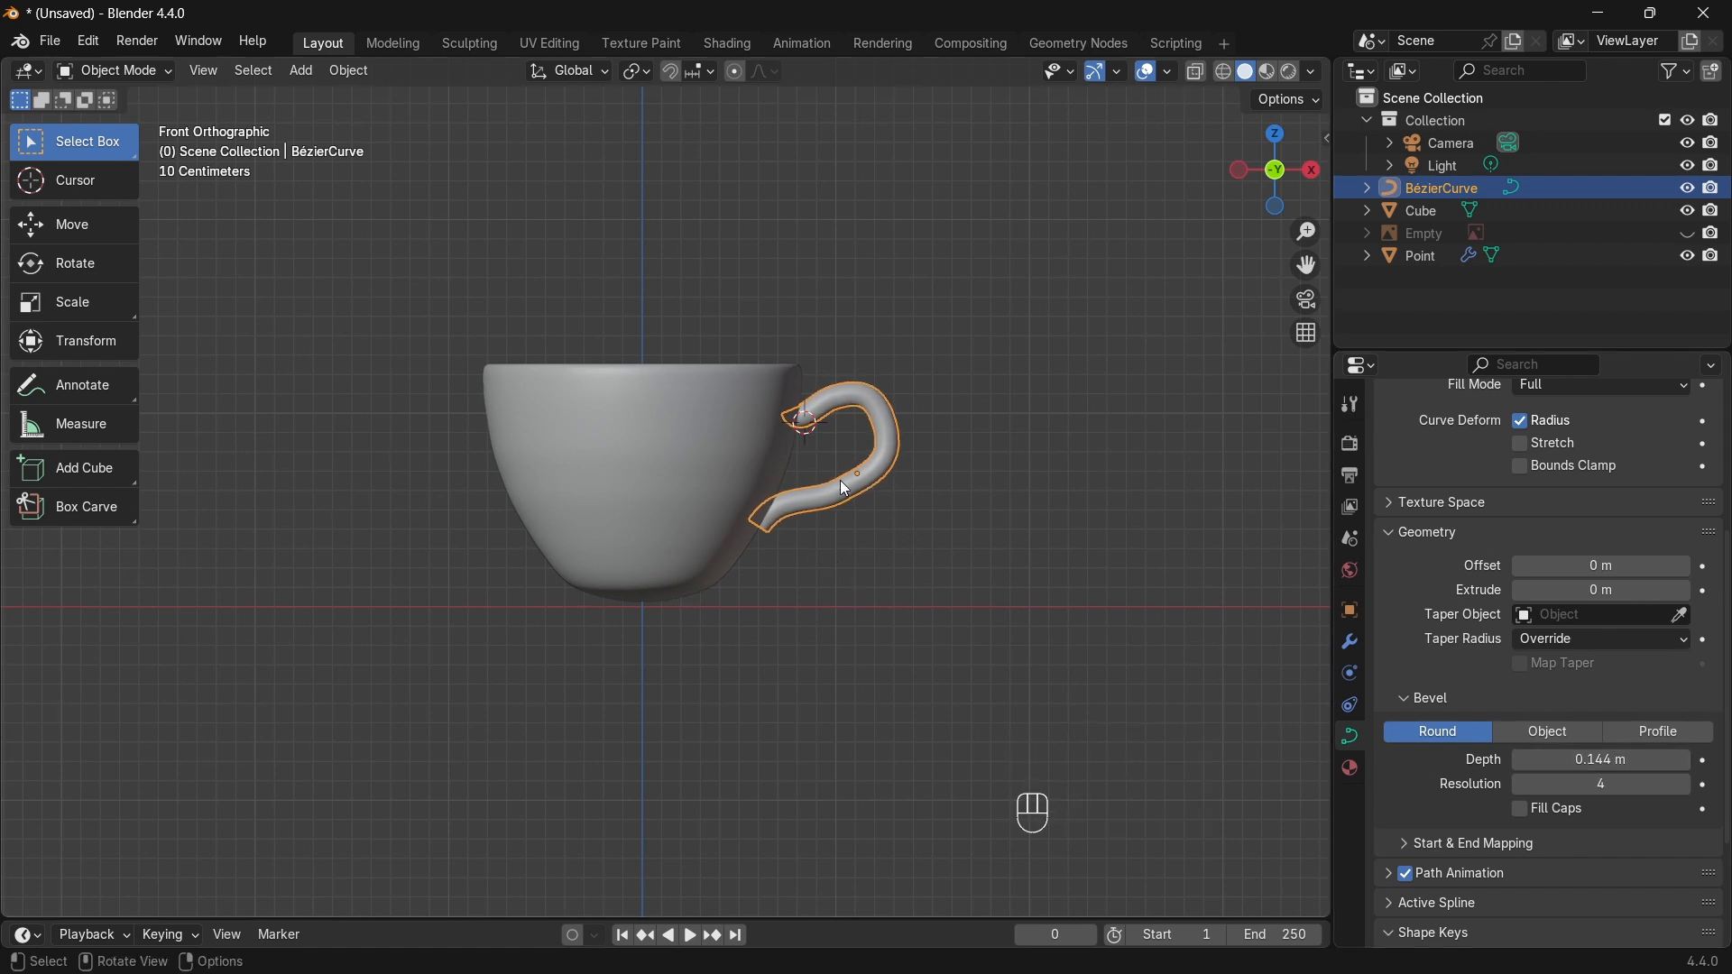
# Step: Move the handle's lower end point along X into the cup wall so the tube's open end is buried
pyautogui.press('Tab')
pyautogui.scroll(1, 842, 573)
pyautogui.scroll(3, 841, 572)
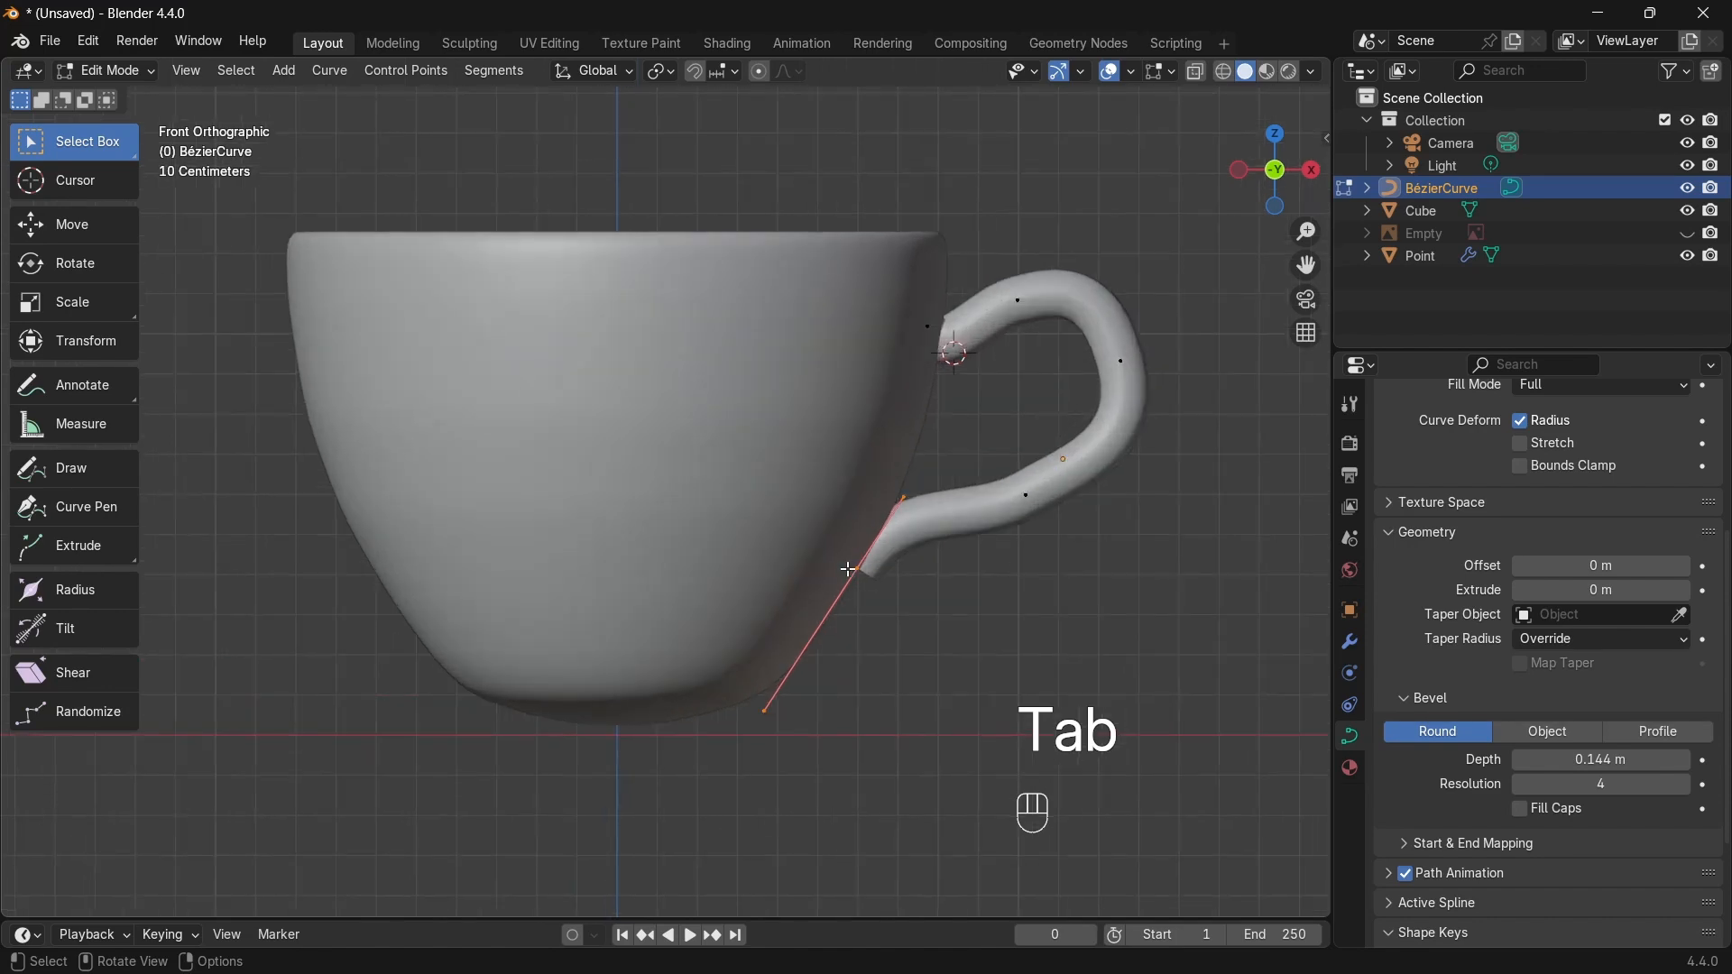
pyautogui.press('g')
pyautogui.press('x')
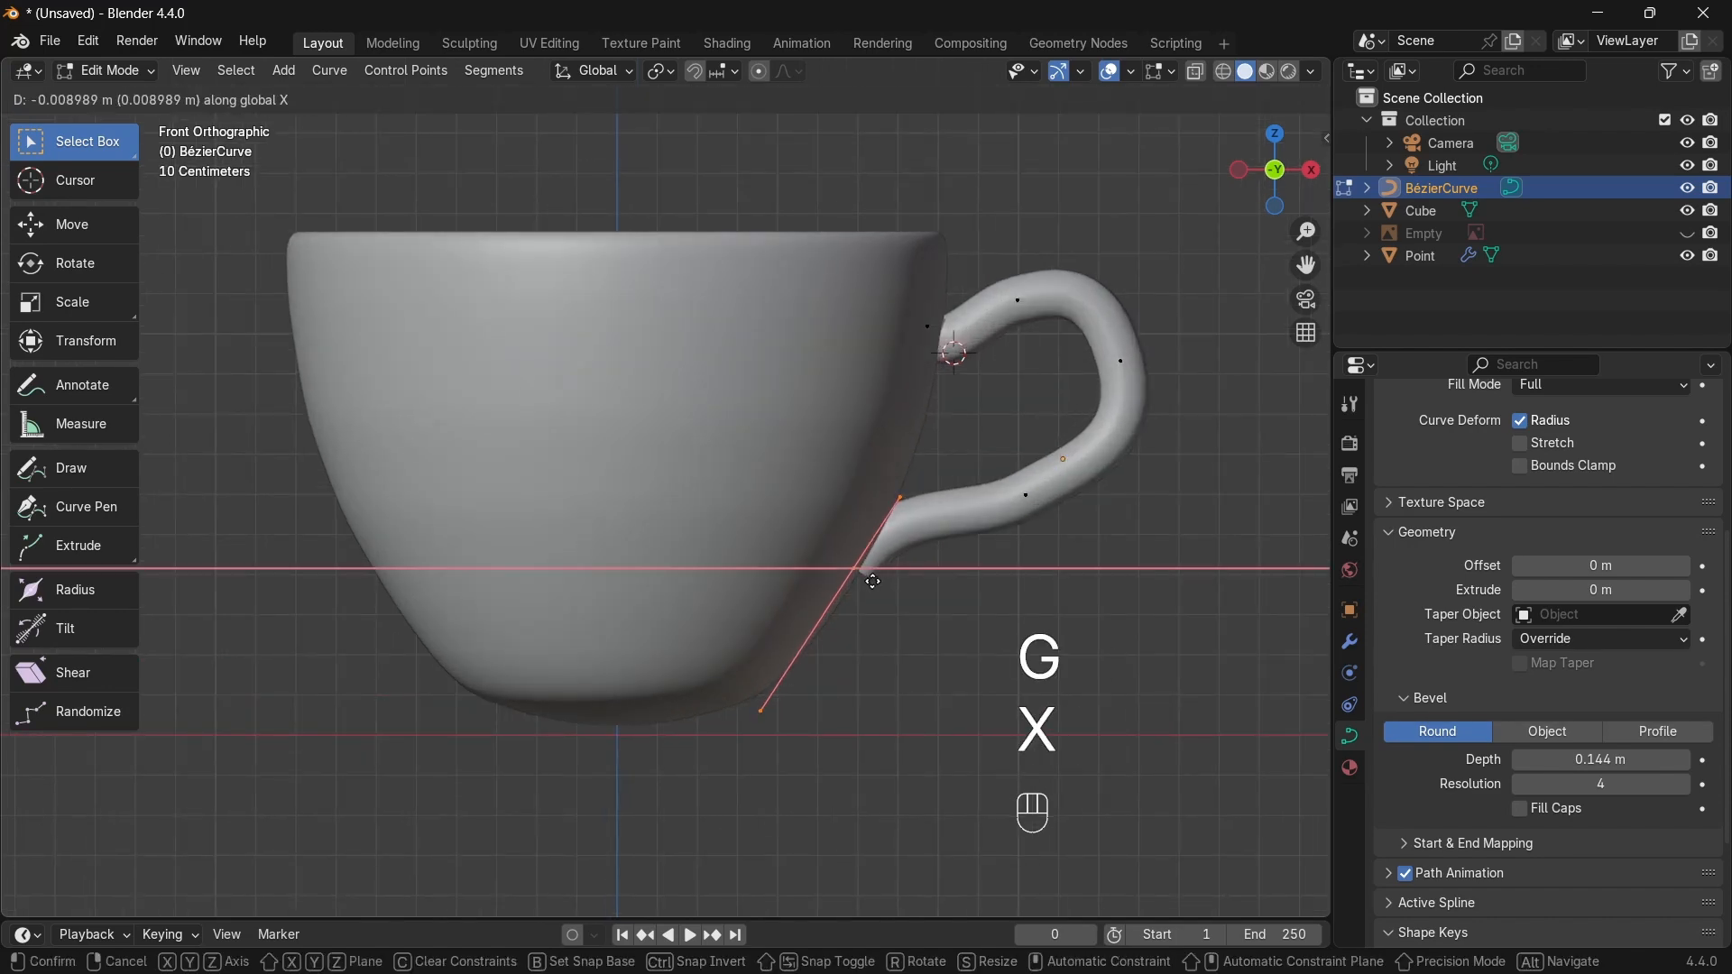
pyautogui.click(857, 581)
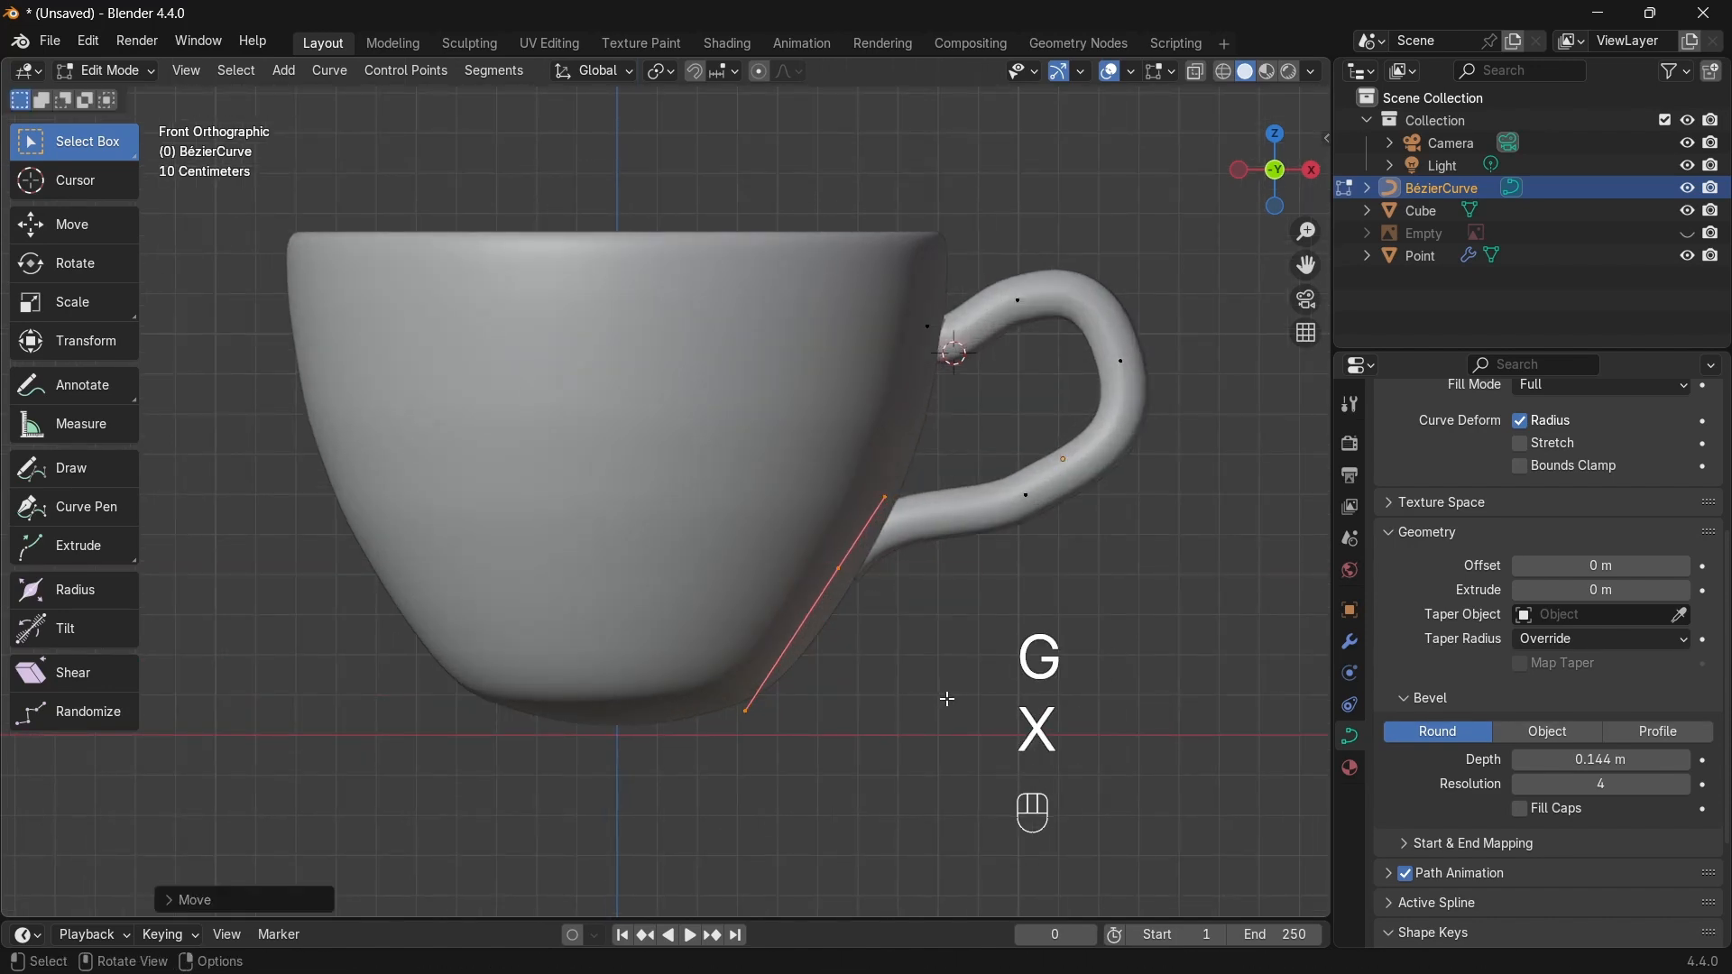
# Step: Rotate the lower end point steeper and lower it slightly along the cup wall
pyautogui.press('r')
pyautogui.click(992, 678)
pyautogui.press('g')
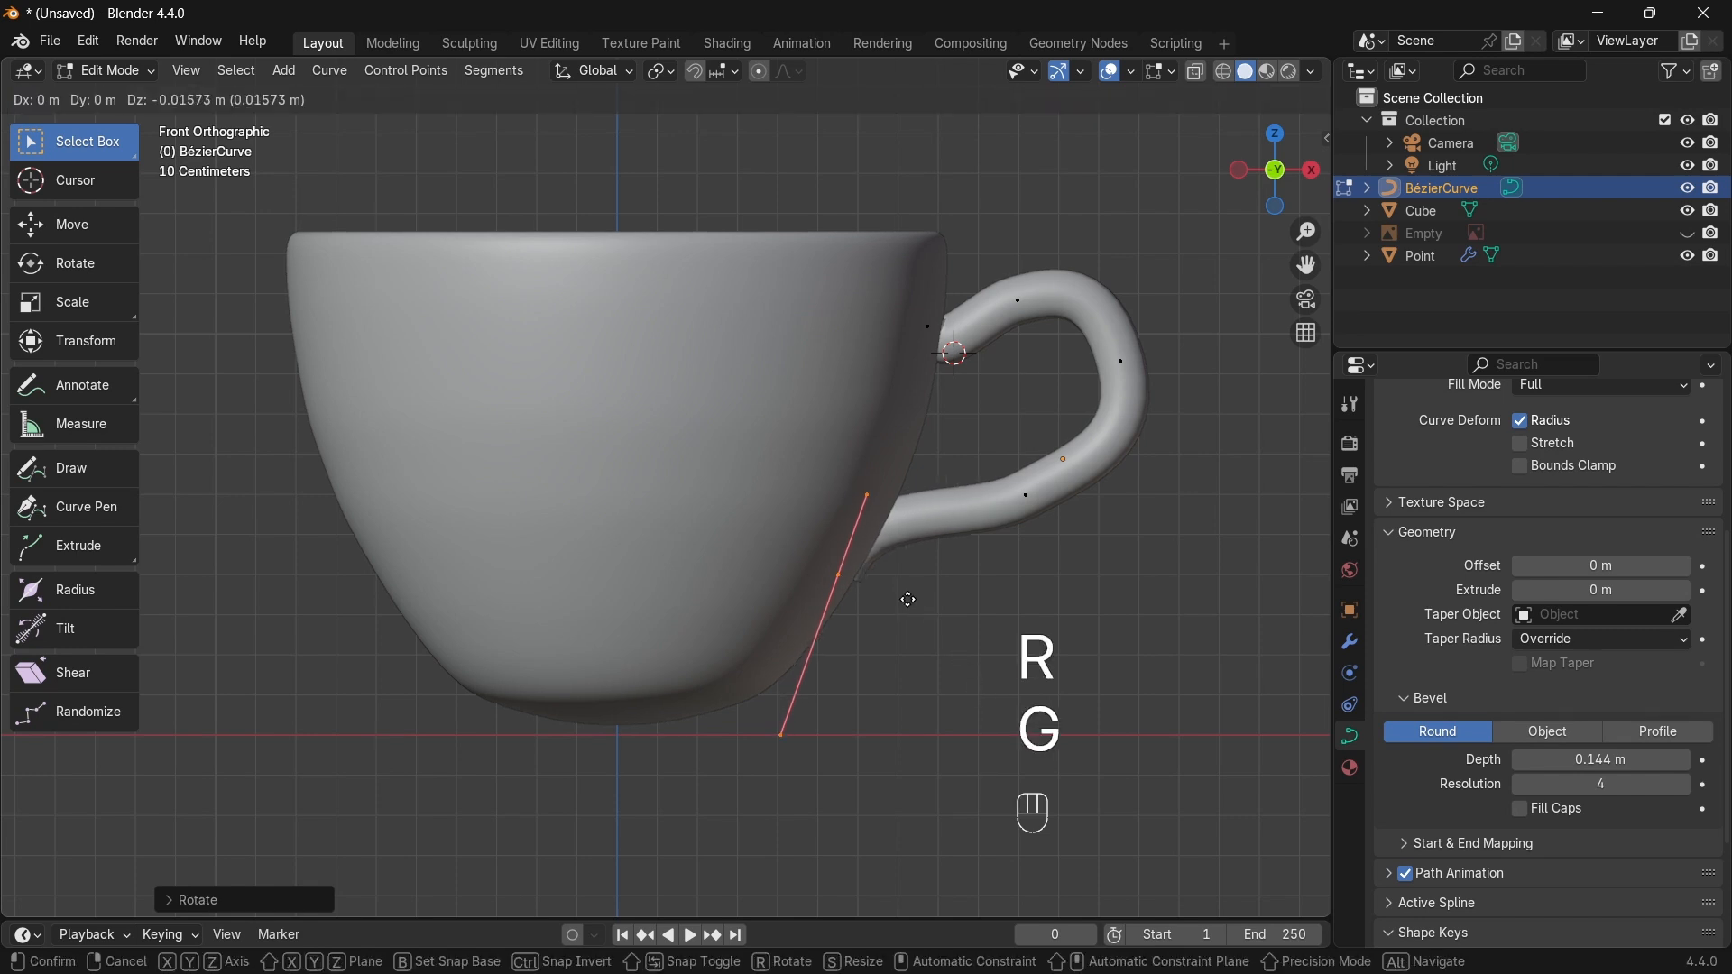
pyautogui.click(906, 606)
# Step: Shrink the lower end point's radius to about 0.51 and nudge the point slightly at the cup wall
pyautogui.hotkey('alt', 's')
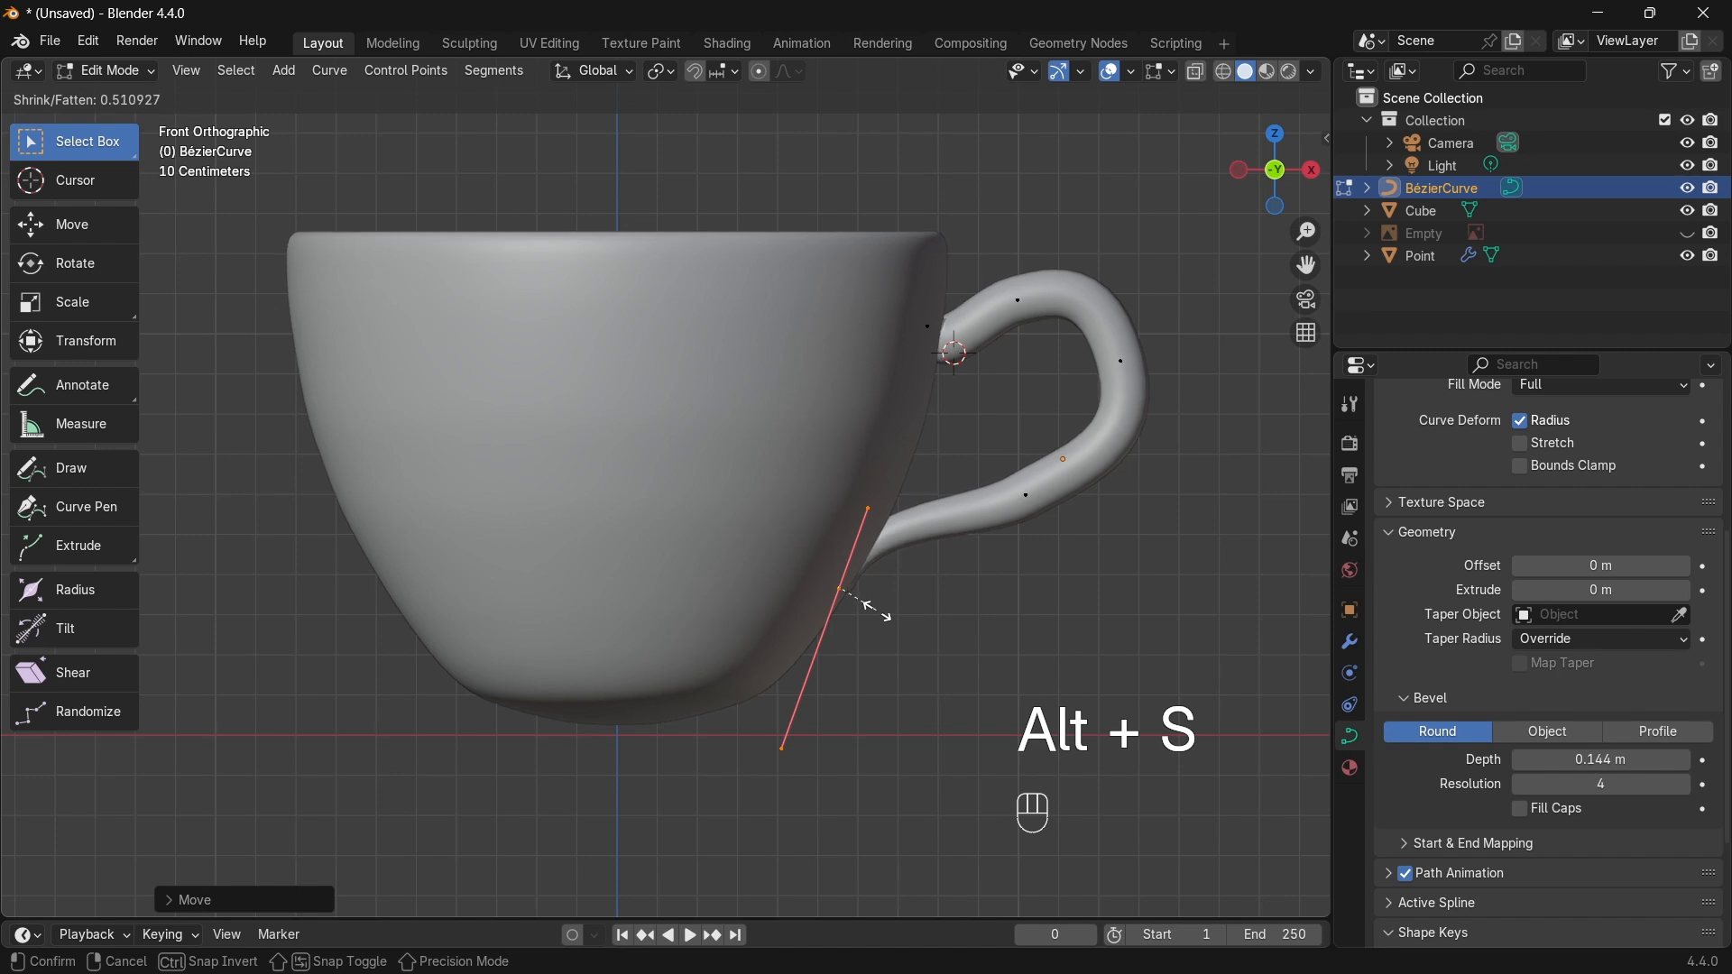
pyautogui.click(883, 612)
pyautogui.press('g')
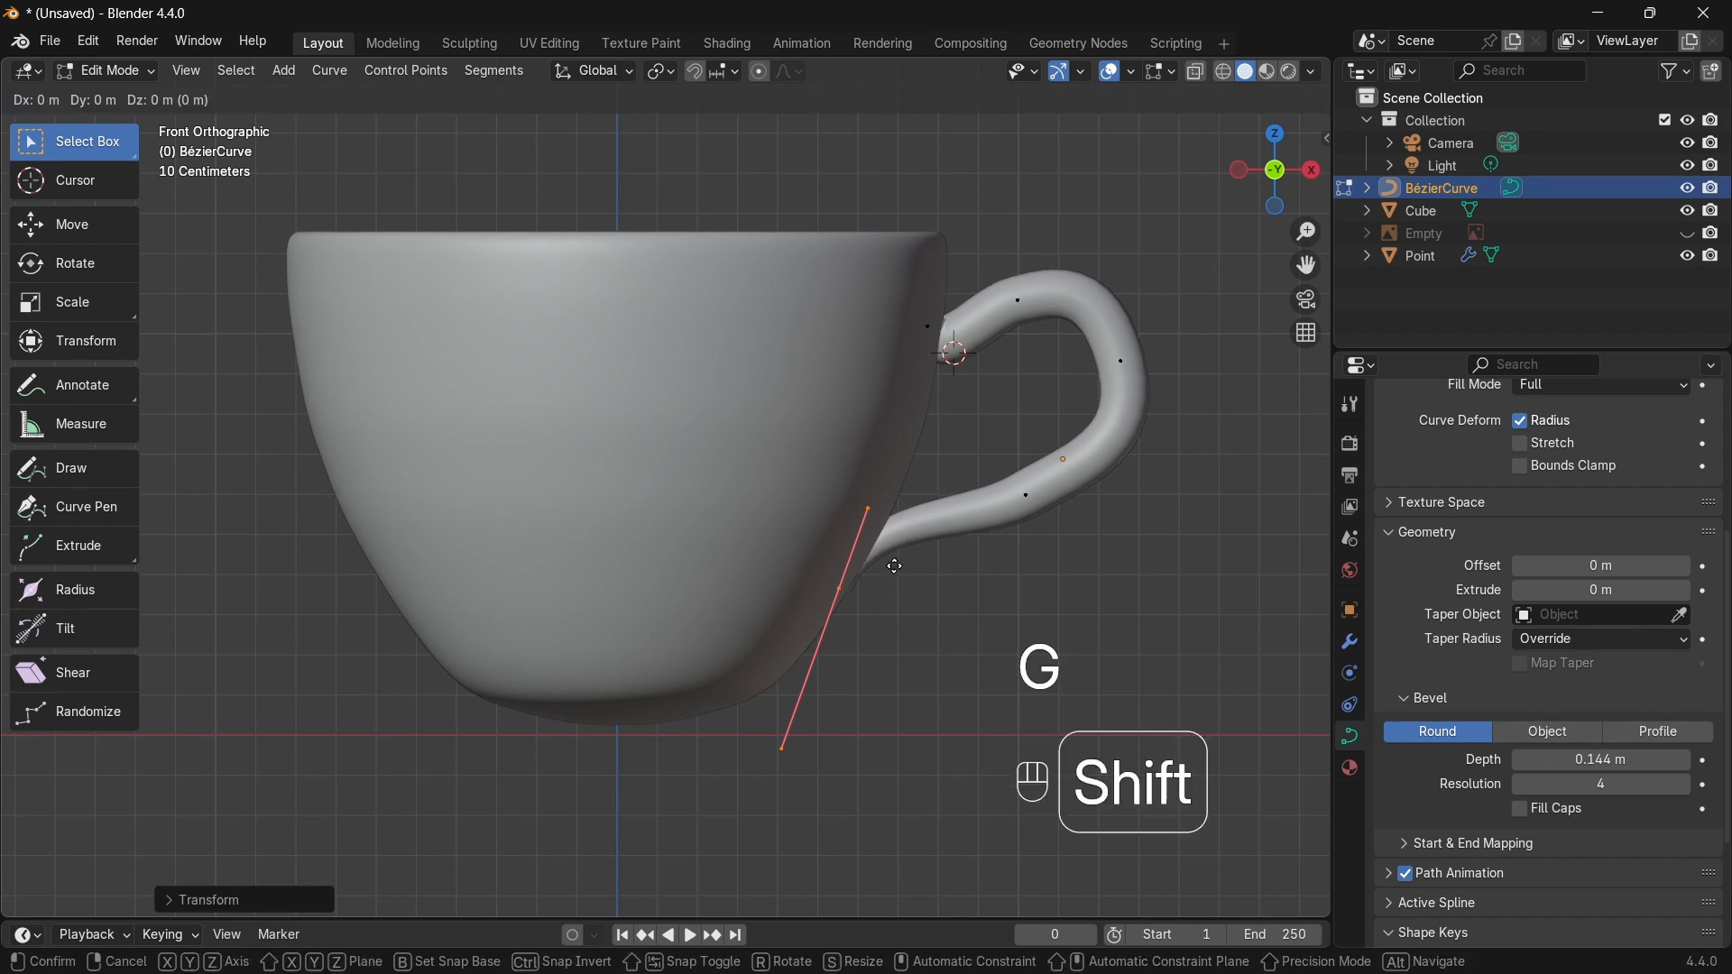
pyautogui.click(877, 586)
# Step: Rotate the handle's upper end point by about 25° and slightly reduce its radius where it meets the cup
pyautogui.moveTo(873, 278); pyautogui.dragTo(945, 367)
pyautogui.press('r')
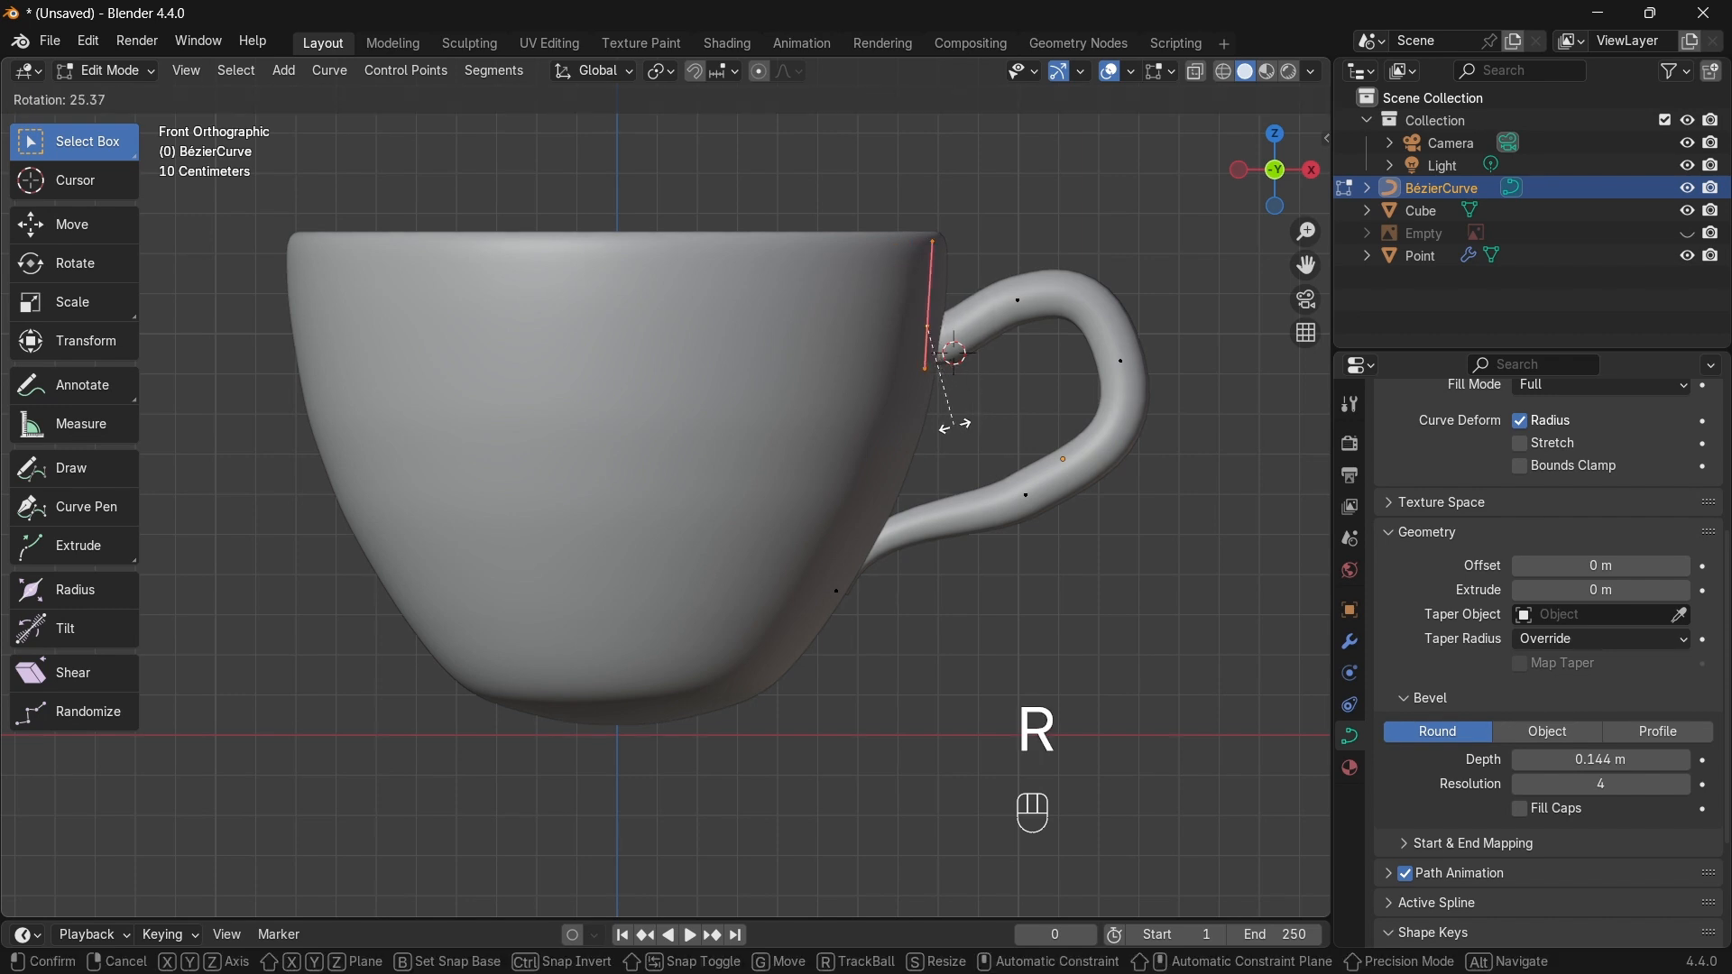
pyautogui.click(954, 425)
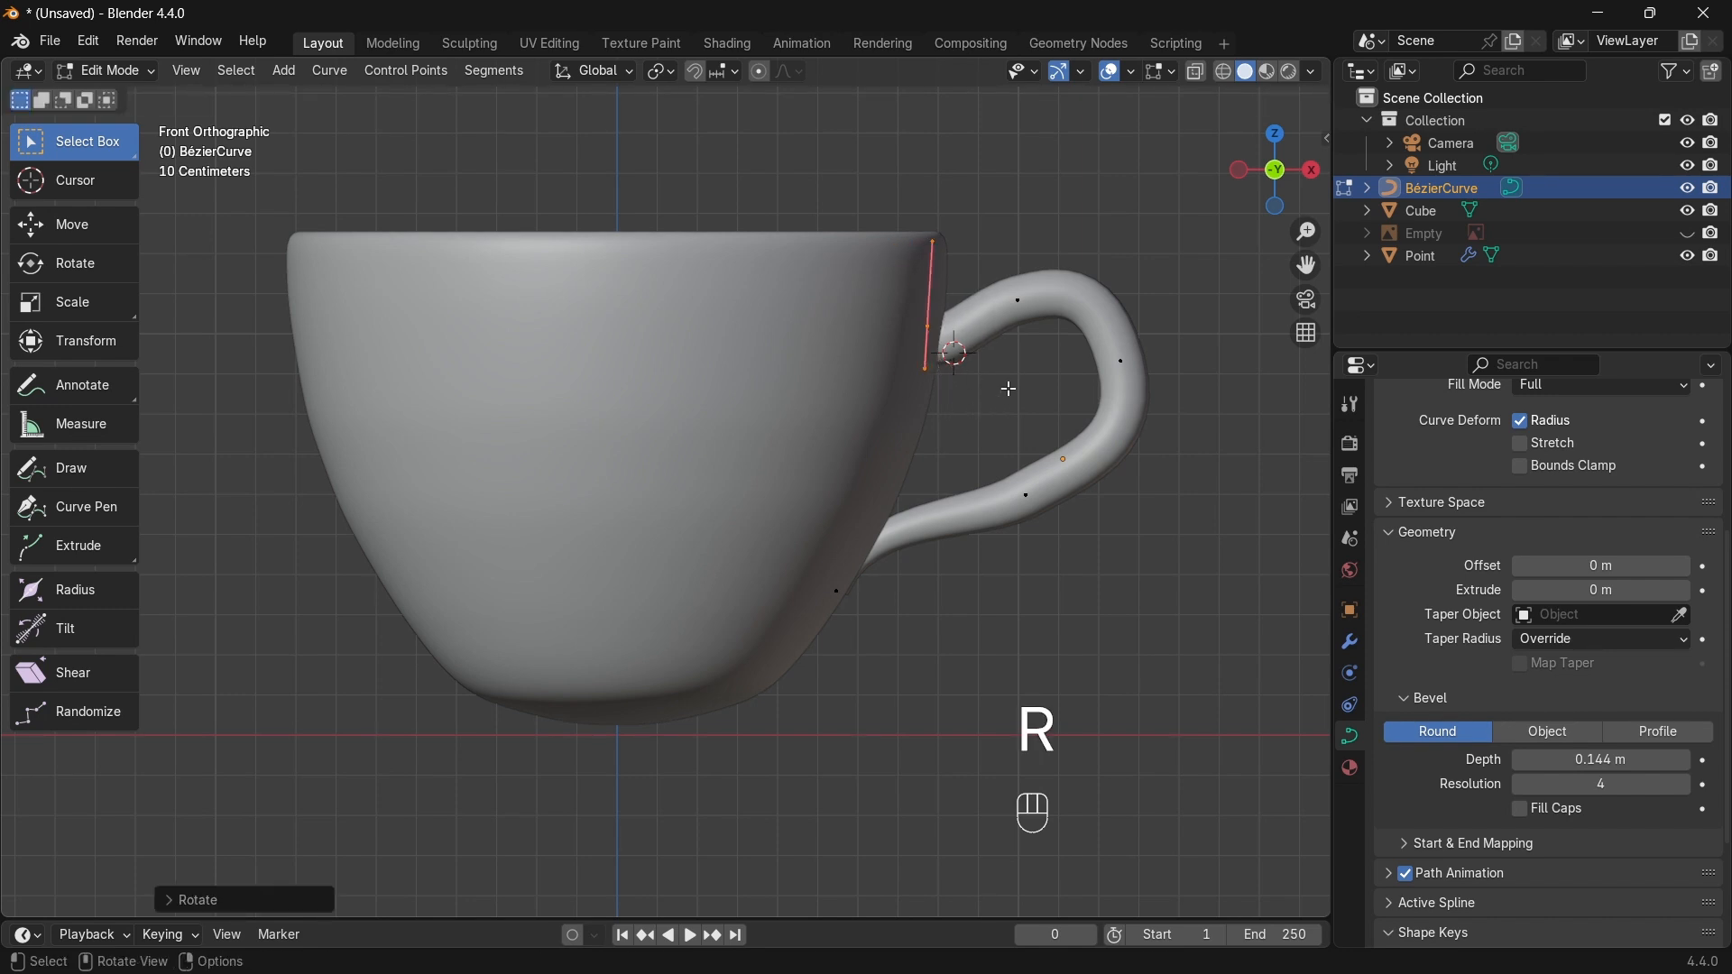
pyautogui.press('alt')
pyautogui.hotkey('alt', 's')
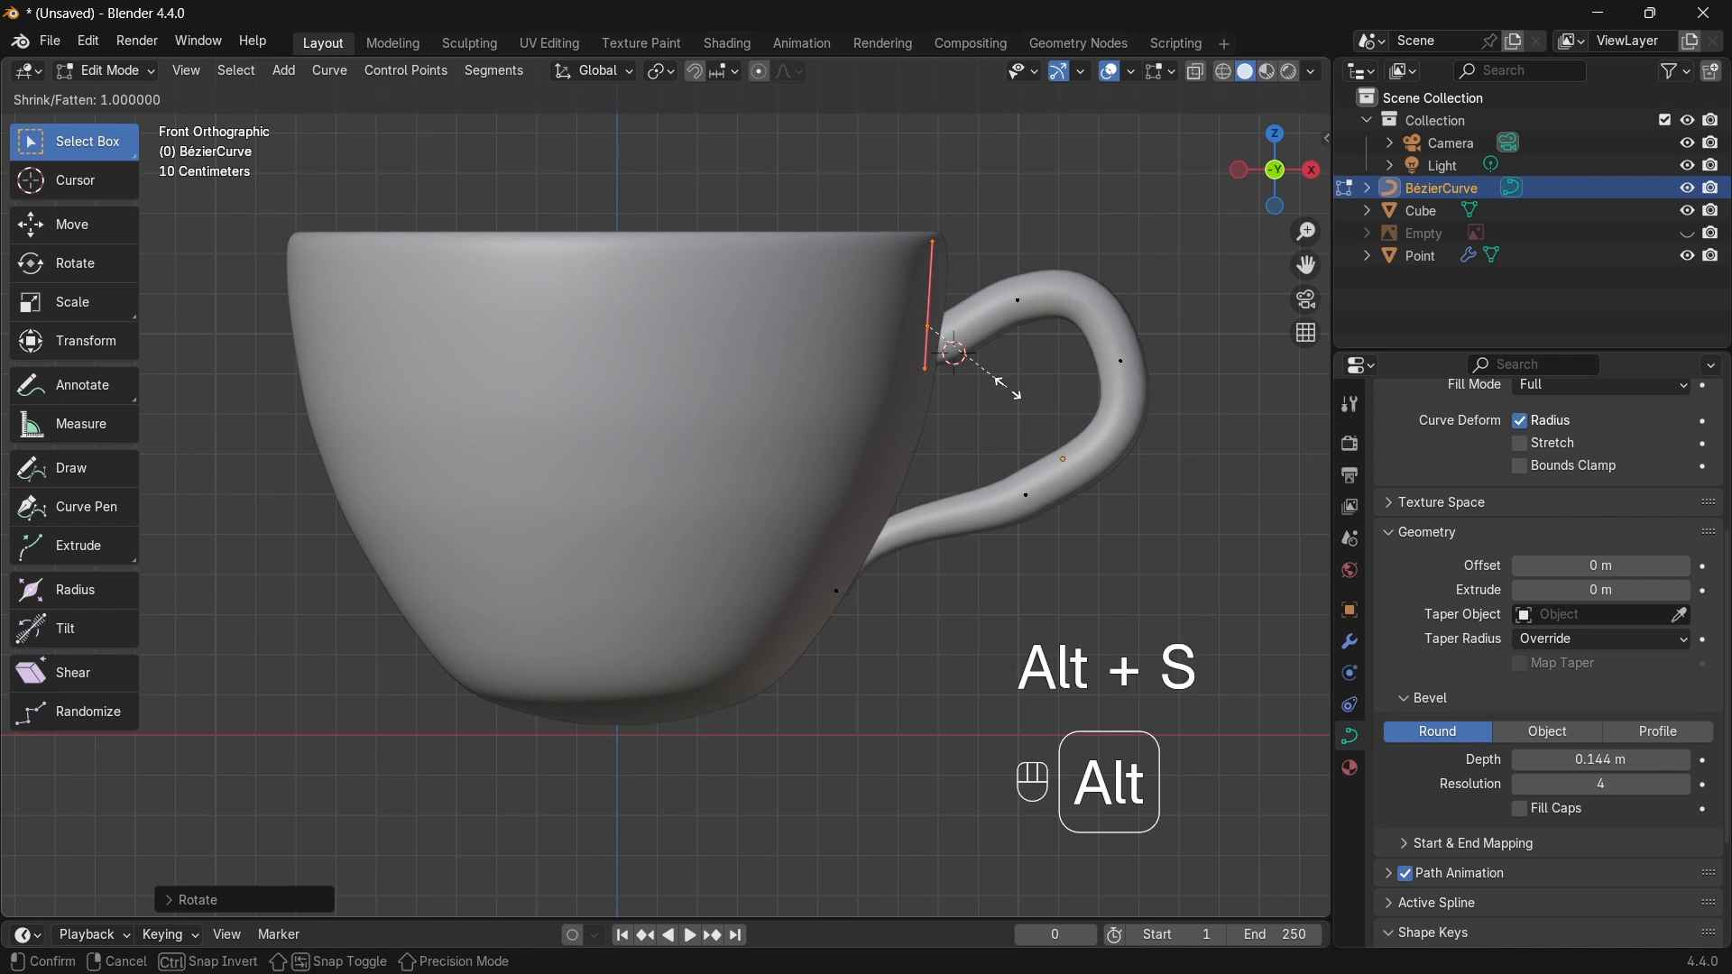
pyautogui.click(974, 369)
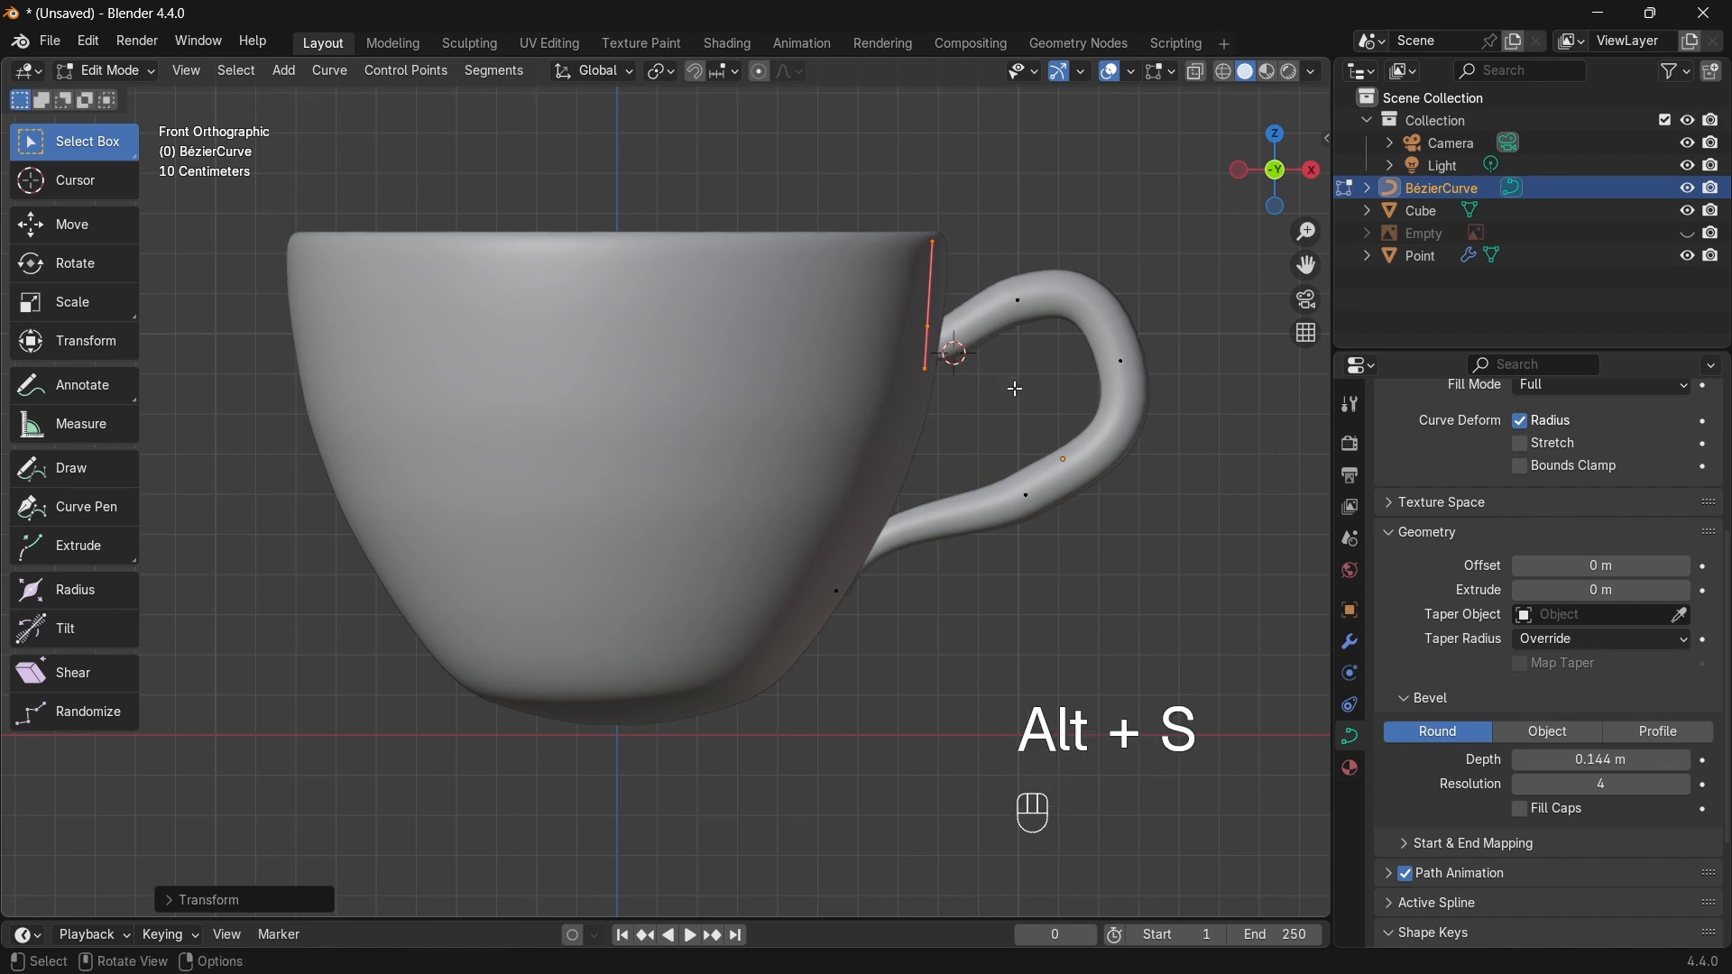
# Step: Nudge the handle's upper bend point slightly up and its lower bend point slightly down to refine the outline
pyautogui.click(1019, 300)
pyautogui.press('g')
pyautogui.press('shift')
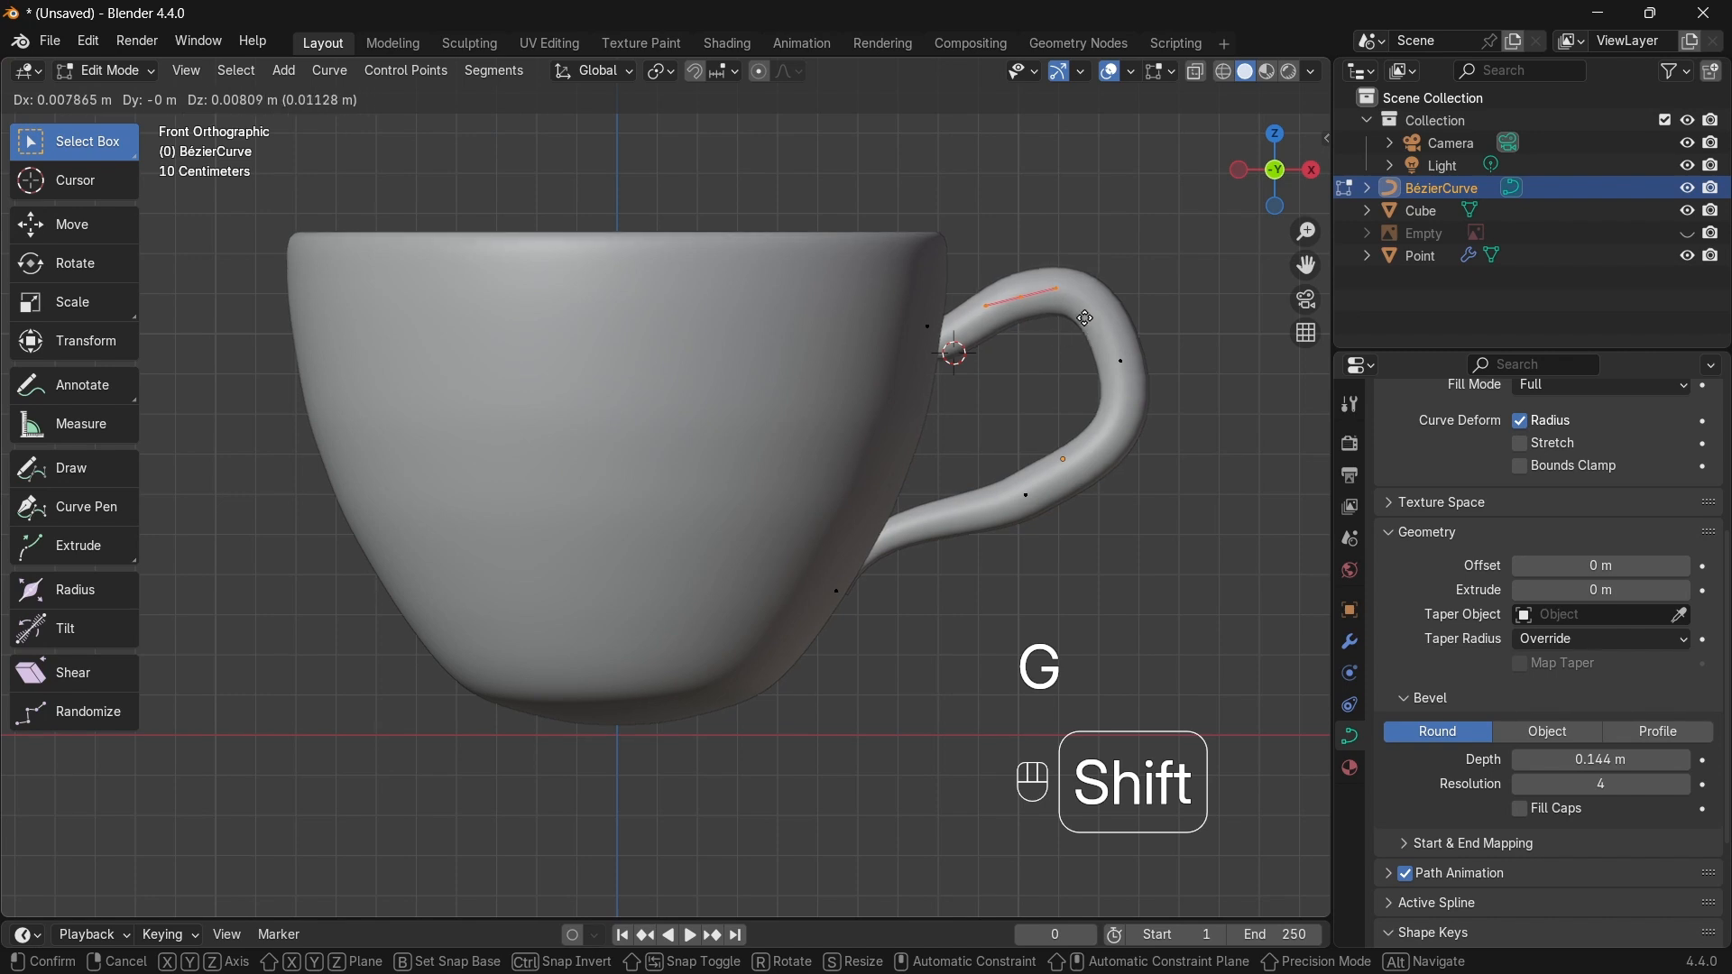
pyautogui.click(1010, 271)
pyautogui.moveTo(991, 441); pyautogui.dragTo(1083, 519)
pyautogui.press('g')
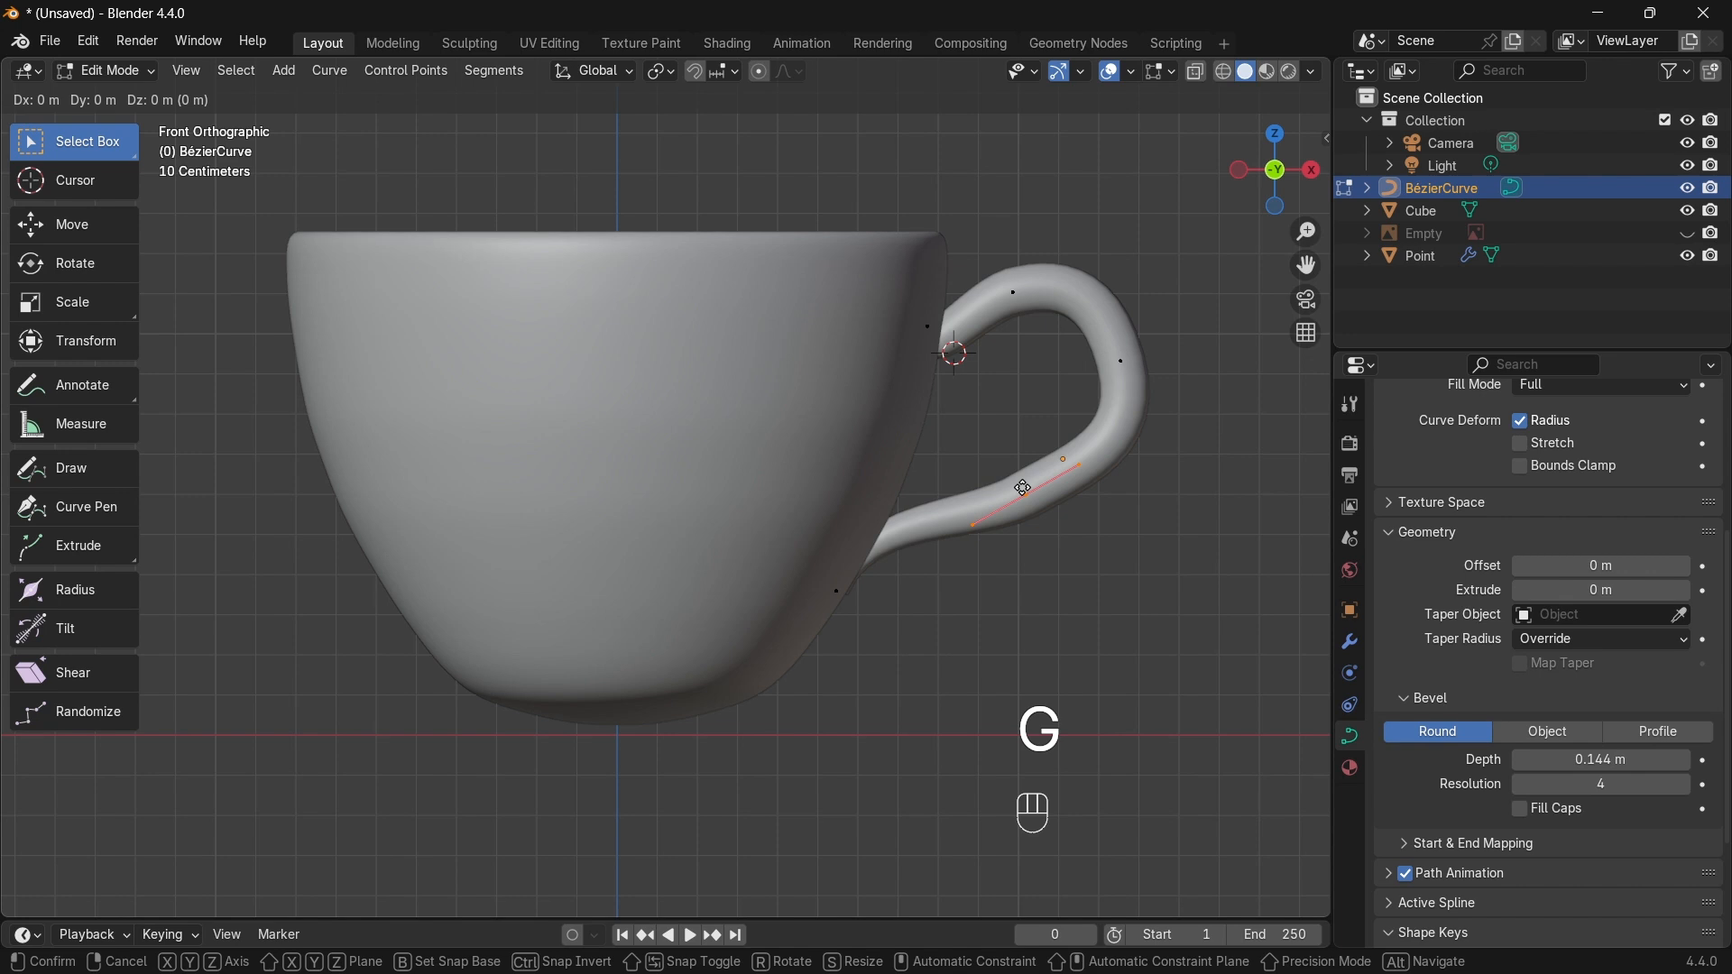
pyautogui.press('shift')
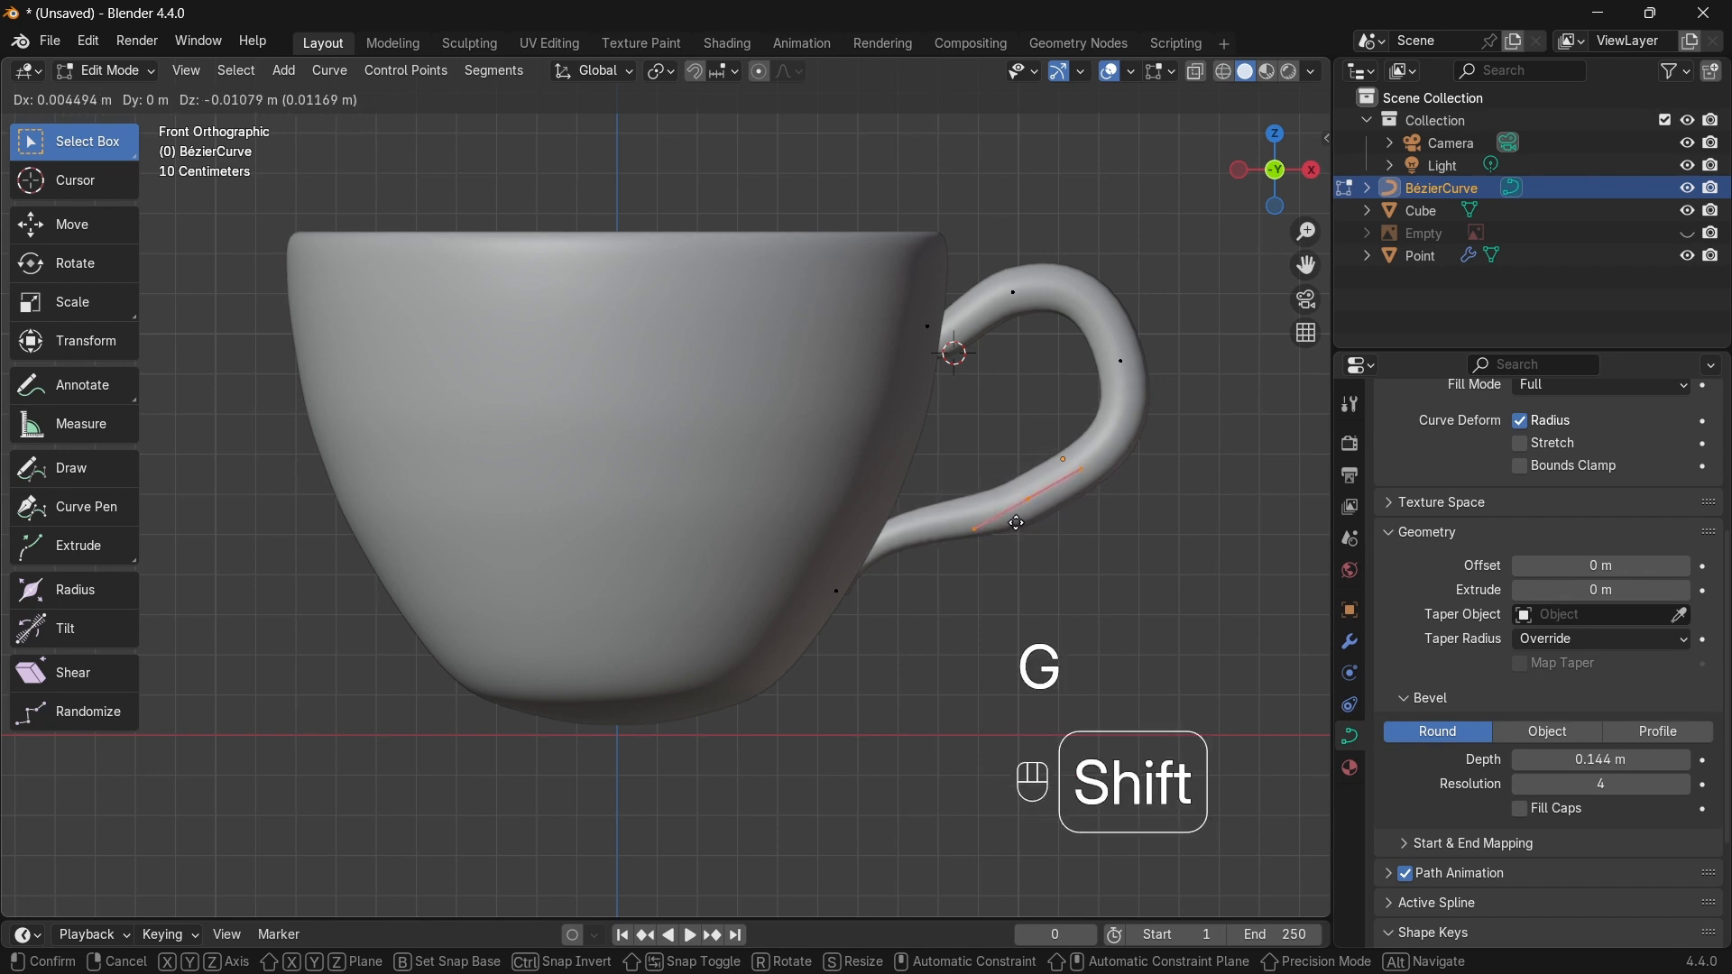
pyautogui.click(1006, 516)
# Step: Shrink the radius of the handle's lower end point by a factor of about 0.74 where it enters the cup wall
pyautogui.moveTo(1004, 515); pyautogui.dragTo(895, 399, button='middle')
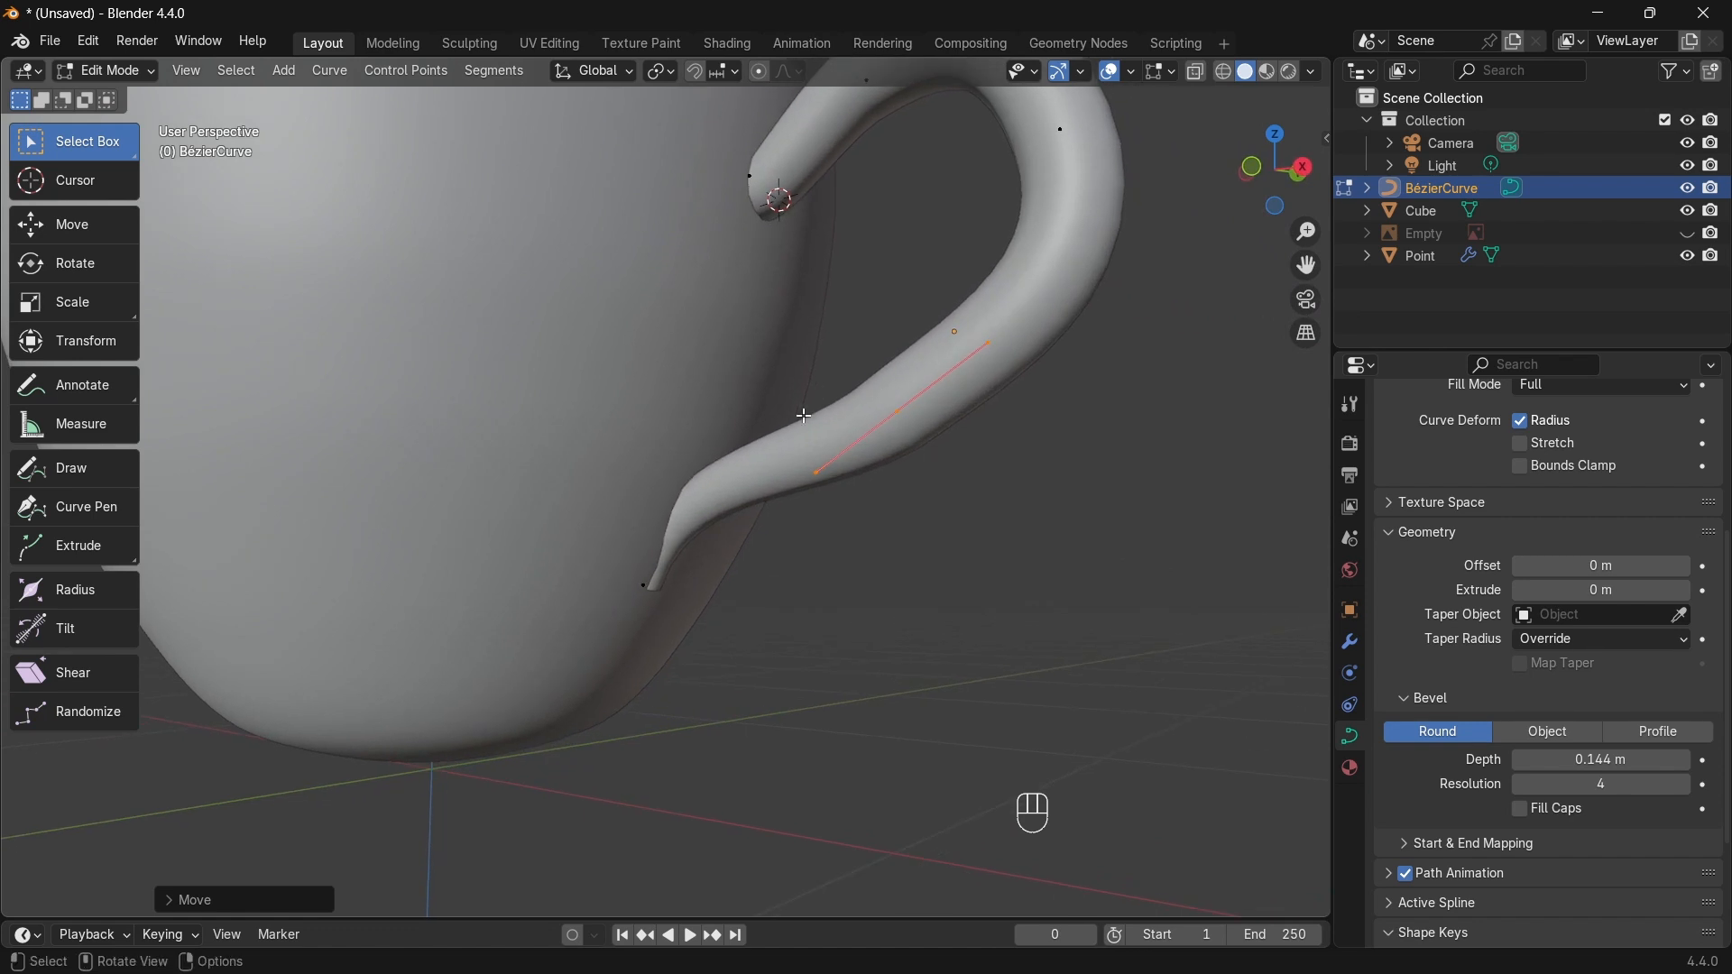
pyautogui.click(646, 587)
pyautogui.hotkey('alt', 's')
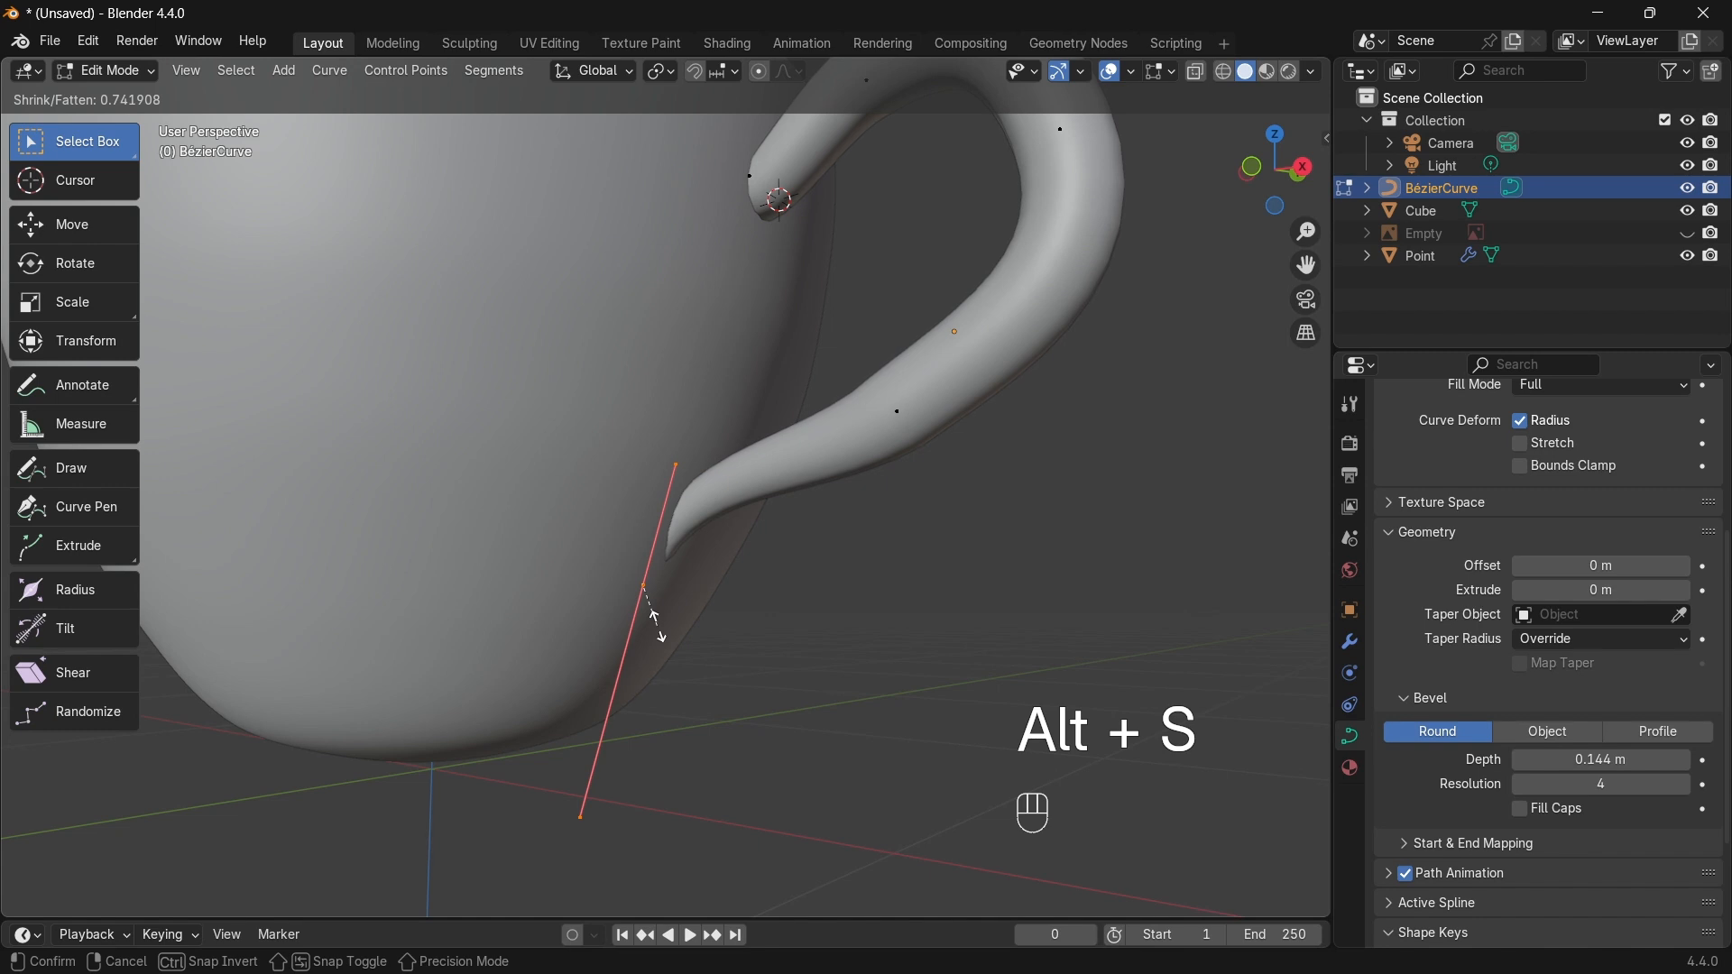
pyautogui.click(655, 616)
# Step: Rotate the handle's upper end point clockwise in the front view and return to Object Mode
pyautogui.moveTo(731, 145); pyautogui.dragTo(829, 284)
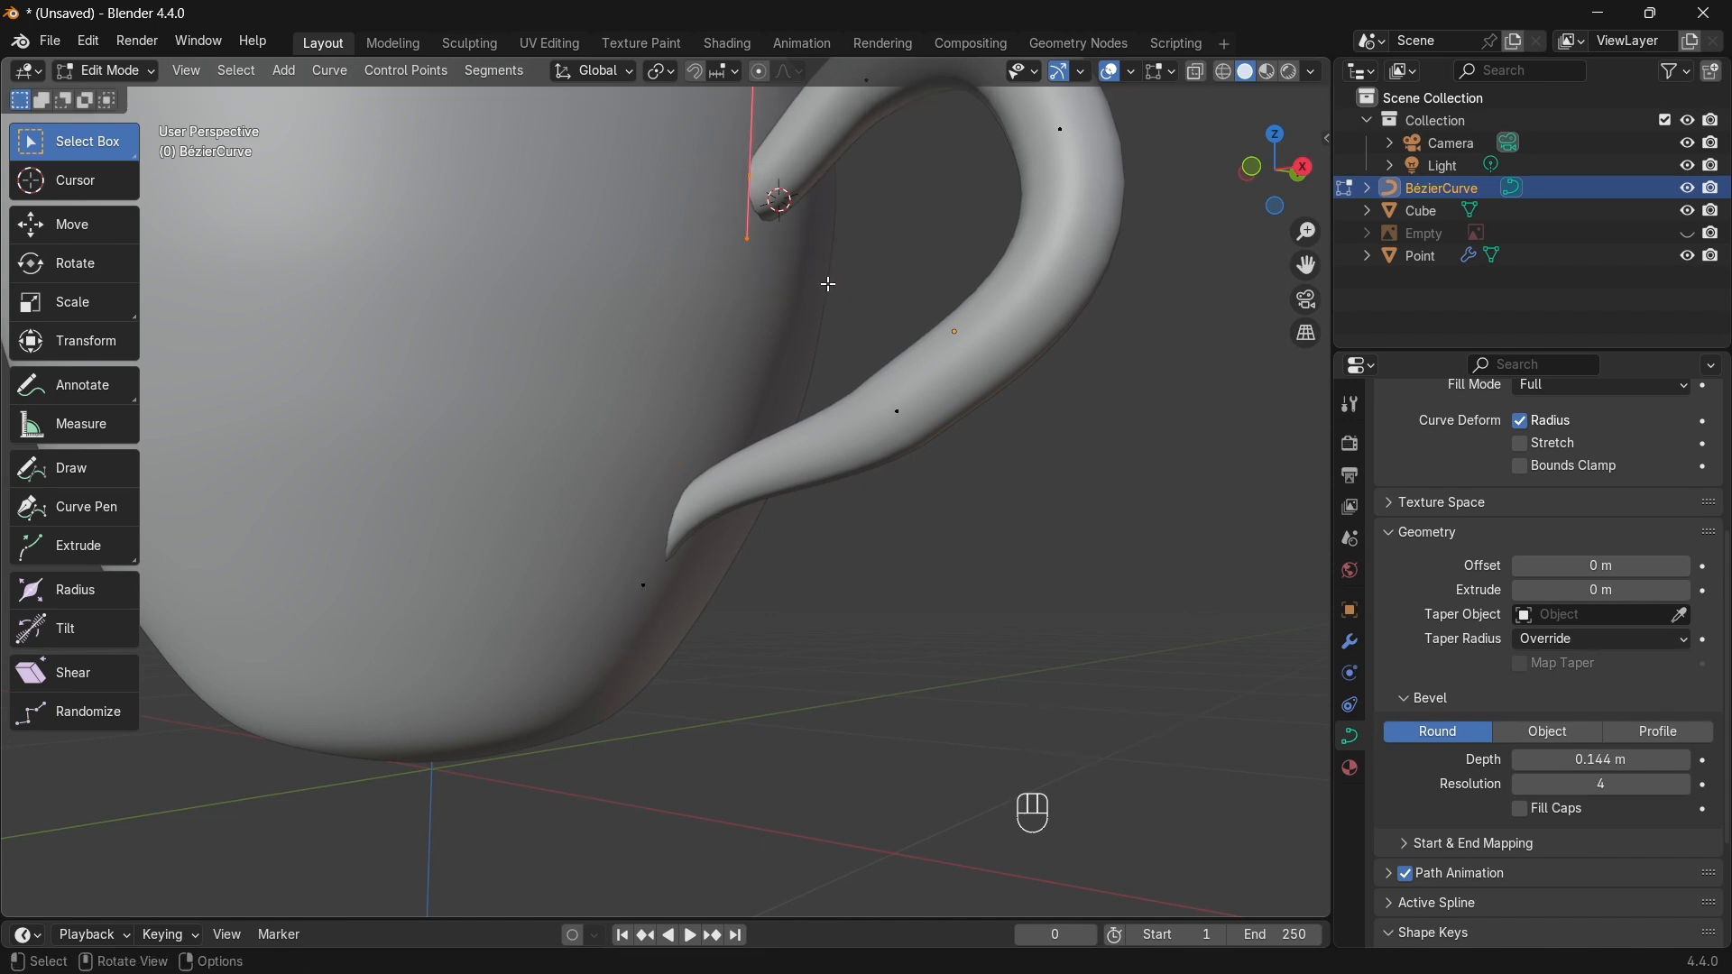
pyautogui.press('KP_1')
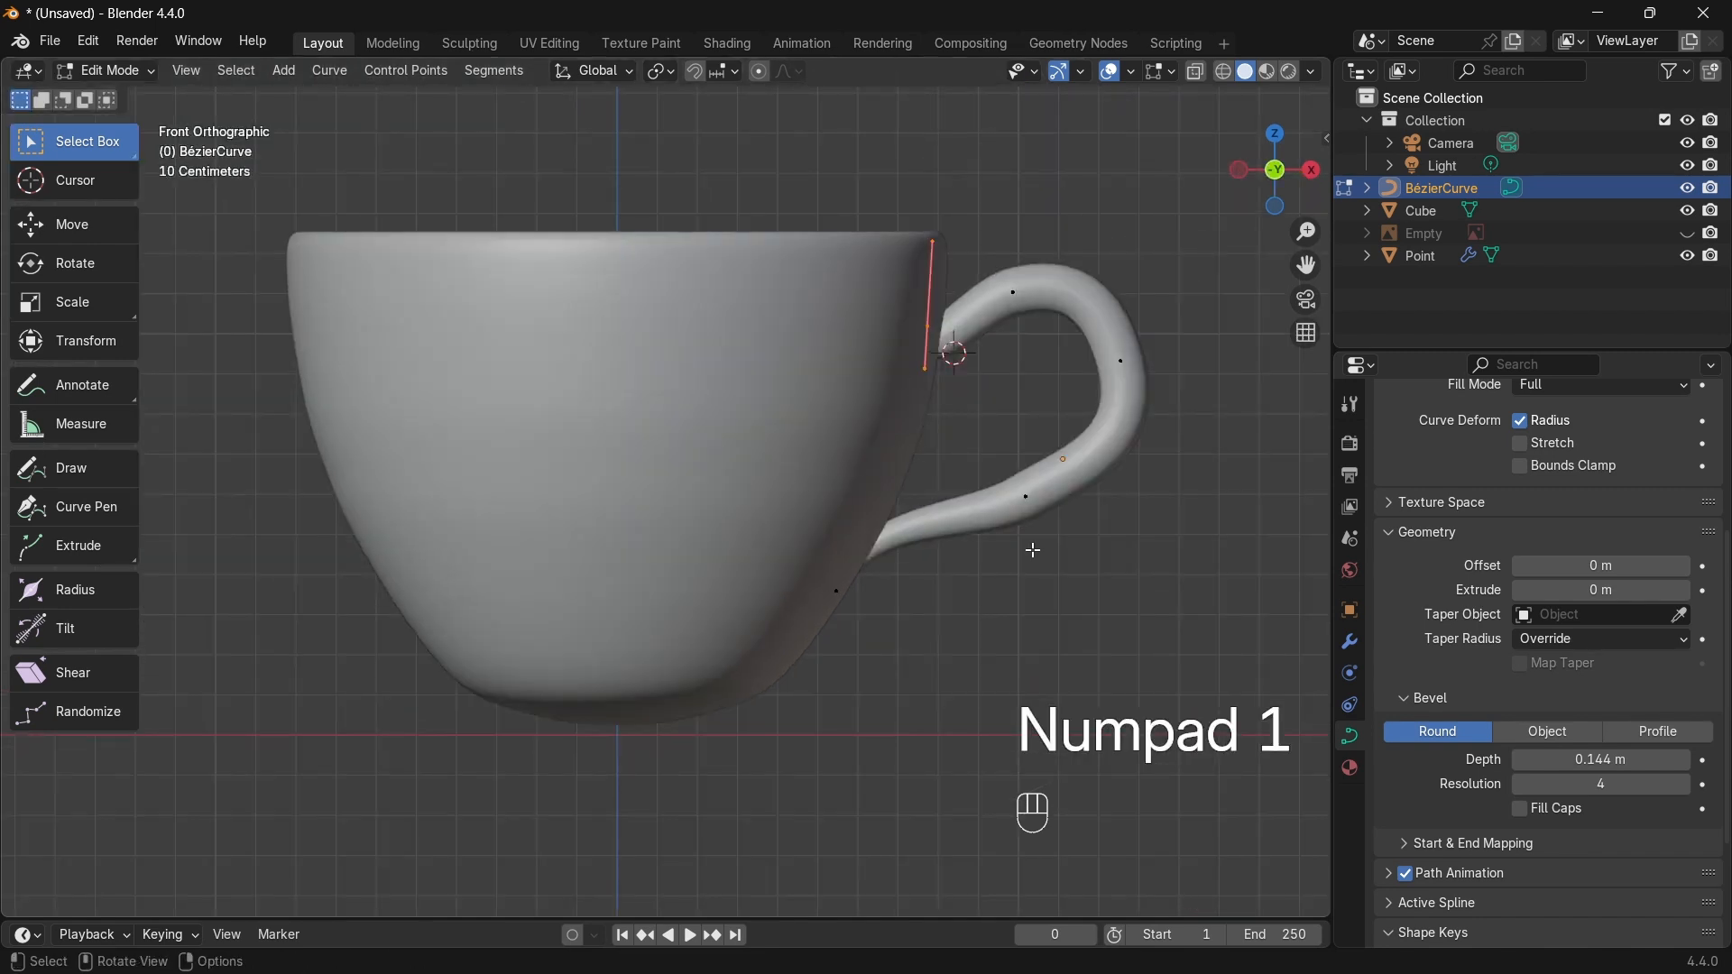
pyautogui.press('r')
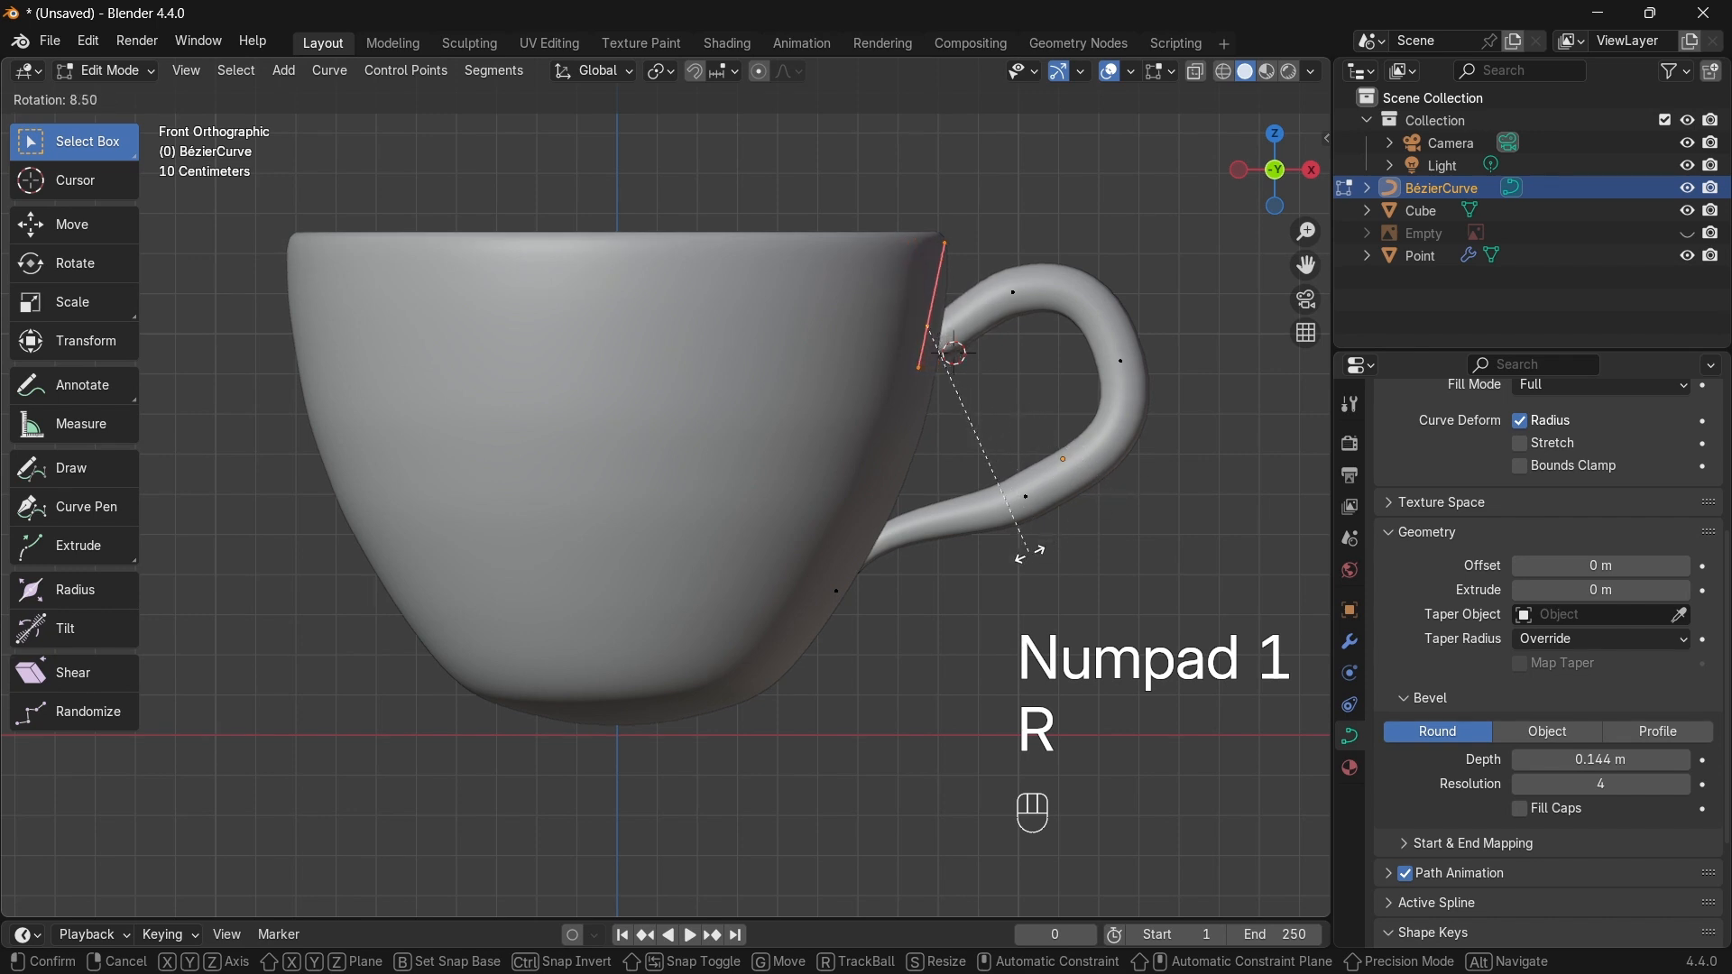
pyautogui.click(968, 580)
pyautogui.moveTo(969, 538); pyautogui.dragTo(853, 468, button='middle')
pyautogui.press('Tab')
pyautogui.click(1189, 680)
pyautogui.scroll(-5, 1195, 662)
# Step: Convert the handle curve to a mesh
pyautogui.click(854, 468)
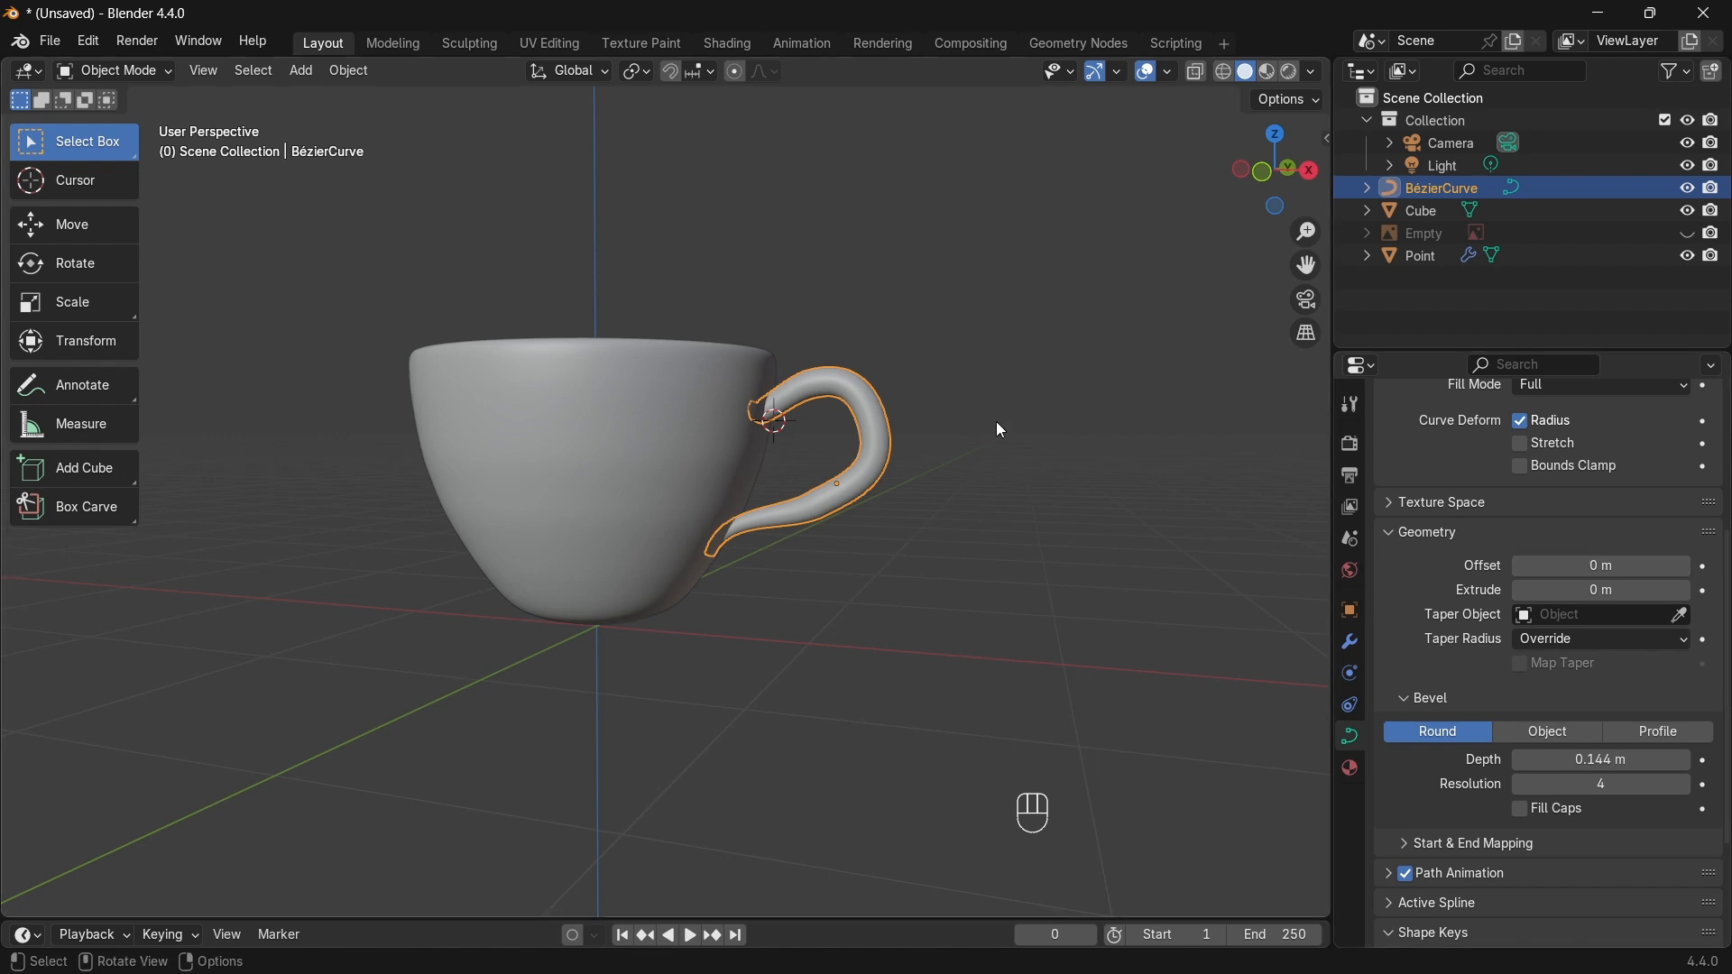
pyautogui.moveTo(996, 420); pyautogui.dragTo(841, 398, button='middle')
pyautogui.scroll(2, 852, 398)
pyautogui.moveTo(1602, 590)
pyautogui.keyDown('shift'); pyautogui.mouseDown()
pyautogui.moveTo(1669, 590)
pyautogui.moveTo(1601, 590)
pyautogui.mouseUp(); pyautogui.keyUp('shift')
pyautogui.scroll(-2, 823, 565)
pyautogui.moveTo(823, 565)
pyautogui.mouseDown(button='middle')
pyautogui.moveTo(1009, 547)
pyautogui.moveTo(950, 479)
pyautogui.moveTo(837, 482)
pyautogui.moveTo(814, 527)
pyautogui.moveTo(832, 550)
pyautogui.mouseUp(button='middle')
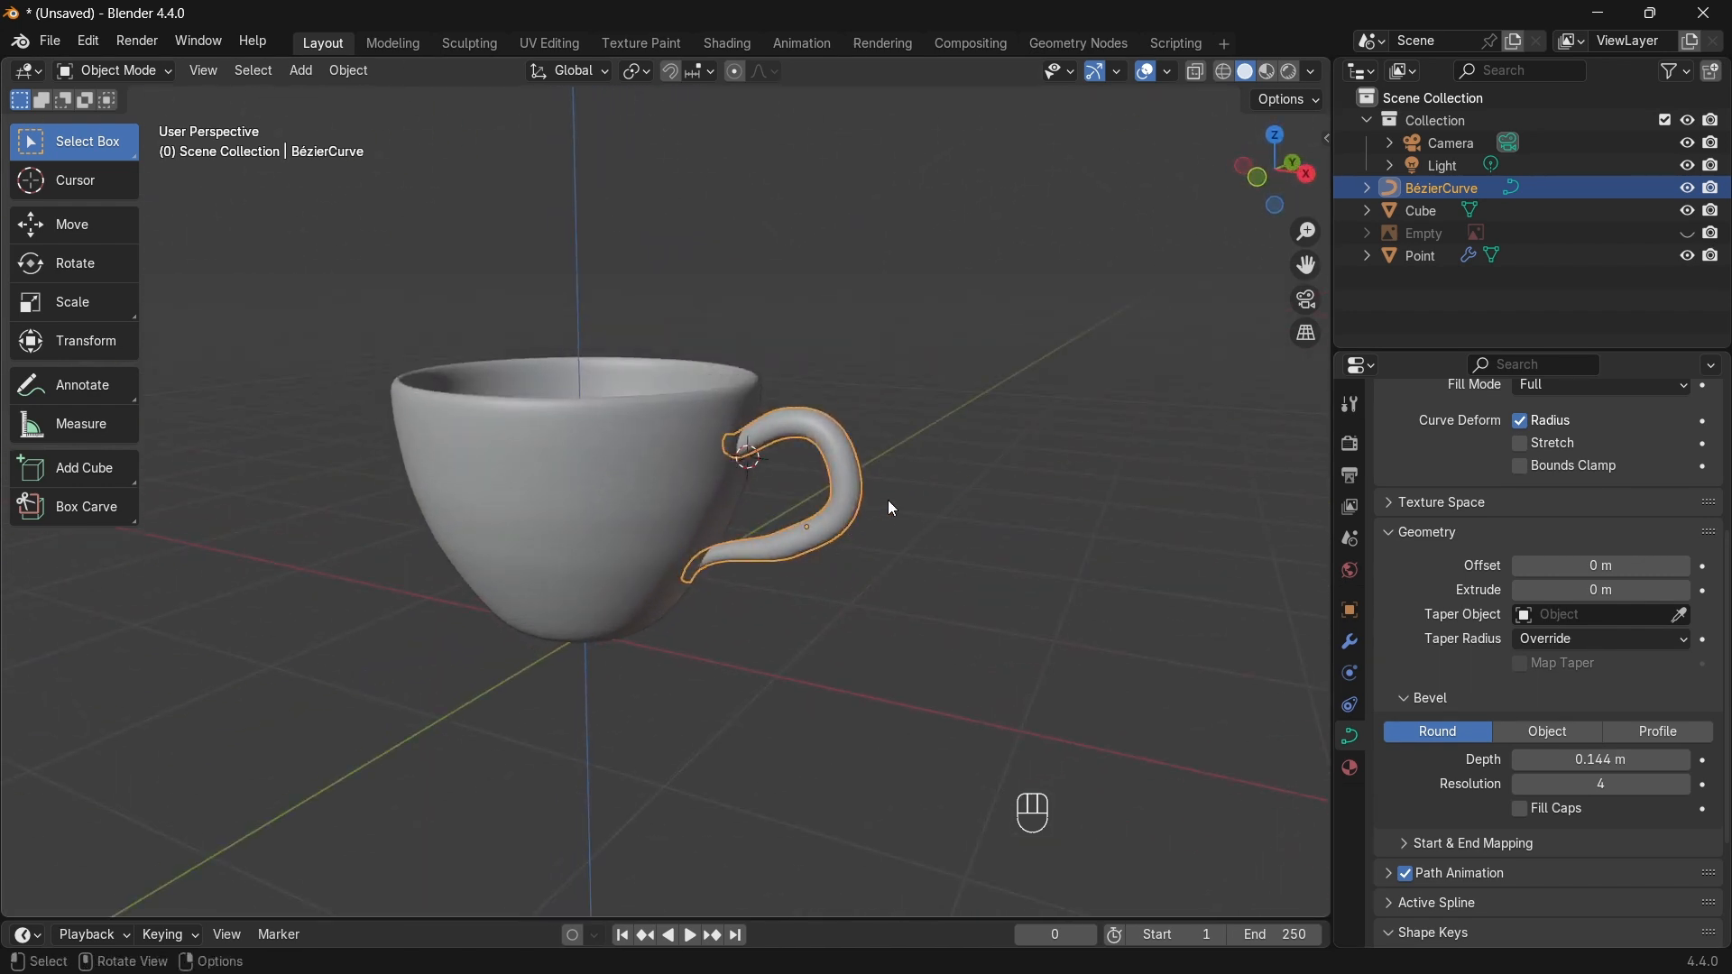
pyautogui.rightClick(859, 489)
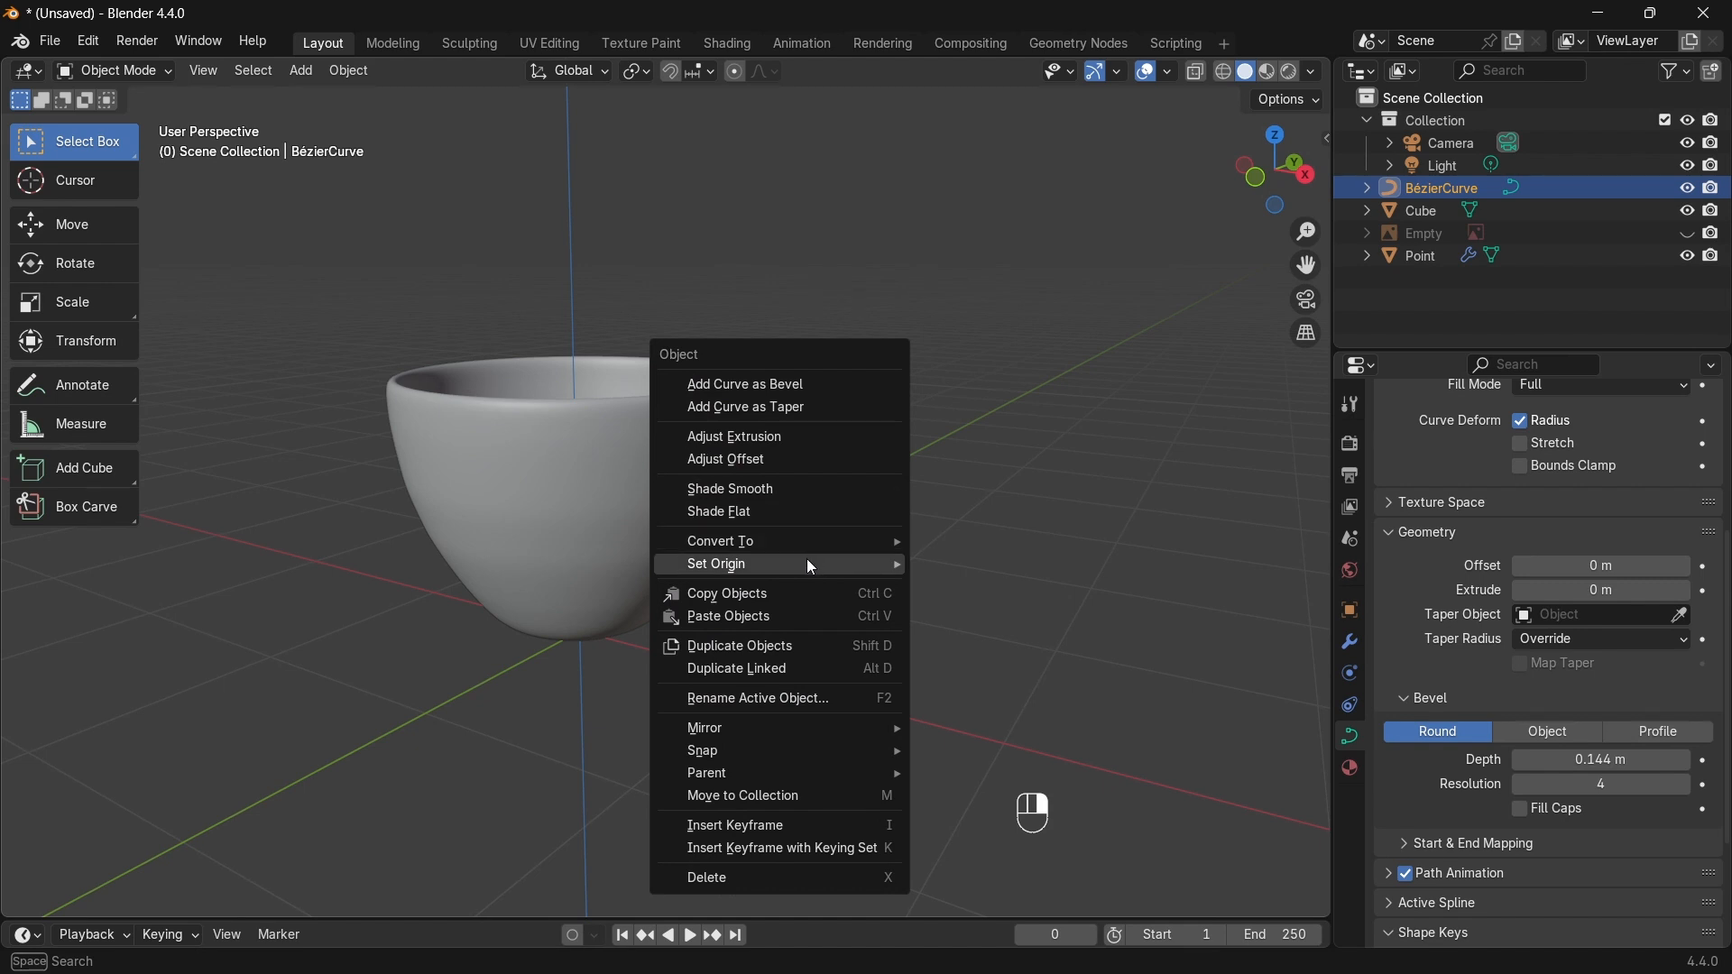
pyautogui.moveTo(785, 541)
pyautogui.click(983, 545)
pyautogui.moveTo(958, 540); pyautogui.dragTo(934, 528, button='middle')
# Step: Enter Edit Mode on the handle mesh and switch to face selection
pyautogui.press('Tab')
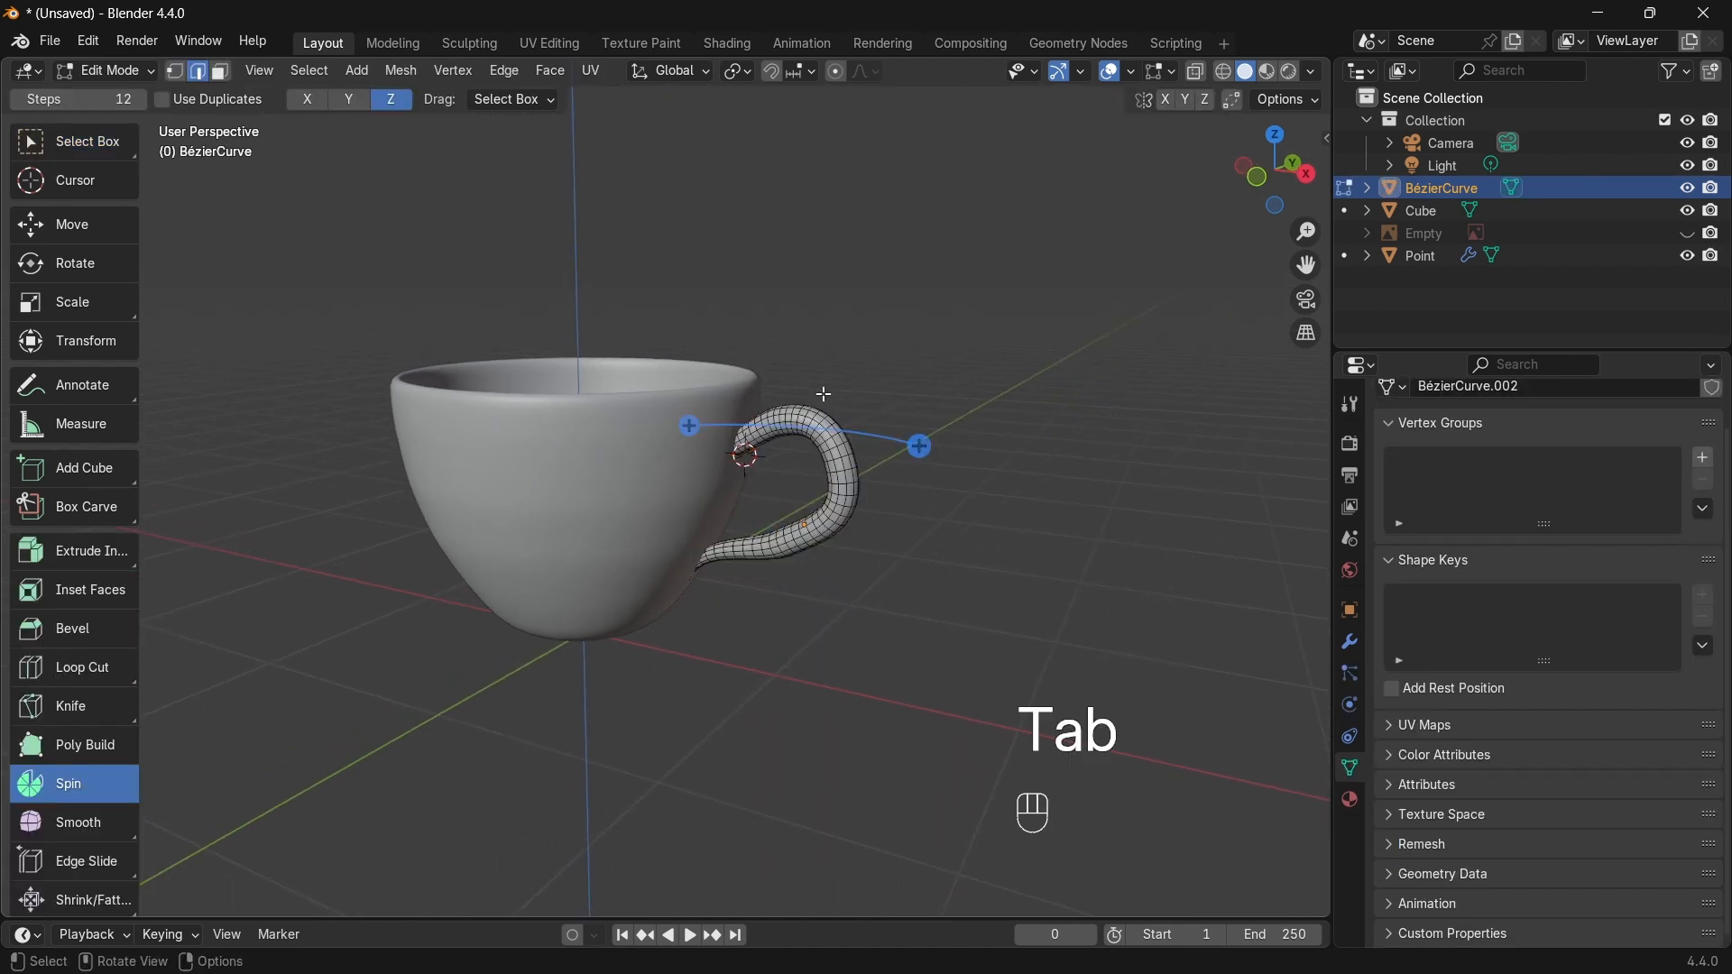
pyautogui.scroll(1, 794, 451)
pyautogui.press('1')
pyautogui.press('2')
pyautogui.press('3')
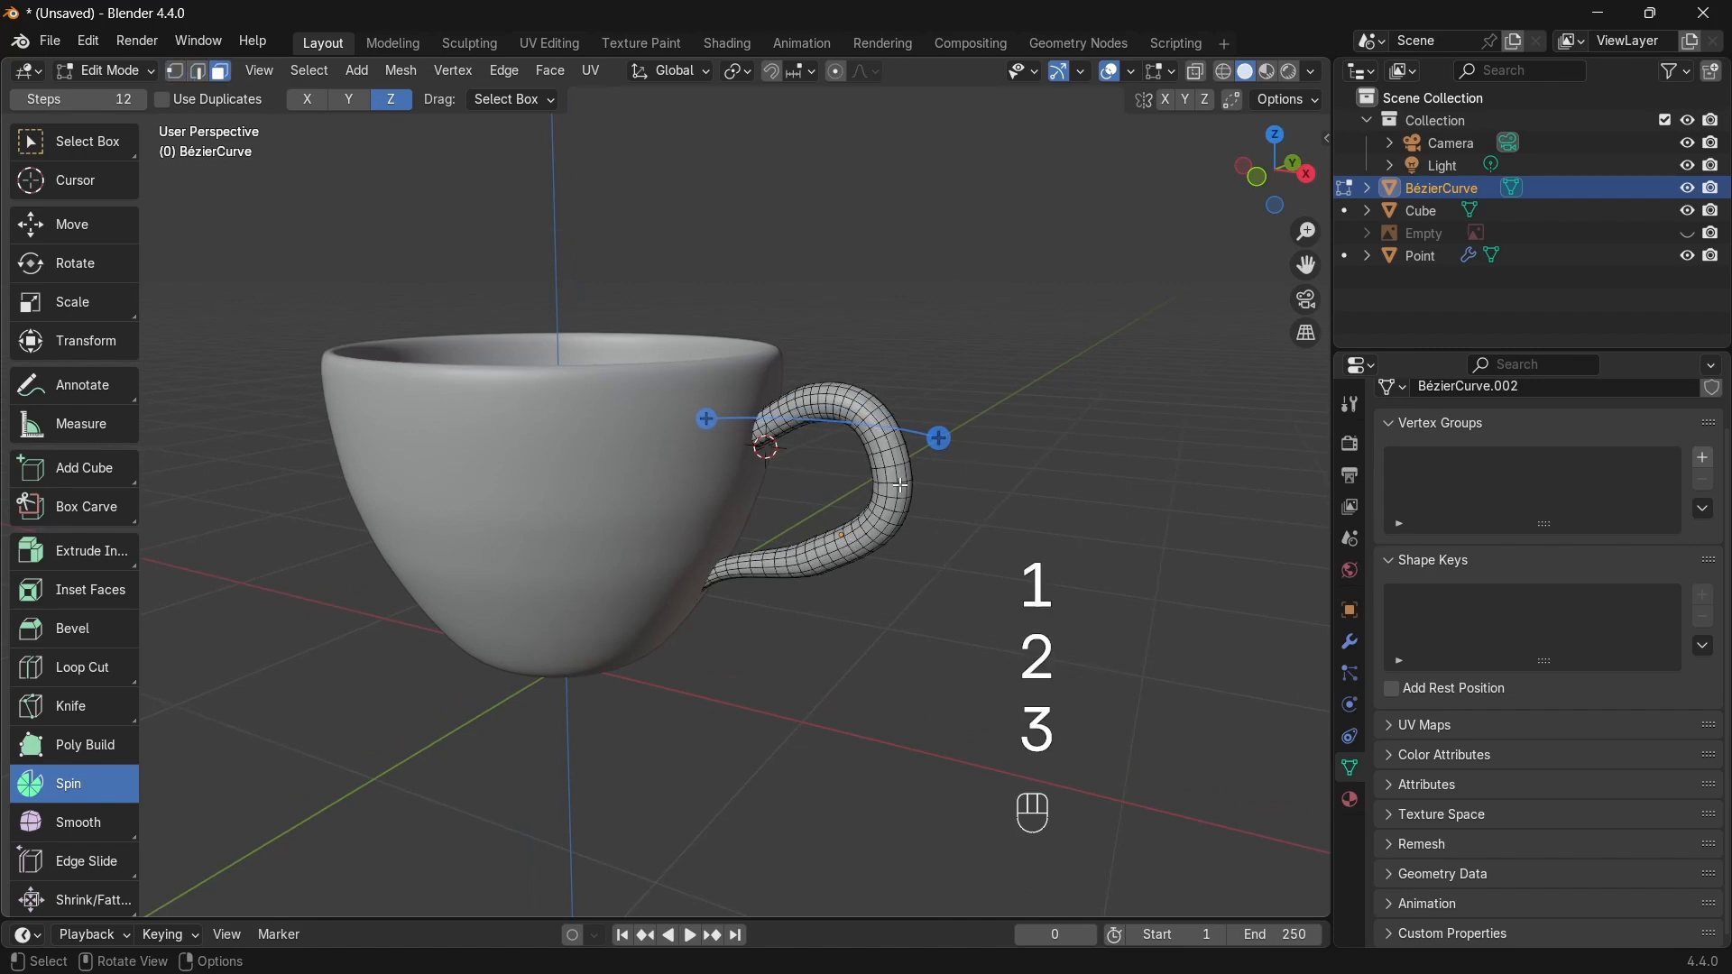
pyautogui.moveTo(888, 546); pyautogui.dragTo(911, 543, button='middle')
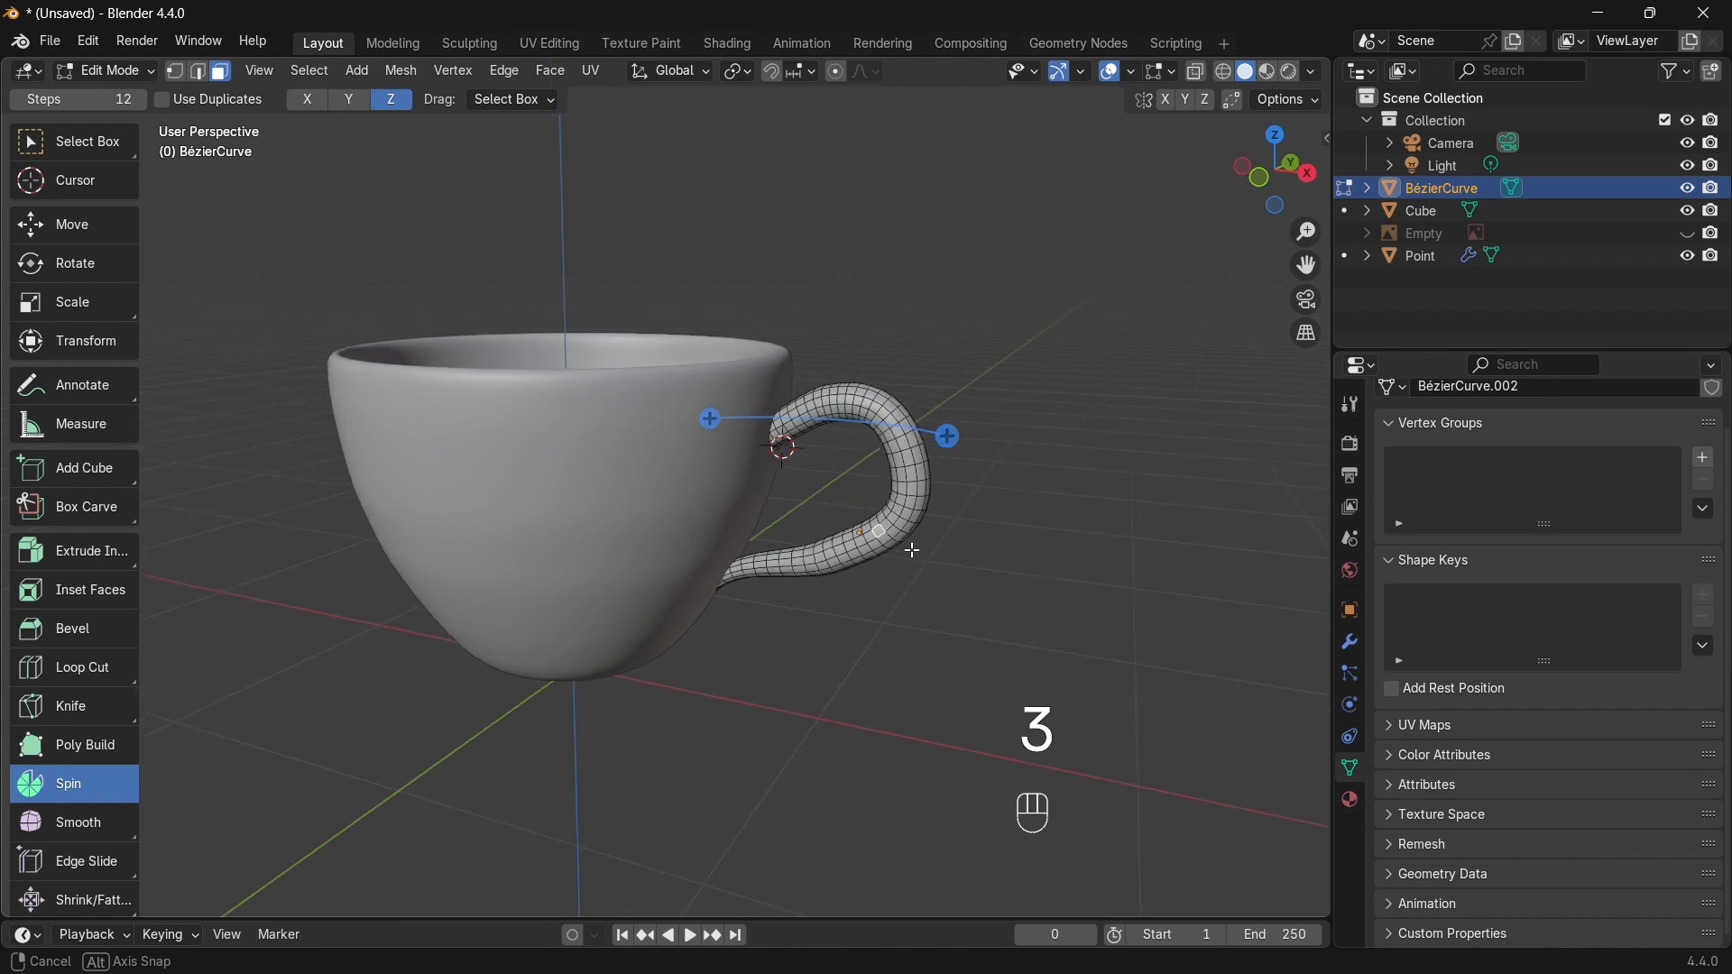
# Step: Select the entire handle mesh, widen it by scaling along the global Y axis in the right view, and return to Object Mode
pyautogui.press('a')
pyautogui.press('KP_3')
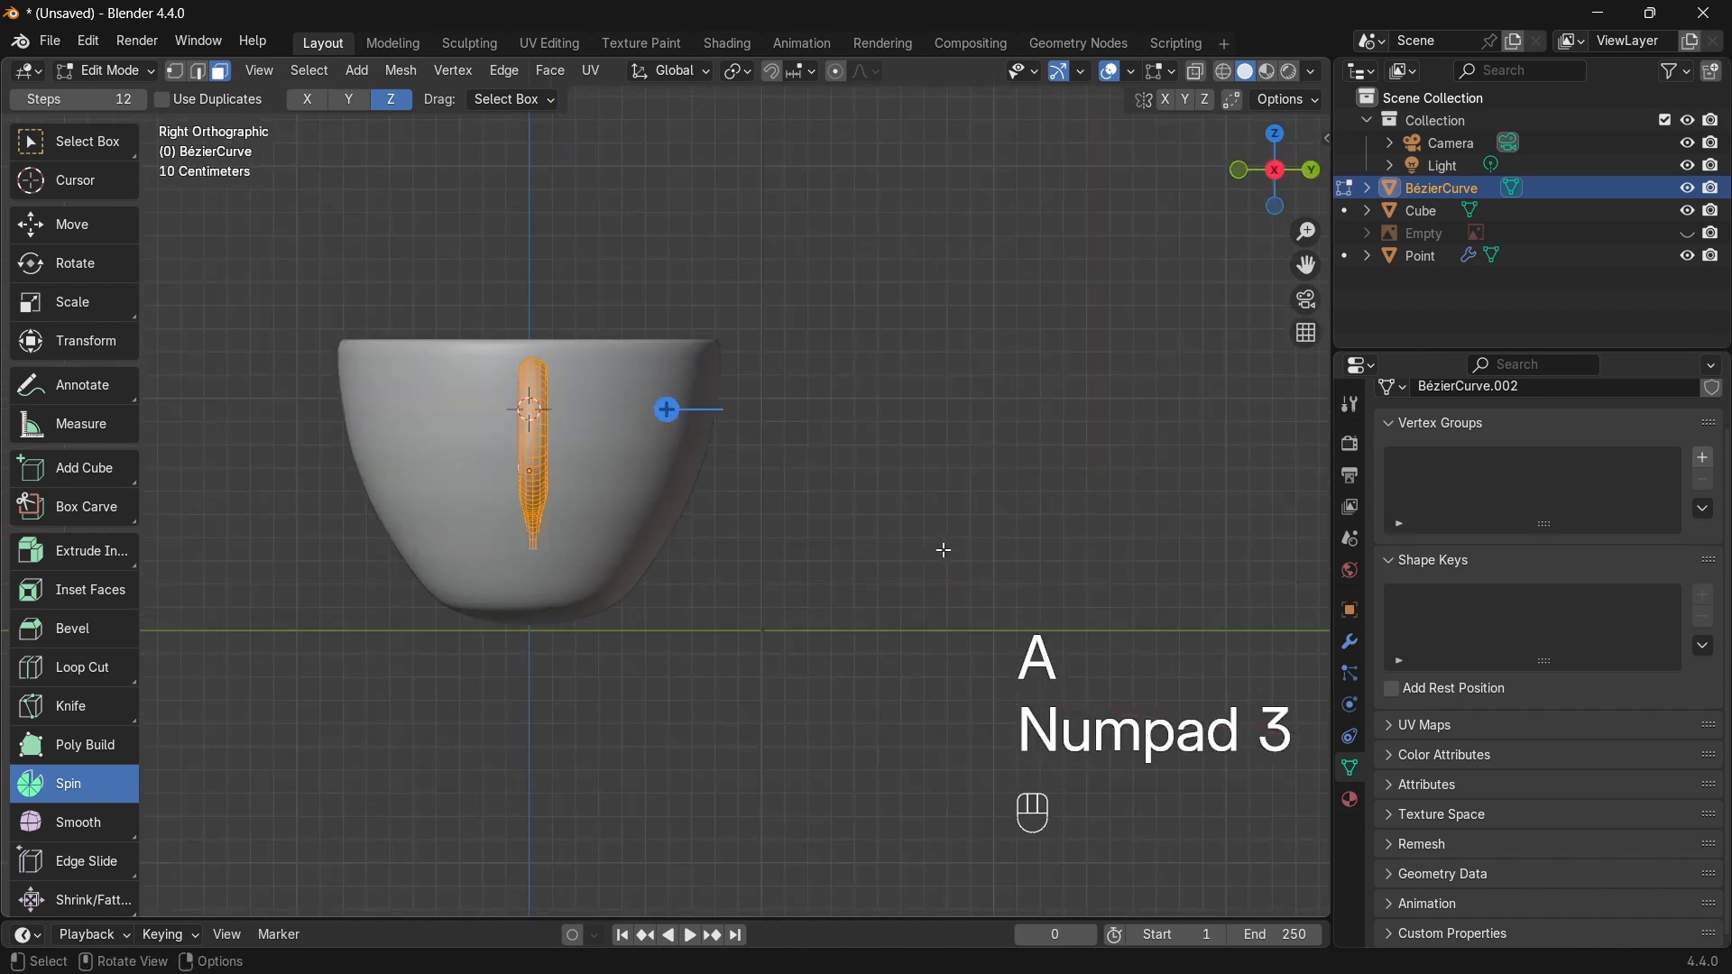
pyautogui.keyDown('shift'); pyautogui.moveTo(591, 497); pyautogui.dragTo(827, 498, button='middle'); pyautogui.keyUp('shift')
pyautogui.scroll(1, 783, 542)
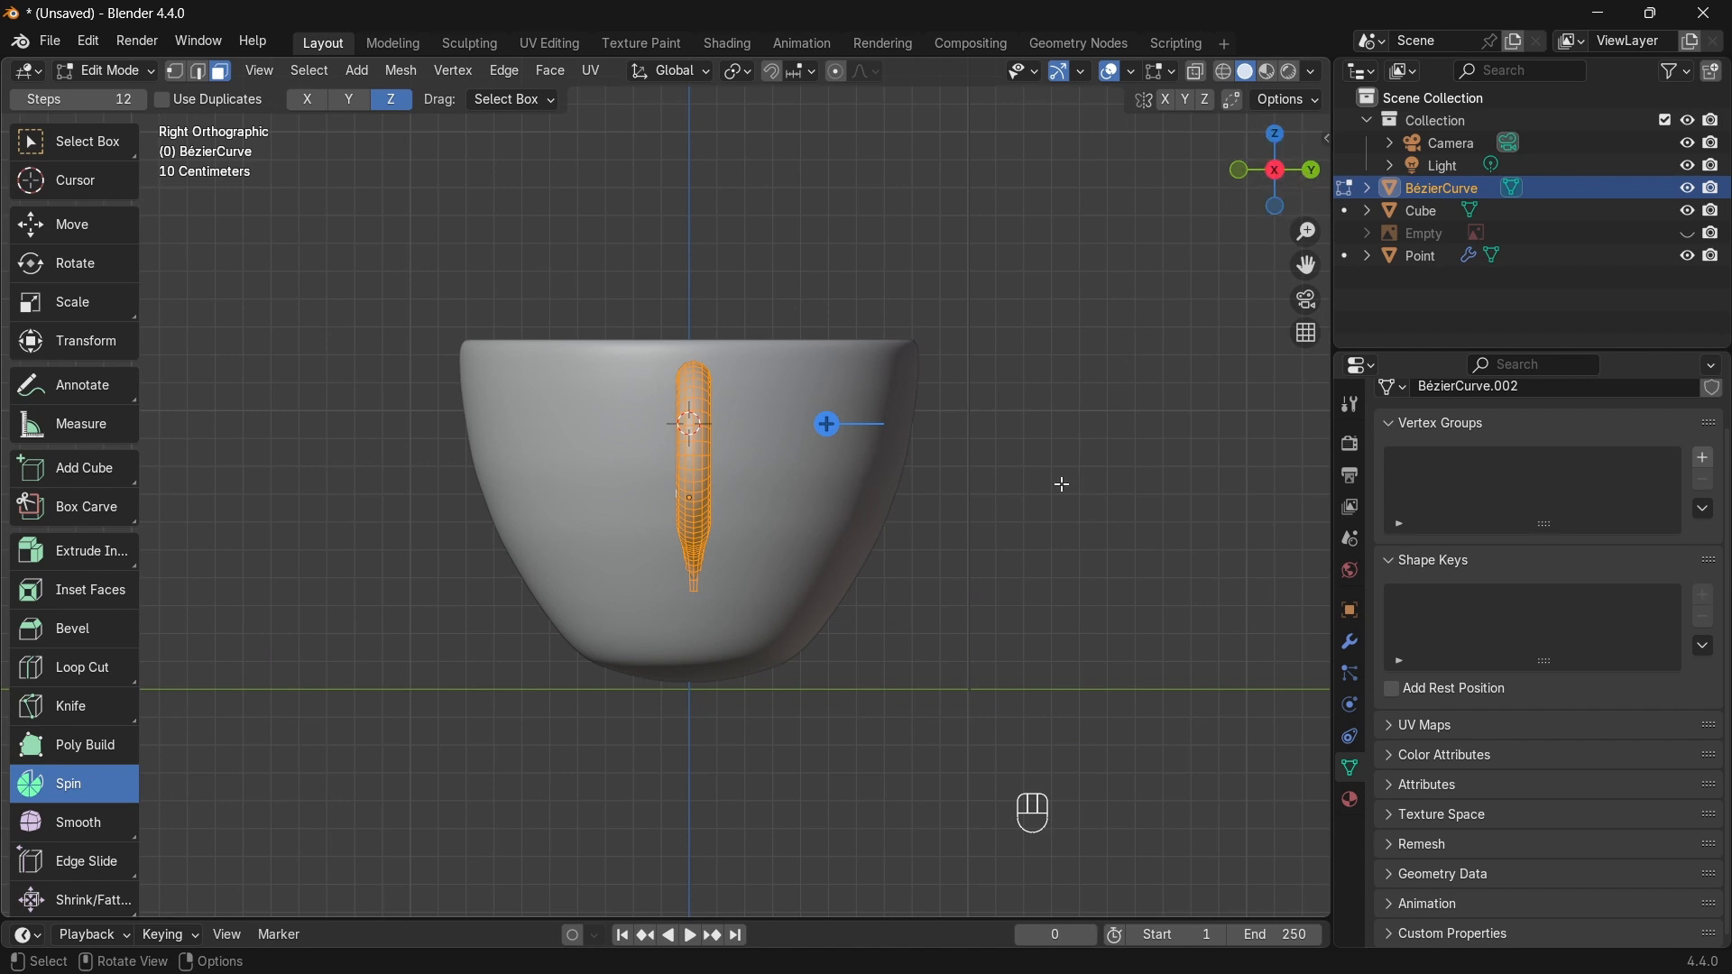
pyautogui.press('s')
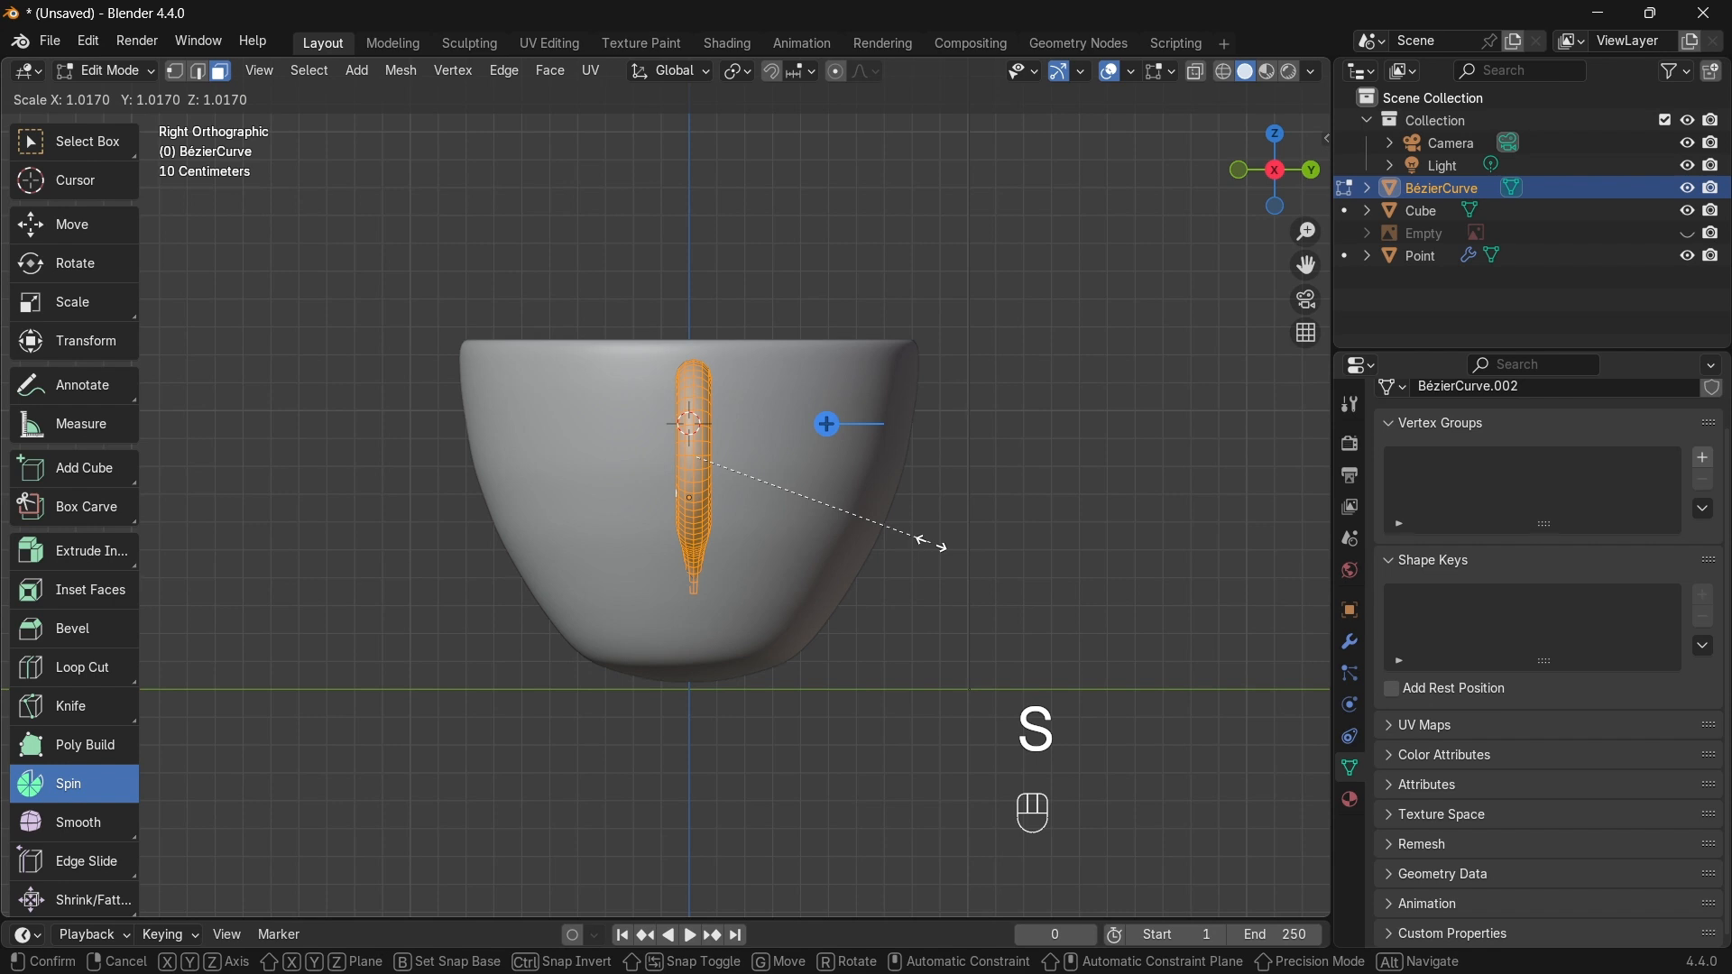
pyautogui.press('y')
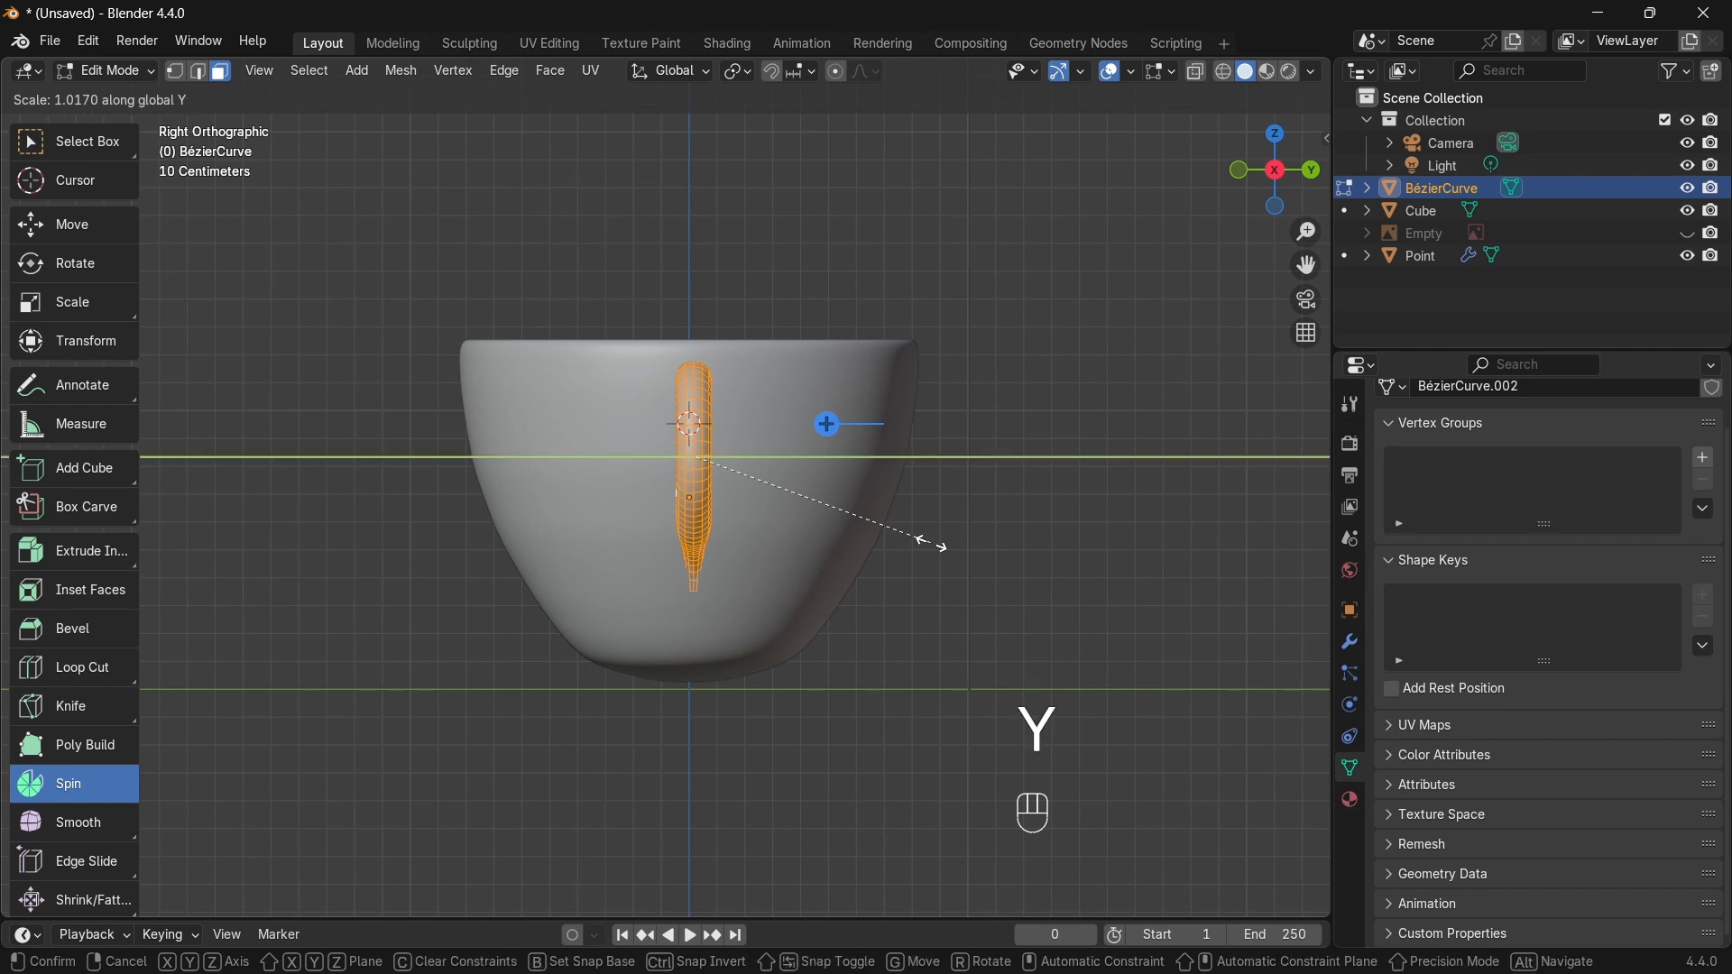
pyautogui.press('shift')
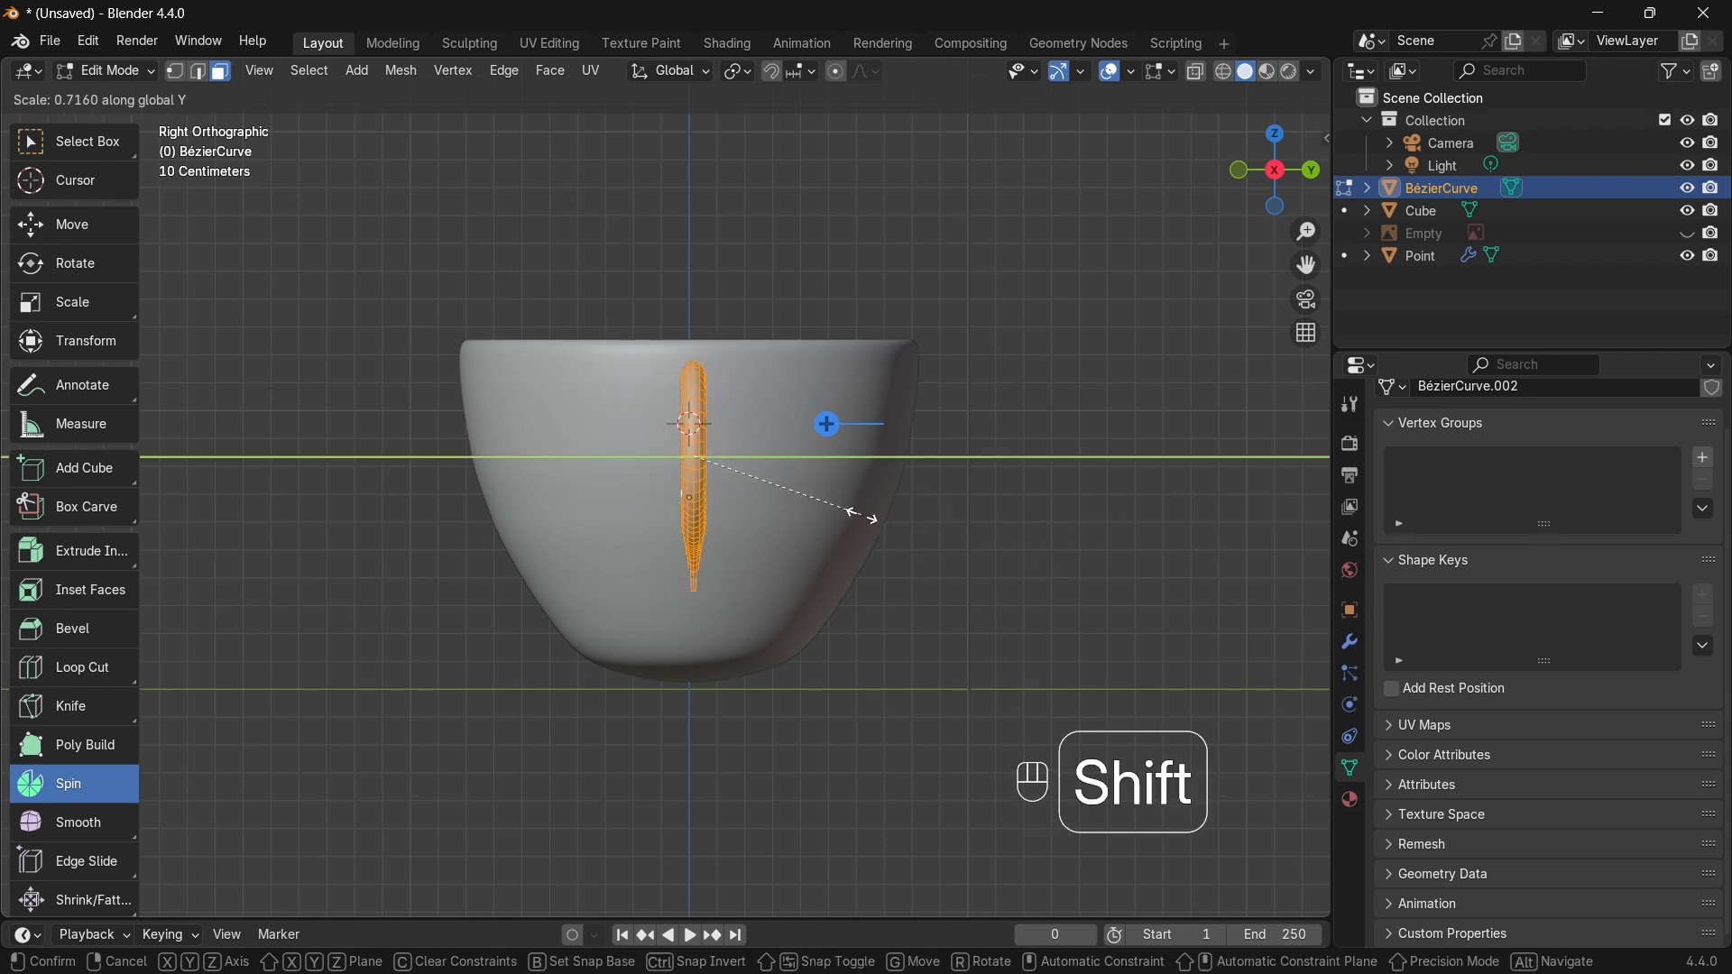
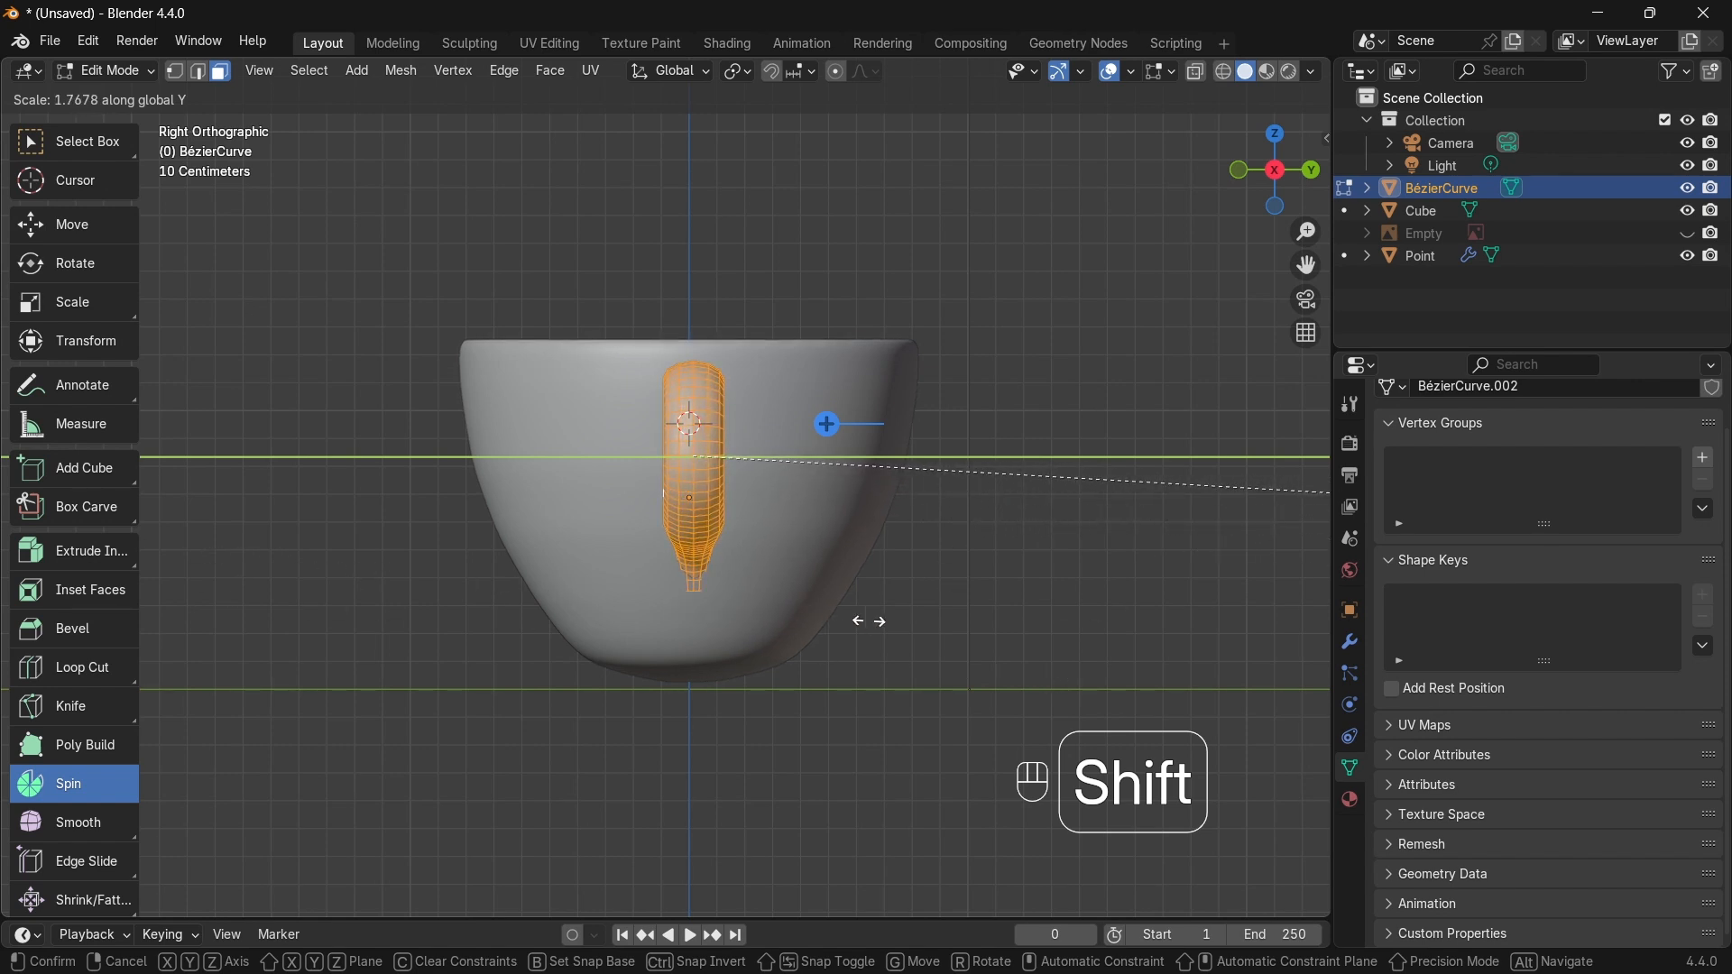
pyautogui.click(788, 801)
pyautogui.moveTo(612, 596); pyautogui.dragTo(848, 599, button='middle')
pyautogui.moveTo(1010, 663); pyautogui.dragTo(841, 649, button='middle')
pyautogui.press('Tab')
pyautogui.click(903, 719)
# Step: Join the handle into the cup body as a single object
pyautogui.moveTo(856, 488); pyautogui.dragTo(793, 495, button='middle')
pyautogui.scroll(3, 793, 496)
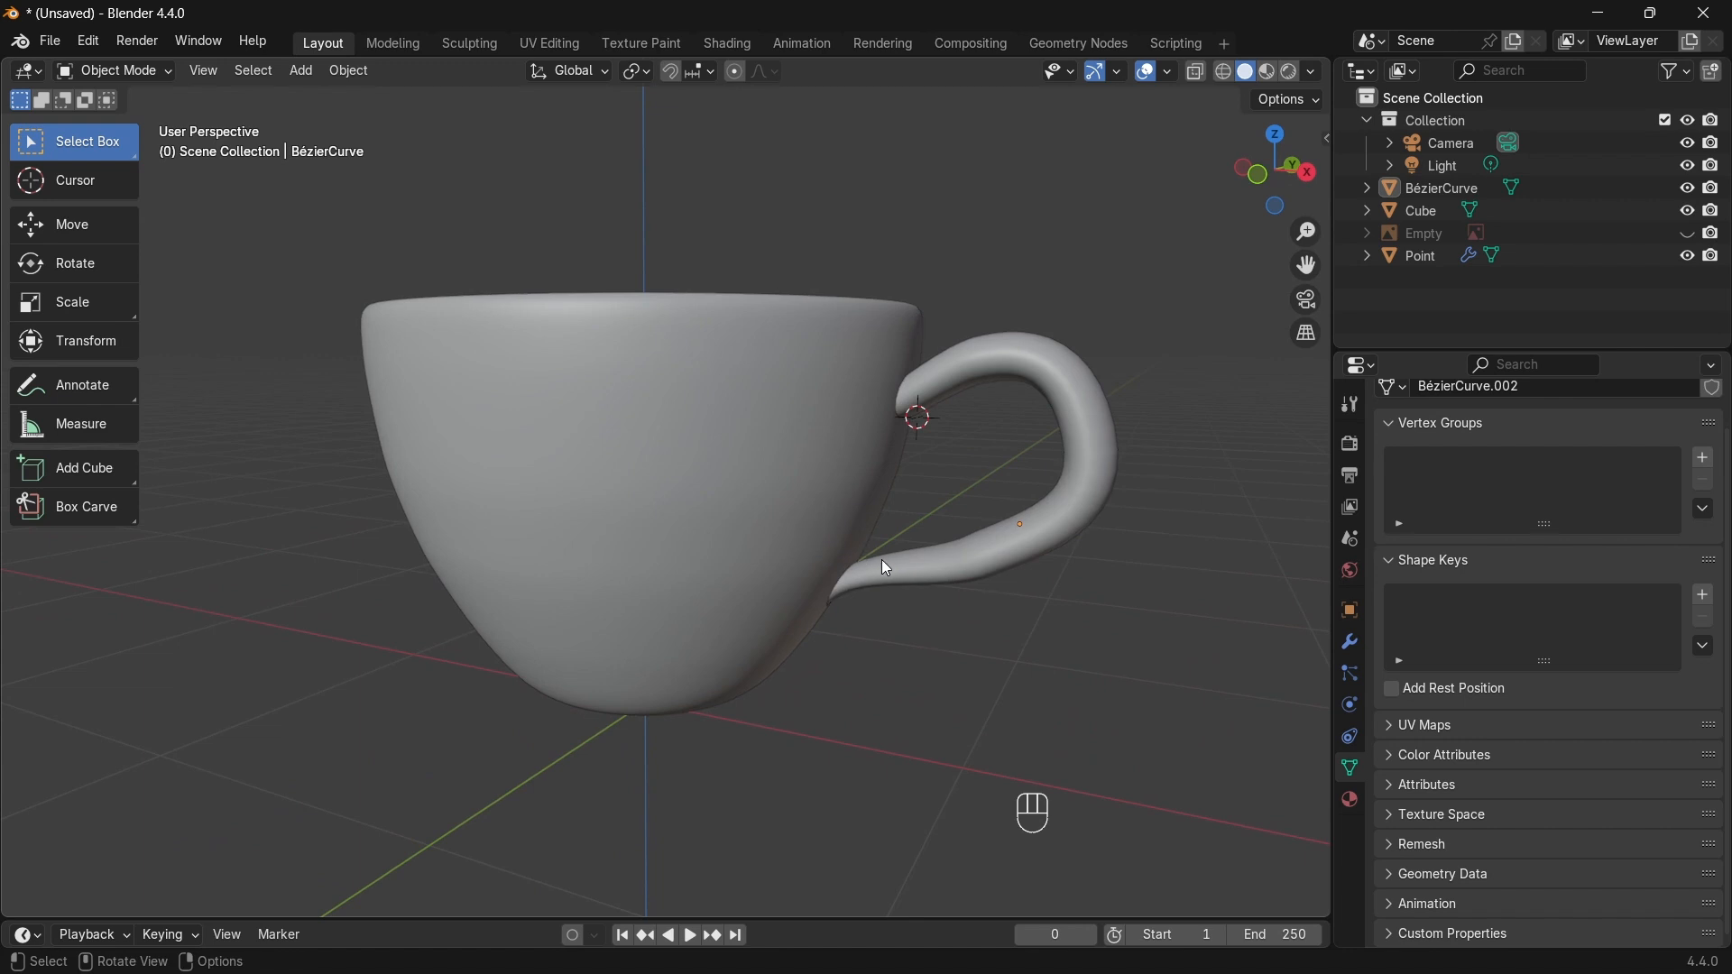
pyautogui.click(949, 587)
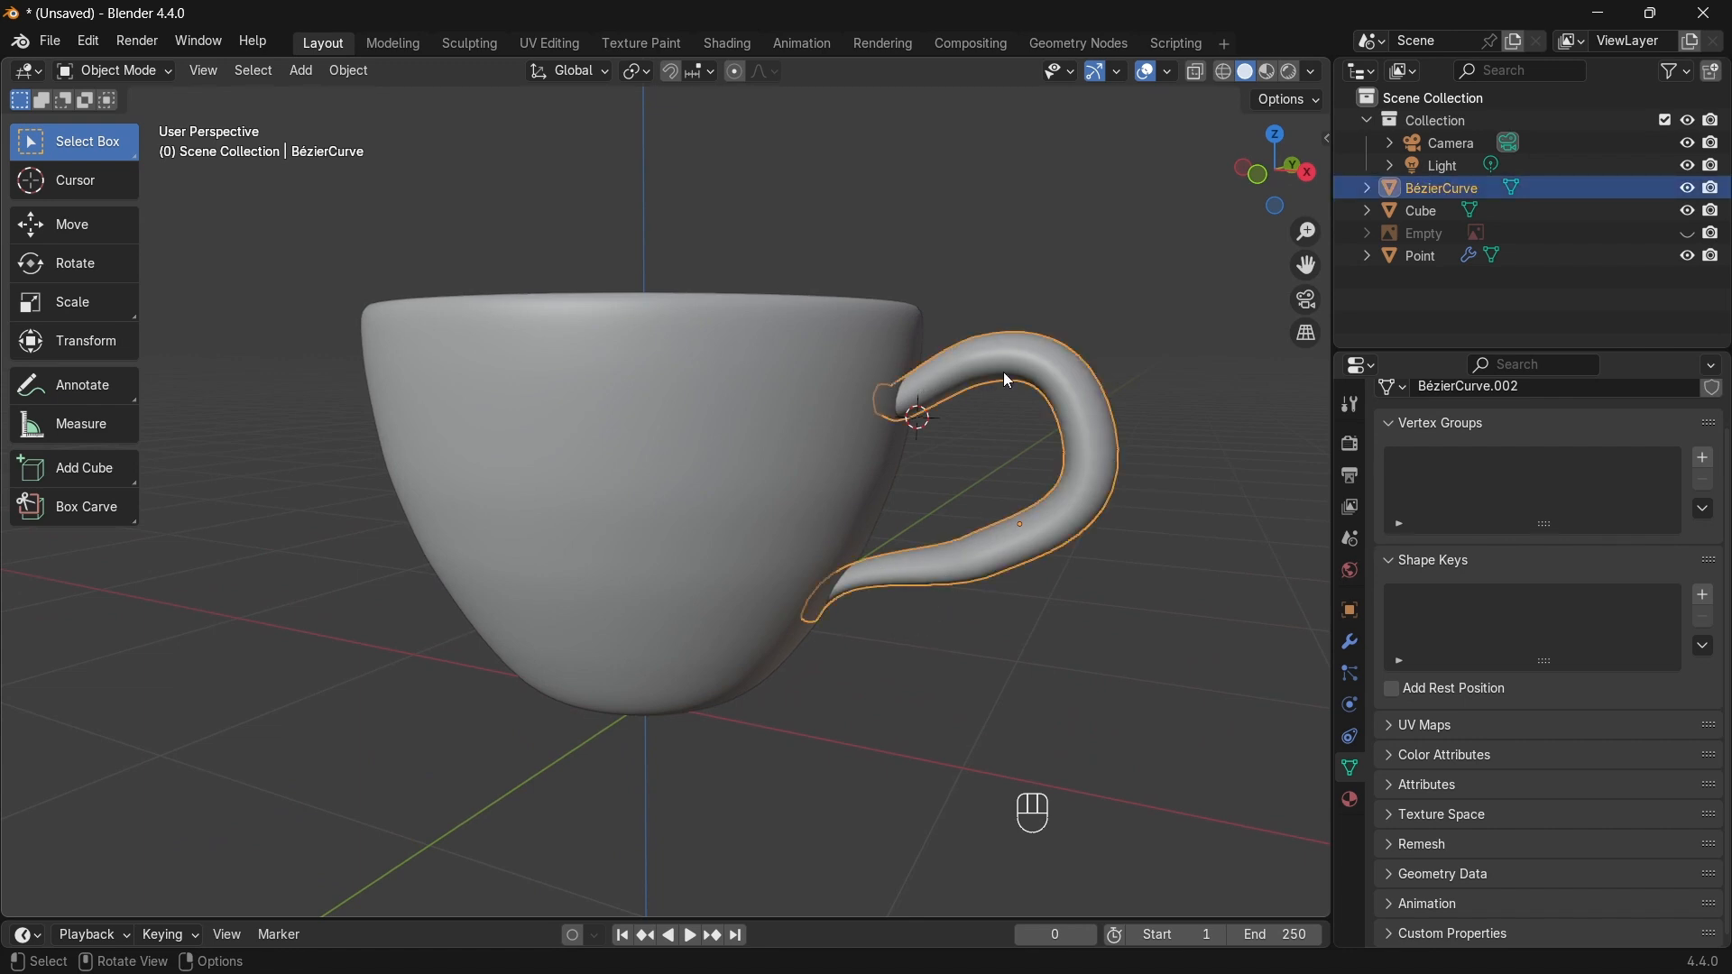
pyautogui.moveTo(811, 593); pyautogui.dragTo(738, 568, button='middle')
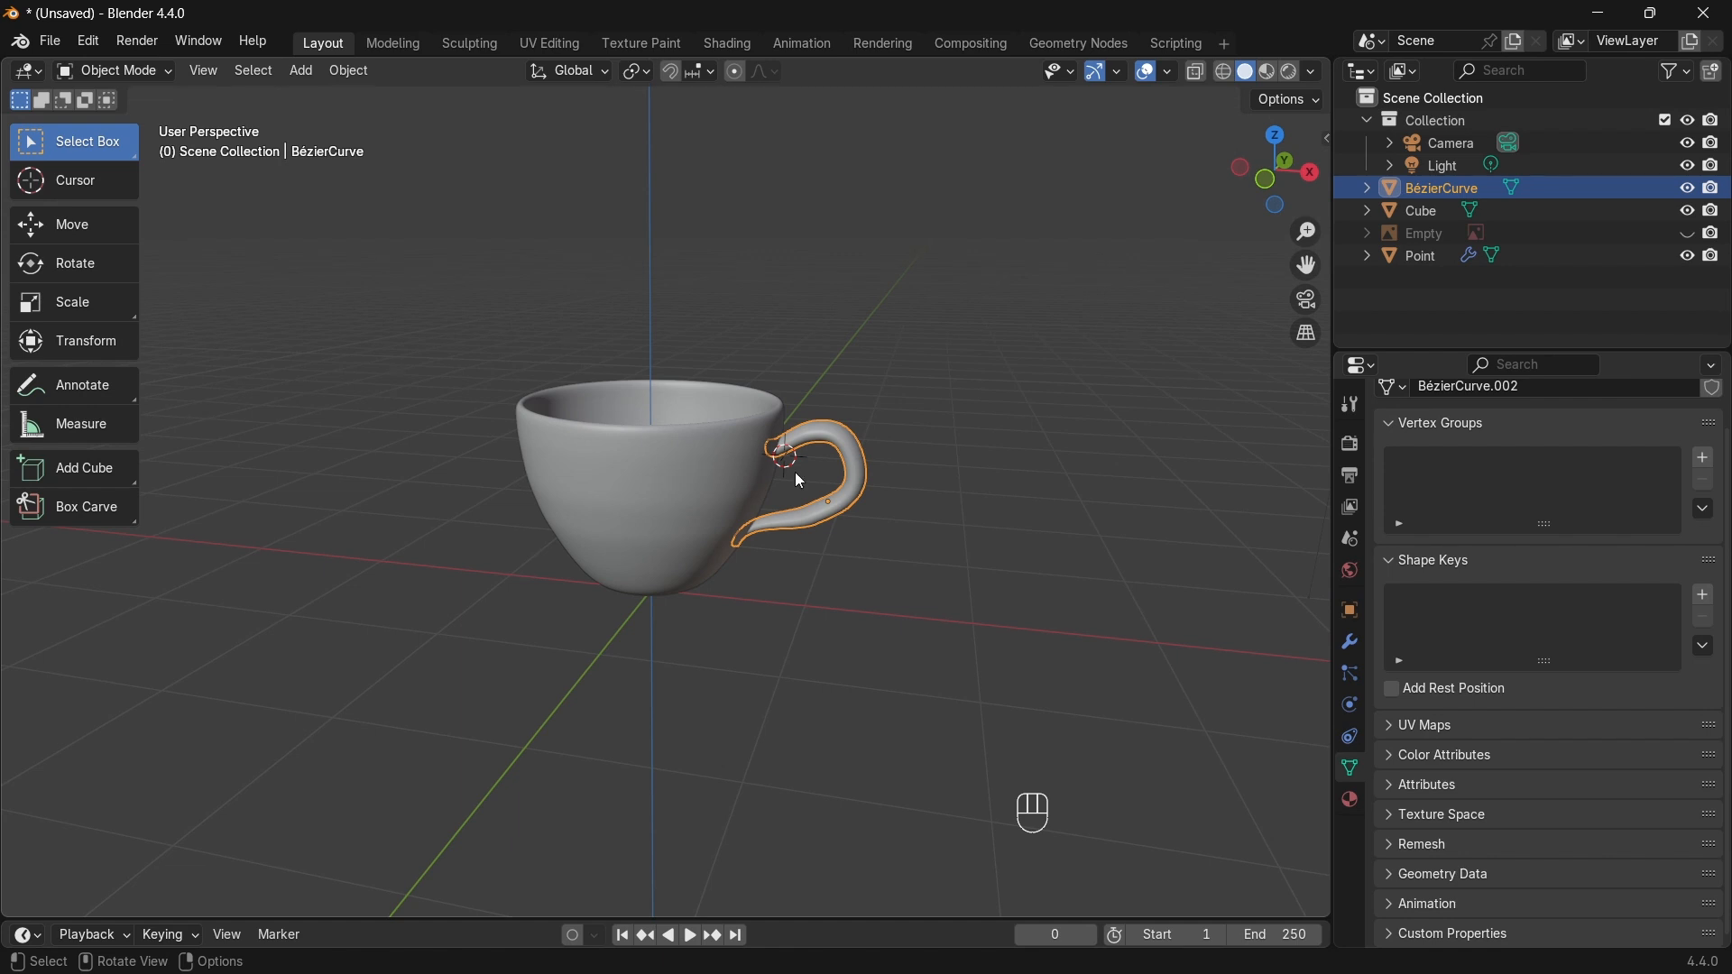
pyautogui.press('shift')
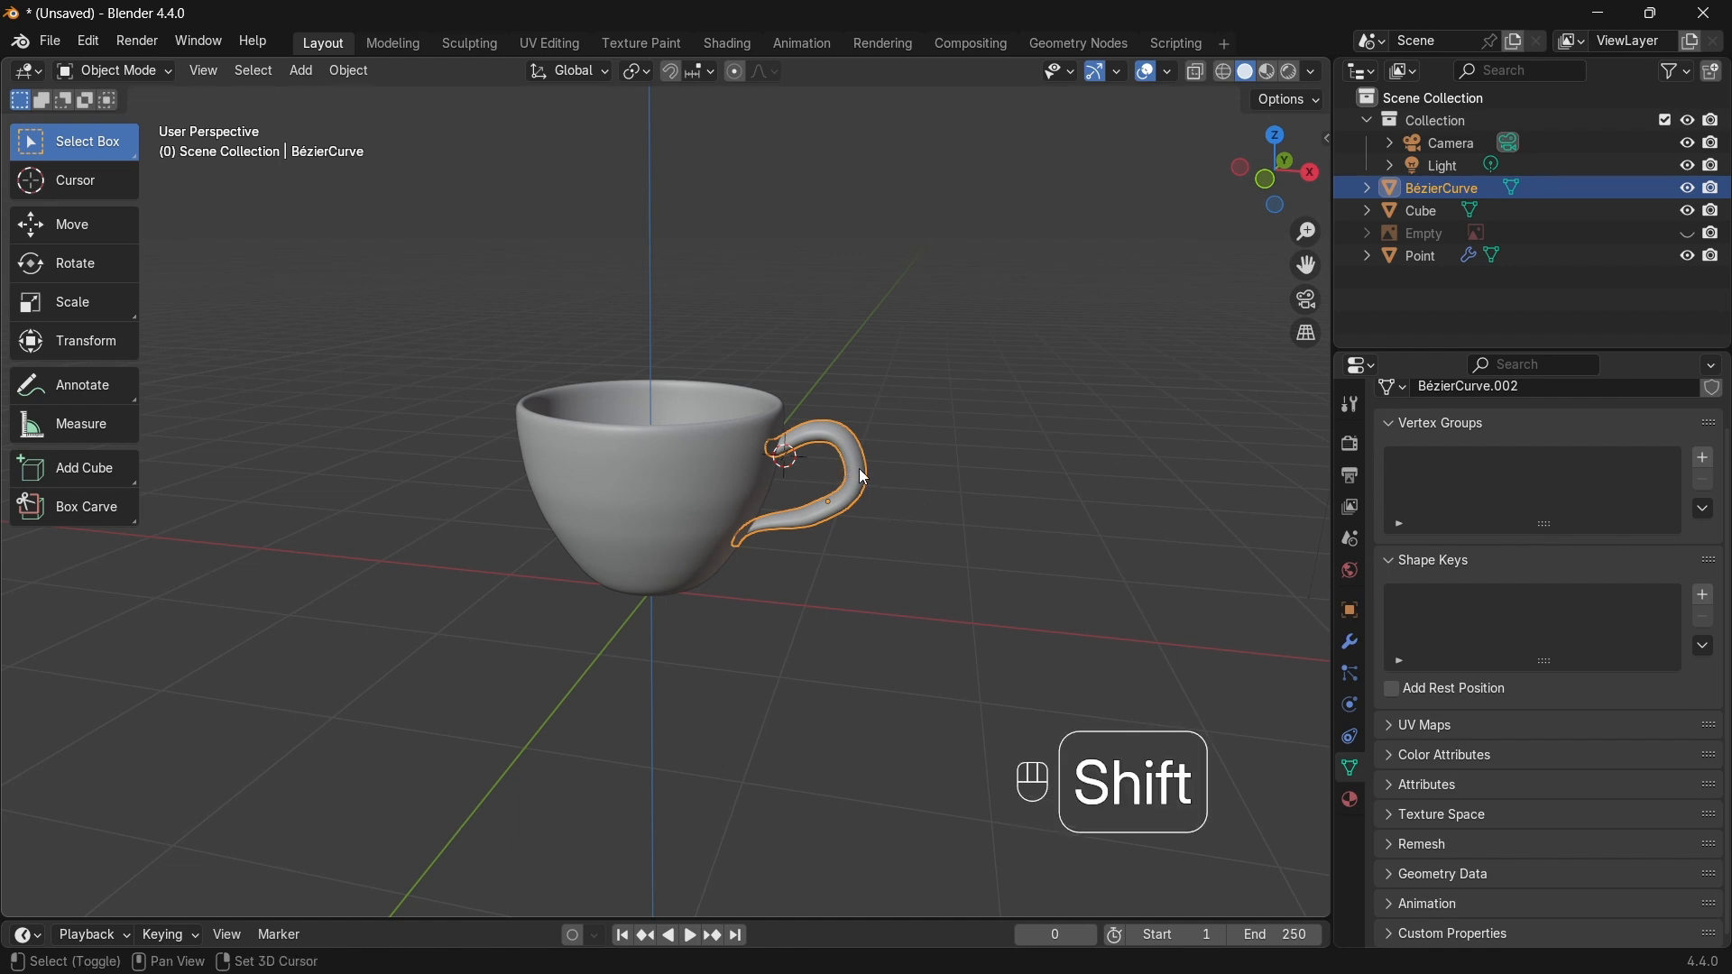
pyautogui.keyDown('shift'); pyautogui.click(689, 450); pyautogui.keyUp('shift')
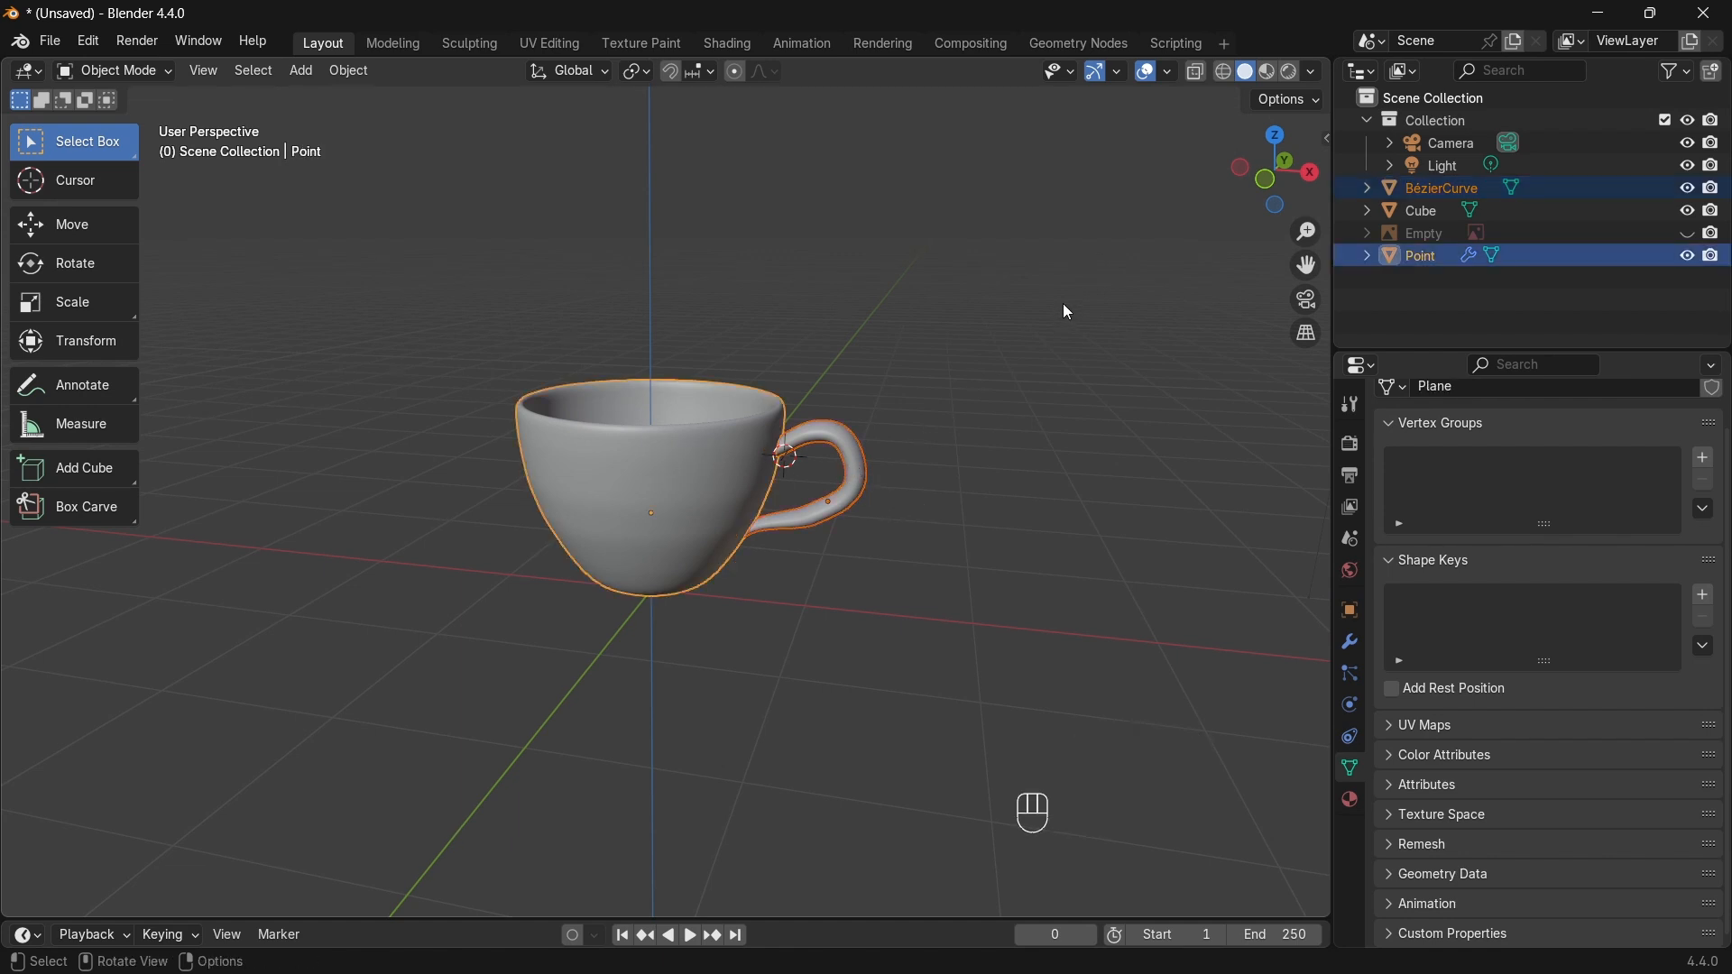
pyautogui.press('ctrl')
pyautogui.hotkey('ctrl', 'j')
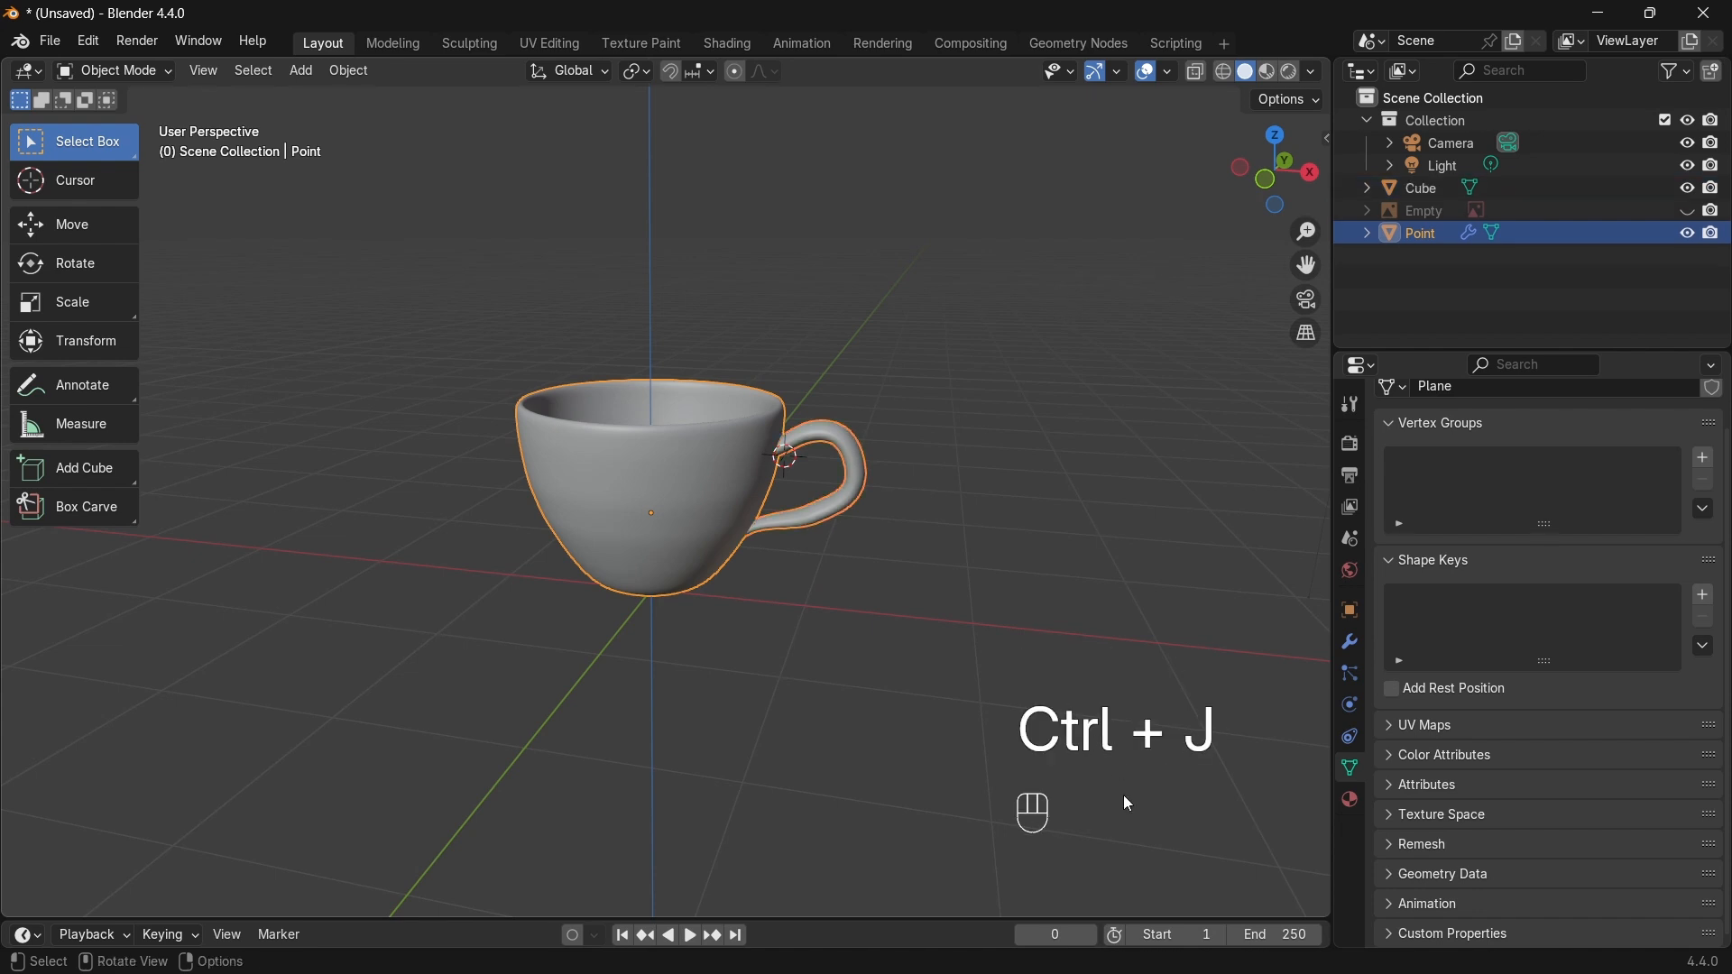
pyautogui.click(901, 305)
# Step: Rename the joined cup object to "Tasse"
pyautogui.click(547, 459)
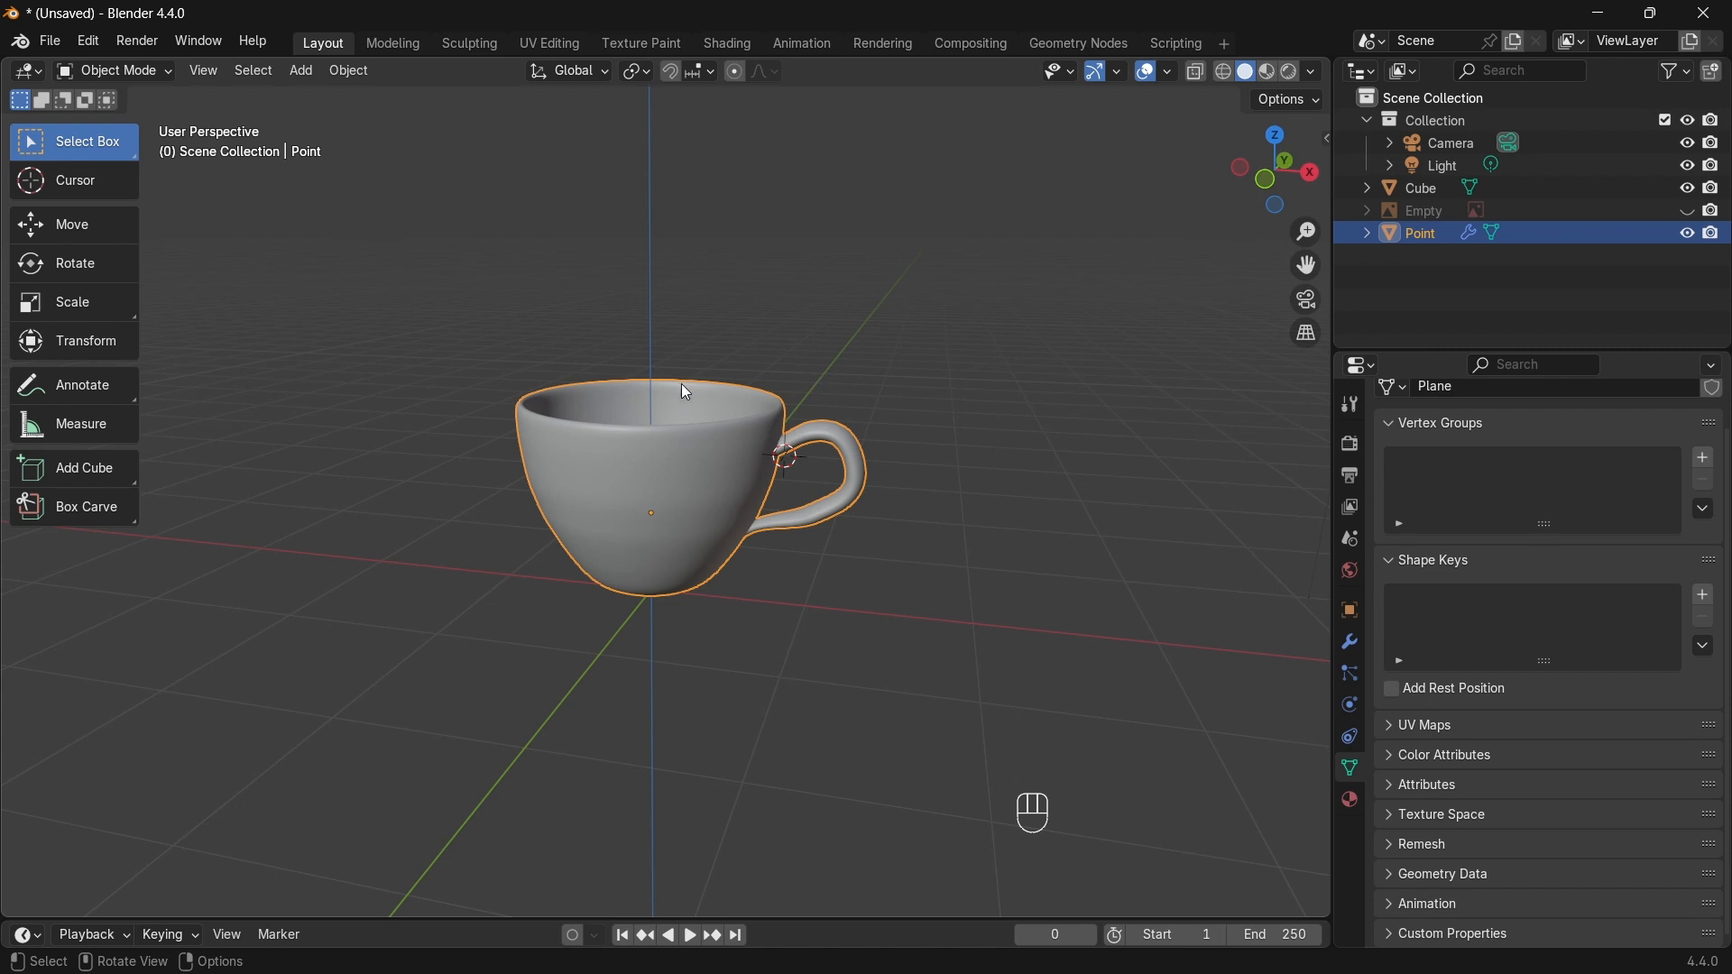
pyautogui.doubleClick(1422, 236)
pyautogui.write('Tass')
pyautogui.press('Return')
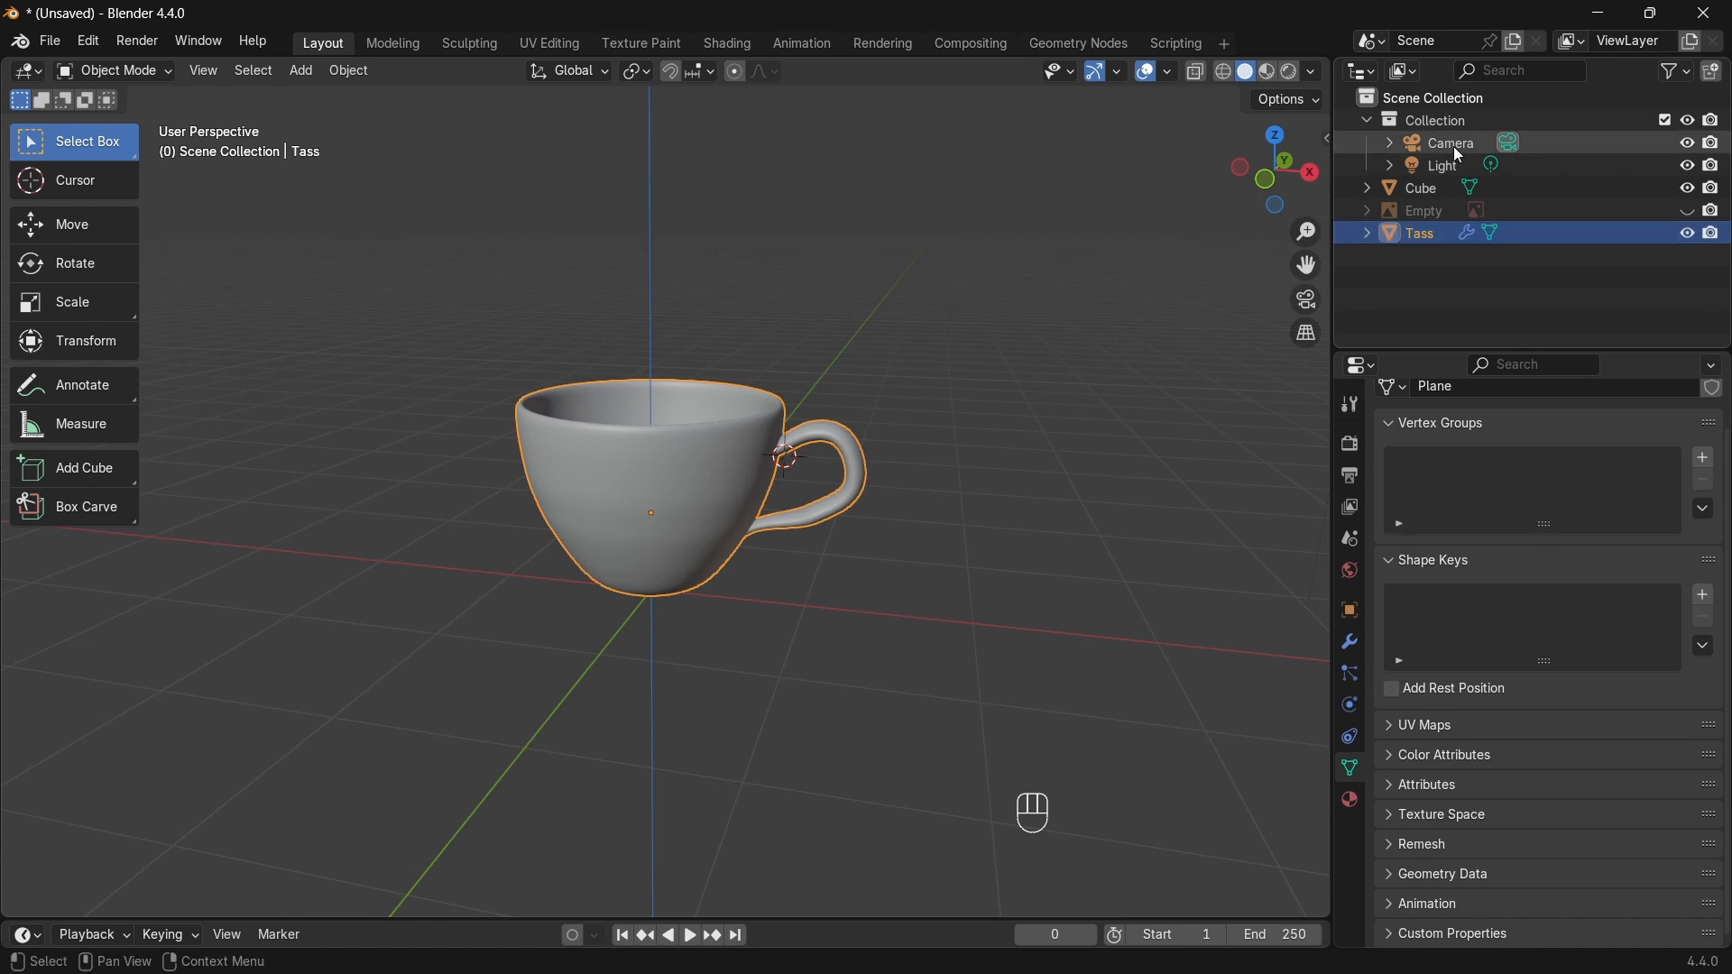
pyautogui.moveTo(1426, 231); pyautogui.dragTo(1433, 233)
pyautogui.doubleClick(1433, 233)
pyautogui.click(1454, 237)
pyautogui.write('e')
pyautogui.press('Return')
# Step: Test whether the cup and handle move together, cancel the move, and inspect the joined cup from several angles
pyautogui.press('g')
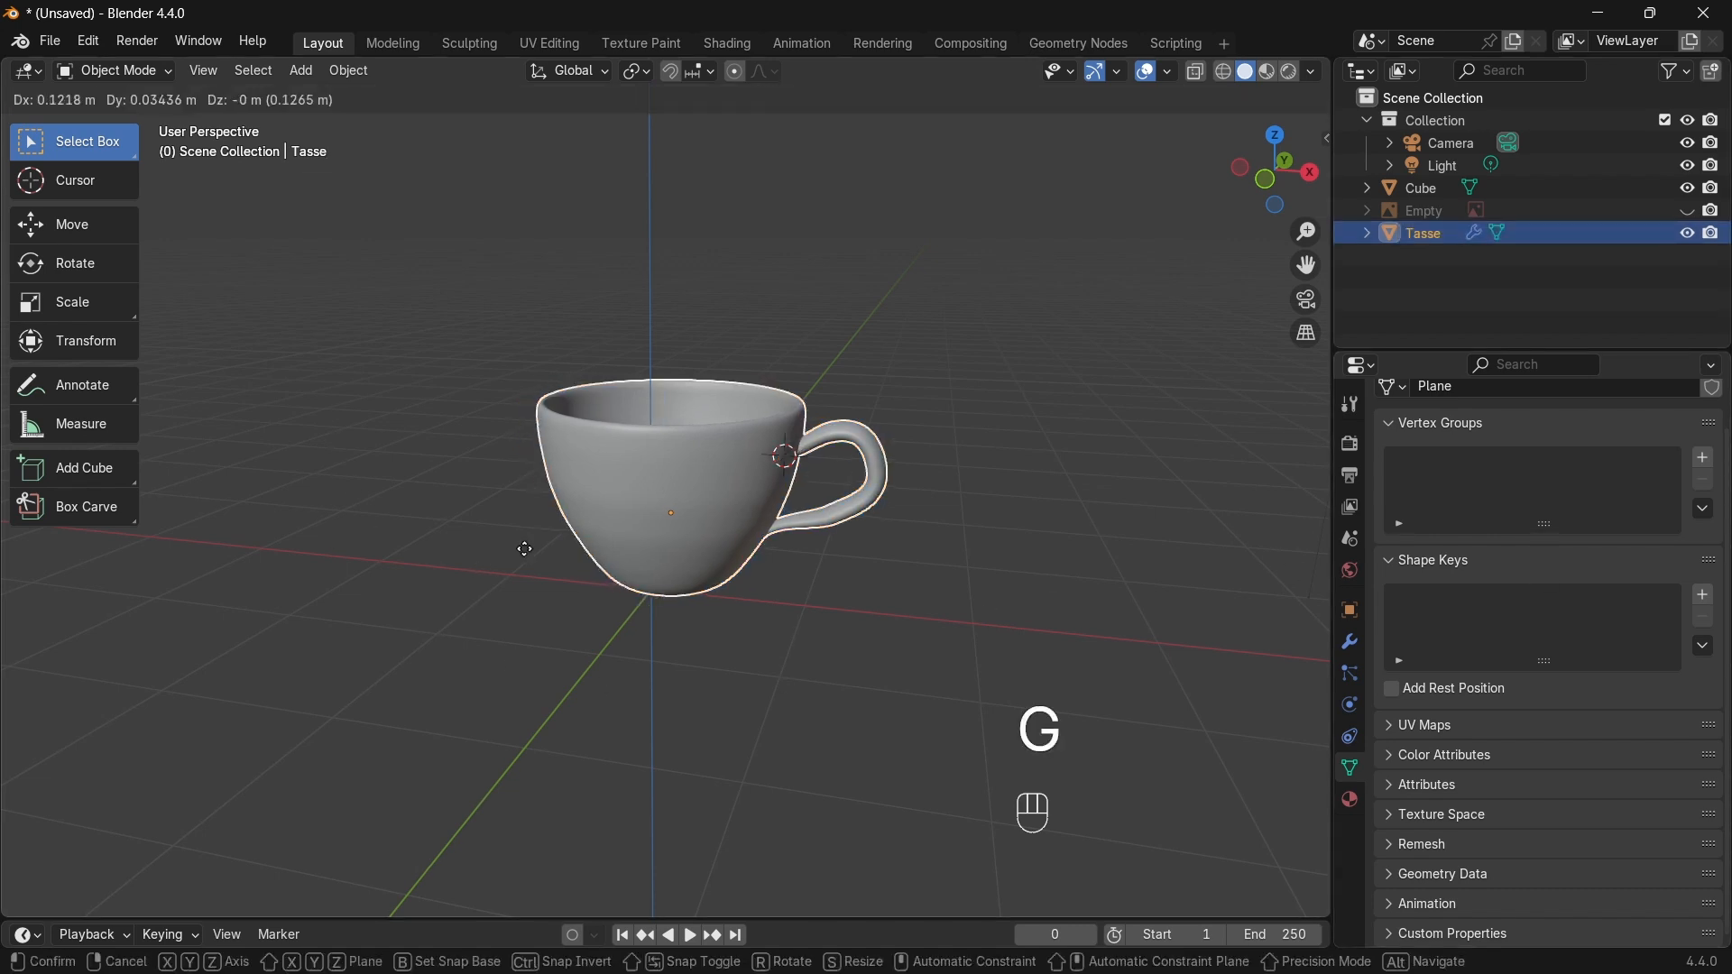
pyautogui.rightClick(487, 537)
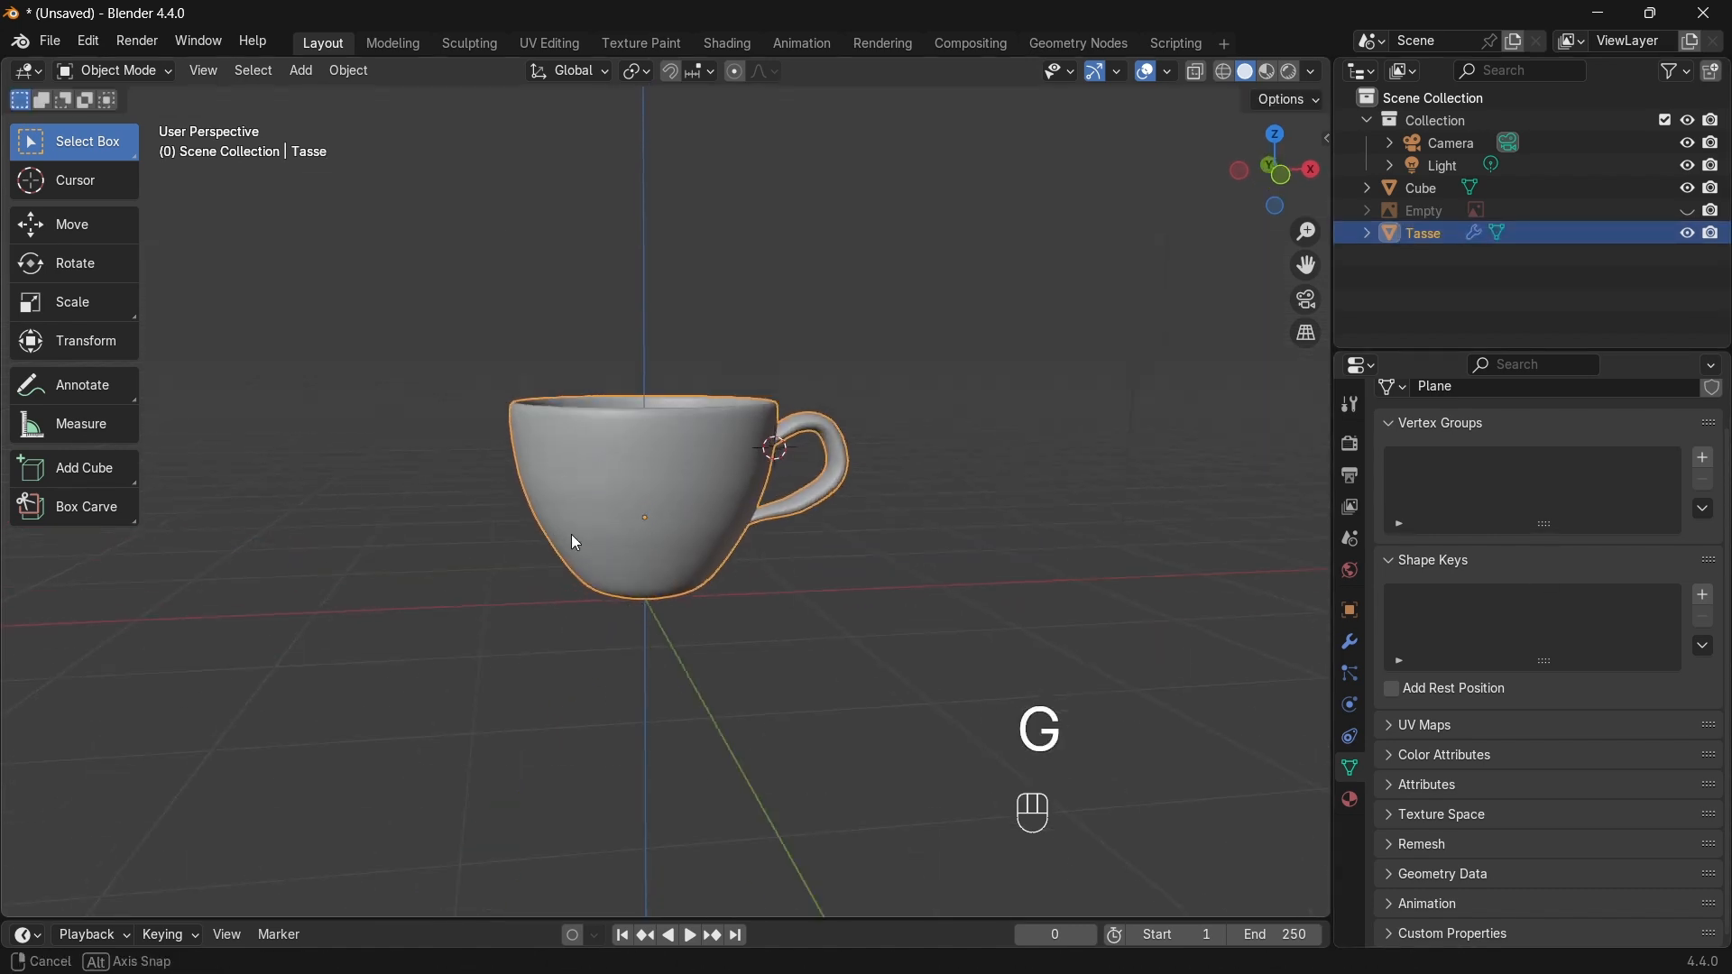
pyautogui.moveTo(480, 536); pyautogui.dragTo(975, 556, button='middle')
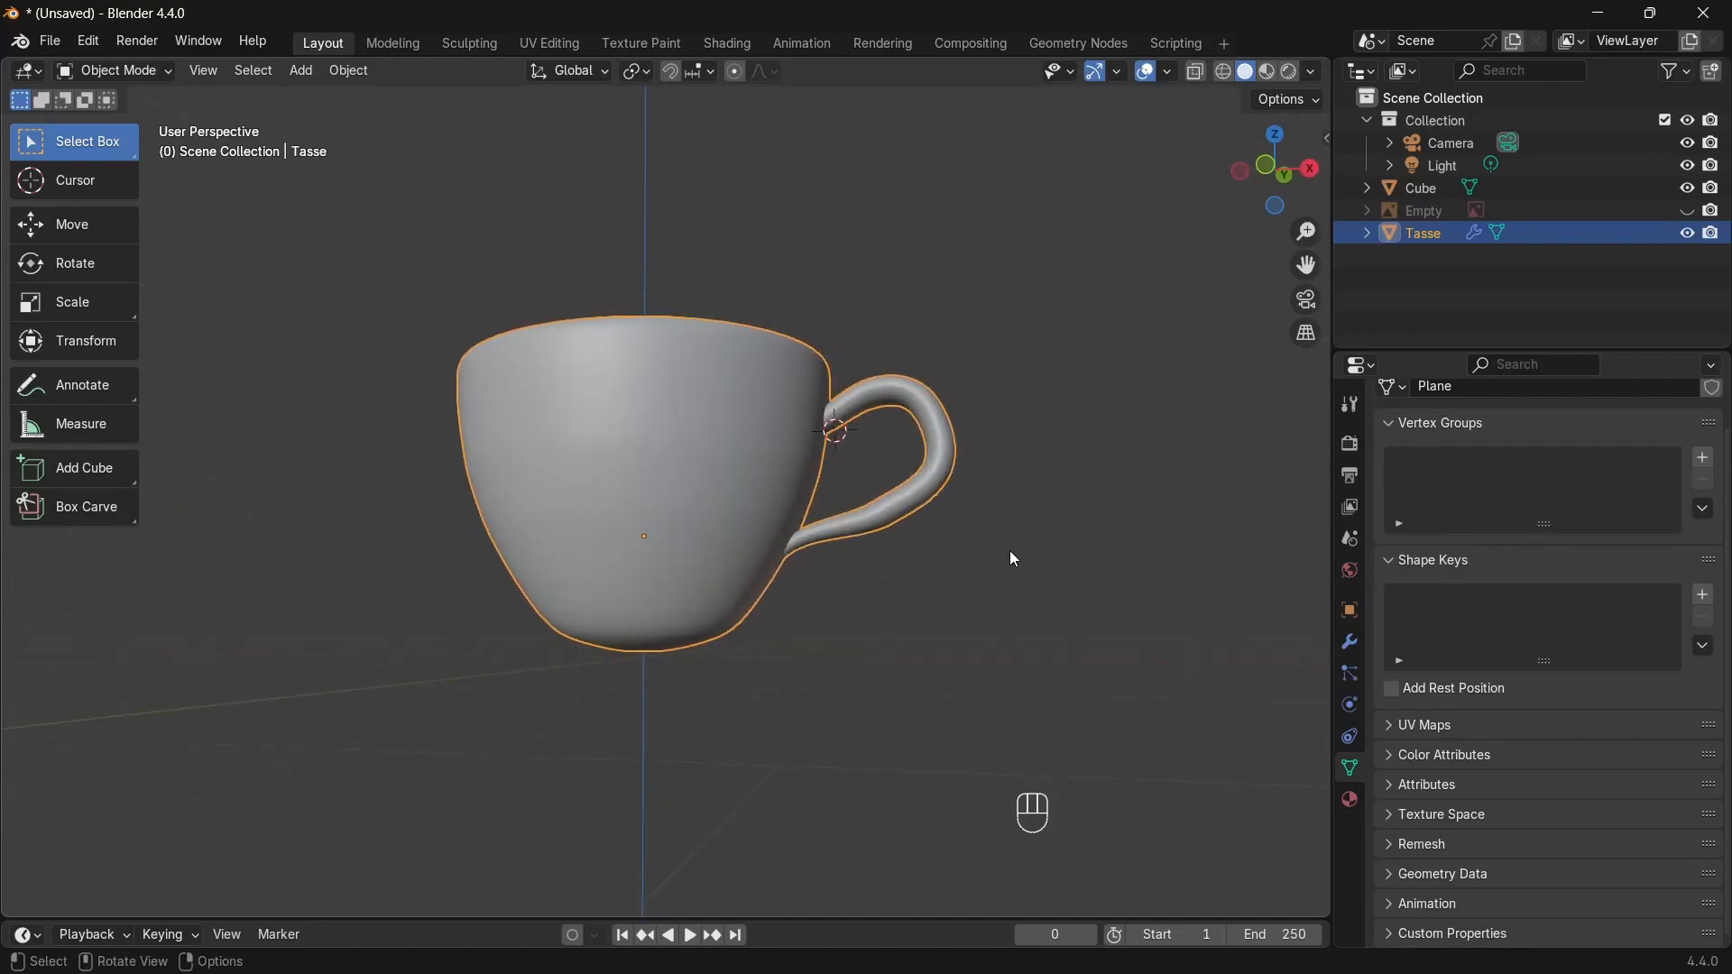
pyautogui.press('KP_1')
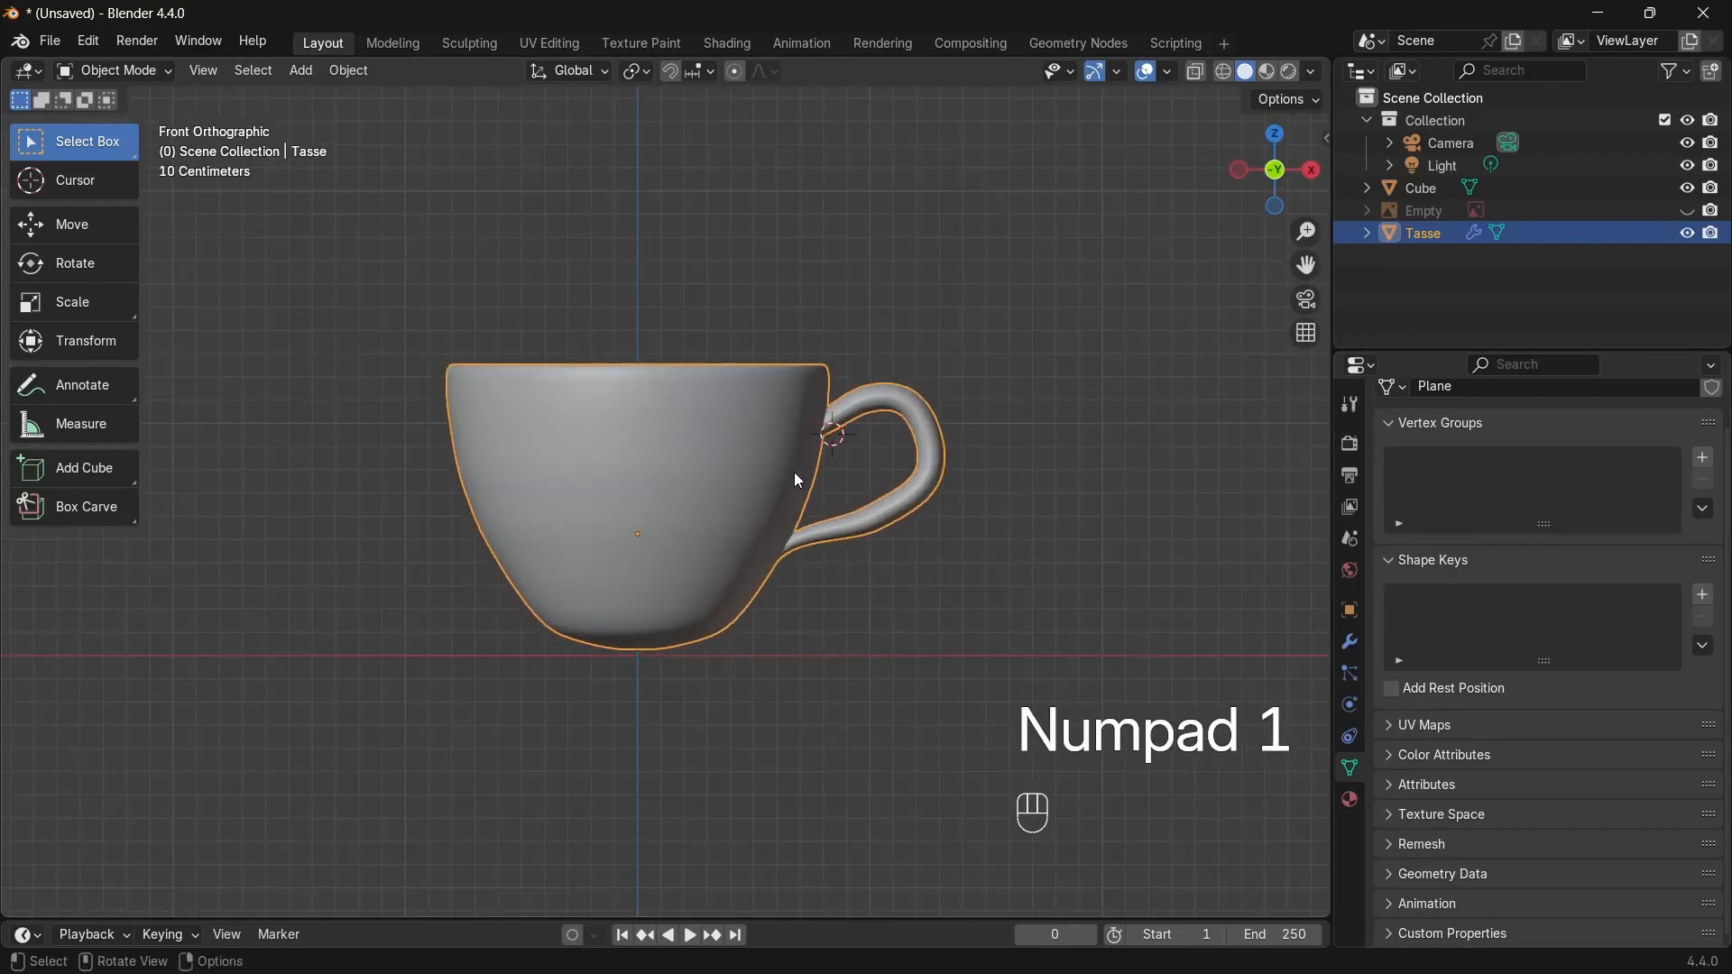
pyautogui.moveTo(760, 485); pyautogui.dragTo(781, 591, button='middle')
# Step: Add a text object at the 3D cursor beside the cup handle and frame it in the viewport
pyautogui.hotkey('shift', 'a')
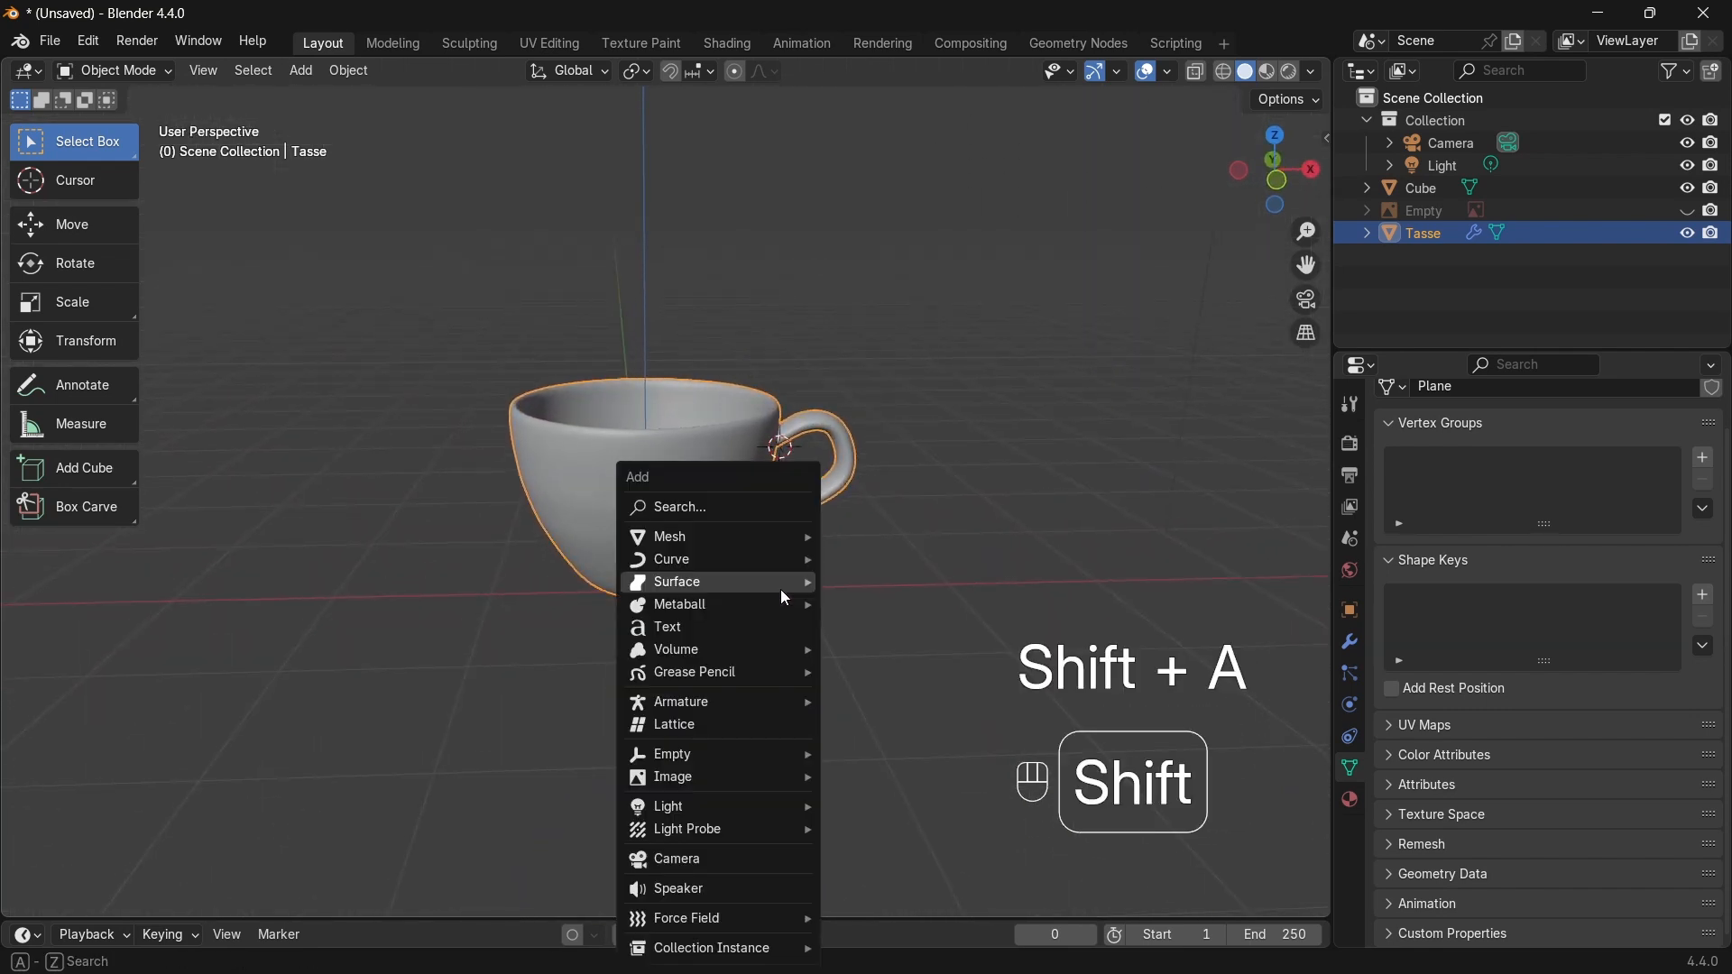
pyautogui.click(718, 632)
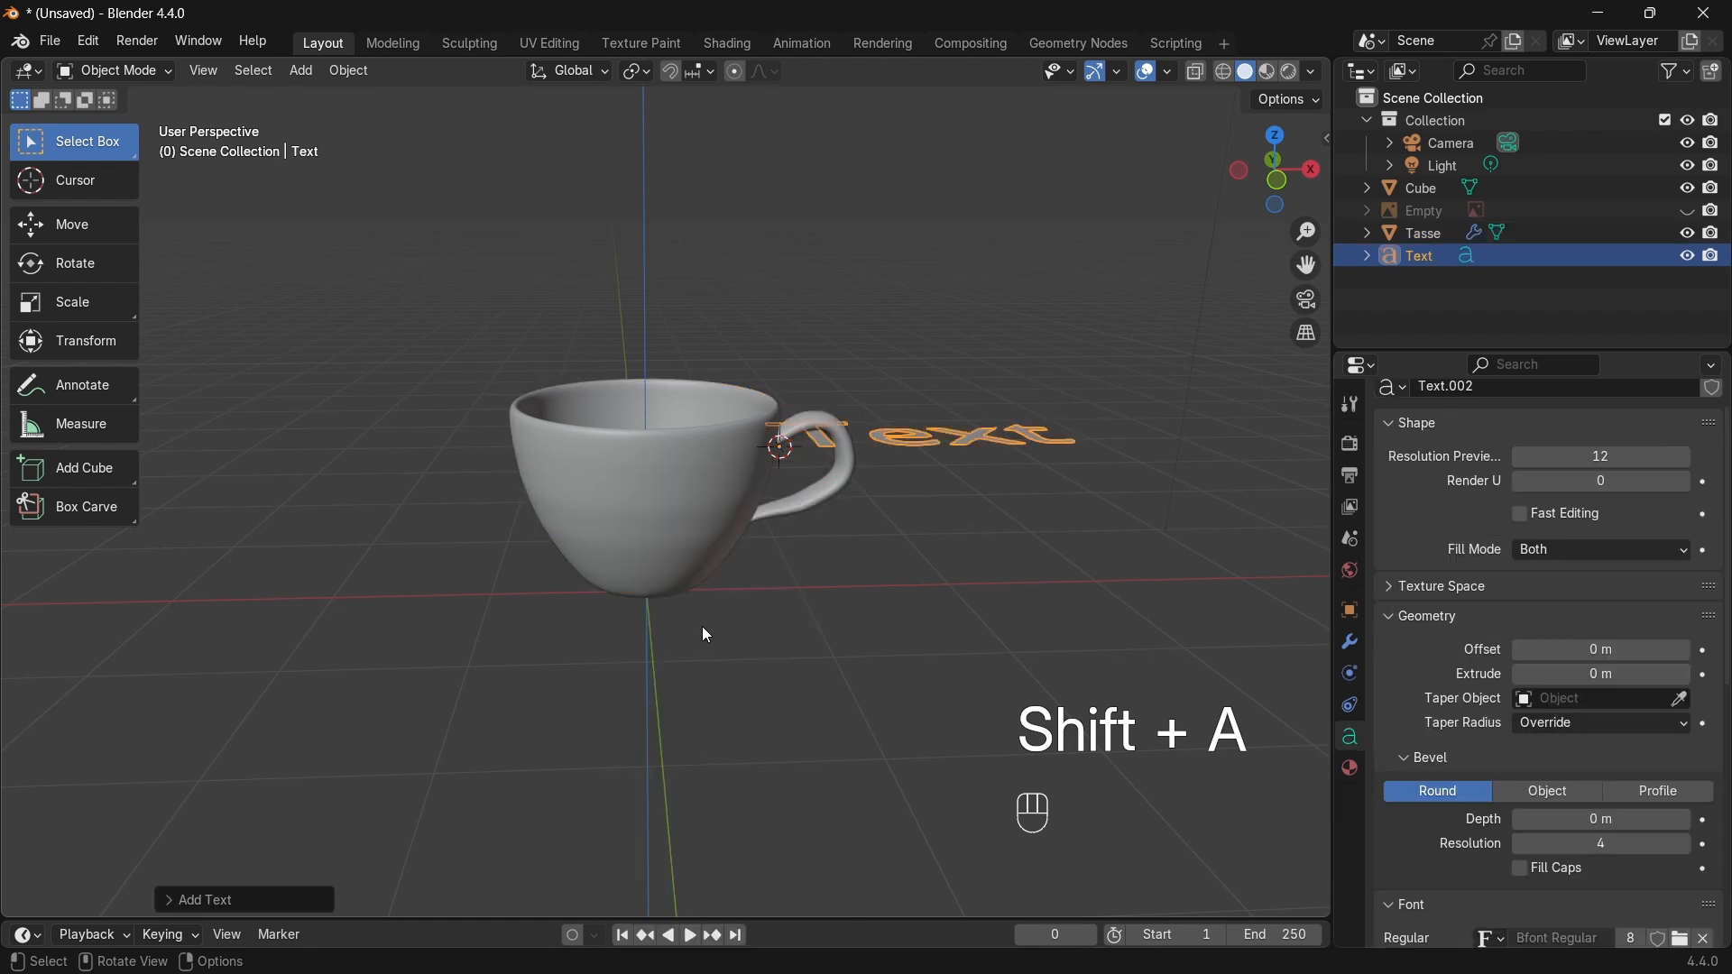
pyautogui.press('KP_Decimal')
pyautogui.moveTo(706, 475); pyautogui.dragTo(769, 554, button='middle')
# Step: Replace the text object's default content with "Café" and return to Object Mode
pyautogui.press('Tab')
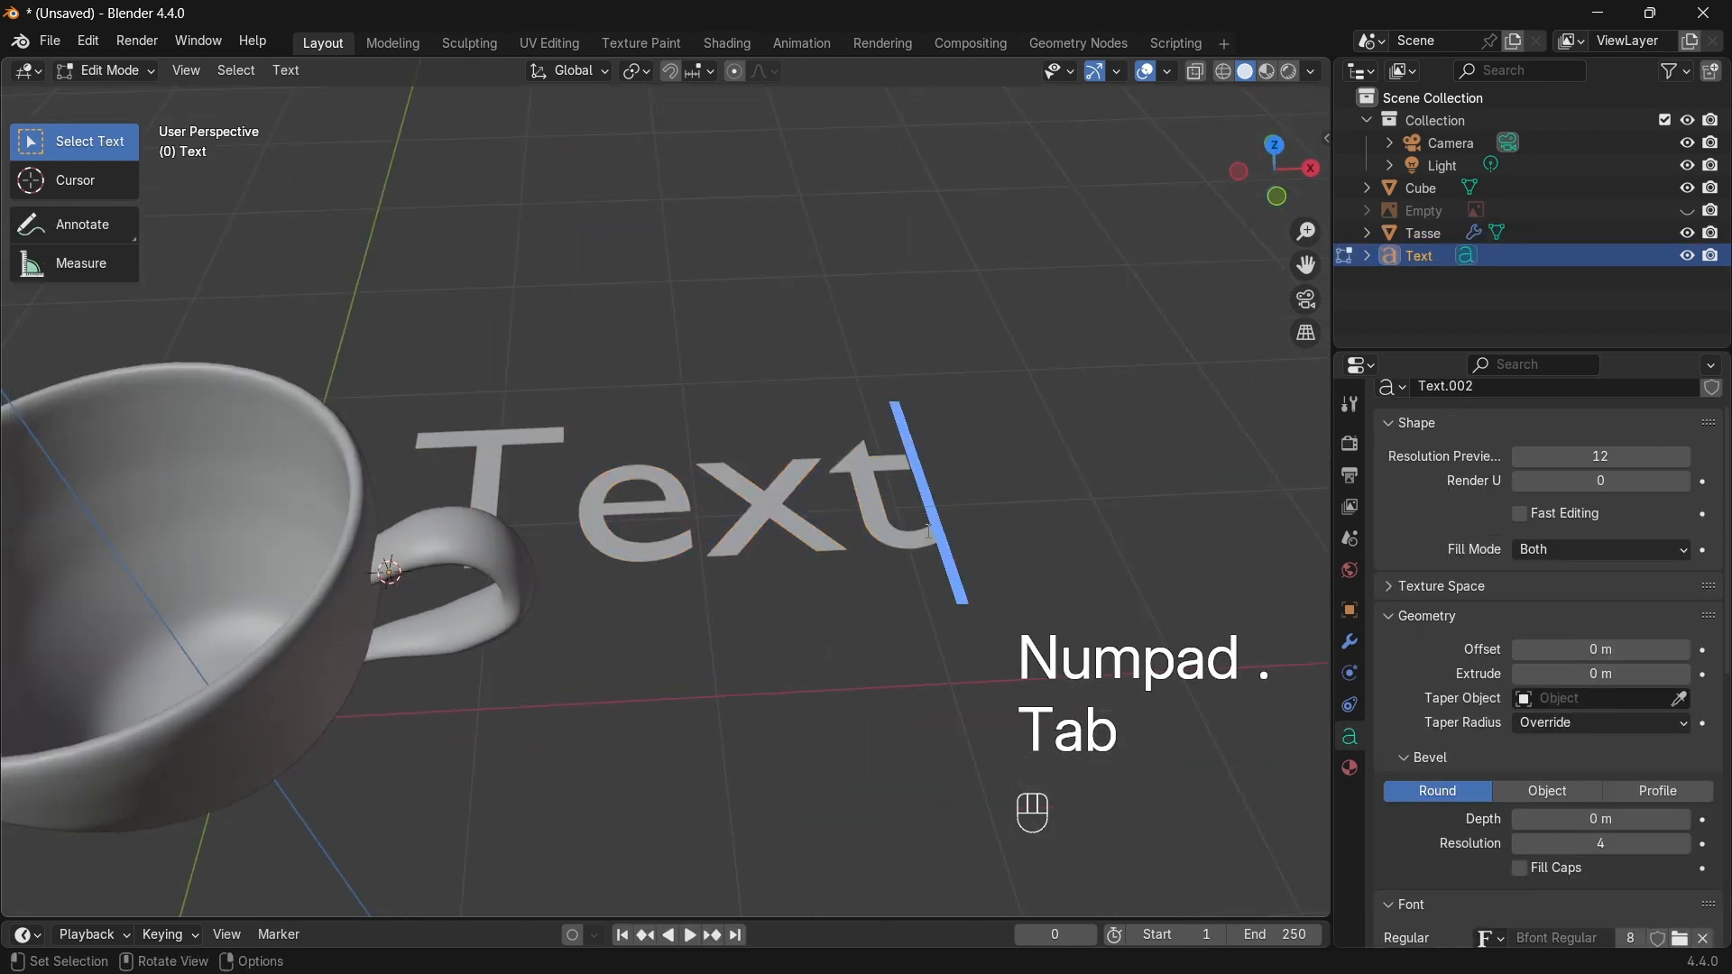
pyautogui.press('BackSpace')
pyautogui.press('BackSpace')
pyautogui.press('BackSpace')
pyautogui.press('BackSpace')
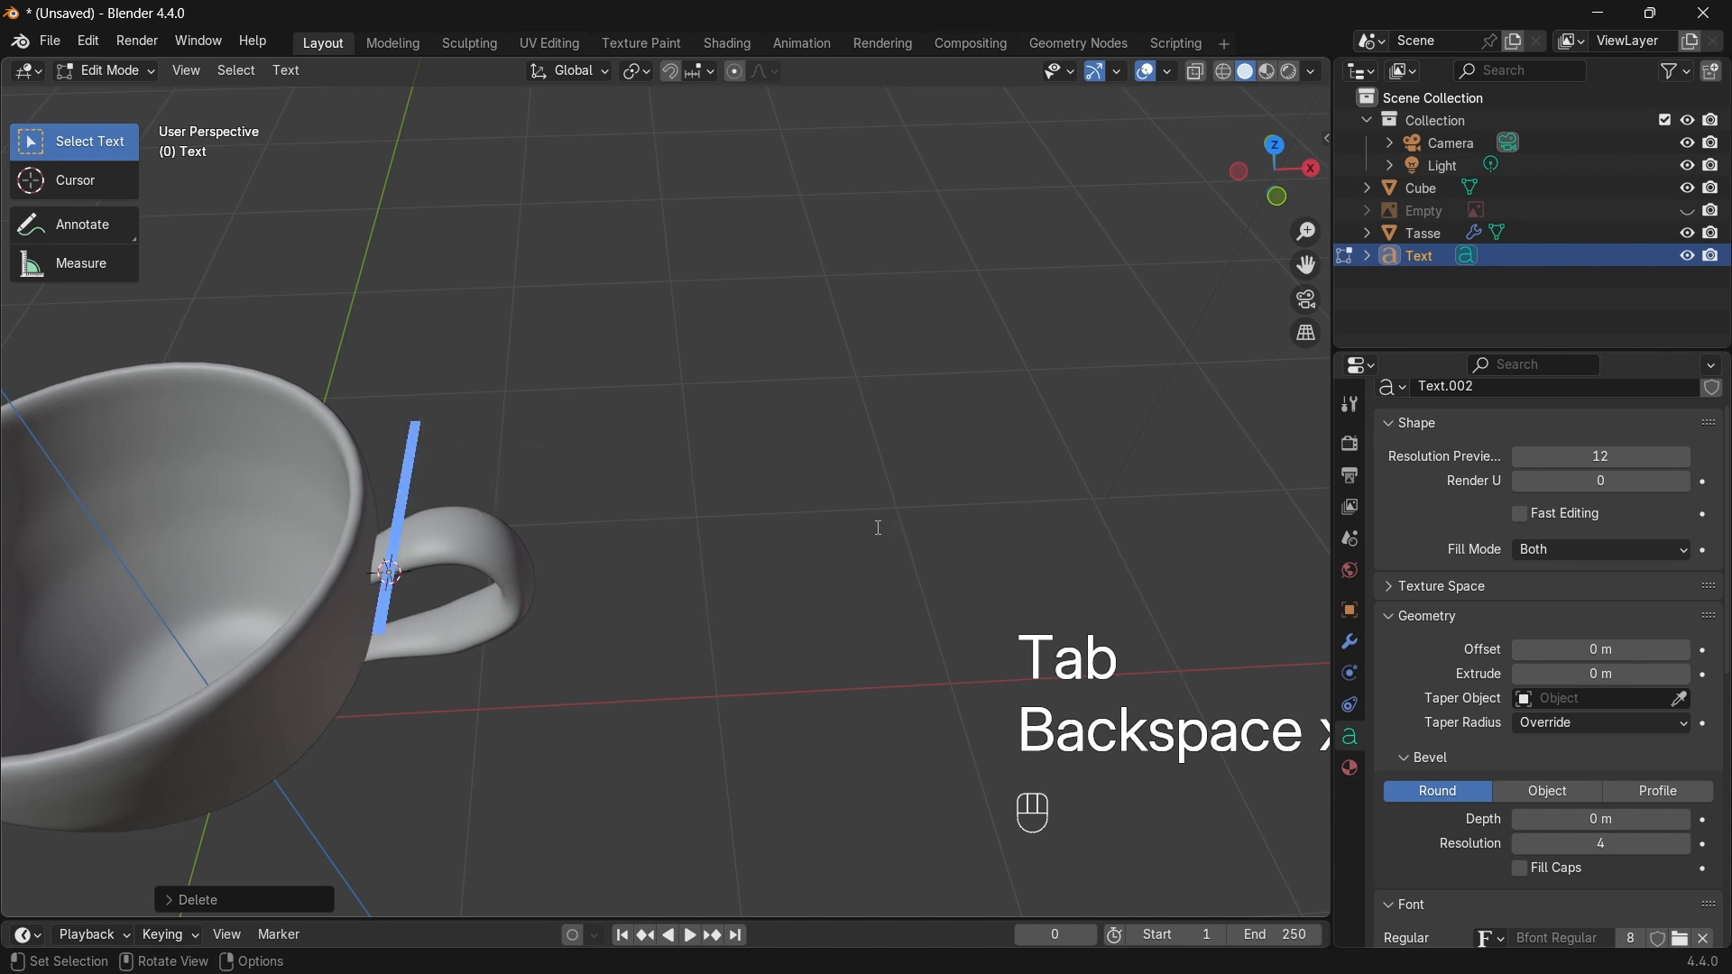
pyautogui.write('C')
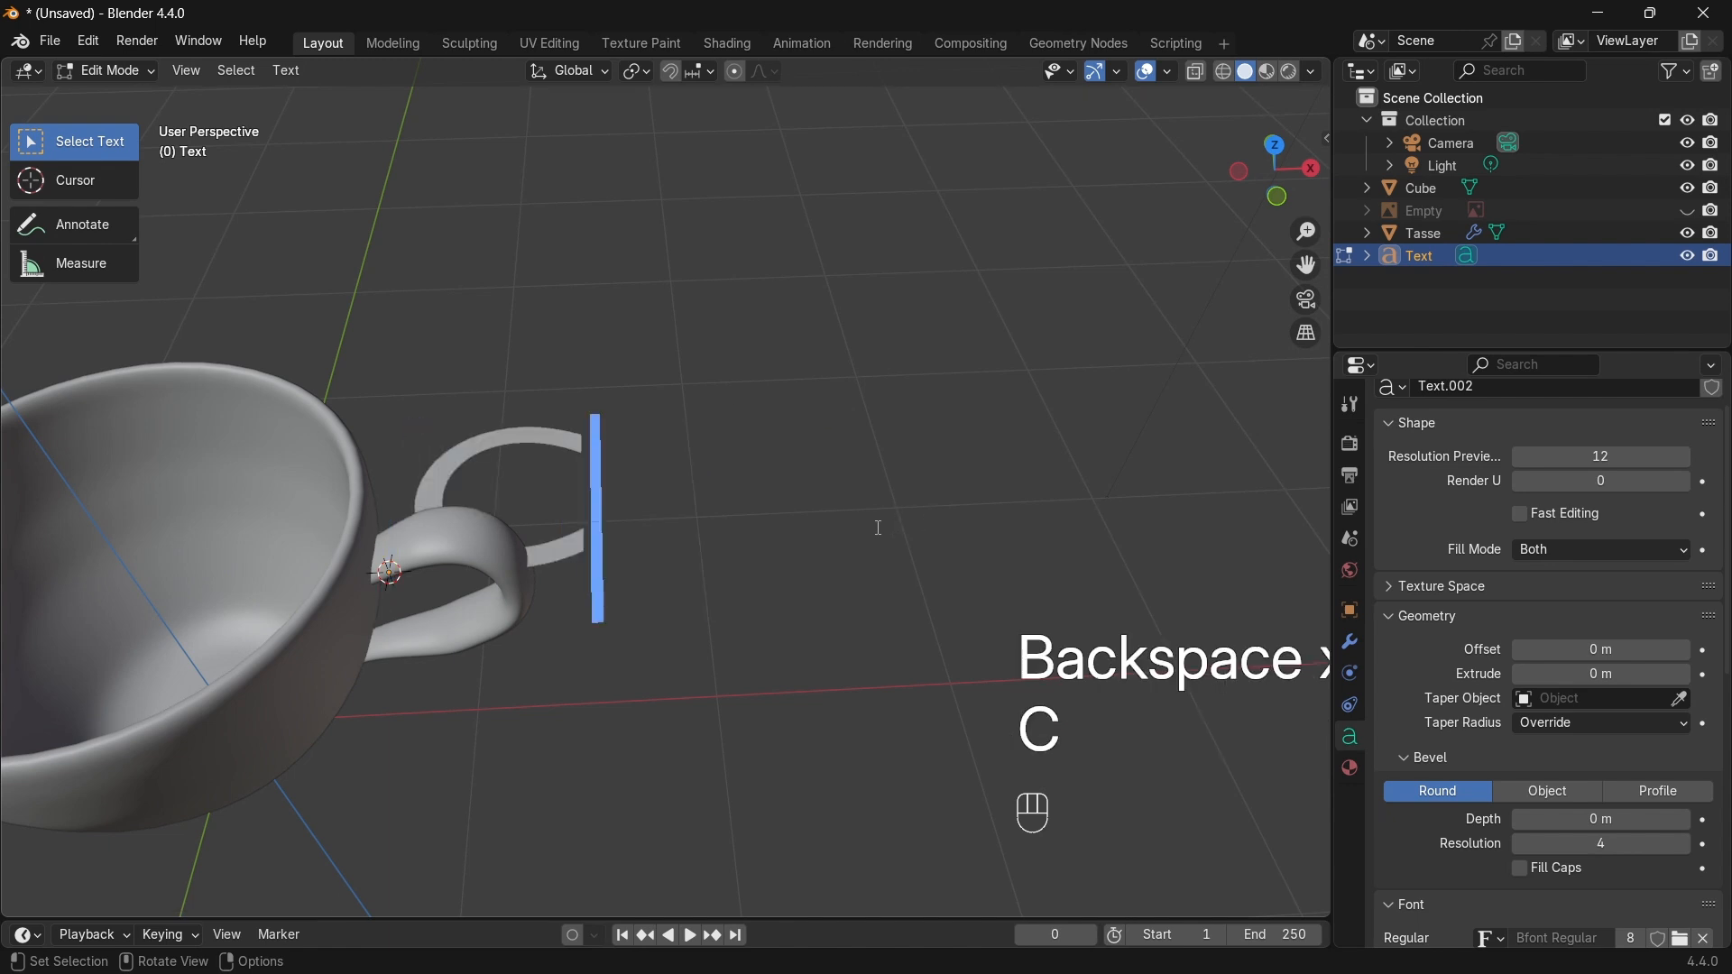
pyautogui.write('afé')
pyautogui.press('Return')
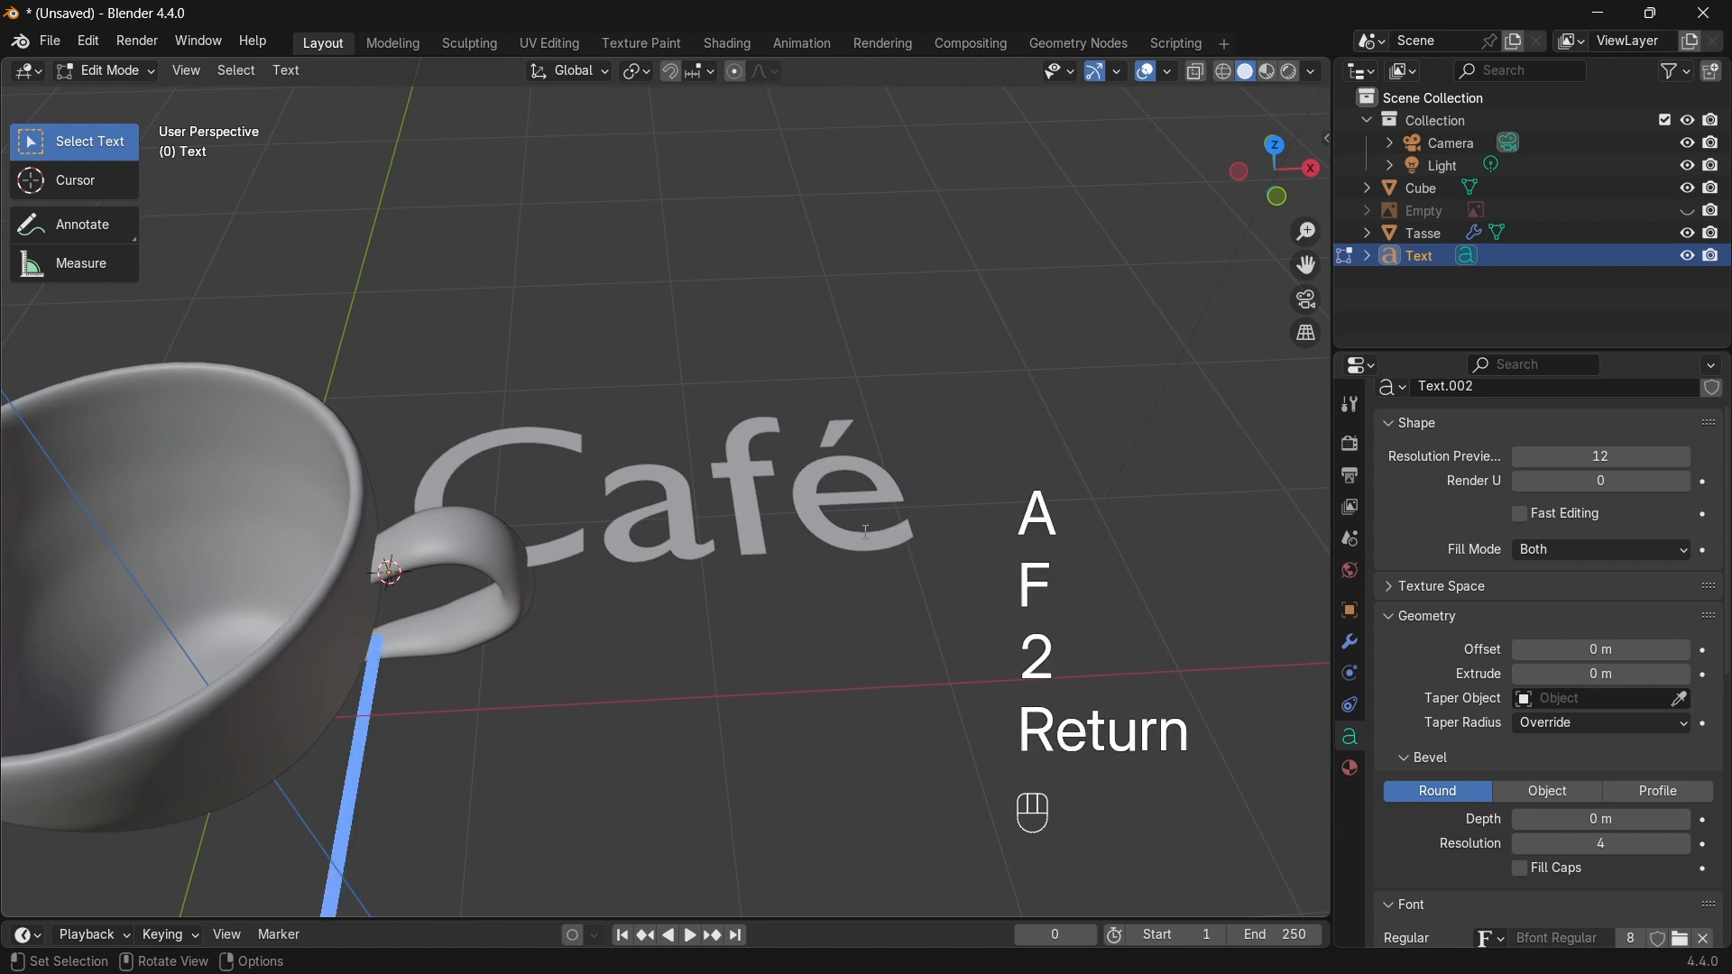
pyautogui.press('Tab')
# Step: Rotate the "Café" text 90° around the global X axis so it stands upright
pyautogui.moveTo(909, 538); pyautogui.dragTo(825, 511, button='middle')
pyautogui.press('r')
pyautogui.press('x')
pyautogui.press('KP_9')
pyautogui.press('KP_0')
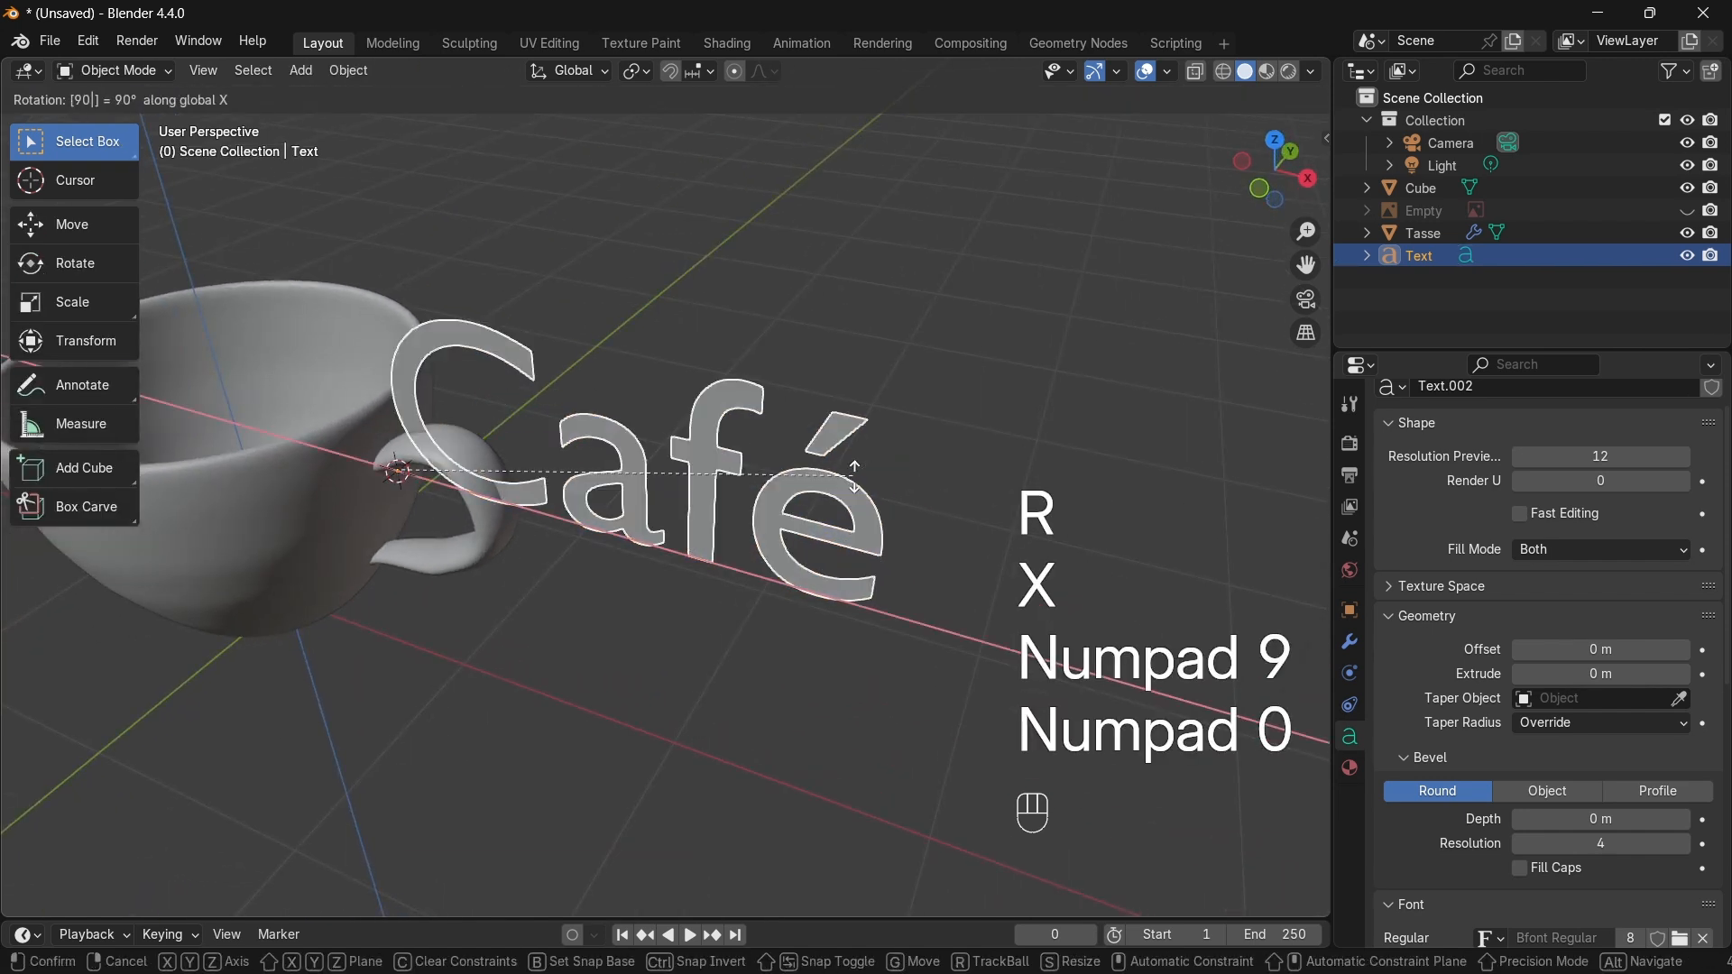
pyautogui.press('Return')
pyautogui.moveTo(756, 621); pyautogui.dragTo(746, 533, button='middle')
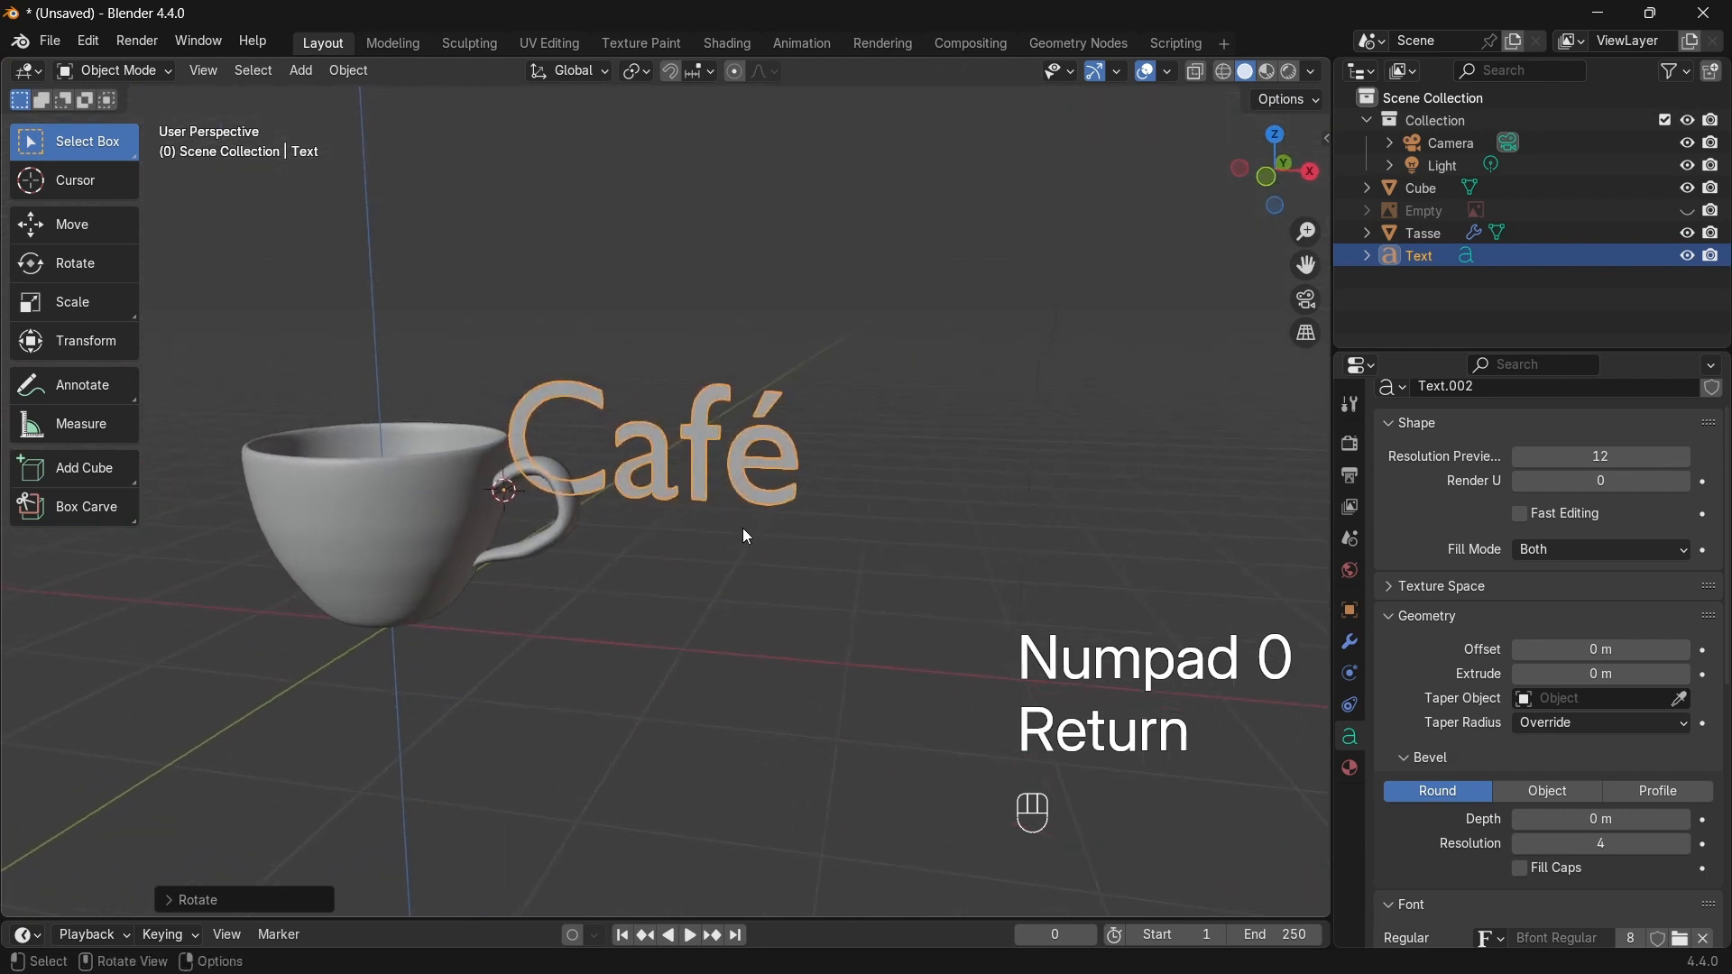
# Step: Load the Bernard MT Condensed font from the Windows fonts folder as the text's regular font
pyautogui.scroll(2, 749, 546)
pyautogui.scroll(-3, 1615, 789)
pyautogui.scroll(-2, 1612, 796)
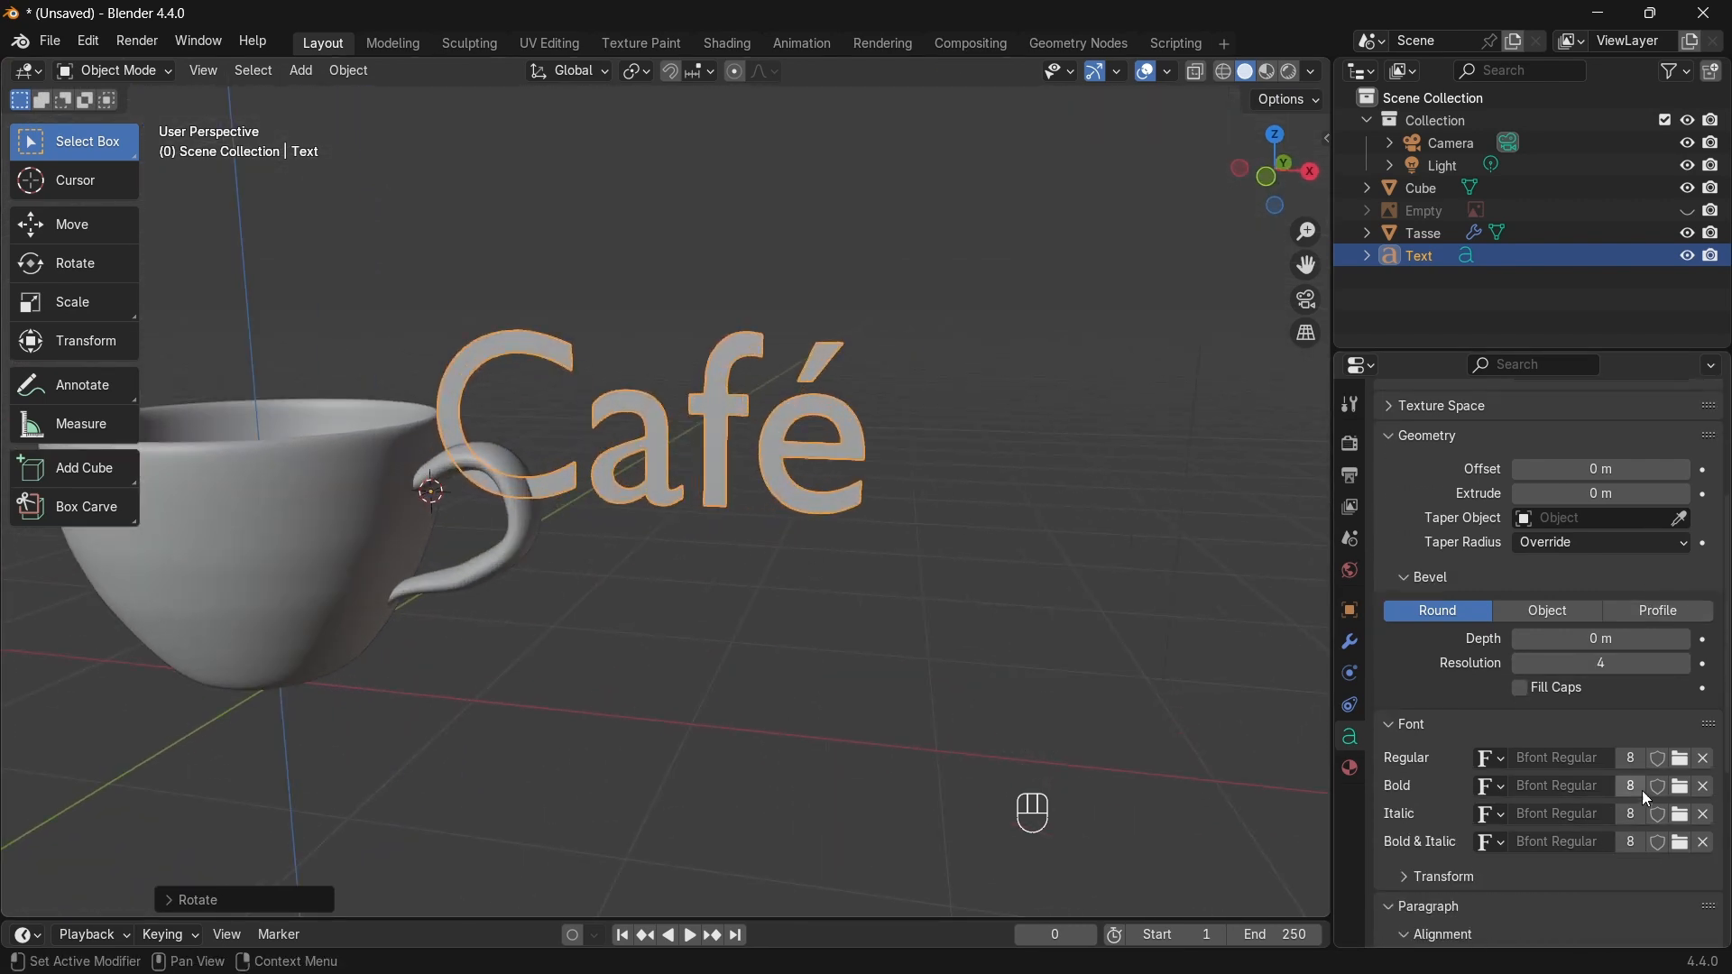
pyautogui.click(1680, 761)
pyautogui.scroll(-1, 903, 474)
pyautogui.scroll(-3, 902, 475)
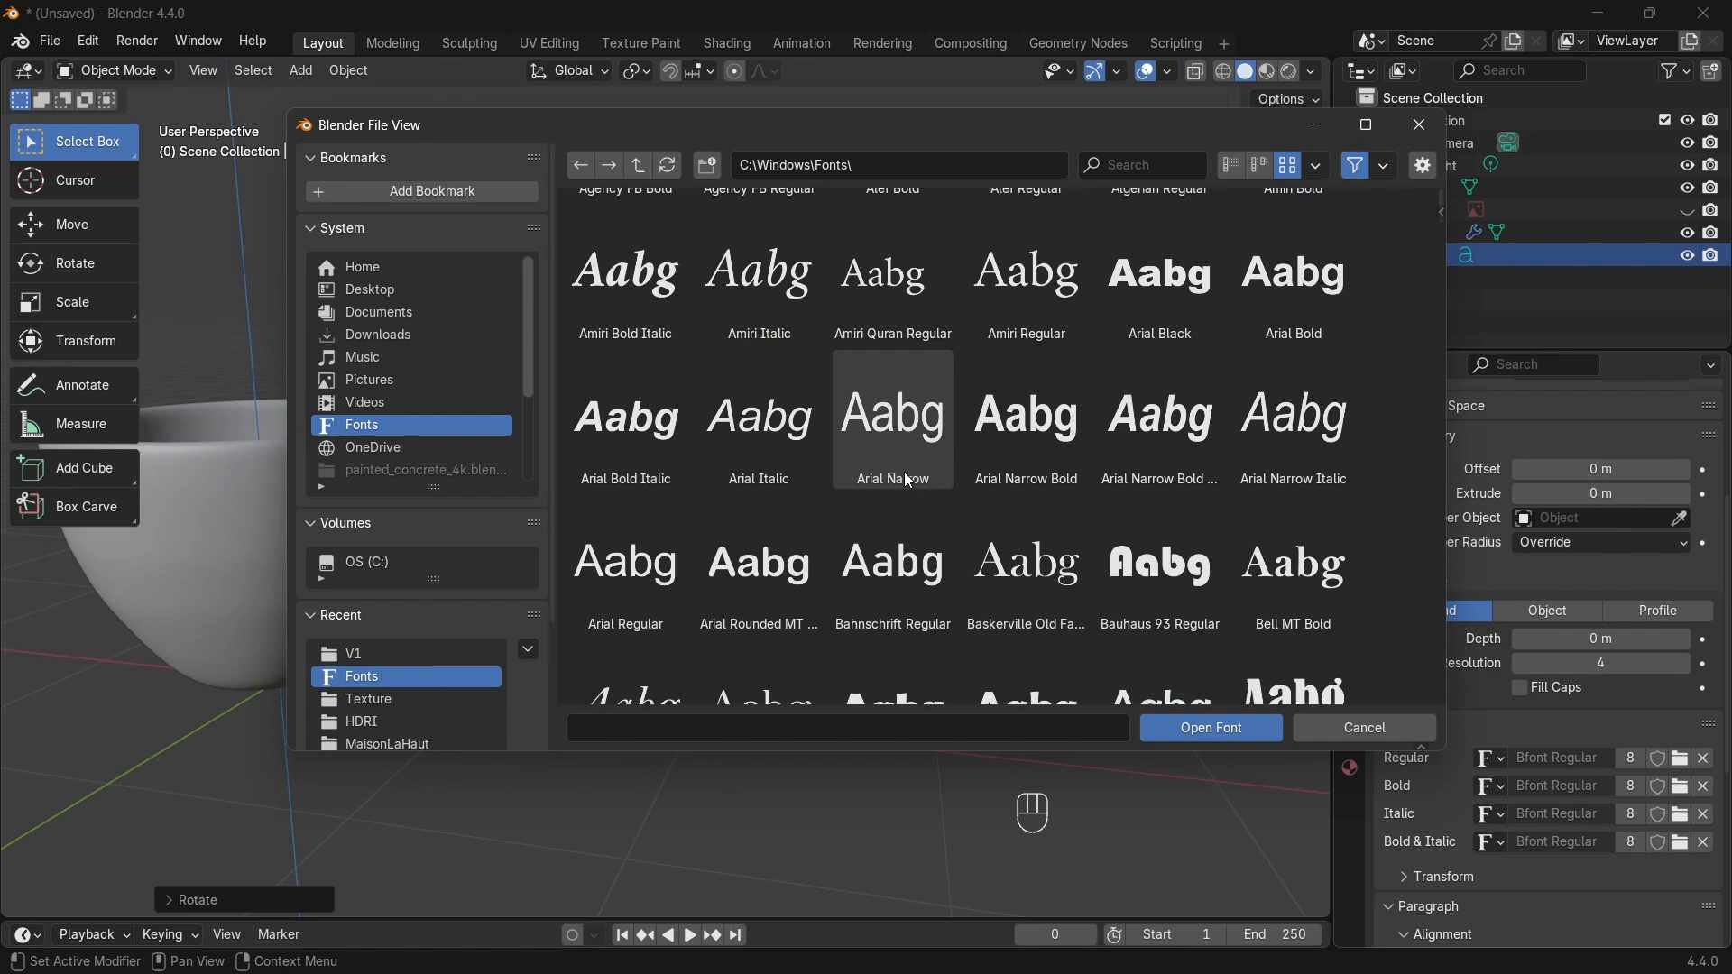
pyautogui.click(1296, 576)
pyautogui.click(1233, 729)
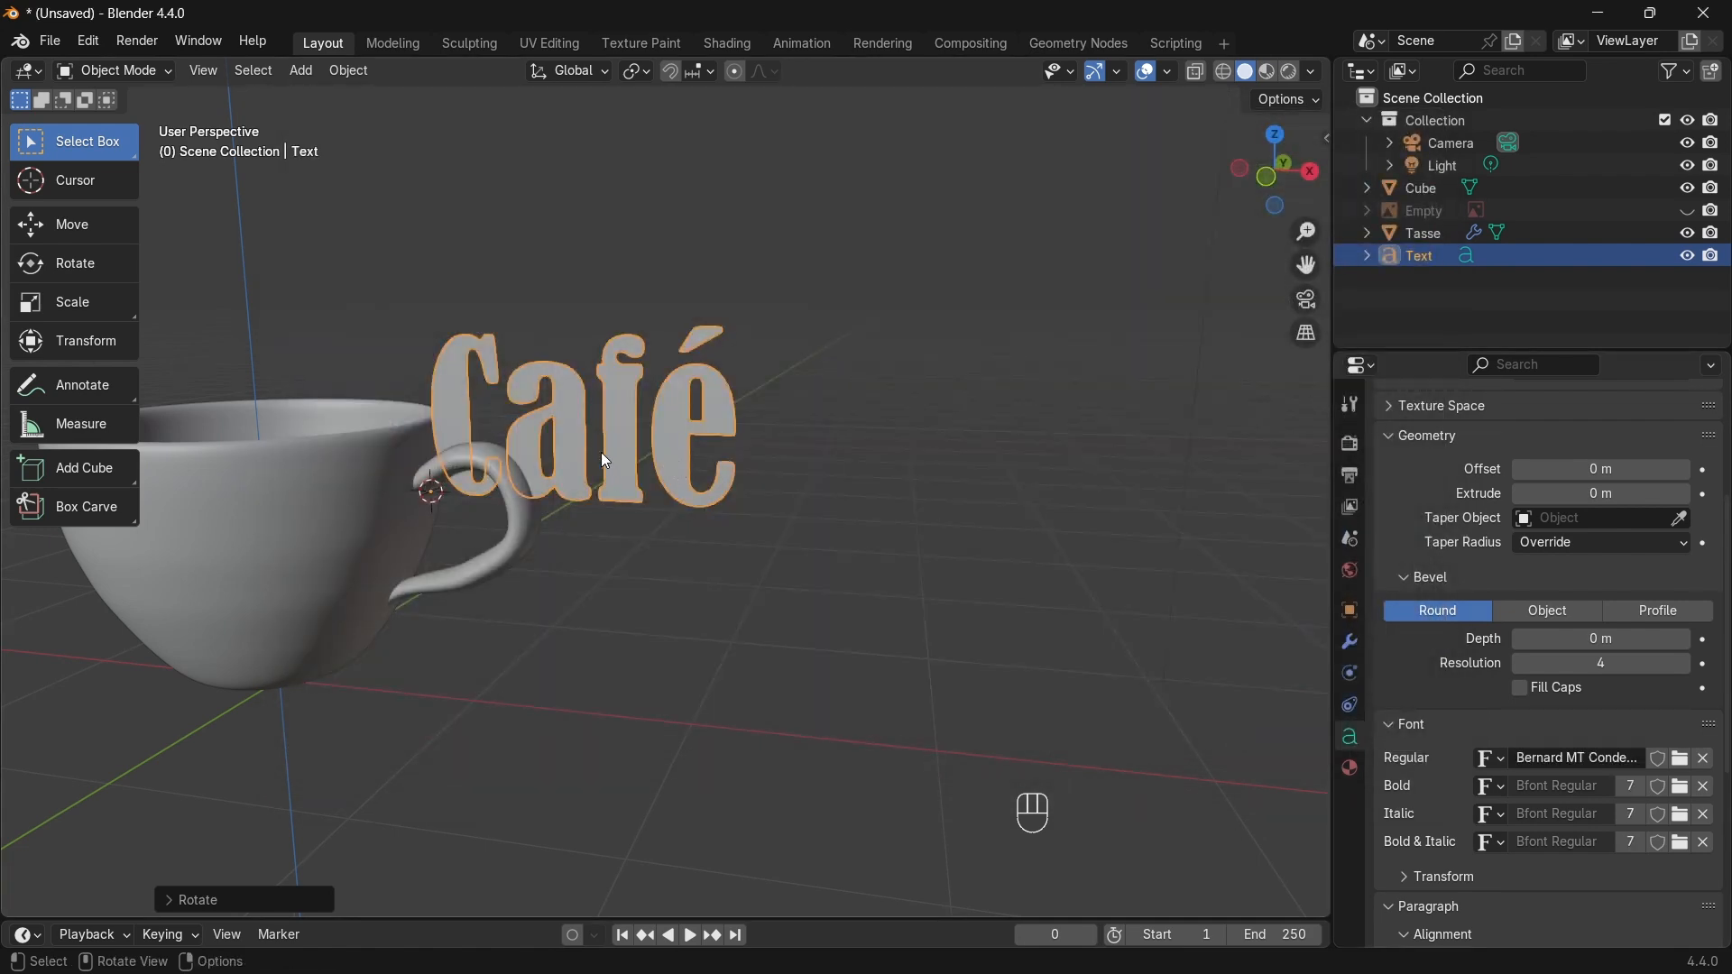
# Step: Scale the "Café" text down uniformly to roughly half its size
pyautogui.keyDown('shift'); pyautogui.moveTo(609, 405); pyautogui.dragTo(902, 440, button='middle'); pyautogui.keyUp('shift')
pyautogui.press('Tab')
pyautogui.press('Tab')
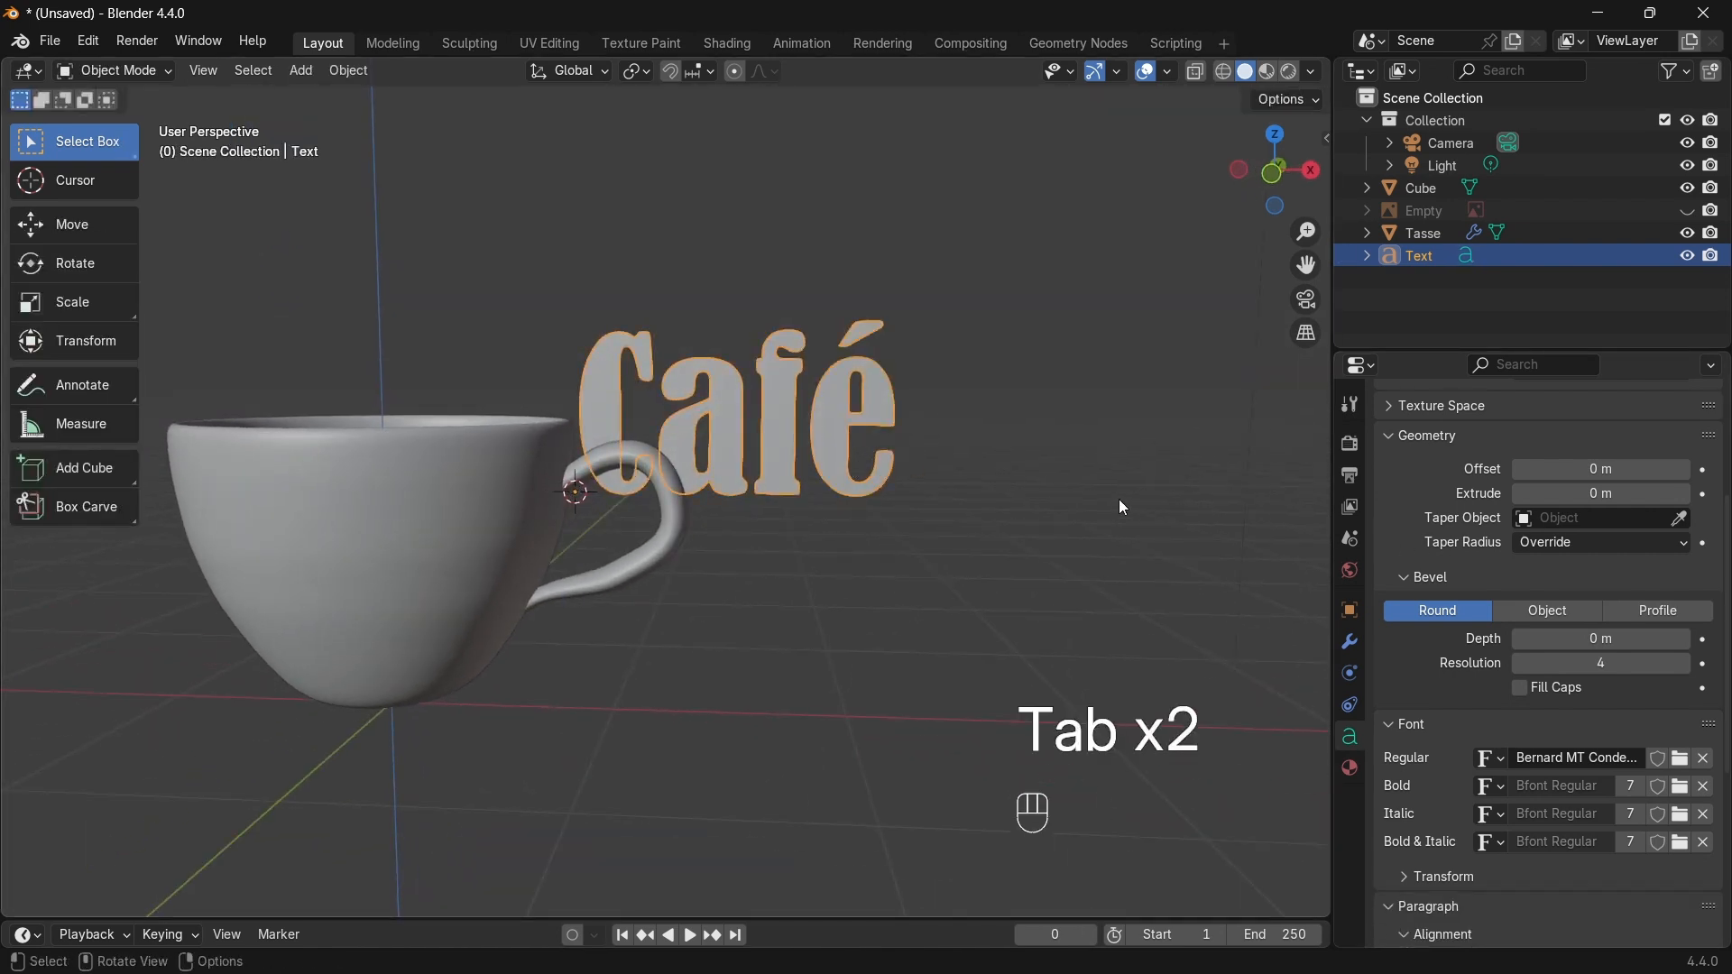
pyautogui.press('s')
pyautogui.click(888, 488)
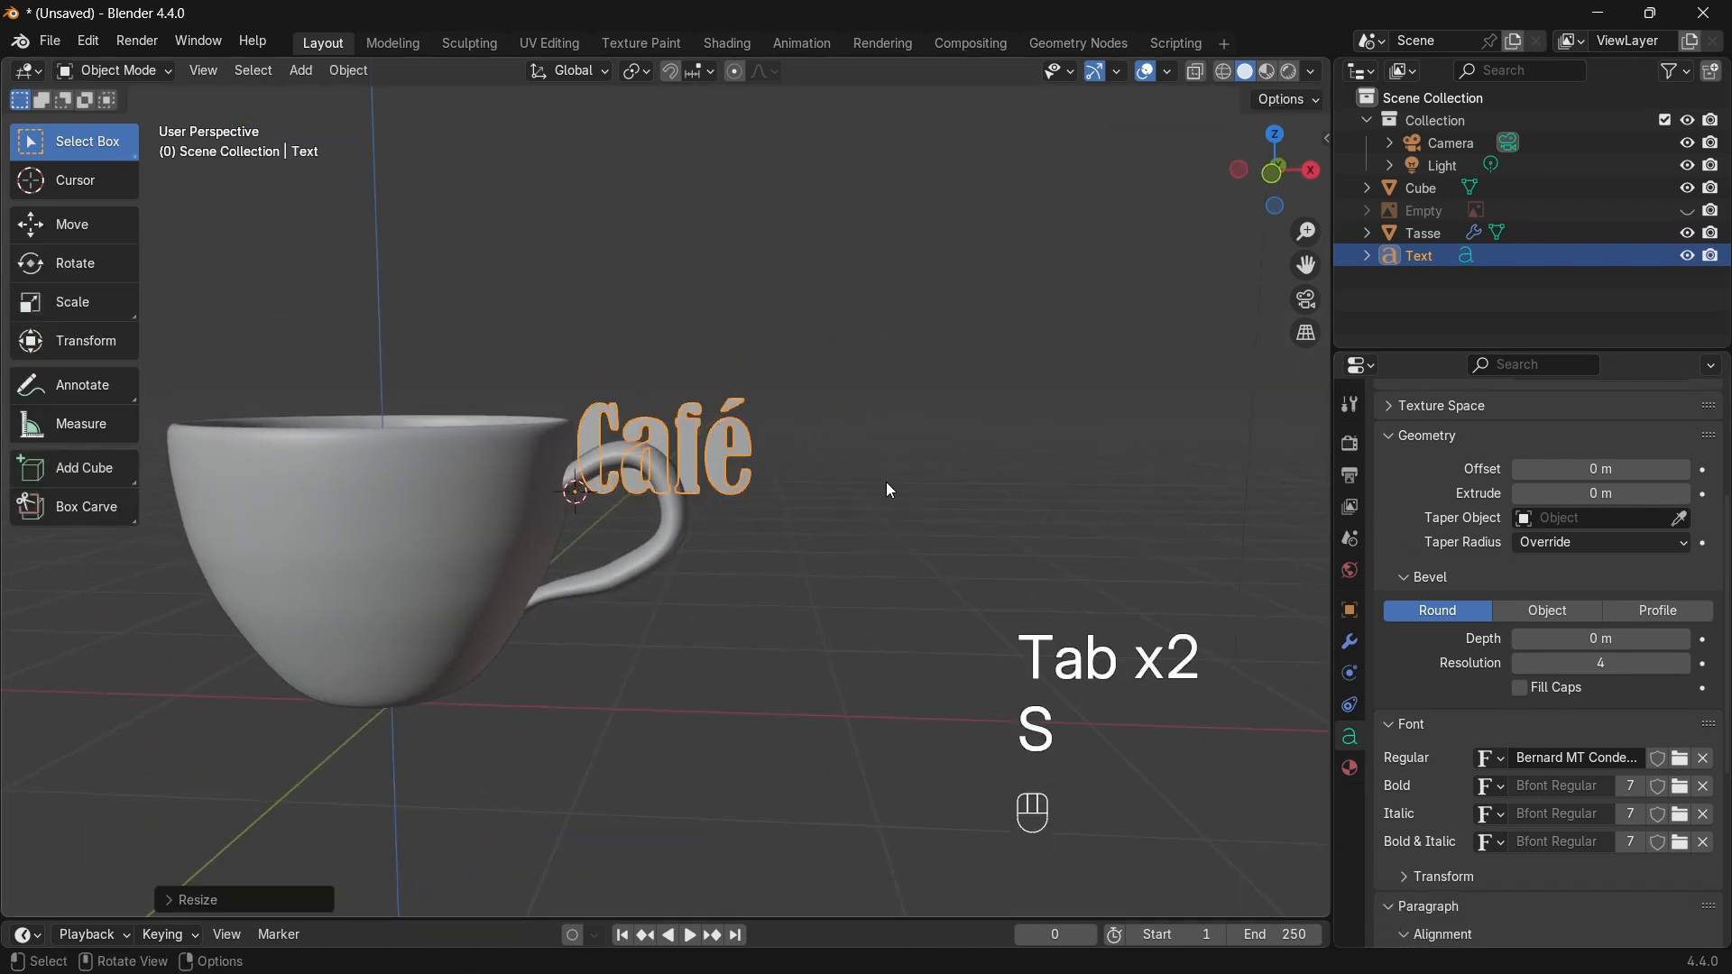
# Step: In the front view, move the "Café" text onto the middle of the cup body
pyautogui.press('KP_1')
pyautogui.keyDown('shift'); pyautogui.moveTo(496, 503); pyautogui.dragTo(648, 483, button='middle'); pyautogui.keyUp('shift')
pyautogui.keyDown('shift'); pyautogui.moveTo(558, 561); pyautogui.dragTo(680, 556, button='middle'); pyautogui.keyUp('shift')
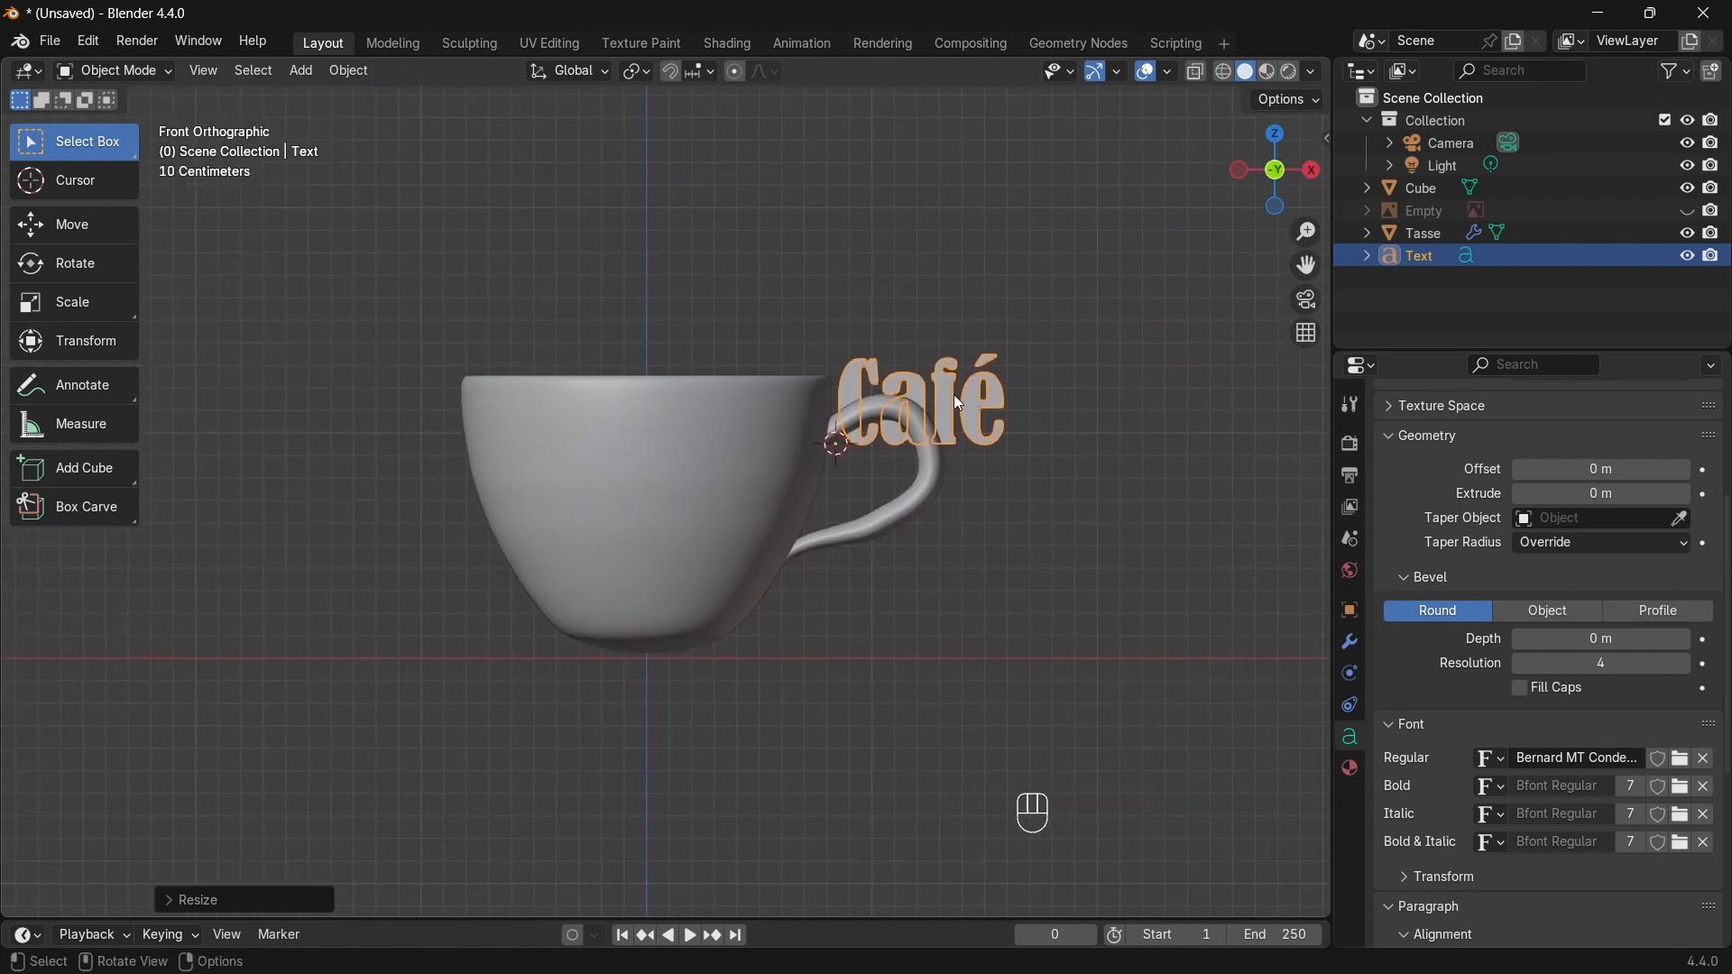
pyautogui.press('g')
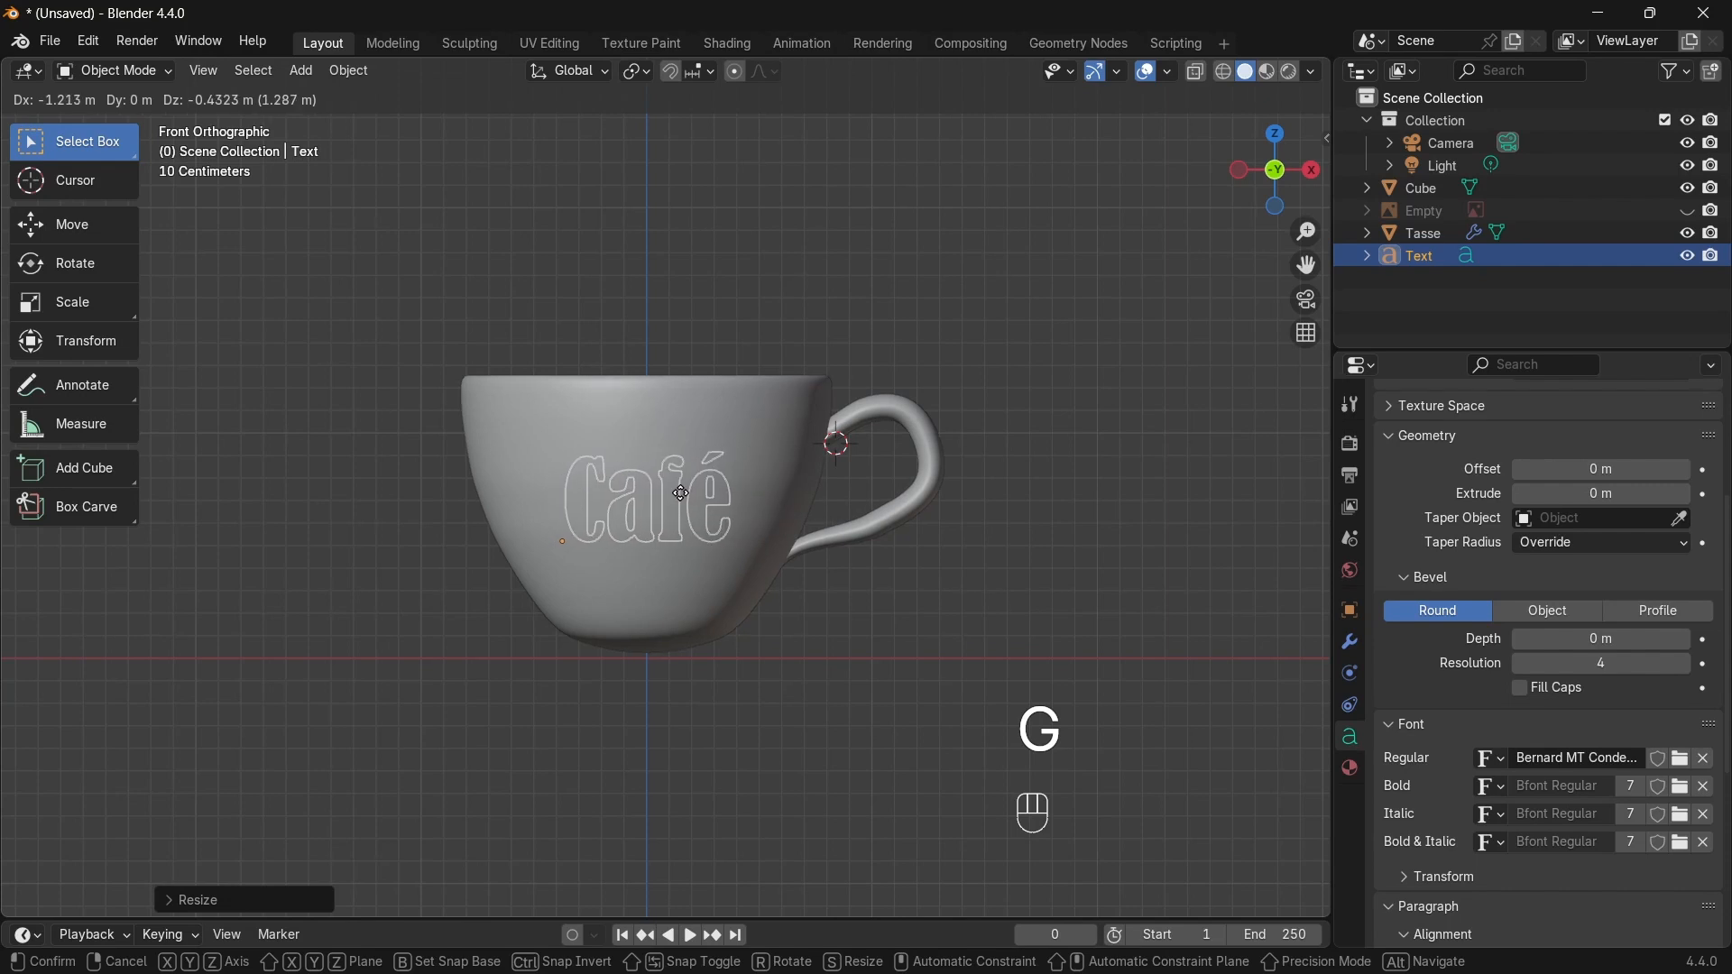
pyautogui.click(680, 493)
# Step: In the right view, move the text along the global Y axis until it sits in front of the cup wall
pyautogui.press('KP_3')
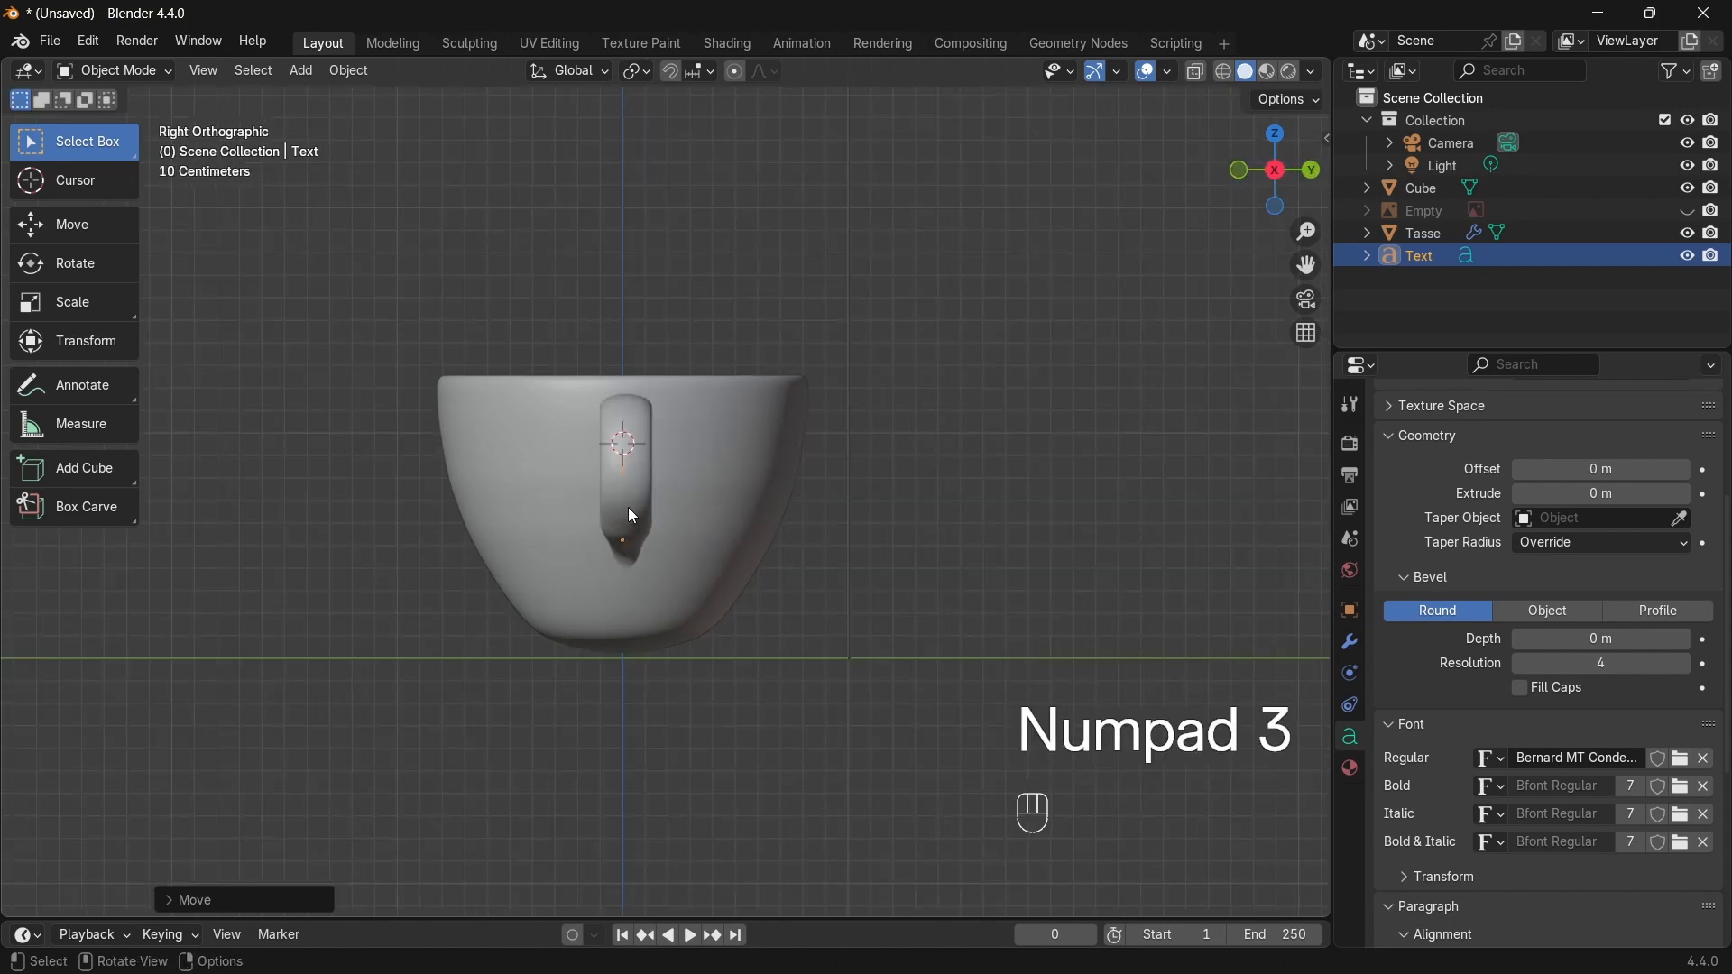
pyautogui.press('g')
pyautogui.press('y')
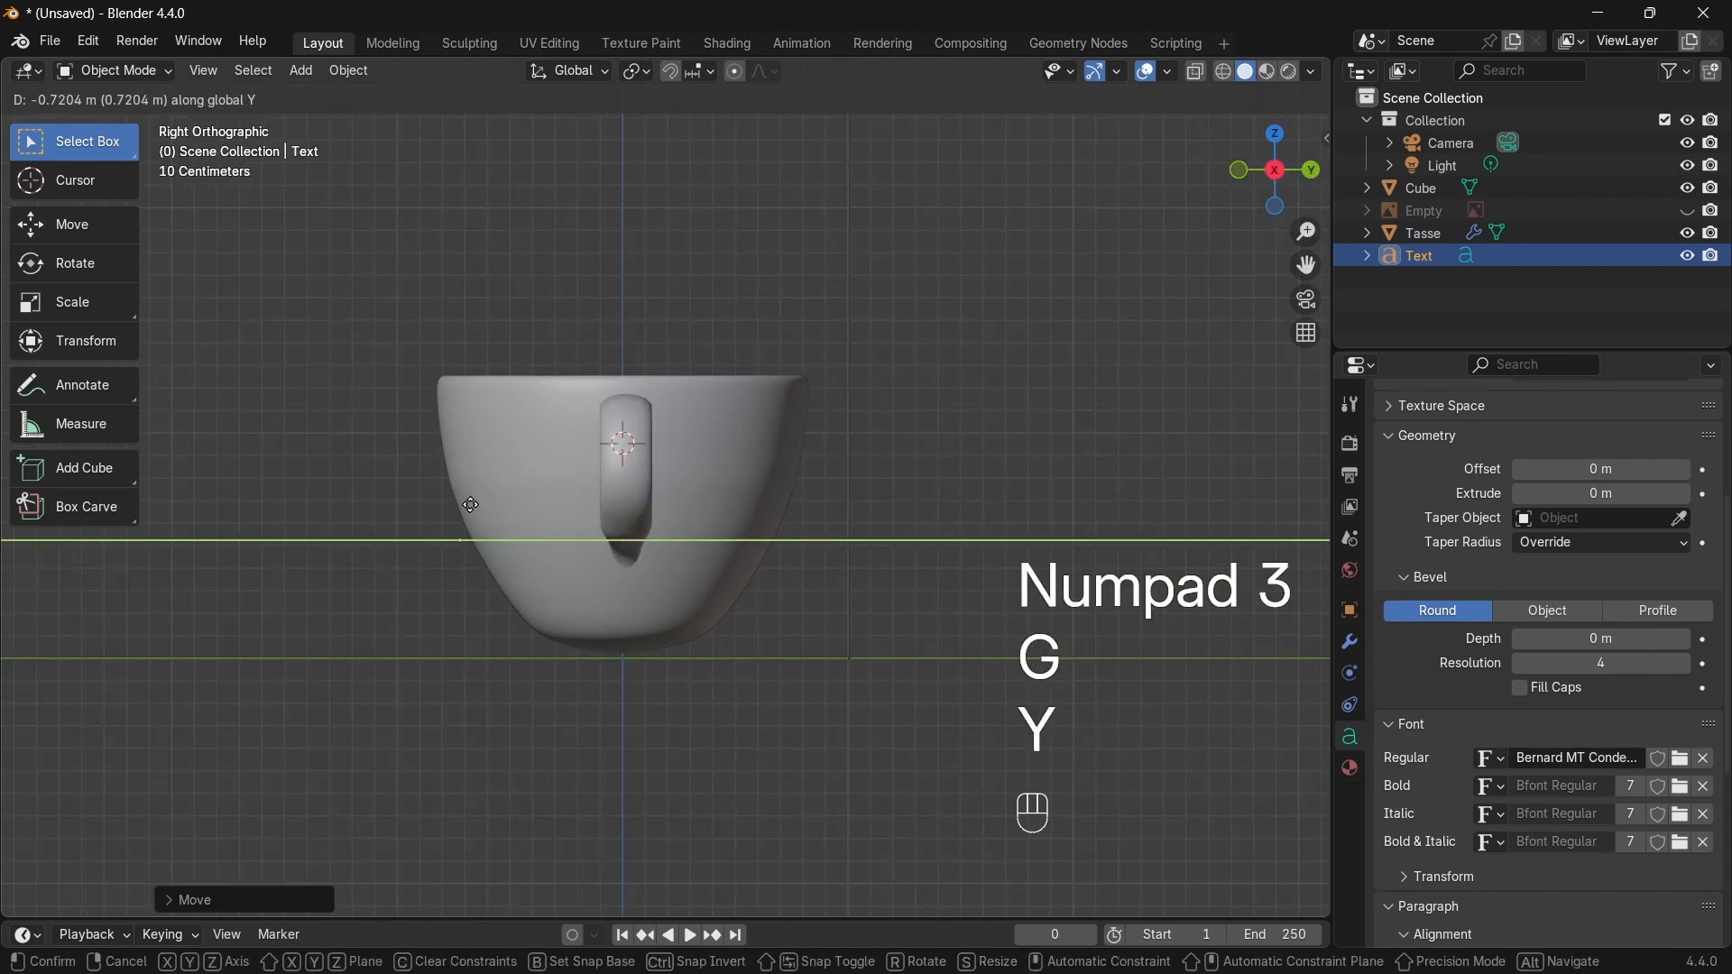
pyautogui.click(417, 507)
pyautogui.moveTo(417, 507); pyautogui.dragTo(631, 542, button='middle')
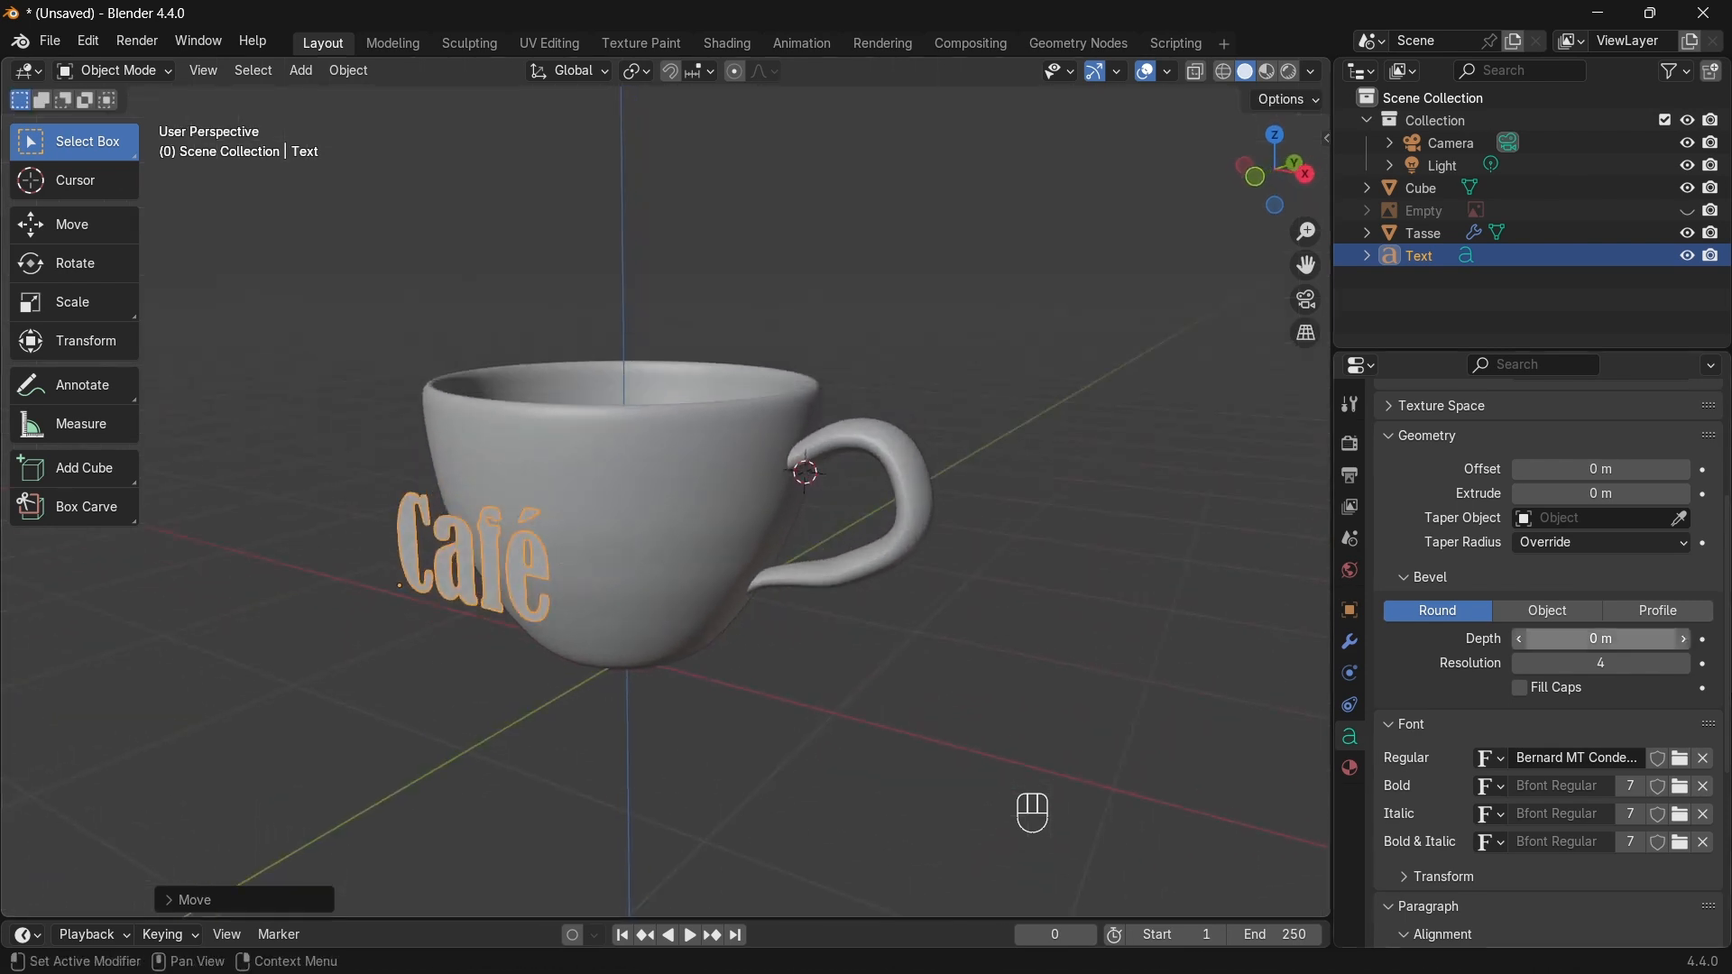
# Step: Give the "Café" text thickness by setting its geometry extrusion to 0.029 m
pyautogui.scroll(1, 1567, 675)
pyautogui.moveTo(1583, 687)
pyautogui.keyDown('shift'); pyautogui.mouseDown()
pyautogui.moveTo(1610, 687)
pyautogui.moveTo(1582, 687)
pyautogui.mouseUp(); pyautogui.keyUp('shift')
pyautogui.scroll(-1, 1584, 691)
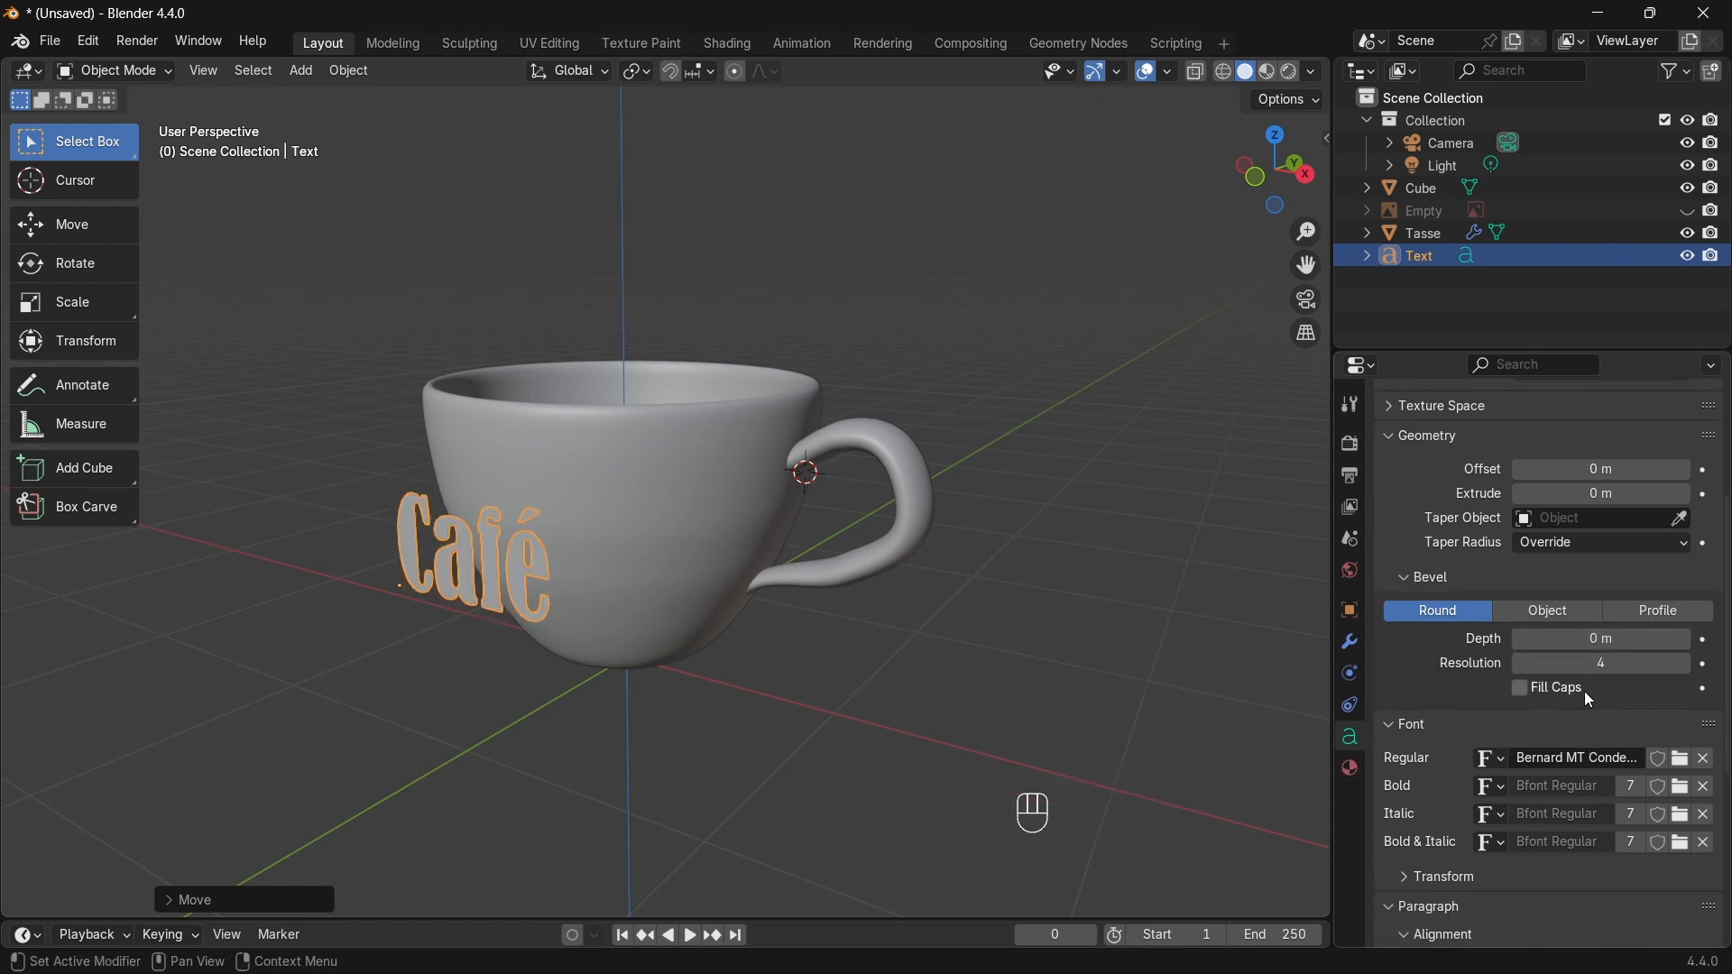
pyautogui.scroll(3, 1585, 691)
pyautogui.keyDown('shift'); pyautogui.moveTo(1602, 628); pyautogui.dragTo(1614, 629); pyautogui.keyUp('shift')
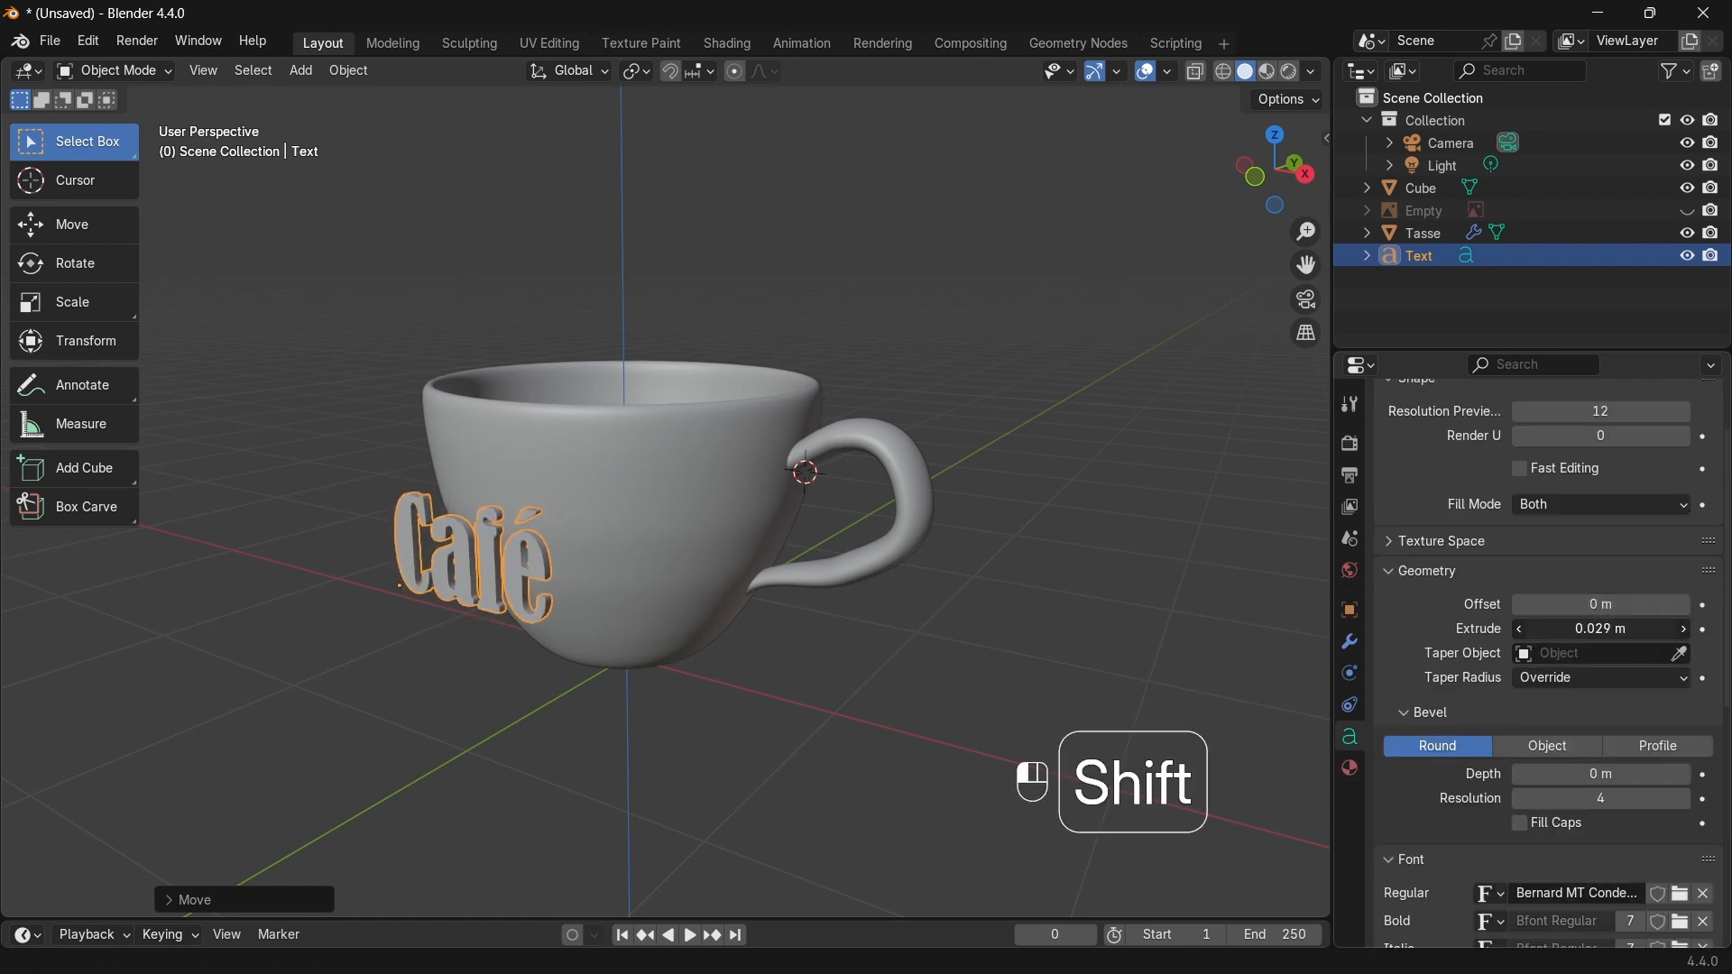
pyautogui.moveTo(826, 532); pyautogui.dragTo(667, 499, button='middle')
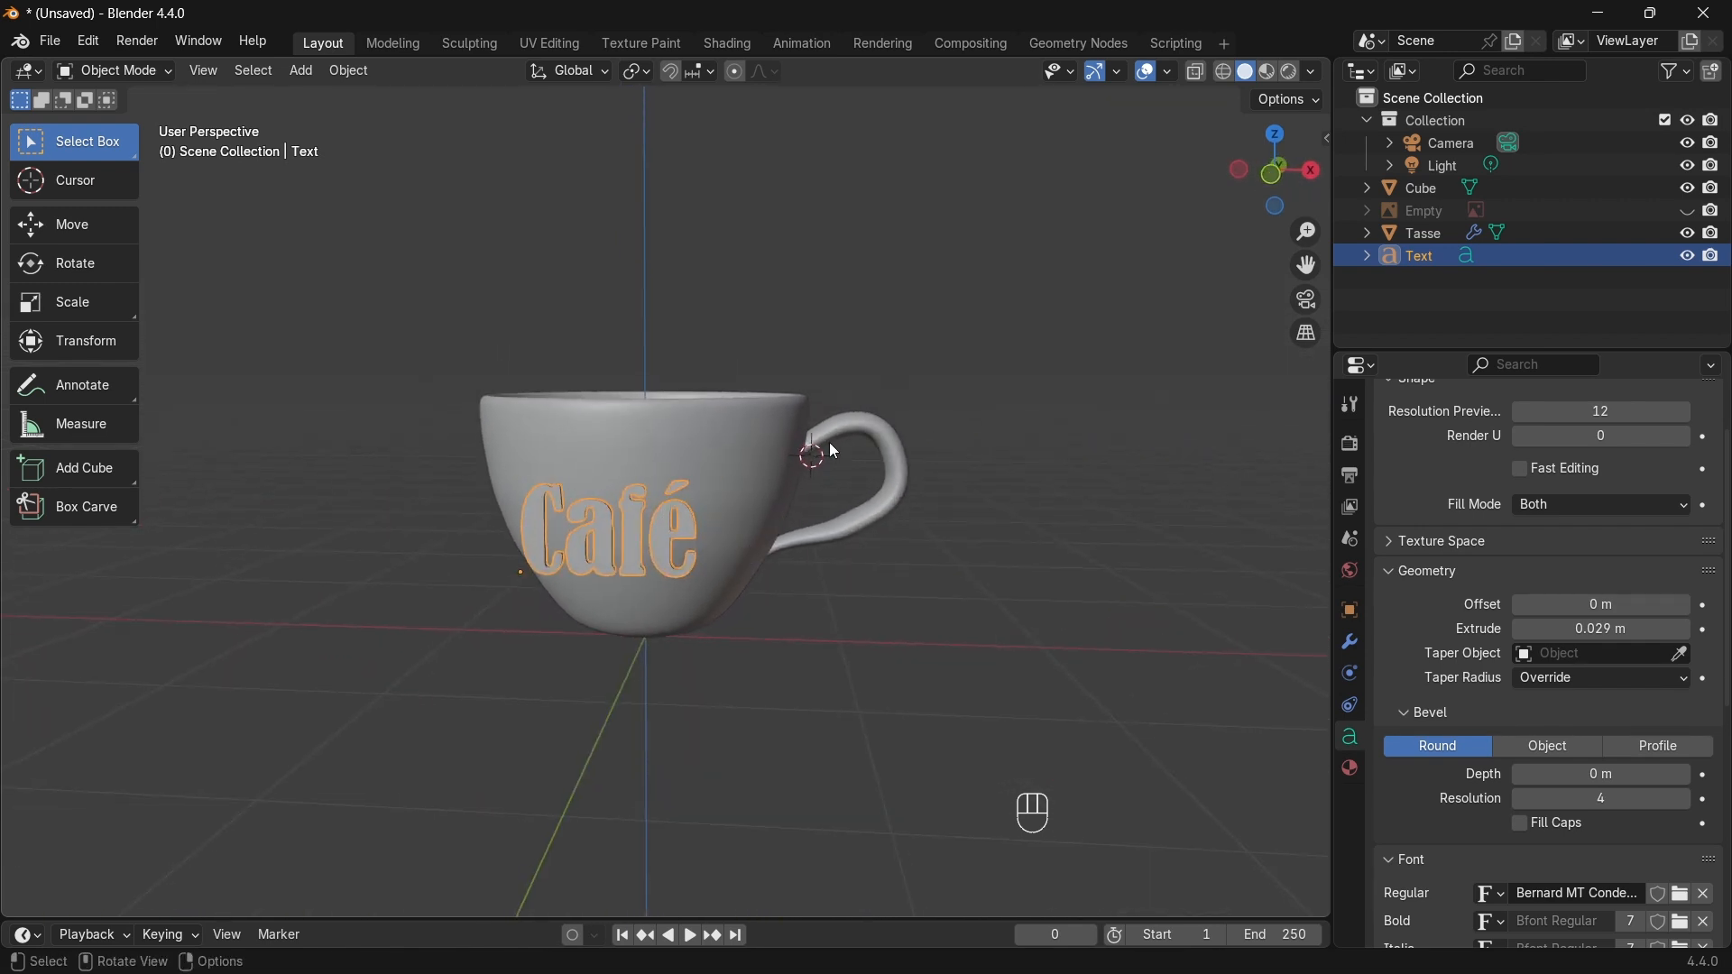
# Step: Round the edges of the "Café" text with a bevel depth of 0.005 m
pyautogui.scroll(3, 851, 464)
pyautogui.moveTo(695, 646); pyautogui.dragTo(721, 586, button='middle')
pyautogui.scroll(5, 746, 572)
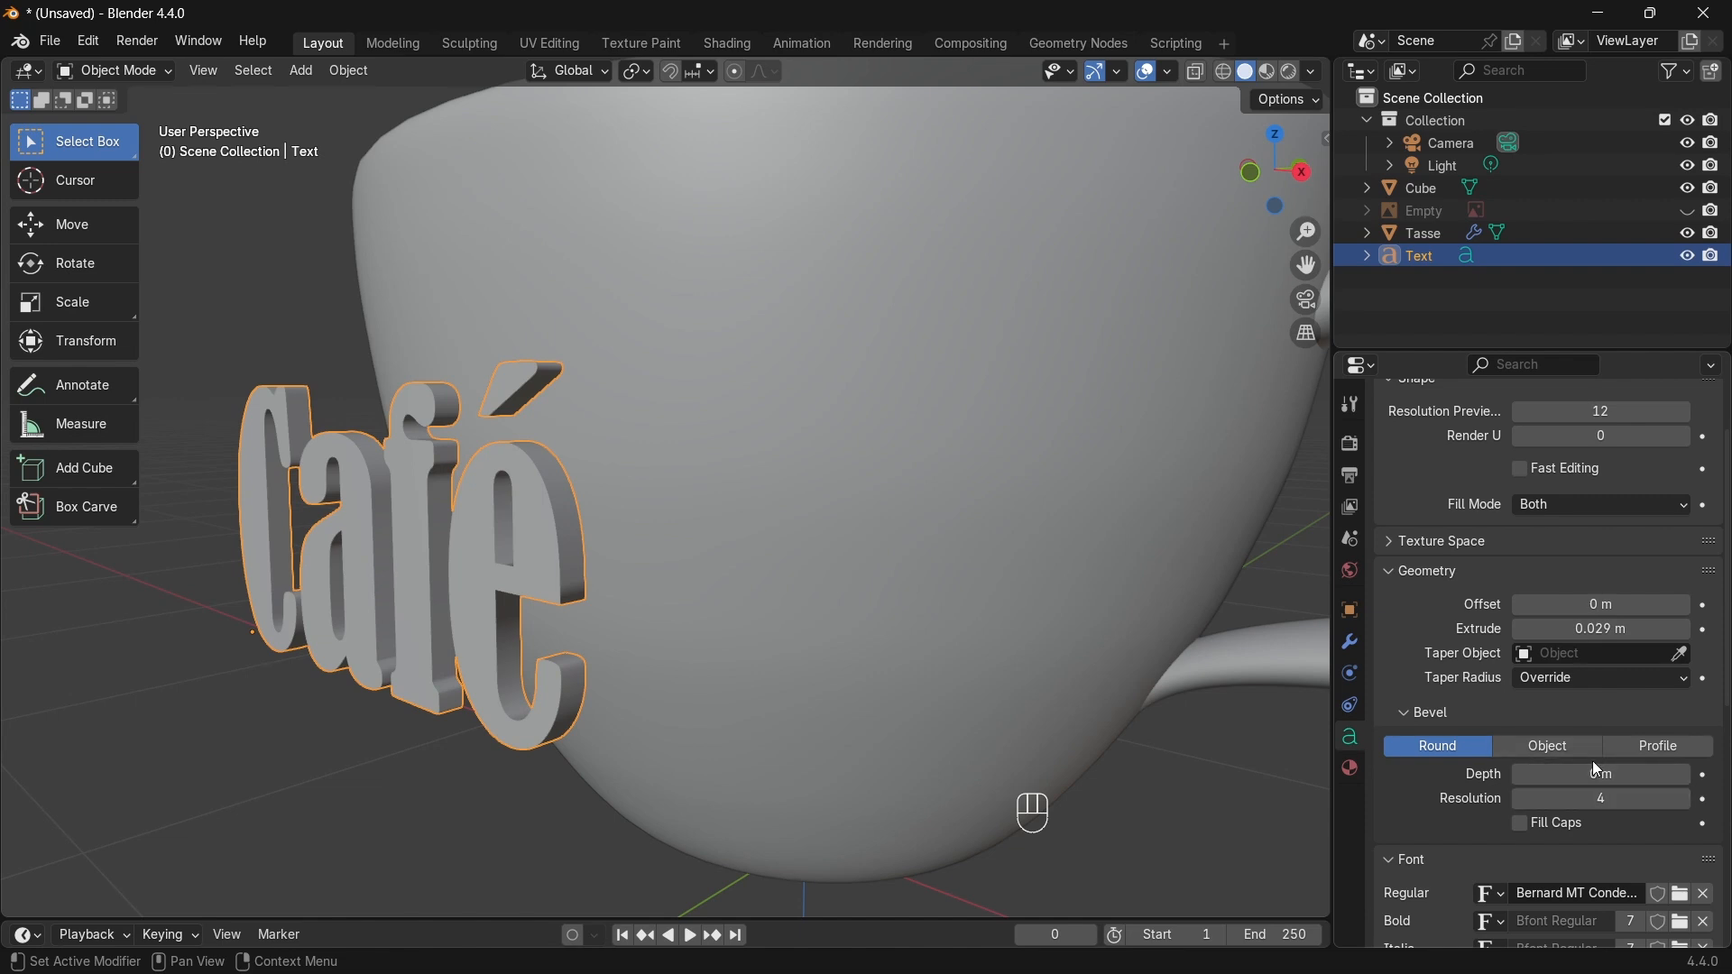
pyautogui.press('shift')
pyautogui.keyDown('shift'); pyautogui.moveTo(1589, 776); pyautogui.dragTo(1615, 776); pyautogui.keyUp('shift')
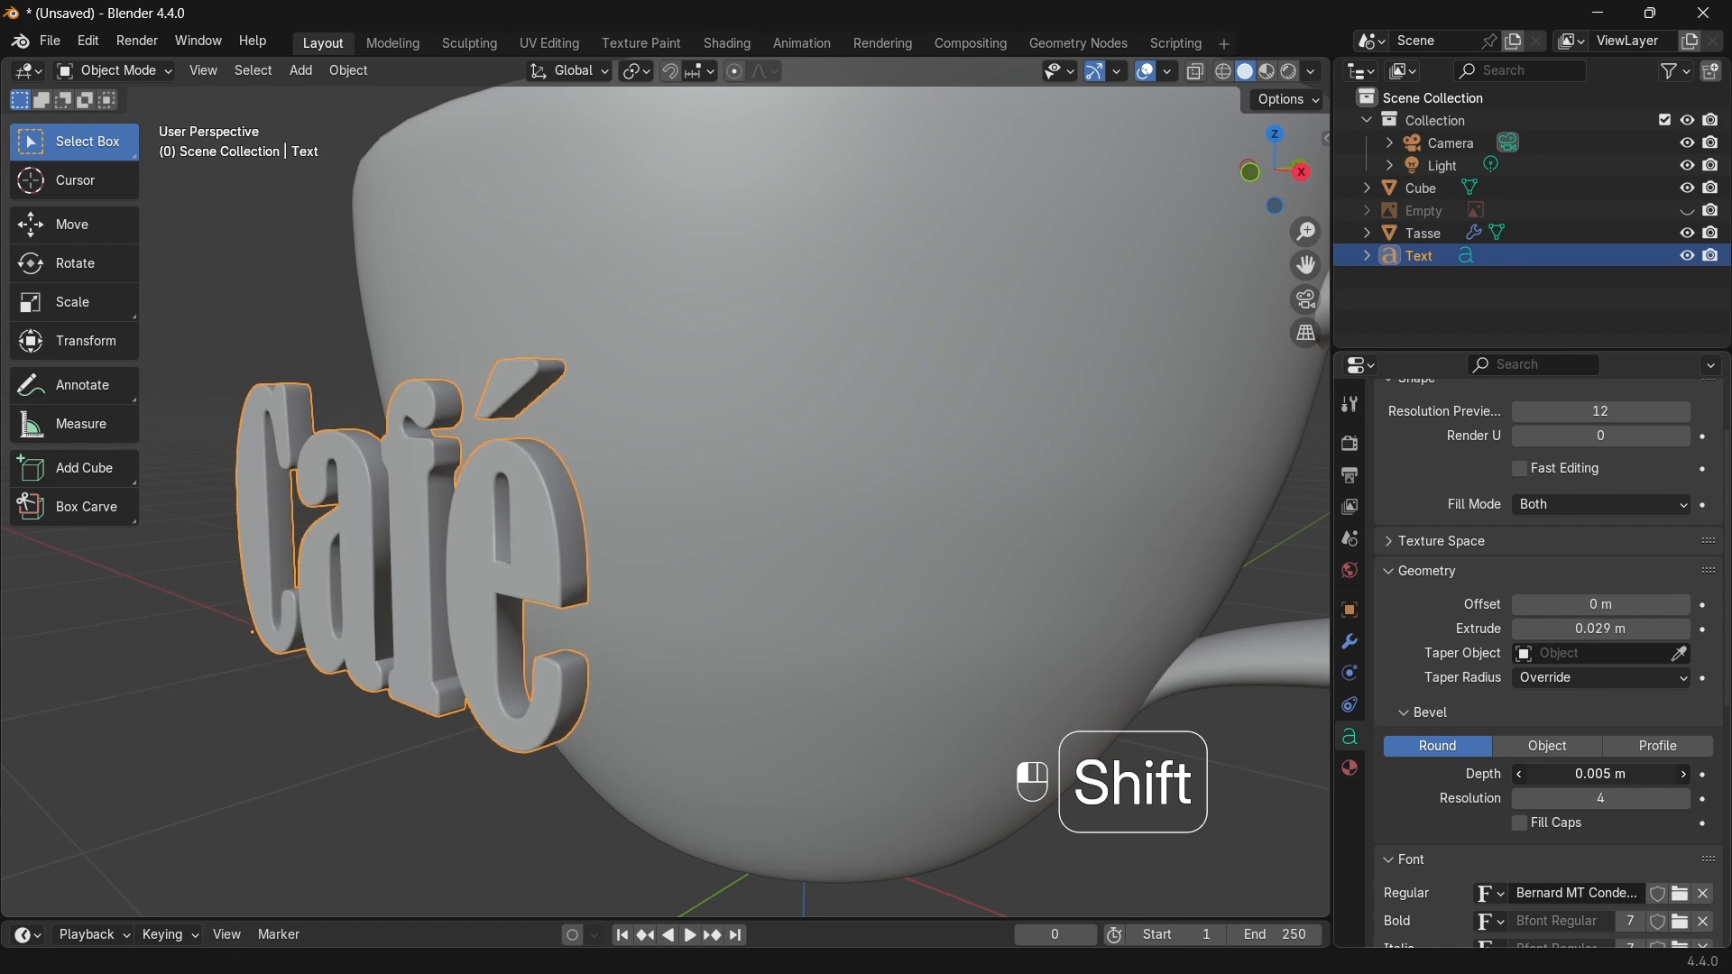
pyautogui.moveTo(635, 570); pyautogui.dragTo(742, 566, button='middle')
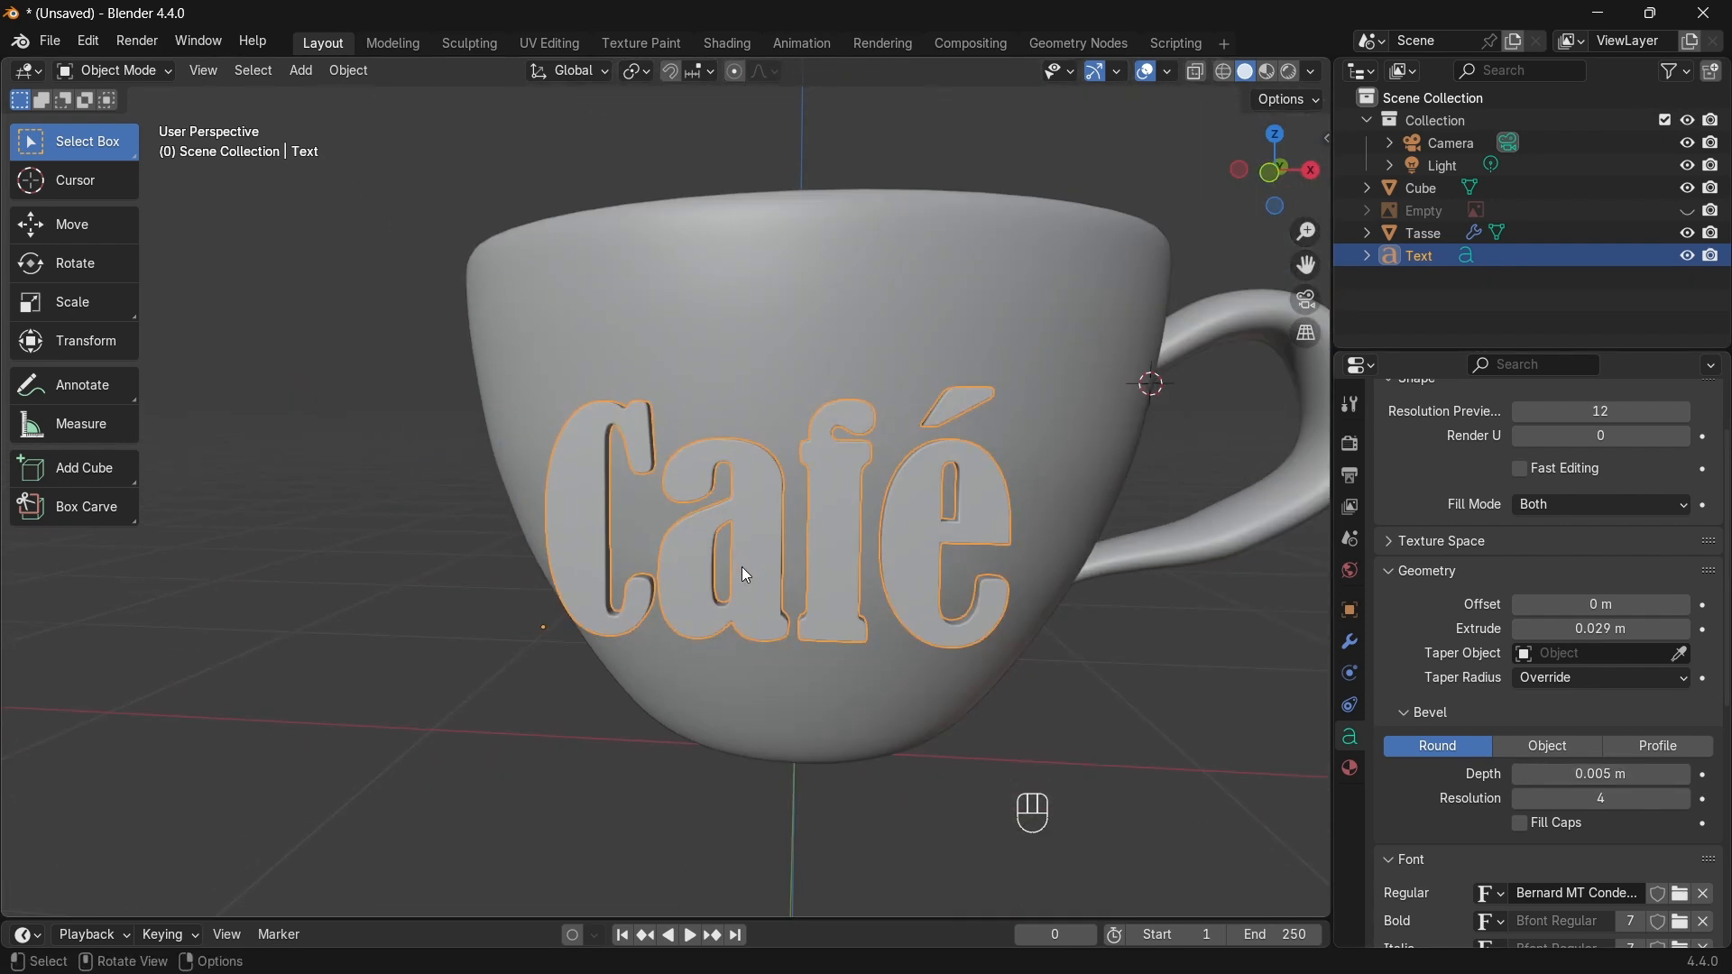
# Step: Convert the "Café" text object to a mesh
pyautogui.rightClick(744, 566)
pyautogui.moveTo(702, 547)
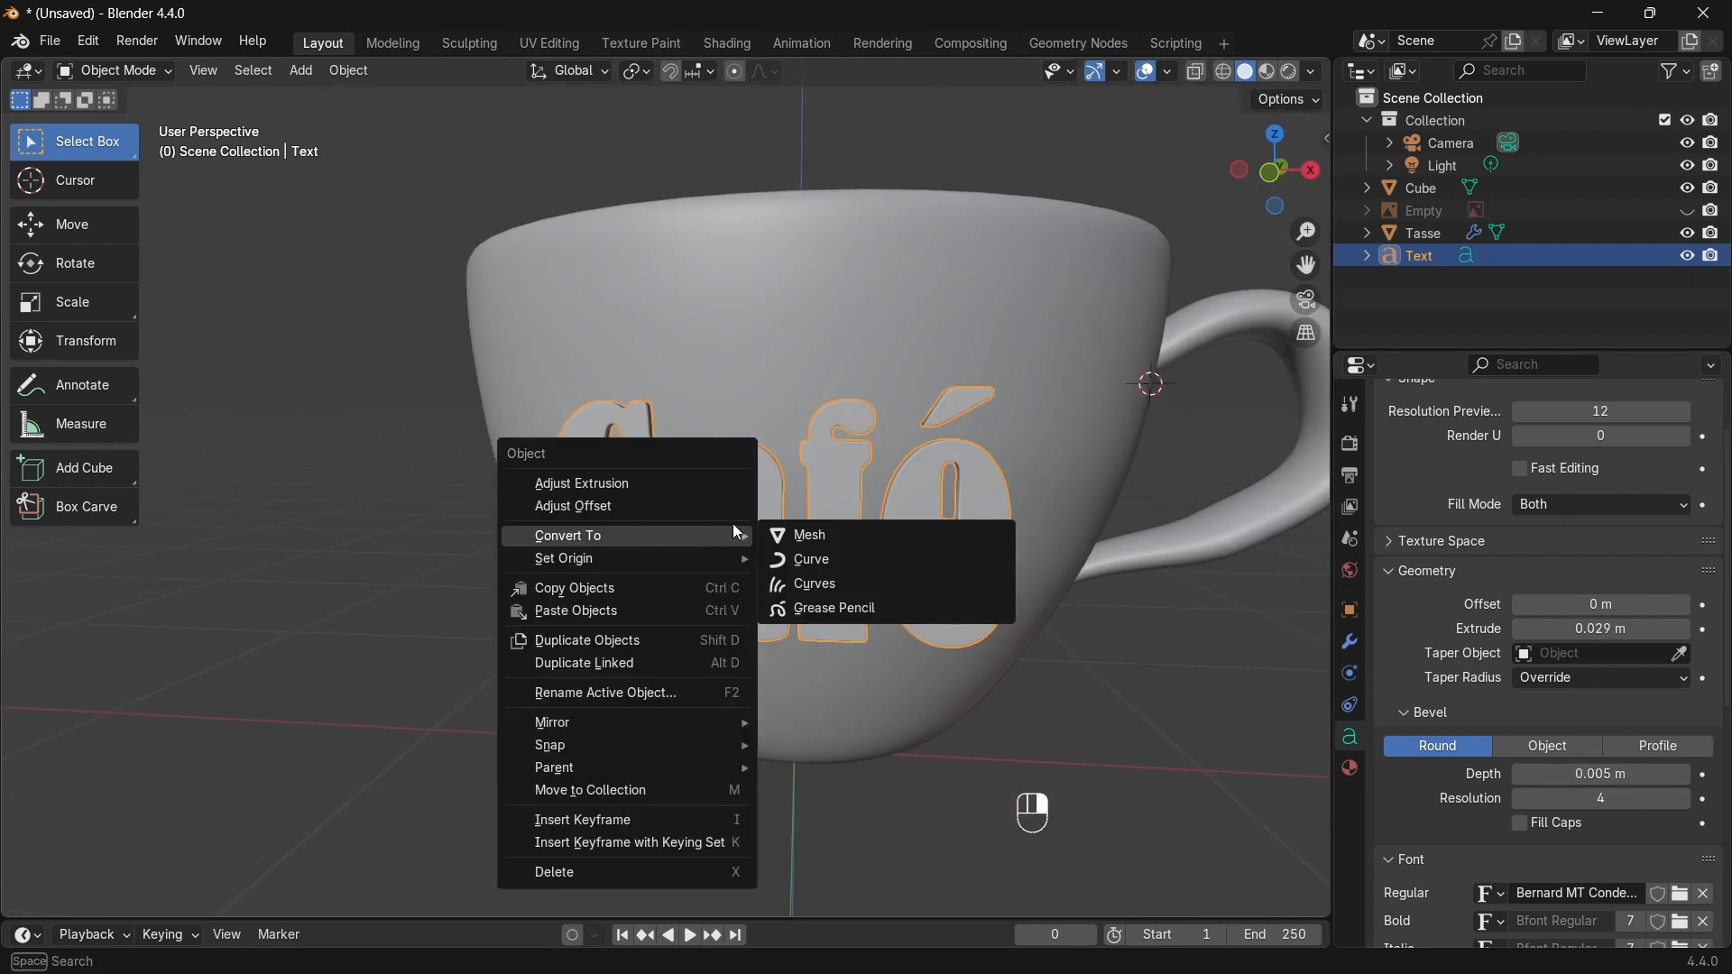
pyautogui.click(815, 537)
# Step: Enter Edit Mode, select the linked front faces of the letter "e" in the front view, and return to Object Mode
pyautogui.press('Tab')
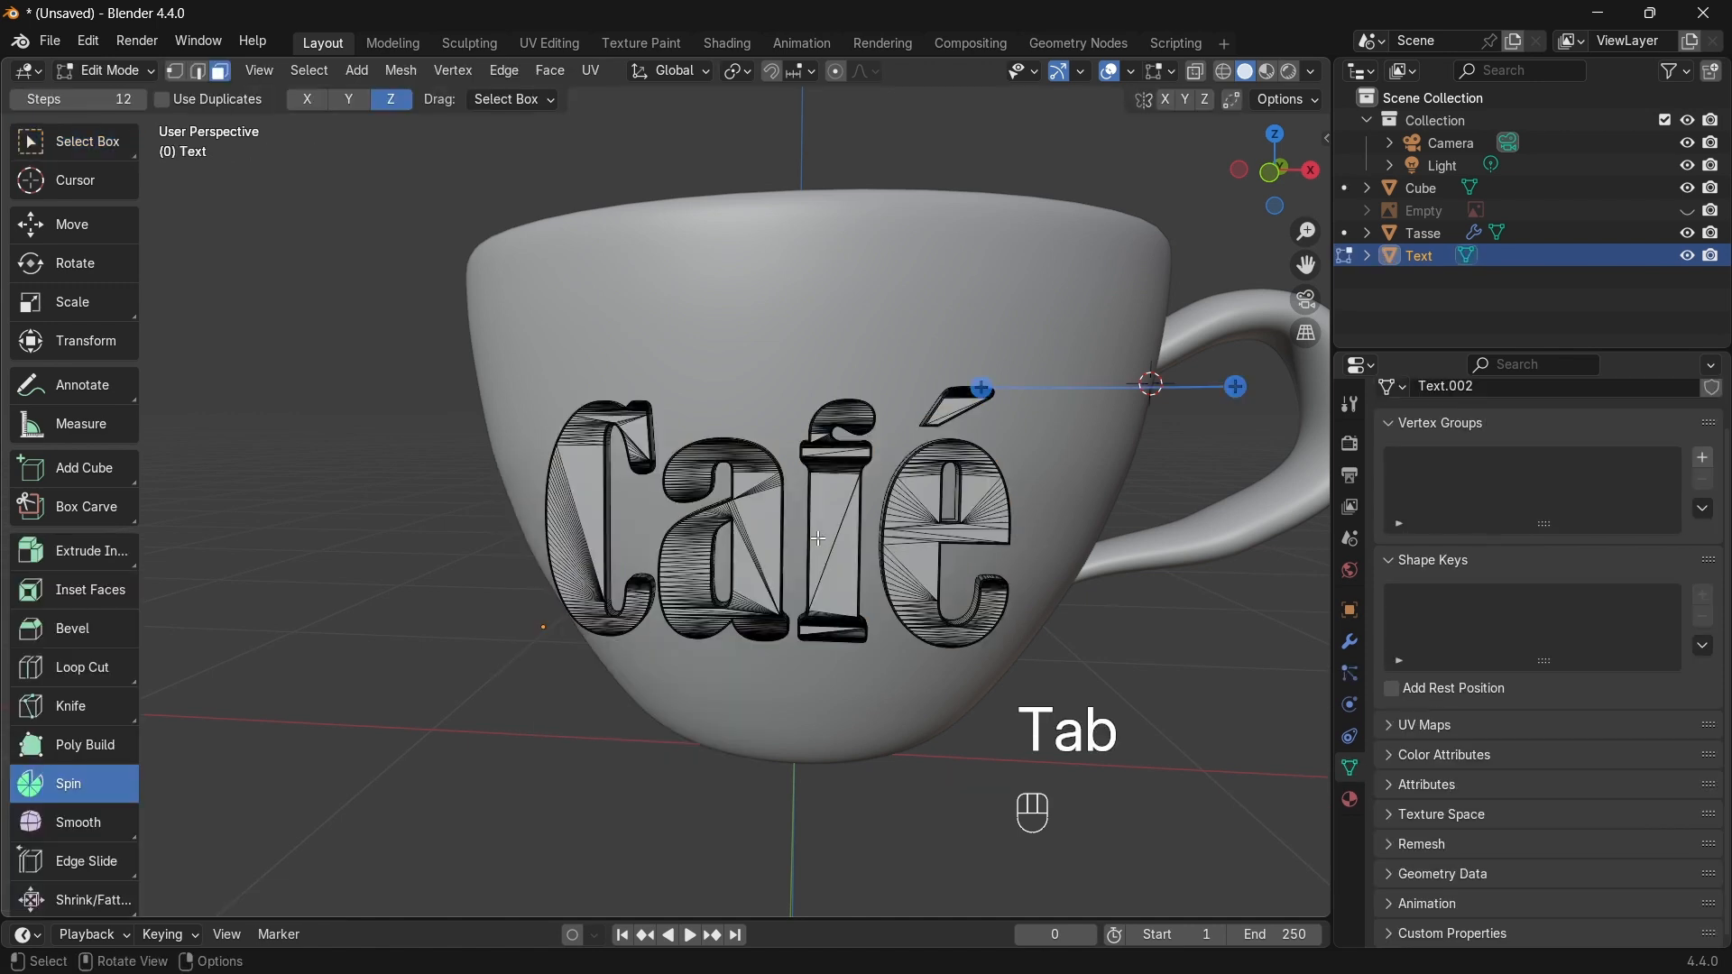
pyautogui.press('KP_1')
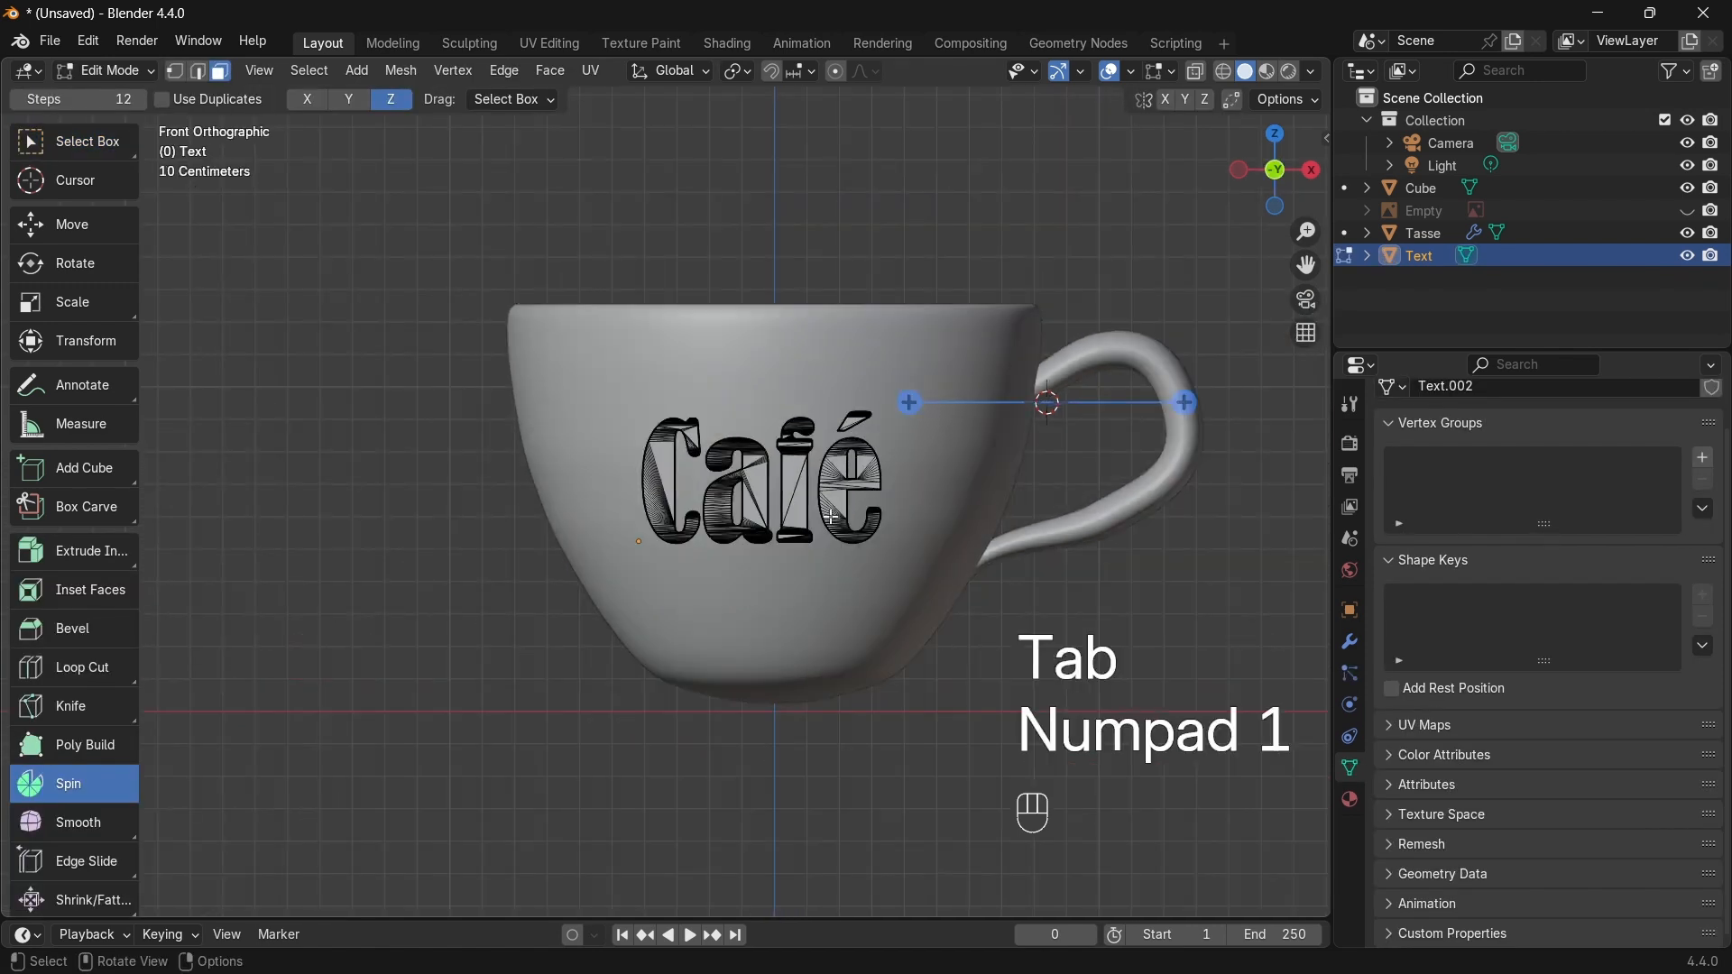
pyautogui.keyDown('shift'); pyautogui.moveTo(918, 490); pyautogui.dragTo(829, 503, button='middle'); pyautogui.keyUp('shift')
pyautogui.scroll(2, 829, 503)
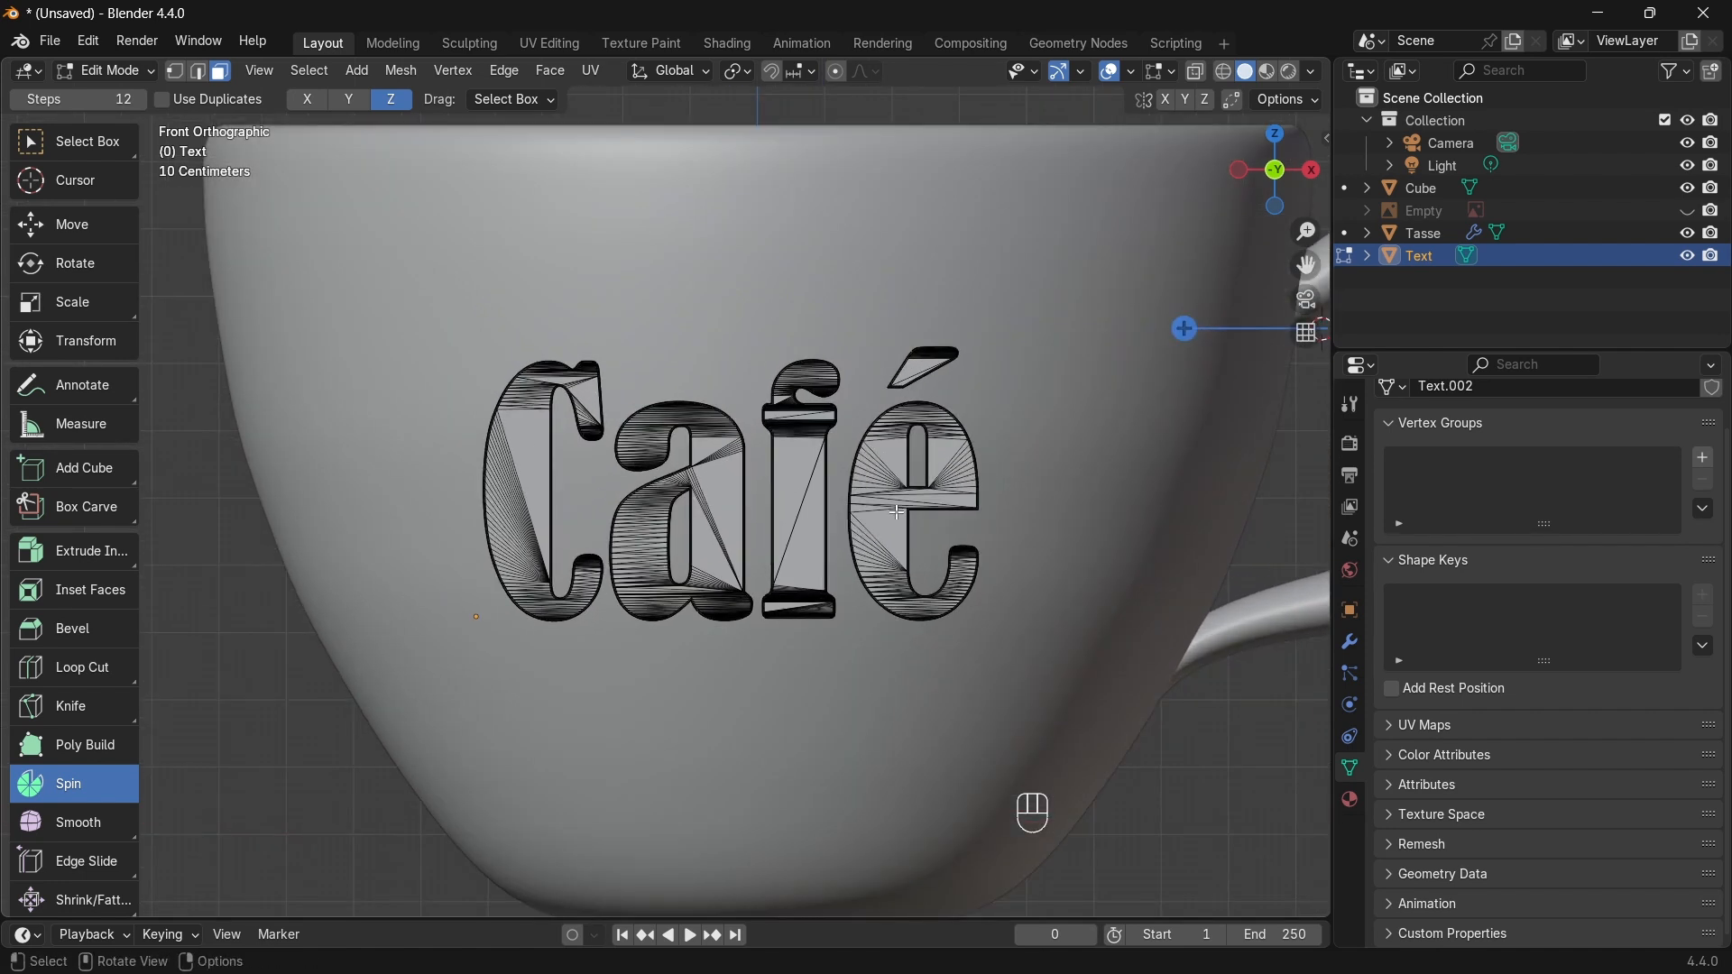
pyautogui.press('l')
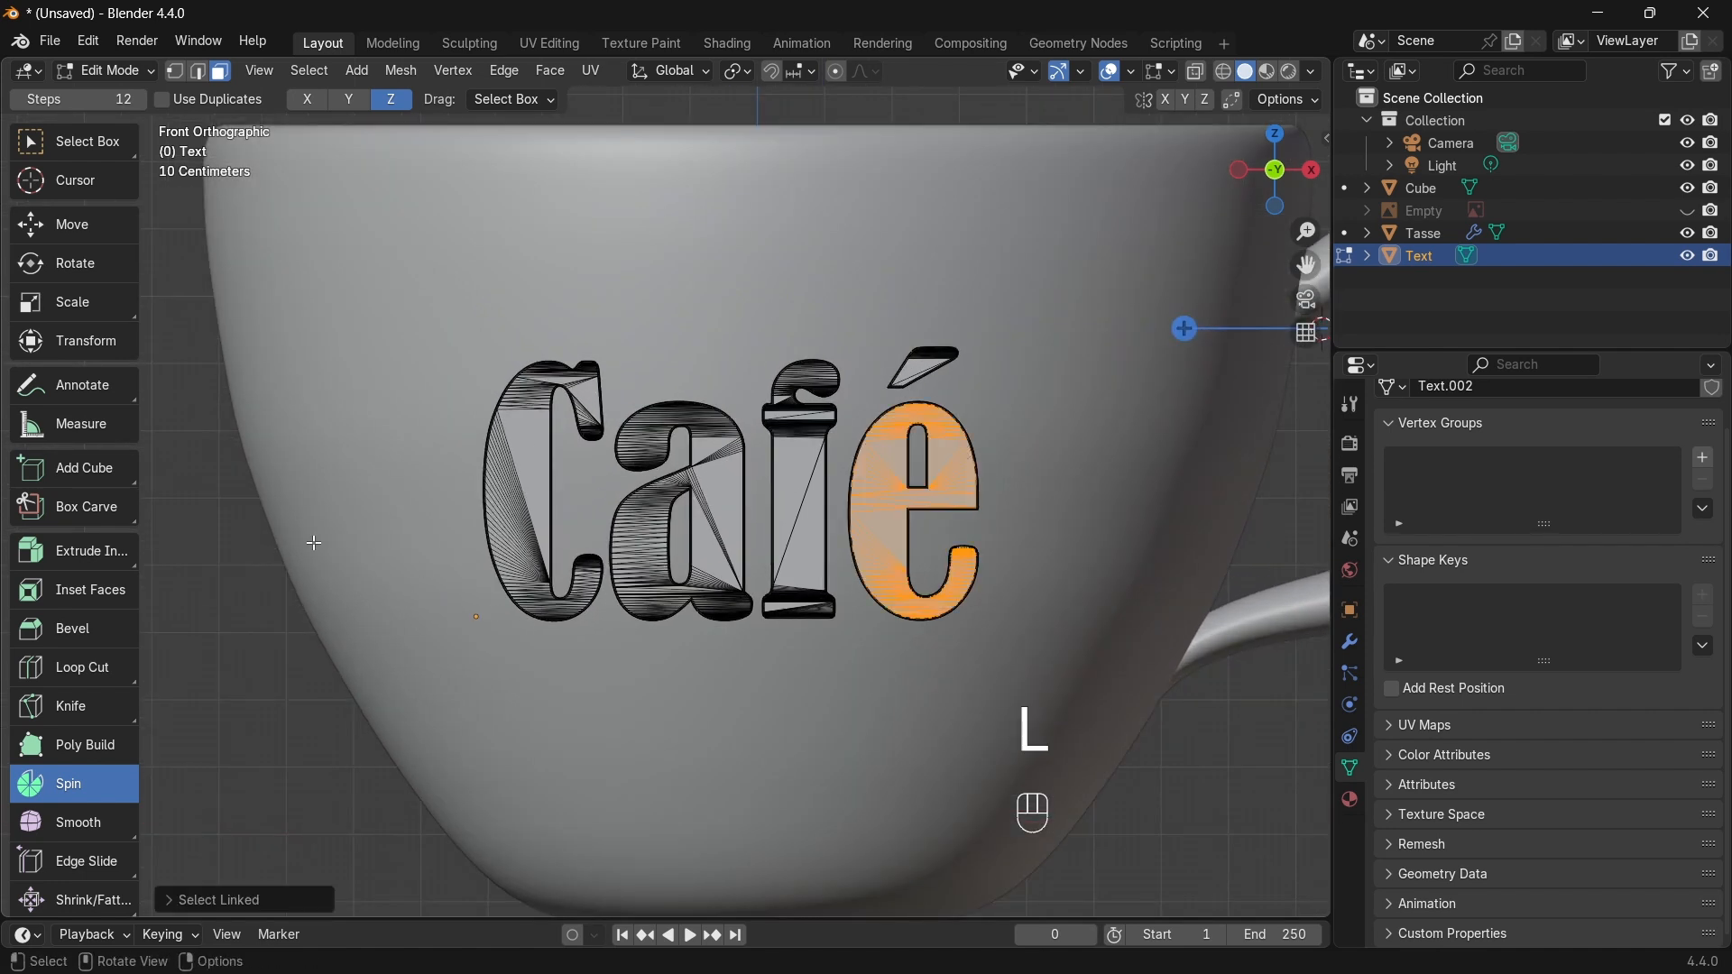
pyautogui.press('Tab')
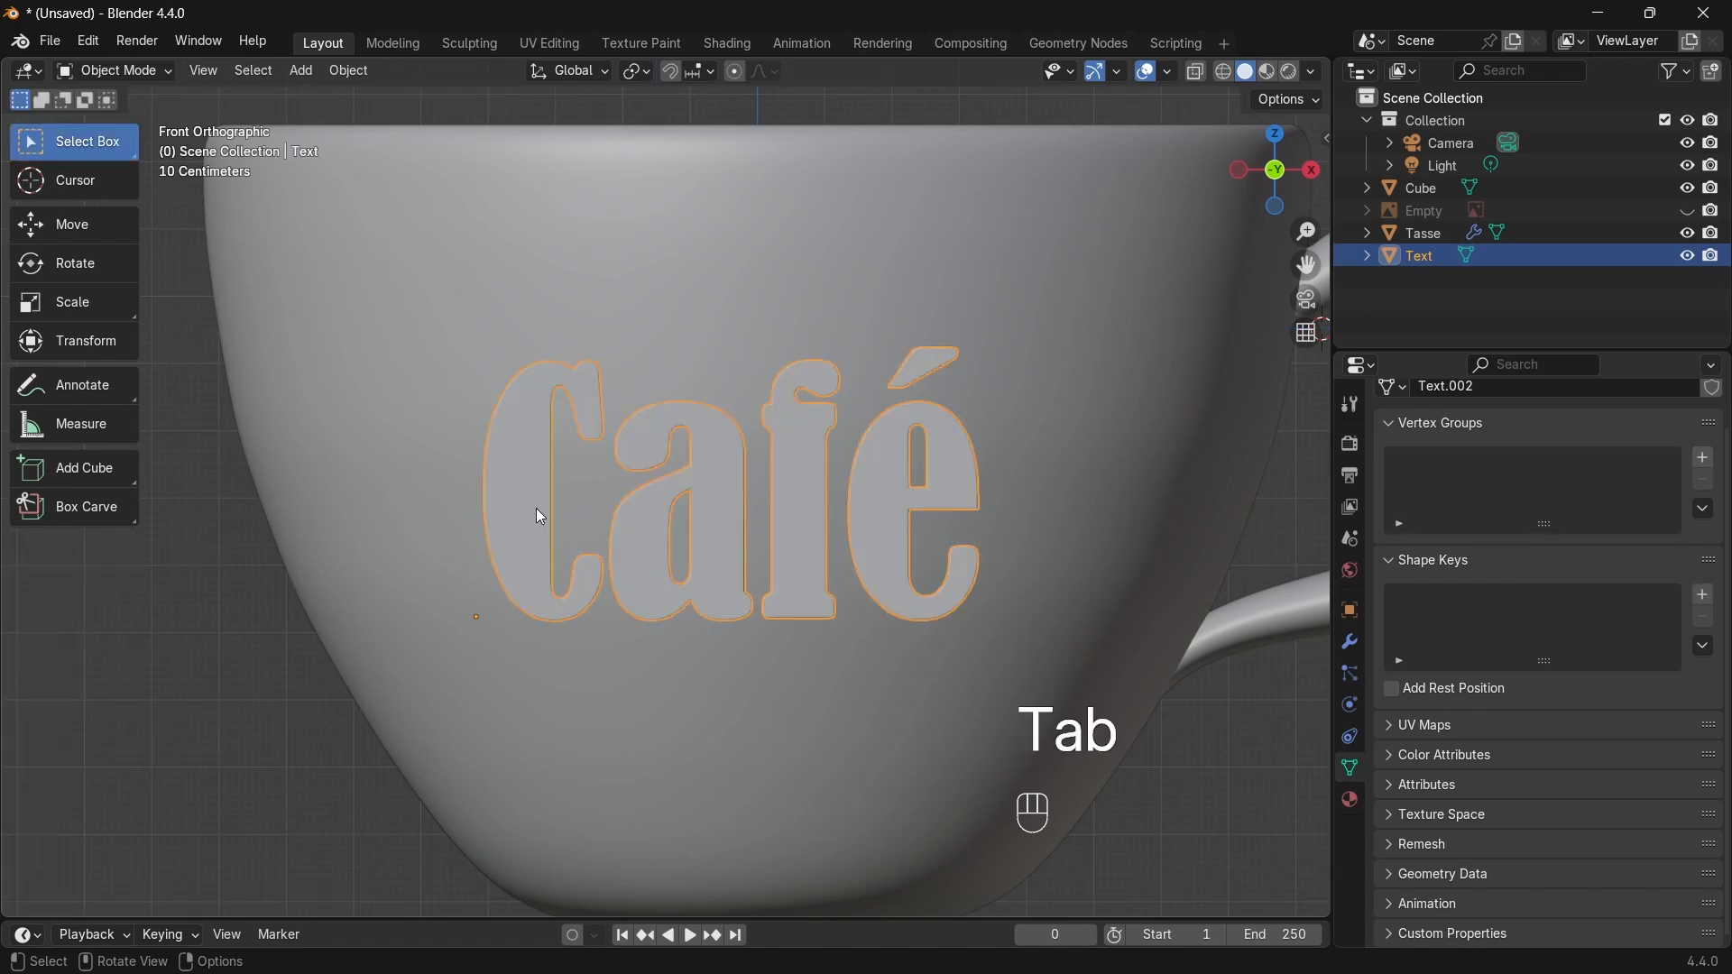
# Step: Enter Edit Mode on the "Café" mesh and select the linked side faces of the "e" and its accent
pyautogui.click(524, 480)
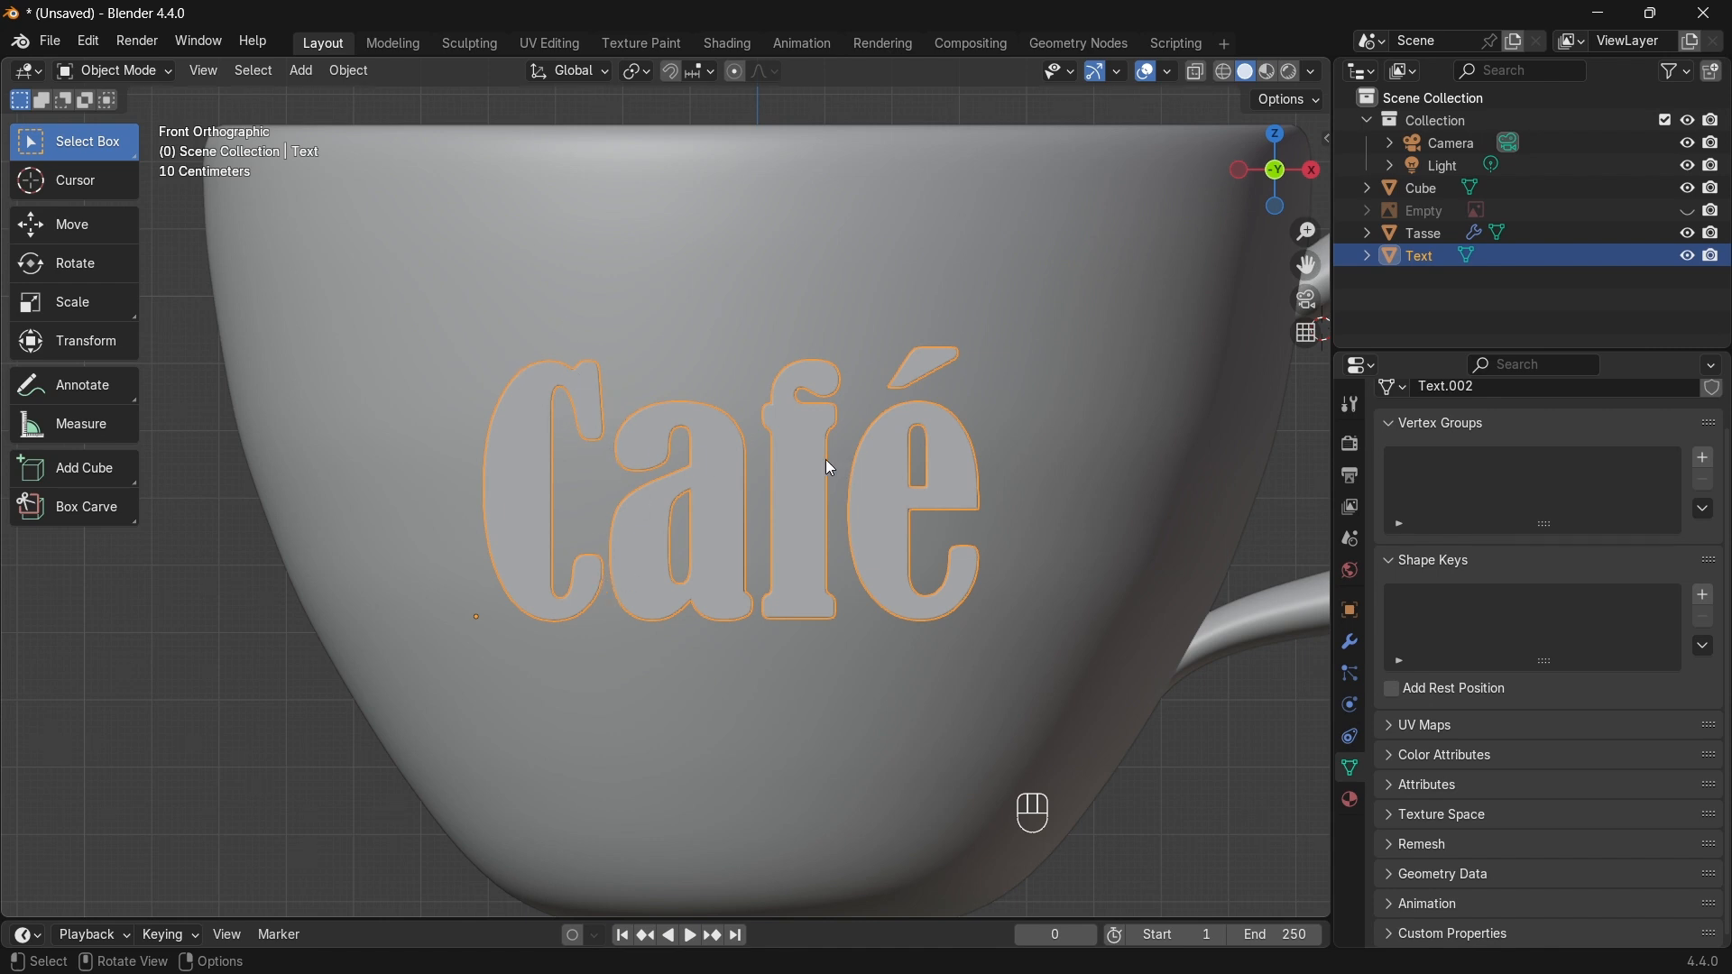
pyautogui.press('Tab')
pyautogui.moveTo(965, 491); pyautogui.dragTo(894, 502, button='middle')
pyautogui.scroll(-3, 511, 456)
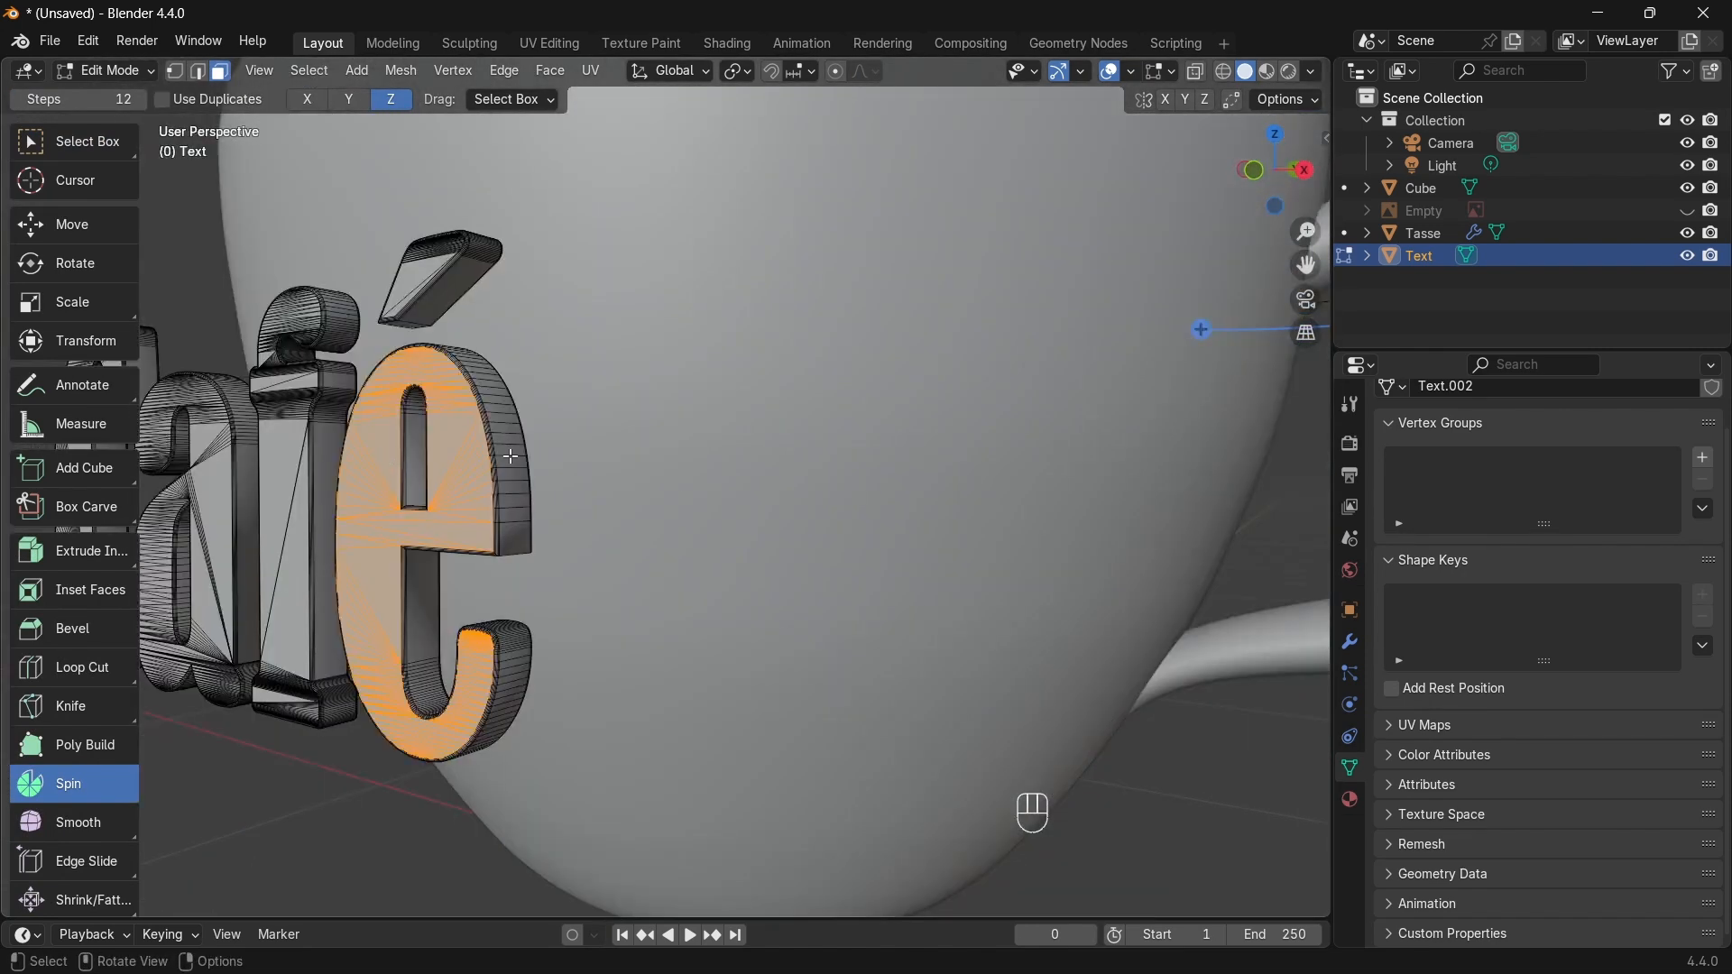
pyautogui.press('l')
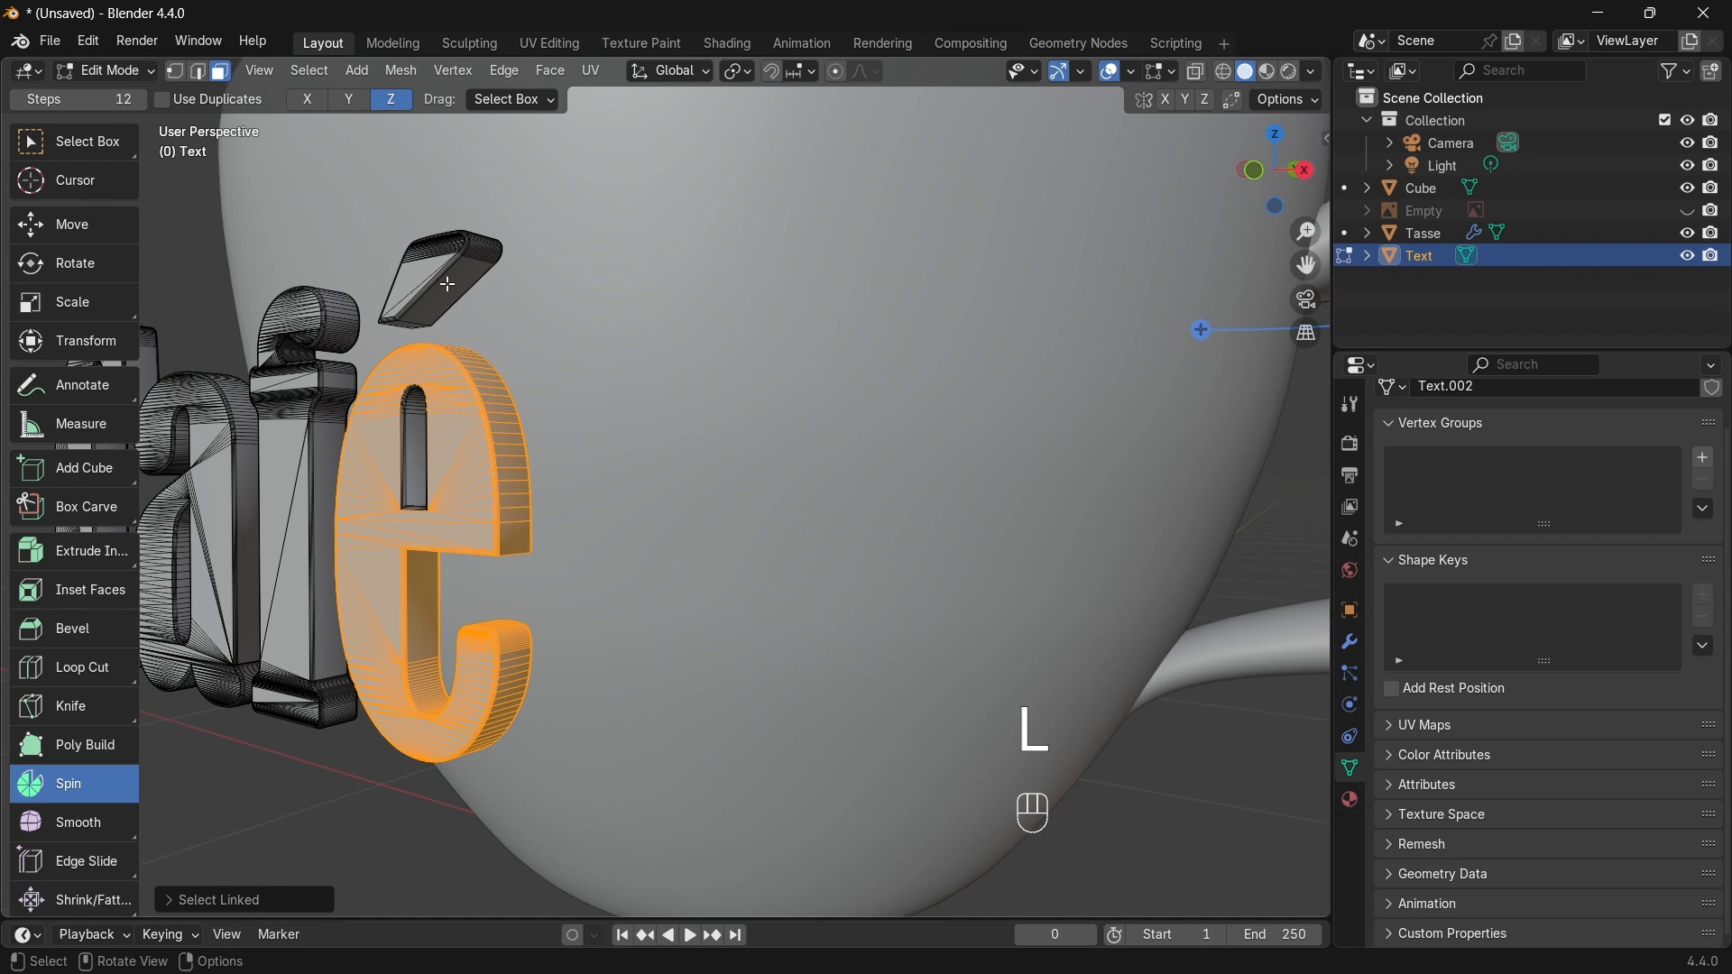
pyautogui.press('l')
pyautogui.press('l')
# Step: Add the remaining linked faces on the back and inside of the "é" to the selection, ending in the front view
pyautogui.moveTo(448, 284); pyautogui.dragTo(387, 352, button='middle')
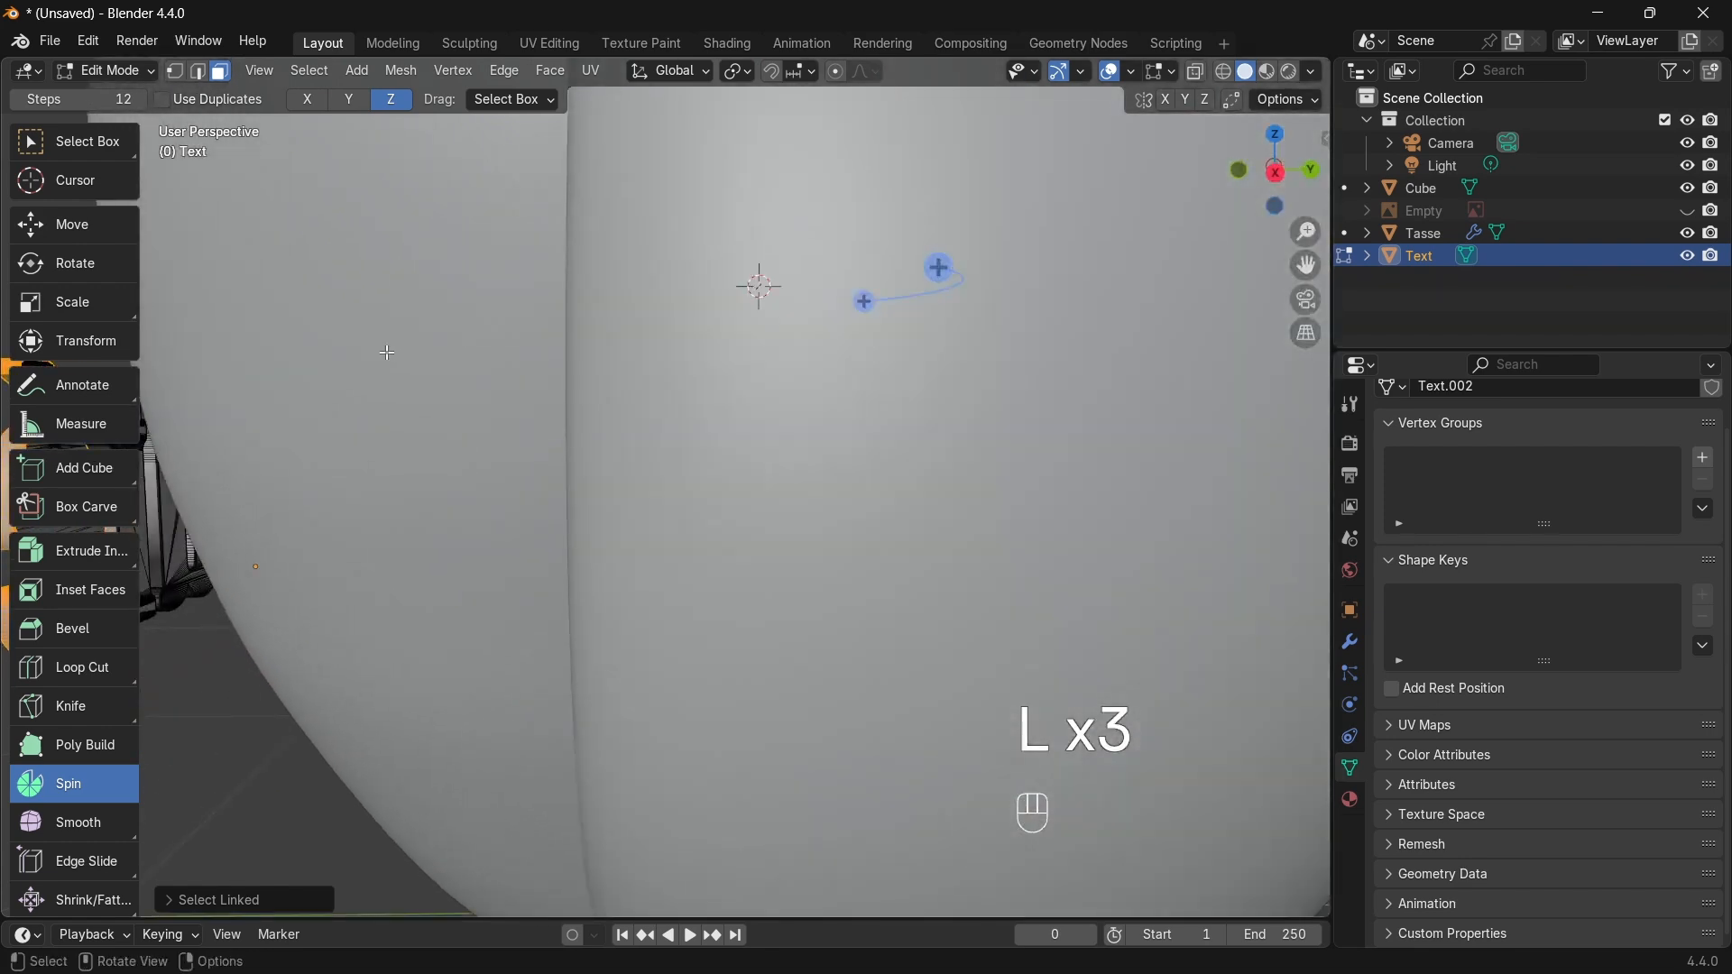
pyautogui.moveTo(365, 355); pyautogui.dragTo(366, 355)
pyautogui.keyDown('shift'); pyautogui.moveTo(365, 355); pyautogui.dragTo(664, 408, button='middle'); pyautogui.keyUp('shift')
pyautogui.scroll(3, 704, 424)
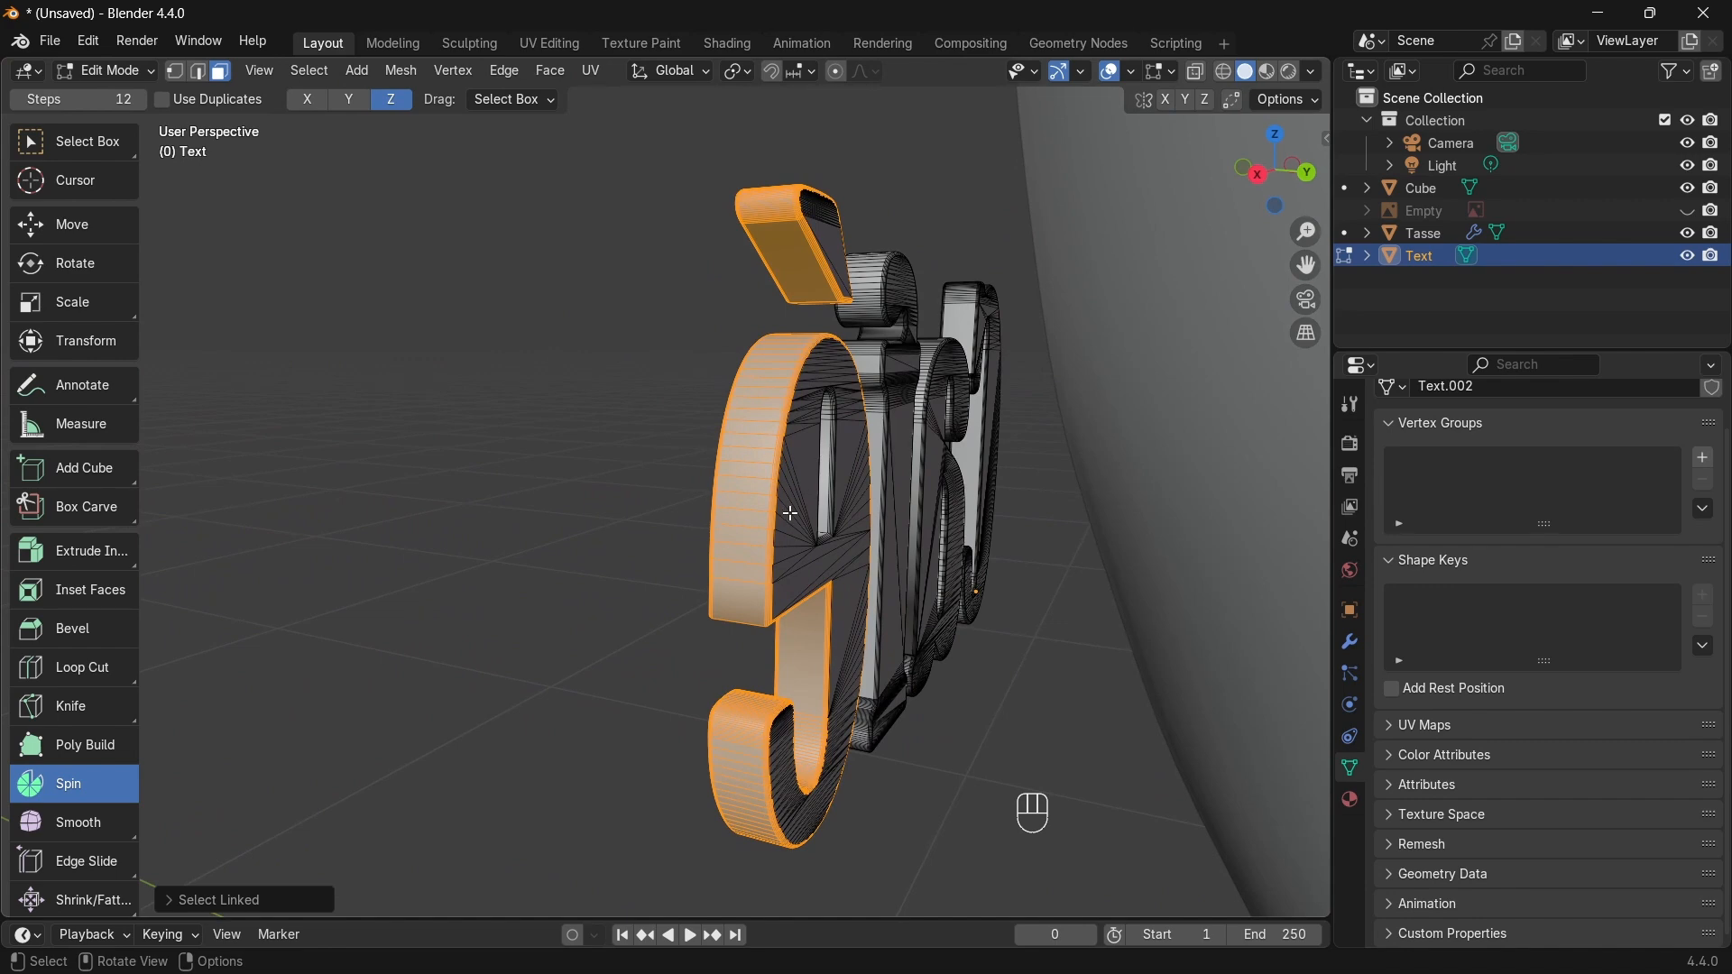
pyautogui.press('l')
pyautogui.press('l')
pyautogui.press('l')
pyautogui.moveTo(832, 428); pyautogui.dragTo(970, 432, button='middle')
pyautogui.press('l')
pyautogui.press('KP_0')
pyautogui.press('KP_1')
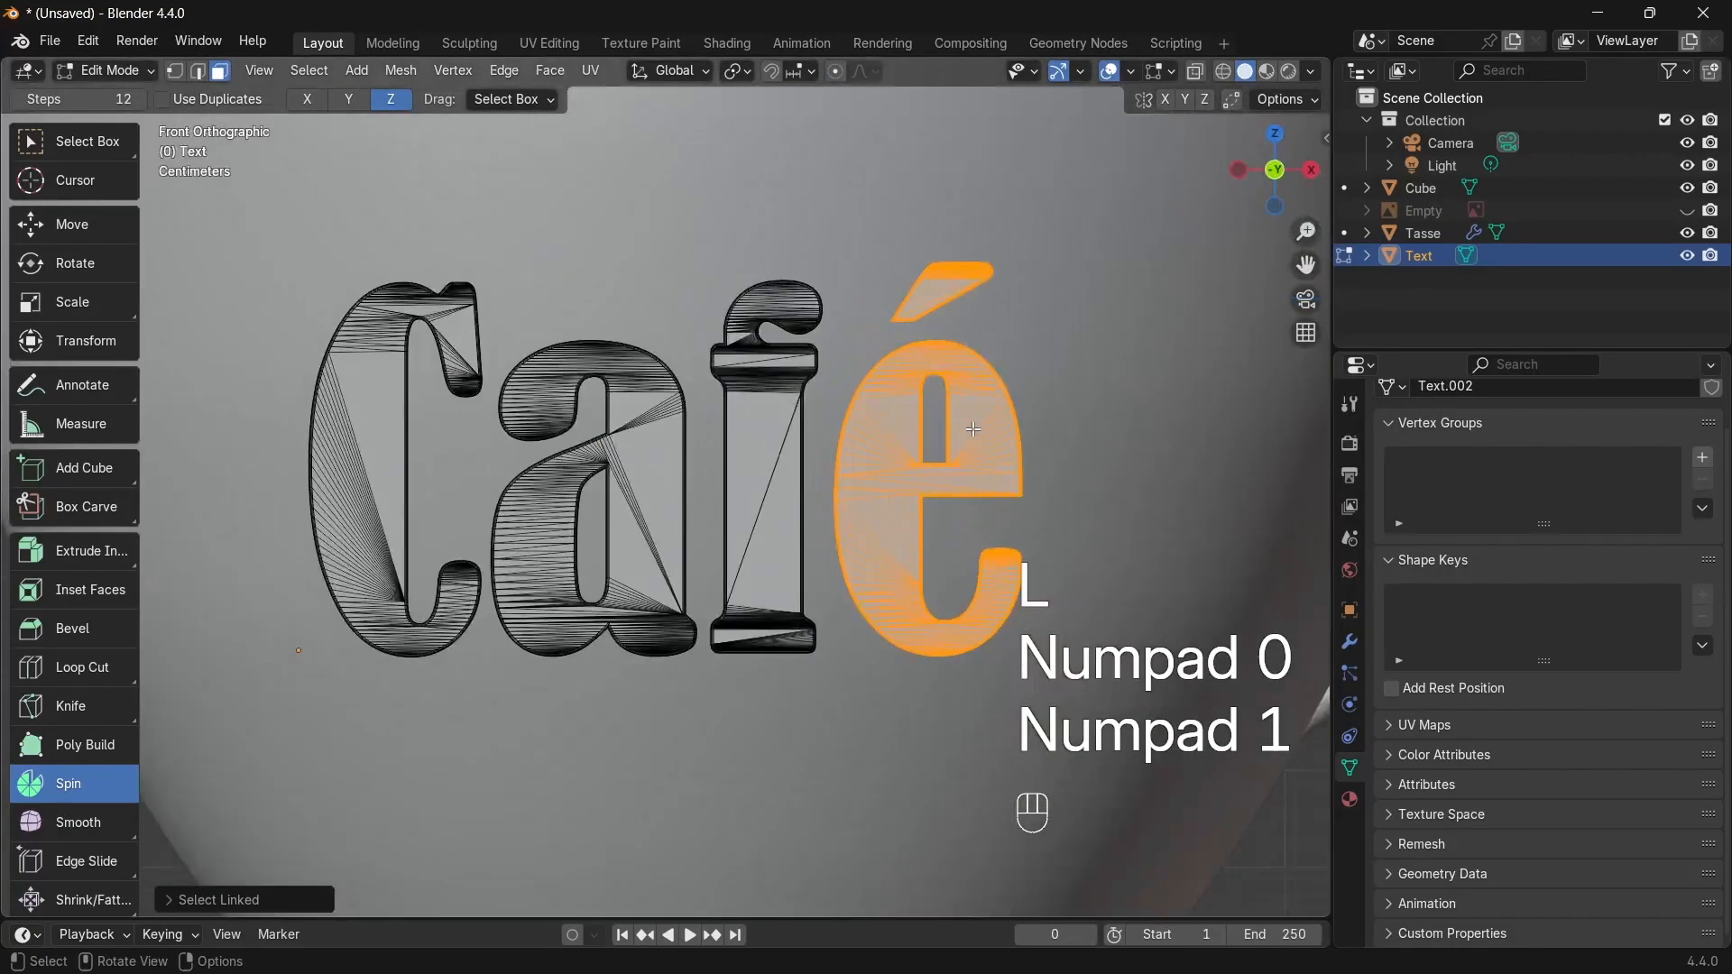
# Step: Box-select the entire letter "é" from the front with X-ray enabled, then turn X-ray off
pyautogui.scroll(-2, 1014, 438)
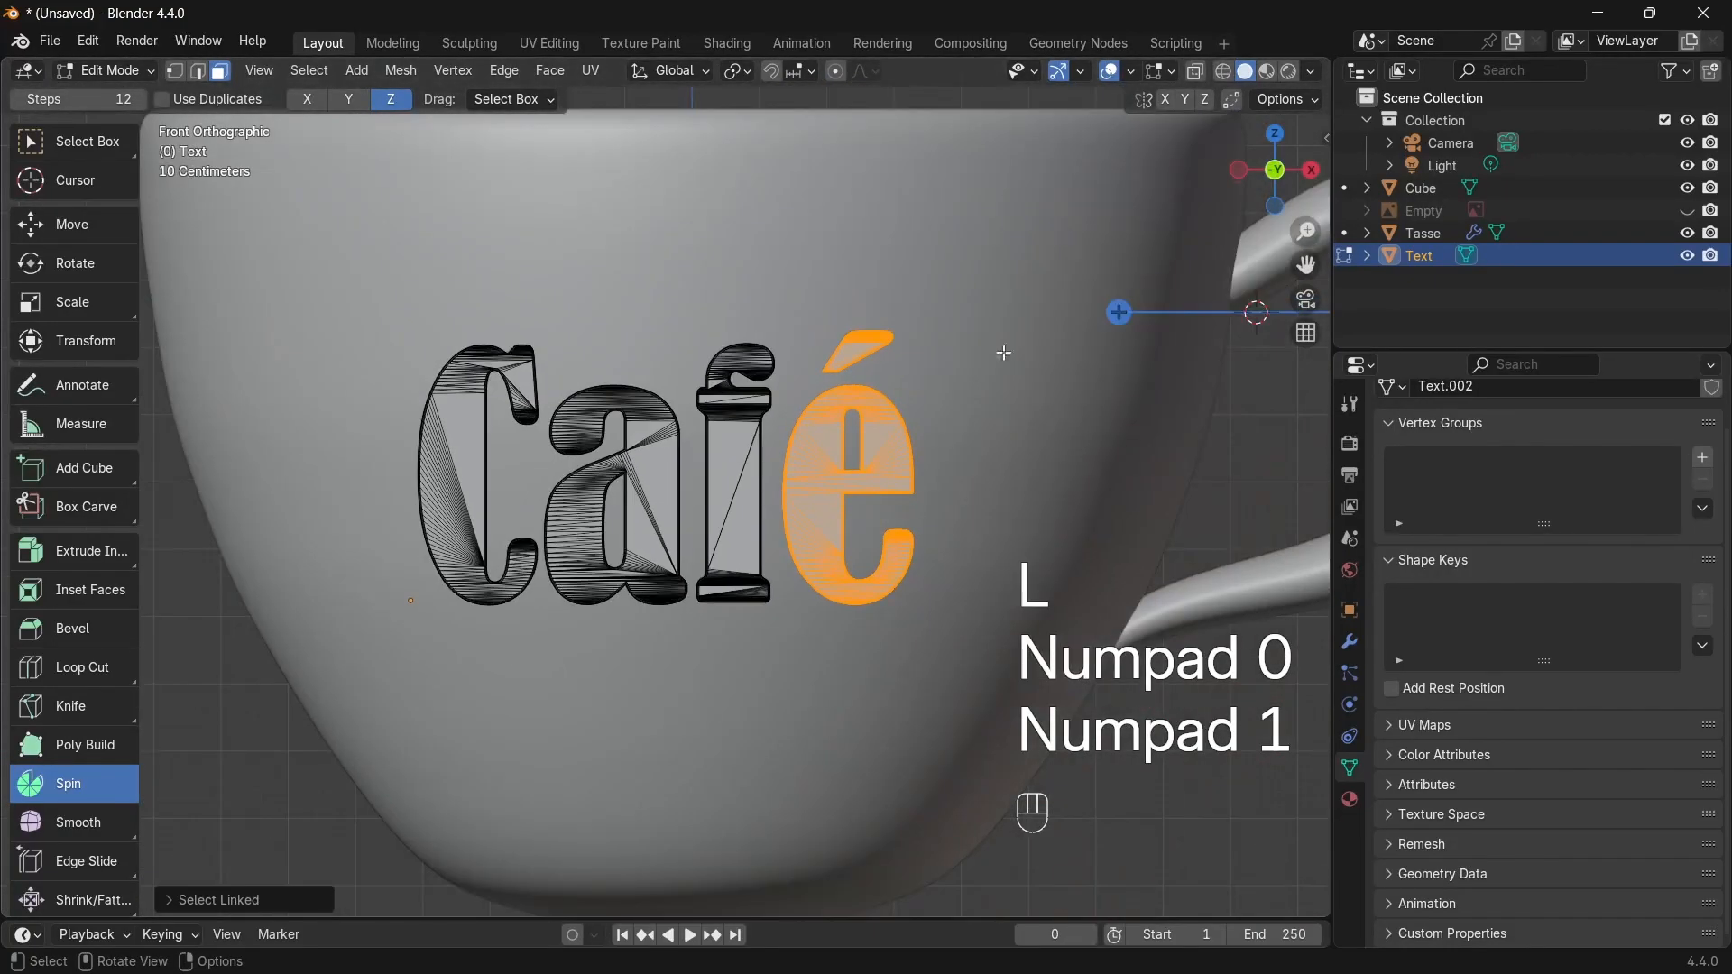
pyautogui.click(1197, 72)
pyautogui.click(1198, 72)
pyautogui.click(1198, 72)
pyautogui.scroll(1, 921, 539)
pyautogui.moveTo(924, 517); pyautogui.dragTo(947, 436, button='middle')
pyautogui.press('KP_1')
pyautogui.moveTo(1059, 265); pyautogui.dragTo(777, 668)
pyautogui.moveTo(777, 668); pyautogui.dragTo(936, 476, button='middle')
pyautogui.press('KP_1')
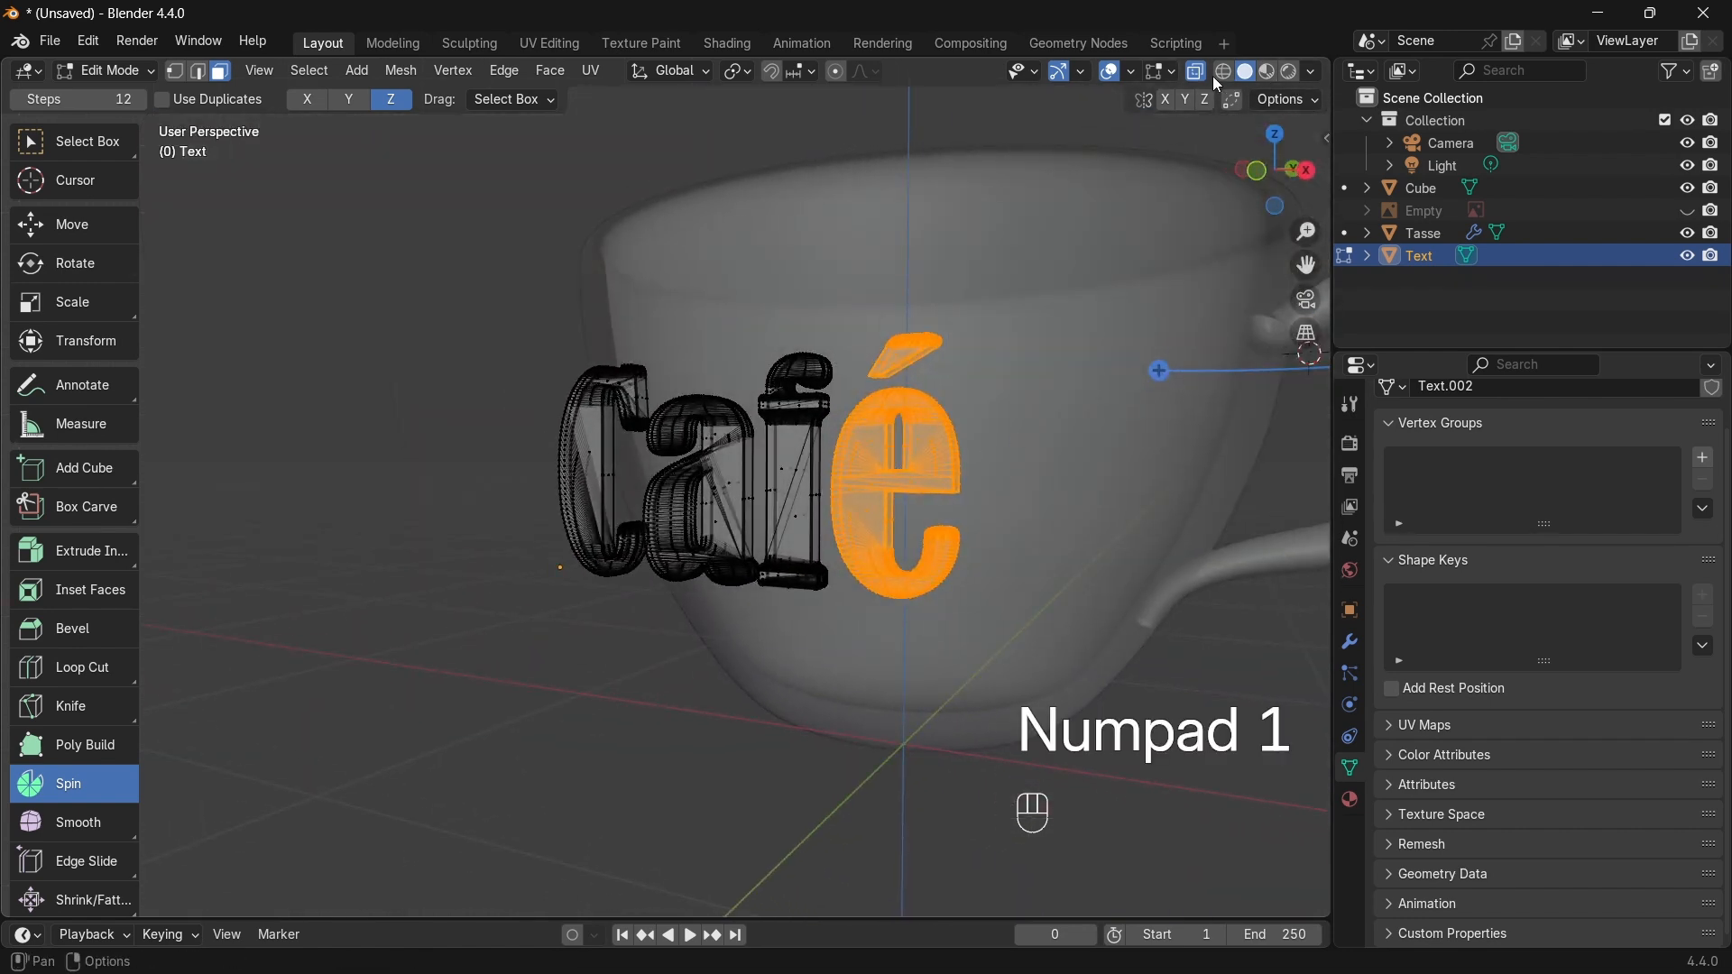
pyautogui.press('KP_1')
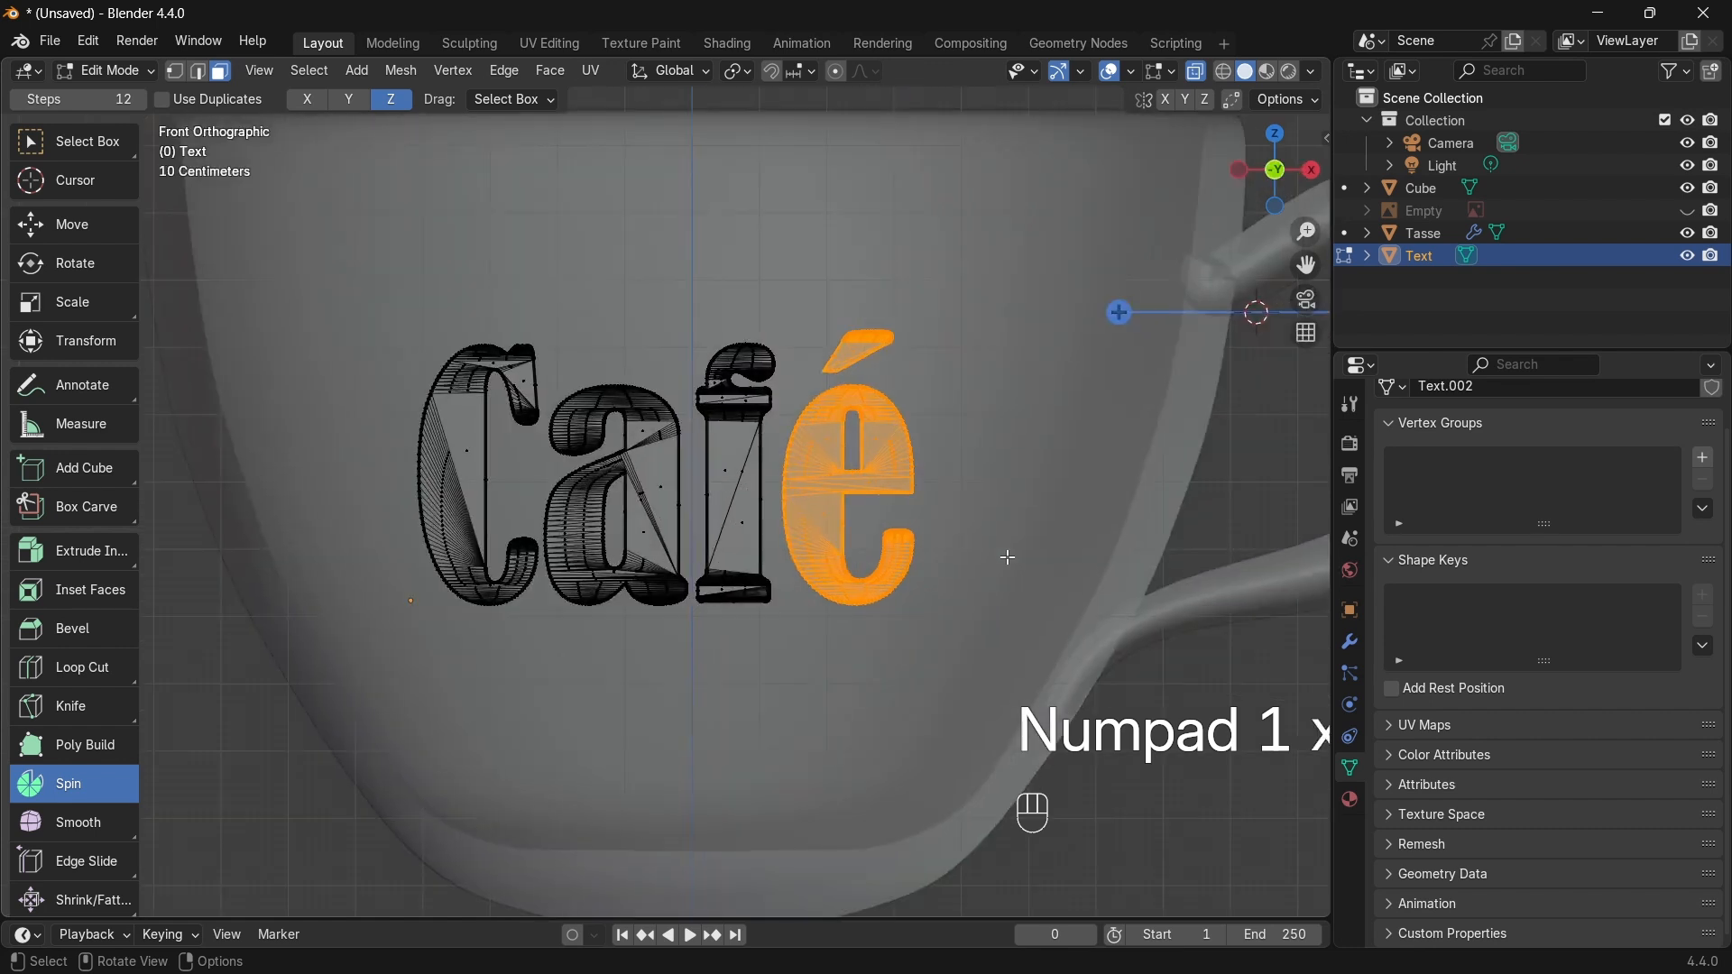
pyautogui.click(1196, 71)
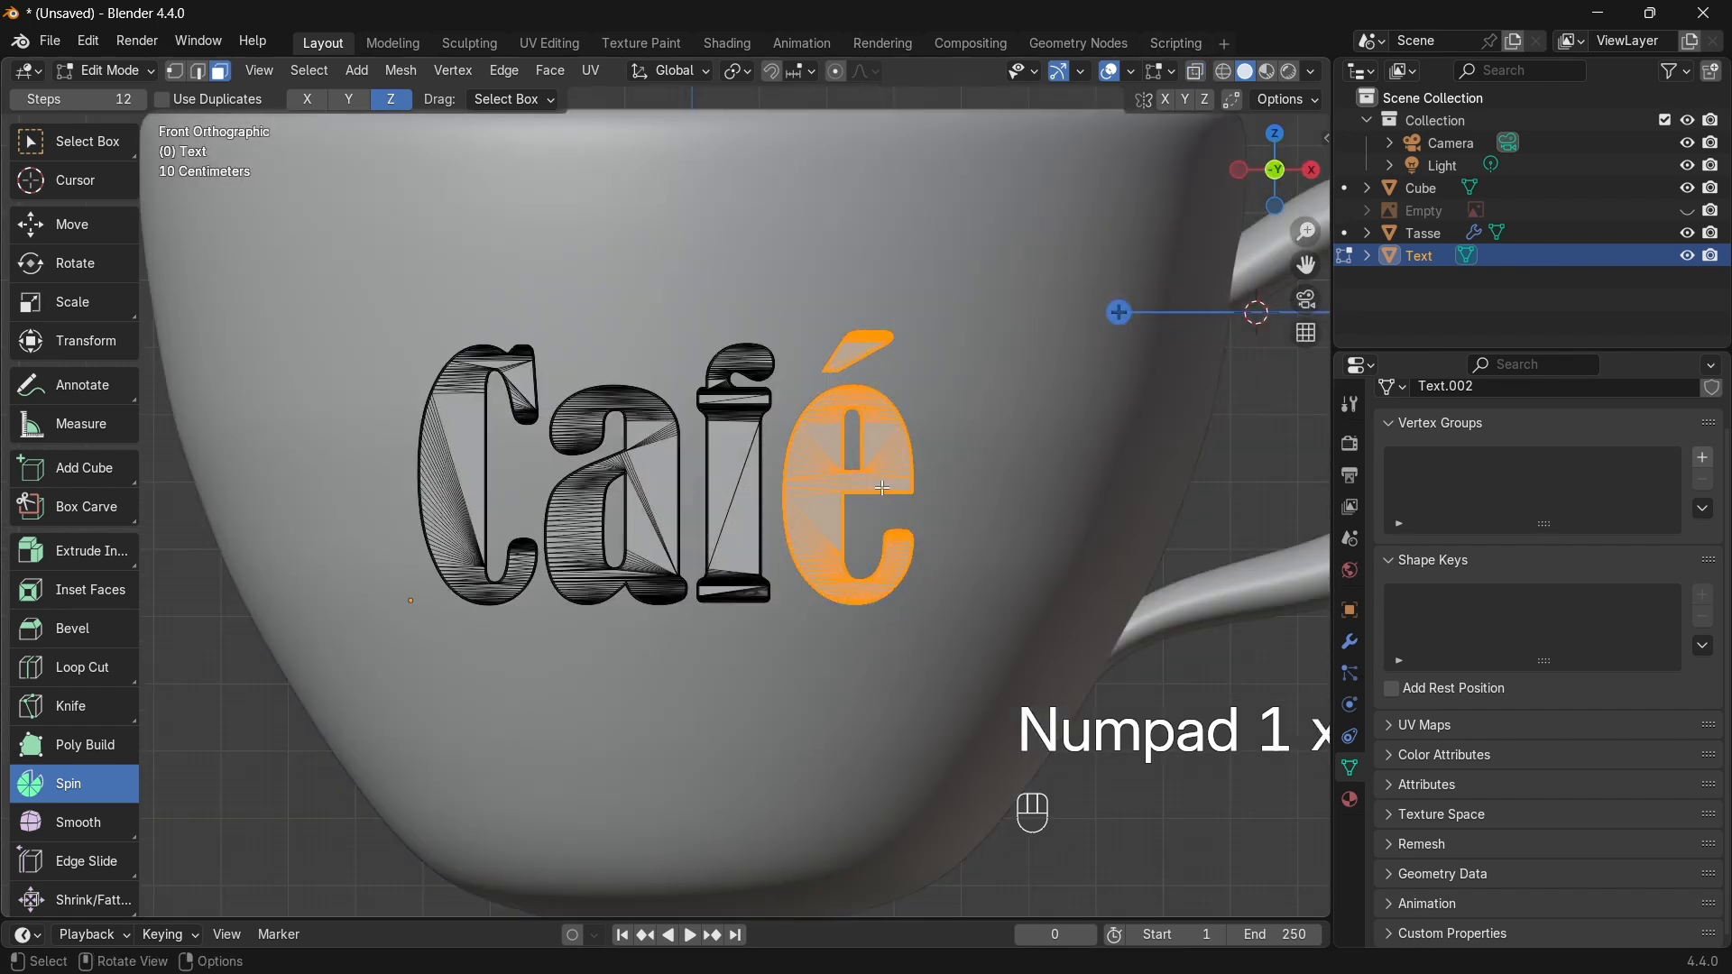
# Step: Separate the selected "é" into its own object, return to Object Mode and pick both parts to check the split
pyautogui.press('p')
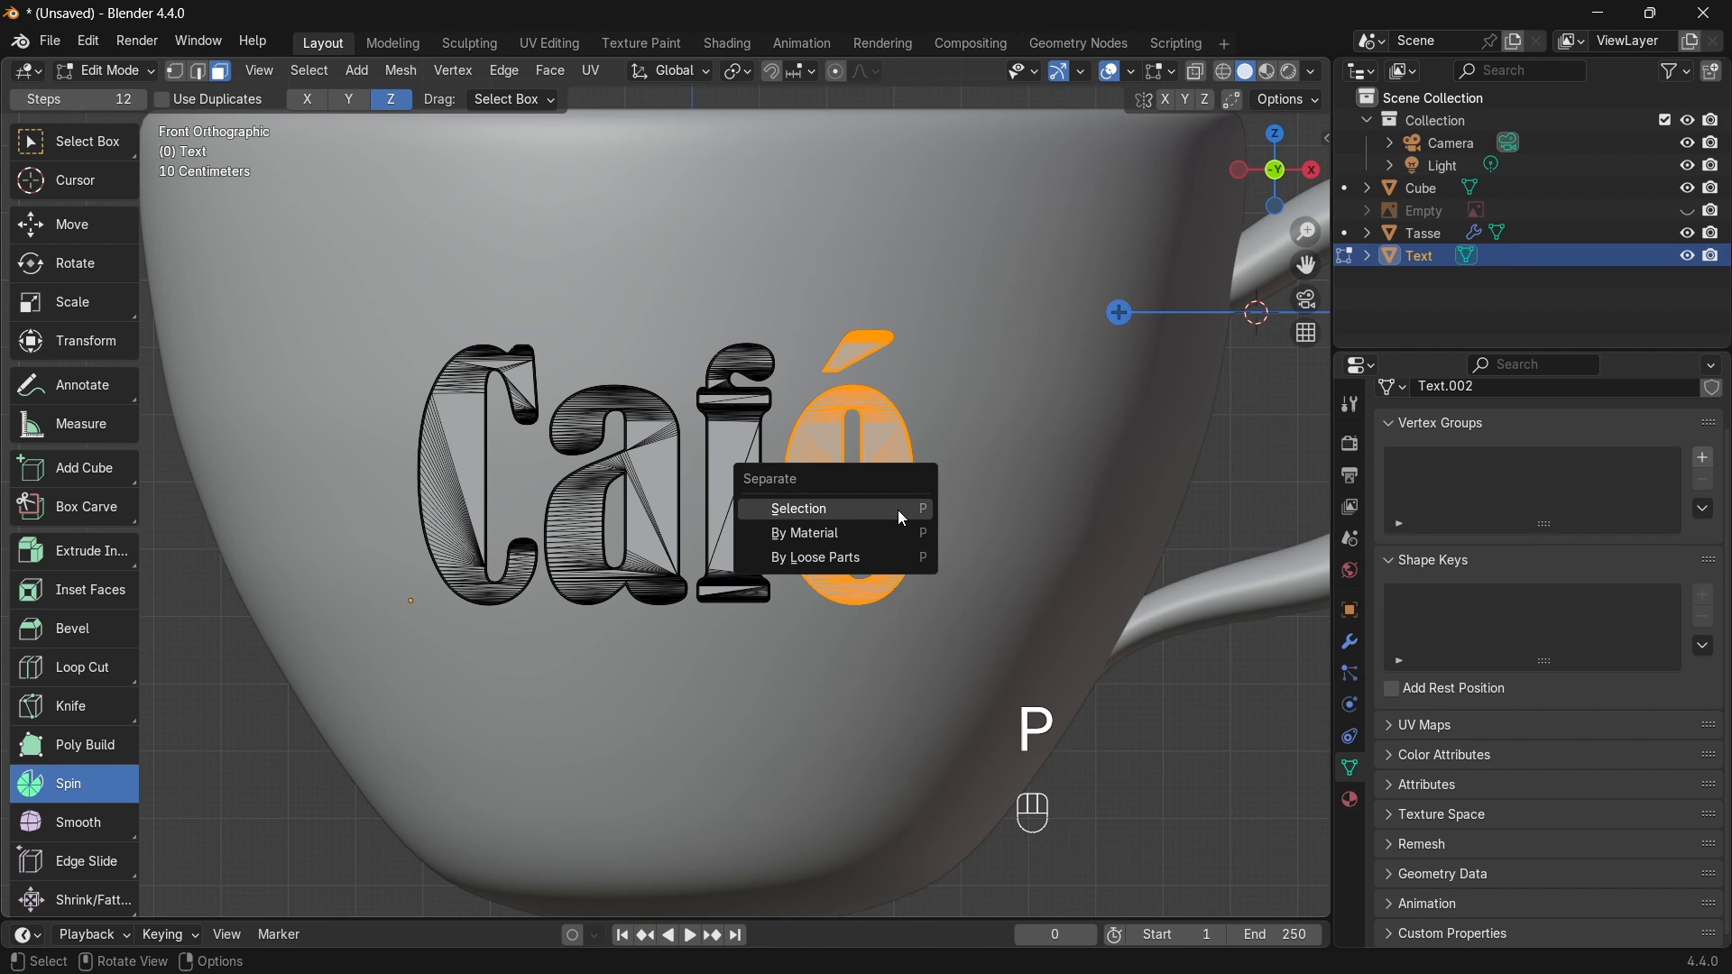
pyautogui.click(806, 514)
pyautogui.press('Tab')
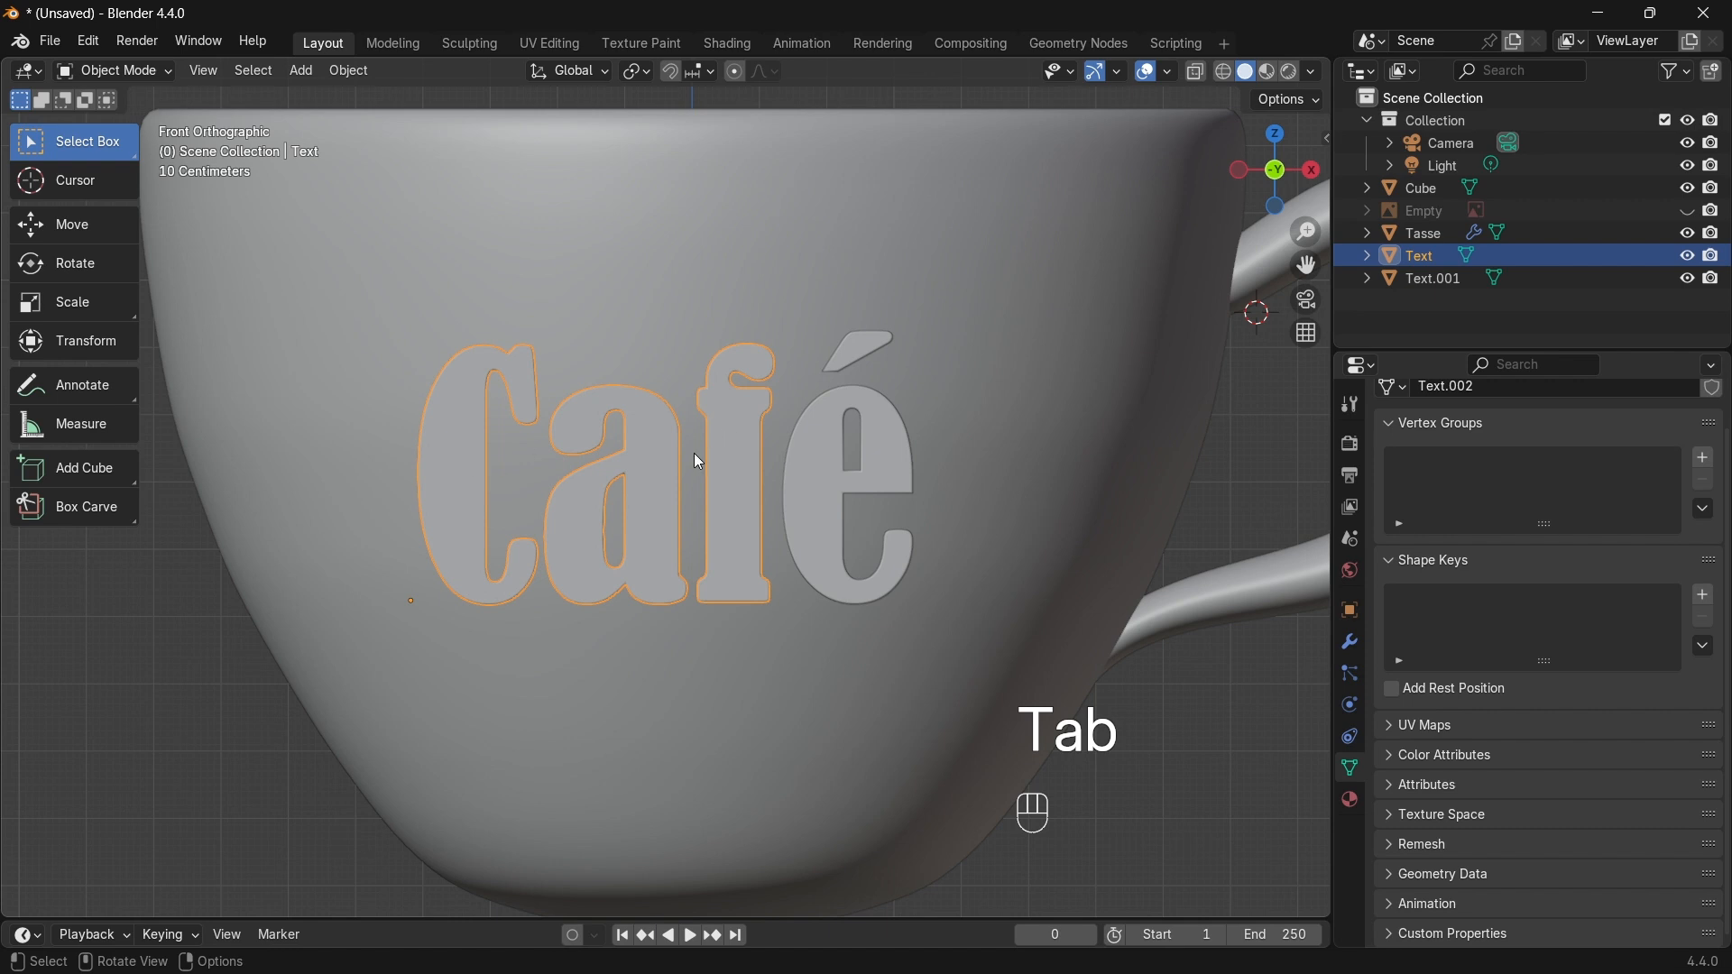
pyautogui.click(815, 467)
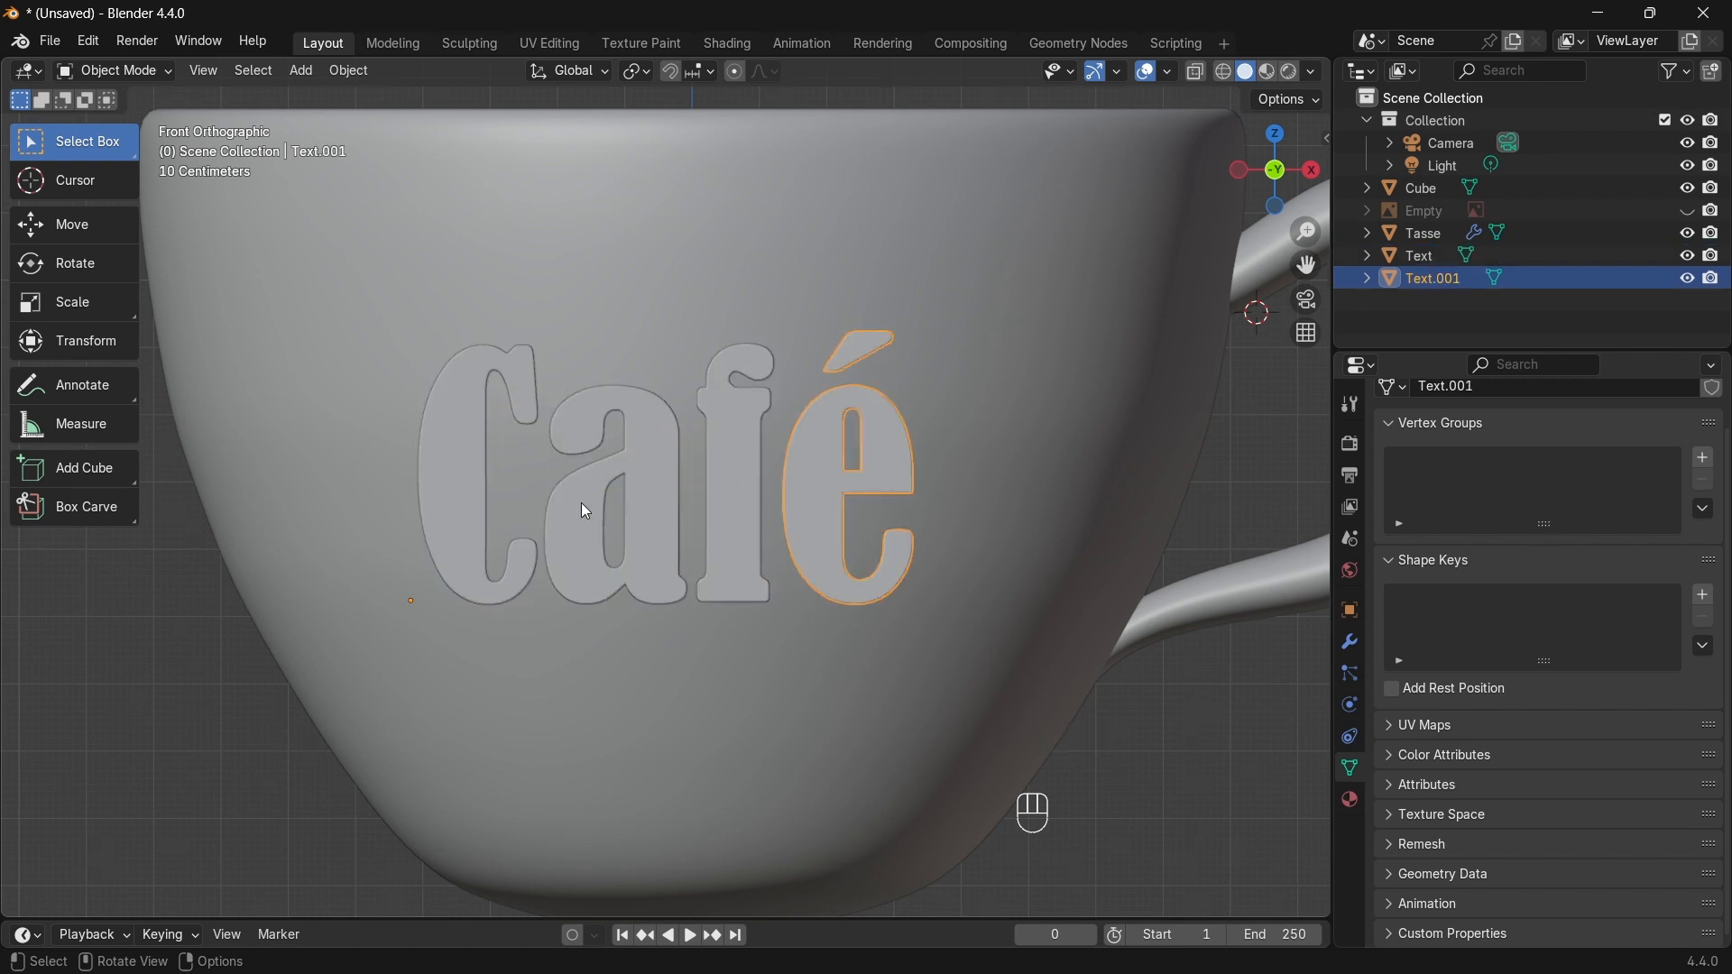
pyautogui.click(466, 527)
pyautogui.click(803, 484)
# Step: Select all the geometry of the letter "f" in the remaining text's Edit Mode, using X-ray from the front
pyautogui.click(604, 493)
pyautogui.press('Tab')
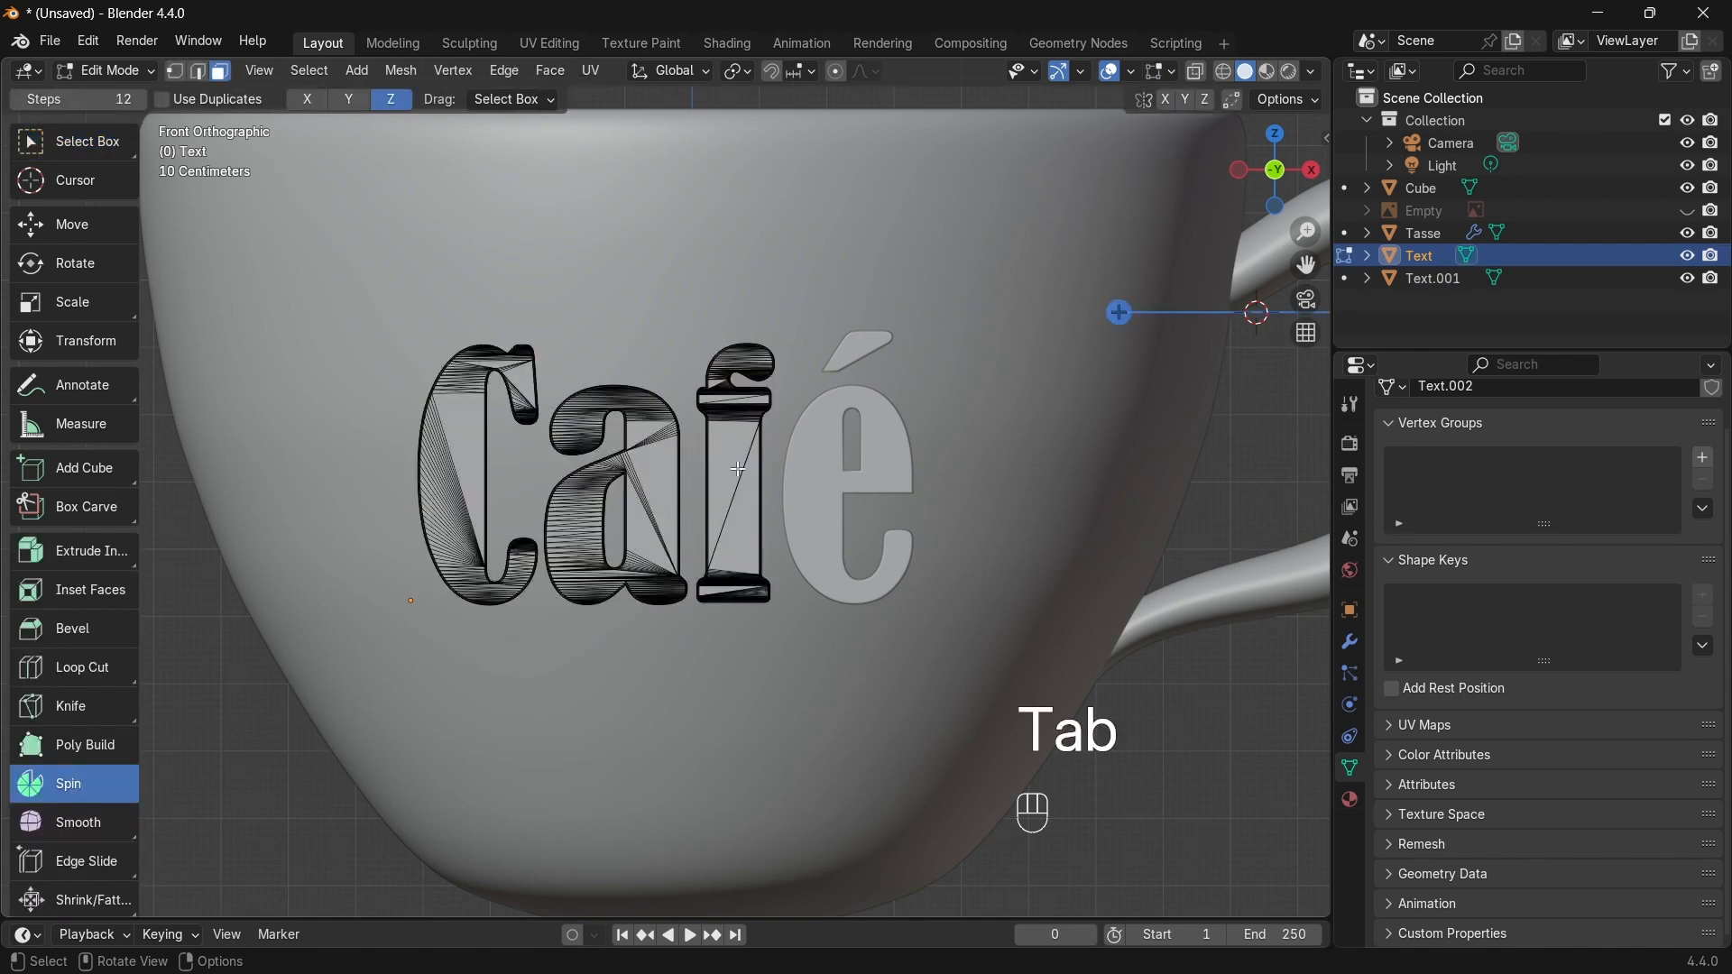
pyautogui.press('l')
pyautogui.moveTo(738, 469); pyautogui.dragTo(827, 407, button='middle')
pyautogui.press('KP_1')
pyautogui.scroll(-2, 806, 376)
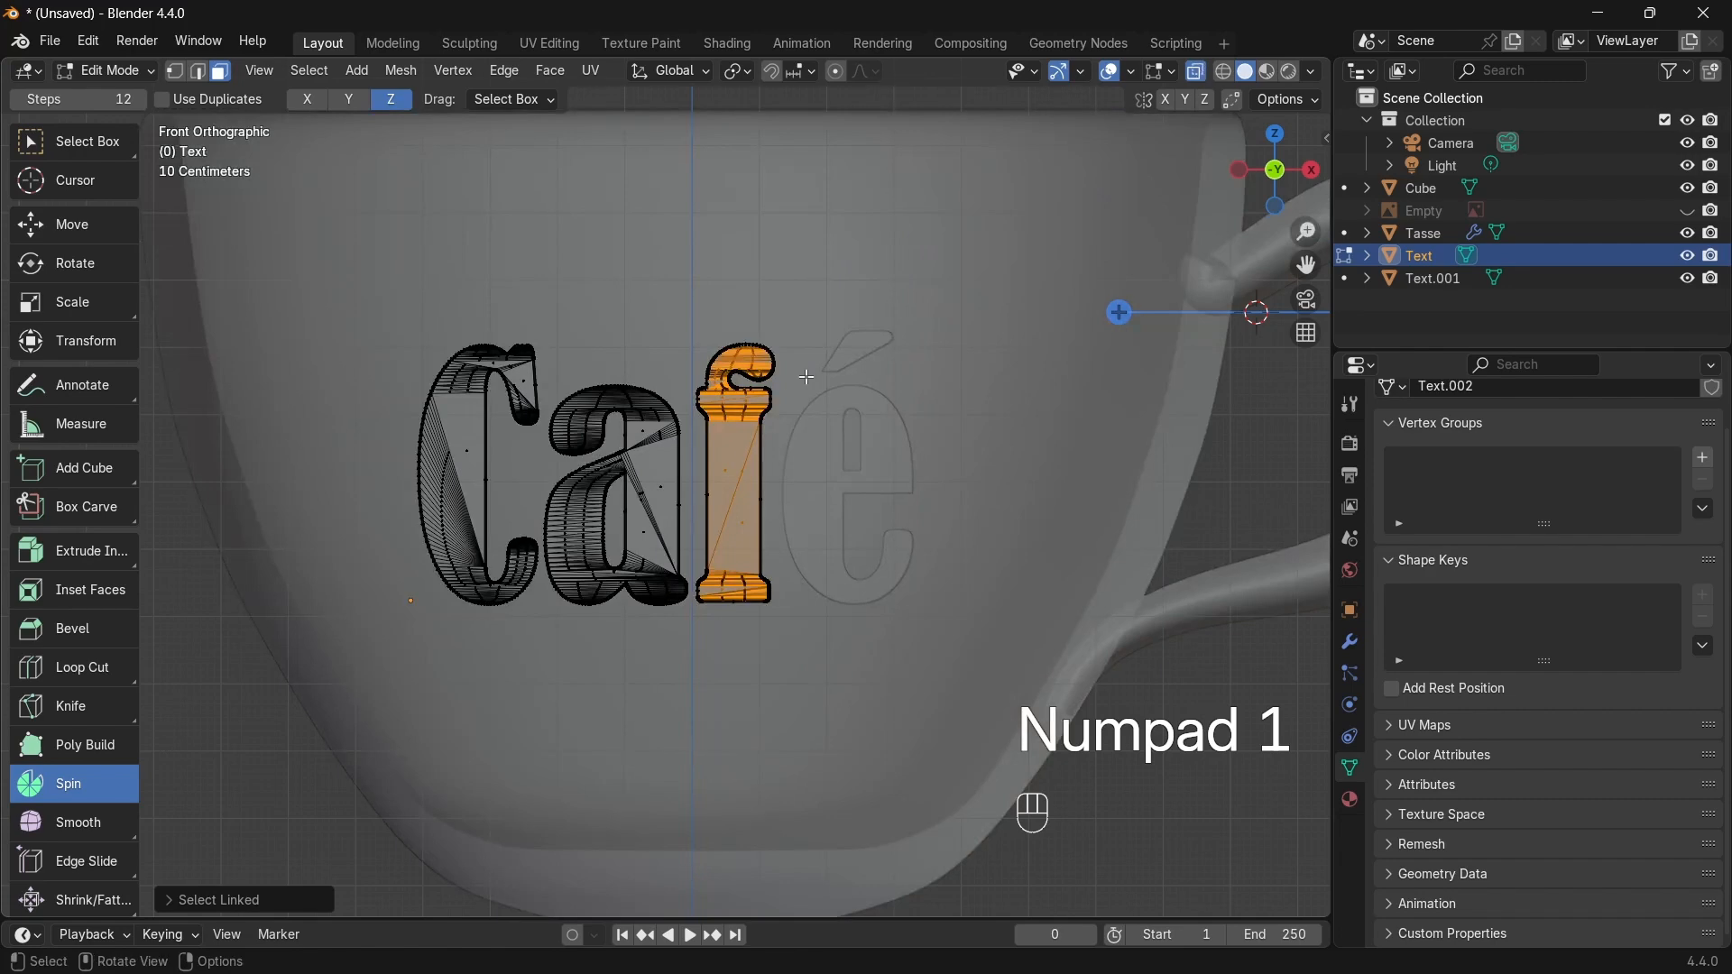
pyautogui.moveTo(906, 252); pyautogui.dragTo(694, 734)
pyautogui.moveTo(707, 722); pyautogui.dragTo(794, 586, button='middle')
pyautogui.press('KP_1')
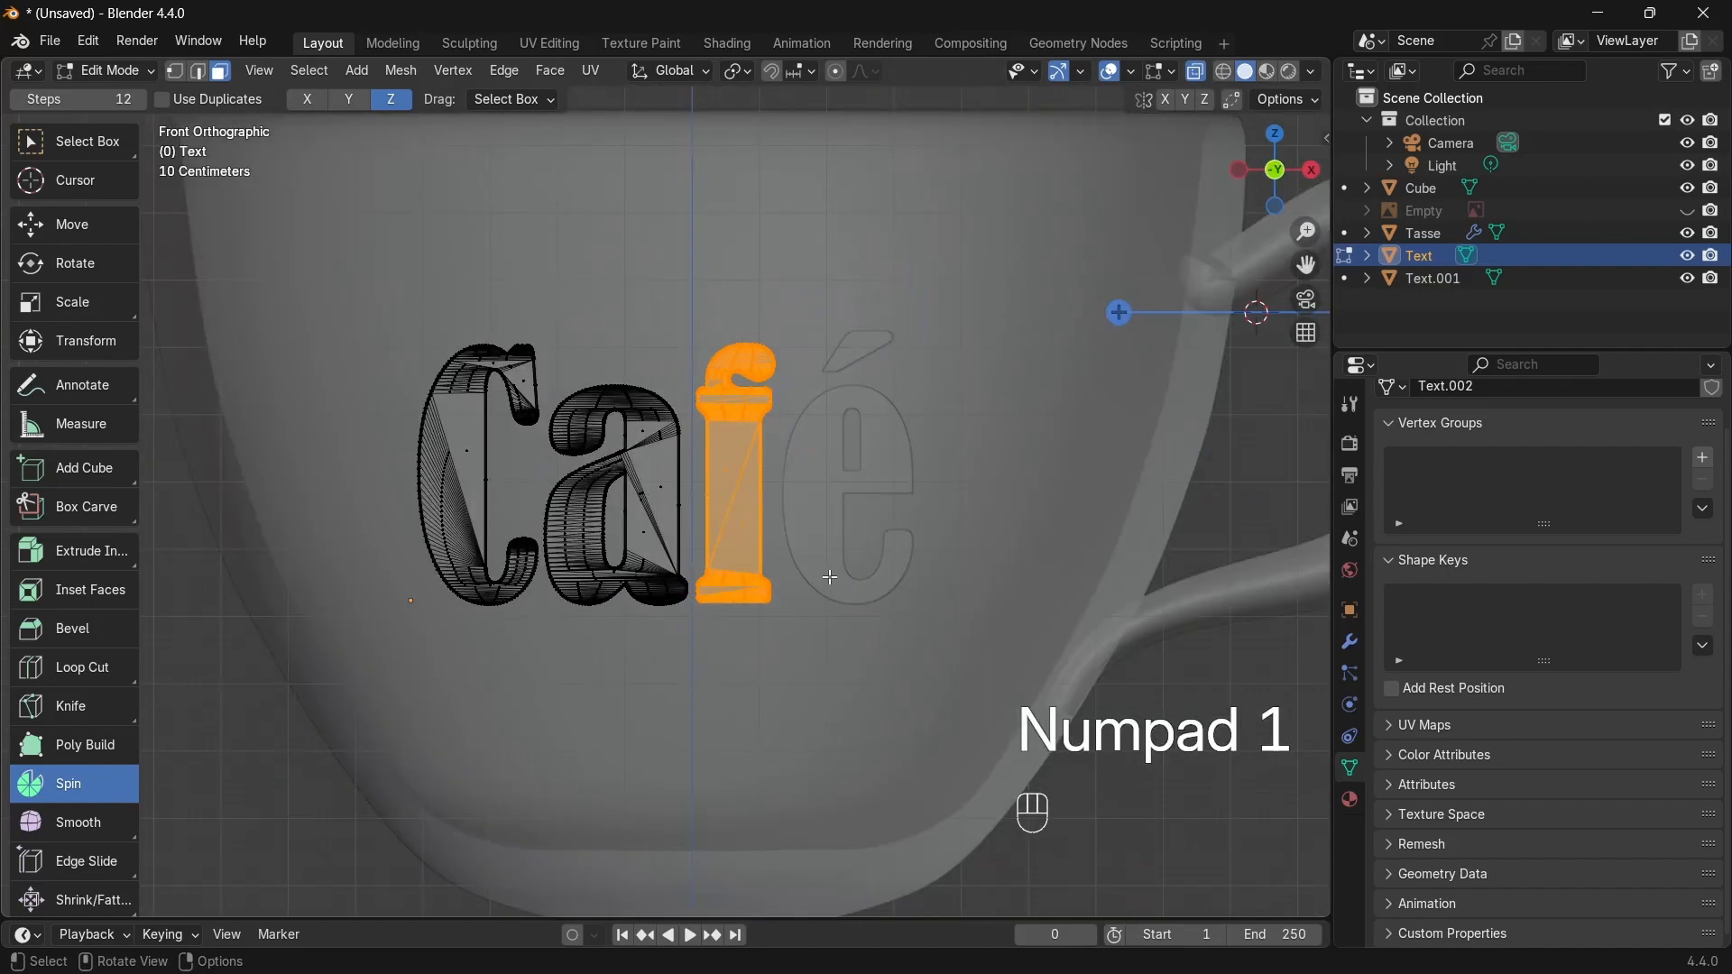
# Step: Turn off X-ray and separate the selected letter "f" into its own object
pyautogui.click(1196, 70)
pyautogui.press('p')
pyautogui.click(776, 489)
pyautogui.moveTo(776, 489); pyautogui.dragTo(732, 501, button='middle')
pyautogui.press('KP_1')
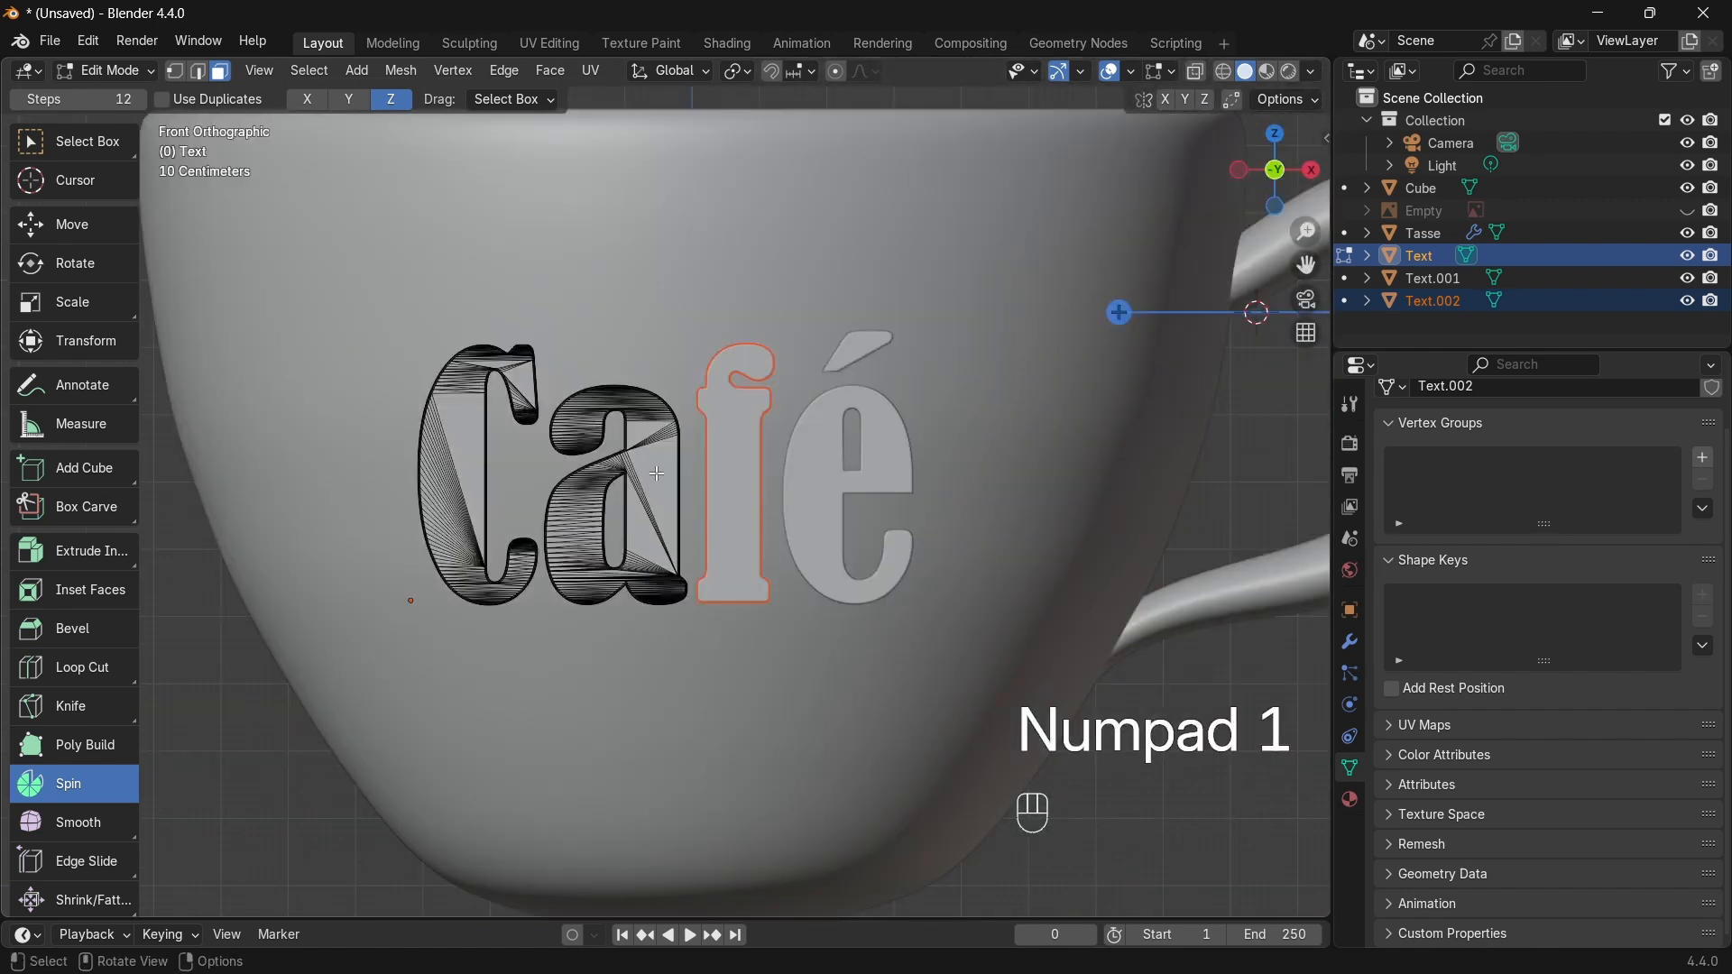
# Step: Select the whole letter "a" through X-ray, separate it into its own object and return to Object Mode
pyautogui.press('l')
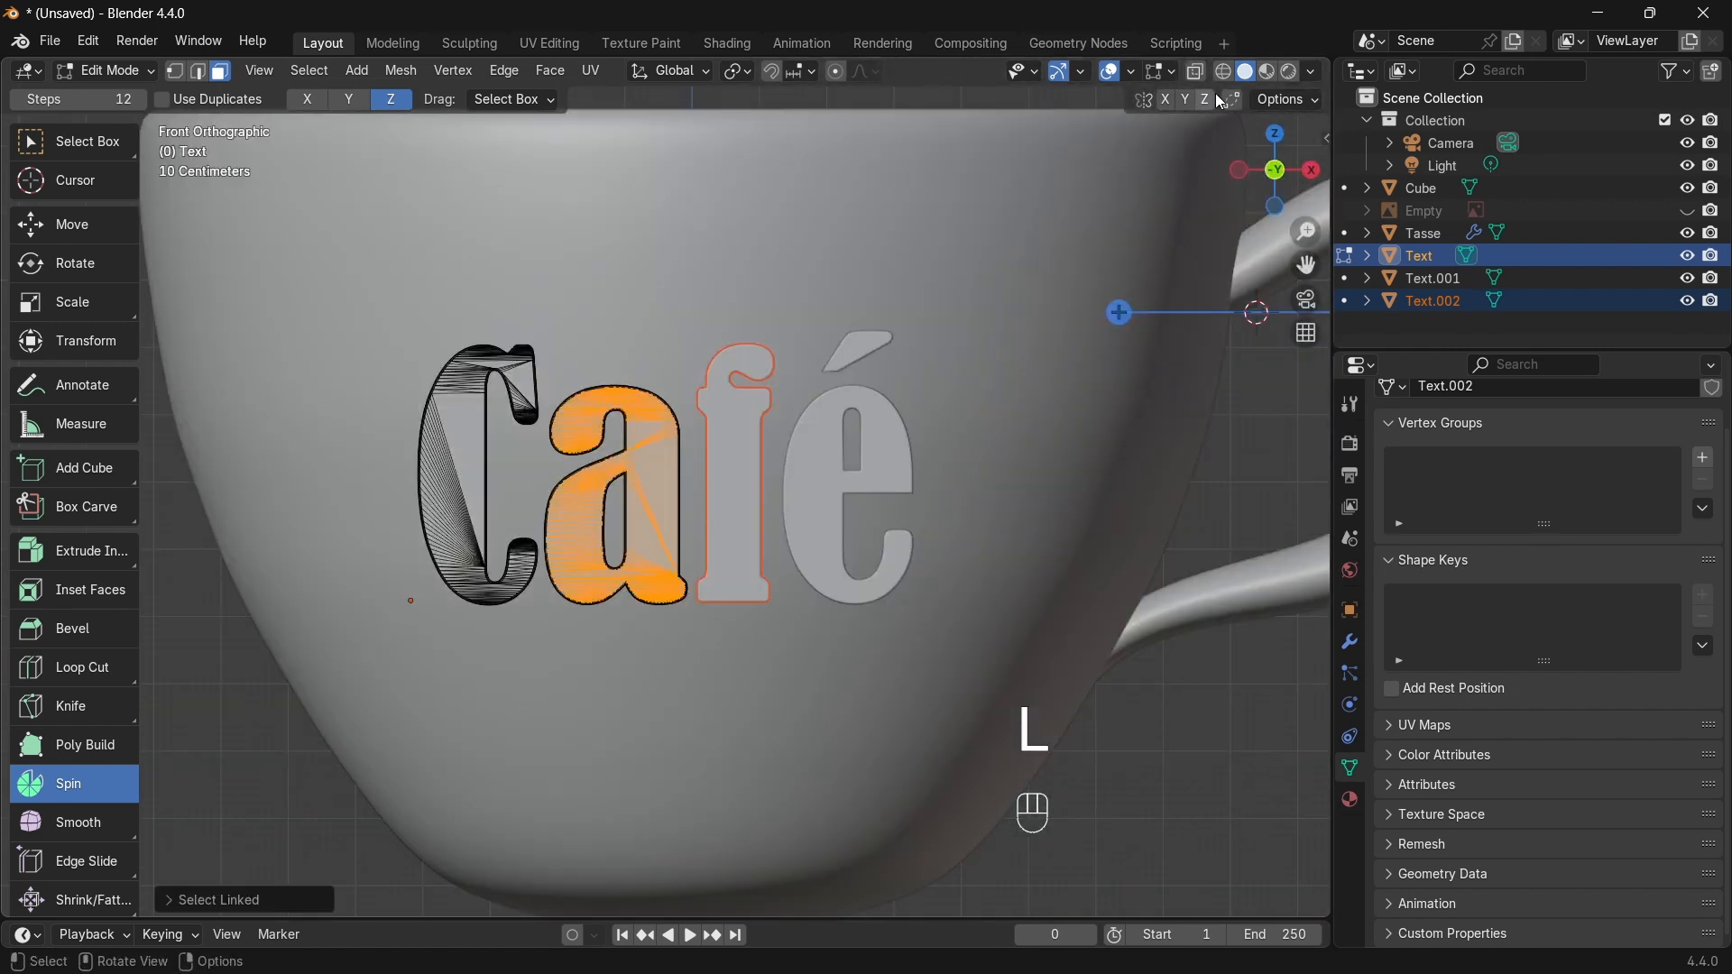
pyautogui.click(1198, 72)
pyautogui.moveTo(780, 328); pyautogui.dragTo(542, 663)
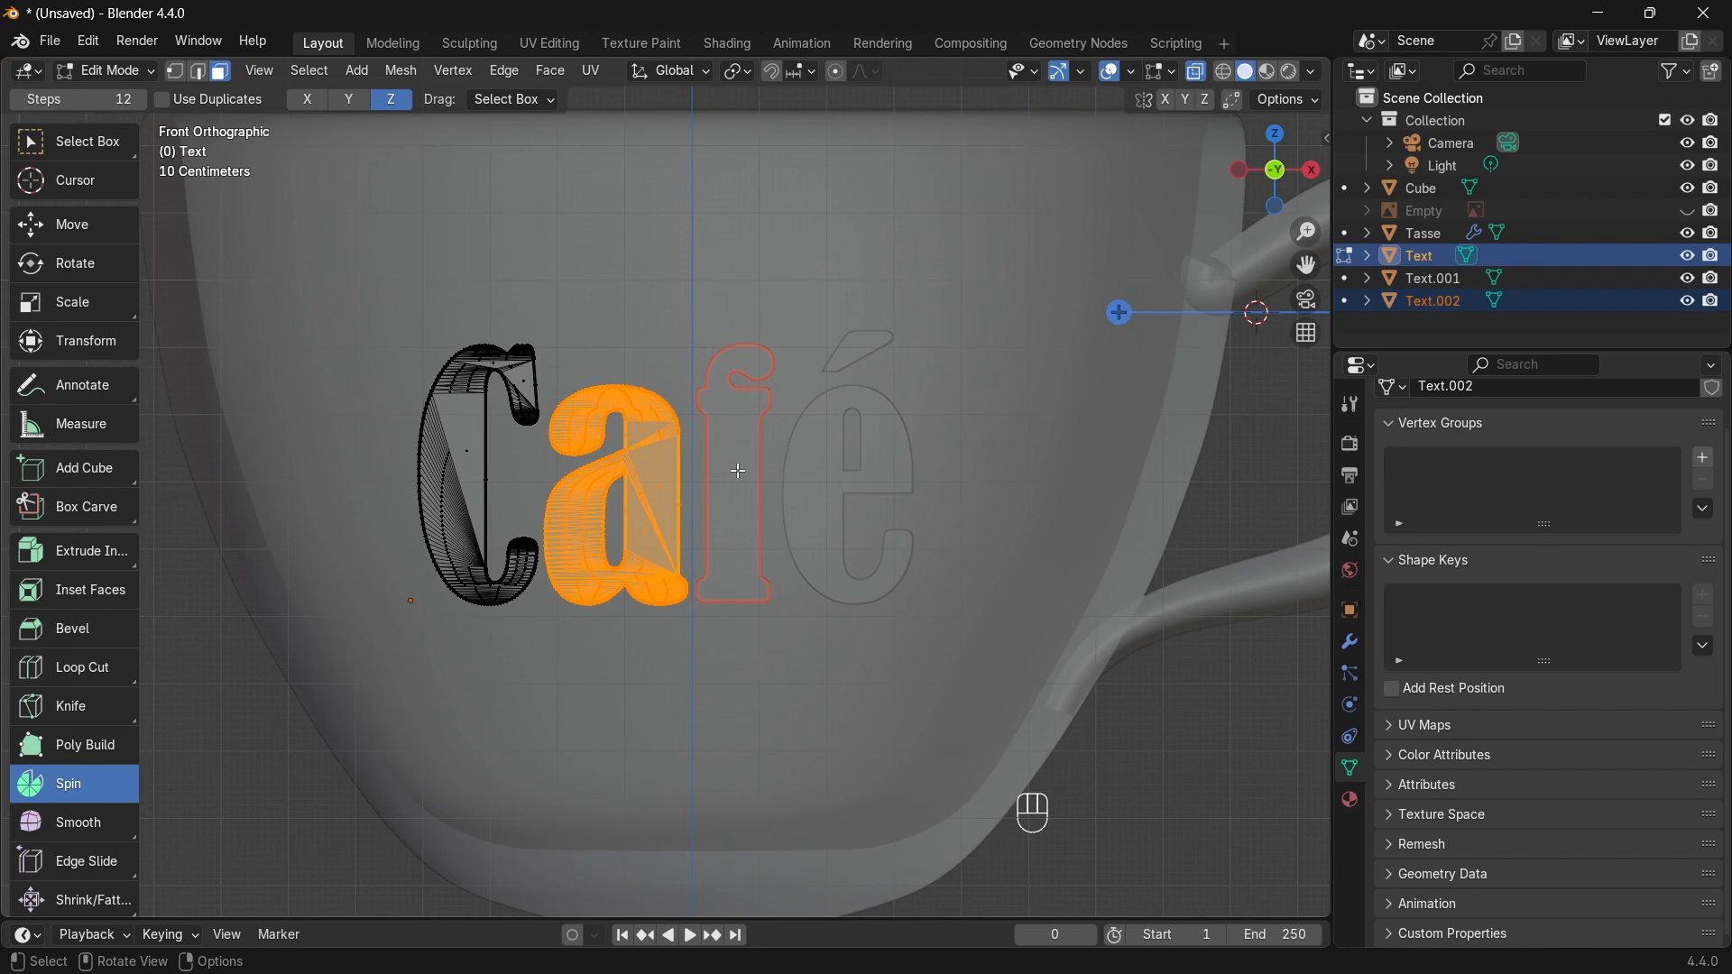
pyautogui.press('p')
pyautogui.click(686, 492)
pyautogui.press('Tab')
pyautogui.click(156, 726)
pyautogui.click(465, 532)
pyautogui.click(1197, 71)
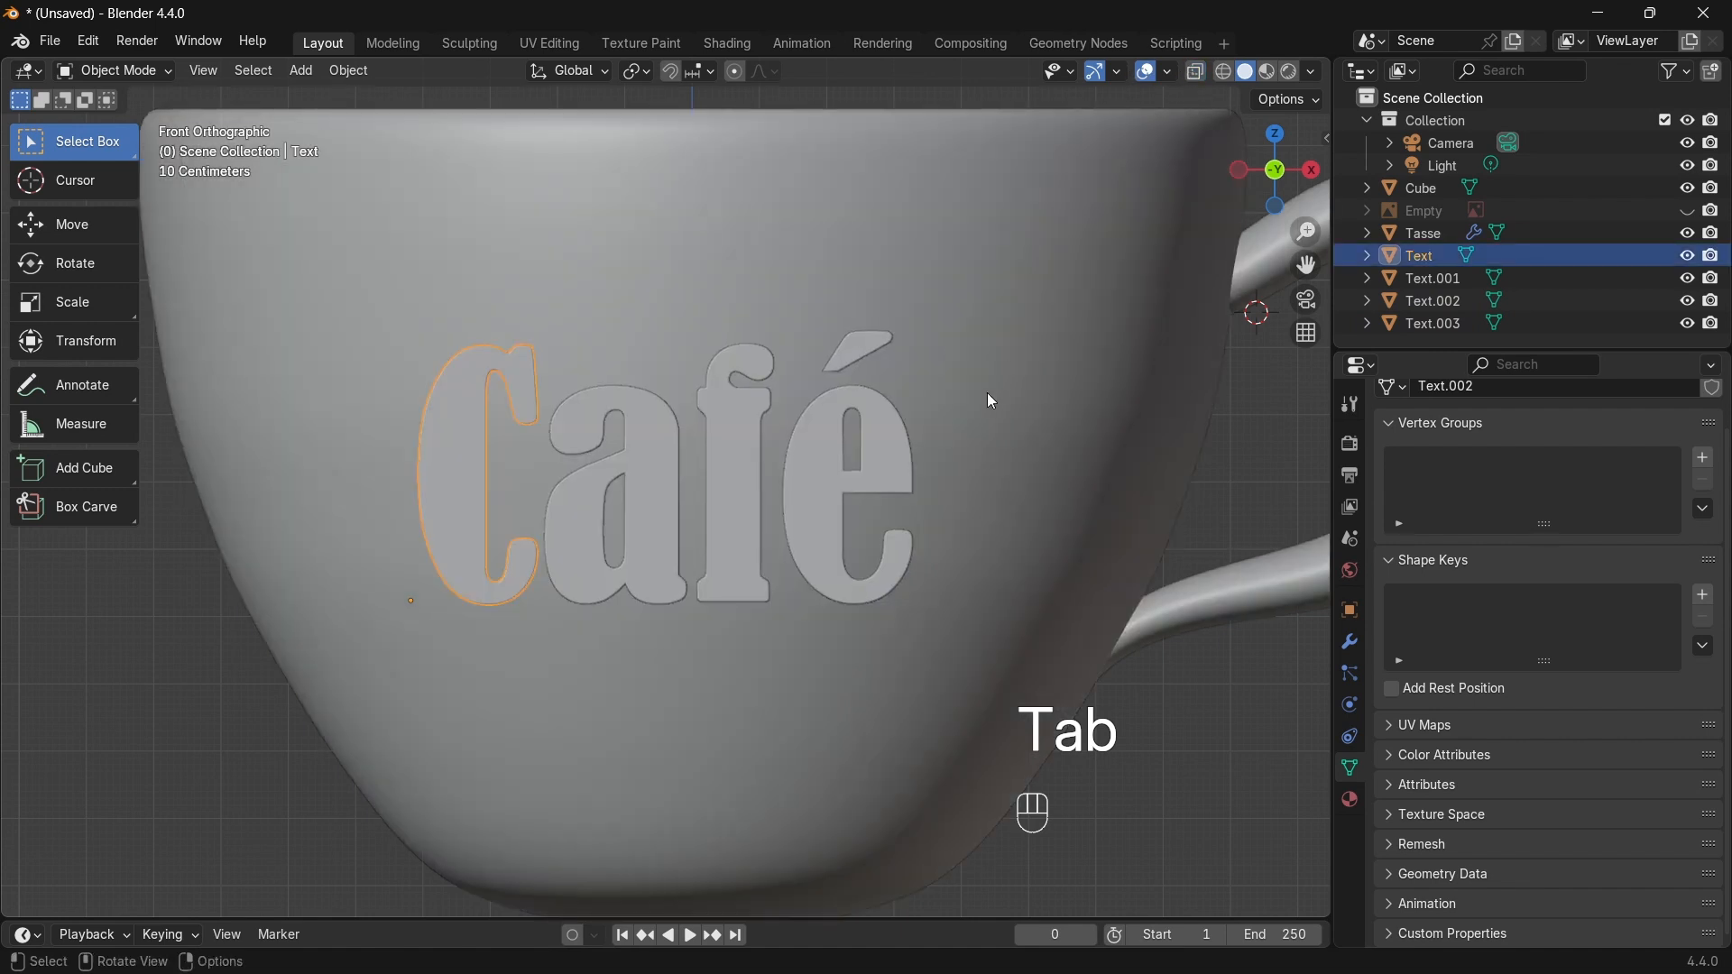
# Step: Select each letter of "Café" in turn to check that all four are separate objects
pyautogui.click(895, 437)
pyautogui.click(750, 468)
pyautogui.click(636, 498)
pyautogui.click(464, 502)
pyautogui.click(636, 466)
pyautogui.click(756, 456)
pyautogui.click(807, 449)
pyautogui.scroll(-4, 808, 447)
pyautogui.moveTo(831, 477); pyautogui.dragTo(738, 464, button='middle')
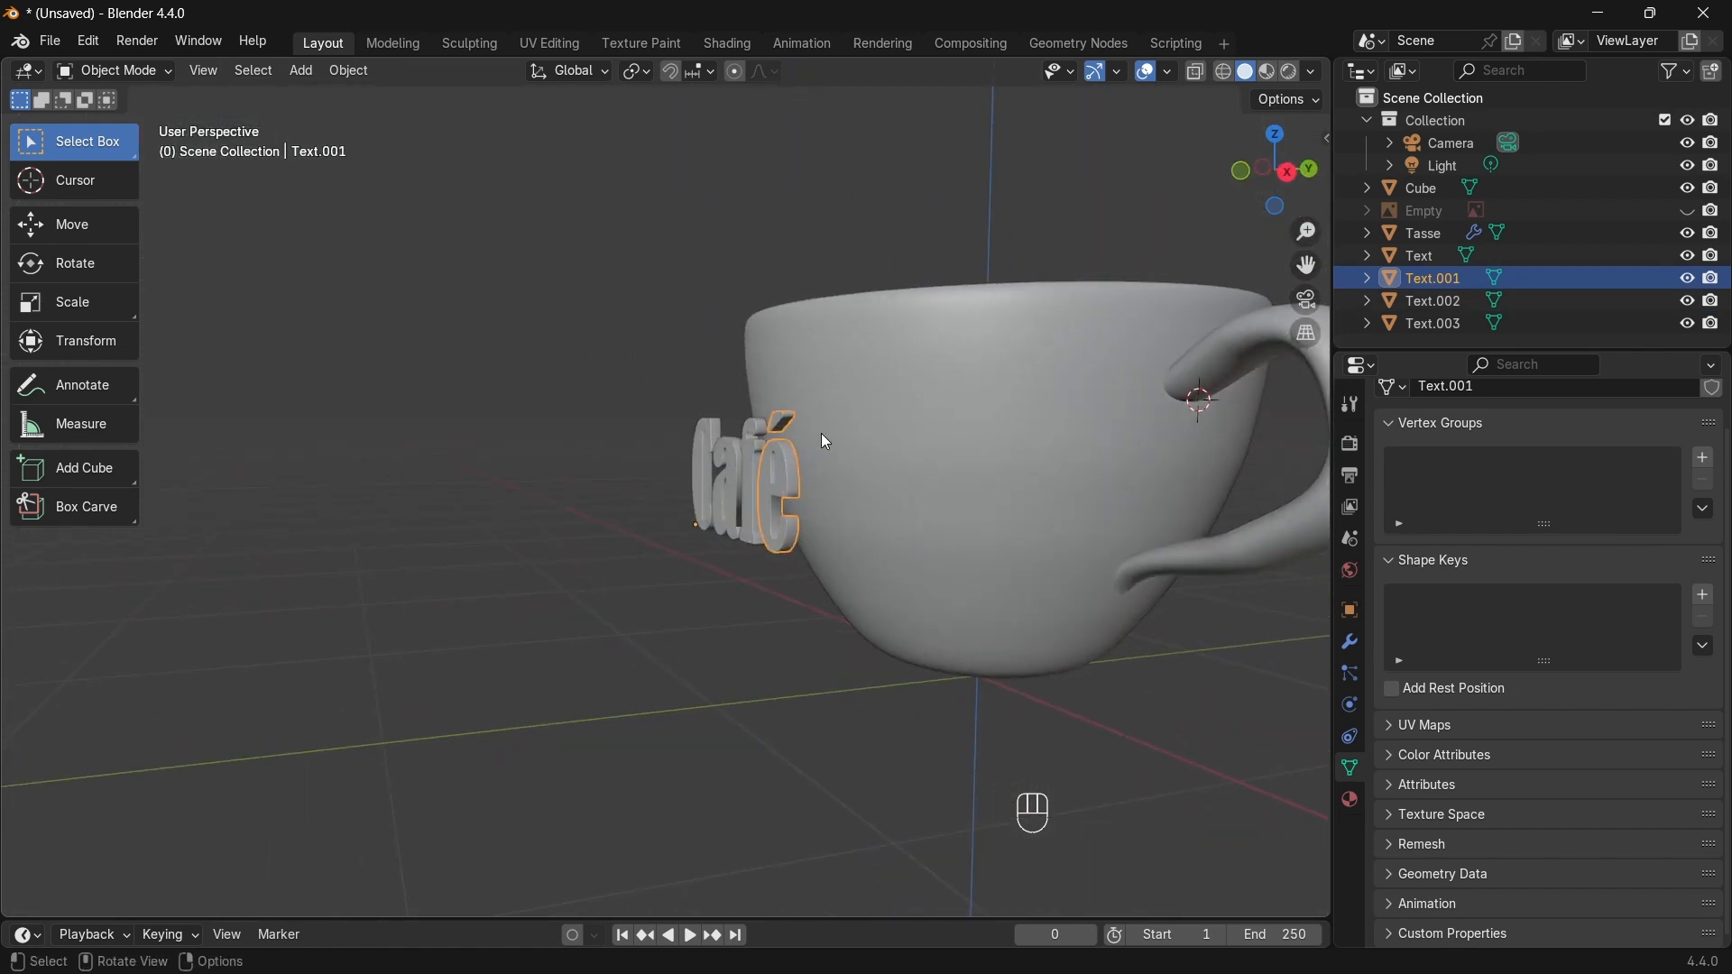
# Step: Turn on snapping and set the origins of all four "Café" letters to their own geometry
pyautogui.moveTo(820, 437); pyautogui.dragTo(881, 451, button='middle')
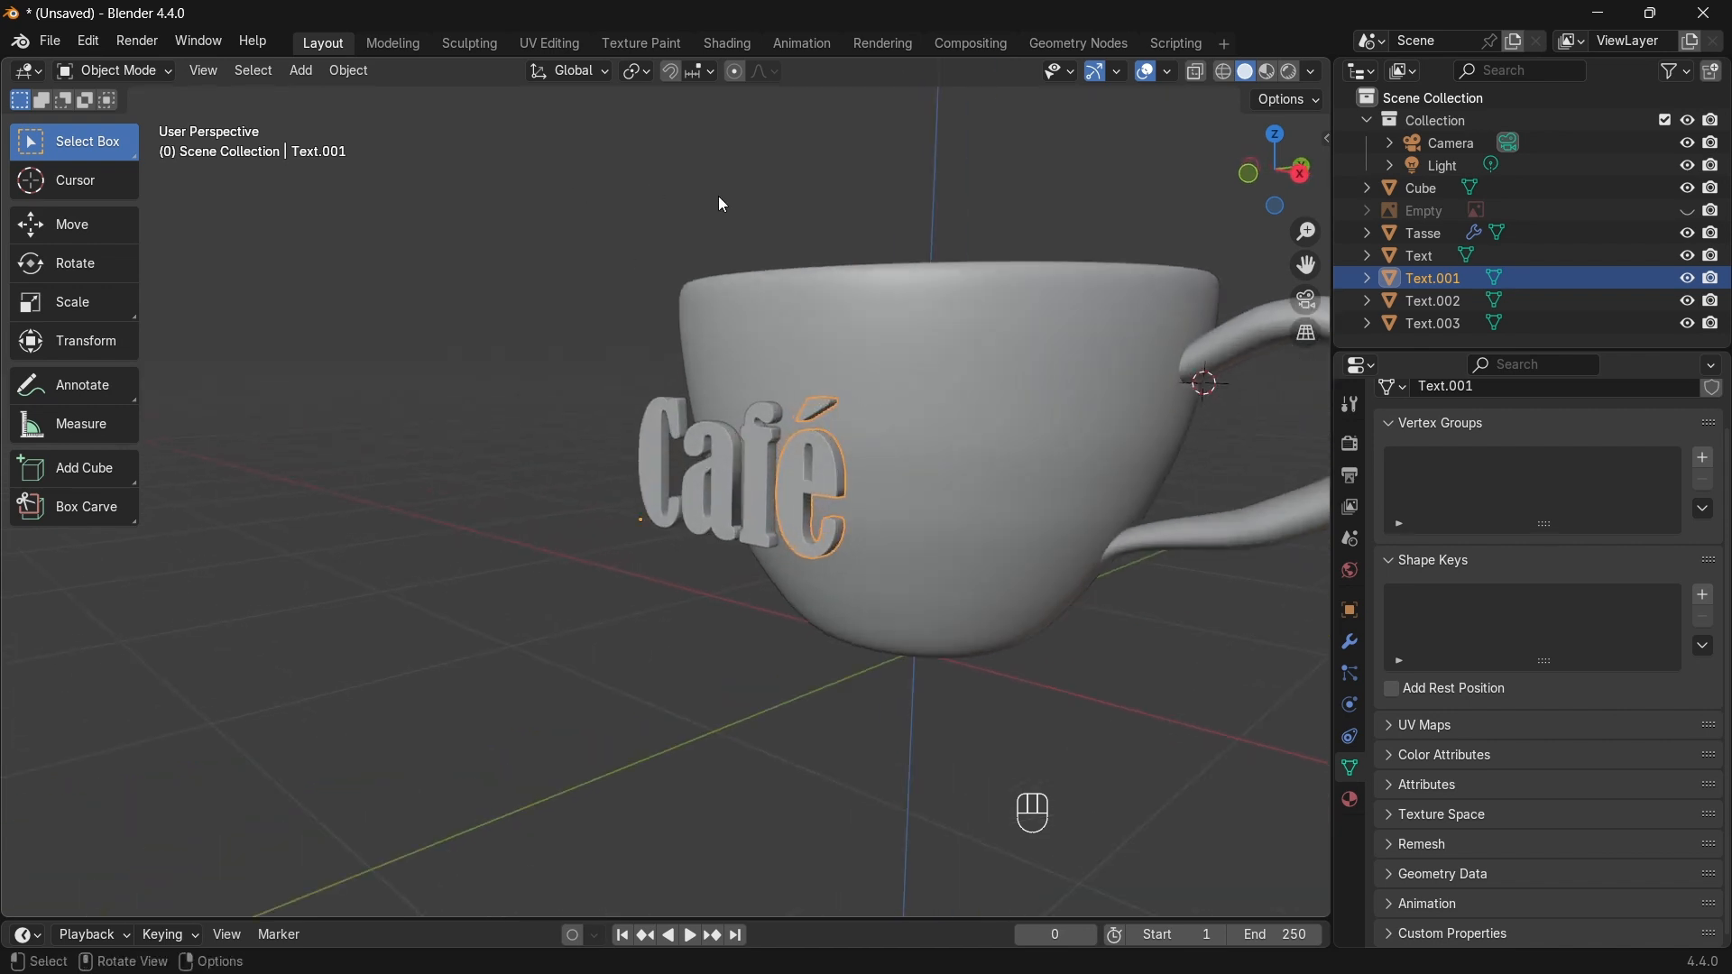
pyautogui.click(673, 77)
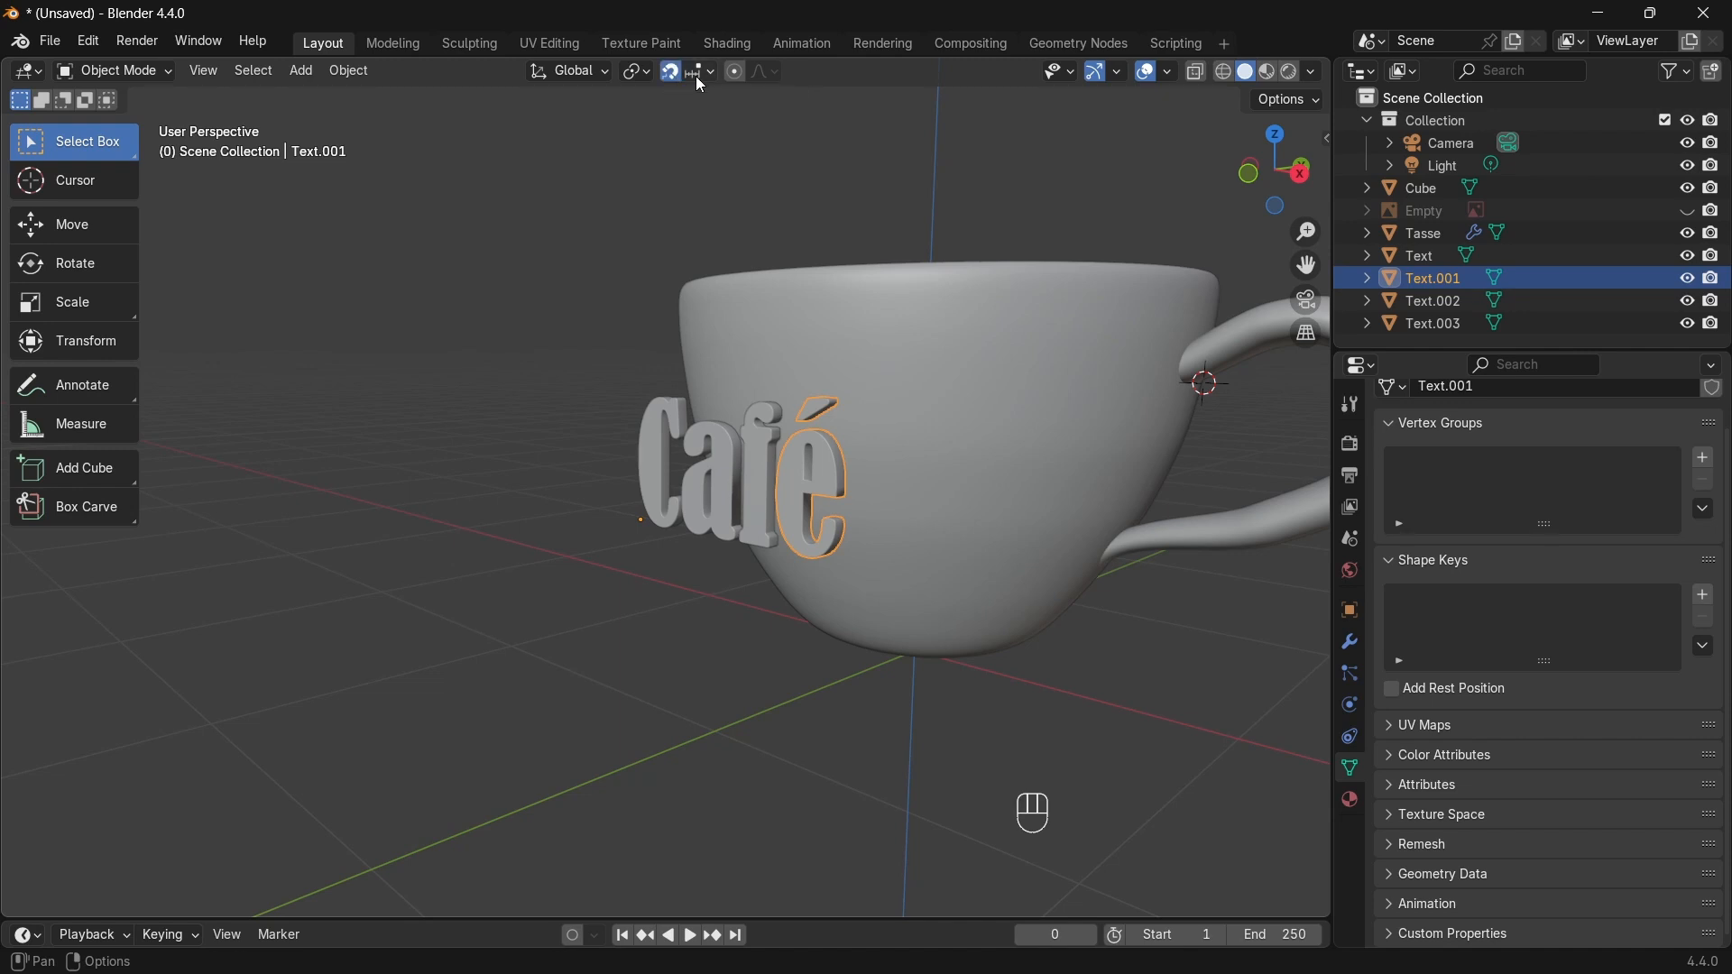
pyautogui.moveTo(781, 432); pyautogui.dragTo(583, 458, button='middle')
pyautogui.moveTo(641, 452); pyautogui.dragTo(777, 561)
pyautogui.moveTo(777, 561); pyautogui.dragTo(555, 547, button='middle')
pyautogui.rightClick(556, 546)
pyautogui.moveTo(410, 570)
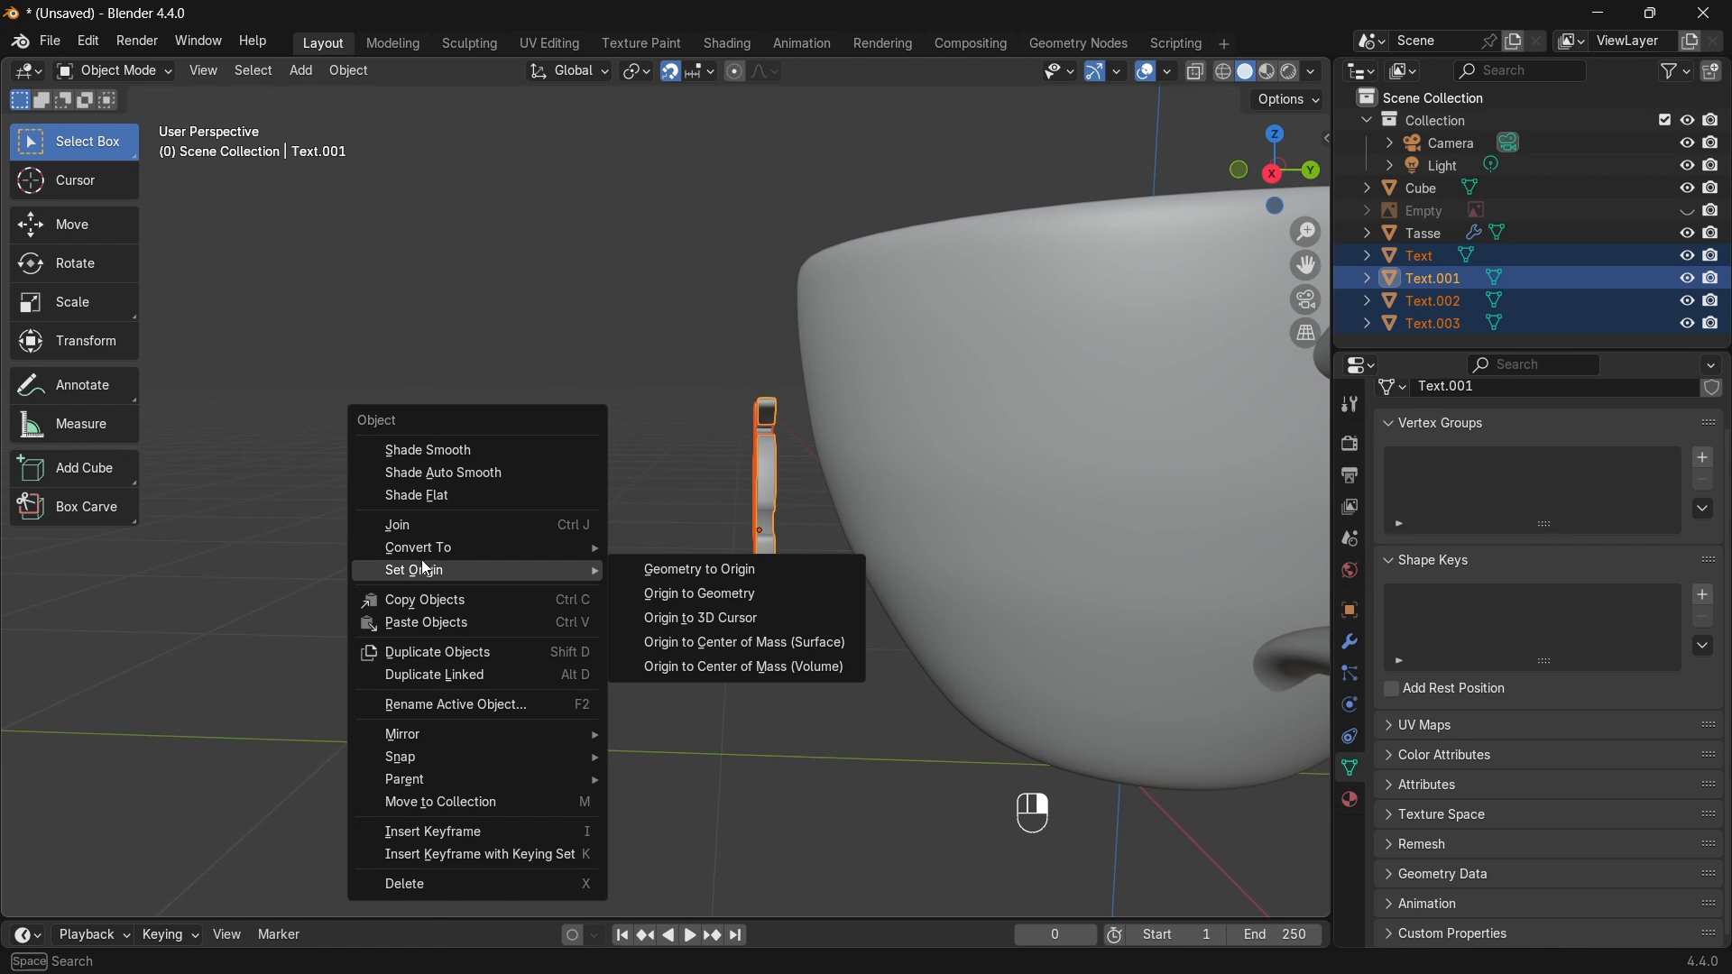
pyautogui.click(688, 599)
pyautogui.moveTo(684, 593); pyautogui.dragTo(967, 464, button='middle')
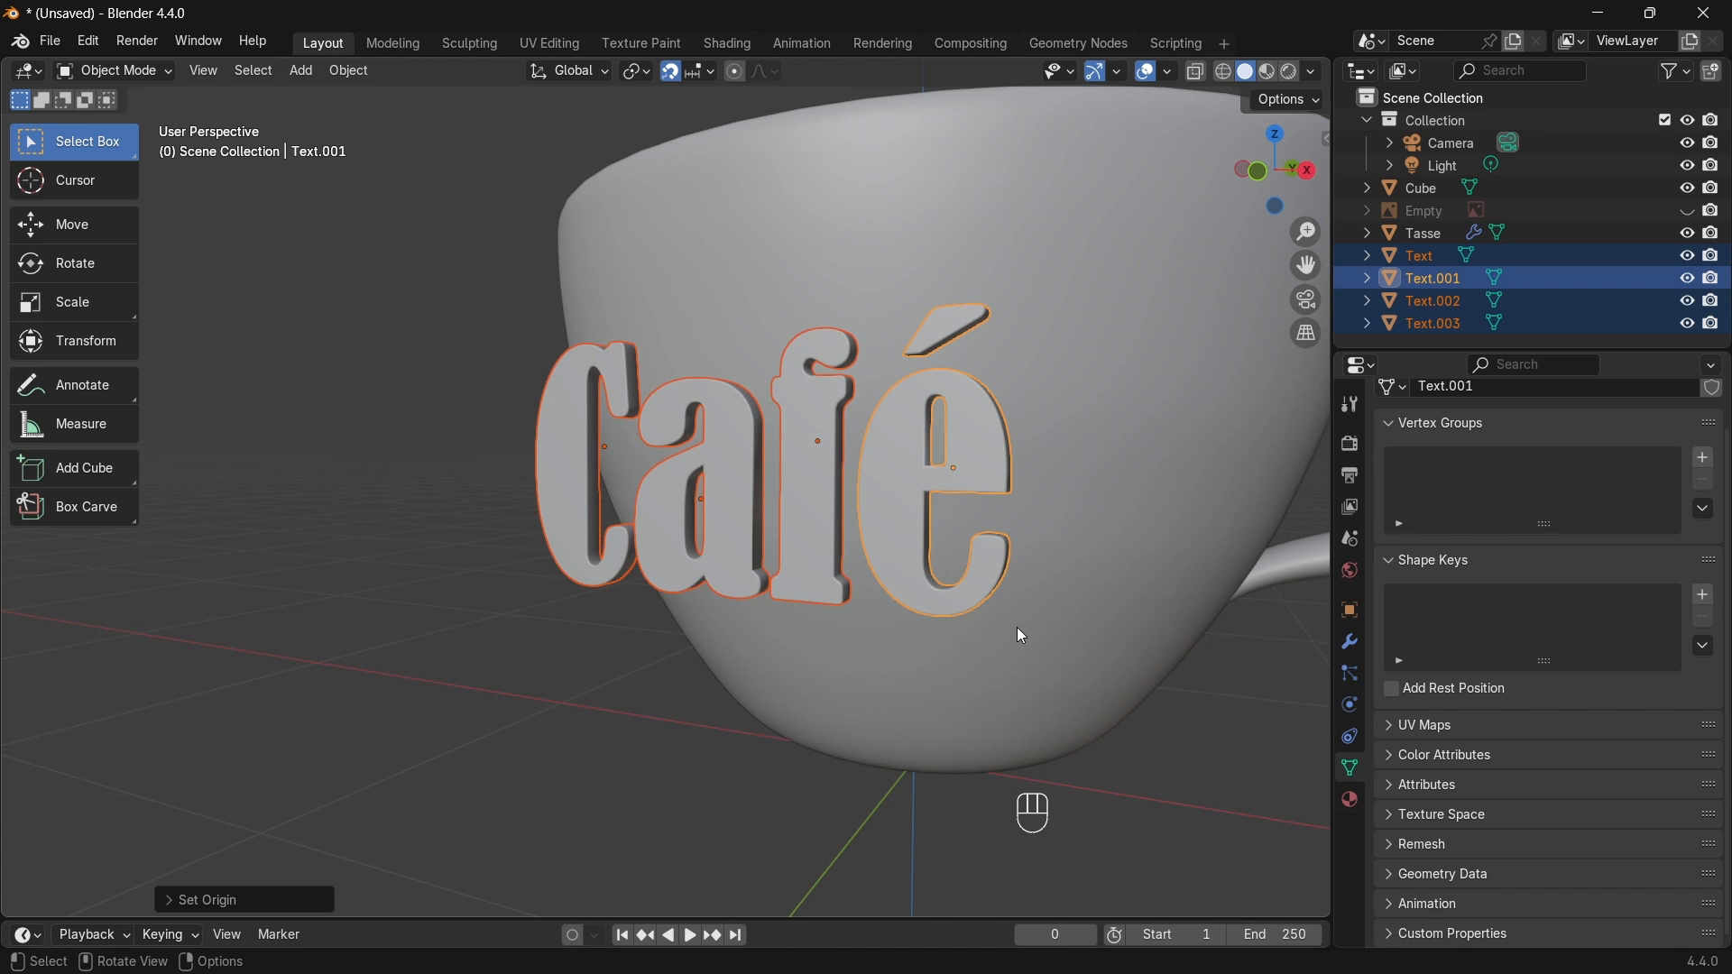
pyautogui.moveTo(786, 466); pyautogui.dragTo(812, 465, button='middle')
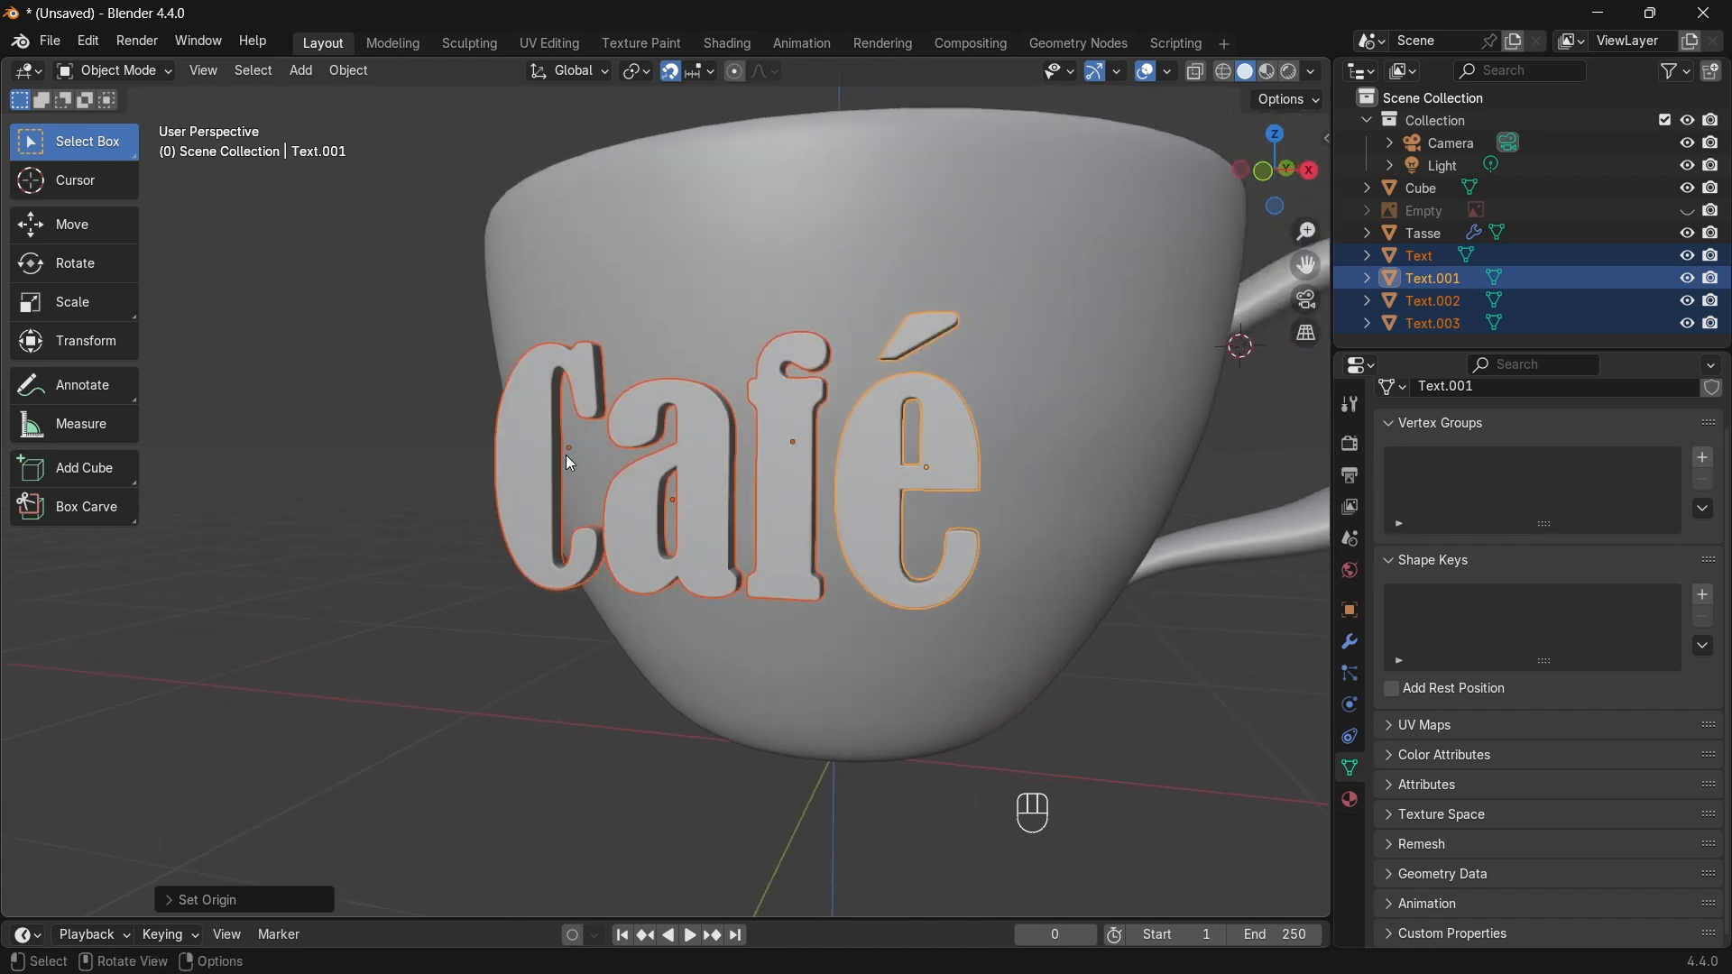
# Step: Select the "é" and set the snap target to Face Project with Align Rotation to Target
pyautogui.moveTo(885, 463); pyautogui.dragTo(770, 455, button='middle')
pyautogui.click(1025, 476)
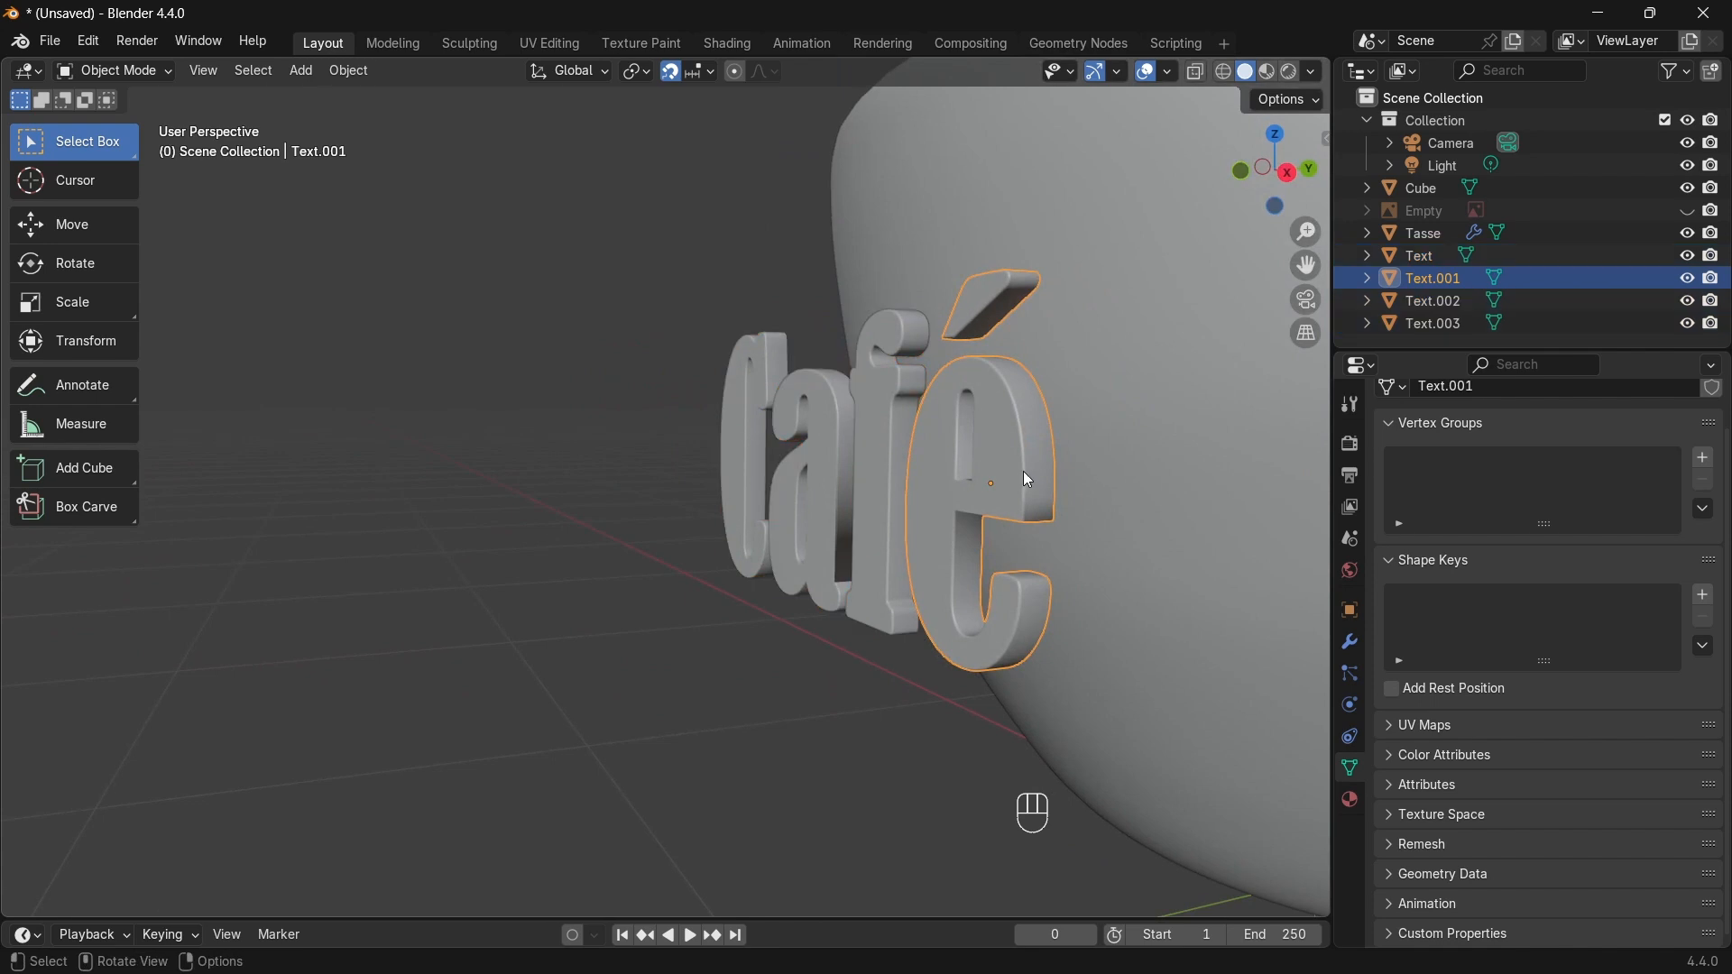
pyautogui.click(704, 71)
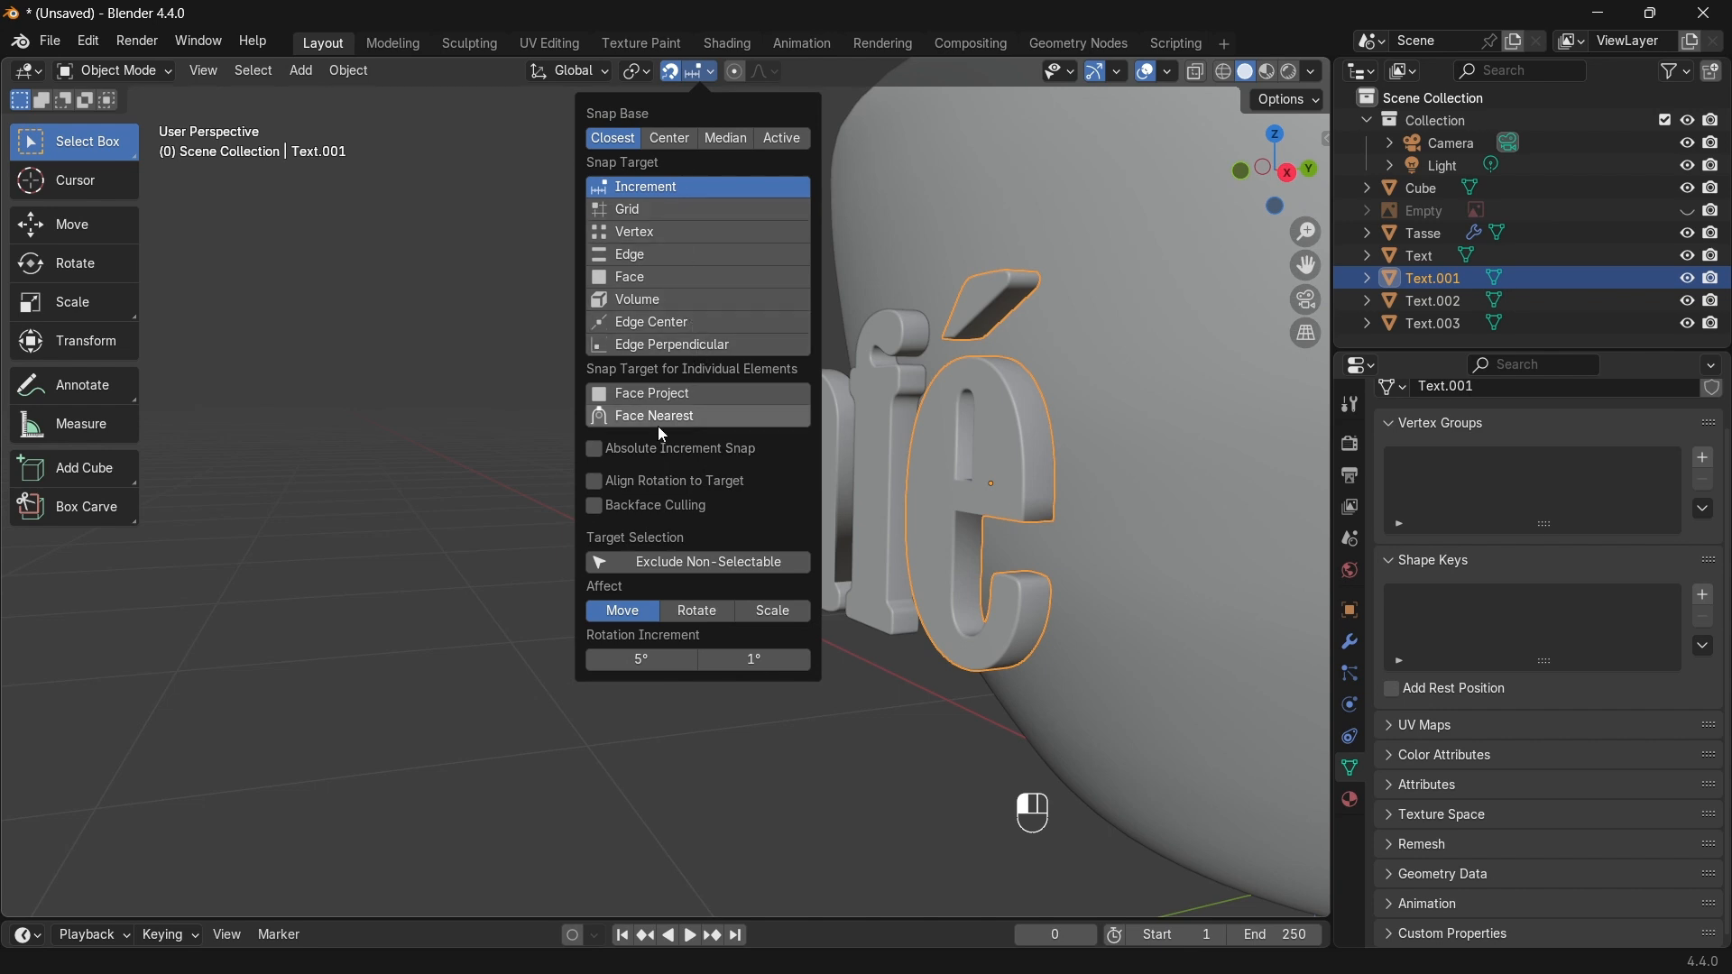
pyautogui.click(648, 397)
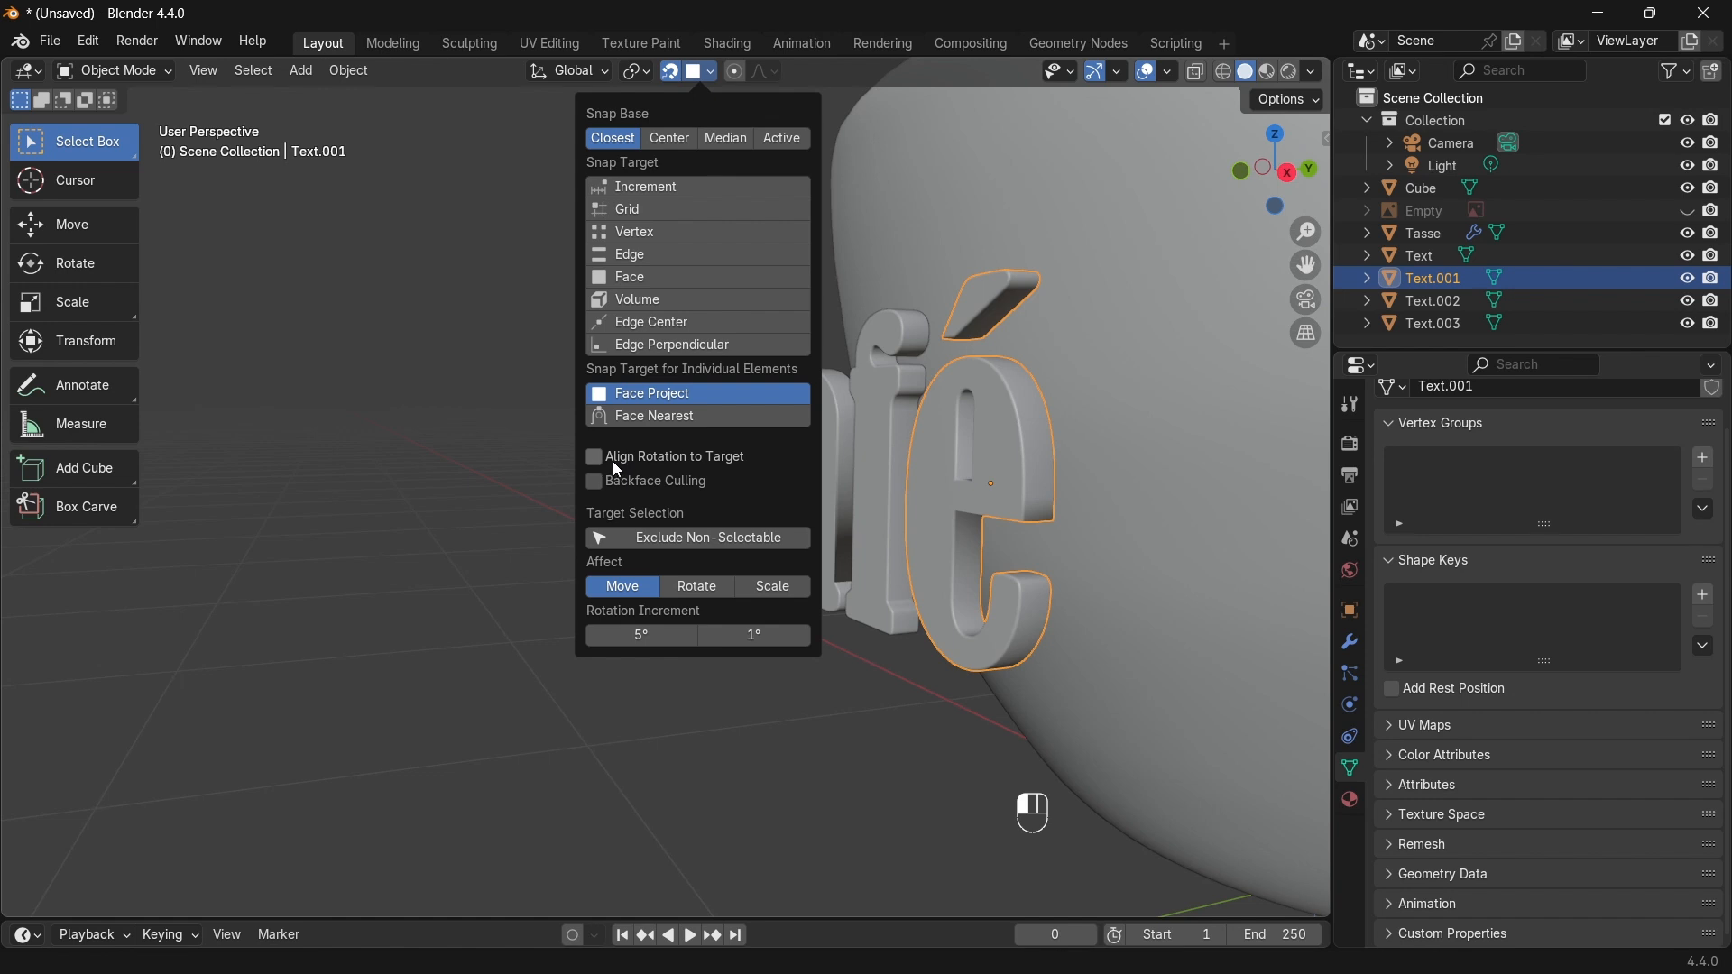
# Step: Try to move the "é" onto the cup's outer surface with face snapping
pyautogui.moveTo(895, 437); pyautogui.dragTo(754, 490, button='middle')
pyautogui.press('g')
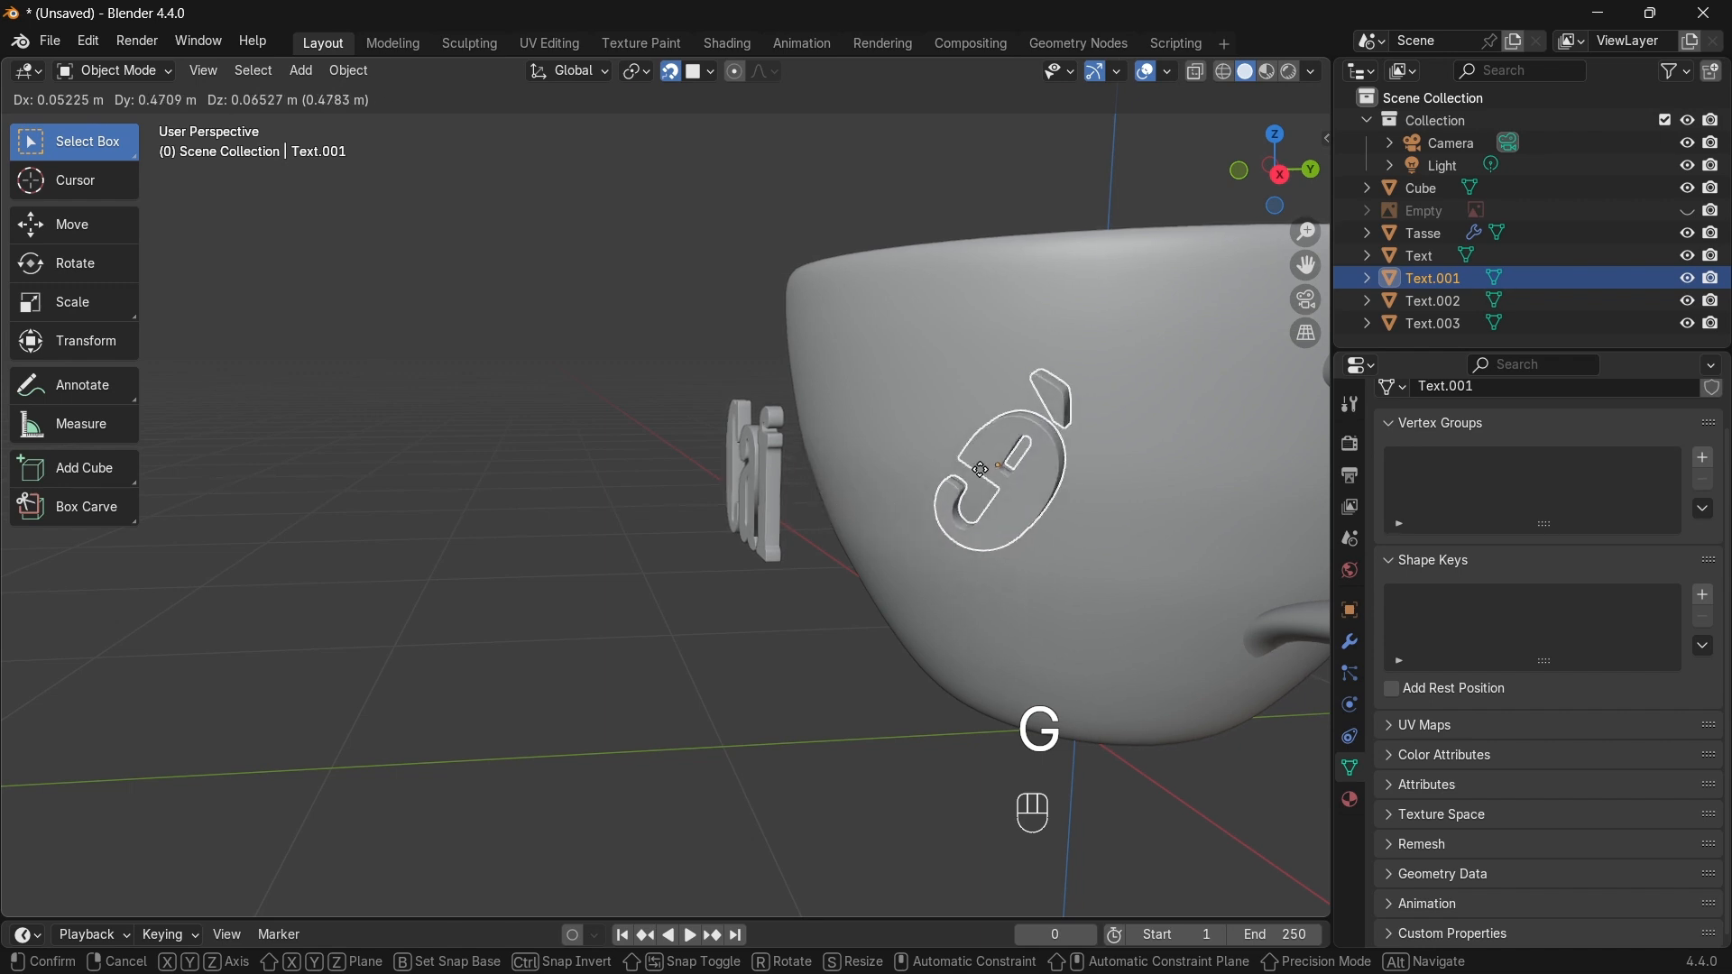
pyautogui.click(958, 492)
pyautogui.moveTo(958, 491); pyautogui.dragTo(1001, 507, button='middle')
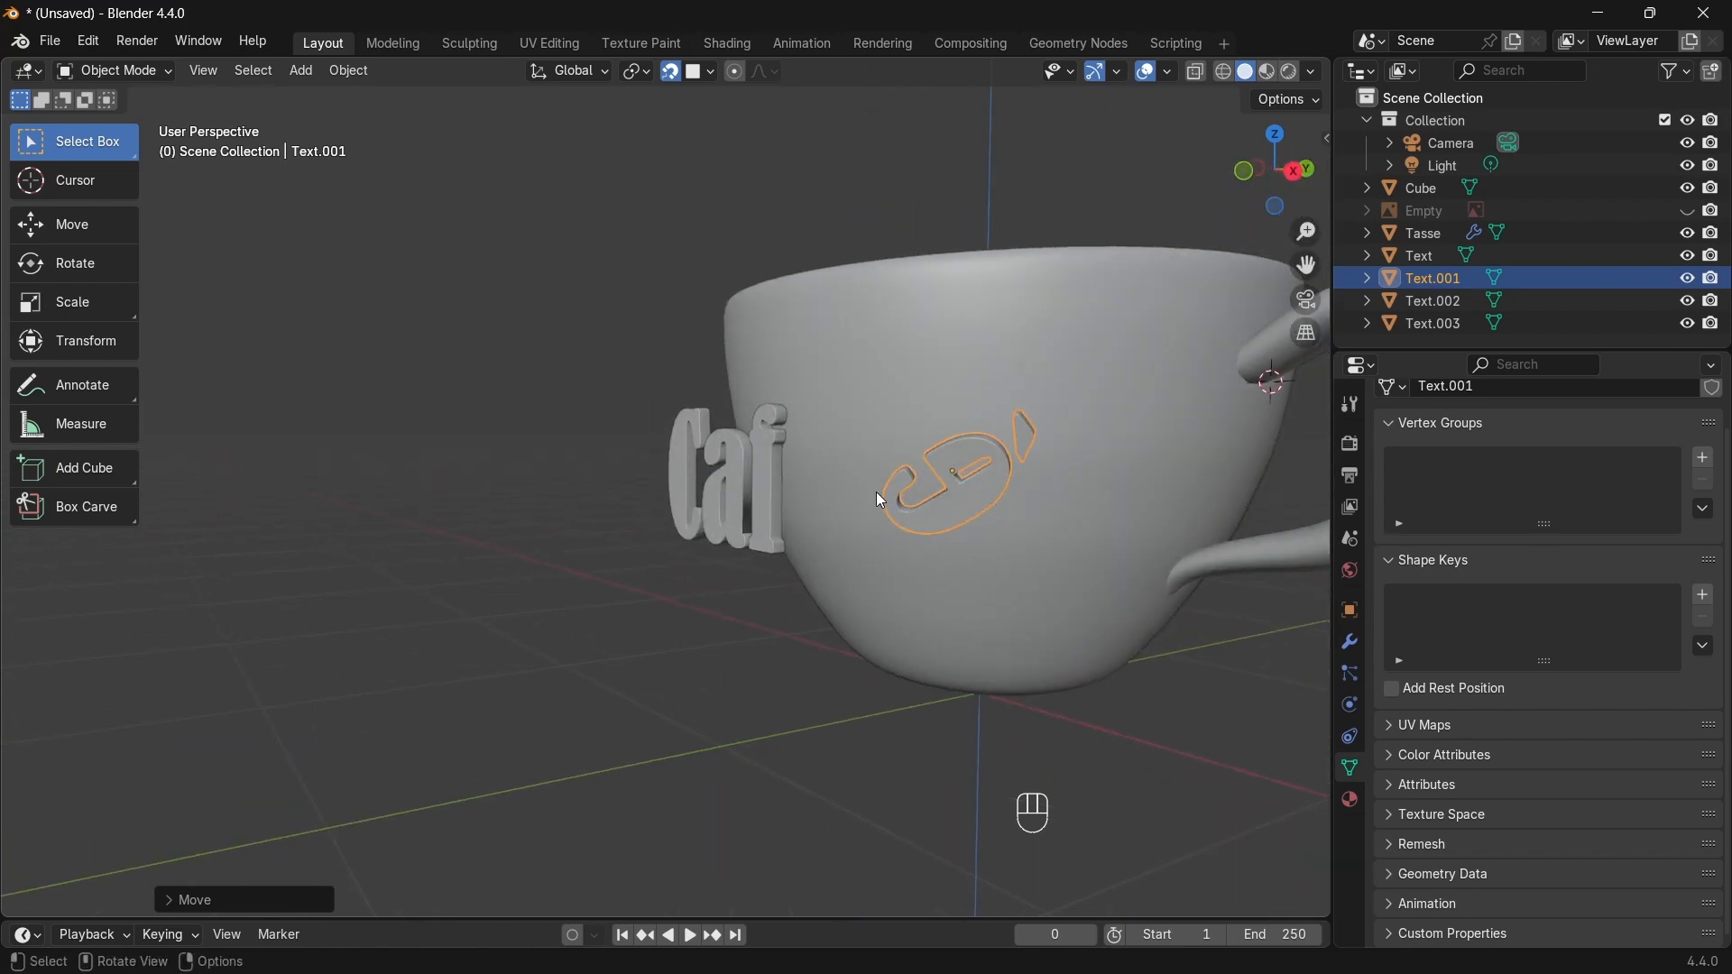
pyautogui.hotkey('ctrl', 'z')
pyautogui.moveTo(853, 489); pyautogui.dragTo(939, 656, button='middle')
pyautogui.press('g')
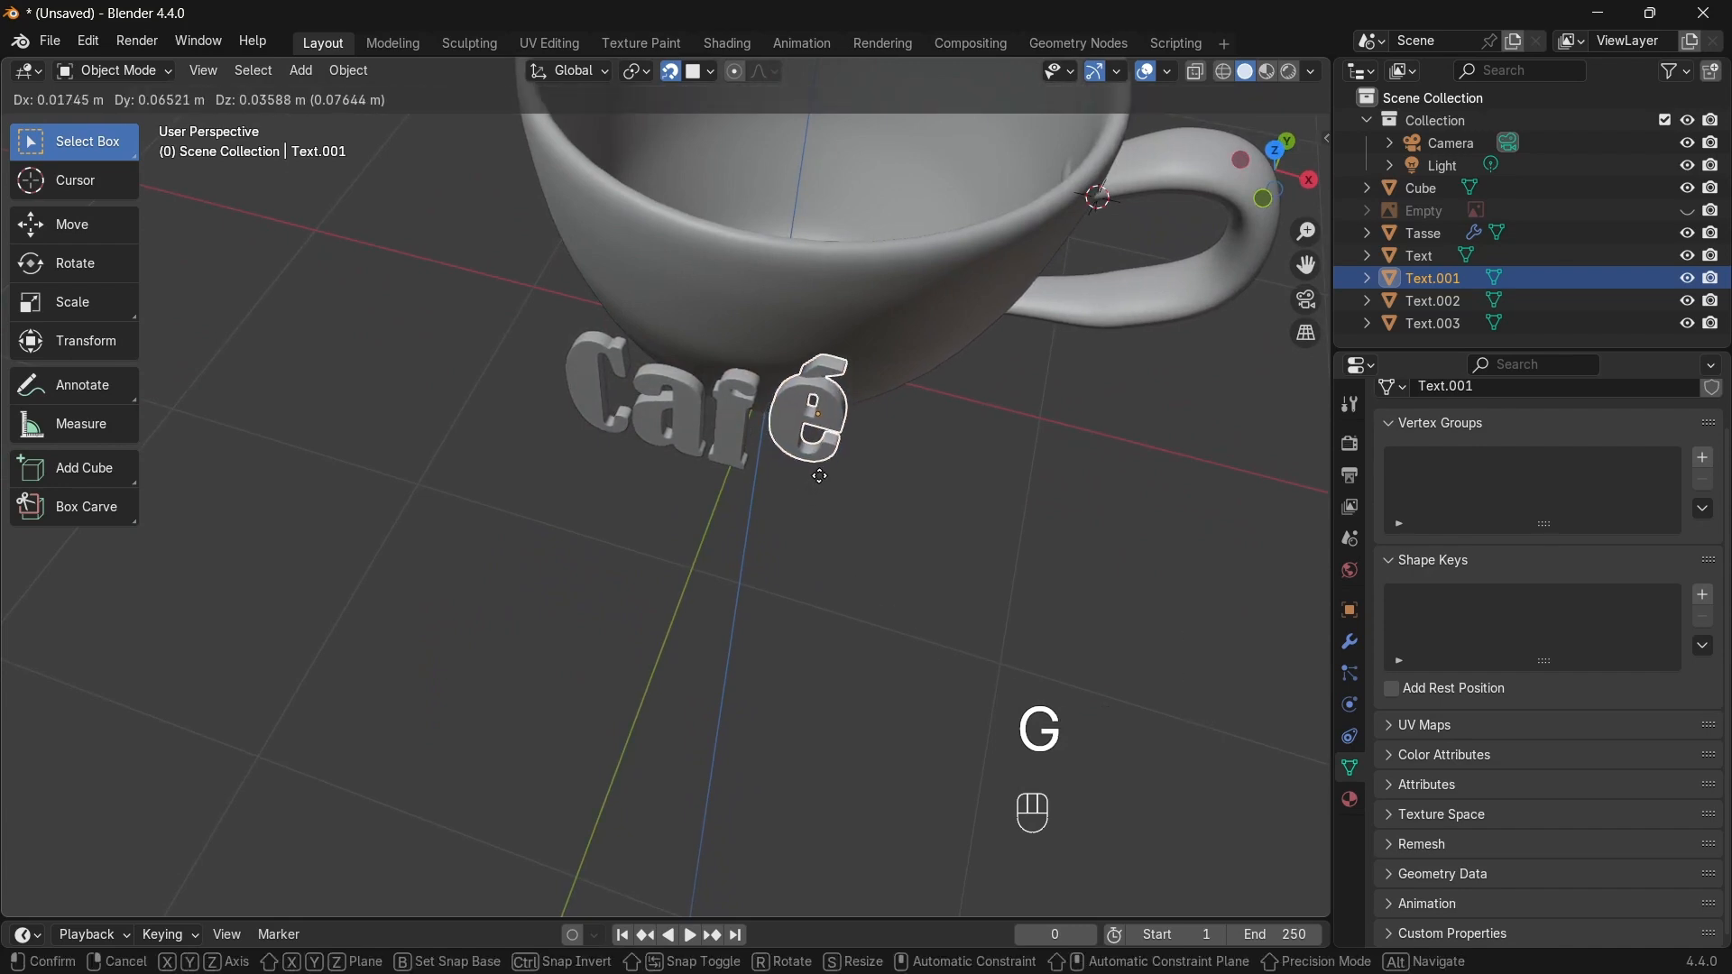
pyautogui.rightClick(827, 458)
pyautogui.moveTo(827, 457); pyautogui.dragTo(756, 396, button='middle')
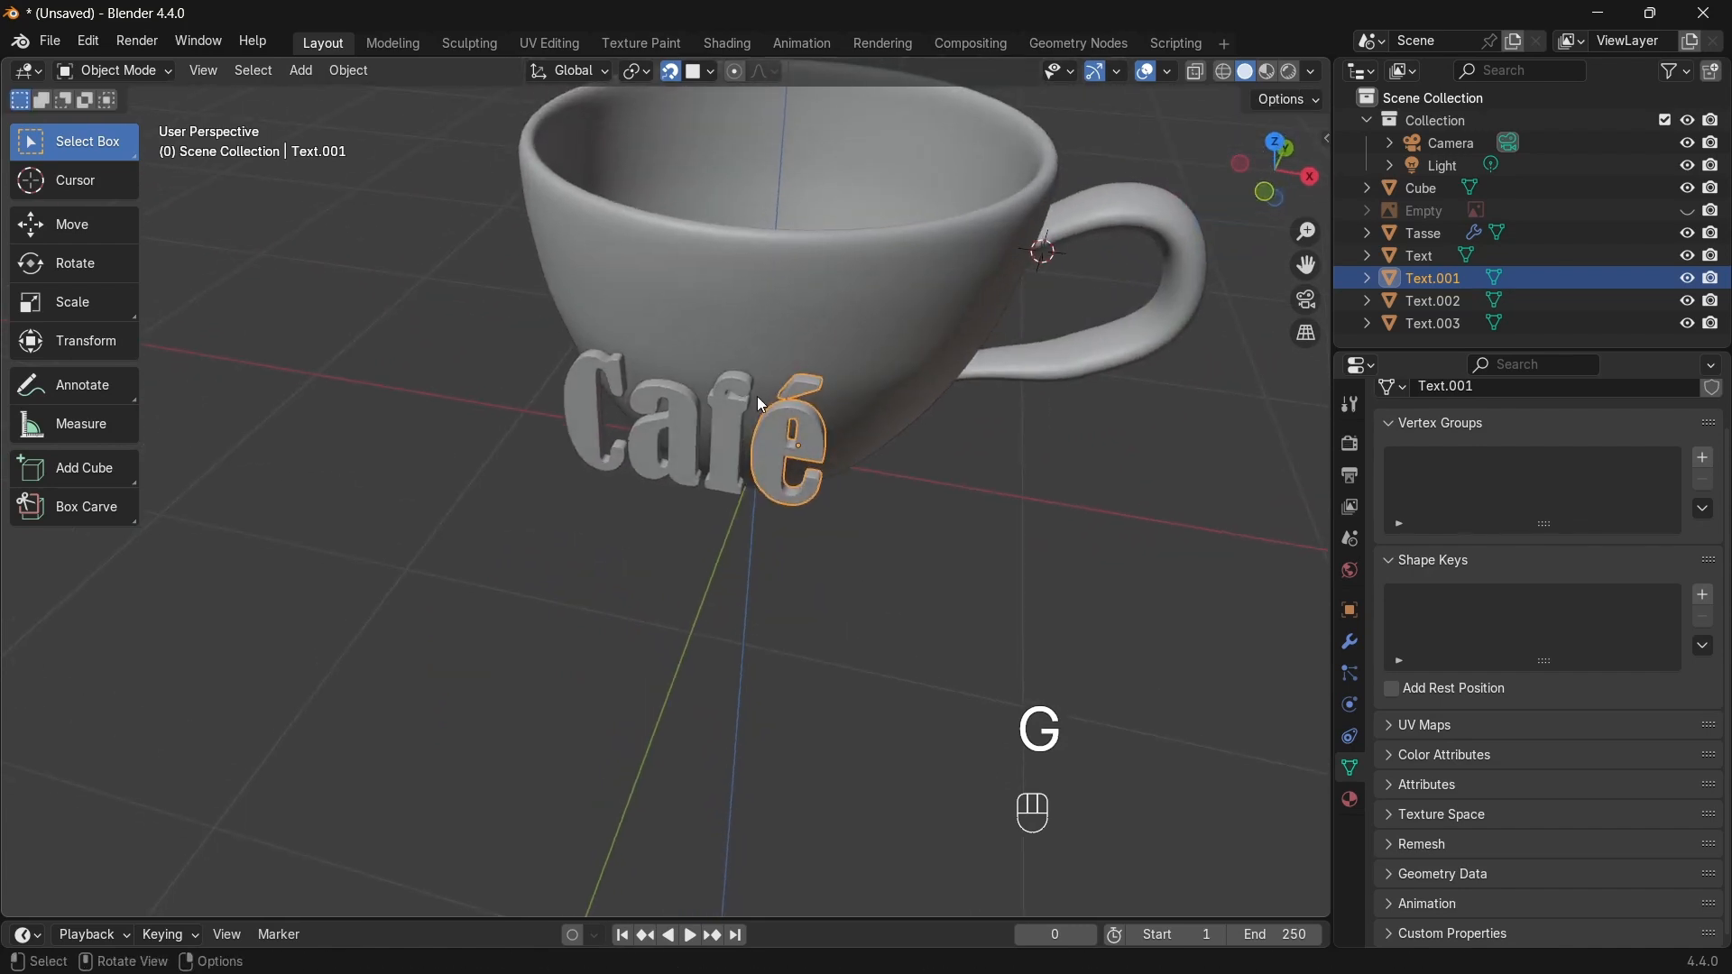
# Step: Move the letter "f" onto the cup's outer surface with face snapping
pyautogui.click(717, 425)
pyautogui.press('g')
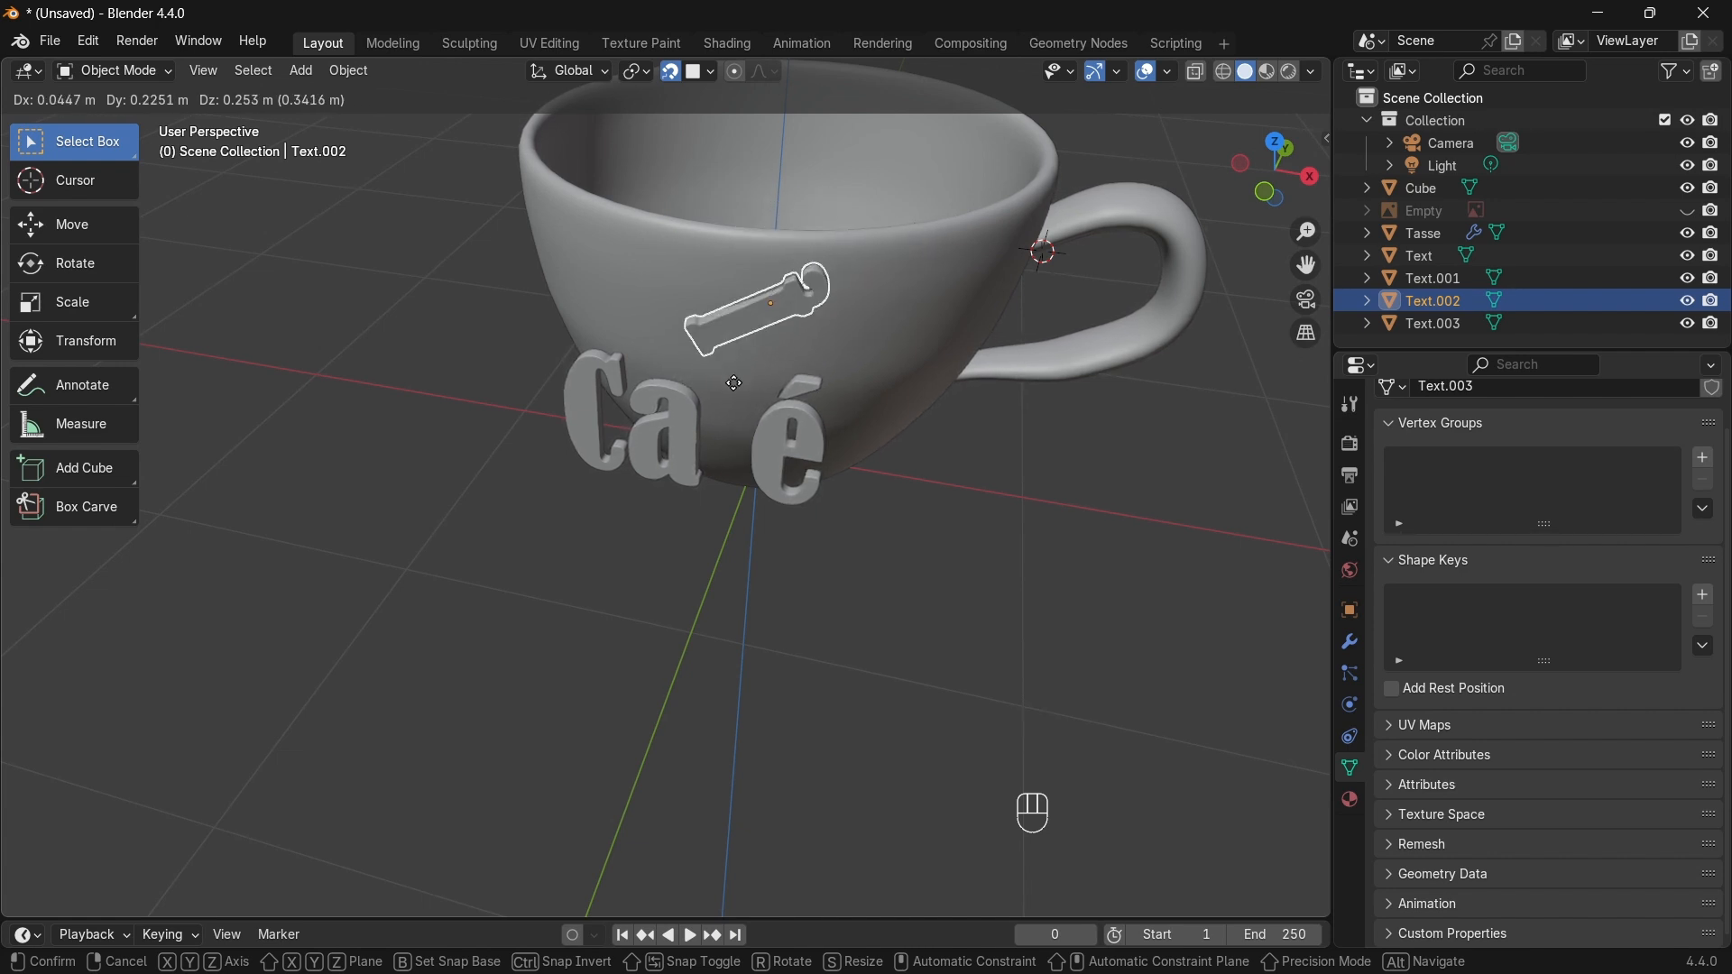
pyautogui.click(765, 405)
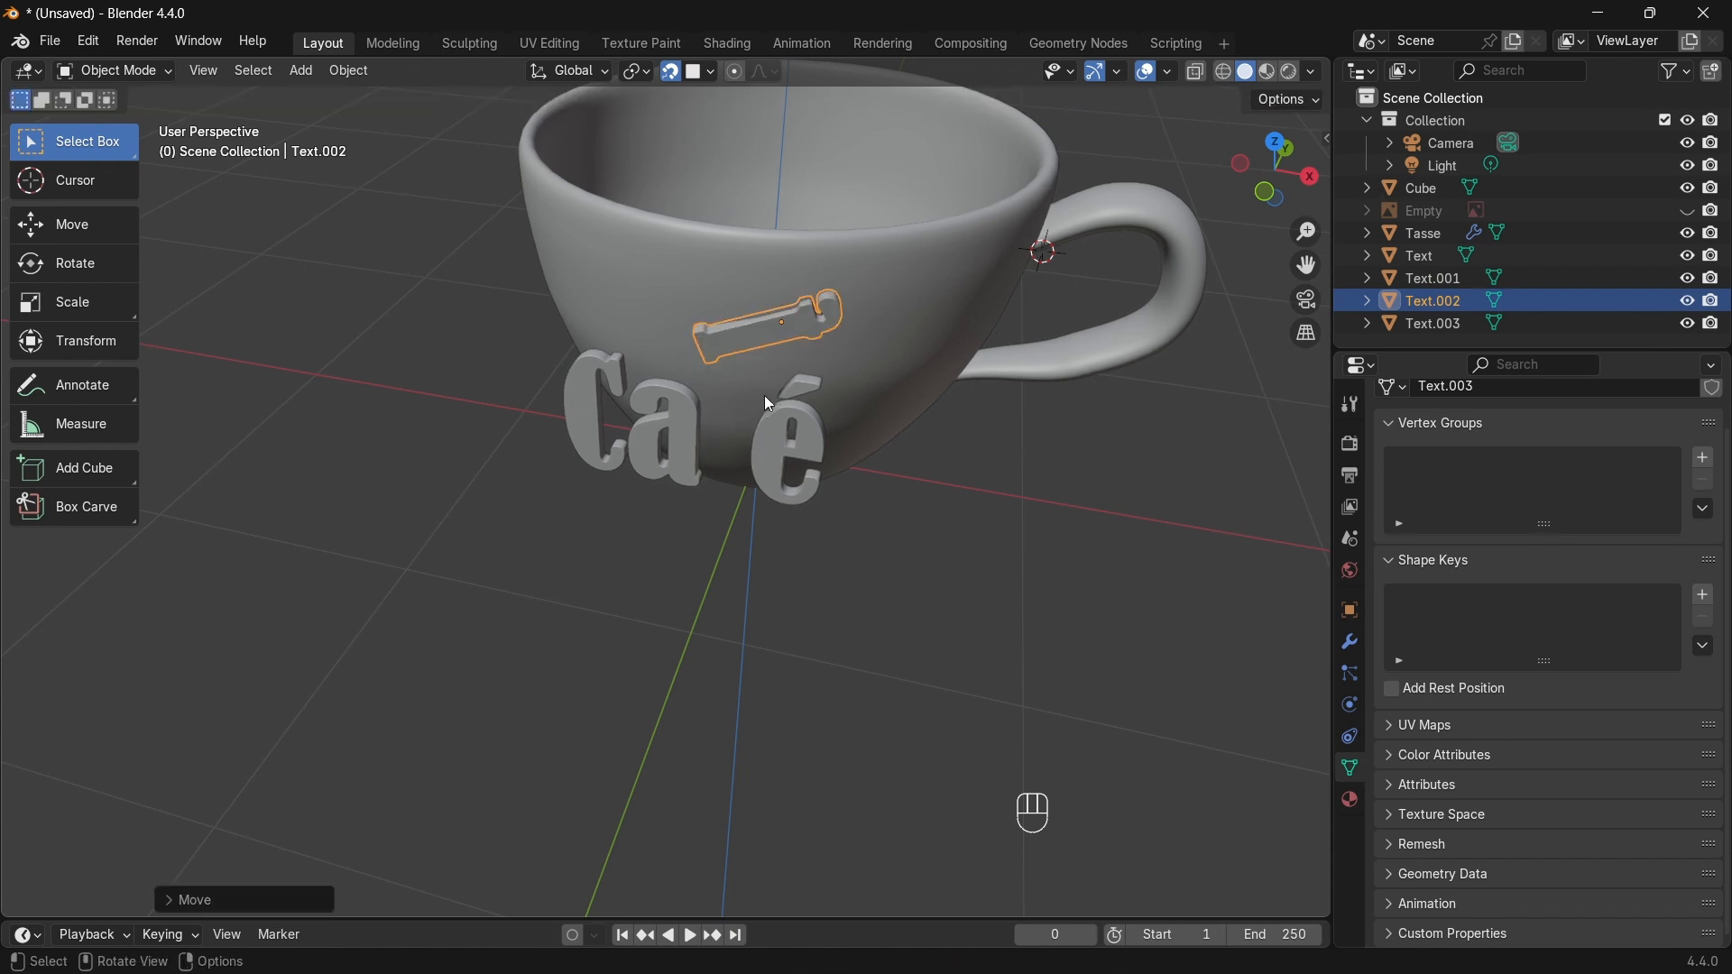
# Step: Turn off snapping and rotate the letter "f" into an upright orientation
pyautogui.hotkey('shift', 'Tab')
pyautogui.moveTo(800, 256); pyautogui.dragTo(909, 321, button='middle')
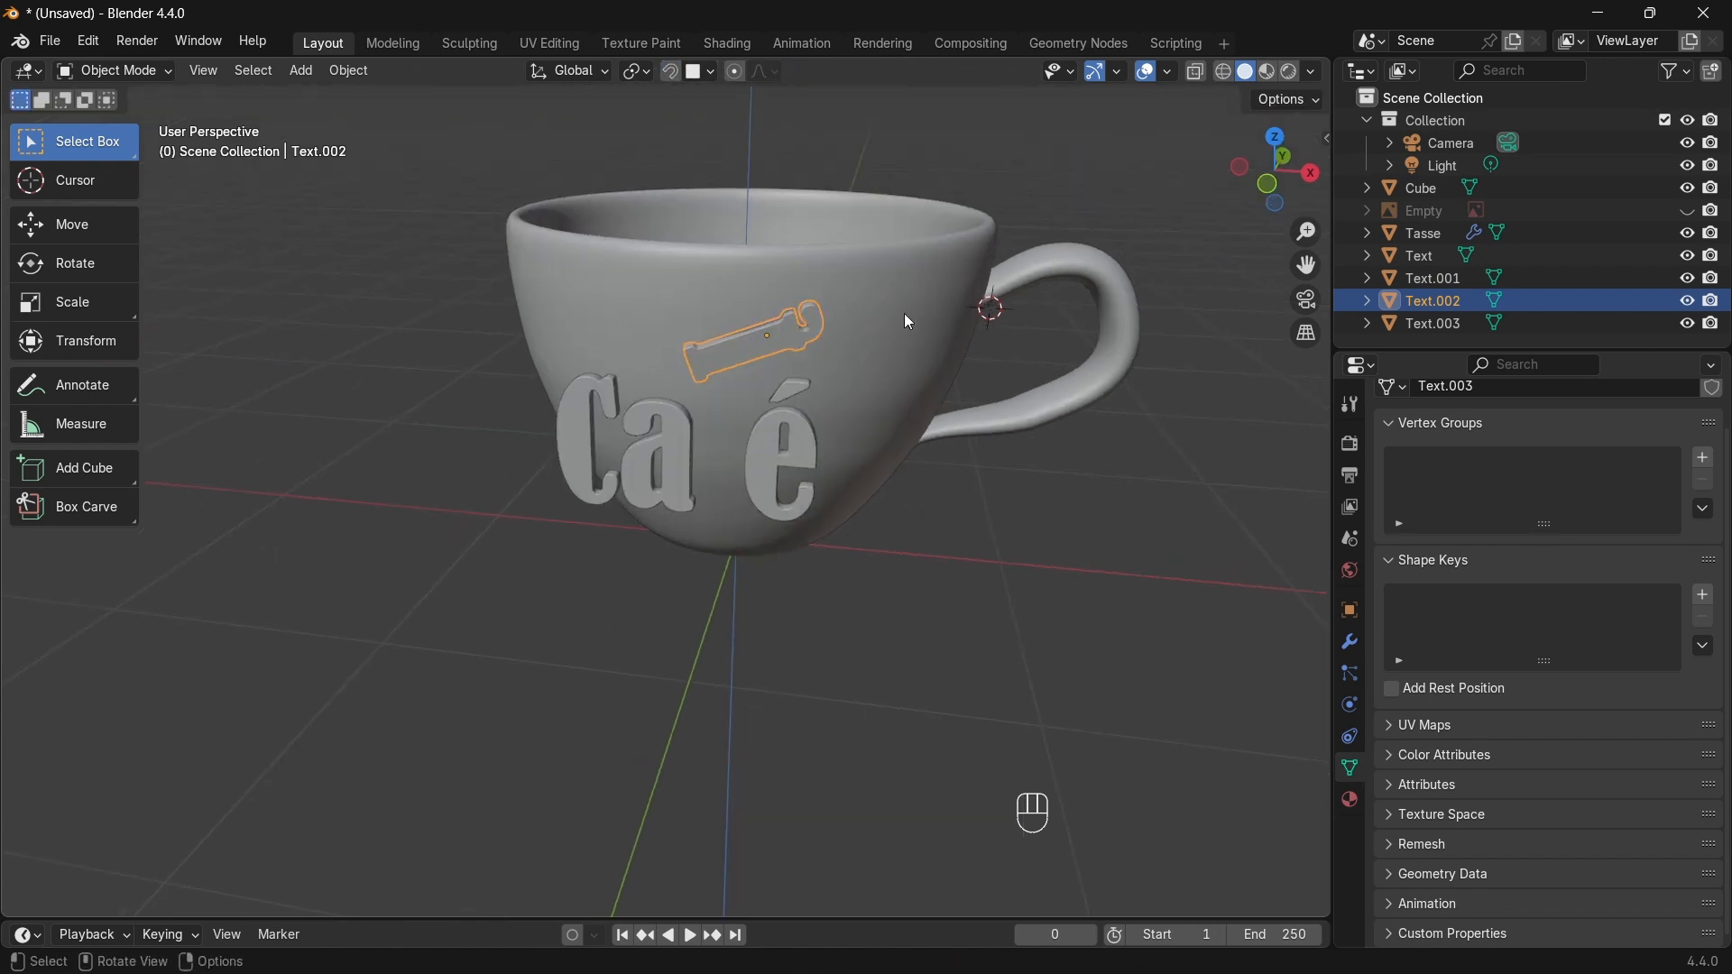
pyautogui.press('t')
pyautogui.press('y')
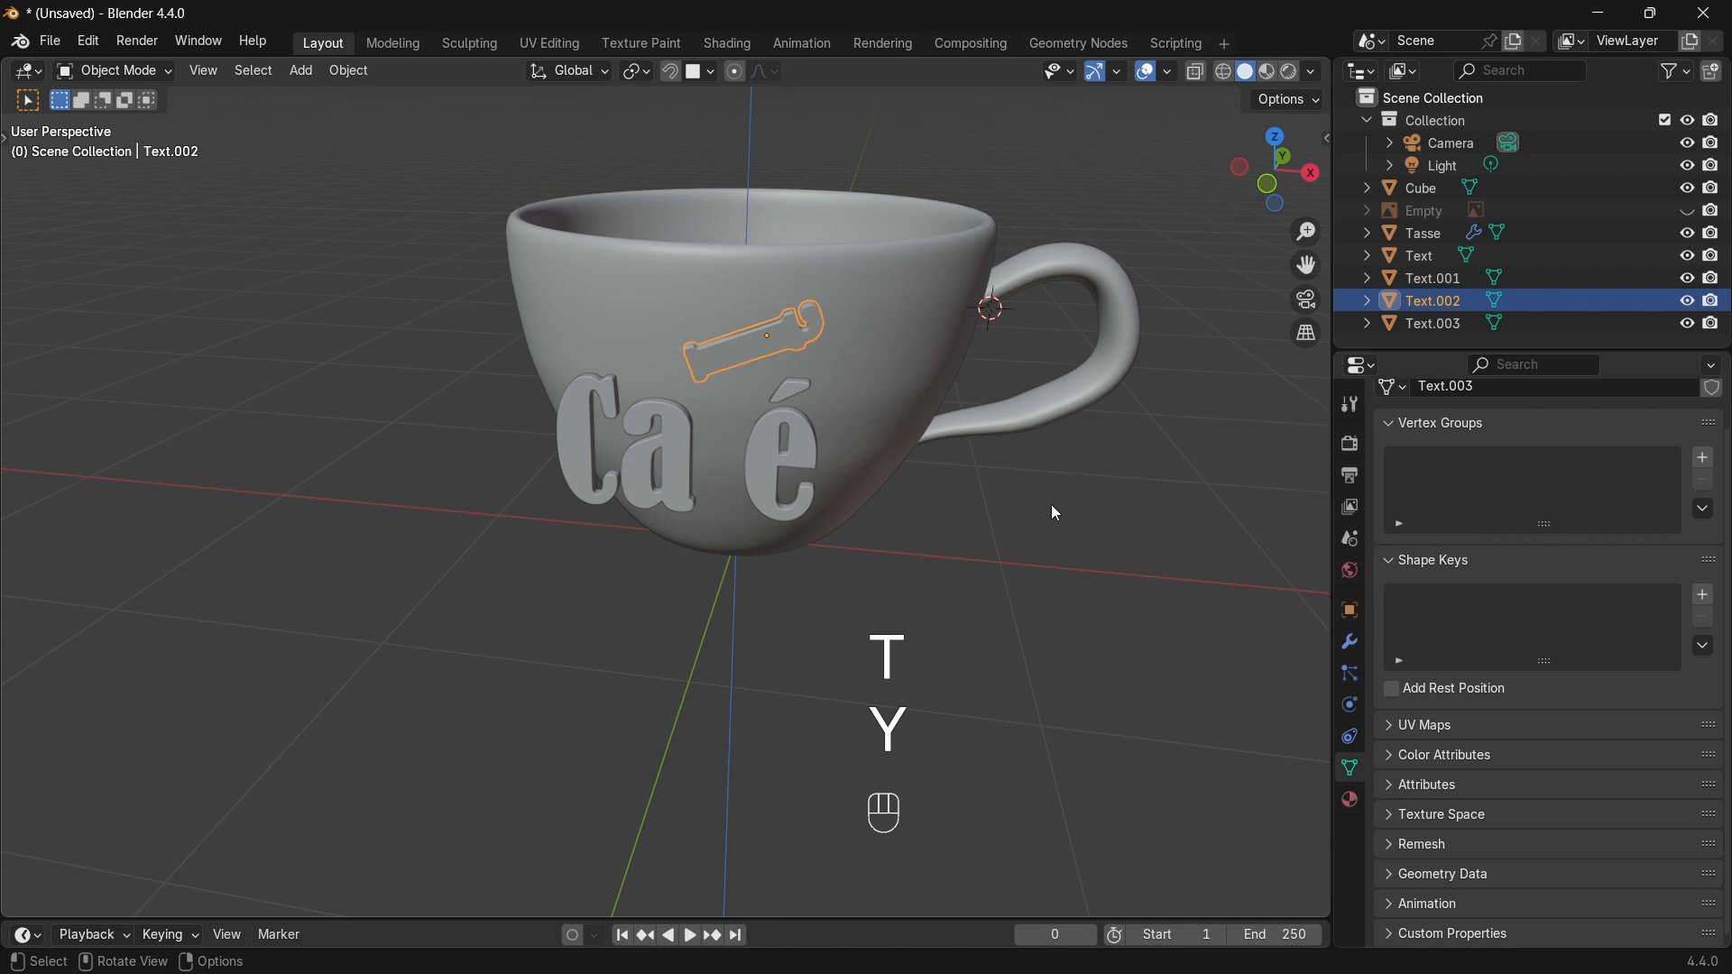
pyautogui.press('t')
pyautogui.press('r')
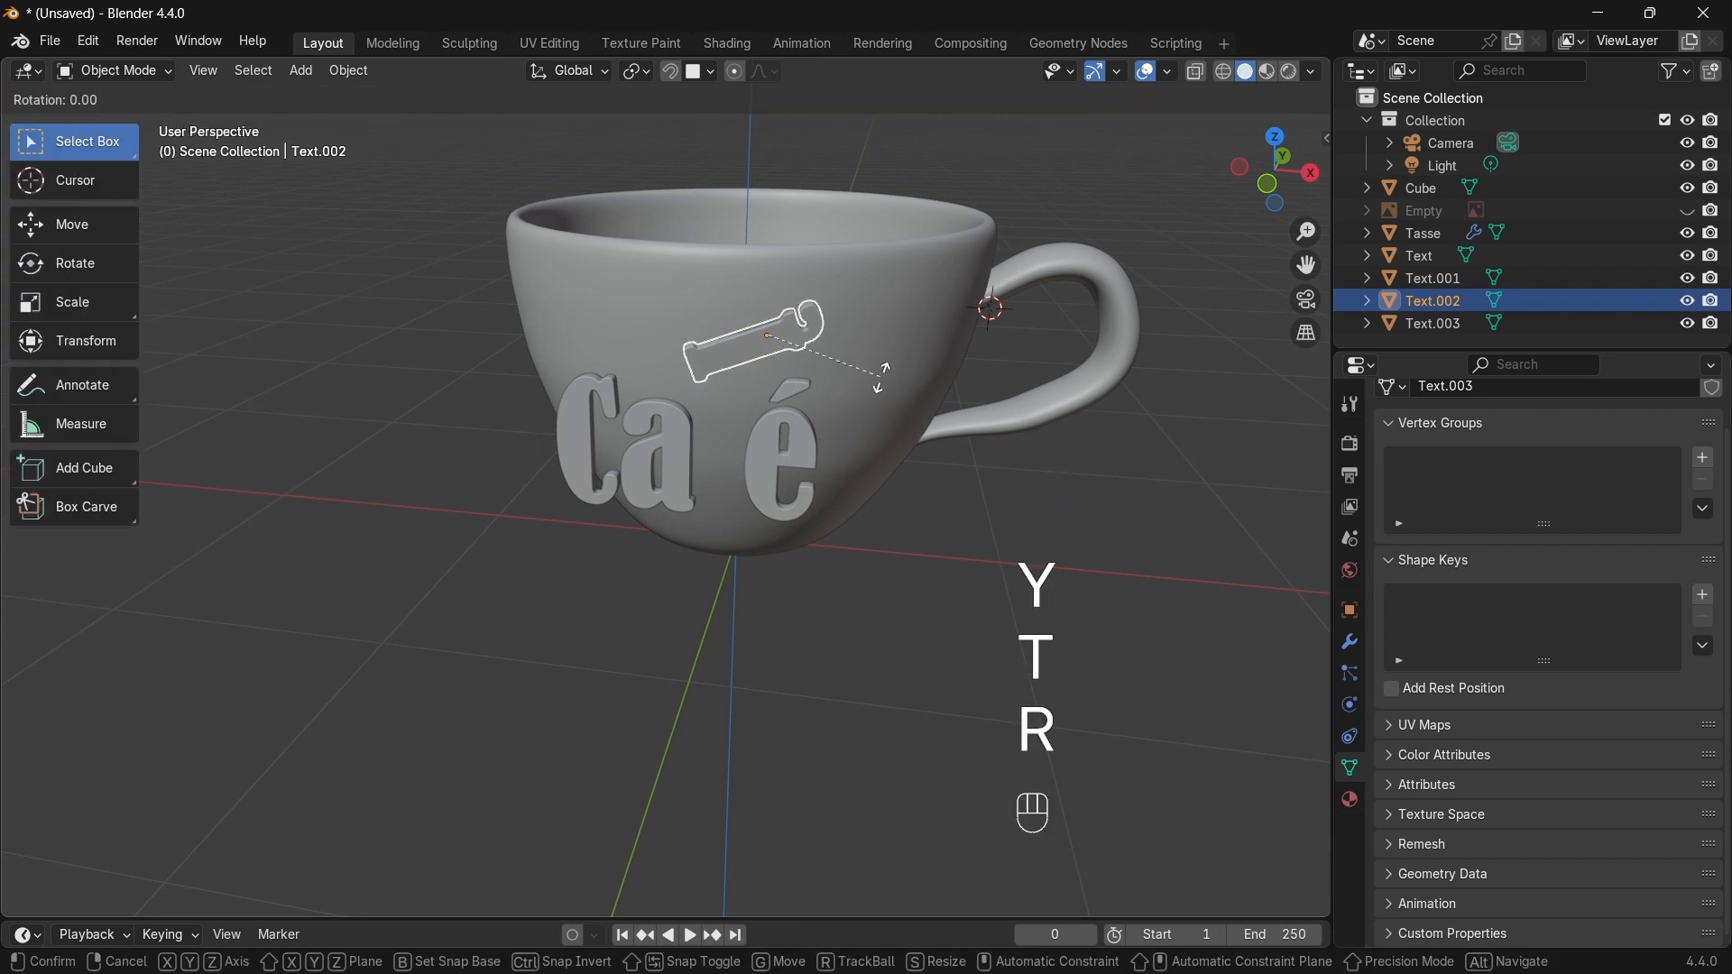
pyautogui.press('y')
pyautogui.click(830, 263)
# Step: Tilt the "f" about the global X axis and move it down to the height of the other letters
pyautogui.moveTo(830, 263); pyautogui.dragTo(526, 256, button='middle')
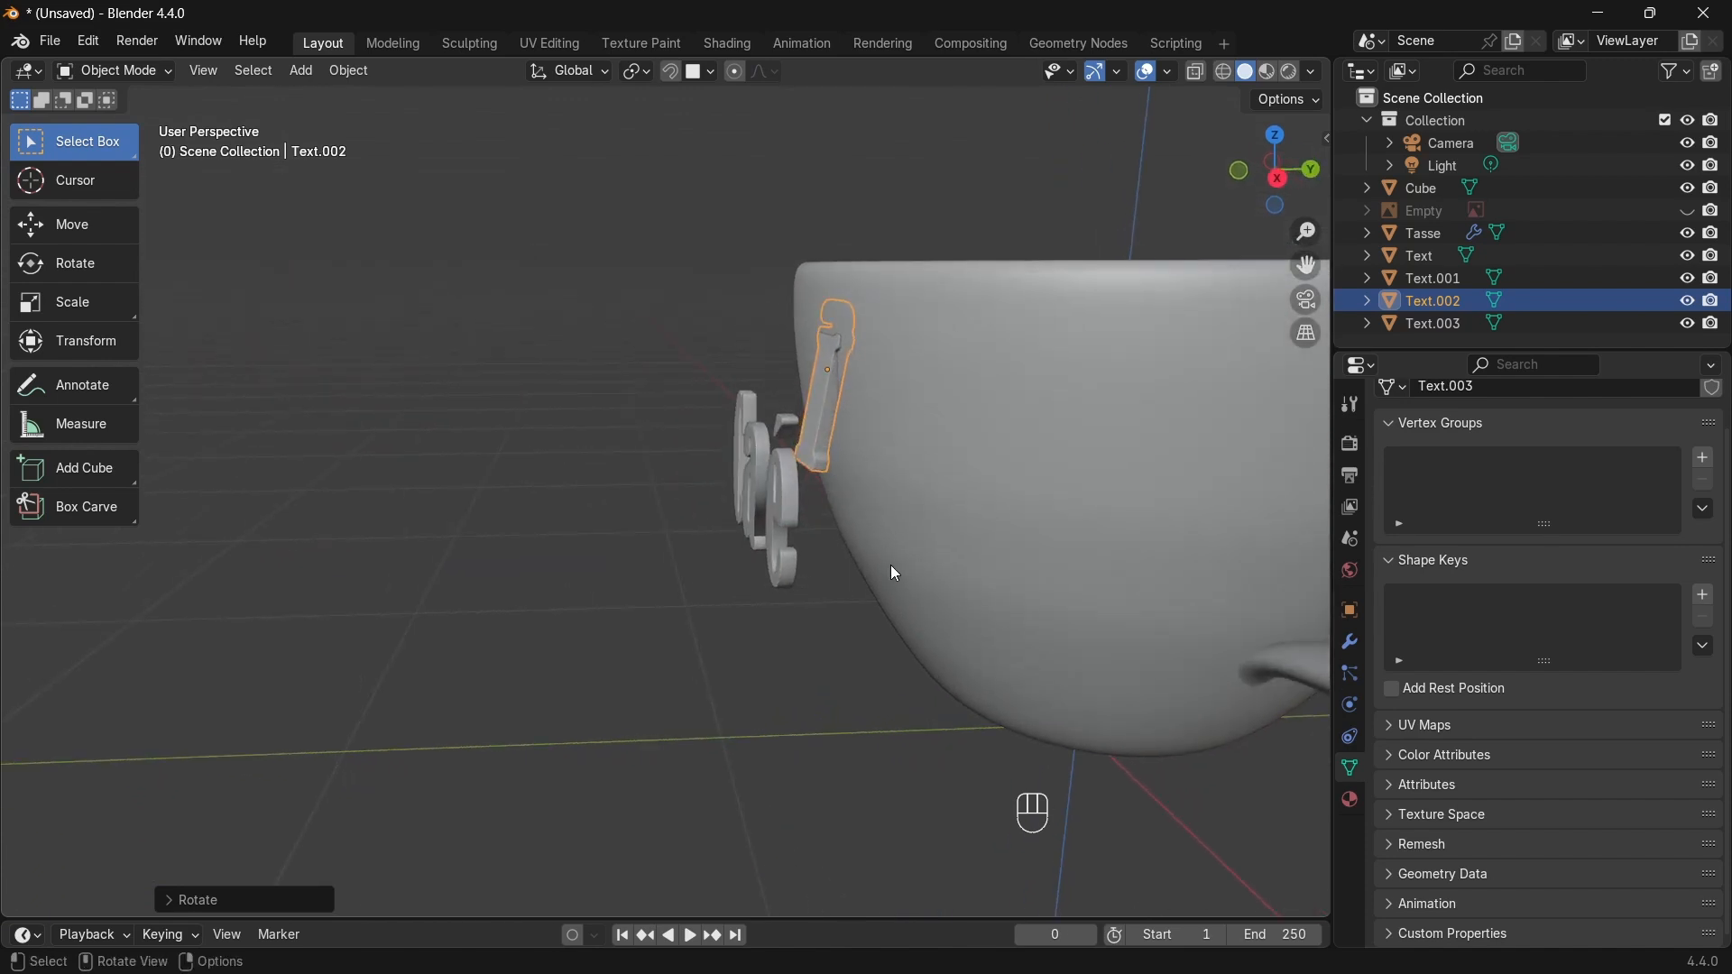
pyautogui.press('r')
pyautogui.press('x')
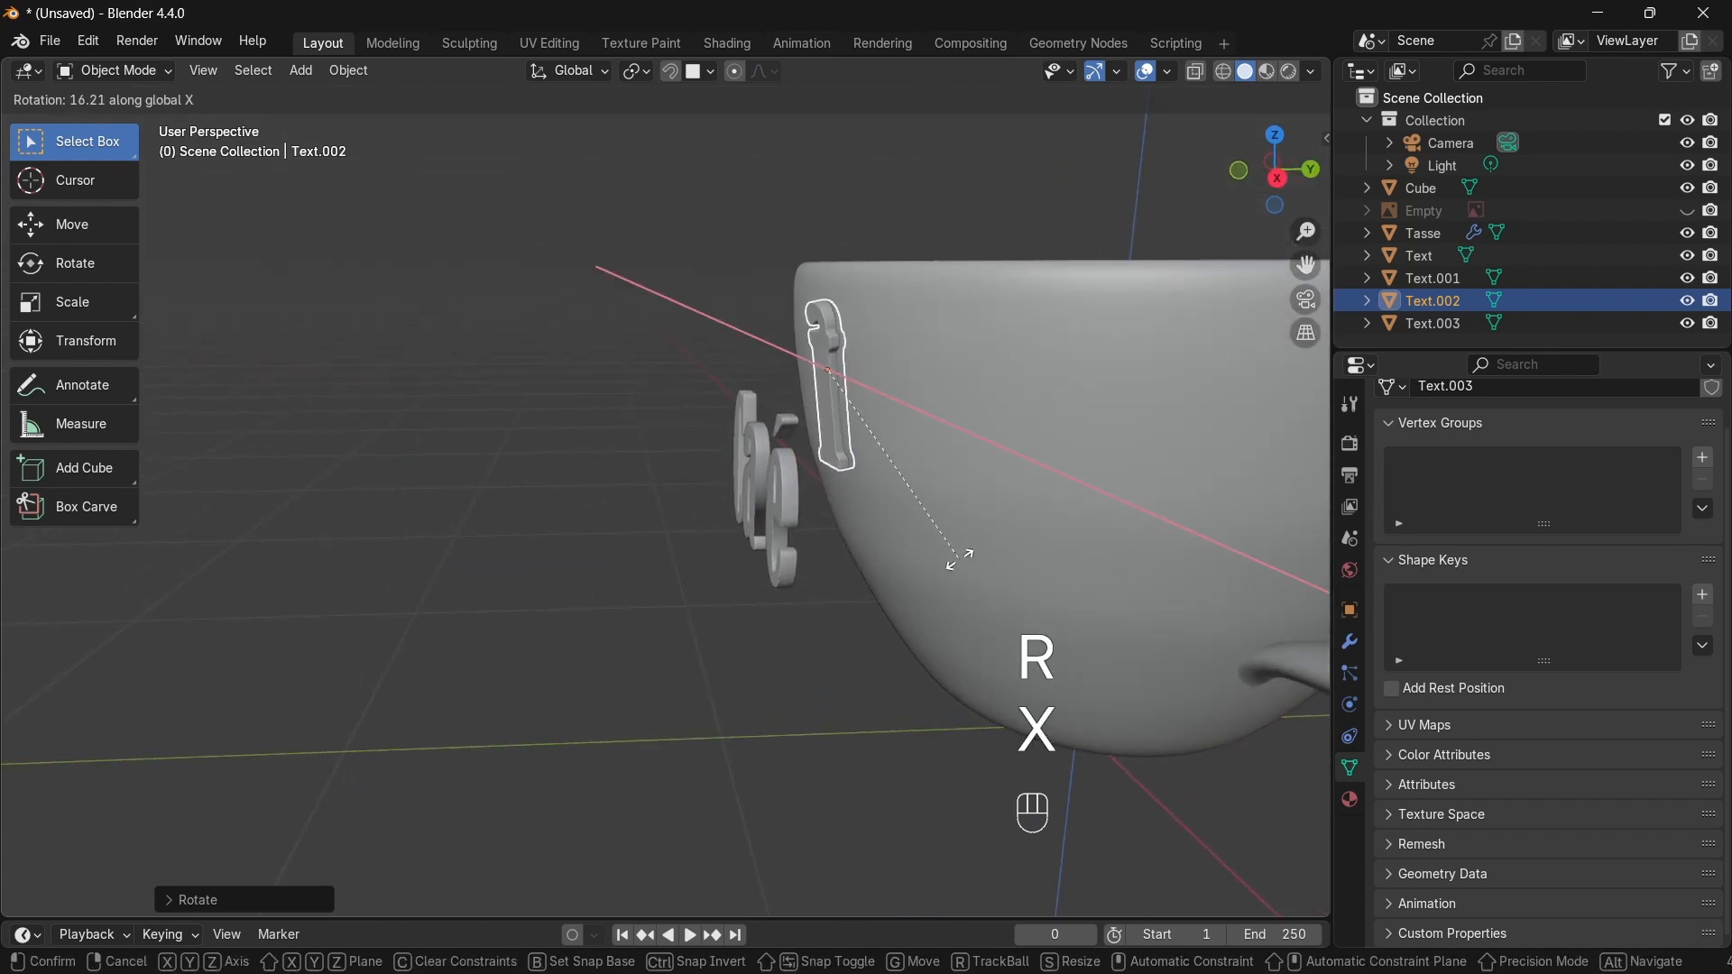
pyautogui.click(931, 554)
pyautogui.moveTo(931, 554); pyautogui.dragTo(787, 366, button='middle')
pyautogui.press('g')
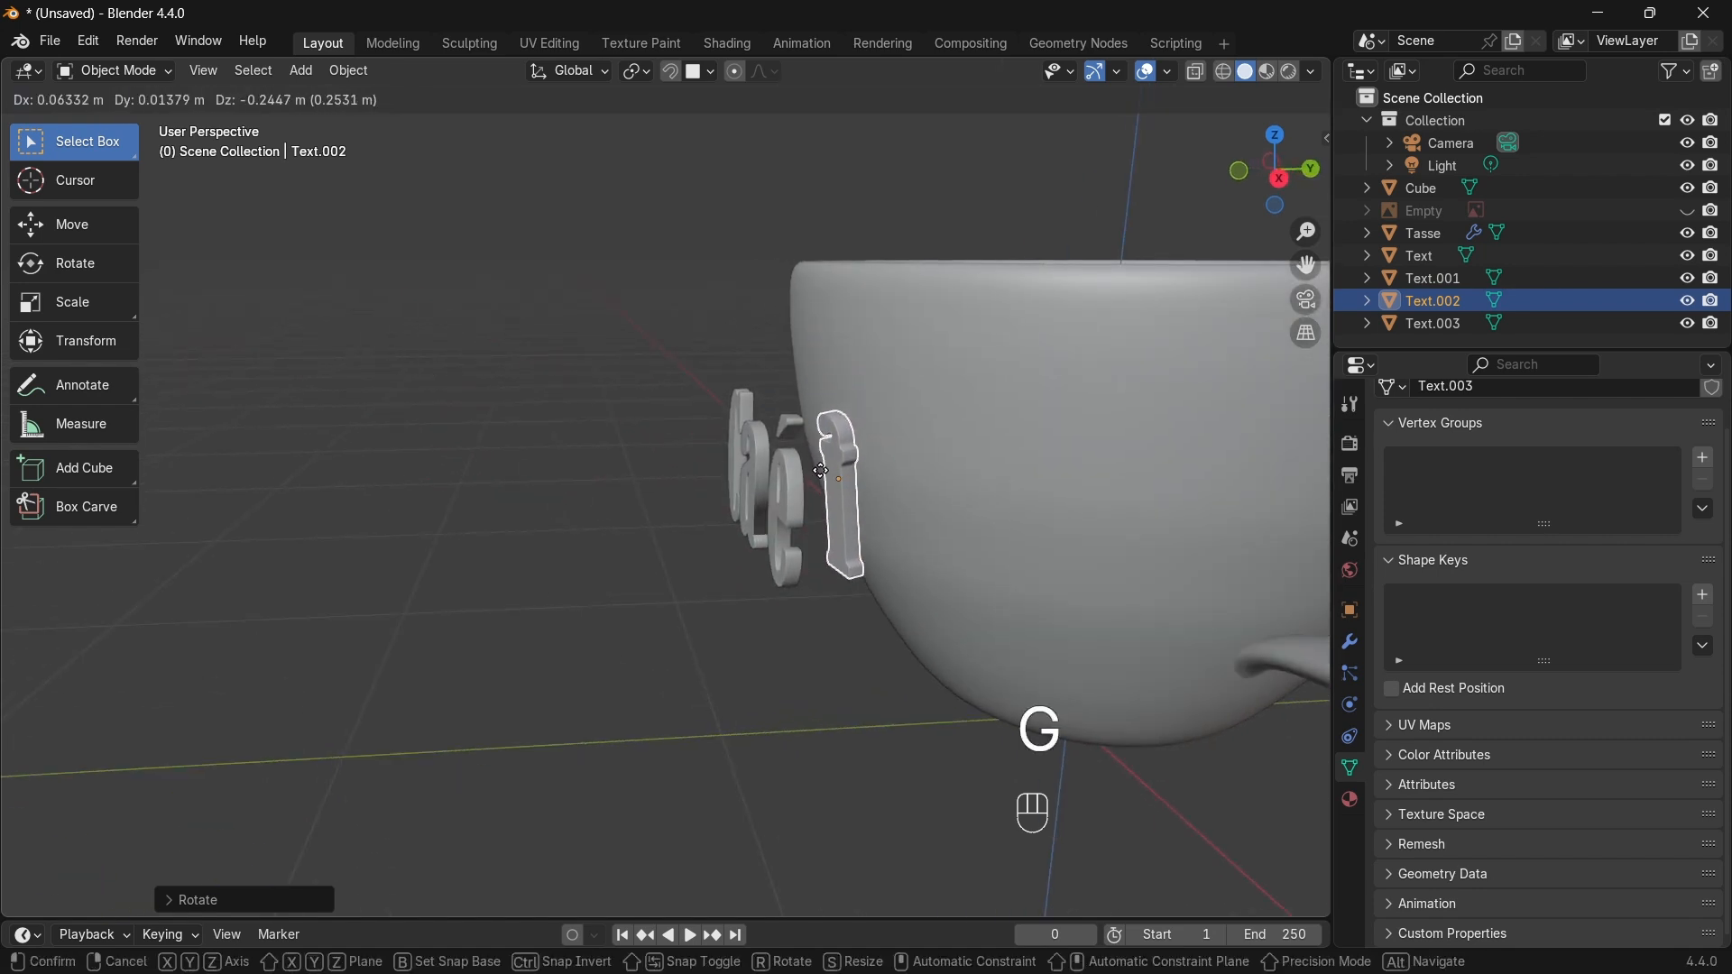
pyautogui.click(819, 505)
# Step: Shift the "f" along Y against the cup and tilt it about X to follow the wall's slope
pyautogui.press('g')
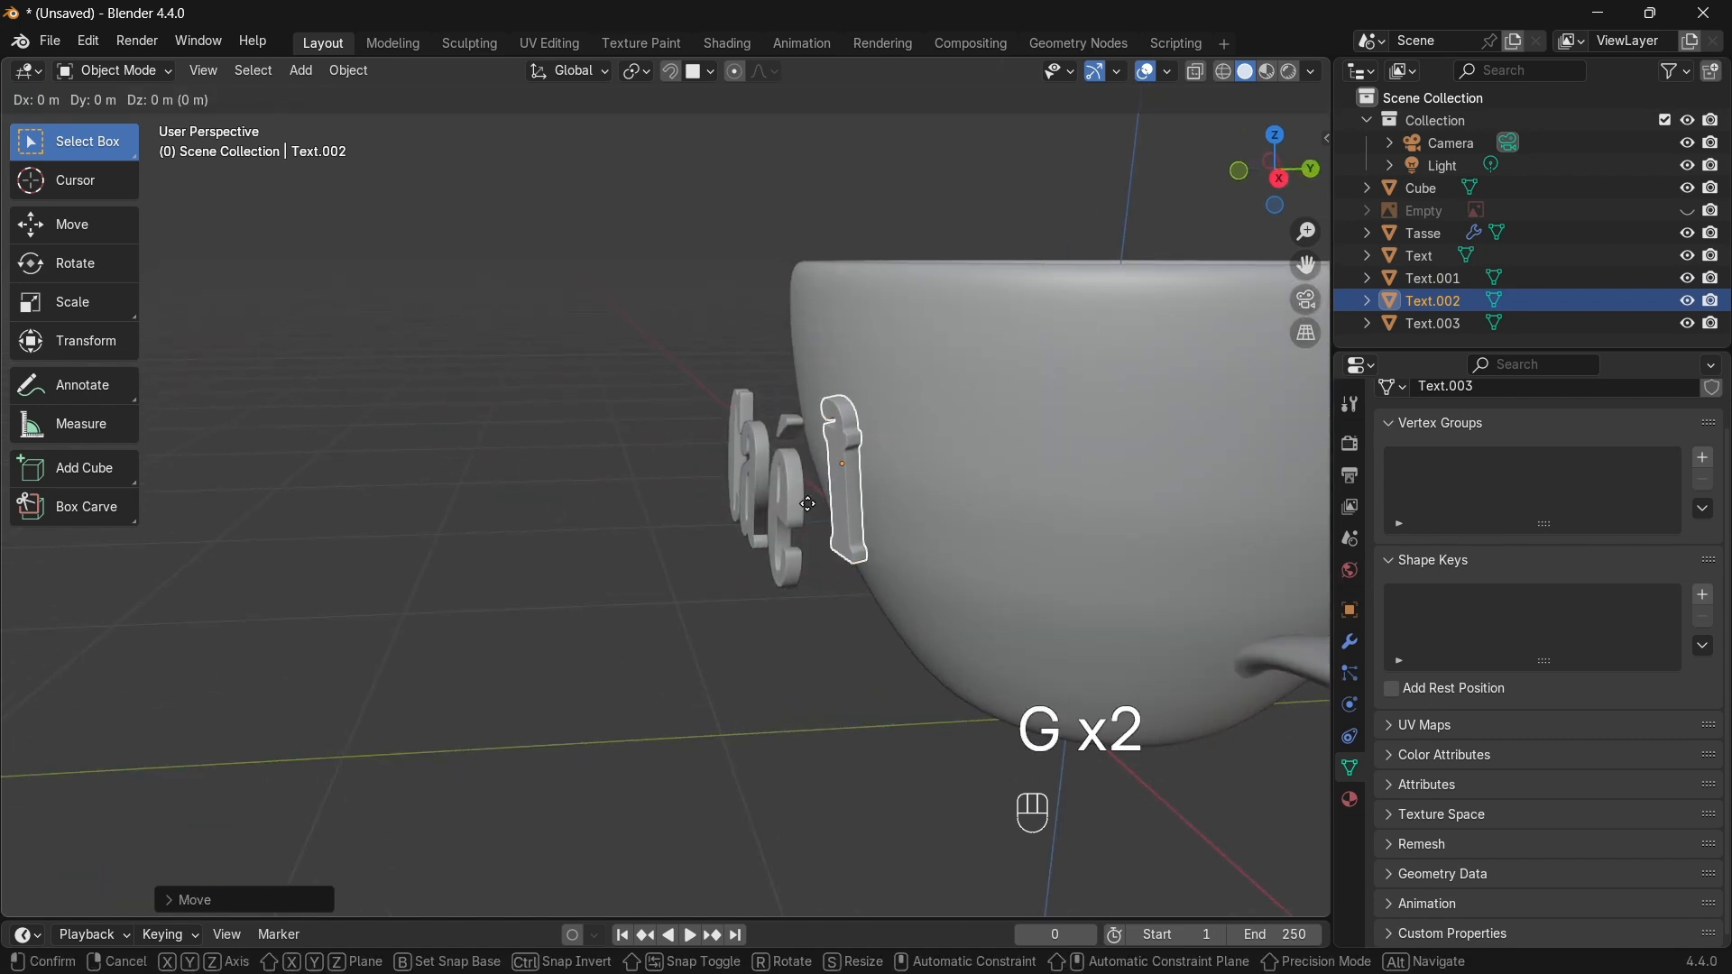
pyautogui.press('y')
pyautogui.click(822, 501)
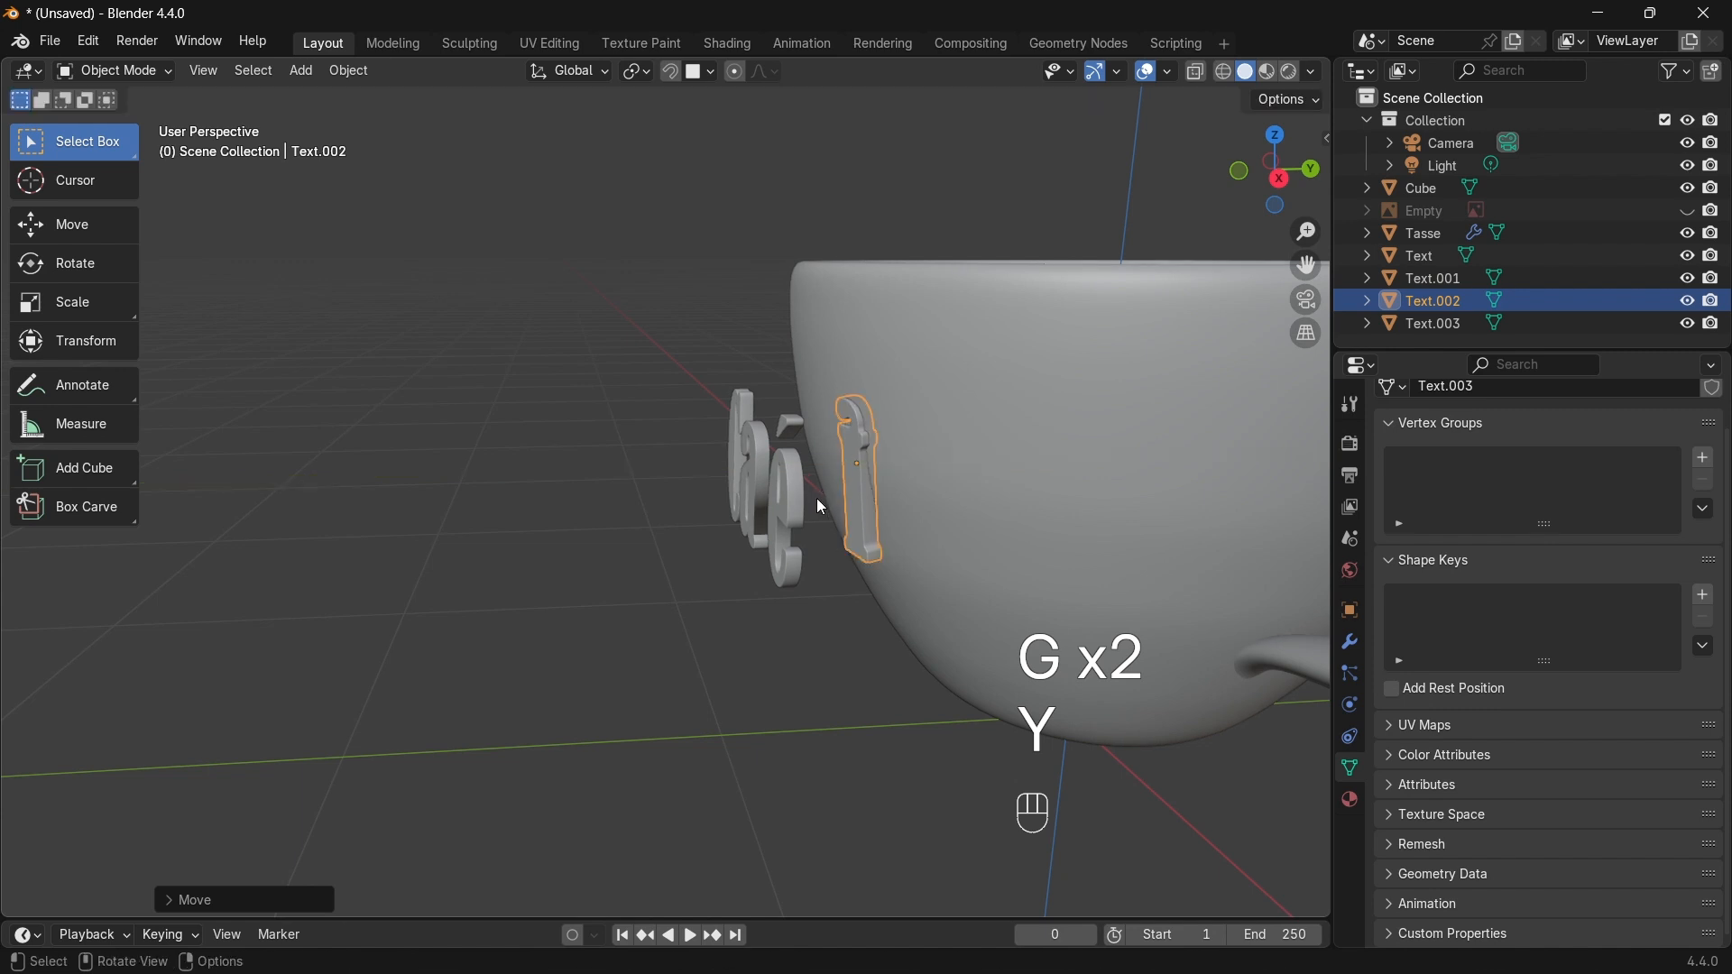
pyautogui.press('r')
pyautogui.press('x')
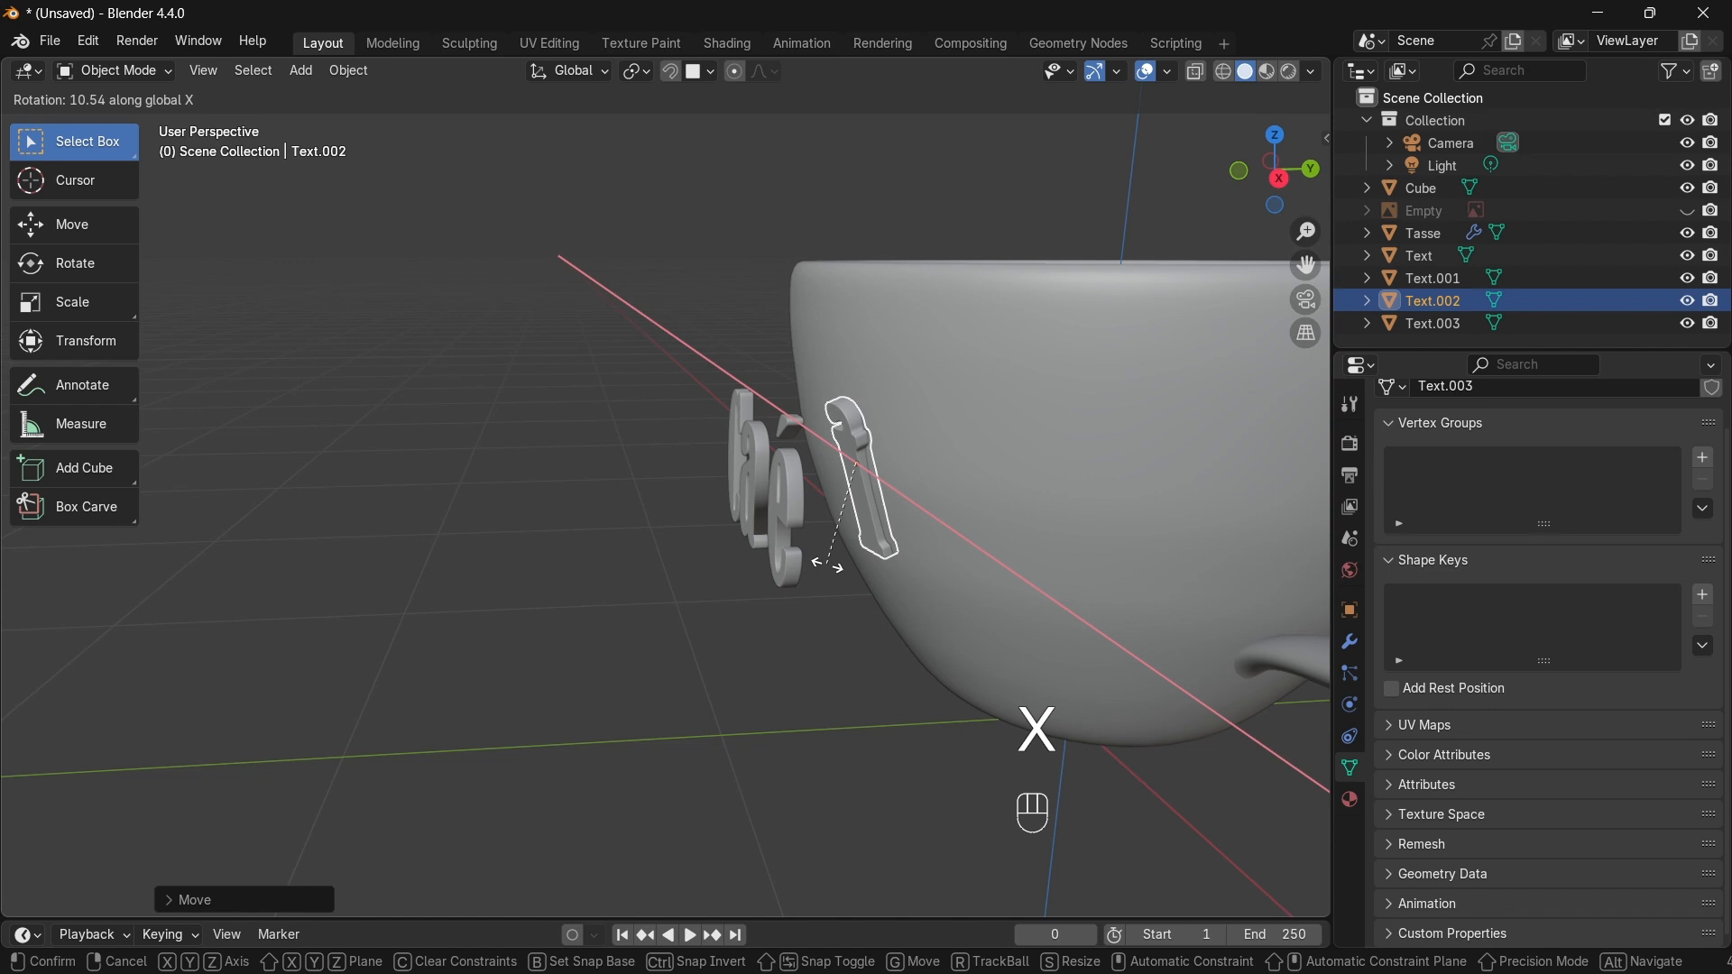
pyautogui.click(821, 564)
pyautogui.press('g')
pyautogui.press('y')
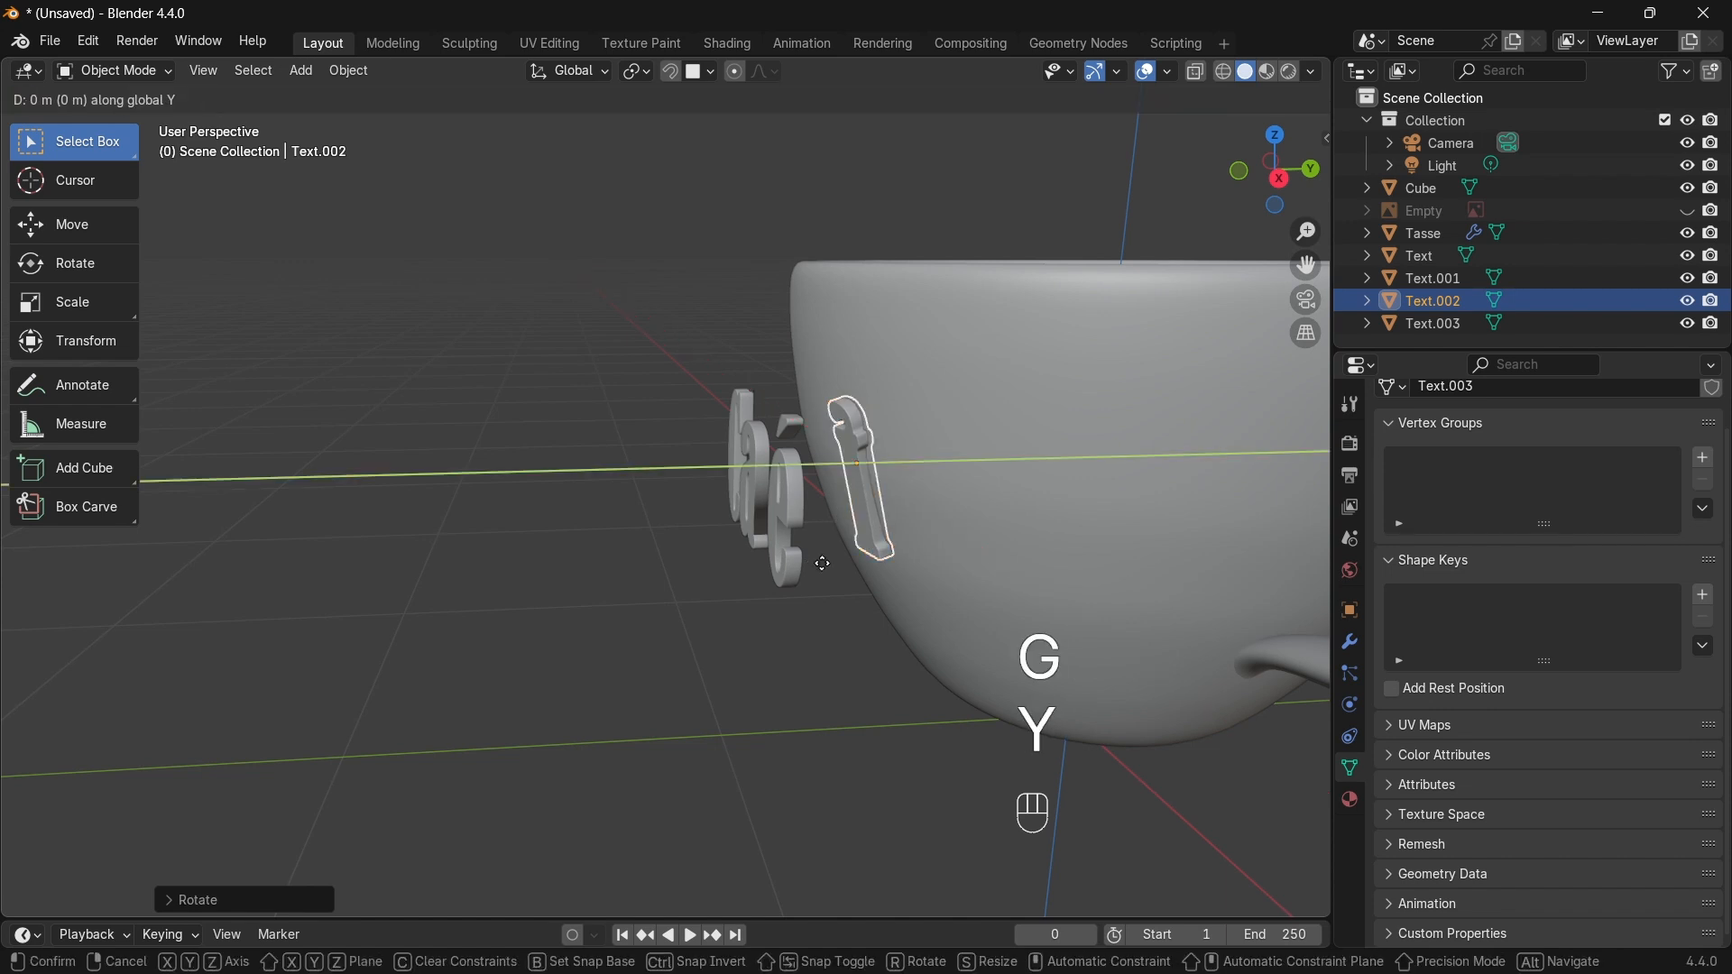
pyautogui.click(848, 561)
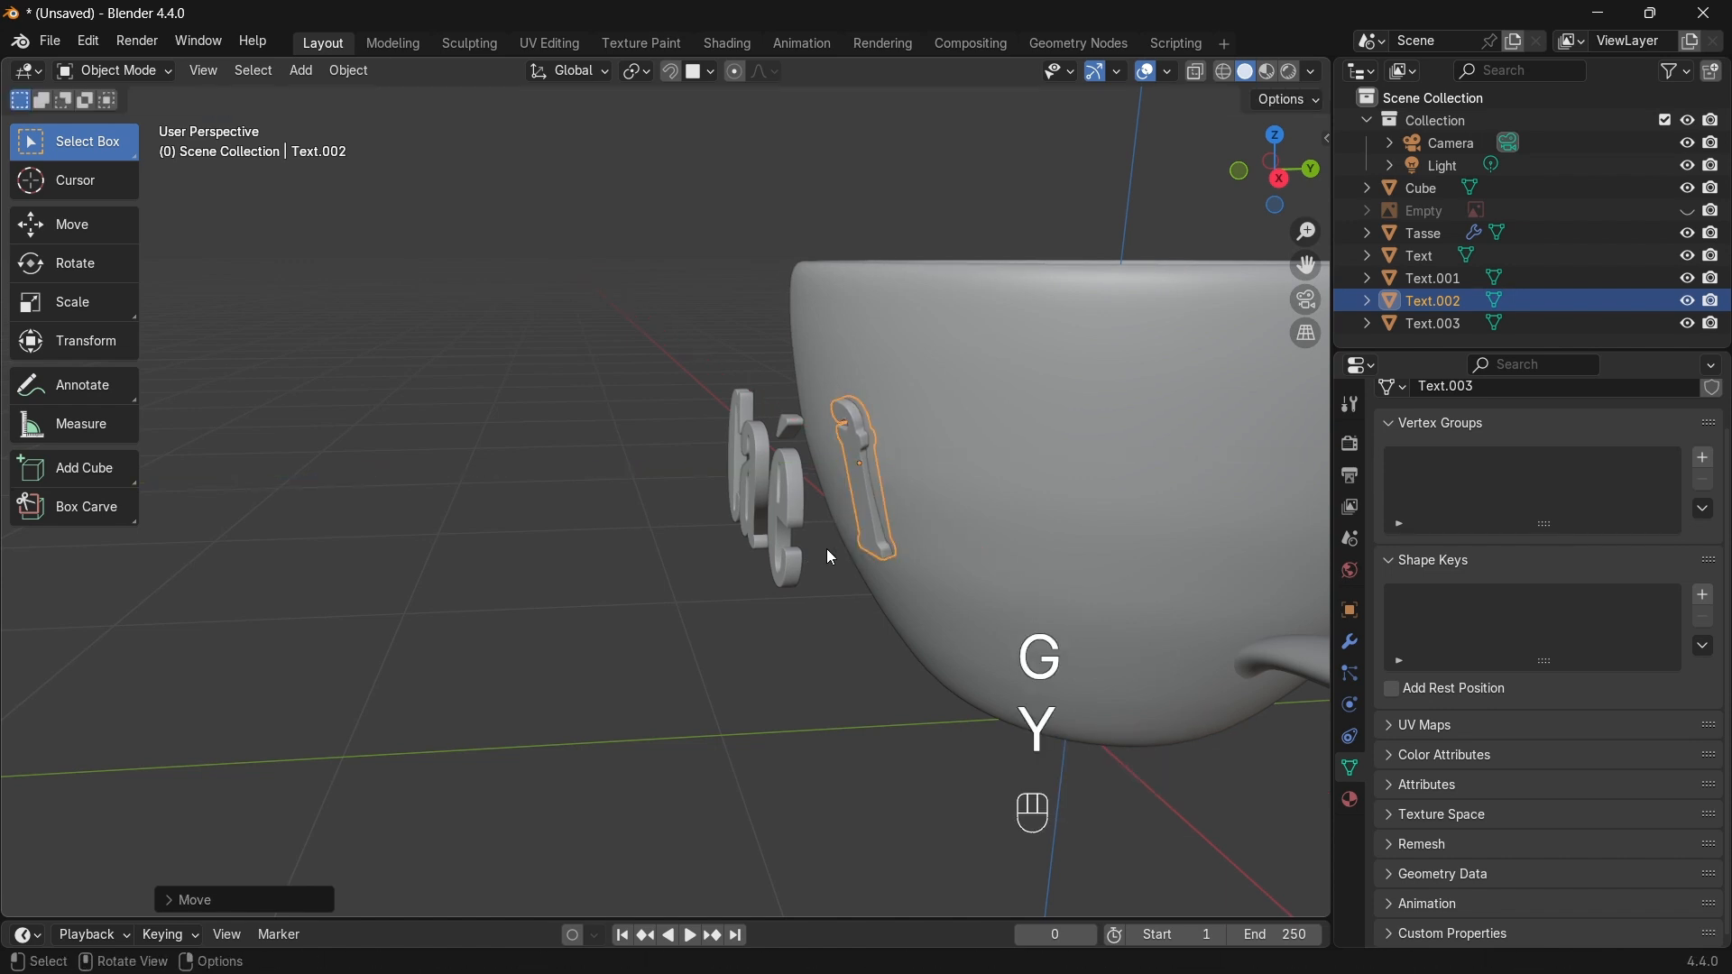
# Step: Clear the rotation of the "f" and rotate it 90° about the global X axis
pyautogui.moveTo(826, 549); pyautogui.dragTo(929, 518, button='middle')
pyautogui.click(794, 467)
pyautogui.moveTo(794, 466); pyautogui.dragTo(745, 461, button='middle')
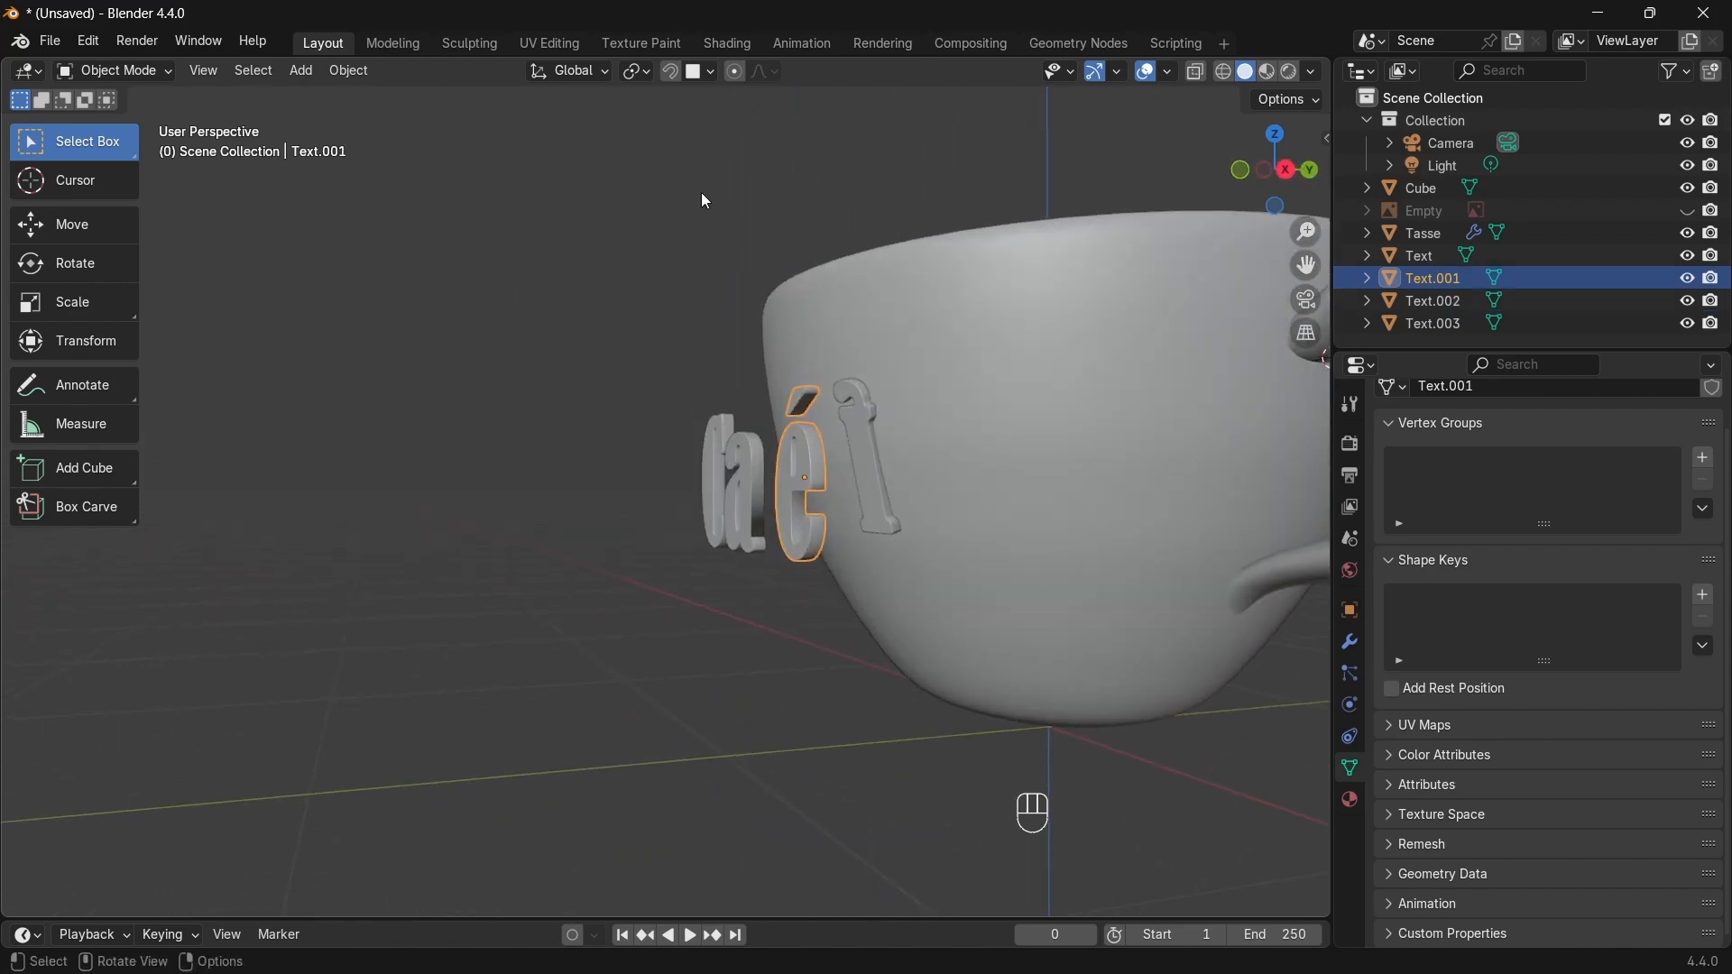
pyautogui.click(857, 454)
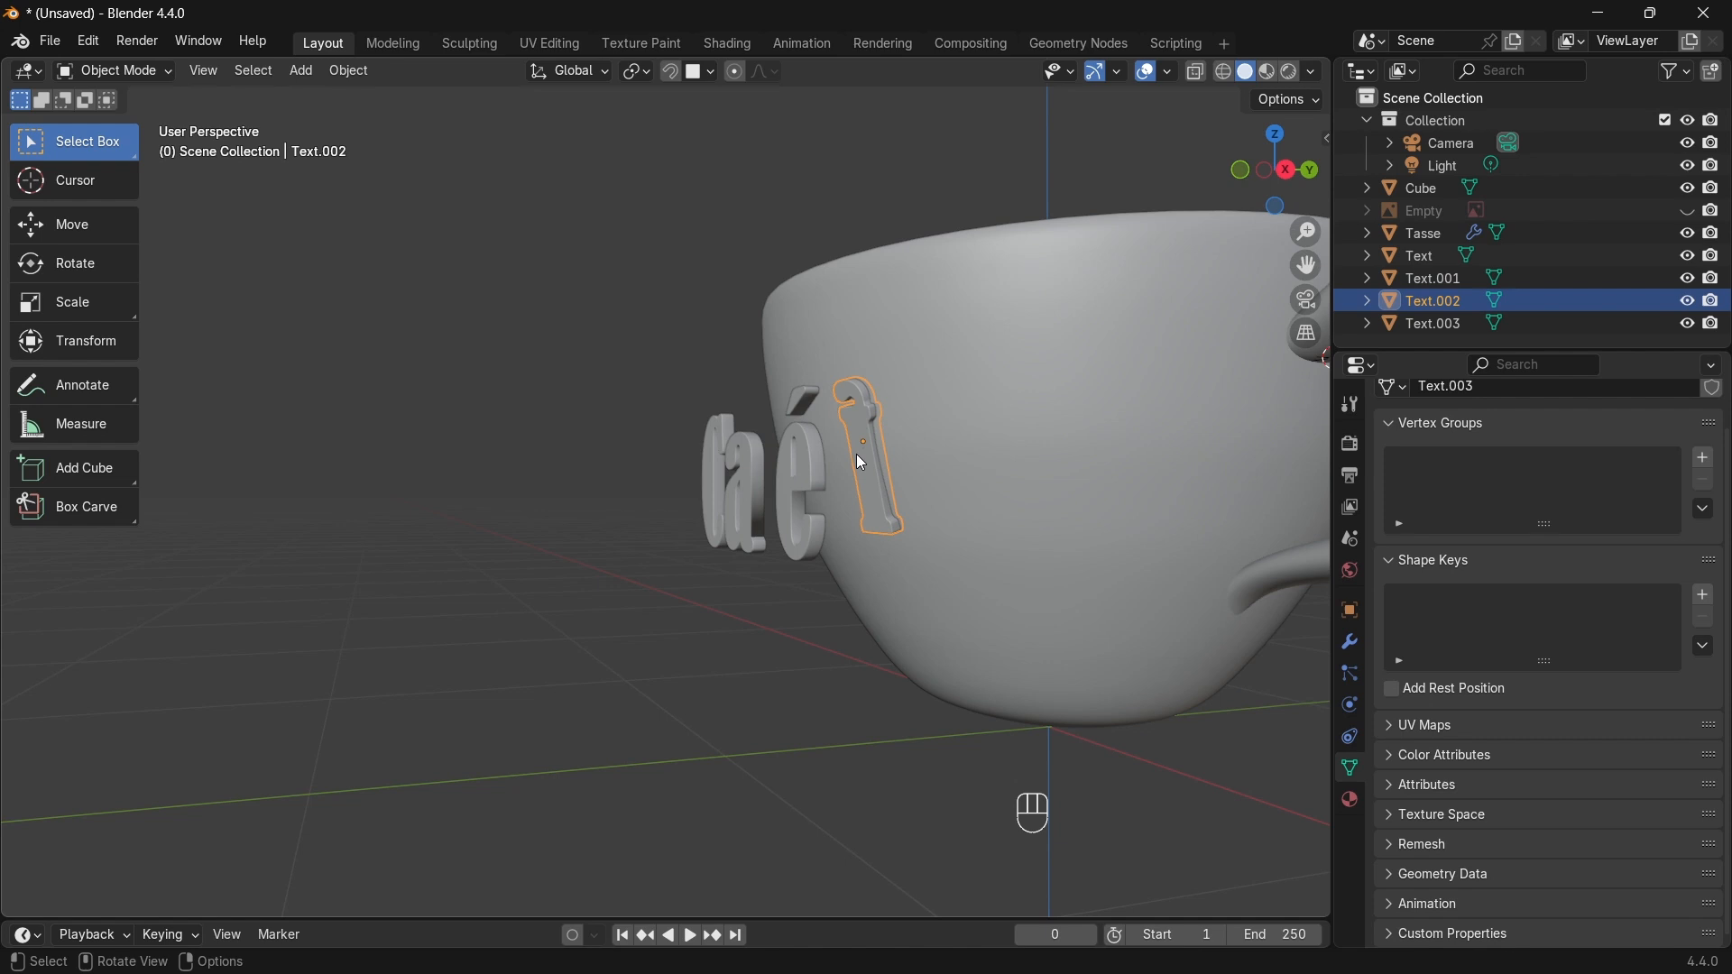
pyautogui.hotkey('alt', 'r')
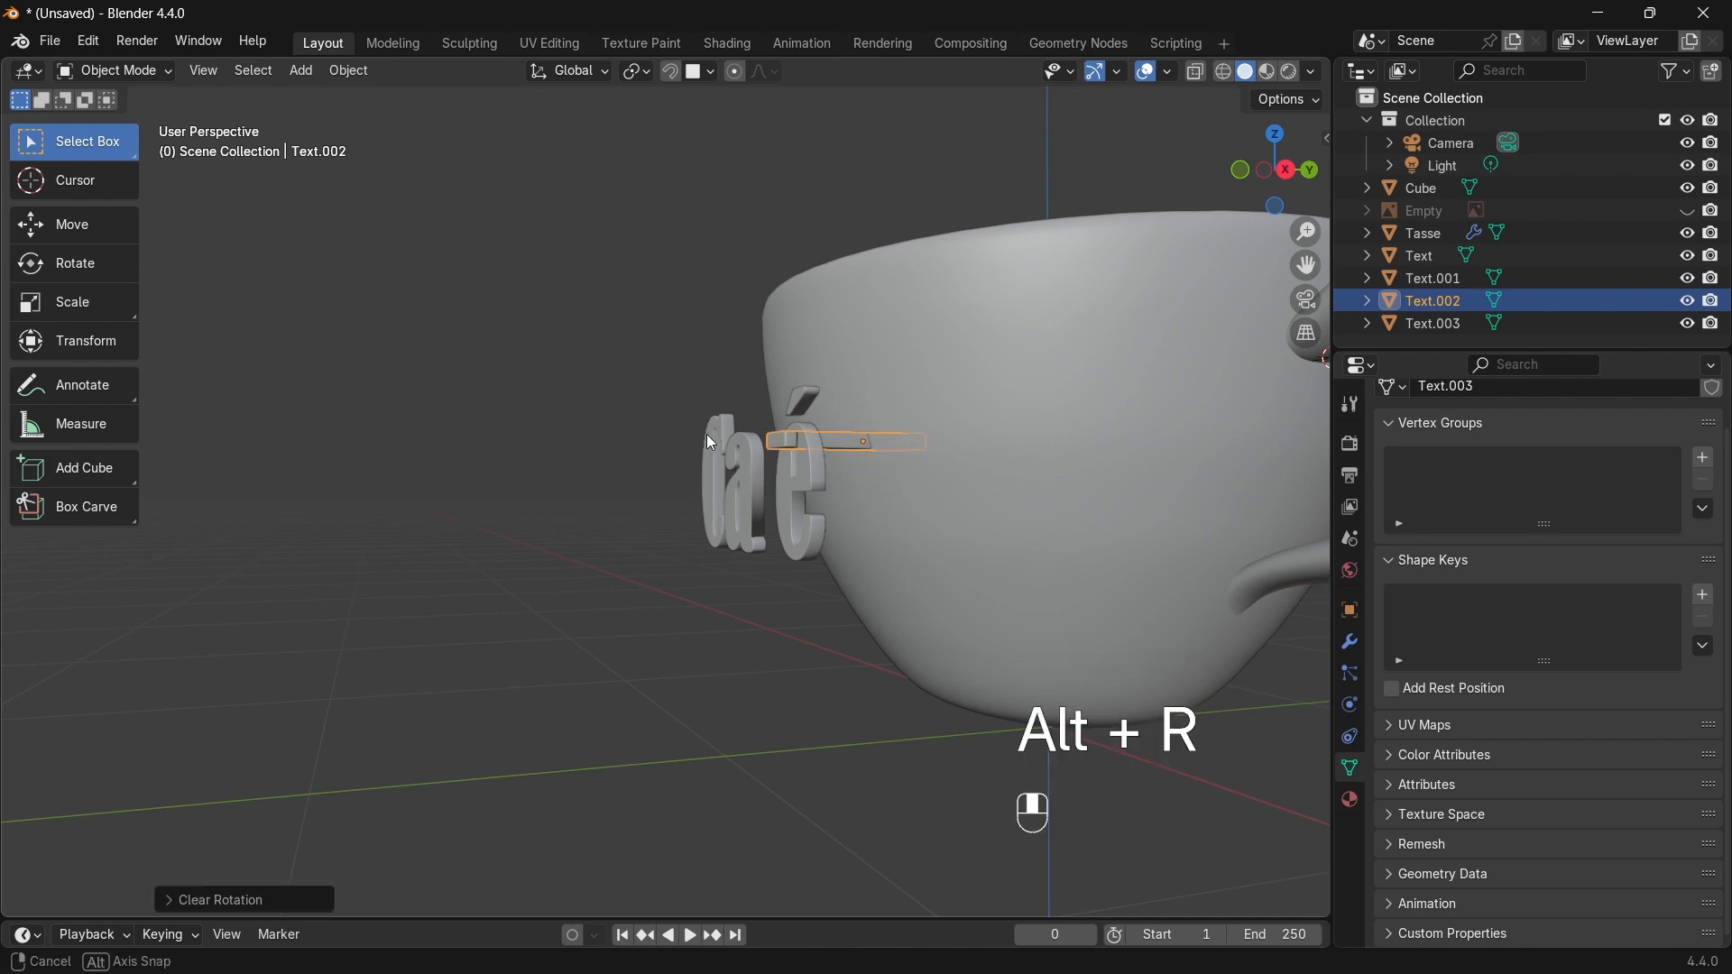
pyautogui.moveTo(705, 430); pyautogui.dragTo(746, 495, button='middle')
pyautogui.press('r')
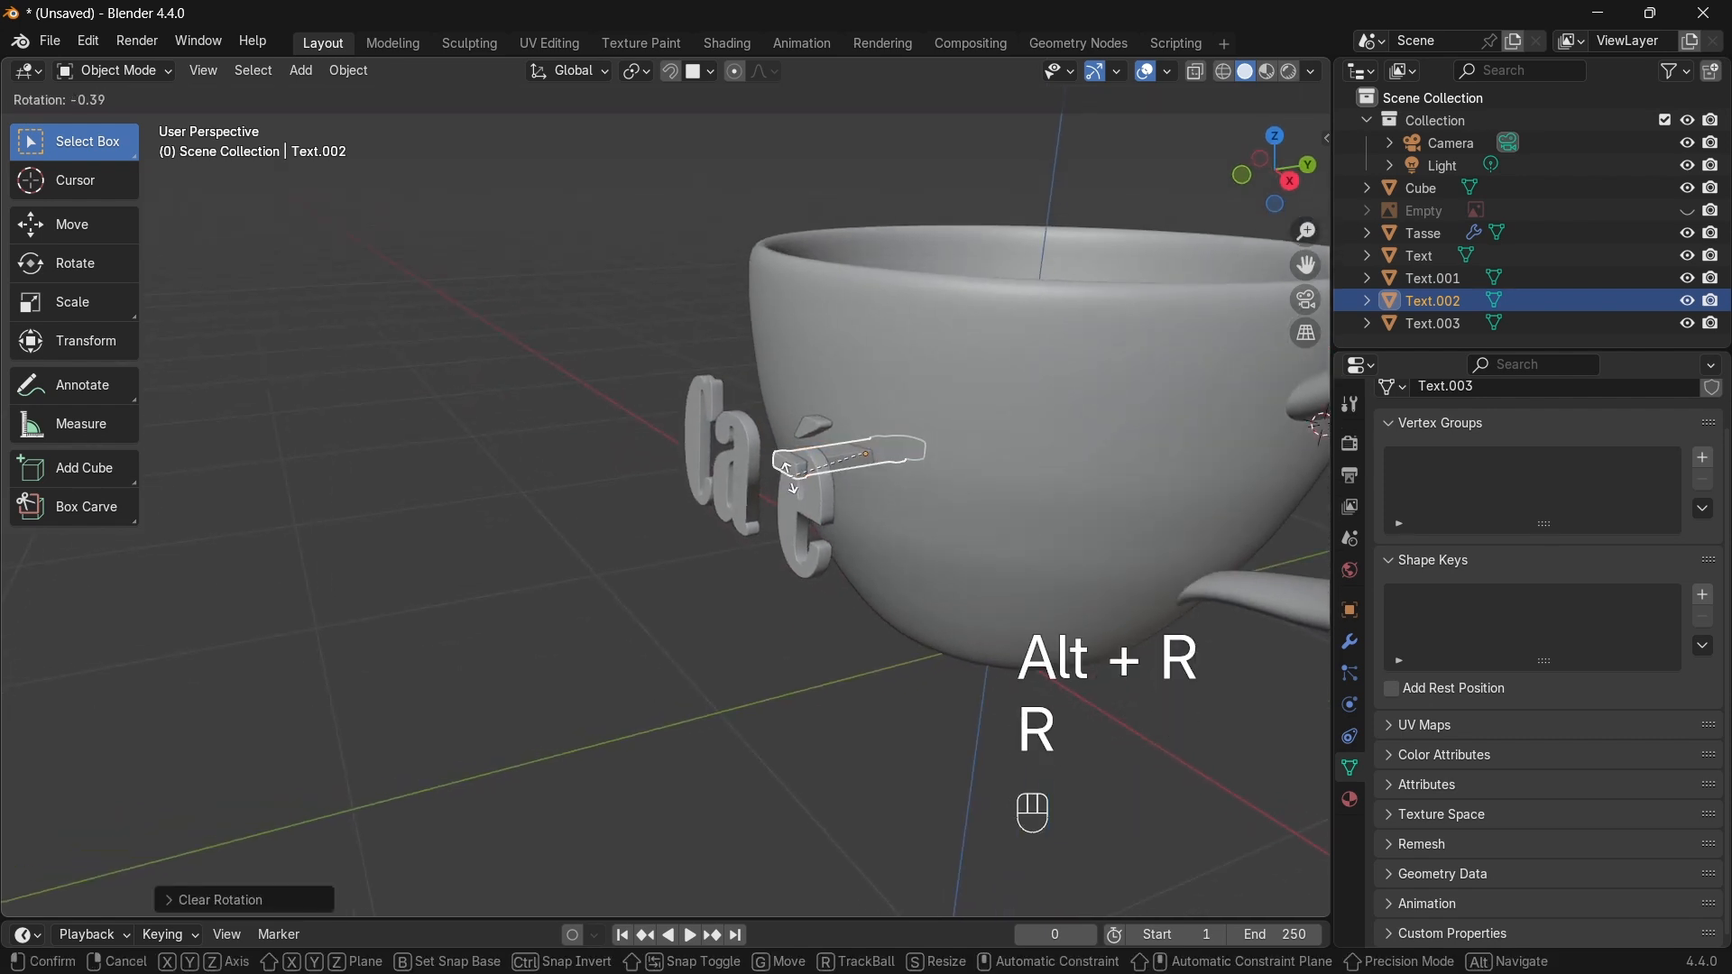
pyautogui.press('x')
pyautogui.press('KP_9')
pyautogui.press('KP_0')
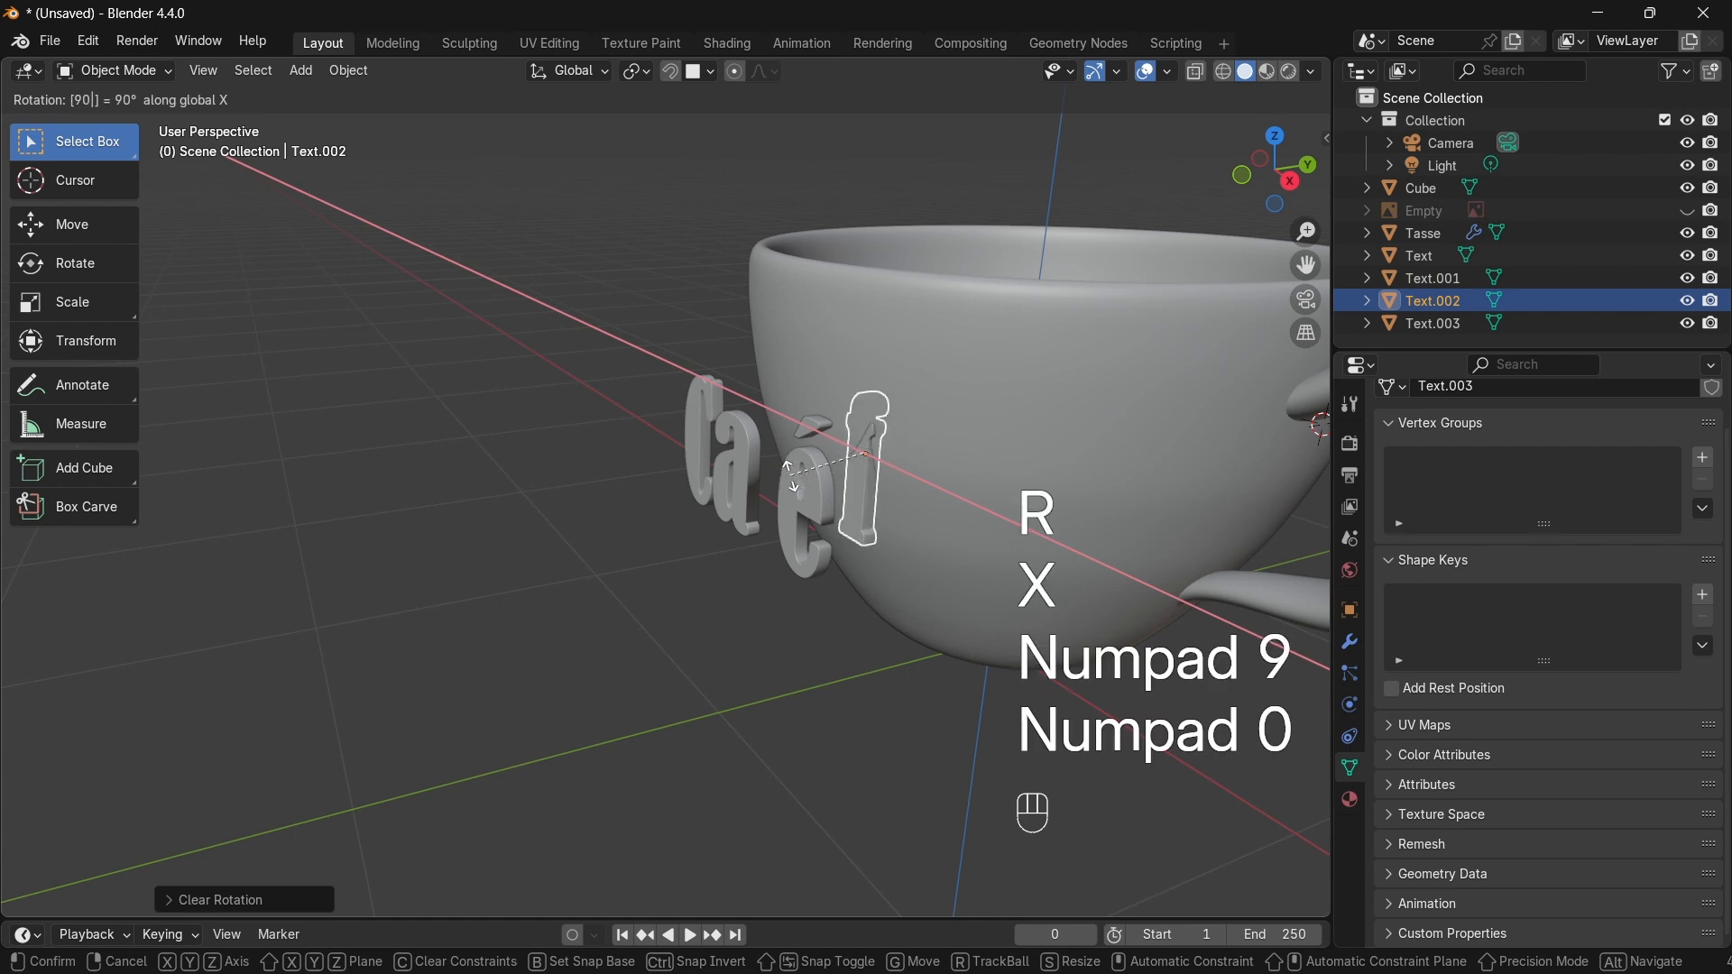
pyautogui.press('Return')
# Step: Move the "f" along the Y axis out in front of the cup's wall
pyautogui.press('g')
pyautogui.press('y')
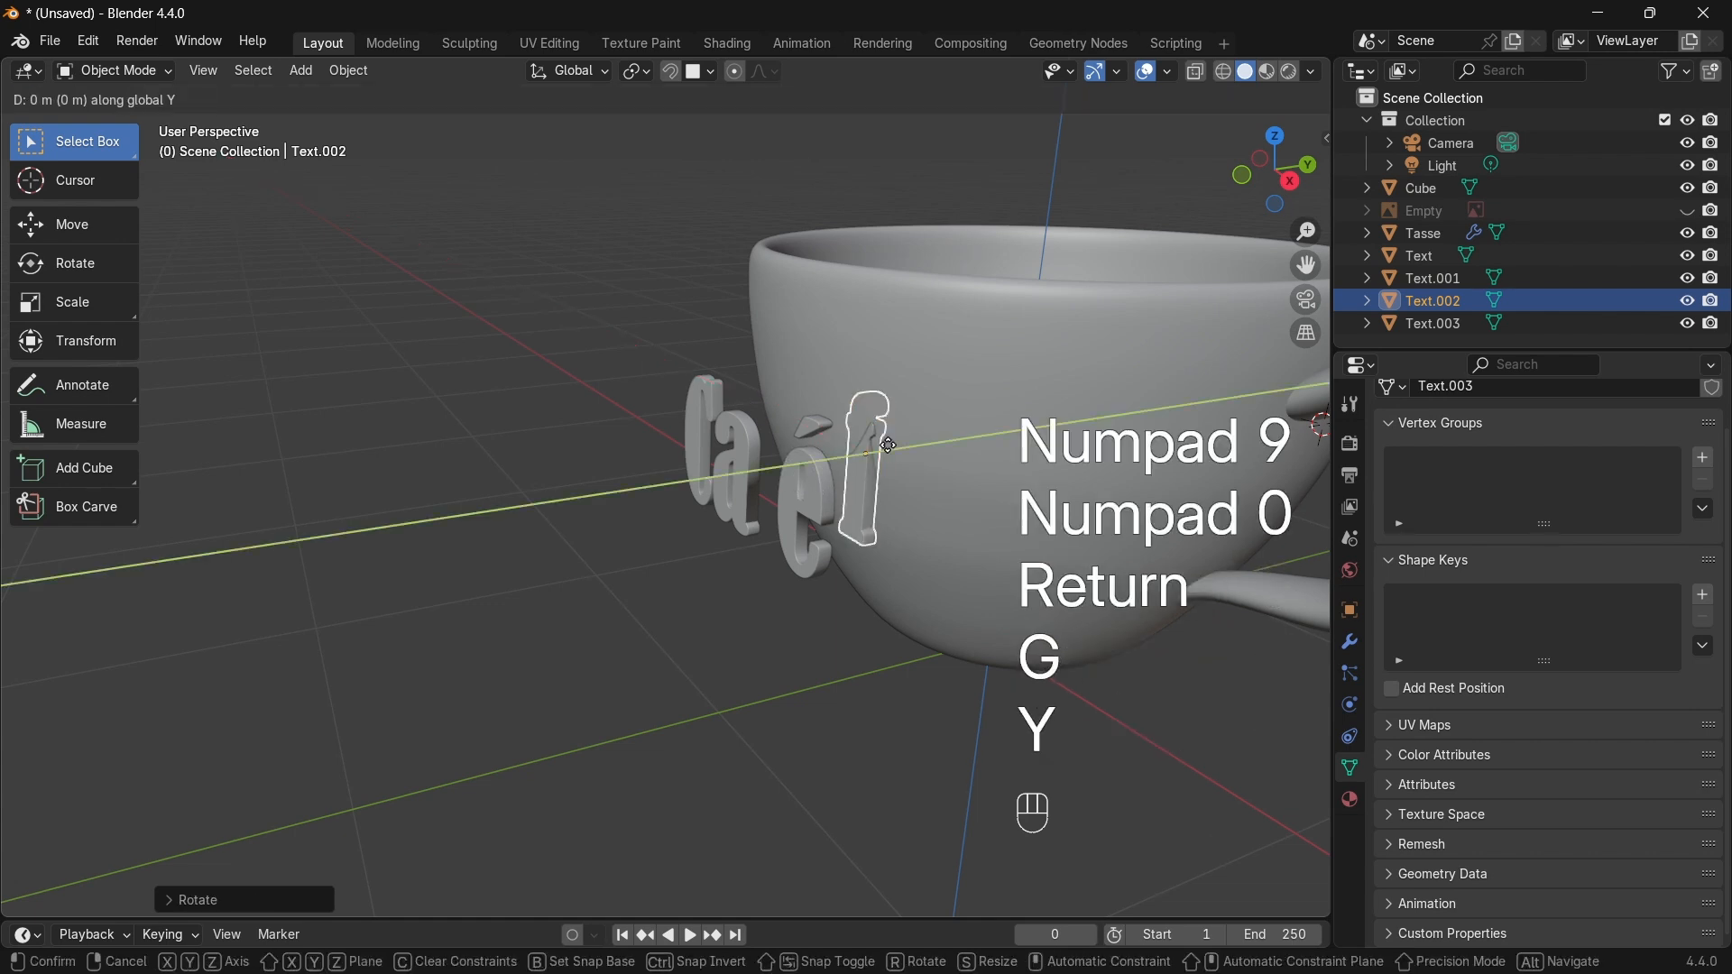
pyautogui.click(836, 469)
# Step: Try rotating the "f" 180° about the global Z axis and undo that rotation
pyautogui.moveTo(778, 476); pyautogui.dragTo(831, 453, button='middle')
pyautogui.press('r')
pyautogui.press('z')
pyautogui.press('KP_1')
pyautogui.press('KP_8')
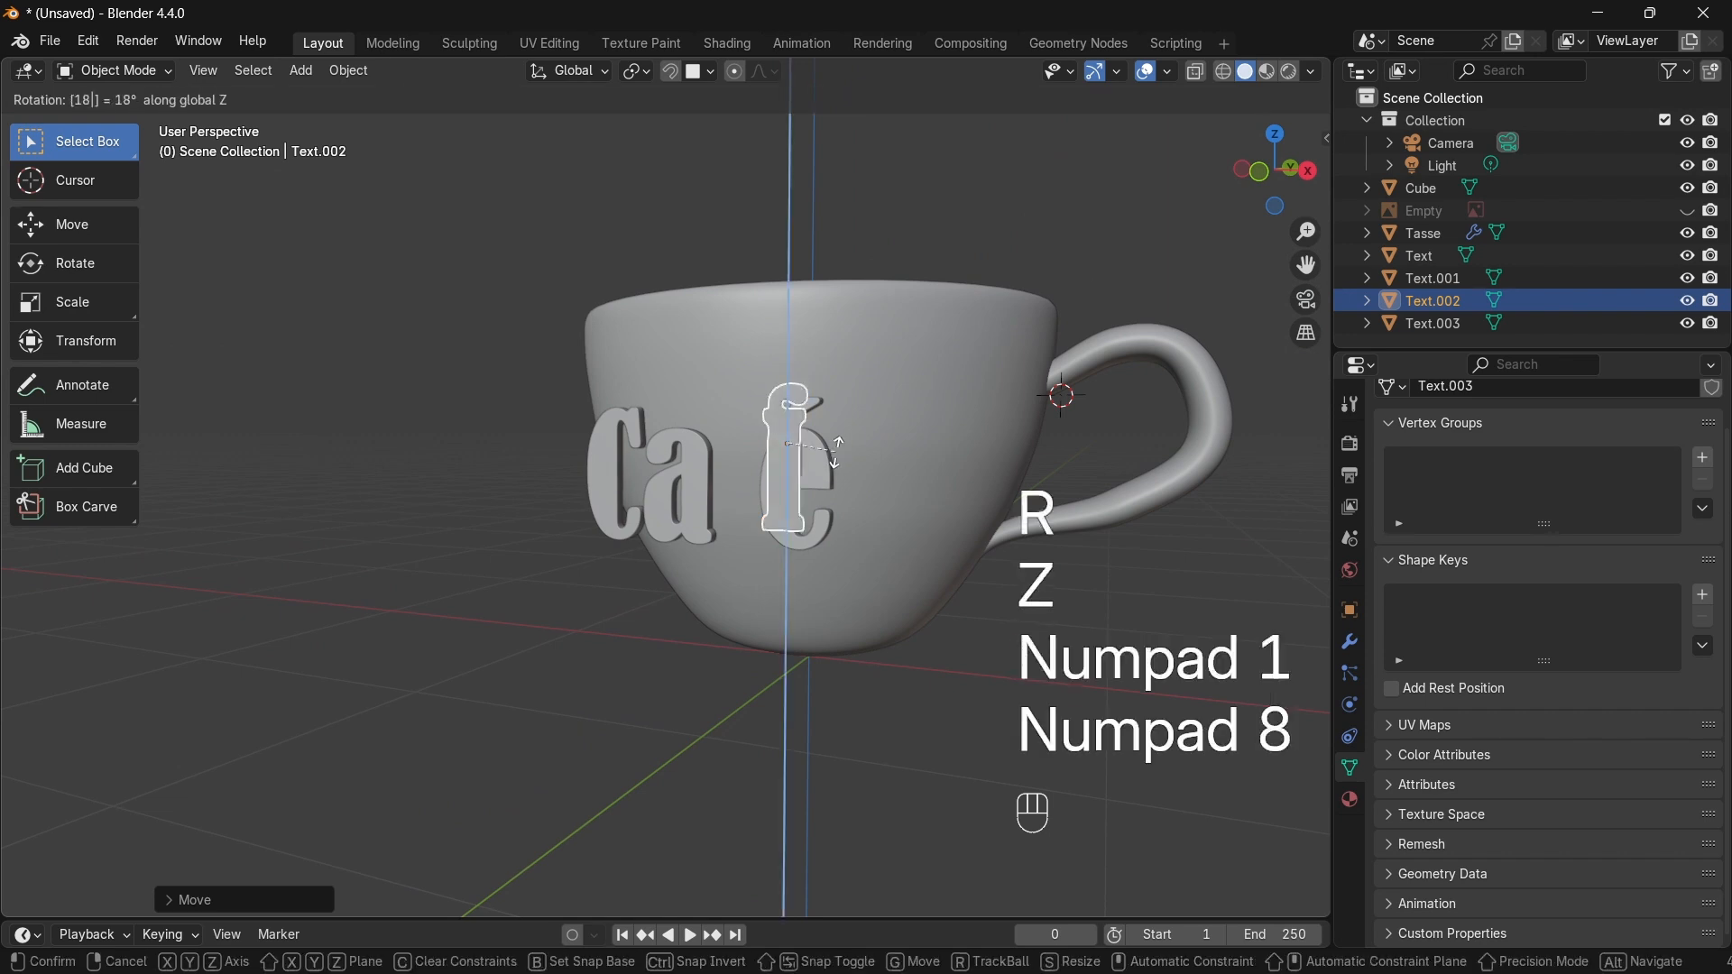
pyautogui.press('KP_0')
pyautogui.press('Return')
pyautogui.moveTo(837, 452); pyautogui.dragTo(735, 507, button='middle')
pyautogui.hotkey('ctrl', 'z')
# Step: Move the "f" and the "é" individually along the Y axis into the cup's front wall
pyautogui.press('g')
pyautogui.press('y')
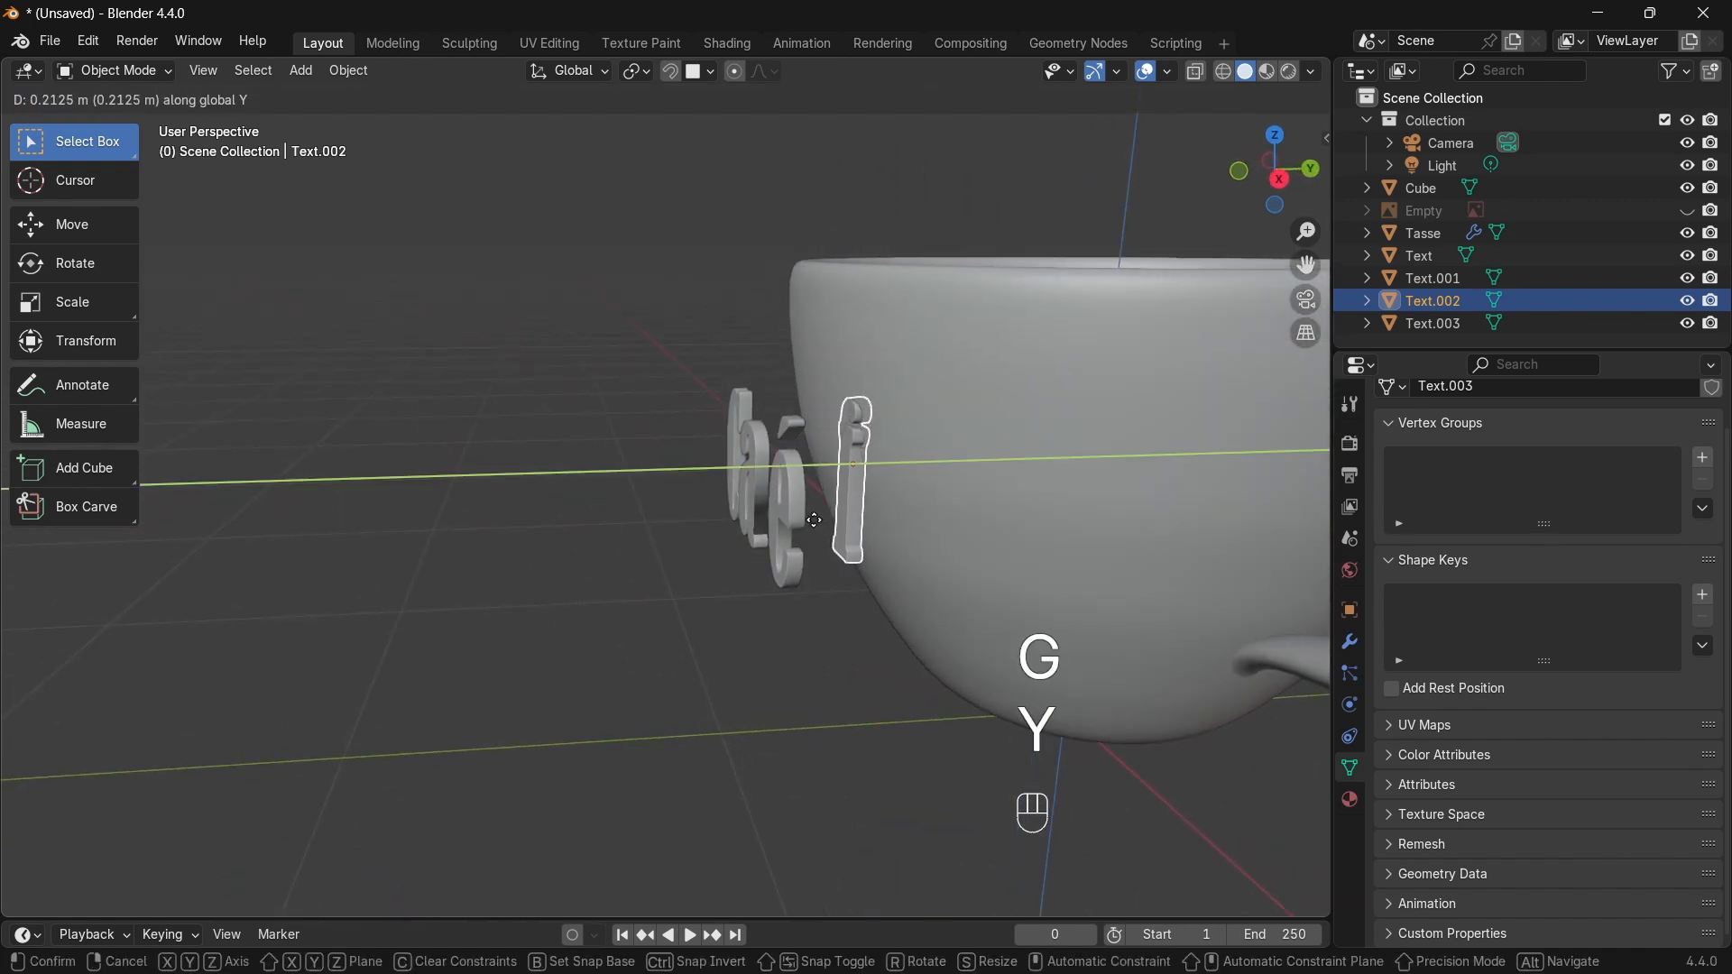
pyautogui.click(803, 522)
pyautogui.click(776, 519)
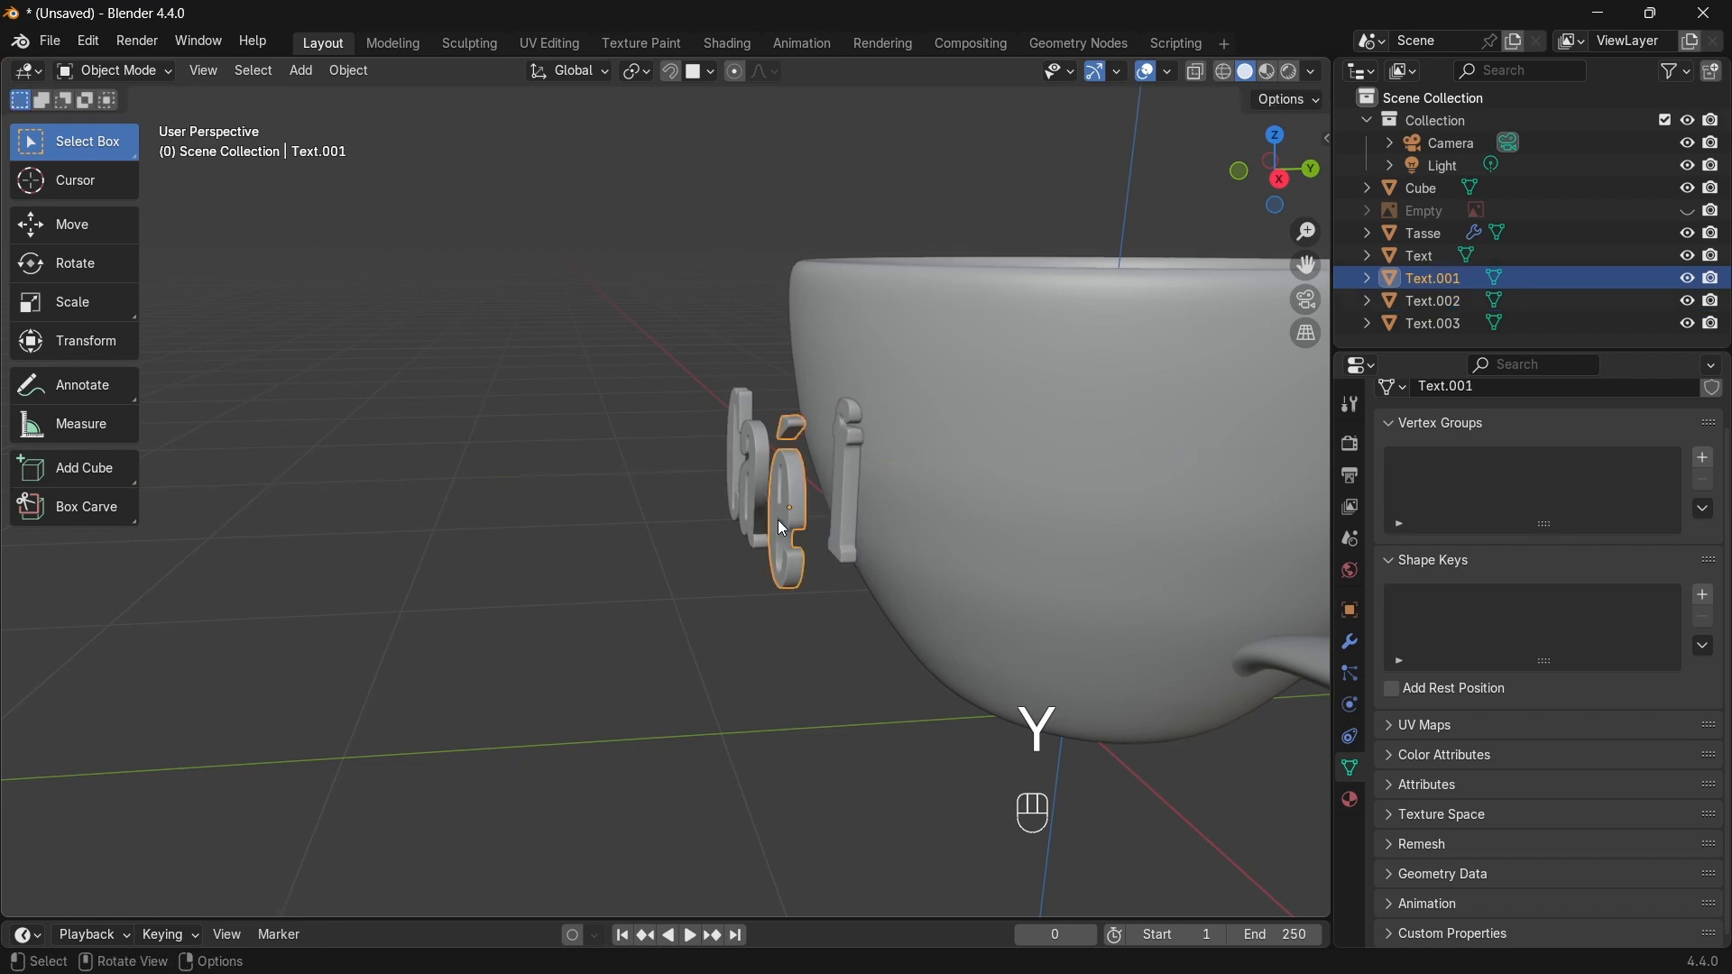
pyautogui.press('g')
pyautogui.press('y')
pyautogui.click(839, 521)
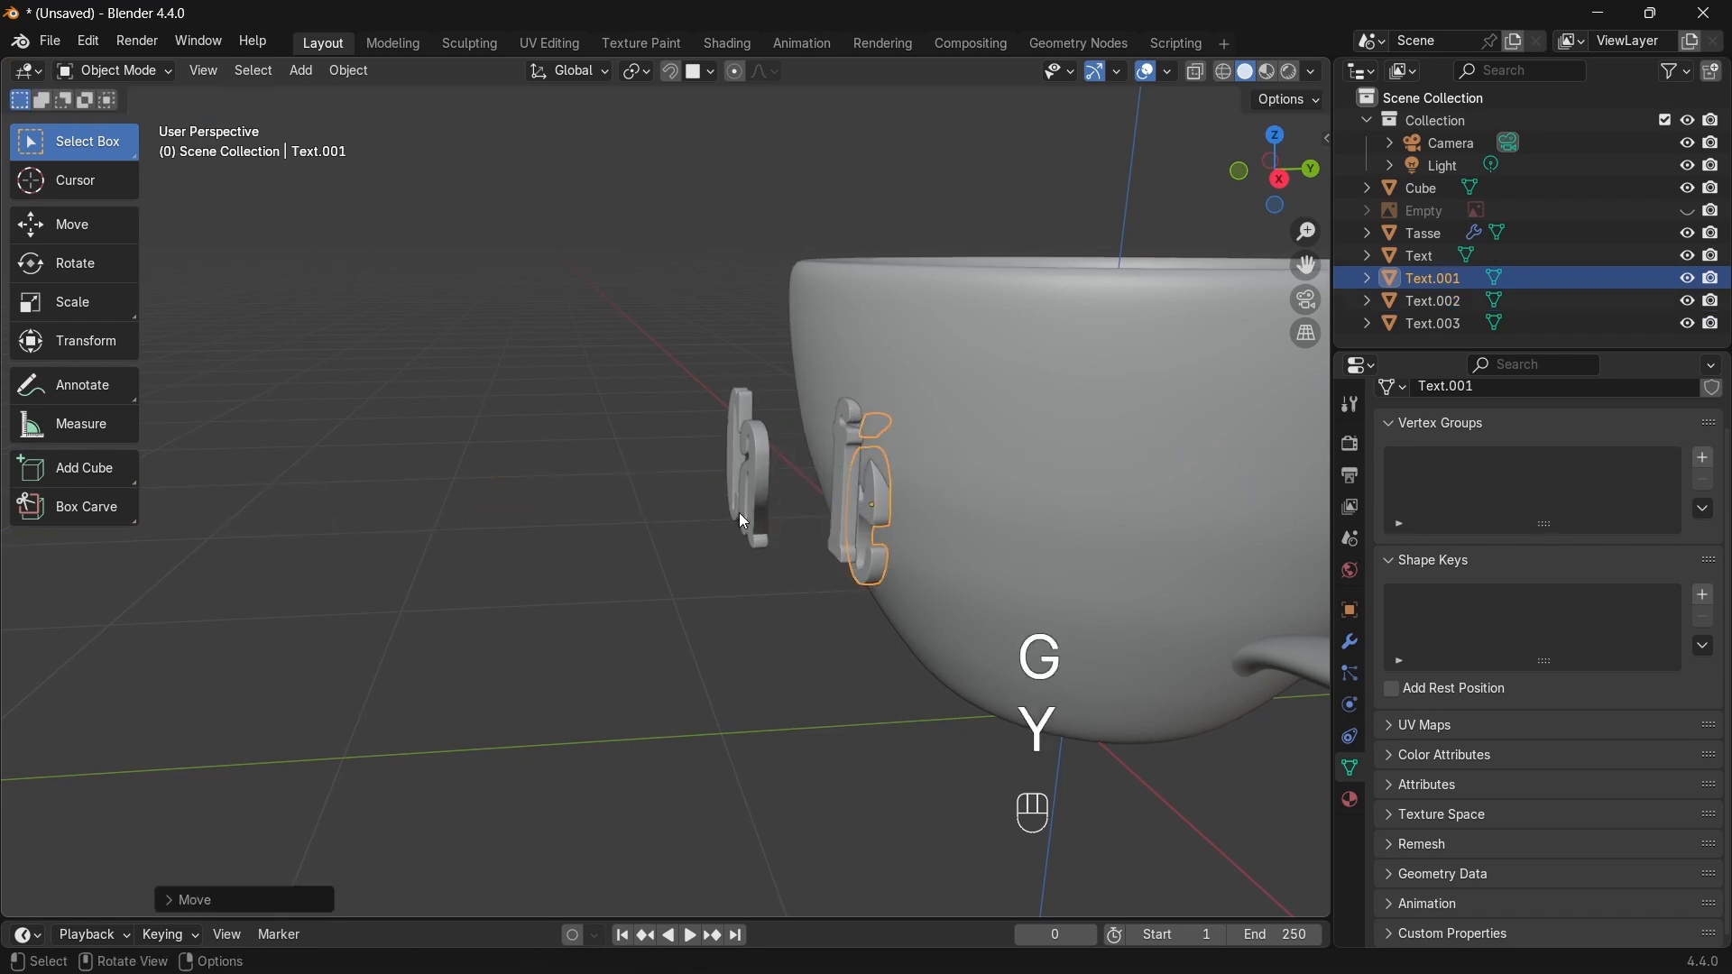
# Step: Move the letters "C" and "a" together along the Y axis into the cup's front wall
pyautogui.click(746, 507)
pyautogui.keyDown('shift'); pyautogui.click(741, 521); pyautogui.keyUp('shift')
pyautogui.press('g')
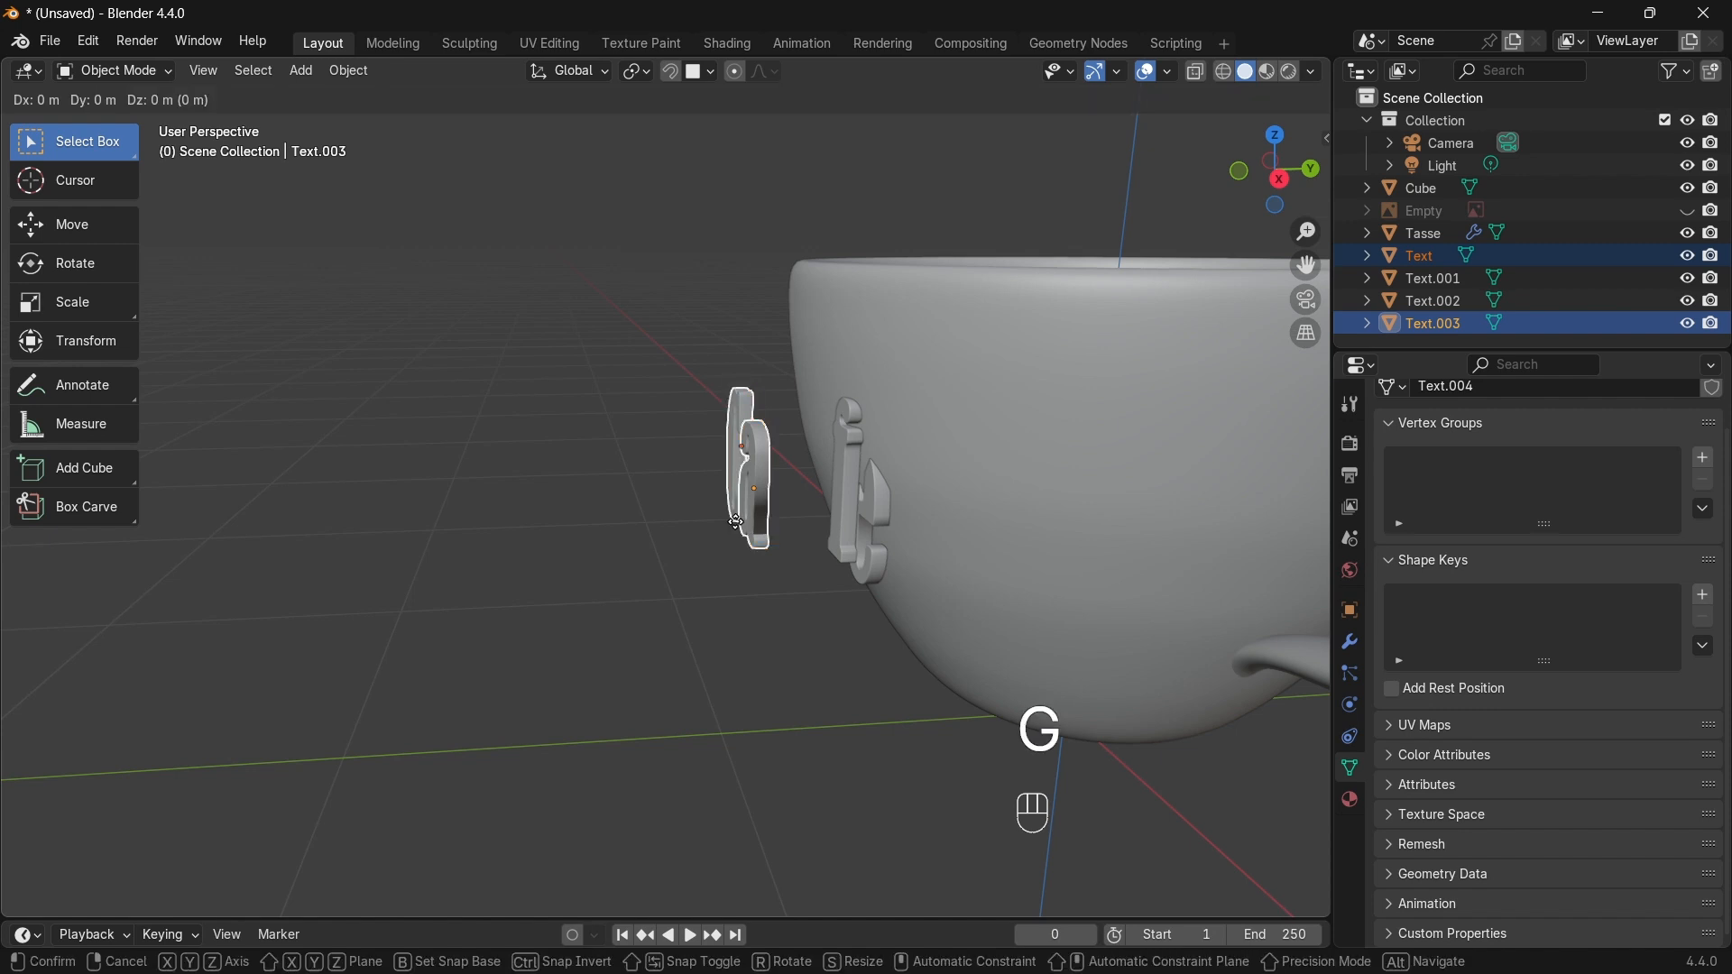
pyautogui.press('y')
pyautogui.click(772, 493)
# Step: Move the "f" along the X axis into the gap between the "a" and the "é"
pyautogui.moveTo(772, 490); pyautogui.dragTo(854, 442, button='middle')
pyautogui.keyDown('shift'); pyautogui.click(830, 484); pyautogui.keyUp('shift')
pyautogui.click(812, 449)
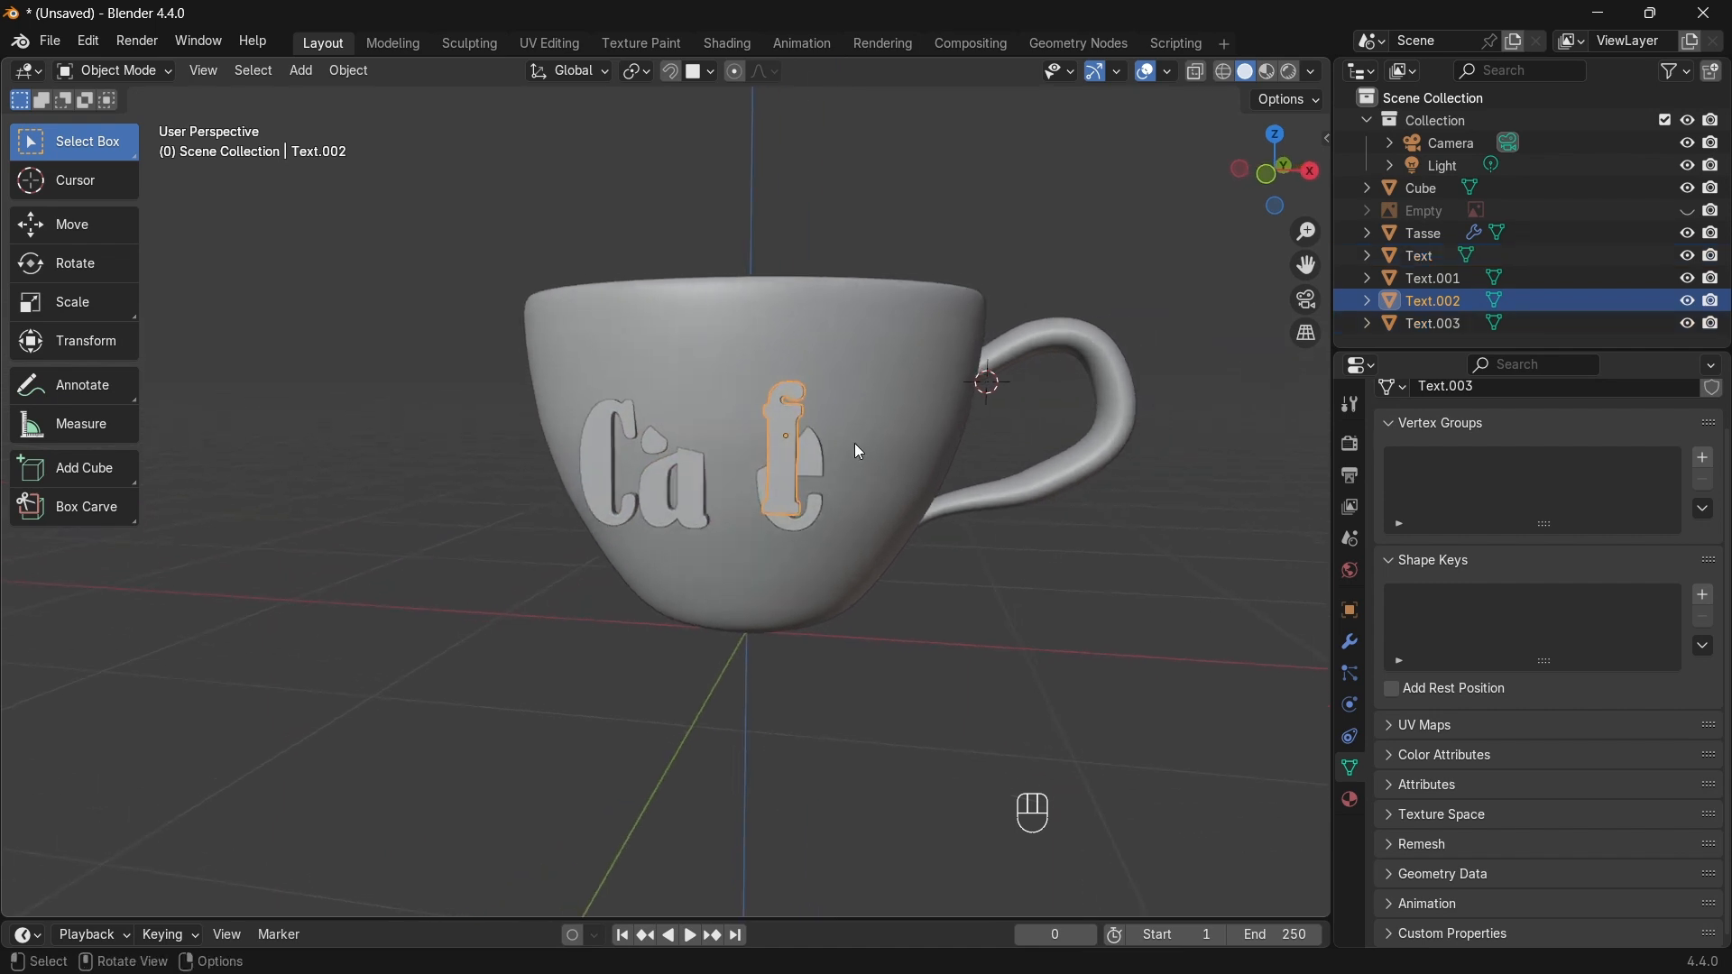
pyautogui.press('g')
pyautogui.press('x')
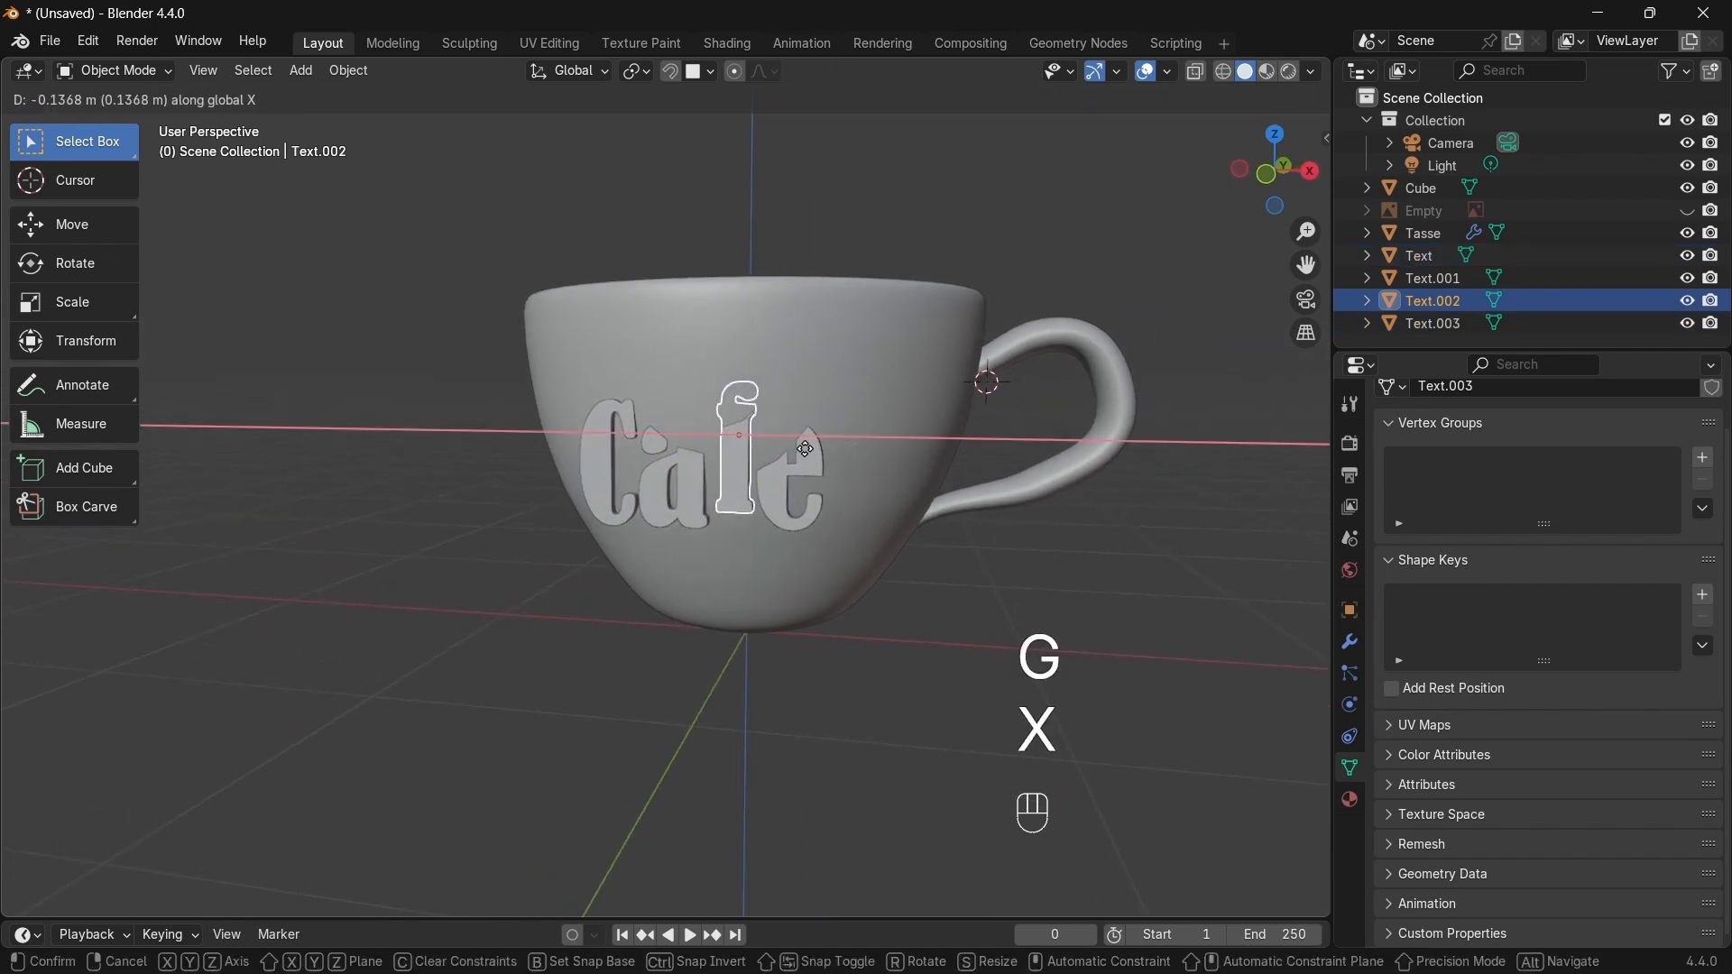
pyautogui.click(628, 491)
# Step: Select all four "Café" letters and scale them down together to about 0.92 in front view
pyautogui.keyDown('shift'); pyautogui.click(608, 480); pyautogui.keyUp('shift')
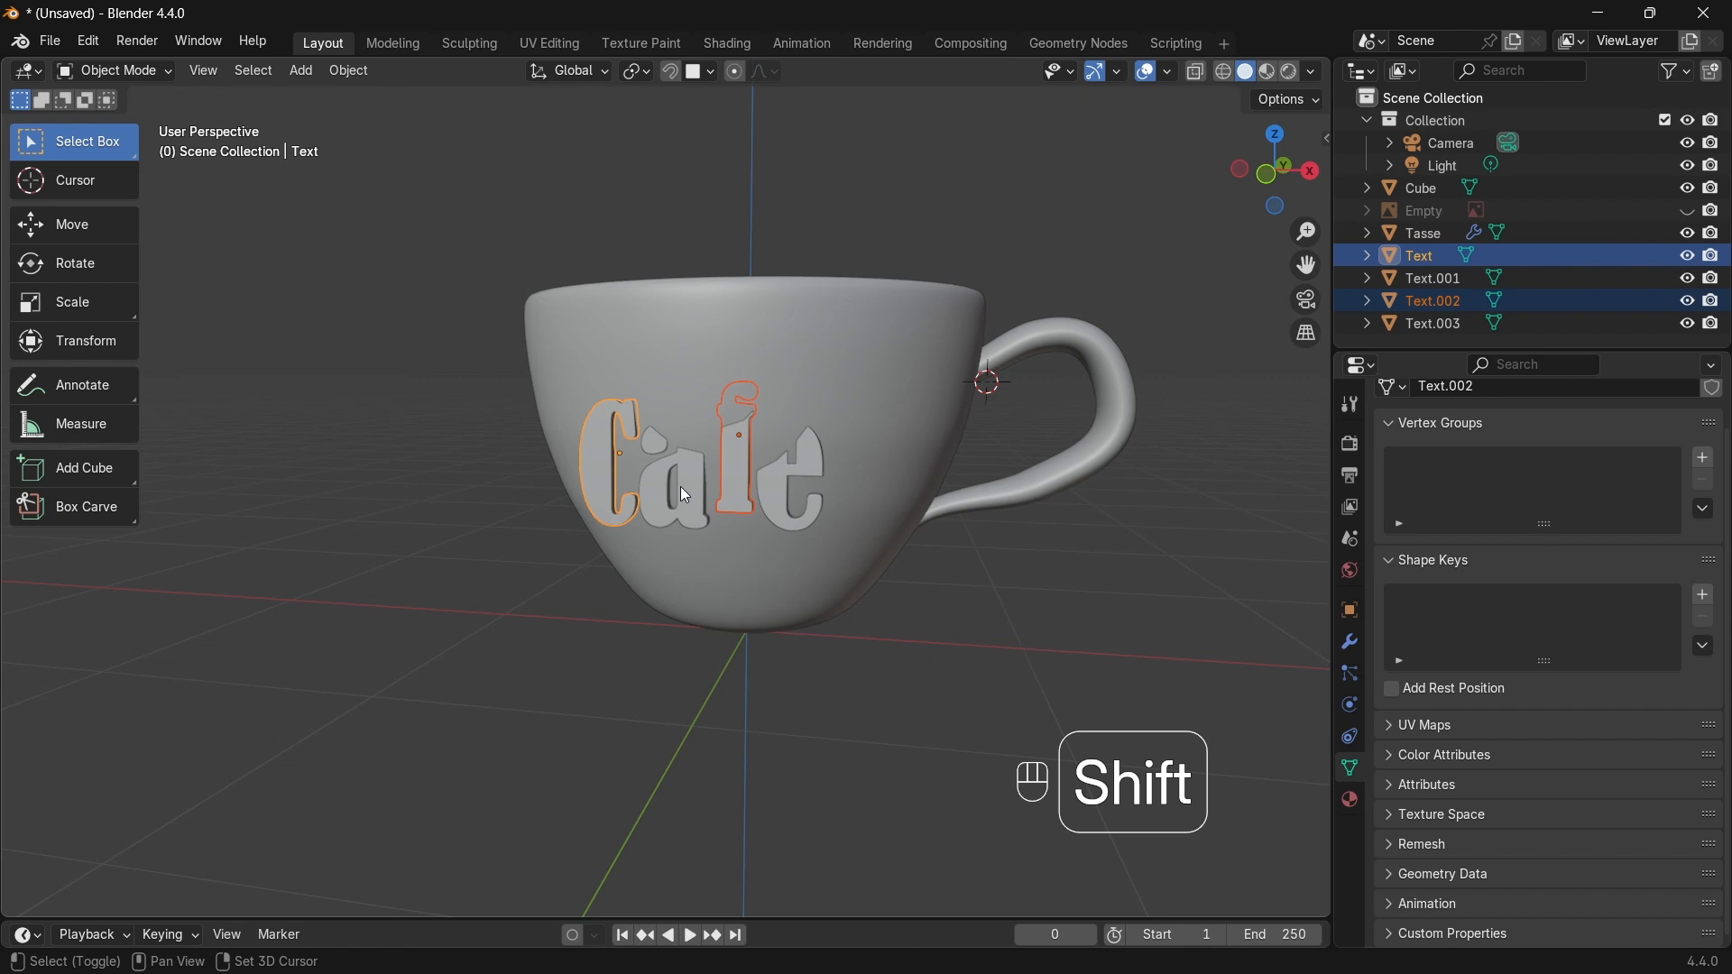
pyautogui.keyDown('shift'); pyautogui.click(681, 486); pyautogui.keyUp('shift')
pyautogui.keyDown('shift'); pyautogui.click(759, 481); pyautogui.keyUp('shift')
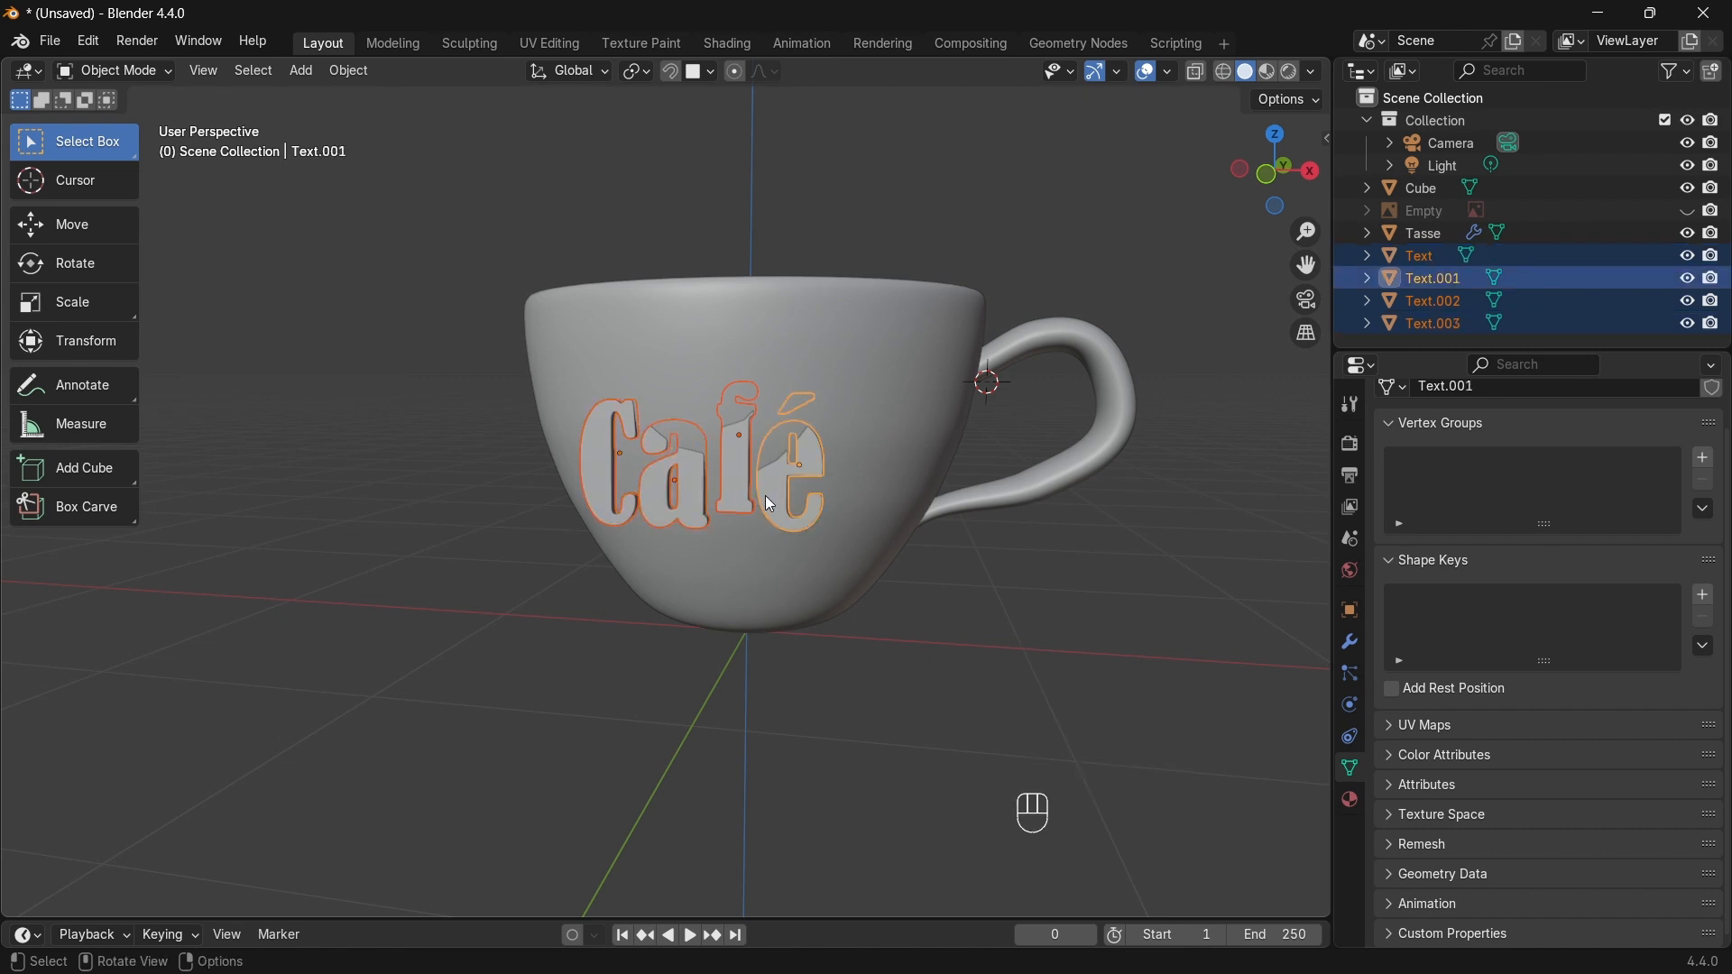
pyautogui.press('KP_1')
pyautogui.press('s')
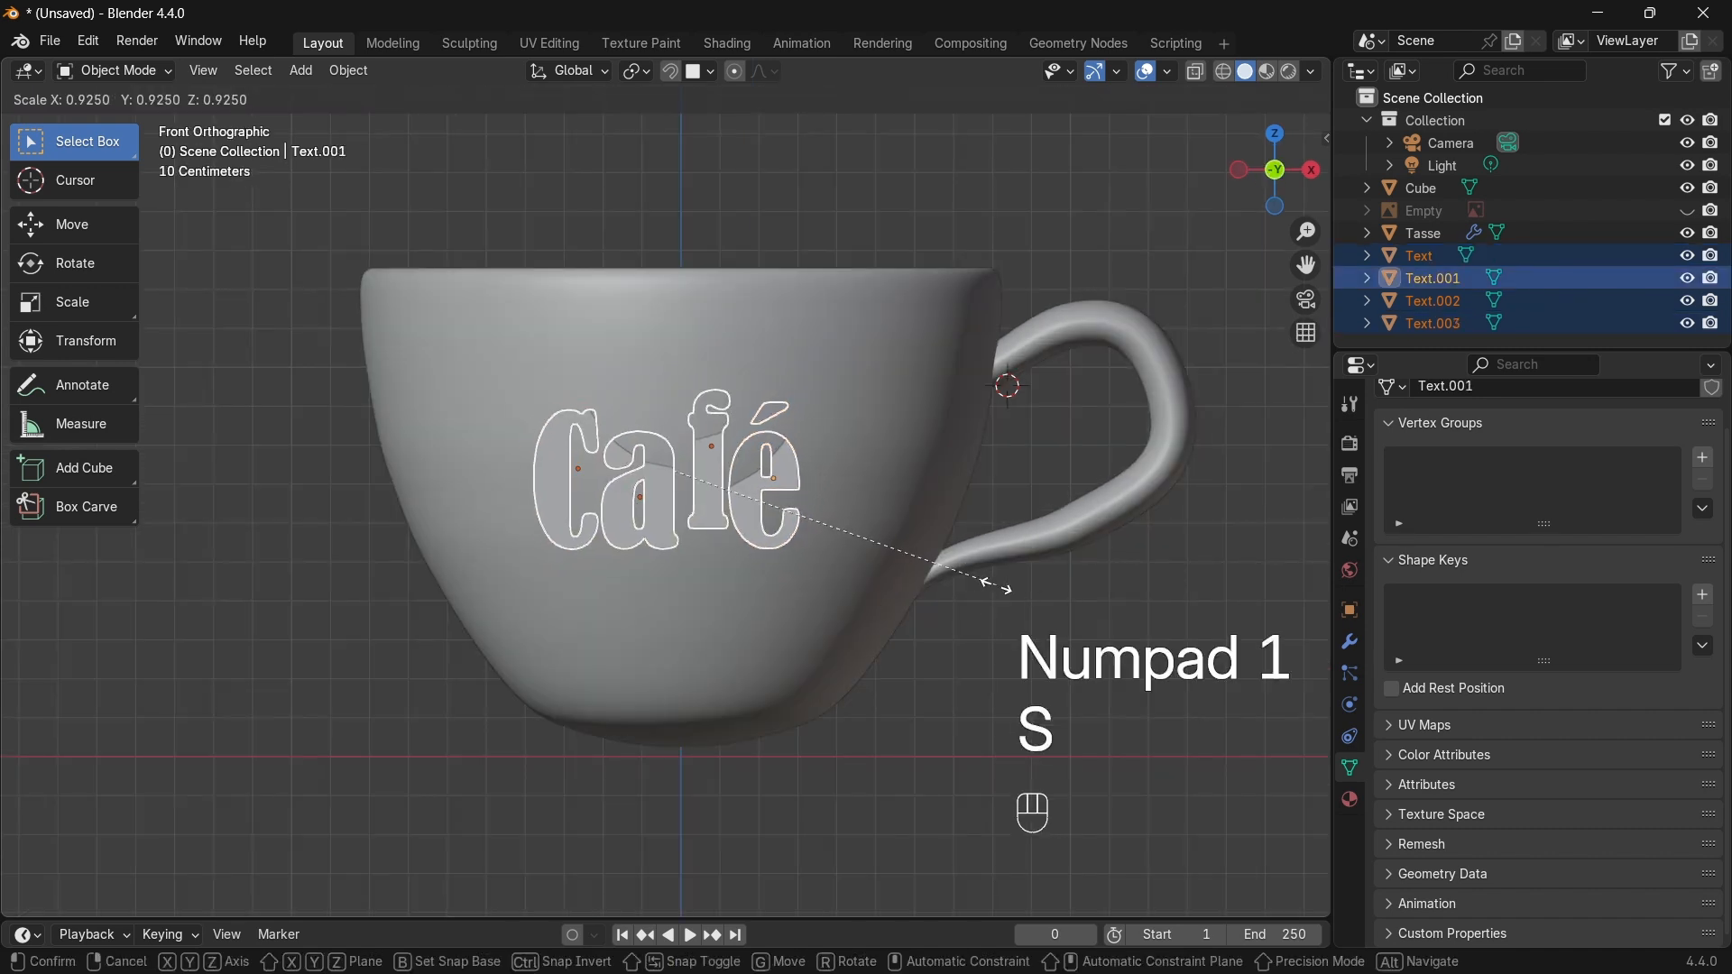
pyautogui.click(983, 583)
# Step: Rotate the four letters together slightly about the global X axis to follow the cup's slope
pyautogui.moveTo(984, 583); pyautogui.dragTo(700, 549, button='middle')
pyautogui.press('t')
pyautogui.press('t')
pyautogui.press('r')
pyautogui.press('x')
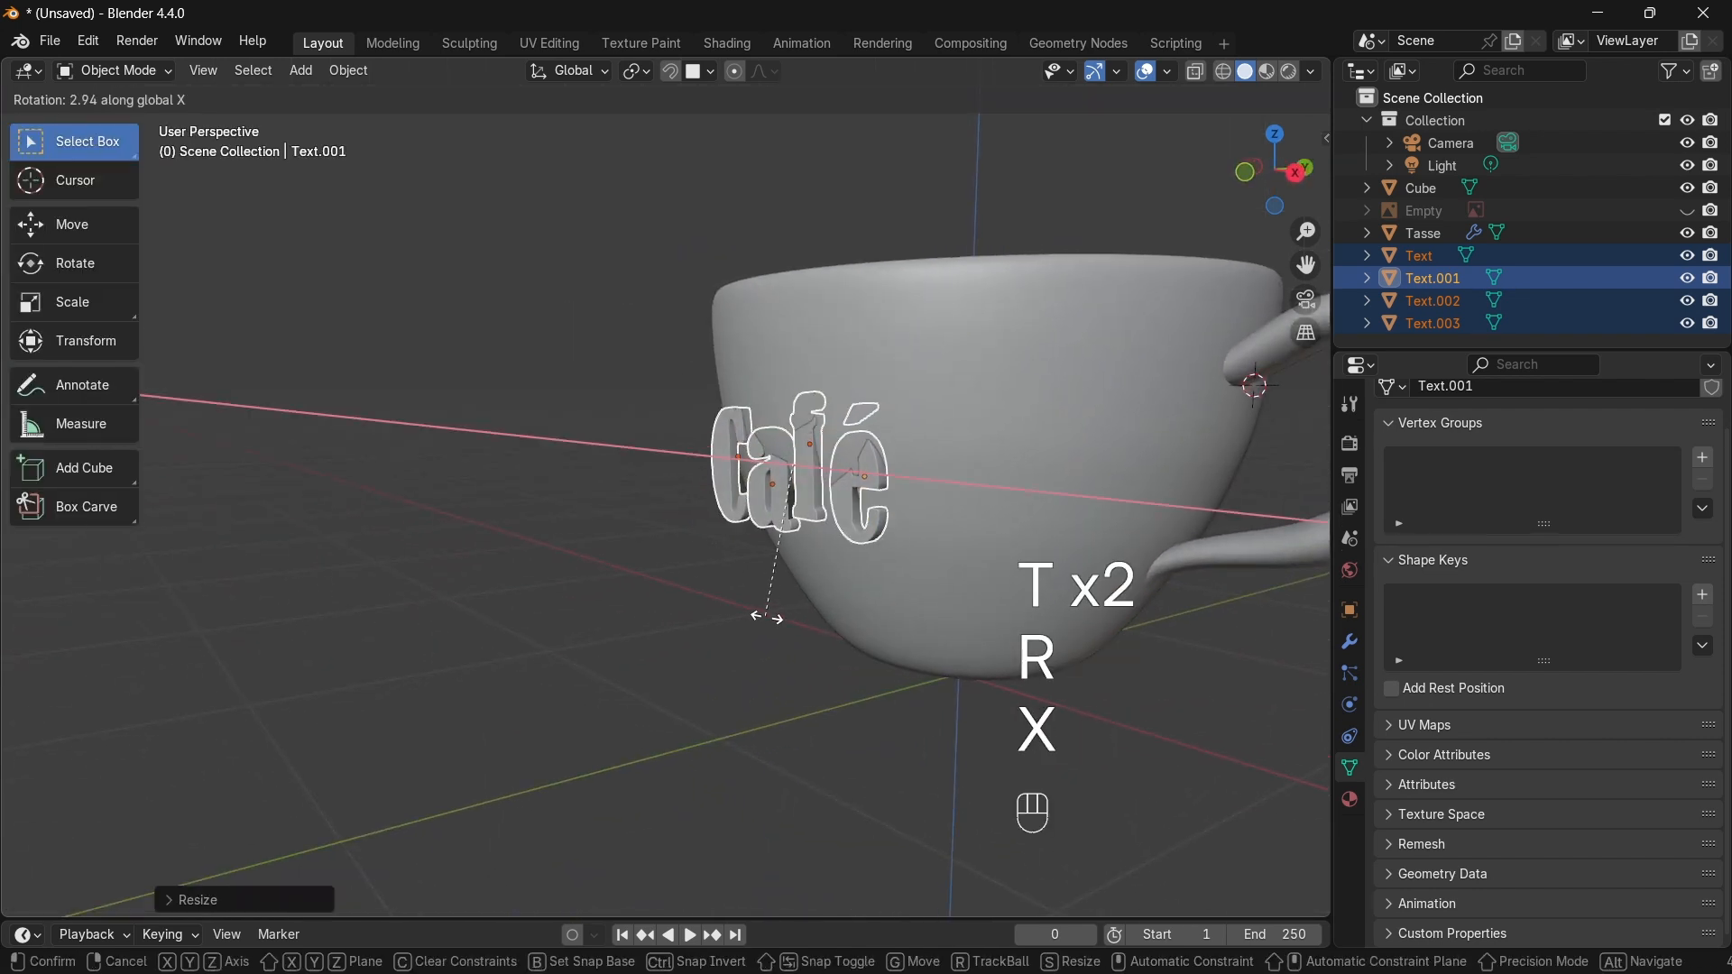
pyautogui.moveTo(793, 624); pyautogui.dragTo(722, 532, button='middle')
pyautogui.moveTo(722, 532); pyautogui.dragTo(1051, 570, button='middle')
# Step: Select the "C", turn snapping back on and try to move the letter over the cup's surface
pyautogui.click(563, 520)
pyautogui.moveTo(563, 519); pyautogui.dragTo(288, 462, button='middle')
pyautogui.click(669, 72)
pyautogui.moveTo(603, 326); pyautogui.dragTo(686, 270, button='middle')
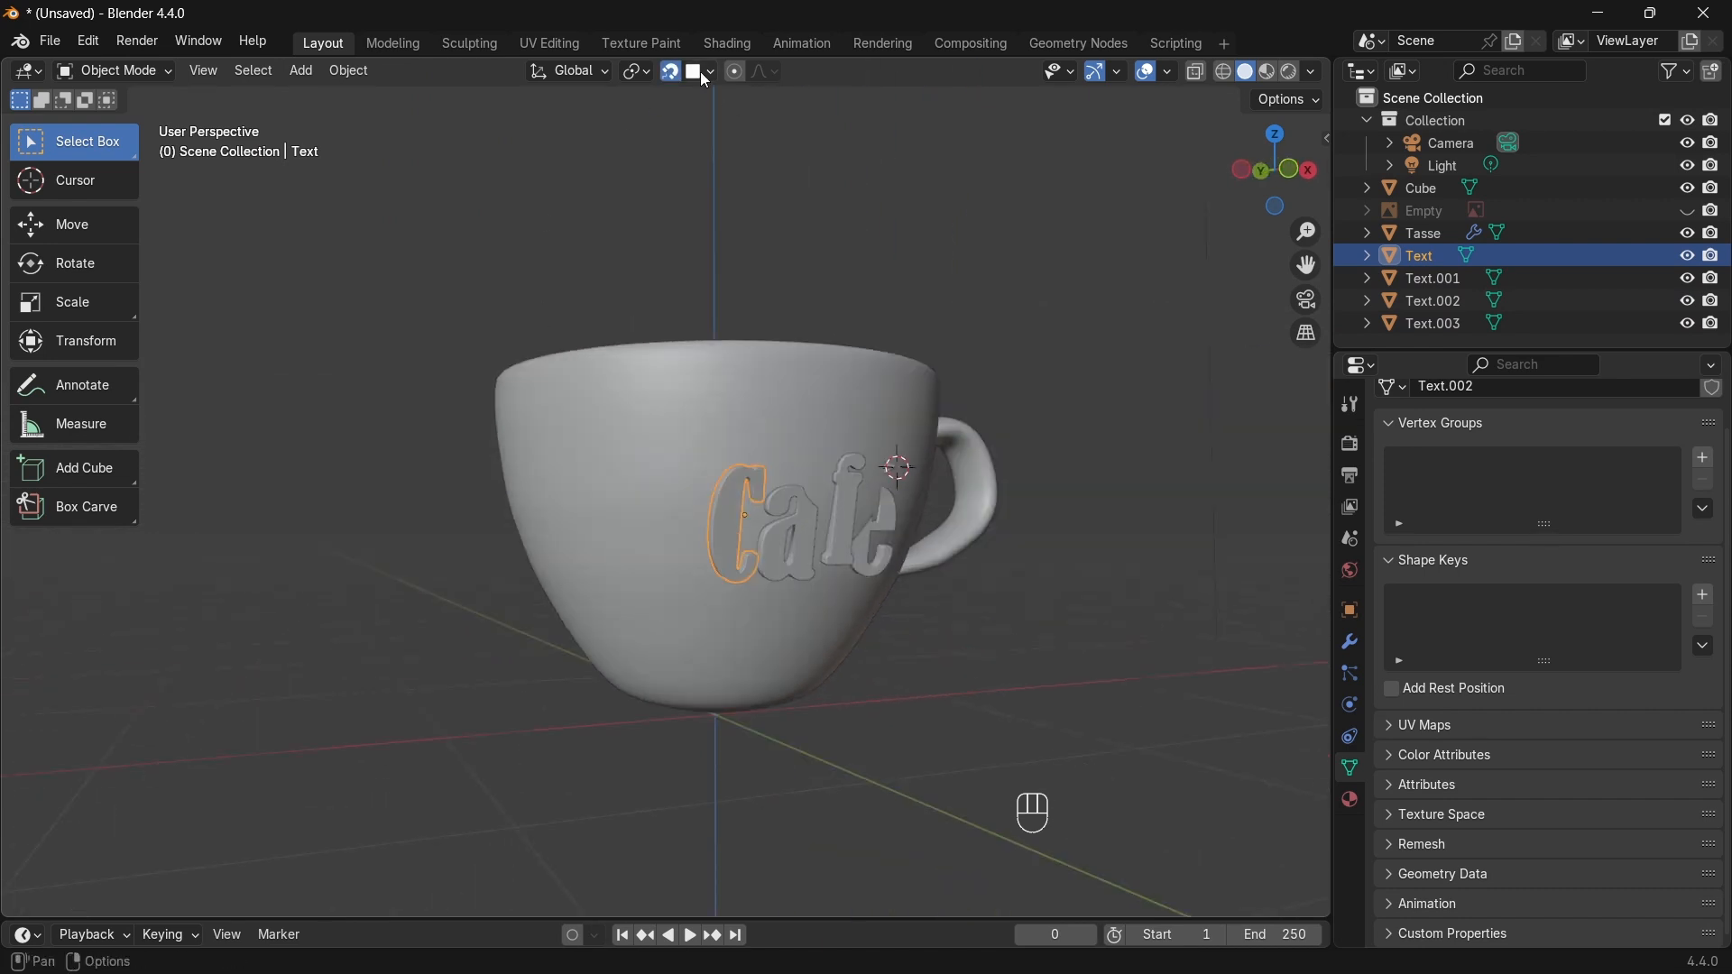
pyautogui.click(711, 72)
pyautogui.moveTo(631, 424); pyautogui.dragTo(648, 534, button='middle')
pyautogui.press('g')
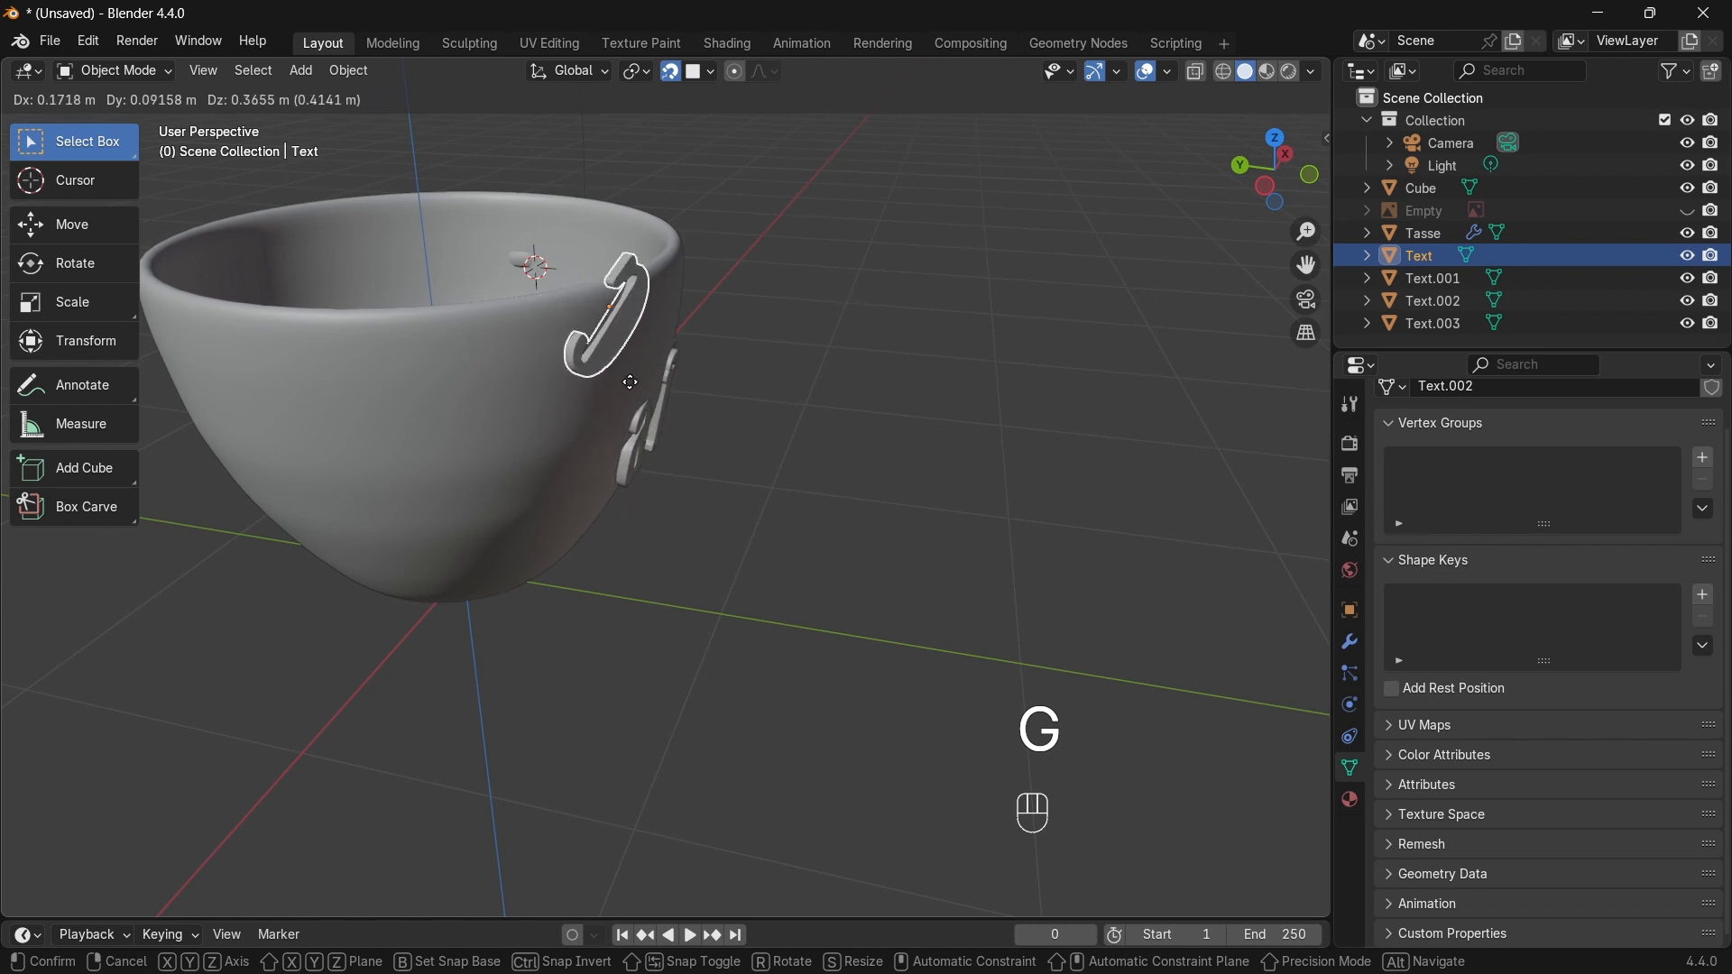
pyautogui.rightClick(577, 420)
# Step: Select the whole cup mesh in Edit Mode and enable the Face Orientation overlay
pyautogui.moveTo(598, 404); pyautogui.dragTo(455, 390, button='middle')
pyautogui.click(585, 349)
pyautogui.moveTo(665, 371); pyautogui.dragTo(806, 370, button='middle')
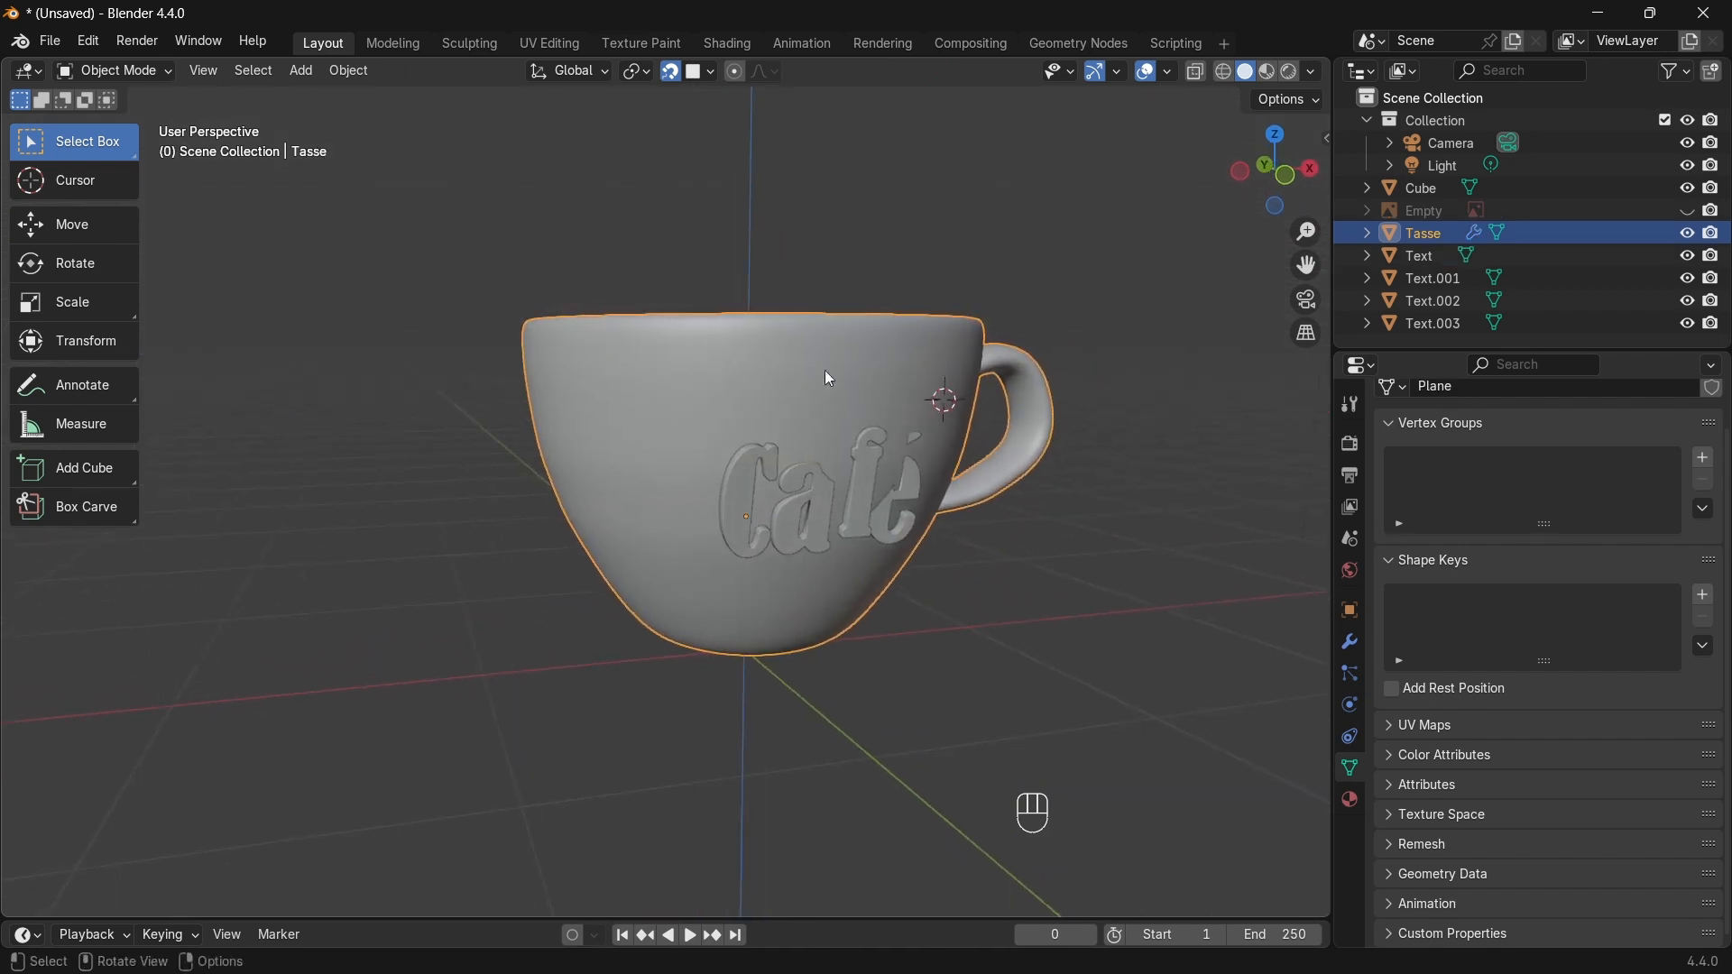
pyautogui.press('Tab')
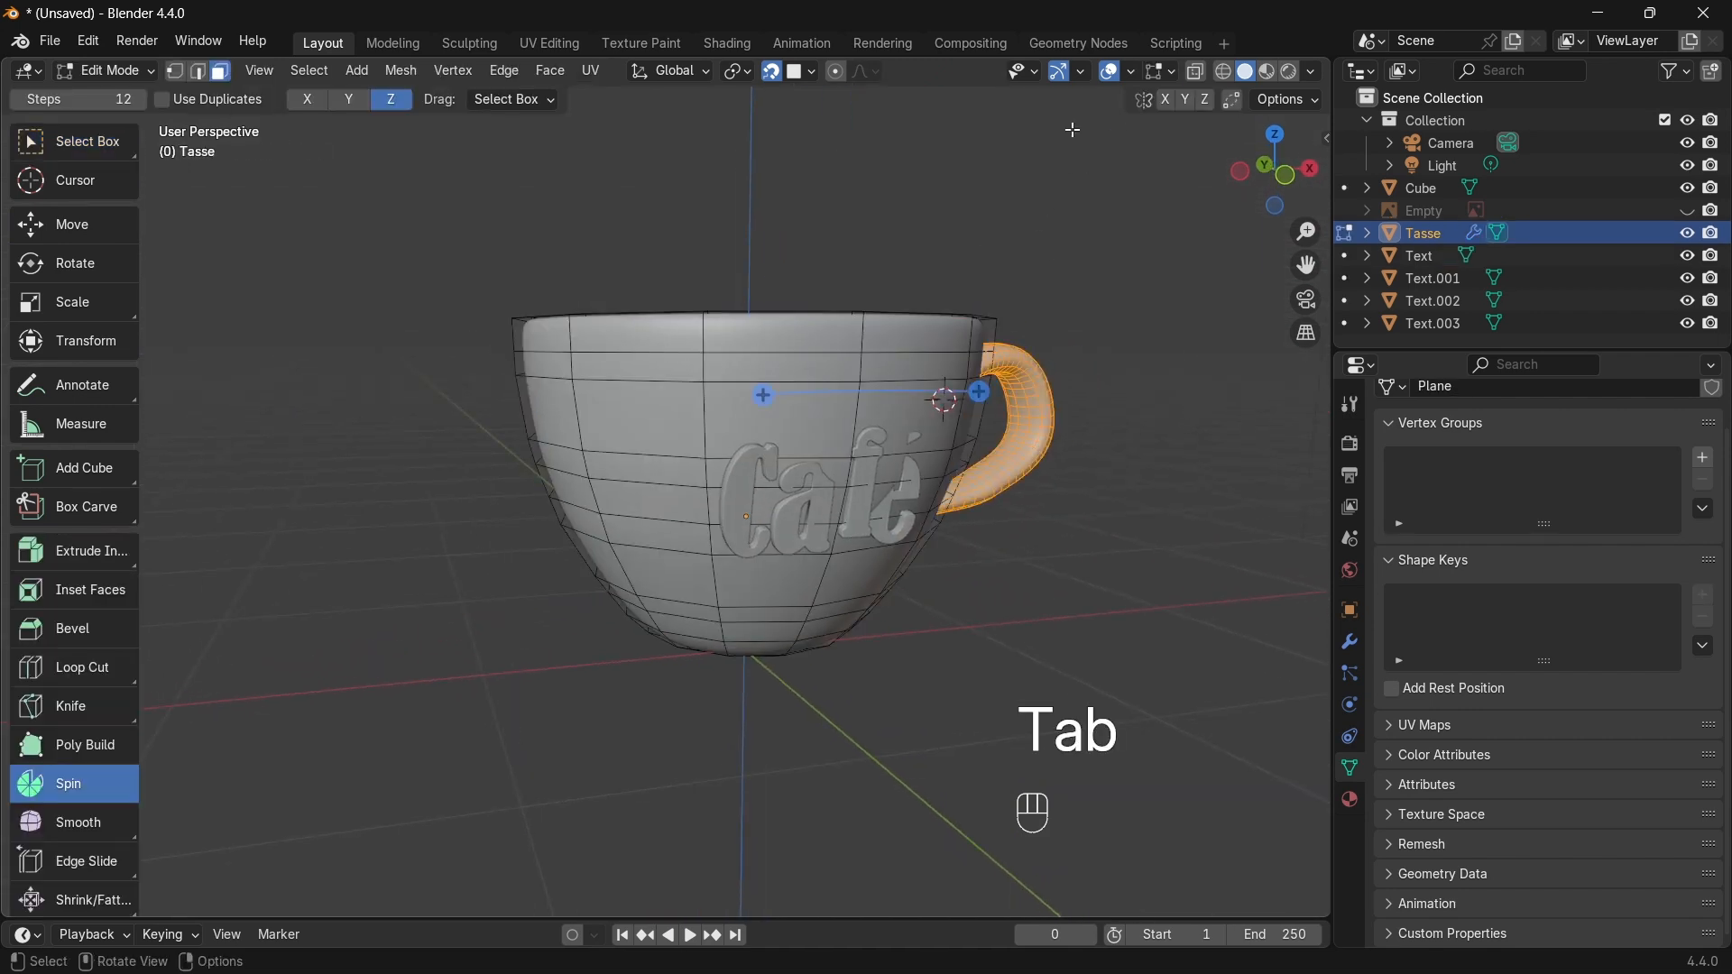
pyautogui.press('a')
pyautogui.click(1130, 72)
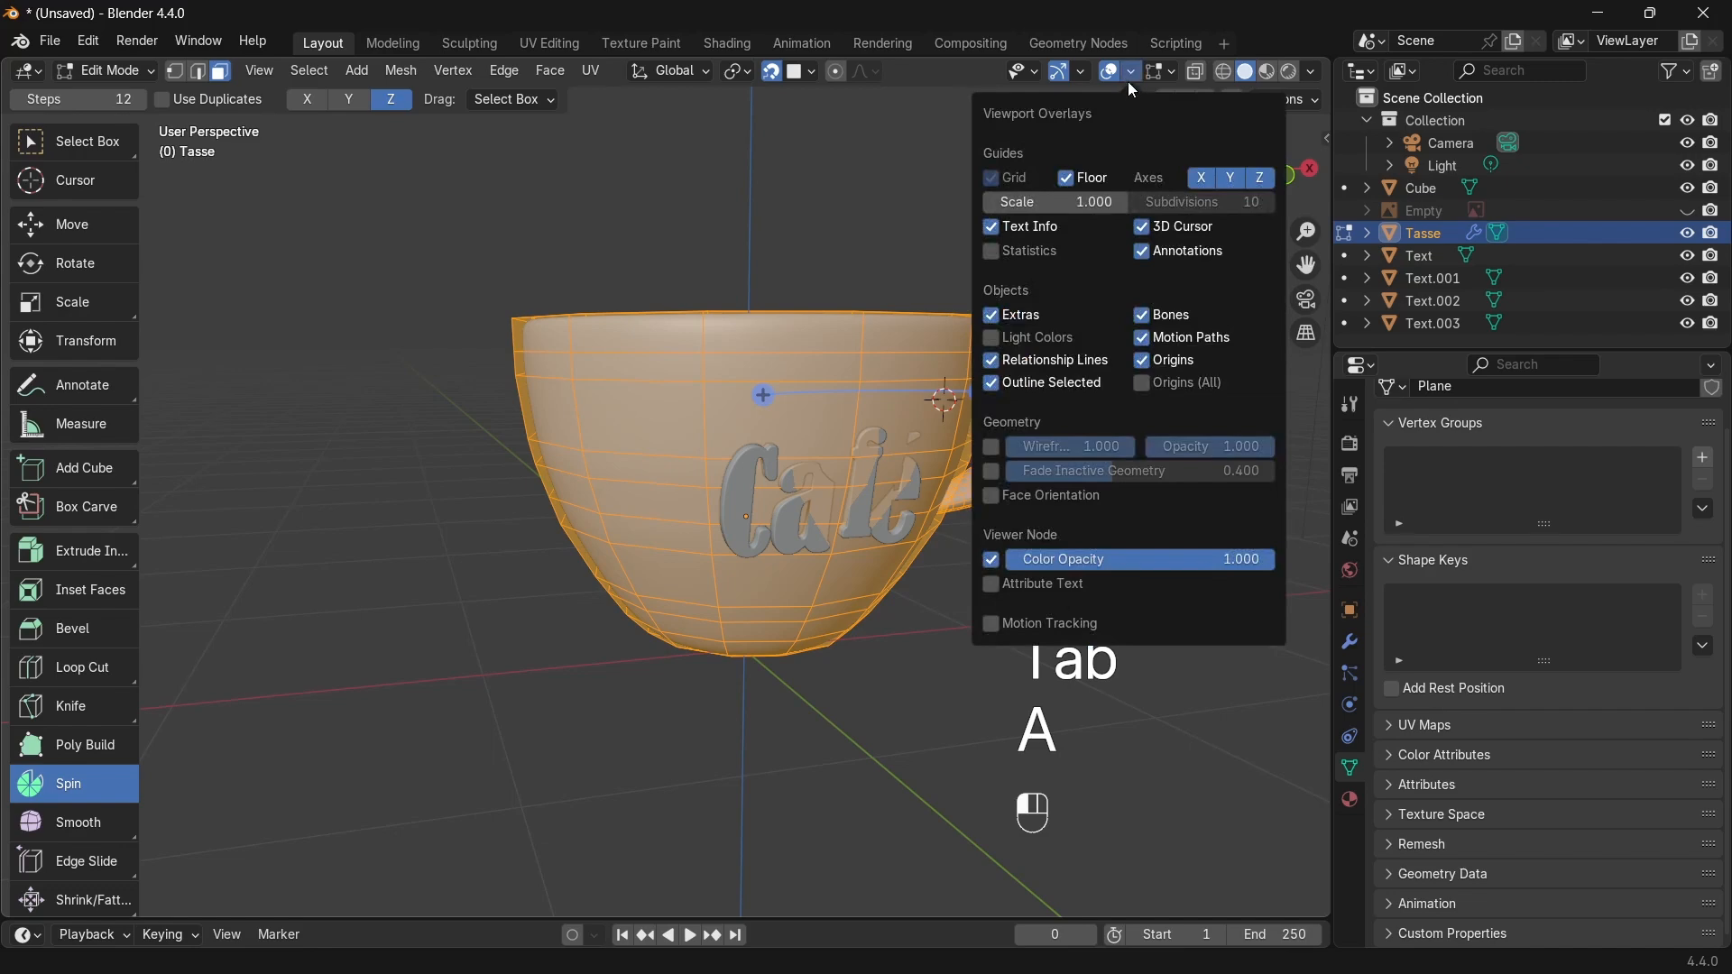
pyautogui.click(991, 496)
pyautogui.moveTo(990, 500); pyautogui.dragTo(853, 402, button='middle')
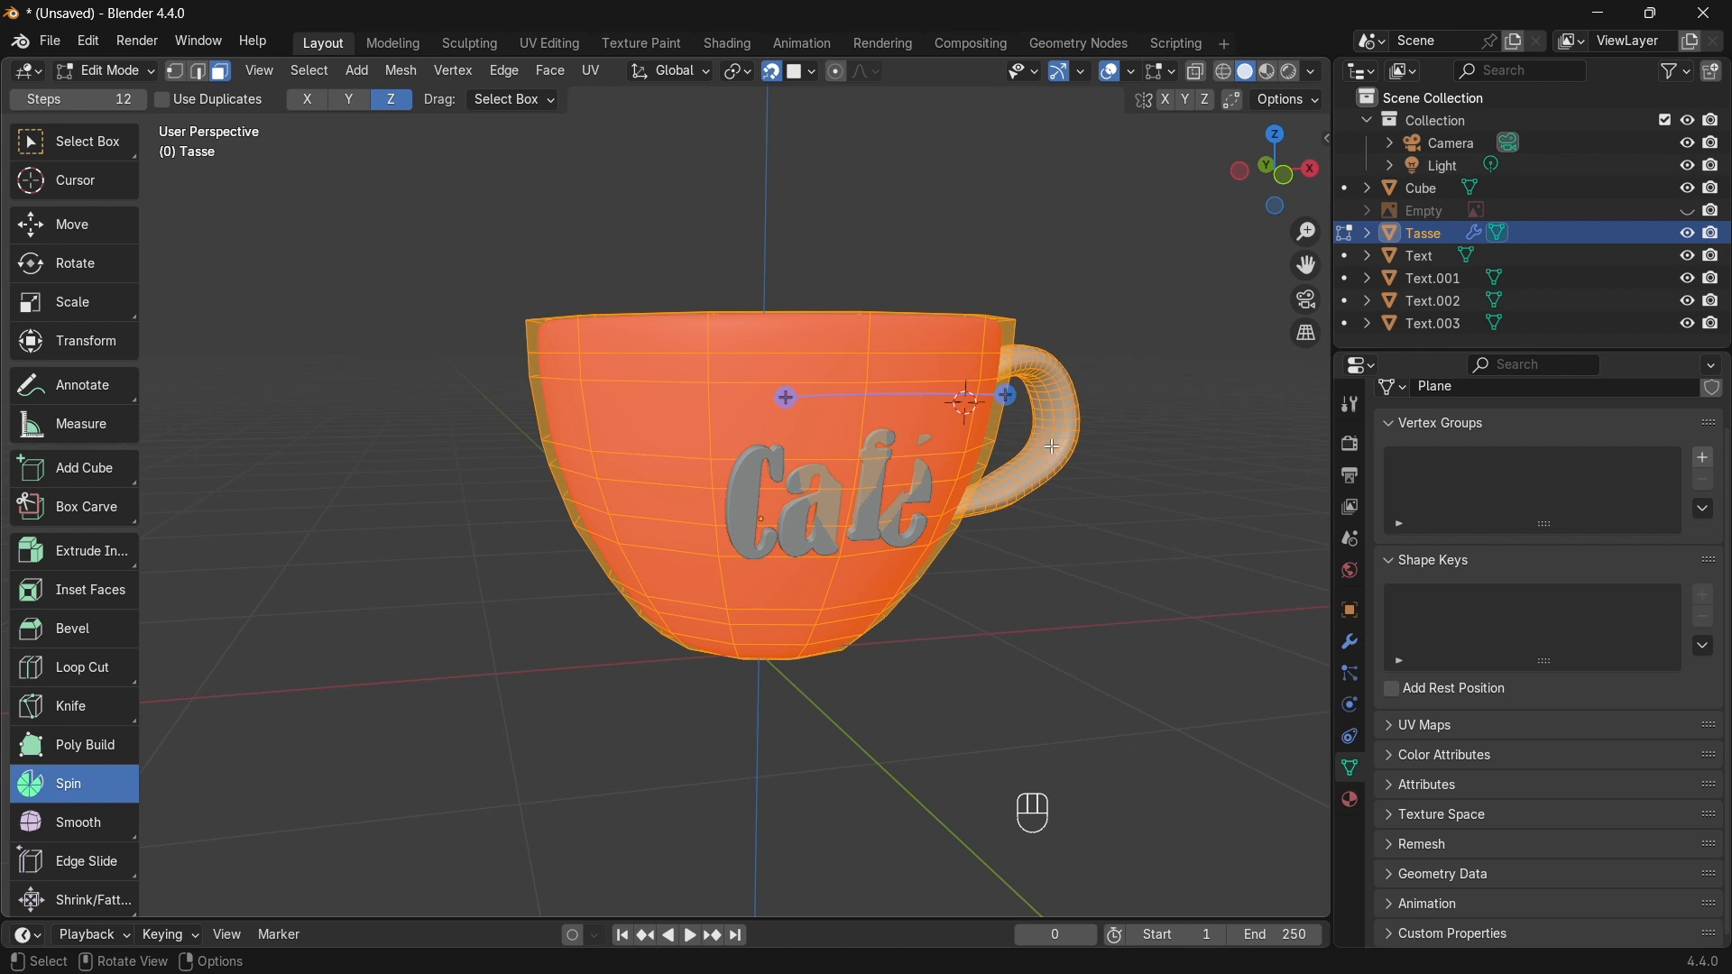
pyautogui.press('shift')
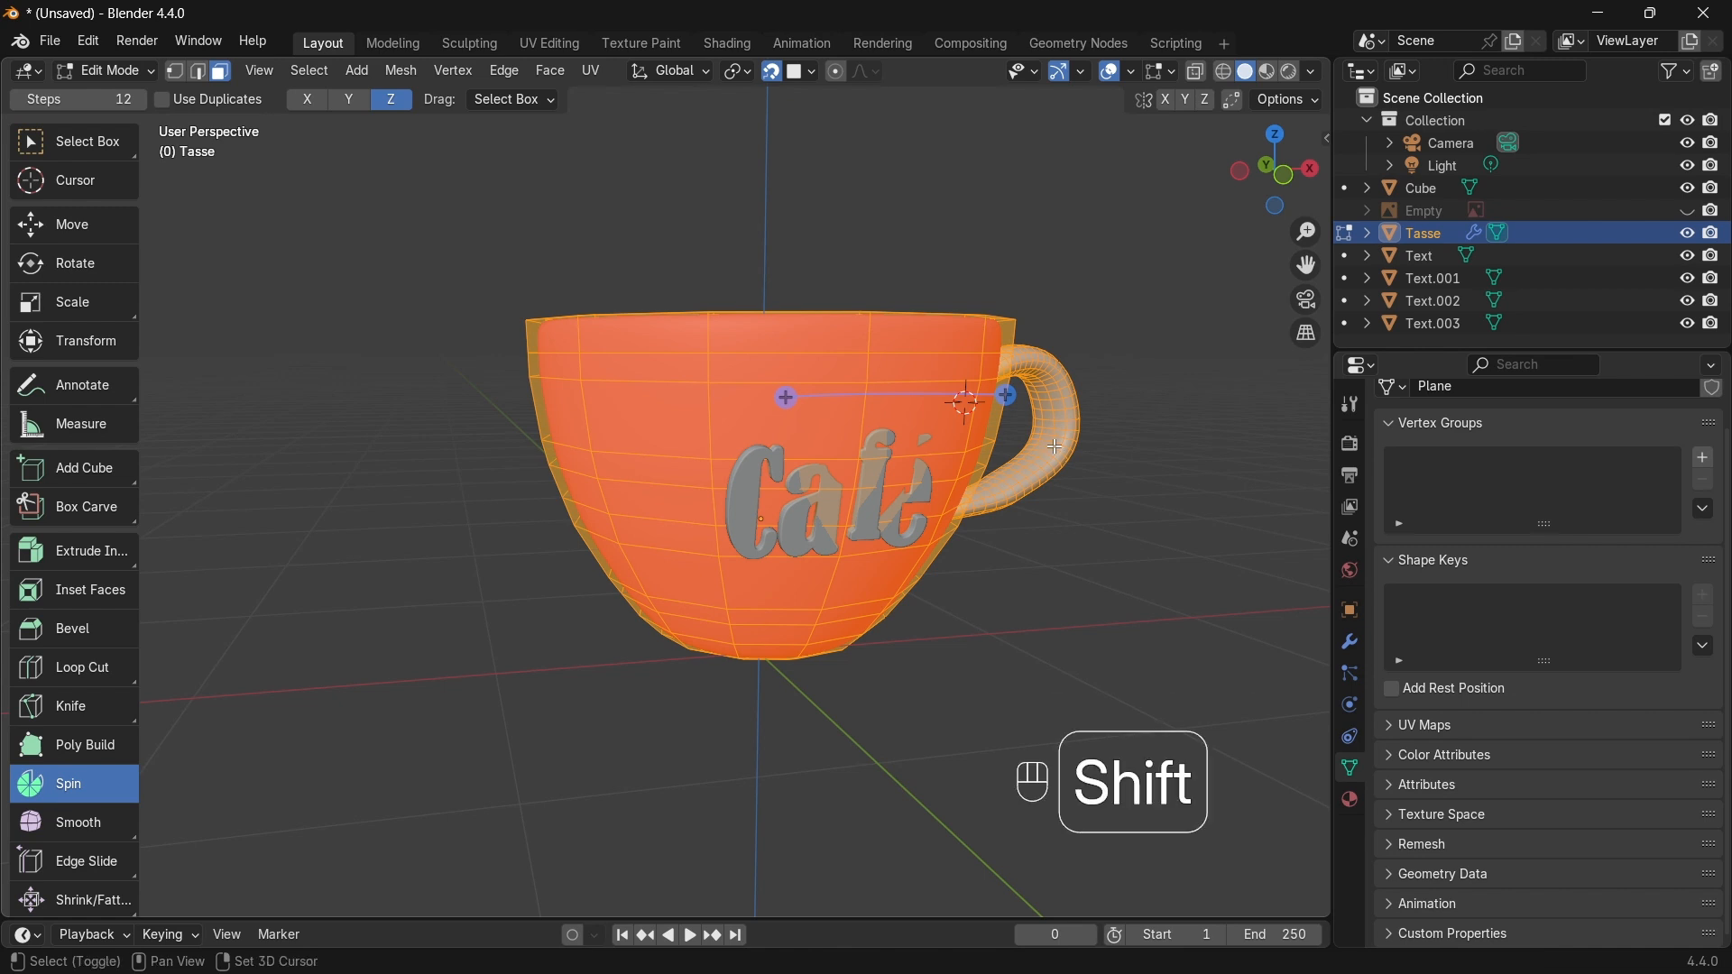
# Step: Recalculate the cup mesh's normals to face outside and turn off the Face Orientation overlay, returning to Object Mode
pyautogui.hotkey('shift', 'n')
pyautogui.click(438, 486)
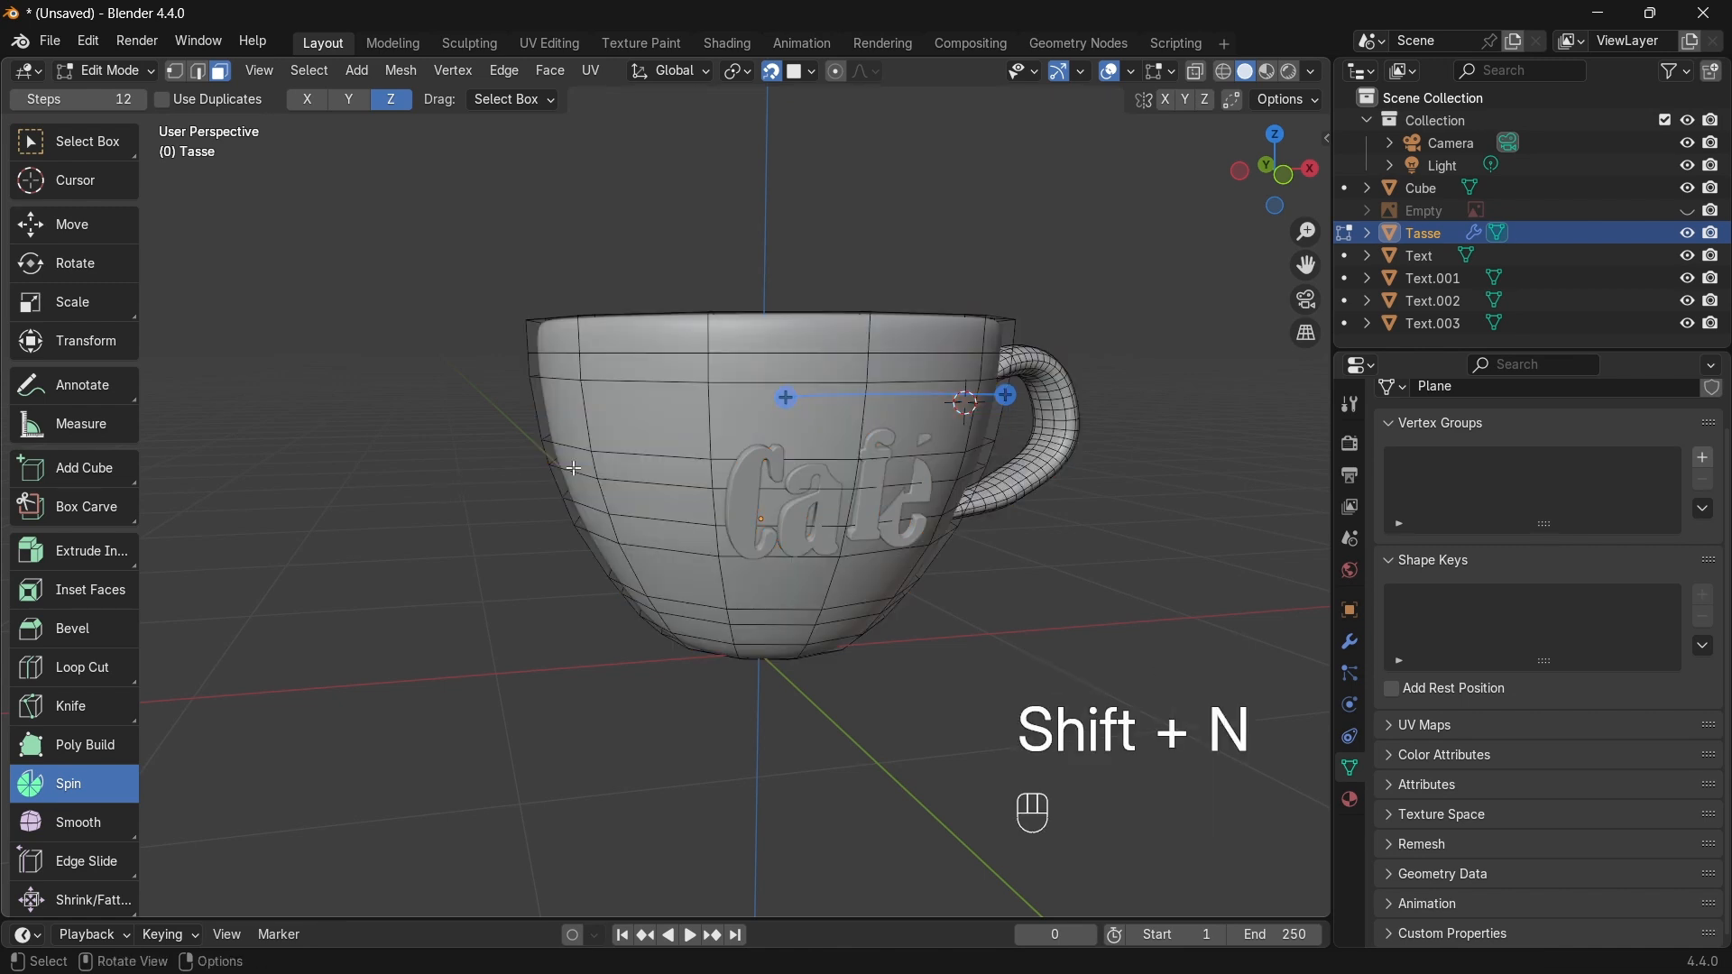
pyautogui.click(1132, 71)
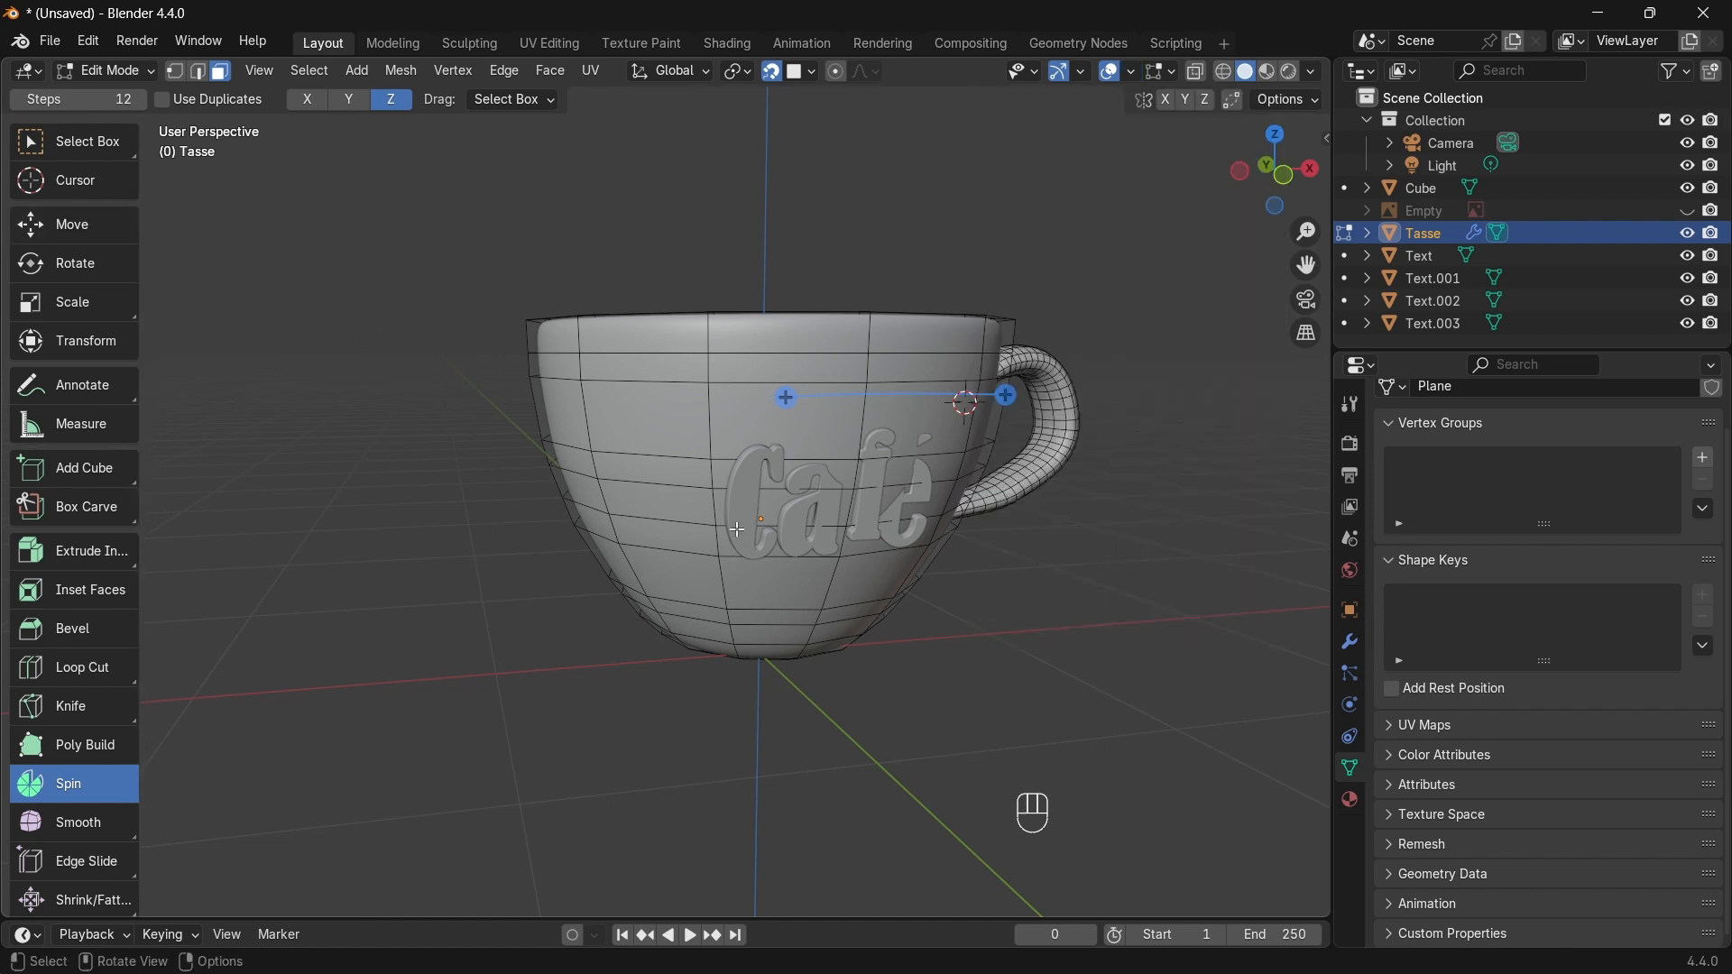
pyautogui.press('Tab')
# Step: Move the "C" and the "a" with snapping so that each letter sits on the cup's outer surface
pyautogui.click(712, 505)
pyautogui.moveTo(712, 505); pyautogui.dragTo(804, 527, button='middle')
pyautogui.press('g')
pyautogui.click(665, 521)
pyautogui.press('g')
pyautogui.click(809, 542)
pyautogui.click(868, 520)
pyautogui.press('g')
pyautogui.click(867, 518)
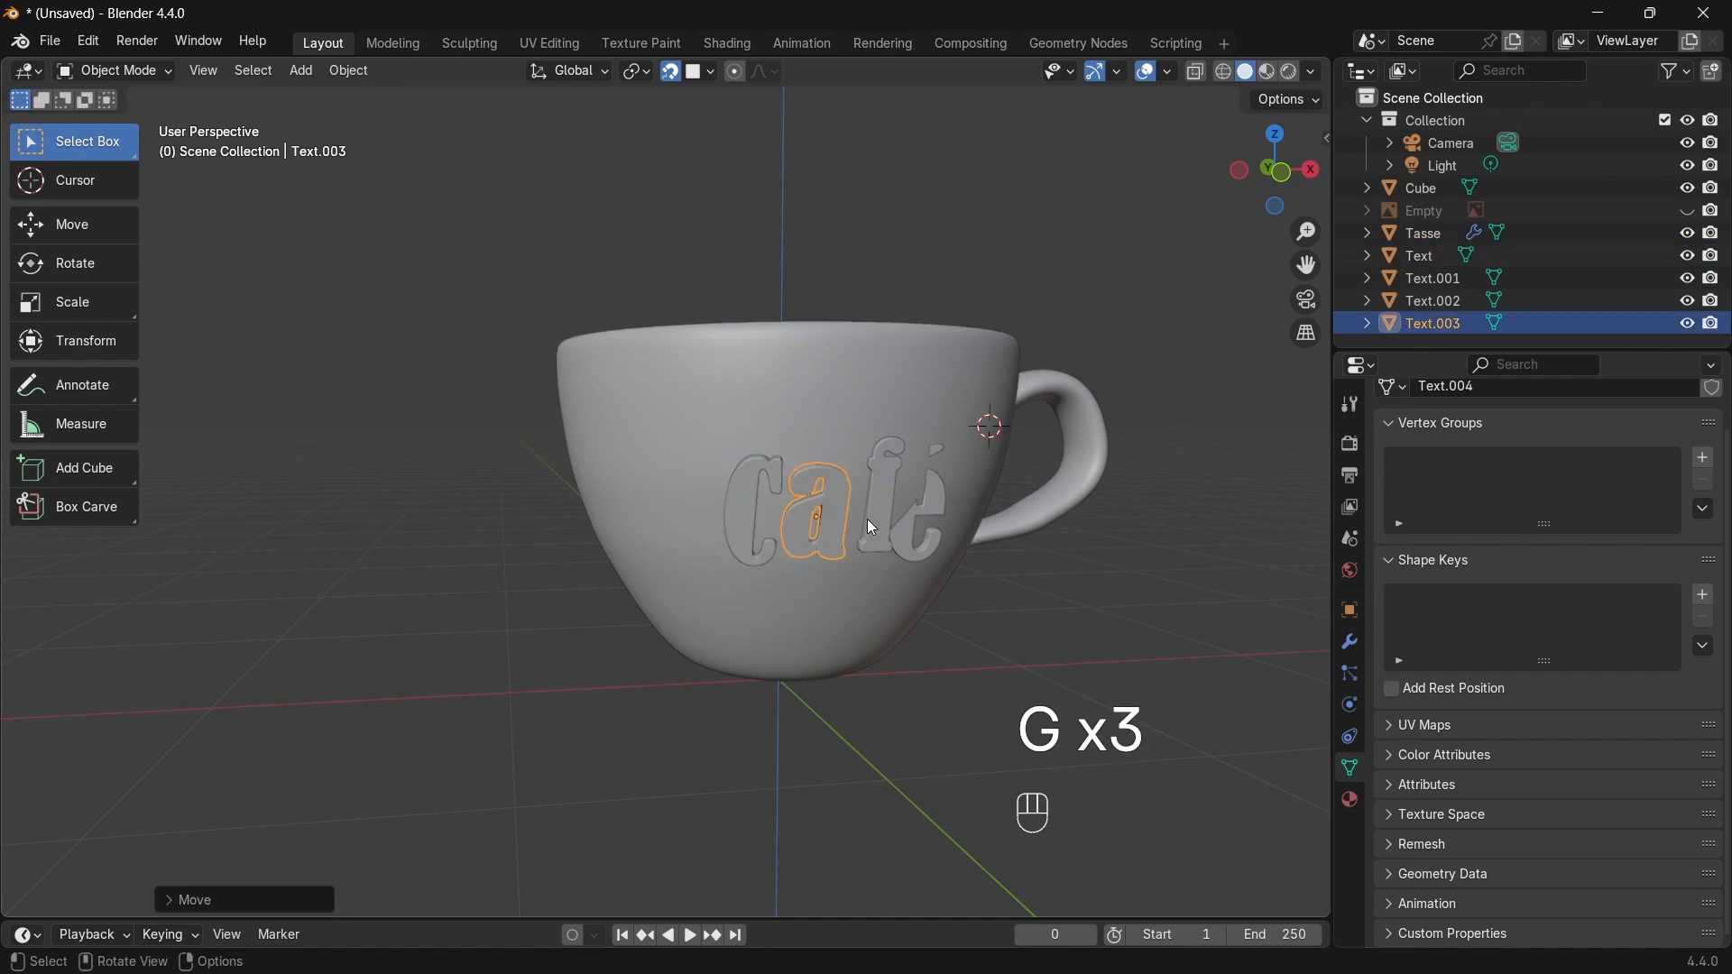
# Step: Move the "f" and the "é" with snapping onto the cup's outer surface, in line with the first two letters
pyautogui.press('g')
pyautogui.click(869, 538)
pyautogui.moveTo(869, 538); pyautogui.dragTo(1010, 549, button='middle')
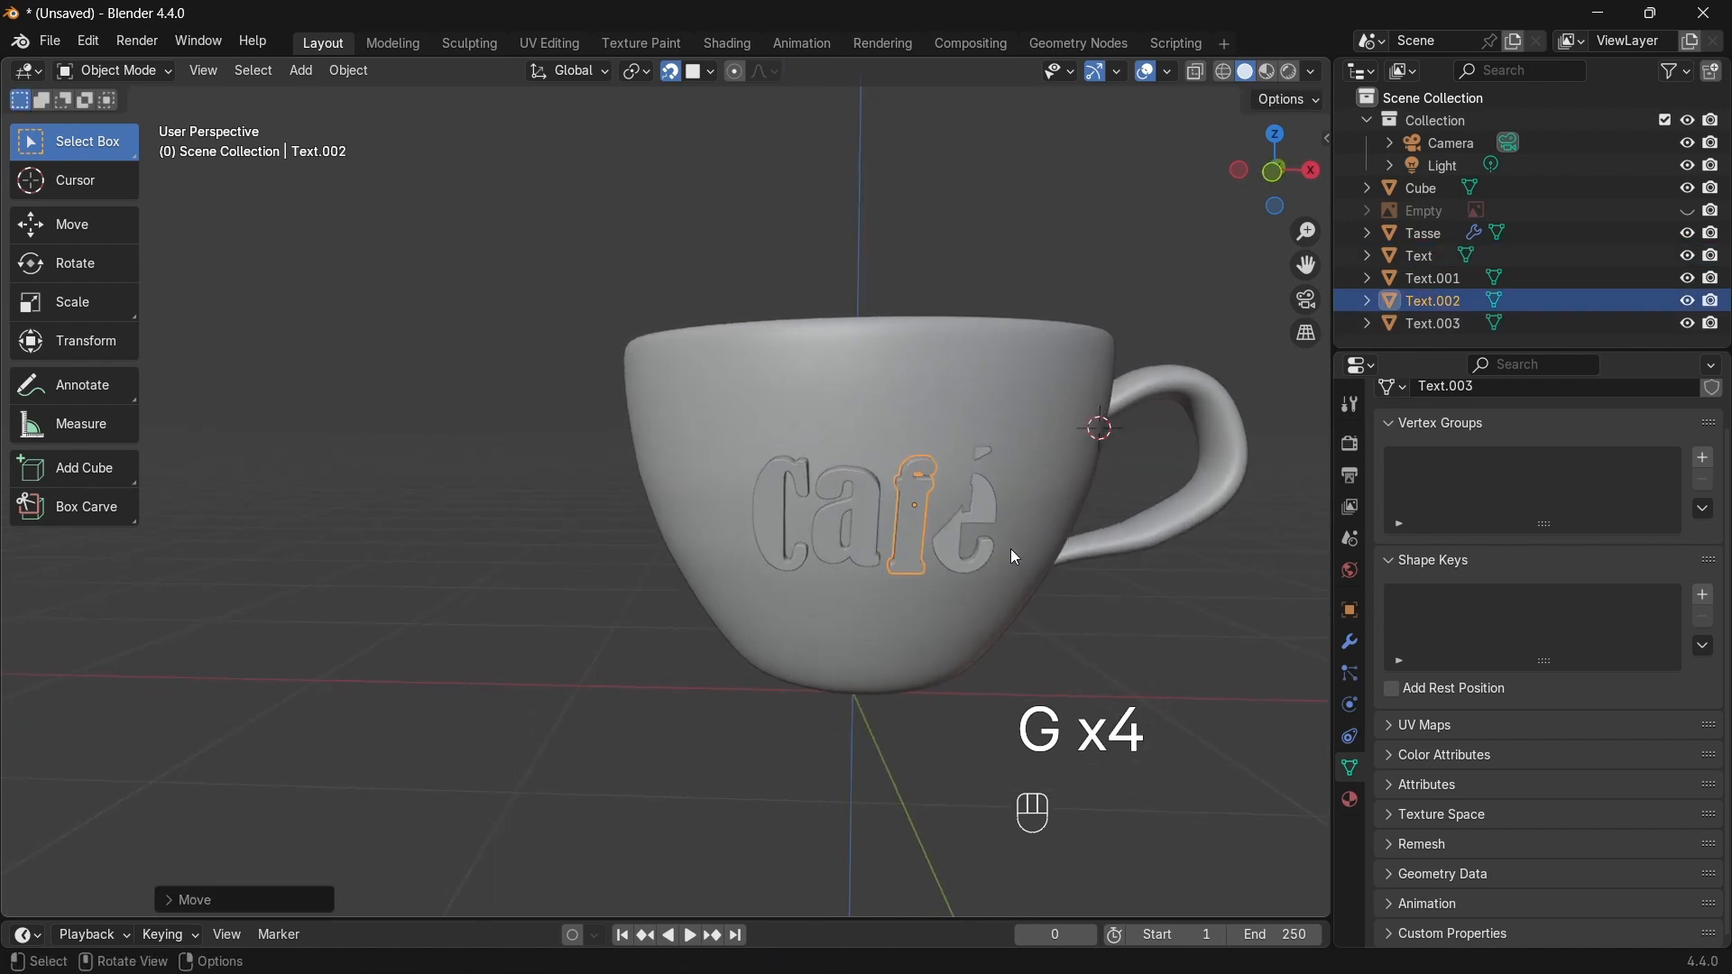
pyautogui.click(989, 509)
pyautogui.press('g')
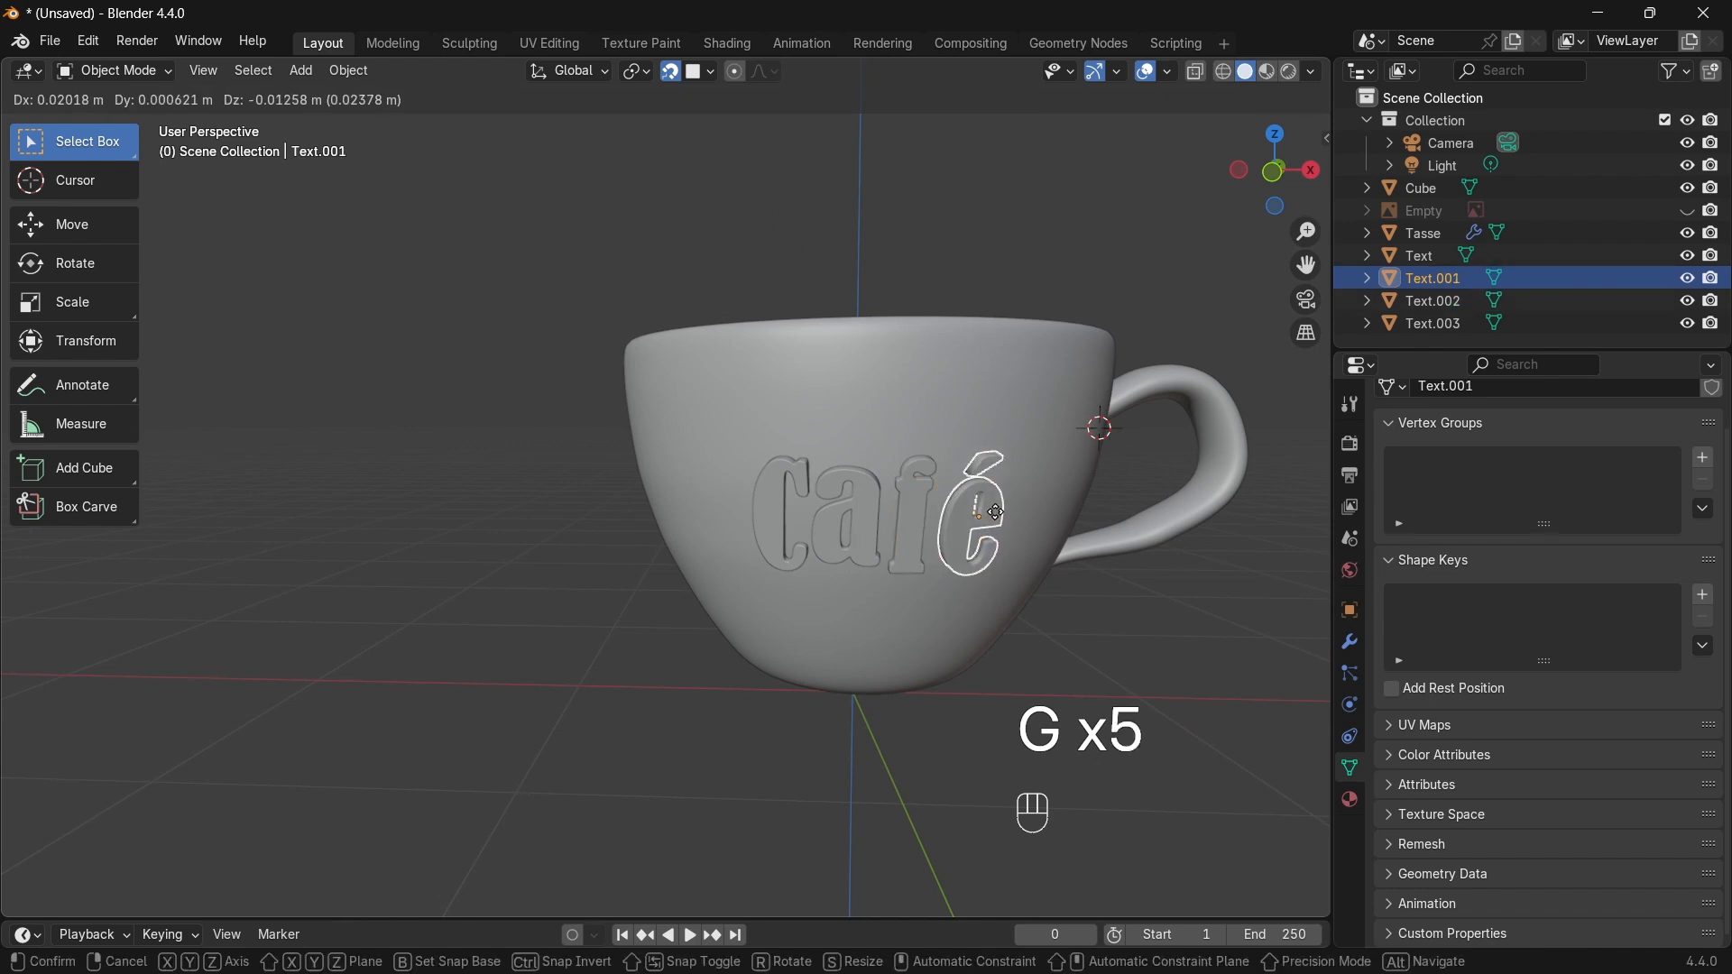
pyautogui.click(993, 506)
# Step: Deselect the letters and examine from several angles how "Café" sits on the cup's surface
pyautogui.moveTo(997, 514); pyautogui.dragTo(882, 606, button='middle')
pyautogui.scroll(3, 720, 487)
pyautogui.click(723, 494)
pyautogui.click(960, 646)
pyautogui.scroll(-3, 962, 648)
pyautogui.moveTo(962, 648); pyautogui.dragTo(799, 572, button='middle')
pyautogui.scroll(1, 848, 664)
pyautogui.scroll(-1, 812, 632)
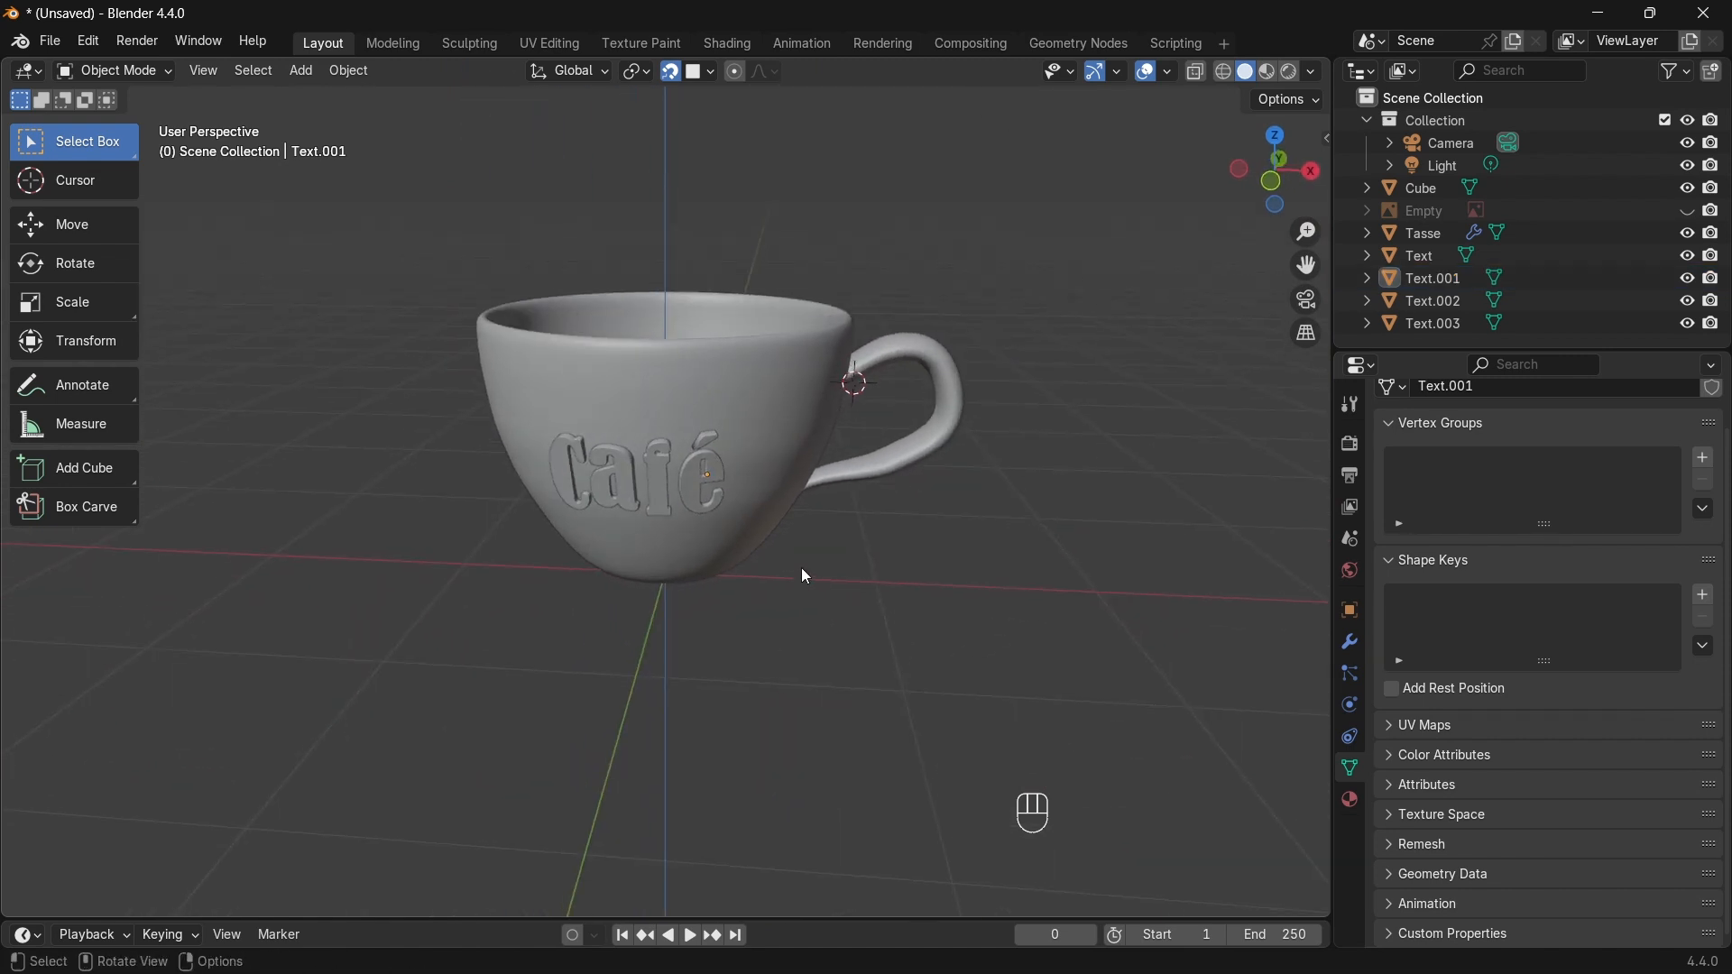
# Step: Snap the 3D cursor to the world origin beneath the cup
pyautogui.hotkey('shift', 's')
pyautogui.click(577, 651)
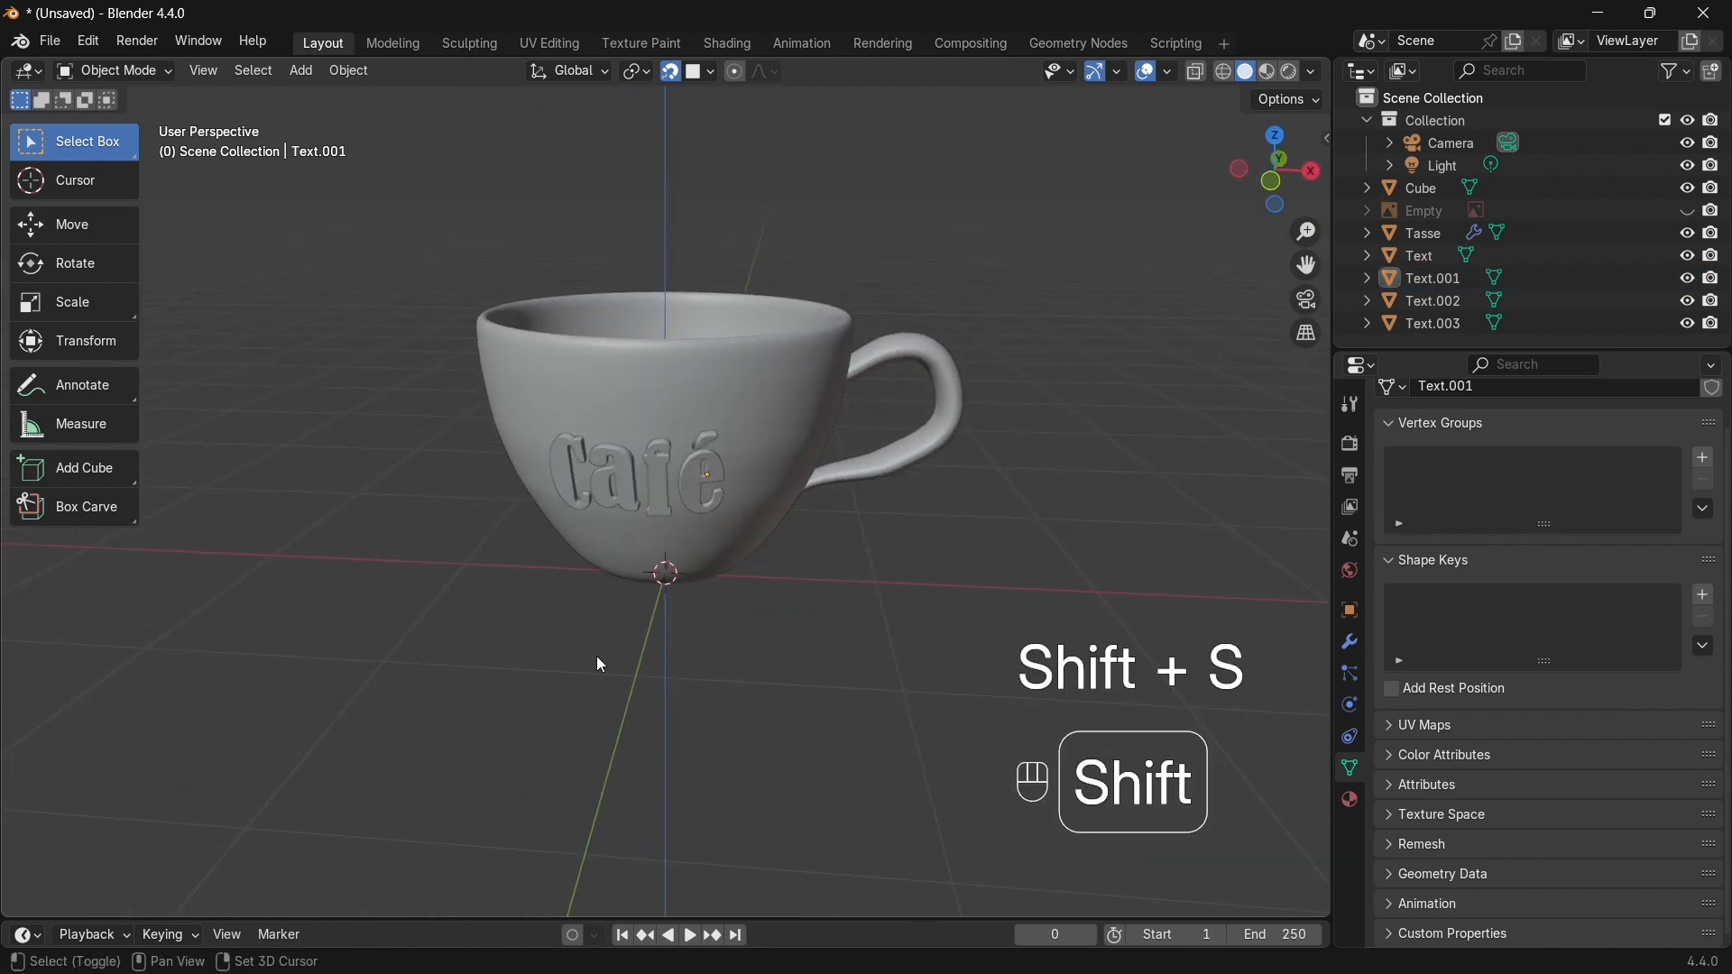
pyautogui.hotkey('shift', 's')
pyautogui.hotkey('shift', 's')
pyautogui.hotkey('shift', 's')
pyautogui.click(353, 798)
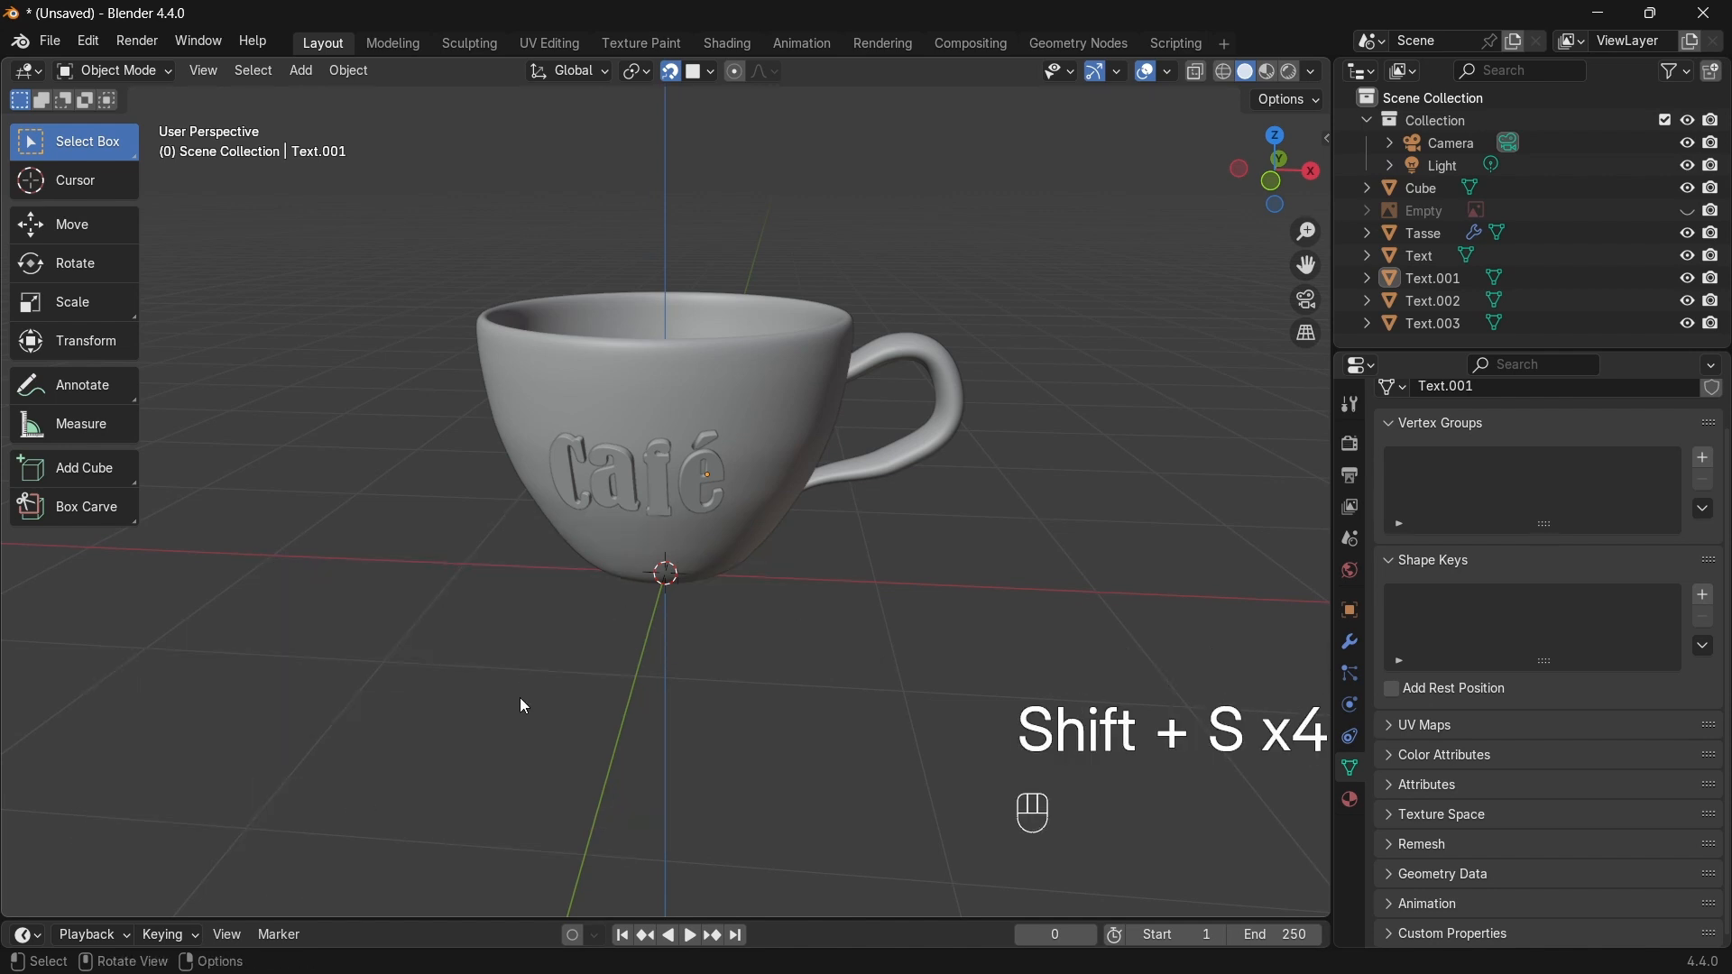
pyautogui.hotkey('shift', 's')
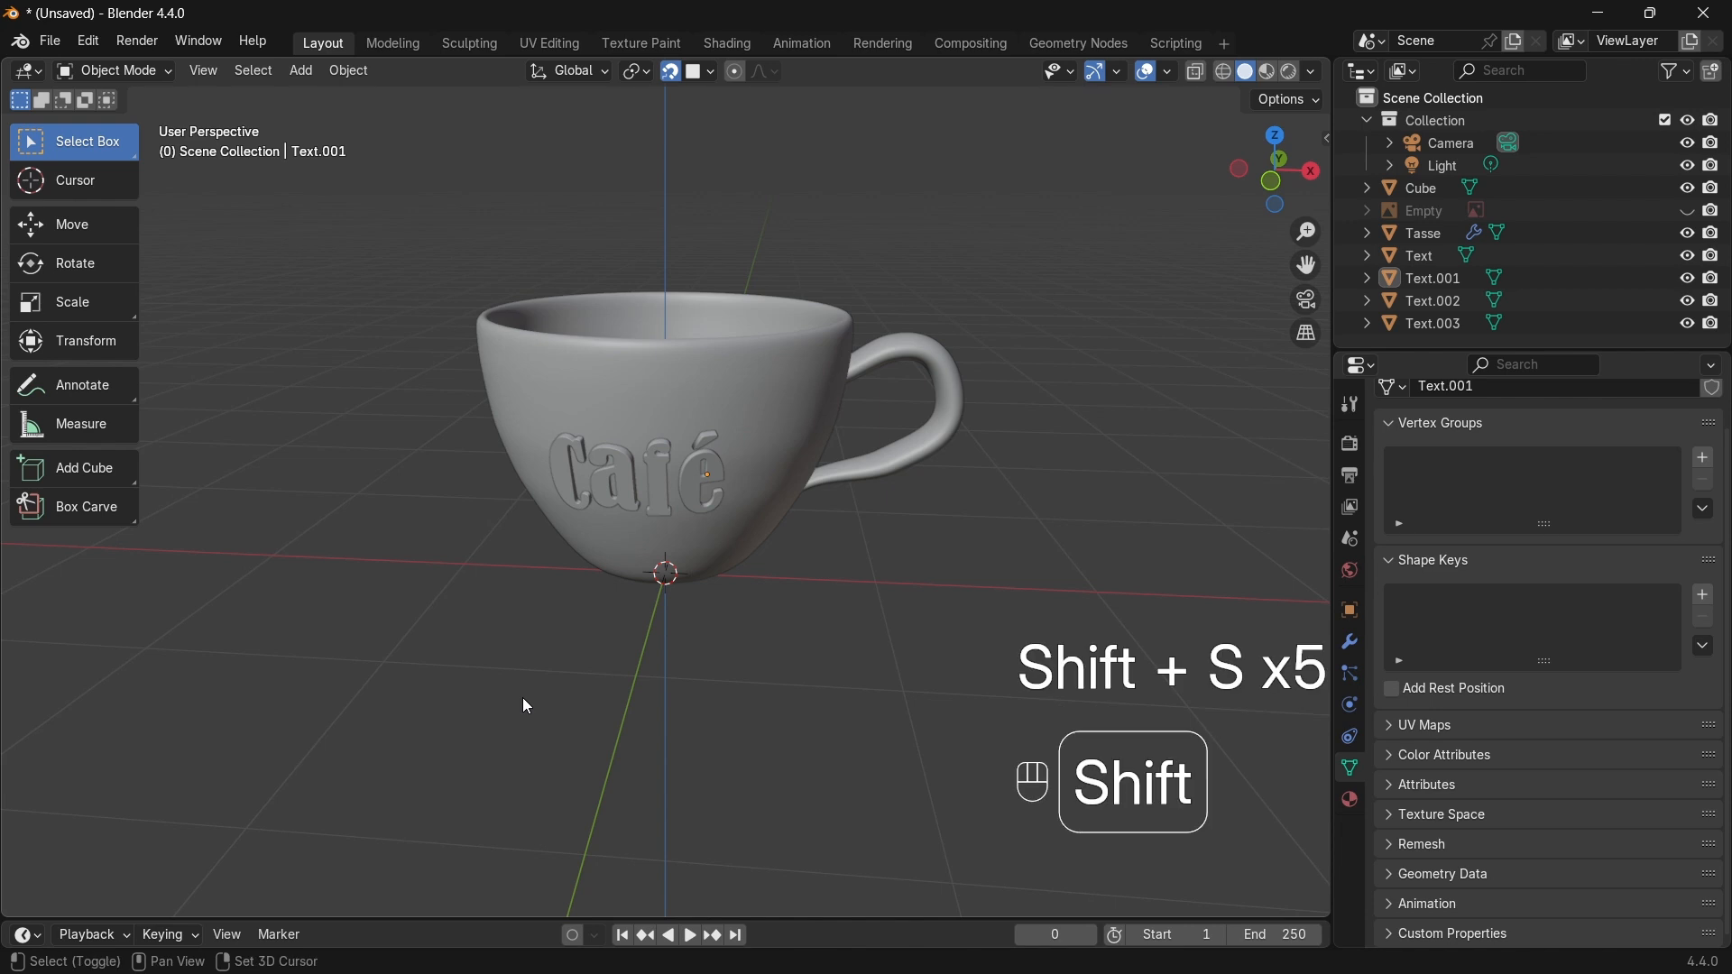
# Step: Add a plane at the world origin and scale it by 10 as a ground surface under the cup
pyautogui.hotkey('shift', 'a')
pyautogui.moveTo(465, 535)
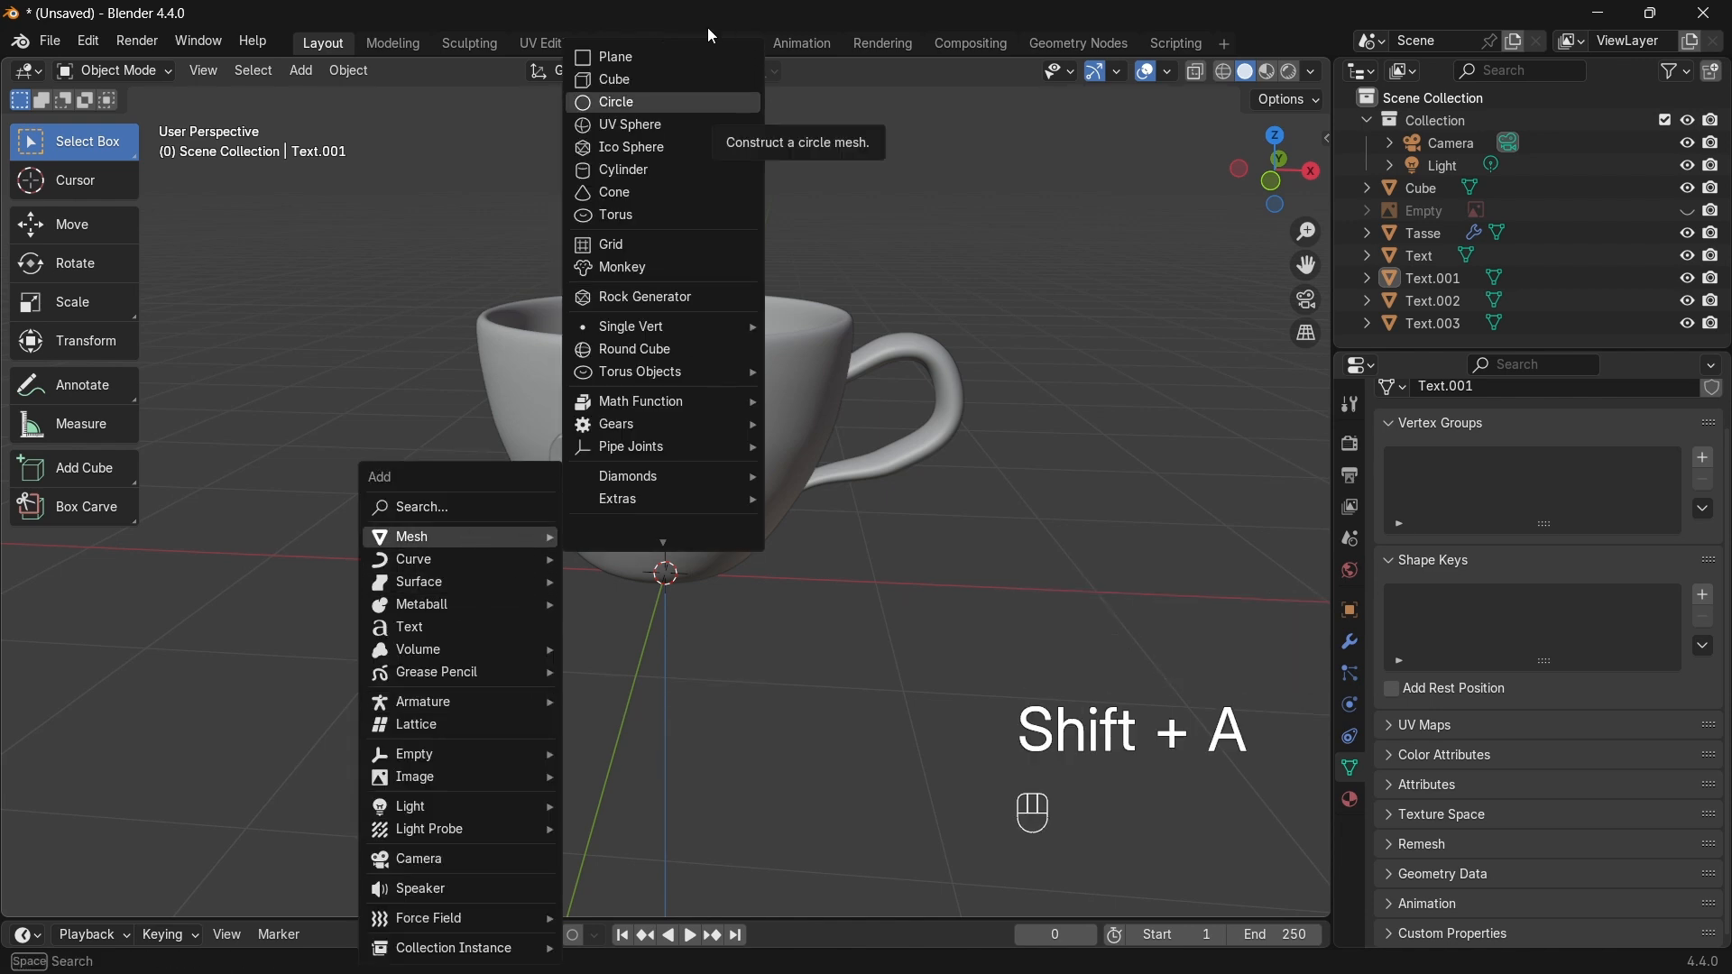
pyautogui.click(652, 54)
pyautogui.press('s')
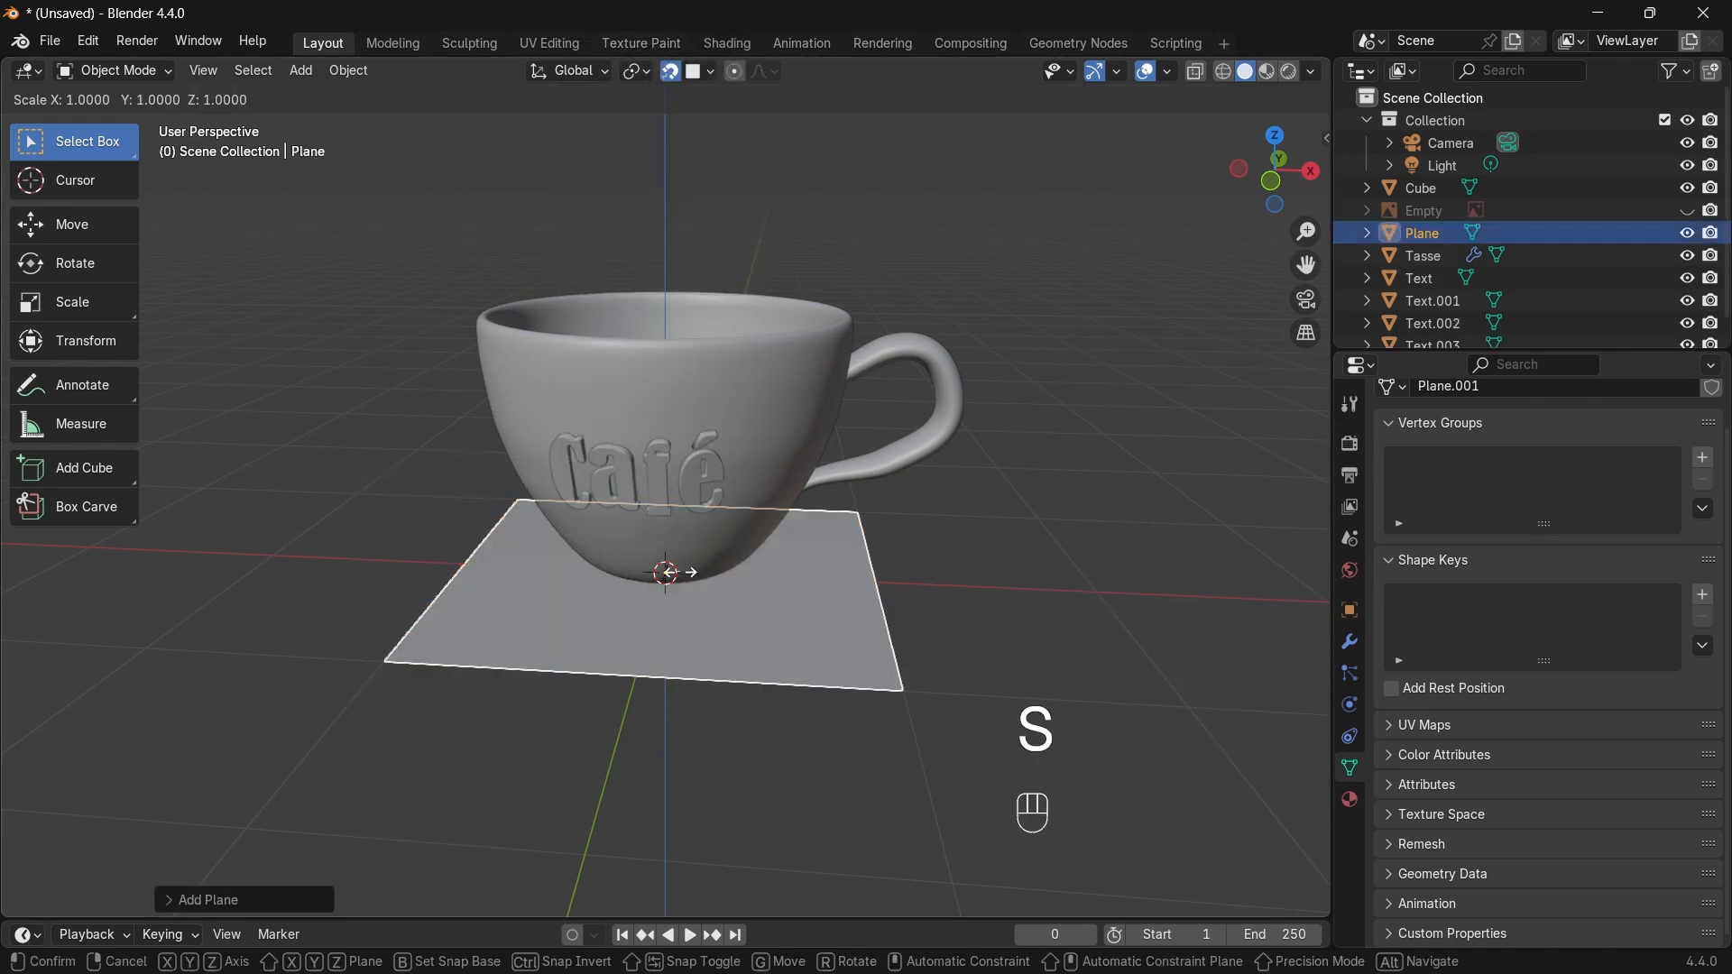
pyautogui.press('KP_1')
pyautogui.press('KP_0')
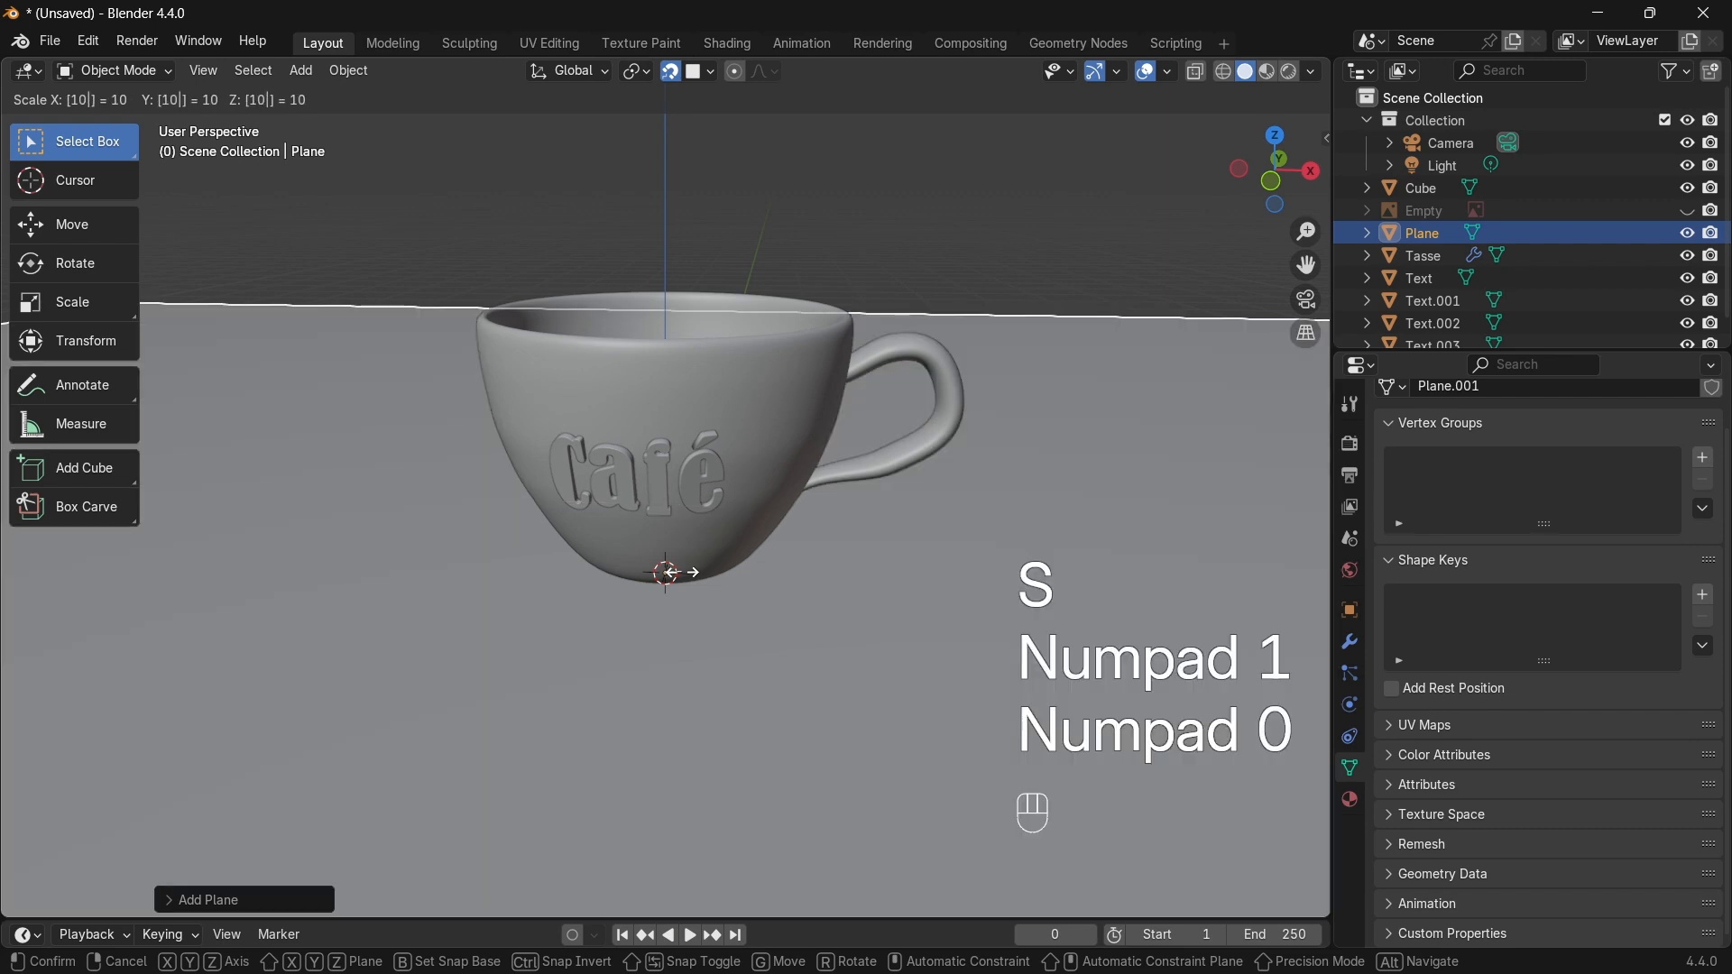
pyautogui.press('Return')
pyautogui.moveTo(685, 572); pyautogui.dragTo(724, 545, button='middle')
pyautogui.moveTo(868, 322); pyautogui.dragTo(847, 357, button='middle')
pyautogui.keyDown('shift'); pyautogui.moveTo(577, 496); pyautogui.dragTo(855, 536, button='middle'); pyautogui.keyUp('shift')
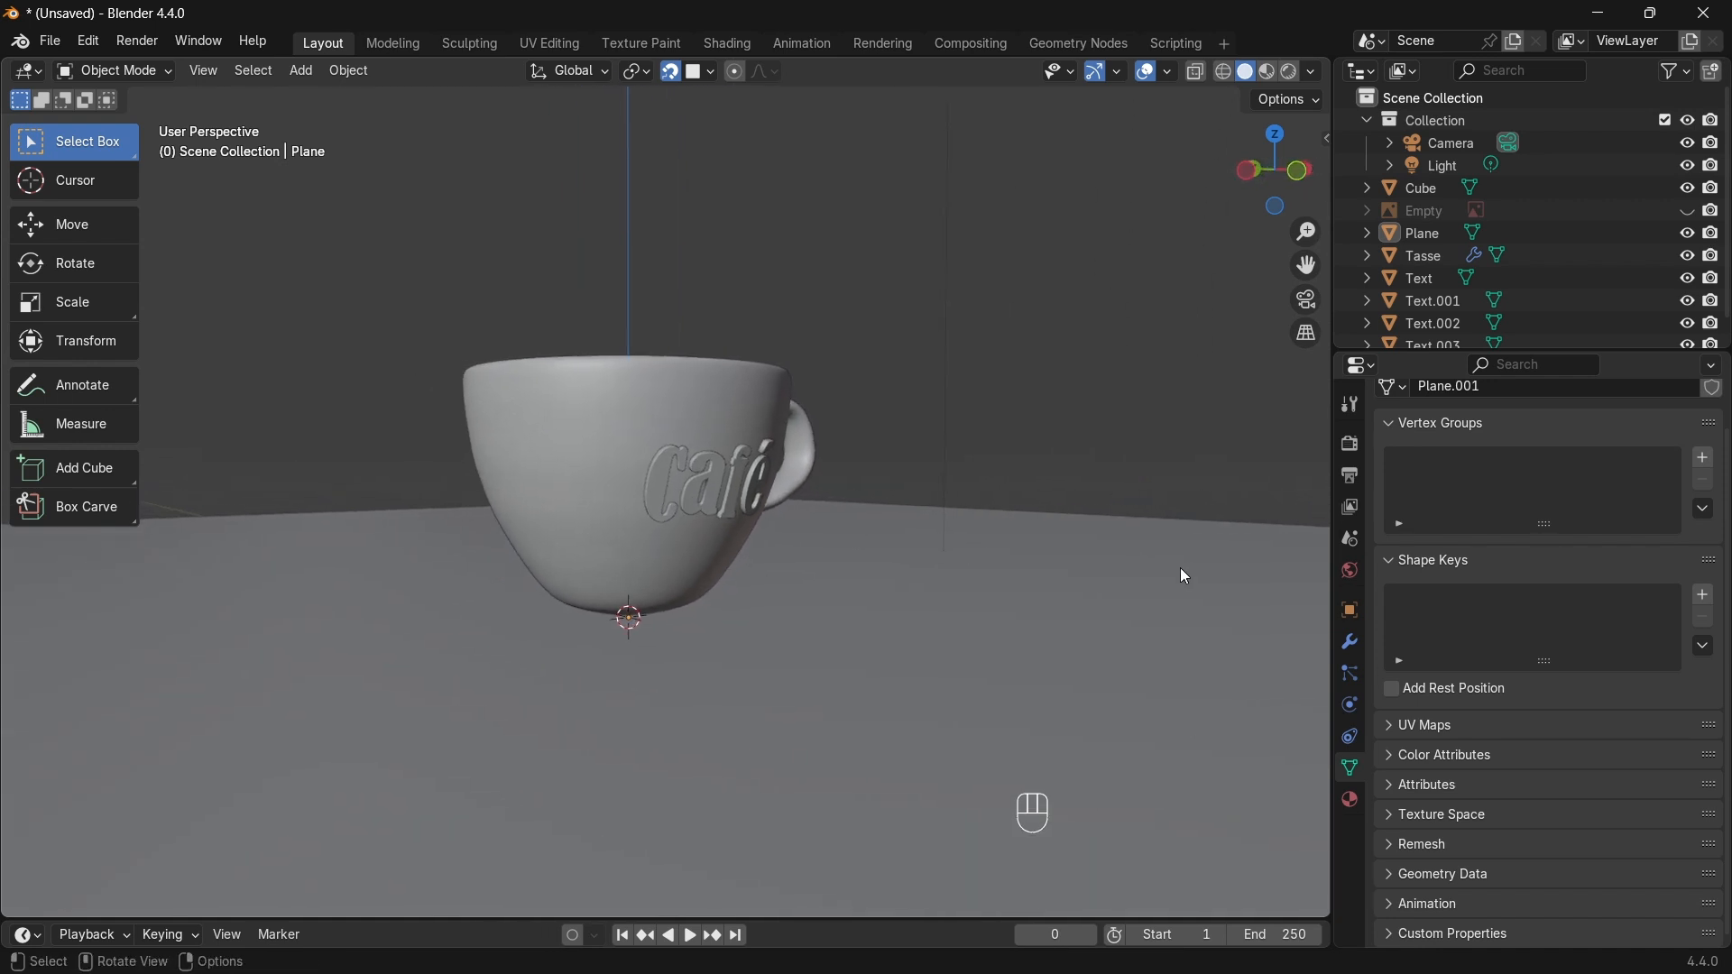